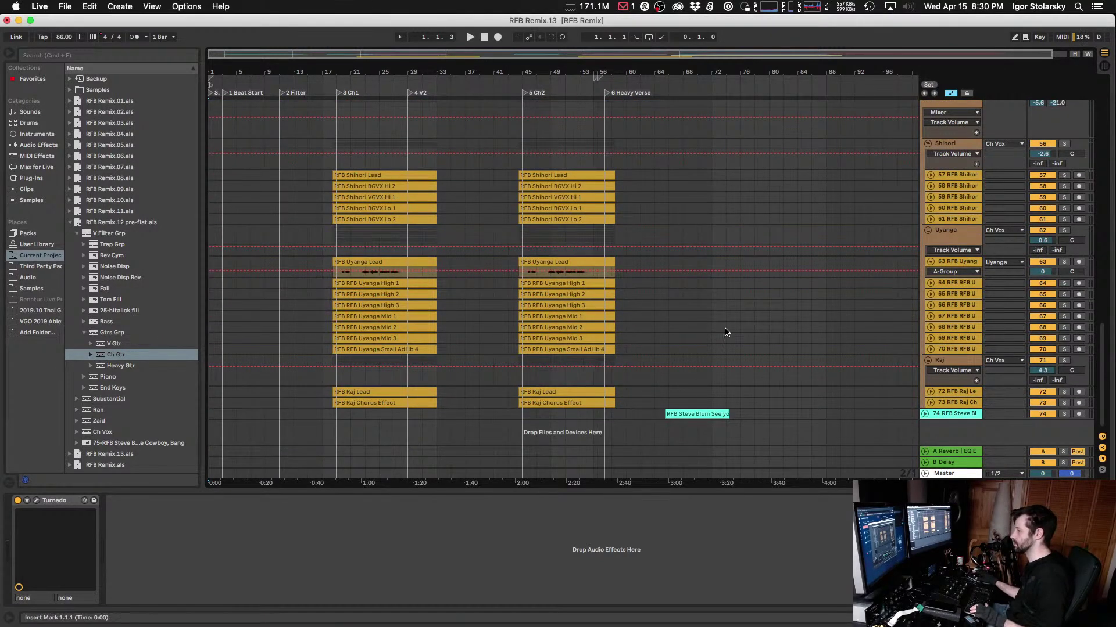
# Step: Set the Virtual Mix Rack's Virtual Channel to the Brit N console on the high and mid harmony tracks 64 to 69
pyautogui.click(956, 286)
pyautogui.click(951, 296)
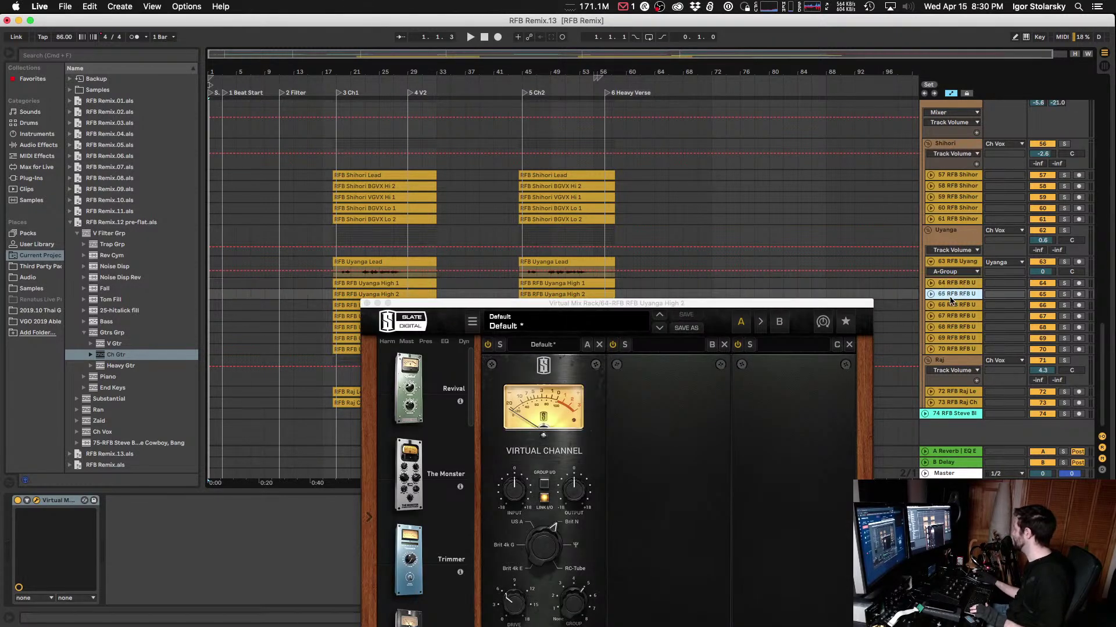
pyautogui.click(960, 333)
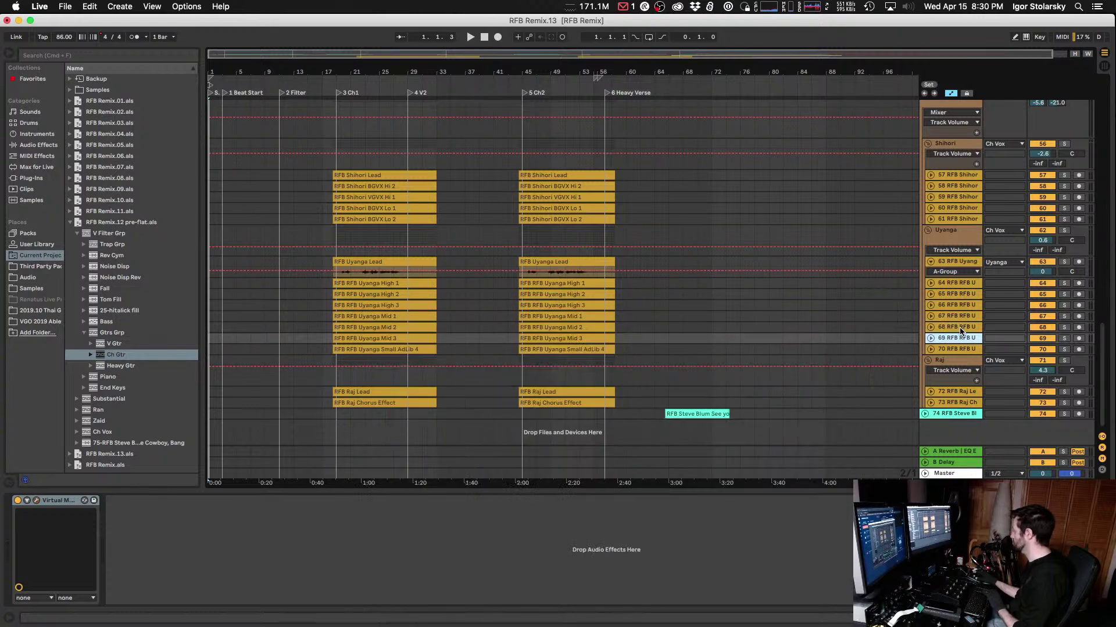
pyautogui.click(957, 333)
pyautogui.click(958, 333)
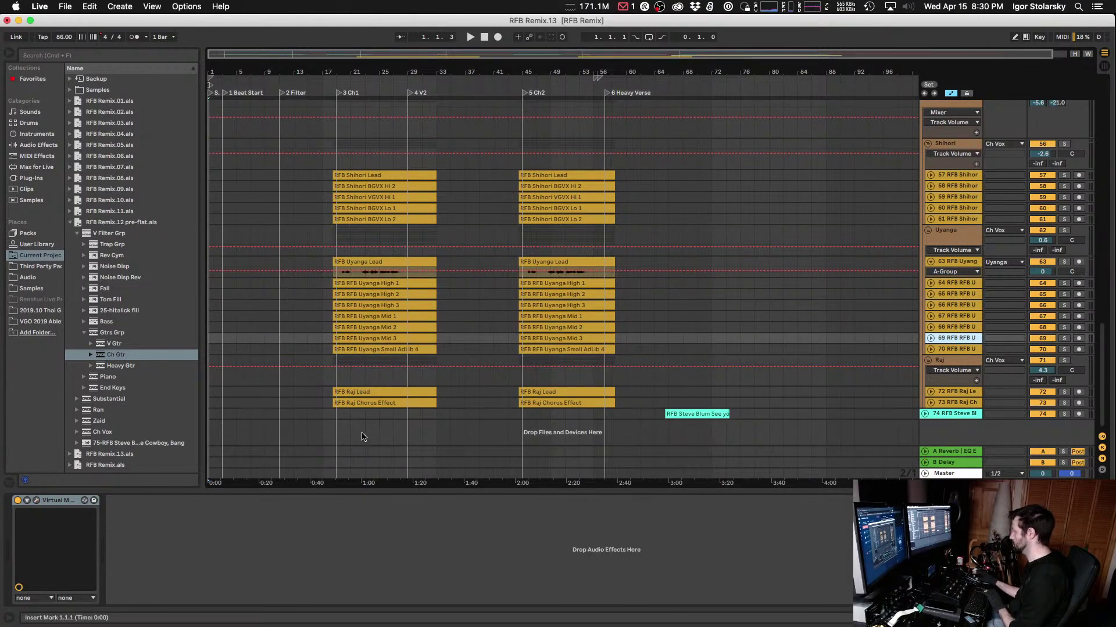
pyautogui.click(36, 500)
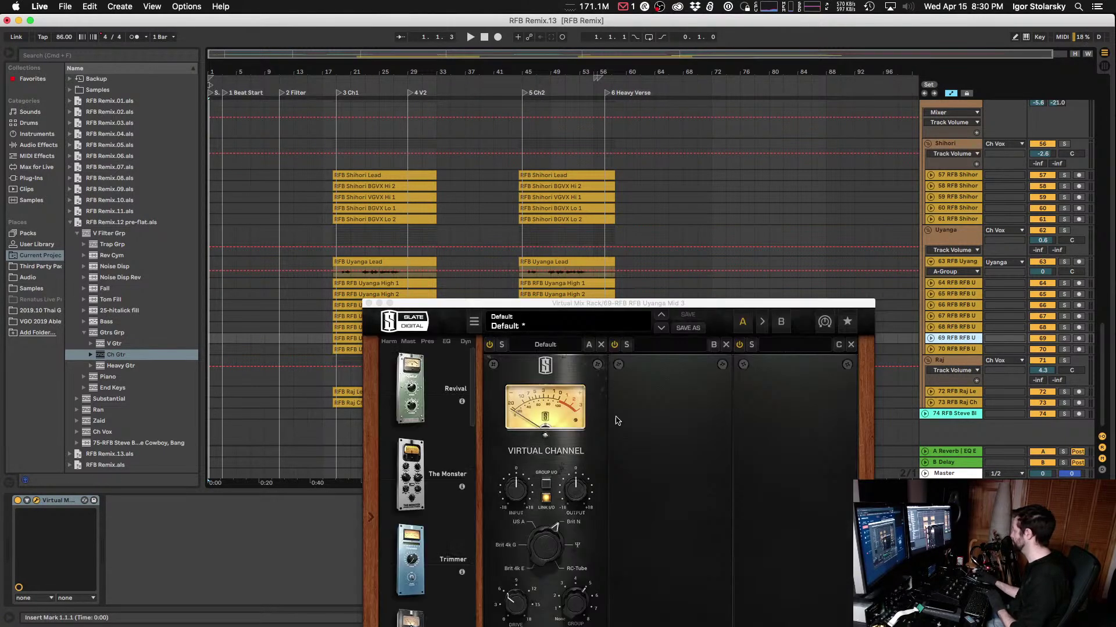
# Step: Set the Virtual Channel on the Small AdLib 4 track (70) to the Brit N console
pyautogui.press('Down')
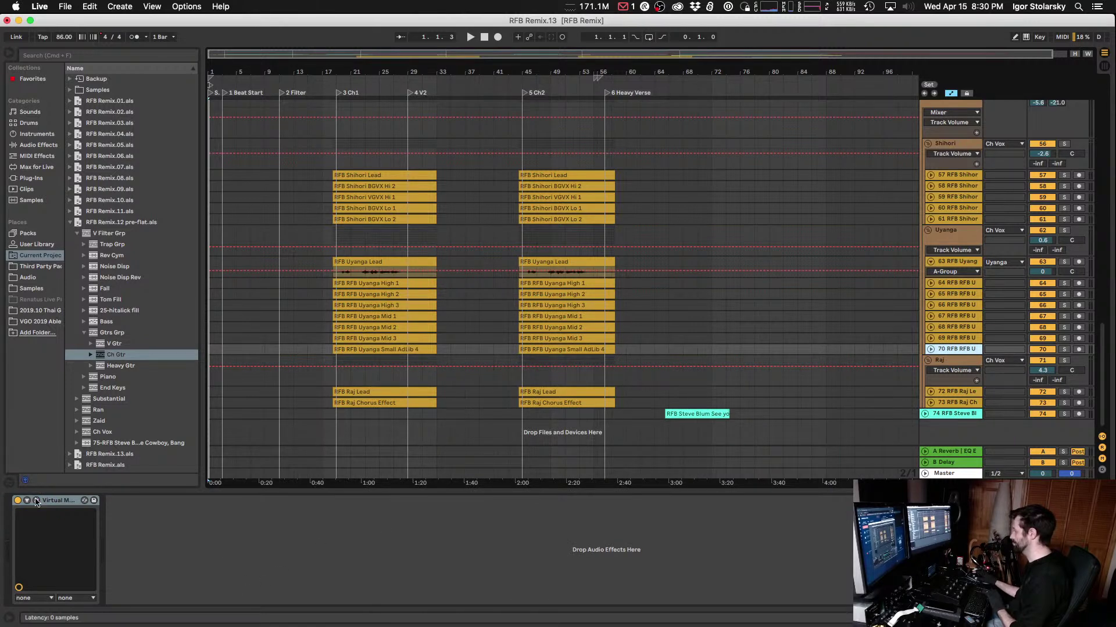
pyautogui.click(36, 501)
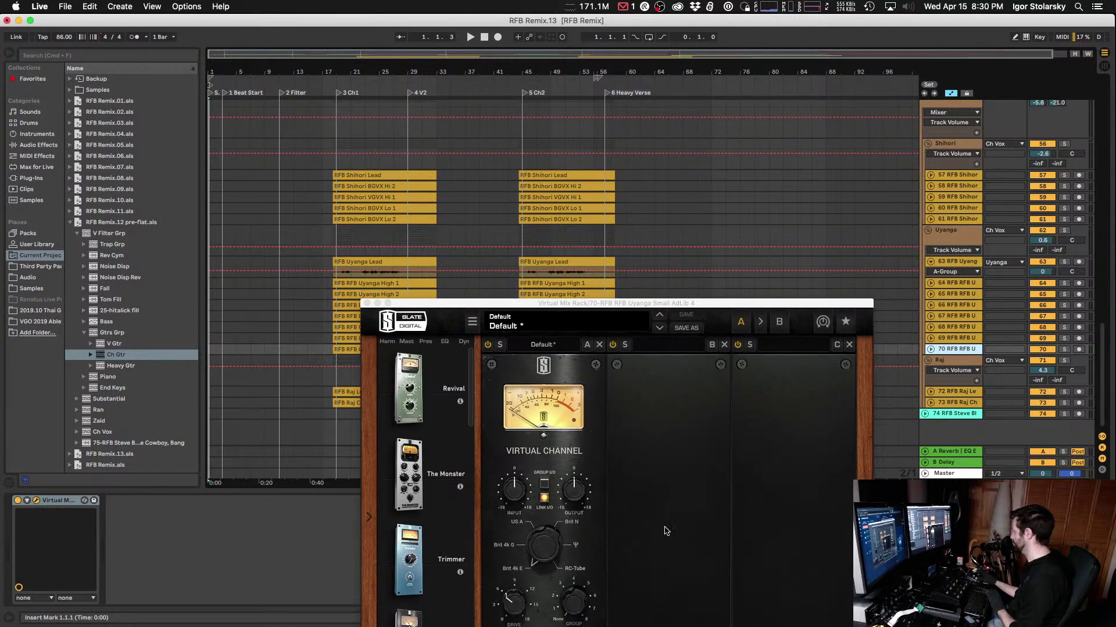
pyautogui.moveTo(543, 549); pyautogui.dragTo(544, 536)
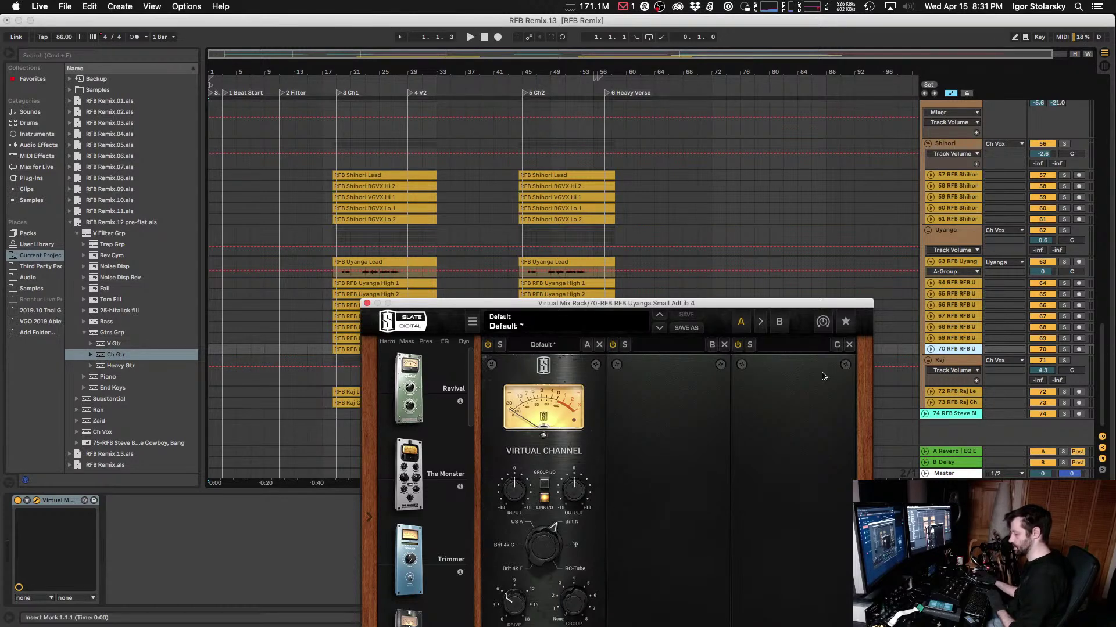
# Step: Assign the Virtual Channels on the Lead (72) and Chorus Effect (73) tracks to the Brit N console group and close the plugin
pyautogui.click(951, 391)
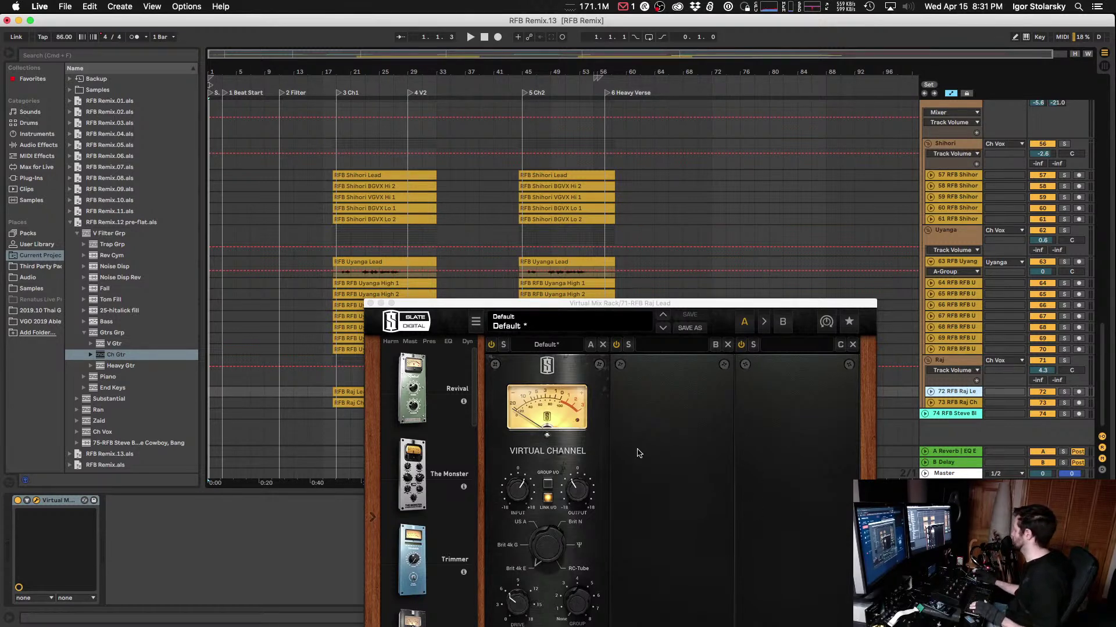
pyautogui.moveTo(580, 605); pyautogui.dragTo(589, 539)
pyautogui.click(954, 403)
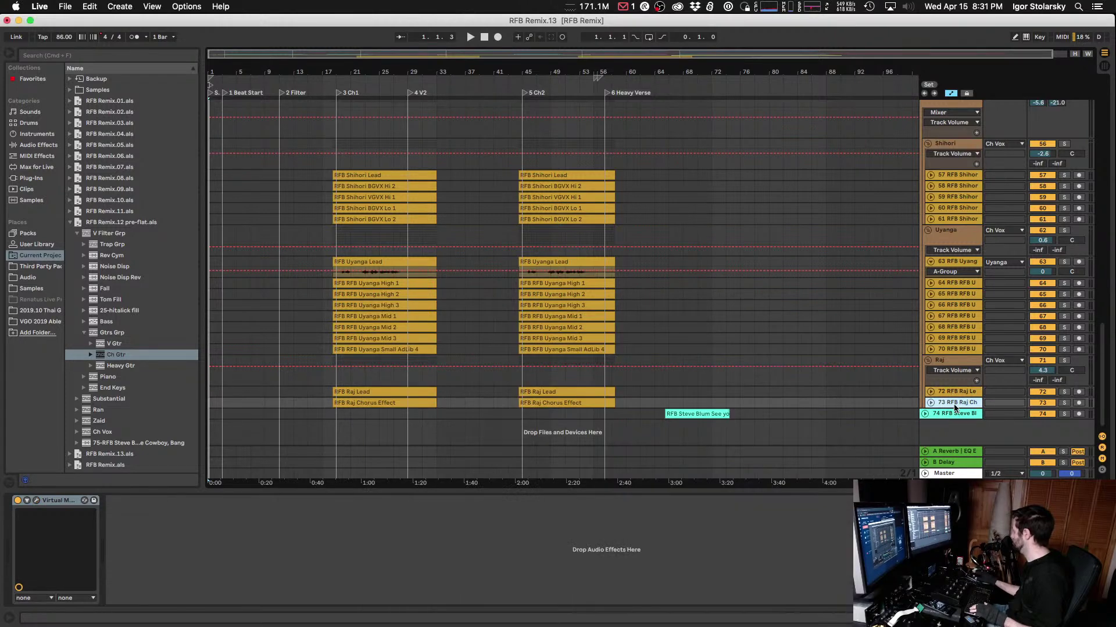
pyautogui.click(62, 508)
pyautogui.moveTo(602, 611); pyautogui.dragTo(606, 545)
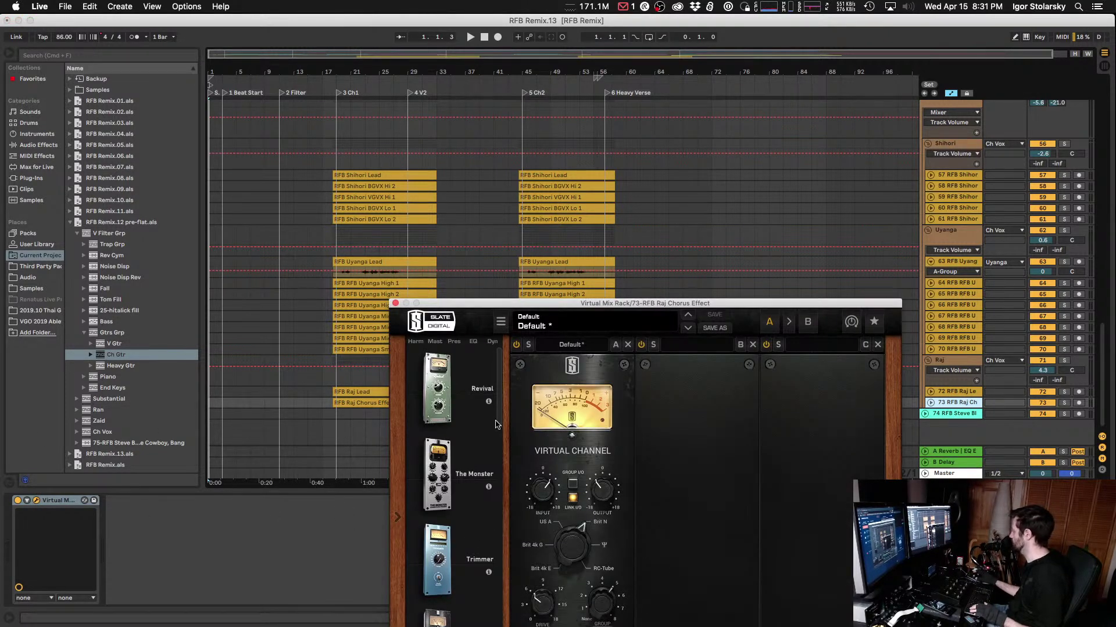
pyautogui.click(395, 303)
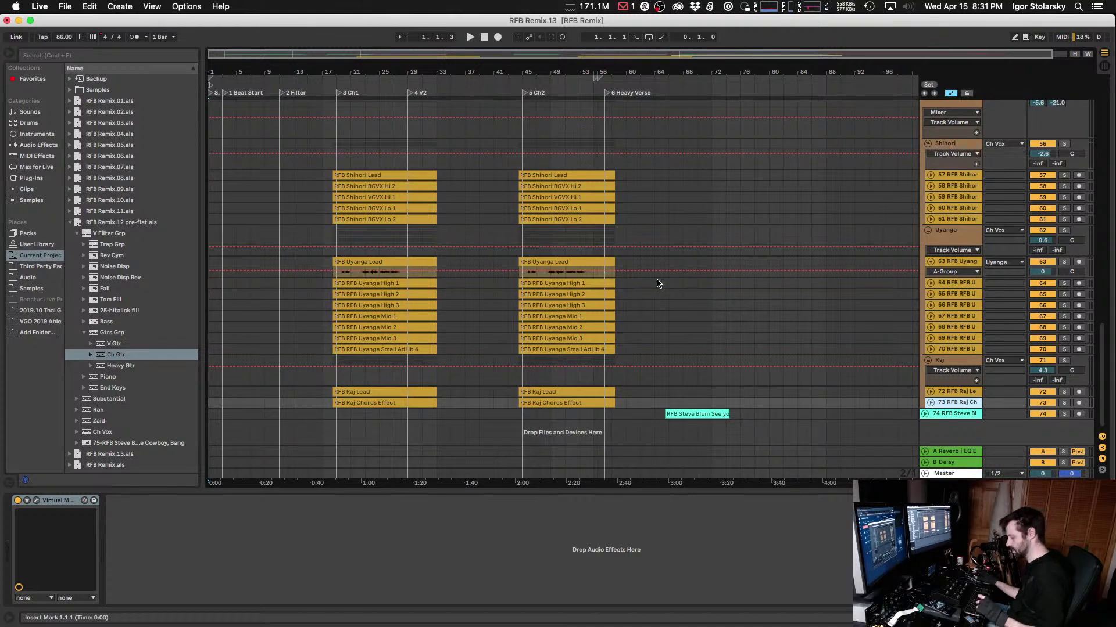
# Step: Paste Virtual Mix Rack onto the See you Space Cowboy sample track (74) and place it first in the device chain
pyautogui.scroll(3, 794, 292)
pyautogui.scroll(2, 795, 291)
pyautogui.scroll(-6, 794, 291)
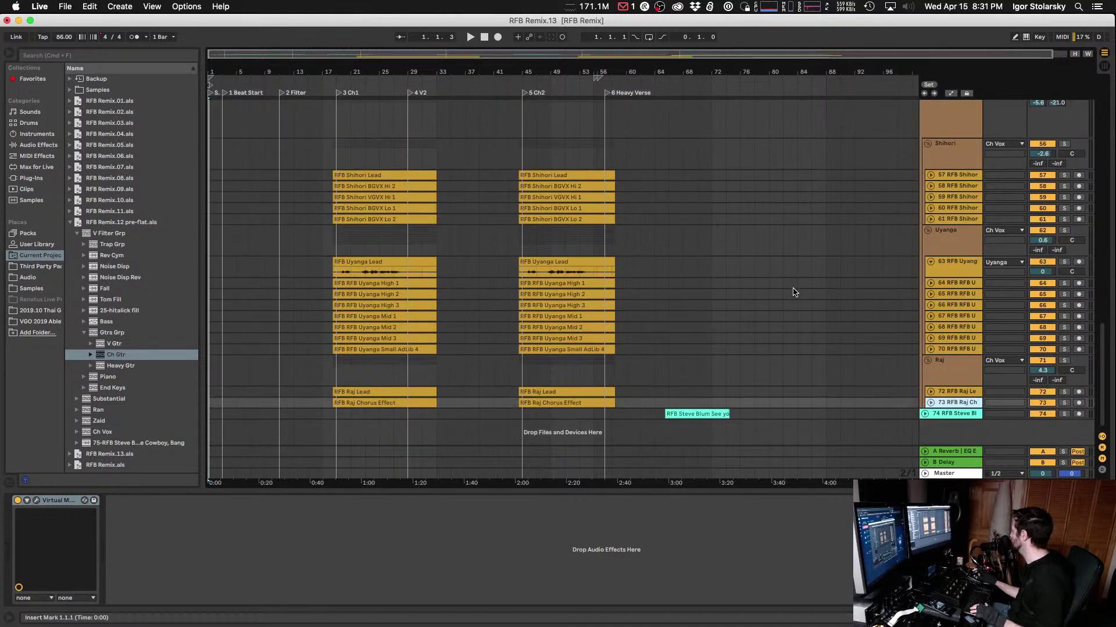
pyautogui.click(949, 415)
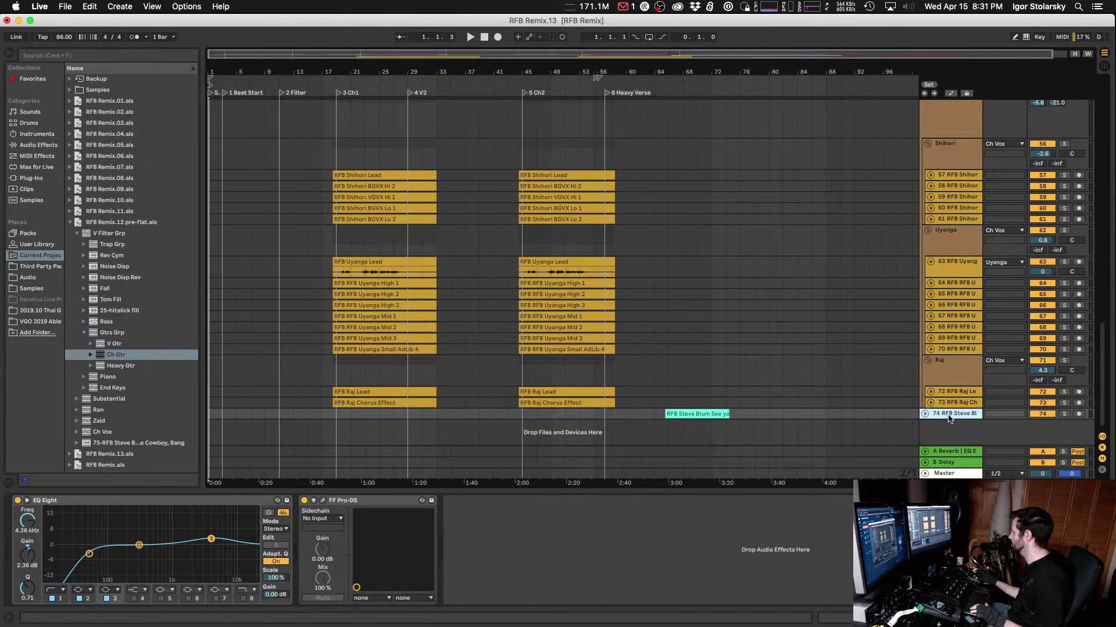
pyautogui.click(734, 513)
pyautogui.press('super+v')
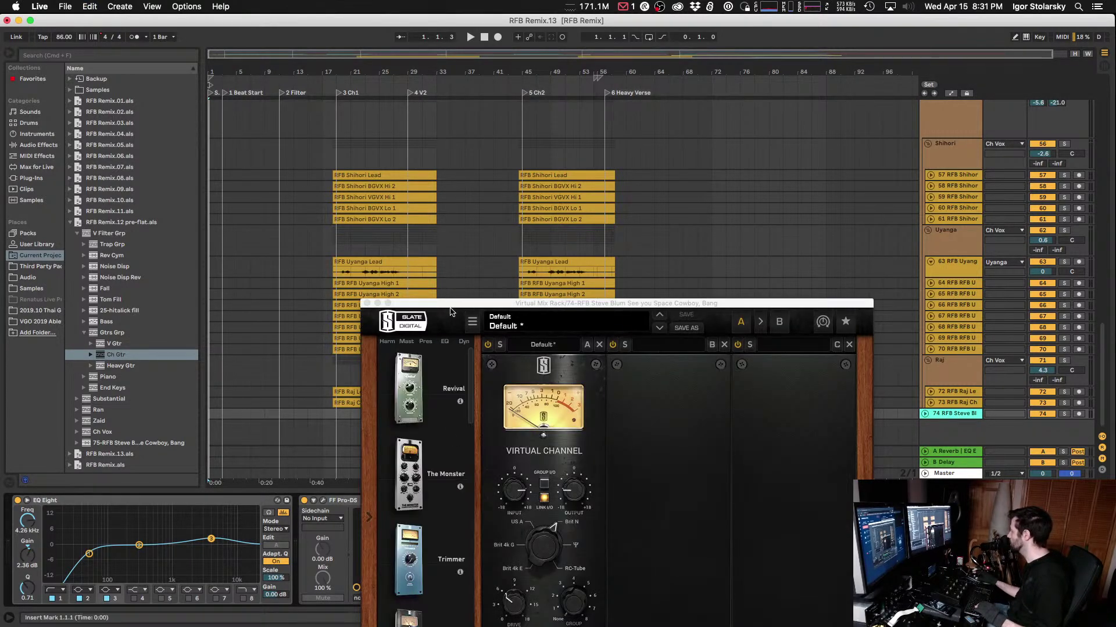
pyautogui.moveTo(523, 304); pyautogui.dragTo(795, 236)
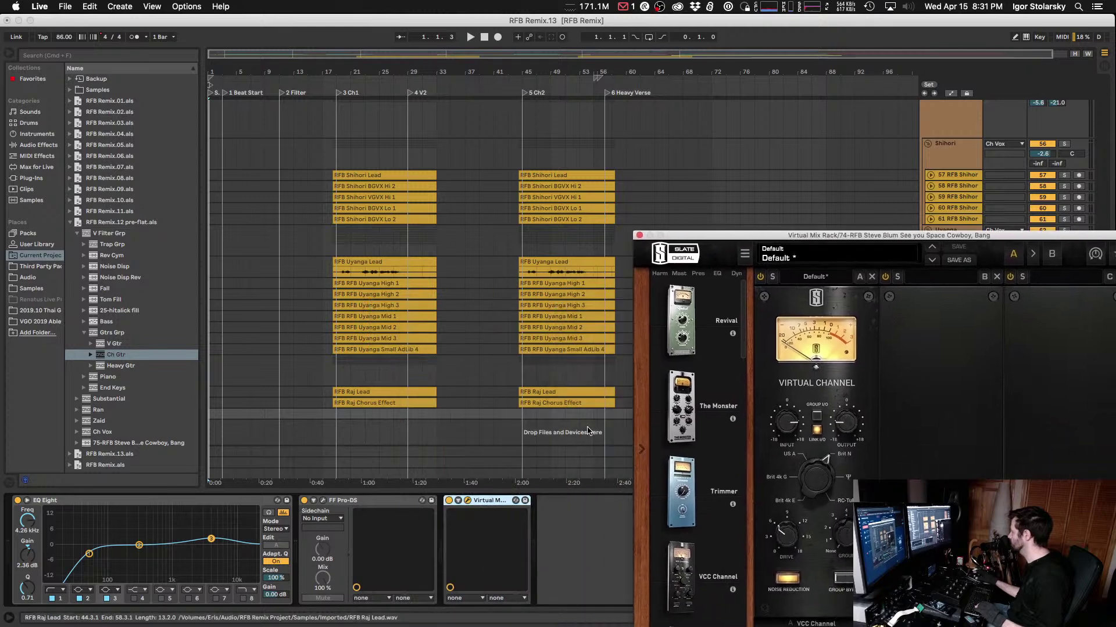
pyautogui.click(587, 431)
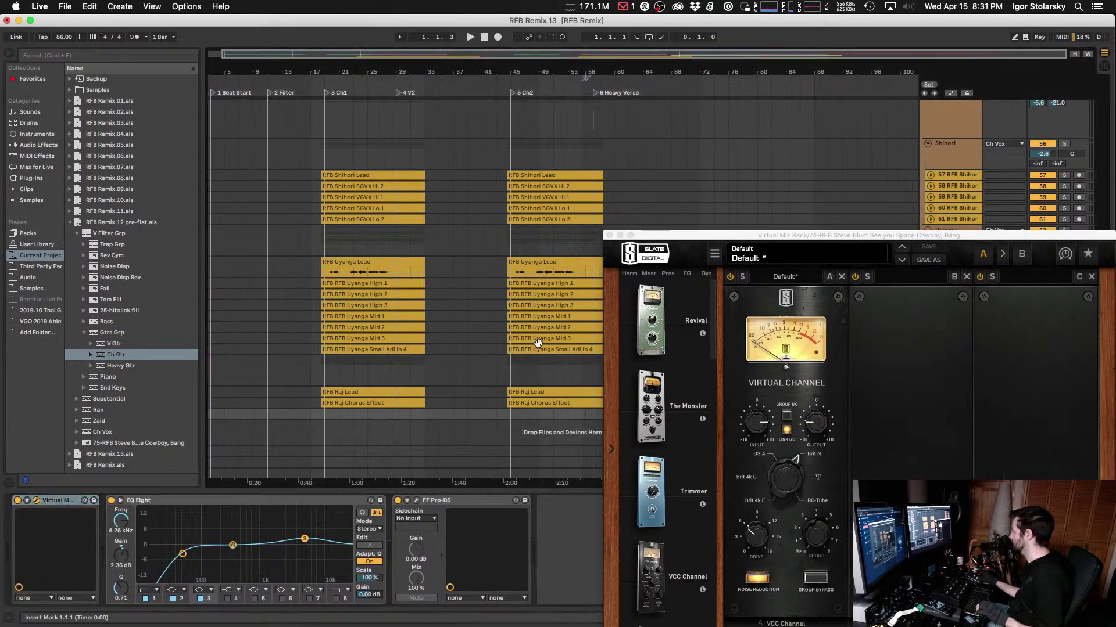
pyautogui.moveTo(695, 239); pyautogui.dragTo(103, 51)
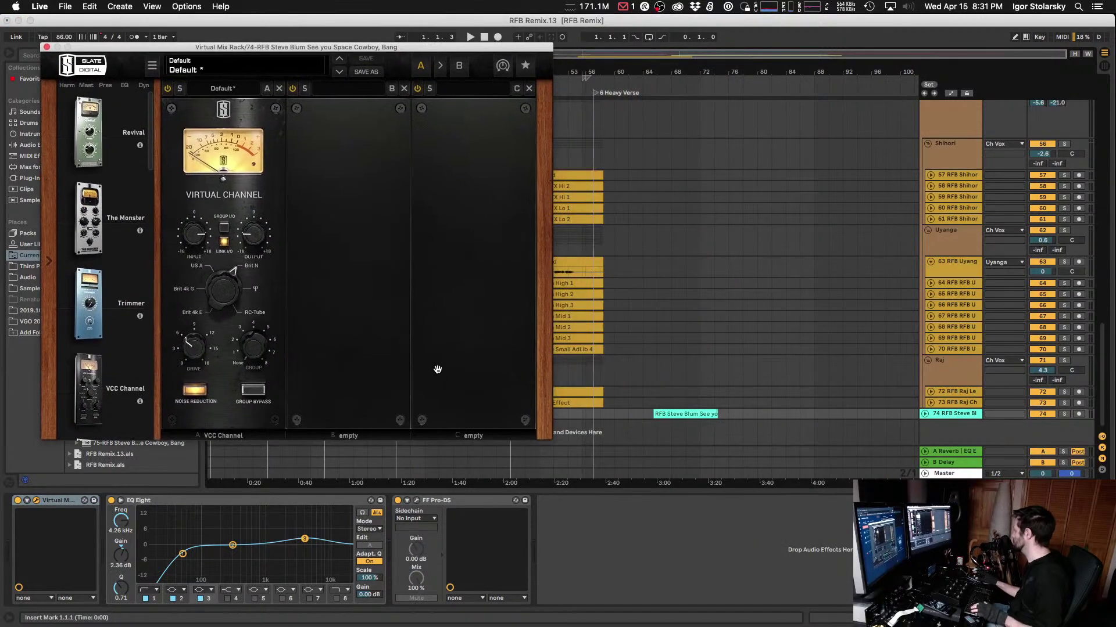
# Step: Expand track 74 and audition its vocal sample from about bar 72, closing the Virtual Mix Rack window of the Lead track (72)
pyautogui.click(654, 407)
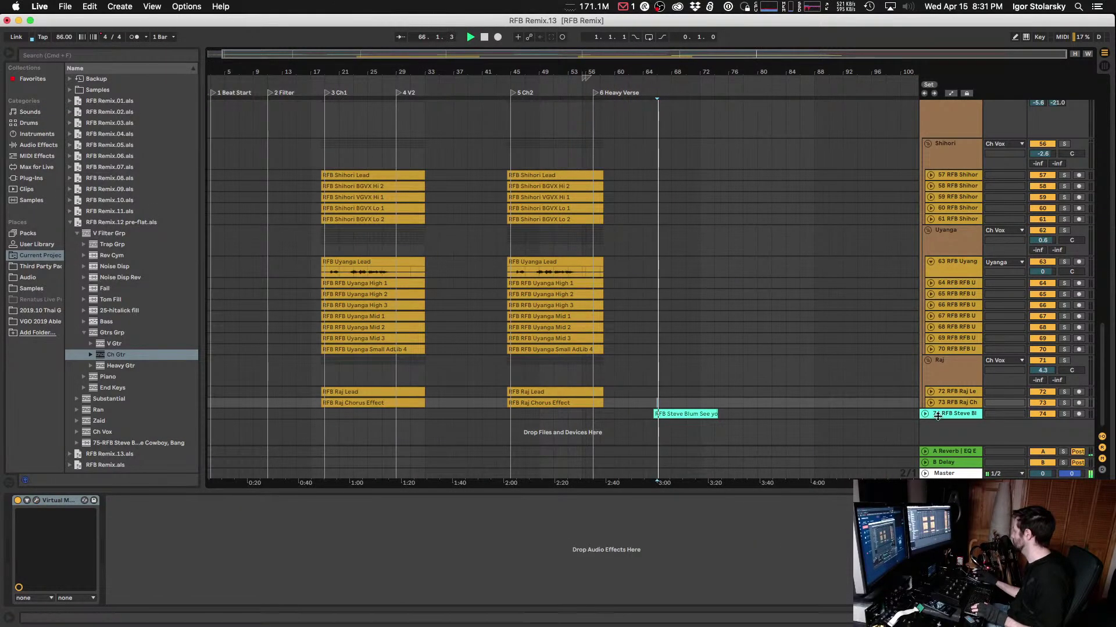
pyautogui.click(701, 383)
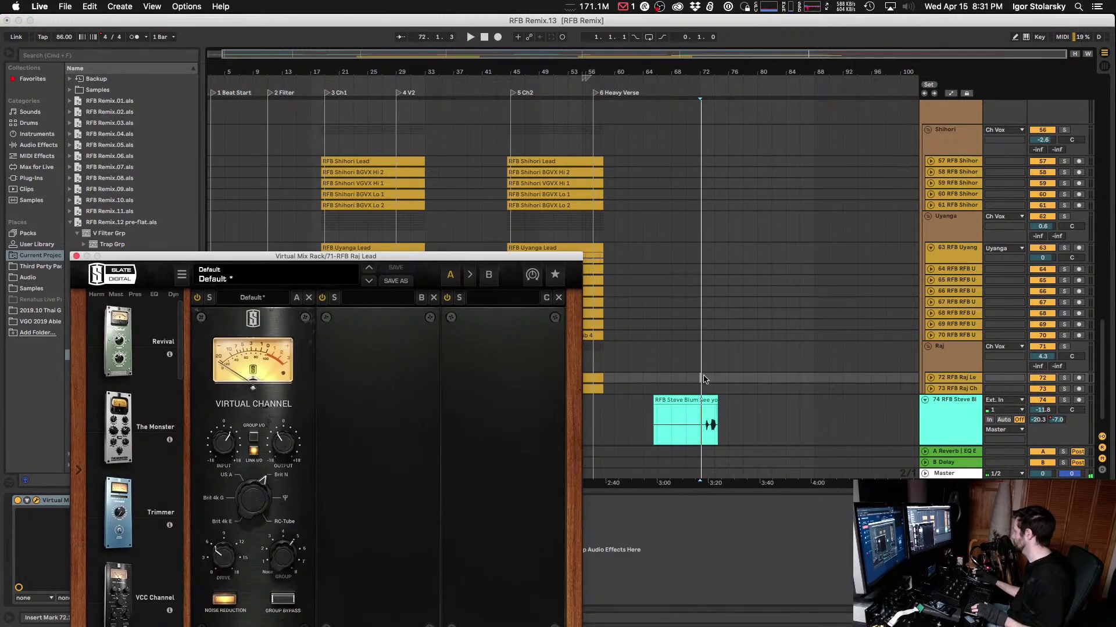
pyautogui.scroll(4, 703, 378)
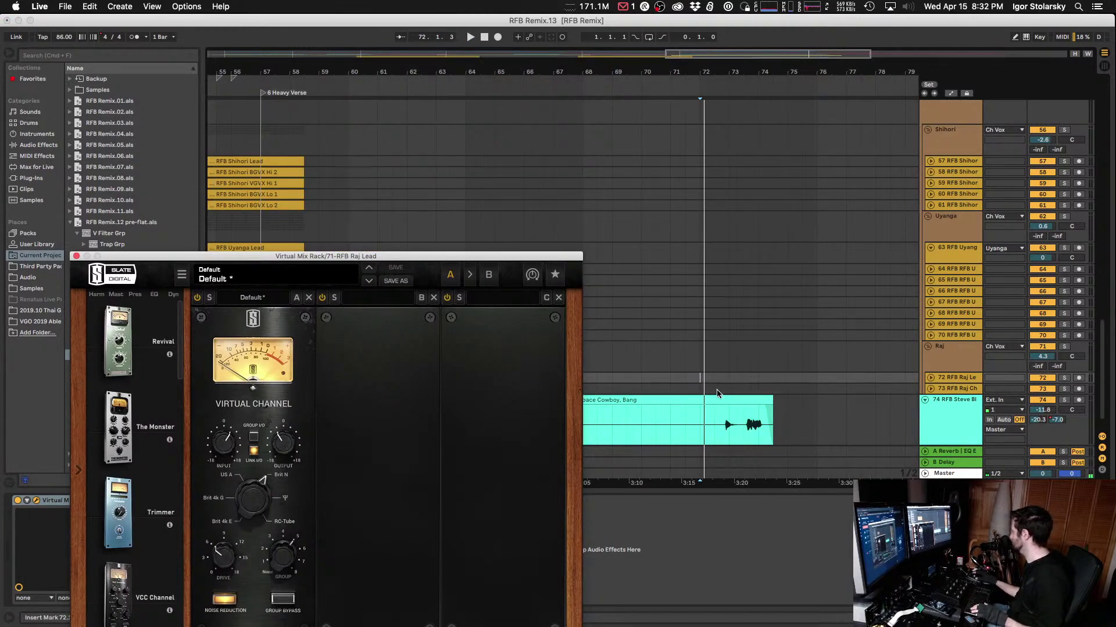
pyautogui.click(714, 385)
pyautogui.press('space')
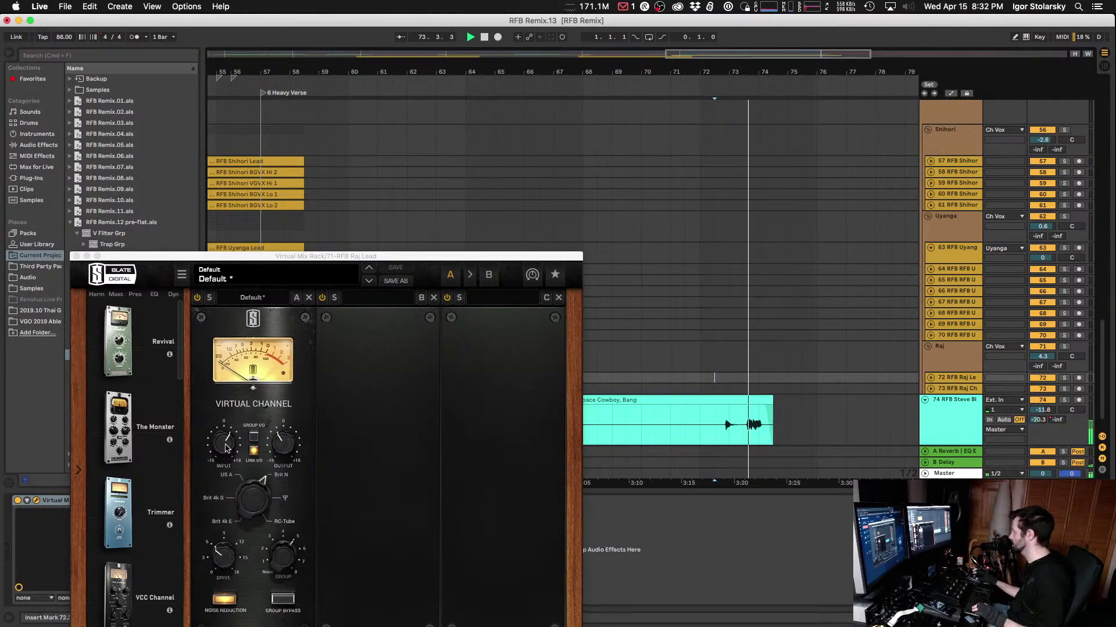
pyautogui.moveTo(179, 256); pyautogui.dragTo(373, 171)
pyautogui.click(269, 169)
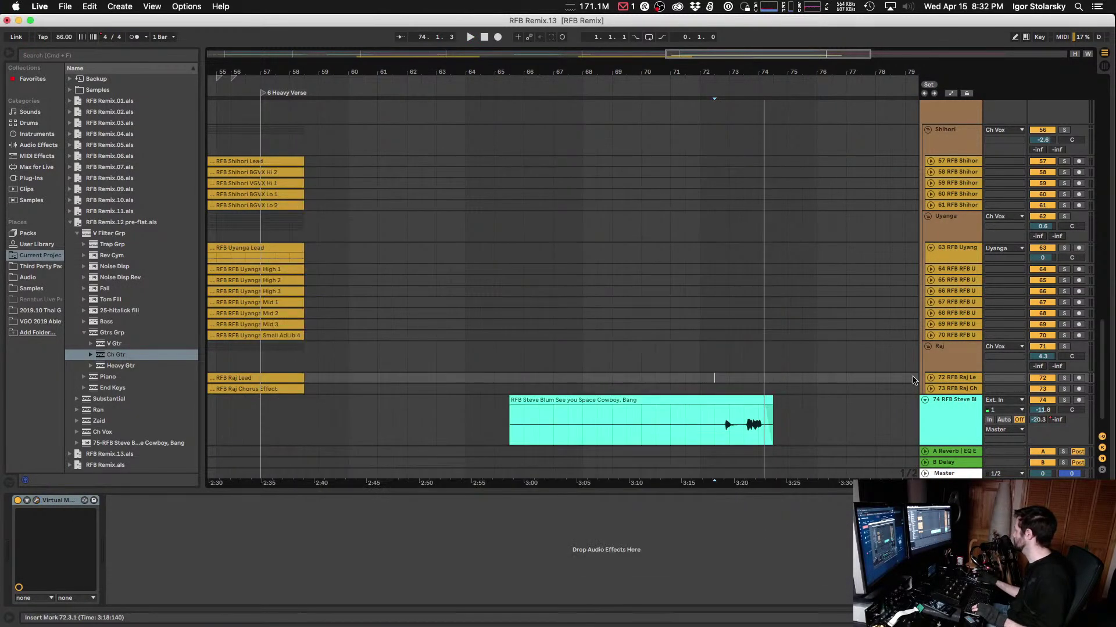
# Step: Raise the Virtual Channel input on track 74 to +5.51 dB with linked output while playing the vocal sample
pyautogui.click(714, 418)
pyautogui.press('space')
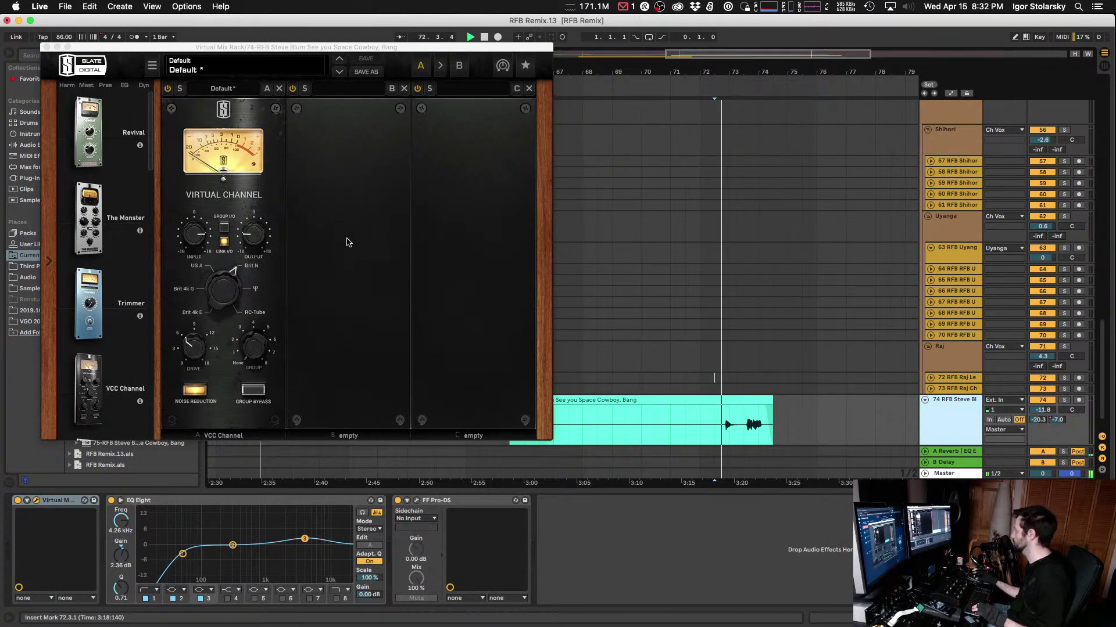
pyautogui.click(196, 235)
pyautogui.scroll(-5, 196, 235)
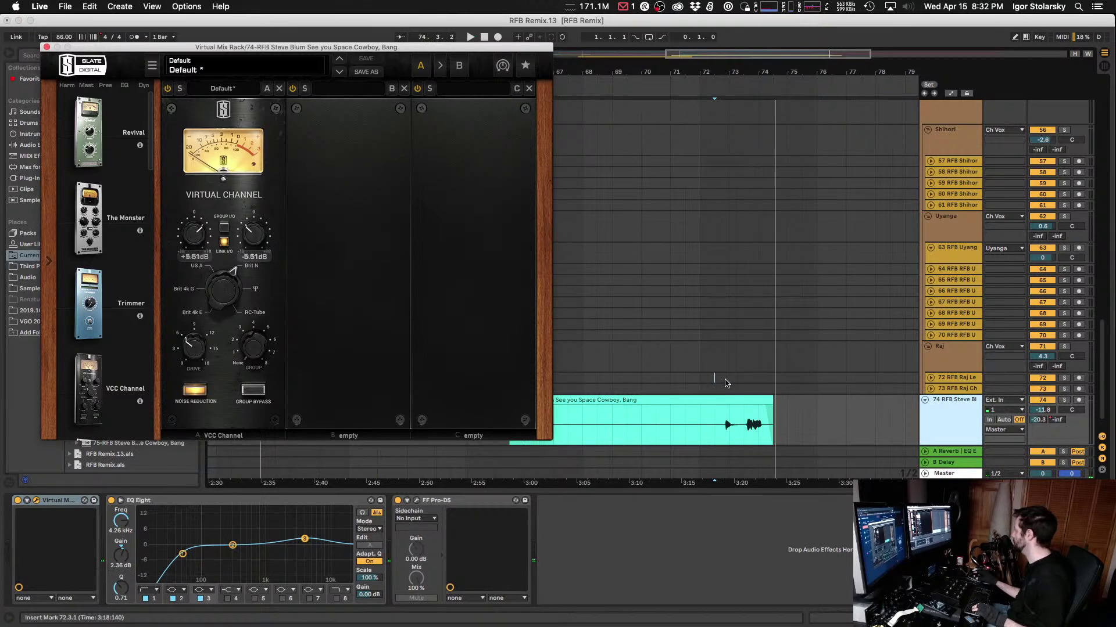
# Step: Replay the end of the vocal sample from bar 73.3 with track 74's plugin in view, and close its window
pyautogui.click(743, 378)
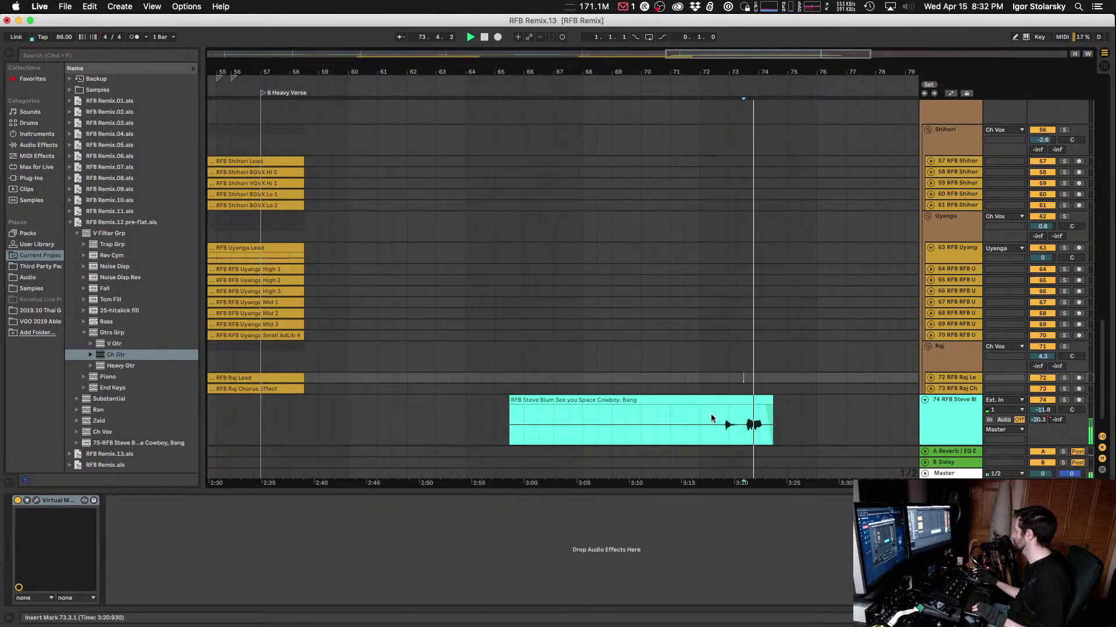
pyautogui.click(746, 421)
pyautogui.press('space')
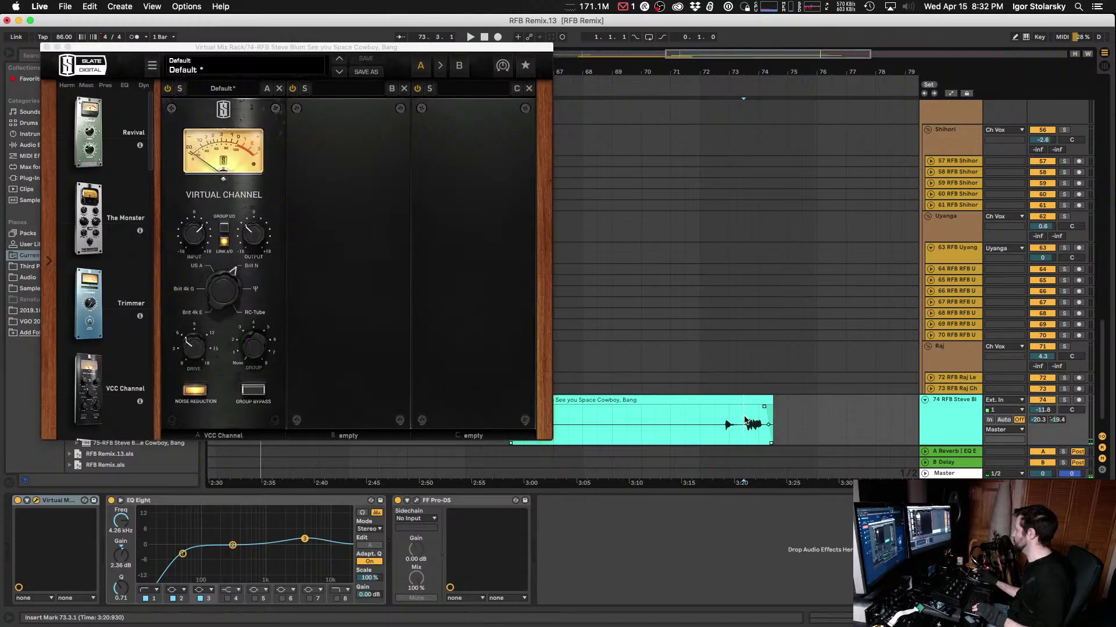
pyautogui.press('space')
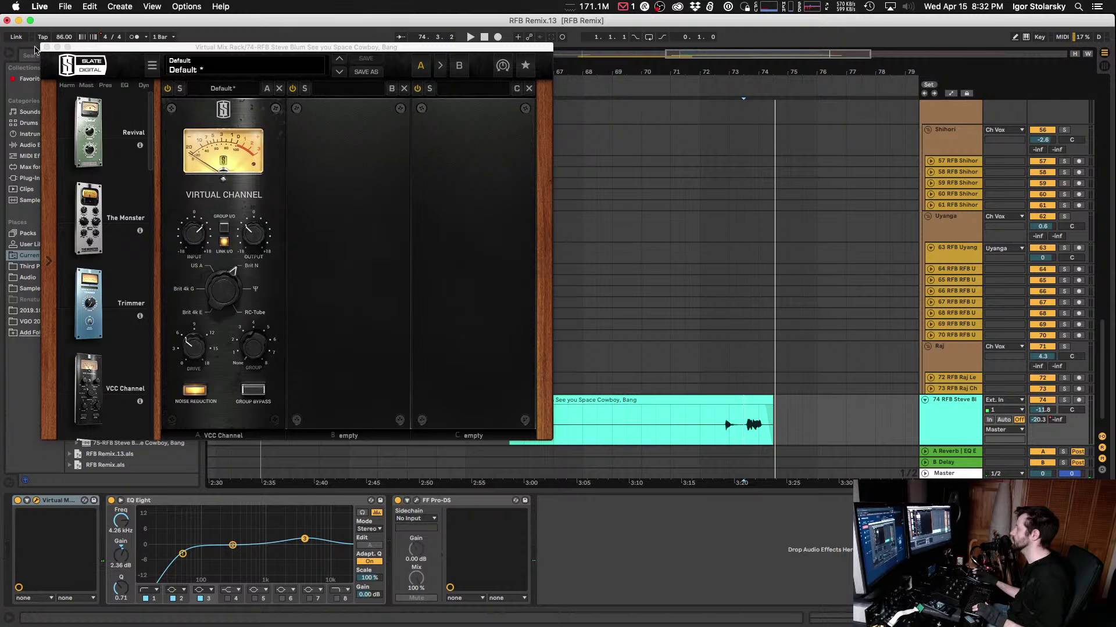
pyautogui.click(46, 47)
# Step: Look through the drum, bass, guitar, keys and vocal groups around the Heavy Verse section of the arrangement
pyautogui.scroll(10, 710, 336)
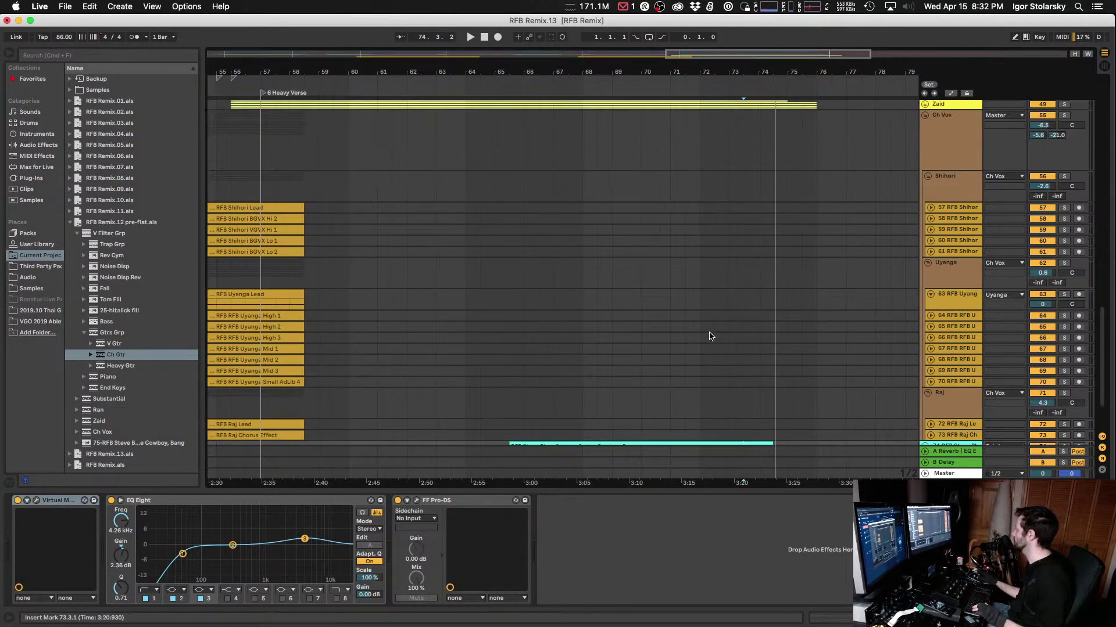
pyautogui.scroll(8, 710, 336)
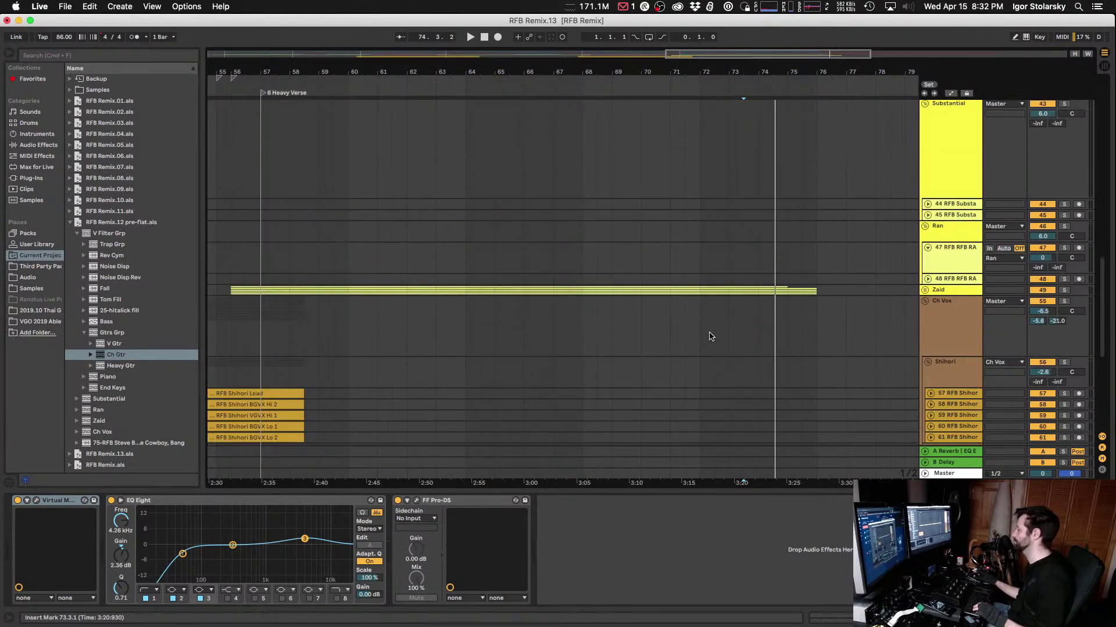
pyautogui.scroll(10, 708, 334)
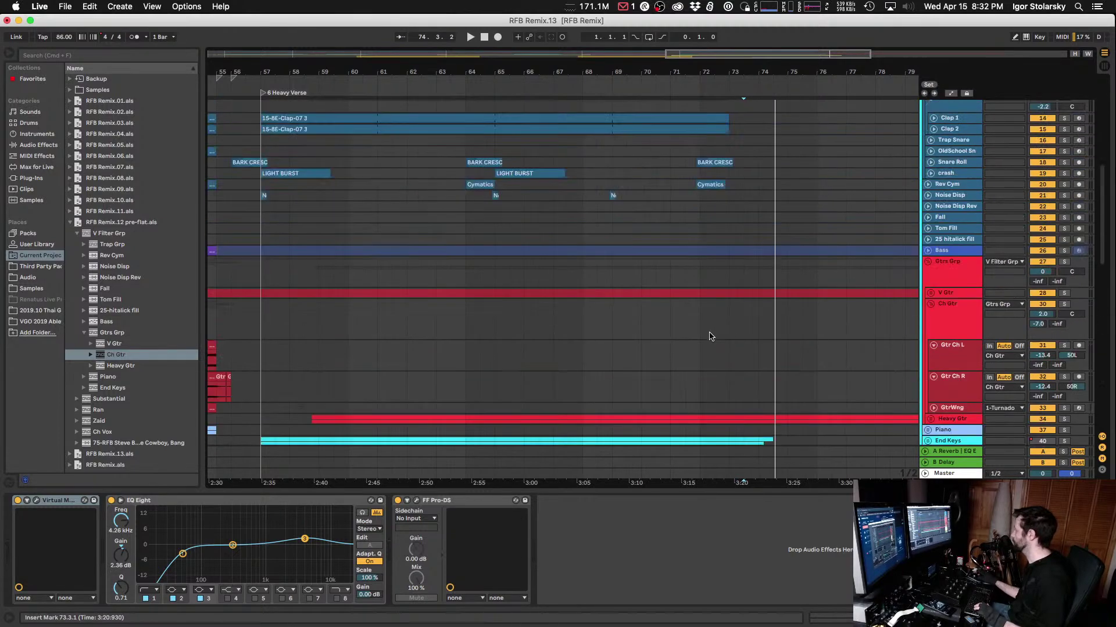
pyautogui.hscroll(3, 707, 333)
pyautogui.hscroll(-6, 668, 320)
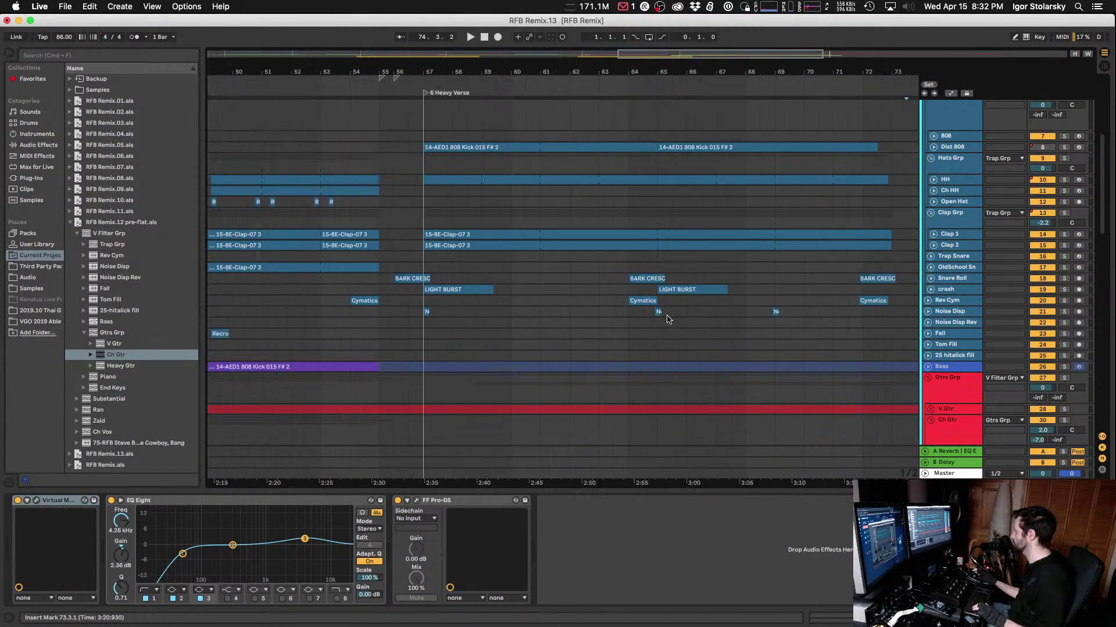
pyautogui.scroll(-15, 668, 319)
pyautogui.scroll(-4, 668, 319)
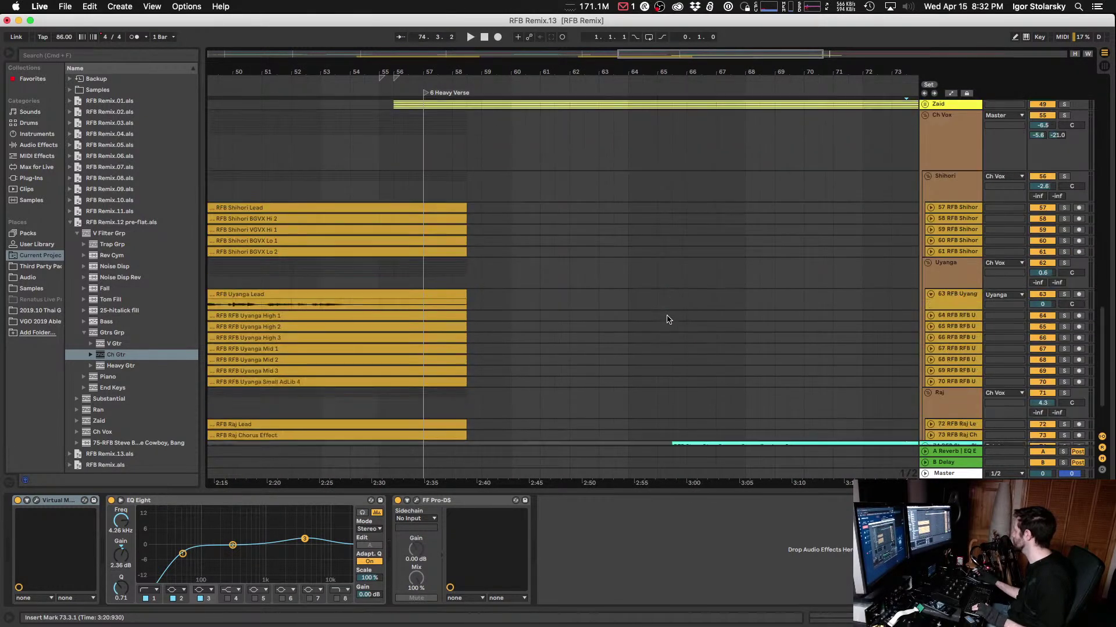
pyautogui.scroll(8, 668, 320)
pyautogui.scroll(2, 668, 320)
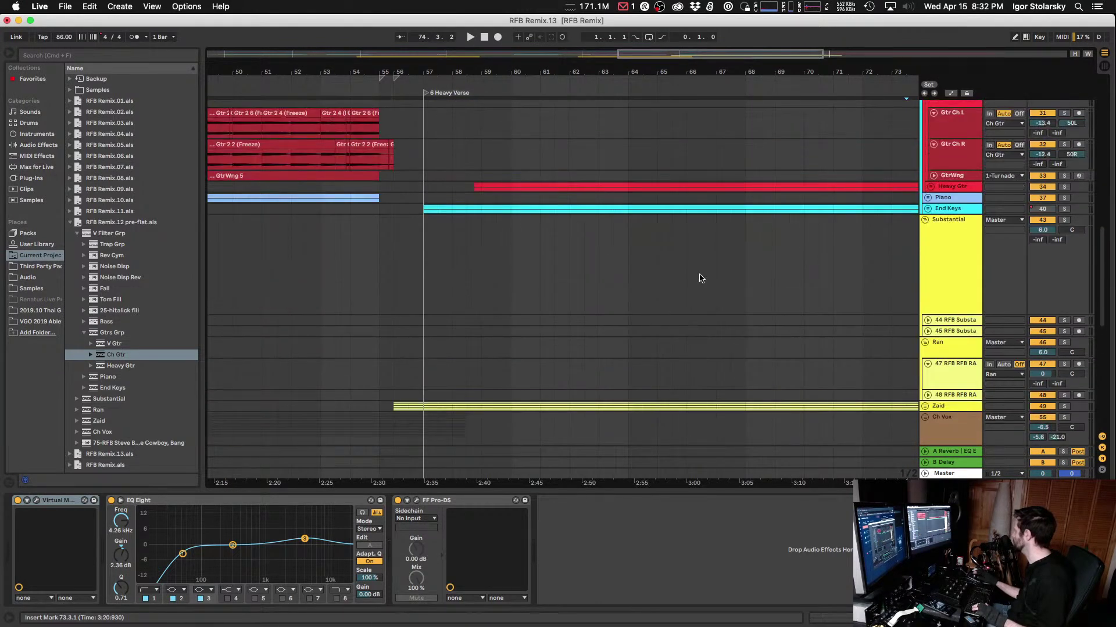
# Step: Unfold the End Keys group and check the device chains of its two LABS tracks and the group itself
pyautogui.click(927, 209)
pyautogui.click(951, 250)
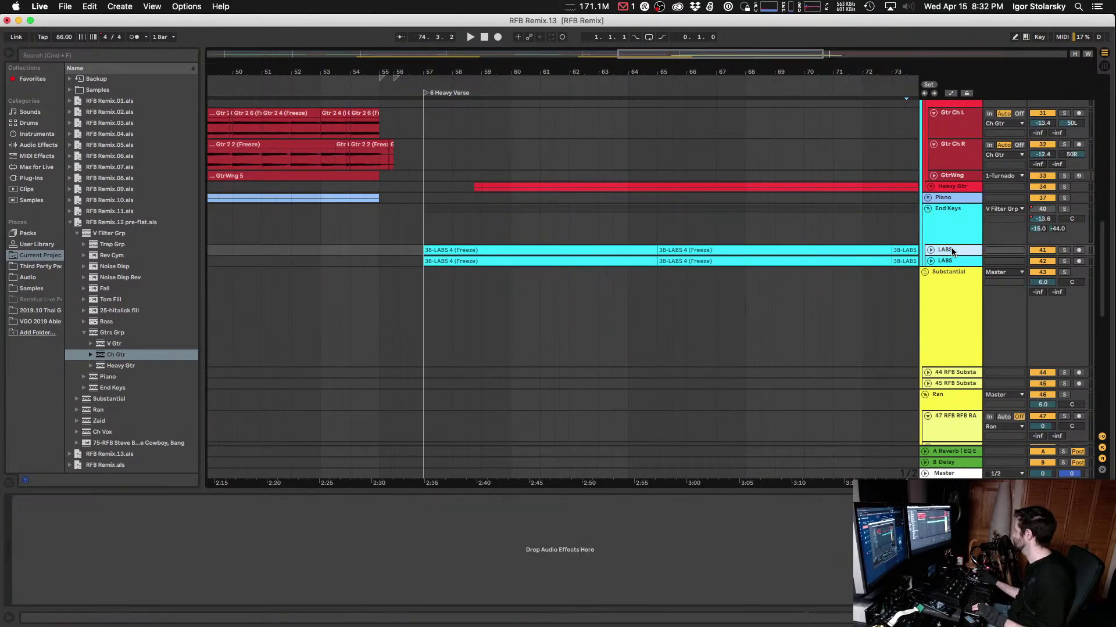
pyautogui.click(954, 263)
pyautogui.click(942, 225)
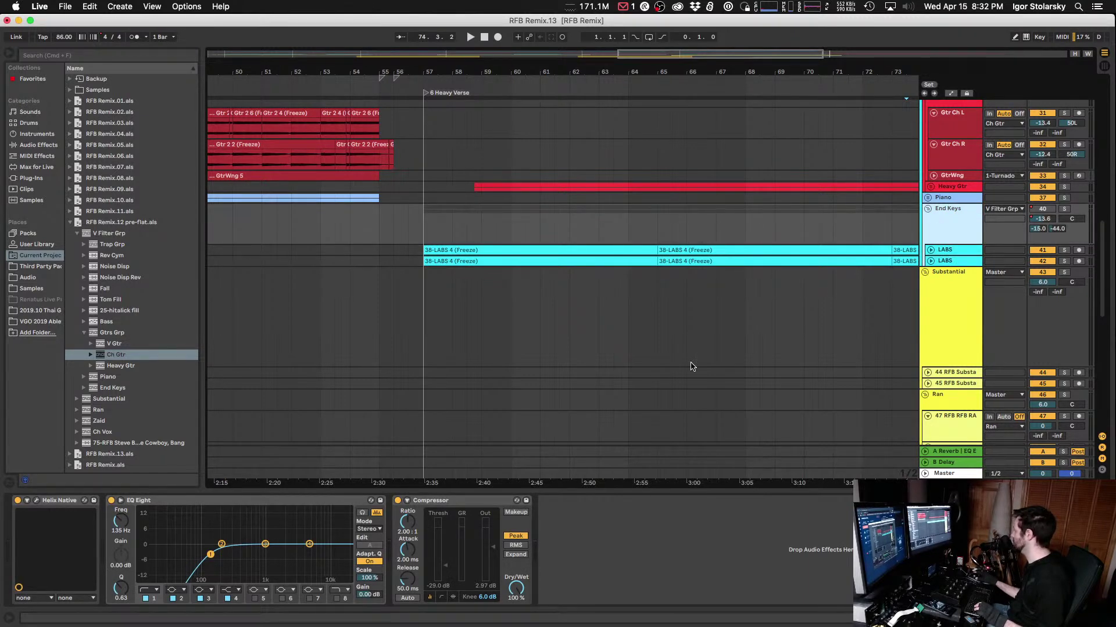
# Step: Paste the Virtual Mix Rack into the End Keys group directly after Helix Native and assign its Virtual Channel to group 3
pyautogui.click(615, 520)
pyautogui.press('super+v')
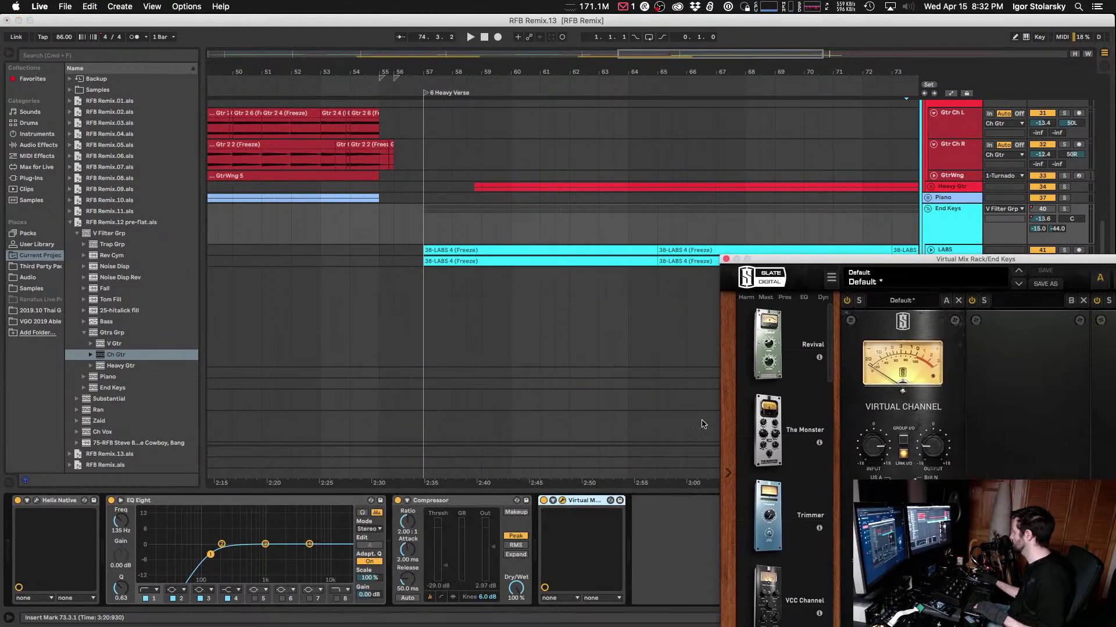
pyautogui.click(16, 528)
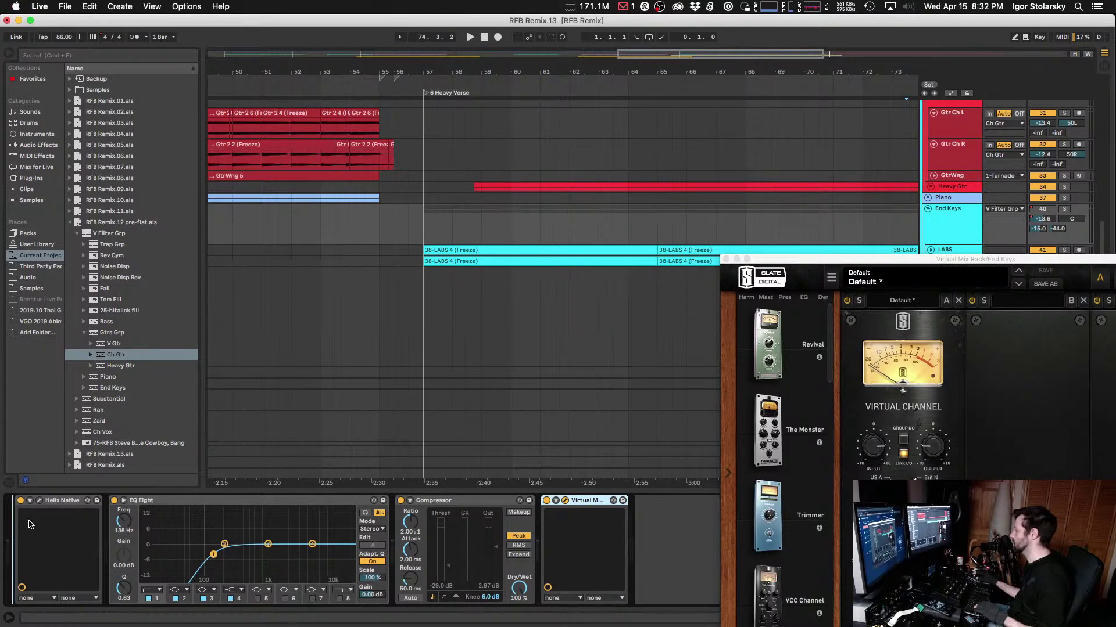
pyautogui.press('cmd+v')
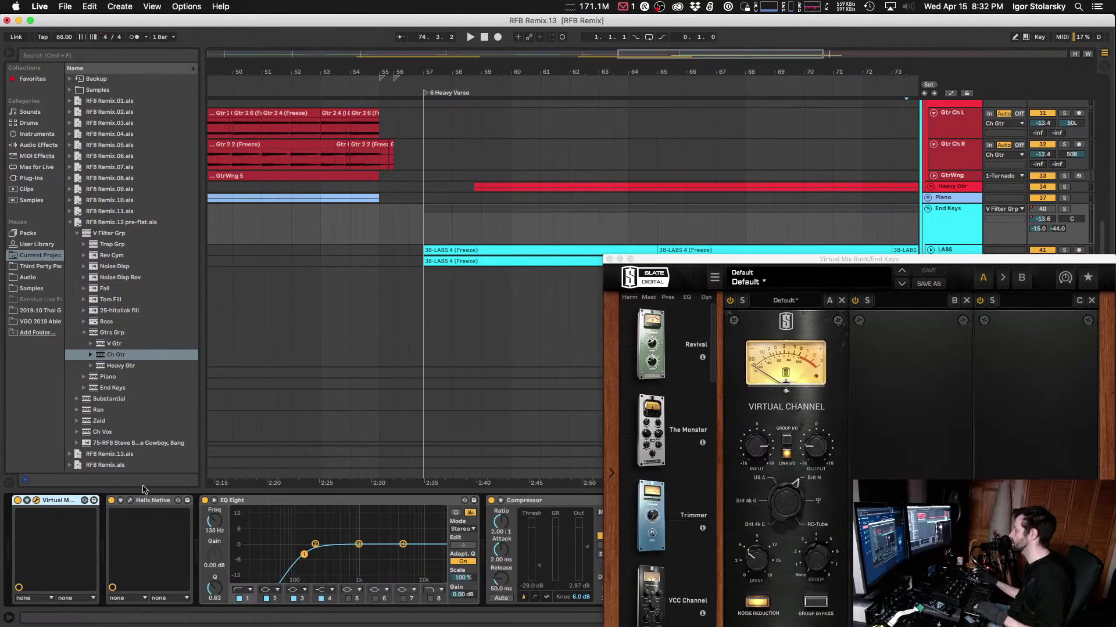
pyautogui.click(198, 511)
pyautogui.moveTo(190, 509); pyautogui.dragTo(193, 510)
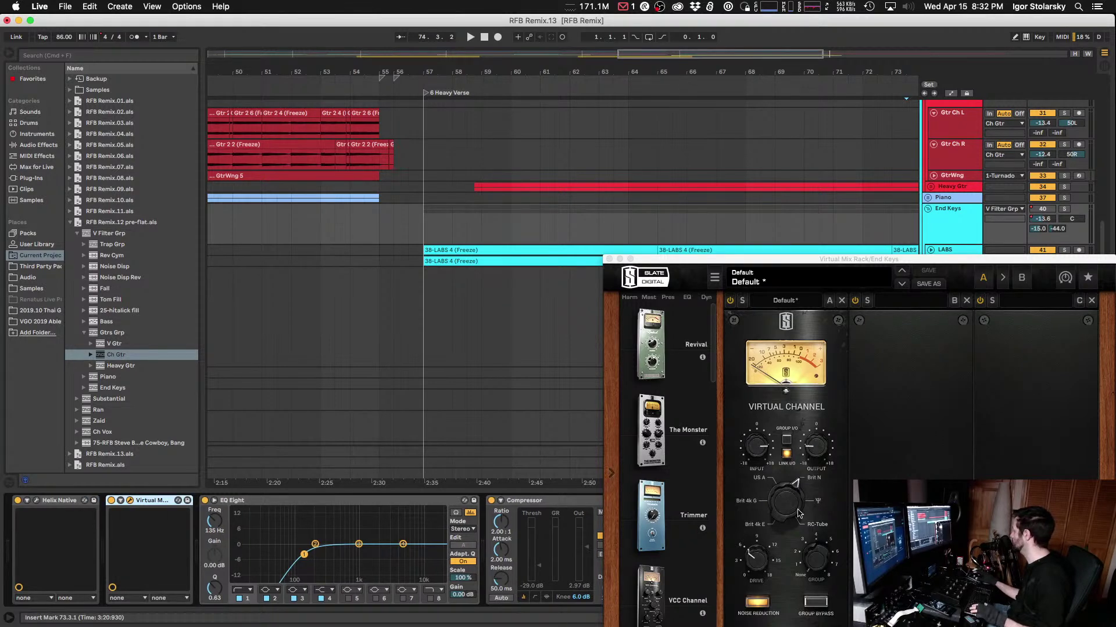
pyautogui.moveTo(825, 553); pyautogui.dragTo(804, 622)
pyautogui.moveTo(801, 576); pyautogui.dragTo(817, 505)
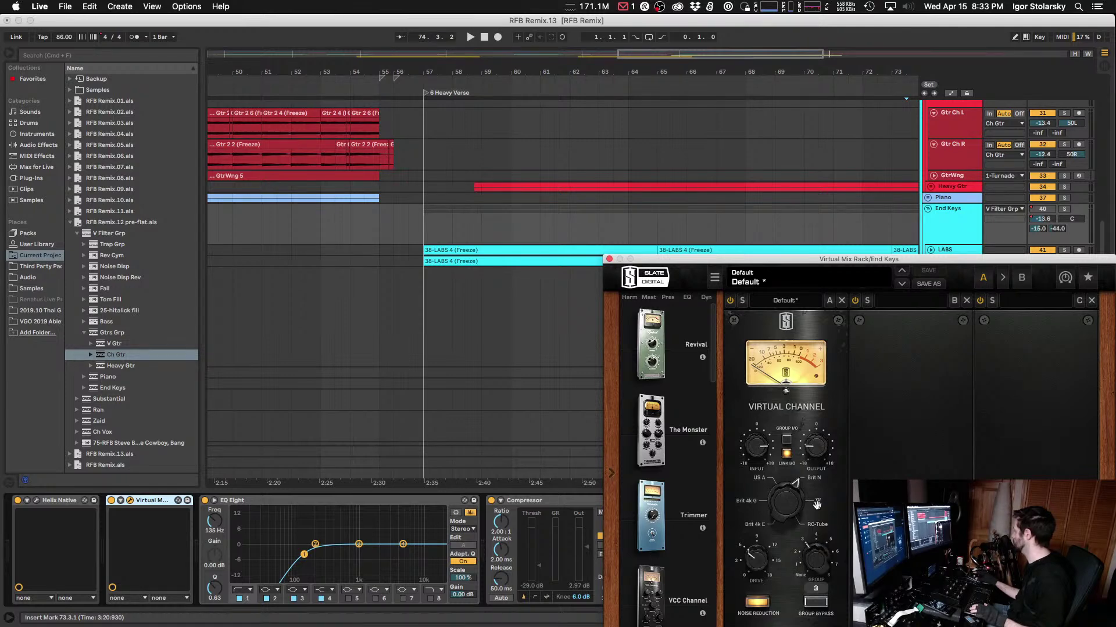
# Step: Set End Keys' Virtual Channel input to +1.57 dB with linked output while playing from the Heavy Verse marker, and close the plugin window
pyautogui.press('space')
pyautogui.press('space')
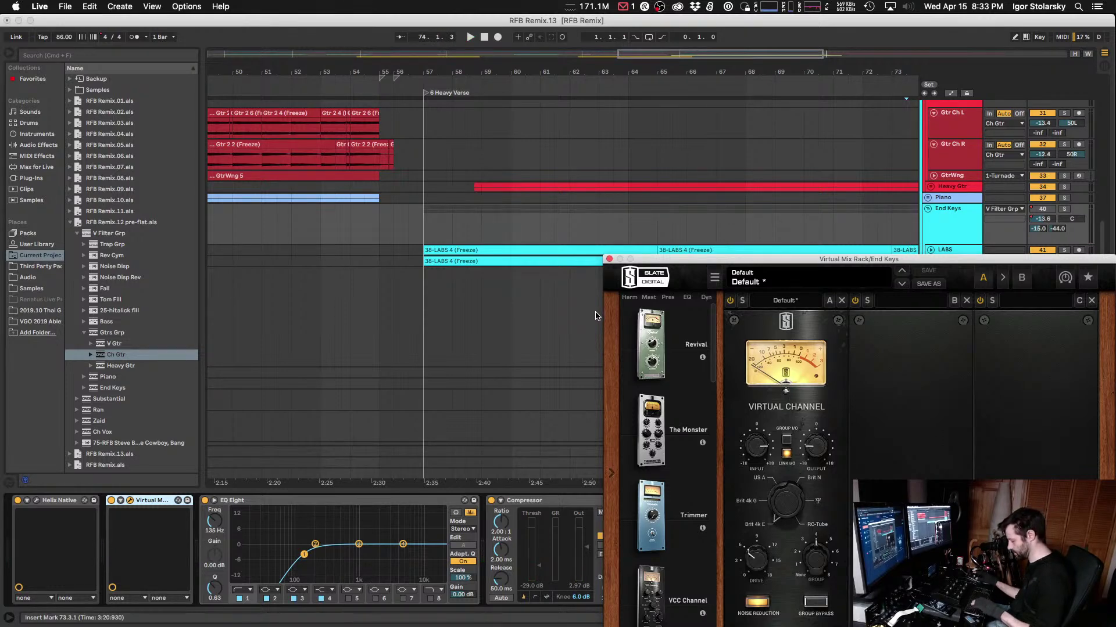
pyautogui.press('space')
pyautogui.moveTo(753, 459); pyautogui.dragTo(749, 508)
pyautogui.press('space')
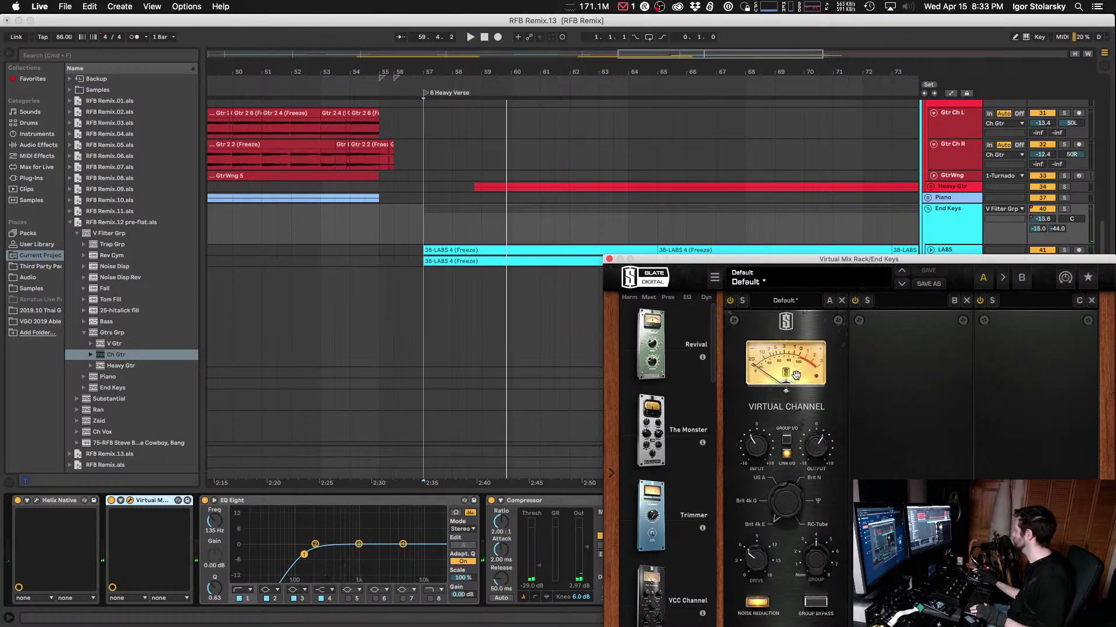
pyautogui.press('space')
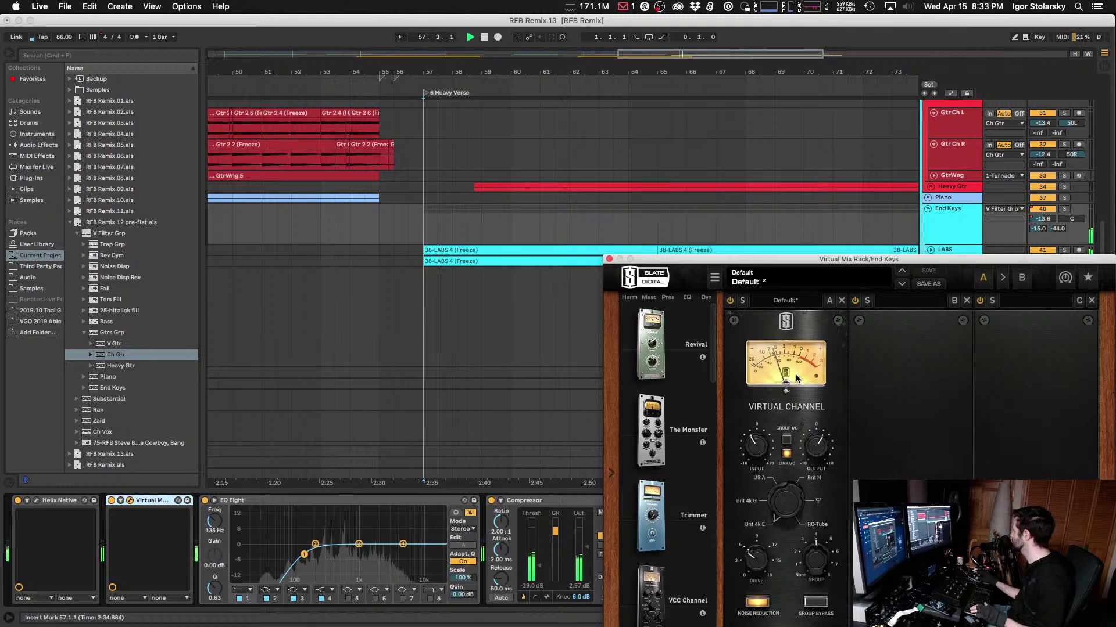
pyautogui.moveTo(746, 443); pyautogui.dragTo(758, 455)
pyautogui.press('space')
pyautogui.press('space')
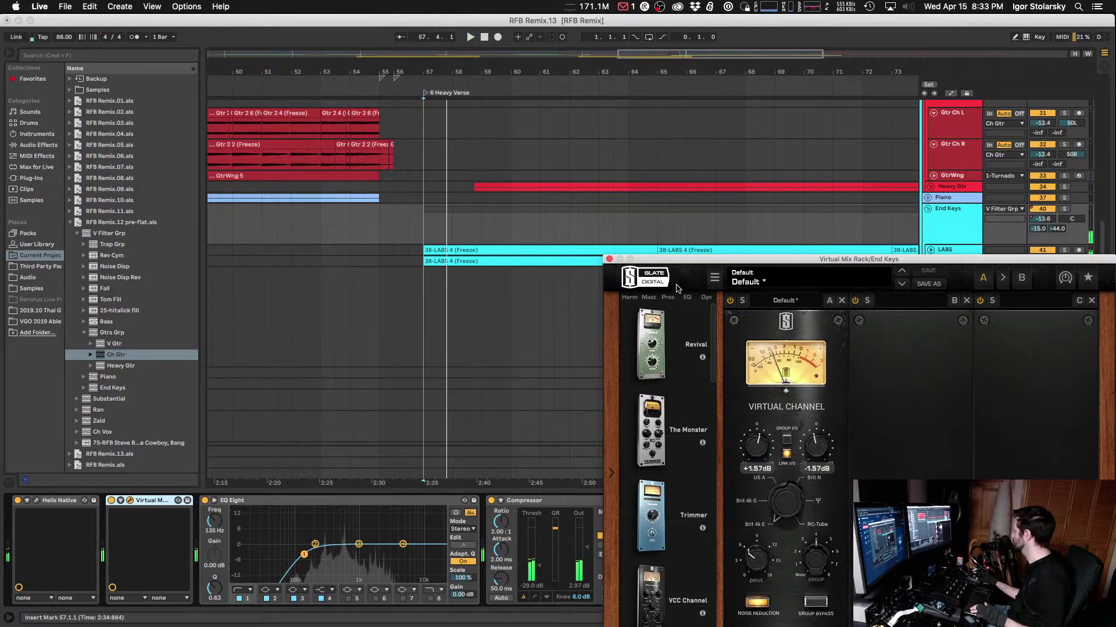
pyautogui.click(609, 259)
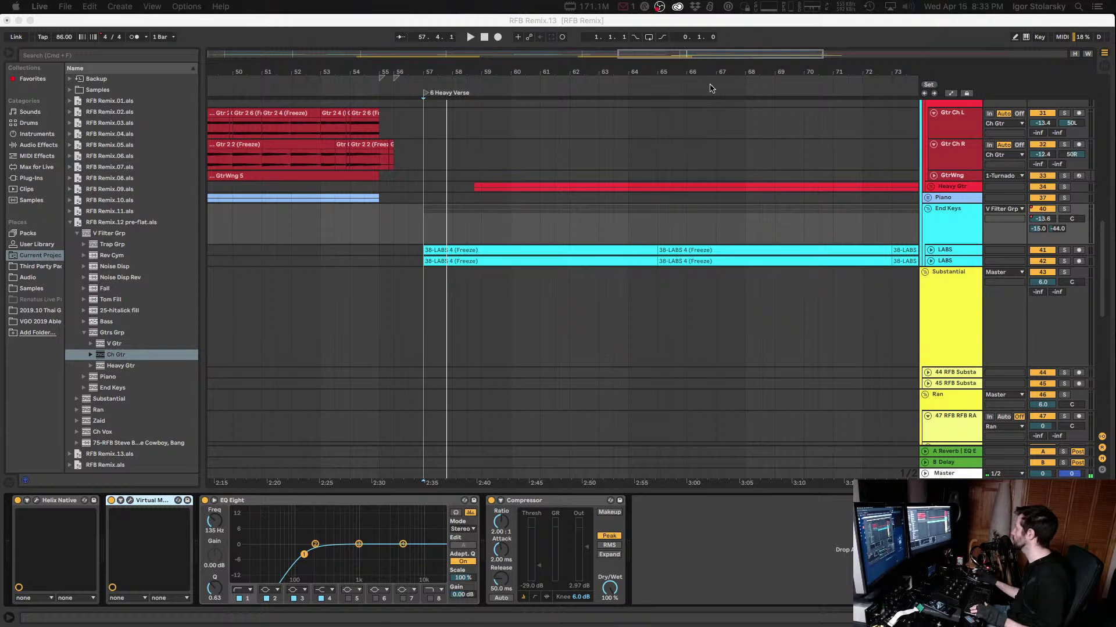
# Step: Save the Live Set under the new name RFB Remix.14.als and quit Live
pyautogui.click(700, 23)
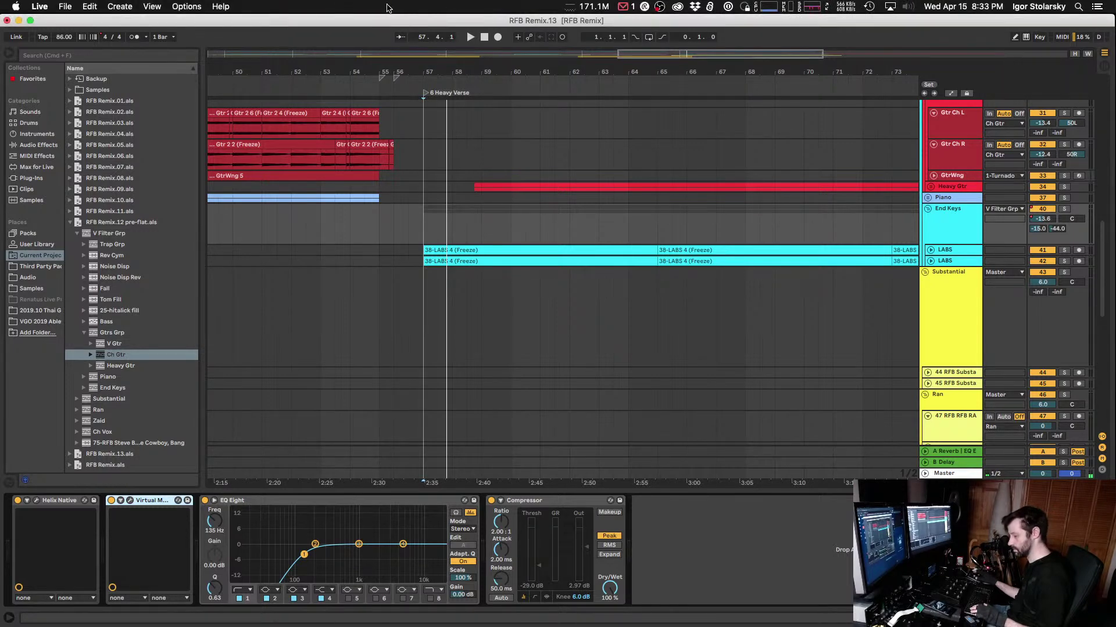
pyautogui.press('space')
pyautogui.click(33, 6)
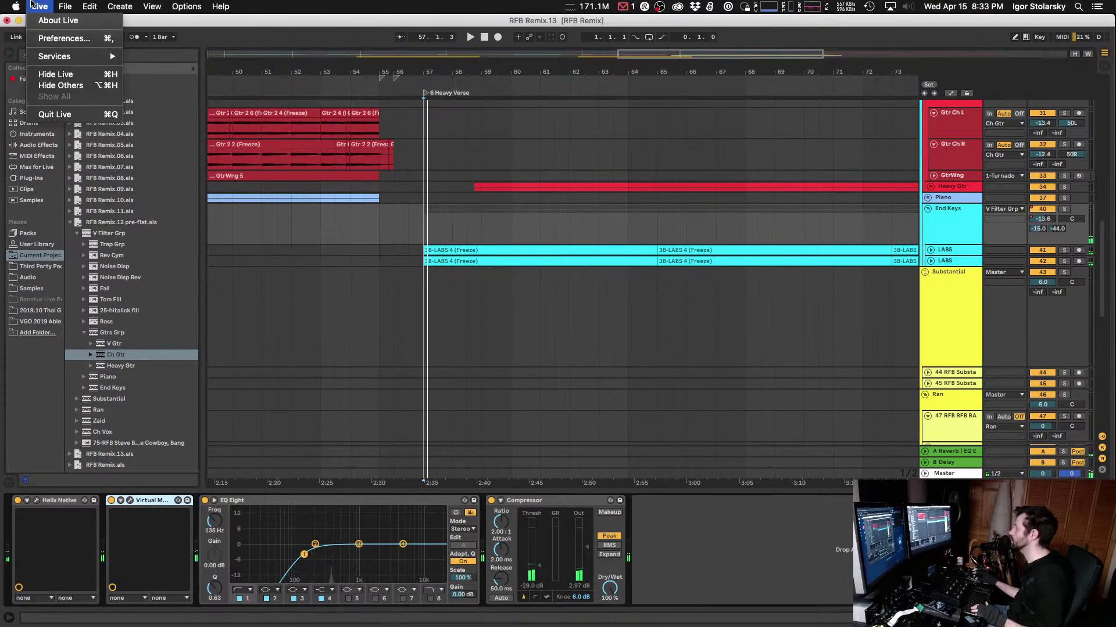
pyautogui.click(100, 124)
pyautogui.press('Right')
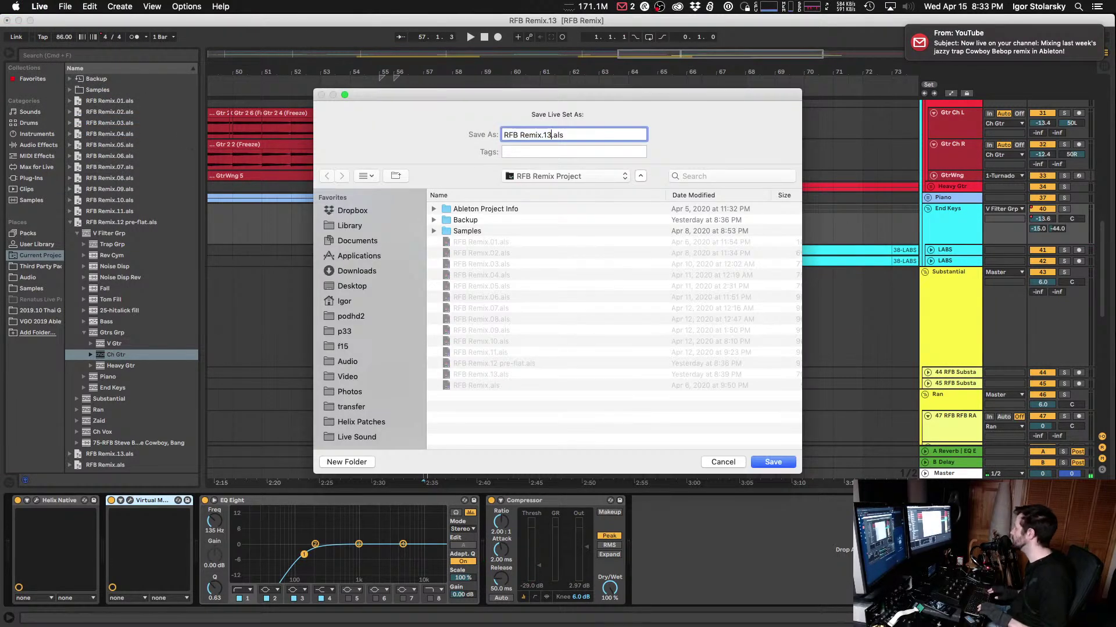
pyautogui.press('Return')
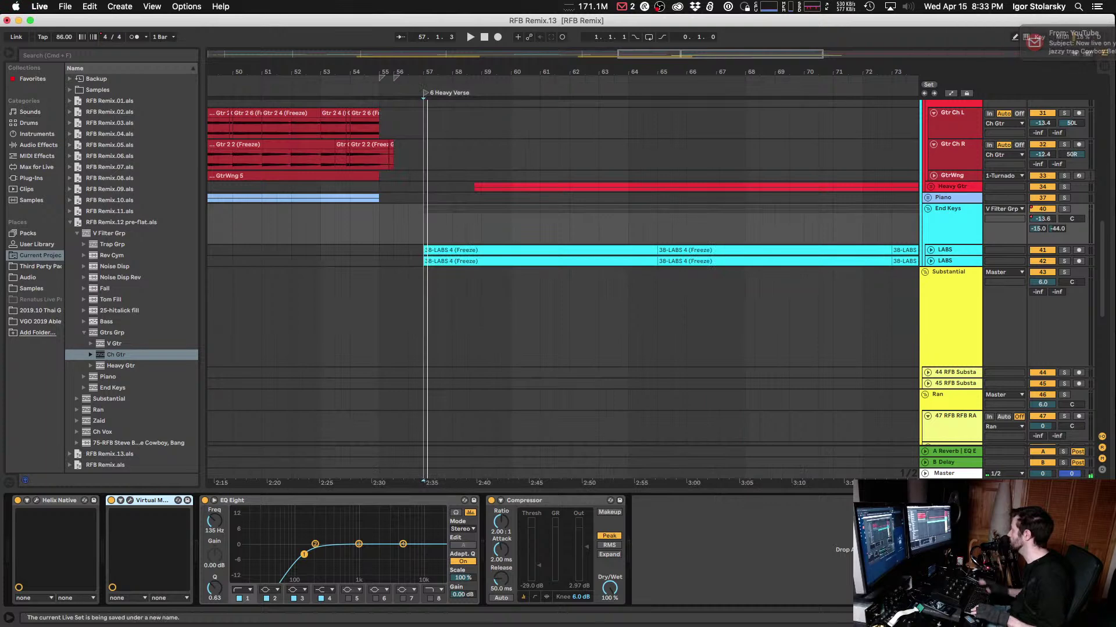
pyautogui.press('super+q')
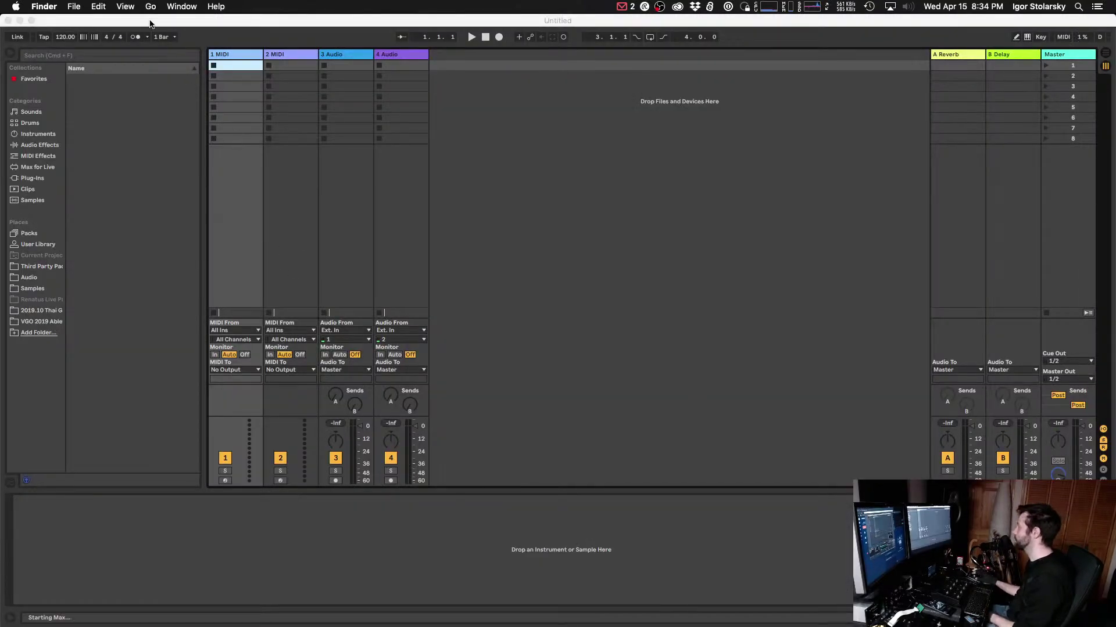
# Step: Switch to the relaunched Live and reopen the recent set RFB Remix.14
pyautogui.click(53, 5)
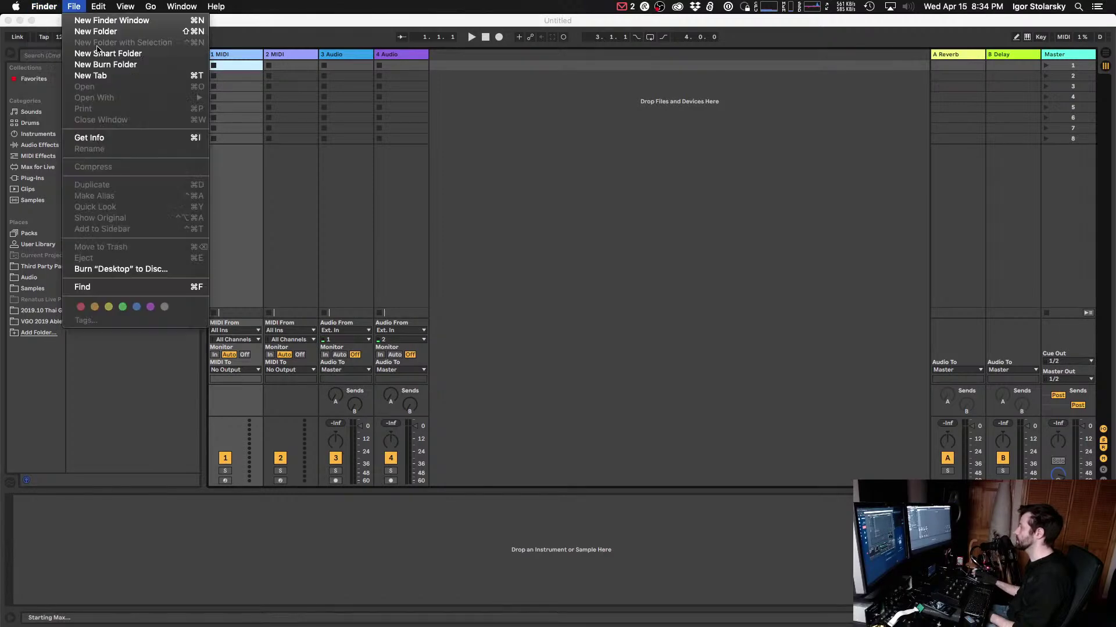
pyautogui.click(36, 255)
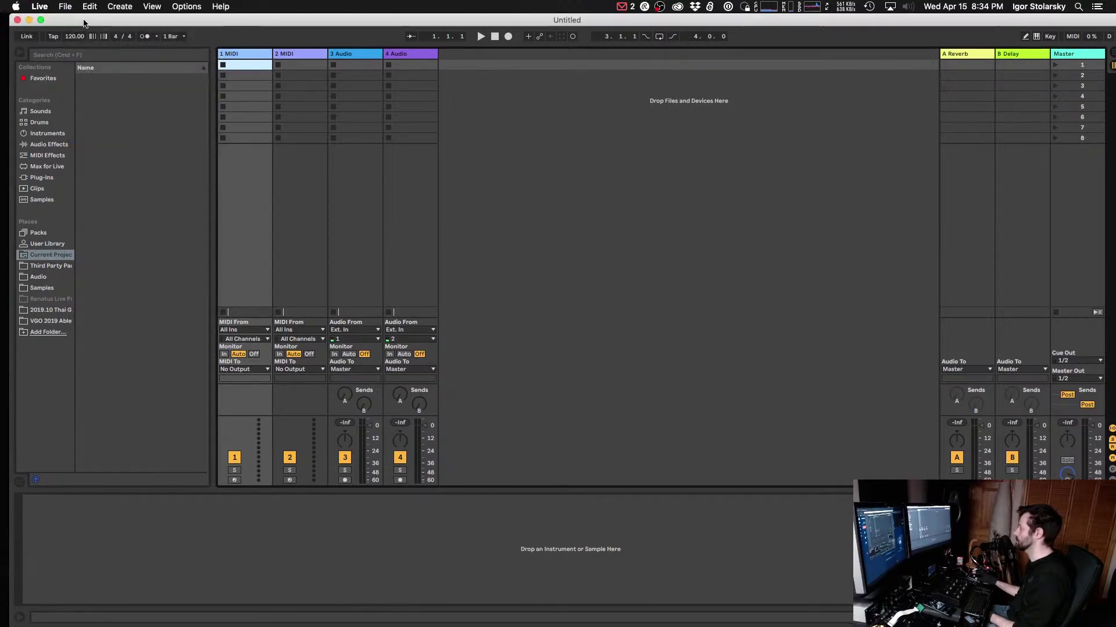
pyautogui.click(65, 6)
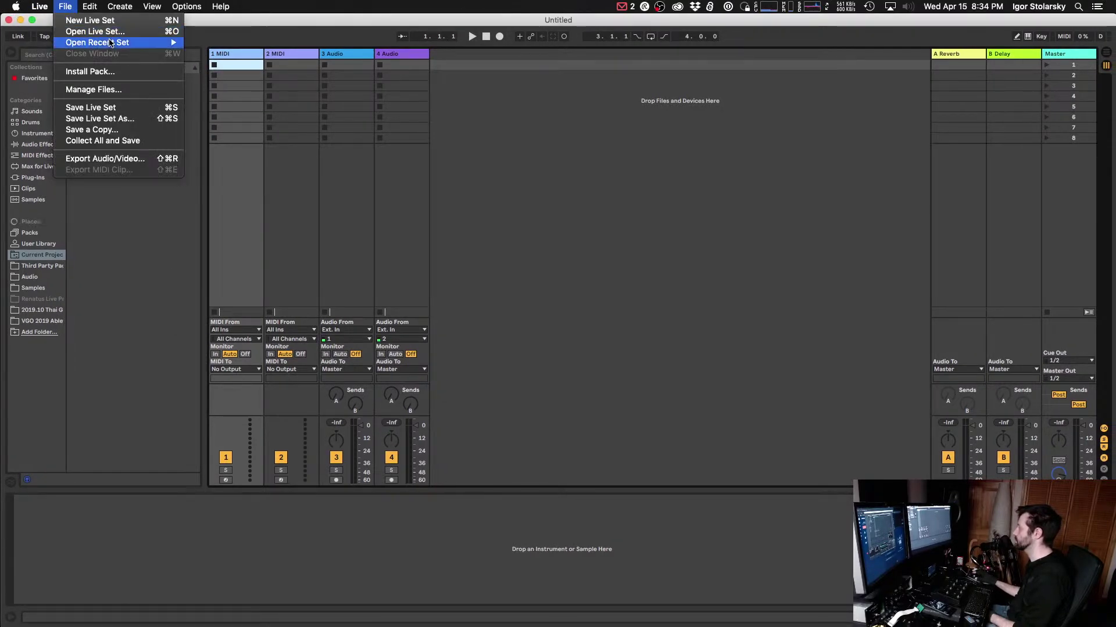
pyautogui.moveTo(110, 43)
pyautogui.click(227, 43)
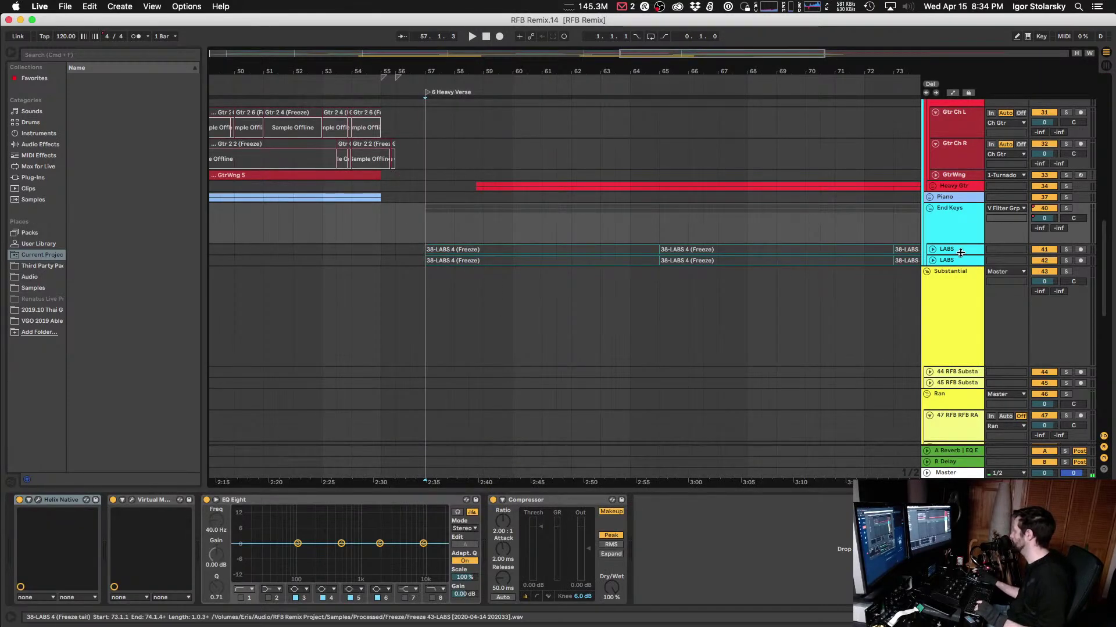
# Step: Play the End Keys group from the Heavy Verse marker and check its Virtual Mix Rack metering and settings
pyautogui.click(954, 223)
pyautogui.press('space')
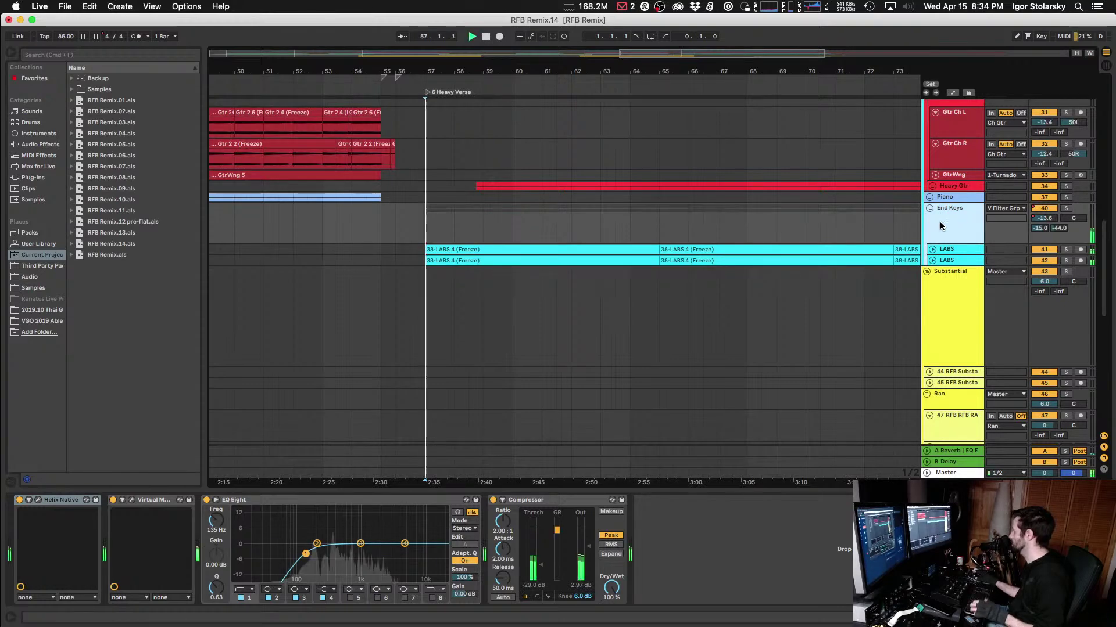
pyautogui.click(131, 500)
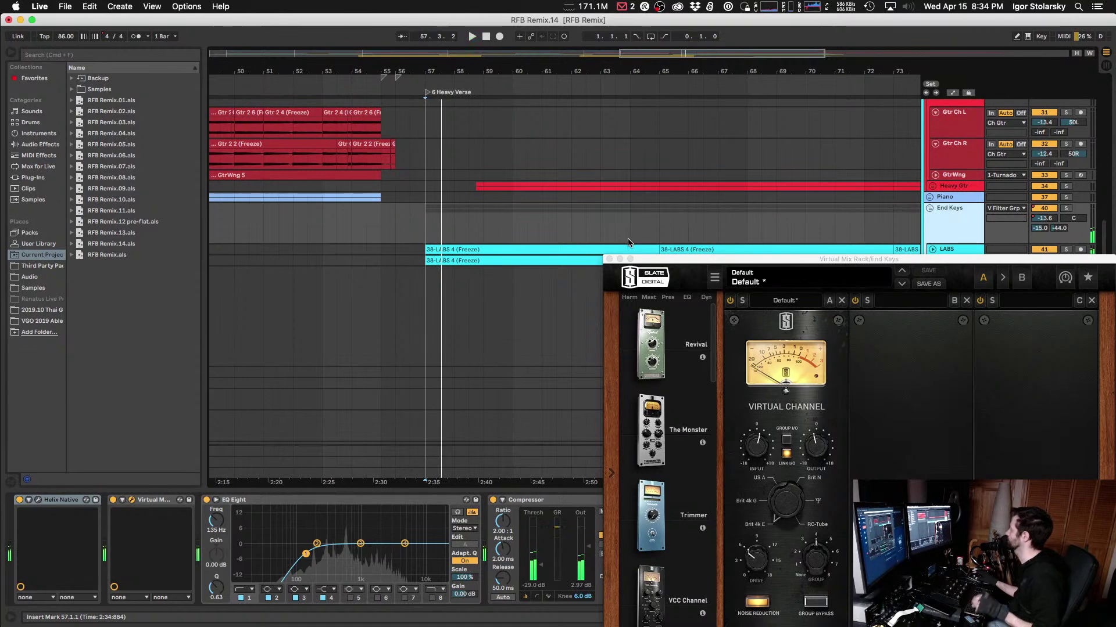
pyautogui.click(609, 260)
pyautogui.scroll(3, 623, 272)
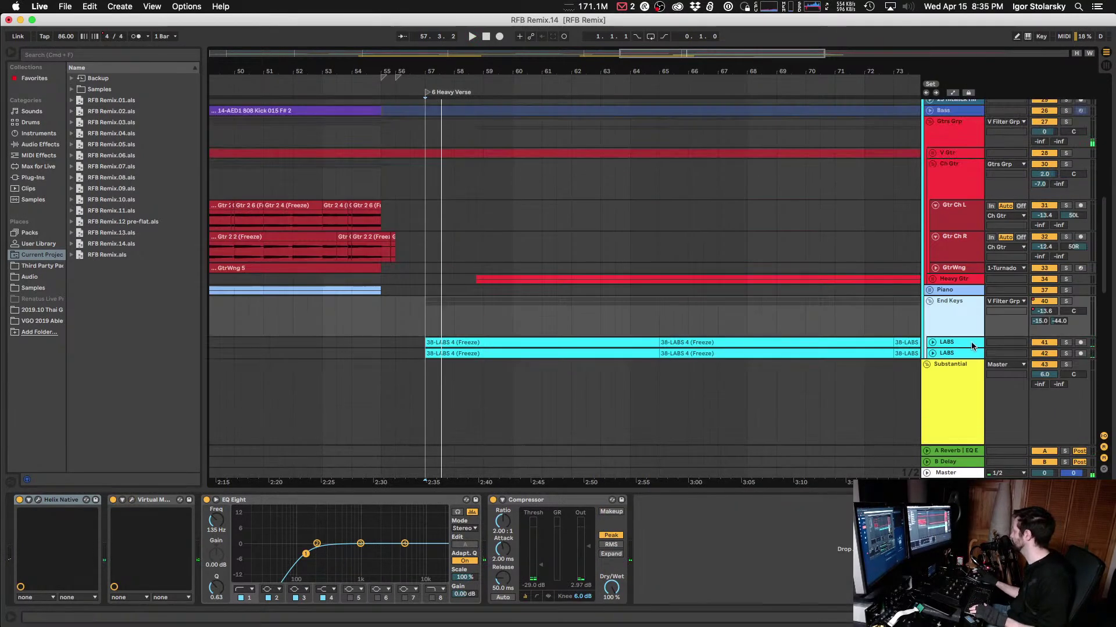
# Step: Copy the Virtual Mix Rack from End Keys to the unfolded Piano group and place it first in the chain, before EQ Eight
pyautogui.click(154, 501)
pyautogui.press('super+c')
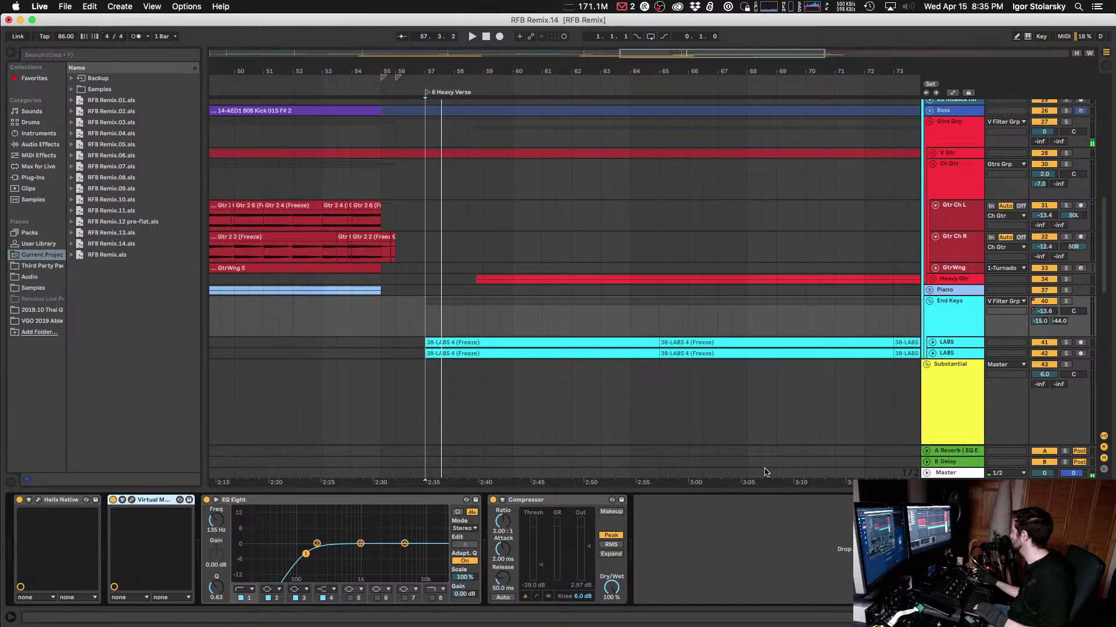
pyautogui.click(929, 290)
pyautogui.click(962, 297)
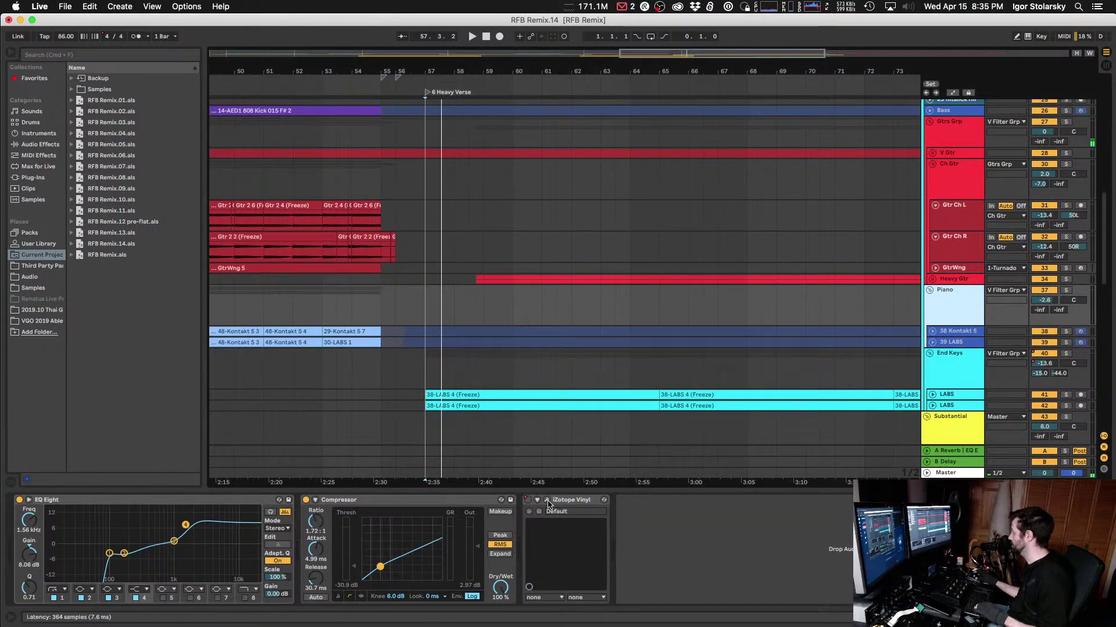
pyautogui.click(679, 527)
pyautogui.press('super+v')
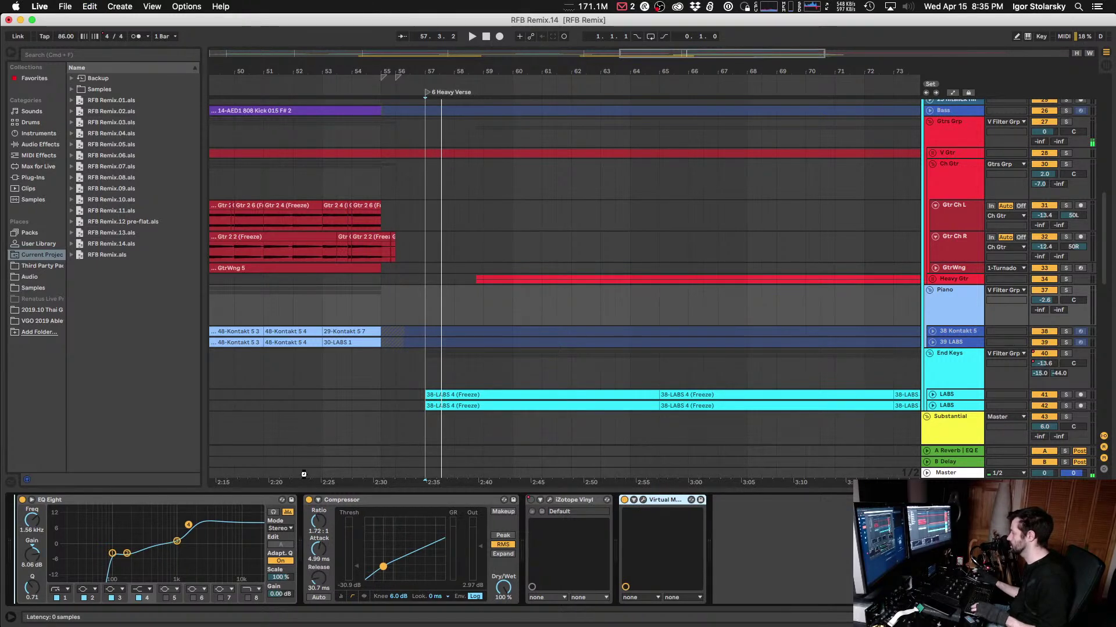
pyautogui.moveTo(654, 500); pyautogui.dragTo(35, 503)
# Step: Raise the Piano group's Virtual Channel input slightly with linked output while playing from the 5 Ch2 marker, and close the plugin window
pyautogui.click(38, 500)
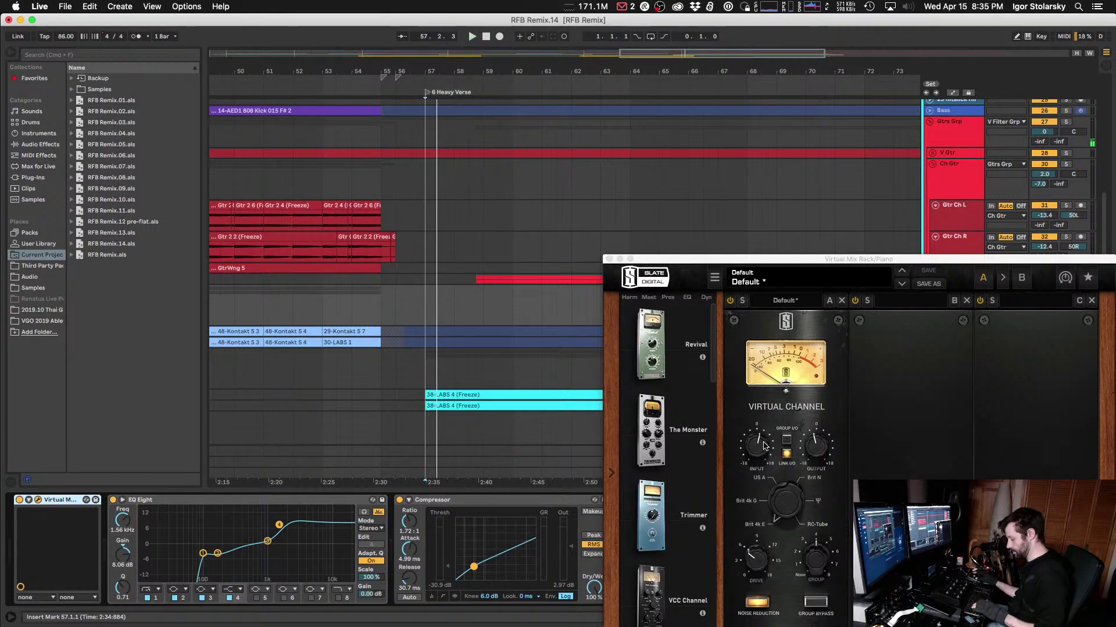
pyautogui.hotkey('alt', 'Left')
pyautogui.press('space')
pyautogui.moveTo(763, 446); pyautogui.dragTo(766, 436)
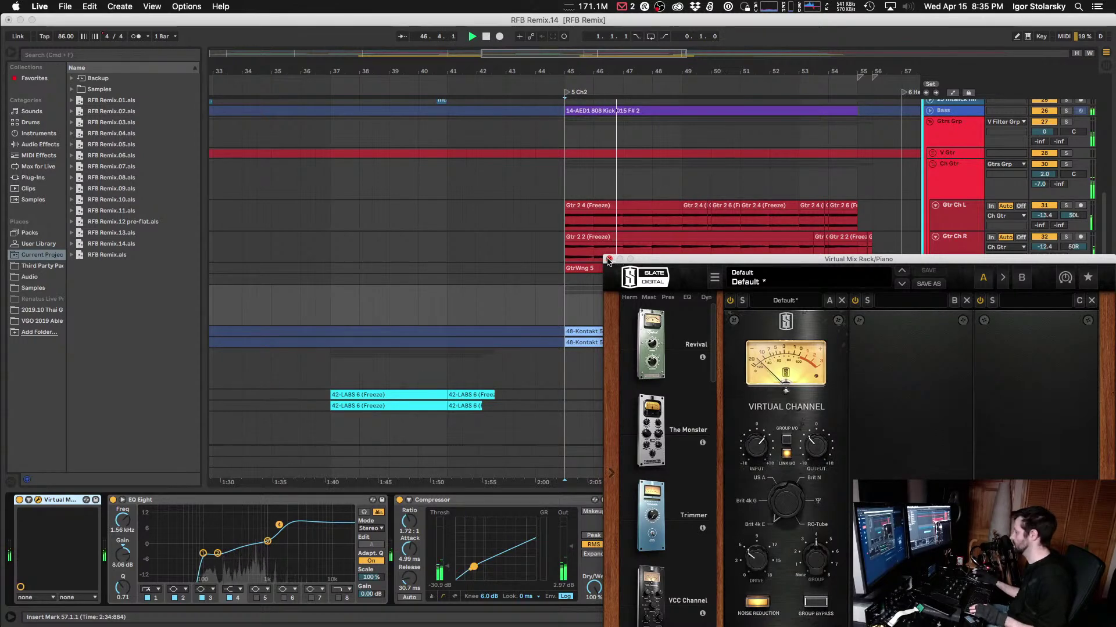
pyautogui.click(608, 260)
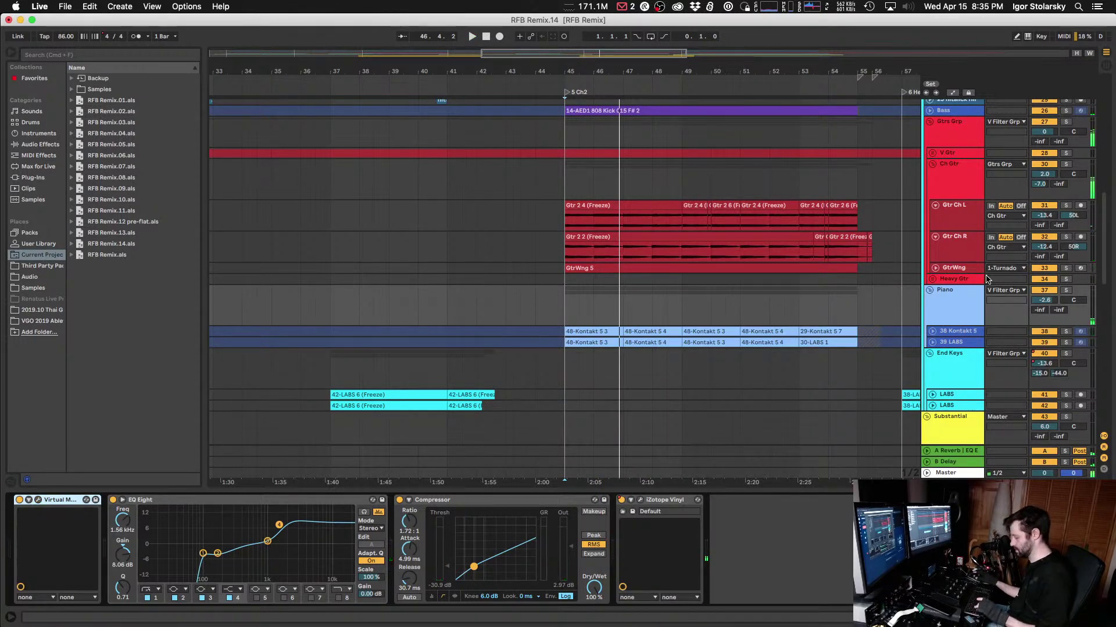
pyautogui.press('space')
pyautogui.press('space')
pyautogui.press('space')
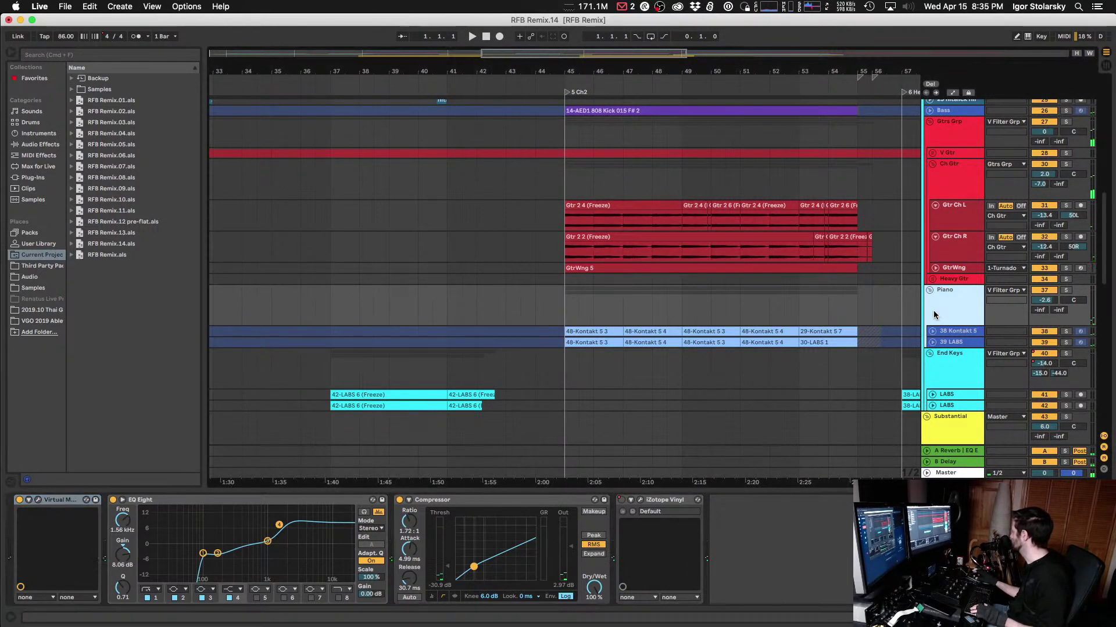
# Step: Fold the Piano group, unfold Heavy Gtr, and paste the Virtual Mix Rack before EQ Eight in the Heavy Gtr chain
pyautogui.click(929, 290)
pyautogui.click(953, 280)
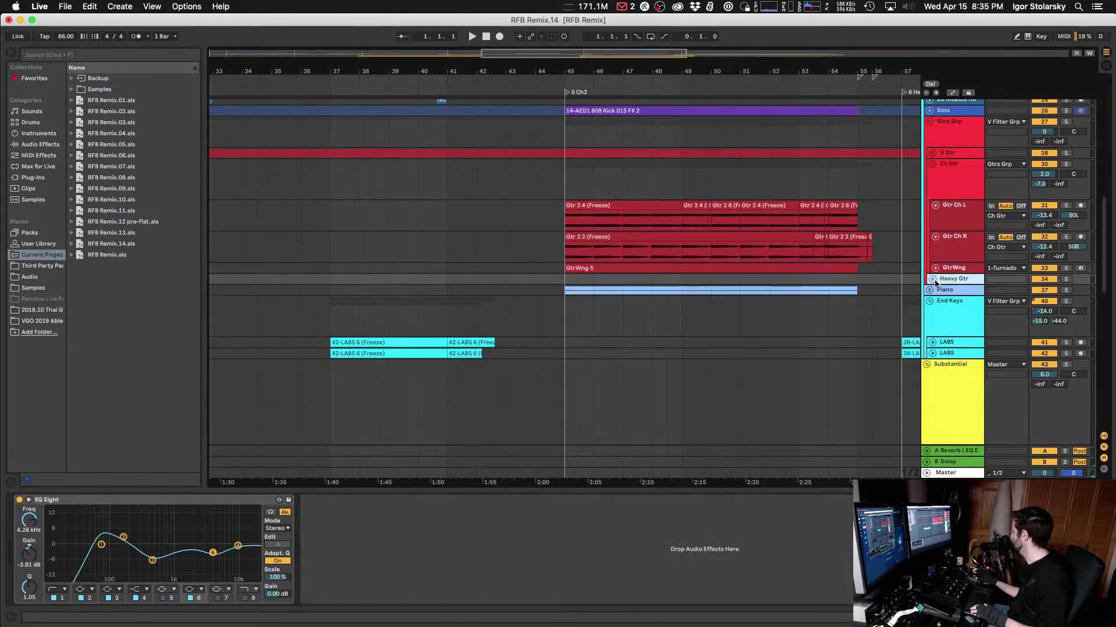
pyautogui.click(932, 279)
pyautogui.click(376, 553)
pyautogui.press('super+v')
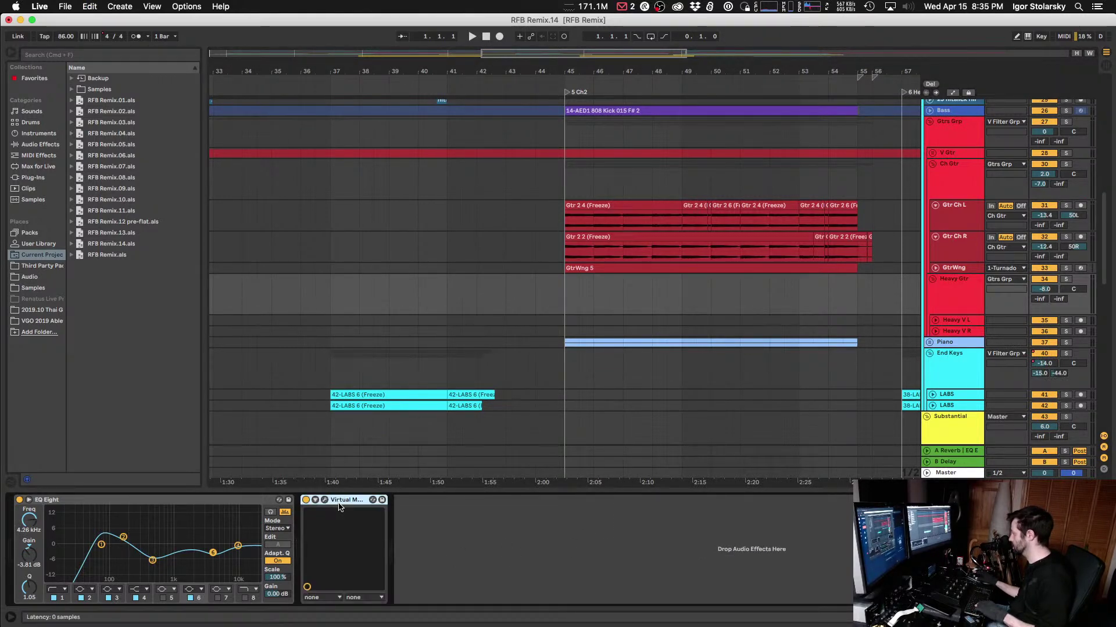
pyautogui.moveTo(81, 498); pyautogui.dragTo(21, 509)
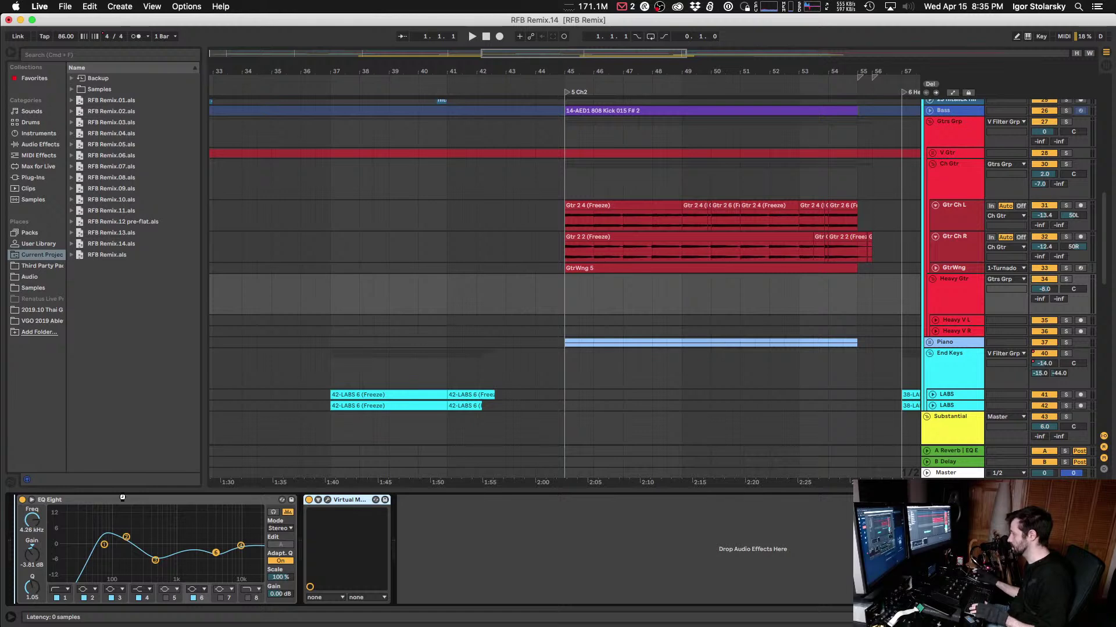
pyautogui.moveTo(122, 497); pyautogui.dragTo(117, 500)
# Step: Open Heavy Gtr's Virtual Mix Rack and play its clips from bar 60.3 to check the Virtual Channel level
pyautogui.press('space')
pyautogui.click(38, 499)
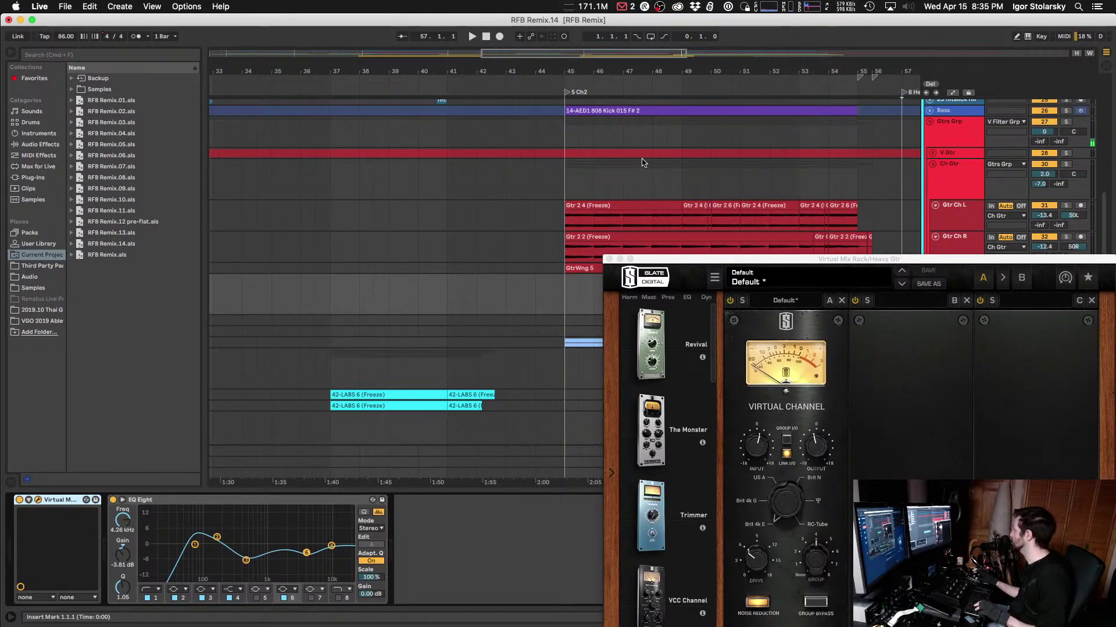
pyautogui.hscroll(10, 642, 163)
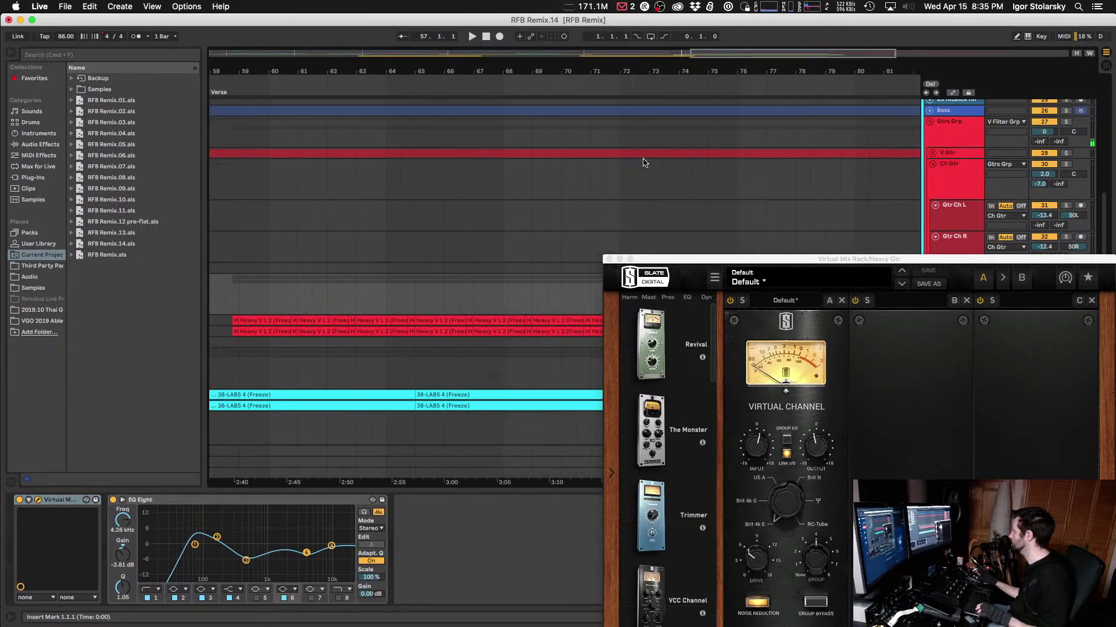
pyautogui.click(283, 299)
pyautogui.press('space')
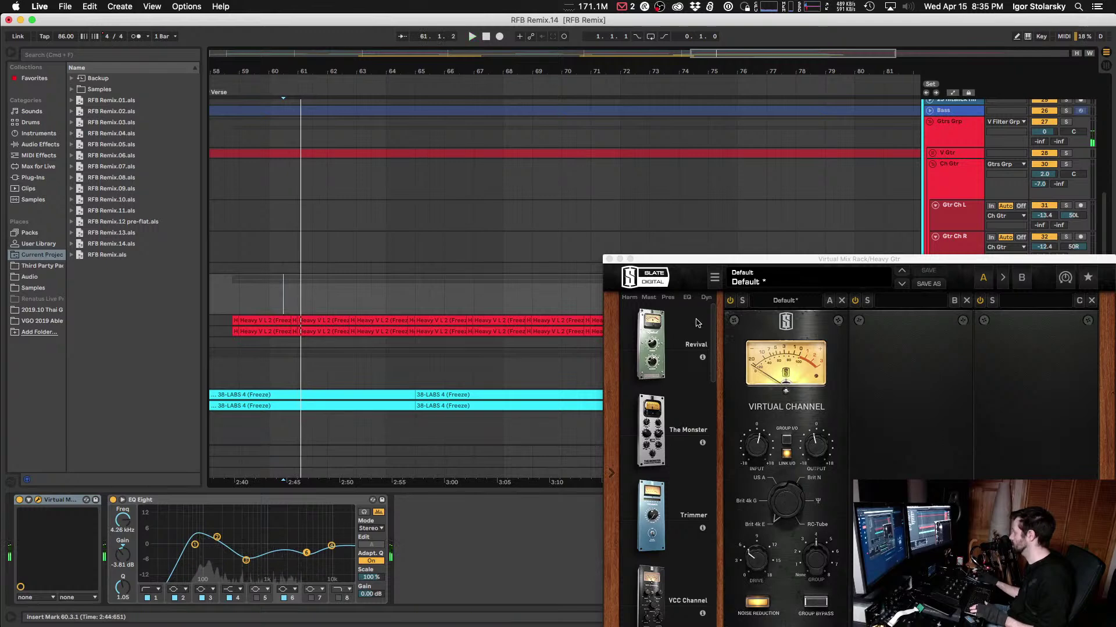
# Step: Assign Heavy Gtr's Virtual Channel to group 3 and close its plugin window
pyautogui.moveTo(814, 559); pyautogui.dragTo(815, 563)
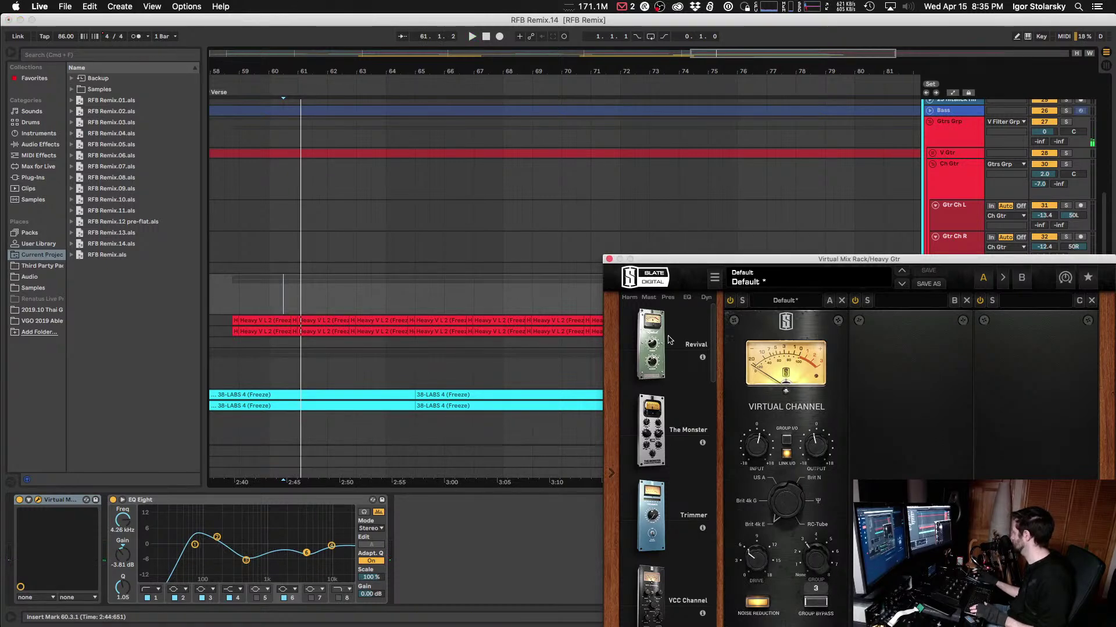
pyautogui.click(609, 260)
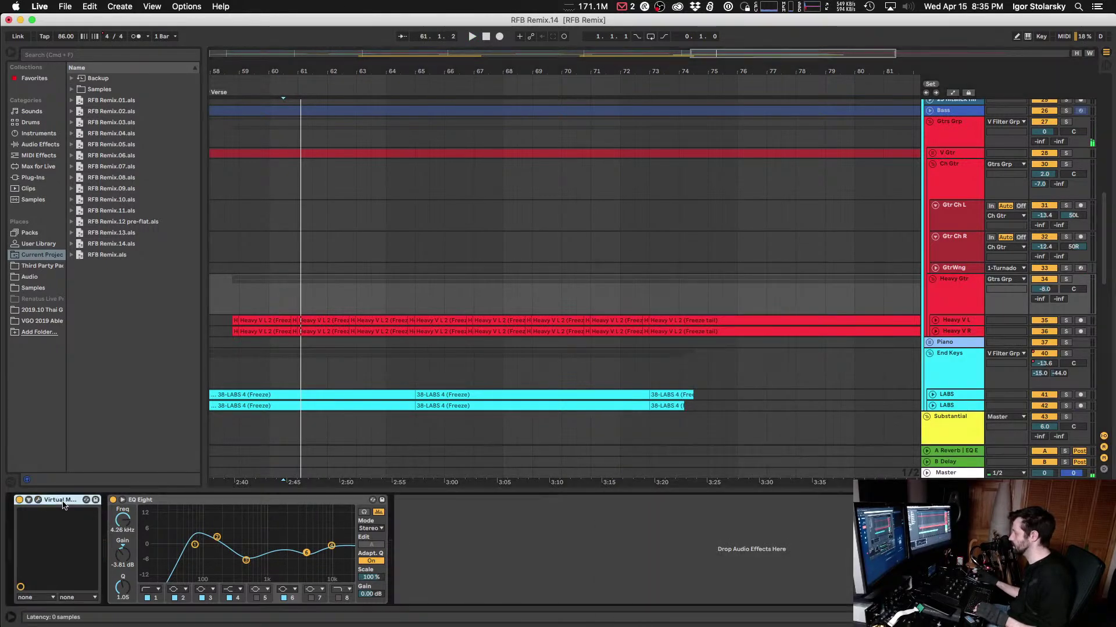
# Step: Copy the Virtual Mix Rack from Heavy Gtr to the empty device chain of Gtr Ch L
pyautogui.click(969, 256)
pyautogui.click(948, 204)
pyautogui.click(951, 183)
pyautogui.click(955, 208)
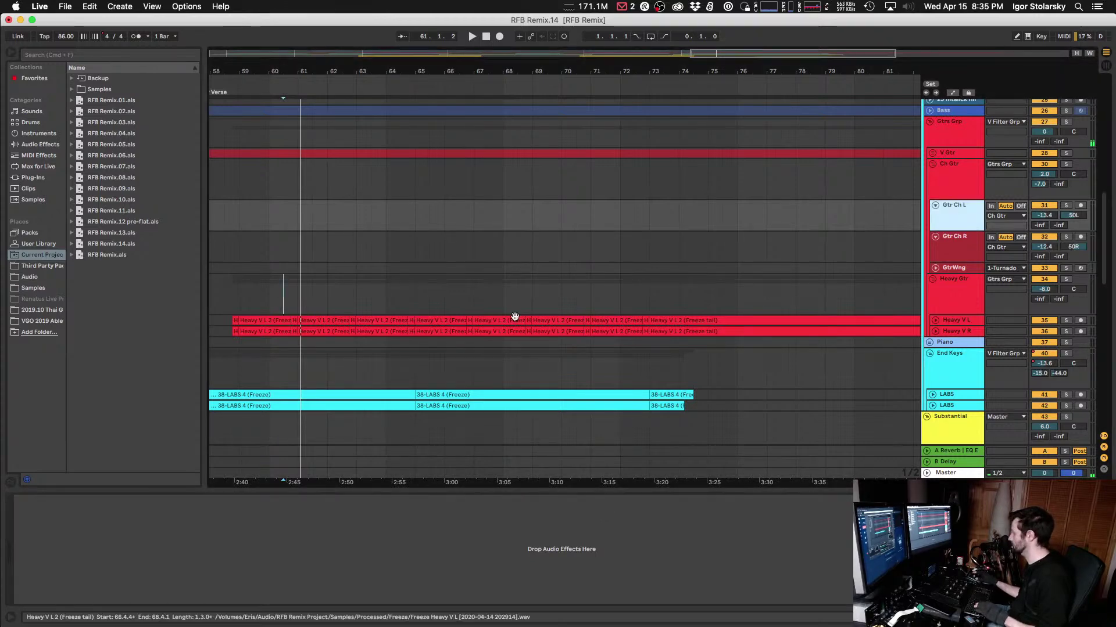
pyautogui.click(960, 219)
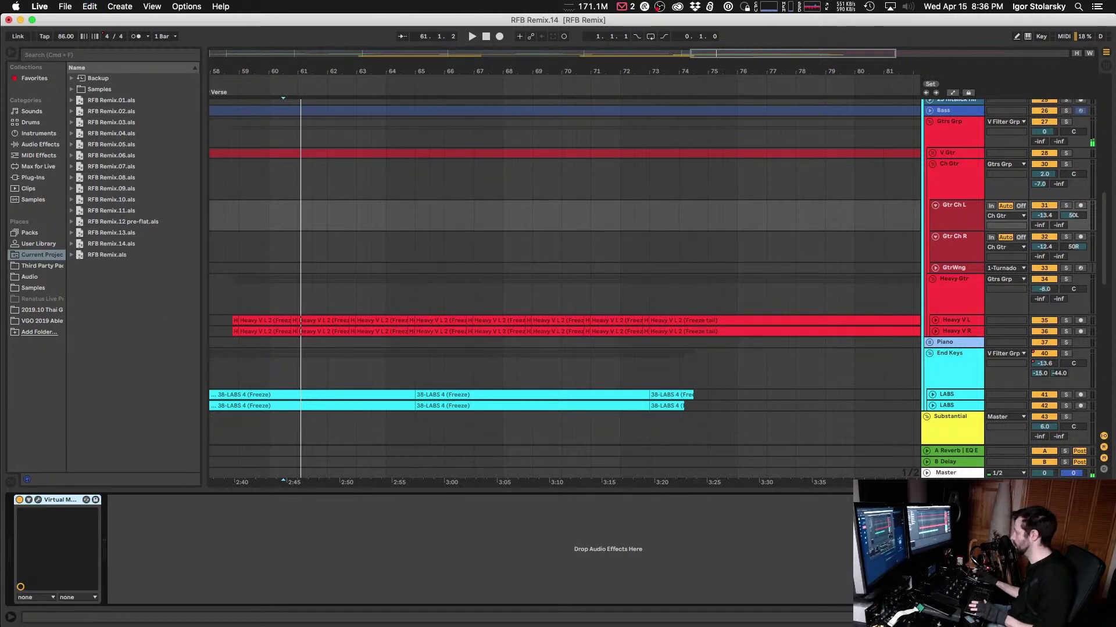
# Step: Lower Gtr Ch L's Virtual Channel input to -0.95 dB with linked output while playing from the 5 Ch2 marker, and close the plugin window
pyautogui.click(39, 500)
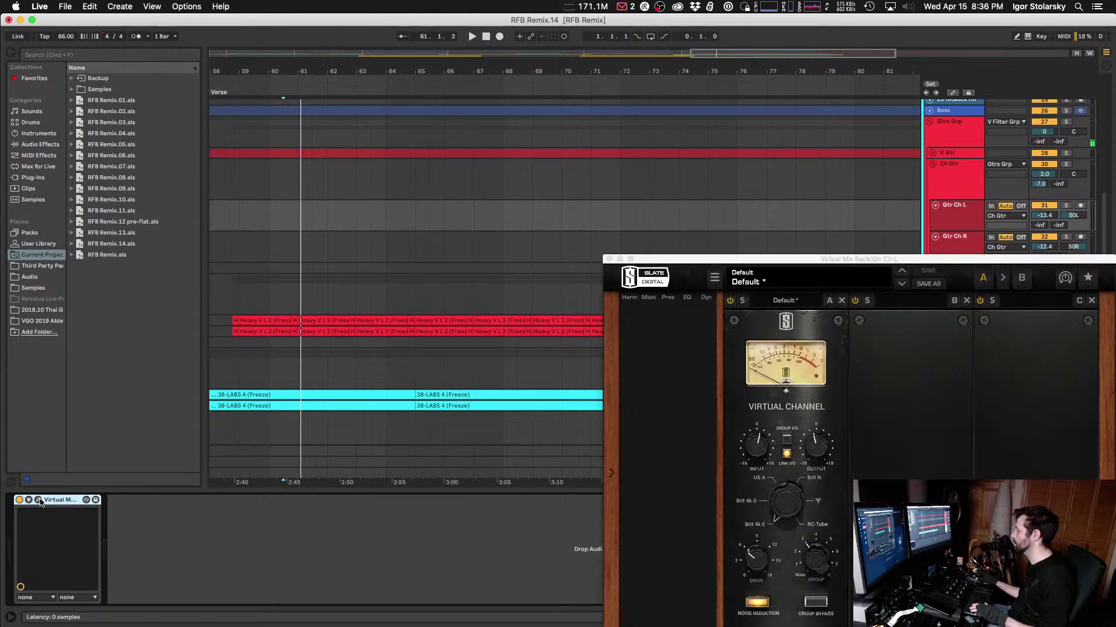
pyautogui.press('space')
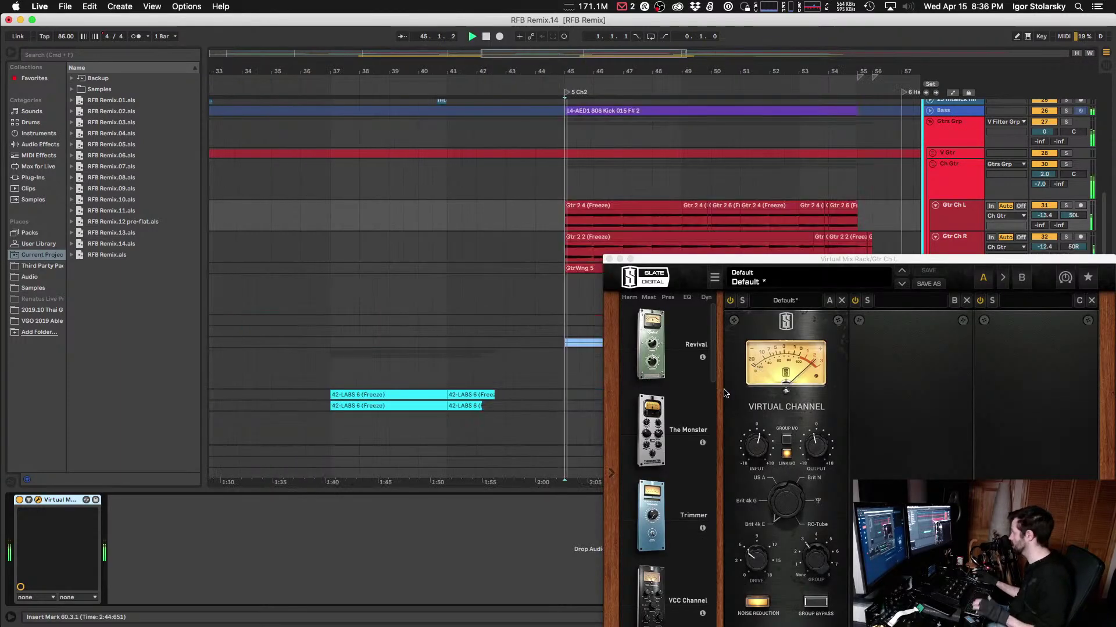
pyautogui.moveTo(757, 446); pyautogui.dragTo(761, 452)
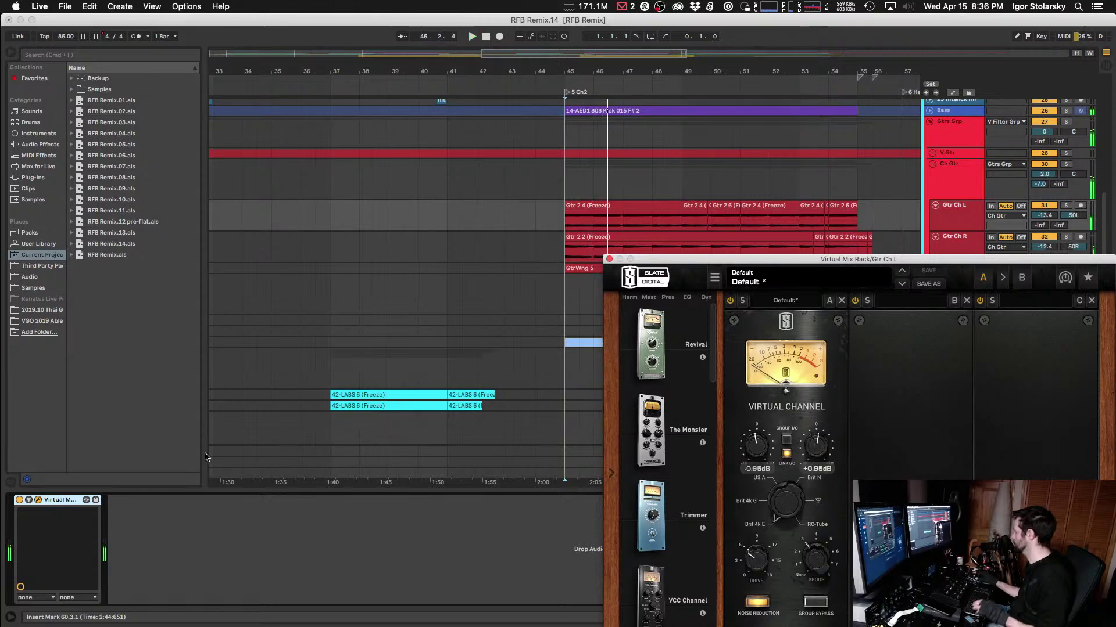
pyautogui.click(487, 424)
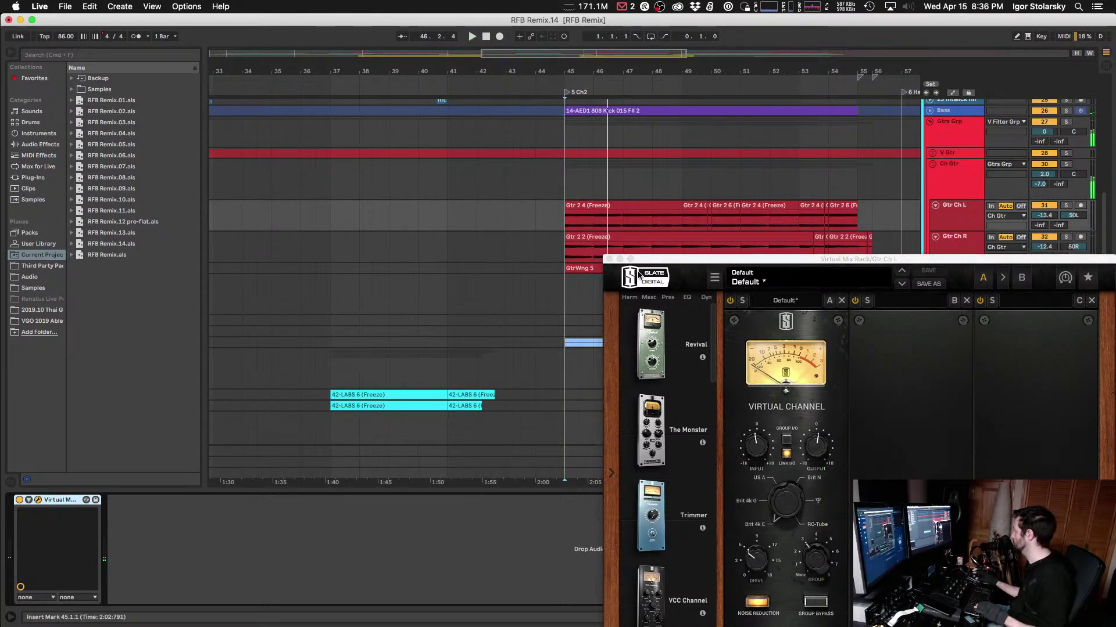
pyautogui.click(609, 259)
# Step: Paste the adjusted Virtual Mix Rack onto Gtr Ch R, check its level during playback from 5 Ch2, and close the plugin window
pyautogui.click(955, 255)
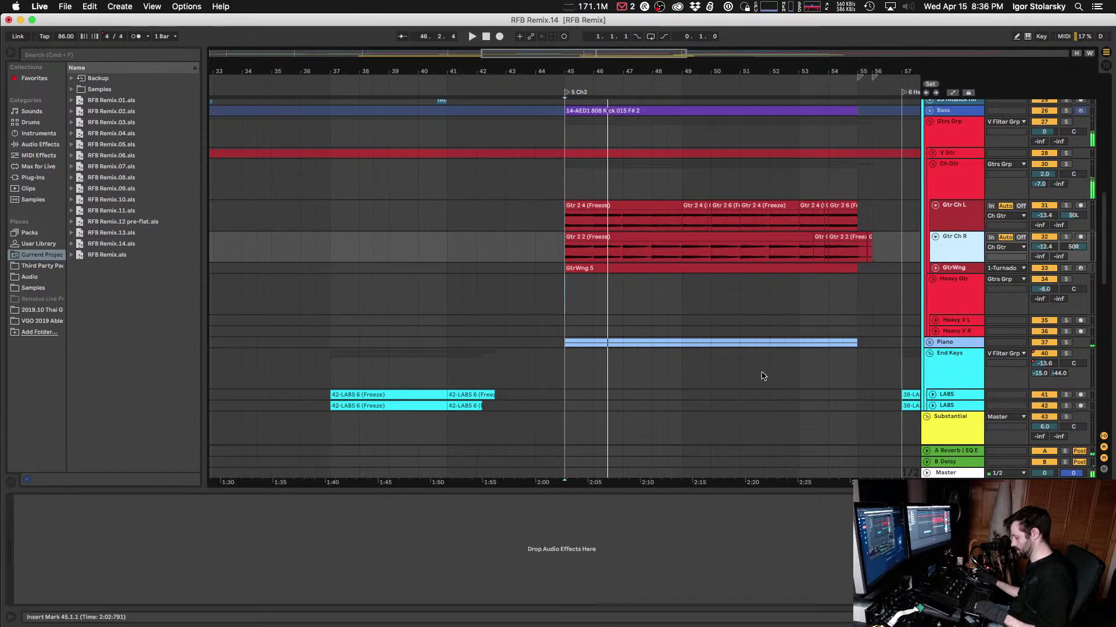
pyautogui.press('space')
pyautogui.press('space')
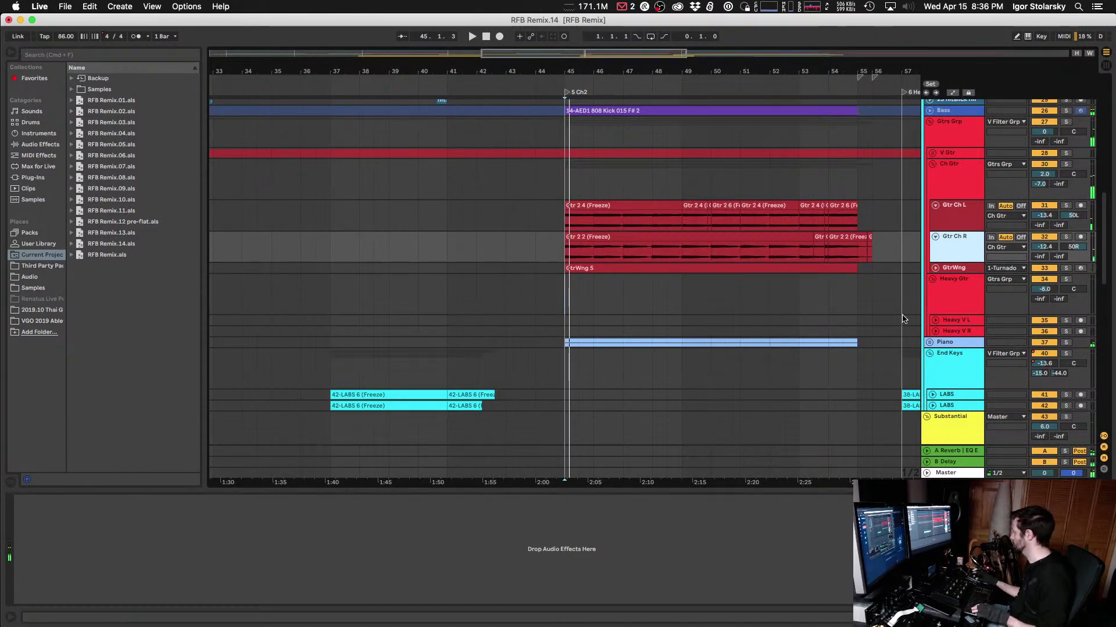
pyautogui.click(962, 242)
pyautogui.press('super+c')
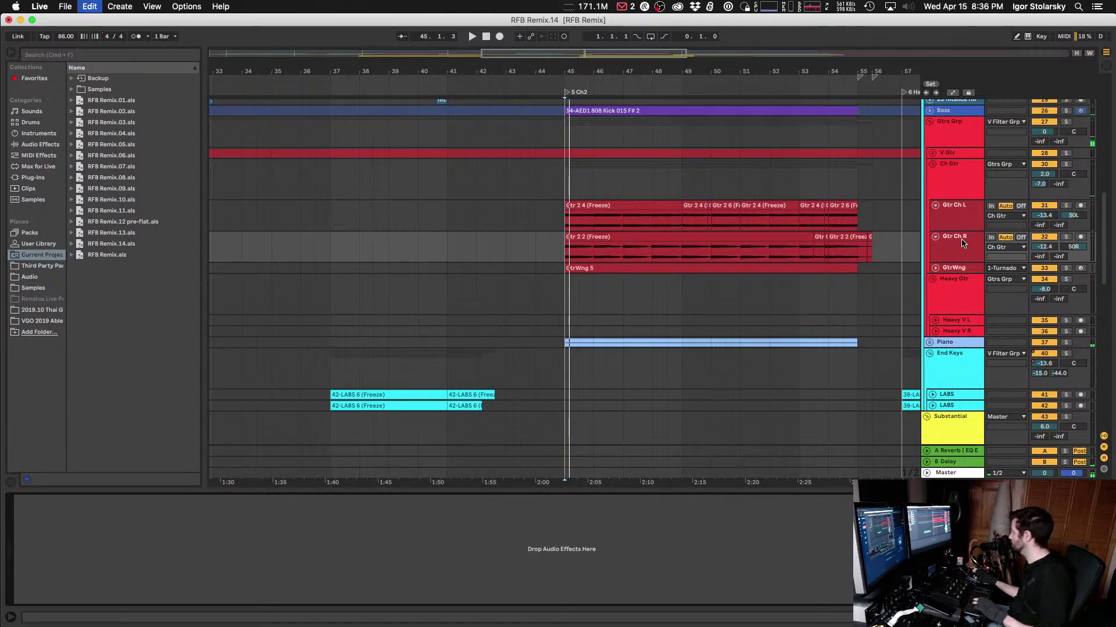
pyautogui.press('super+v')
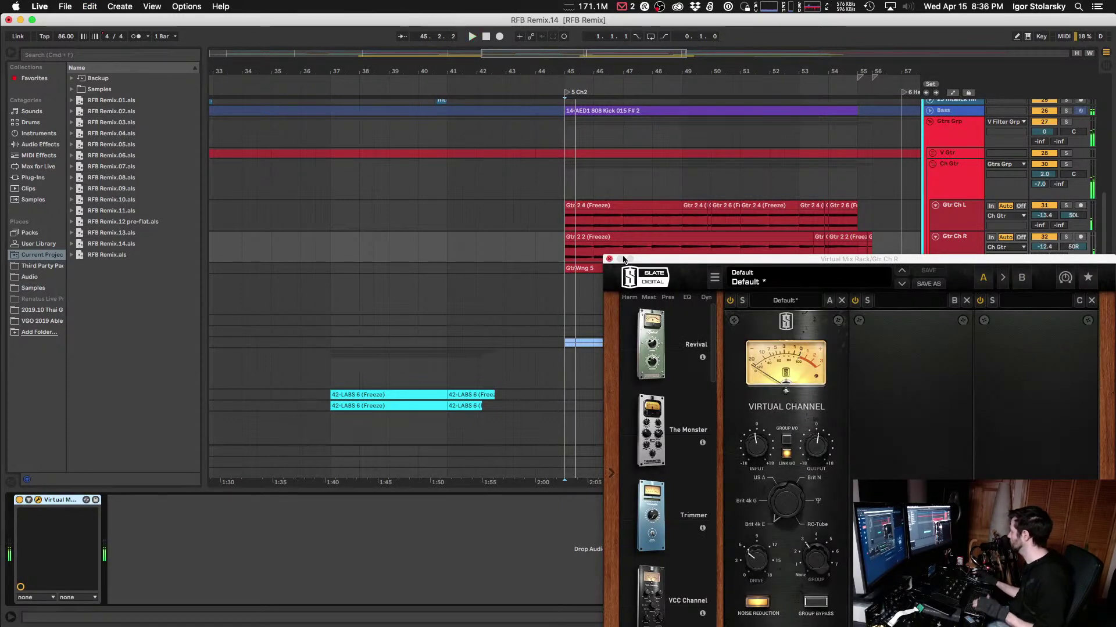
pyautogui.click(609, 259)
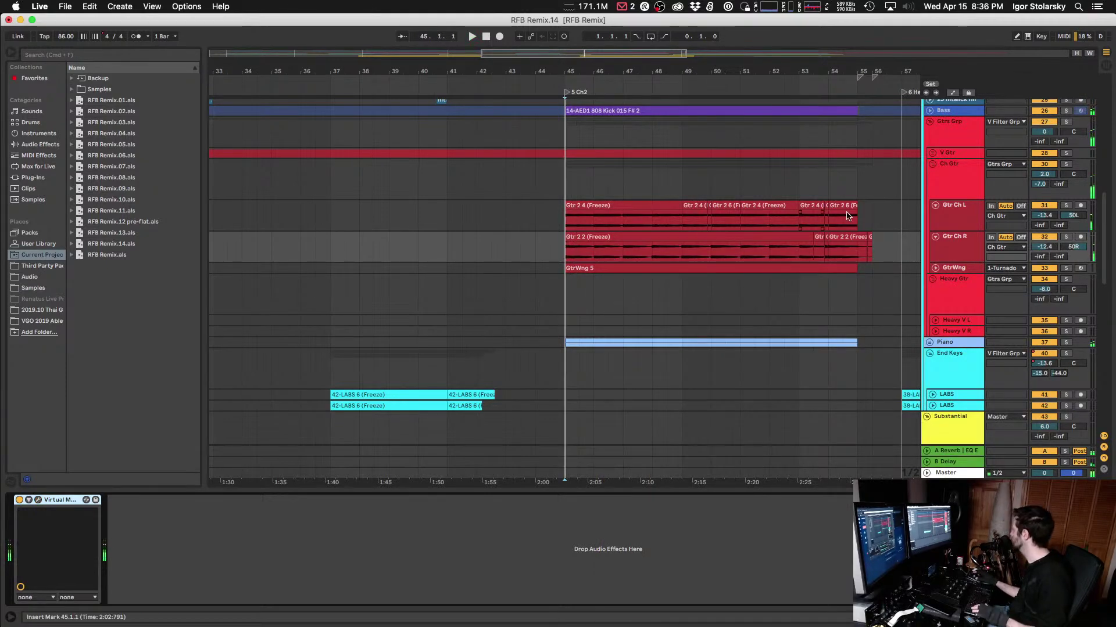
# Step: Unfold the V Gtr group and paste the Virtual Mix Rack onto its Gtr 1 track
pyautogui.scroll(2, 811, 223)
pyautogui.click(932, 176)
pyautogui.click(639, 191)
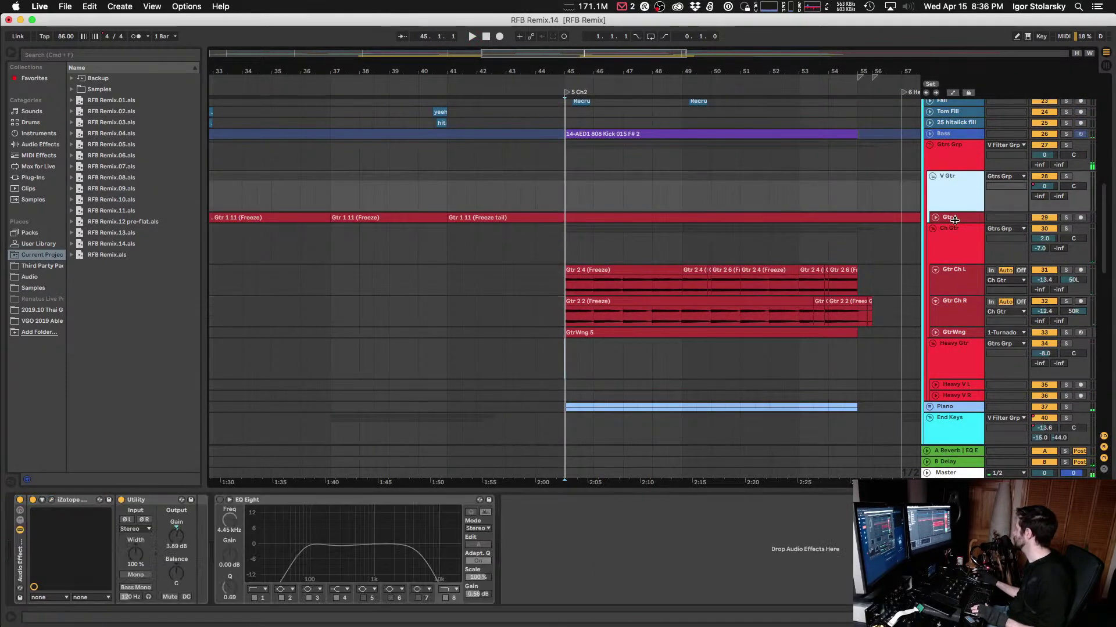
pyautogui.click(446, 436)
pyautogui.click(262, 550)
pyautogui.press('super+z')
pyautogui.click(956, 192)
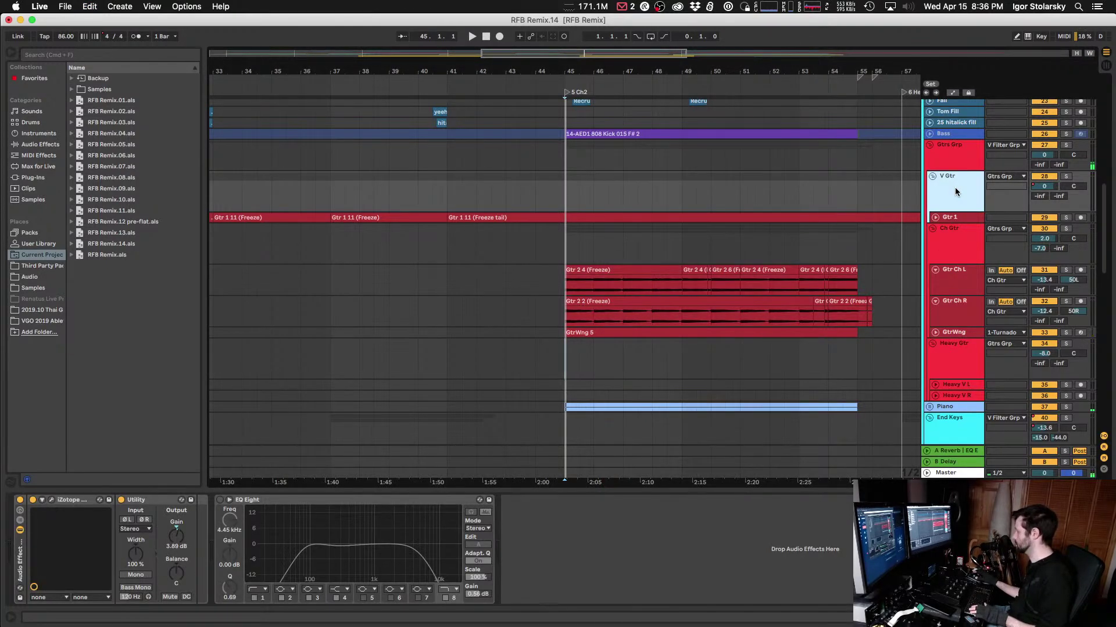
pyautogui.click(953, 218)
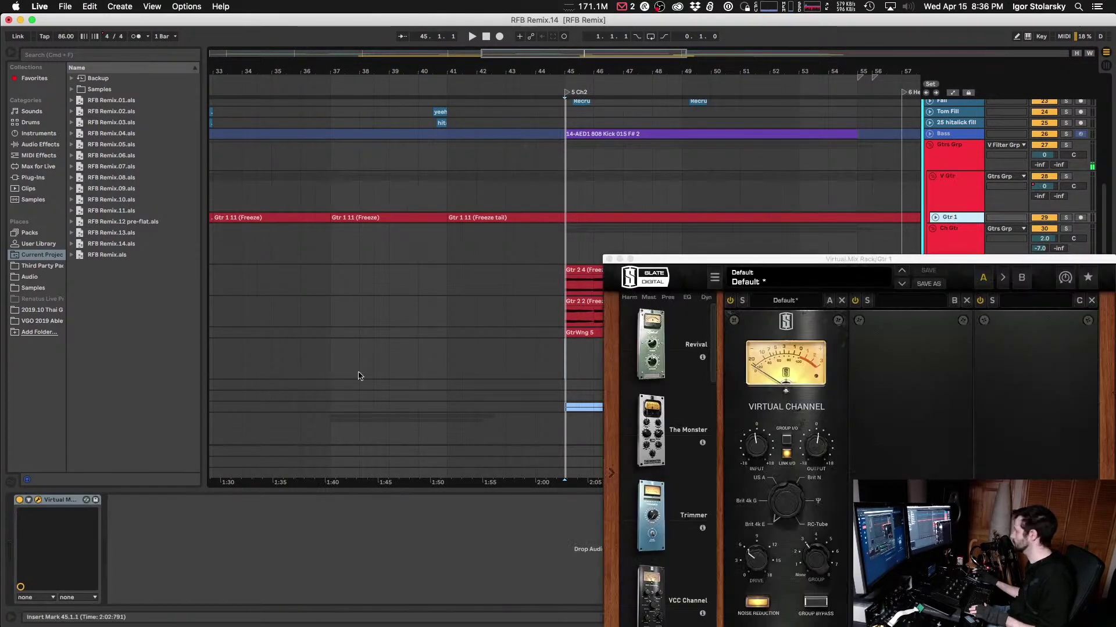
# Step: Play the Gtr 1 clips from bars 6 and 7 to check the Virtual Channel level, and close the plugin window
pyautogui.moveTo(830, 254); pyautogui.dragTo(525, 180)
pyautogui.press('2')
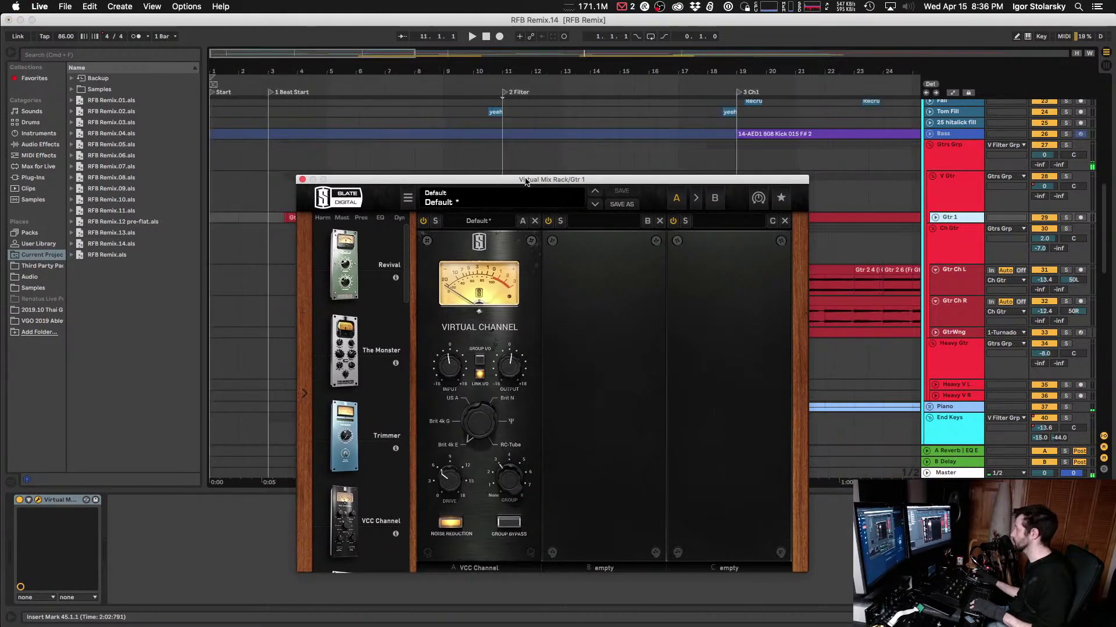
pyautogui.moveTo(494, 184); pyautogui.dragTo(494, 282)
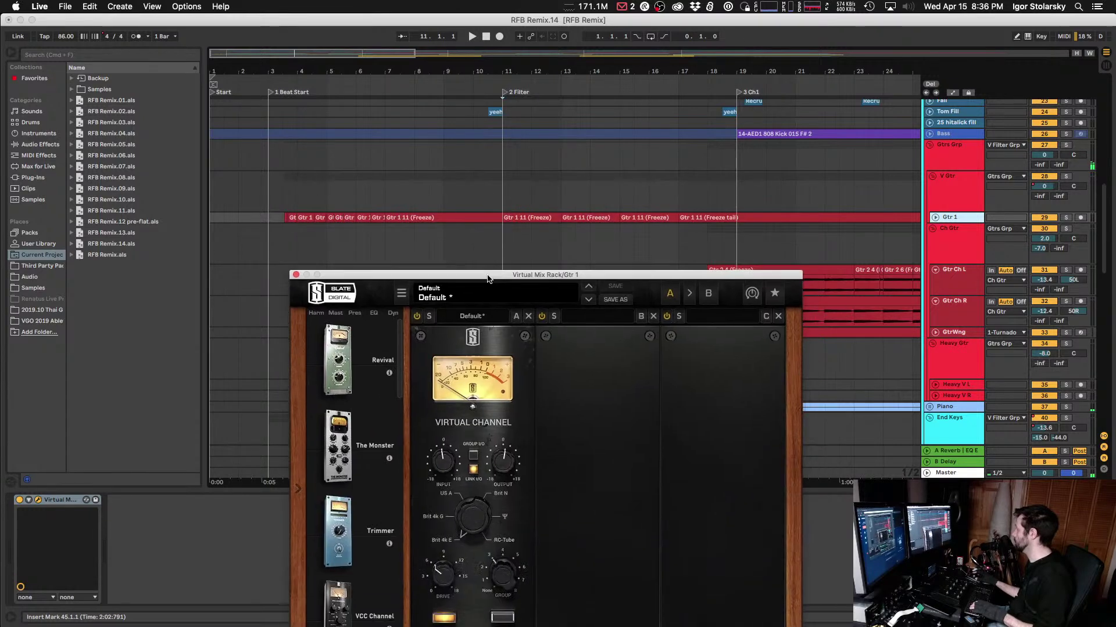
pyautogui.click(356, 182)
pyautogui.press('space')
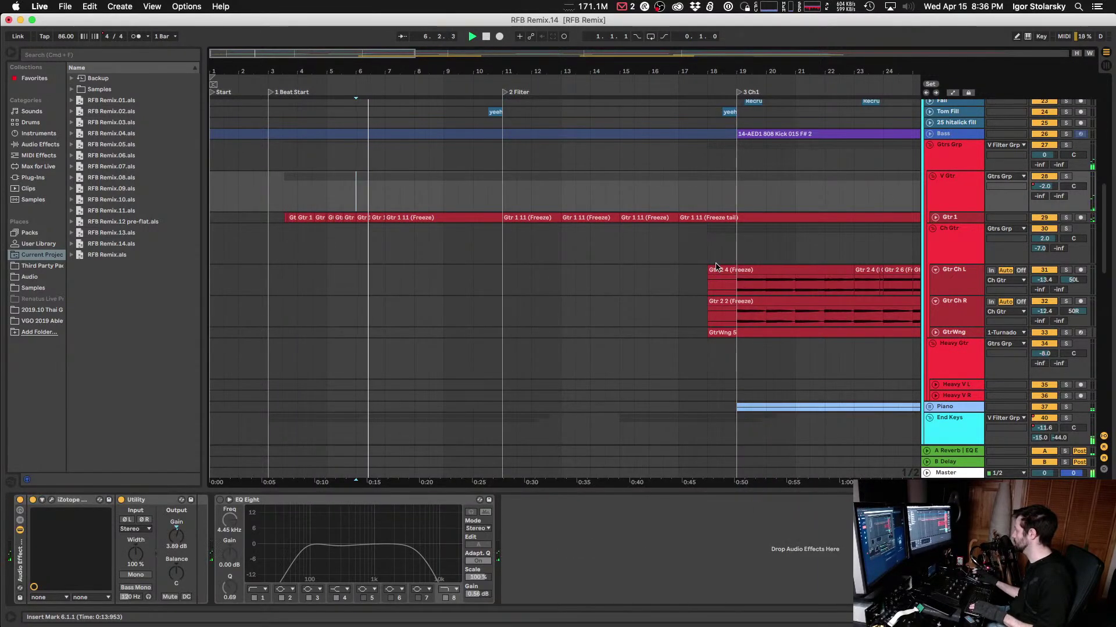
pyautogui.click(401, 208)
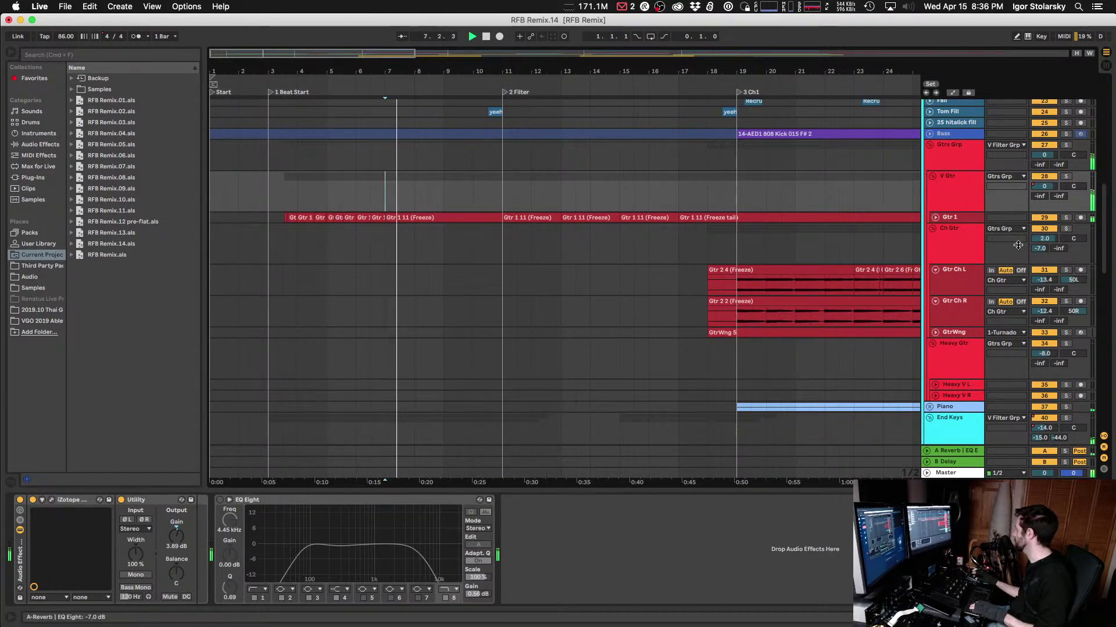
pyautogui.press('Down')
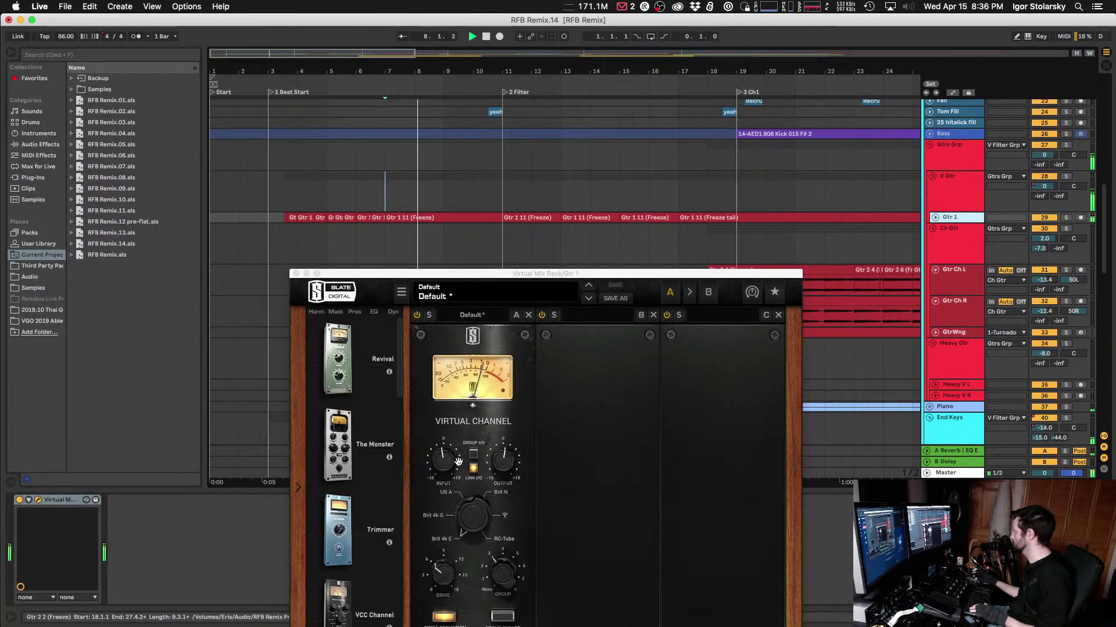
pyautogui.click(292, 277)
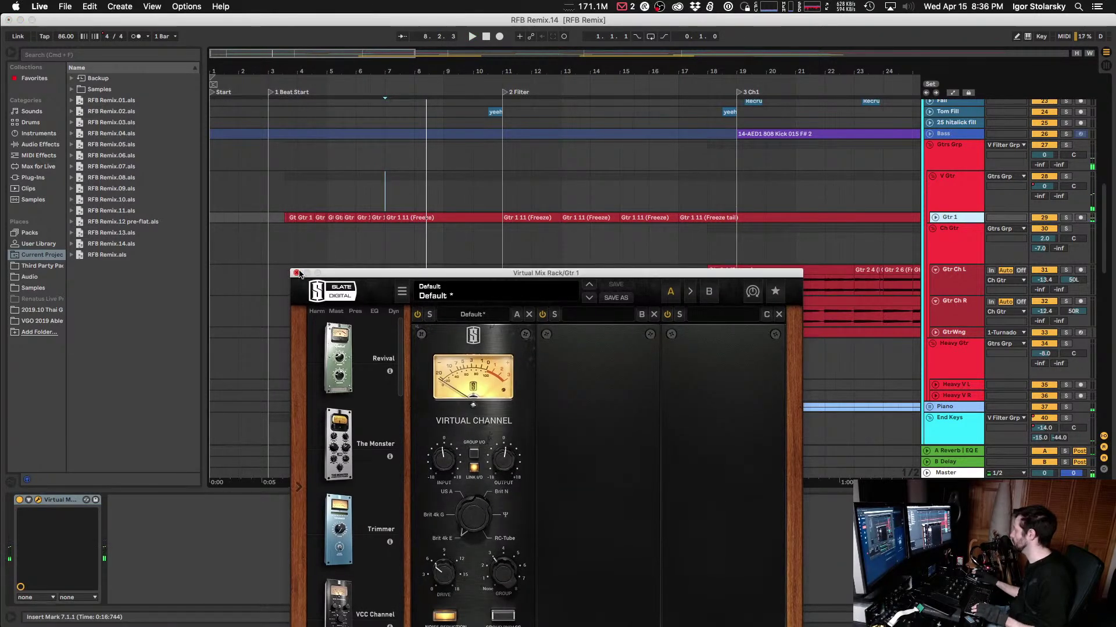
pyautogui.click(296, 273)
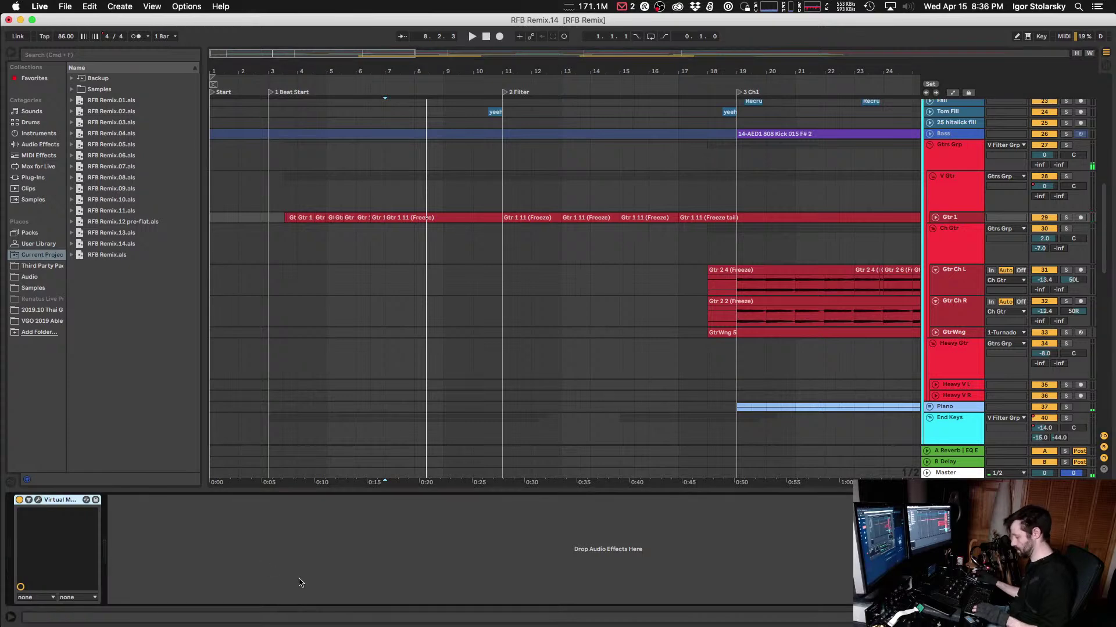
# Step: Unfold the Bass track above the guitar group
pyautogui.scroll(3, 907, 273)
pyautogui.click(928, 204)
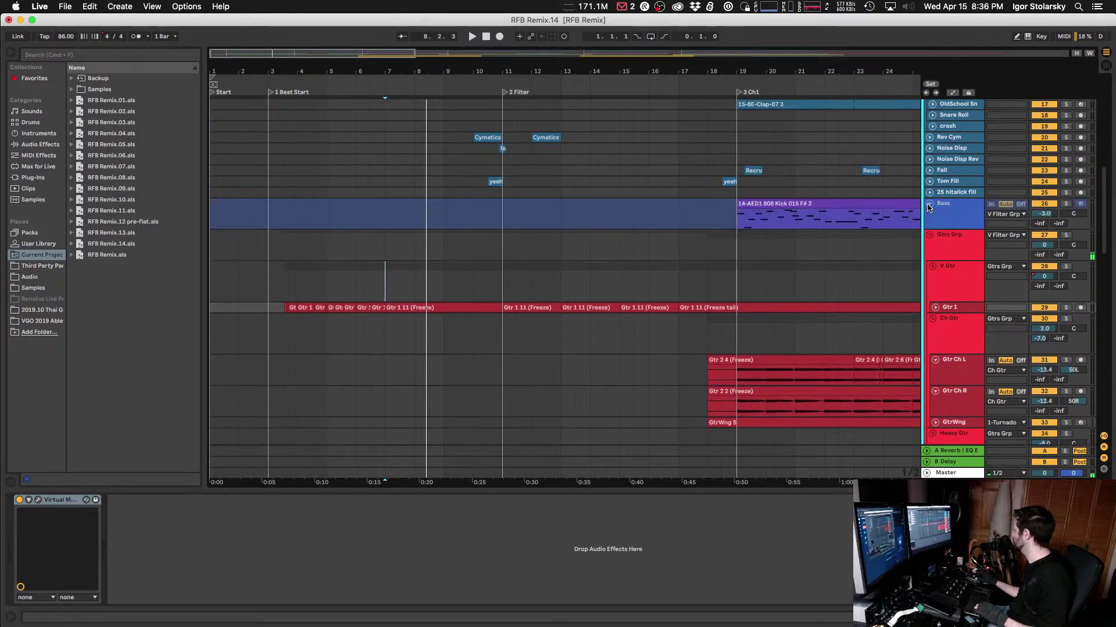
# Step: Try flattening the frozen Bass track, and undo the flattening
pyautogui.click(954, 215)
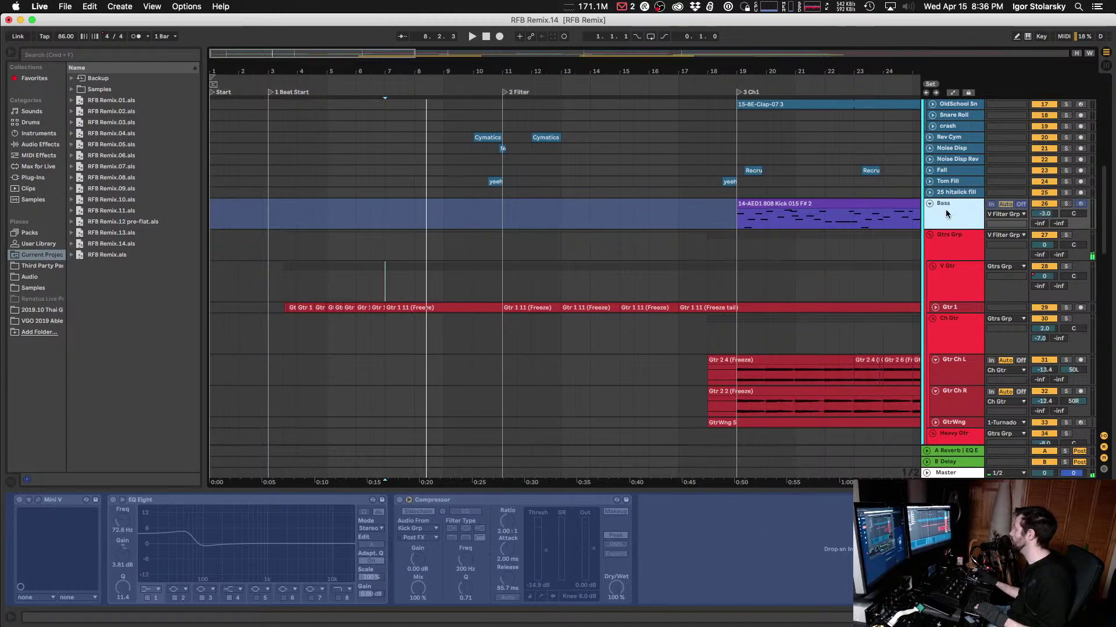
pyautogui.rightClick(947, 214)
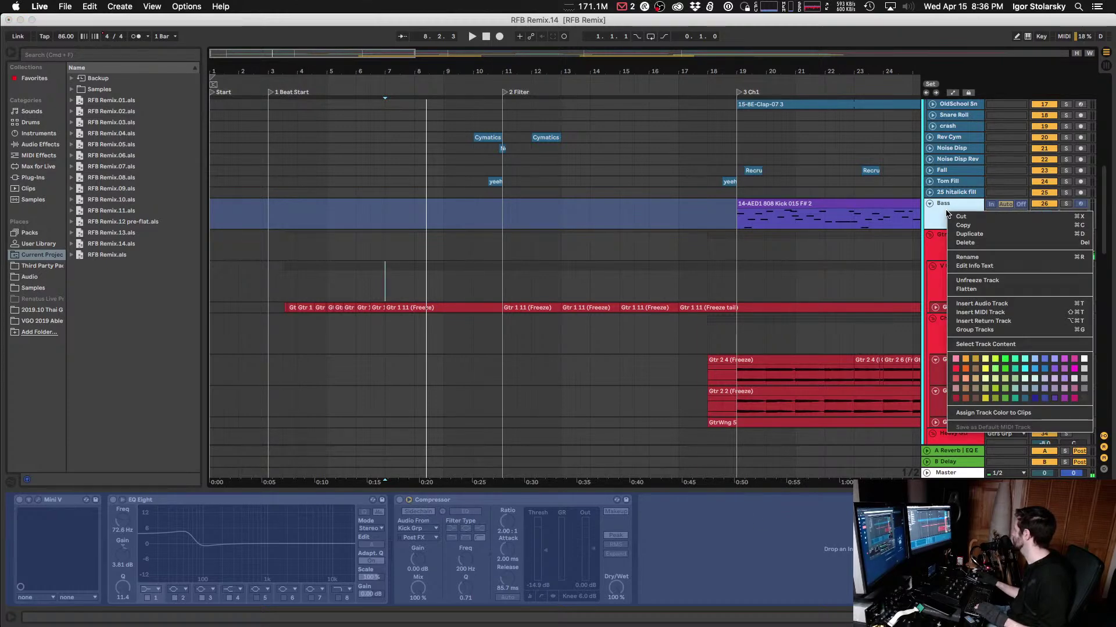
pyautogui.click(965, 289)
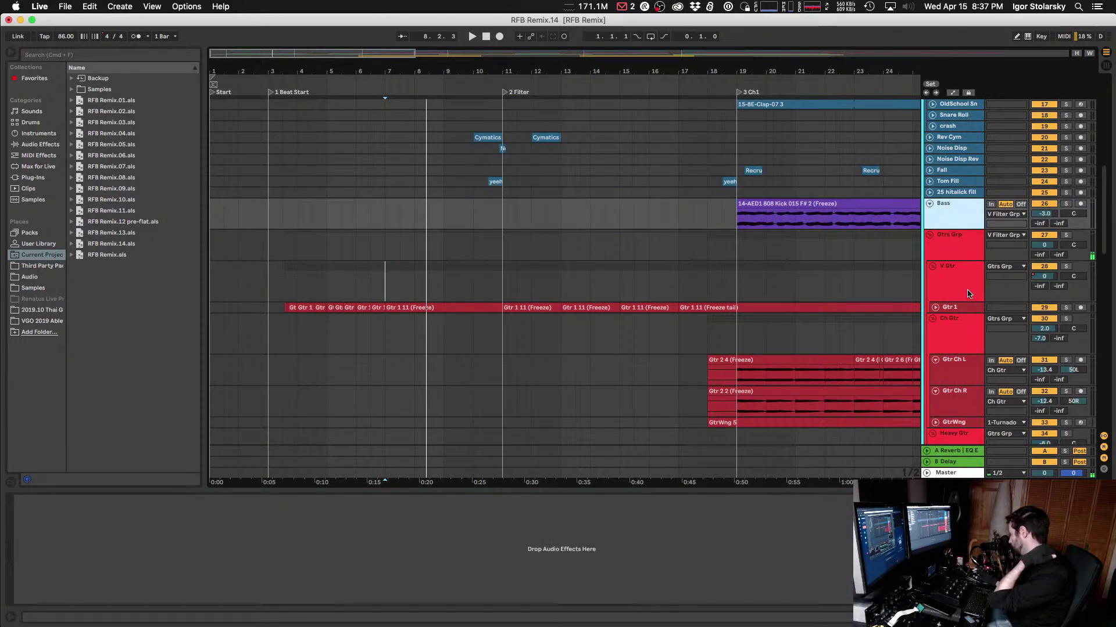
pyautogui.click(409, 545)
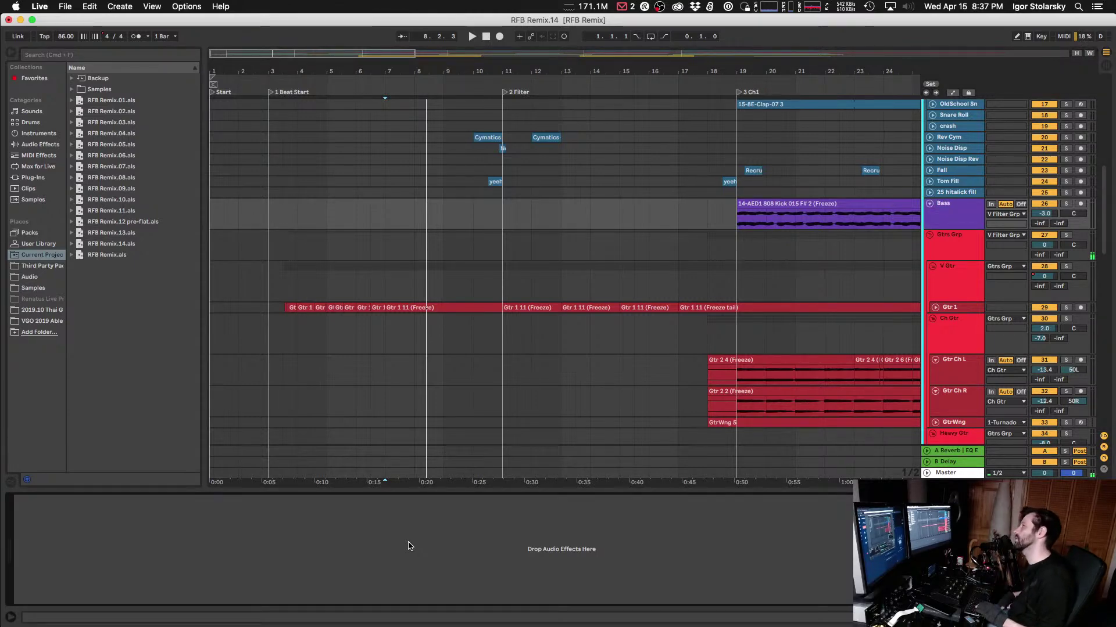
pyautogui.press('super+z')
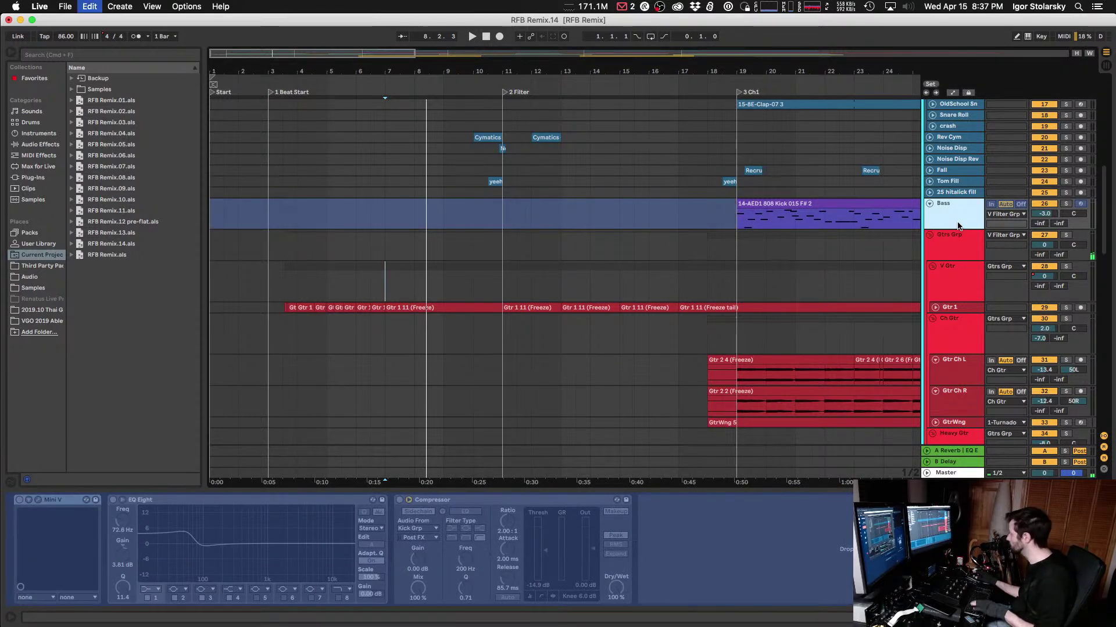
# Step: Put the Bass track into its own group and unfreeze it
pyautogui.press('super+g')
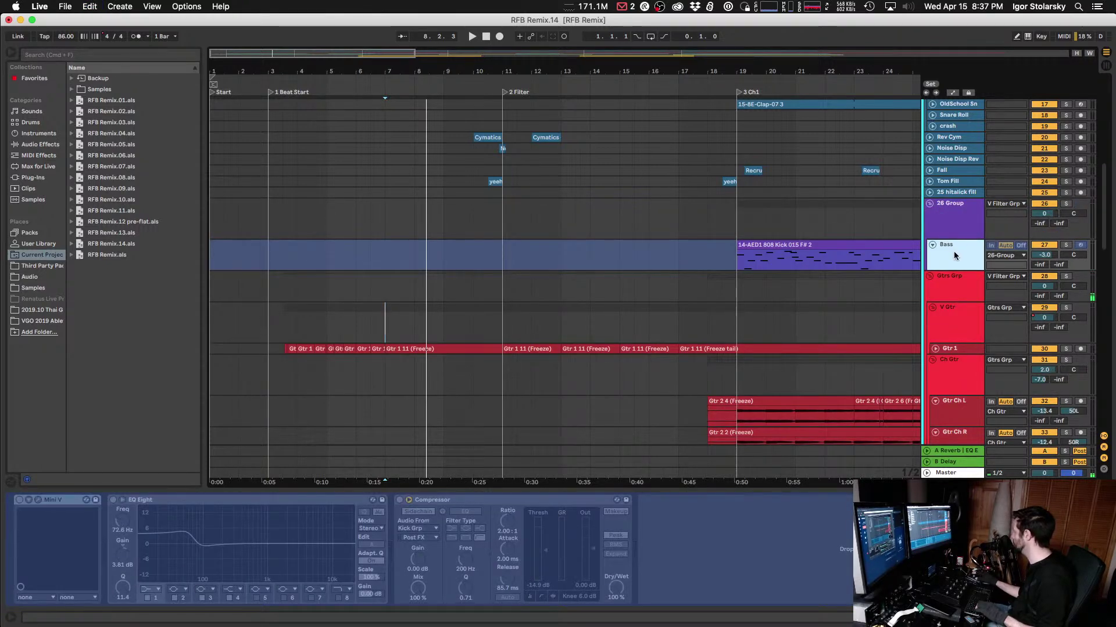
pyautogui.rightClick(956, 257)
pyautogui.click(983, 304)
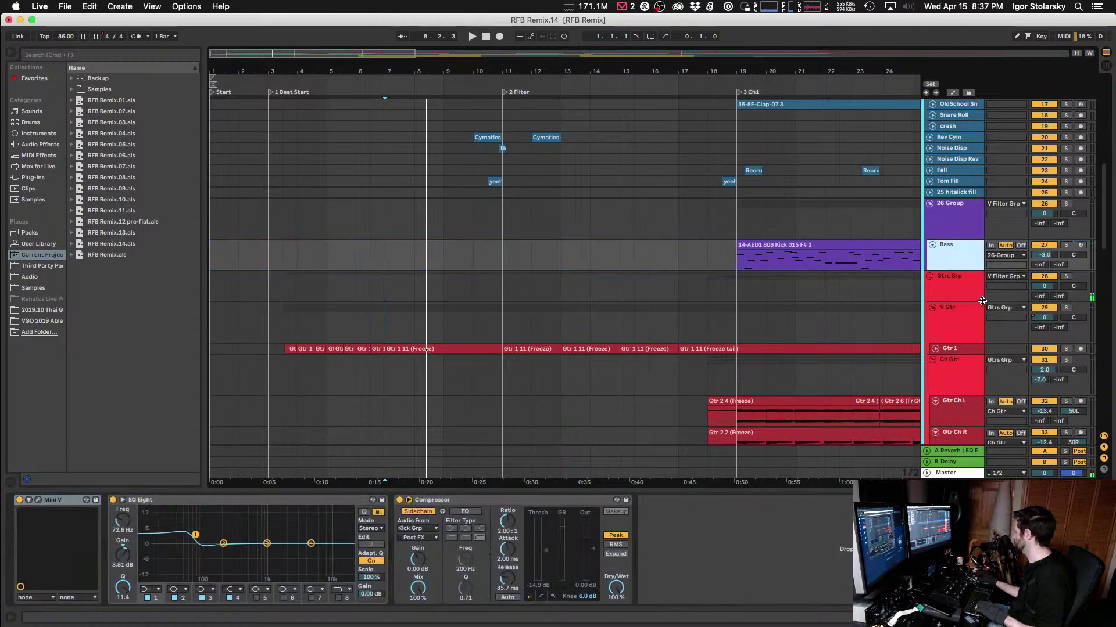
# Step: Move the sidechained Compressor from the Bass track to its 26 Group, and freeze Bass again
pyautogui.click(422, 501)
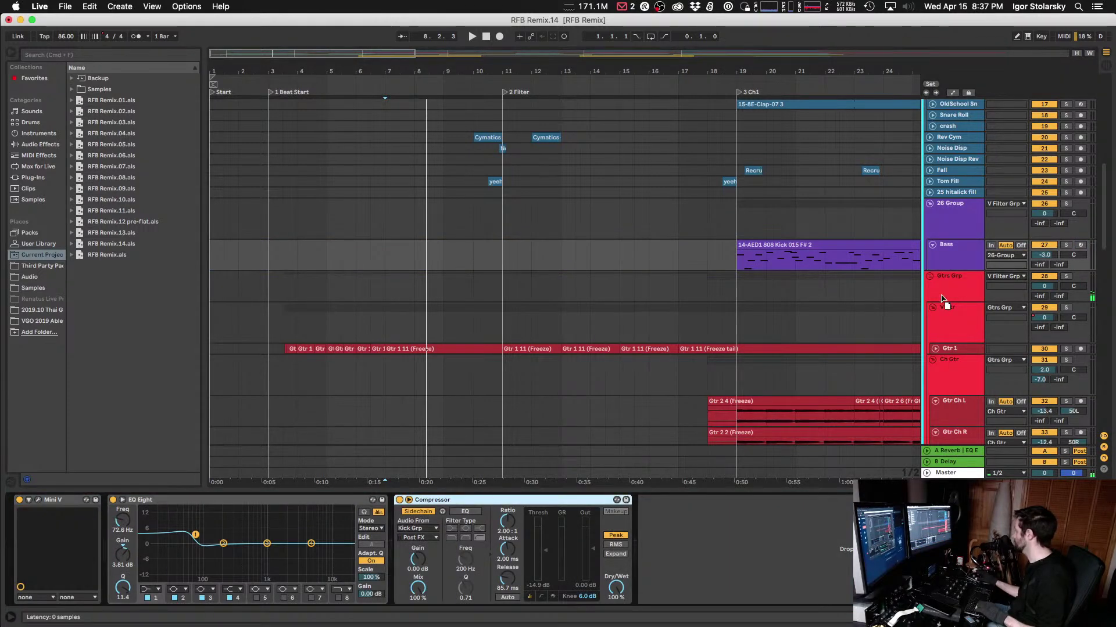
pyautogui.click(964, 267)
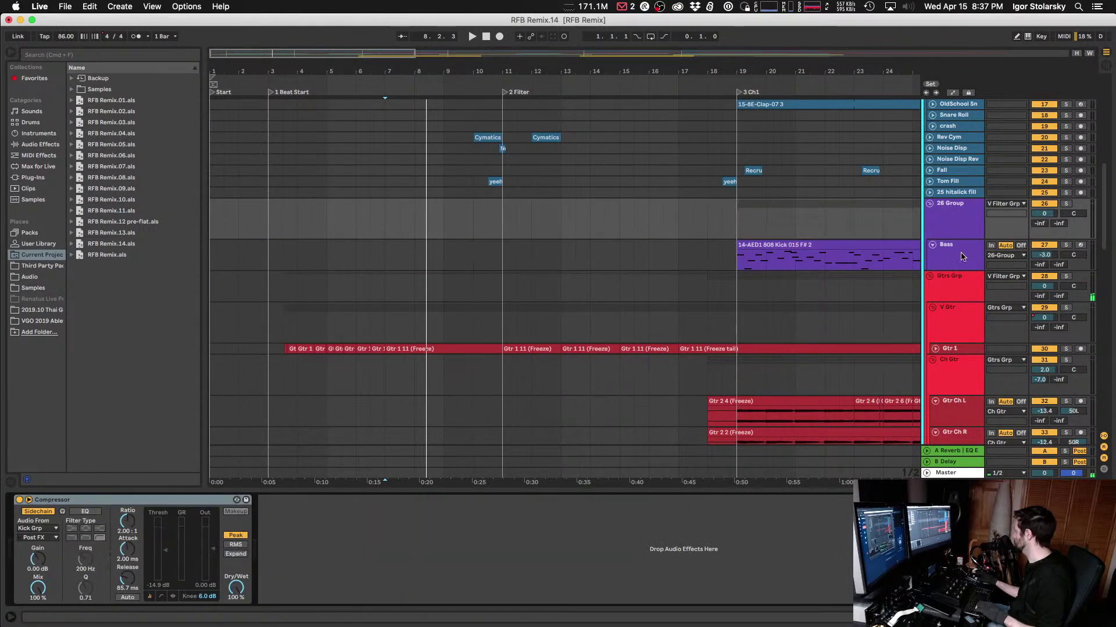
pyautogui.rightClick(957, 260)
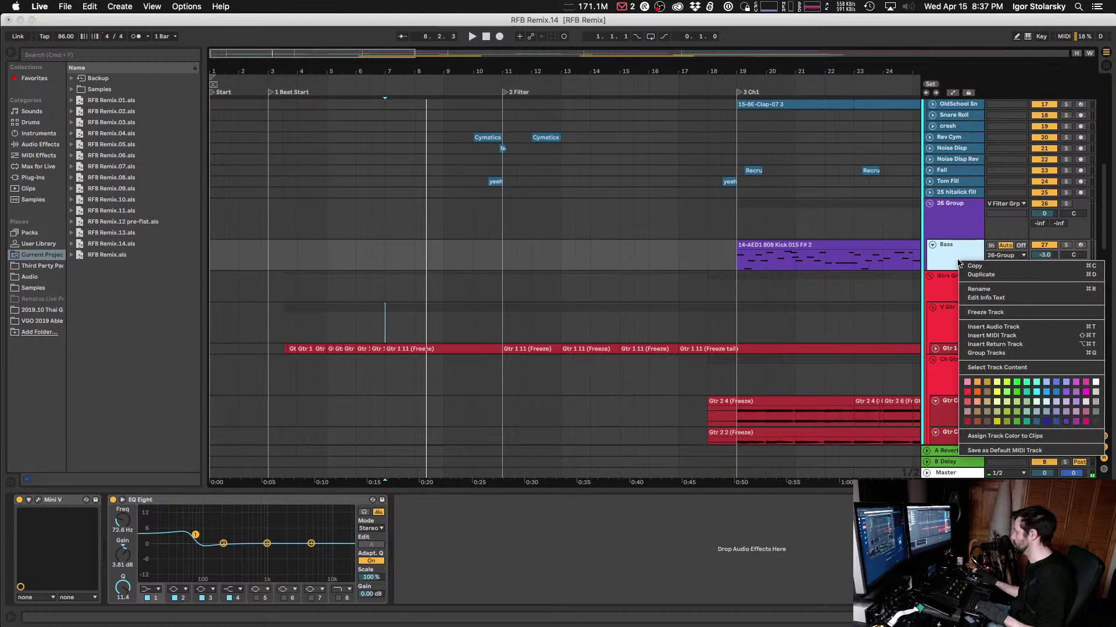
pyautogui.click(991, 312)
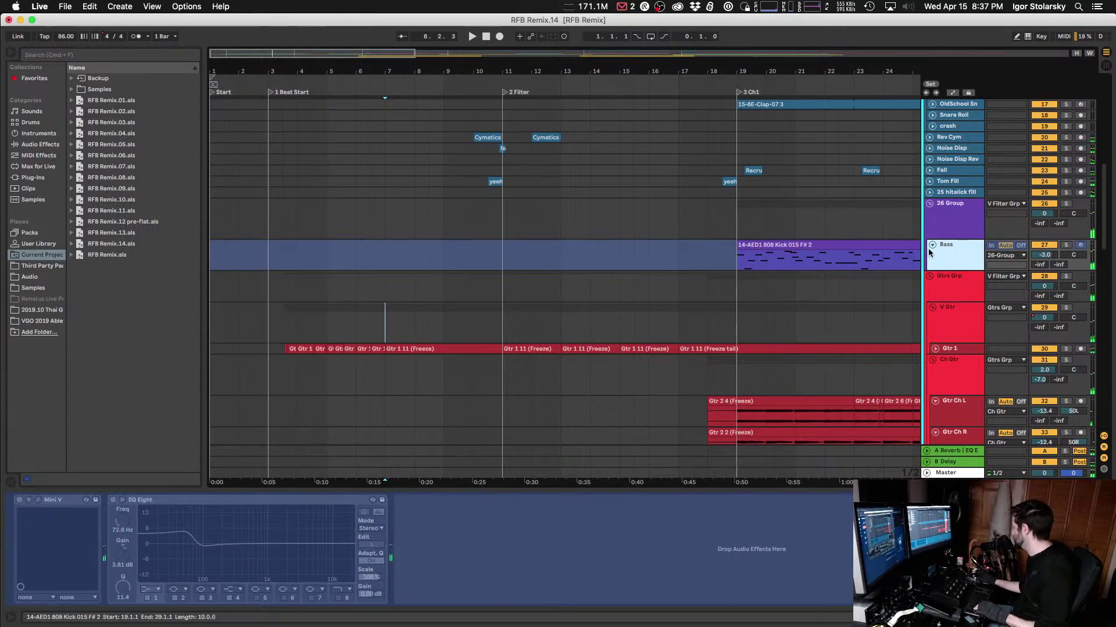
# Step: Flatten the frozen Bass track and add a Virtual Mix Rack with a Virtual Channel to it
pyautogui.rightClick(949, 253)
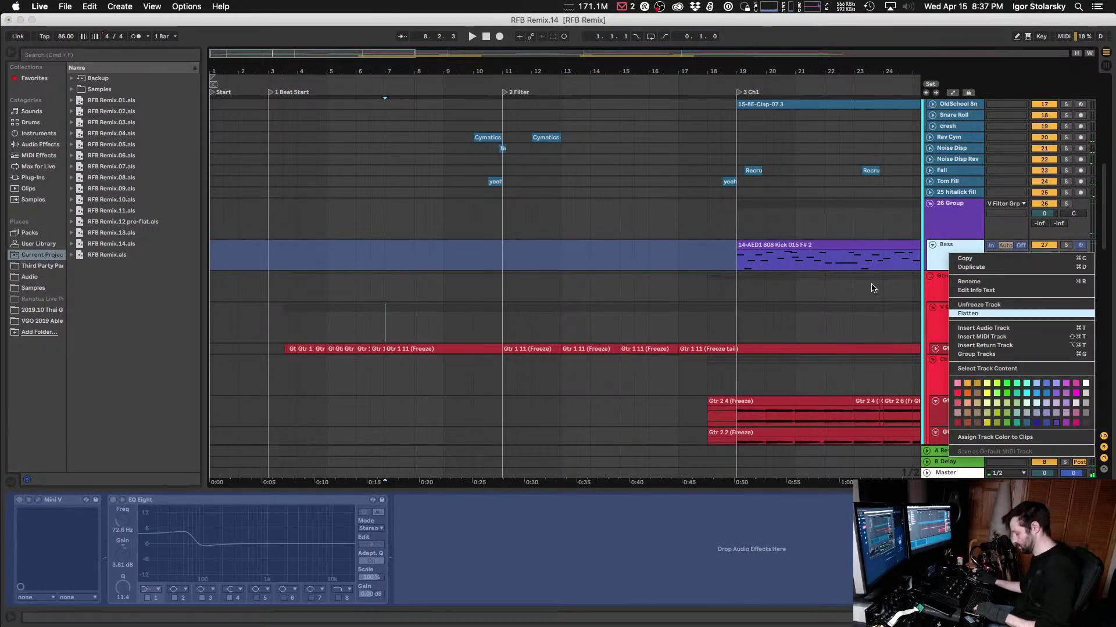
pyautogui.click(967, 313)
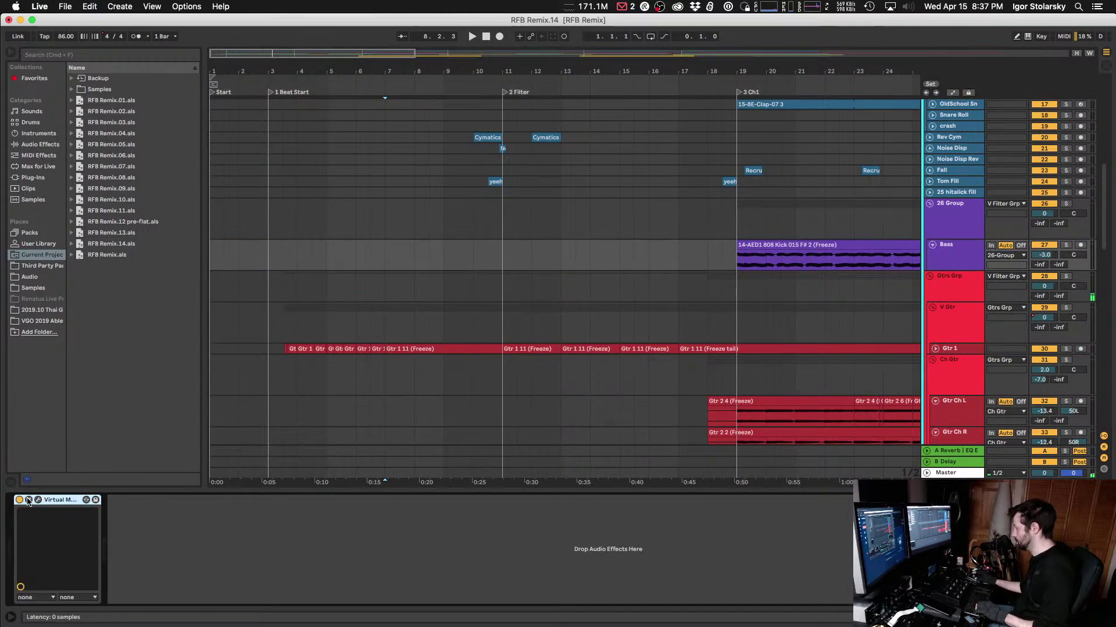
# Step: Assign the Bass track's Virtual Channel to group 3 and lower its linked input while playing from 5 Ch2
pyautogui.click(37, 500)
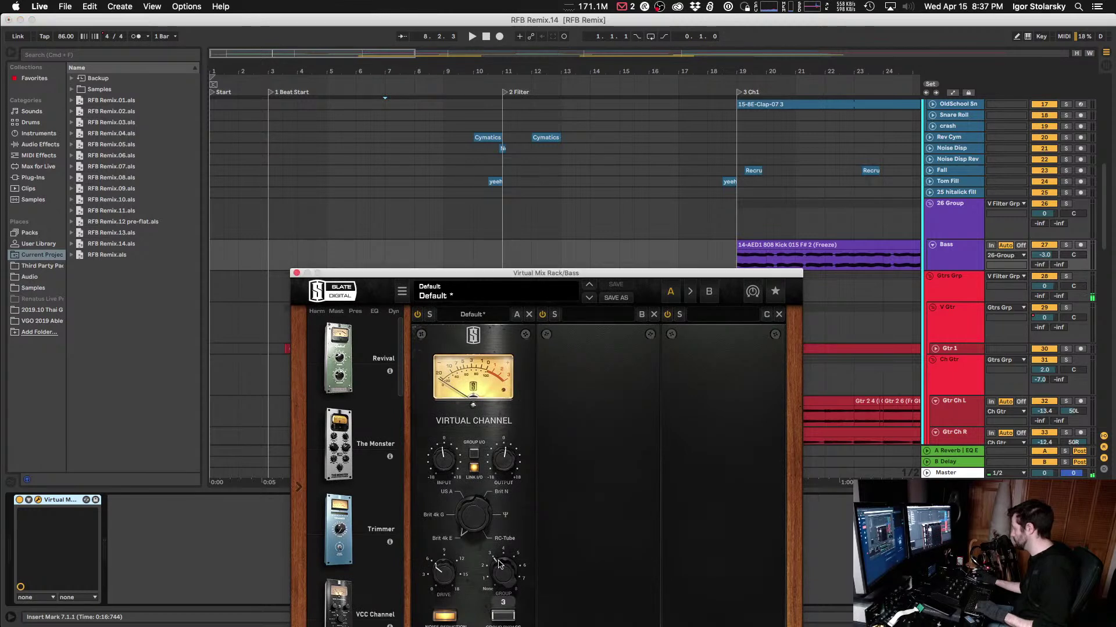
pyautogui.press('space')
pyautogui.press('space')
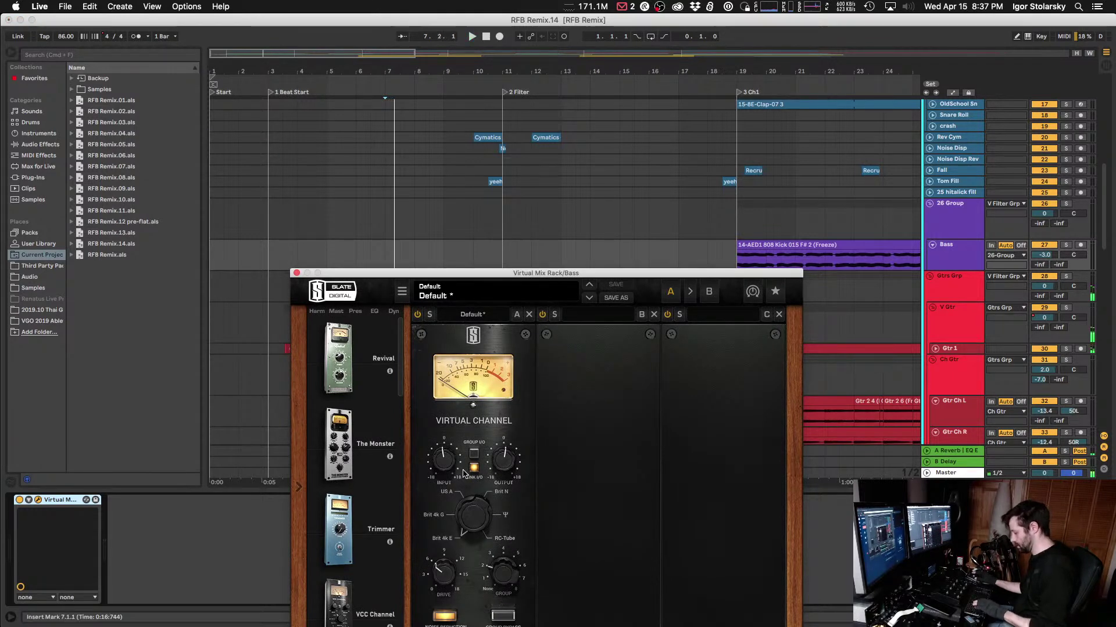
pyautogui.press('5')
pyautogui.press('space')
pyautogui.moveTo(444, 464); pyautogui.dragTo(440, 480)
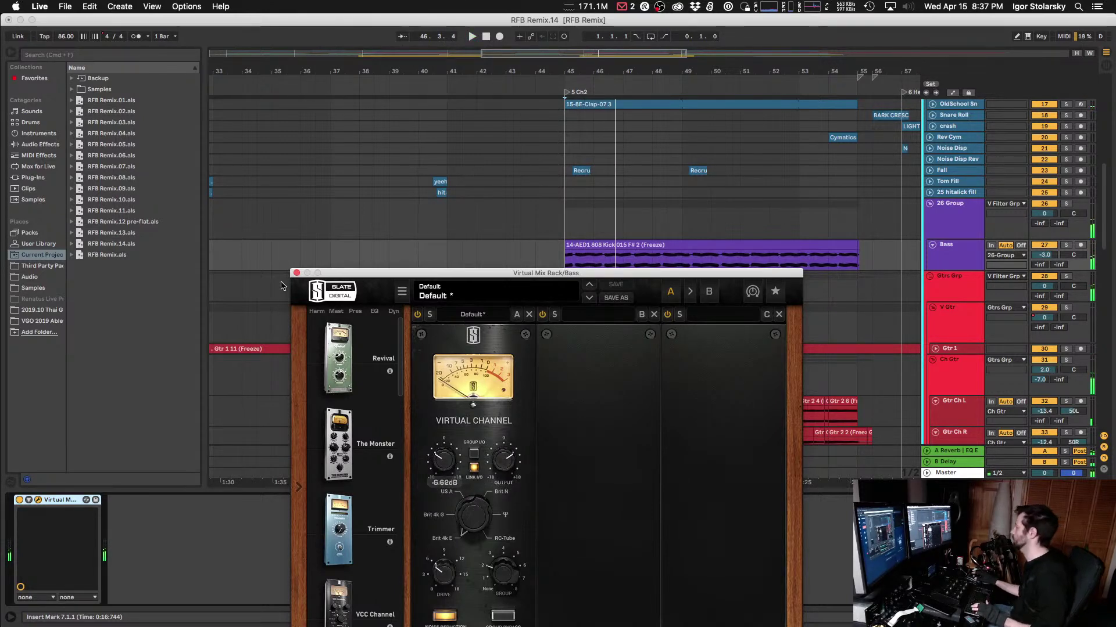
pyautogui.click(296, 272)
# Step: Rename the 26 Group containing the Bass track as Bass
pyautogui.click(966, 229)
pyautogui.press('super+r')
pyautogui.write('Bass')
pyautogui.press('Return')
pyautogui.press('space')
# Step: Add the Virtual Mix Rack to the Kick V track, after its 8E-Kick-22 sampler
pyautogui.scroll(5, 969, 174)
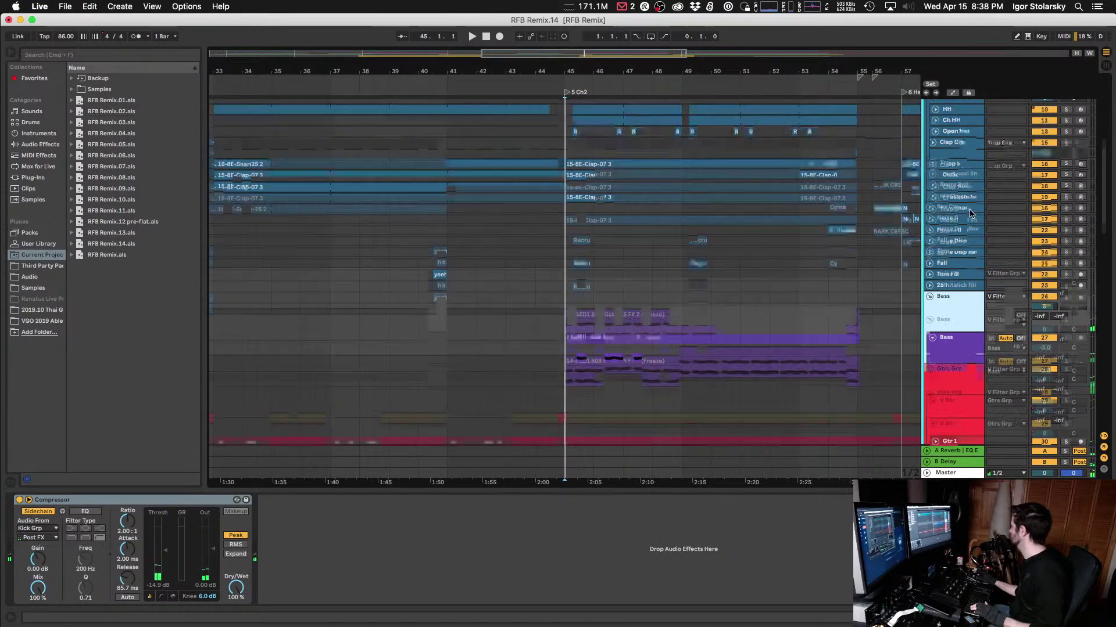
pyautogui.scroll(-5, 955, 358)
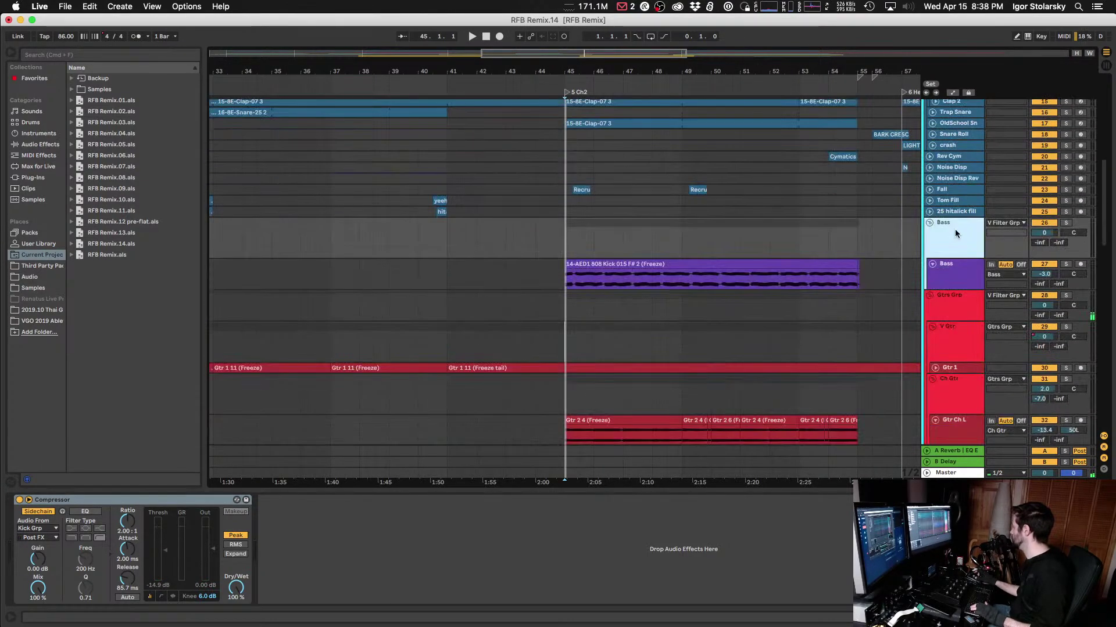
pyautogui.scroll(5, 956, 234)
pyautogui.click(961, 142)
pyautogui.click(956, 190)
pyautogui.click(960, 209)
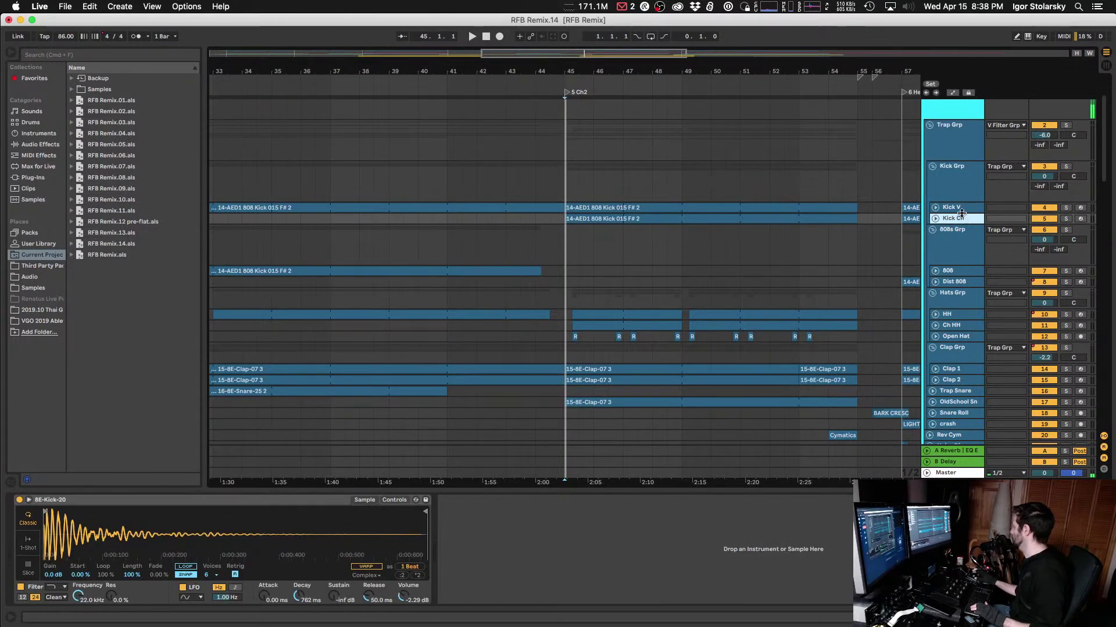
pyautogui.click(961, 221)
pyautogui.click(957, 211)
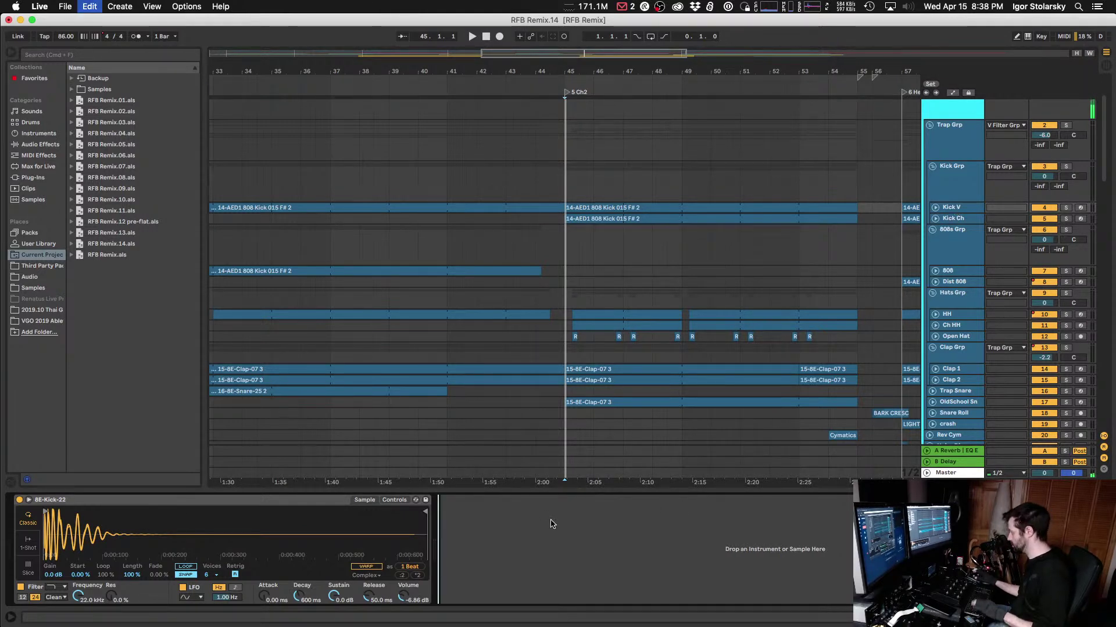
pyautogui.moveTo(552, 524); pyautogui.dragTo(546, 521)
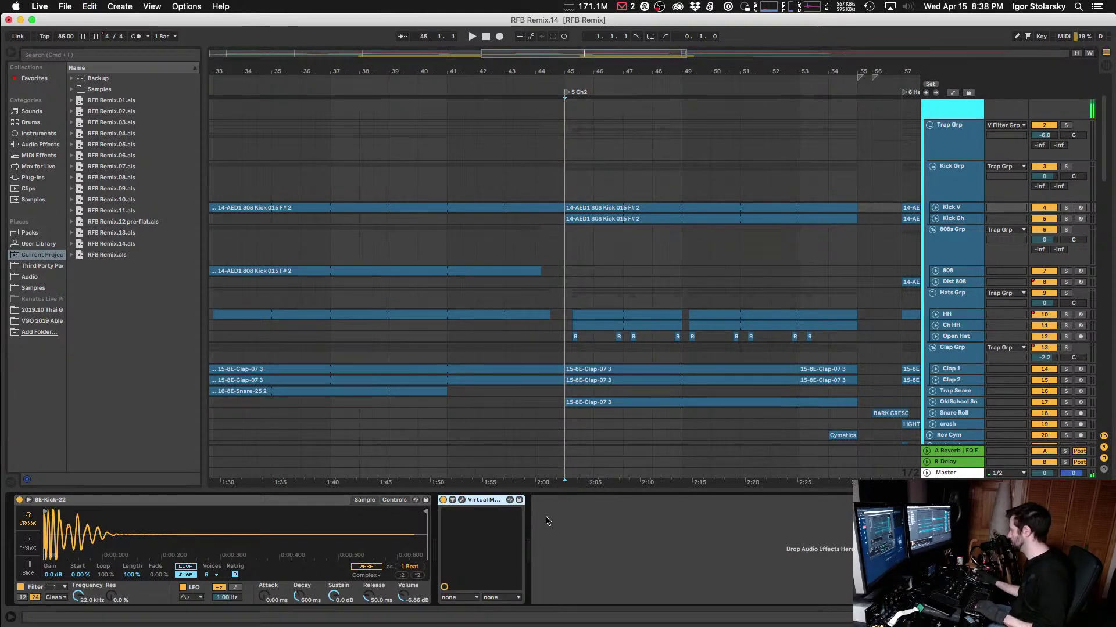
# Step: Assign Kick V's Virtual Channel to group 1 and lower its linked input to -4.10 dB during playback from the beat start
pyautogui.click(463, 501)
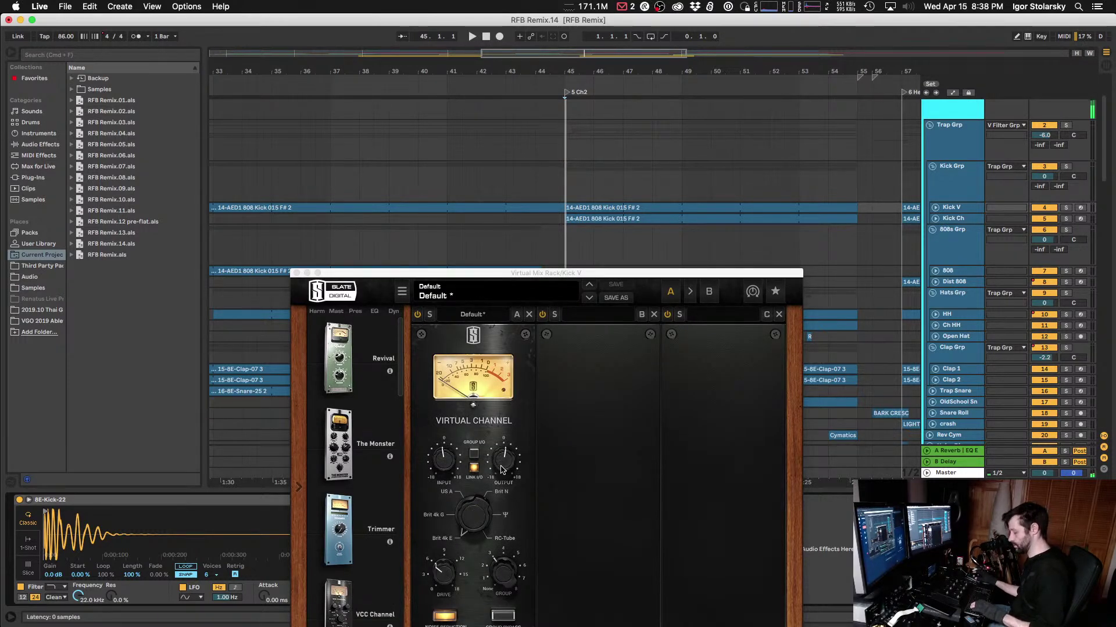
pyautogui.press('2')
pyautogui.press('space')
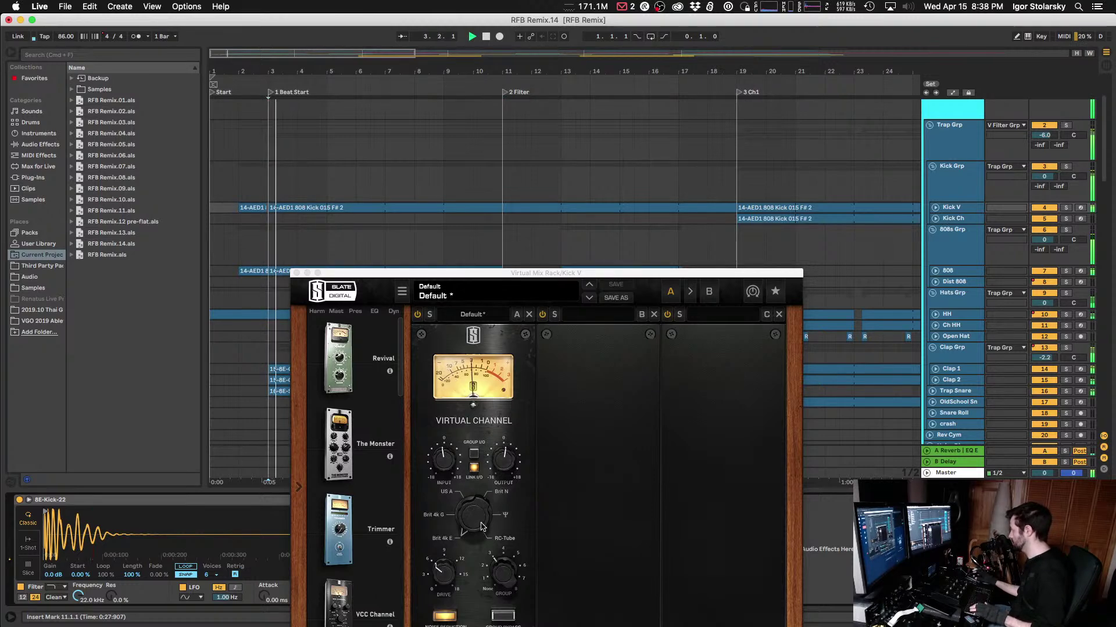
pyautogui.click(514, 613)
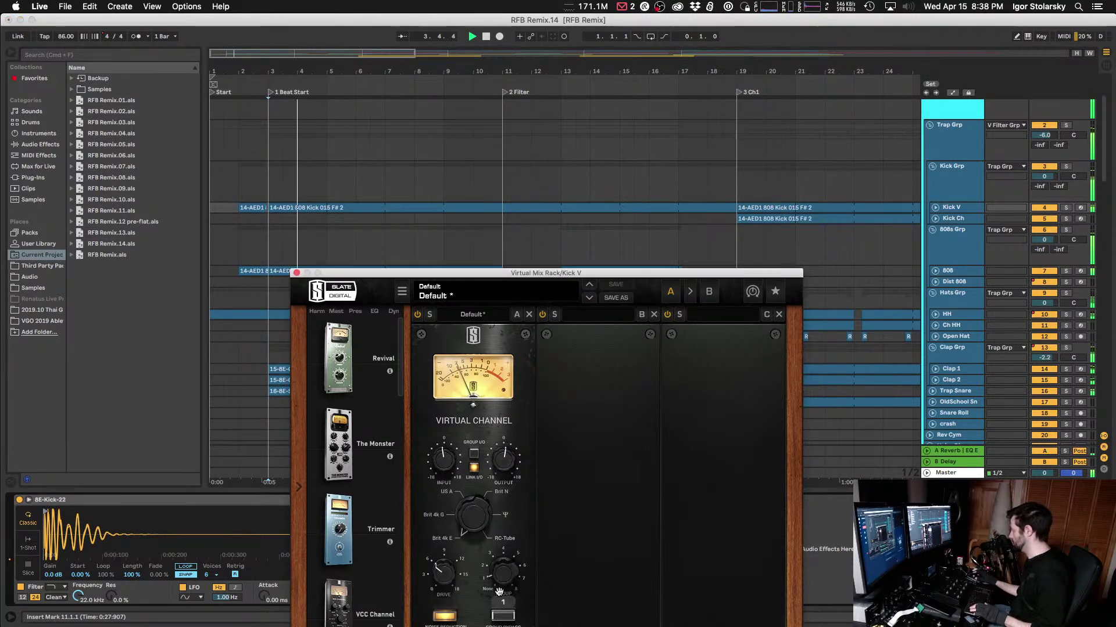
pyautogui.moveTo(446, 459); pyautogui.dragTo(444, 472)
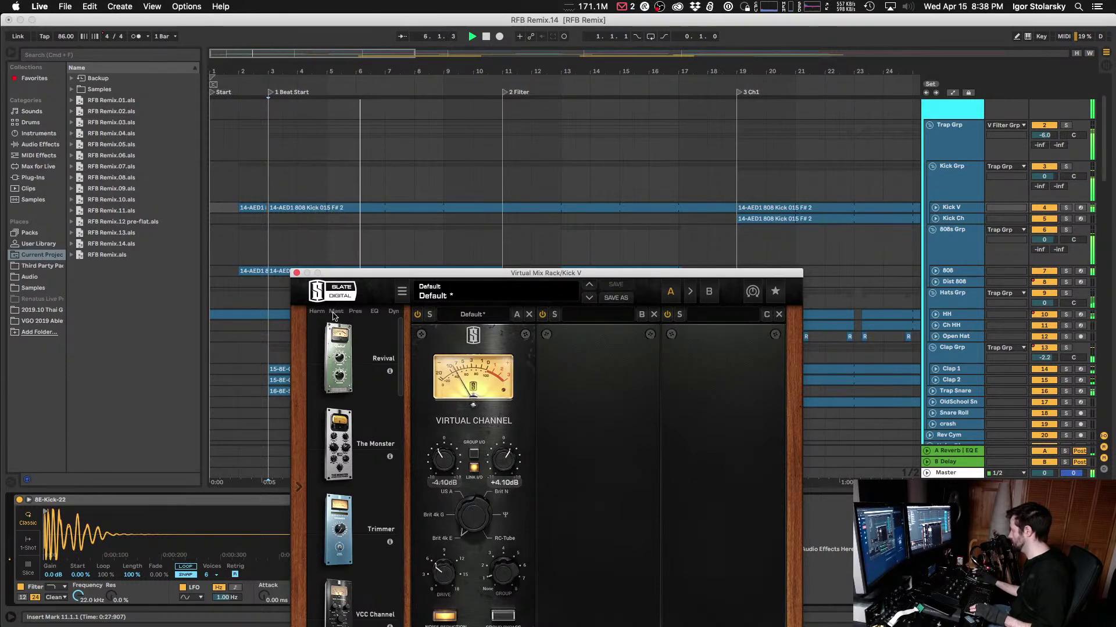
pyautogui.click(296, 273)
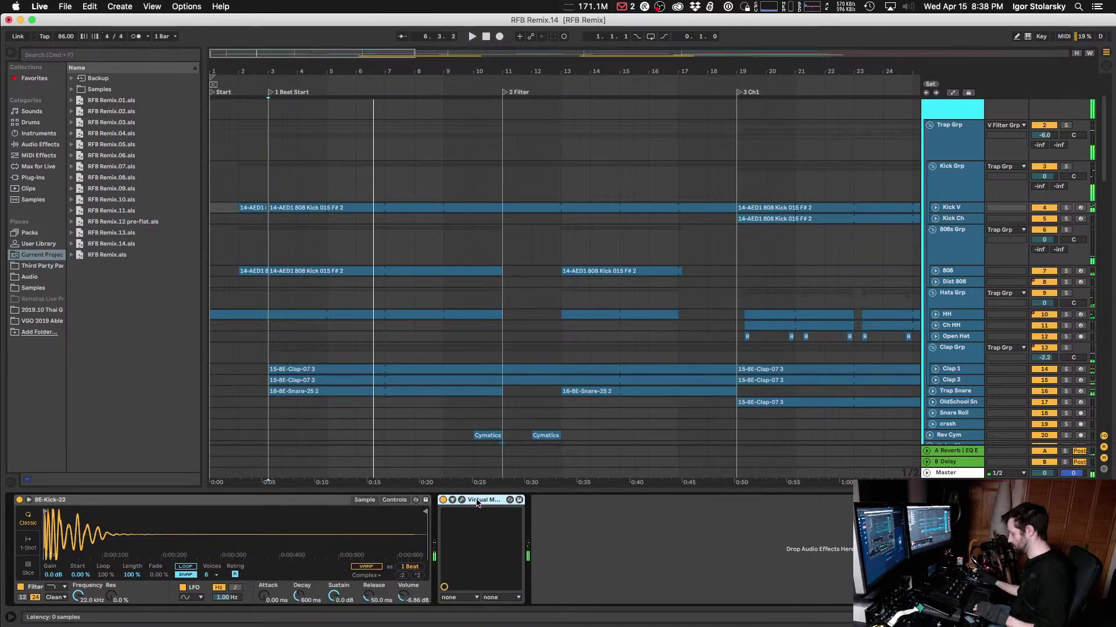
# Step: Copy the Virtual Mix Rack from Kick V onto the Kick Ch track, after its 8E-Kick-20 sampler
pyautogui.click(951, 221)
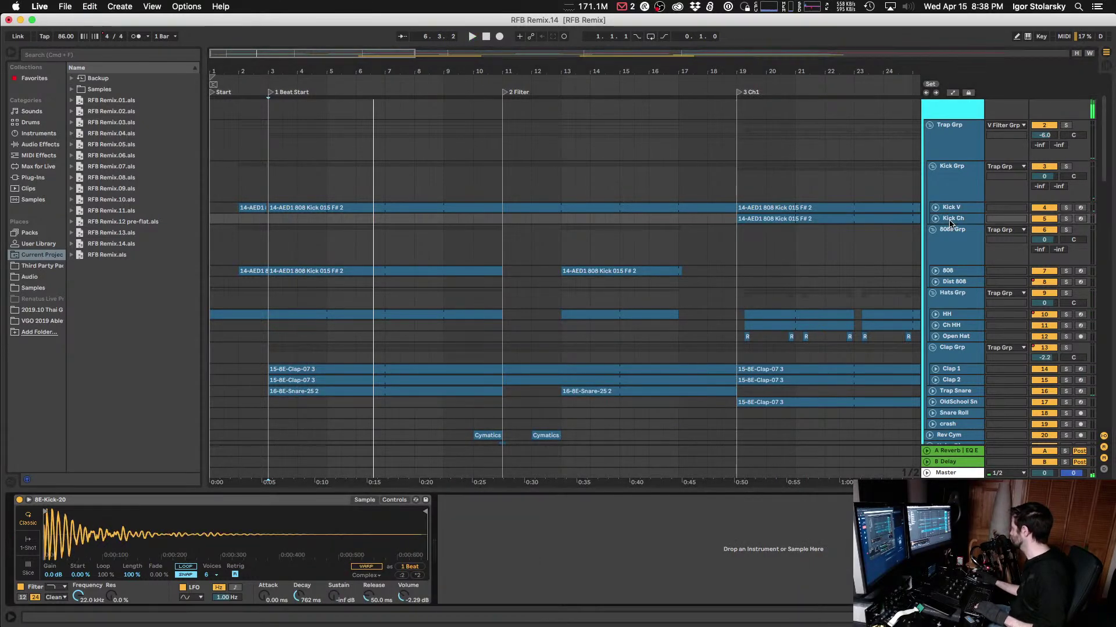
pyautogui.hscroll(10, 656, 463)
pyautogui.click(567, 463)
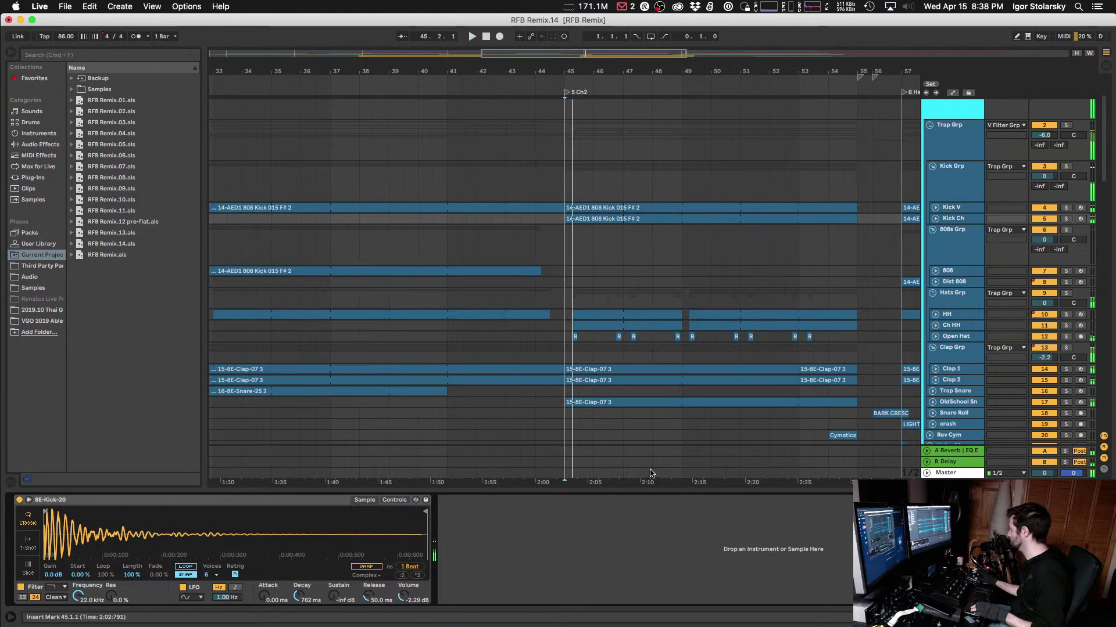
pyautogui.press('super+c')
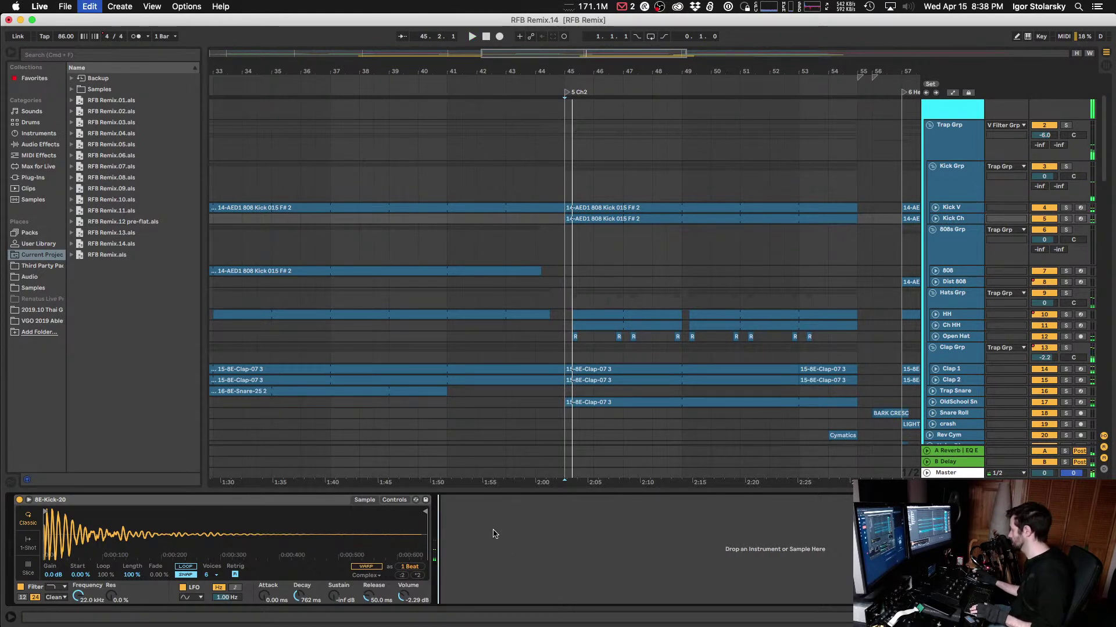
pyautogui.press('super+v')
# Step: Set the linked input of Kick Ch's Virtual Channel to -1.89 dB during playback from 5 Ch2
pyautogui.press('space')
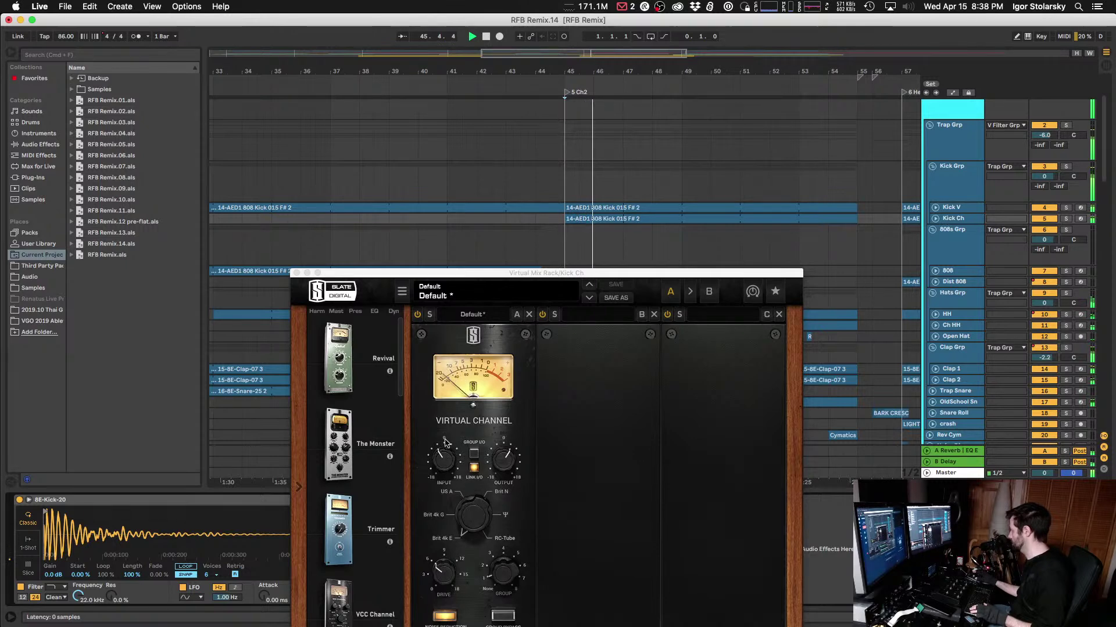
pyautogui.click(452, 462)
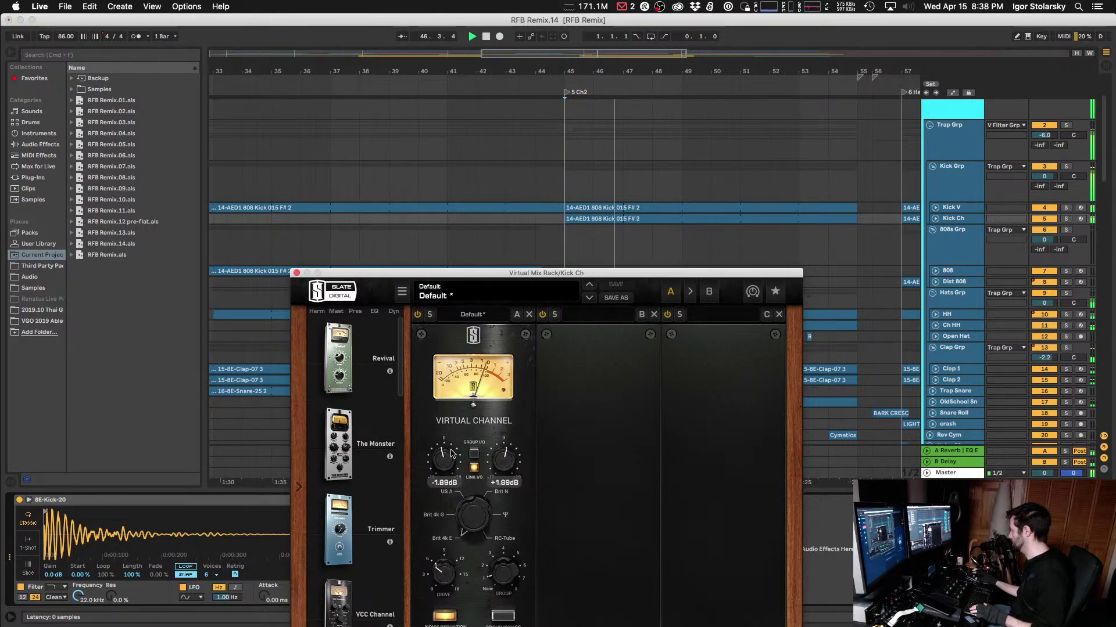
pyautogui.click(296, 272)
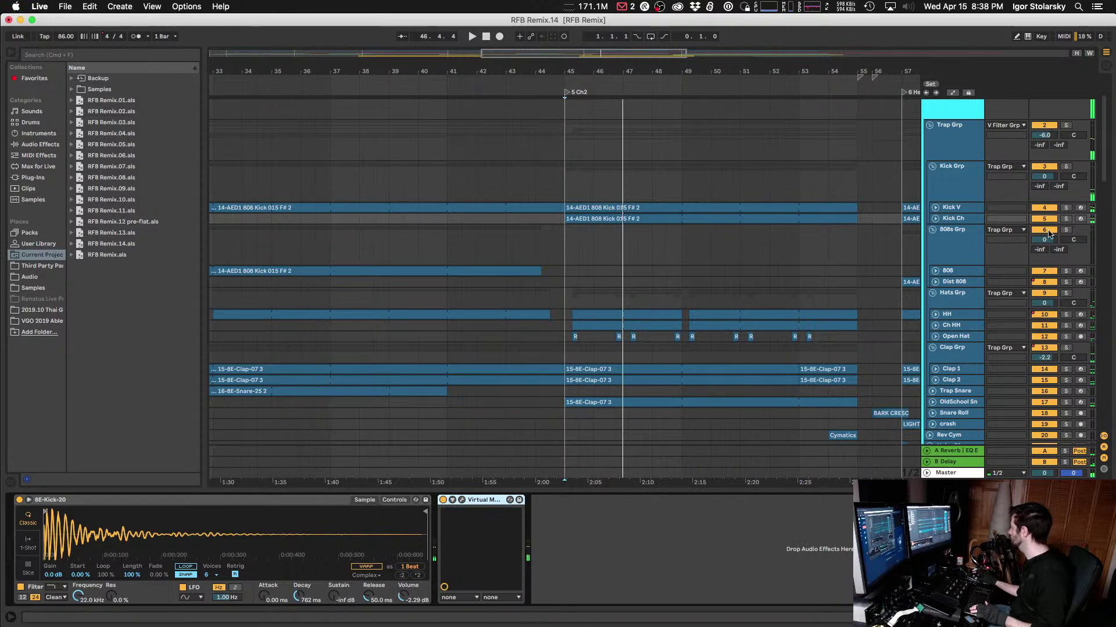
# Step: Paste the Virtual Mix Rack onto the 808 track and lower its linked input during playback from the beat start
pyautogui.click(951, 271)
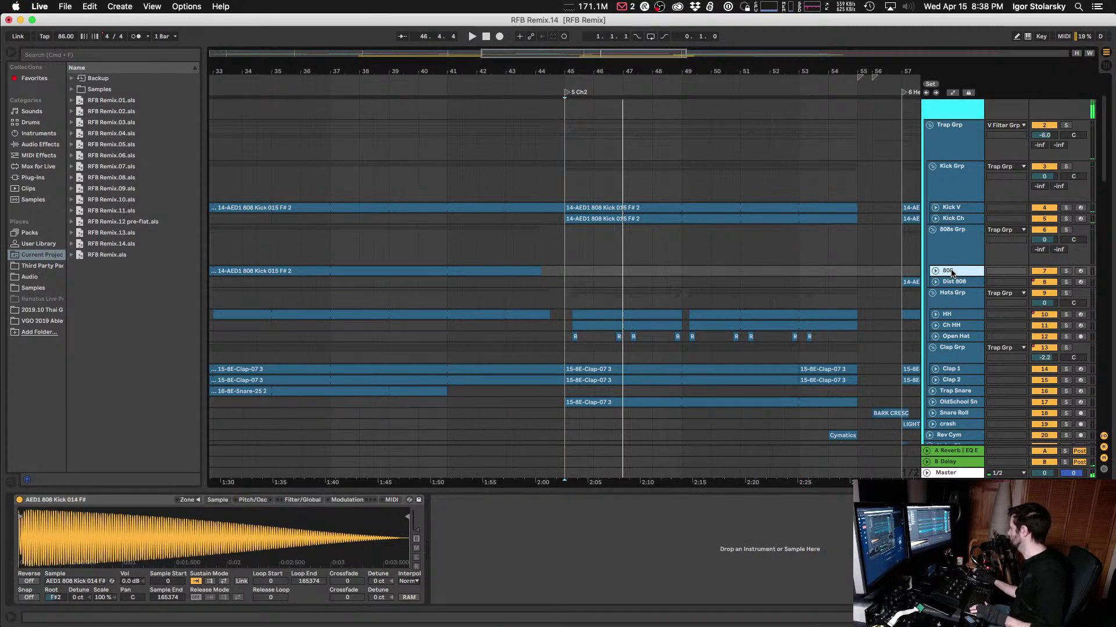
pyautogui.click(503, 544)
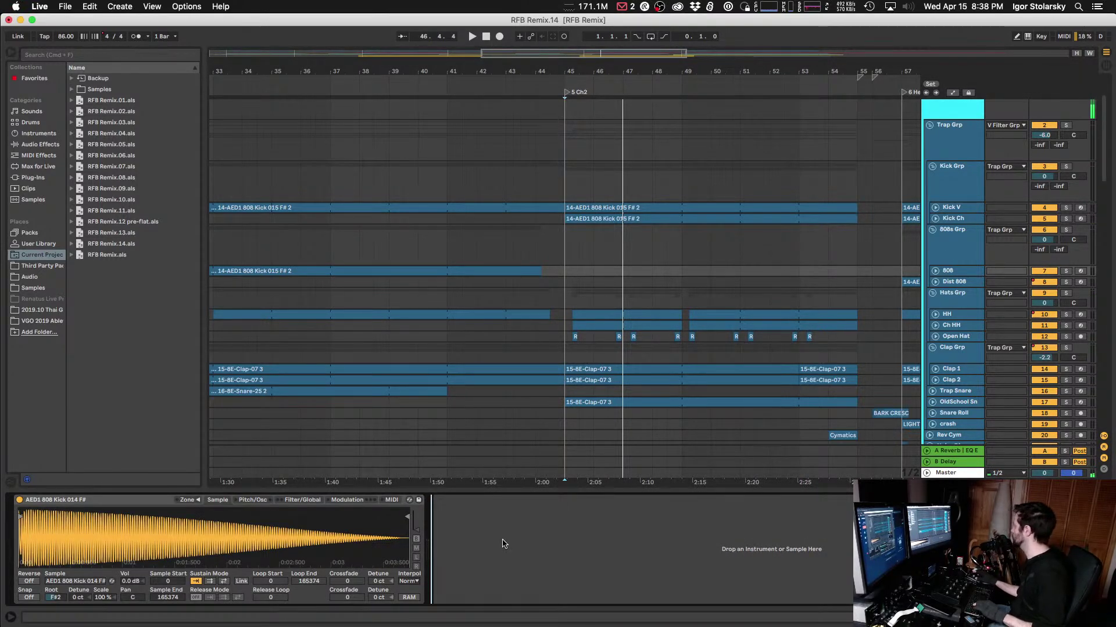
pyautogui.press('super+v')
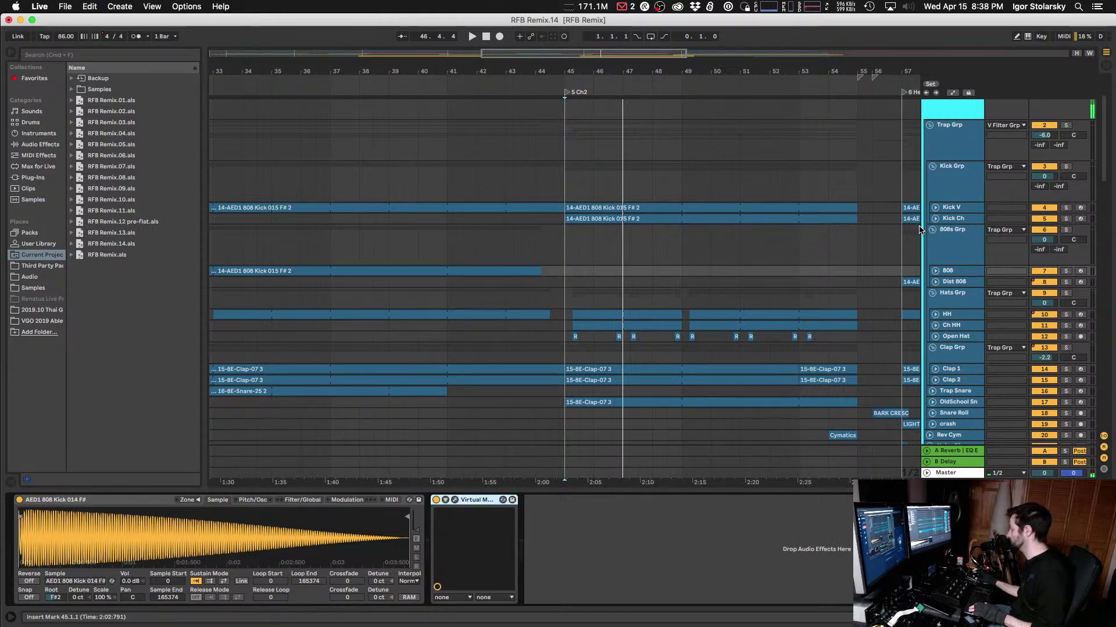
pyautogui.click(455, 501)
pyautogui.press('space')
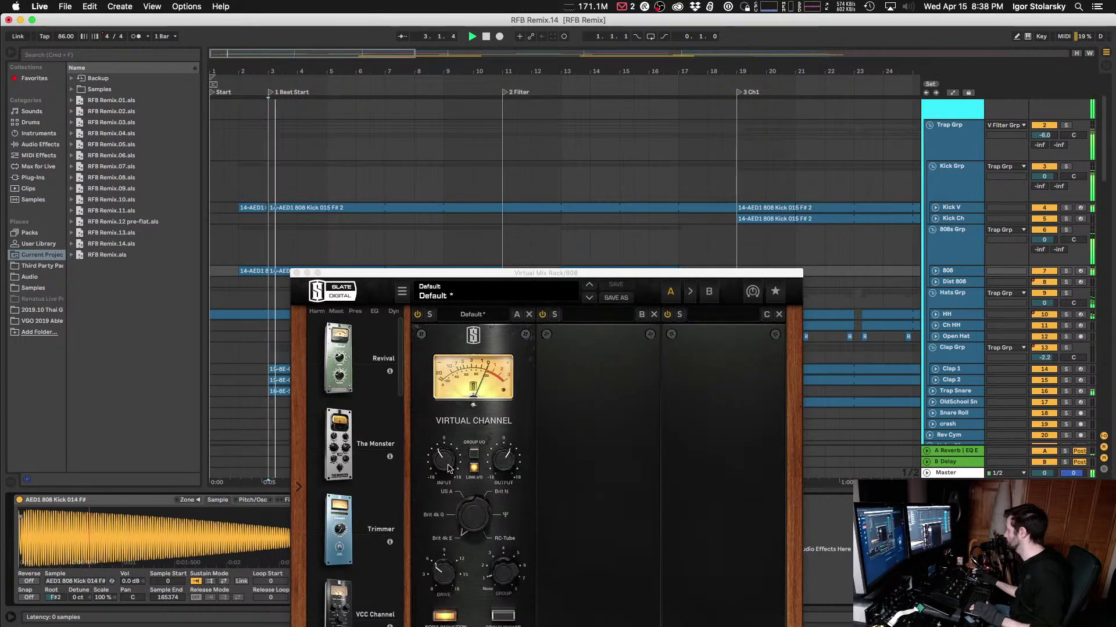
pyautogui.moveTo(445, 493); pyautogui.dragTo(441, 499)
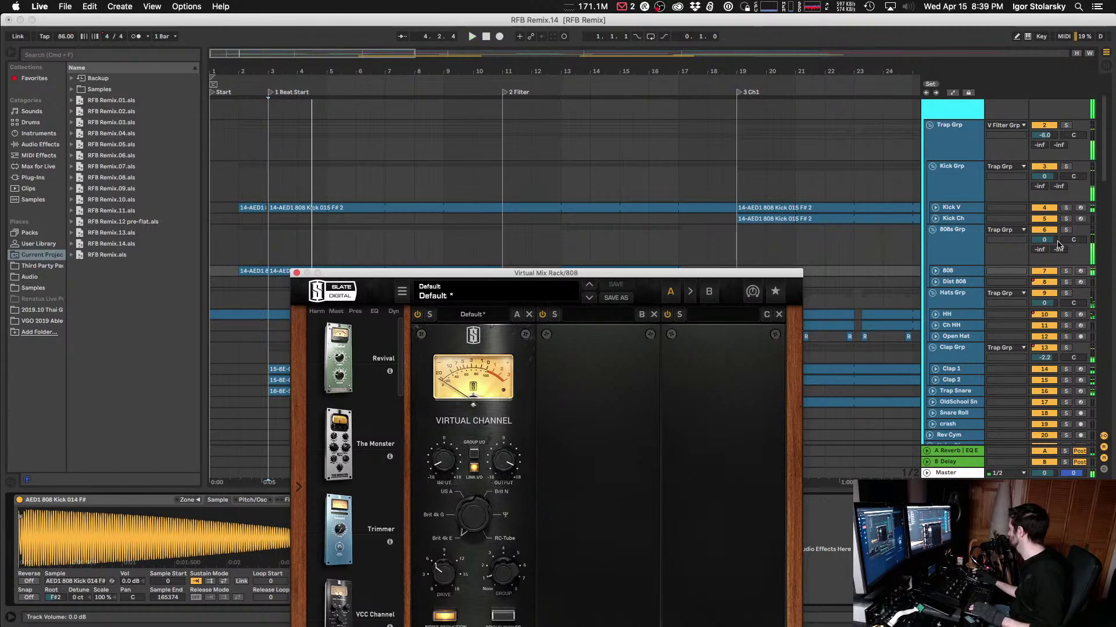
# Step: Solo the 808 track and compare its sound with the Virtual Channel bypassed and active
pyautogui.click(1065, 271)
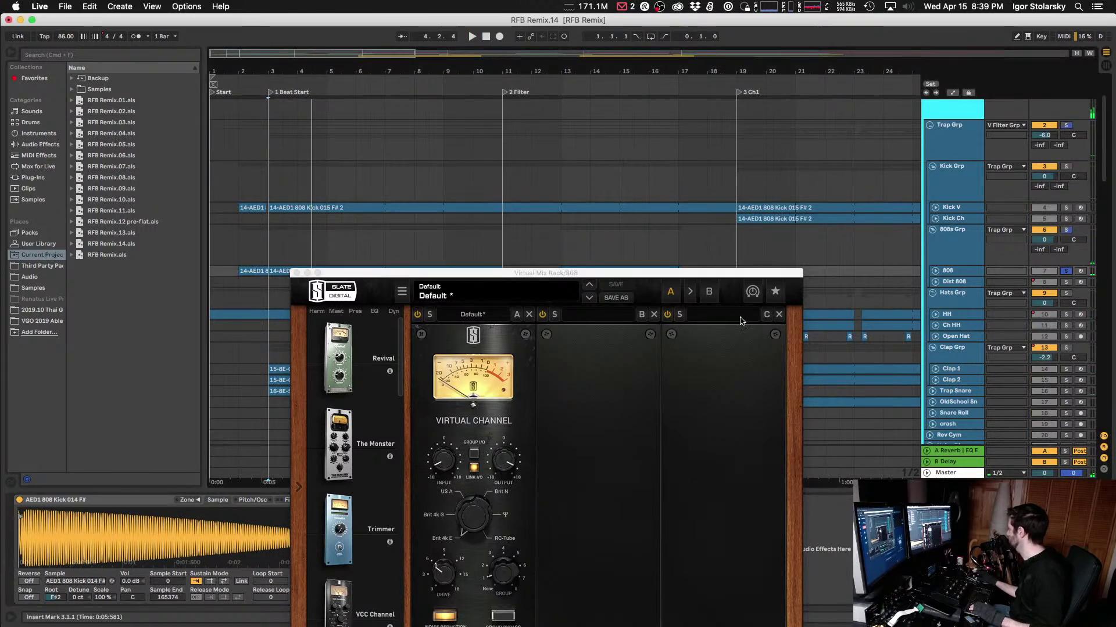
pyautogui.press('space')
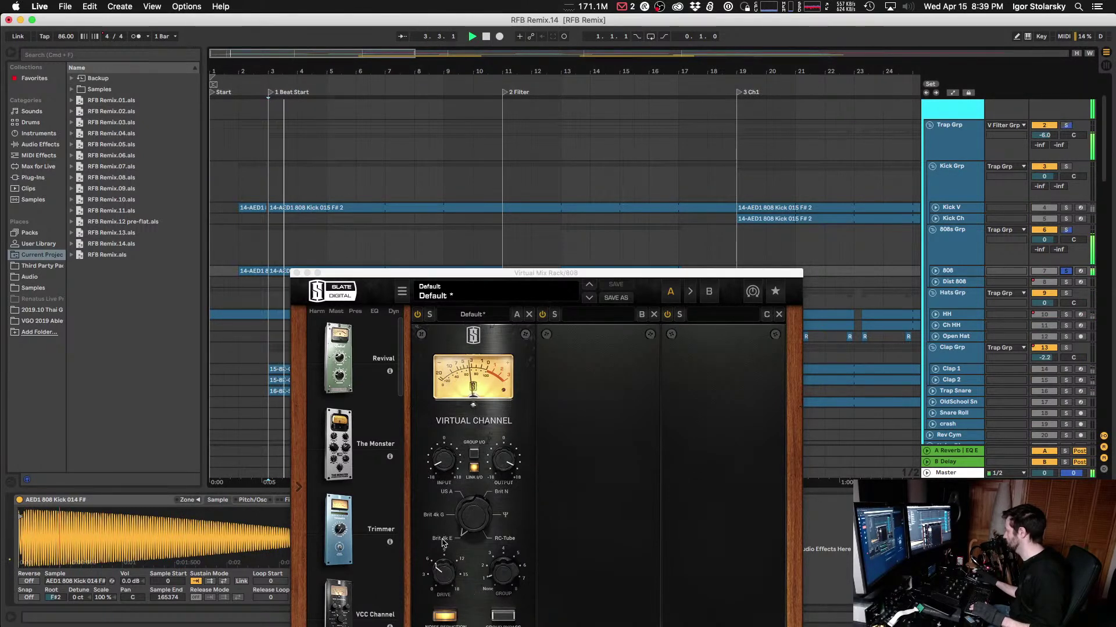
pyautogui.click(416, 317)
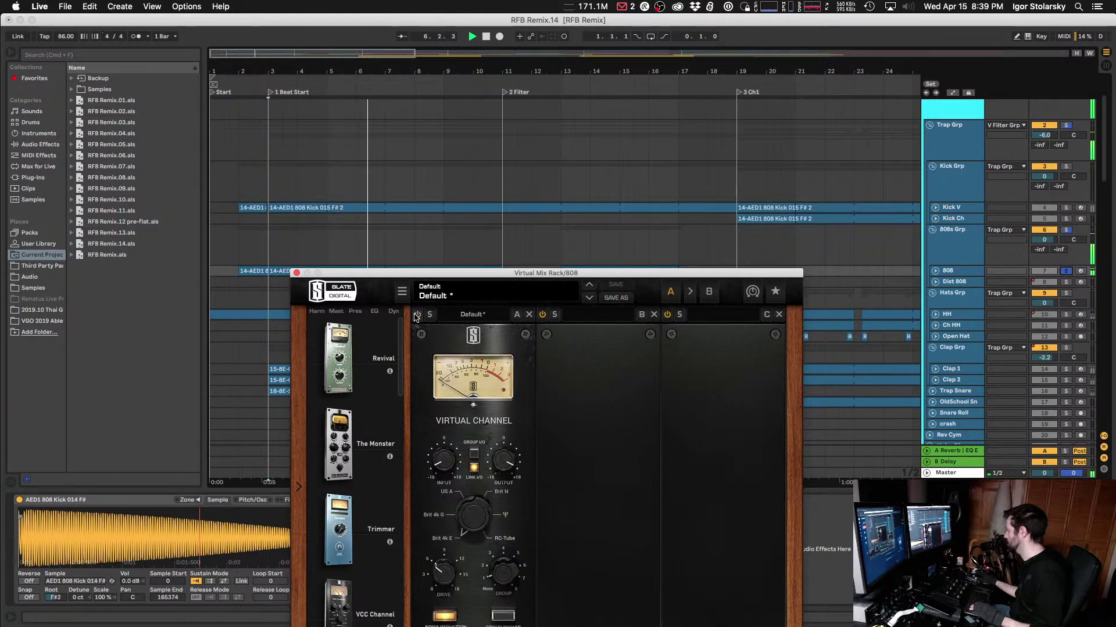
pyautogui.press('space')
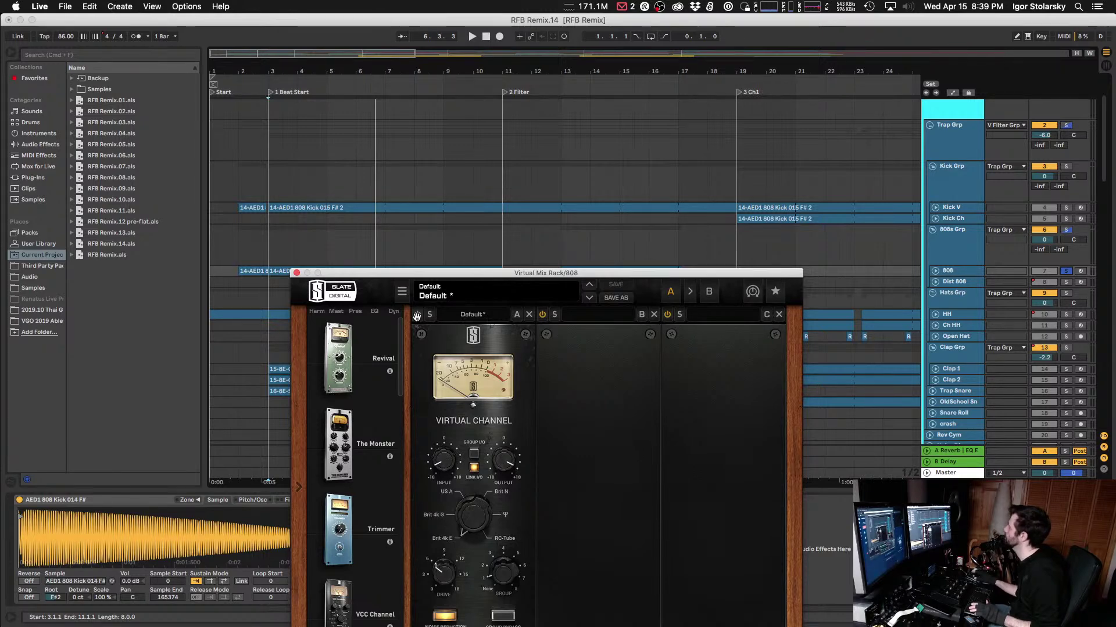
pyautogui.press('space')
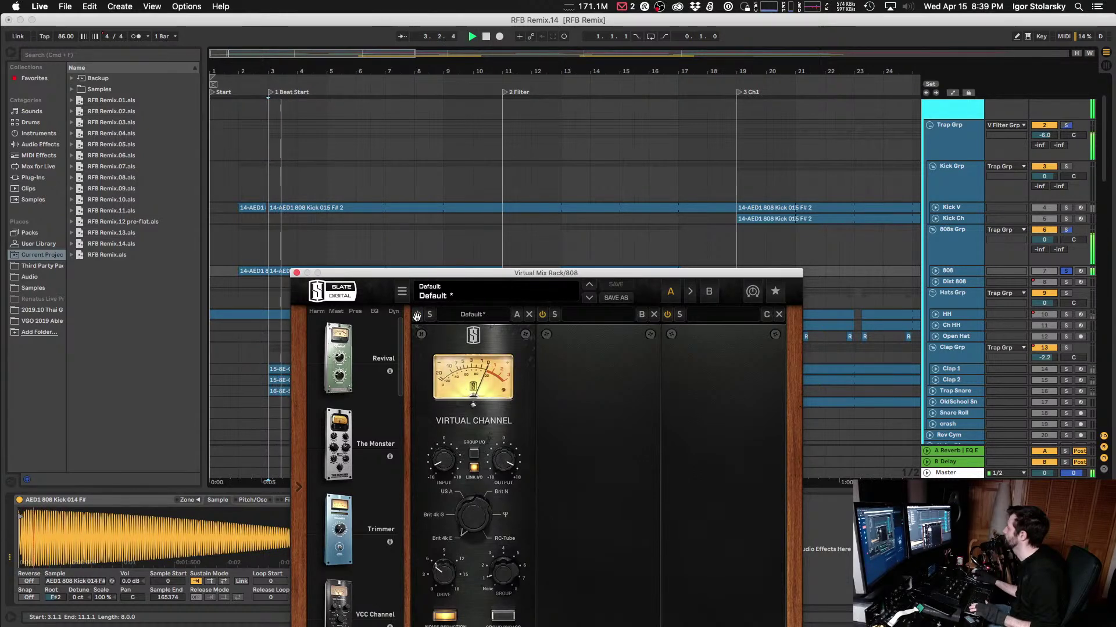
# Step: Replace the 808 track's Virtual Mix Rack by deleting it and pasting a fresh copy after the sampler
pyautogui.click(296, 273)
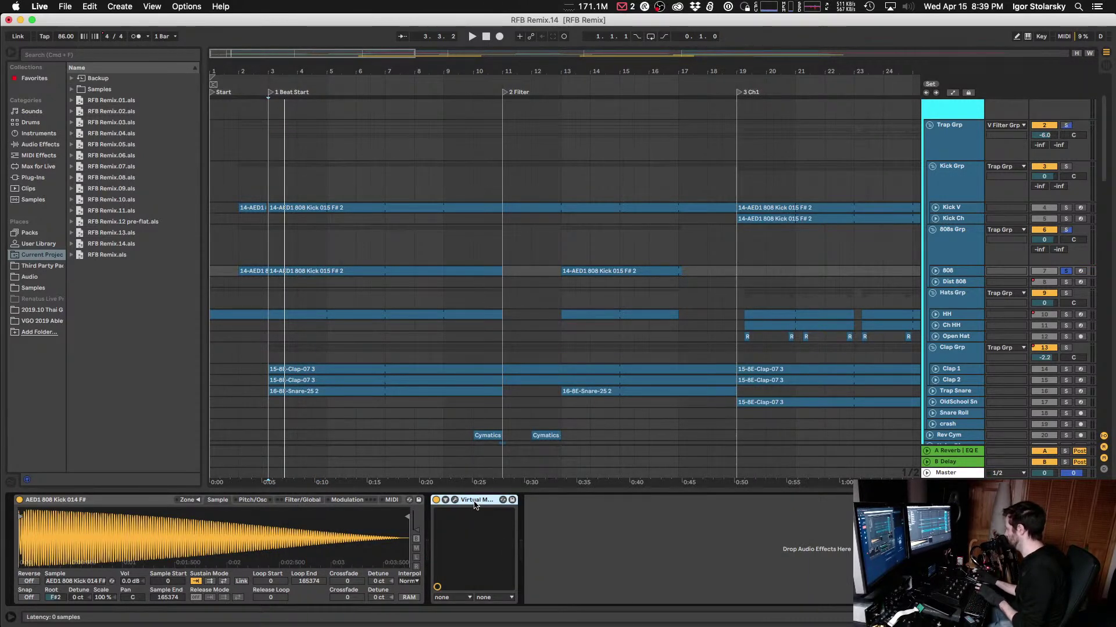
pyautogui.press('Delete')
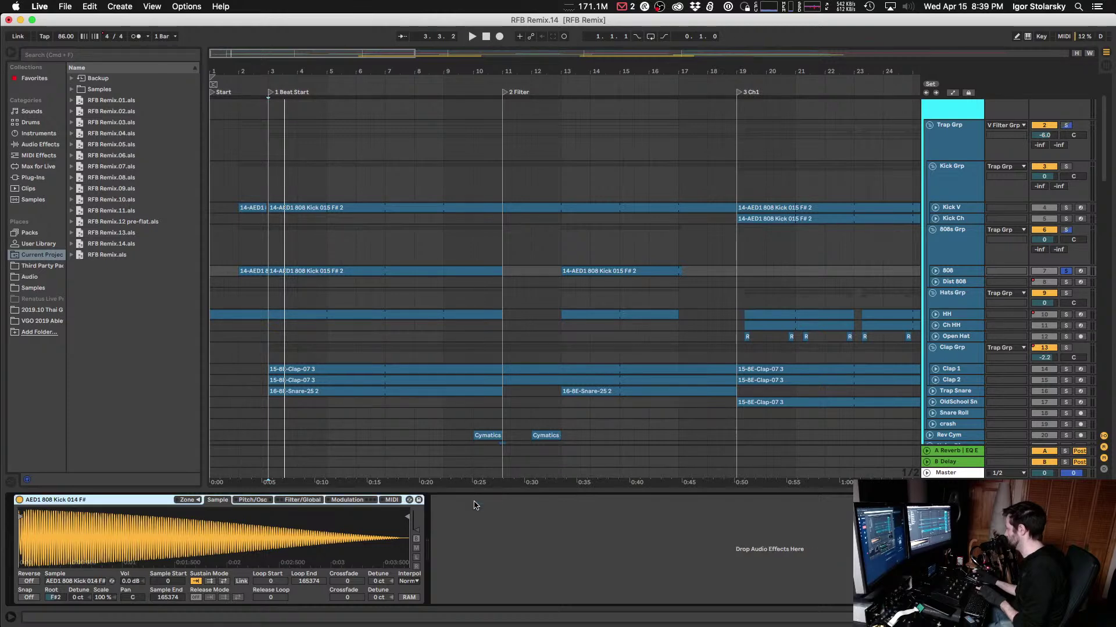
pyautogui.click(474, 530)
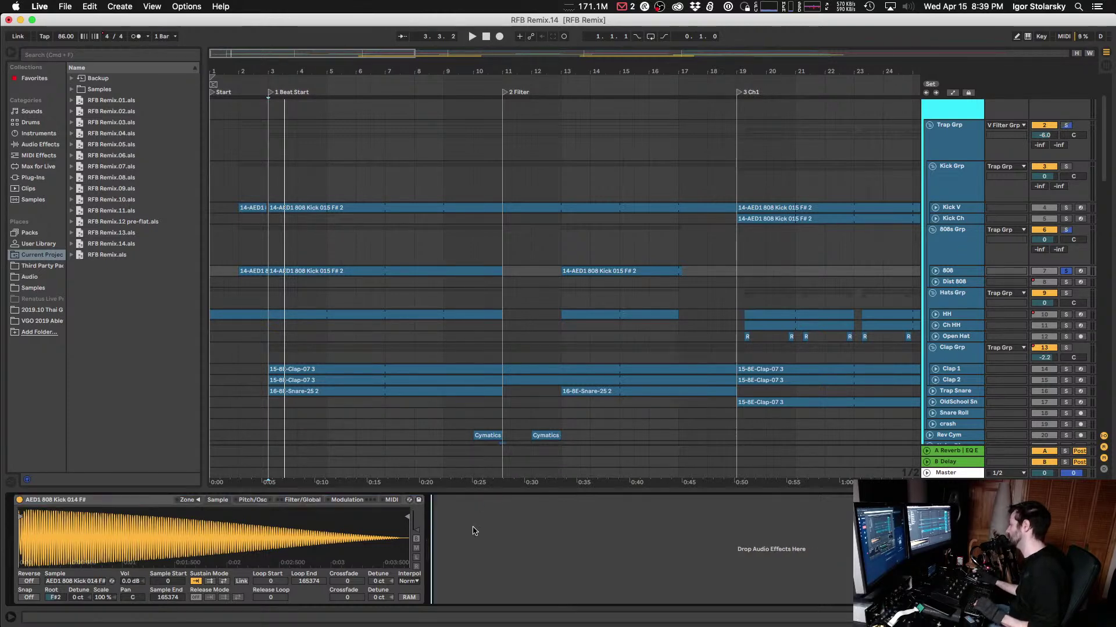
pyautogui.press('super+v')
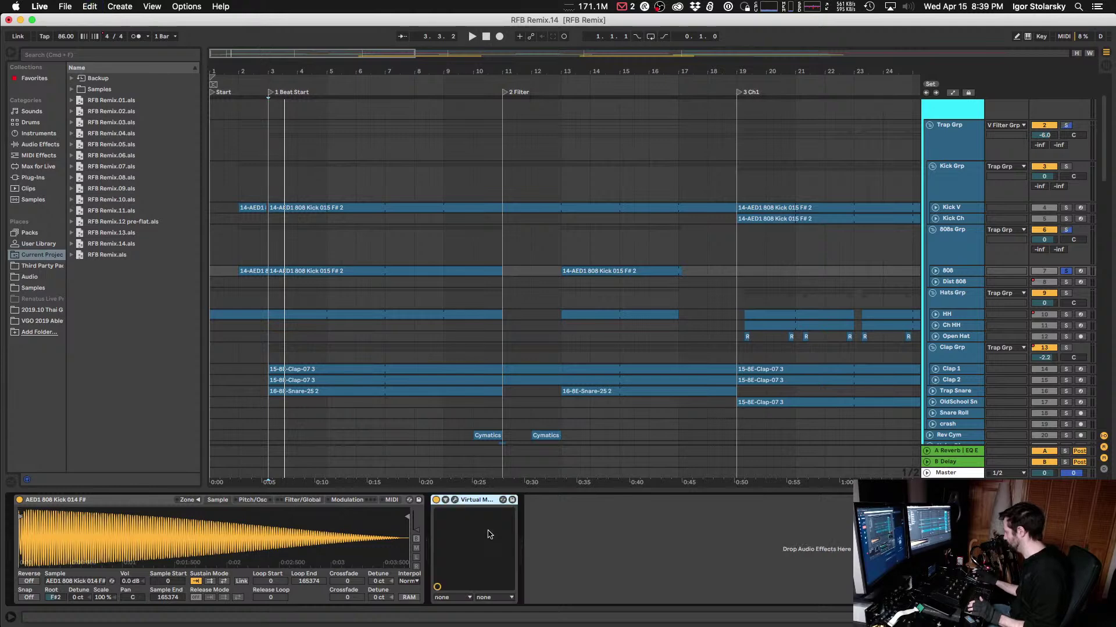
# Step: Set the 808 track's Virtual Channel group to None and switch its console to Brit N
pyautogui.click(454, 500)
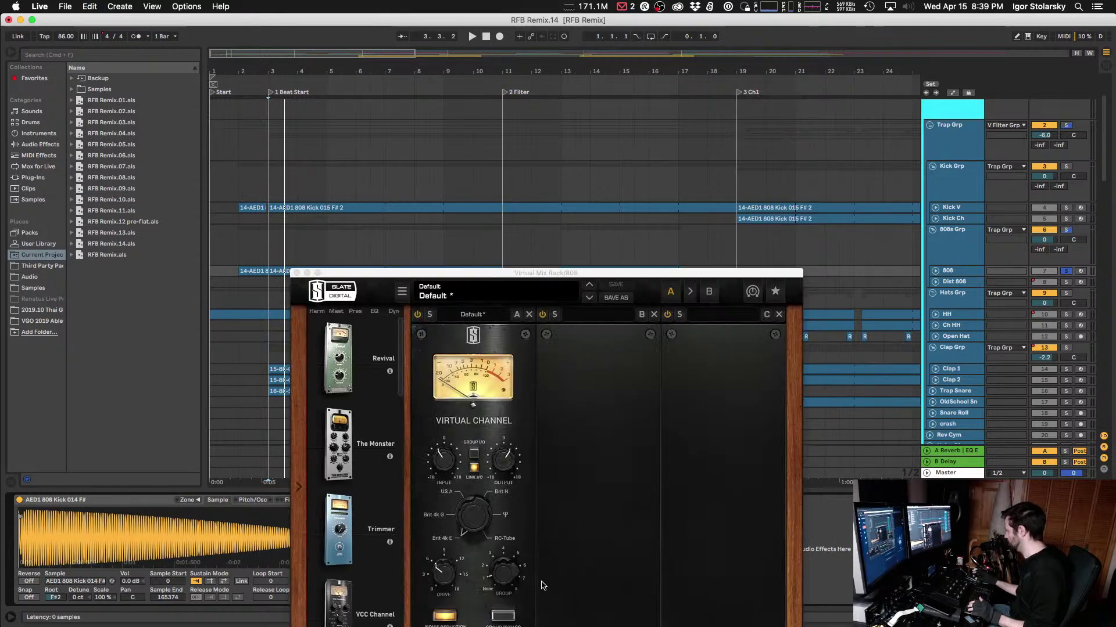
pyautogui.click(503, 577)
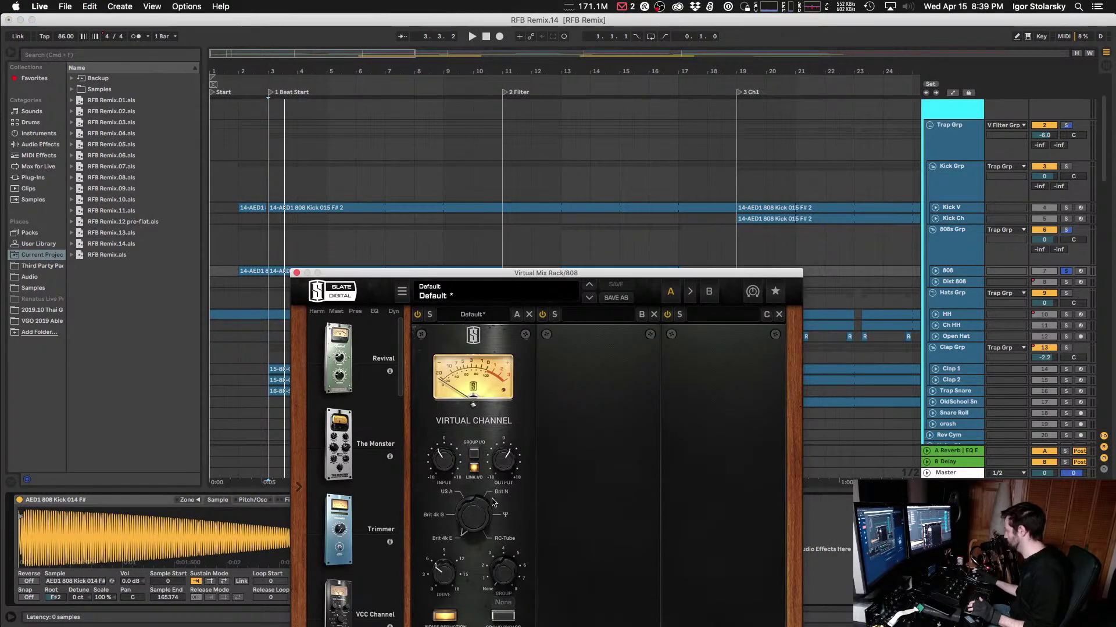
pyautogui.moveTo(475, 514); pyautogui.dragTo(470, 488)
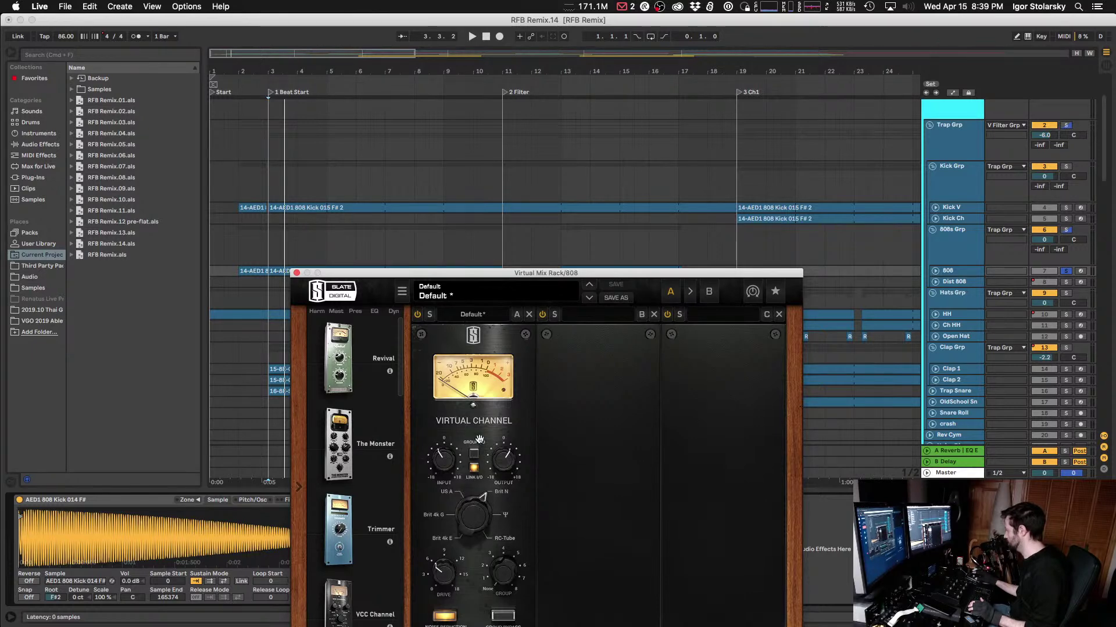
# Step: Lower the linked input of the 808's Virtual Channel to -14.4 dB during playback, comparing it bypassed and active
pyautogui.moveTo(420, 460); pyautogui.dragTo(443, 490)
pyautogui.press('space')
pyautogui.press('space')
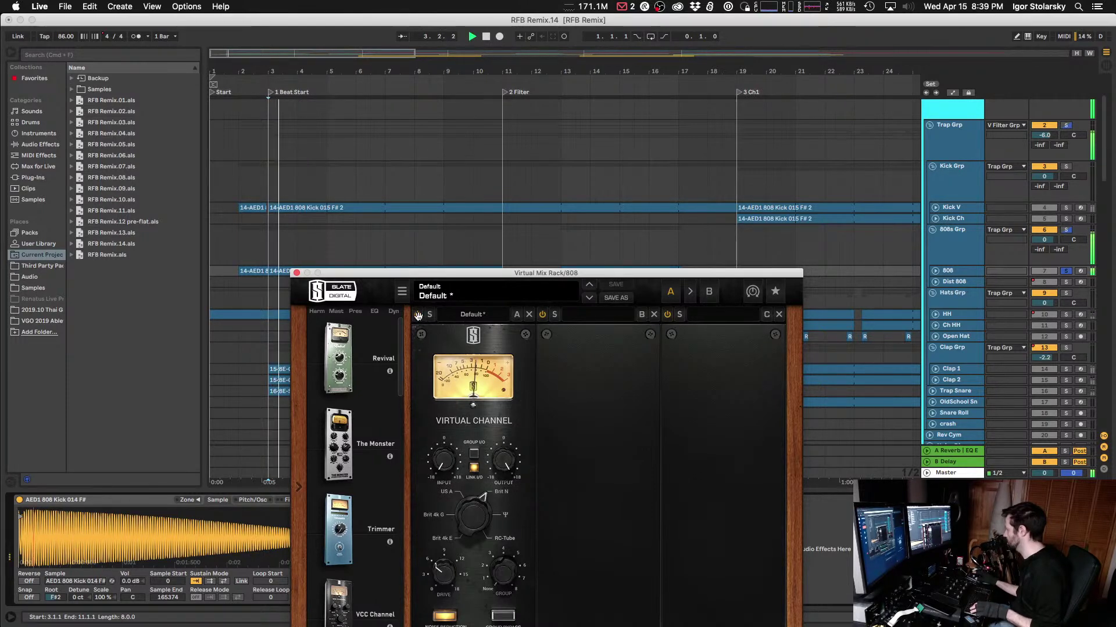
pyautogui.press('space')
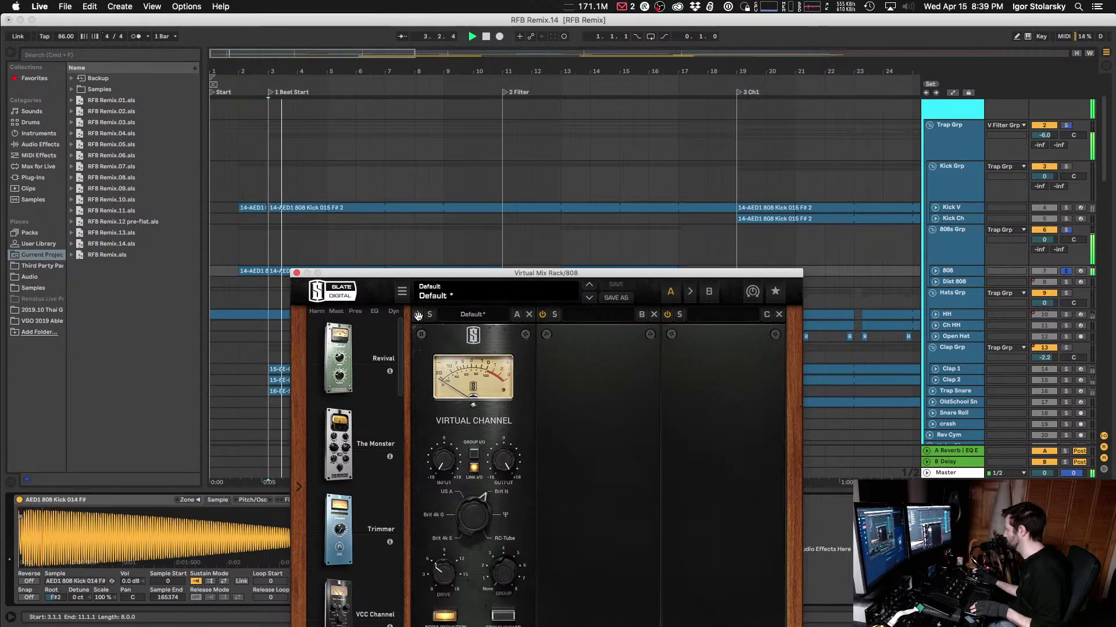
pyautogui.click(417, 315)
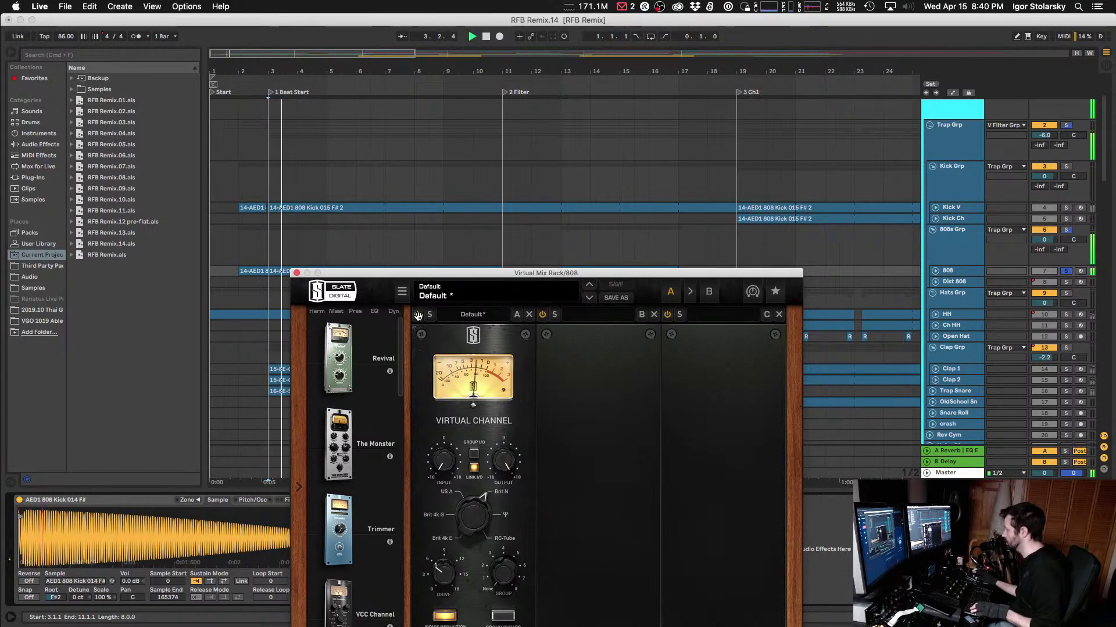
pyautogui.moveTo(448, 467)
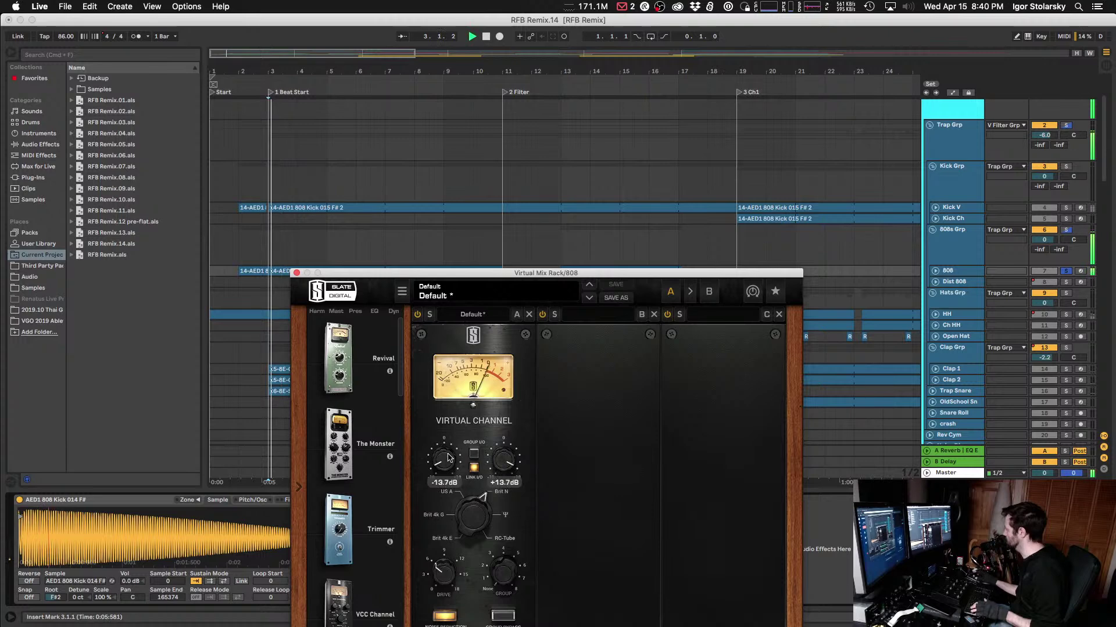
pyautogui.click(418, 315)
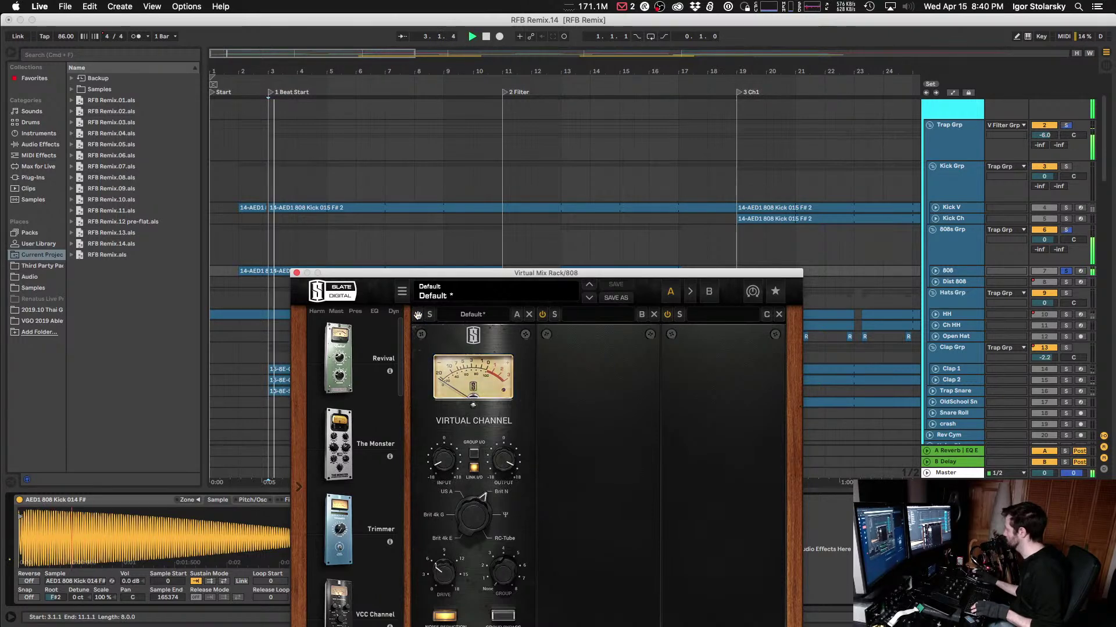
pyautogui.click(418, 315)
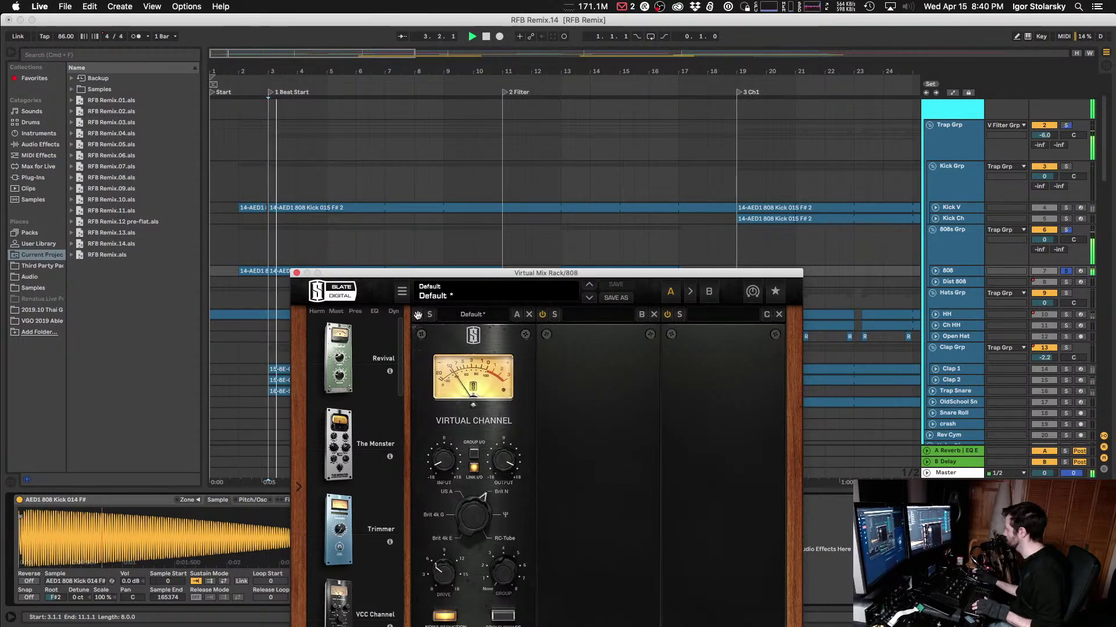
pyautogui.moveTo(437, 466)
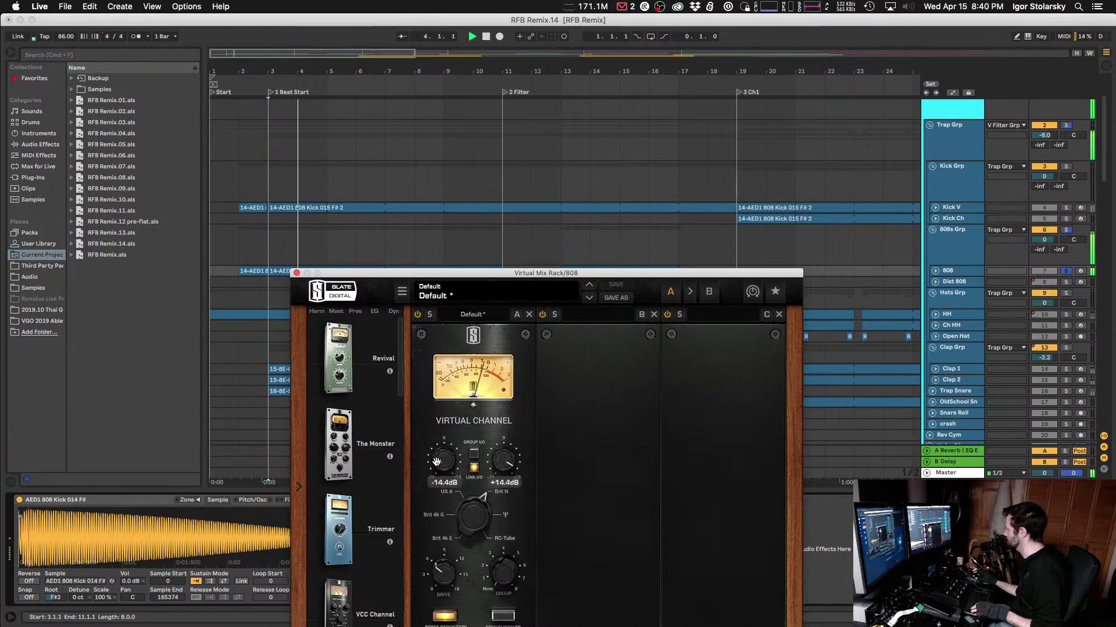
pyautogui.click(417, 315)
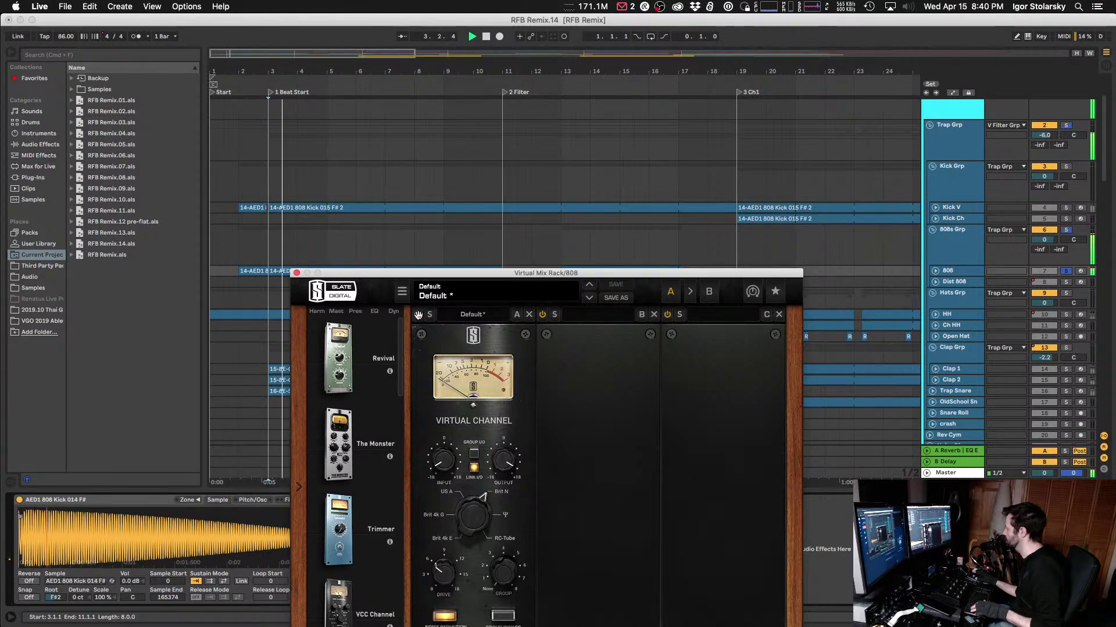
pyautogui.click(417, 315)
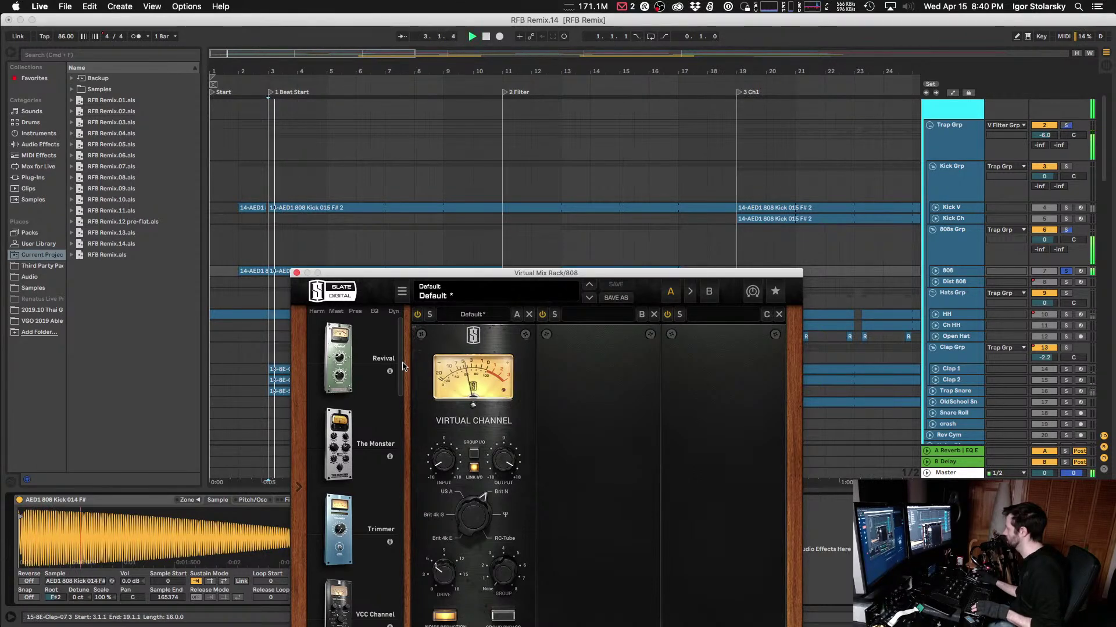
pyautogui.click(297, 273)
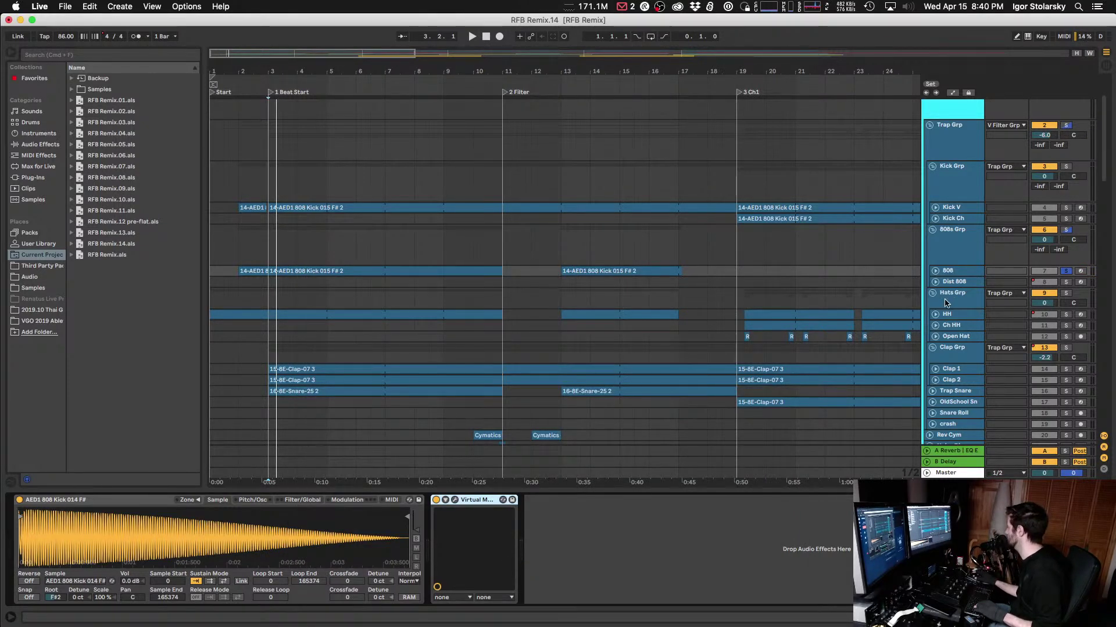
# Step: Add the Virtual Mix Rack to the soloed Dist 808 track and play it from 6 Heavy Verse
pyautogui.click(961, 283)
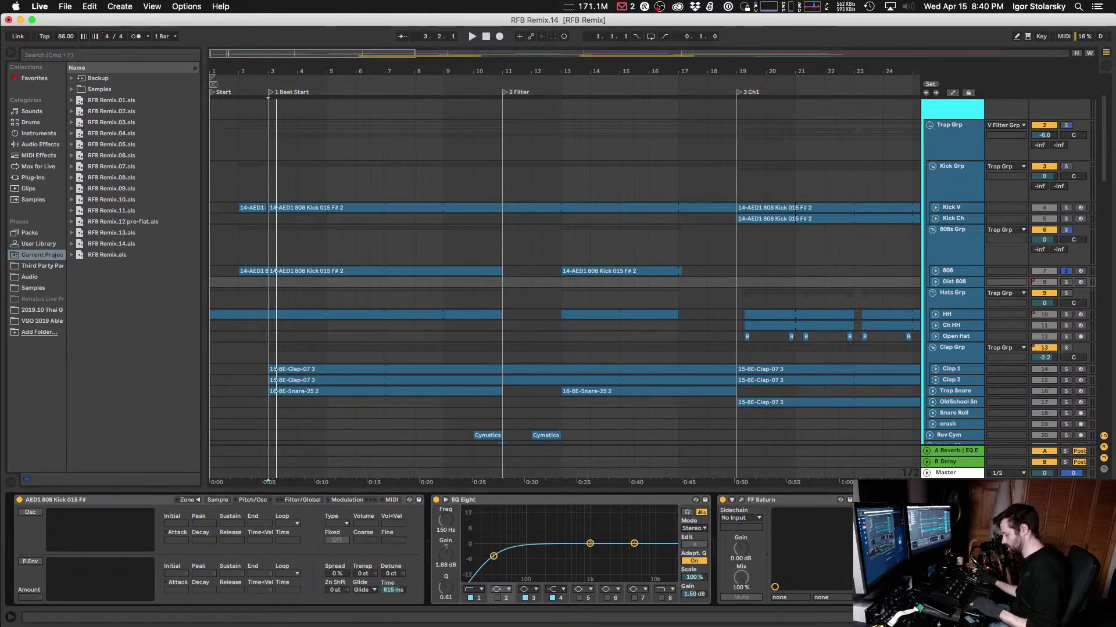
pyautogui.press('6')
pyautogui.click(1067, 283)
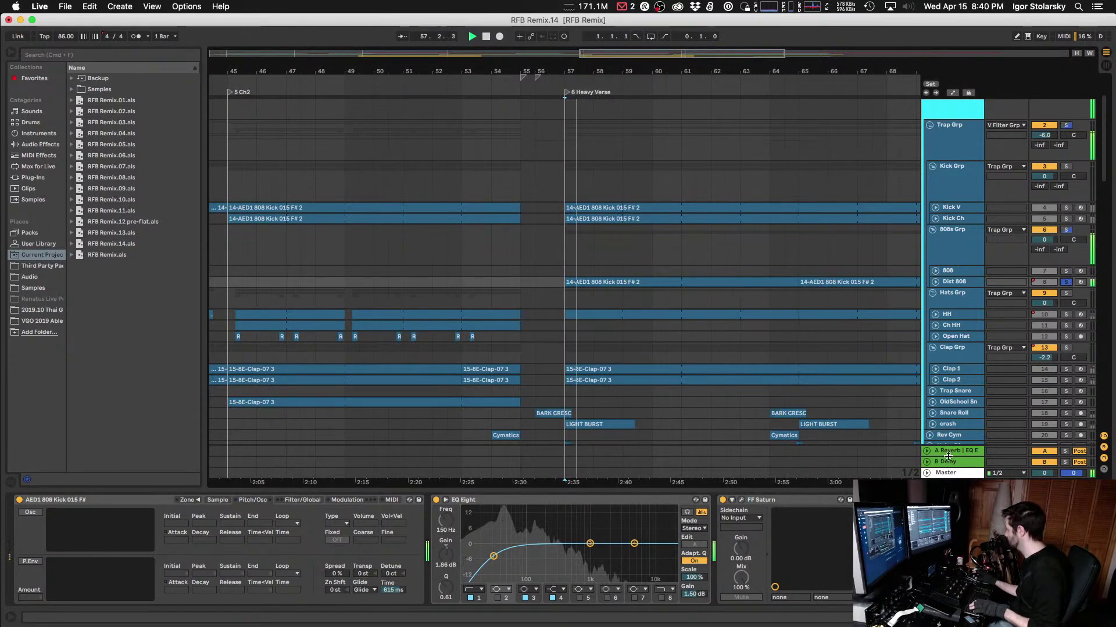
pyautogui.press('super+z')
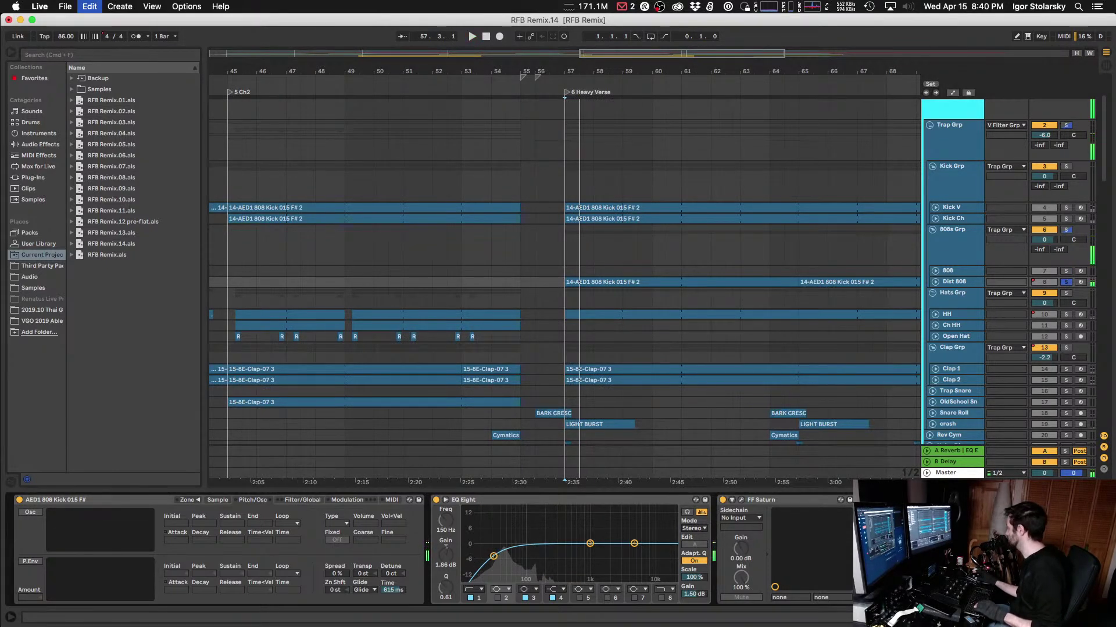
pyautogui.press('space')
pyautogui.press('super+alt+p')
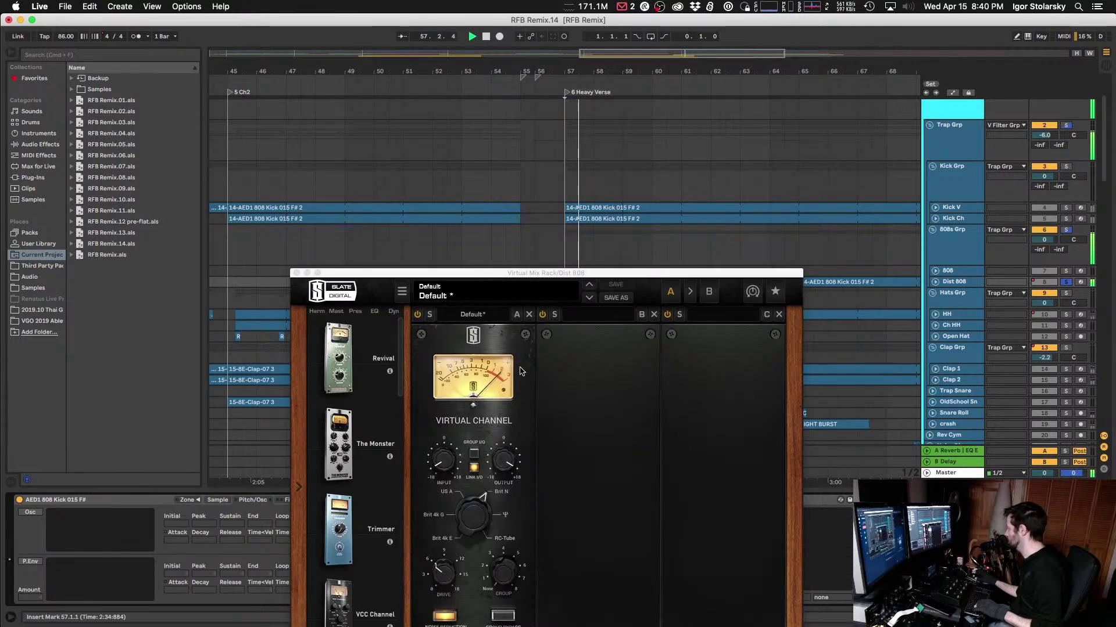
# Step: Lower the linked input of Dist 808's Virtual Channel, compare it bypassed and active, and unsolo the track
pyautogui.click(417, 315)
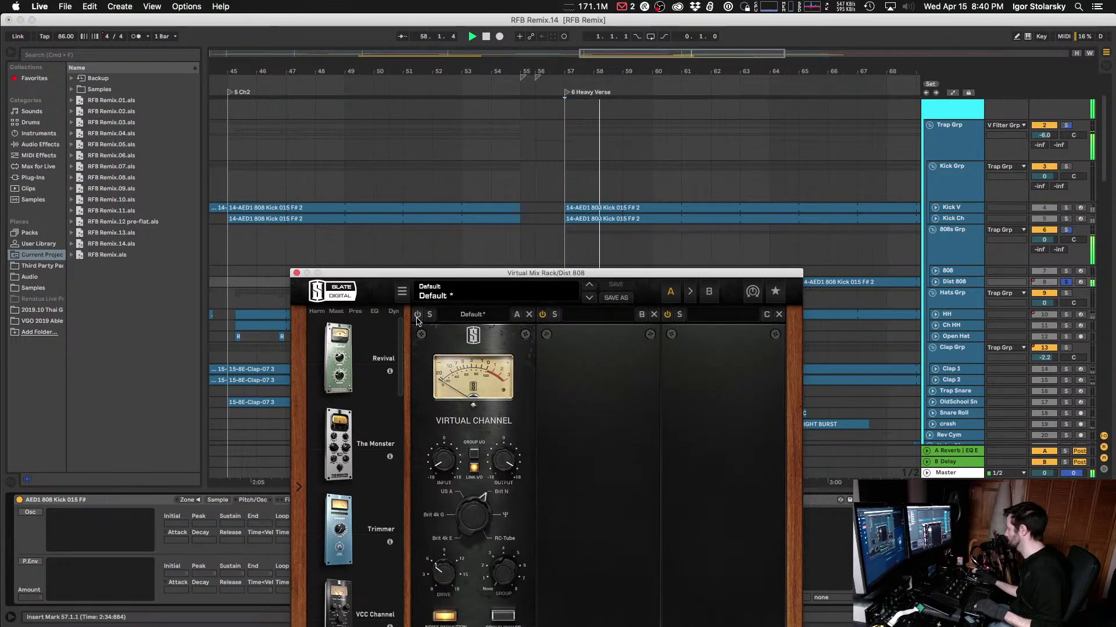
pyautogui.click(417, 316)
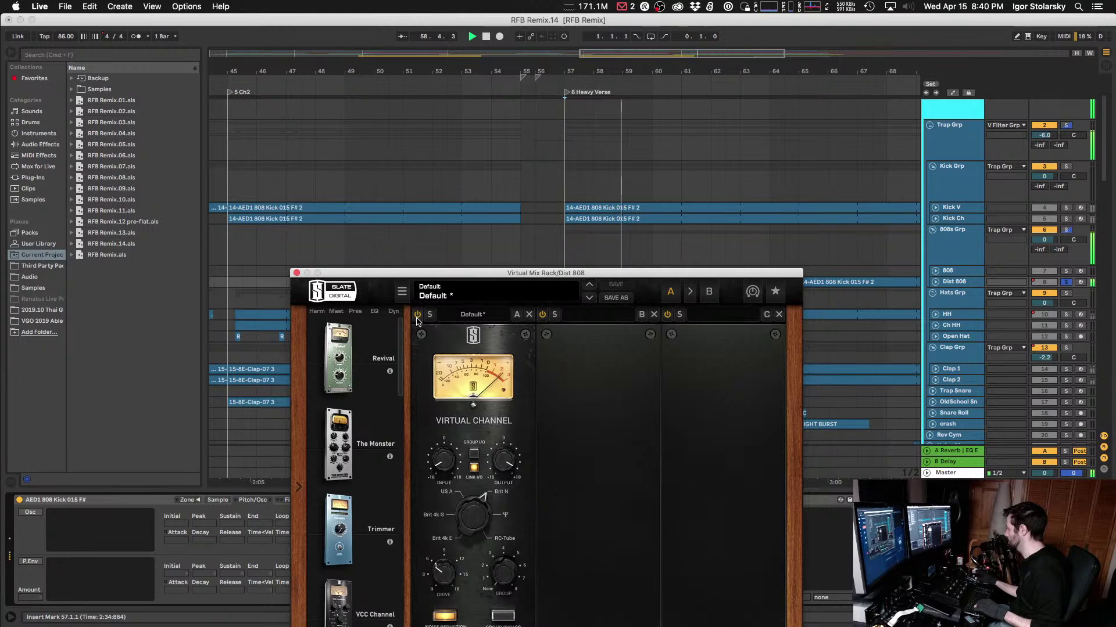
pyautogui.moveTo(451, 466); pyautogui.dragTo(450, 472)
pyautogui.click(419, 316)
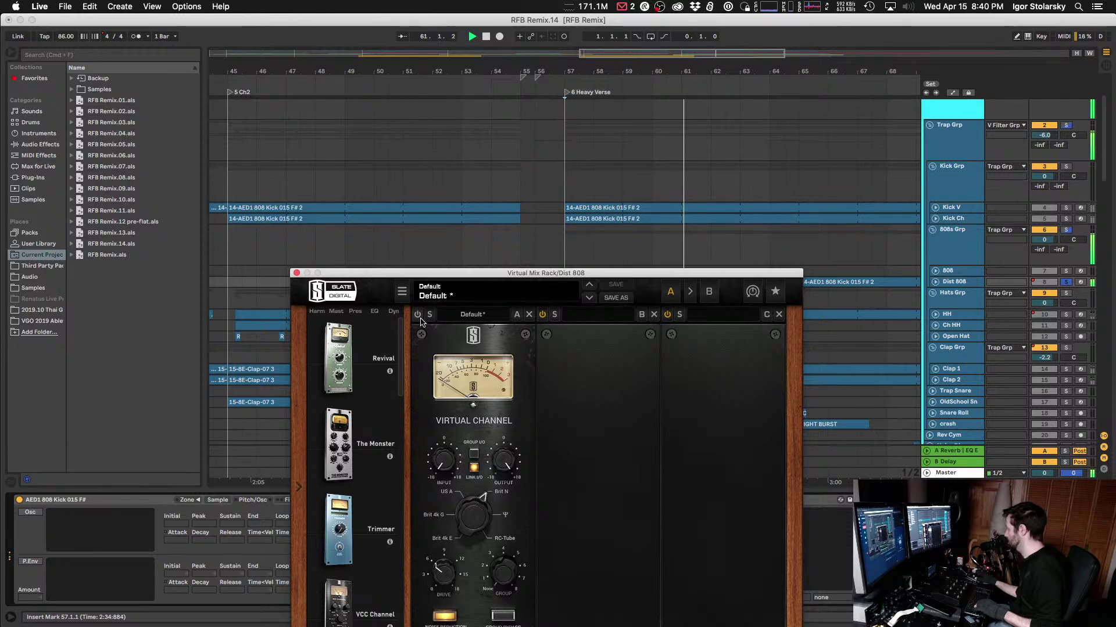
pyautogui.click(420, 319)
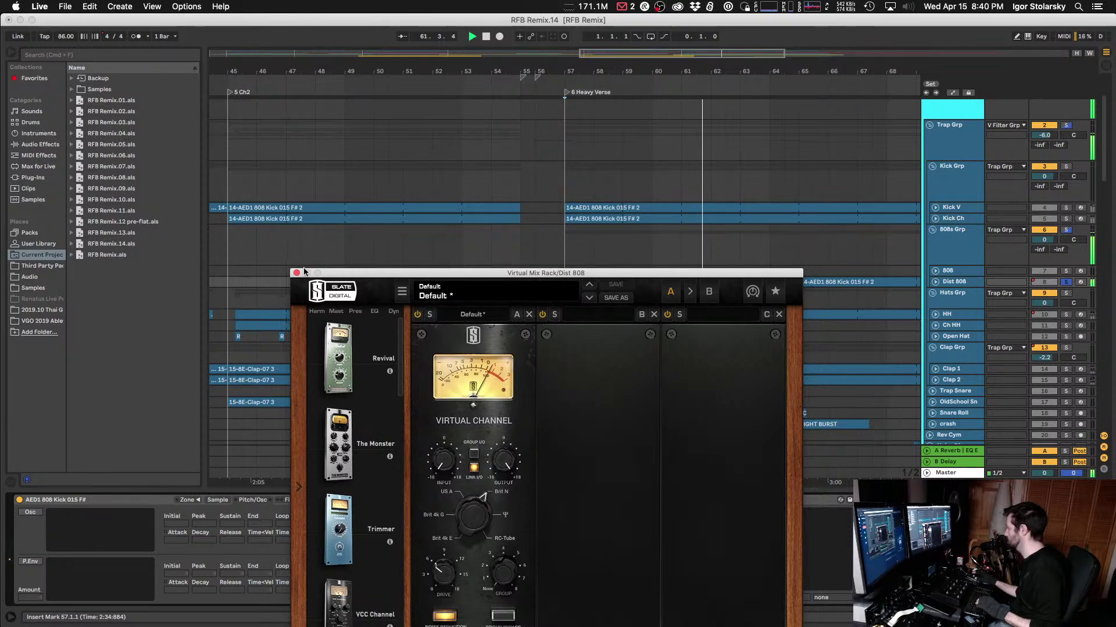
pyautogui.press('alt+super+p')
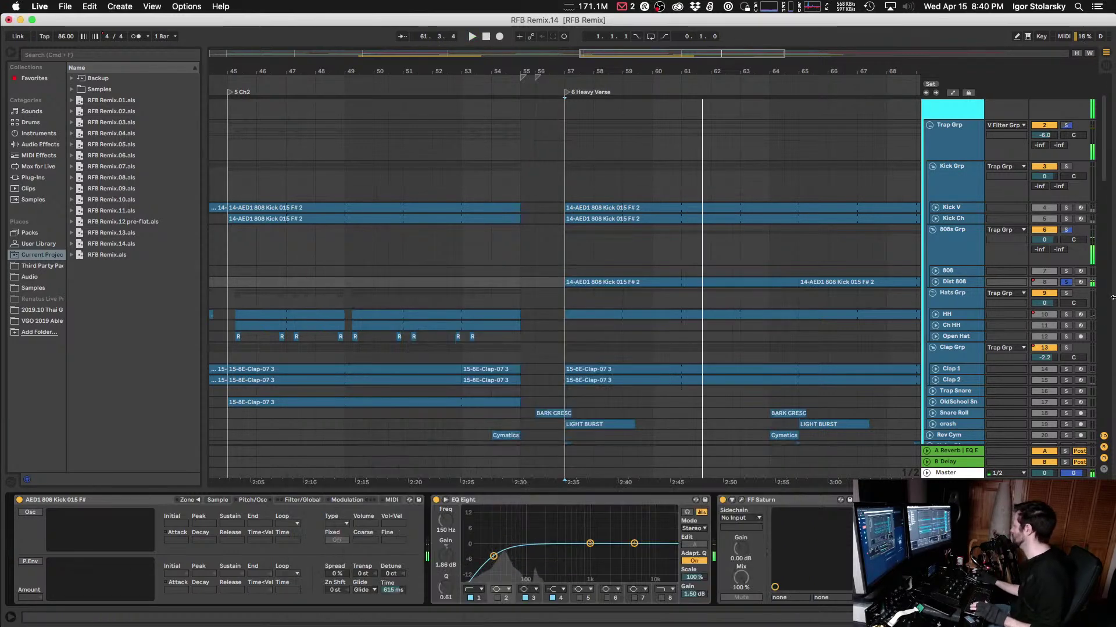
pyautogui.click(1068, 283)
# Step: Examine the device chains of the HH, Ch HH and Open Hat tracks in the Hats Grp
pyautogui.click(956, 299)
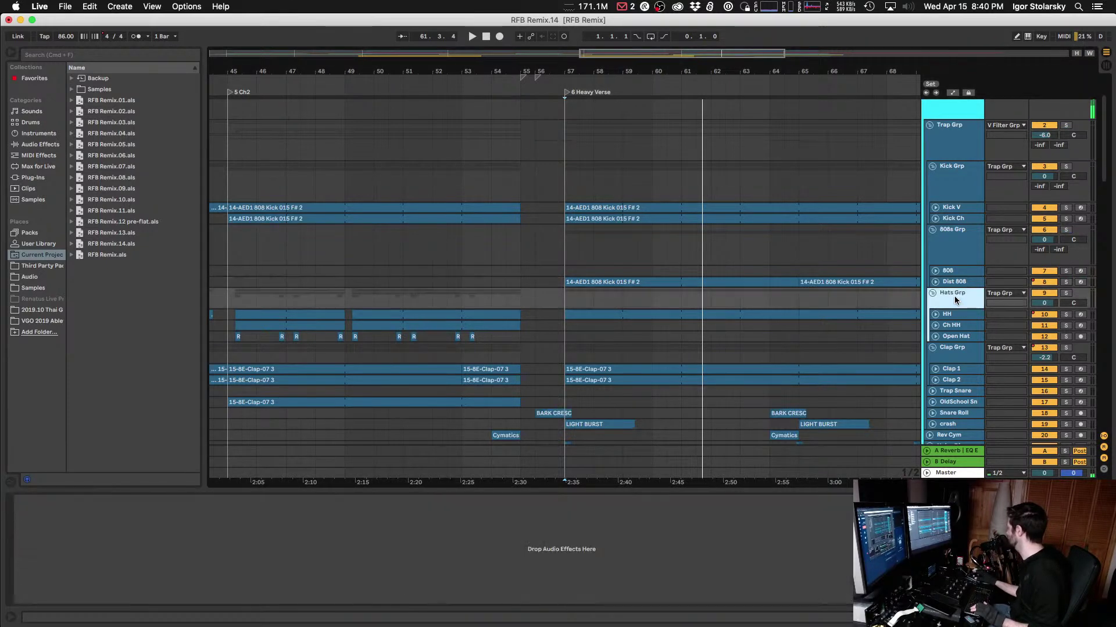
pyautogui.click(955, 315)
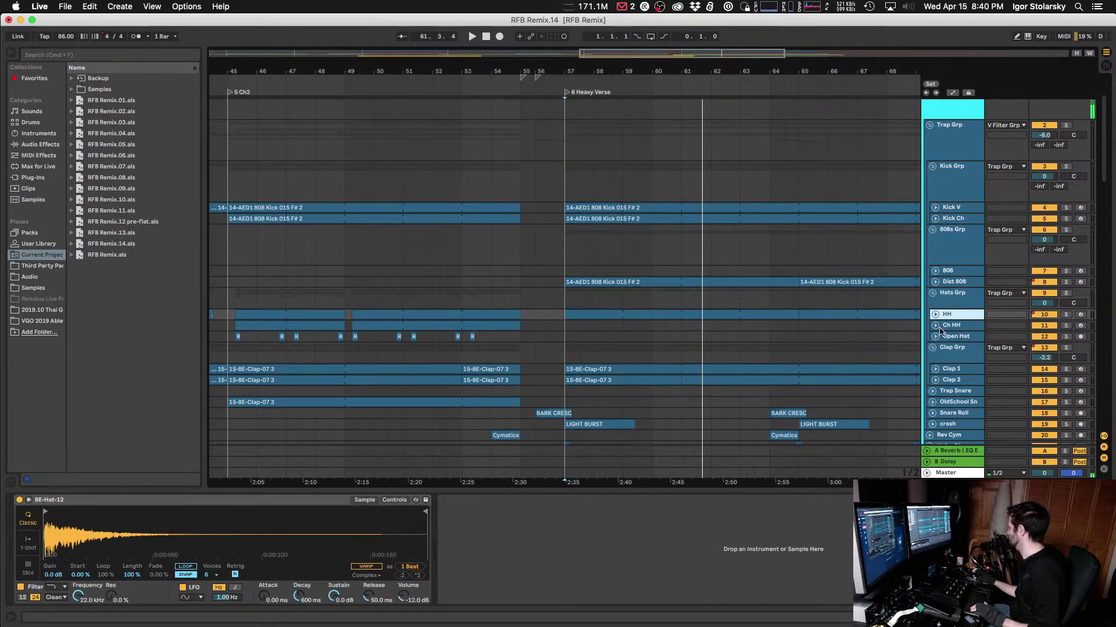
pyautogui.click(941, 327)
pyautogui.click(947, 316)
pyautogui.click(950, 327)
pyautogui.click(951, 336)
pyautogui.click(950, 326)
pyautogui.click(949, 315)
# Step: Paste the Virtual Mix Rack into the empty device chain of the Hats Grp
pyautogui.click(948, 296)
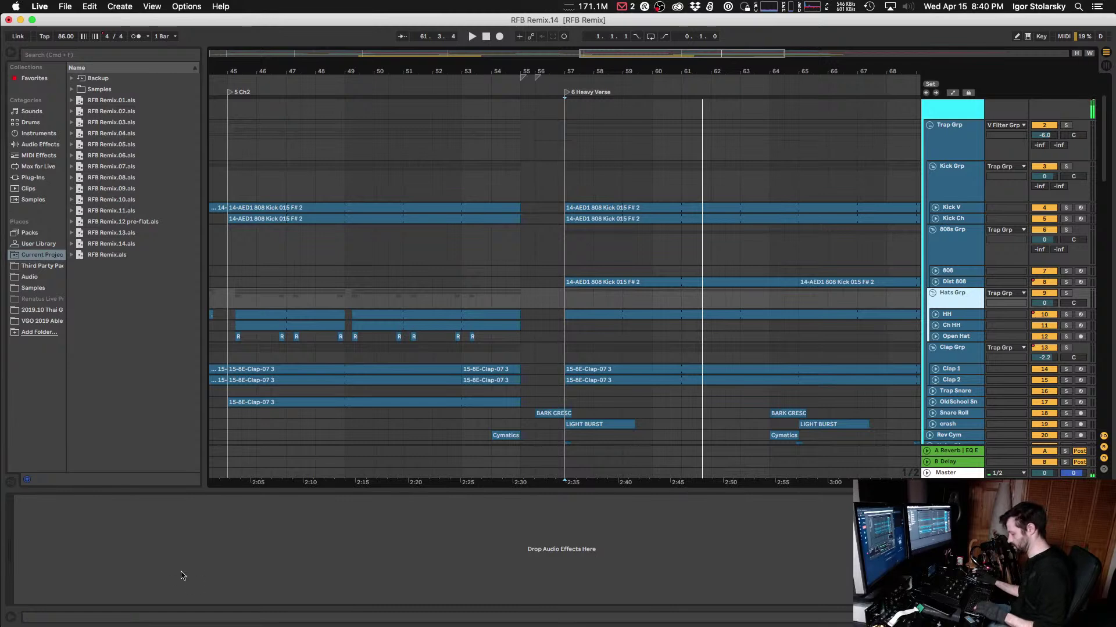
pyautogui.click(155, 565)
pyautogui.press('super+v')
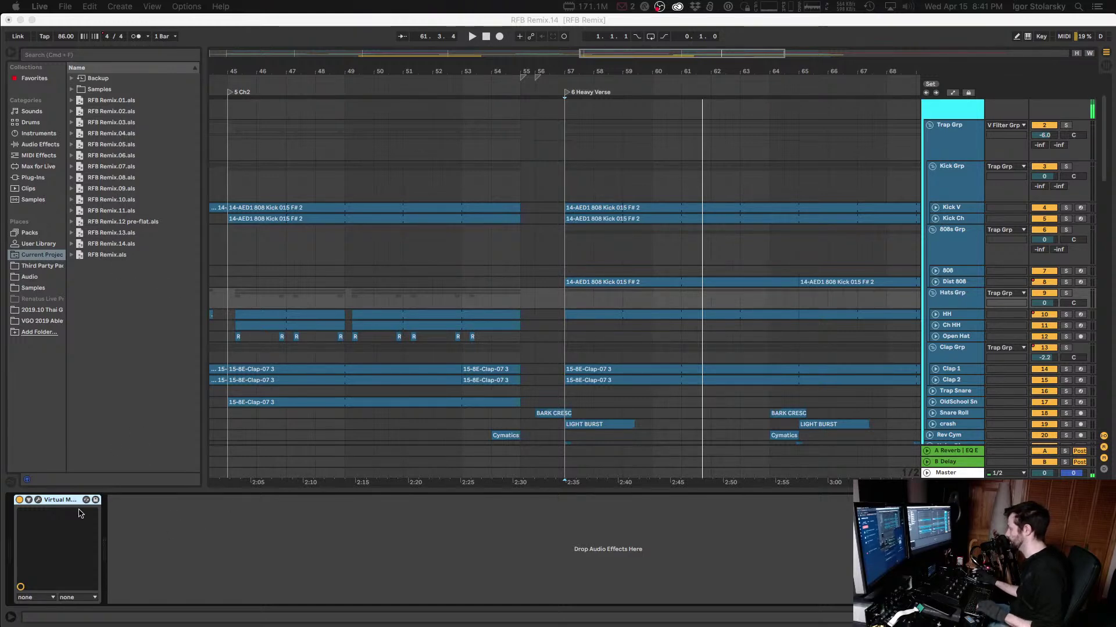
pyautogui.click(36, 503)
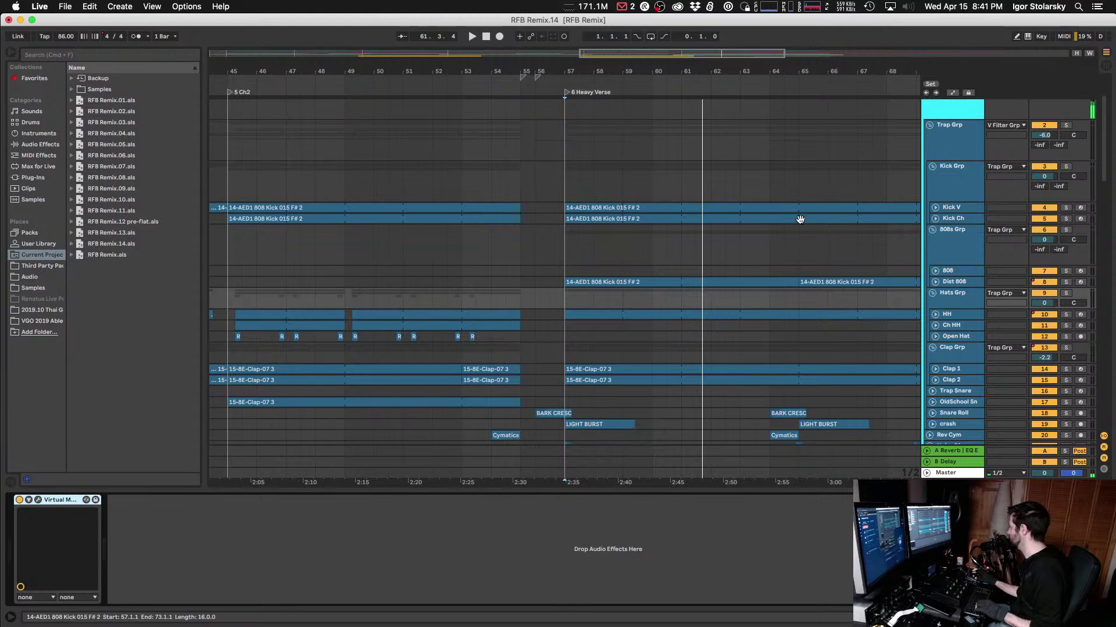
# Step: Assign the Hats Grp's Virtual Channel to group 1 while playing from 1 Beat Start
pyautogui.press('1')
pyautogui.press('space')
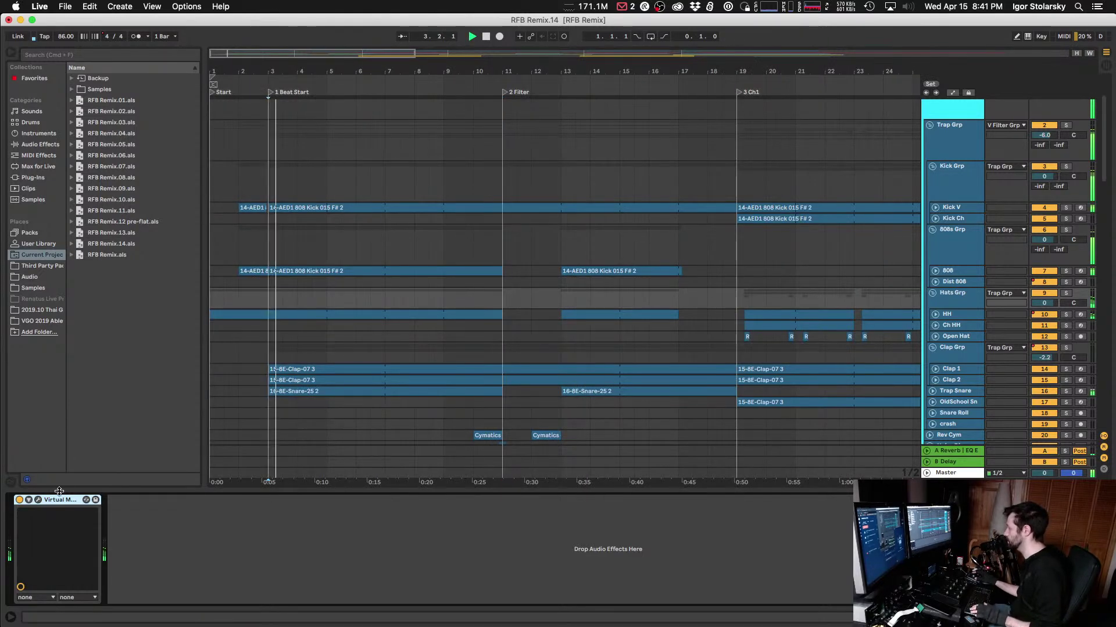
pyautogui.click(39, 500)
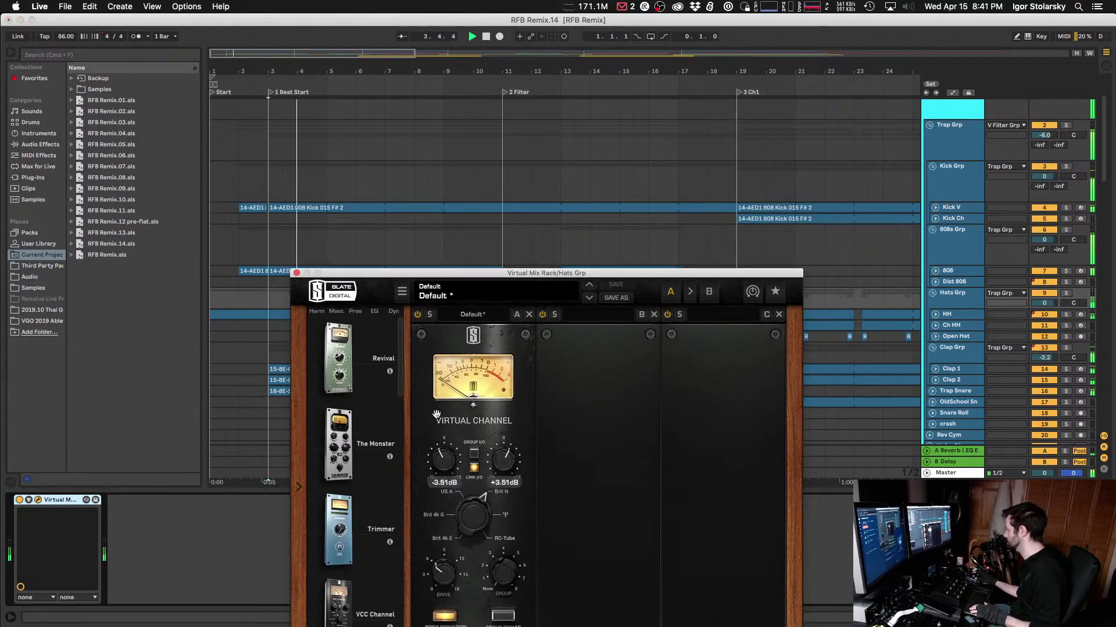
pyautogui.moveTo(503, 577); pyautogui.dragTo(502, 562)
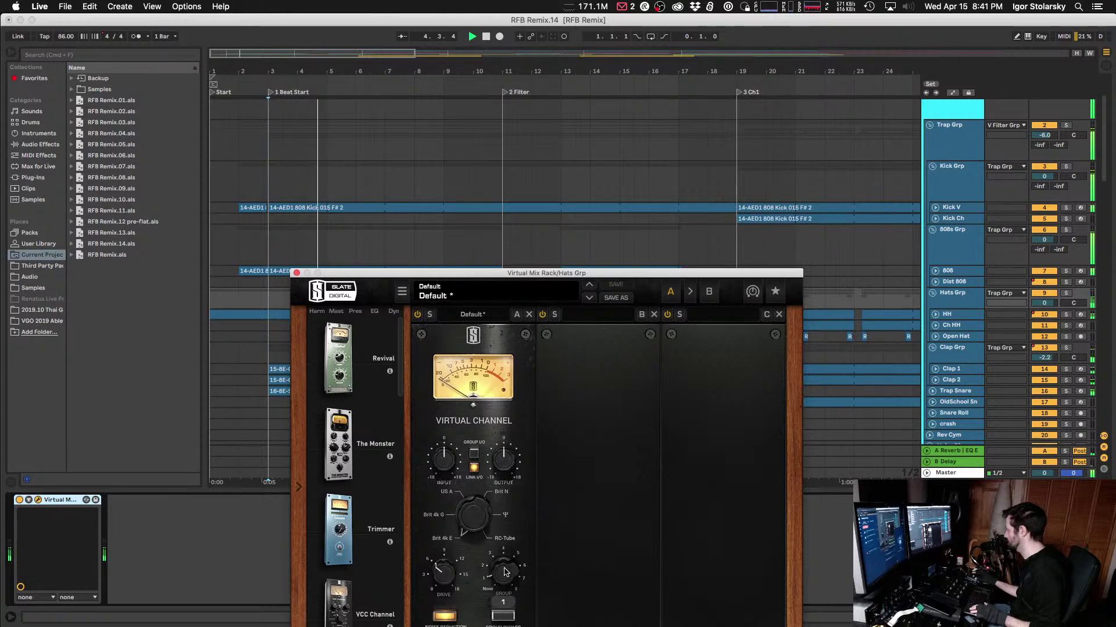
# Step: Raise the linked input of the Hats Grp's Virtual Channel to +11.3 dB and check it from 3 Ch1
pyautogui.moveTo(503, 459); pyautogui.dragTo(503, 488)
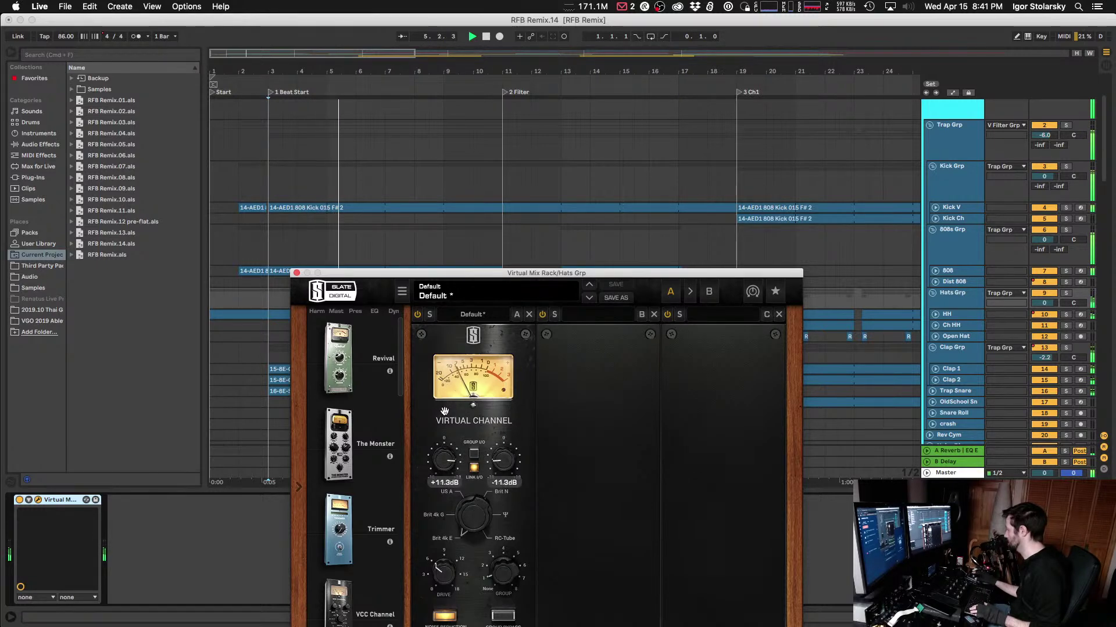
pyautogui.press('3')
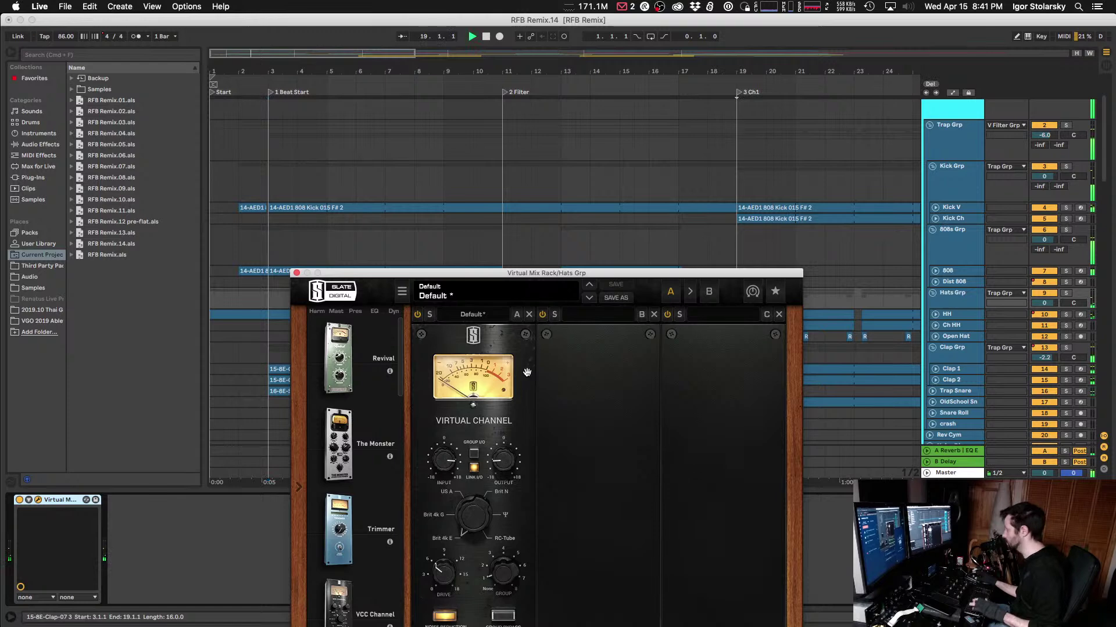
pyautogui.click(296, 273)
pyautogui.press('space')
# Step: Paste the Virtual Mix Rack on the Clap Grp and set its linked input to -1.62 dB while playing from 3 Ch1
pyautogui.scroll(-2, 950, 340)
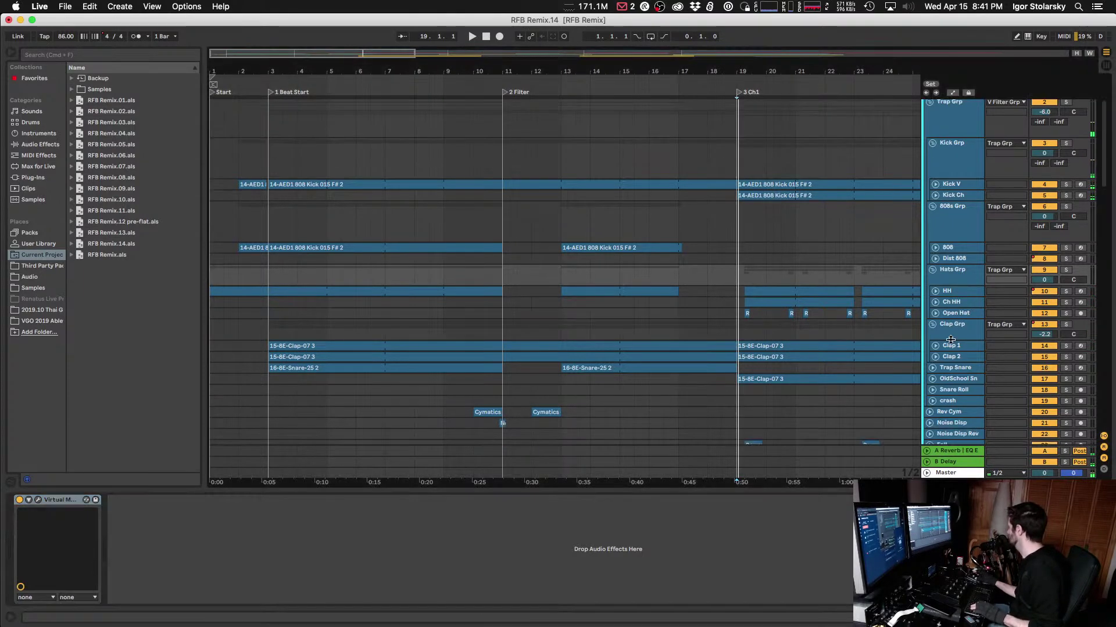
pyautogui.click(951, 328)
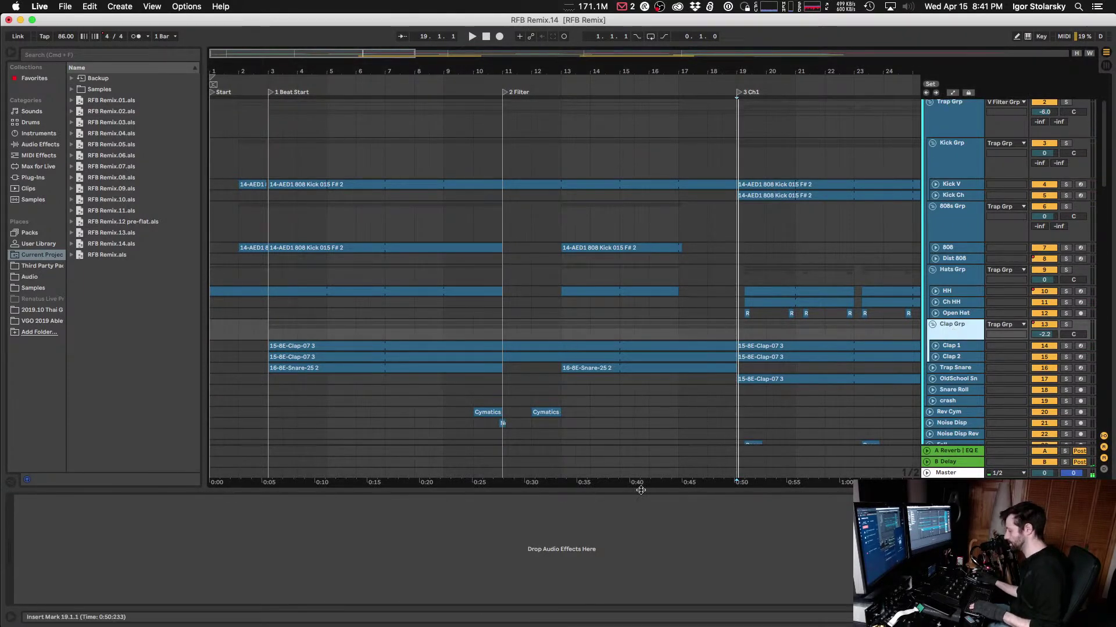
pyautogui.click(232, 554)
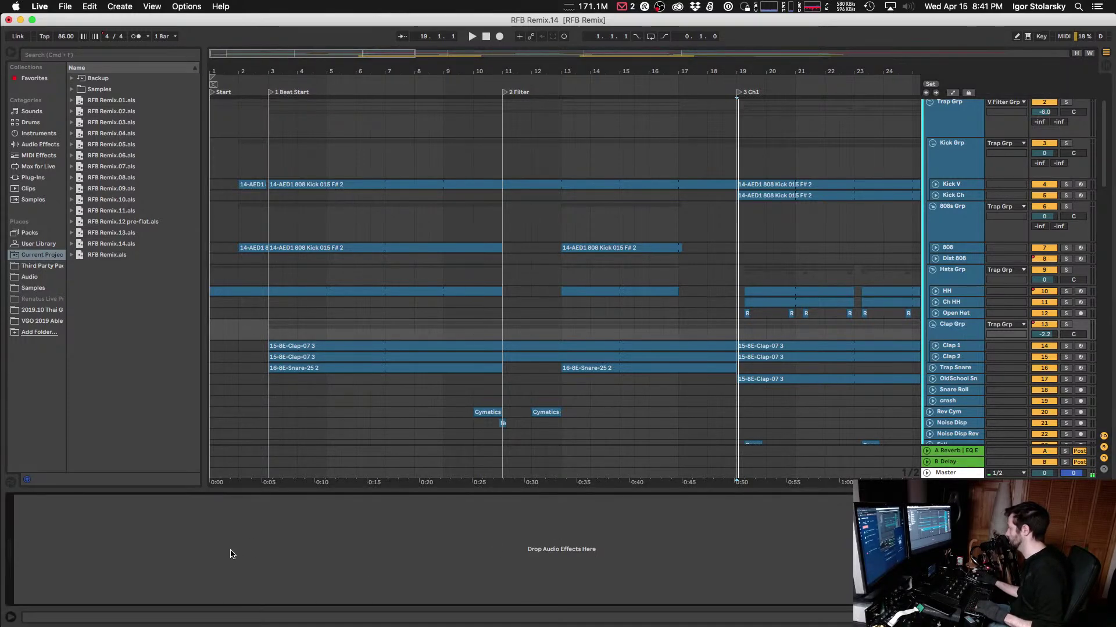
pyautogui.press('super+v')
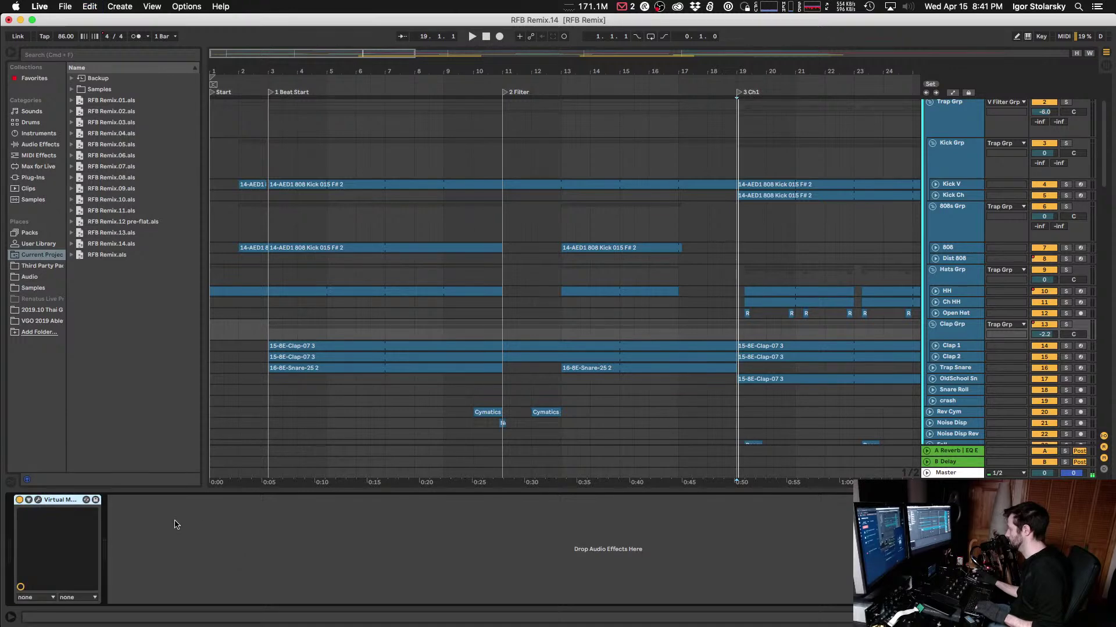
pyautogui.click(30, 503)
pyautogui.press('space')
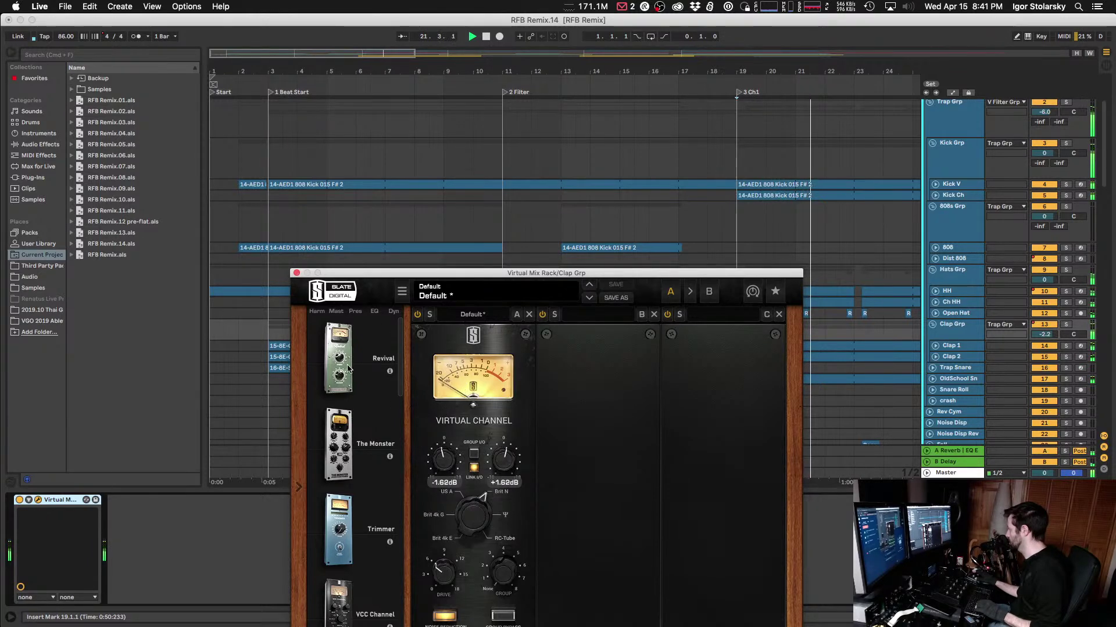
pyautogui.click(296, 273)
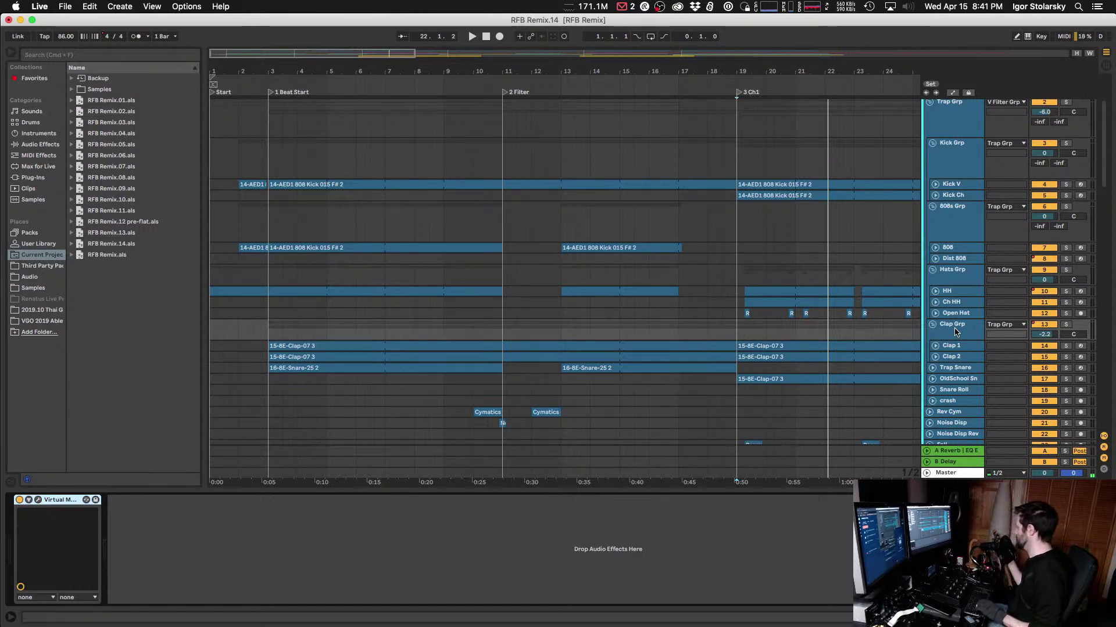
# Step: Paste the Virtual Mix Rack after the sampler on the Trap Snare track and play from 2 Filter
pyautogui.click(963, 368)
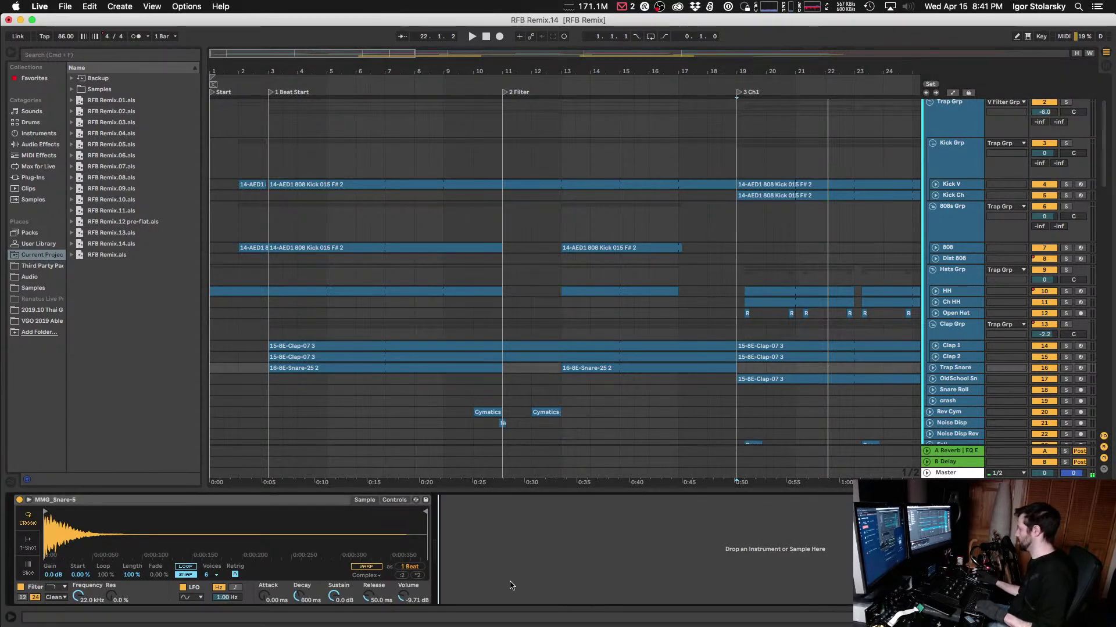
pyautogui.press('super+v')
pyautogui.click(462, 502)
pyautogui.press('space')
pyautogui.press('space')
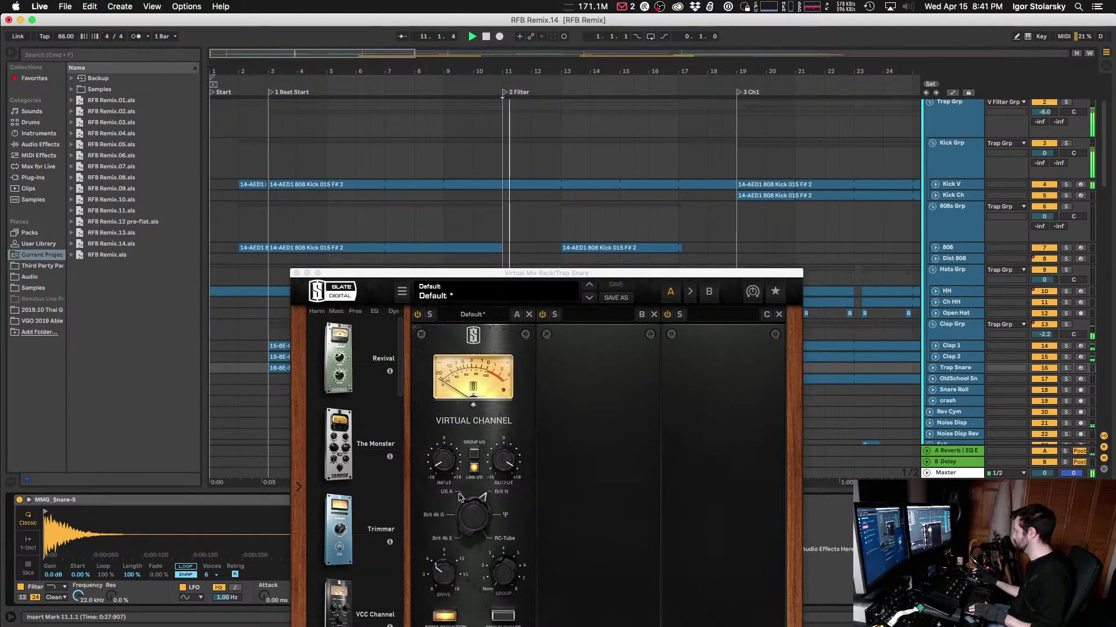
# Step: Assign the Trap Snare's Virtual Channel to group 1 and raise its linked input
pyautogui.click(505, 579)
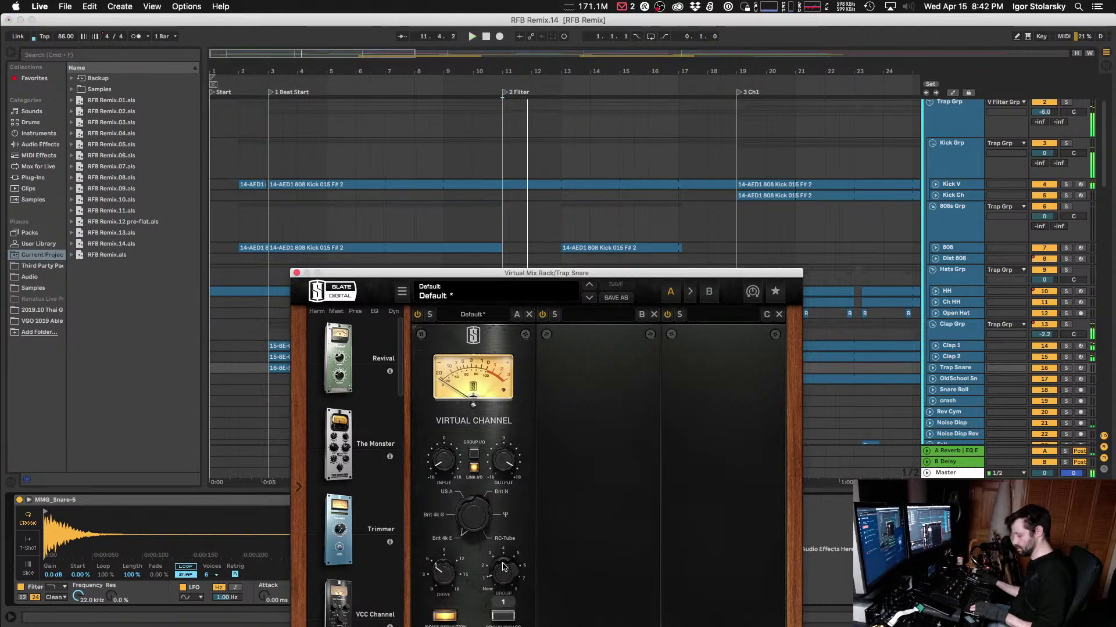
pyautogui.moveTo(443, 459); pyautogui.dragTo(452, 379)
pyautogui.click(297, 273)
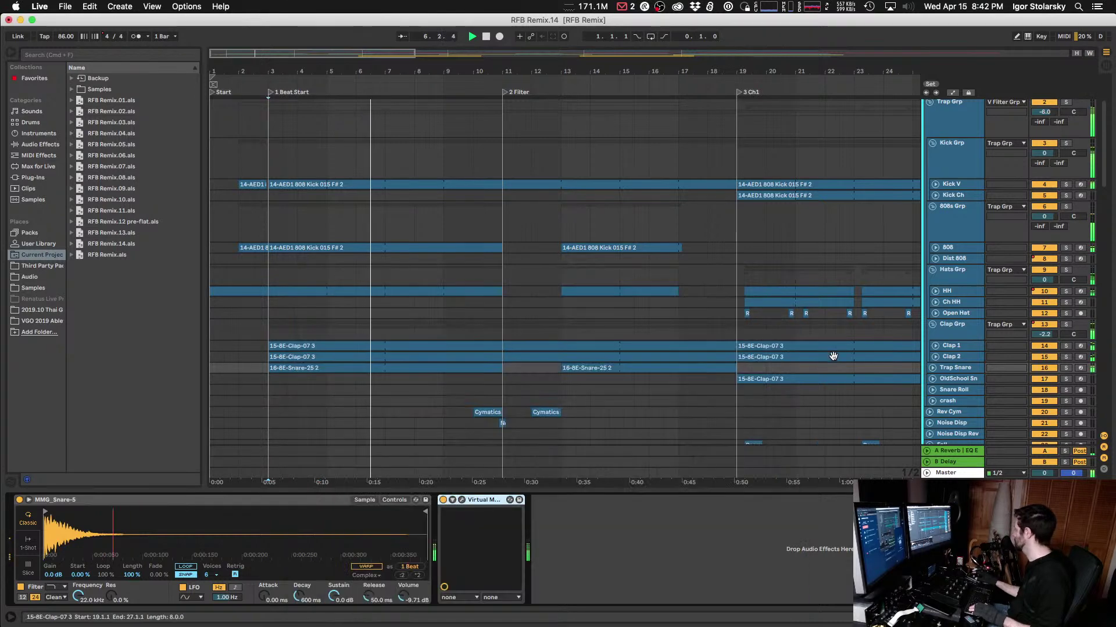
# Step: Paste the Virtual Mix Rack on the OldSchool Snare track and assign its Virtual Channel to group 1
pyautogui.scroll(-2, 962, 328)
pyautogui.click(964, 357)
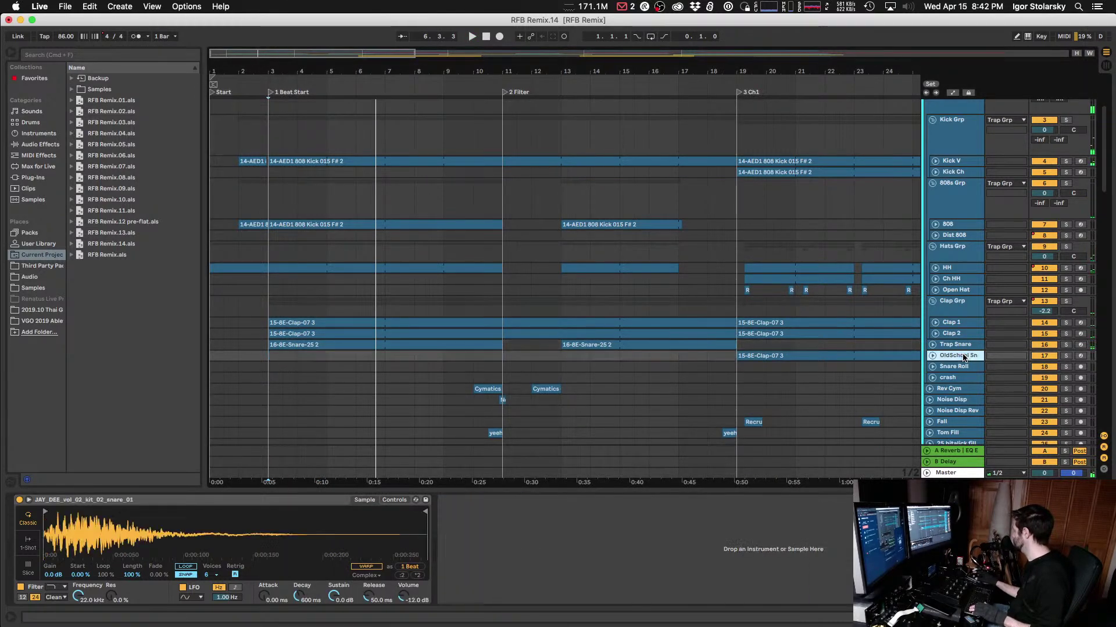
pyautogui.click(638, 542)
pyautogui.press('super+v')
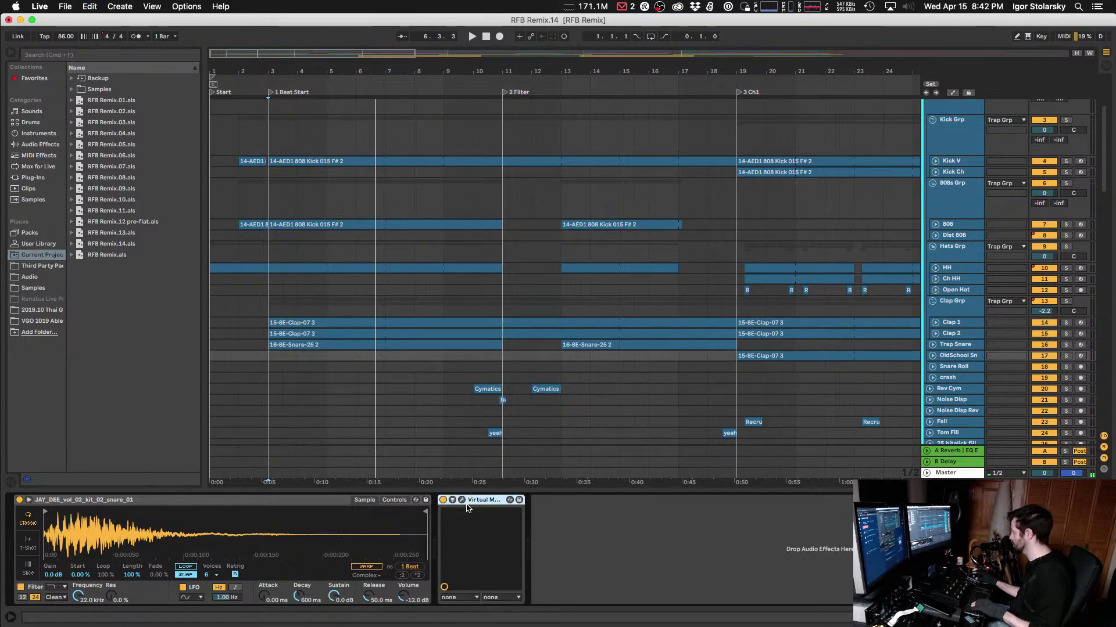
pyautogui.click(462, 500)
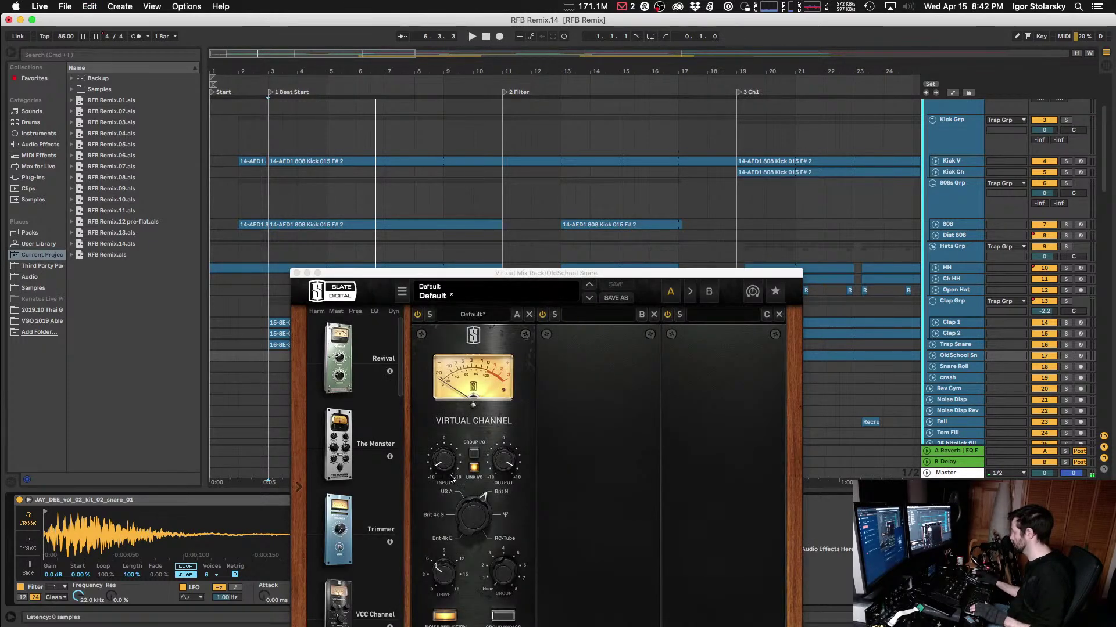
pyautogui.moveTo(511, 569); pyautogui.dragTo(503, 554)
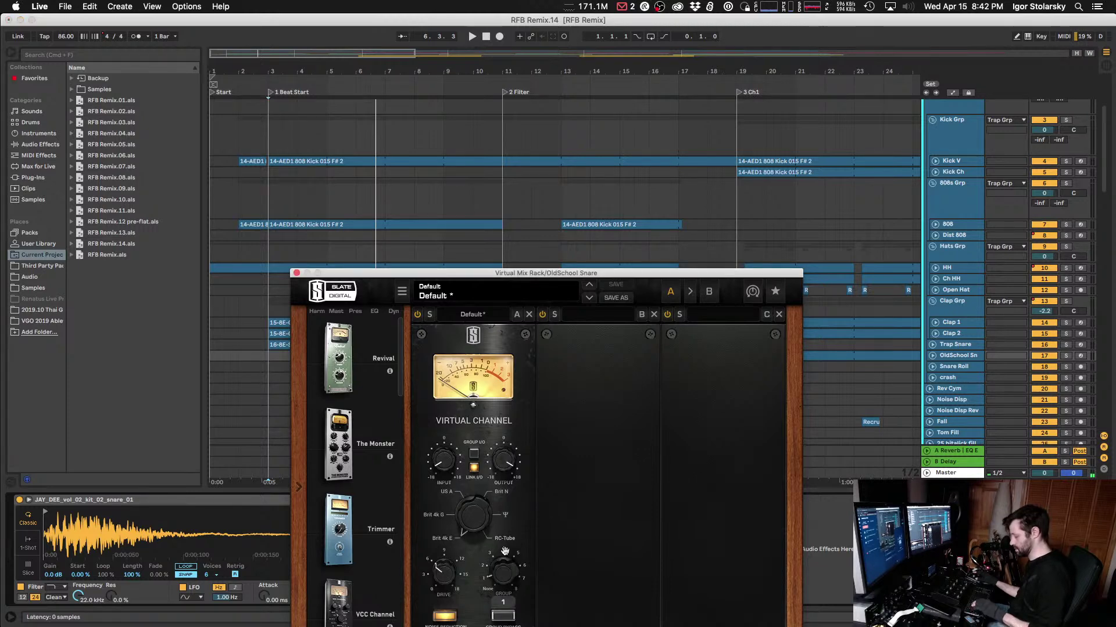
# Step: Raise the linked input of the OldSchool Snare's Virtual Channel while playing from 5 Ch2
pyautogui.press('5')
pyautogui.press('space')
pyautogui.moveTo(441, 440)
pyautogui.moveTo(442, 440); pyautogui.dragTo(449, 408)
pyautogui.press('space')
pyautogui.click(296, 272)
pyautogui.press('space')
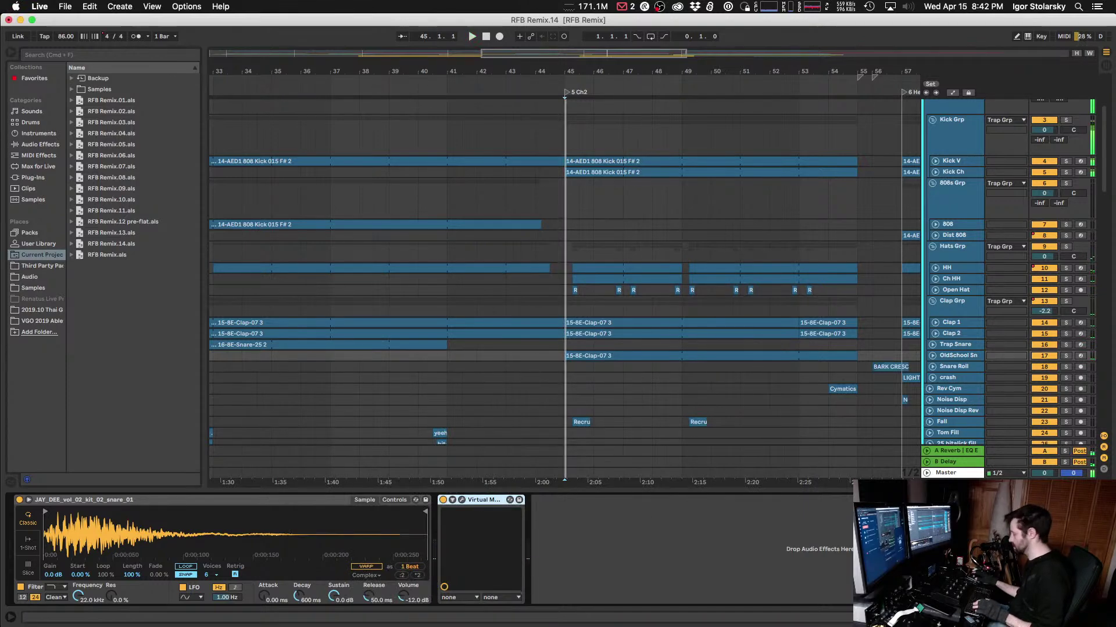
# Step: Copy the Virtual Mix Rack from the OldSchool Snare track for use on the Snare Roll
pyautogui.scroll(-4, 971, 372)
pyautogui.click(958, 287)
pyautogui.click(958, 298)
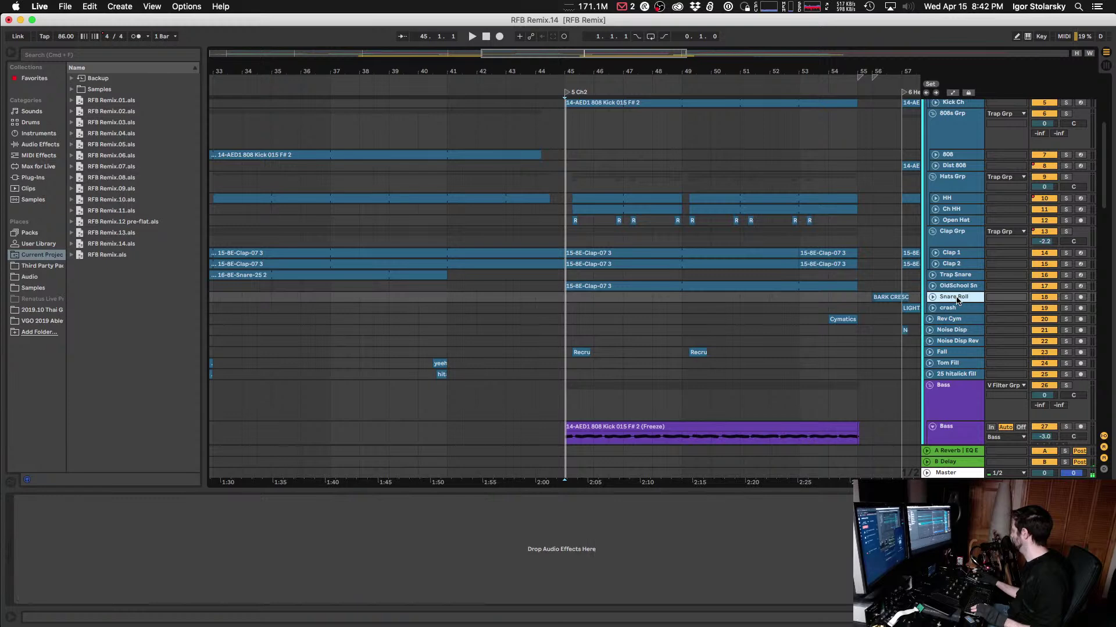
pyautogui.click(878, 286)
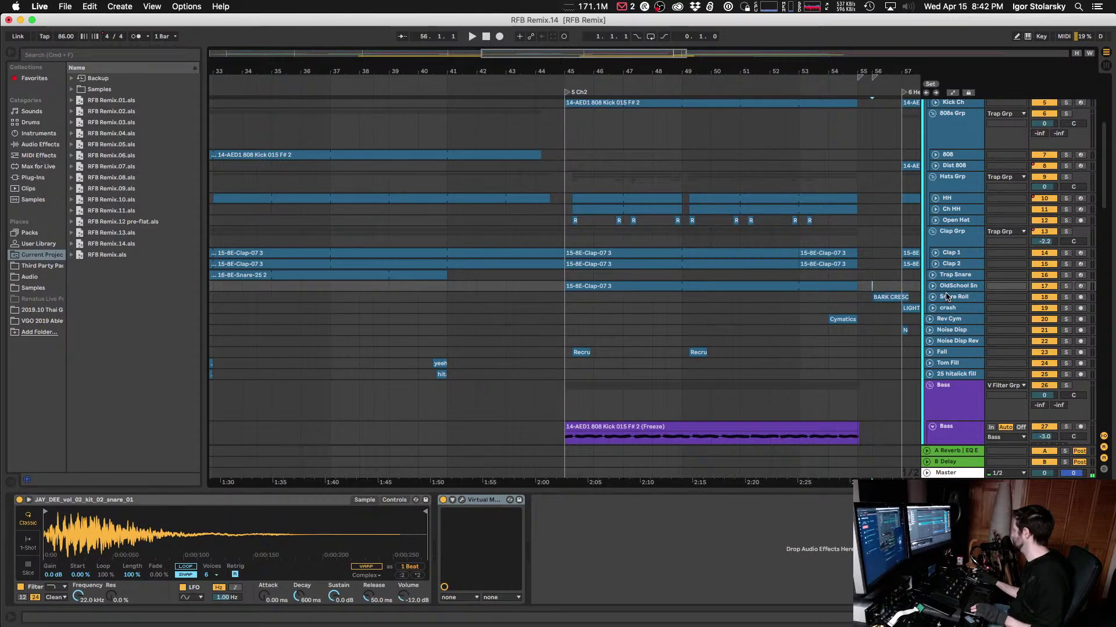
pyautogui.click(477, 501)
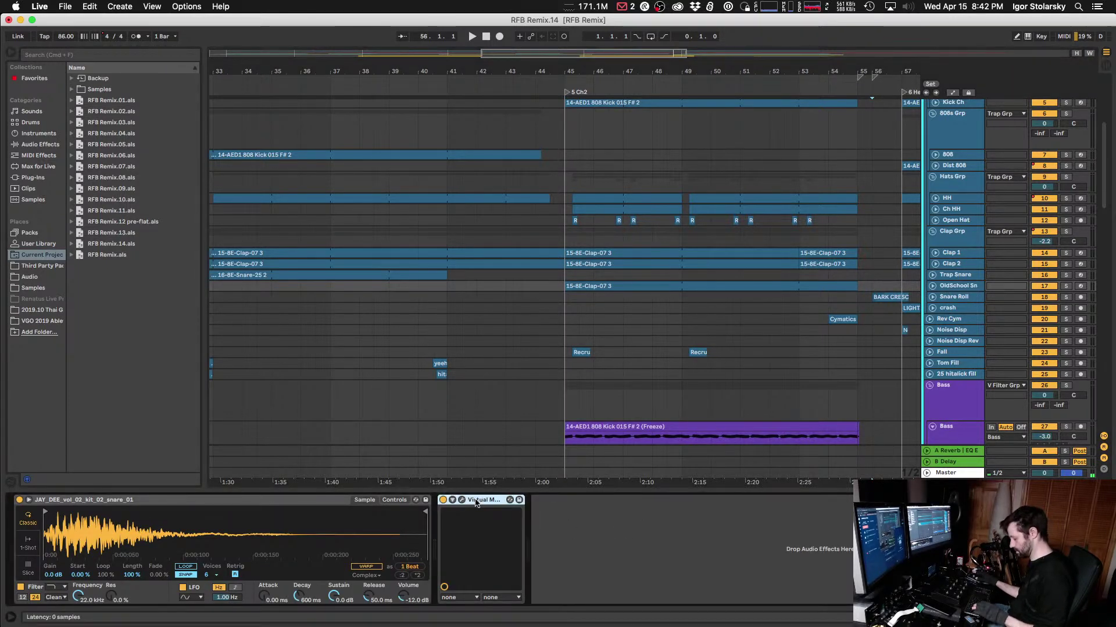
# Step: Paste the Virtual Mix Rack on the Snare Roll track and lower its linked input while playing from bar 56
pyautogui.click(871, 286)
pyautogui.press('space')
pyautogui.press('Down')
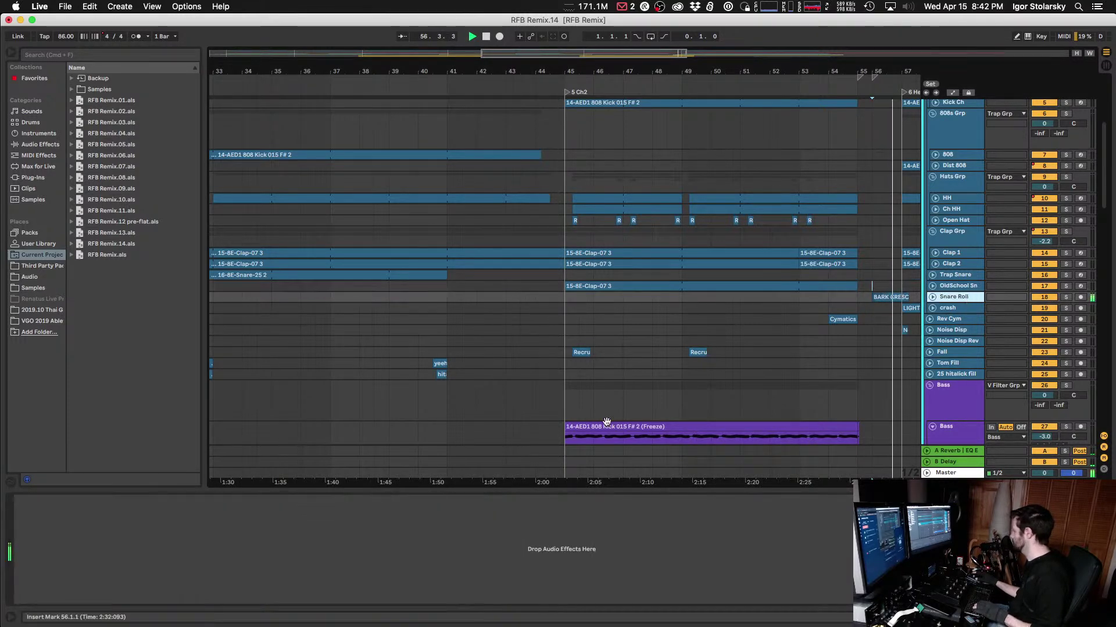
pyautogui.click(319, 542)
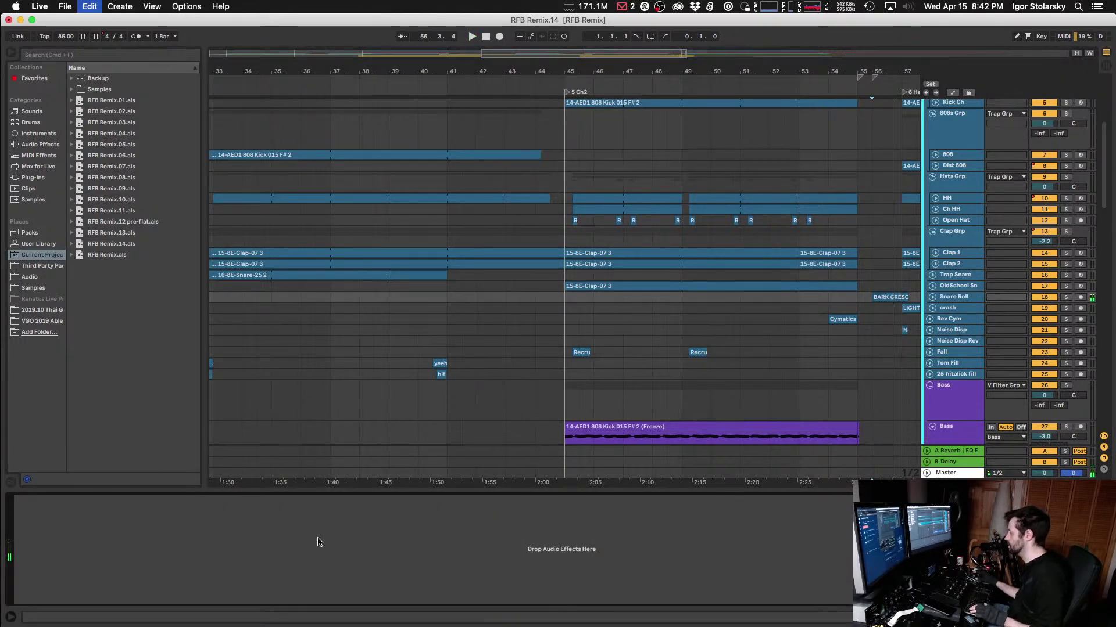
pyautogui.press('super+v')
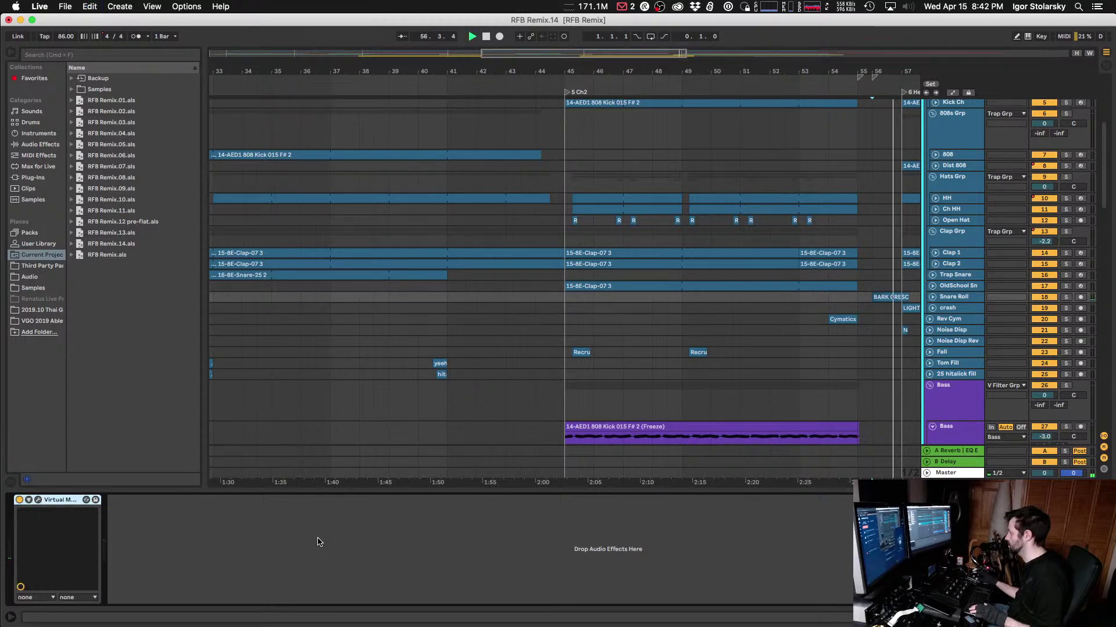
pyautogui.click(36, 500)
pyautogui.moveTo(445, 469); pyautogui.dragTo(445, 485)
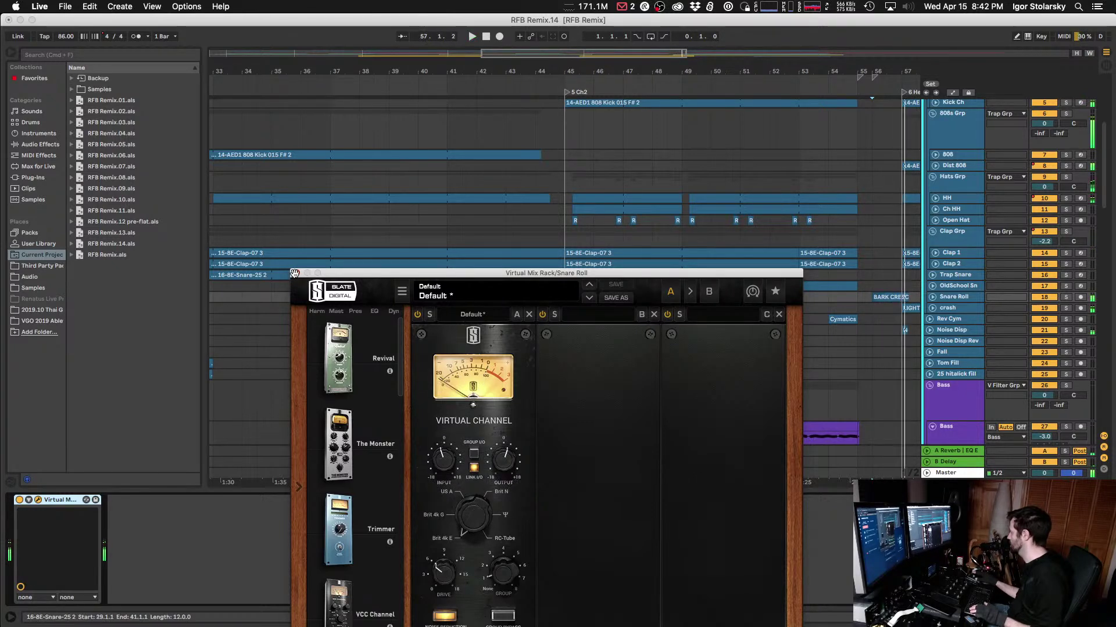
pyautogui.click(296, 273)
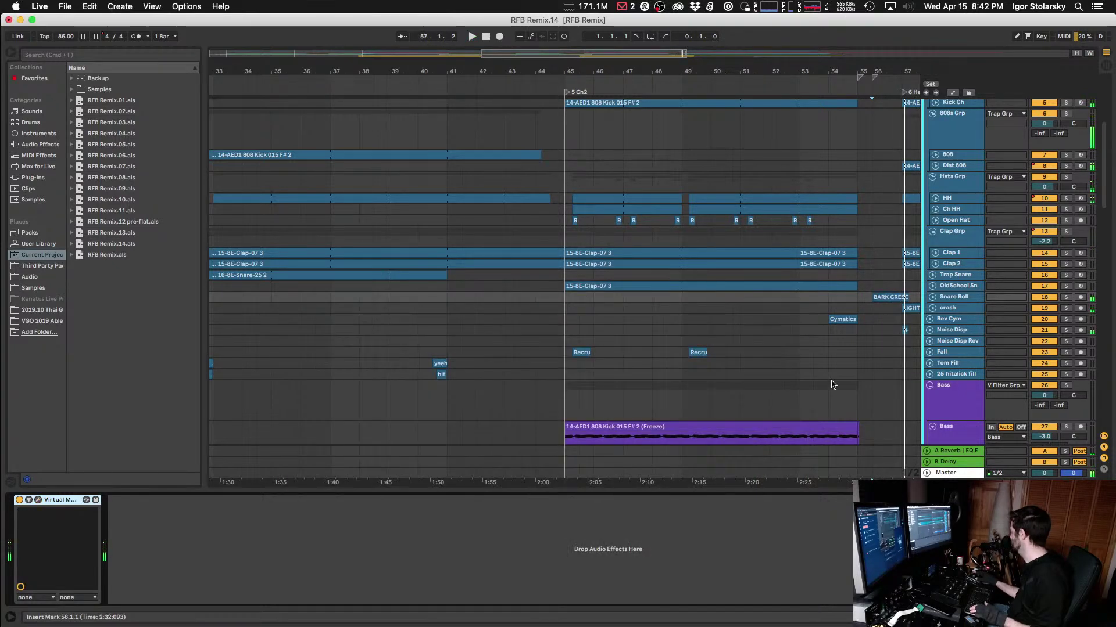
# Step: Paste the Virtual Mix Rack on the crash track and move it ahead of the EQ Eight
pyautogui.click(956, 310)
pyautogui.click(473, 543)
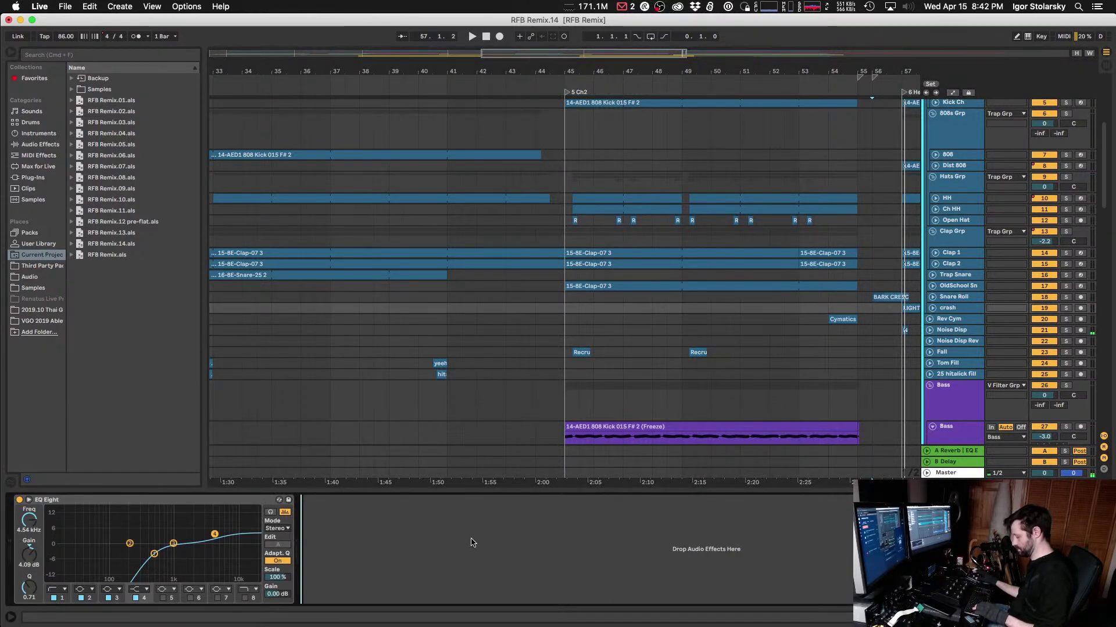
pyautogui.press('super+v')
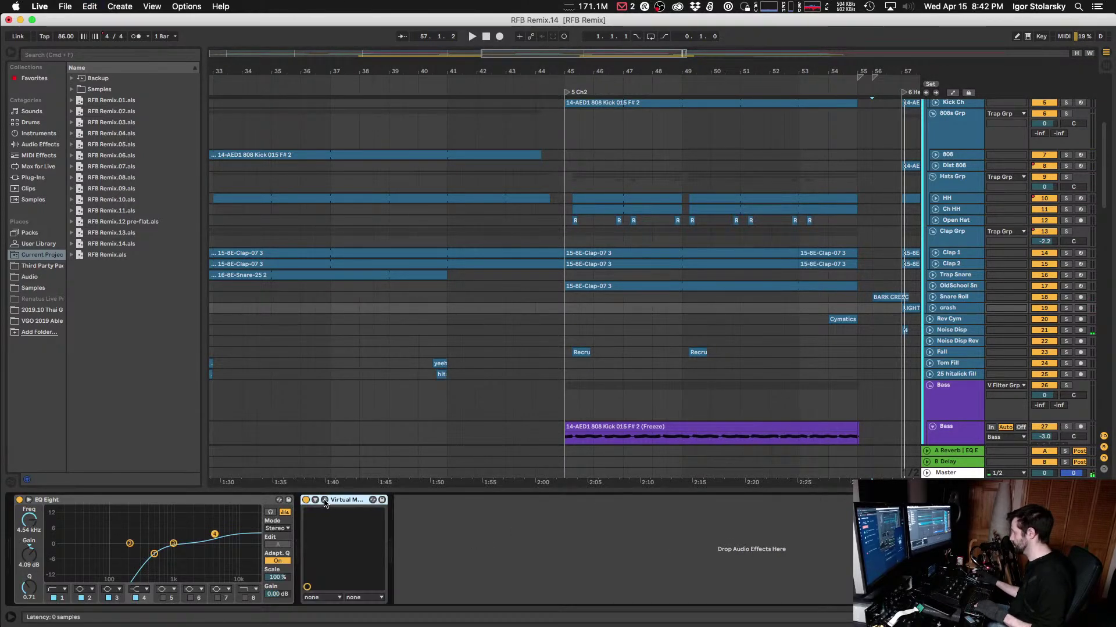
pyautogui.click(325, 501)
pyautogui.click(296, 272)
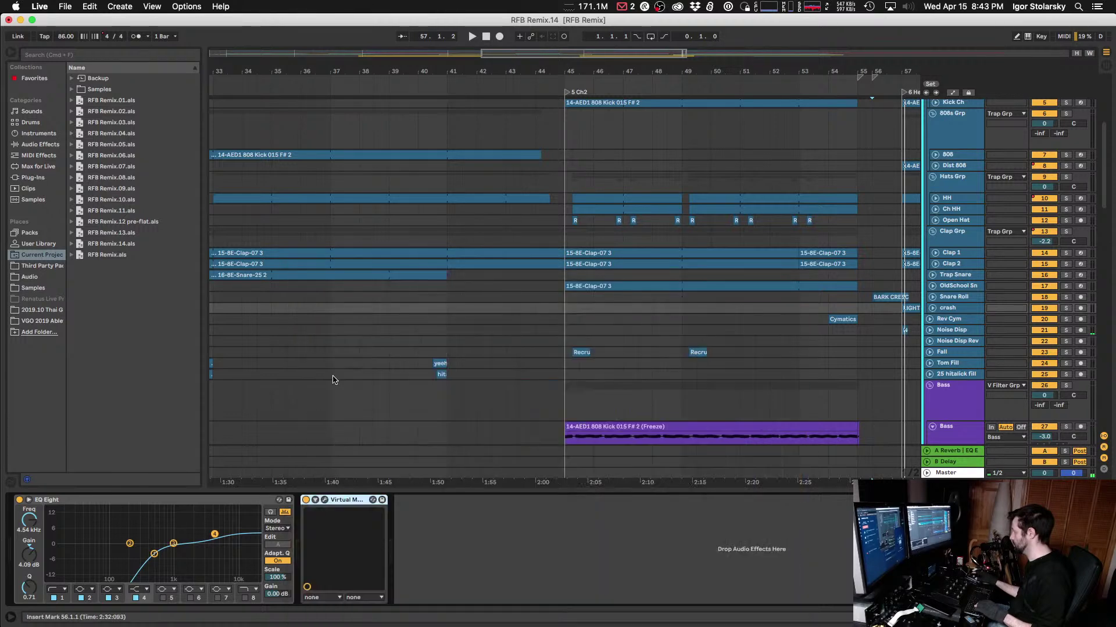
pyautogui.moveTo(50, 501); pyautogui.dragTo(53, 501)
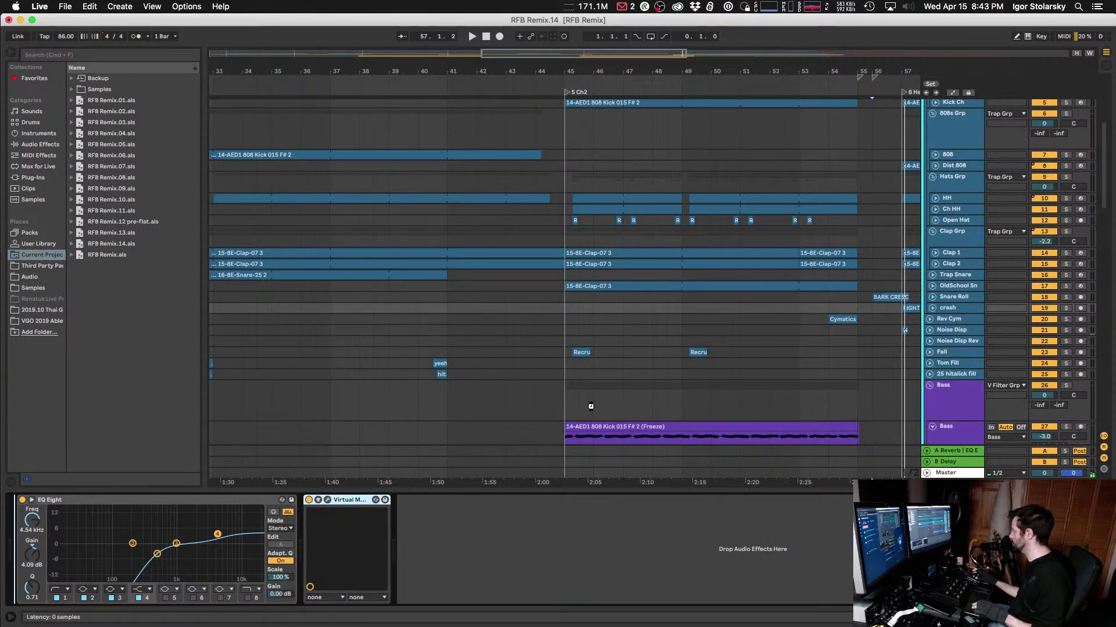
# Step: Play the crash from bar 57 and check its level on the Virtual Channel meter
pyautogui.press('space')
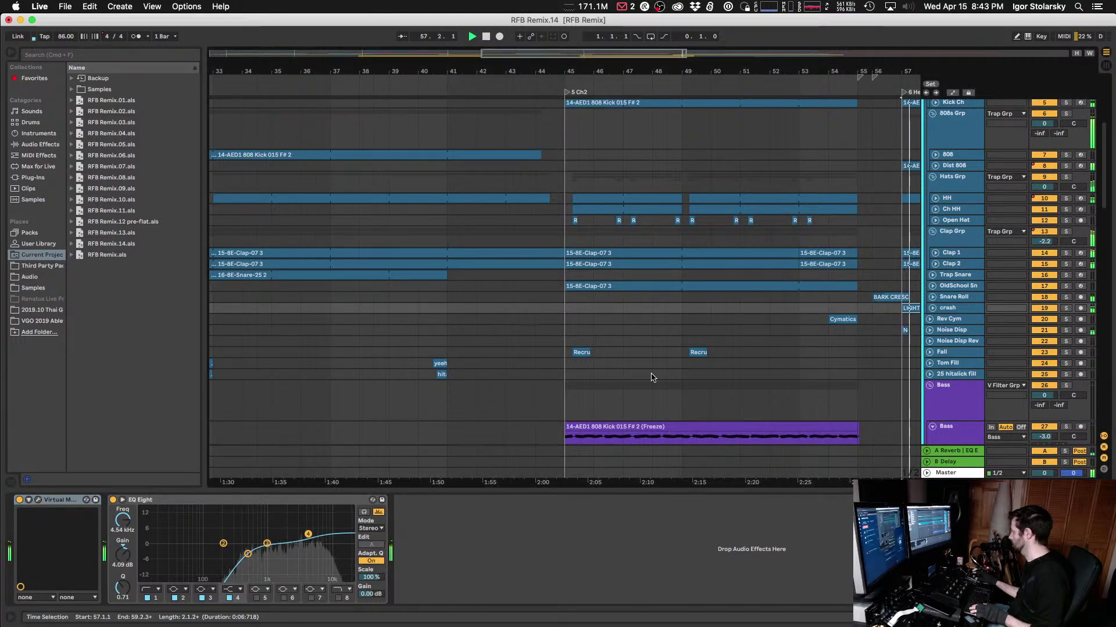
pyautogui.click(38, 500)
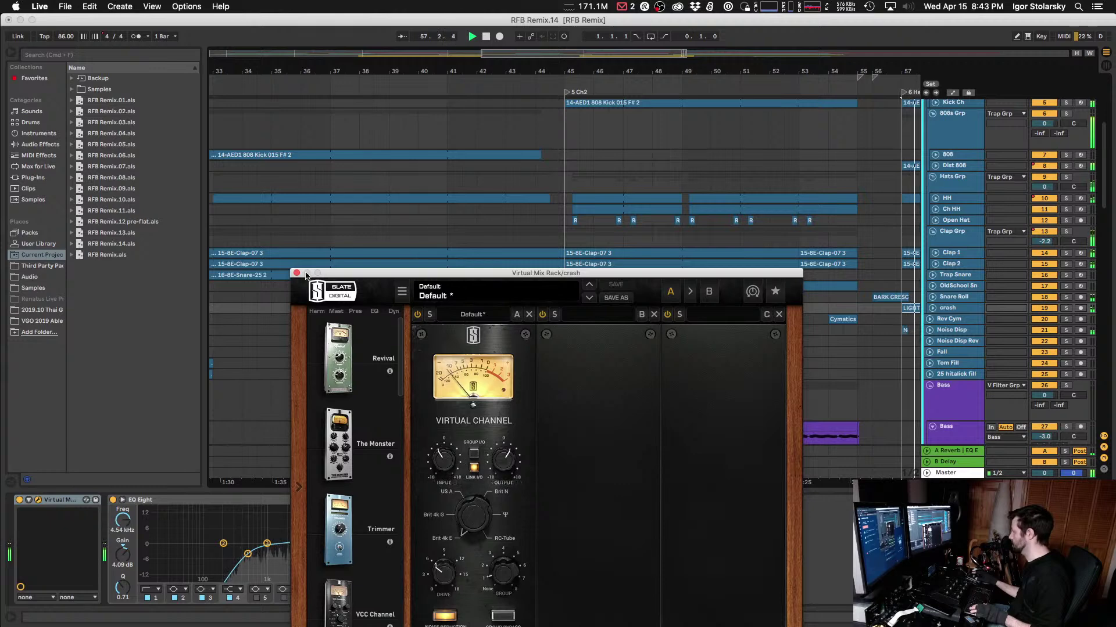
pyautogui.click(296, 273)
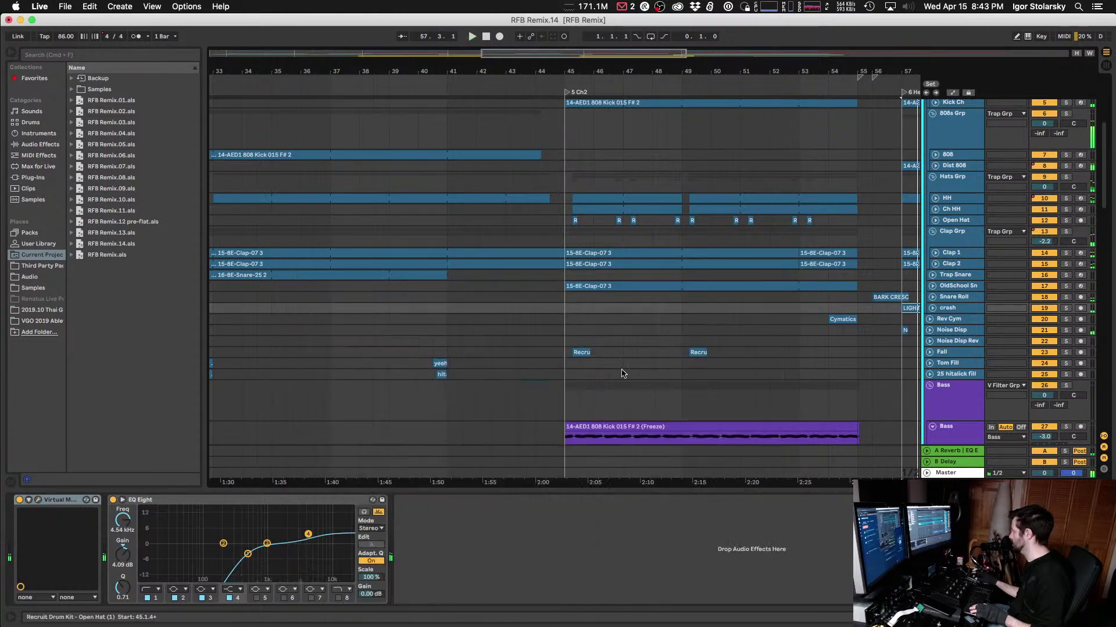
# Step: Paste the Virtual Mix Rack on the Rev Cym track, open it and play the Cymatics clip from bar 54
pyautogui.click(951, 321)
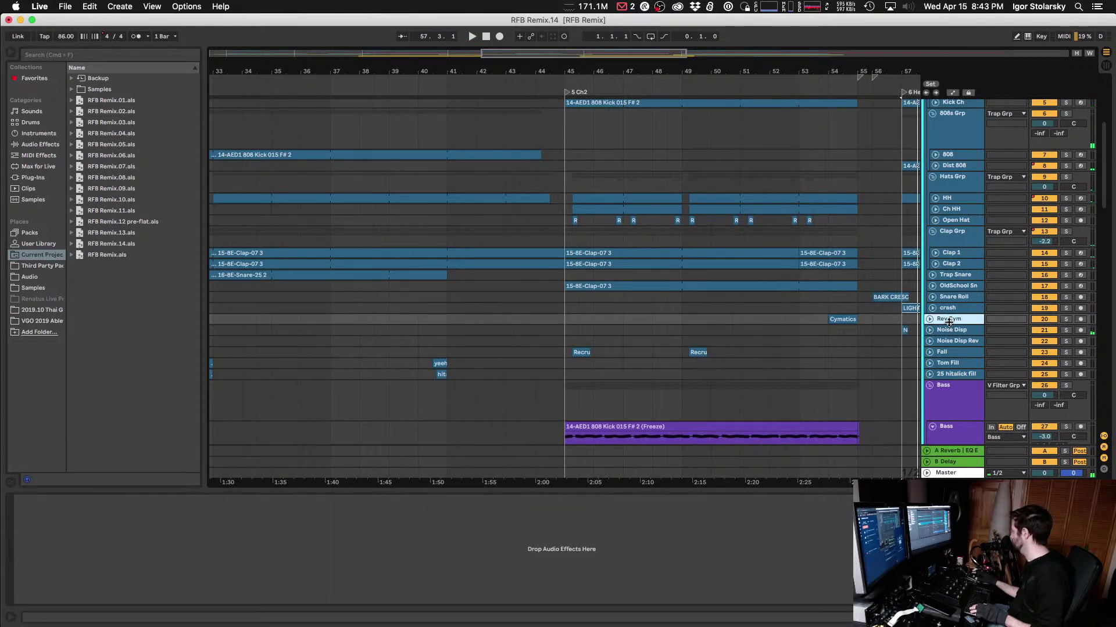
pyautogui.click(828, 308)
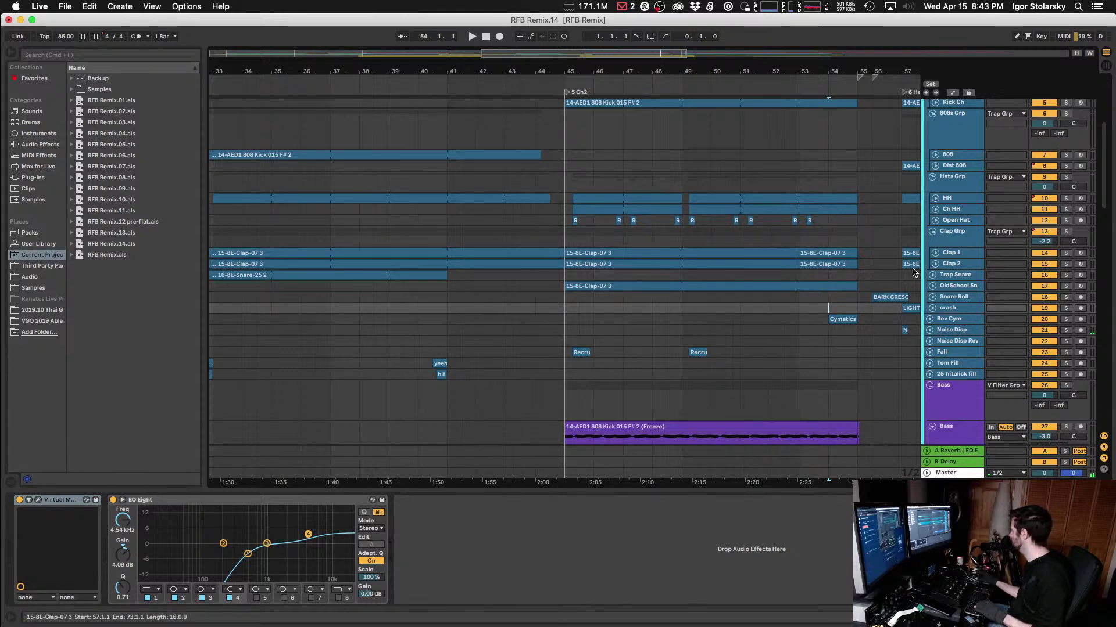
pyautogui.click(844, 321)
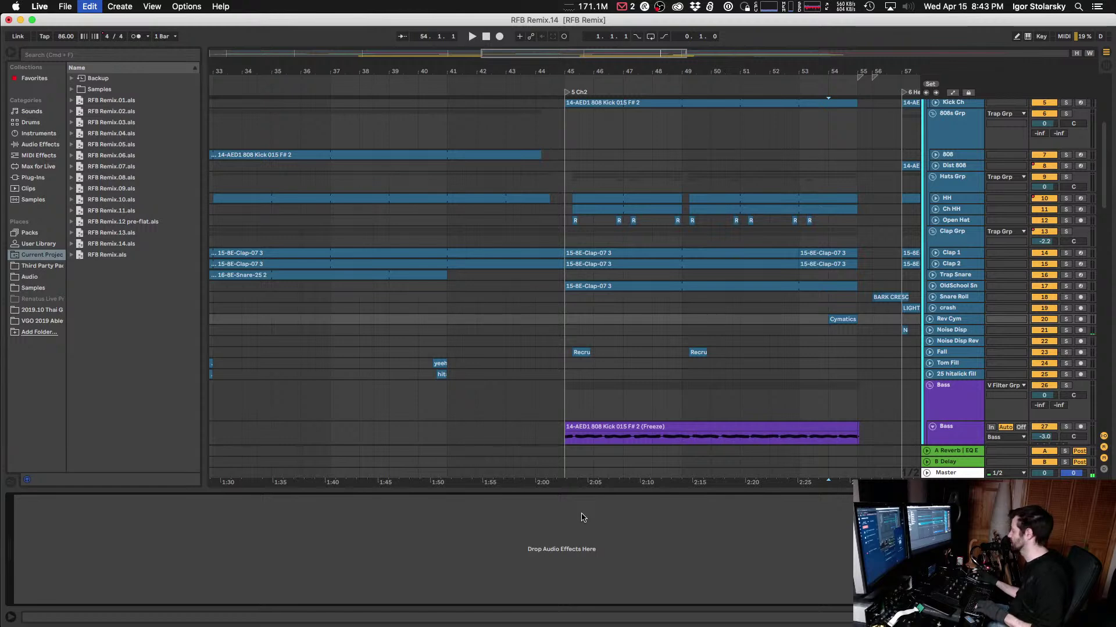
pyautogui.press('super+v')
pyautogui.click(38, 500)
pyautogui.press('space')
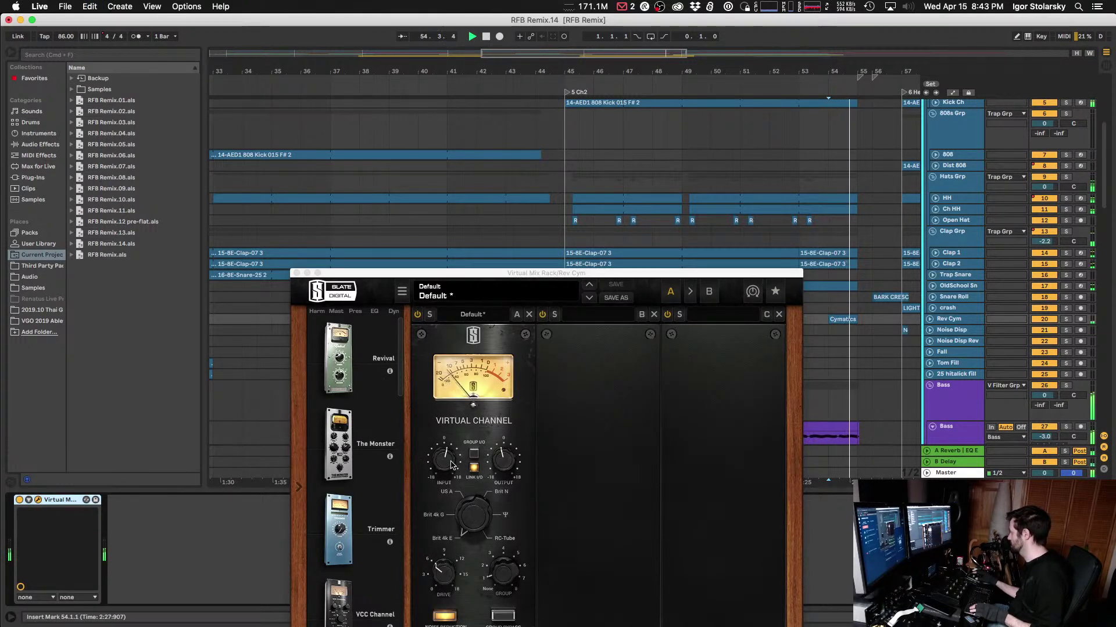
# Step: Lower the Rev Cym rack's linked input to about -5.4 dB during playback and close its window
pyautogui.click(443, 484)
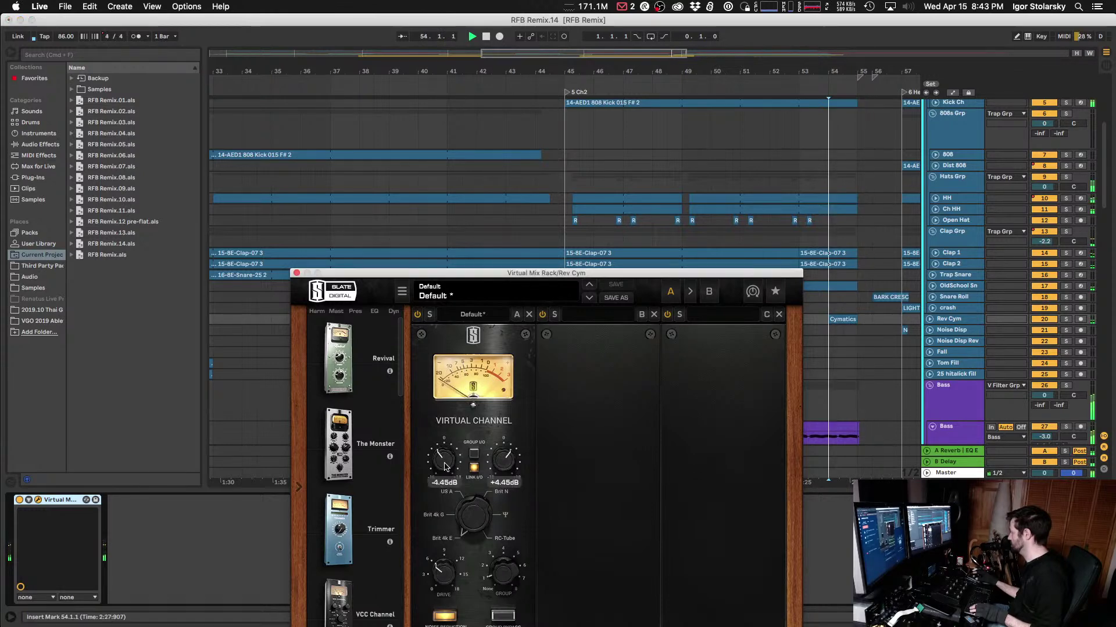
pyautogui.moveTo(443, 484); pyautogui.dragTo(442, 471)
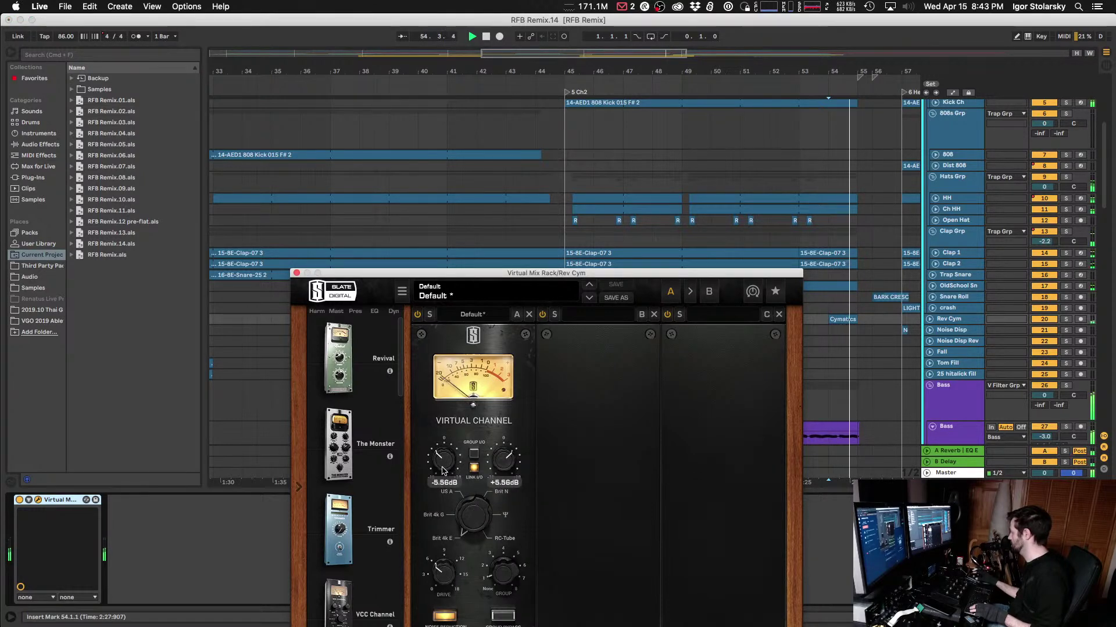
pyautogui.moveTo(444, 463)
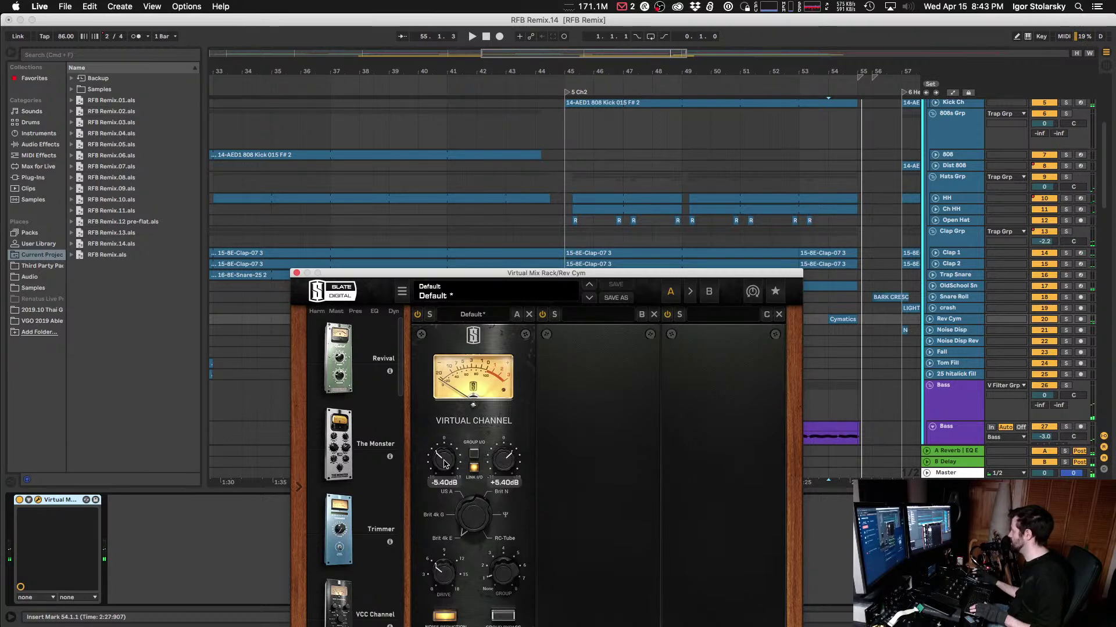
pyautogui.click(296, 273)
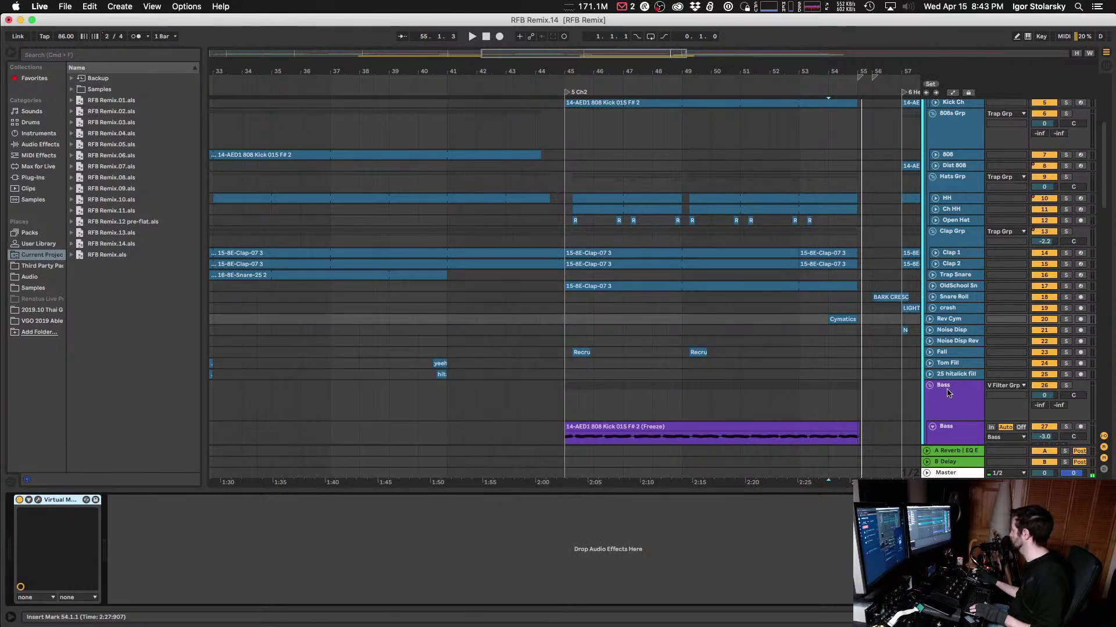
# Step: Paste the Virtual Mix Rack after the Reverb on the Noise Disp track and open it
pyautogui.click(942, 330)
pyautogui.click(432, 507)
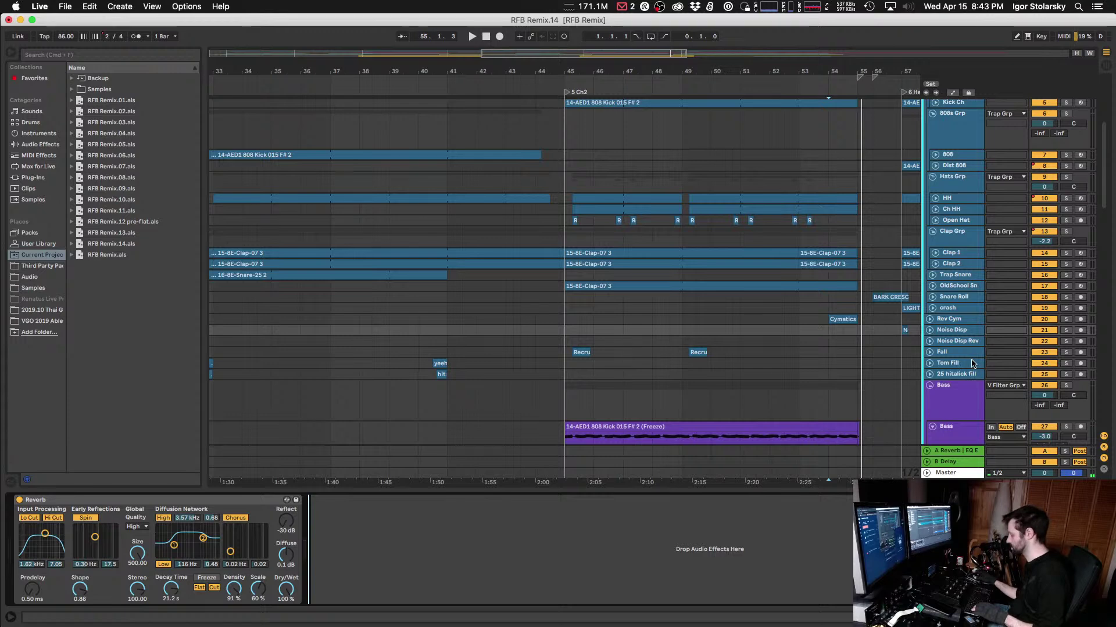
pyautogui.press('super+v')
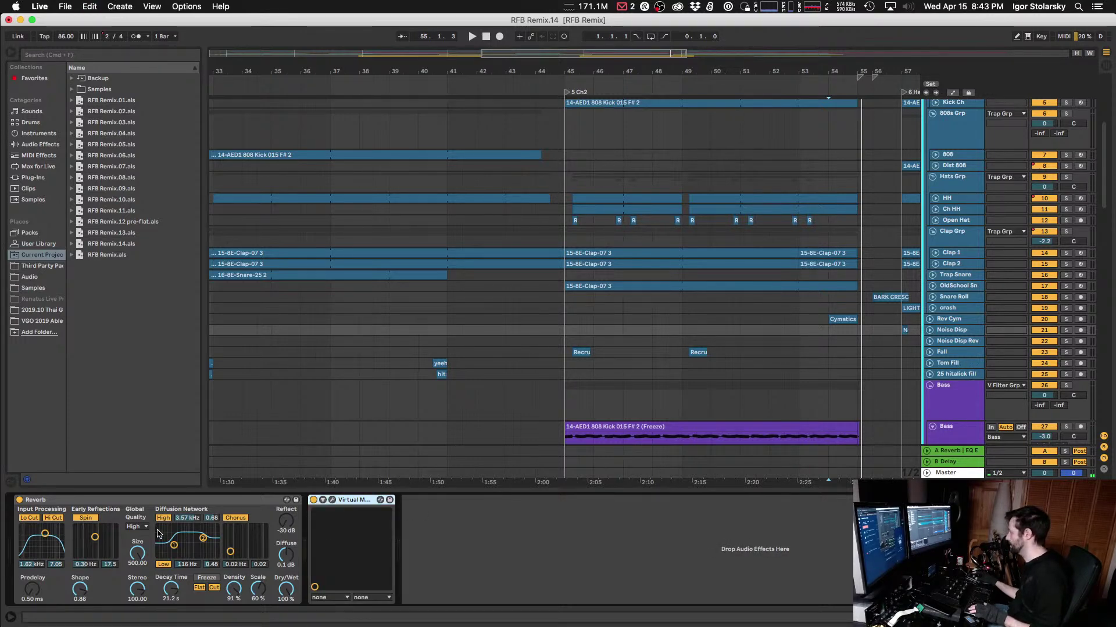
pyautogui.click(332, 501)
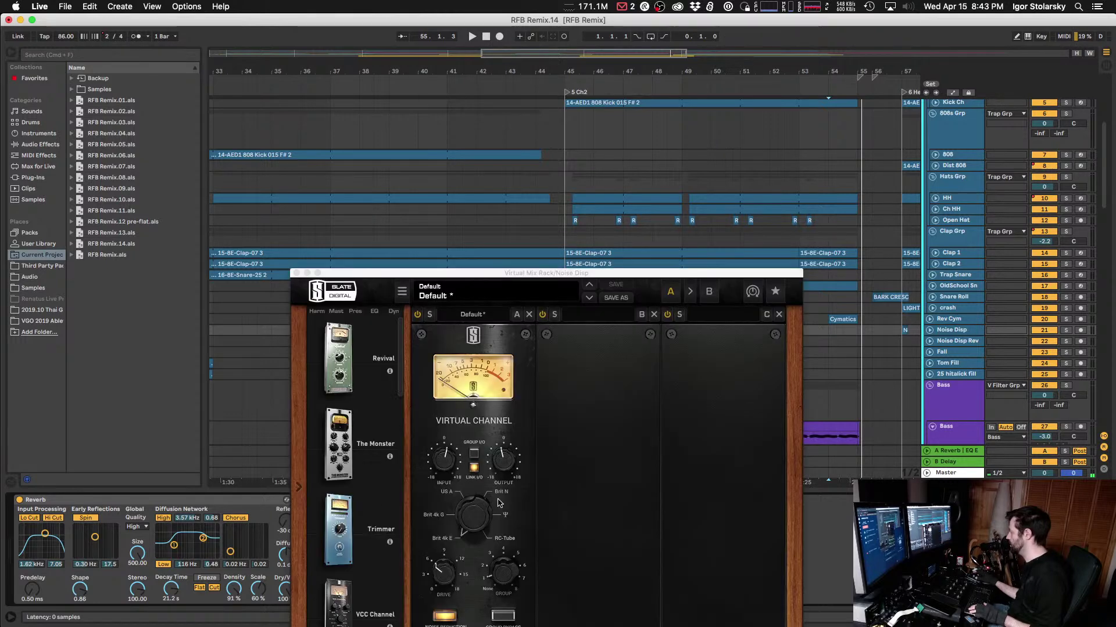
# Step: Play the Noise Disp clip from bar 57, raise the rack's linked input to about +9.1 dB and close its window
pyautogui.press('space')
pyautogui.moveTo(454, 466); pyautogui.dragTo(440, 463)
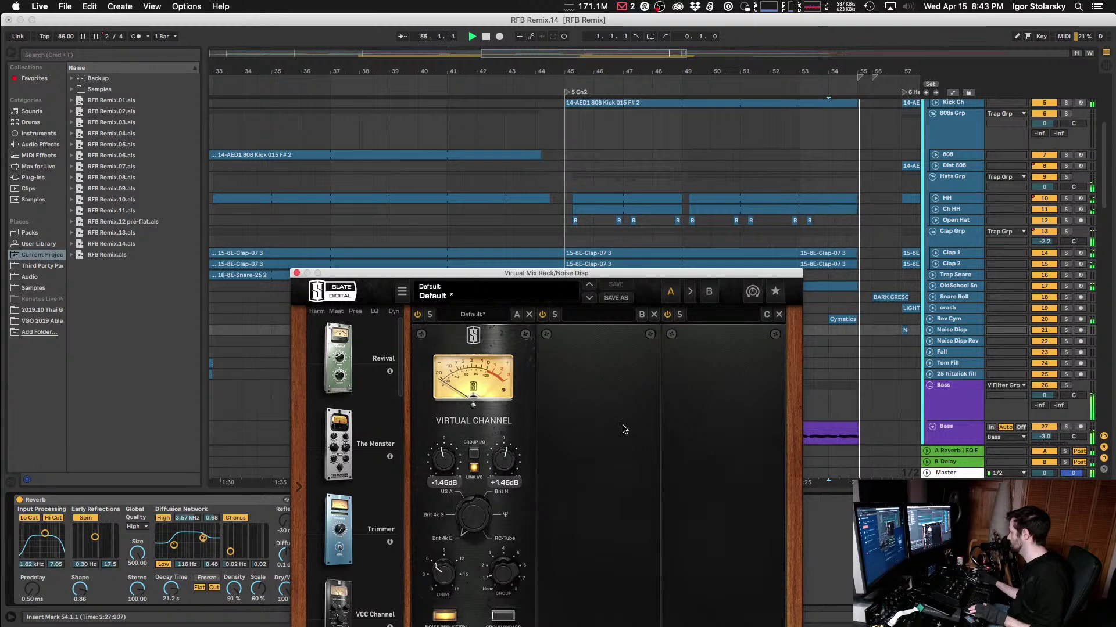
pyautogui.click(902, 331)
pyautogui.moveTo(443, 460); pyautogui.dragTo(434, 433)
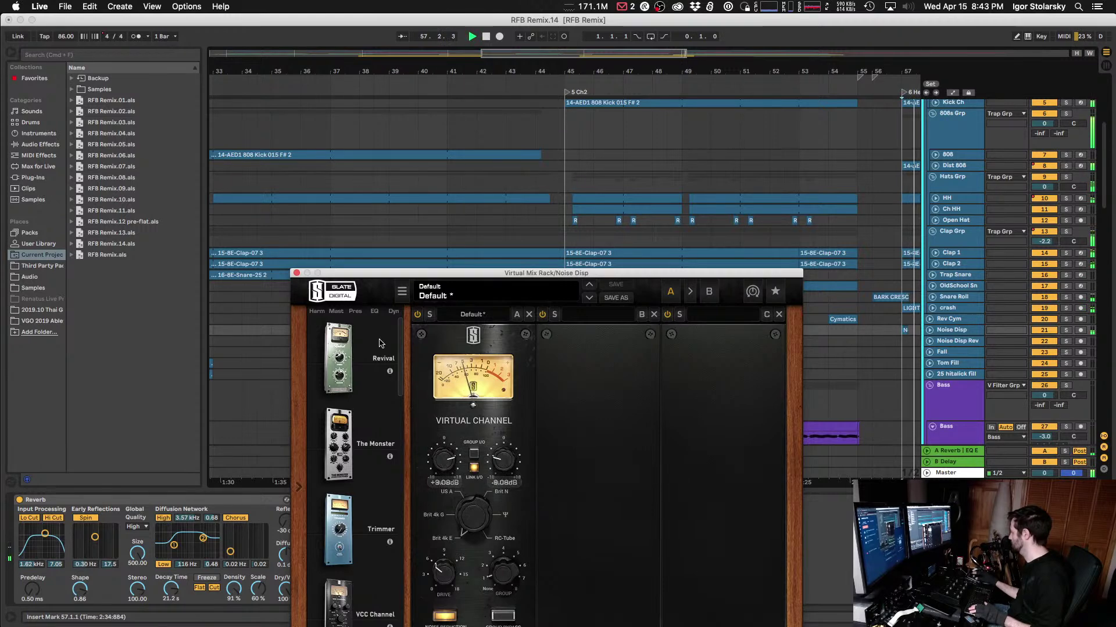
pyautogui.click(296, 272)
# Step: Add the Virtual Mix Rack to the Noise Disp Rev track
pyautogui.press('Down')
pyautogui.press('super+z')
pyautogui.press('super+z')
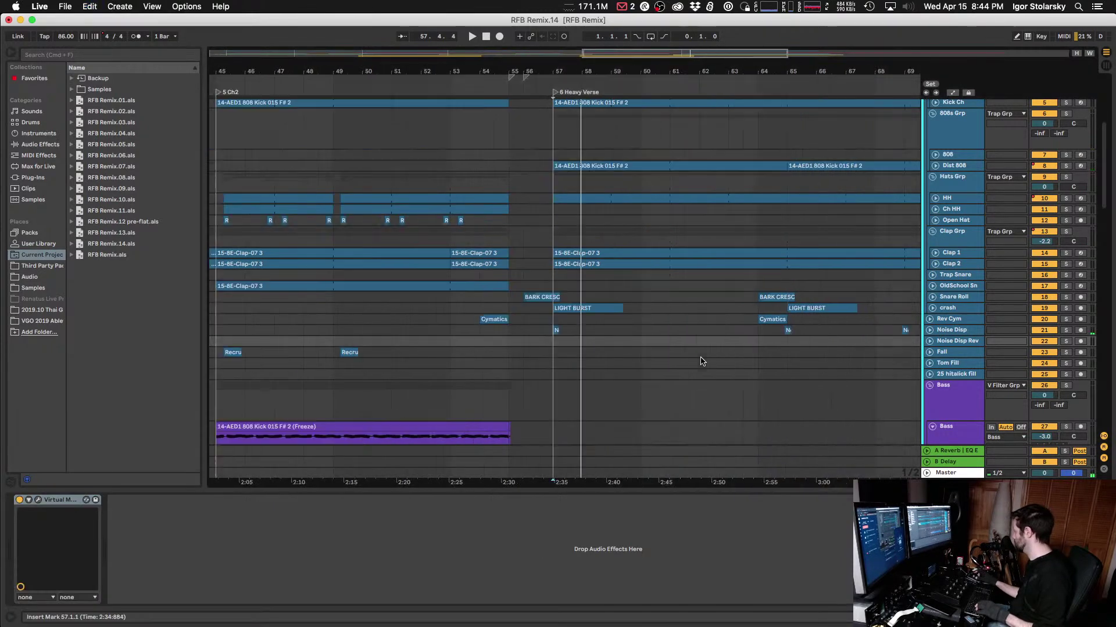
# Step: Play the Noise Disp Rev clip from bar 29, raise its rack's linked input to about +9.15 dB and close the window
pyautogui.hscroll(-15, 701, 361)
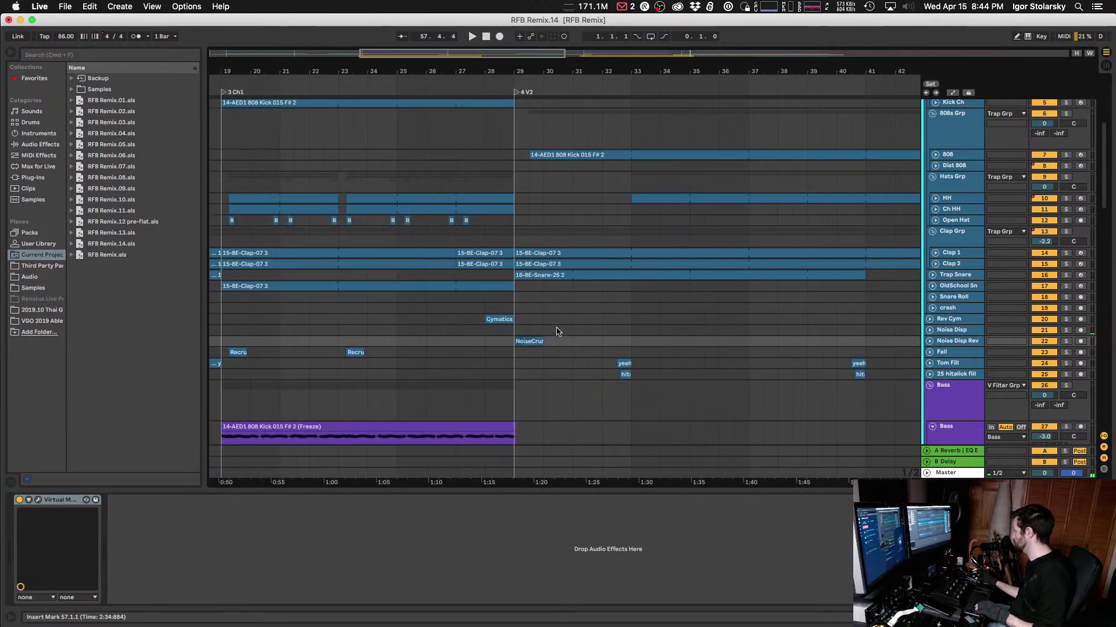
pyautogui.press('space')
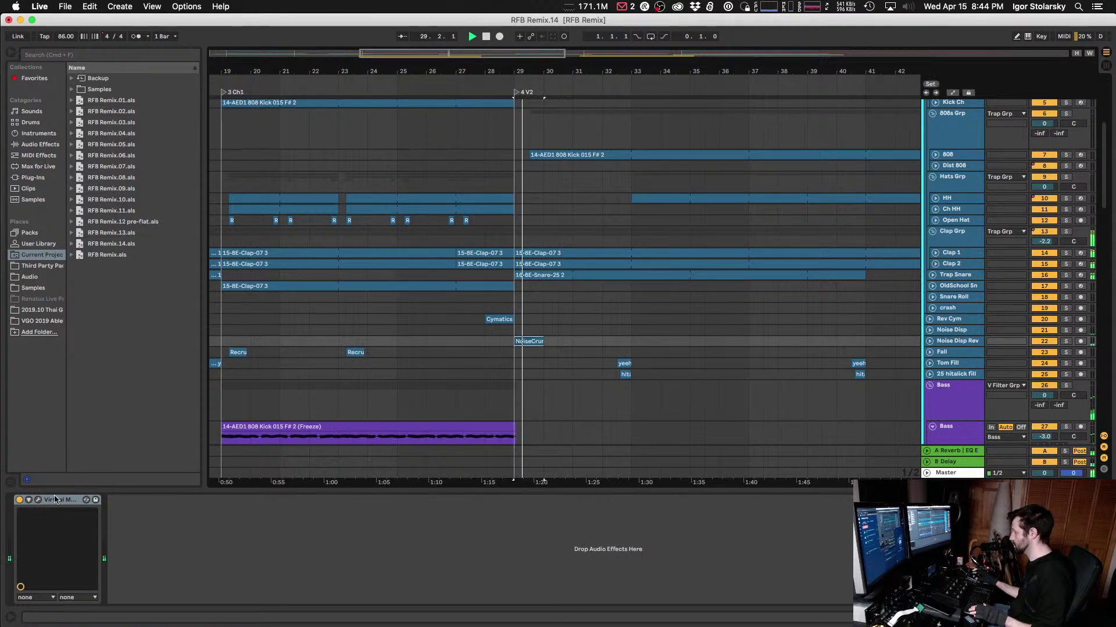
pyautogui.press('super+alt+p')
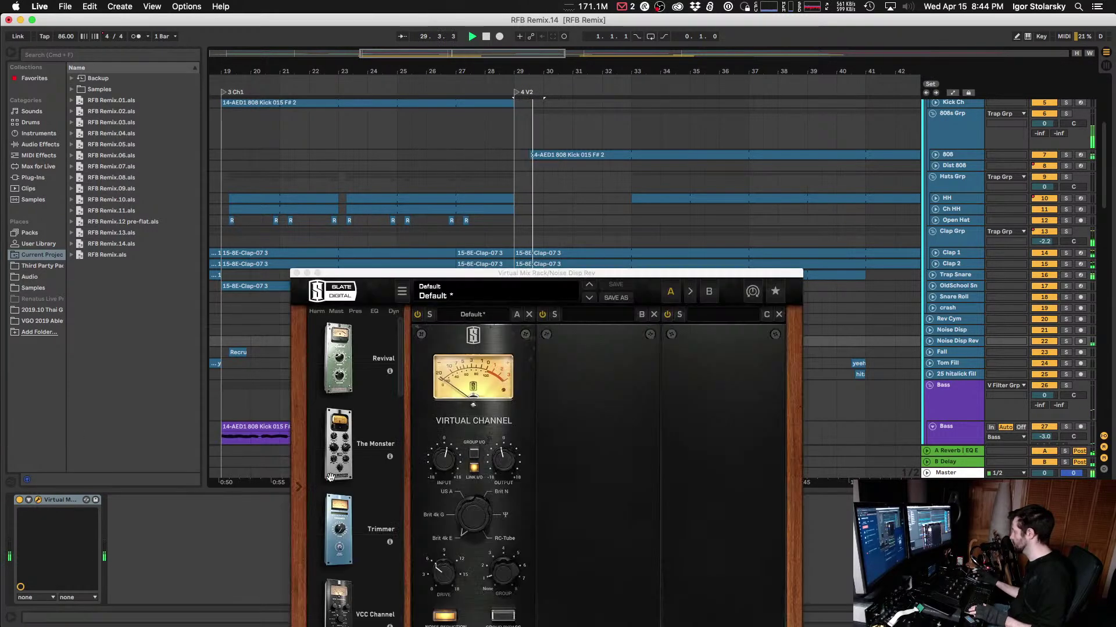
pyautogui.click(444, 455)
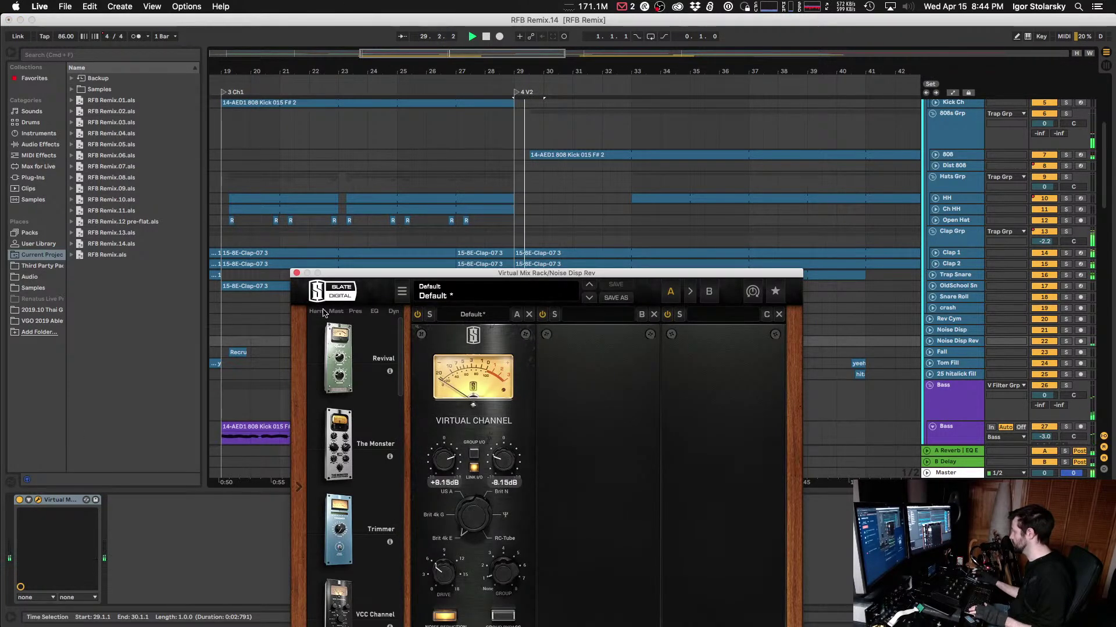
pyautogui.click(297, 273)
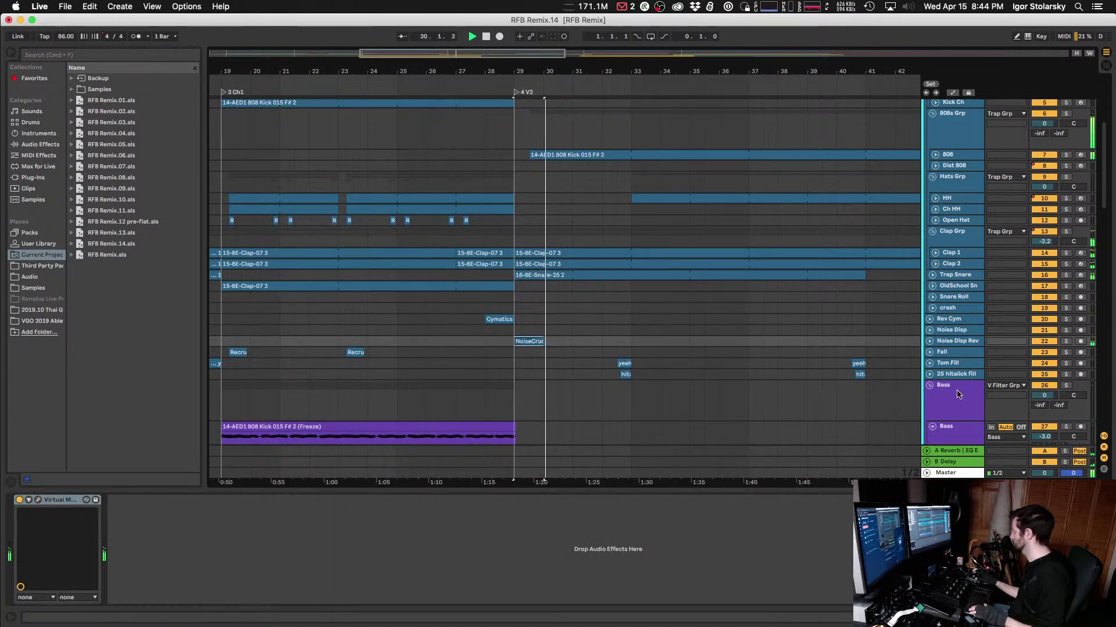
# Step: Play the Fall track's clip at bar 19, paste the Virtual Mix Rack on that track and move it ahead of Ozone 8
pyautogui.click(956, 356)
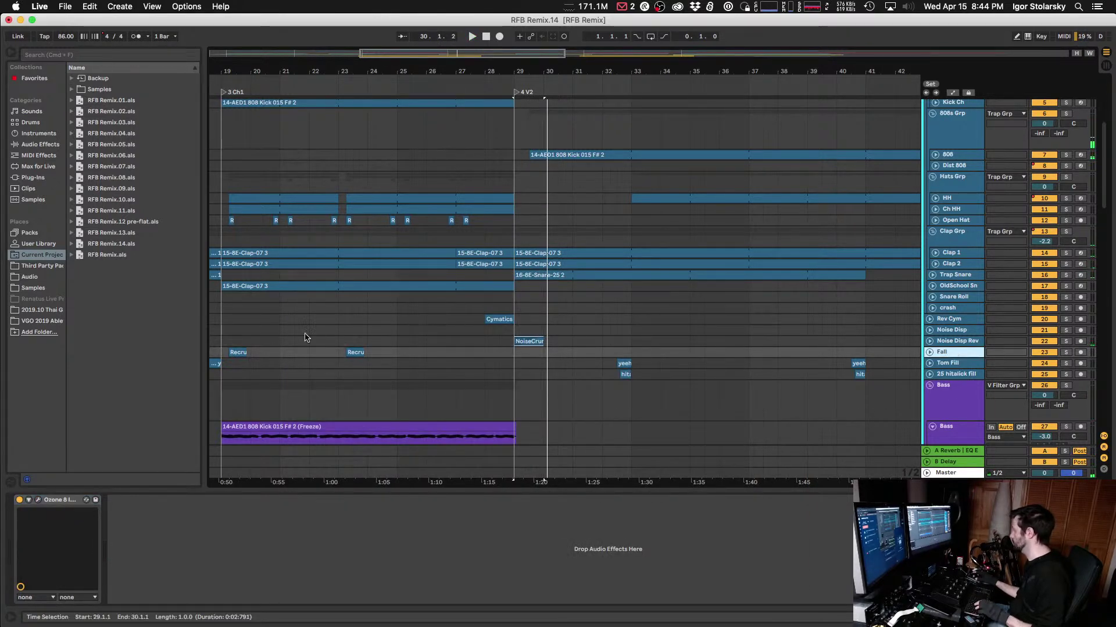
pyautogui.click(228, 357)
pyautogui.press('space')
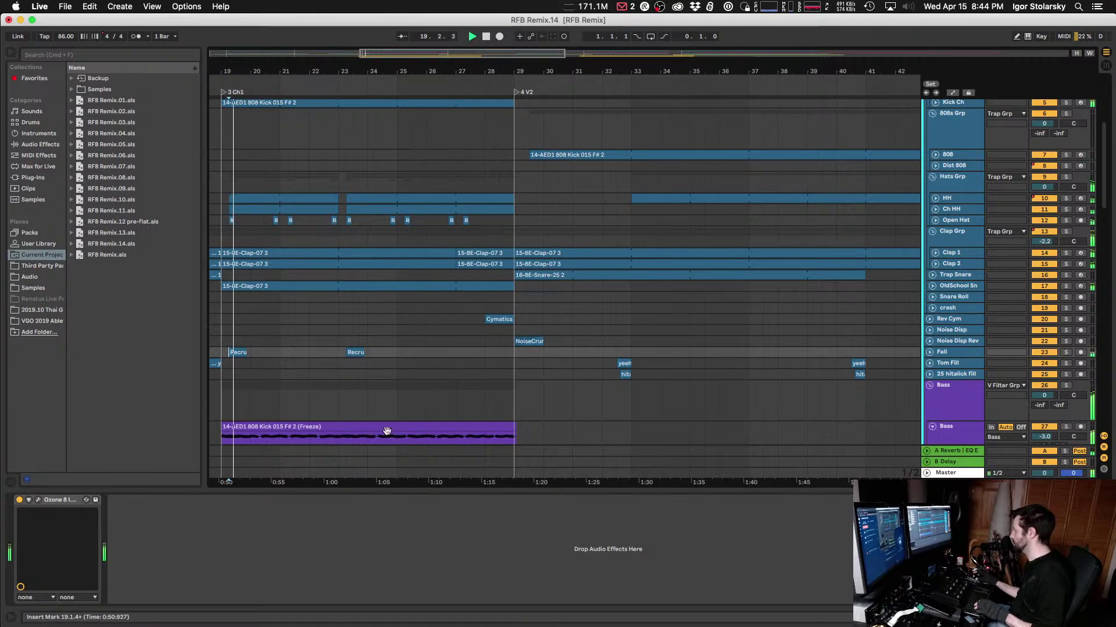
pyautogui.click(212, 561)
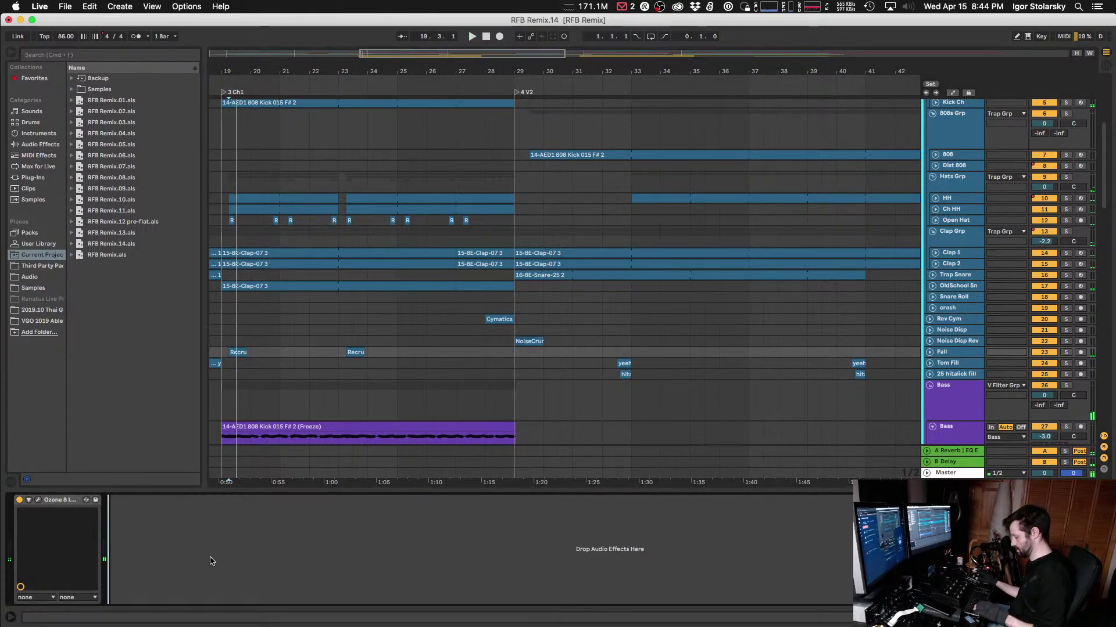
pyautogui.press('super+v')
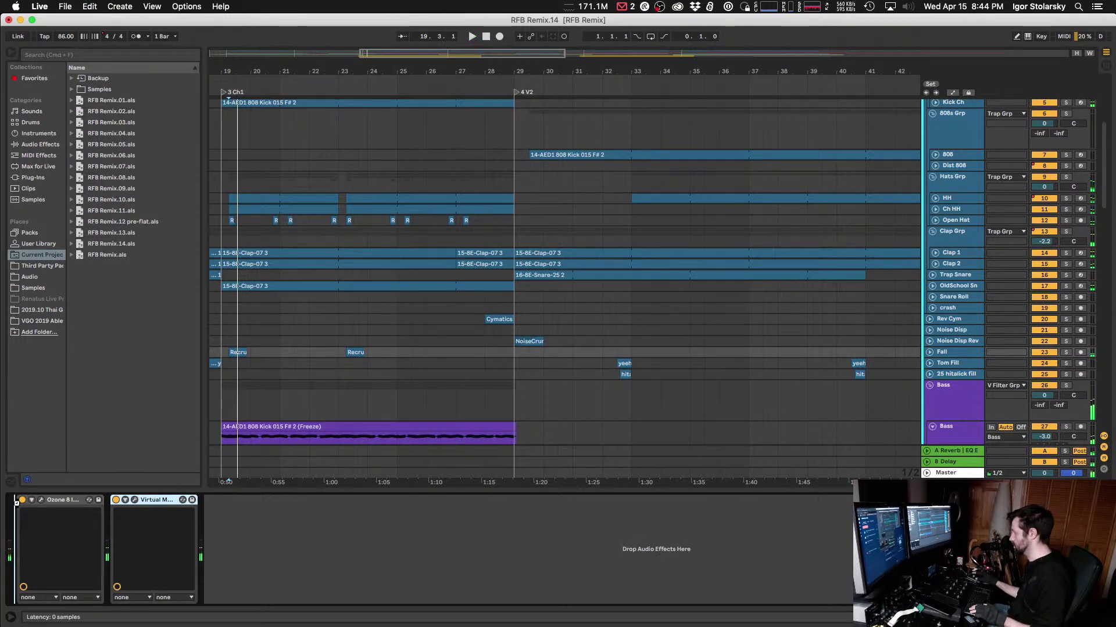
pyautogui.moveTo(26, 499); pyautogui.dragTo(27, 500)
# Step: Check the Fall track's level on the Virtual Channel meter during playback and close the rack window
pyautogui.click(38, 500)
pyautogui.press('space')
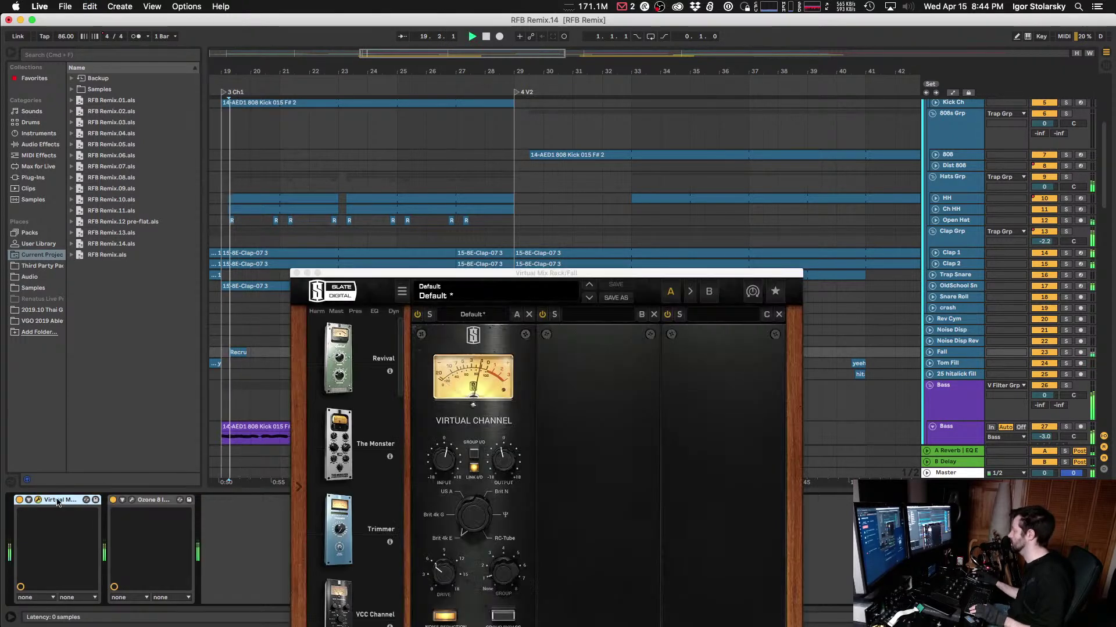
pyautogui.click(297, 273)
# Step: Locate the Tom Fill clip just before bar 41 and play the song from bar 40.3
pyautogui.click(948, 363)
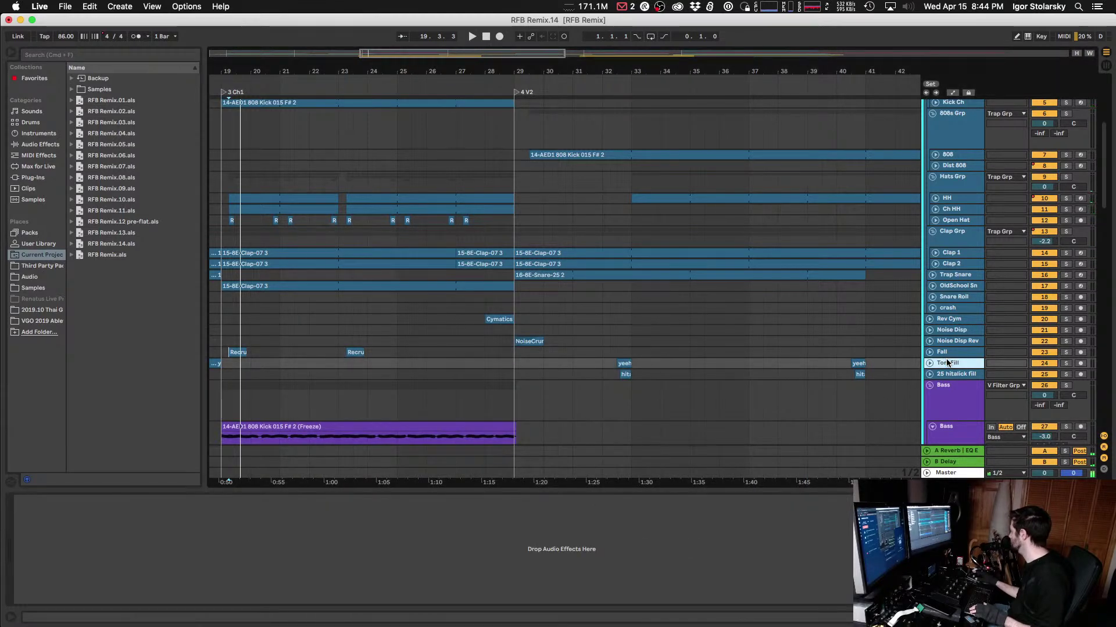
pyautogui.click(621, 353)
pyautogui.press('space')
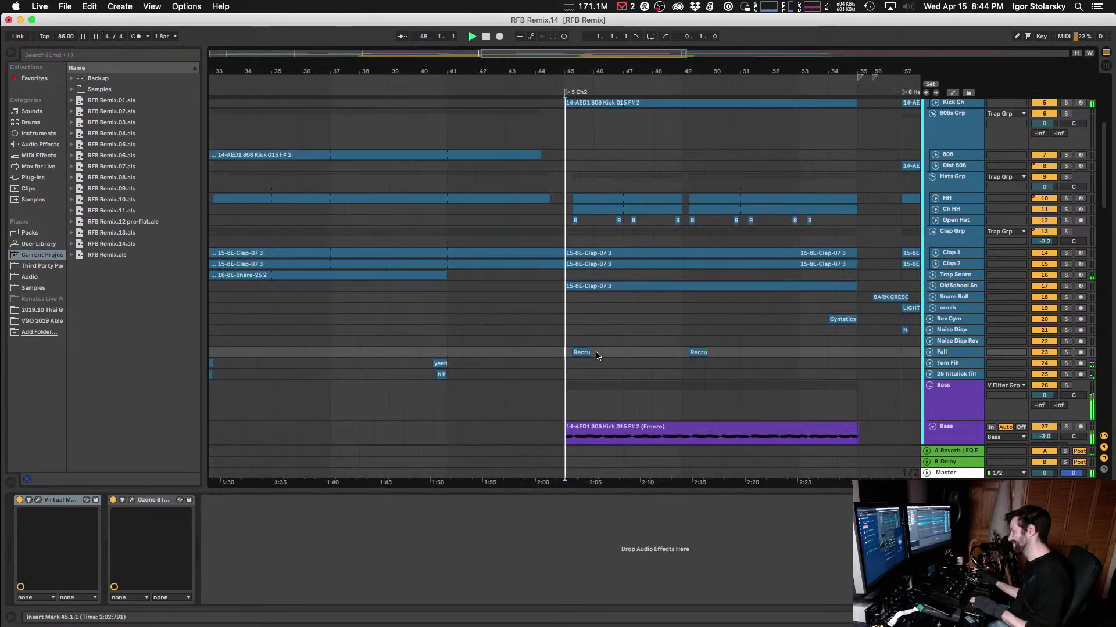
pyautogui.scroll(-3, 598, 356)
pyautogui.hscroll(15, 598, 358)
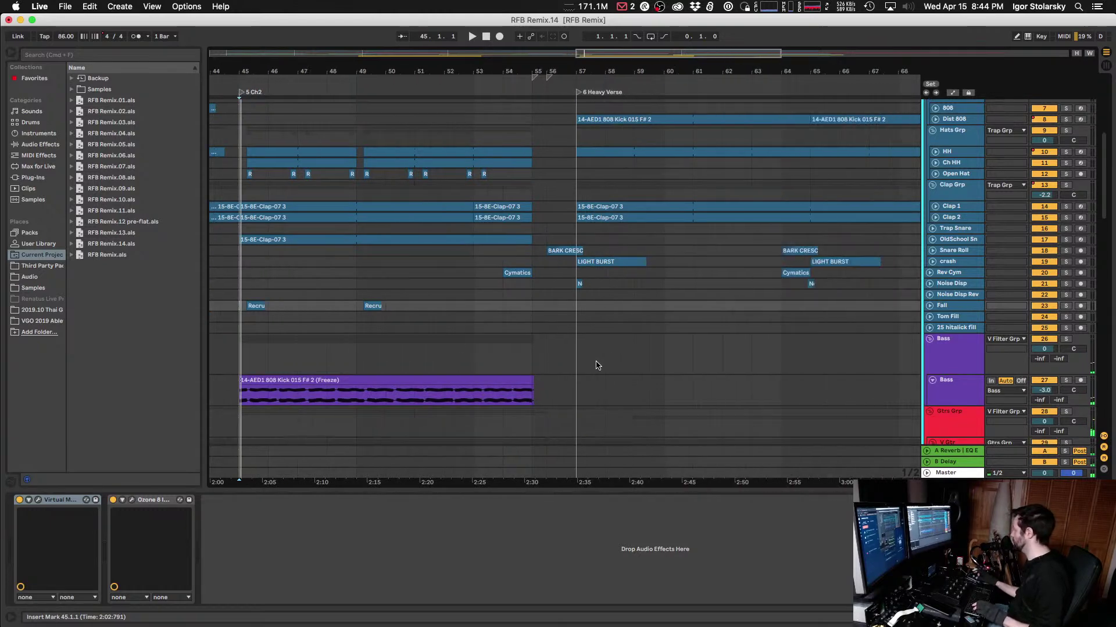
pyautogui.hscroll(-9, 597, 365)
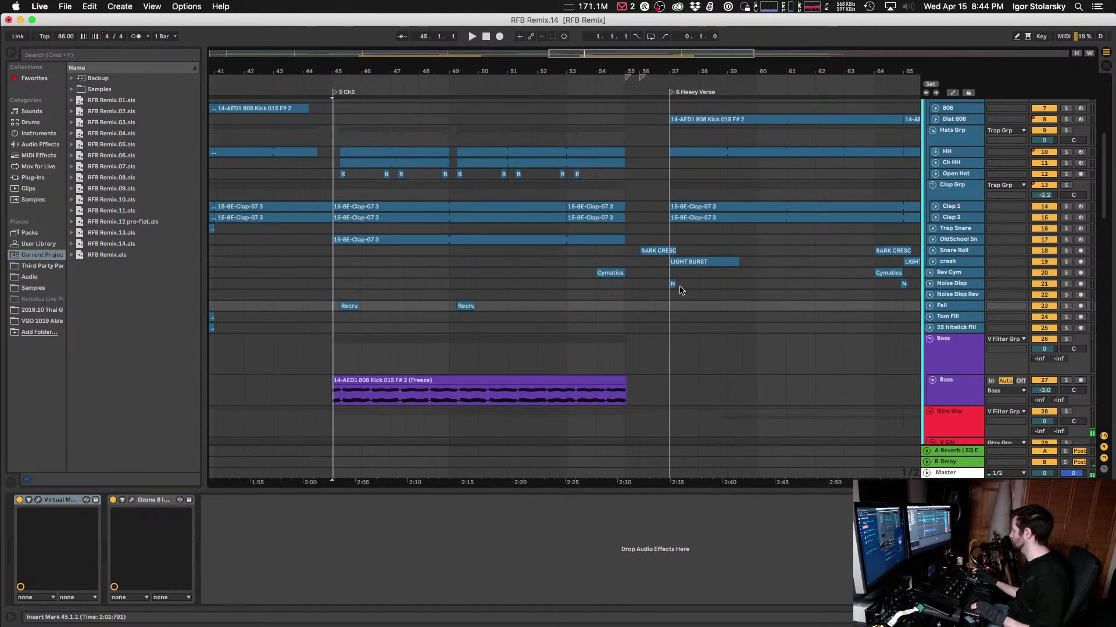
pyautogui.hscroll(-4, 702, 313)
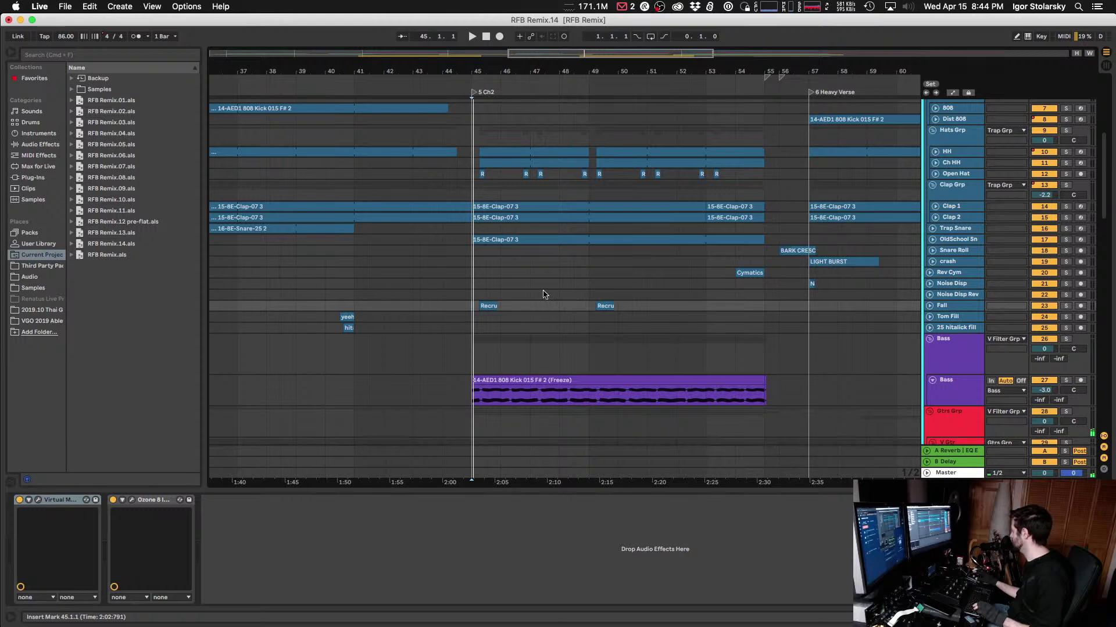
pyautogui.click(339, 305)
pyautogui.press('space')
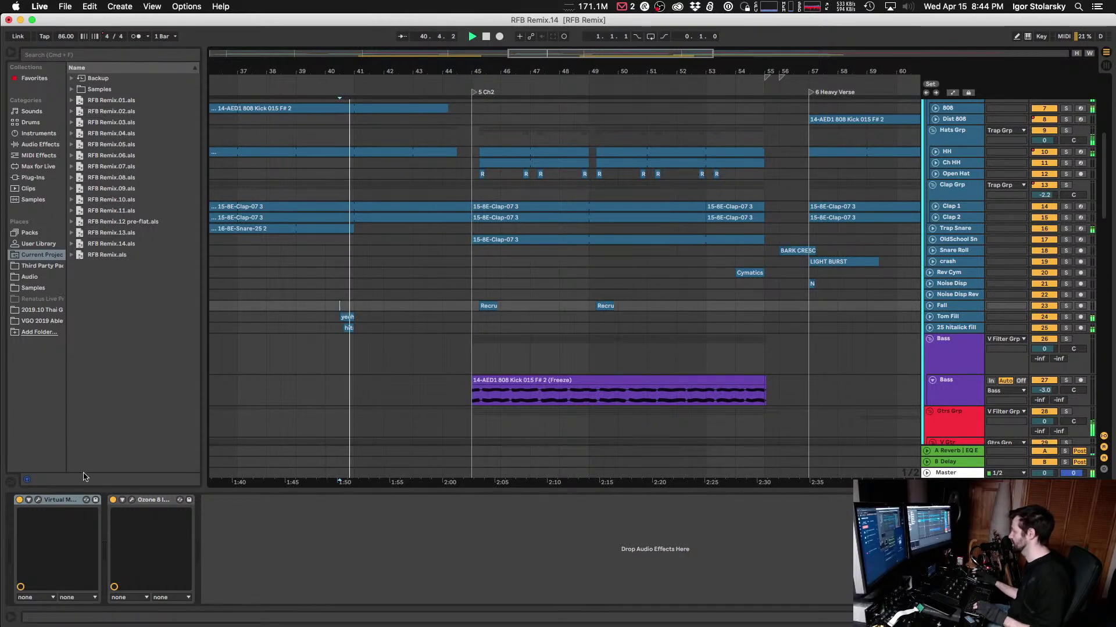
pyautogui.click(38, 501)
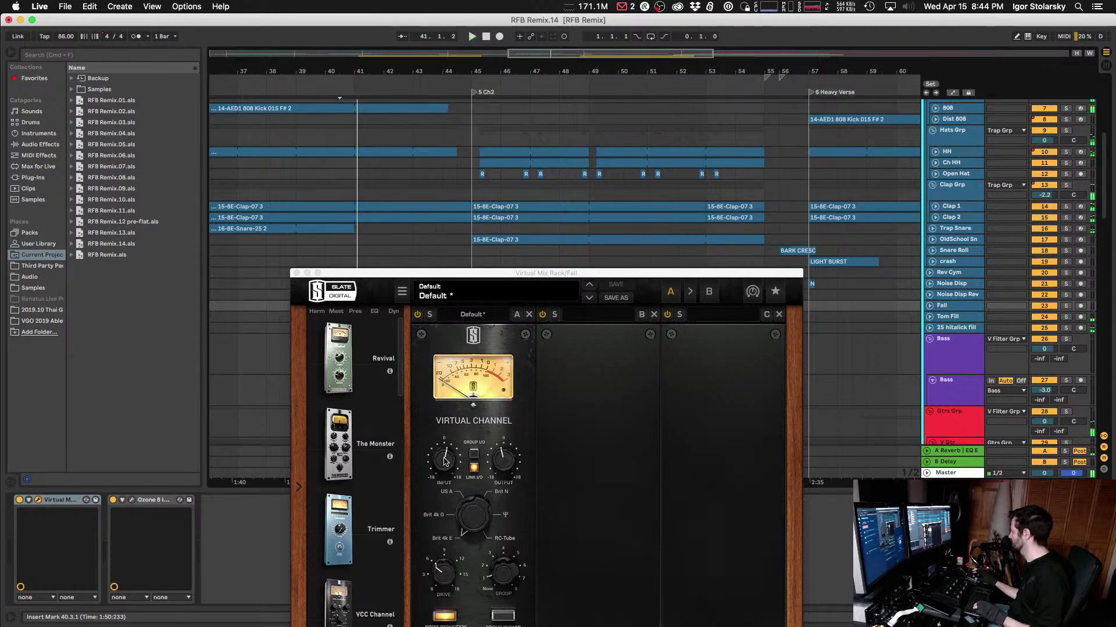
# Step: Paste the Virtual Mix Rack on the Tom Fill track
pyautogui.click(944, 310)
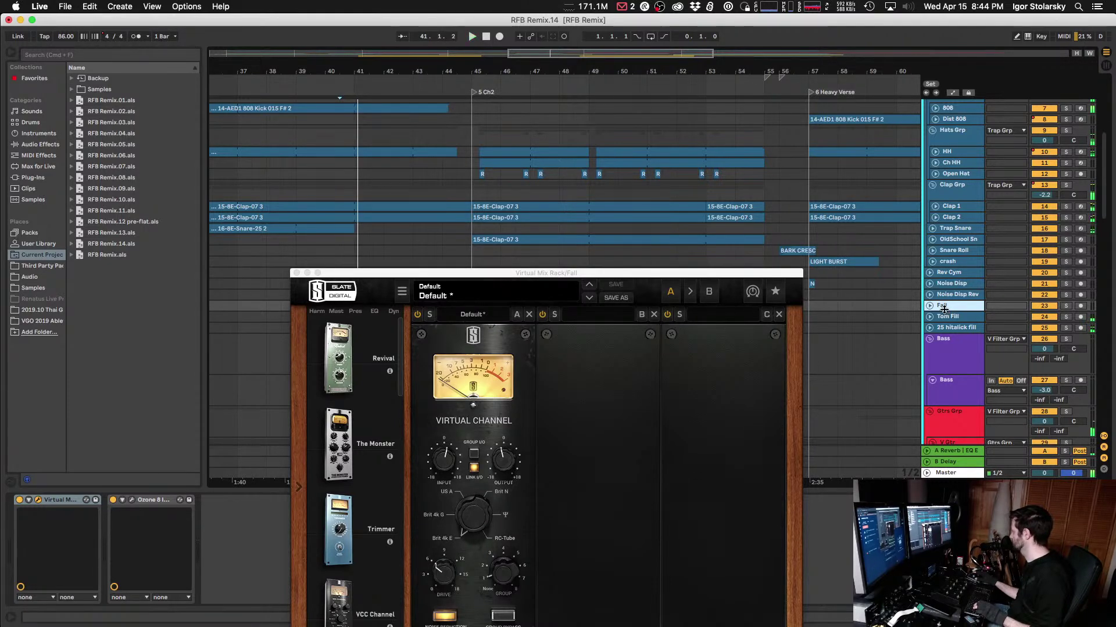
pyautogui.click(945, 316)
pyautogui.click(331, 581)
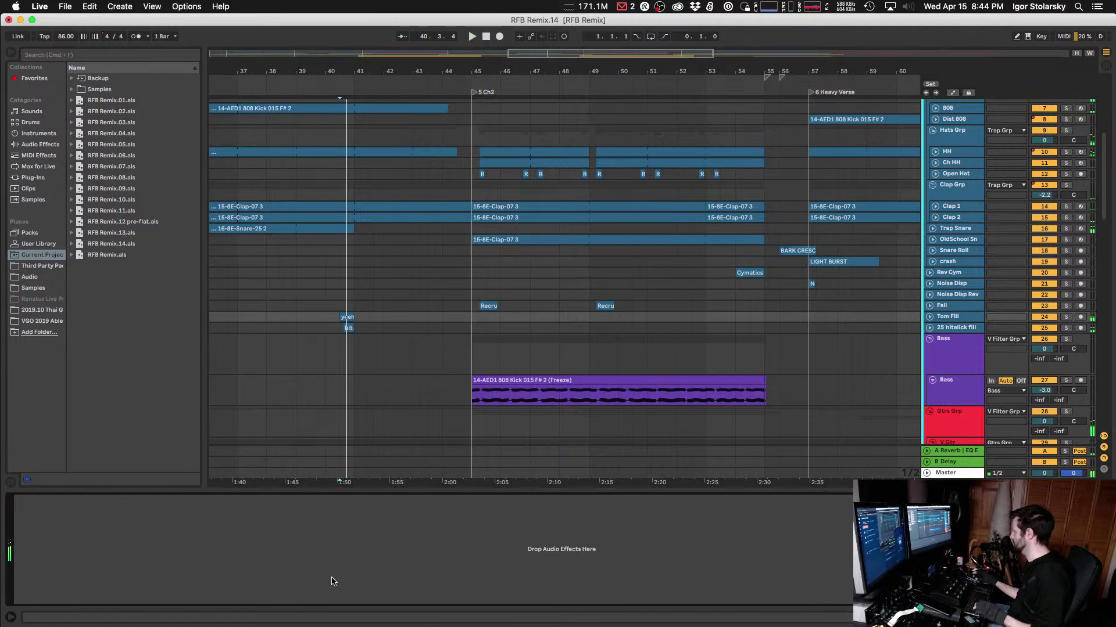
pyautogui.press('super+v')
# Step: Open the Tom Fill rack and lower its linked input to about -10.1 dB while playing from bar 40.3
pyautogui.press('space')
pyautogui.click(38, 501)
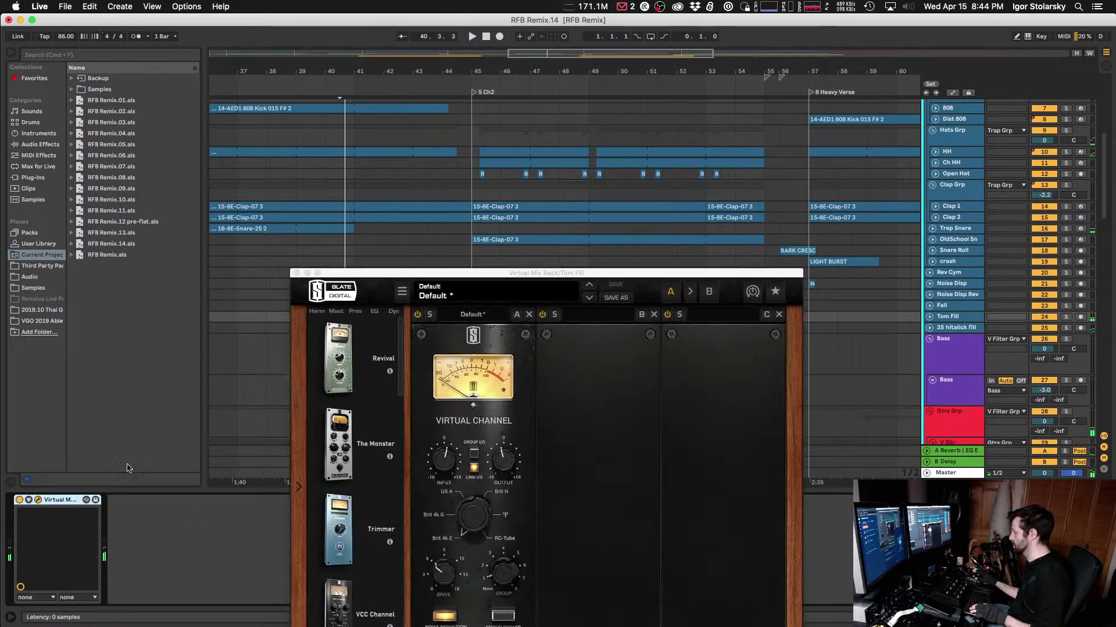
pyautogui.press('space')
pyautogui.moveTo(444, 448); pyautogui.dragTo(444, 463)
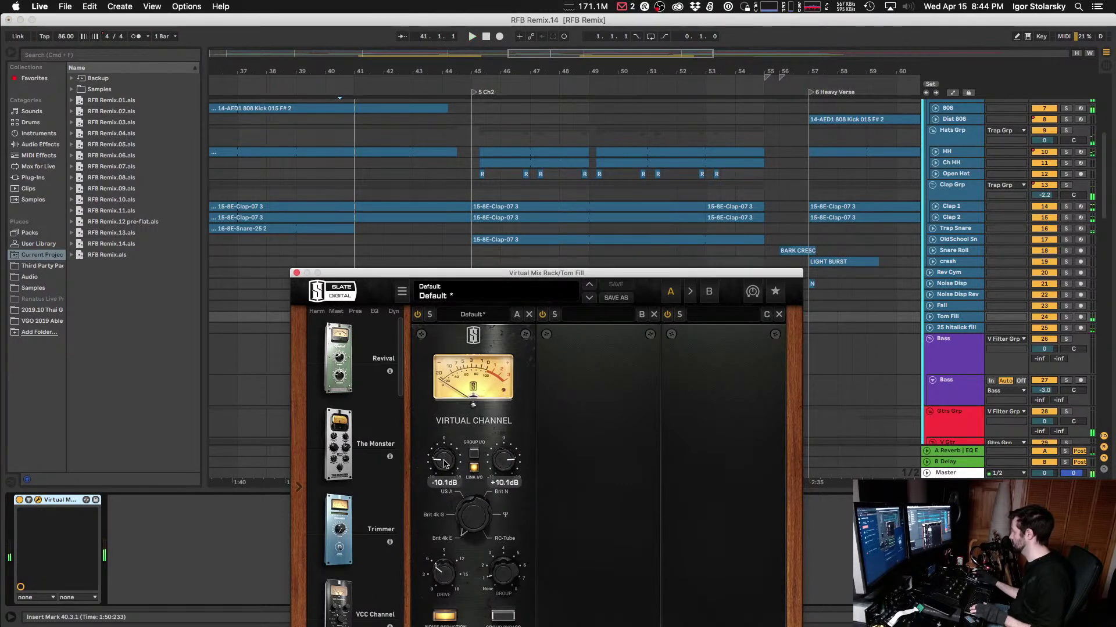
# Step: Close the Tom Fill rack, then paste the Virtual Mix Rack on the 25 hitalick fill track and place it ahead of Utility
pyautogui.click(296, 272)
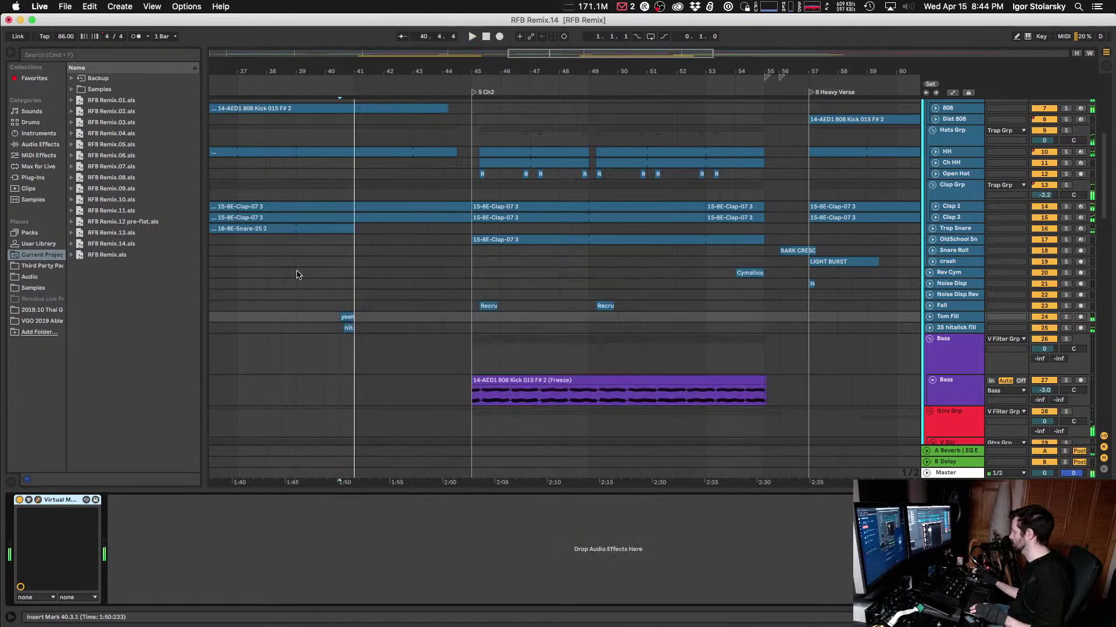
pyautogui.click(947, 328)
pyautogui.press('space')
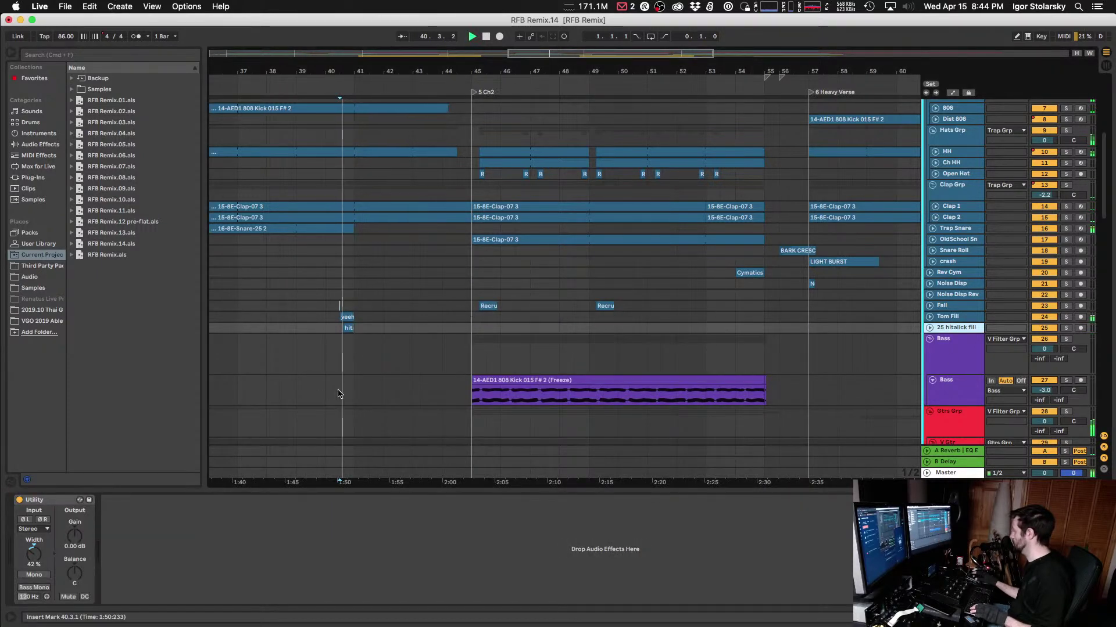
pyautogui.click(136, 527)
pyautogui.press('super+v')
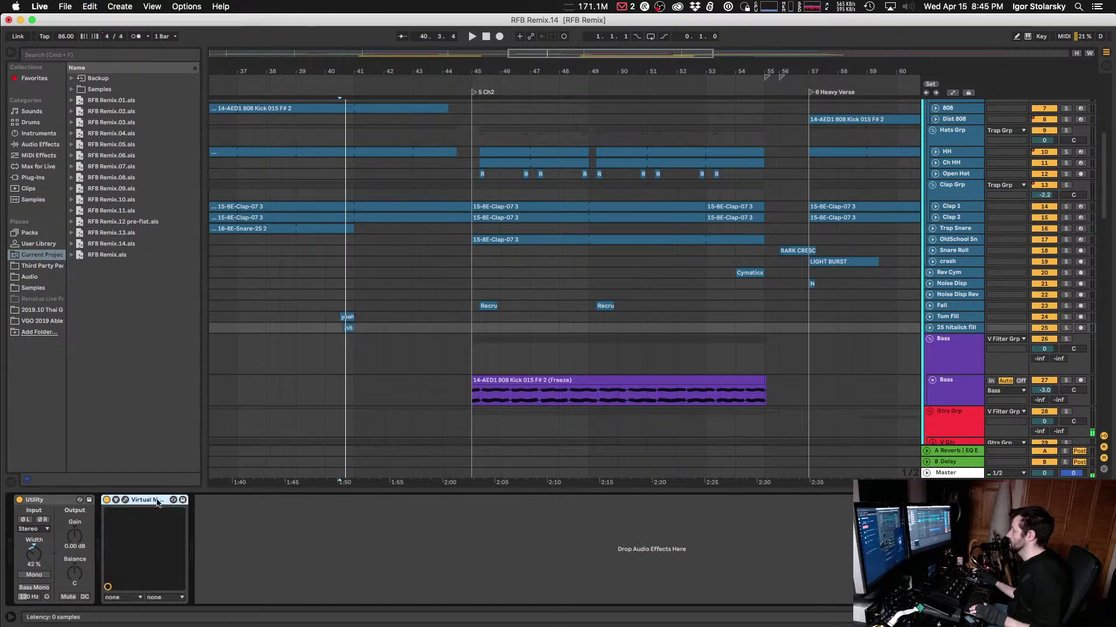
pyautogui.moveTo(16, 508); pyautogui.dragTo(42, 503)
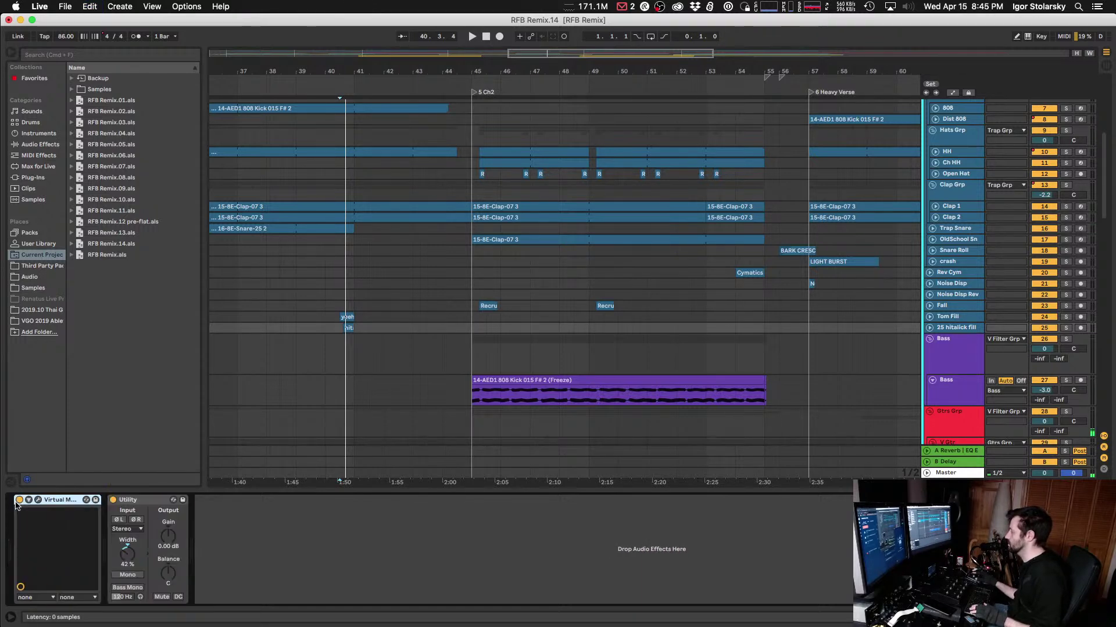
# Step: Lower the linked input in the hitalick fill track's rack to about -8.2 dB during playback and close the rack window
pyautogui.click(37, 500)
pyautogui.press('space')
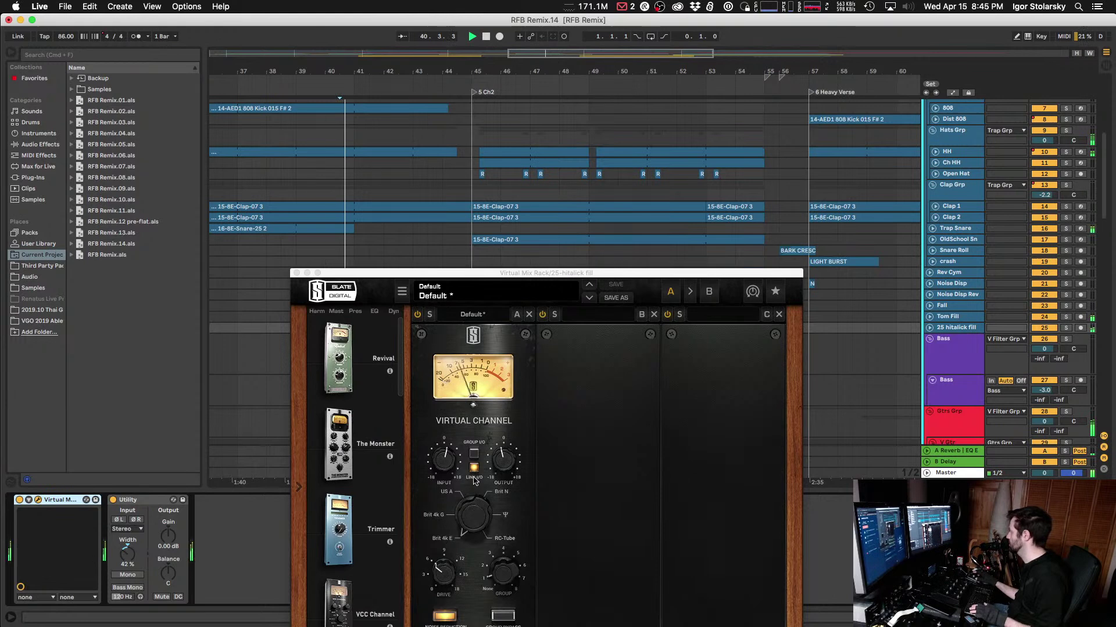
pyautogui.moveTo(444, 456); pyautogui.dragTo(439, 505)
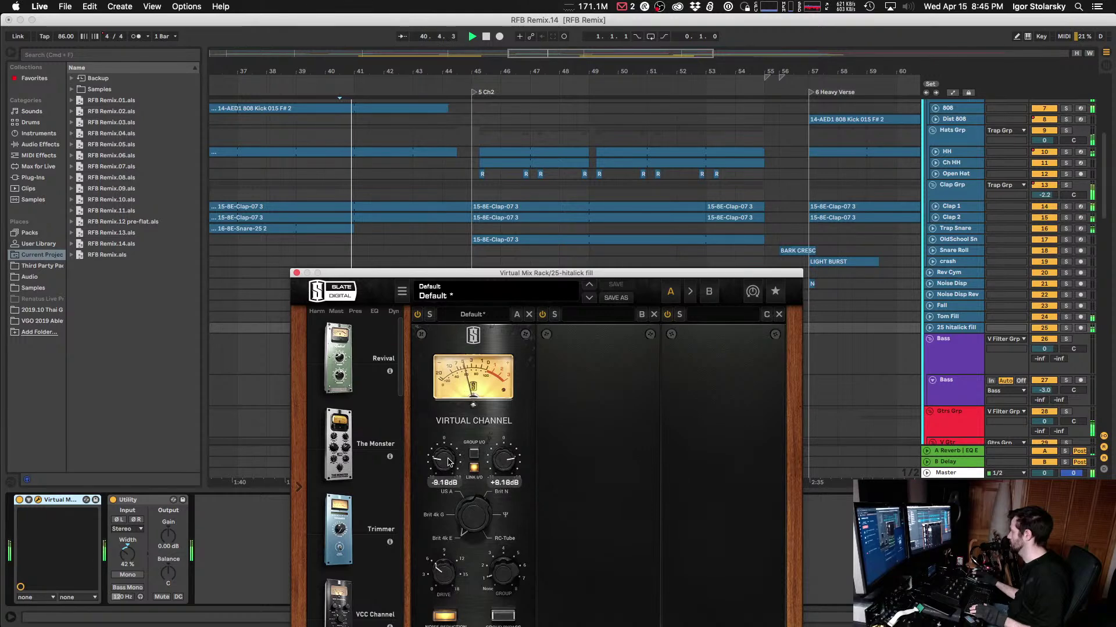
pyautogui.press('super+alt+p')
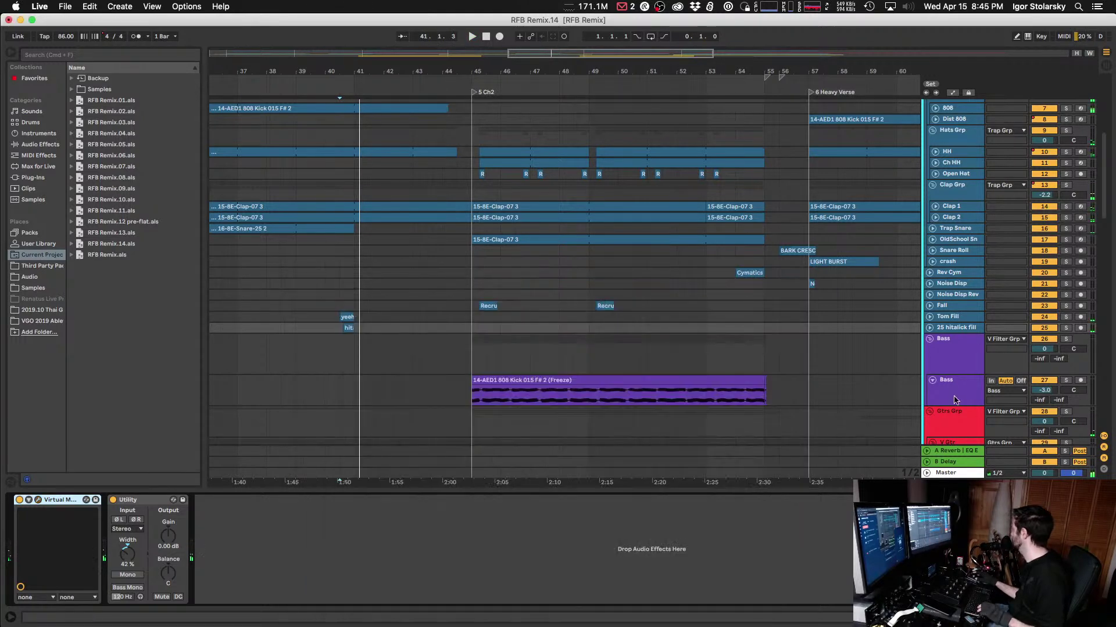
# Step: Insert Slate Digital's Virtual Mix Rack ahead of OTT on the Trap Grp track
pyautogui.scroll(8, 960, 390)
pyautogui.click(976, 239)
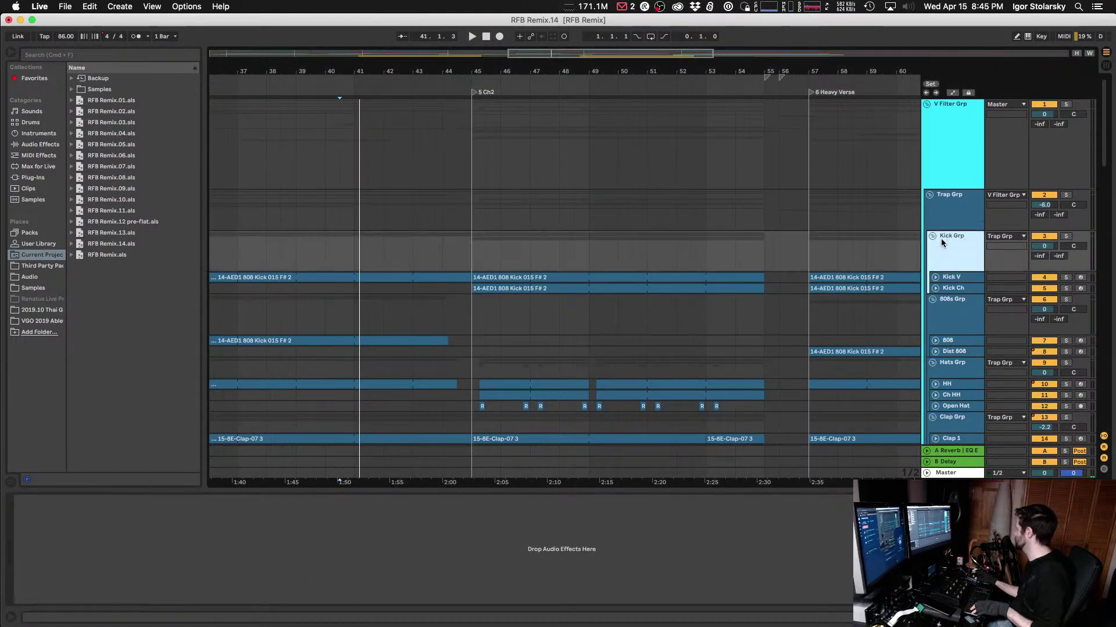
pyautogui.click(964, 215)
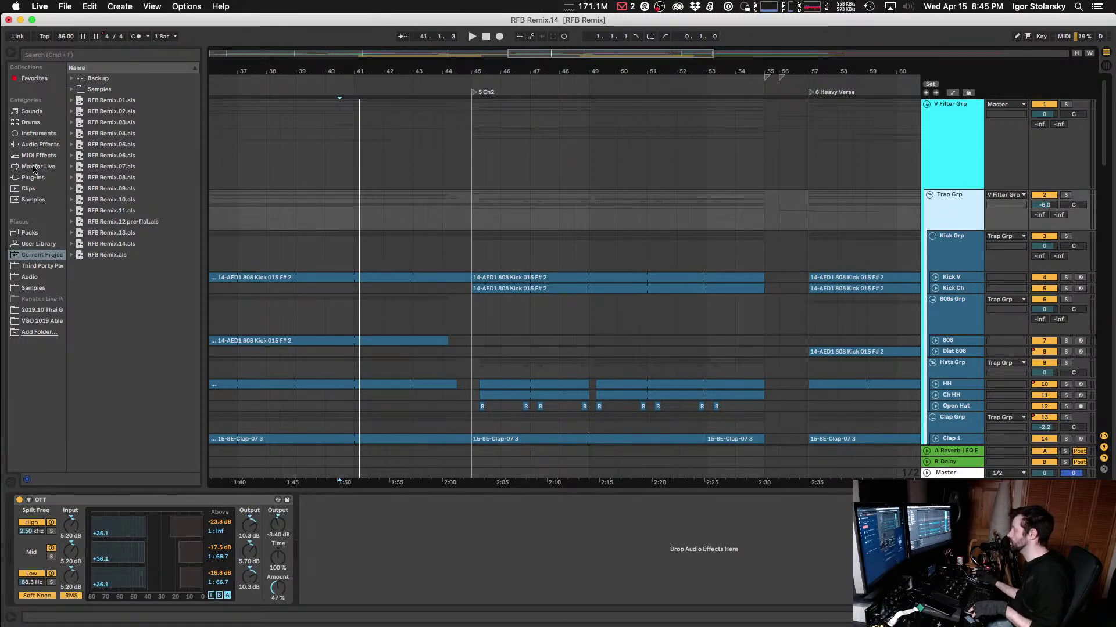
pyautogui.click(33, 178)
pyautogui.click(71, 78)
pyautogui.scroll(-1, 111, 291)
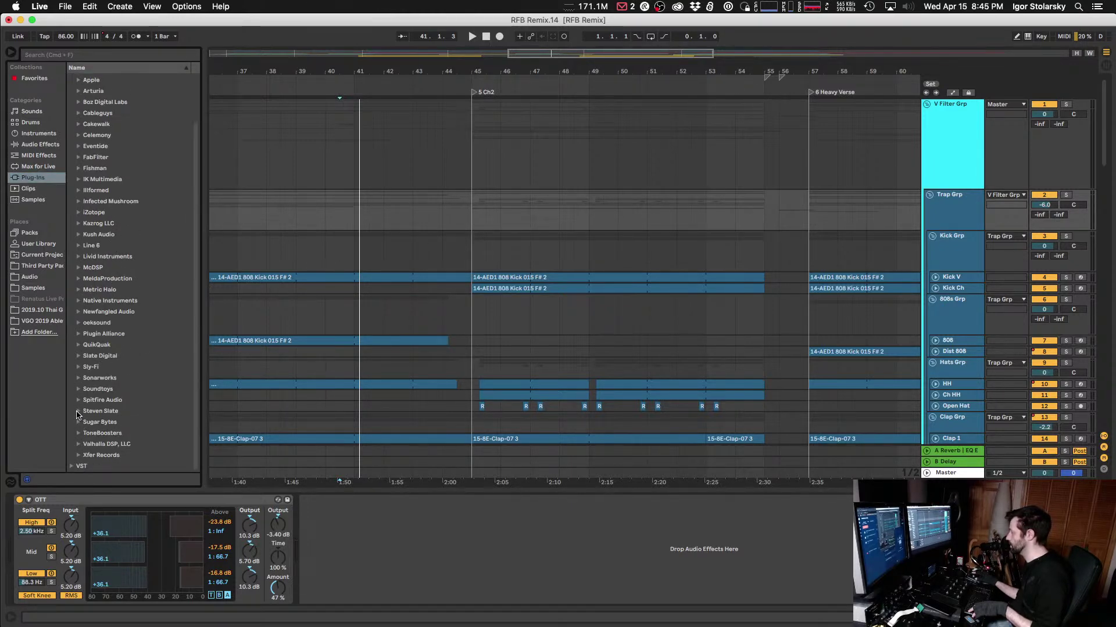
pyautogui.click(78, 356)
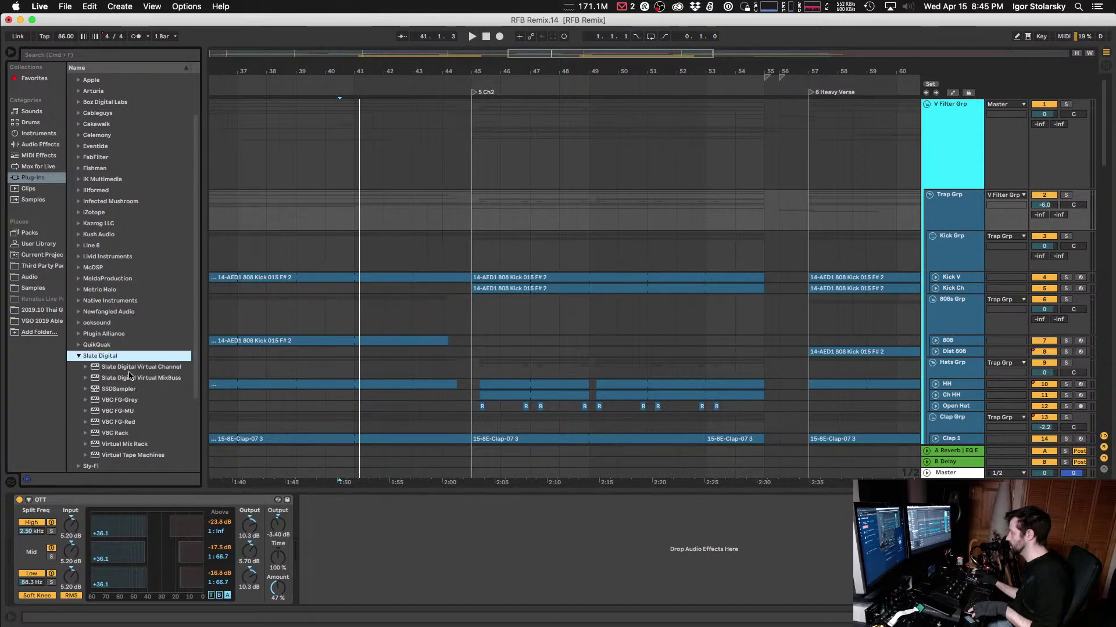
pyautogui.moveTo(118, 446); pyautogui.dragTo(81, 548)
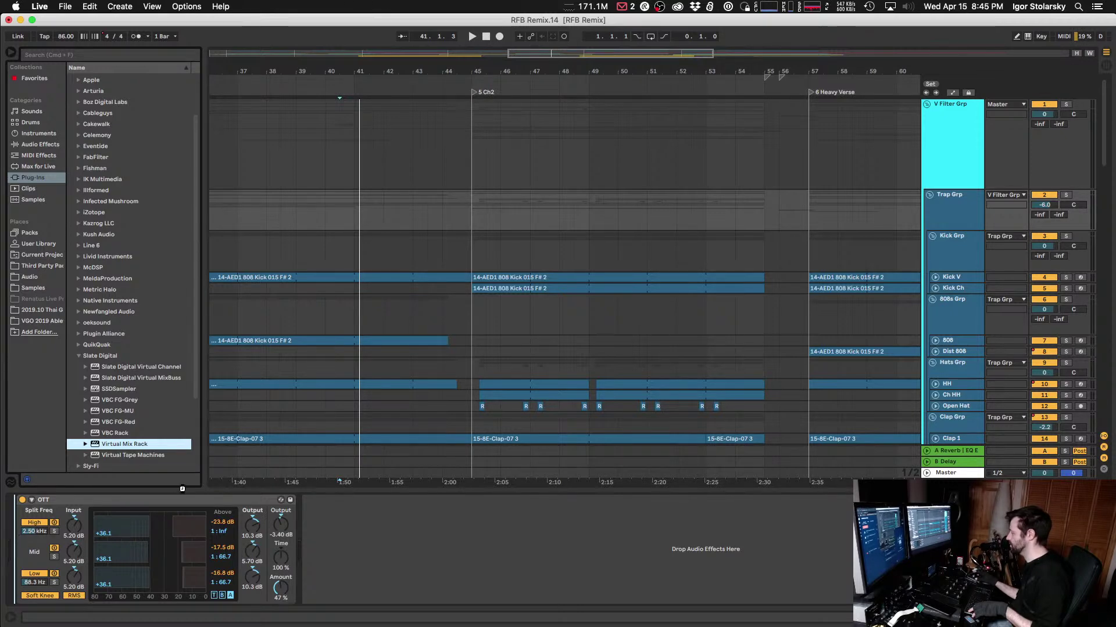
pyautogui.moveTo(181, 489); pyautogui.dragTo(58, 546)
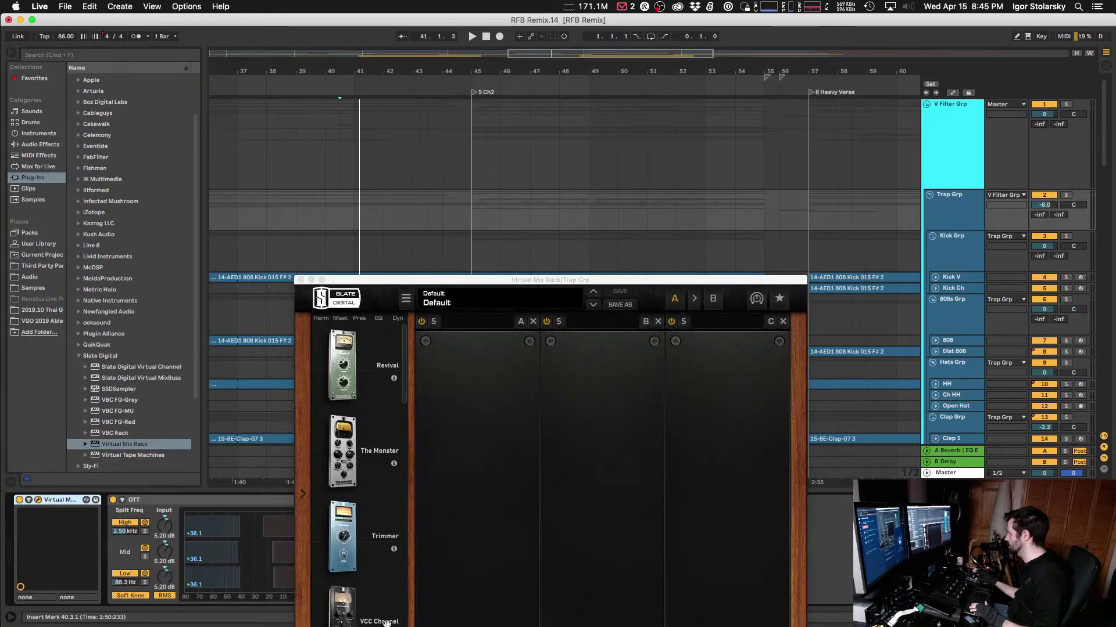
# Step: Load the VCC MixBuss module in the Trap Grp rack and lower its linked input to about -13.7 dB with group I/O off
pyautogui.scroll(-3, 387, 624)
pyautogui.moveTo(349, 616); pyautogui.dragTo(482, 465)
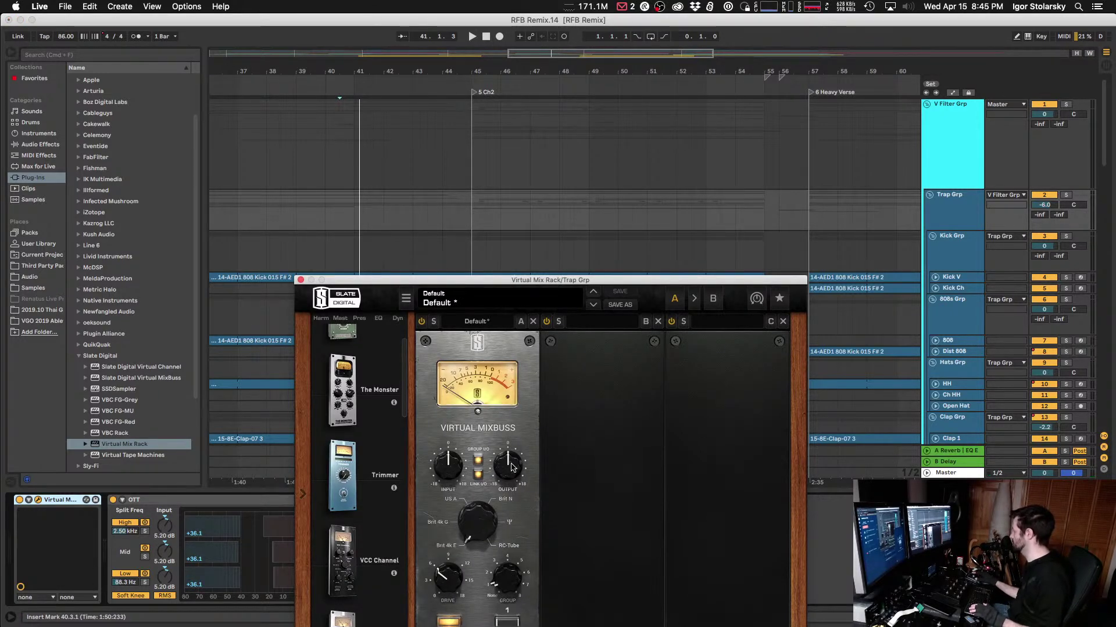
pyautogui.press('space')
pyautogui.moveTo(439, 473); pyautogui.dragTo(433, 509)
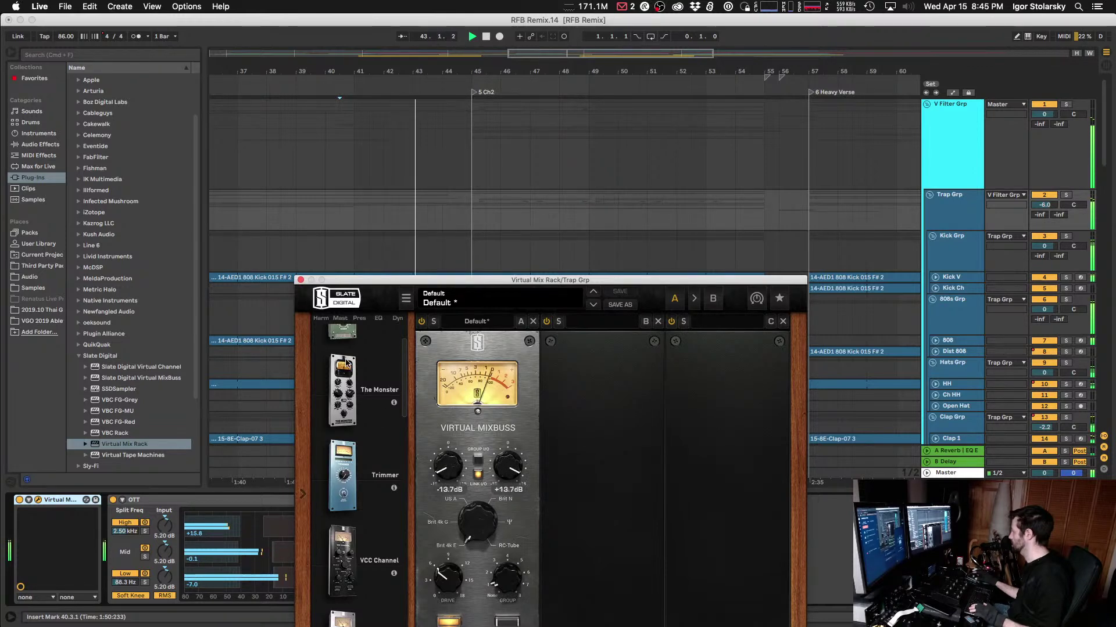
pyautogui.click(300, 280)
# Step: Check the Virtual Channel level of the verse vocal on track 48 during playback and close its rack window
pyautogui.scroll(-15, 876, 325)
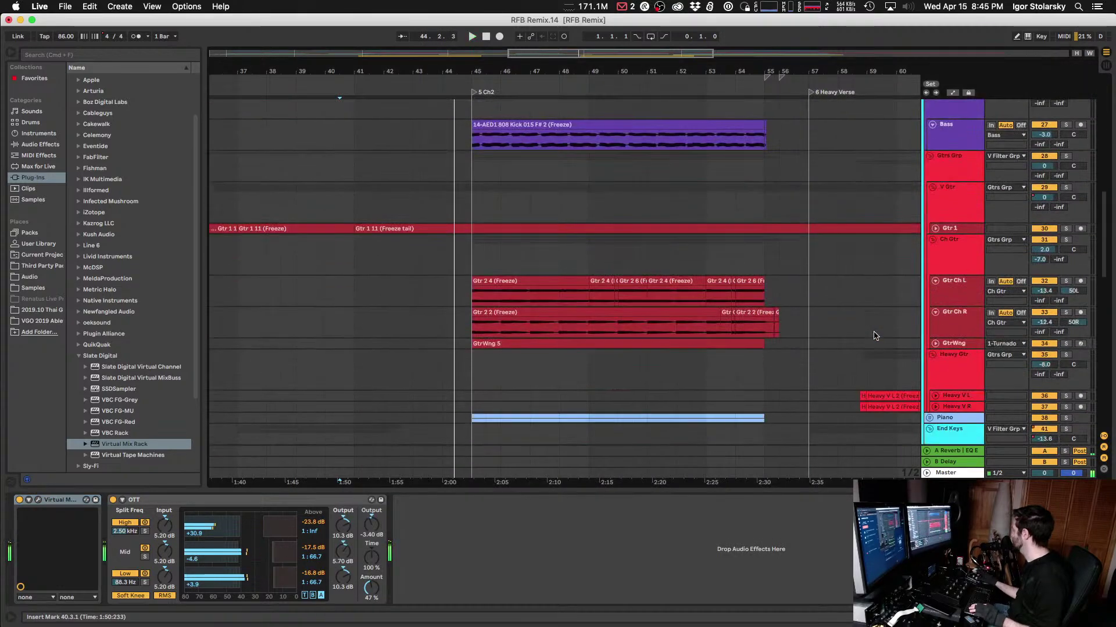
pyautogui.scroll(-15, 874, 336)
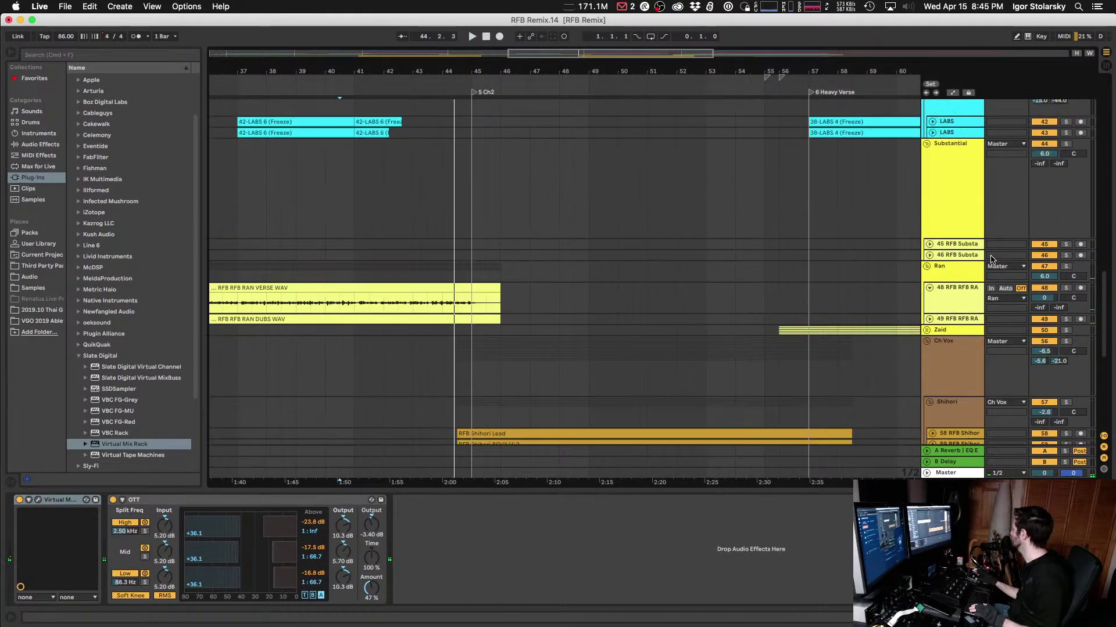
pyautogui.click(952, 292)
pyautogui.press('space')
pyautogui.click(38, 501)
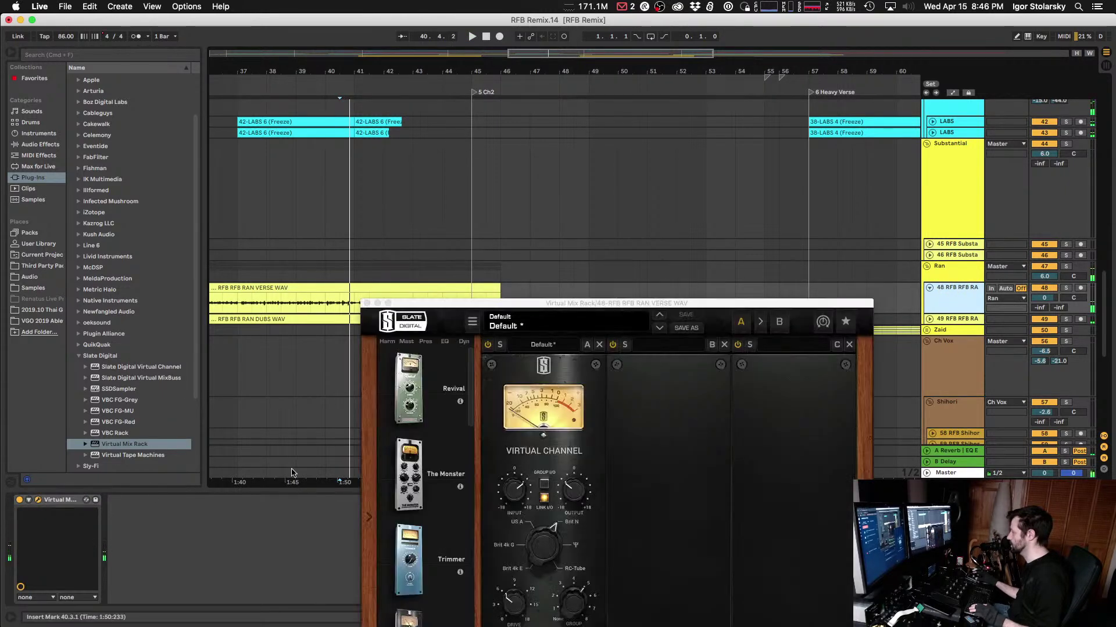
pyautogui.press('space')
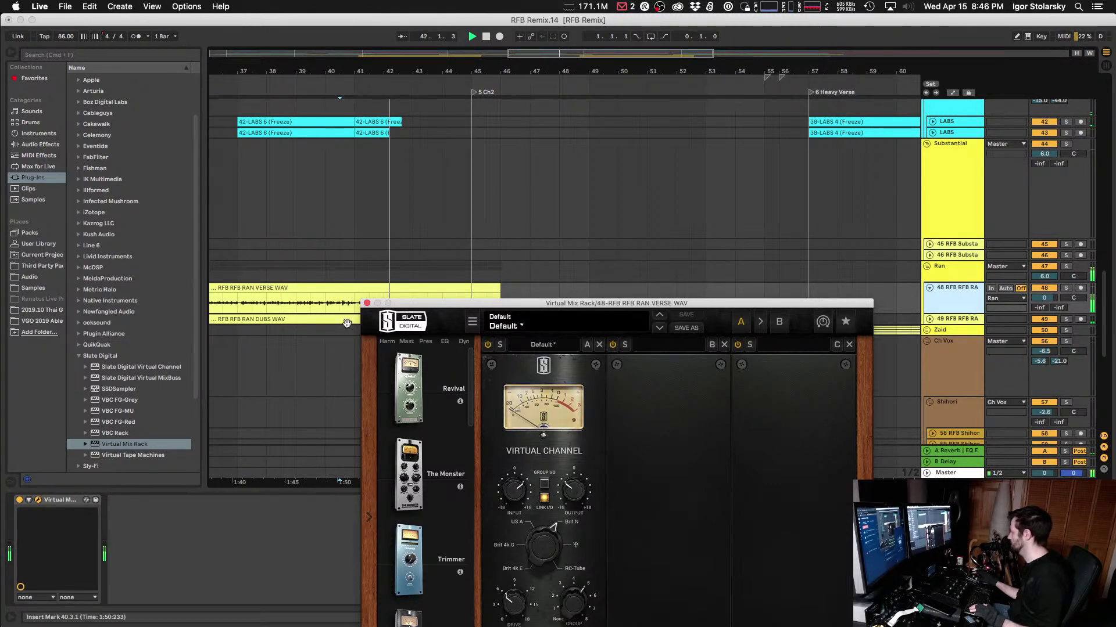
pyautogui.click(366, 303)
pyautogui.scroll(-6, 598, 241)
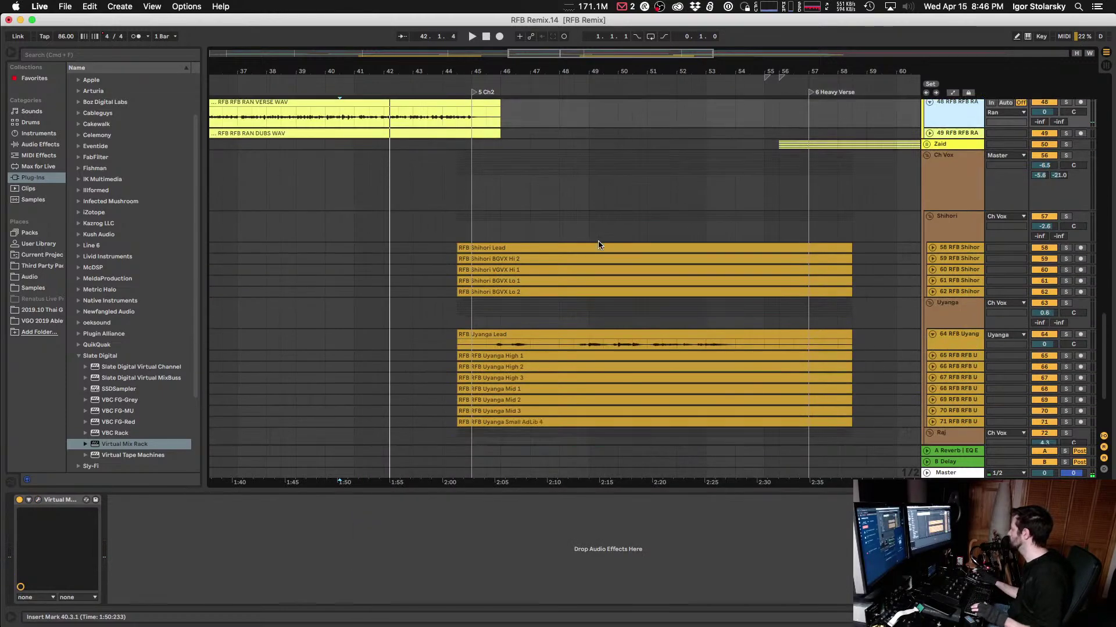
pyautogui.scroll(3, 598, 240)
pyautogui.scroll(-5, 615, 301)
pyautogui.scroll(8, 615, 301)
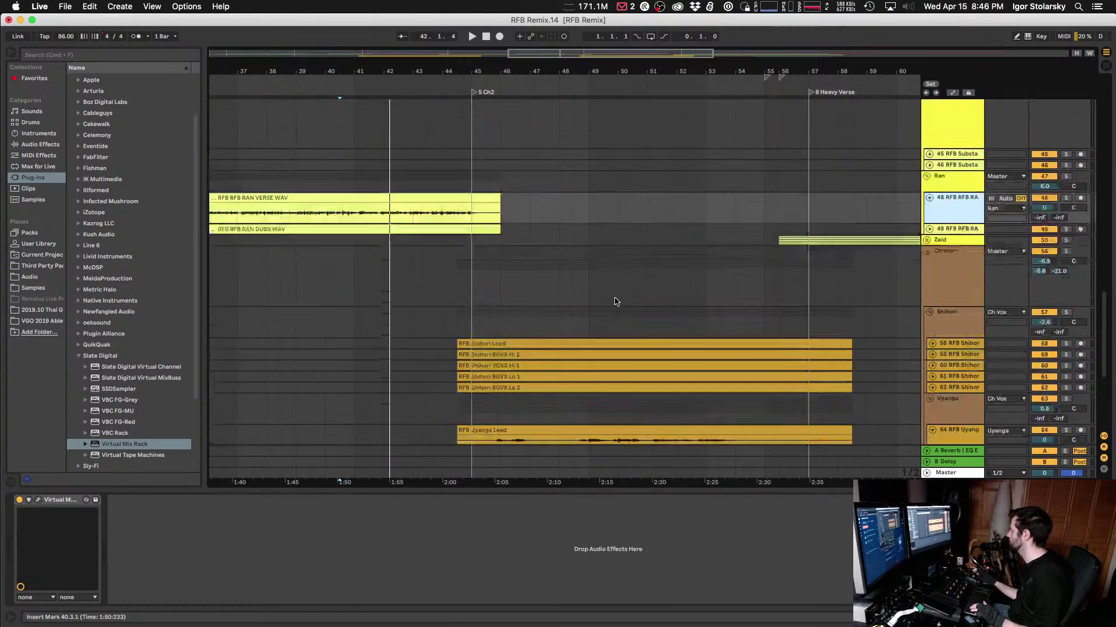
pyautogui.scroll(-5, 615, 301)
pyautogui.scroll(10, 825, 315)
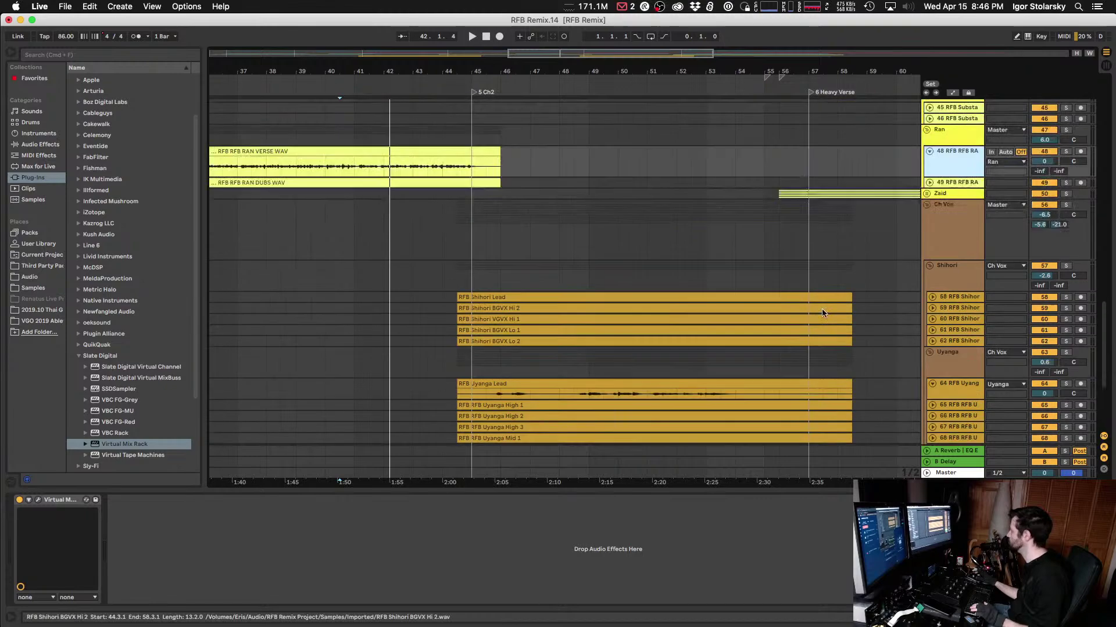
# Step: Reopen the Trap Grp rack and solo the Trap Grp track during playback
pyautogui.scroll(10, 822, 314)
pyautogui.click(946, 149)
pyautogui.click(960, 209)
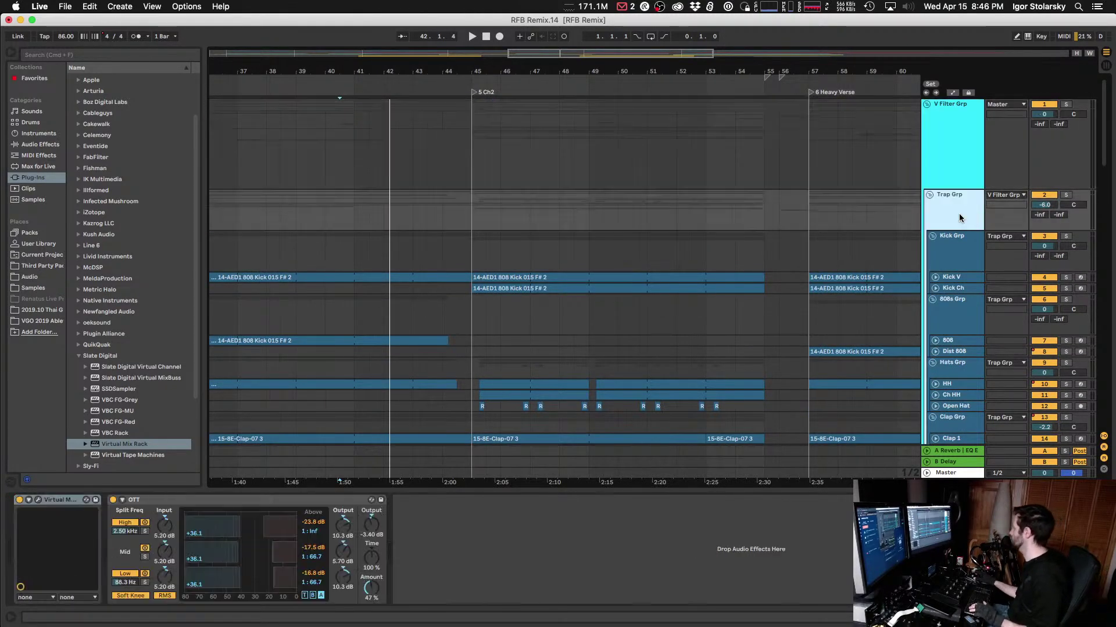
pyautogui.click(38, 500)
pyautogui.press('space')
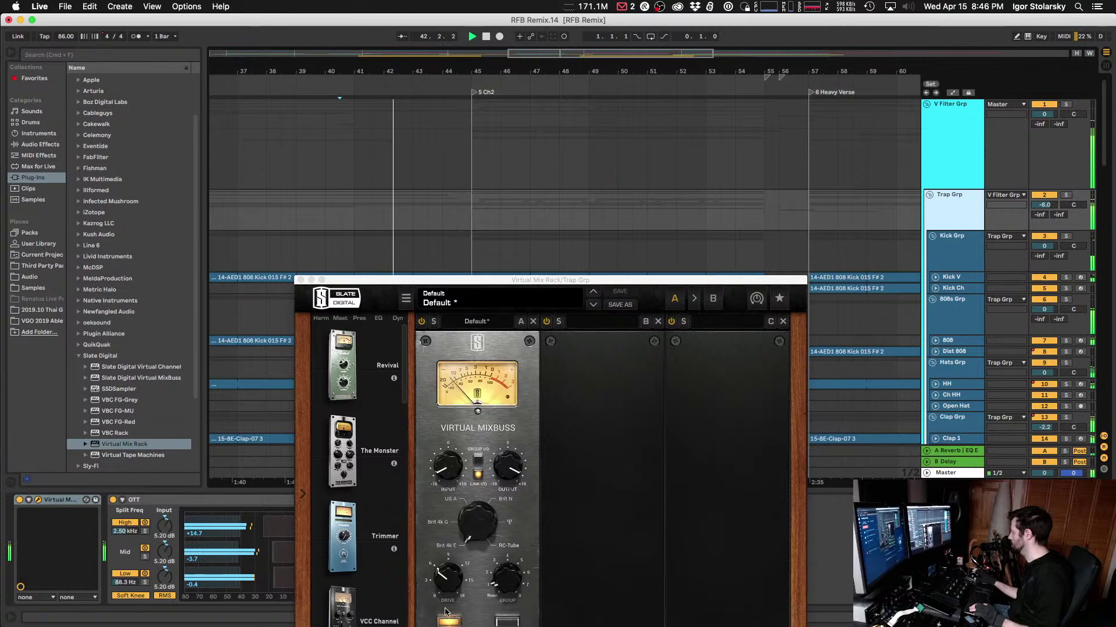
pyautogui.click(413, 307)
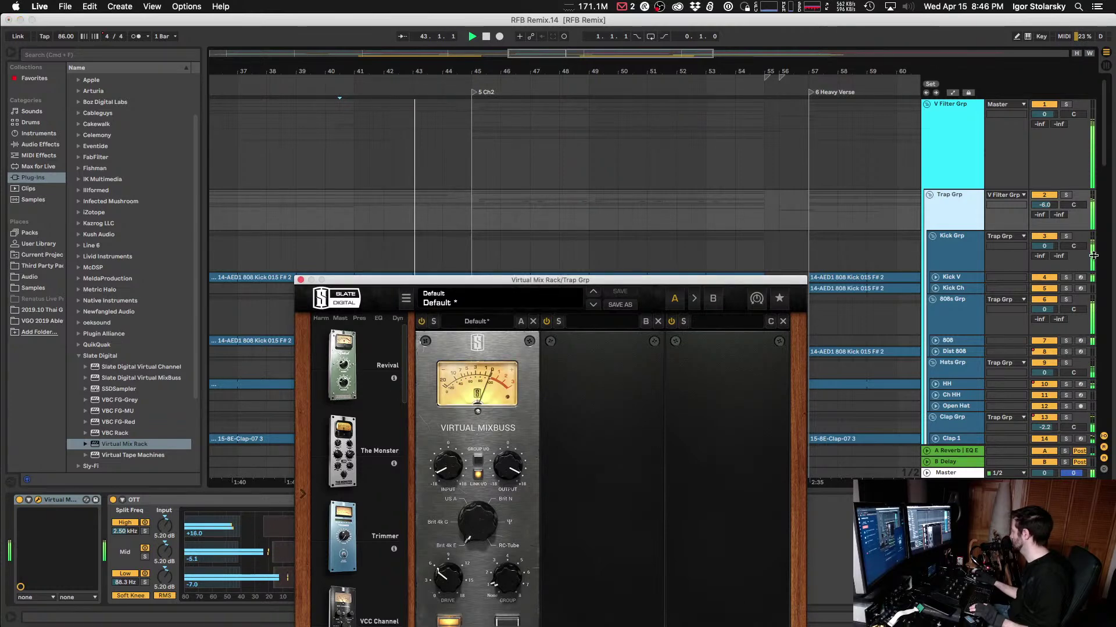
pyautogui.click(1062, 196)
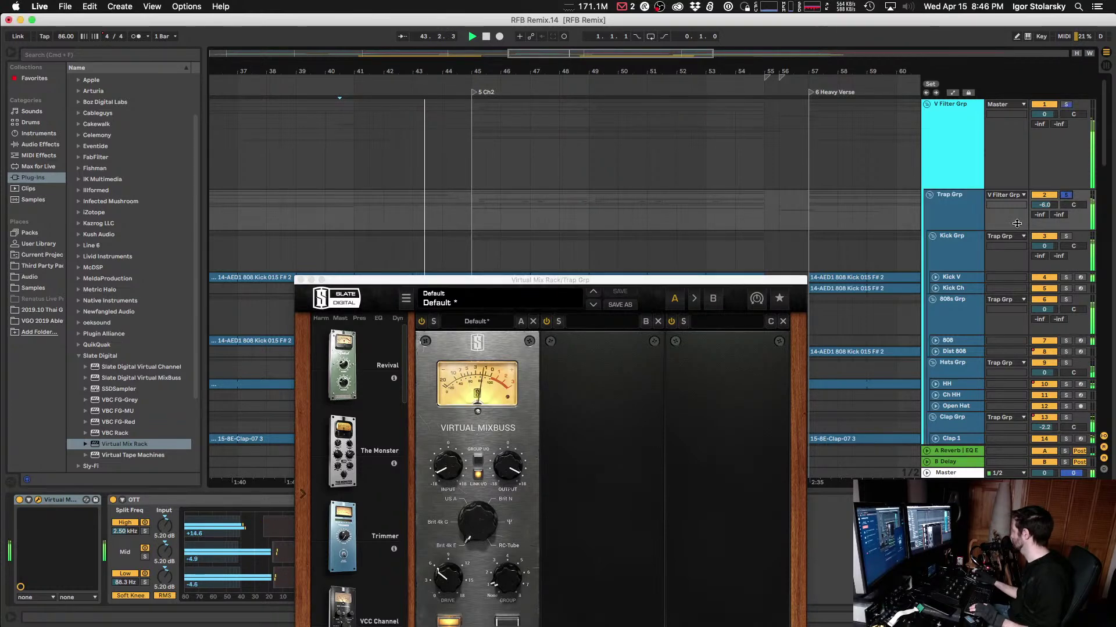
# Step: Compare the soloed Trap Grp with the Virtual Mixbuss module bypassed and enabled, and close the rack window
pyautogui.click(423, 322)
pyautogui.click(423, 323)
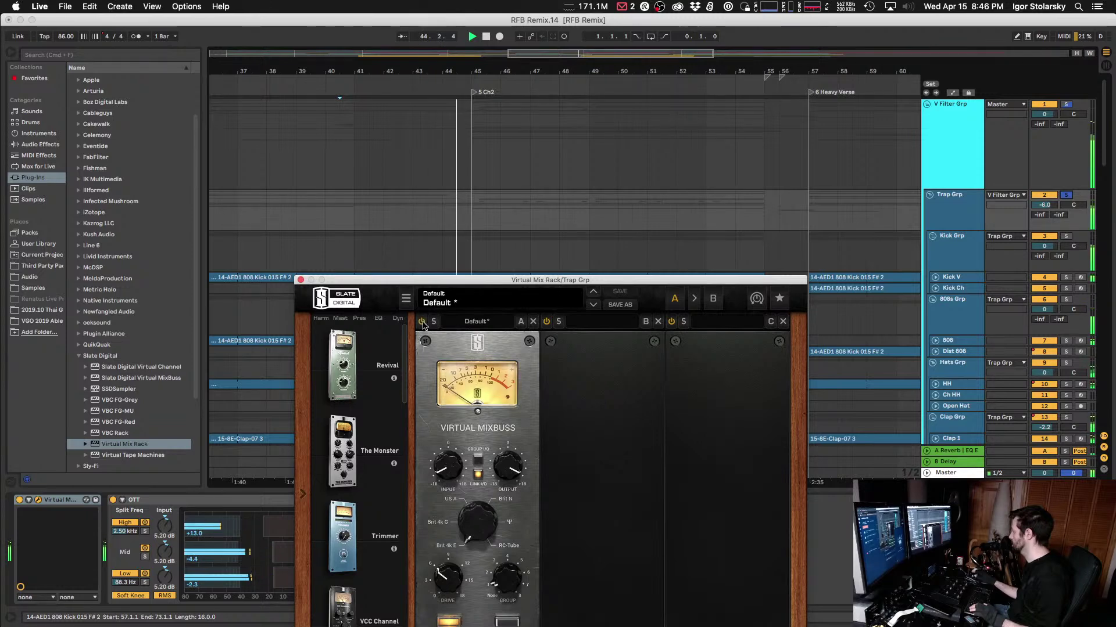
pyautogui.press('space')
pyautogui.press('space')
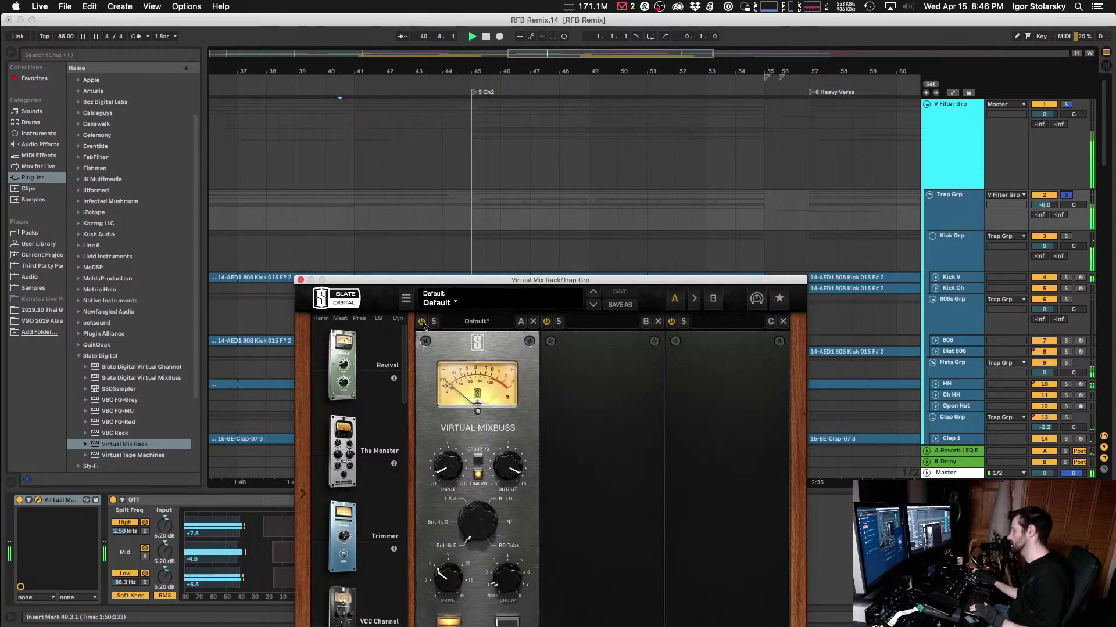
pyautogui.click(422, 322)
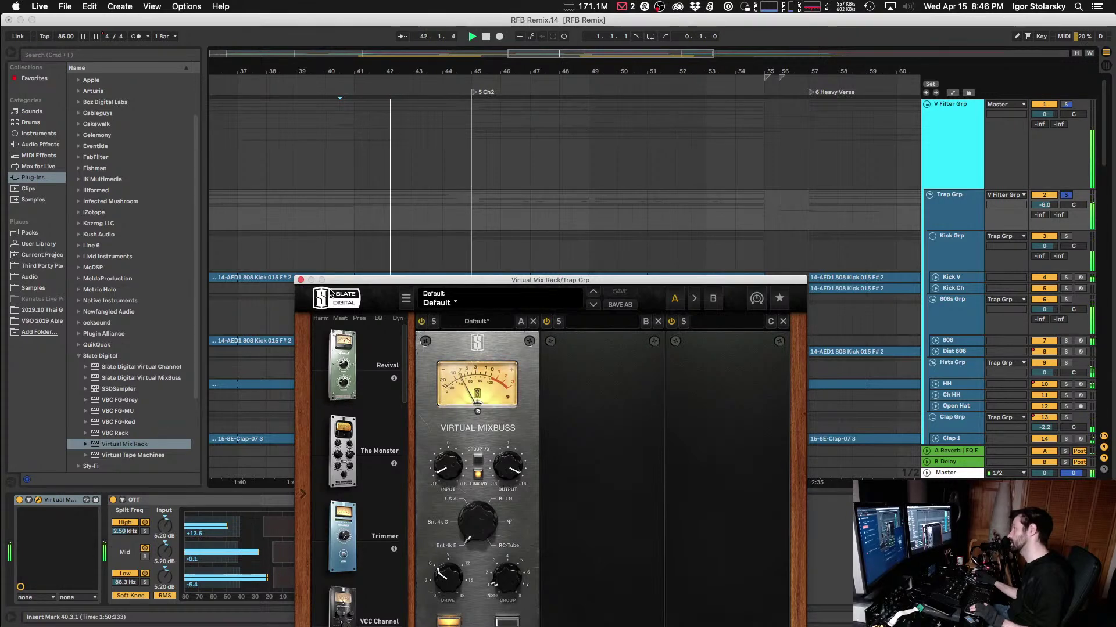
pyautogui.click(300, 280)
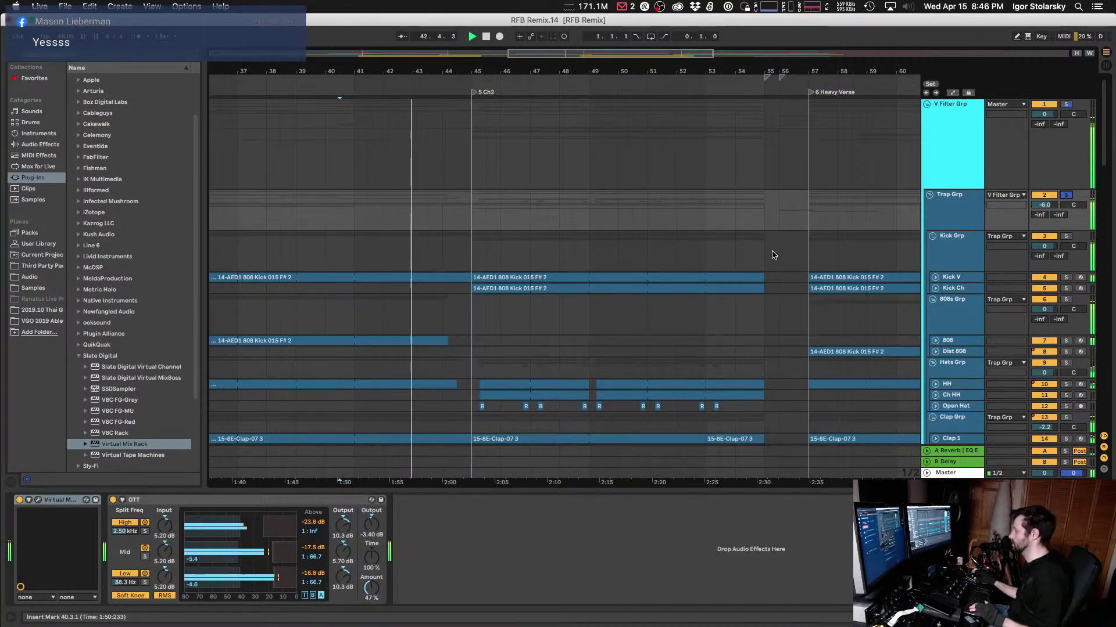
# Step: Insert a Virtual Mix Rack ahead of iZotope Vinyl on the Gtrs Grp track and load the VCC MixBuss module in it
pyautogui.scroll(-2, 858, 209)
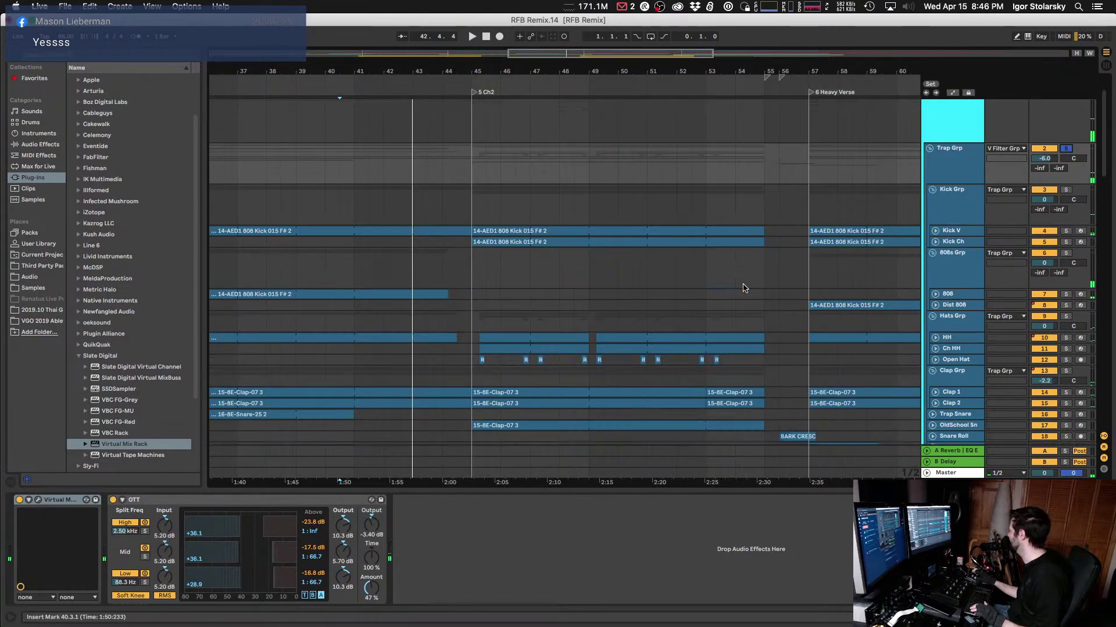
pyautogui.scroll(-15, 1063, 149)
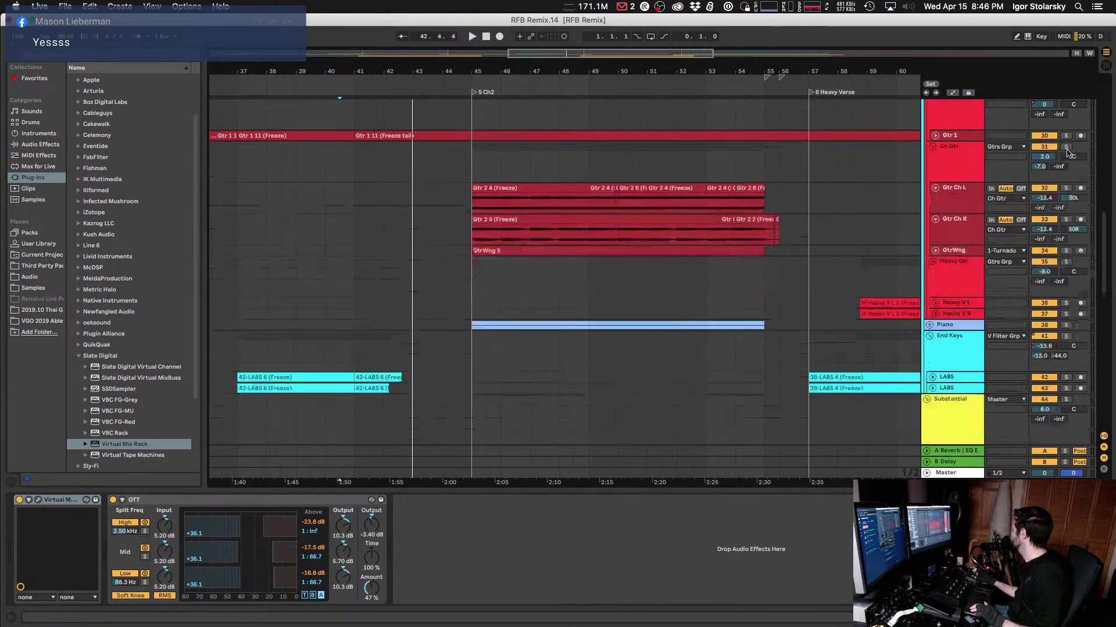
pyautogui.scroll(6, 1067, 150)
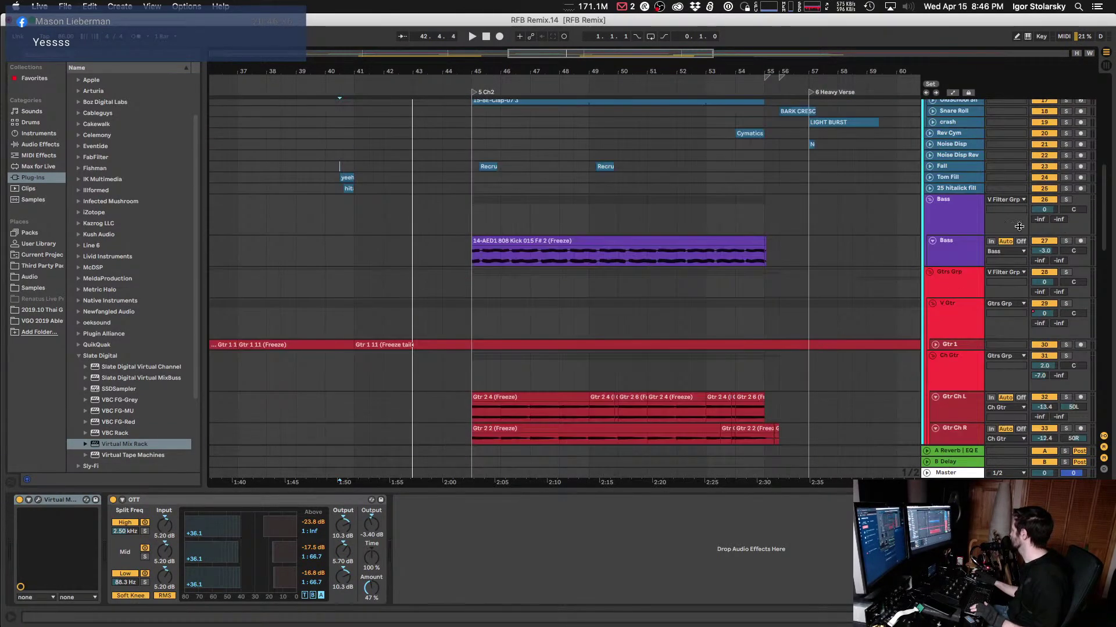
pyautogui.click(953, 284)
pyautogui.moveTo(114, 446); pyautogui.dragTo(40, 531)
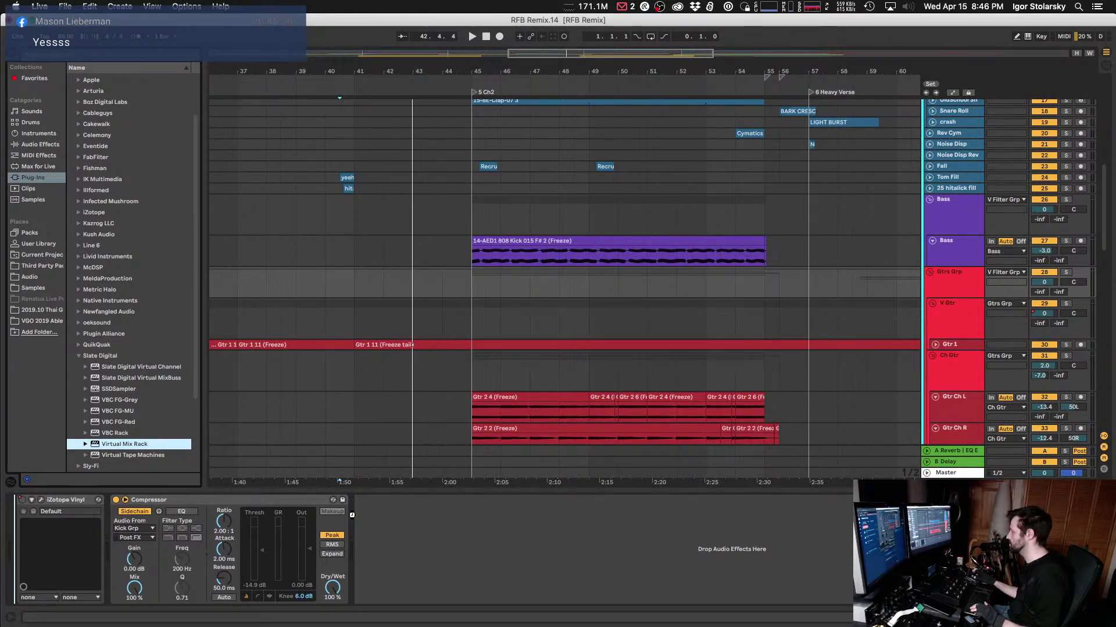
pyautogui.moveTo(352, 518); pyautogui.dragTo(352, 518)
pyautogui.scroll(-4, 373, 583)
pyautogui.moveTo(355, 590); pyautogui.dragTo(488, 566)
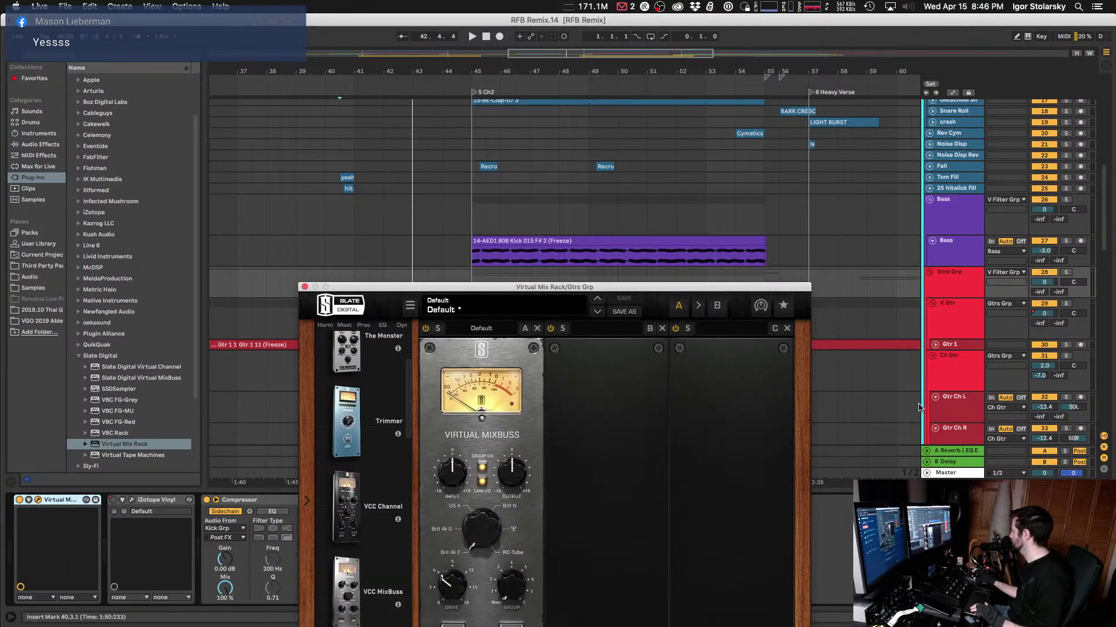
# Step: Solo the Gtrs Grp track, assign its Virtual Mixbuss to group 3 with Group I/O off, and raise the input
pyautogui.click(1066, 274)
pyautogui.press('space')
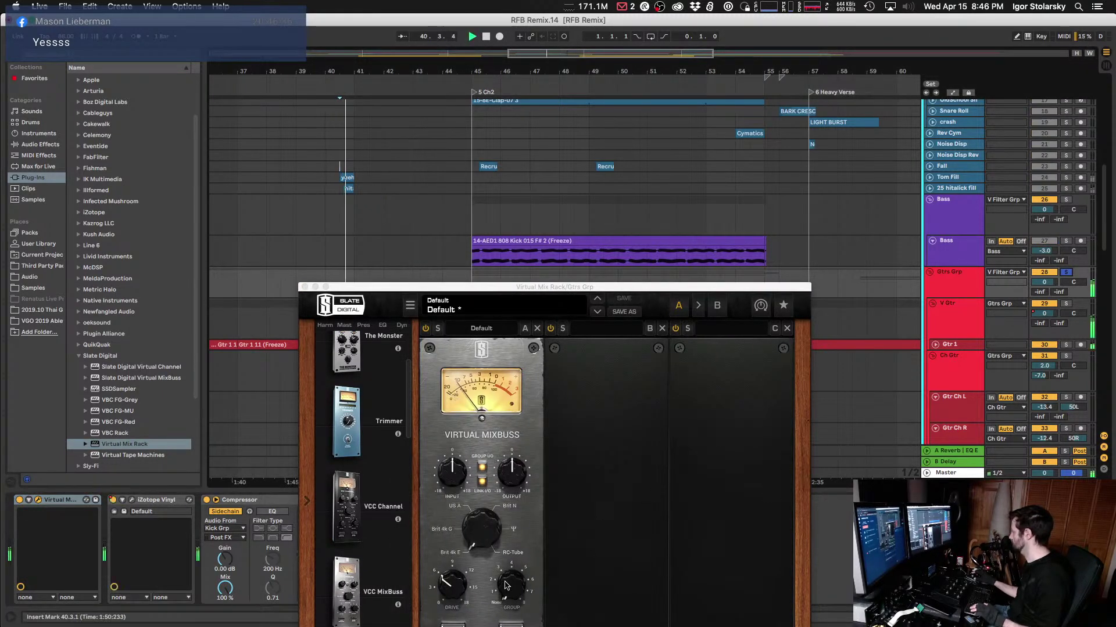
pyautogui.press('space')
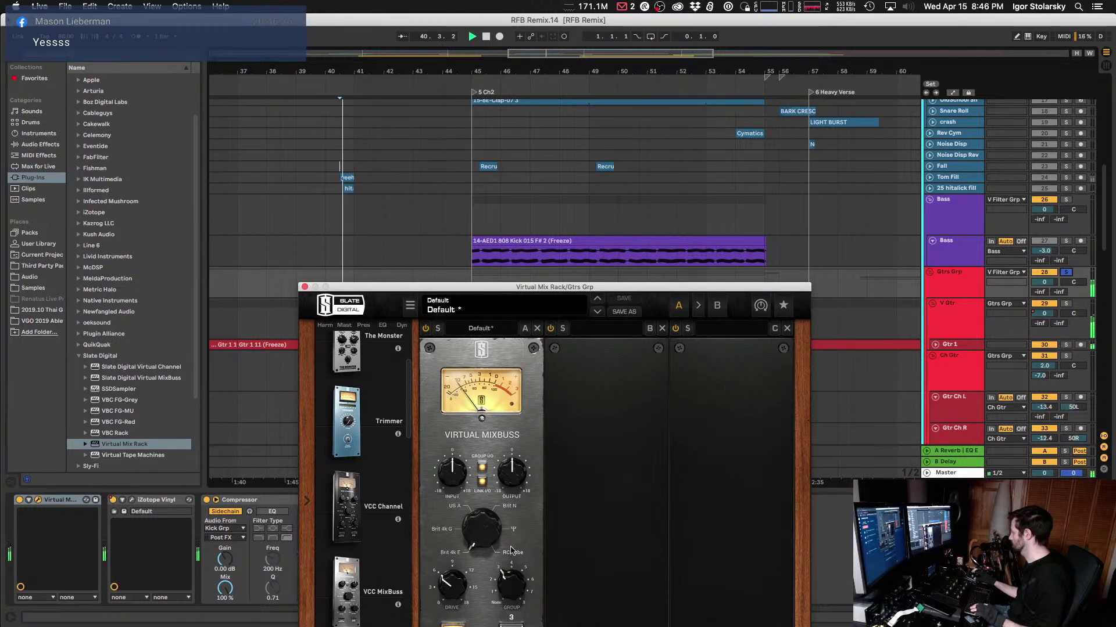
pyautogui.click(482, 468)
pyautogui.press('space')
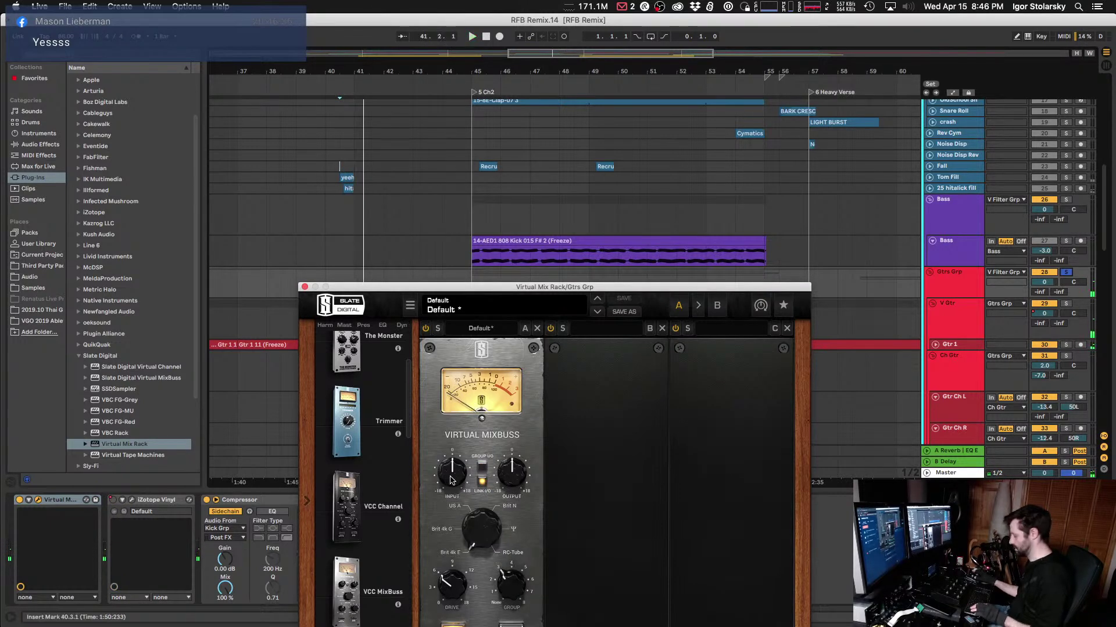
pyautogui.press('space')
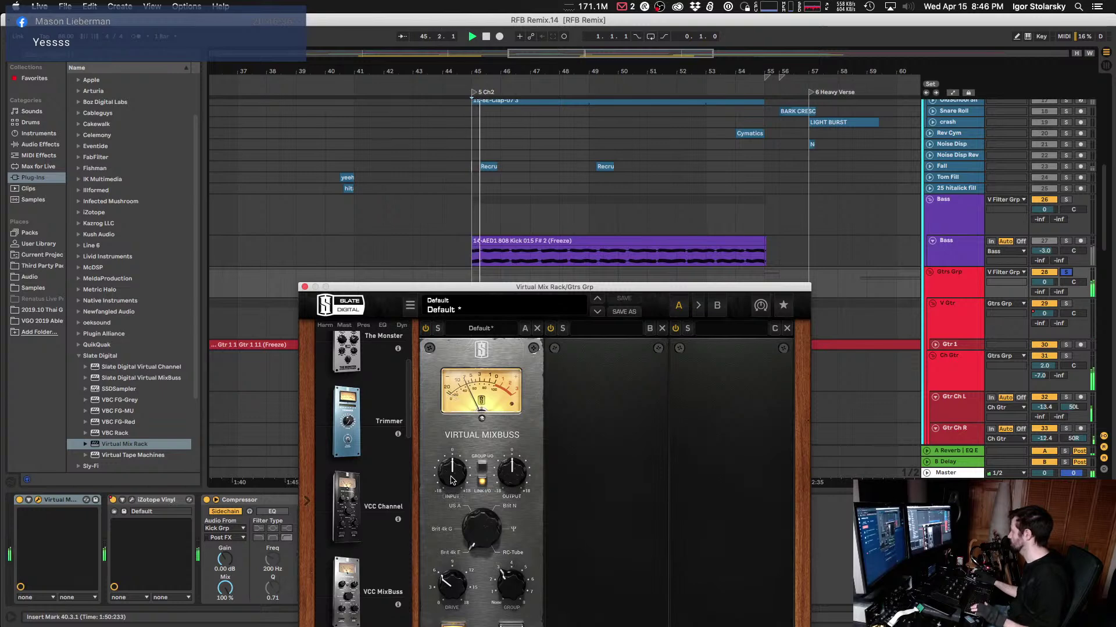
pyautogui.moveTo(452, 480); pyautogui.dragTo(455, 465)
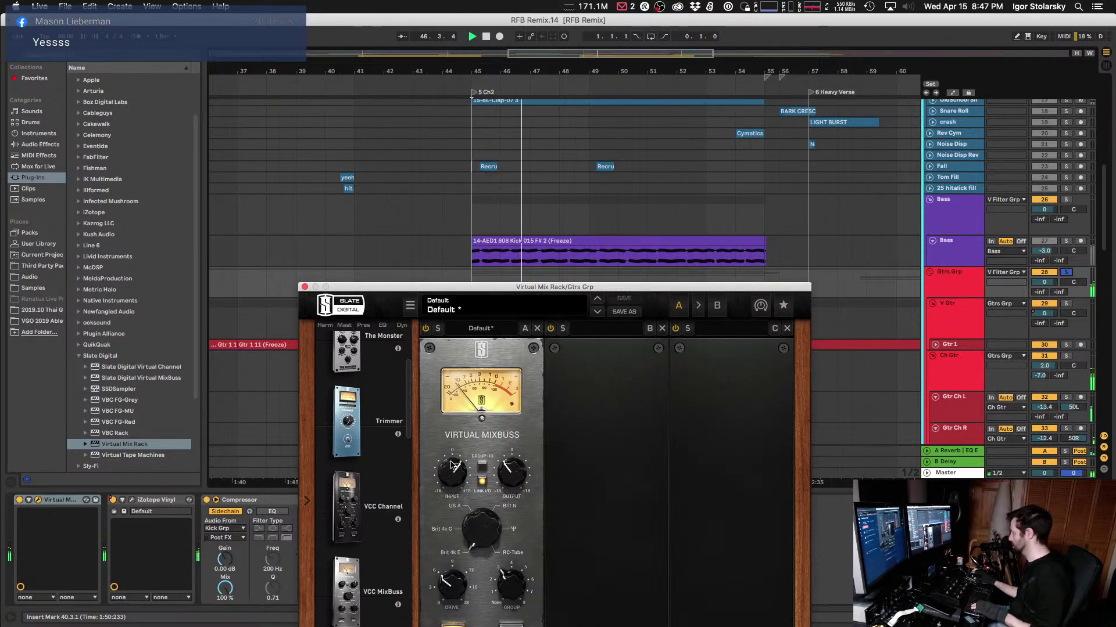
# Step: Check the Gtrs Grp Virtual Mixbuss level during playback from bar 8 and close the rack window
pyautogui.press('4')
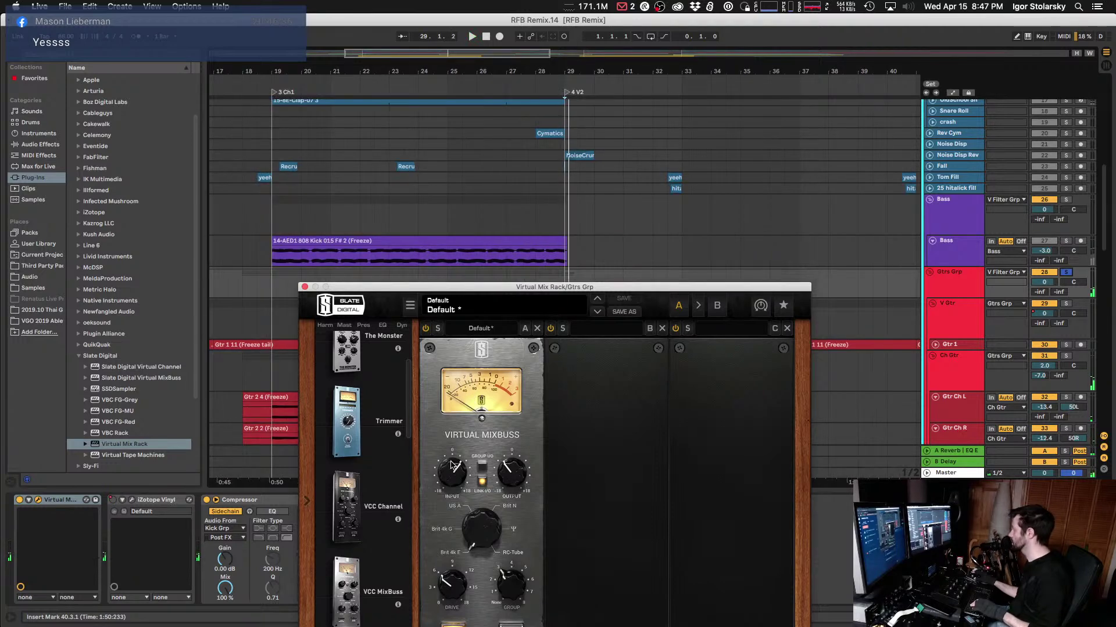
pyautogui.press('3')
pyautogui.press('2')
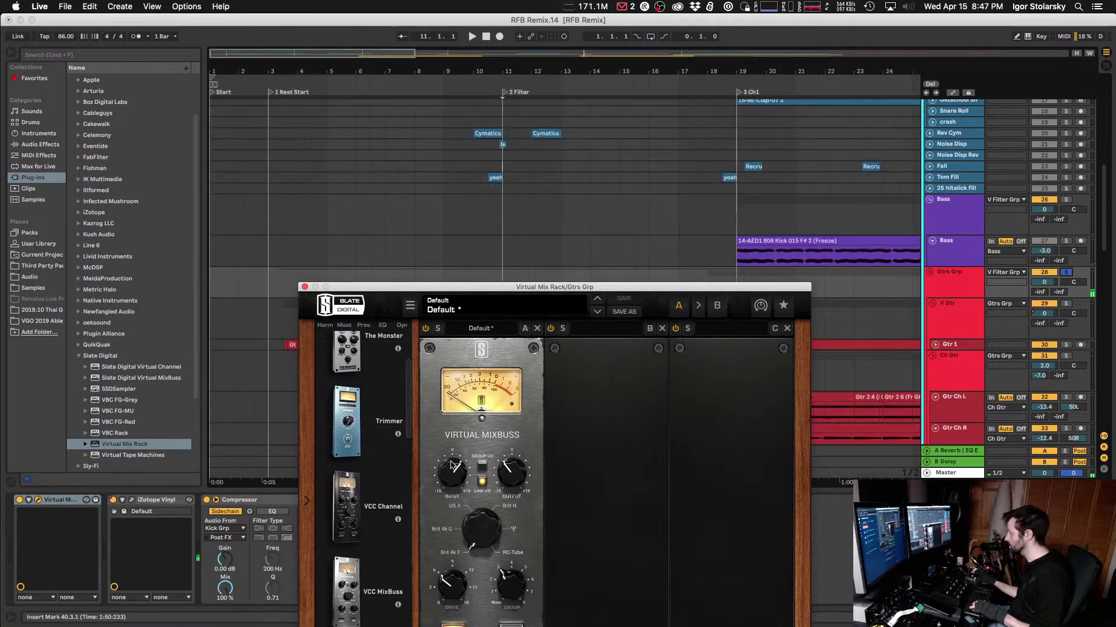
pyautogui.click(429, 177)
pyautogui.press('space')
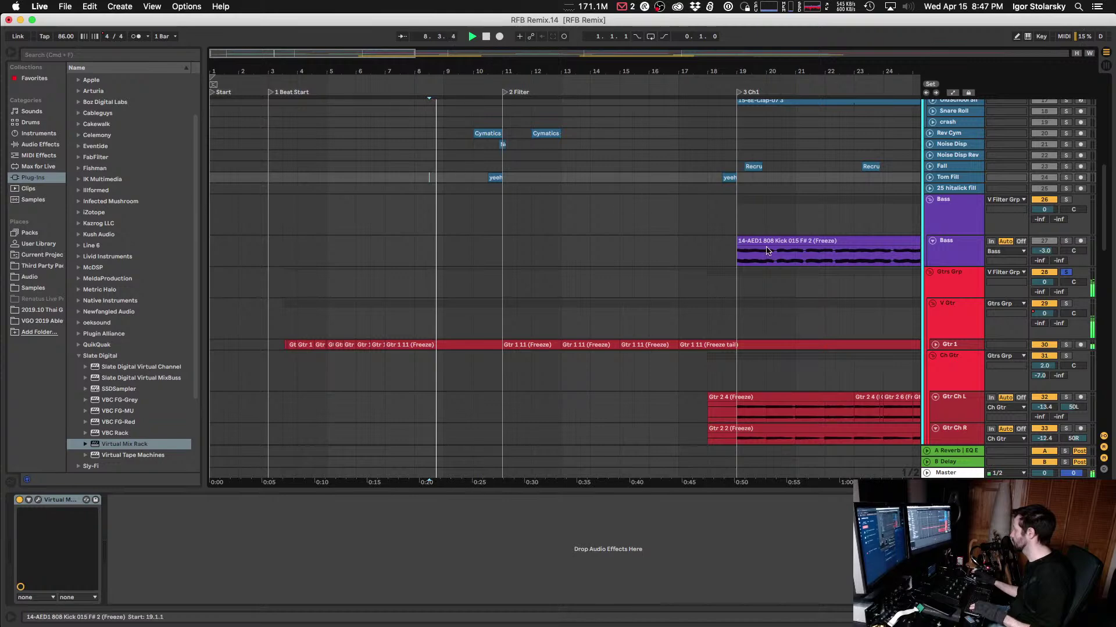
pyautogui.click(943, 286)
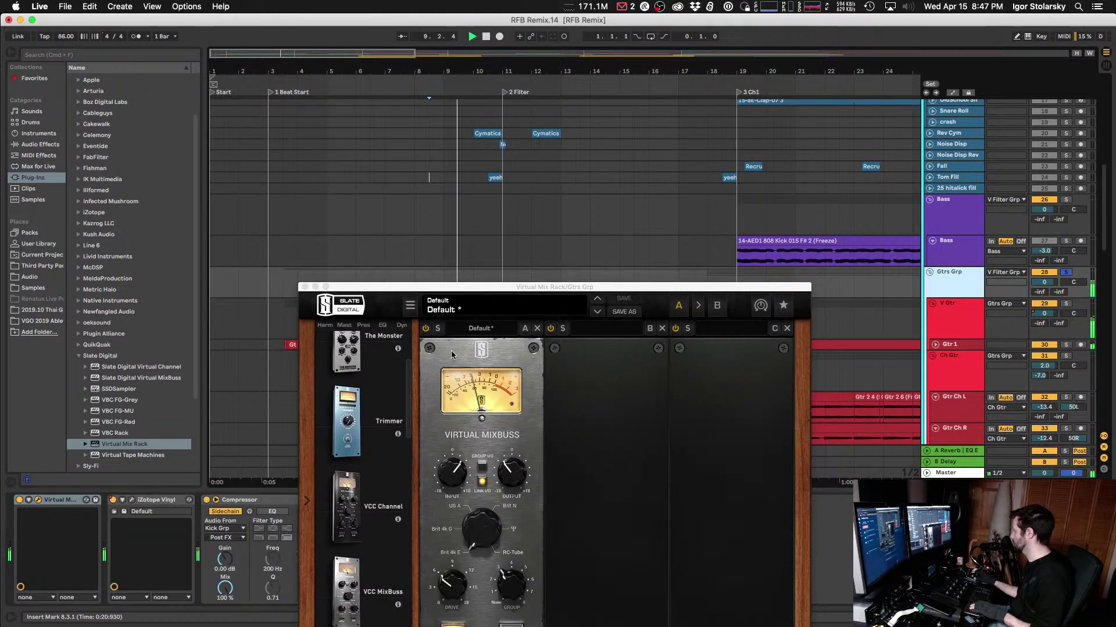
pyautogui.click(305, 288)
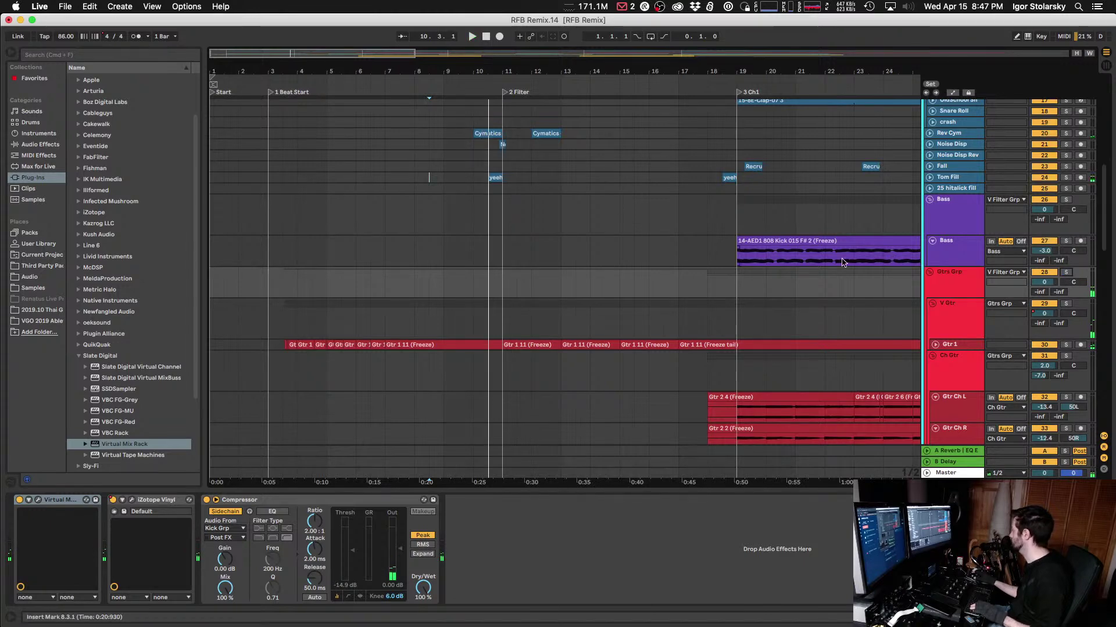
# Step: Group the Piano and End Keys tracks and rename the new group All Keys
pyautogui.scroll(-15, 828, 261)
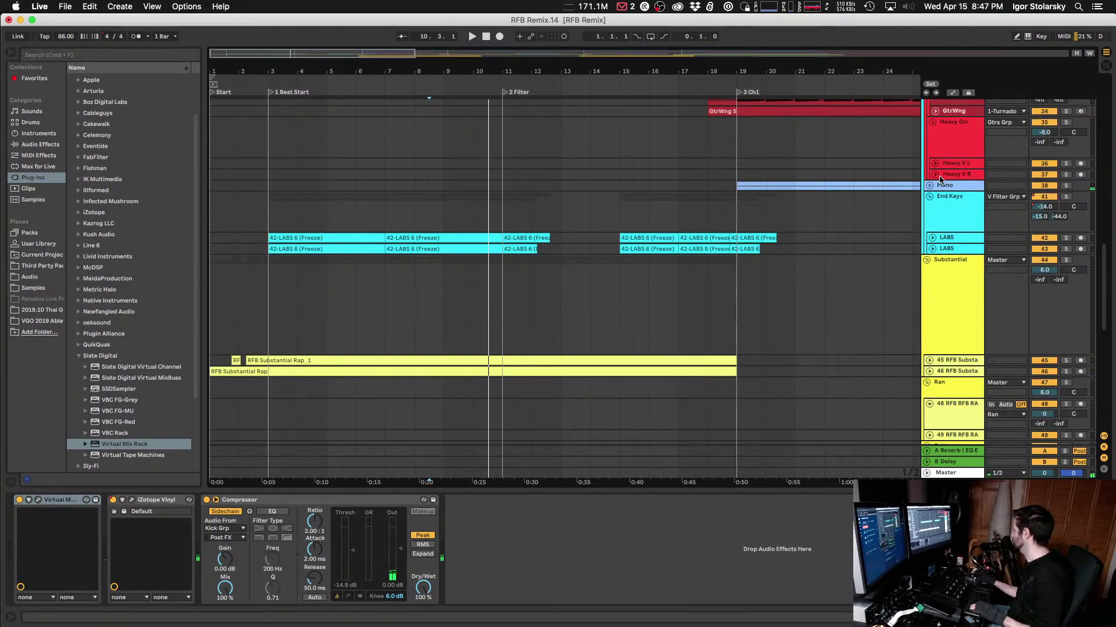
pyautogui.click(941, 178)
pyautogui.click(945, 187)
pyautogui.click(930, 196)
pyautogui.click(944, 197)
pyautogui.keyDown('shift'); pyautogui.click(945, 188); pyautogui.keyUp('shift')
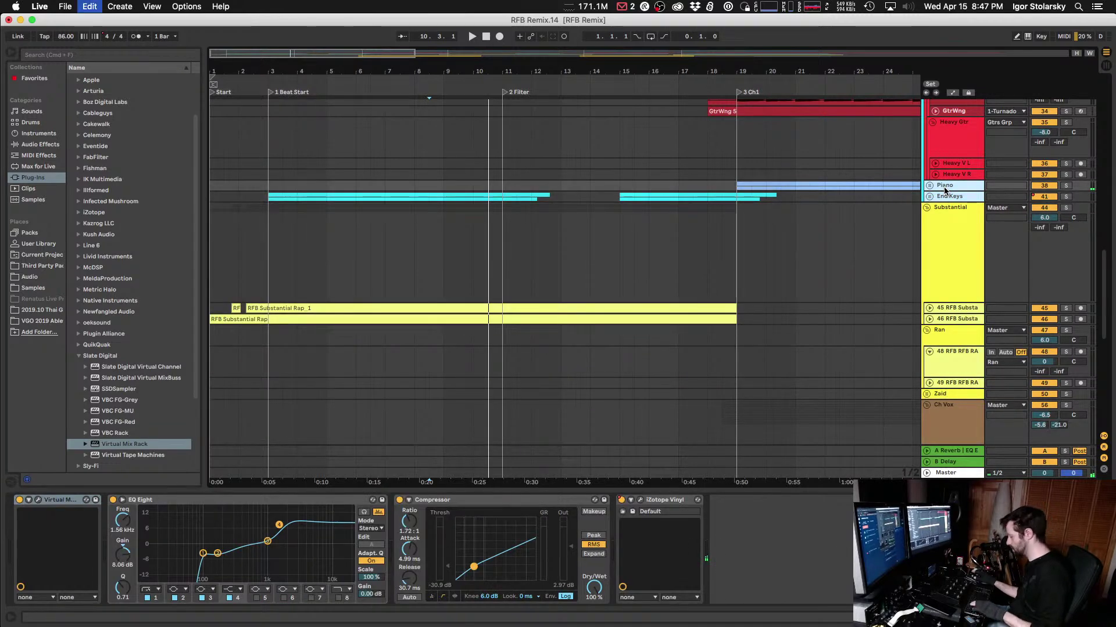
pyautogui.press('super+g')
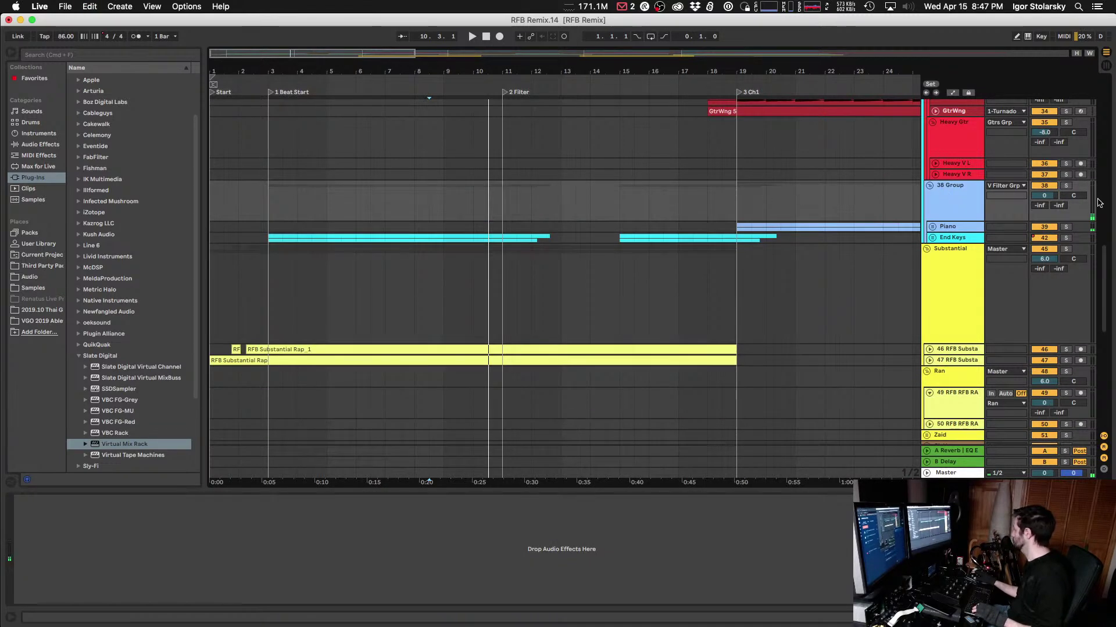
pyautogui.click(967, 189)
pyautogui.press('super+r')
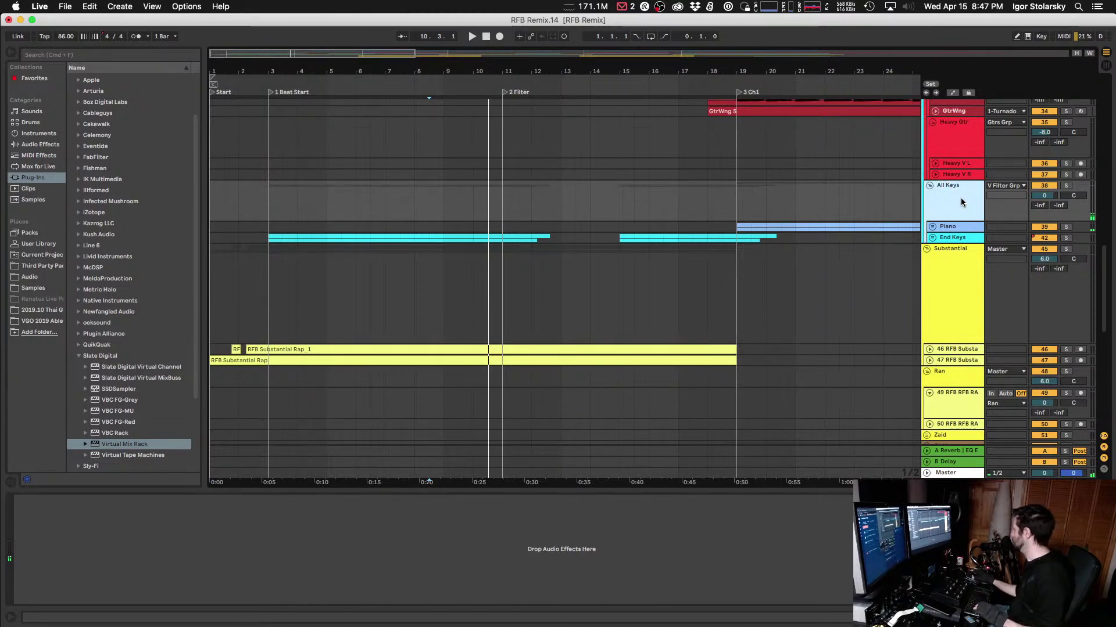
# Step: Insert a Virtual Mix Rack on the All Keys track and load the VCC MixBuss module with Group I/O off
pyautogui.moveTo(109, 447); pyautogui.dragTo(125, 563)
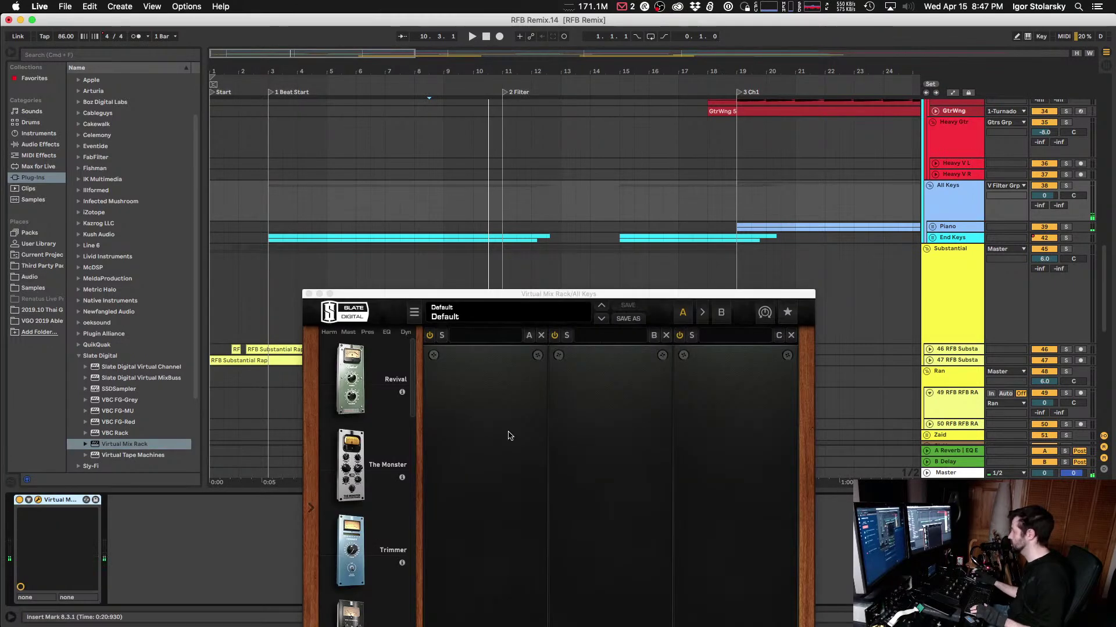
pyautogui.scroll(-2, 383, 570)
pyautogui.moveTo(368, 617); pyautogui.dragTo(461, 592)
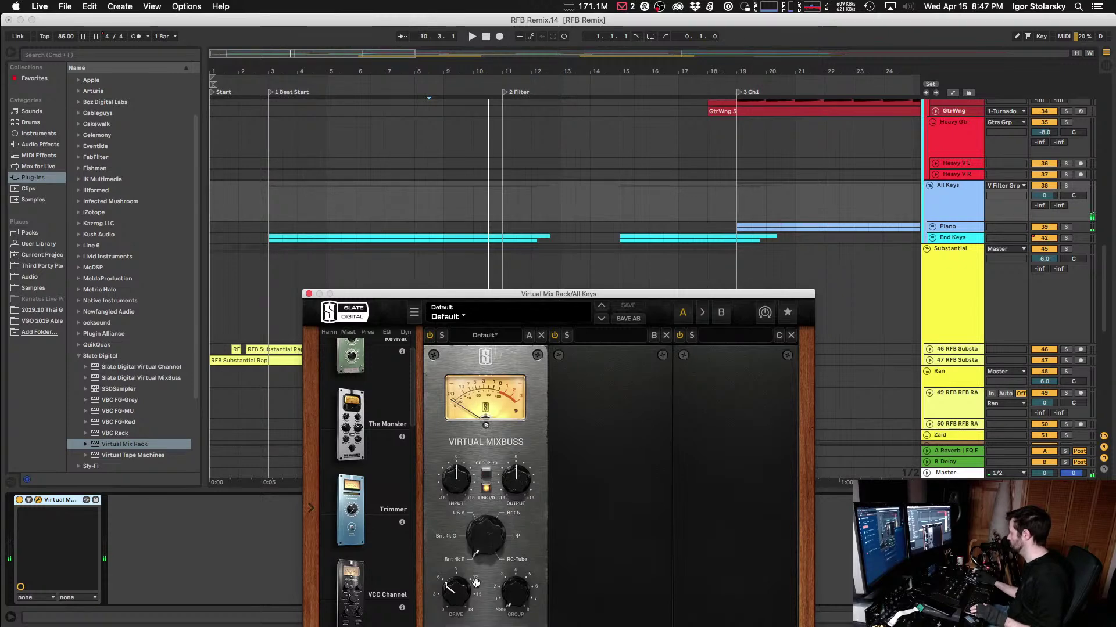
# Step: Raise the All Keys Virtual Mixbuss input during playback, audition 6 Heavy Verse, and reposition the rack window clear of the keys tracks
pyautogui.press('space')
pyautogui.moveTo(453, 479); pyautogui.dragTo(456, 469)
pyautogui.press('space')
pyautogui.press('6')
pyautogui.press('space')
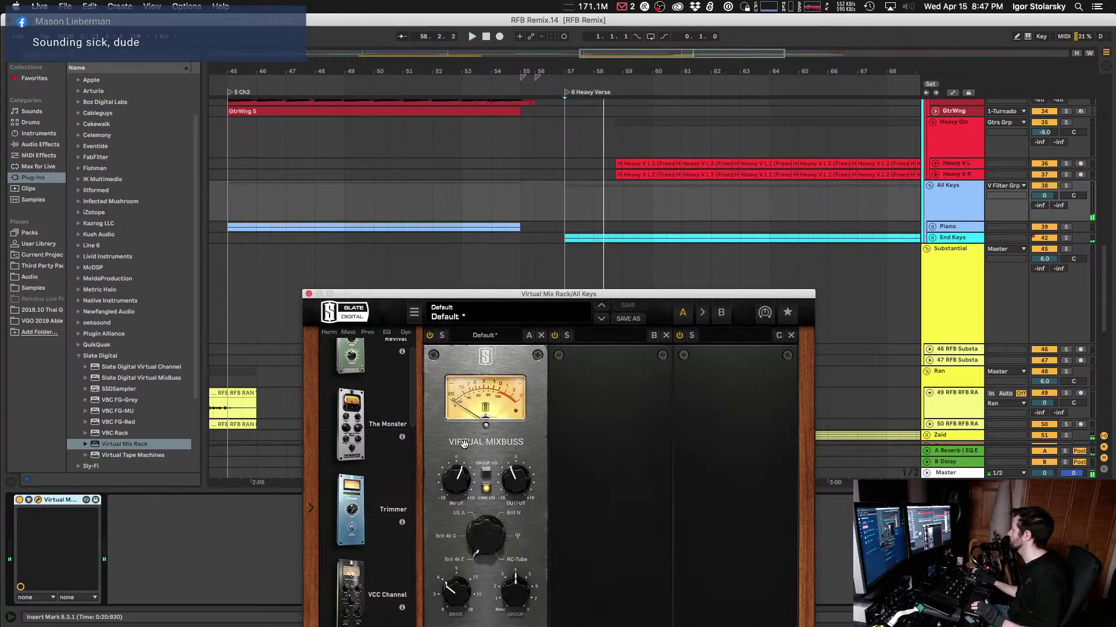
pyautogui.moveTo(485, 297); pyautogui.dragTo(499, 201)
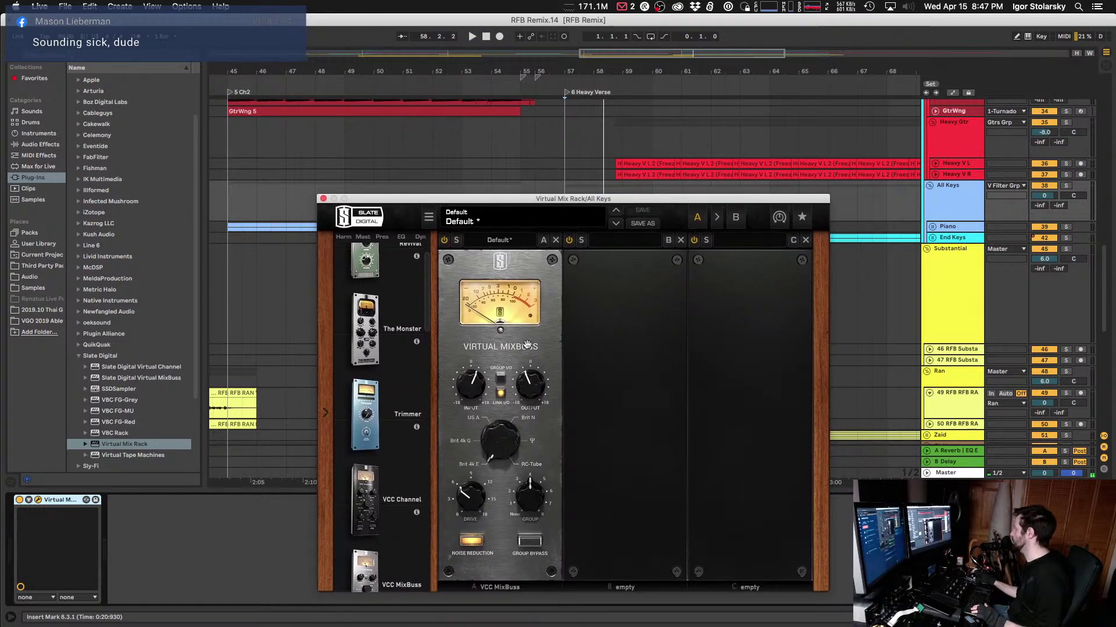
pyautogui.moveTo(503, 199); pyautogui.dragTo(611, 381)
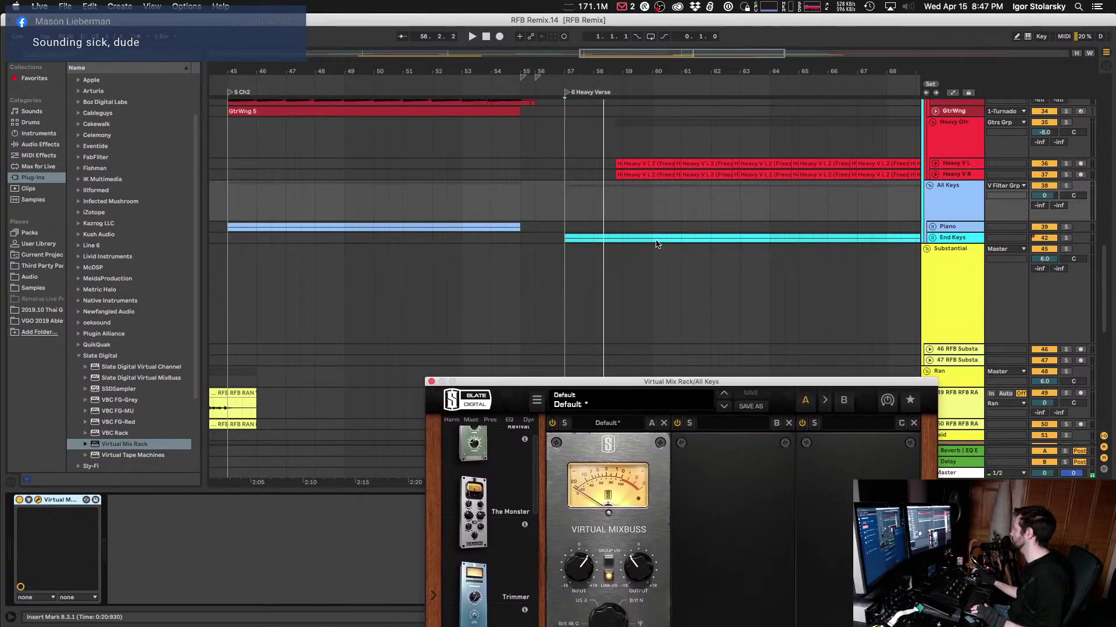
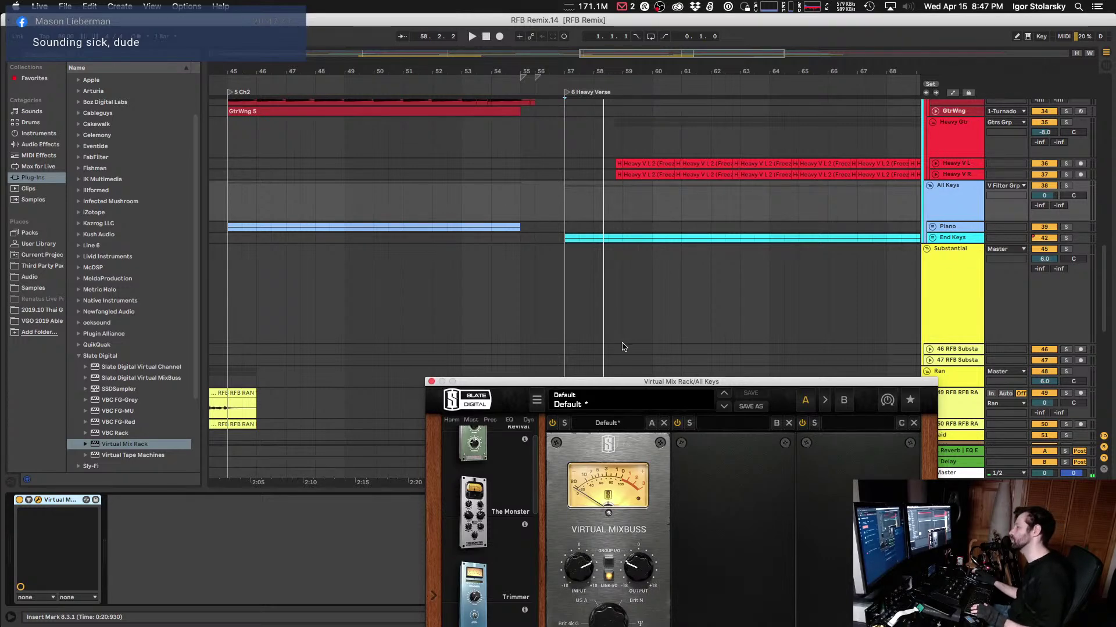
# Step: Set the All Keys Virtual Mixbuss input to +6.77 dB while auditioning the heavy verse and second chorus, and close the rack window
pyautogui.click(622, 213)
pyautogui.press('space')
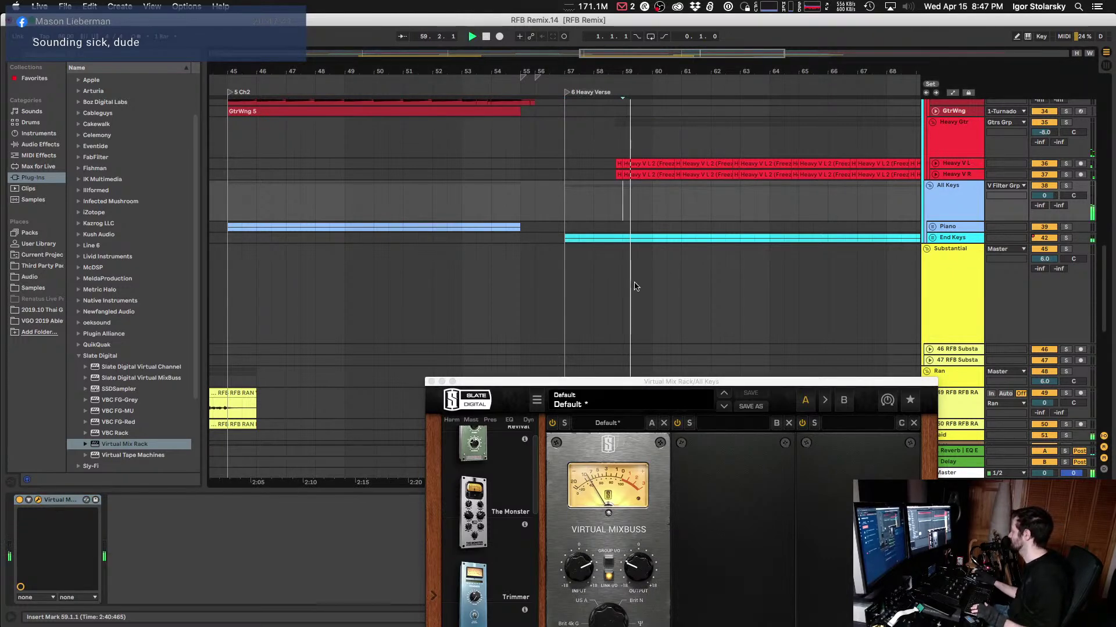
pyautogui.moveTo(577, 566); pyautogui.dragTo(578, 555)
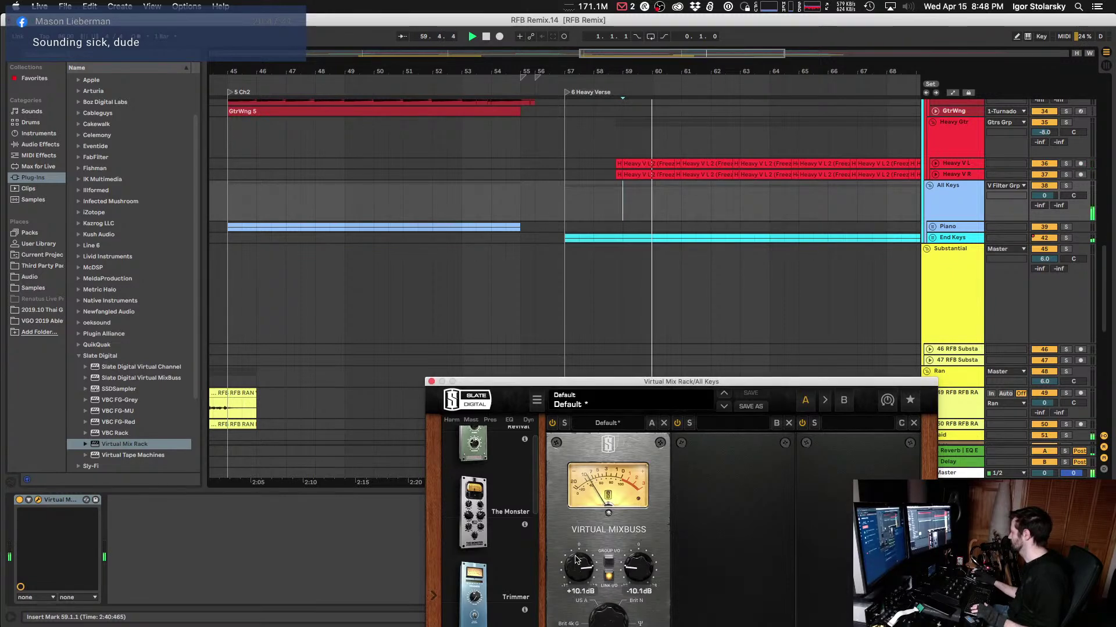
pyautogui.click(345, 209)
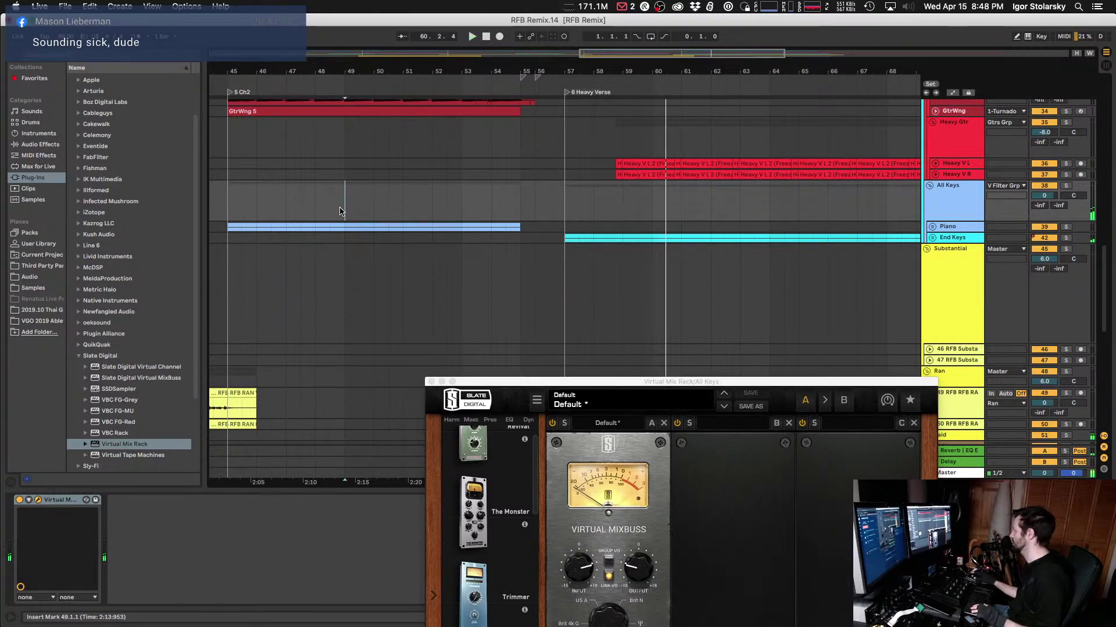
pyautogui.moveTo(578, 566); pyautogui.dragTo(579, 581)
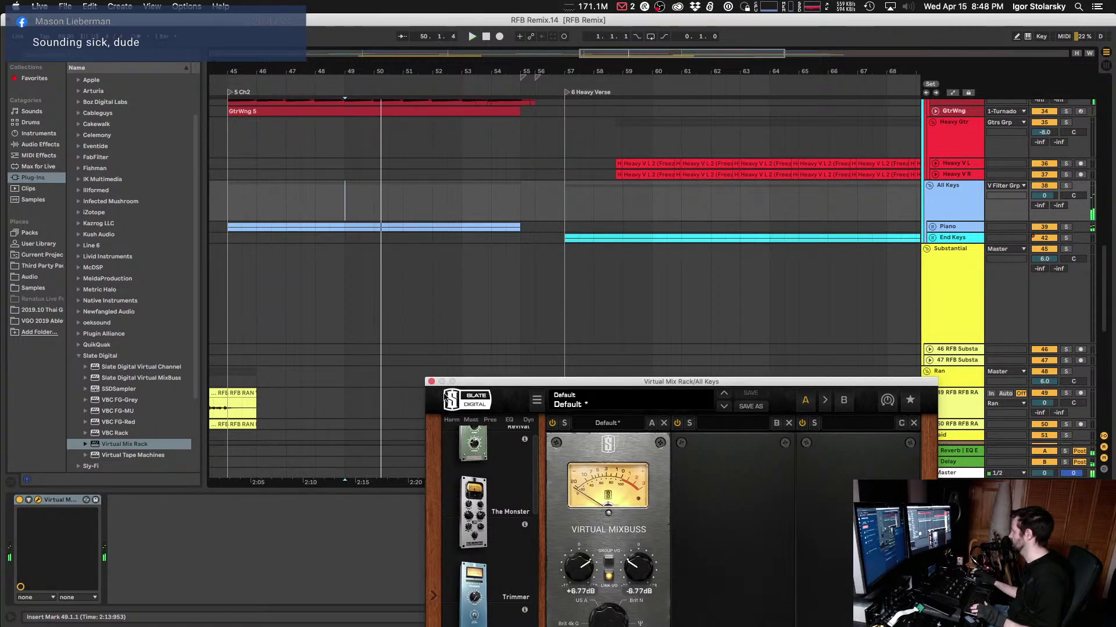
pyautogui.click(431, 382)
pyautogui.press('space')
pyautogui.hotkey('alt', 'Left')
pyautogui.press('space')
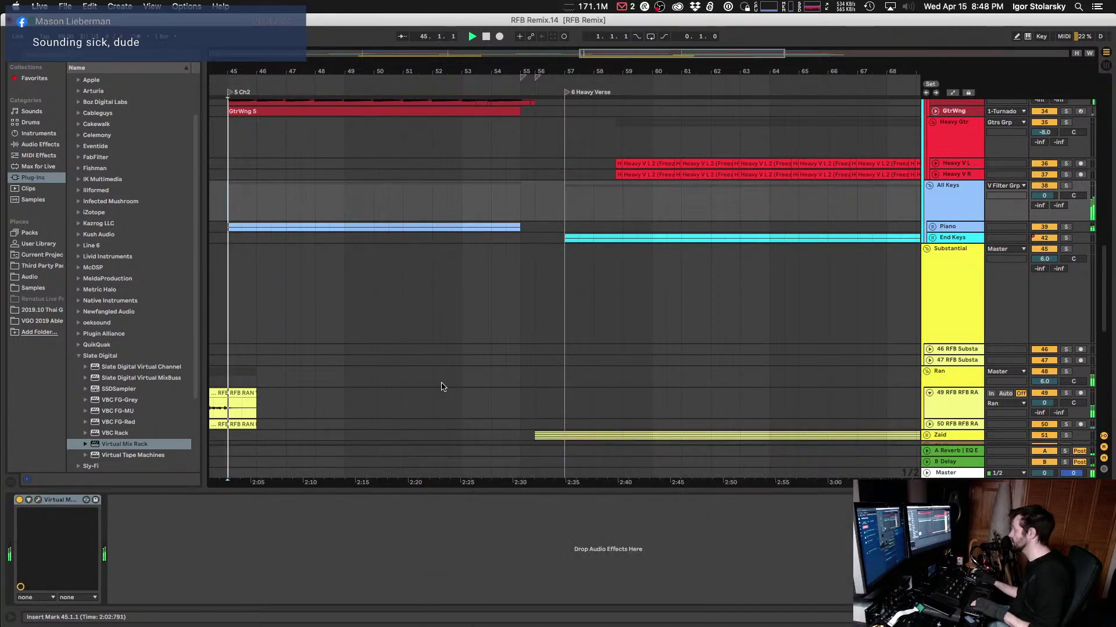
# Step: Fold the vocal groups, group the Substantial, Ran and Zaid tracks, and name the new group Rap Vox
pyautogui.click(932, 256)
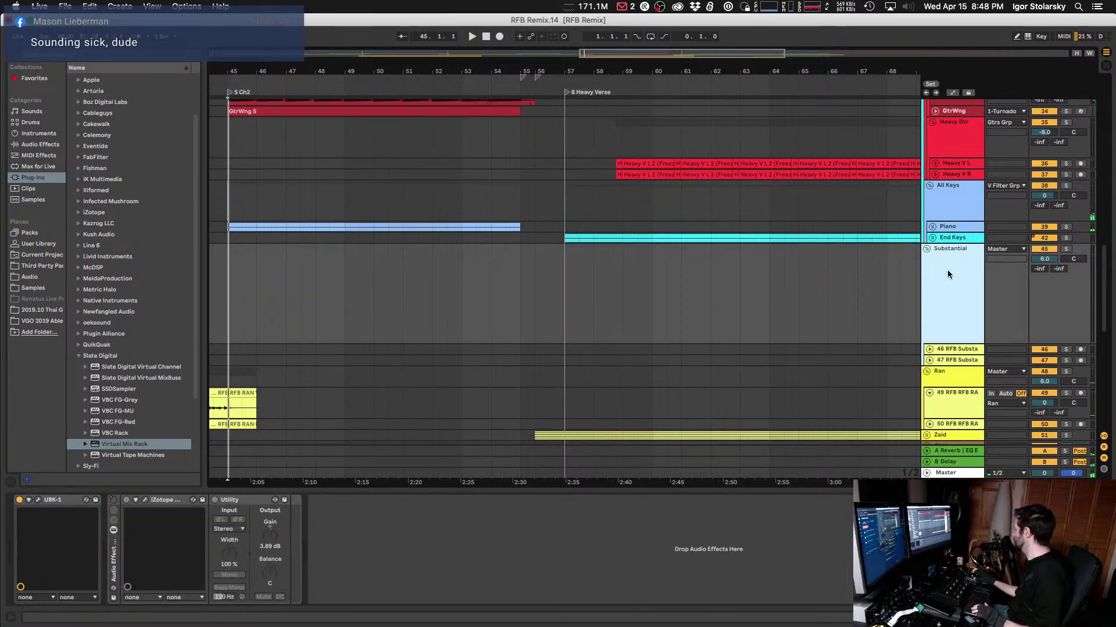
pyautogui.click(926, 250)
pyautogui.click(926, 260)
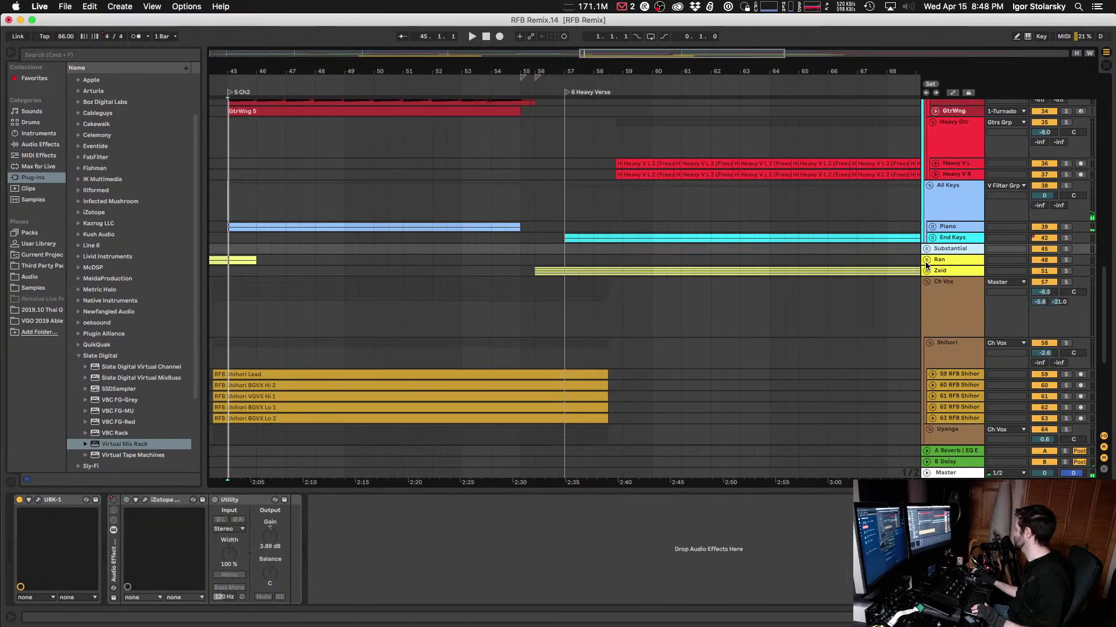
pyautogui.click(946, 271)
pyautogui.click(927, 284)
pyautogui.click(958, 291)
pyautogui.click(949, 272)
pyautogui.keyDown('shift'); pyautogui.click(948, 250); pyautogui.keyUp('shift')
pyautogui.press('super+g')
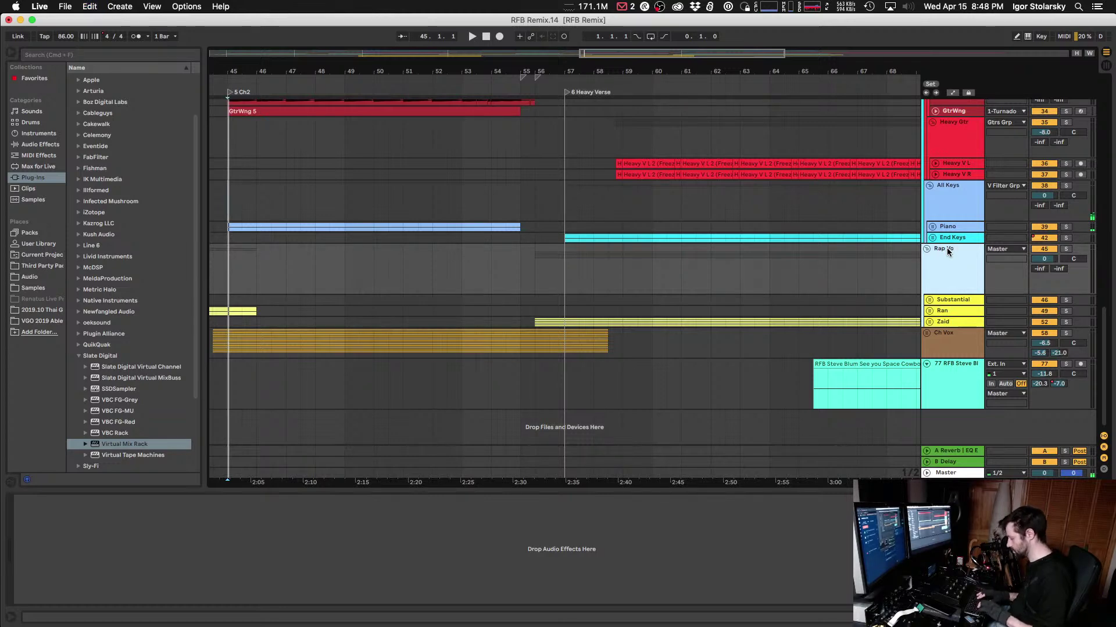
# Step: Insert a Virtual Mix Rack on the Rap Vox track and load the VCC MixBuss module in it
pyautogui.click(128, 446)
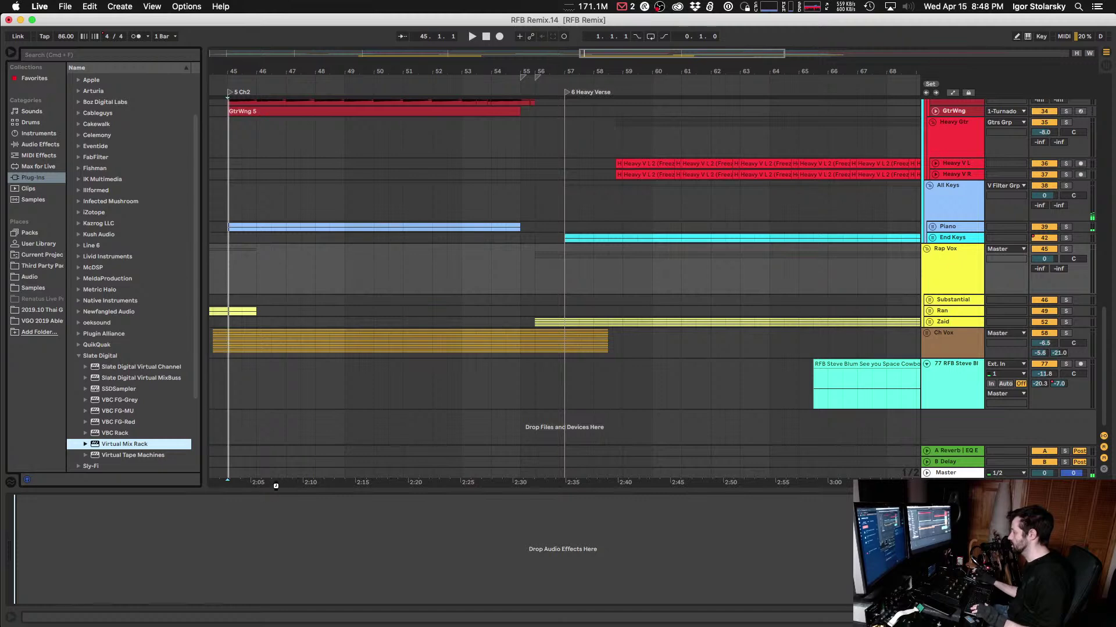
pyautogui.press('Return')
pyautogui.scroll(-3, 506, 573)
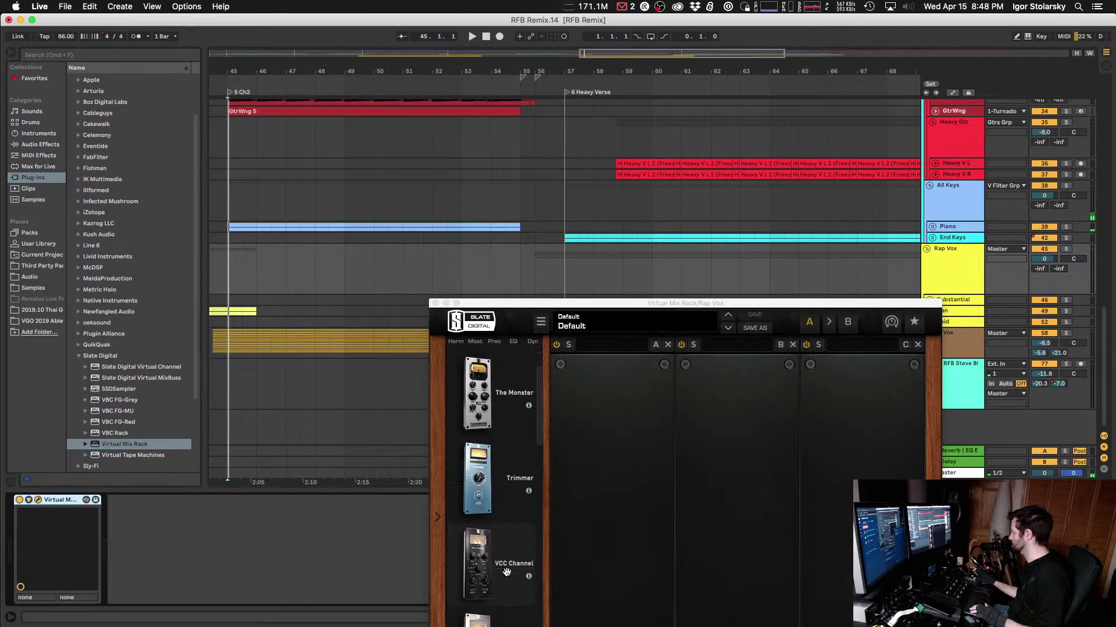
pyautogui.moveTo(477, 618); pyautogui.dragTo(612, 477)
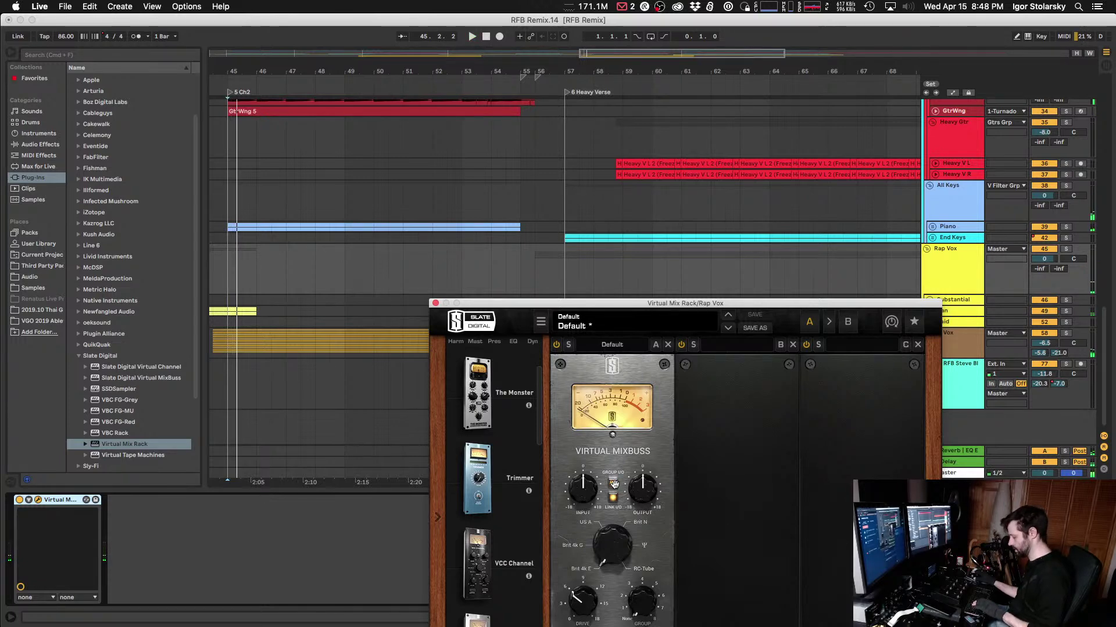
# Step: Set the Rap Vox Virtual Mixbuss to the Brit N console with input at -2.52 dB during playback, and close the rack window
pyautogui.press('space')
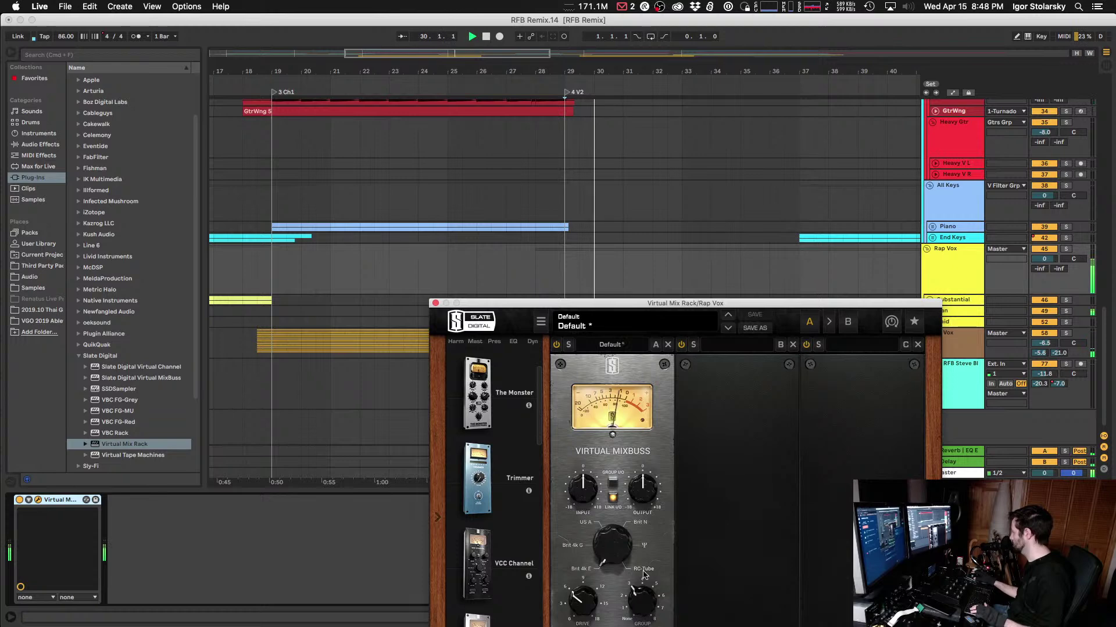
pyautogui.moveTo(616, 549); pyautogui.dragTo(646, 550)
pyautogui.moveTo(583, 490)
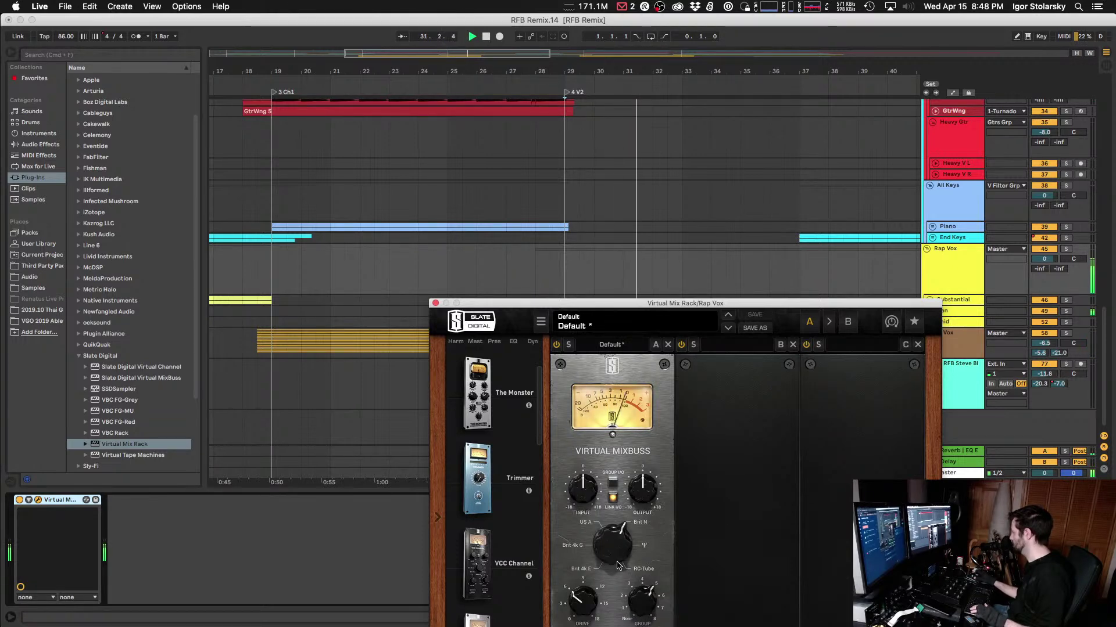
pyautogui.moveTo(583, 489); pyautogui.dragTo(582, 506)
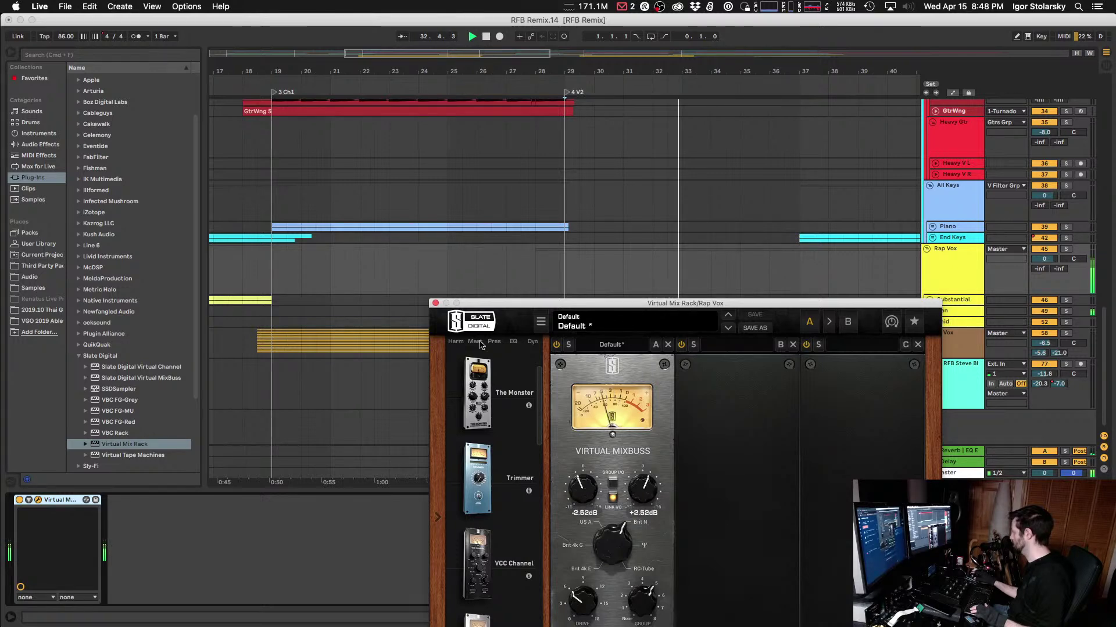
pyautogui.click(435, 303)
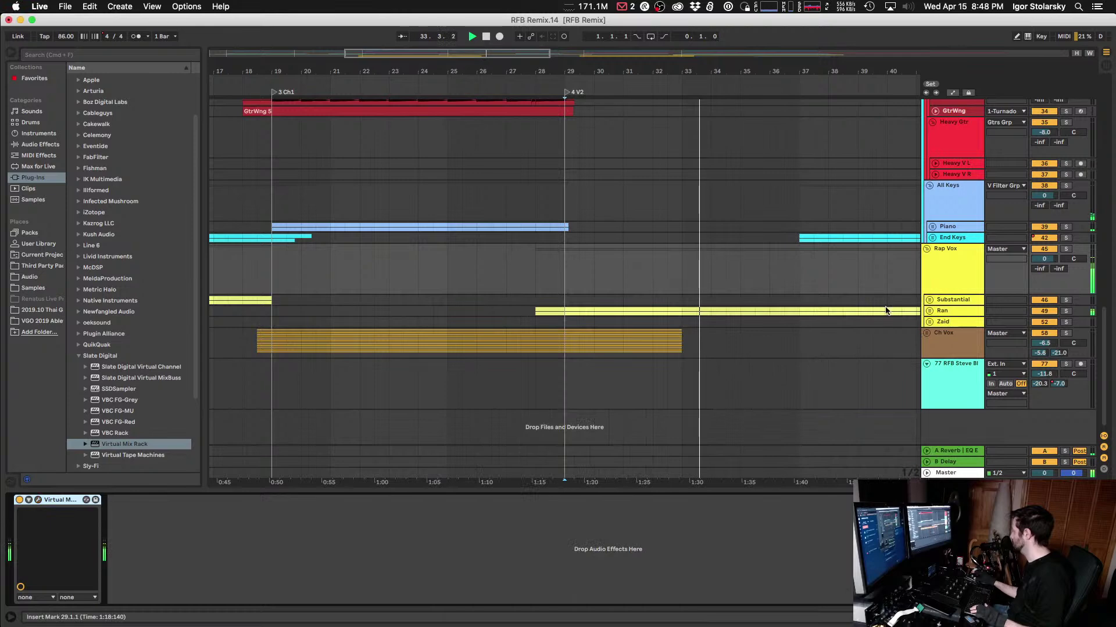
# Step: Paste the Virtual Mix Rack onto the Ch Vox group track, place it ahead of the Compressor, and open its window
pyautogui.click(959, 344)
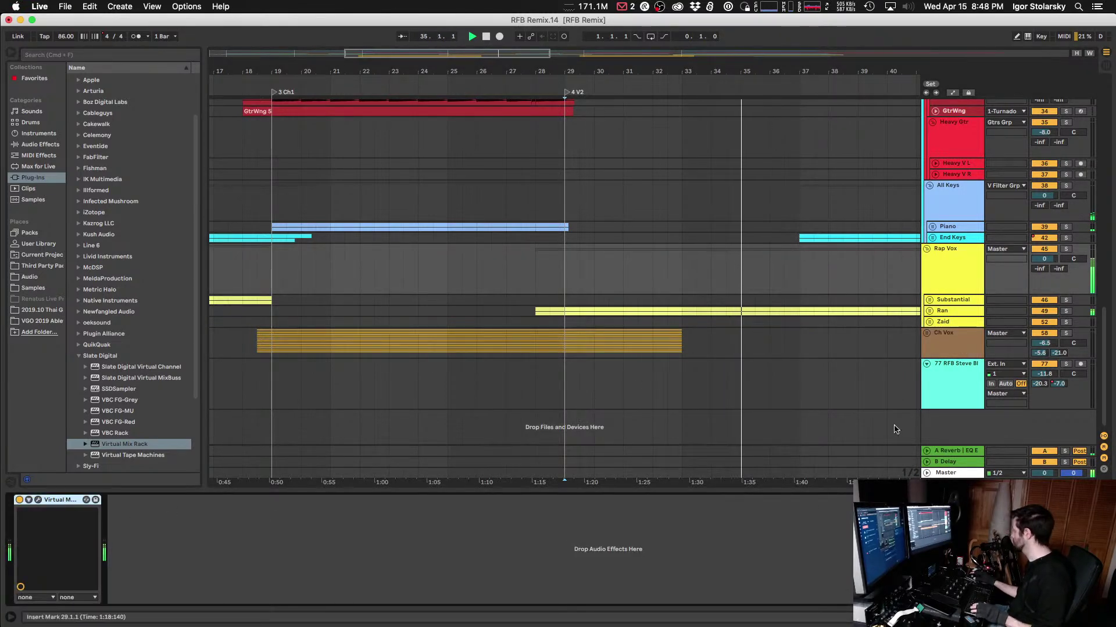
pyautogui.click(953, 346)
pyautogui.click(503, 576)
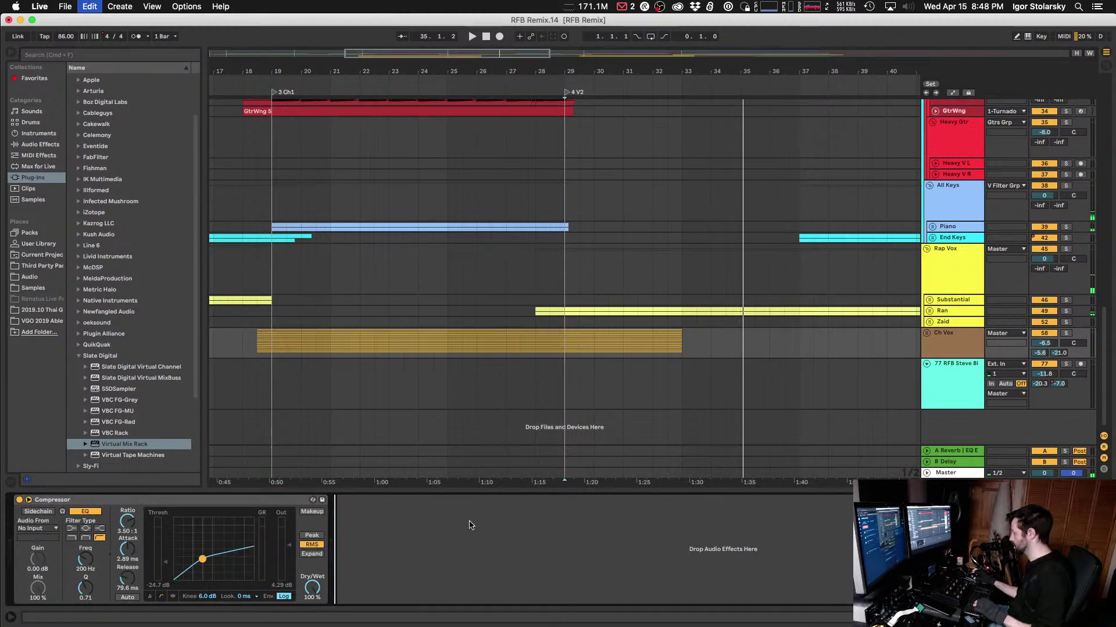
pyautogui.press('super+v')
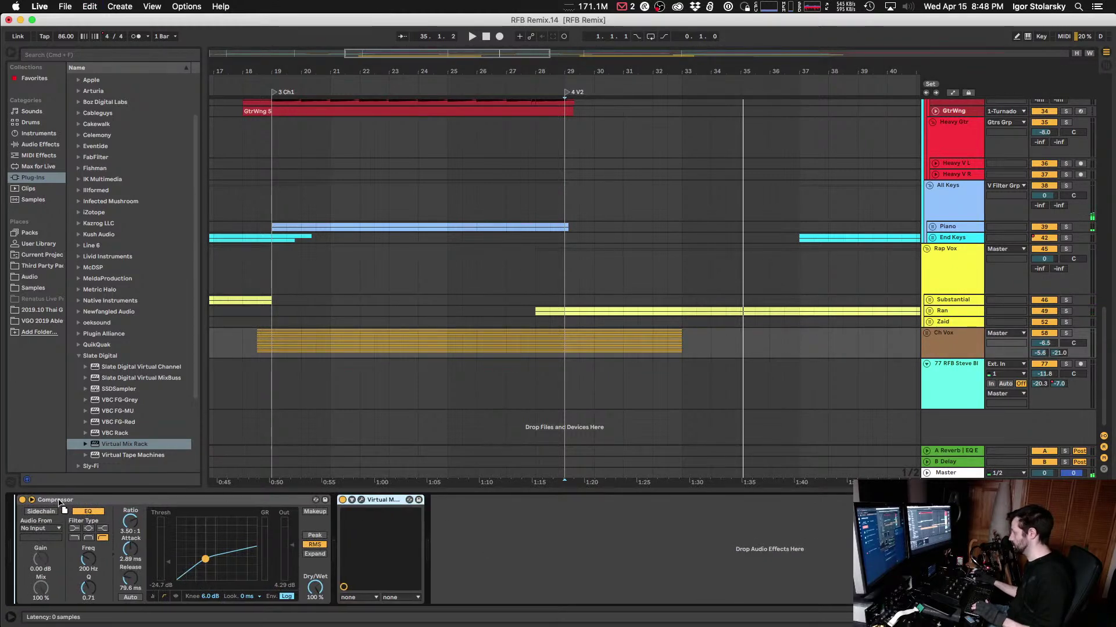
pyautogui.moveTo(56, 504); pyautogui.dragTo(61, 509)
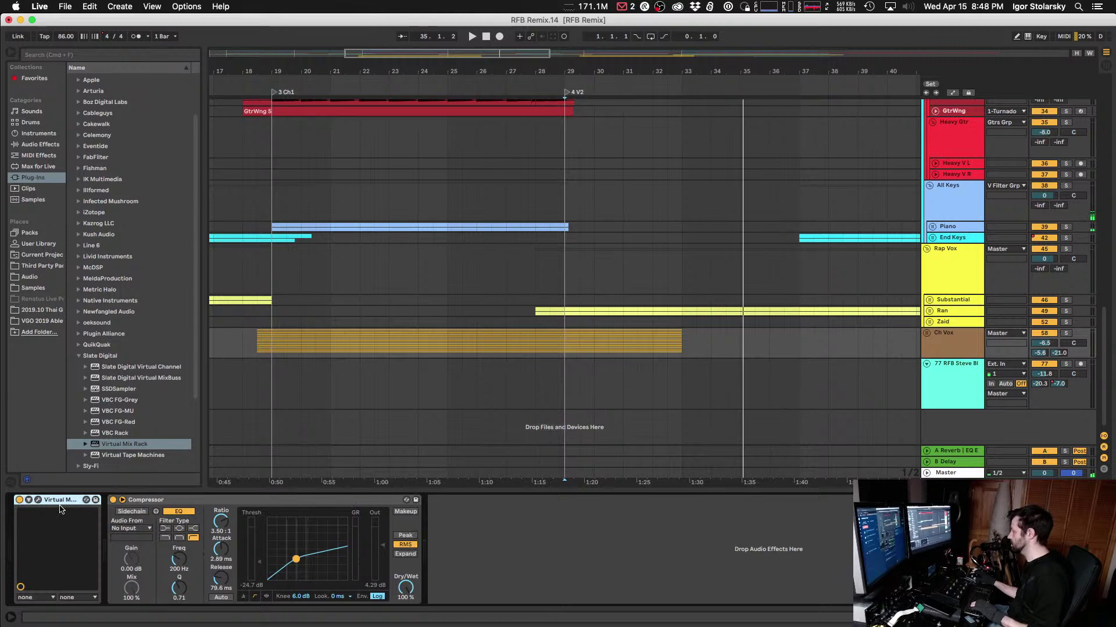
pyautogui.click(38, 501)
# Step: Set the Ch Vox Virtual Mixbuss input to -10.1 dB while auditioning the second chorus, and close the rack window
pyautogui.press('space')
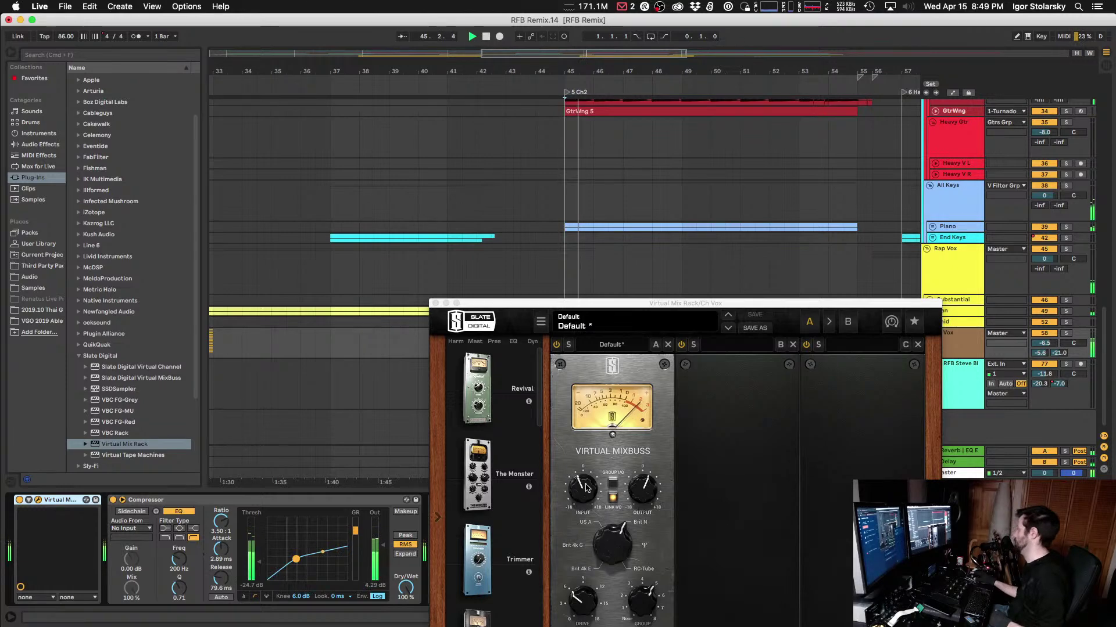
pyautogui.moveTo(578, 511)
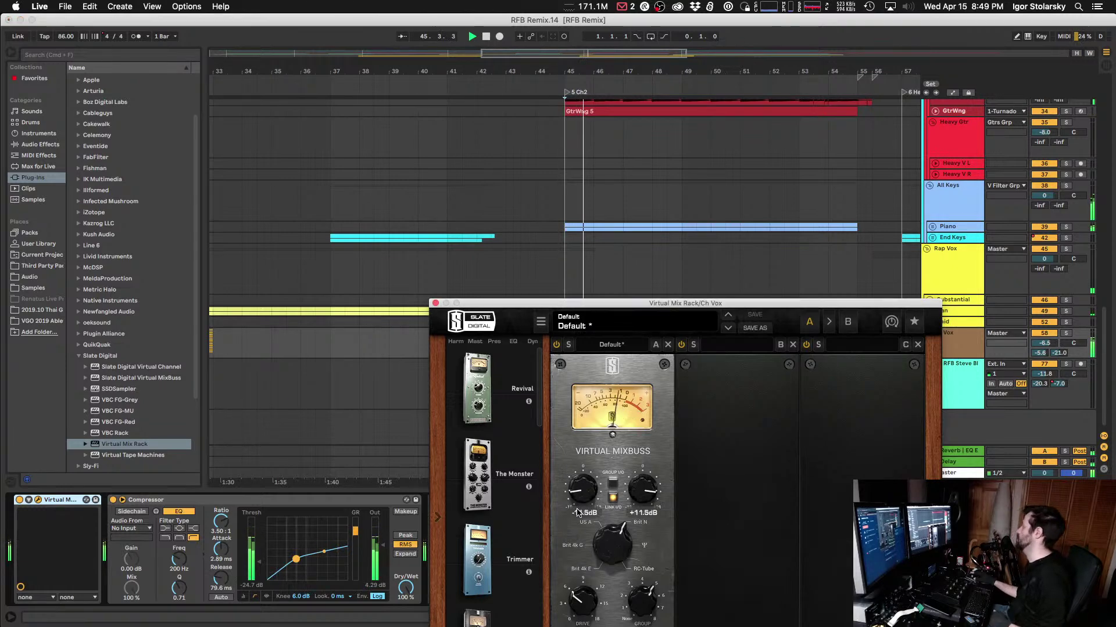
pyautogui.moveTo(578, 511); pyautogui.dragTo(582, 490)
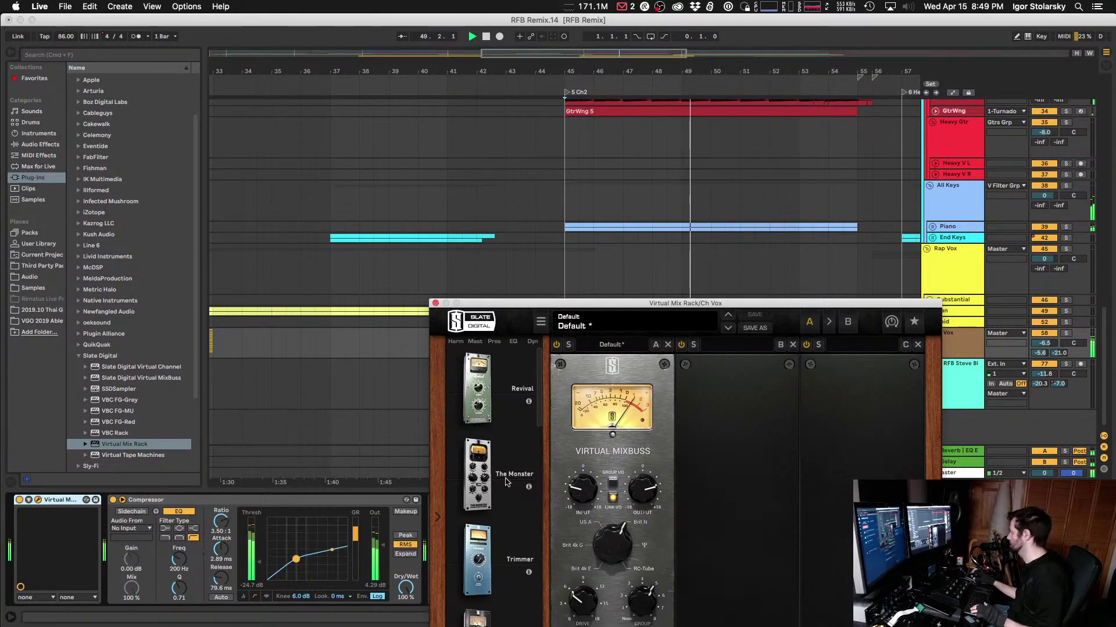
pyautogui.press('super+z')
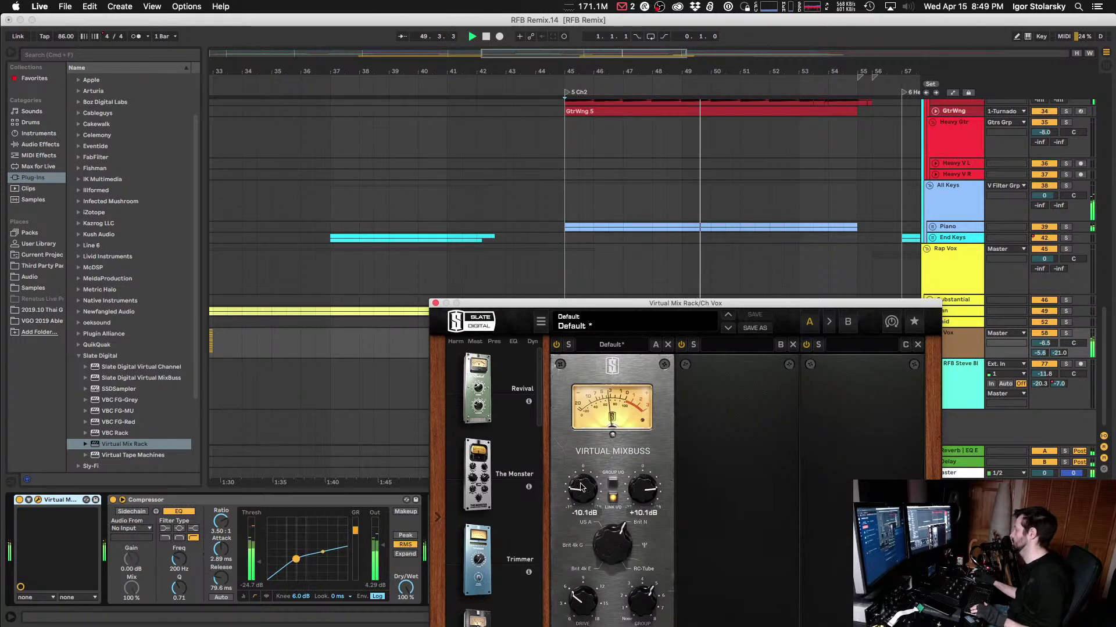
pyautogui.click(435, 303)
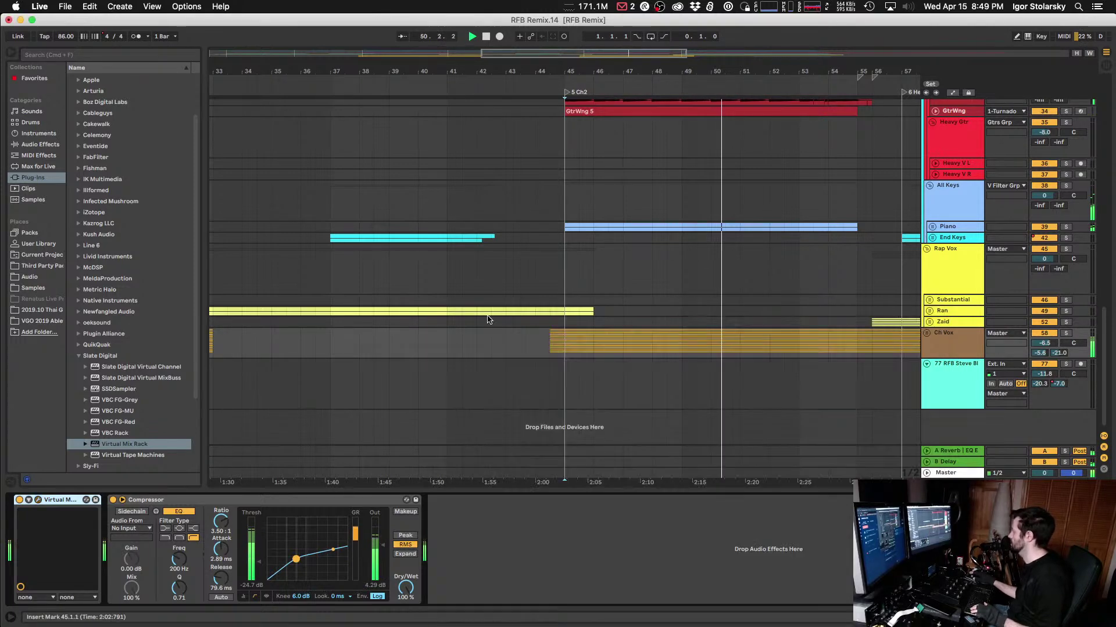
pyautogui.click(948, 340)
pyautogui.press('space')
pyautogui.press('space')
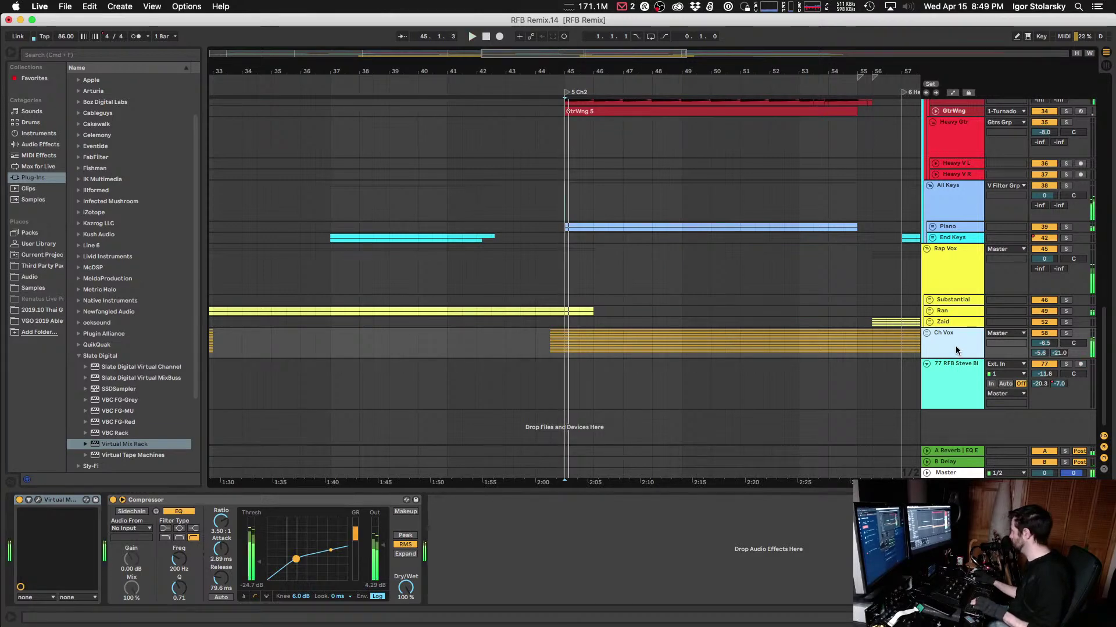
# Step: Set the gain of the Master track's FabFilter Pro-L 2 limiter to +8.05 dB and audition the second chorus
pyautogui.click(956, 473)
pyautogui.click(326, 546)
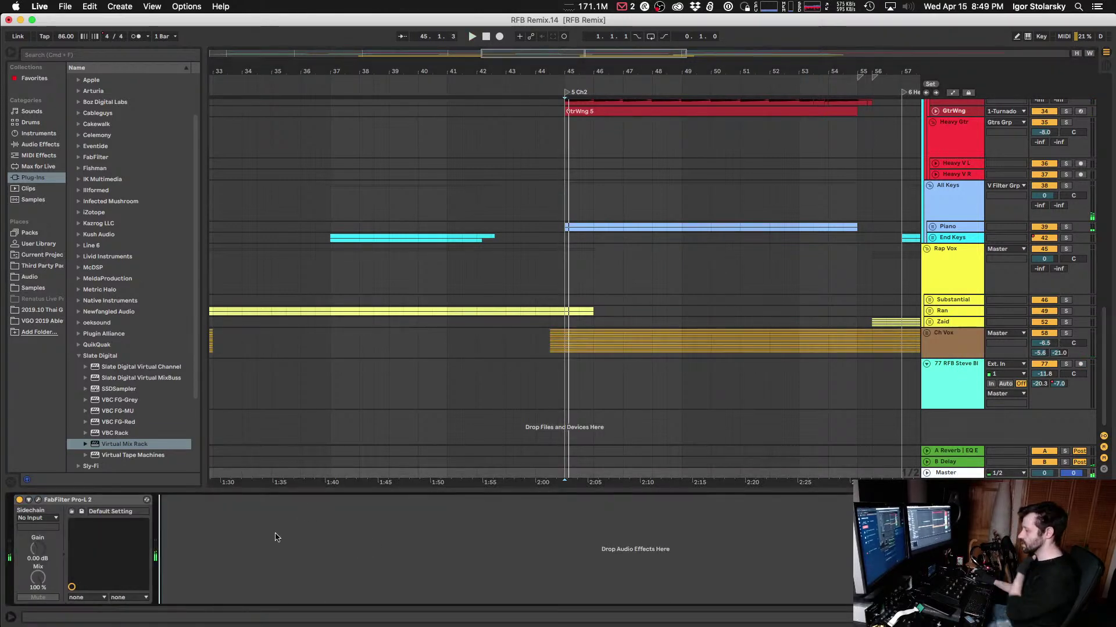
pyautogui.click(39, 500)
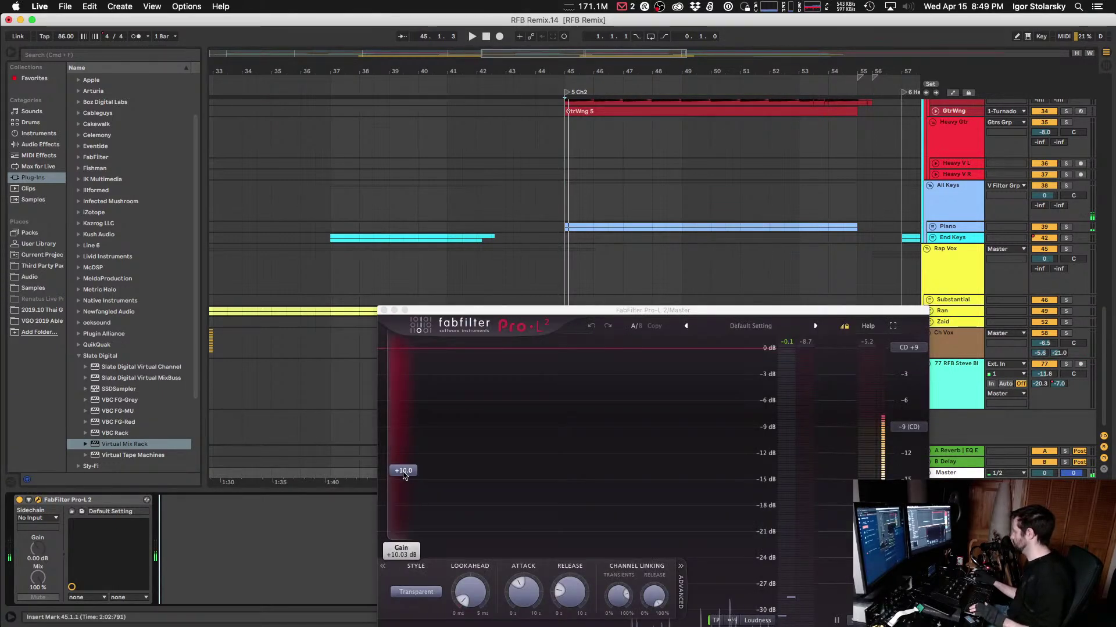
pyautogui.doubleClick(417, 510)
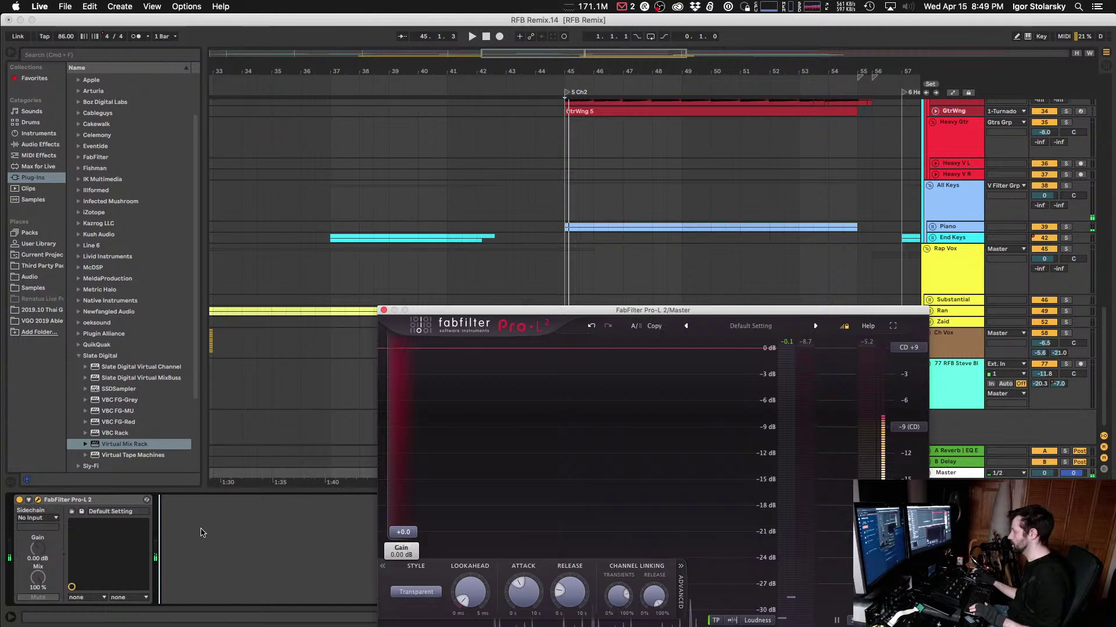
pyautogui.moveTo(402, 532); pyautogui.dragTo(414, 480)
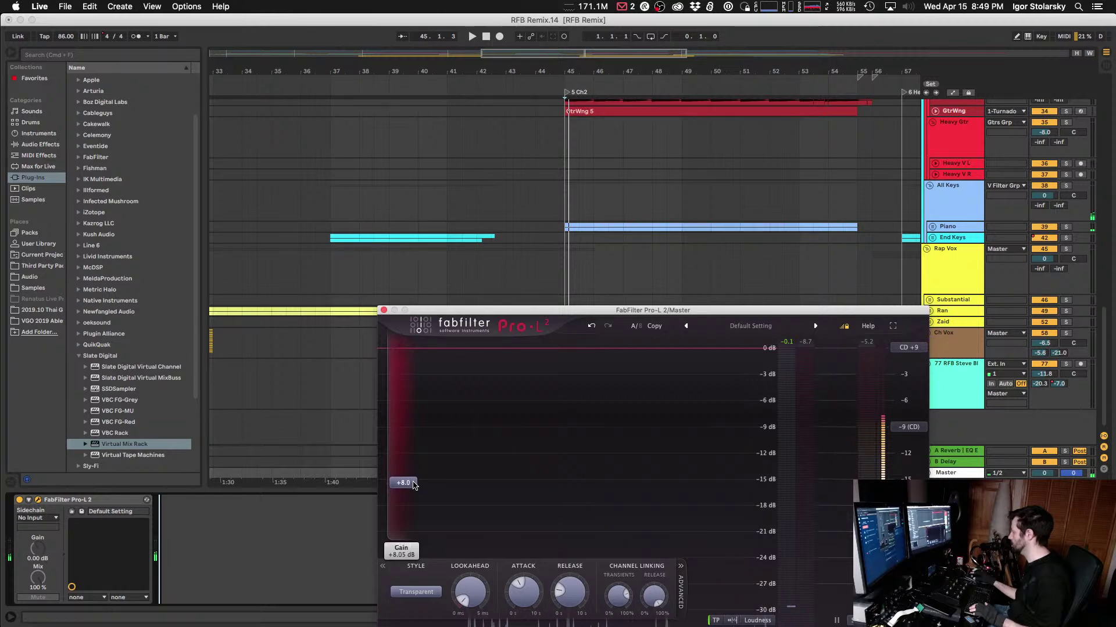
pyautogui.press('space')
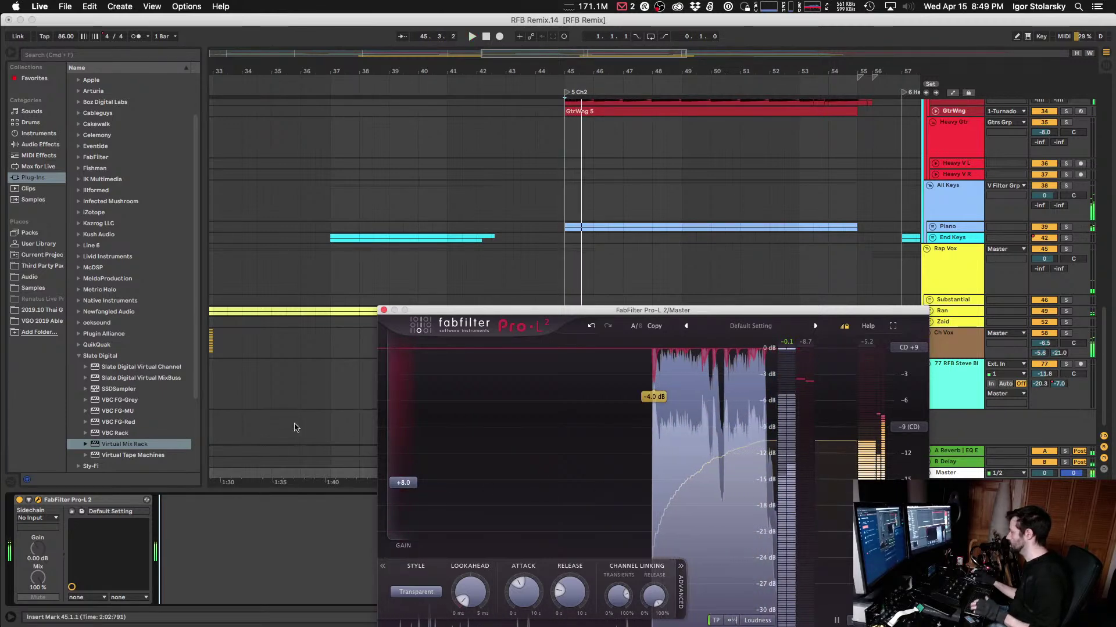
pyautogui.press('space')
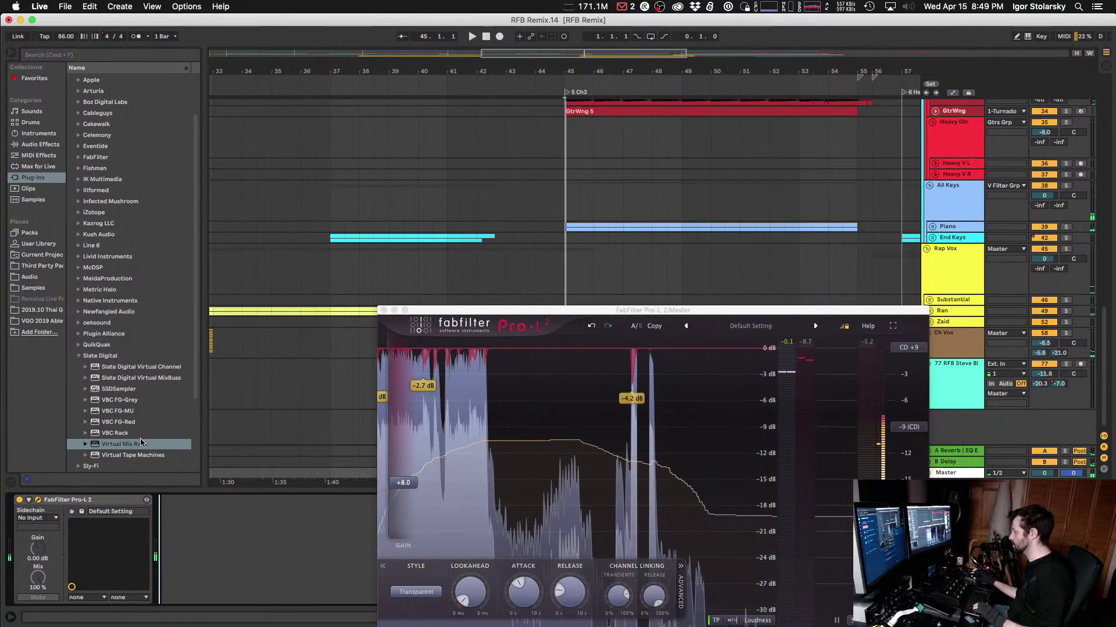
# Step: Insert a Virtual Mix Rack ahead of the Pro-L 2 on the Master track and load the VCC MixBuss module in it
pyautogui.moveTo(138, 450); pyautogui.dragTo(58, 546)
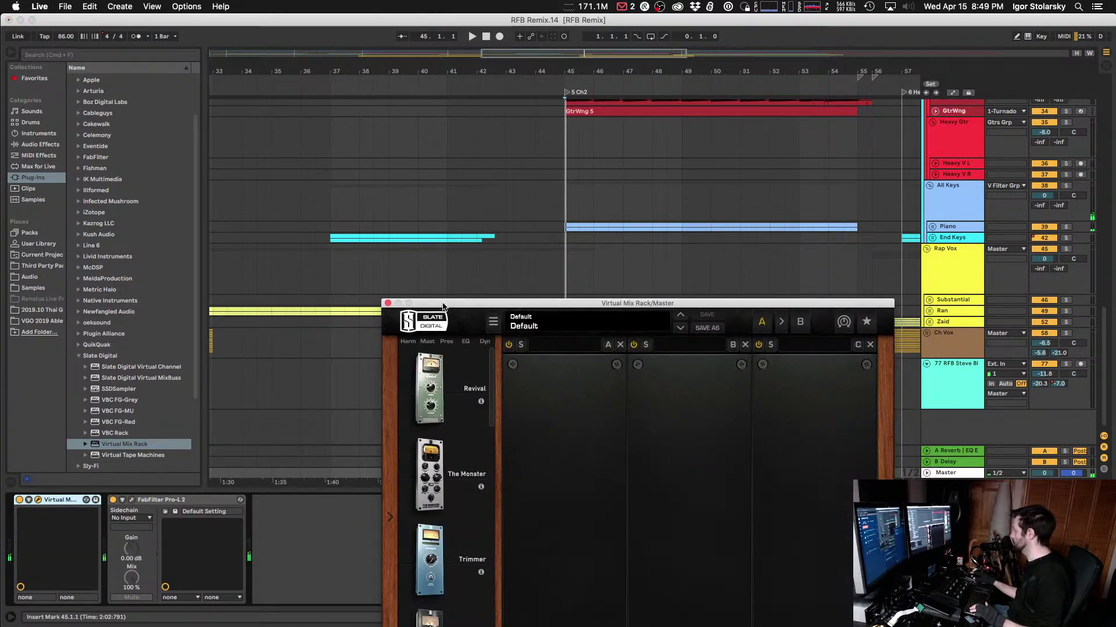
pyautogui.moveTo(443, 304); pyautogui.dragTo(458, 142)
pyautogui.scroll(-2, 508, 495)
pyautogui.moveTo(445, 518); pyautogui.dragTo(581, 378)
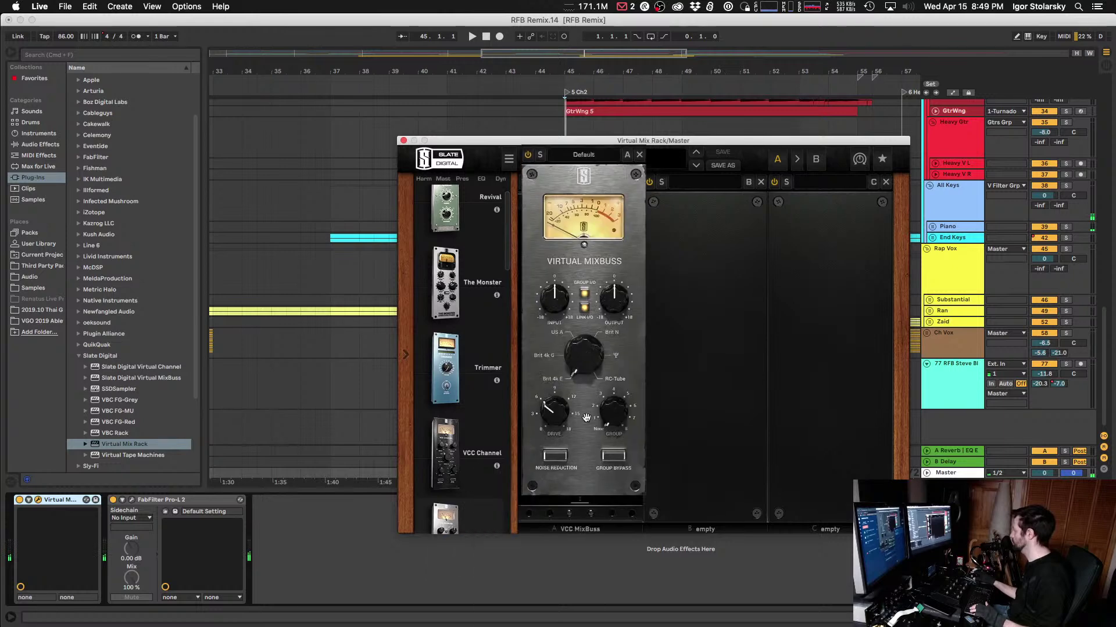
# Step: Ungroup the Master Virtual Mixbuss I/O, enable noise reduction, and lower its linked input during second-chorus playback before closing the rack window
pyautogui.press('space')
pyautogui.moveTo(549, 326)
pyautogui.mouseDown()
pyautogui.moveTo(546, 355)
pyautogui.moveTo(552, 330)
pyautogui.mouseUp()
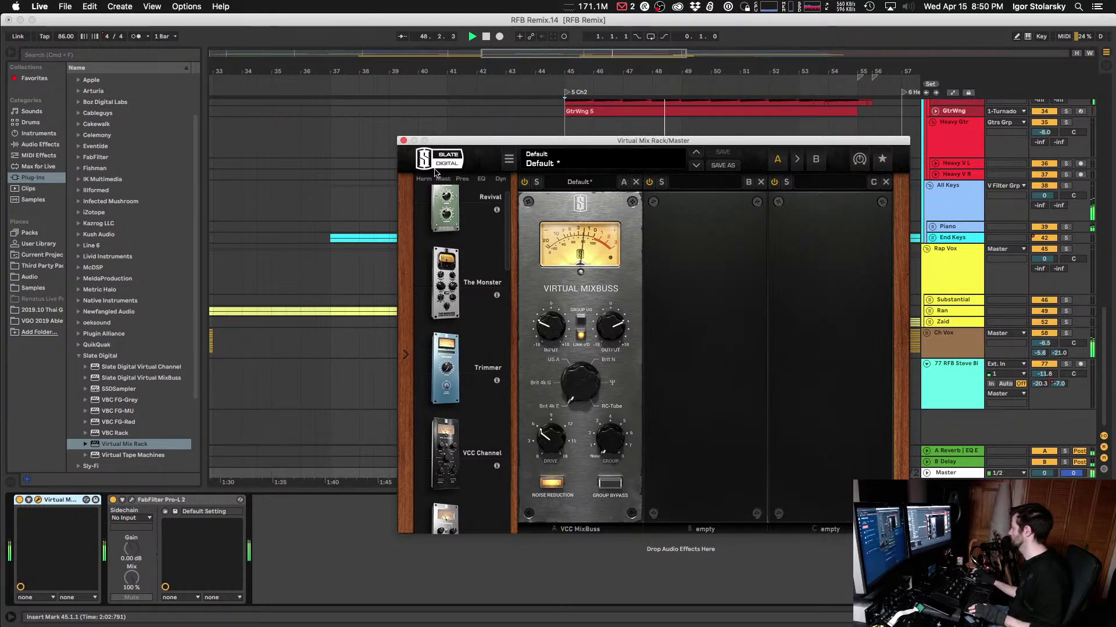
pyautogui.click(404, 141)
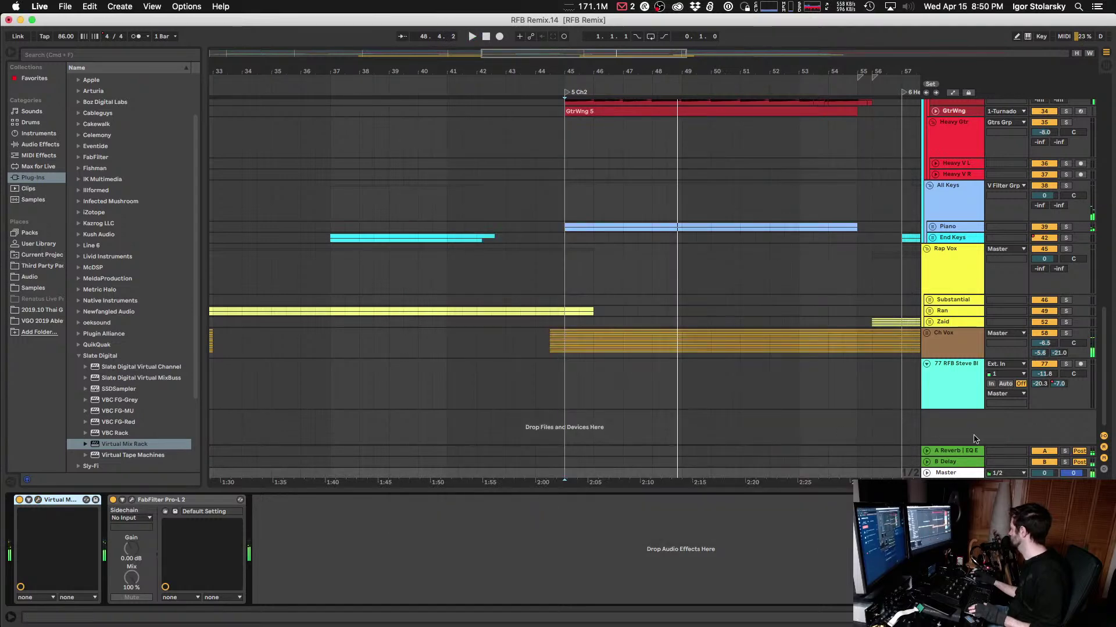
# Step: Check the Virtual Mix Rack settings on the Ch Vox and Master tracks
pyautogui.click(951, 348)
pyautogui.press('space')
pyautogui.click(38, 500)
pyautogui.click(38, 500)
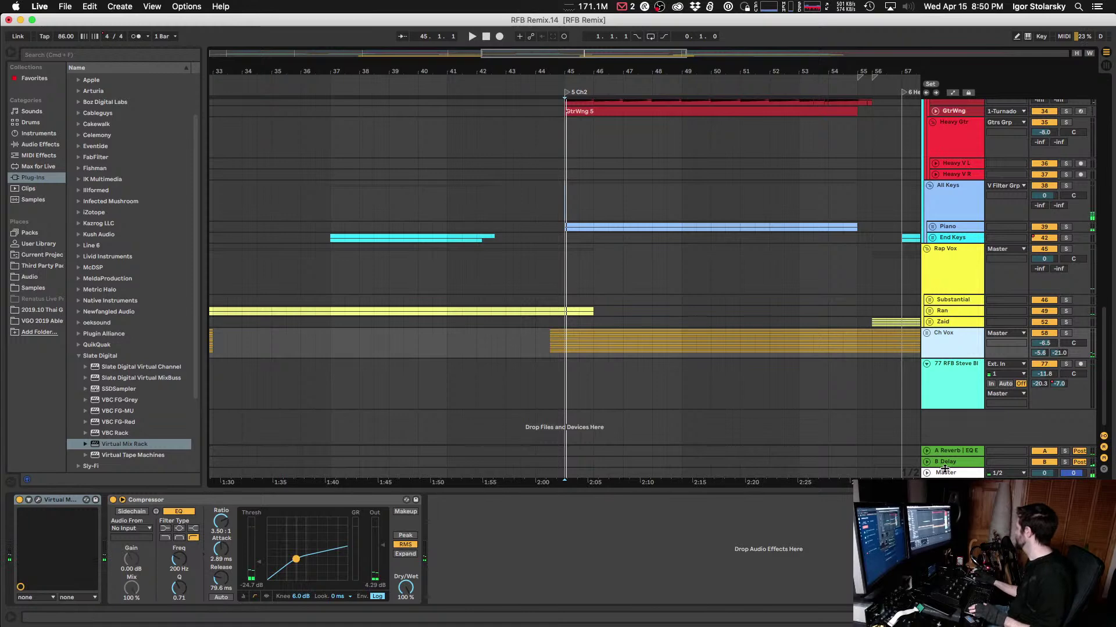
pyautogui.click(793, 474)
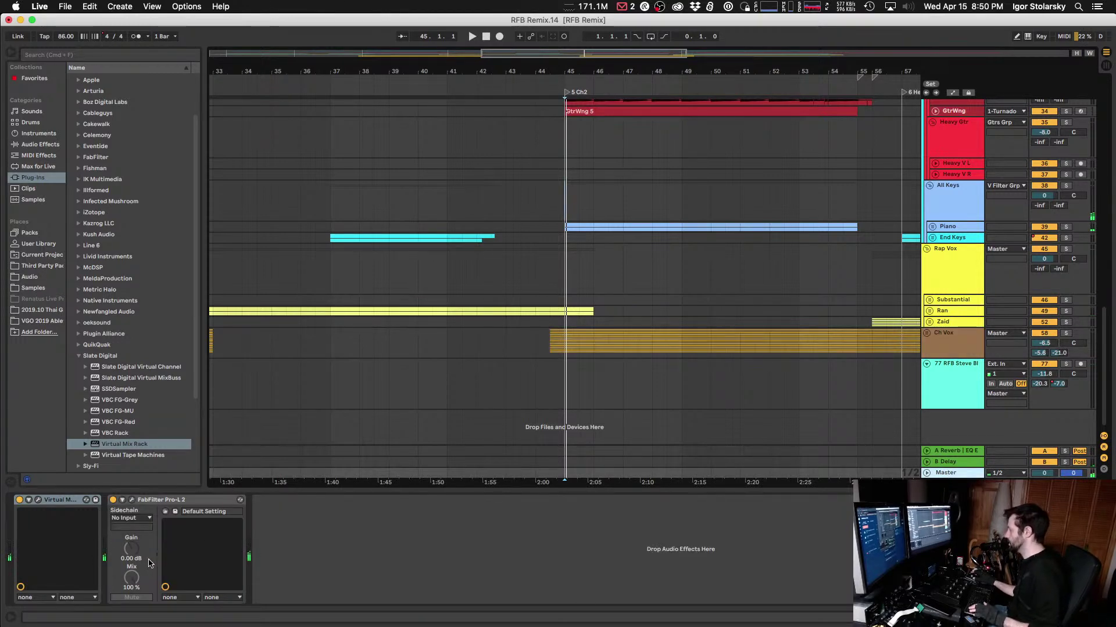
pyautogui.doubleClick(37, 501)
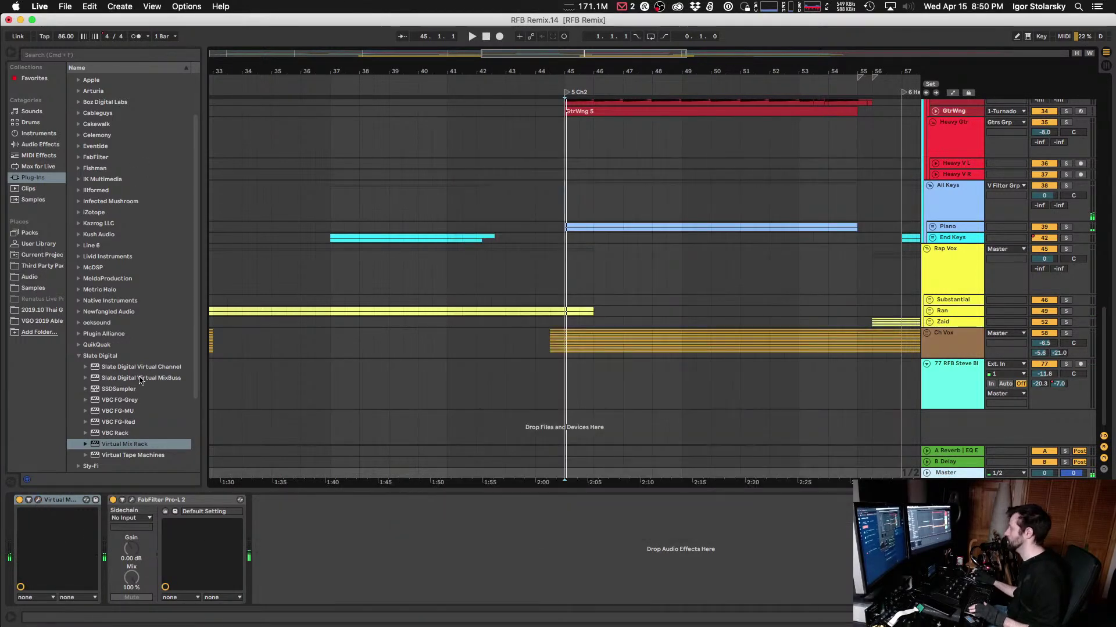
# Step: Collapse the Slate Digital plug-ins and insert Kush Audio's Clariphonic DSP MKII between the Virtual Mix Rack and Pro-L 2 on the Master track
pyautogui.click(79, 356)
pyautogui.scroll(3, 92, 363)
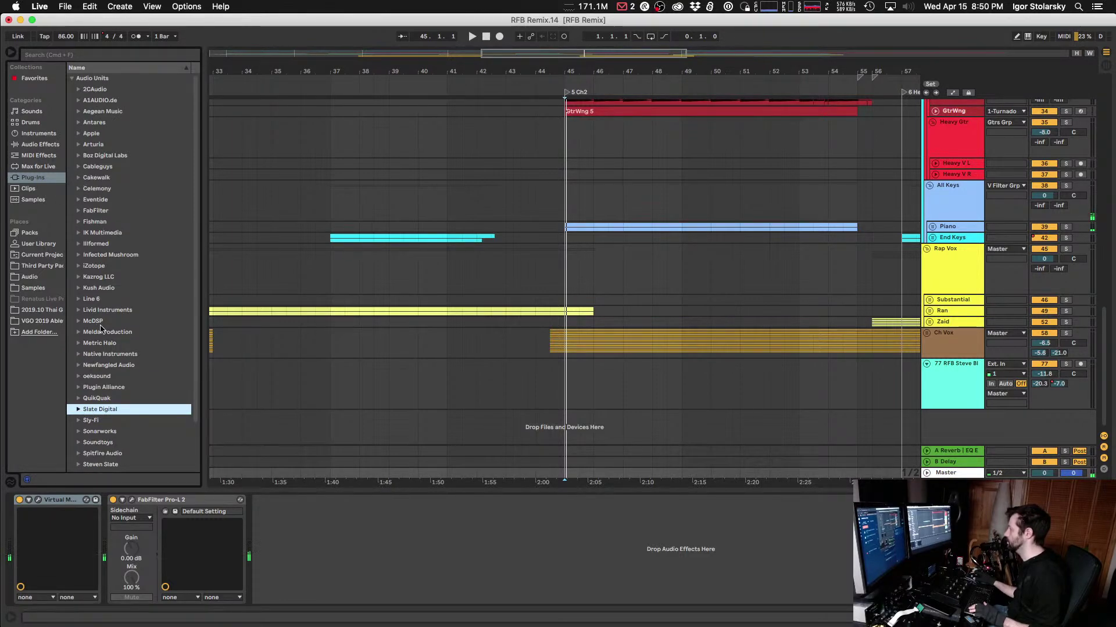
pyautogui.click(78, 289)
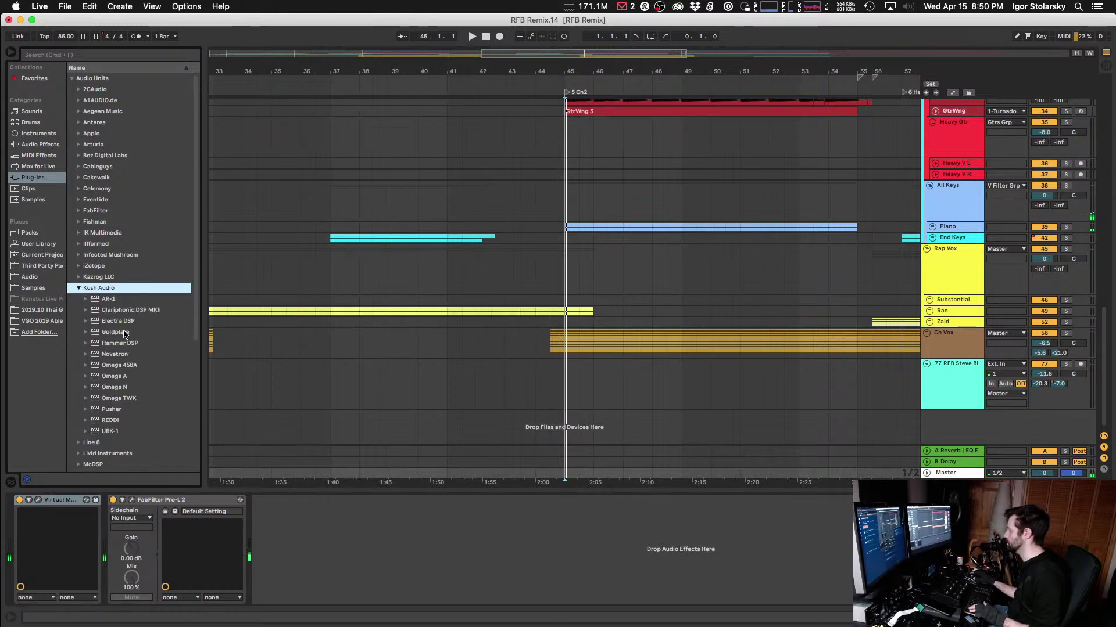
pyautogui.moveTo(119, 312); pyautogui.dragTo(103, 522)
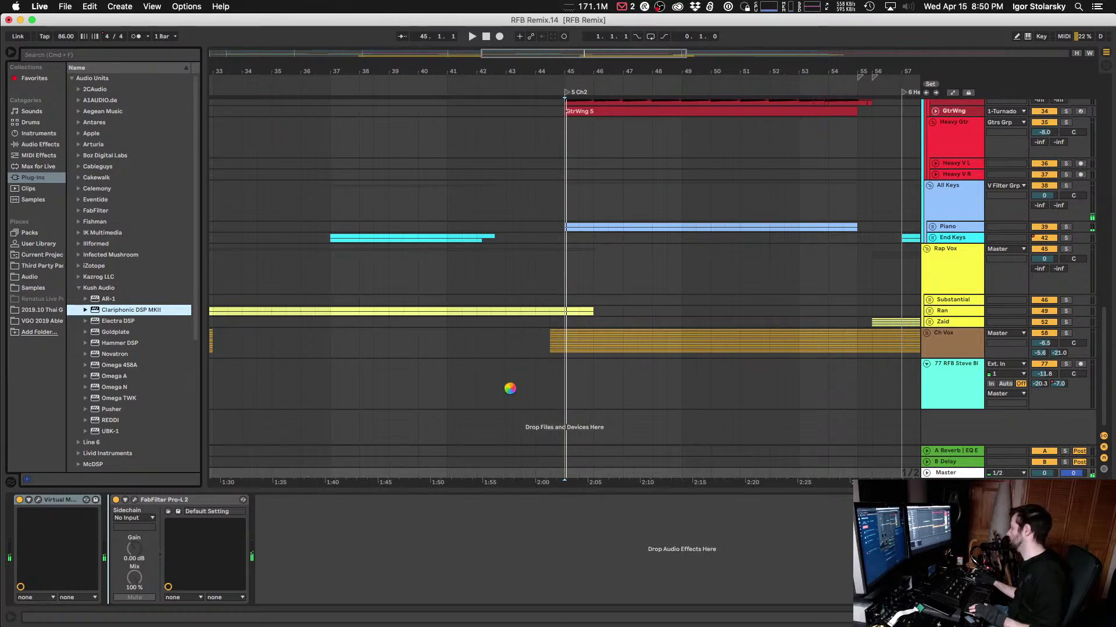
# Step: Raise the Clariphonic's Focus and Clarity levels during second-chorus playback, and switch the Focus section to Open and Diffuse
pyautogui.press('space')
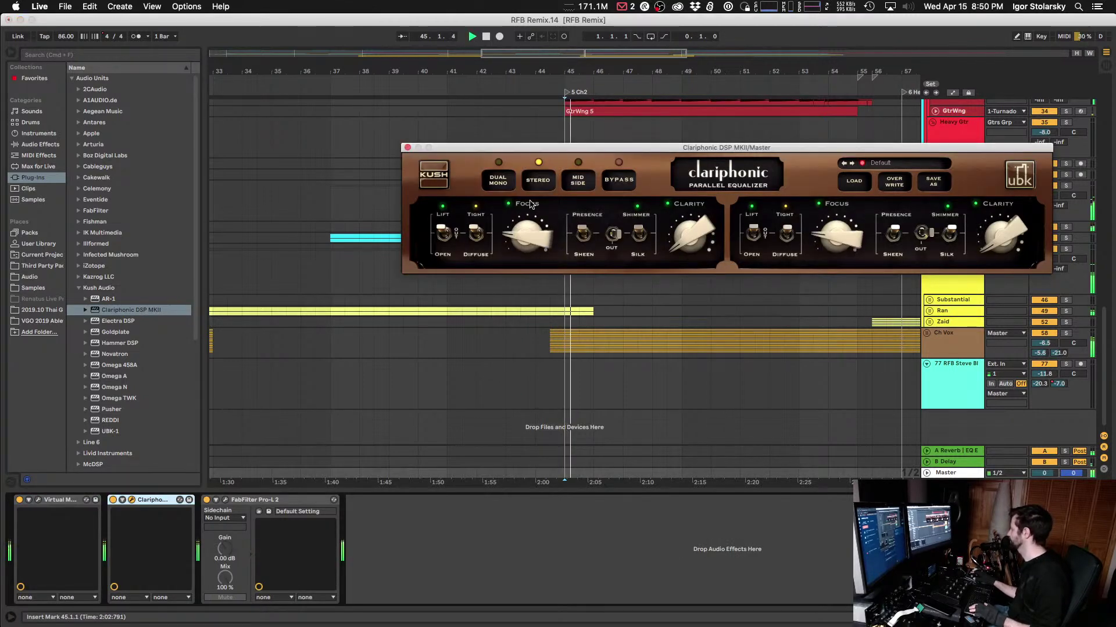
pyautogui.moveTo(691, 244); pyautogui.dragTo(690, 273)
pyautogui.moveTo(535, 232); pyautogui.dragTo(525, 325)
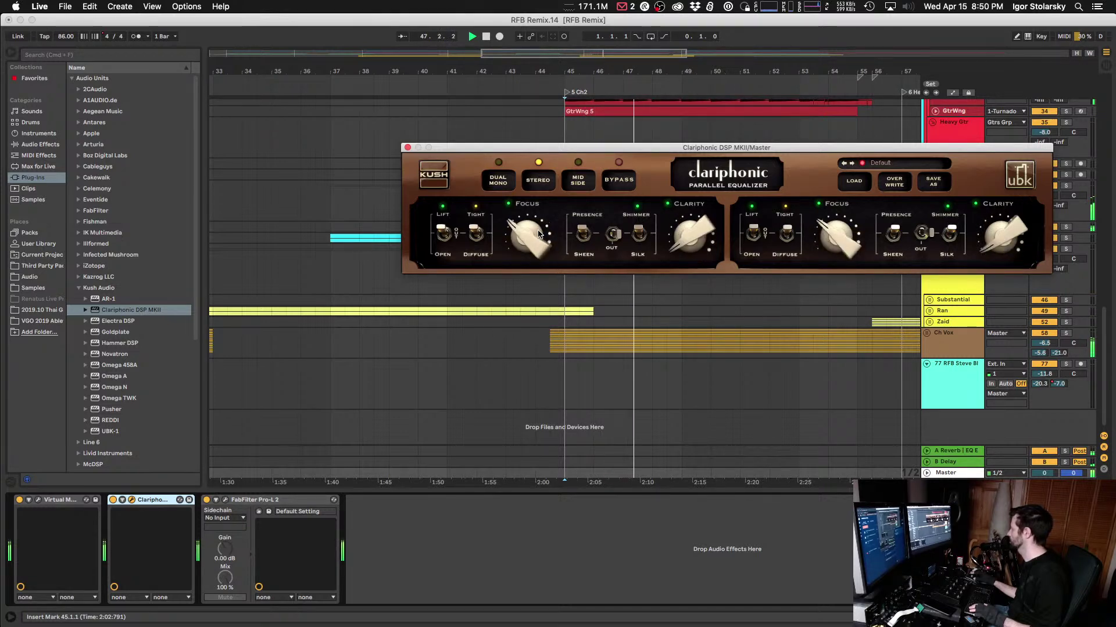
pyautogui.click(443, 234)
pyautogui.click(476, 234)
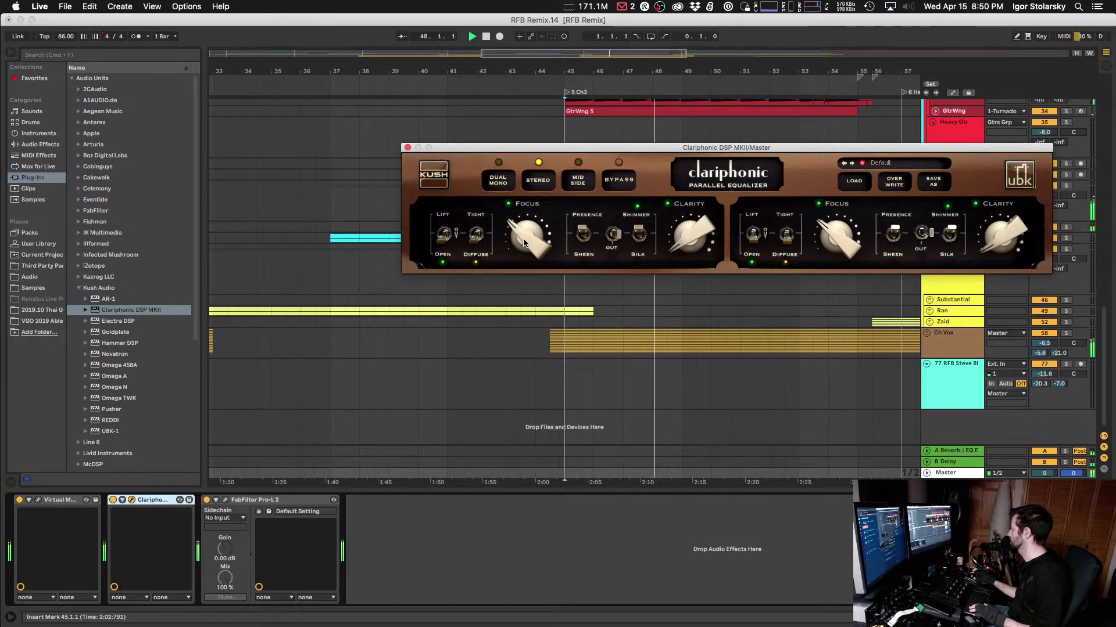
pyautogui.moveTo(690, 232); pyautogui.dragTo(695, 186)
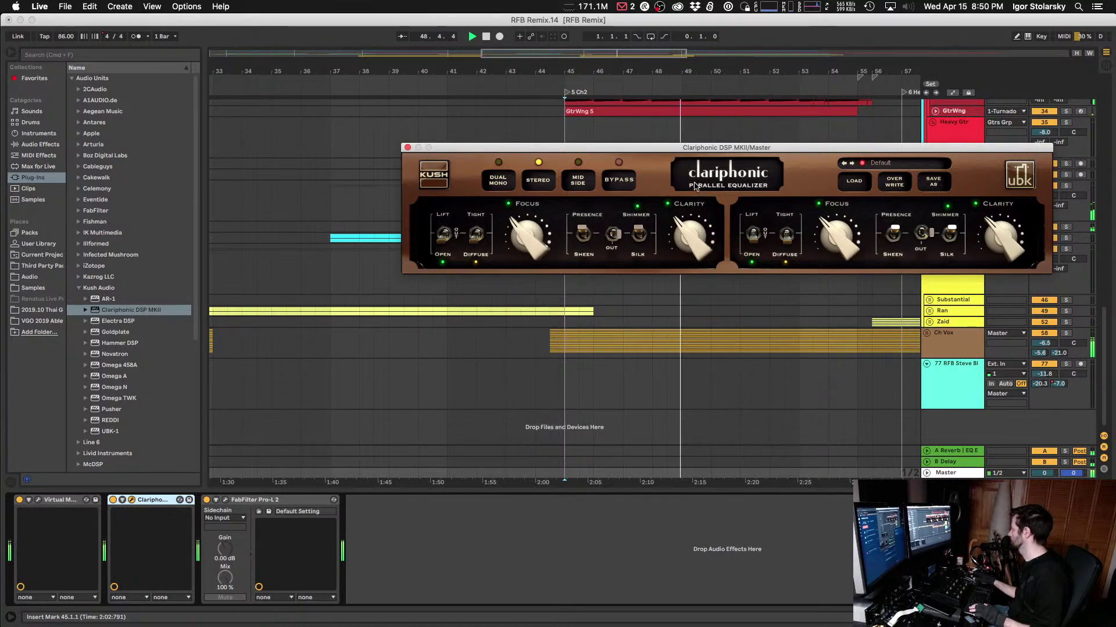
# Step: Compare the Clariphonic against bypass, switch its Clarity section from Shimmer to Silk, and readjust the Clarity level
pyautogui.click(619, 181)
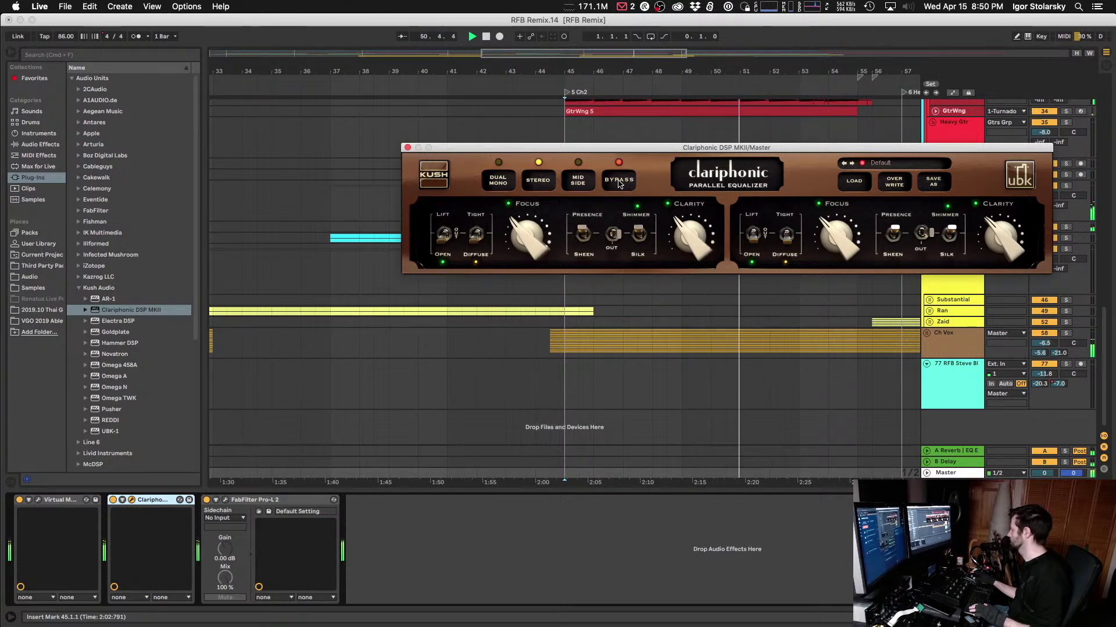
pyautogui.click(639, 235)
pyautogui.moveTo(692, 236); pyautogui.dragTo(683, 264)
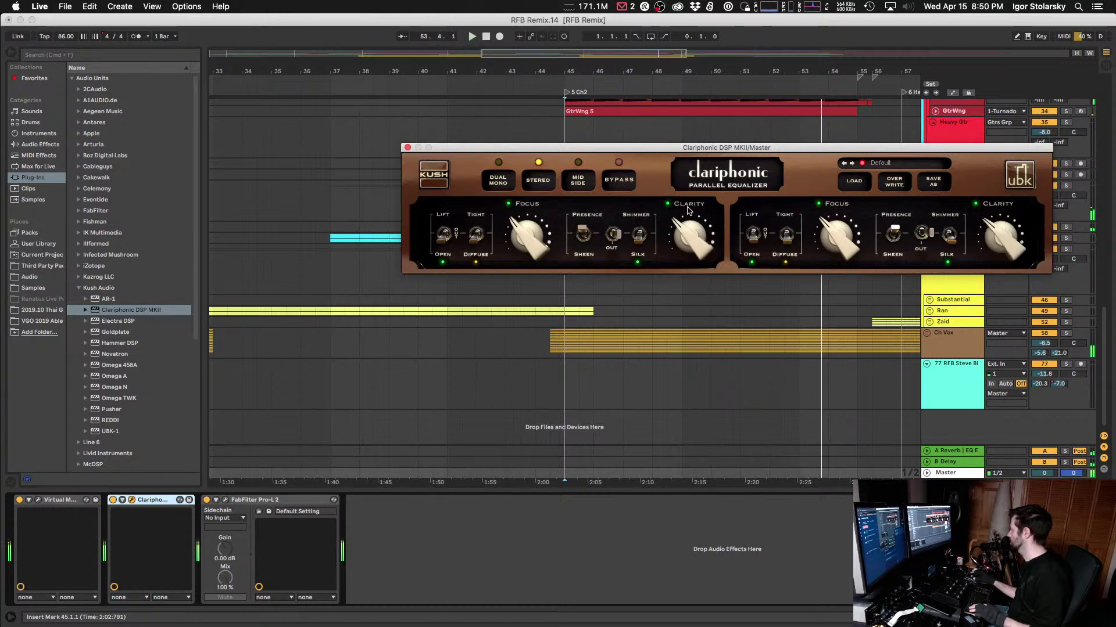
pyautogui.press('space')
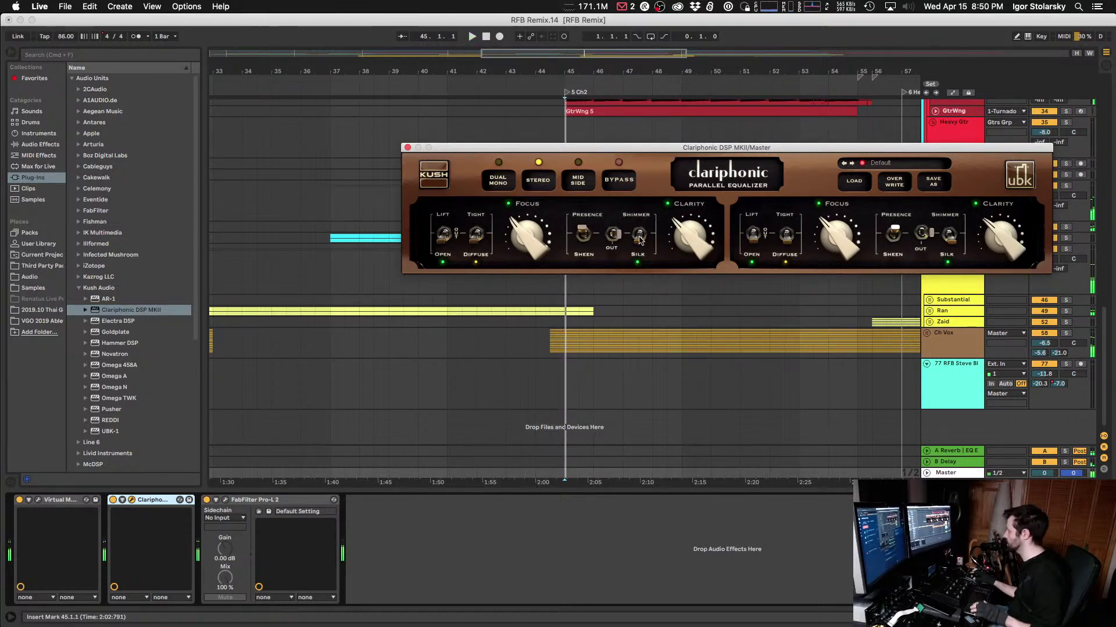
# Step: Slightly lower the Clariphonic's Focus and Clarity levels, and audition the bypassed sound from the second chorus and from Beat Start
pyautogui.moveTo(529, 232); pyautogui.dragTo(546, 248)
pyautogui.moveTo(686, 230); pyautogui.dragTo(685, 237)
pyautogui.moveTo(521, 229); pyautogui.dragTo(518, 231)
pyautogui.press('space')
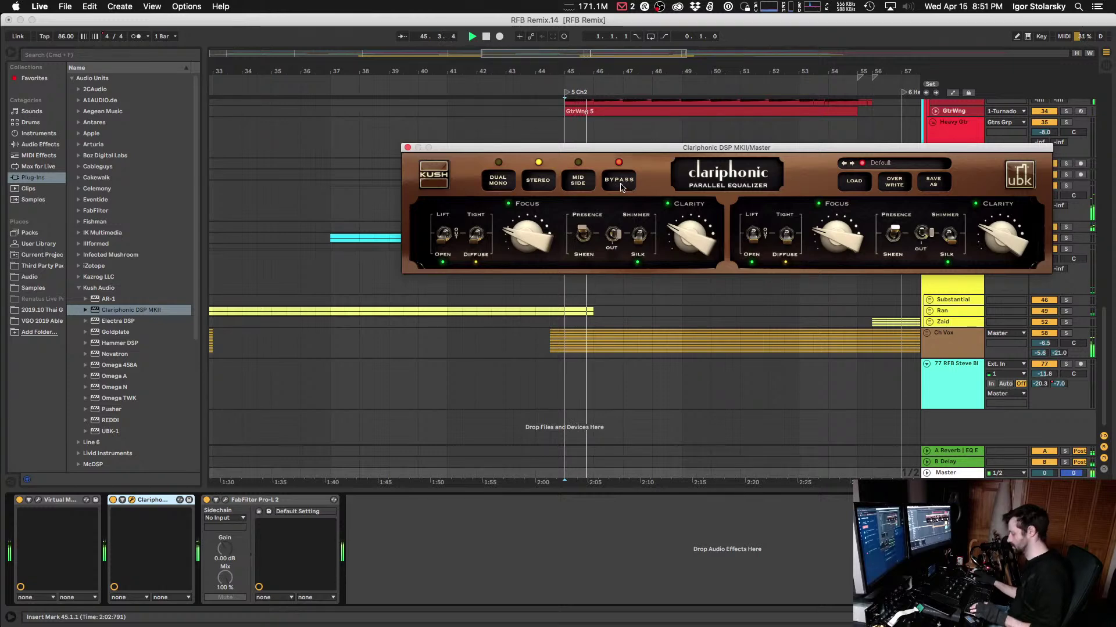
pyautogui.press('1')
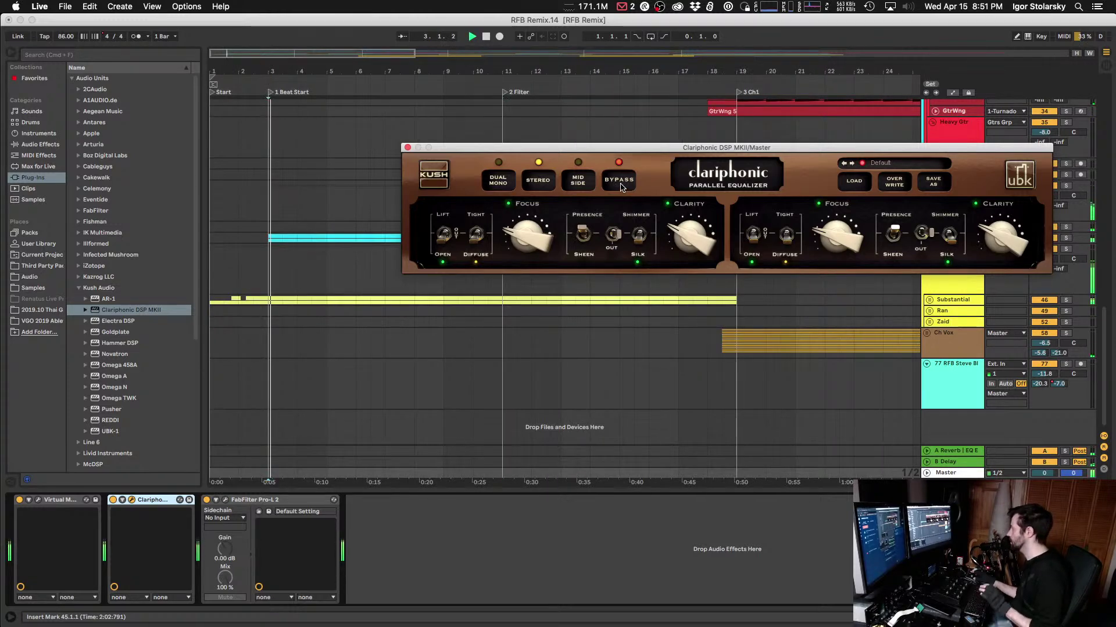
# Step: Compare the Clariphonic against bypass from the second chorus and Beat Start, leave the equalizer active, and close its window
pyautogui.press('5')
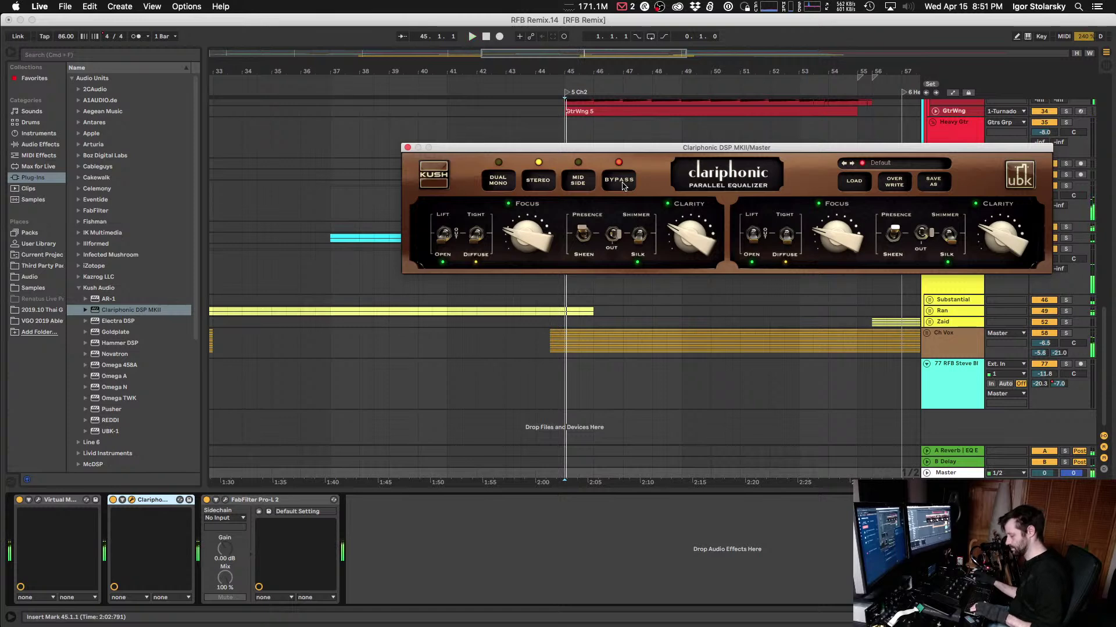
pyautogui.press('1')
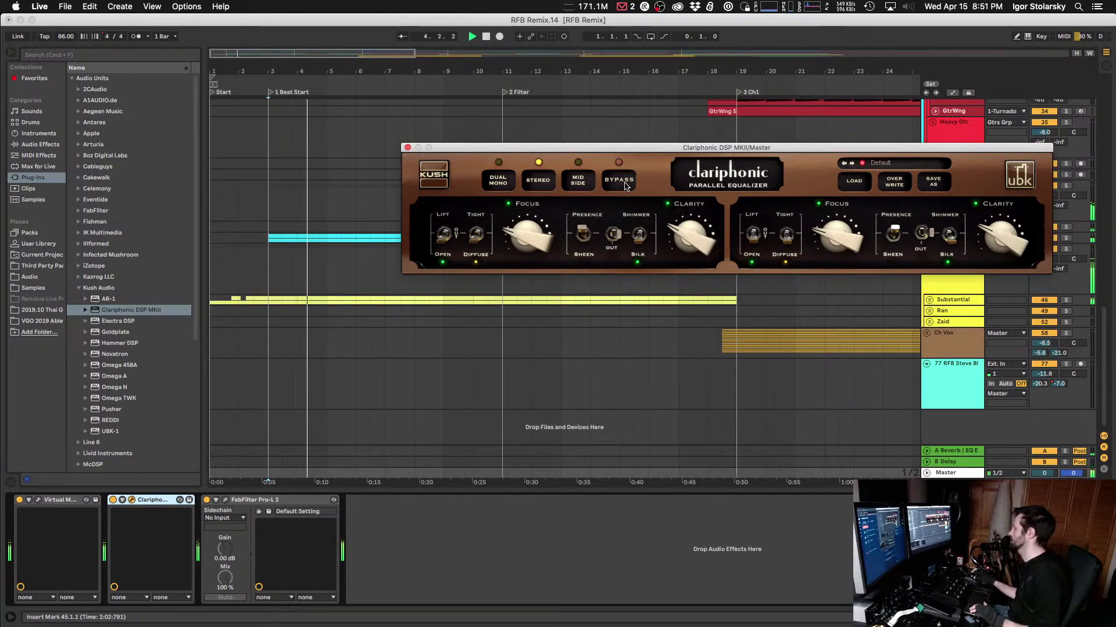
pyautogui.click(625, 184)
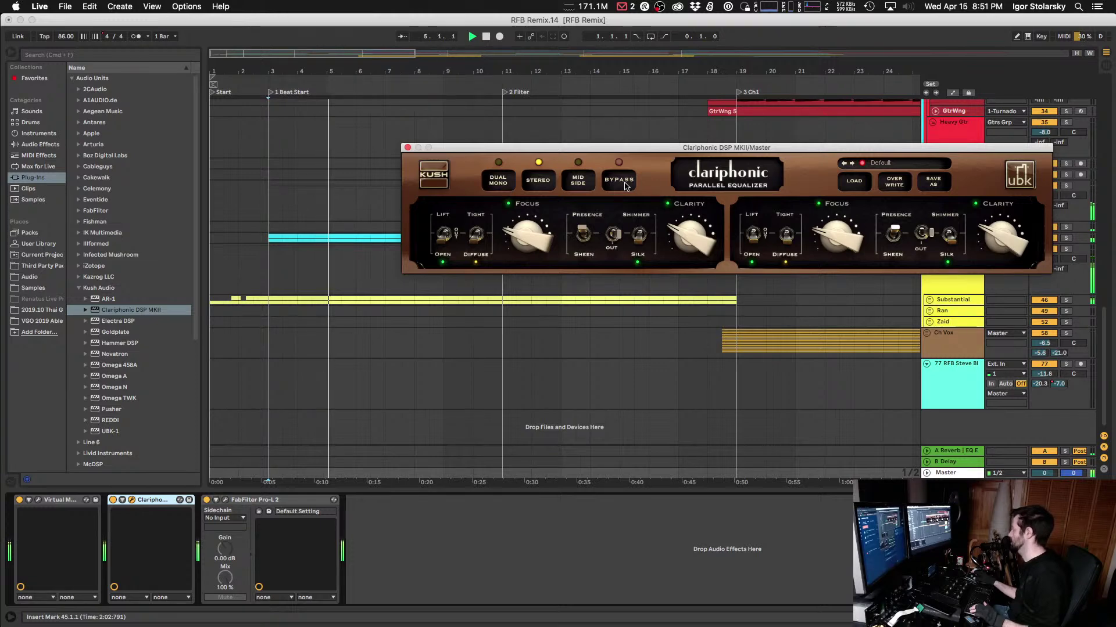
pyautogui.click(626, 185)
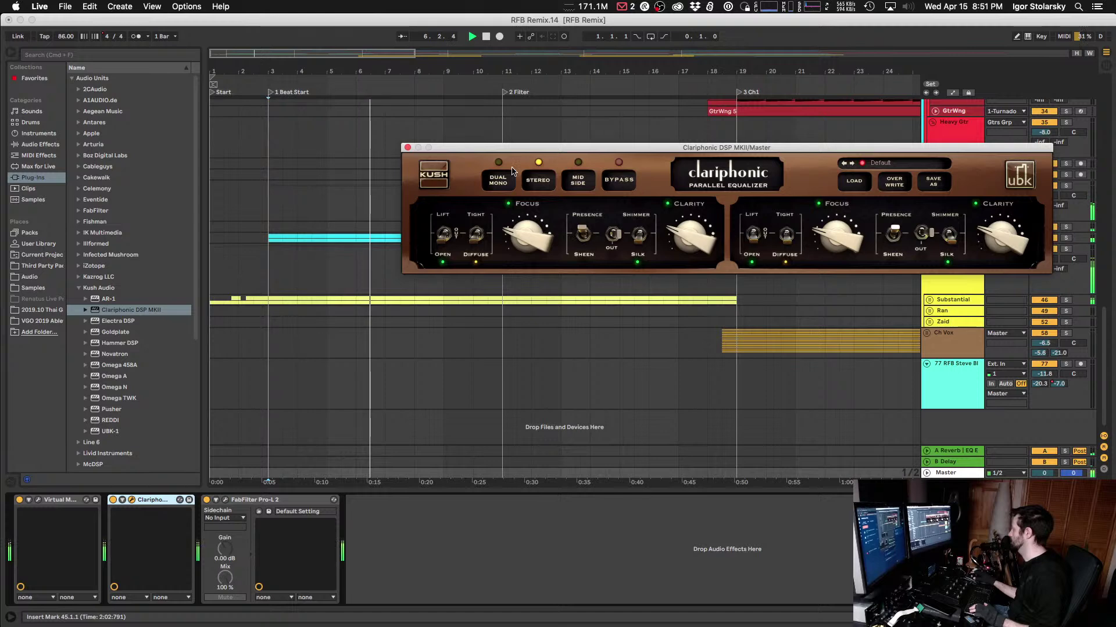
pyautogui.click(407, 148)
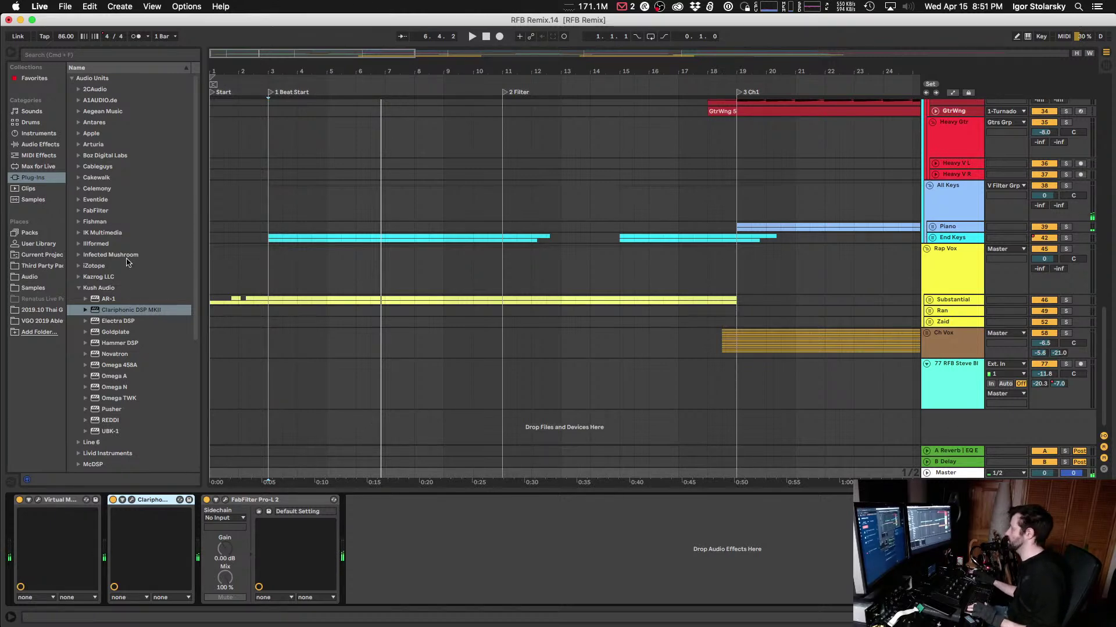
# Step: Browse the Audio Units list past the Kush Audio plug-ins for another Master track processor
pyautogui.scroll(-4, 137, 292)
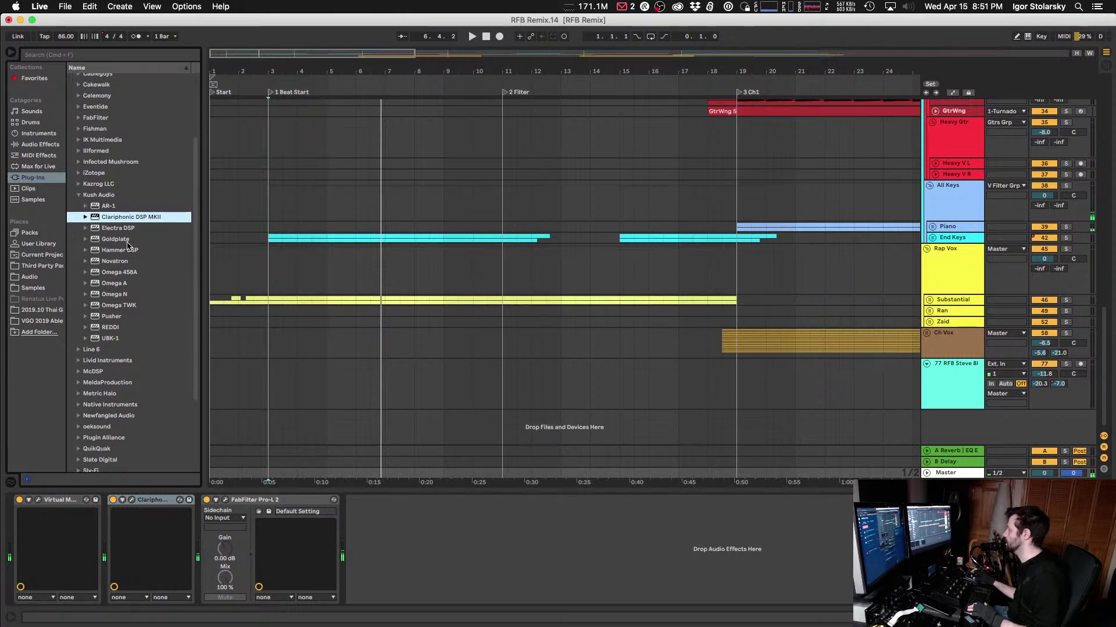
# Step: Insert Slate Digital's Virtual Tape Machines on the master track between the Clariphonic and FabFilter Pro-L 2
pyautogui.scroll(-5, 128, 255)
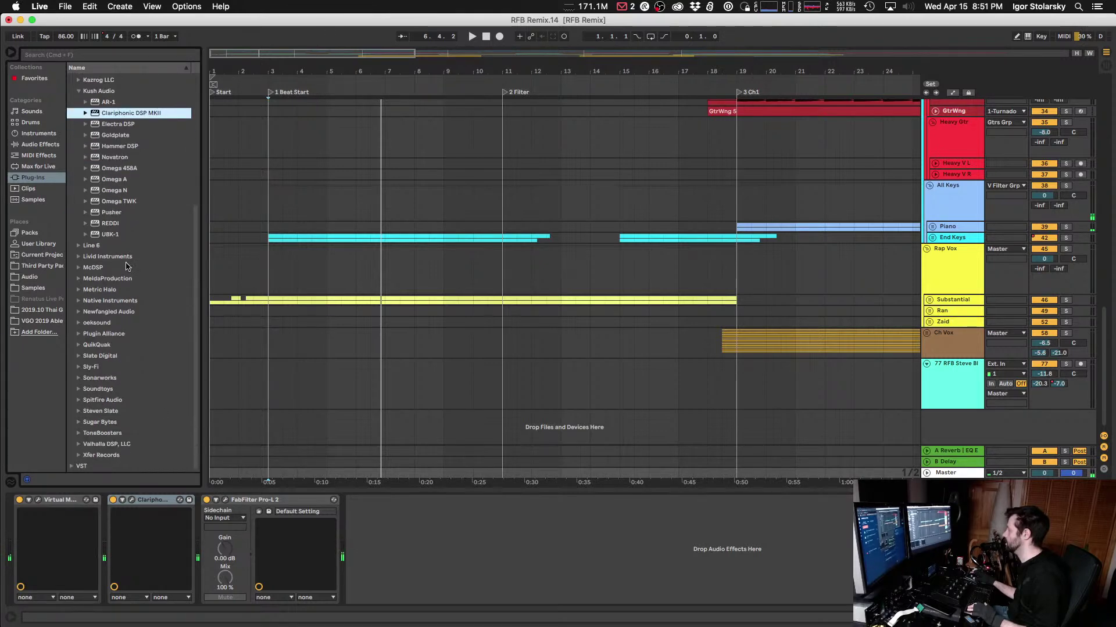
pyautogui.click(79, 356)
pyautogui.scroll(-3, 142, 397)
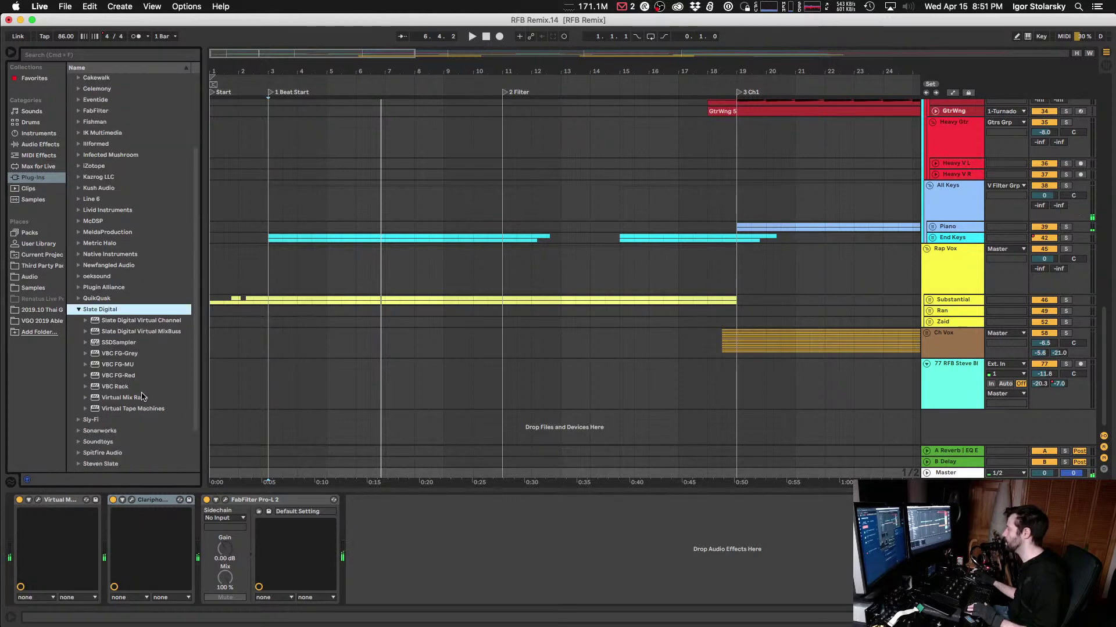
pyautogui.click(132, 410)
pyautogui.moveTo(139, 441); pyautogui.dragTo(191, 555)
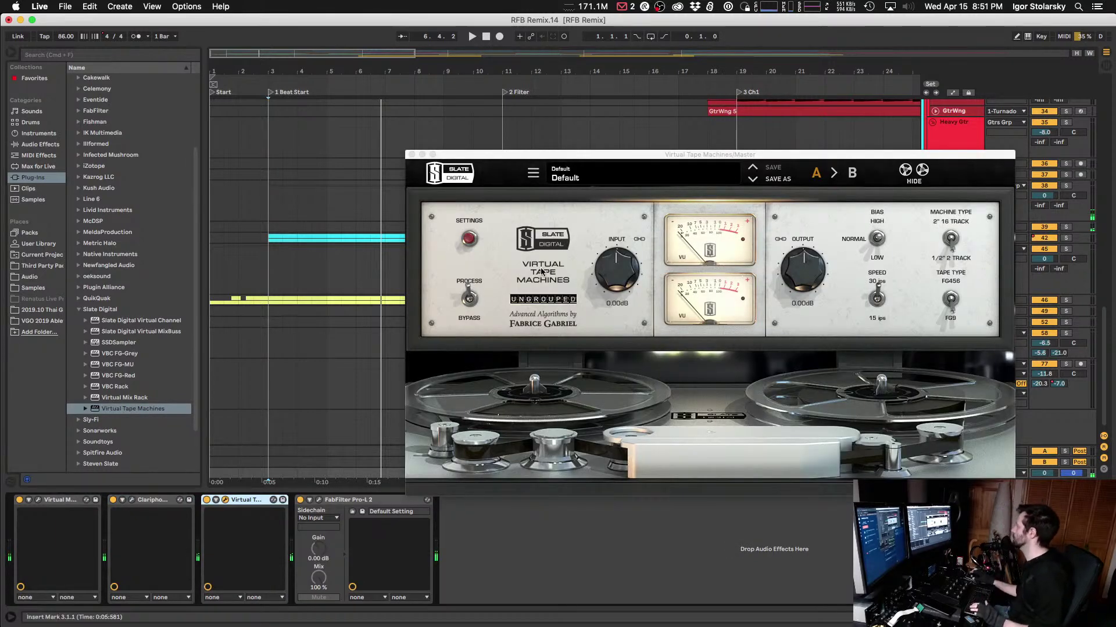
# Step: Examine the tape machine's extra settings for noise reduction, wow and flutter, bass alignment and calibration levels
pyautogui.click(541, 272)
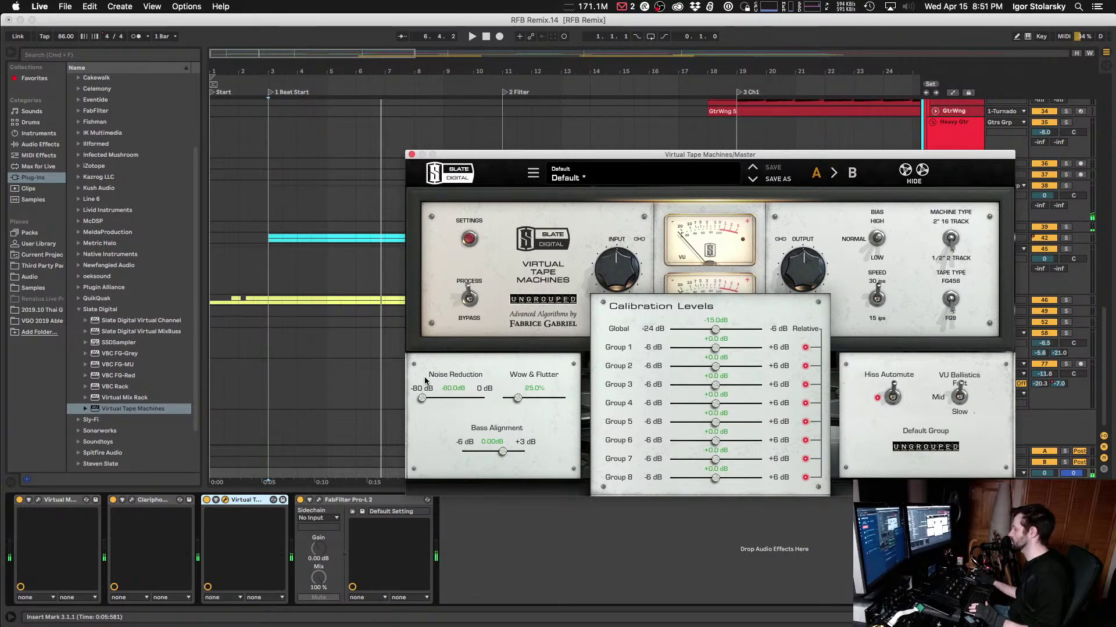
pyautogui.click(469, 238)
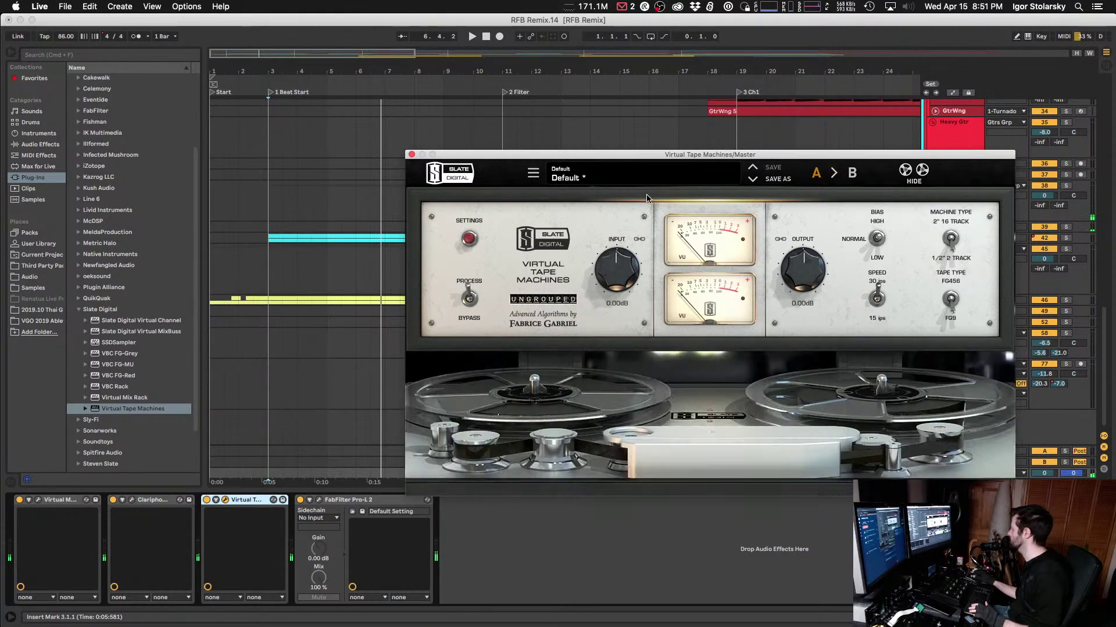
pyautogui.click(650, 152)
# Step: View the Virtual Mix Rack on the Heavy Gtr group and return to the master's Virtual Tape Machines window
pyautogui.click(274, 143)
pyautogui.click(38, 500)
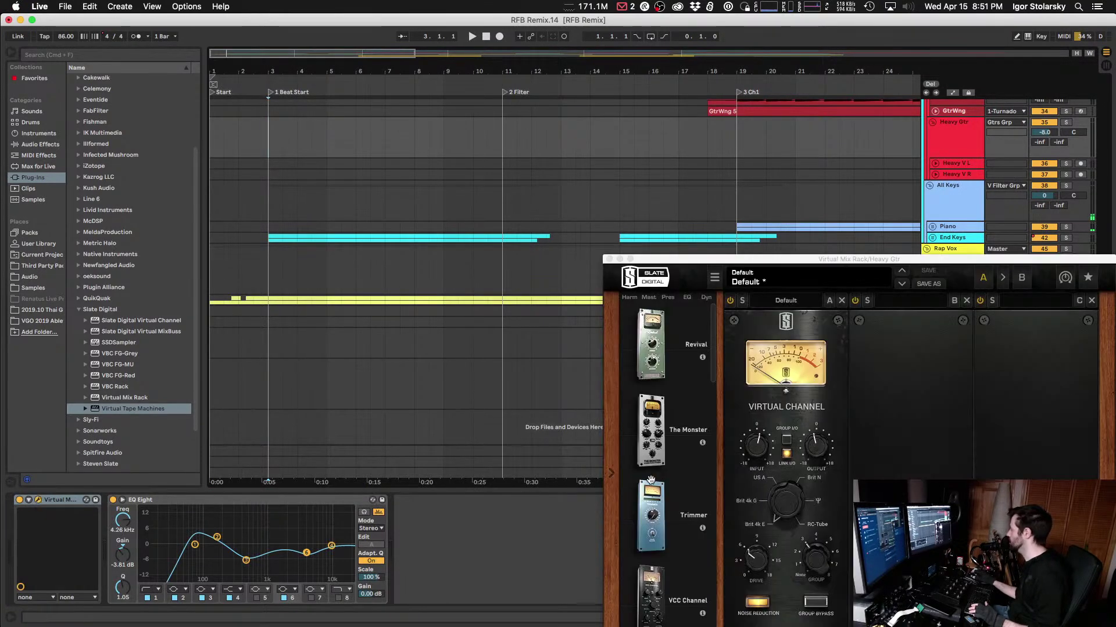
pyautogui.click(38, 500)
pyautogui.click(608, 336)
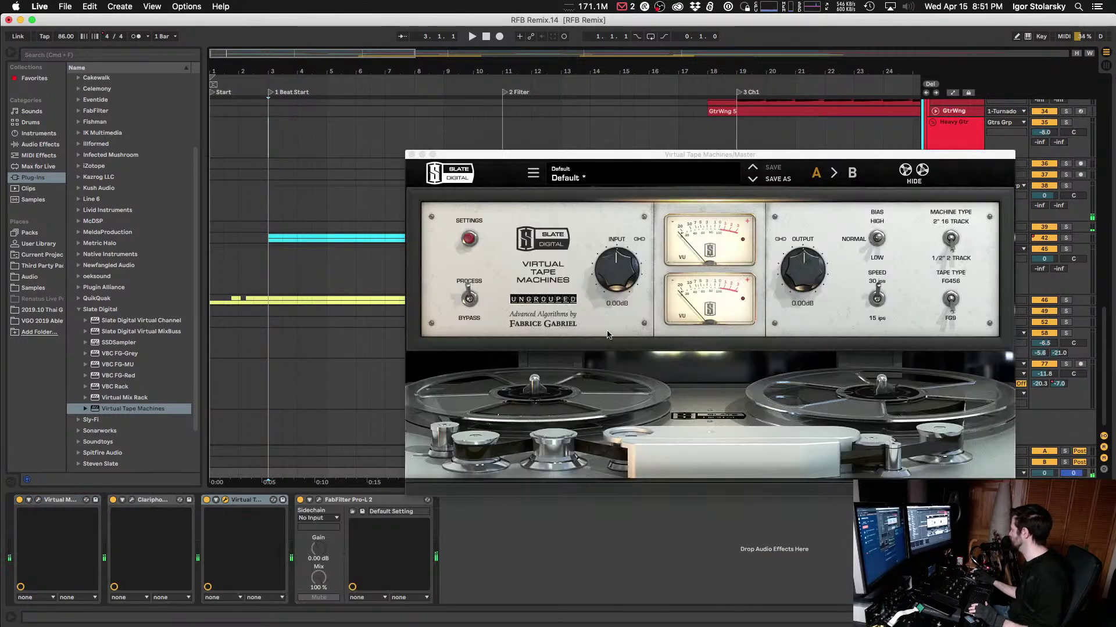
pyautogui.moveTo(568, 162); pyautogui.dragTo(441, 97)
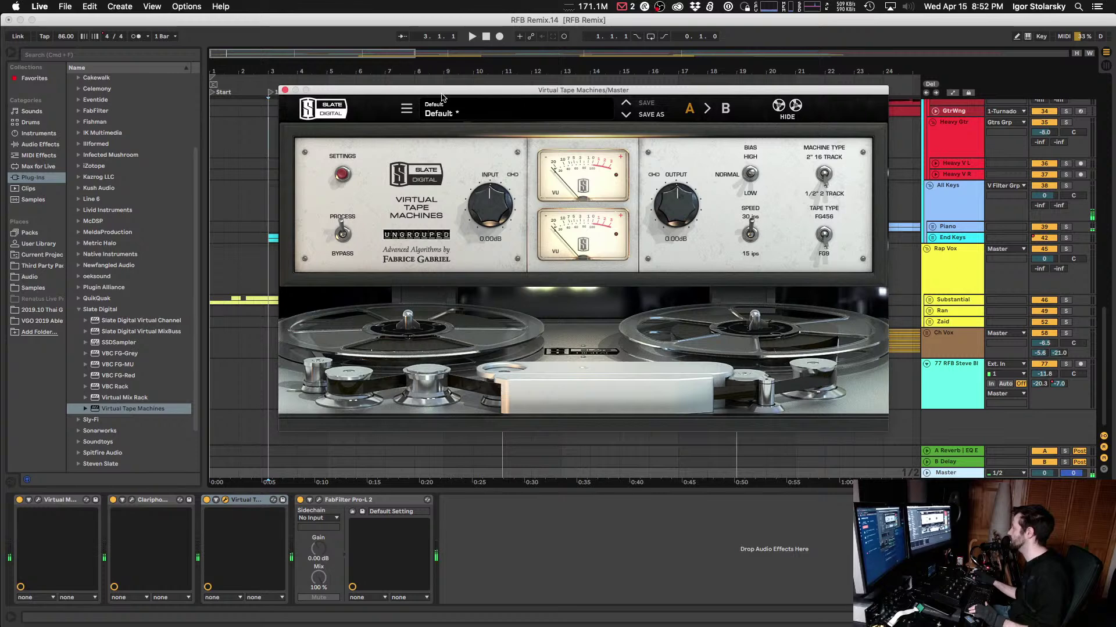
pyautogui.moveTo(441, 97); pyautogui.dragTo(450, 132)
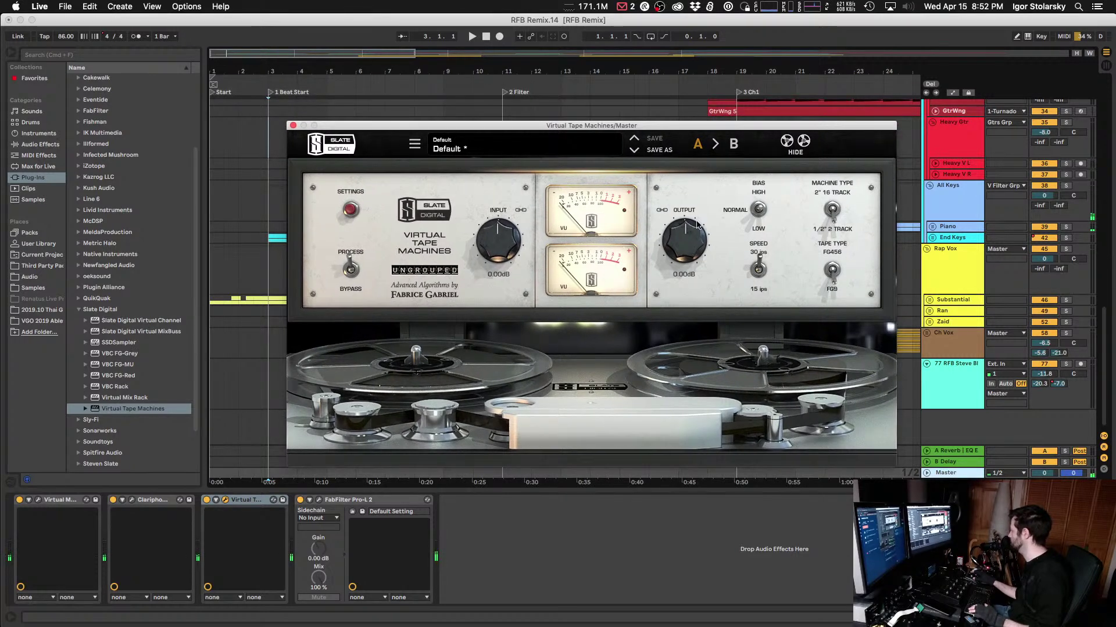
# Step: Set the tape machine's input to -6.00 dB and its output to +5.00 dB
pyautogui.moveTo(681, 234); pyautogui.dragTo(676, 245)
pyautogui.scroll(3, 686, 275)
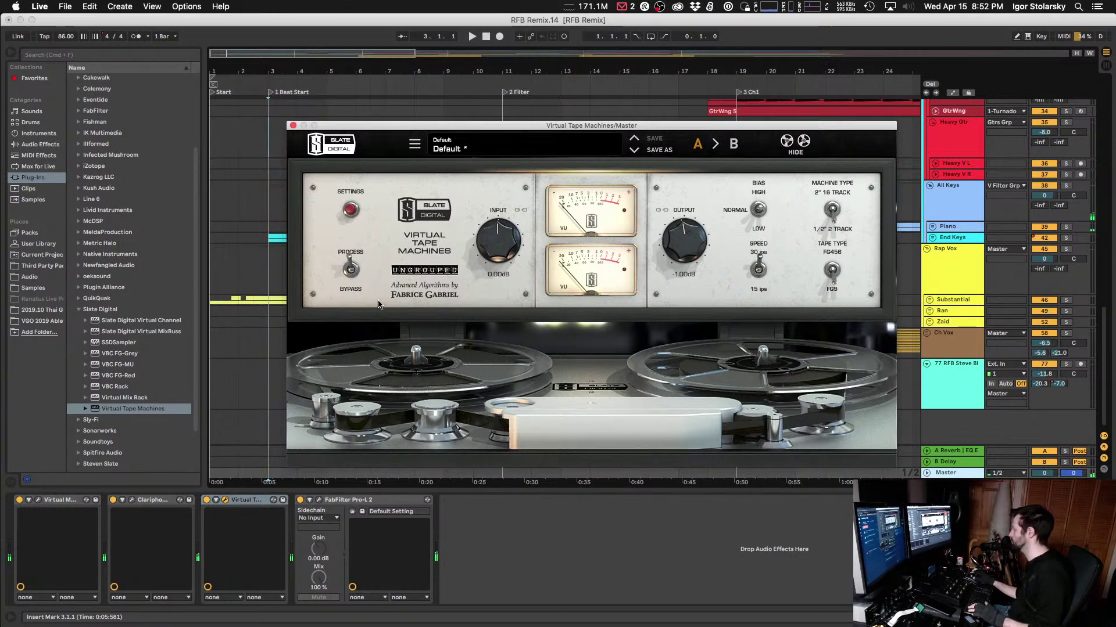
pyautogui.moveTo(515, 241); pyautogui.dragTo(508, 262)
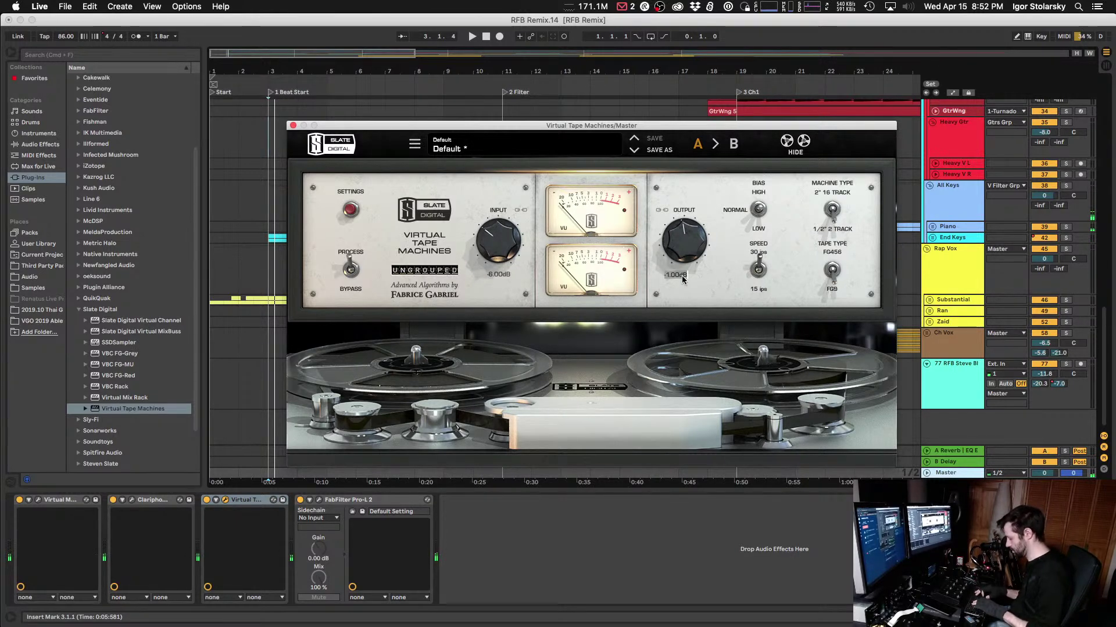
pyautogui.moveTo(682, 276); pyautogui.dragTo(676, 245)
# Step: Play the song from Beat Start and compare the tape machine's process and bypass modes
pyautogui.press('space')
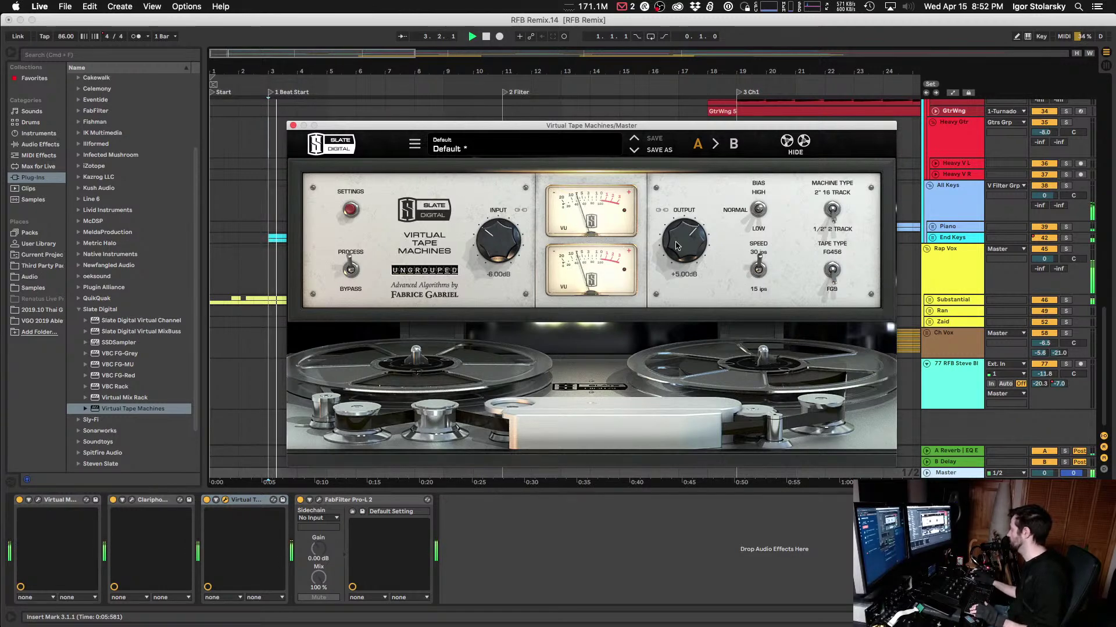
pyautogui.click(351, 269)
pyautogui.click(351, 270)
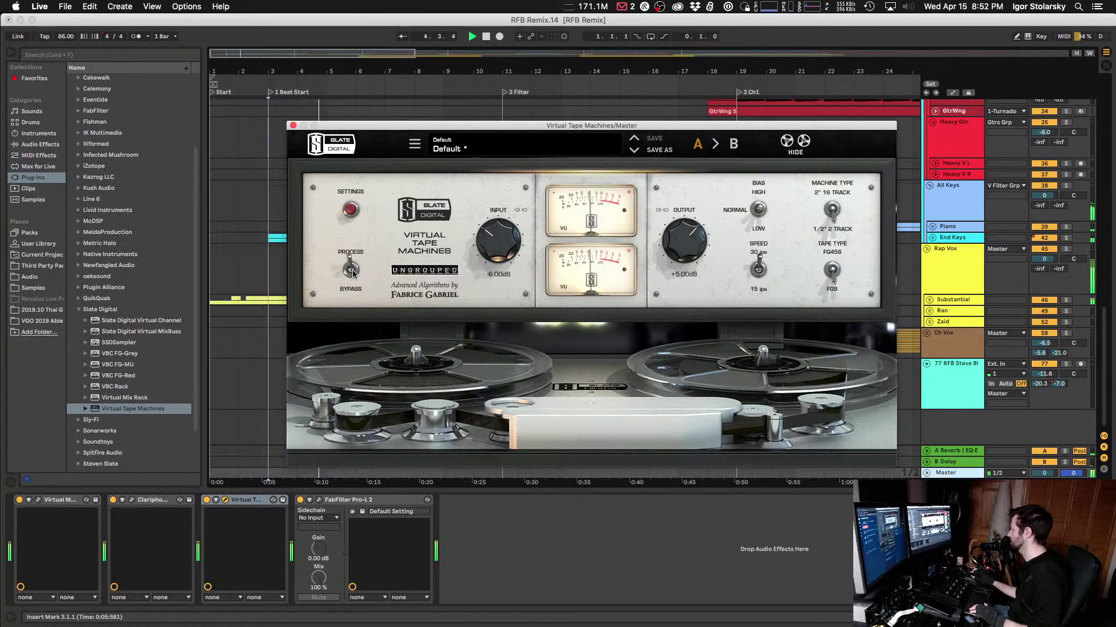
pyautogui.press('space')
pyautogui.press('space')
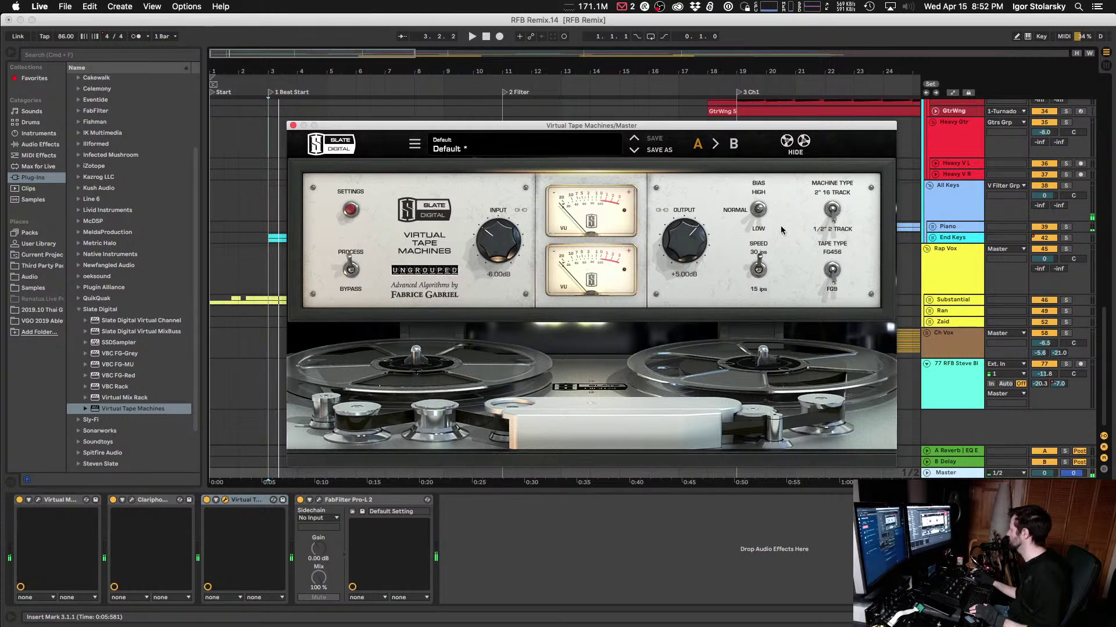
pyautogui.press('space')
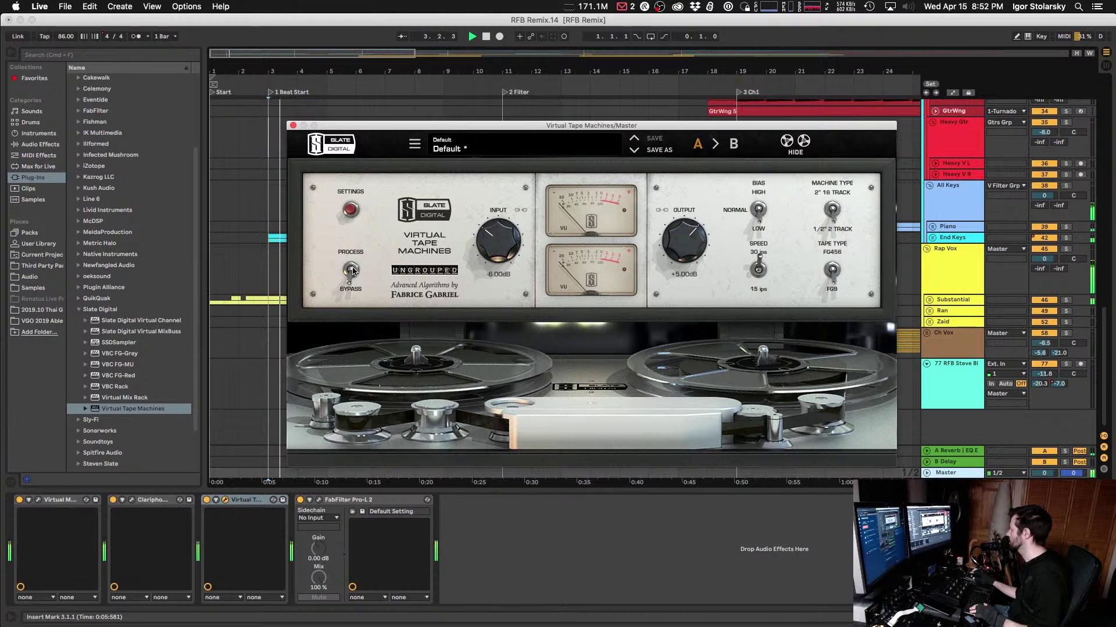
pyautogui.click(352, 270)
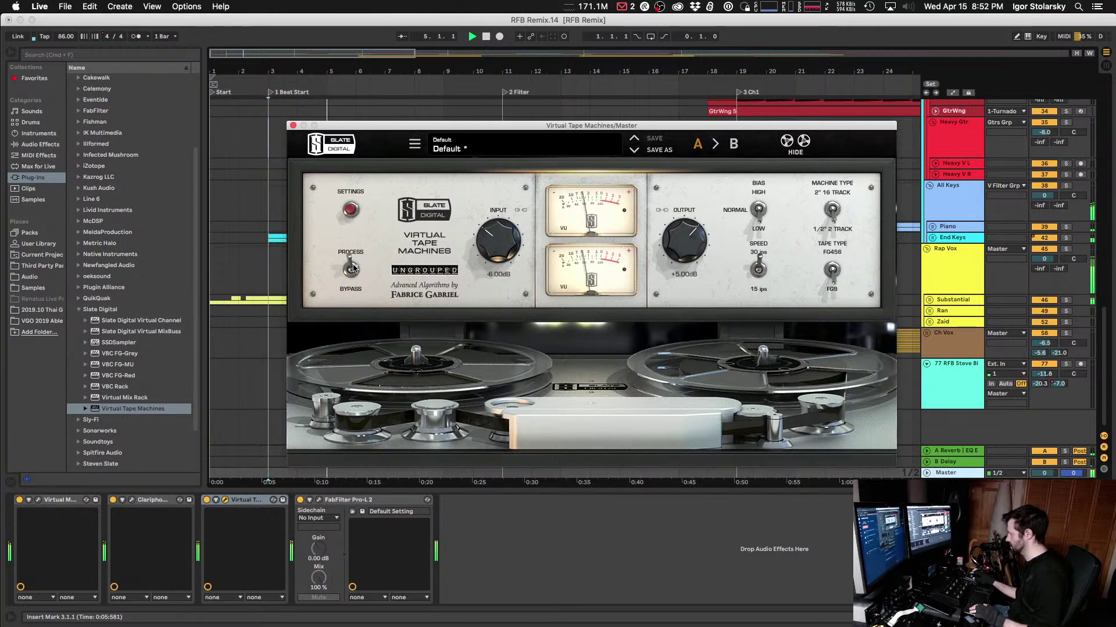
pyautogui.click(352, 270)
# Step: View the master's Virtual Mix Rack, then bring Virtual Tape Machines back up and re-enable it during playback
pyautogui.click(38, 500)
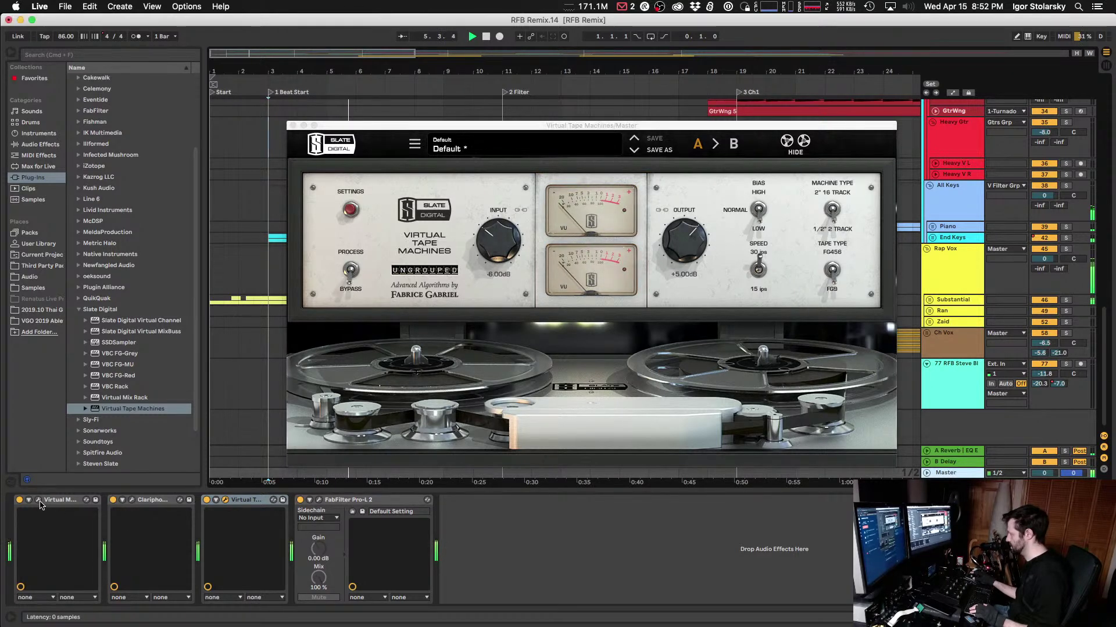
pyautogui.moveTo(569, 347); pyautogui.dragTo(556, 459)
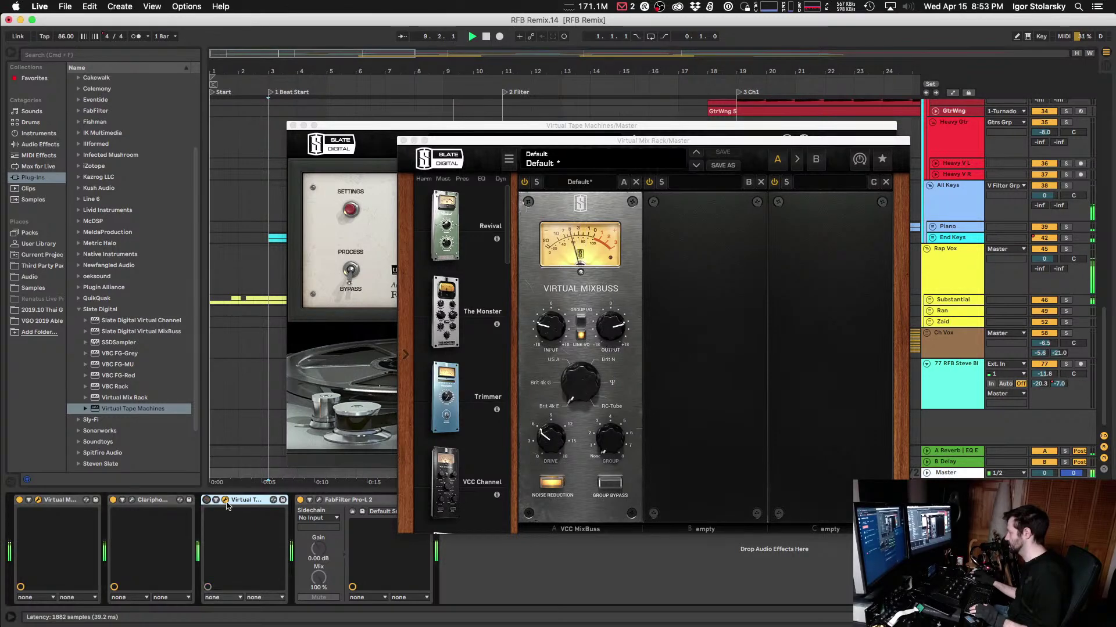
pyautogui.click(225, 500)
pyautogui.click(226, 501)
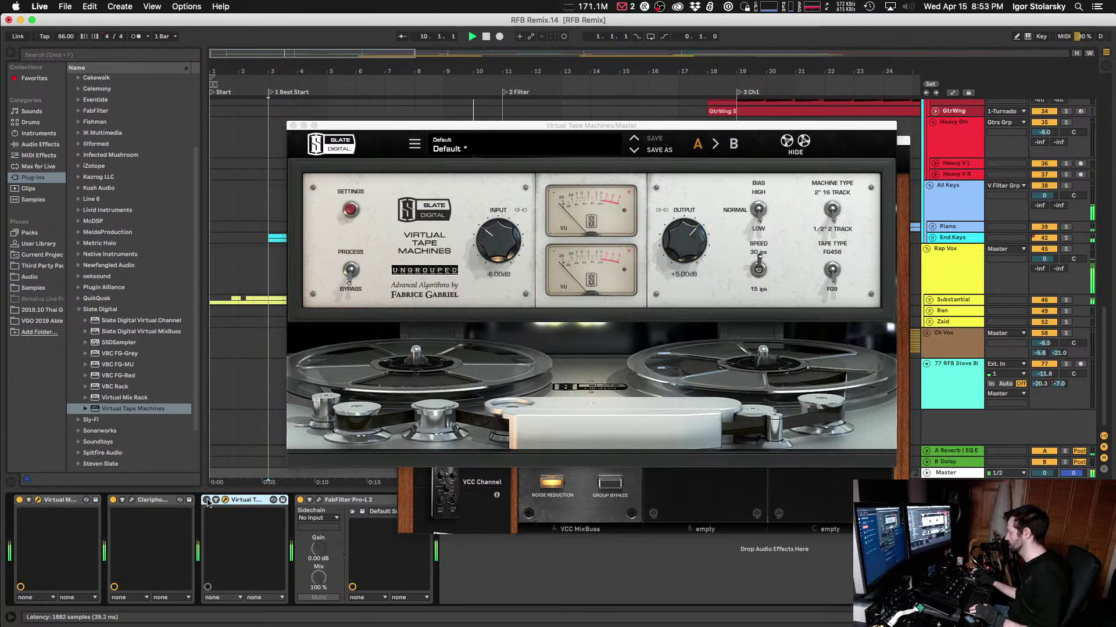
pyautogui.click(207, 500)
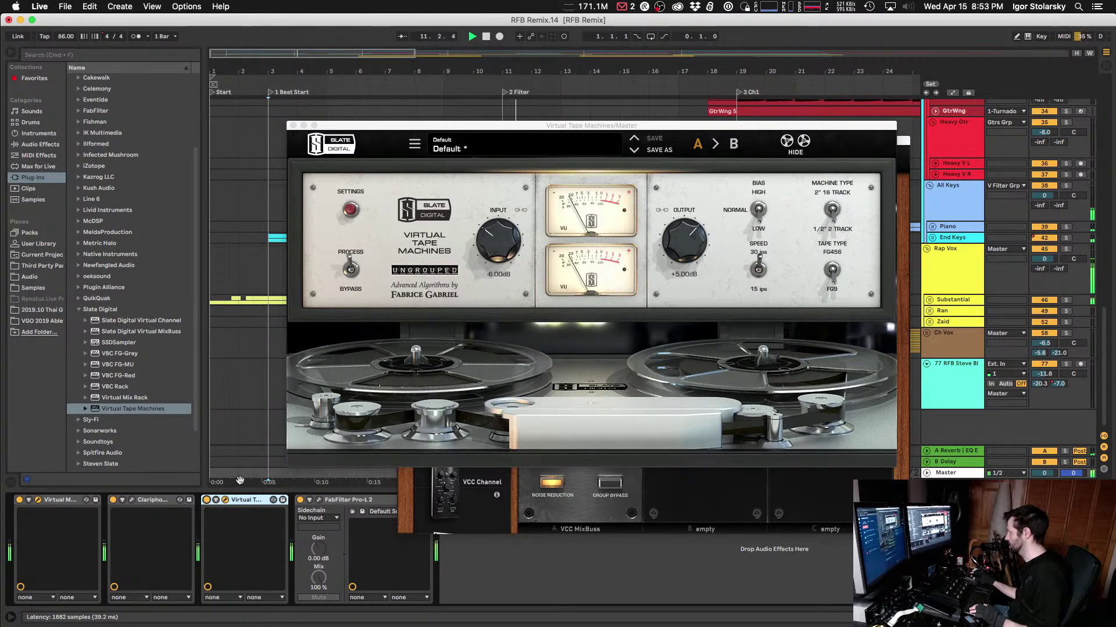
# Step: Set the tape speed to 15 ips and compare the mix with the tape machine on and off during playback
pyautogui.click(758, 270)
pyautogui.press('space')
pyautogui.press('space')
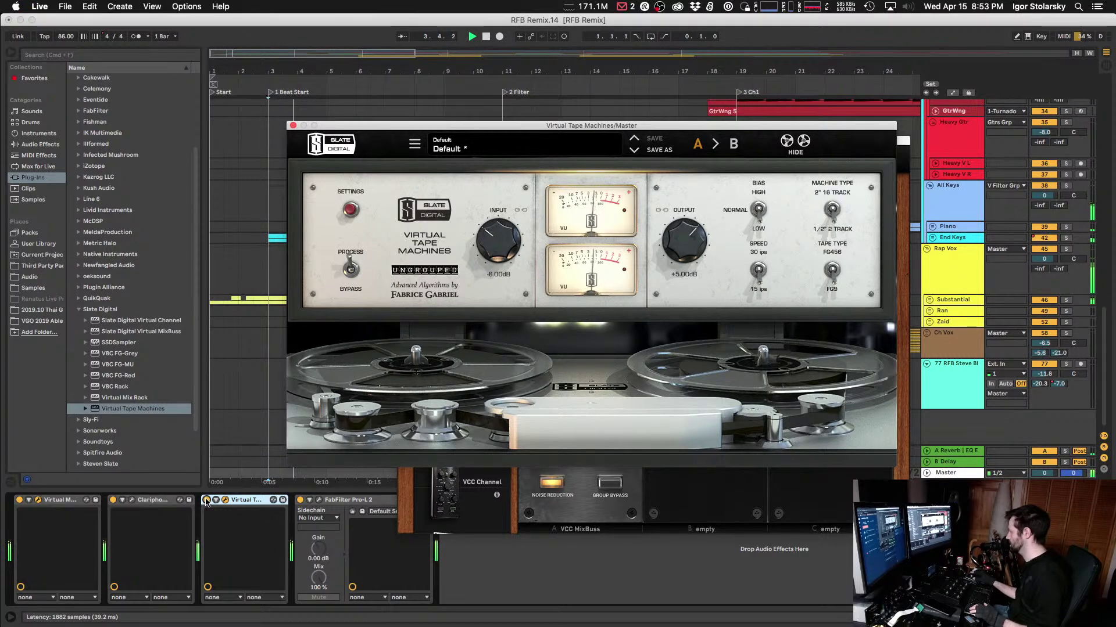
pyautogui.click(207, 500)
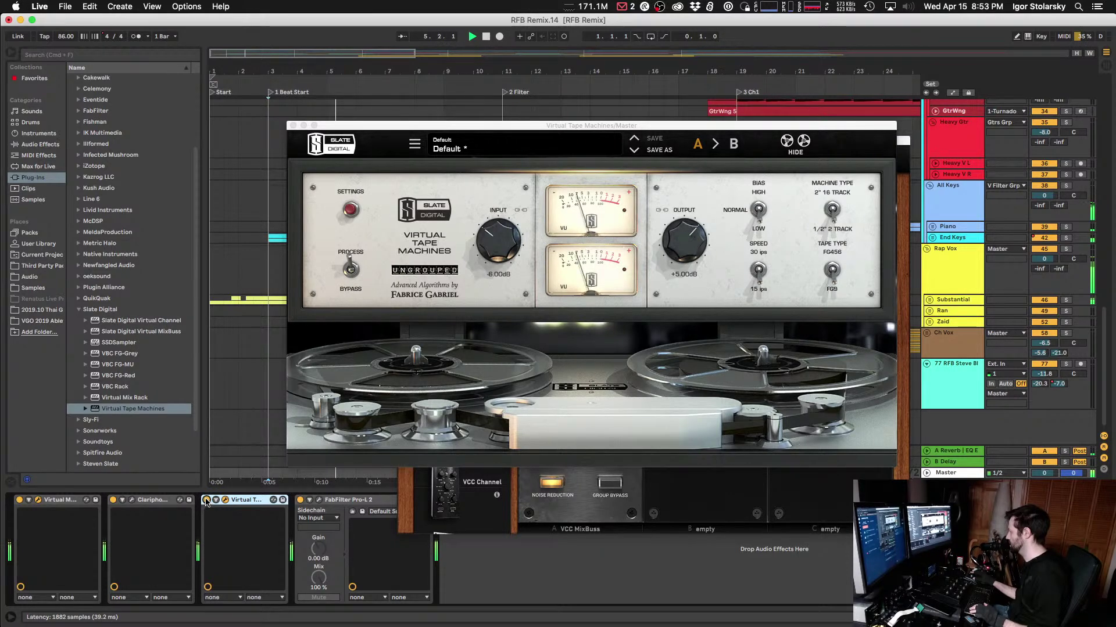
pyautogui.click(206, 501)
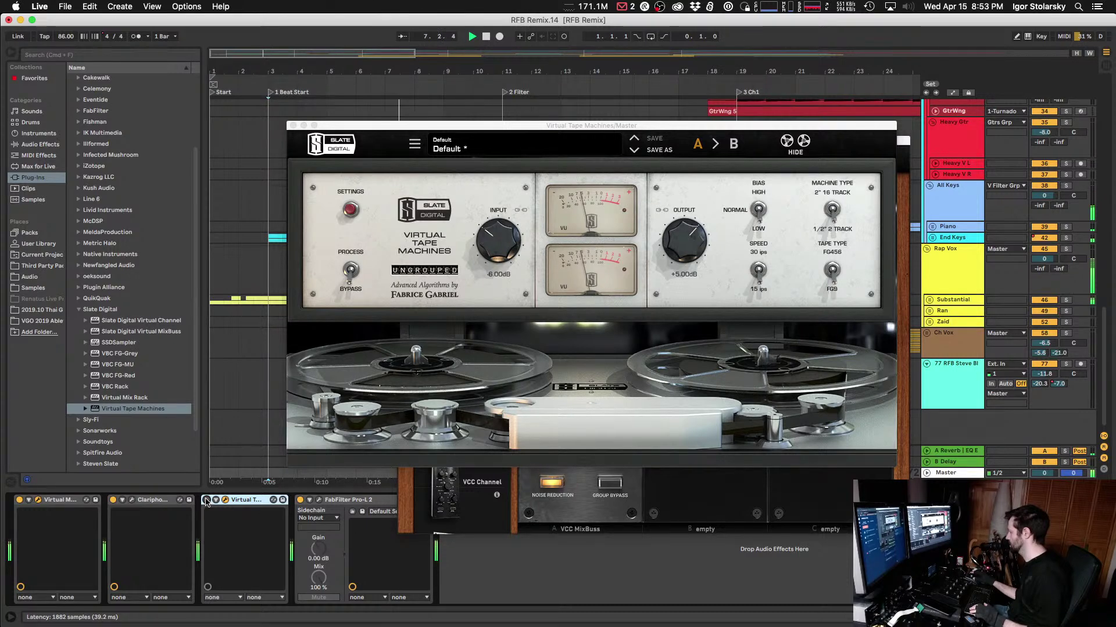
pyautogui.click(206, 501)
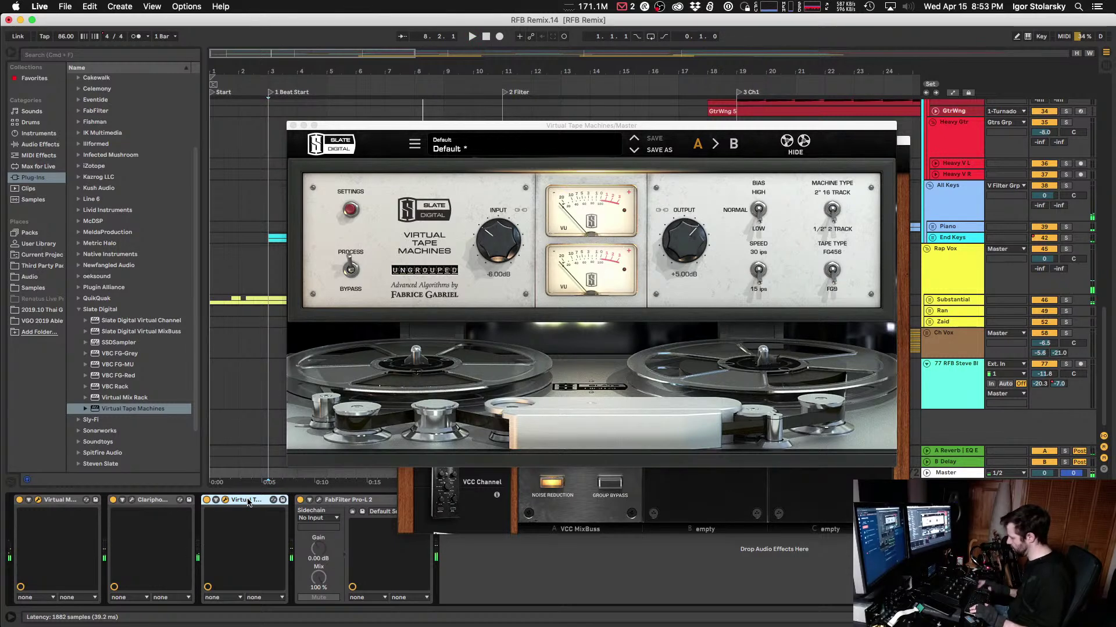
# Step: Delete Virtual Tape Machines from the master track and close the Virtual Mix Rack window
pyautogui.press('Delete')
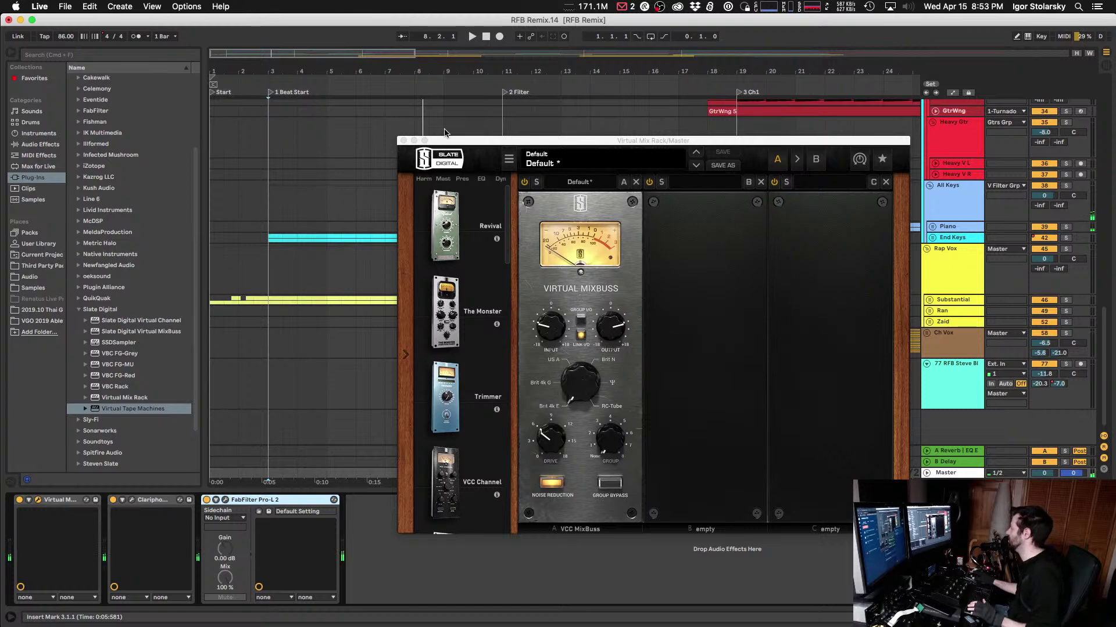
pyautogui.moveTo(446, 141); pyautogui.dragTo(424, 90)
pyautogui.click(382, 91)
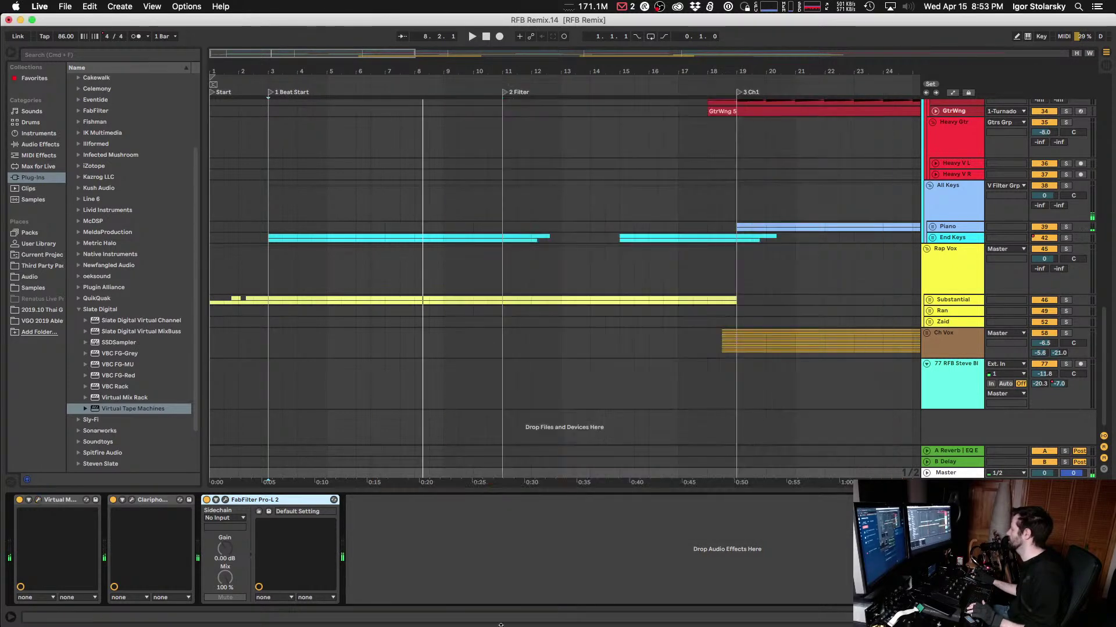
pyautogui.click(441, 553)
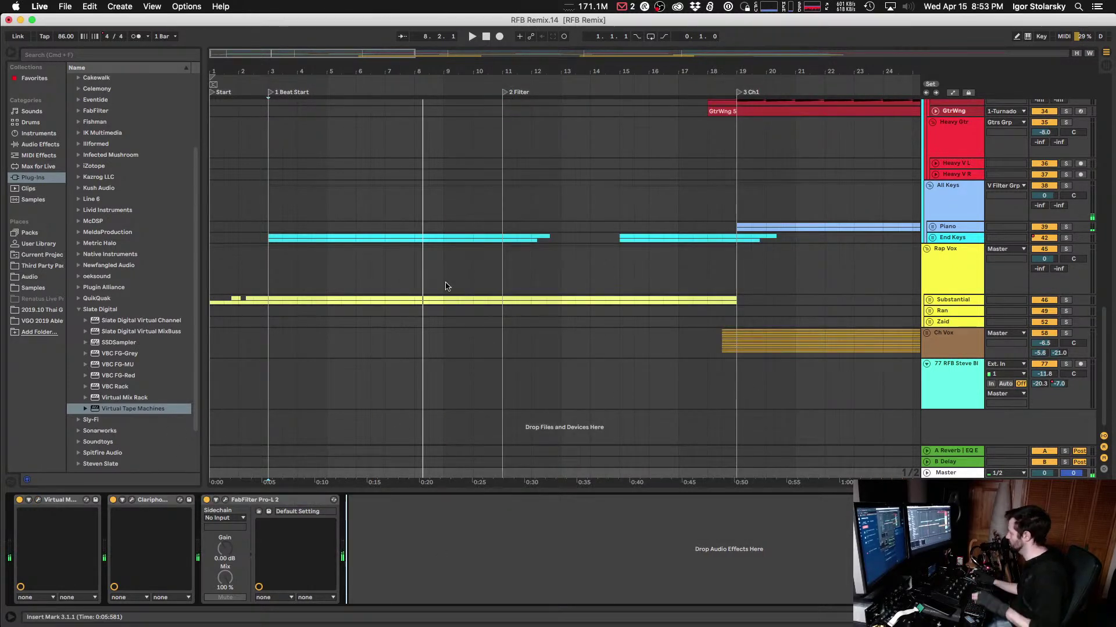
pyautogui.click(283, 504)
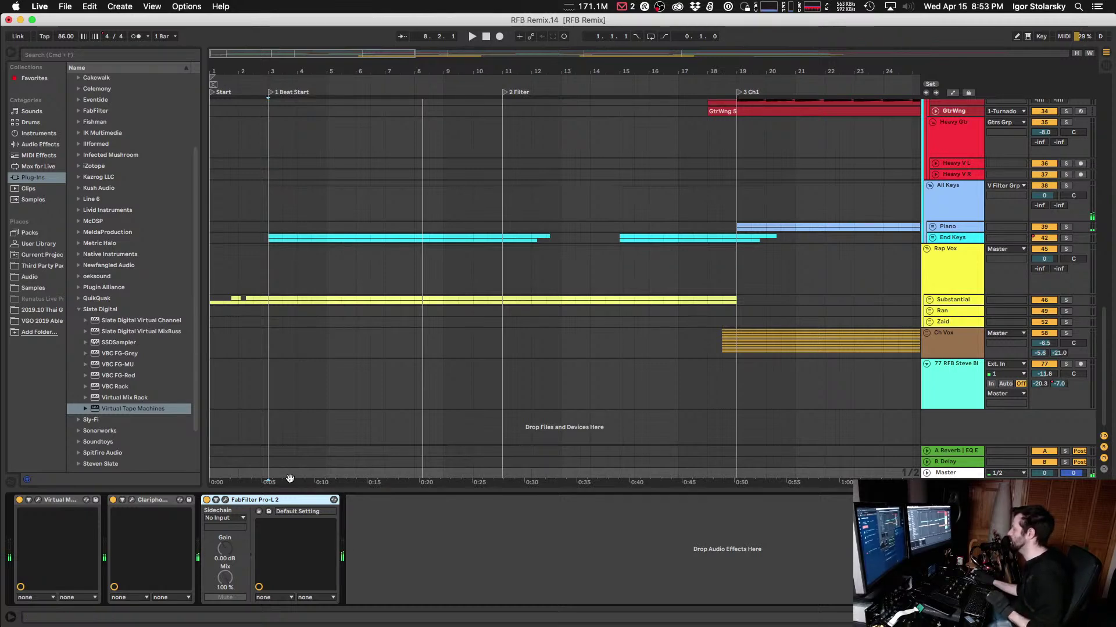
pyautogui.click(379, 530)
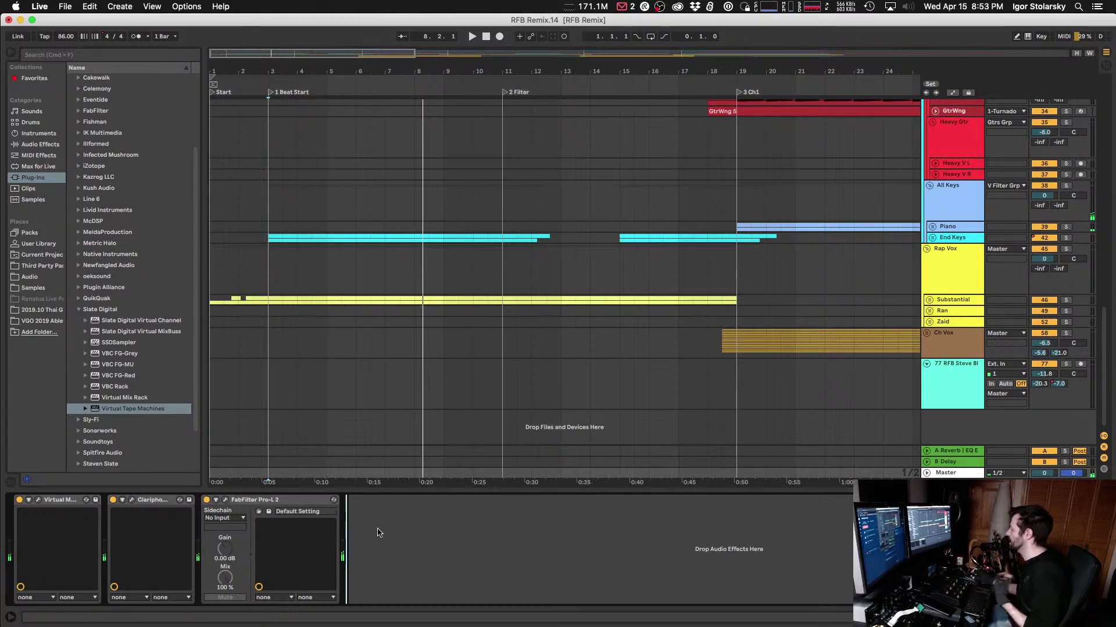
pyautogui.click(265, 501)
pyautogui.click(153, 512)
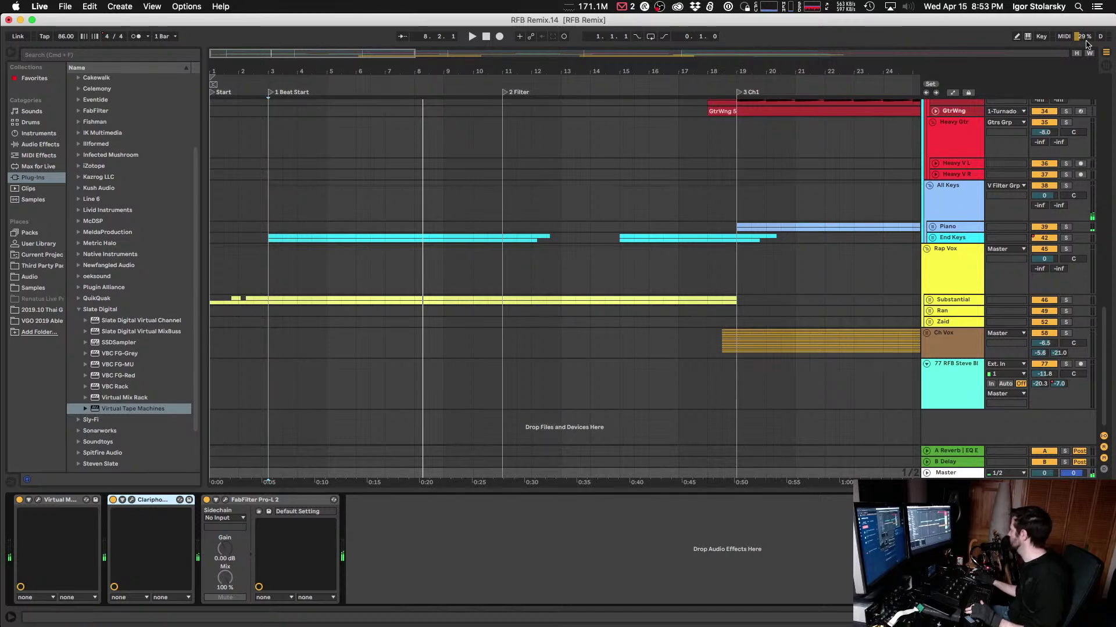
# Step: Insert Plugin Alliance's elysia alpha master on the master track between the Clariphonic and FabFilter Pro-L 2
pyautogui.scroll(2, 85, 350)
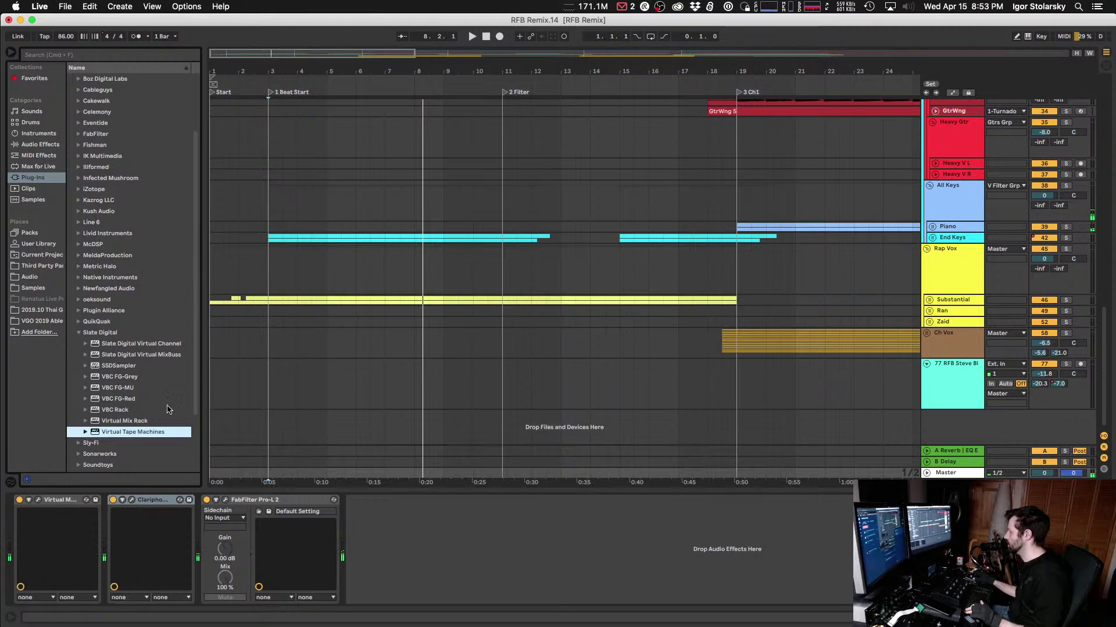
pyautogui.click(145, 505)
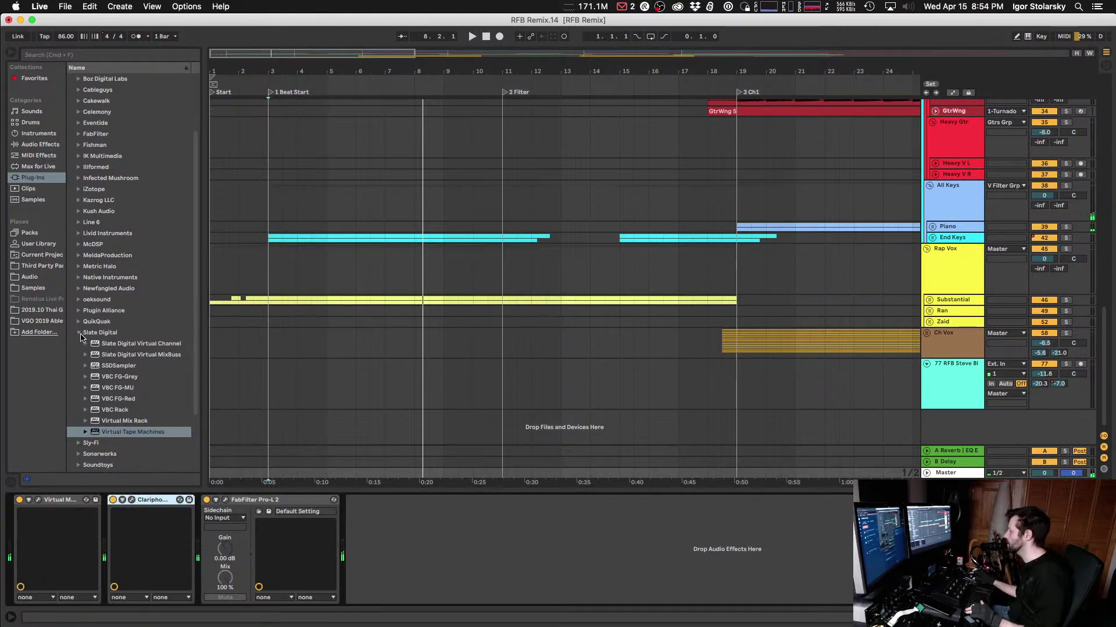
pyautogui.click(80, 334)
pyautogui.click(79, 334)
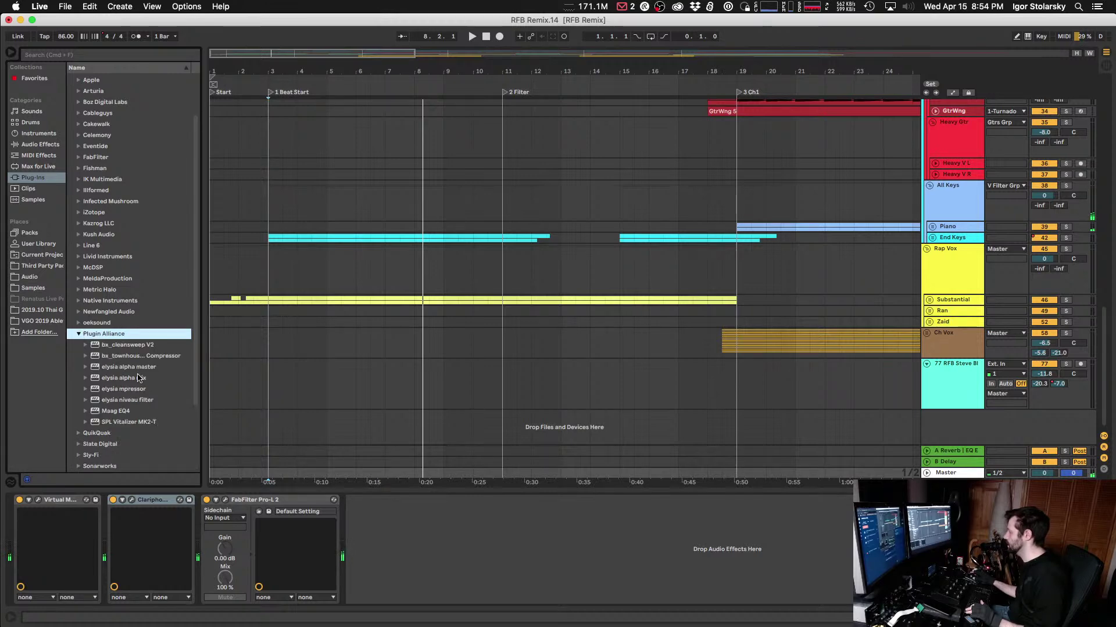
pyautogui.click(127, 370)
pyautogui.moveTo(130, 383); pyautogui.dragTo(214, 582)
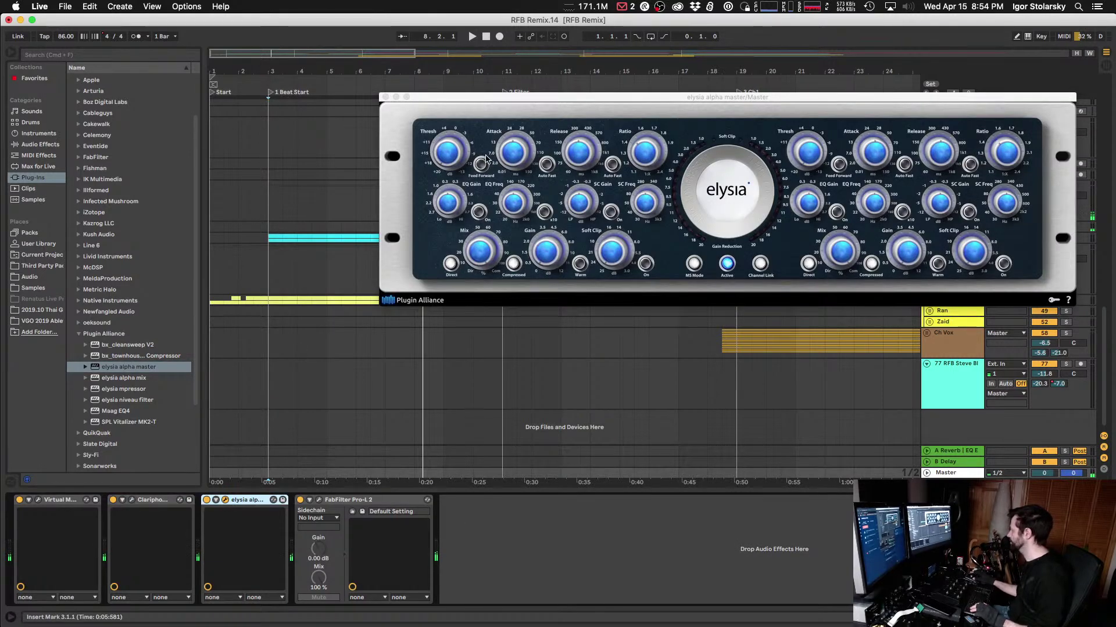
pyautogui.moveTo(709, 100); pyautogui.dragTo(610, 186)
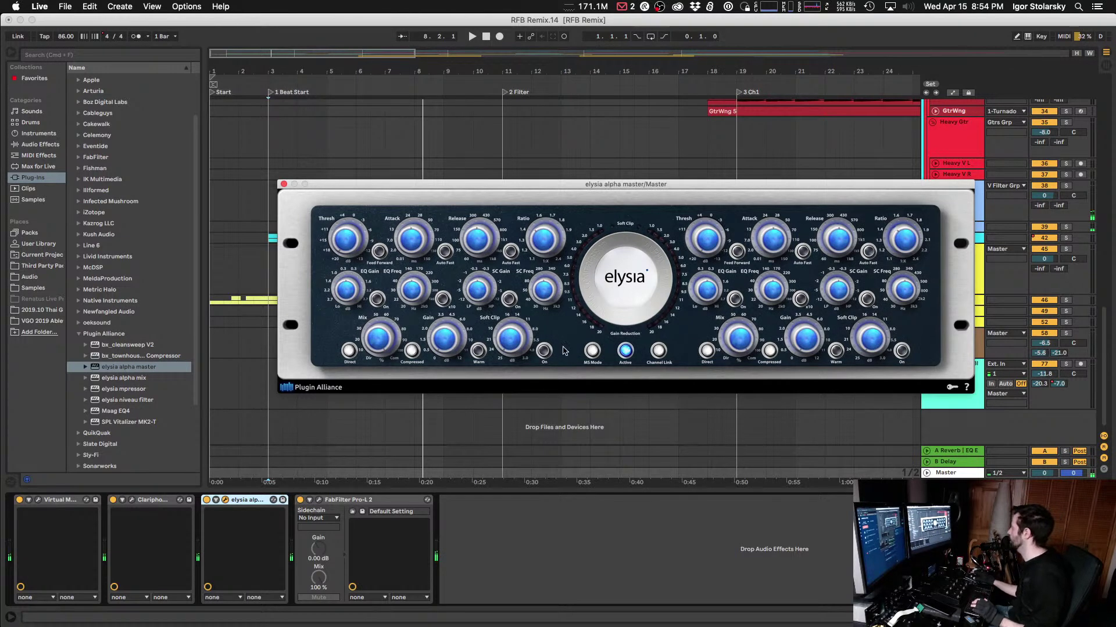
# Step: Enable the elysia alpha master's sidechain filter on both channels and adjust the first channel's sidechain frequency to about 36 Hz
pyautogui.moveTo(571, 192); pyautogui.dragTo(548, 182)
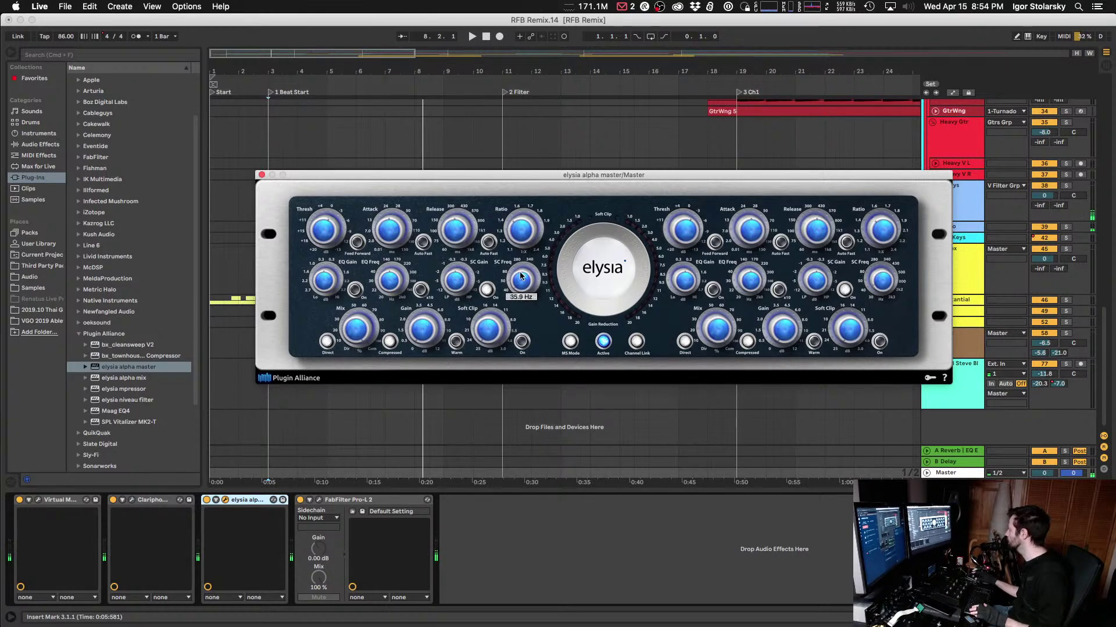
pyautogui.moveTo(526, 278)
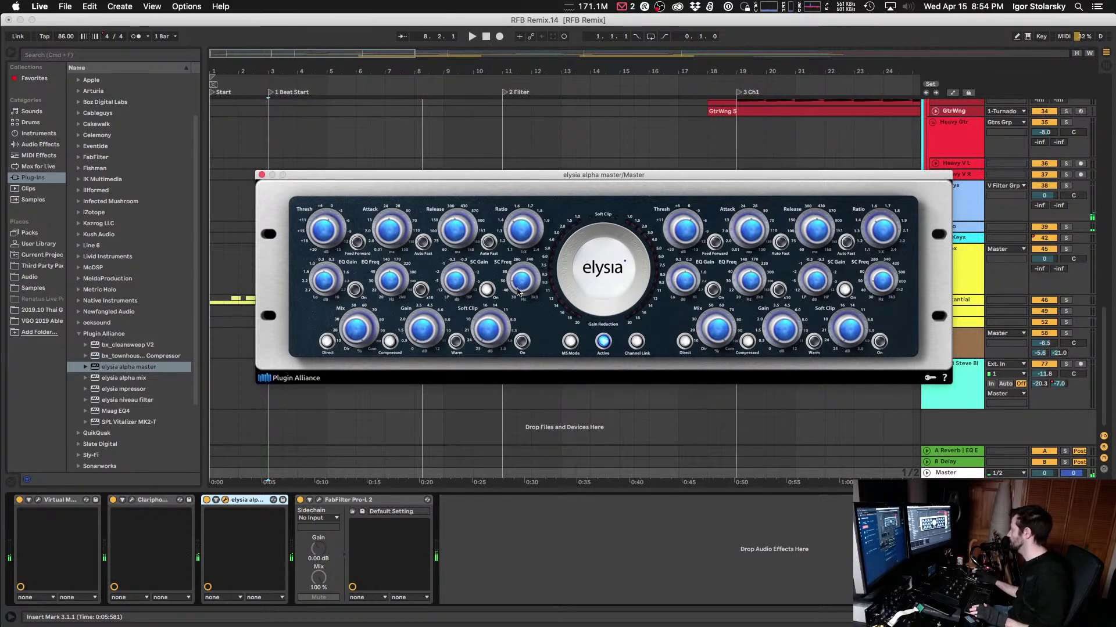
pyautogui.moveTo(513, 285); pyautogui.dragTo(514, 279)
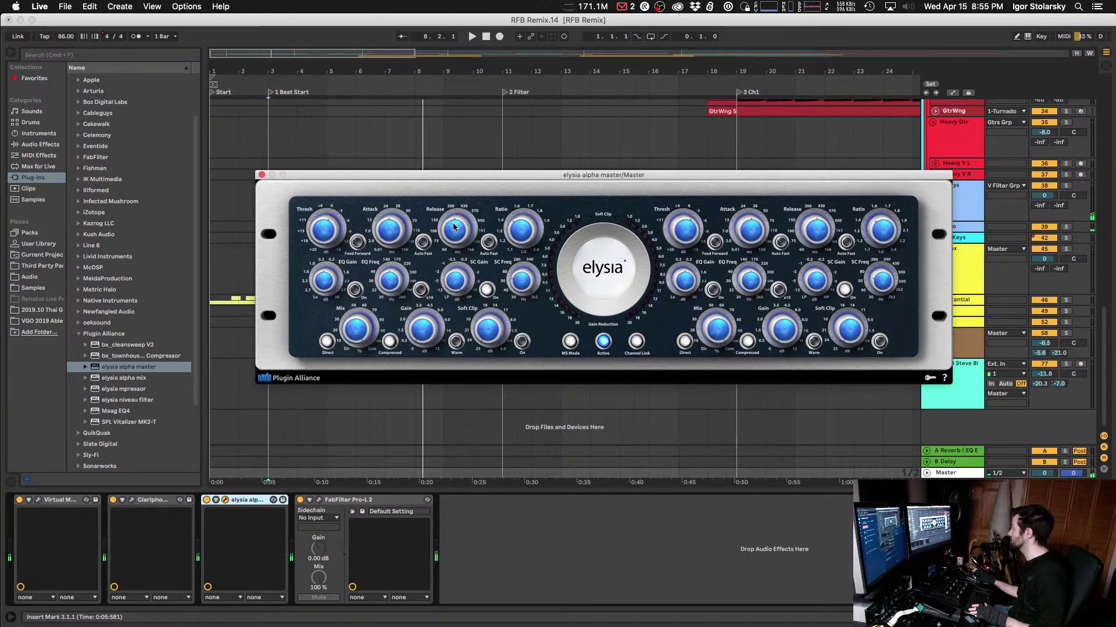
# Step: Adjust the first channel's release time on the elysia alpha master while auditioning the mix from the Beat Start marker
pyautogui.press('space')
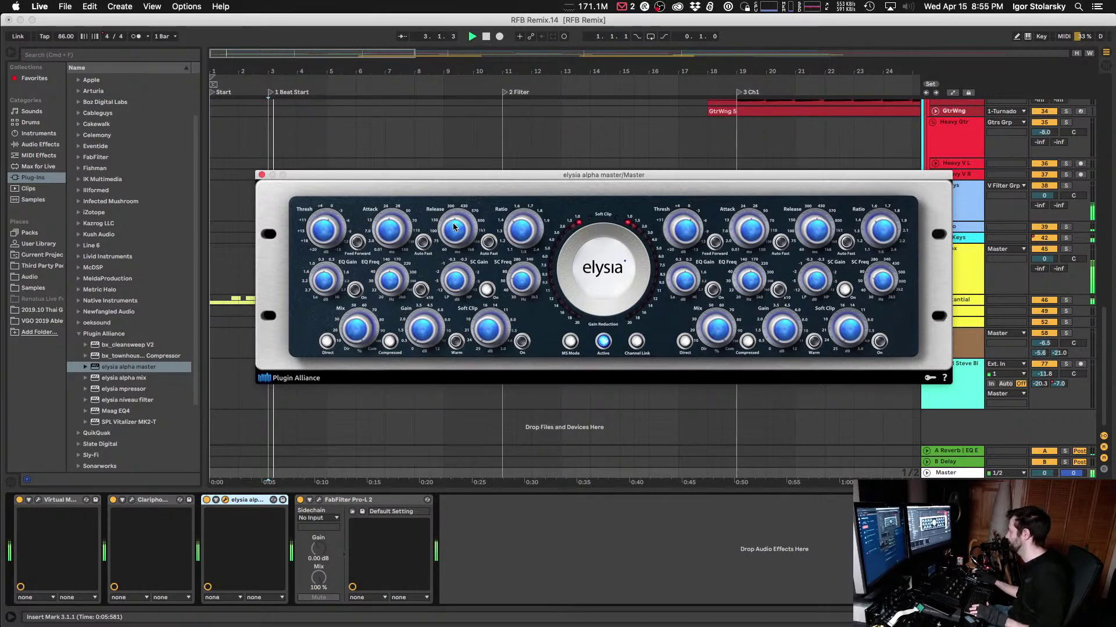
pyautogui.moveTo(332, 218)
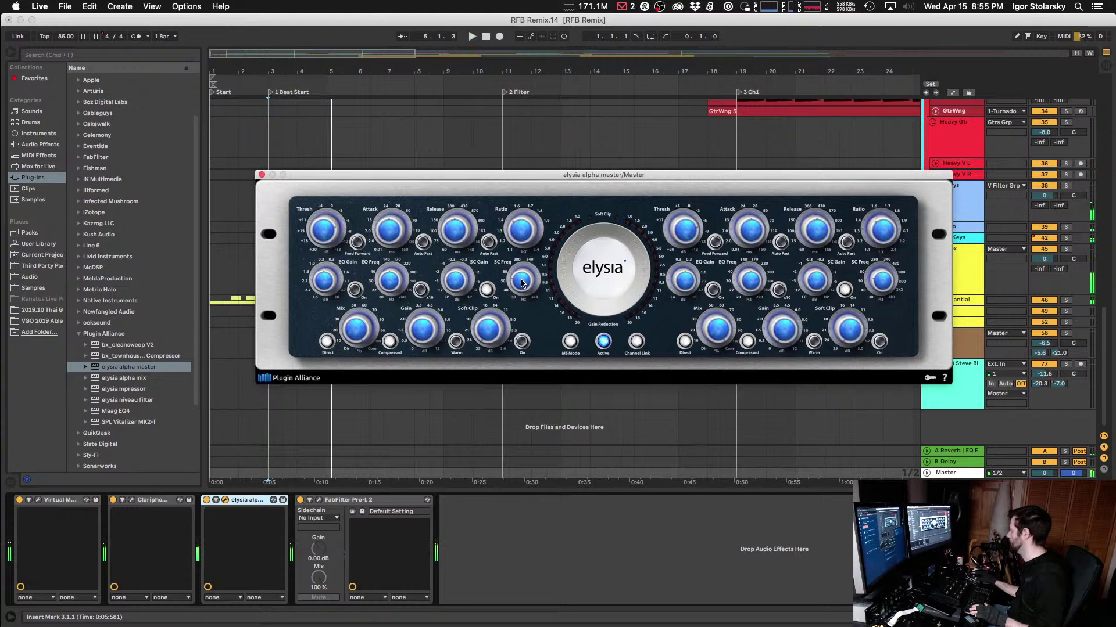
pyautogui.press('space')
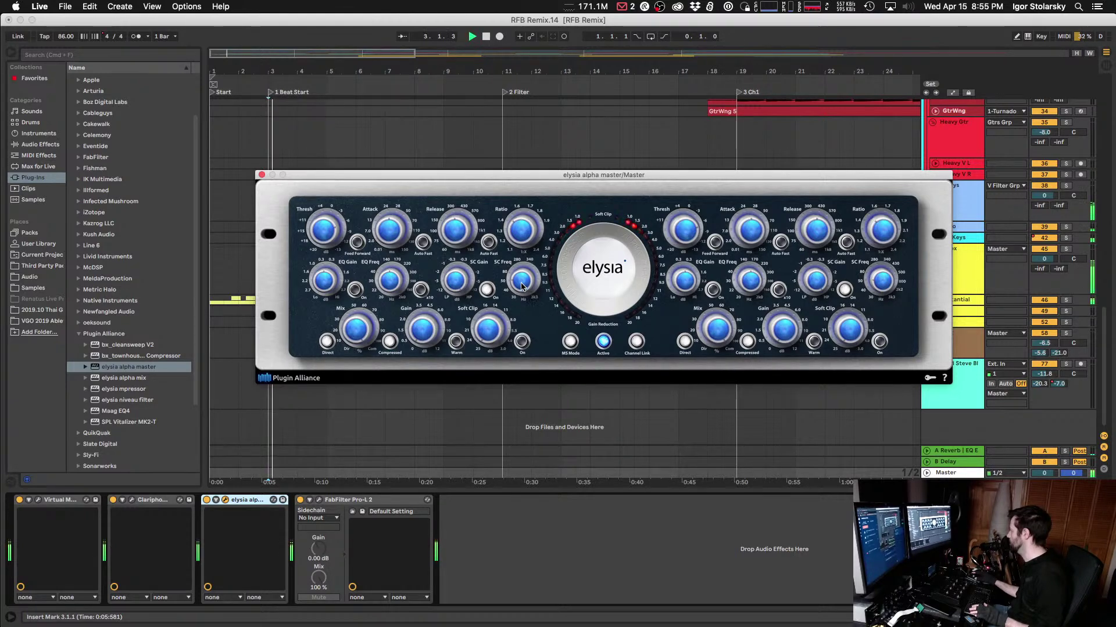
pyautogui.moveTo(456, 244)
pyautogui.moveTo(456, 244); pyautogui.dragTo(456, 251)
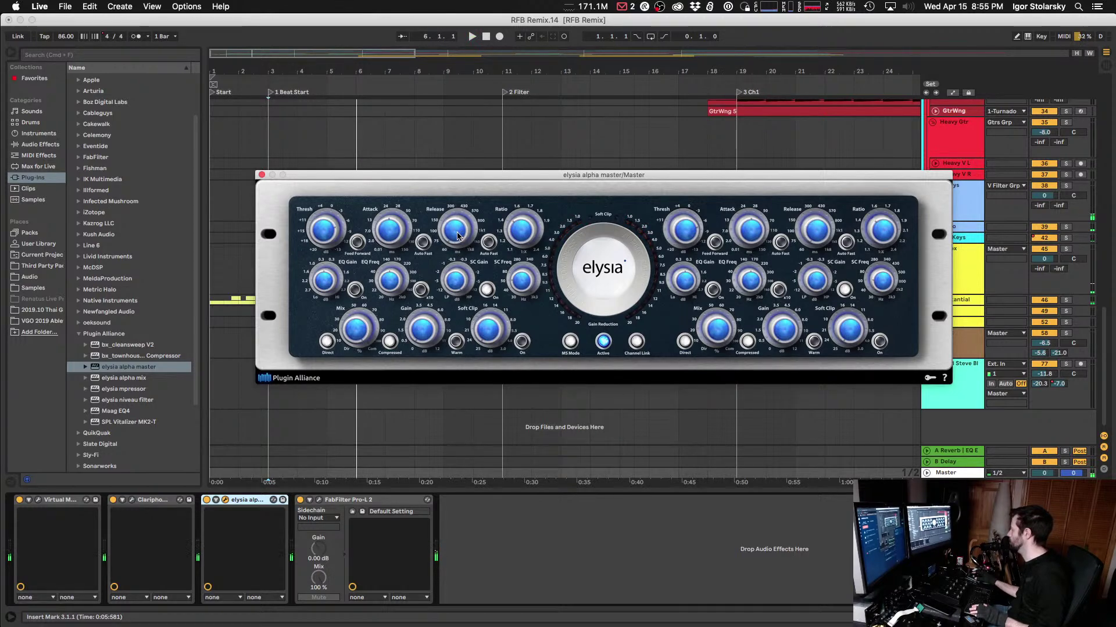
pyautogui.press('space')
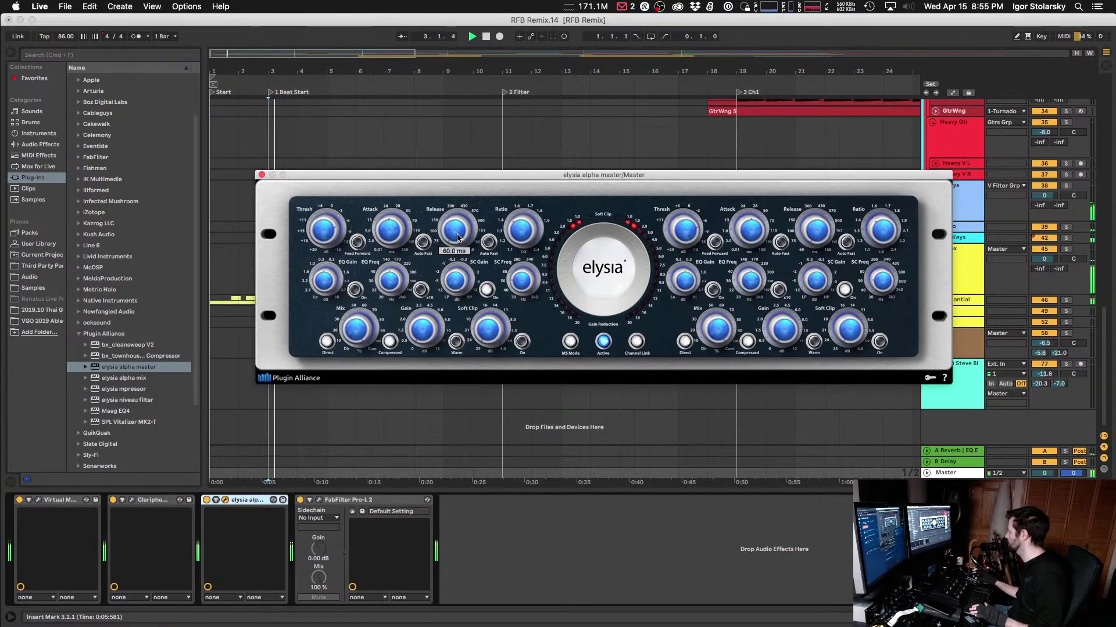
pyautogui.moveTo(457, 234); pyautogui.dragTo(459, 216)
pyautogui.press('space')
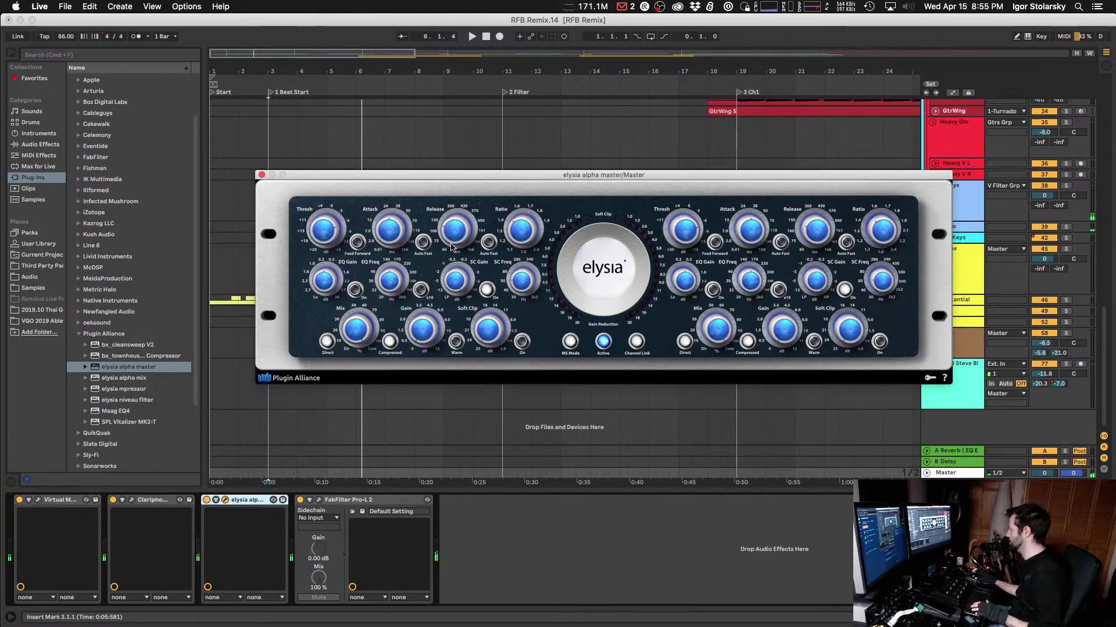
# Step: Set the first channel's threshold to about +3.9 dB while playing the mix from the Beat Start marker
pyautogui.moveTo(324, 234); pyautogui.dragTo(323, 226)
pyautogui.press('space')
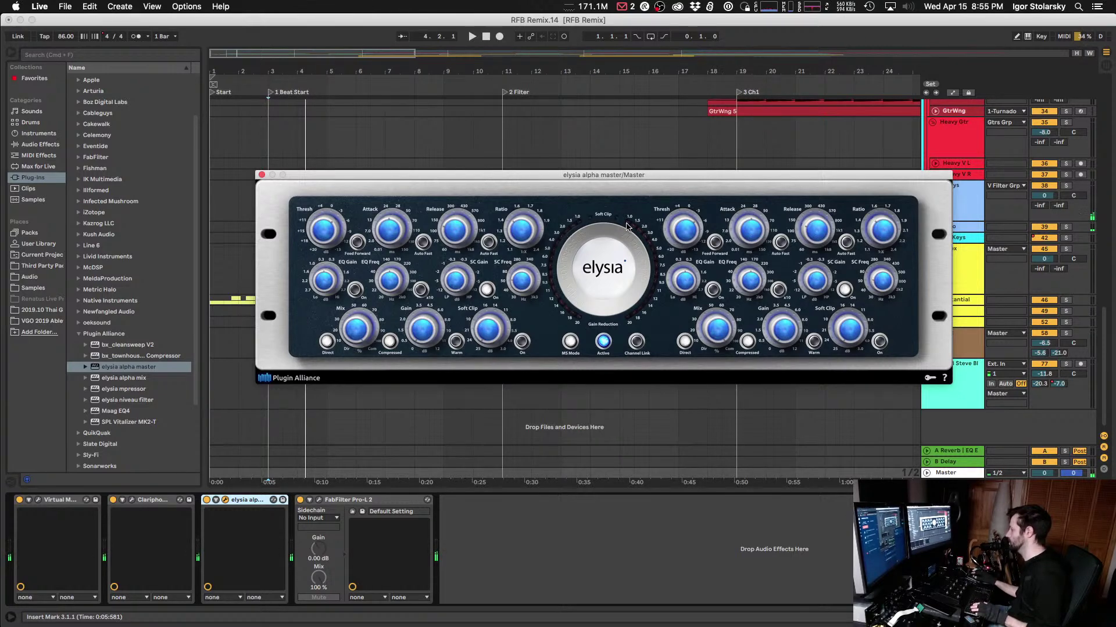
pyautogui.press('space')
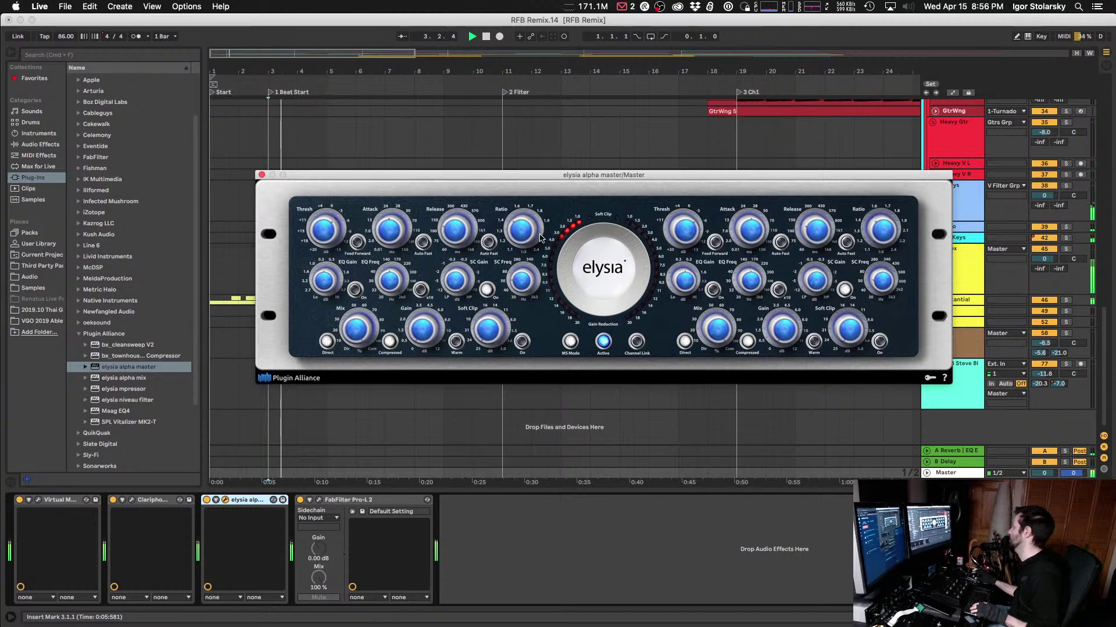
pyautogui.moveTo(335, 237)
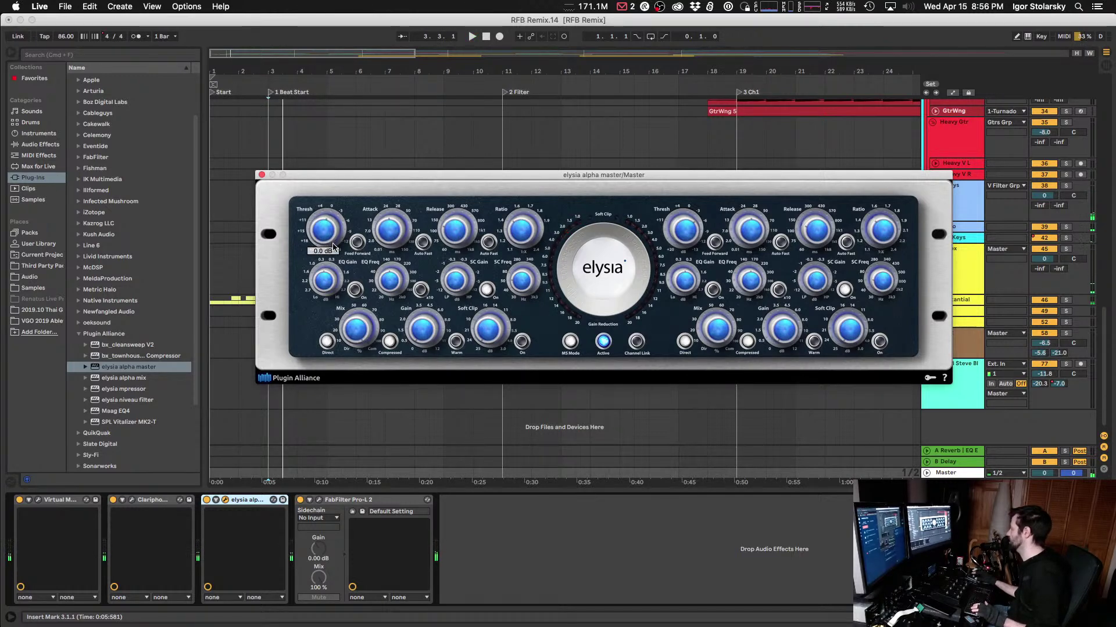
pyautogui.moveTo(330, 231); pyautogui.dragTo(327, 235)
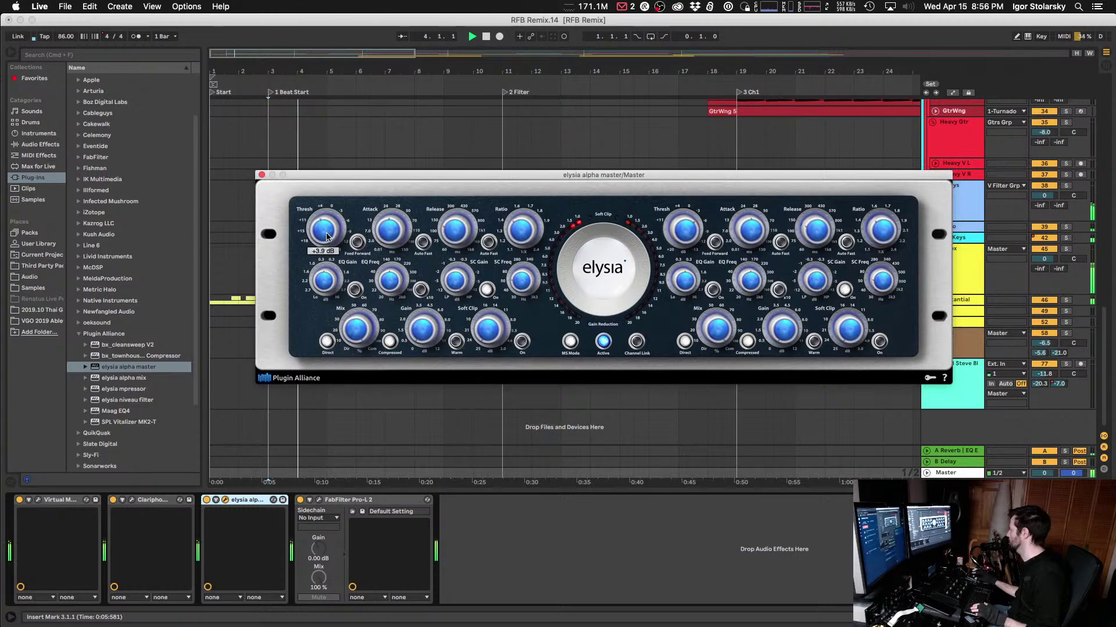
pyautogui.moveTo(330, 242)
# Step: Play from the Ch2 marker and set the second channel's threshold to about -0.4 dB and its gain to about 1.2 dB
pyautogui.press('5')
pyautogui.press('space')
pyautogui.moveTo(682, 249)
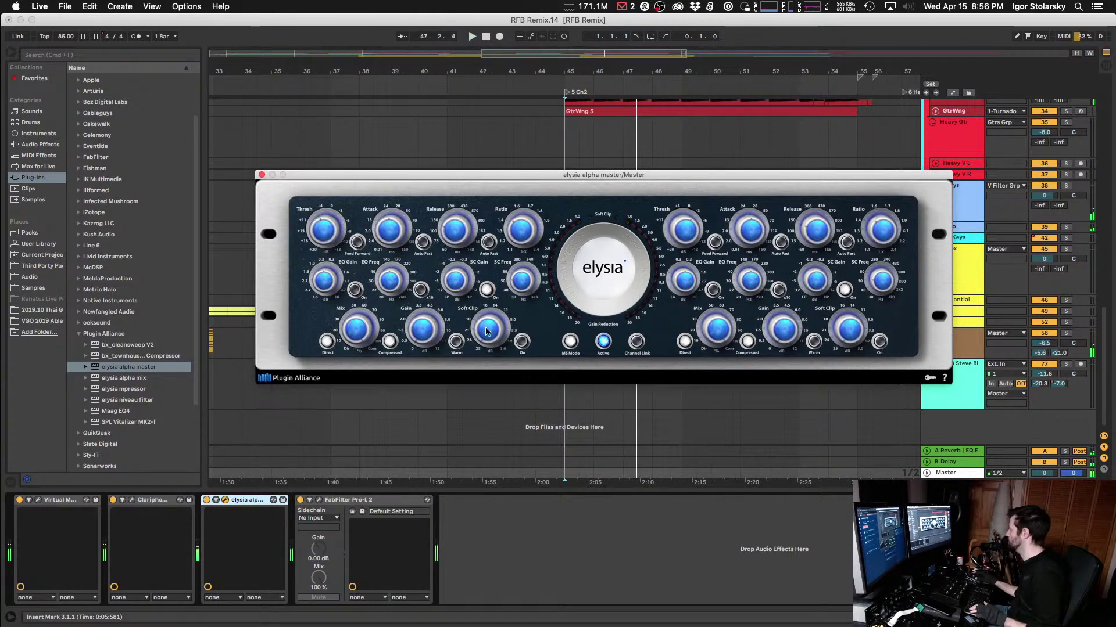
pyautogui.press('space')
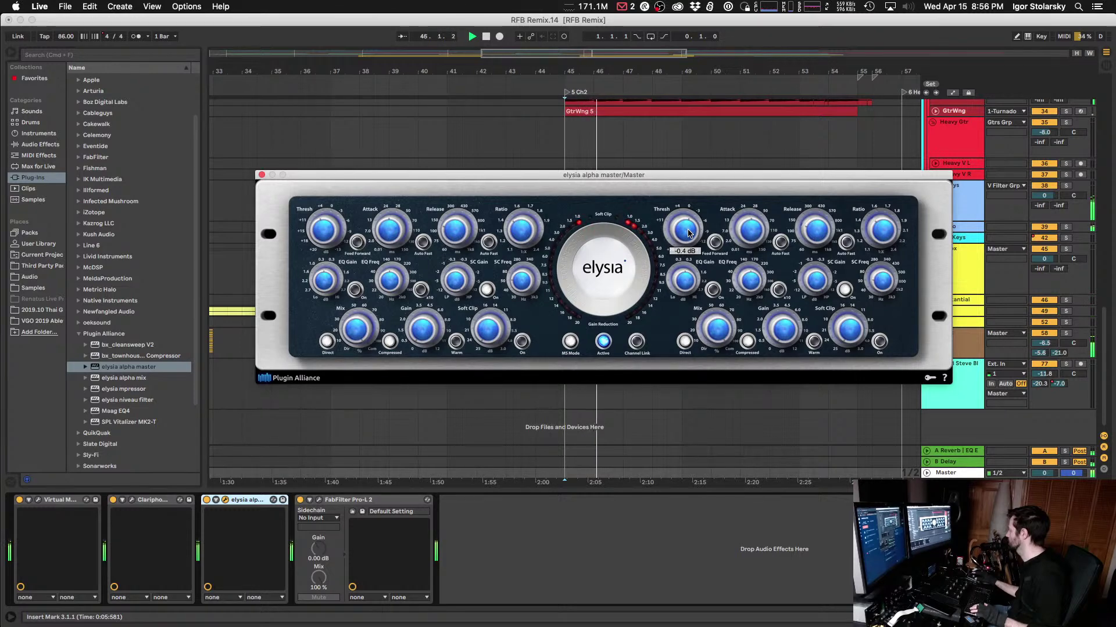
pyautogui.press('space')
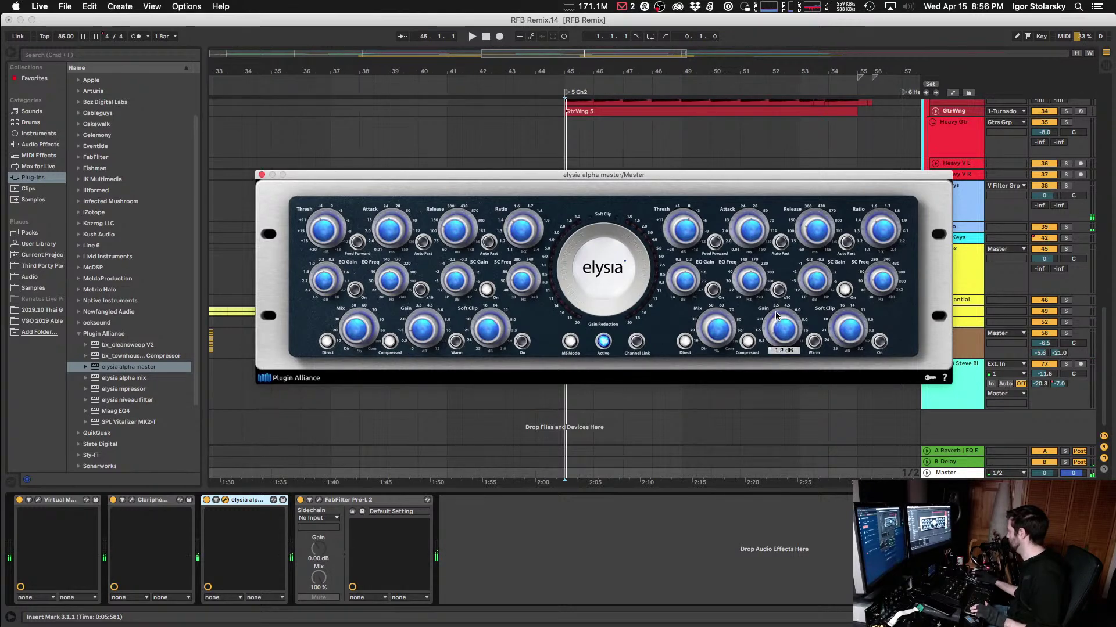
# Step: Compare the Ch2 section with the elysia alpha master on and off, fine-tuning the first channel's threshold to about +4.2 dB
pyautogui.press('space')
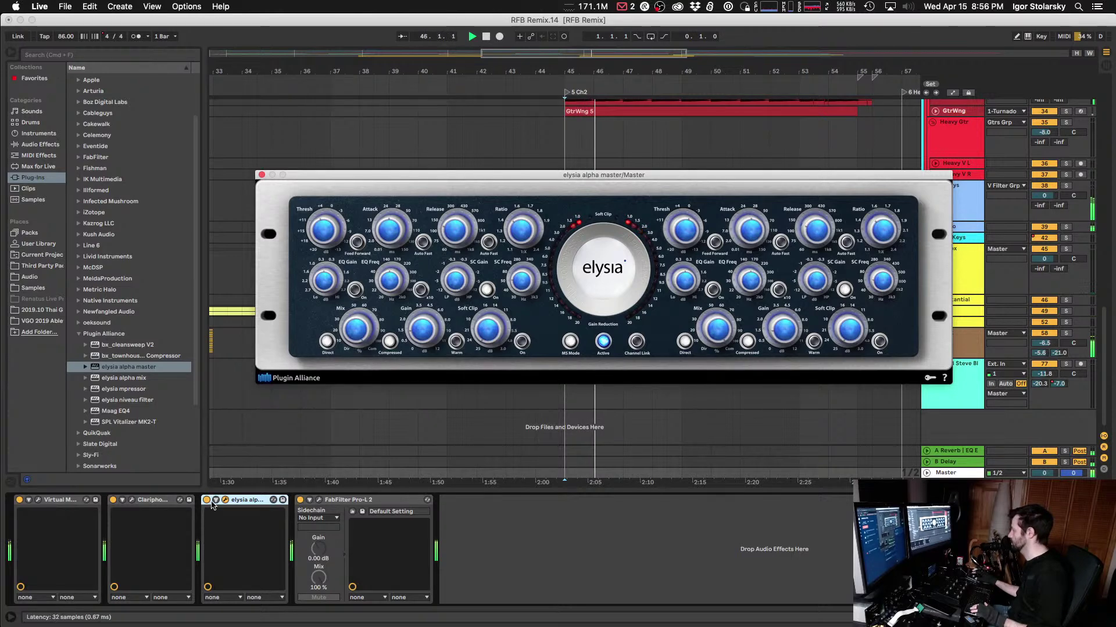
pyautogui.click(207, 500)
pyautogui.click(207, 501)
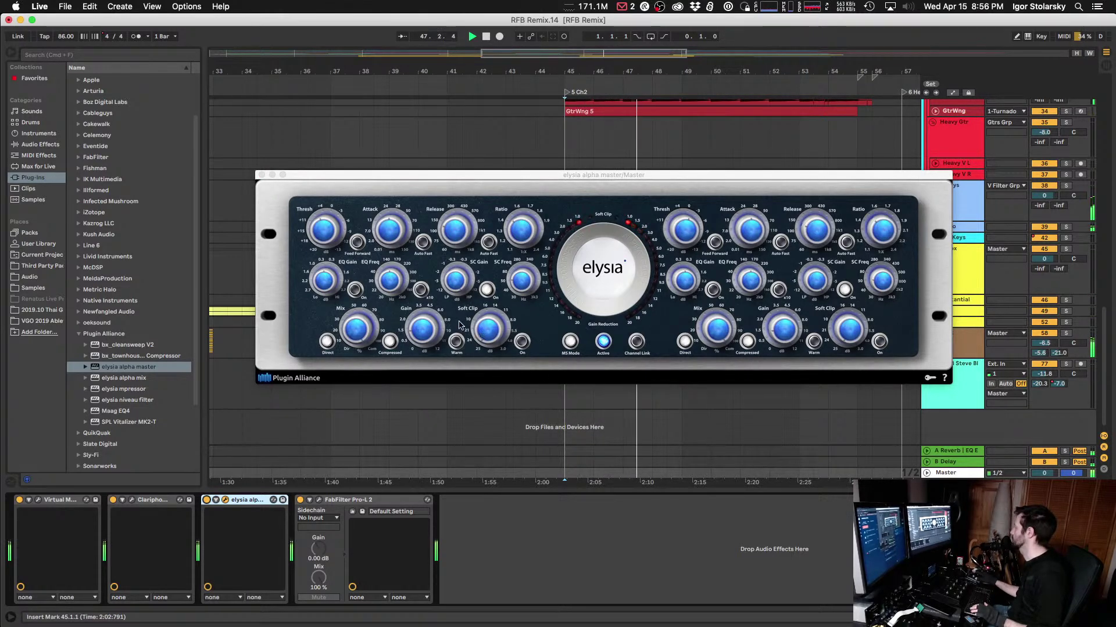
pyautogui.click(325, 237)
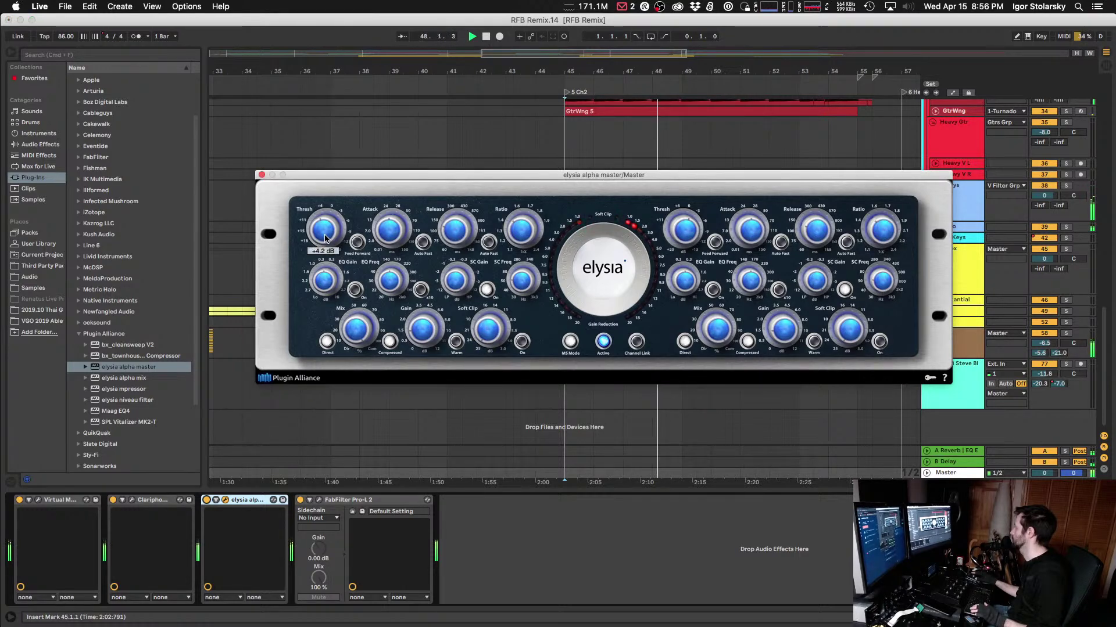
pyautogui.click(207, 500)
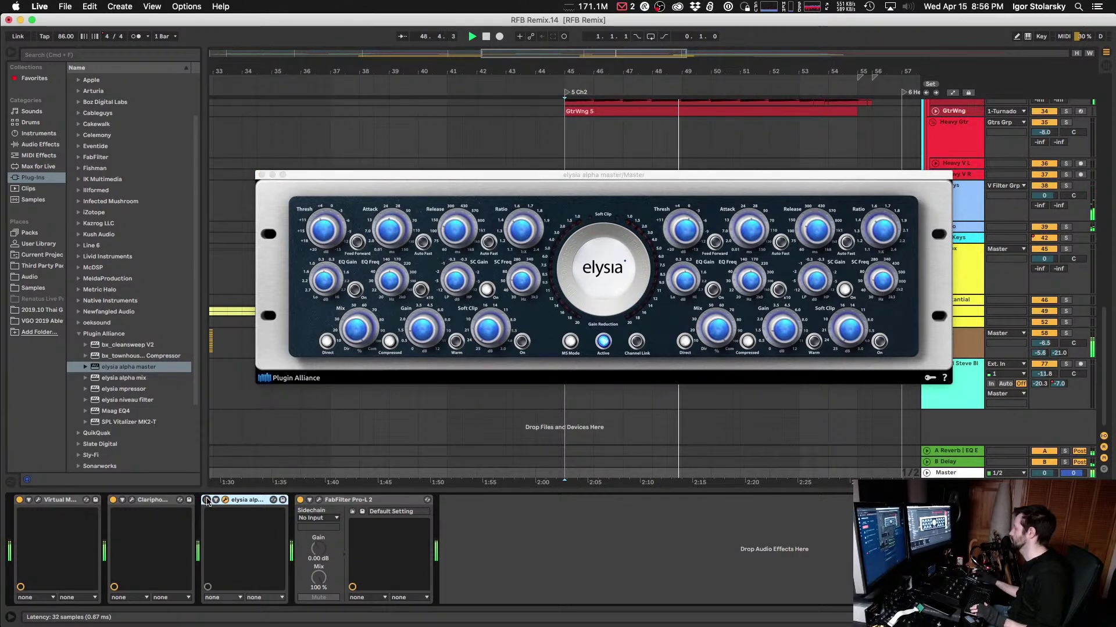
pyautogui.click(206, 501)
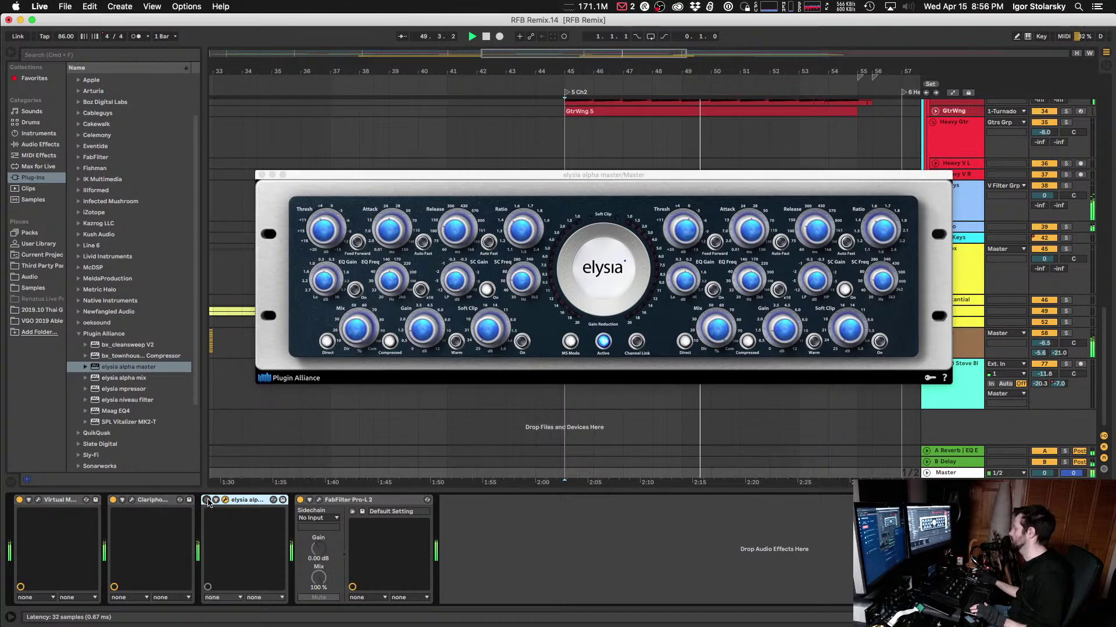
pyautogui.click(314, 237)
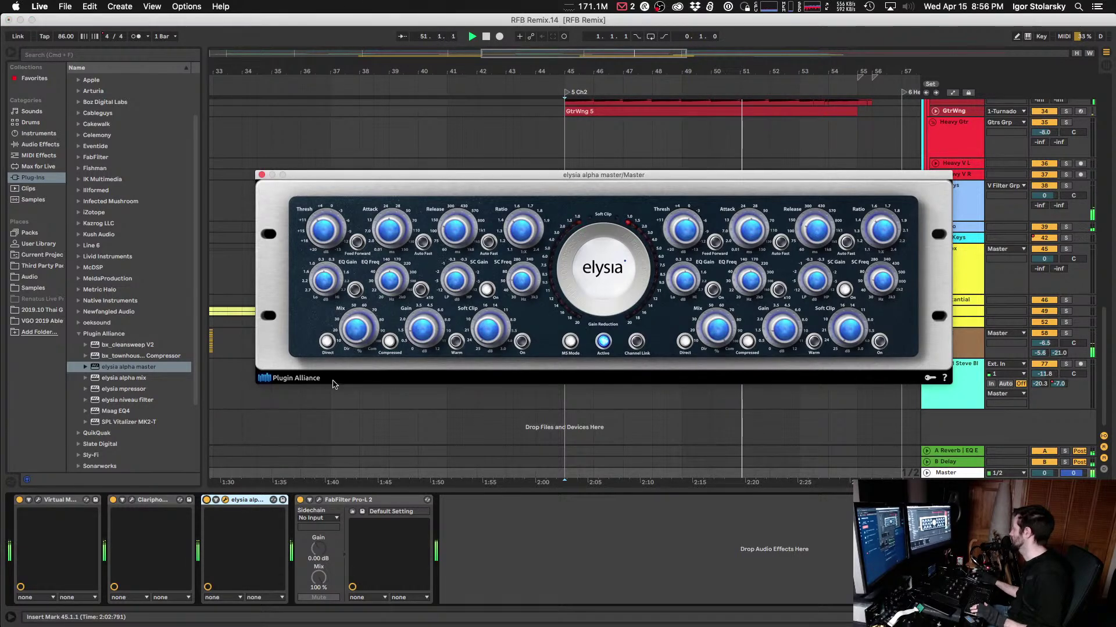
pyautogui.click(114, 500)
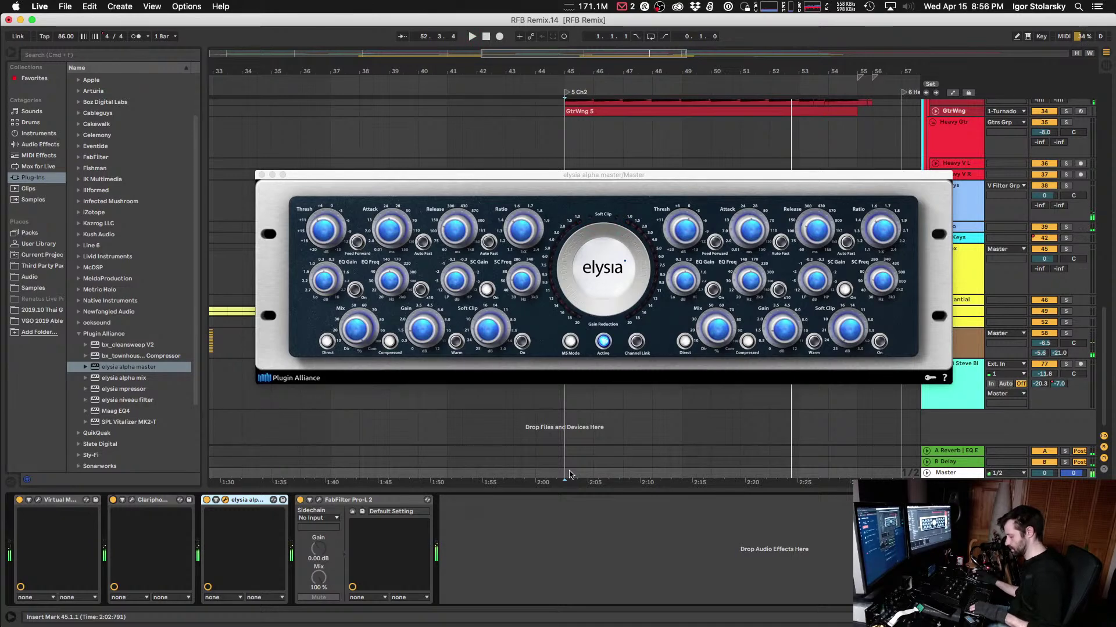
# Step: Play from the Beat Start marker and compare the mix with the elysia alpha master bypassed and active
pyautogui.press('1')
pyautogui.press('space')
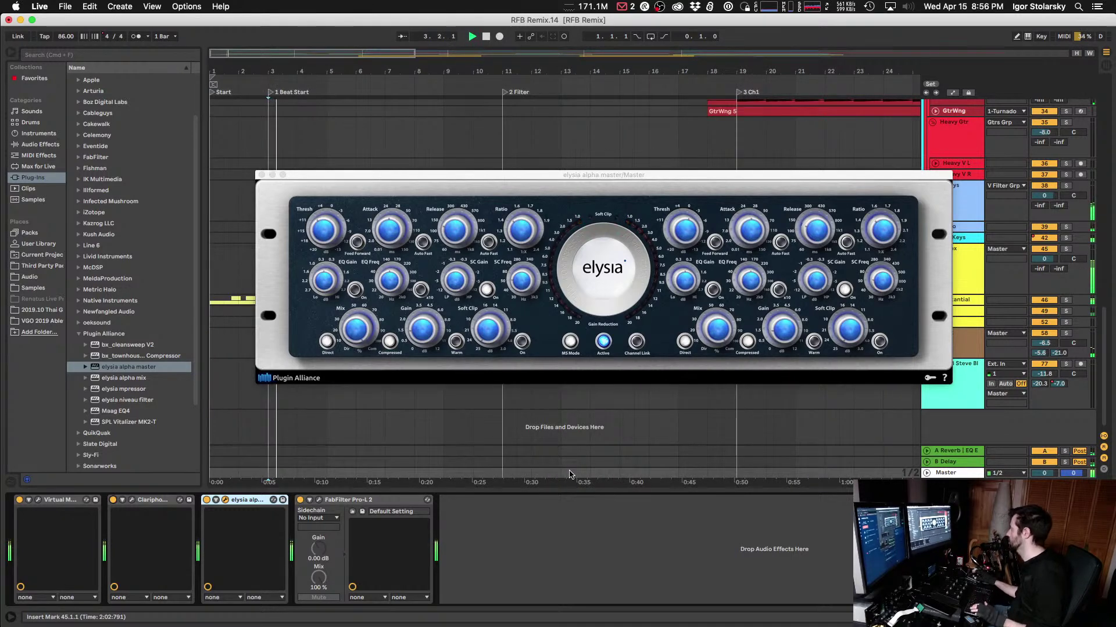
pyautogui.click(207, 500)
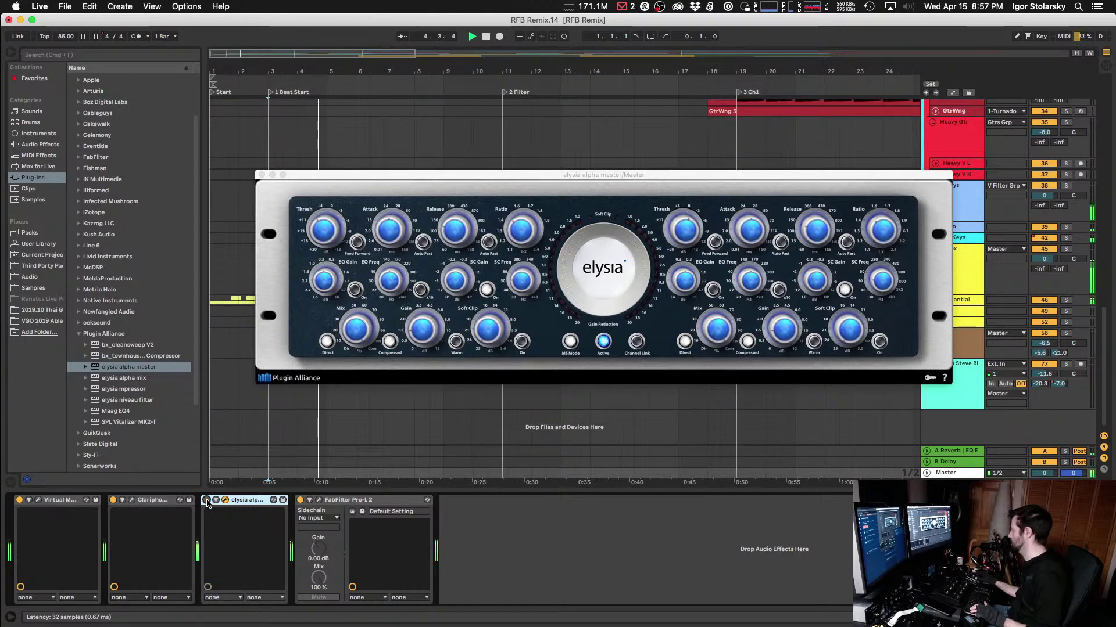
pyautogui.click(207, 500)
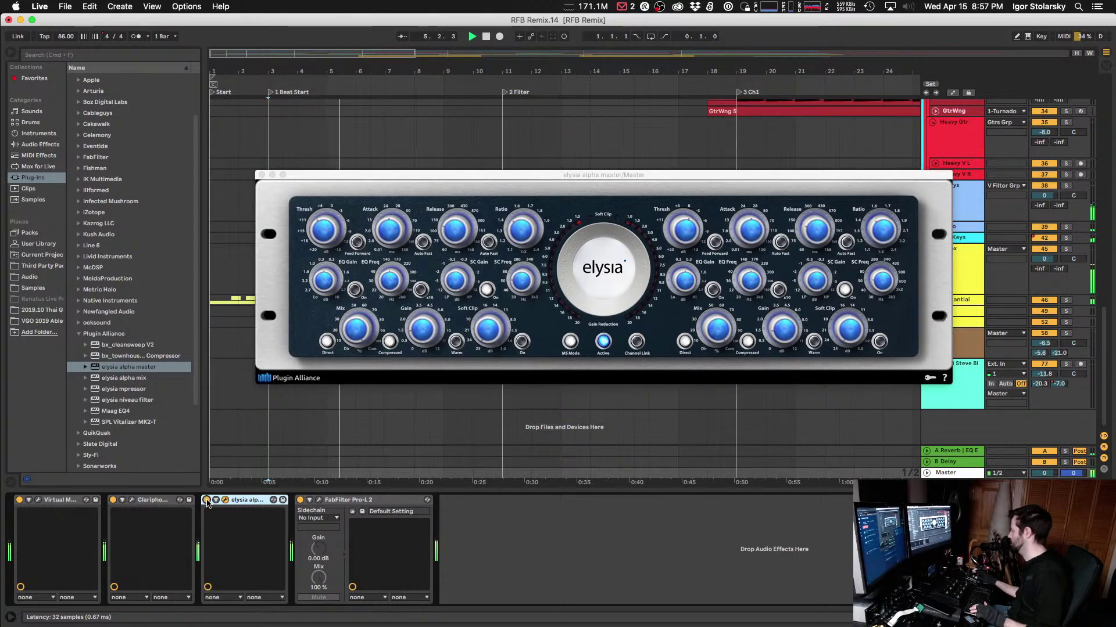
pyautogui.click(207, 500)
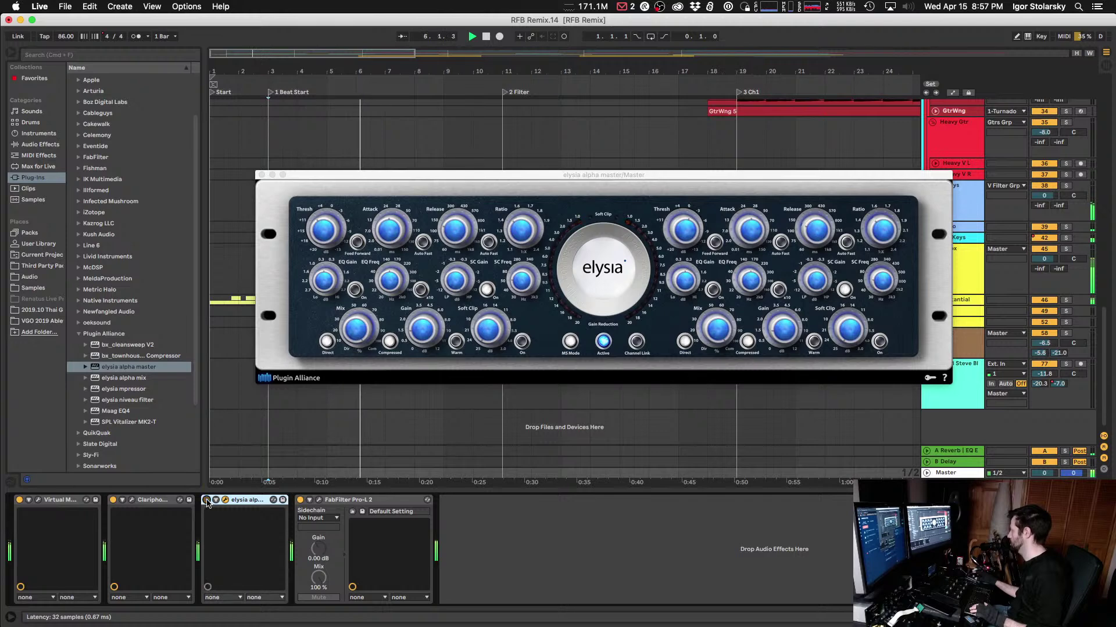
pyautogui.click(207, 501)
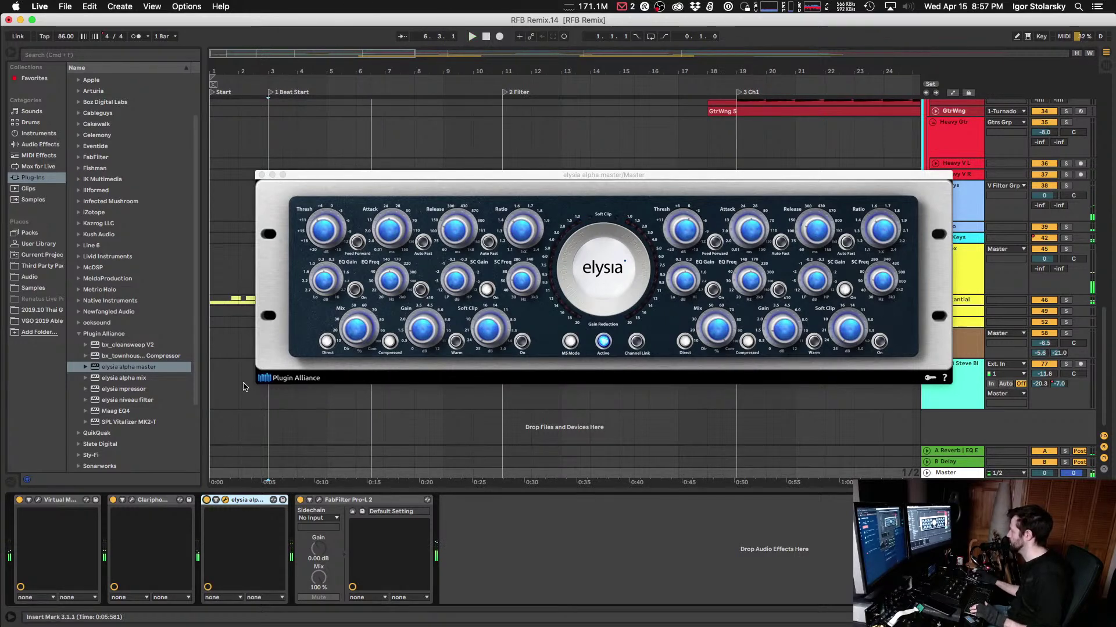
# Step: Adjust the elysia alpha master's gain and compare the Beat Start section again with the compressor on and off
pyautogui.click(420, 327)
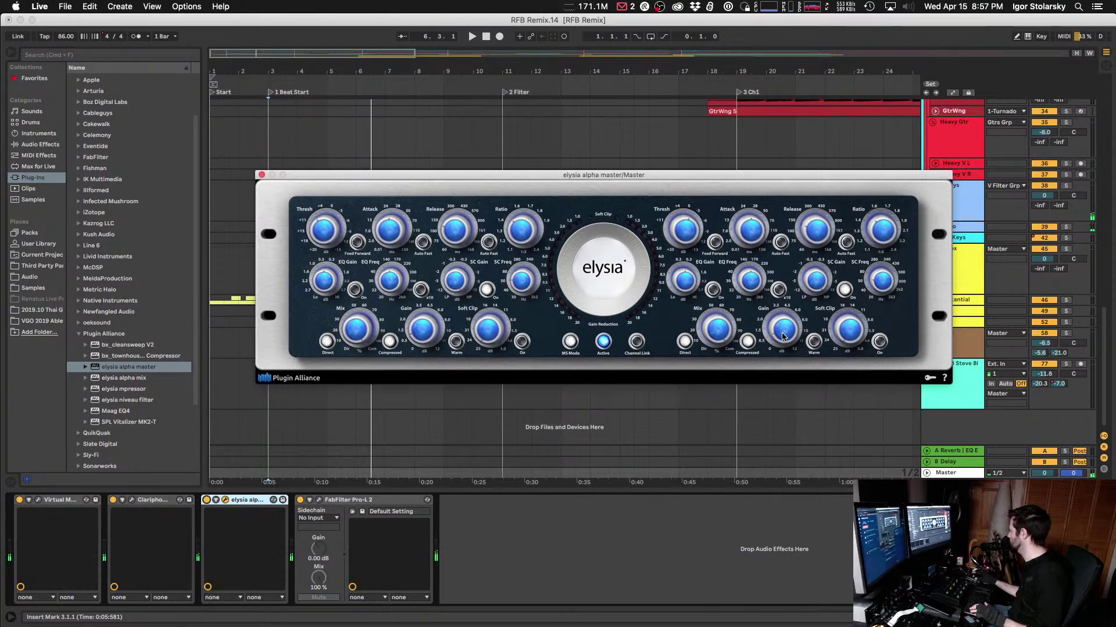
pyautogui.press('space')
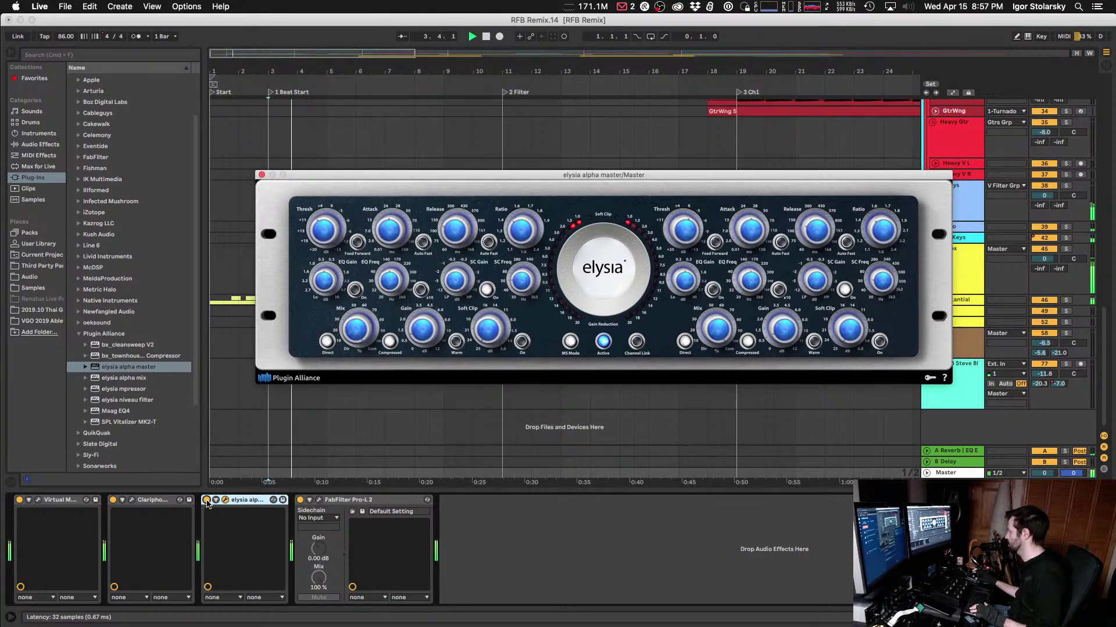
pyautogui.click(207, 500)
pyautogui.click(207, 500)
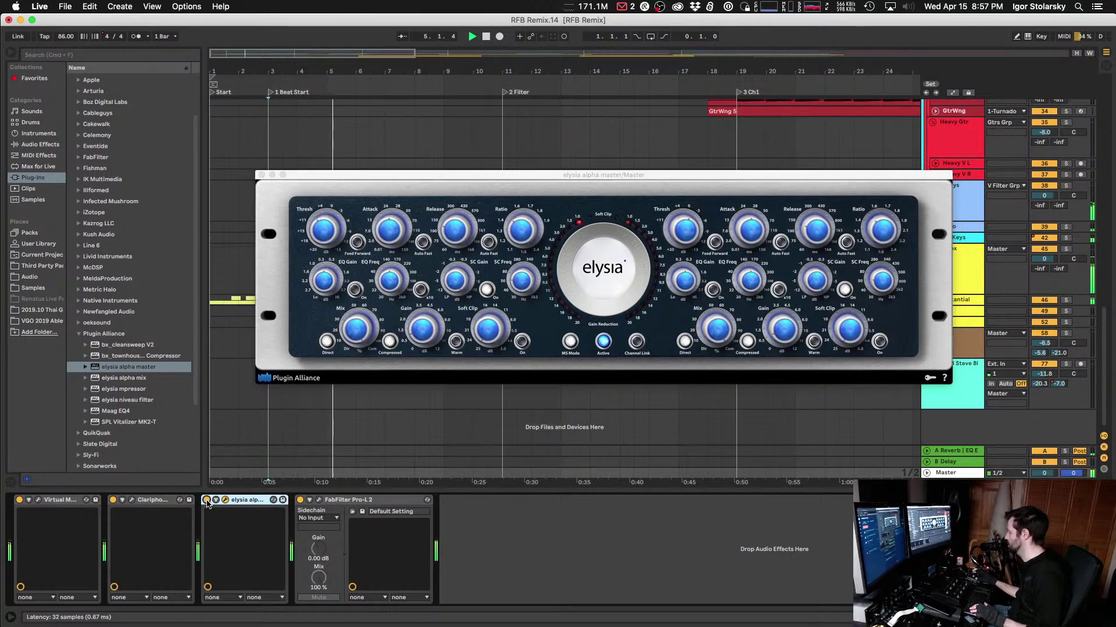
pyautogui.click(207, 500)
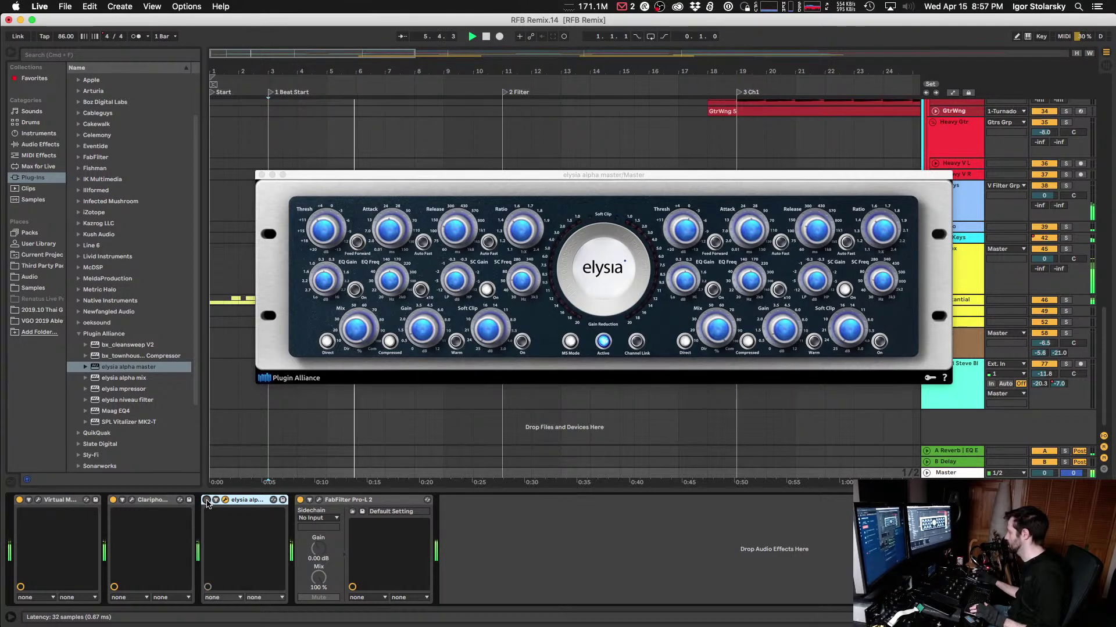
pyautogui.click(207, 500)
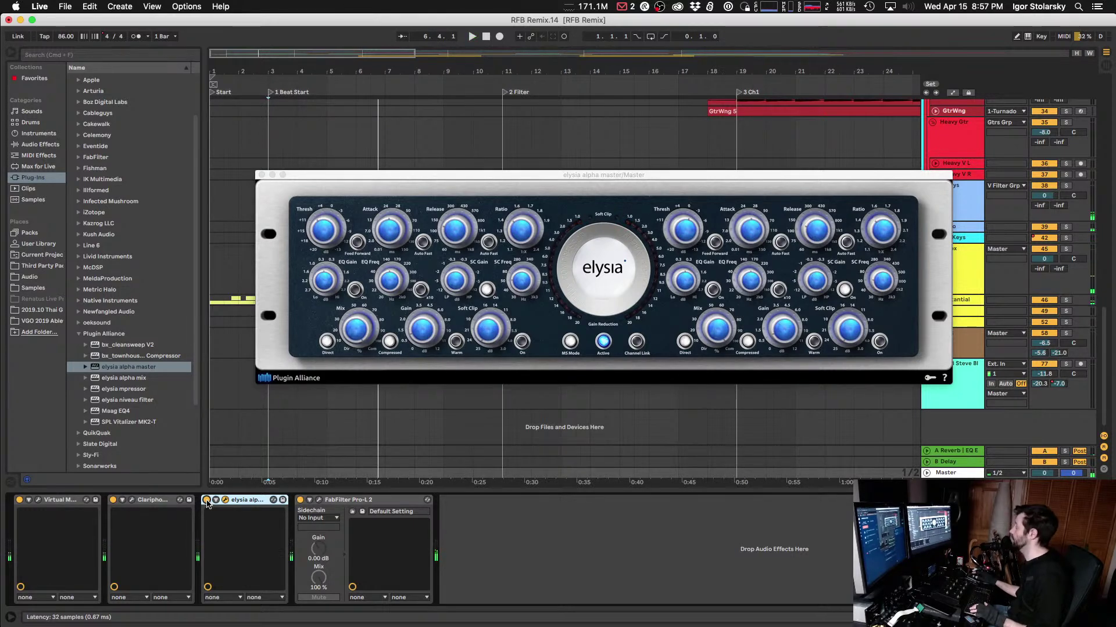
# Step: Play from the Ch2 marker and compare the mix with the elysia alpha master switched off and on
pyautogui.press('space')
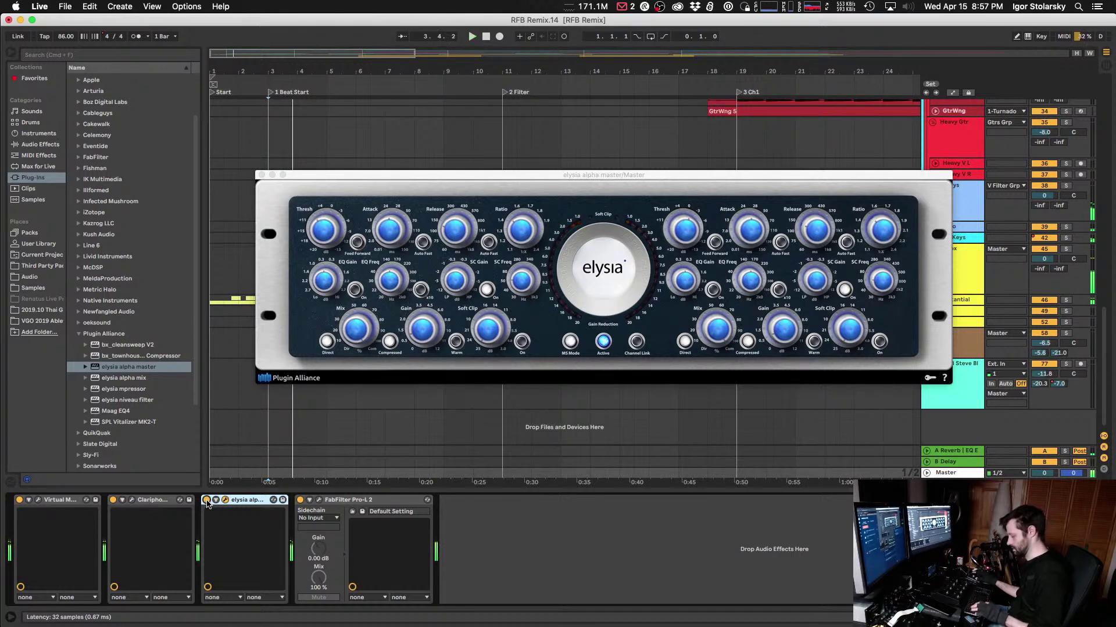
pyautogui.press('5')
pyautogui.press('space')
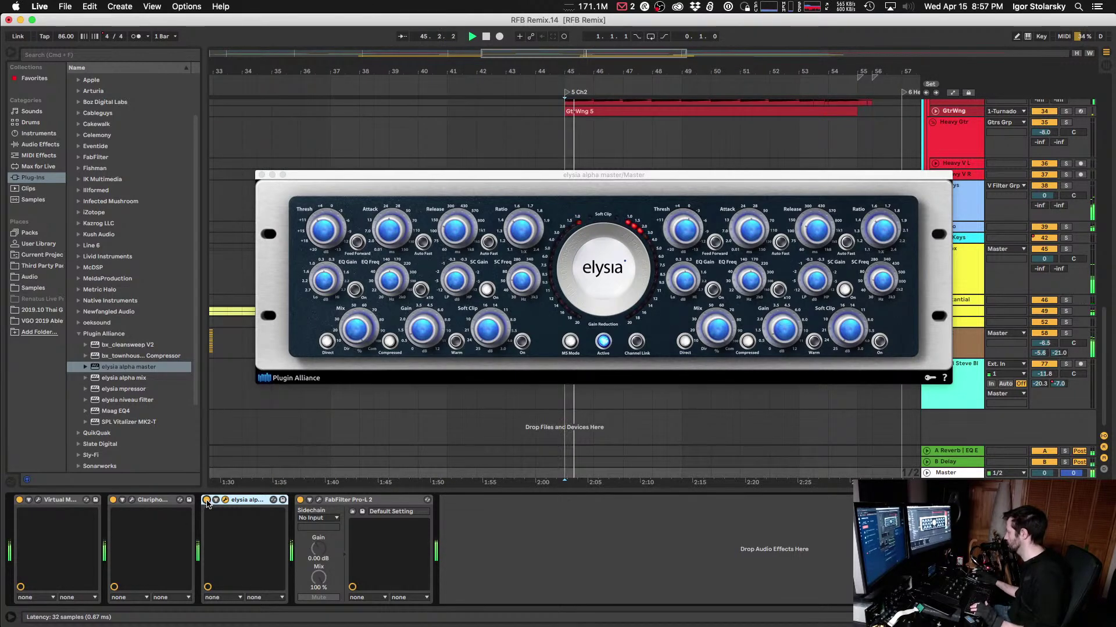
pyautogui.click(207, 501)
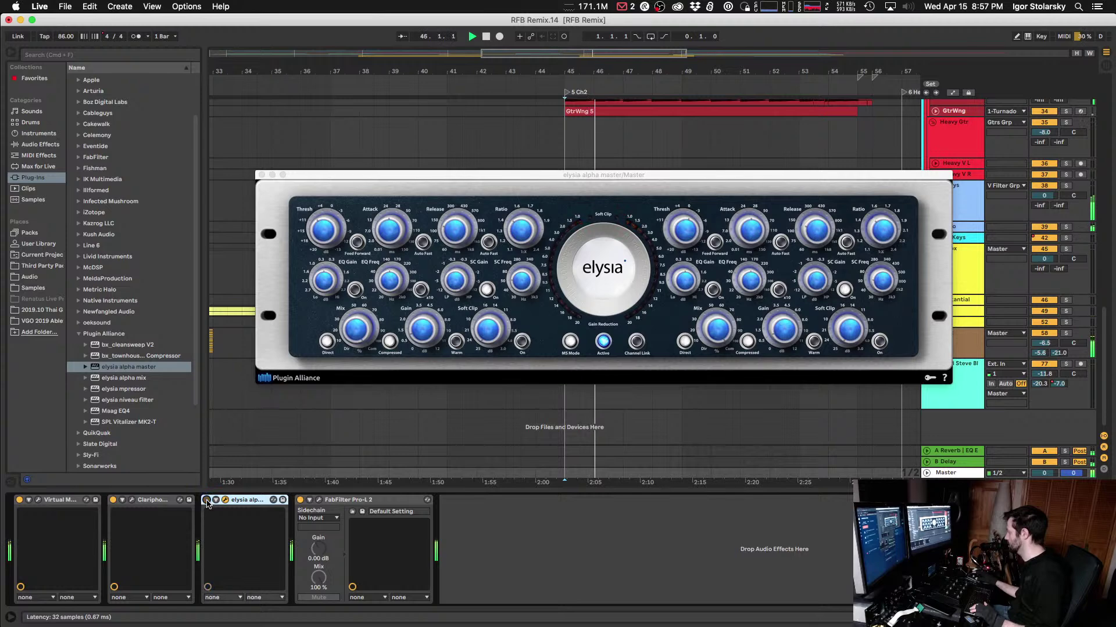
pyautogui.click(207, 501)
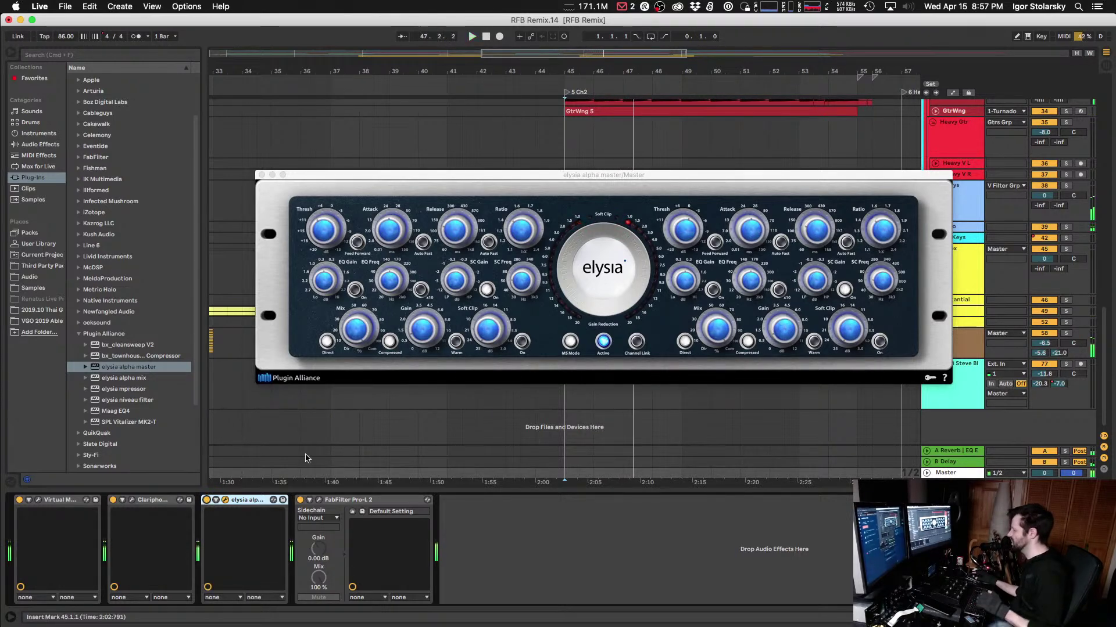
pyautogui.press('space')
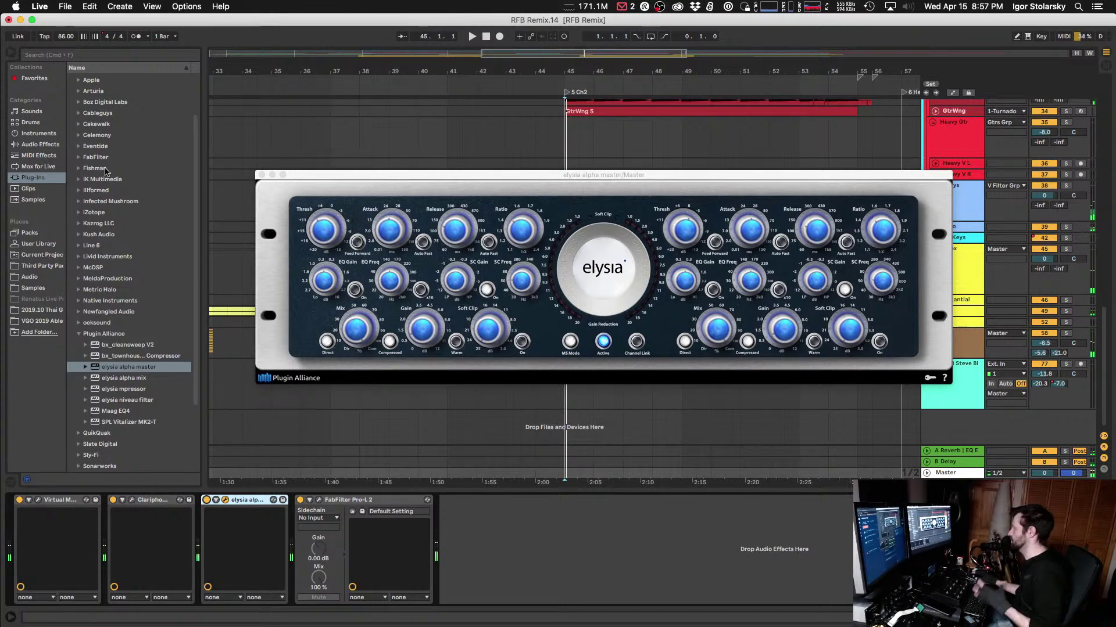
# Step: Close the elysia alpha master window and insert Kush Audio's AR-1 on the master between the elysia and FabFilter Pro-L 2
pyautogui.click(261, 175)
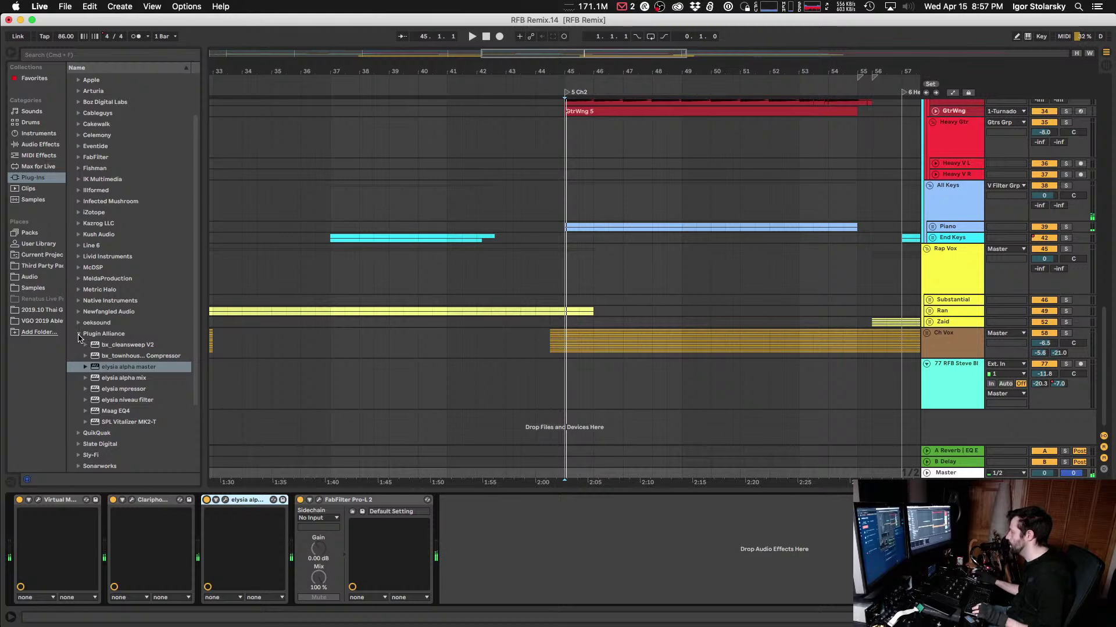
pyautogui.click(78, 335)
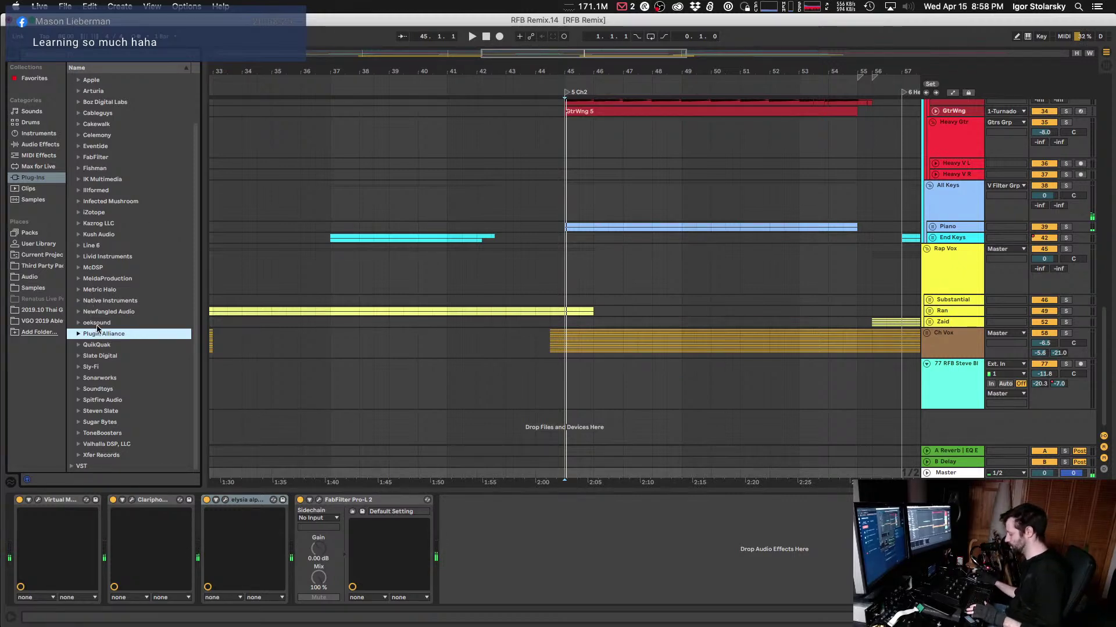
pyautogui.click(80, 235)
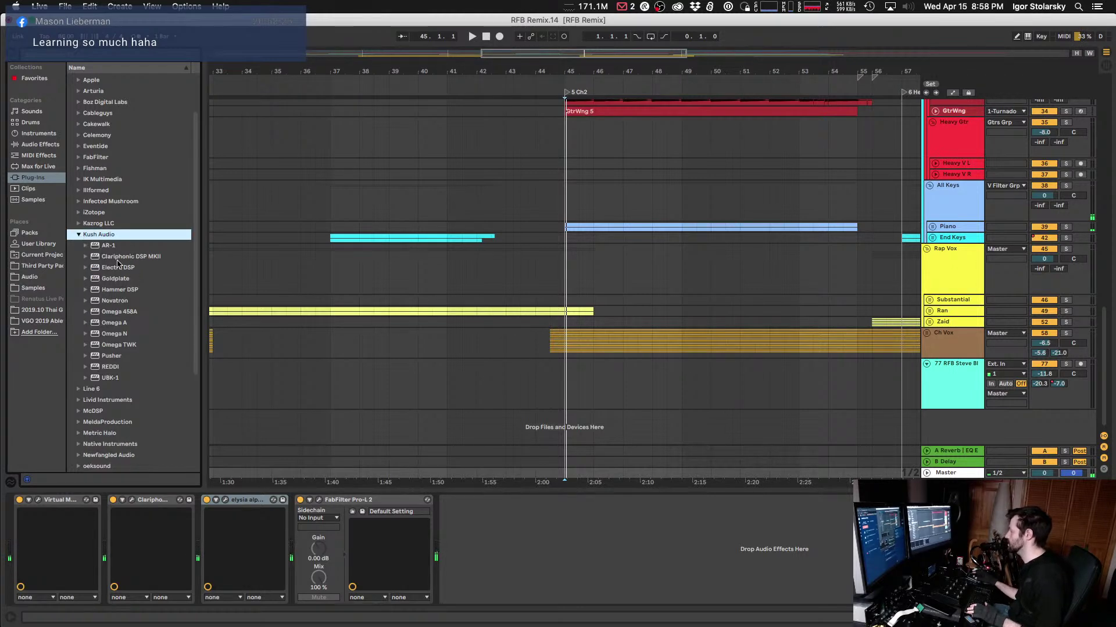
pyautogui.click(106, 247)
pyautogui.moveTo(103, 248); pyautogui.dragTo(295, 532)
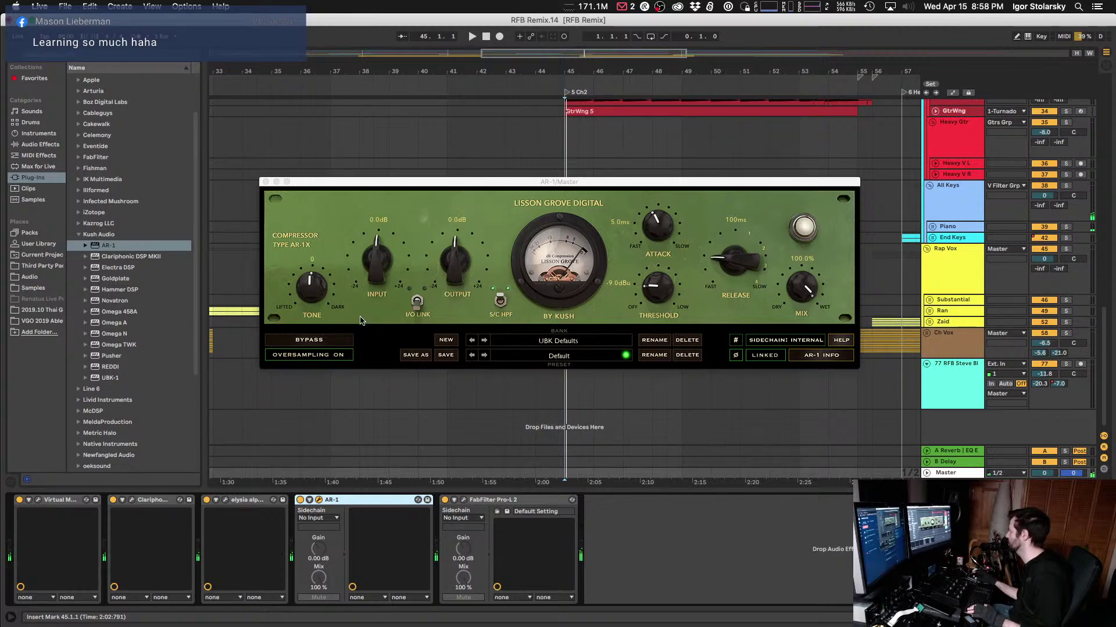
# Step: Set the AR-1's threshold to -50 dBu, input to about -17.8 dB and output to about 4.5 dB while playing the Ch2 section
pyautogui.click(309, 337)
pyautogui.click(309, 340)
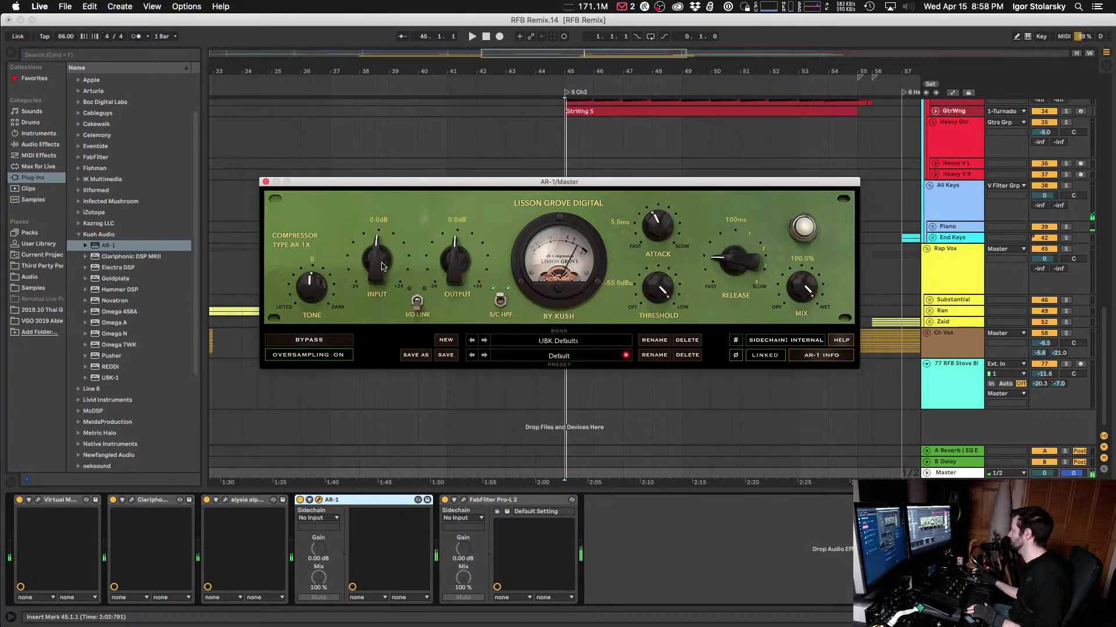
pyautogui.moveTo(387, 265); pyautogui.dragTo(367, 355)
pyautogui.moveTo(455, 262)
pyautogui.mouseDown()
pyautogui.moveTo(453, 192)
pyautogui.moveTo(442, 261)
pyautogui.mouseUp()
pyautogui.scroll(3, 376, 260)
pyautogui.press('space')
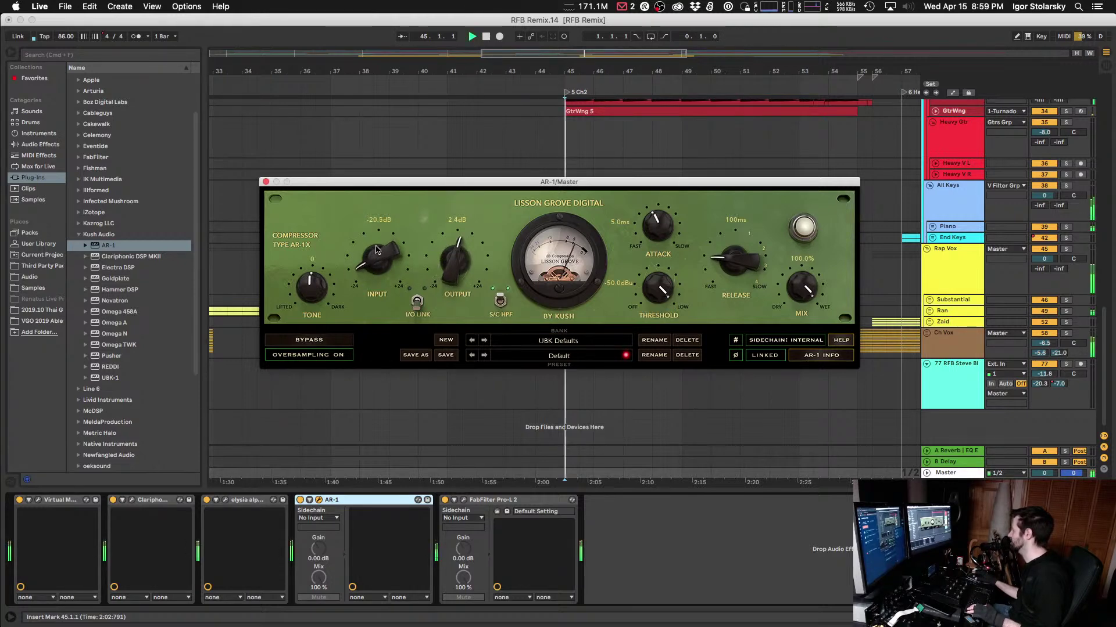
pyautogui.moveTo(378, 261); pyautogui.dragTo(423, 256)
pyautogui.scroll(-2, 371, 268)
pyautogui.press('space')
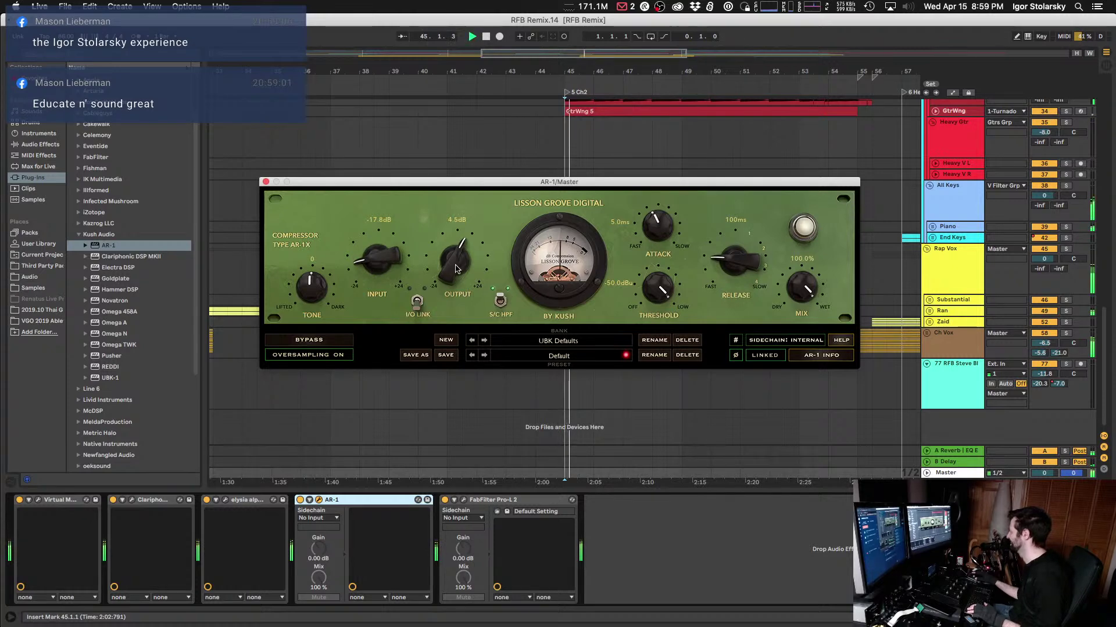
# Step: Level-match the AR-1 against its bypass during playback, raising the output to about 9.9 dB
pyautogui.scroll(-1, 459, 267)
pyautogui.scroll(3, 464, 268)
pyautogui.click(327, 343)
pyautogui.click(327, 344)
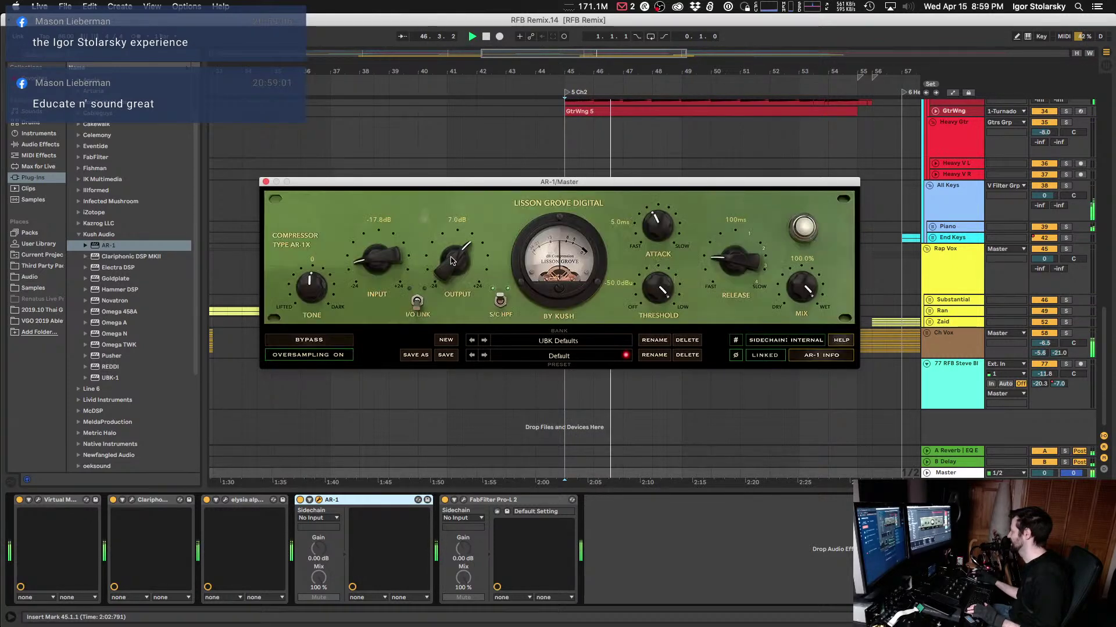
pyautogui.click(311, 343)
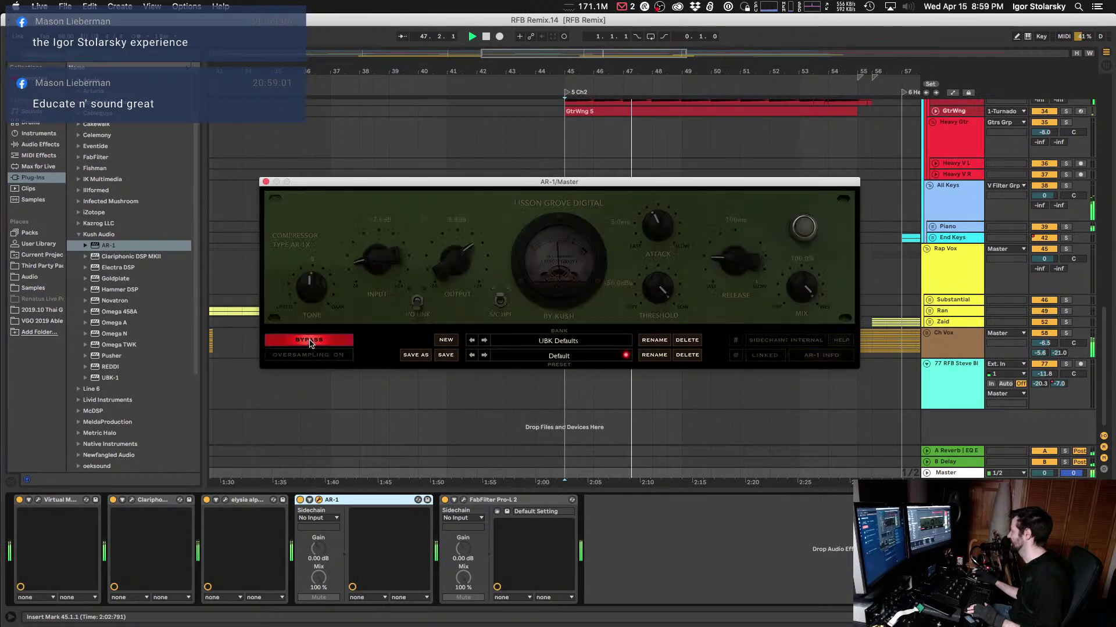
pyautogui.click(311, 343)
pyautogui.scroll(1, 447, 272)
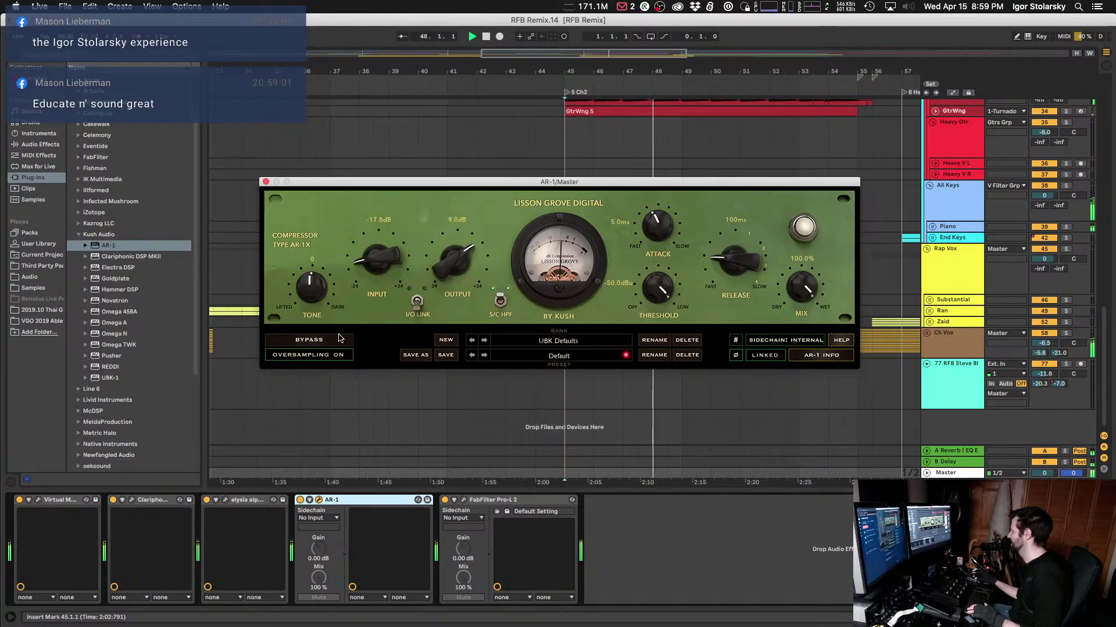
pyautogui.click(316, 341)
pyautogui.click(317, 342)
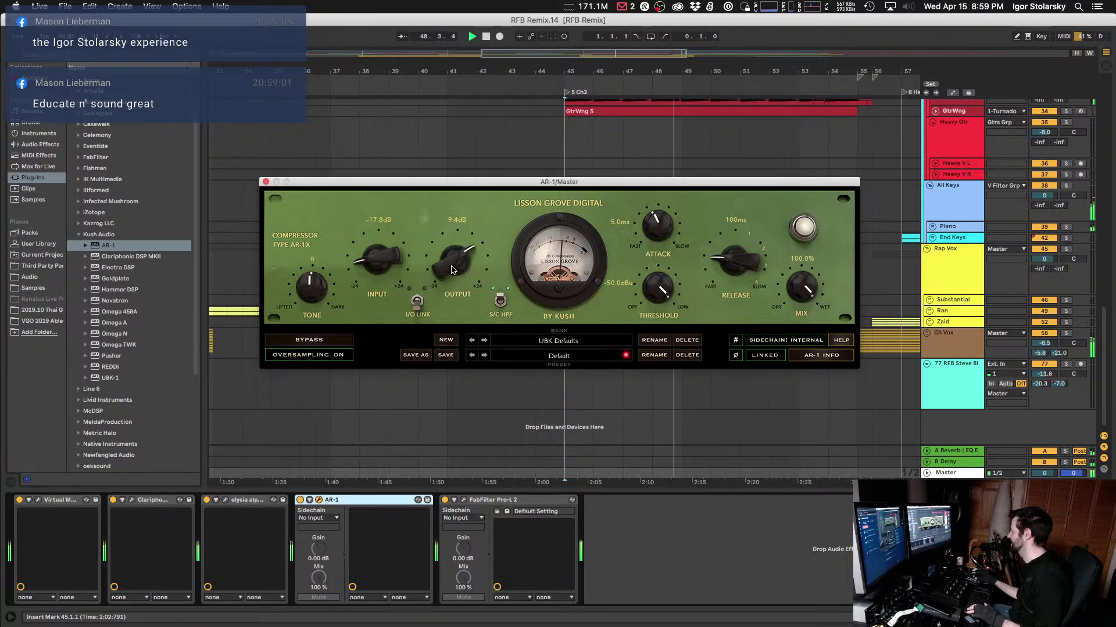
pyautogui.click(326, 343)
pyautogui.click(326, 342)
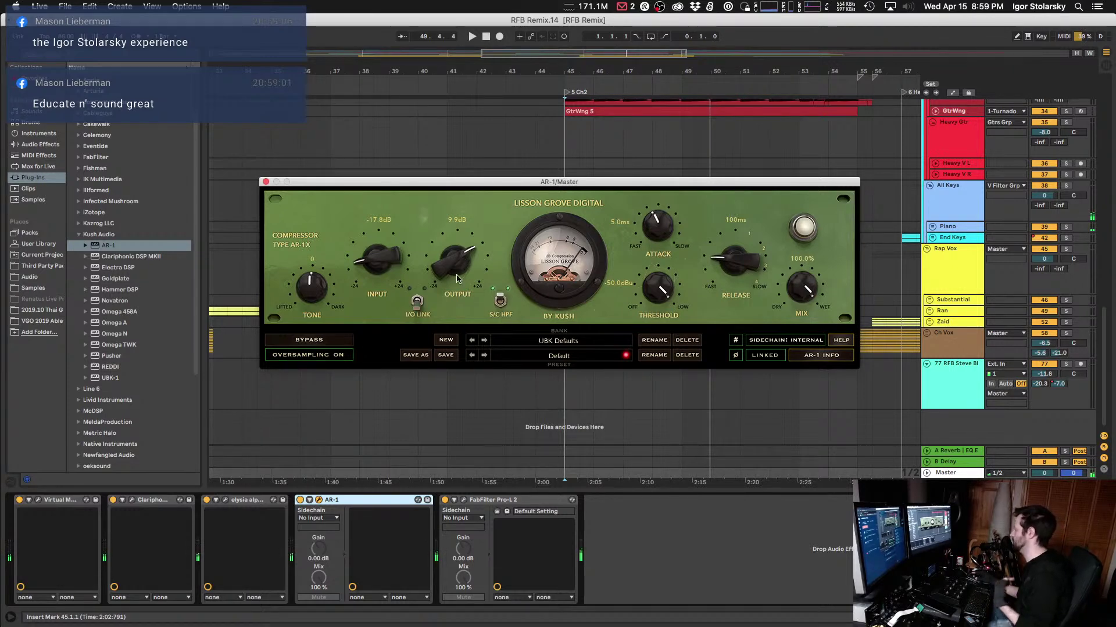
# Step: Replay the Ch2 section and compare it with the AR-1 bypassed and active
pyautogui.press('space')
pyautogui.click(323, 343)
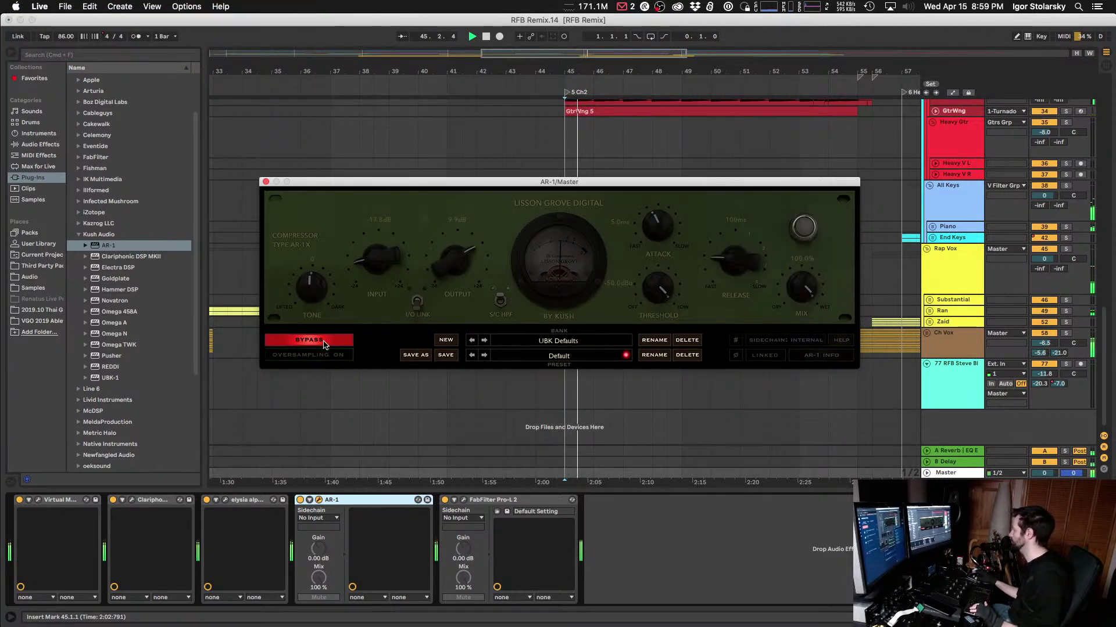
pyautogui.click(323, 343)
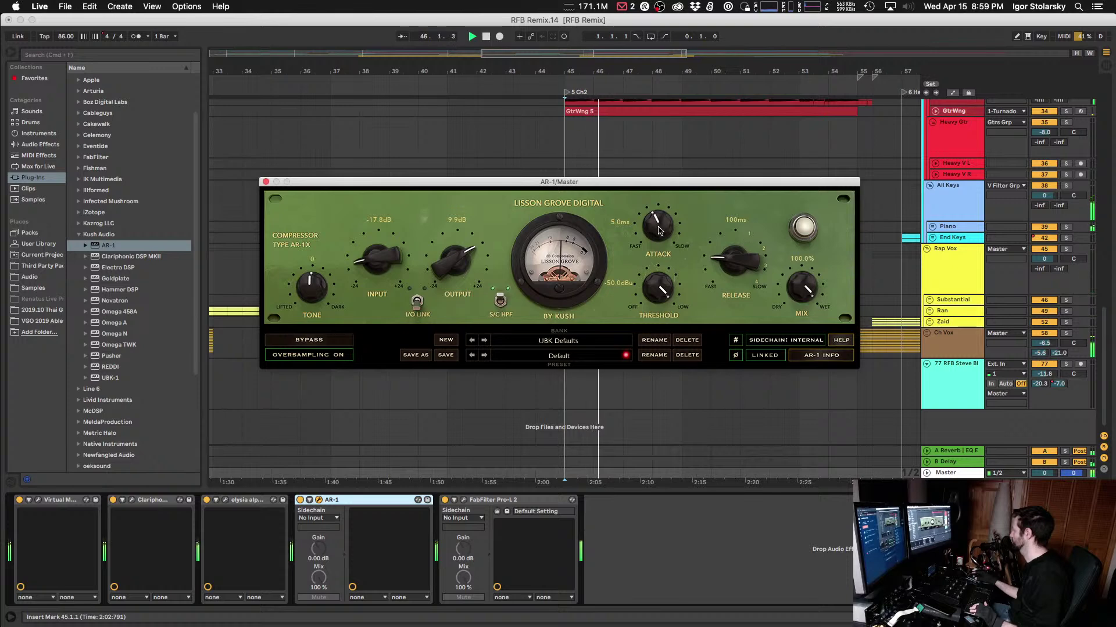
pyautogui.press('space')
# Step: Set the AR-1's attack to about 10.1 ms and release to 80 ms, and compare the Ch2 section against bypass
pyautogui.moveTo(657, 234); pyautogui.dragTo(657, 228)
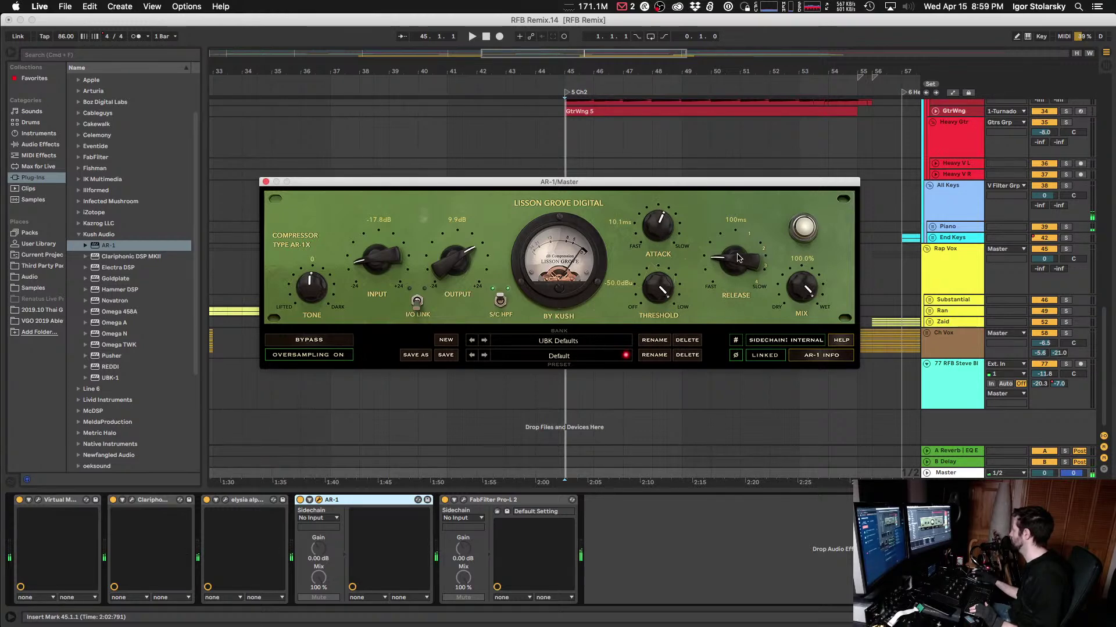
pyautogui.moveTo(725, 266); pyautogui.dragTo(723, 269)
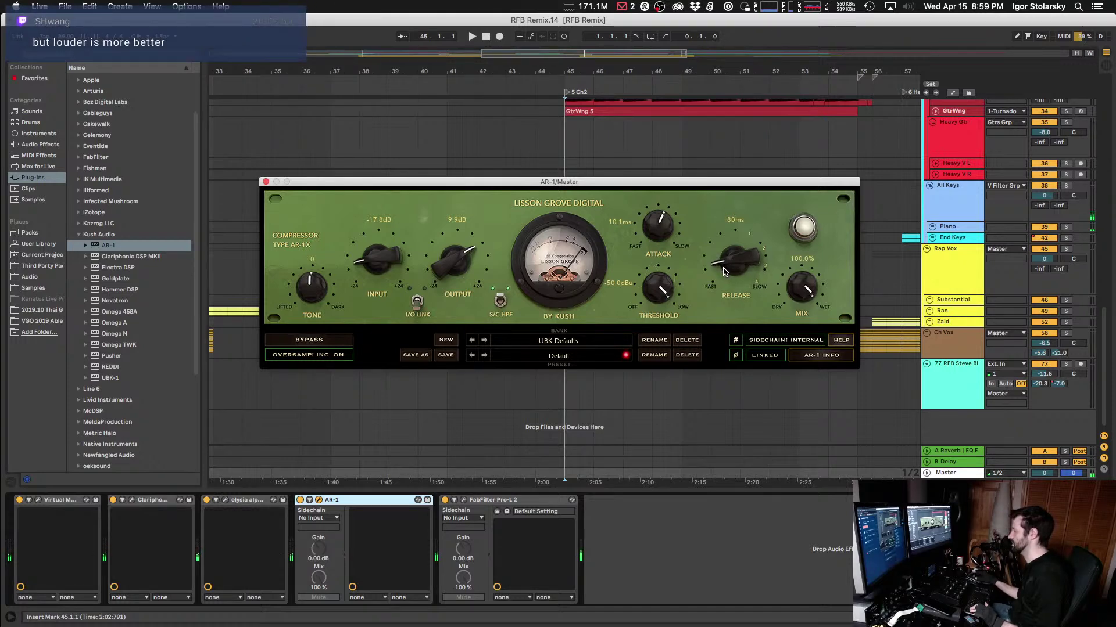
pyautogui.moveTo(482, 182)
pyautogui.mouseDown()
pyautogui.moveTo(460, 125)
pyautogui.moveTo(541, 219)
pyautogui.moveTo(485, 185)
pyautogui.mouseUp()
pyautogui.press('space')
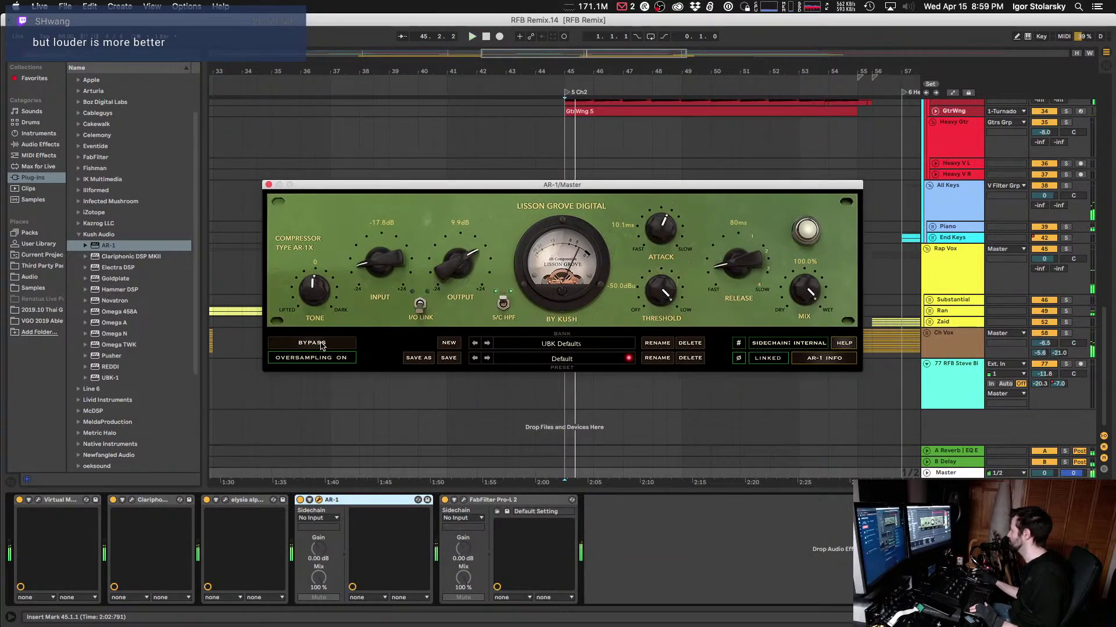
pyautogui.click(321, 345)
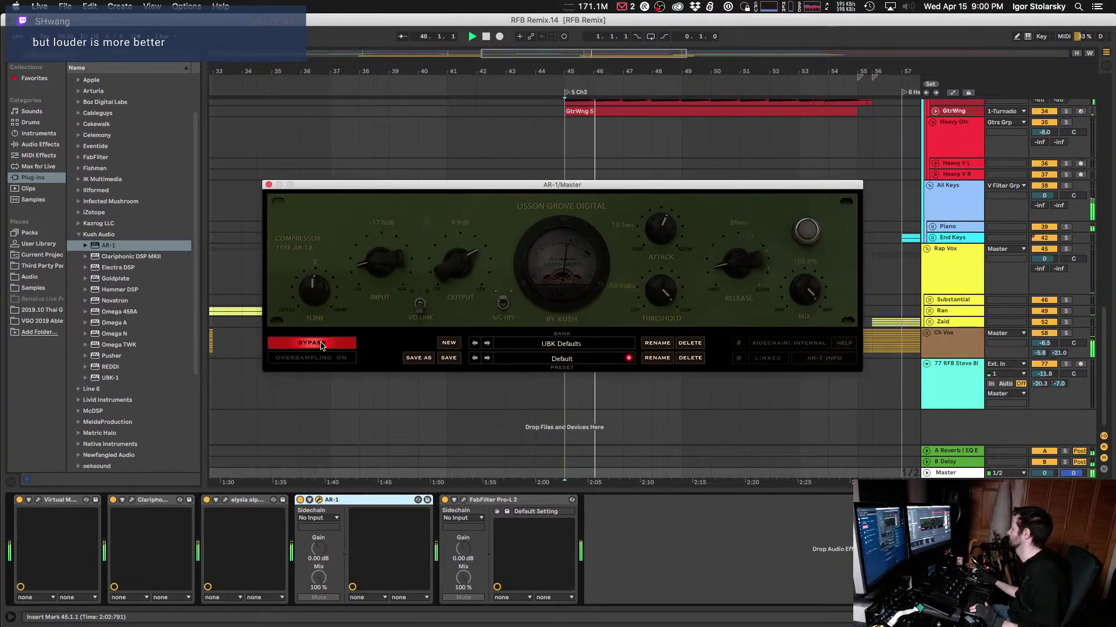
pyautogui.click(321, 344)
# Step: Set the AR-1's attack to about 13.5 ms, output to about 8.3 dB and threshold to about -48.5 dBu while checking against bypass
pyautogui.moveTo(660, 227); pyautogui.dragTo(655, 211)
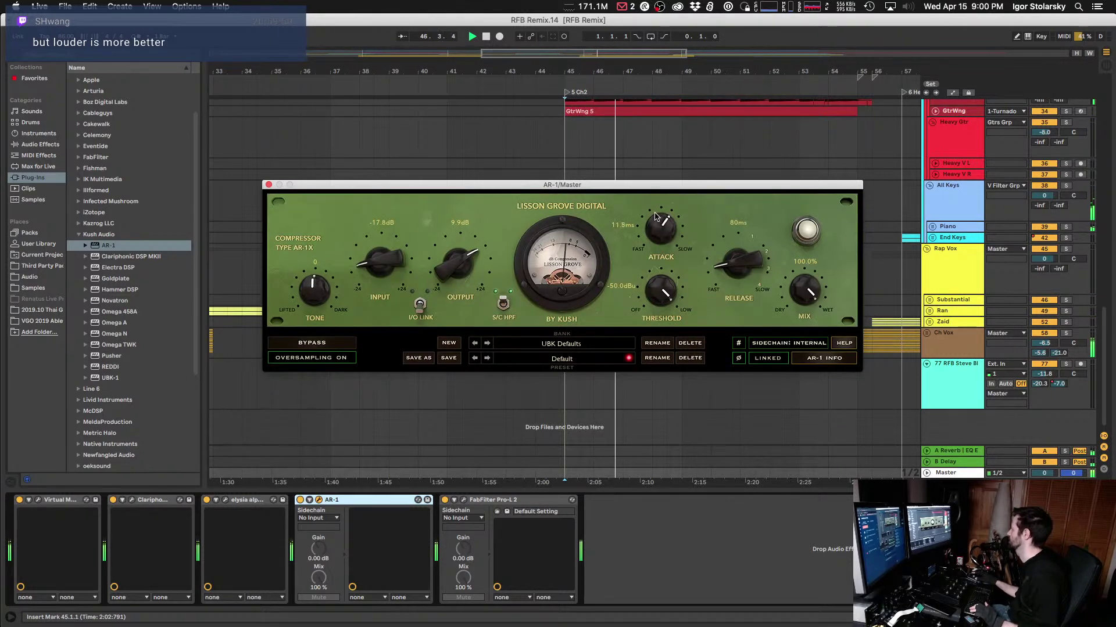
pyautogui.click(319, 345)
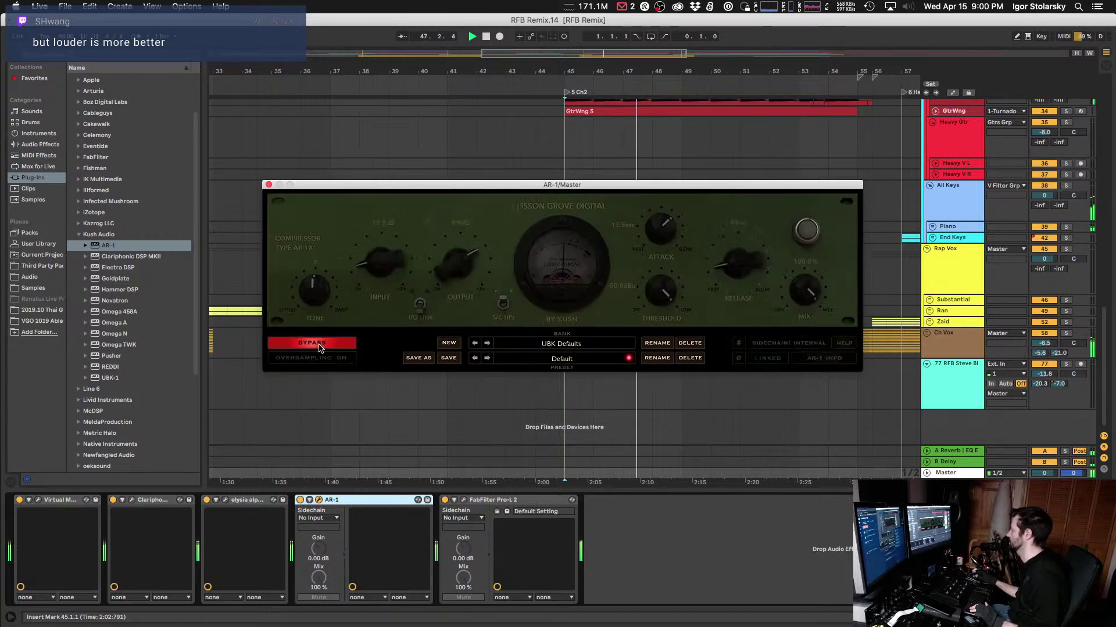
pyautogui.click(319, 346)
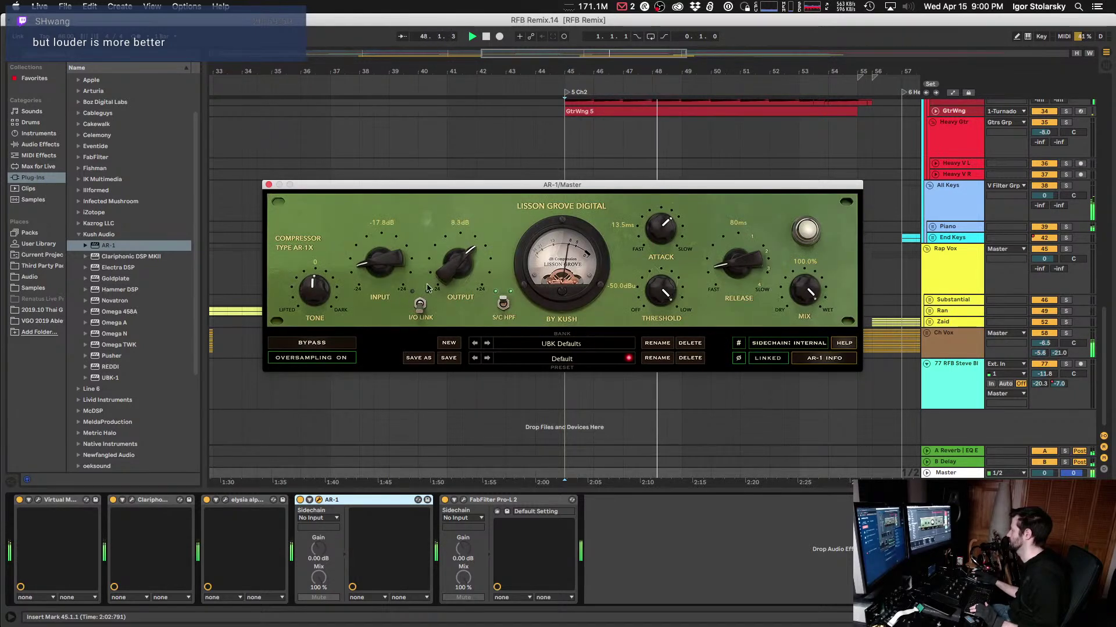
pyautogui.click(324, 344)
pyautogui.click(324, 343)
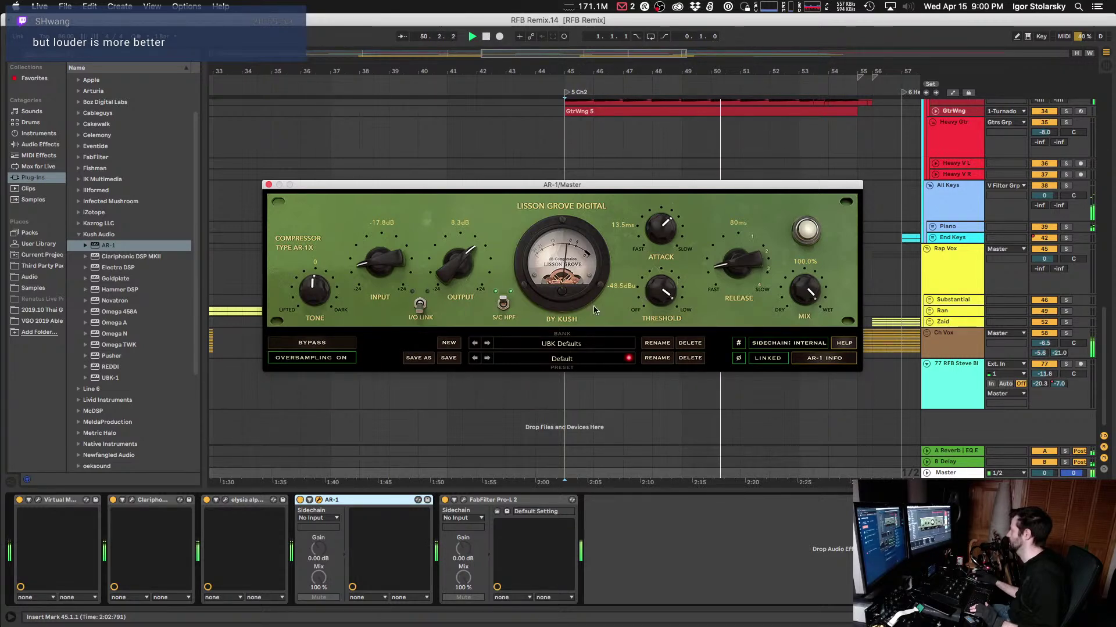
# Step: Compare the continuing Ch2 playback with the AR-1 bypassed and active at the new threshold
pyautogui.click(314, 345)
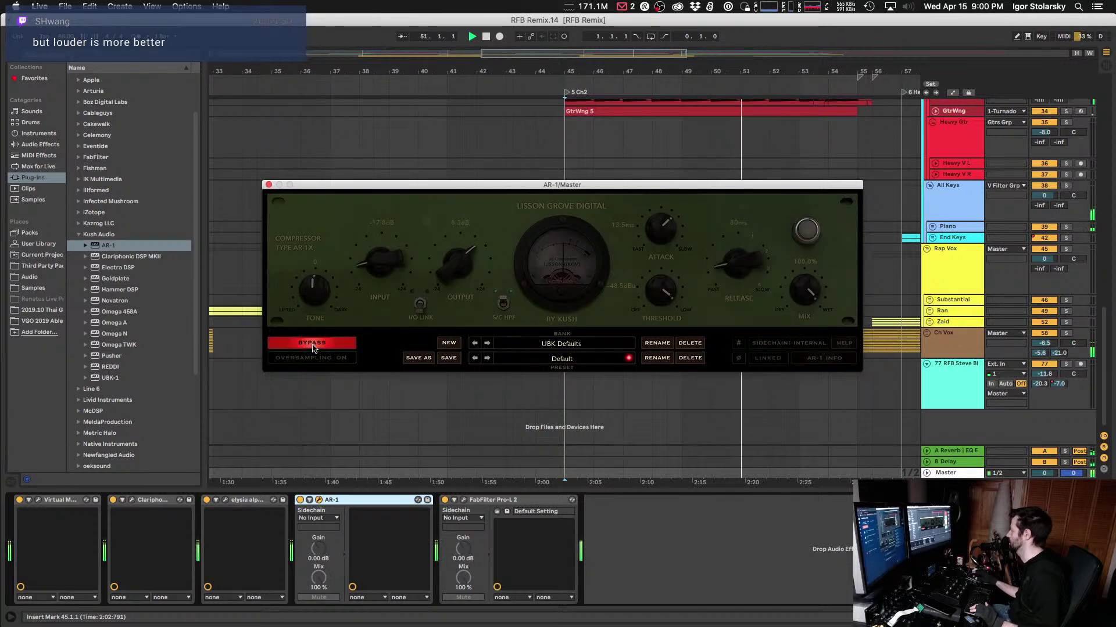
pyautogui.click(314, 345)
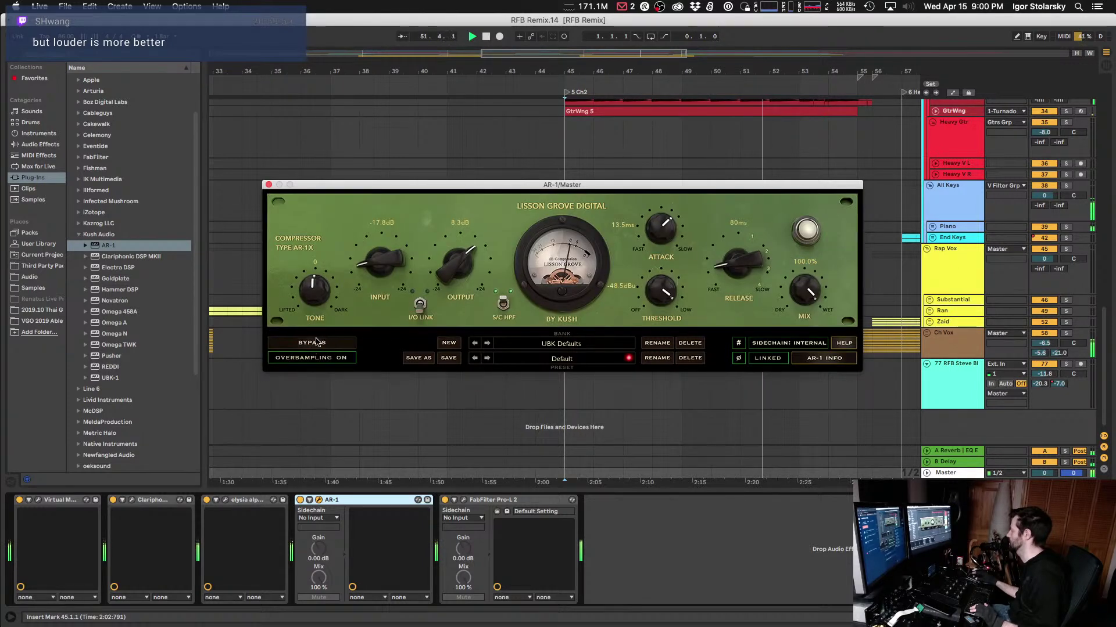
pyautogui.click(313, 347)
pyautogui.click(314, 346)
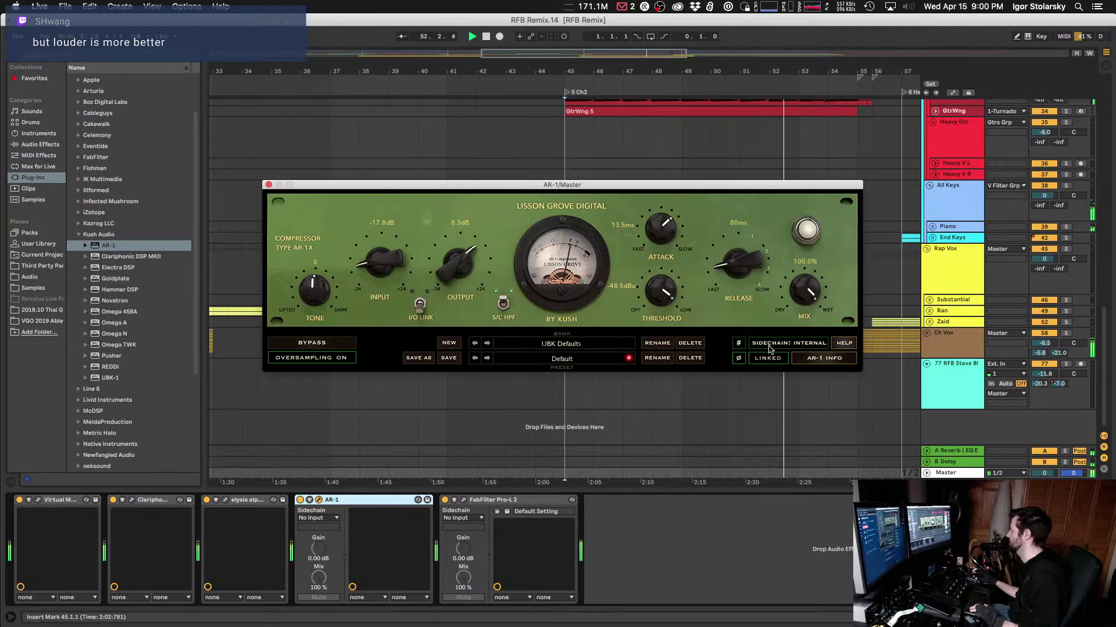
# Step: Blend the AR-1 at about 49.5% mix and raise its output to about 9.1 dB, comparing Ch2 with the device off and on
pyautogui.moveTo(797, 294); pyautogui.dragTo(802, 323)
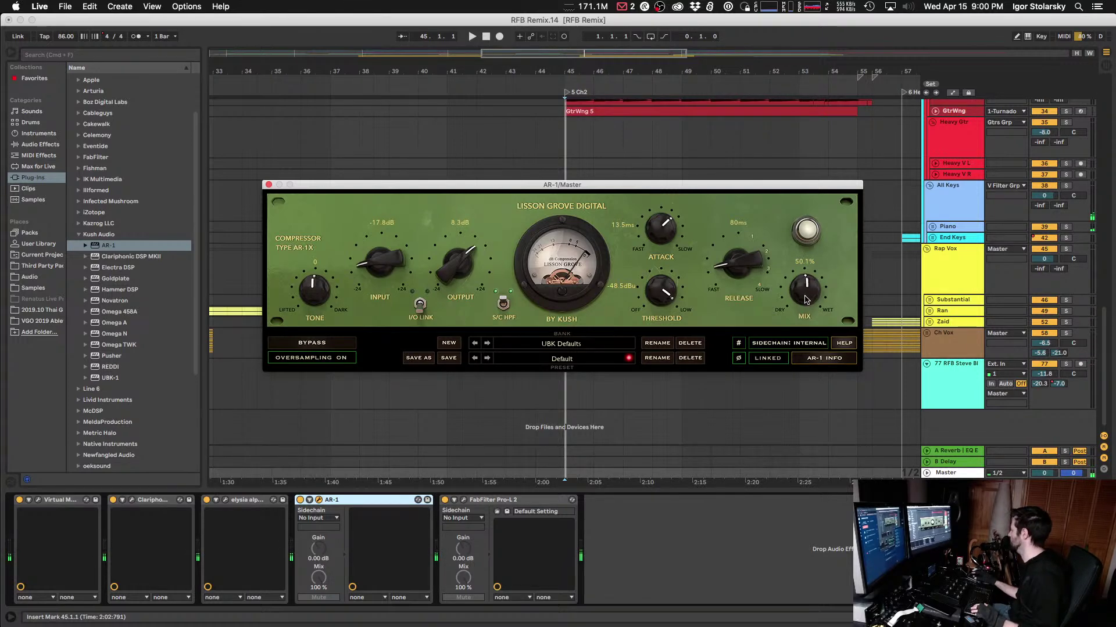
pyautogui.press('space')
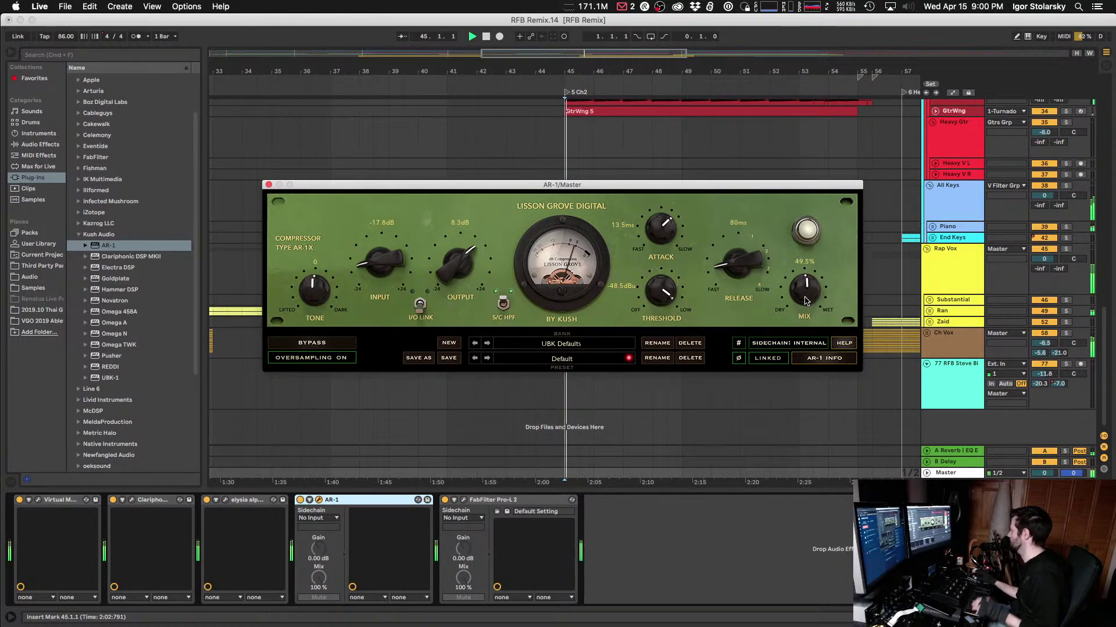
pyautogui.click(301, 501)
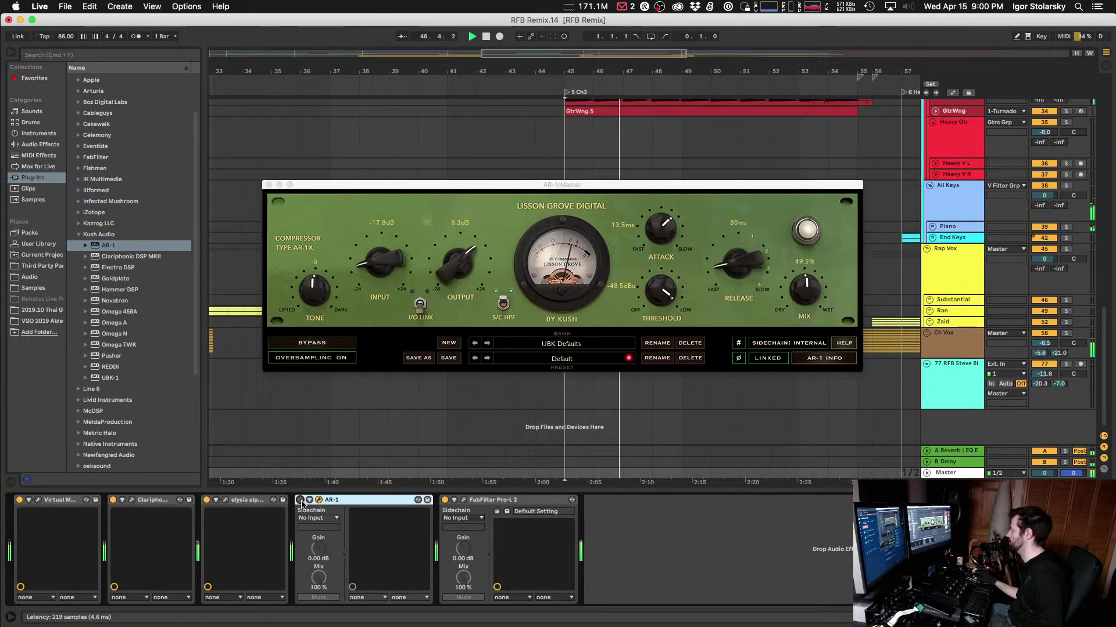
pyautogui.click(301, 501)
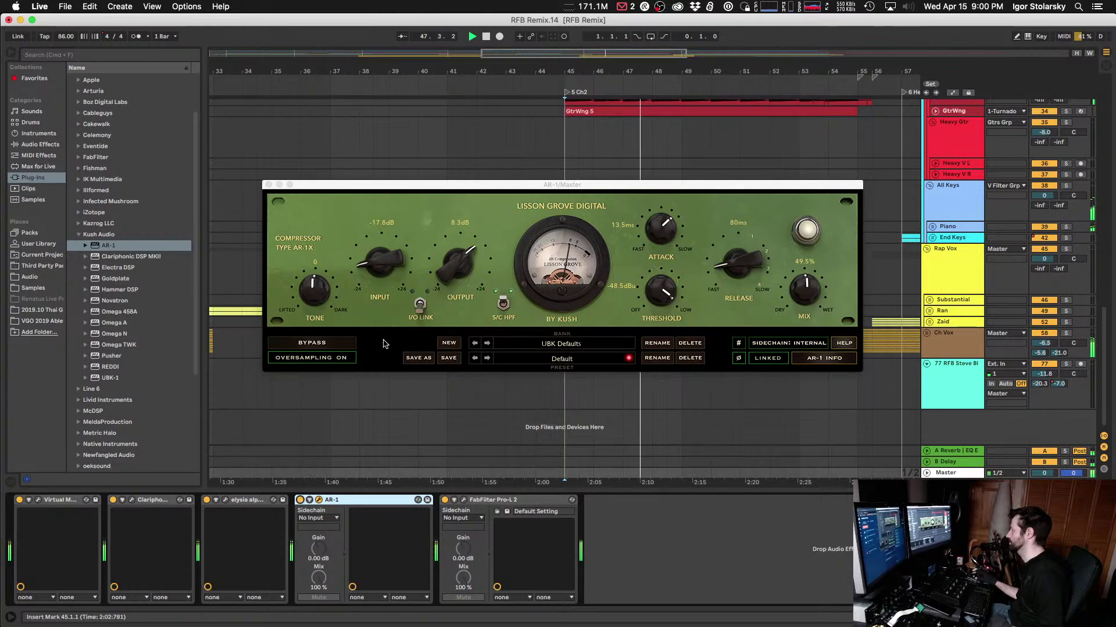
pyautogui.moveTo(434, 286); pyautogui.dragTo(434, 281)
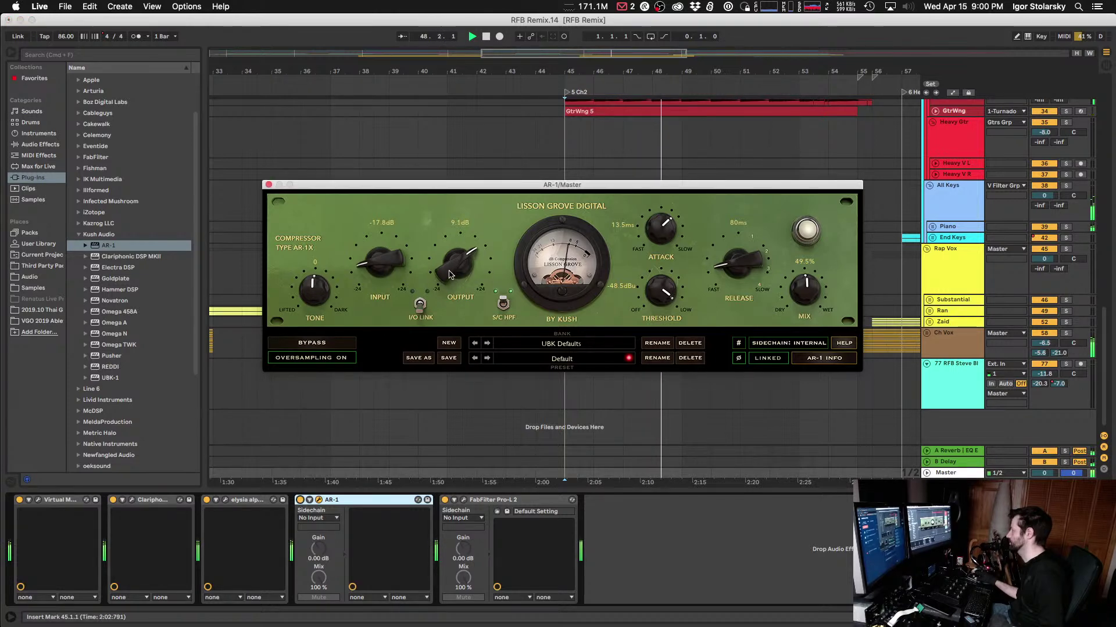
# Step: Compare the Ch2 section with the AR-1 switched off and on at its blended setting
pyautogui.click(299, 500)
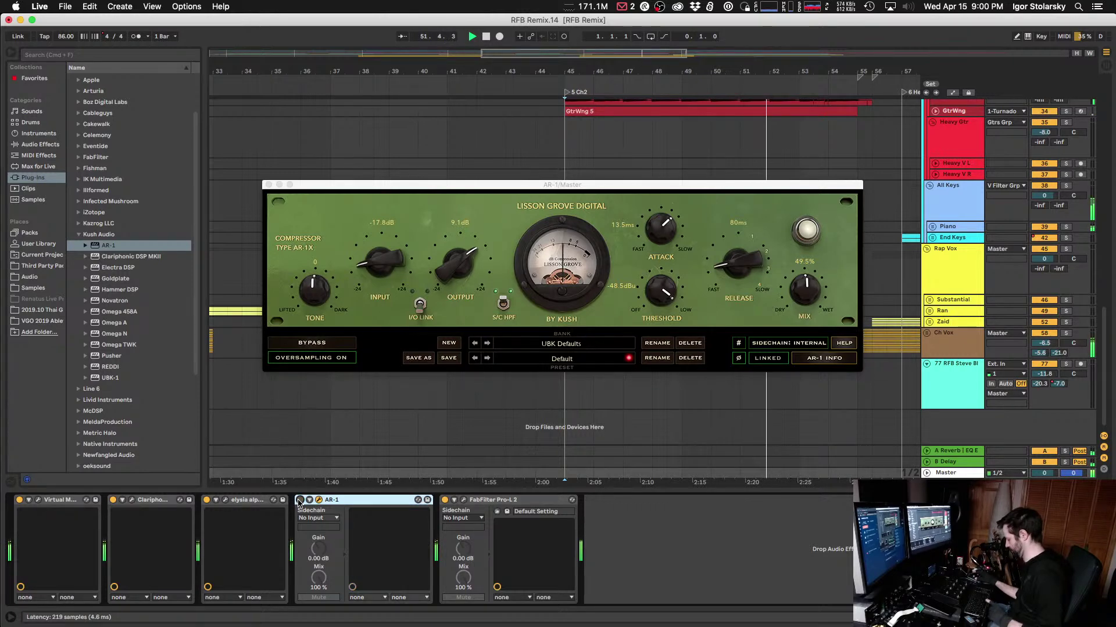
pyautogui.press('space')
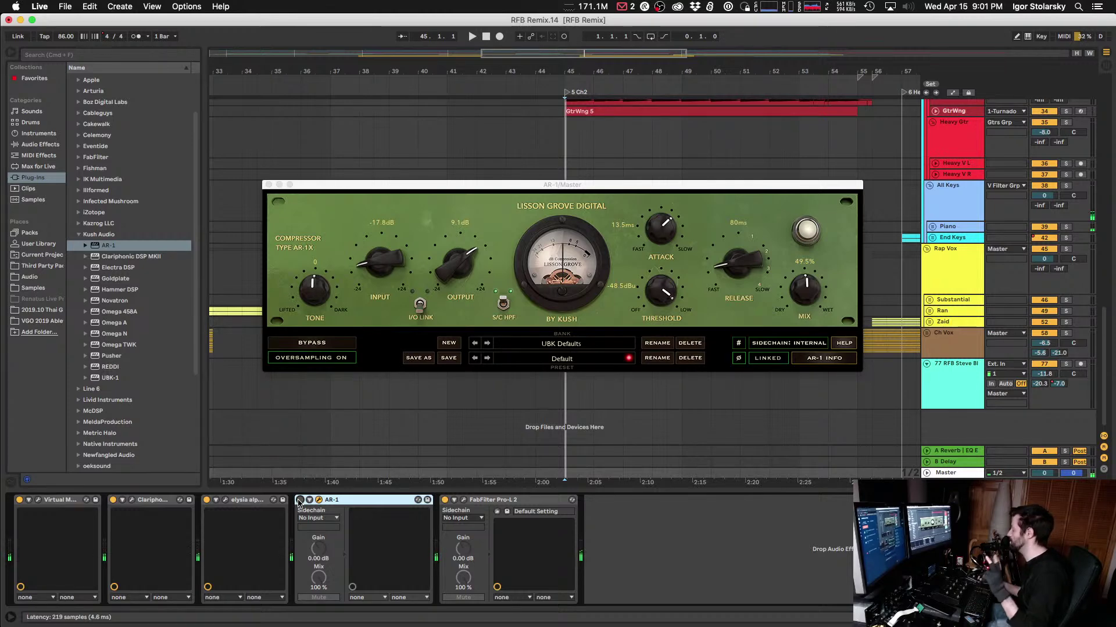
pyautogui.press('space')
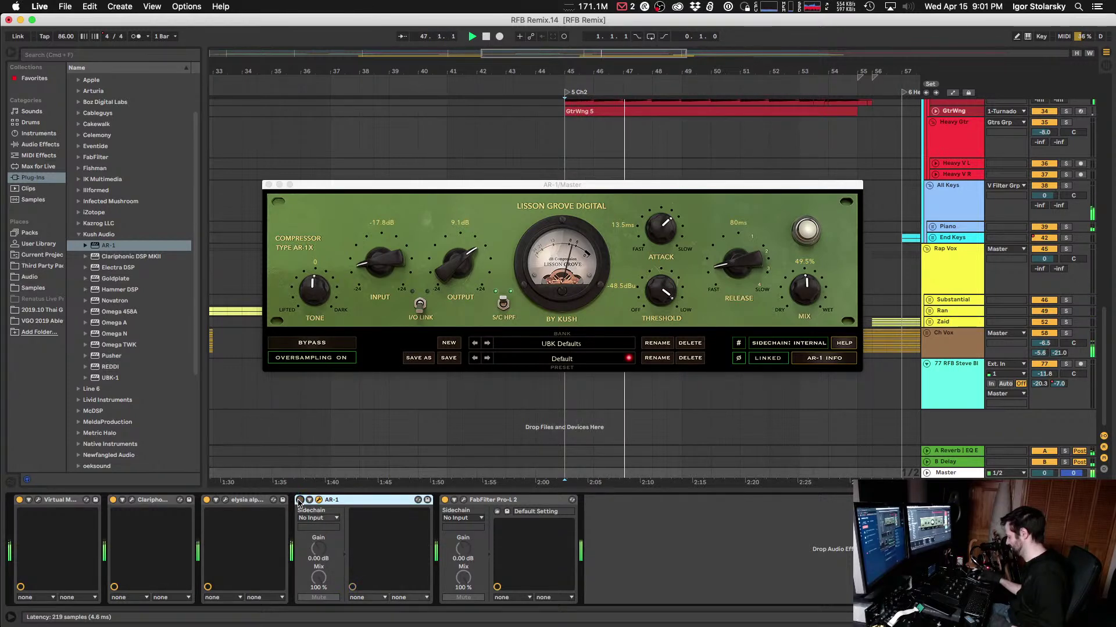
pyautogui.click(300, 501)
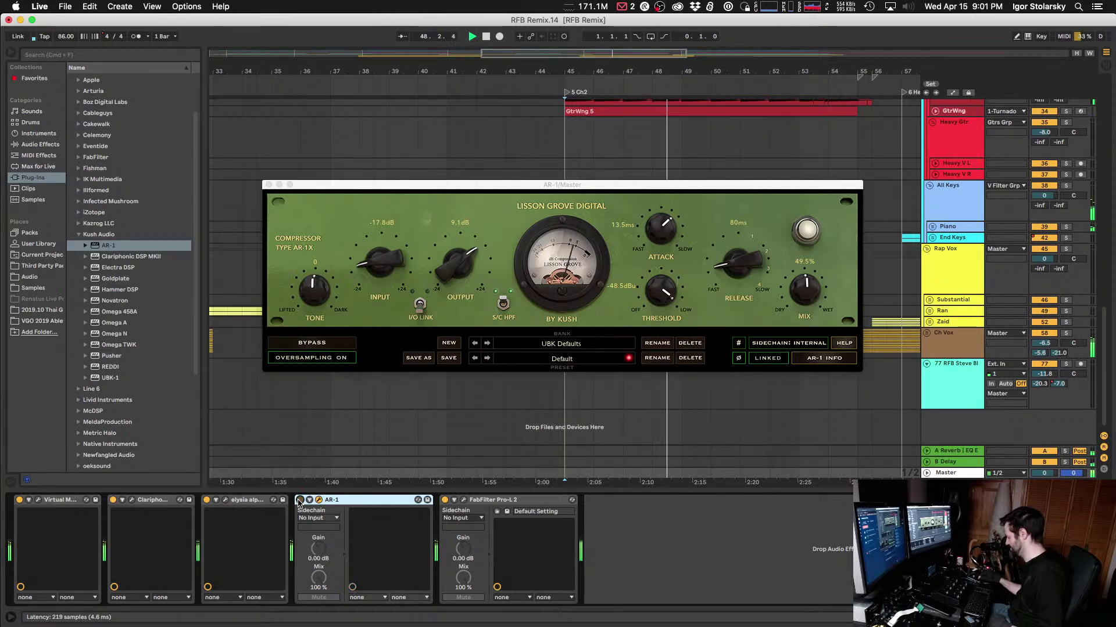
pyautogui.click(300, 500)
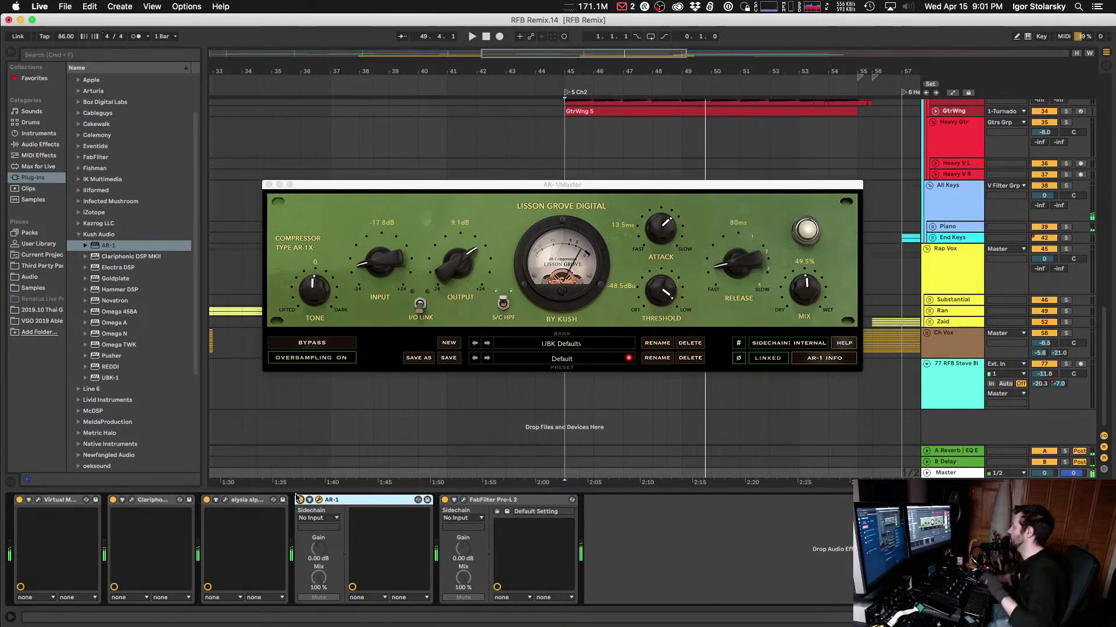
pyautogui.press('space')
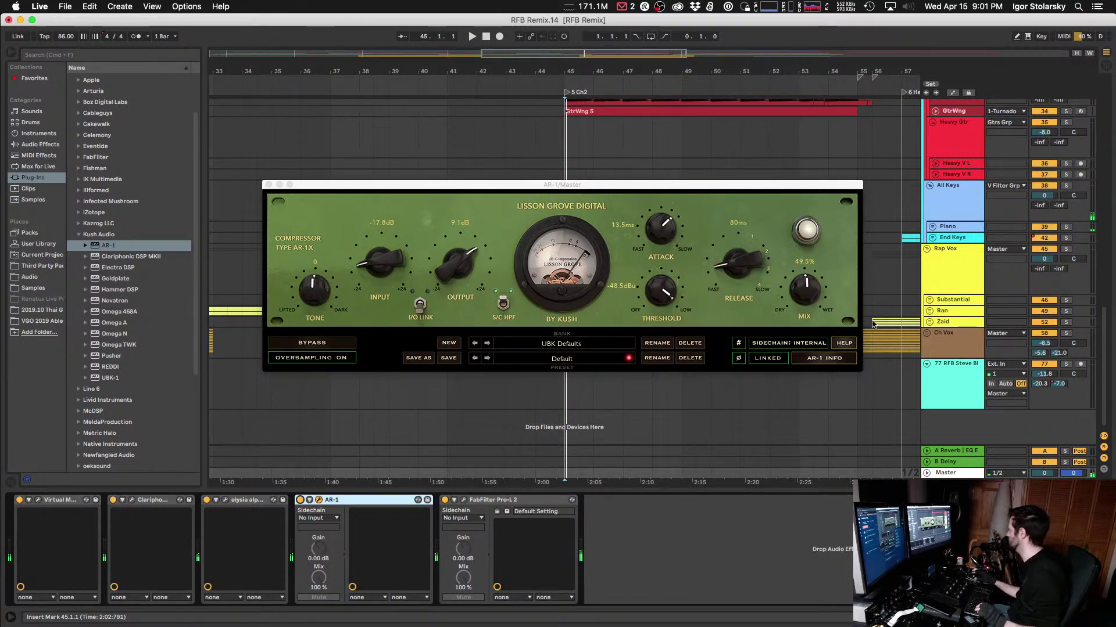
# Step: Lower the AR-1's mix to about 39.1%, check Ch2 against bypass, and close the compressor's window
pyautogui.moveTo(811, 296); pyautogui.dragTo(801, 306)
pyautogui.press('space')
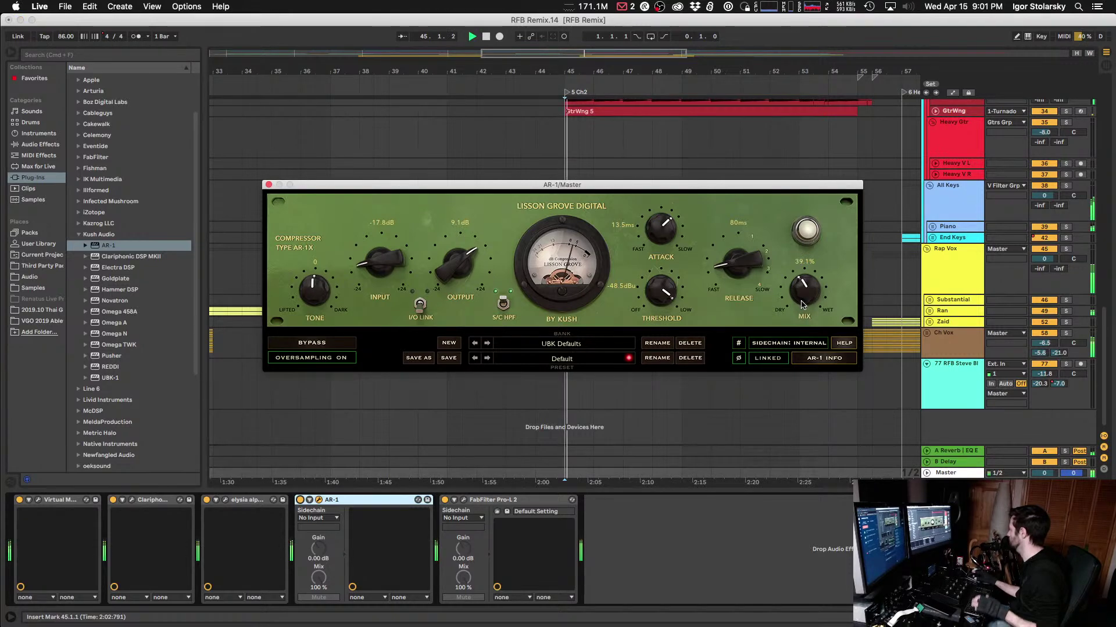
pyautogui.click(301, 507)
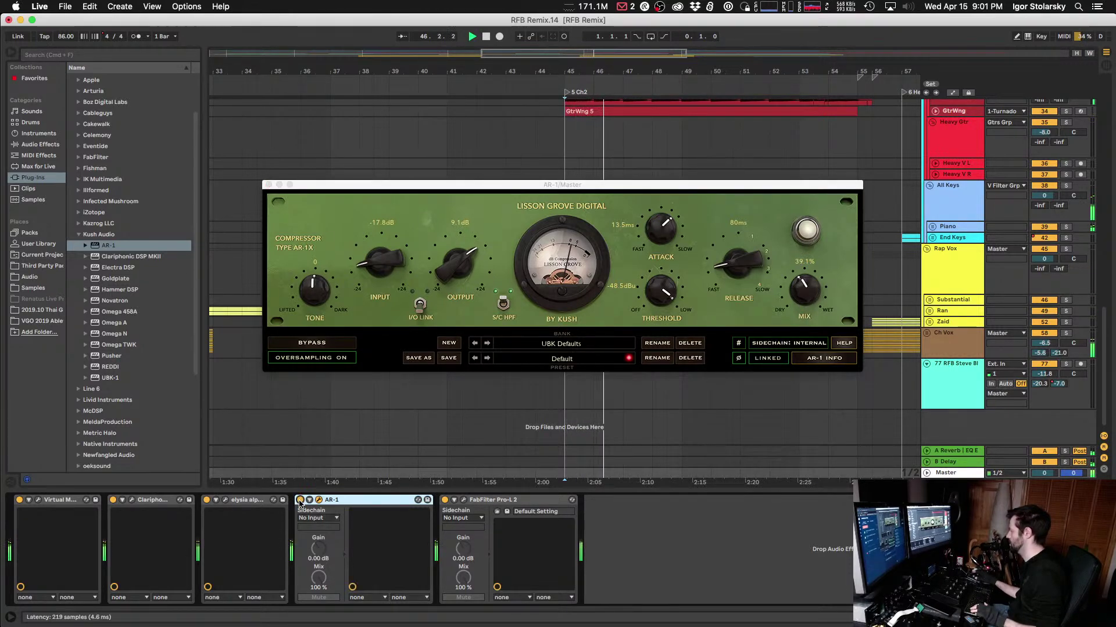
pyautogui.press('space')
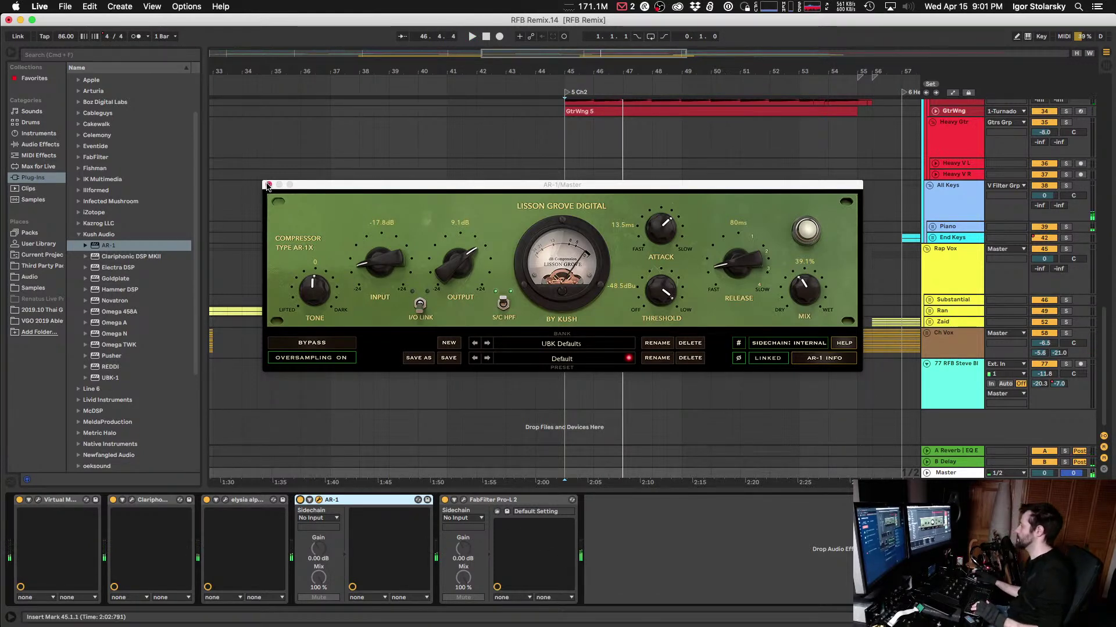
pyautogui.click(267, 185)
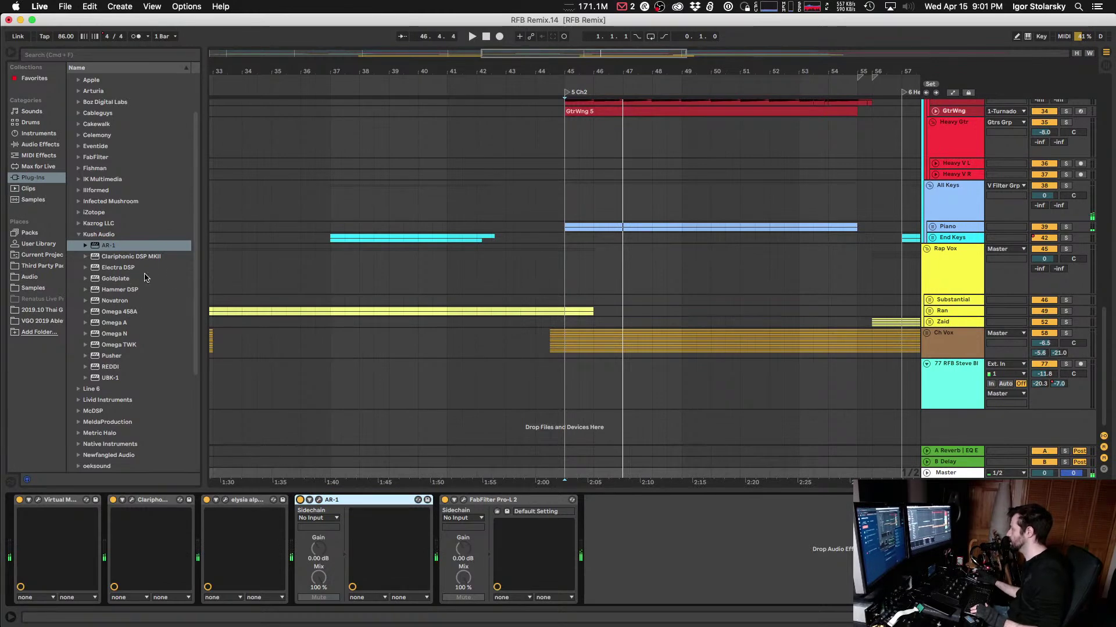
# Step: Insert Slate Digital's VBC FG-Grey compressor on the master between the elysia alpha master and the AR-1
pyautogui.click(85, 236)
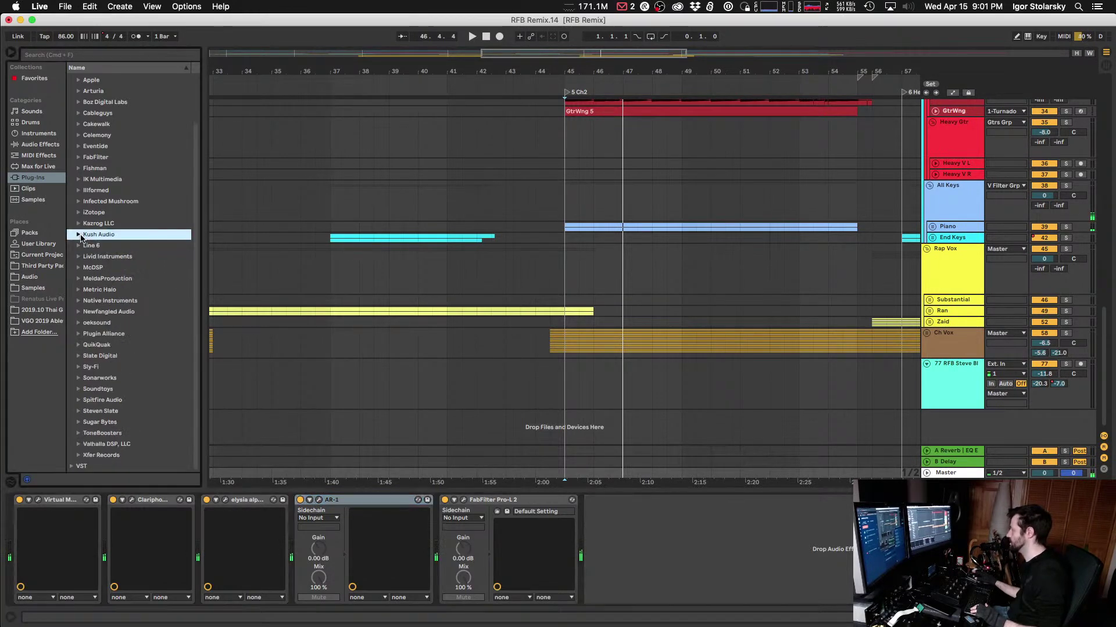
pyautogui.click(341, 505)
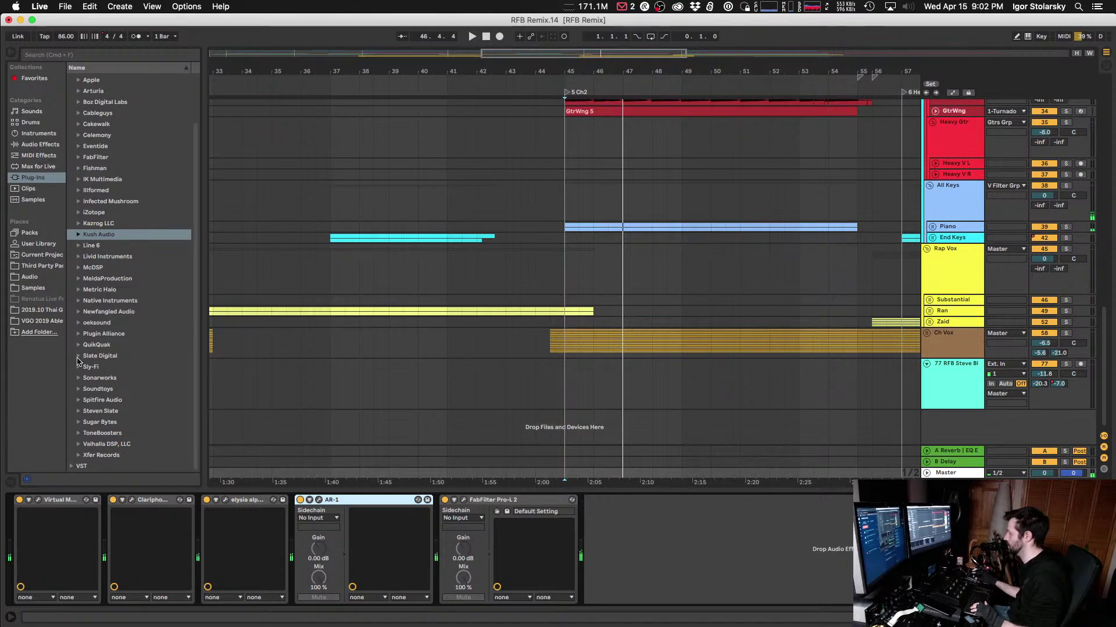
pyautogui.click(78, 357)
pyautogui.click(105, 401)
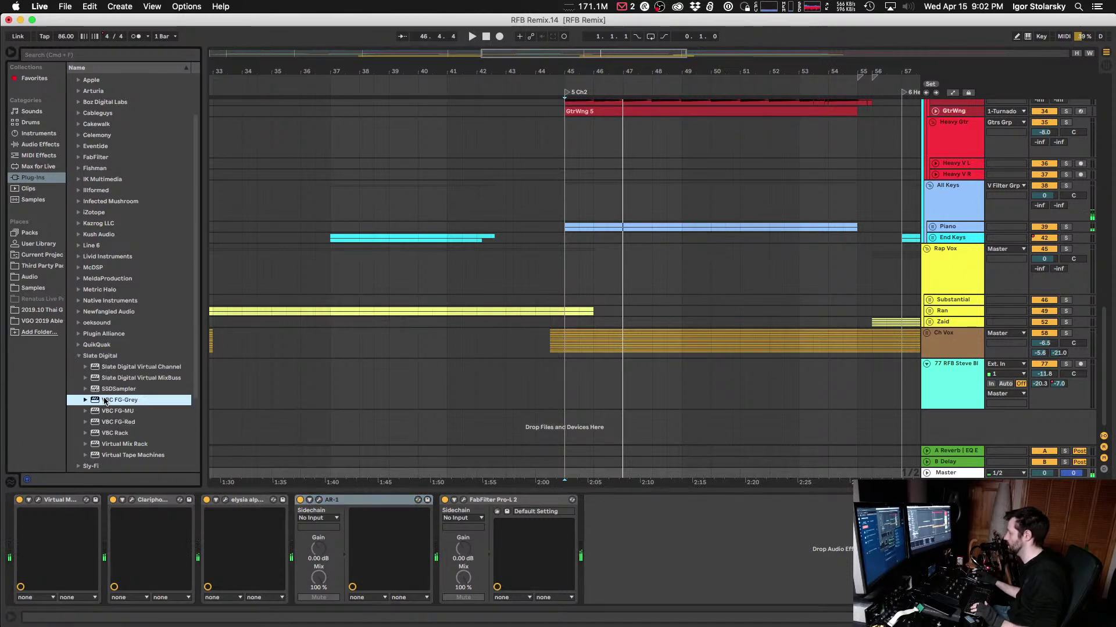
pyautogui.moveTo(150, 444); pyautogui.dragTo(298, 552)
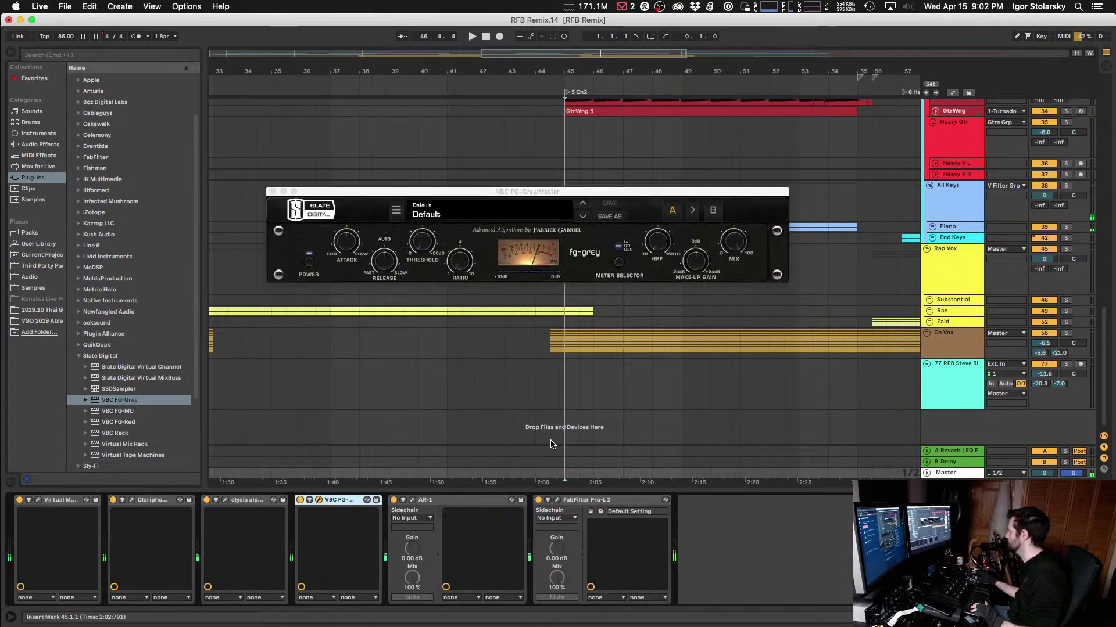
pyautogui.moveTo(516, 198); pyautogui.dragTo(458, 162)
# Step: Adjust the FG-Grey's HPF, set its ratio to 1.5, and bring the threshold to about -5.4 dB while auditioning Ch2
pyautogui.moveTo(601, 216); pyautogui.dragTo(601, 211)
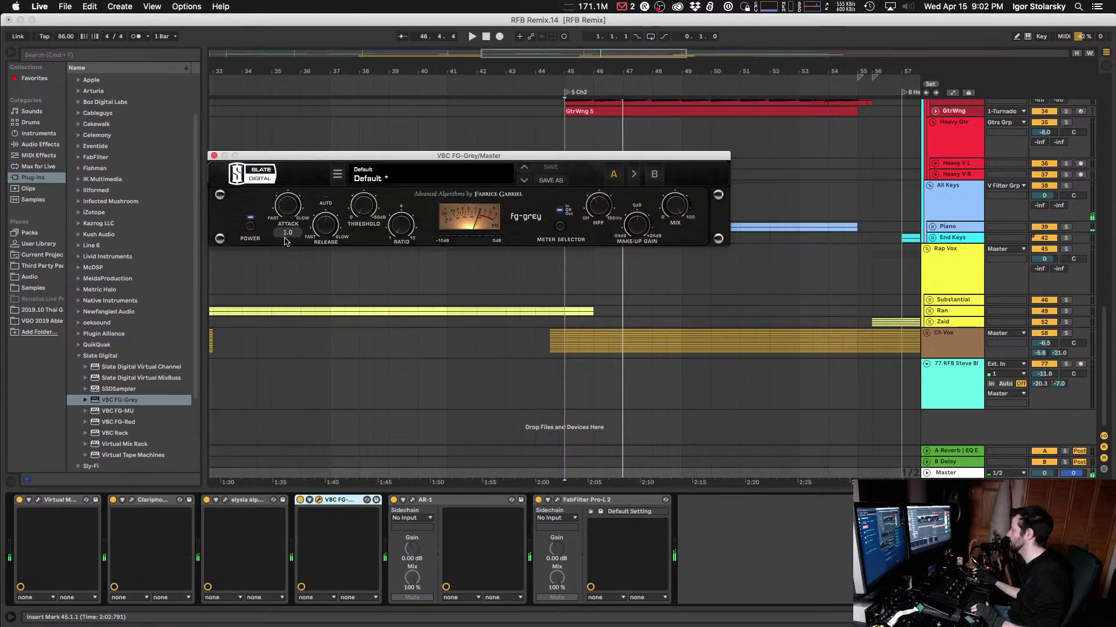
pyautogui.moveTo(330, 236)
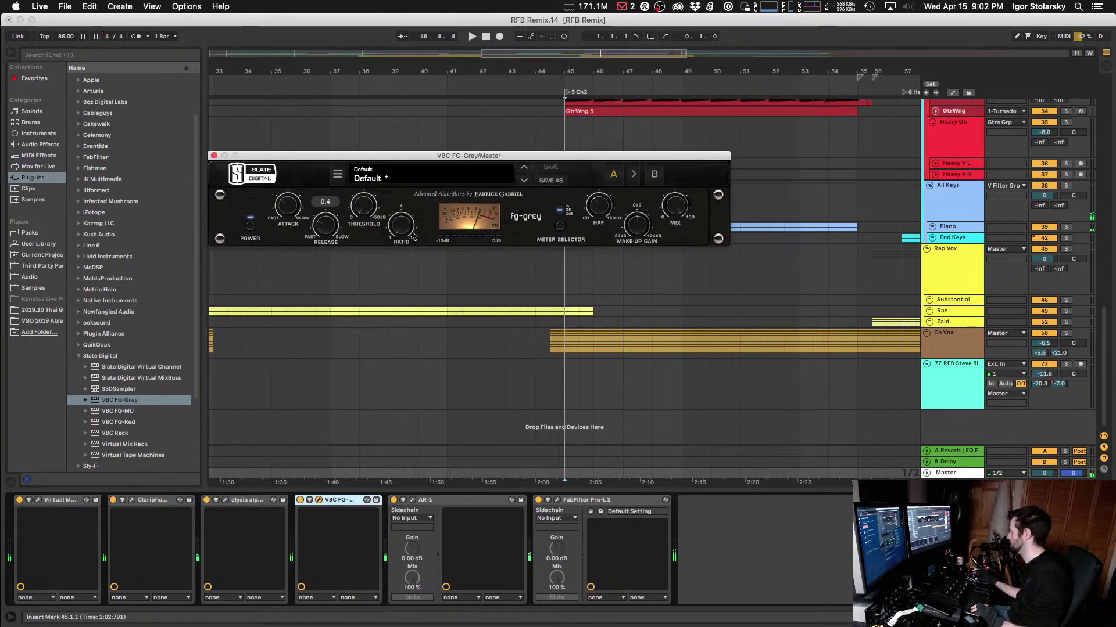
pyautogui.moveTo(407, 230)
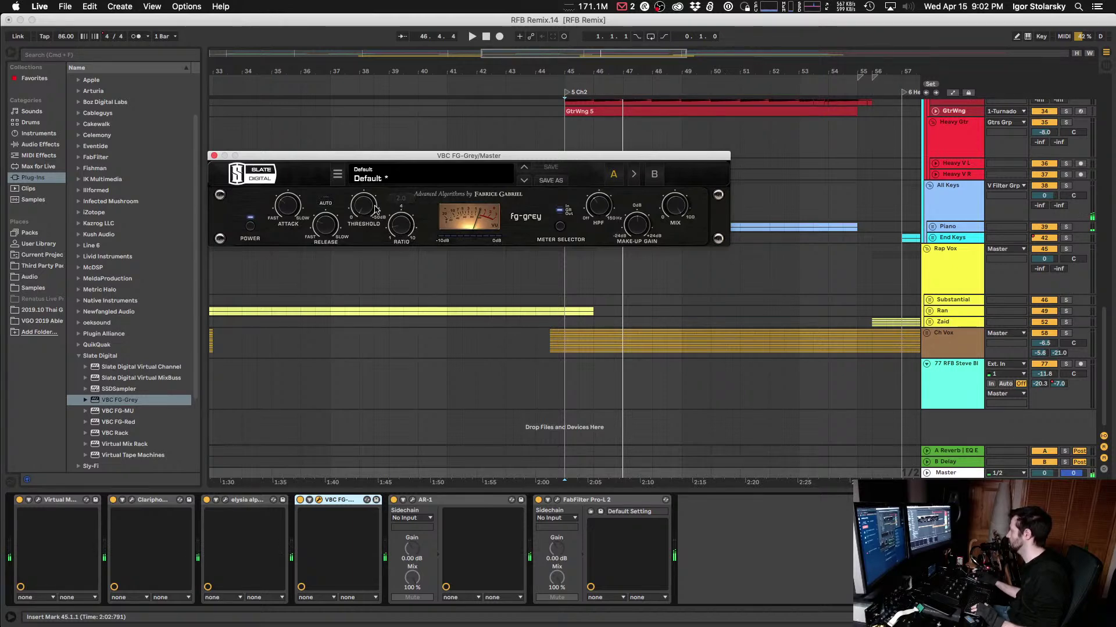
pyautogui.moveTo(414, 236); pyautogui.dragTo(405, 242)
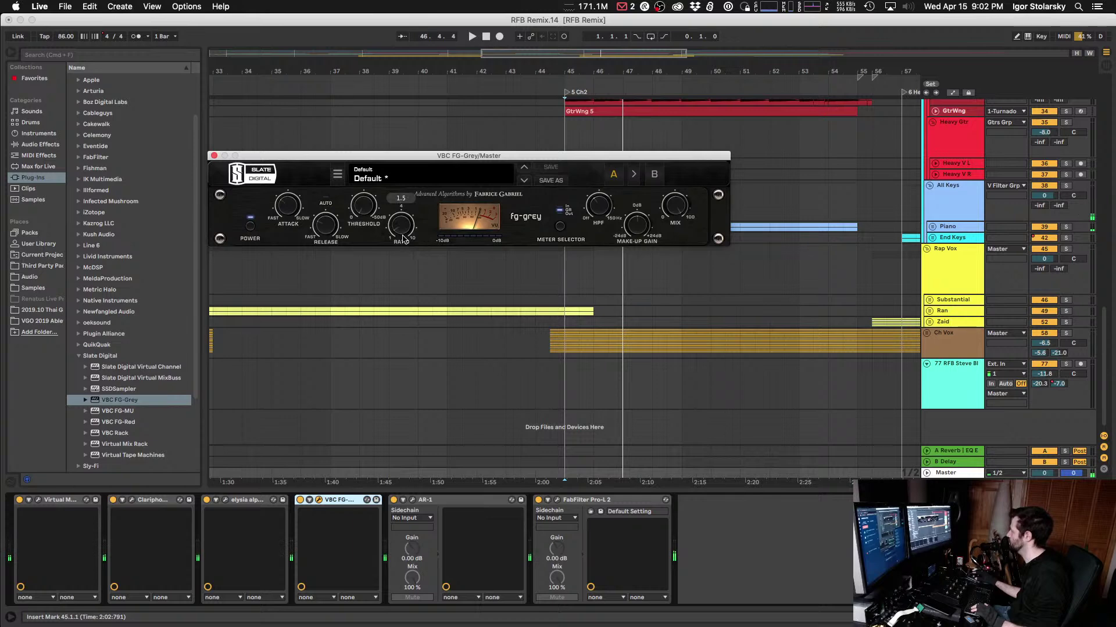
pyautogui.press('space')
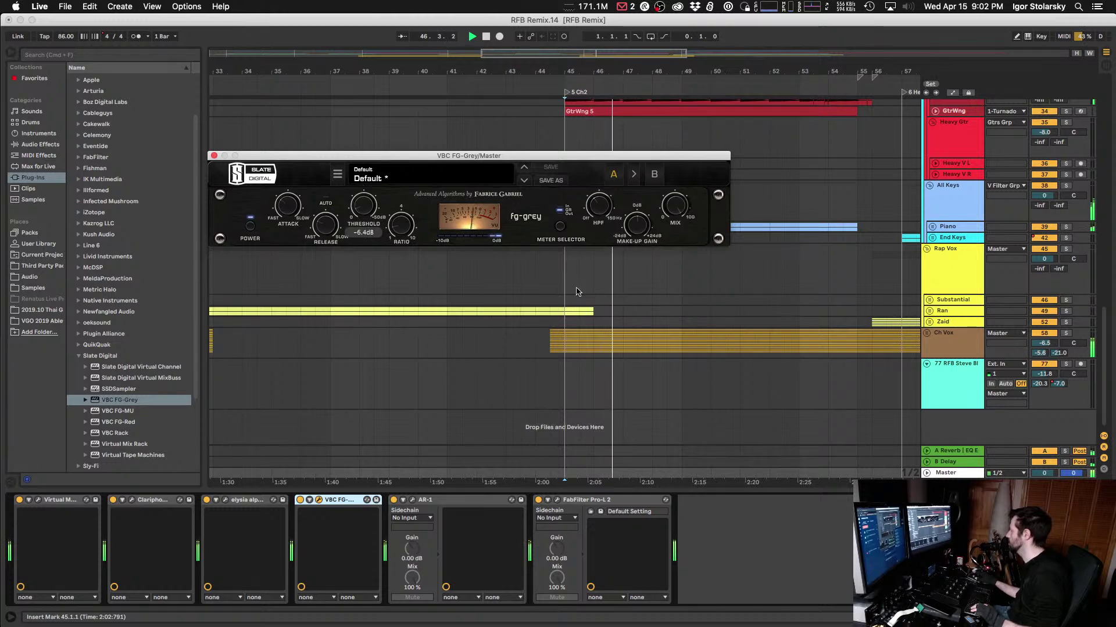
pyautogui.press('space')
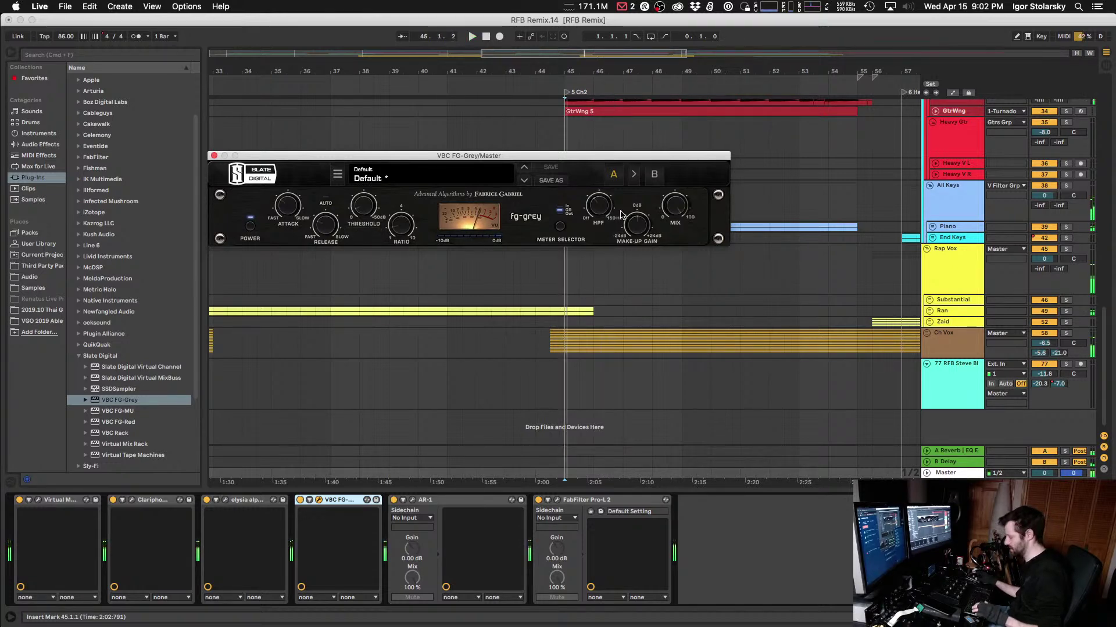
# Step: Blend the FG-Grey at 50% mix, compare Ch2 against its bypass, and set the make-up gain to 0.5 dB
pyautogui.moveTo(677, 209)
pyautogui.press('space')
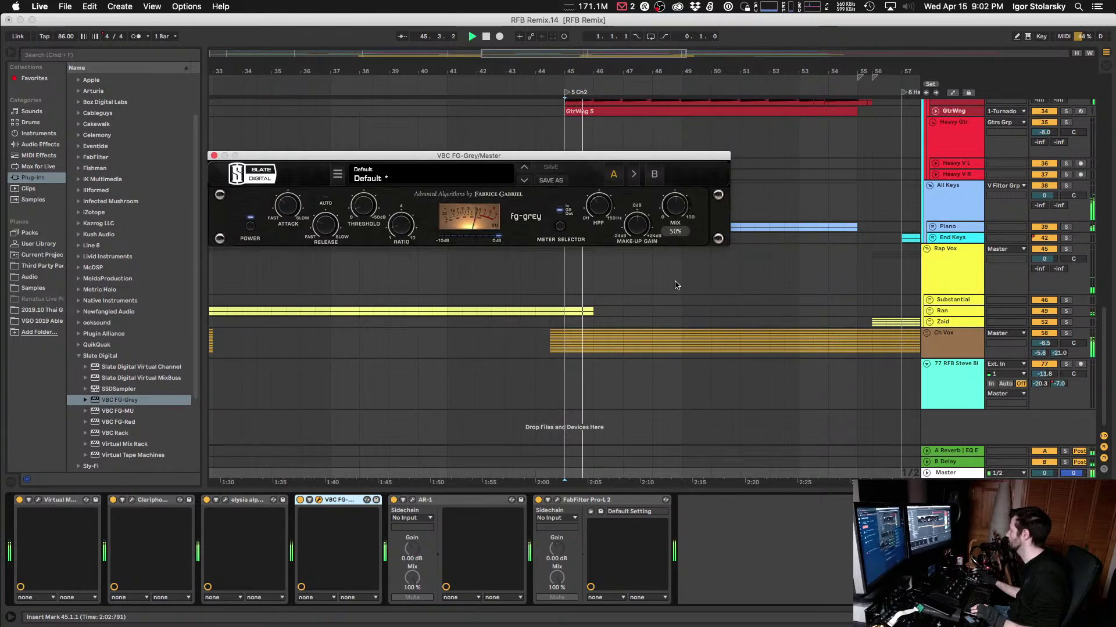
pyautogui.click(250, 228)
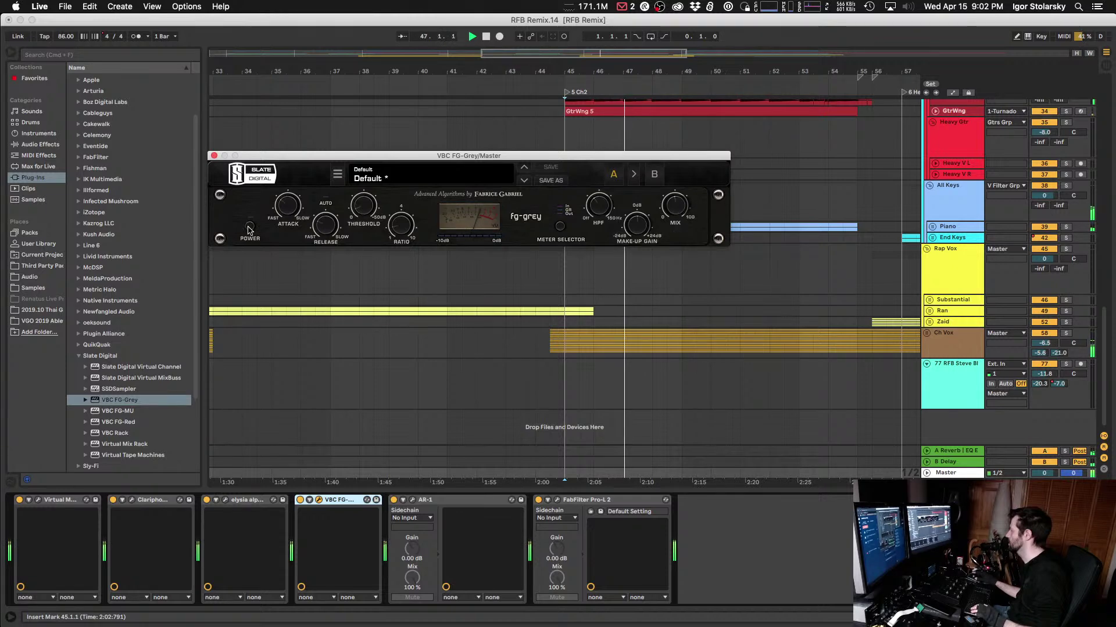
pyautogui.click(250, 227)
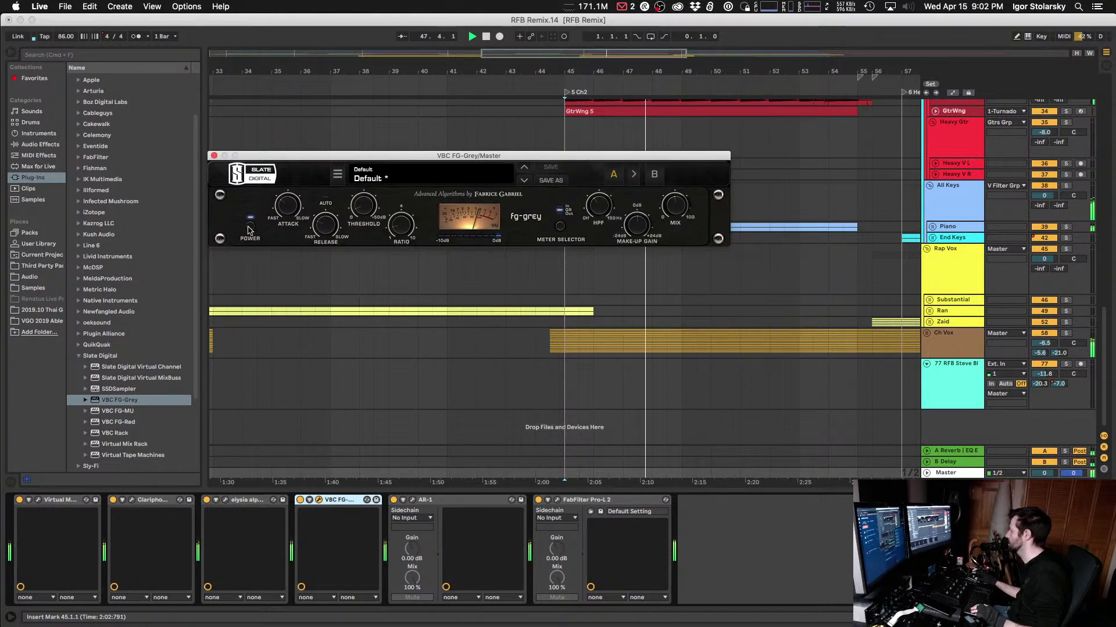
pyautogui.click(250, 228)
pyautogui.click(249, 228)
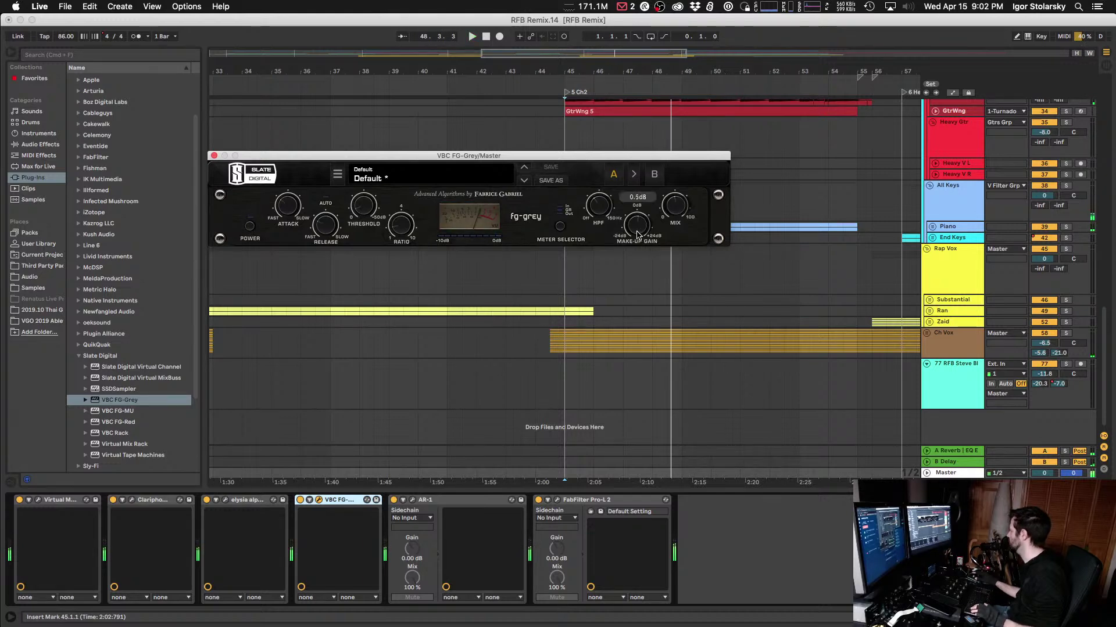
pyautogui.press('space')
pyautogui.press('space')
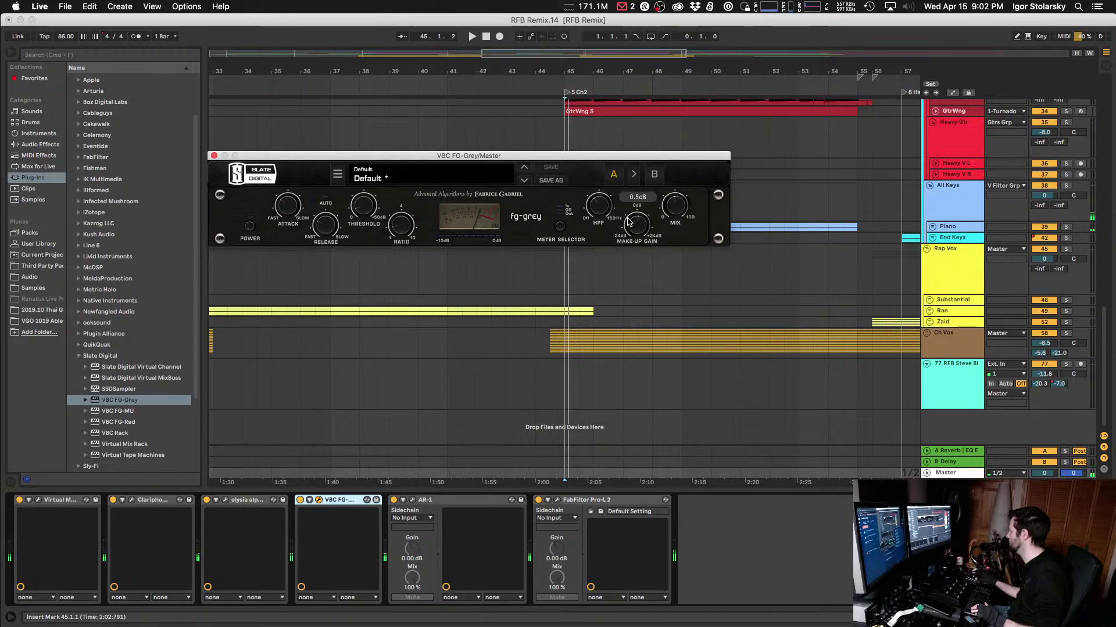
# Step: Set the FG-Grey's make-up gain to 0.0 dB and compare Ch2 playback with the compressor powered off and on
pyautogui.press('space')
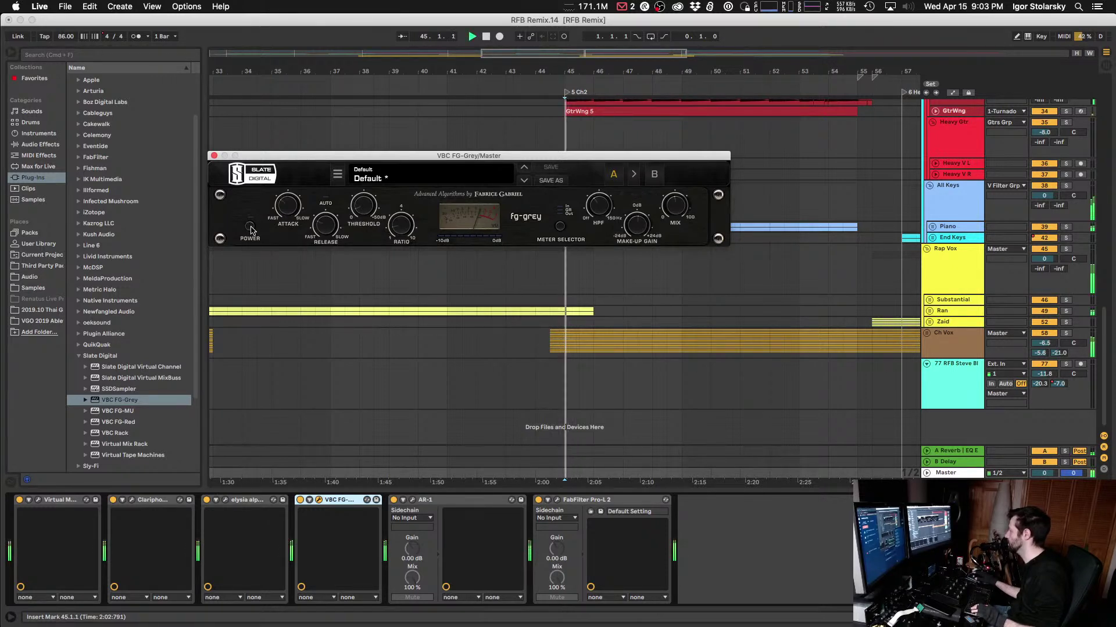
pyautogui.click(251, 229)
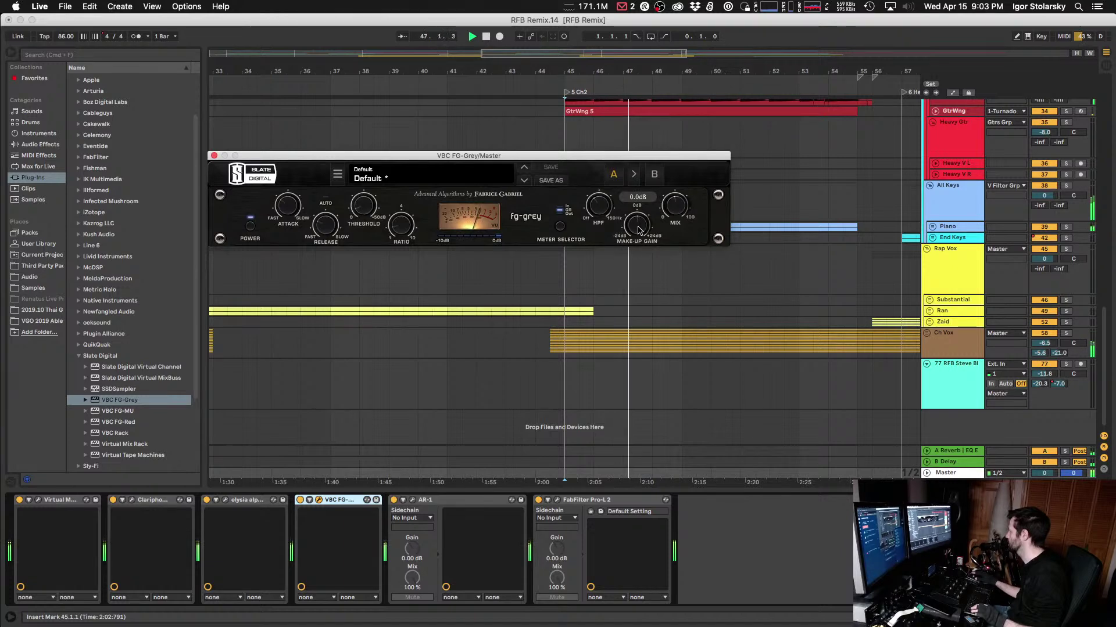
pyautogui.click(251, 228)
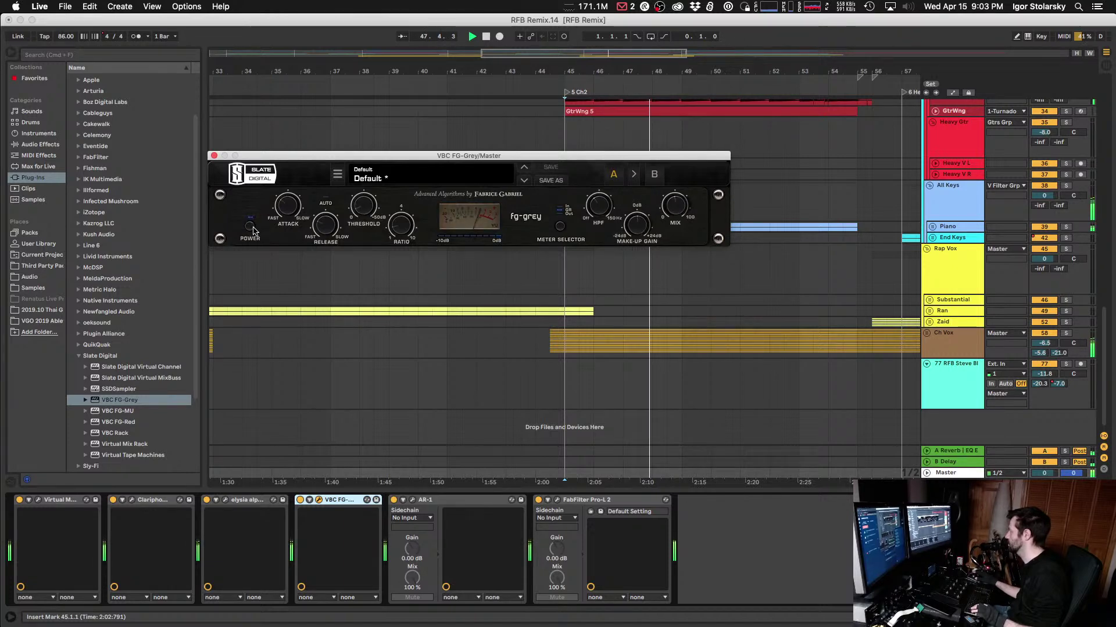
pyautogui.click(251, 228)
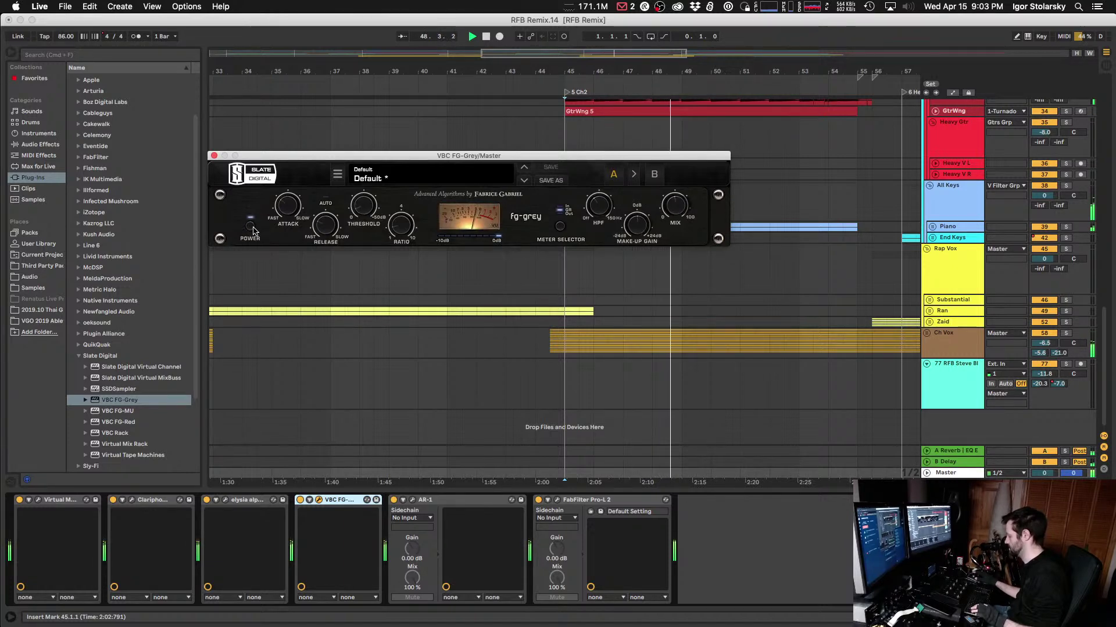
pyautogui.click(251, 228)
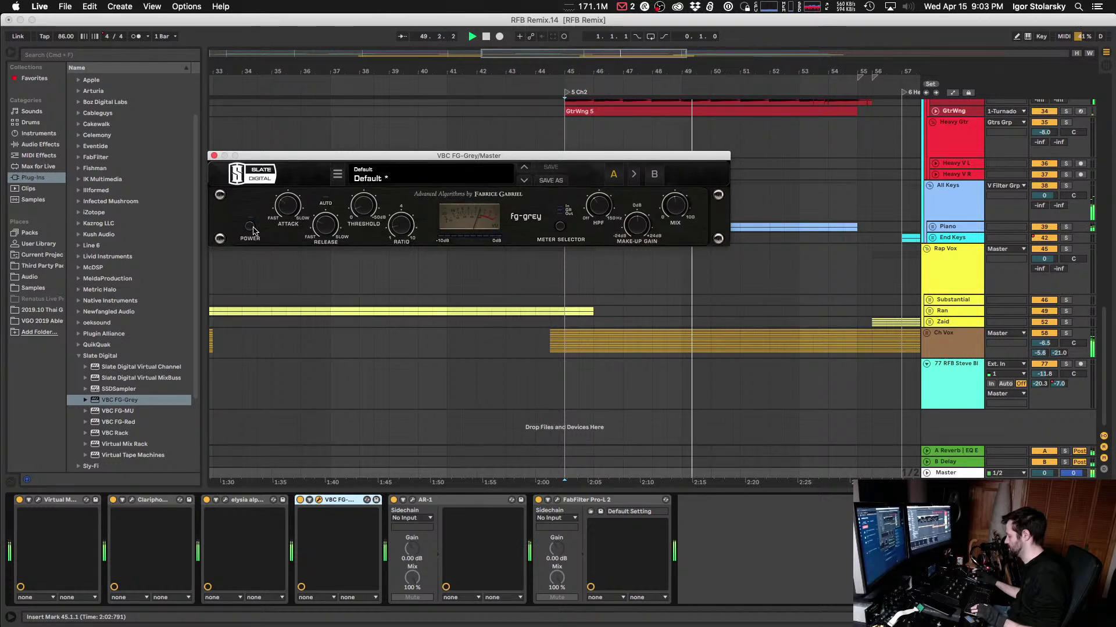
pyautogui.click(251, 228)
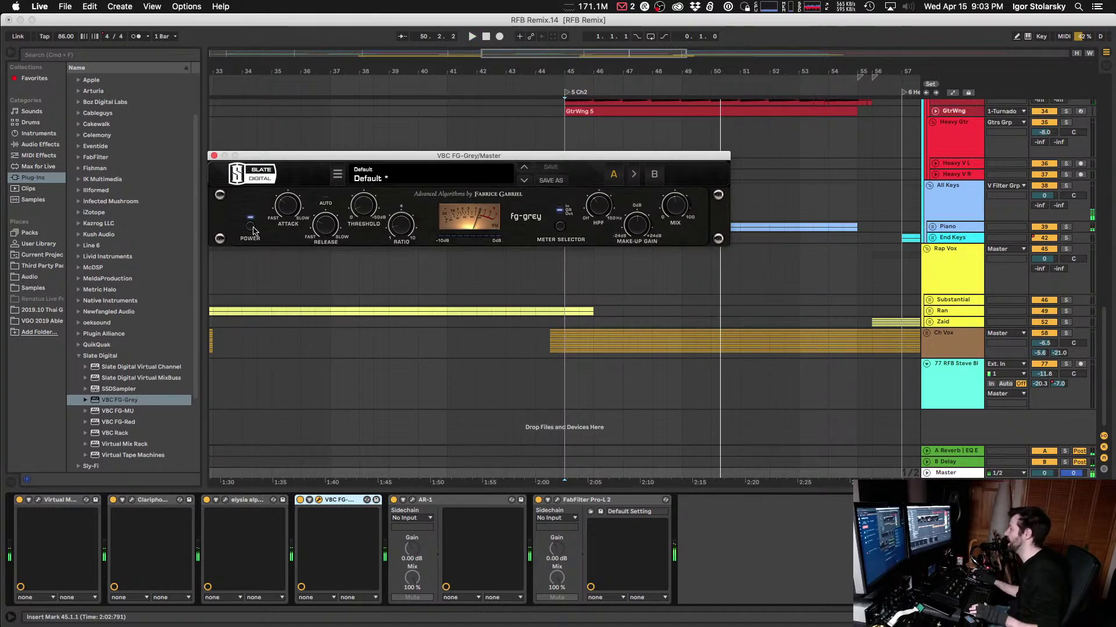
pyautogui.press('space')
# Step: Restart Ch2 playback with the FG-Grey active and close its plug-in window
pyautogui.moveTo(306, 156); pyautogui.dragTo(449, 73)
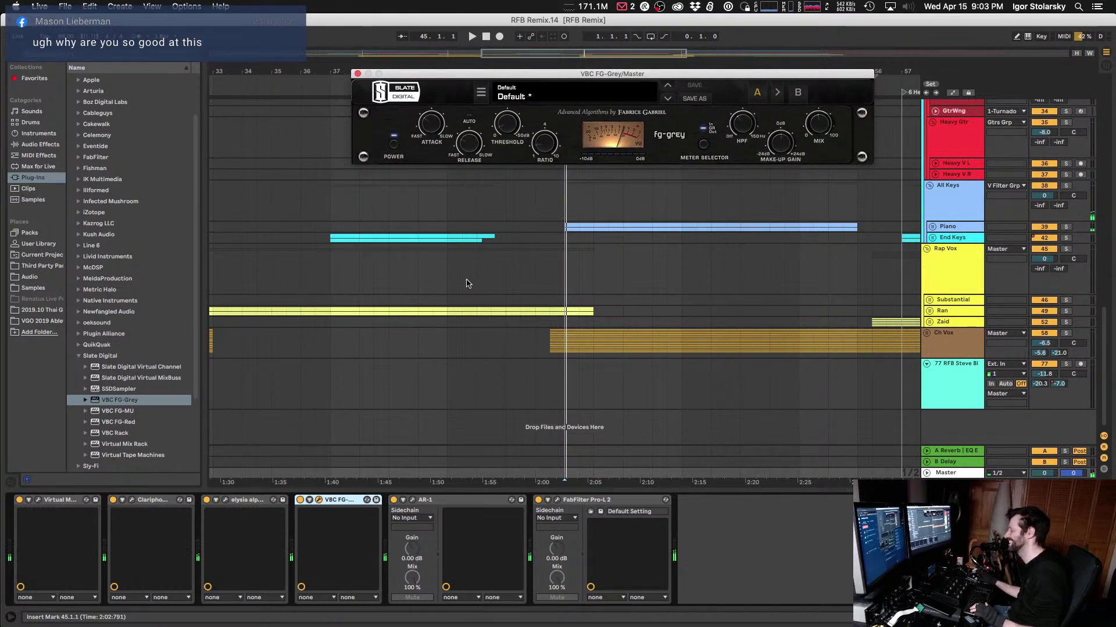
pyautogui.moveTo(424, 74); pyautogui.dragTo(317, 157)
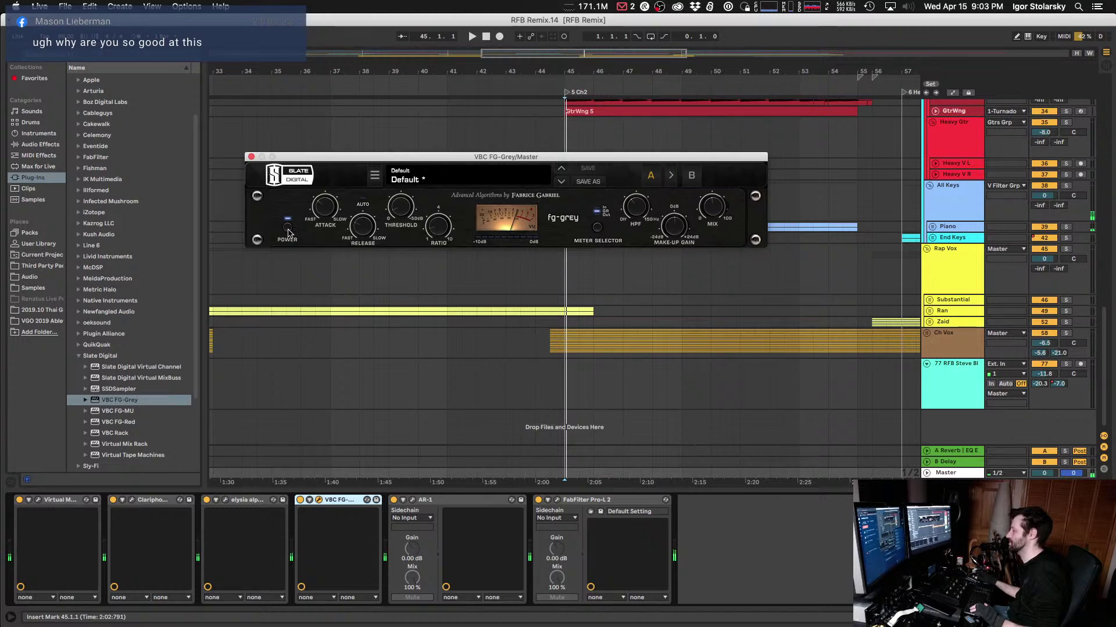
pyautogui.press('space')
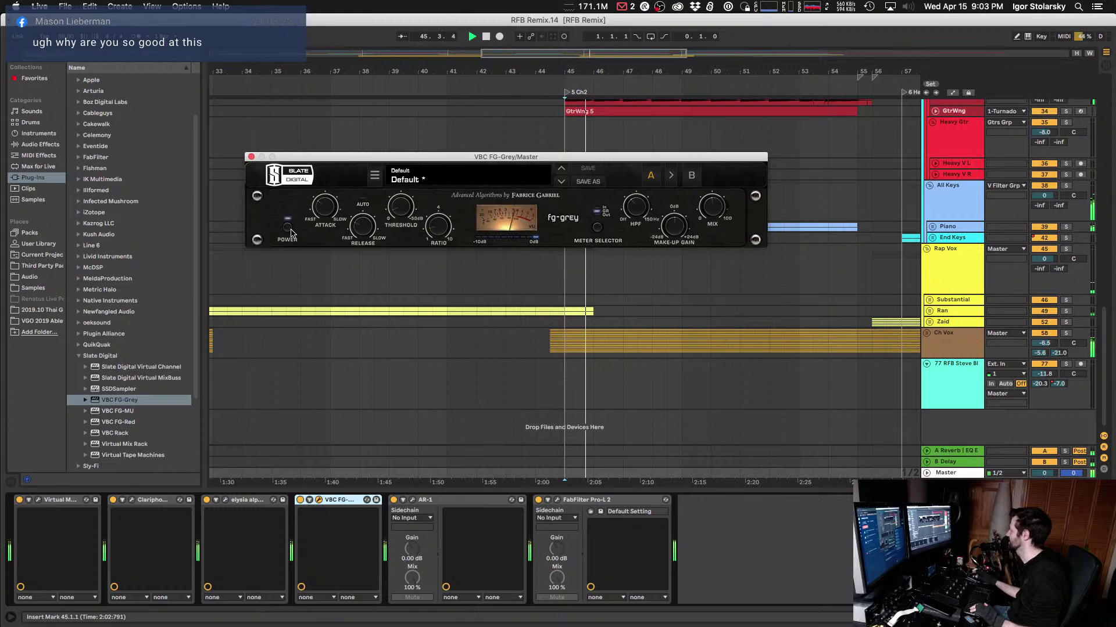
pyautogui.click(250, 158)
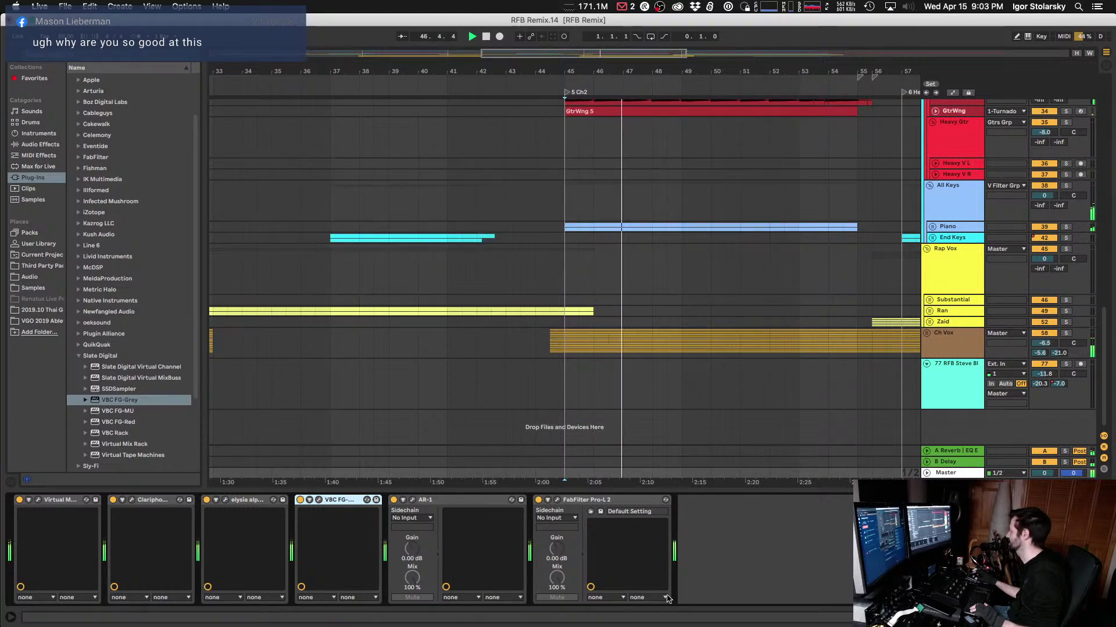
# Step: Check the FabFilter Pro-L 2 limiter during Ch2 playback, and set the FG-Grey's mix to 40%
pyautogui.click(557, 500)
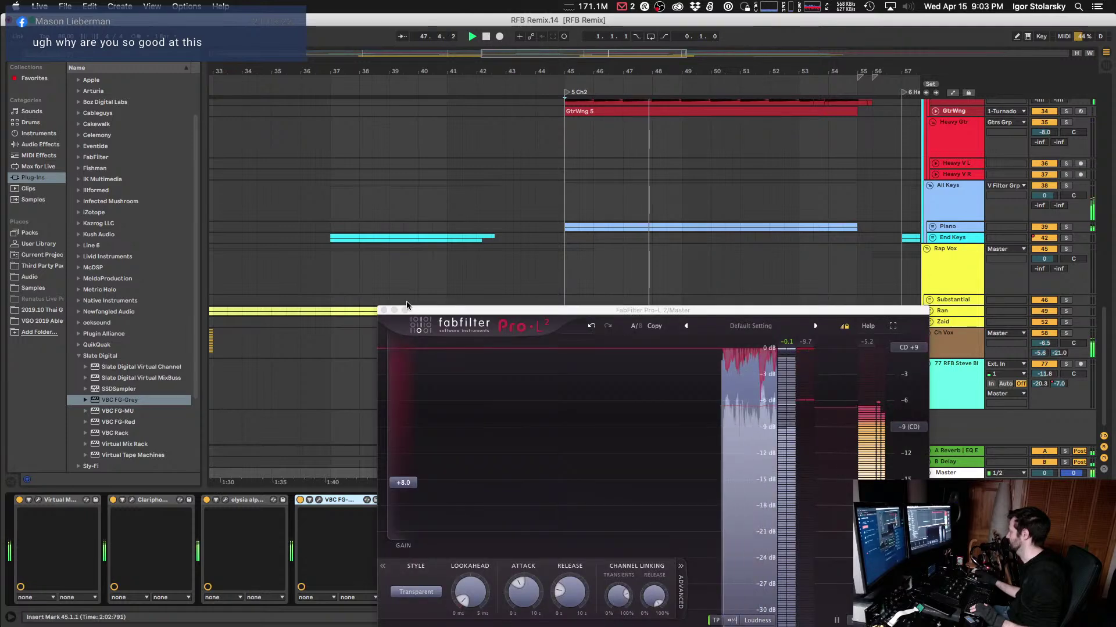
pyautogui.click(383, 311)
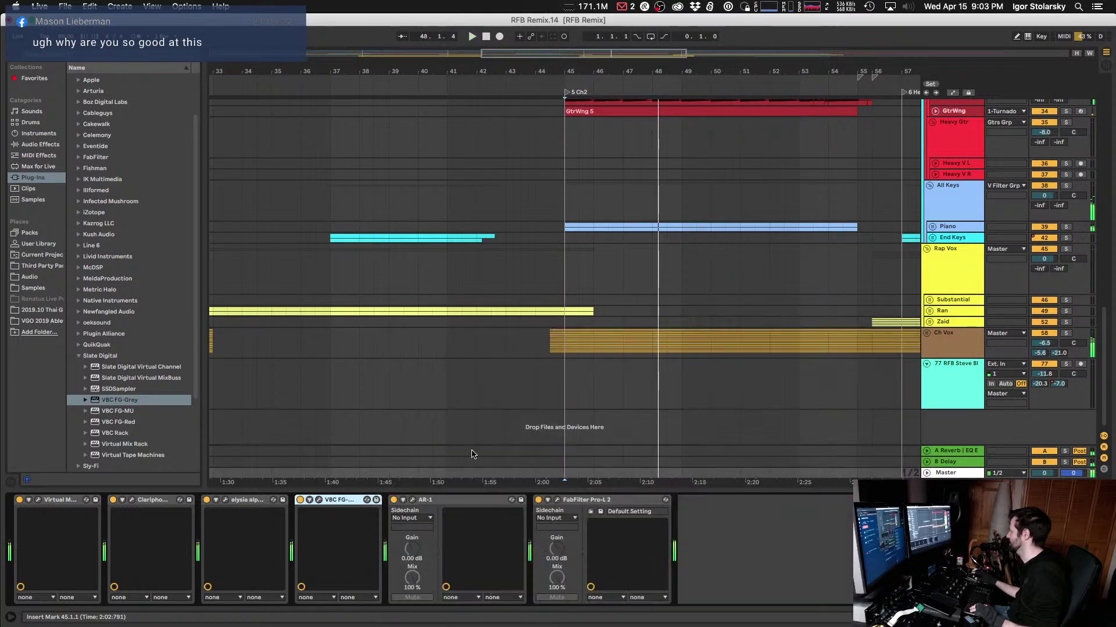
pyautogui.click(319, 500)
pyautogui.click(725, 213)
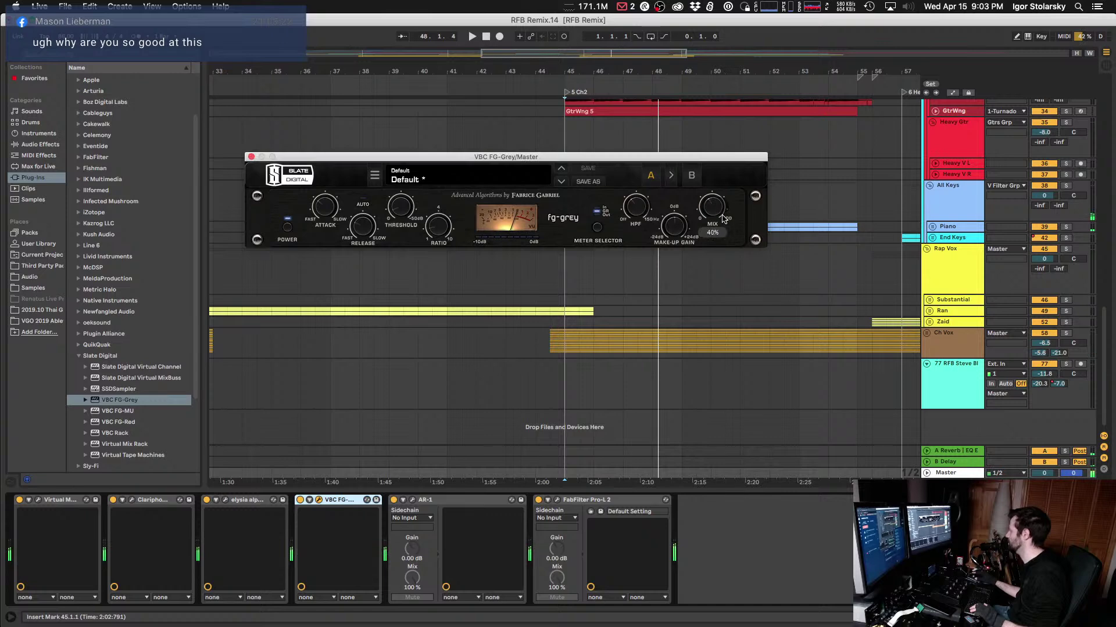
pyautogui.press('space')
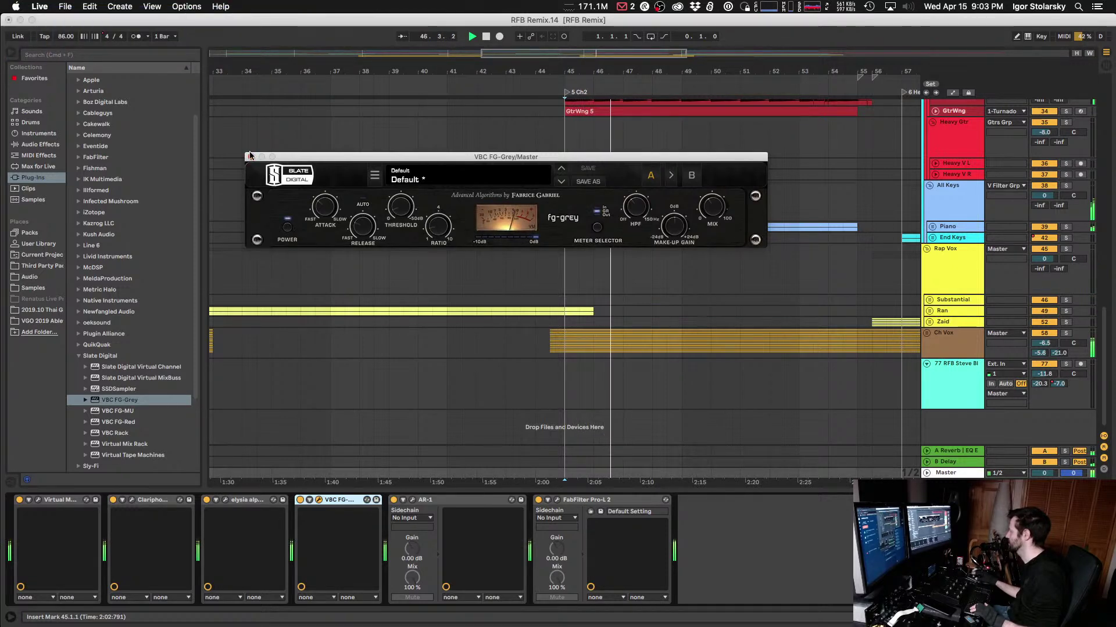
pyautogui.click(251, 156)
# Step: Add an EQ Eight after the Virtual Mix Rack on the Hats Grp track and start Ch2 playback
pyautogui.scroll(5, 951, 213)
pyautogui.scroll(5, 951, 213)
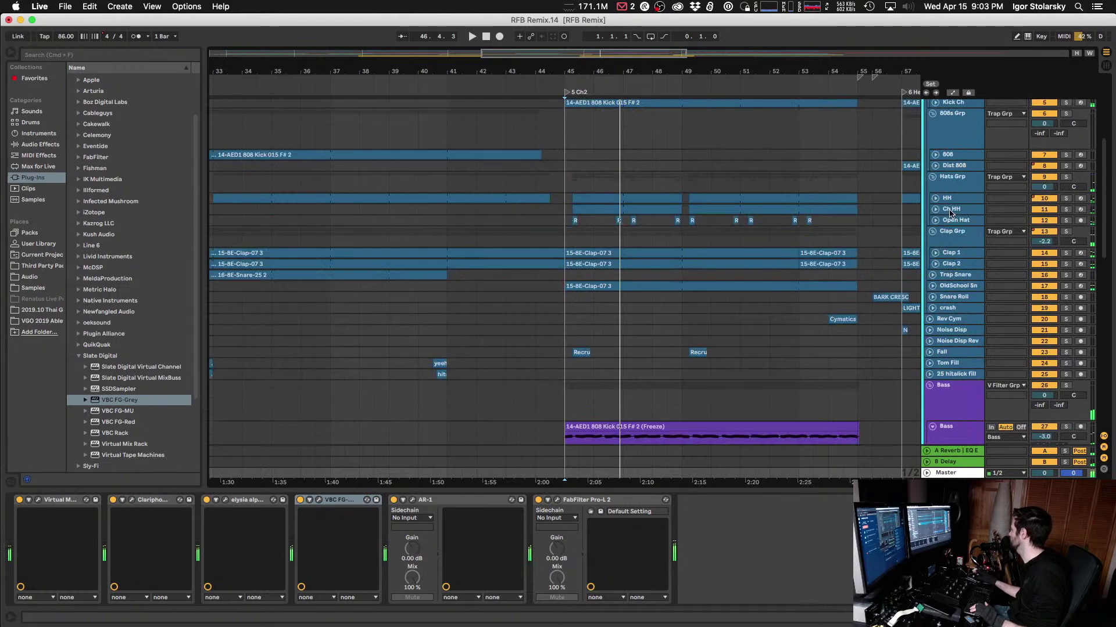
pyautogui.press('space')
pyautogui.click(944, 181)
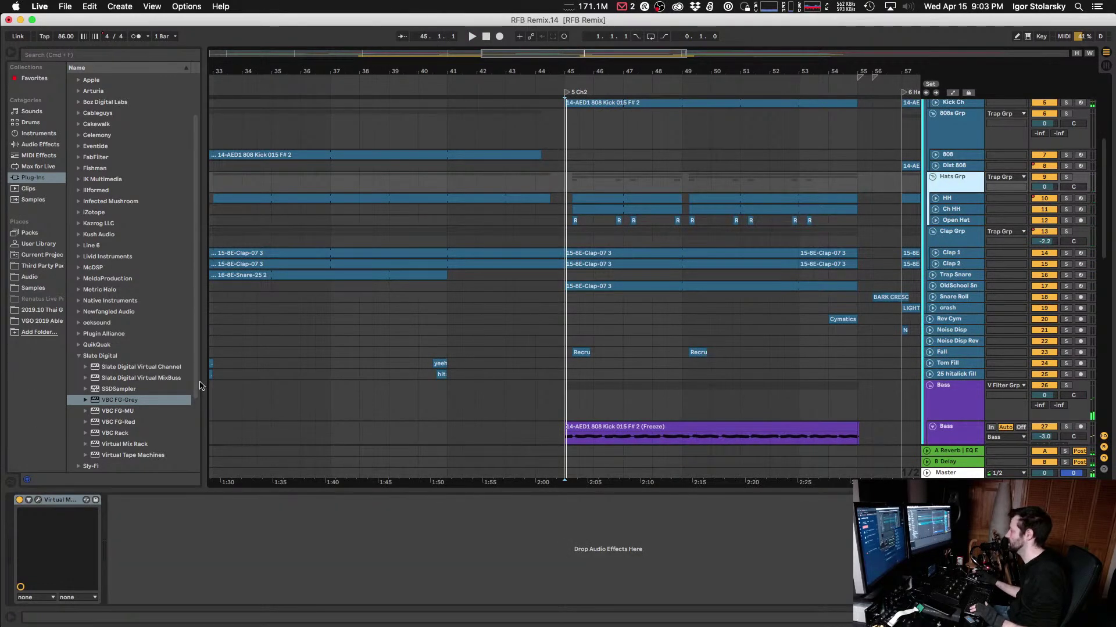
pyautogui.click(39, 145)
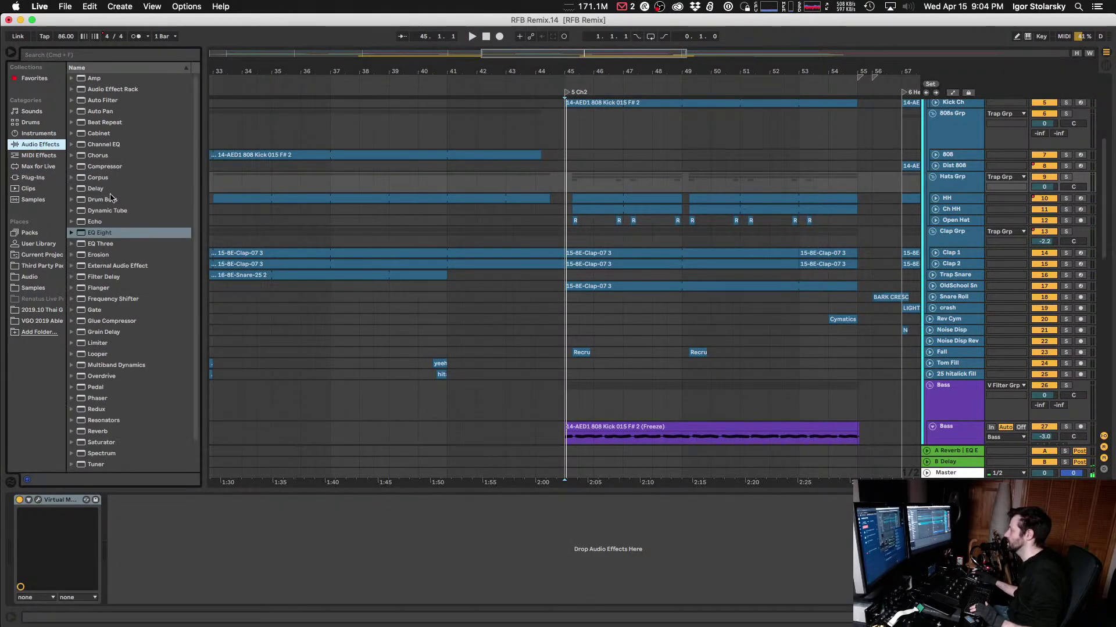
pyautogui.moveTo(93, 233); pyautogui.dragTo(236, 521)
pyautogui.moveTo(524, 368); pyautogui.dragTo(457, 481)
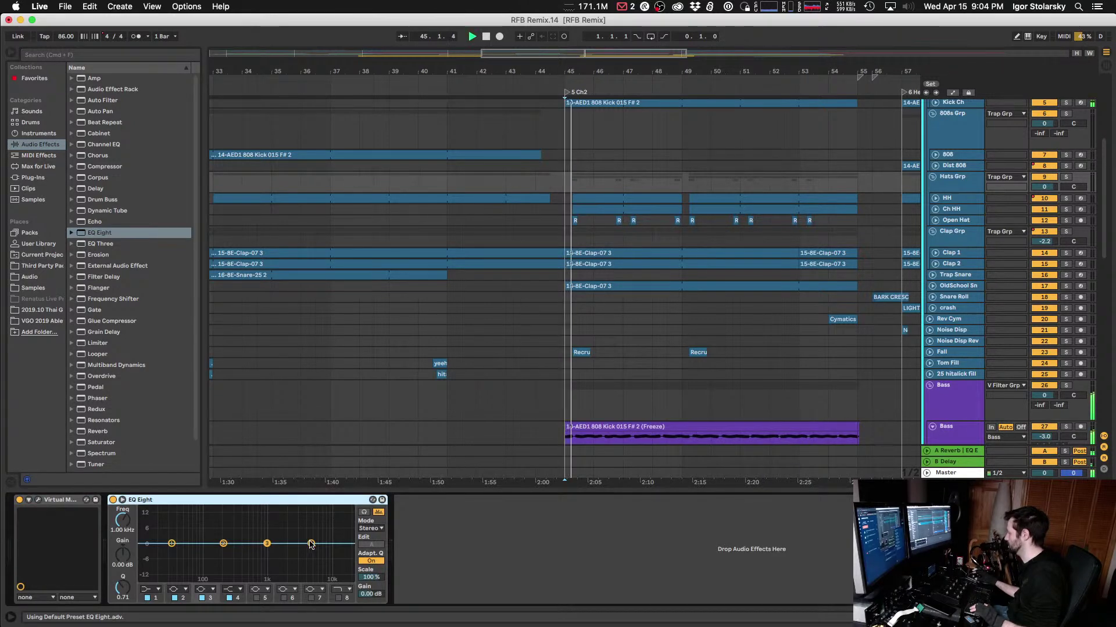
# Step: Turn band 4 of the hats EQ Eight, placed at about 5.05 kHz, into a bell filter and replay Ch2
pyautogui.moveTo(311, 544)
pyautogui.mouseDown()
pyautogui.moveTo(311, 512)
pyautogui.moveTo(312, 544)
pyautogui.mouseUp()
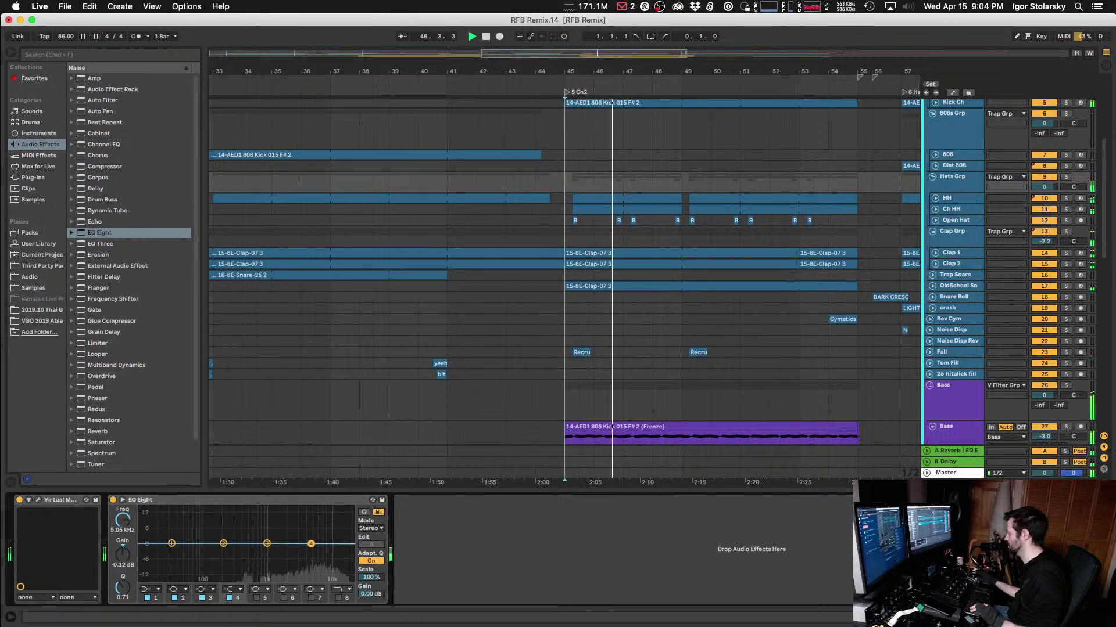
pyautogui.click(230, 598)
pyautogui.click(228, 589)
pyautogui.click(231, 623)
pyautogui.press('space')
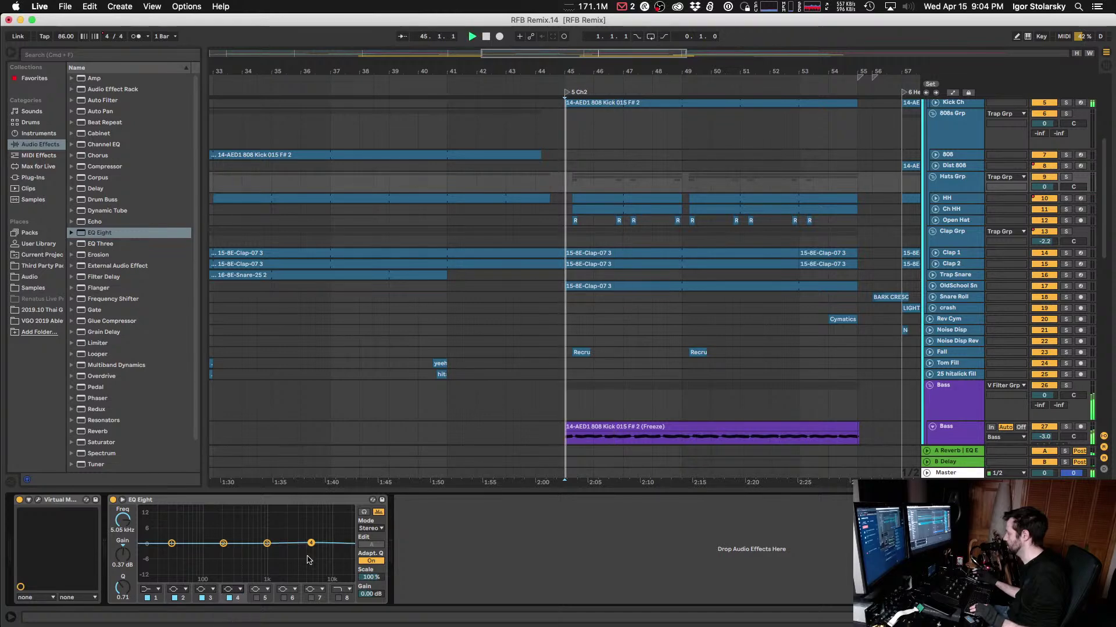
# Step: Cut the hats by about 3.1 dB around 10.2 kHz with EQ Eight band 4, comparing against the bypassed EQ
pyautogui.moveTo(312, 527); pyautogui.dragTo(331, 552)
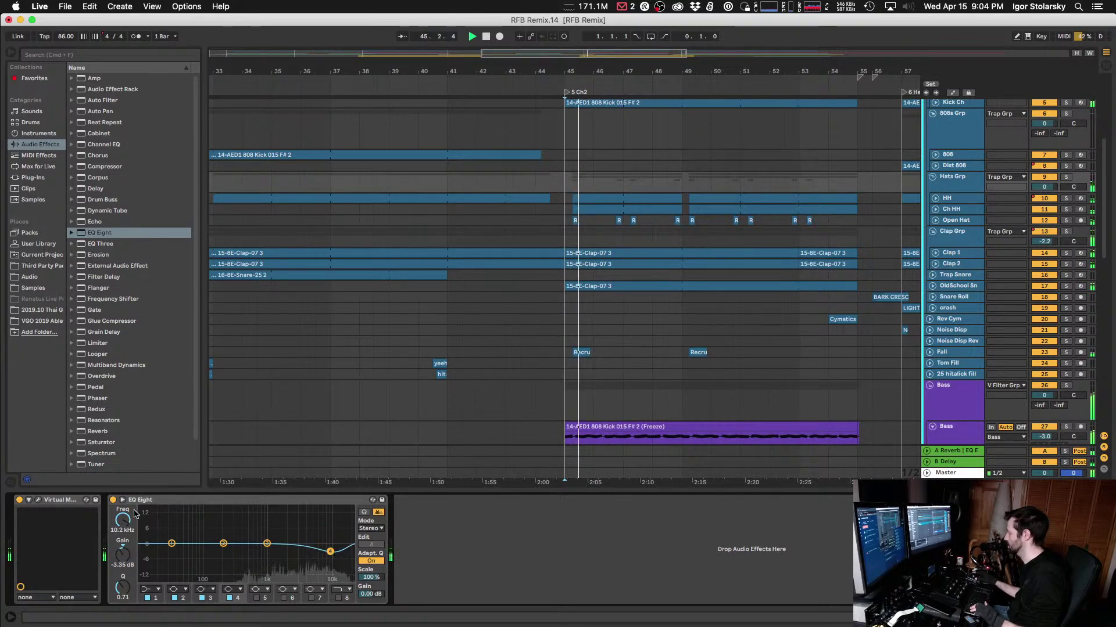
pyautogui.click(113, 500)
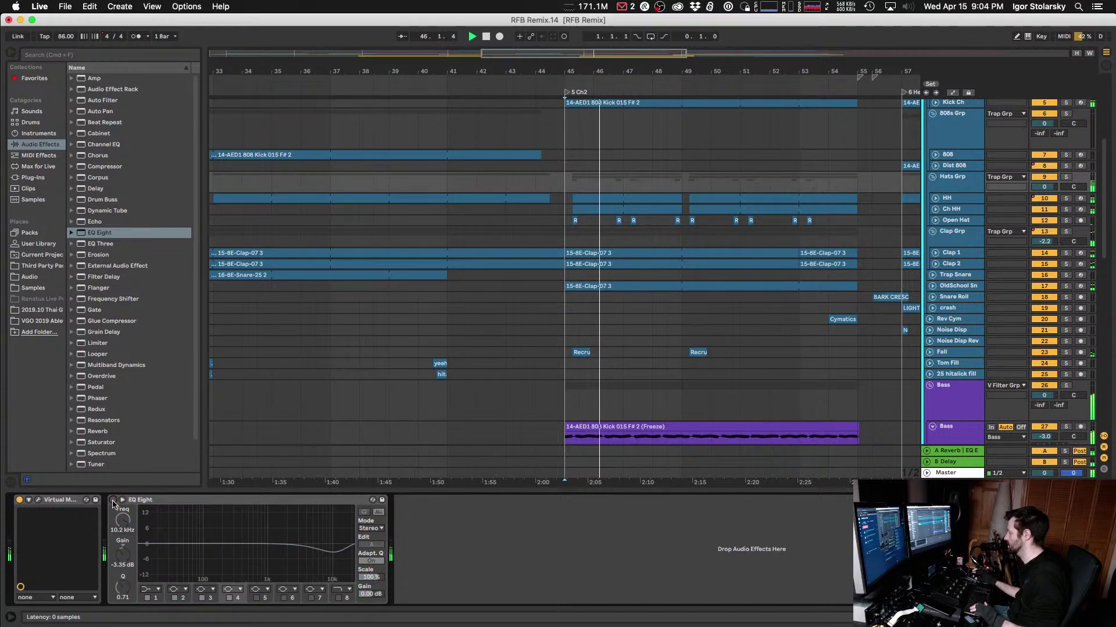
pyautogui.click(113, 500)
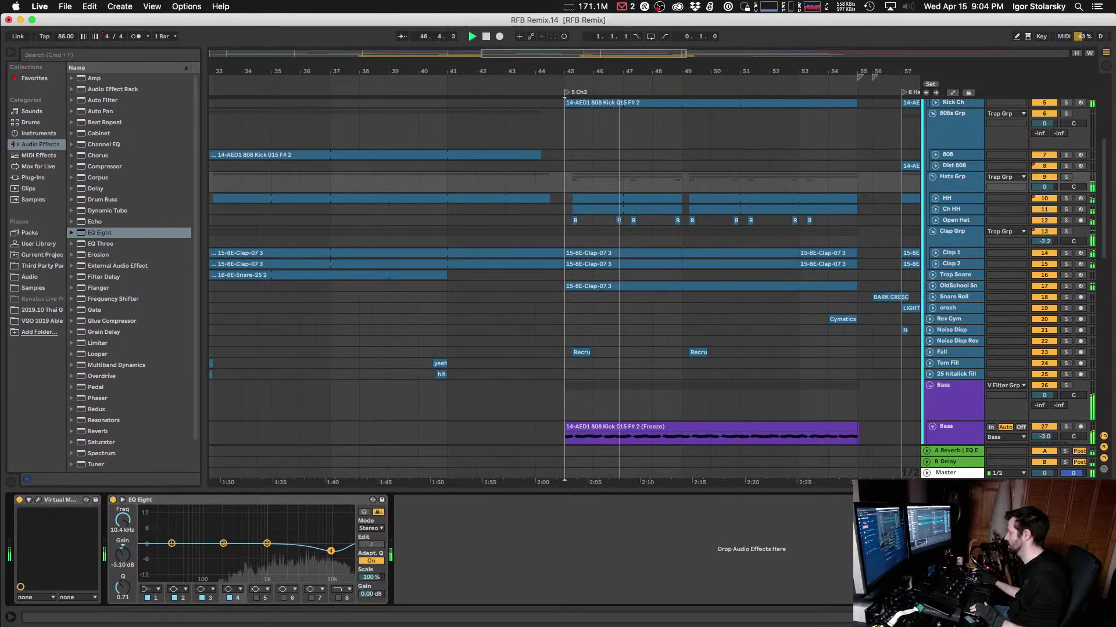
# Step: Insert the Kazrog KClip3 clipper on the Master track between the AR-1 and the FabFilter Pro-L 2
pyautogui.scroll(-10, 726, 419)
pyautogui.press('space')
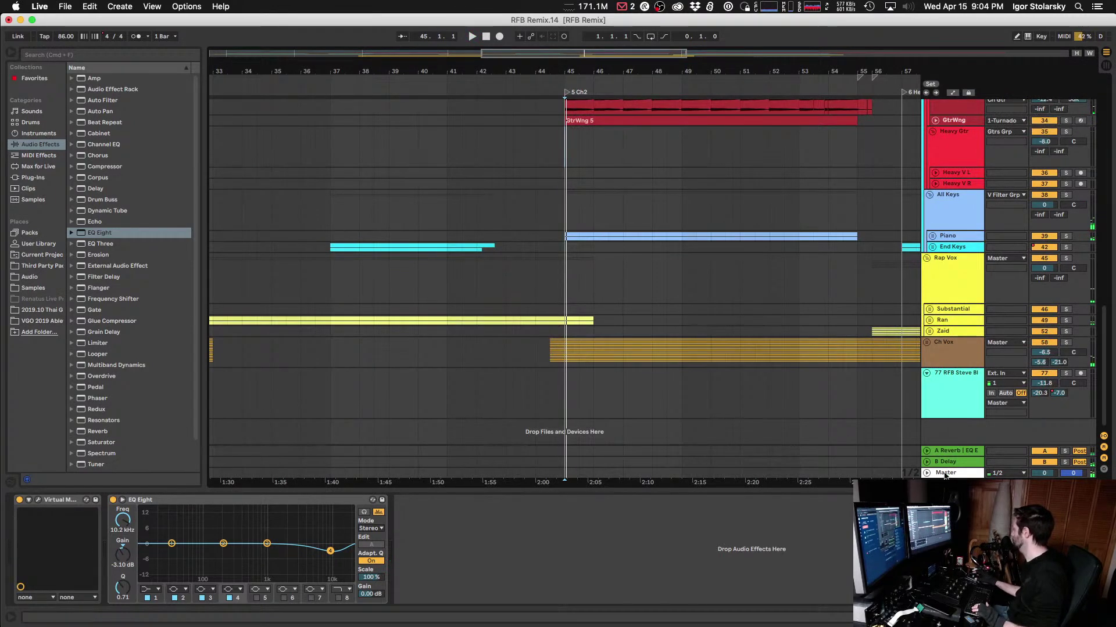
pyautogui.click(770, 471)
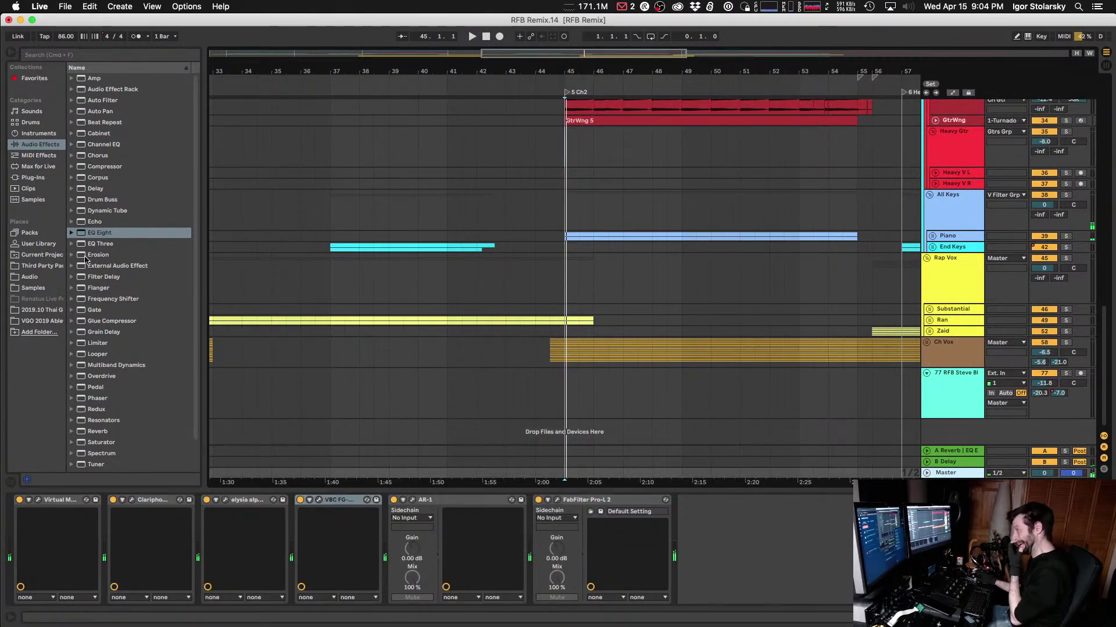
pyautogui.scroll(-3, 124, 331)
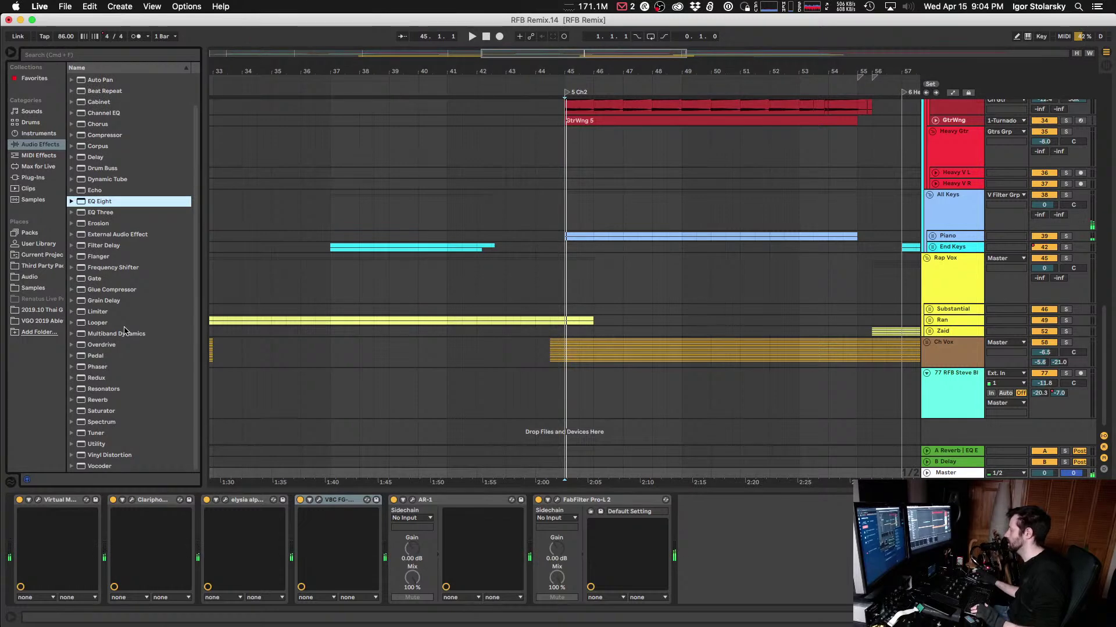
pyautogui.click(27, 178)
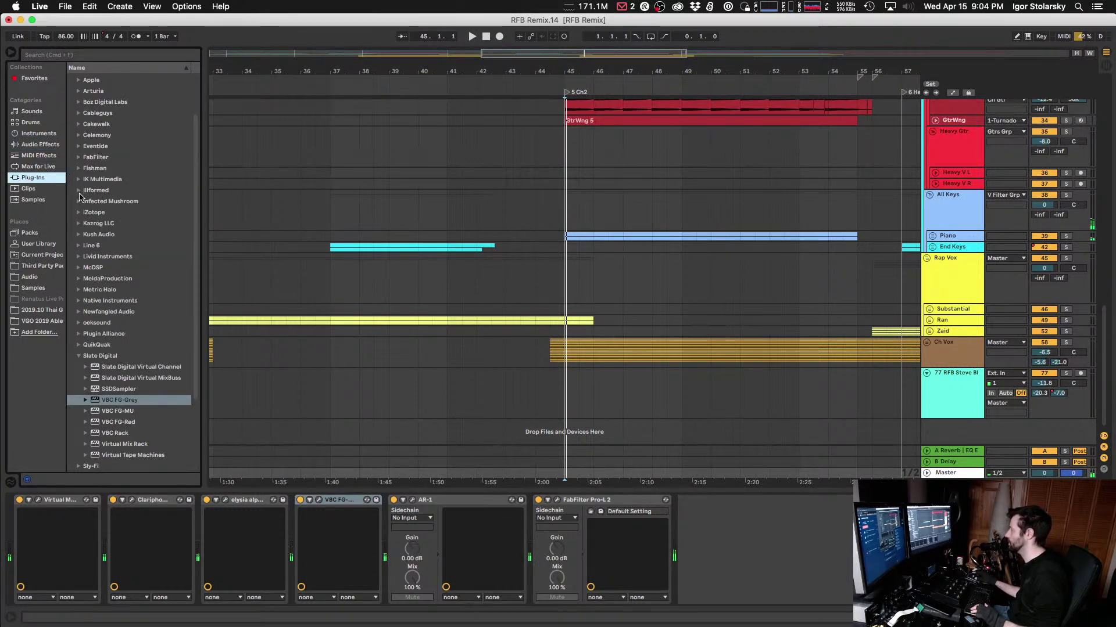
pyautogui.click(78, 224)
pyautogui.click(109, 257)
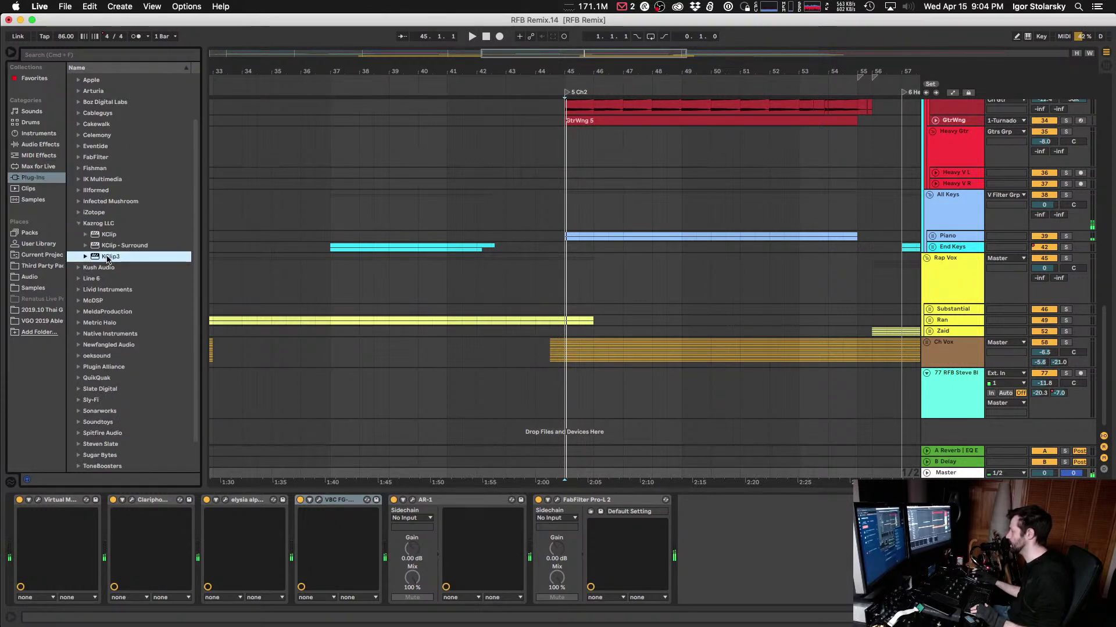
pyautogui.moveTo(107, 260); pyautogui.dragTo(538, 535)
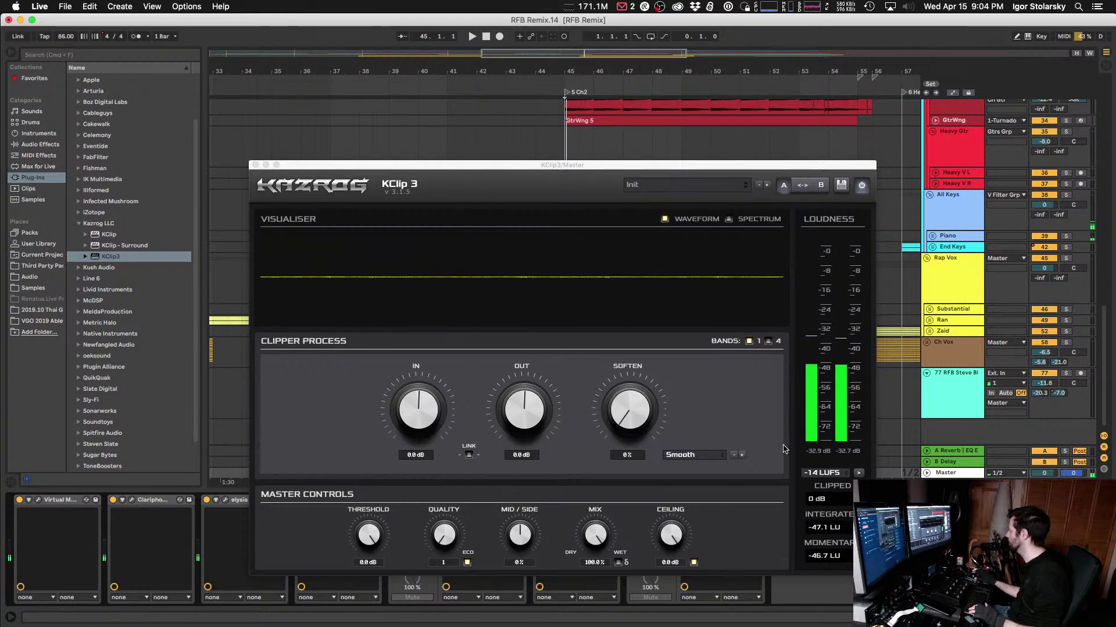
# Step: Switch KClip 3 to four-band processing and set its pre gain to 5.0 while auditioning Ch2
pyautogui.click(768, 342)
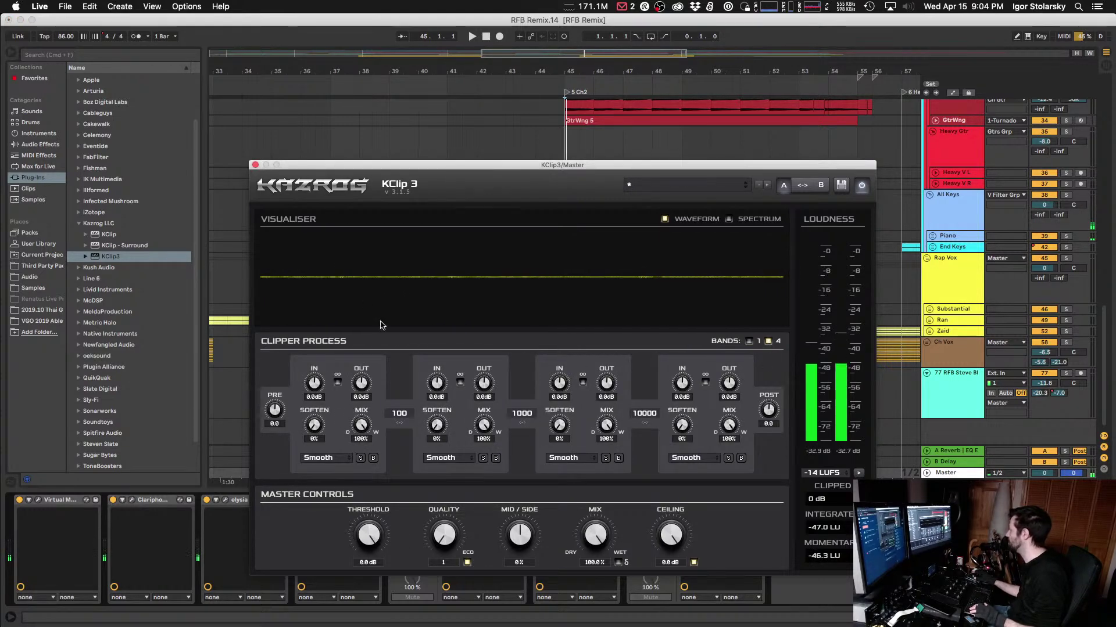
pyautogui.press('space')
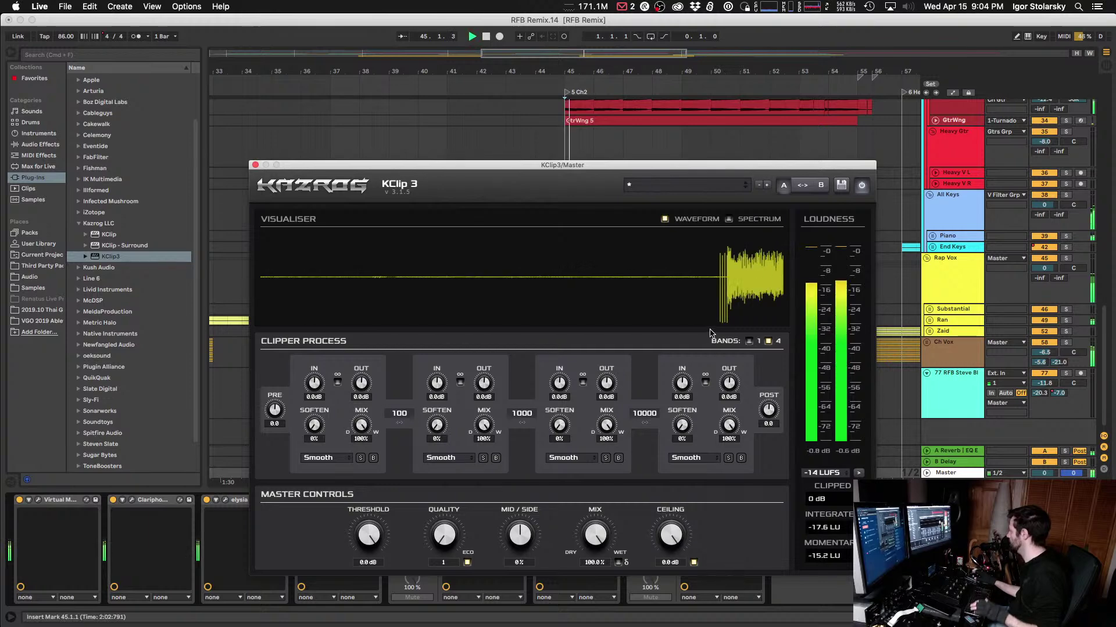
pyautogui.moveTo(276, 416)
pyautogui.mouseDown()
pyautogui.moveTo(277, 385)
pyautogui.moveTo(278, 405)
pyautogui.mouseUp()
pyautogui.doubleClick(274, 423)
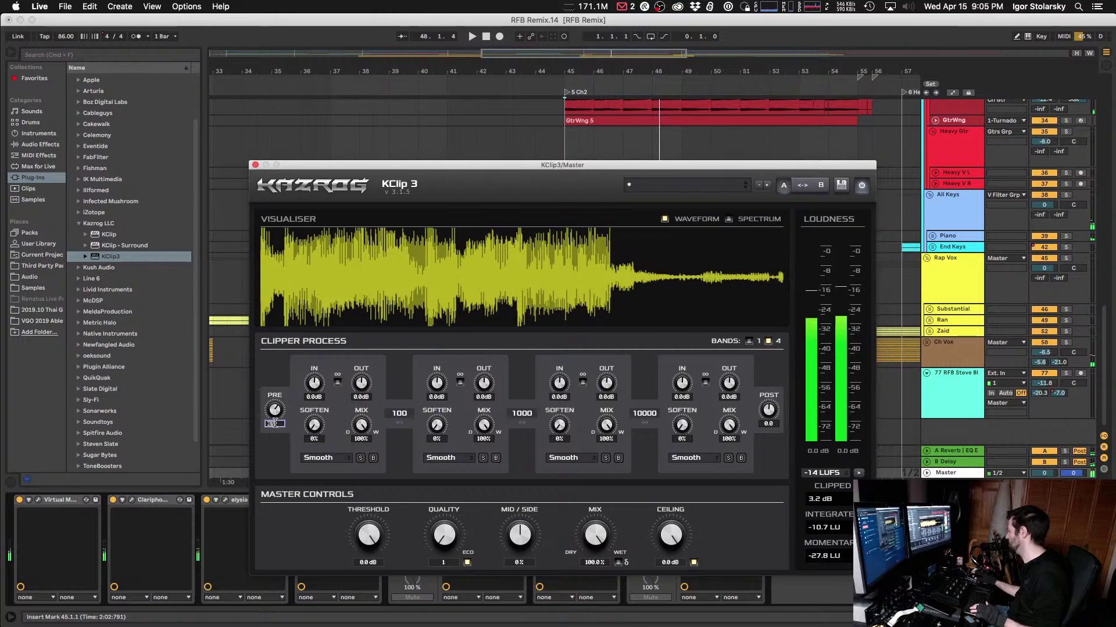
pyautogui.write('5')
pyautogui.press('Return')
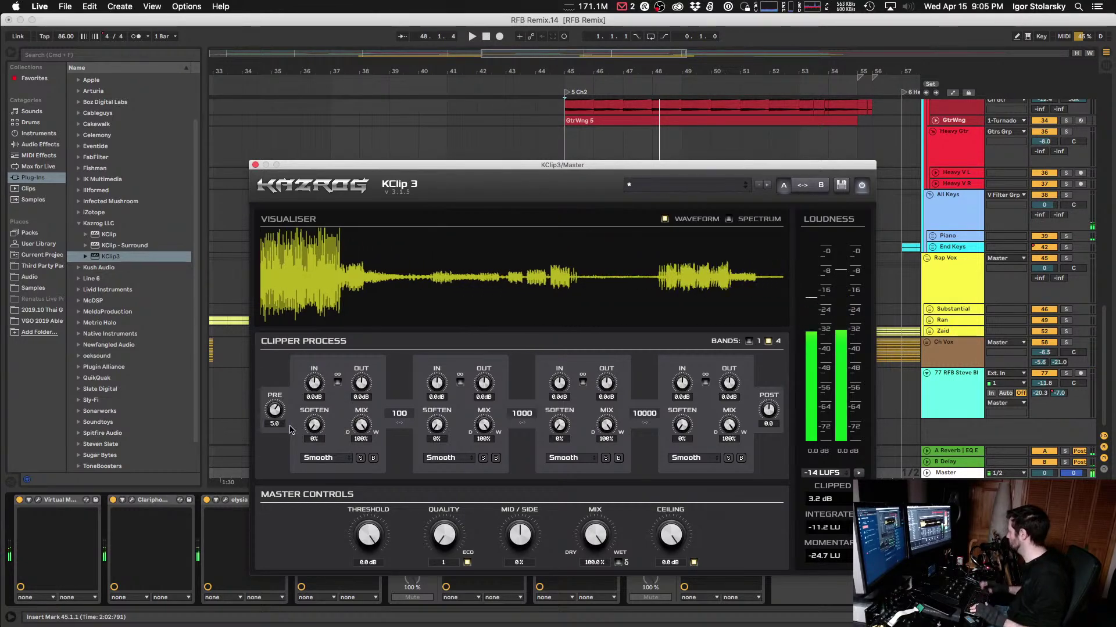
# Step: Set KClip 3's post gain to -5.0 and disable its ceiling
pyautogui.doubleClick(764, 424)
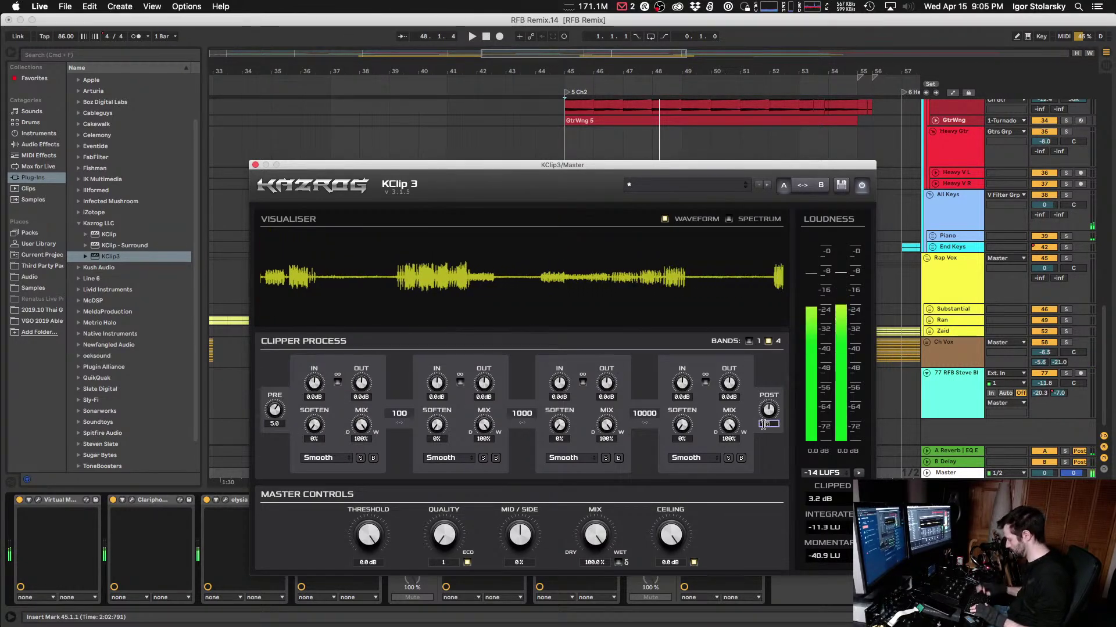
pyautogui.write('-5')
pyautogui.press('Return')
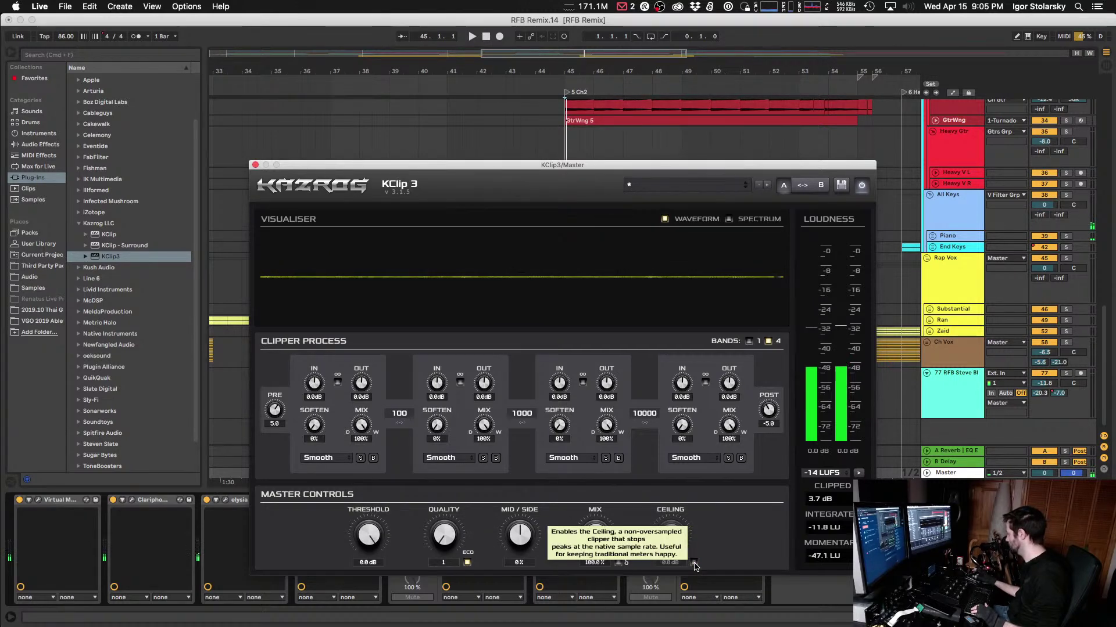
pyautogui.moveTo(599, 167); pyautogui.dragTo(494, 54)
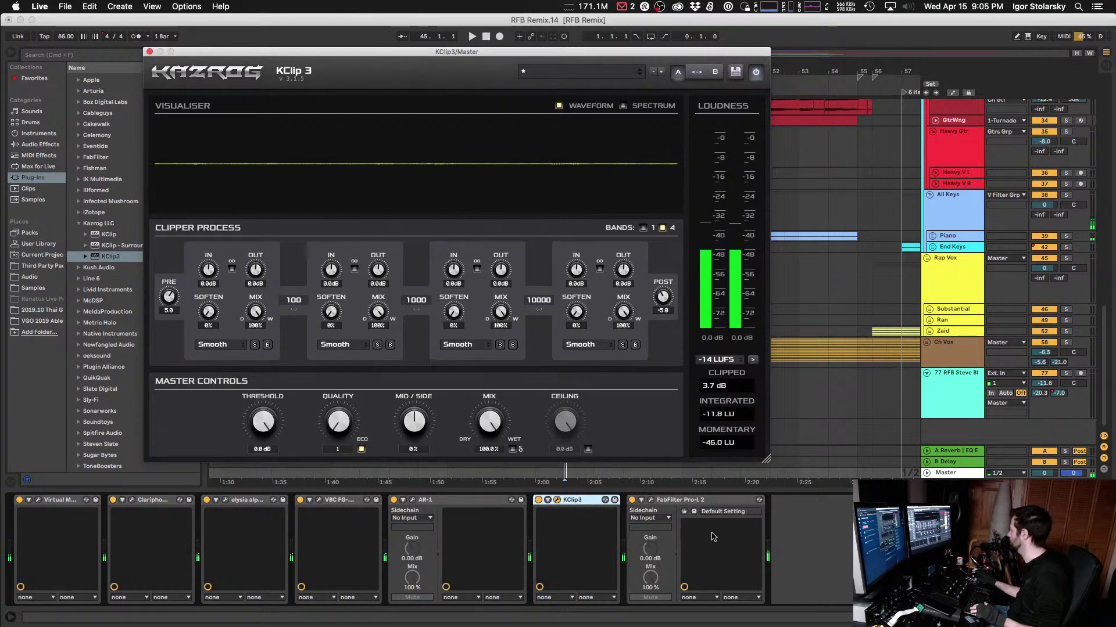
# Step: Replay Ch2, and set KClip 3's pre gain to 4.0 and its post gain to -4.0
pyautogui.press('space')
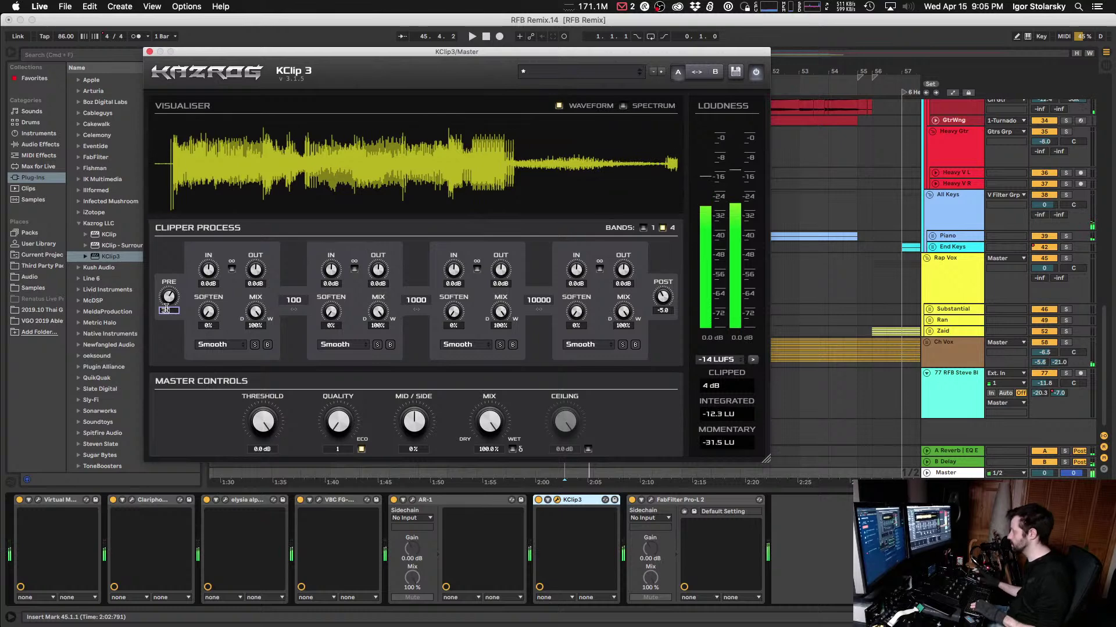
pyautogui.write('4')
pyautogui.press('Return')
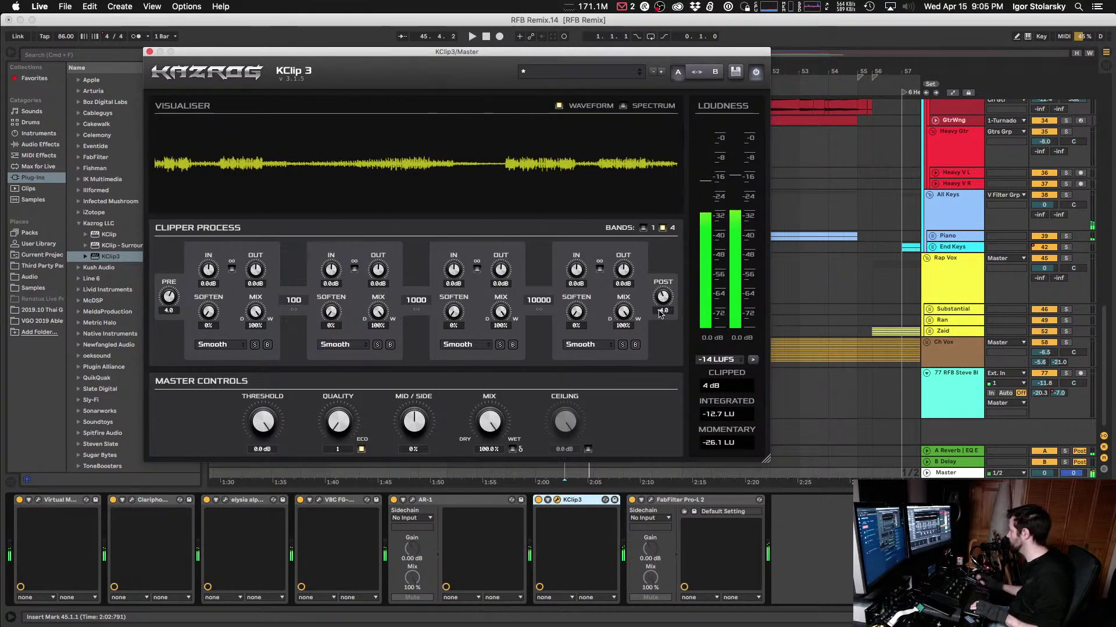
# Step: Compare Ch2 playback with KClip 3 switched off and on at the matched gain settings
pyautogui.press('space')
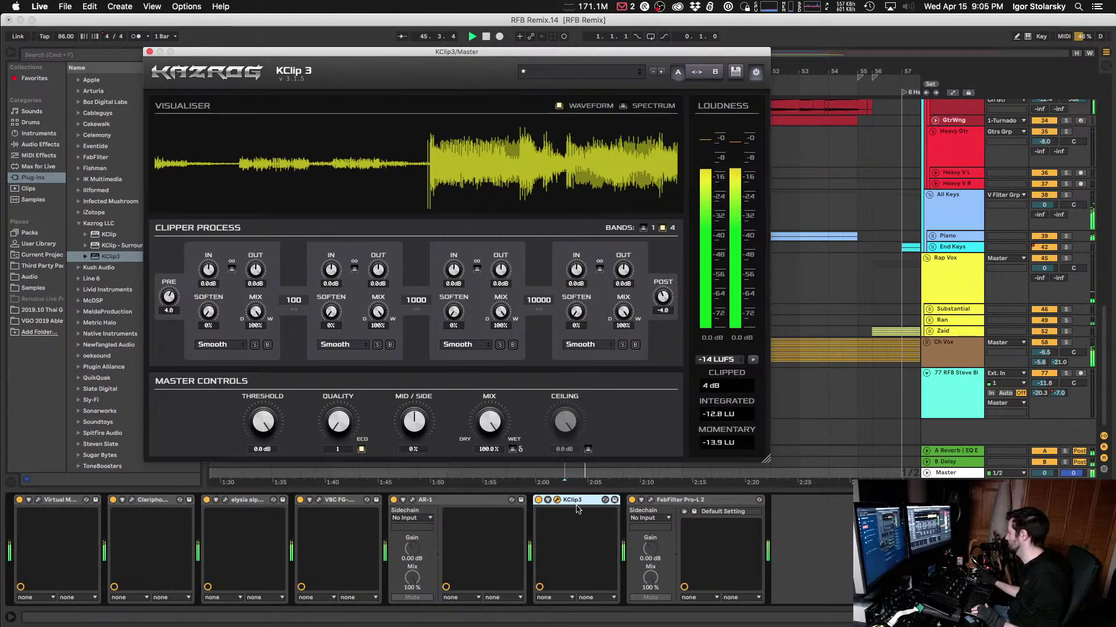
pyautogui.click(541, 503)
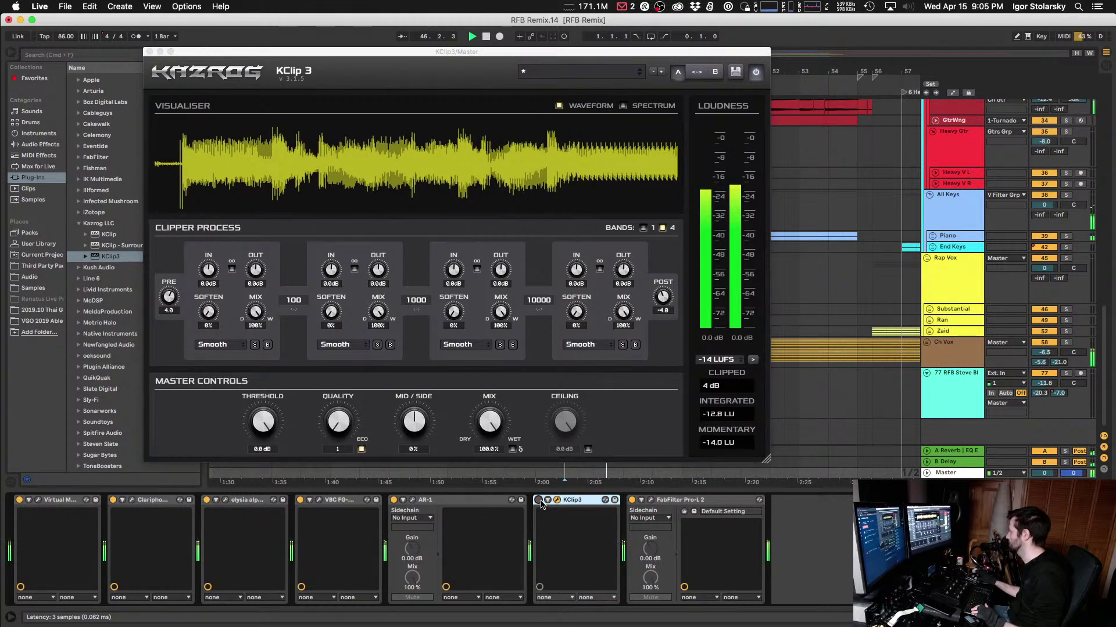
pyautogui.click(541, 503)
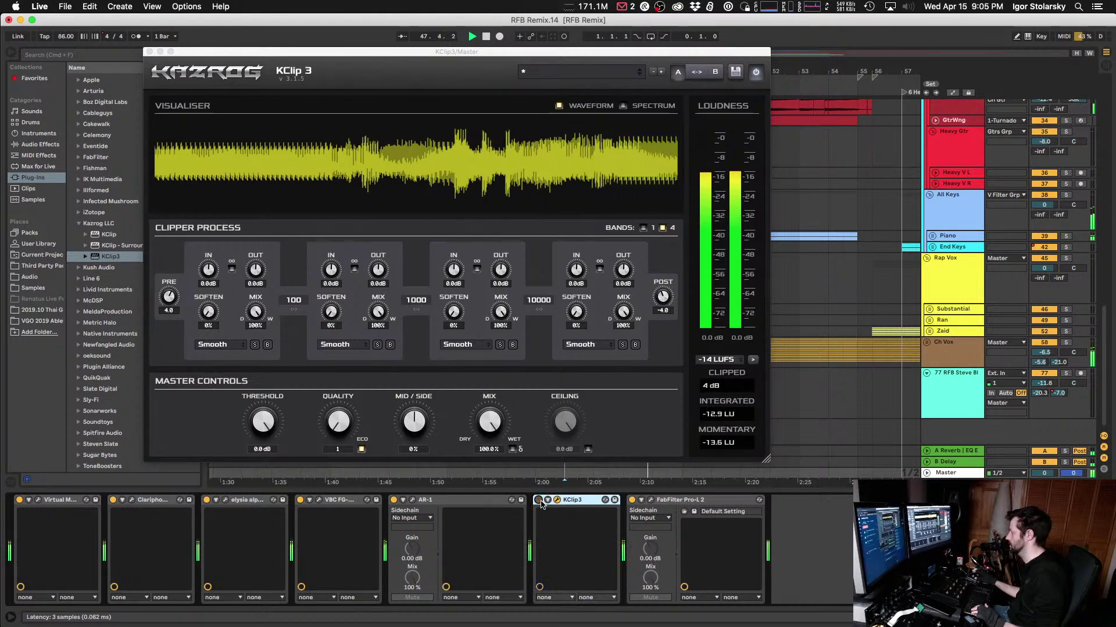
pyautogui.click(540, 503)
pyautogui.click(541, 503)
pyautogui.press('space')
# Step: Set KClip 3's post gain to -5.0 and compare Ch2 again with the clipper bypassed and active
pyautogui.click(663, 311)
pyautogui.write('-5')
pyautogui.press('Return')
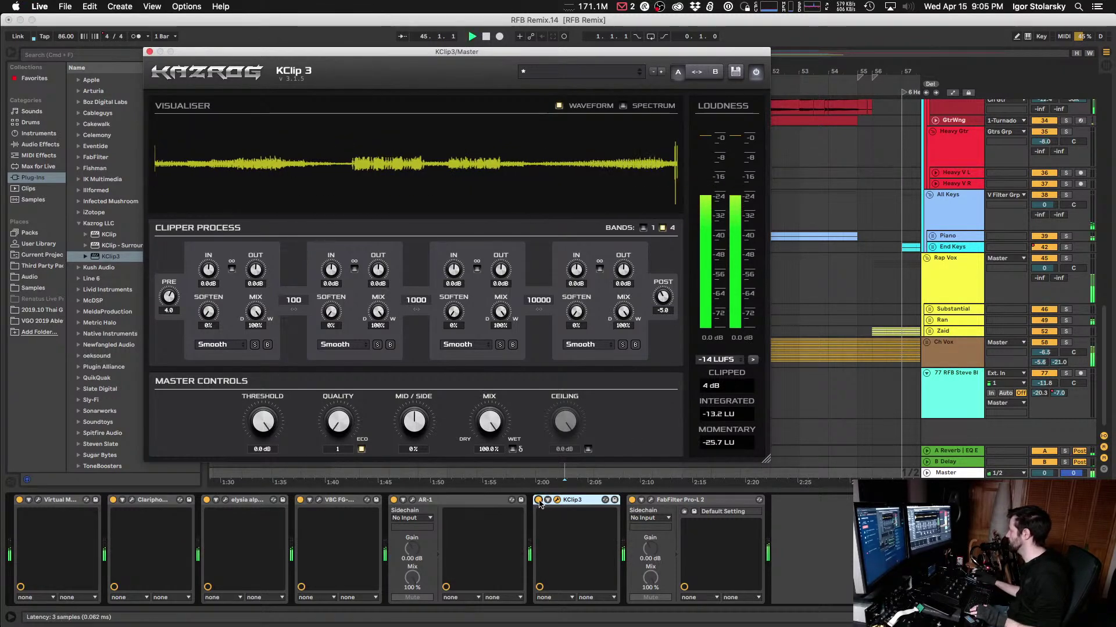
pyautogui.click(539, 501)
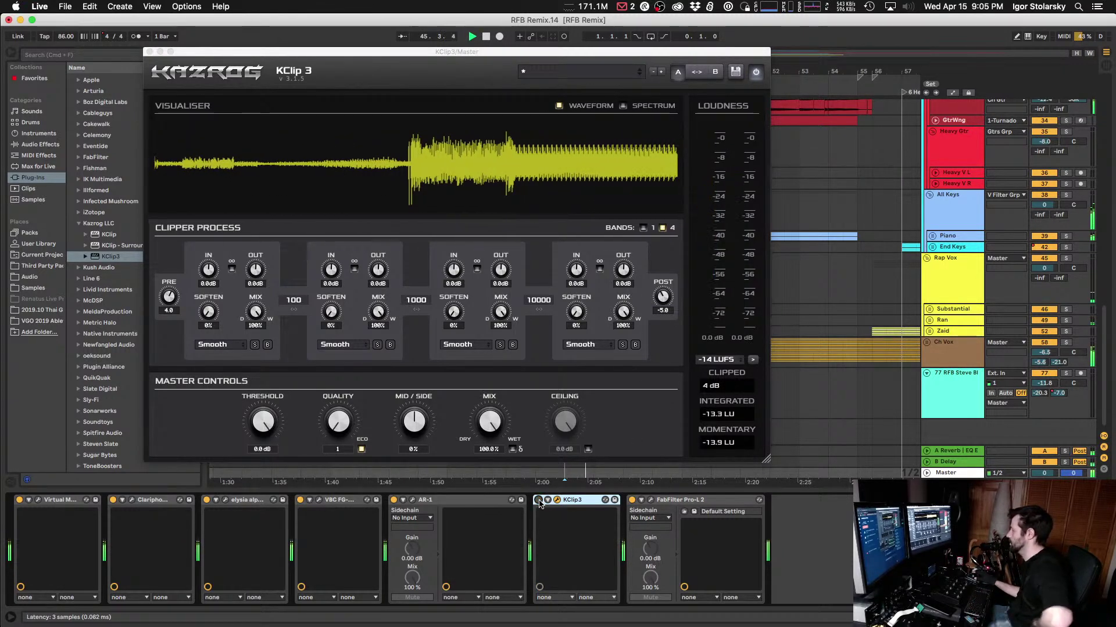
pyautogui.click(539, 501)
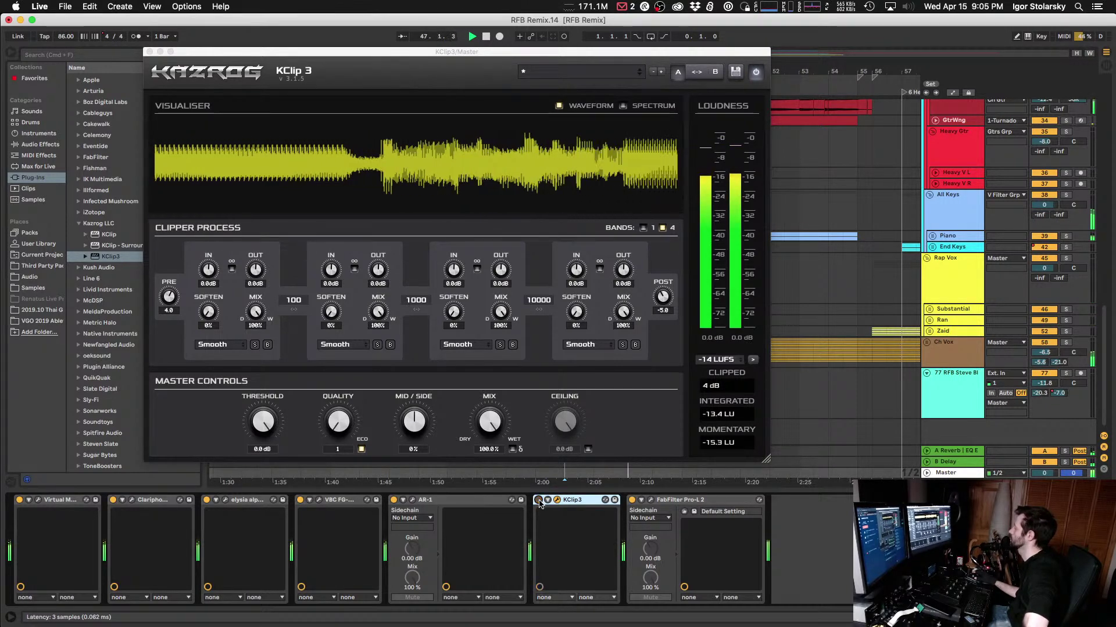
pyautogui.click(539, 501)
pyautogui.click(539, 501)
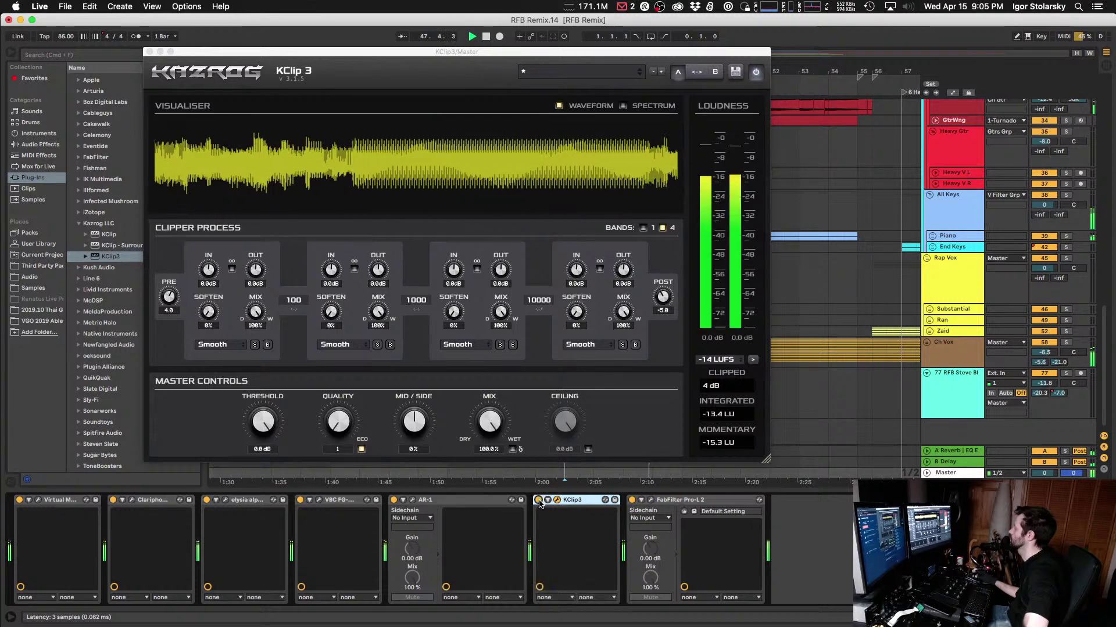
# Step: Compare Ch2 playback with KClip 3 bypassed and active, and return the playhead to the song start
pyautogui.click(539, 501)
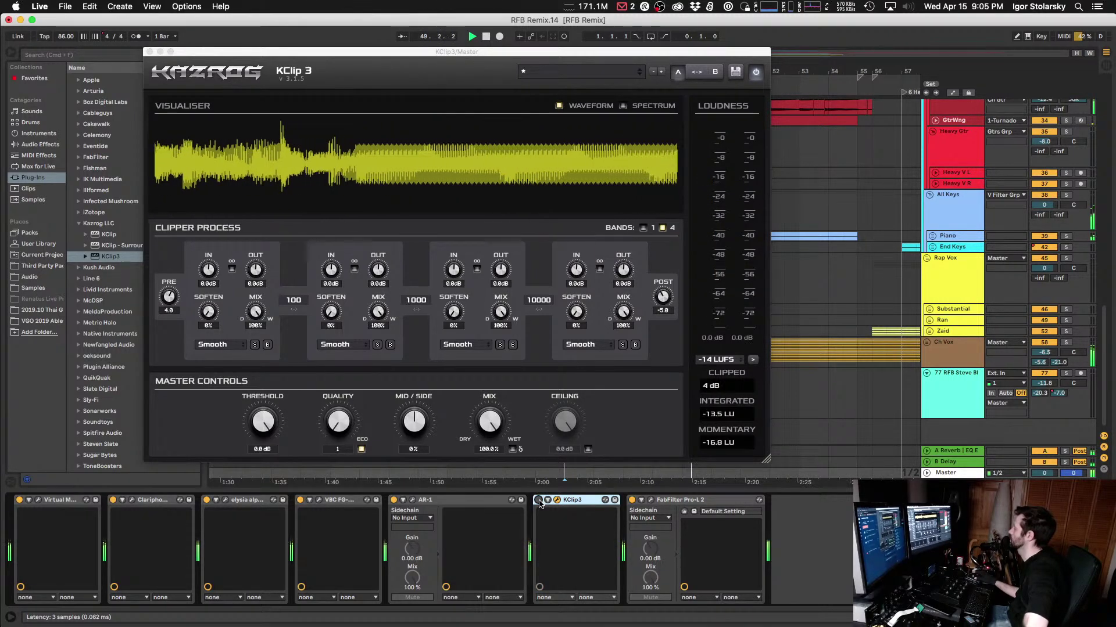
pyautogui.click(538, 500)
pyautogui.press('space')
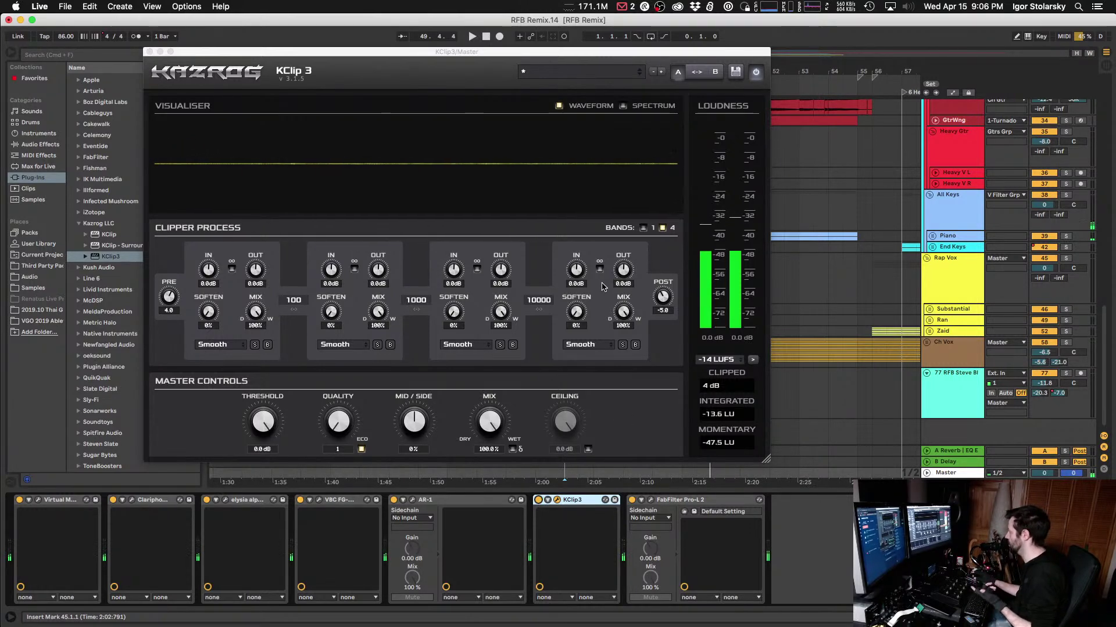
pyautogui.press('space')
pyautogui.press('space')
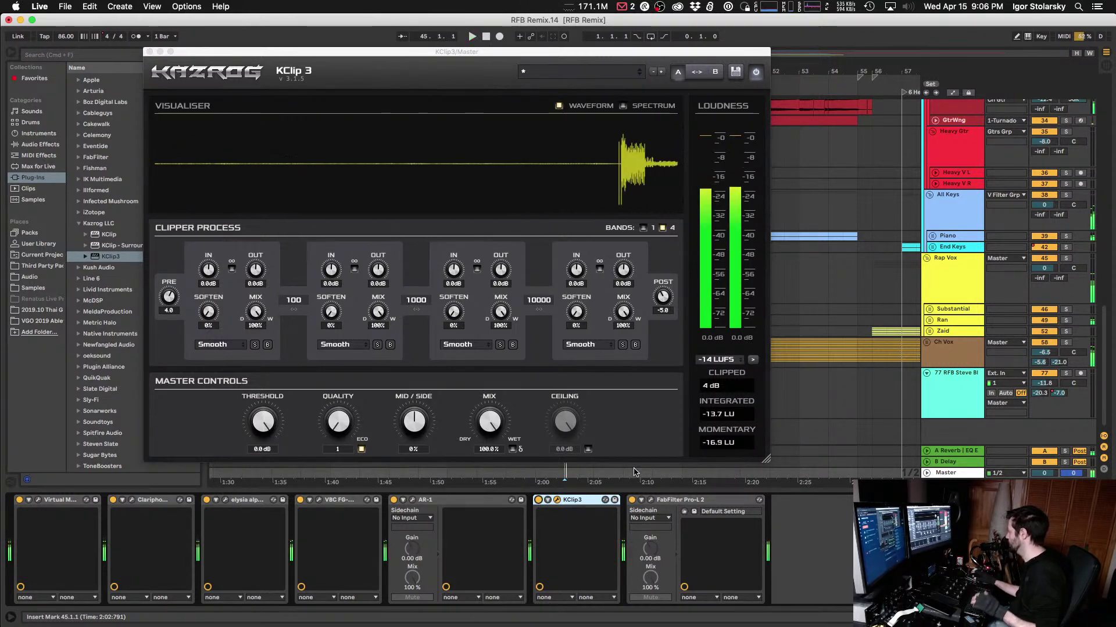
pyautogui.press('Home')
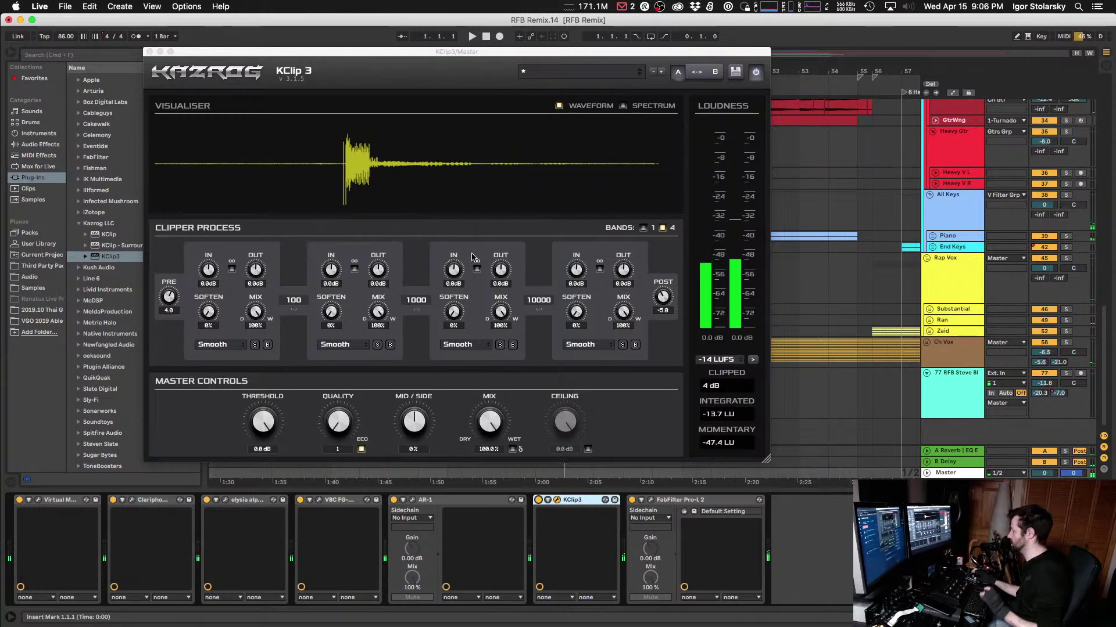
# Step: Open the FabFilter Pro-L 2 limiter on the master, inspect its dither bit-depth options, and close it
pyautogui.click(650, 501)
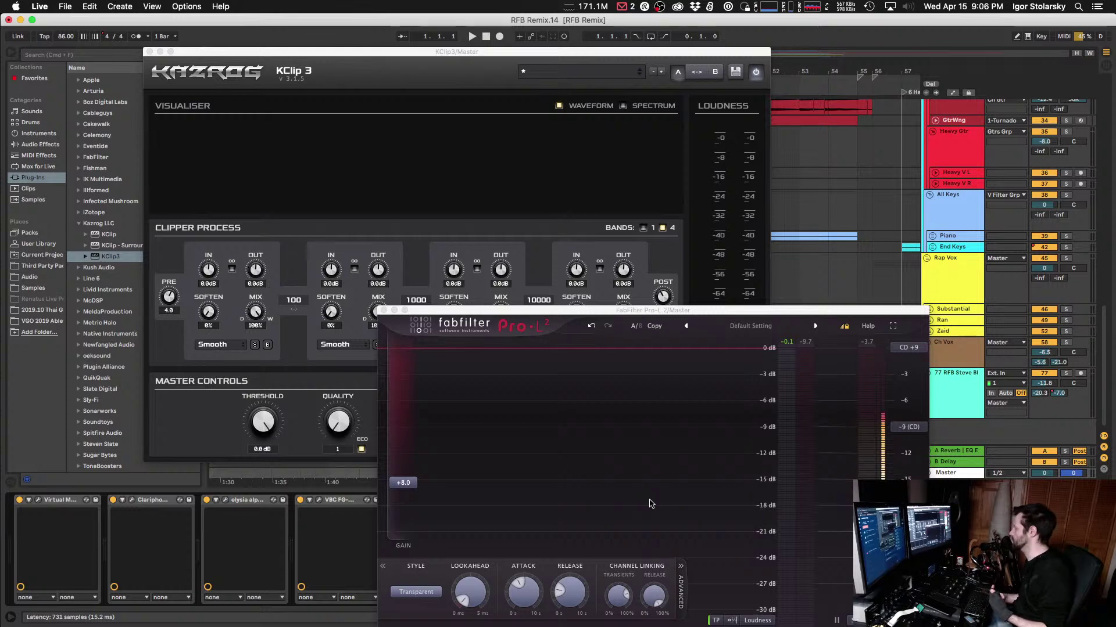
pyautogui.click(583, 188)
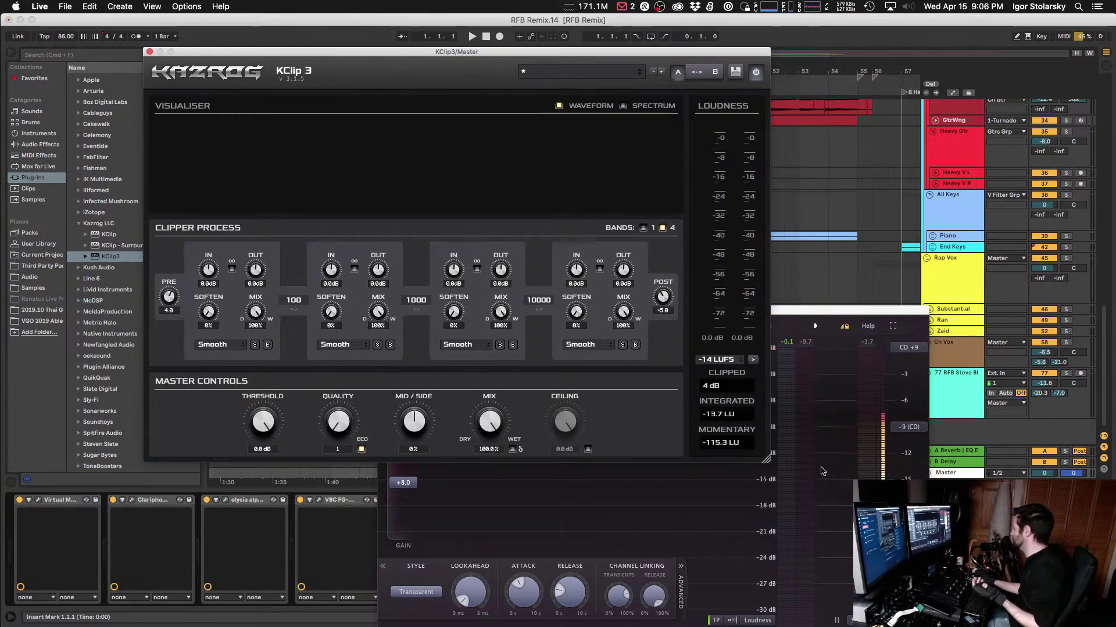
pyautogui.click(884, 421)
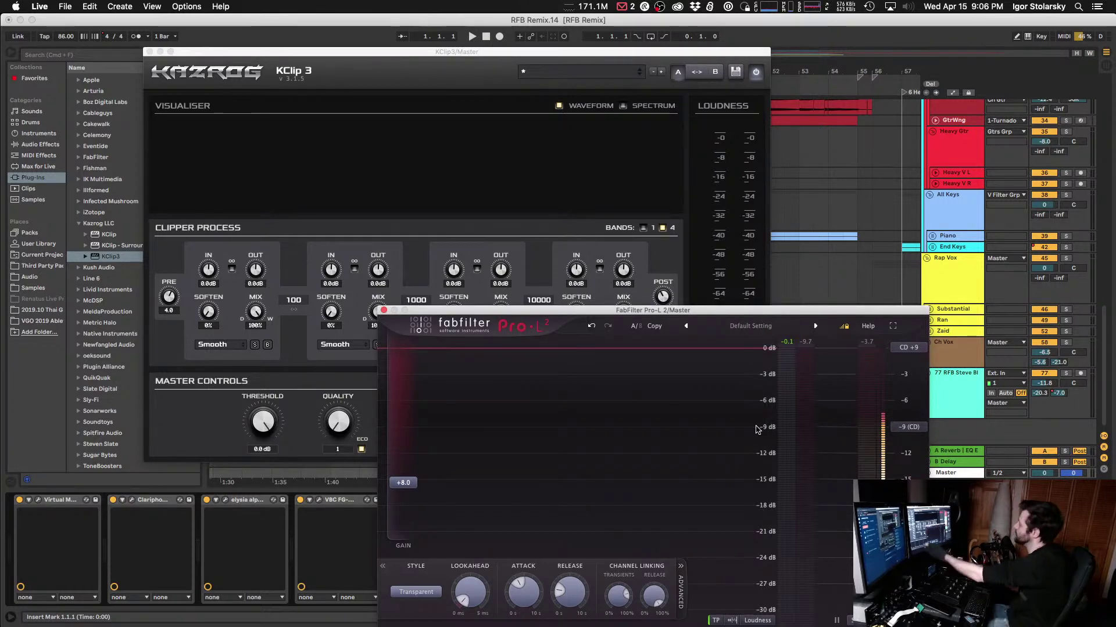
pyautogui.click(53, 502)
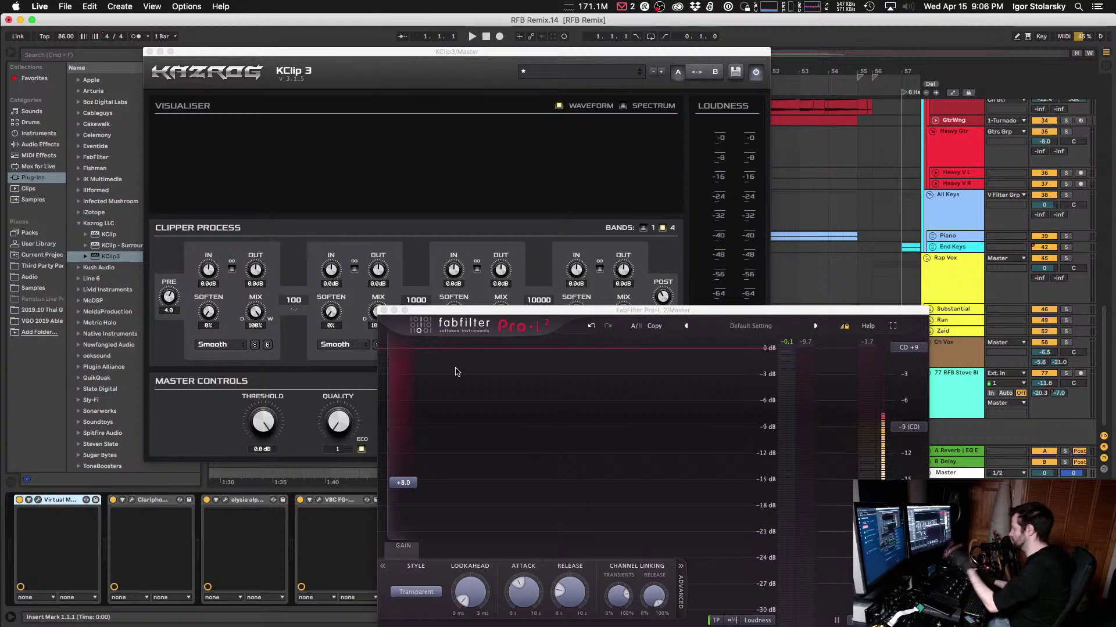
pyautogui.moveTo(460, 311); pyautogui.dragTo(539, 195)
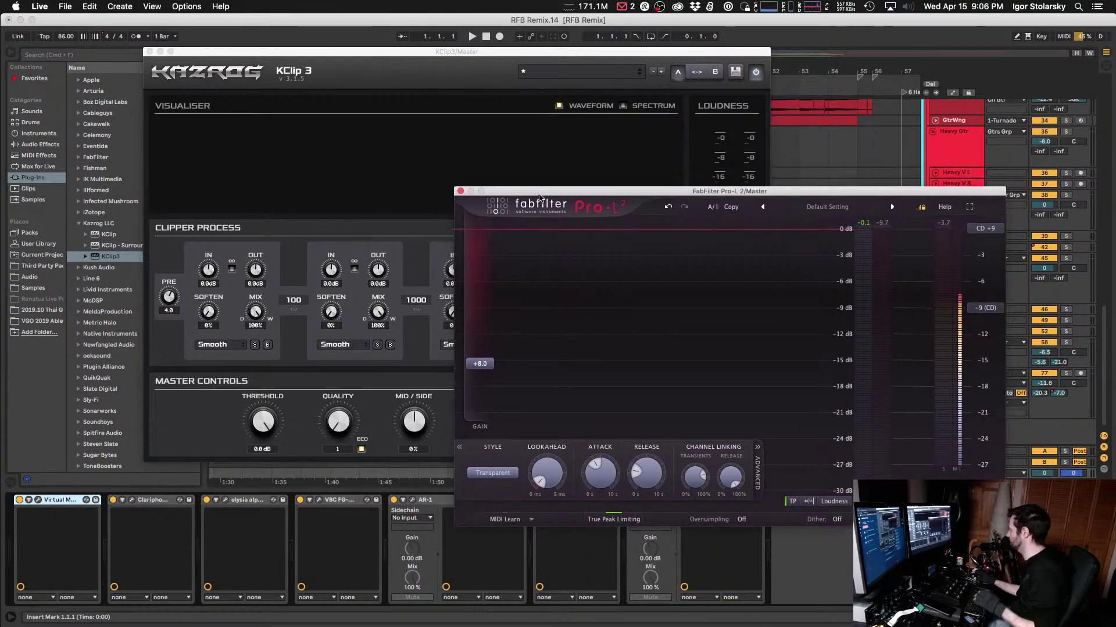
pyautogui.click(829, 523)
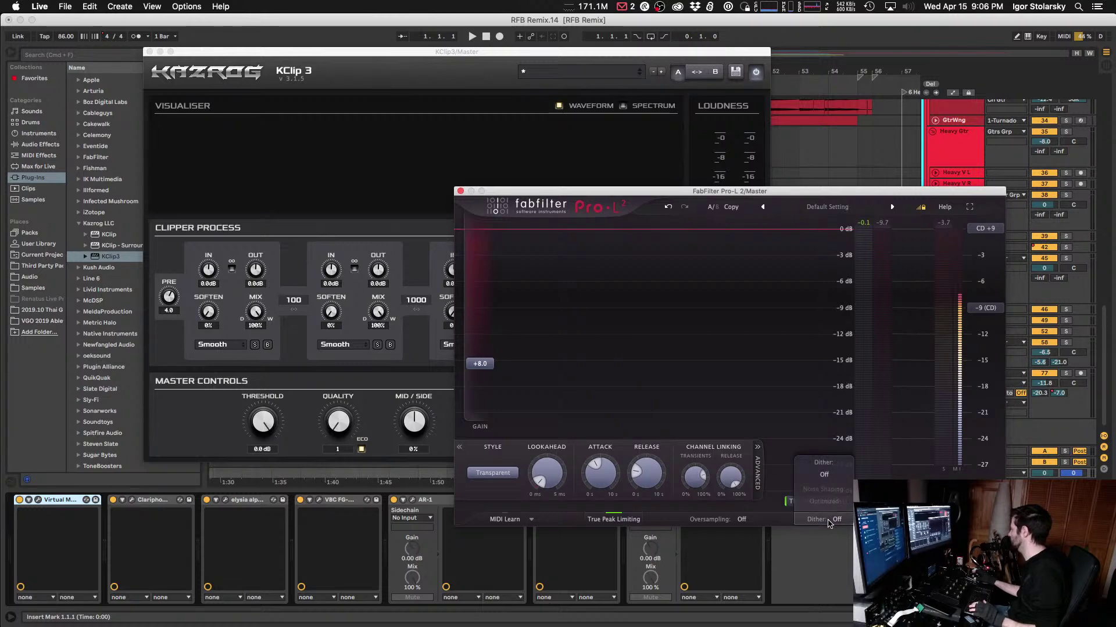
pyautogui.click(824, 475)
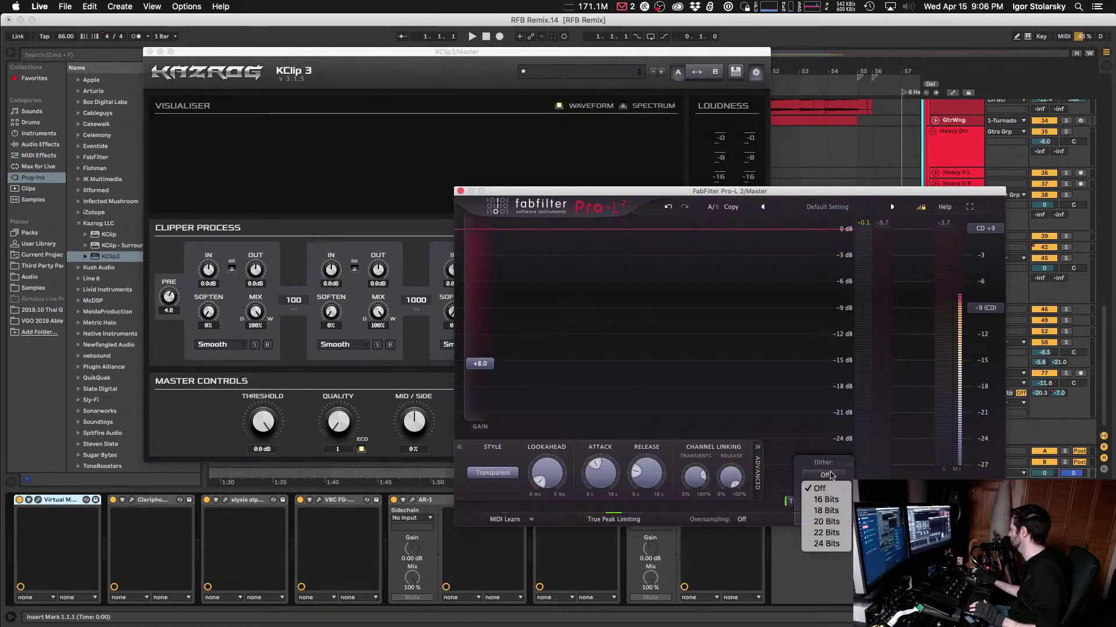
pyautogui.click(461, 192)
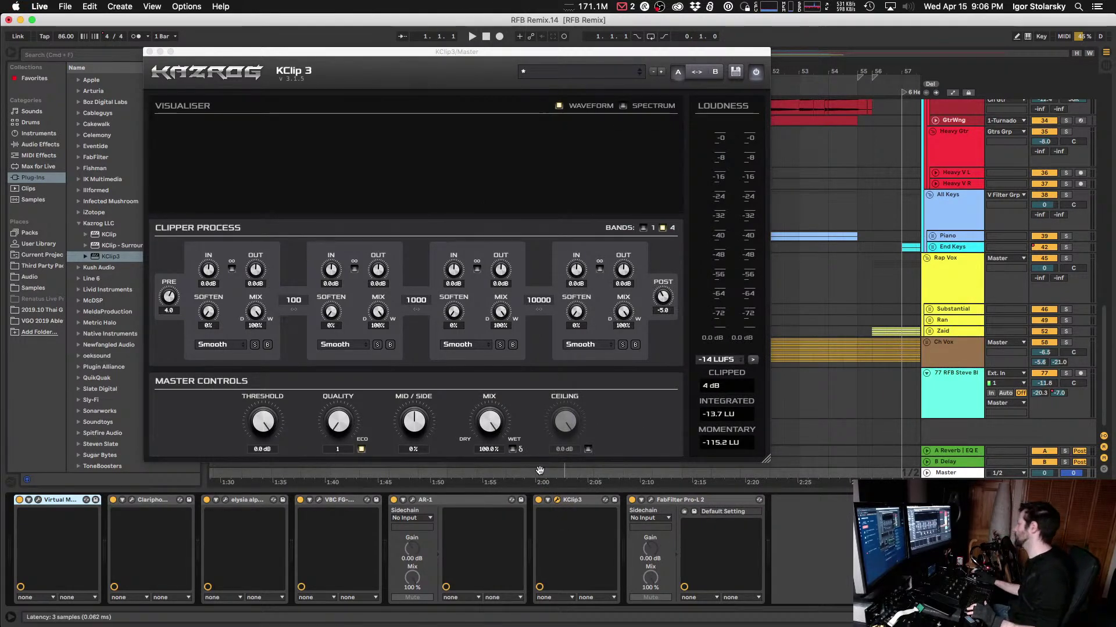
# Step: Reopen Pro-L 2 alongside KClip 3 and audition the Beat Start section through the limiter
pyautogui.click(351, 171)
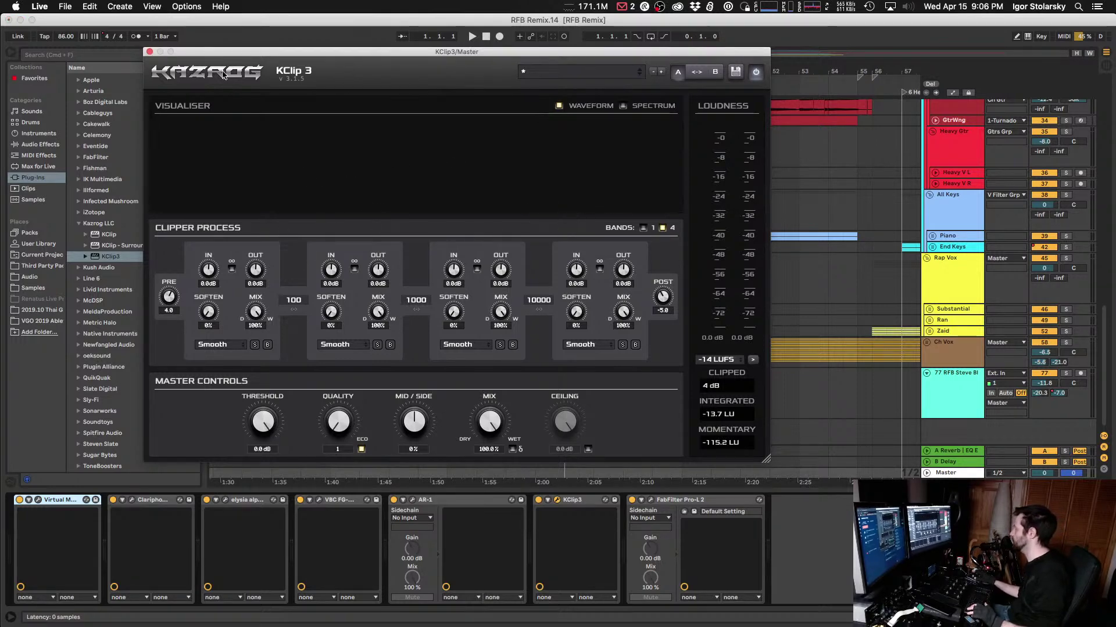
pyautogui.moveTo(190, 58); pyautogui.dragTo(211, 69)
pyautogui.click(652, 503)
pyautogui.click(652, 503)
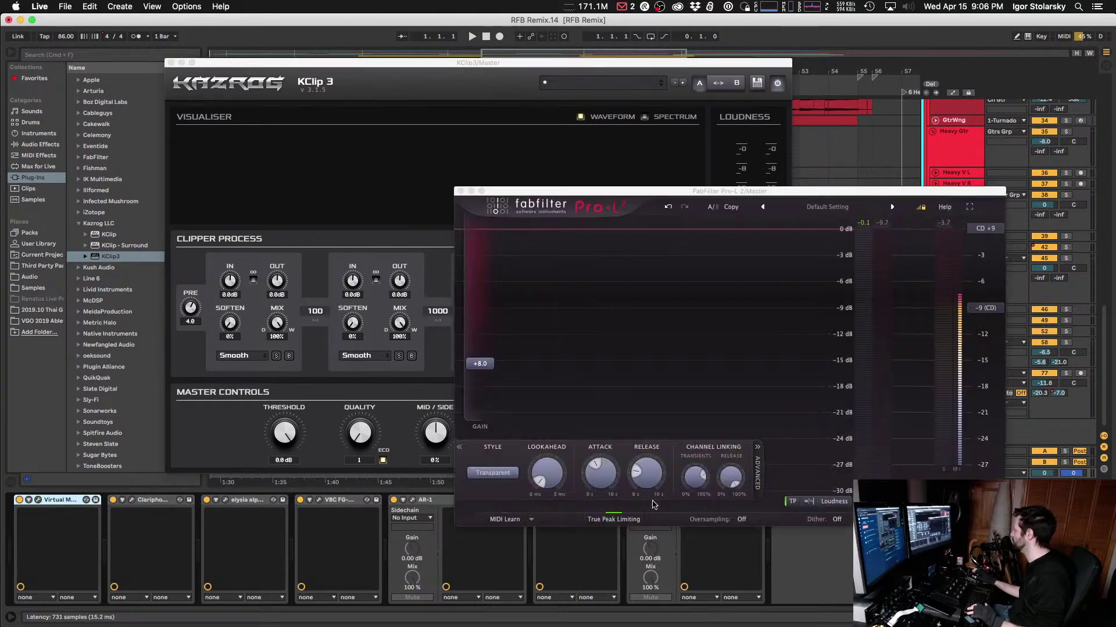
pyautogui.press('space')
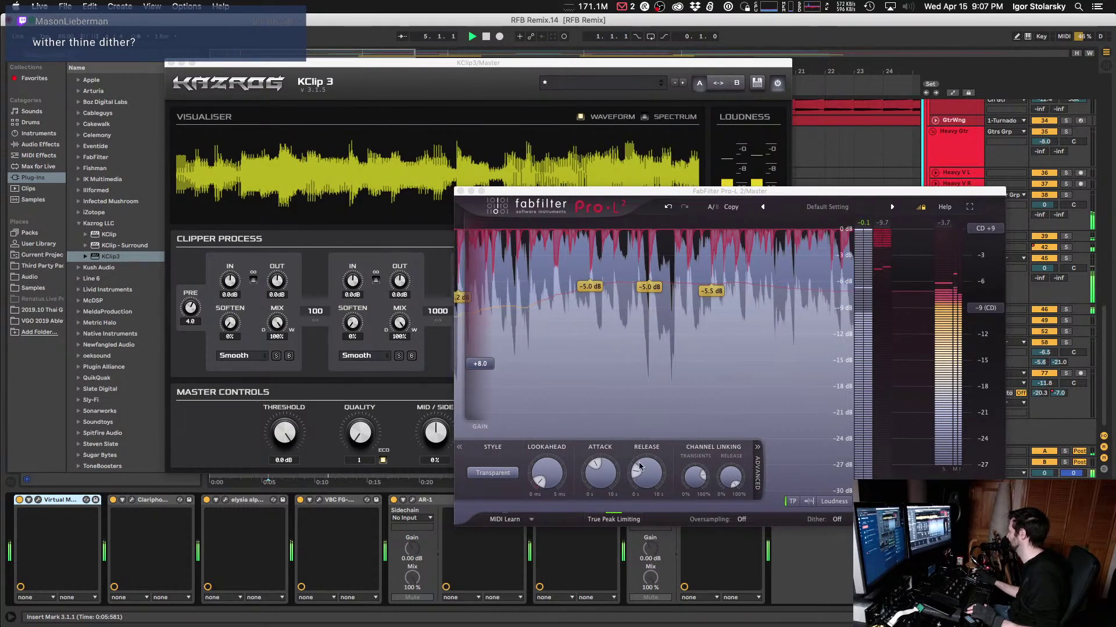
pyautogui.press('space')
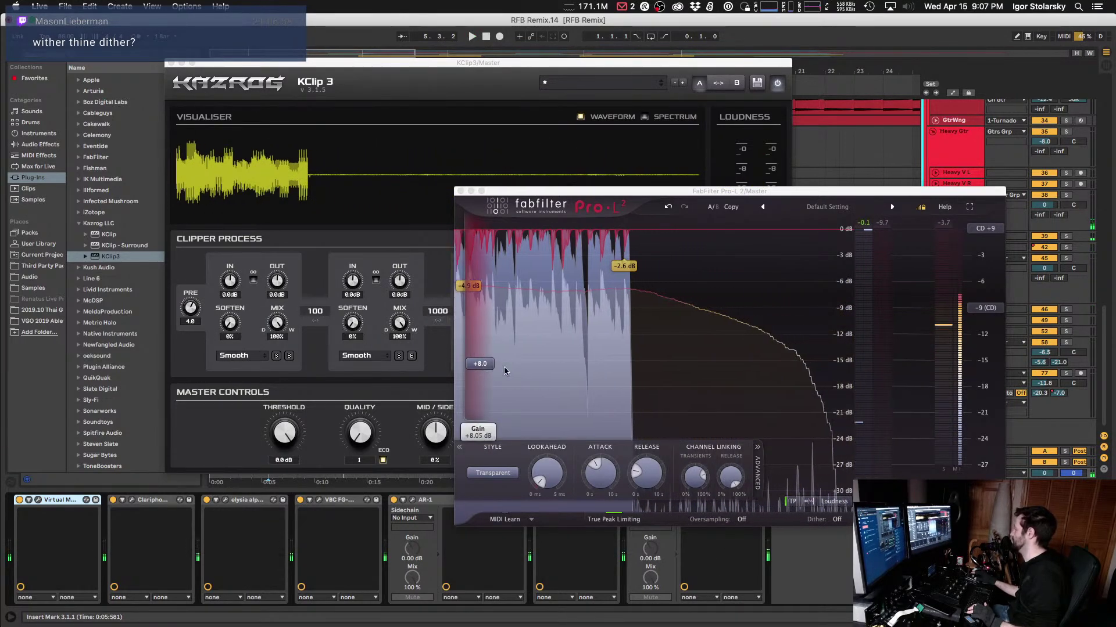
# Step: Set Pro-L 2's gain to 8 dB and replay the Beat Start section with its loudness meter in view
pyautogui.doubleClick(484, 365)
pyautogui.write('8')
pyautogui.press('Return')
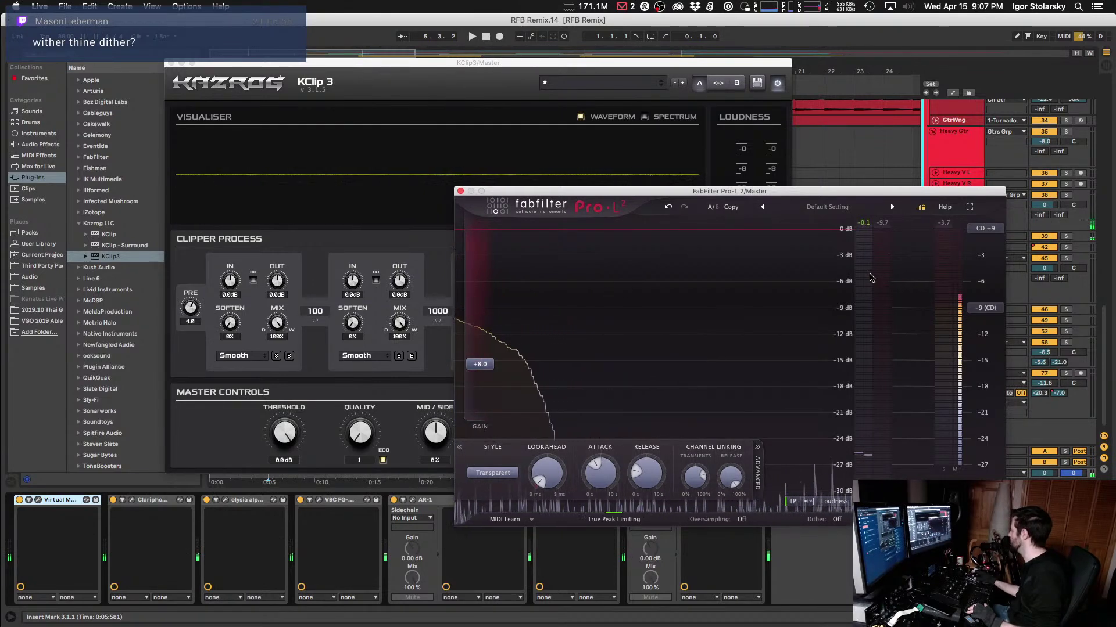
pyautogui.click(822, 519)
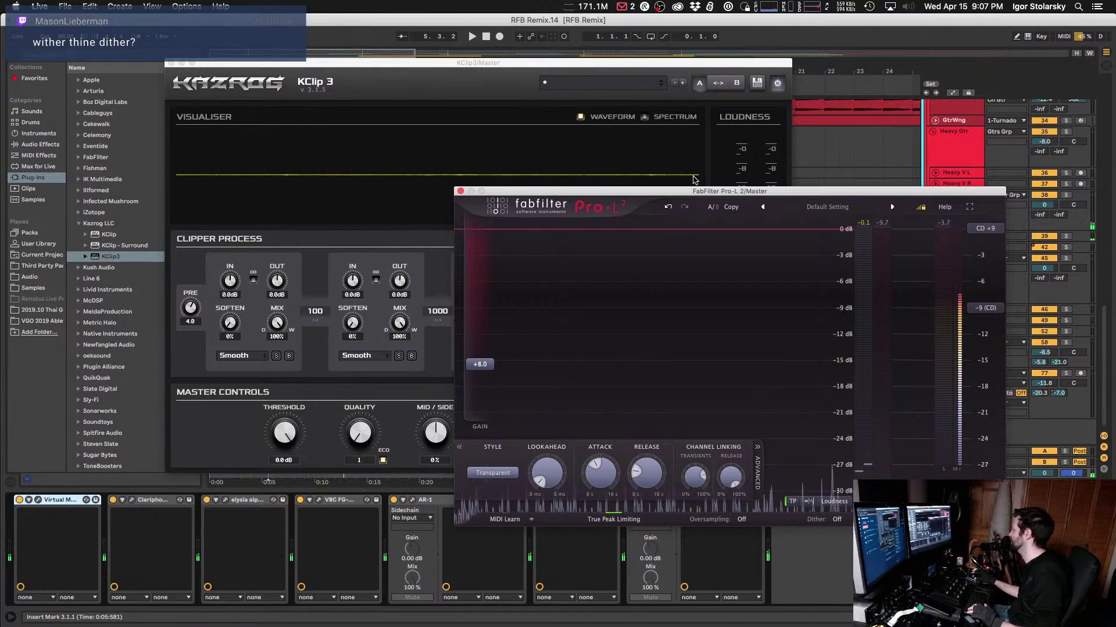
pyautogui.moveTo(705, 191); pyautogui.dragTo(660, 153)
pyautogui.press('space')
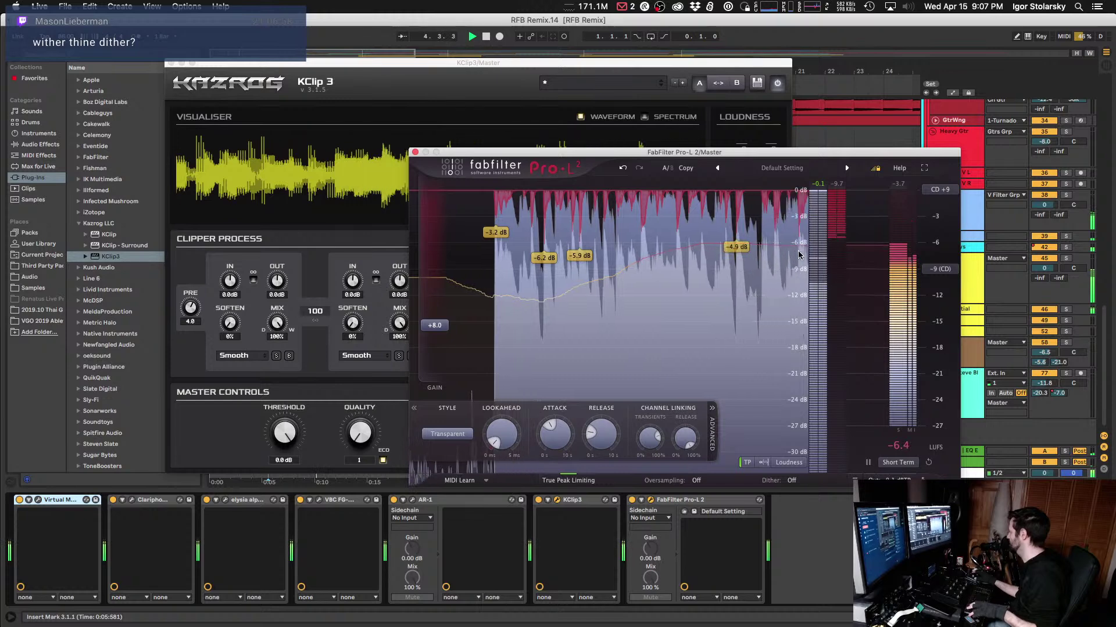
pyautogui.press('space')
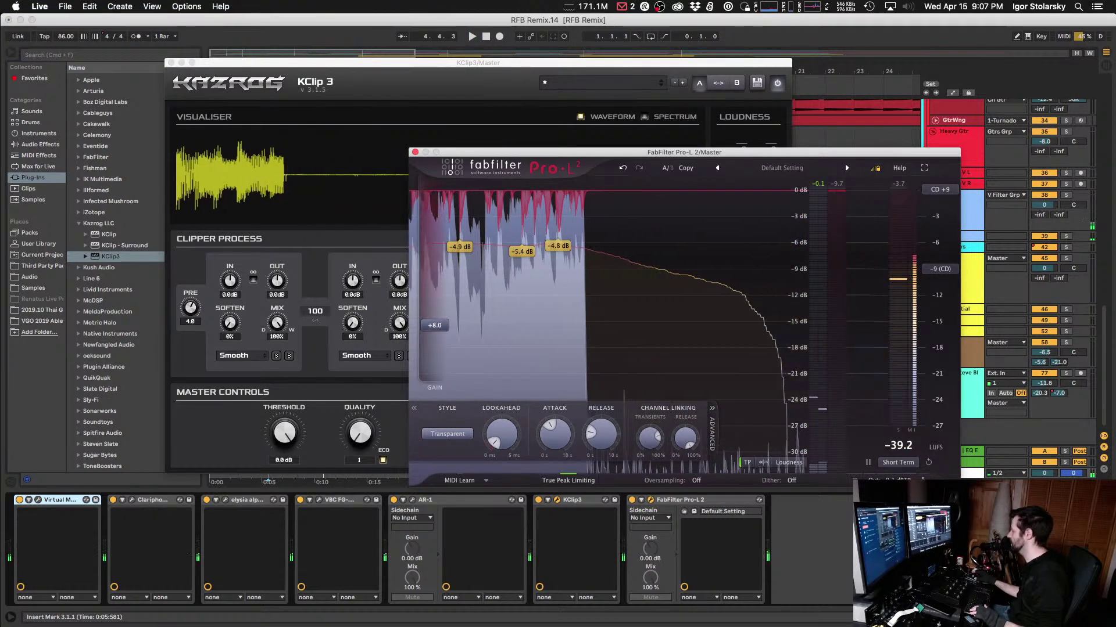
pyautogui.press('super+Tab')
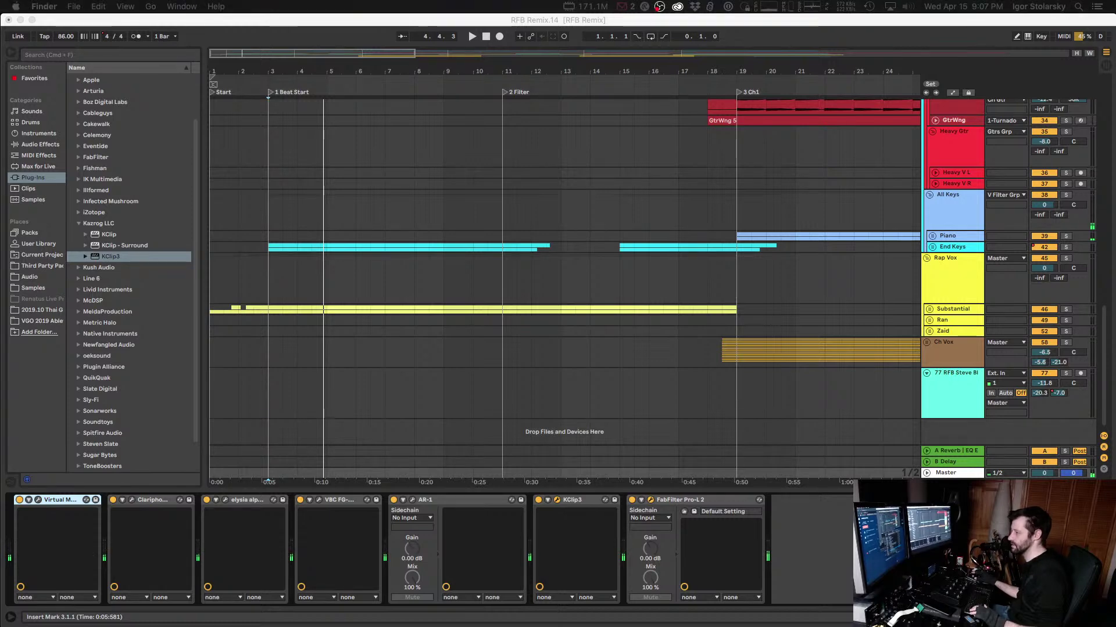
pyautogui.click(372, 44)
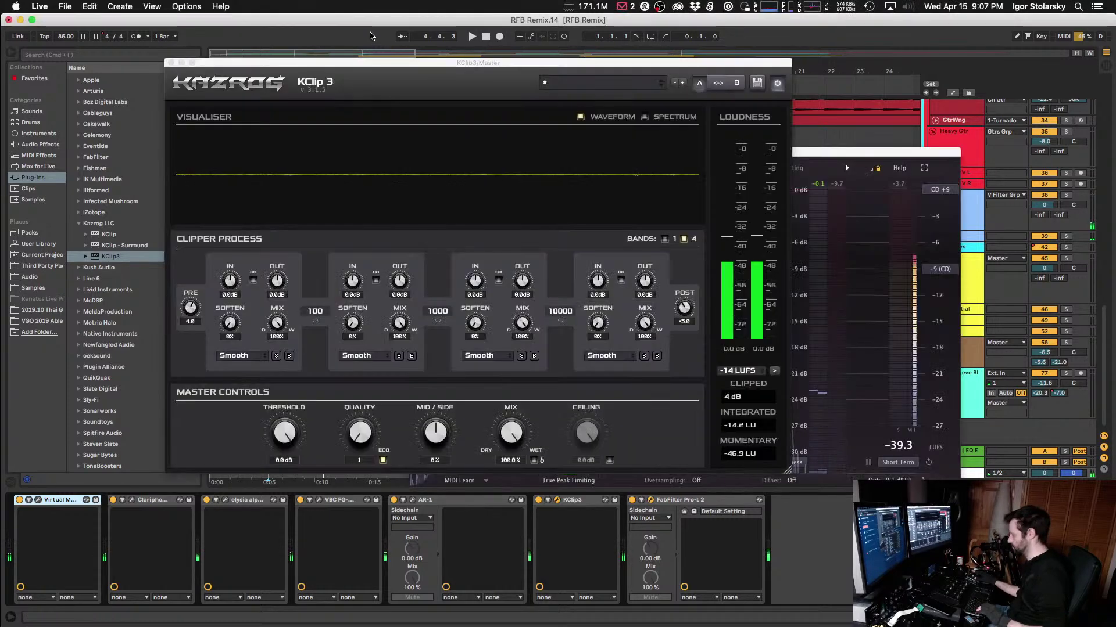
pyautogui.press('super+Tab')
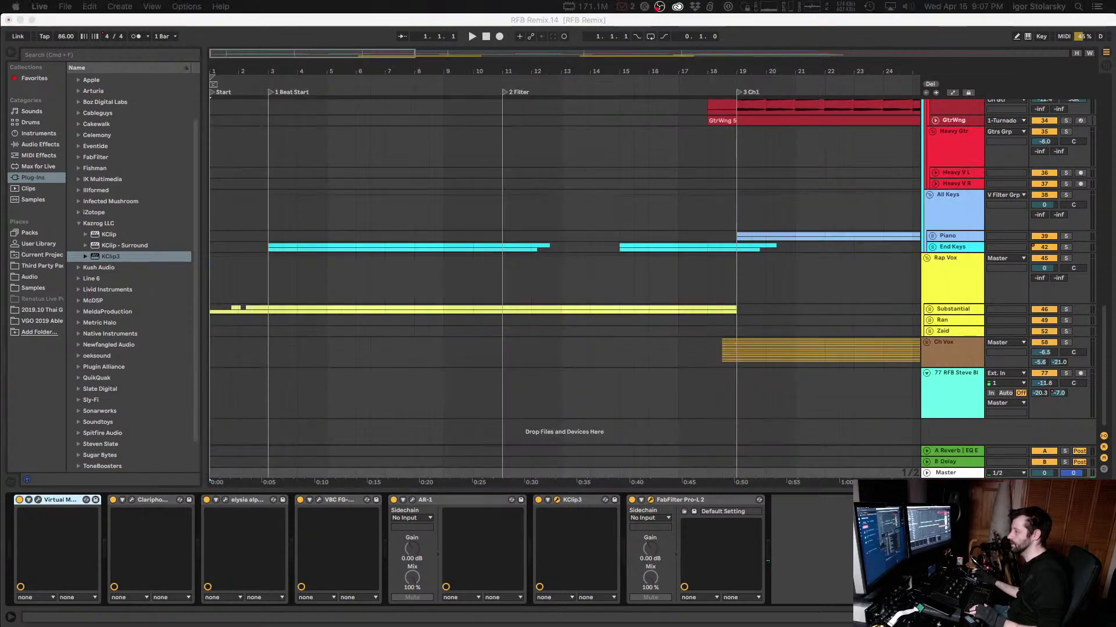
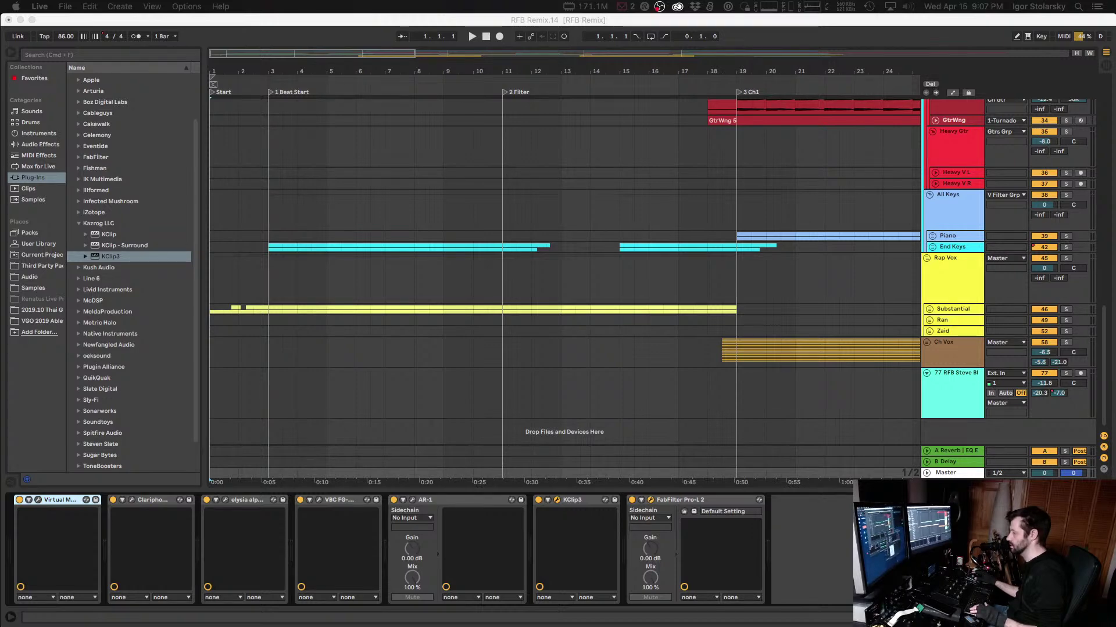
pyautogui.click(266, 23)
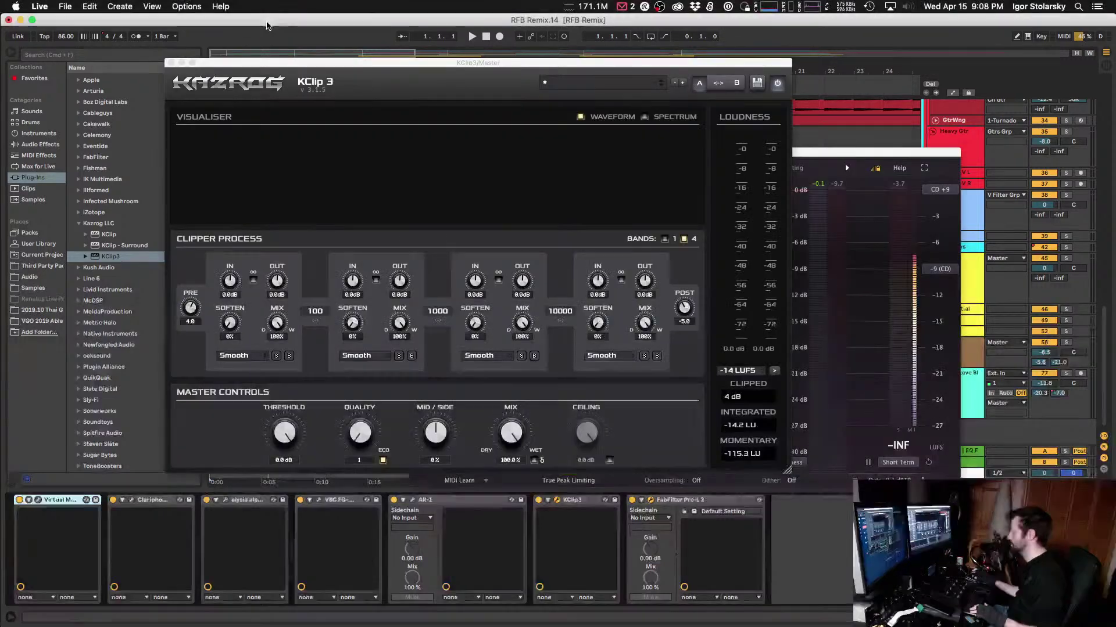
# Step: Audition the Beat Start section through the mastering chain and move the KClip 3 window clear of the arrangement markers
pyautogui.press('space')
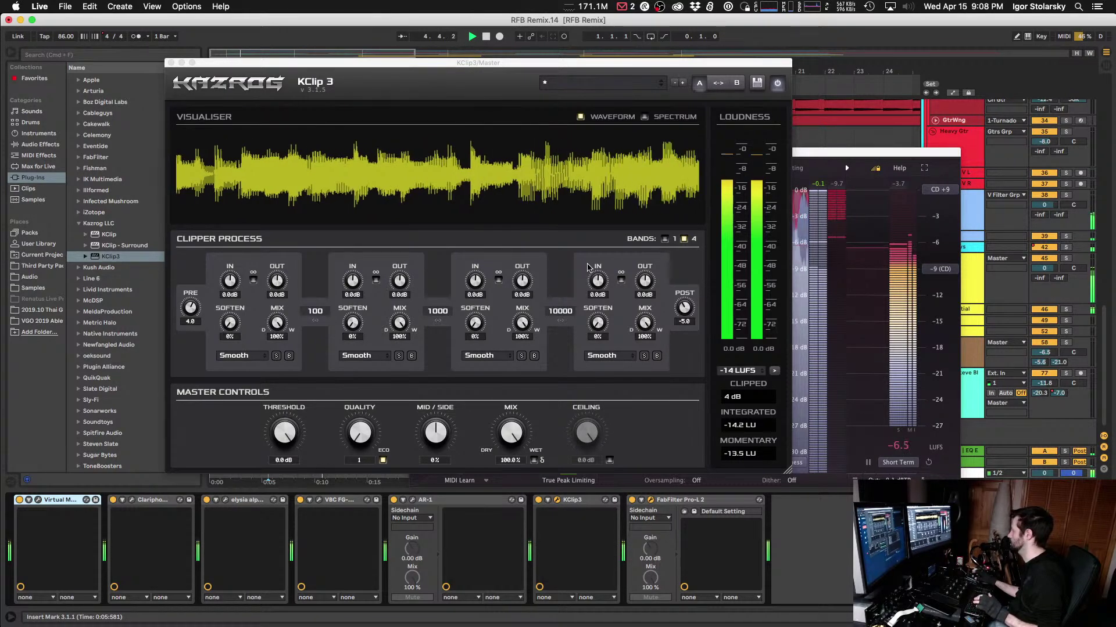
pyautogui.press('space')
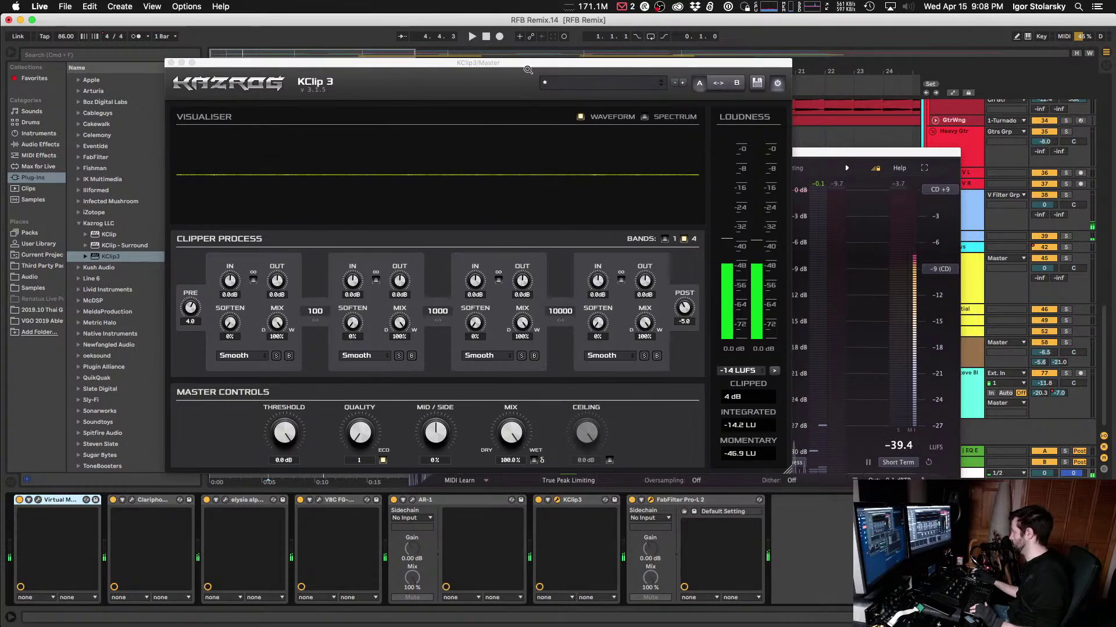
pyautogui.moveTo(526, 65); pyautogui.dragTo(530, 129)
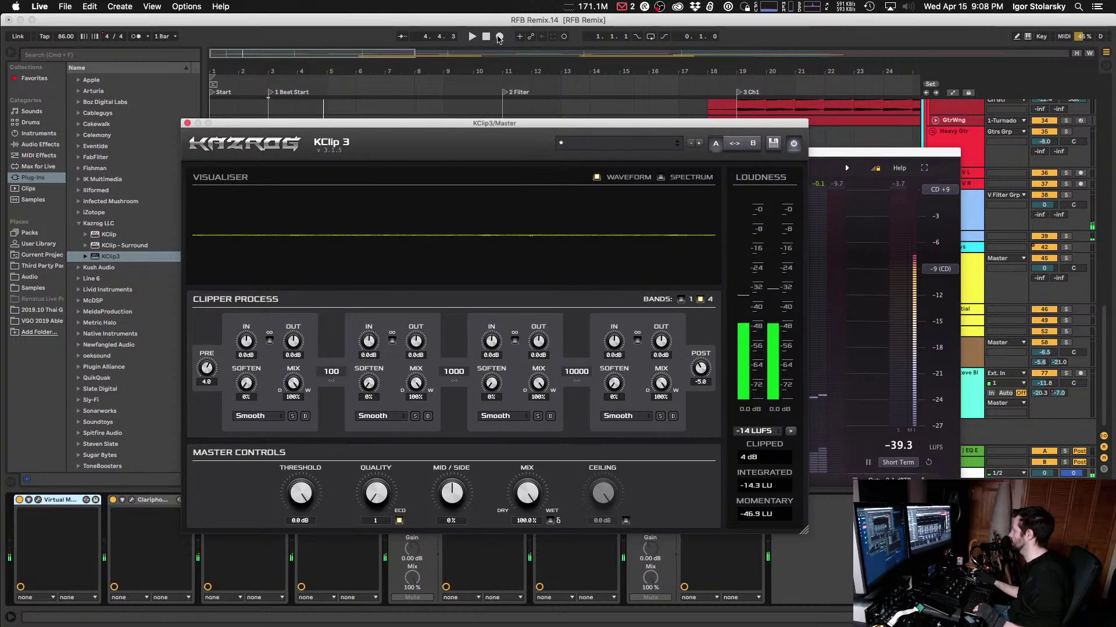
pyautogui.click(493, 26)
pyautogui.press('space')
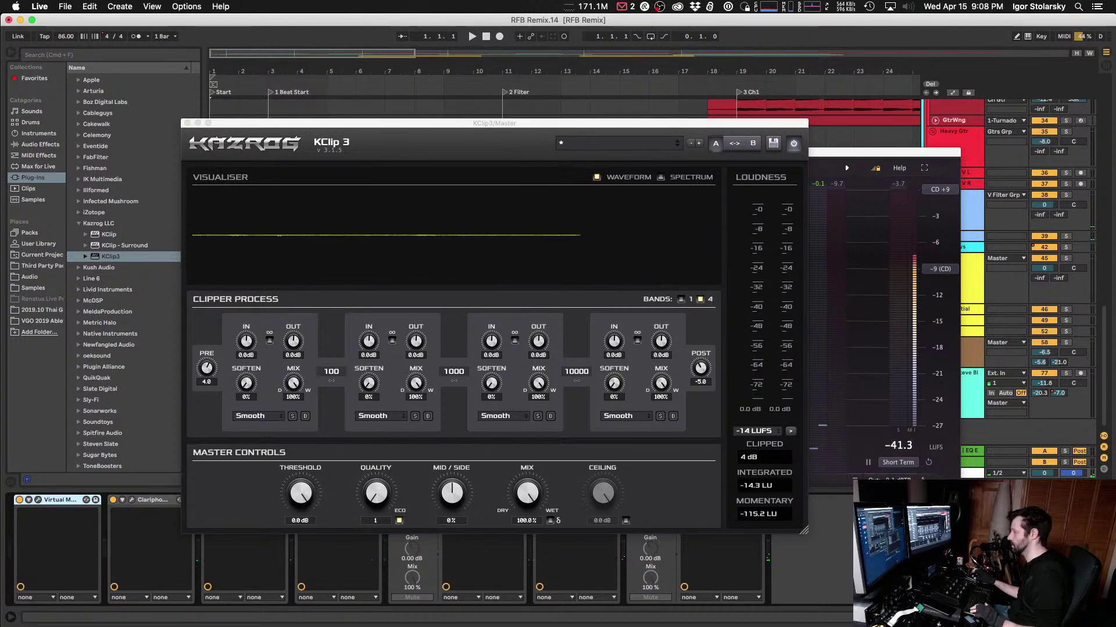
# Step: Play Ch2 through the full mastering chain and stop at its start marker
pyautogui.press('super+alt+p')
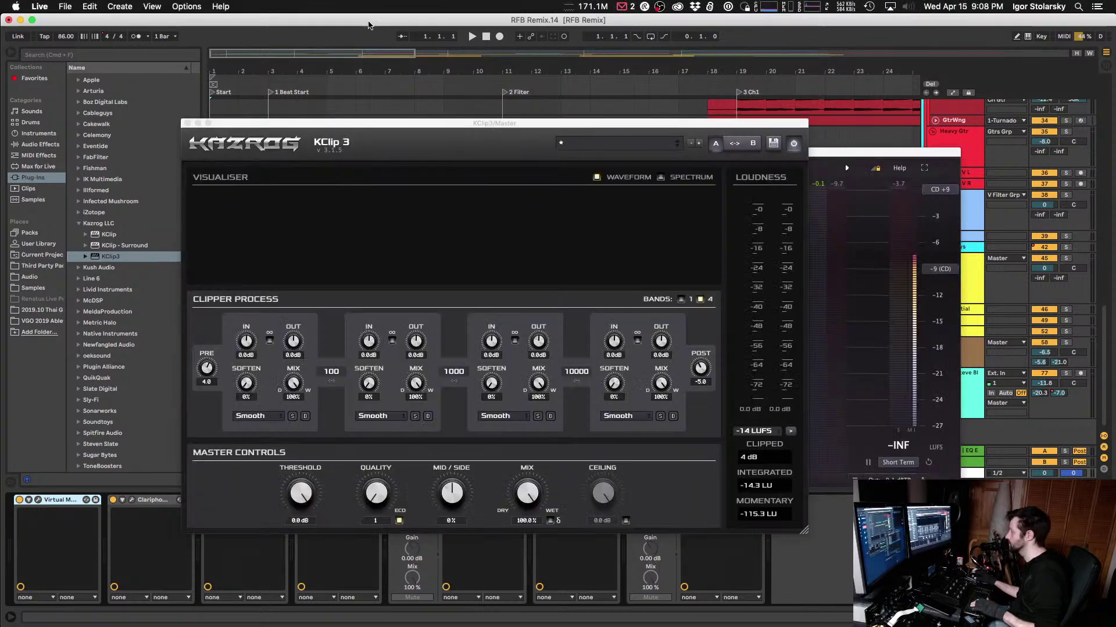
pyautogui.click(369, 25)
pyautogui.press('space')
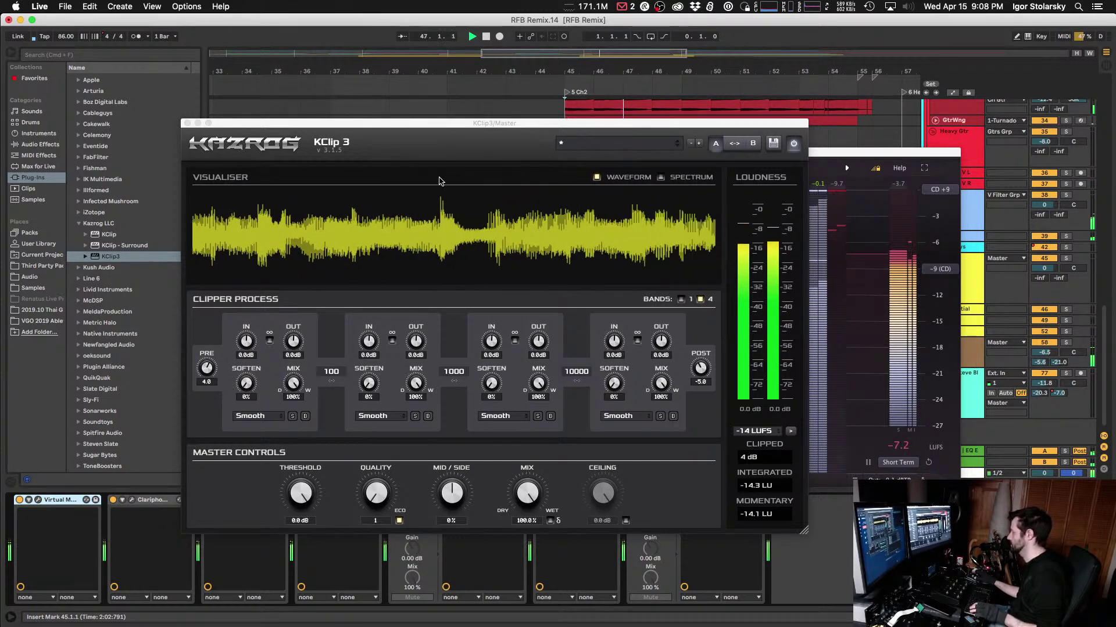
pyautogui.press('space')
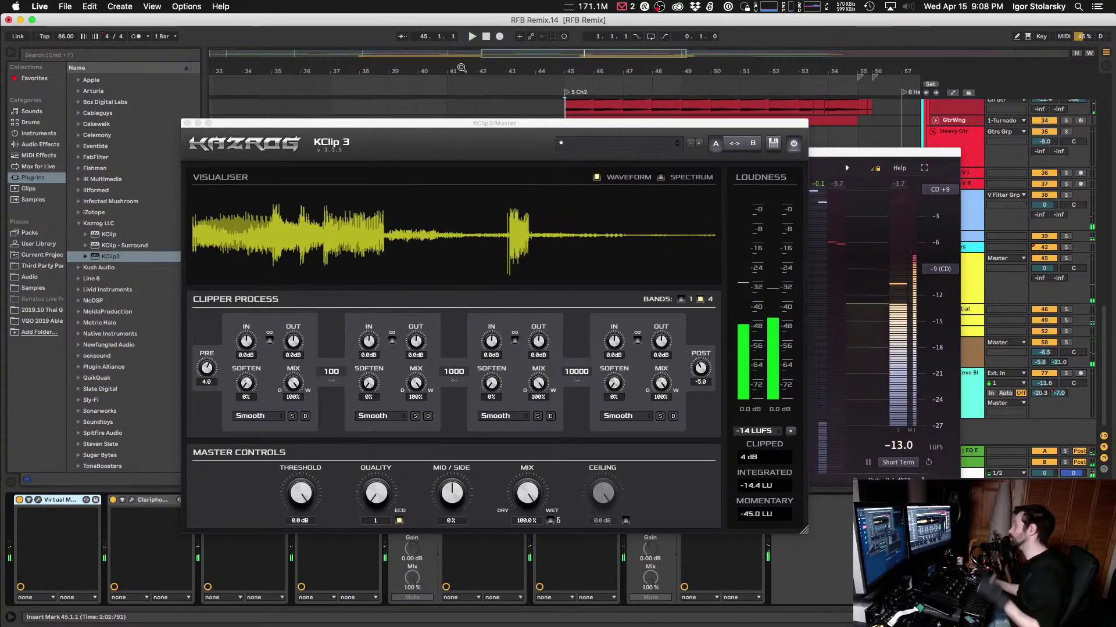
# Step: Close KClip 3, hide the remaining plug-in window, and bring the kick, 808, hat and clap tracks into view
pyautogui.click(188, 123)
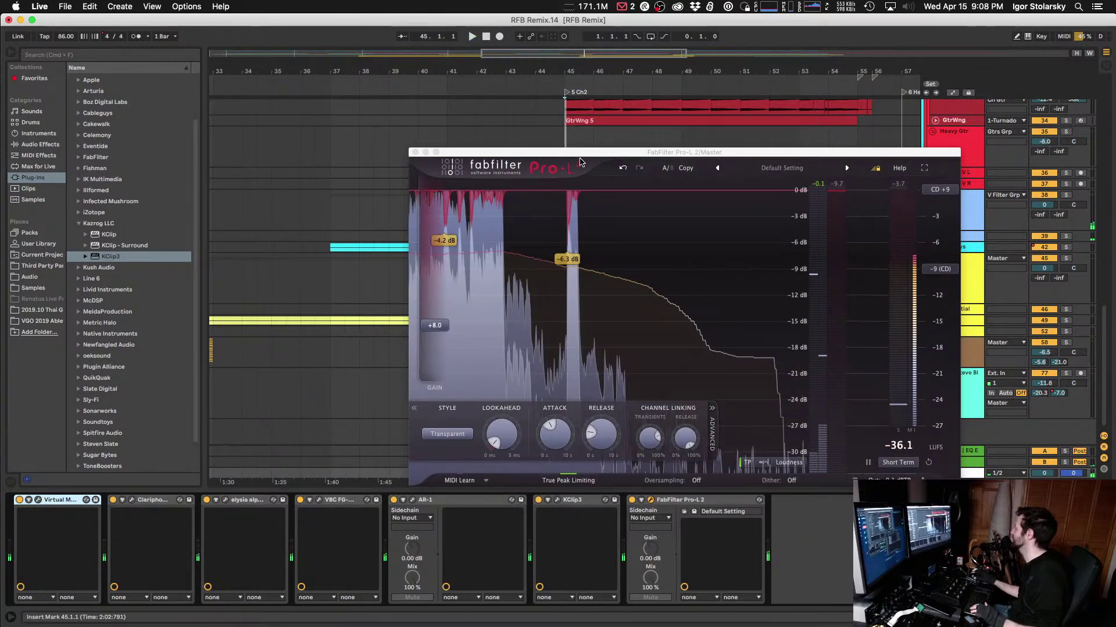
pyautogui.press('super+alt+p')
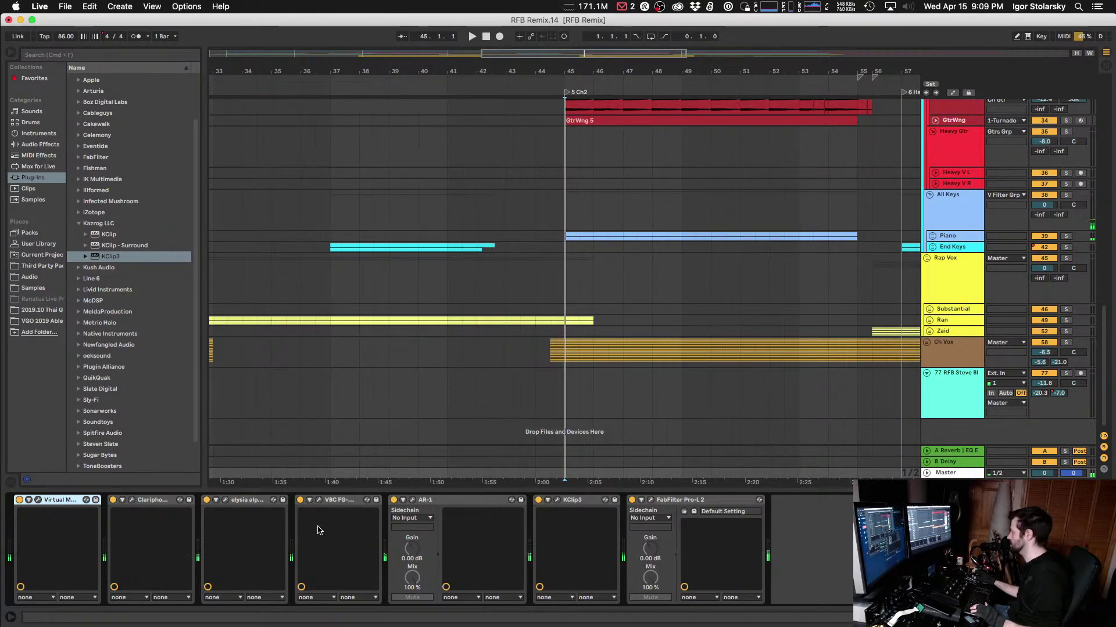
pyautogui.scroll(15, 518, 329)
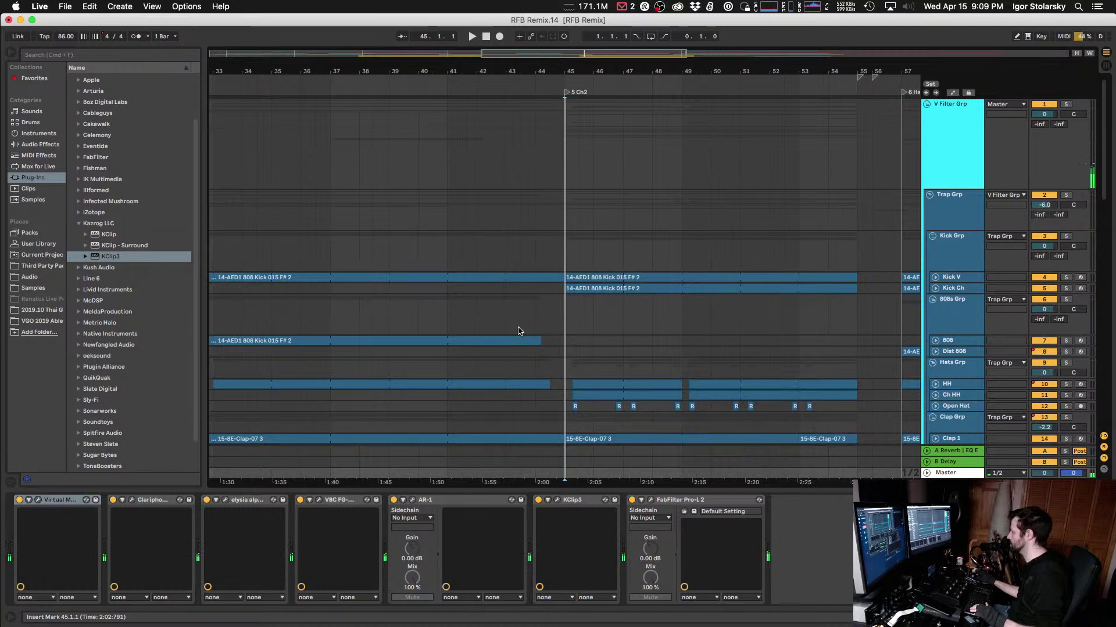
# Step: Play the song's intro from the start, set the playback start to bar 2 and bring up the 808s Grp compressor
pyautogui.press('Home')
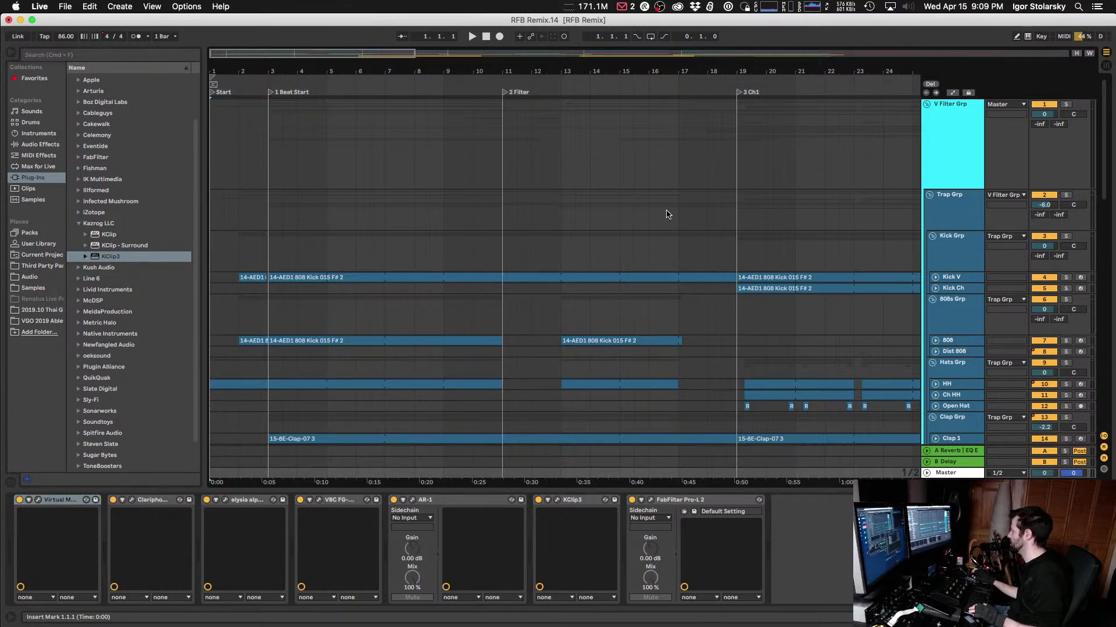
pyautogui.press('space')
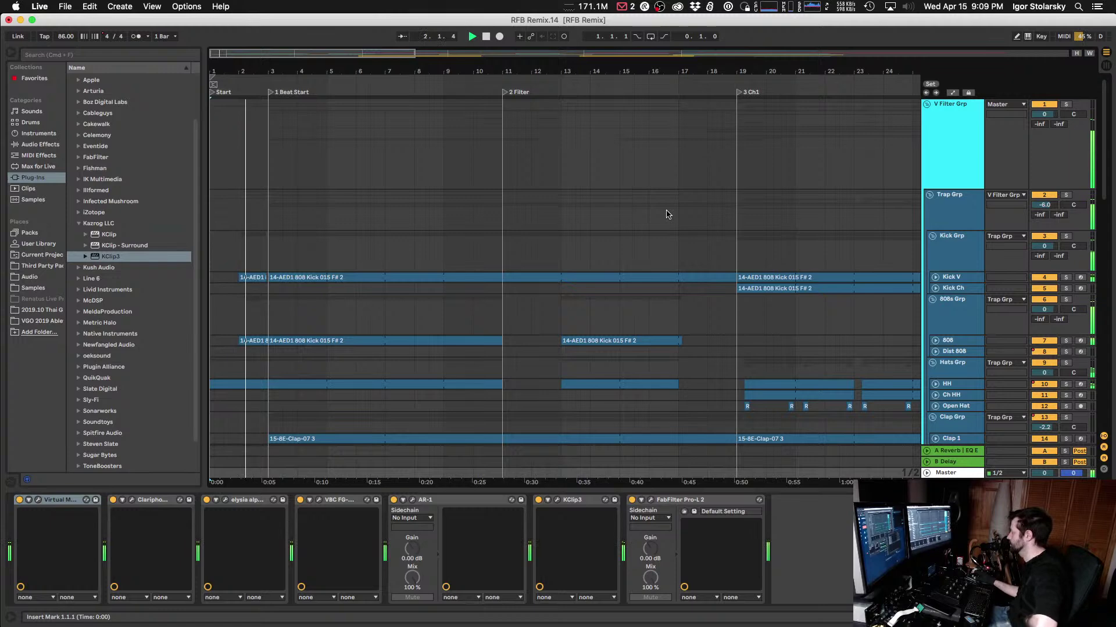
pyautogui.press('space')
pyautogui.click(239, 245)
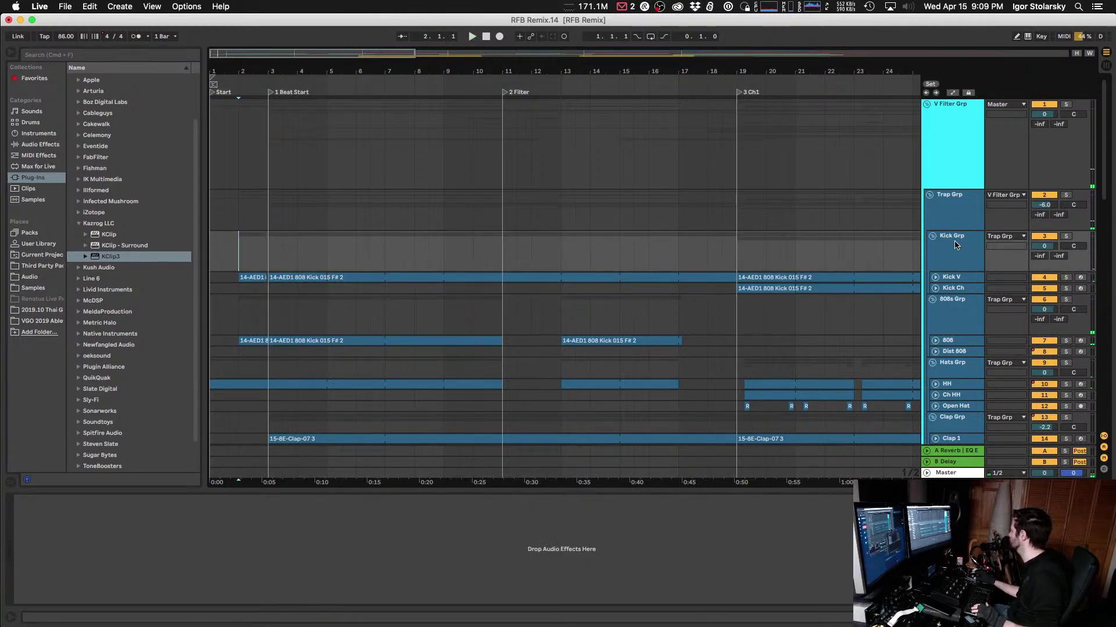
pyautogui.scroll(-3, 954, 245)
pyautogui.click(960, 260)
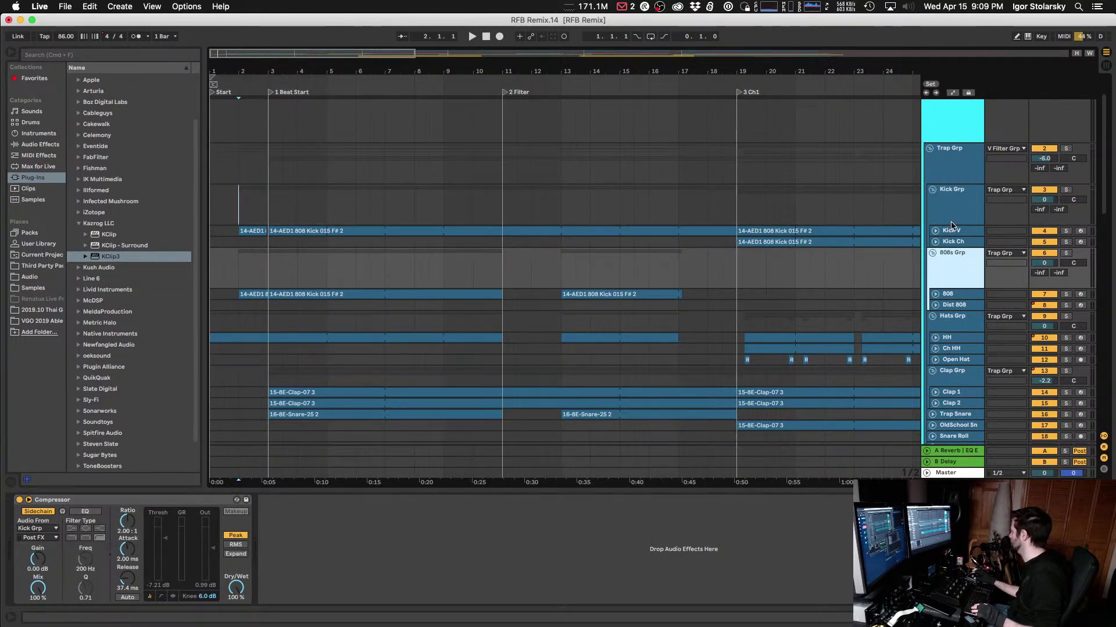
# Step: Audition Kick Grp and 808s Grp soloed in turn from bar 2, and clear the solo to hear the full mix
pyautogui.click(1070, 191)
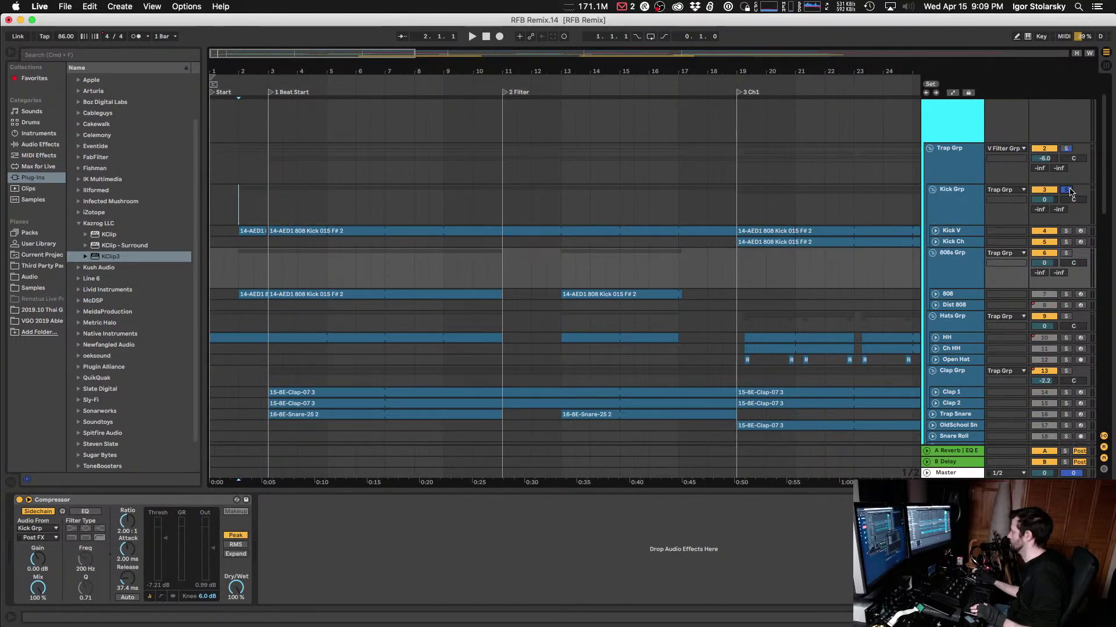
pyautogui.press('space')
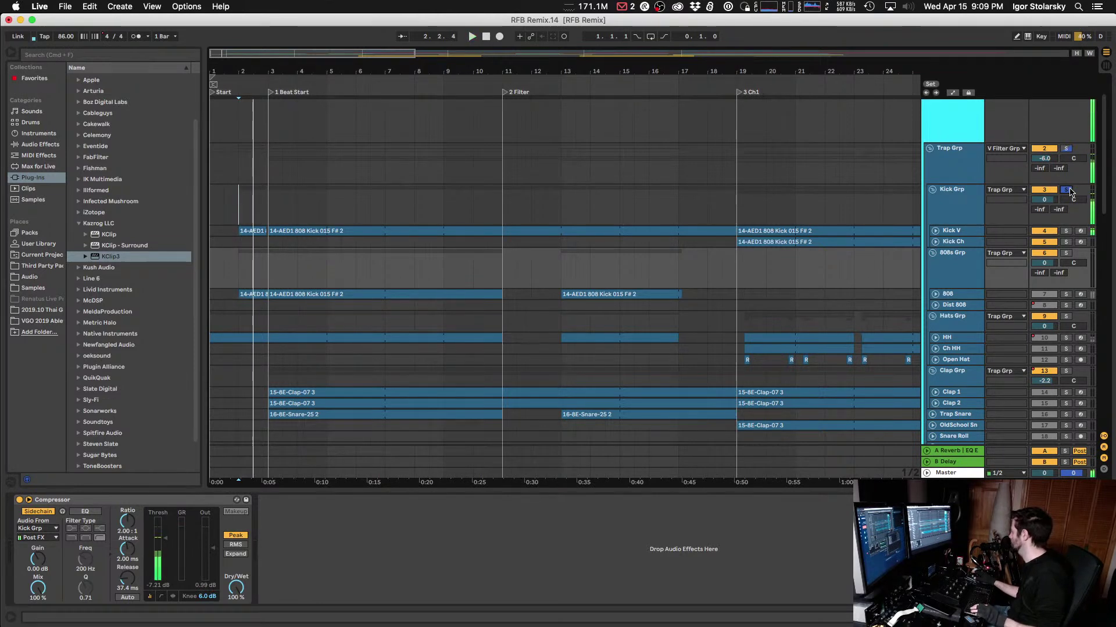
pyautogui.click(1066, 190)
pyautogui.click(1066, 254)
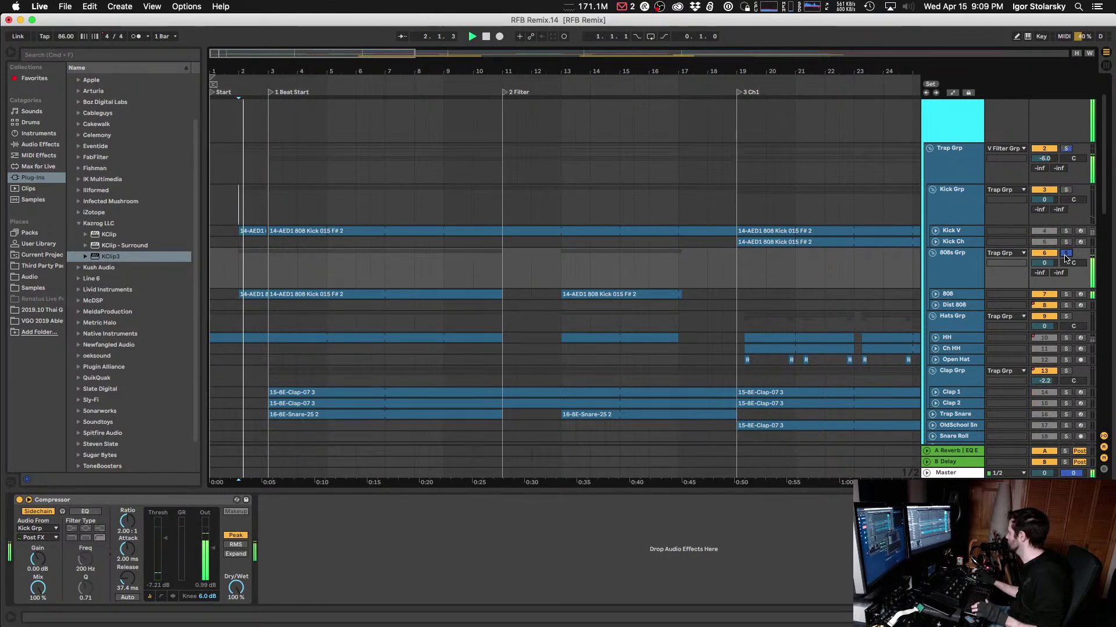
pyautogui.click(1066, 255)
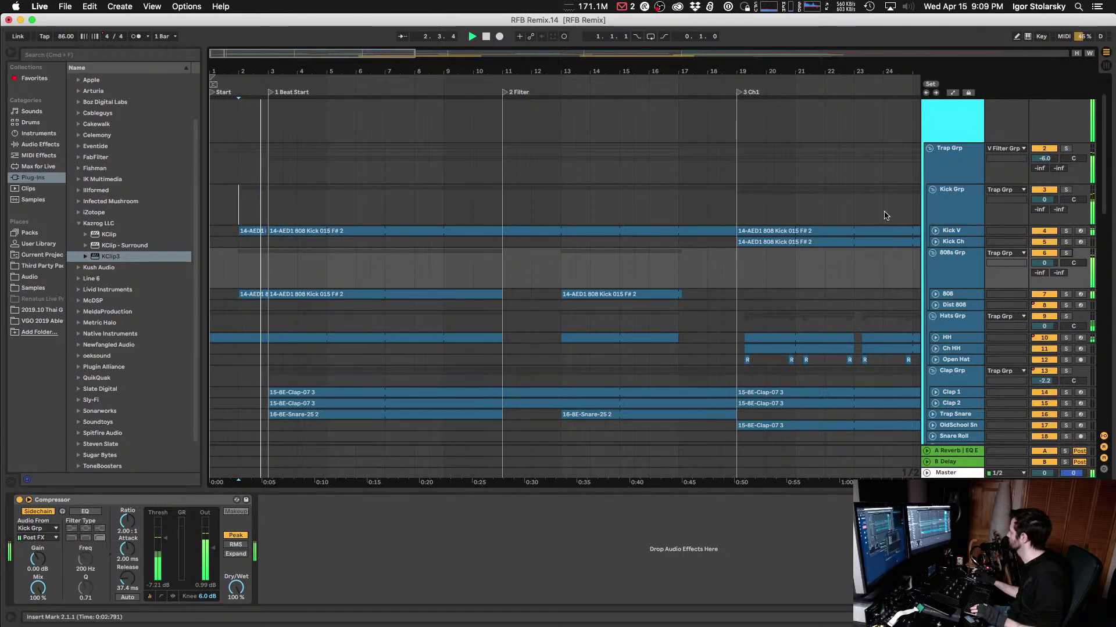
# Step: Open Virtual Mix Rack on the Master and switch the device off during playback
pyautogui.scroll(-10, 876, 221)
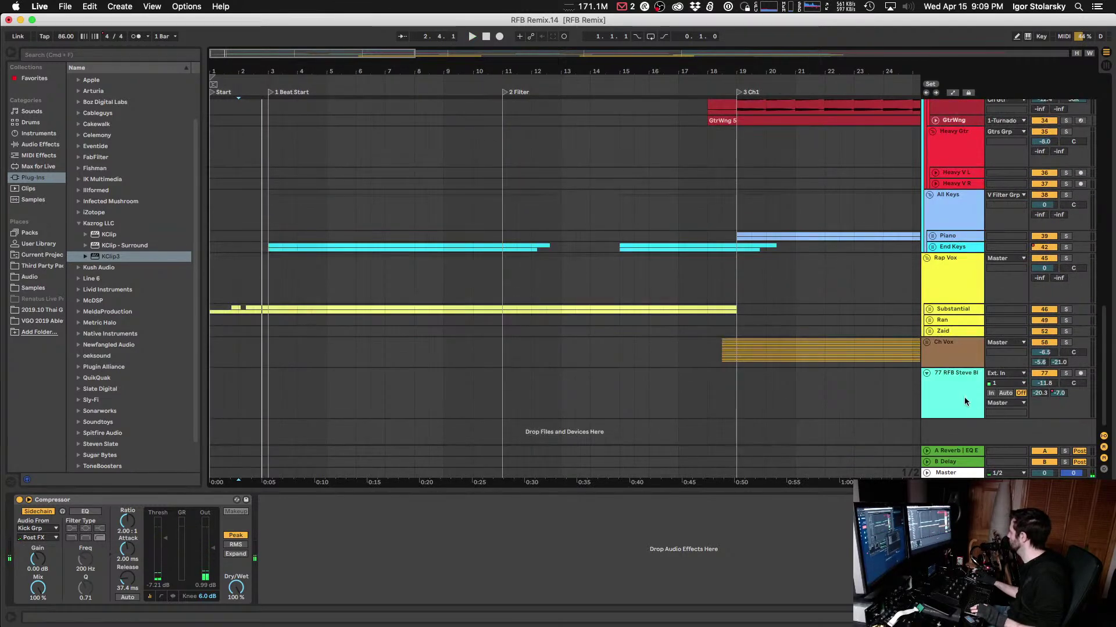
pyautogui.click(957, 474)
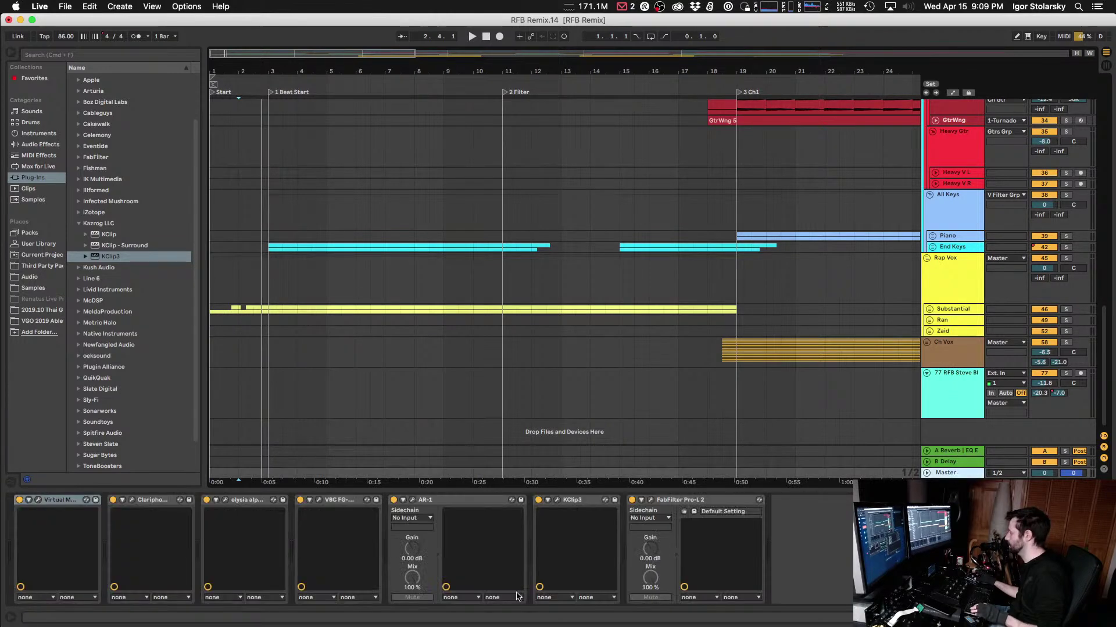
pyautogui.click(38, 501)
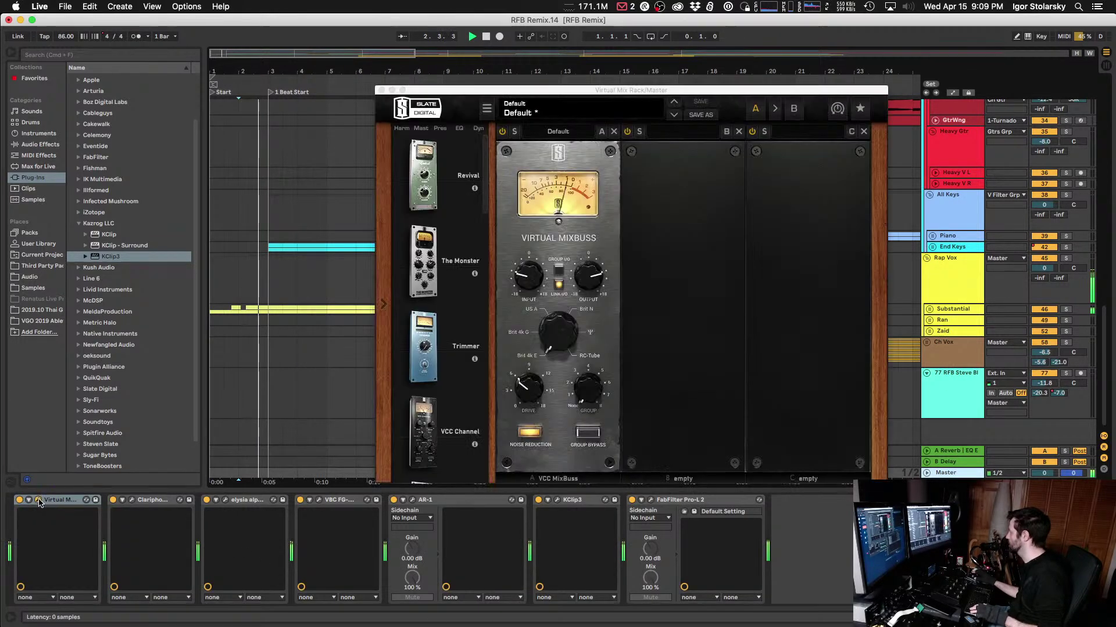
pyautogui.click(19, 500)
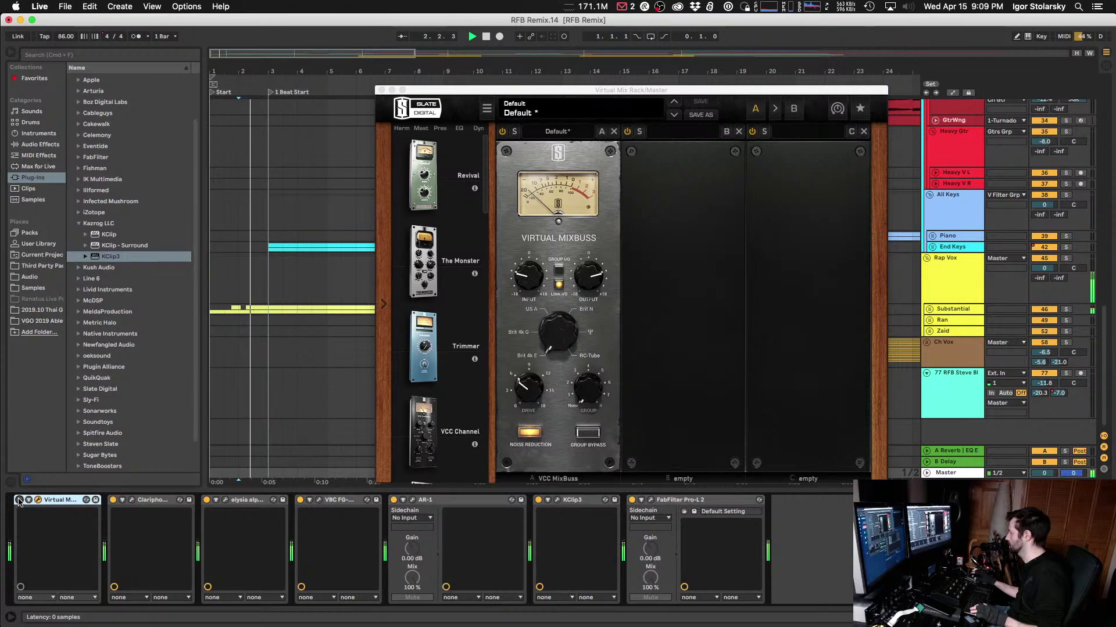
# Step: Zoom in on the passage before Beat Start, set the playback start to 2.2.3 and play from there
pyautogui.click(235, 287)
pyautogui.click(246, 286)
pyautogui.press('space')
pyautogui.press('+')
pyautogui.press('+')
pyautogui.click(238, 285)
pyautogui.press('space')
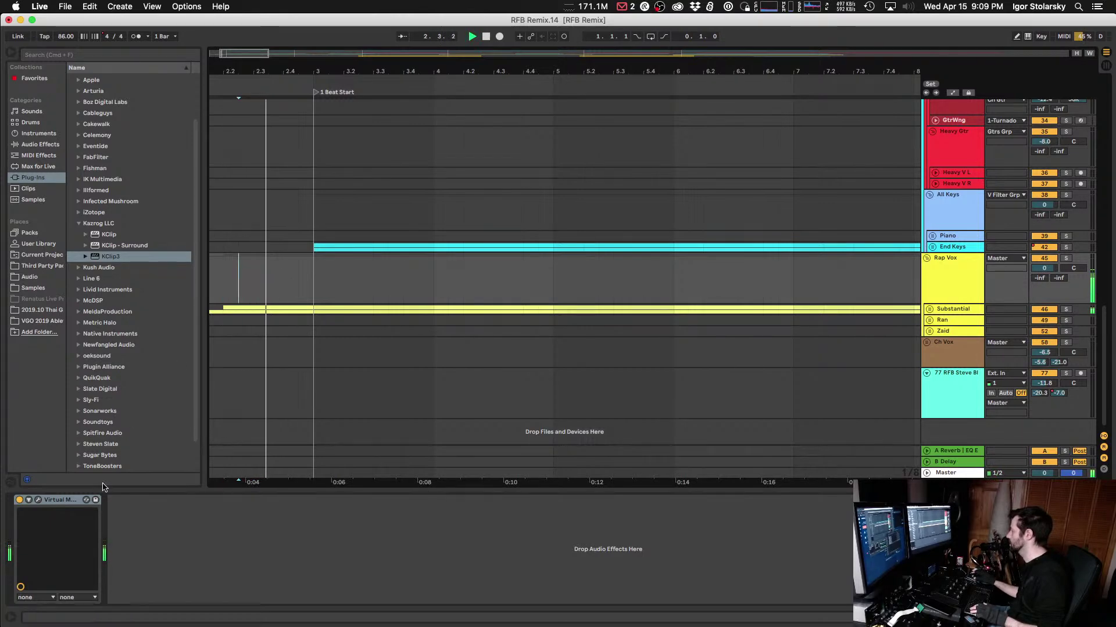
# Step: Compare the Master with KClip3 and Pro-L 2 bypassed and active, and replay the passage with Pro-L 2's window open
pyautogui.click(956, 470)
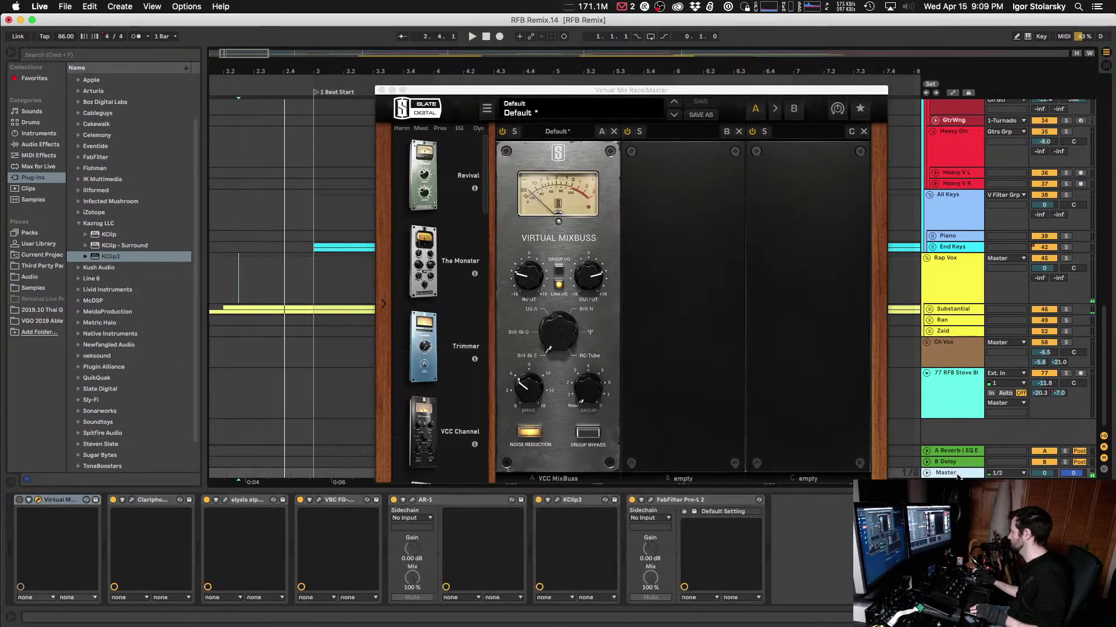
pyautogui.click(538, 500)
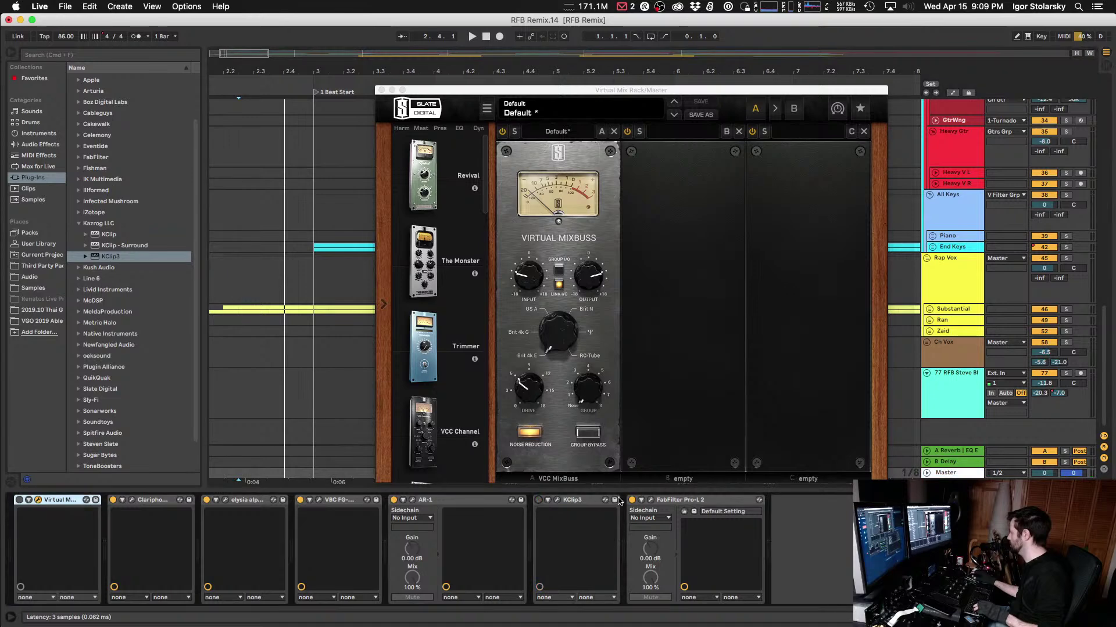
pyautogui.click(633, 500)
pyautogui.press('space')
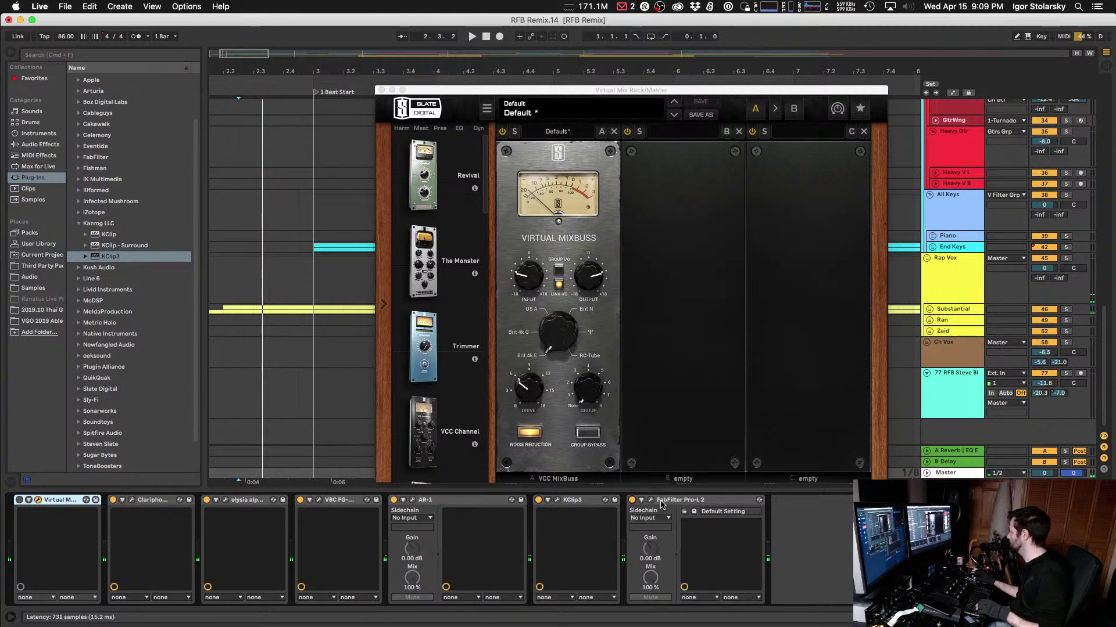
pyautogui.click(651, 500)
pyautogui.press('space')
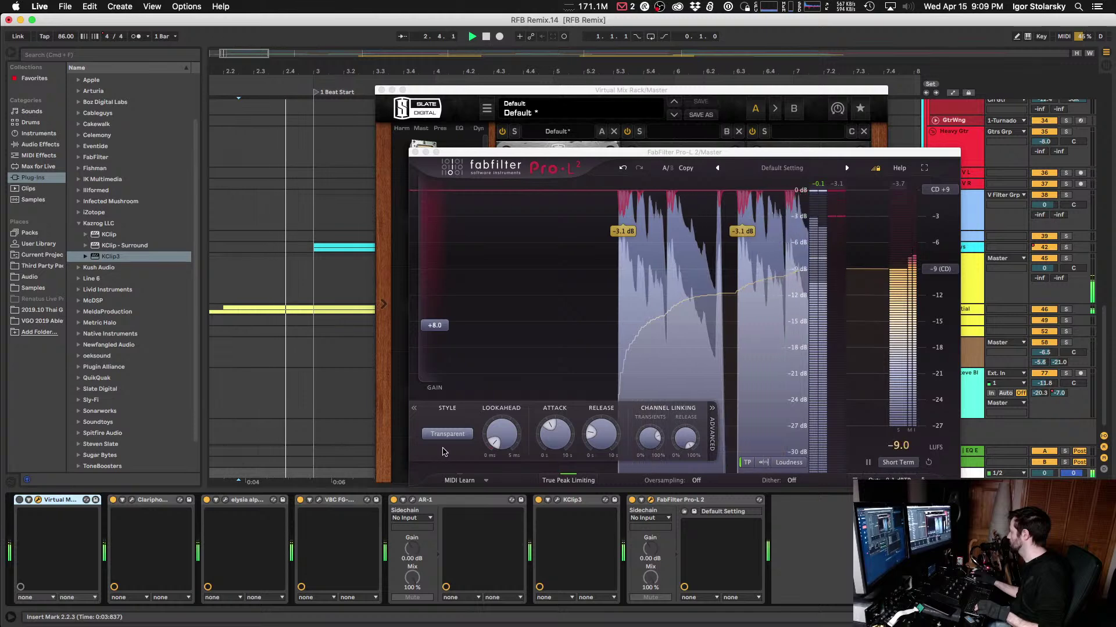
# Step: Audition Pro-L 2's Modern and Safe limiting styles on the passage and return the style to Transparent
pyautogui.click(448, 434)
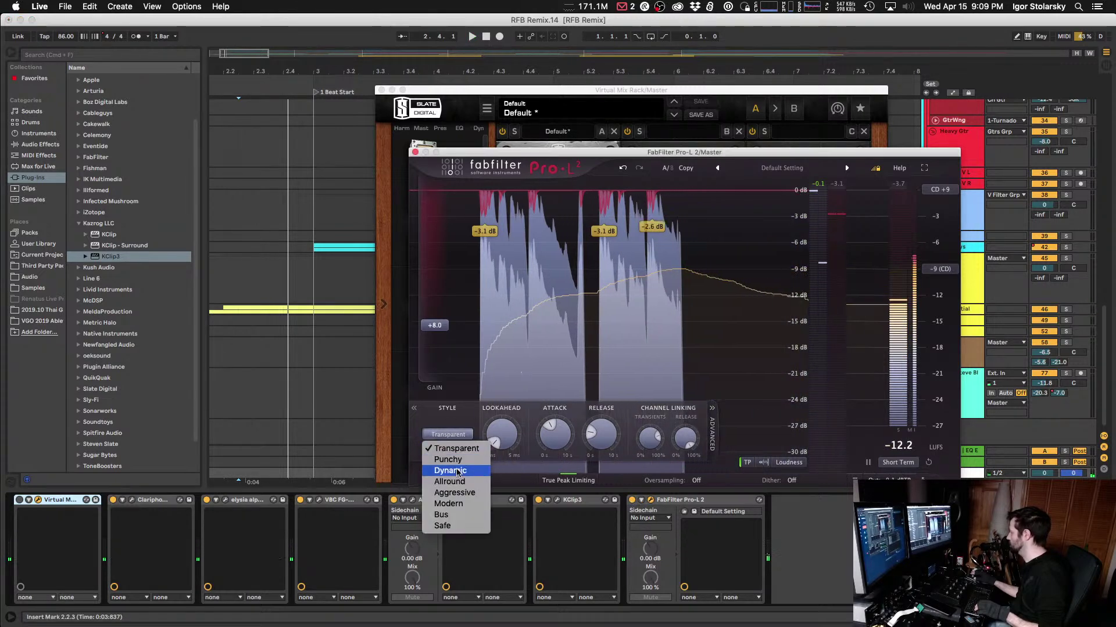
pyautogui.click(448, 504)
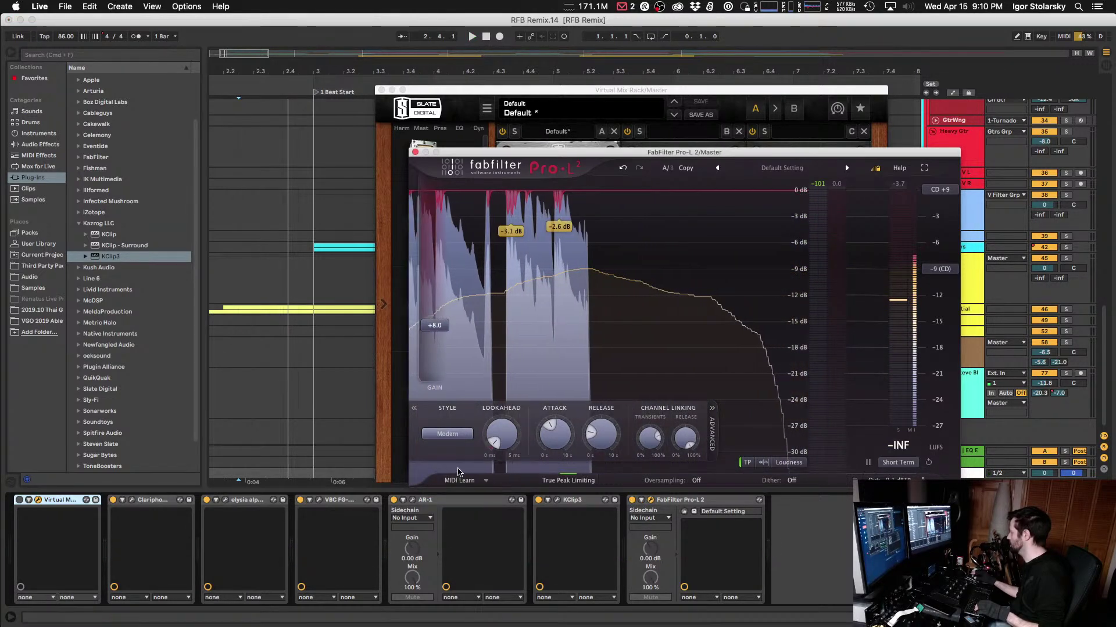
pyautogui.click(447, 434)
pyautogui.click(450, 526)
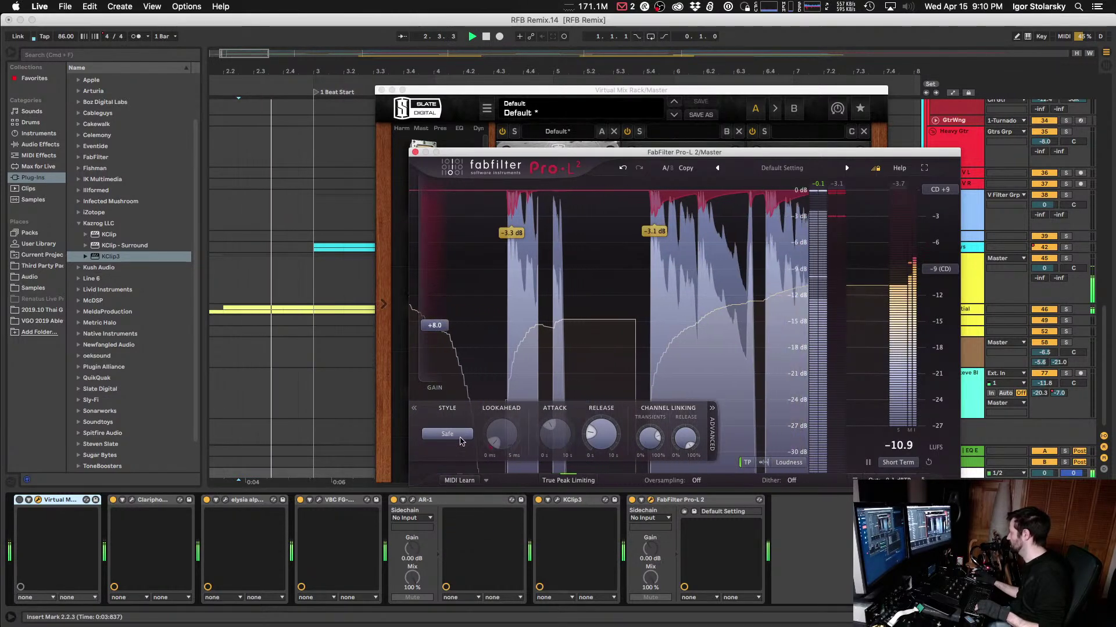
pyautogui.click(448, 435)
pyautogui.click(456, 448)
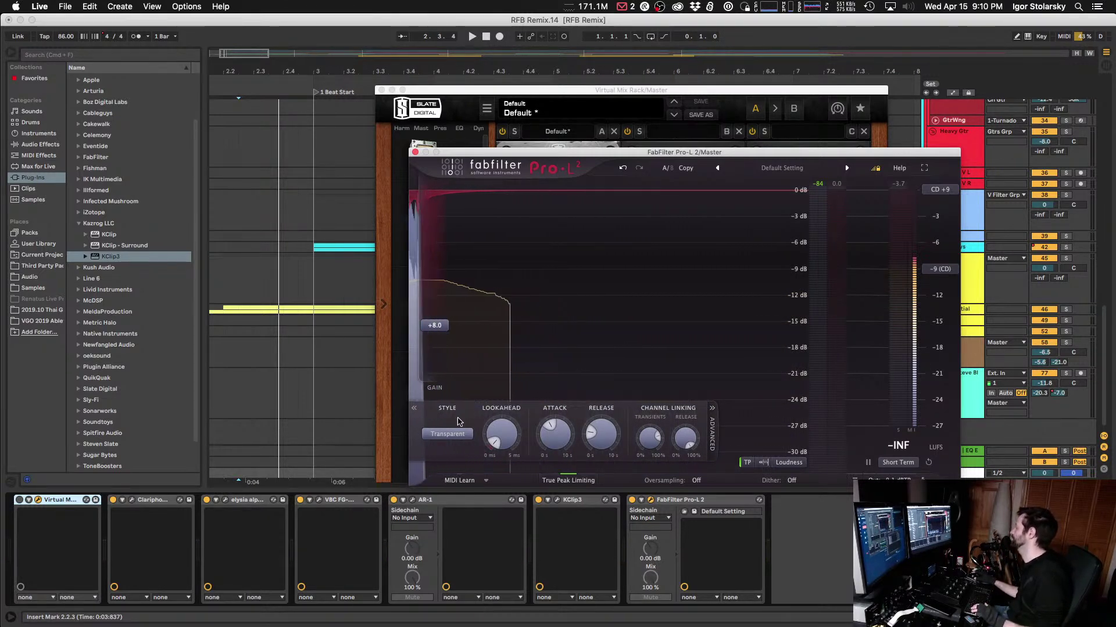
pyautogui.press('space')
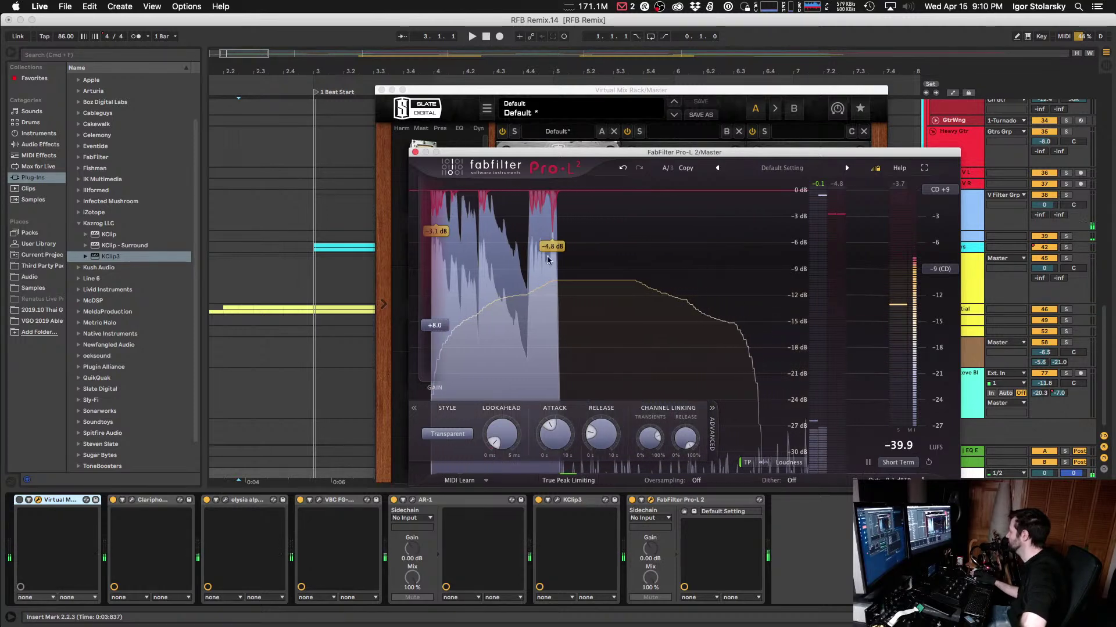
# Step: Shorten Pro-L 2's attack and try longer release times during playback, returning the release to about 94 ms
pyautogui.moveTo(545, 438)
pyautogui.moveTo(545, 438); pyautogui.dragTo(539, 458)
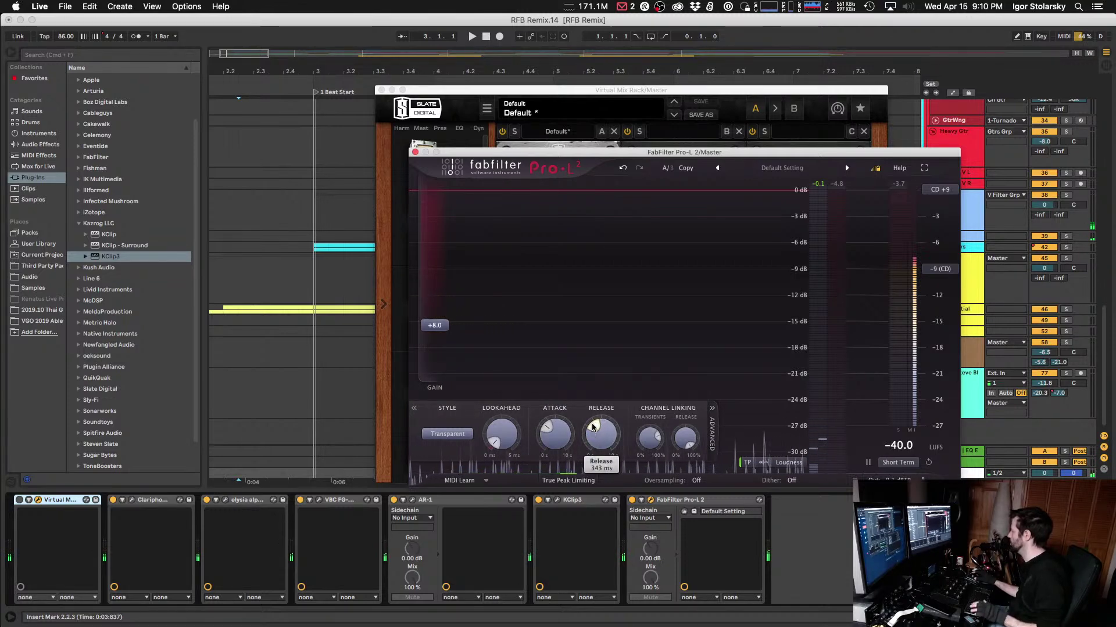
pyautogui.press('space')
pyautogui.moveTo(559, 434)
pyautogui.moveTo(559, 434); pyautogui.dragTo(591, 529)
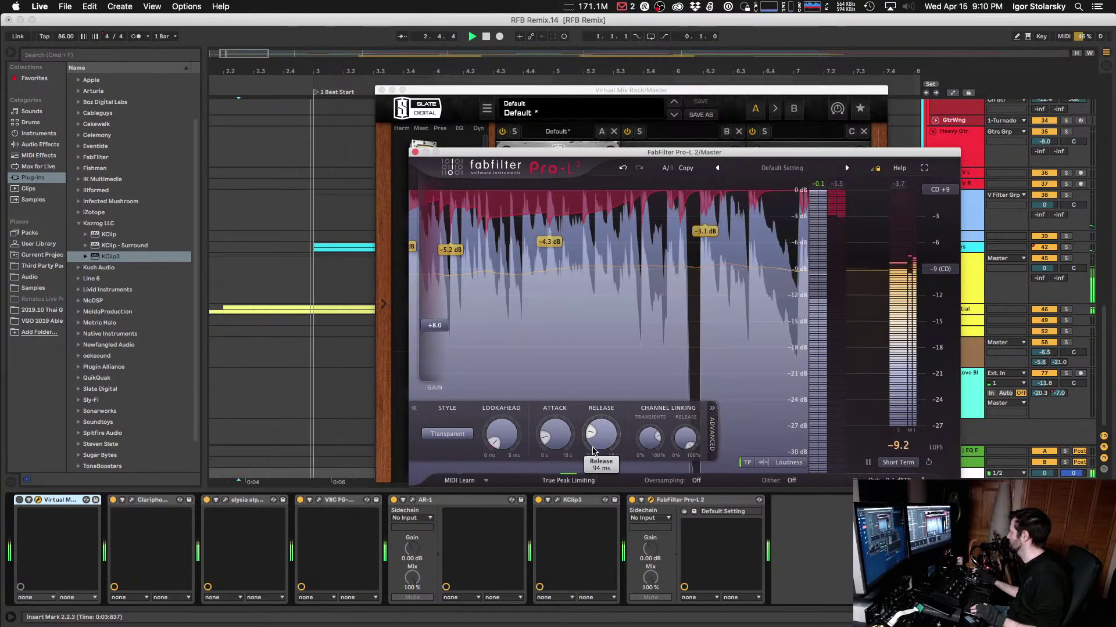
pyautogui.moveTo(551, 446); pyautogui.dragTo(562, 483)
pyautogui.moveTo(562, 480); pyautogui.dragTo(560, 471)
# Step: Try Pro-L 2's gain at about 5 dB, raise it to about 7 dB and stop playback
pyautogui.moveTo(438, 329); pyautogui.dragTo(439, 348)
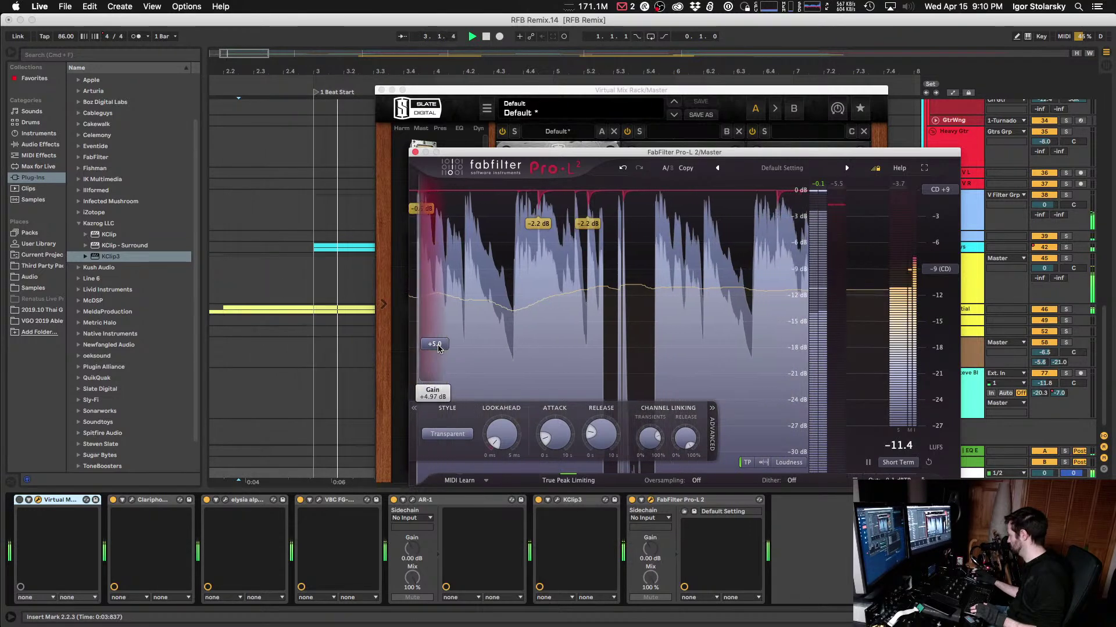
pyautogui.moveTo(439, 347); pyautogui.dragTo(442, 337)
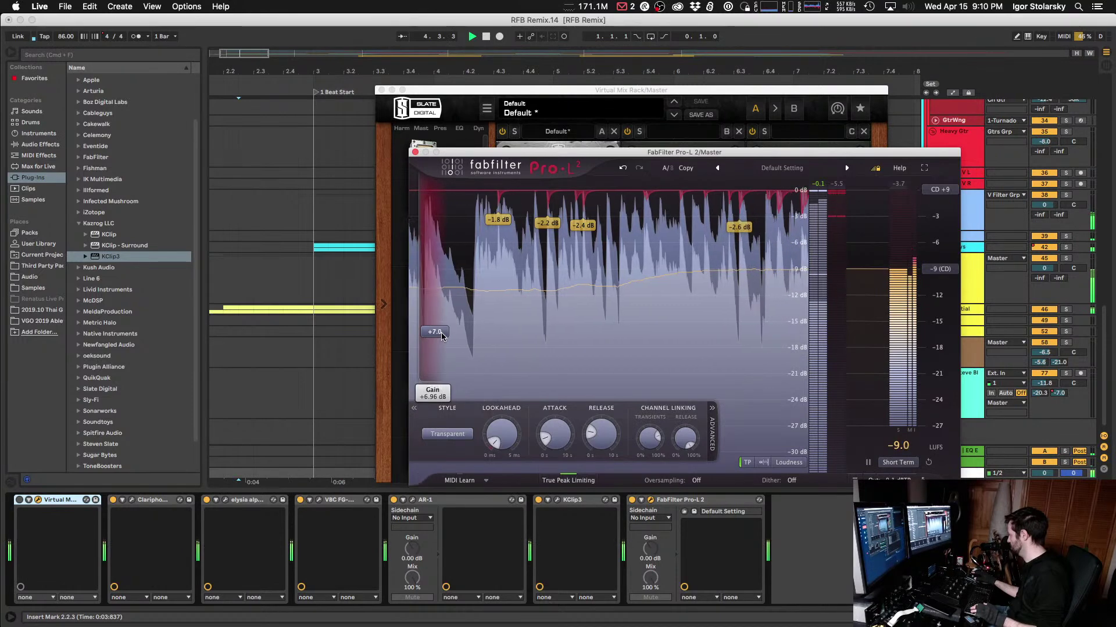
pyautogui.press('space')
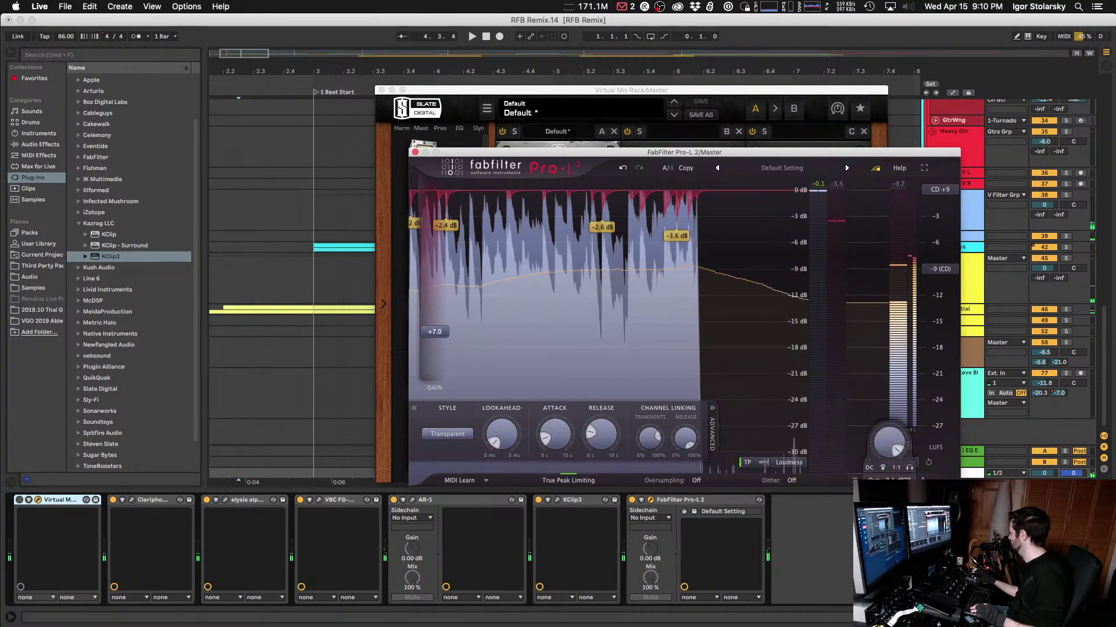
# Step: Enable Pro-L 2's unity gain, move its window aside and compare the limited and bypassed sound on the passage
pyautogui.click(897, 468)
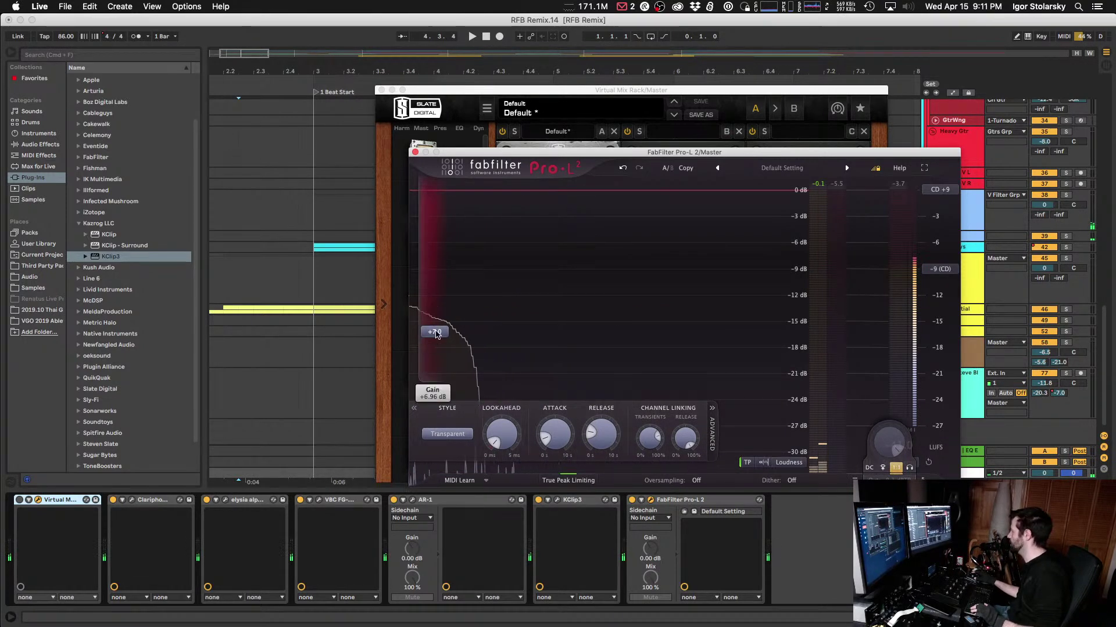
pyautogui.moveTo(438, 334)
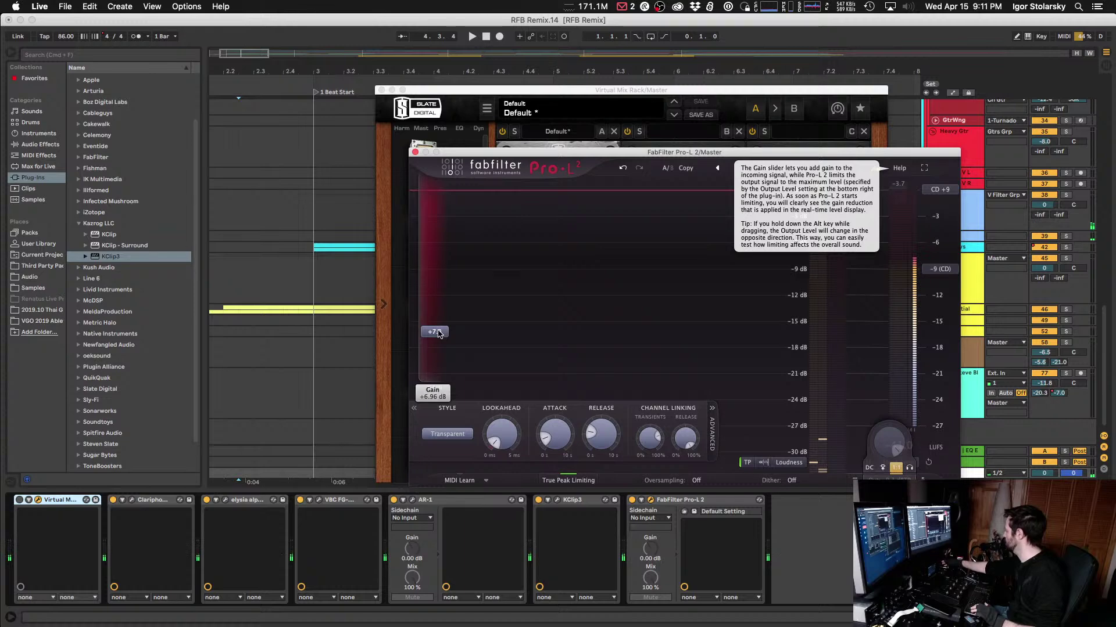
pyautogui.moveTo(497, 156); pyautogui.dragTo(536, 133)
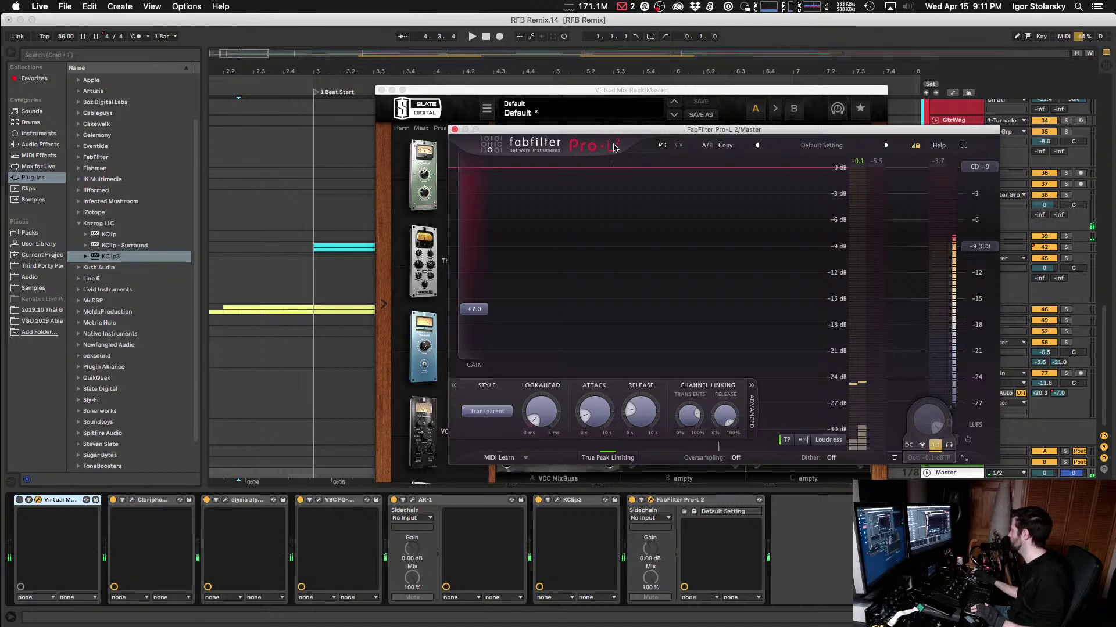
pyautogui.moveTo(610, 136); pyautogui.dragTo(683, 171)
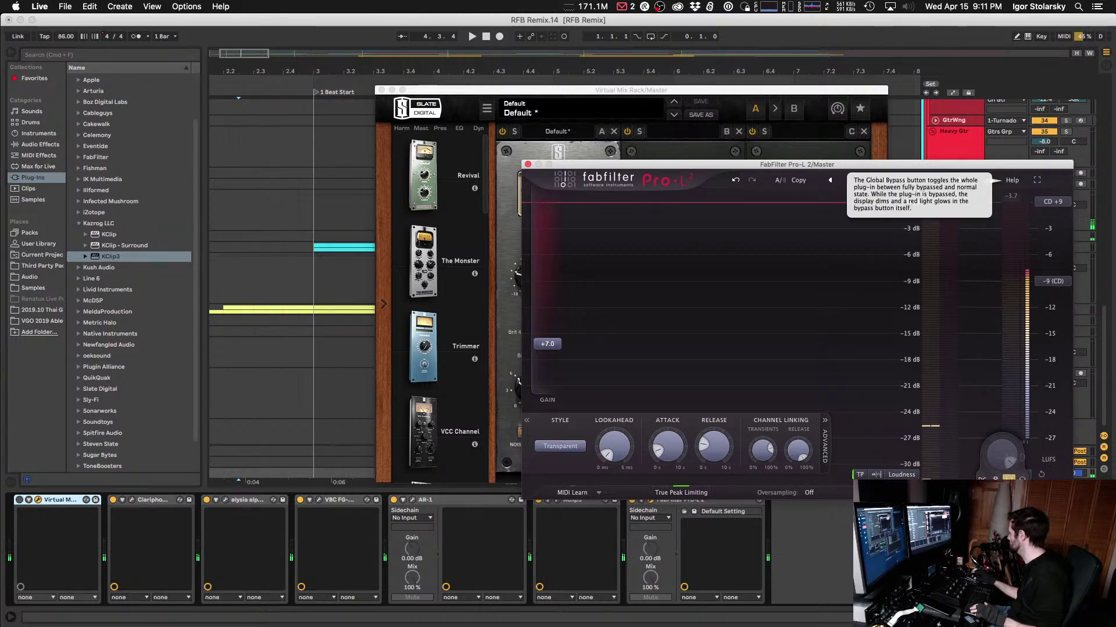
pyautogui.press('space')
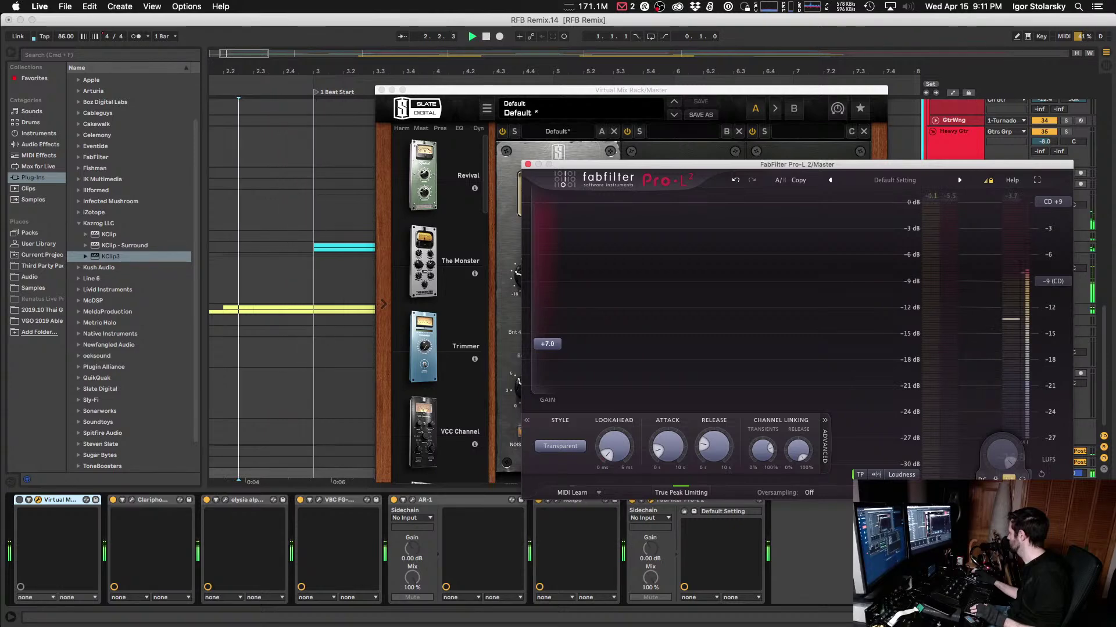
pyautogui.press('space')
pyautogui.press('space')
pyautogui.press('space')
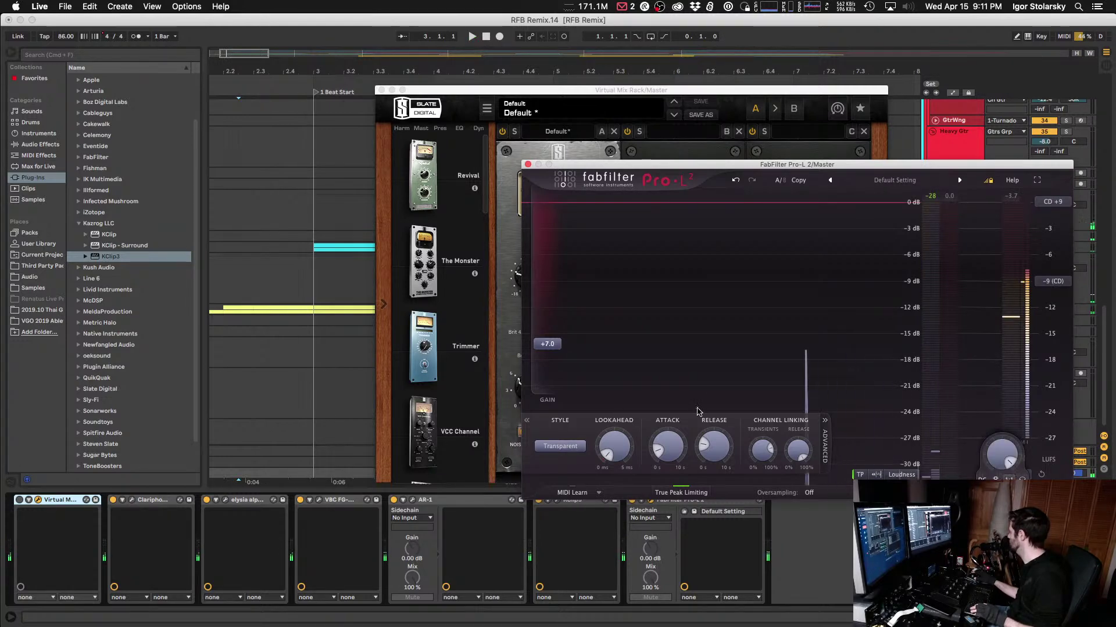
# Step: Lower Pro-L 2's gain to 5 dB, set KClip 3's post gain to -4 dB and play the passage
pyautogui.moveTo(548, 344); pyautogui.dragTo(556, 362)
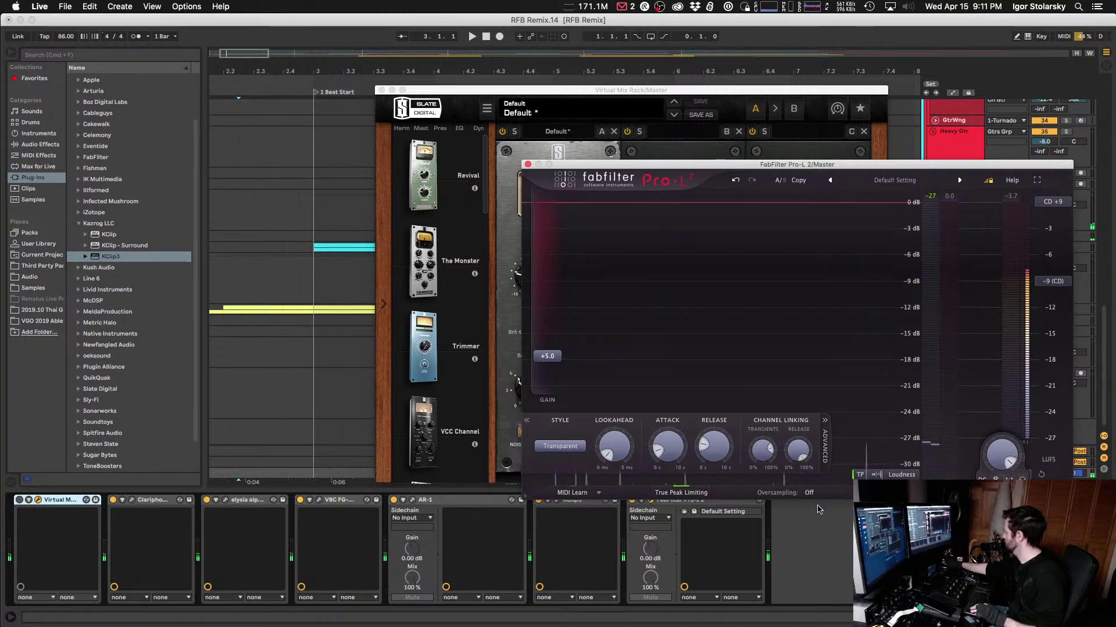
pyautogui.click(559, 504)
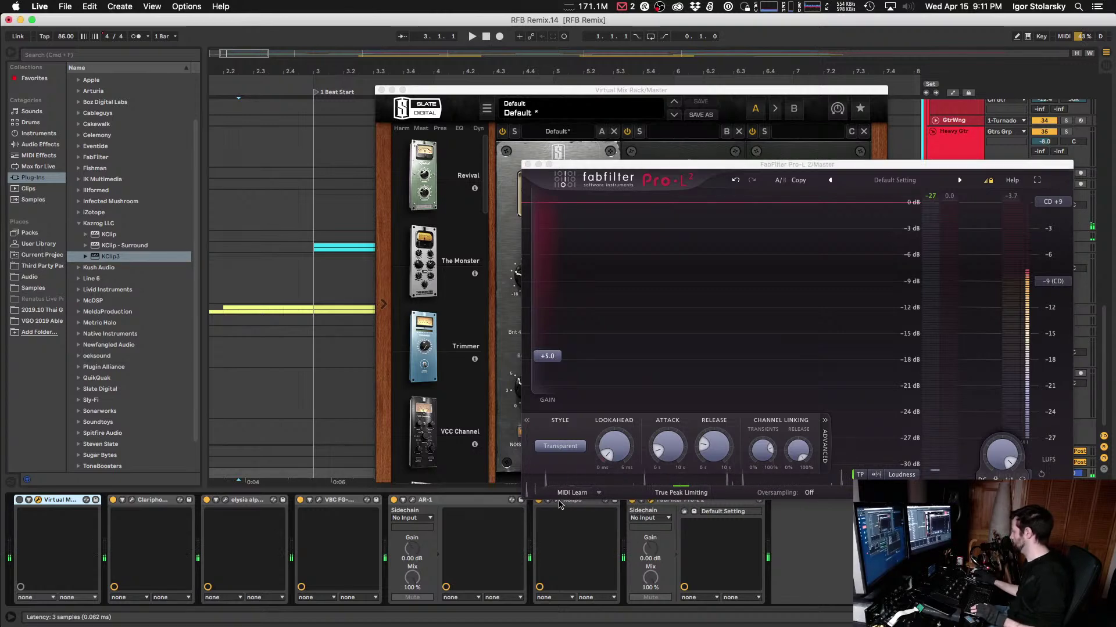
pyautogui.click(559, 502)
pyautogui.click(703, 386)
pyautogui.press('Return')
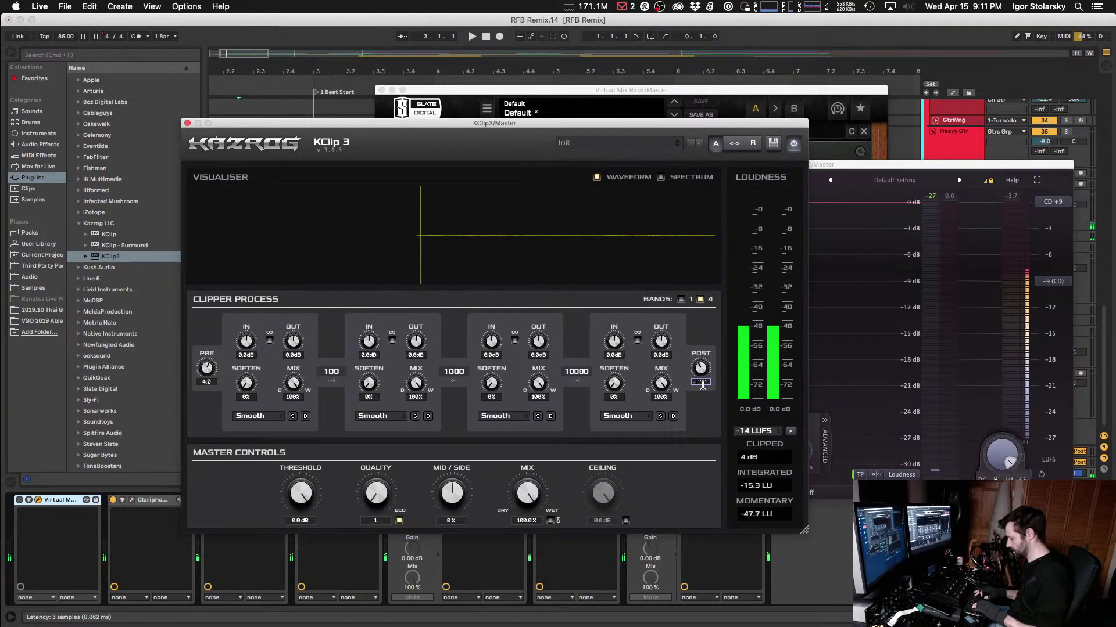
pyautogui.click(929, 166)
pyautogui.press('space')
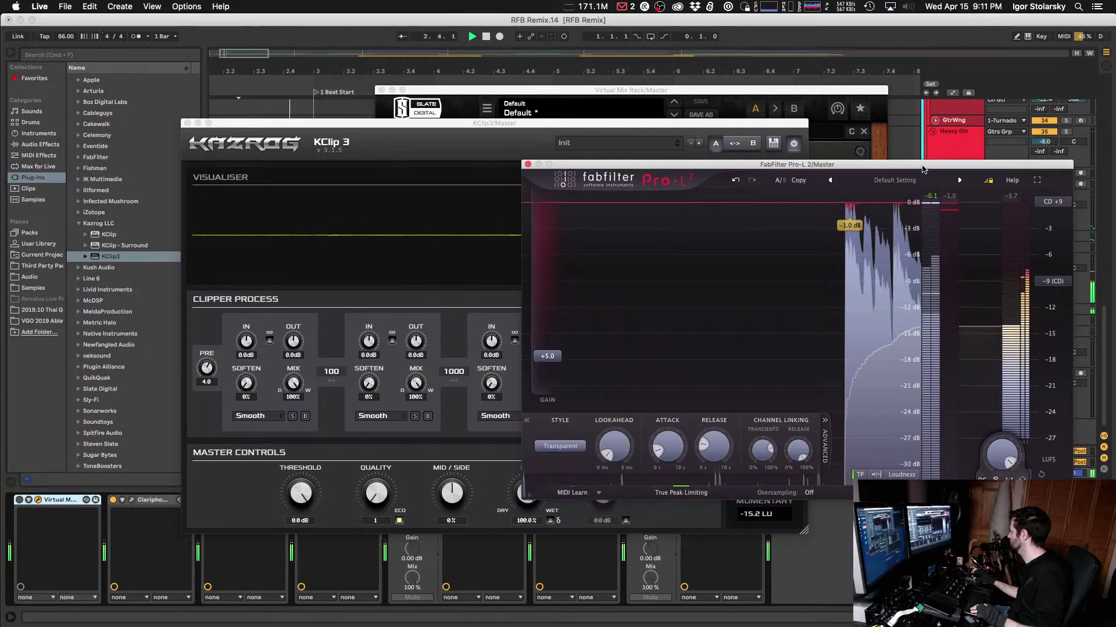
# Step: Try KClip 3's post gain at about -2 and -3.2 dB during playback, returning it to -4 dB
pyautogui.click(639, 154)
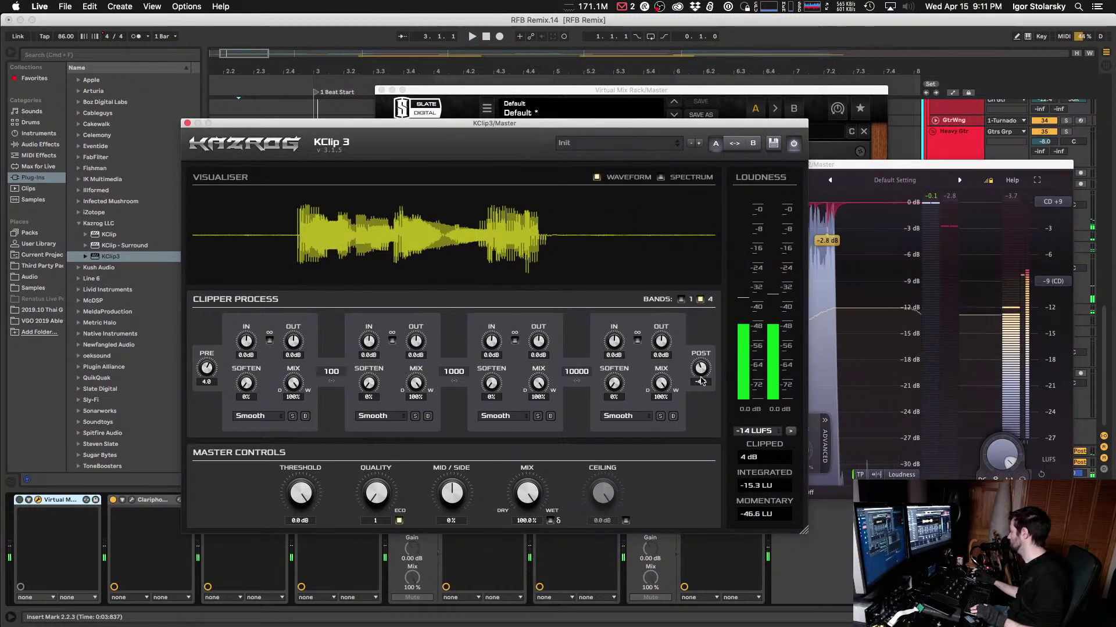
pyautogui.moveTo(701, 382); pyautogui.dragTo(703, 367)
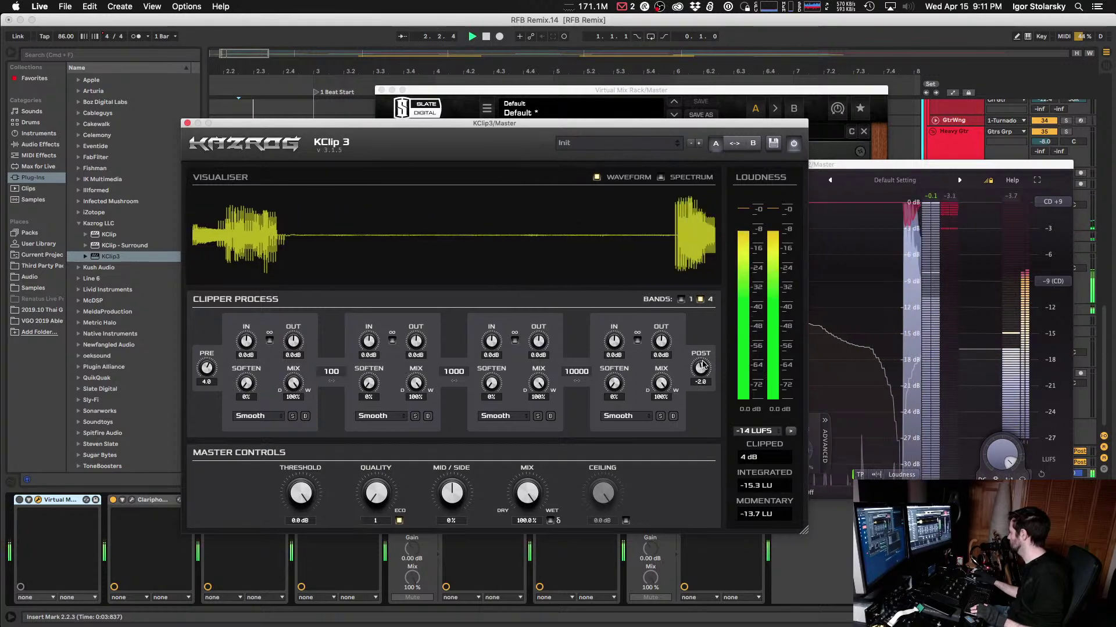
pyautogui.moveTo(703, 366); pyautogui.dragTo(702, 372)
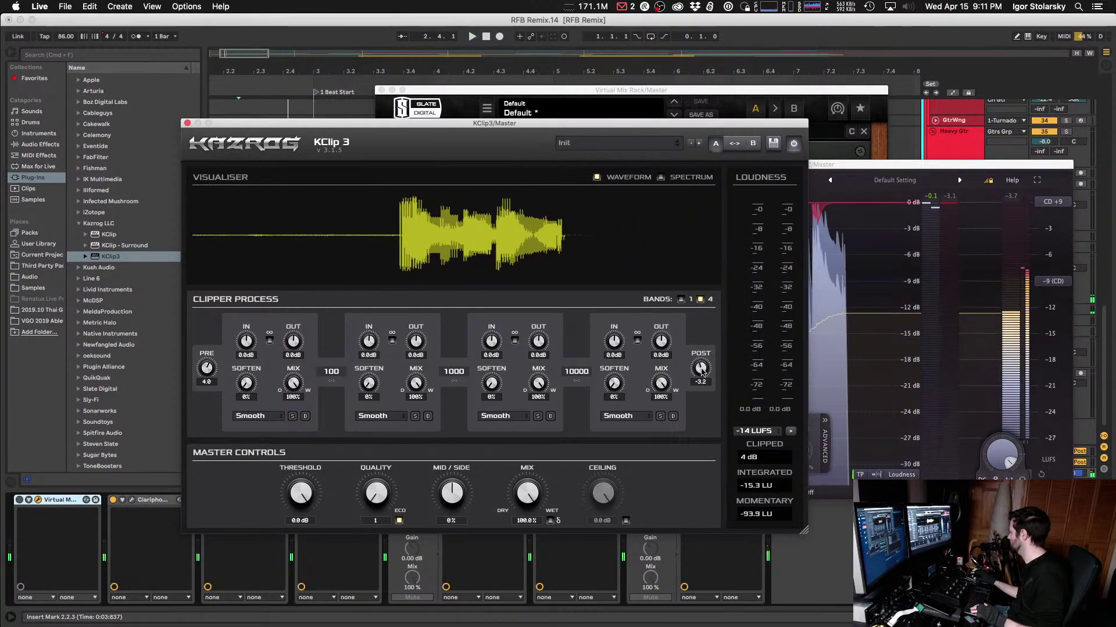
pyautogui.moveTo(701, 377); pyautogui.dragTo(709, 378)
# Step: Move the Pro-L 2 window fully into view and audition the passage through the limiter
pyautogui.click(821, 186)
pyautogui.moveTo(831, 164); pyautogui.dragTo(738, 113)
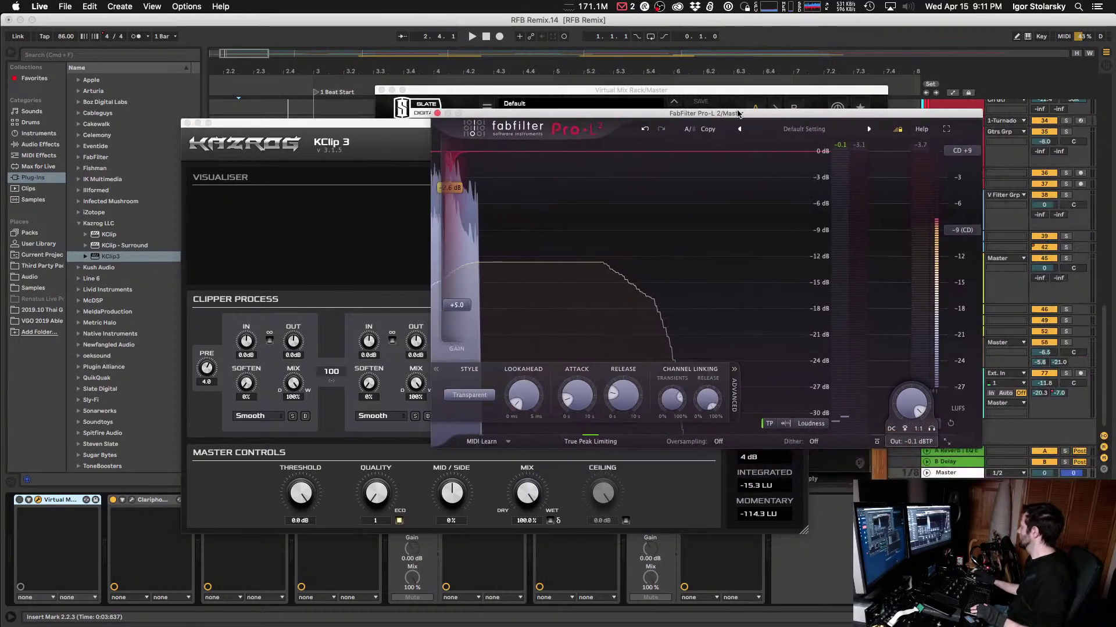
pyautogui.press('space')
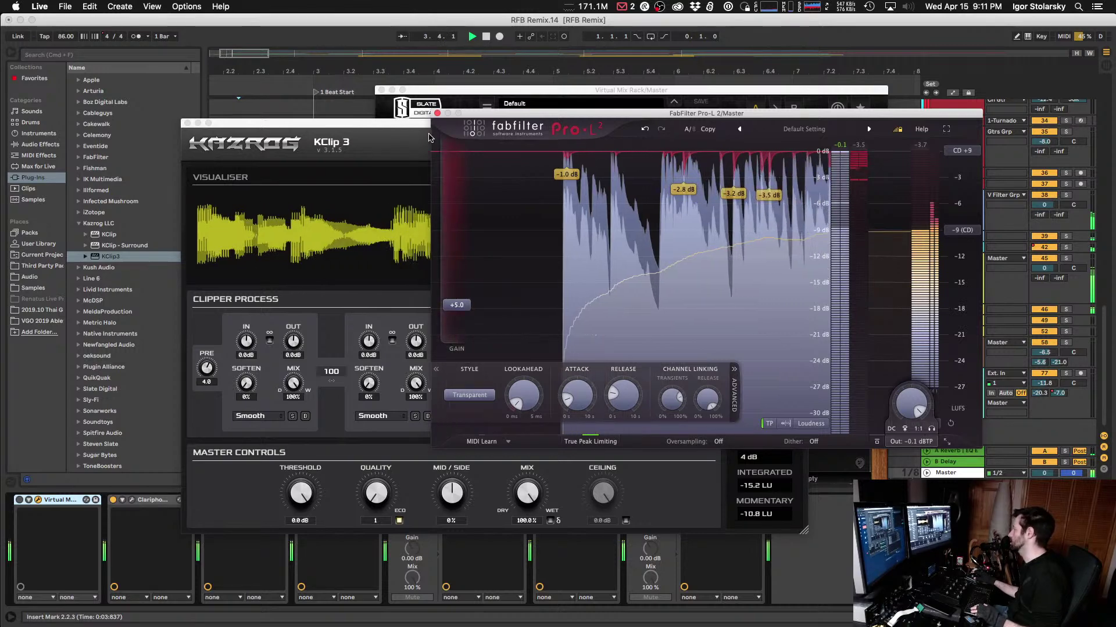
pyautogui.press('space')
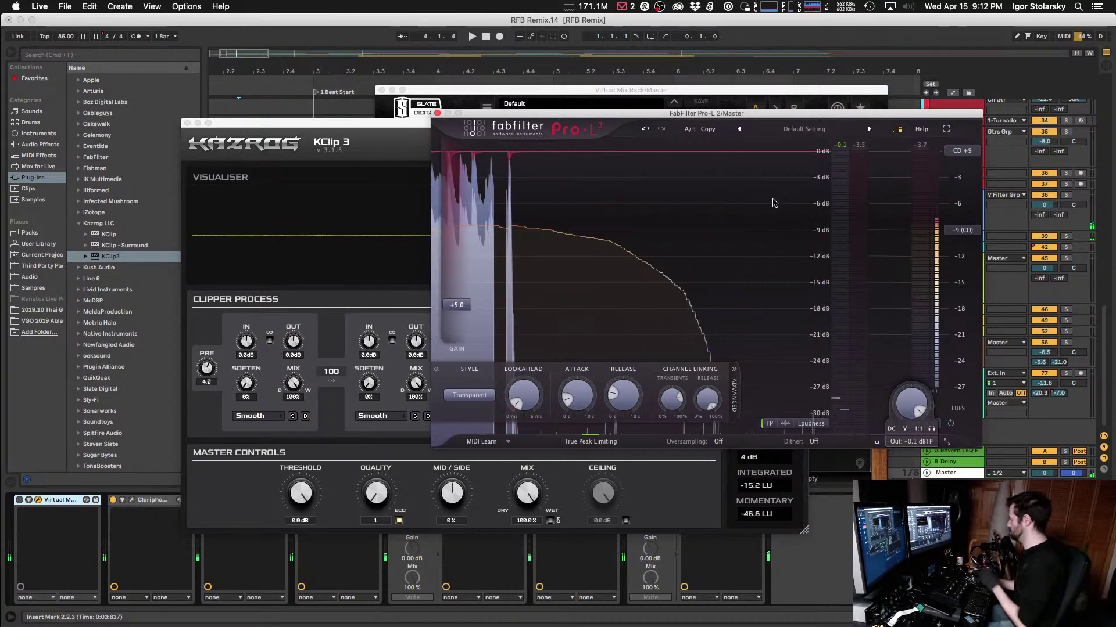
# Step: Switch Pro-L 2's limiting style to Modern and raise its gain to 6 dB during playback
pyautogui.click(481, 395)
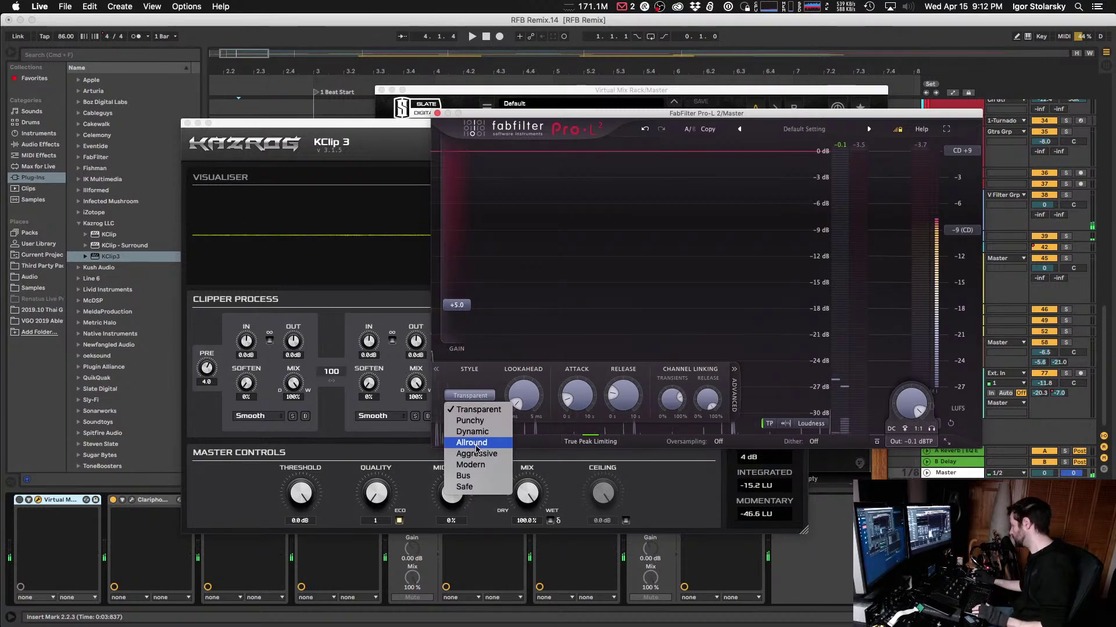
pyautogui.click(476, 465)
pyautogui.press('space')
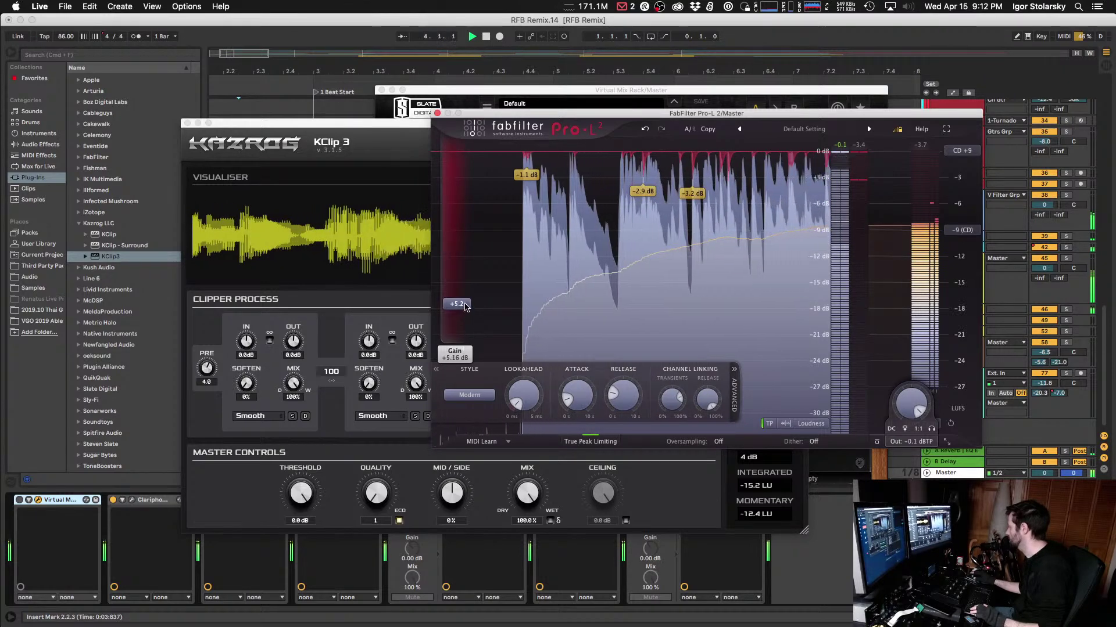
pyautogui.moveTo(470, 324); pyautogui.dragTo(466, 302)
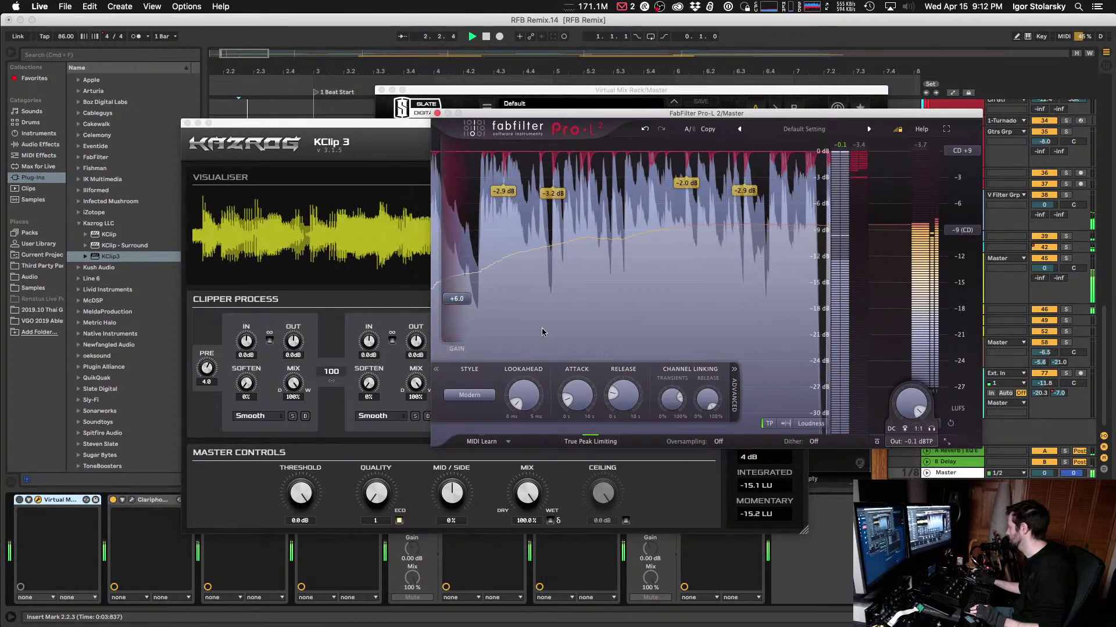
pyautogui.moveTo(466, 304)
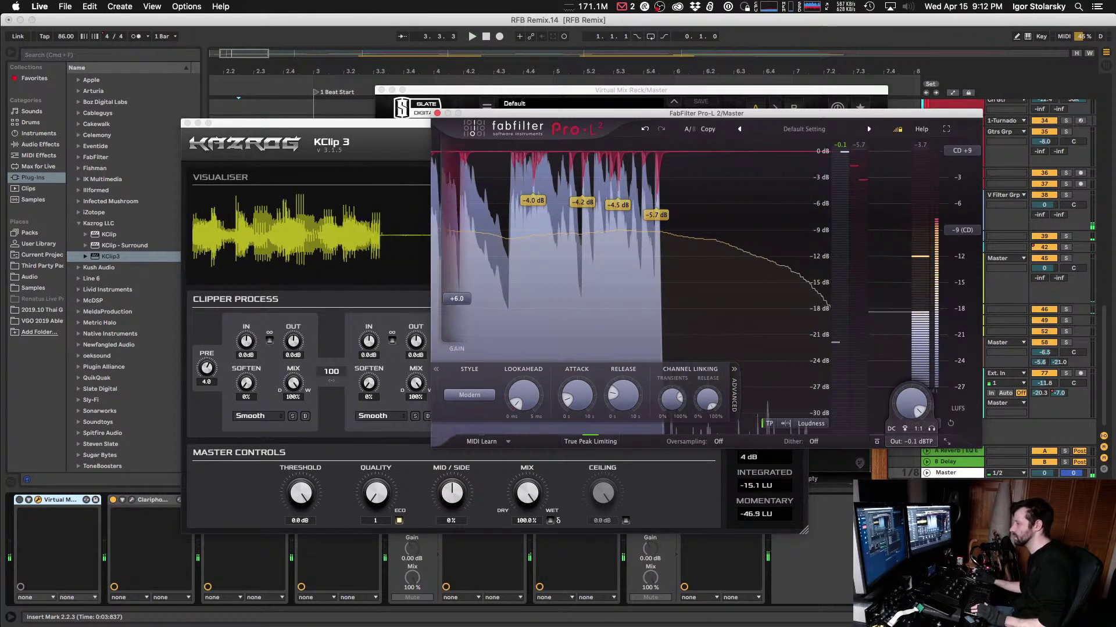
# Step: Hide and restore the plug-in windows, then close Virtual Mix Rack, Pro-L 2 and KClip 3
pyautogui.press('super+alt+p')
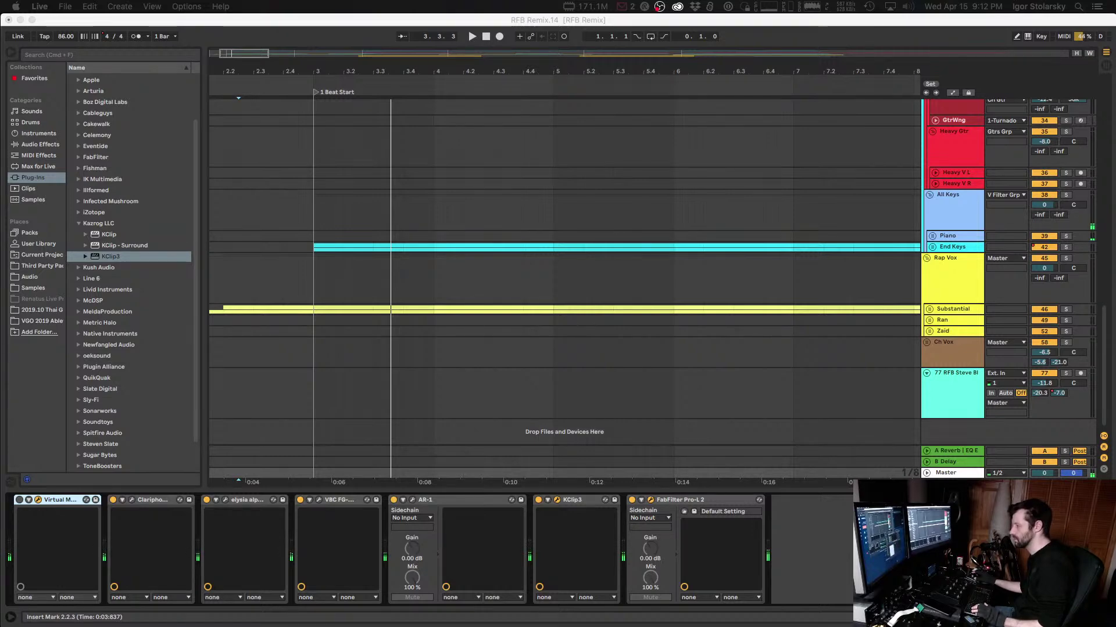
pyautogui.click(235, 92)
pyautogui.press('super+alt+p')
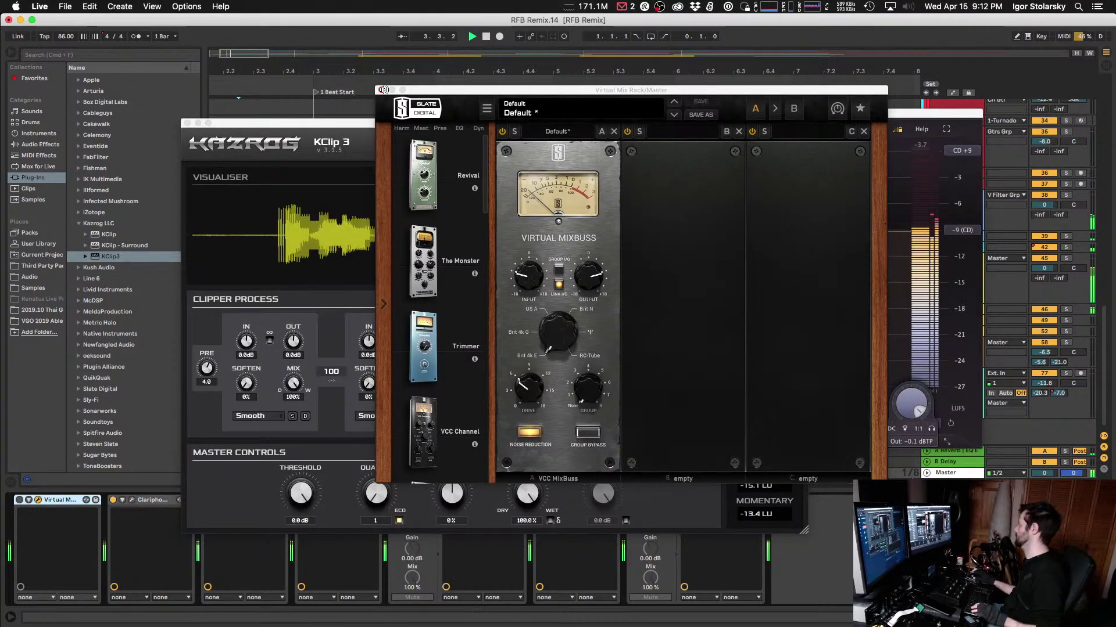
pyautogui.click(384, 90)
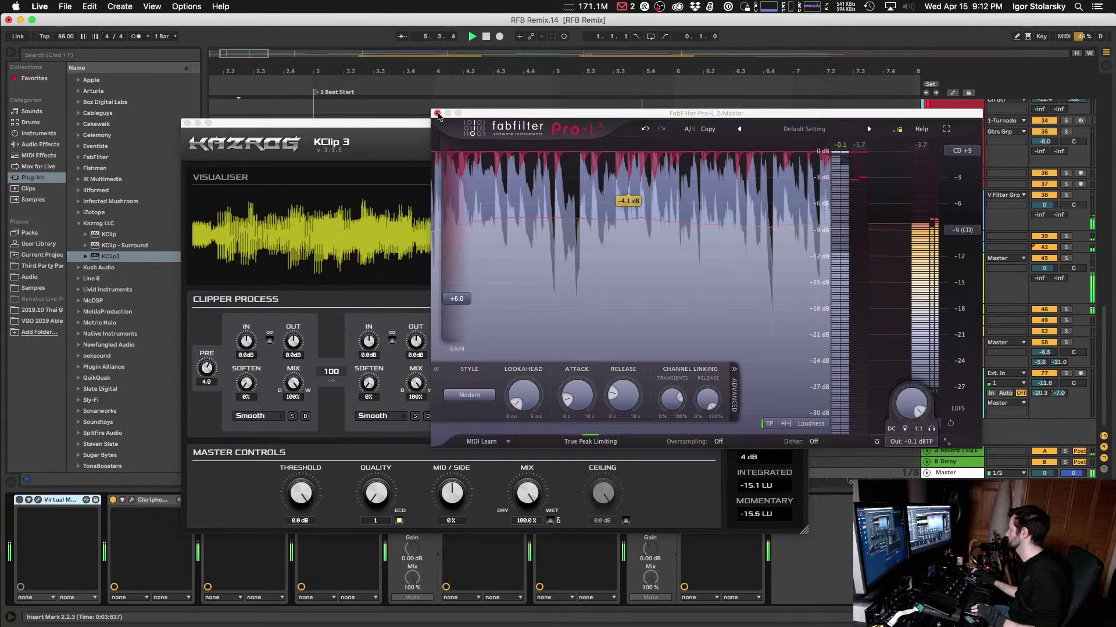
pyautogui.click(437, 114)
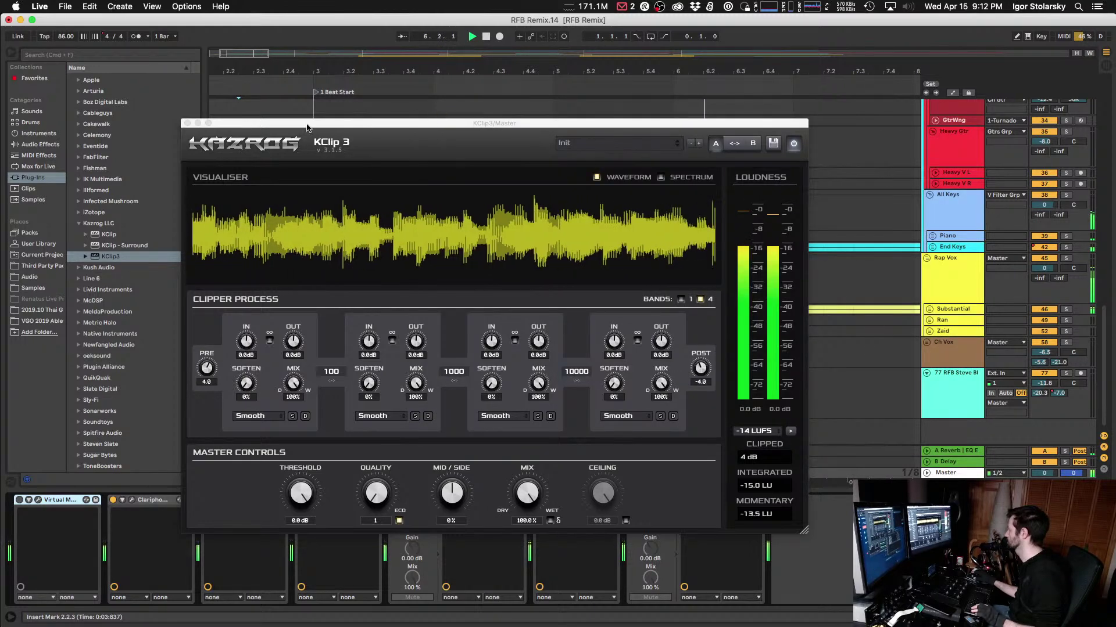
pyautogui.click(187, 124)
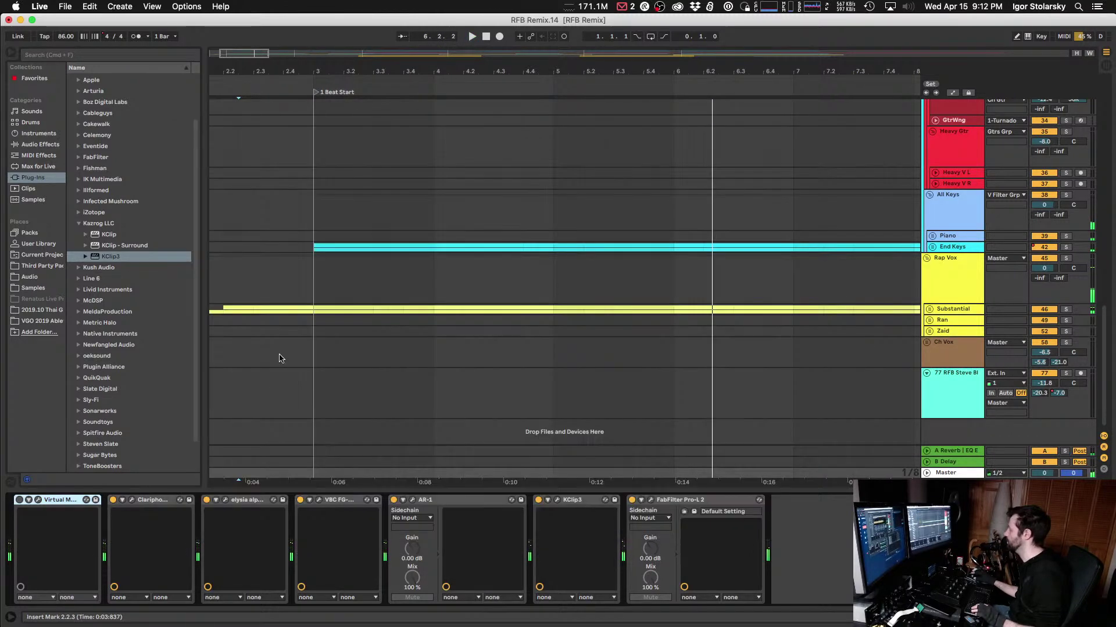
# Step: Open elysia alpha master and audition the Heavy Verse, moving the playback start to about bar 64
pyautogui.click(226, 500)
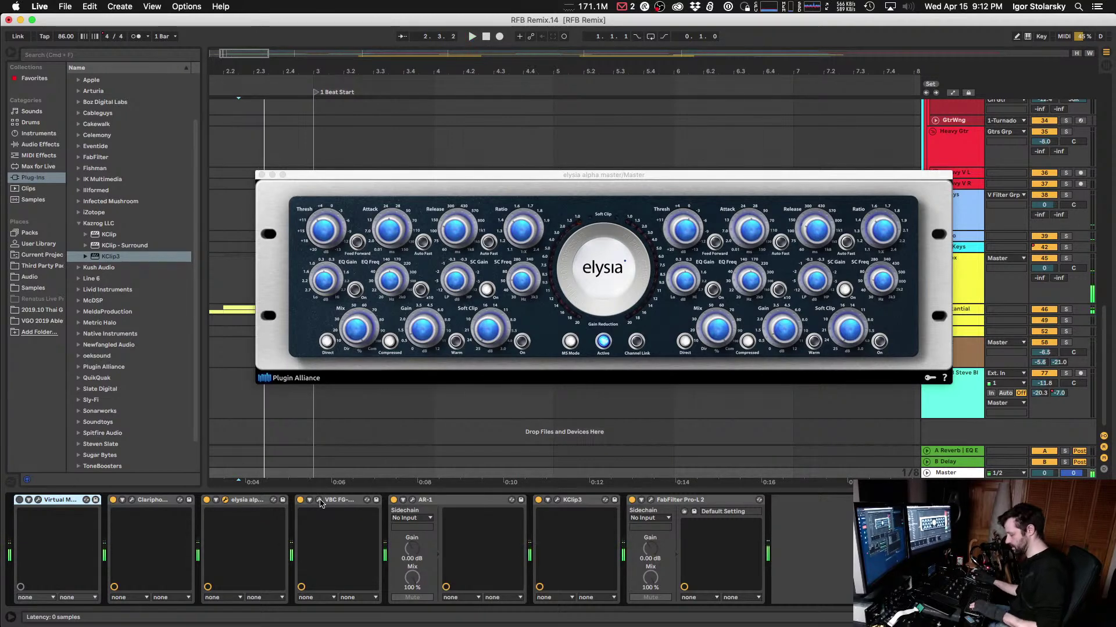
pyautogui.press('6')
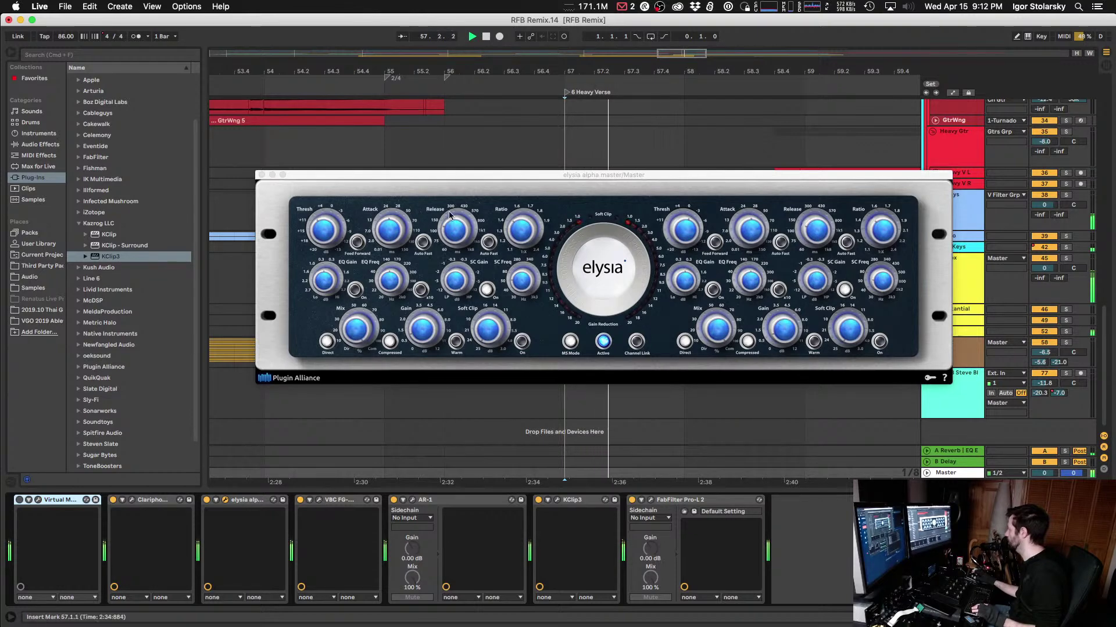
pyautogui.click(789, 148)
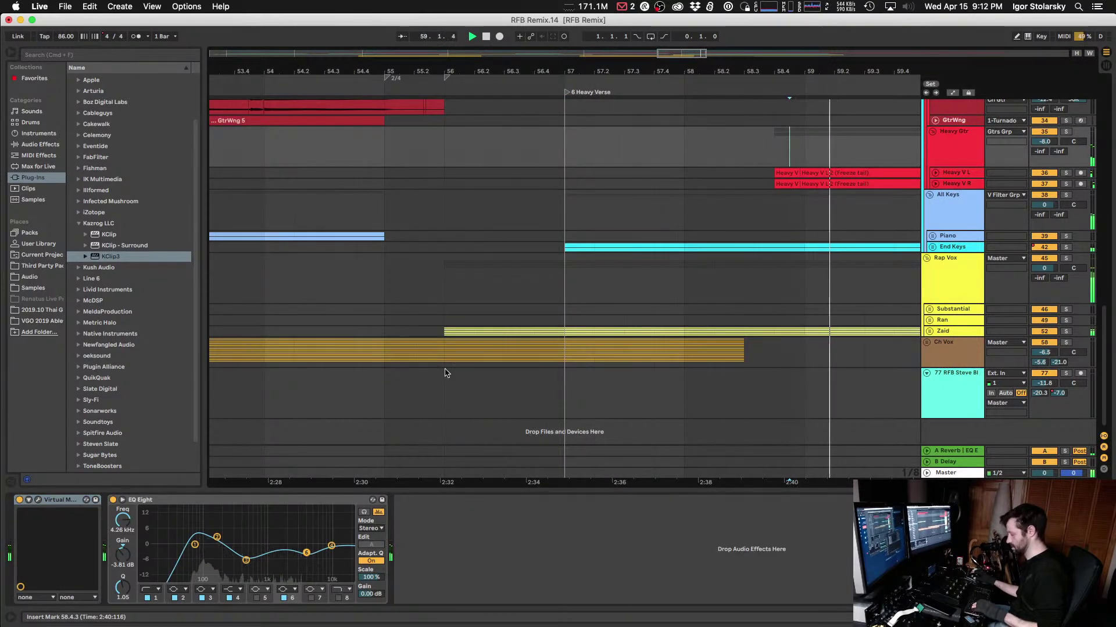
pyautogui.scroll(10, 867, 315)
pyautogui.scroll(-10, 891, 376)
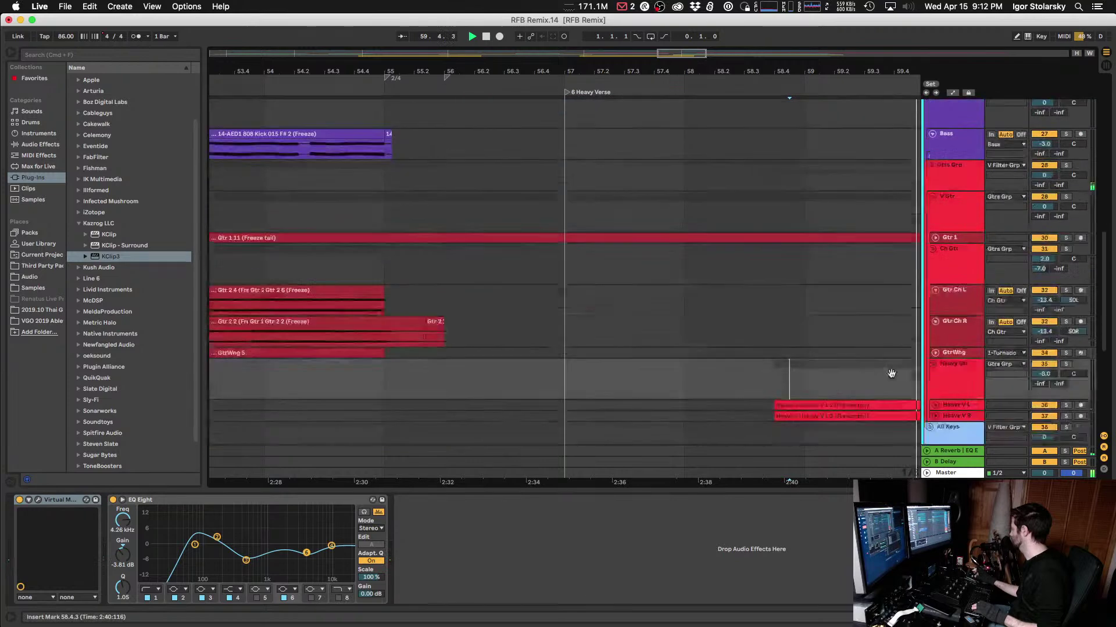
pyautogui.click(758, 472)
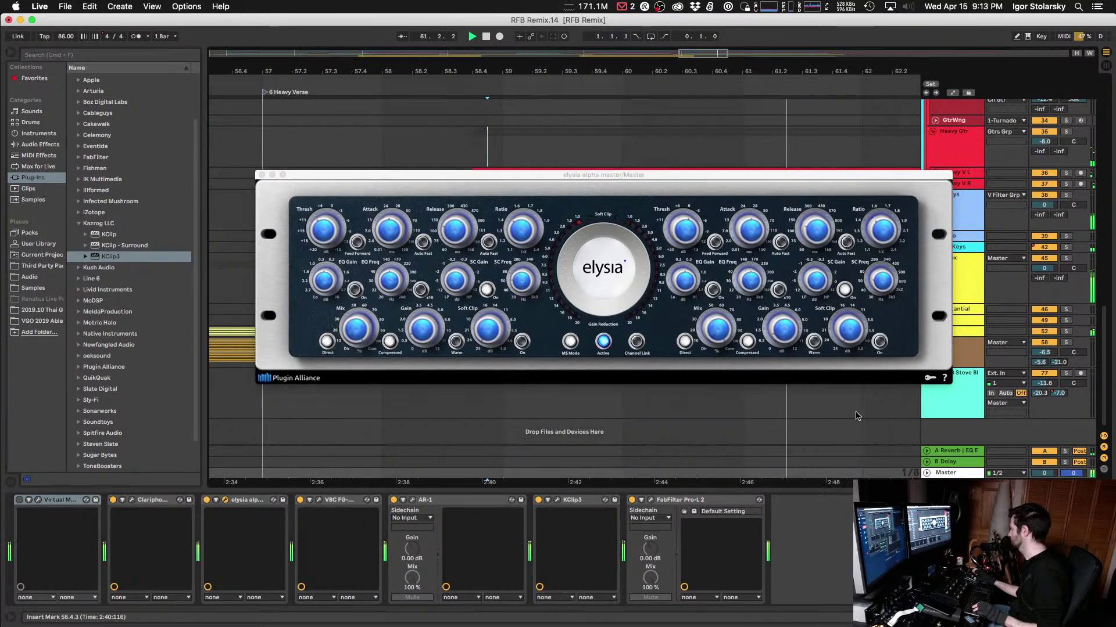
pyautogui.click(799, 462)
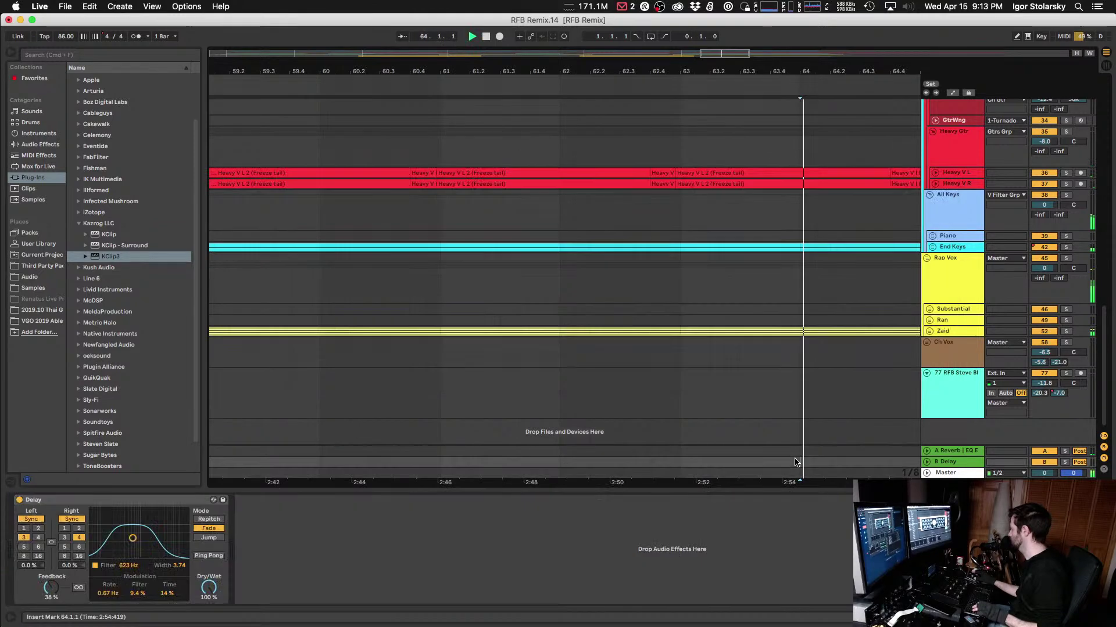
pyautogui.click(869, 473)
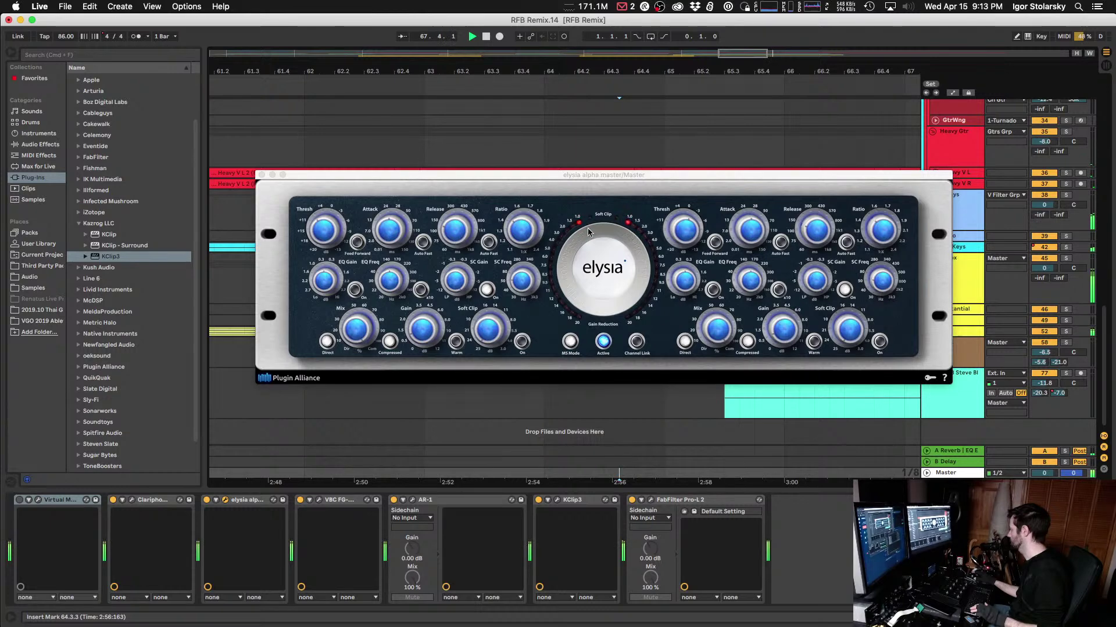
# Step: Check elysia alpha master's first-channel threshold during playback and close the compressor's window
pyautogui.click(334, 240)
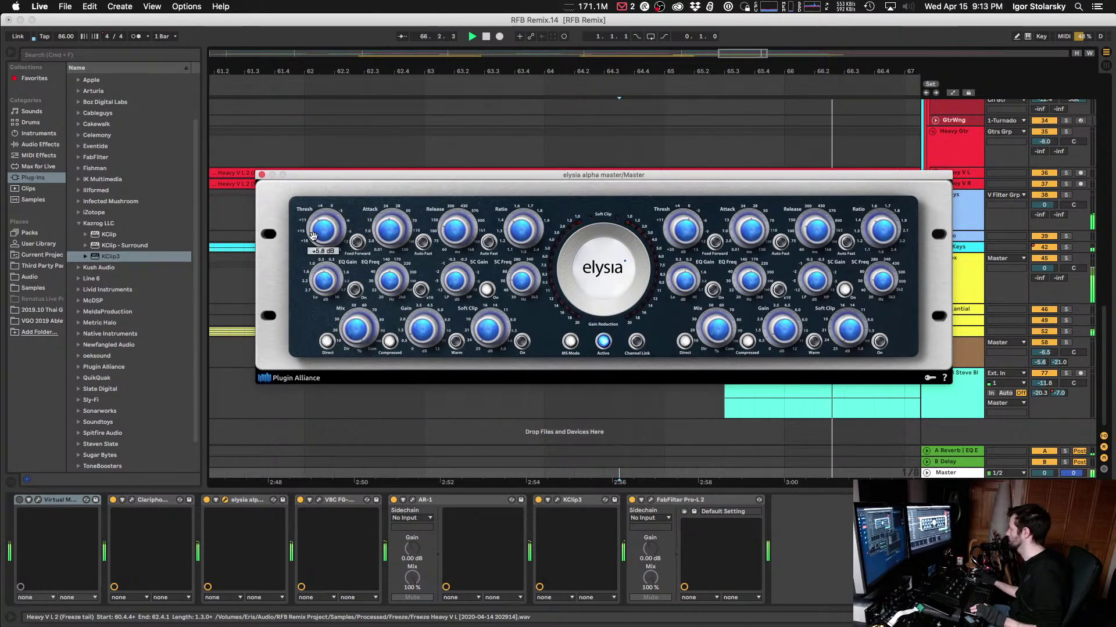
pyautogui.click(261, 175)
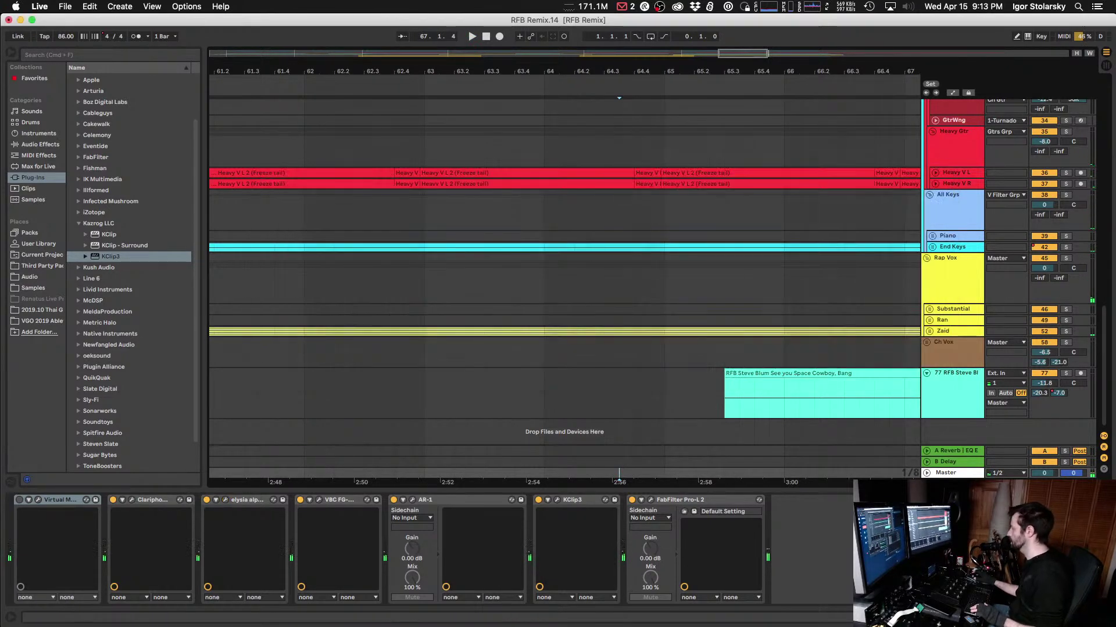
pyautogui.click(226, 500)
pyautogui.click(226, 500)
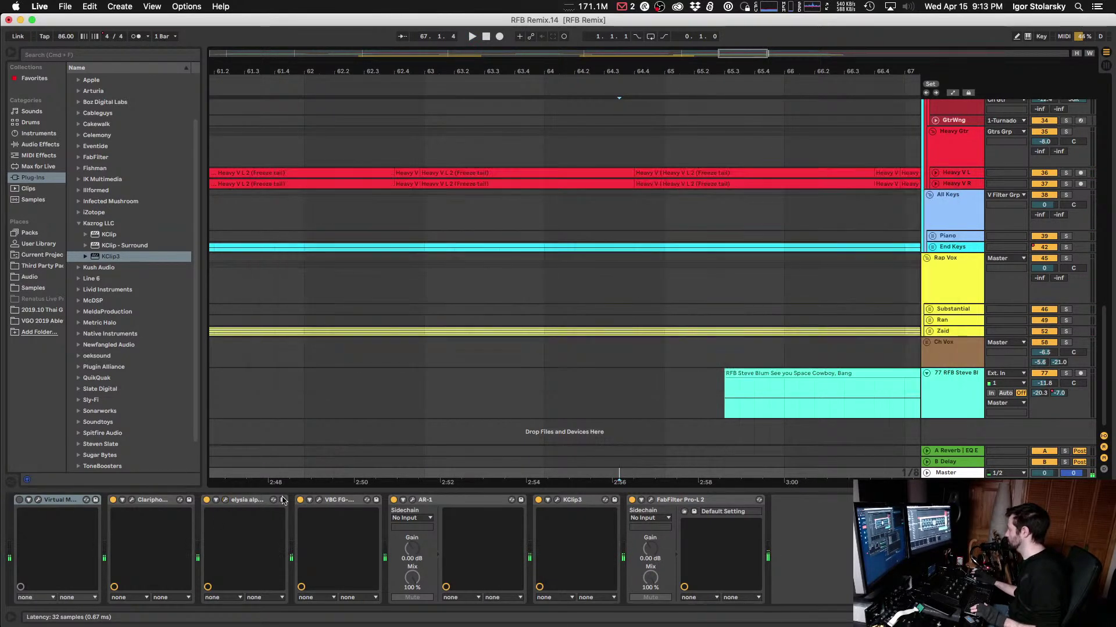
# Step: Open VBC FG-Grey, compare the passage with the compressor powered off and on, and close it
pyautogui.click(318, 501)
pyautogui.press('space')
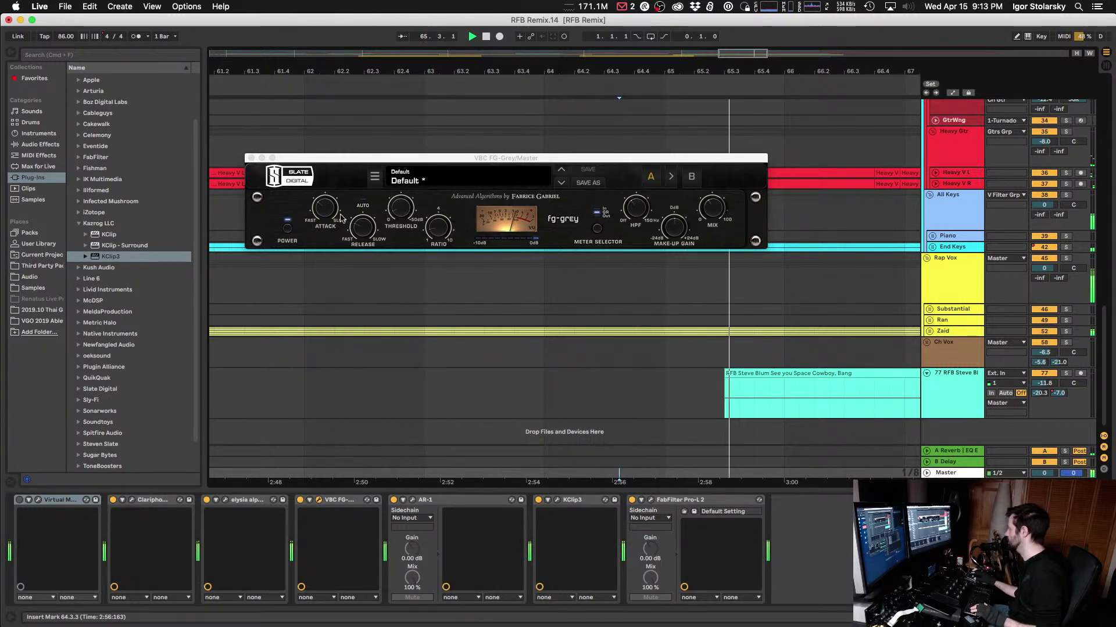
pyautogui.click(290, 230)
pyautogui.click(291, 229)
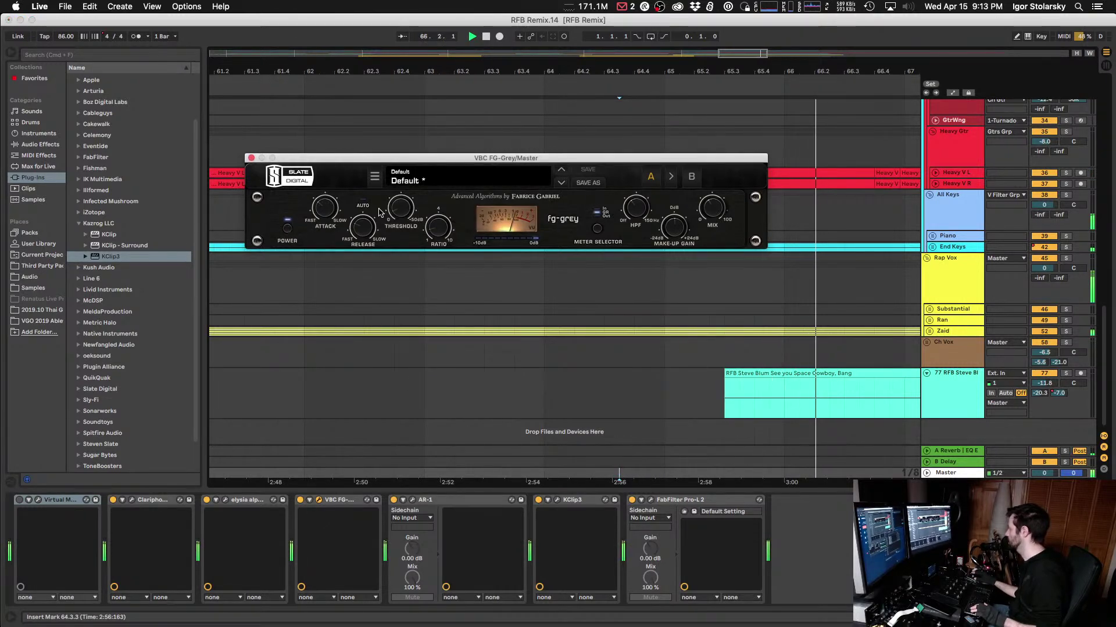
pyautogui.scroll(1, 398, 207)
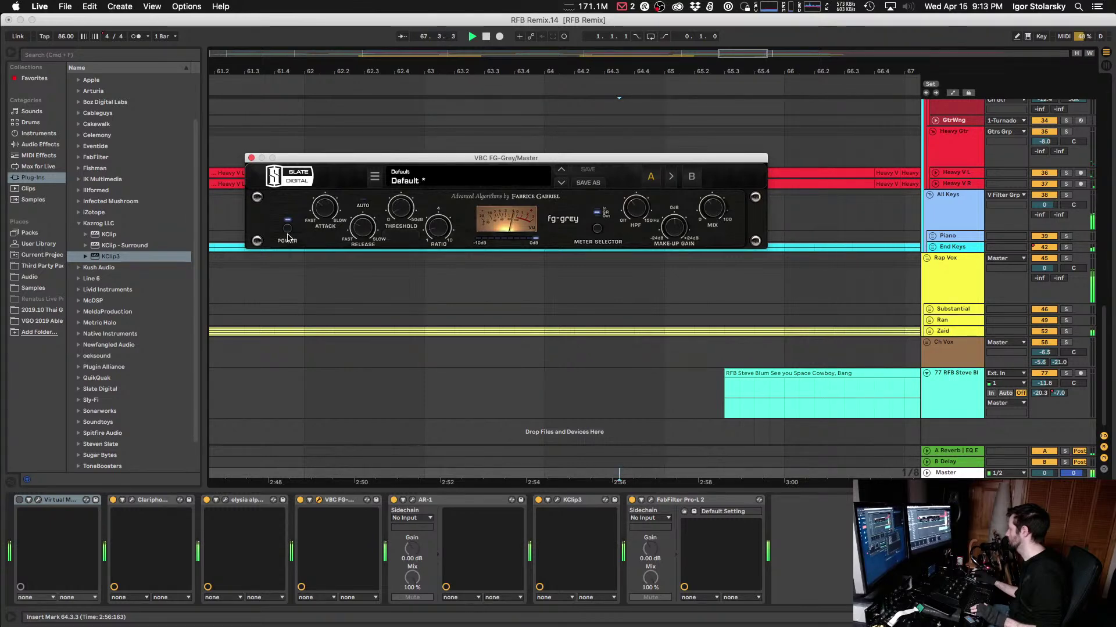
pyautogui.click(252, 158)
# Step: Open the AR-1 compressor and set its threshold to about -49 dBu during playback
pyautogui.click(435, 502)
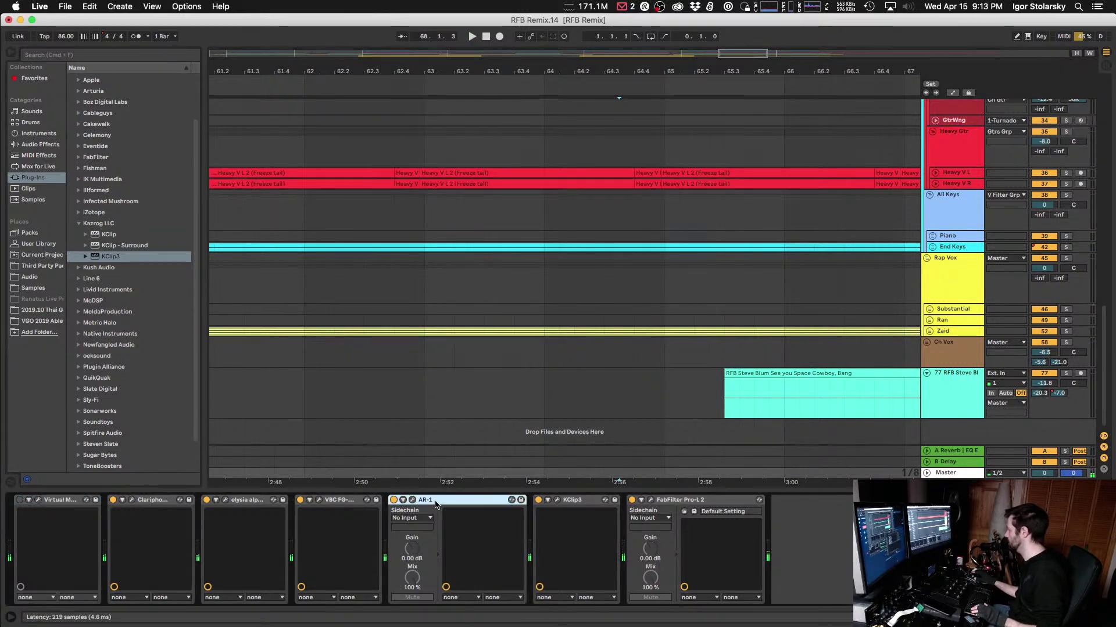
pyautogui.click(414, 504)
pyautogui.press('space')
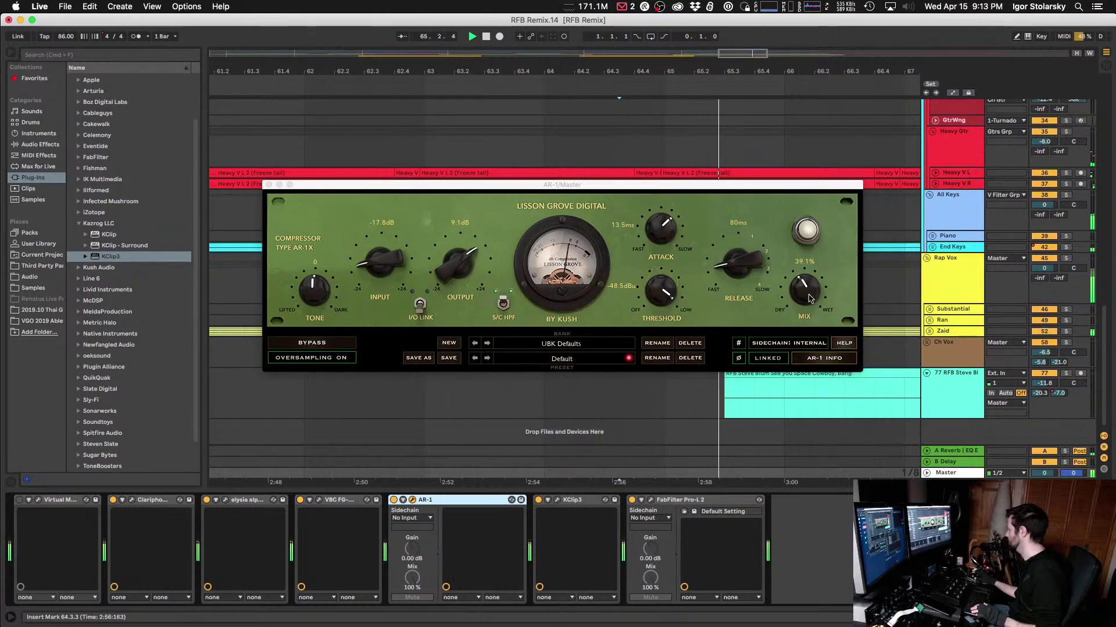
pyautogui.click(668, 296)
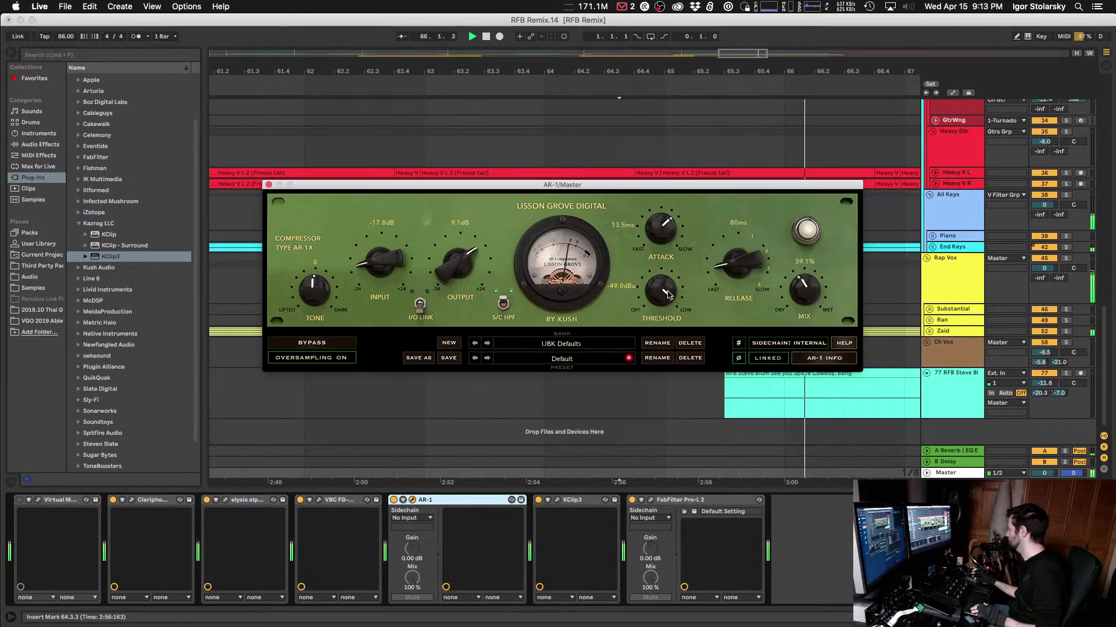
# Step: Set AR-1's threshold to about -46.7 dBu and restart the Heavy Verse playback
pyautogui.moveTo(669, 289); pyautogui.dragTo(667, 308)
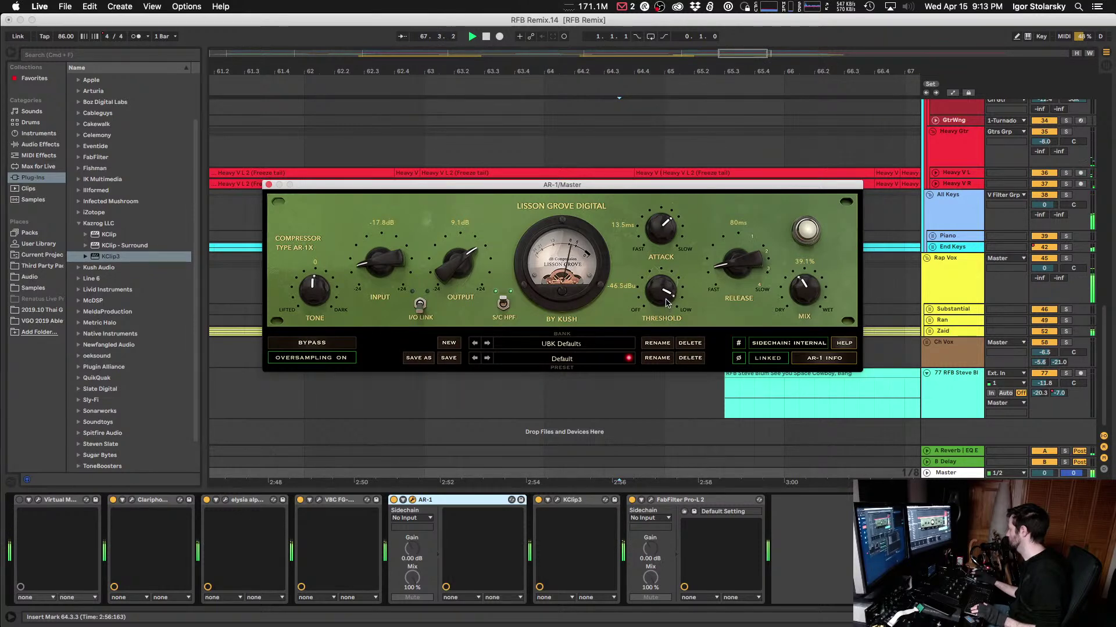
pyautogui.press('space')
pyautogui.press('space')
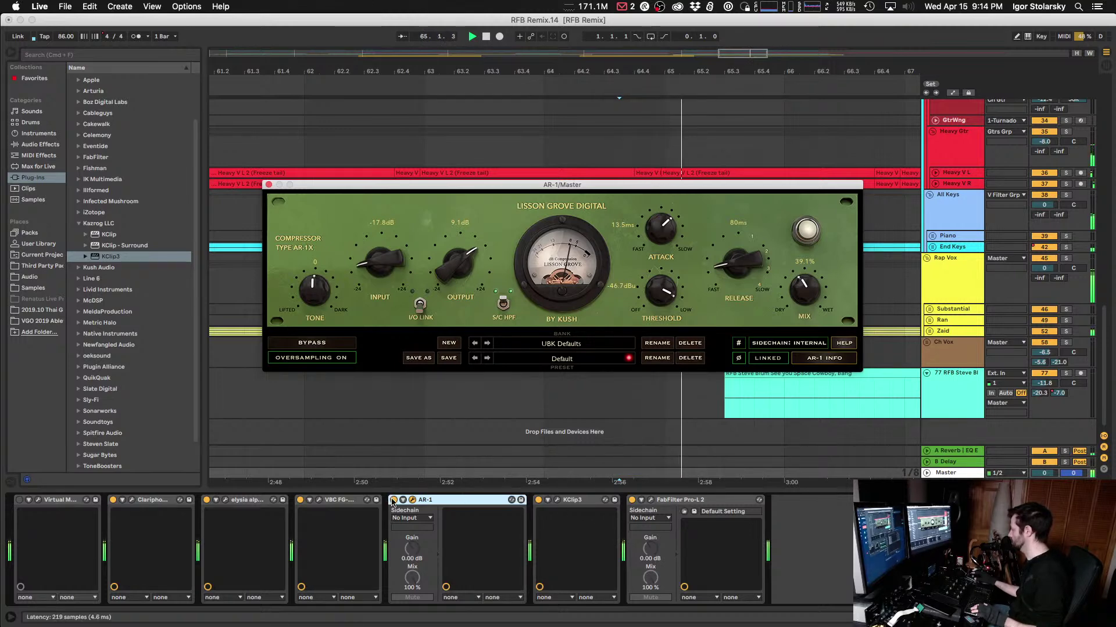
# Step: Compare the passage with AR-1 off and on, set its output to about 9.5 dB, and close its window
pyautogui.click(393, 500)
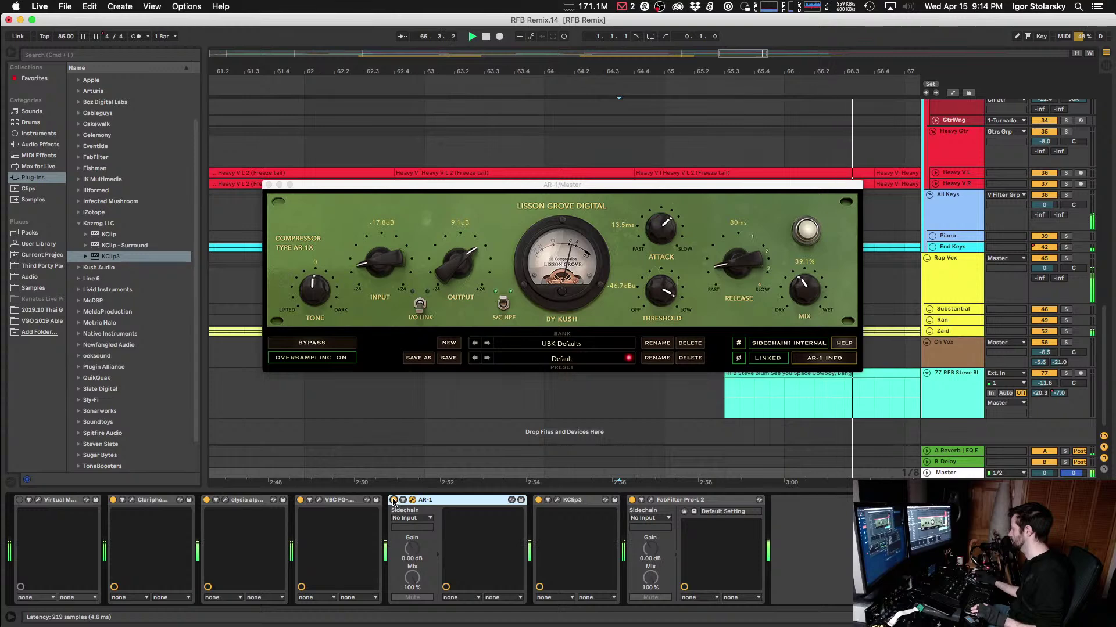
pyautogui.click(456, 268)
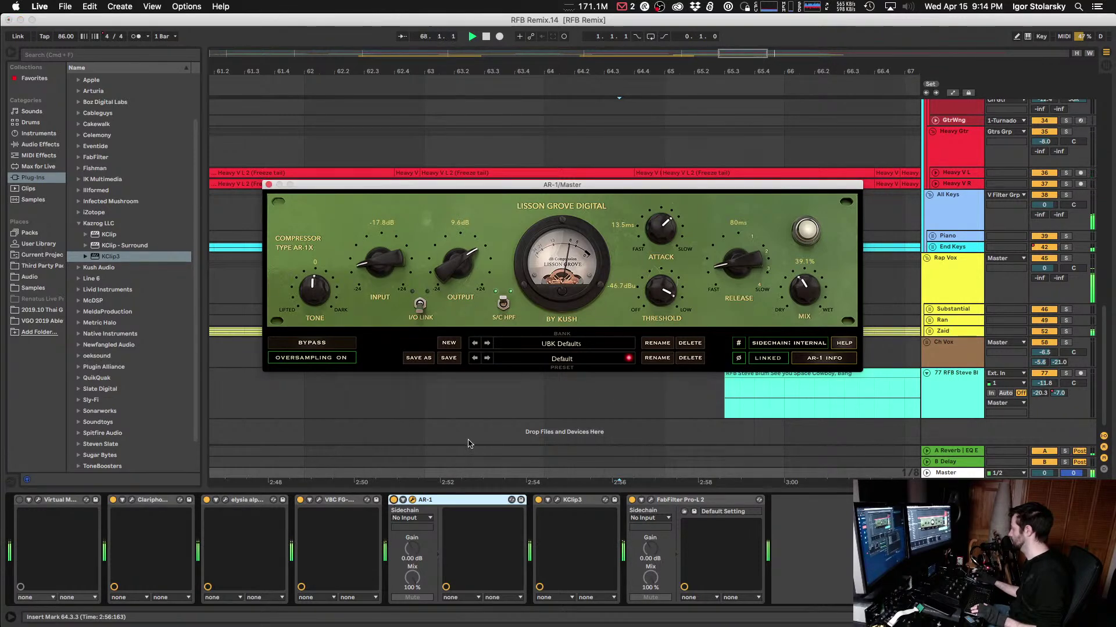
pyautogui.click(394, 501)
pyautogui.click(395, 501)
pyautogui.moveTo(457, 277); pyautogui.dragTo(456, 279)
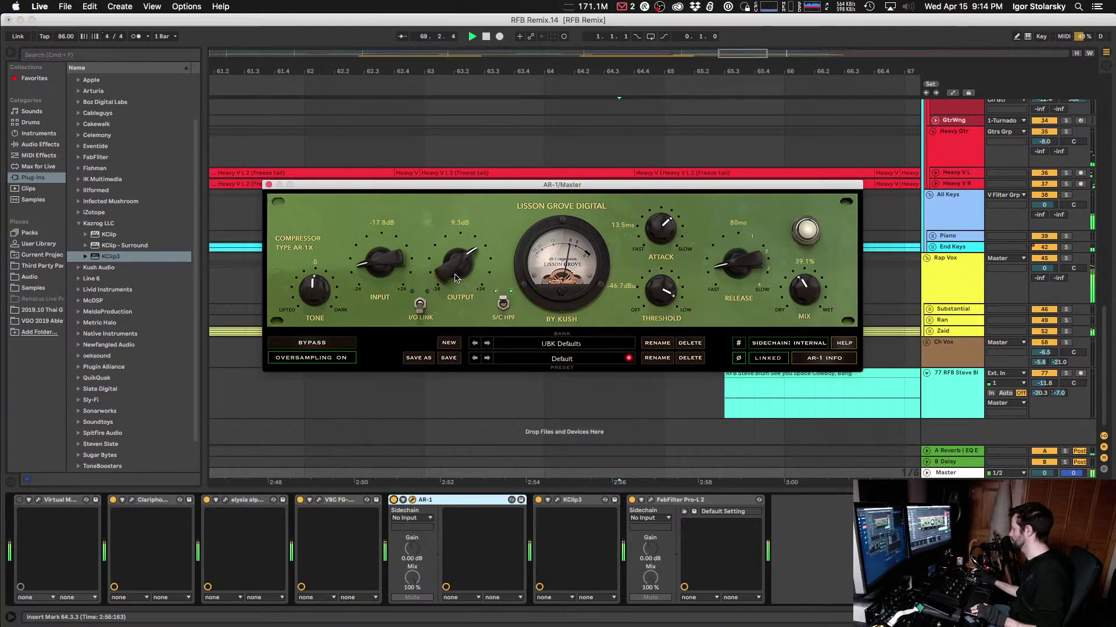
pyautogui.click(268, 184)
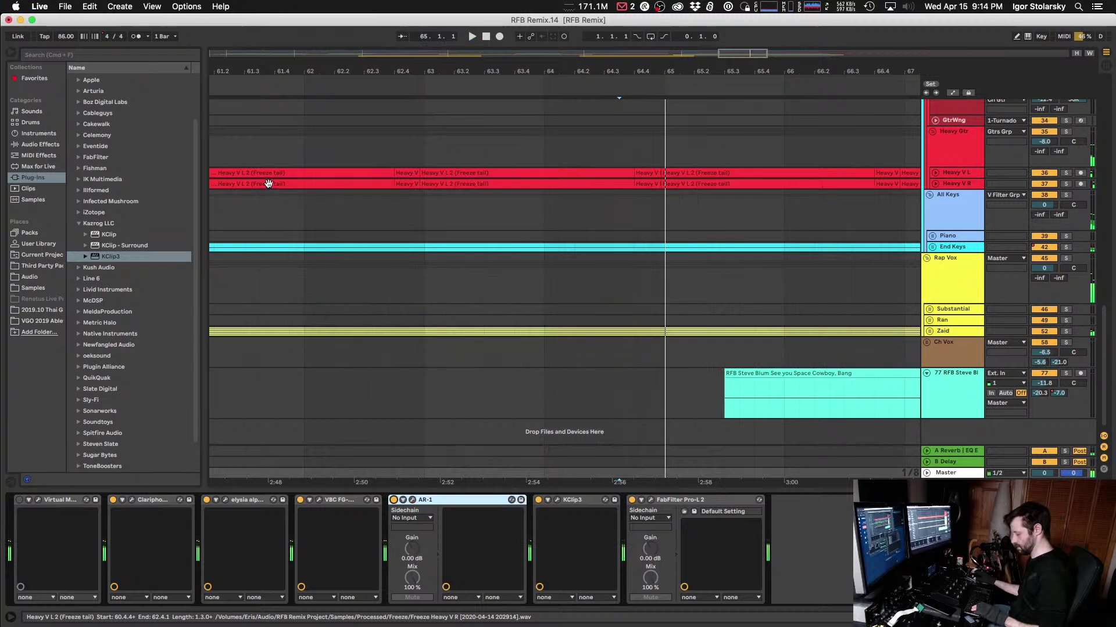
# Step: Stop the heavy verse playback and play the intro from about bar 2.2
pyautogui.press('space')
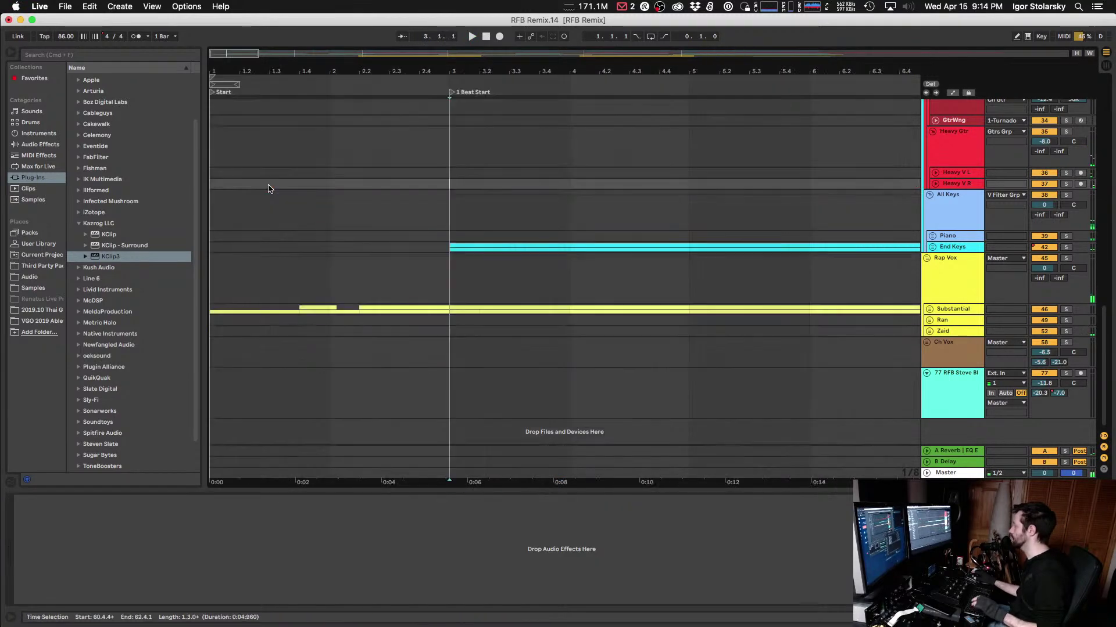
pyautogui.click(357, 199)
pyautogui.press('space')
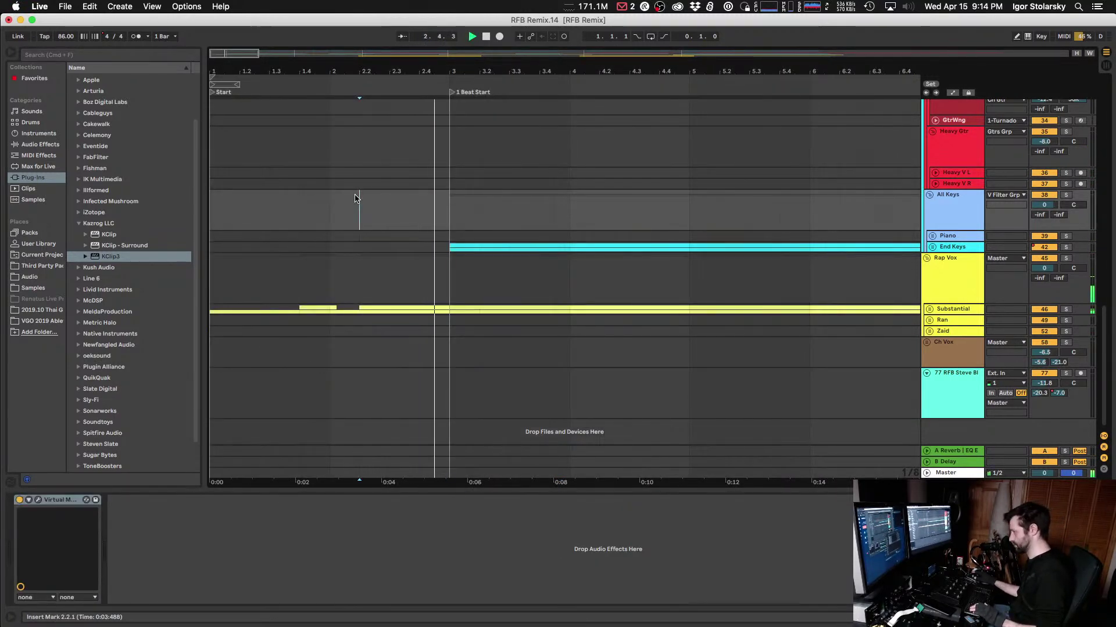
pyautogui.hscroll(5, 561, 206)
pyautogui.scroll(1, 561, 206)
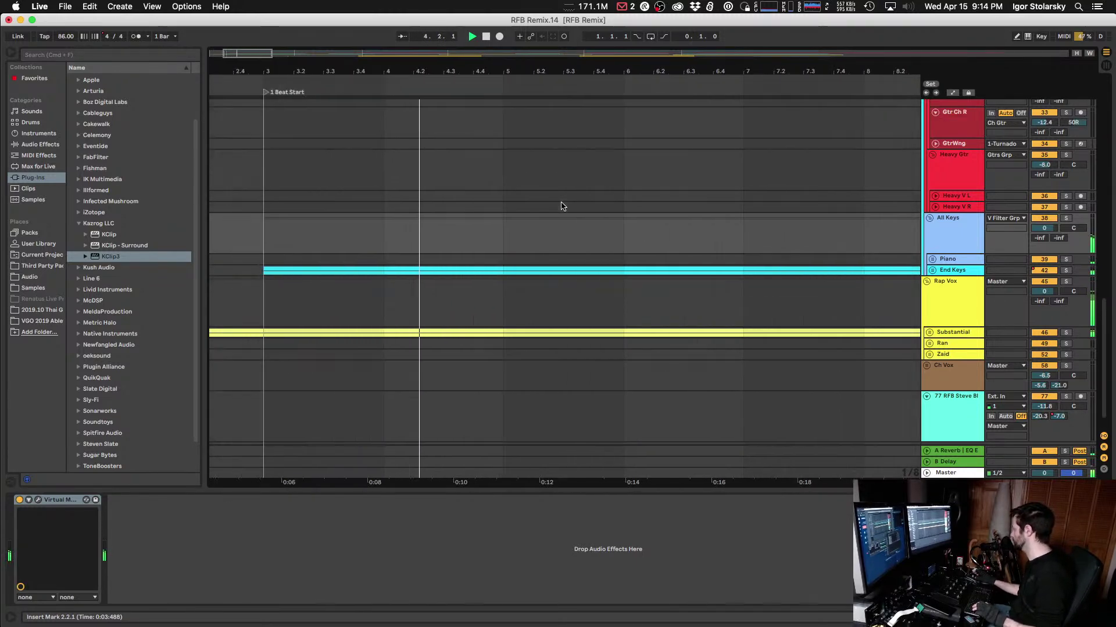
# Step: Check the device chains of the Rap Vox and Substantial groups and open UBK-1 on Substantial above the vocal tracks
pyautogui.click(938, 296)
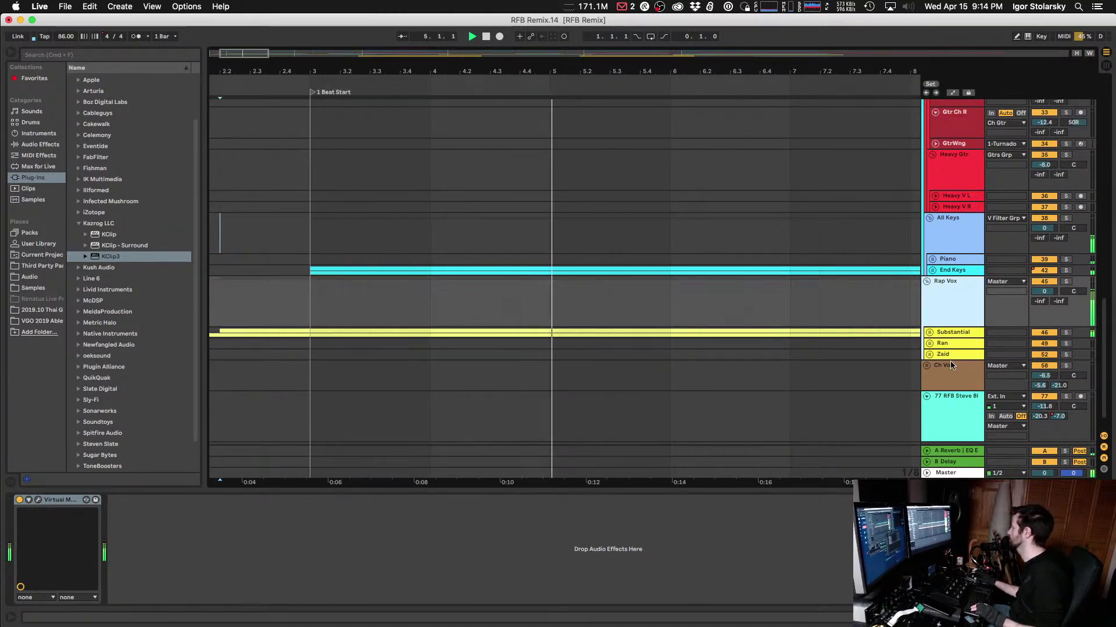
pyautogui.click(955, 333)
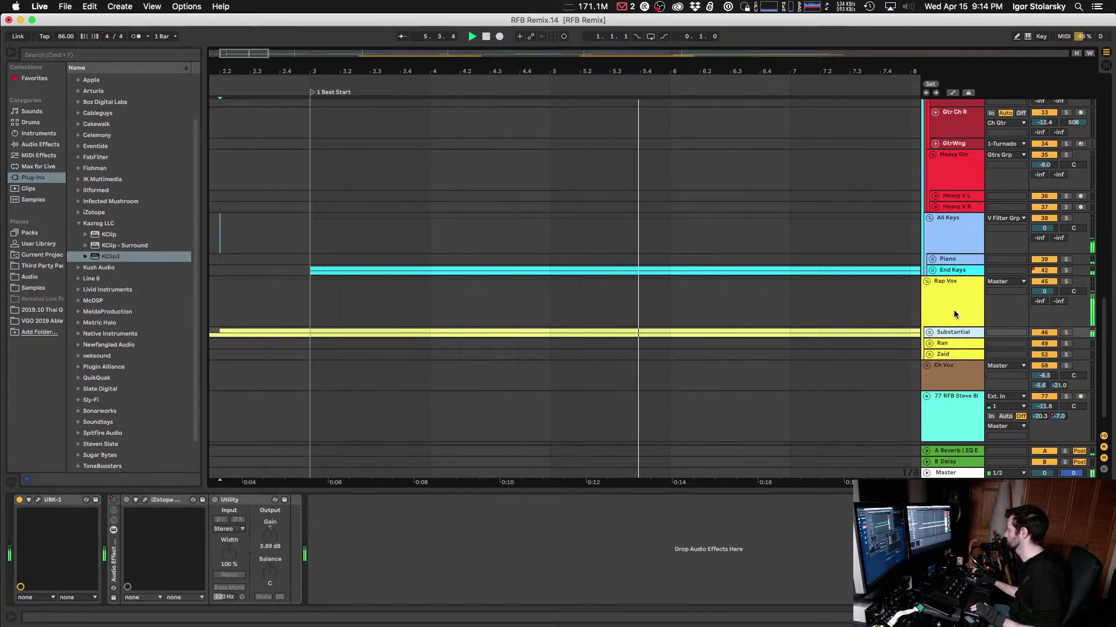
pyautogui.click(954, 313)
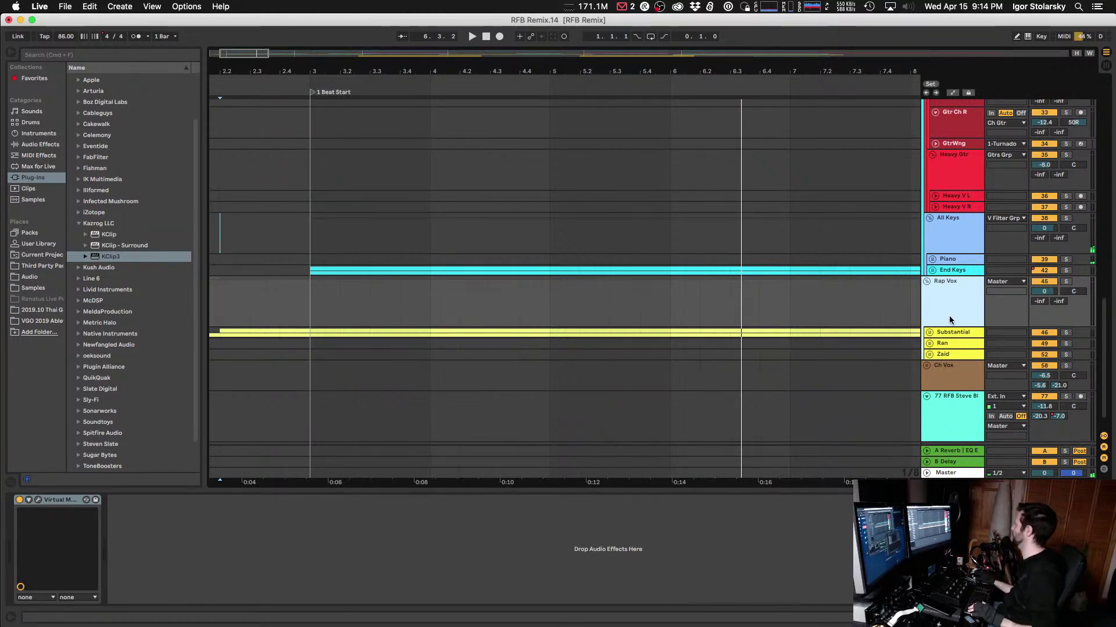
pyautogui.click(951, 332)
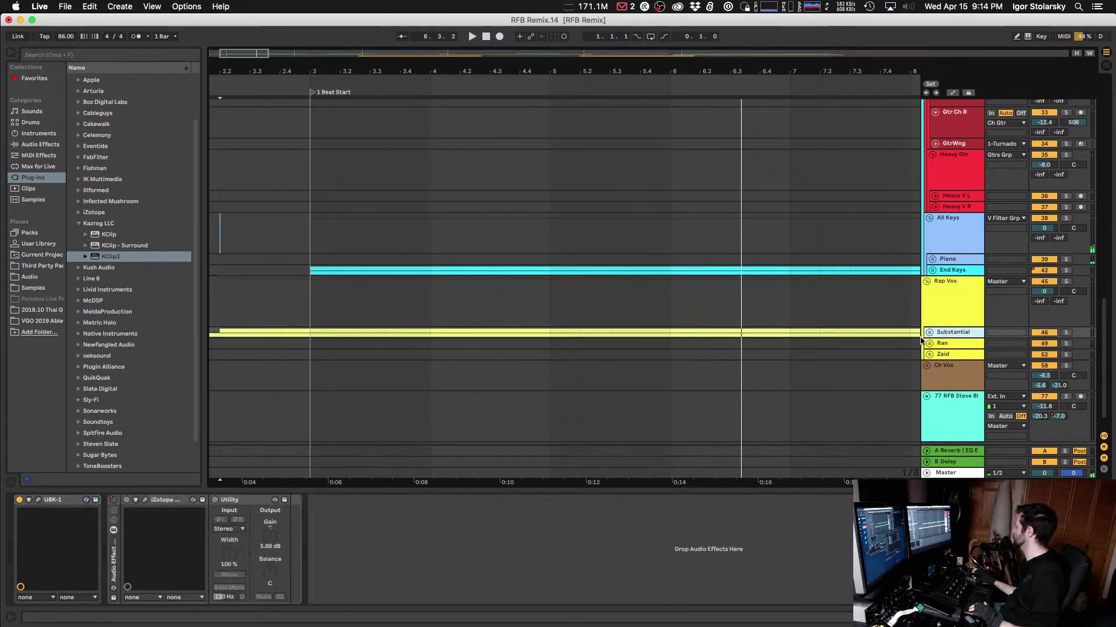
pyautogui.click(39, 500)
pyautogui.moveTo(430, 320); pyautogui.dragTo(391, 135)
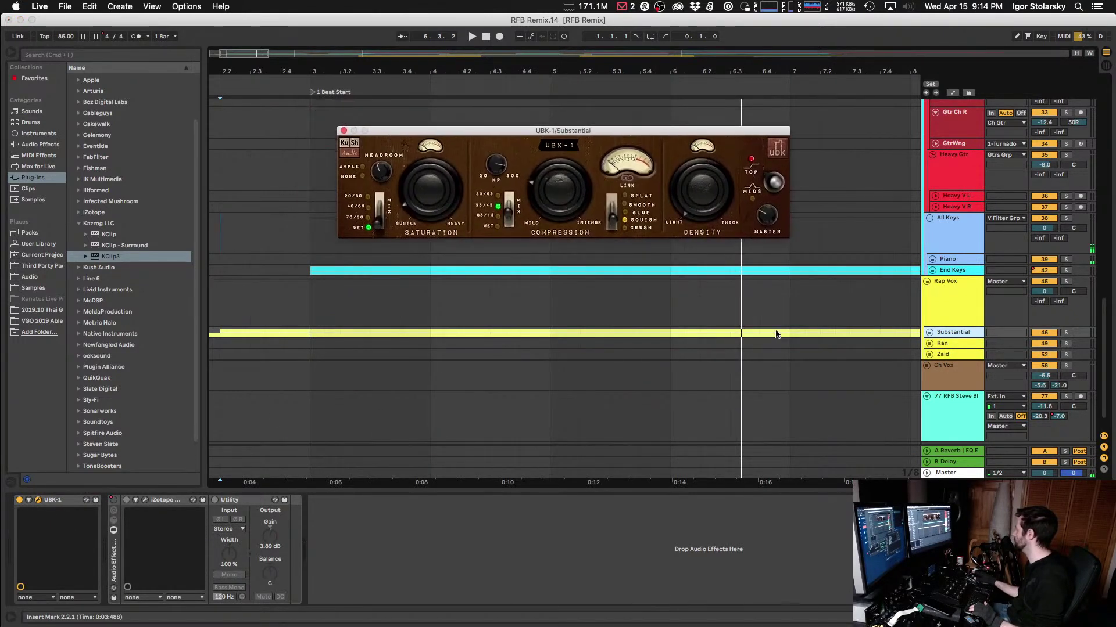
# Step: Unfold the Substantial group and its two vocal tracks to show their waveforms
pyautogui.click(929, 332)
pyautogui.scroll(-4, 377, 308)
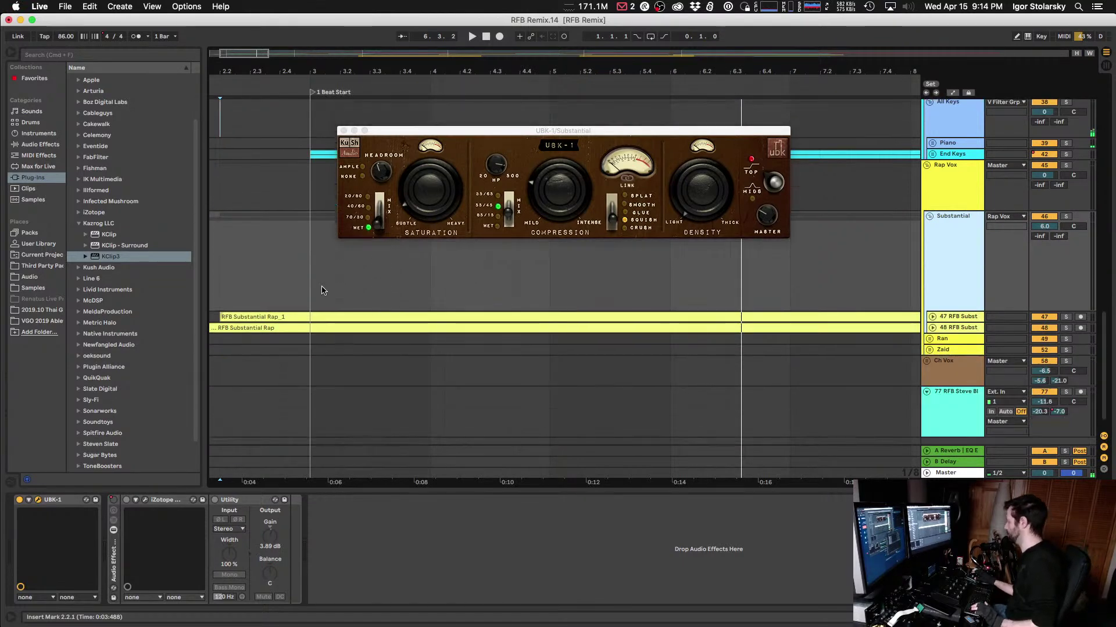
pyautogui.click(932, 317)
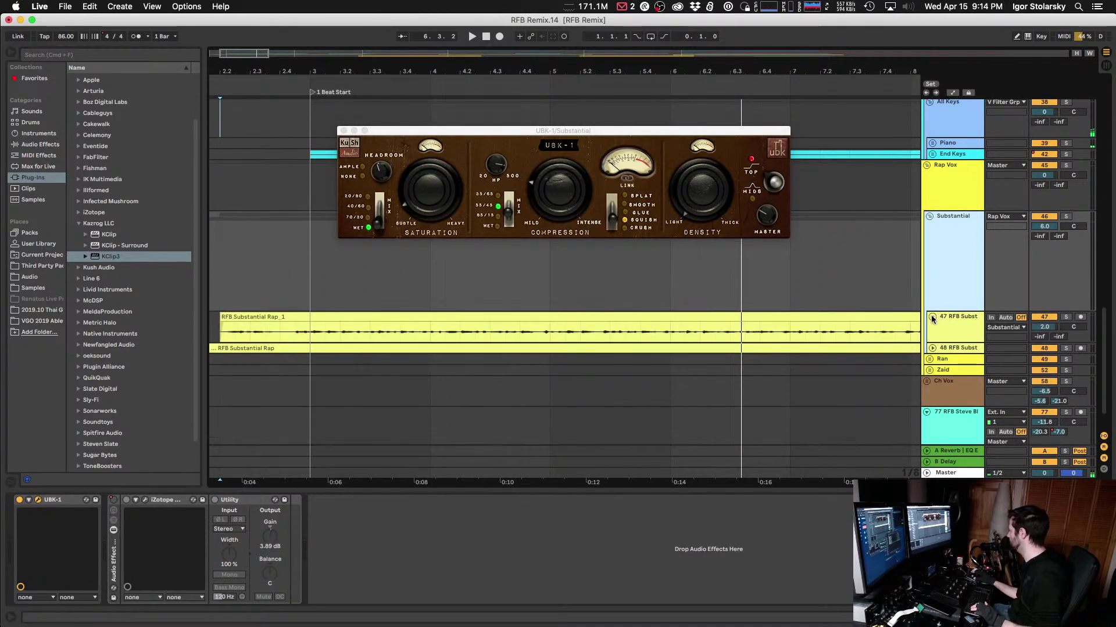
pyautogui.click(932, 349)
# Step: Play from bar 3, slightly reduce UBK-1's compression, compare the vocal with it off and on, and close the plug-in
pyautogui.click(311, 297)
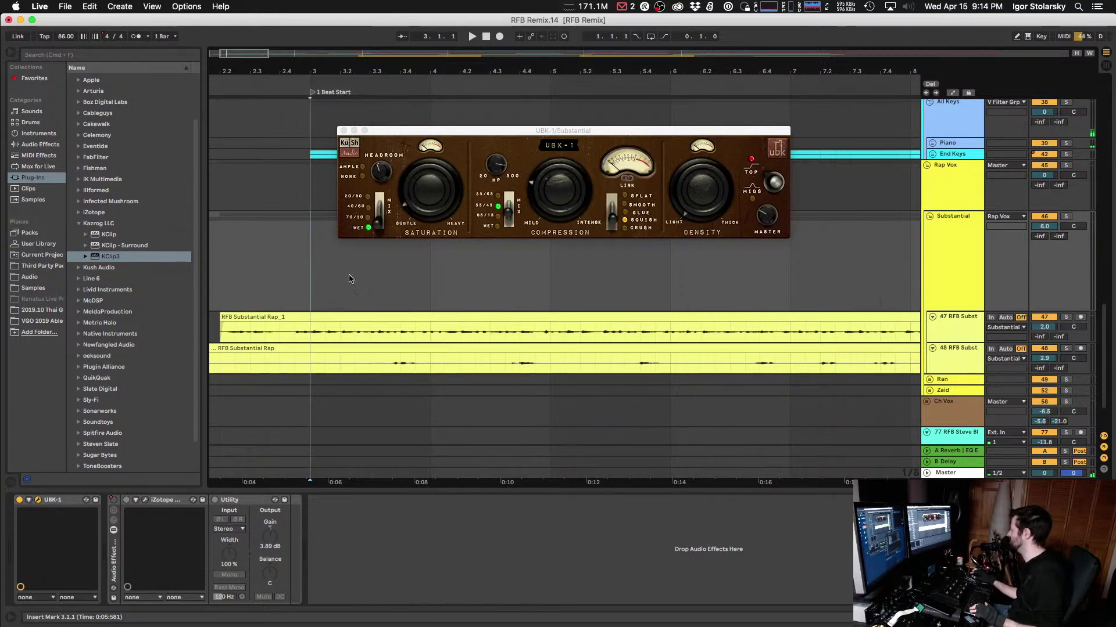
pyautogui.press('space')
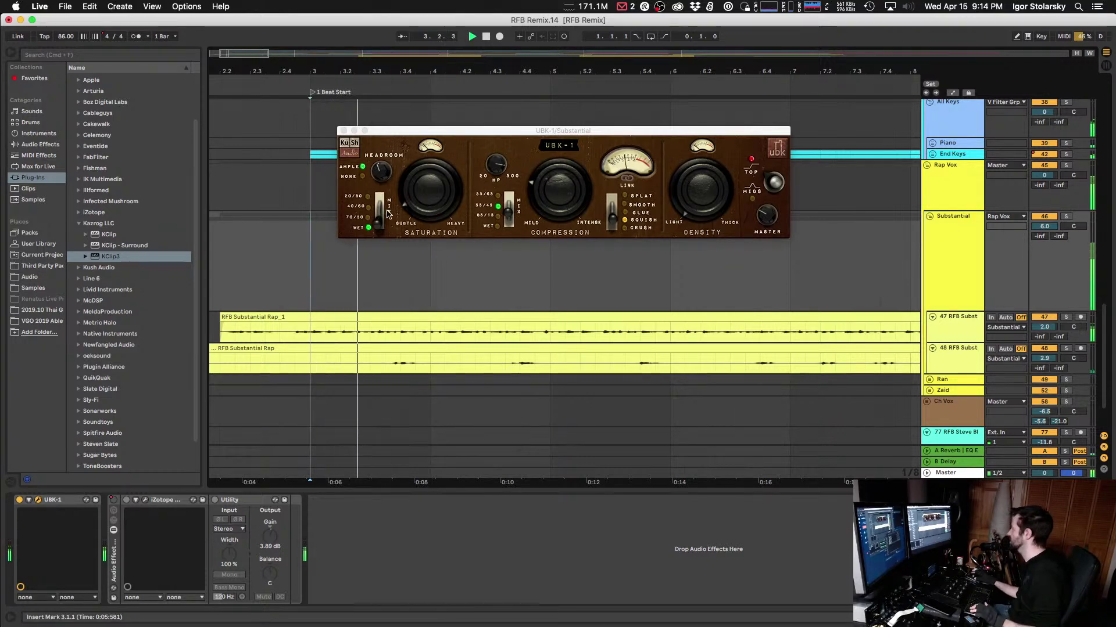
pyautogui.click(545, 175)
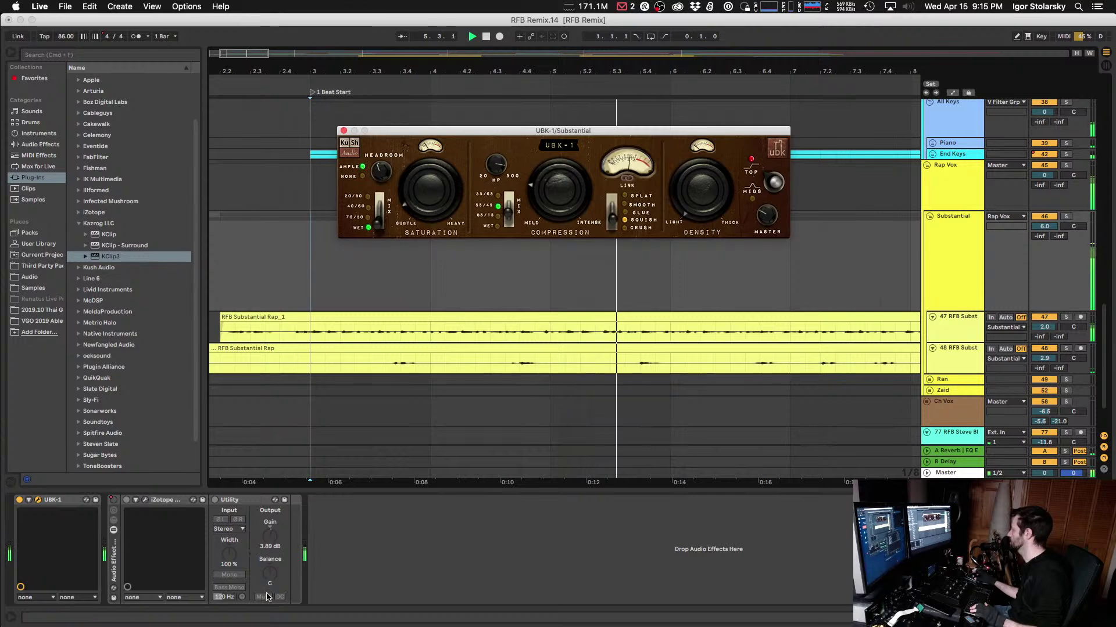
pyautogui.click(19, 500)
pyautogui.click(19, 501)
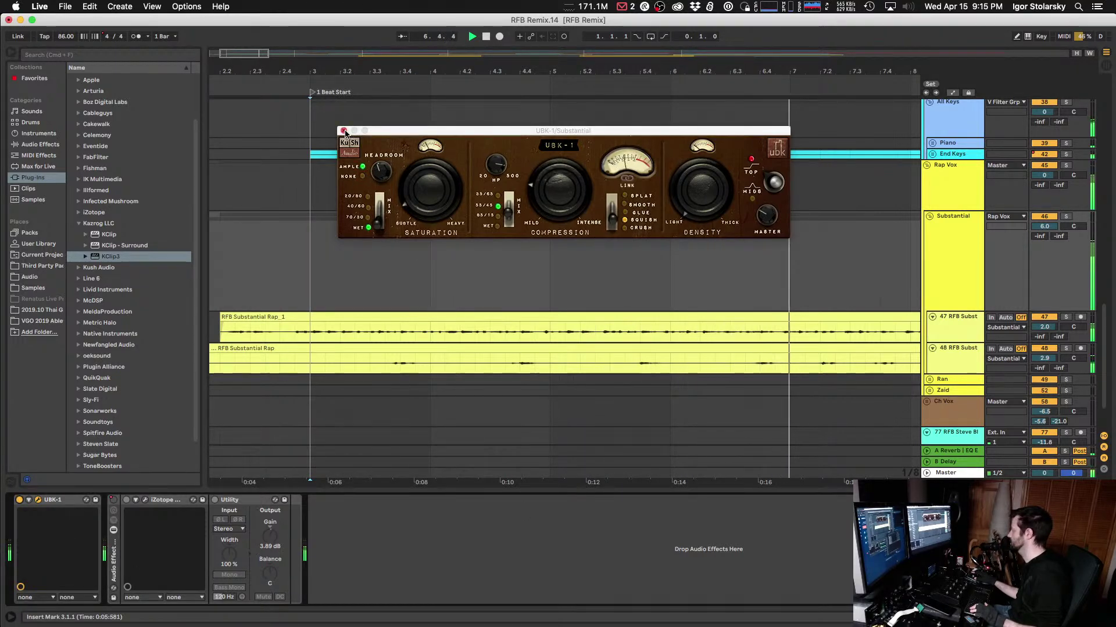
pyautogui.click(346, 131)
# Step: Examine the Substantial group and its two vocal tracks, checking their device chains, clips and volume levels
pyautogui.scroll(-2, 570, 210)
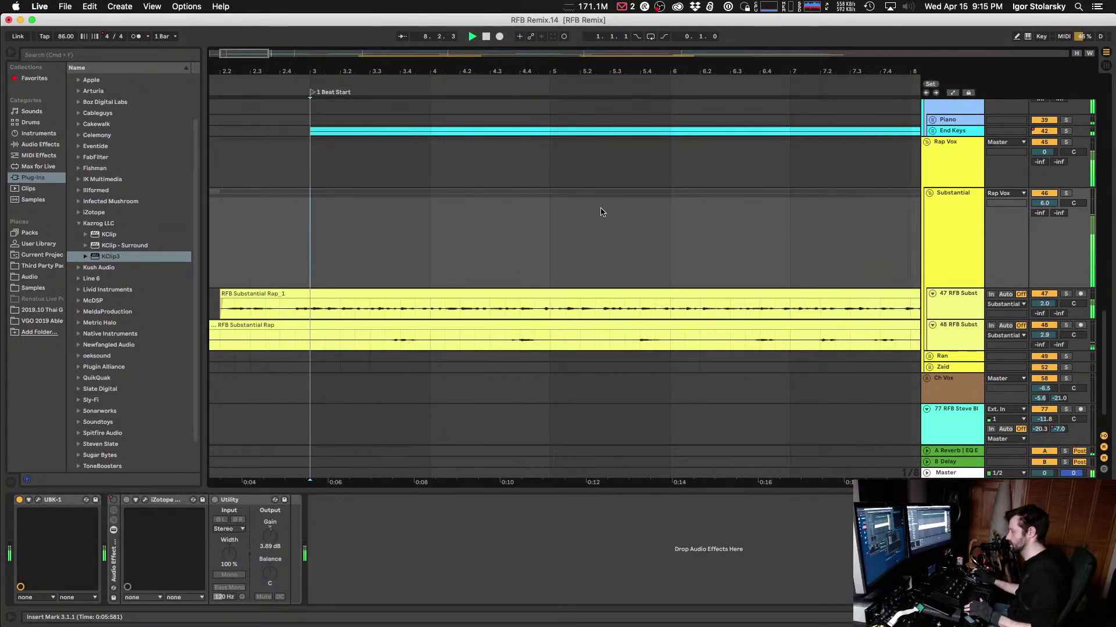
pyautogui.click(956, 260)
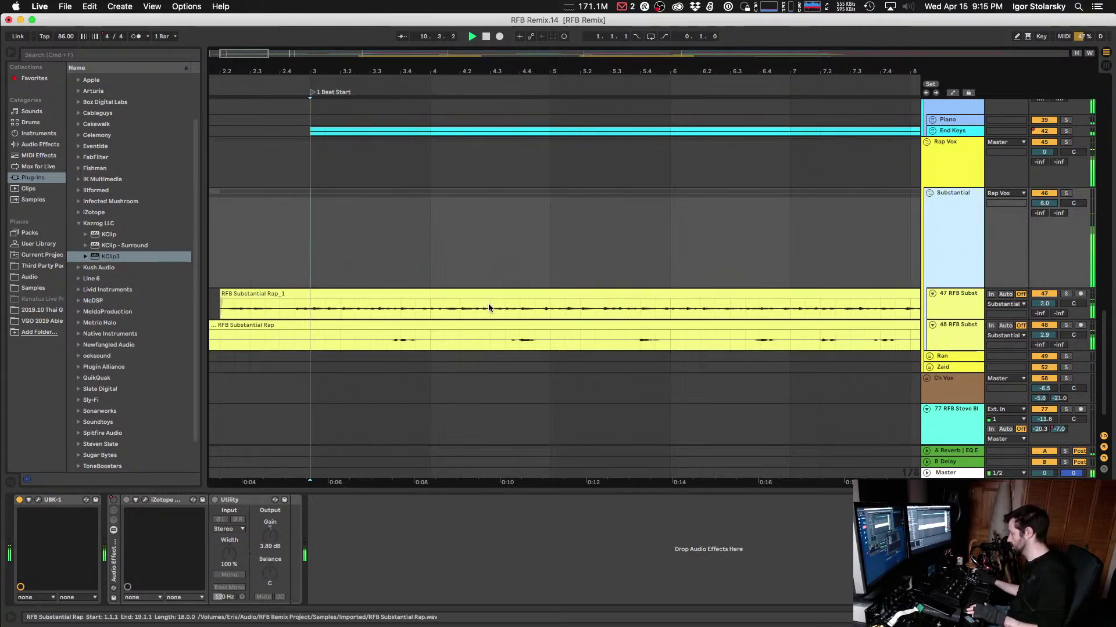
pyautogui.scroll(-2, 573, 260)
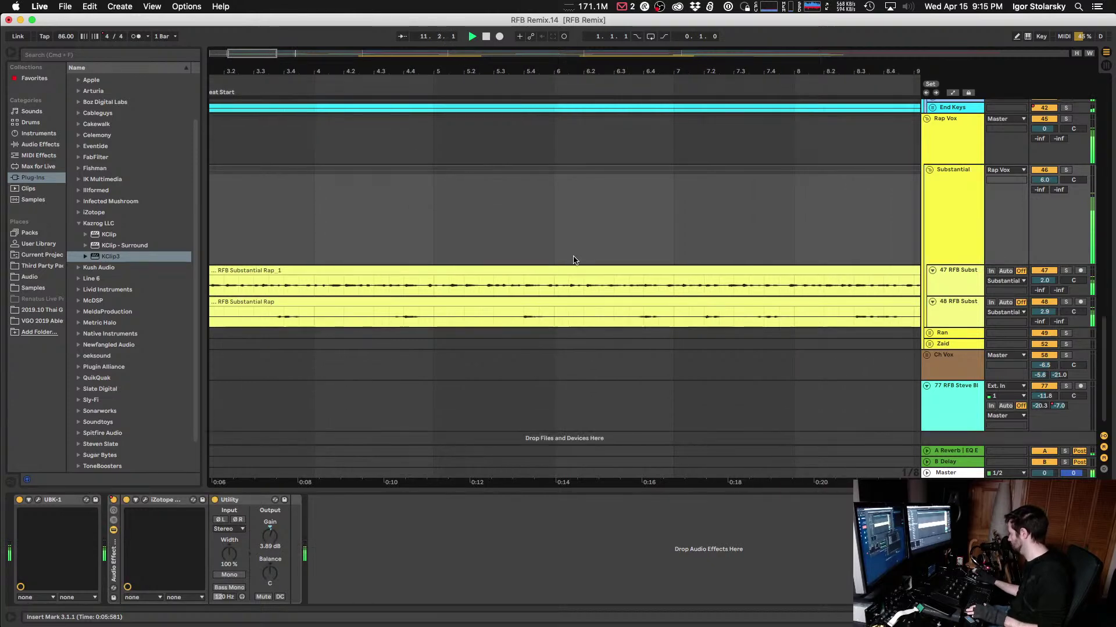
pyautogui.scroll(5, 573, 260)
pyautogui.hscroll(-3, 563, 323)
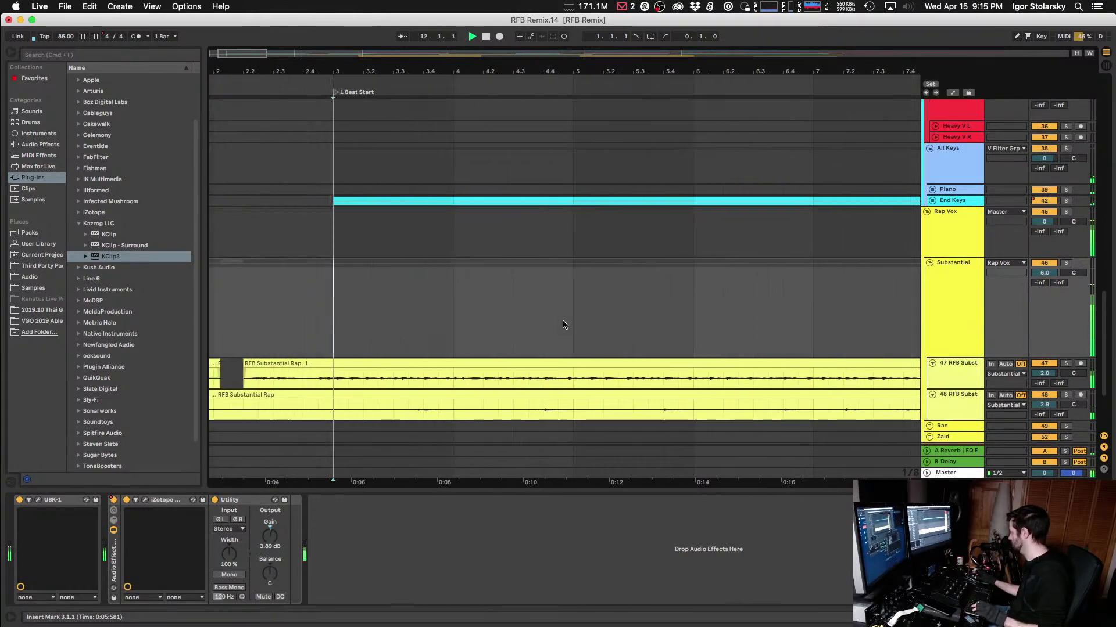
pyautogui.scroll(-5, 563, 324)
pyautogui.scroll(-3, 562, 324)
pyautogui.click(958, 161)
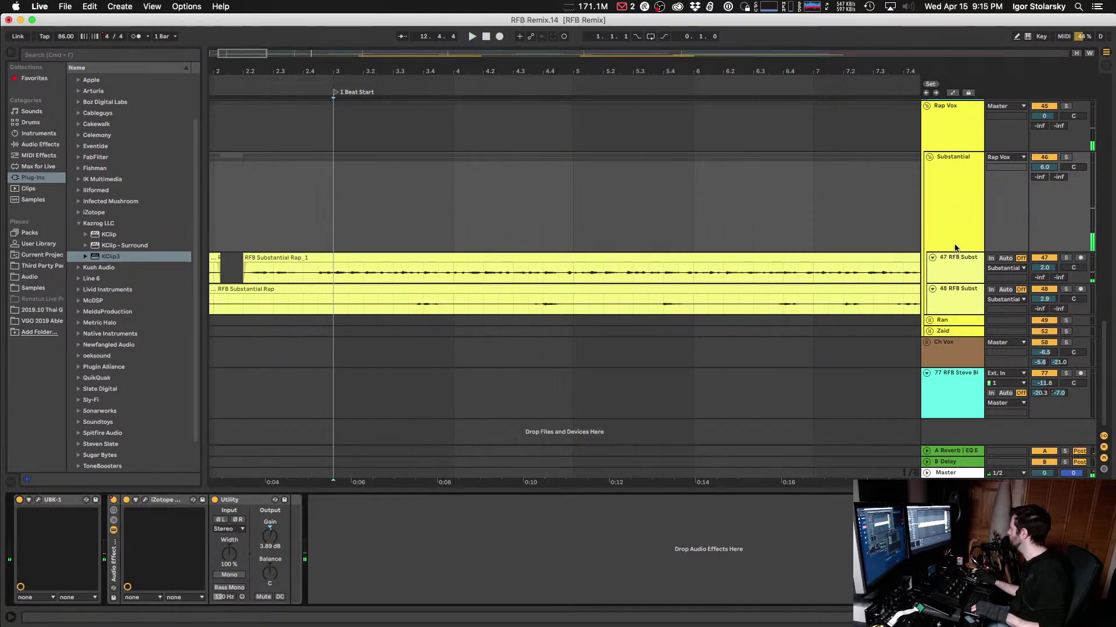
pyautogui.click(950, 260)
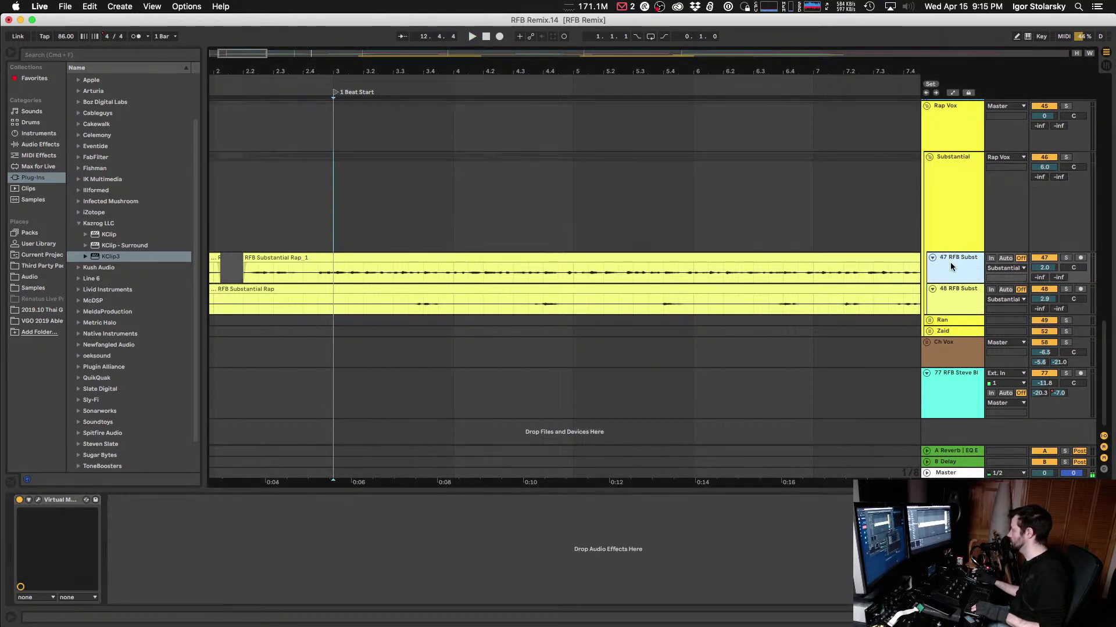
pyautogui.click(951, 291)
# Step: Lower the Substantial group's volume to 3.0 dB and raise its two vocal tracks to 5.0 and 5.9 dB
pyautogui.click(953, 215)
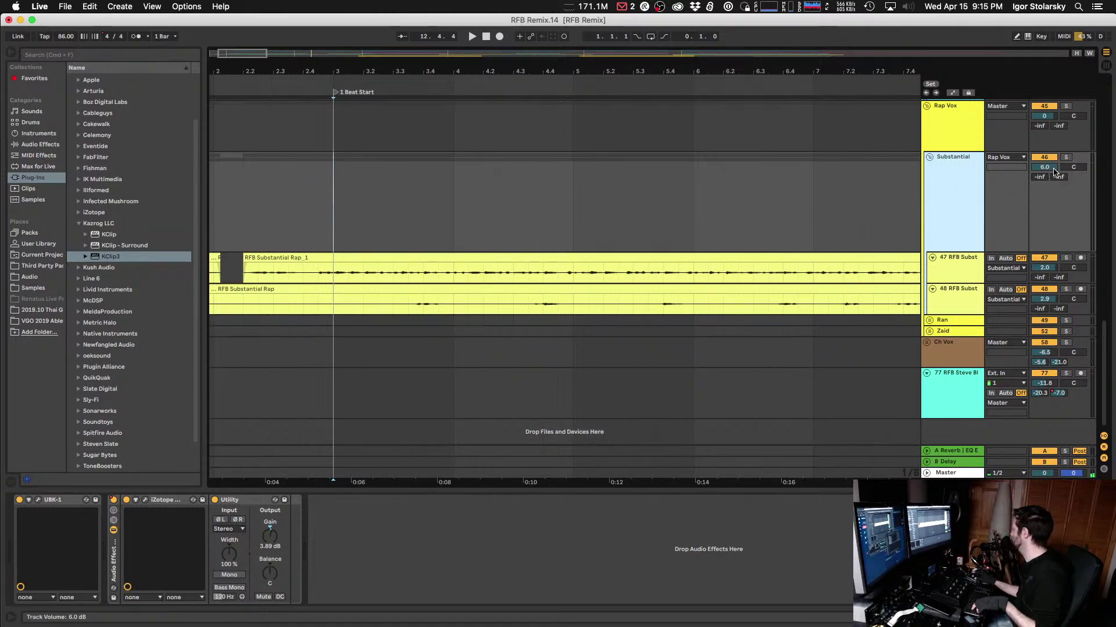
pyautogui.click(953, 294)
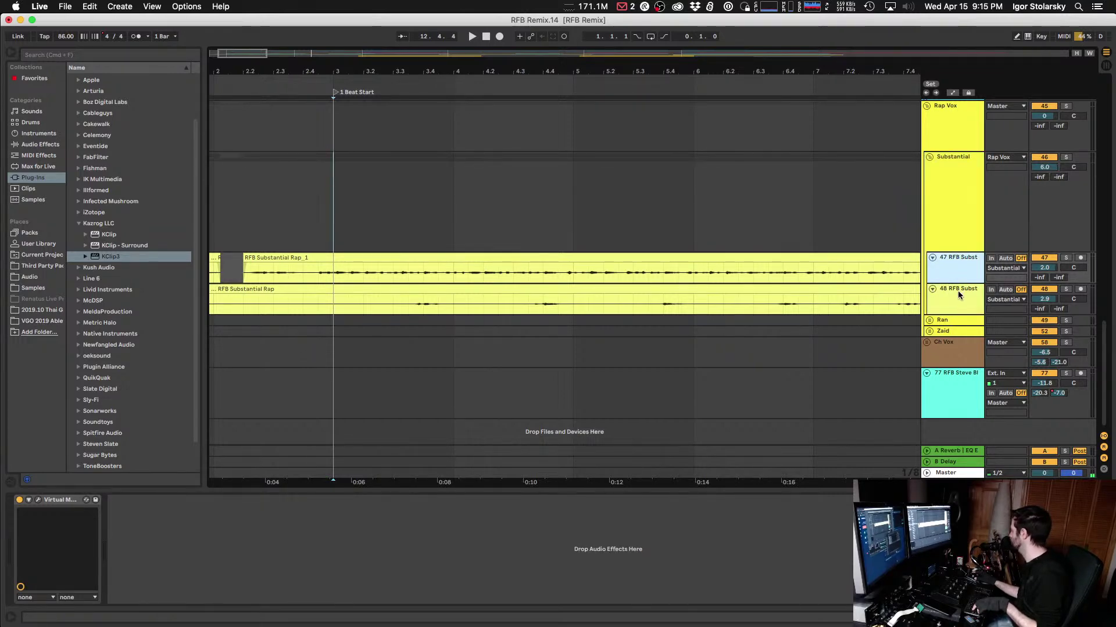
pyautogui.click(1048, 269)
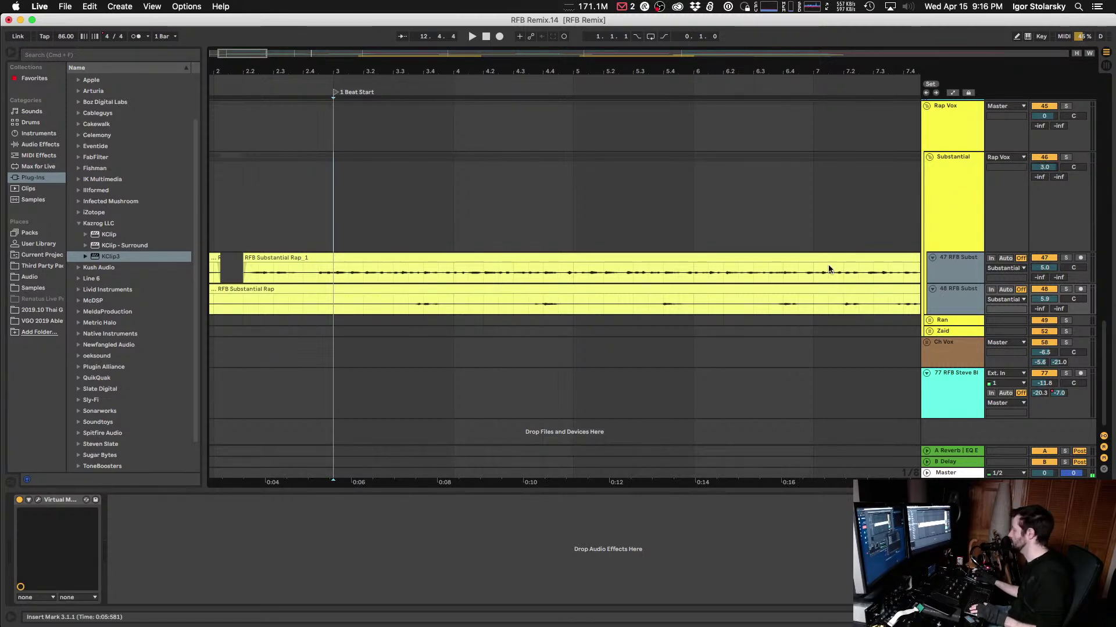
# Step: Reopen UBK-1 on Substantial and, playing from bar 3, check its headroom and compare the vocal with it off and on
pyautogui.click(962, 184)
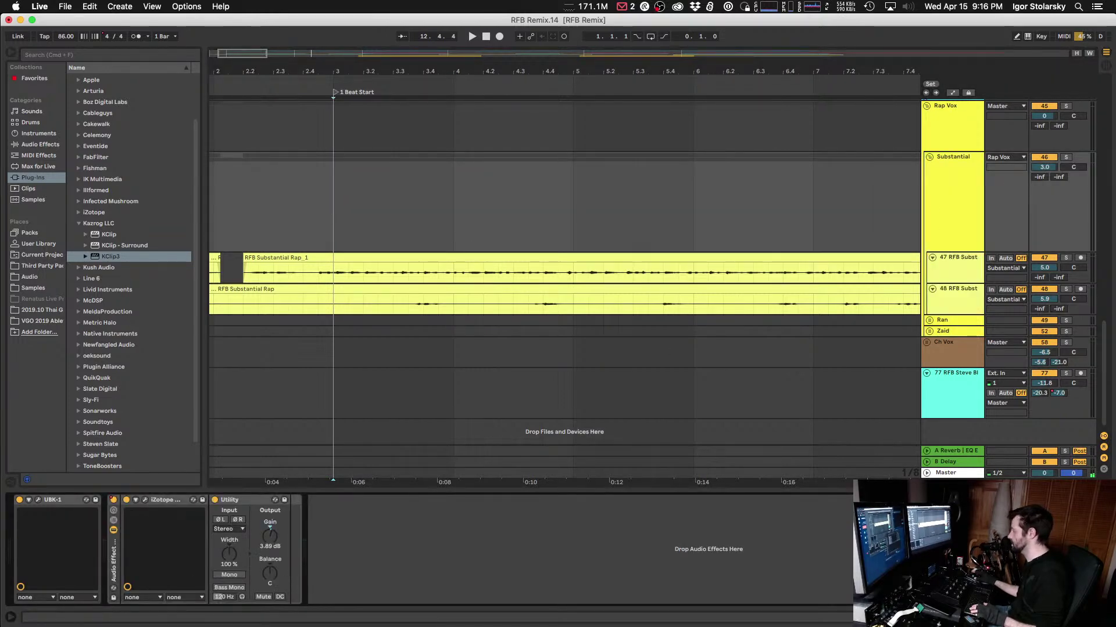
pyautogui.click(39, 501)
pyautogui.press('space')
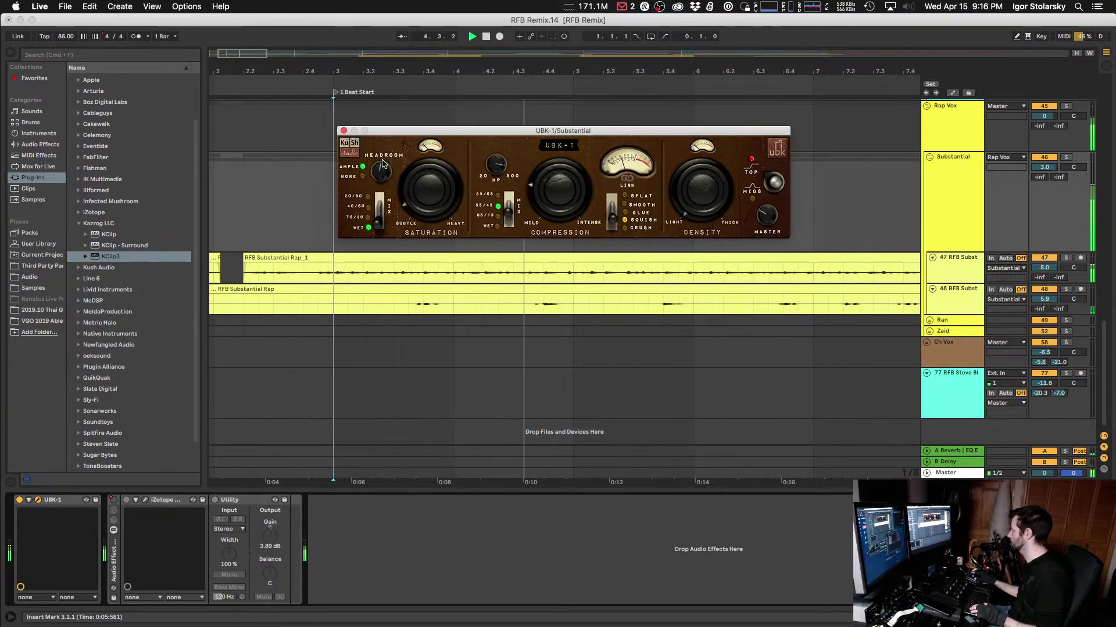
pyautogui.click(20, 501)
pyautogui.click(20, 500)
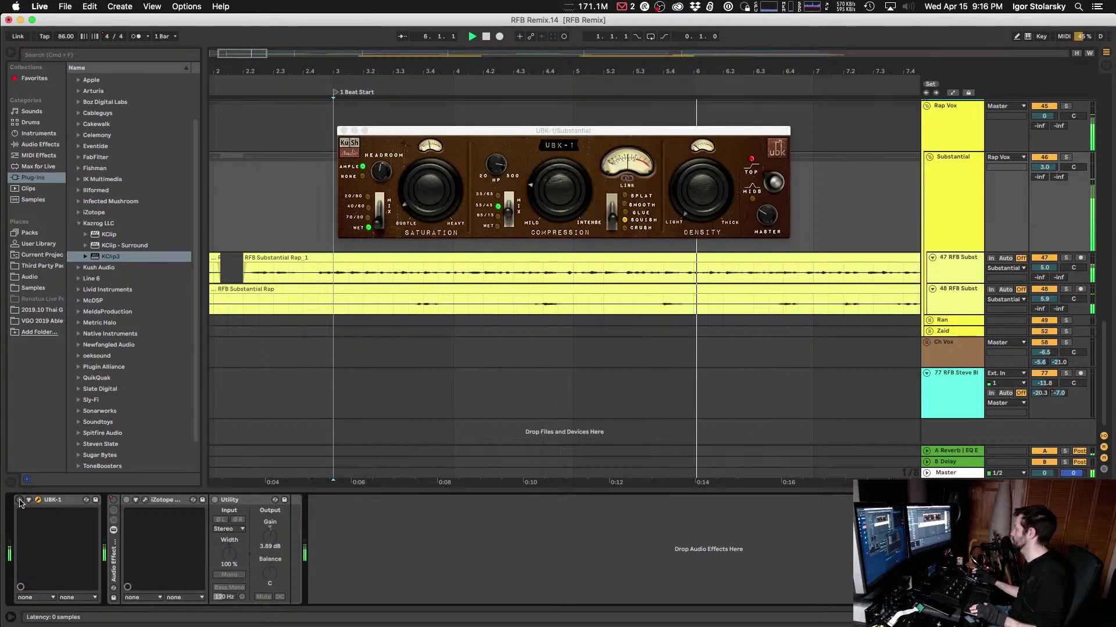
pyautogui.click(382, 181)
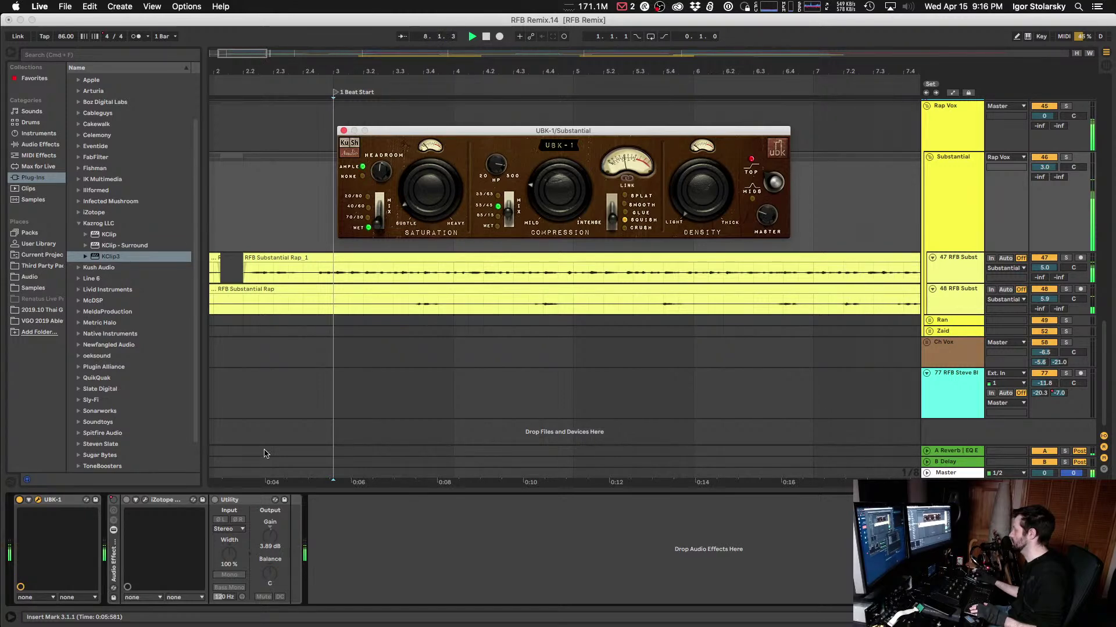
pyautogui.click(19, 500)
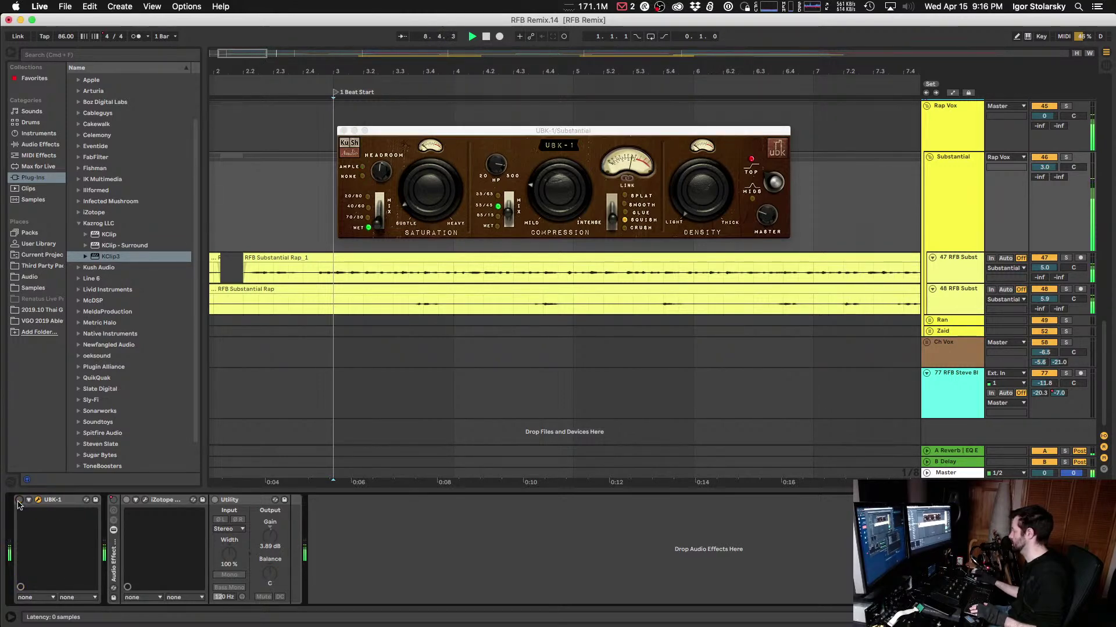
pyautogui.click(18, 501)
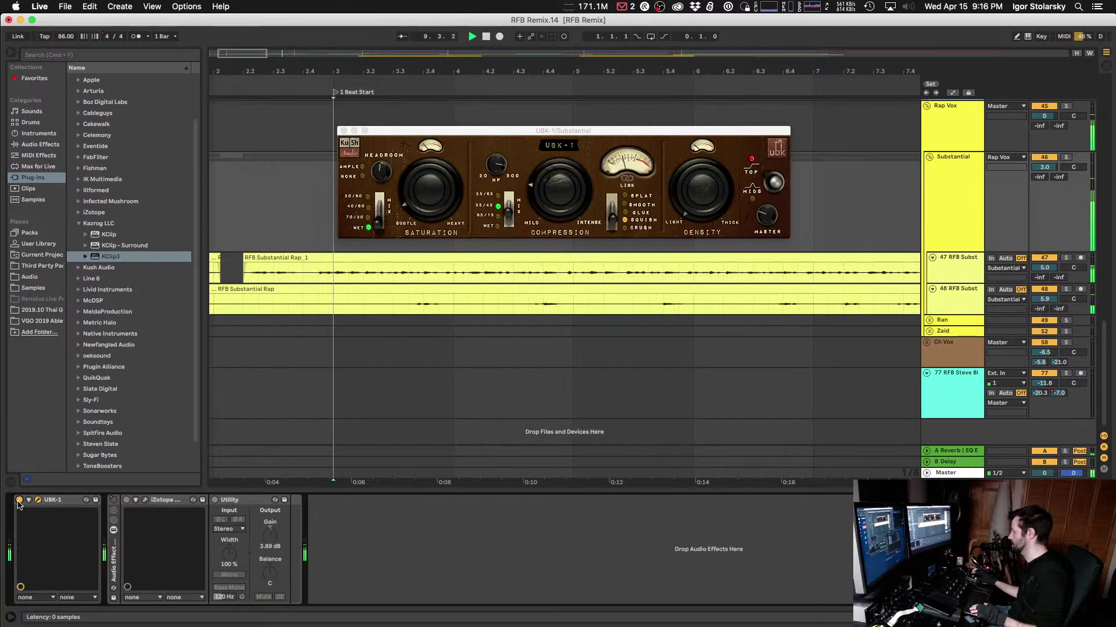
# Step: Close UBK-1 with the effect left on and play the Substantial vocal from bar 3 again
pyautogui.click(19, 501)
pyautogui.click(344, 131)
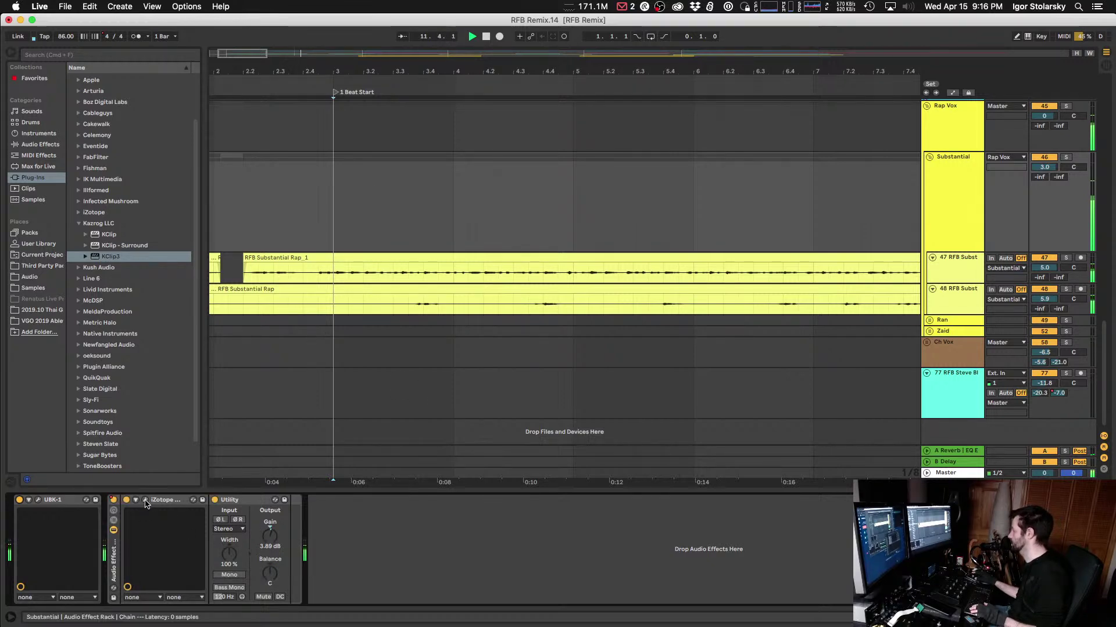
pyautogui.hscroll(3, 721, 168)
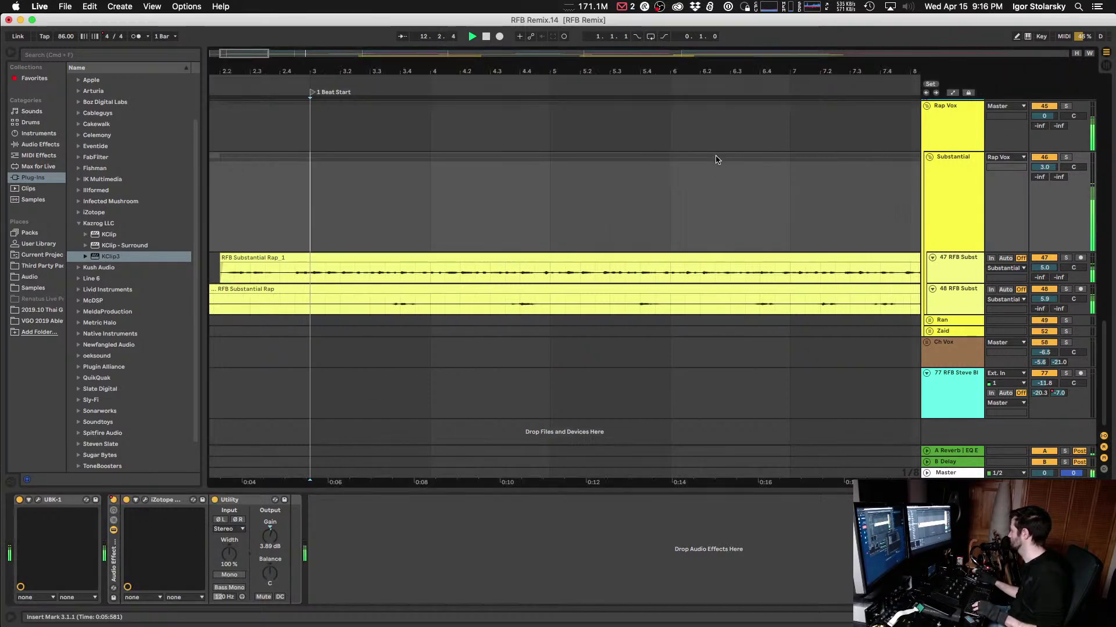
pyautogui.press('super+0')
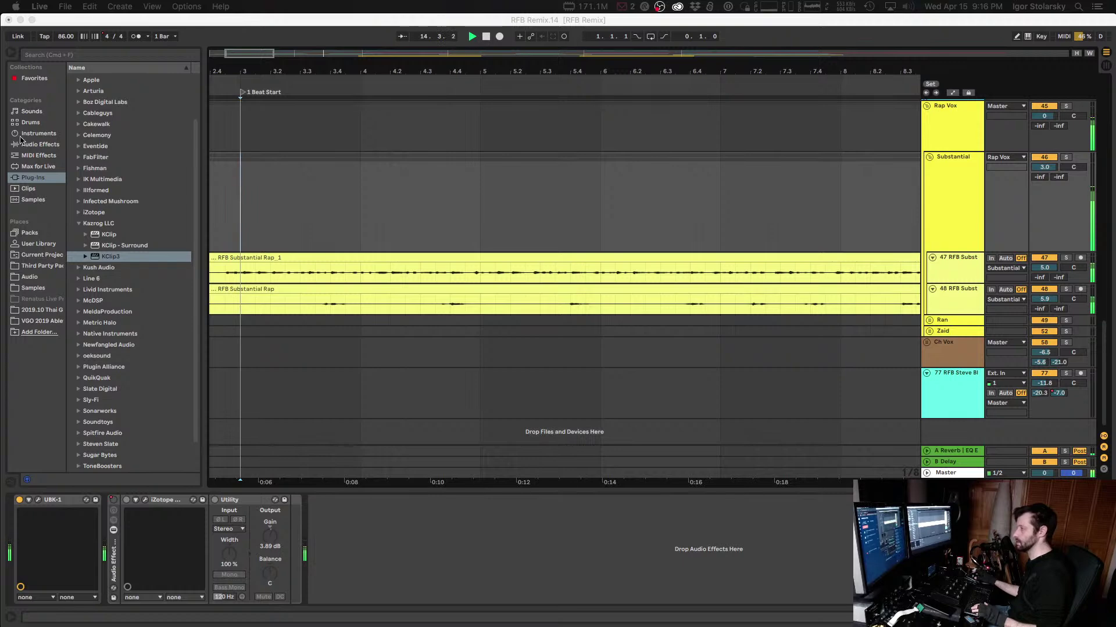
pyautogui.click(441, 27)
pyautogui.press('space')
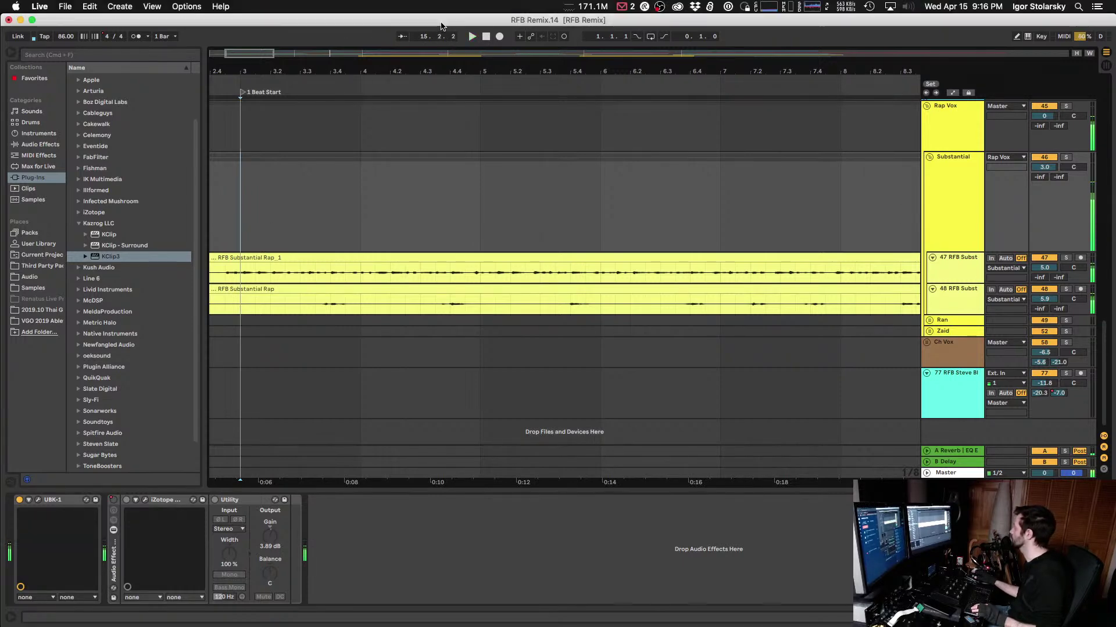
pyautogui.press('space')
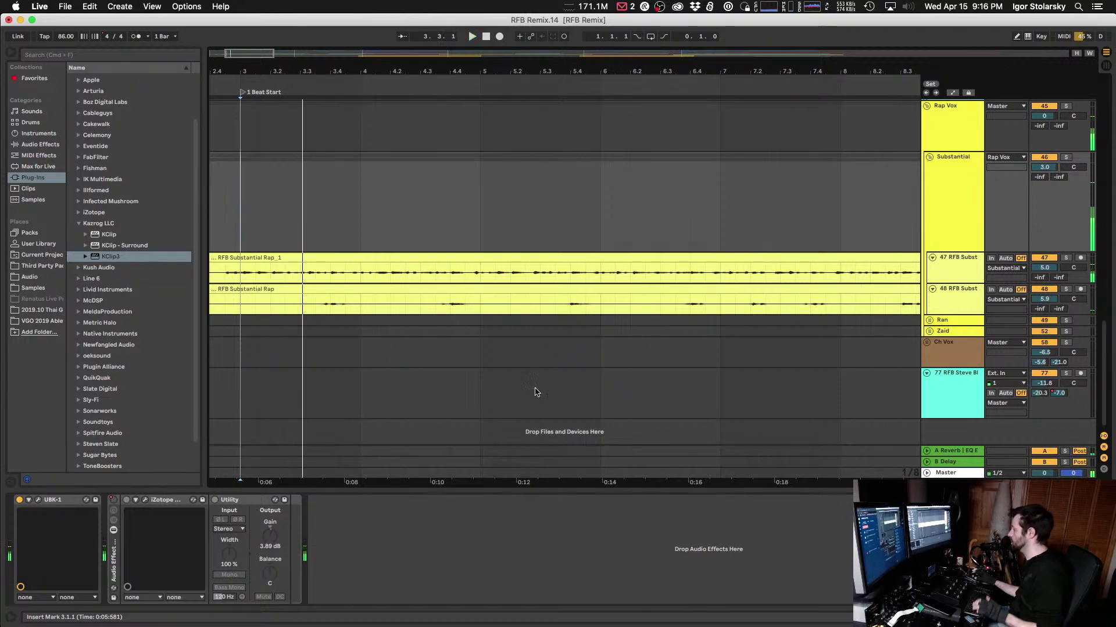
# Step: Survey the arrangement sections, play from bar 3, and check the device chains of the two Substantial vocal tracks
pyautogui.press('-')
pyautogui.press('-')
pyautogui.press('-')
pyautogui.press('-')
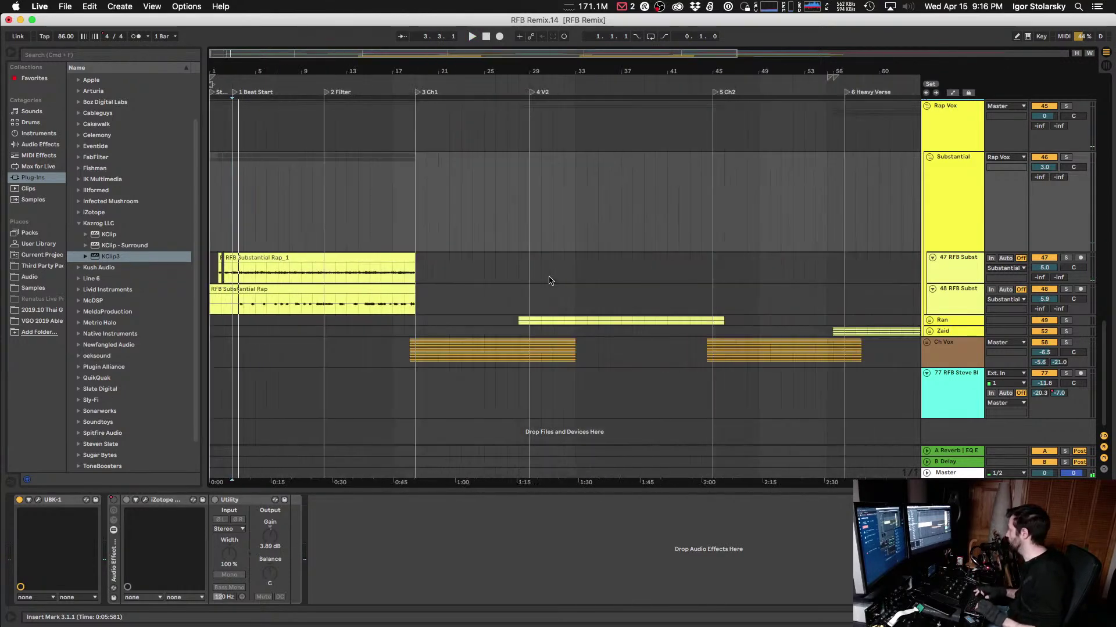
pyautogui.scroll(5, 442, 210)
pyautogui.scroll(-5, 448, 207)
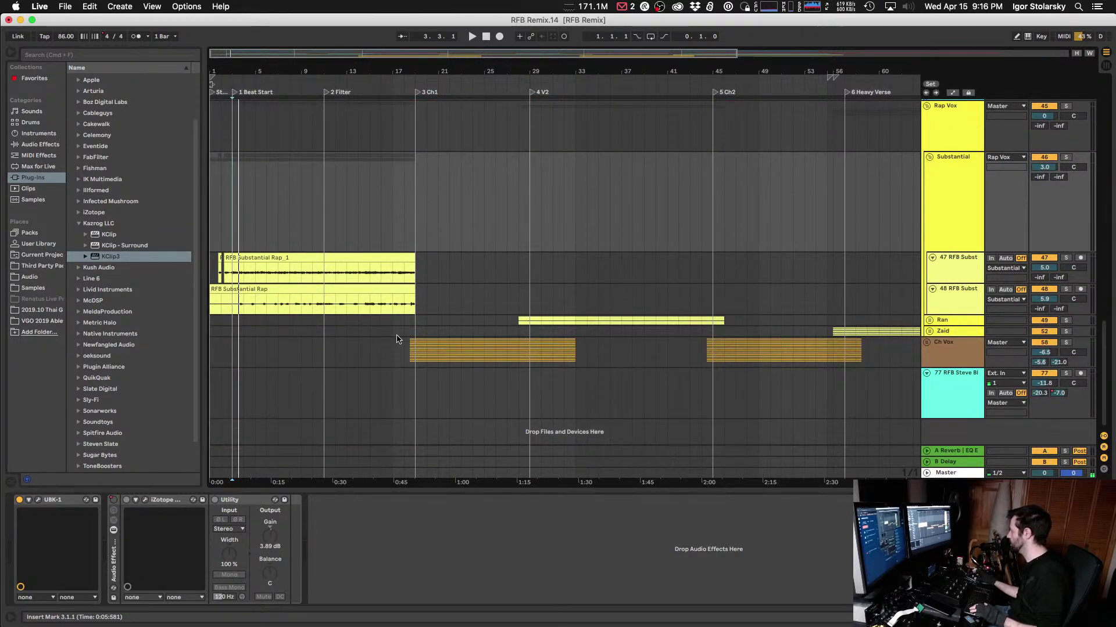
pyautogui.press('space')
pyautogui.click(958, 279)
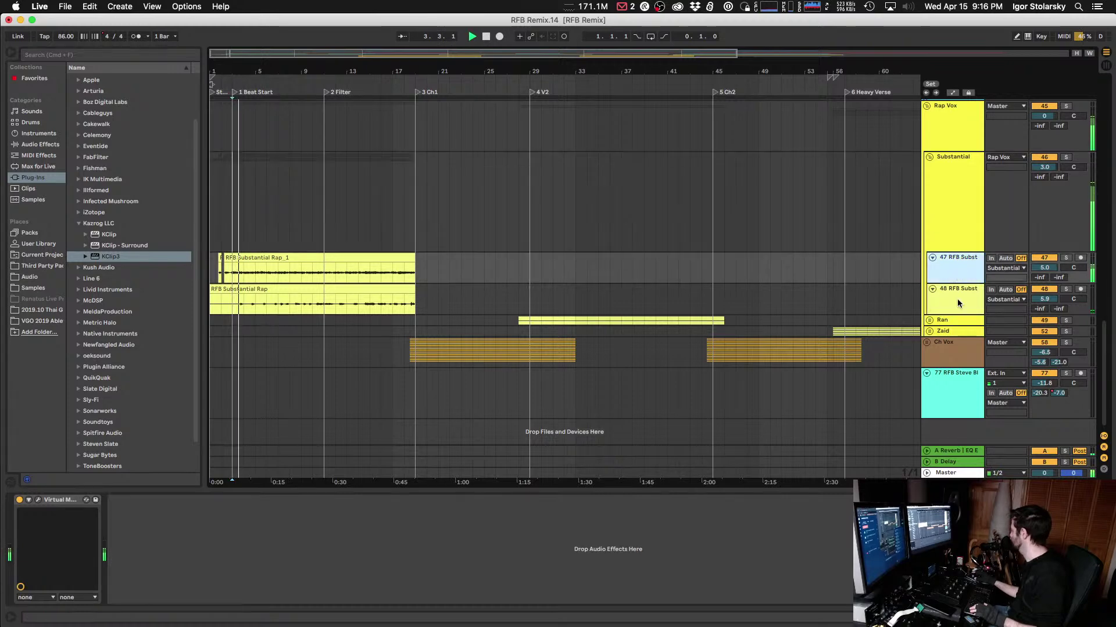
pyautogui.click(957, 307)
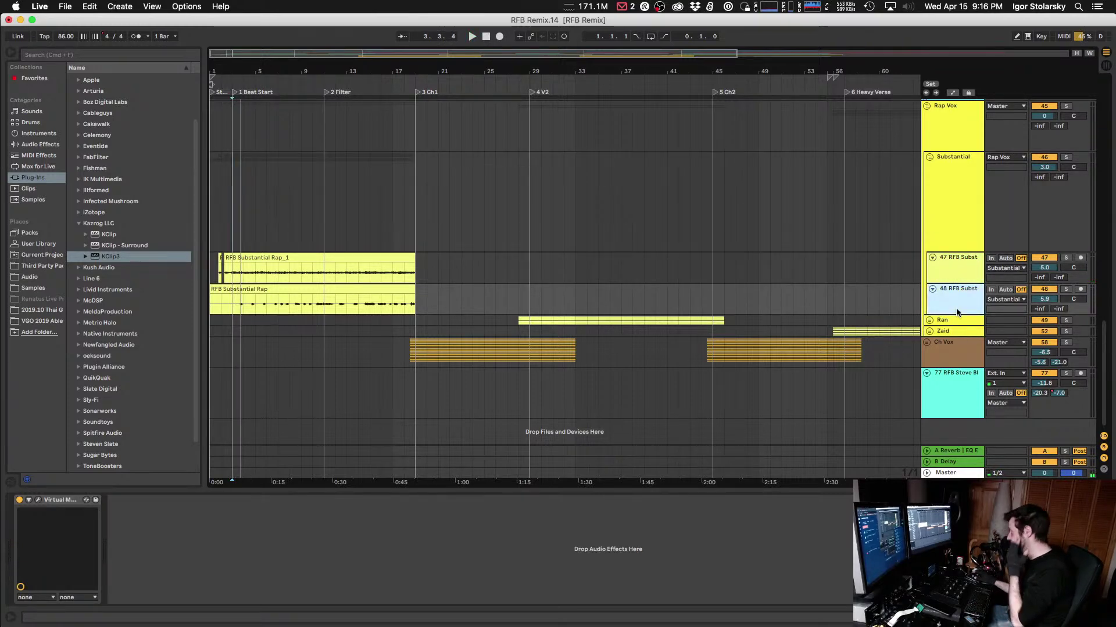
pyautogui.click(956, 261)
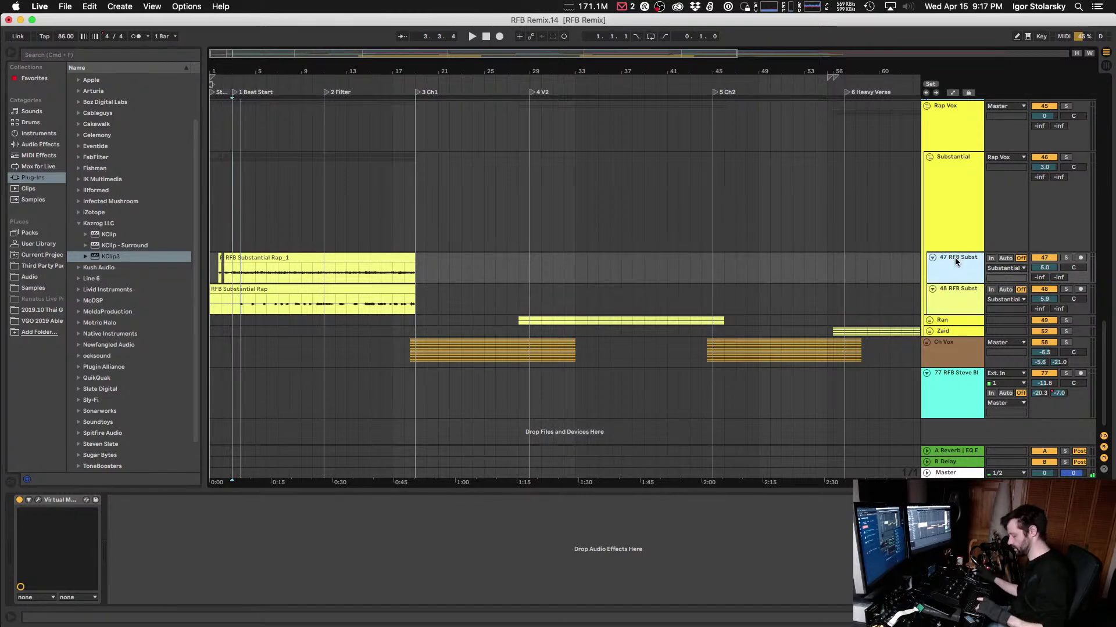
# Step: Place the insert mark at bar 3 on the Trap Grp and select the OTT device in its chain
pyautogui.scroll(15, 543, 192)
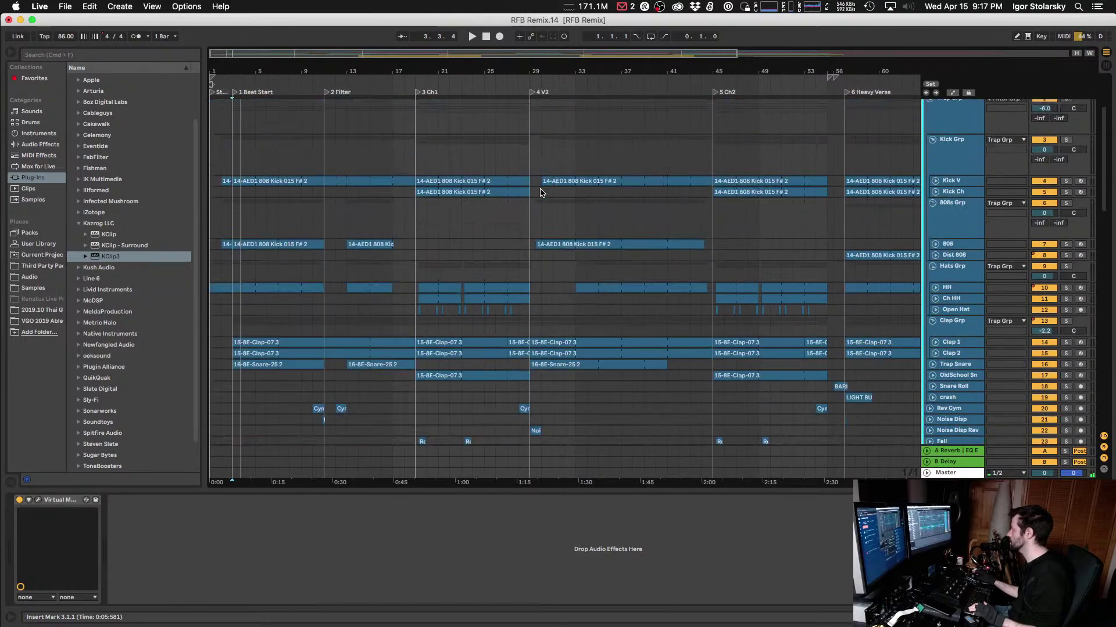
pyautogui.click(236, 144)
pyautogui.scroll(3, 236, 145)
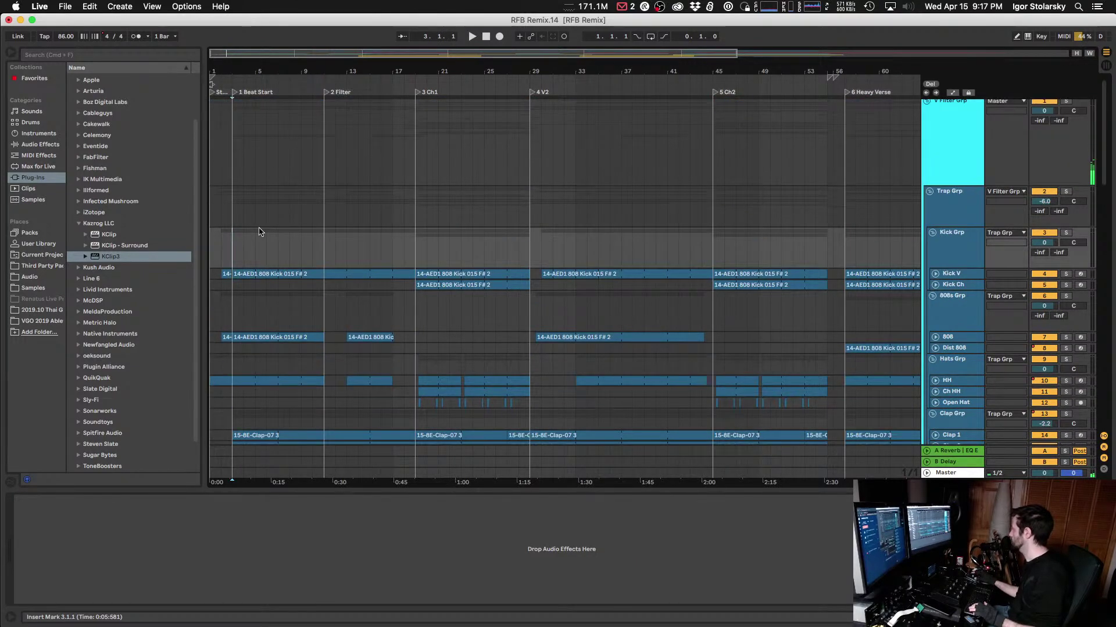
pyautogui.click(233, 207)
pyautogui.click(953, 210)
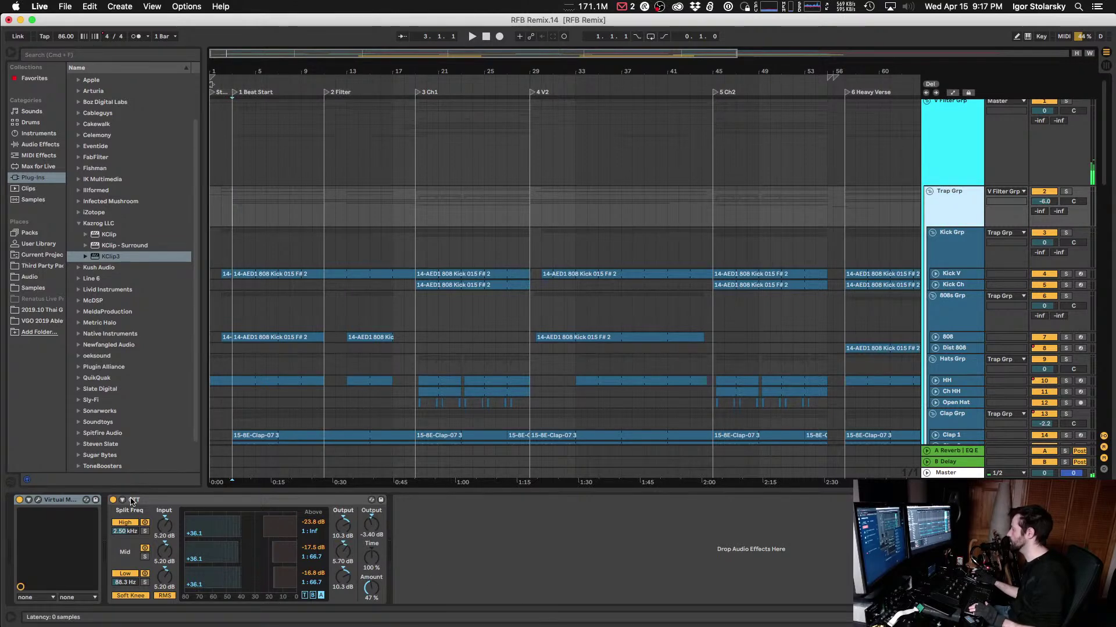
pyautogui.click(179, 501)
pyautogui.click(513, 525)
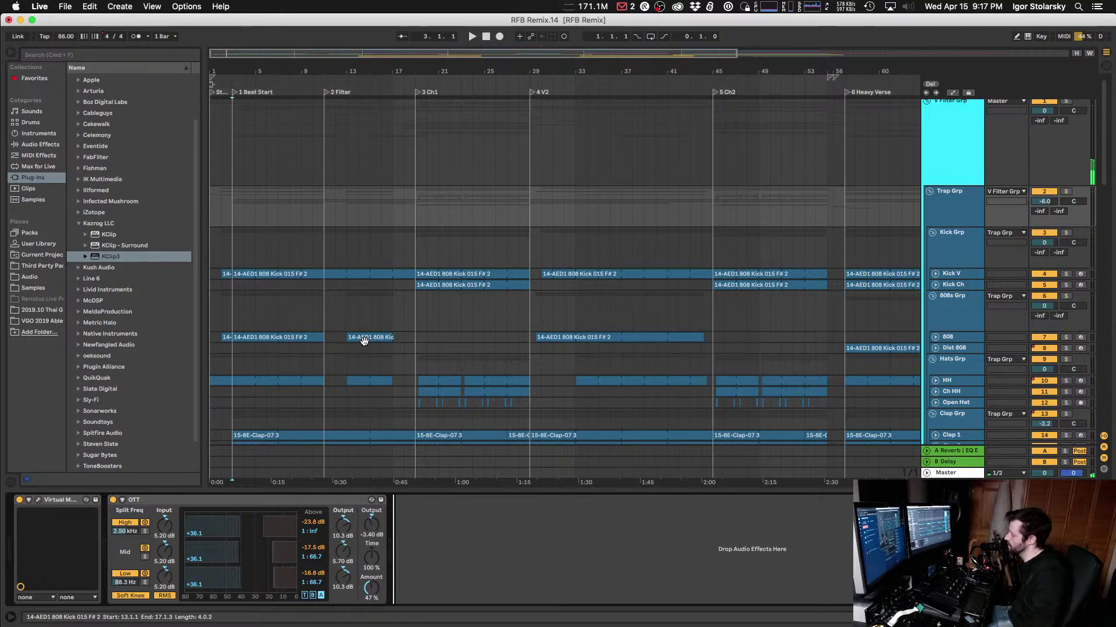
pyautogui.click(160, 501)
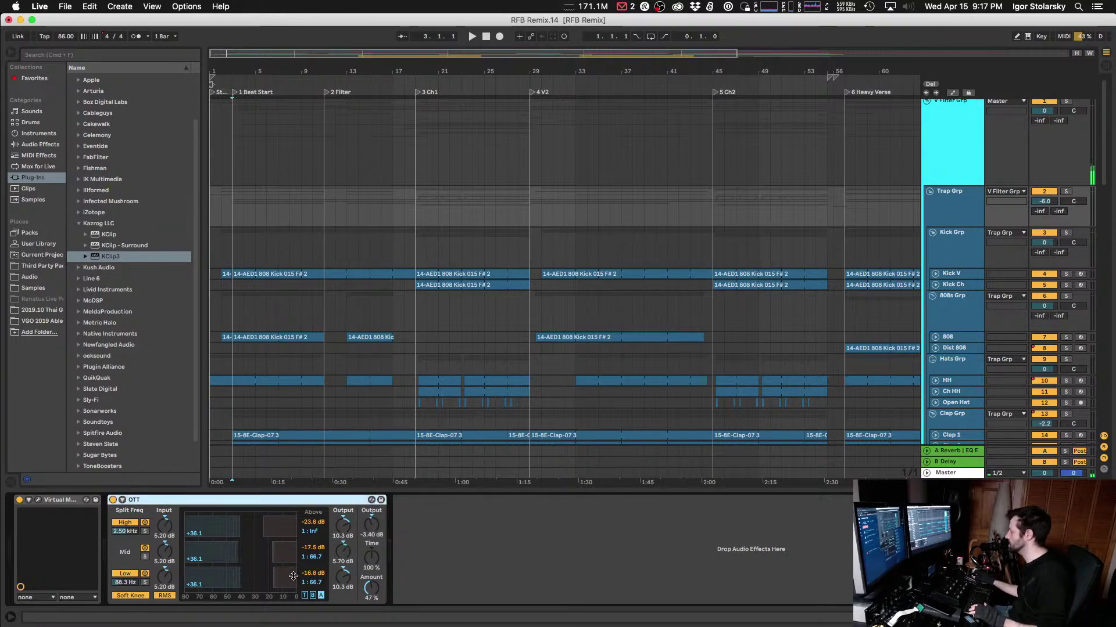
# Step: Solo the Trap Grp and play it from bar 3, comparing the drums with OTT off and on
pyautogui.click(1064, 194)
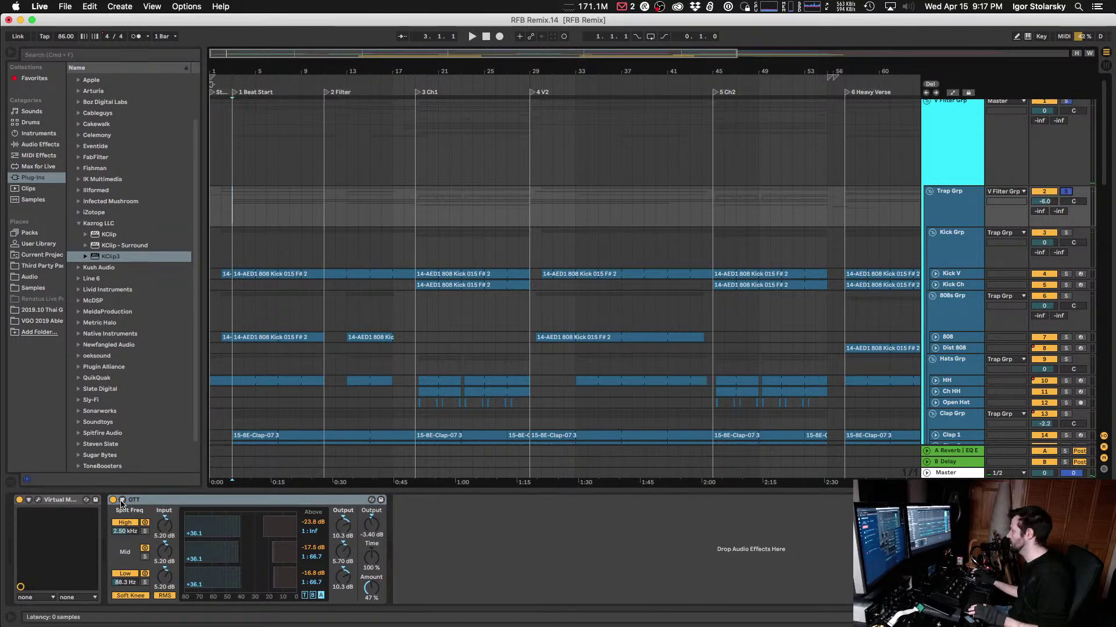
pyautogui.press('space')
pyautogui.click(113, 500)
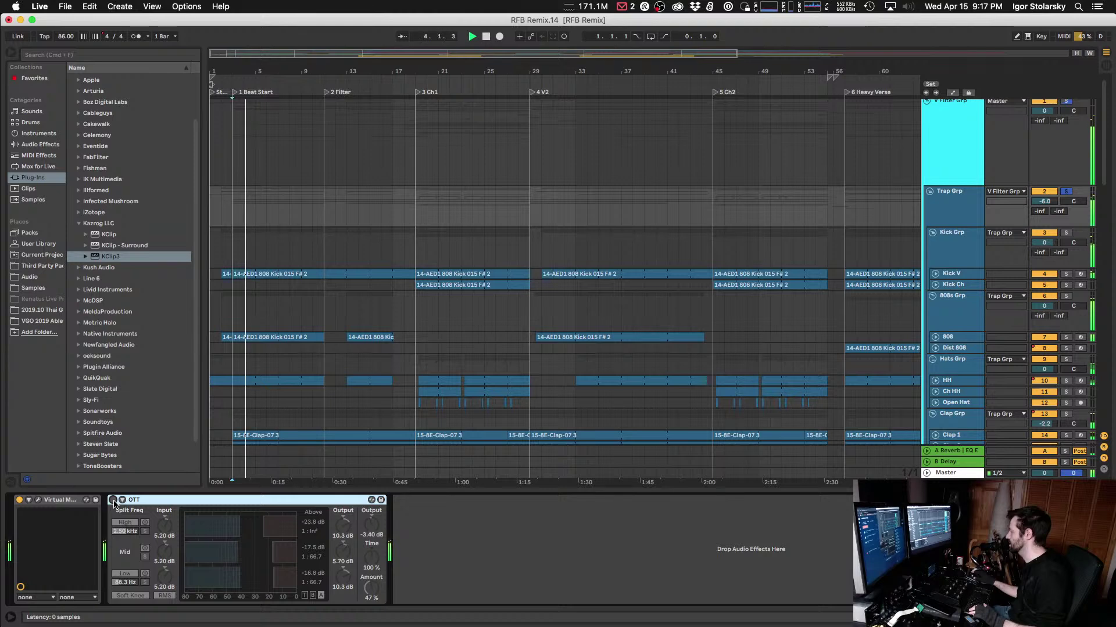
pyautogui.click(114, 500)
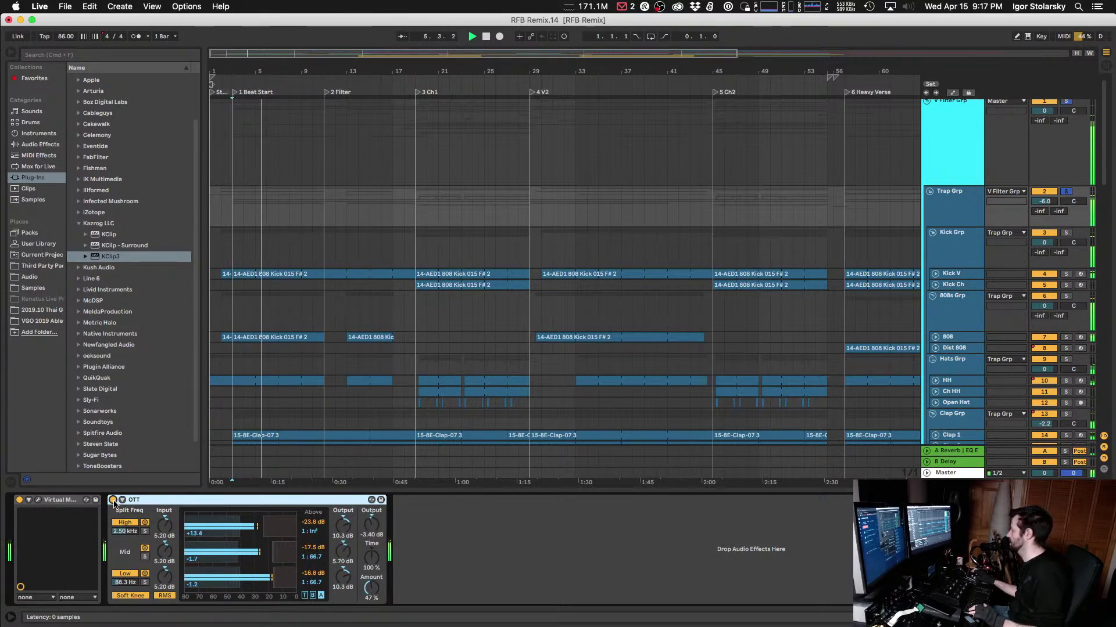
pyautogui.click(113, 500)
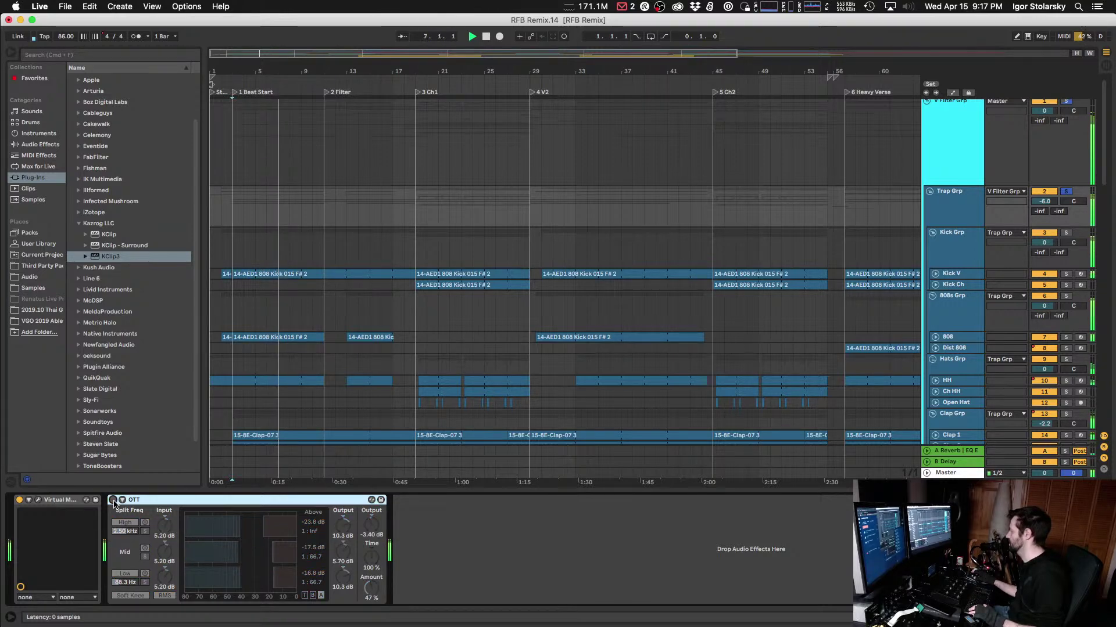
pyautogui.click(113, 500)
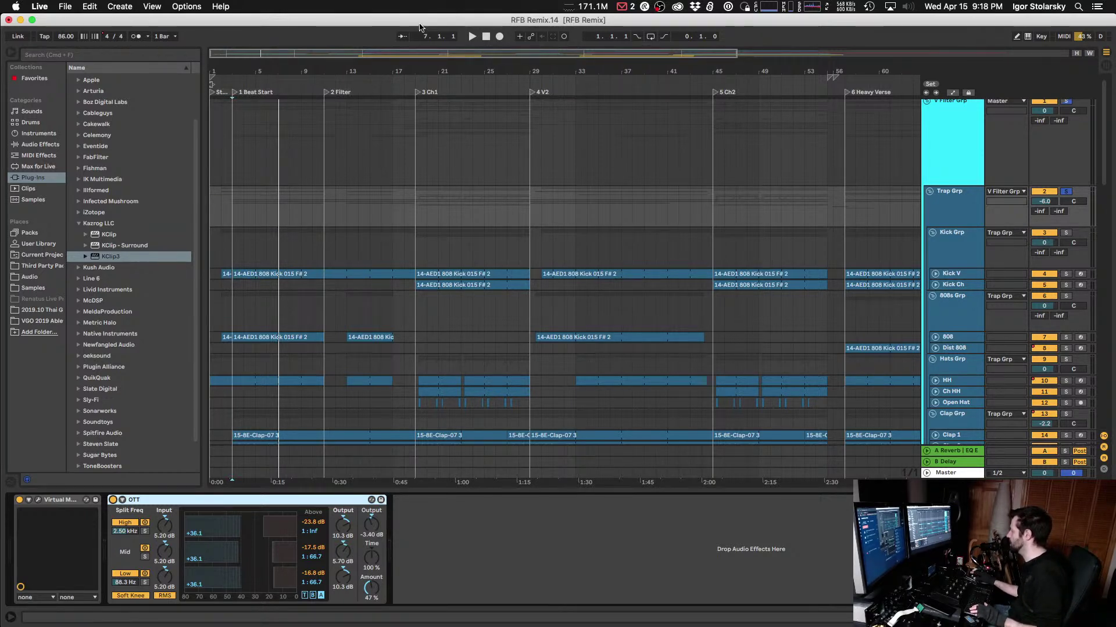
# Step: Play short passages to watch OTT's band meters, and review its thresholds, ratios and attack and release times
pyautogui.press('space')
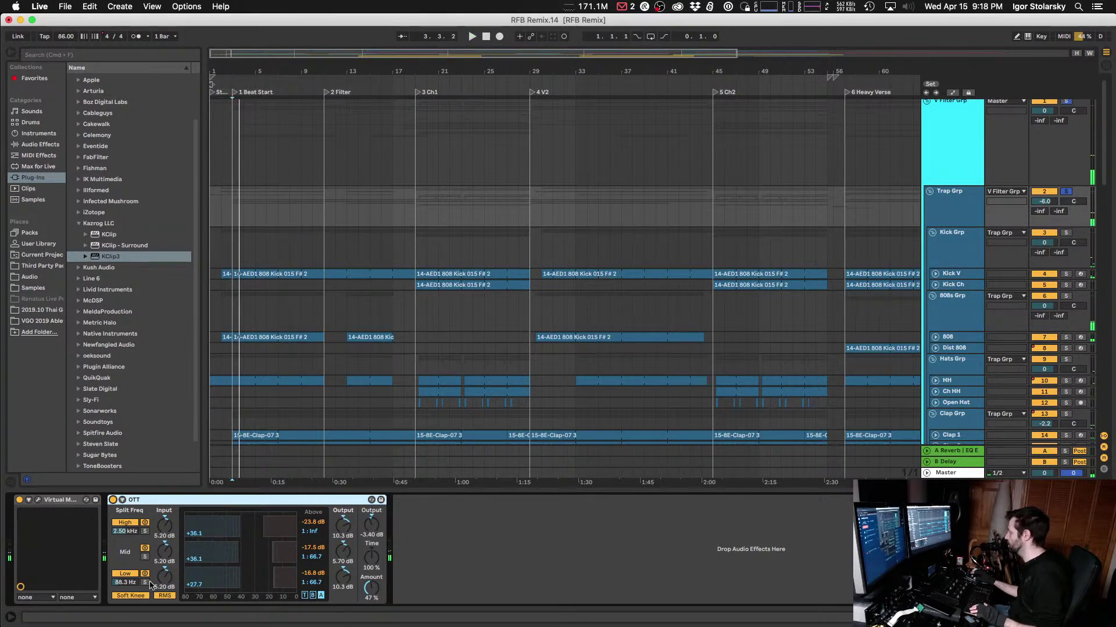
pyautogui.press('space')
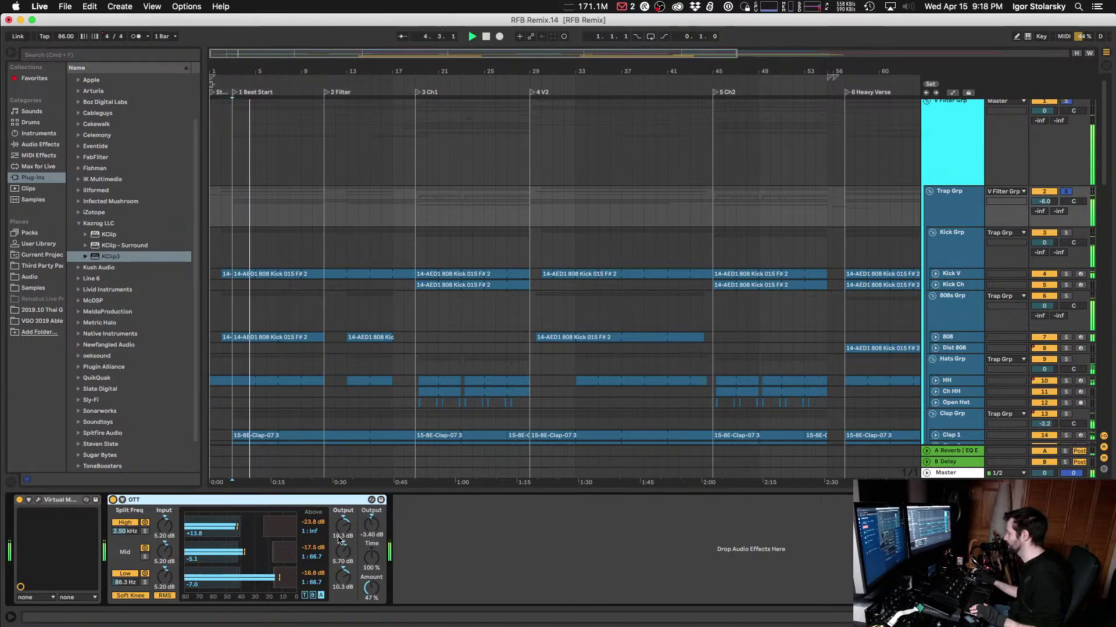
pyautogui.press('space')
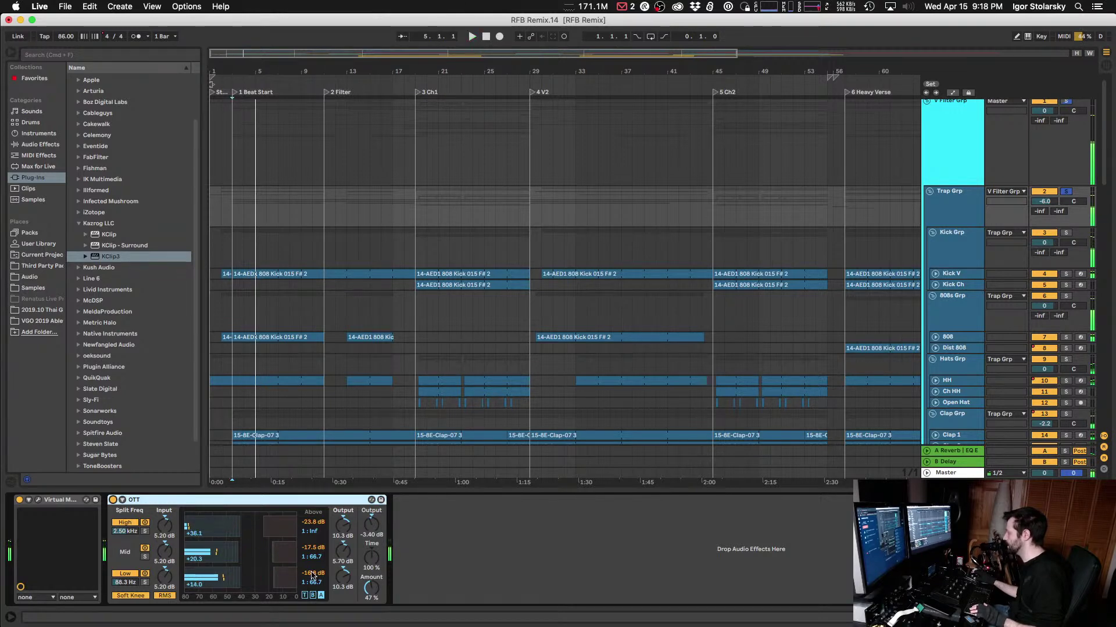
pyautogui.click(312, 574)
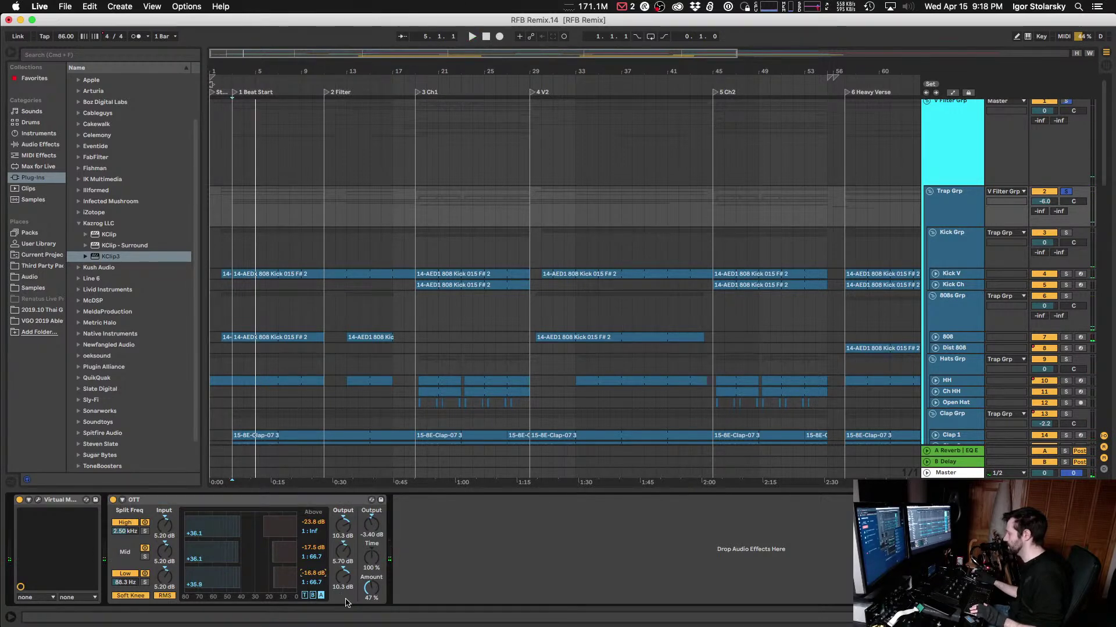
pyautogui.click(315, 595)
pyautogui.click(304, 597)
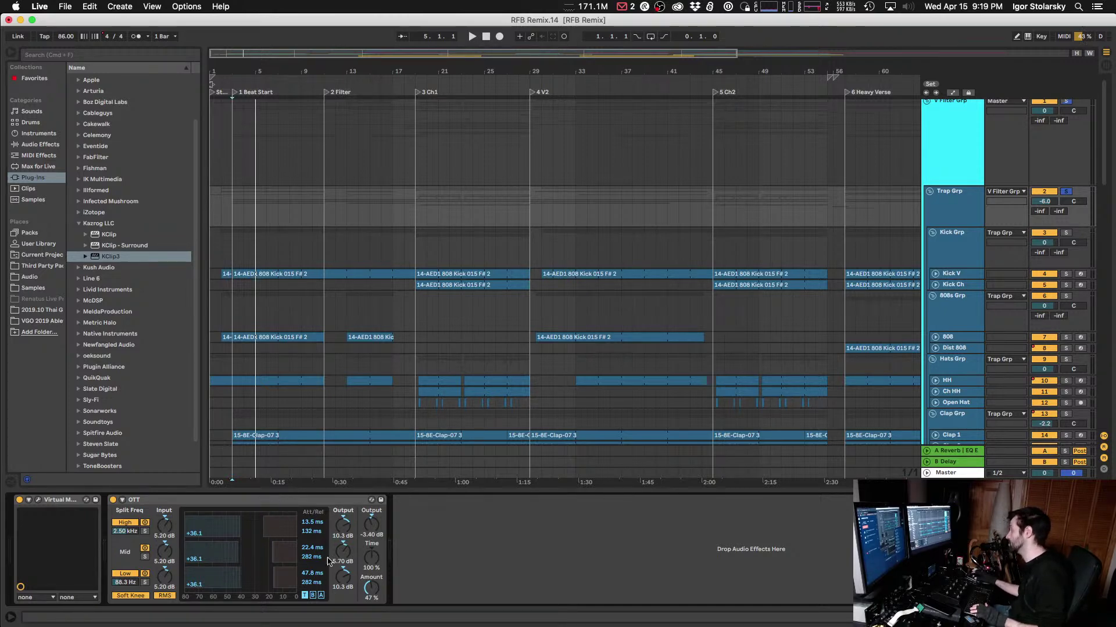
# Step: Replay the soloed Trap Grp with OTT bypassed and re-enabled, check the group's chain, and leave OTT on
pyautogui.press('space')
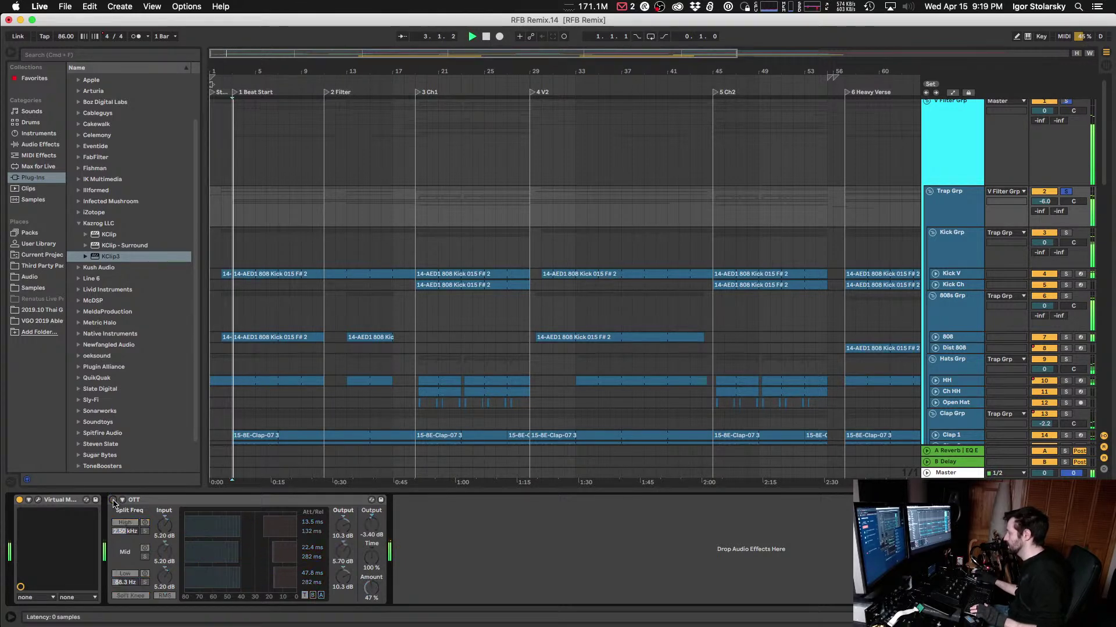
pyautogui.click(319, 499)
pyautogui.press('space')
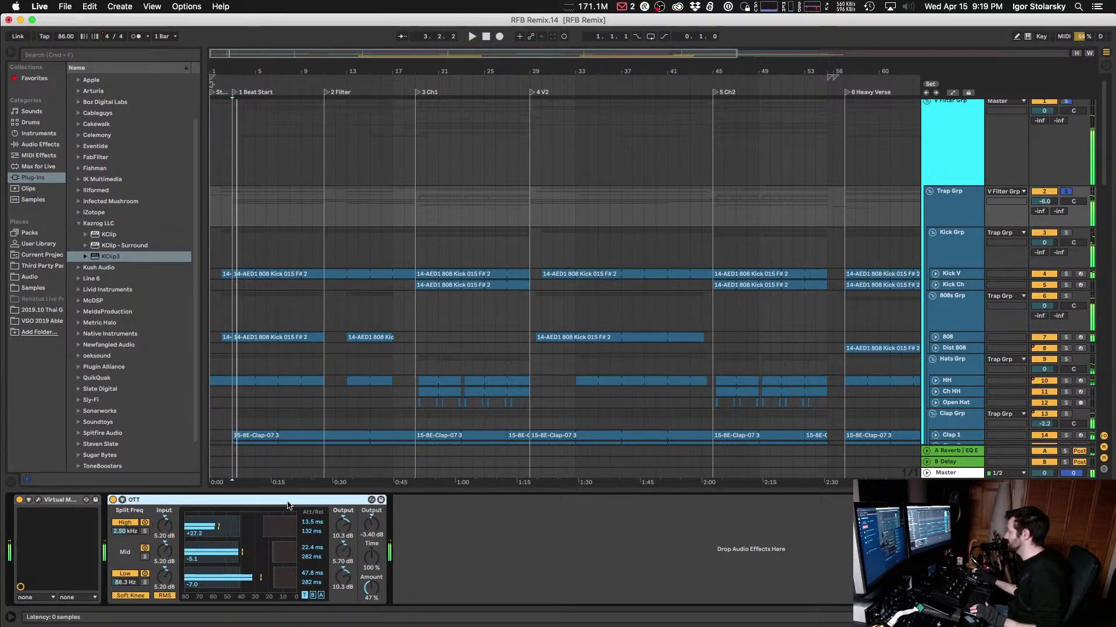
pyautogui.click(960, 245)
pyautogui.click(943, 216)
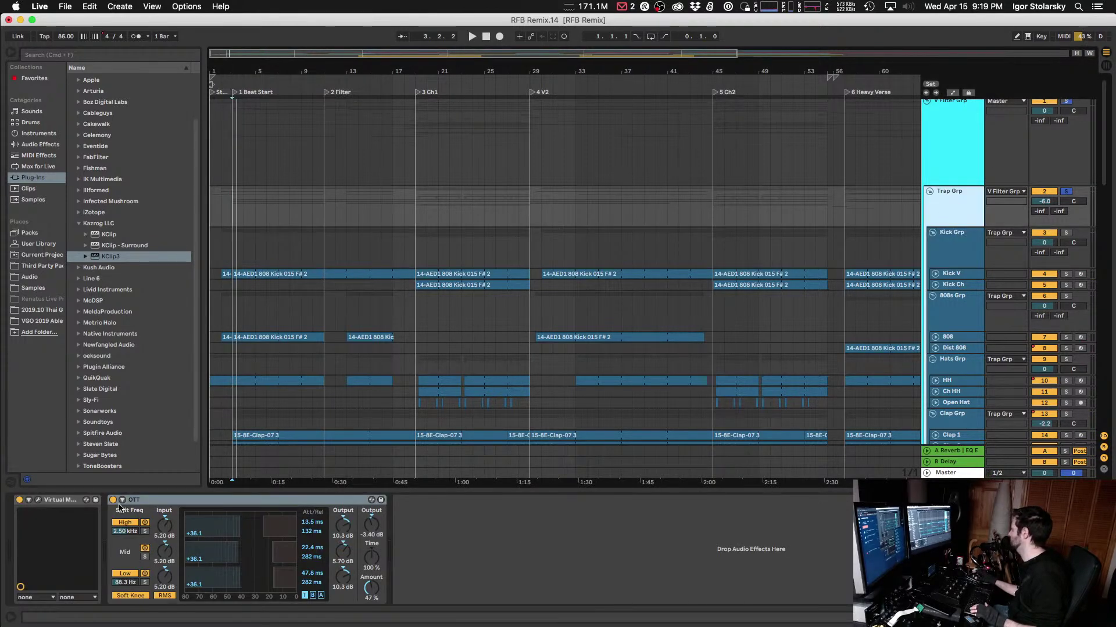
pyautogui.click(140, 503)
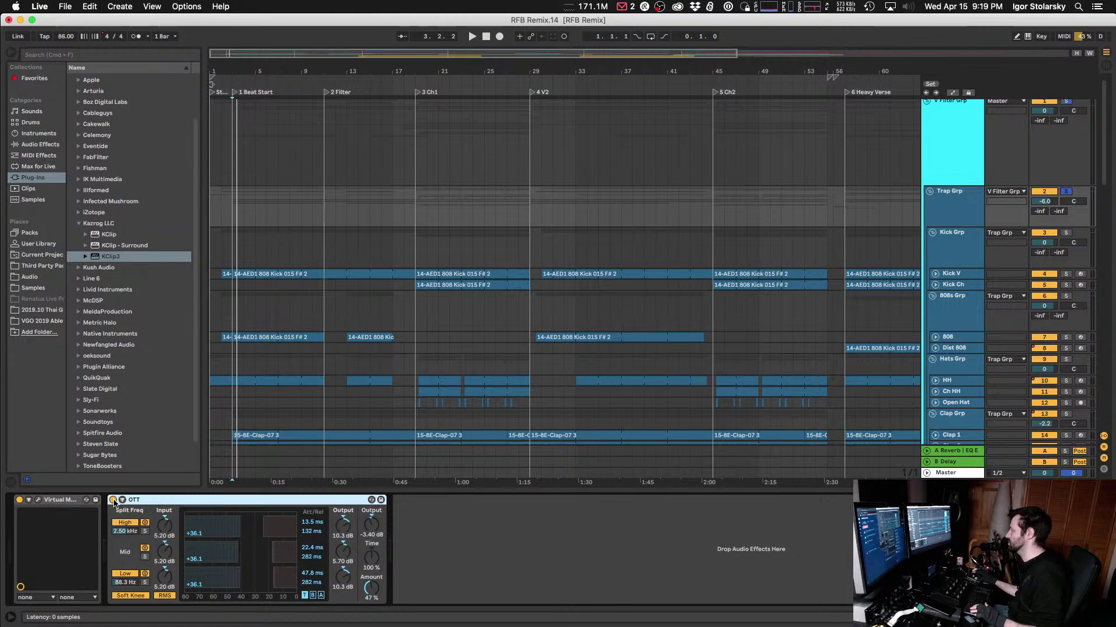
pyautogui.click(113, 501)
pyautogui.click(113, 501)
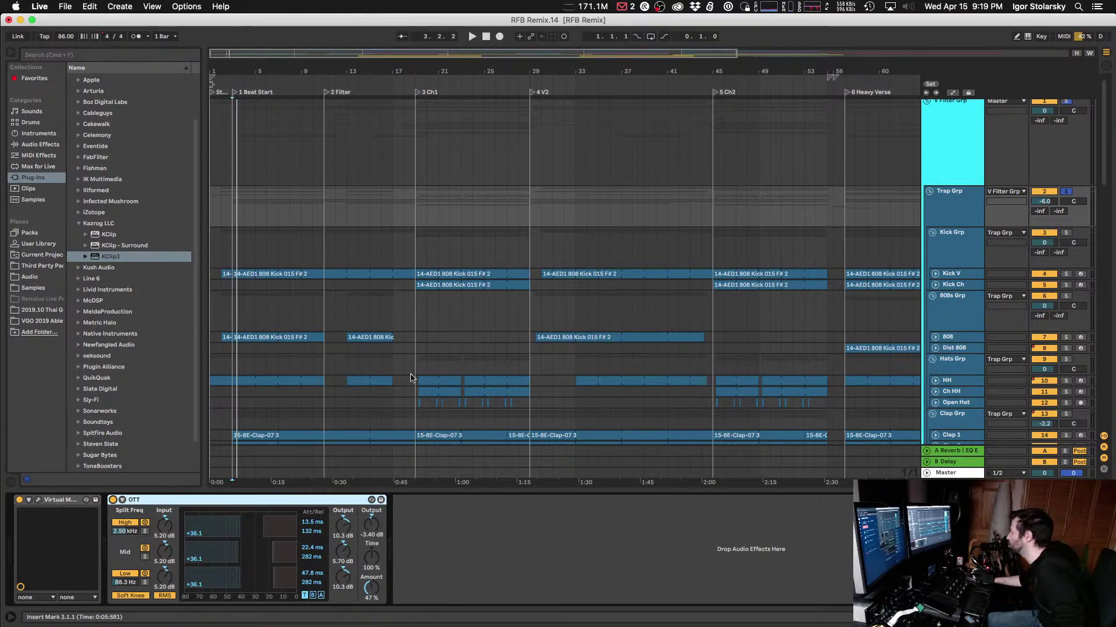
# Step: Open Virtual Mix Rack on the Trap Grp and, during playback from bar 3, set the Virtual Mixbuss Drive to 0.00 dB
pyautogui.click(38, 500)
pyautogui.press('space')
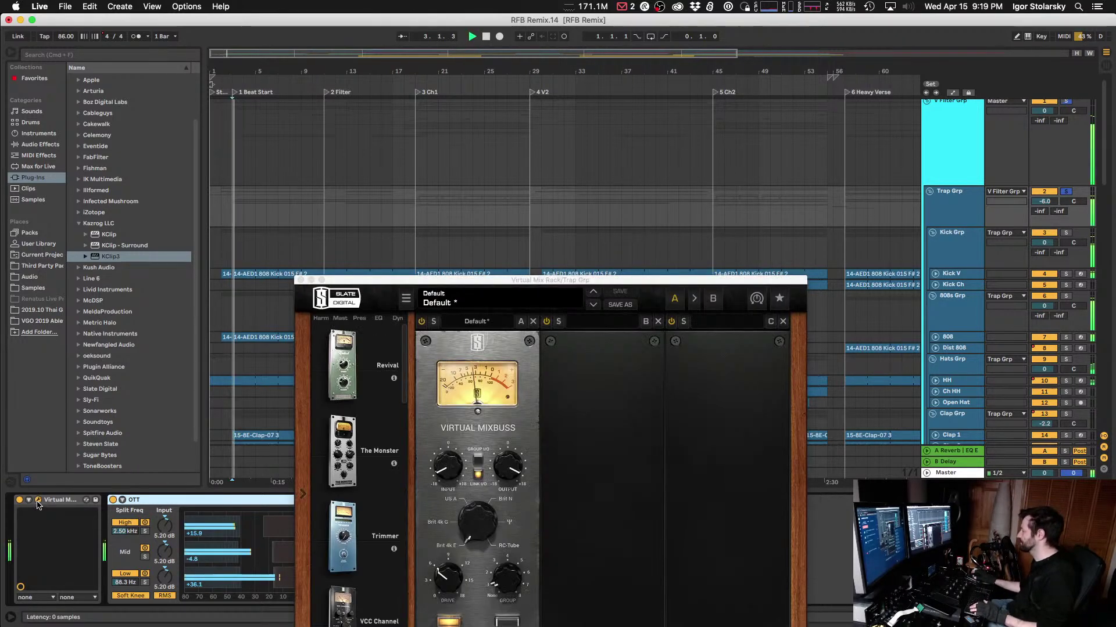
pyautogui.click(447, 483)
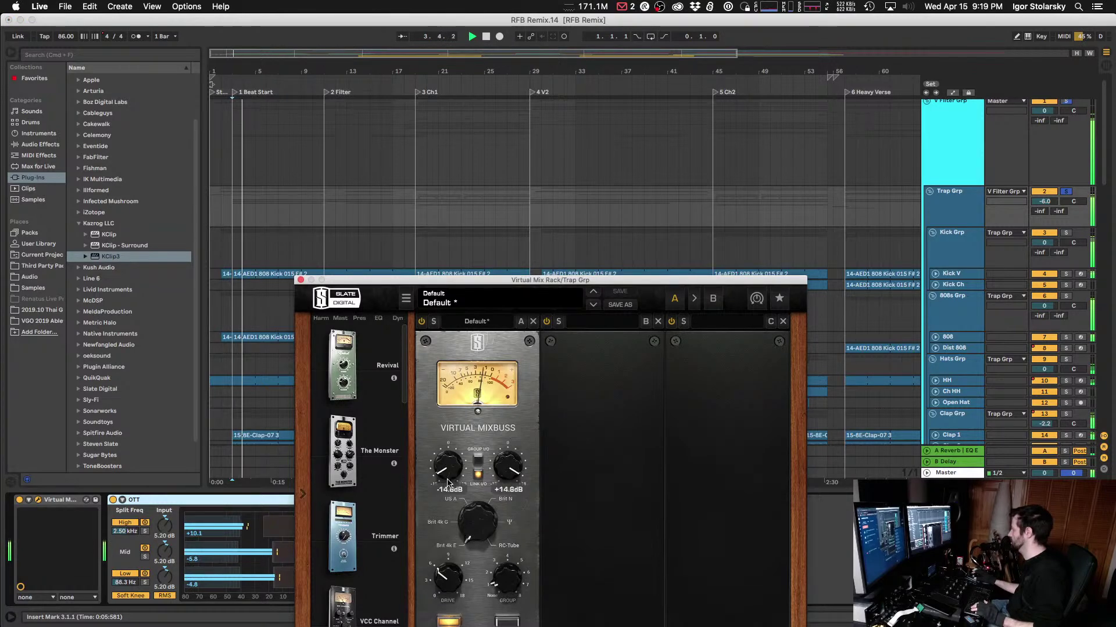
pyautogui.moveTo(448, 577); pyautogui.dragTo(447, 604)
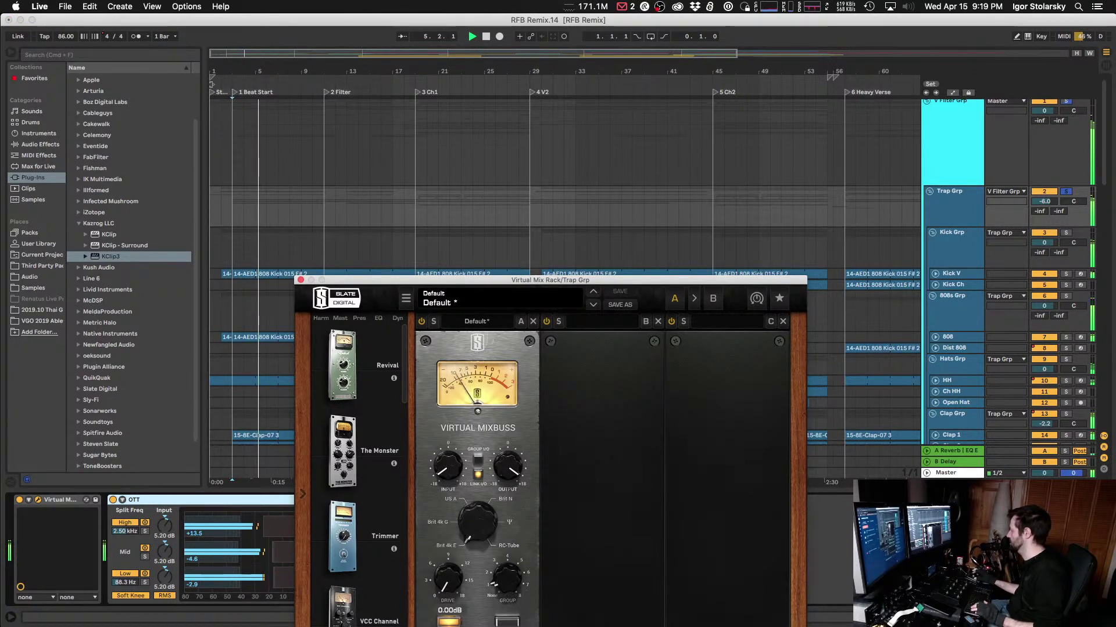
# Step: Compare the Trap Grp with the Virtual Mixbuss module off and on, and enable the switch below its Group knob
pyautogui.click(422, 323)
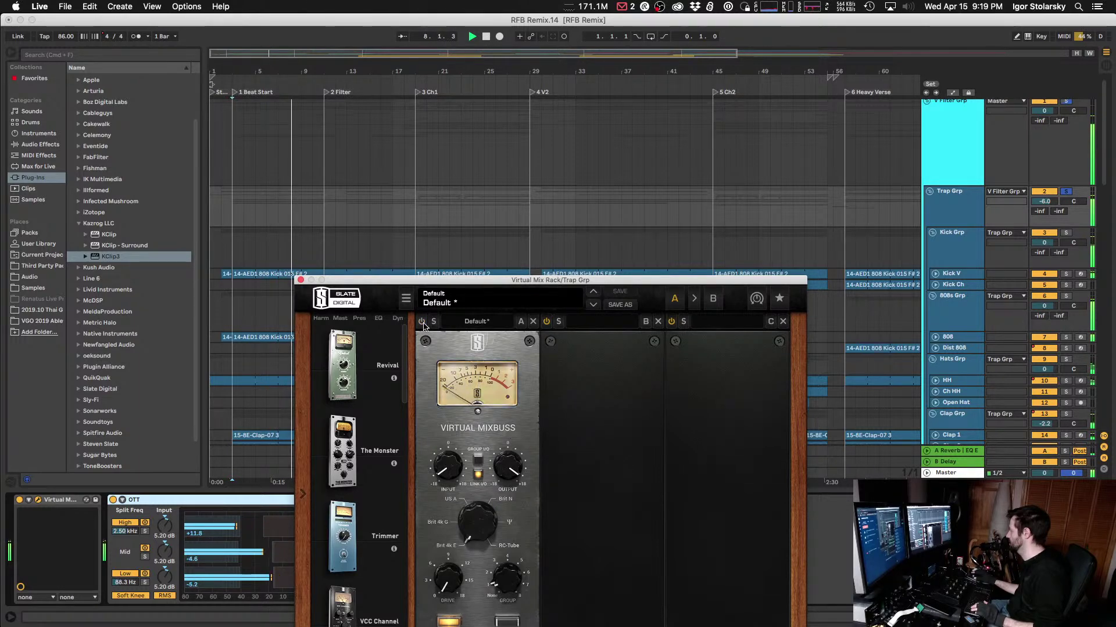
pyautogui.click(422, 323)
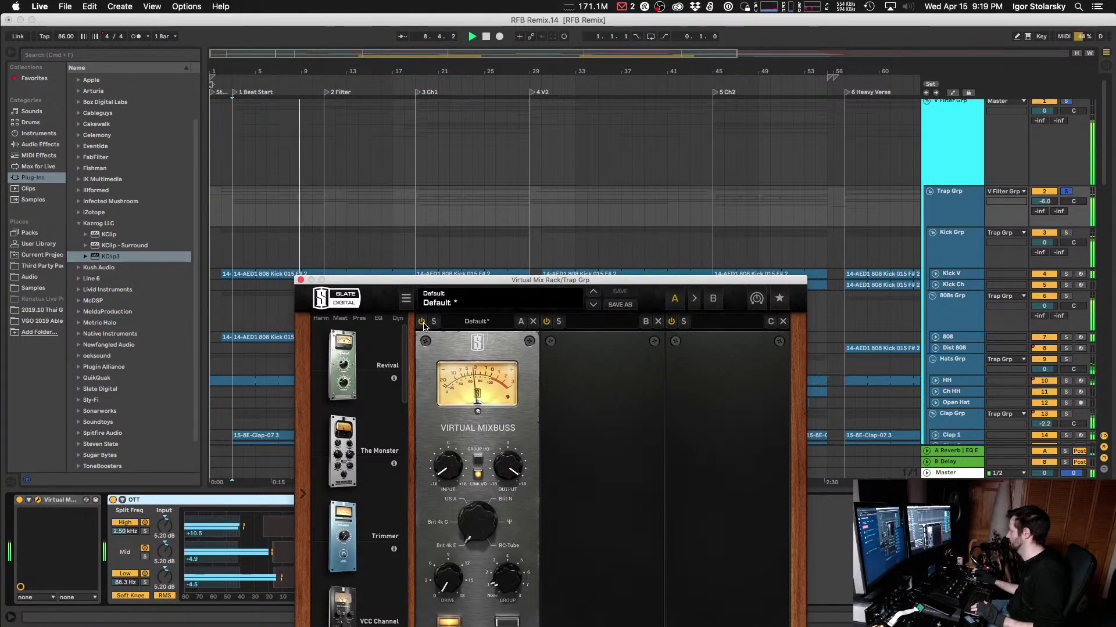
pyautogui.click(507, 622)
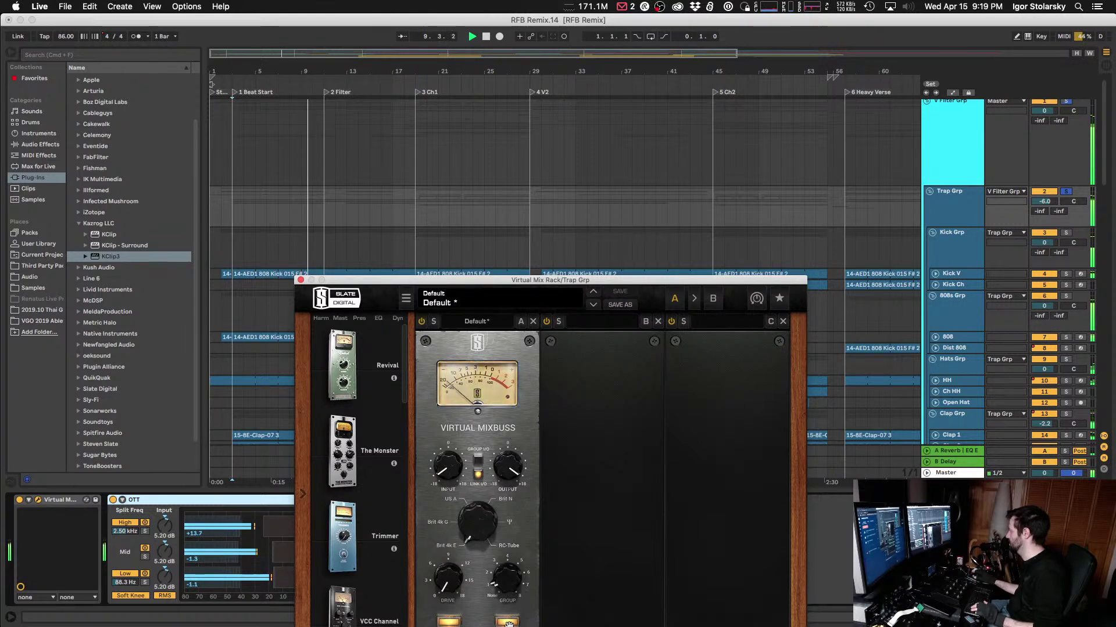
# Step: Disengage Group Bypass on the Trap Grp's Virtual Mixbuss and compare the playback with the module off and on
pyautogui.click(508, 622)
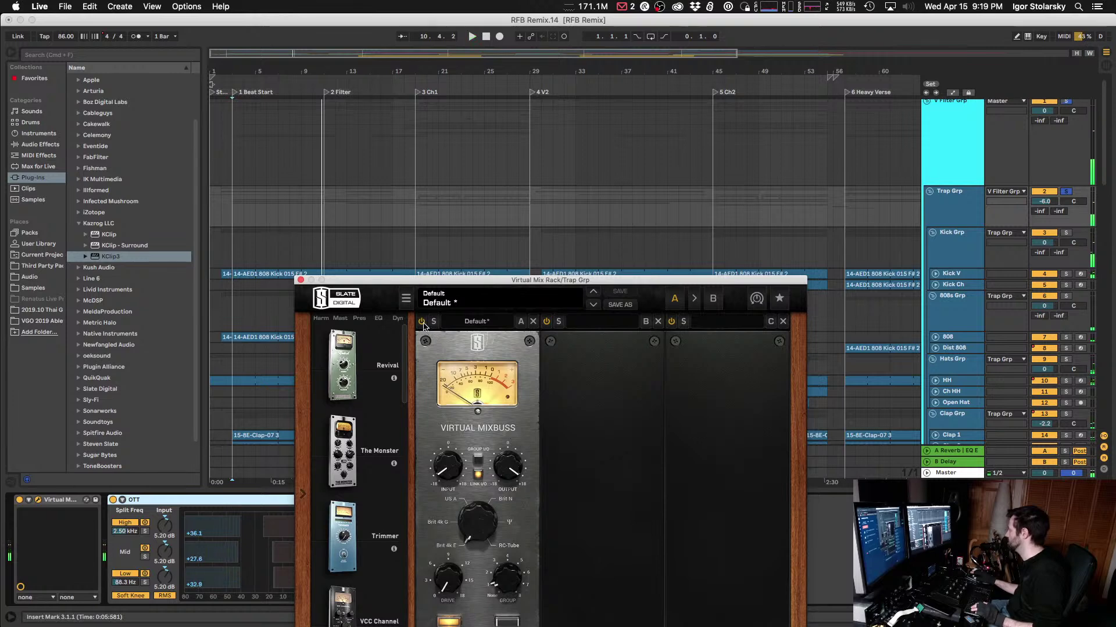
pyautogui.moveTo(448, 280); pyautogui.dragTo(506, 173)
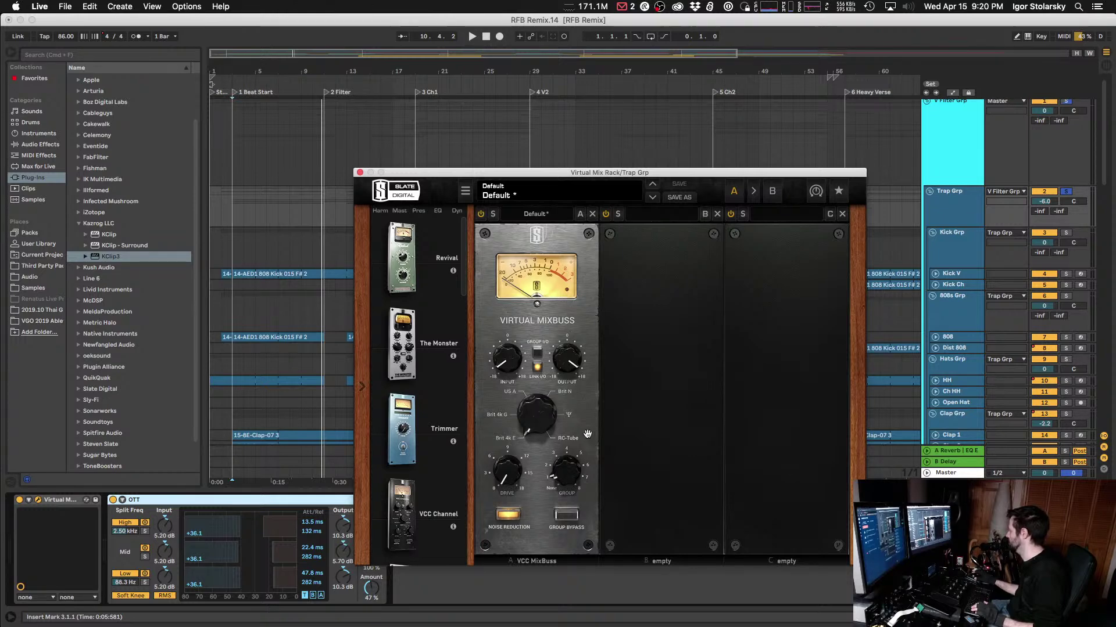
pyautogui.press('space')
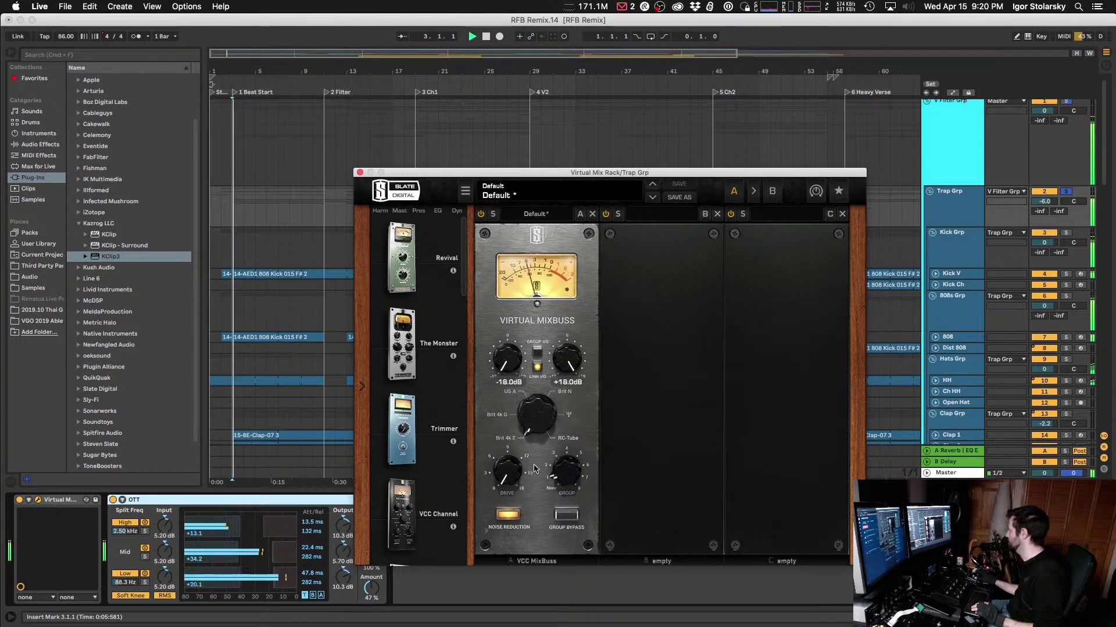
pyautogui.click(481, 215)
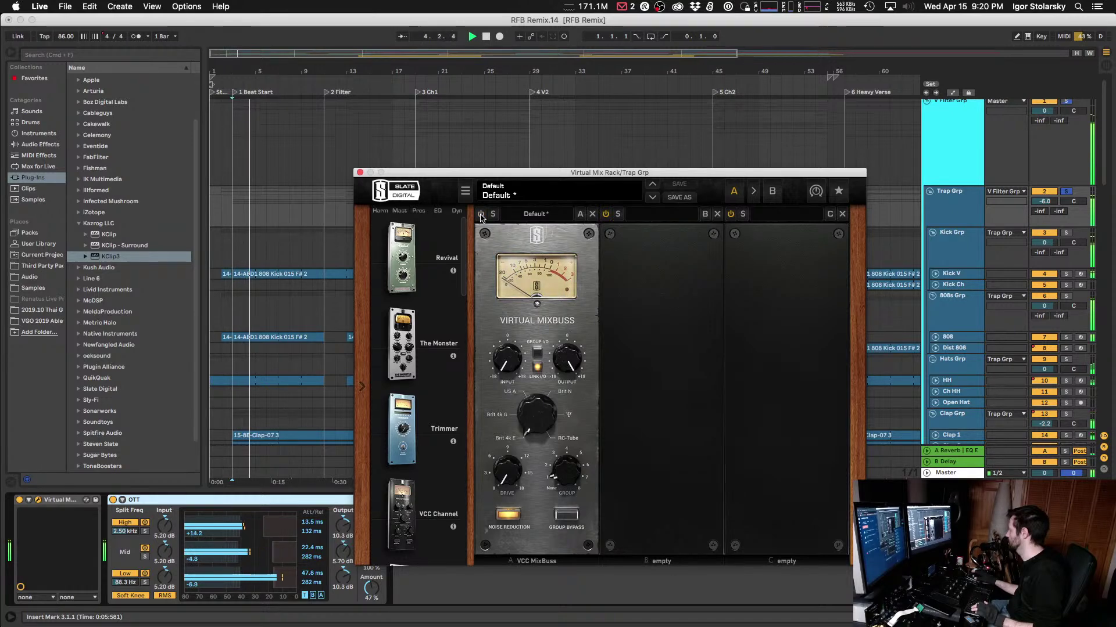
pyautogui.click(481, 214)
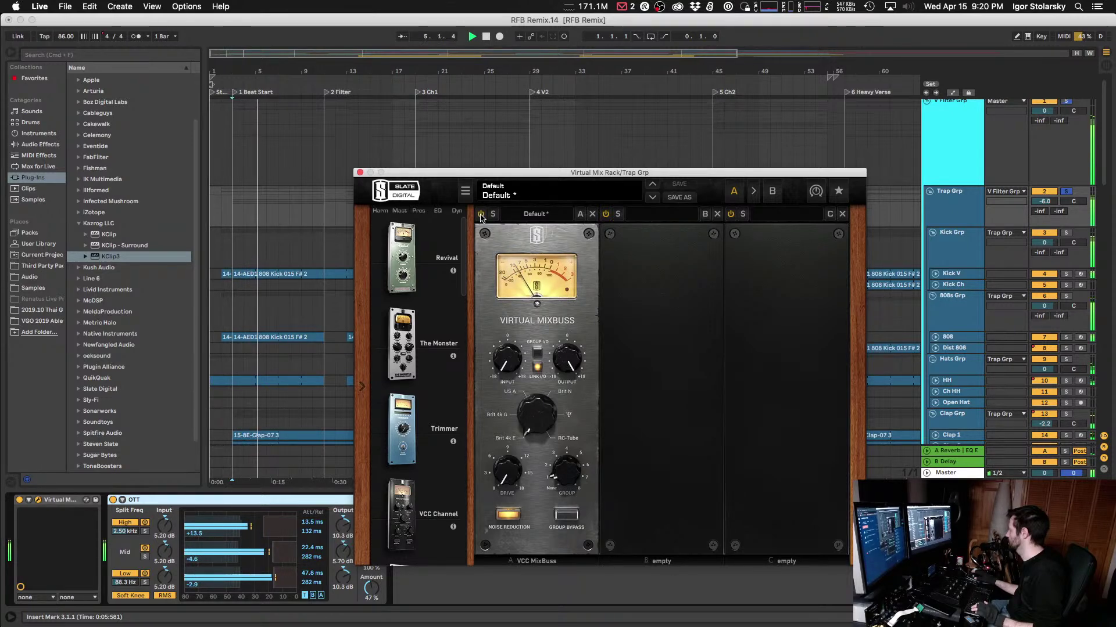
# Step: Try the Brit N console model on the Virtual Mixbuss, comparing playback with the module bypassed and active
pyautogui.moveTo(535, 416); pyautogui.dragTo(545, 360)
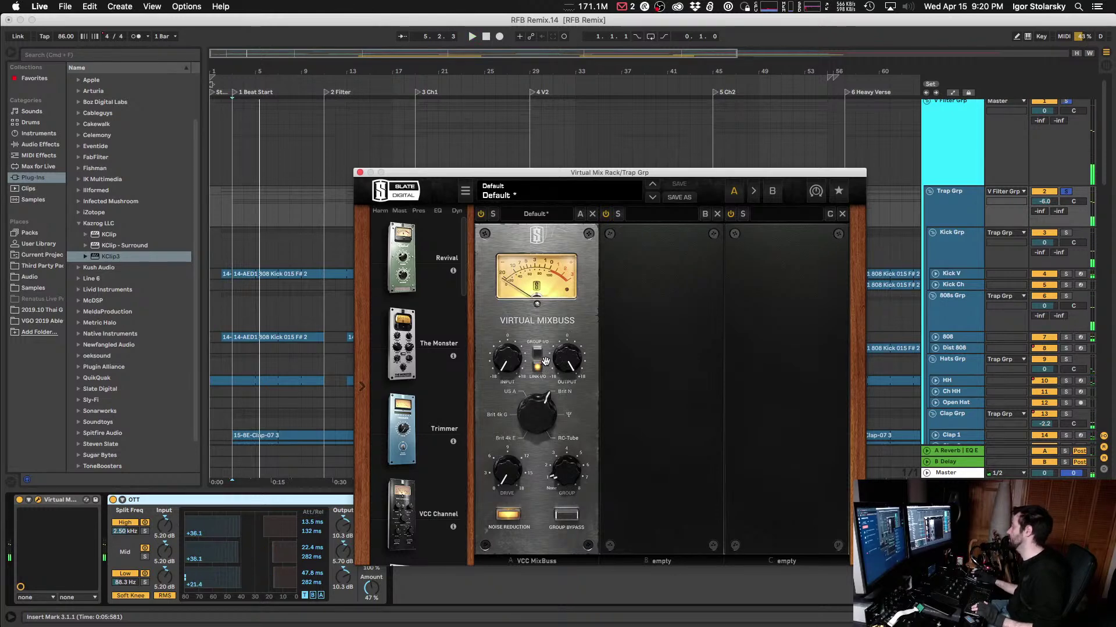
pyautogui.press('space')
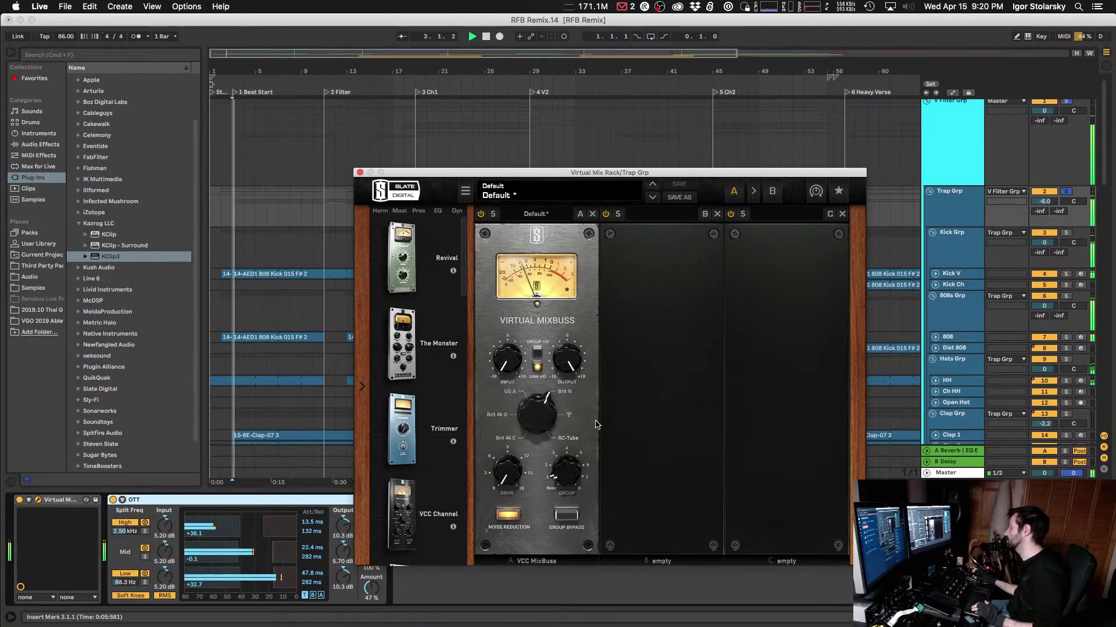
pyautogui.click(481, 215)
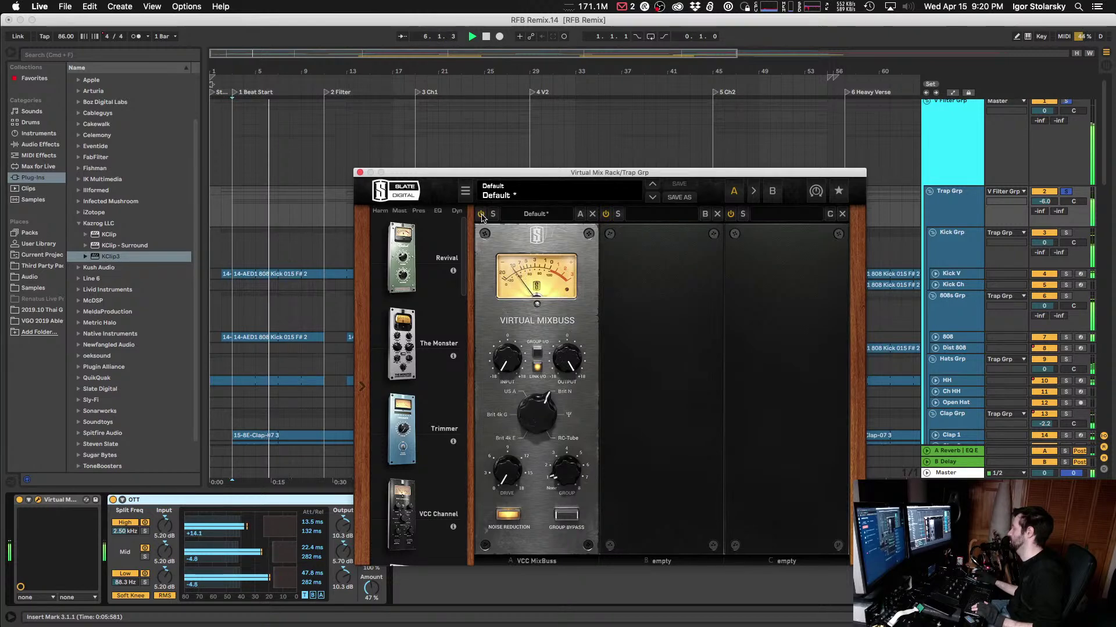
pyautogui.click(481, 214)
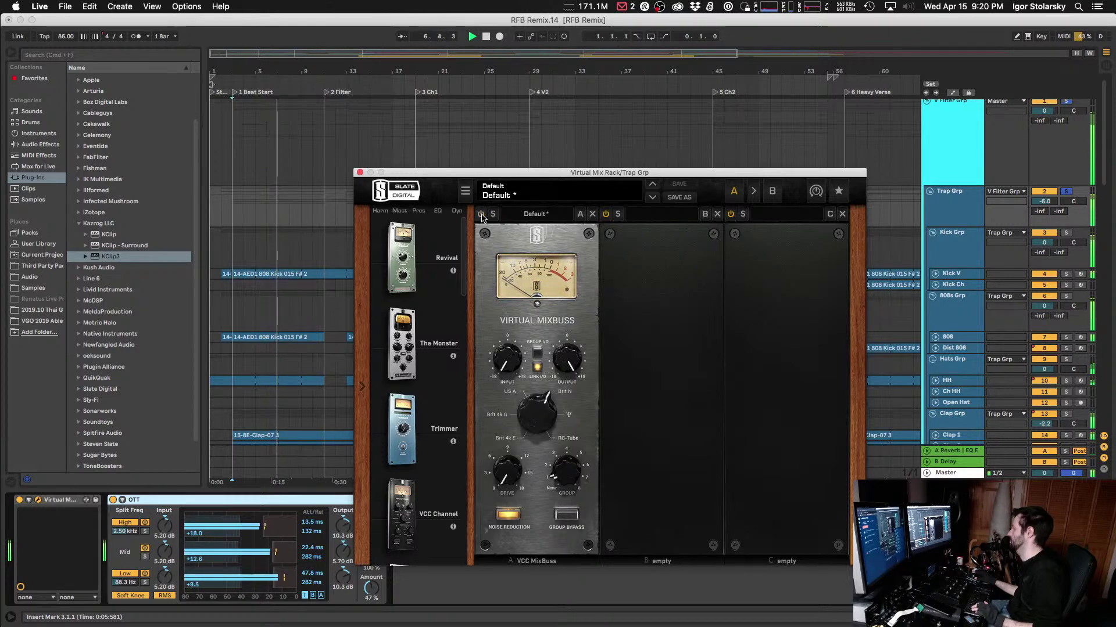
pyautogui.click(481, 214)
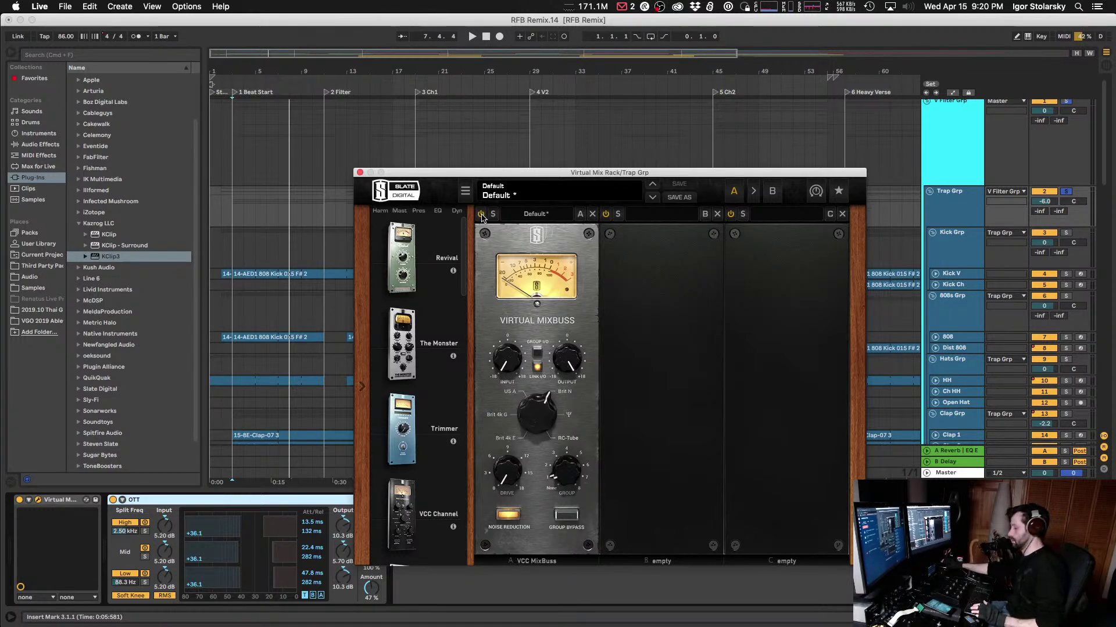
pyautogui.press('space')
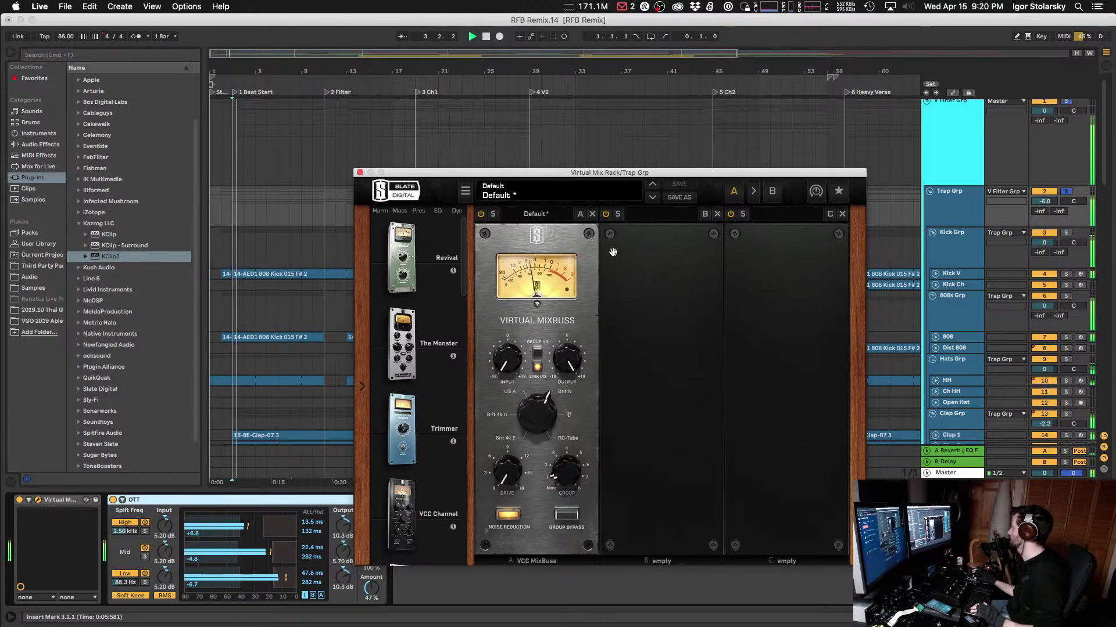
pyautogui.click(481, 214)
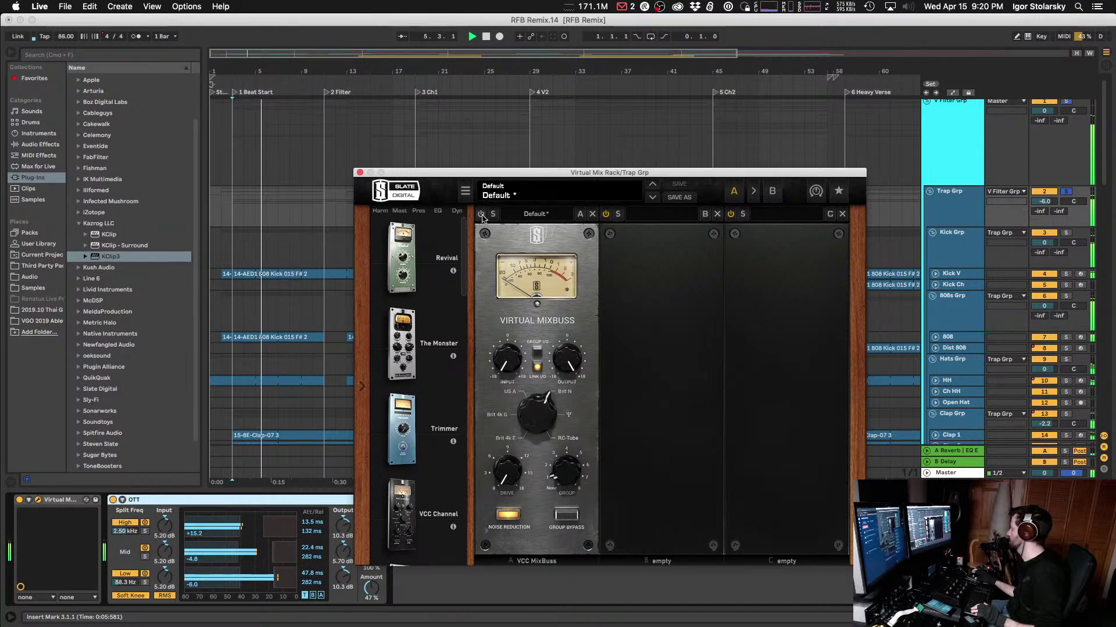
pyautogui.click(481, 215)
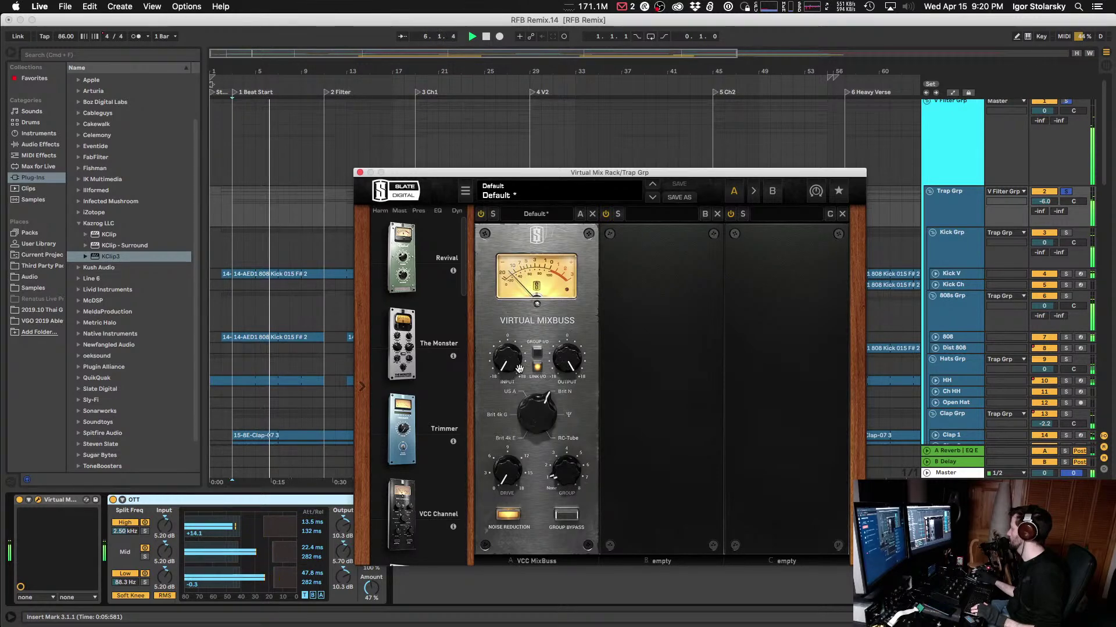
# Step: Return the Virtual Mixbuss to the Brit 4k E console and compare the playback with the module off and on
pyautogui.press('space')
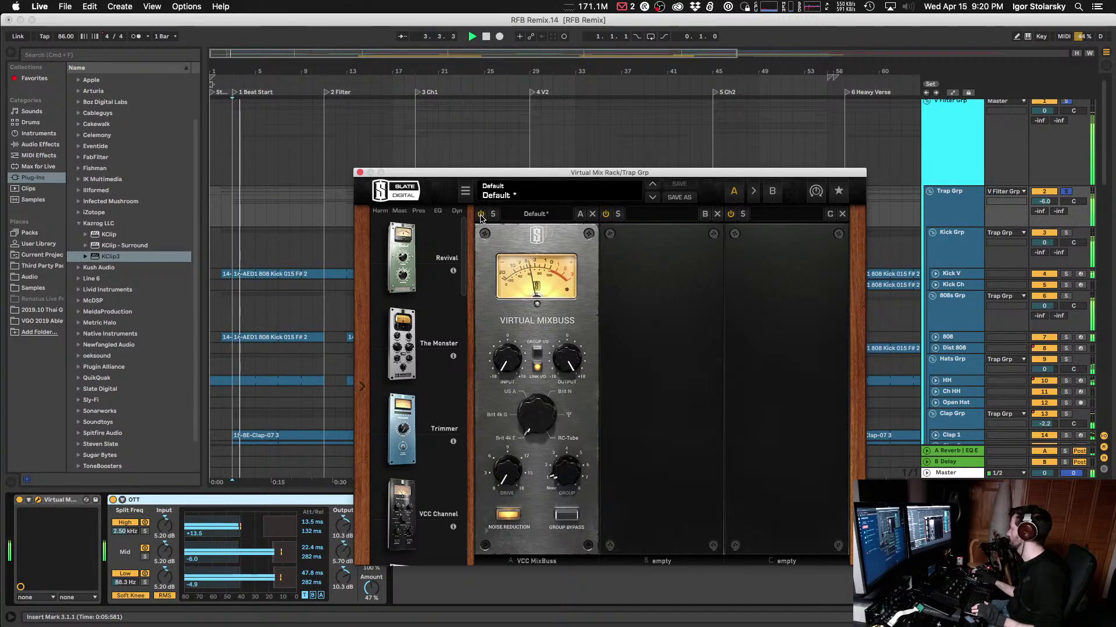
pyautogui.click(481, 215)
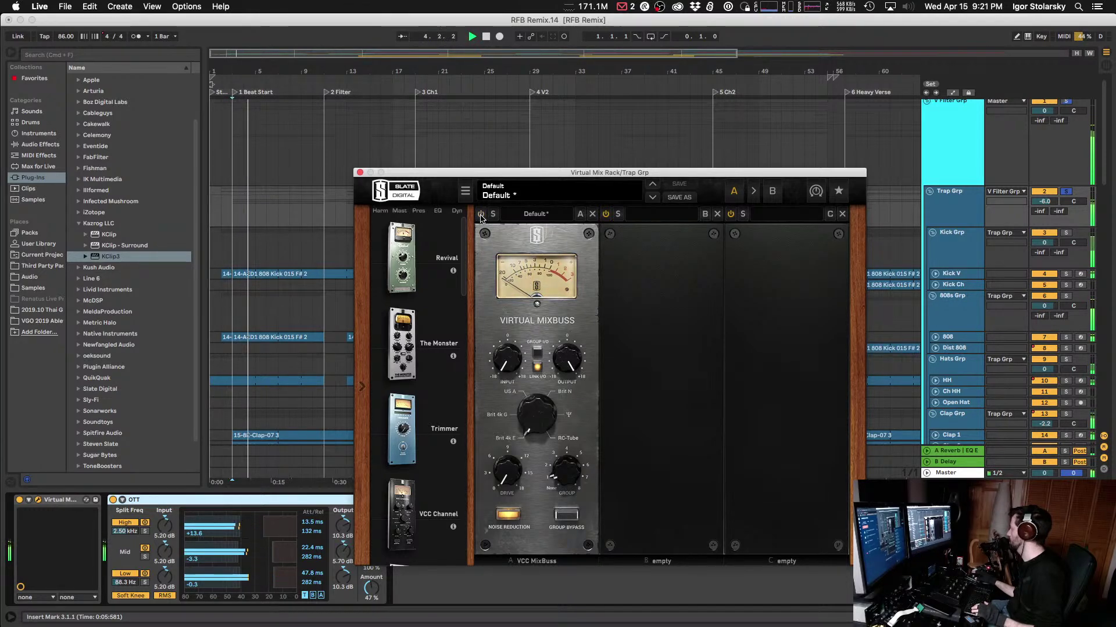
pyautogui.click(481, 215)
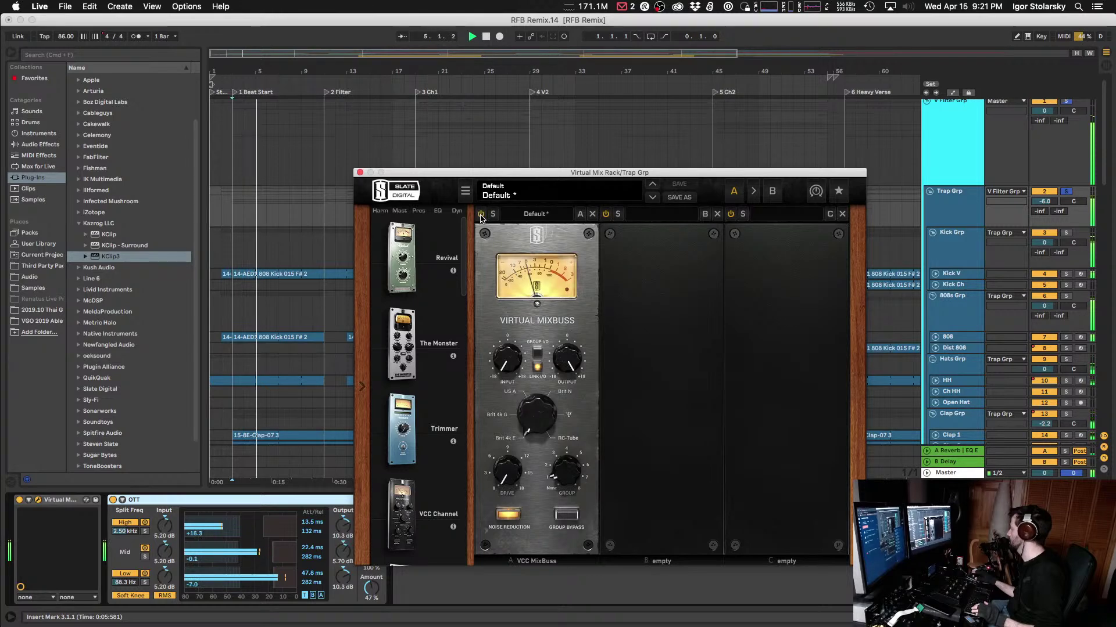
pyautogui.click(481, 215)
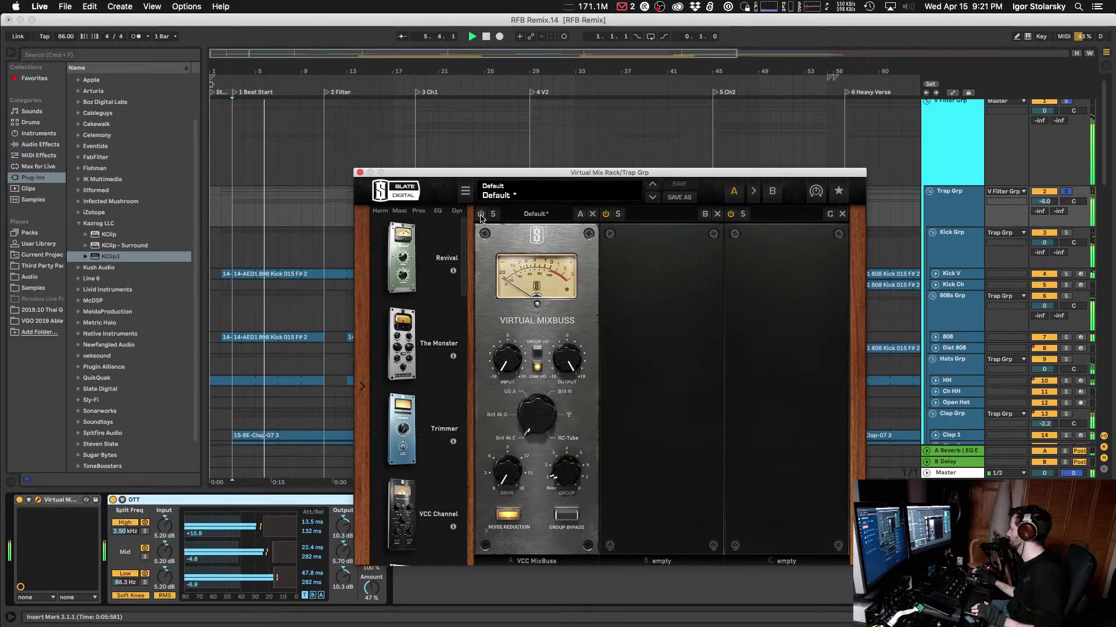
pyautogui.click(481, 215)
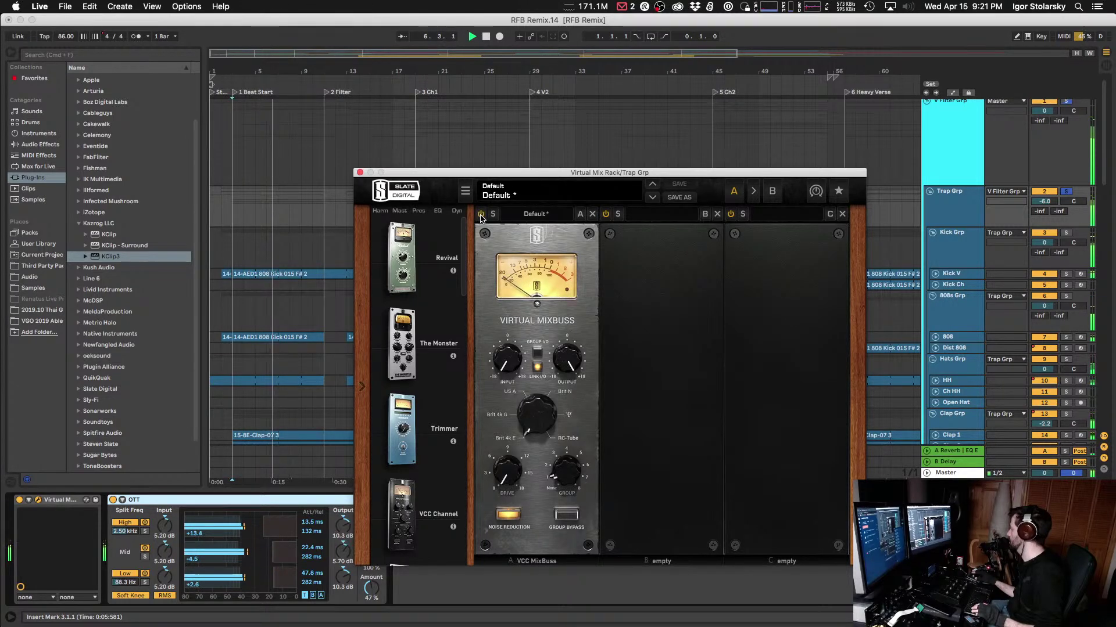
pyautogui.press('space')
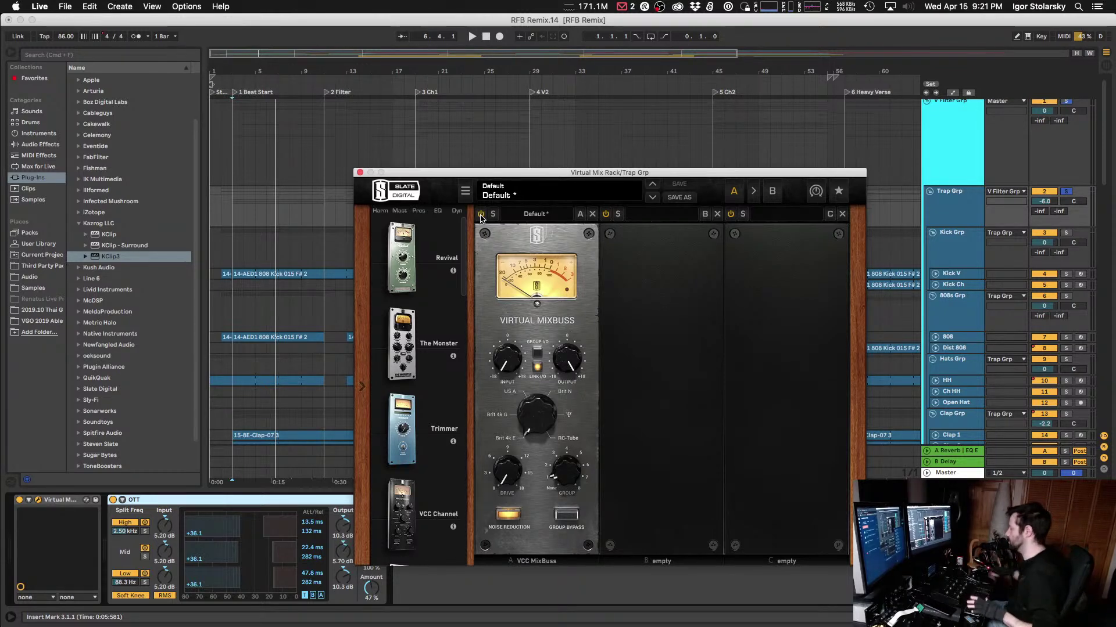
# Step: Close the Virtual Mix Rack window and take the Trap Grp out of solo
pyautogui.press('space')
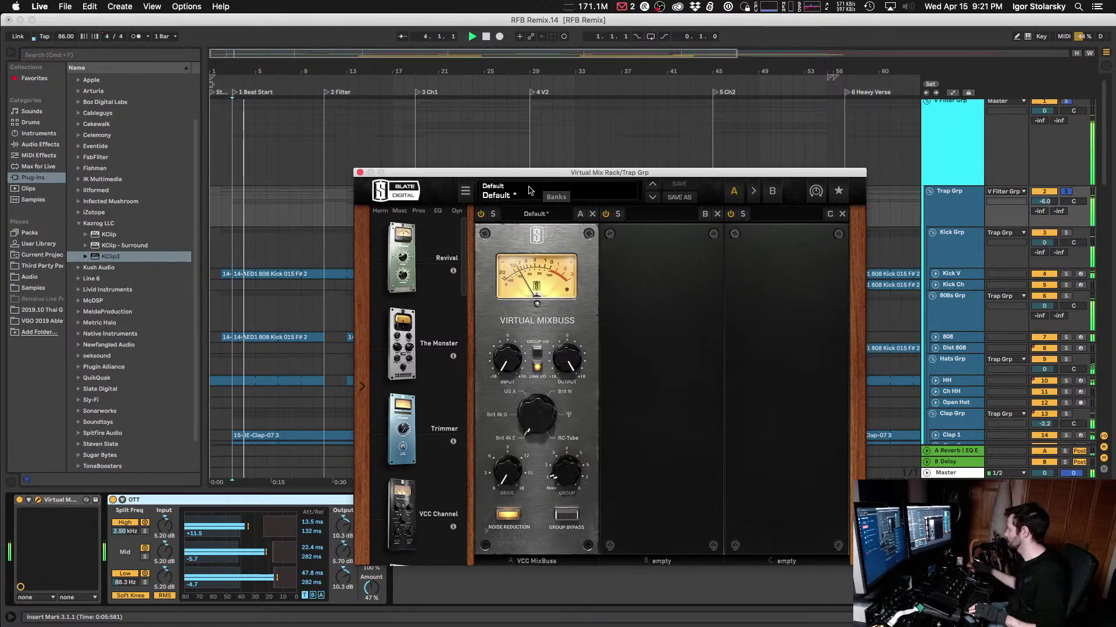
pyautogui.click(359, 173)
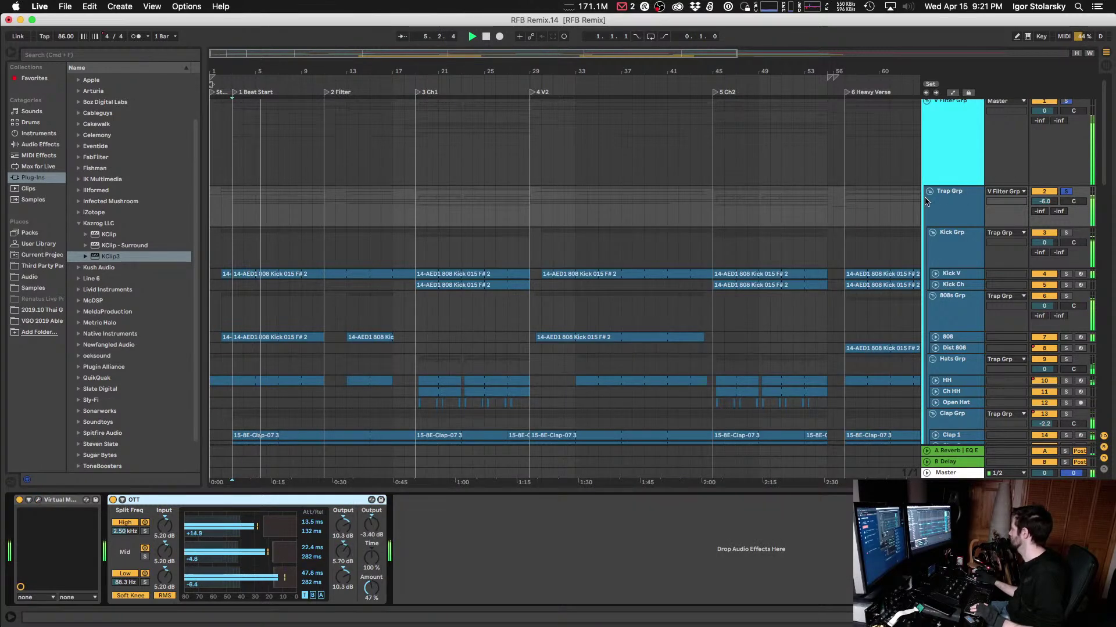
pyautogui.click(1066, 192)
pyautogui.click(1067, 192)
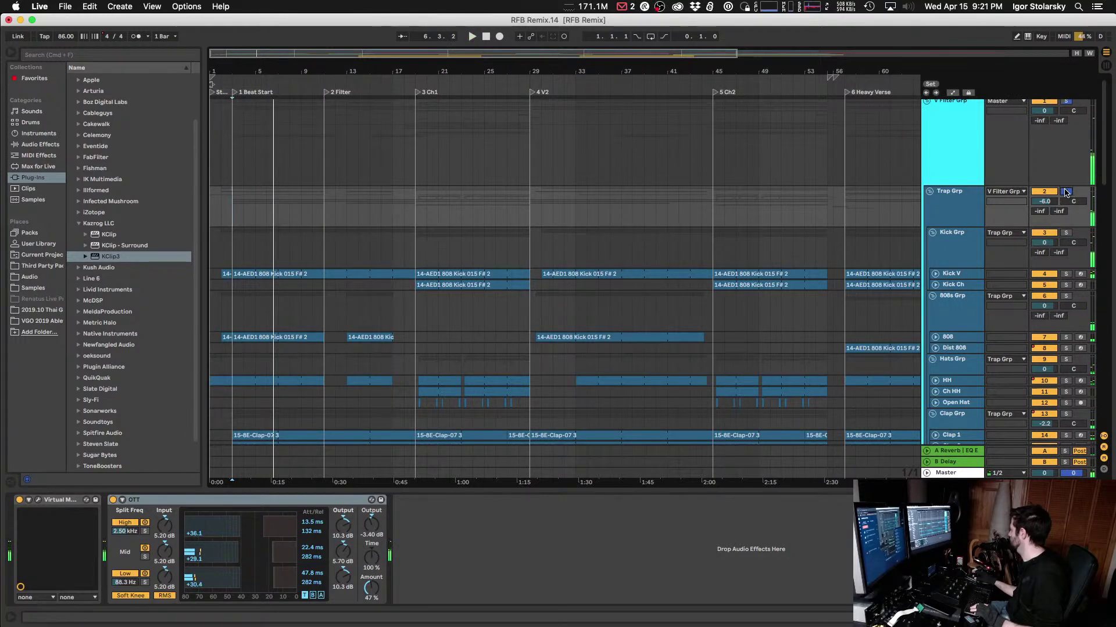
# Step: Solo the Kick Grp, play it back, and unfold the Kick V track inside it
pyautogui.click(960, 233)
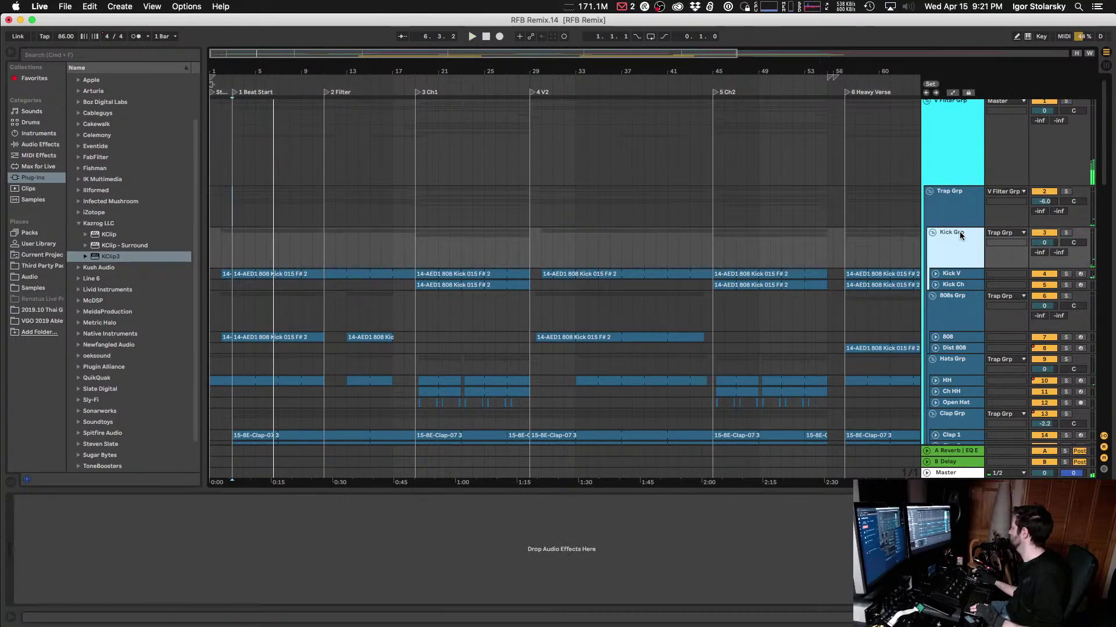
pyautogui.click(1067, 233)
pyautogui.click(928, 264)
pyautogui.press('space')
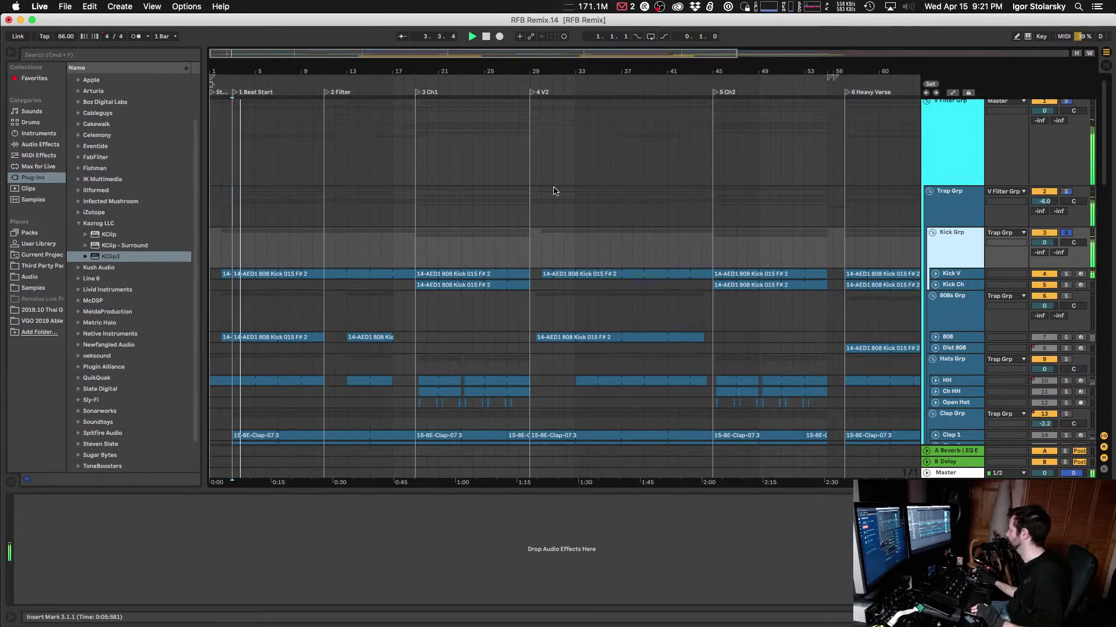
pyautogui.click(934, 276)
pyautogui.click(934, 276)
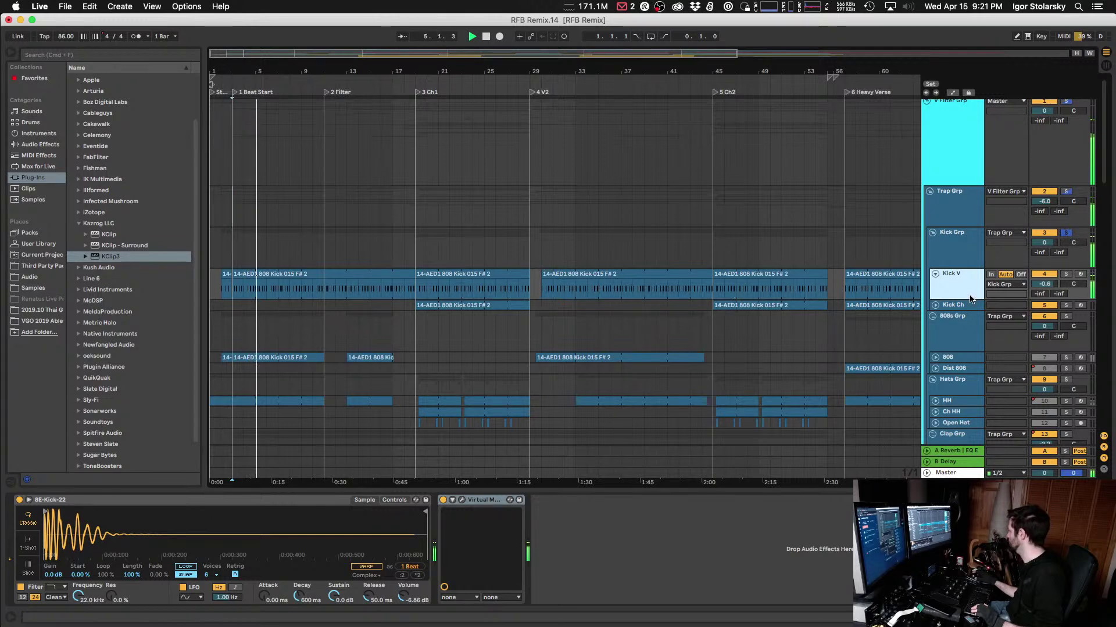
# Step: Unsolo the Kick Grp and solo only the Kick V track
pyautogui.click(1068, 233)
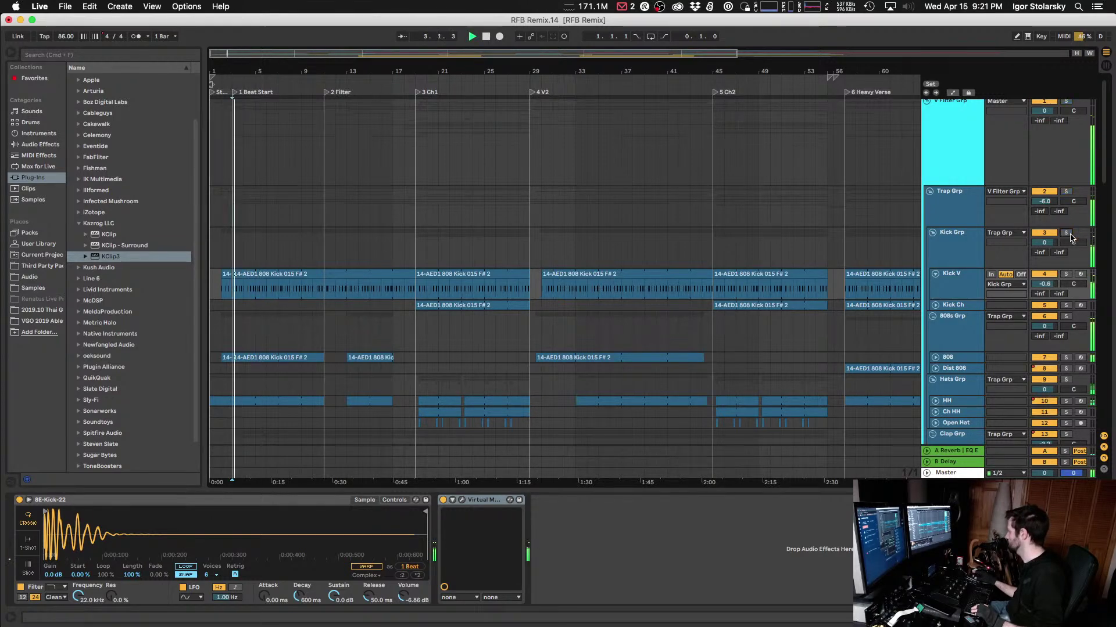
pyautogui.click(972, 278)
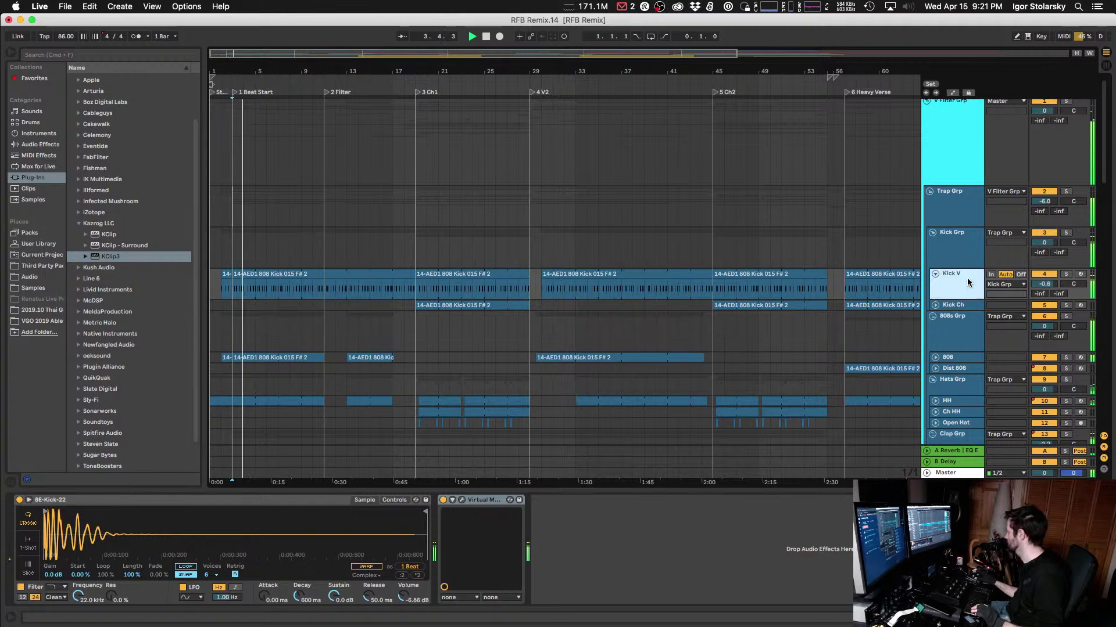
pyautogui.click(1066, 275)
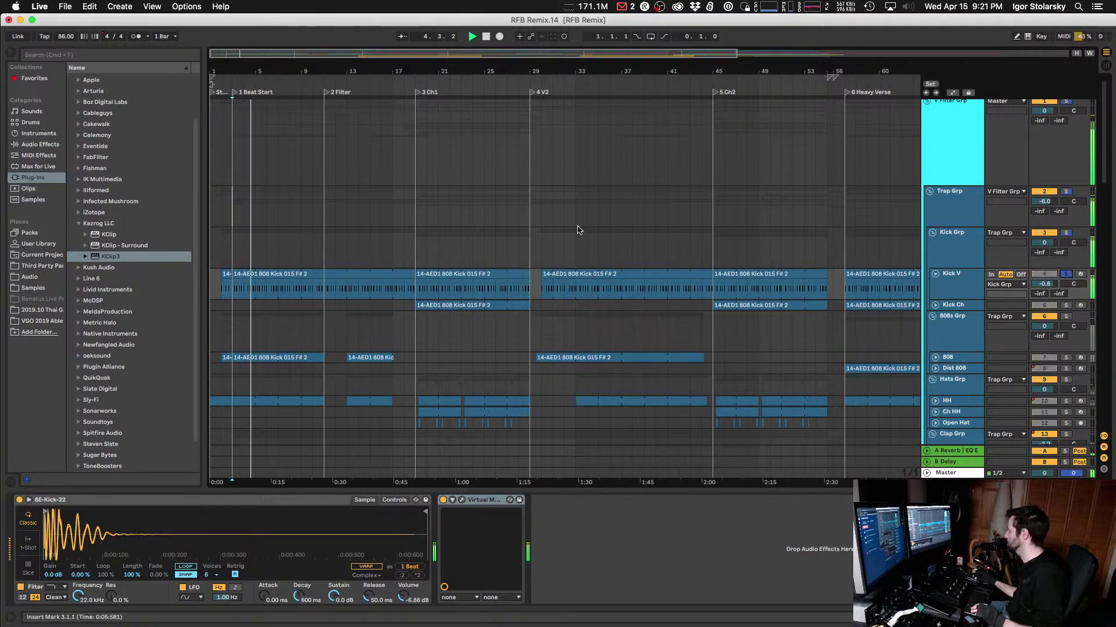
# Step: Add the Kush Audio Novatron compressor after the Virtual Mix Rack on the Kick V track
pyautogui.click(79, 225)
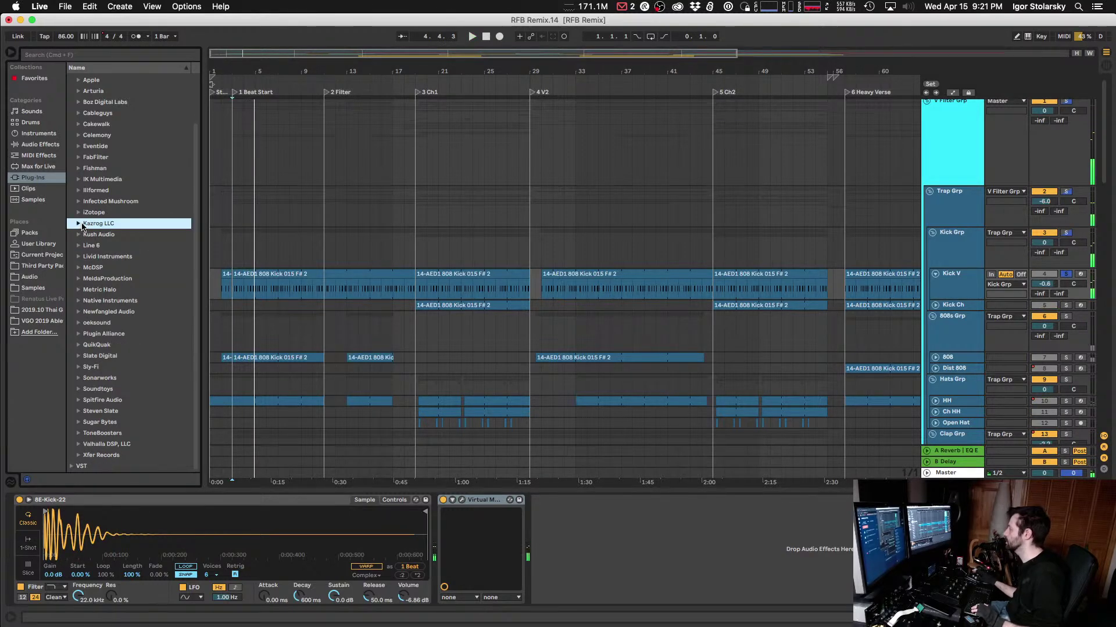
pyautogui.click(79, 236)
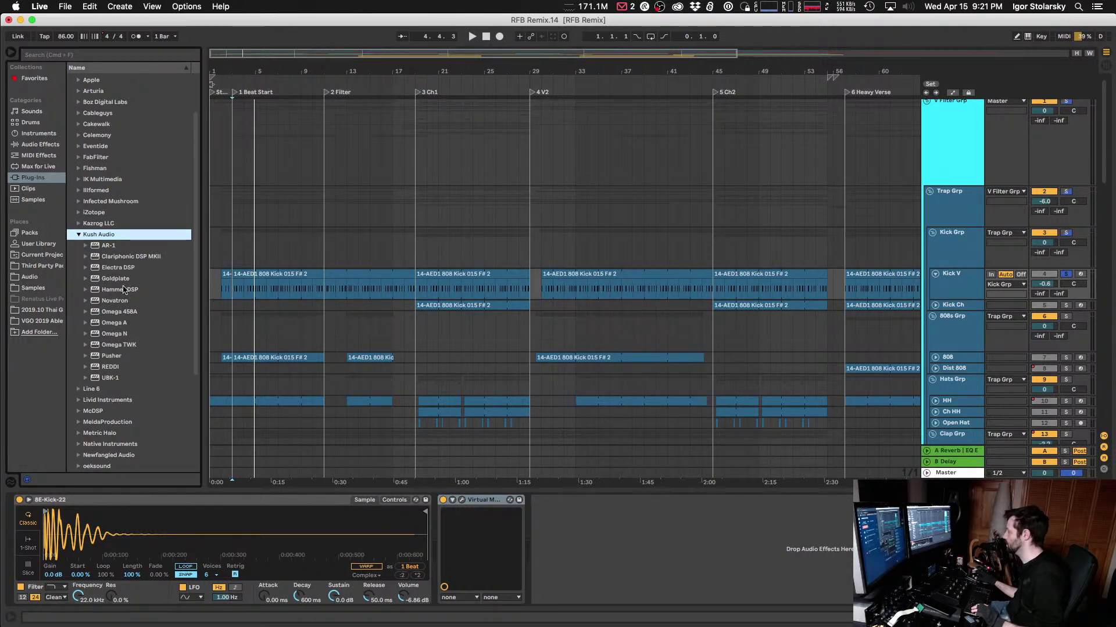
pyautogui.moveTo(102, 303); pyautogui.dragTo(615, 548)
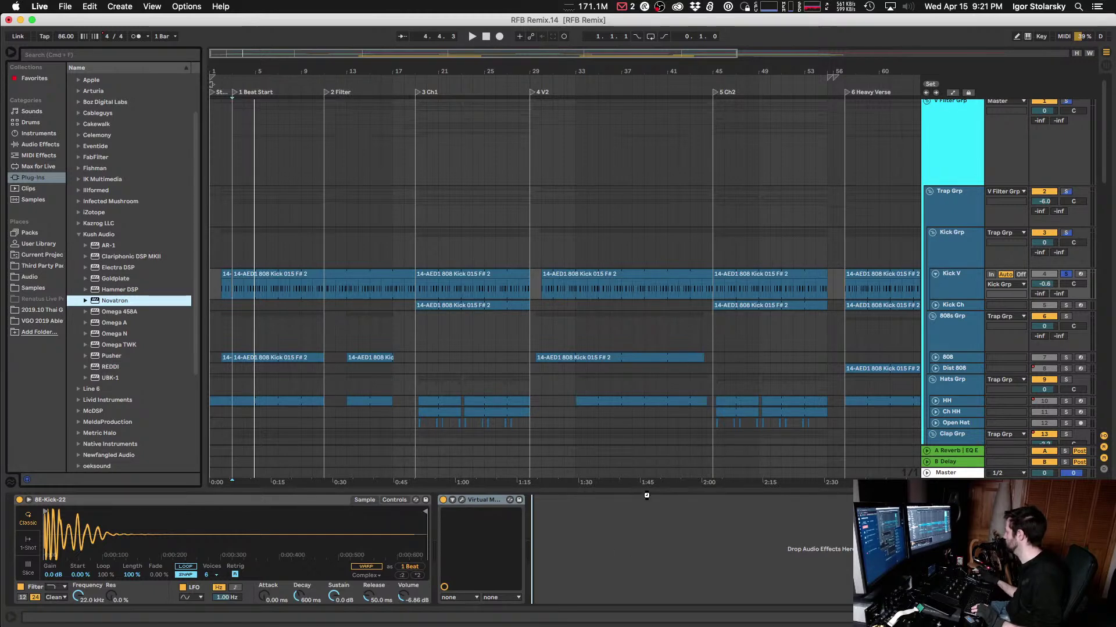
pyautogui.moveTo(646, 496); pyautogui.dragTo(646, 499)
# Step: During playback, increase the Novatron's compression, shorten its release, and lower its attack to about 2 ms
pyautogui.press('space')
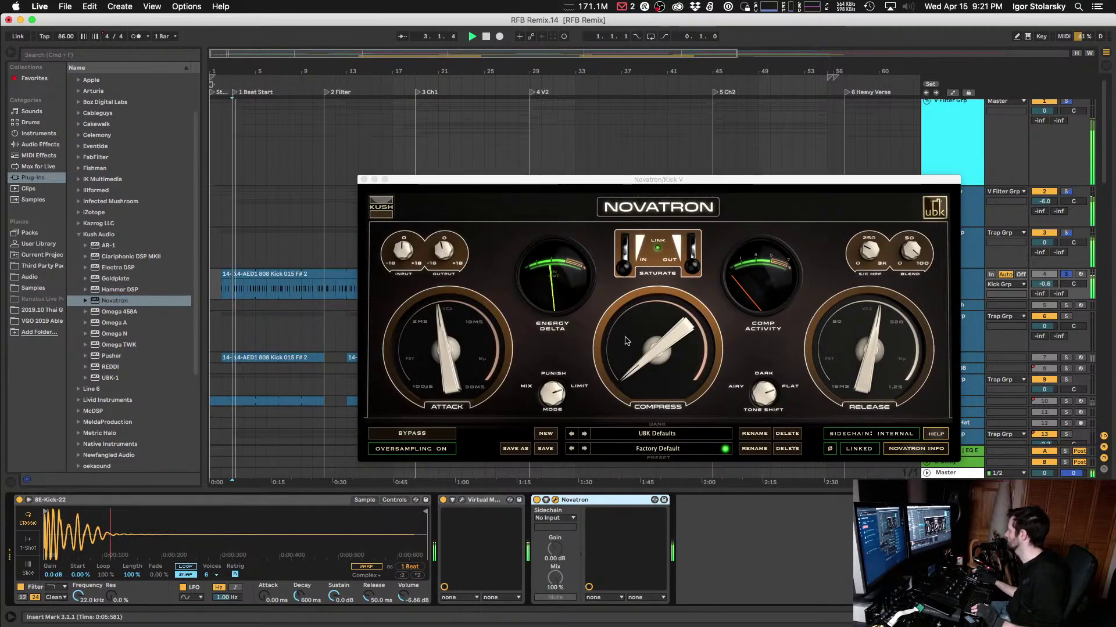
pyautogui.click(655, 351)
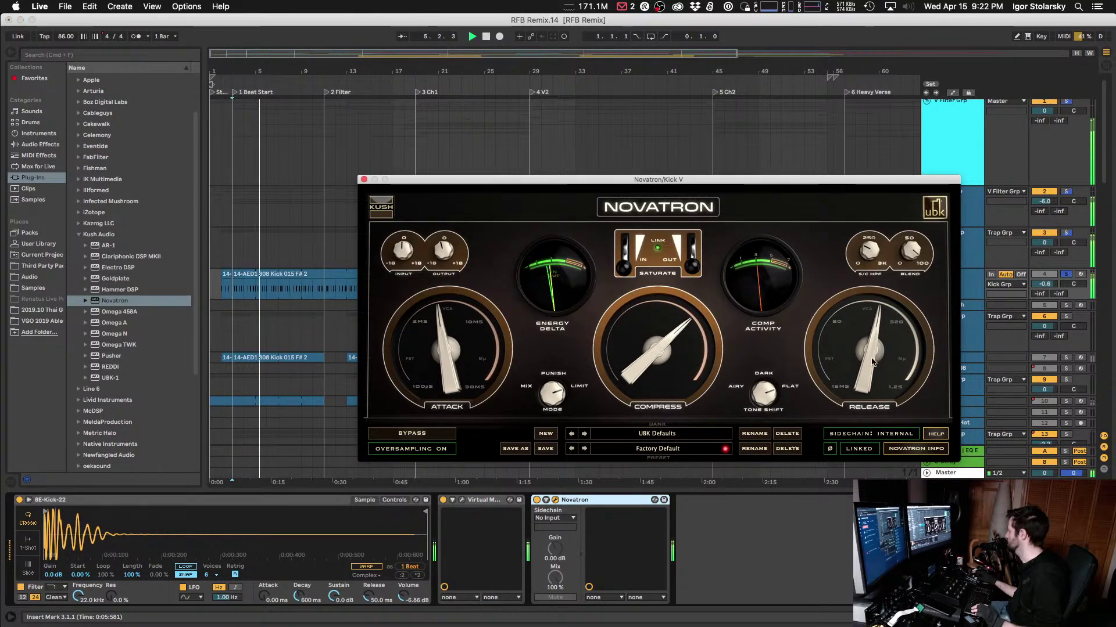
pyautogui.moveTo(876, 353); pyautogui.dragTo(881, 407)
pyautogui.moveTo(453, 363); pyautogui.dragTo(474, 403)
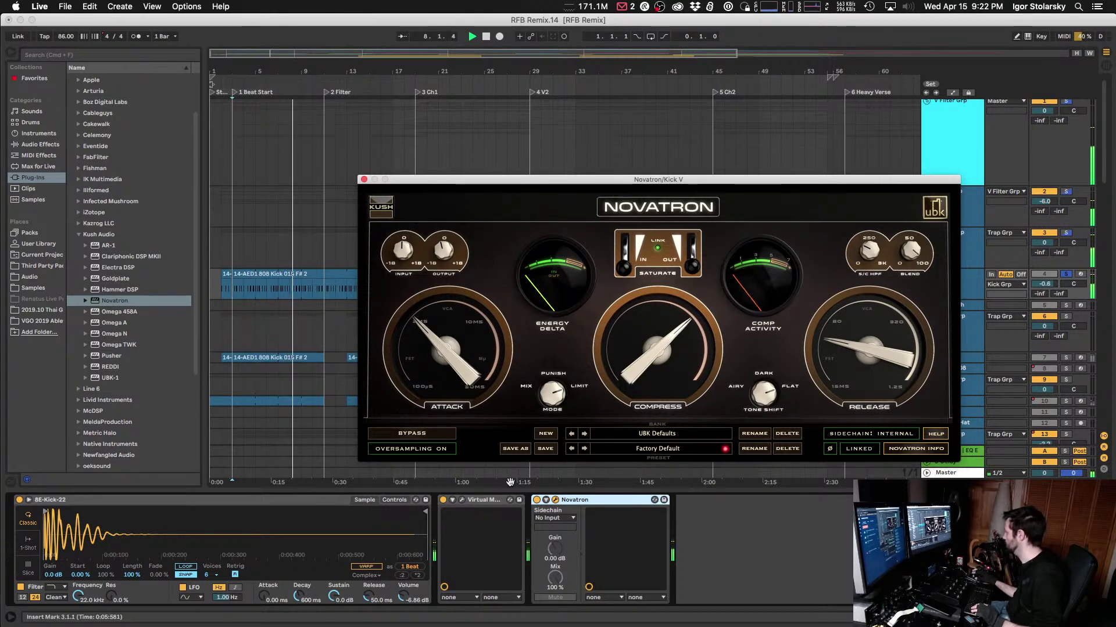
# Step: Compare the soloed Kick V with the Novatron bypassed and active, restarting playback for another listen
pyautogui.click(536, 501)
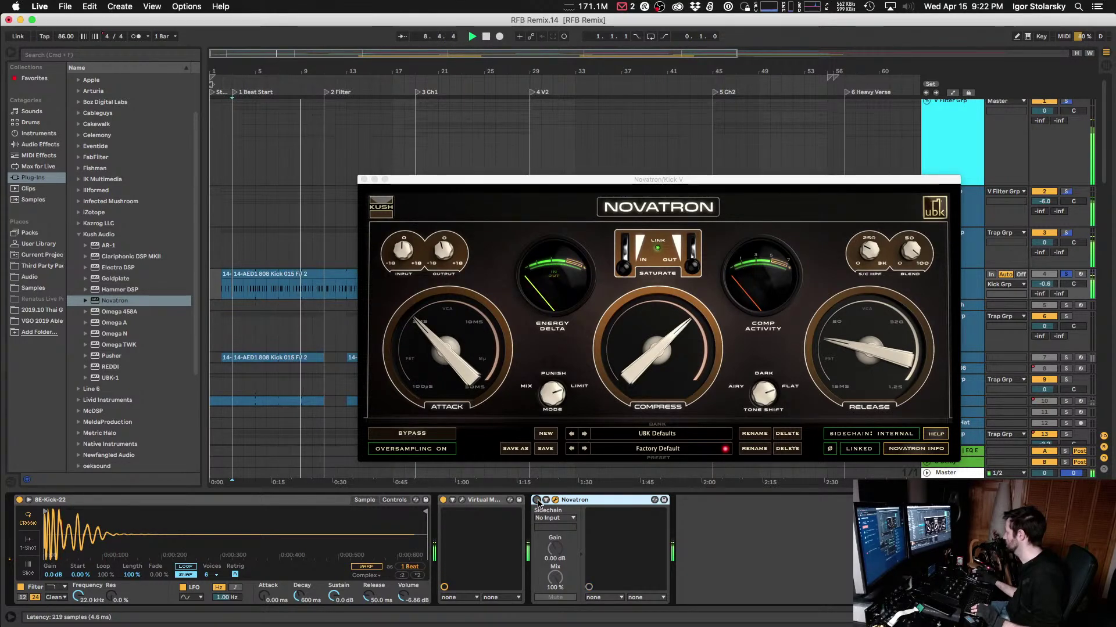
pyautogui.click(537, 501)
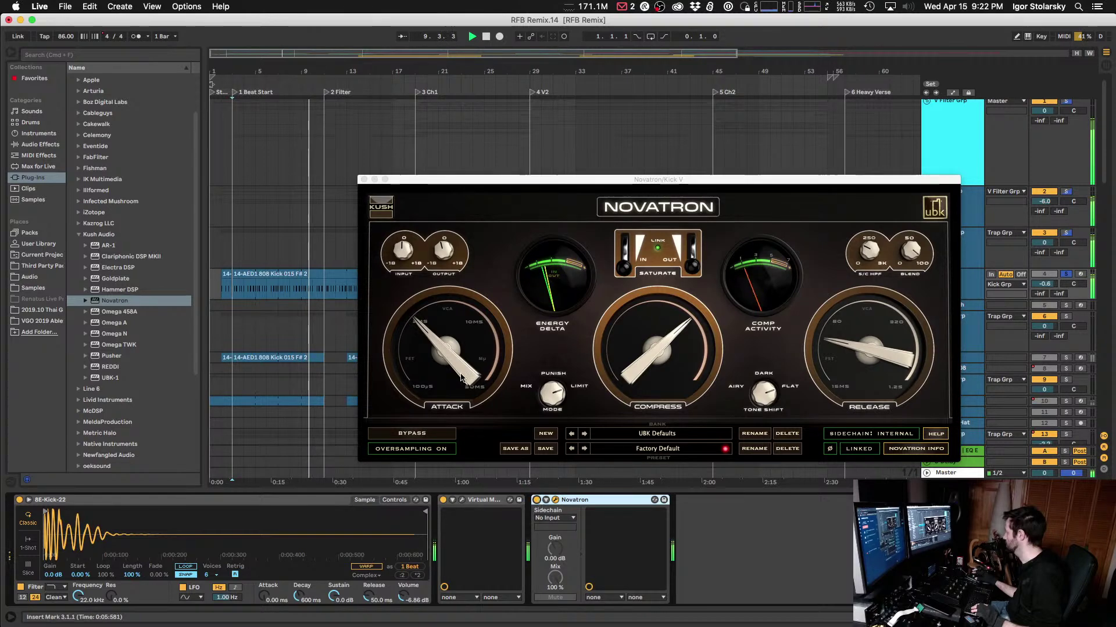
pyautogui.click(433, 348)
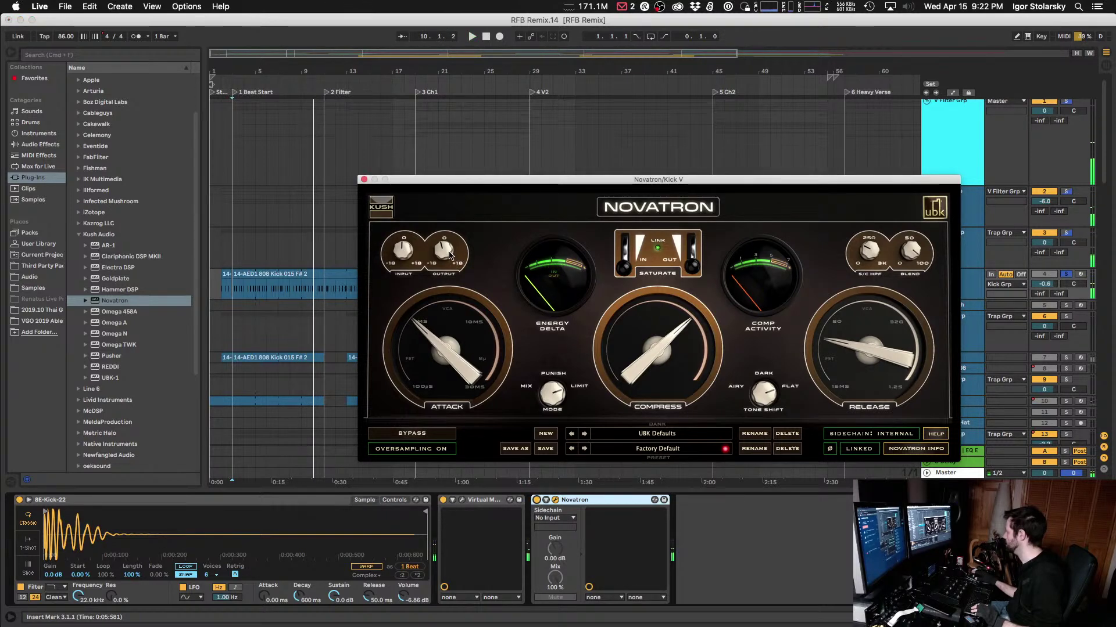
pyautogui.press('space')
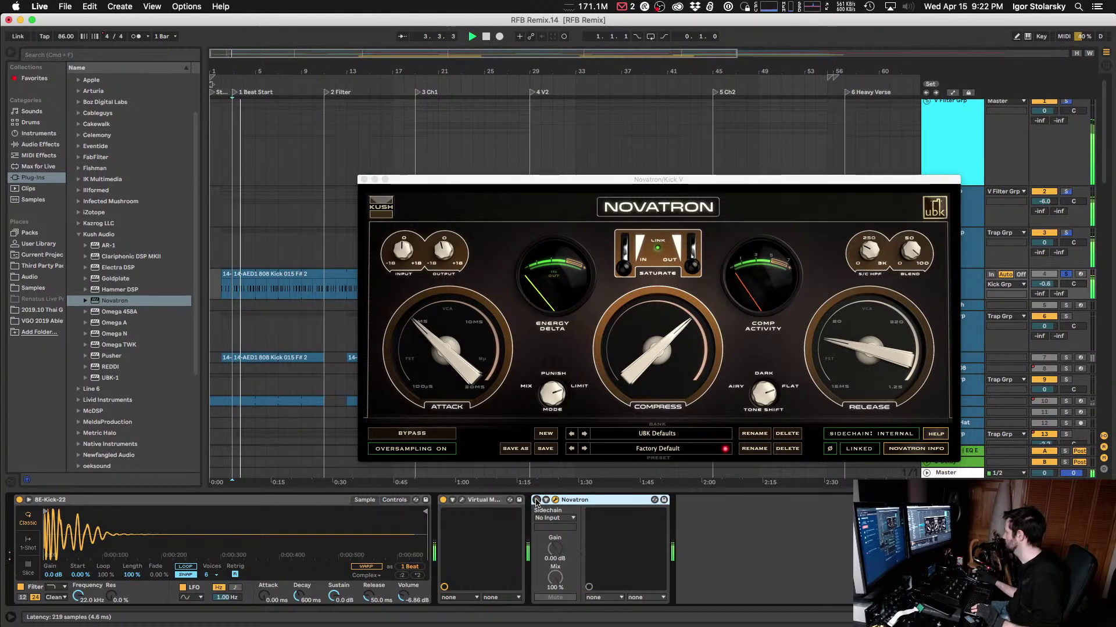
# Step: Set the Novatron's mode to Punish and its tone shift to Dark, comparing against bypass during playback
pyautogui.click(549, 415)
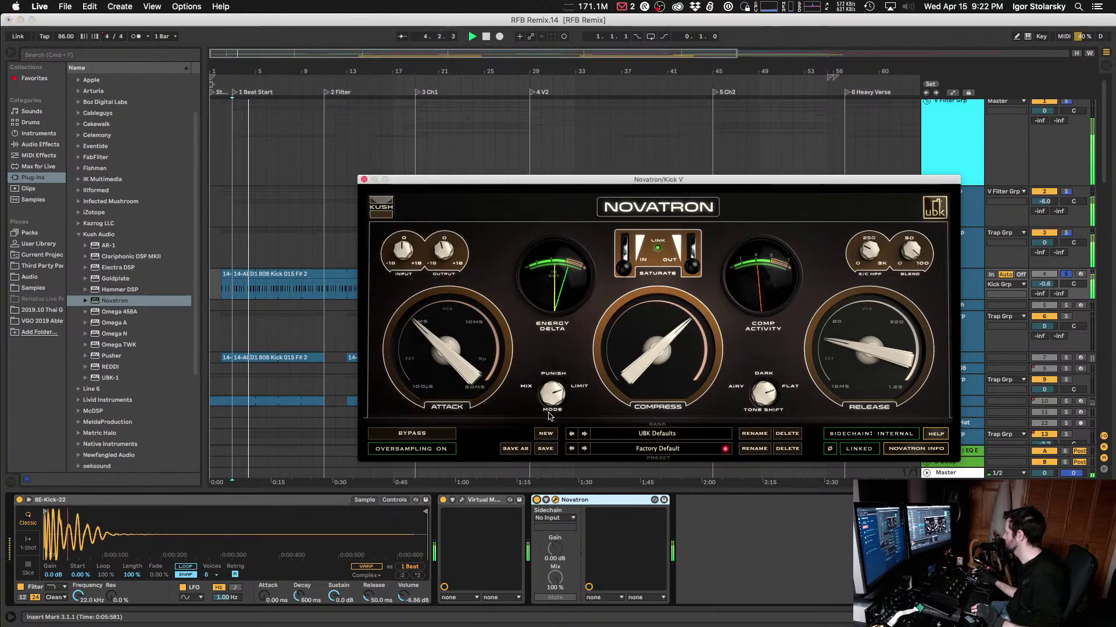
pyautogui.moveTo(550, 415); pyautogui.dragTo(547, 477)
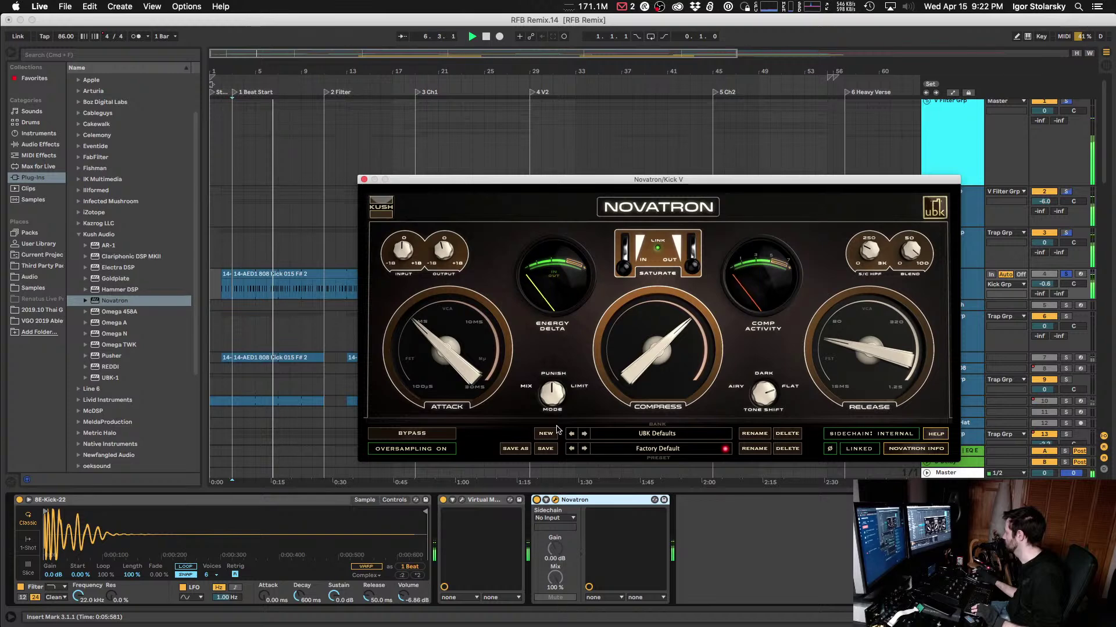
pyautogui.click(536, 502)
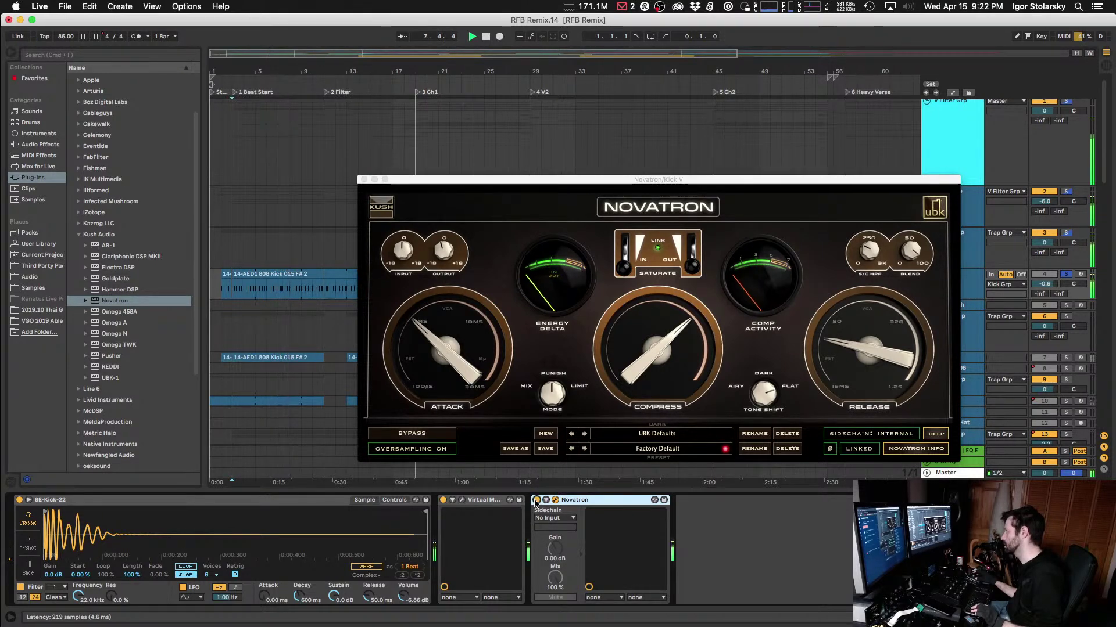
pyautogui.click(762, 425)
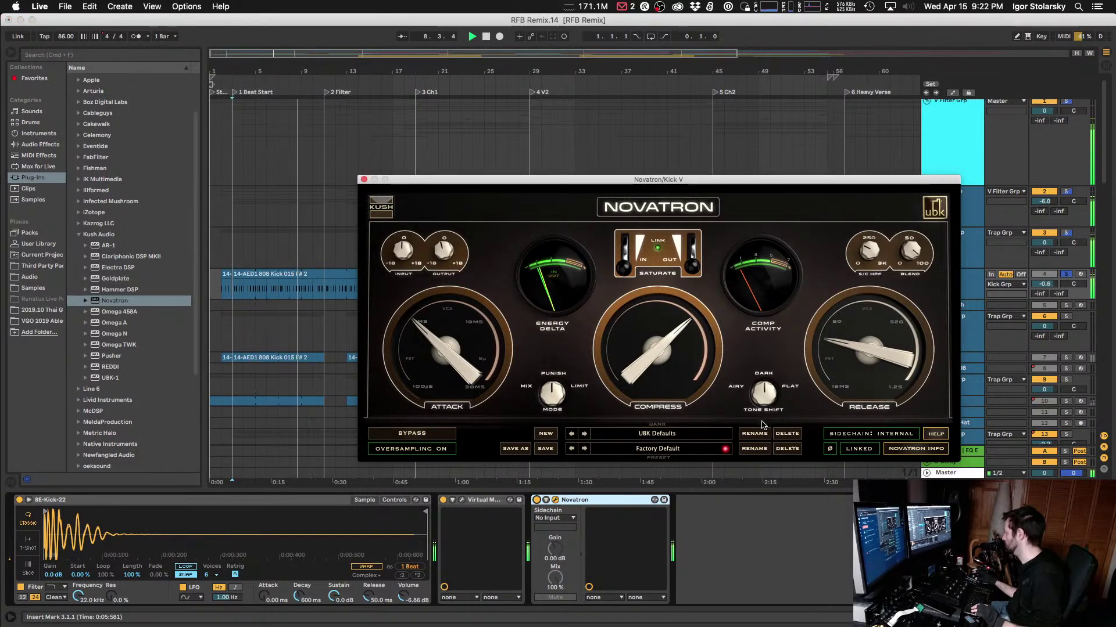
pyautogui.click(538, 503)
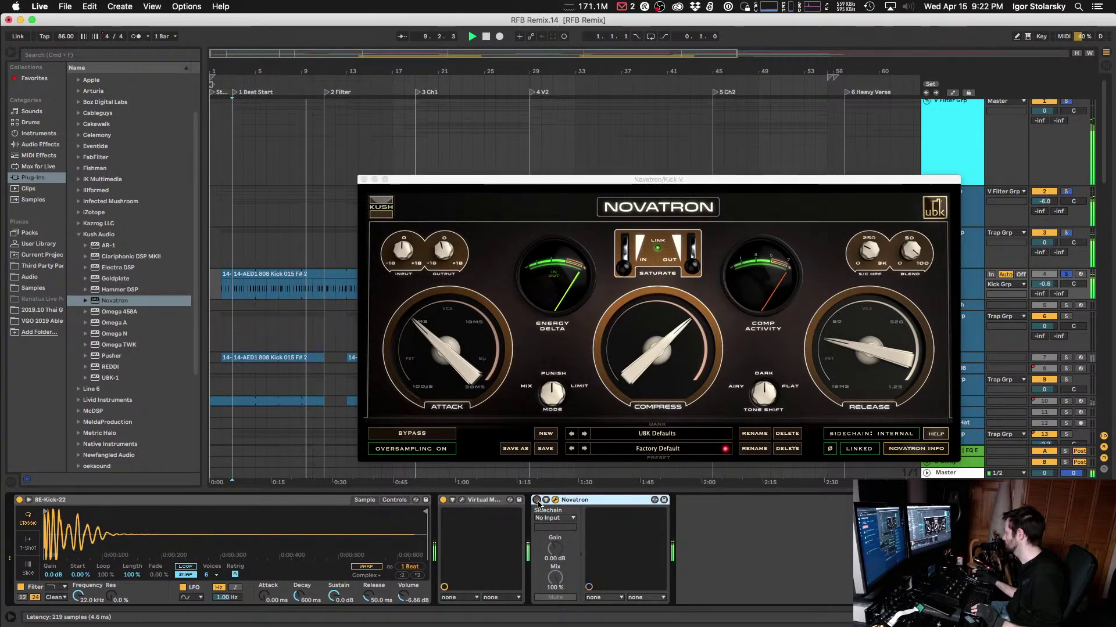
pyautogui.press('space')
pyautogui.press('space')
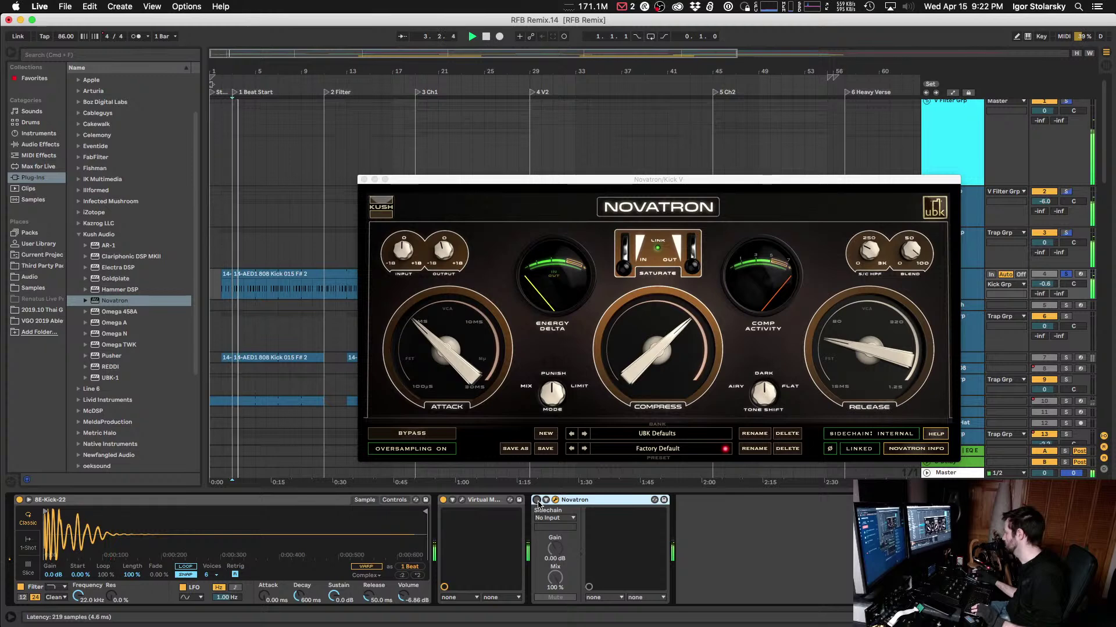
# Step: Adjust the Novatron's sidechain high-pass filter and reduce its compression, comparing the result with bypass
pyautogui.click(629, 363)
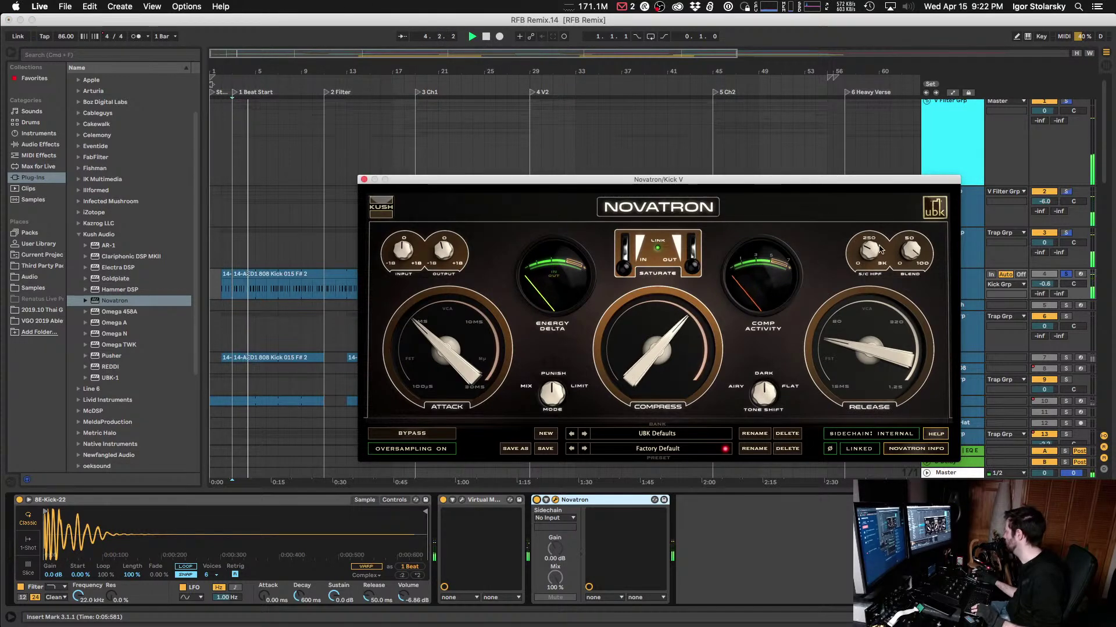
pyautogui.moveTo(880, 249); pyautogui.dragTo(875, 268)
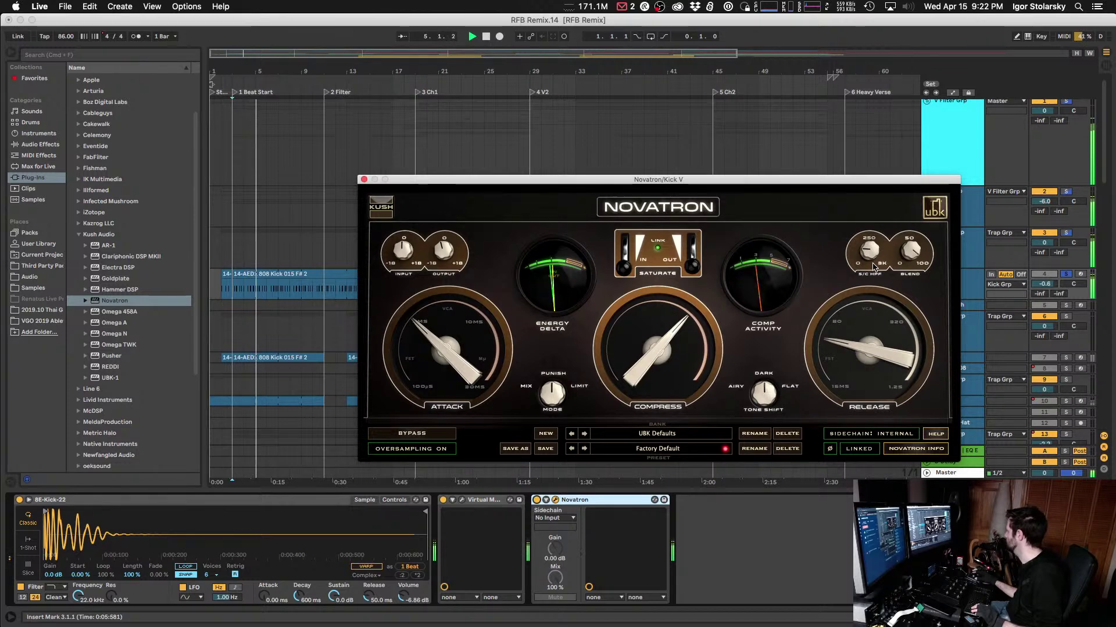
pyautogui.moveTo(638, 404); pyautogui.dragTo(637, 384)
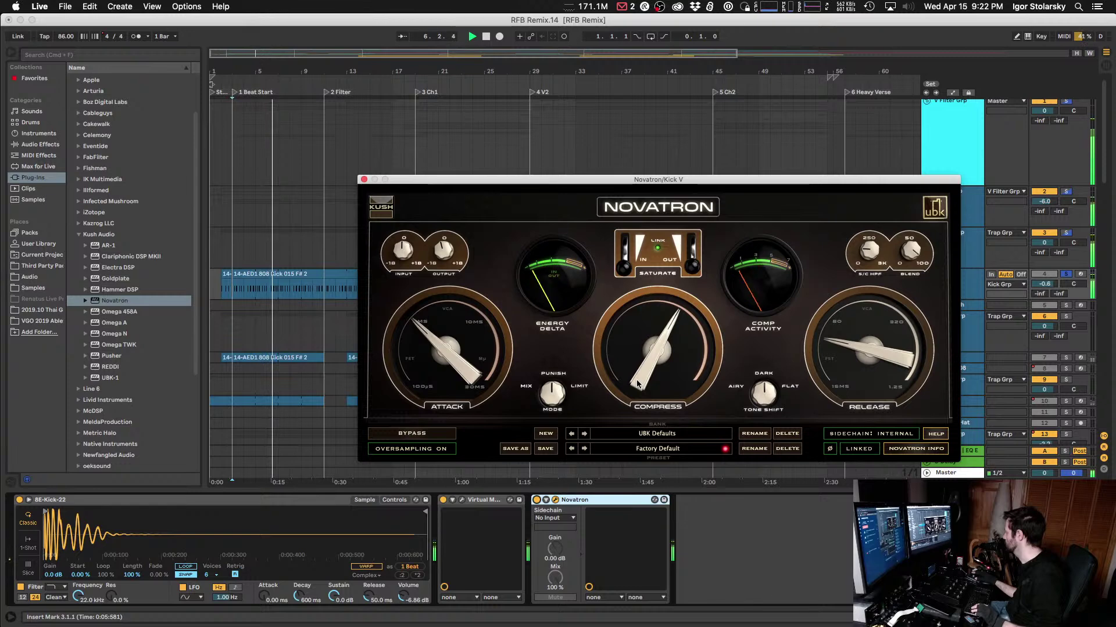
pyautogui.click(536, 501)
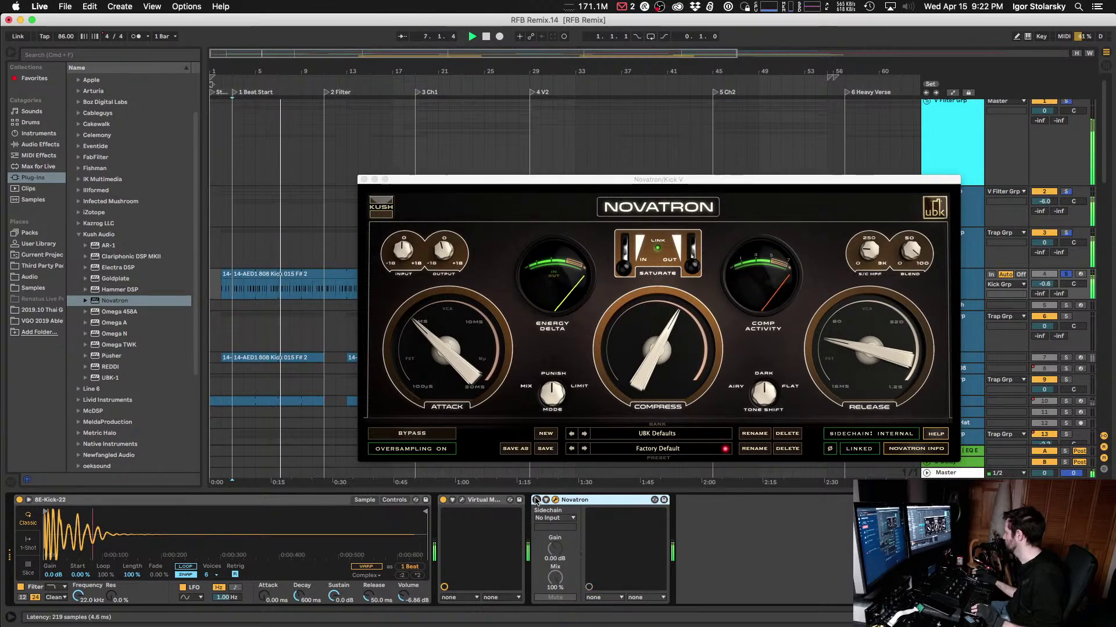
# Step: Unsolo the Kick V to compare the Novatron against bypass in the full mix, and solo the track again
pyautogui.click(1066, 275)
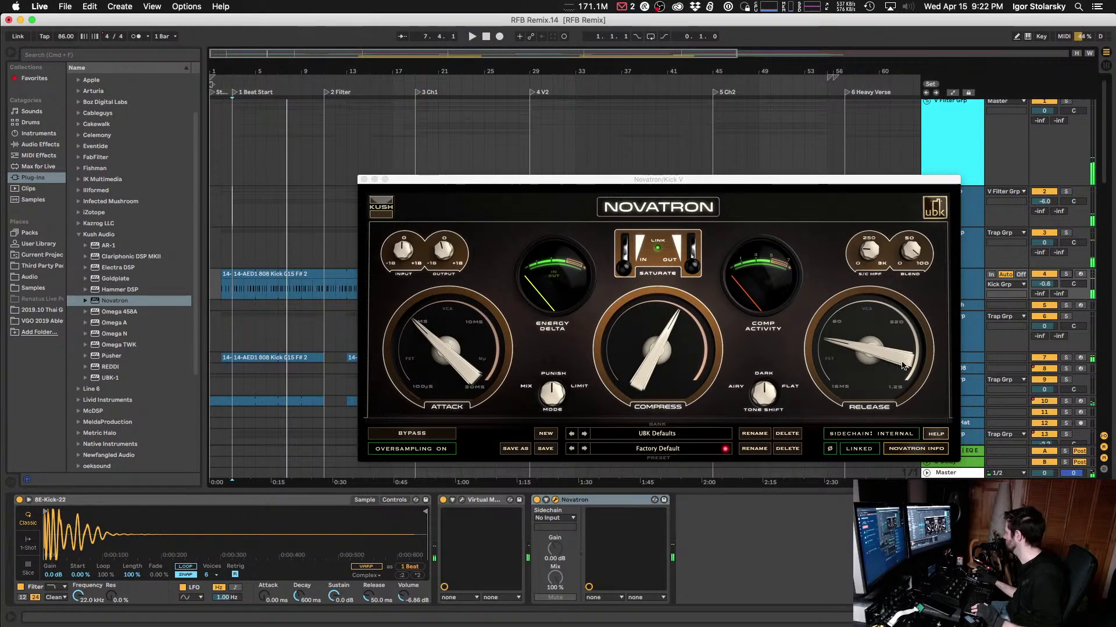
pyautogui.click(537, 504)
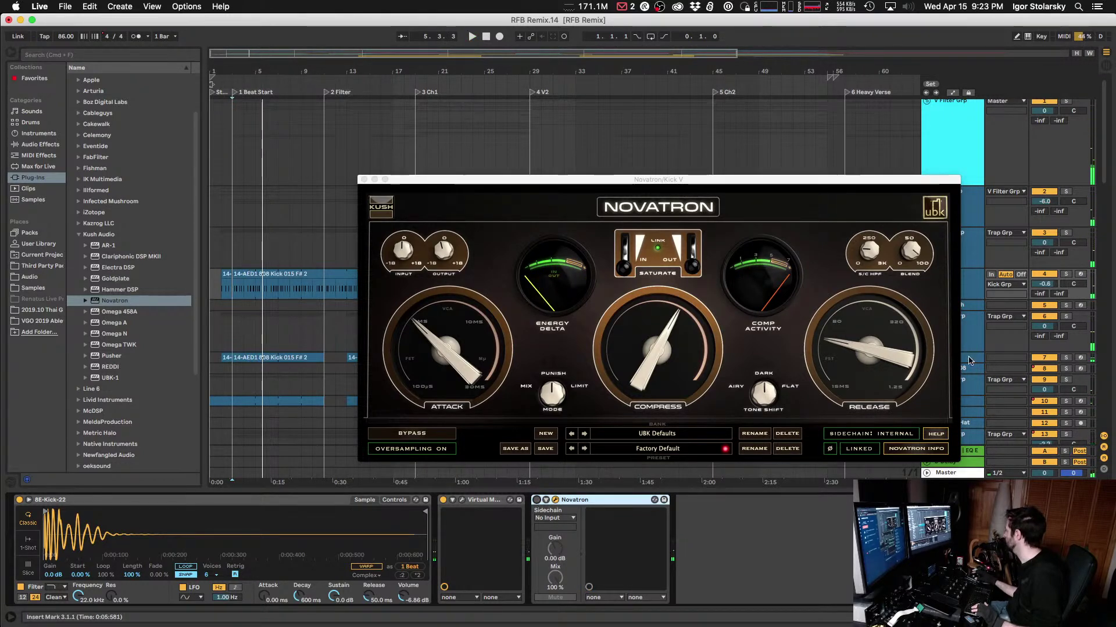
pyautogui.moveTo(856, 180); pyautogui.dragTo(681, 112)
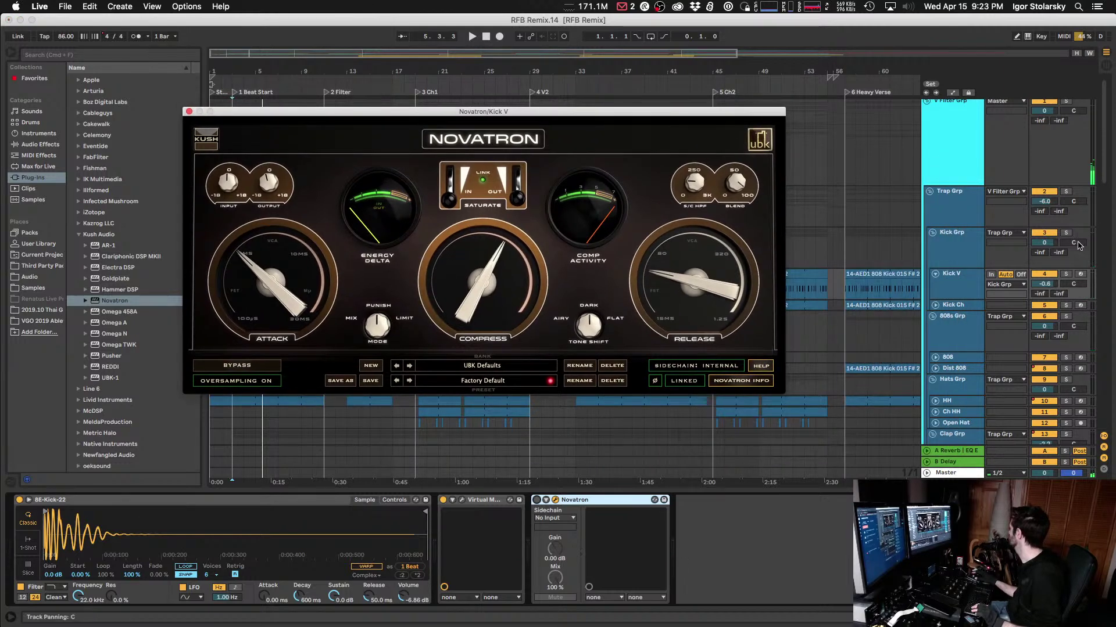
pyautogui.click(1066, 274)
# Step: During playback, raise the Novatron's attack to about 10 ms and shorten its release slightly, comparing with bypass
pyautogui.press('space')
pyautogui.moveTo(272, 279); pyautogui.dragTo(279, 216)
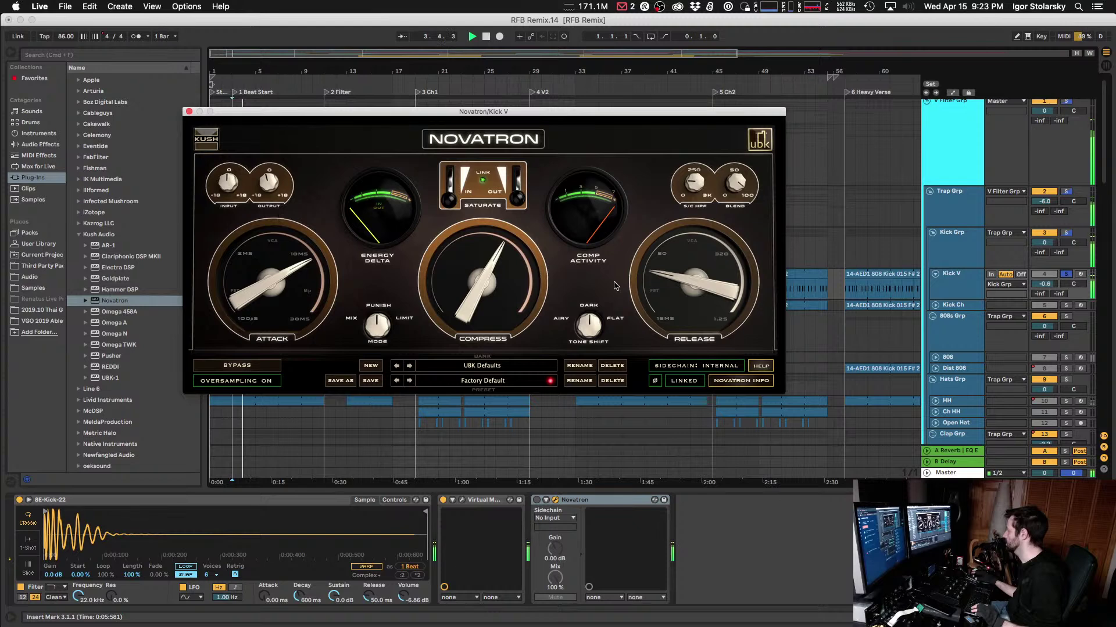
pyautogui.moveTo(686, 280); pyautogui.dragTo(616, 289)
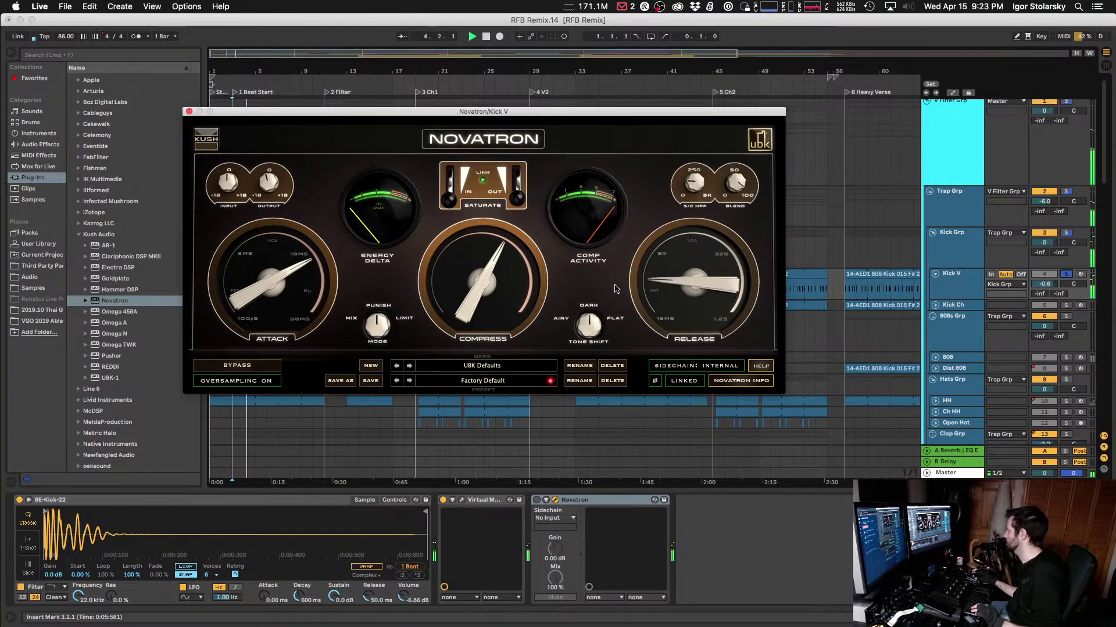
pyautogui.click(539, 500)
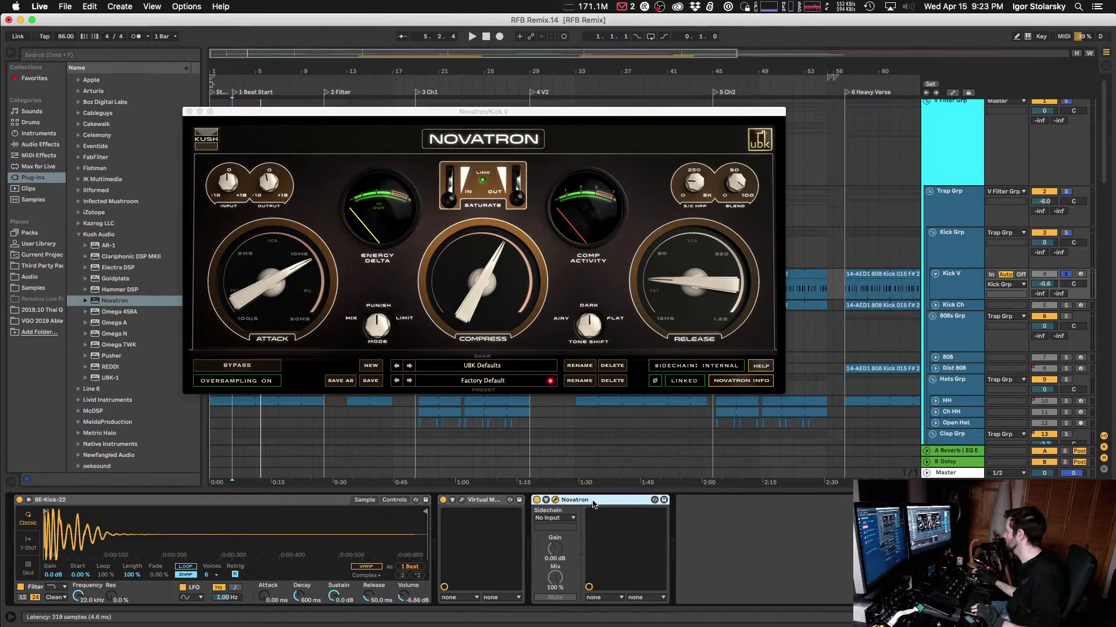
# Step: Set the Novatron's attack to about 100 µs and its release to about 80 ms, comparing with bypass
pyautogui.moveTo(269, 276); pyautogui.dragTo(296, 434)
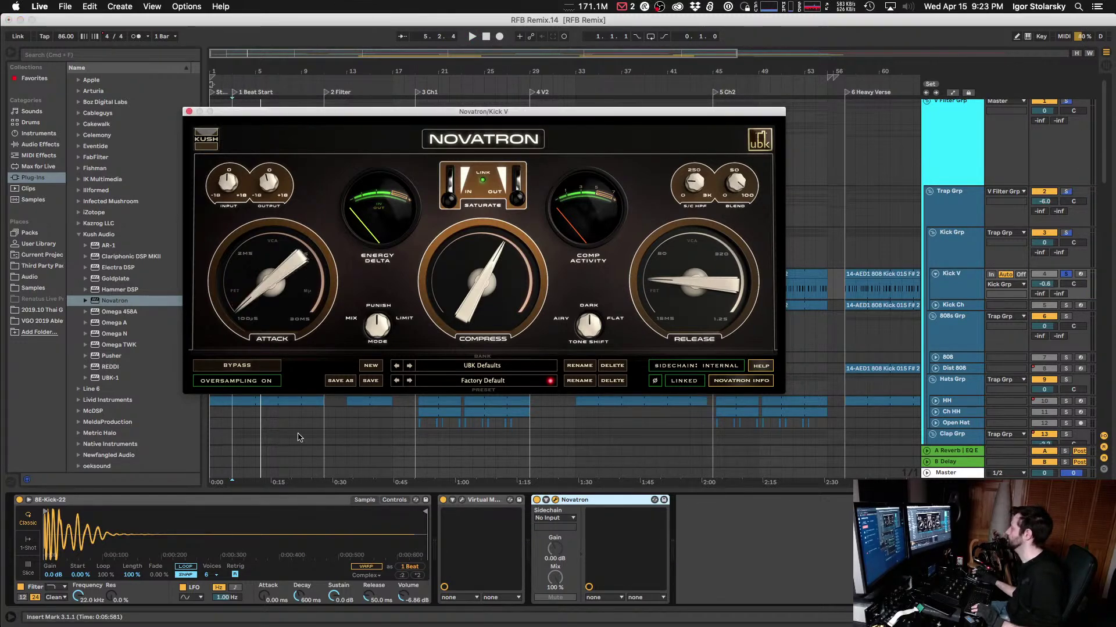
pyautogui.press('space')
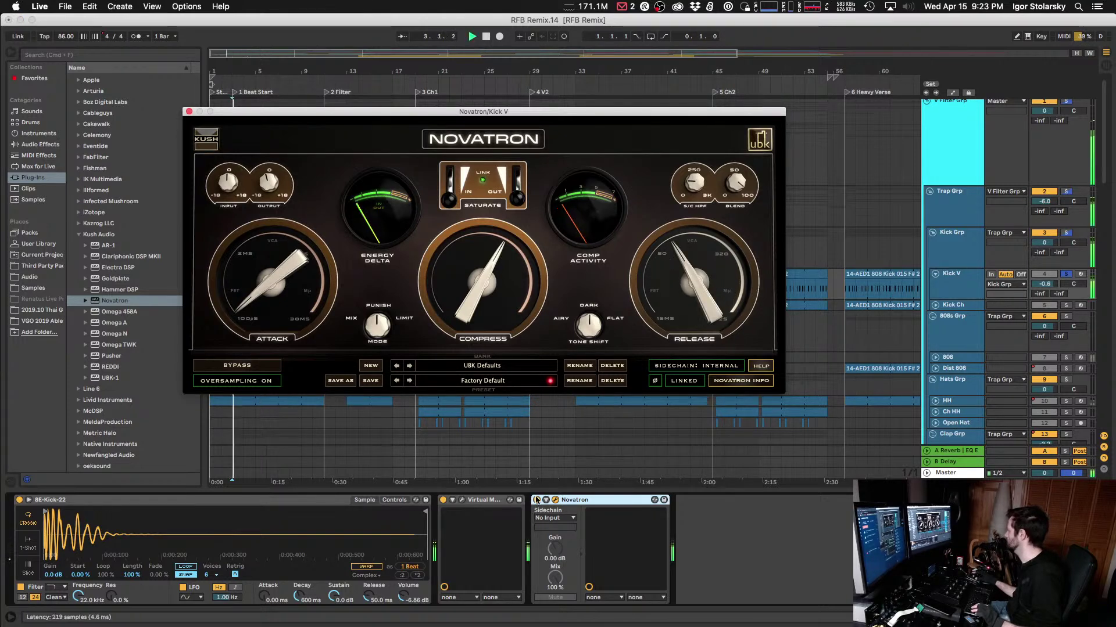
pyautogui.click(538, 503)
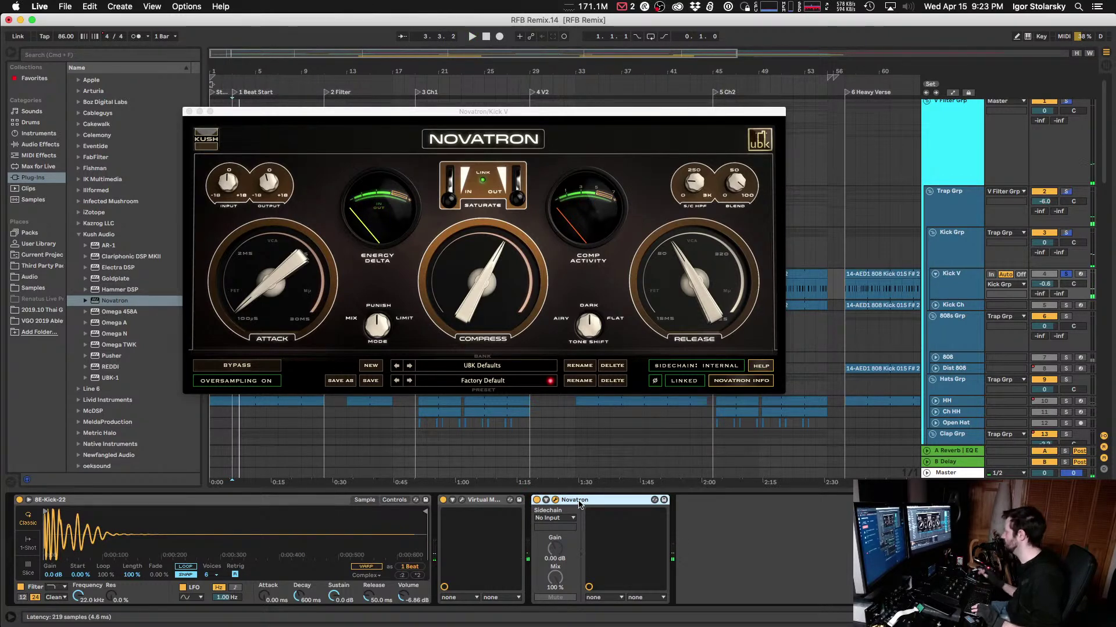
# Step: Replace the Novatron on the Kick V track with the Kush Audio UBK-1 and start playback
pyautogui.press('Delete')
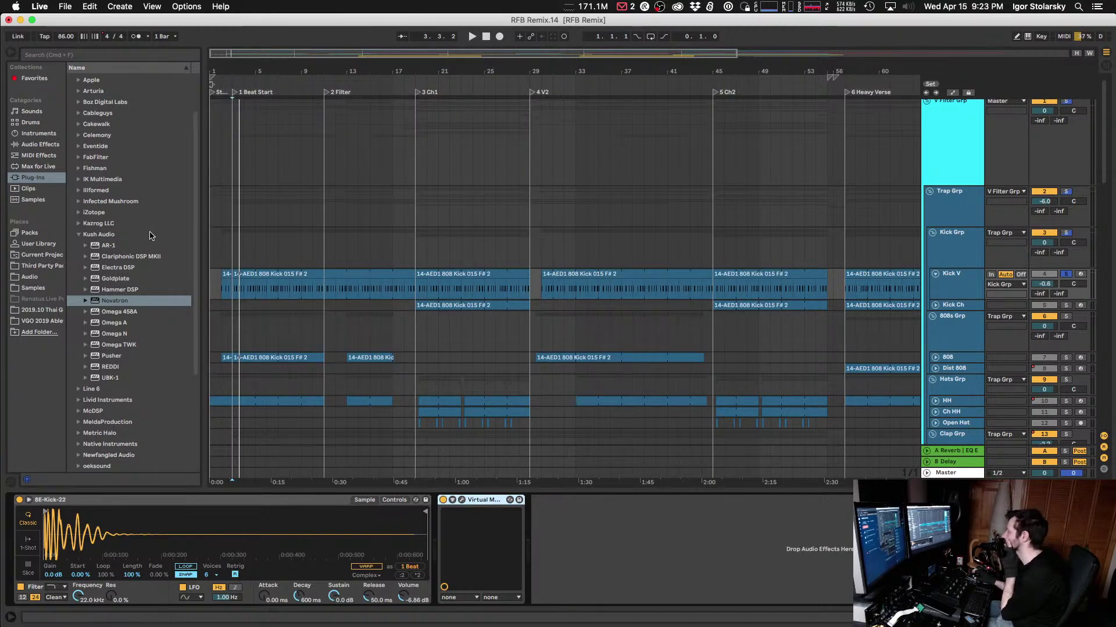
pyautogui.click(113, 379)
pyautogui.moveTo(321, 453); pyautogui.dragTo(596, 556)
pyautogui.moveTo(627, 514); pyautogui.dragTo(627, 514)
pyautogui.press('space')
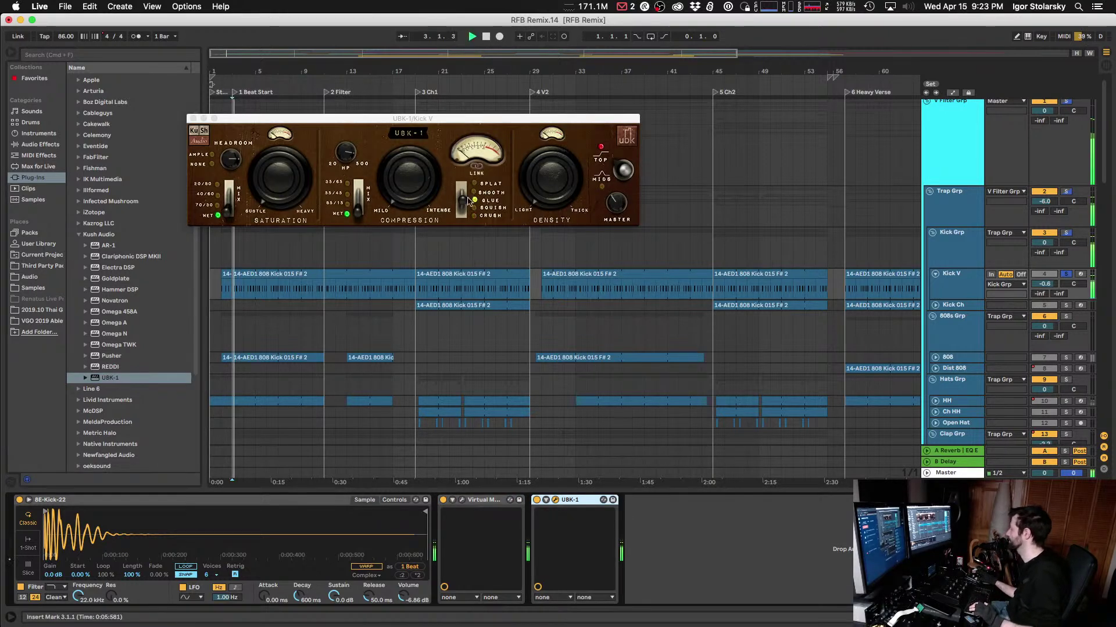
# Step: Audition the UBK-1's Smooth, Splat, Glue and Crush compression modes while adjusting the compression amount, and settle on Glue with more compression
pyautogui.click(481, 193)
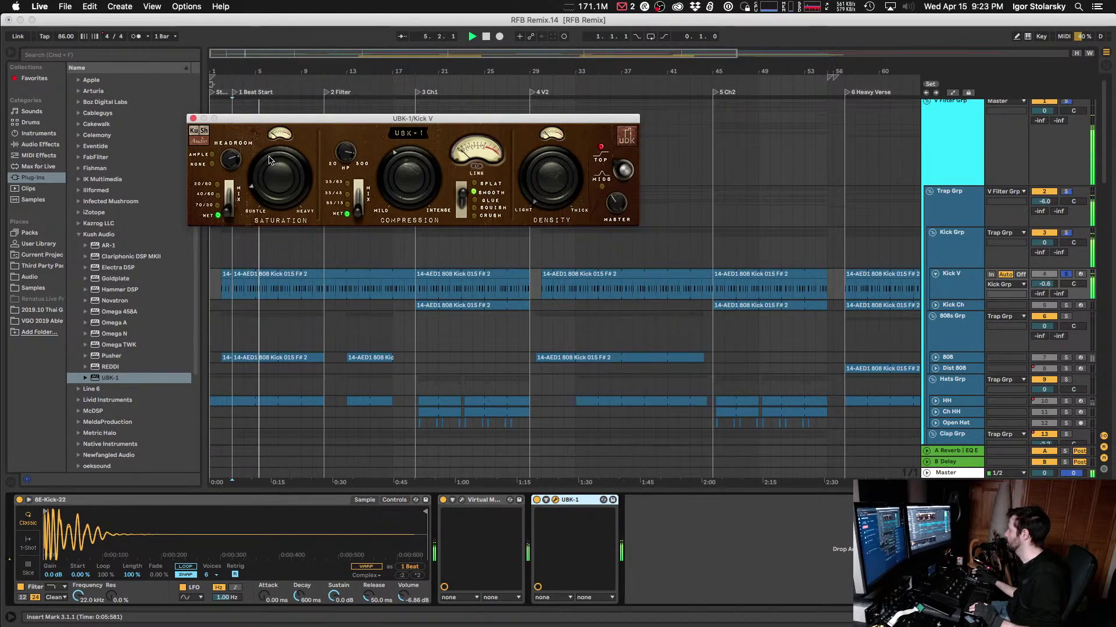
pyautogui.click(489, 183)
pyautogui.moveTo(404, 163); pyautogui.dragTo(416, 198)
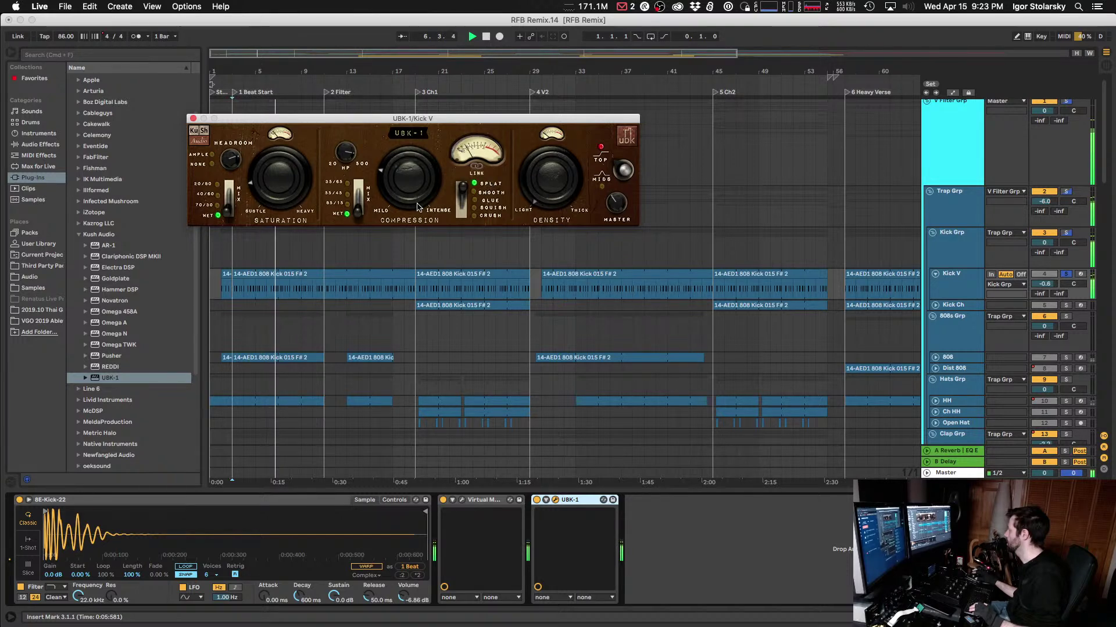
pyautogui.click(489, 199)
pyautogui.moveTo(427, 190); pyautogui.dragTo(420, 139)
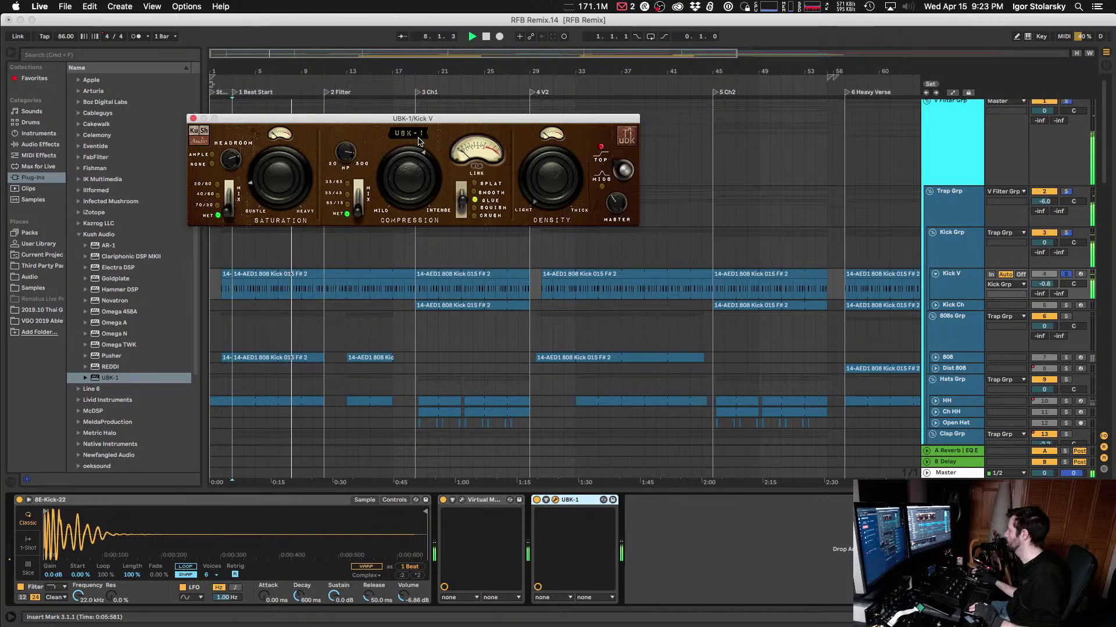
pyautogui.moveTo(462, 200); pyautogui.dragTo(462, 215)
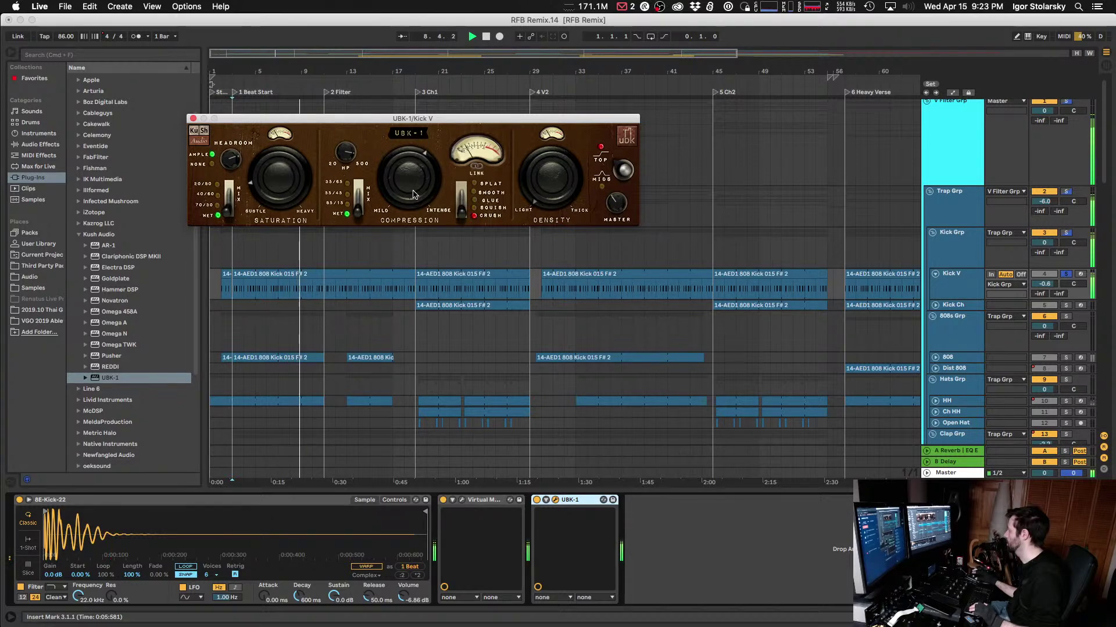
pyautogui.click(490, 200)
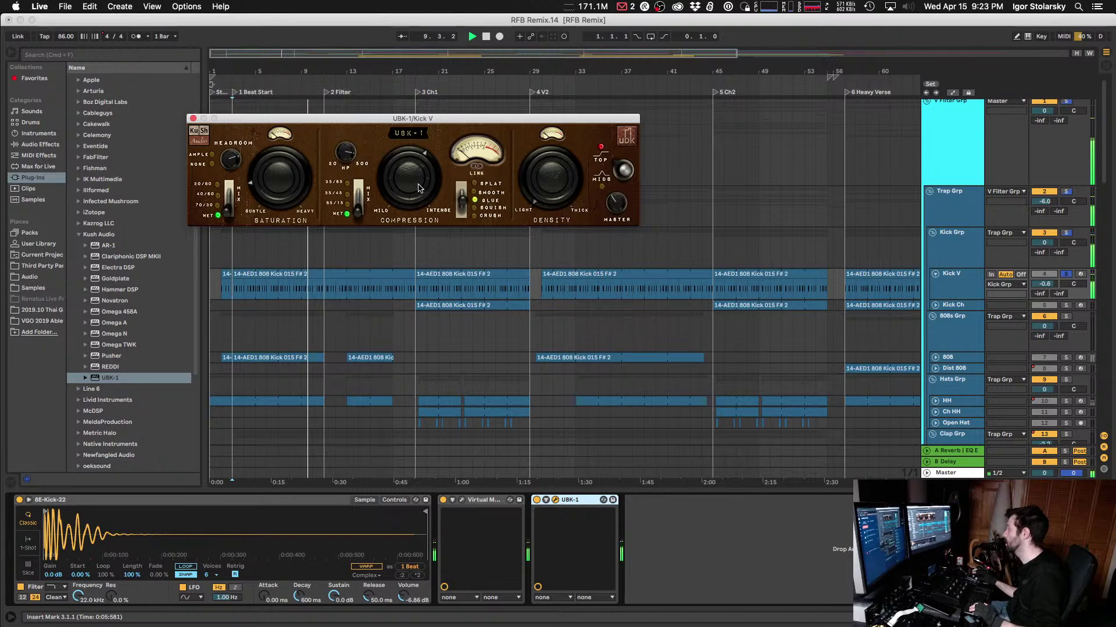
# Step: Compare the UBK-1 with bypass, try its Crush mode, and switch to Squish with slightly less compression
pyautogui.click(536, 500)
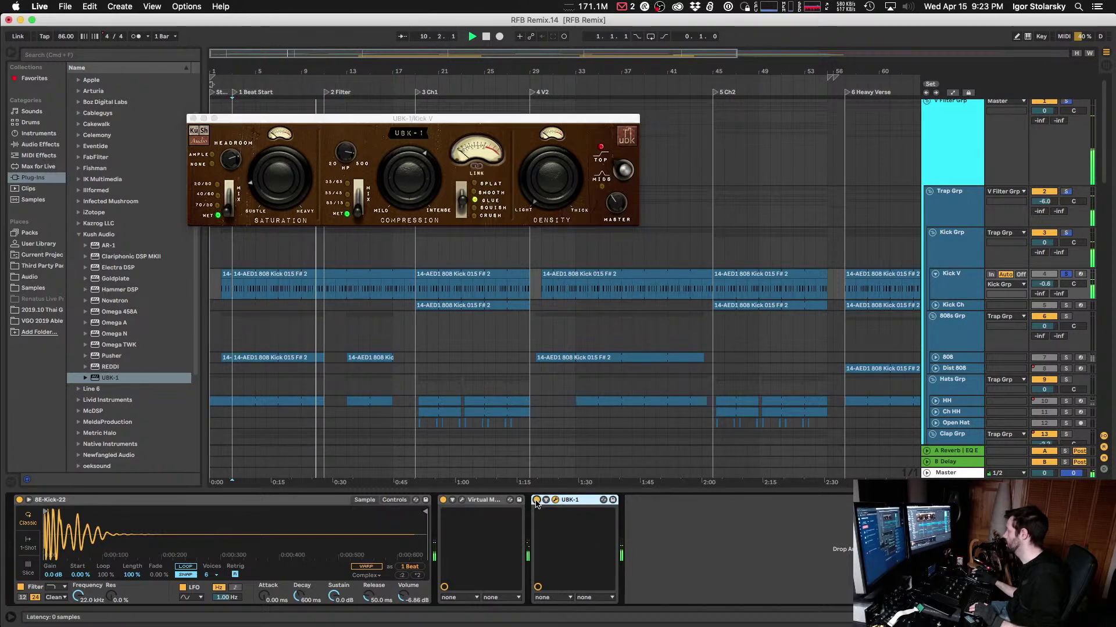
pyautogui.click(536, 500)
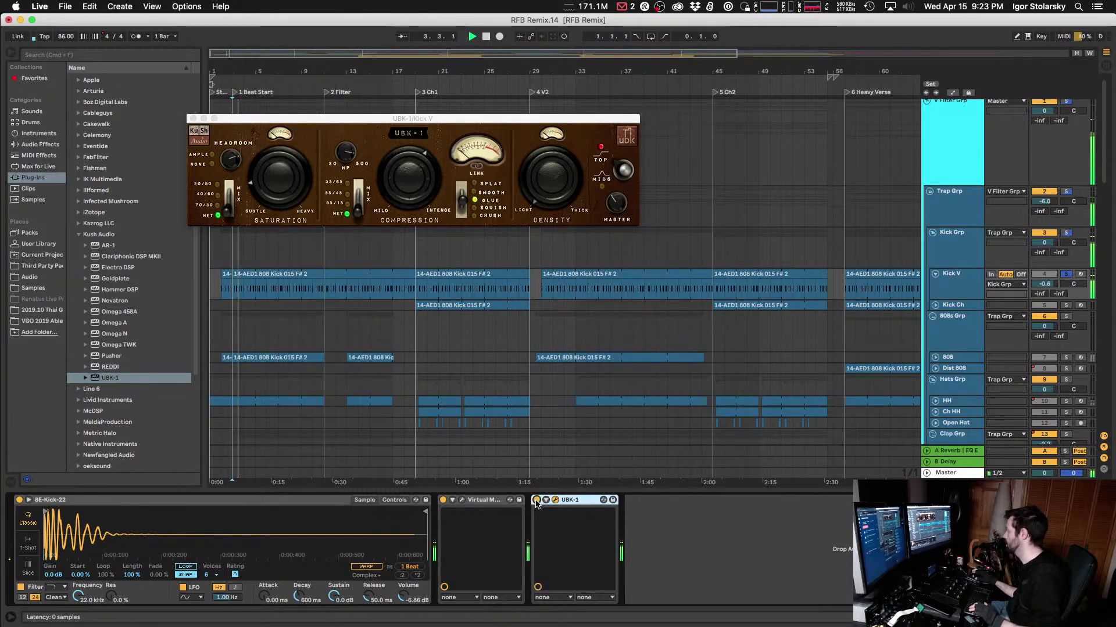
pyautogui.click(483, 216)
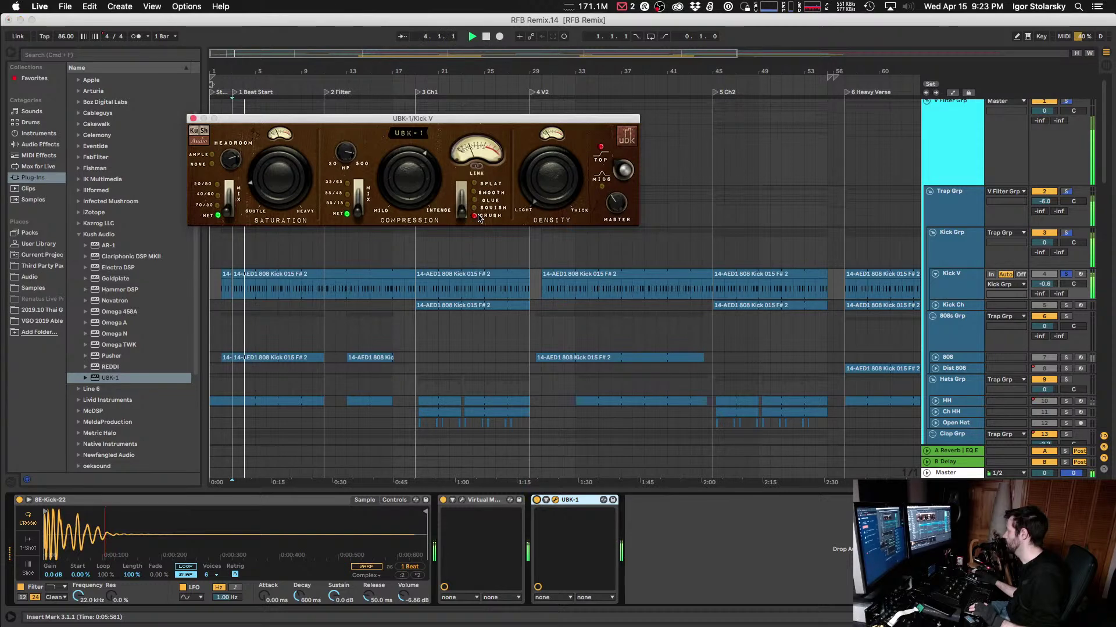
pyautogui.click(536, 500)
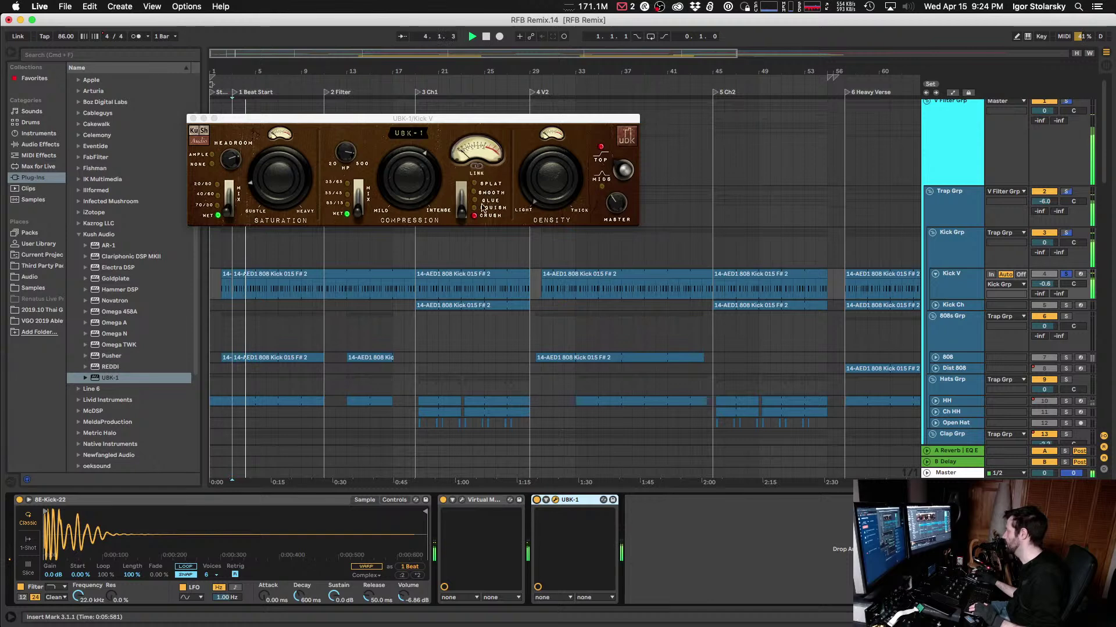
pyautogui.click(361, 157)
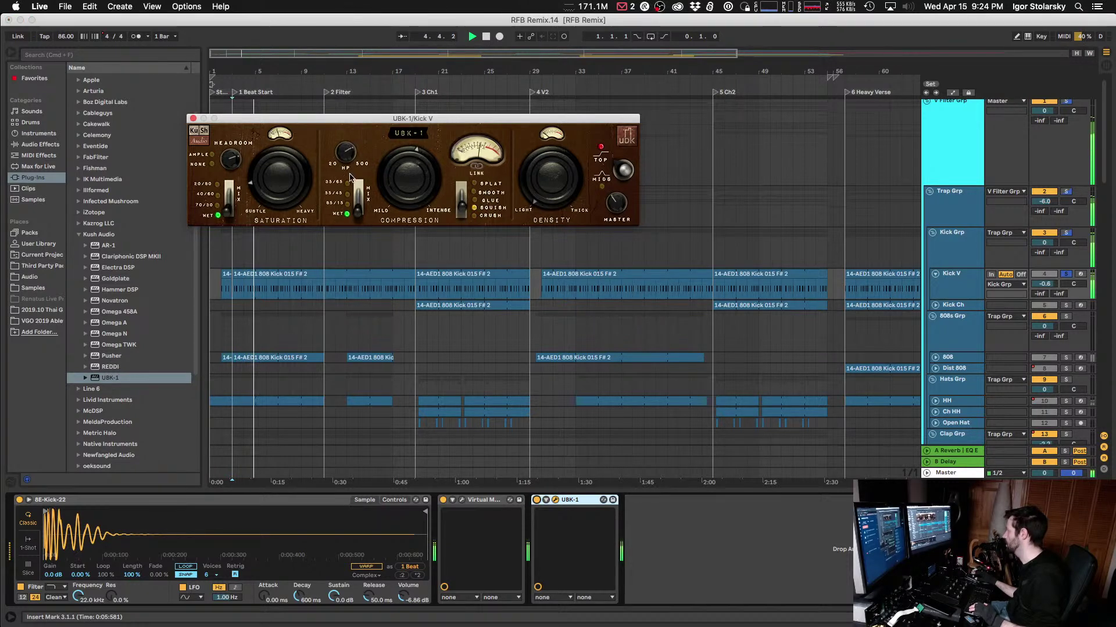
# Step: Try less compression on the UBK-1, bypass it, and remove it from the Kick V track
pyautogui.moveTo(411, 168); pyautogui.dragTo(416, 199)
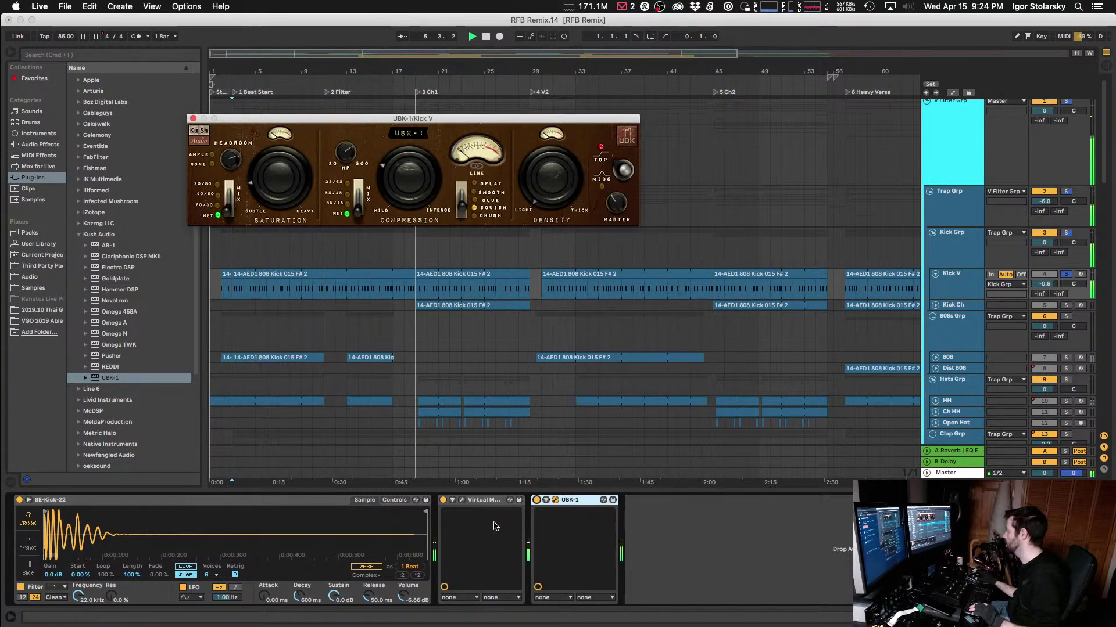
pyautogui.click(535, 501)
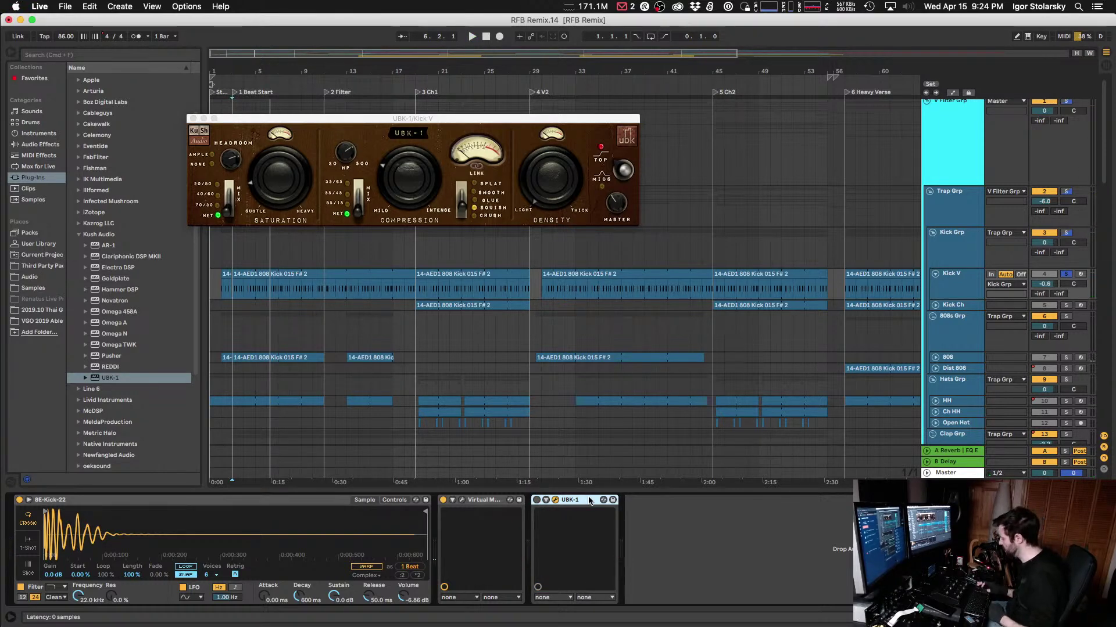
pyautogui.press('Delete')
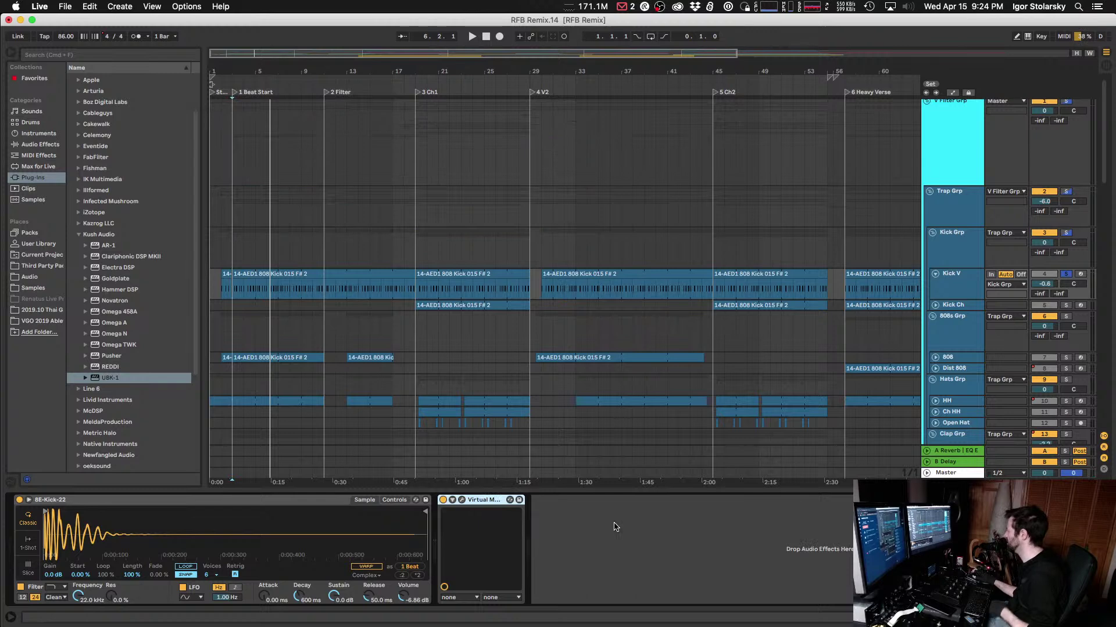
# Step: Listen to the unsoloed Kick V track within the full mix, and solo it again during playback
pyautogui.click(1066, 274)
pyautogui.press('space')
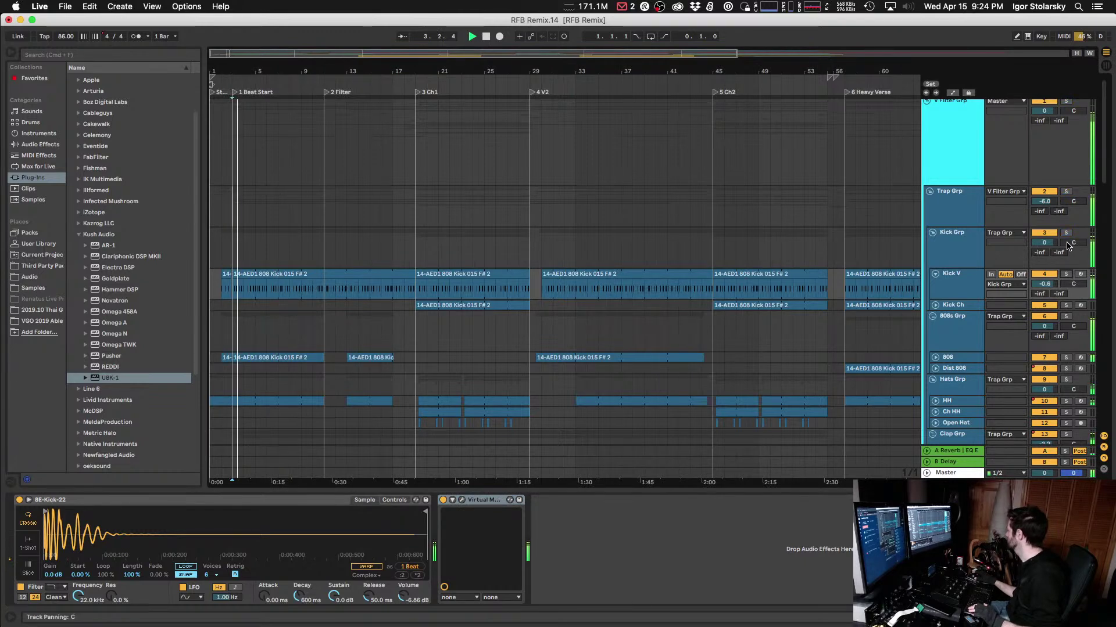
pyautogui.click(1067, 274)
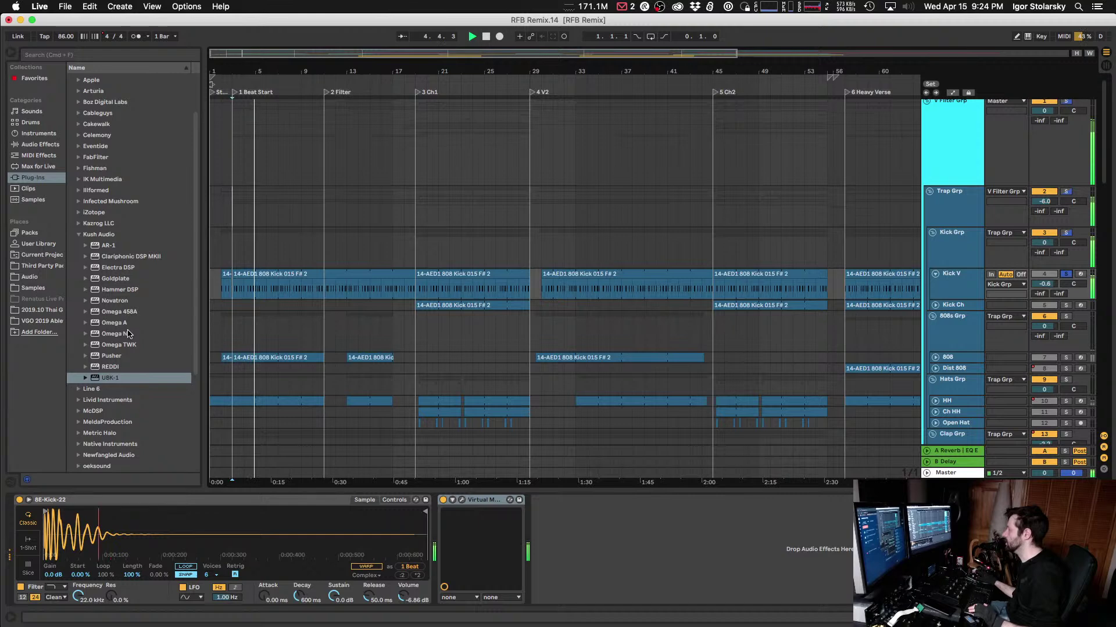
# Step: Look through the Kush Audio plug-ins, including Pusher, Omega TWK, Omega A and Omega N, for another kick processor
pyautogui.scroll(-2, 129, 334)
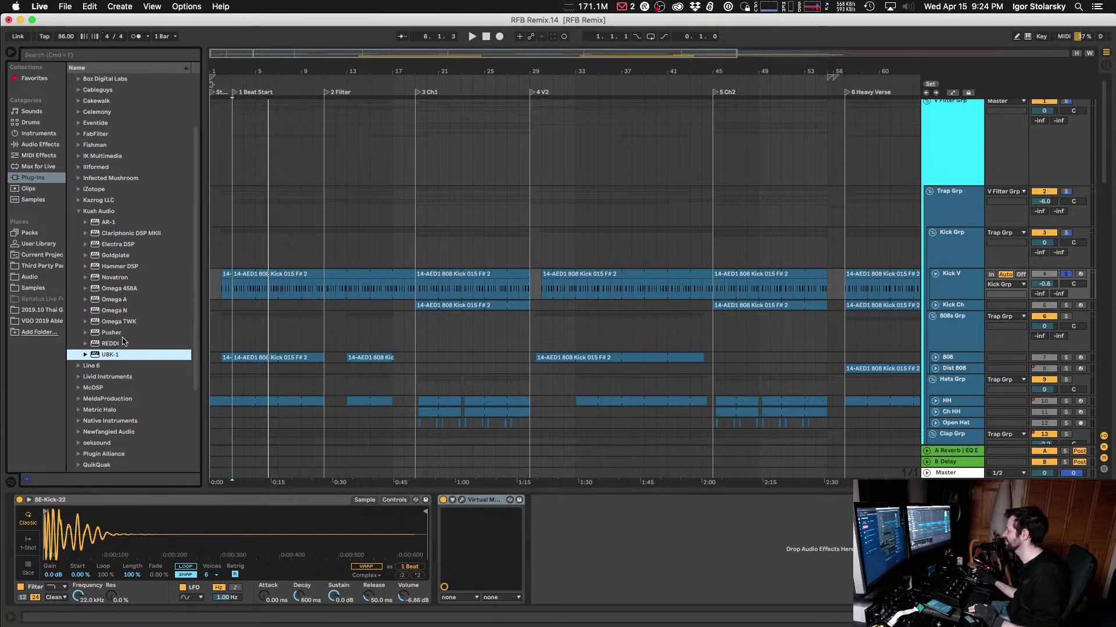
pyautogui.click(112, 332)
pyautogui.click(112, 321)
pyautogui.click(112, 303)
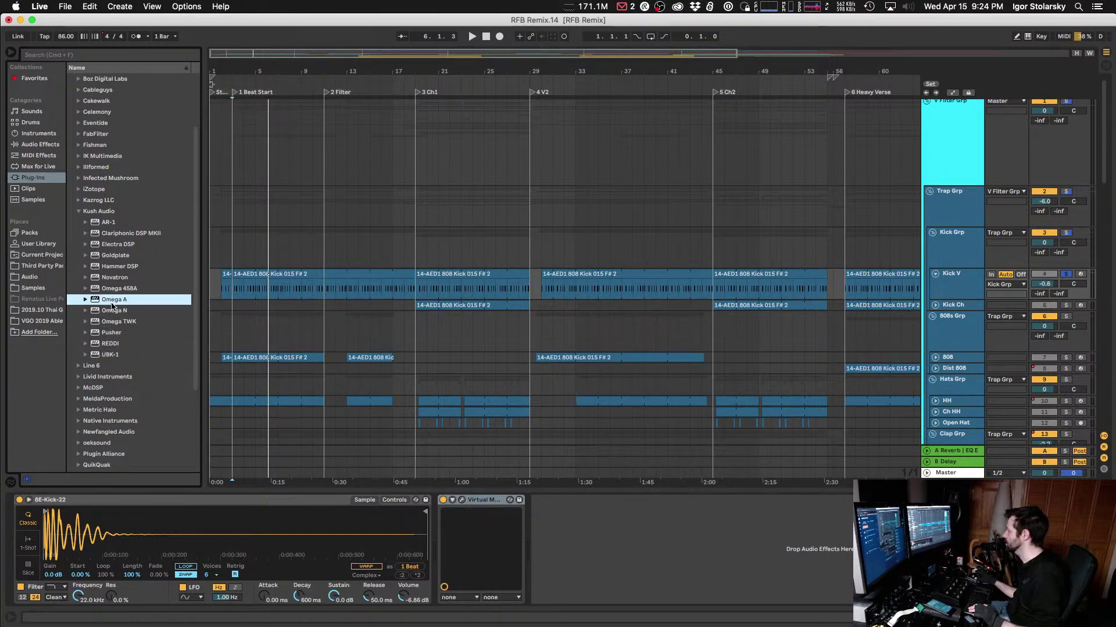
pyautogui.click(112, 311)
# Step: Open Kick V's Virtual Mix Rack, compare its Virtual Channel module with bypass during playback, and close the rack window
pyautogui.click(463, 502)
pyautogui.press('space')
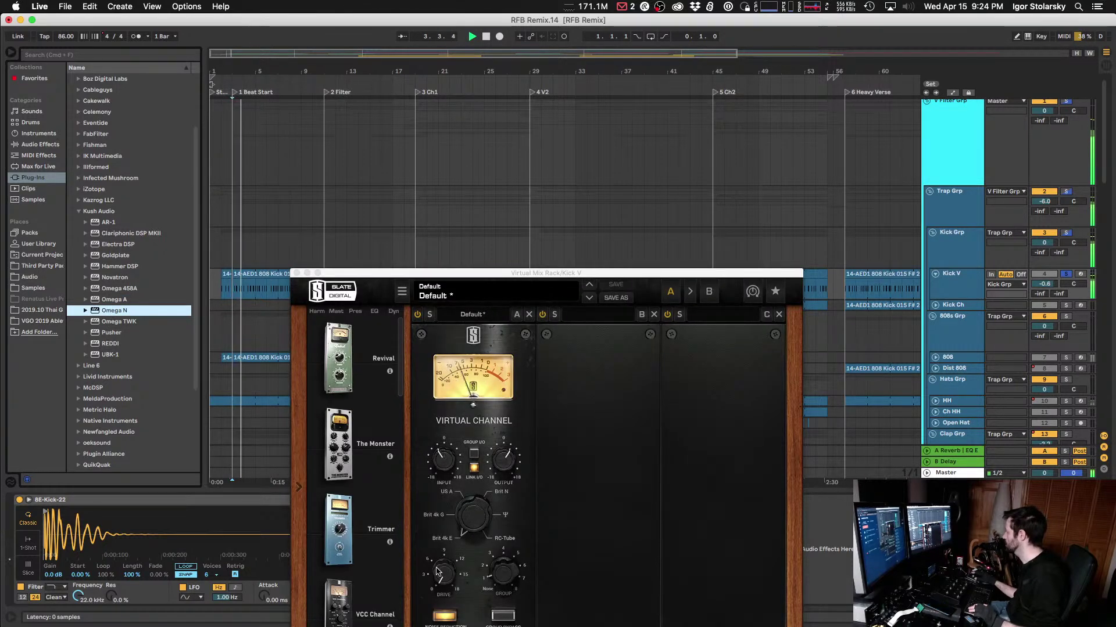
pyautogui.click(417, 314)
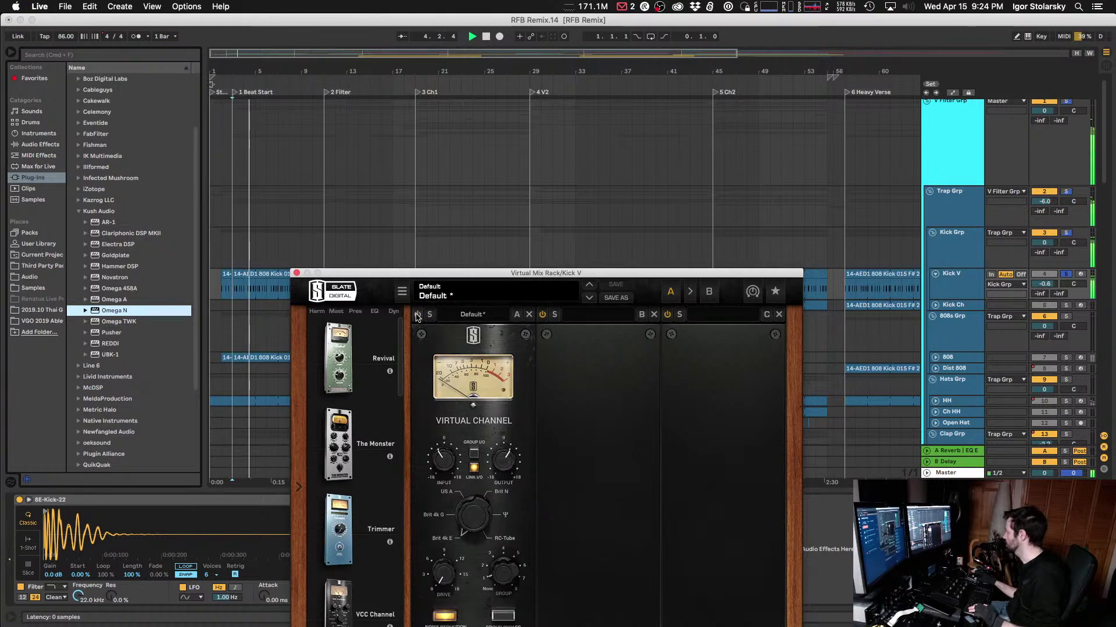
pyautogui.click(417, 315)
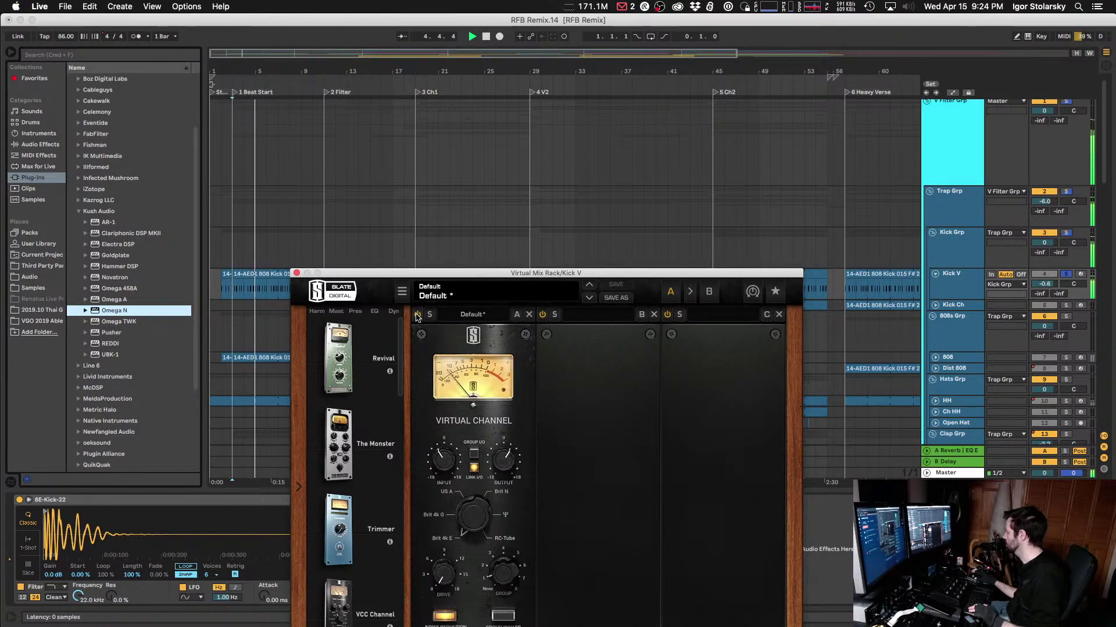
pyautogui.click(296, 273)
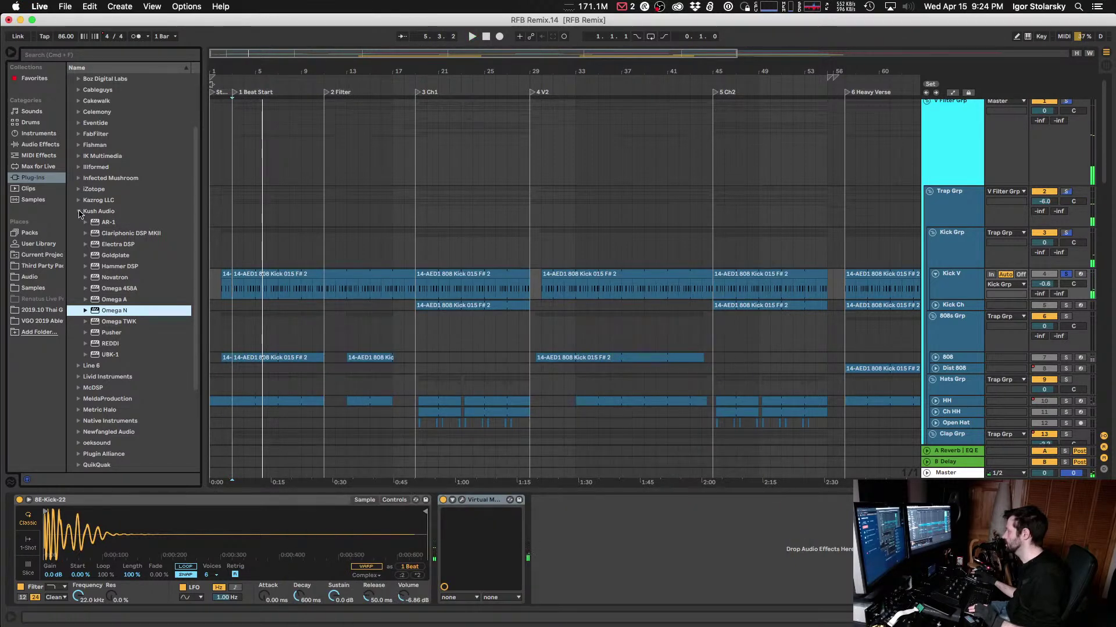
# Step: Add iZotope's Neutron 3 Transient Shaper to the Kick V track and raise its sustain slightly during playback
pyautogui.click(79, 212)
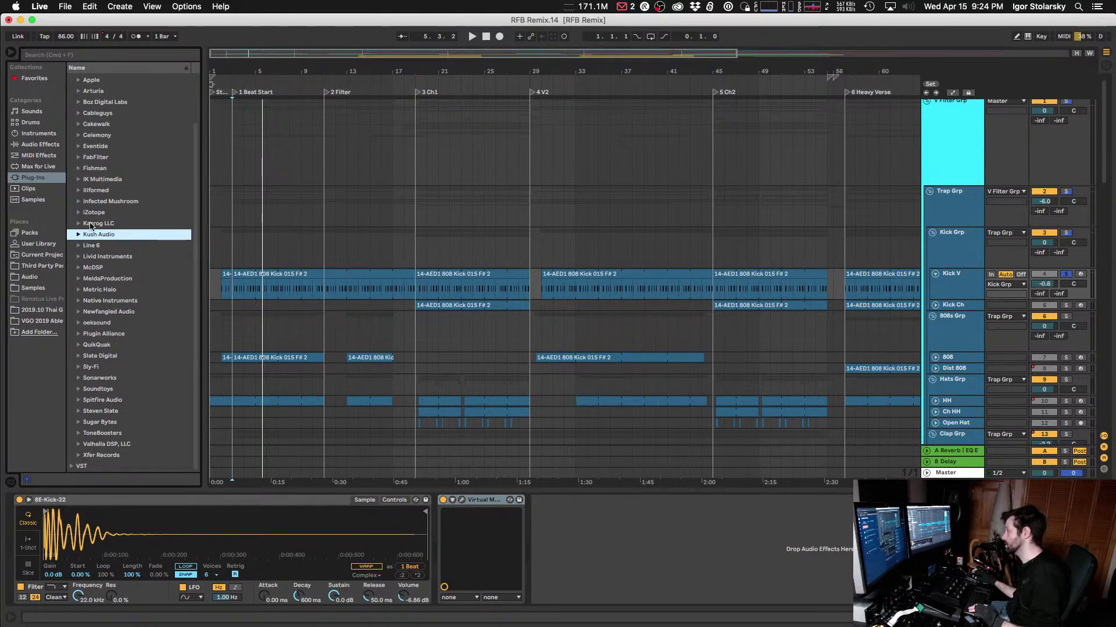
pyautogui.click(80, 213)
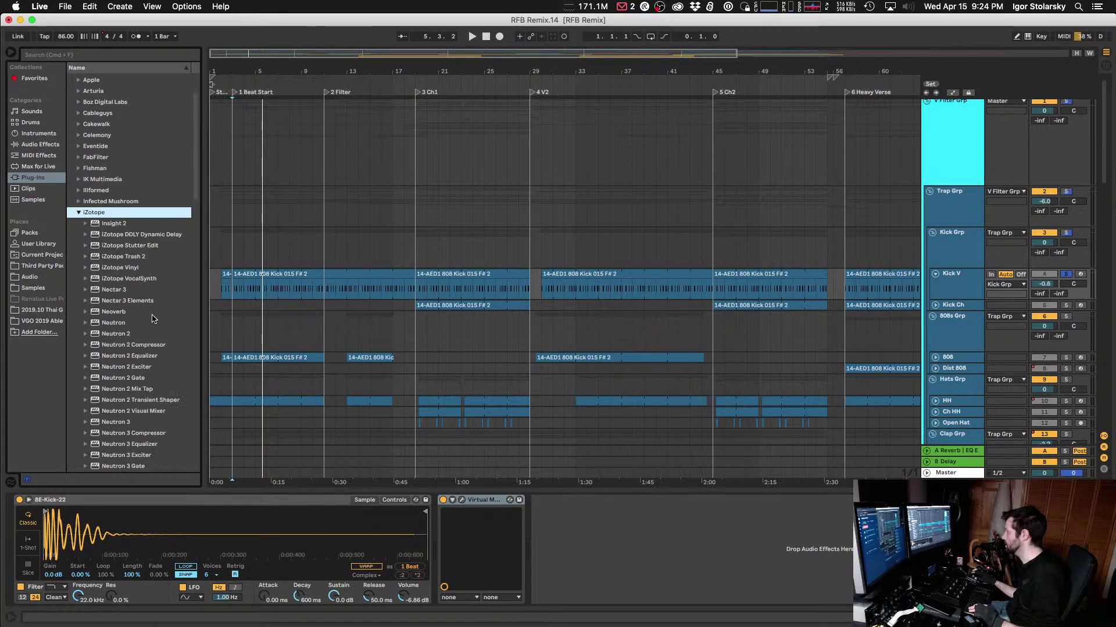
pyautogui.scroll(-10, 127, 281)
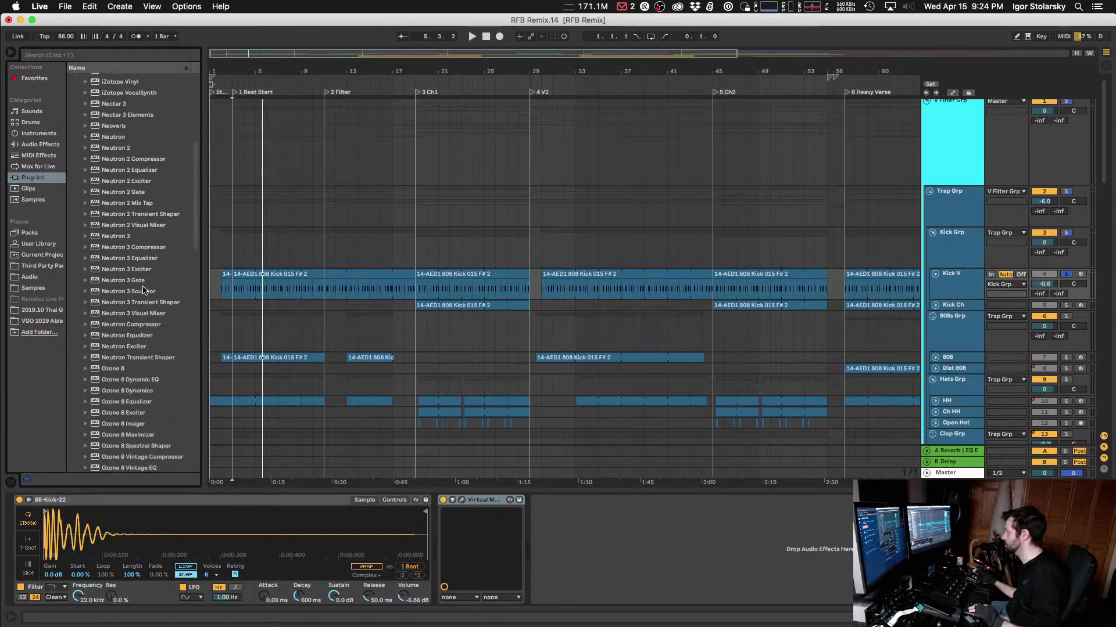
pyautogui.scroll(6, 143, 289)
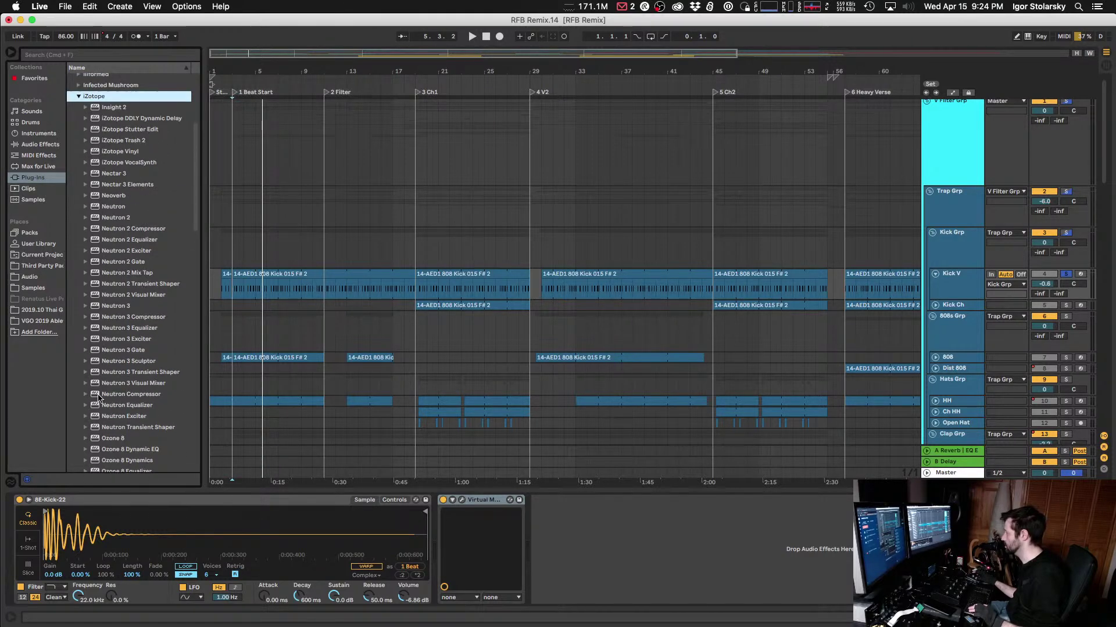
pyautogui.click(129, 372)
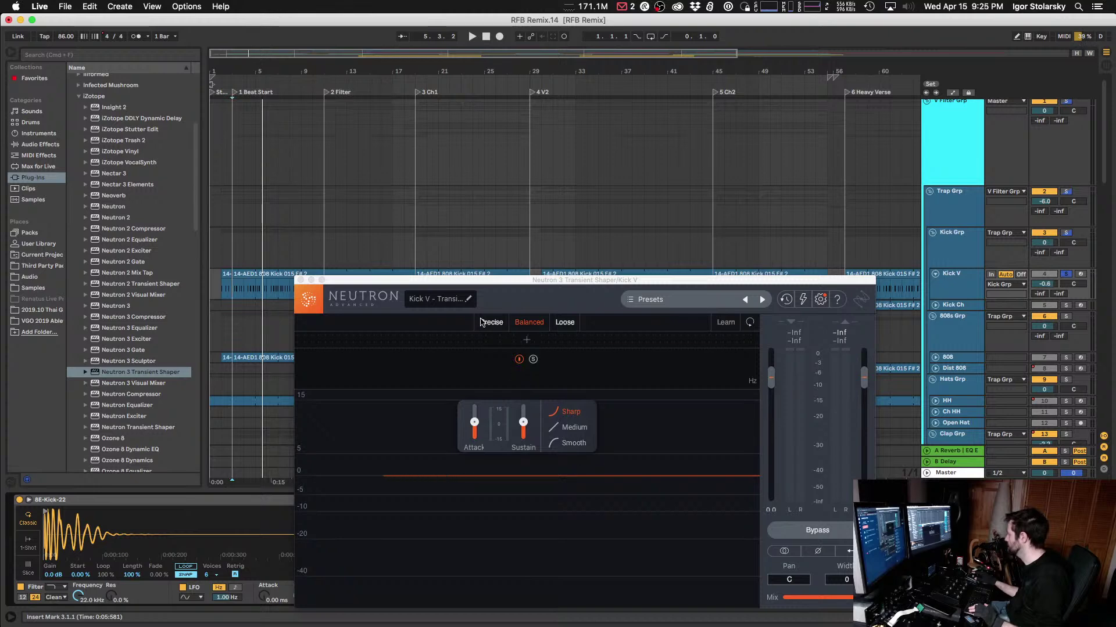
pyautogui.press('space')
pyautogui.moveTo(521, 424); pyautogui.dragTo(521, 420)
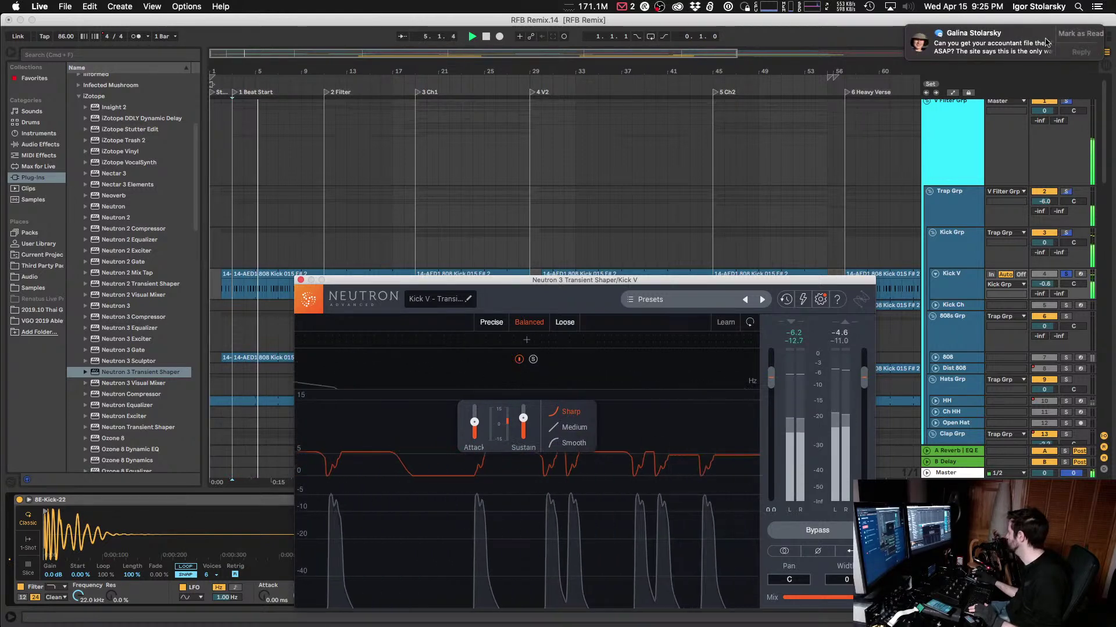
# Step: Quit the mail notifier app and return to the Live set
pyautogui.press('super+alt+p')
pyautogui.press('super+alt+p')
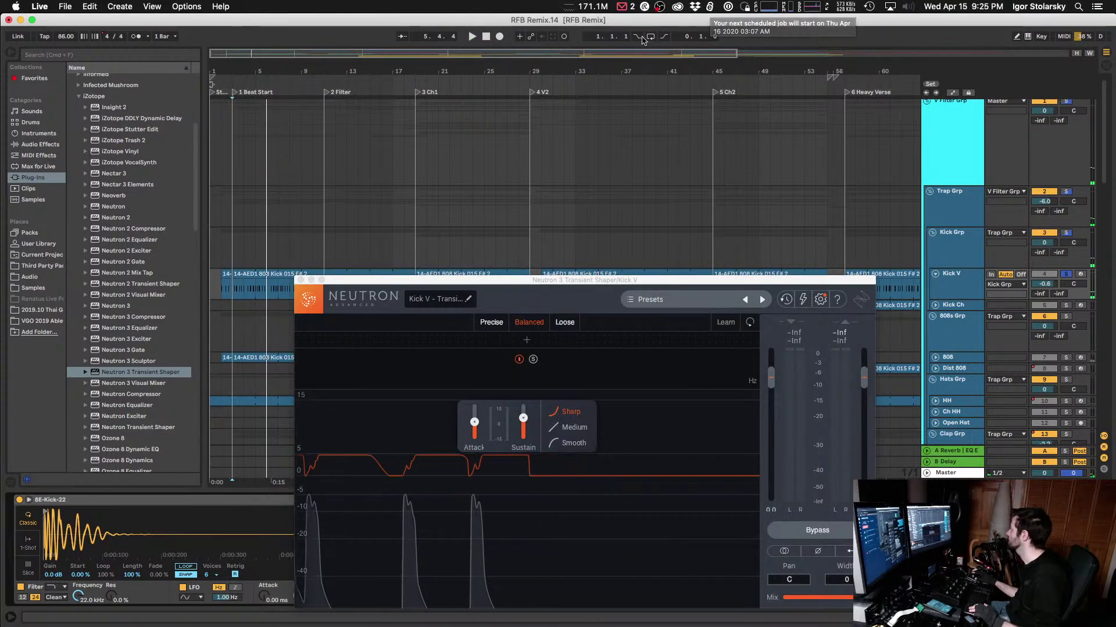
pyautogui.rightClick(276, 626)
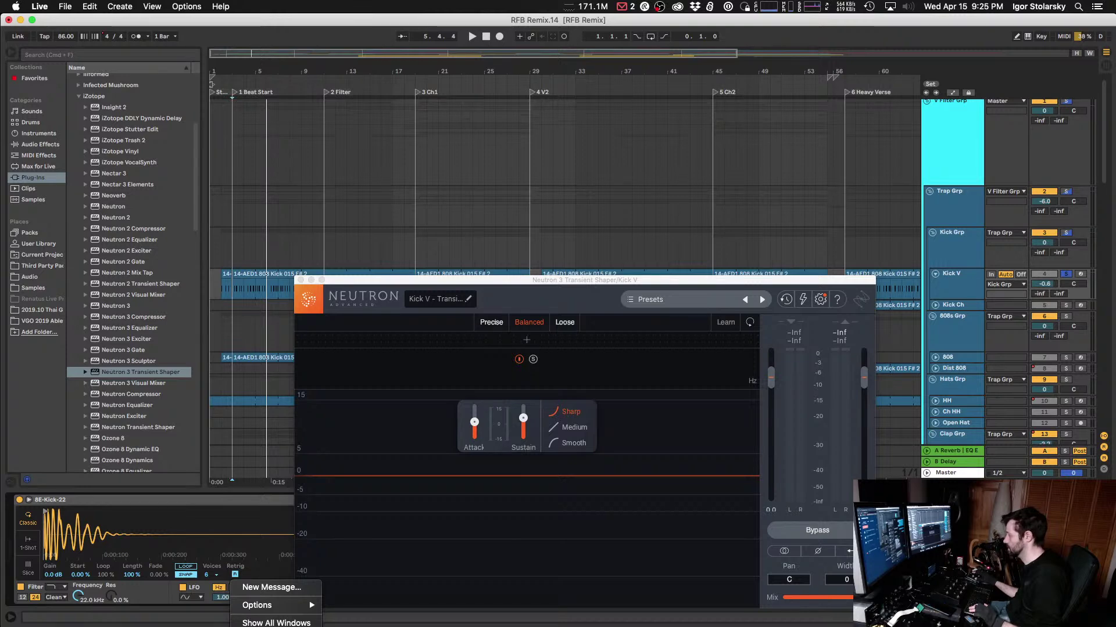
pyautogui.press('Escape')
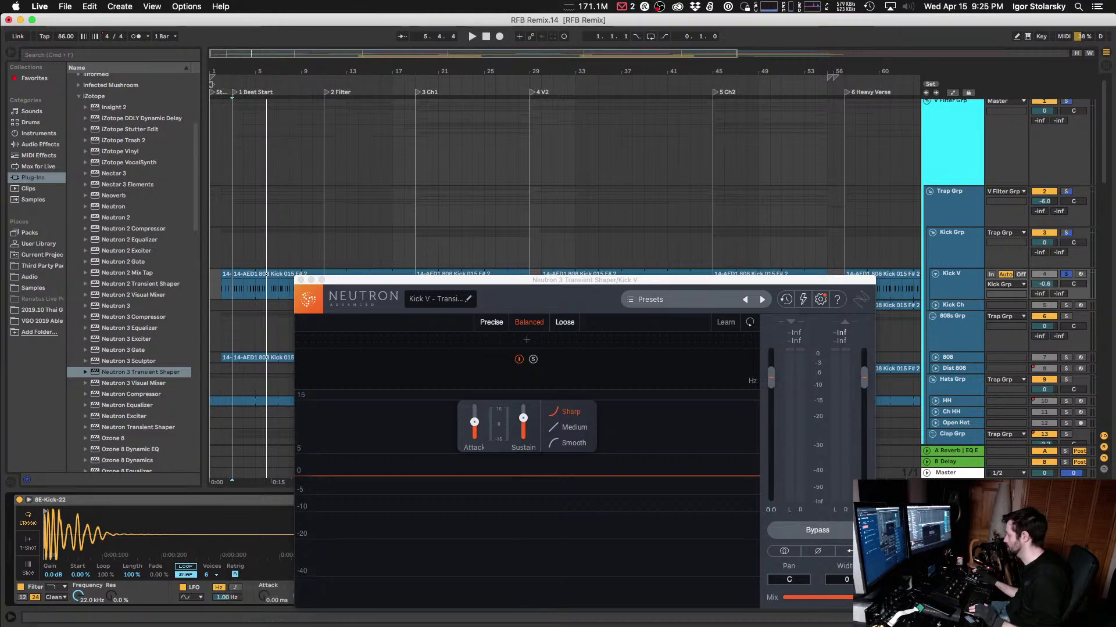
pyautogui.click(624, 7)
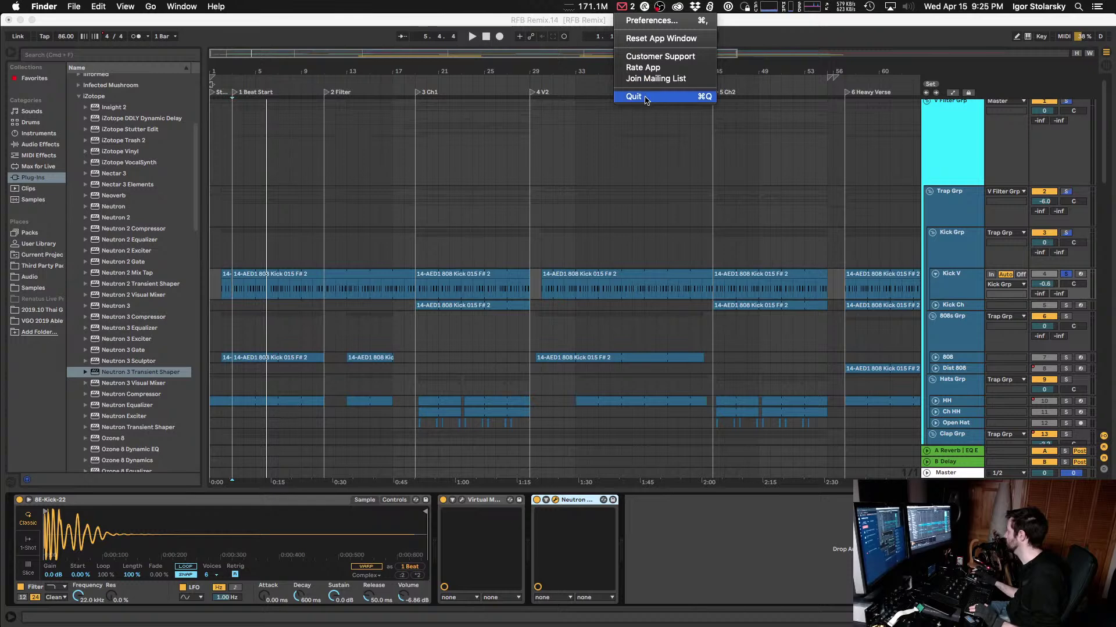
pyautogui.click(646, 97)
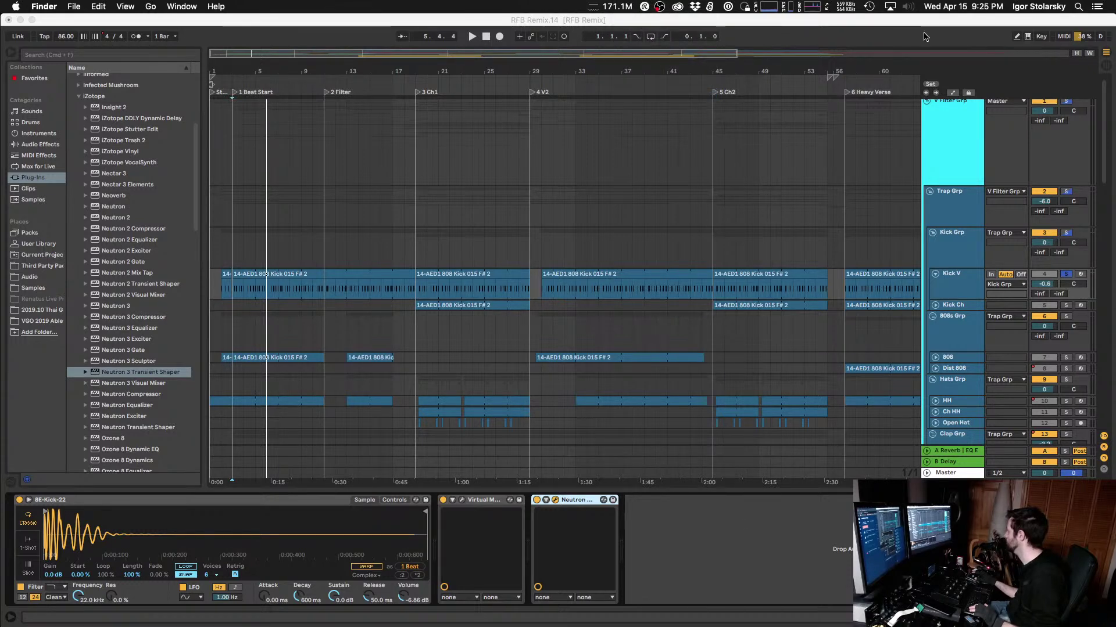
pyautogui.click(616, 47)
# Step: Unsolo Kick V during playback and set the Transient Shaper's sustain to 4 with the Precise mode
pyautogui.press('space')
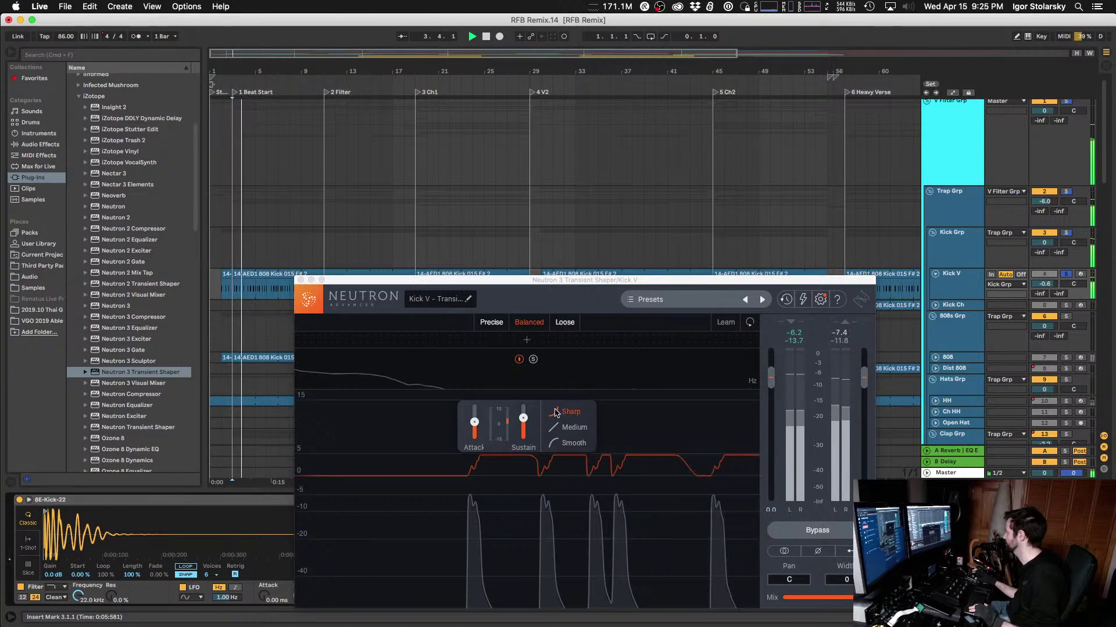
pyautogui.click(1066, 274)
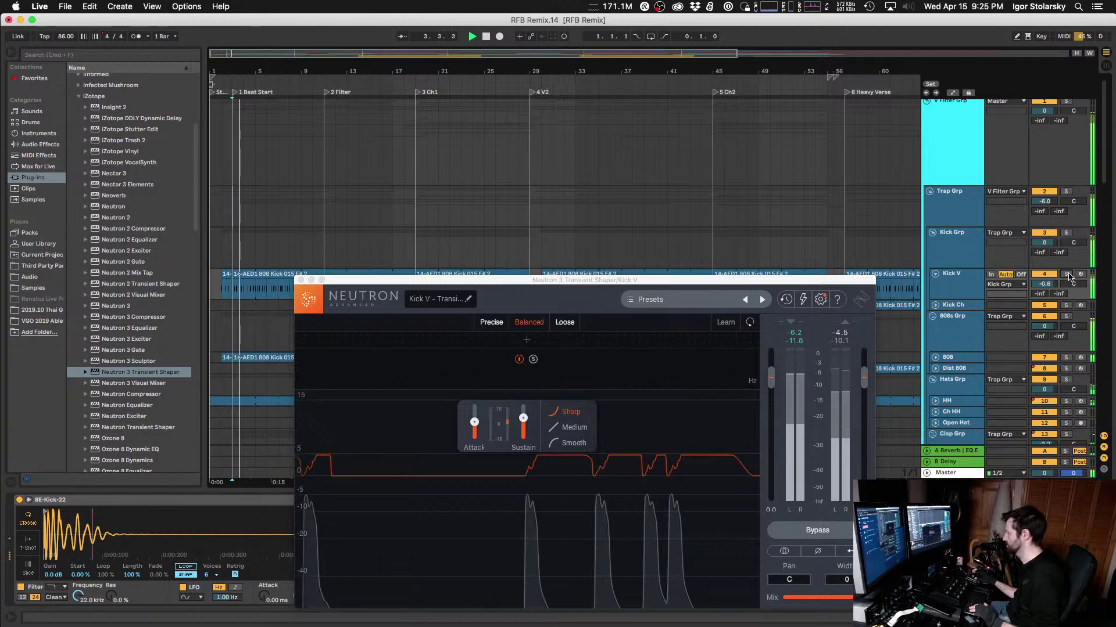
pyautogui.click(523, 419)
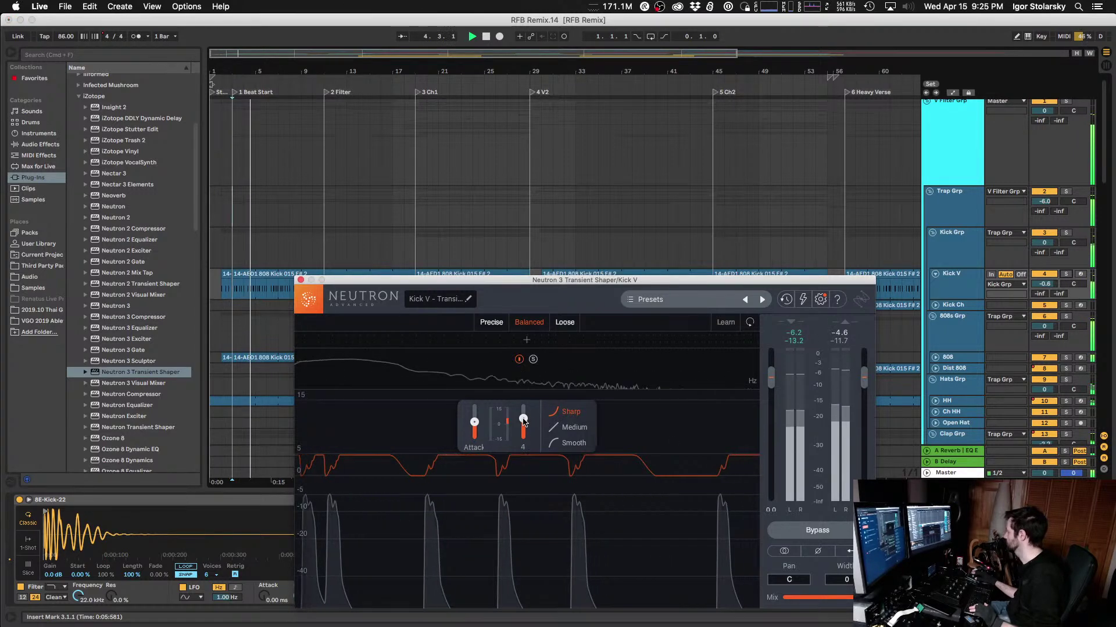
pyautogui.click(489, 323)
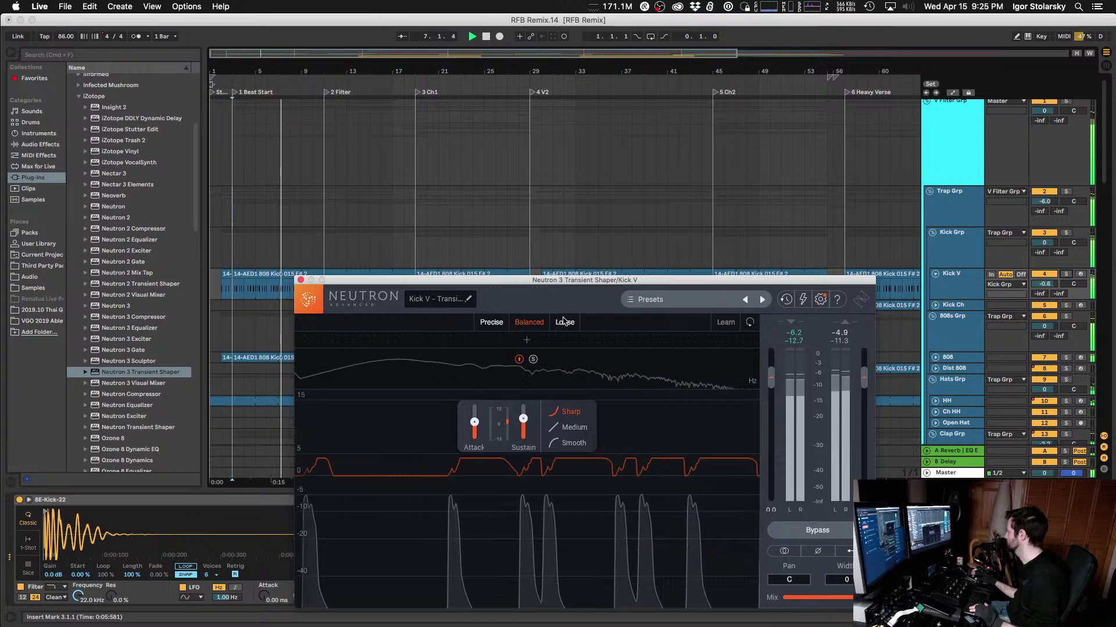
pyautogui.click(490, 323)
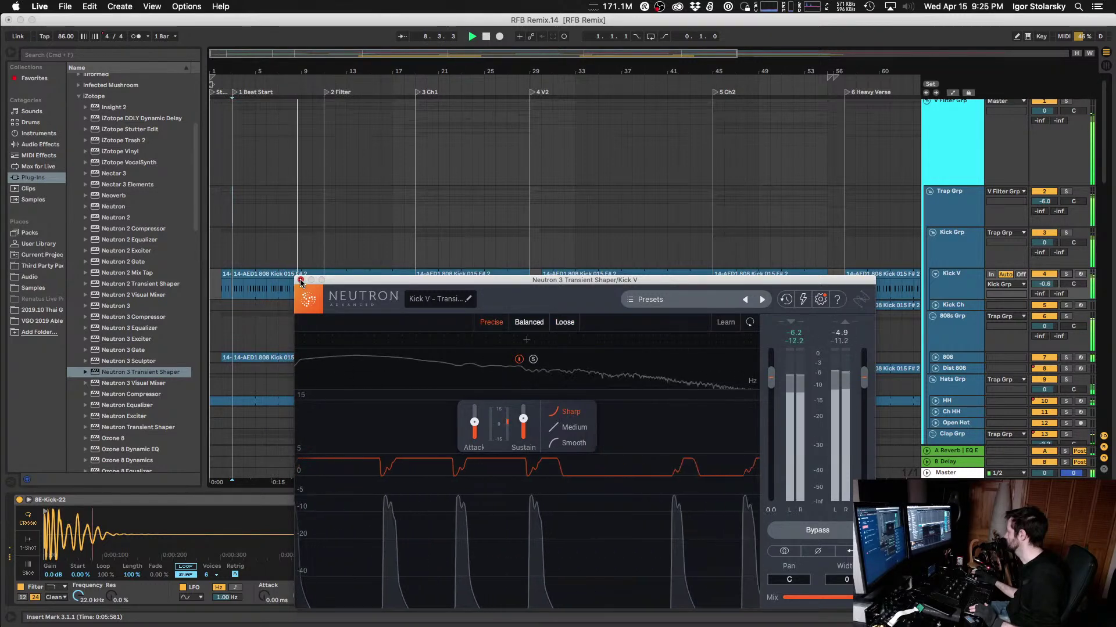
# Step: Hide the Transient Shaper's window and compare the plug-in with bypass in the full mix
pyautogui.press('super+alt+p')
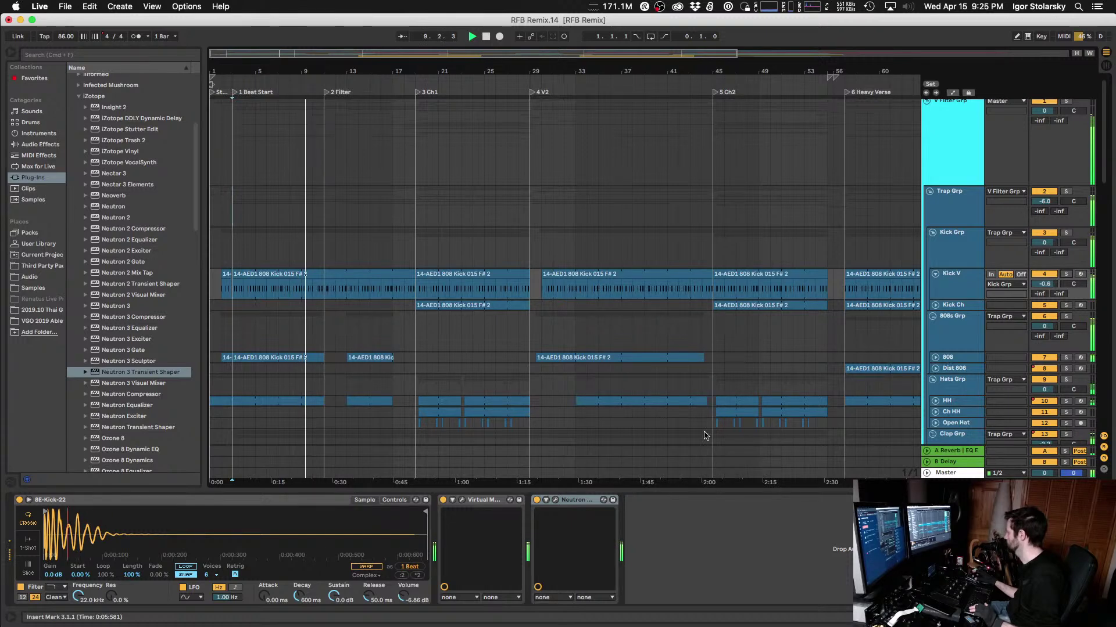
pyautogui.click(537, 500)
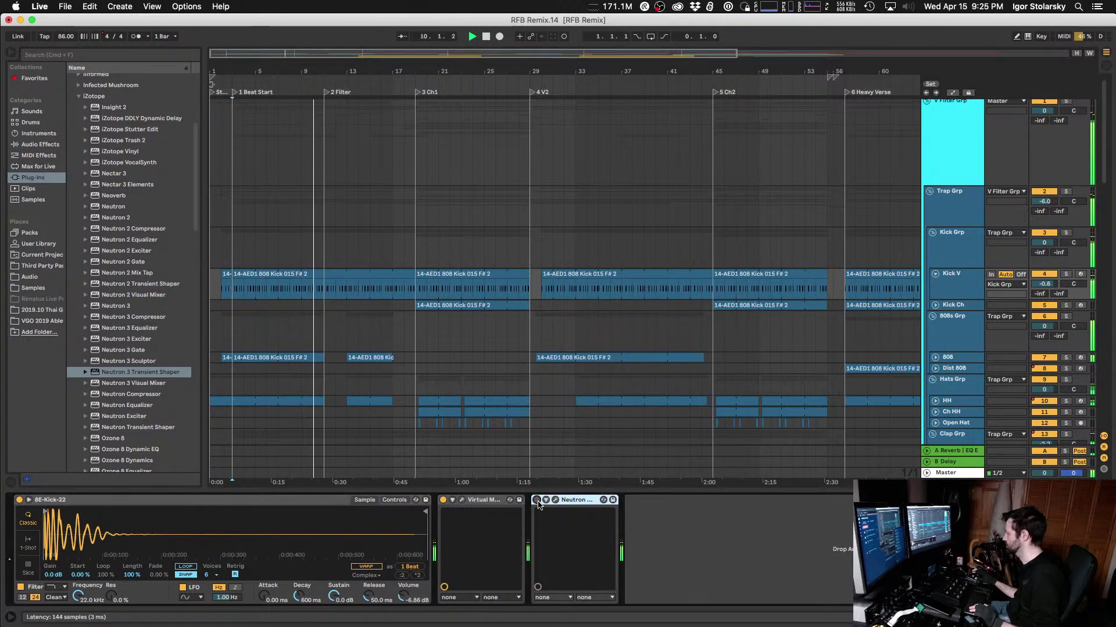
pyautogui.click(537, 500)
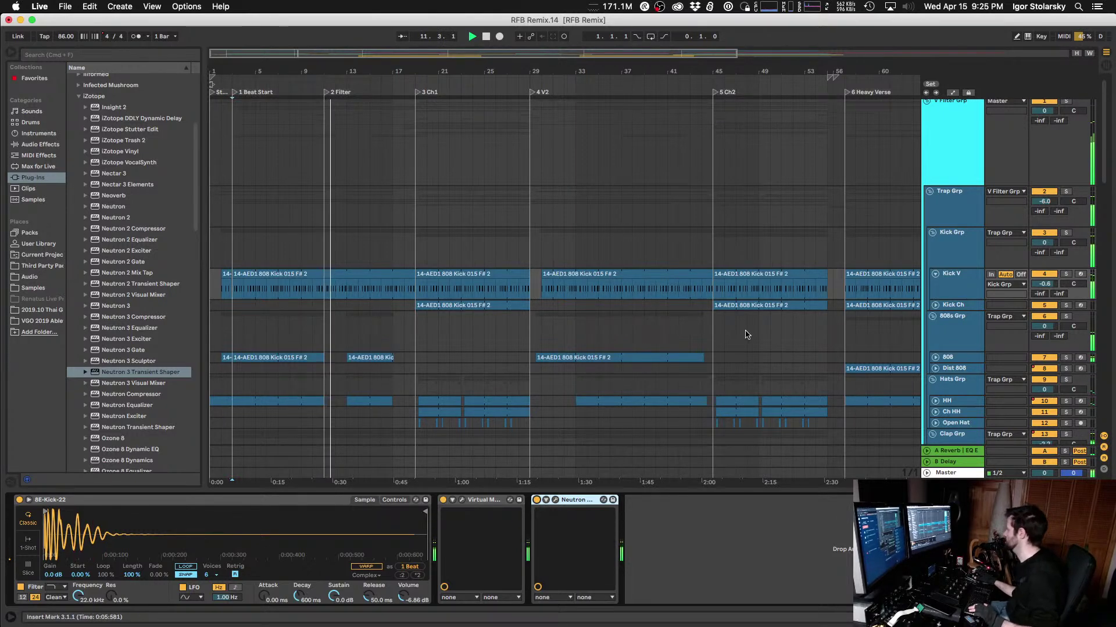
# Step: Play from the 3 Ch1 marker and audition Kick Grp and Kick Ch soloed, clearing the solos when finished
pyautogui.click(416, 253)
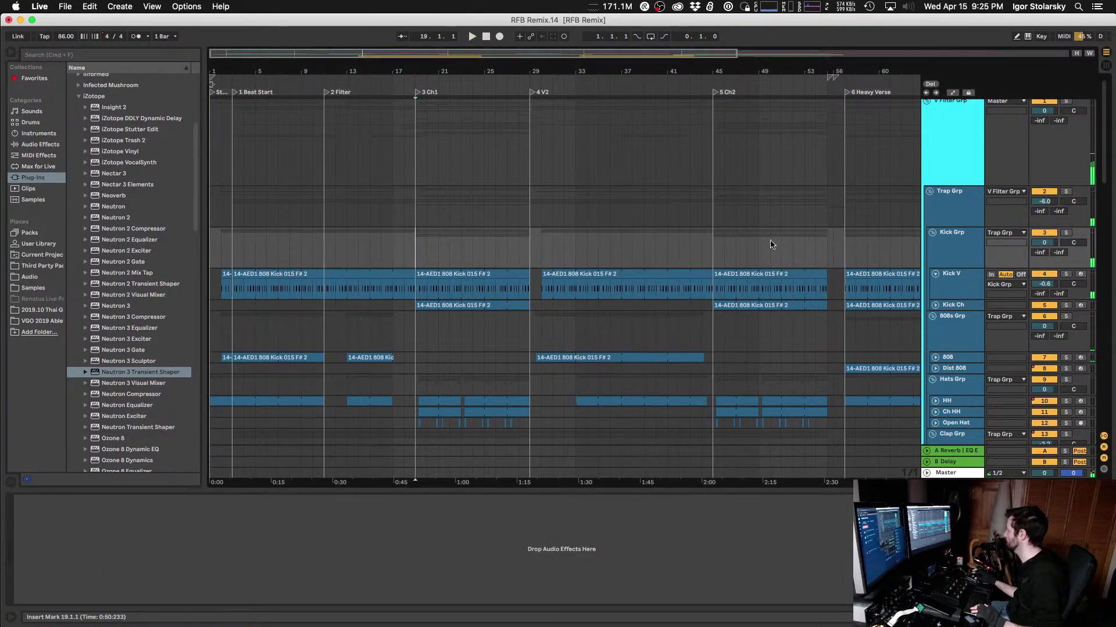
pyautogui.press('space')
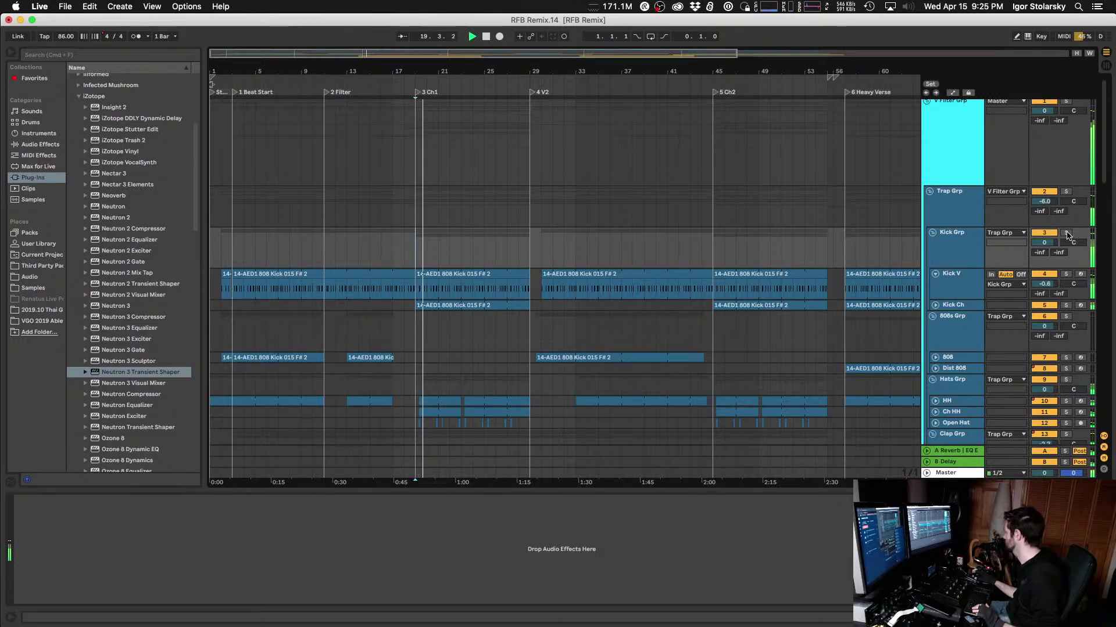
pyautogui.click(1067, 233)
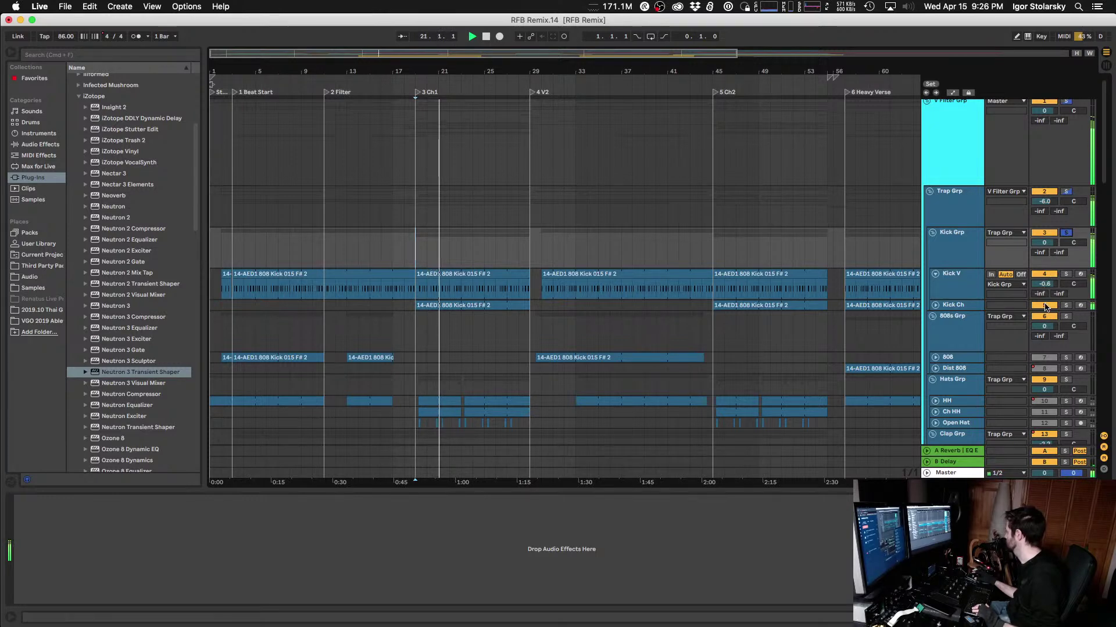
pyautogui.click(1066, 306)
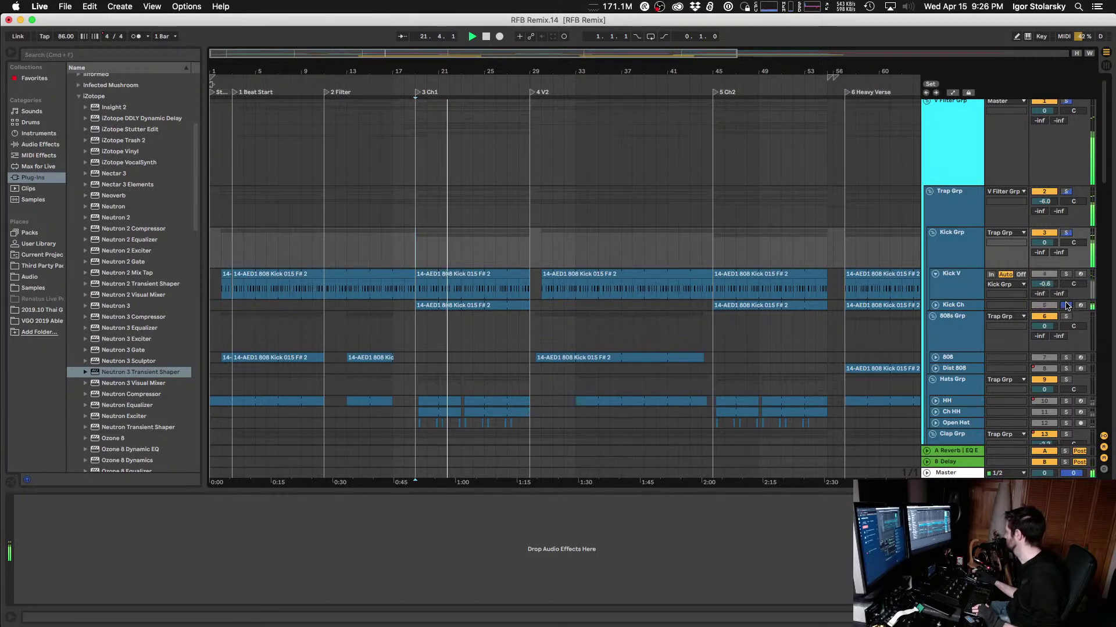
pyautogui.click(1066, 305)
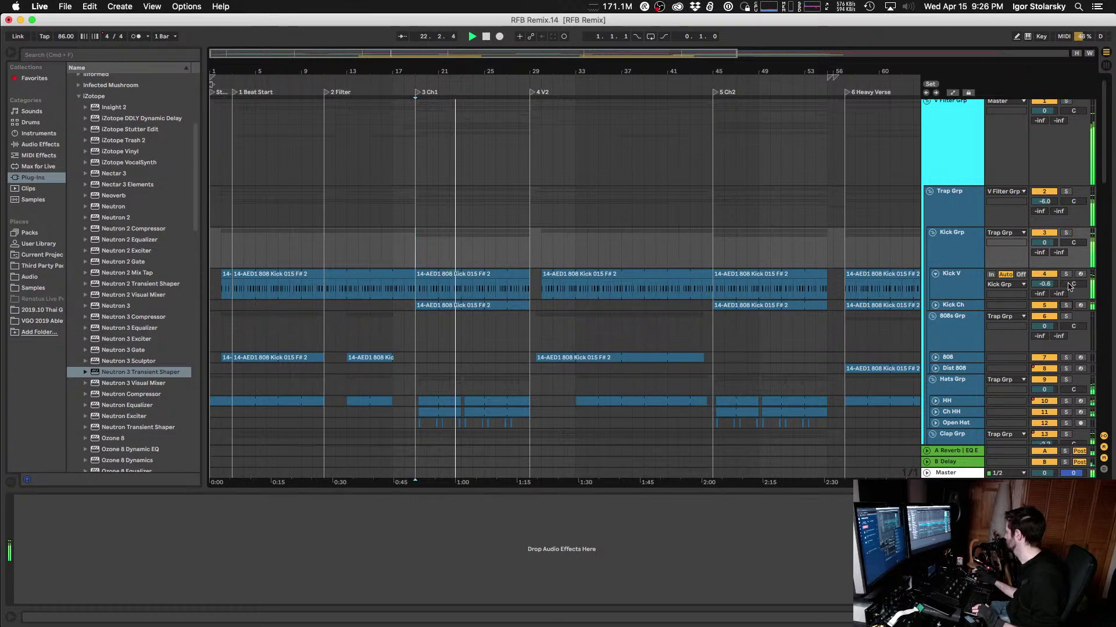
# Step: Solo Kick Grp during playback and compare the Transient Shaper on Kick V switched off and on
pyautogui.click(1067, 233)
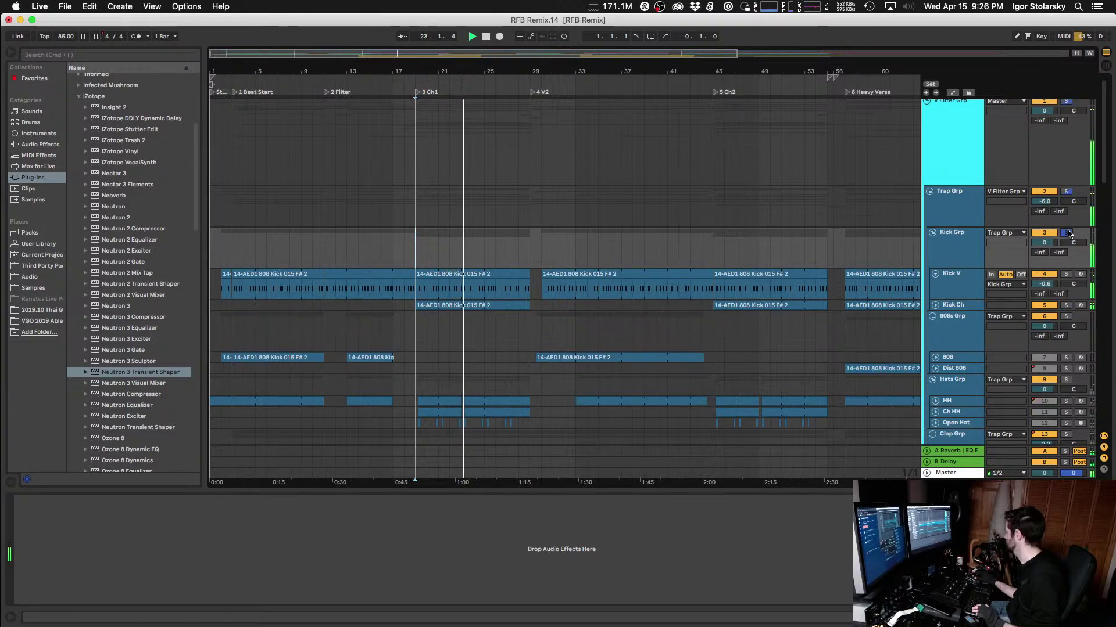
pyautogui.click(959, 291)
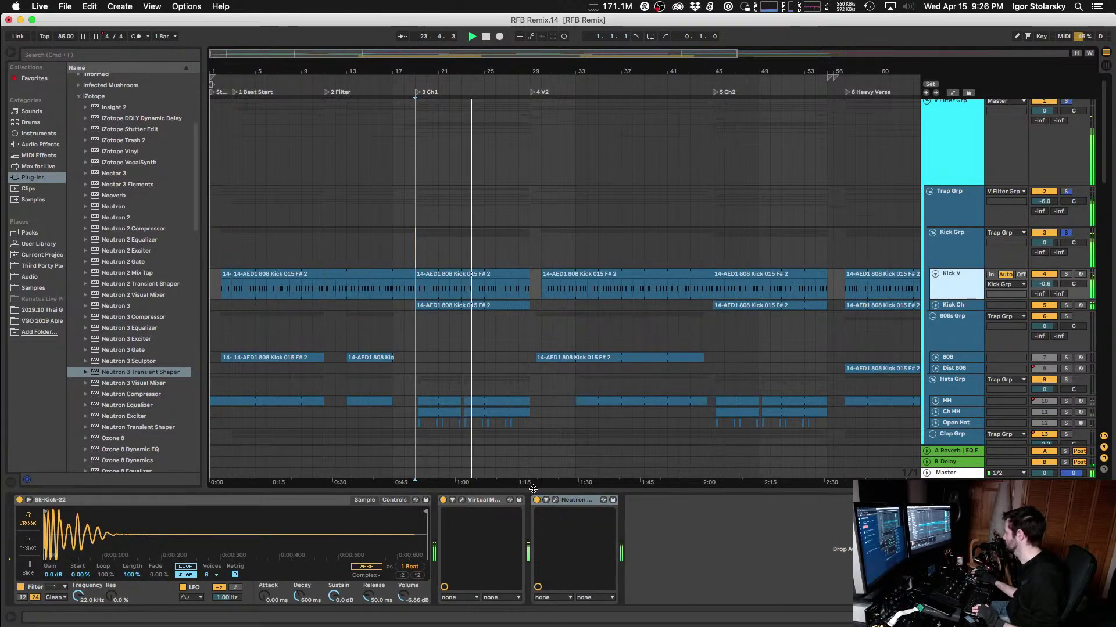
pyautogui.click(536, 499)
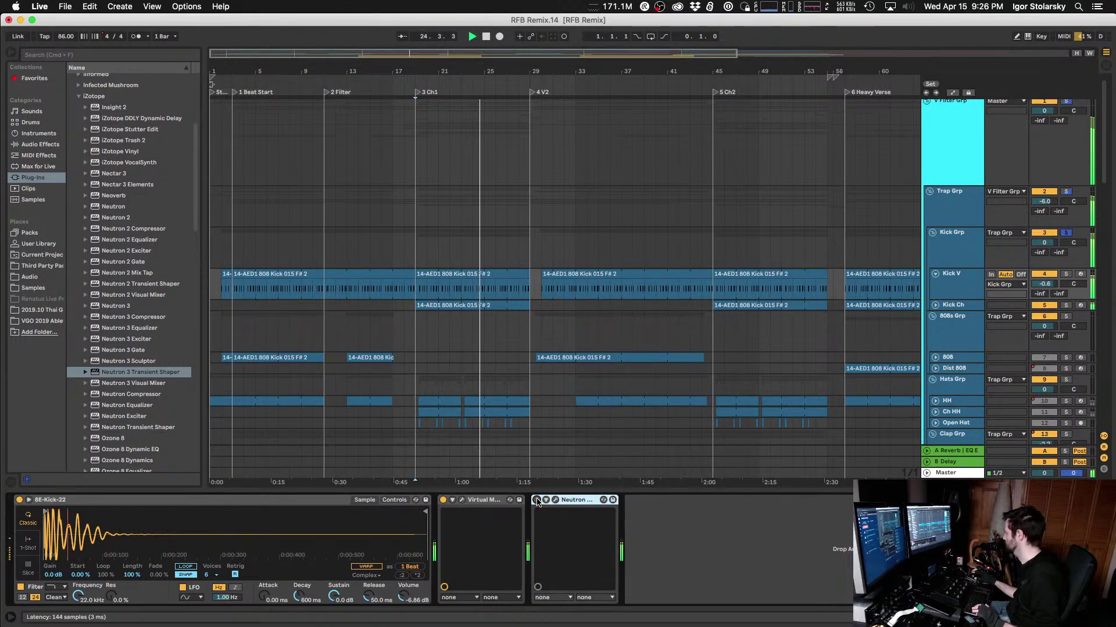
pyautogui.click(536, 500)
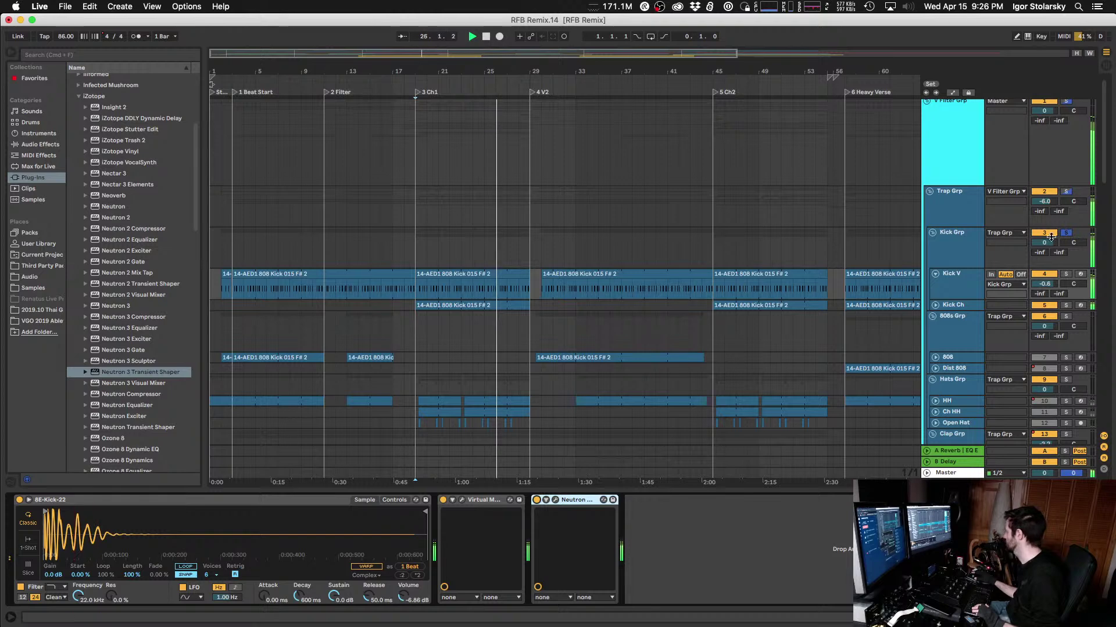
# Step: Move the Neutron 3 Transient Shaper from Kick V to Kick Grp and play from the 3 Ch1 marker
pyautogui.scroll(-2, 535, 254)
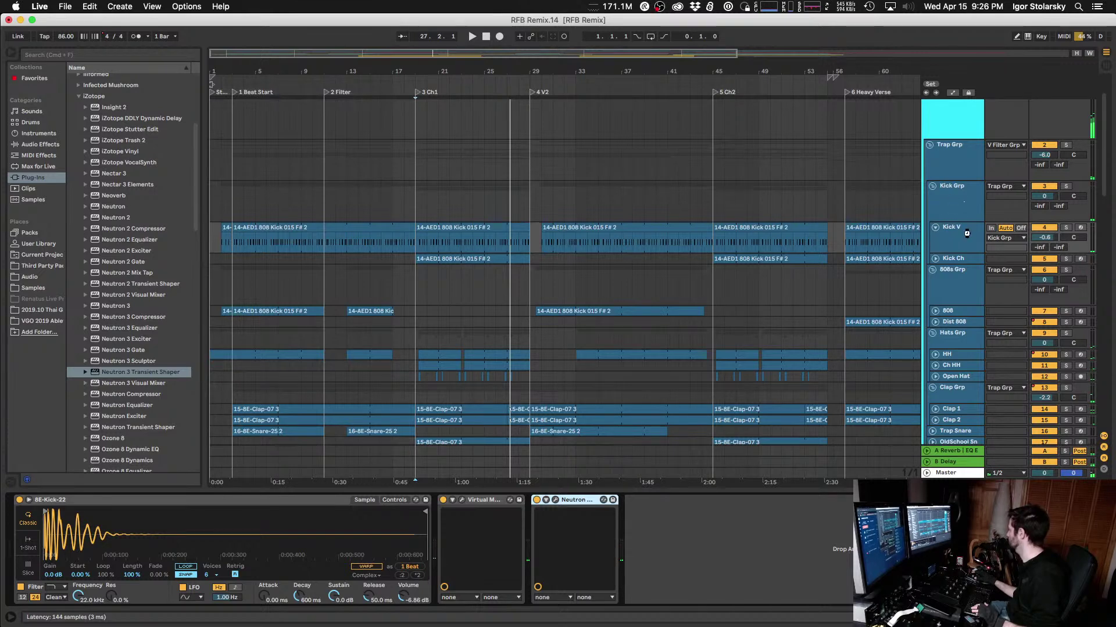
pyautogui.click(964, 212)
pyautogui.press('space')
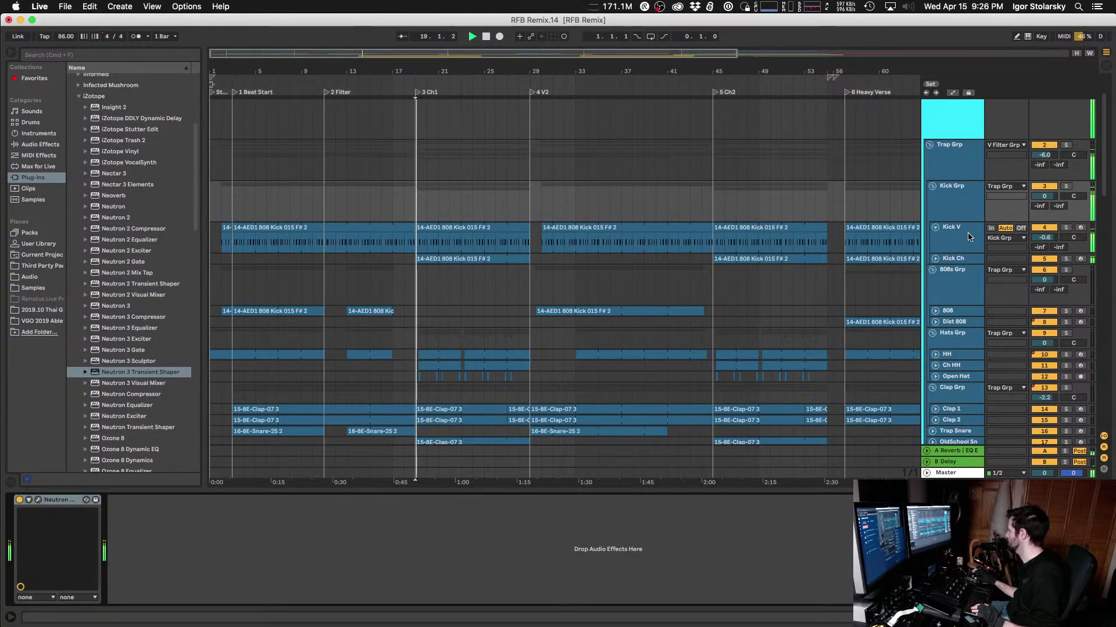
# Step: Solo Kick Grp, compare its Transient Shaper with bypass from 3 Ch1 and bar 13, and replay the full mix unsoloed
pyautogui.click(1067, 186)
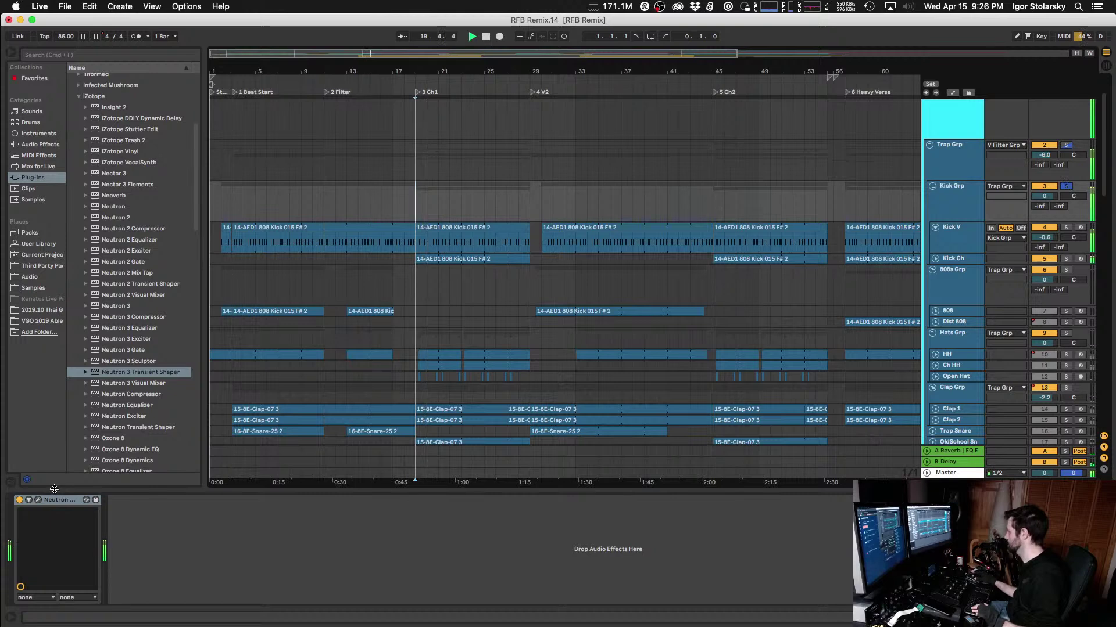
pyautogui.click(20, 500)
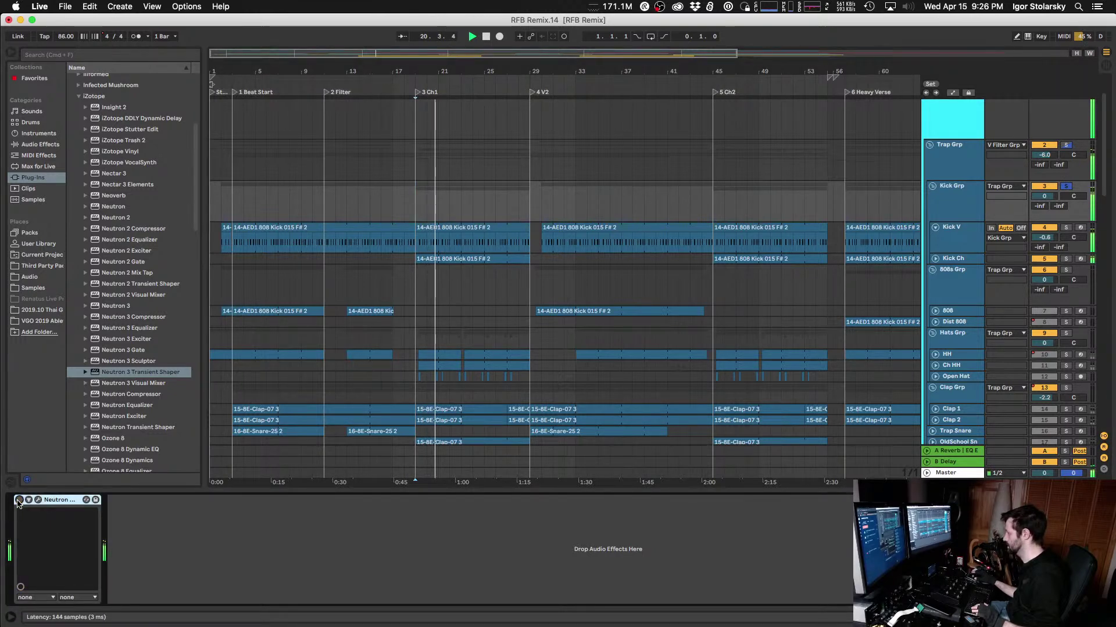
pyautogui.click(347, 212)
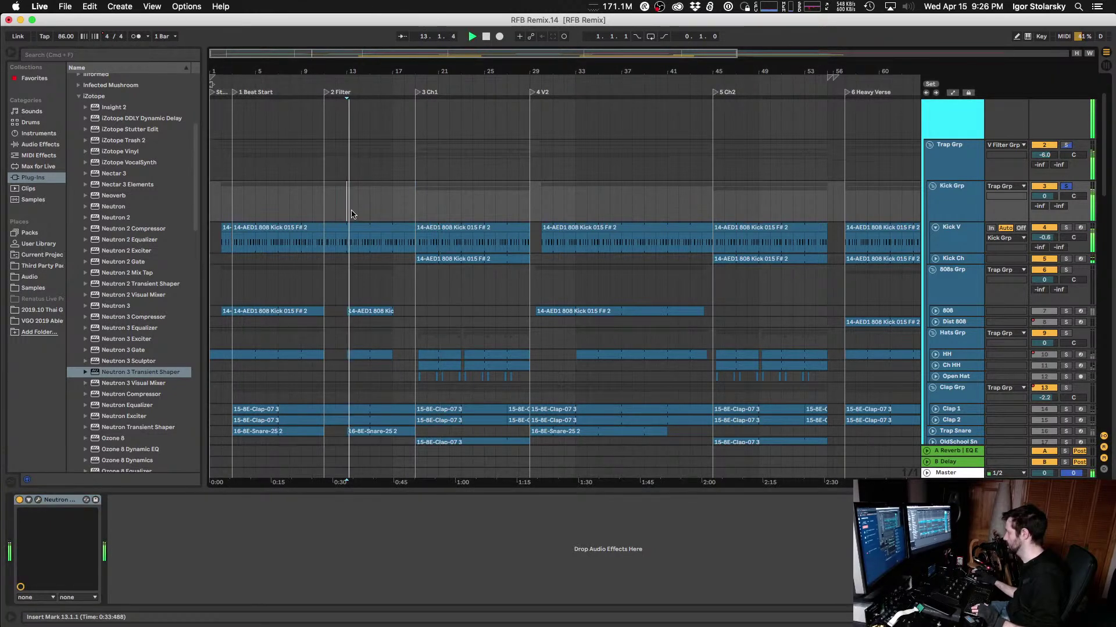
pyautogui.click(19, 500)
pyautogui.click(19, 500)
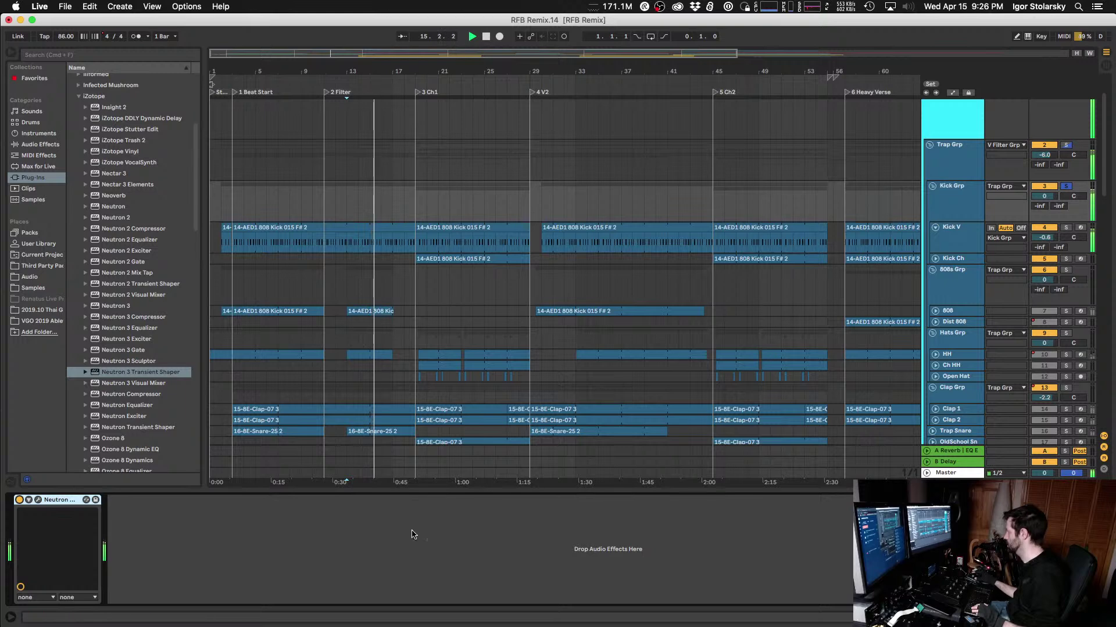
pyautogui.click(1067, 187)
pyautogui.press('space')
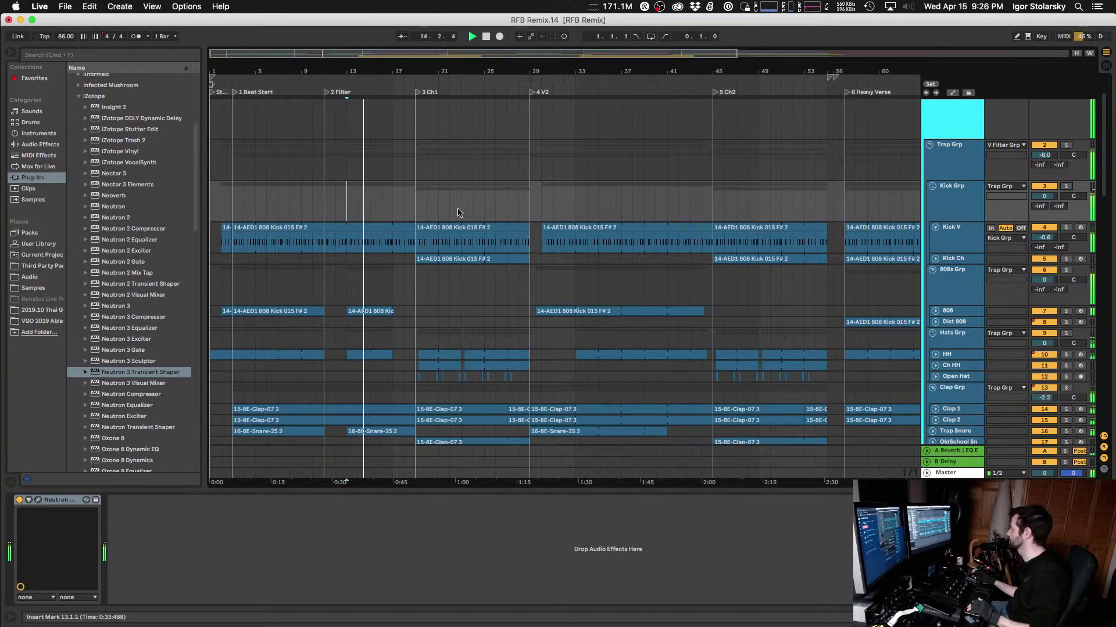
# Step: Inspect the devices on 808s Grp during playback and unfold the 808 track
pyautogui.scroll(-3, 456, 211)
pyautogui.scroll(2, 457, 211)
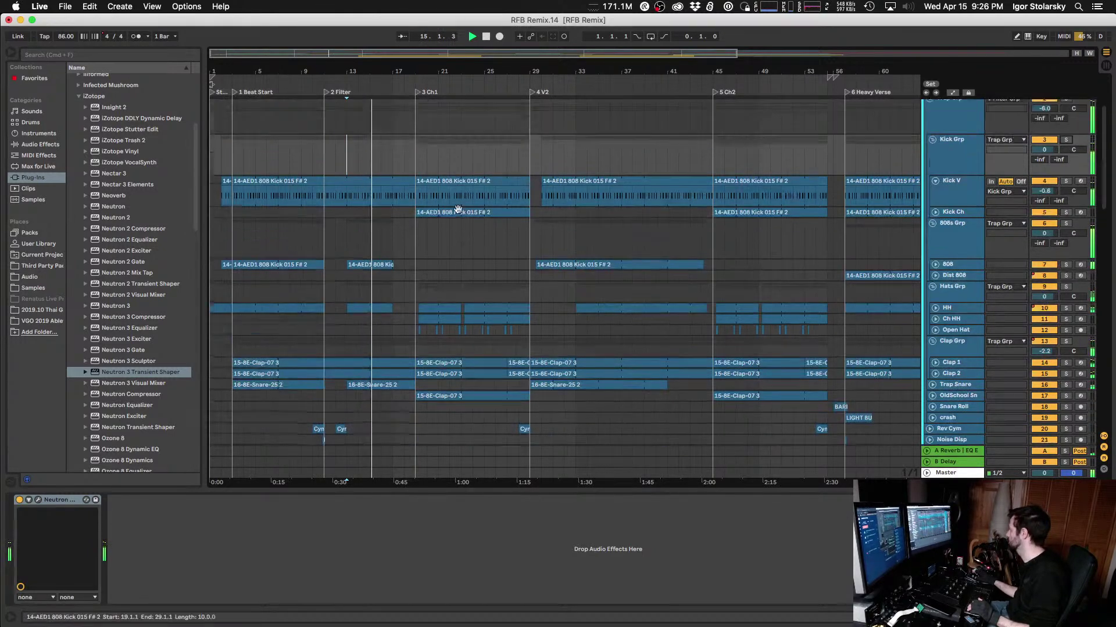
pyautogui.click(949, 263)
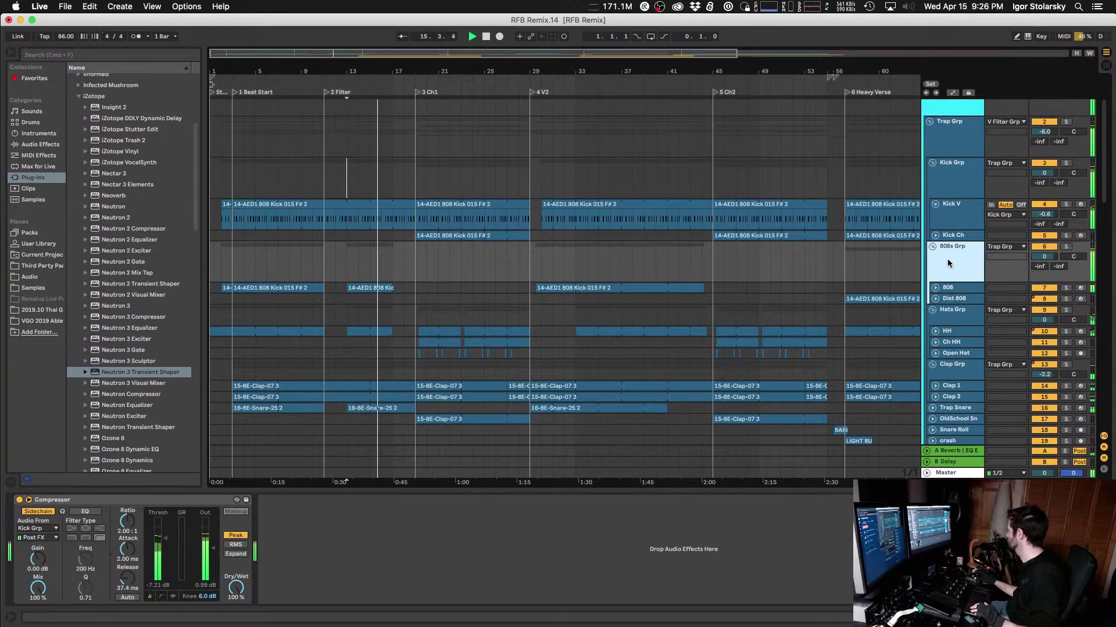
pyautogui.click(955, 288)
pyautogui.click(936, 288)
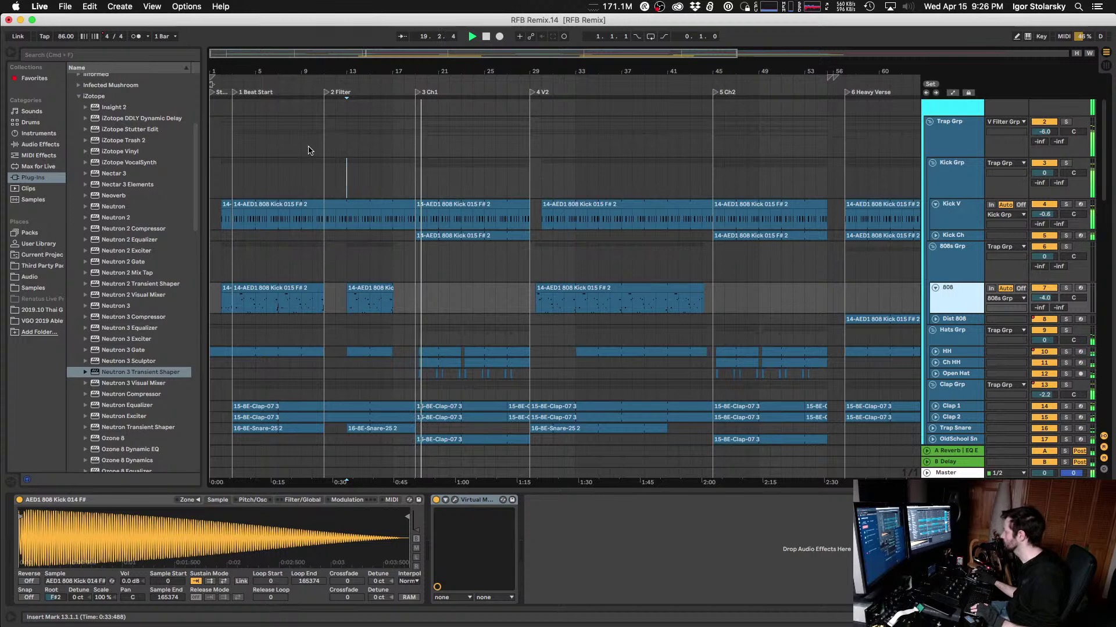
# Step: Play from the 1 Beat Start marker and set the 808 track's volume to -5.0 dB
pyautogui.click(233, 177)
pyautogui.press('space')
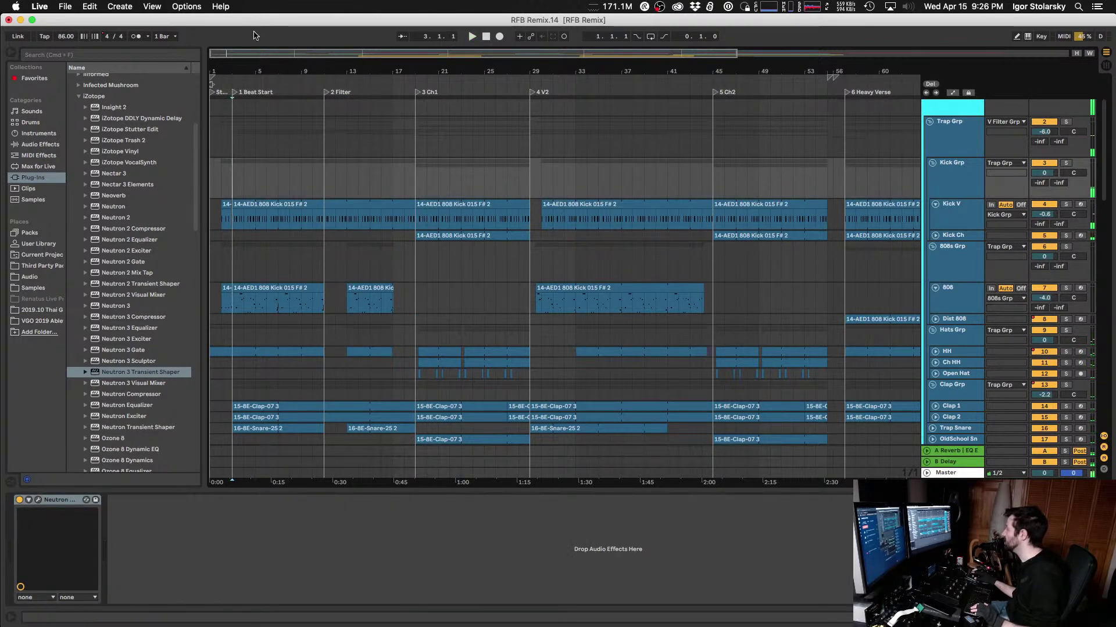
pyautogui.press('space')
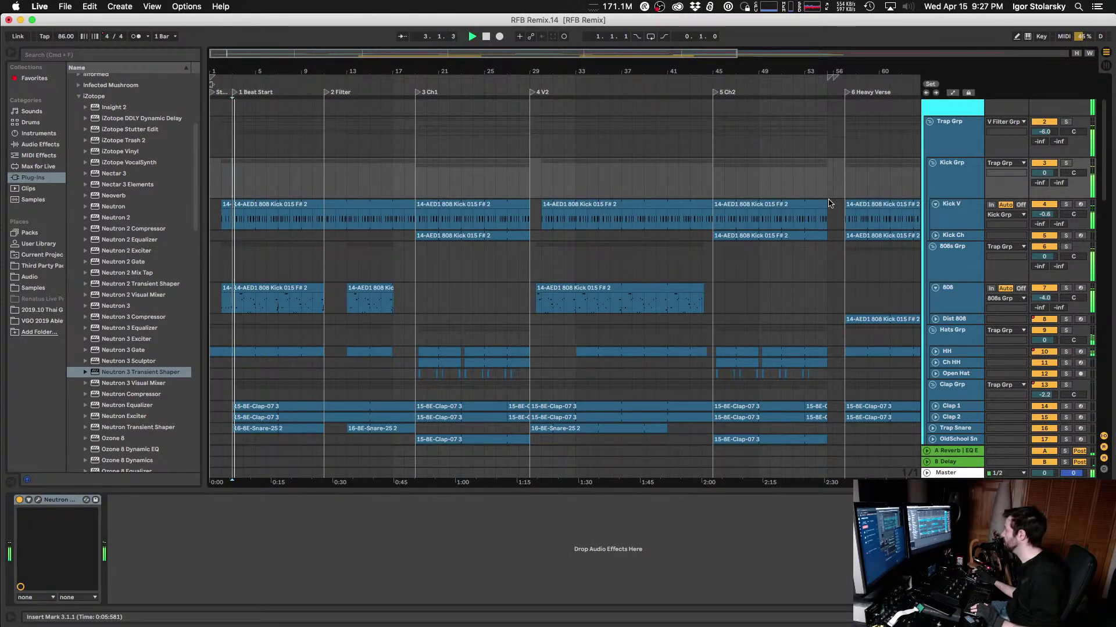
pyautogui.click(956, 264)
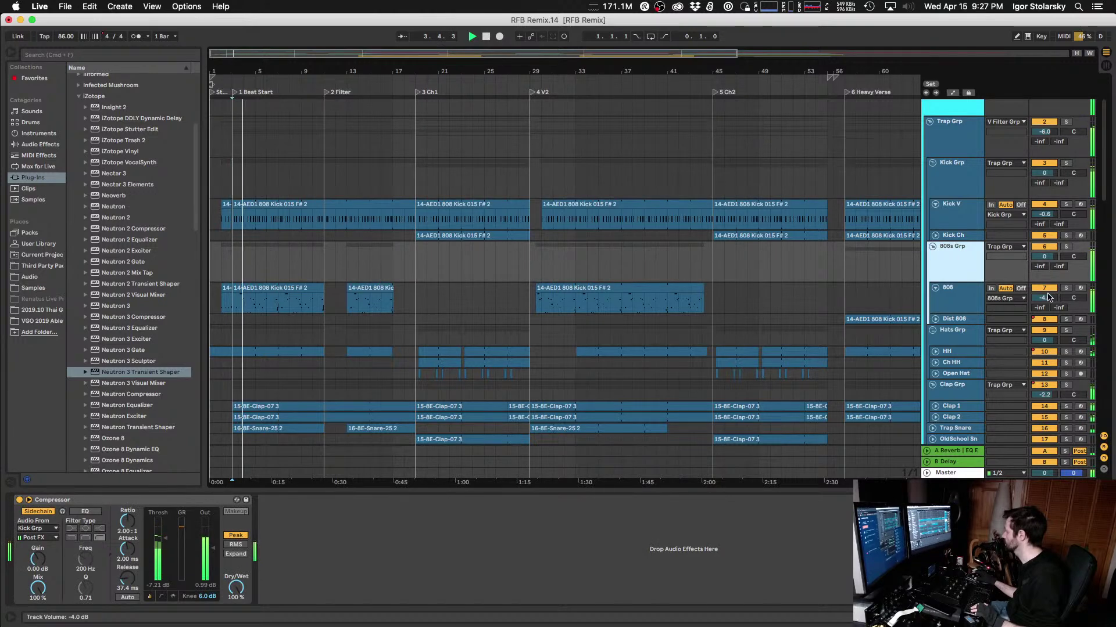
pyautogui.click(974, 290)
pyautogui.press('space')
pyautogui.press('5')
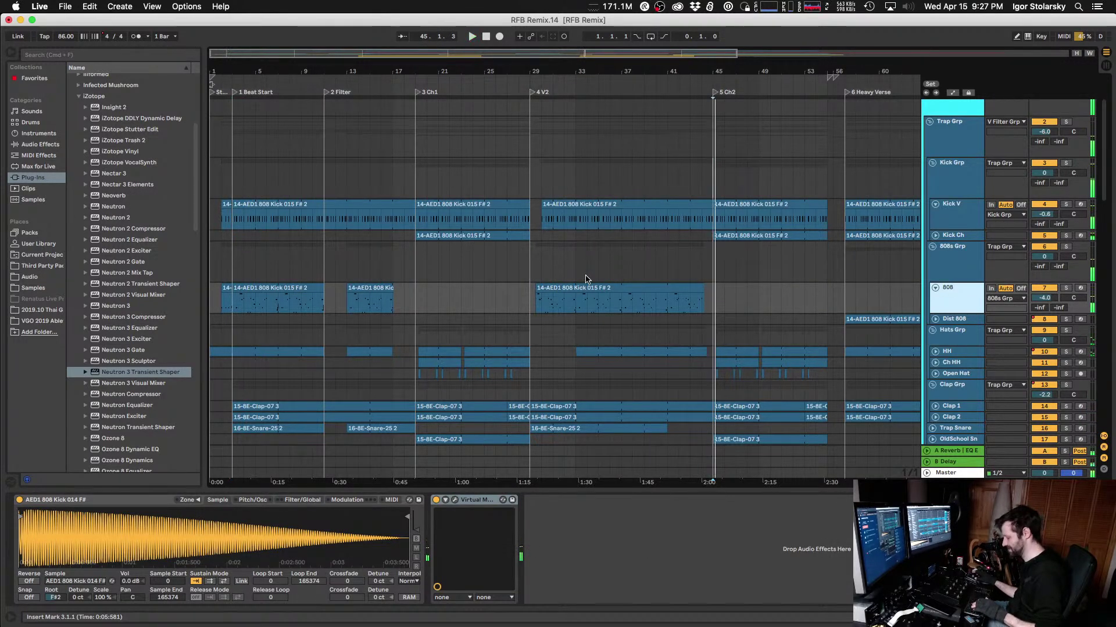
pyautogui.press('space')
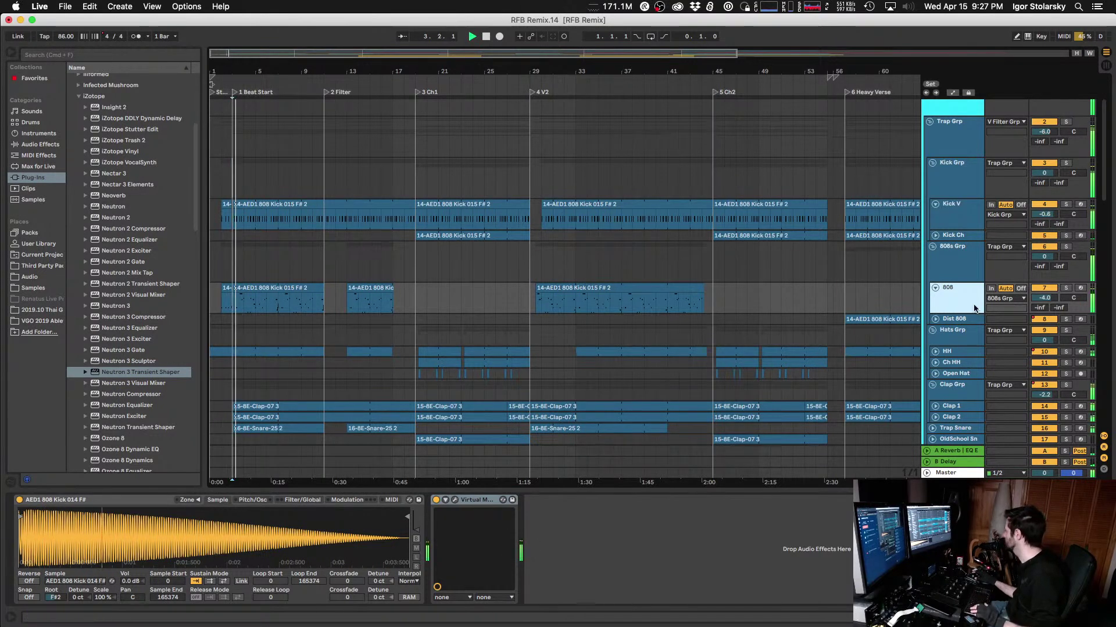
pyautogui.moveTo(1066, 301); pyautogui.dragTo(1066, 307)
pyautogui.click(956, 307)
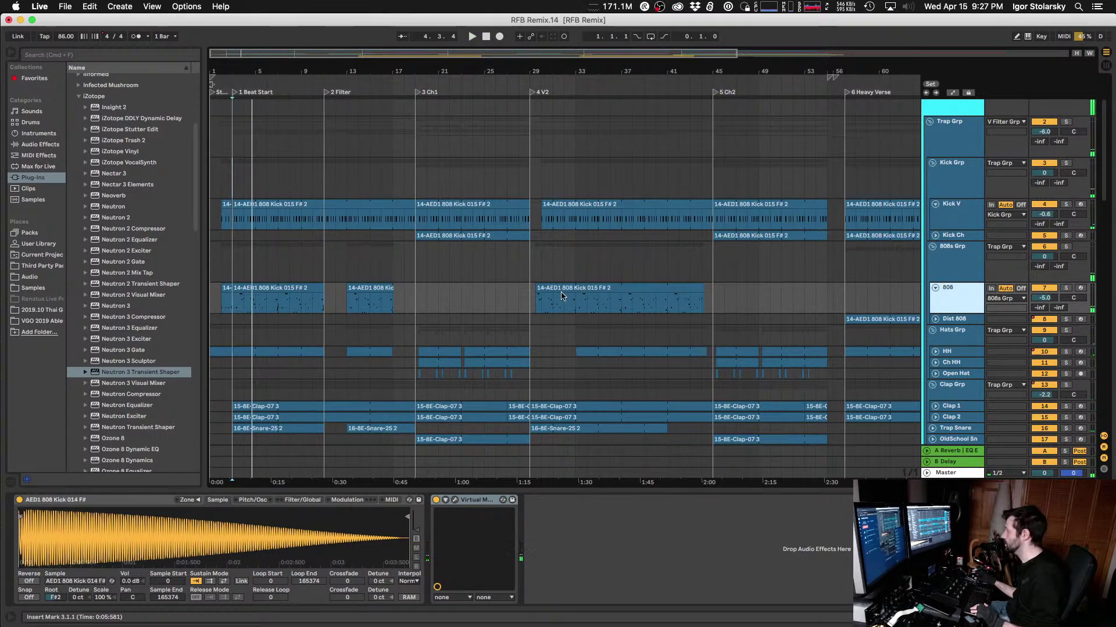
# Step: Solo the 808 track and add Kush Audio's Novatron at the end of its device chain
pyautogui.click(1066, 289)
pyautogui.press('space')
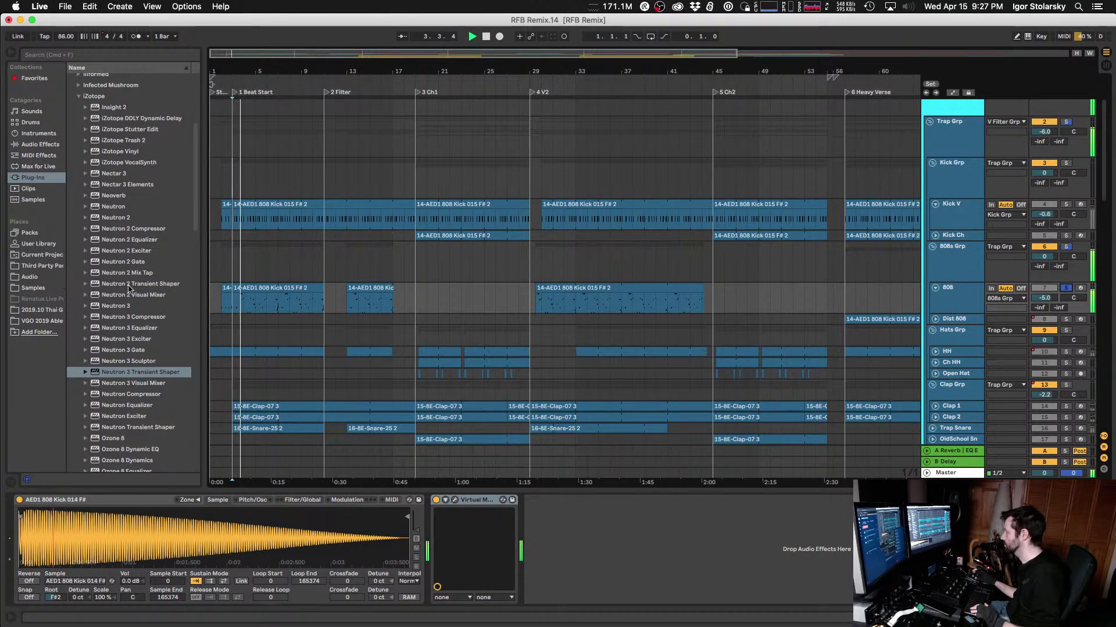
pyautogui.click(79, 96)
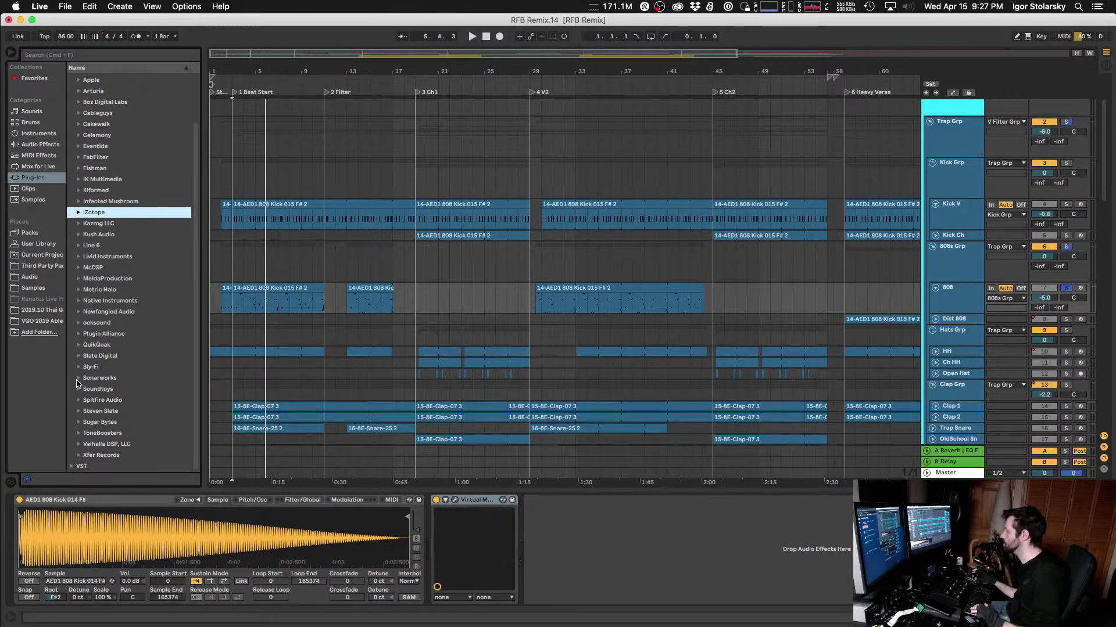
pyautogui.click(78, 356)
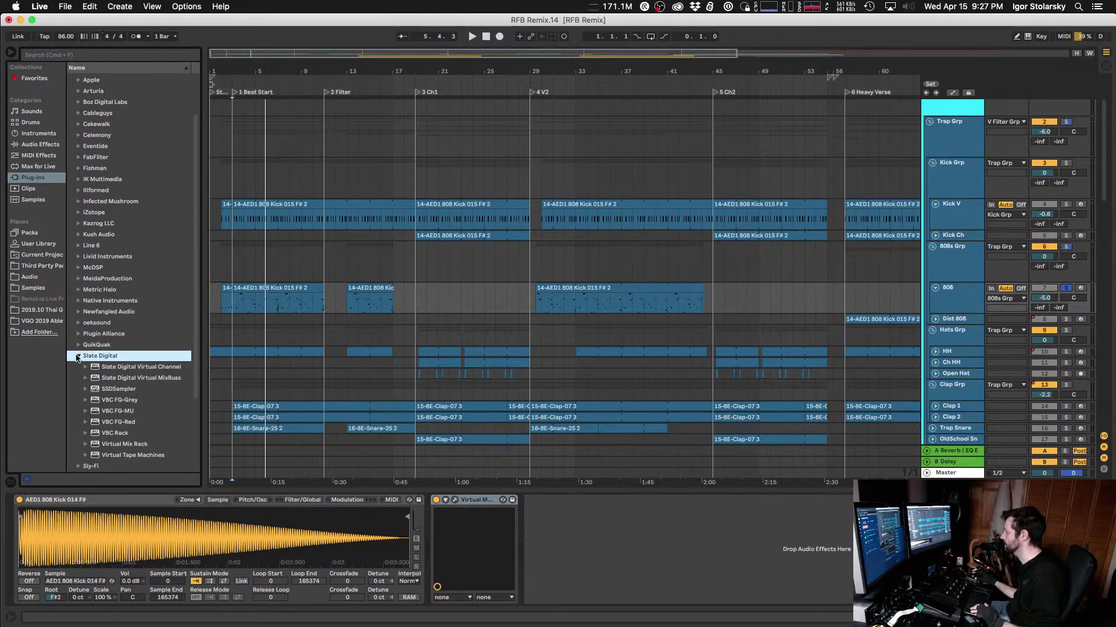
pyautogui.click(79, 356)
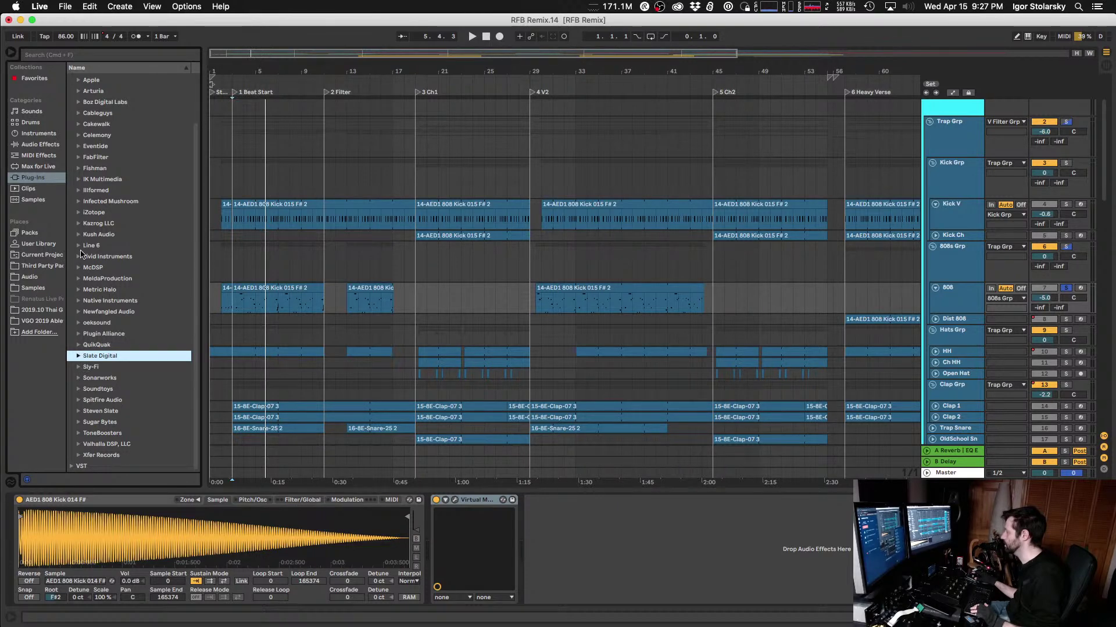
pyautogui.click(78, 234)
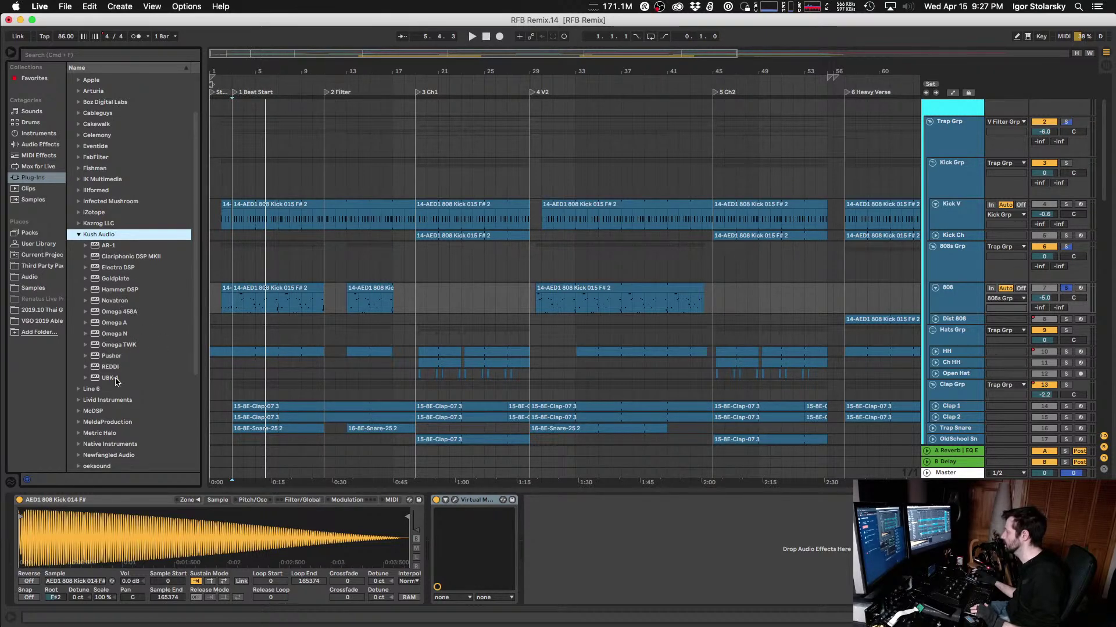
pyautogui.moveTo(115, 298); pyautogui.dragTo(603, 575)
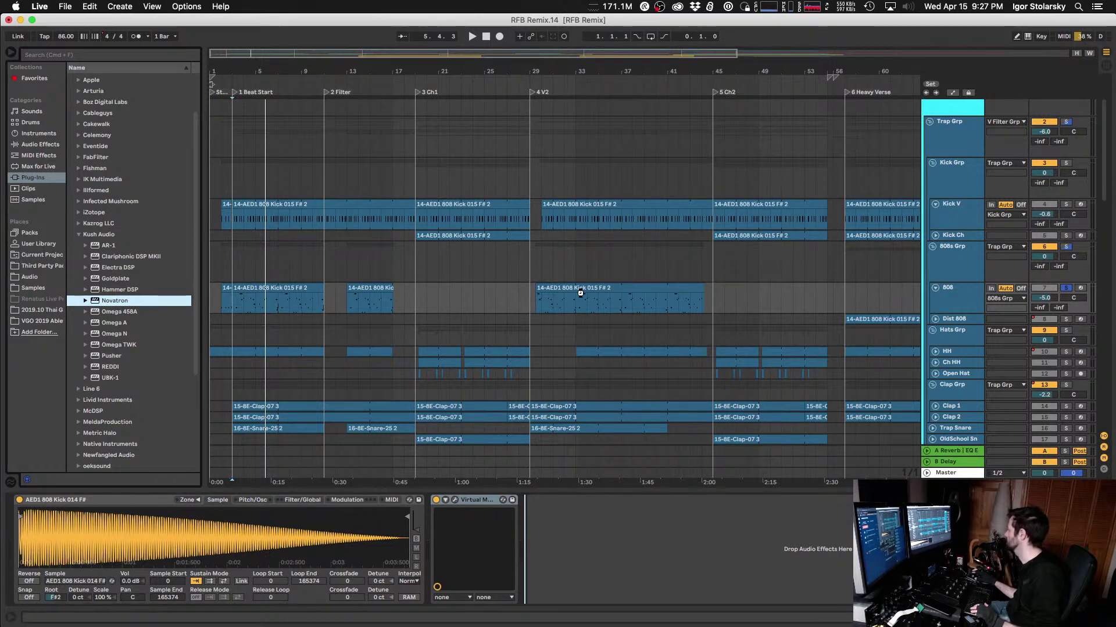
pyautogui.moveTo(574, 293); pyautogui.dragTo(575, 296)
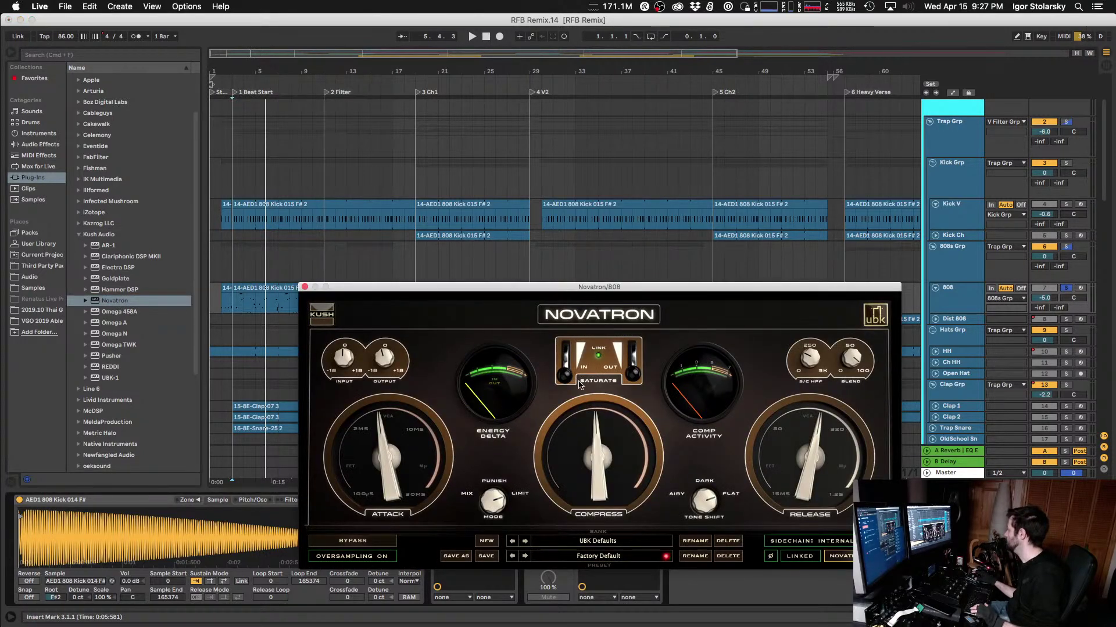
# Step: Try a slightly lower Compress setting on the Novatron and compare it with bypass on the soloed 808
pyautogui.press('space')
pyautogui.moveTo(614, 451); pyautogui.dragTo(581, 447)
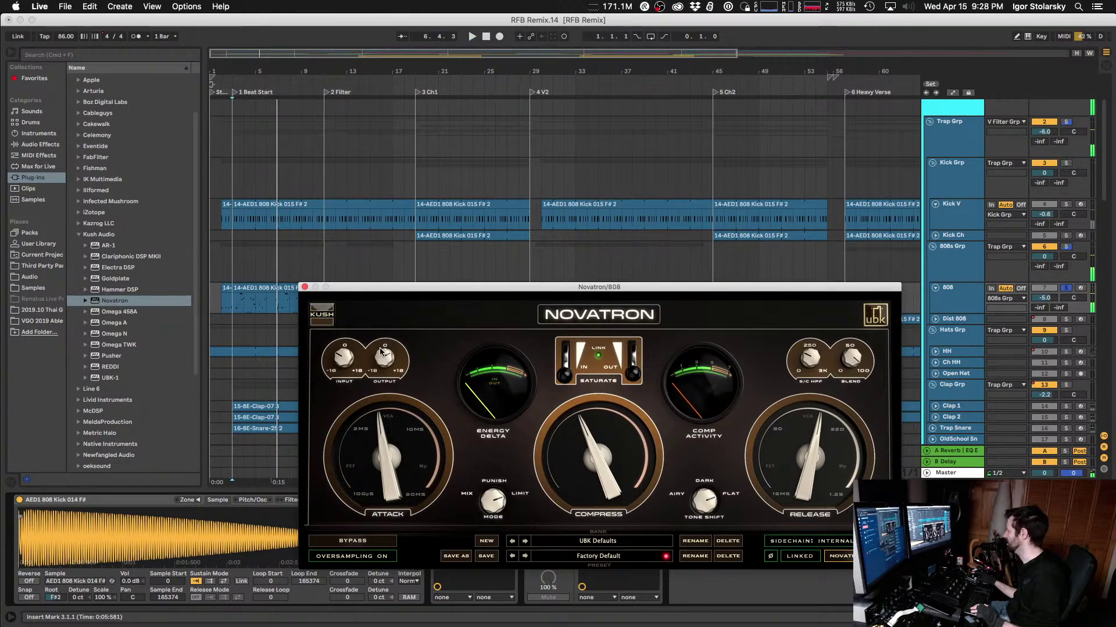
pyautogui.press('space')
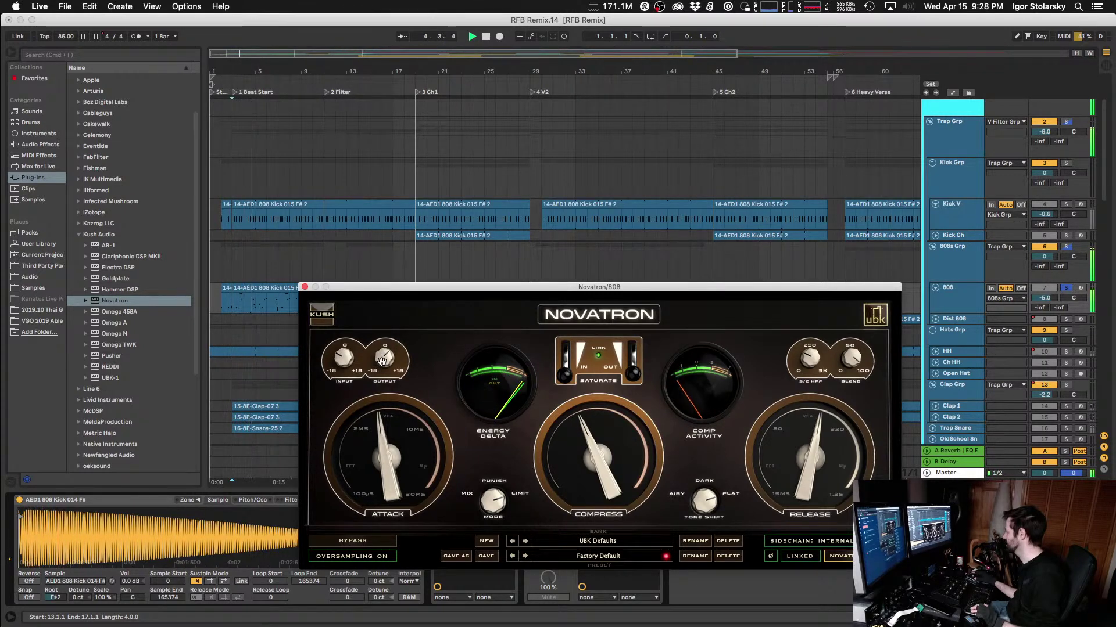
pyautogui.click(360, 543)
pyautogui.click(361, 542)
# Step: Raise the Novatron's Compress knob to about the two o'clock position during playback
pyautogui.moveTo(615, 470); pyautogui.dragTo(623, 424)
pyautogui.moveTo(811, 378); pyautogui.dragTo(806, 378)
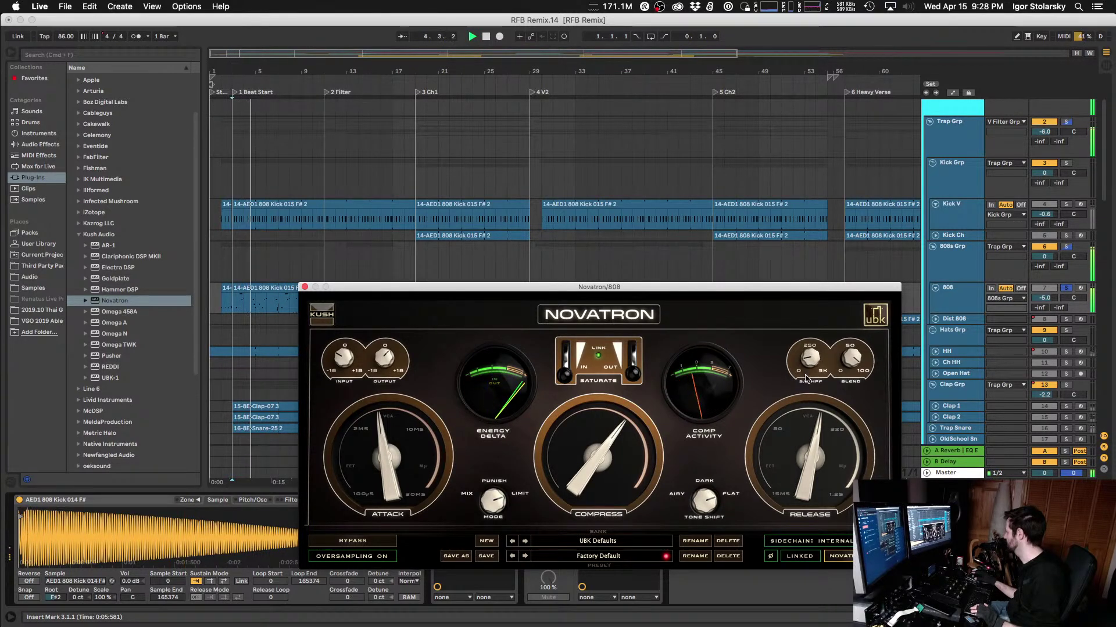
pyautogui.moveTo(592, 466); pyautogui.dragTo(564, 447)
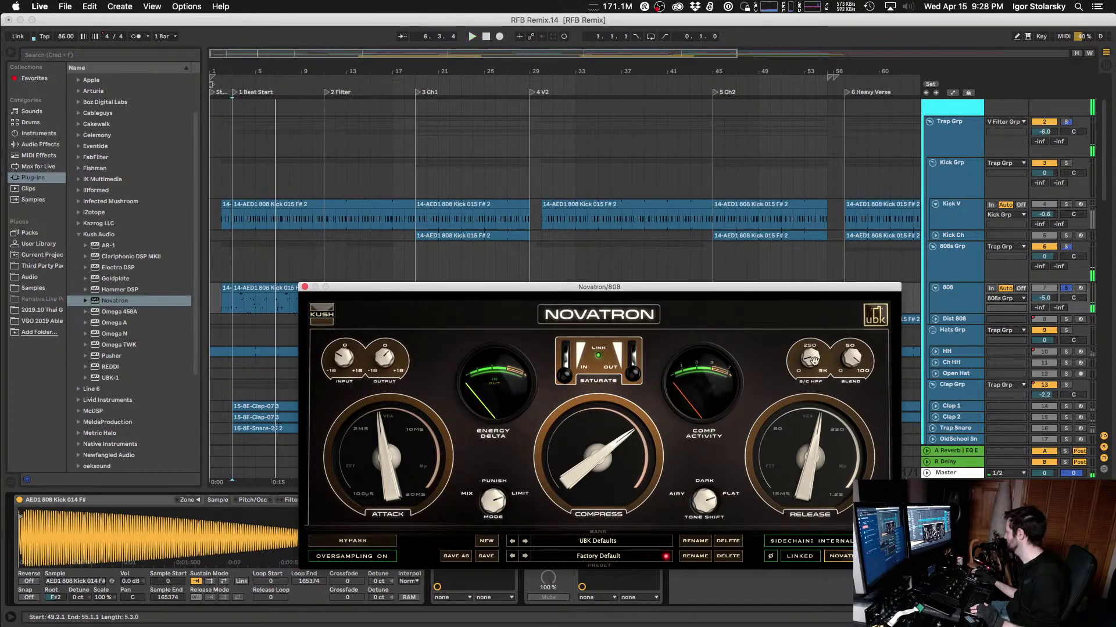
# Step: Replay the soloed 808 from 1 Beat Start and compare the stronger Novatron compression with bypass
pyautogui.click(340, 541)
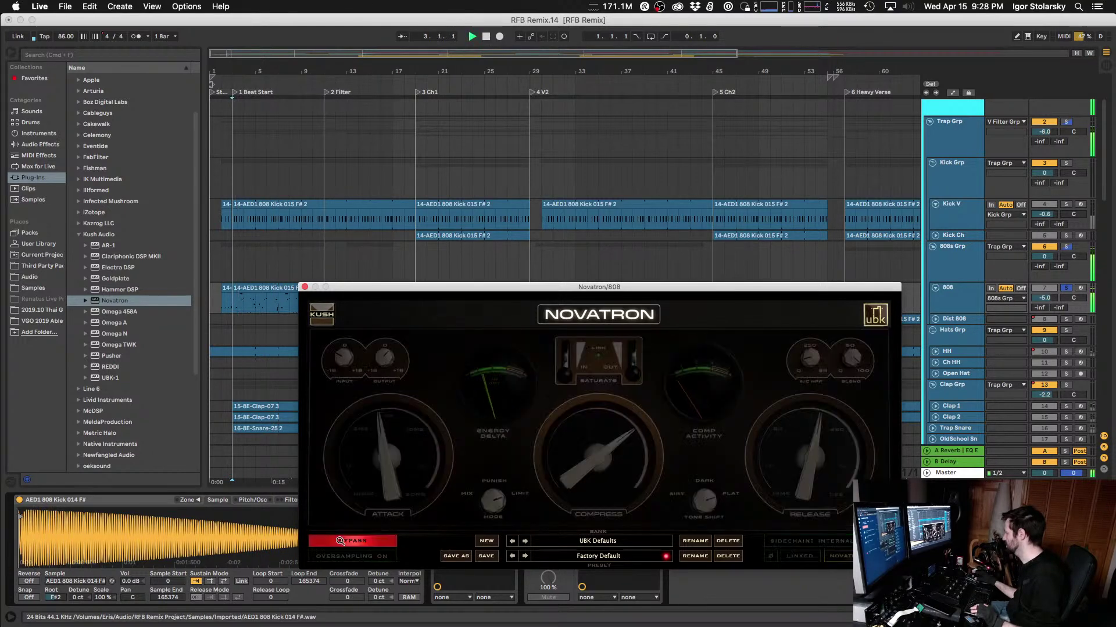
pyautogui.click(341, 541)
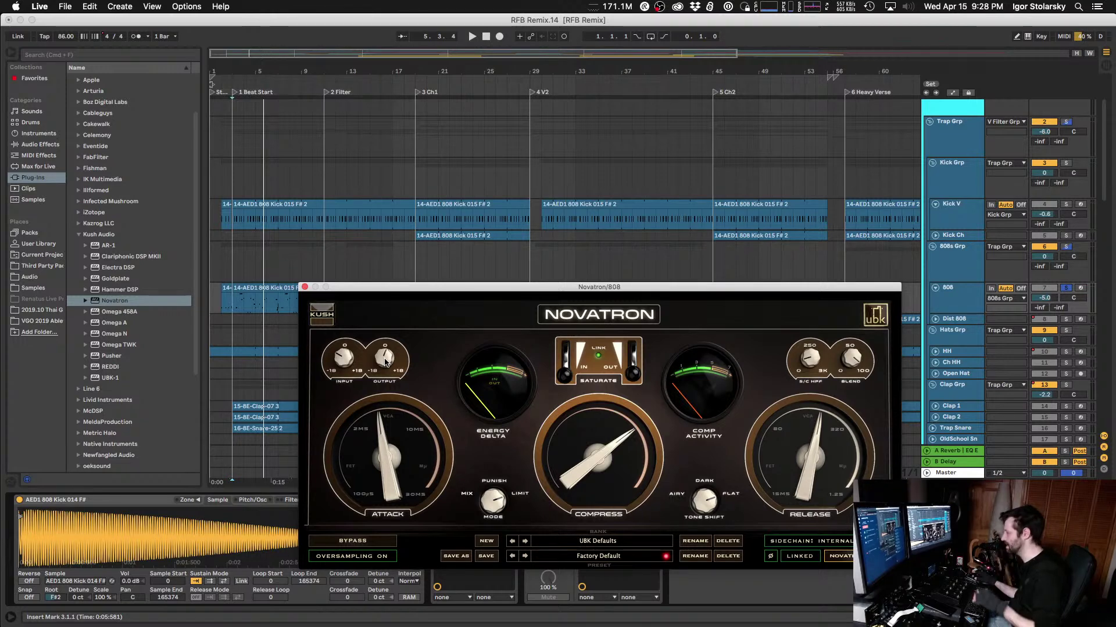
pyautogui.press('space')
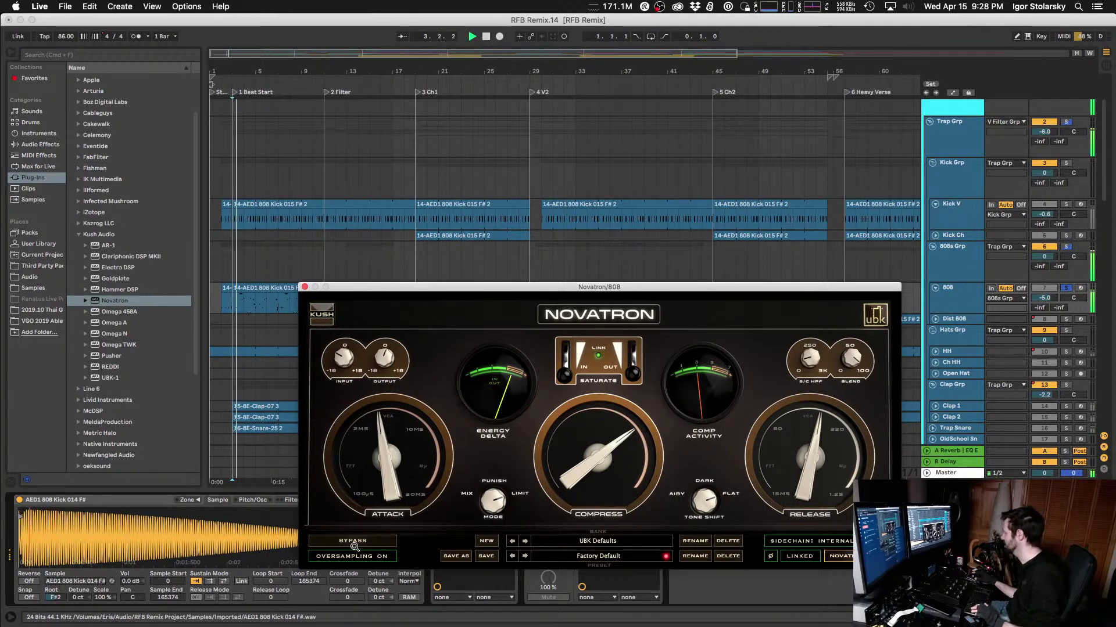
pyautogui.click(353, 540)
pyautogui.click(352, 542)
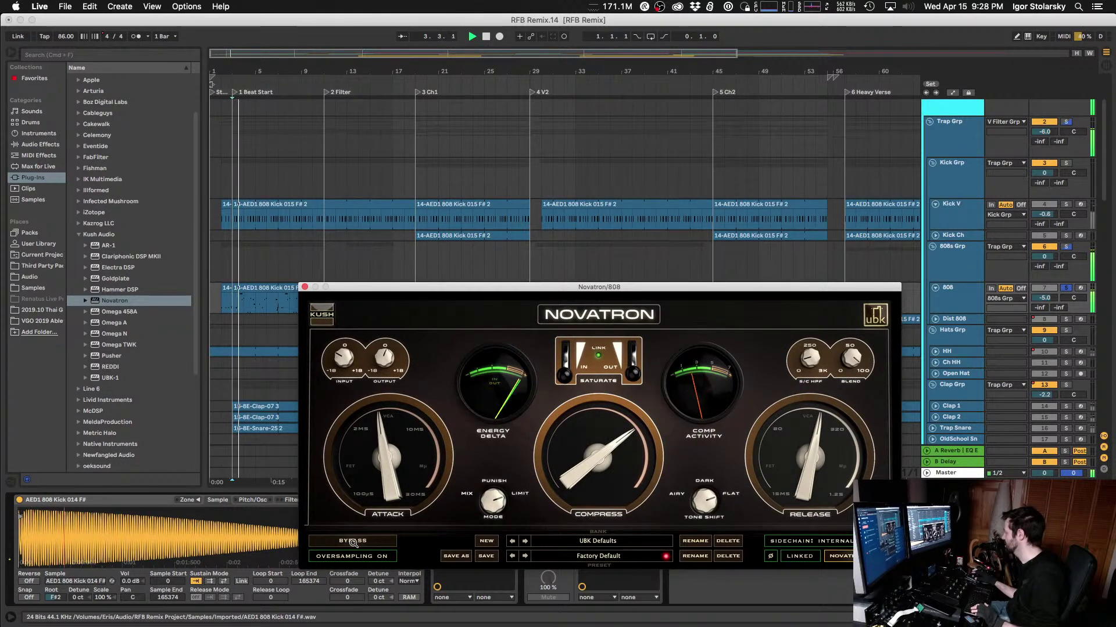
# Step: Compare the soloed 808 with the Novatron bypassed and active during playback from 1 Beat Start
pyautogui.click(352, 541)
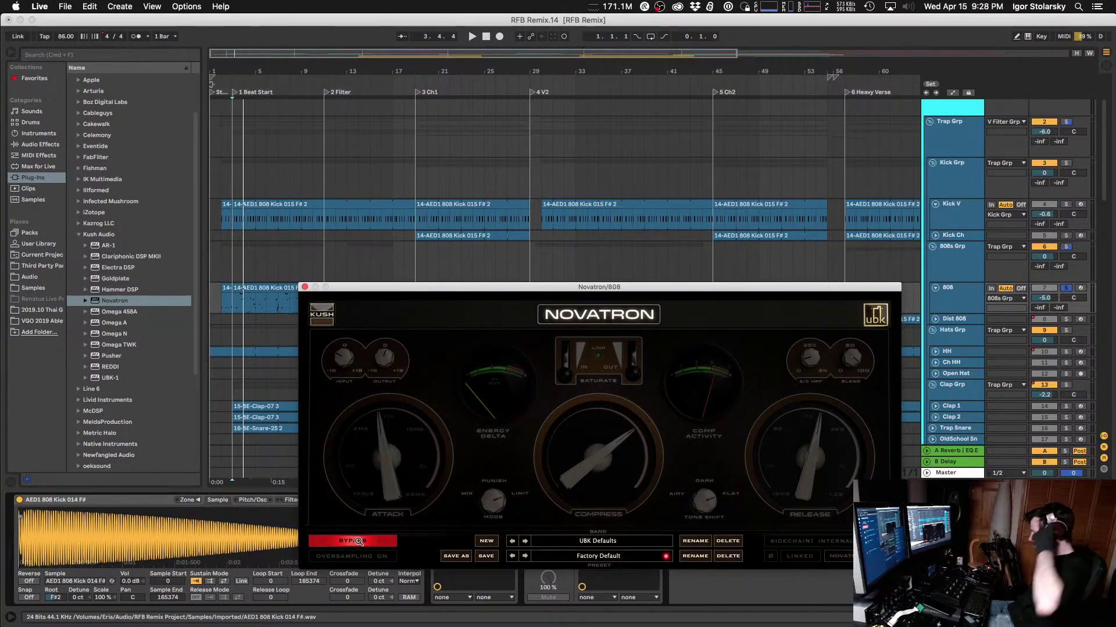
pyautogui.press('space')
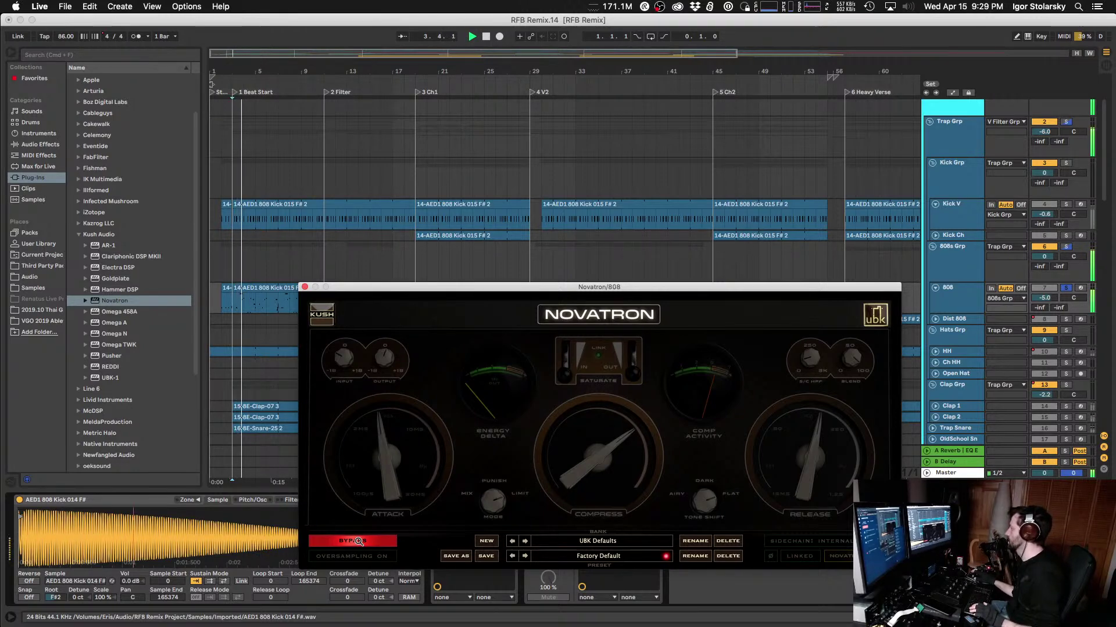
pyautogui.click(356, 541)
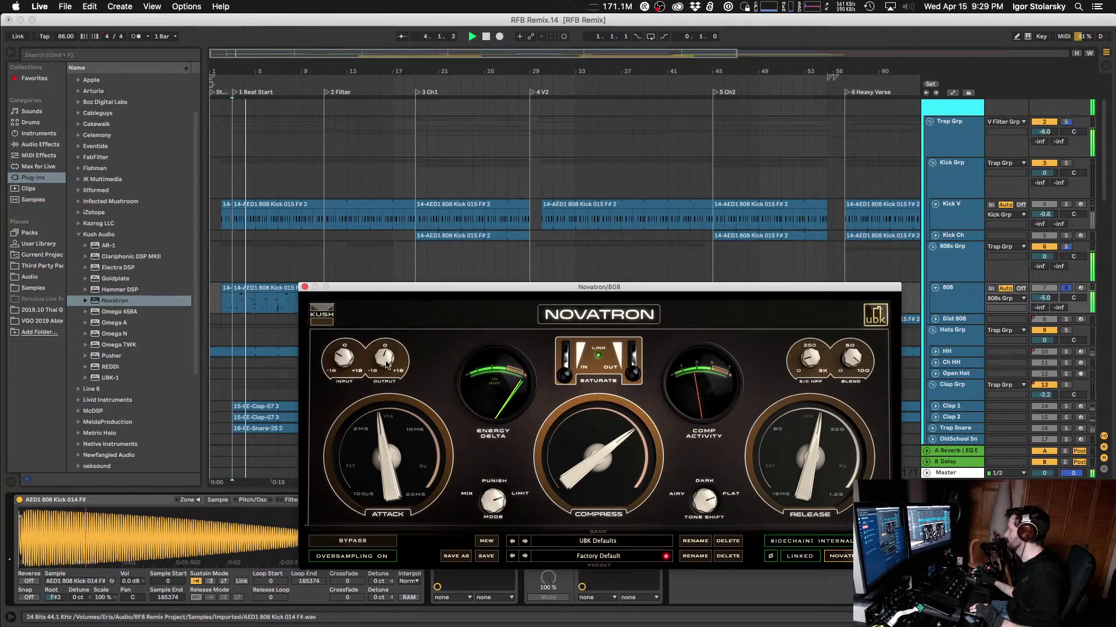
pyautogui.press('space')
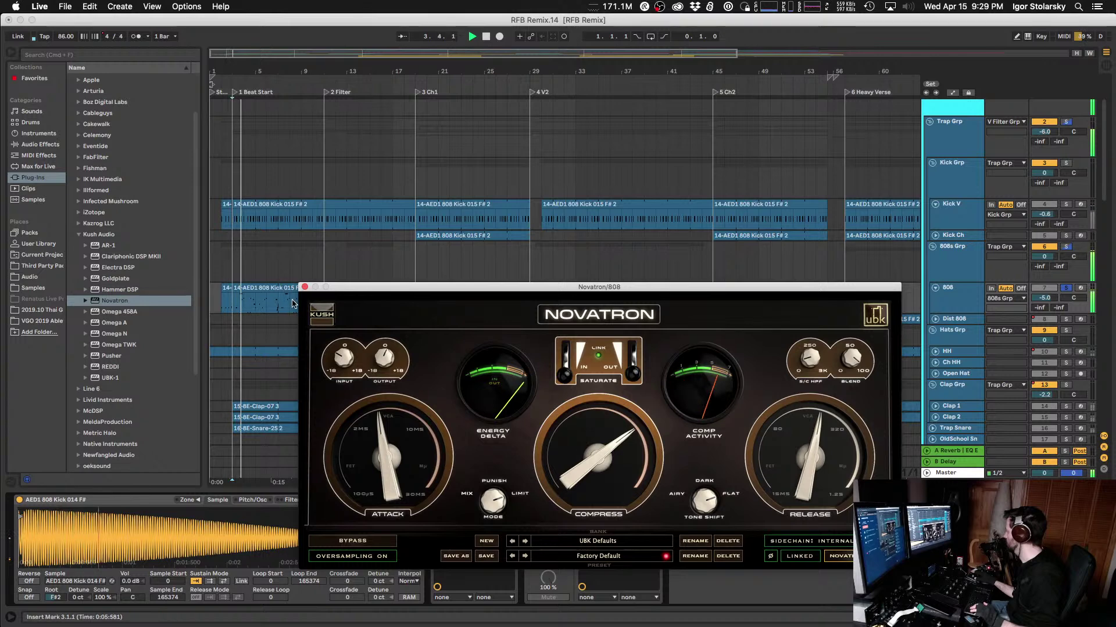
# Step: Unsolo the 808 track and compare the Novatron switched off and on within the full mix
pyautogui.click(1067, 288)
pyautogui.press('space')
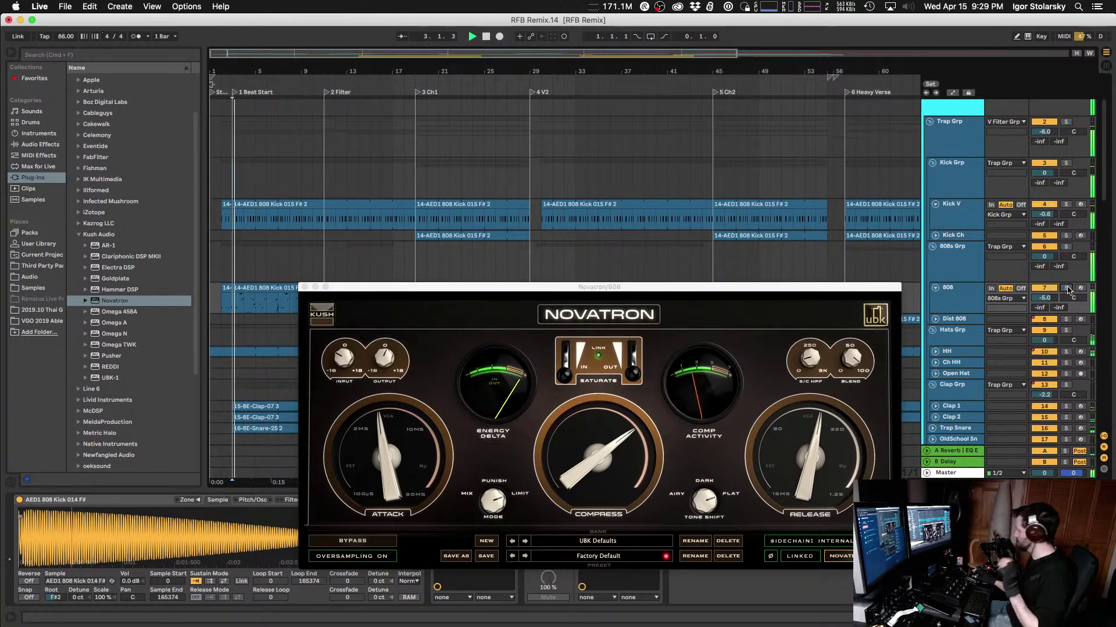
pyautogui.click(306, 287)
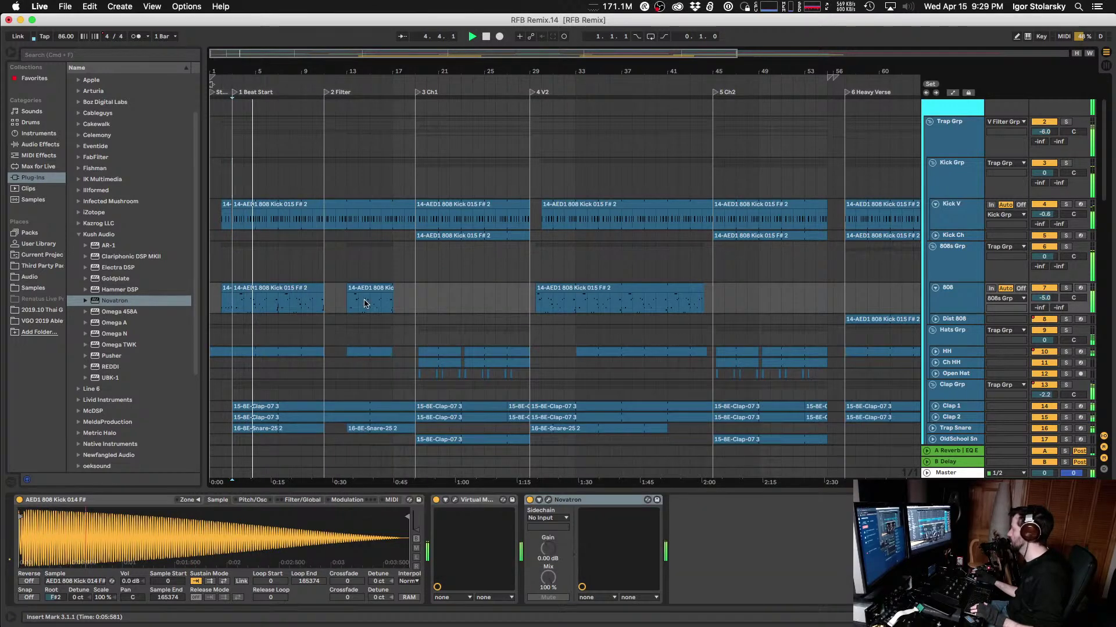
pyautogui.click(529, 500)
pyautogui.press('space')
pyautogui.press('space')
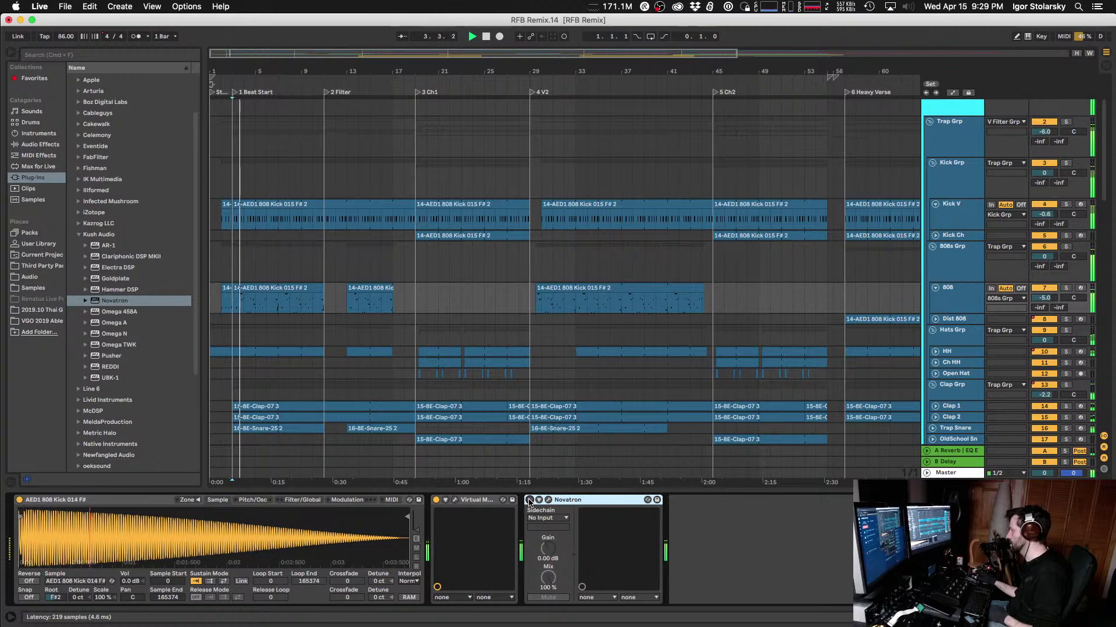
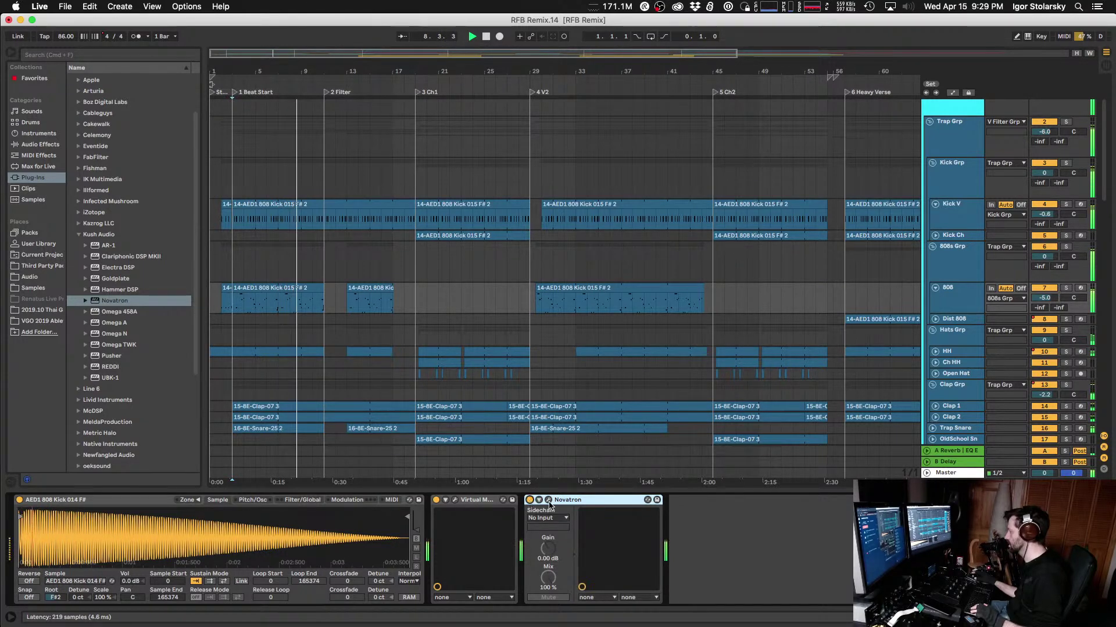
# Step: Shorten the Novatron's Release to about 80 and replay the full mix from 1 Beat Start
pyautogui.click(547, 501)
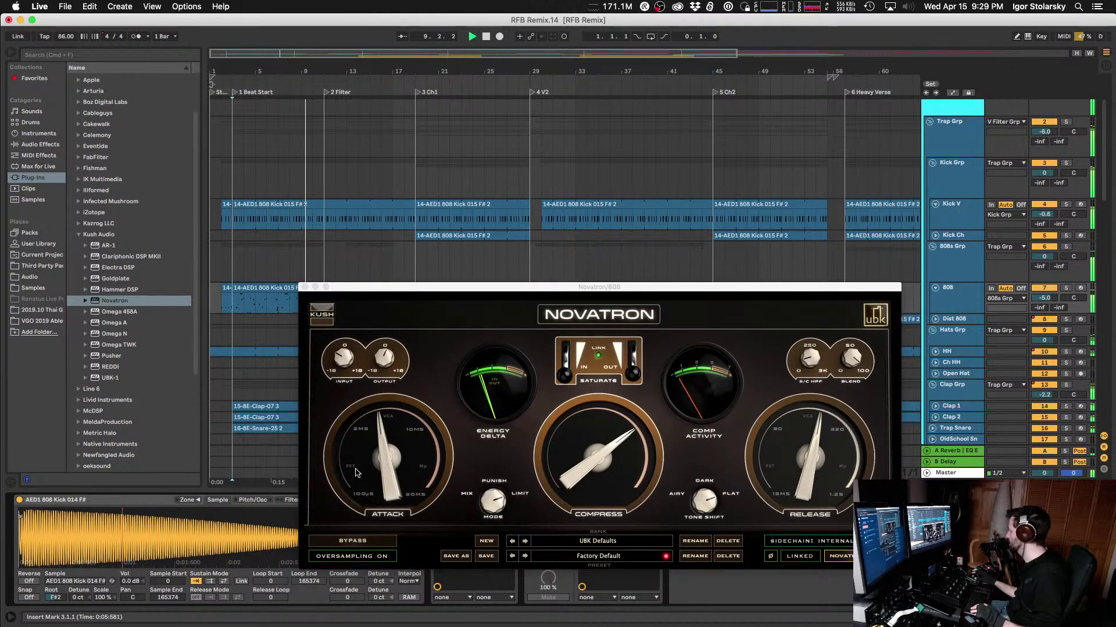
pyautogui.moveTo(802, 462); pyautogui.dragTo(794, 483)
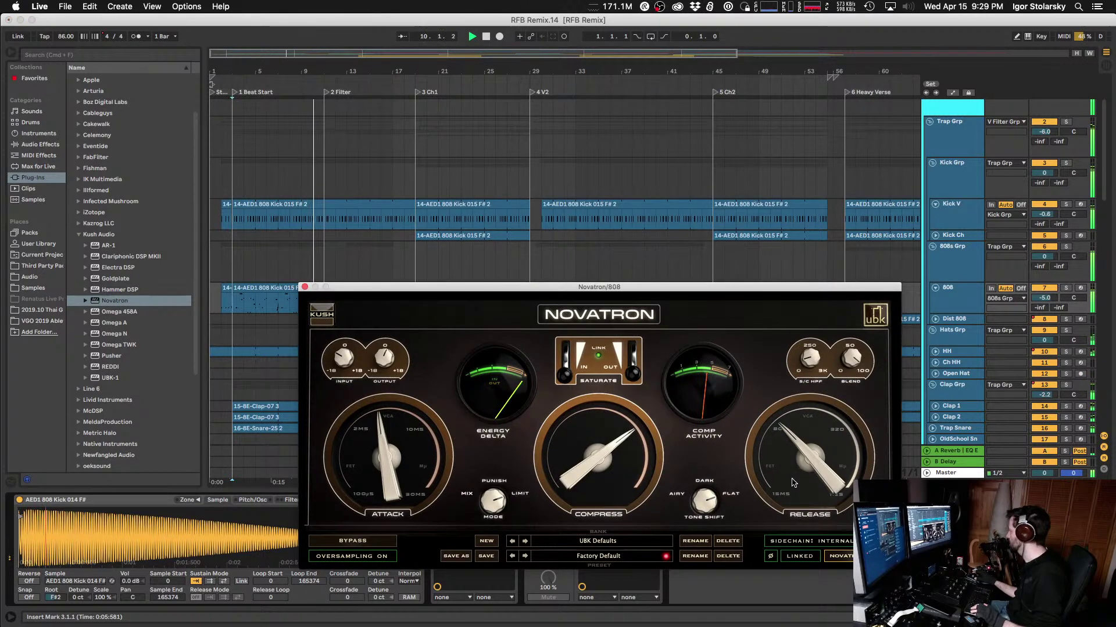
pyautogui.press('super+w')
pyautogui.press('space')
pyautogui.press('space')
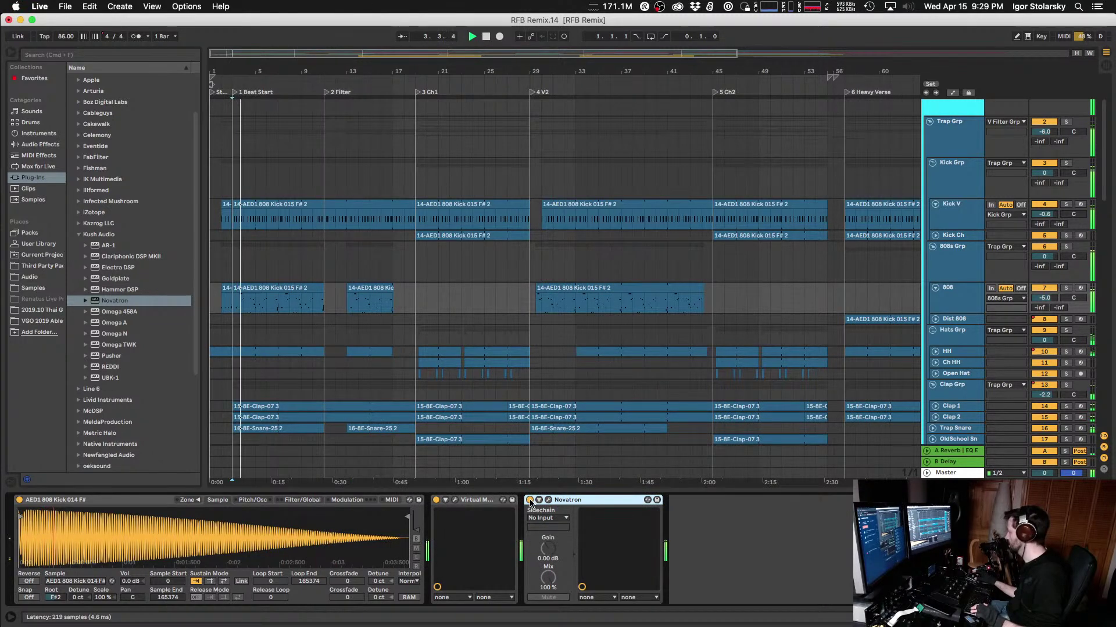
pyautogui.press('space')
pyautogui.press('space')
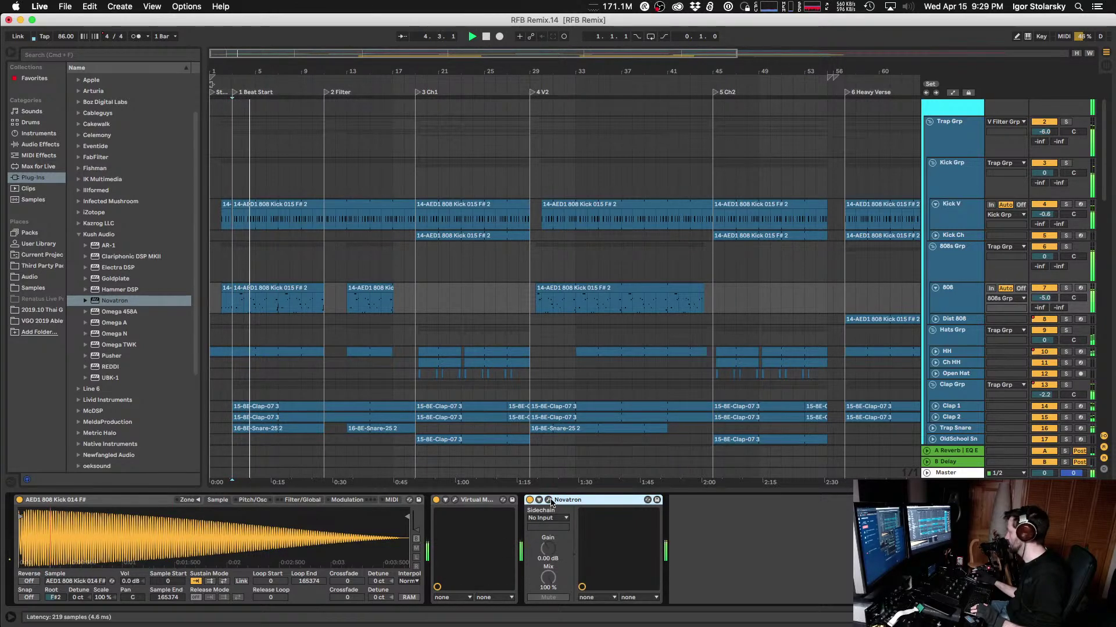
# Step: Recheck the Novatron's settings, set the 808 track's volume to -4.0 dB, and replay the beat
pyautogui.press('super+alt+p')
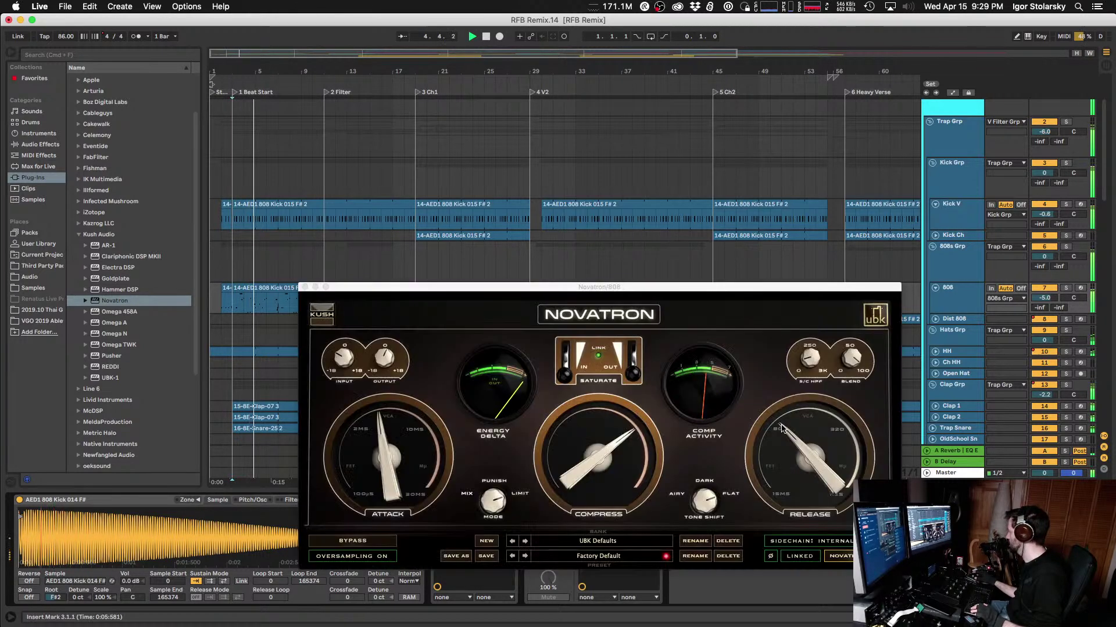
pyautogui.click(850, 357)
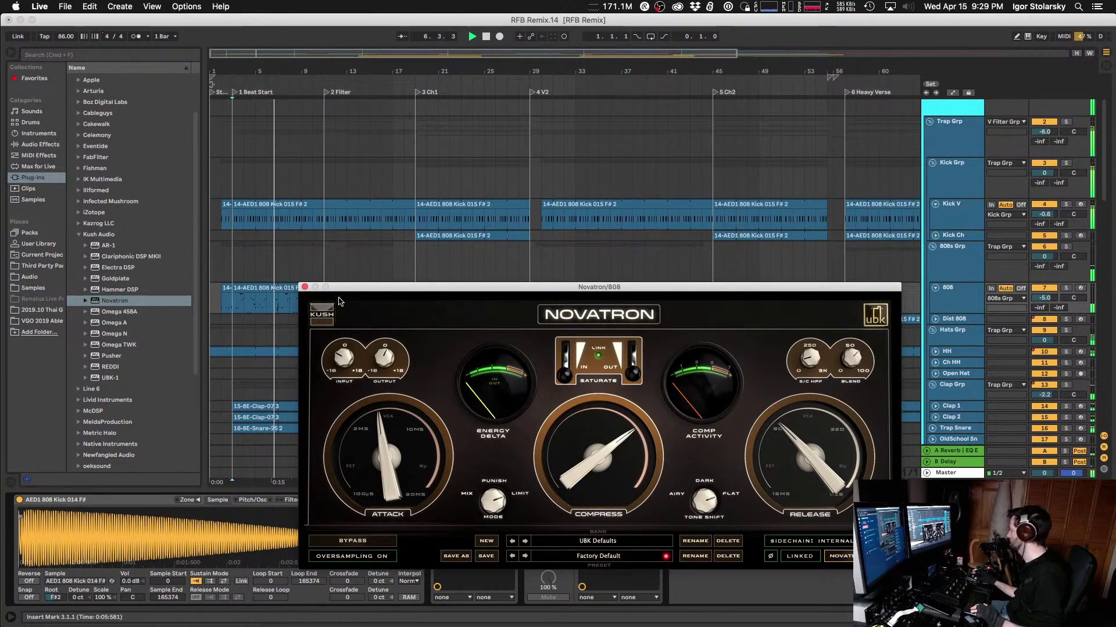
pyautogui.click(304, 287)
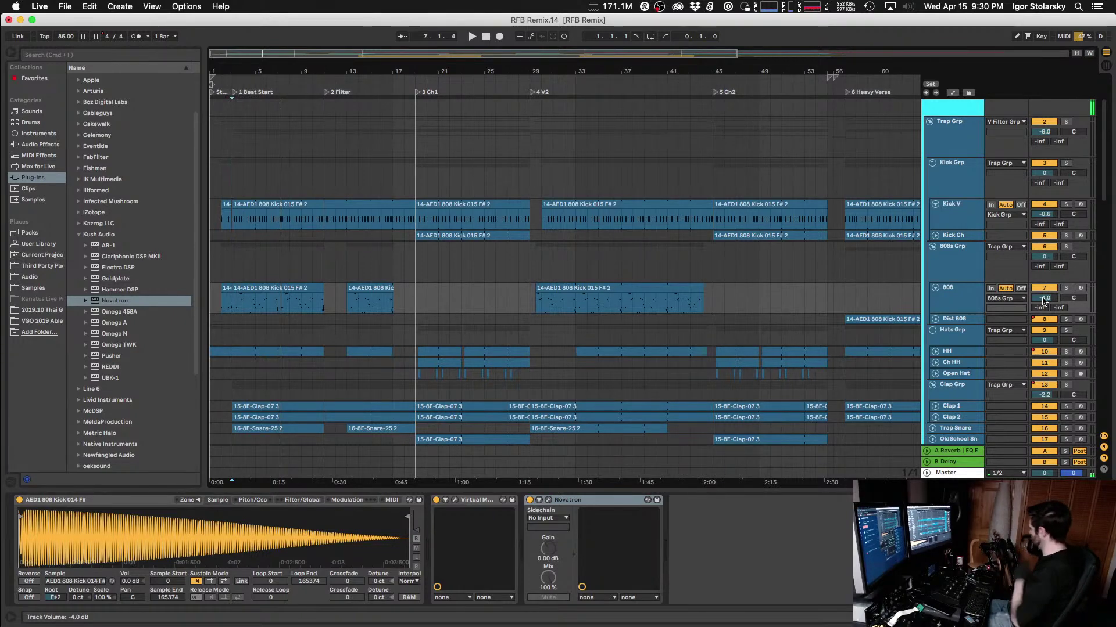
pyautogui.press('space')
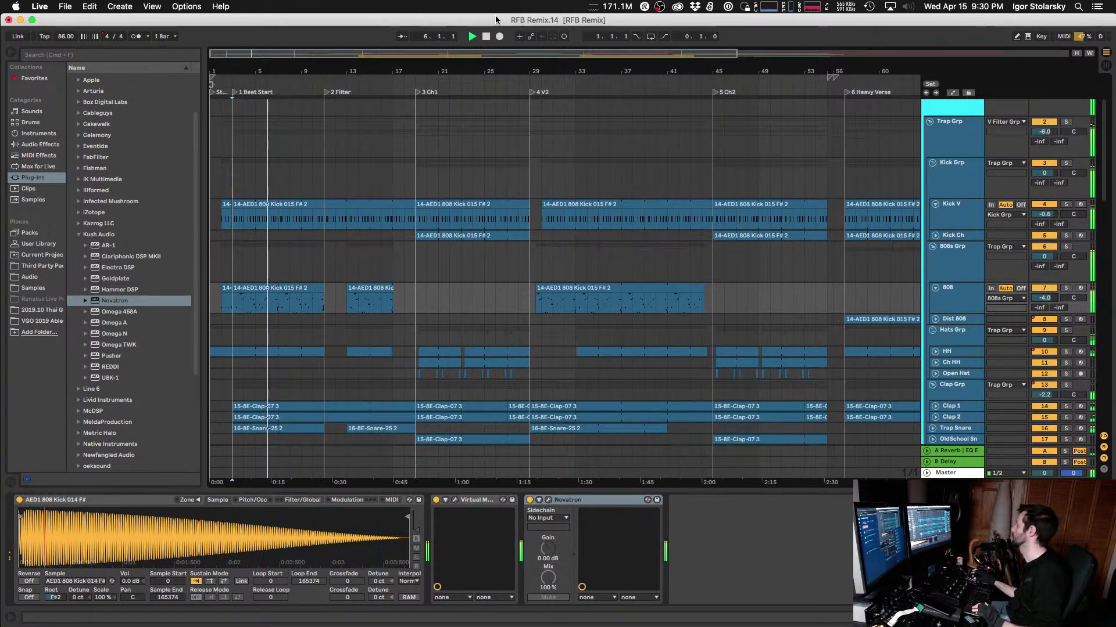
# Step: Set the saturation mix to 40/60 in the UBK-1 on the Substantial vocal group
pyautogui.scroll(-5, 755, 222)
pyautogui.scroll(-3, 756, 223)
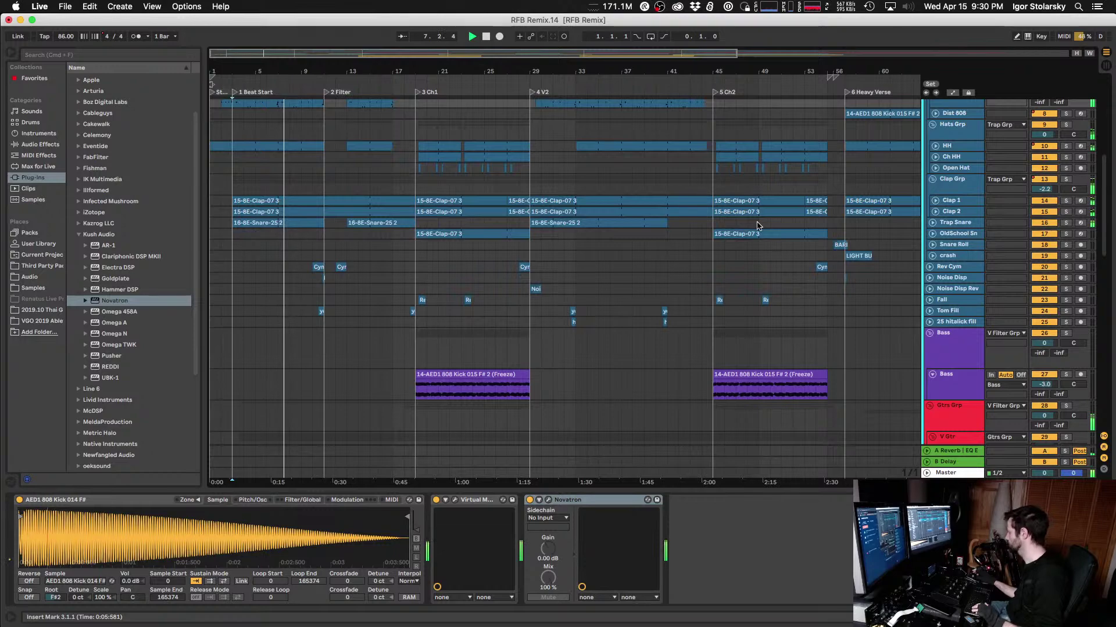
pyautogui.scroll(-2, 798, 228)
pyautogui.scroll(-20, 797, 228)
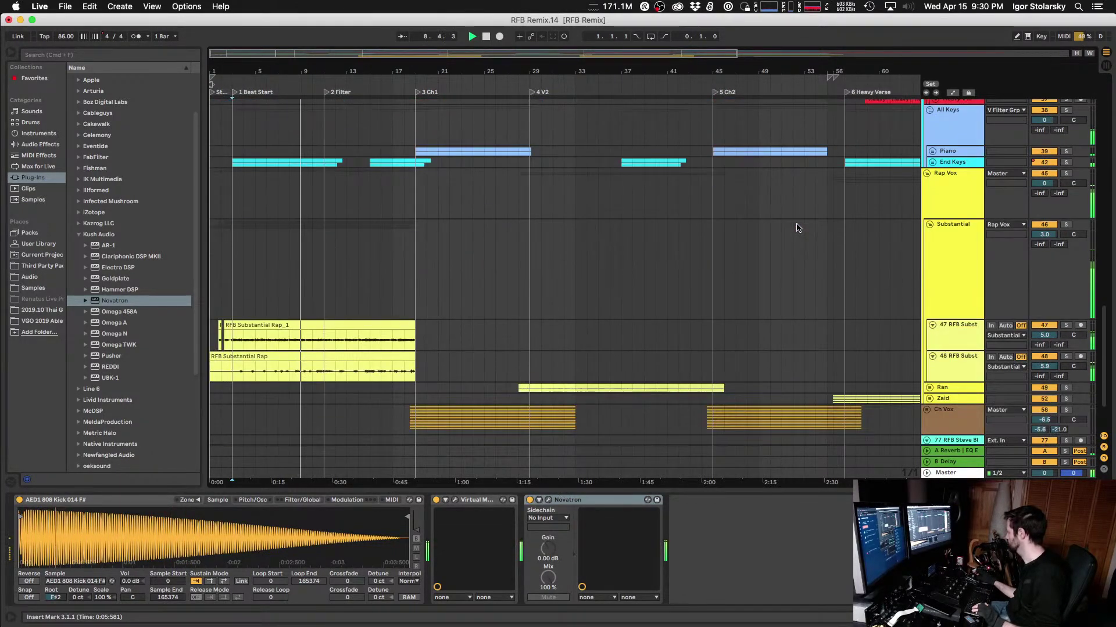
pyautogui.click(947, 204)
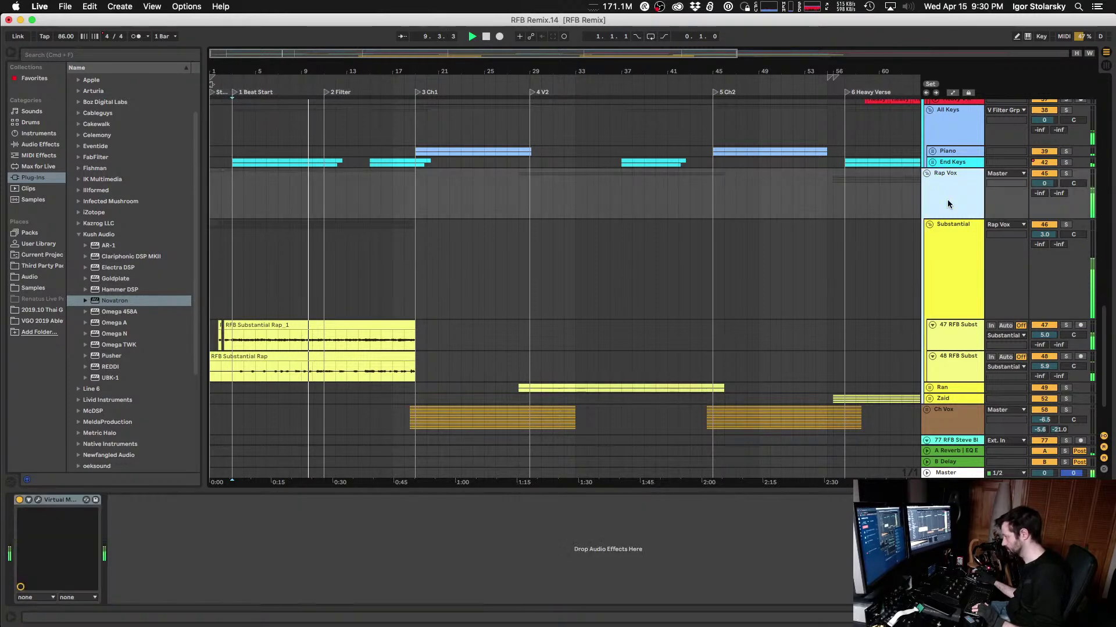
pyautogui.click(943, 280)
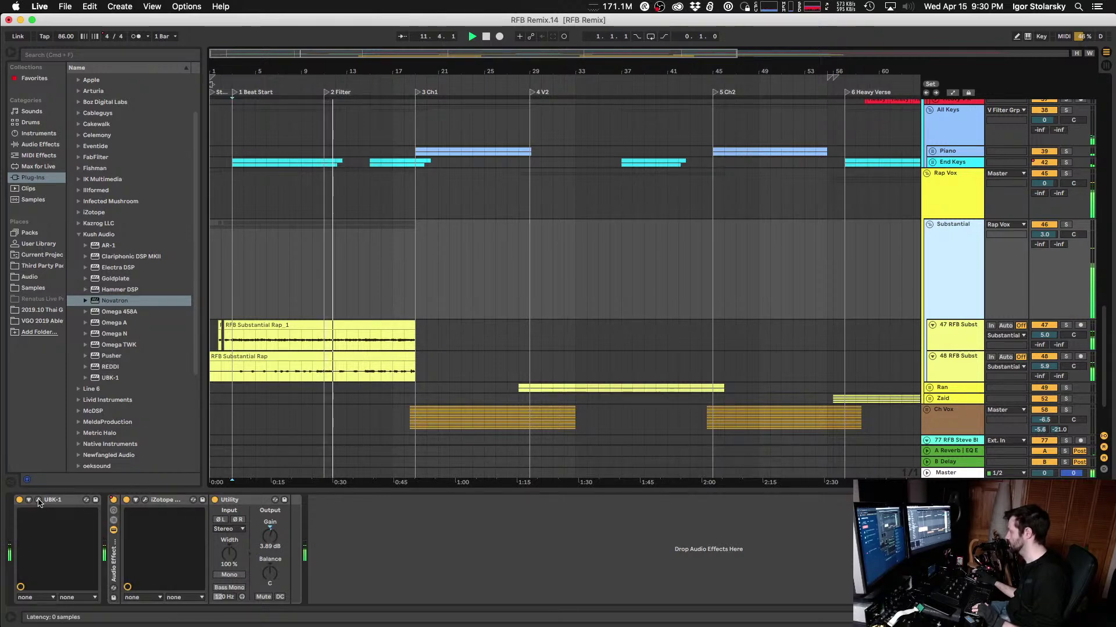
pyautogui.click(39, 500)
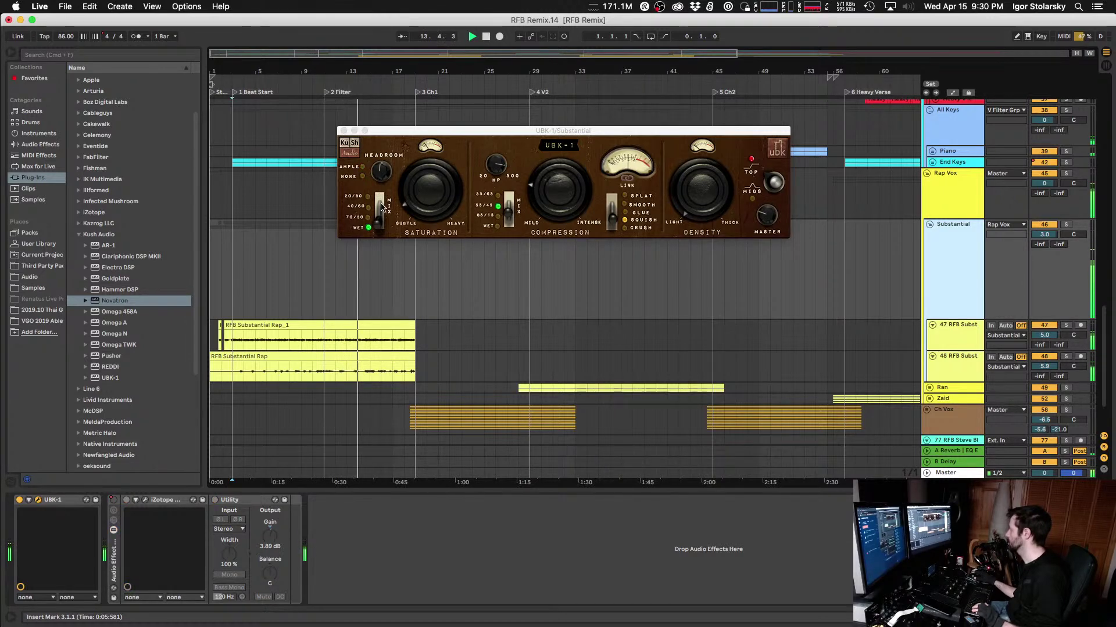
pyautogui.moveTo(376, 230)
pyautogui.mouseDown()
pyautogui.moveTo(381, 193)
pyautogui.moveTo(376, 208)
pyautogui.mouseUp()
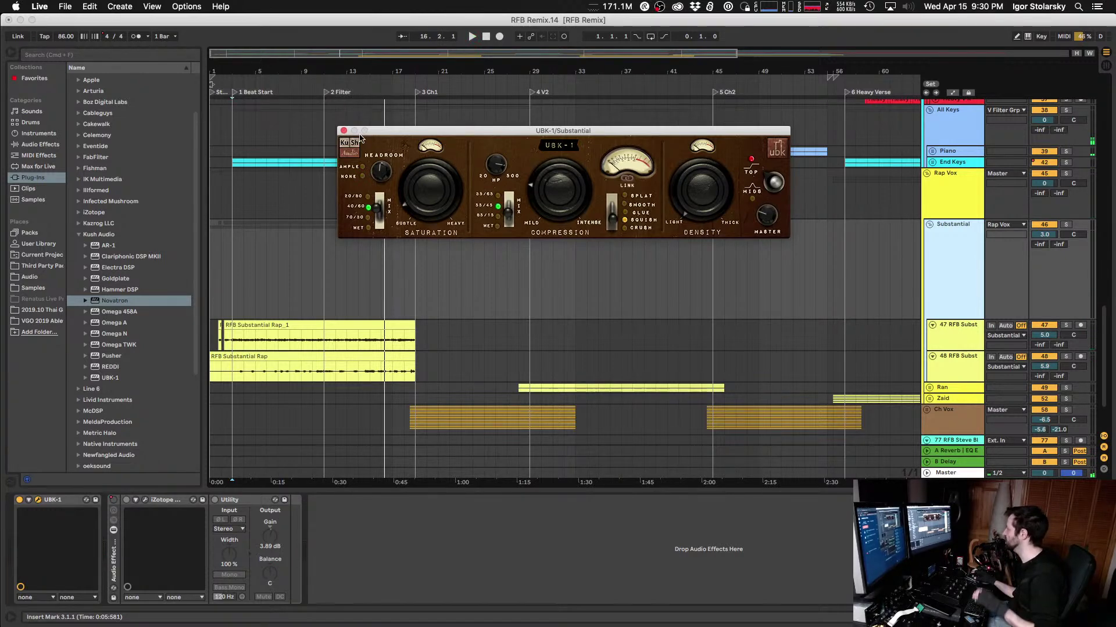
pyautogui.moveTo(386, 134); pyautogui.dragTo(419, 206)
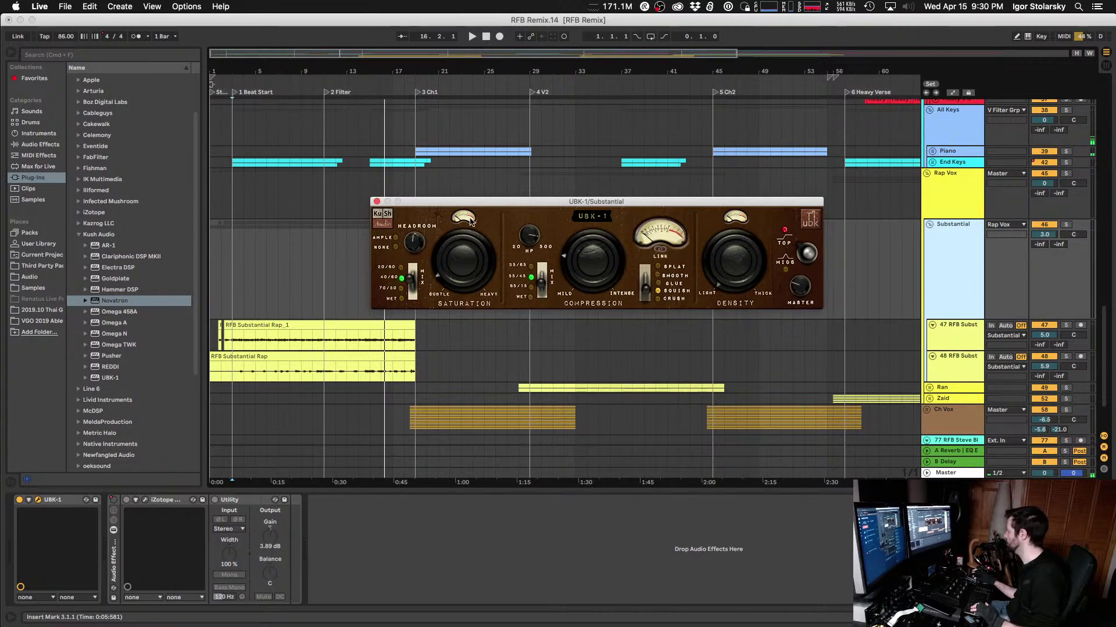
pyautogui.click(377, 202)
# Step: Replay the mix from 1 Beat Start to check the adjusted Substantial vocal saturation
pyautogui.press('space')
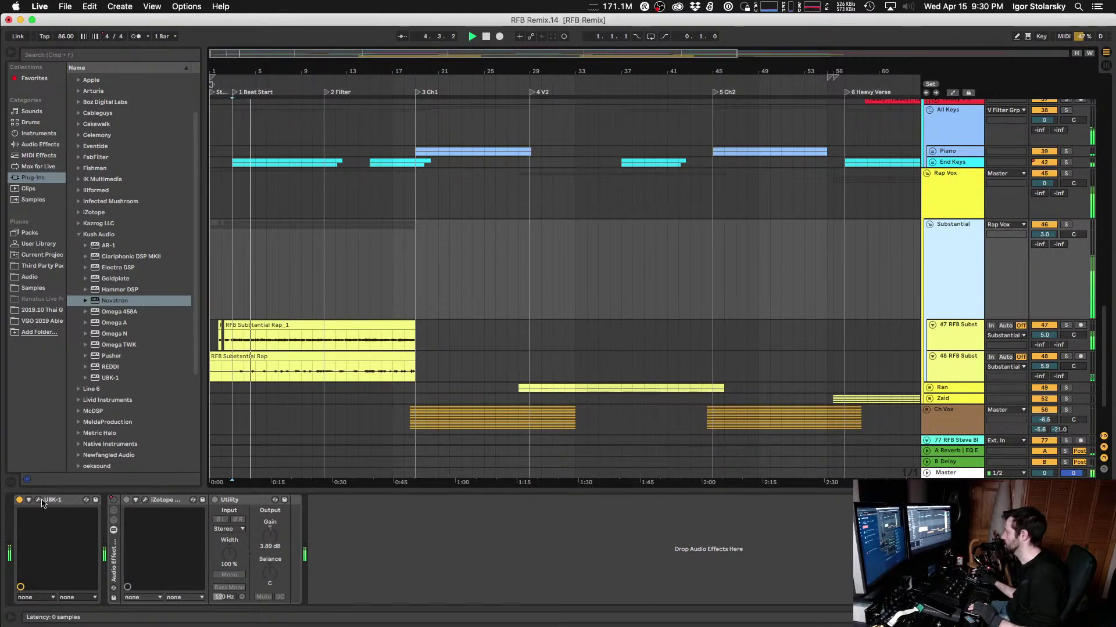
pyautogui.press('space')
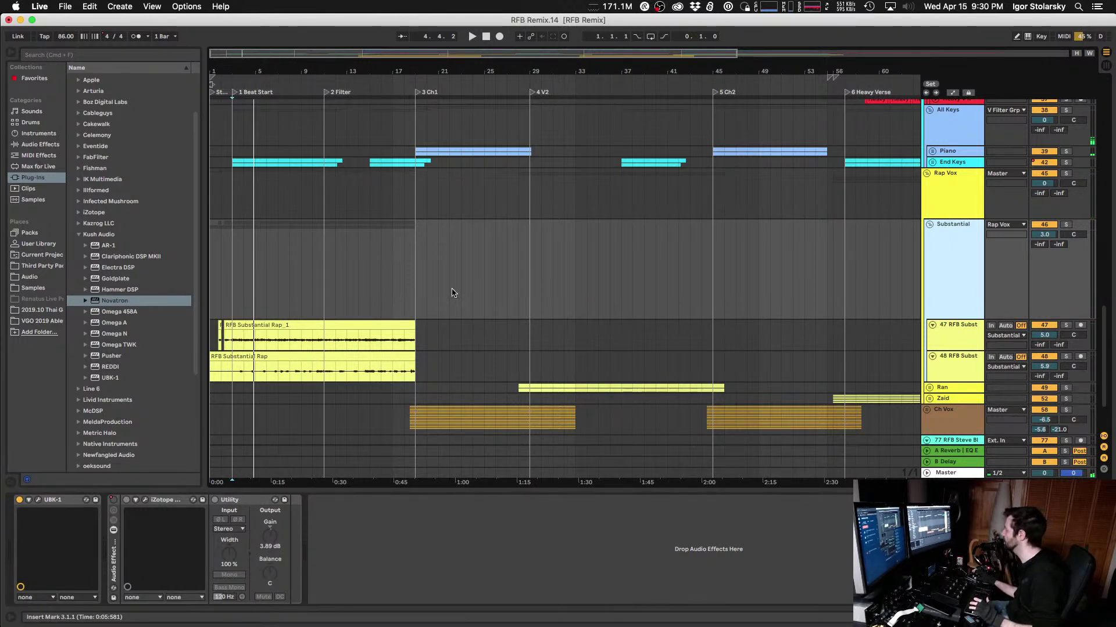
pyautogui.click(235, 301)
pyautogui.press('space')
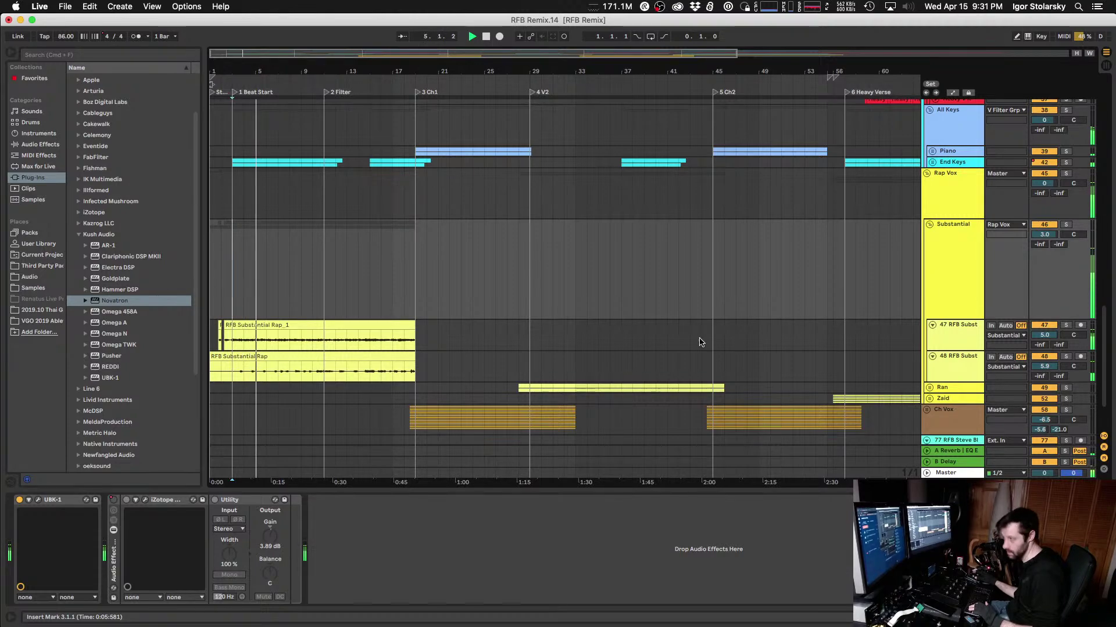
pyautogui.scroll(15, 934, 263)
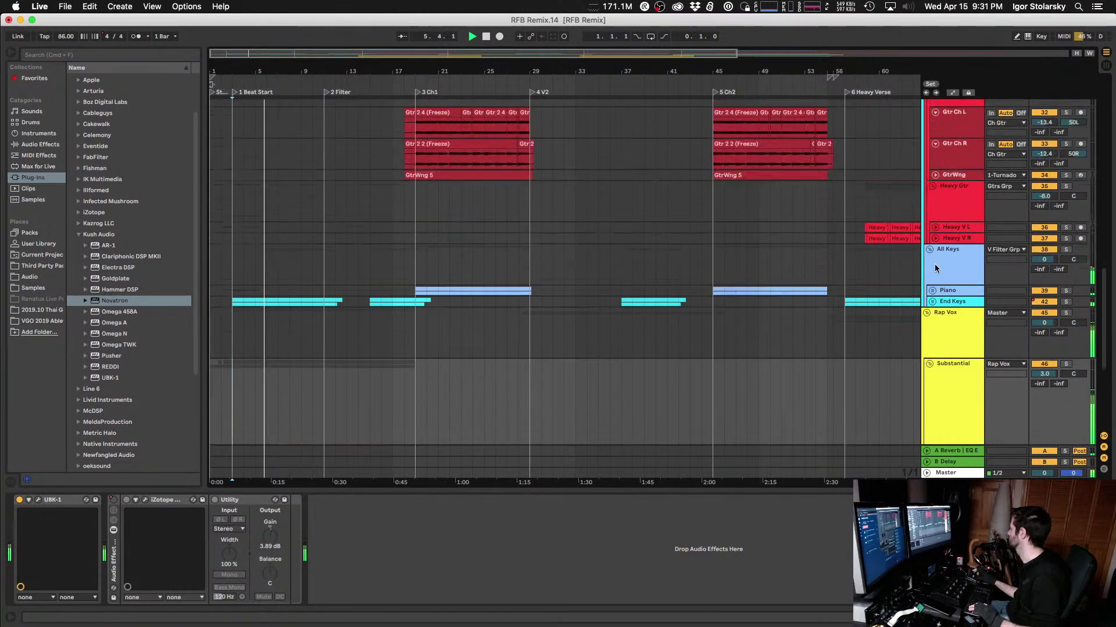
pyautogui.scroll(-10, 936, 268)
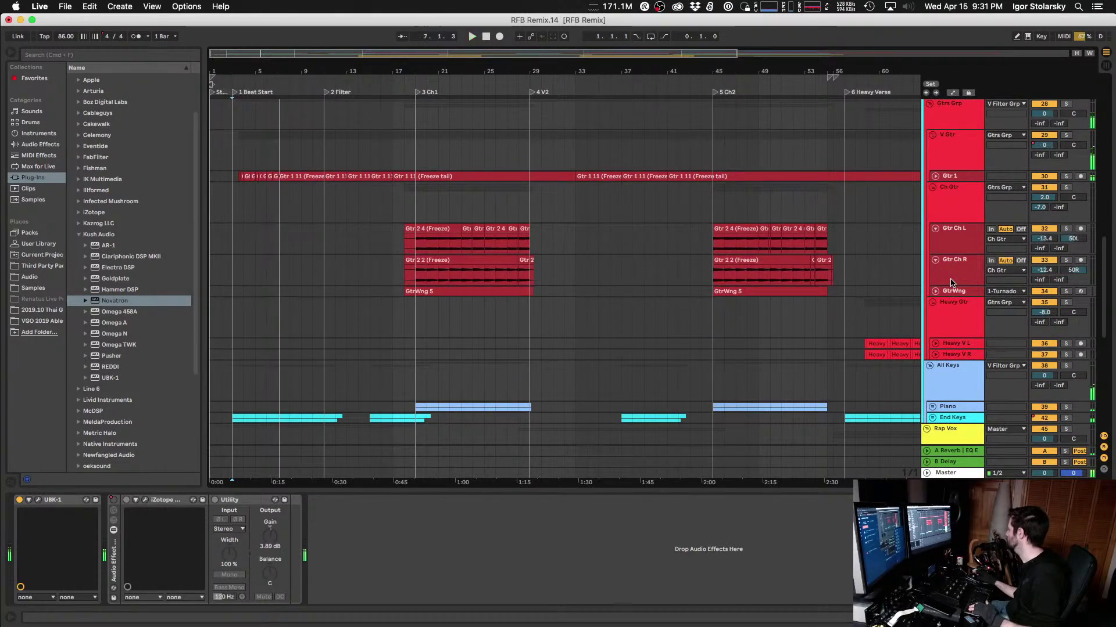
pyautogui.scroll(-2, 951, 282)
pyautogui.scroll(10, 952, 272)
pyautogui.scroll(15, 952, 272)
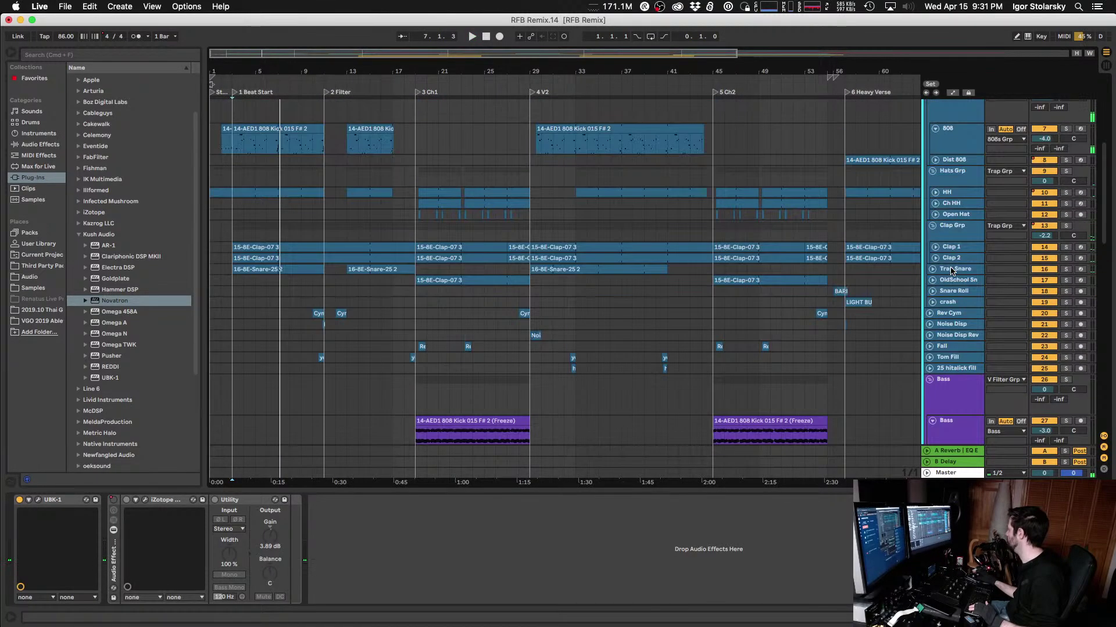
pyautogui.click(967, 230)
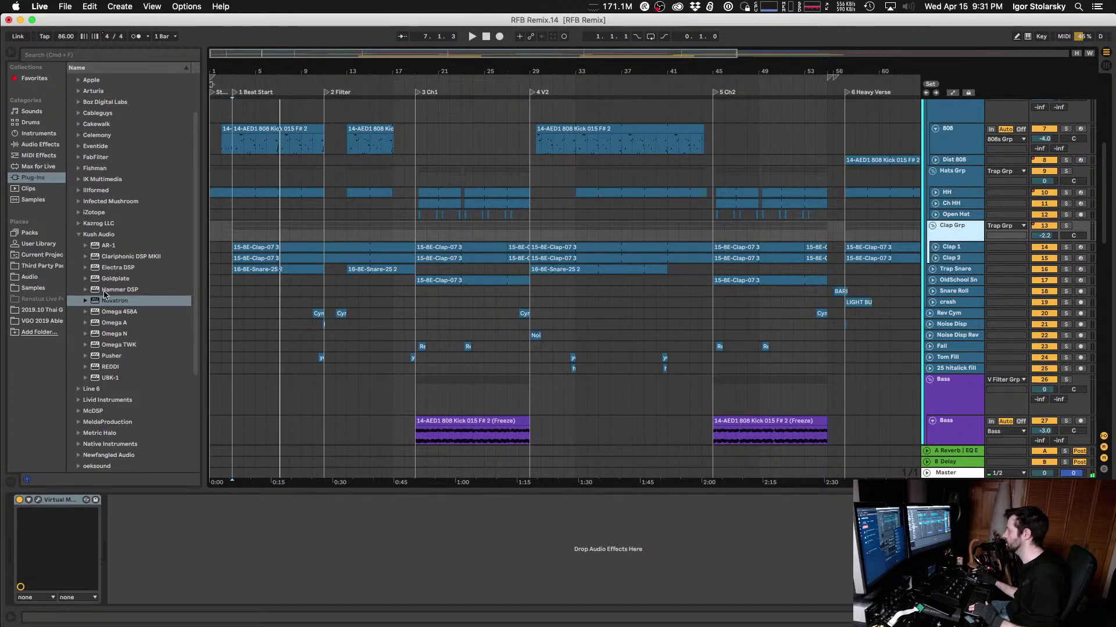
pyautogui.click(78, 234)
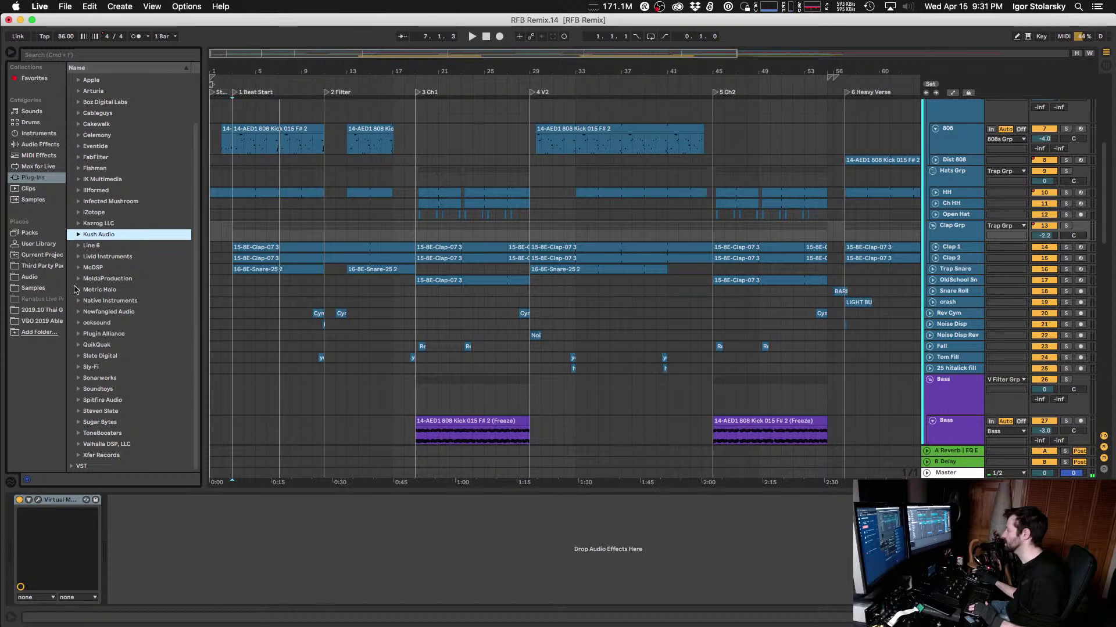
pyautogui.click(78, 334)
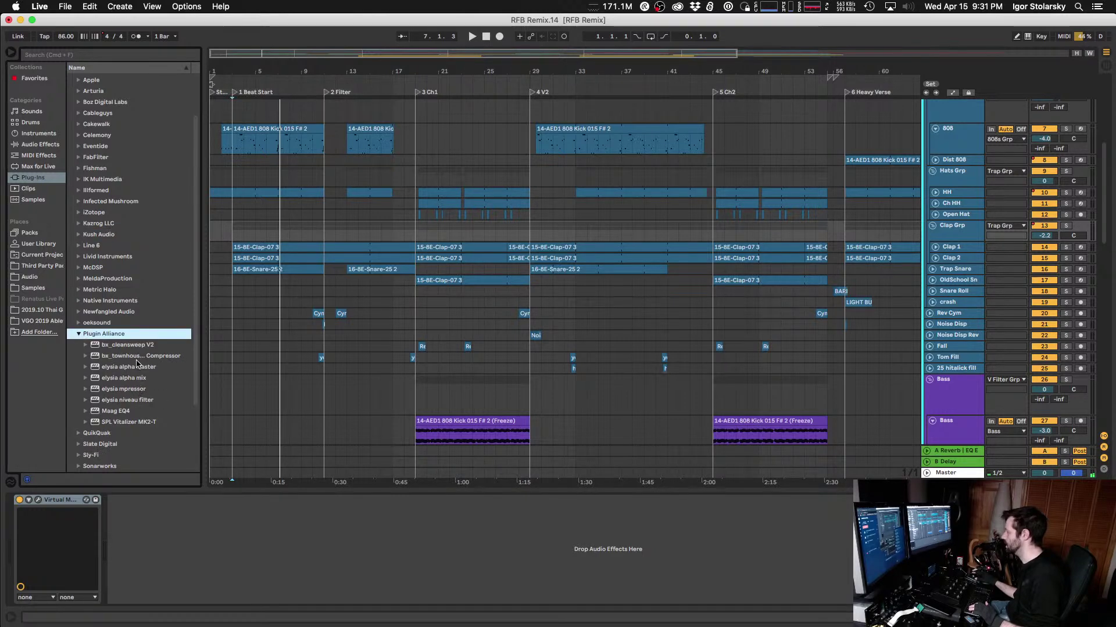
pyautogui.moveTo(125, 391); pyautogui.dragTo(362, 474)
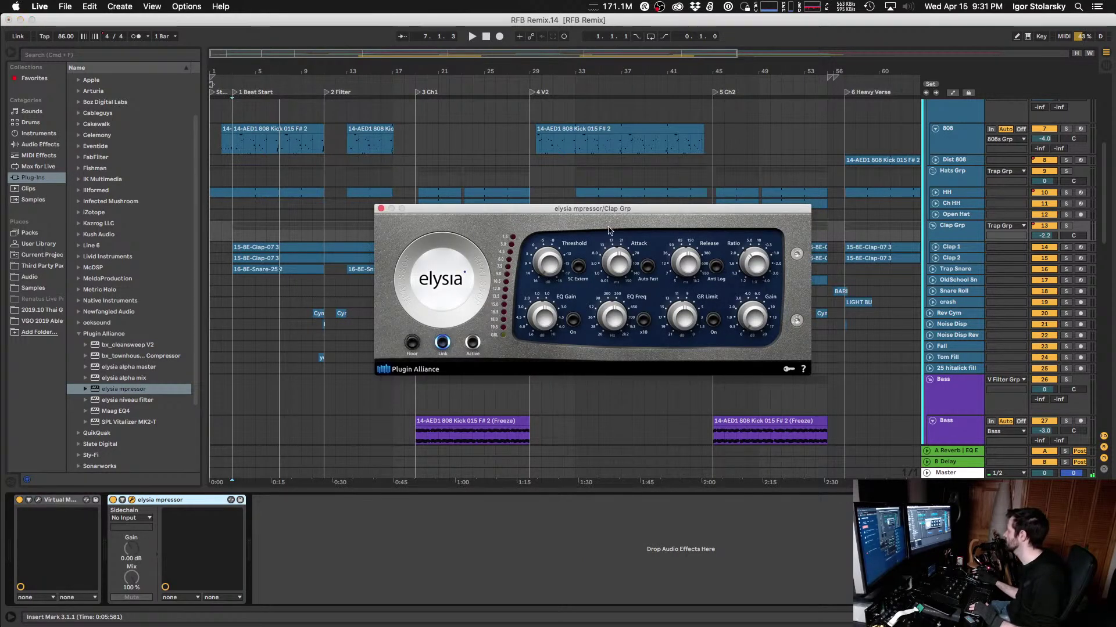
# Step: Set the Clap Grp mpressor's threshold to about -2.4 dB, release to 25.0 ms and gain to 1.9 dB while the beat plays
pyautogui.press('space')
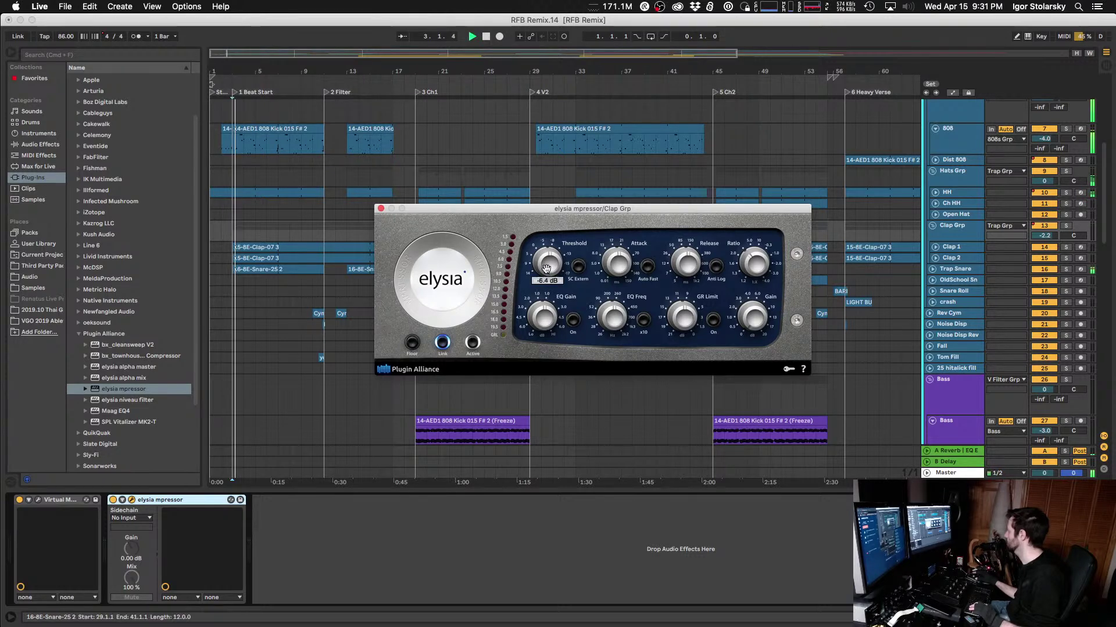
pyautogui.moveTo(546, 253); pyautogui.dragTo(544, 272)
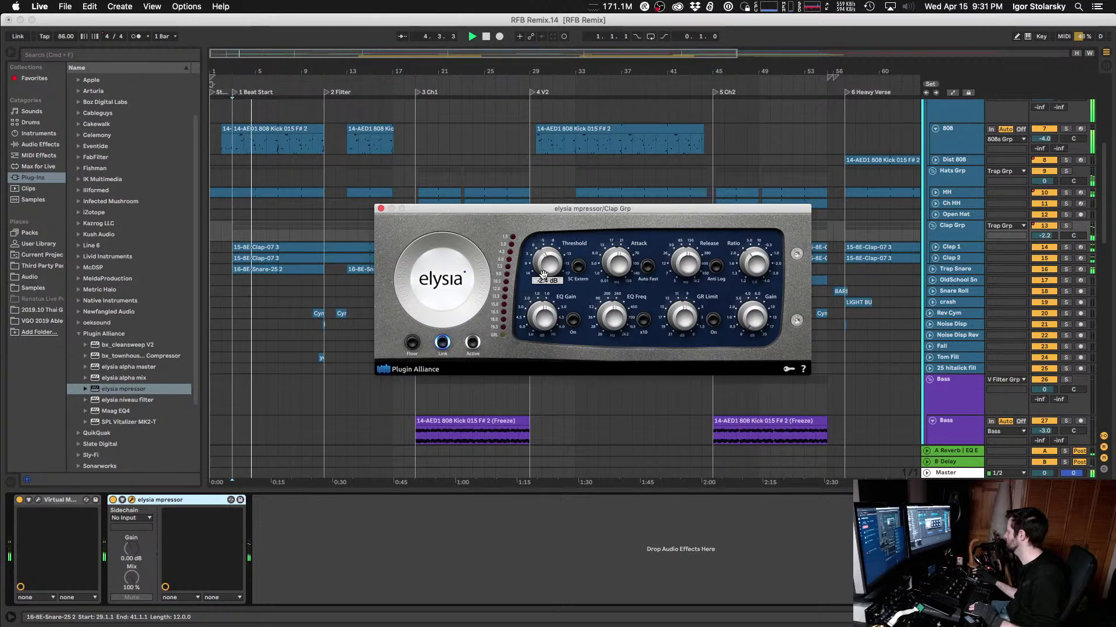
pyautogui.press('space')
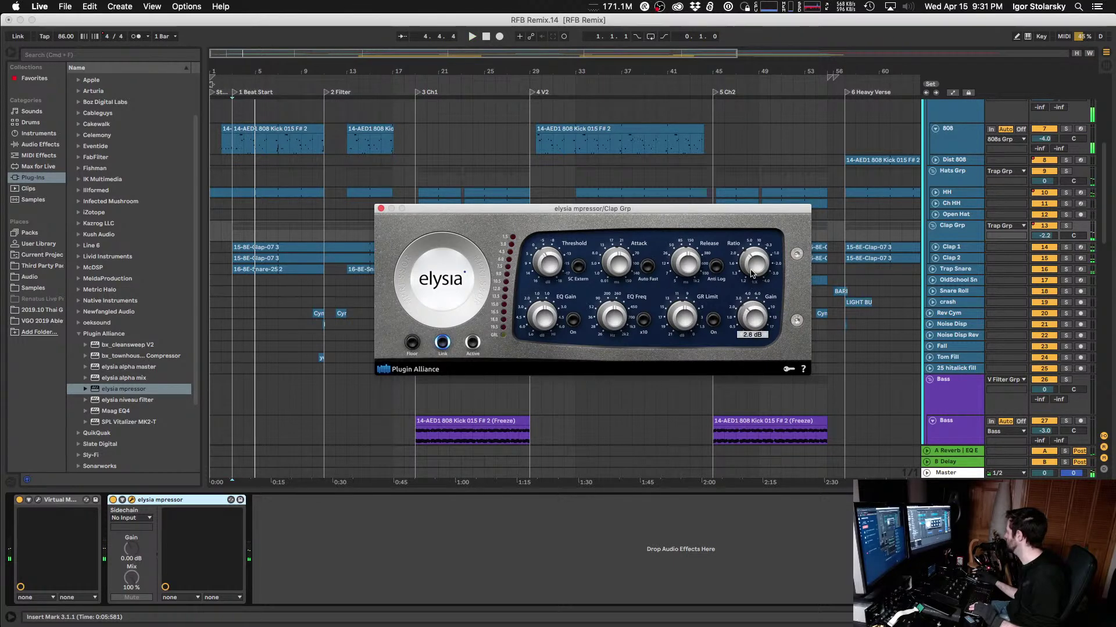
pyautogui.press('space')
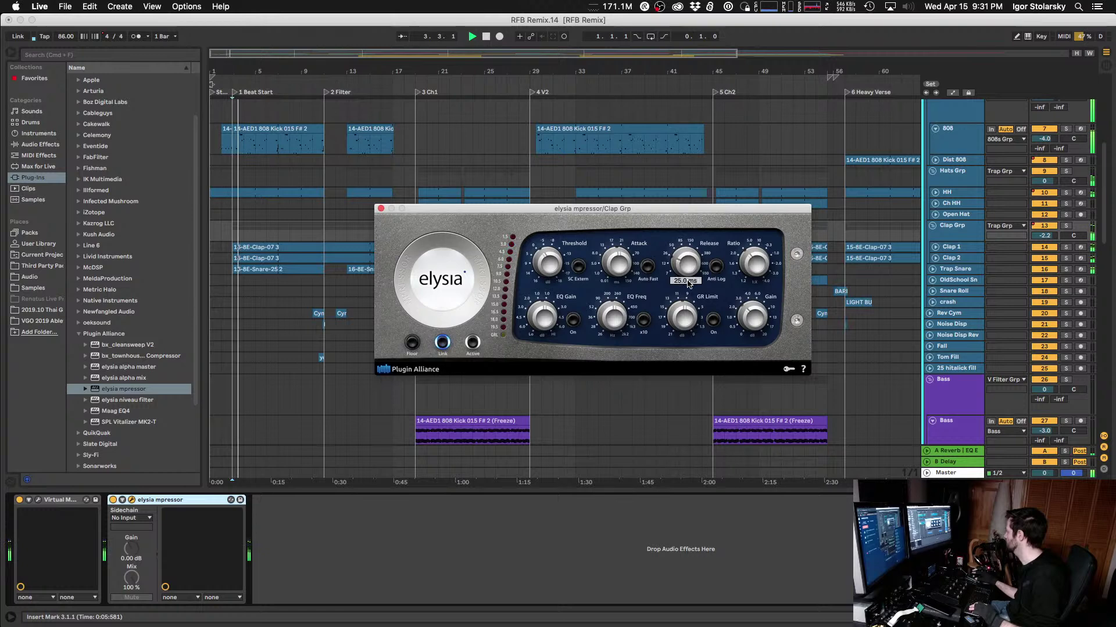
pyautogui.moveTo(621, 270)
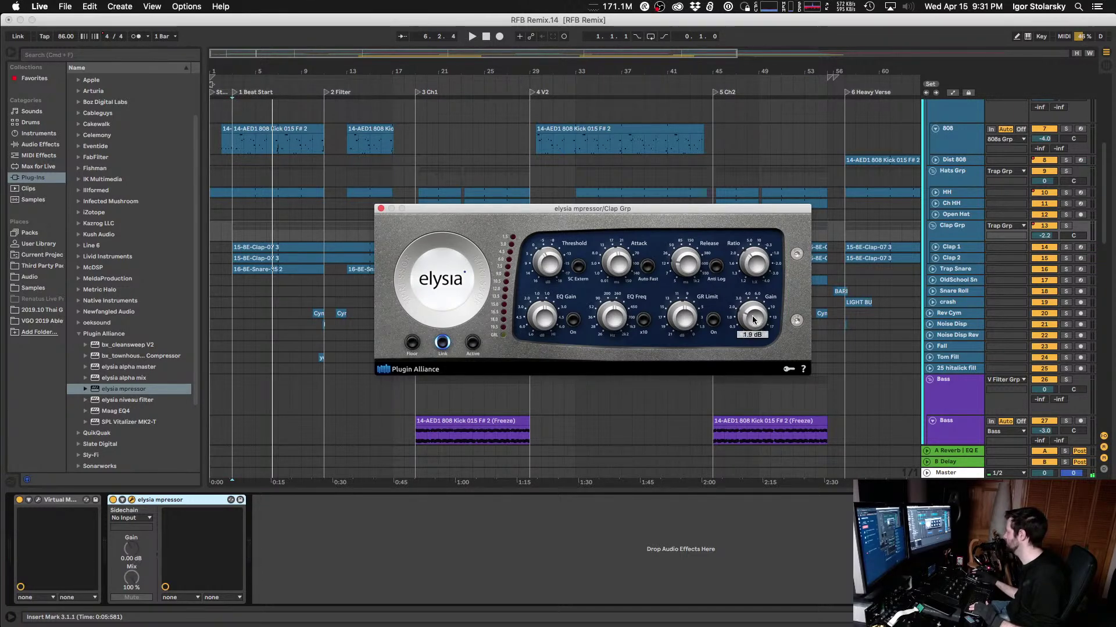
# Step: Compare the claps with the mpressor active and bypassed during playback, and set its gain to 1.4 dB
pyautogui.press('space')
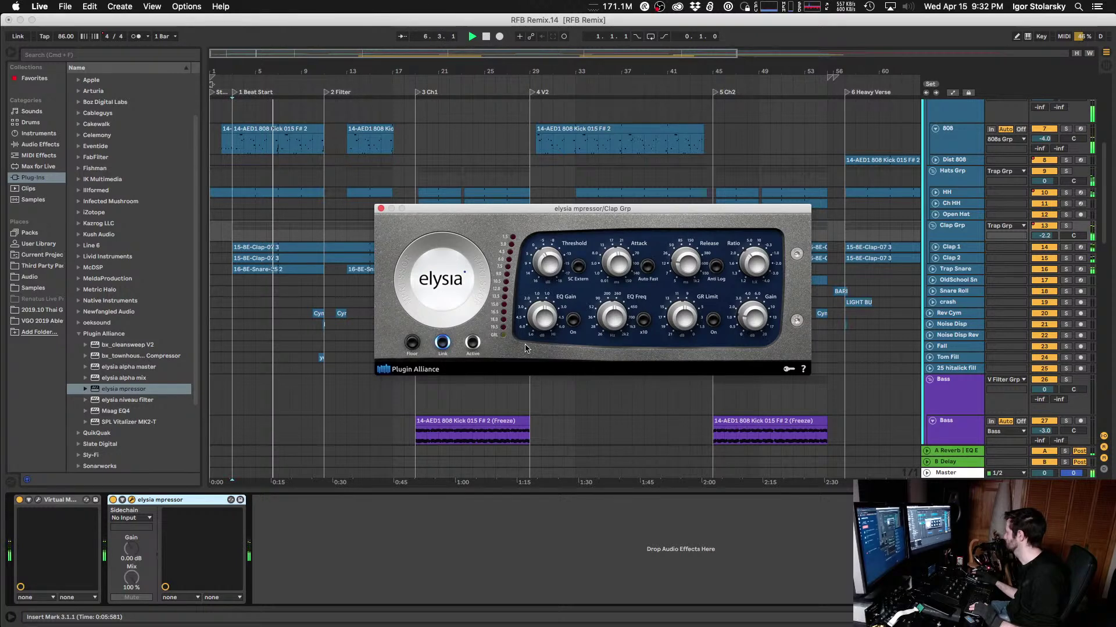
pyautogui.click(473, 343)
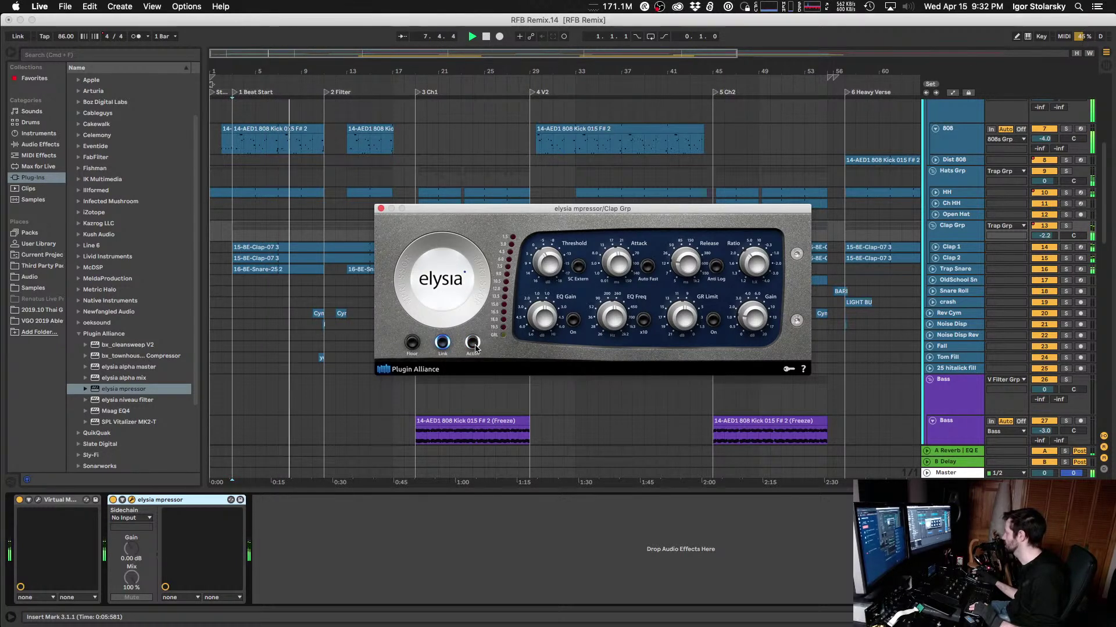
pyautogui.moveTo(746, 319)
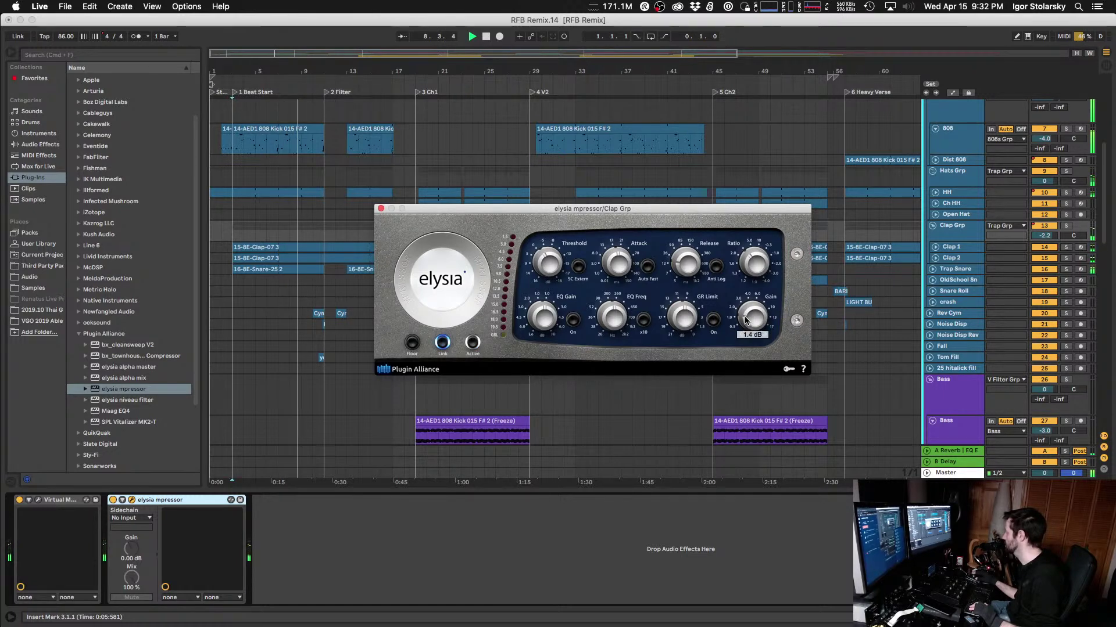
pyautogui.click(471, 344)
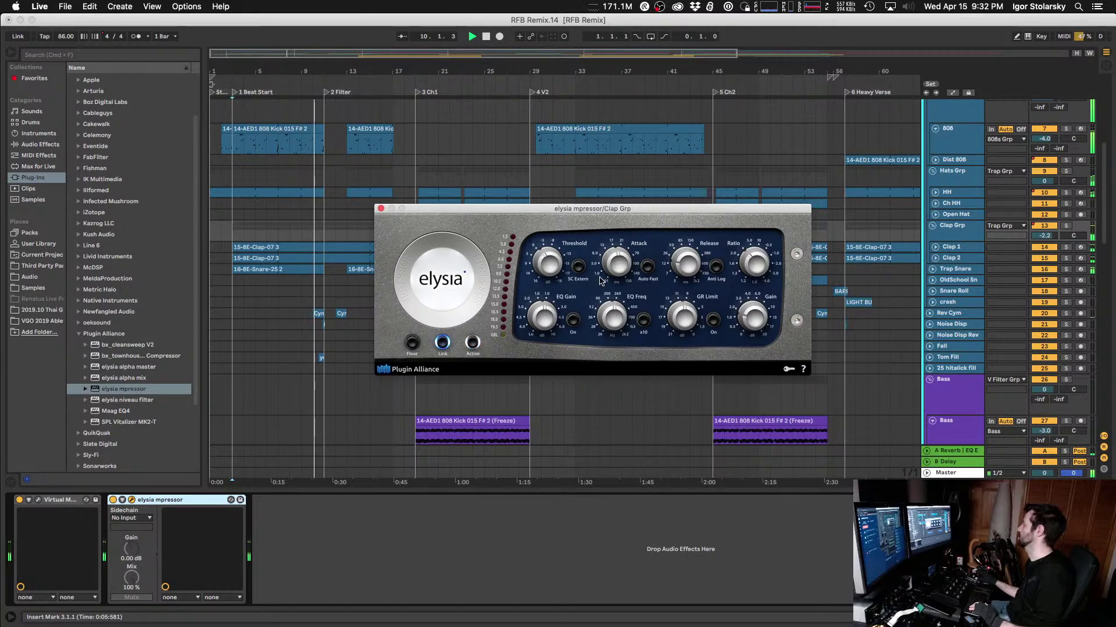
pyautogui.press('space')
pyautogui.press('space')
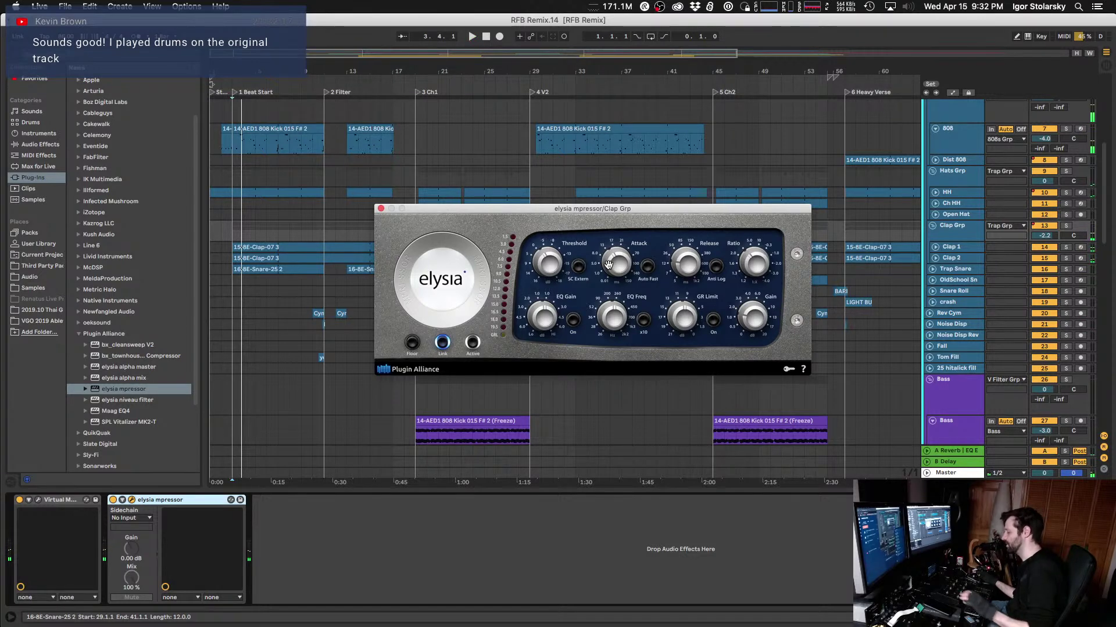
# Step: Replay the beat, comparing the Clap Grp with the mpressor device off and on, and close the plug-in window
pyautogui.moveTo(601, 206); pyautogui.dragTo(641, 221)
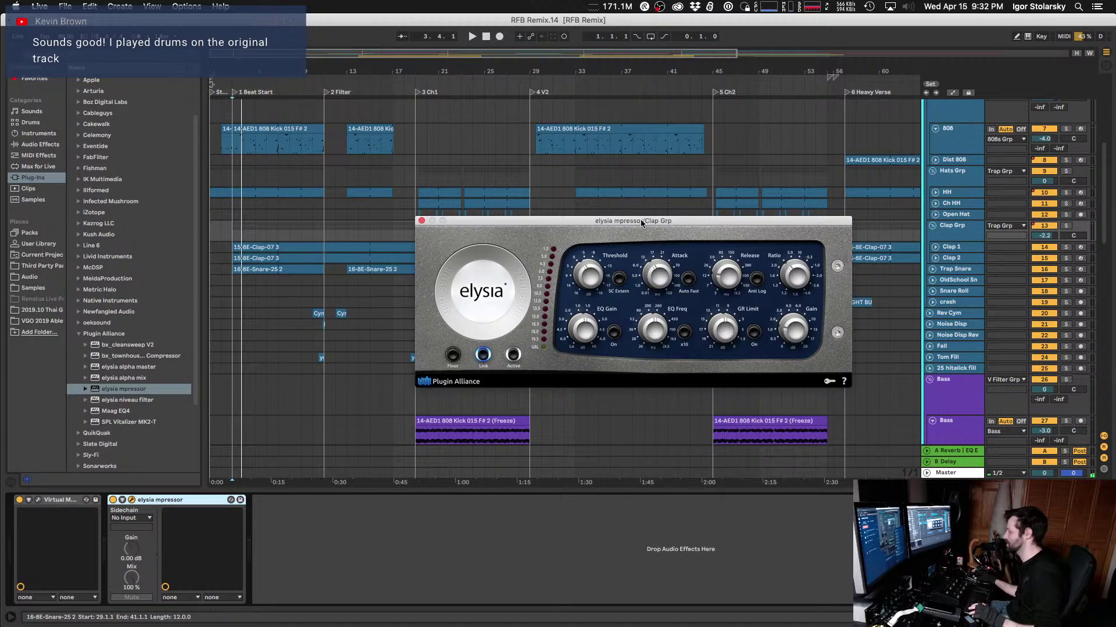
pyautogui.moveTo(641, 223); pyautogui.dragTo(625, 207)
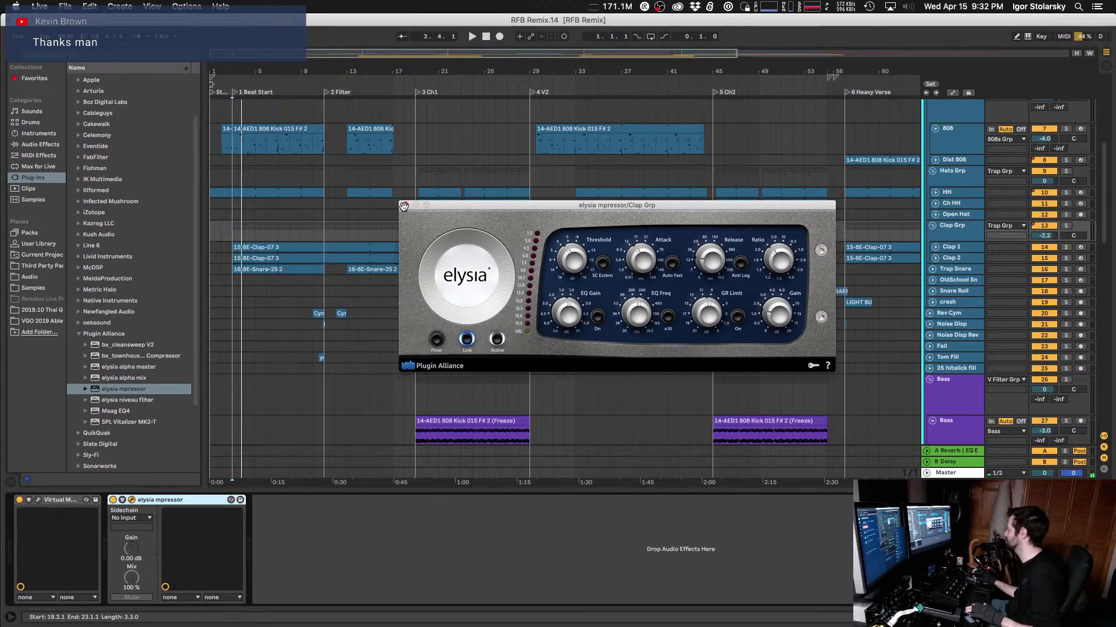
pyautogui.press('space')
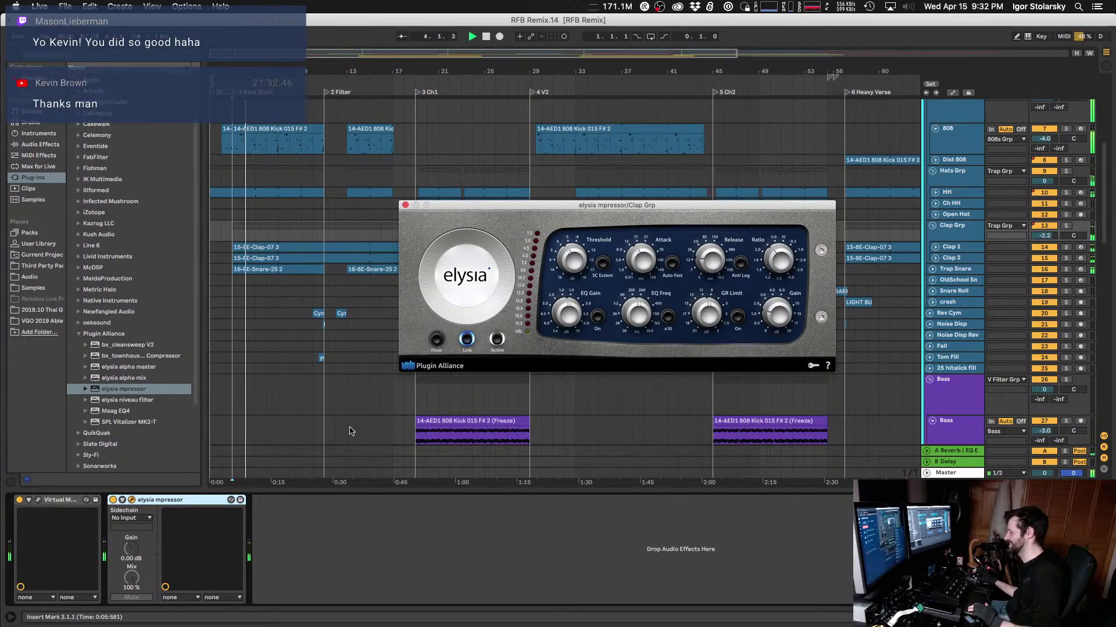
pyautogui.click(113, 500)
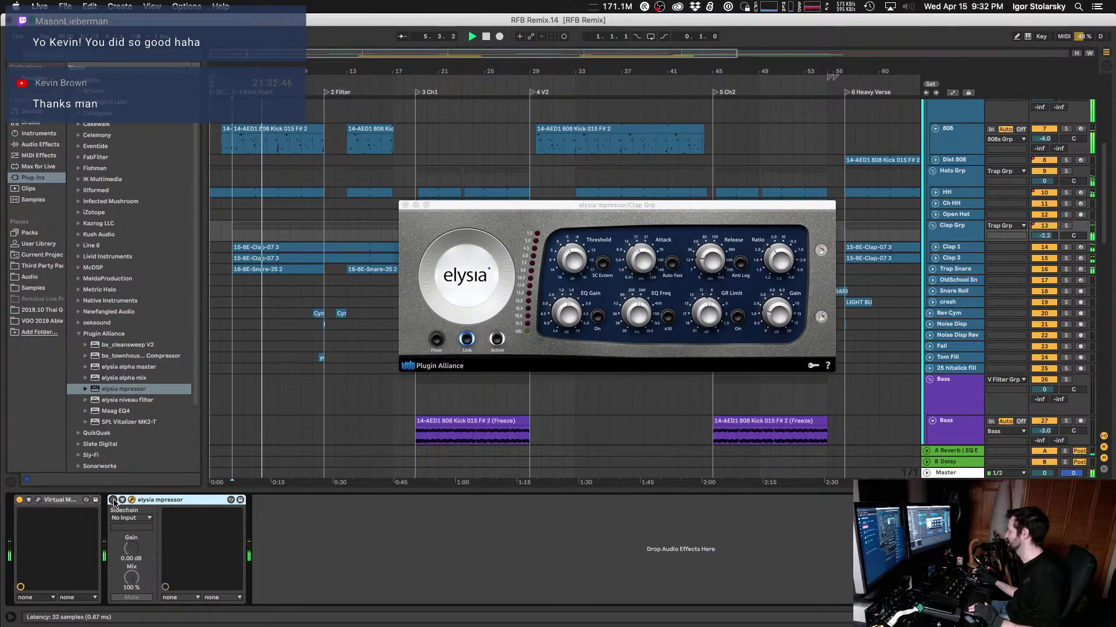
pyautogui.click(114, 500)
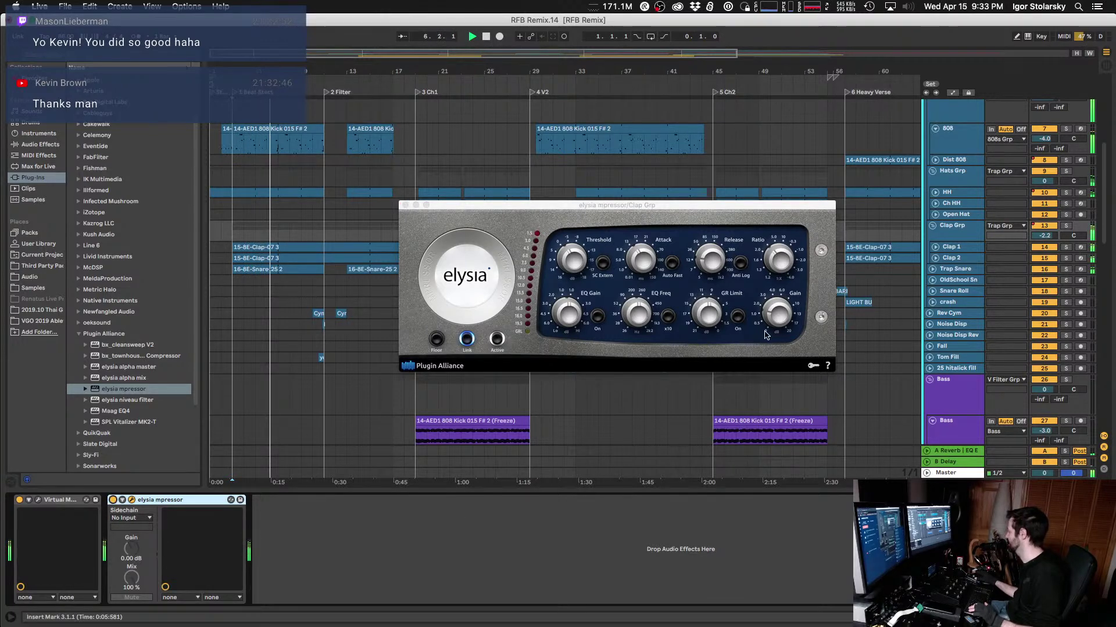
pyautogui.moveTo(442, 207); pyautogui.dragTo(470, 201)
pyautogui.press('space')
pyautogui.click(433, 197)
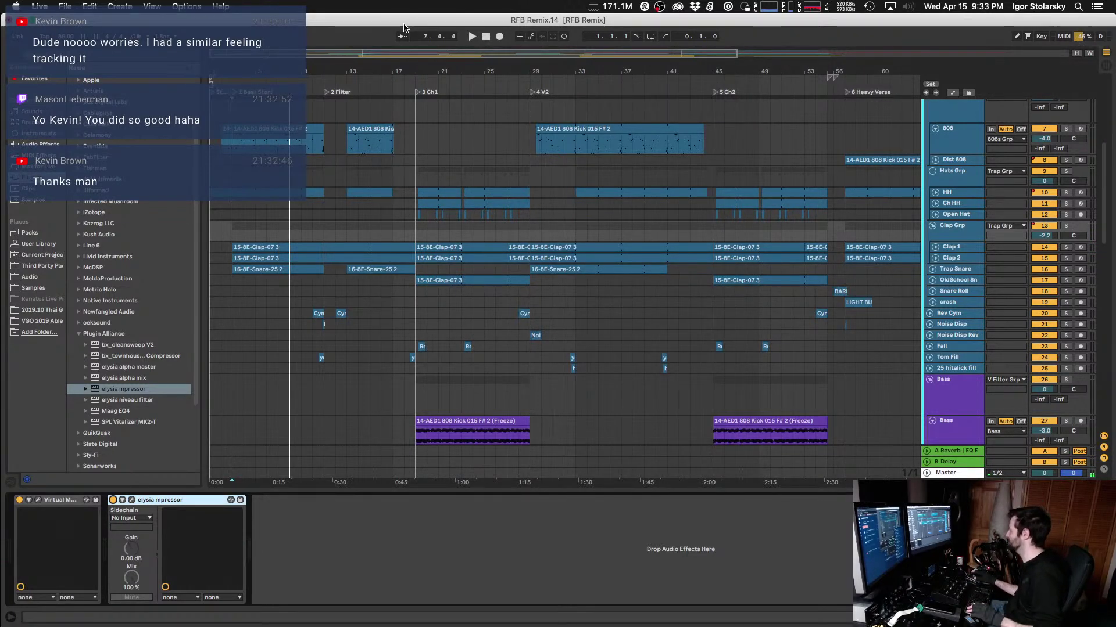
pyautogui.press('Home')
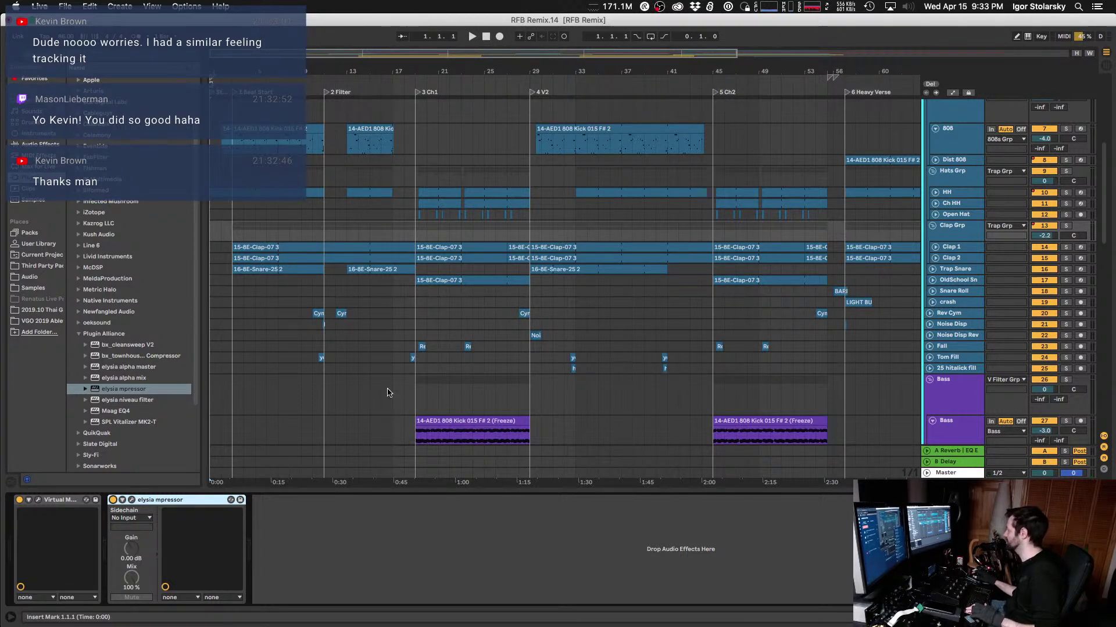
pyautogui.click(232, 235)
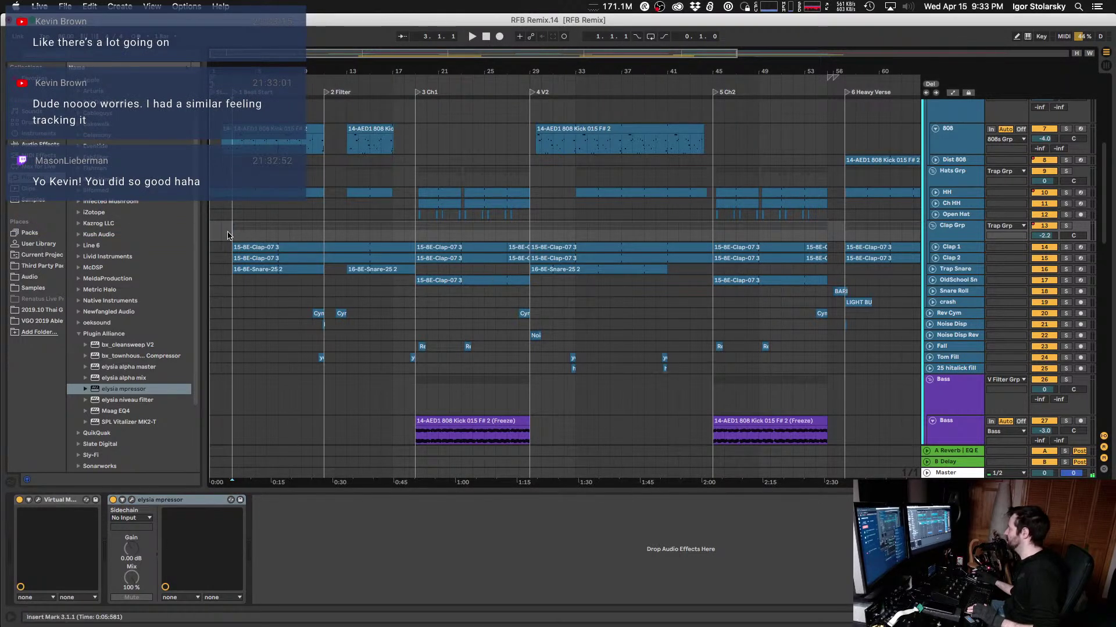
pyautogui.click(967, 237)
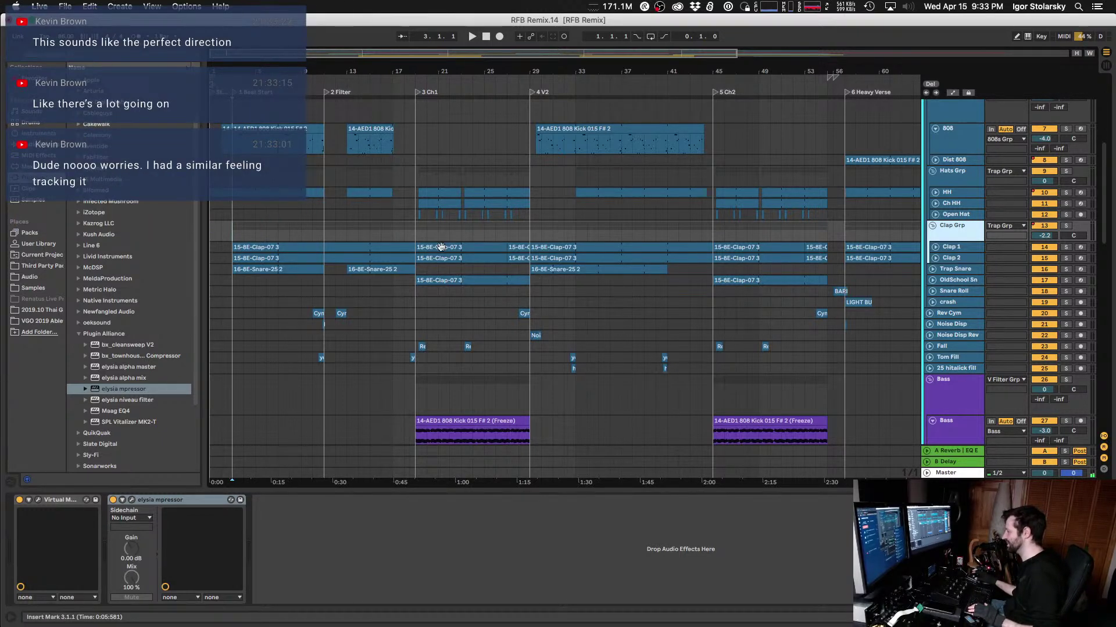
pyautogui.click(240, 231)
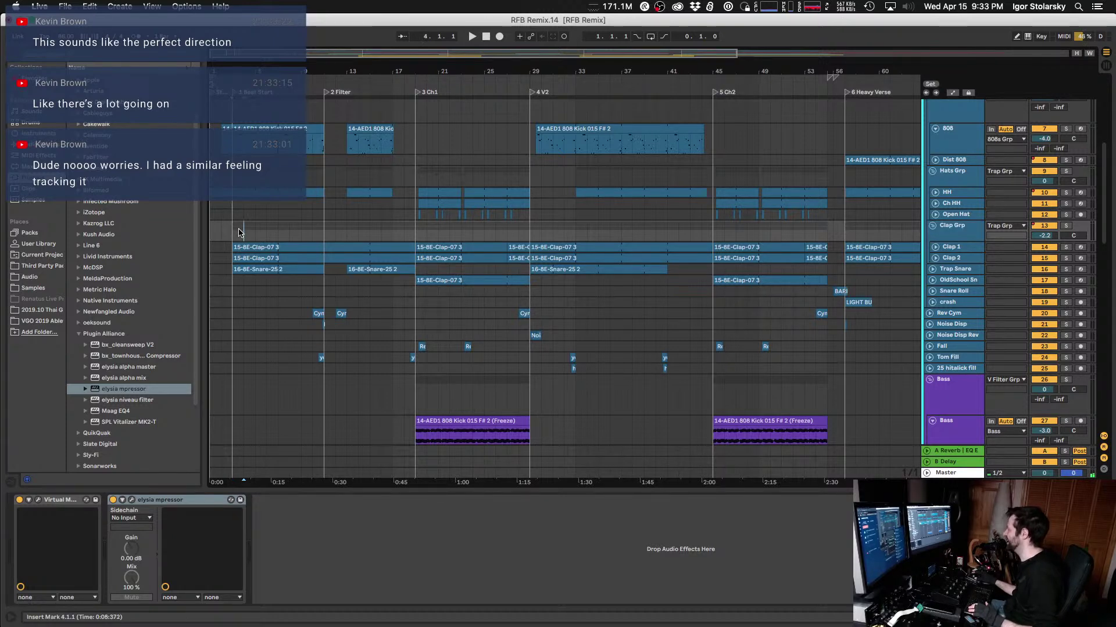
pyautogui.moveTo(236, 234)
pyautogui.mouseDown()
pyautogui.moveTo(323, 235)
pyautogui.moveTo(323, 303)
pyautogui.mouseUp()
pyautogui.click(302, 235)
pyautogui.click(234, 234)
pyautogui.click(316, 303)
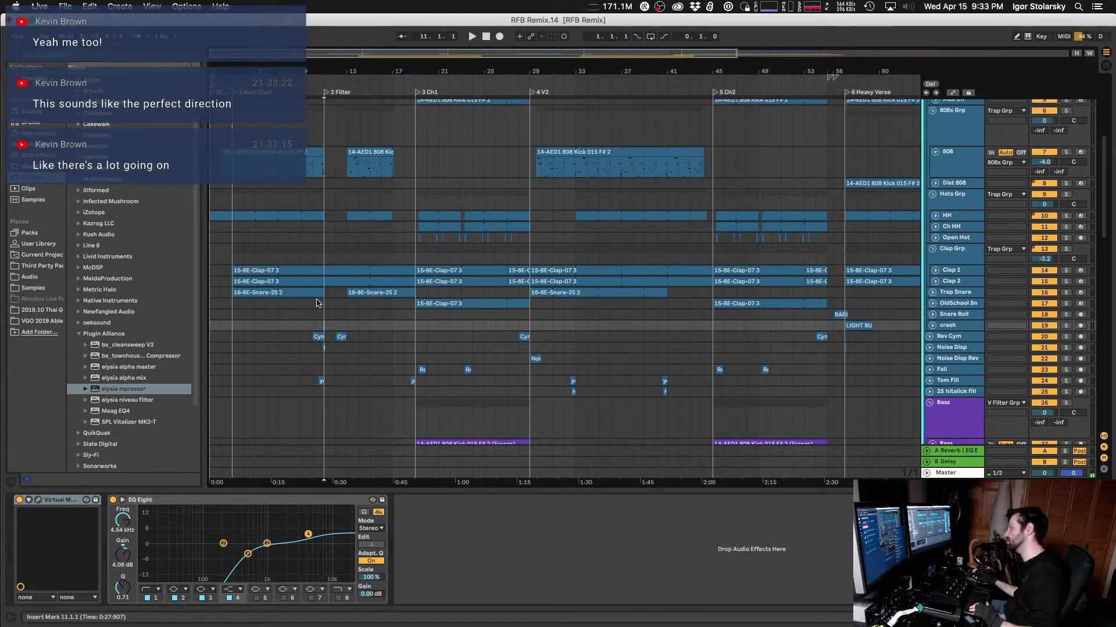
# Step: Replay the beat from 1 Beat Start to check how the compressed claps sit with the other trap drums
pyautogui.scroll(2, 317, 303)
pyautogui.moveTo(237, 285); pyautogui.dragTo(323, 284)
pyautogui.click(323, 285)
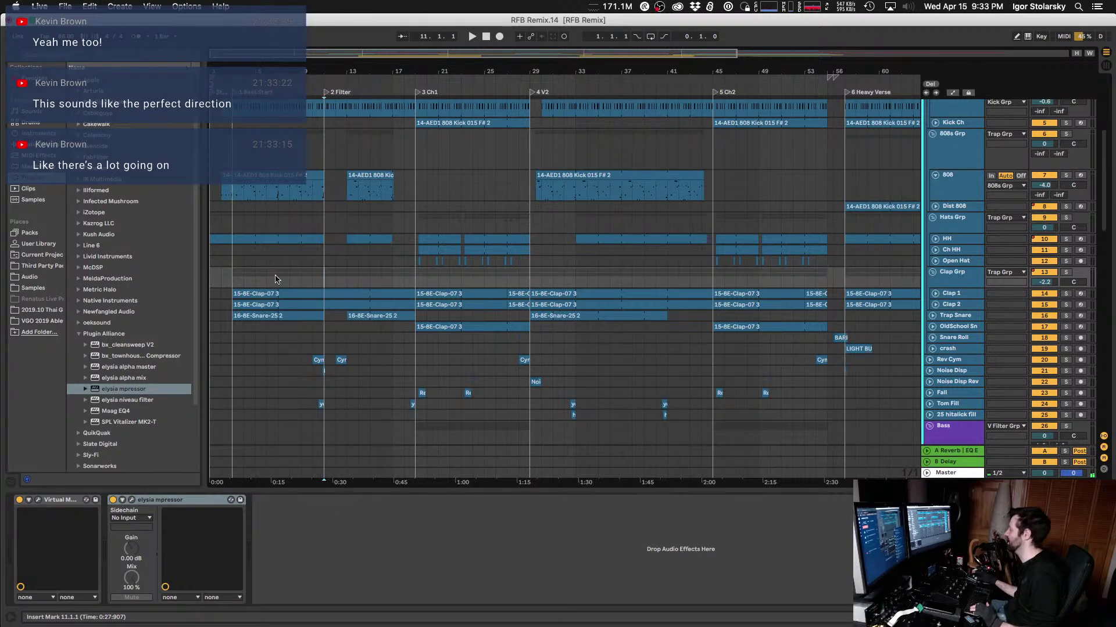
pyautogui.click(241, 281)
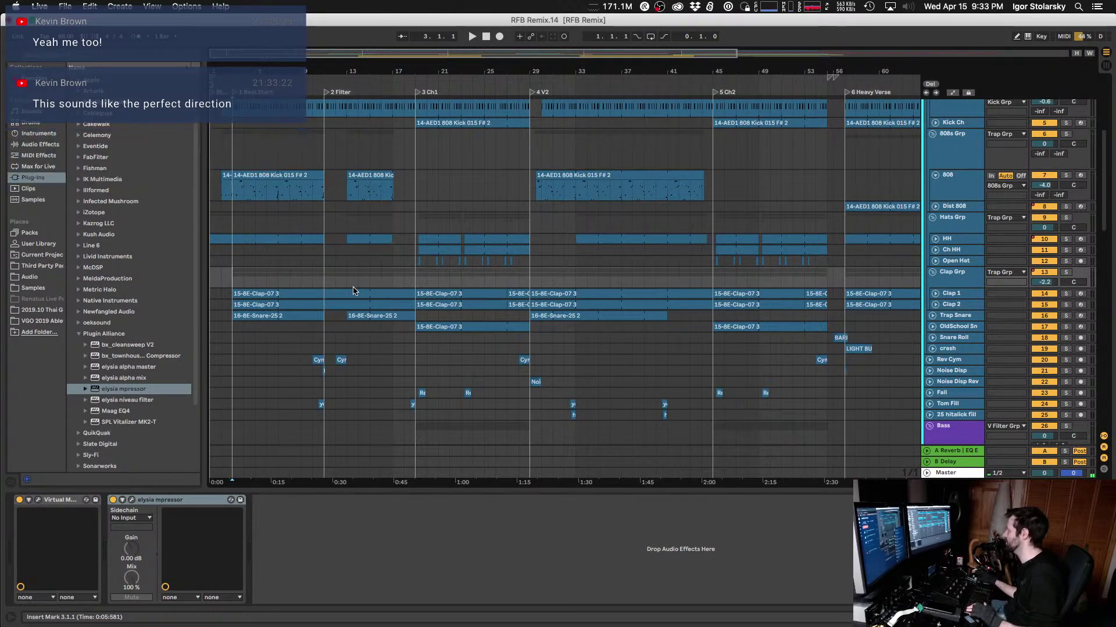
pyautogui.press('space')
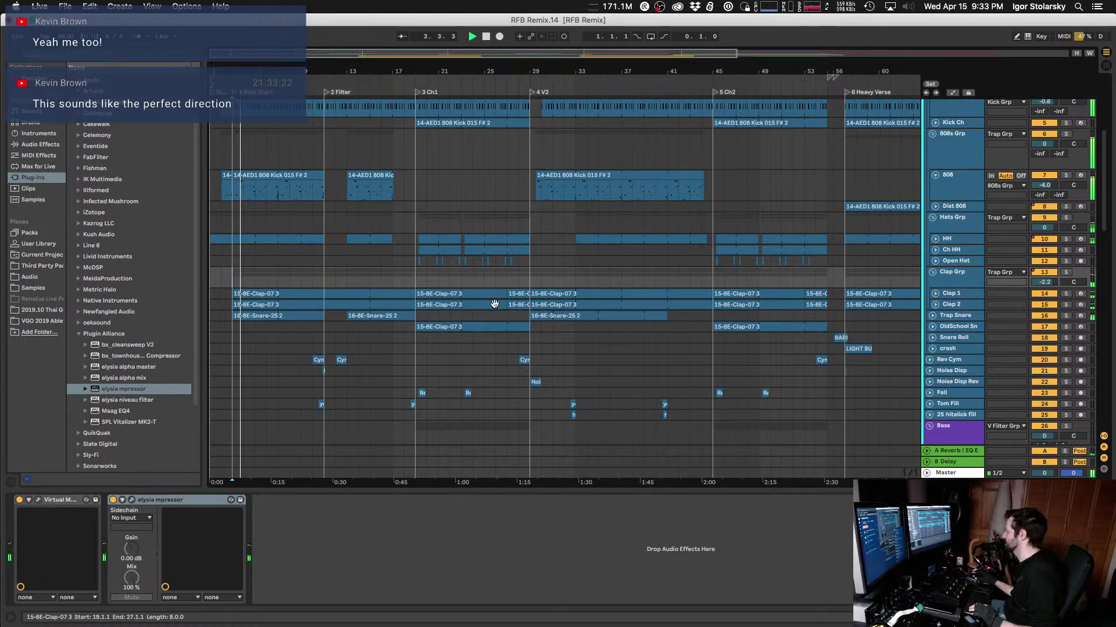
pyautogui.scroll(-4, 581, 244)
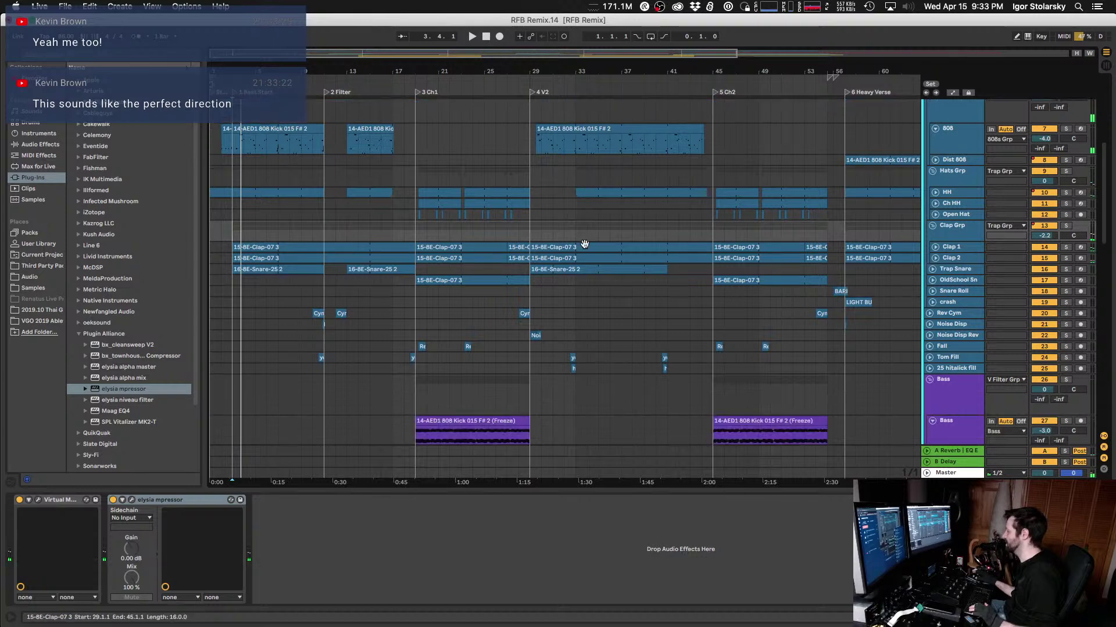
pyautogui.click(314, 256)
pyautogui.press('space')
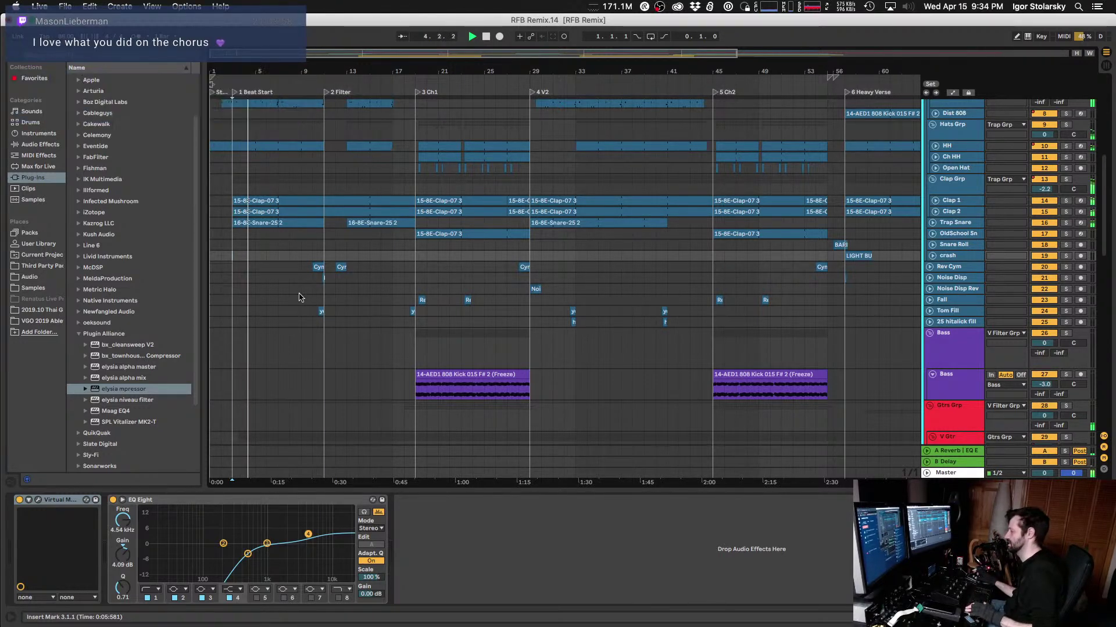
pyautogui.scroll(10, 299, 297)
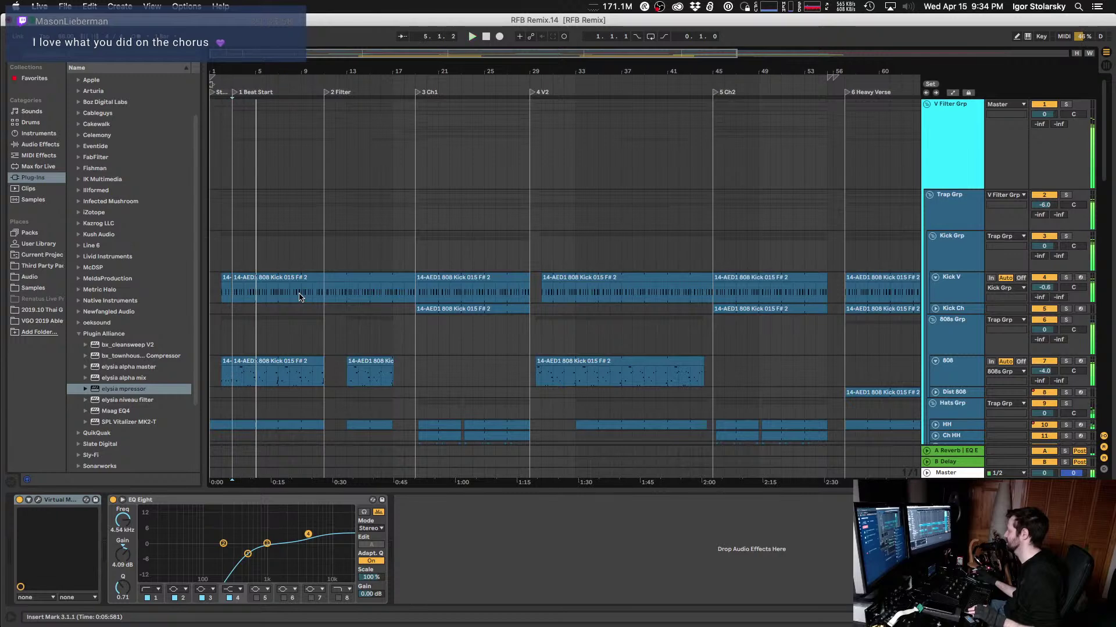
pyautogui.click(248, 255)
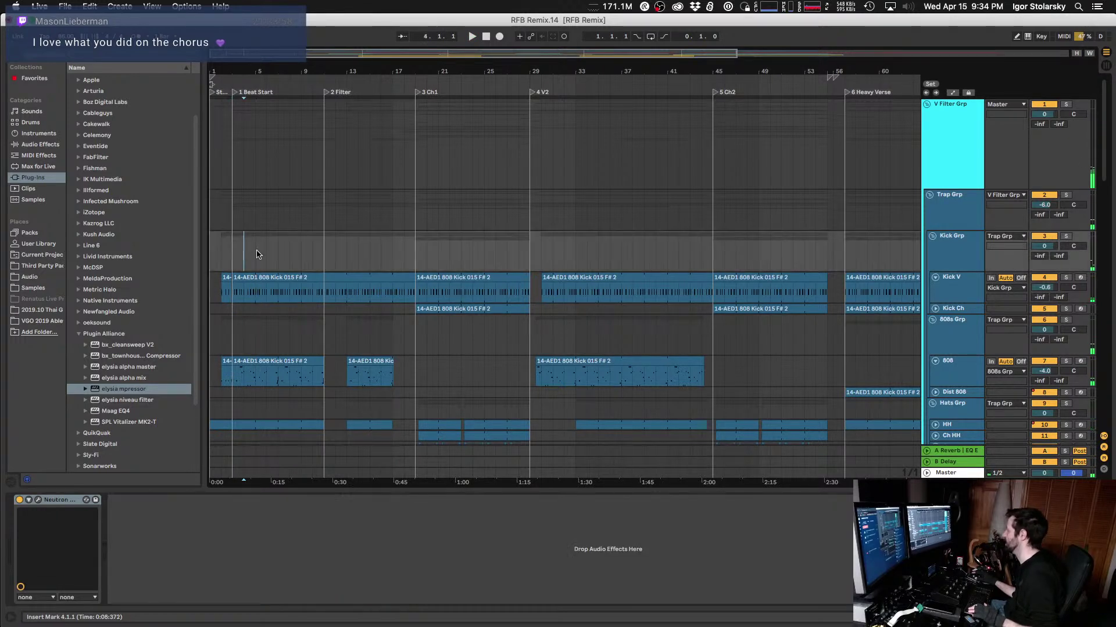
# Step: Play the beat from bar 5 and audition the Hats Grp in solo against the full mix
pyautogui.scroll(-10, 698, 235)
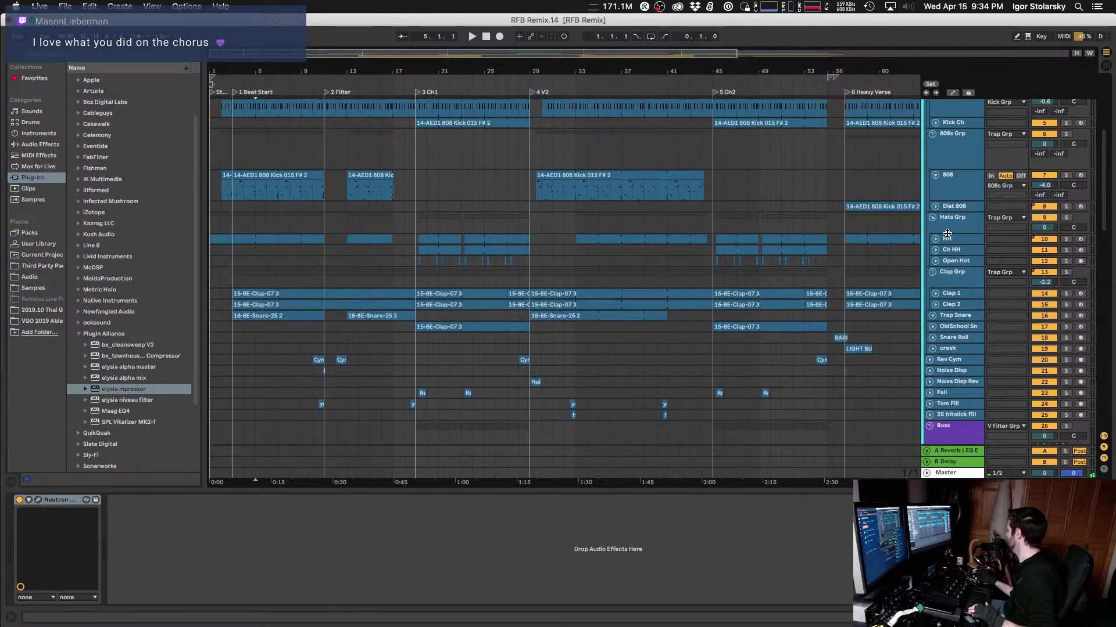
pyautogui.click(947, 231)
pyautogui.press('space')
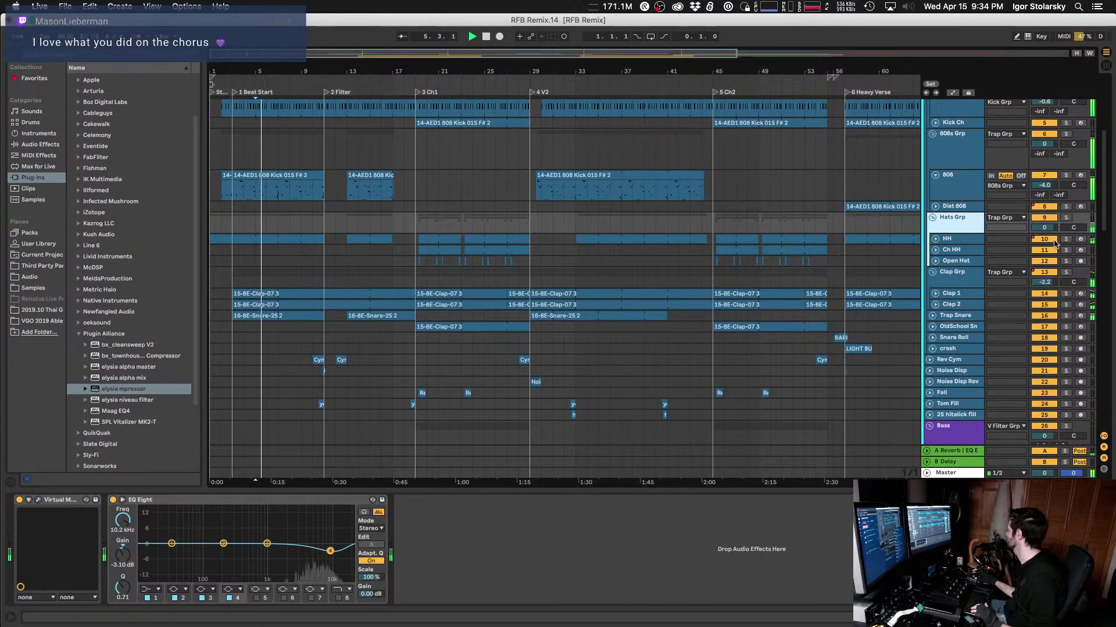
pyautogui.click(1062, 219)
pyautogui.click(1064, 218)
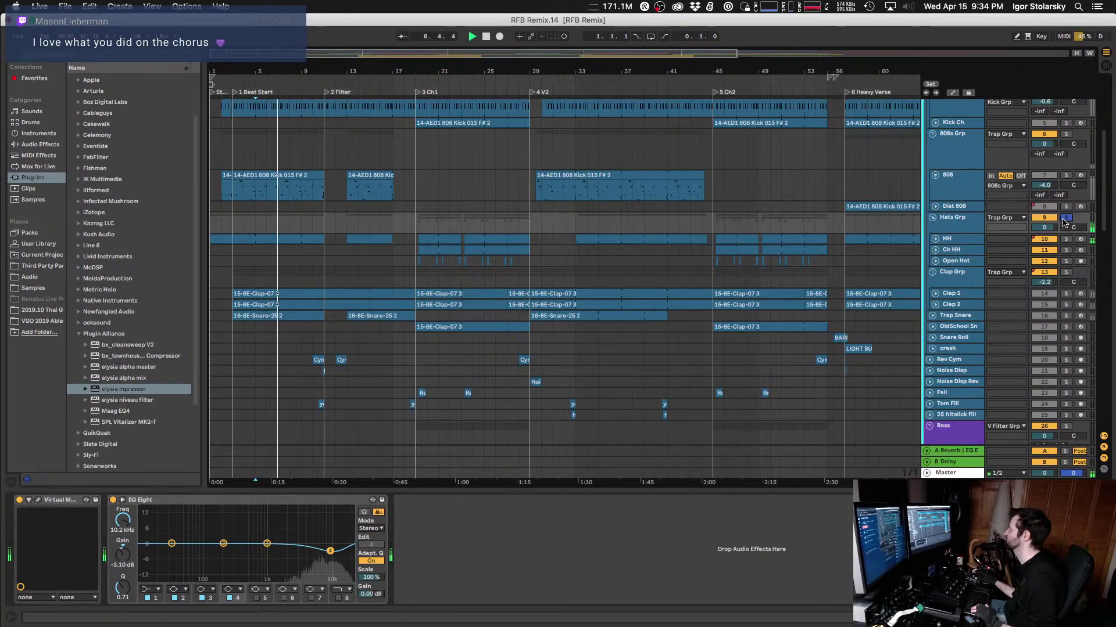
pyautogui.click(1064, 220)
# Step: Add elysia mpressor after the EQ Eight on the Hats Grp and set its threshold to -18.0 dB during playback
pyautogui.click(944, 227)
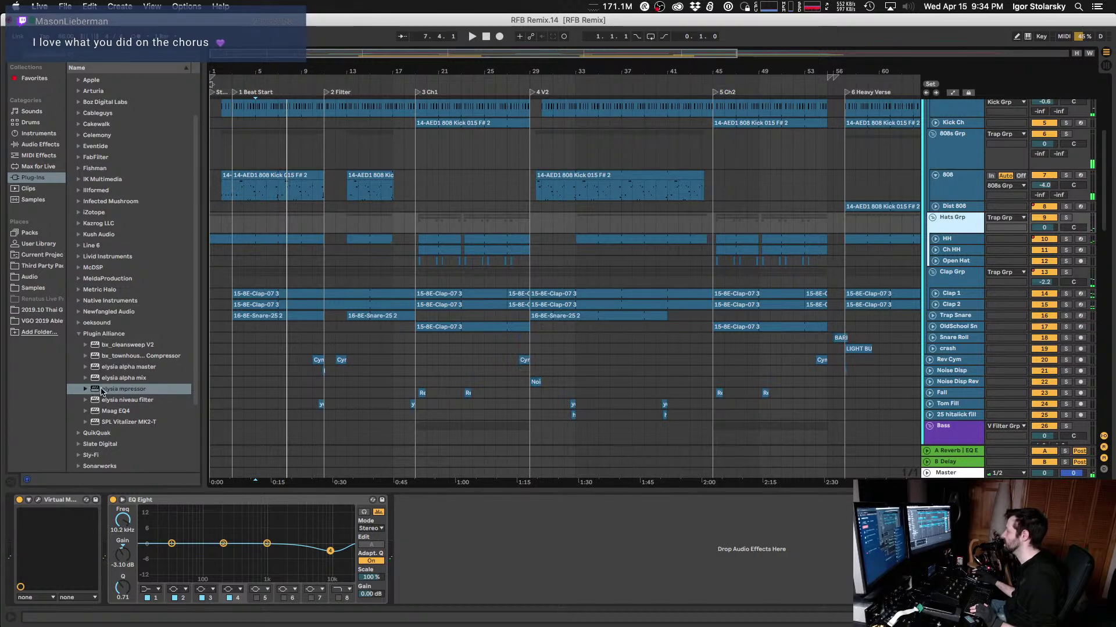
pyautogui.moveTo(88, 393)
pyautogui.mouseDown()
pyautogui.moveTo(209, 420)
pyautogui.moveTo(422, 538)
pyautogui.mouseUp()
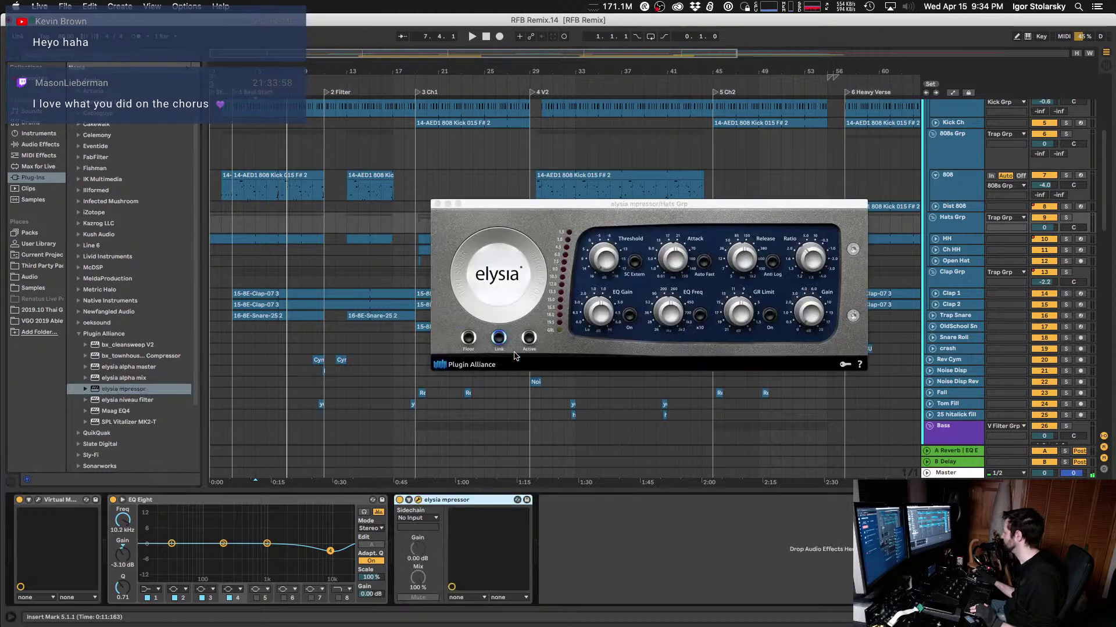
pyautogui.moveTo(610, 220); pyautogui.dragTo(608, 166)
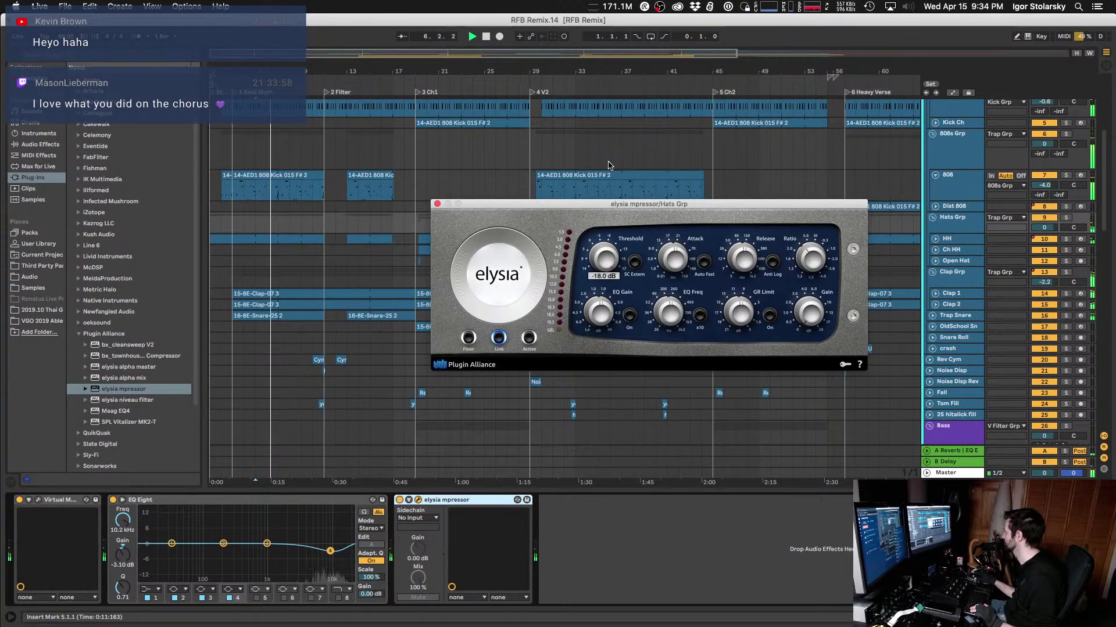
pyautogui.click(455, 501)
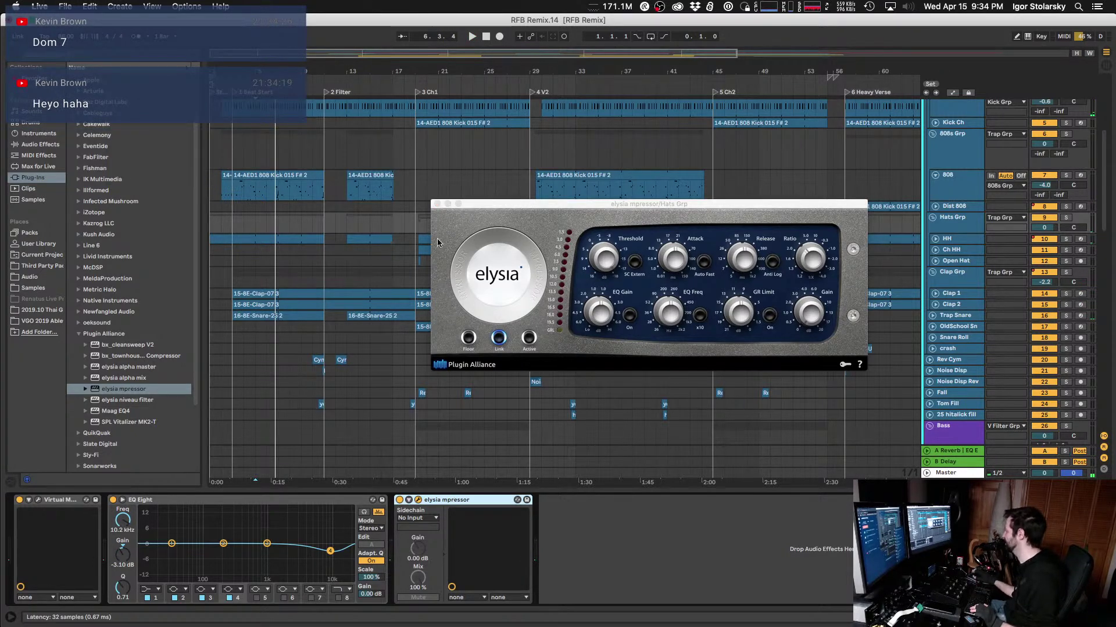
# Step: Close the plug-in window, fold the Plugin Alliance folder, and remove elysia mpressor from the Hats Grp
pyautogui.click(438, 207)
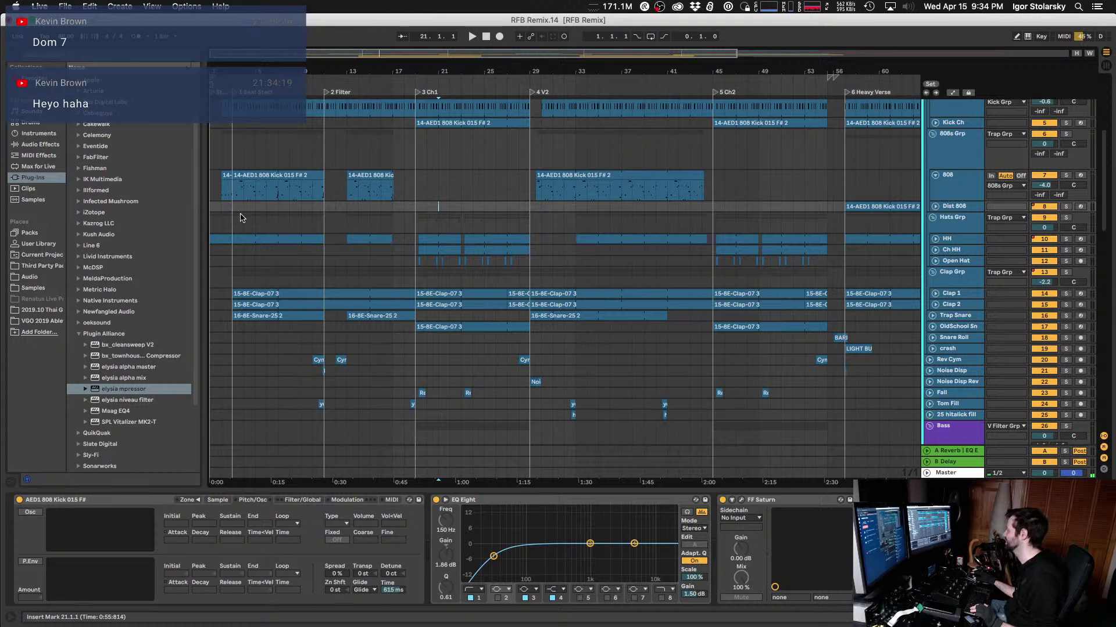
pyautogui.click(78, 334)
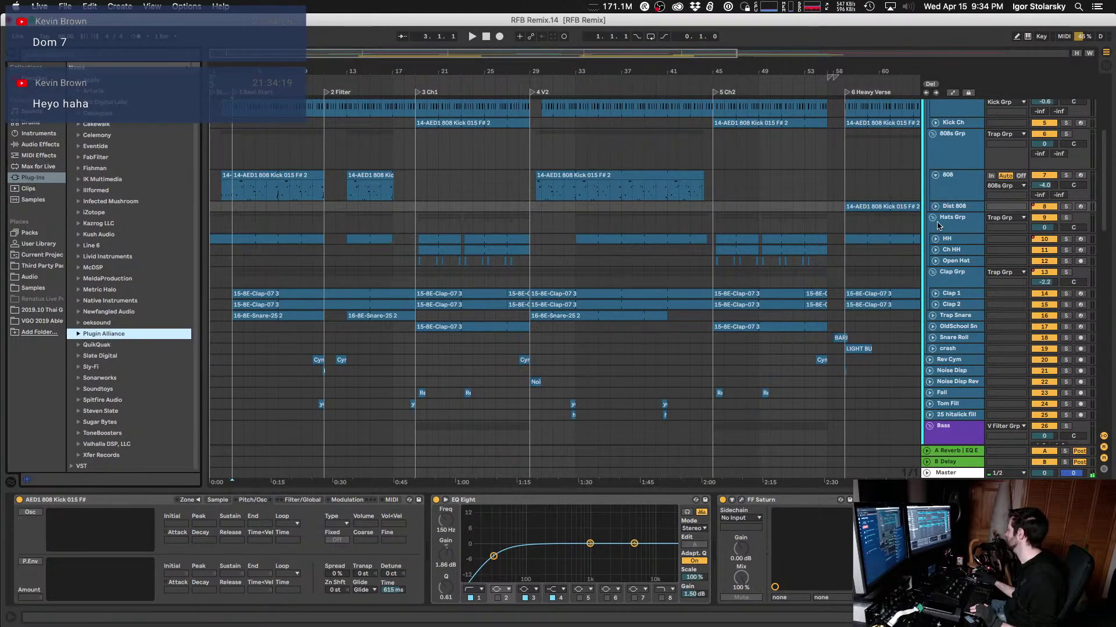
pyautogui.click(956, 241)
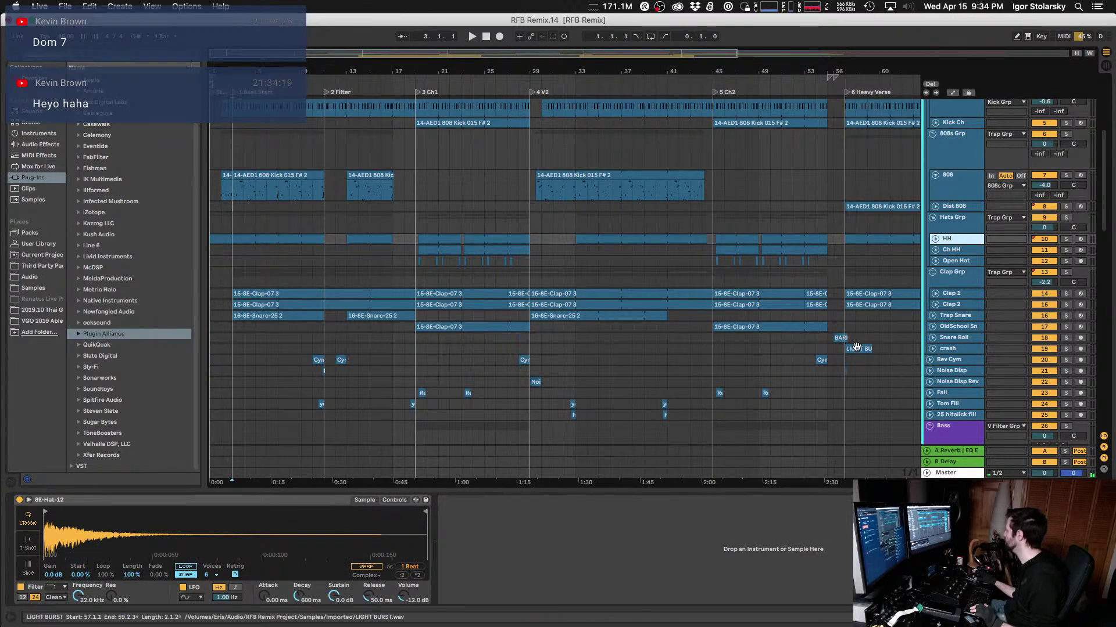
pyautogui.click(233, 211)
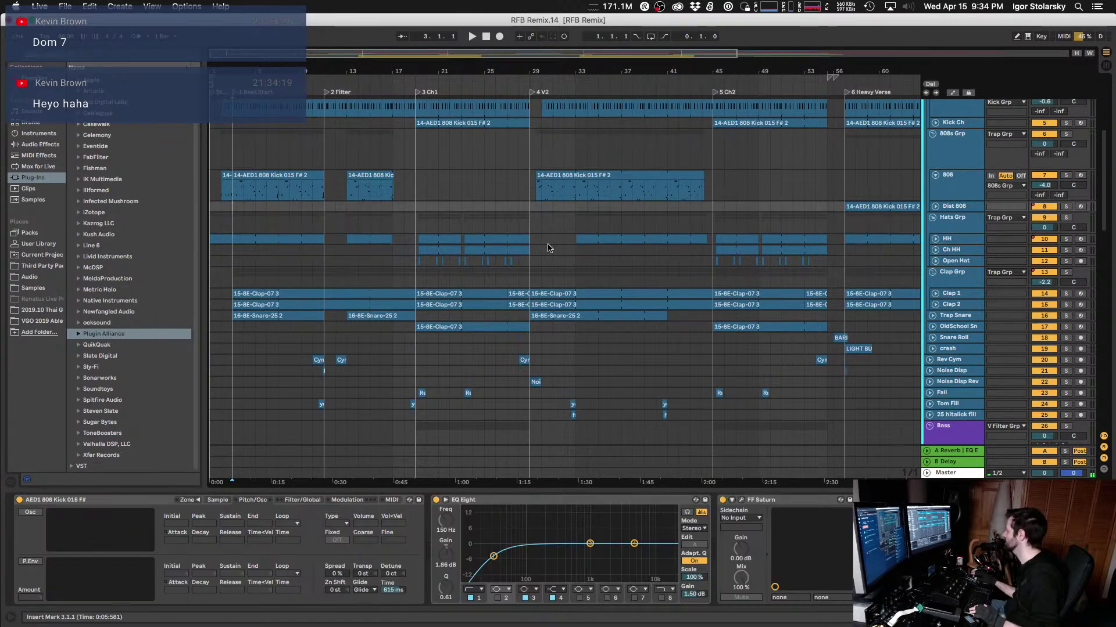
pyautogui.click(961, 224)
# Step: Set the Hats Grp EQ Eight's band 4 to 10.7 kHz and -1.61 dB during playback, comparing the EQ off and on
pyautogui.press('space')
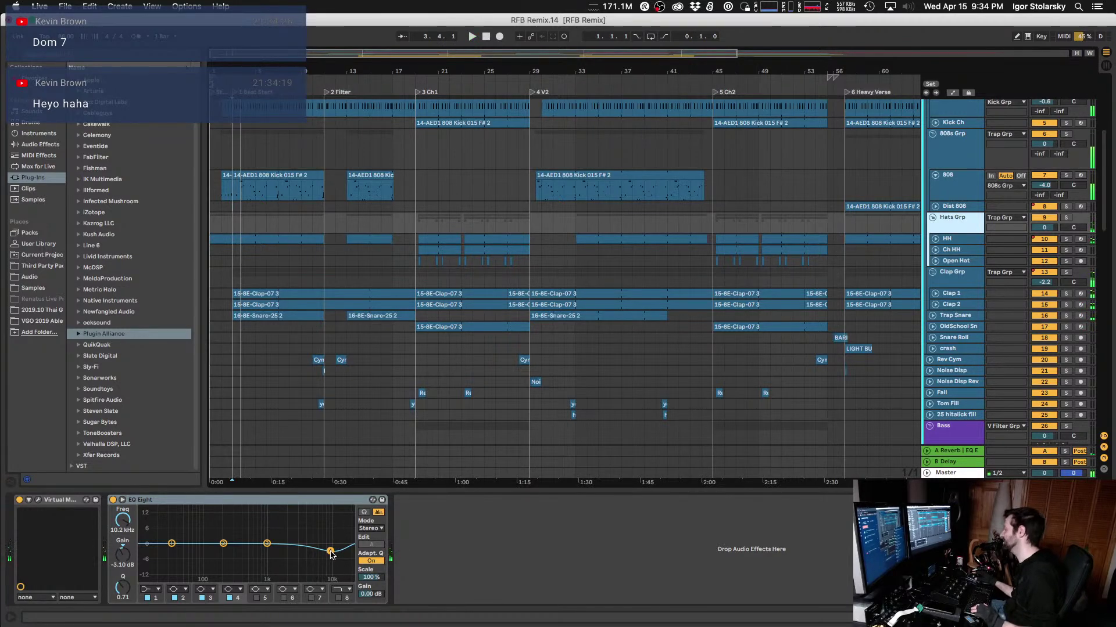
pyautogui.press('space')
pyautogui.press('space')
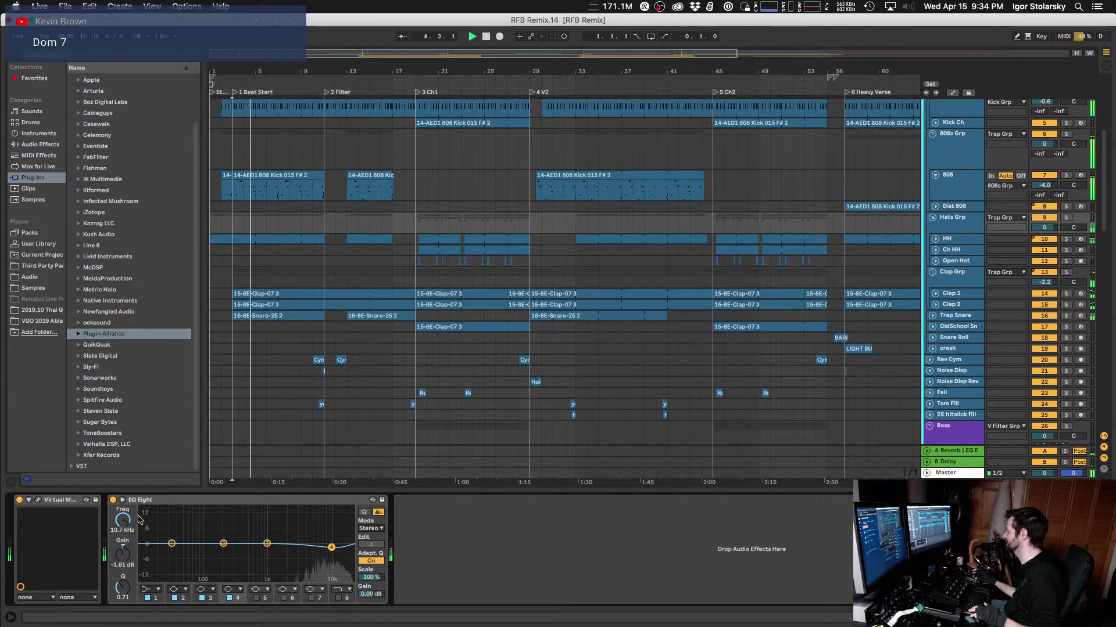
pyautogui.click(112, 500)
pyautogui.click(113, 500)
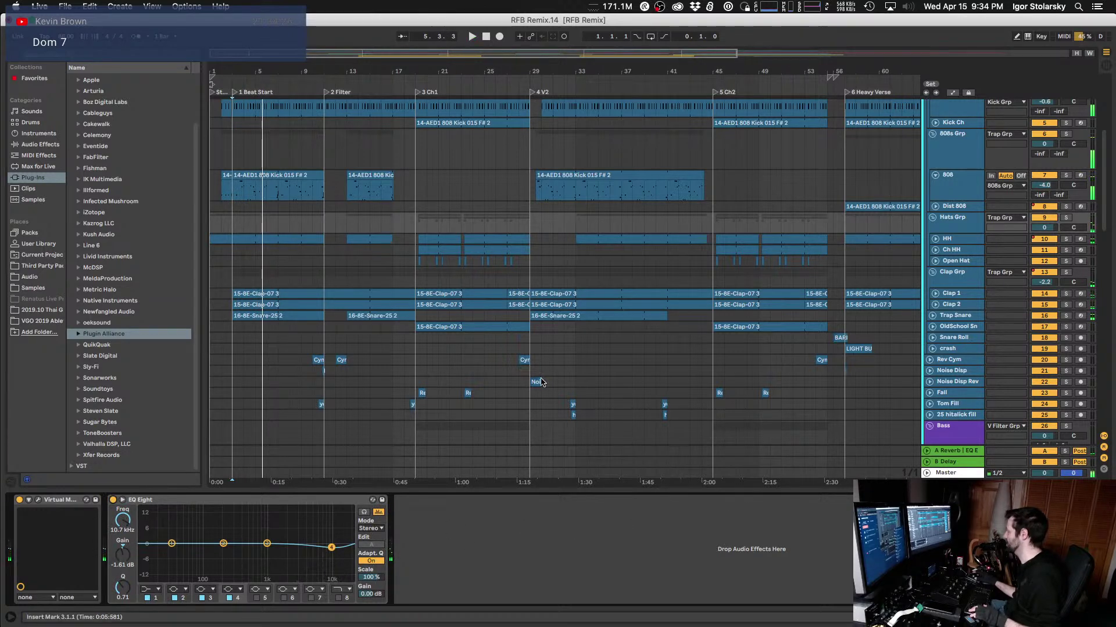
pyautogui.press('space')
pyautogui.press('space')
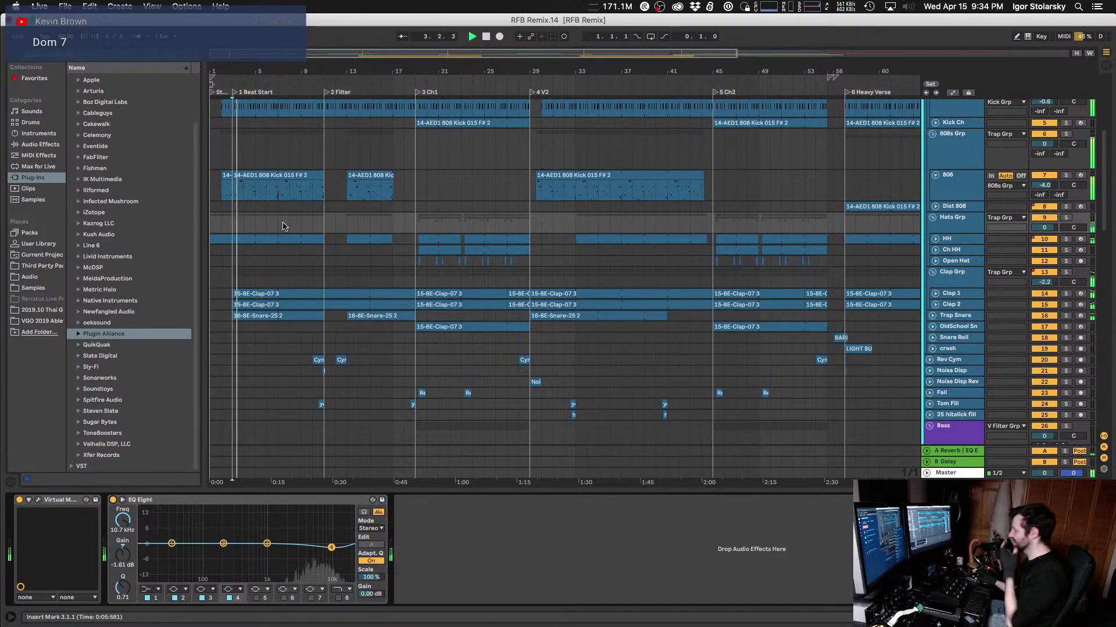
# Step: Add Soundtoys Devil-Loc Deluxe to the Trap Grp after the OTT device
pyautogui.scroll(5, 952, 220)
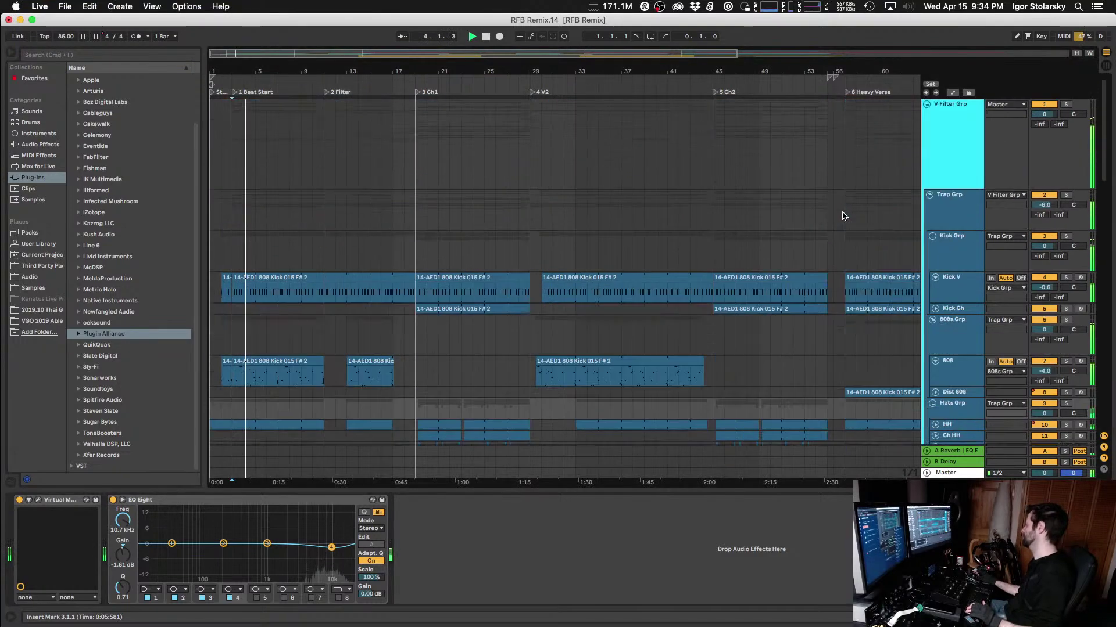
pyautogui.click(948, 244)
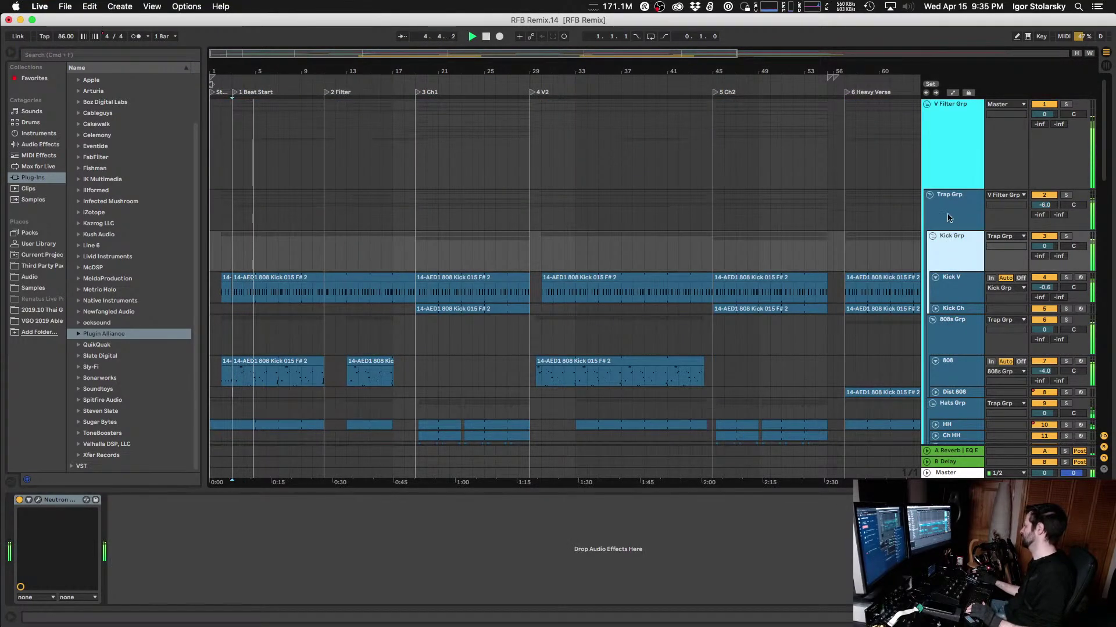
pyautogui.click(947, 215)
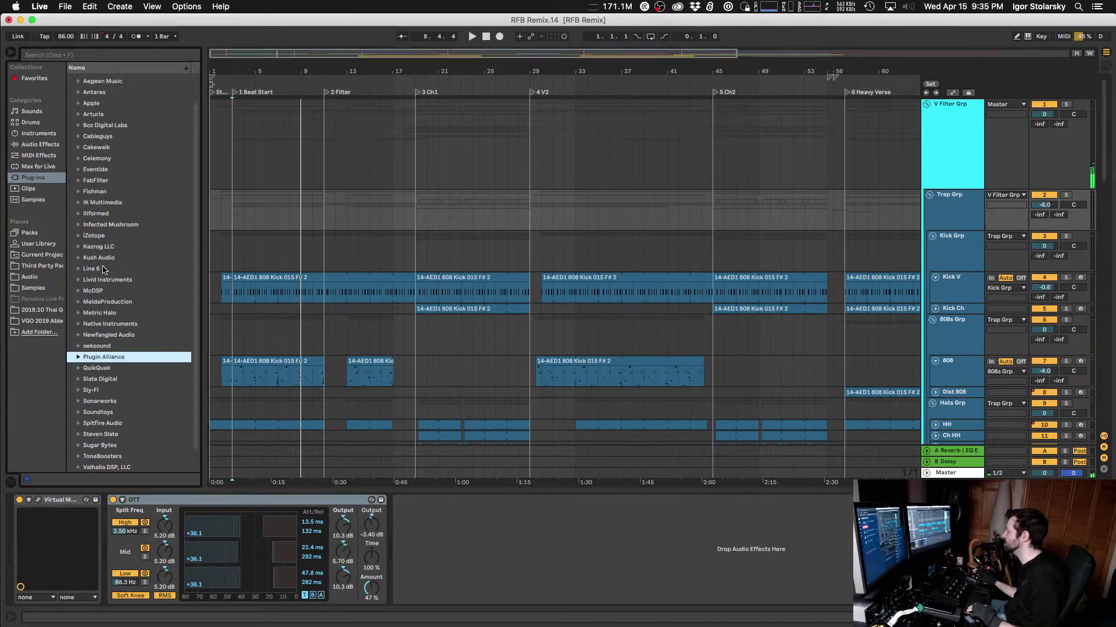
pyautogui.scroll(3, 103, 269)
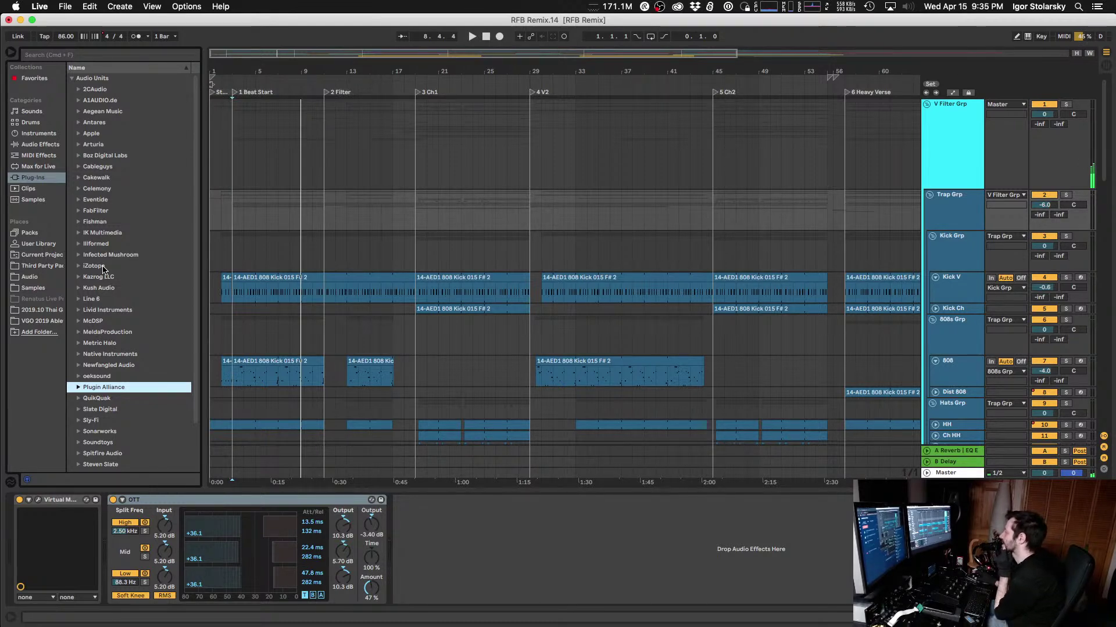
pyautogui.click(80, 442)
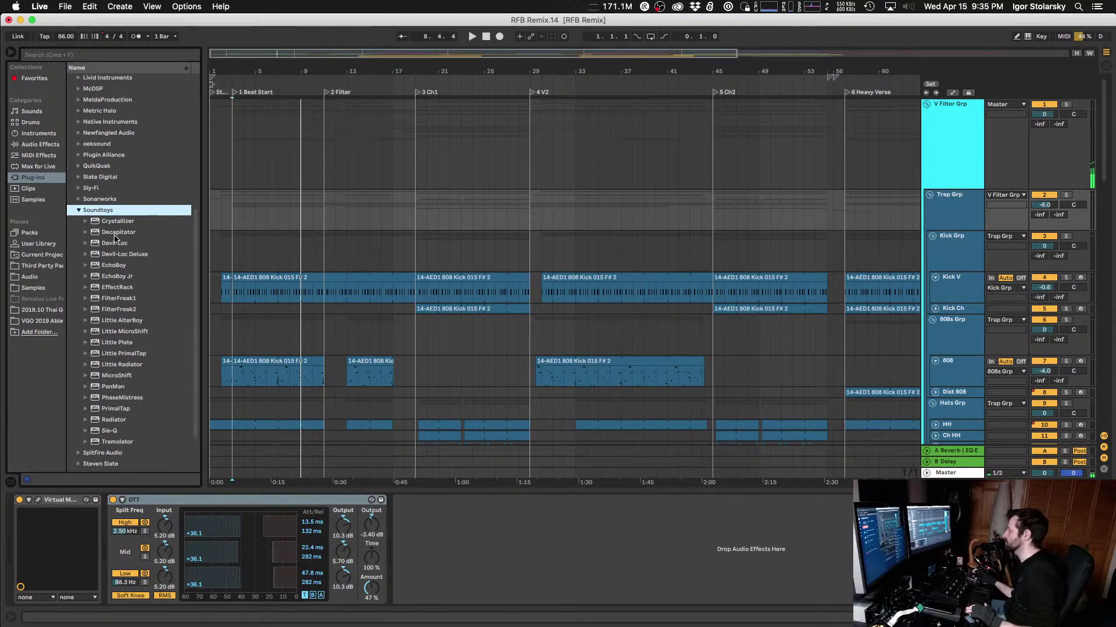
pyautogui.moveTo(121, 256); pyautogui.dragTo(433, 543)
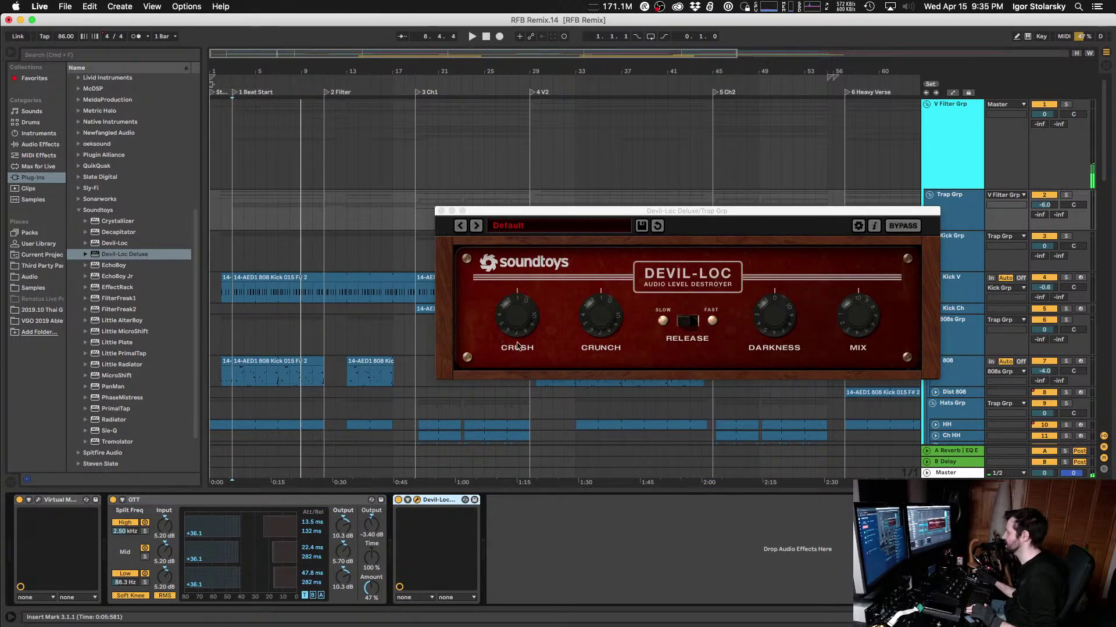
# Step: Solo the Trap Grp, play the beat, and adjust Devil-Loc's Crush, Crunch and release speed
pyautogui.moveTo(853, 325); pyautogui.dragTo(853, 332)
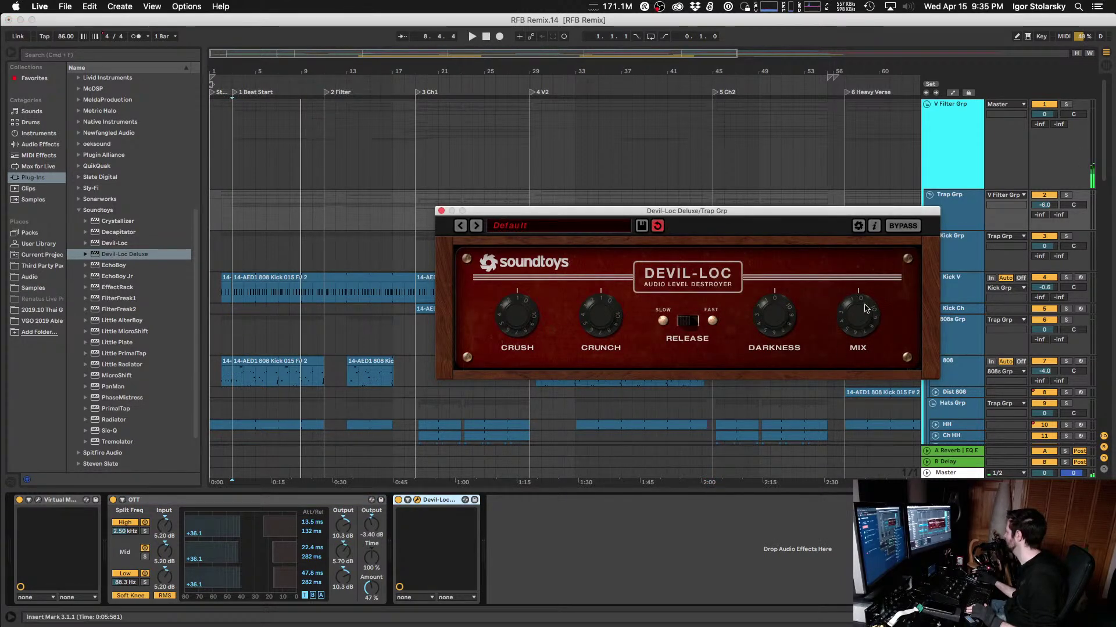
pyautogui.press('super+z')
pyautogui.click(1065, 195)
pyautogui.press('space')
pyautogui.moveTo(528, 319); pyautogui.dragTo(527, 314)
pyautogui.click(687, 323)
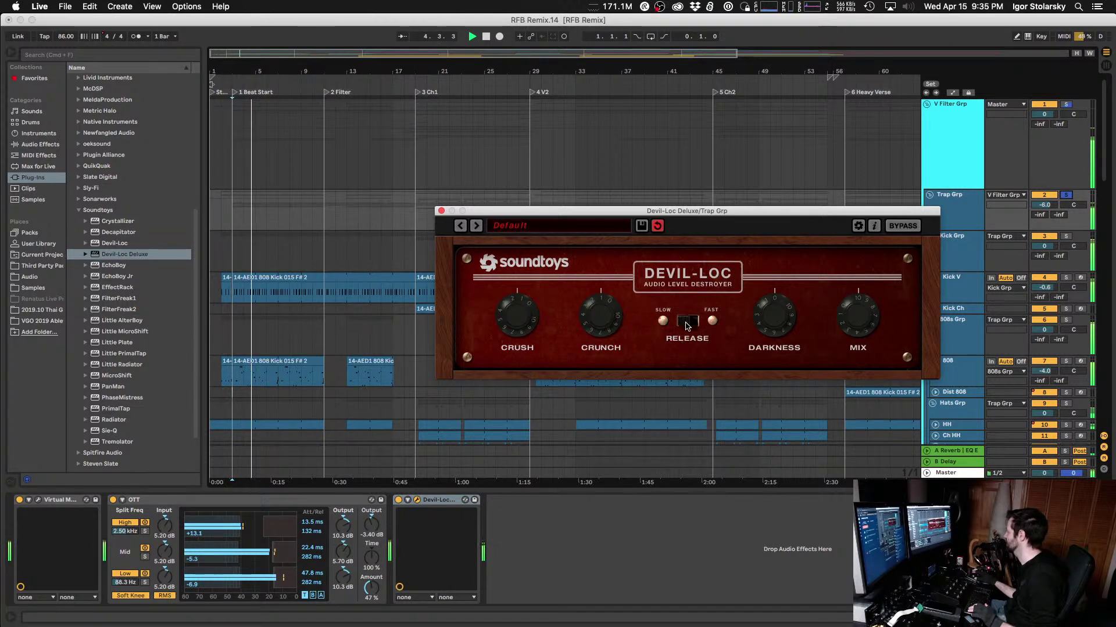
pyautogui.moveTo(601, 321); pyautogui.dragTo(601, 316)
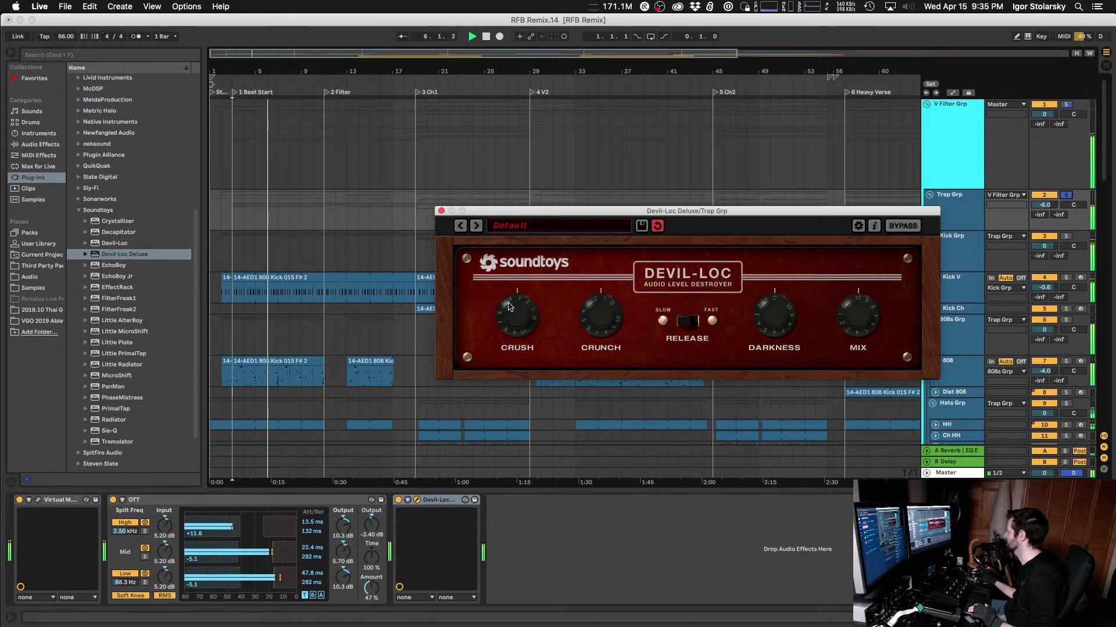
# Step: Rebalance Devil-Loc's Crush and Crunch amounts and adjust its Darkness while the soloed Trap Grp plays
pyautogui.moveTo(508, 298); pyautogui.dragTo(505, 341)
pyautogui.moveTo(588, 329)
pyautogui.mouseDown()
pyautogui.moveTo(585, 299)
pyautogui.moveTo(581, 312)
pyautogui.mouseUp()
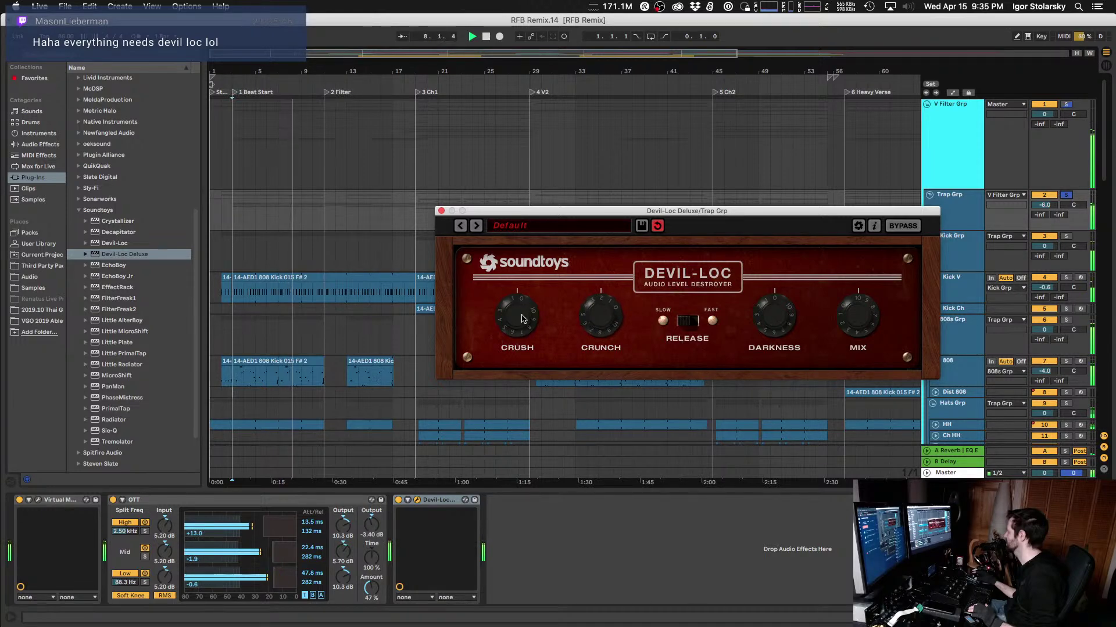
pyautogui.moveTo(766, 314); pyautogui.dragTo(775, 259)
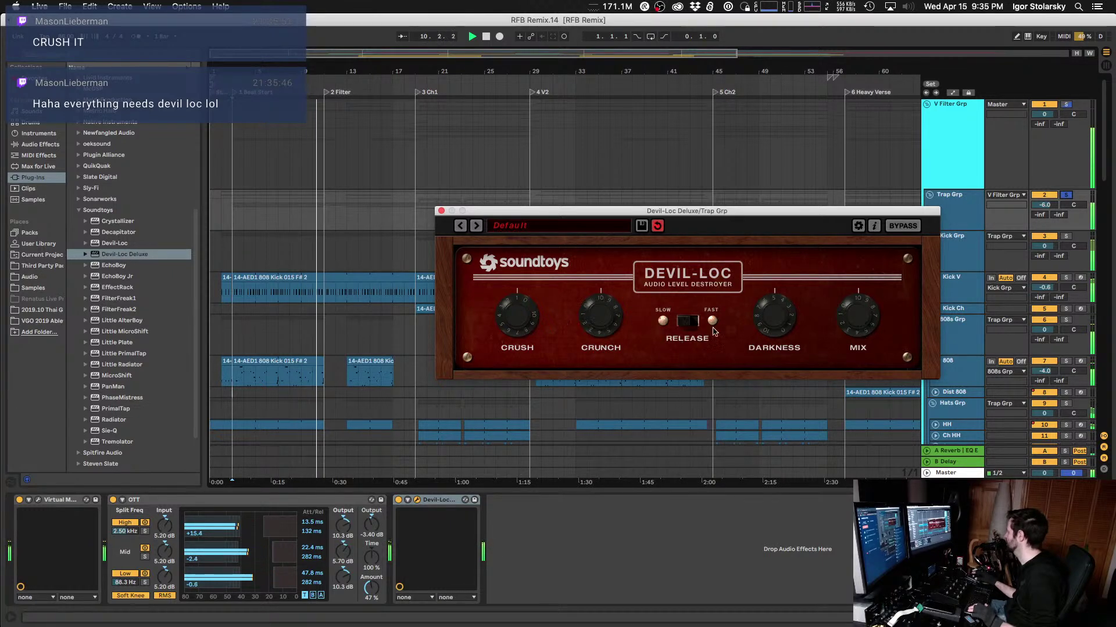
pyautogui.moveTo(606, 314); pyautogui.dragTo(598, 369)
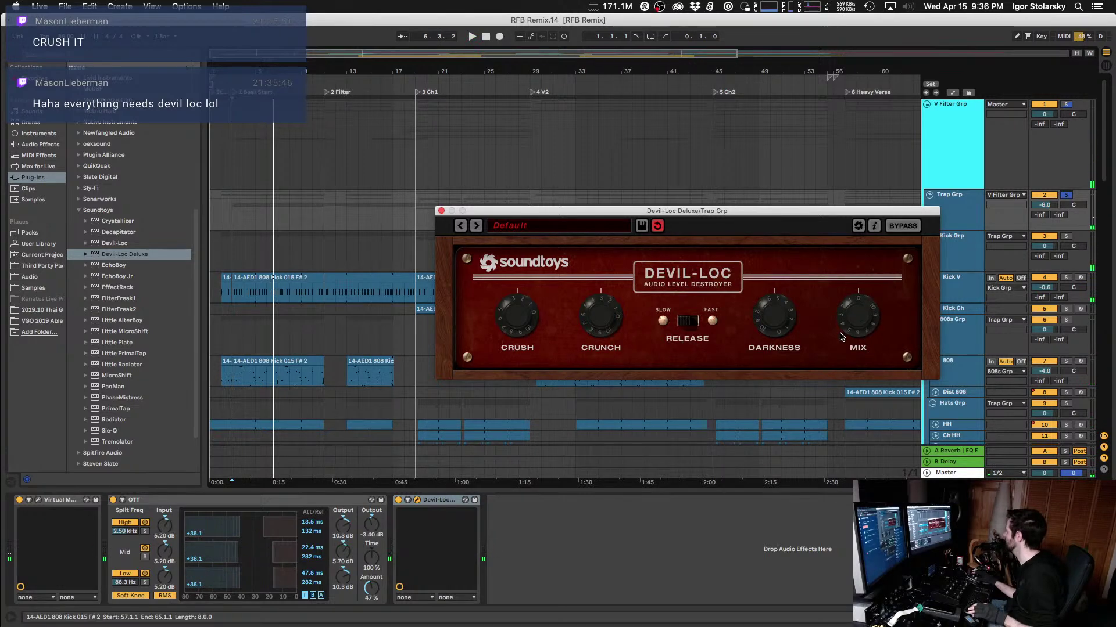
# Step: Replay the soloed Trap Grp, comparing Devil-Loc off and on and touching up its Mix between passes
pyautogui.press('space')
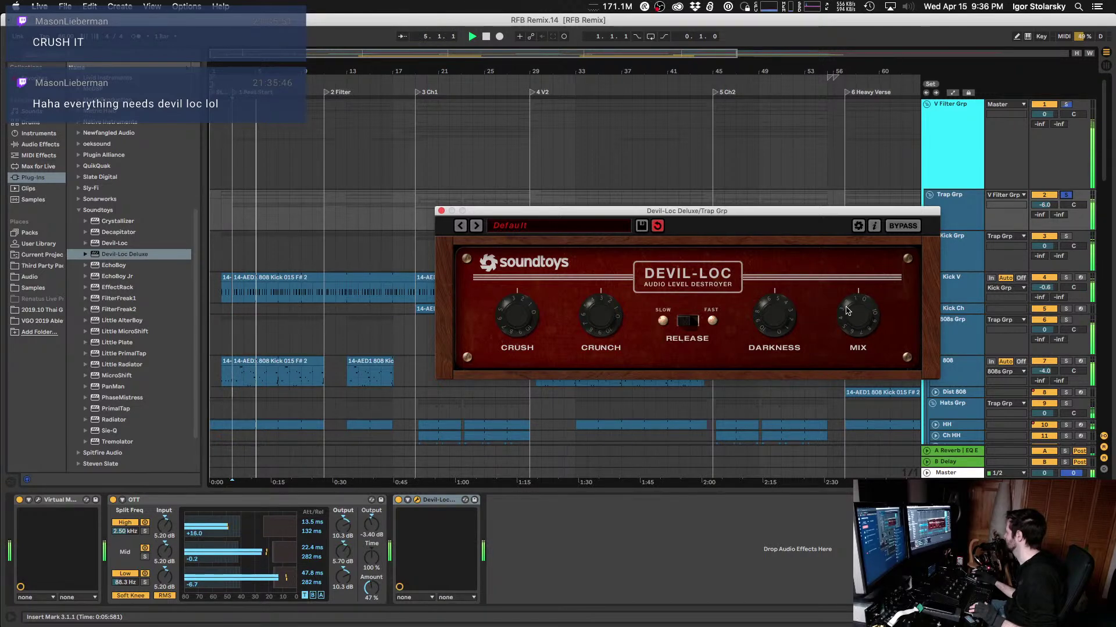
pyautogui.click(398, 501)
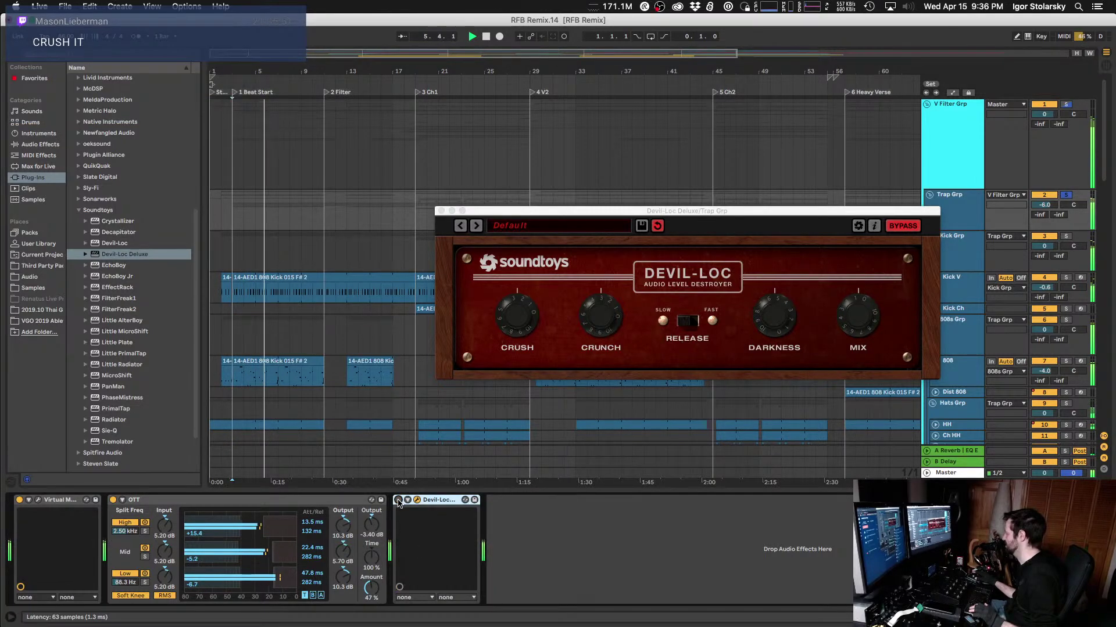
pyautogui.click(398, 500)
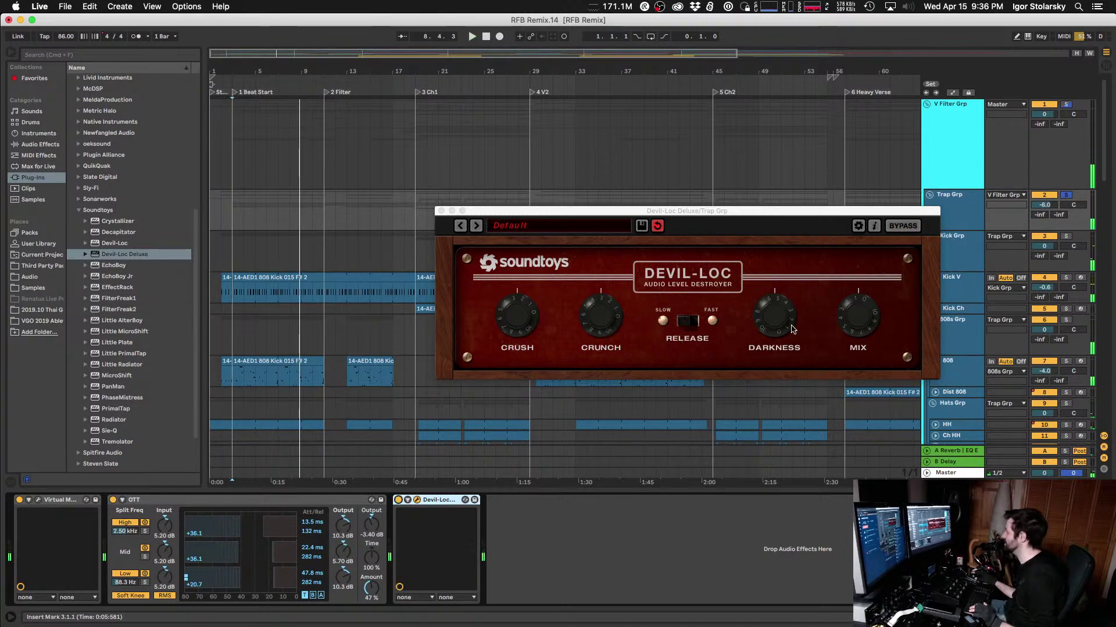
pyautogui.click(847, 326)
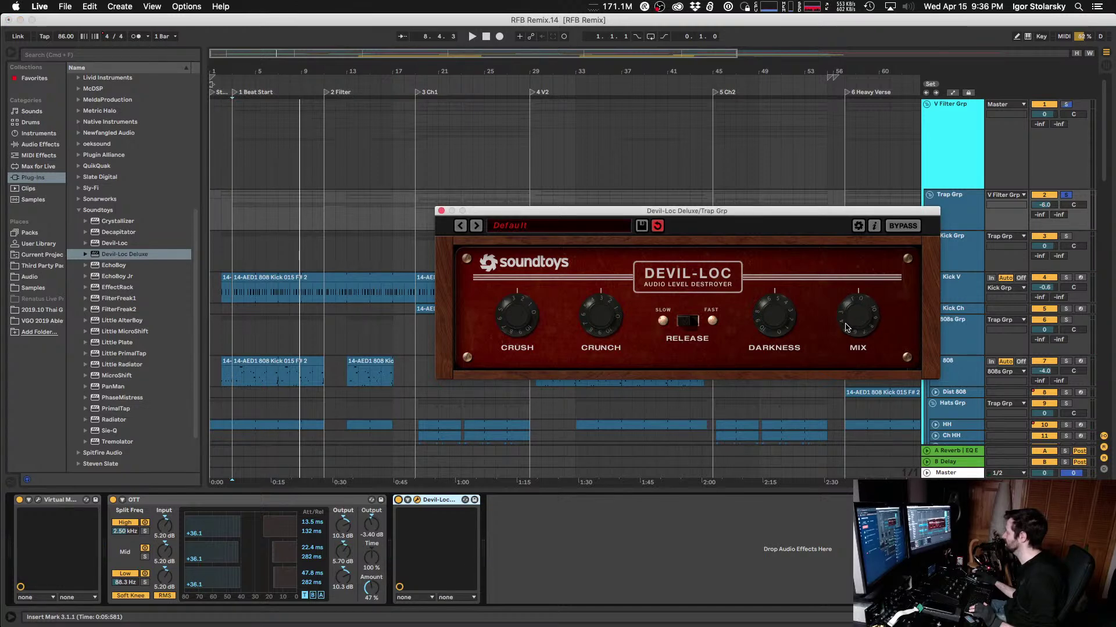
pyautogui.press('space')
pyautogui.click(398, 500)
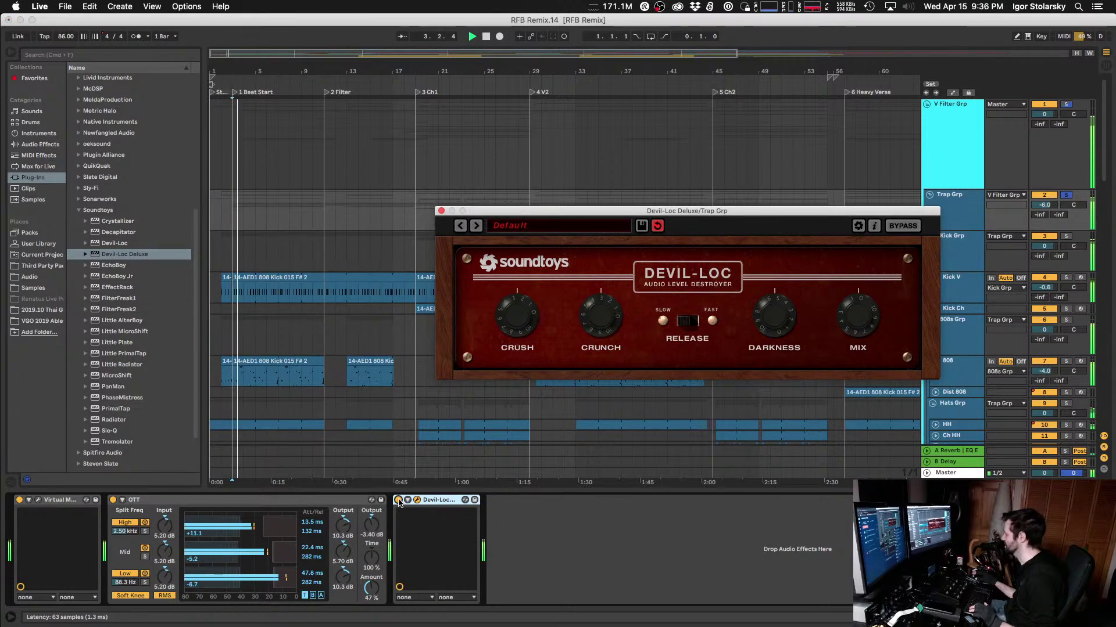
pyautogui.click(398, 500)
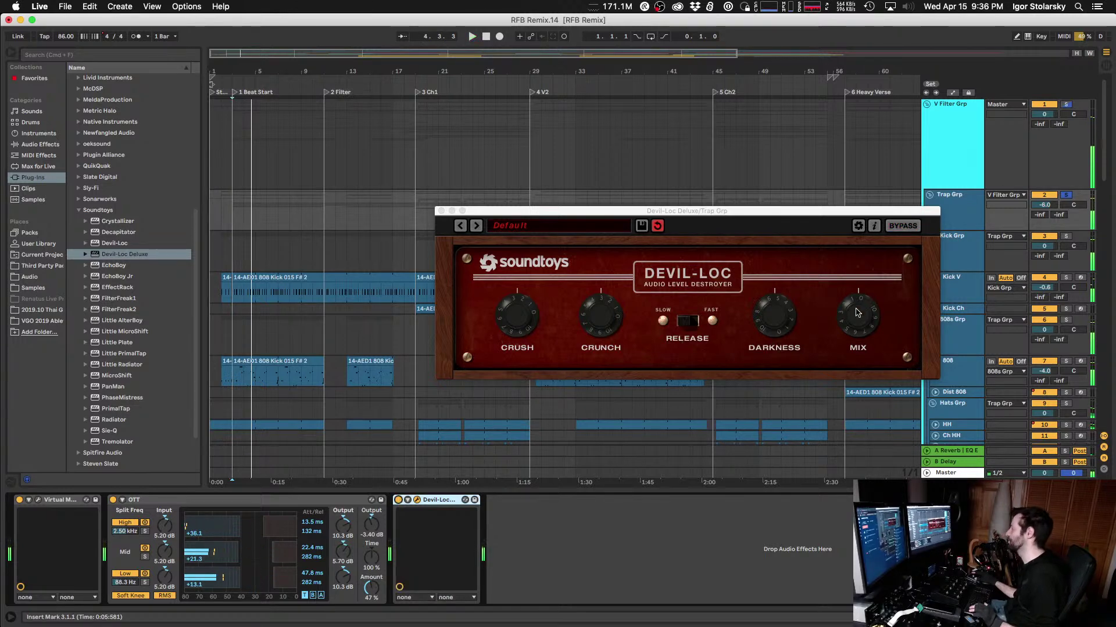
# Step: Unsolo the Trap Grp and play the full mix from 1 Beat Start, comparing Devil-Loc off and on
pyautogui.click(1066, 195)
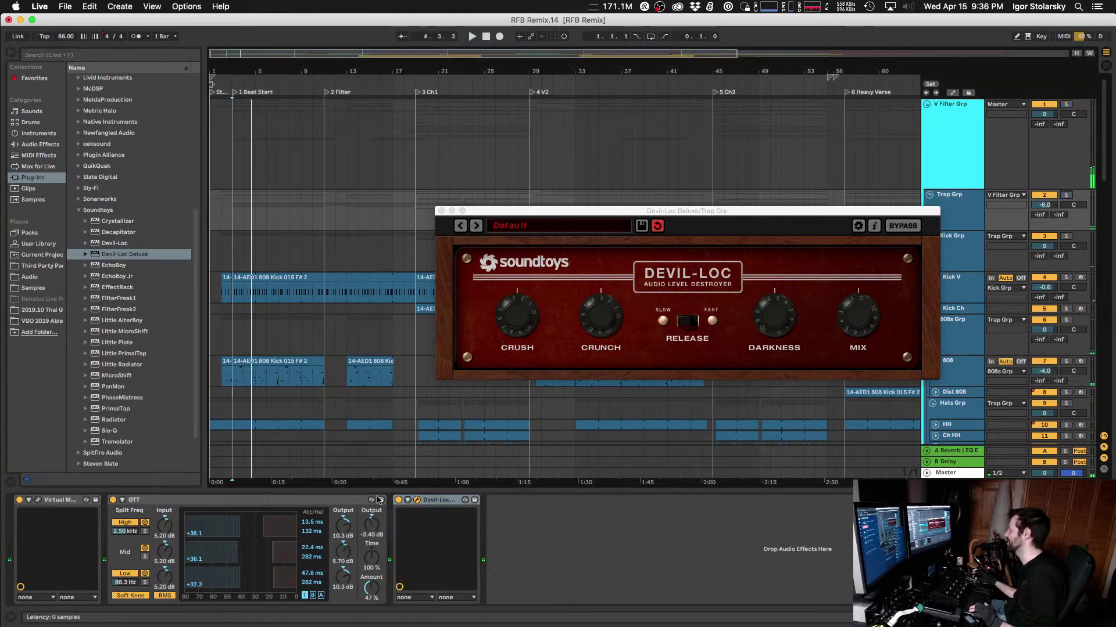
pyautogui.press('space')
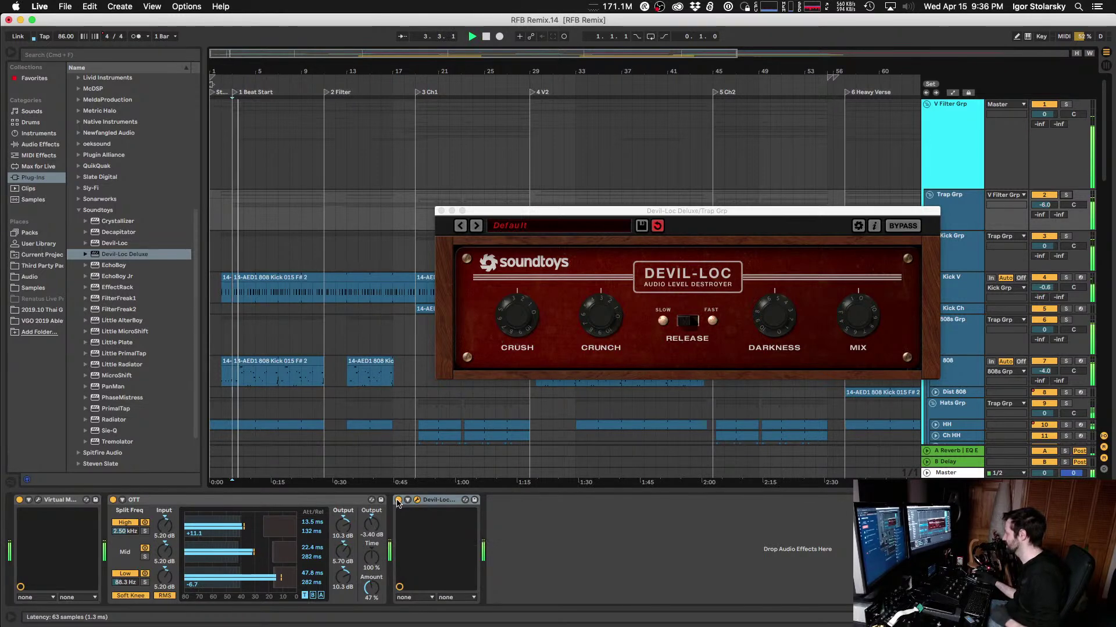
pyautogui.click(397, 501)
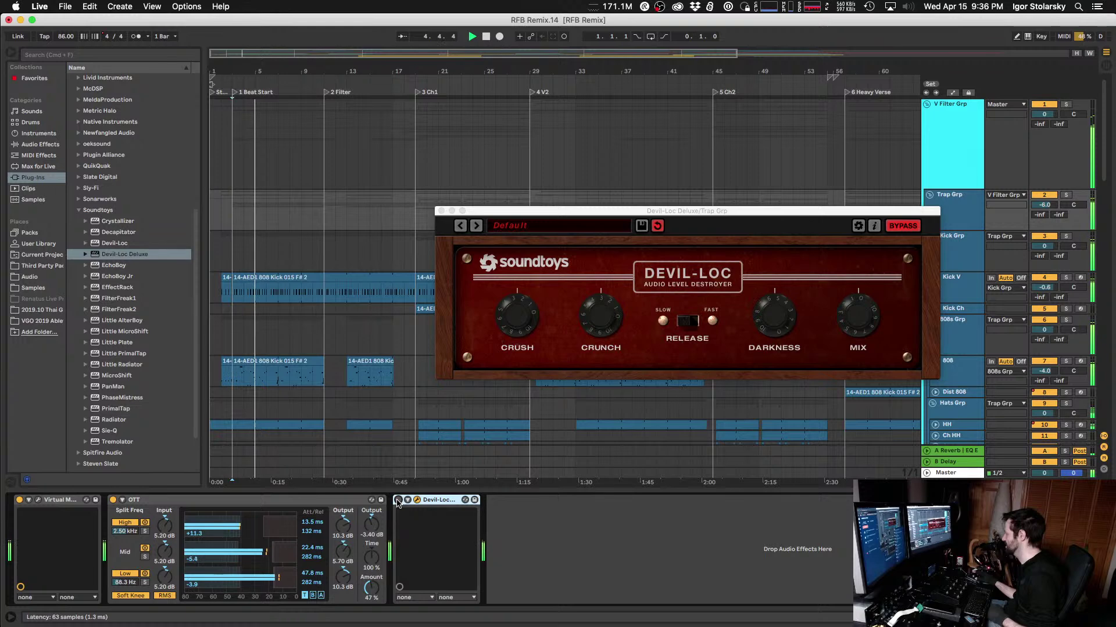
pyautogui.click(398, 501)
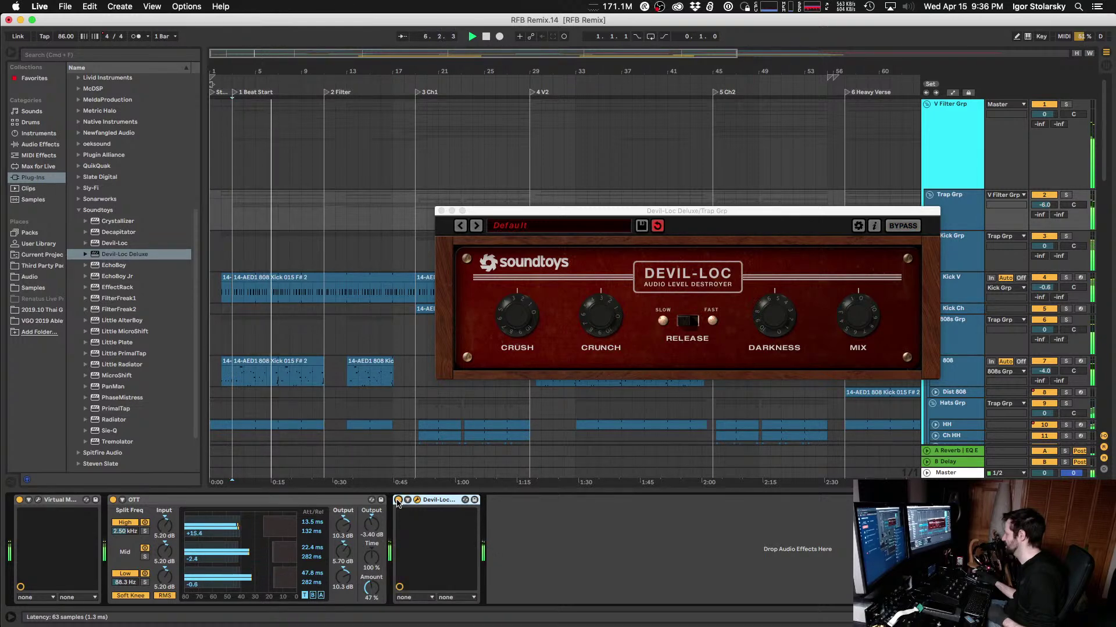
pyautogui.click(398, 501)
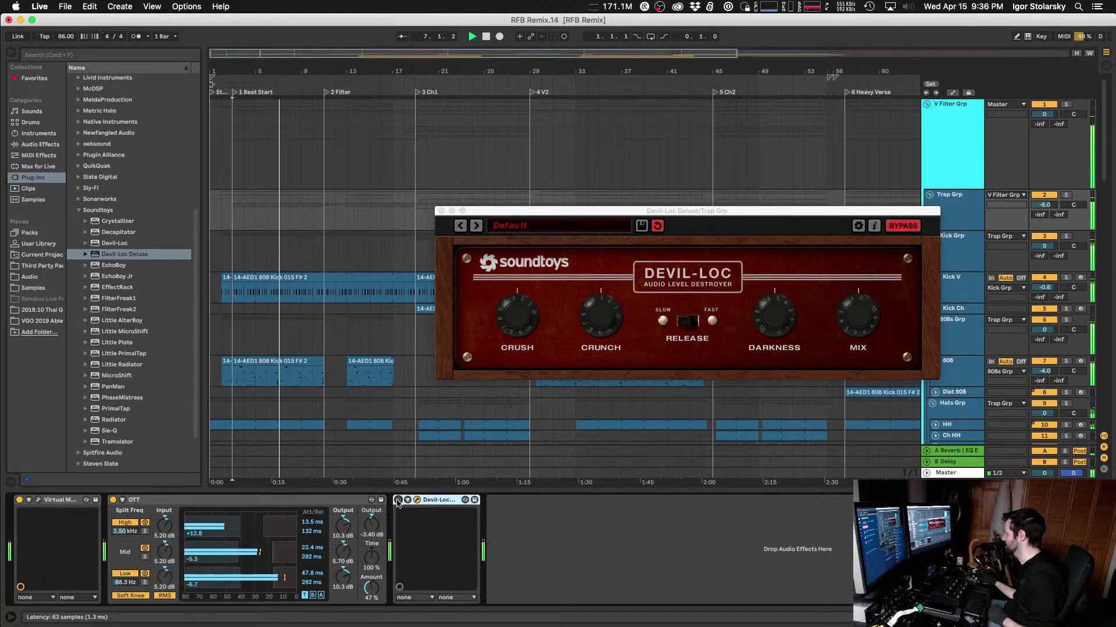
pyautogui.click(398, 501)
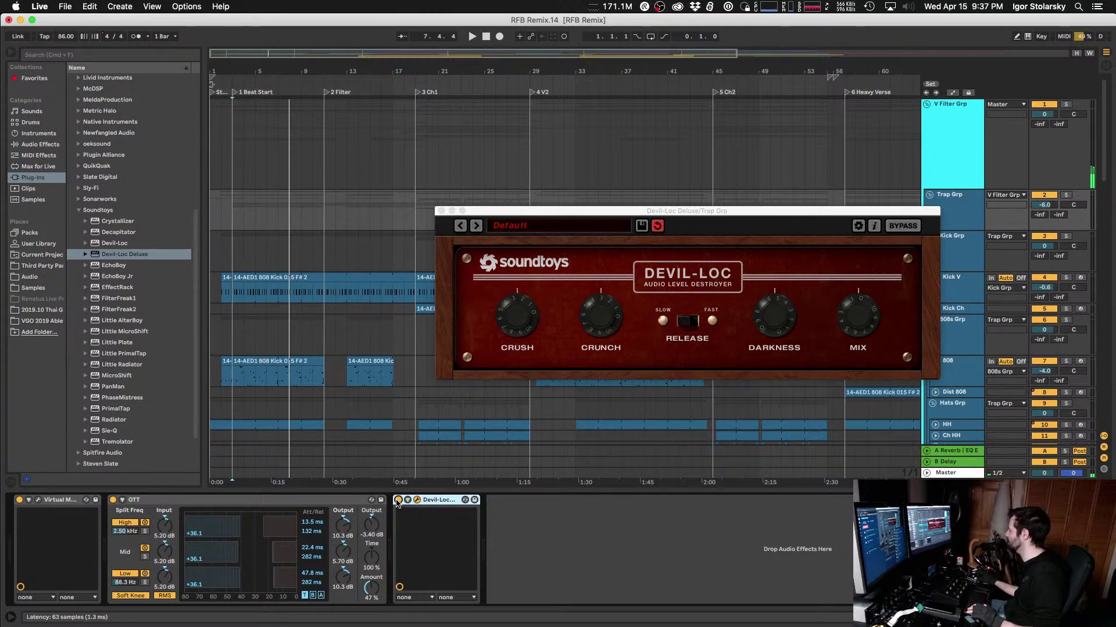
# Step: Replay the full mix from 1 Beat Start while toggling Devil-Loc, and leave the device switched off
pyautogui.press('space')
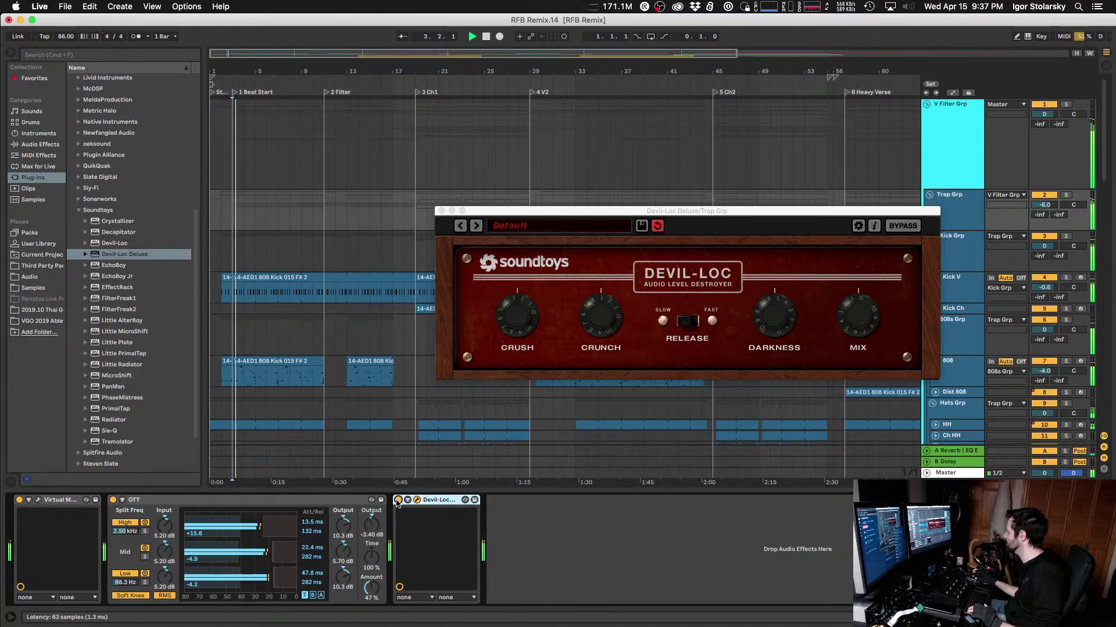
pyautogui.click(398, 500)
pyautogui.click(398, 501)
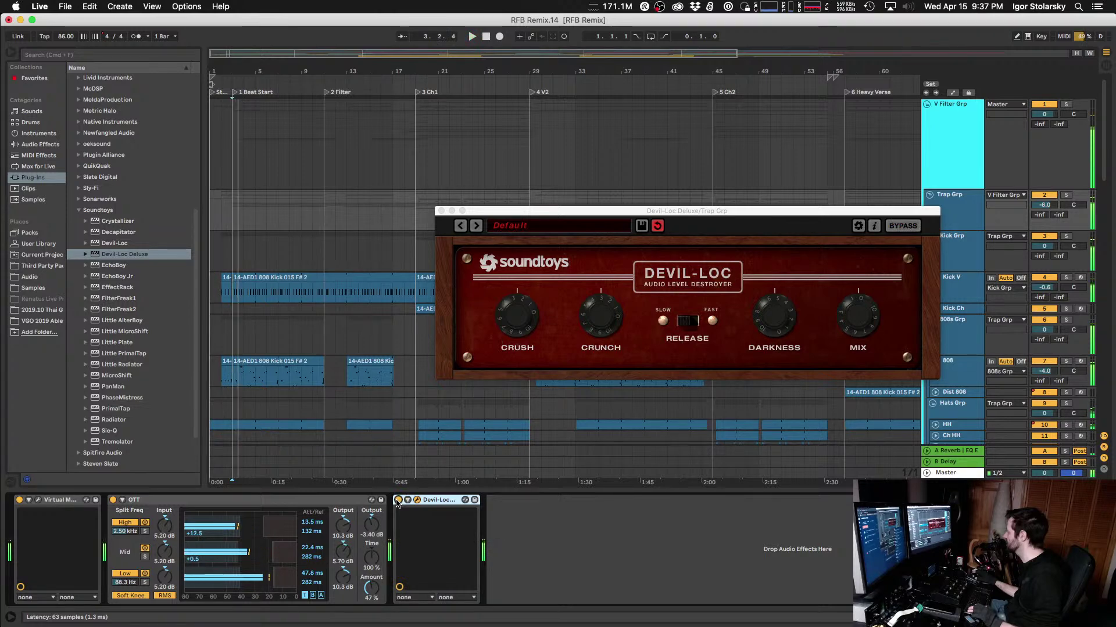
pyautogui.click(398, 501)
pyautogui.click(511, 323)
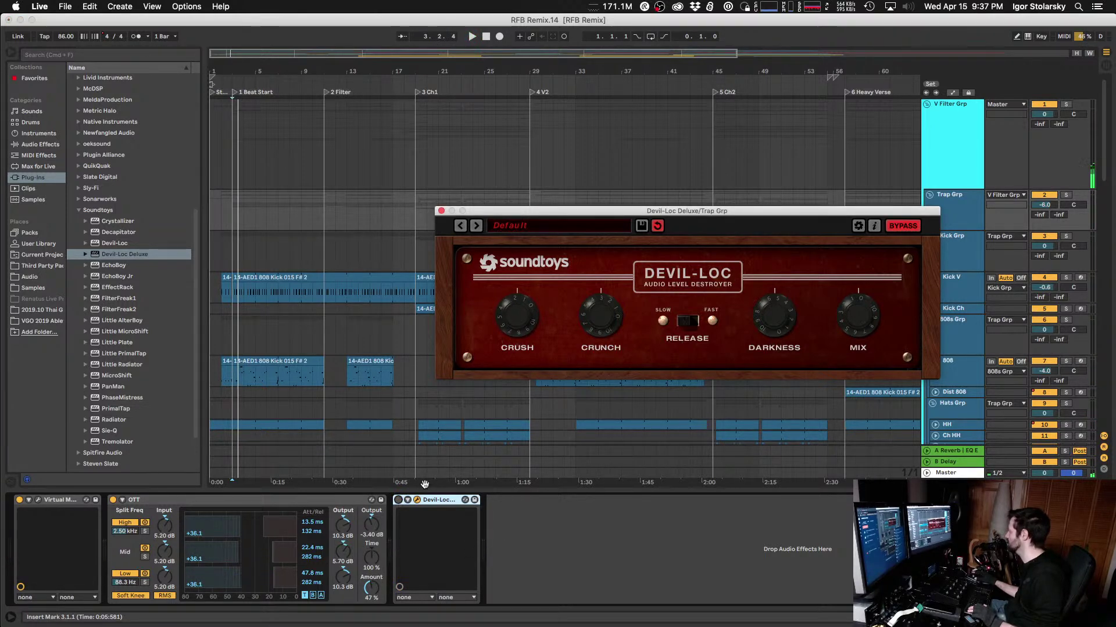
# Step: Play the full mix again from 1 Beat Start, repeatedly switching Devil-Loc on and off to compare the drums
pyautogui.press('space')
pyautogui.click(397, 500)
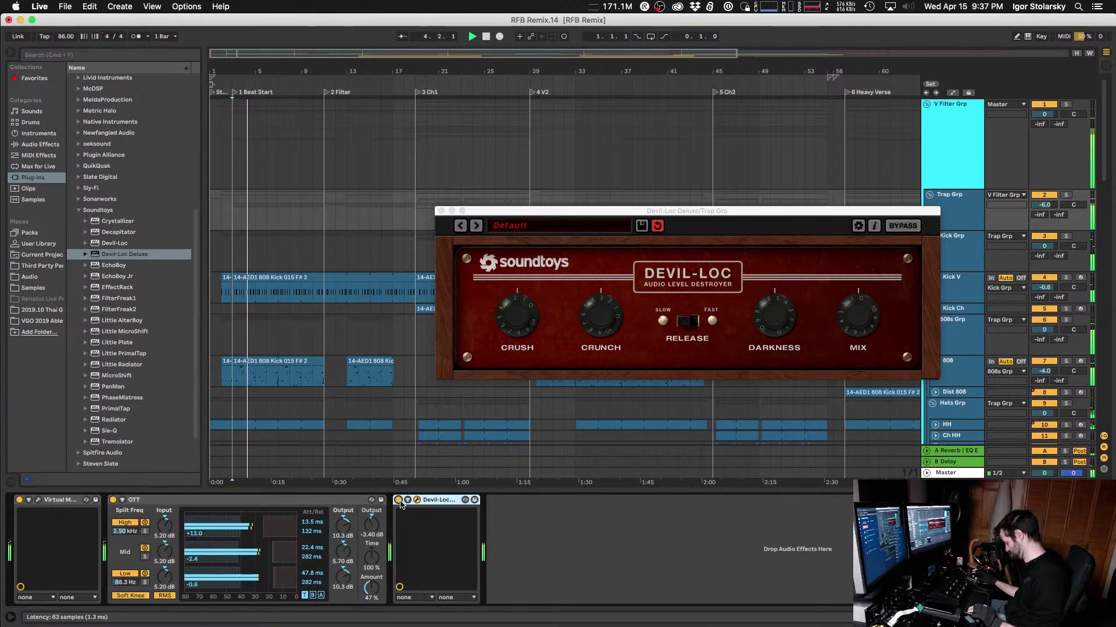
pyautogui.click(398, 501)
pyautogui.click(398, 500)
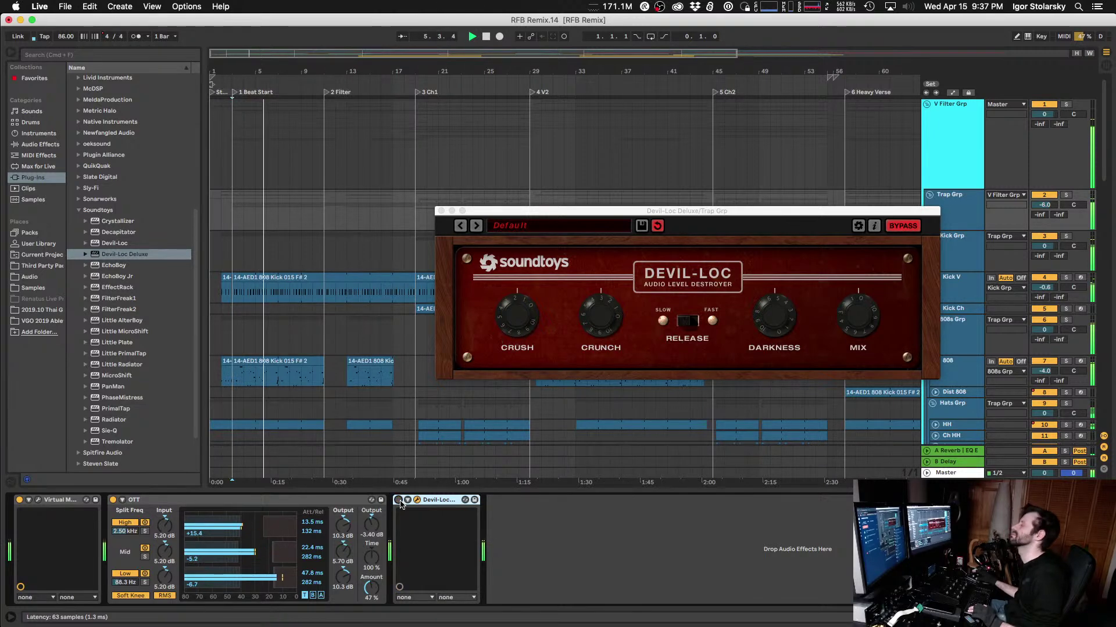
pyautogui.click(399, 501)
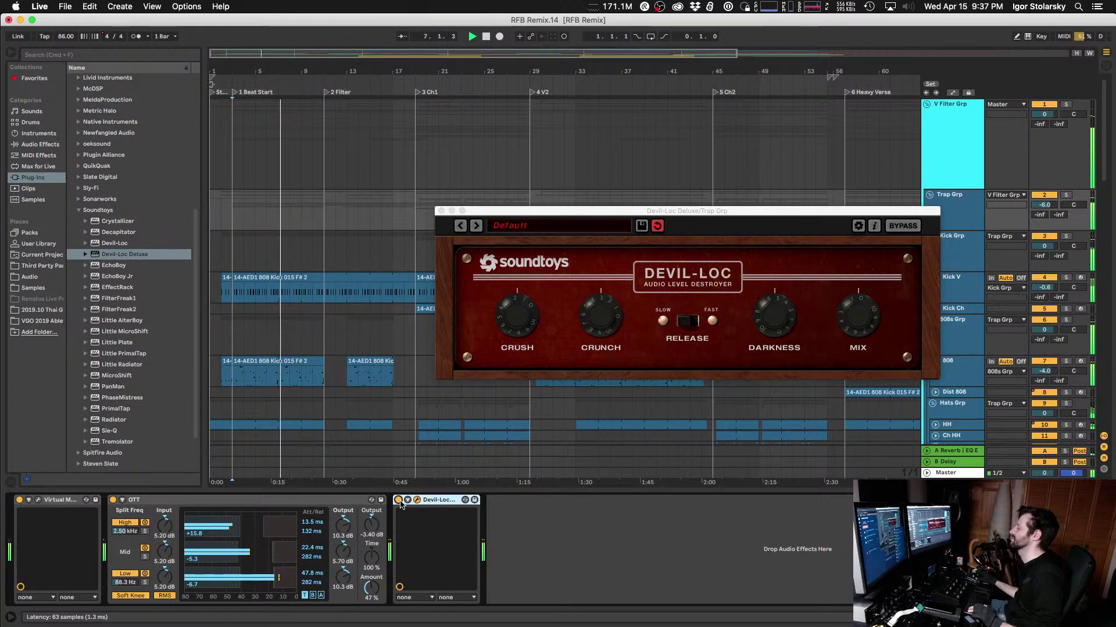
pyautogui.click(399, 500)
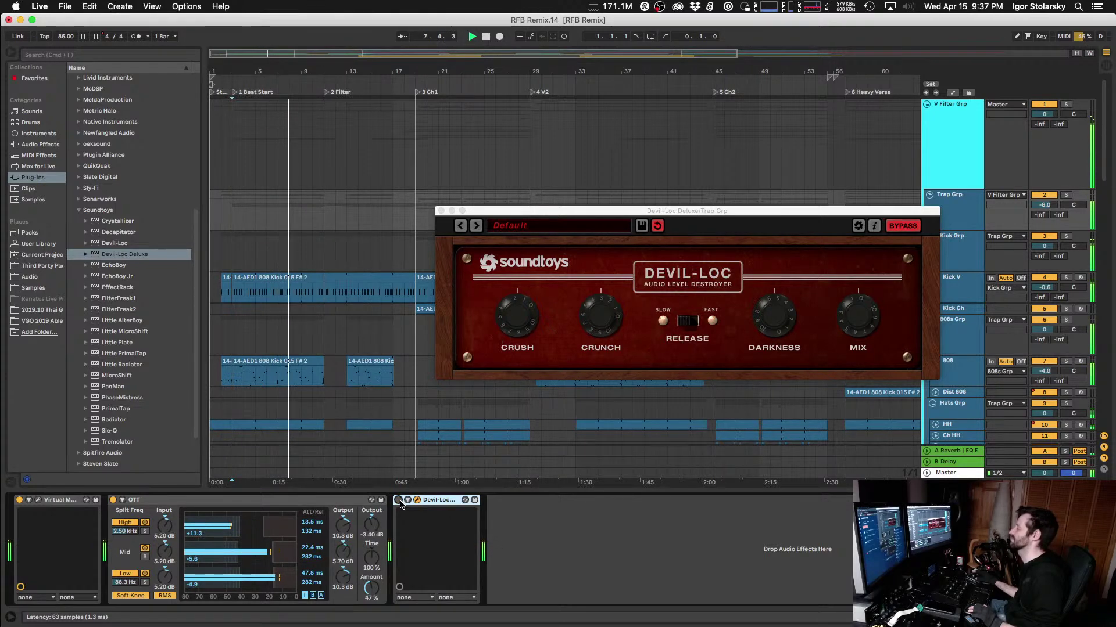
pyautogui.click(398, 500)
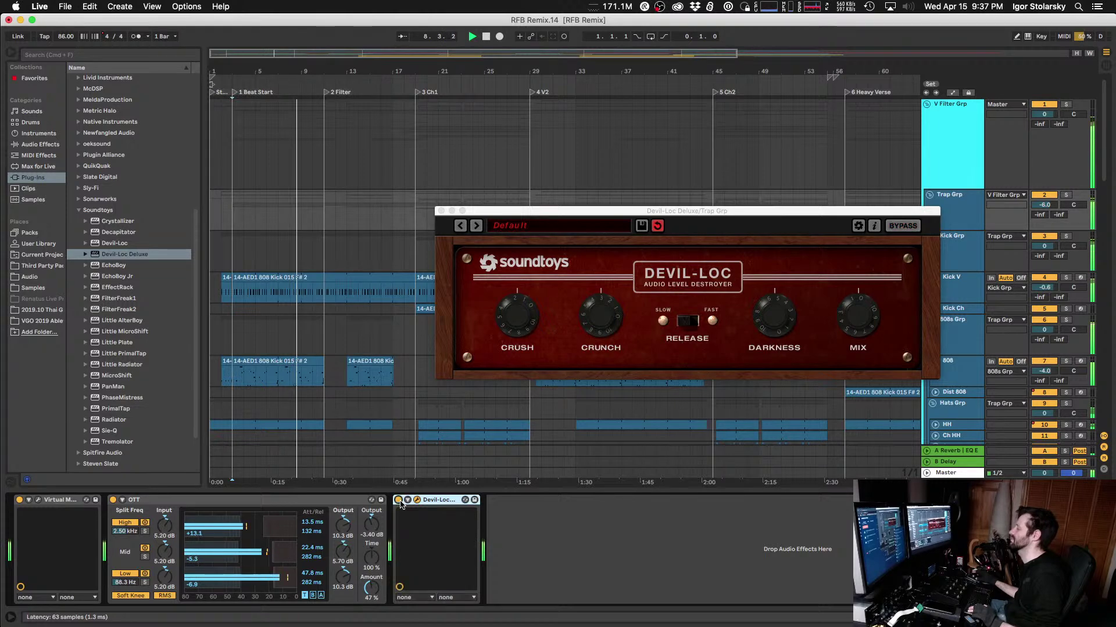
pyautogui.click(398, 500)
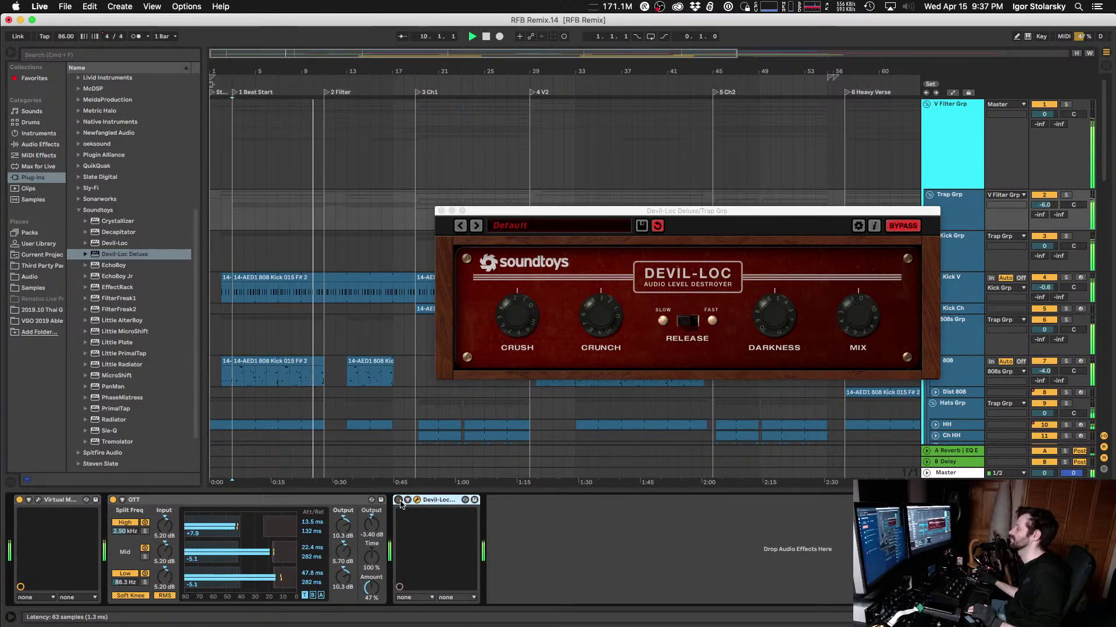
pyautogui.click(398, 500)
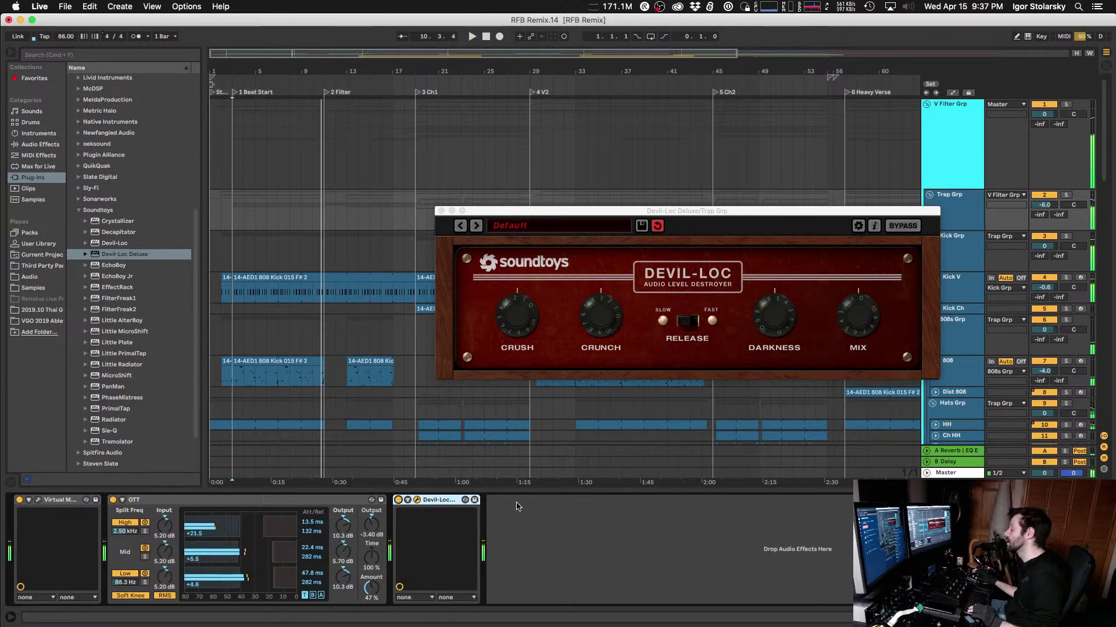
pyautogui.click(397, 500)
# Step: Restart the full mix and briefly audition its opening bars with Devil-Loc off, on and off again
pyautogui.press('space')
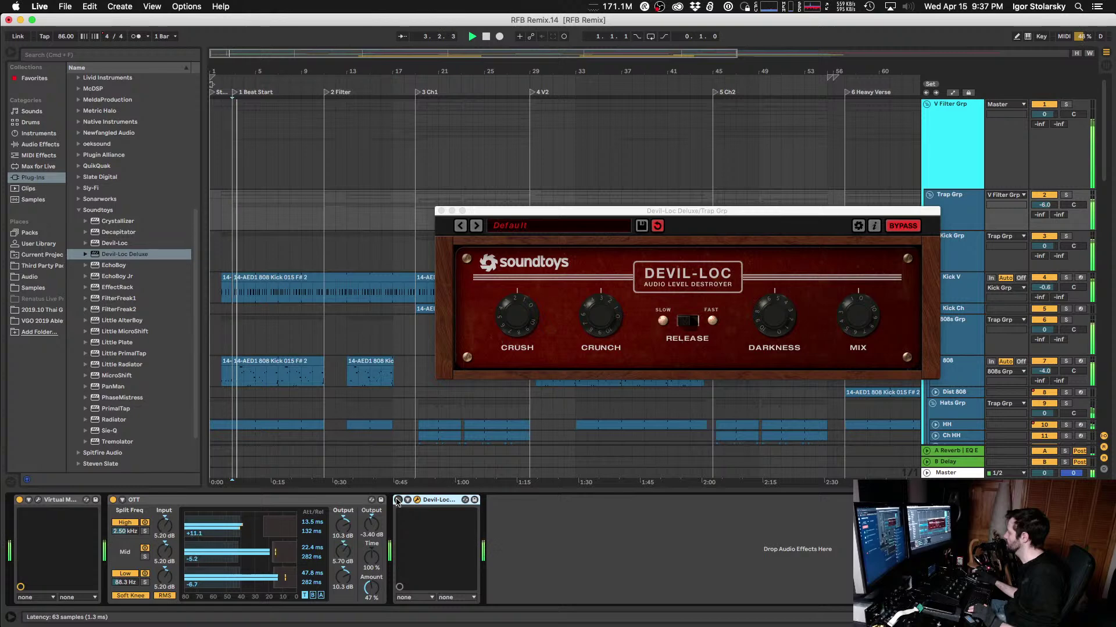
pyautogui.click(397, 501)
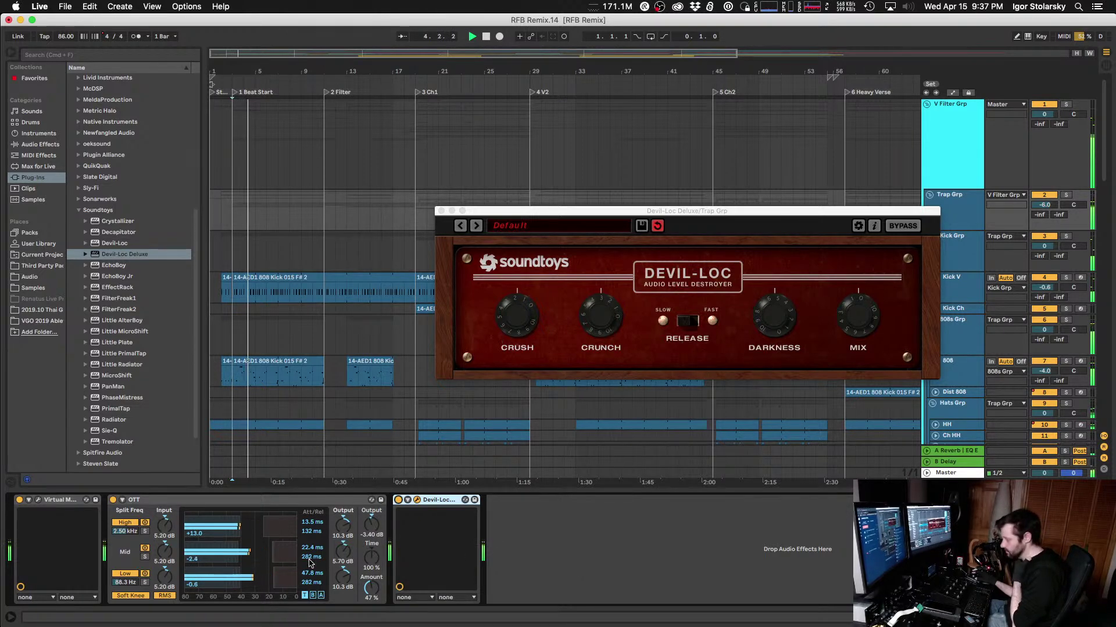
pyautogui.click(398, 500)
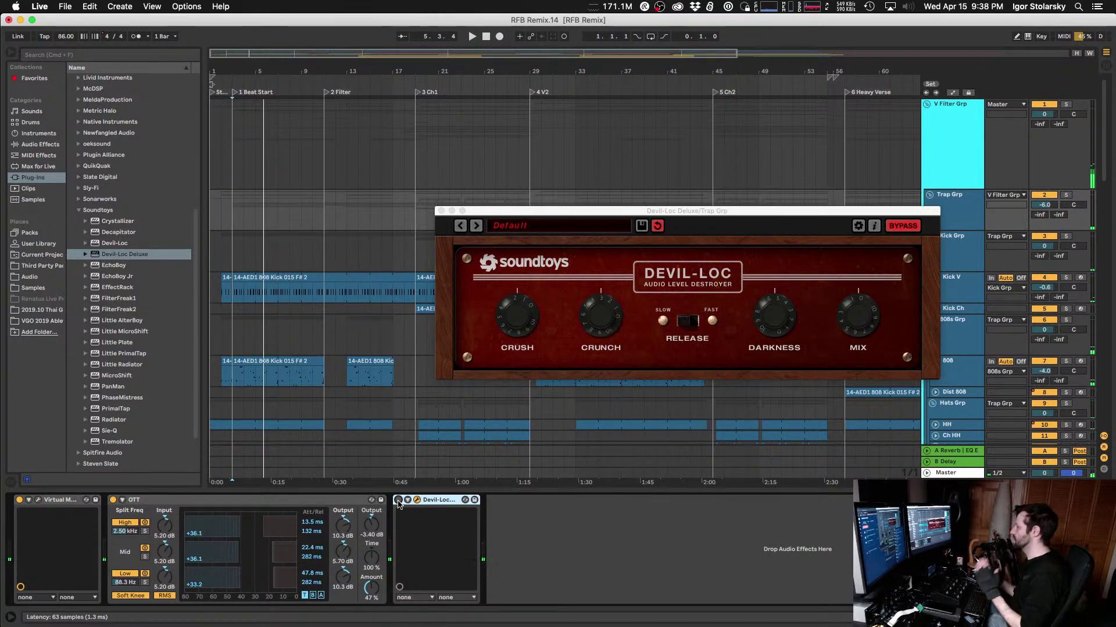
# Step: Solo the Trap Grp and play it while comparing Devil-Loc on and off, ending with the device off and the group unsoloed
pyautogui.click(1068, 196)
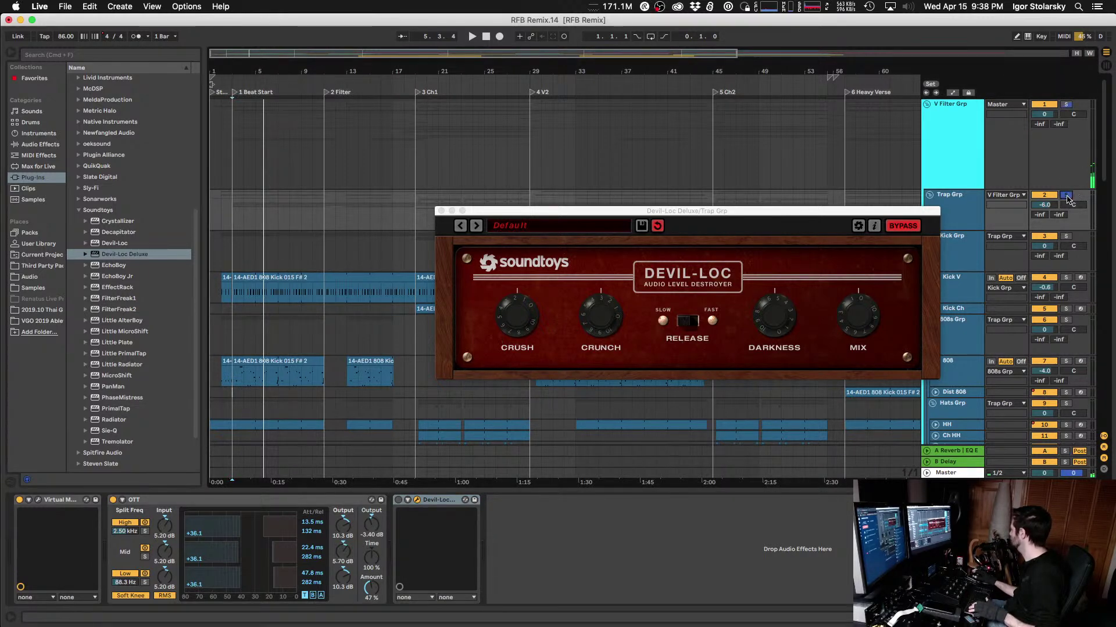
pyautogui.press('space')
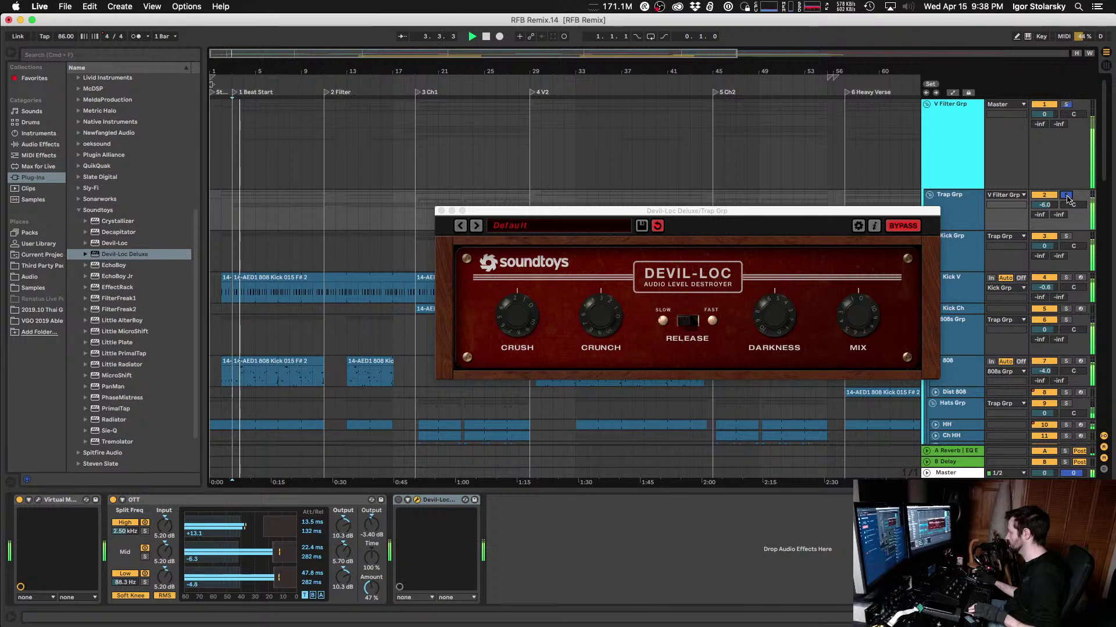
pyautogui.click(399, 499)
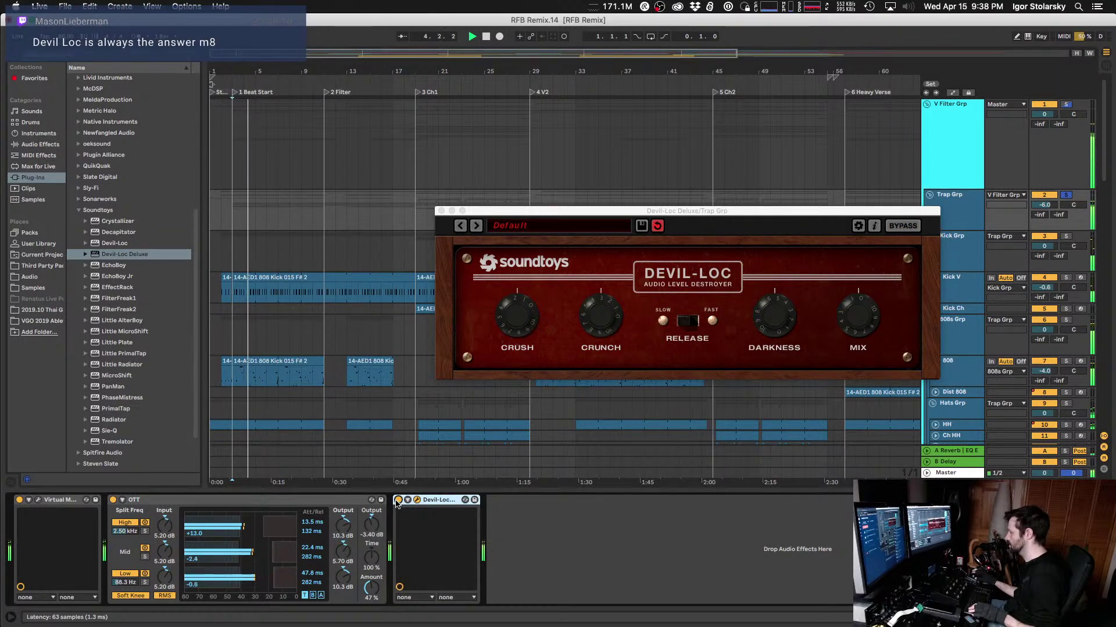
pyautogui.click(398, 500)
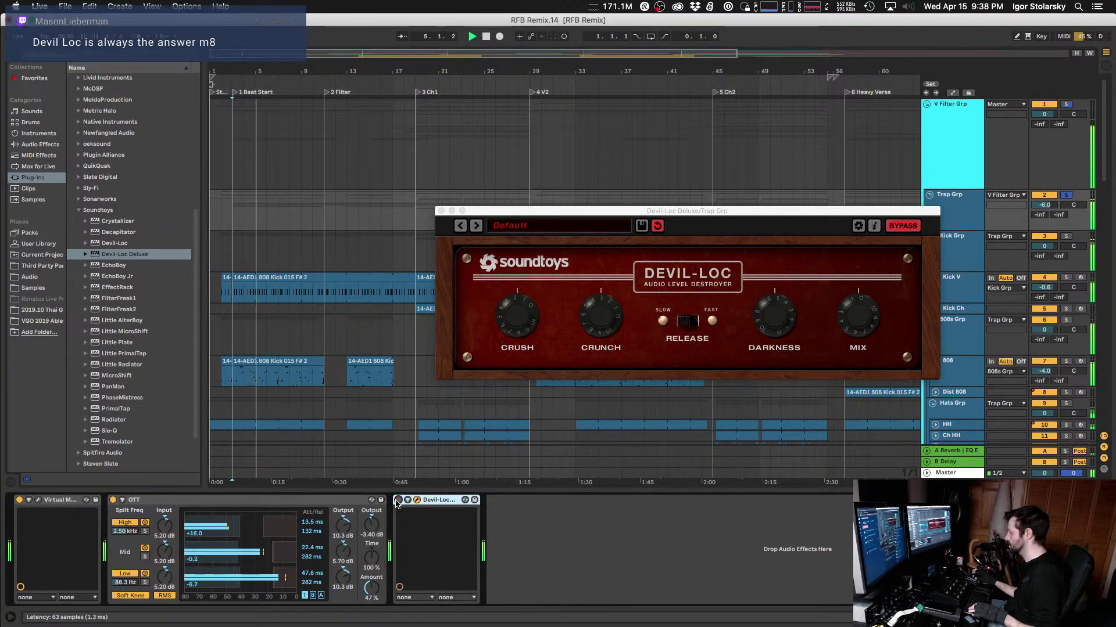
pyautogui.click(398, 499)
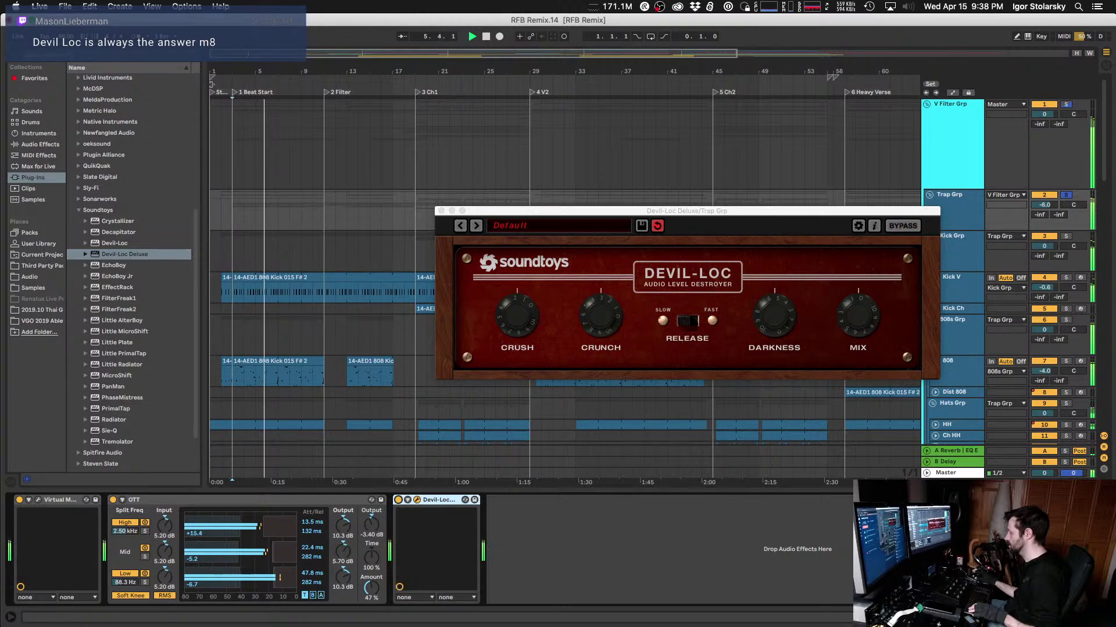
pyautogui.click(398, 499)
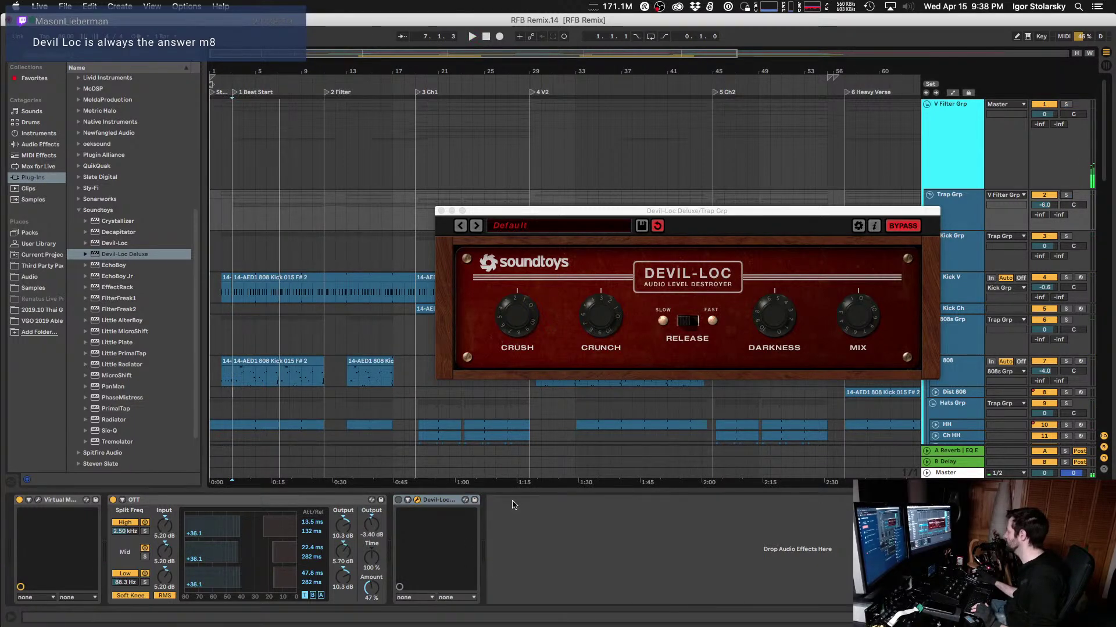
# Step: Add a Utility with -1.00 dB gain after Devil-Loc on the Trap Grp and group both devices into an Audio Effect Rack
pyautogui.click(423, 506)
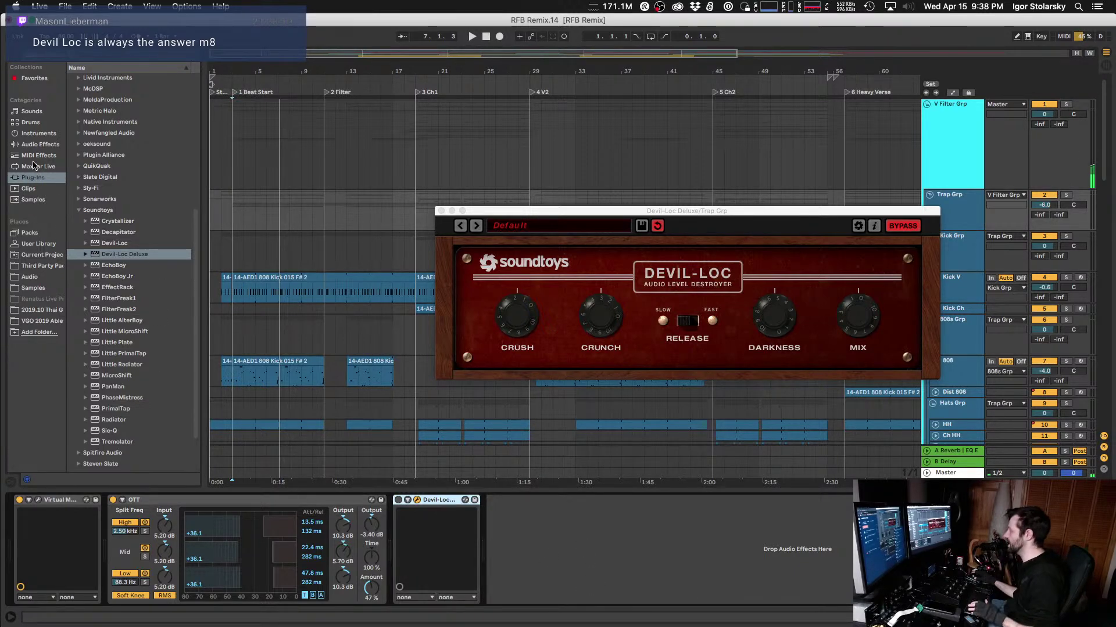
pyautogui.click(26, 145)
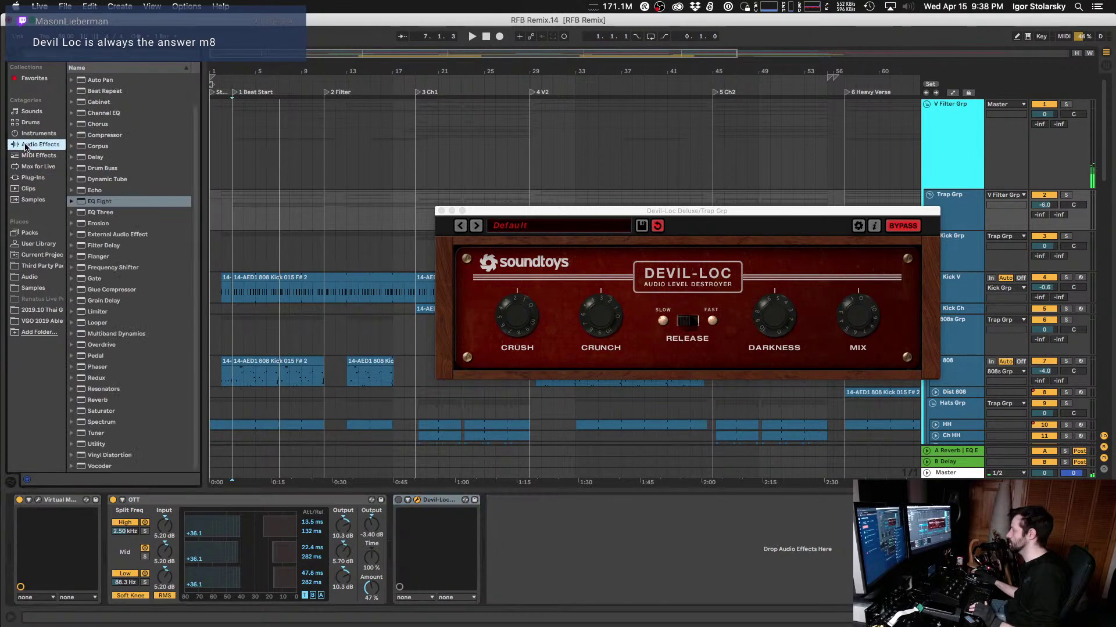
pyautogui.moveTo(88, 444); pyautogui.dragTo(522, 509)
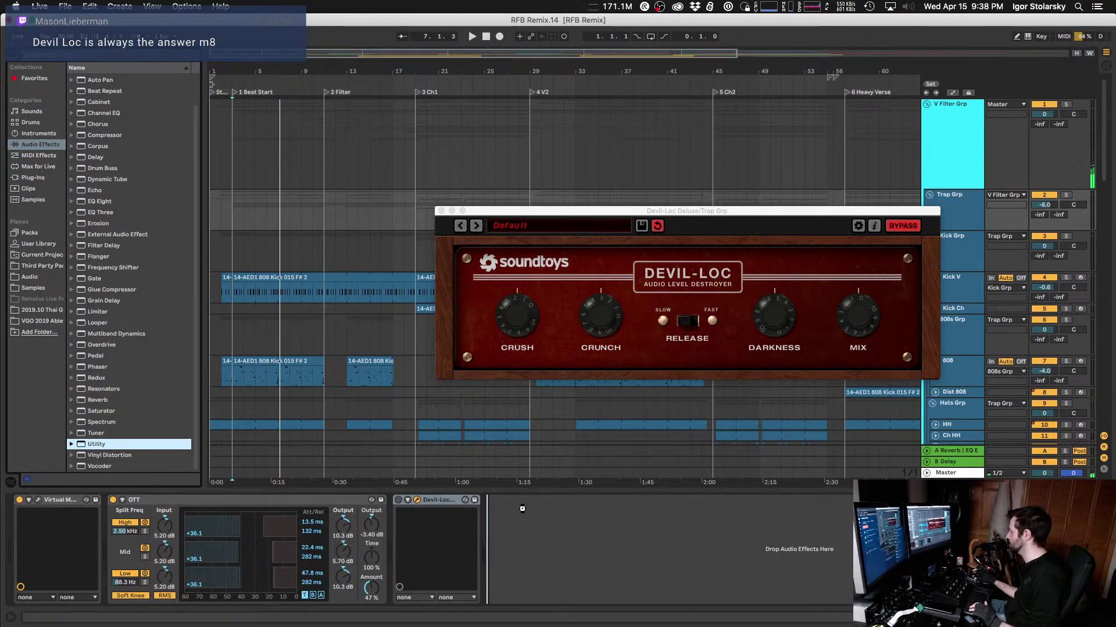
pyautogui.moveTo(562, 544); pyautogui.dragTo(548, 542)
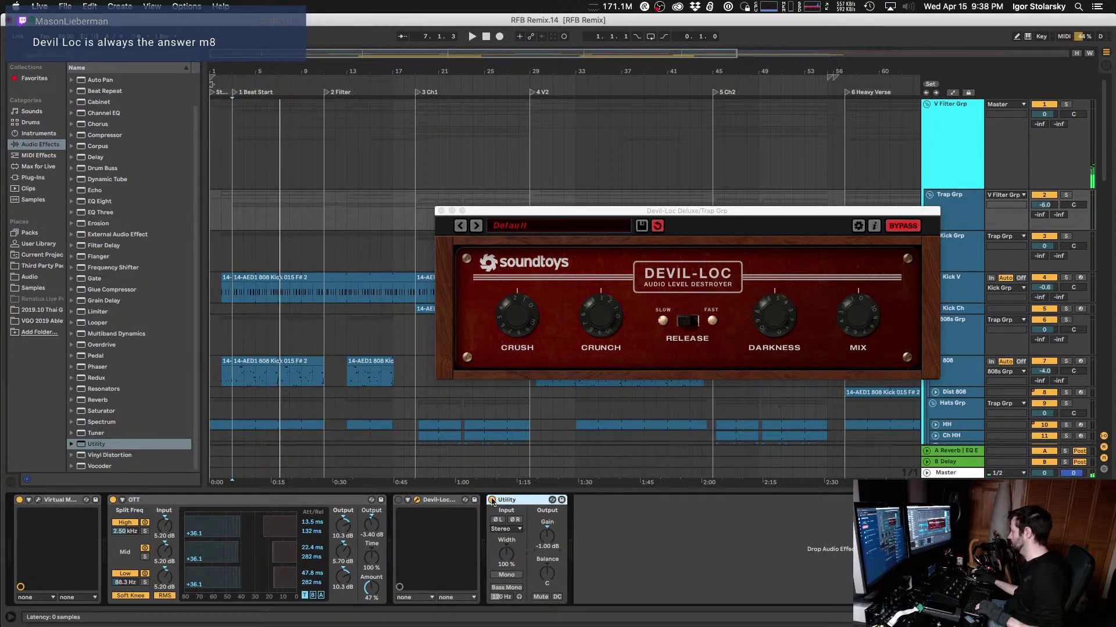
pyautogui.click(451, 501)
pyautogui.press('super+c')
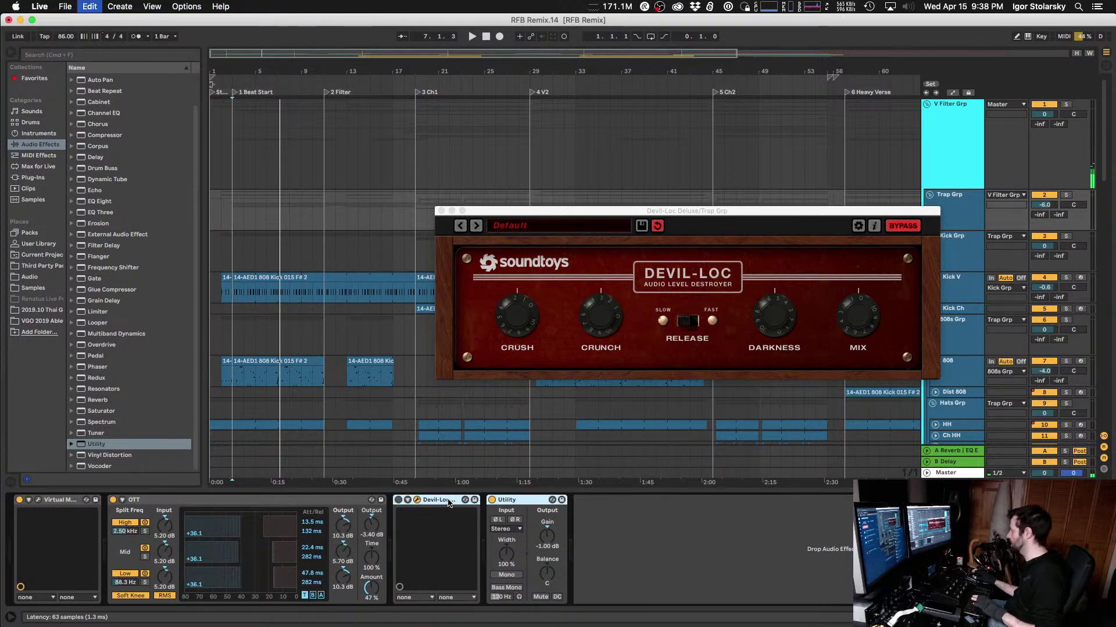
pyautogui.press('super+g')
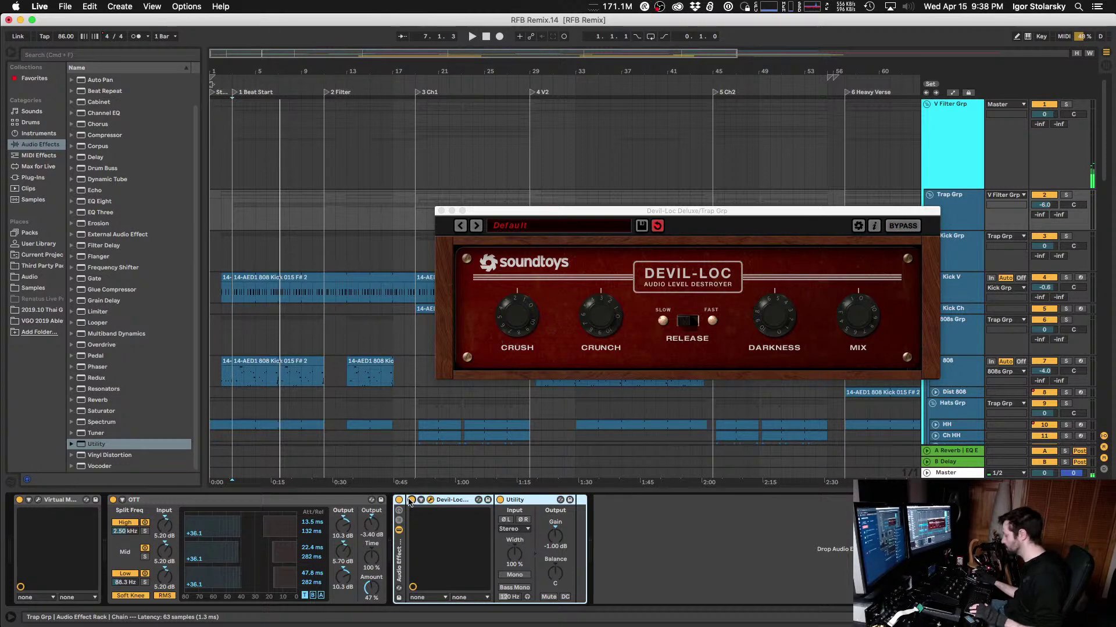
# Step: Play the full mix while switching the Devil-Loc and Utility rack off and on for a level-matched comparison
pyautogui.click(398, 500)
pyautogui.press('space')
pyautogui.click(398, 500)
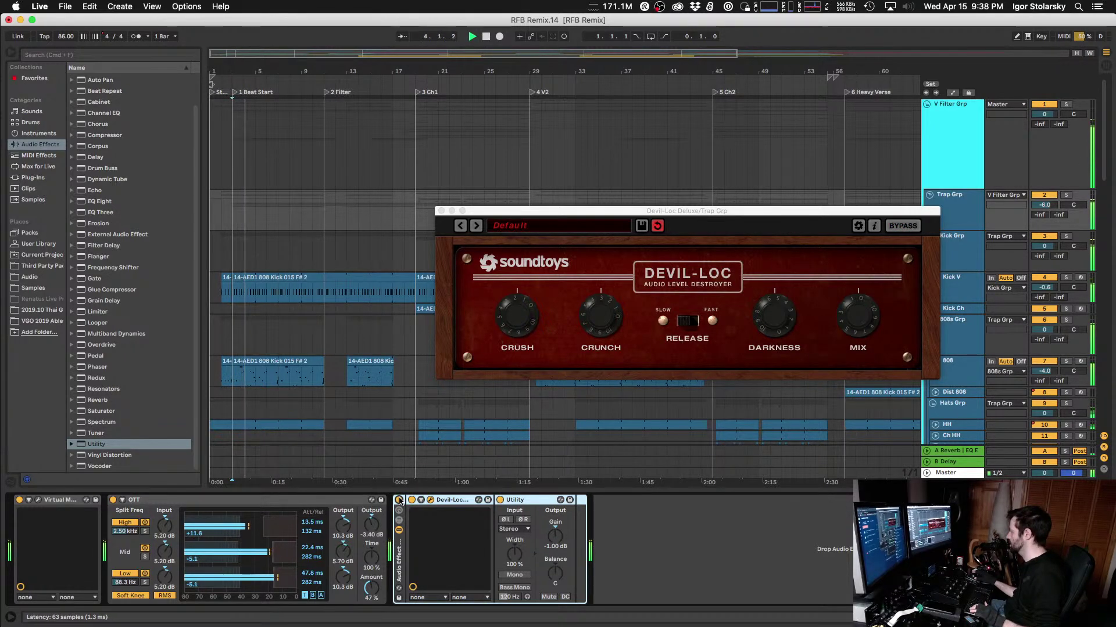
pyautogui.click(399, 500)
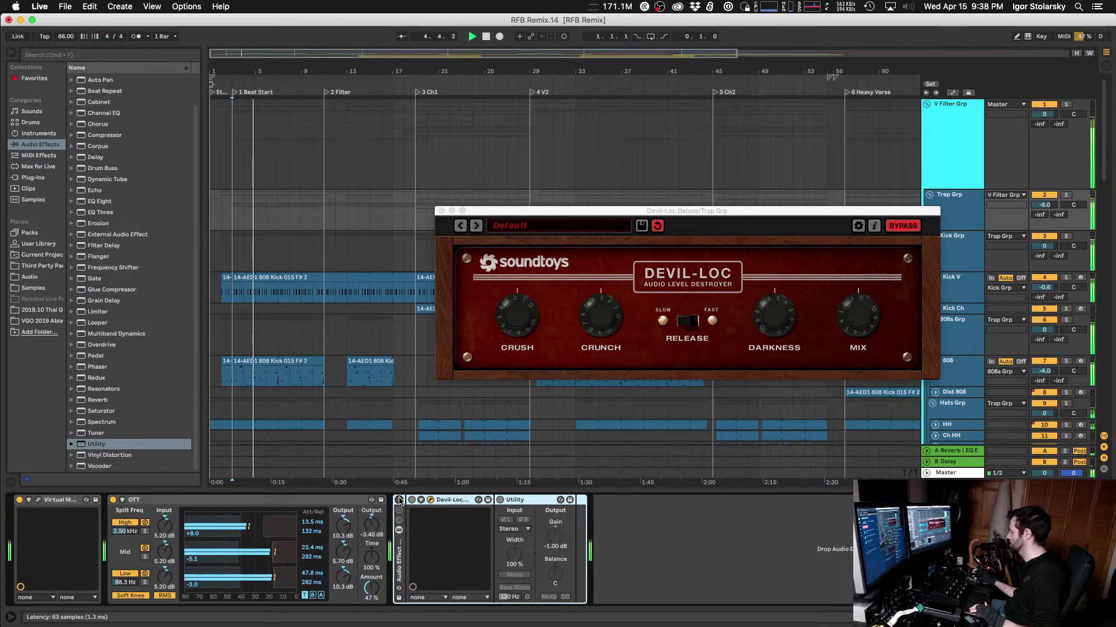
pyautogui.click(398, 500)
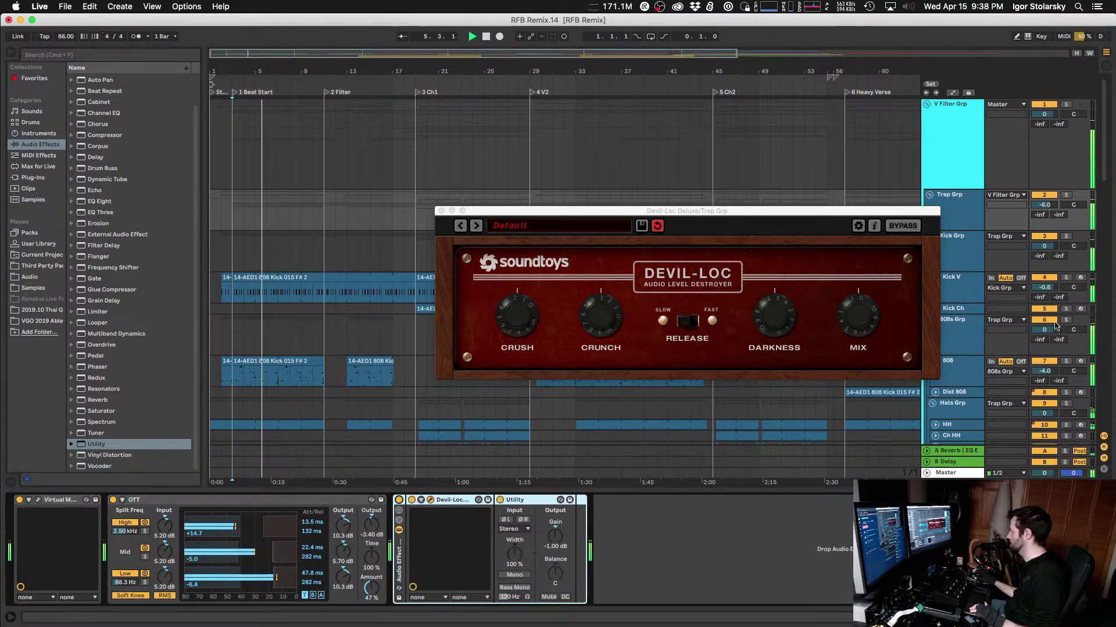
# Step: Solo the Trap Grp and keep comparing the rack on and off during playback, leaving the rack on
pyautogui.click(1069, 195)
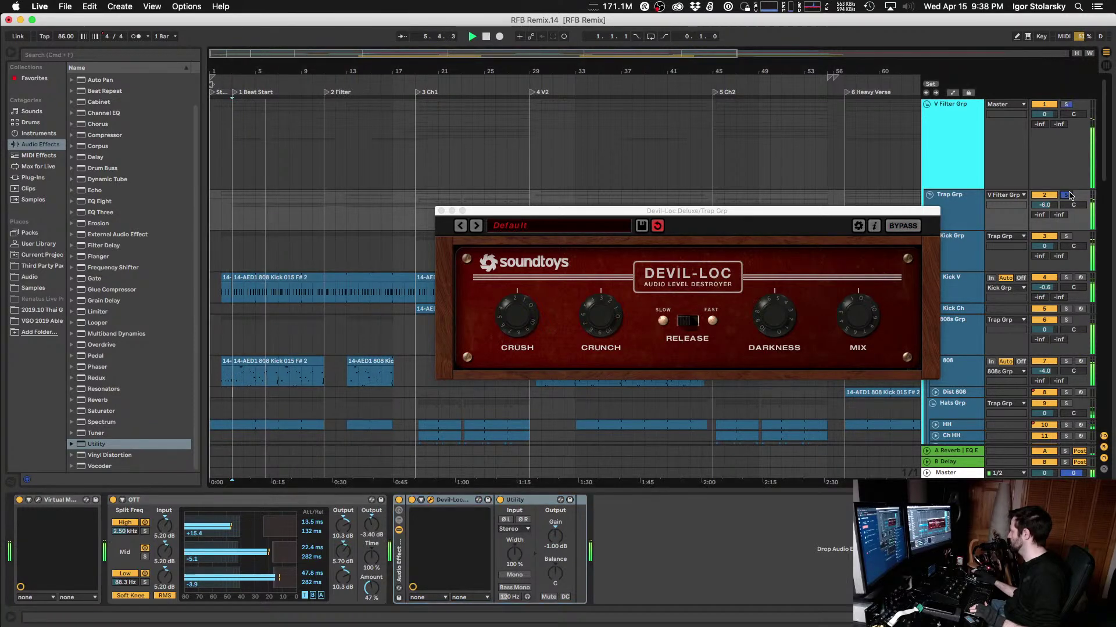
pyautogui.click(399, 501)
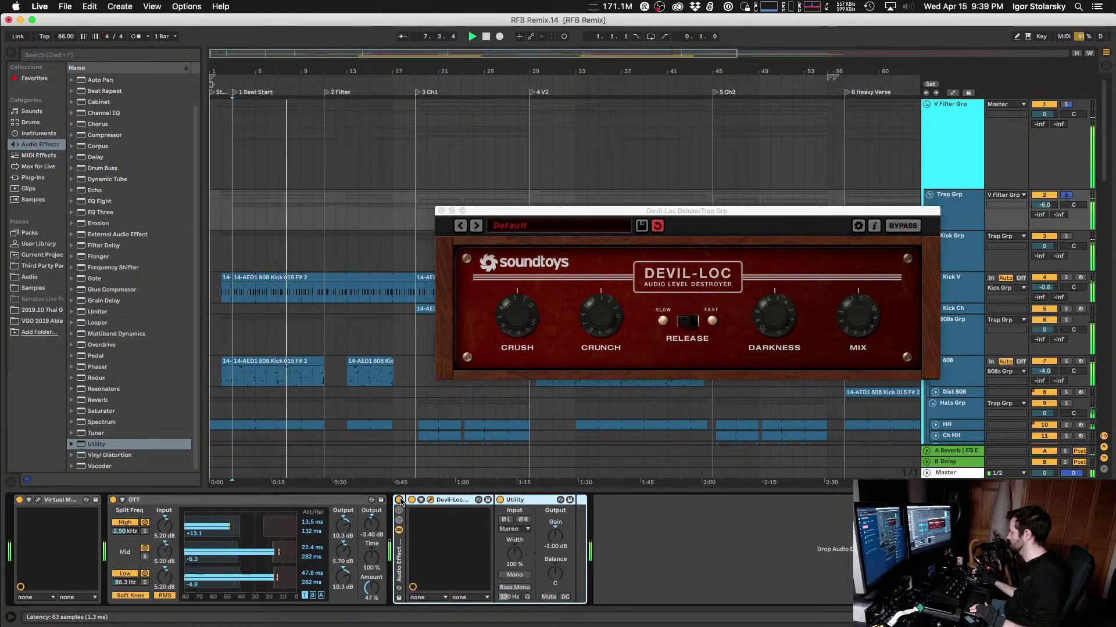
pyautogui.click(399, 501)
pyautogui.click(399, 500)
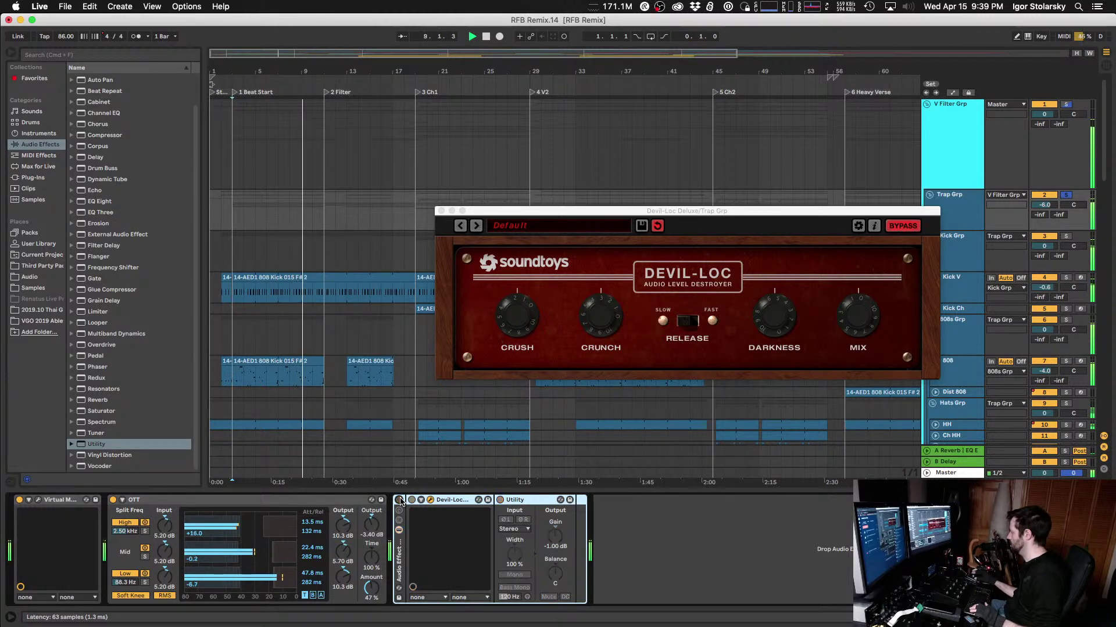
pyautogui.click(399, 501)
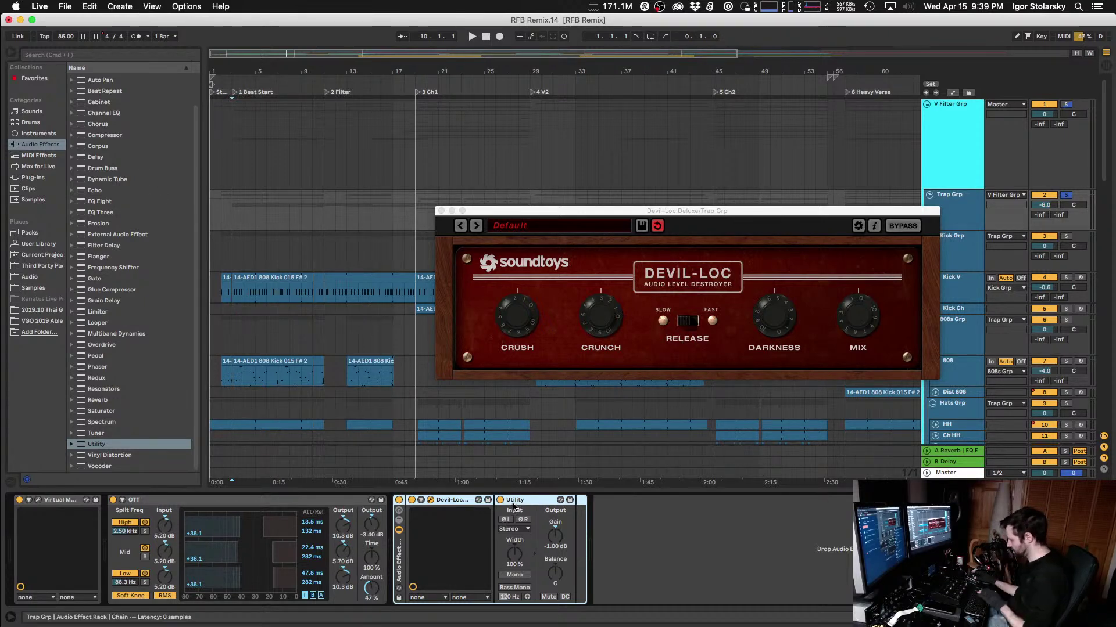
# Step: Delete the Devil-Loc rack, load Kush Audio's AR-1 compressor after OTT on the Trap Grp, and move its window clear of the mixer
pyautogui.press('Delete')
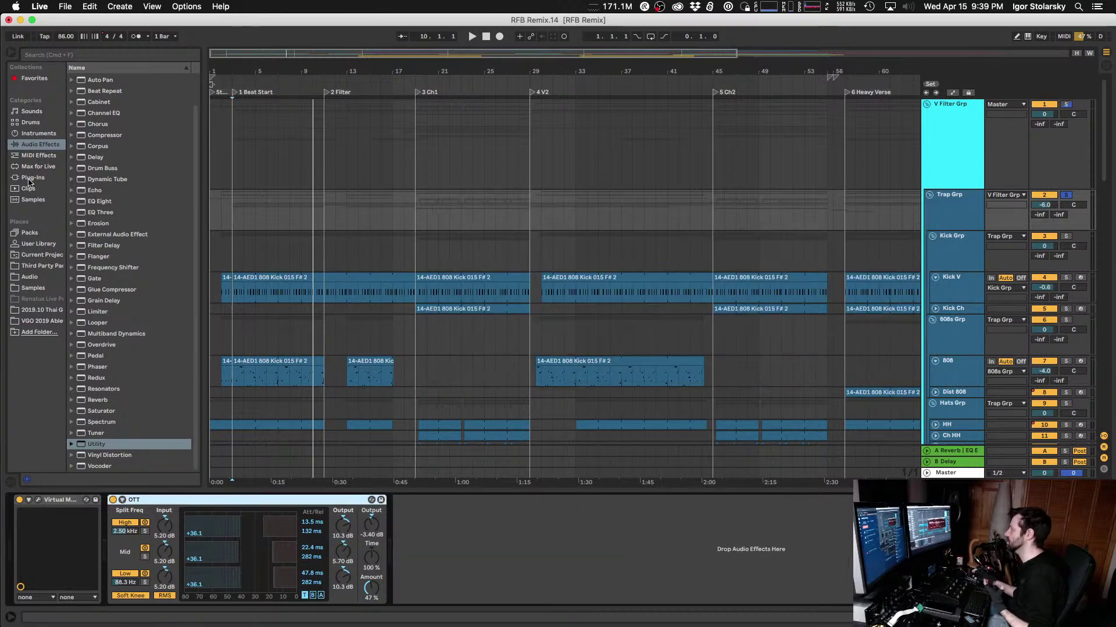
pyautogui.click(34, 178)
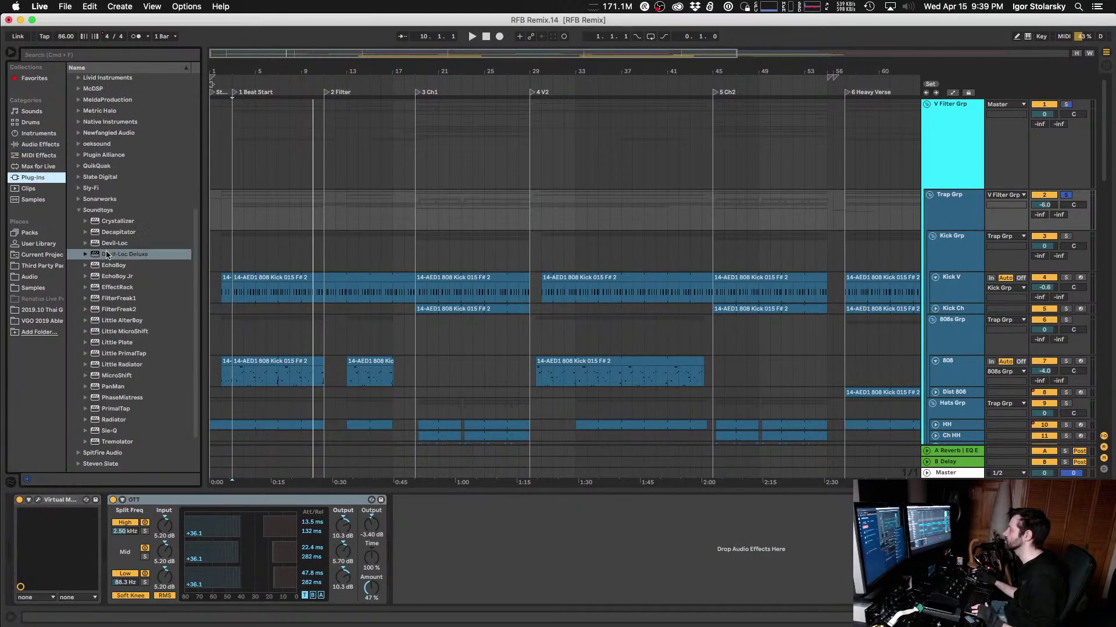
pyautogui.click(78, 209)
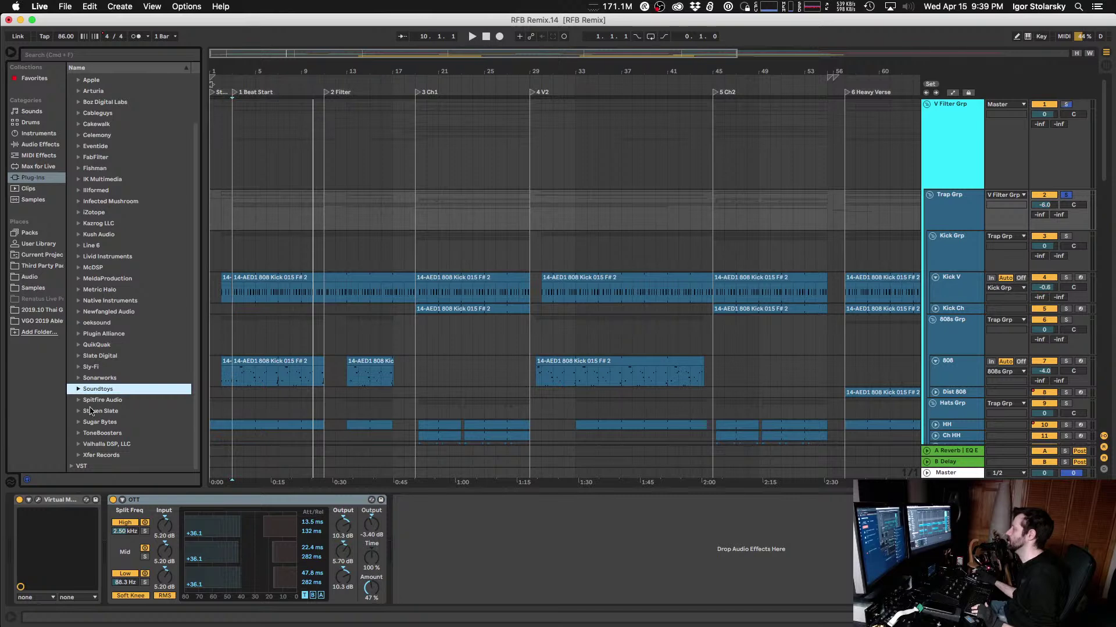
pyautogui.click(78, 235)
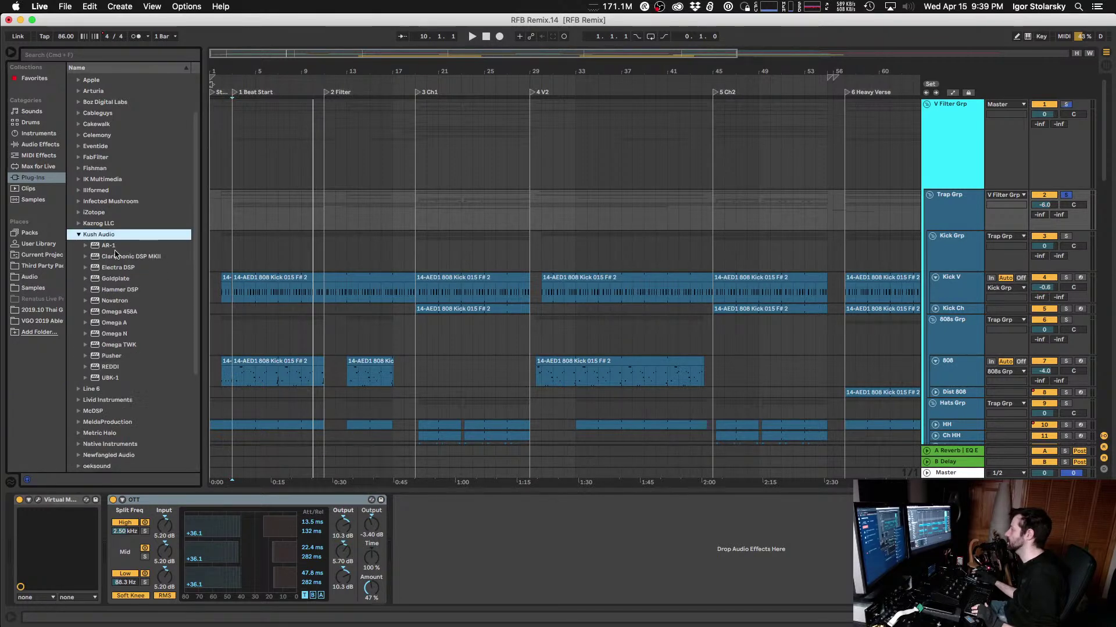
pyautogui.click(107, 246)
pyautogui.moveTo(149, 287); pyautogui.dragTo(469, 564)
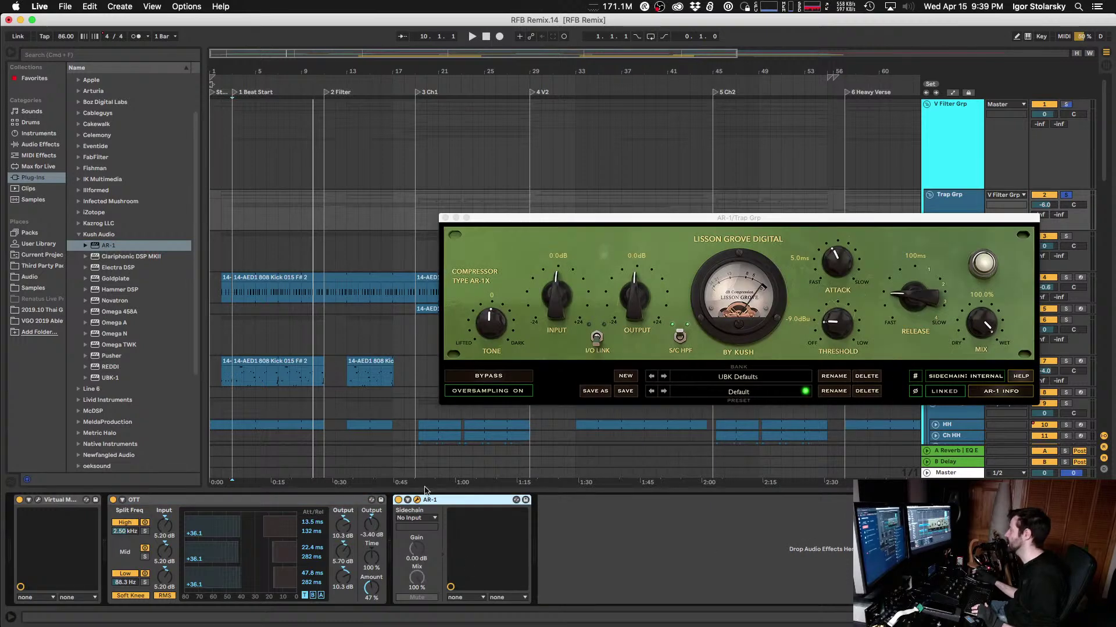
pyautogui.click(519, 227)
pyautogui.moveTo(502, 216); pyautogui.dragTo(305, 74)
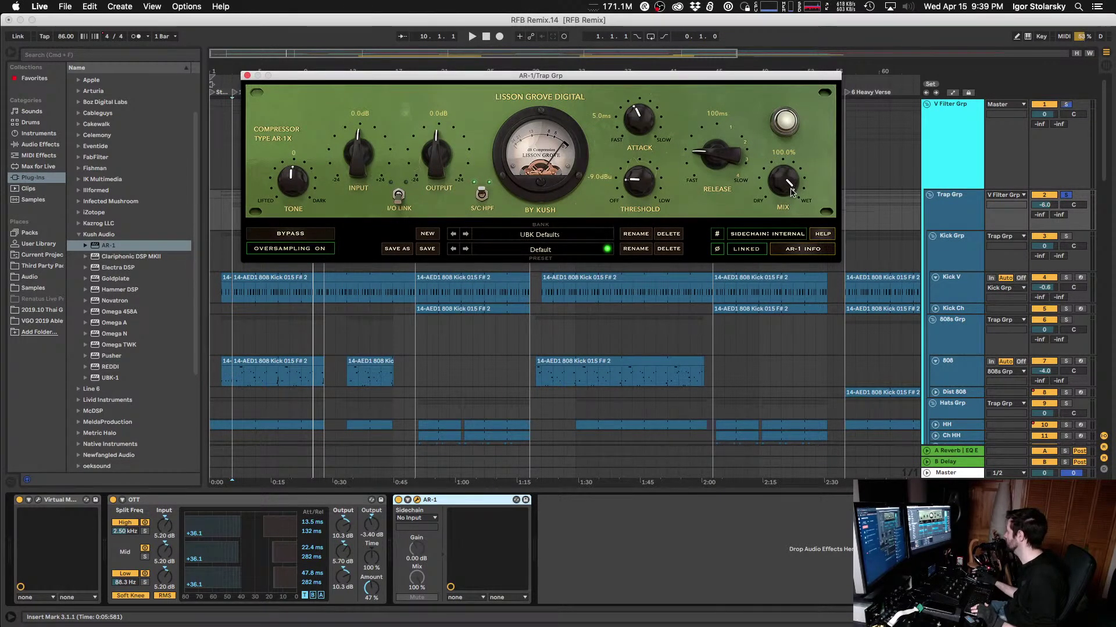
# Step: During playback, set the AR-1 threshold to -41.0 dBu, input to -11.8 dB and output to 3.5 dB
pyautogui.press('space')
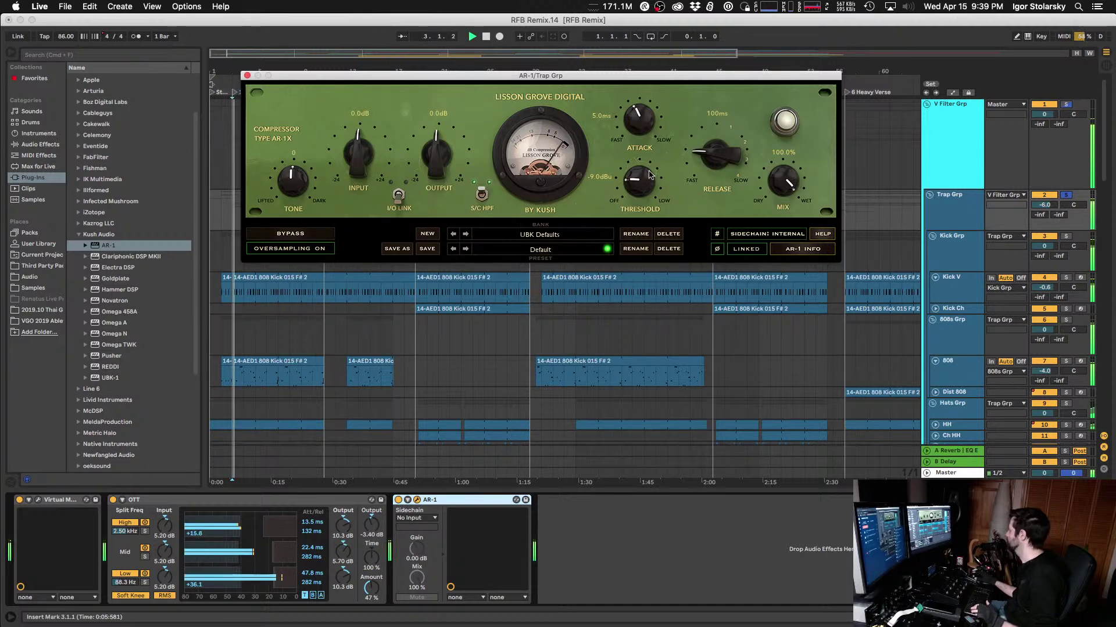
pyautogui.moveTo(639, 181); pyautogui.dragTo(645, 146)
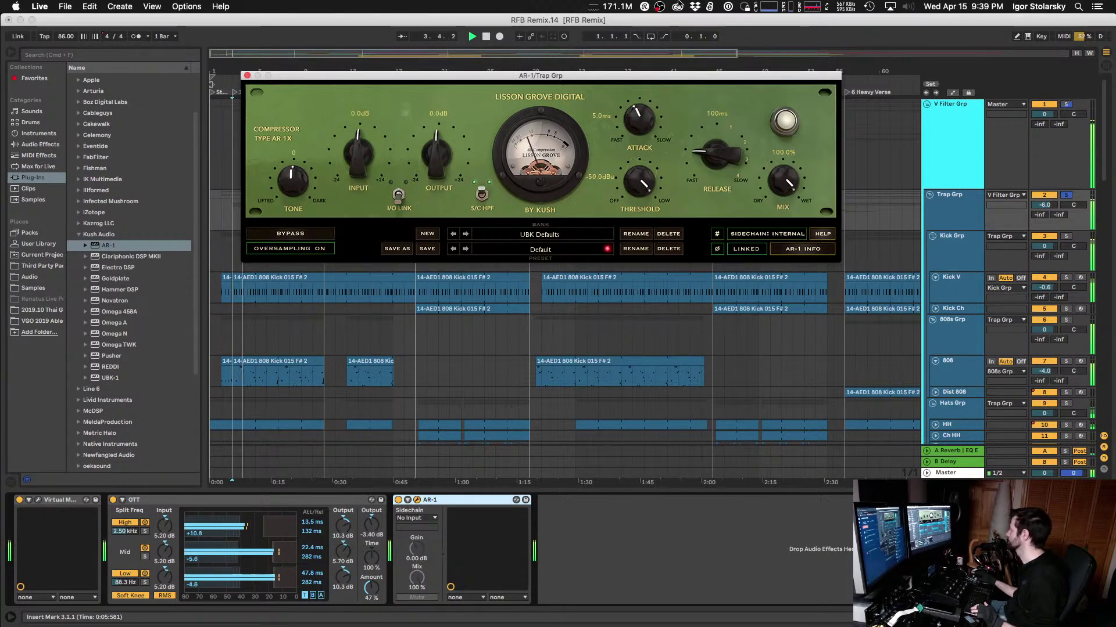
pyautogui.press('space')
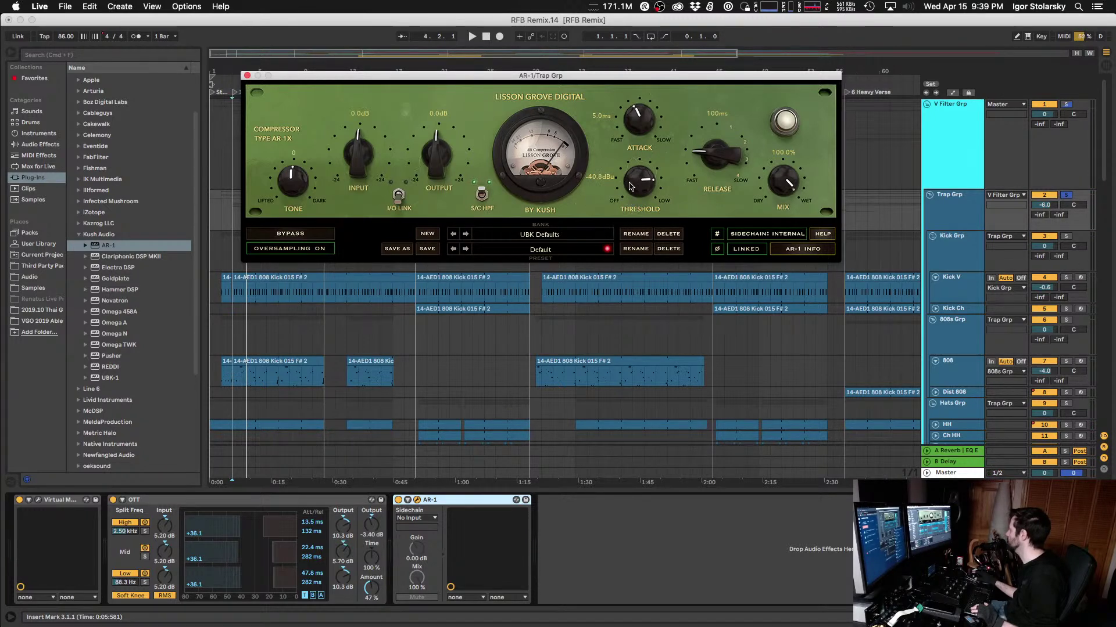
pyautogui.press('space')
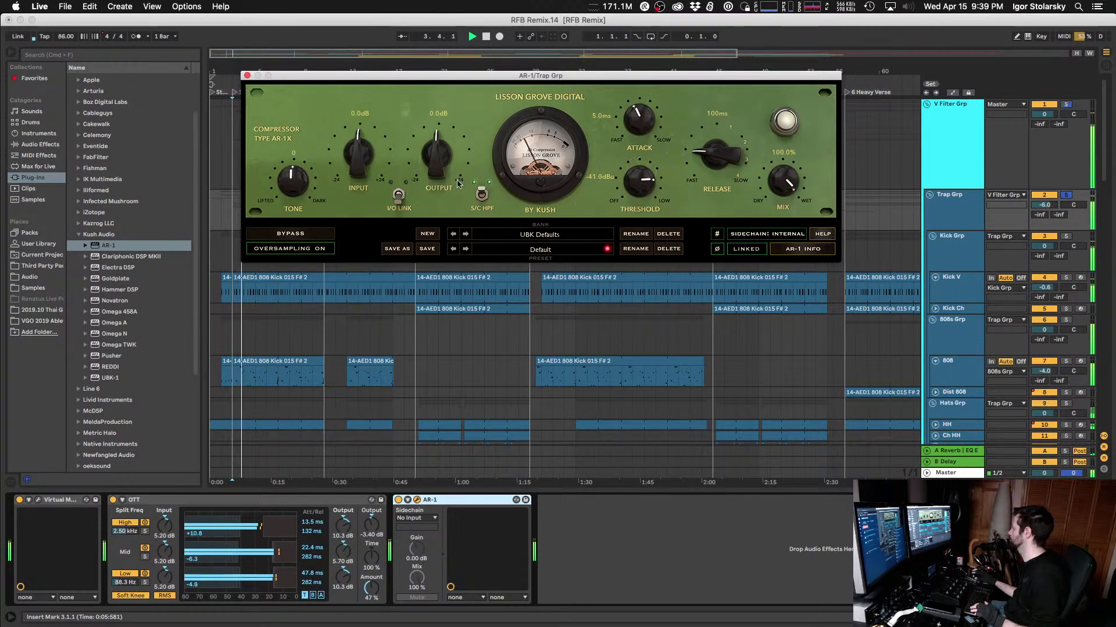
pyautogui.scroll(-5, 376, 158)
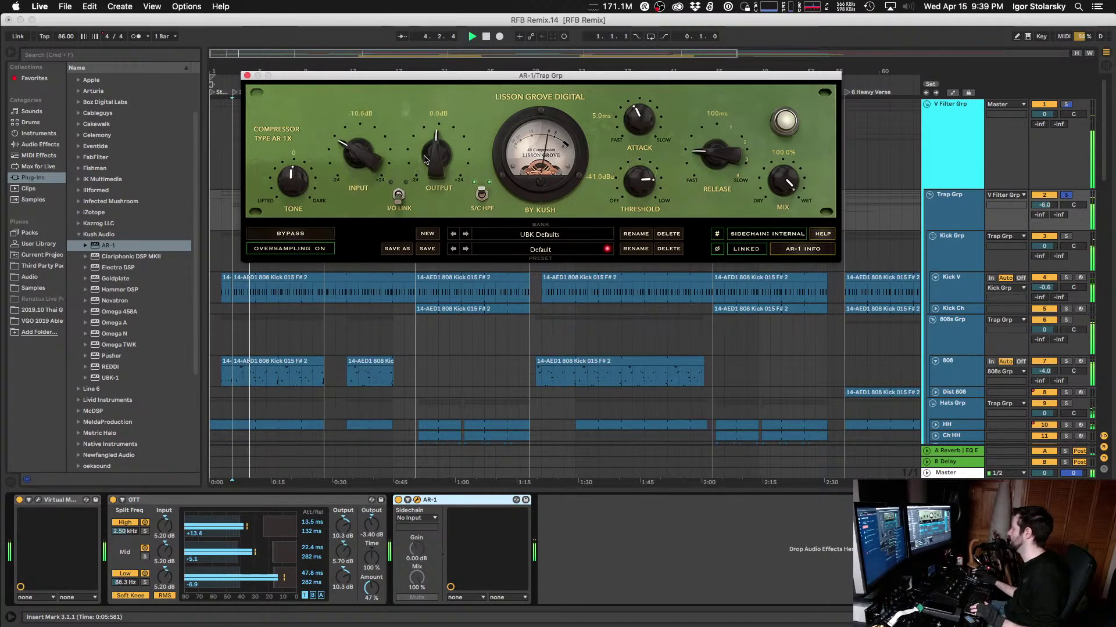
pyautogui.scroll(-1, 372, 157)
pyautogui.scroll(3, 437, 152)
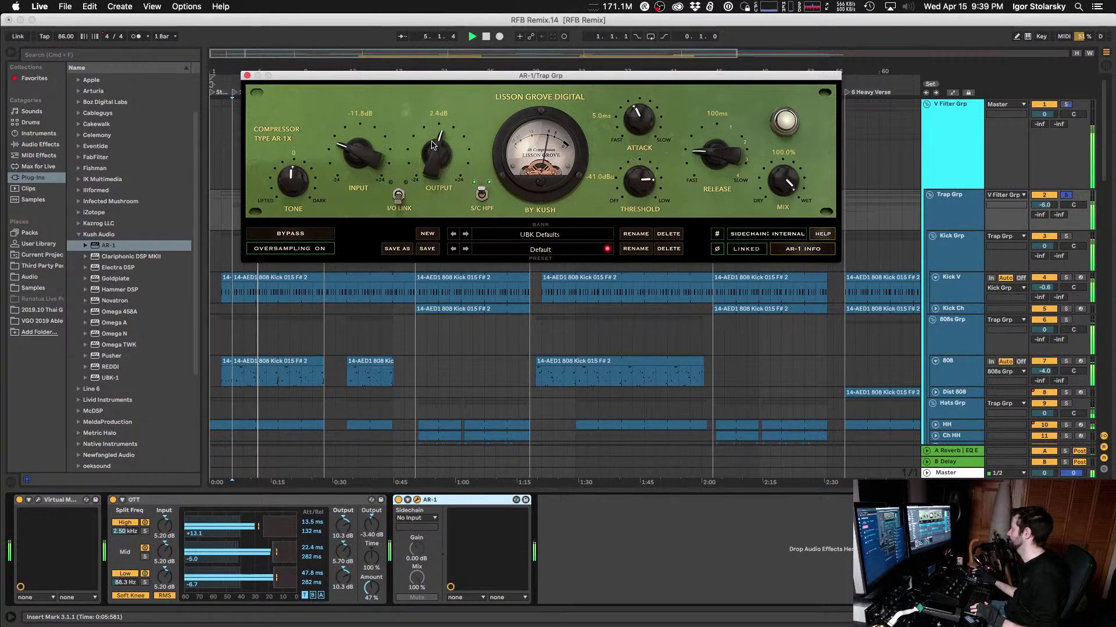
# Step: Compare the soloed Trap Grp with the AR-1 bypassed and active during playback, keeping its tone at 0
pyautogui.click(302, 234)
pyautogui.click(302, 233)
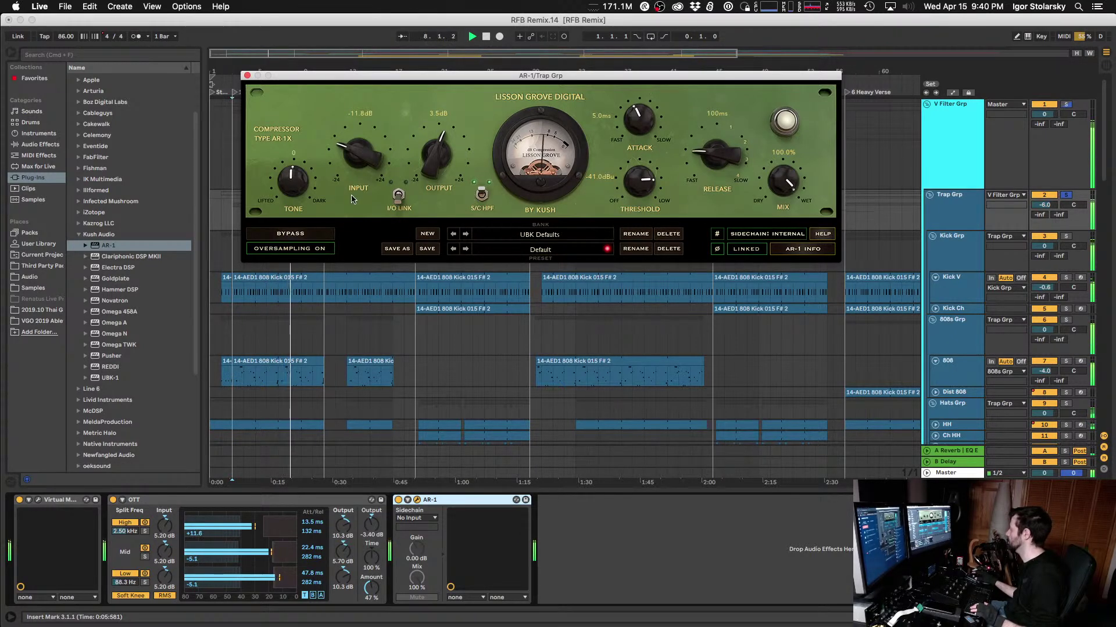
pyautogui.moveTo(296, 197)
pyautogui.mouseDown()
pyautogui.moveTo(306, 279)
pyautogui.moveTo(305, 193)
pyautogui.mouseUp()
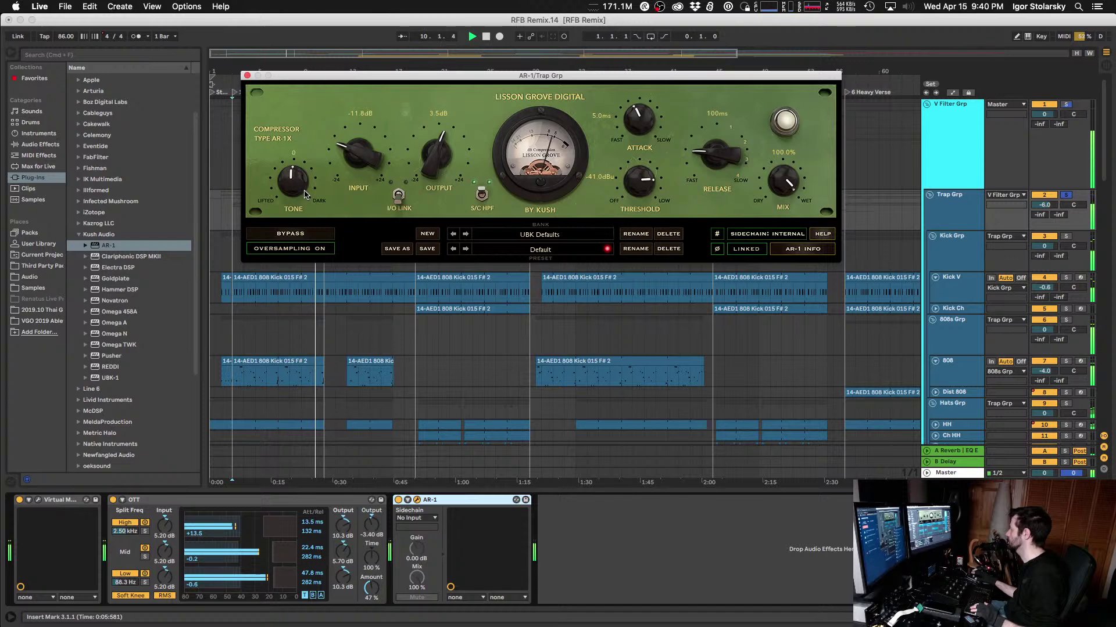
pyautogui.click(325, 235)
pyautogui.click(325, 236)
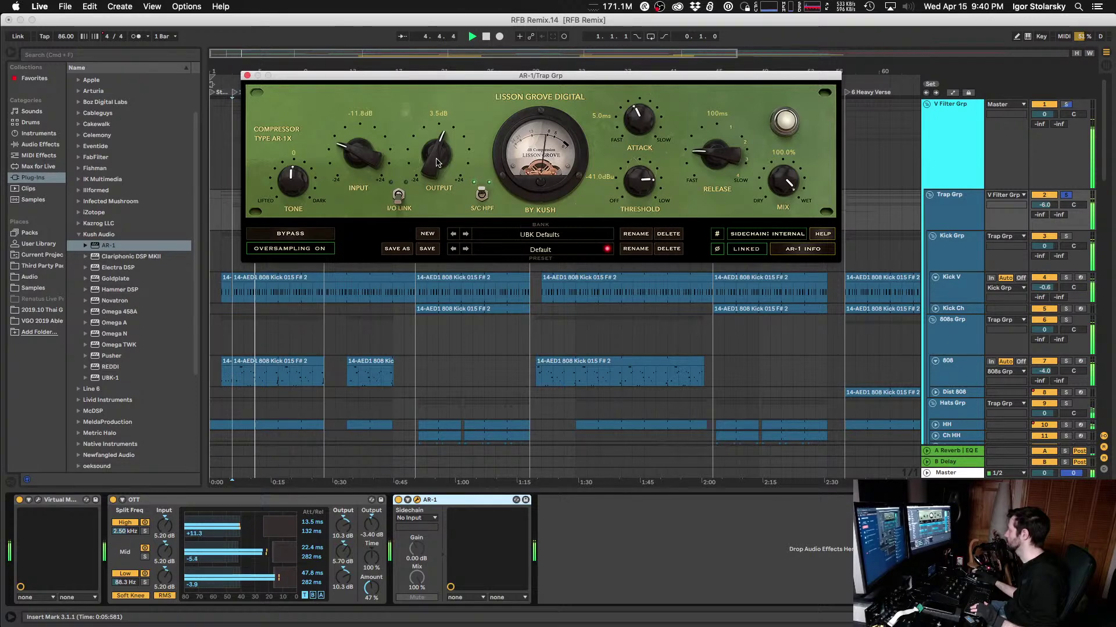
pyautogui.click(287, 234)
pyautogui.click(288, 235)
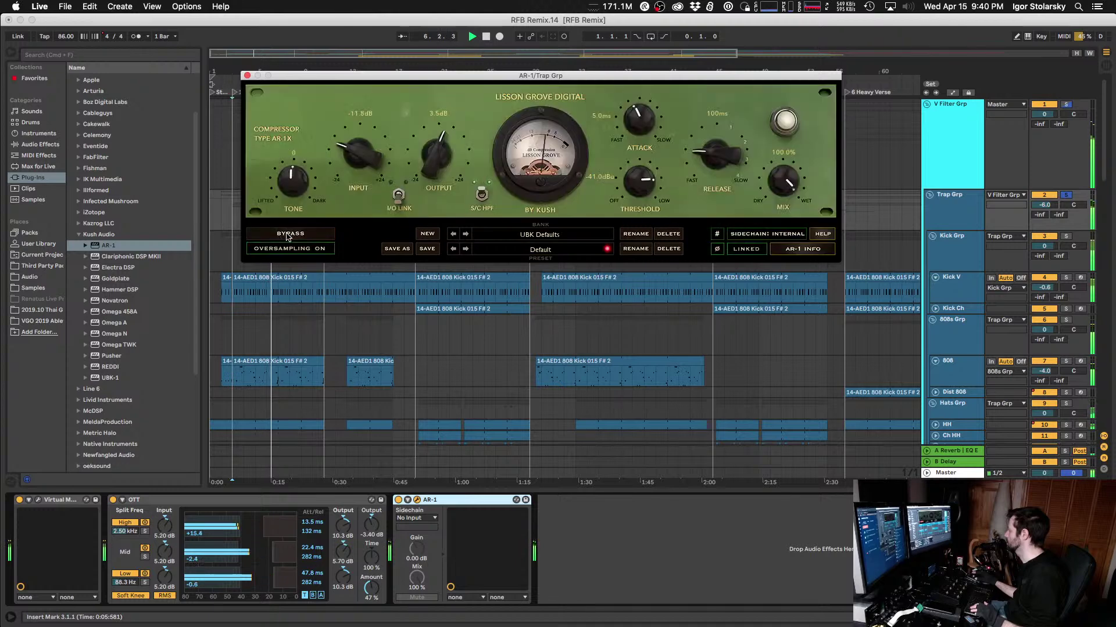
# Step: Raise the AR-1 output to 4.0 dB and check the level against the bypassed signal
pyautogui.moveTo(431, 166); pyautogui.dragTo(431, 163)
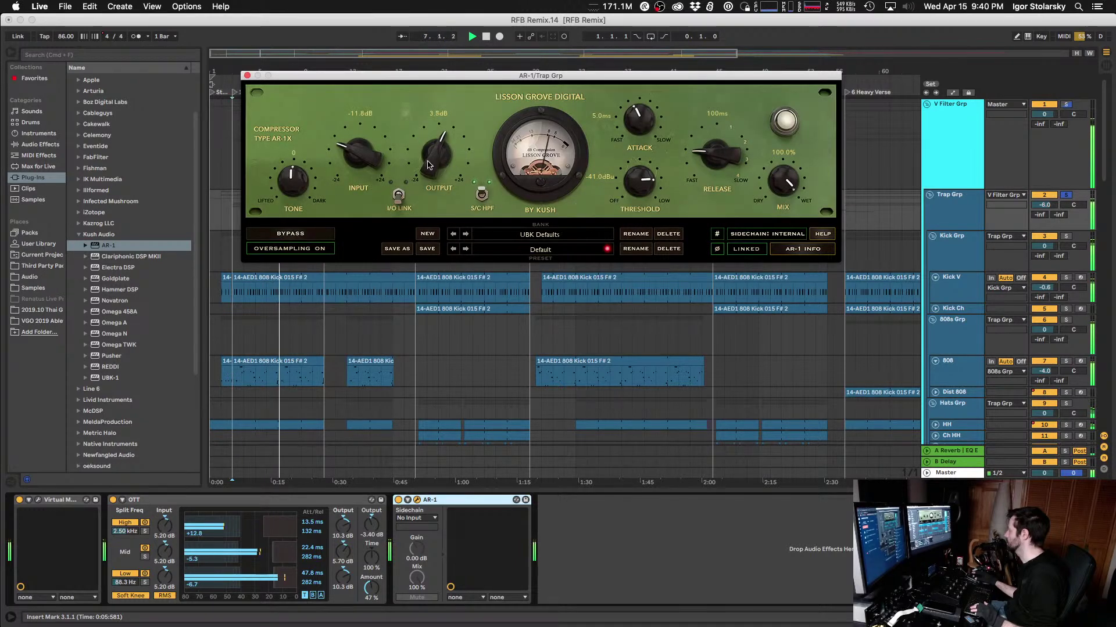
pyautogui.click(312, 234)
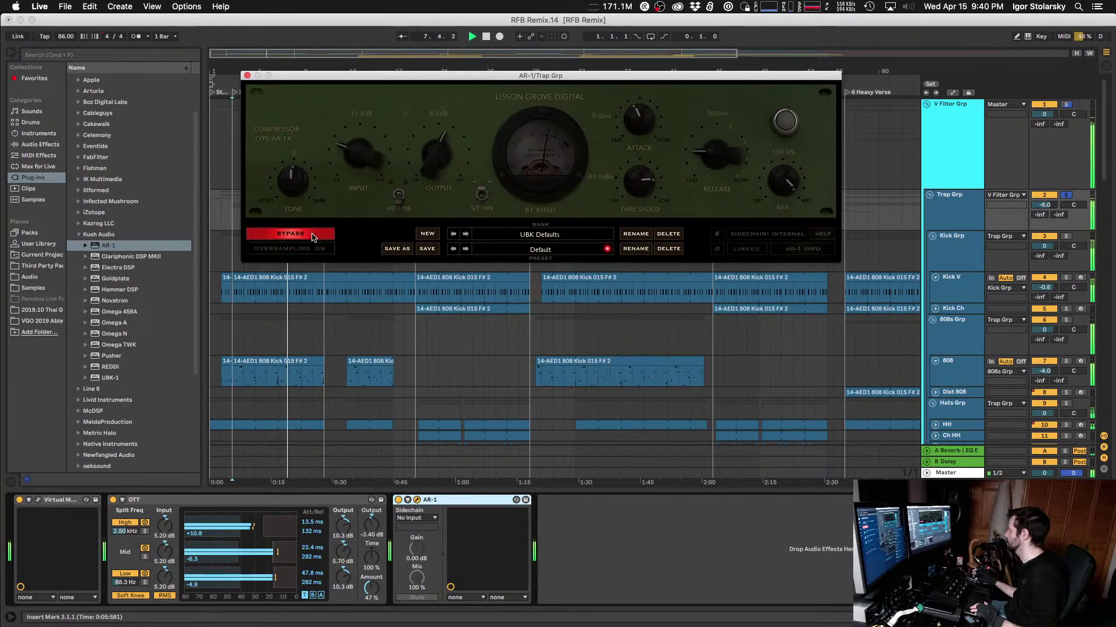
pyautogui.click(313, 234)
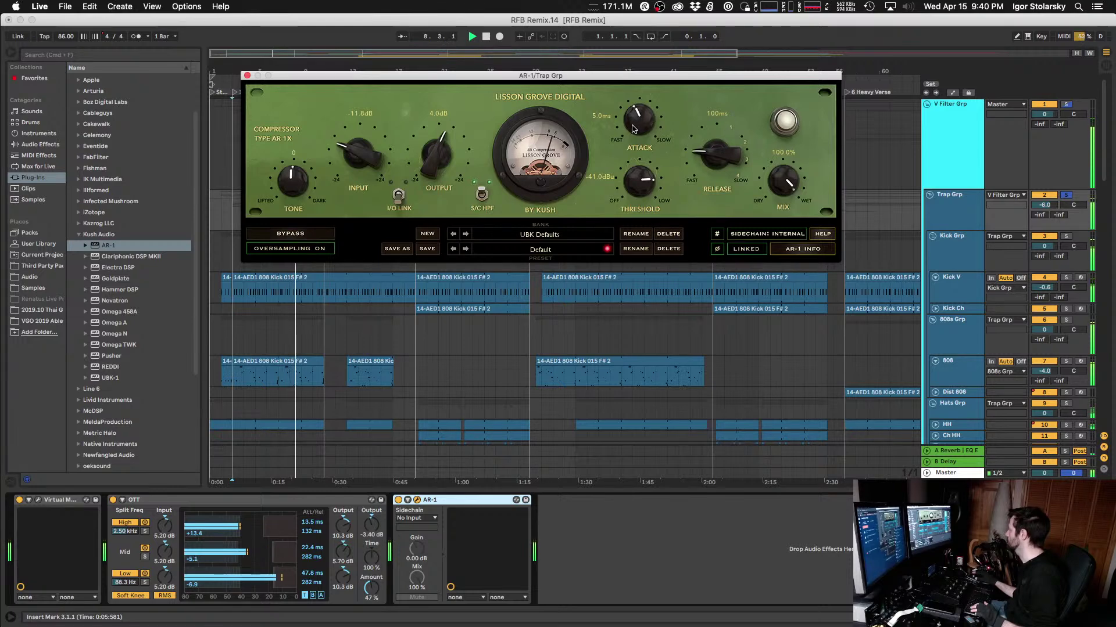
# Step: Set the AR-1 mix to 46.0%, compare against bypass, and trim its output to 3.8 dB
pyautogui.moveTo(768, 156); pyautogui.dragTo(784, 284)
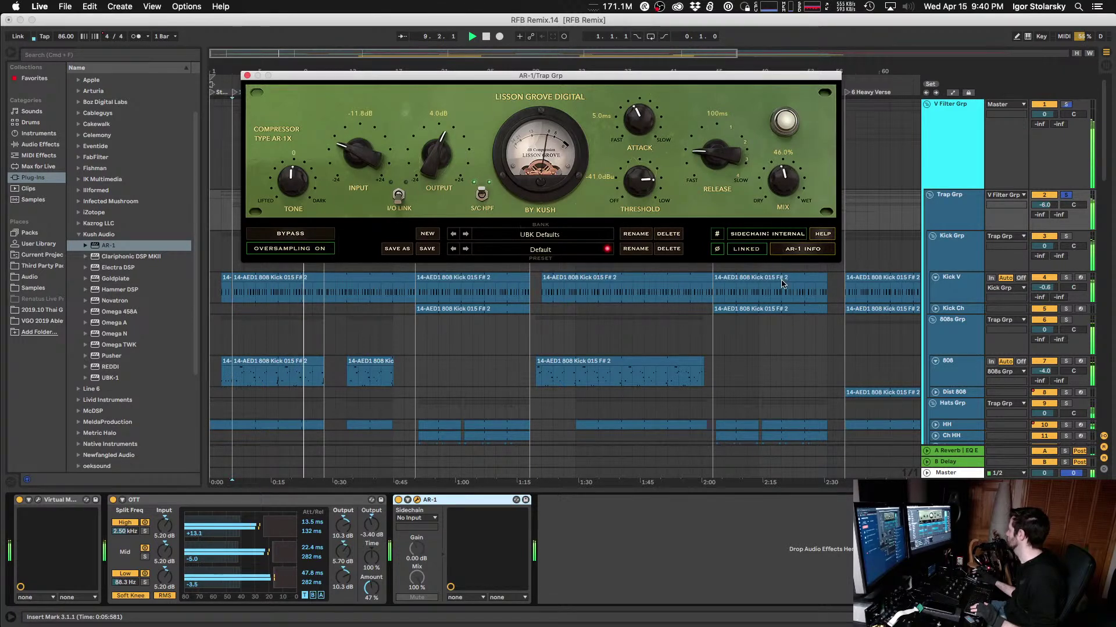
pyautogui.click(307, 235)
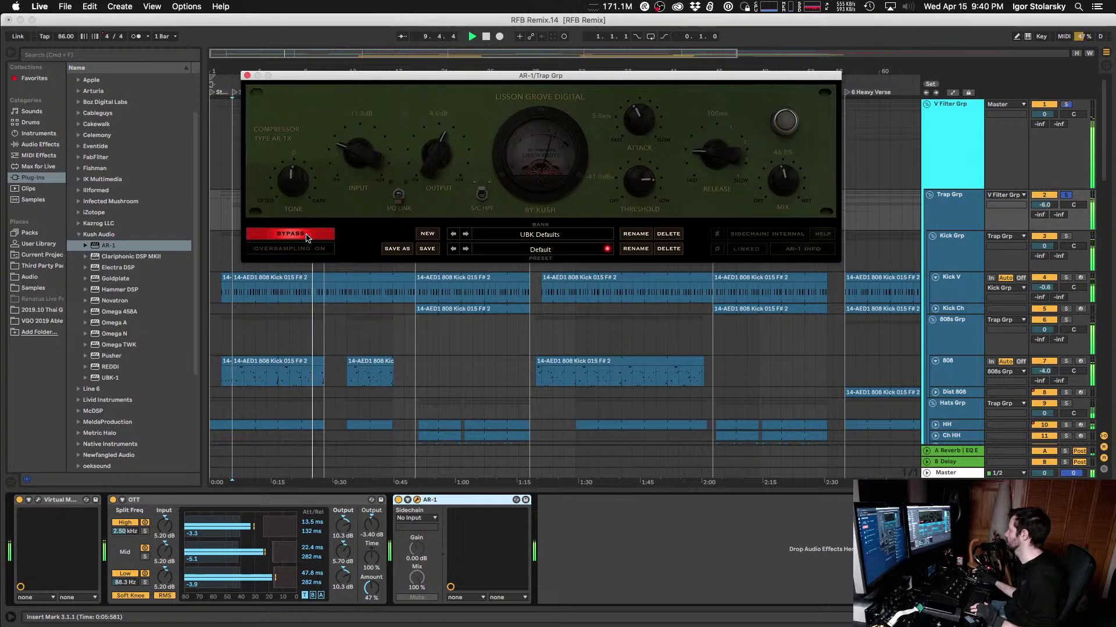
pyautogui.click(306, 234)
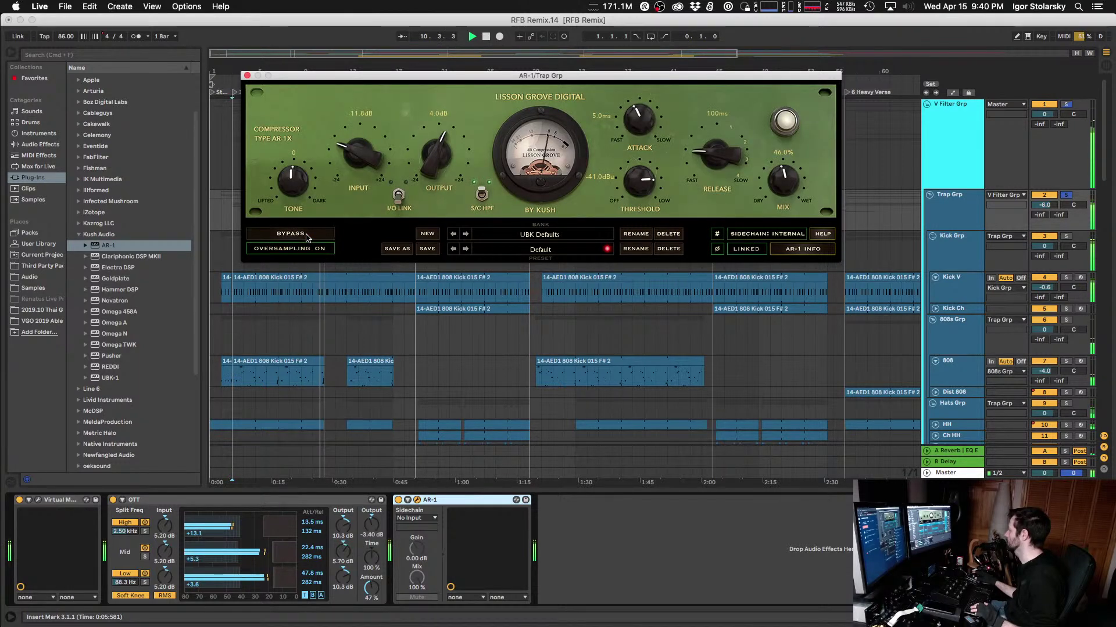
pyautogui.moveTo(434, 169); pyautogui.dragTo(433, 171)
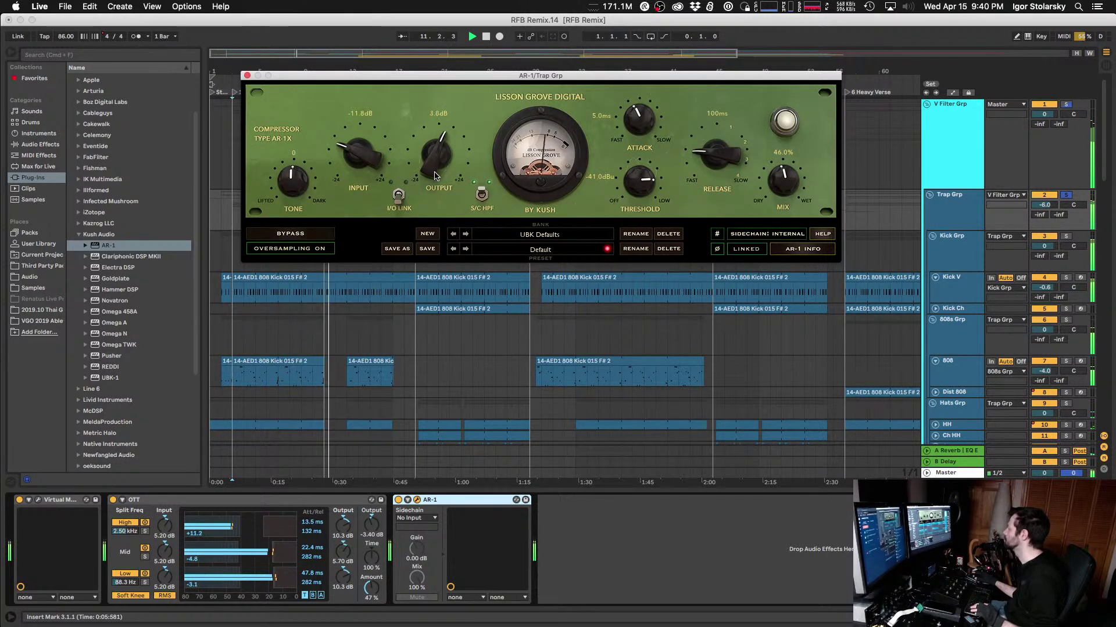
# Step: Restart playback, unsolo the Trap Grp to hear the full mix, and lower the AR-1 output to 3.0 dB
pyautogui.press('space')
pyautogui.press('space')
pyautogui.click(1077, 212)
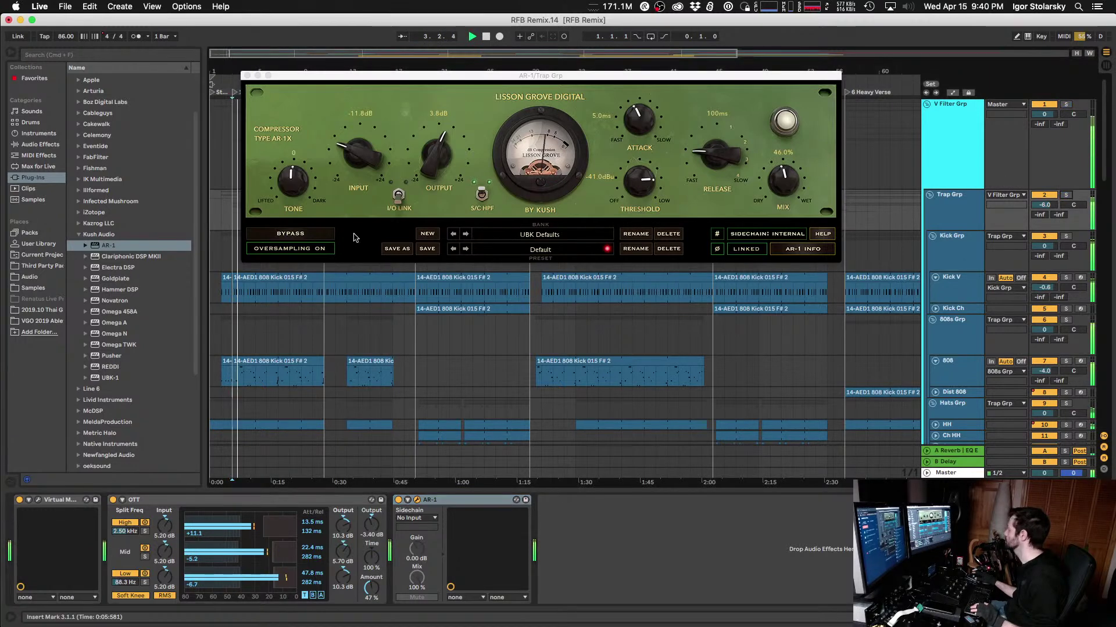
pyautogui.click(304, 235)
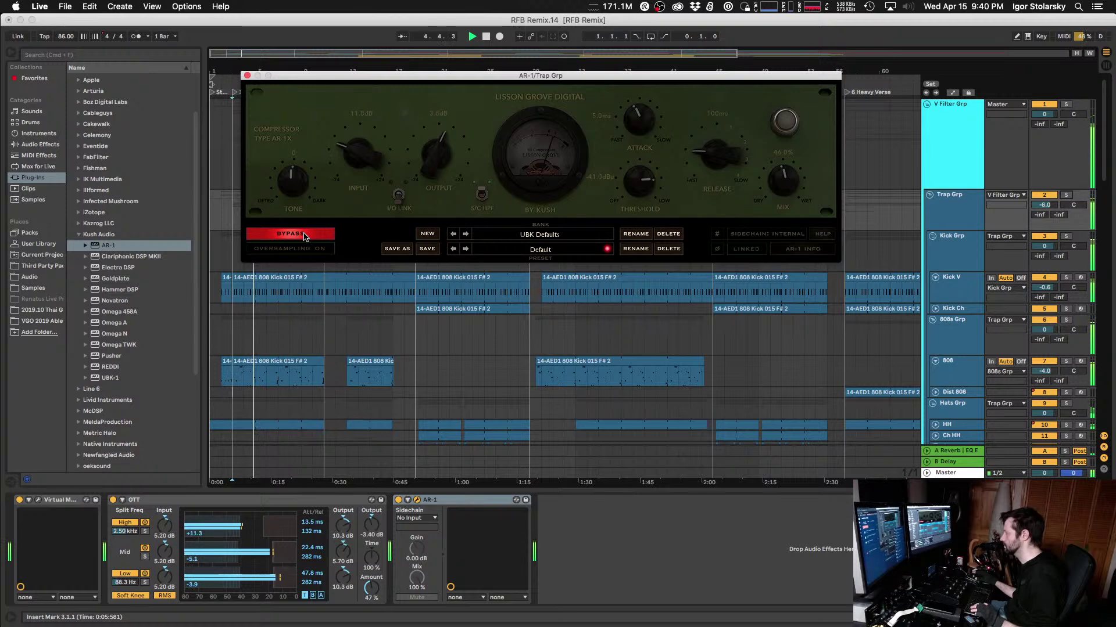
pyautogui.click(304, 234)
pyautogui.moveTo(428, 172); pyautogui.dragTo(428, 174)
# Step: Replay the full mix while repeatedly switching the AR-1 bypass on and off to judge the compression
pyautogui.click(301, 233)
pyautogui.press('space')
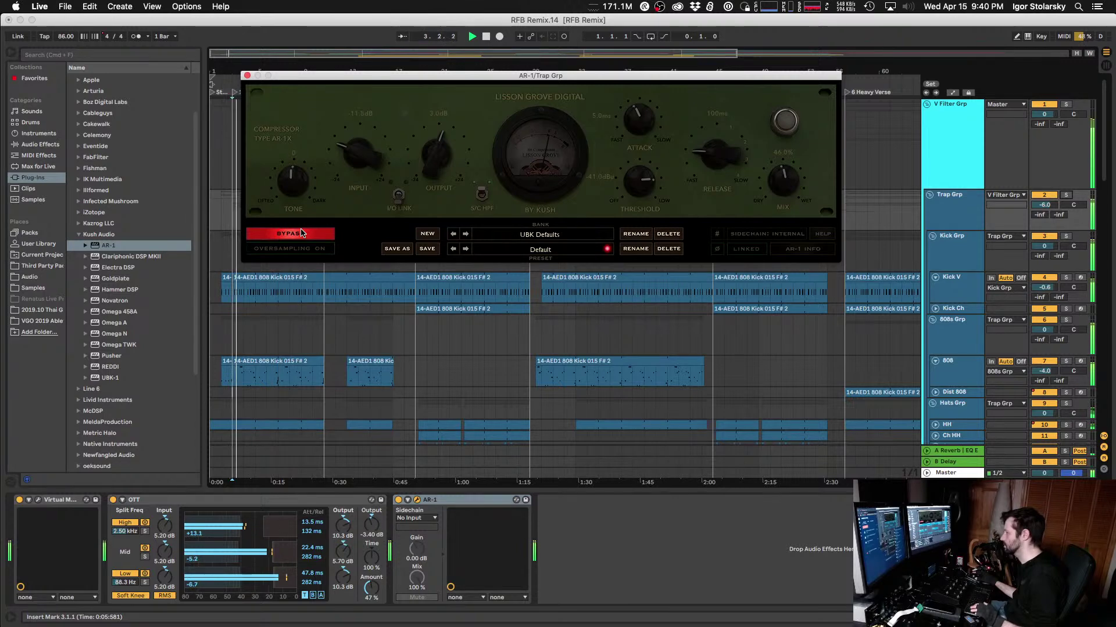
pyautogui.click(302, 233)
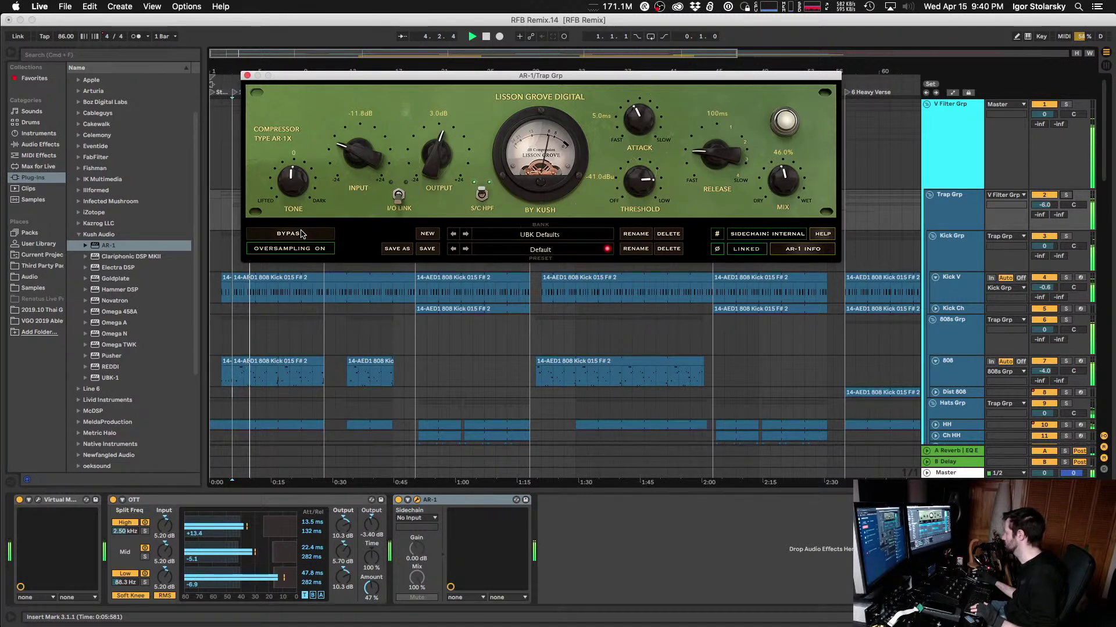
pyautogui.click(302, 233)
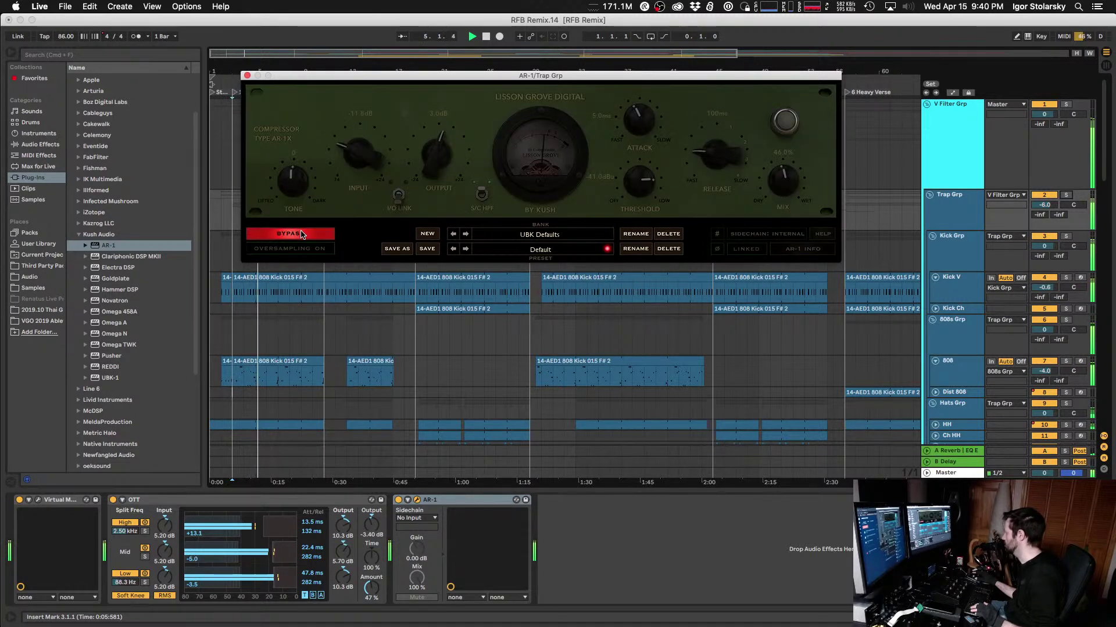
pyautogui.click(302, 233)
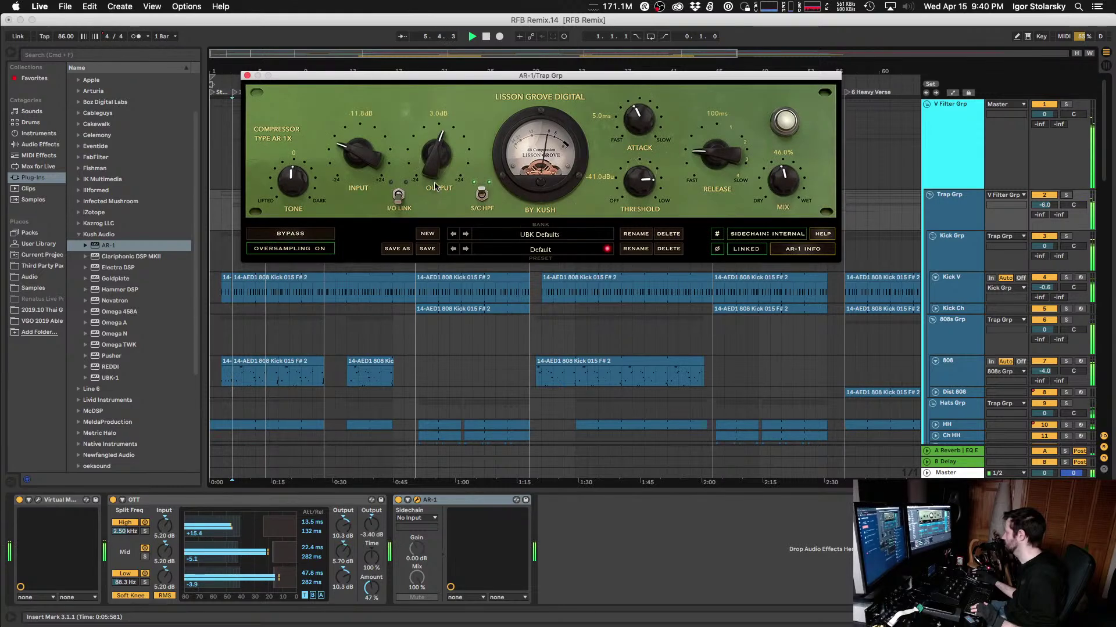
pyautogui.click(303, 234)
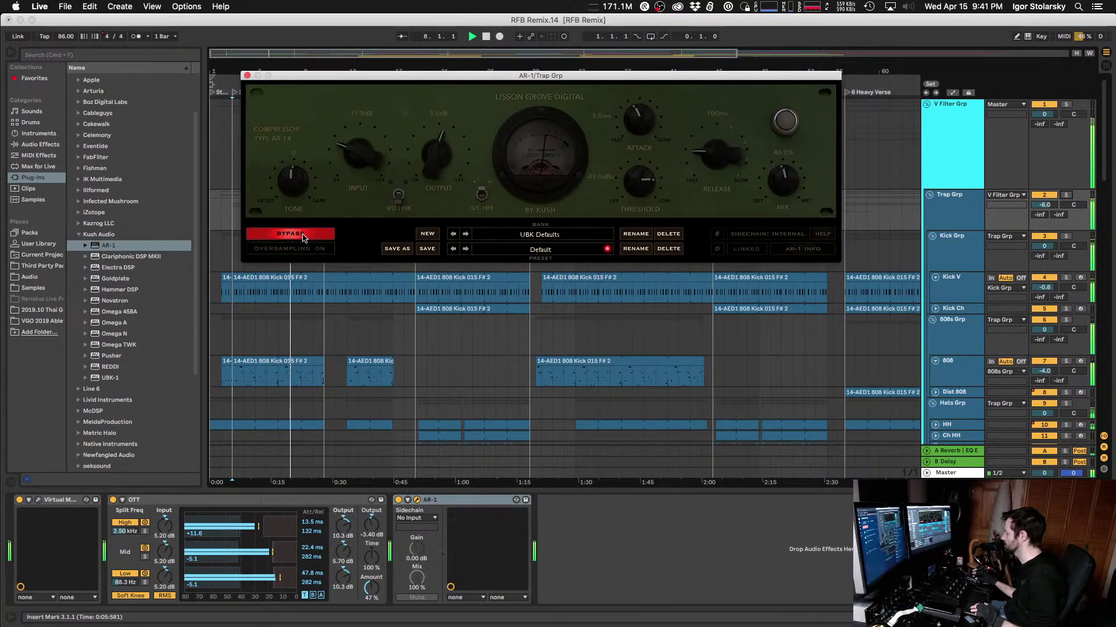
pyautogui.click(303, 235)
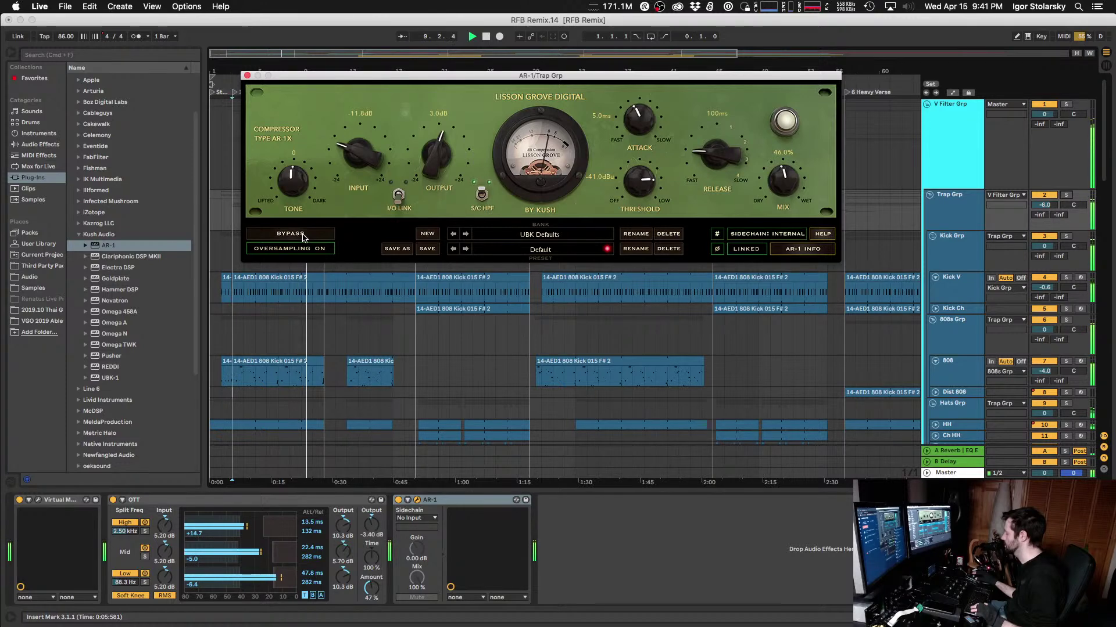
pyautogui.click(303, 235)
pyautogui.click(303, 235)
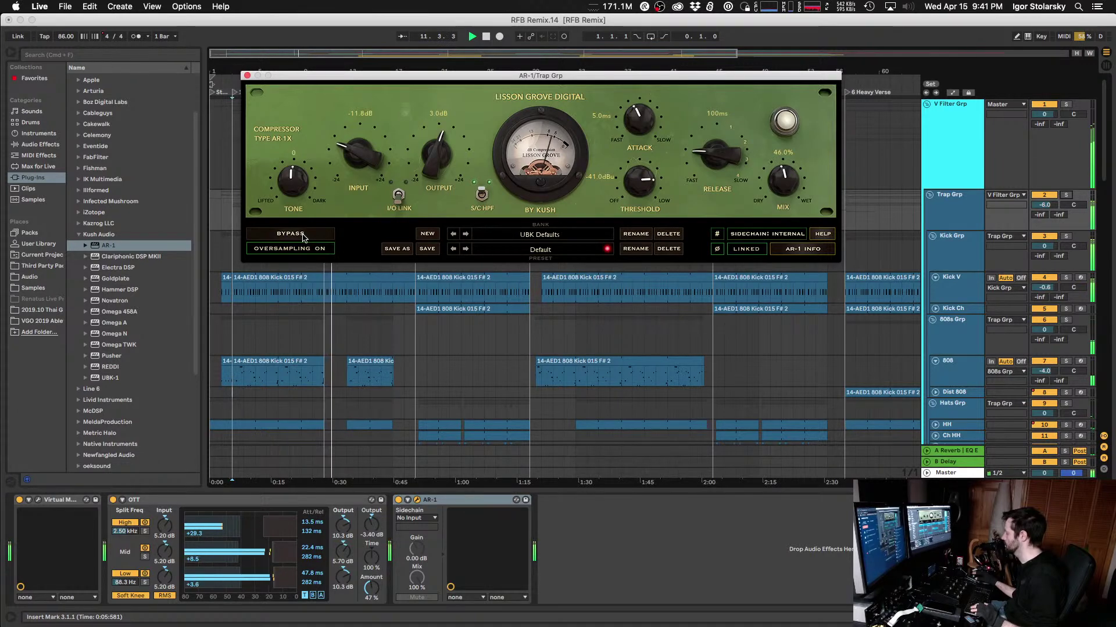
pyautogui.doubleClick(303, 235)
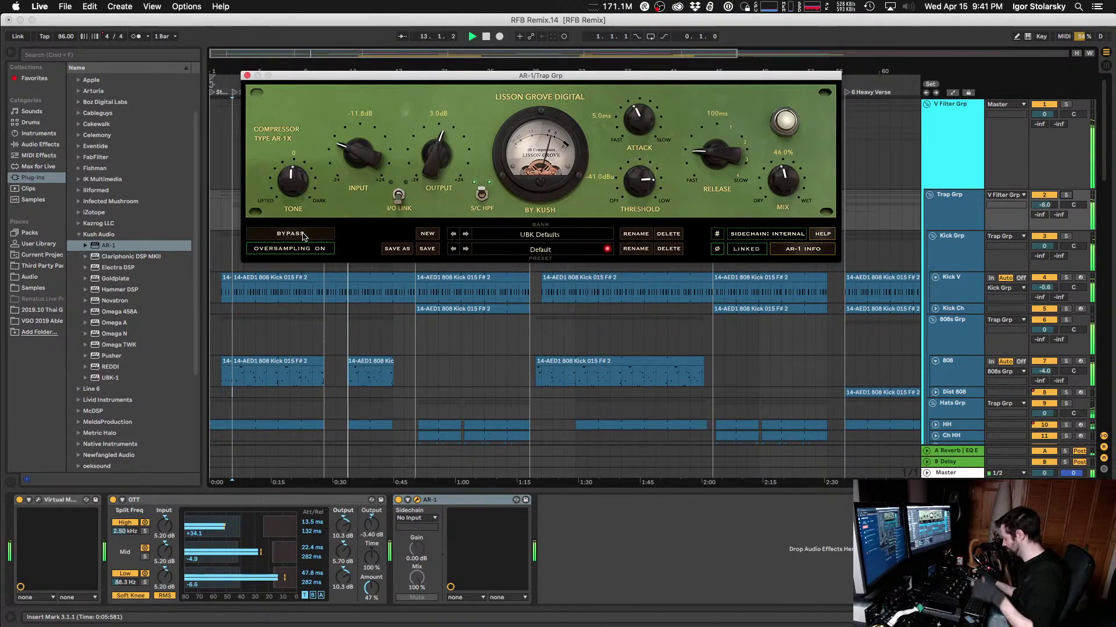
pyautogui.click(302, 235)
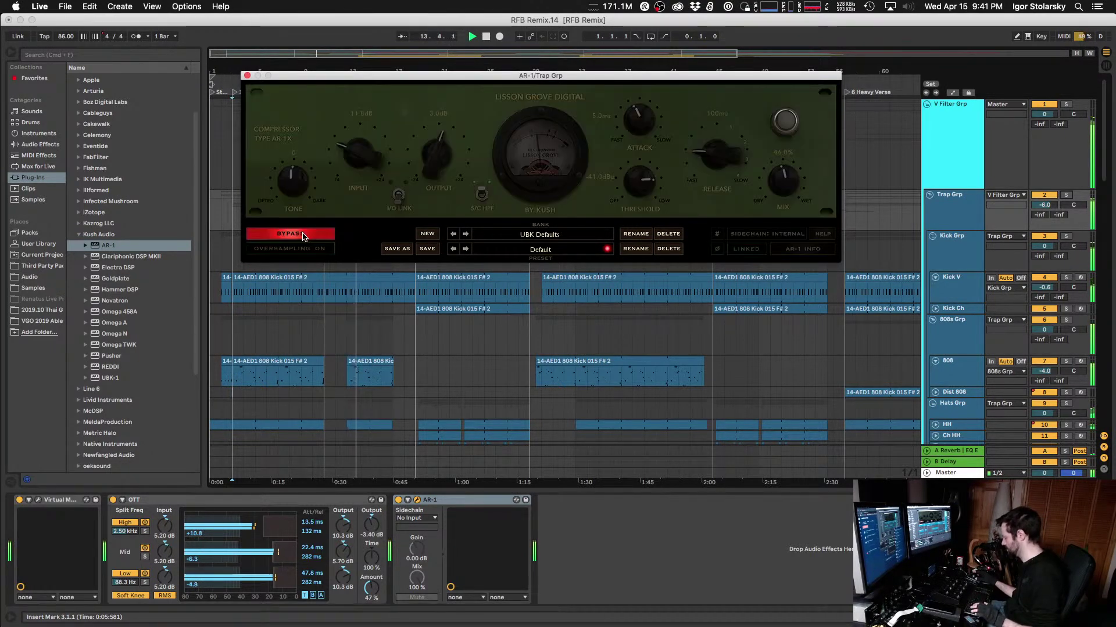
pyautogui.click(302, 234)
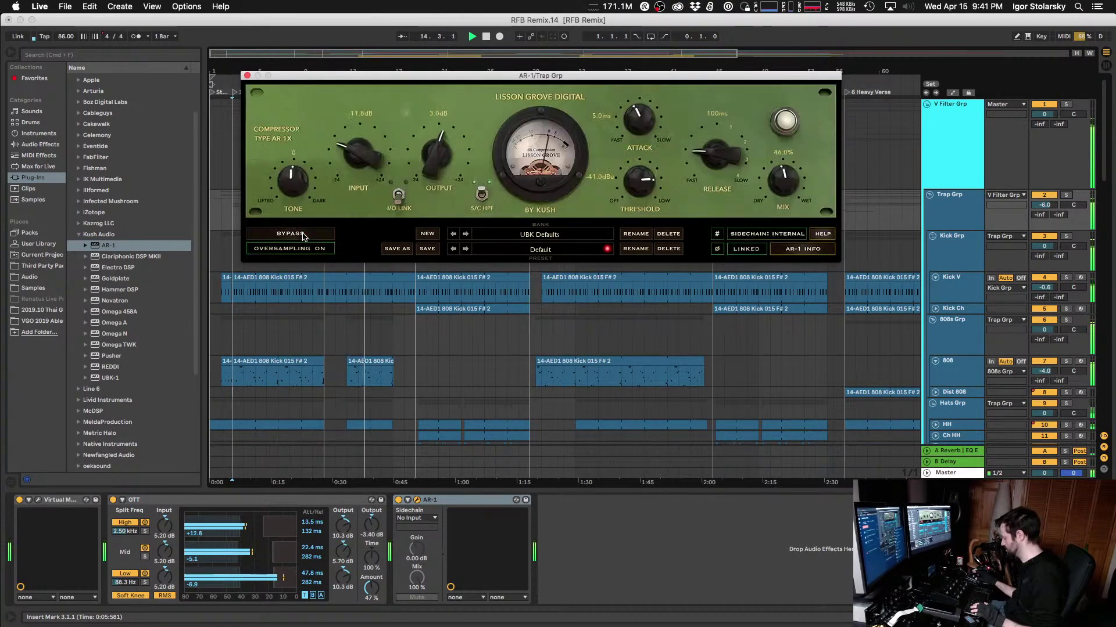
pyautogui.click(303, 235)
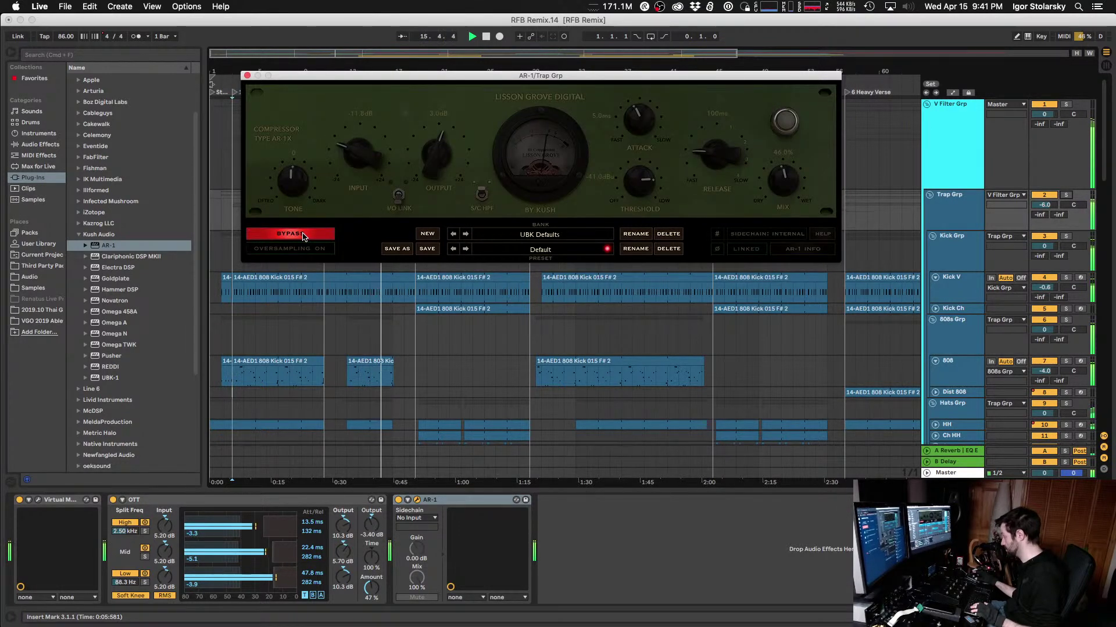
# Step: Stop playback and delete the AR-1 compressor from the Trap Grp
pyautogui.press('space')
pyautogui.click(480, 504)
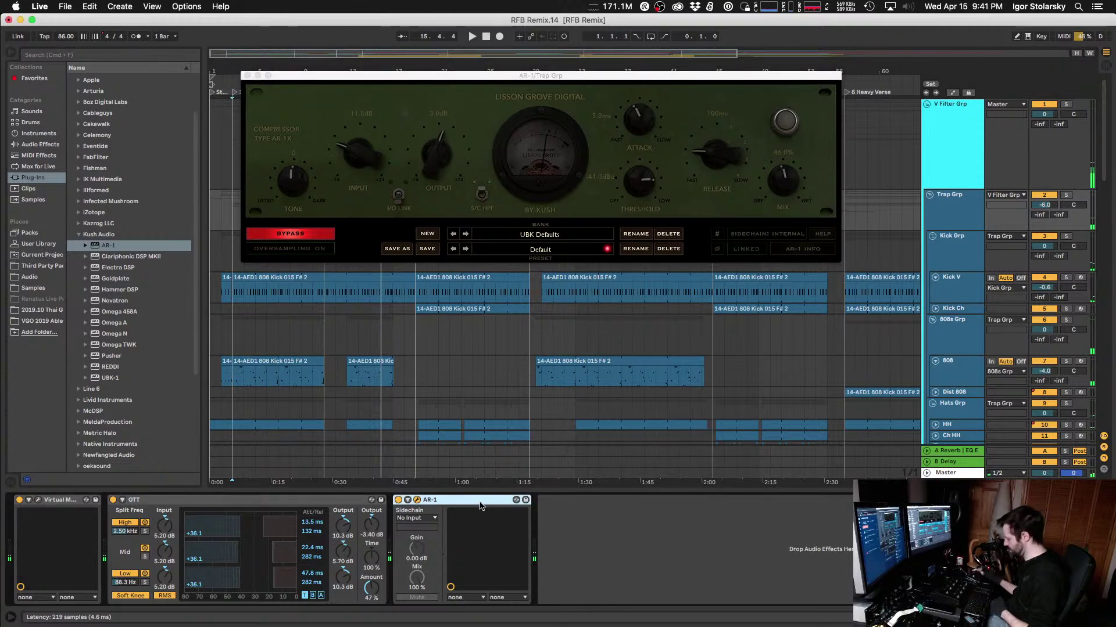
pyautogui.press('Delete')
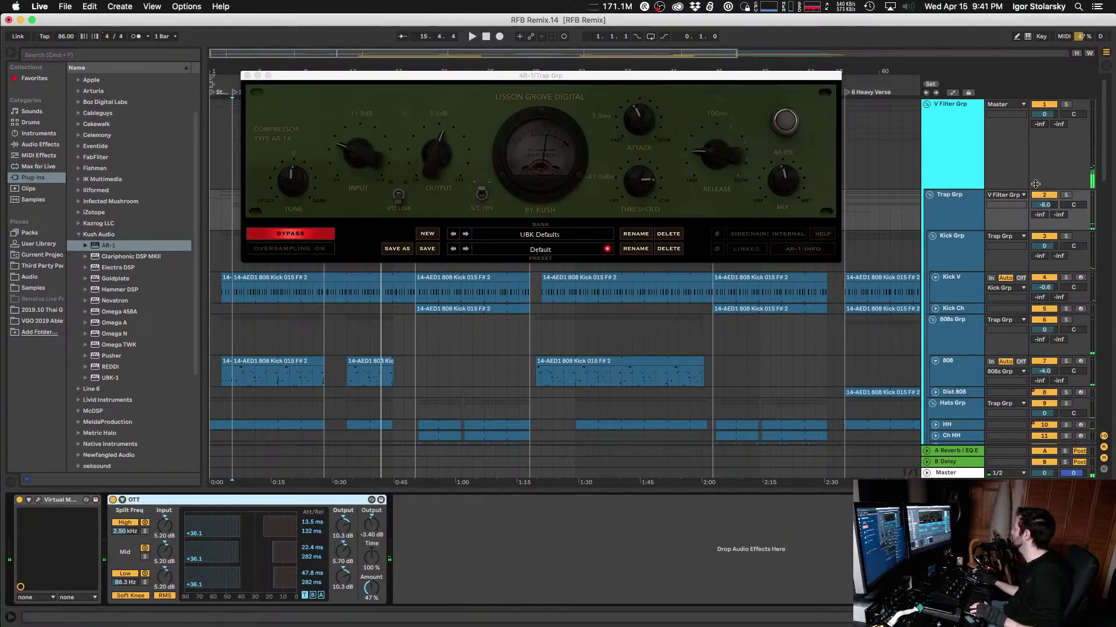
pyautogui.scroll(-5, 1033, 208)
pyautogui.scroll(-10, 1033, 208)
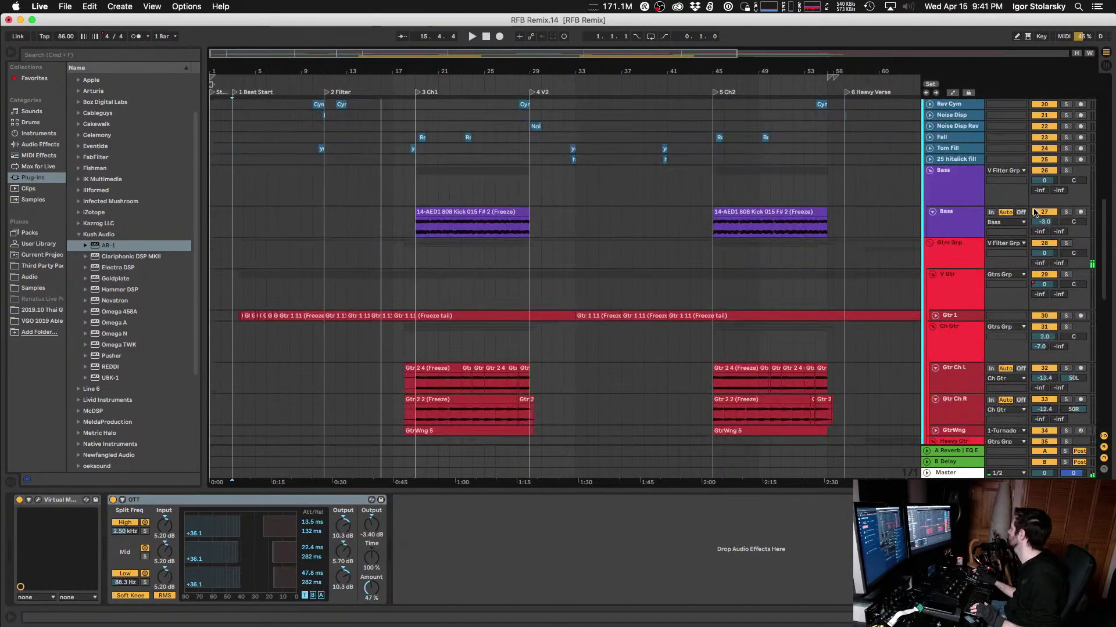
pyautogui.scroll(-10, 512, 113)
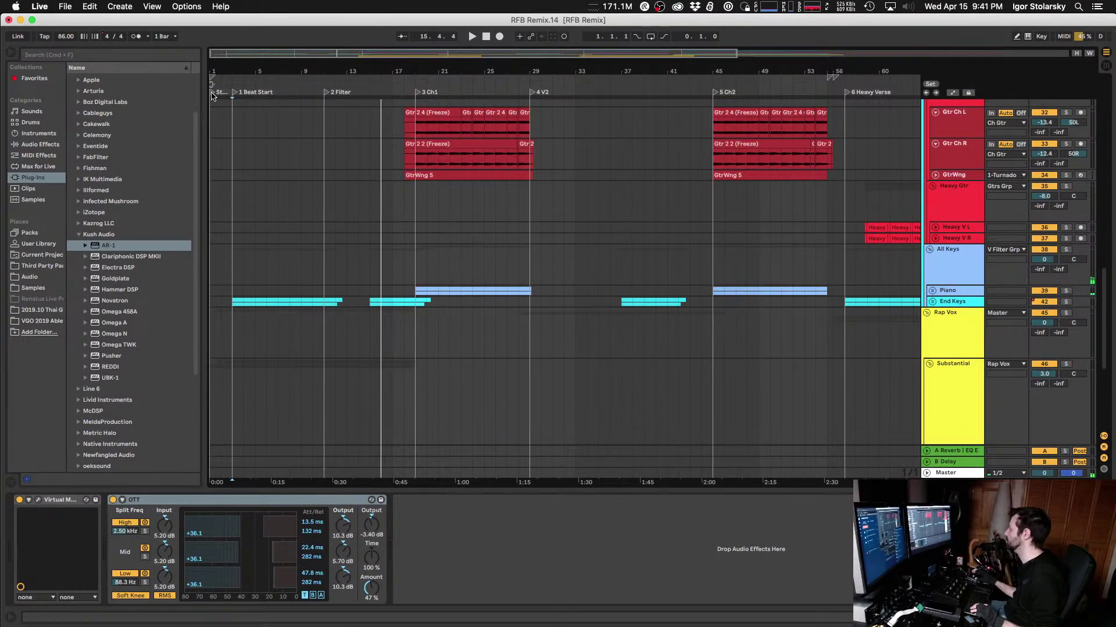
pyautogui.scroll(20, 430, 233)
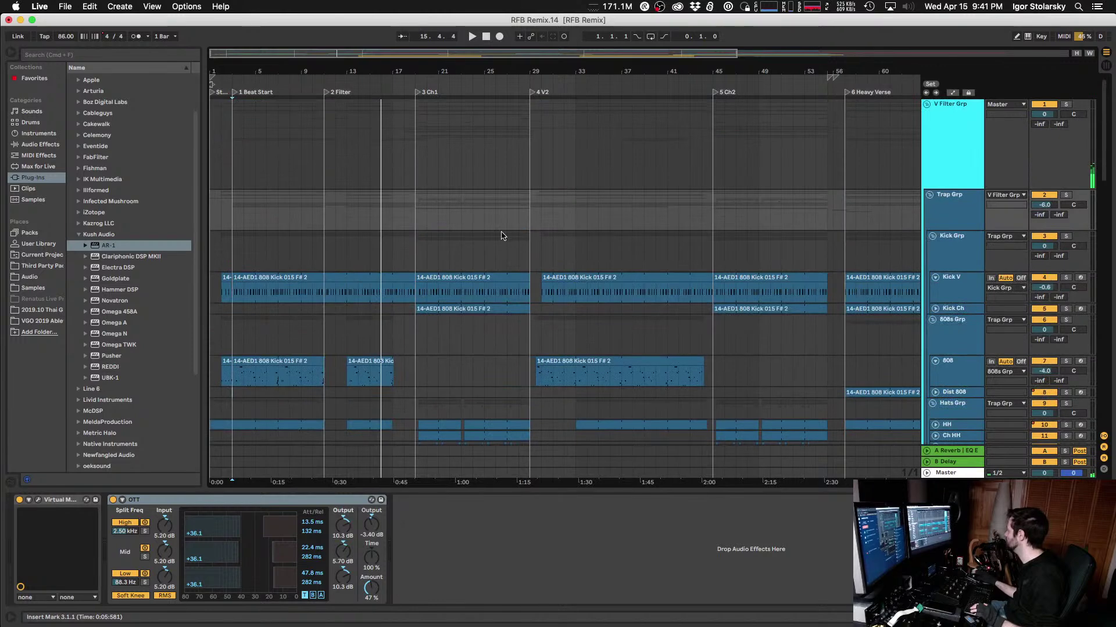
# Step: Load Kush Audio's Omega 458A after the OTT on the Trap Grp
pyautogui.click(944, 209)
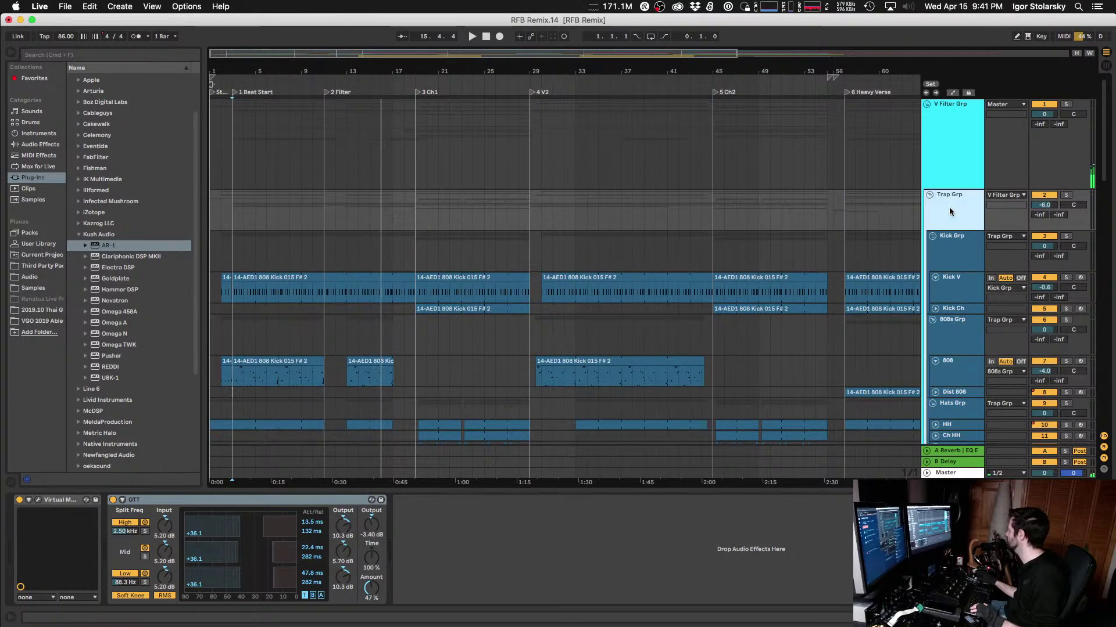
pyautogui.click(130, 323)
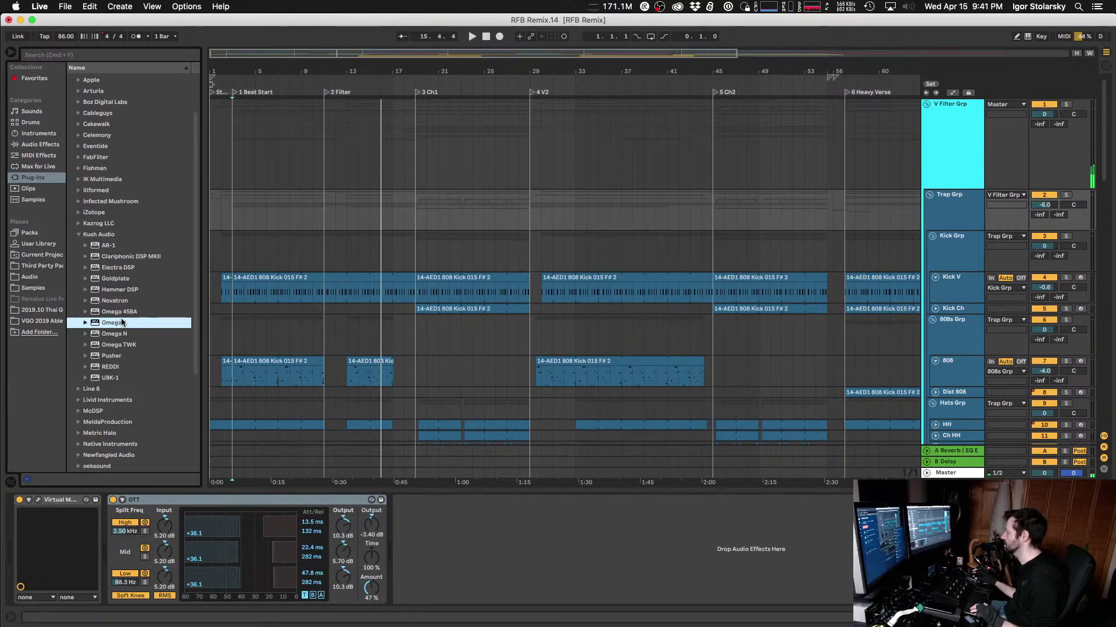
pyautogui.click(117, 316)
pyautogui.moveTo(195, 375); pyautogui.dragTo(432, 528)
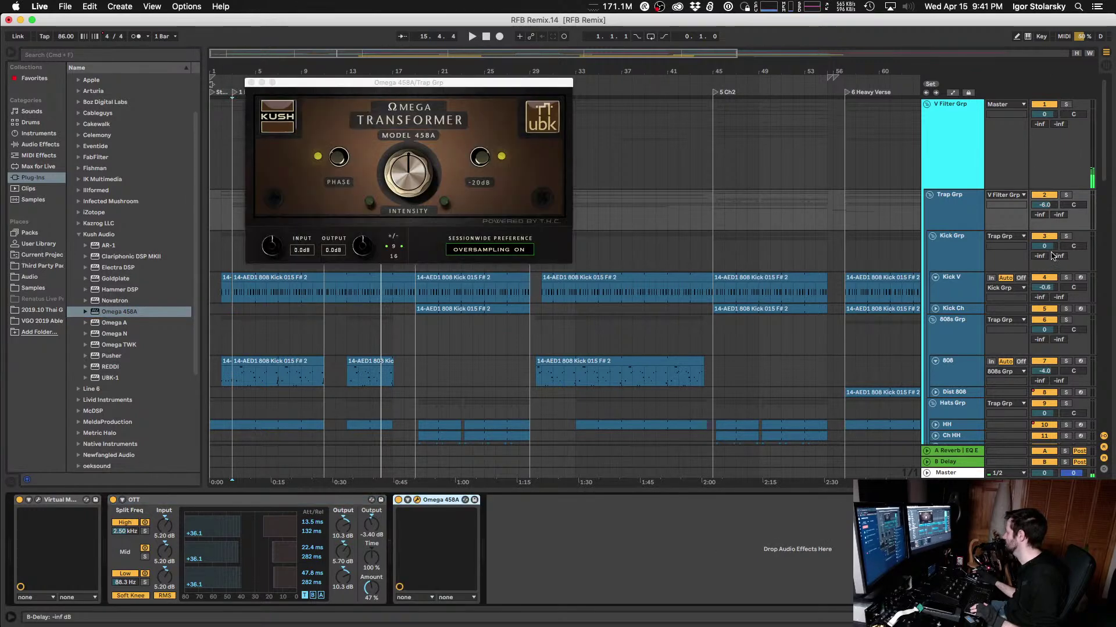
# Step: Solo the Trap Grp and start playback
pyautogui.click(1066, 195)
pyautogui.press('space')
# Step: Engage the Omega 458A's -20dB switch and raise its intensity to about one o'clock while listening
pyautogui.click(403, 176)
pyautogui.moveTo(403, 176); pyautogui.dragTo(406, 101)
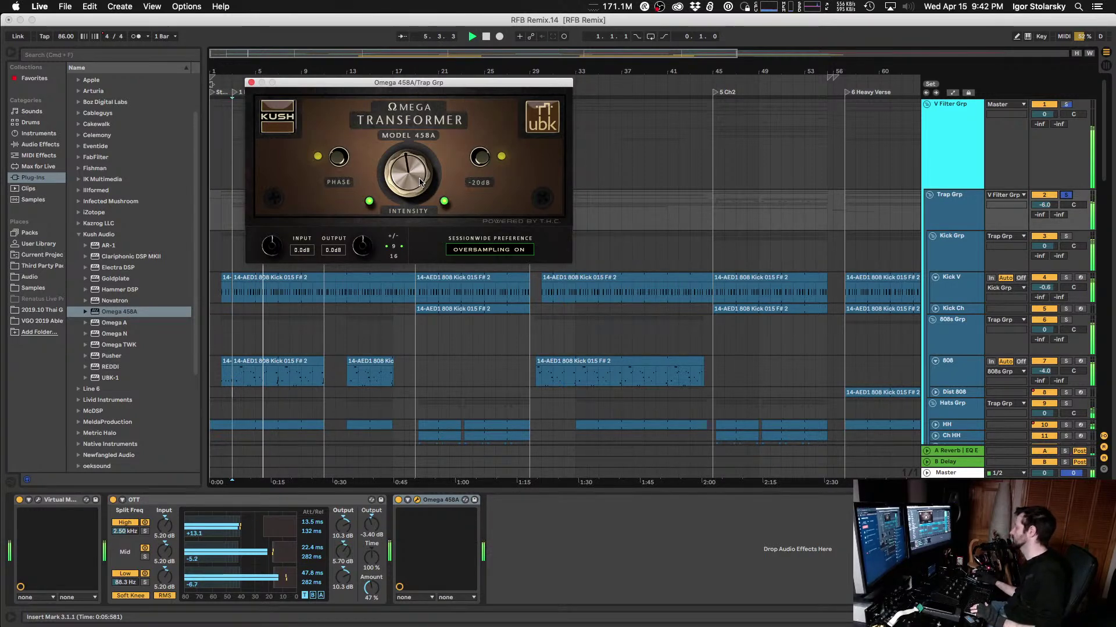
pyautogui.click(482, 159)
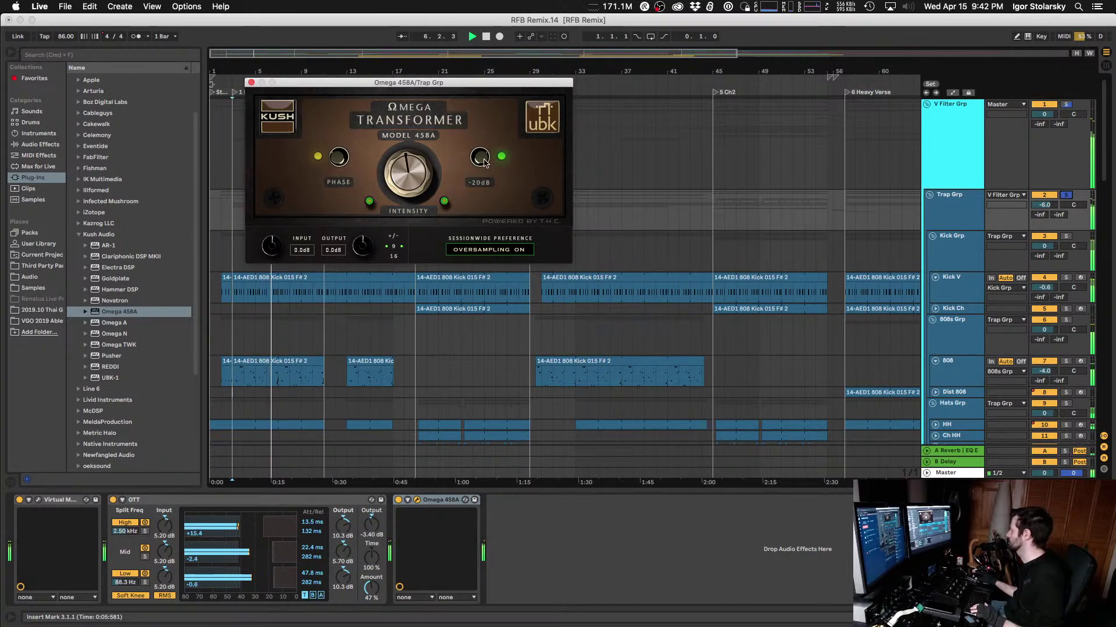
pyautogui.moveTo(398, 162); pyautogui.dragTo(407, 134)
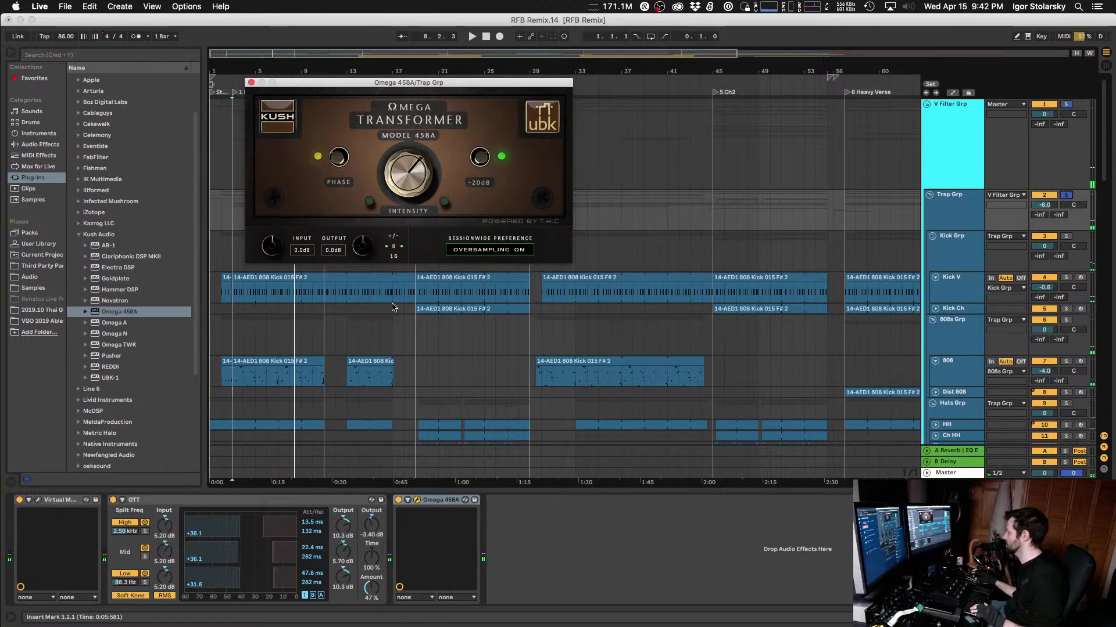
# Step: Restart playback, compare the Omega 458A against bypass, and lower its intensity to the center position
pyautogui.press('space')
pyautogui.click(398, 501)
pyautogui.click(398, 500)
pyautogui.click(407, 214)
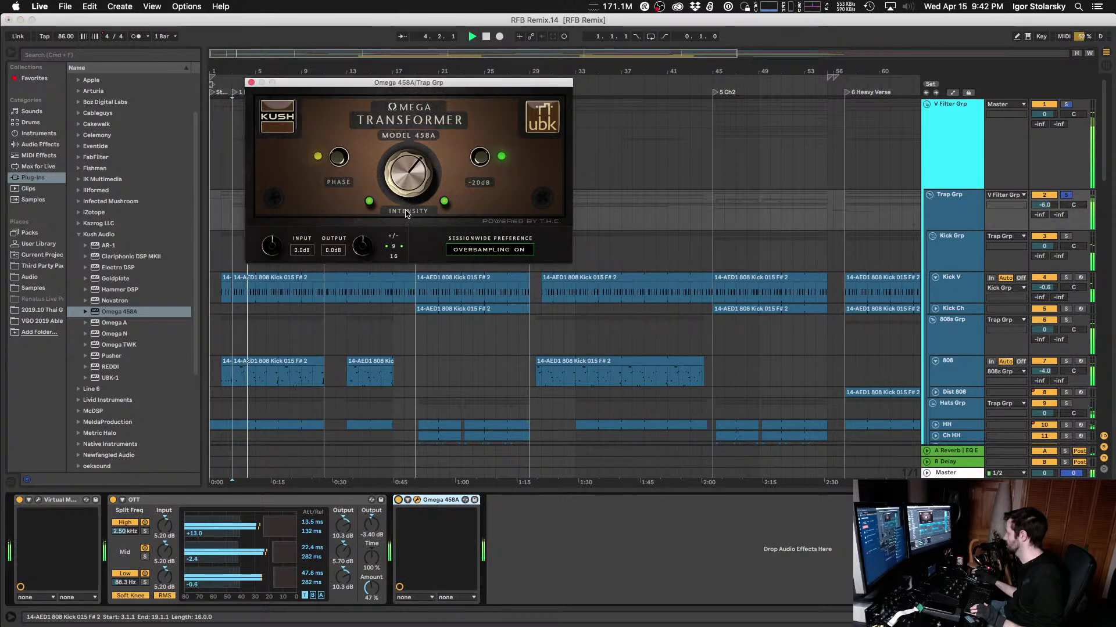
pyautogui.moveTo(406, 213); pyautogui.dragTo(415, 274)
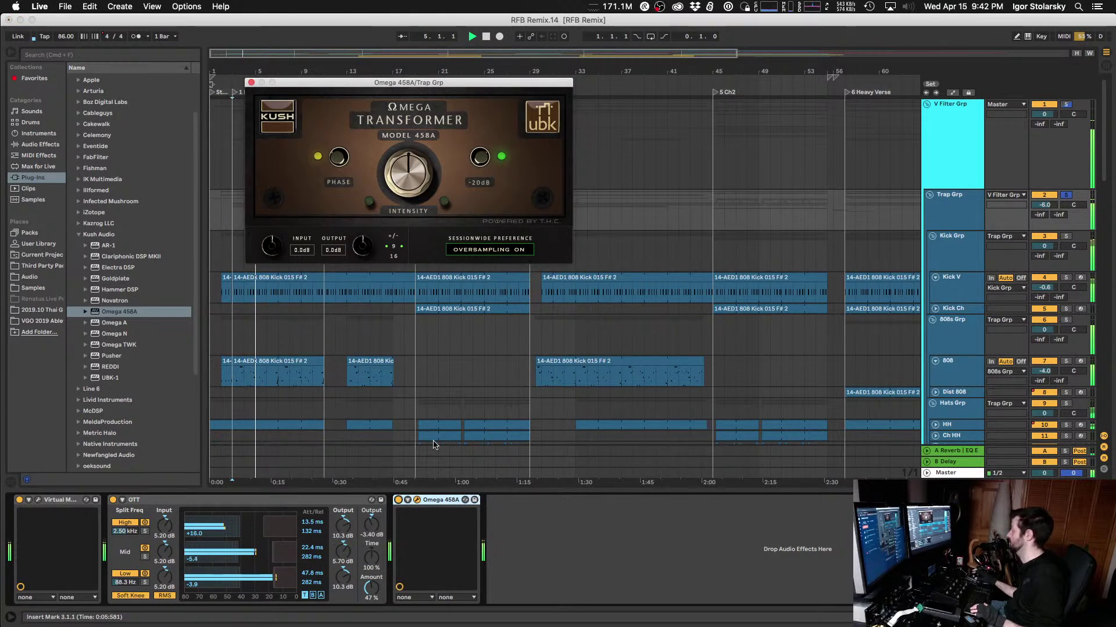
# Step: Reduce the Omega 458A's intensity to about eleven o'clock, comparing against bypass before and after the change
pyautogui.click(398, 500)
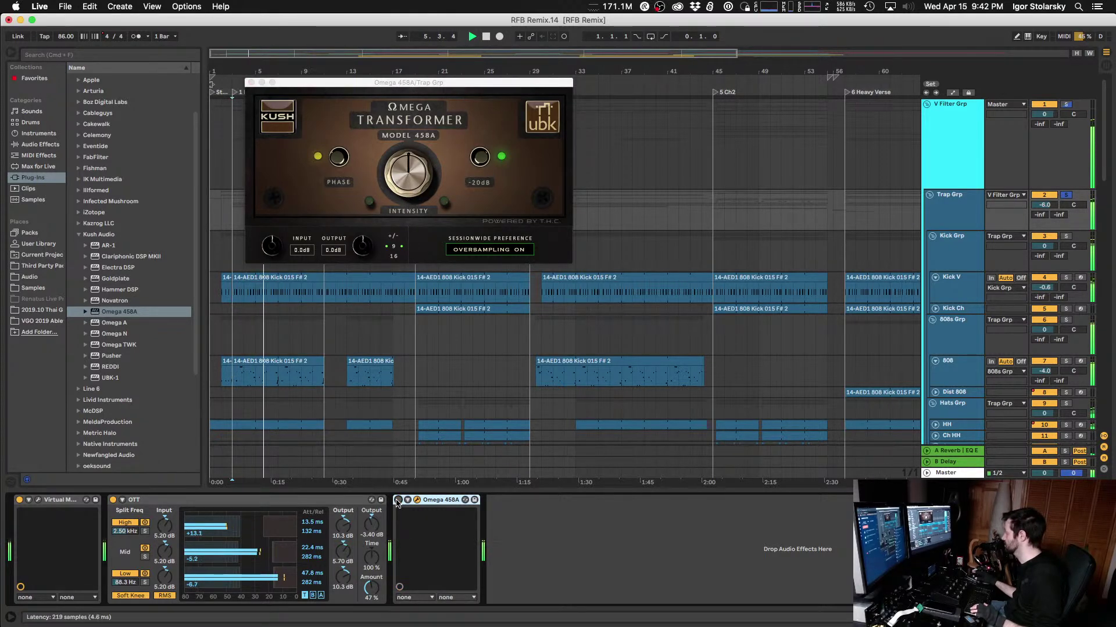
pyautogui.click(398, 500)
pyautogui.moveTo(409, 175); pyautogui.dragTo(407, 202)
pyautogui.click(398, 501)
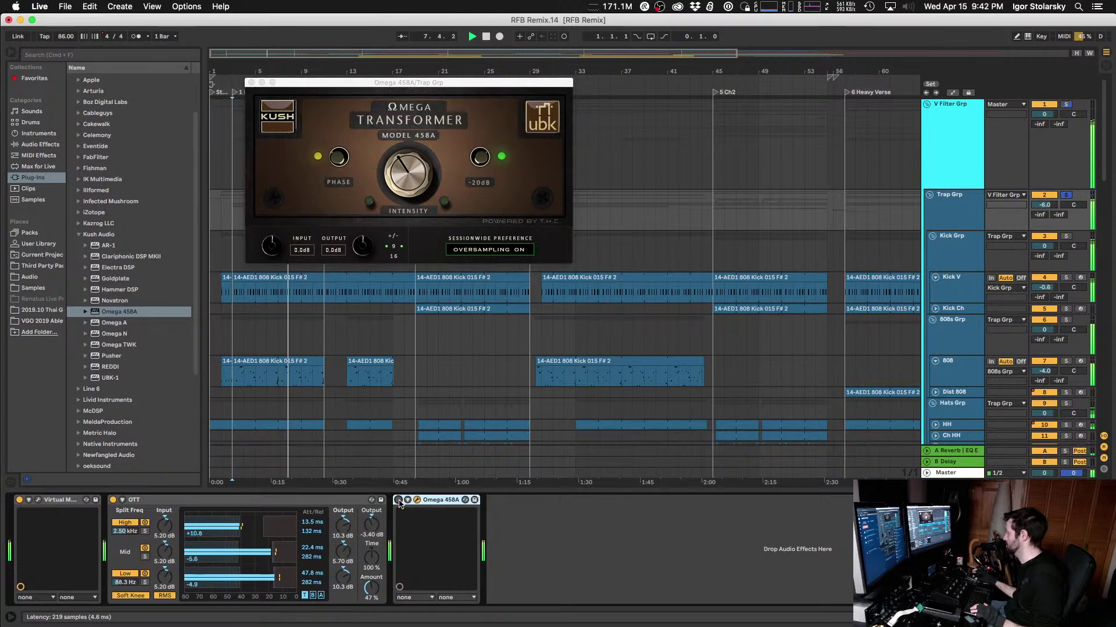
pyautogui.click(398, 500)
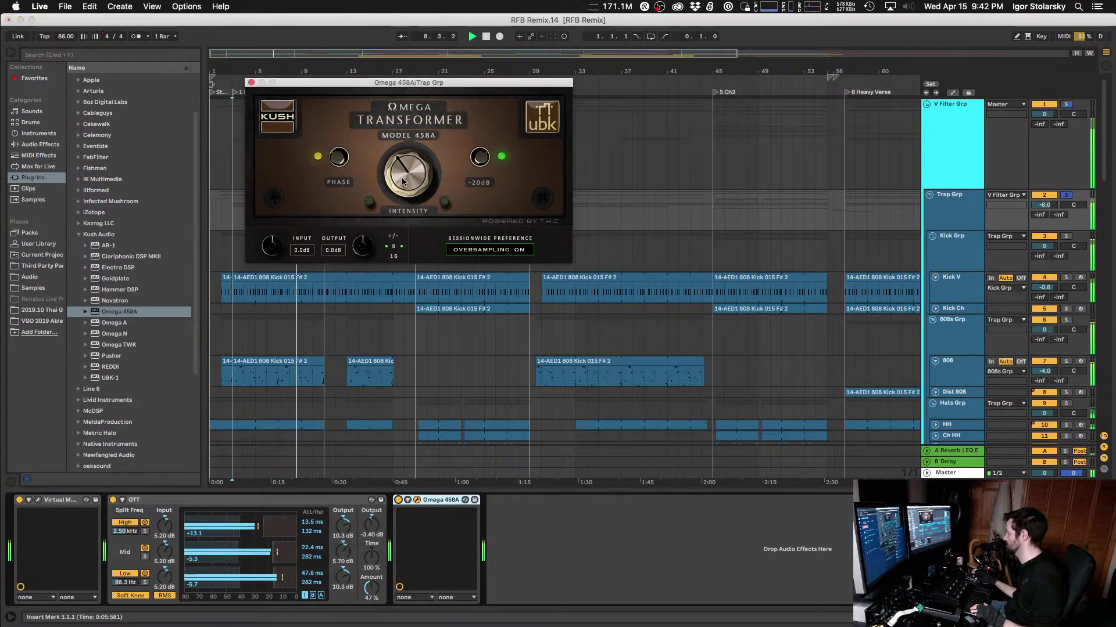
# Step: Replace the Omega 458A on the Trap Grp with Kush Audio's Omega N
pyautogui.click(435, 502)
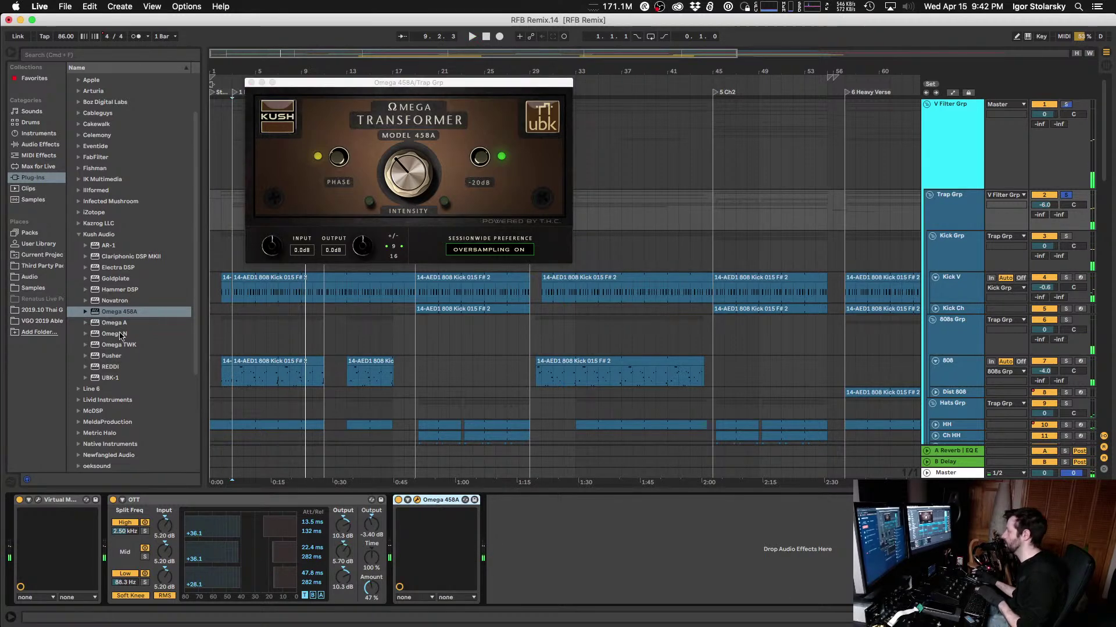
pyautogui.press('Delete')
pyautogui.moveTo(110, 333); pyautogui.dragTo(454, 540)
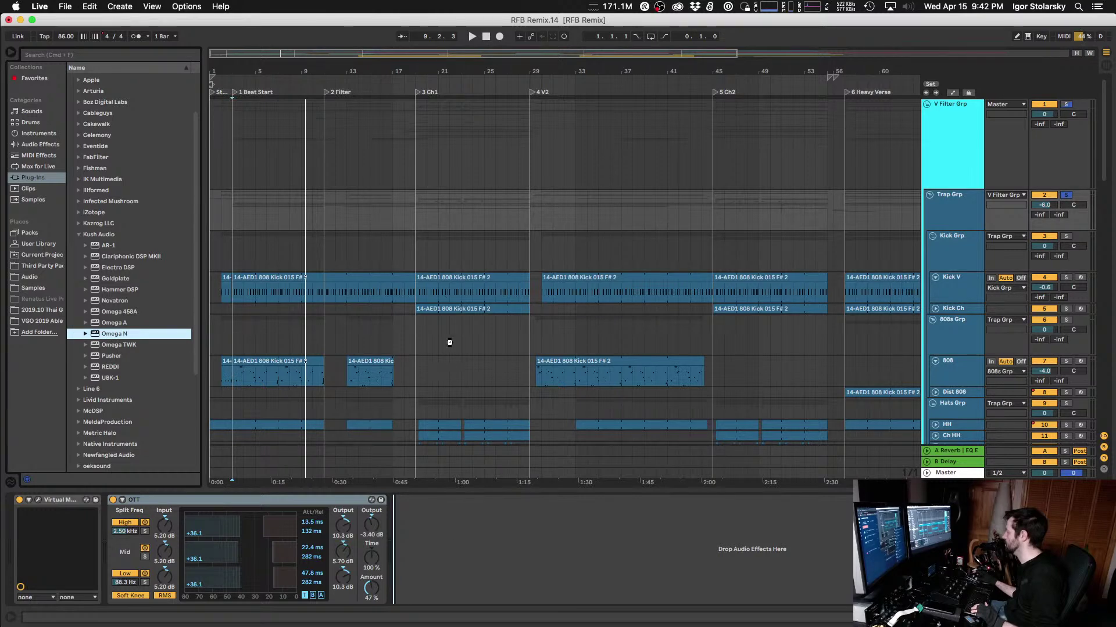
pyautogui.moveTo(464, 311); pyautogui.dragTo(453, 540)
# Step: Play the soloed group with the Omega N's -20dB switch engaged, trying low and high intensity and comparing against bypass
pyautogui.press('space')
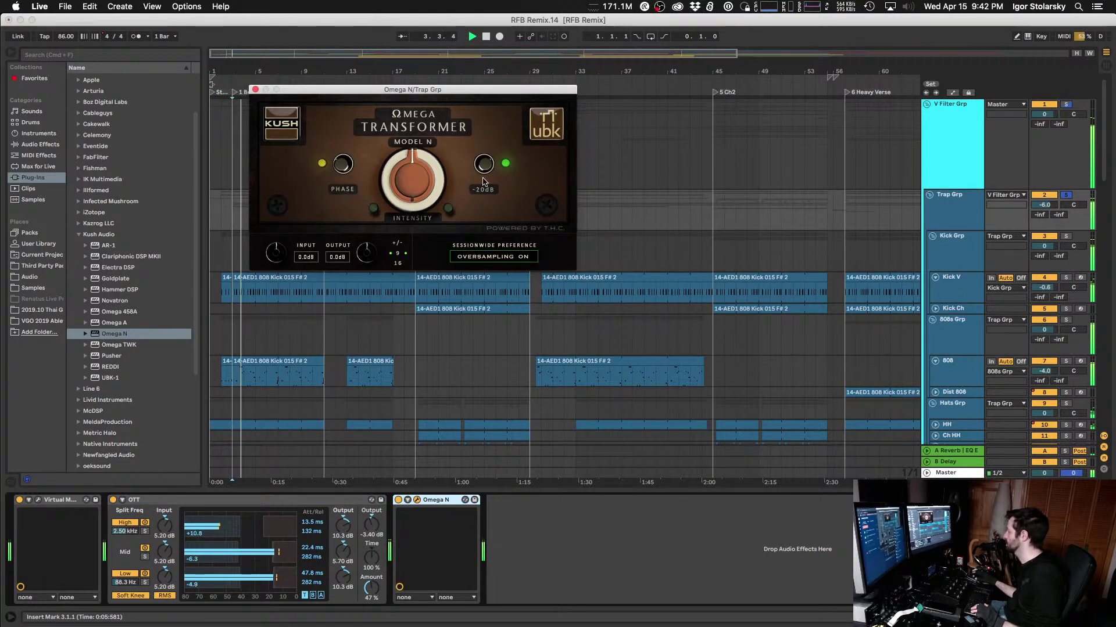
pyautogui.click(398, 501)
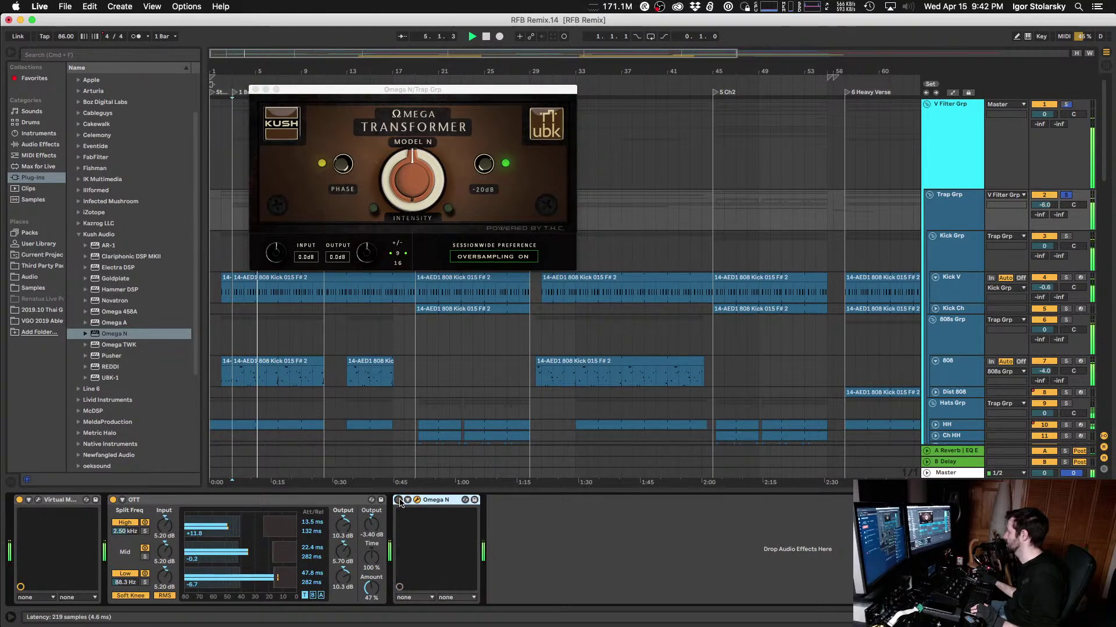
pyautogui.click(398, 501)
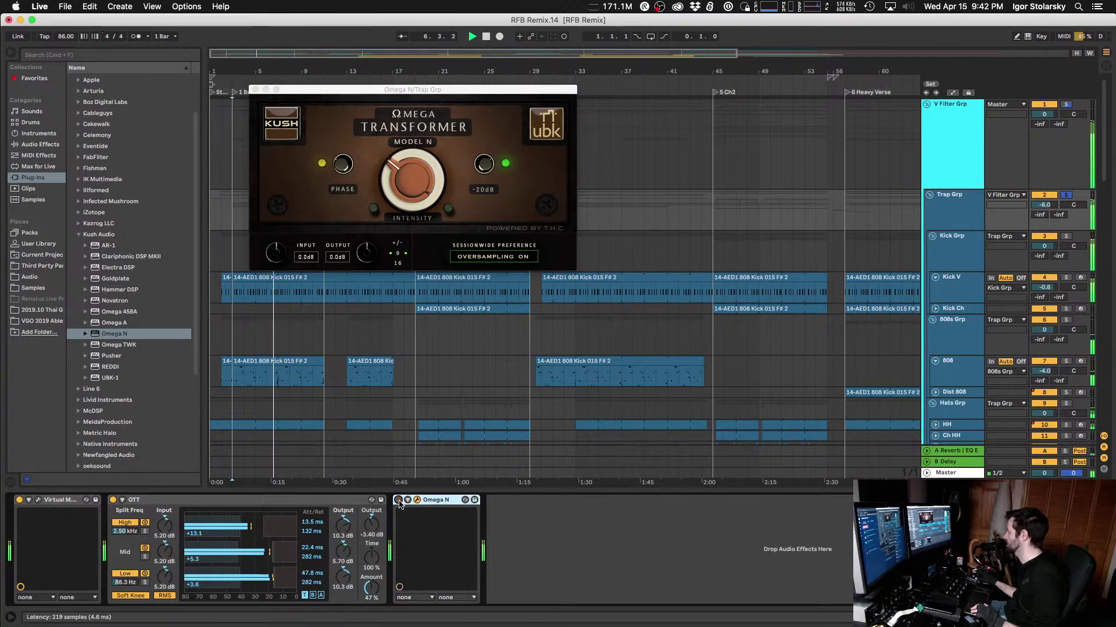
pyautogui.moveTo(408, 171); pyautogui.dragTo(409, 145)
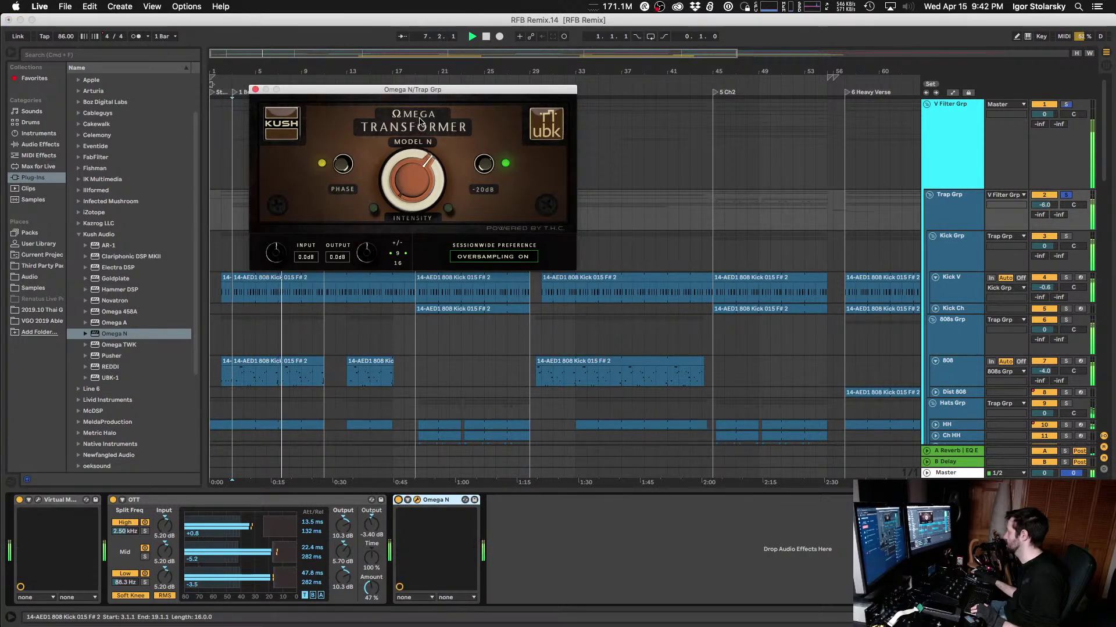
pyautogui.press('space')
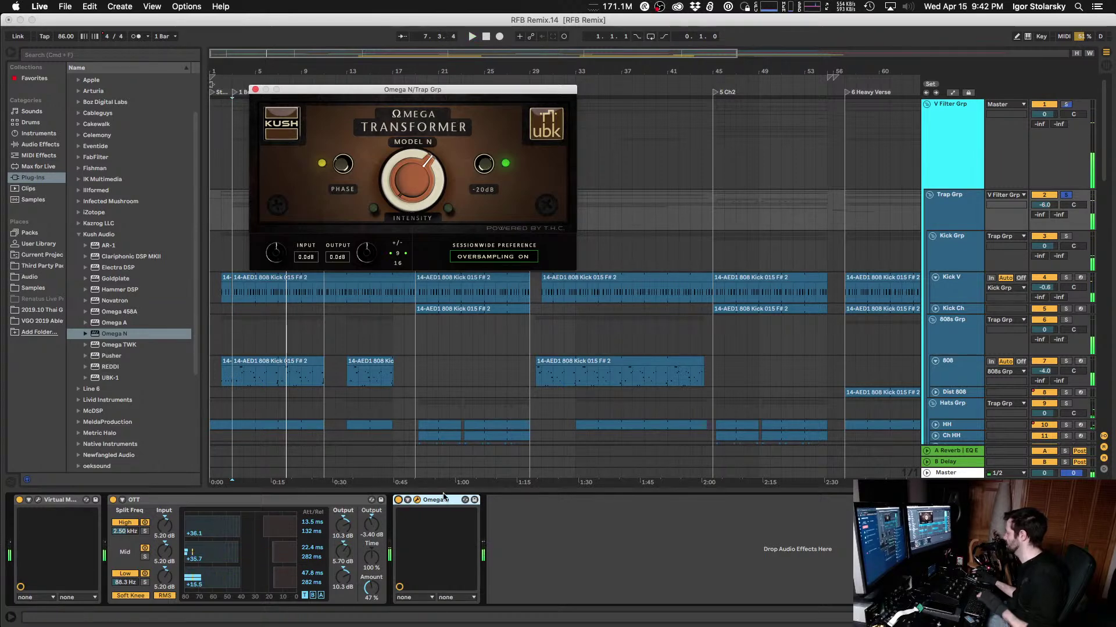
# Step: Replace the Omega N on the Trap Grp with Kush Audio's Omega A
pyautogui.click(423, 489)
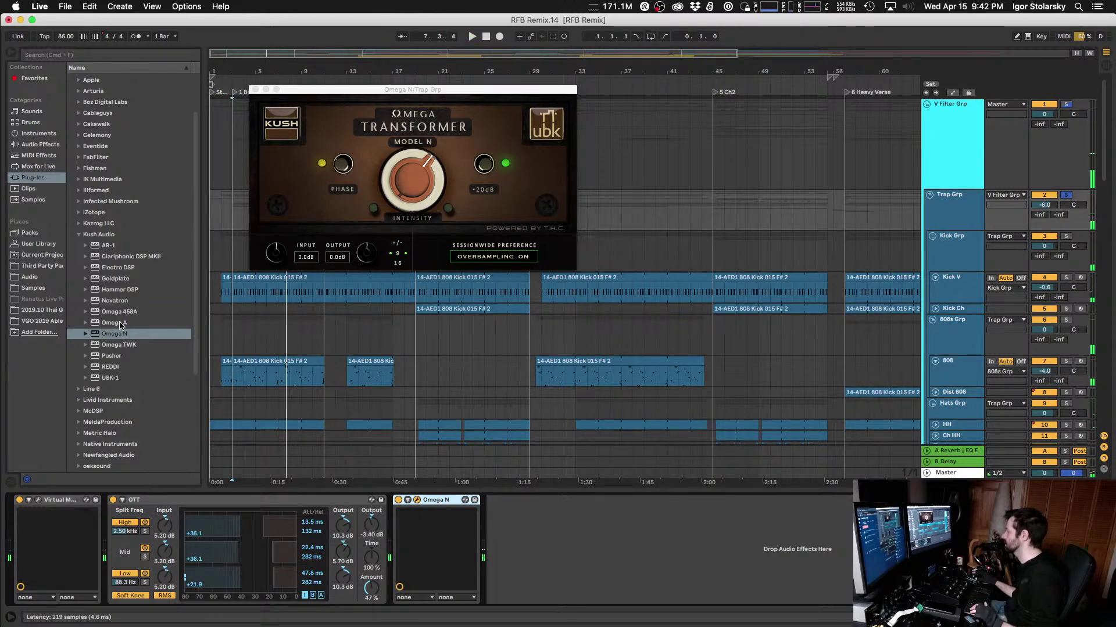
pyautogui.press('Delete')
pyautogui.moveTo(122, 323); pyautogui.dragTo(433, 558)
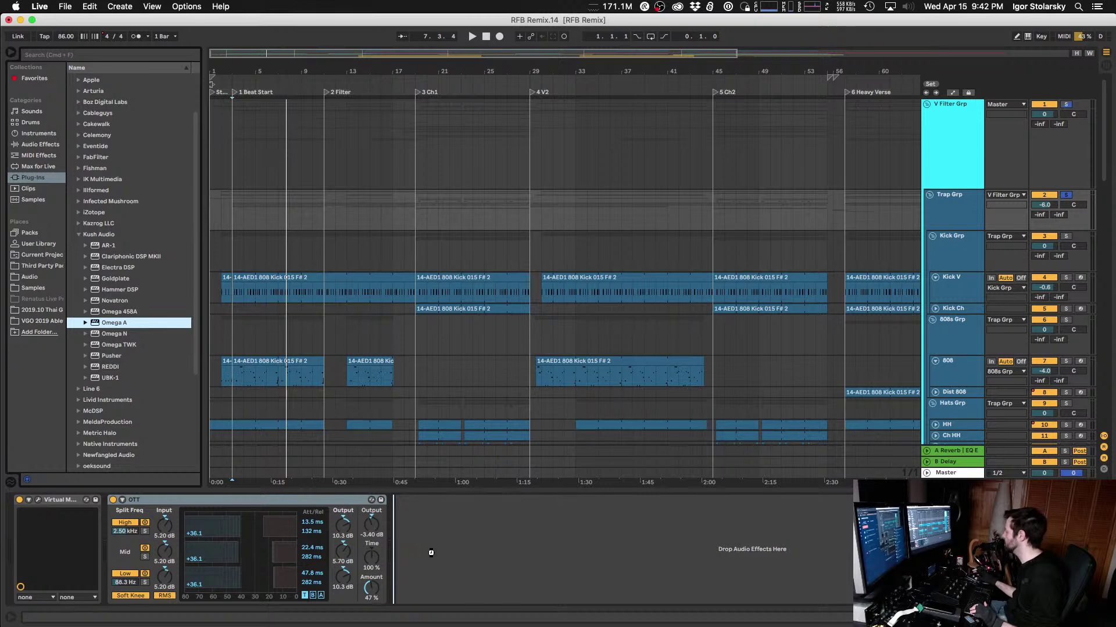
pyautogui.moveTo(458, 500); pyautogui.dragTo(457, 500)
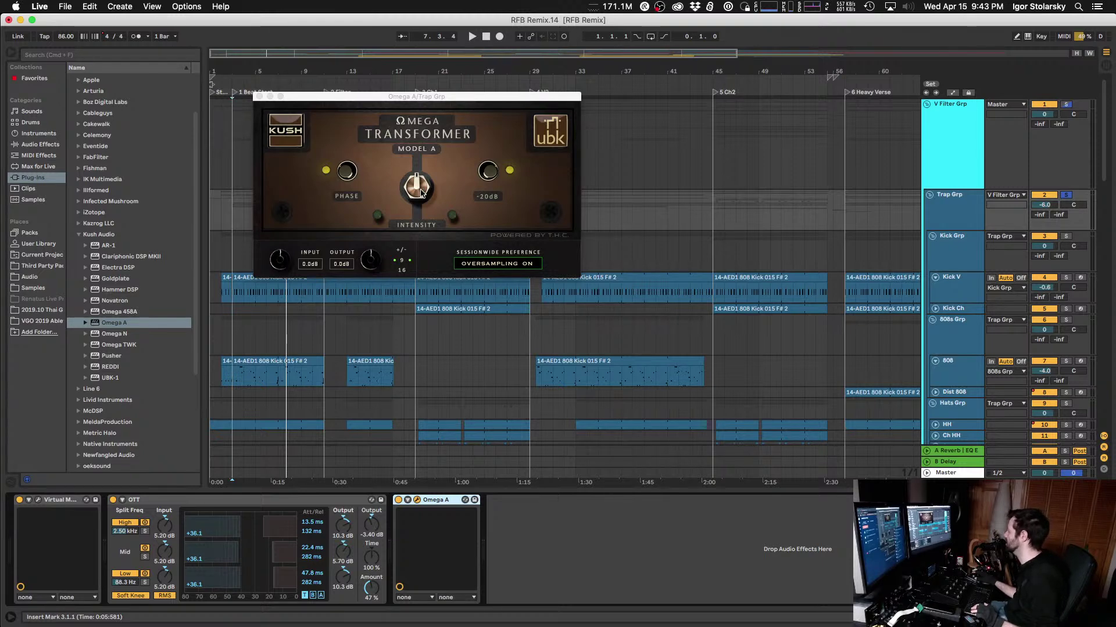
# Step: During playback, engage the Omega A's -20dB switch and set its intensity slightly below center, checking against bypass
pyautogui.press('space')
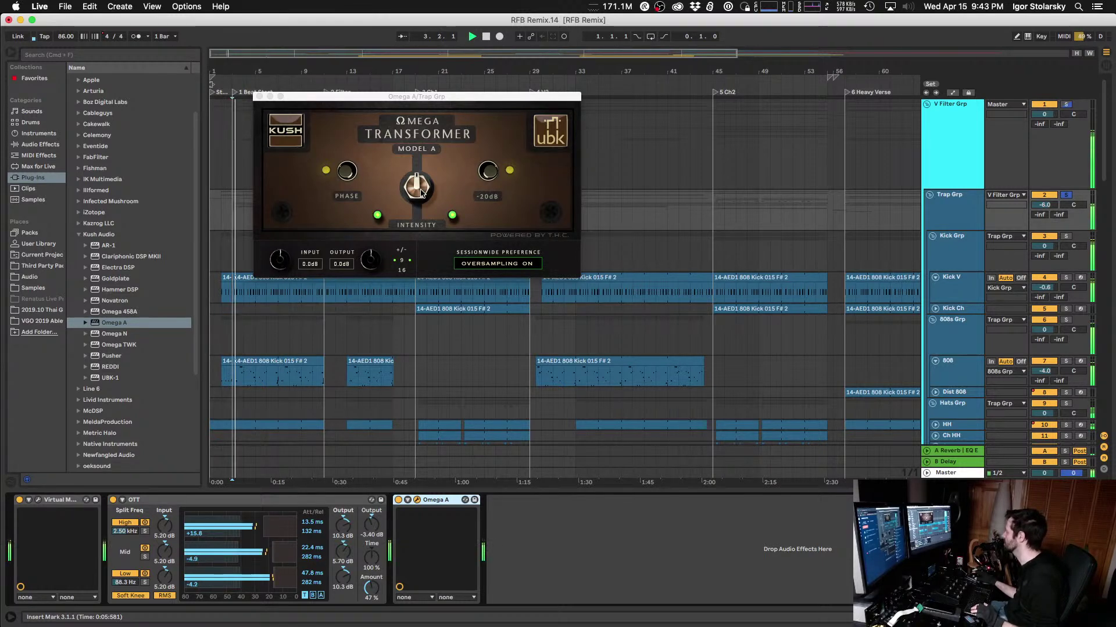
pyautogui.click(494, 173)
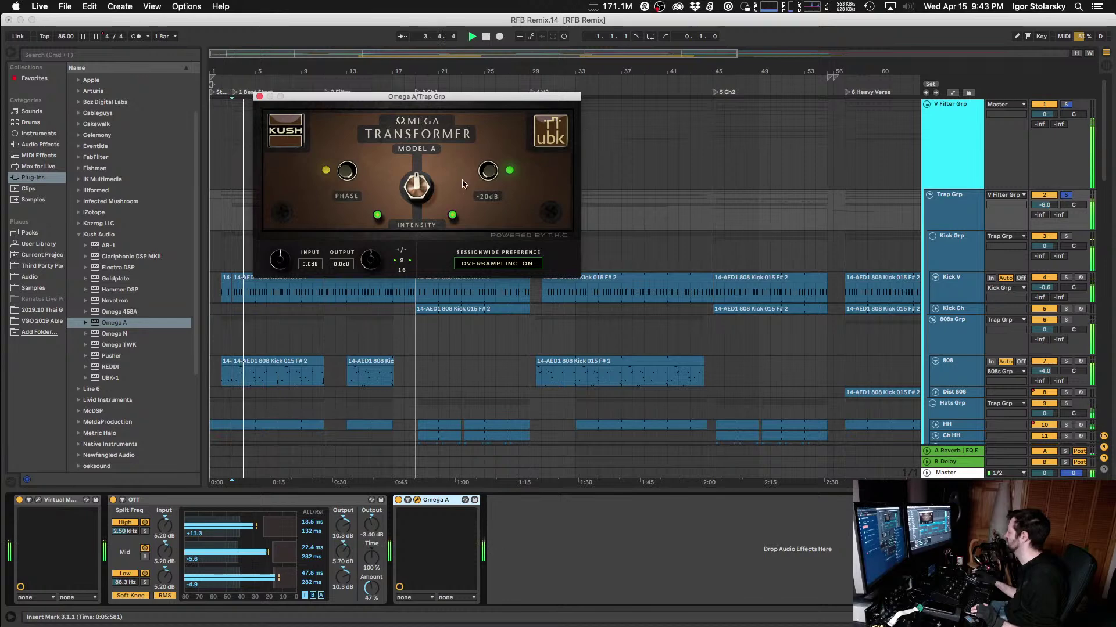
pyautogui.moveTo(428, 192); pyautogui.dragTo(422, 201)
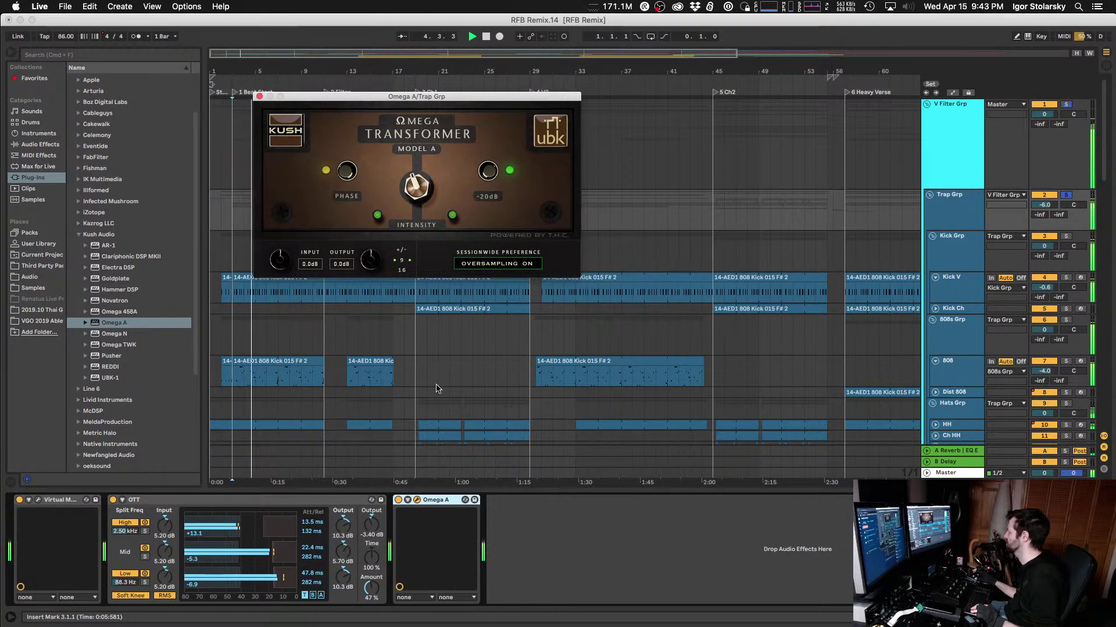
pyautogui.click(398, 501)
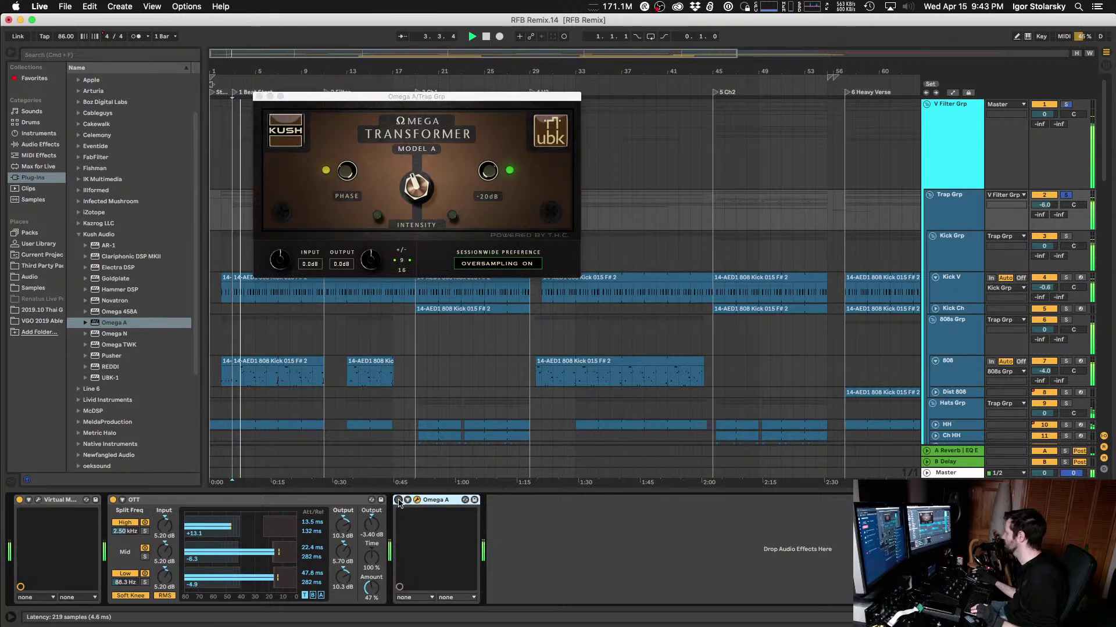
pyautogui.click(398, 500)
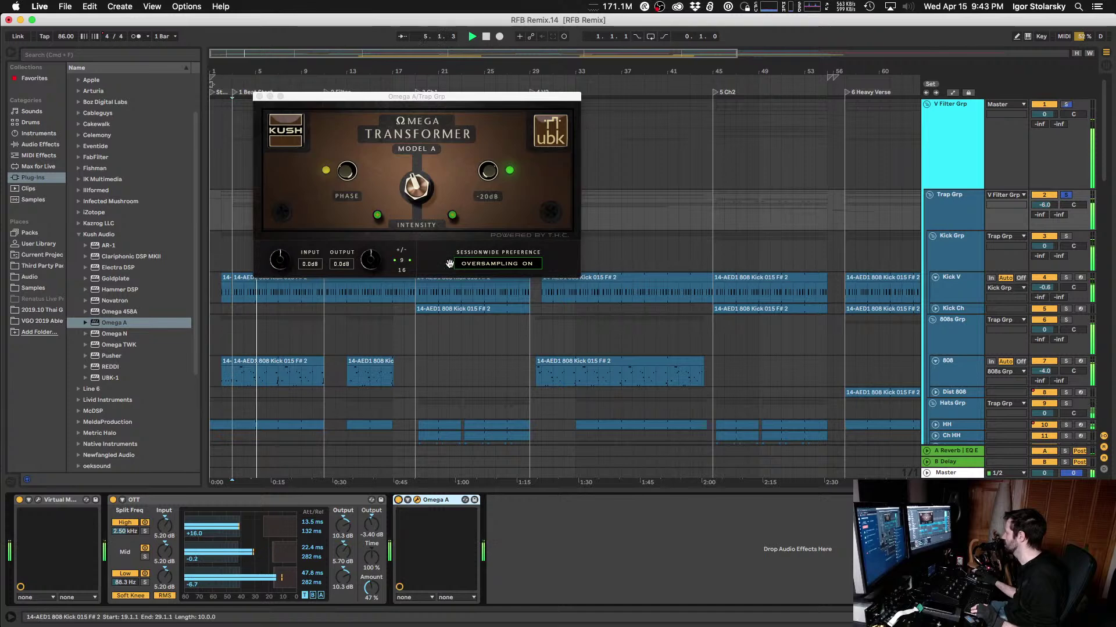
pyautogui.click(424, 187)
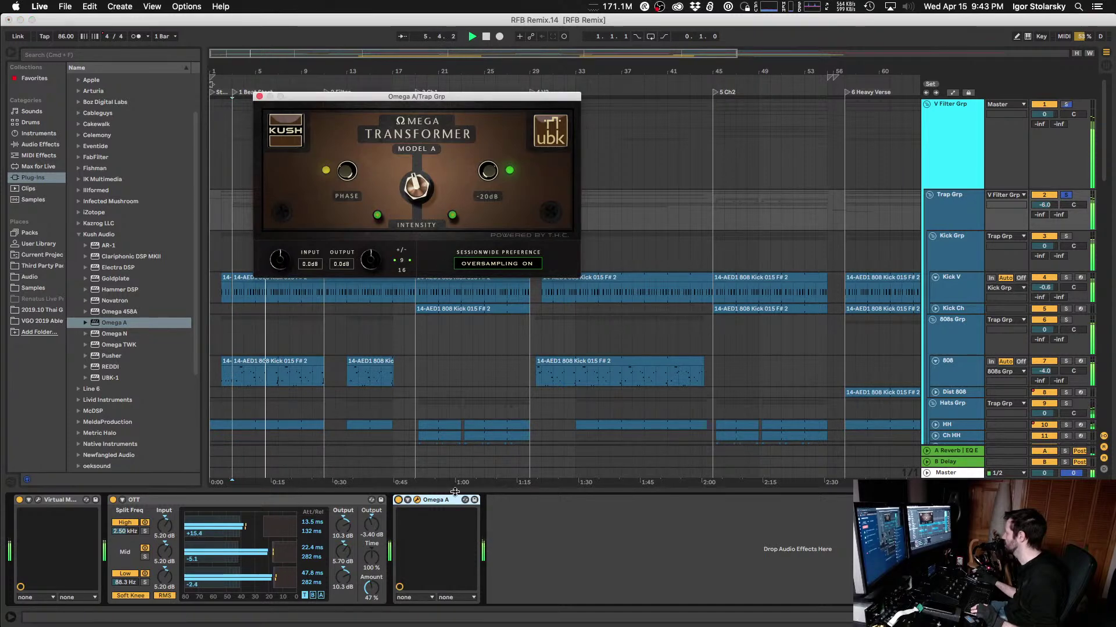
# Step: Replay the soloed Trap Grp while repeatedly switching the Omega A bypass on and off to judge its saturation
pyautogui.click(398, 500)
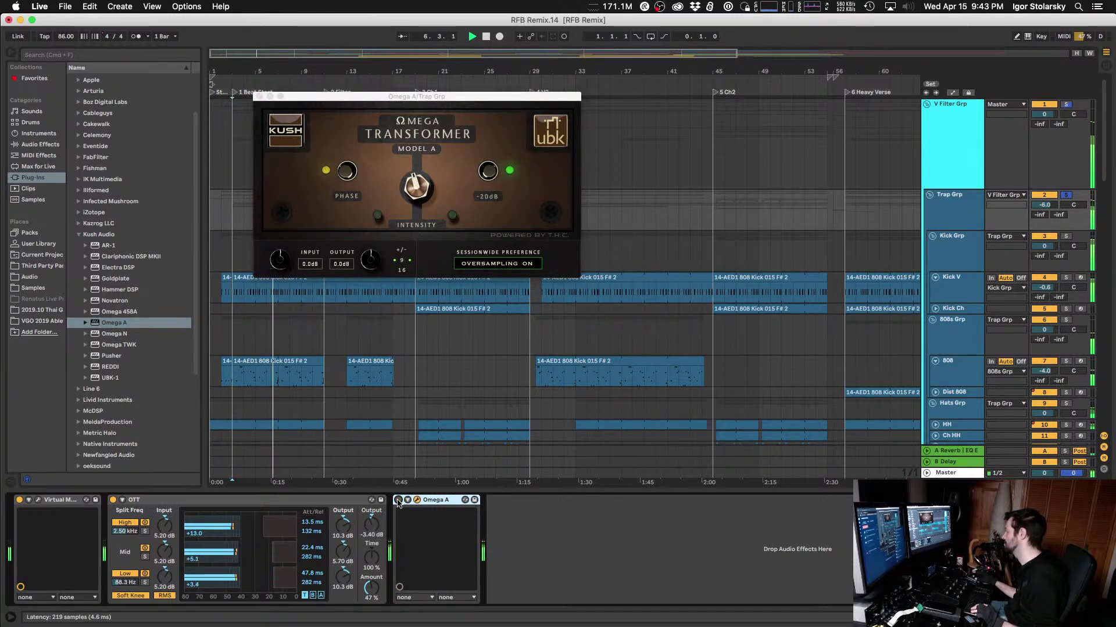
pyautogui.click(398, 500)
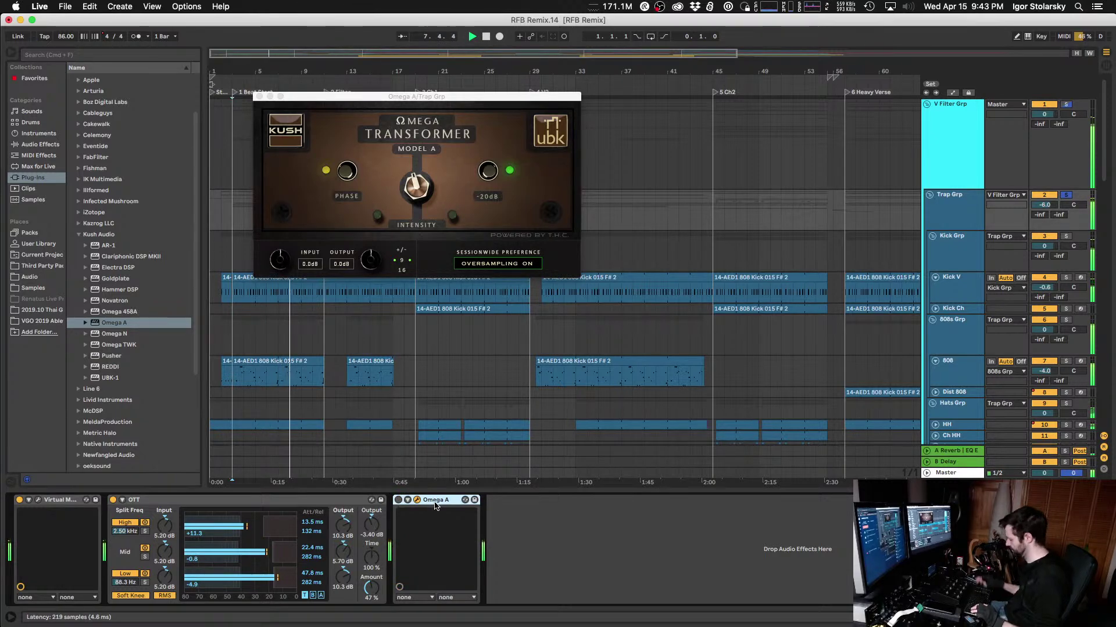
pyautogui.click(398, 500)
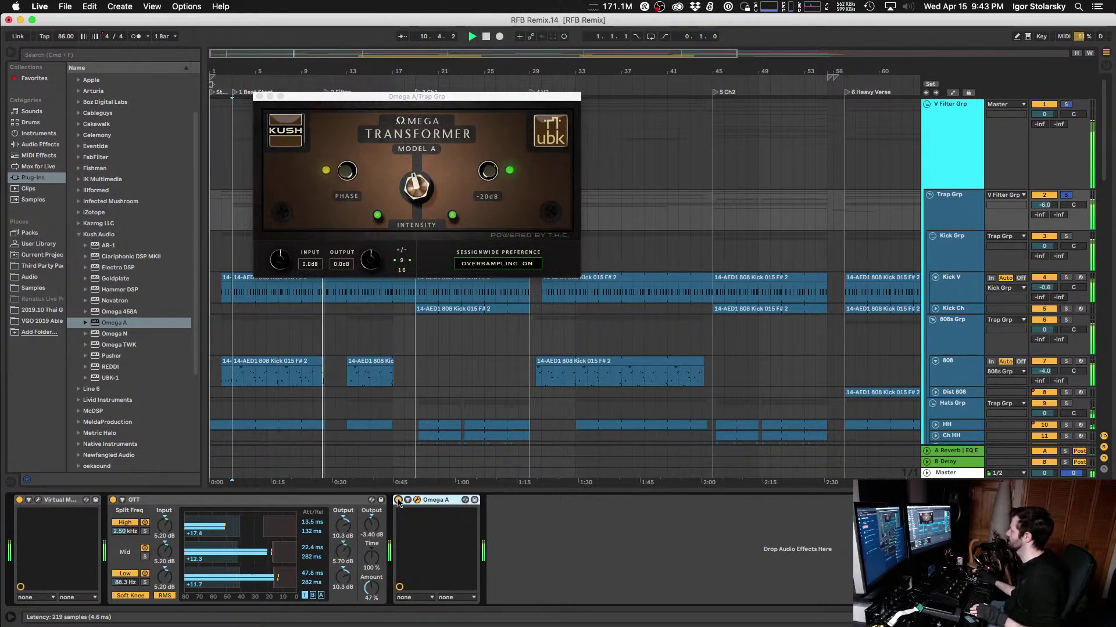
pyautogui.press('space')
pyautogui.click(398, 500)
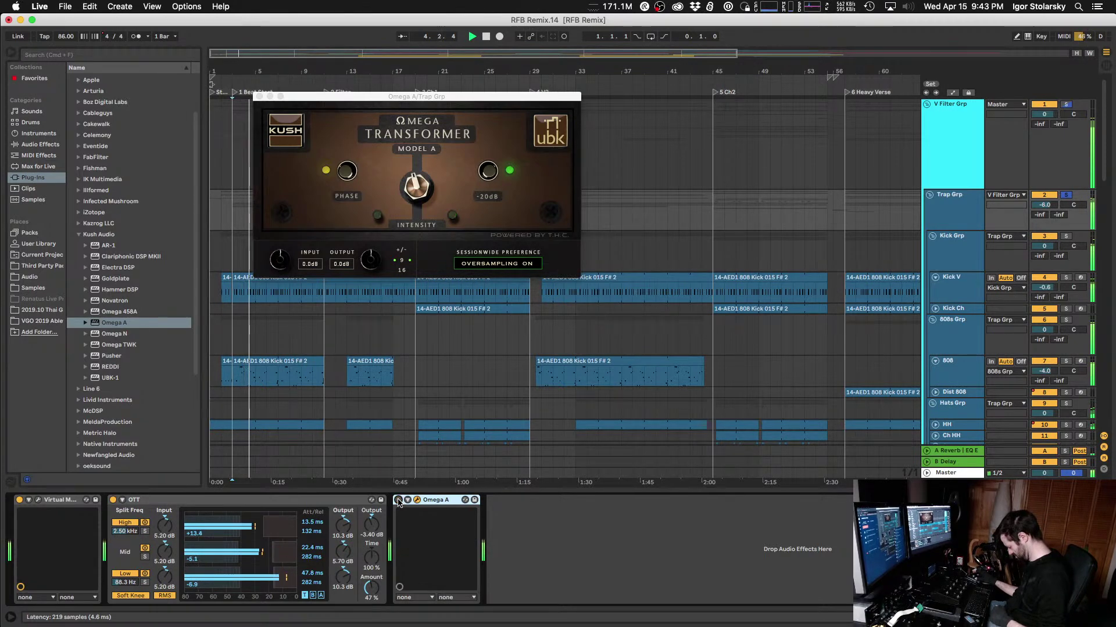
pyautogui.click(398, 500)
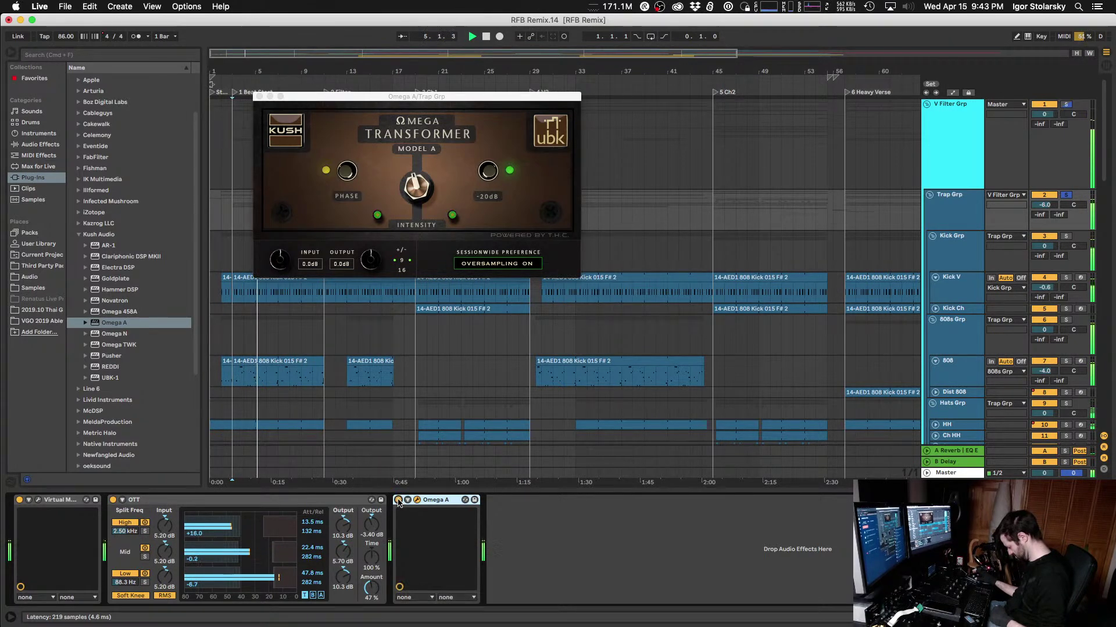
pyautogui.click(398, 500)
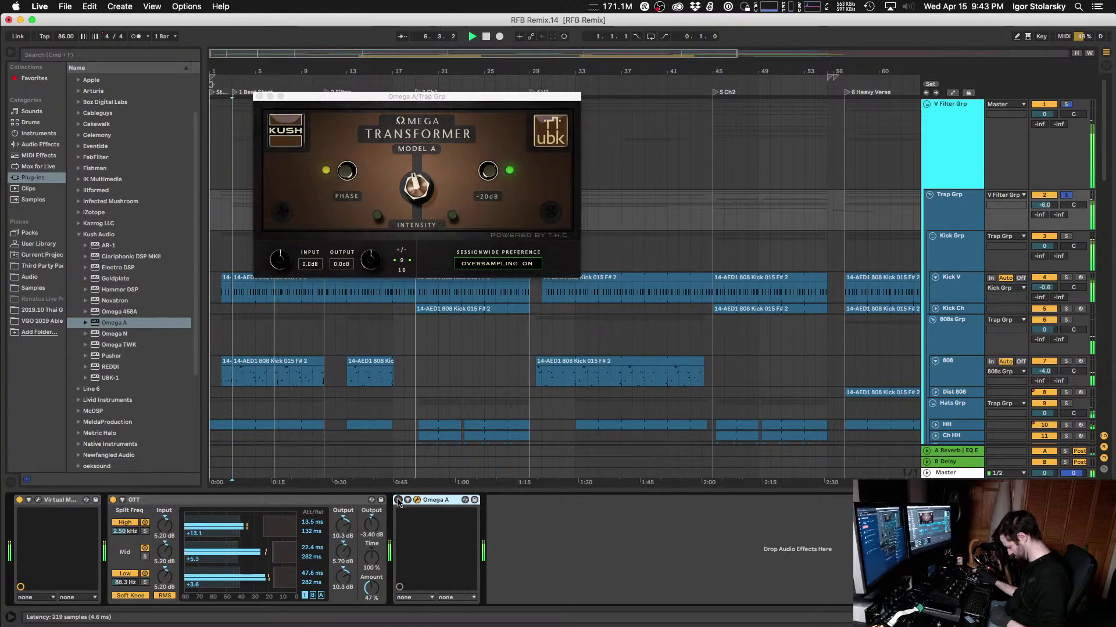
pyautogui.click(398, 500)
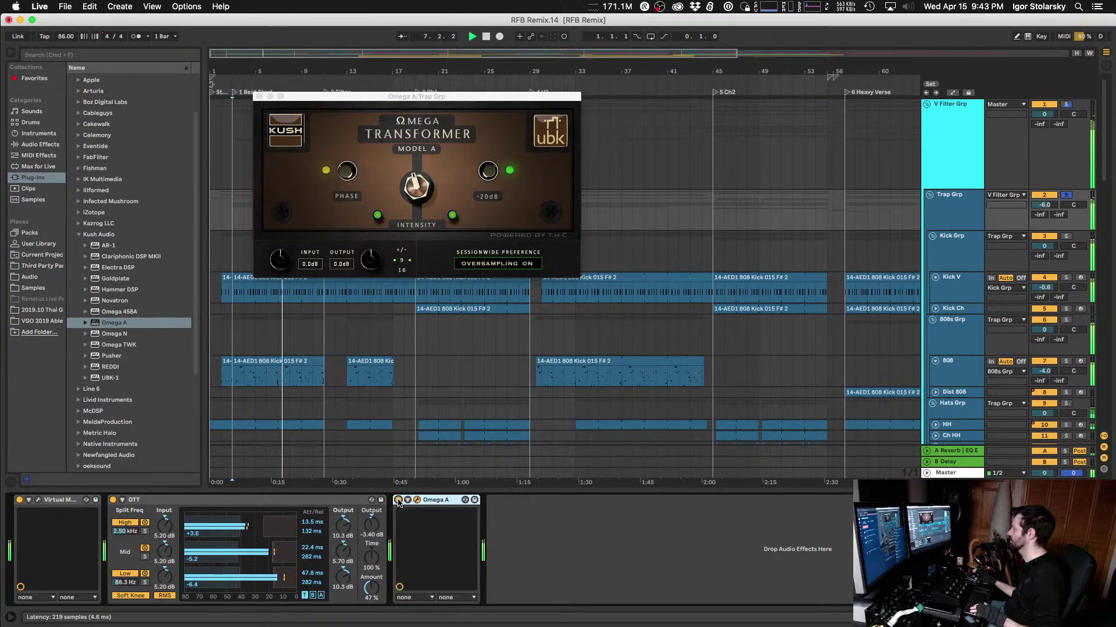
# Step: Lower the Omega A output to -0.8 dB and restart playback with it bypassed for a level comparison
pyautogui.moveTo(370, 259); pyautogui.dragTo(370, 264)
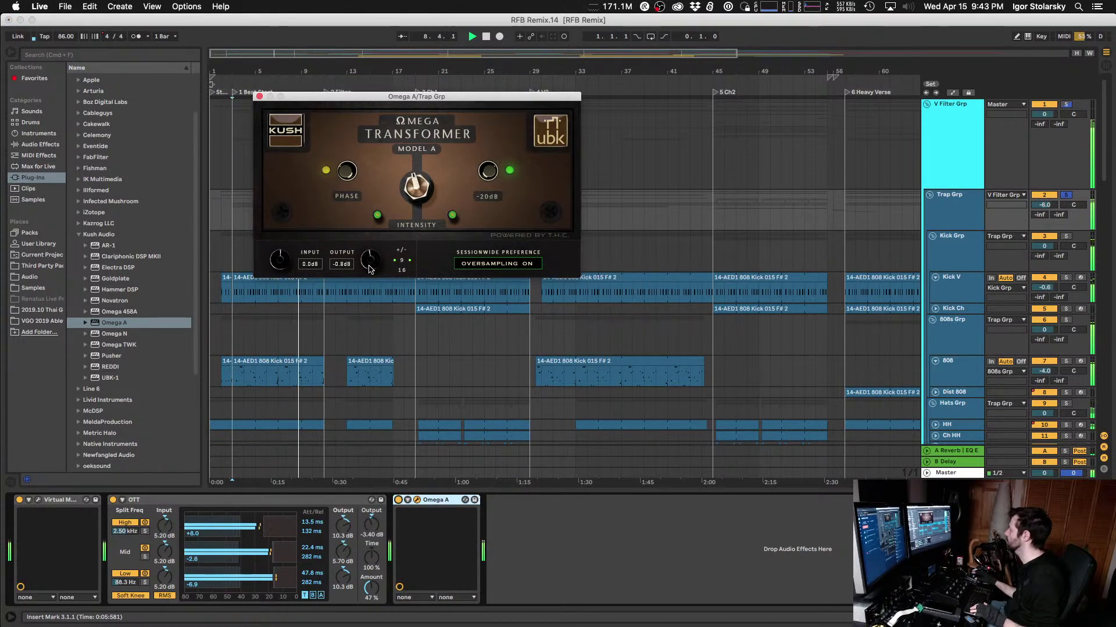
pyautogui.click(399, 500)
pyautogui.press('space')
pyautogui.press('space')
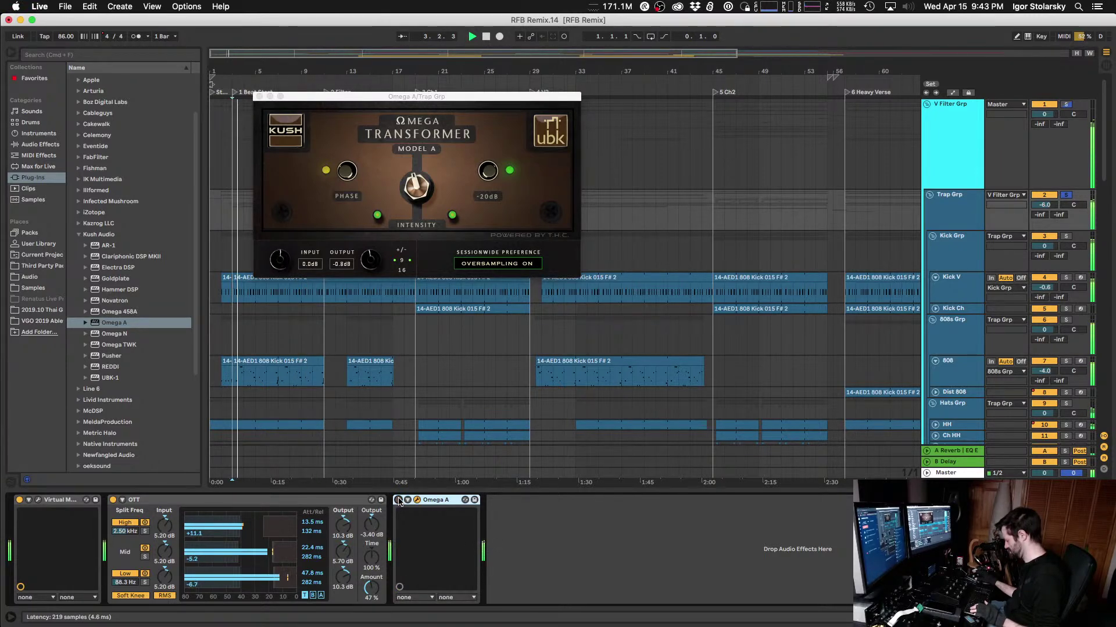
# Step: Compare the Trap Grp sound with the Omega A device bypassed and active during playback
pyautogui.click(399, 500)
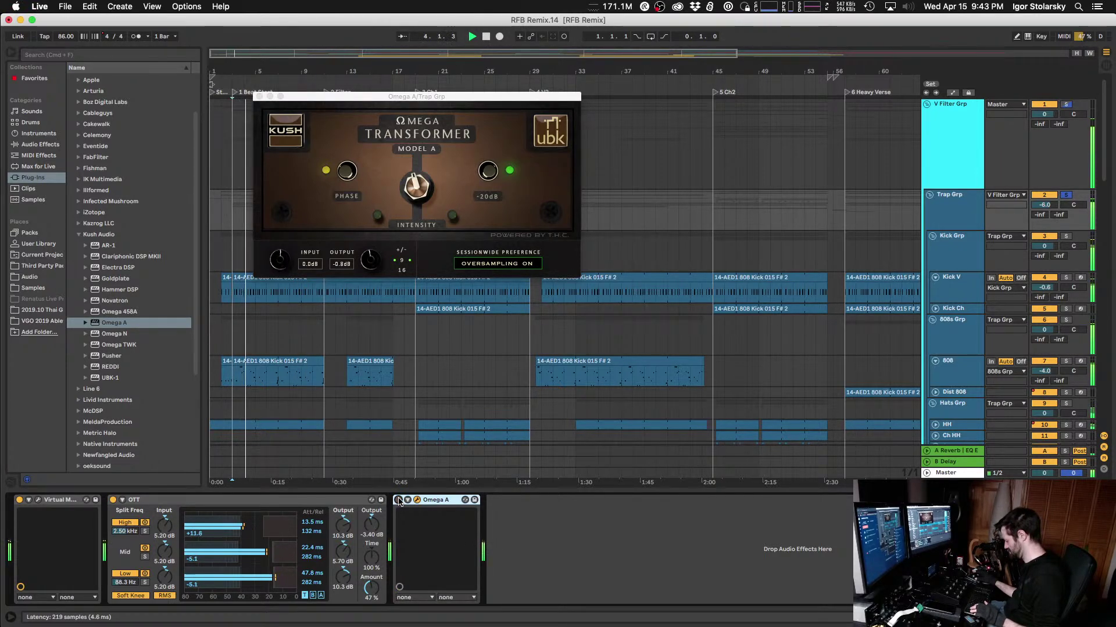
pyautogui.click(398, 501)
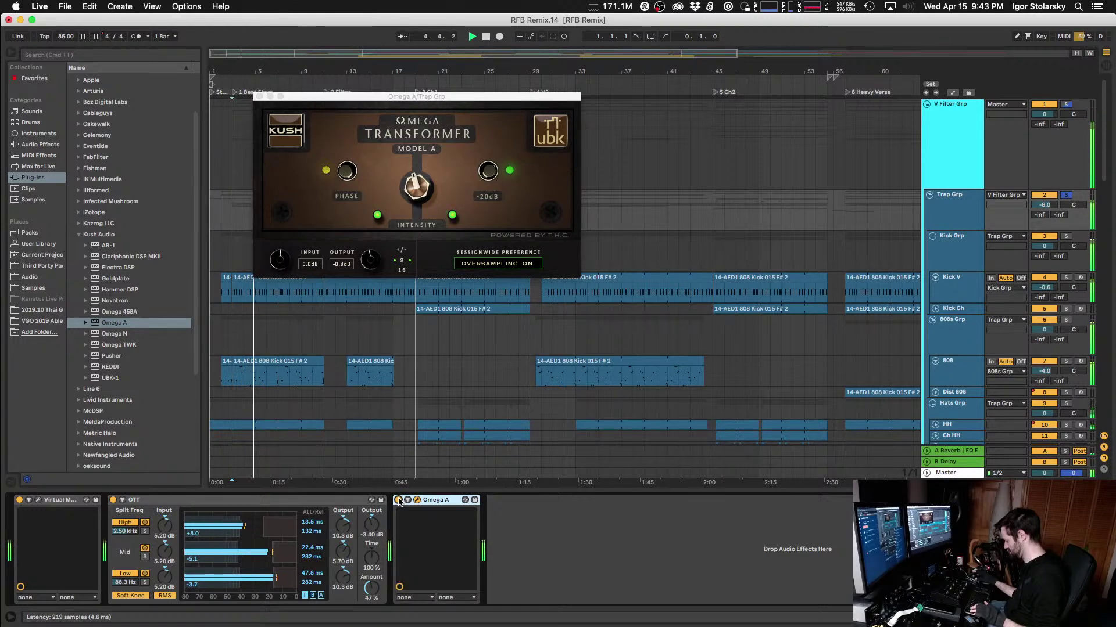
pyautogui.click(398, 501)
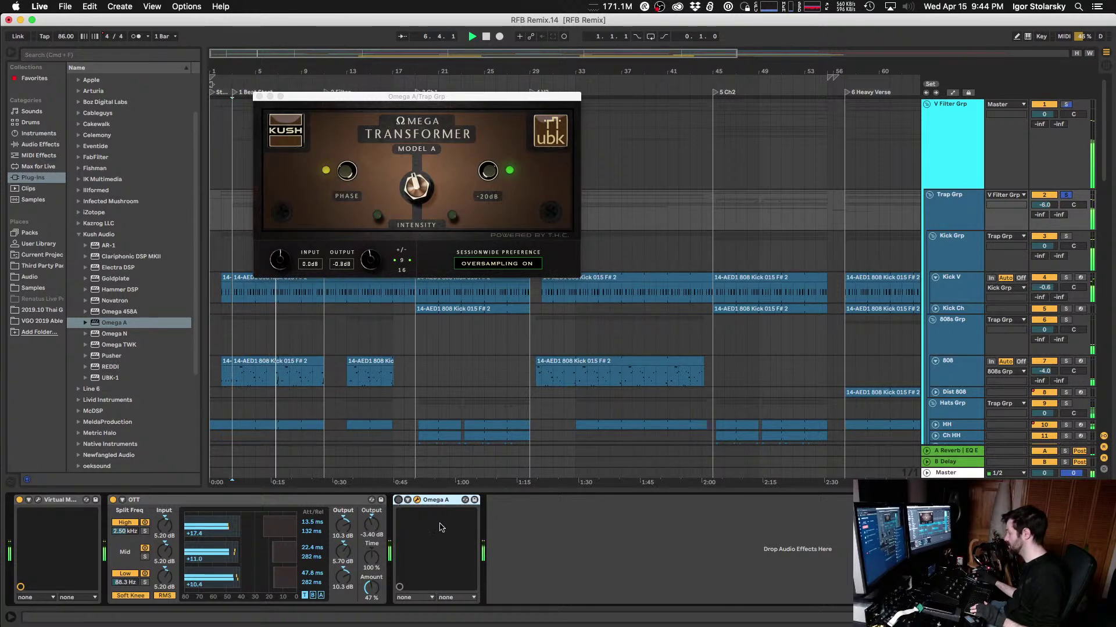
pyautogui.click(399, 500)
# Step: Set the Omega A output to -0.5 dB and compare the level-matched sound with the device bypassed and active
pyautogui.moveTo(369, 265); pyautogui.dragTo(367, 262)
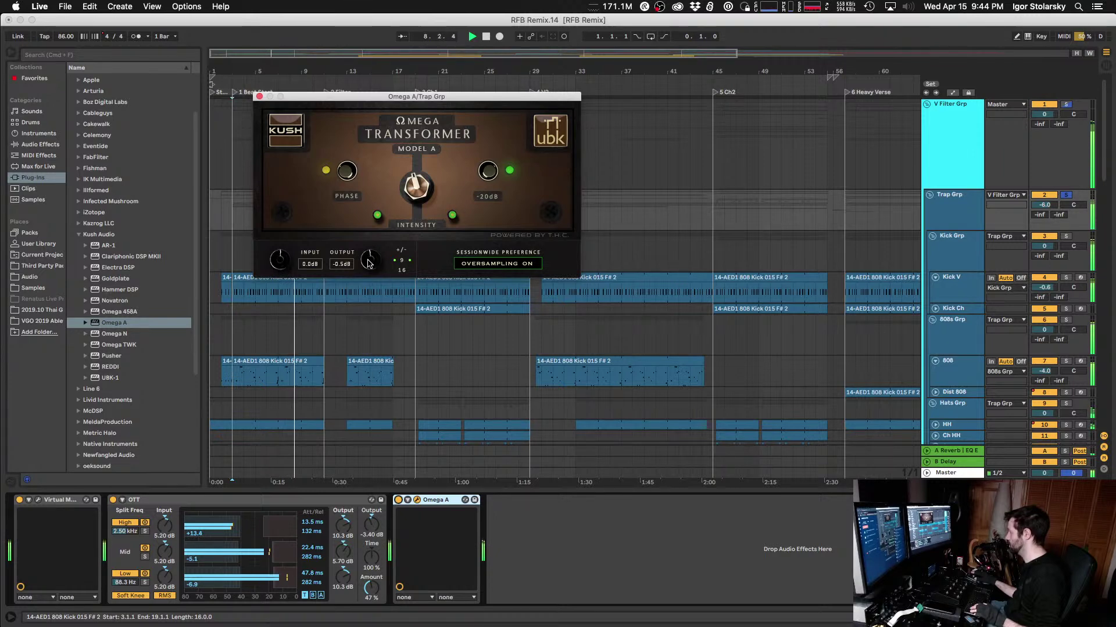
pyautogui.click(400, 503)
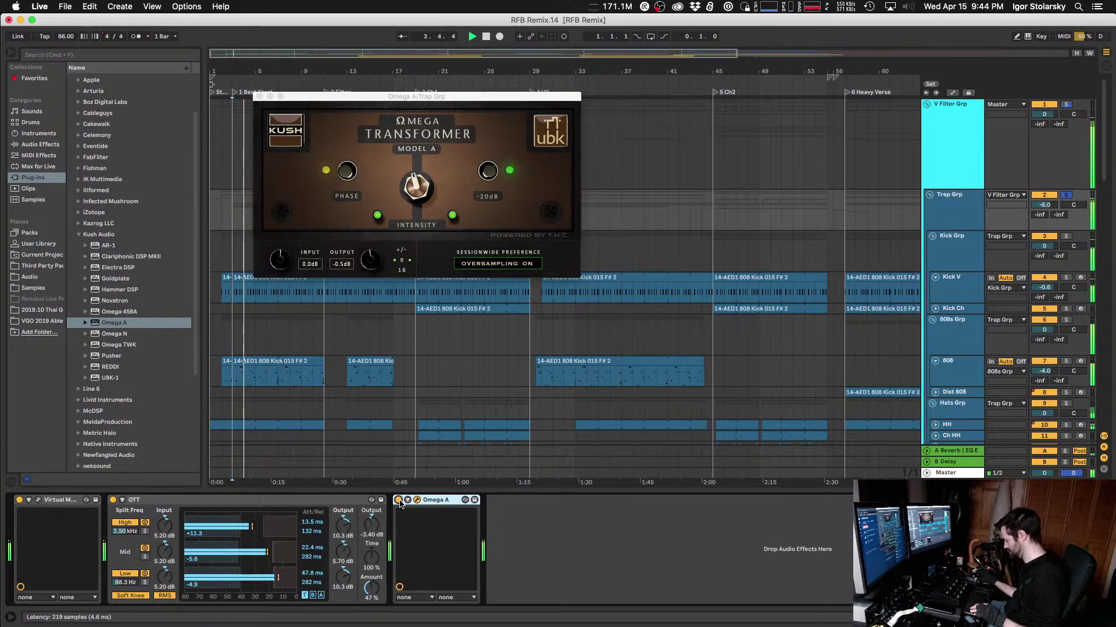
pyautogui.click(398, 500)
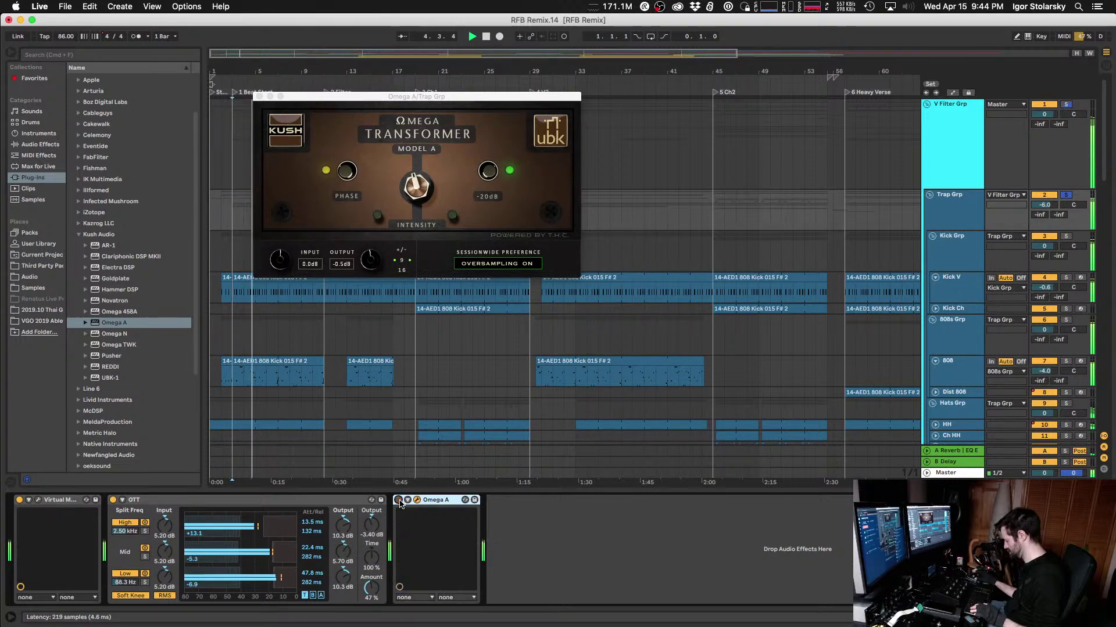
pyautogui.click(398, 500)
pyautogui.click(398, 500)
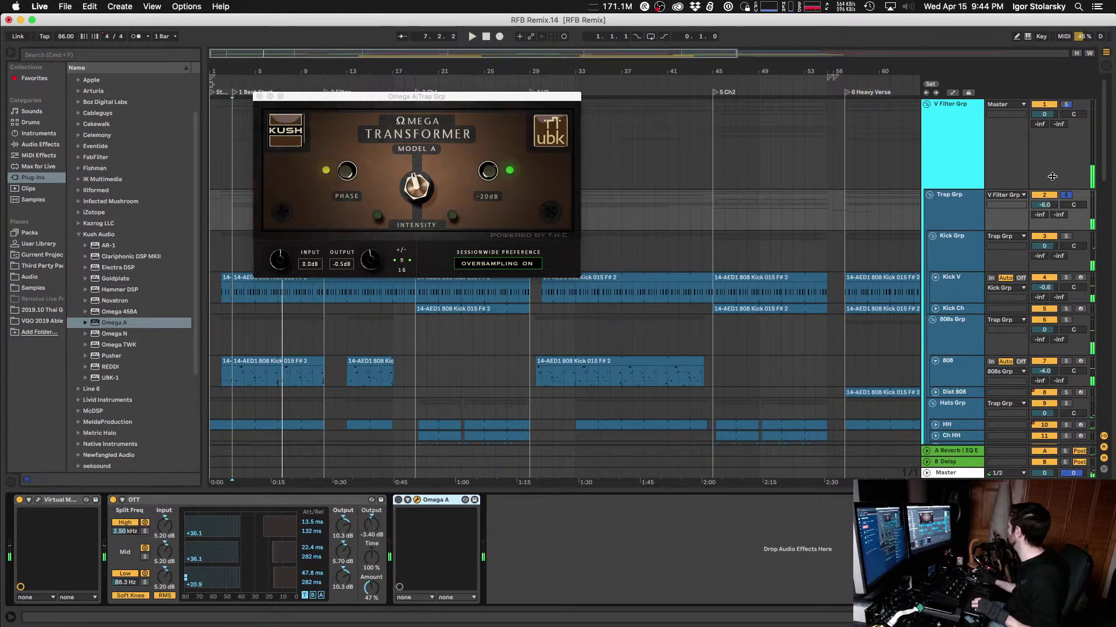
# Step: Delete the Omega A device from the Trap Grp, unsolo the group and play the arrangement
pyautogui.press('Delete')
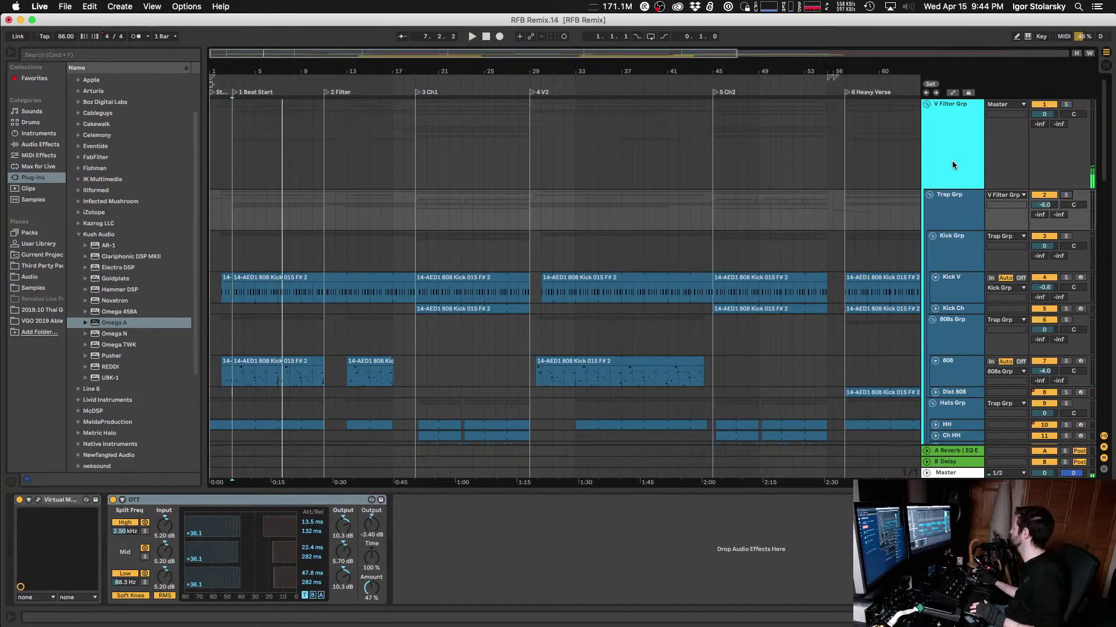
pyautogui.scroll(-15, 951, 165)
pyautogui.press('space')
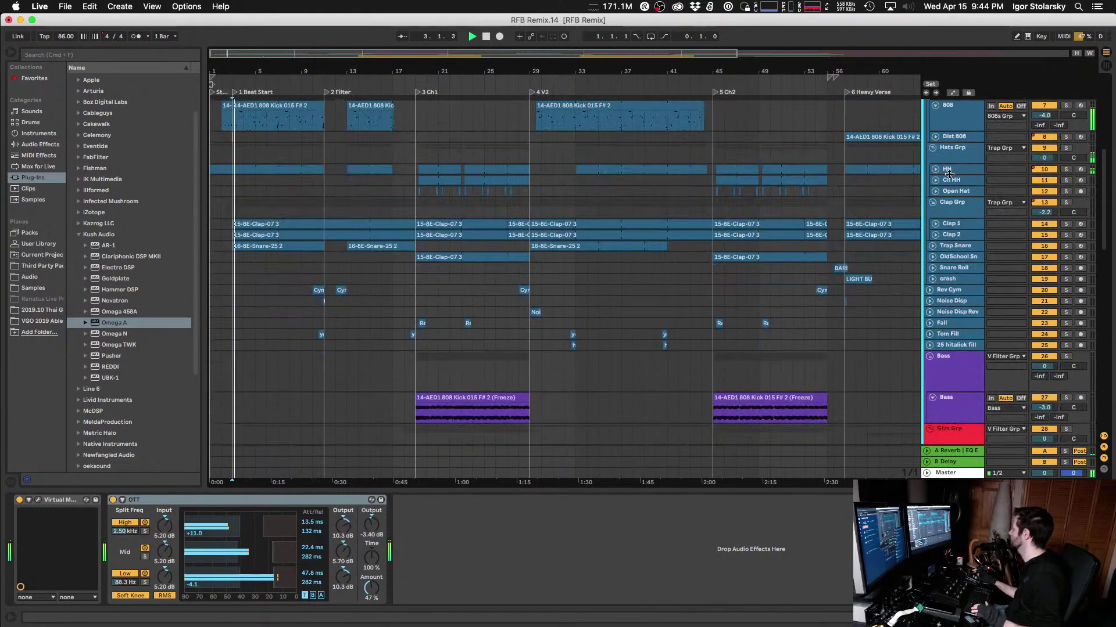
# Step: Unfold the Tom Fill track and zoom in on its first yeehaw fill clip at 10.3.1
pyautogui.scroll(-10, 949, 173)
pyautogui.scroll(5, 951, 178)
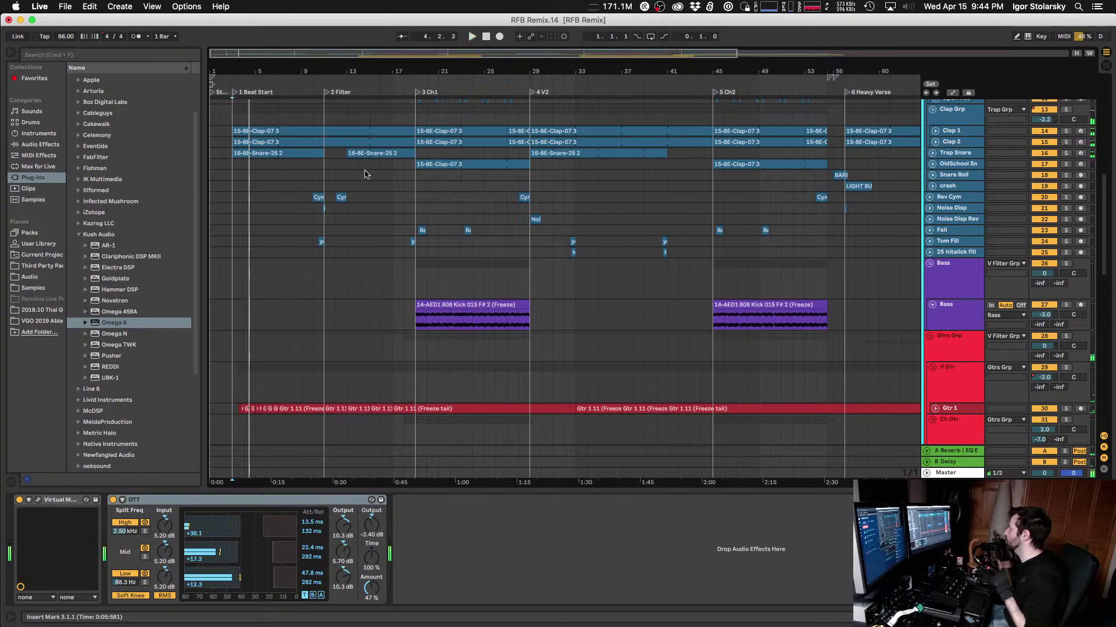
pyautogui.click(418, 232)
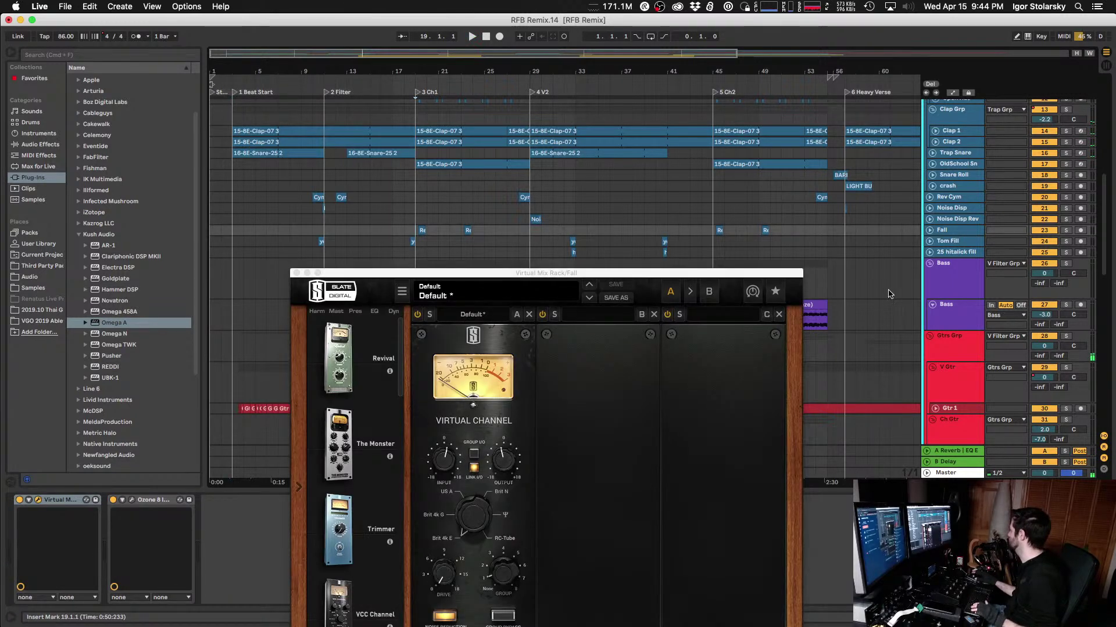
pyautogui.click(937, 241)
pyautogui.scroll(-5, 294, 137)
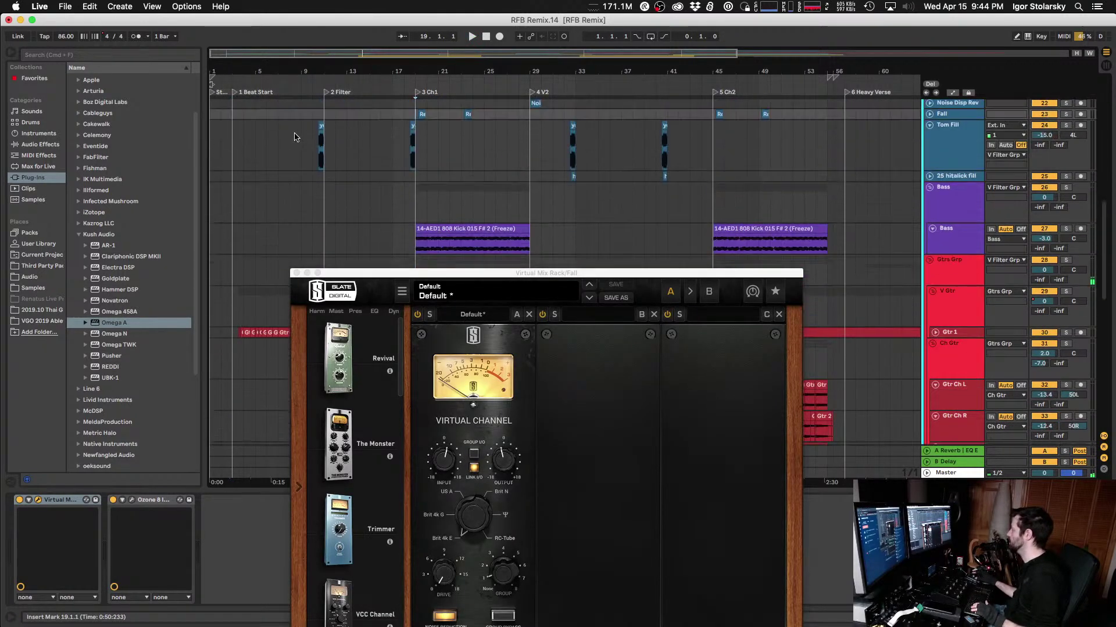
pyautogui.click(318, 139)
pyautogui.press('+')
pyautogui.press('+')
pyautogui.press('+')
pyautogui.press('+')
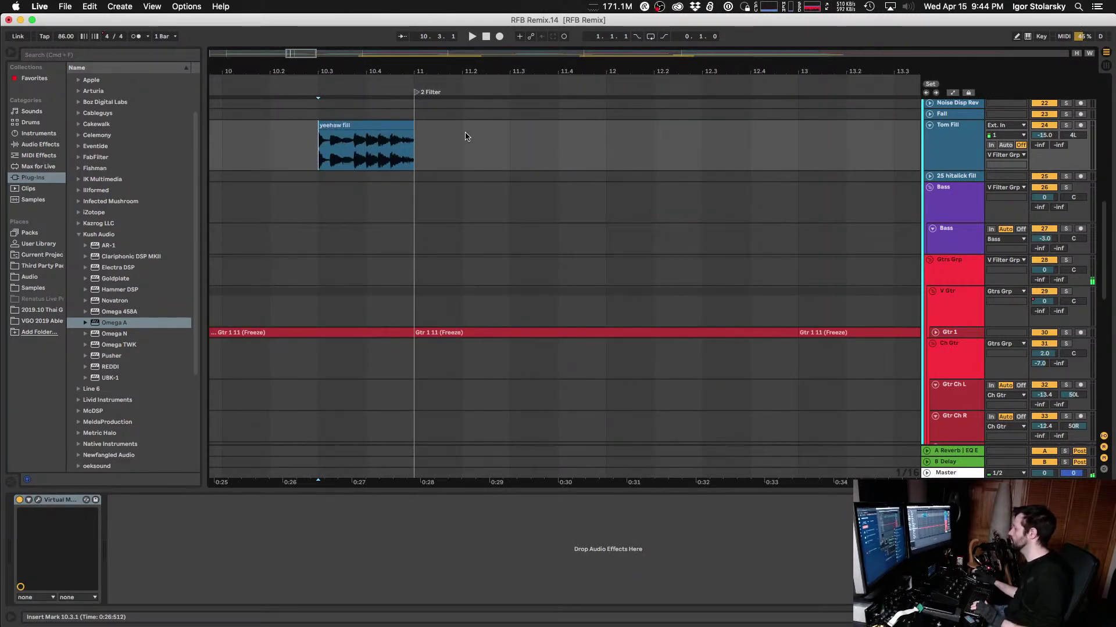
# Step: Solo the Tom Fill track, play its first yeehaw fill clip and place the insert marker on the second hit at 10.3.2
pyautogui.click(1066, 126)
pyautogui.press('space')
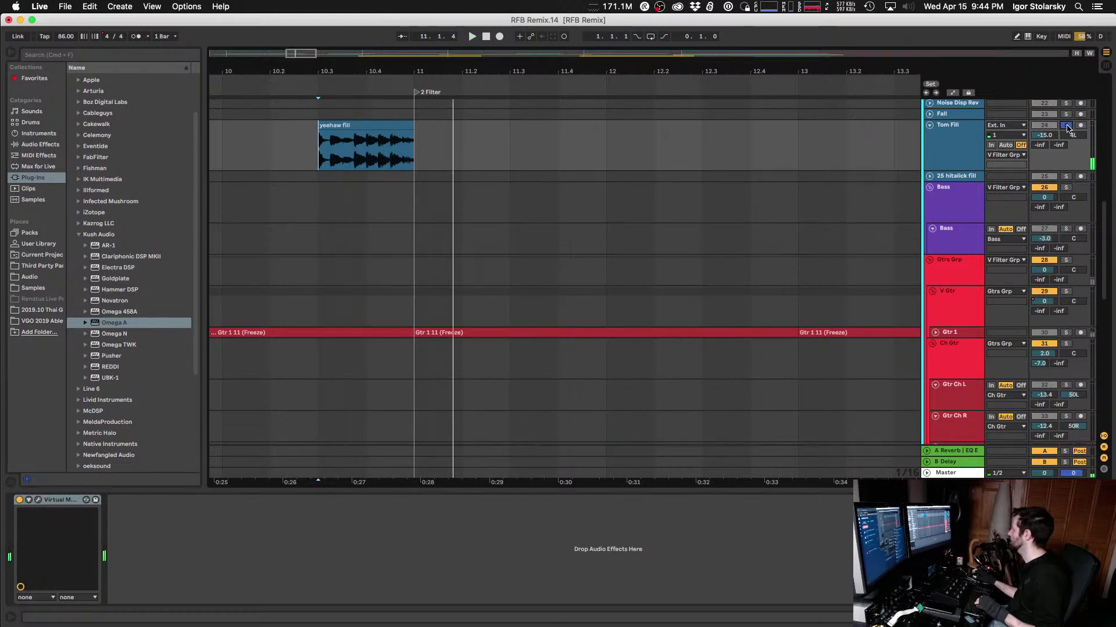
pyautogui.press('super+l')
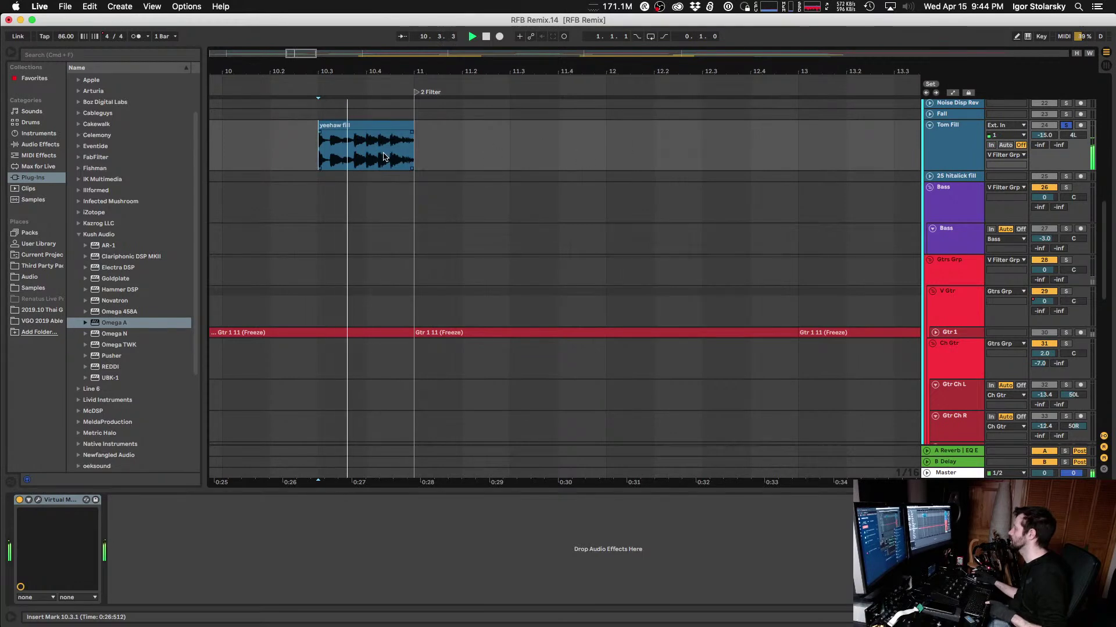
pyautogui.click(329, 156)
pyautogui.press('+')
pyautogui.press('+')
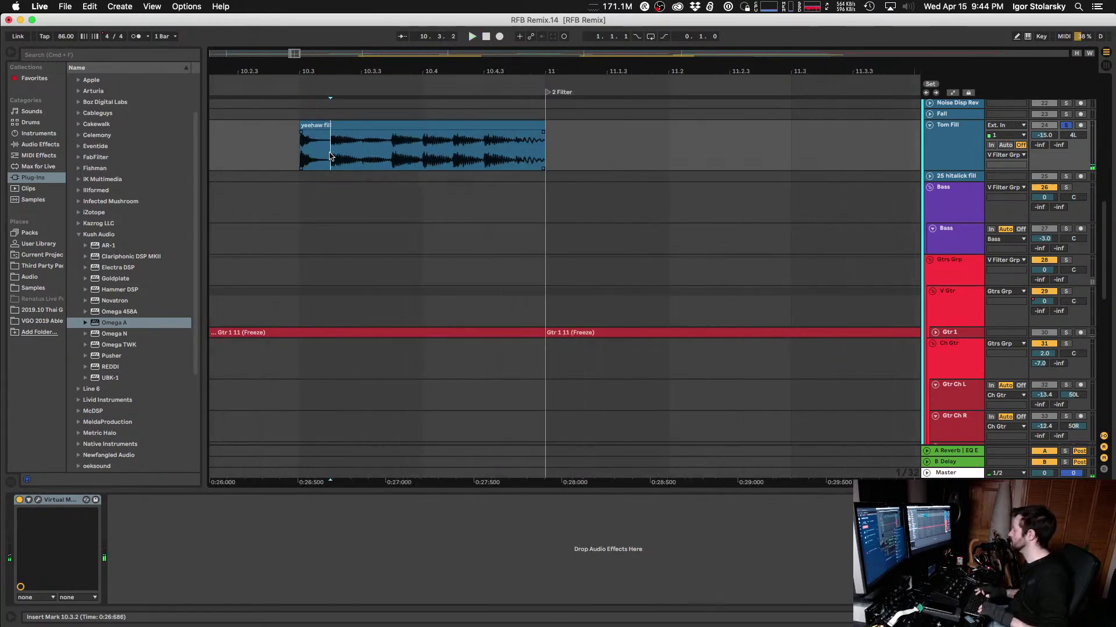
pyautogui.press('space')
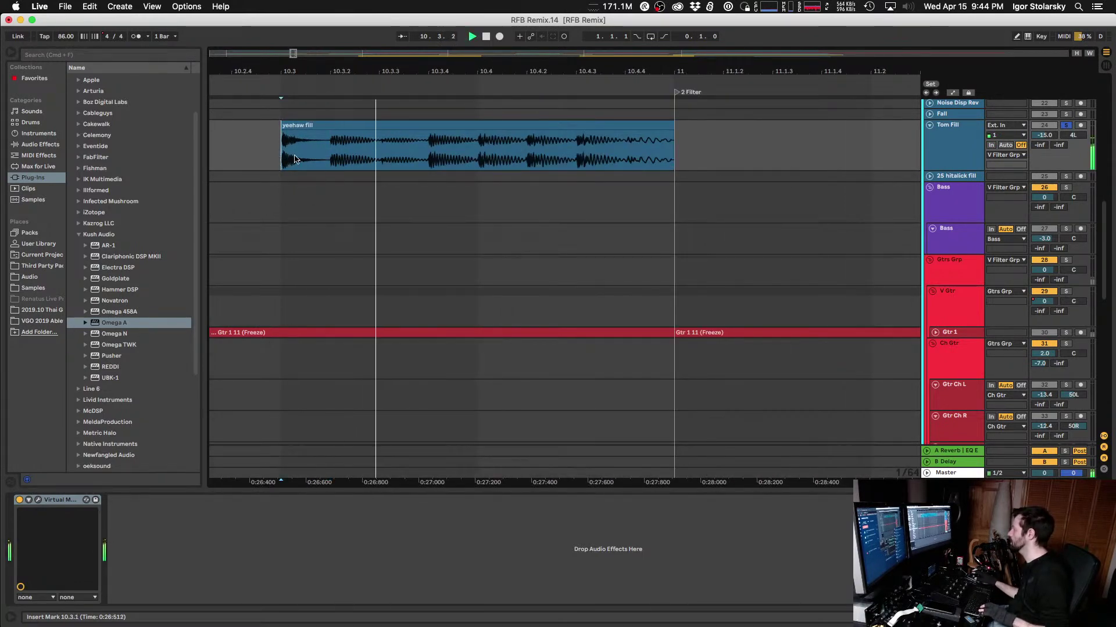
pyautogui.click(329, 156)
# Step: Show the Tom Fill track's panning automation, add a breakpoint on the second hit at 10.3.2 and pan it to 13L
pyautogui.scroll(10, 329, 157)
pyautogui.scroll(-8, 328, 157)
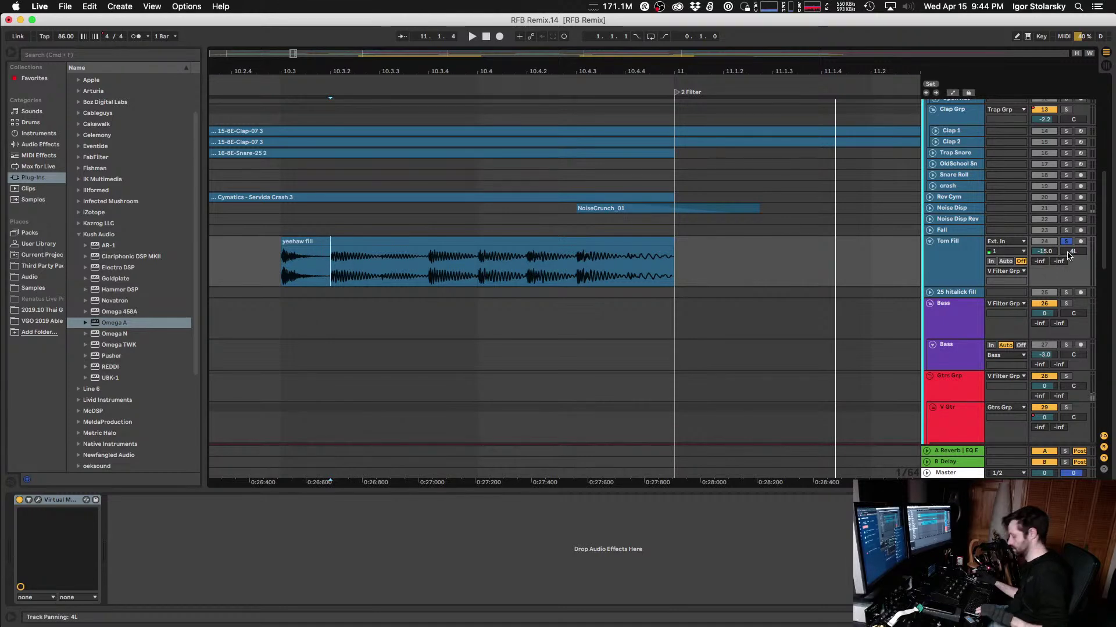
pyautogui.press('a')
pyautogui.click(343, 267)
pyautogui.press('space')
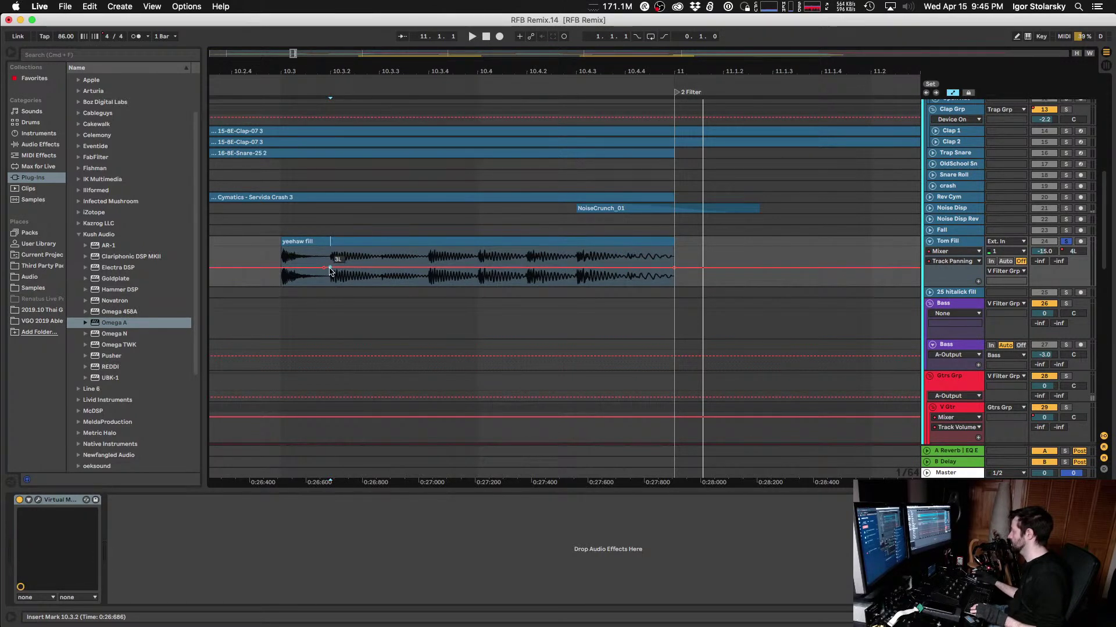
pyautogui.moveTo(329, 267); pyautogui.dragTo(330, 263)
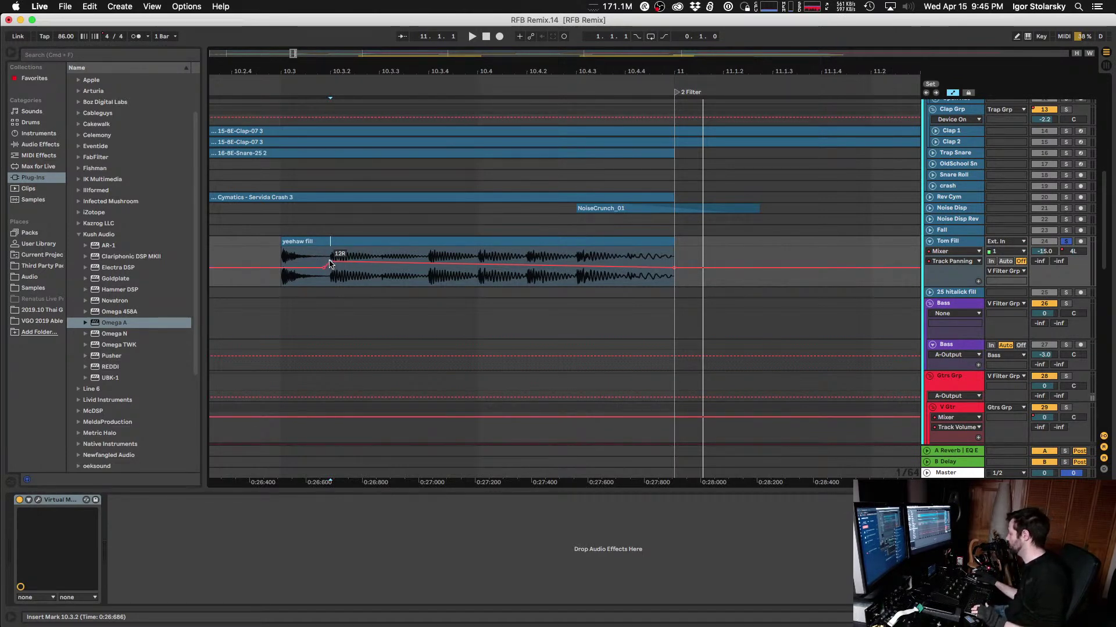
pyautogui.moveTo(330, 265); pyautogui.dragTo(330, 271)
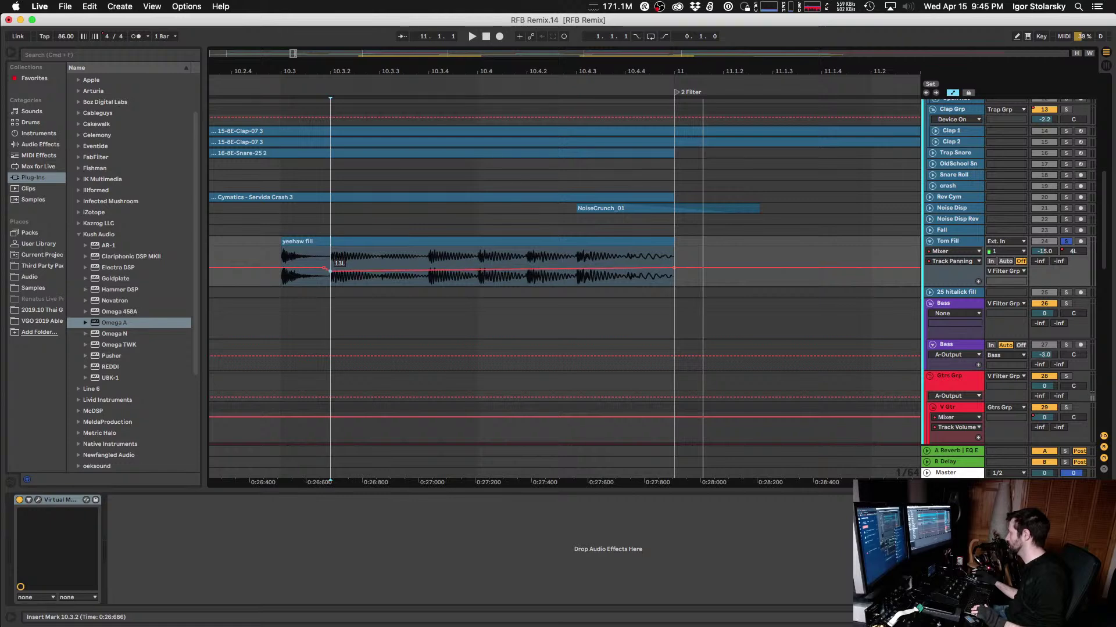
# Step: Set the Tom Fill panning automation to 6R at the fill's second hit and 20L at the fill's end
pyautogui.hscroll(5, 635, 268)
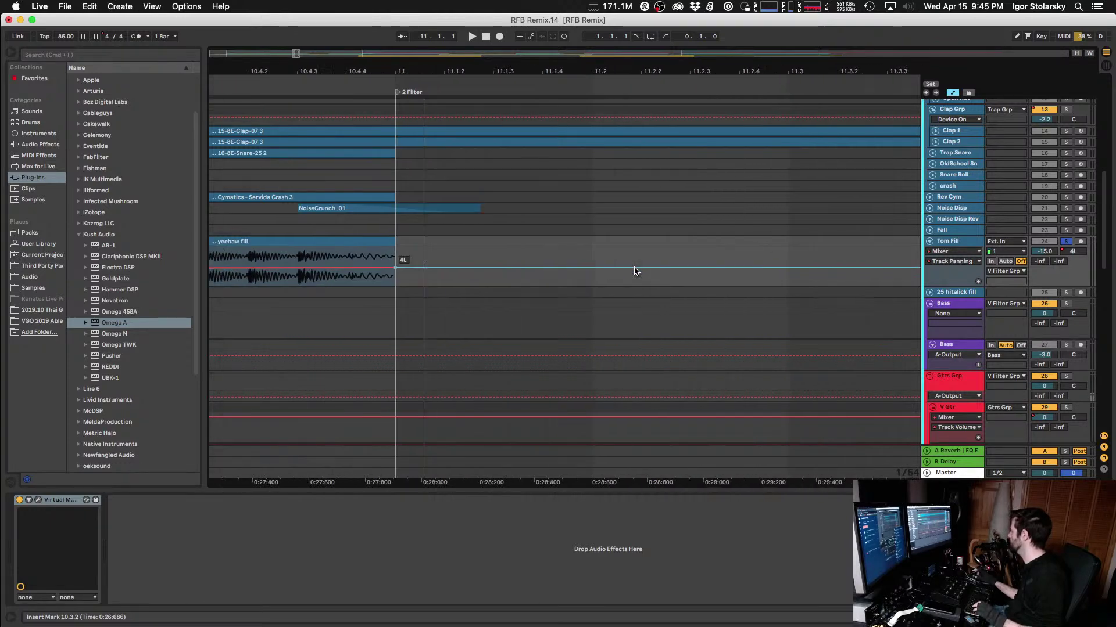
pyautogui.scroll(-2, 636, 271)
pyautogui.hscroll(10, 637, 270)
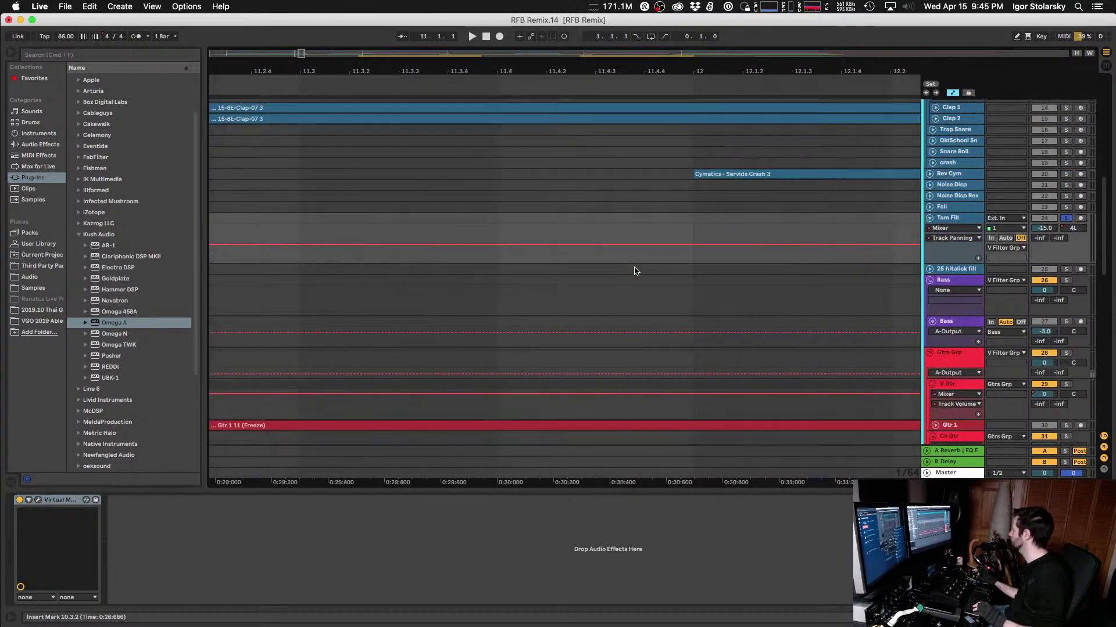
pyautogui.hscroll(-15, 636, 271)
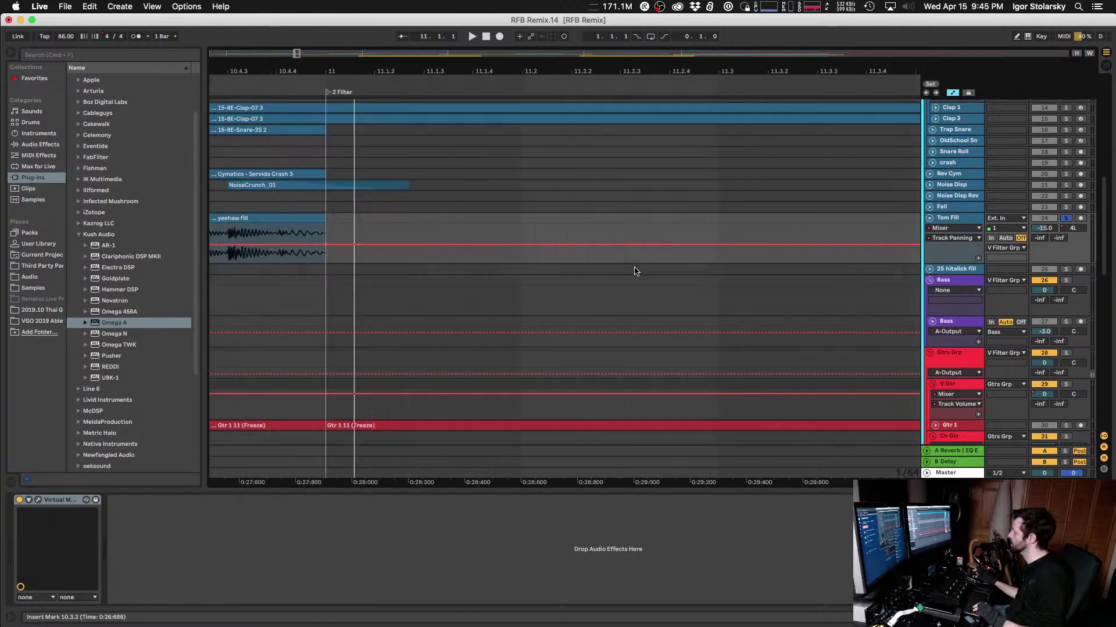
pyautogui.hscroll(-1, 635, 271)
pyautogui.moveTo(516, 244); pyautogui.dragTo(516, 240)
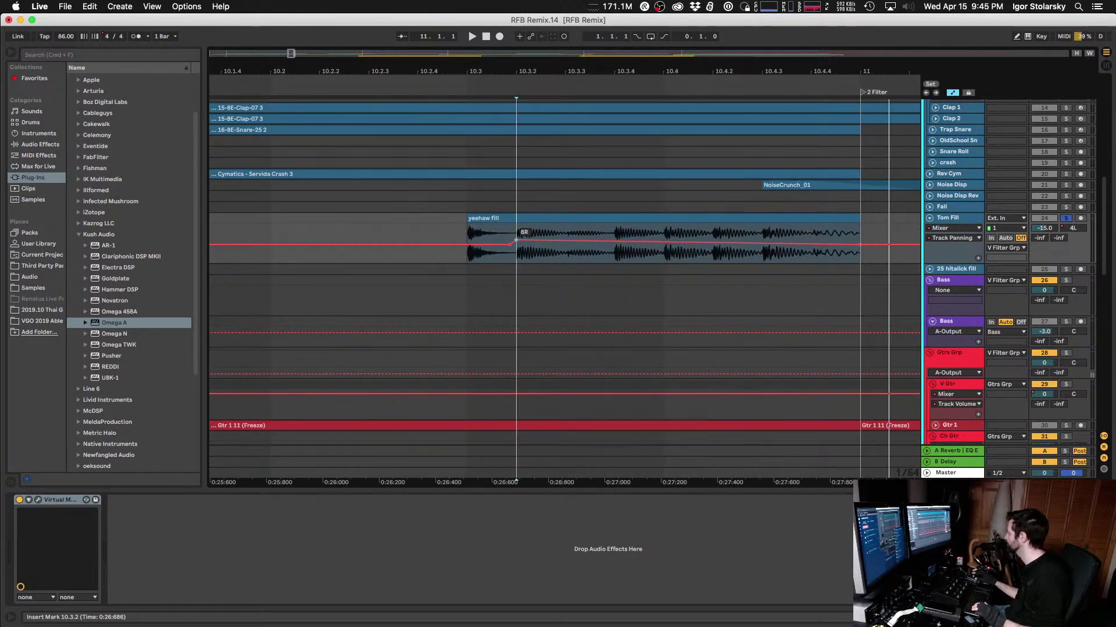
pyautogui.moveTo(848, 249); pyautogui.dragTo(859, 251)
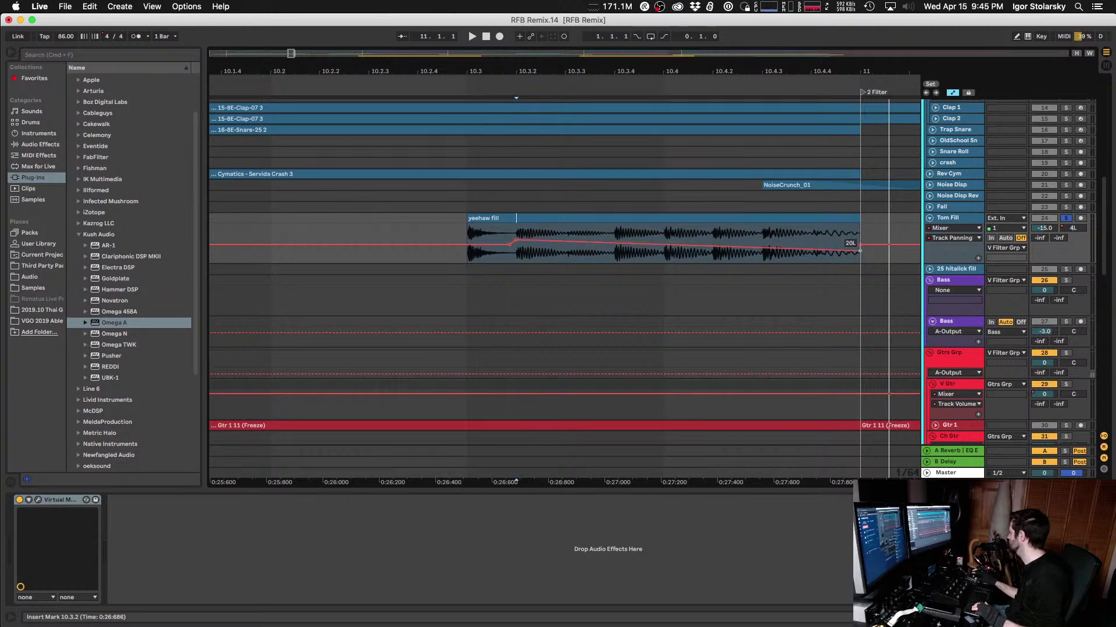
# Step: Play the panned tom fill soloed, then unsolo the Tom Fill track to hear it in the full mix
pyautogui.press('space')
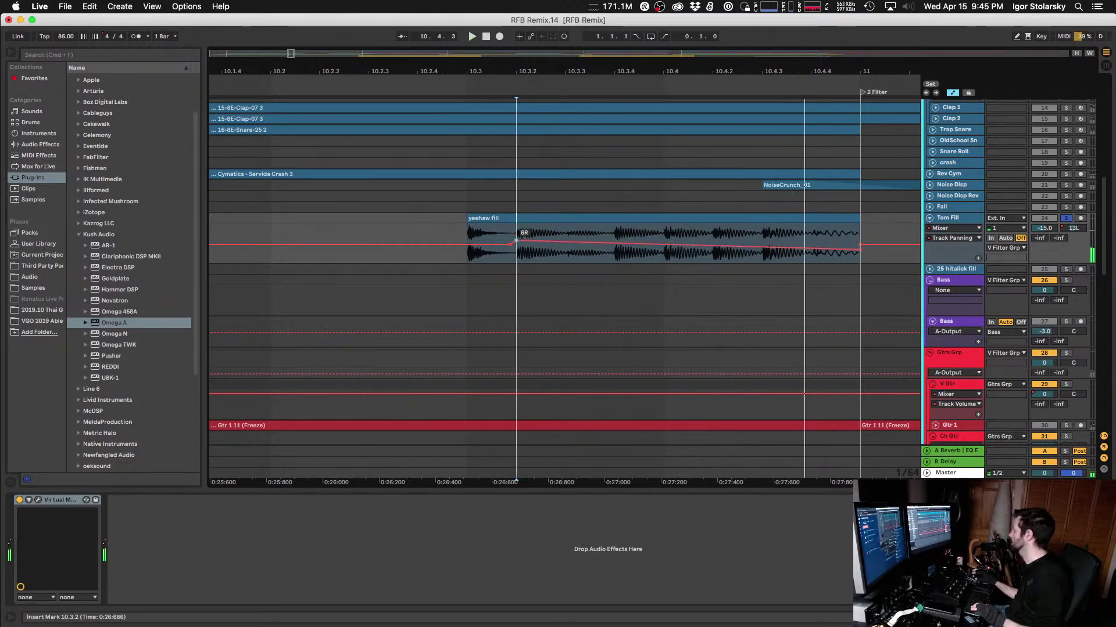
pyautogui.press('space')
pyautogui.press('space')
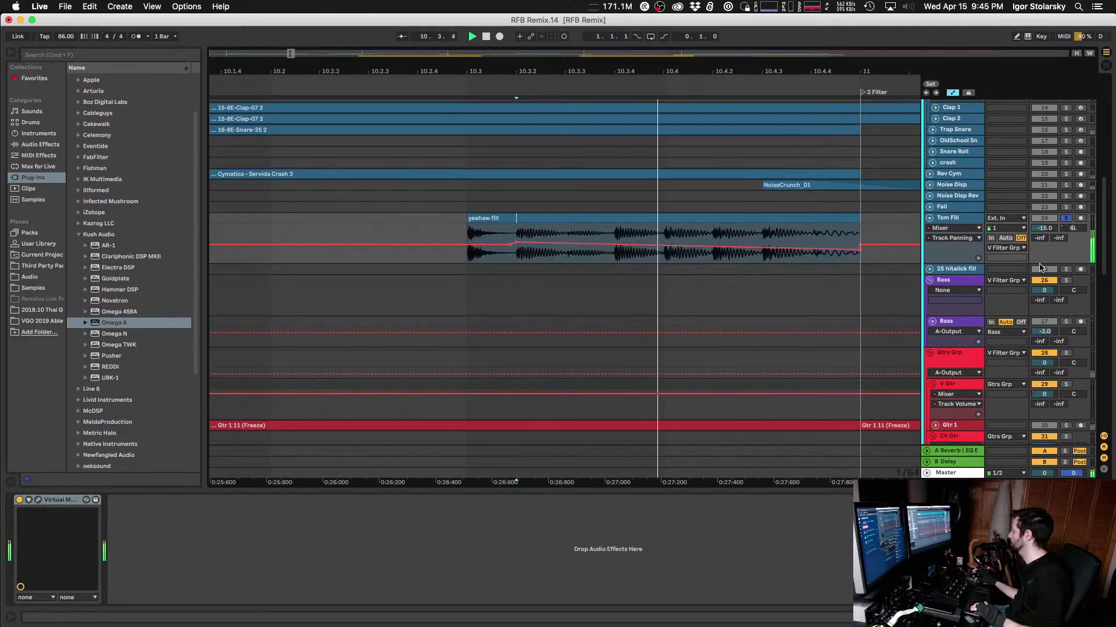
pyautogui.click(1066, 218)
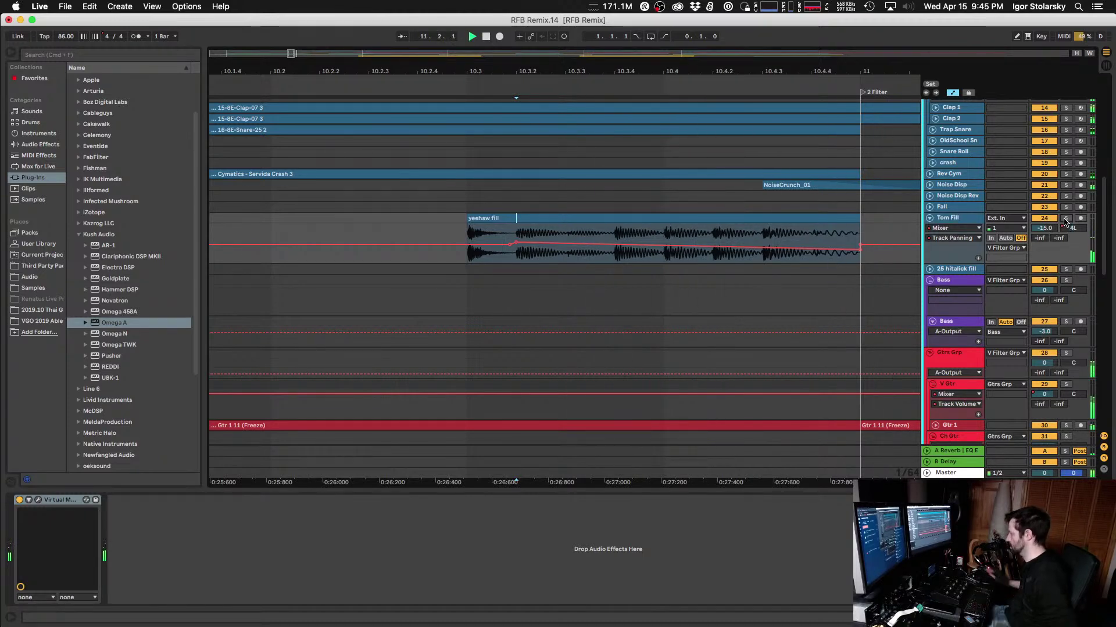
pyautogui.press('space')
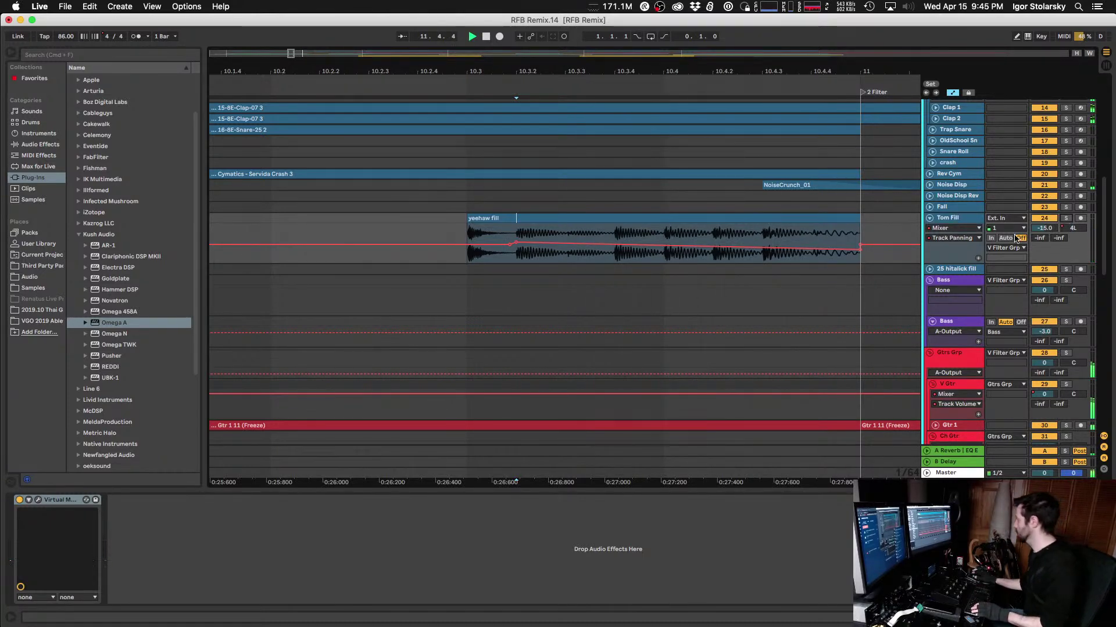
# Step: Copy the panned yeehaw fill at 10.3.1 on the Tom Fill track and paste it over the fill at 18.3.1
pyautogui.scroll(-3, 805, 232)
pyautogui.press('a')
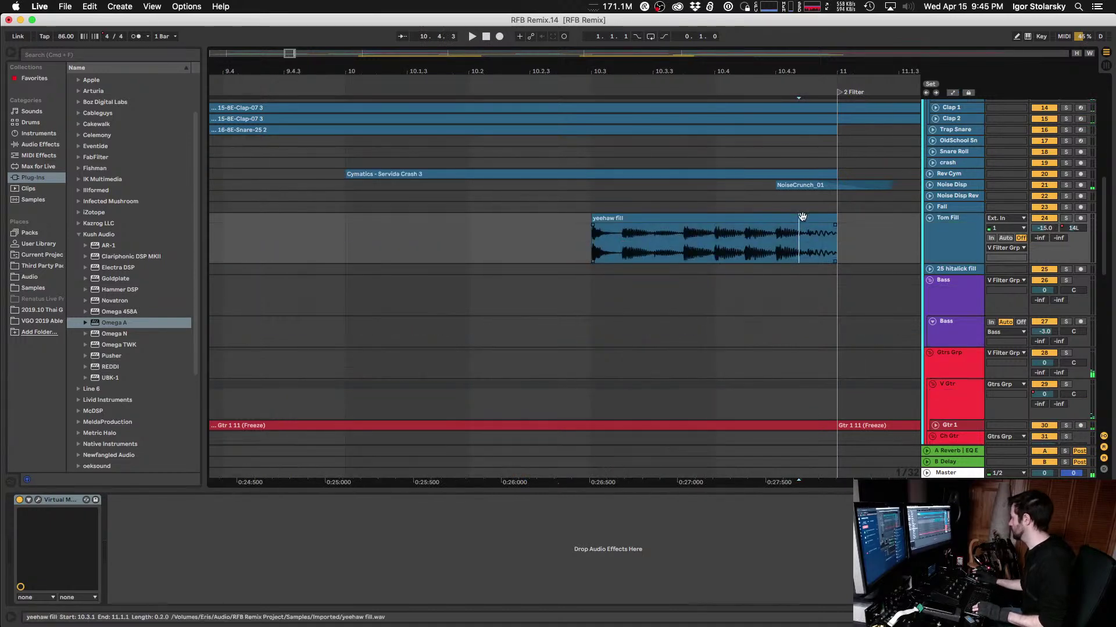
pyautogui.click(800, 218)
pyautogui.press('-')
pyautogui.press('-')
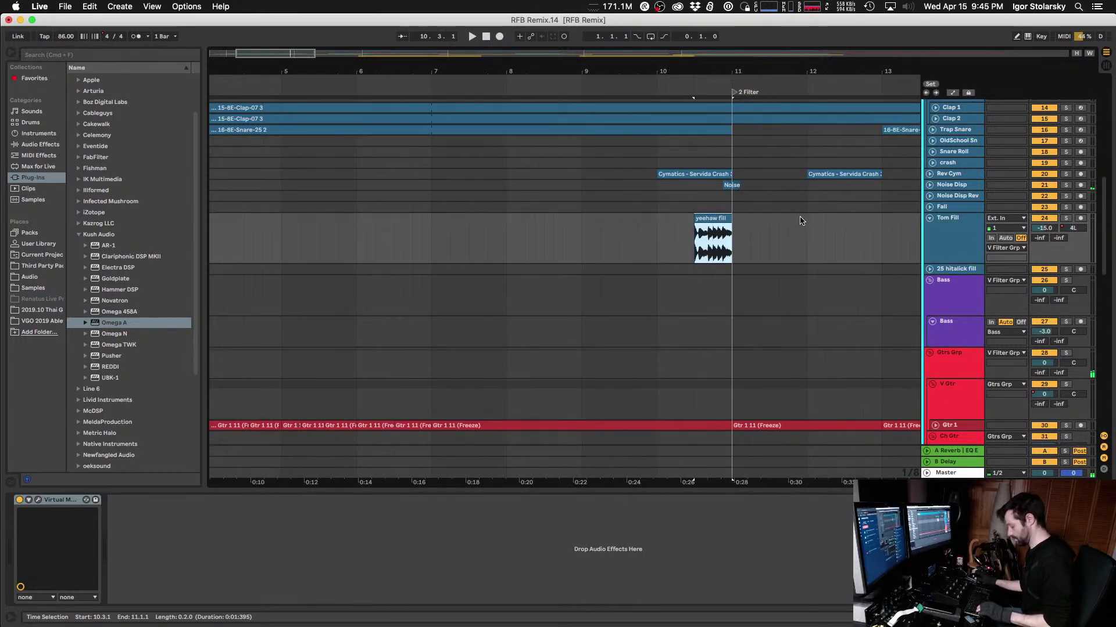
pyautogui.hscroll(10, 802, 220)
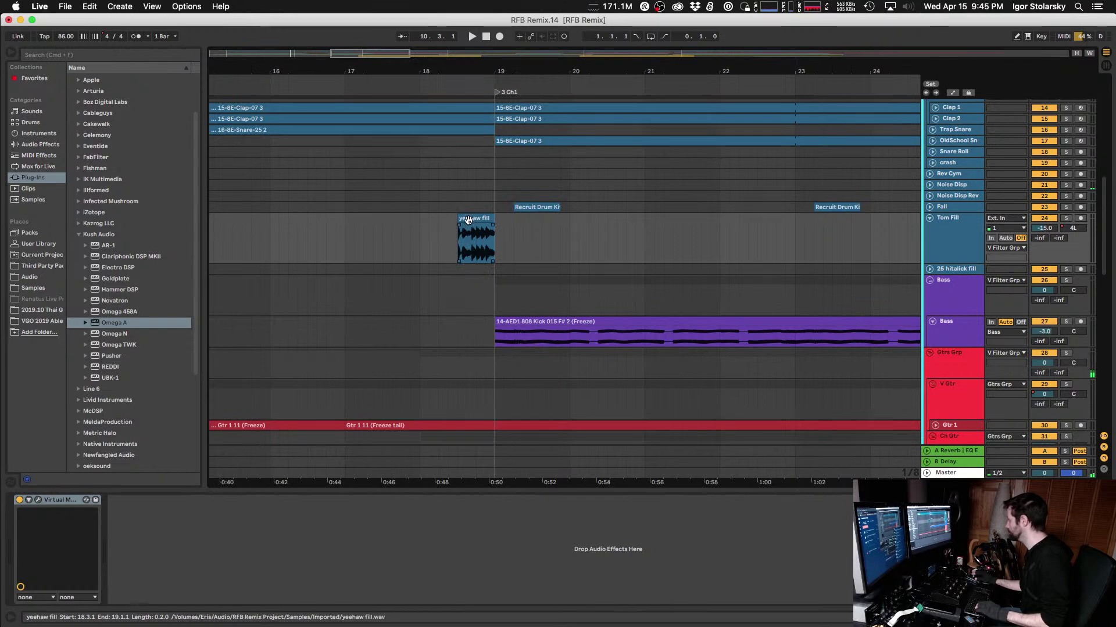
pyautogui.click(470, 218)
# Step: Paste the panned fill over the Tom Fill clips at 32.3.1 and 40.3.1 and check the rest of the arrangement for fills
pyautogui.hscroll(12, 452, 271)
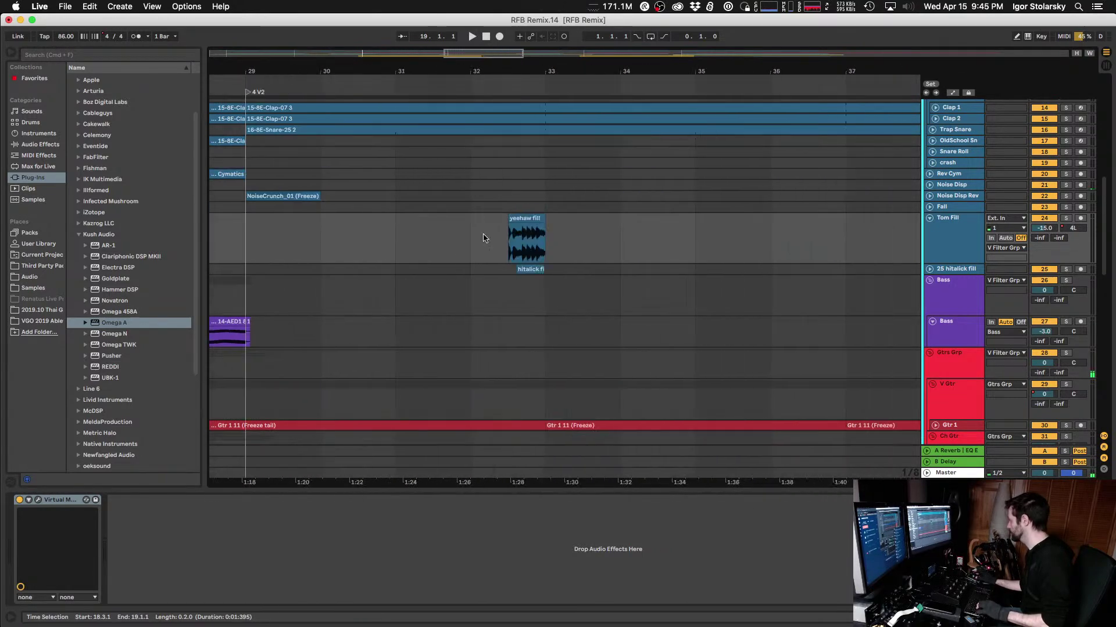
pyautogui.press('a')
pyautogui.click(524, 219)
pyautogui.hscroll(6, 523, 255)
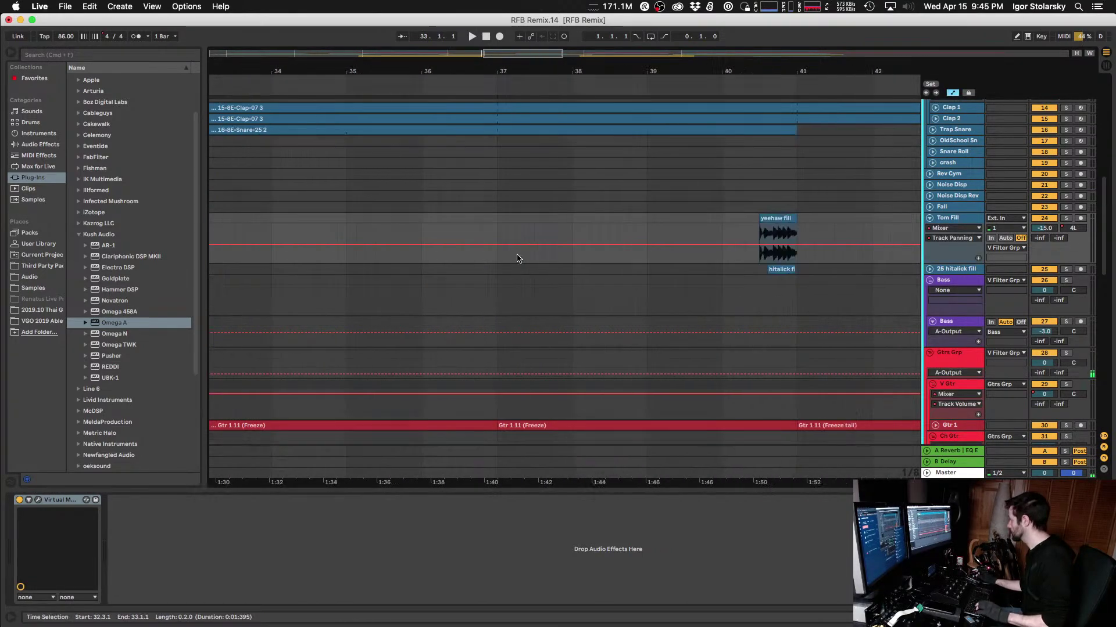
pyautogui.click(710, 219)
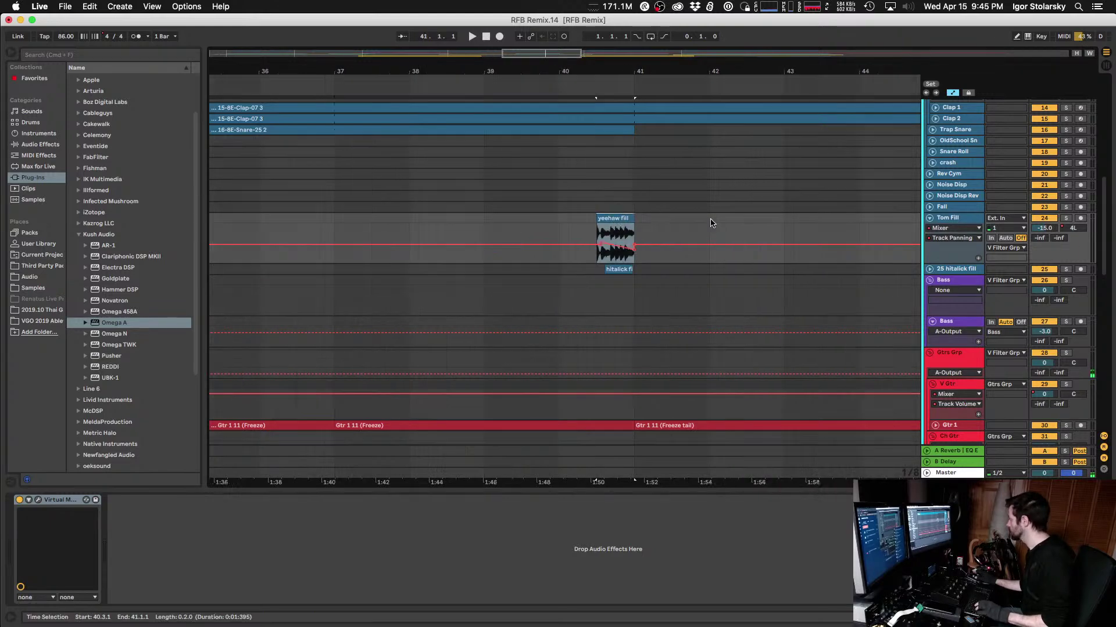
pyautogui.hscroll(20, 711, 221)
pyautogui.hscroll(12, 711, 222)
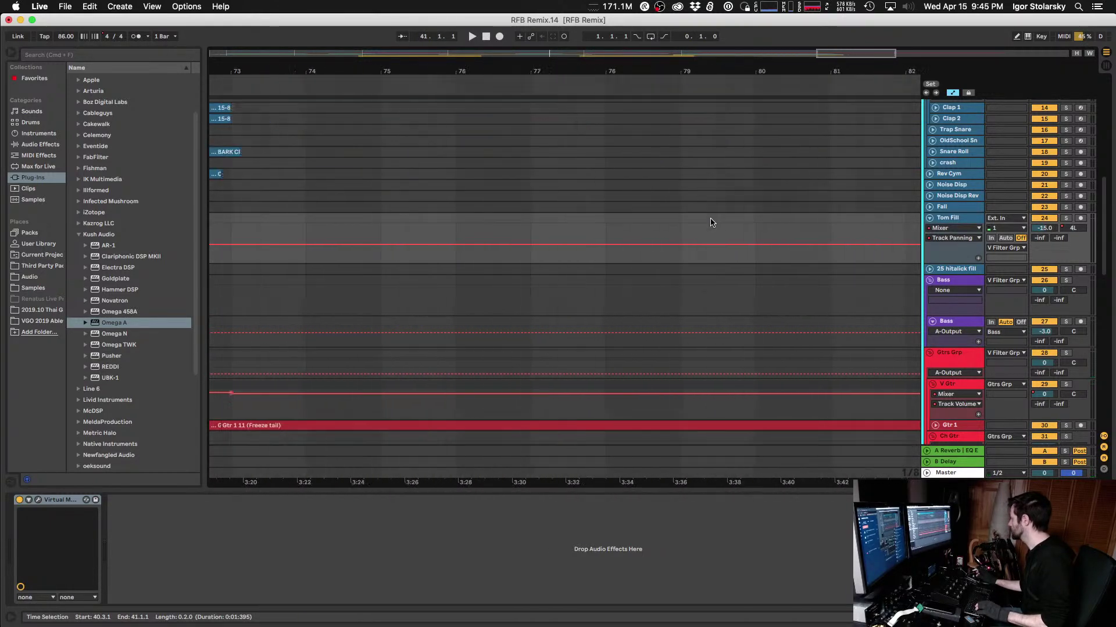
# Step: Play the arrangement from the 3 Ch1 marker, then from 16.1.1 and 12.3.1, to review the mix
pyautogui.scroll(10, 711, 223)
pyautogui.press('2')
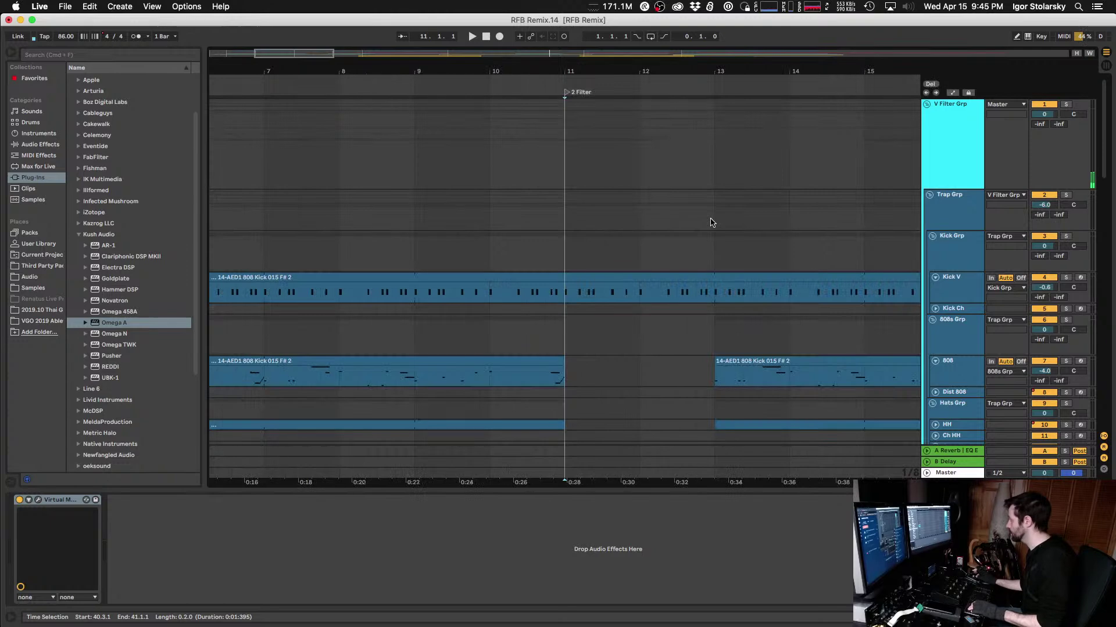
pyautogui.press('3')
pyautogui.press('space')
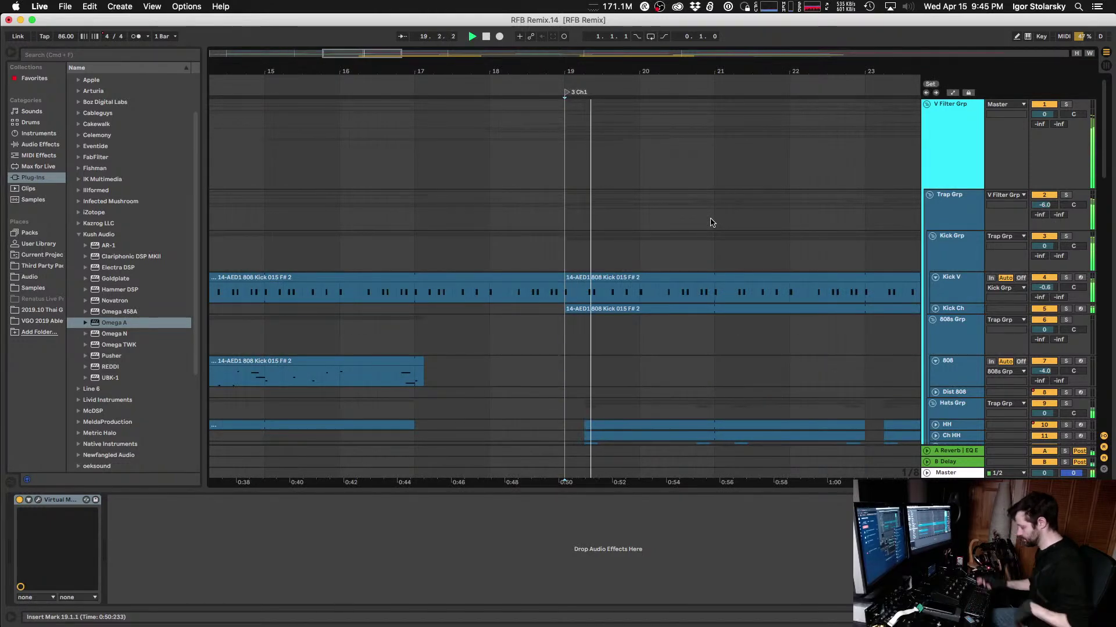
pyautogui.press('-')
pyautogui.press('-')
pyautogui.click(487, 241)
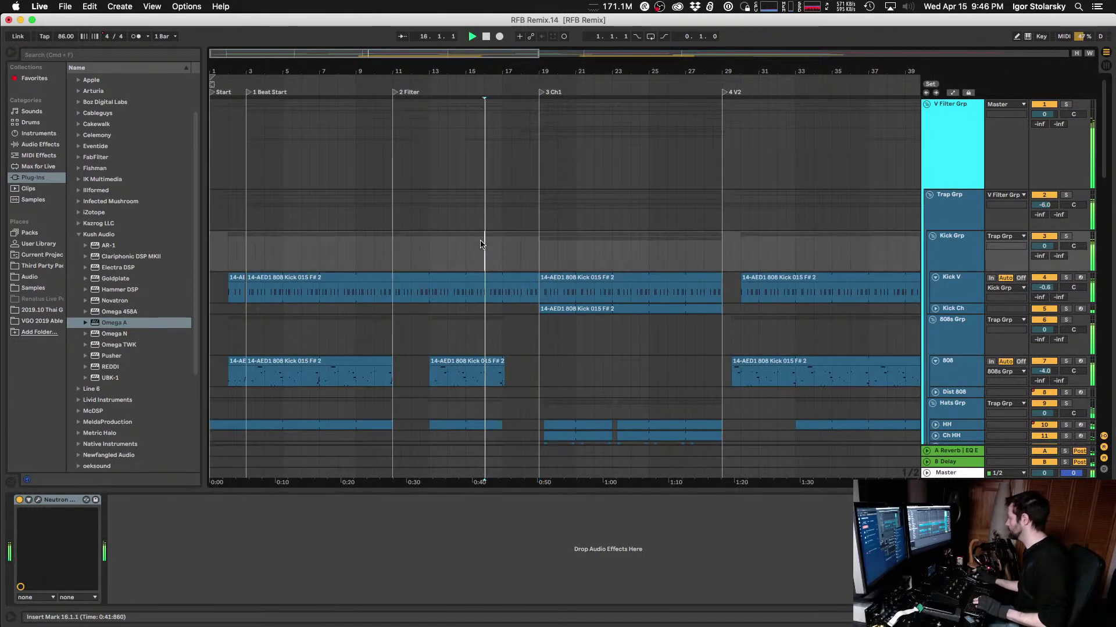
pyautogui.click(419, 241)
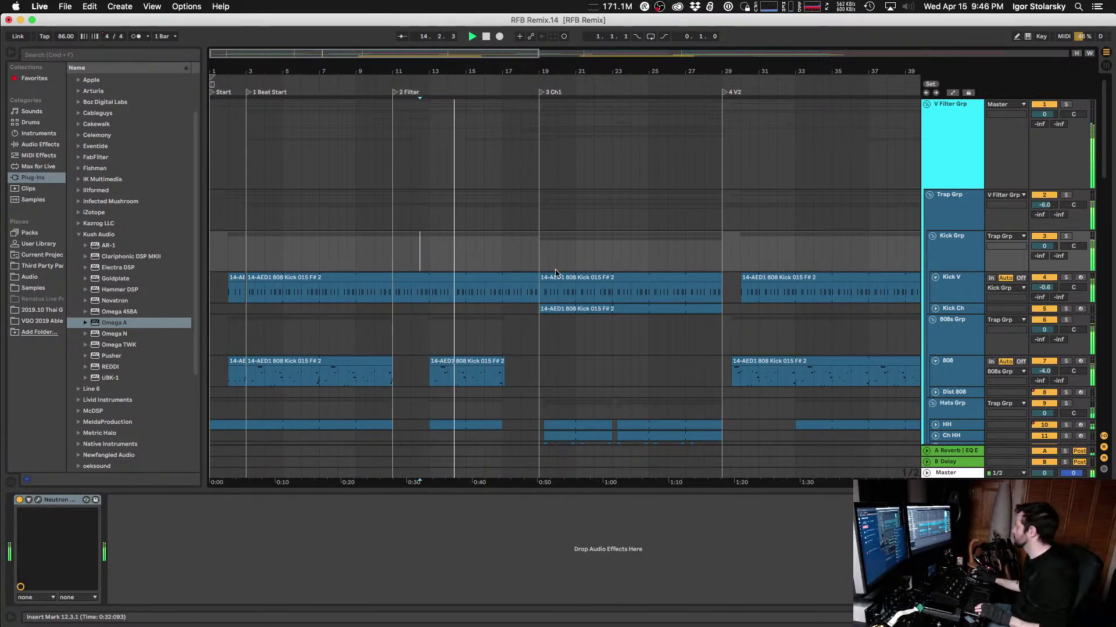
pyautogui.press('space')
# Step: Unfold the Gtr 1 track, solo it and play it from 3.3.1
pyautogui.scroll(-15, 895, 286)
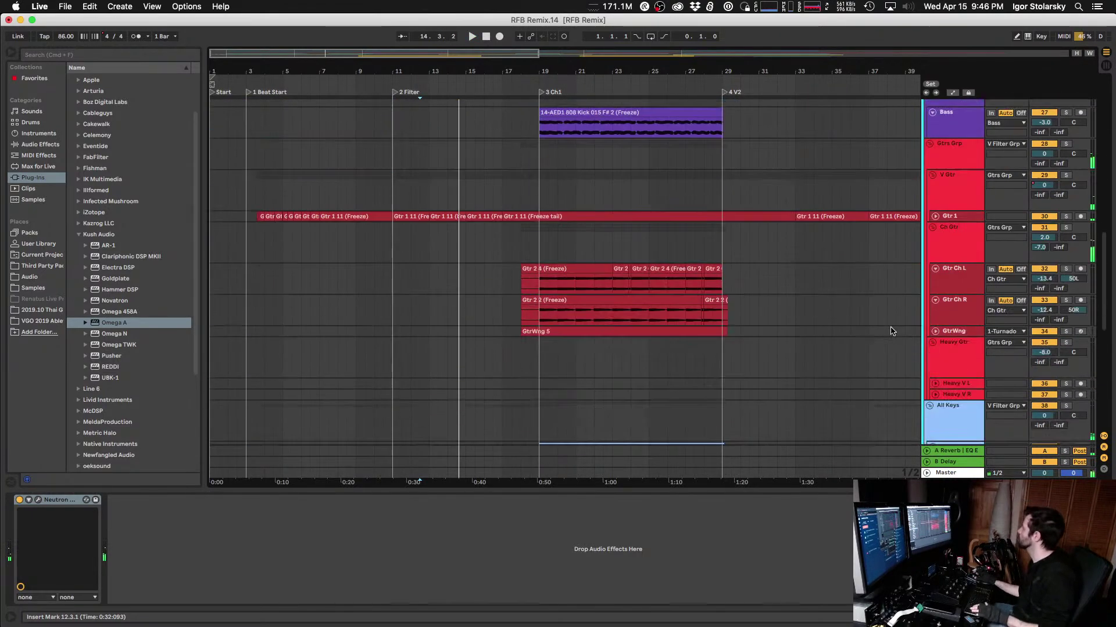
pyautogui.click(960, 229)
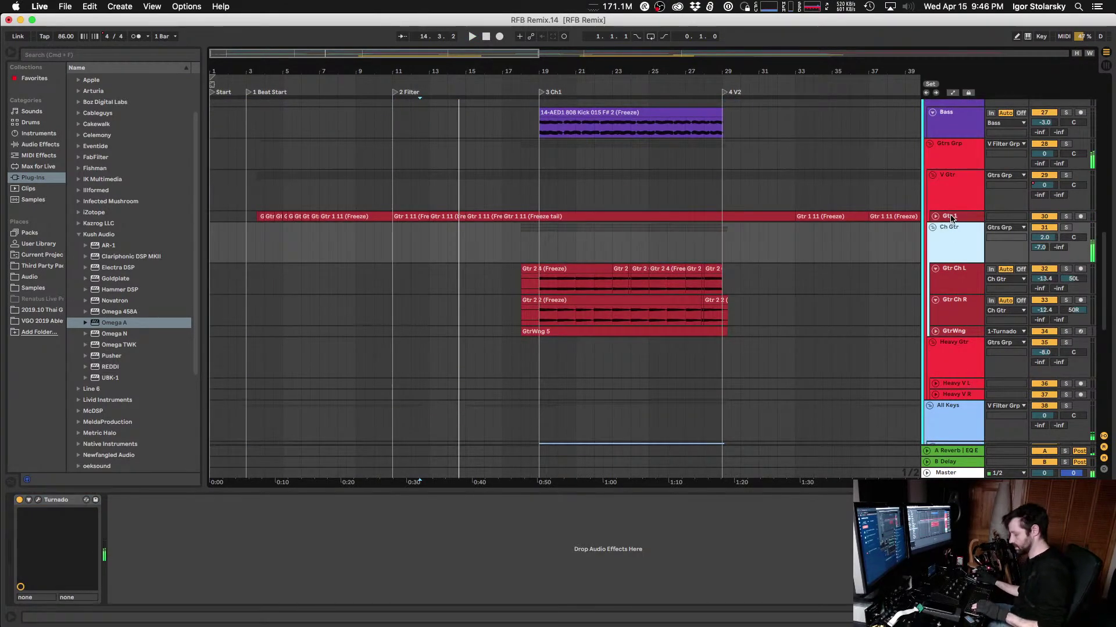
pyautogui.click(950, 216)
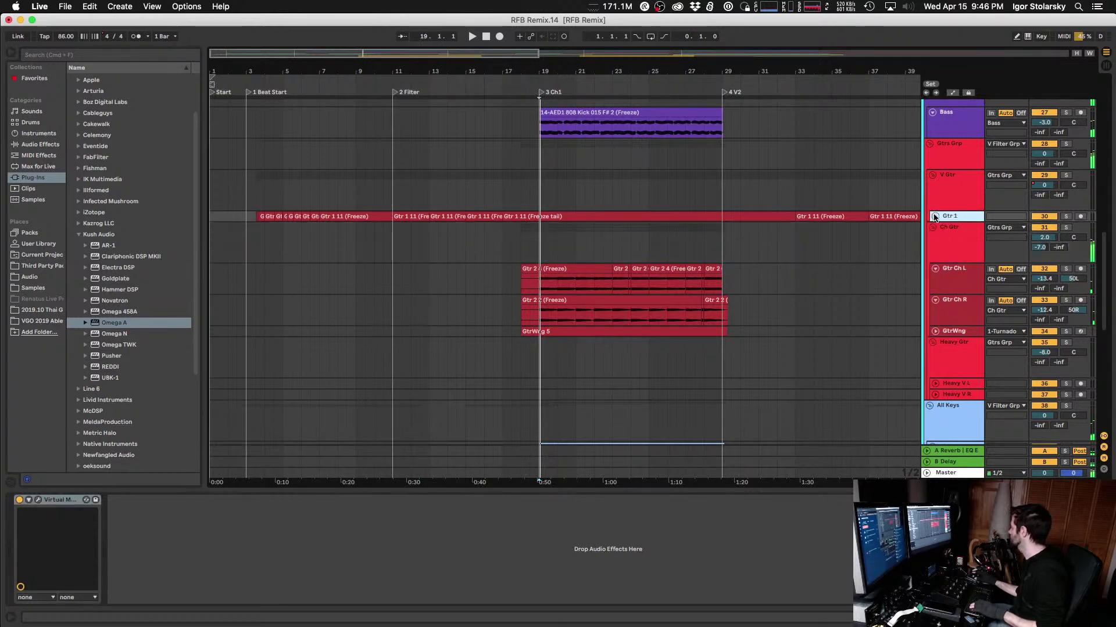
pyautogui.click(934, 217)
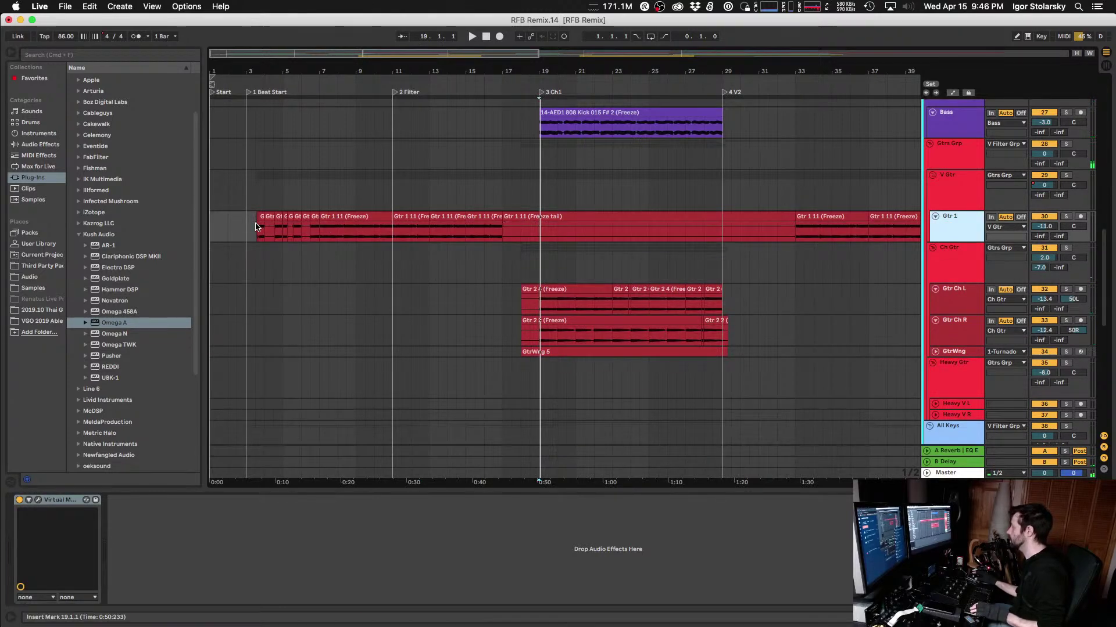
pyautogui.click(256, 227)
pyautogui.click(1065, 218)
pyautogui.press('space')
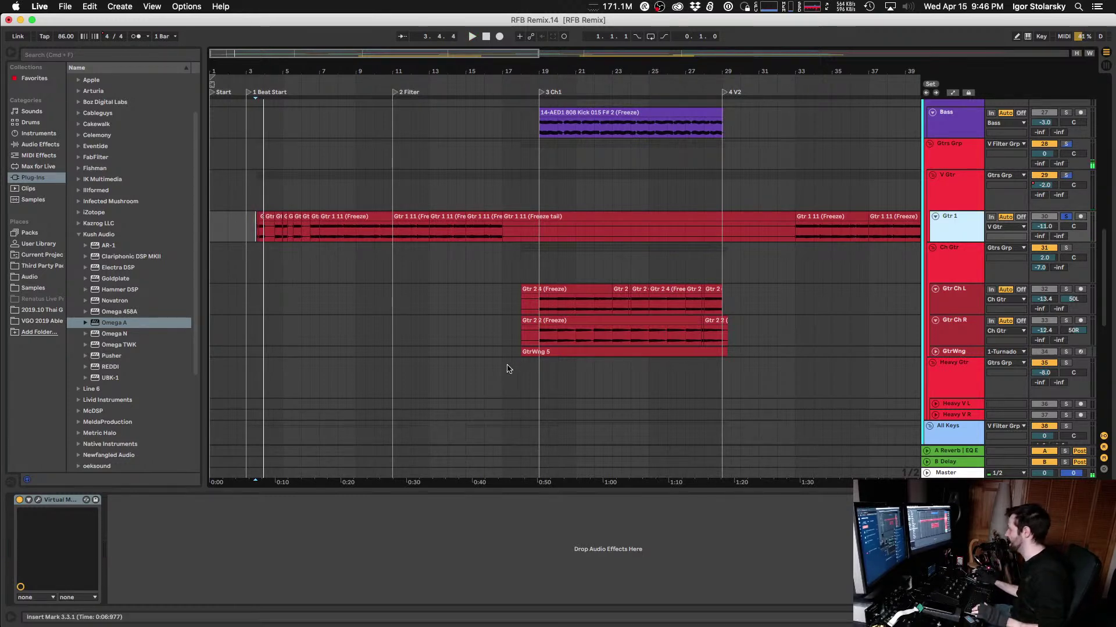
# Step: Replace the EQ Eight on the V Gtr group with the Kush Audio Novatron compressor, placed after the Utility
pyautogui.click(942, 179)
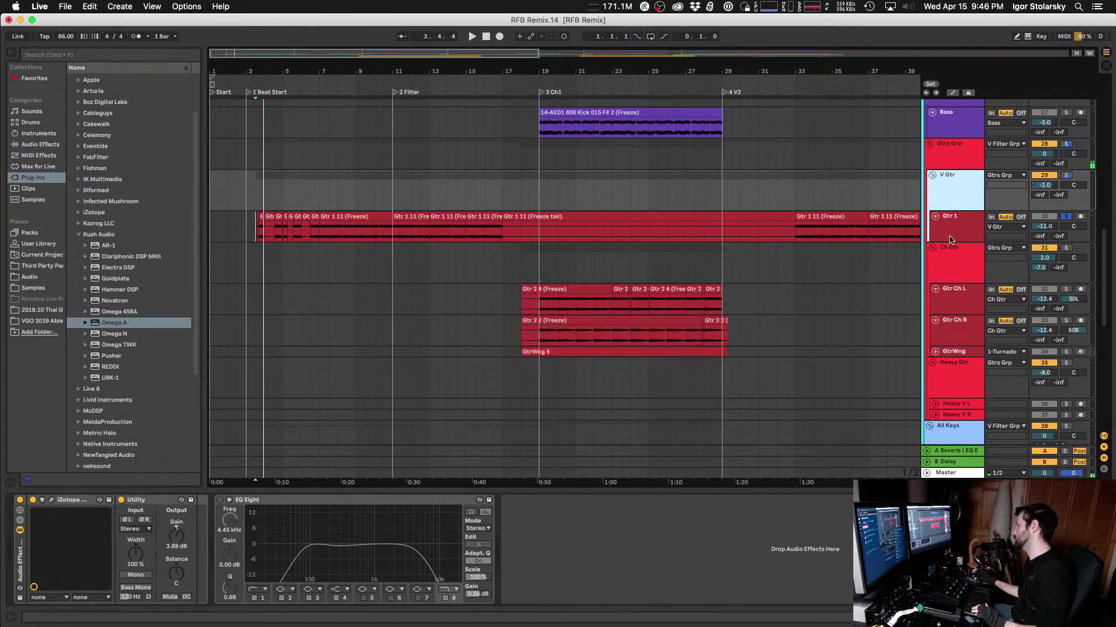
pyautogui.press('space')
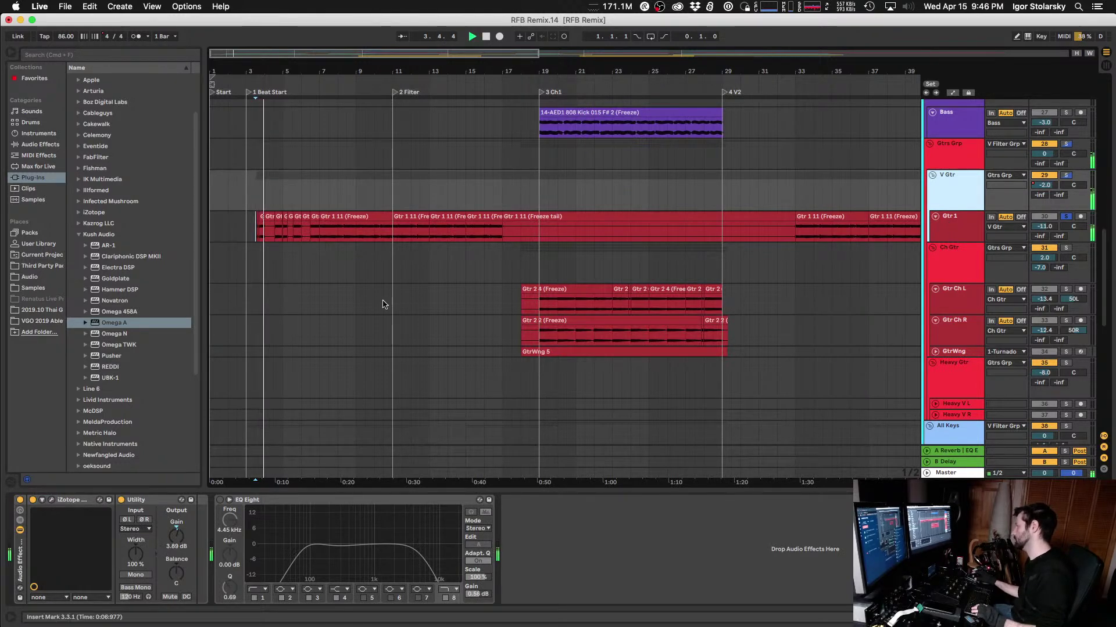
pyautogui.click(271, 501)
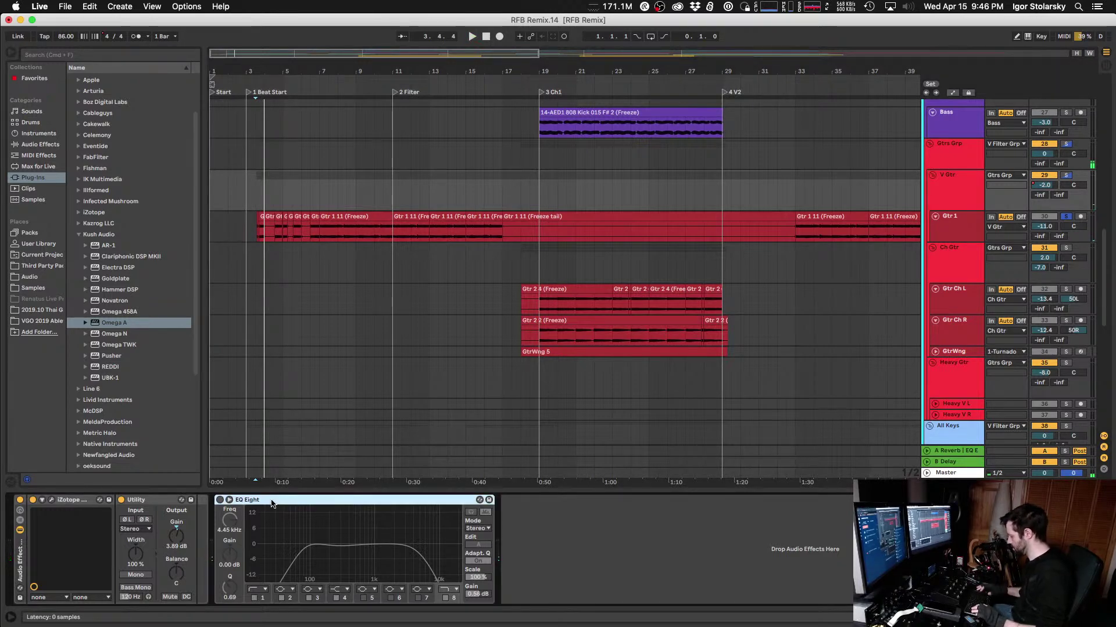
pyautogui.press('Delete')
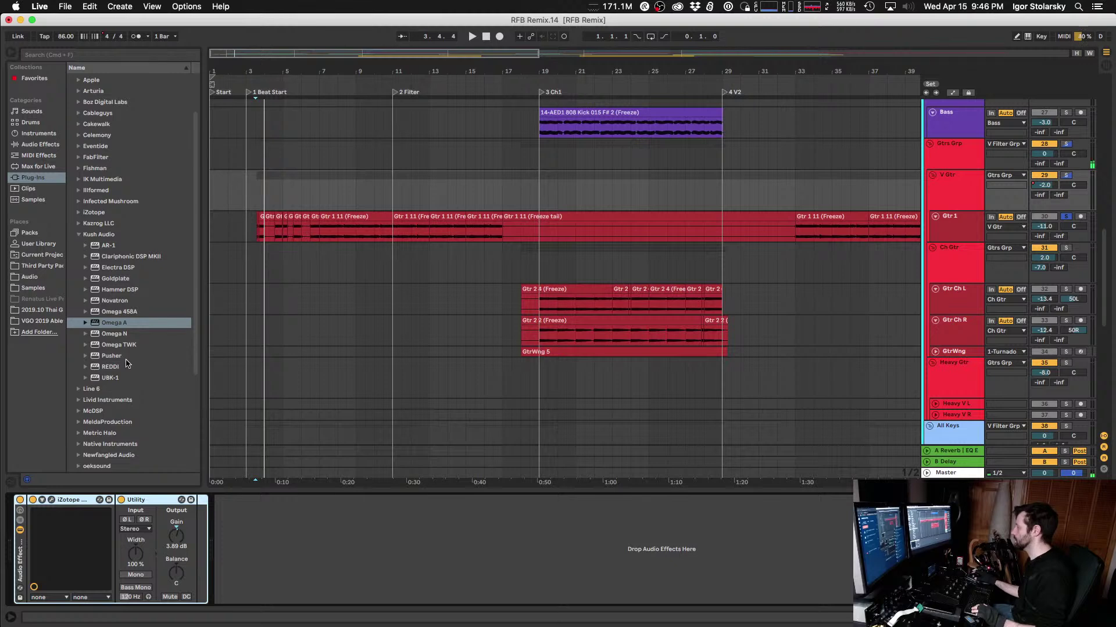
pyautogui.click(112, 303)
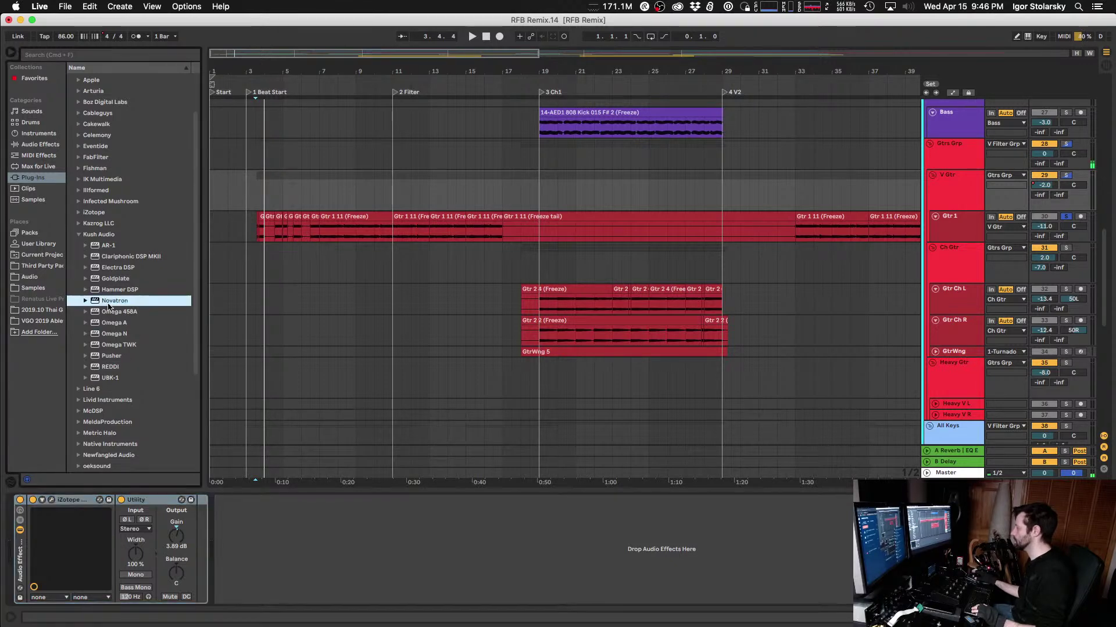
pyautogui.moveTo(261, 484); pyautogui.dragTo(345, 552)
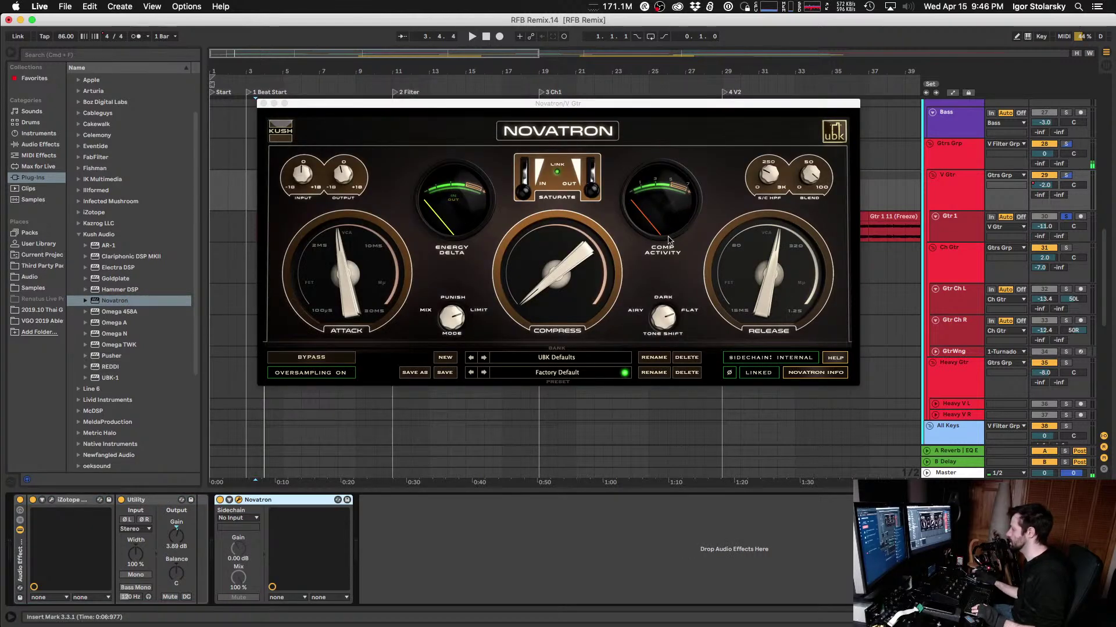
# Step: Raise the Novatron's Compress amount and set its mode to Punish while the soloed guitar plays
pyautogui.moveTo(547, 291); pyautogui.dragTo(457, 336)
pyautogui.press('space')
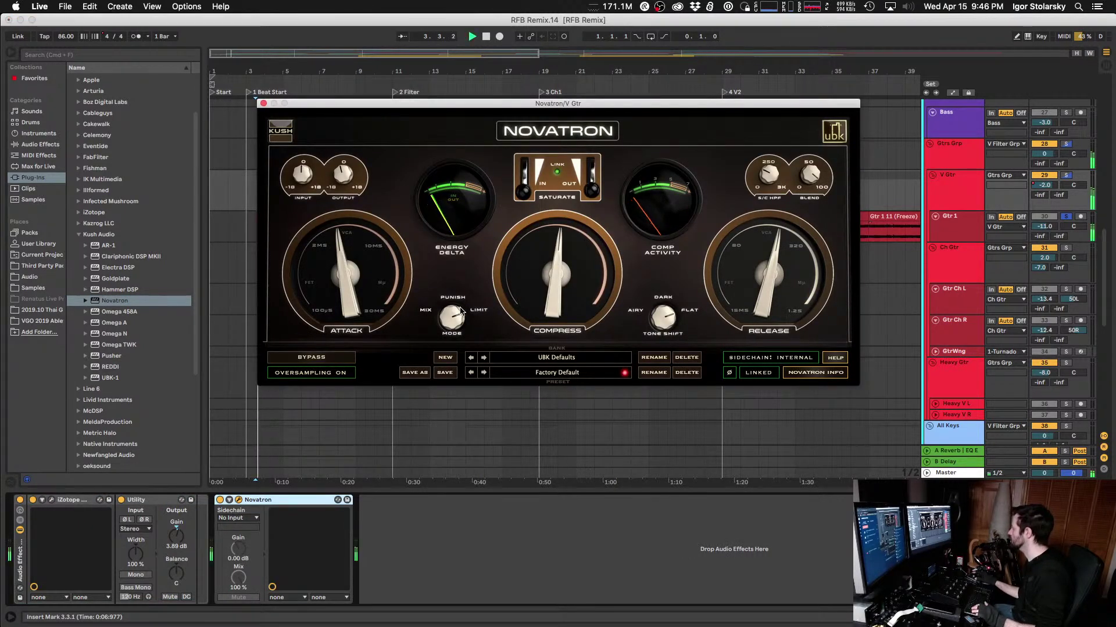
pyautogui.moveTo(547, 278); pyautogui.dragTo(547, 240)
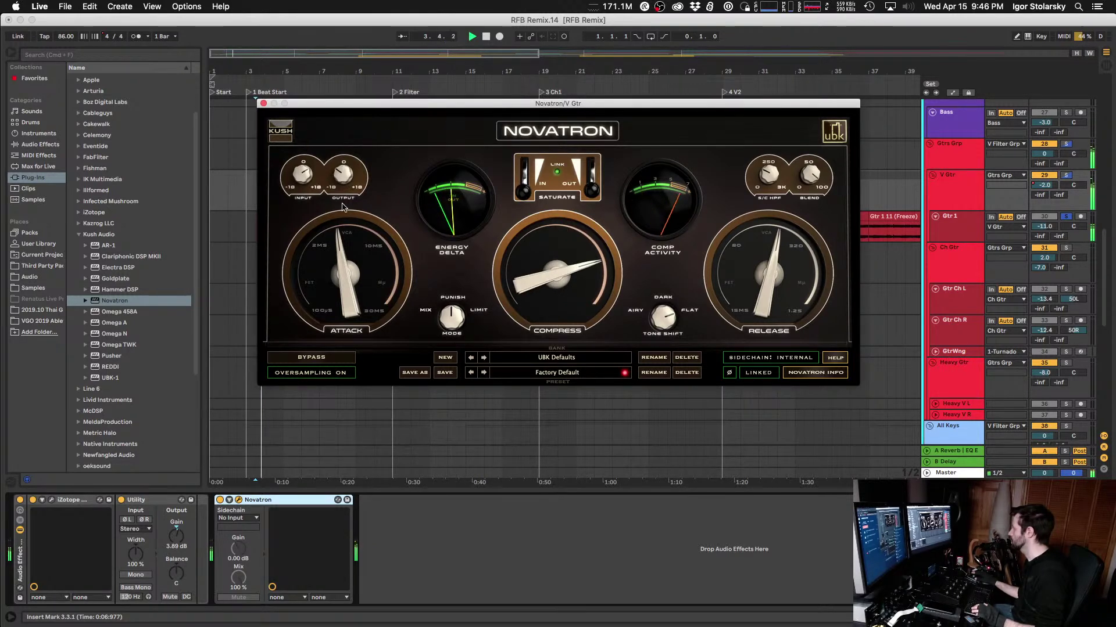
pyautogui.press('space')
# Step: Slow the Novatron's attack to about 10 ms, shorten its release and play the guitar again
pyautogui.moveTo(351, 232); pyautogui.dragTo(351, 210)
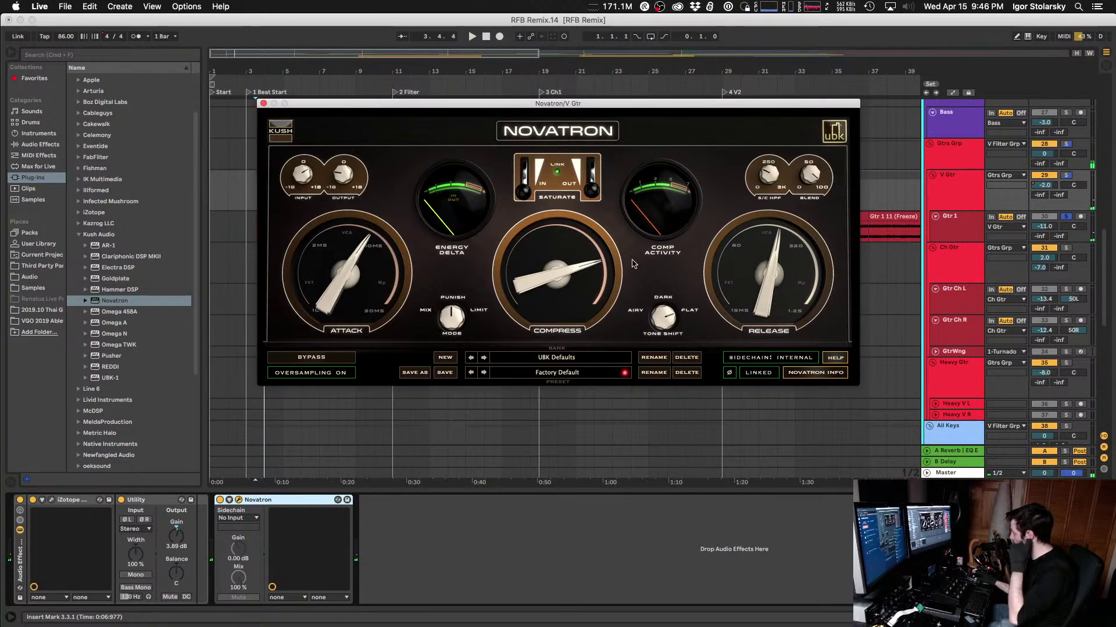
pyautogui.moveTo(769, 277); pyautogui.dragTo(767, 321)
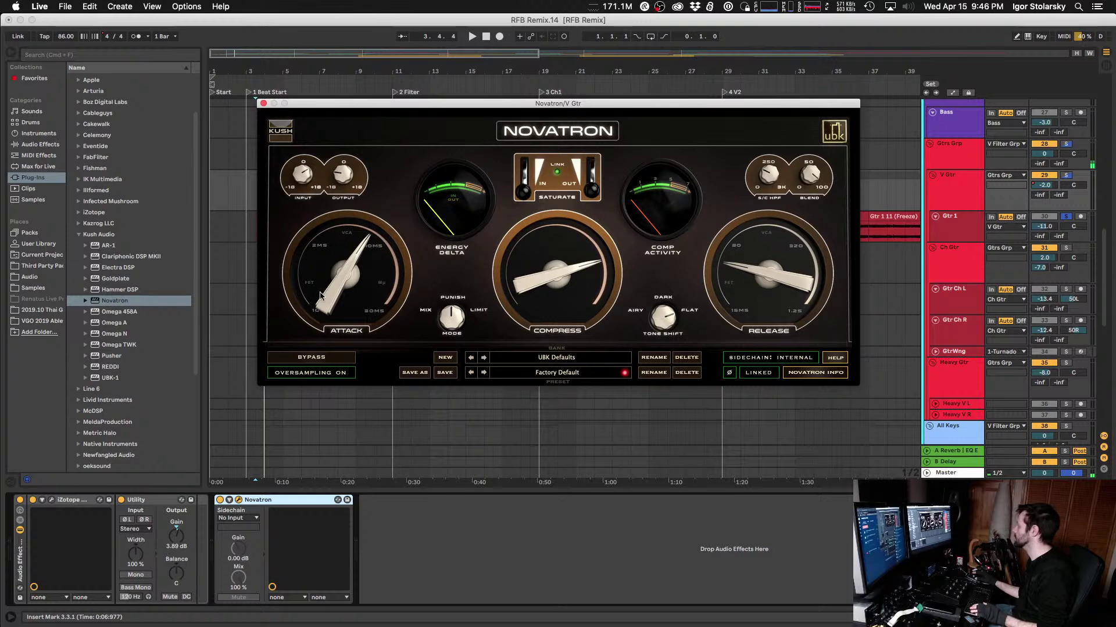
pyautogui.moveTo(744, 274); pyautogui.dragTo(745, 283)
pyautogui.press('space')
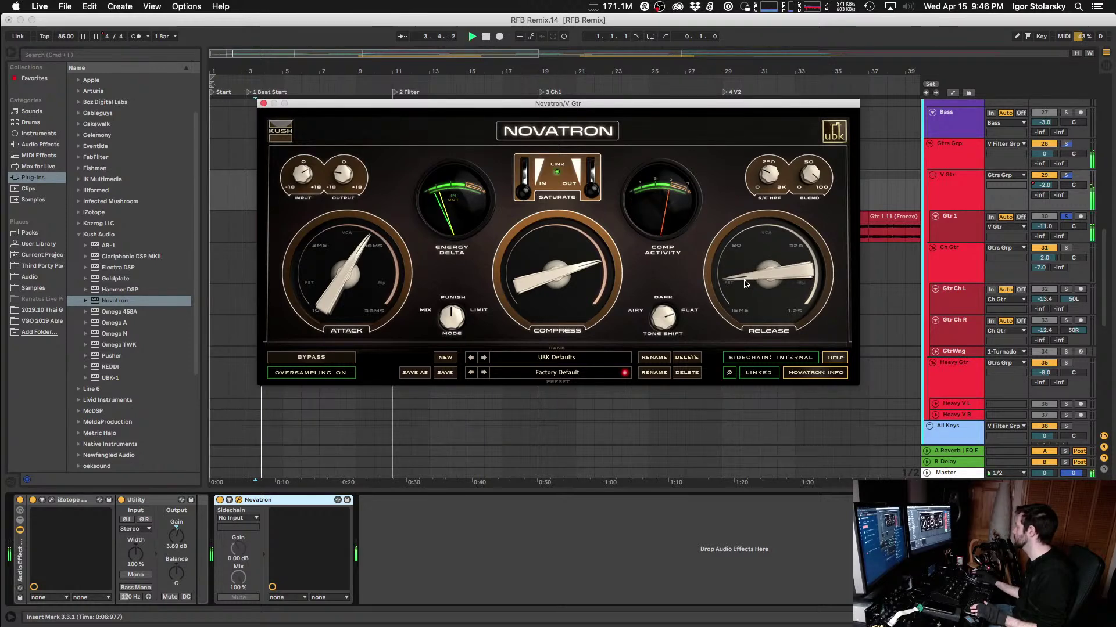
# Step: Adjust the Novatron's output level and switch the device off and on during playback to compare the guitar sound
pyautogui.click(222, 502)
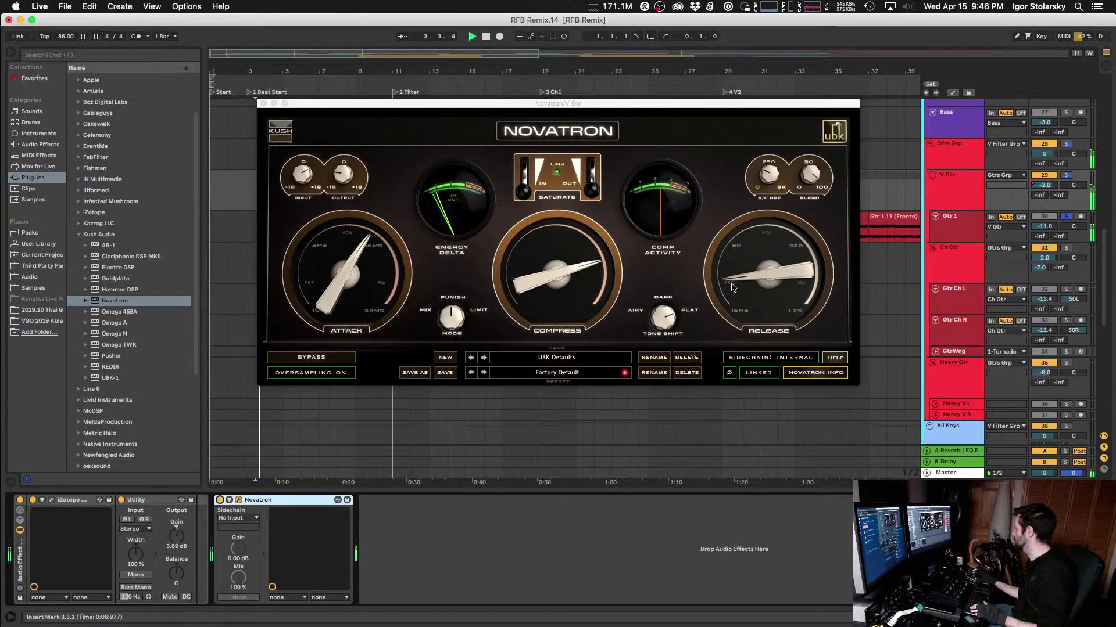
pyautogui.click(338, 177)
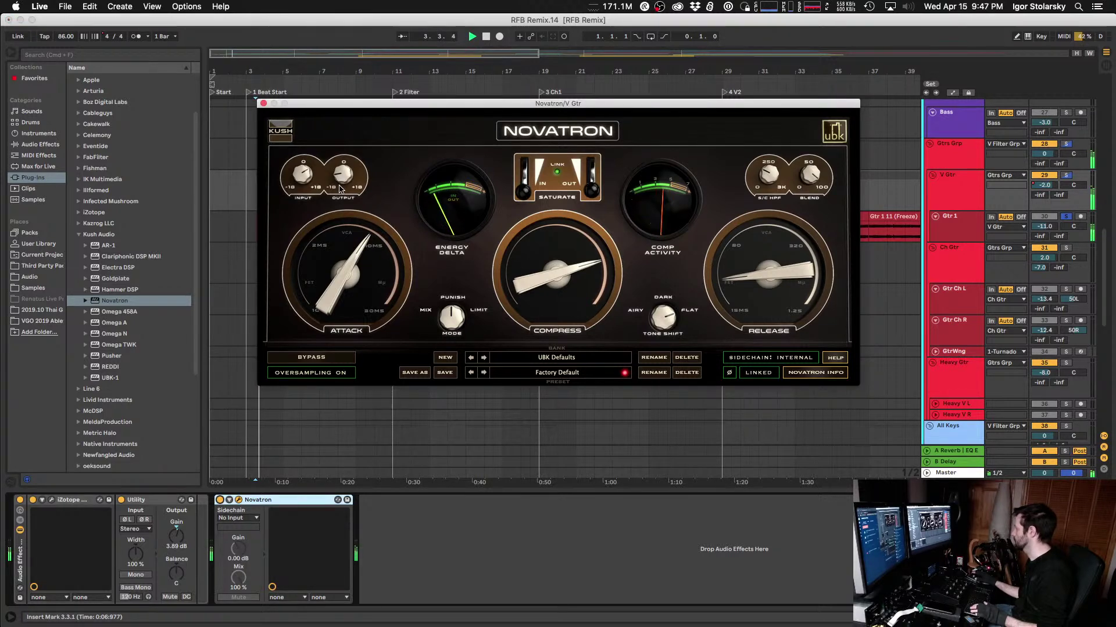
pyautogui.click(223, 503)
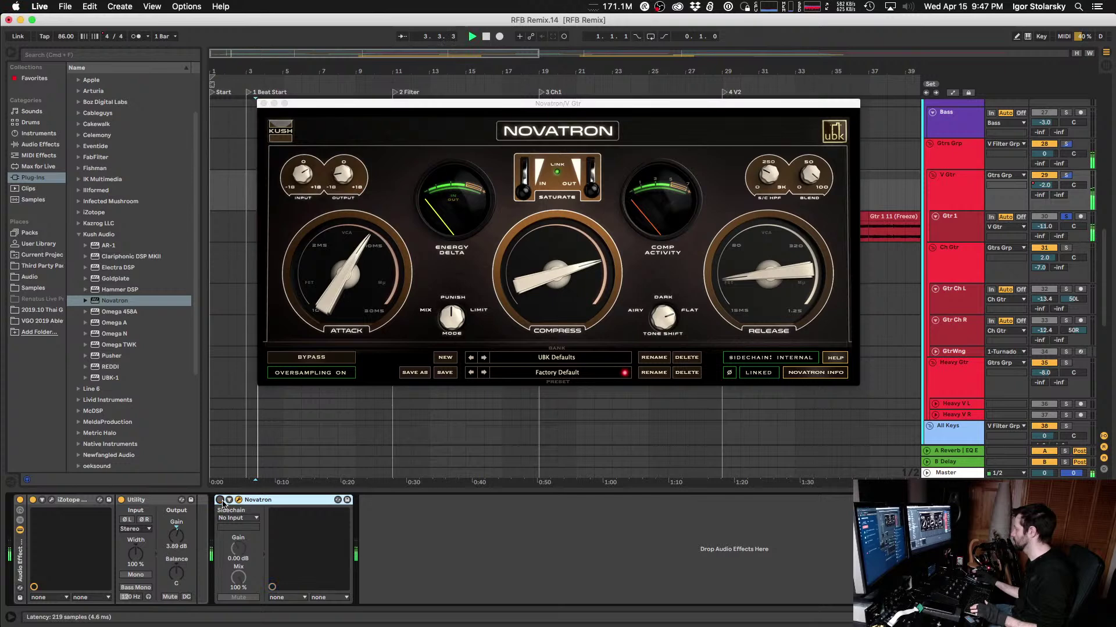
pyautogui.click(221, 501)
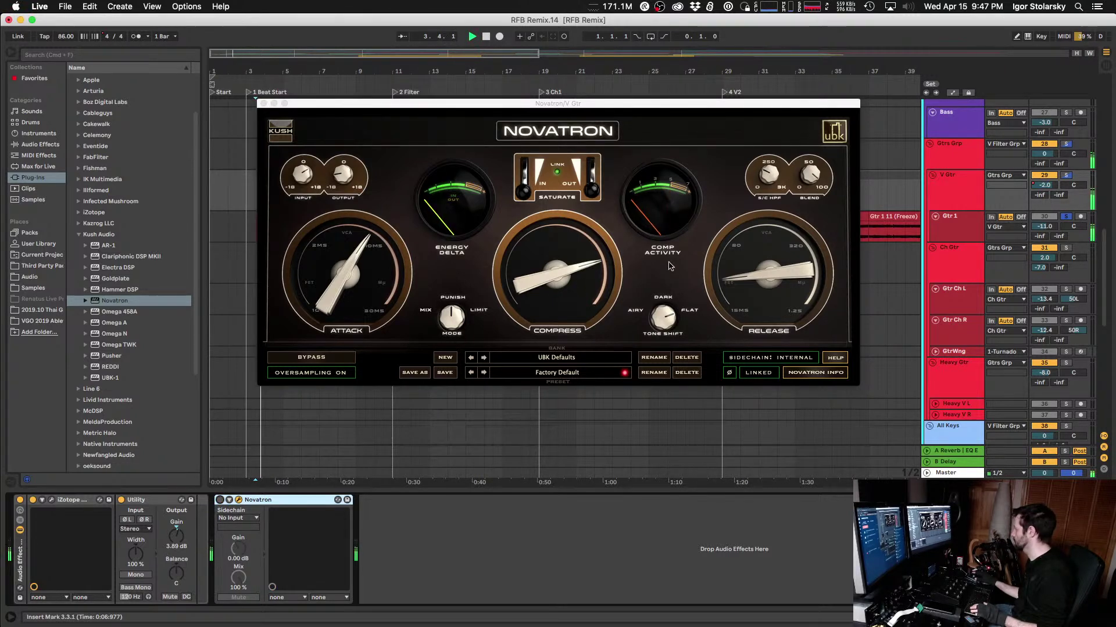
# Step: Fine-tune the Novatron's Compress amount, comparing the guitar with the device off and on
pyautogui.moveTo(550, 282)
pyautogui.mouseDown()
pyautogui.moveTo(557, 224)
pyautogui.moveTo(549, 270)
pyautogui.mouseUp()
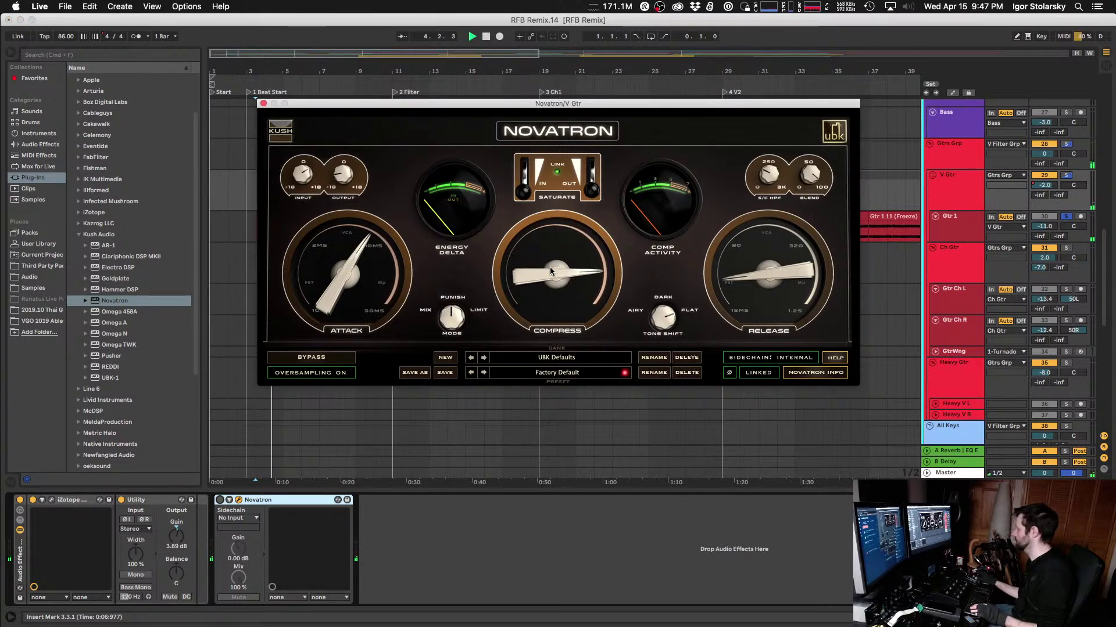
pyautogui.click(220, 500)
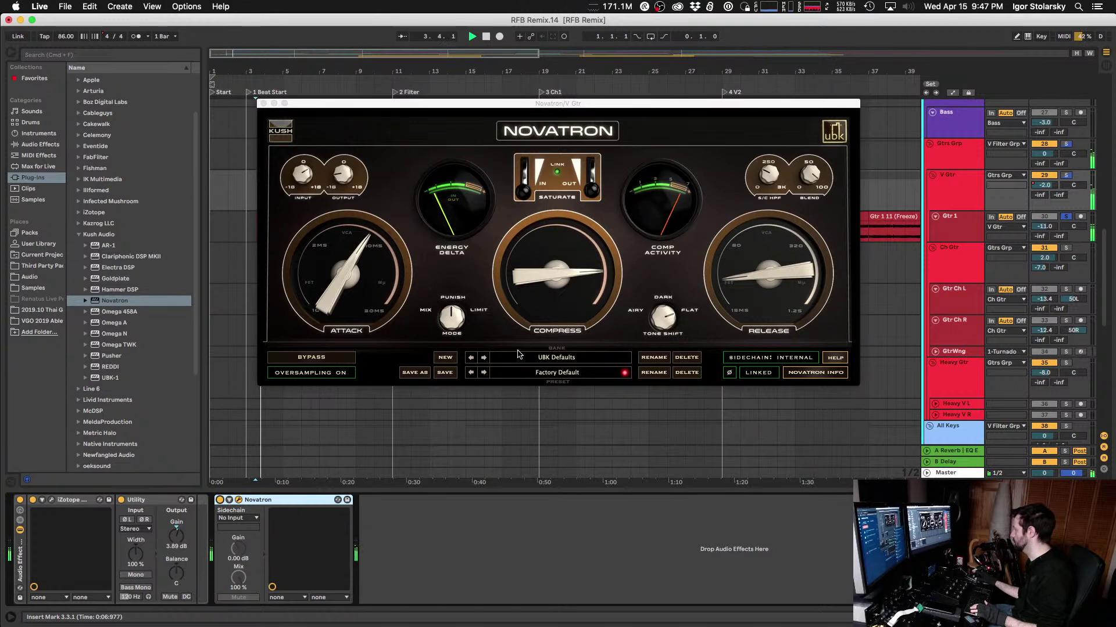
pyautogui.moveTo(537, 279); pyautogui.dragTo(539, 270)
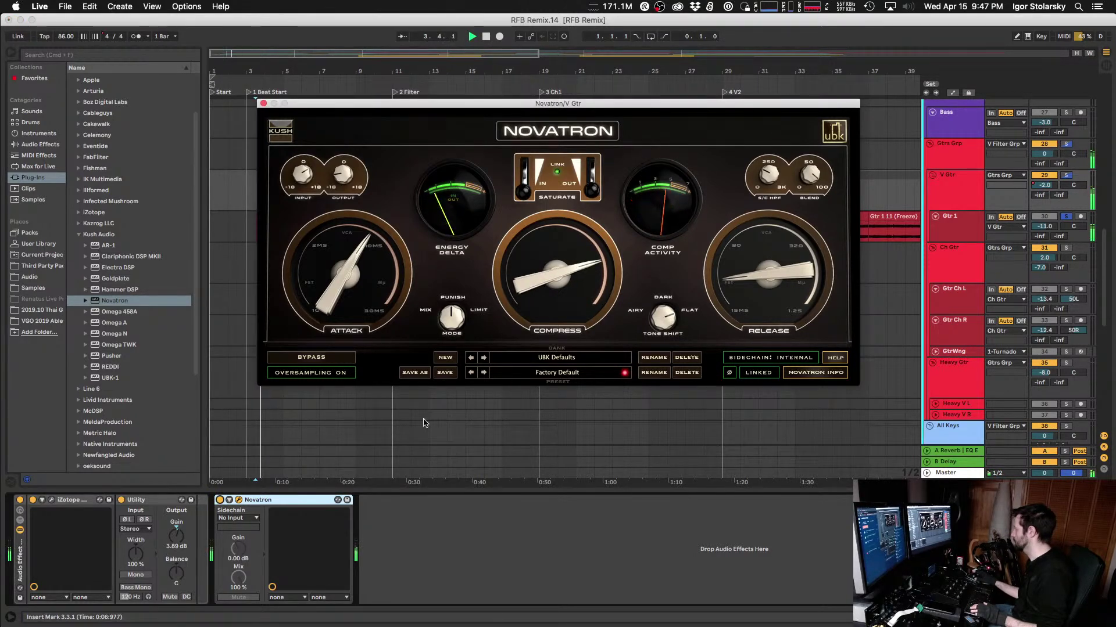
pyautogui.click(220, 501)
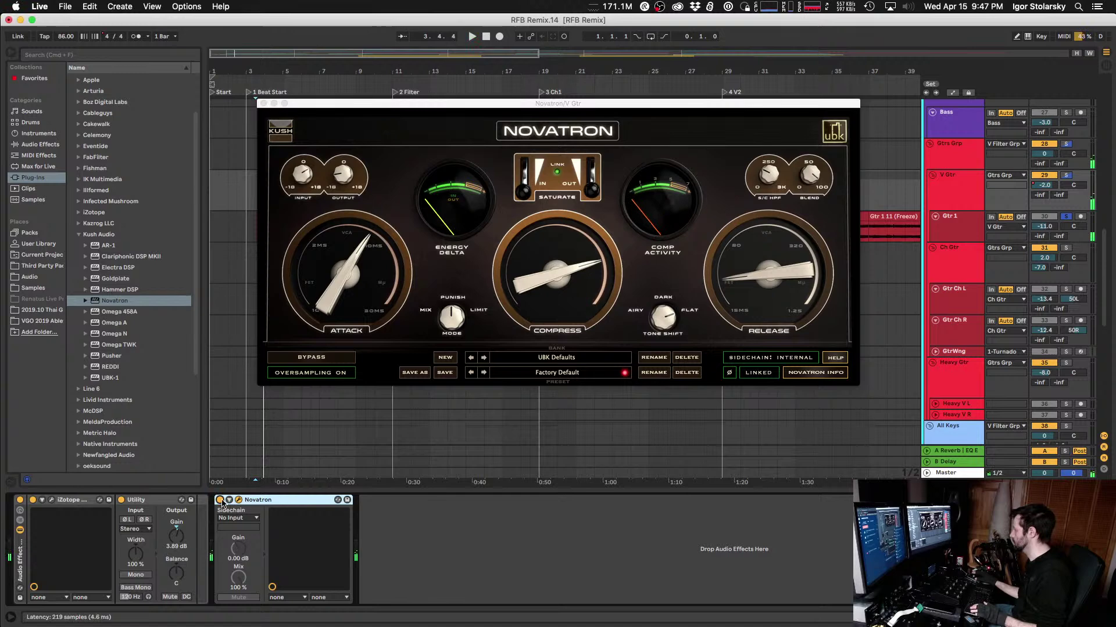
# Step: Fine-tune the Novatron's output level, comparing the soloed verse guitar with the device off and on
pyautogui.click(220, 501)
pyautogui.press('space')
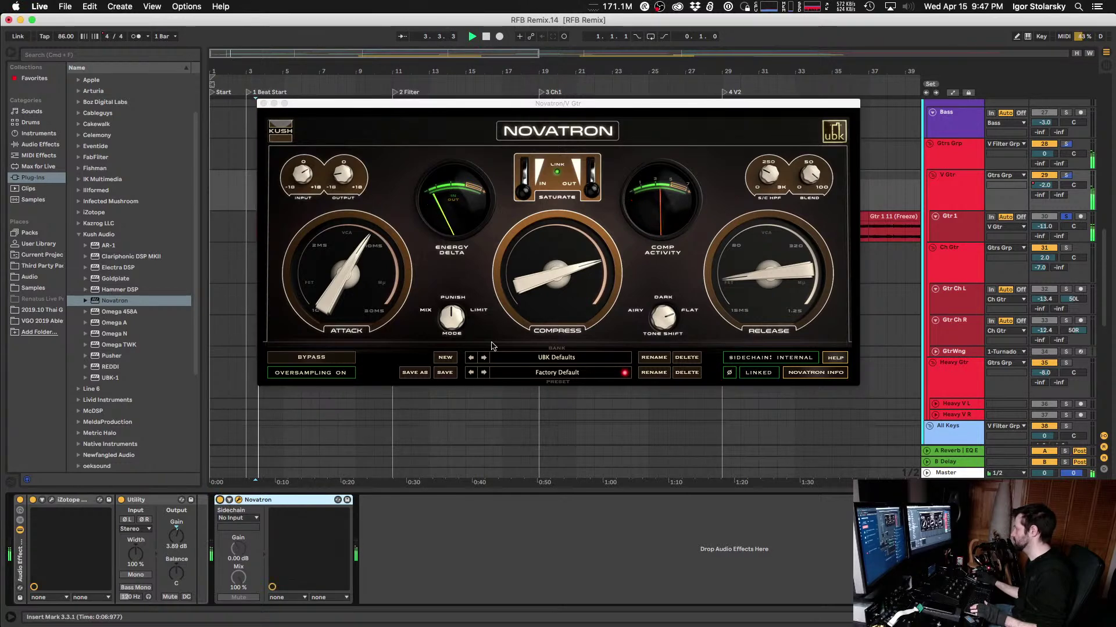
pyautogui.click(352, 179)
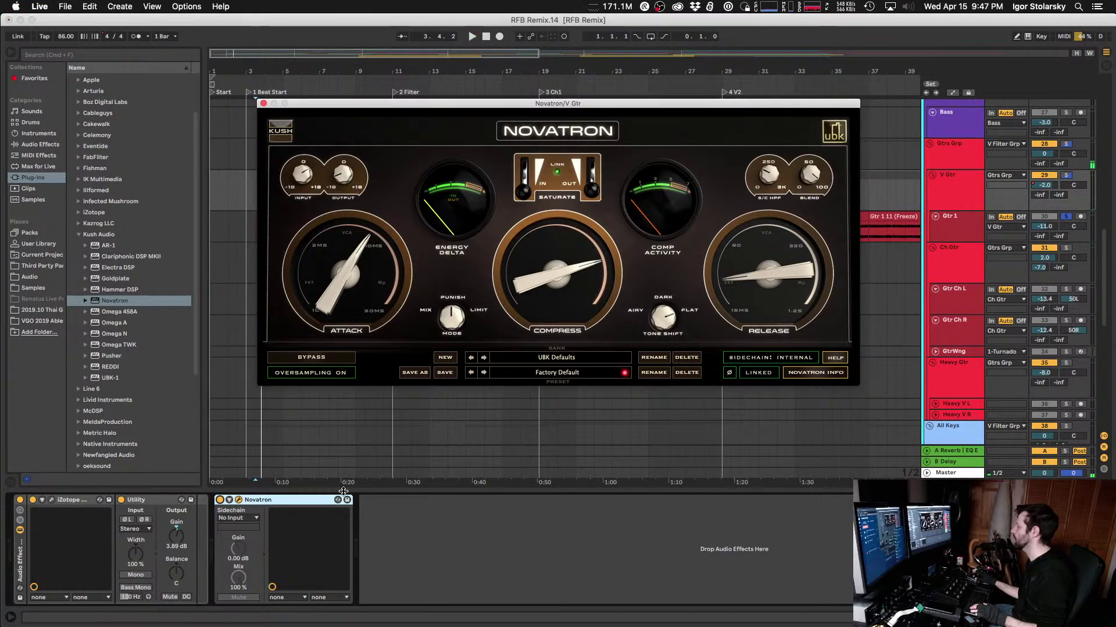
pyautogui.press('space')
pyautogui.click(259, 418)
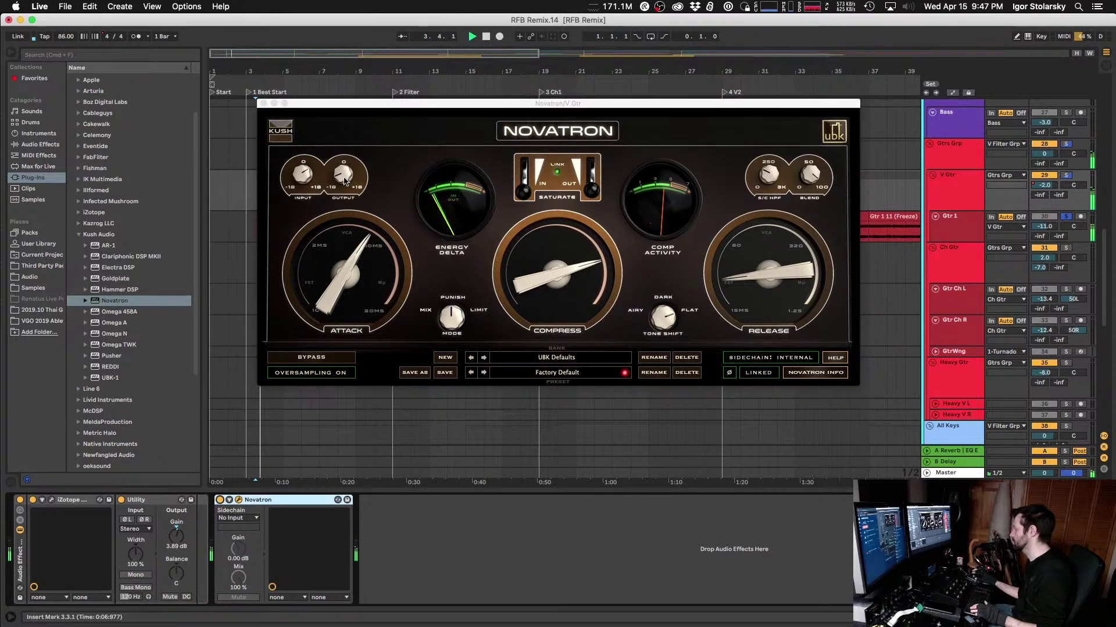
pyautogui.click(344, 179)
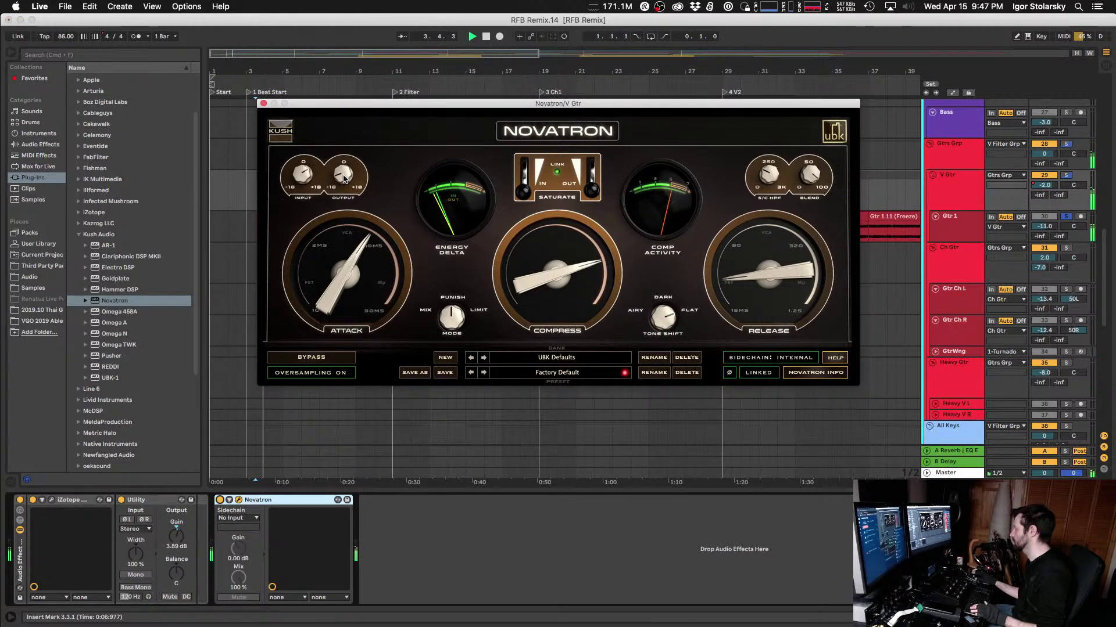
# Step: Unsolo the guitar, compare the Novatron off and on within the full mix, and close its window
pyautogui.click(1071, 219)
pyautogui.press('space')
pyautogui.press('space')
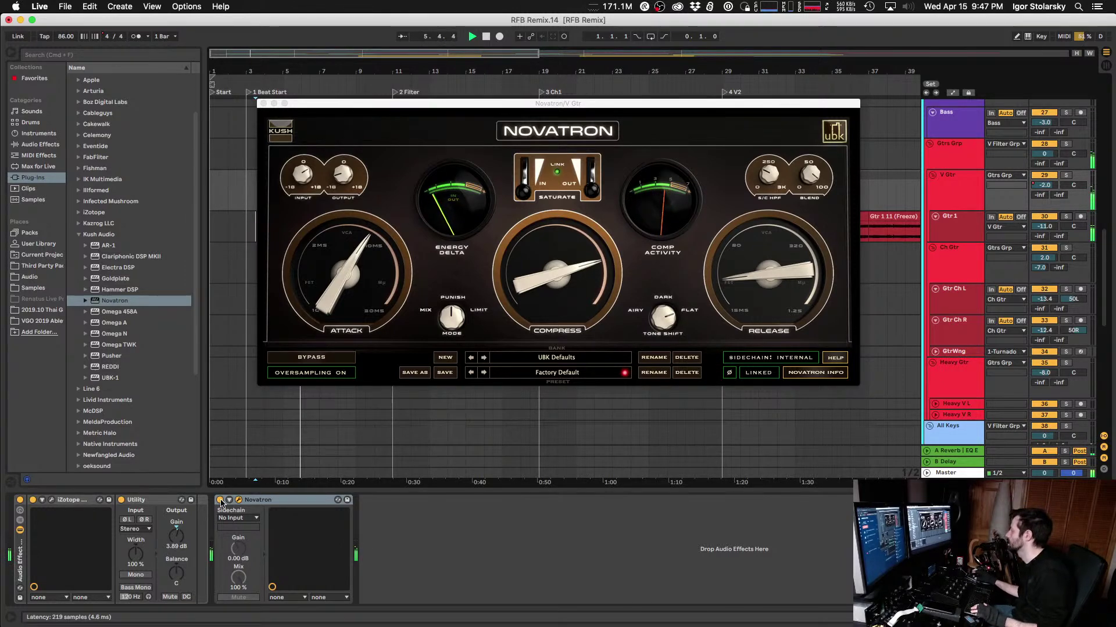
pyautogui.click(221, 503)
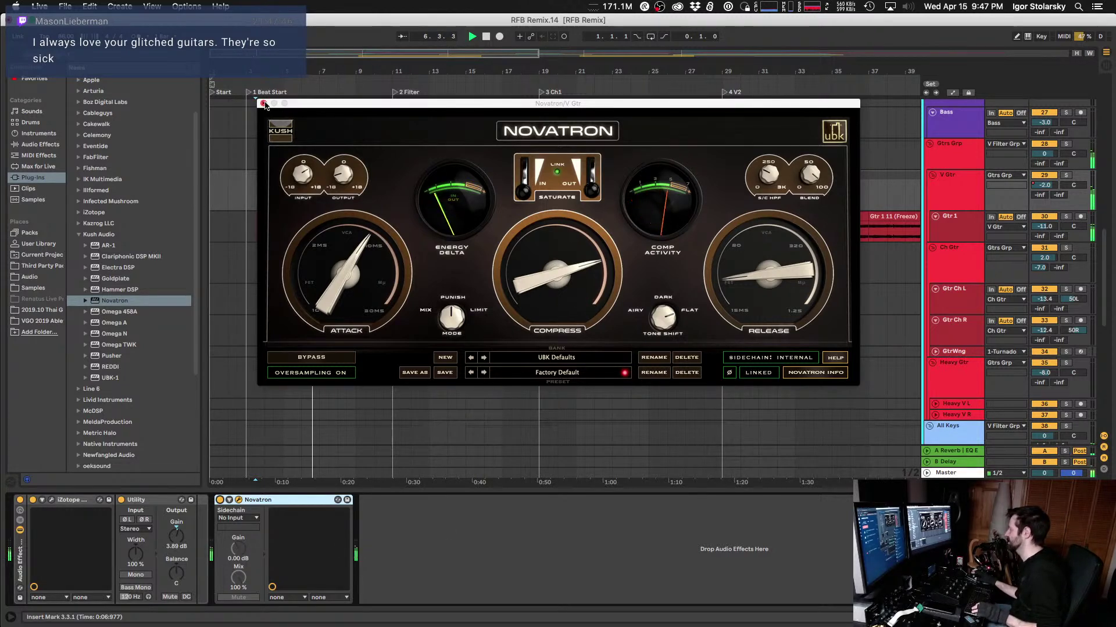
pyautogui.click(264, 104)
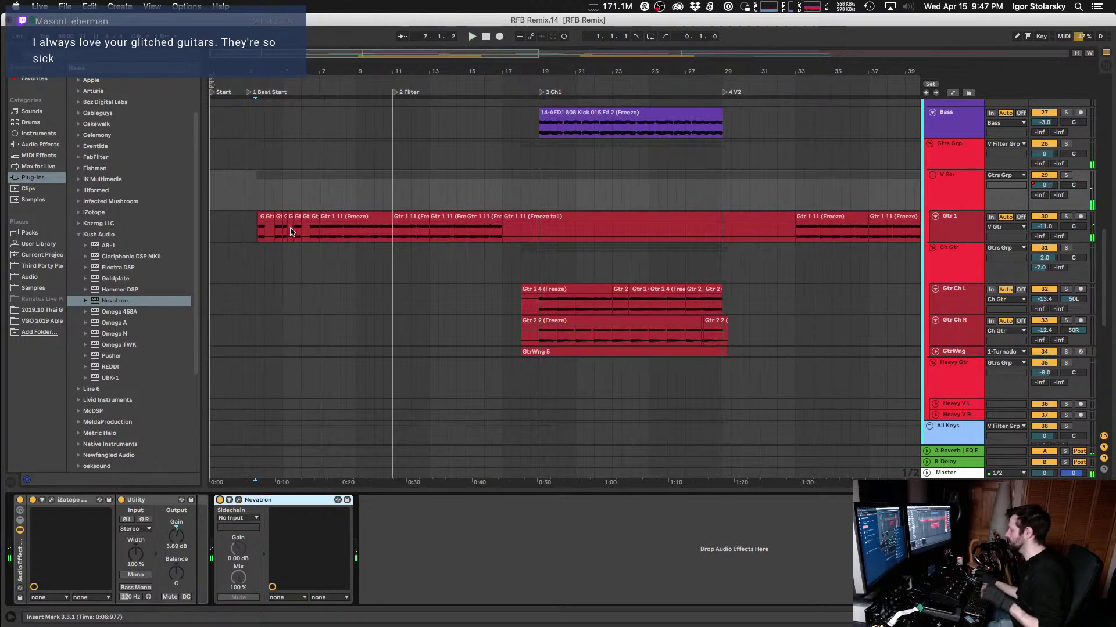
# Step: Play the Heavy Verse from bar 63 to hear the compressed verse guitar in the full arrangement
pyautogui.hscroll(15, 287, 232)
pyautogui.hscroll(-5, 290, 232)
pyautogui.click(425, 194)
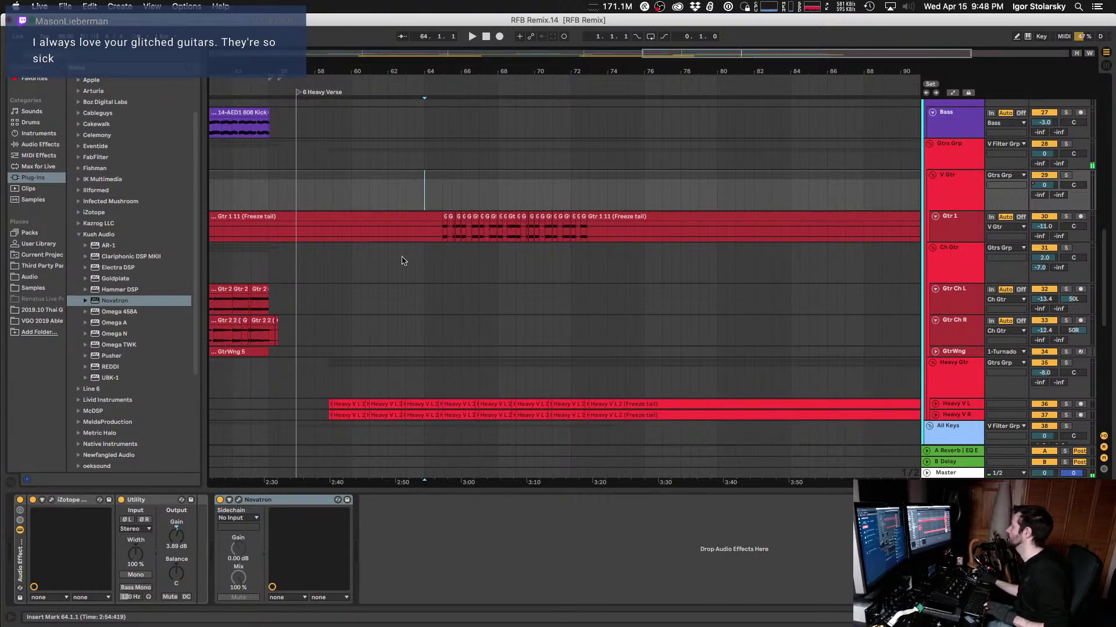
pyautogui.click(405, 196)
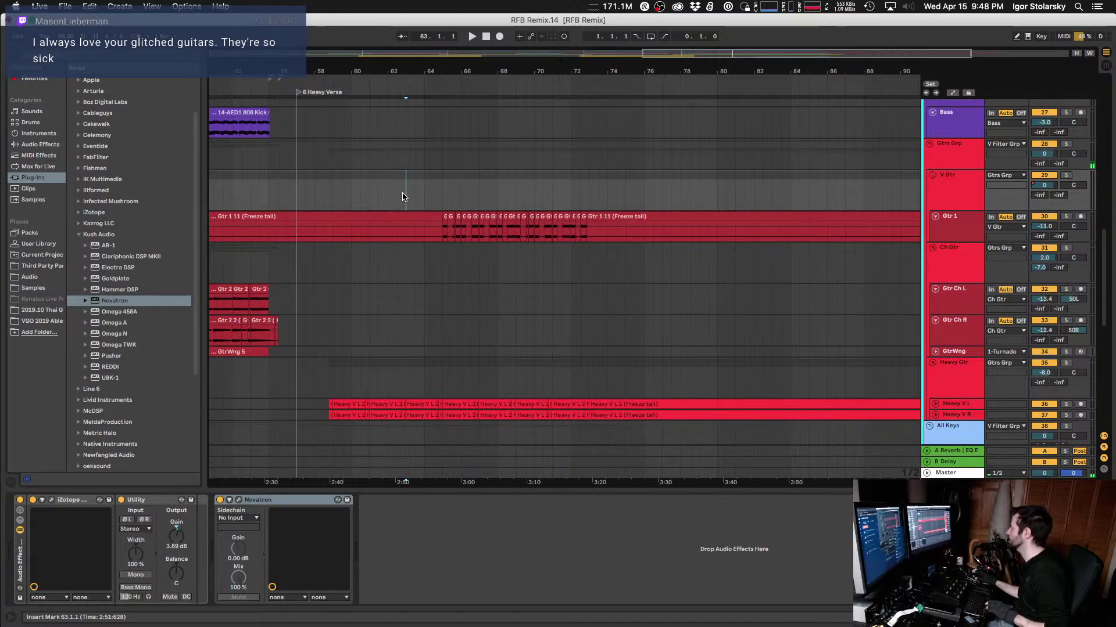
pyautogui.scroll(-3, 405, 196)
pyautogui.press('space')
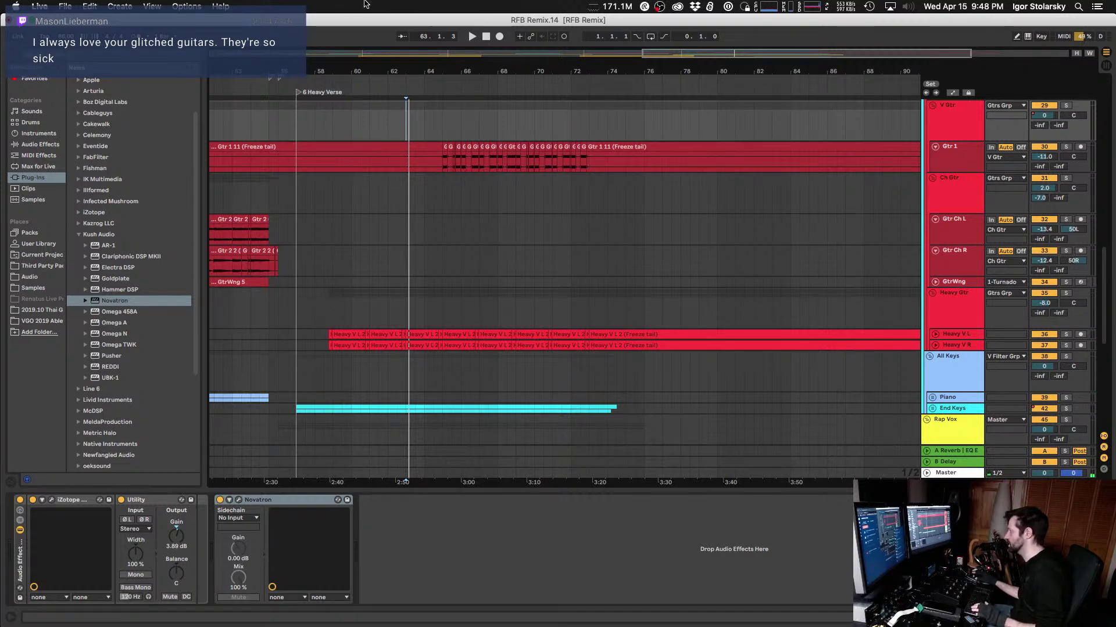
pyautogui.press('space')
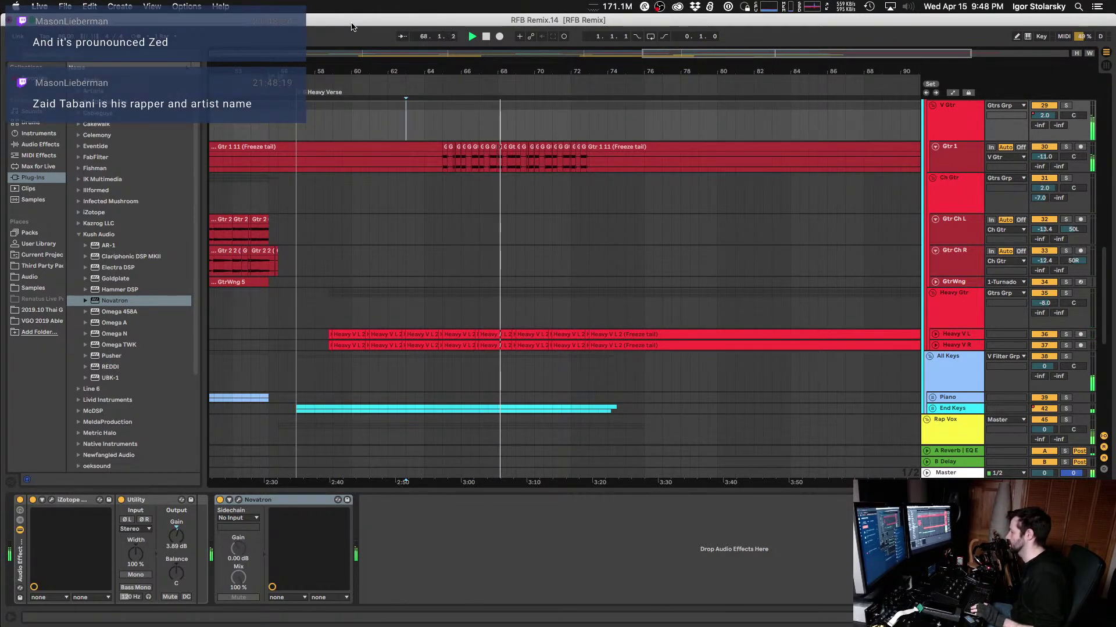
# Step: Zoom out on the arrangement and play the Heavy Verse from bar 64
pyautogui.click(442, 130)
pyautogui.press('-')
pyautogui.press('-')
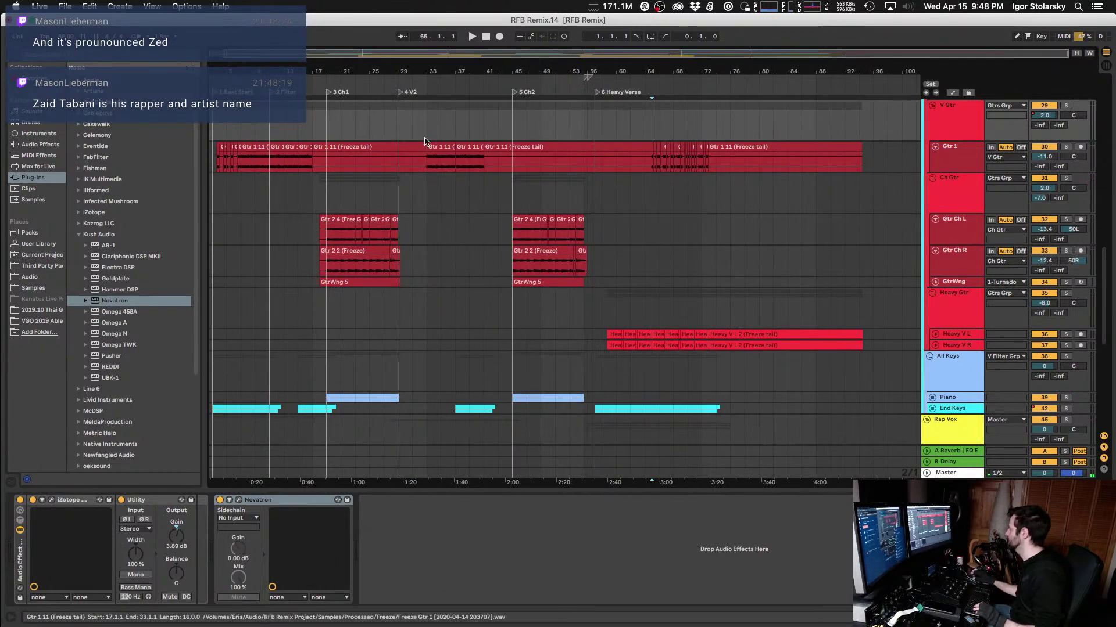
pyautogui.click(635, 122)
pyautogui.click(644, 131)
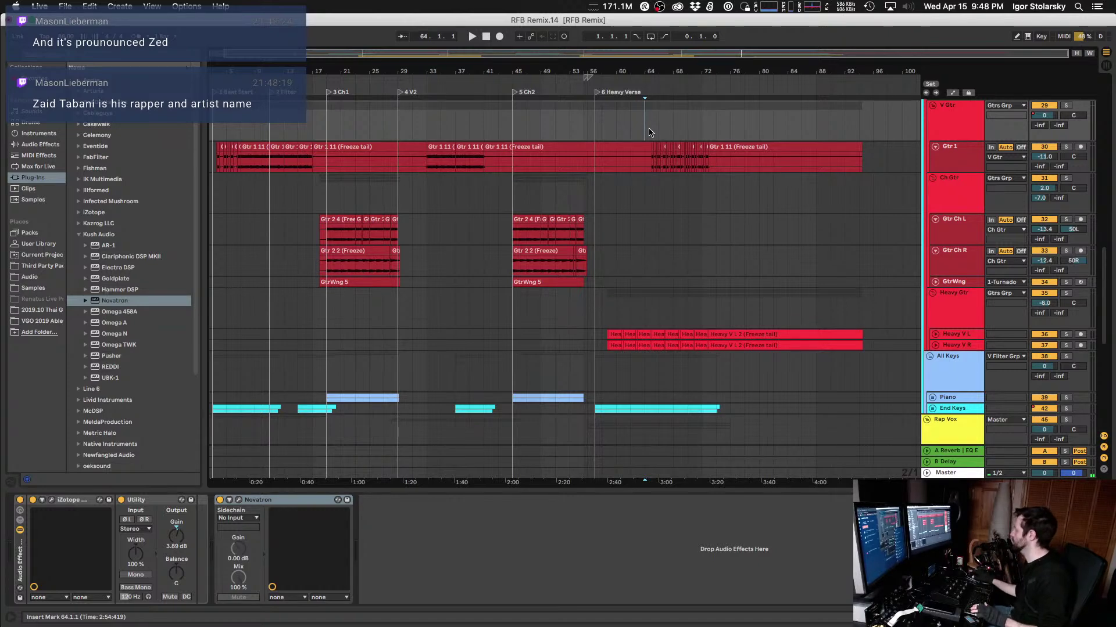
pyautogui.press('space')
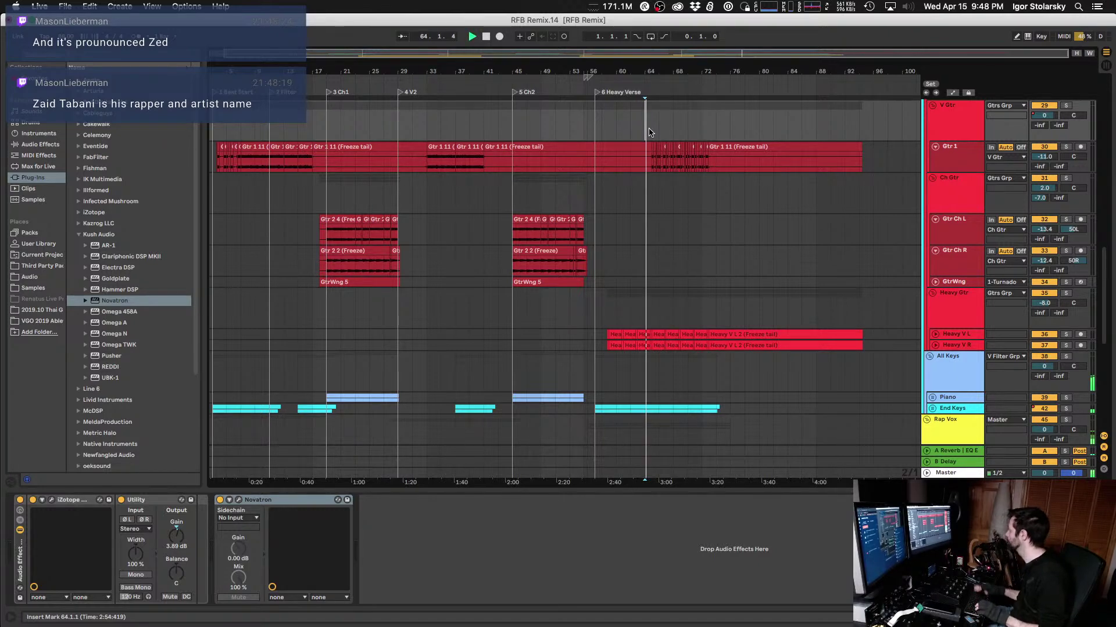
# Step: Reopen the Novatron on the V Gtr group, switch its channels to Unlinked and close its window
pyautogui.click(953, 170)
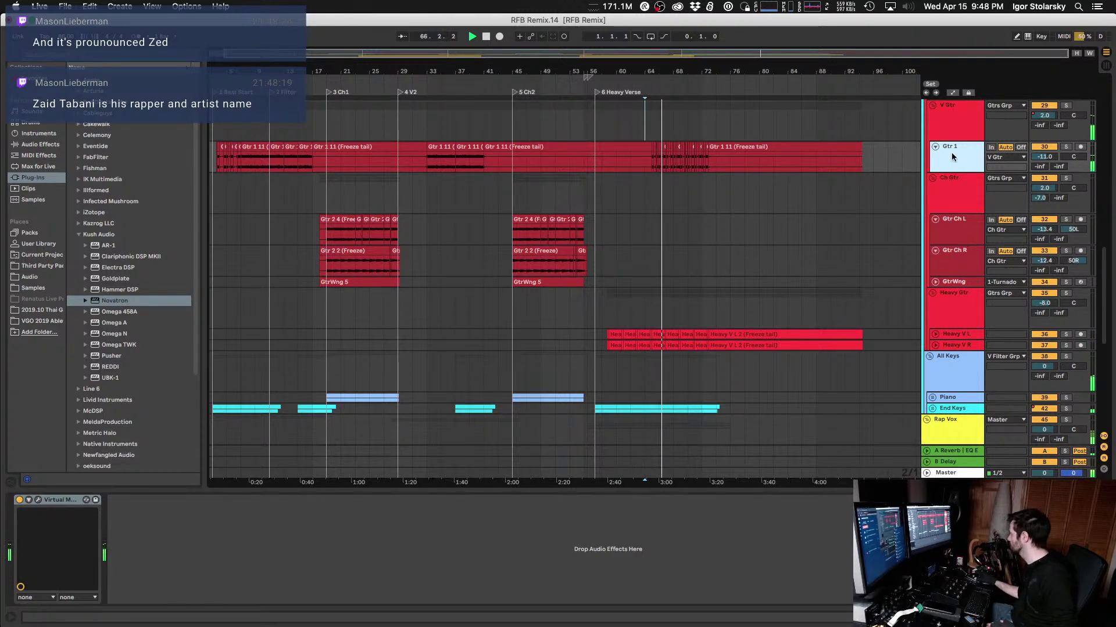
pyautogui.press('Up')
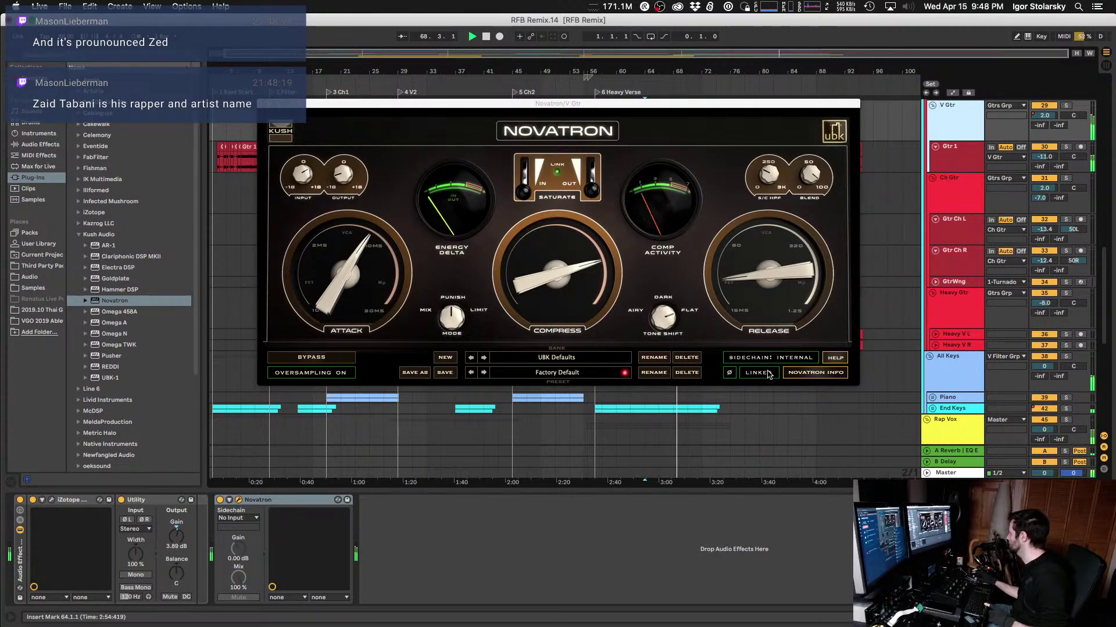
pyautogui.click(758, 372)
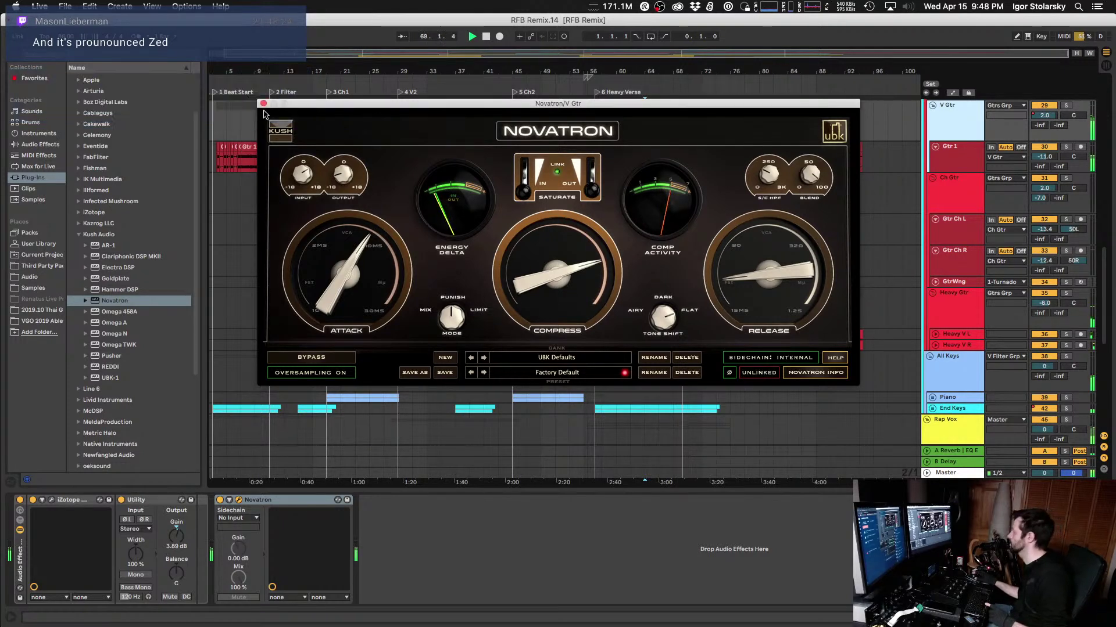
pyautogui.click(264, 105)
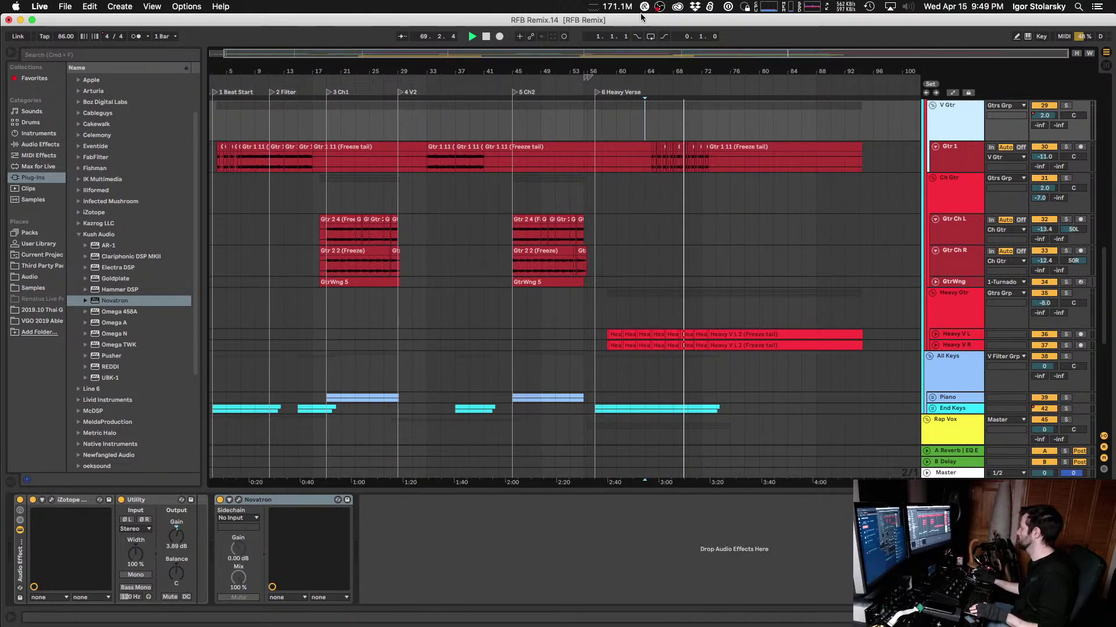
# Step: Try to stop playback and reposition the insert marker around bar 64 of the Heavy Verse
pyautogui.click(647, 138)
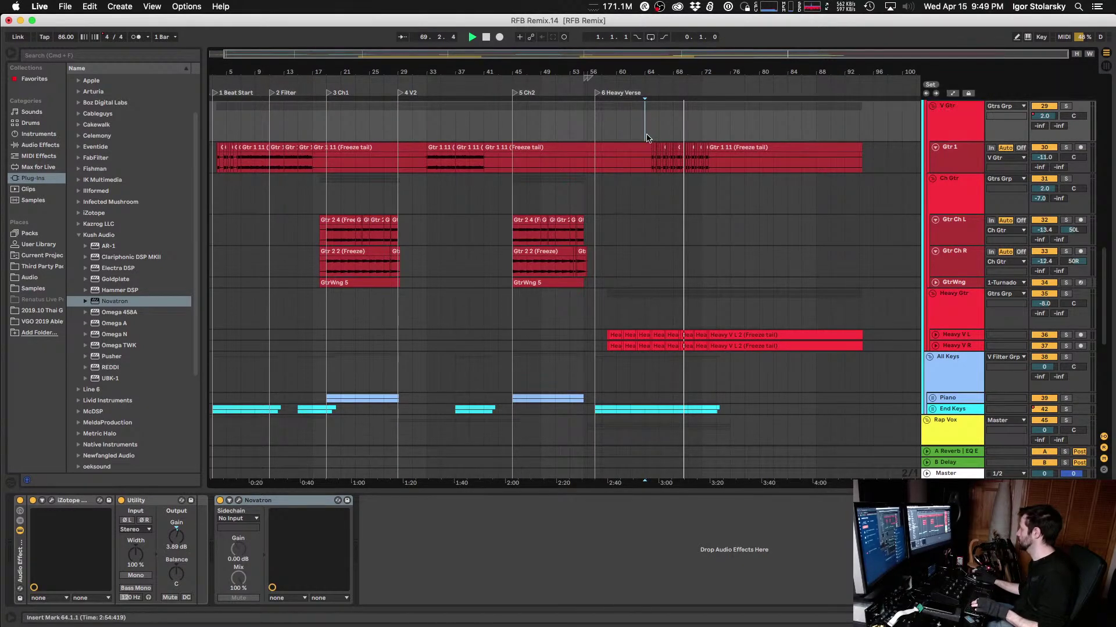
pyautogui.scroll(3, 739, 241)
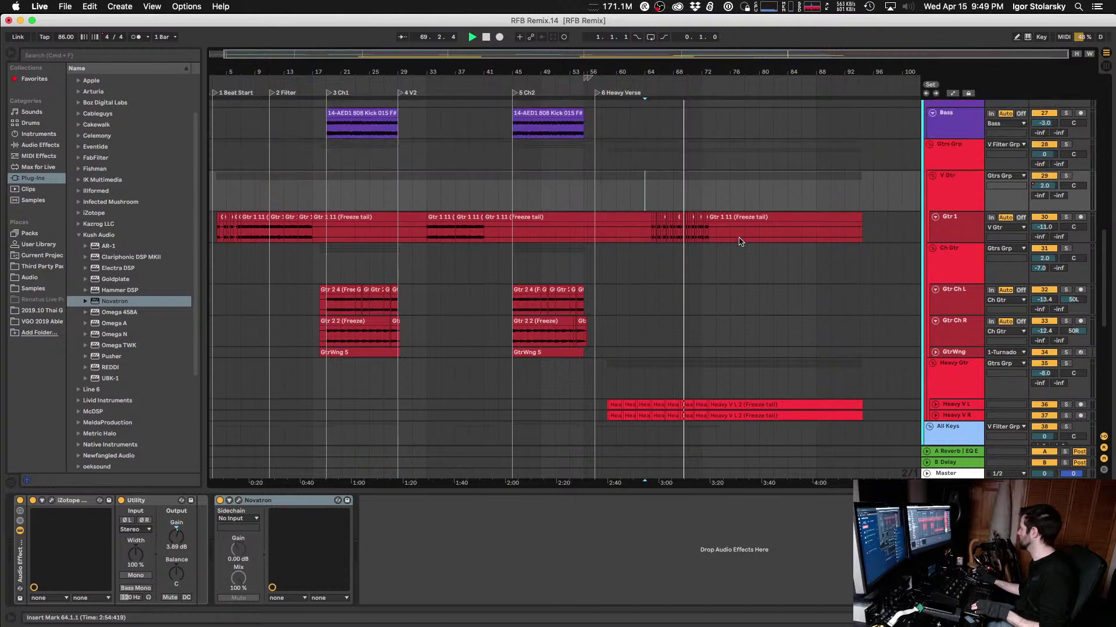
pyautogui.click(658, 264)
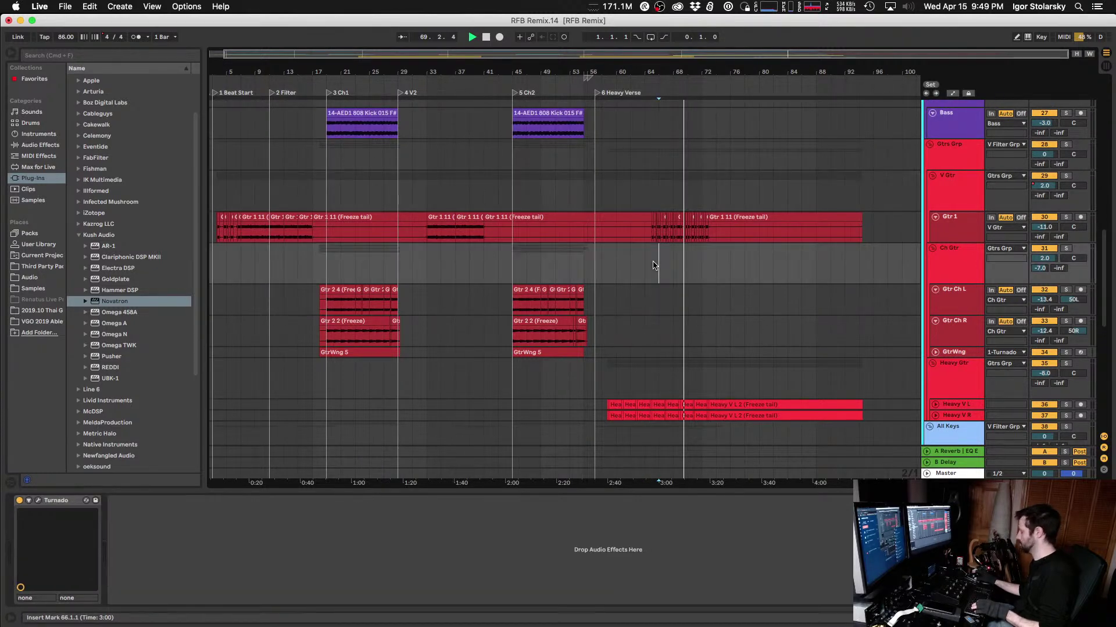
pyautogui.click(588, 245)
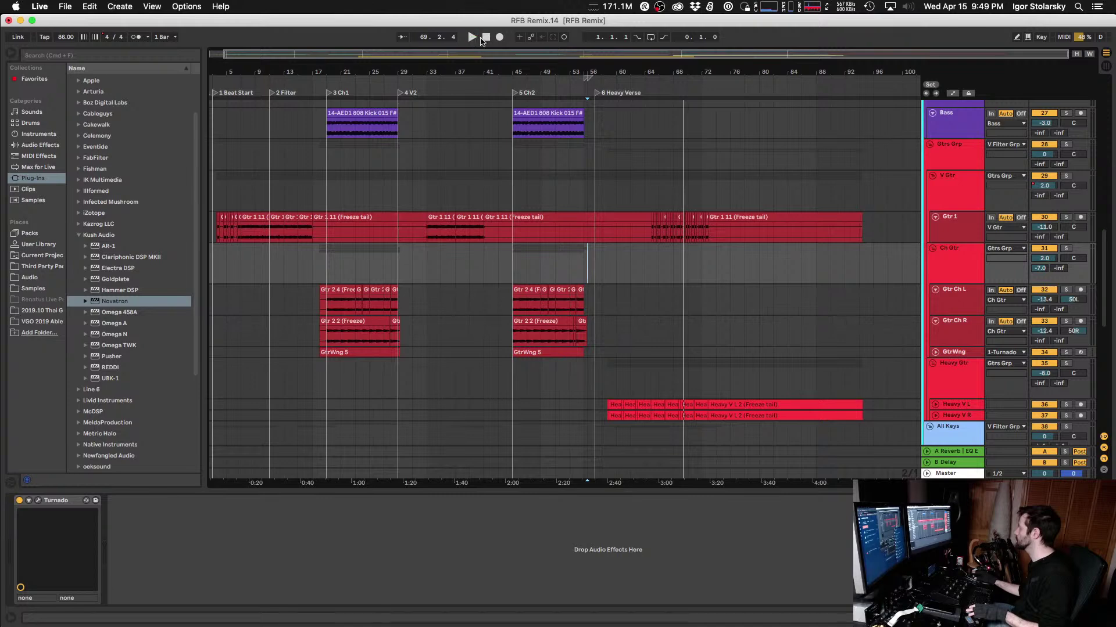
pyautogui.click(678, 274)
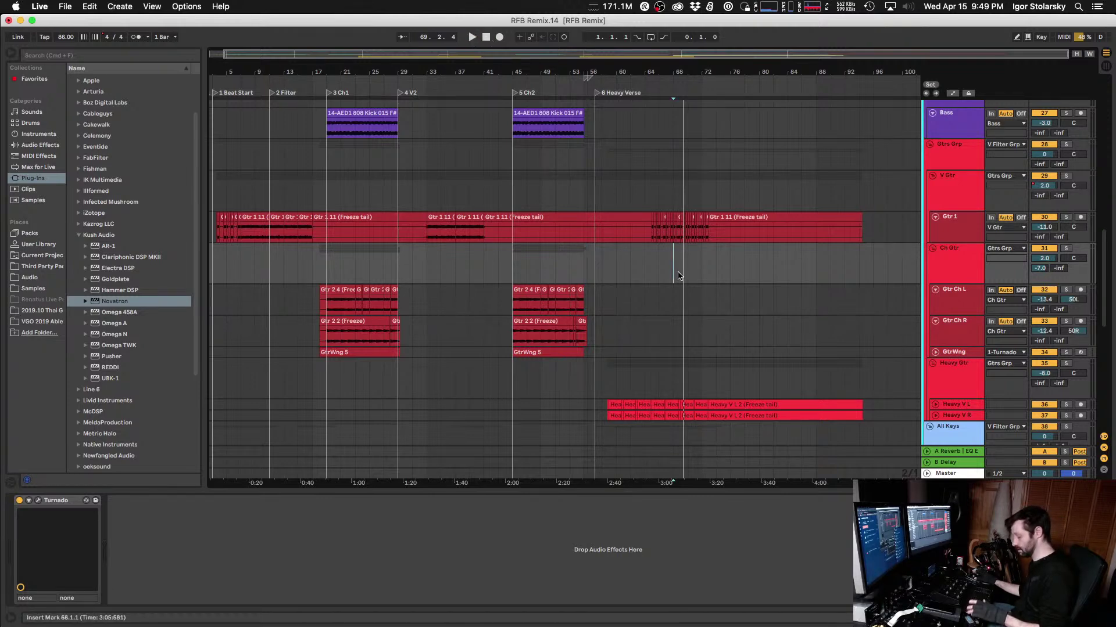
pyautogui.scroll(-5, 677, 275)
pyautogui.scroll(6, 677, 275)
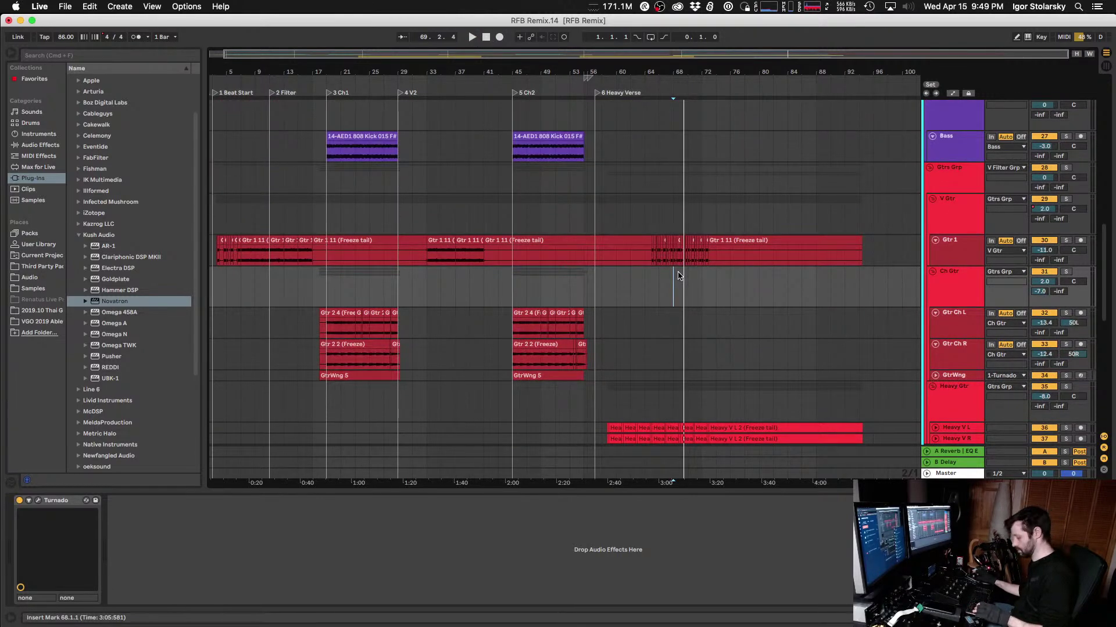
pyautogui.click(296, 534)
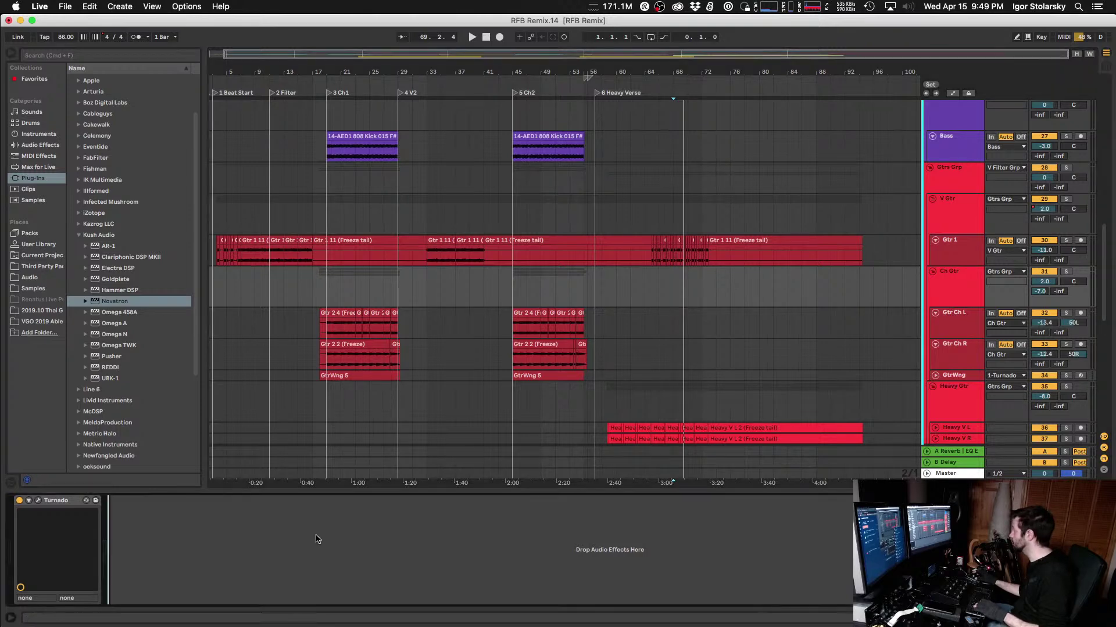
pyautogui.click(646, 185)
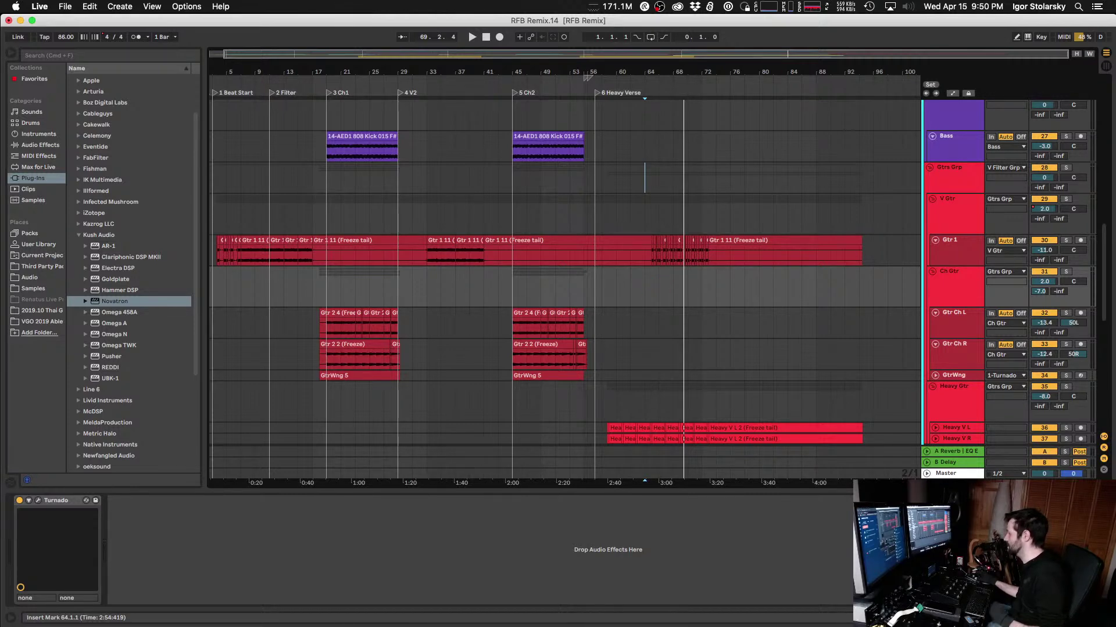
# Step: Force-quit the unresponsive Live, reopen it and accept recovery of the RFB Remix.14 set, retrying after the second crash
pyautogui.rightClick(422, 625)
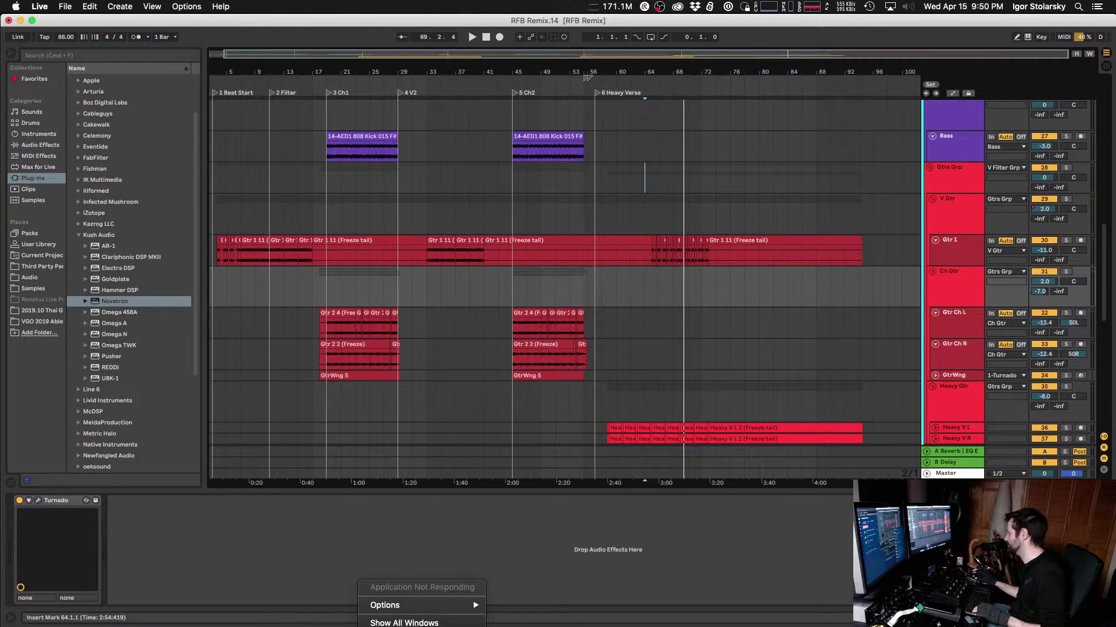
pyautogui.press('Escape')
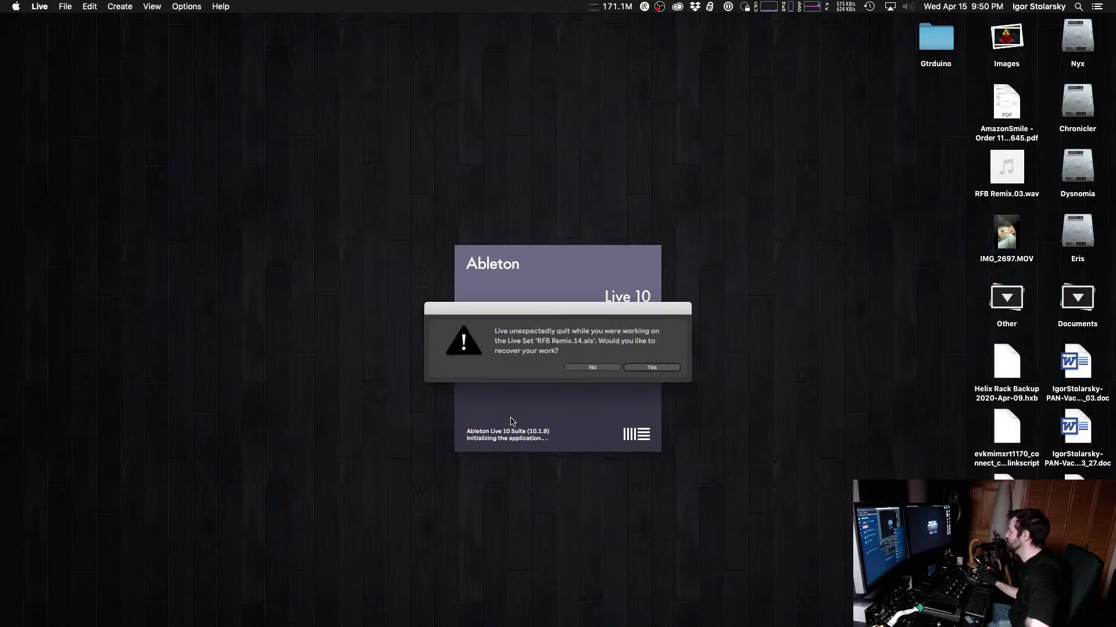
pyautogui.click(652, 368)
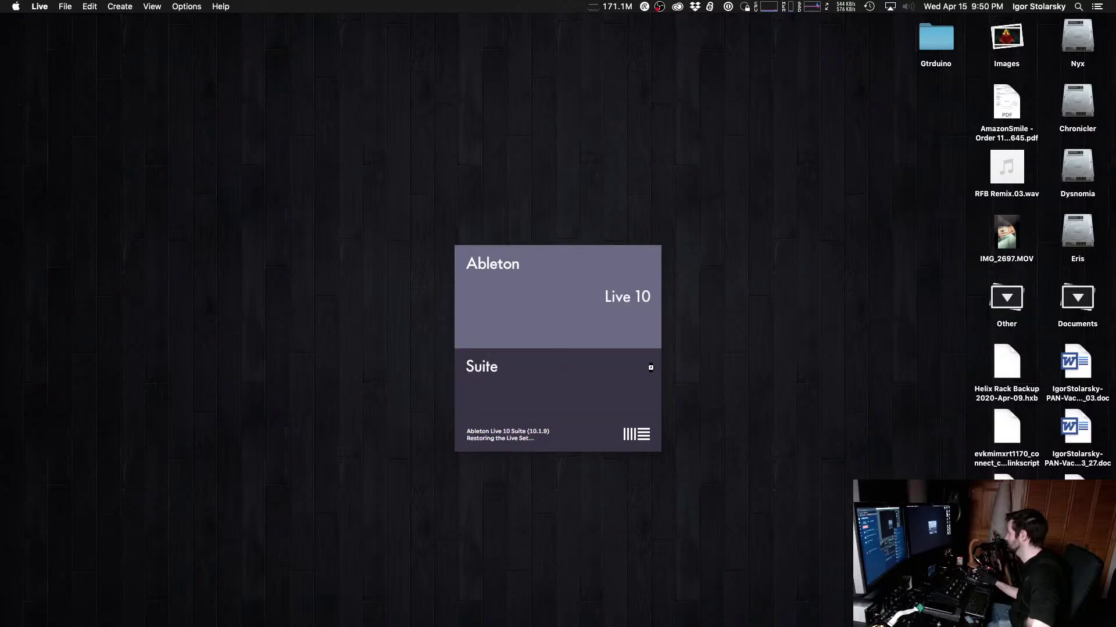
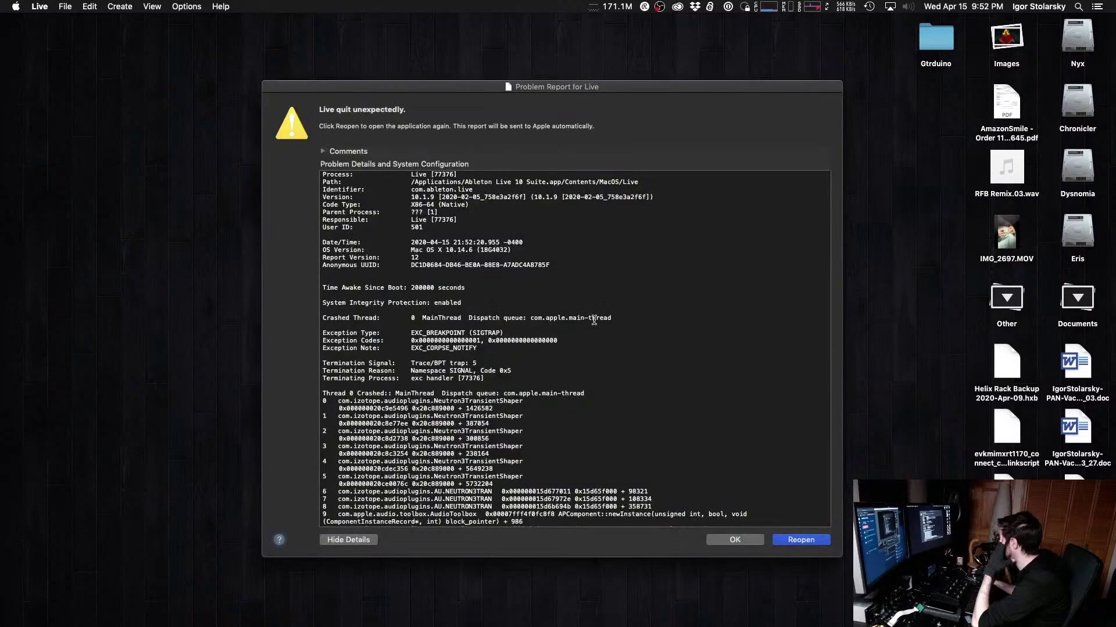
pyautogui.moveTo(581, 90); pyautogui.dragTo(699, 245)
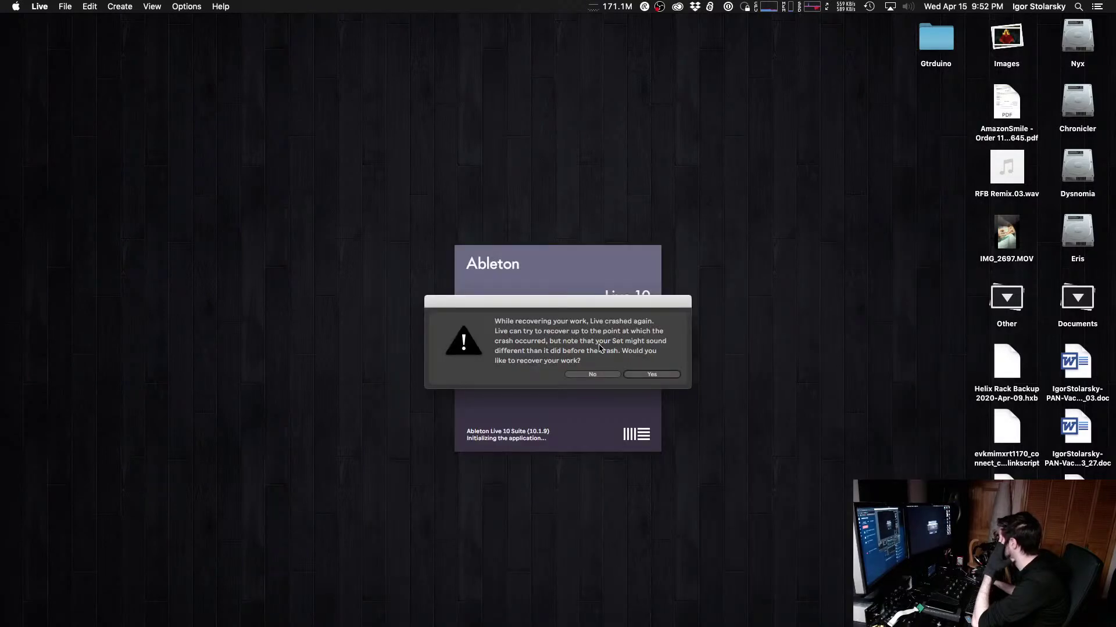
pyautogui.click(634, 378)
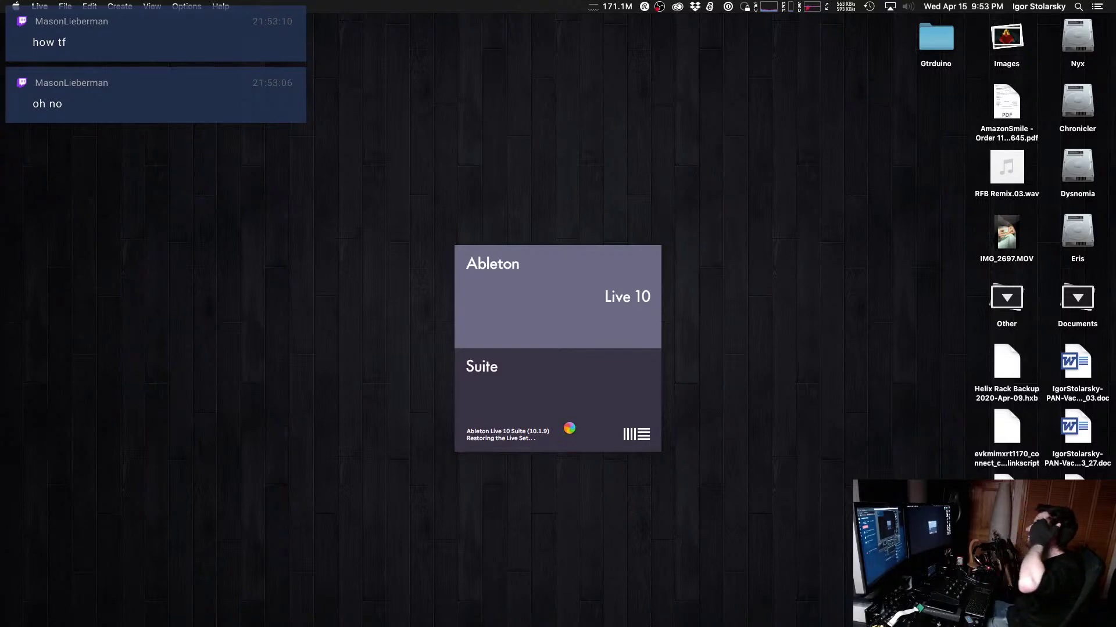
# Step: Check the date of the latest Time Machine backup and the schedule of the next backup job
pyautogui.click(868, 6)
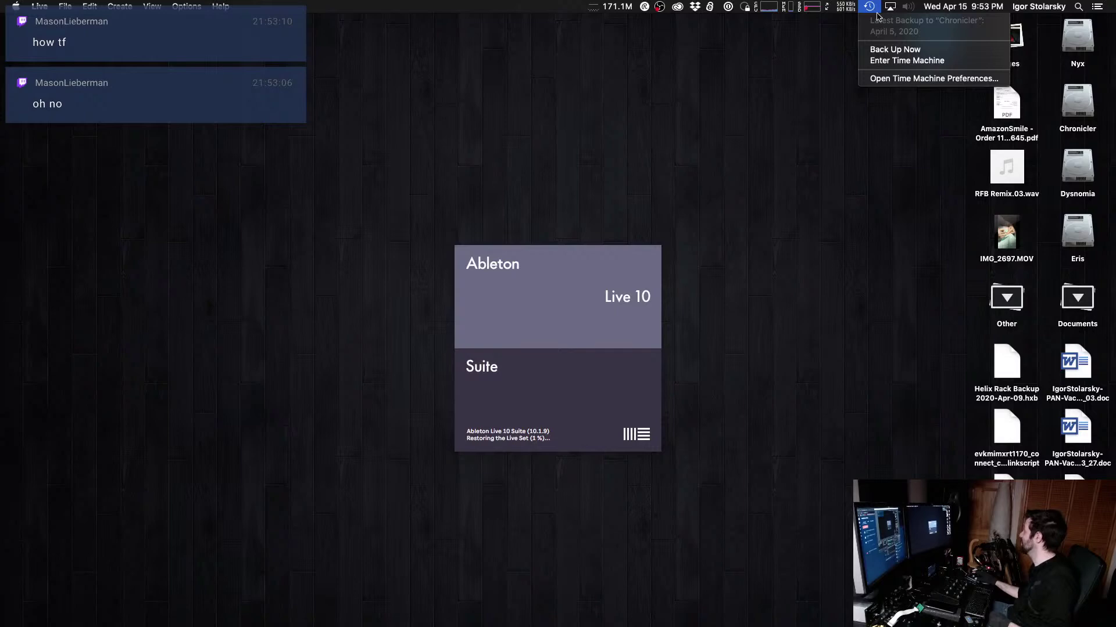
pyautogui.click(841, 9)
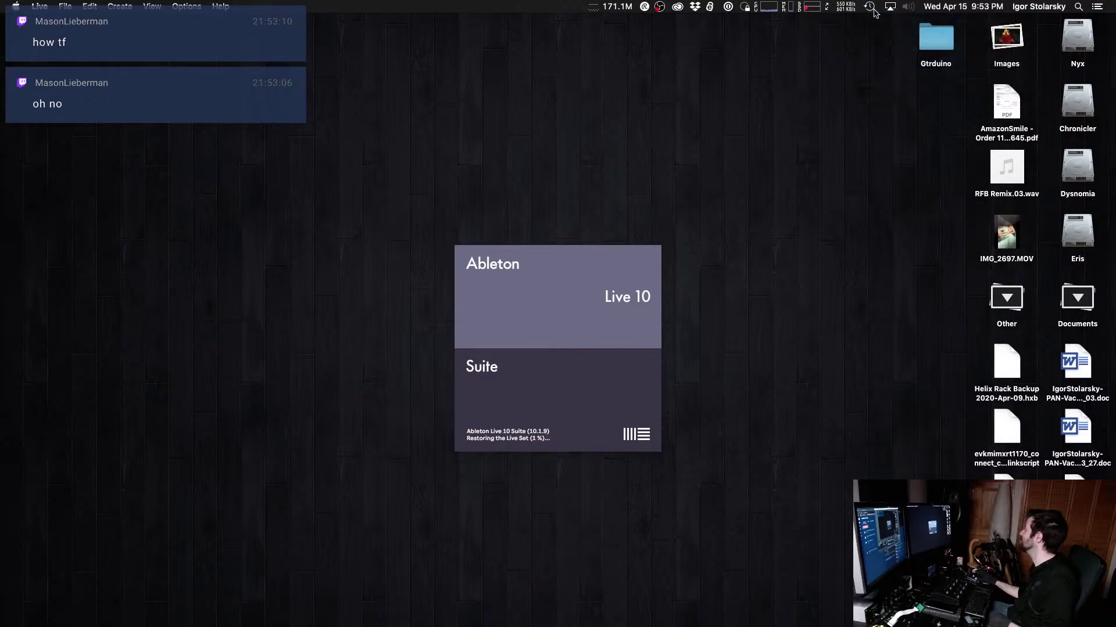
pyautogui.click(710, 7)
pyautogui.click(658, 18)
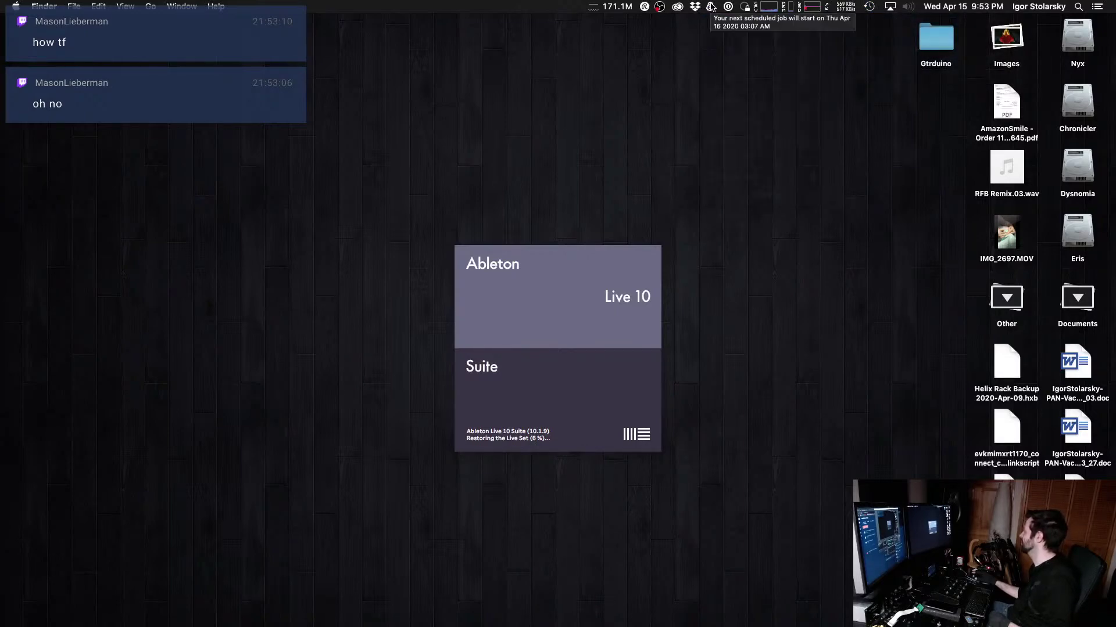
# Step: Open IDrive, check which backed-up folders of this computer are available for restoring, and close its window
pyautogui.click(711, 7)
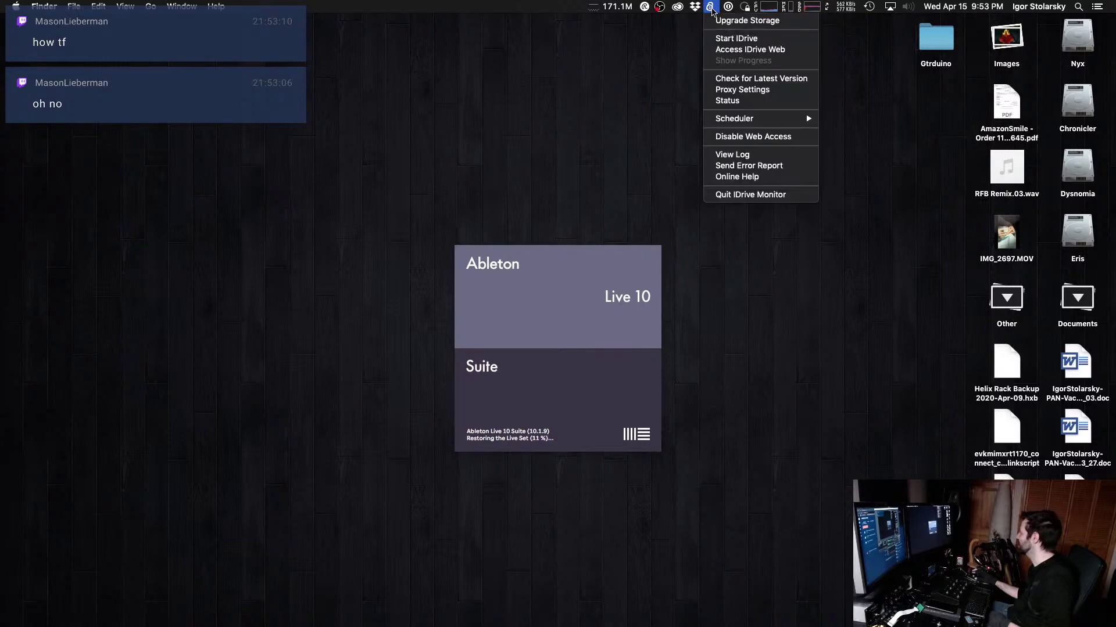
pyautogui.click(717, 37)
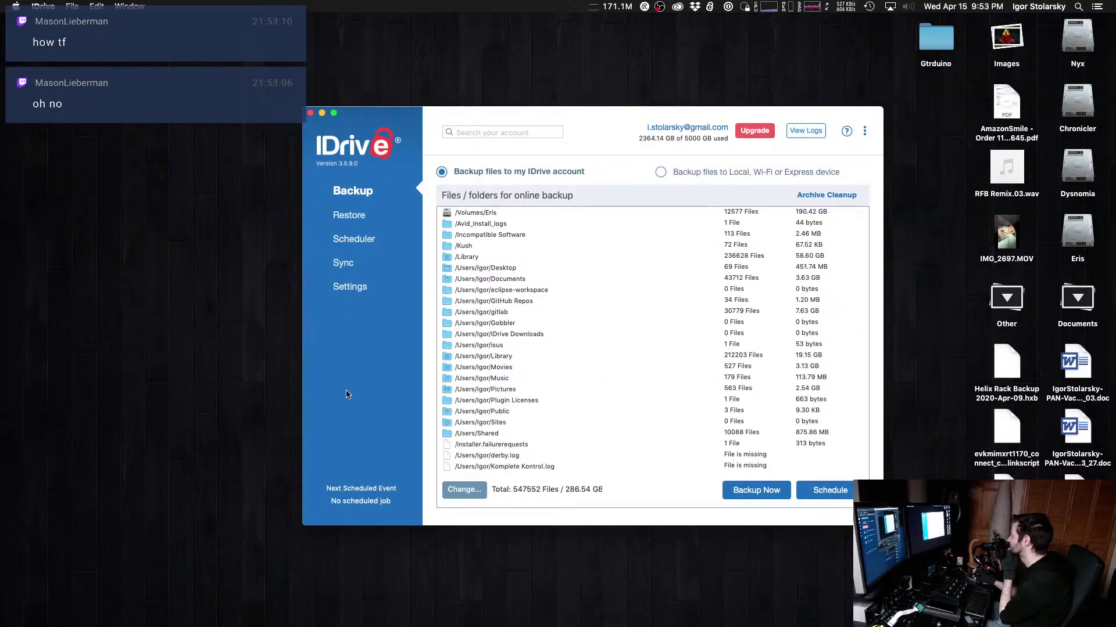
pyautogui.click(352, 216)
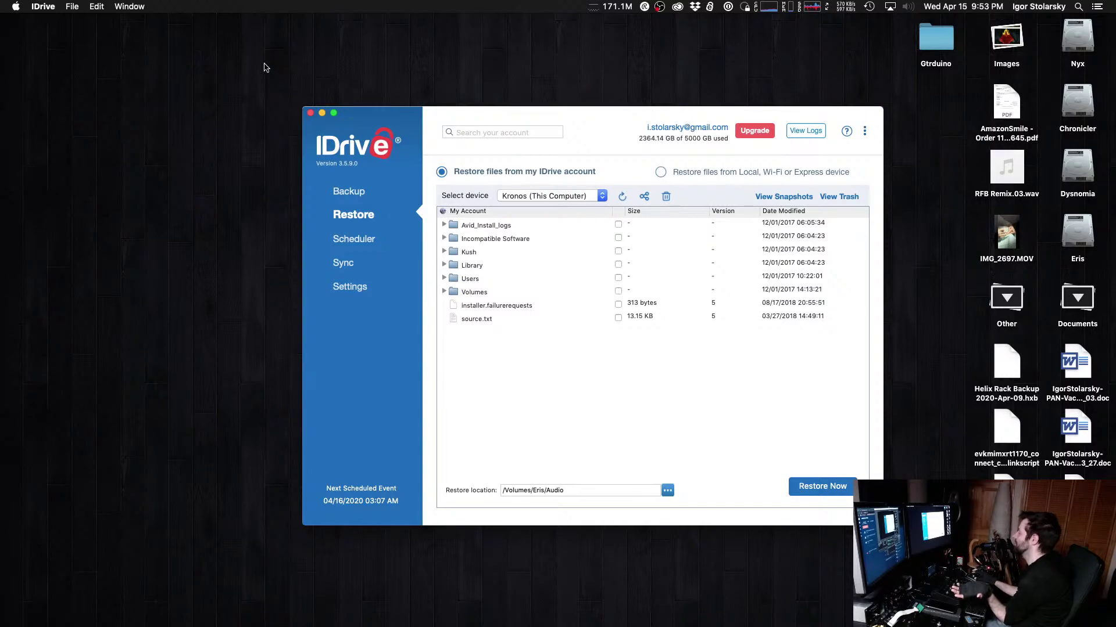
pyautogui.click(310, 113)
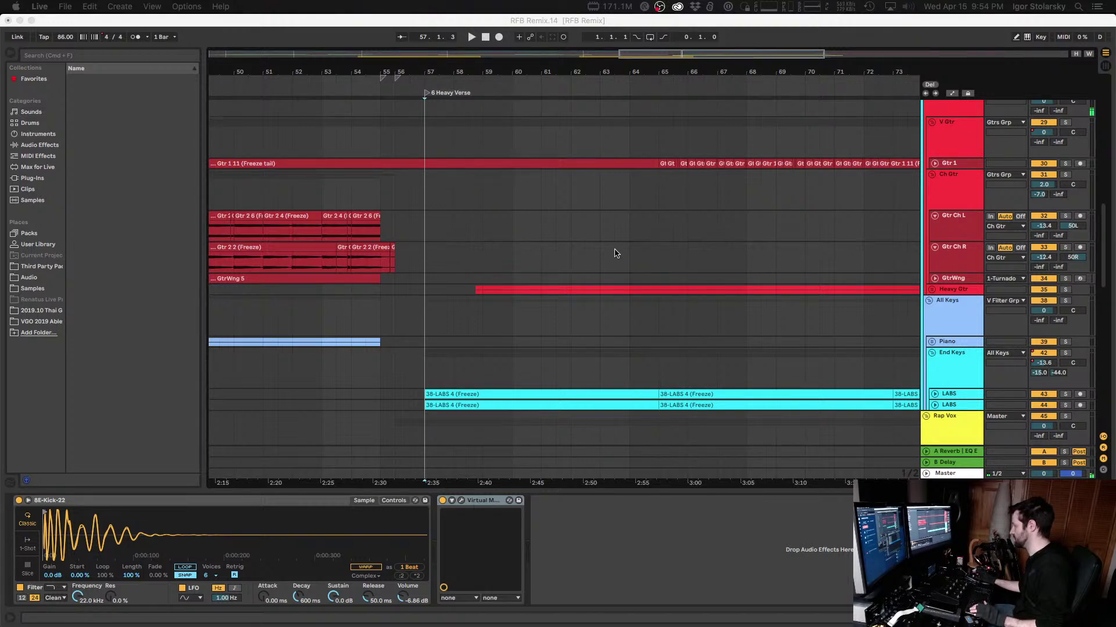
# Step: Close the crash report help view beside the recovered arrangement and return to the uppermost tracks
pyautogui.scroll(3, 842, 104)
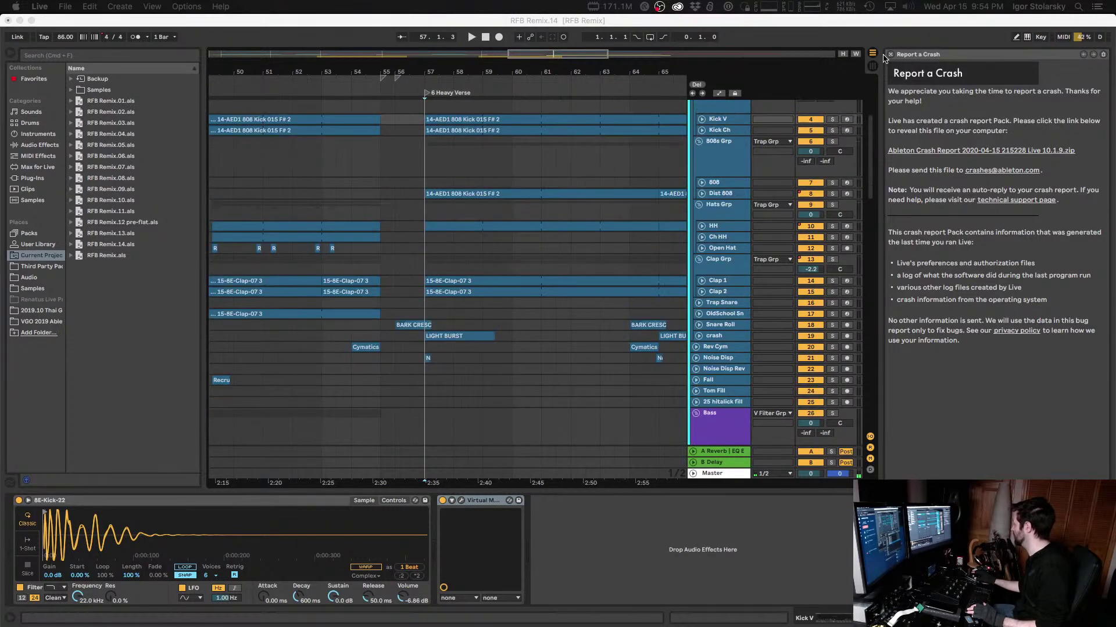
pyautogui.click(891, 55)
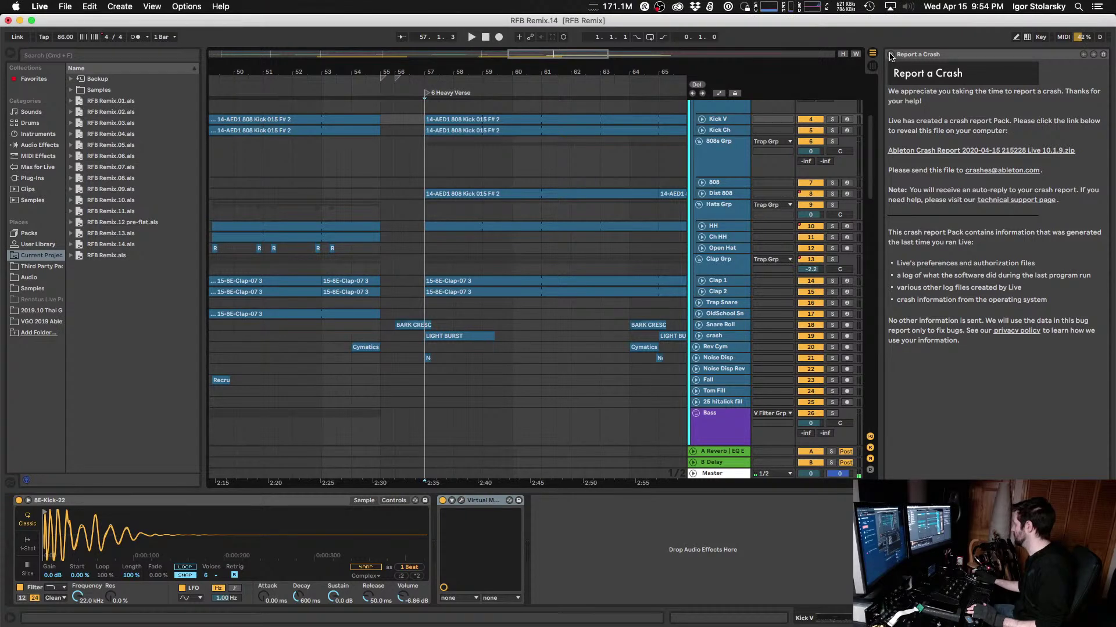
pyautogui.click(891, 54)
pyautogui.scroll(5, 954, 214)
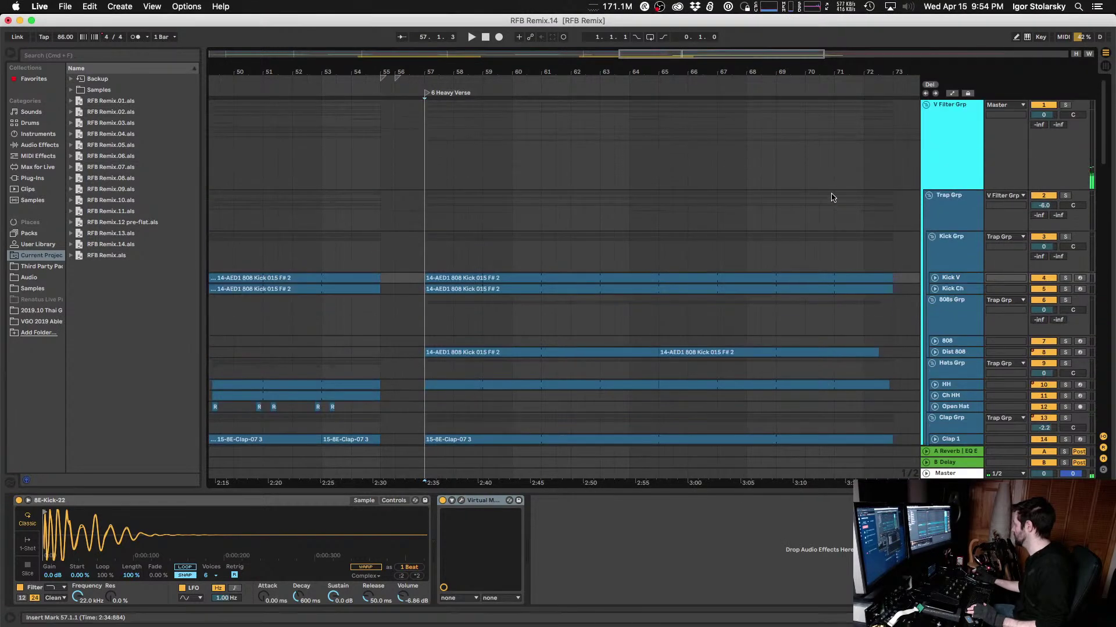
# Step: Examine the device chains of the Trap, Kick and 808s groups and of the kick tracks
pyautogui.click(954, 214)
pyautogui.click(949, 250)
pyautogui.click(949, 197)
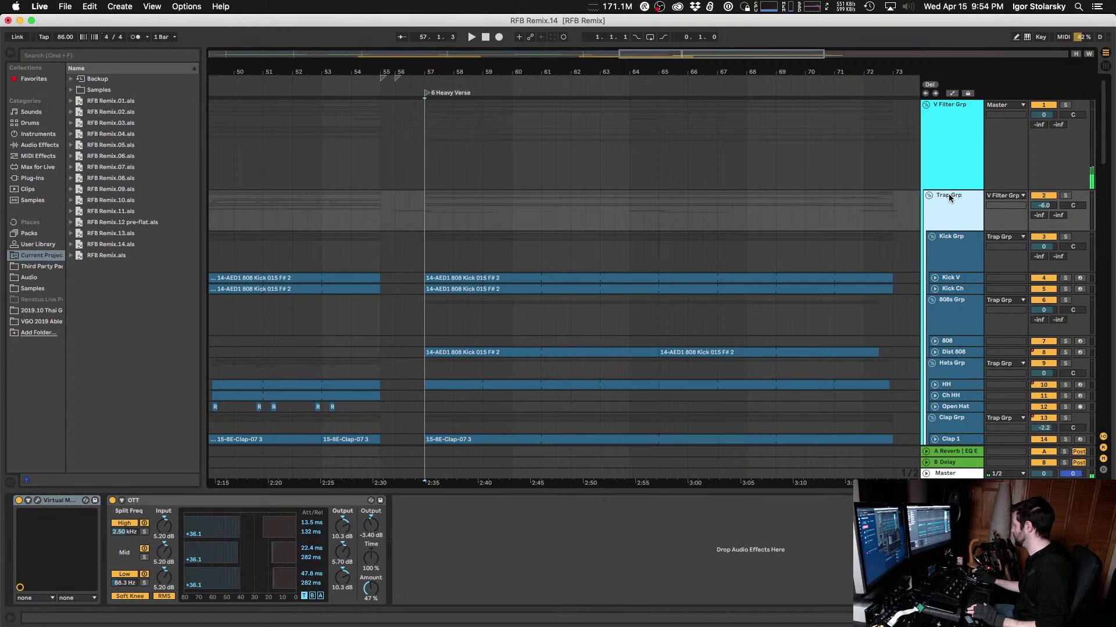
pyautogui.scroll(-4, 472, 253)
pyautogui.click(953, 139)
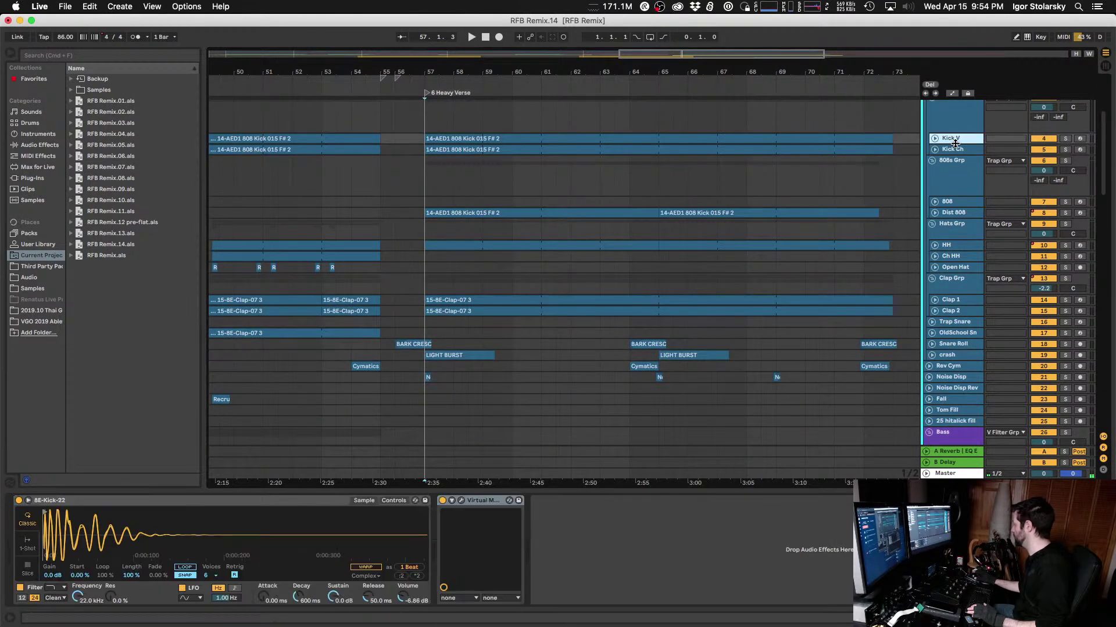
pyautogui.click(956, 149)
pyautogui.click(956, 162)
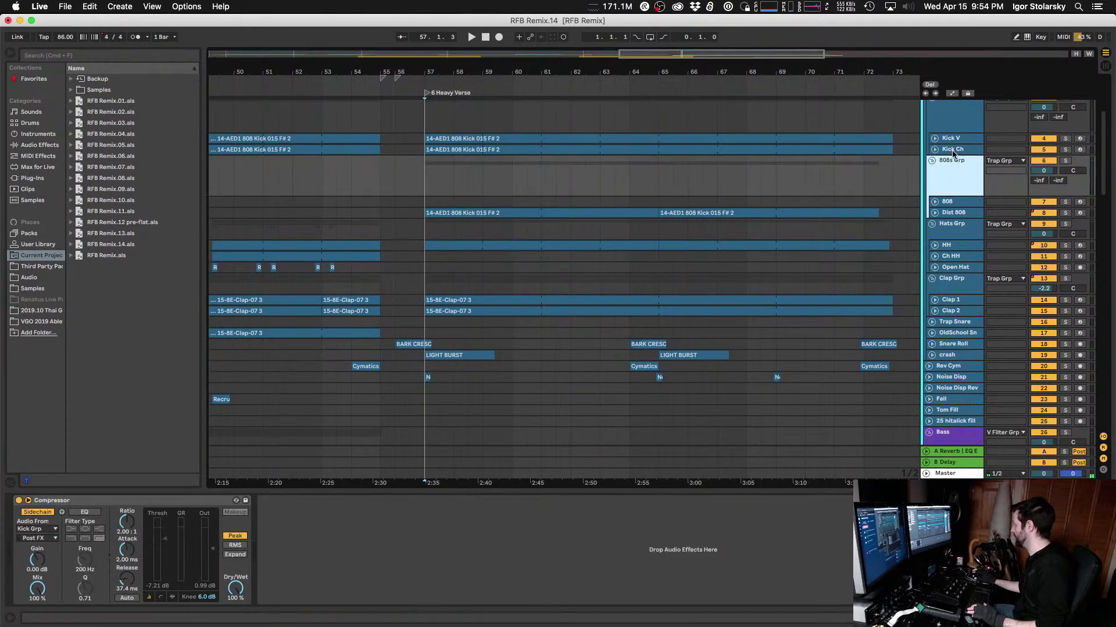
pyautogui.click(954, 150)
pyautogui.click(953, 111)
pyautogui.scroll(3, 953, 111)
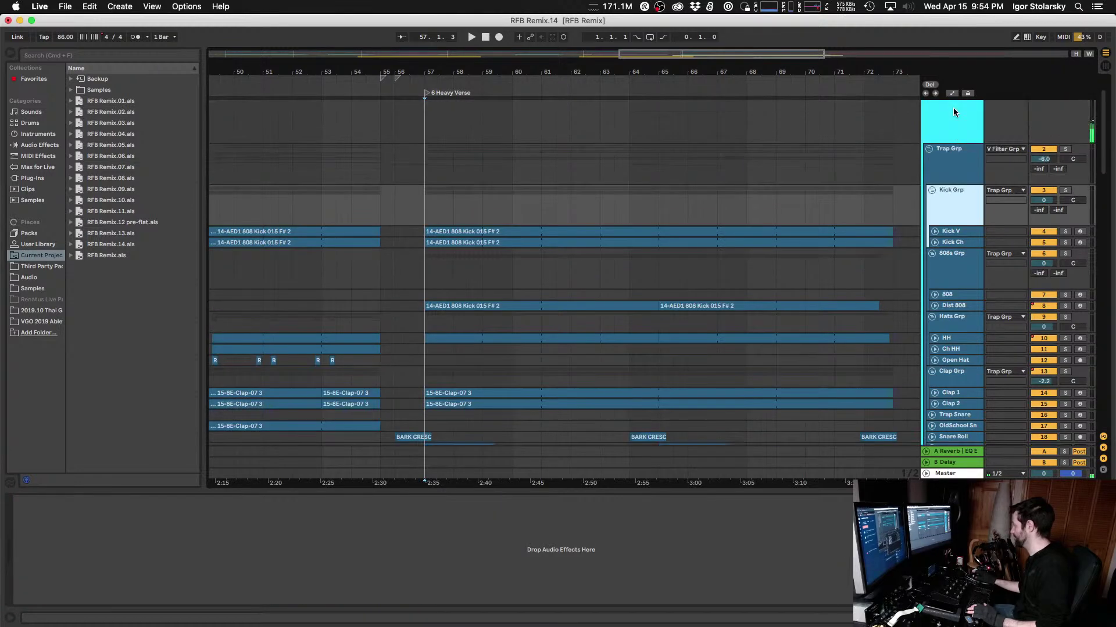
# Step: List the Audio Units plug-ins in the browser and save the set as a new version named RFB Remix.15
pyautogui.click(32, 177)
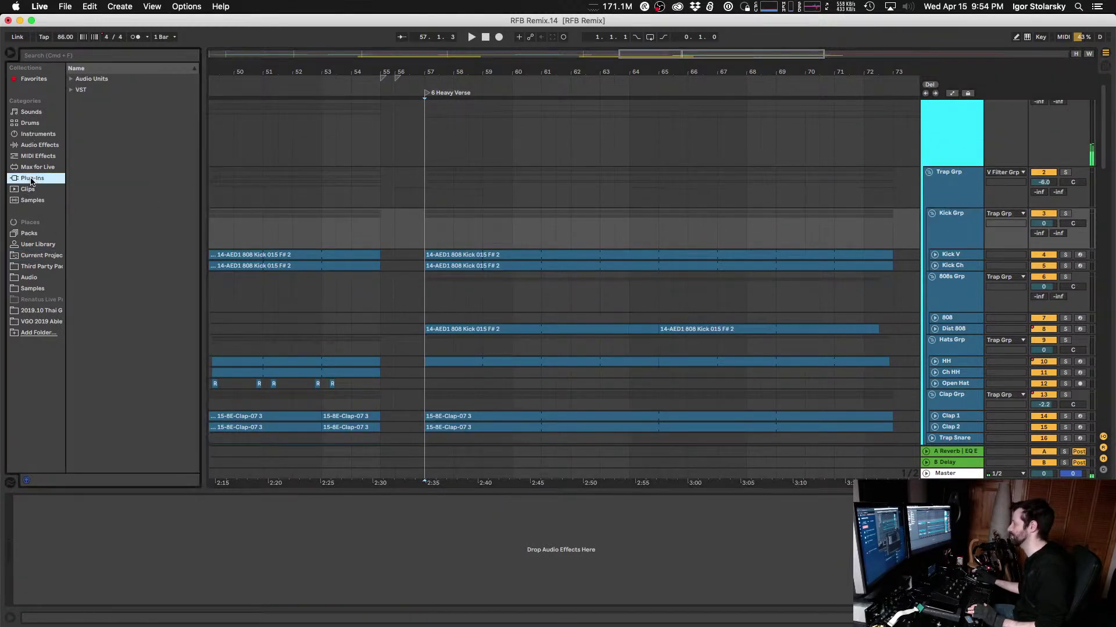
pyautogui.click(71, 79)
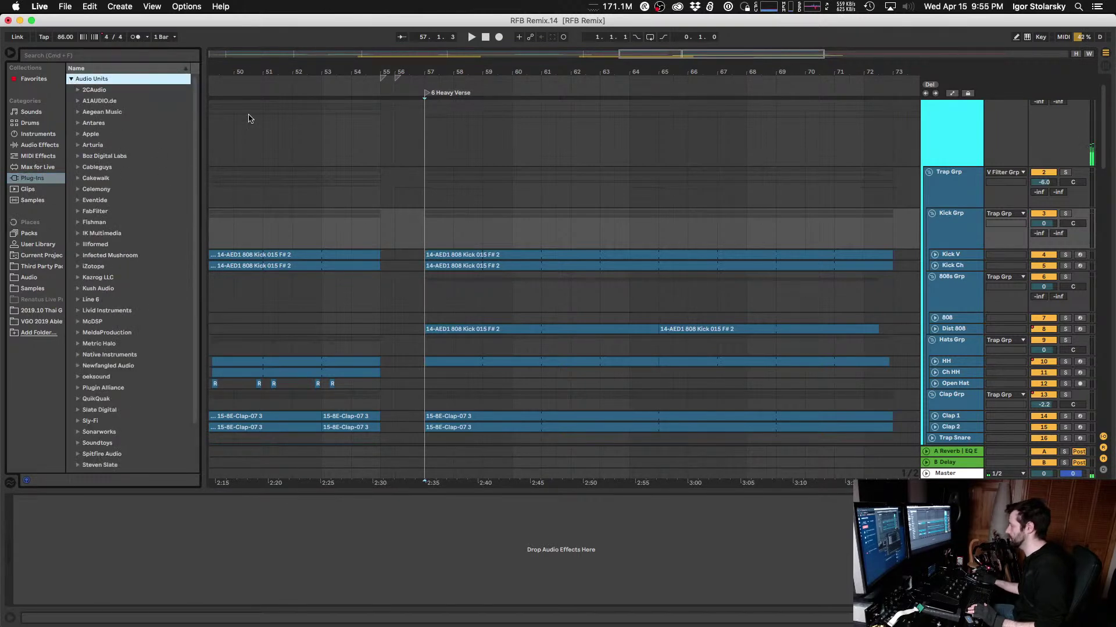
pyautogui.click(64, 7)
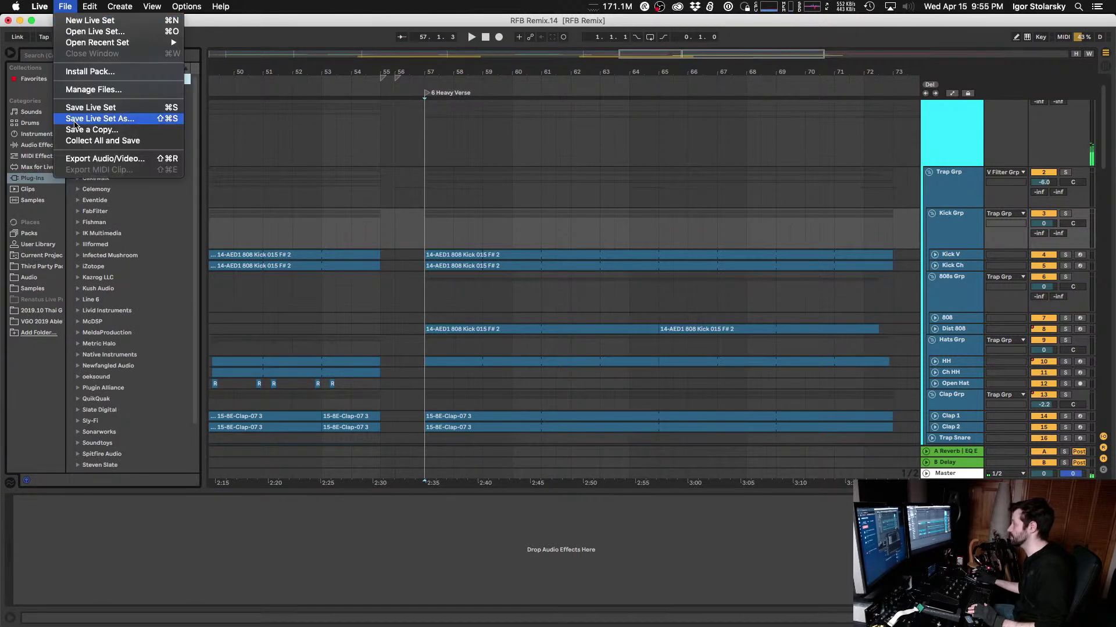
pyautogui.click(75, 119)
pyautogui.press('Right')
pyautogui.press('BackSpace')
pyautogui.write('5')
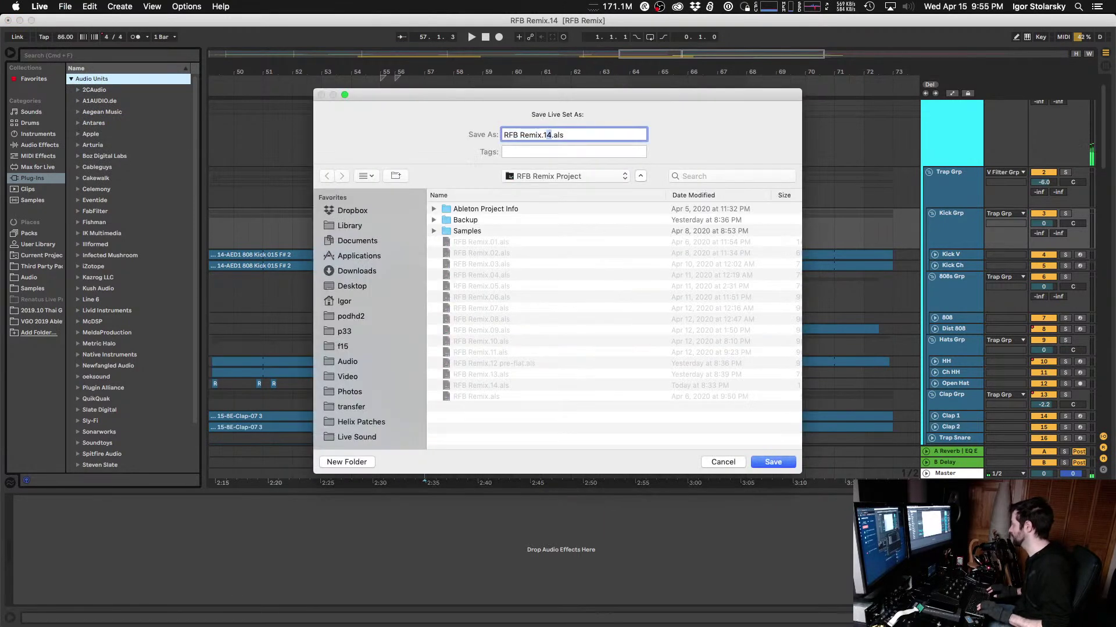
pyautogui.press('Return')
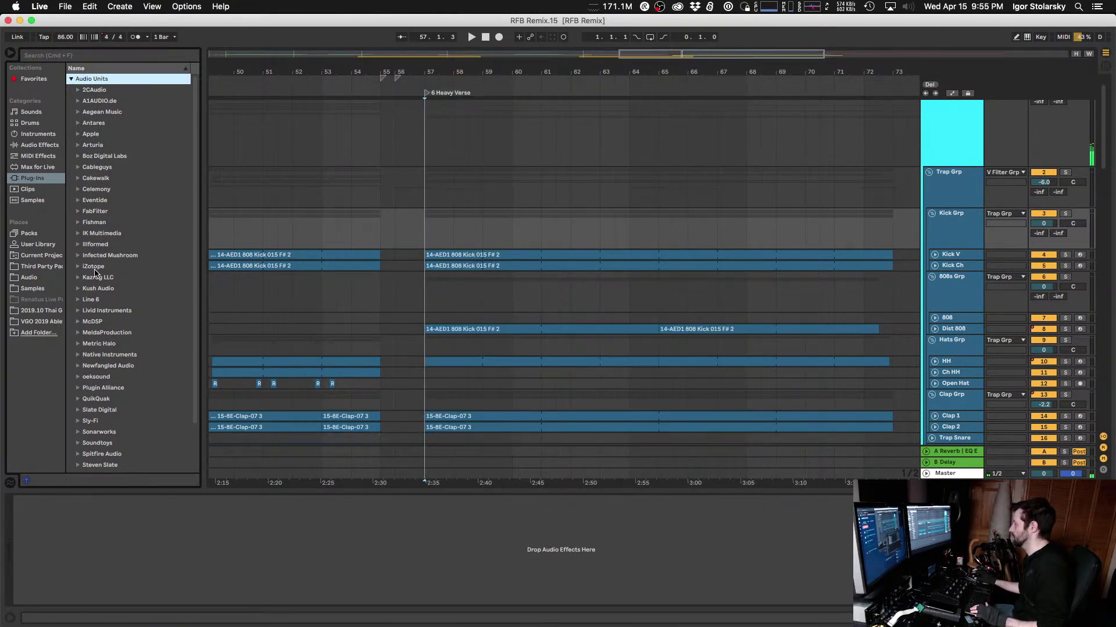
# Step: Add iZotope's Neutron 3 Transient Shaper to the Kick Grp track
pyautogui.click(95, 268)
pyautogui.scroll(-5, 125, 364)
pyautogui.moveTo(138, 403); pyautogui.dragTo(964, 213)
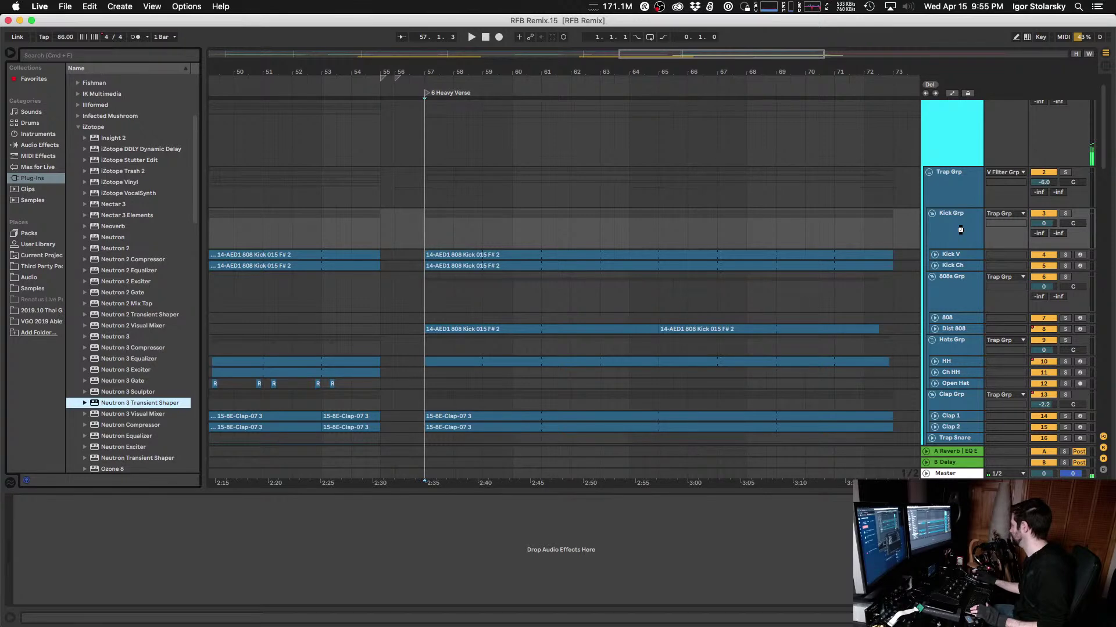
pyautogui.moveTo(960, 229); pyautogui.dragTo(960, 229)
# Step: Raise the kick group's Sustain to about 4 during playback, compare Precise with Balanced, keep Balanced and close the plug-in window
pyautogui.press('space')
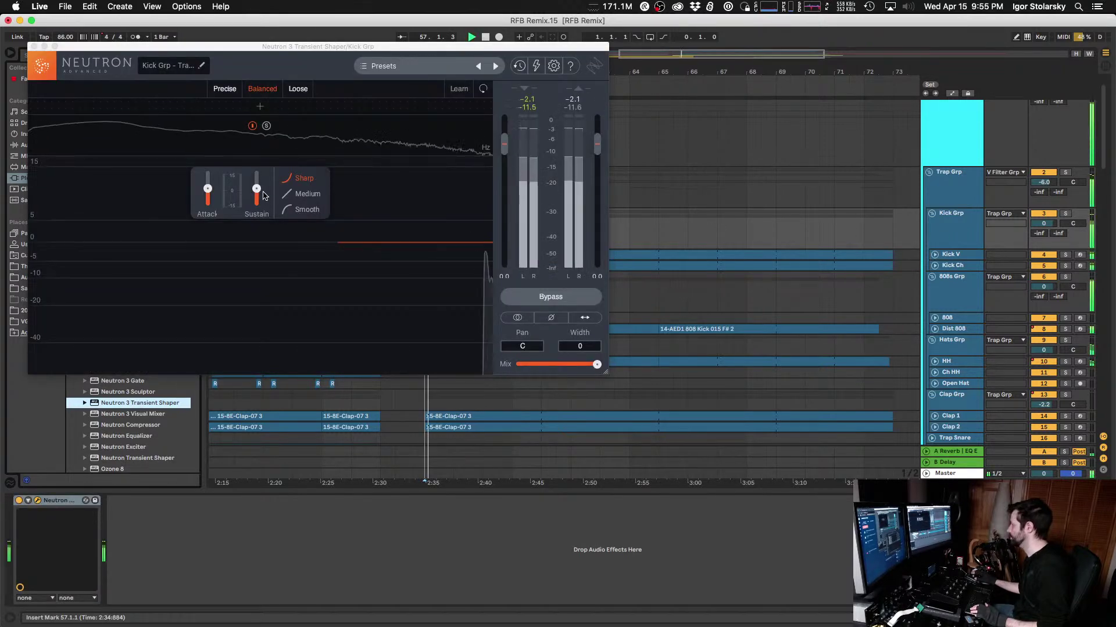
pyautogui.moveTo(258, 183); pyautogui.dragTo(256, 189)
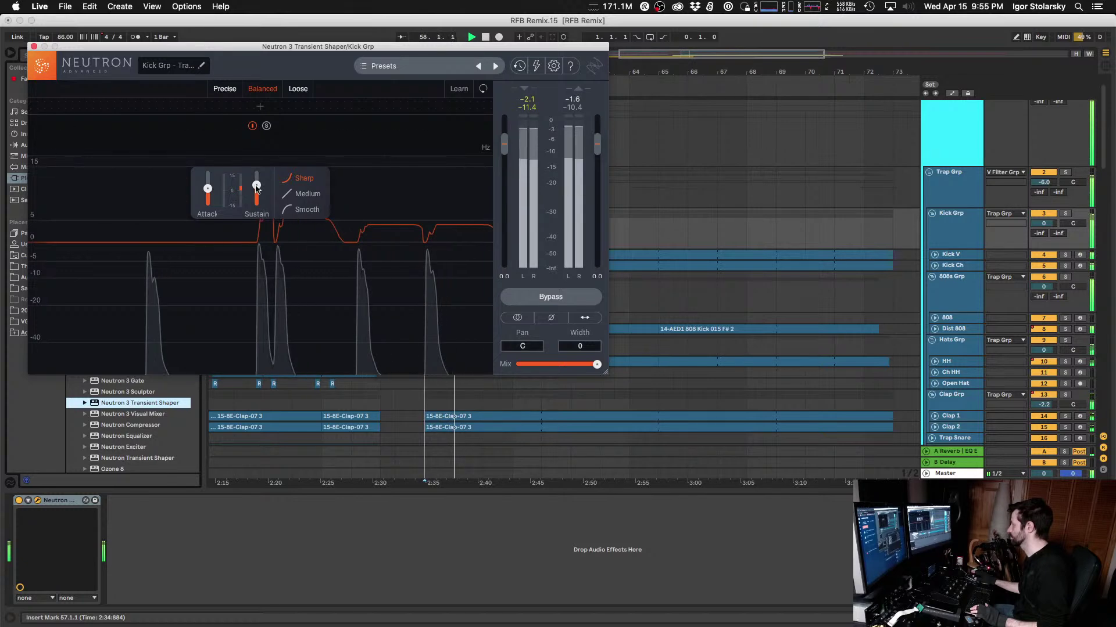
pyautogui.click(224, 88)
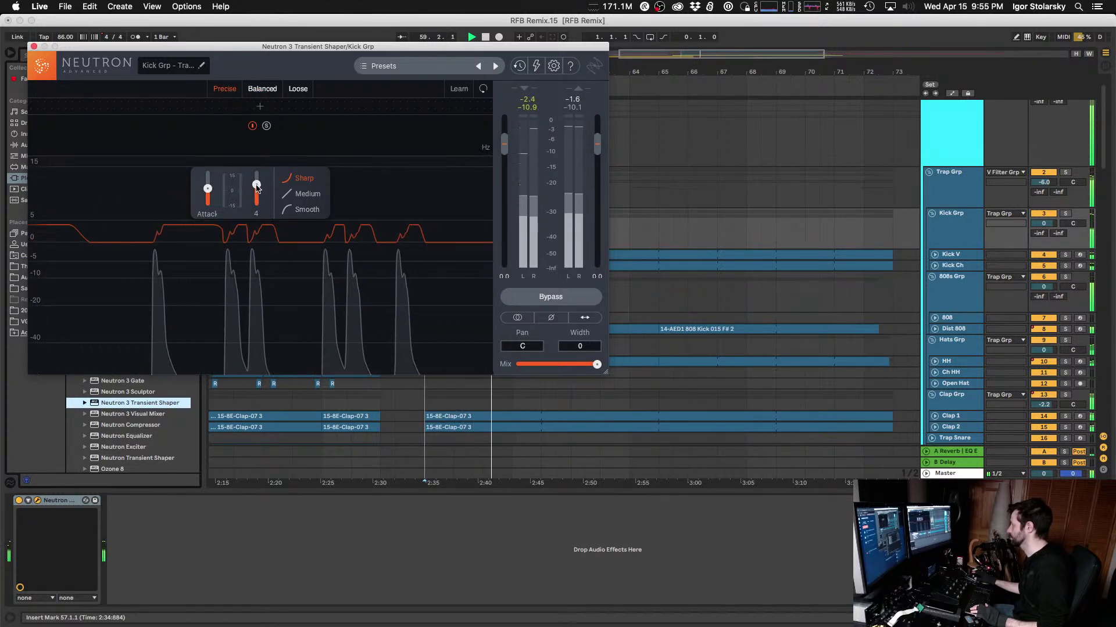
pyautogui.click(262, 88)
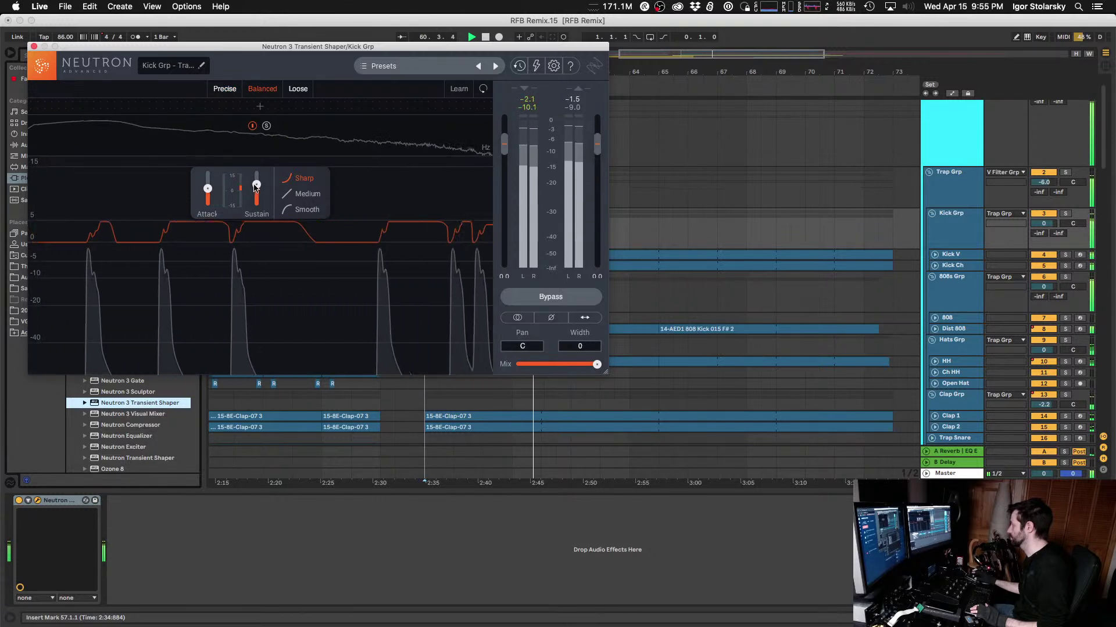
pyautogui.click(34, 47)
pyautogui.press('space')
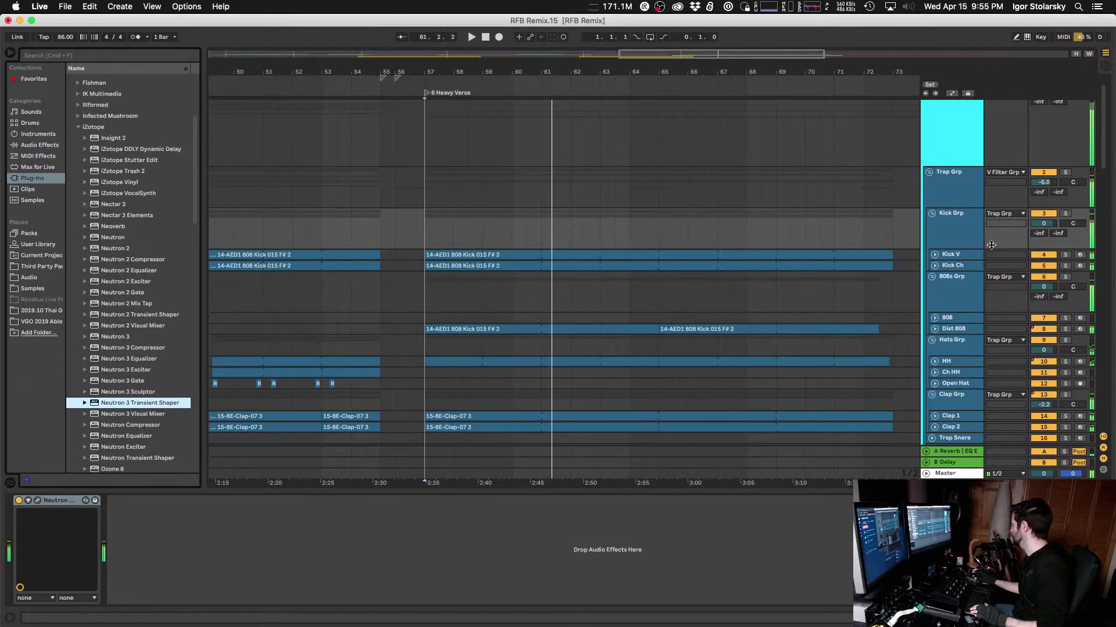
# Step: Compare the devices on the 808 and Dist 808 tracks, and add Kush Audio's Novatron at the end of the 808 track's chain
pyautogui.scroll(-4, 991, 234)
pyautogui.click(961, 194)
pyautogui.click(946, 227)
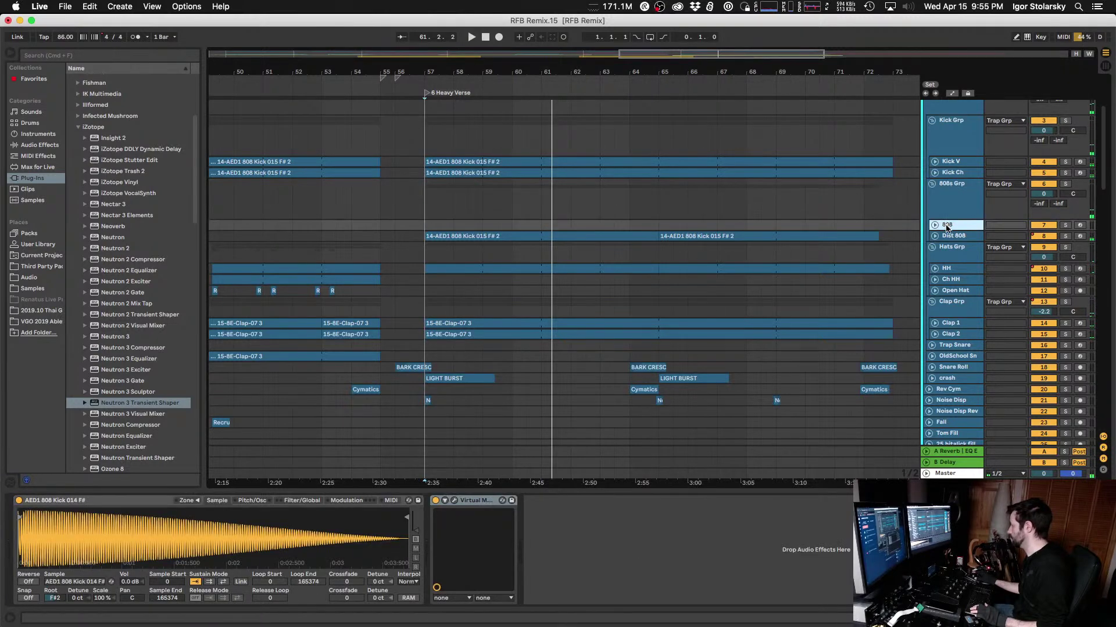
pyautogui.click(948, 236)
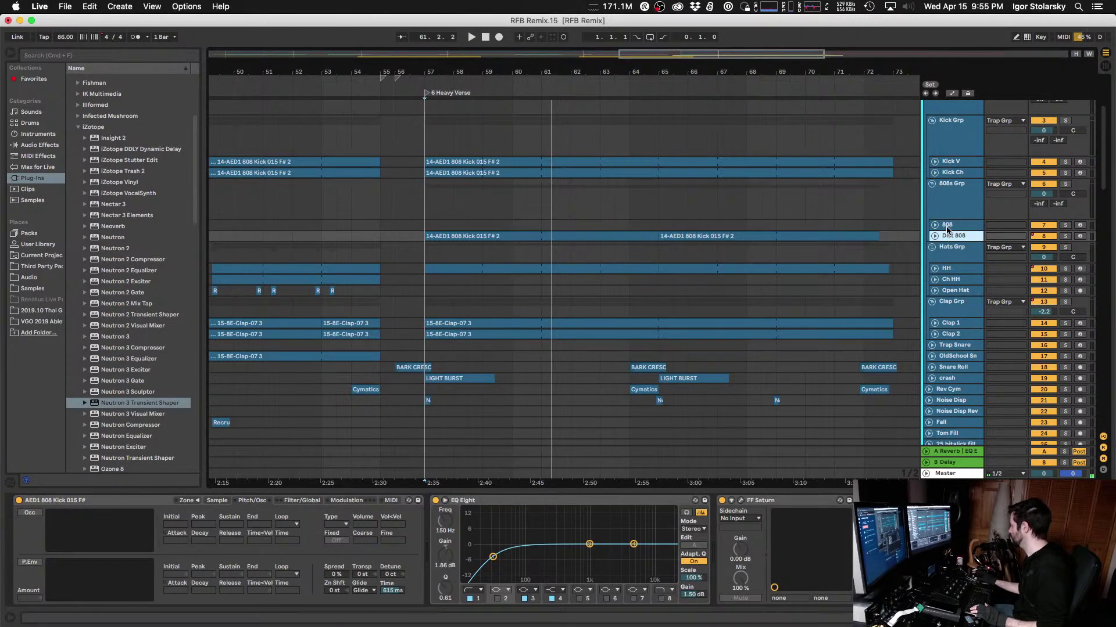
pyautogui.click(947, 227)
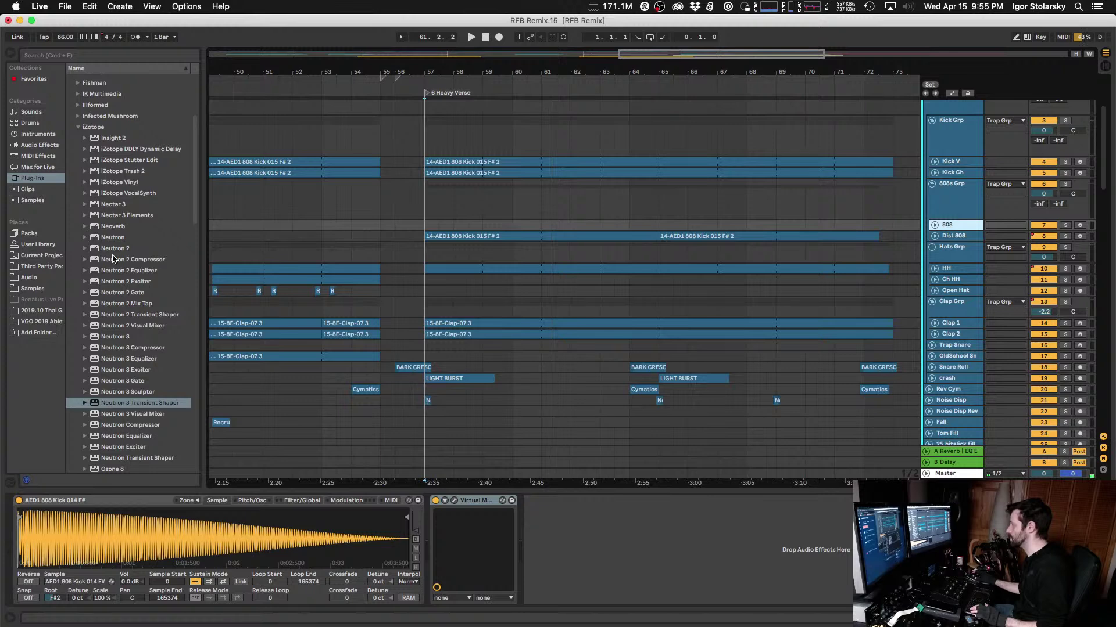
pyautogui.click(78, 127)
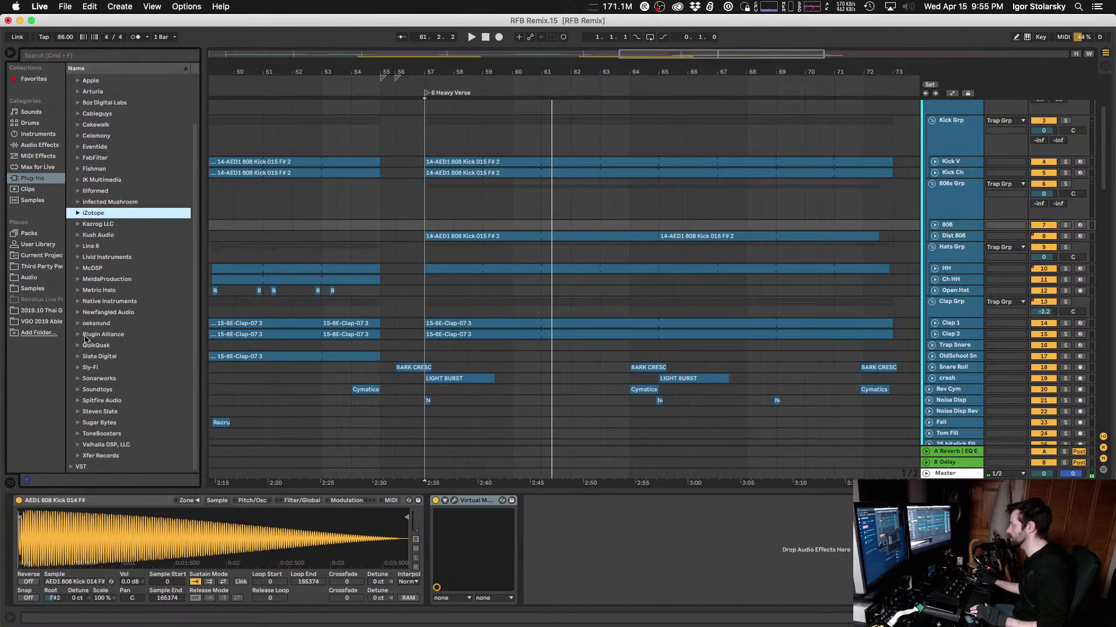
pyautogui.click(77, 235)
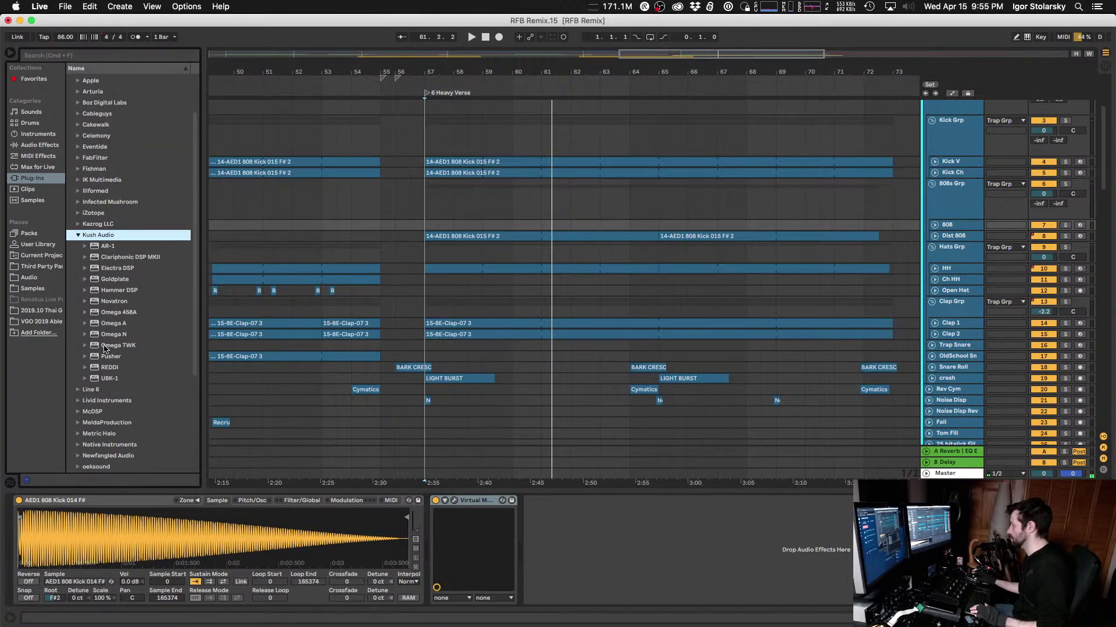
pyautogui.moveTo(118, 304); pyautogui.dragTo(632, 578)
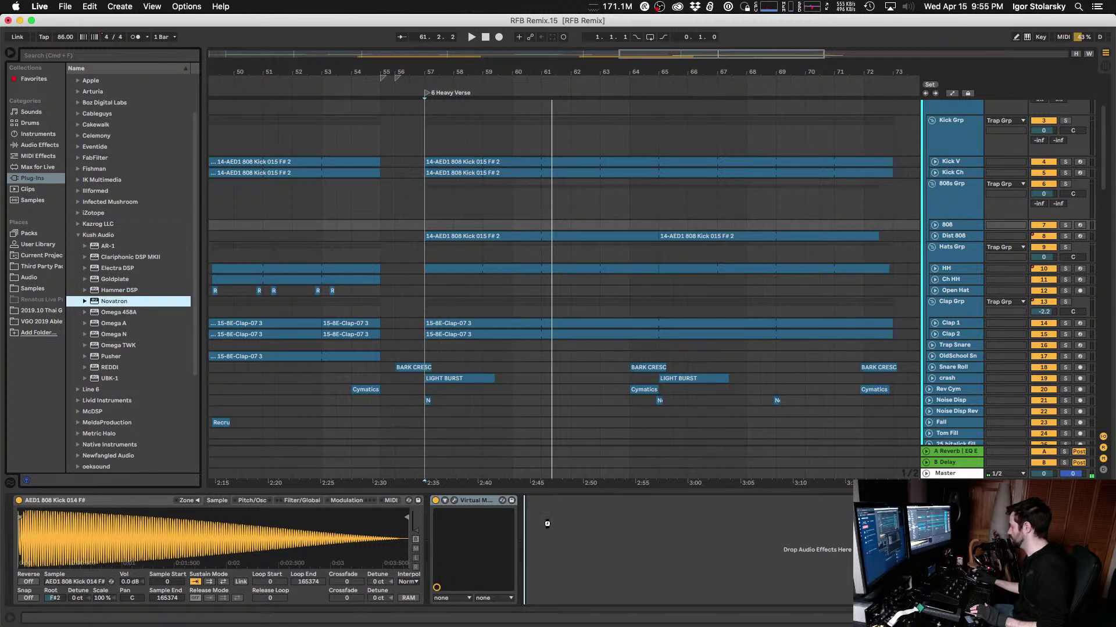
pyautogui.moveTo(547, 524); pyautogui.dragTo(566, 528)
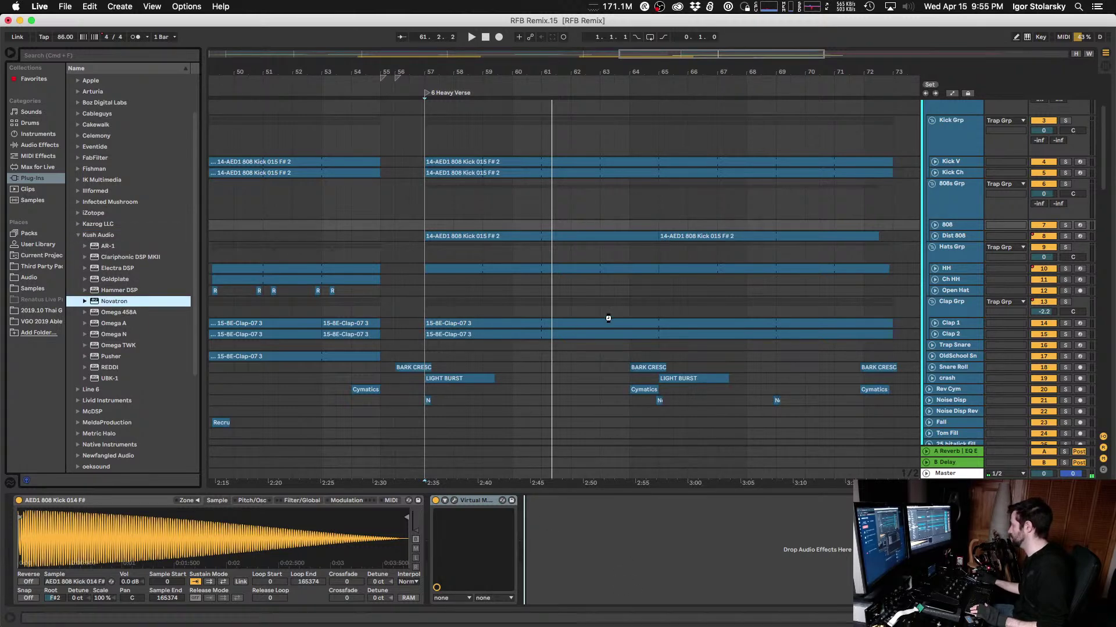
pyautogui.moveTo(573, 329); pyautogui.dragTo(558, 546)
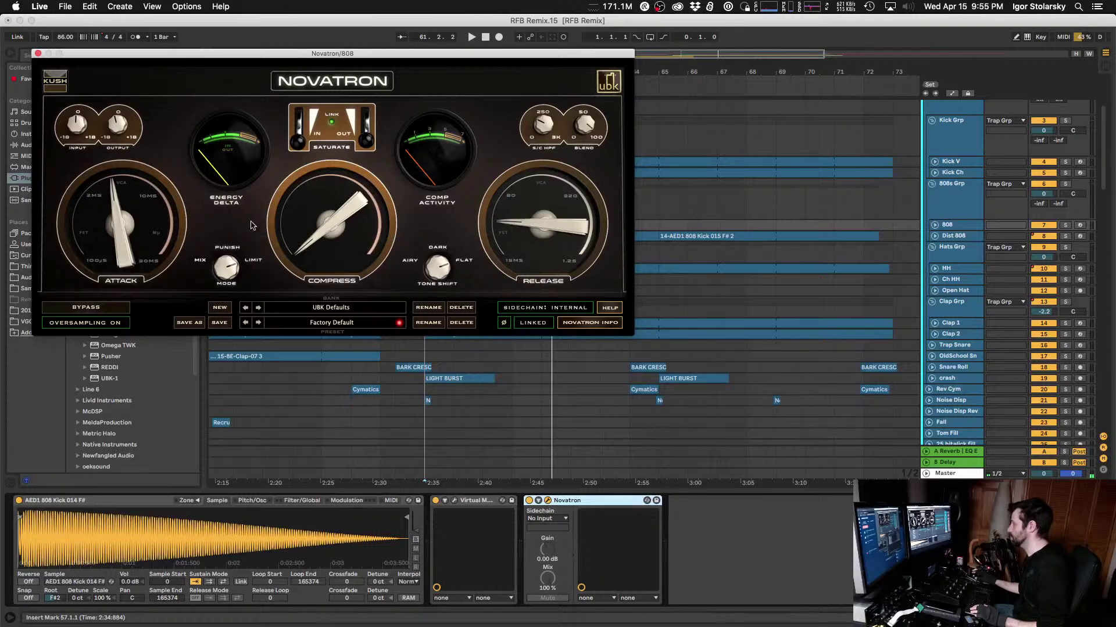
# Step: Lower the Compress amount and slightly lengthen the Attack of the 808 track's Novatron, auditioning from bar 3
pyautogui.moveTo(338, 221); pyautogui.dragTo(340, 216)
pyautogui.press('space')
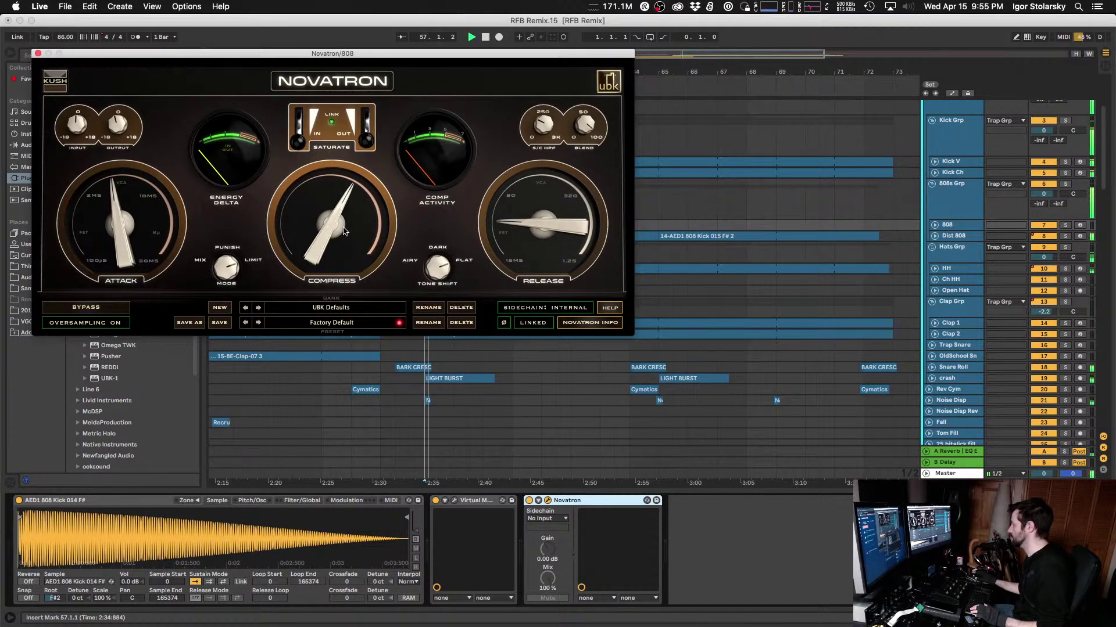
pyautogui.press('space')
pyautogui.press('space')
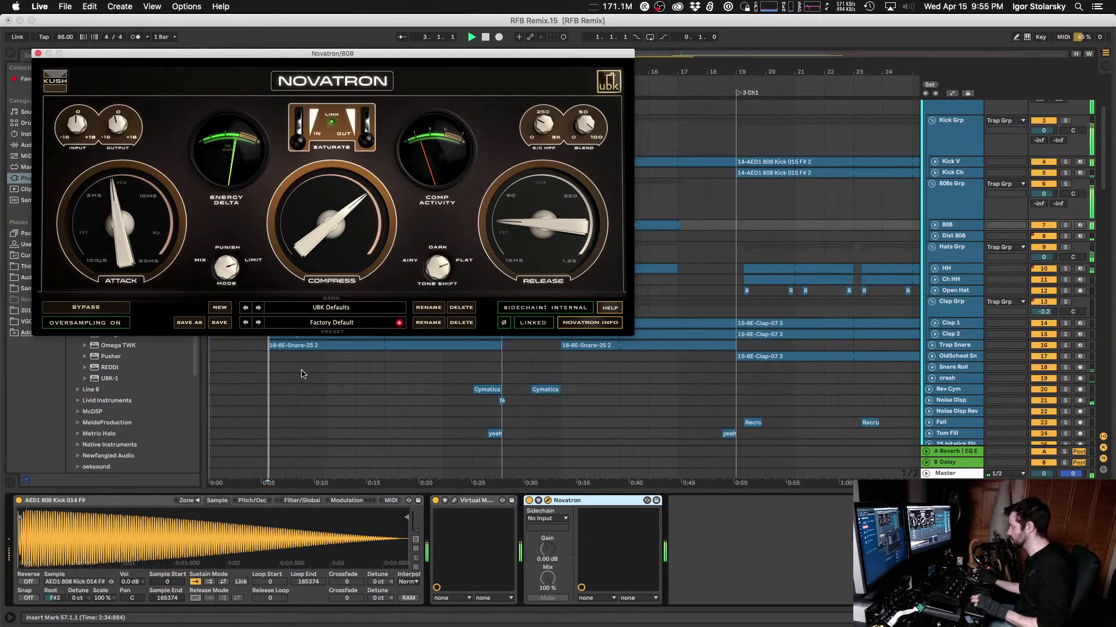
pyautogui.moveTo(320, 228); pyautogui.dragTo(320, 246)
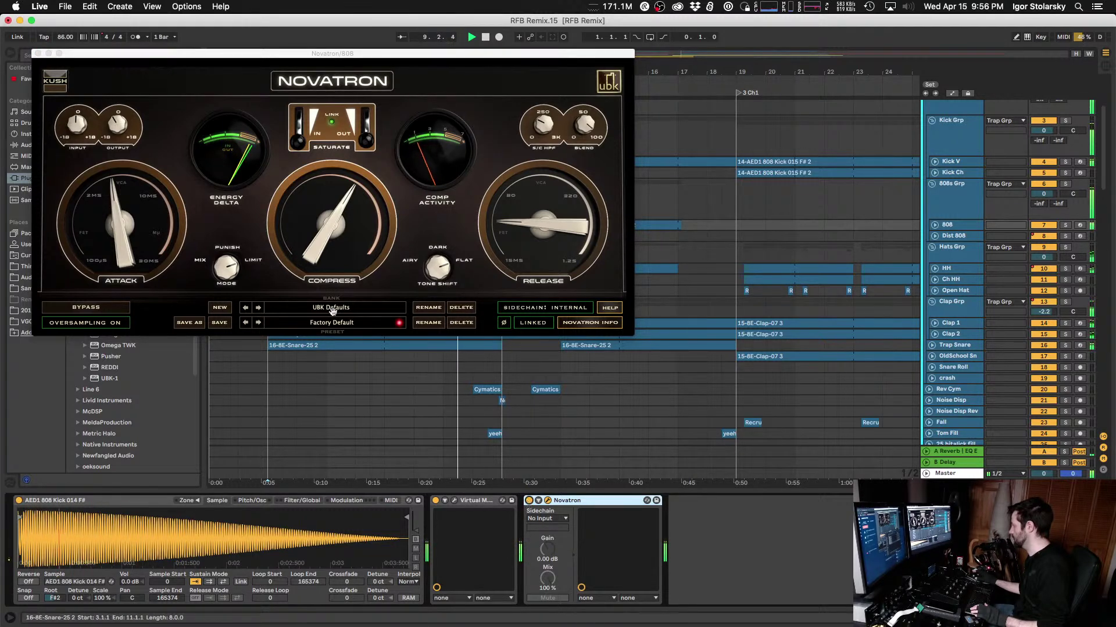
pyautogui.moveTo(143, 217); pyautogui.dragTo(178, 243)
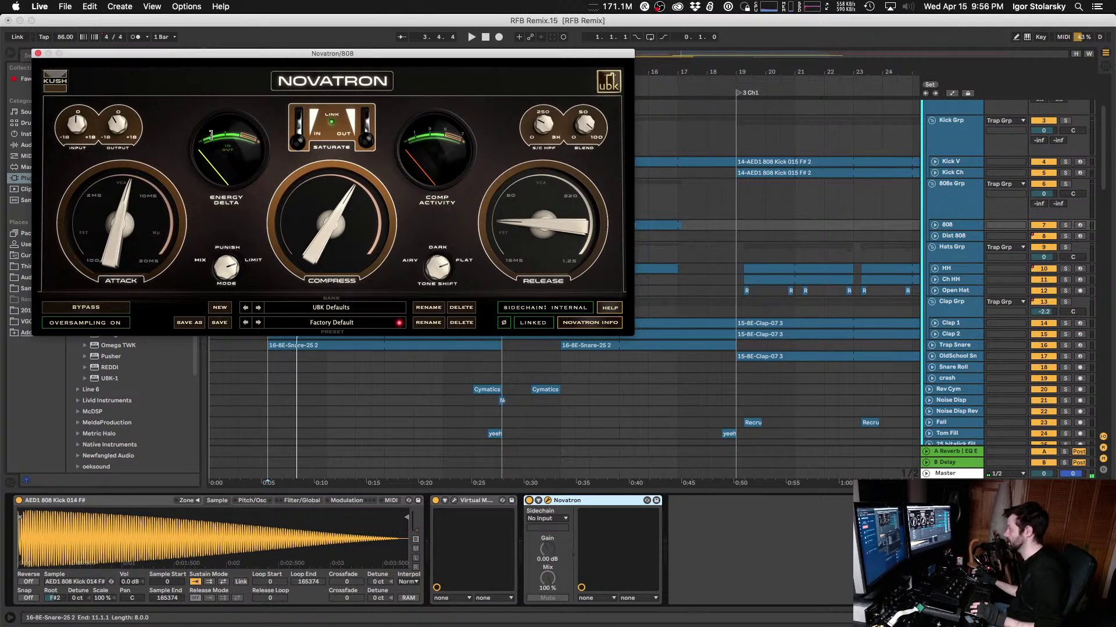
pyautogui.press('space')
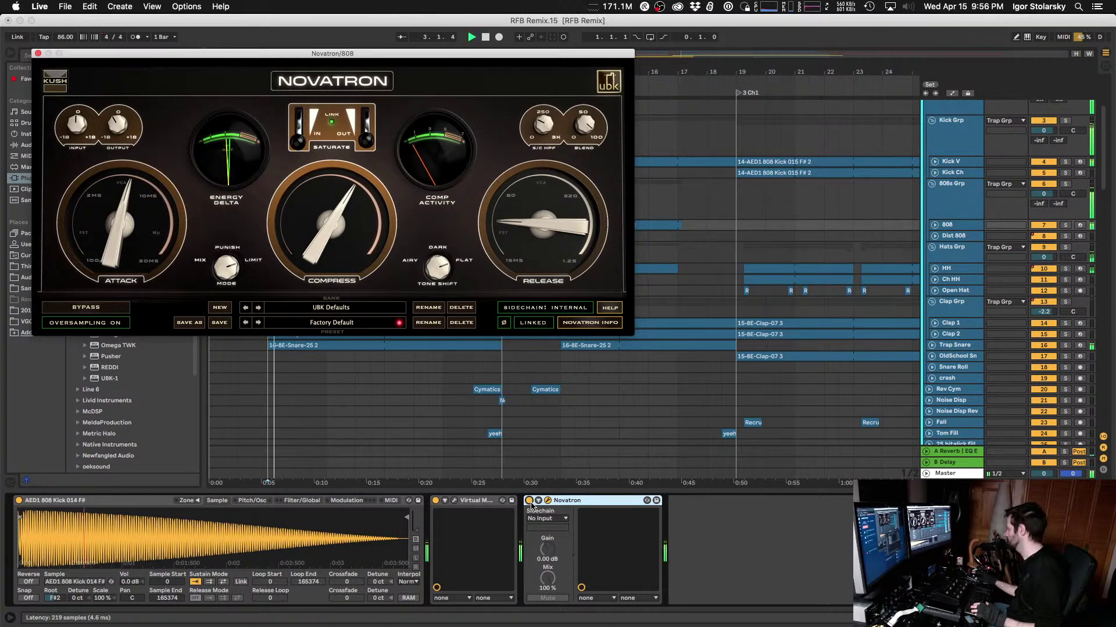
# Step: Compare the 808 track with Novatron bypassed and active, slightly reduce Compress, fine-tune its Output during playback, and close the plug-in window
pyautogui.click(529, 501)
pyautogui.click(529, 501)
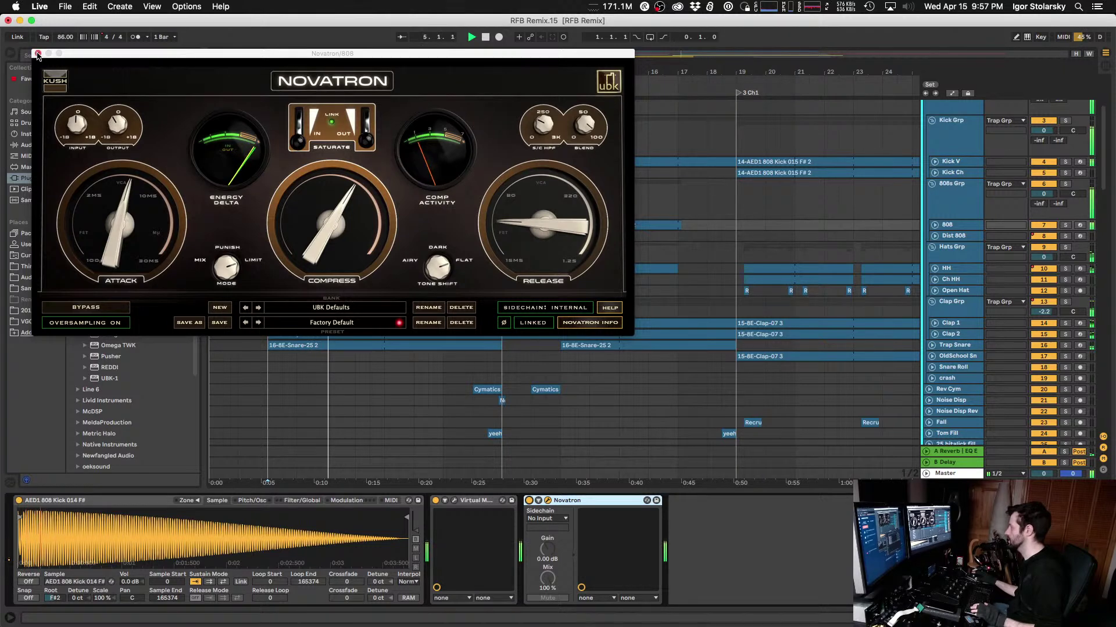
pyautogui.click(120, 126)
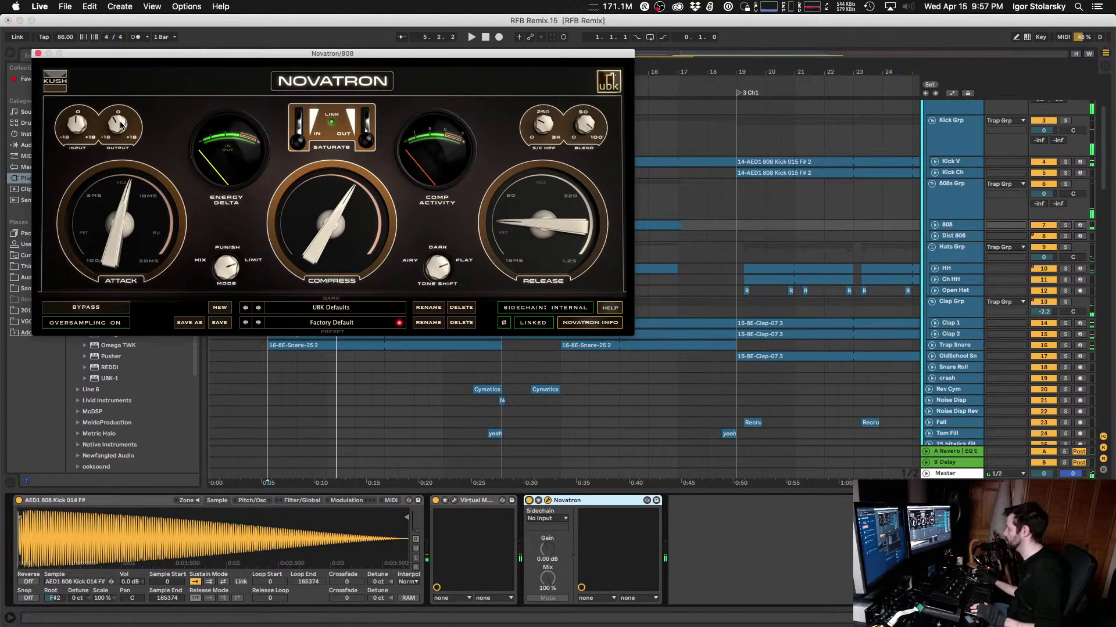
pyautogui.press('space')
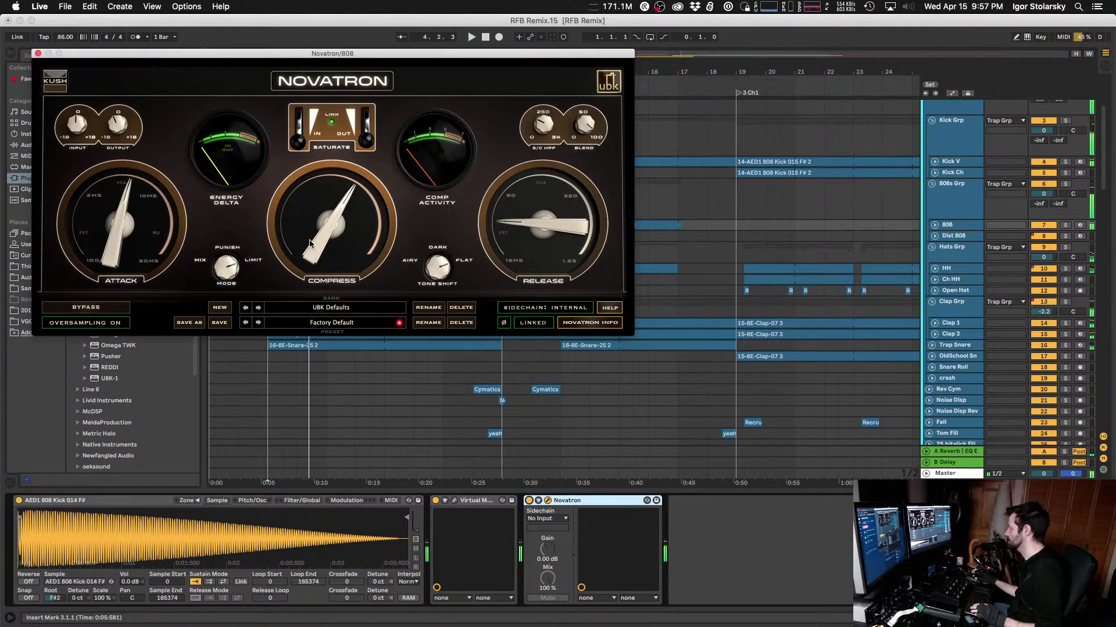
pyautogui.press('space')
pyautogui.press('space')
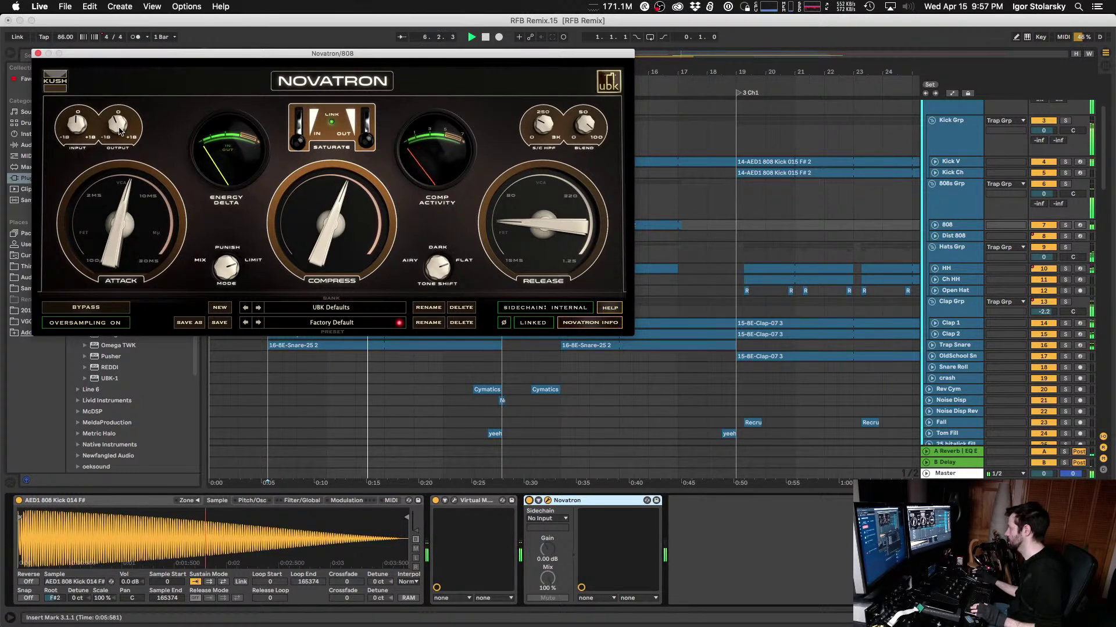
pyautogui.click(39, 54)
# Step: Add Plugin Alliance's elysia mpressor to the Clap Grp track
pyautogui.click(954, 253)
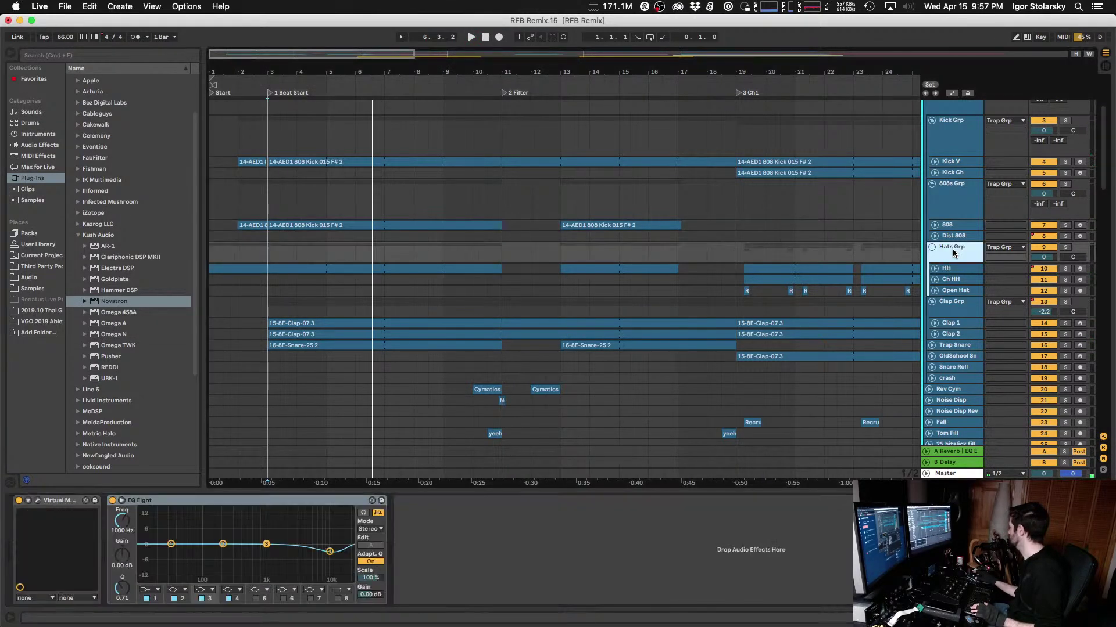
pyautogui.click(956, 305)
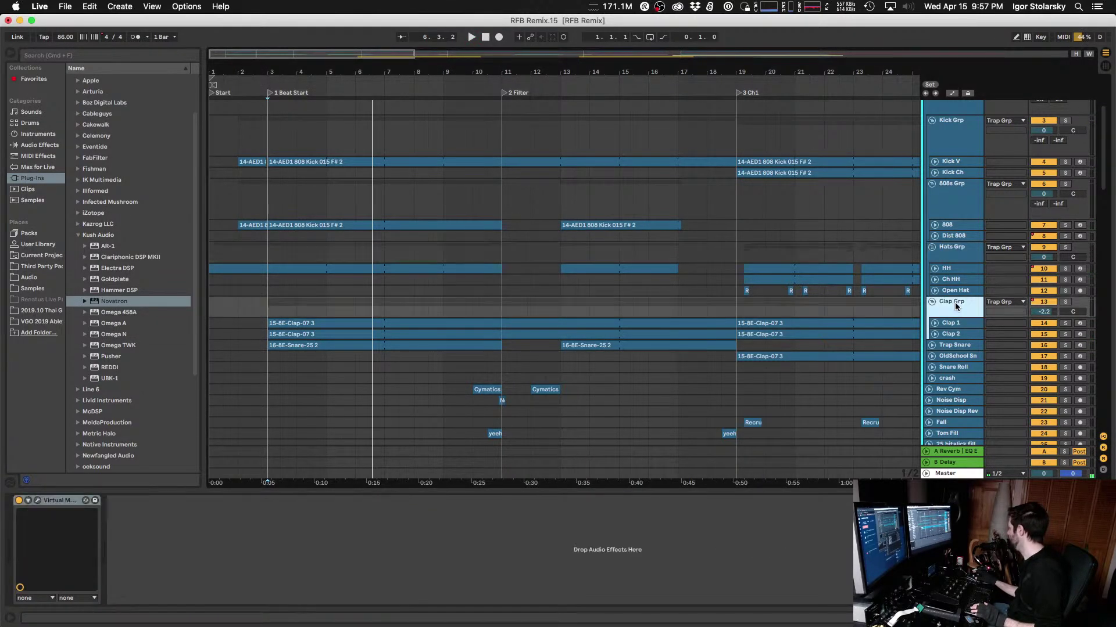
pyautogui.click(77, 235)
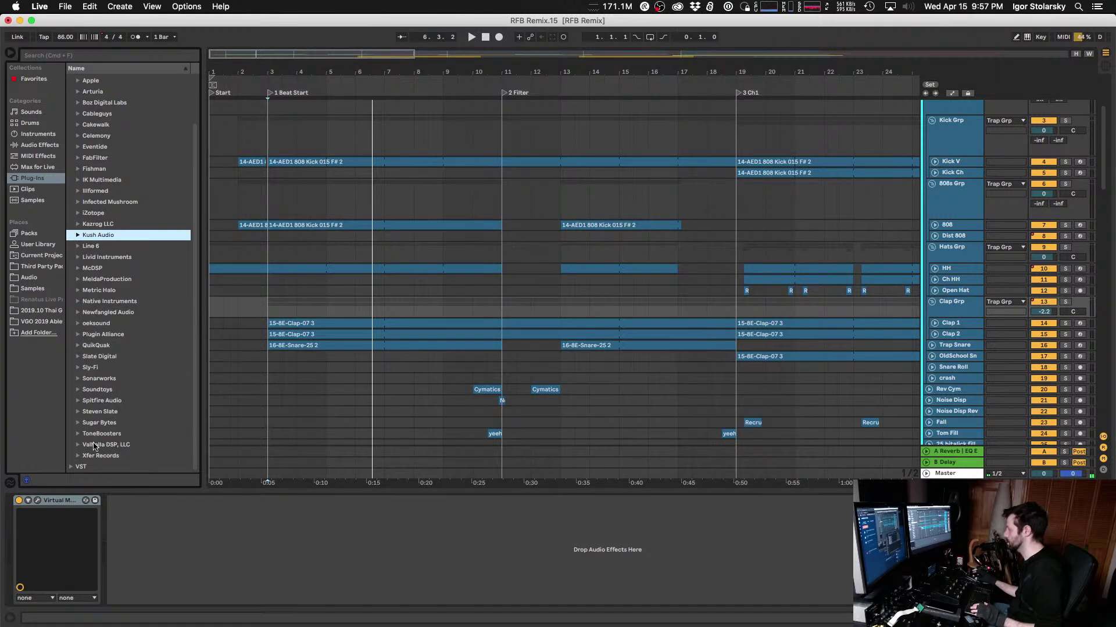
pyautogui.click(76, 335)
pyautogui.click(113, 388)
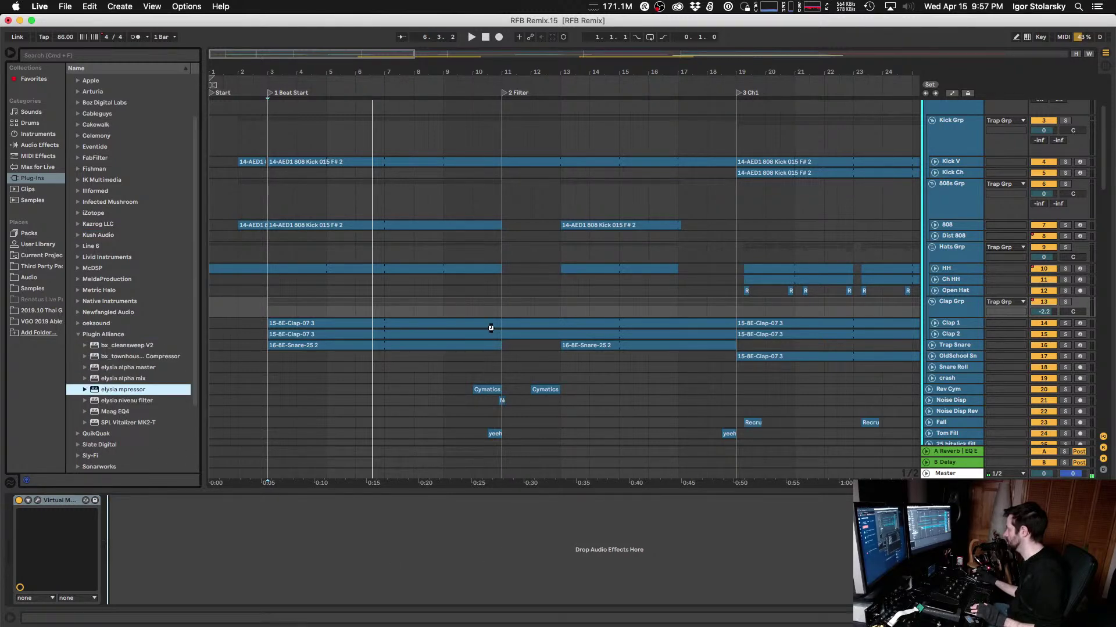
pyautogui.press('Return')
# Step: Audition the Clap Grp's mpressor from bar 3, adjusting the Threshold to about -4.1 dB and comparing against bypass
pyautogui.press('space')
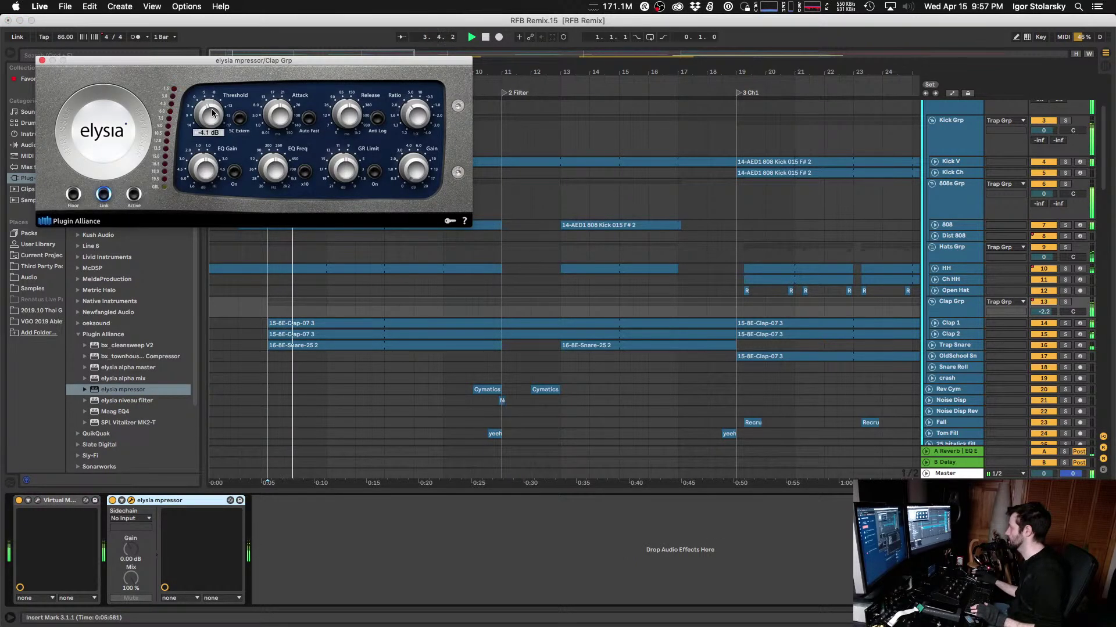
pyautogui.moveTo(411, 169)
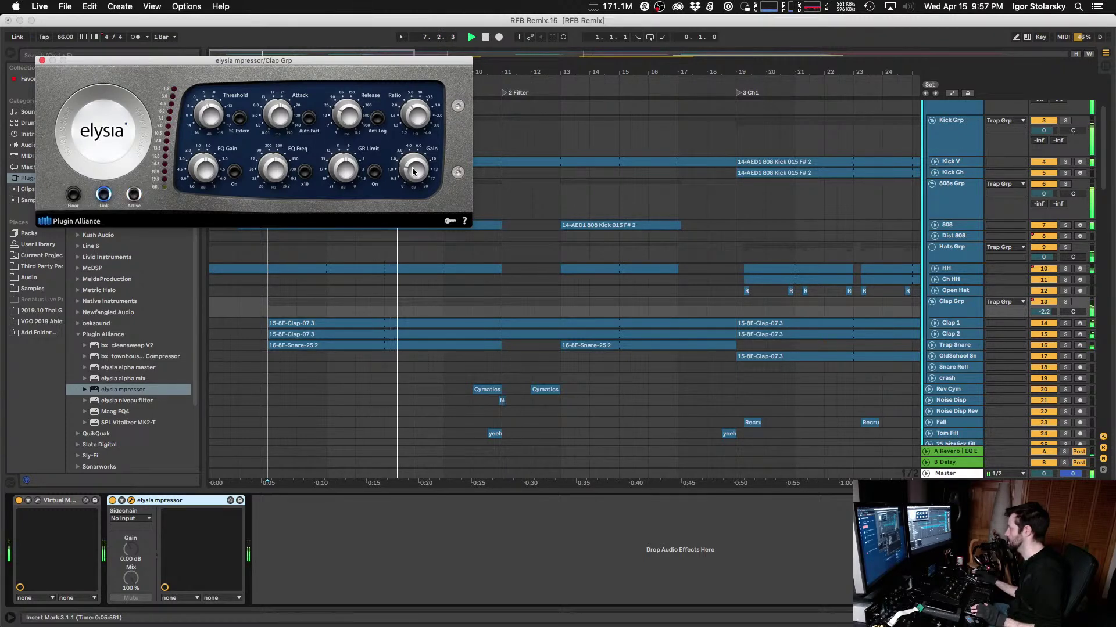
pyautogui.click(113, 501)
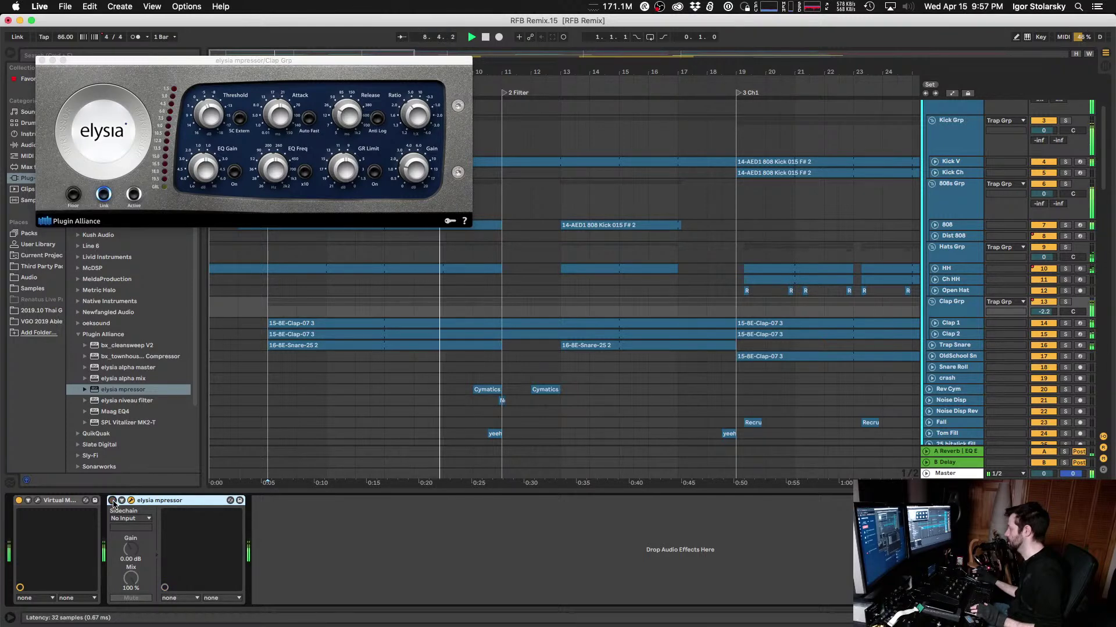
# Step: Move the playback start to bar 7 and replay the section with the Clap Grp track selected
pyautogui.click(398, 237)
pyautogui.press('space')
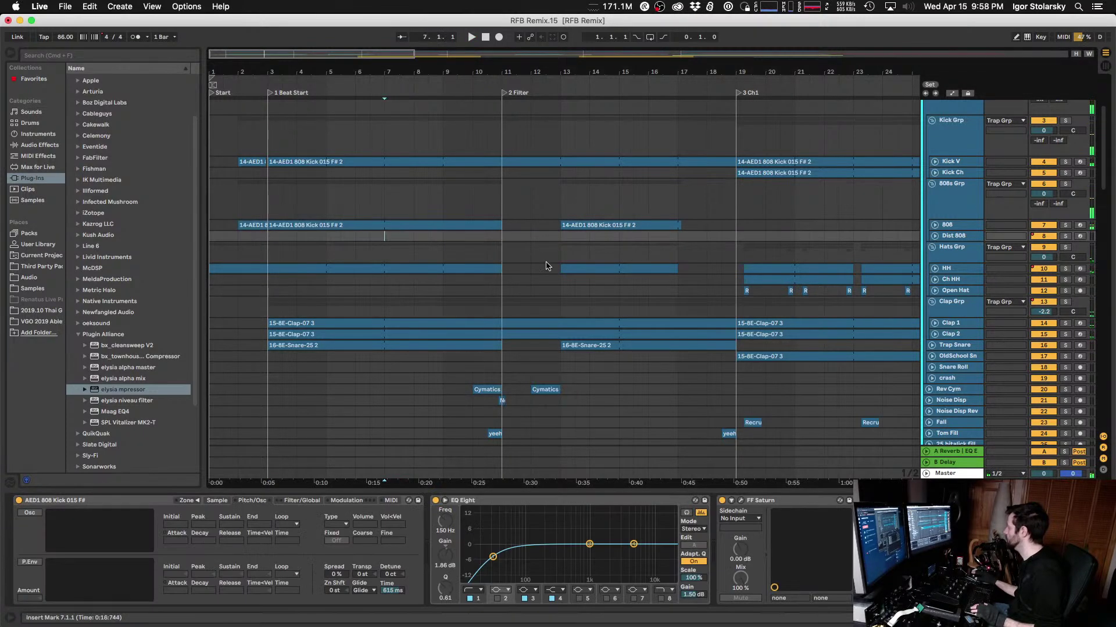
pyautogui.click(385, 257)
pyautogui.press('space')
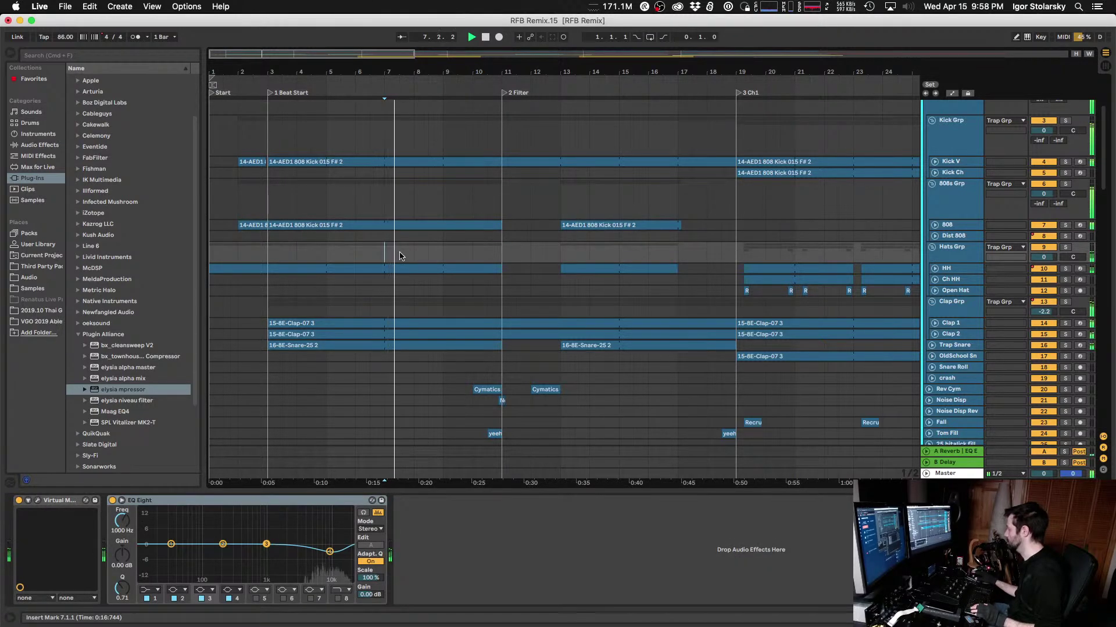
pyautogui.click(383, 307)
pyautogui.press('space')
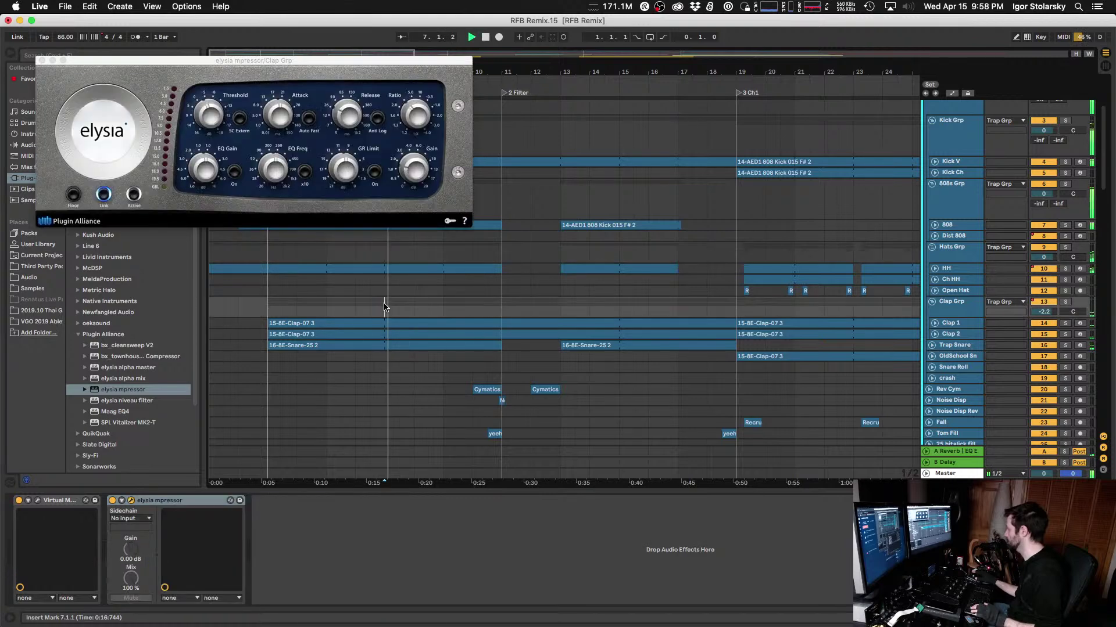
# Step: Adjust the Clap Grp mpressor's Threshold to about -0.1 dB, compare it active and inactive from bar 7, and close its window
pyautogui.press('space')
pyautogui.click(132, 201)
pyautogui.press('space')
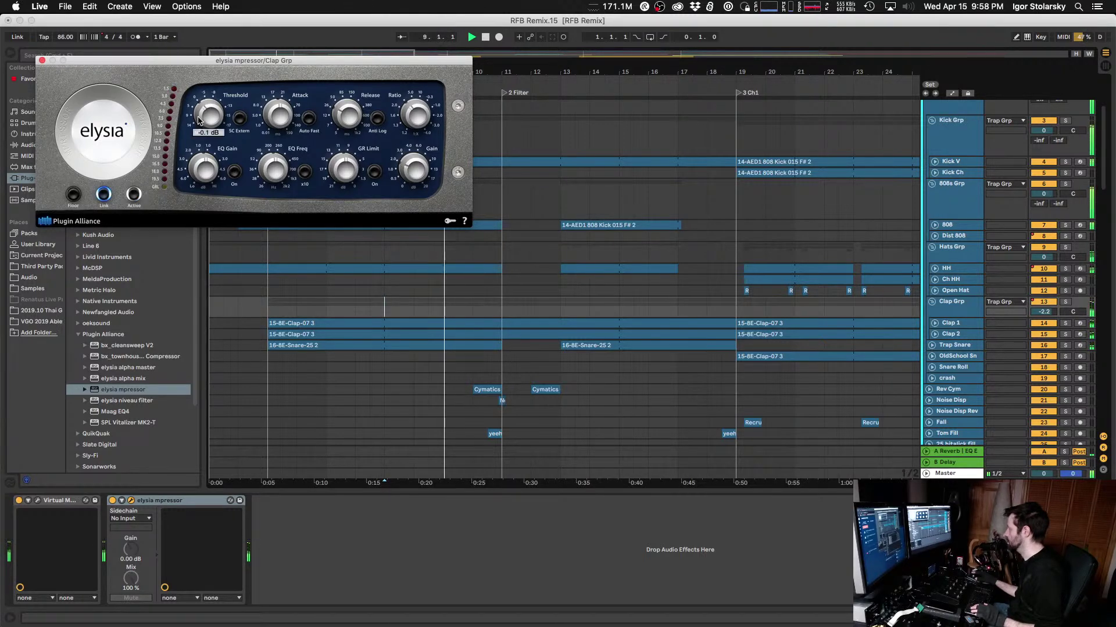
pyautogui.press('space')
pyautogui.press('space')
pyautogui.click(136, 196)
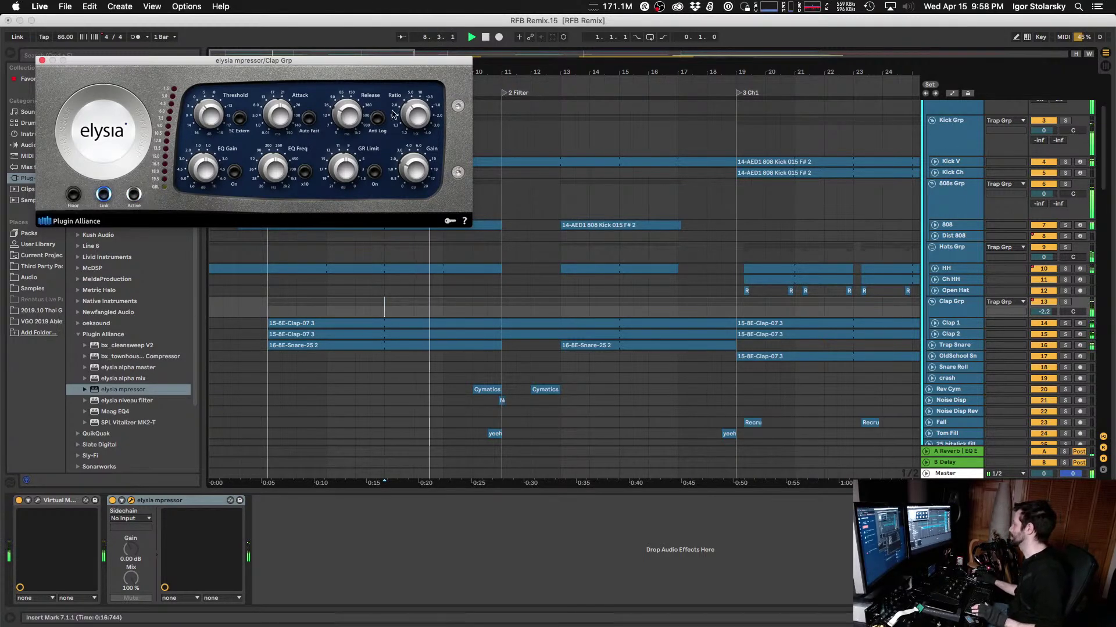
pyautogui.scroll(-3, 720, 266)
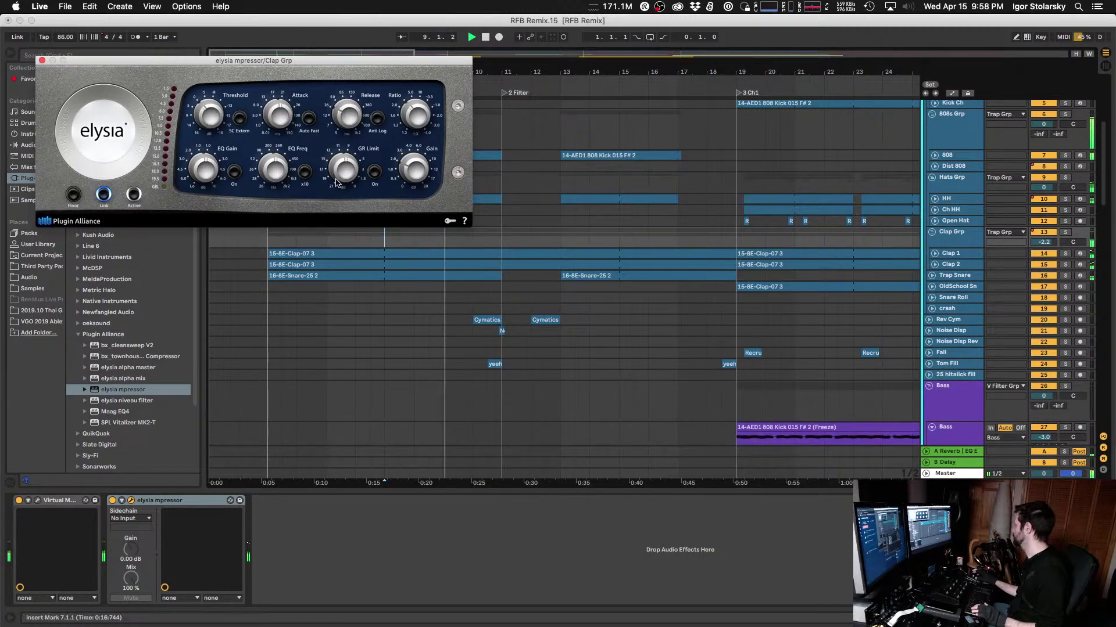
pyautogui.click(42, 60)
# Step: Check the devices on the OldSchool Sn and Snare Roll tracks, and solo the Trap Snare track during playback from bar 7
pyautogui.scroll(3, 516, 294)
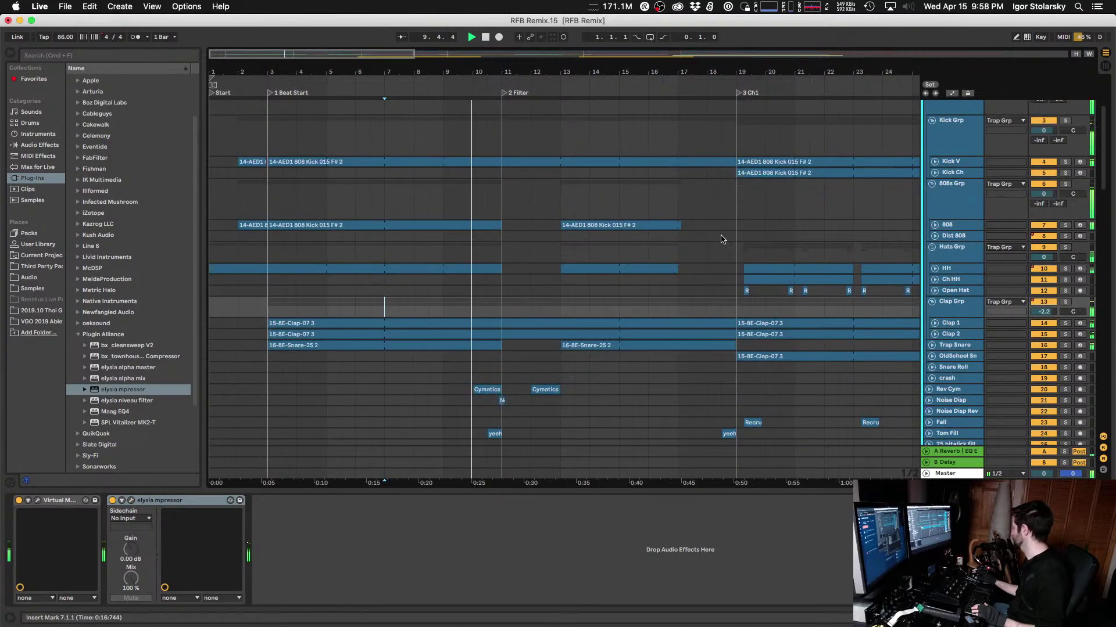
pyautogui.scroll(-4, 967, 303)
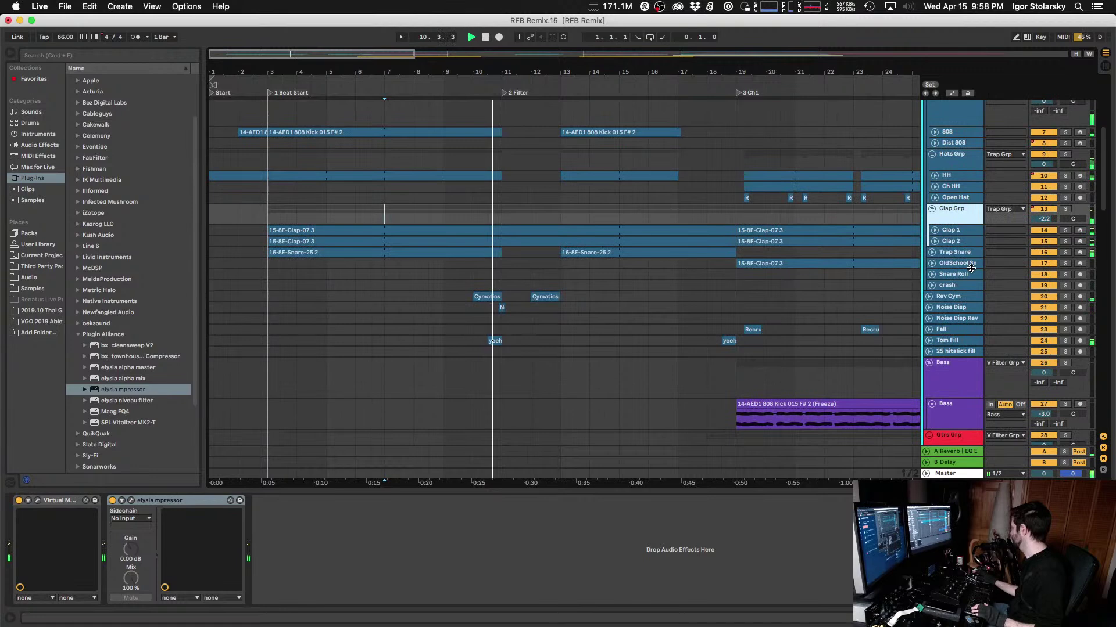
pyautogui.click(951, 262)
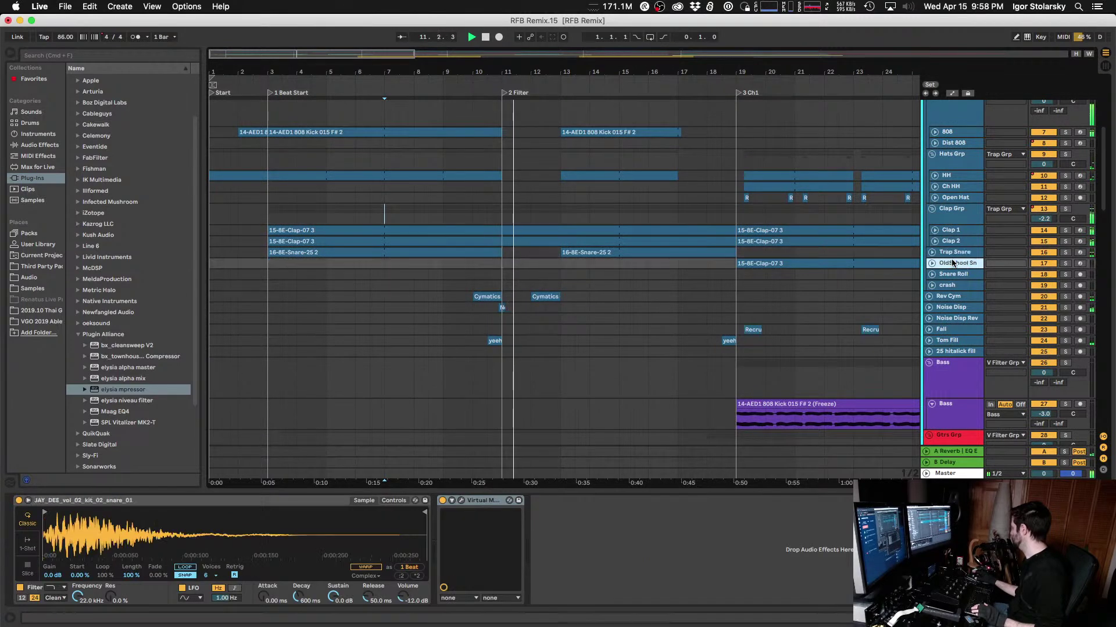
pyautogui.click(956, 275)
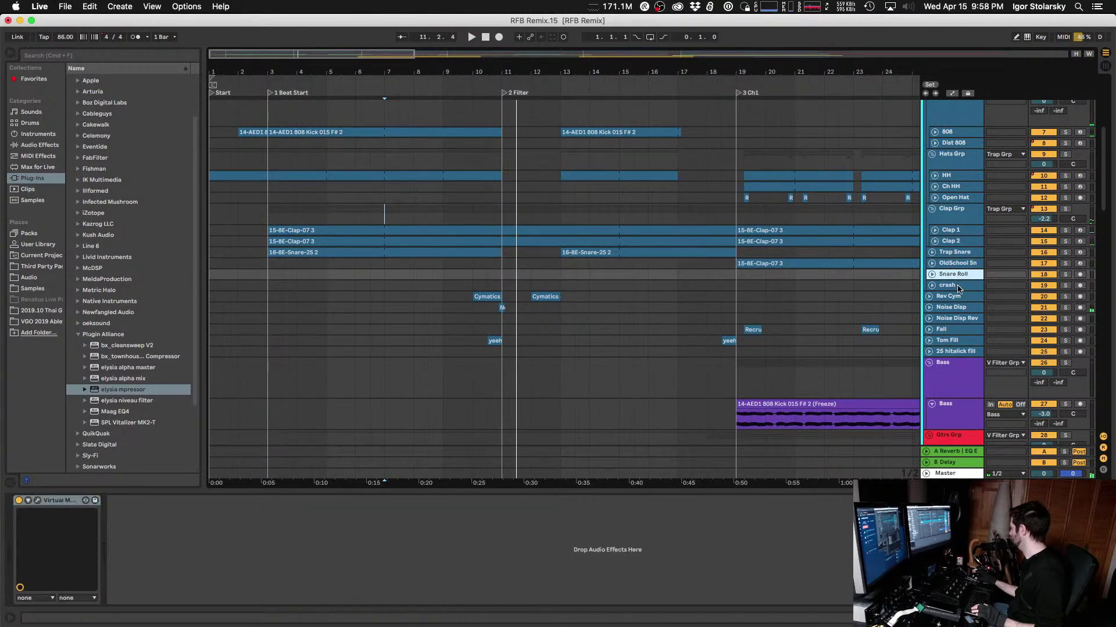
pyautogui.click(947, 256)
pyautogui.press('space')
pyautogui.click(1065, 252)
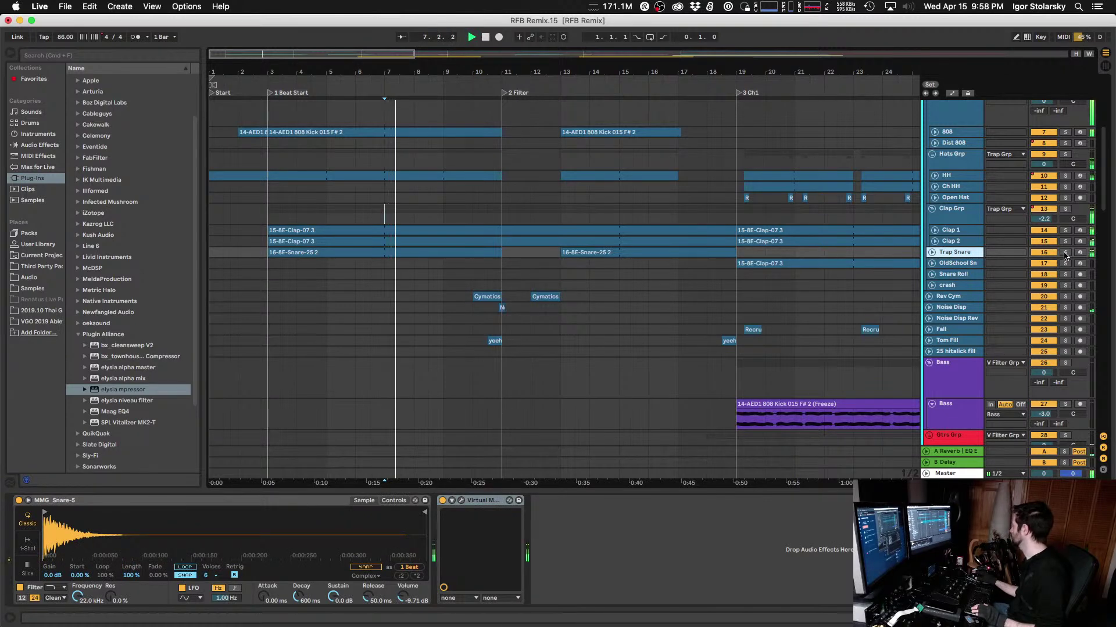
# Step: Try the elysia mpressor at the end of the Trap Snare track's chain, adjusting its Threshold while the soloed snare plays
pyautogui.click(464, 500)
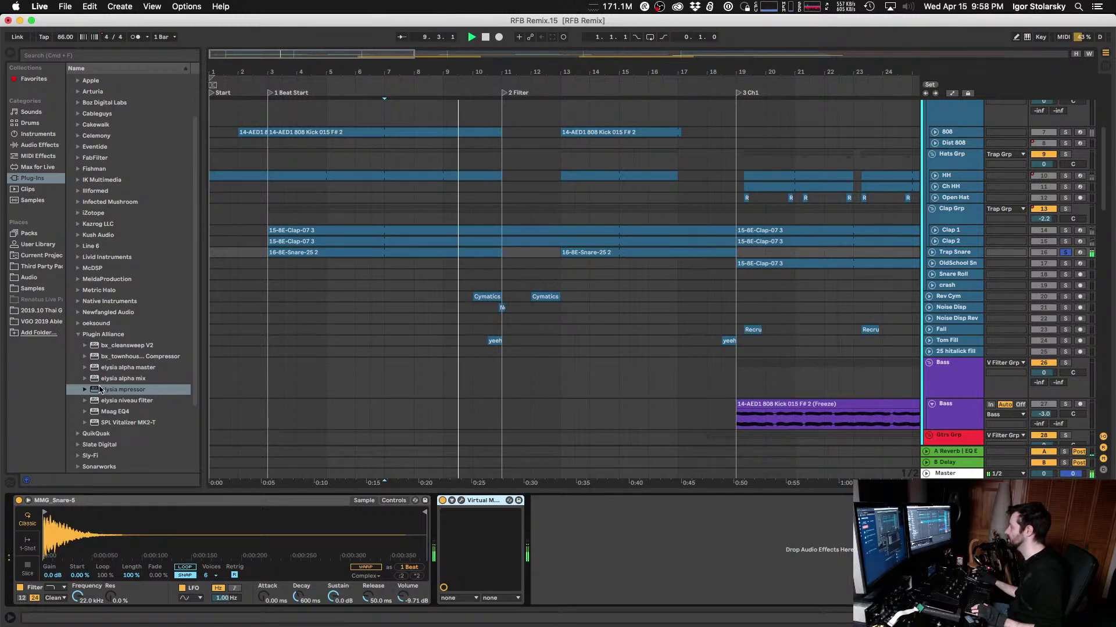
pyautogui.moveTo(100, 391); pyautogui.dragTo(576, 533)
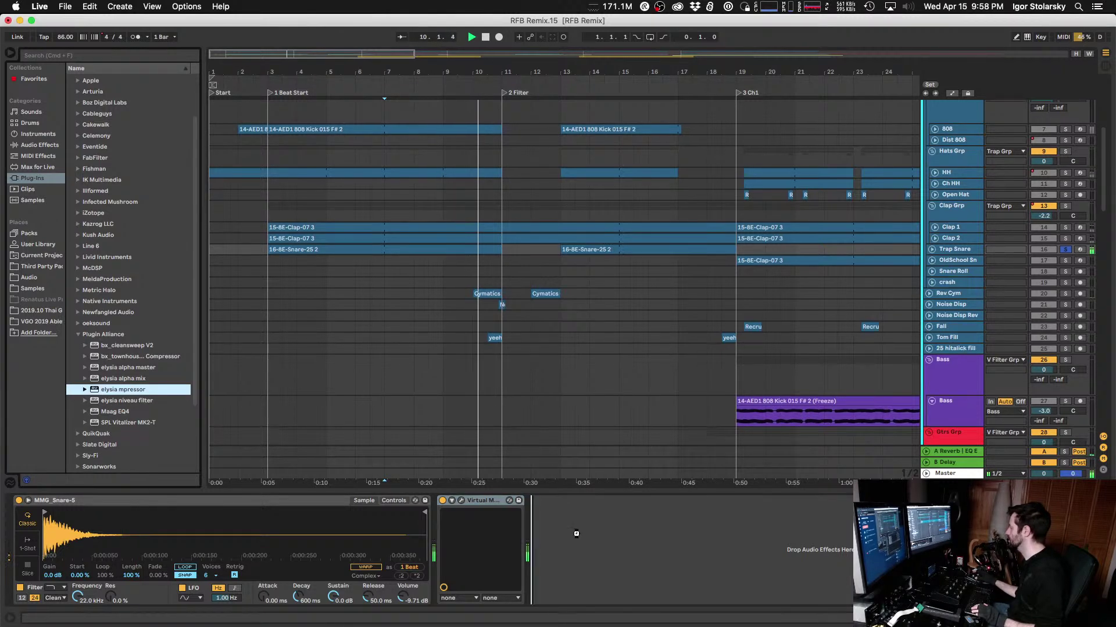
pyautogui.moveTo(494, 179); pyautogui.dragTo(535, 552)
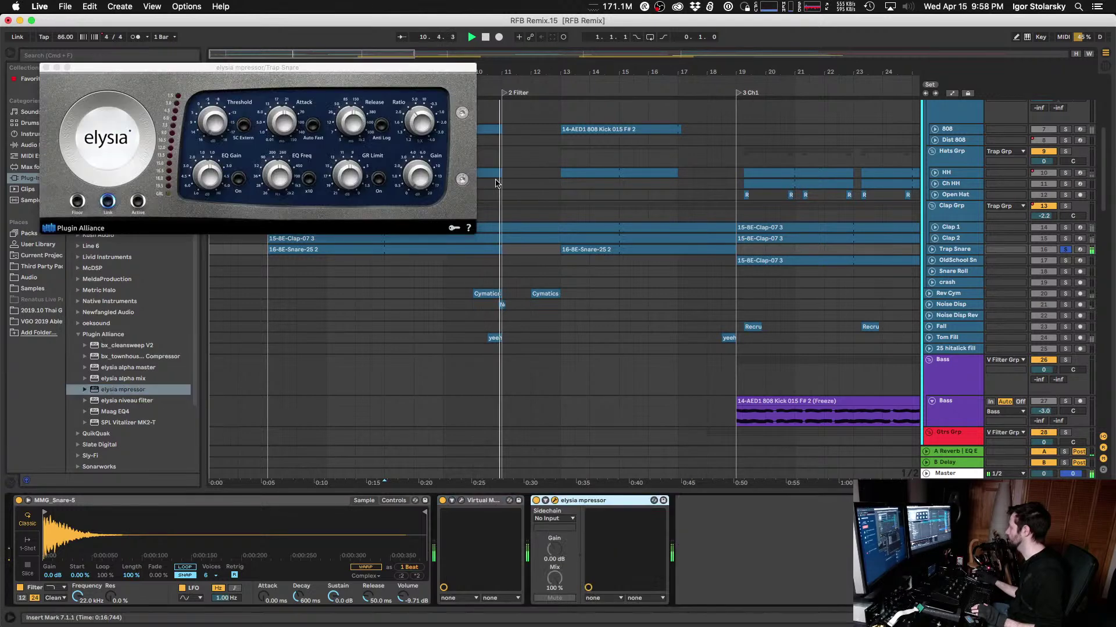
pyautogui.press('space')
pyautogui.press('space')
pyautogui.moveTo(216, 125)
pyautogui.mouseDown()
pyautogui.moveTo(227, 71)
pyautogui.moveTo(216, 127)
pyautogui.mouseUp()
pyautogui.moveTo(405, 172)
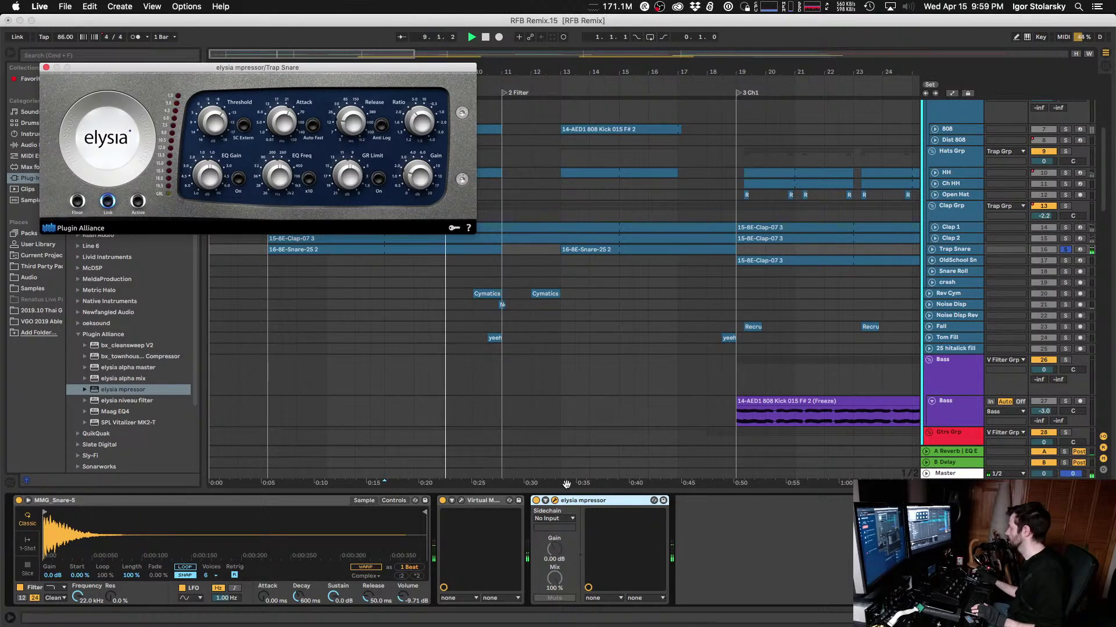
# Step: Compare the Trap Snare with the mpressor on and off, readjust its Threshold, and remove the mpressor from the track
pyautogui.click(538, 503)
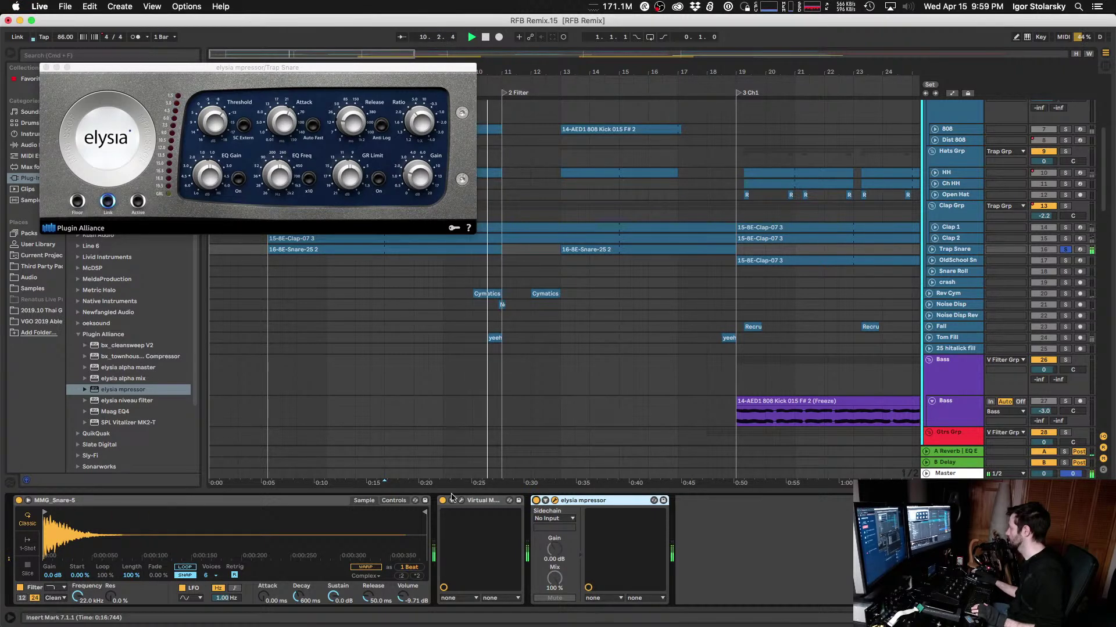
pyautogui.click(212, 124)
pyautogui.moveTo(275, 128)
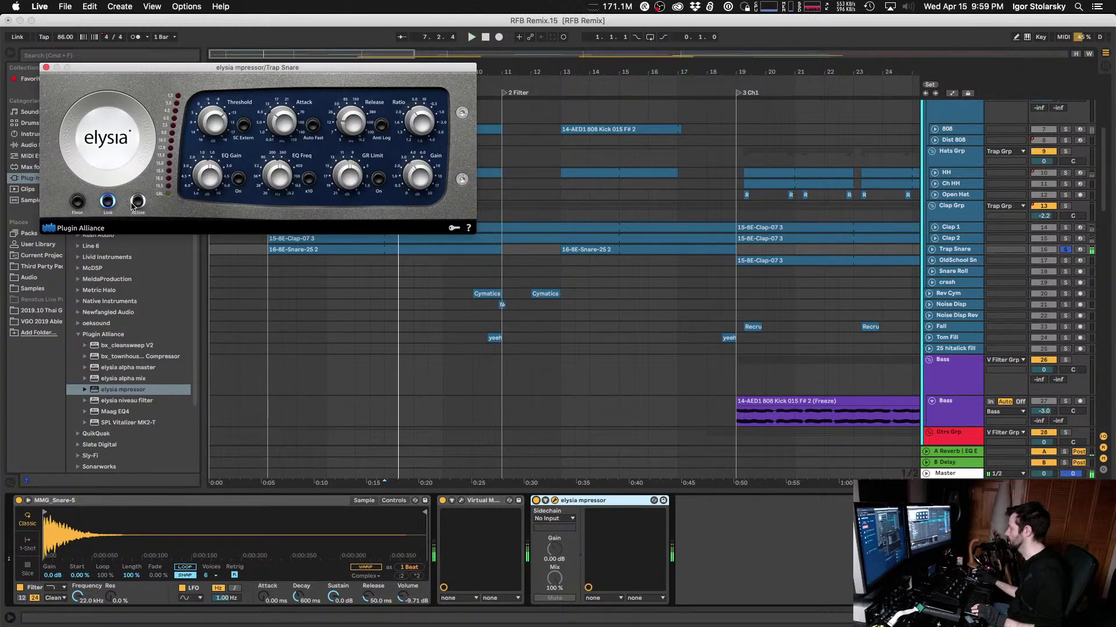
pyautogui.click(595, 503)
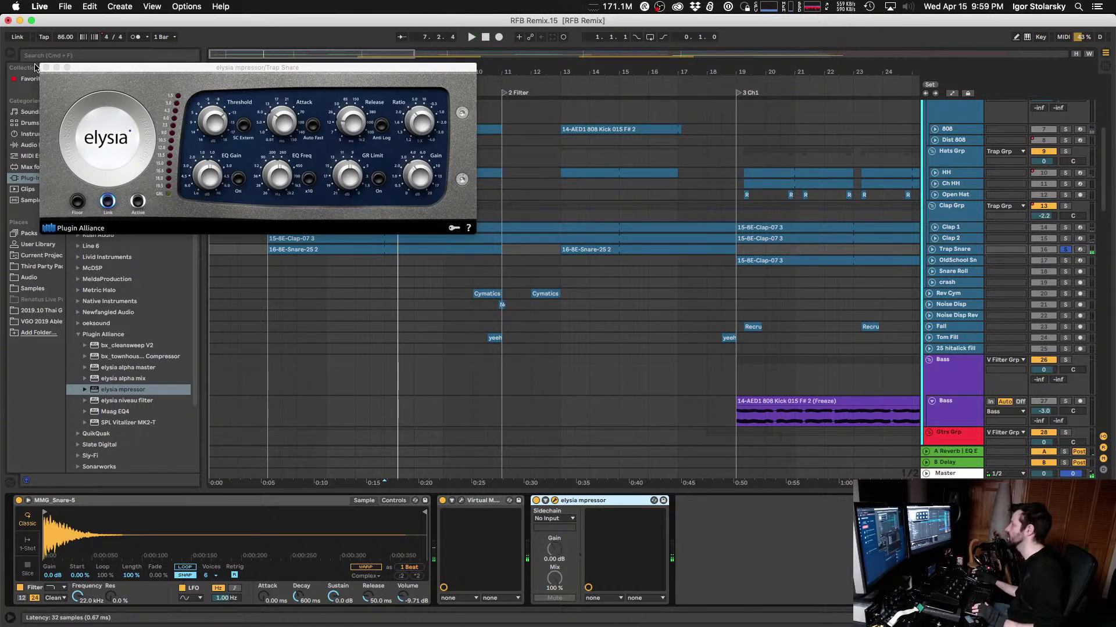
pyautogui.press('Delete')
# Step: Add an EQ Eight at the end of the Trap Snare's chain, boost the lows with band 2 at about 278 Hz, and compare against bypass
pyautogui.click(78, 335)
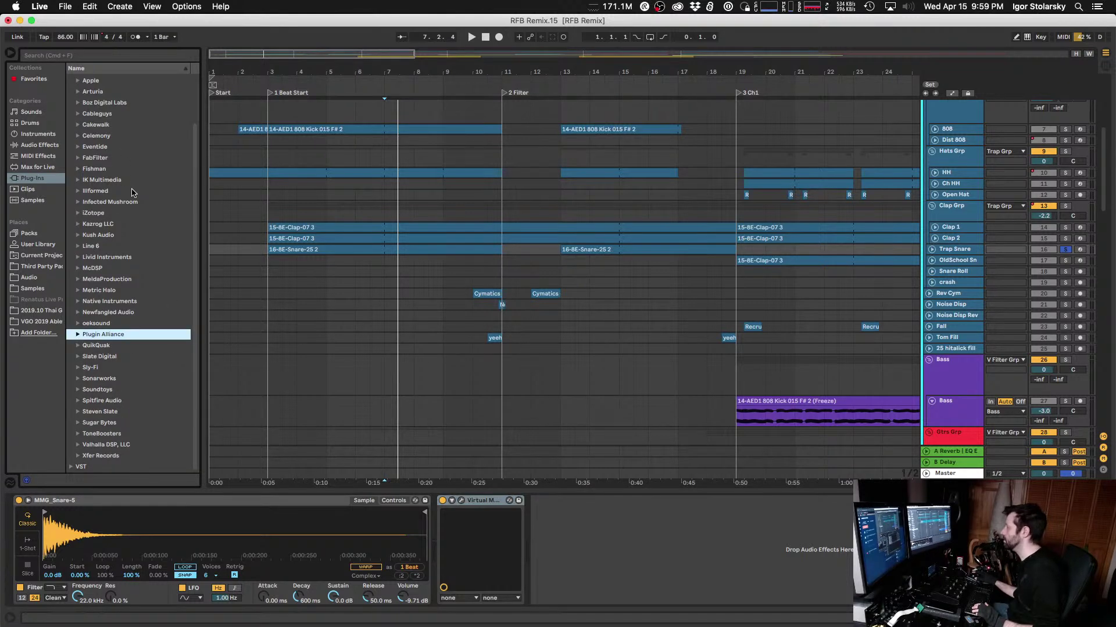
pyautogui.click(36, 145)
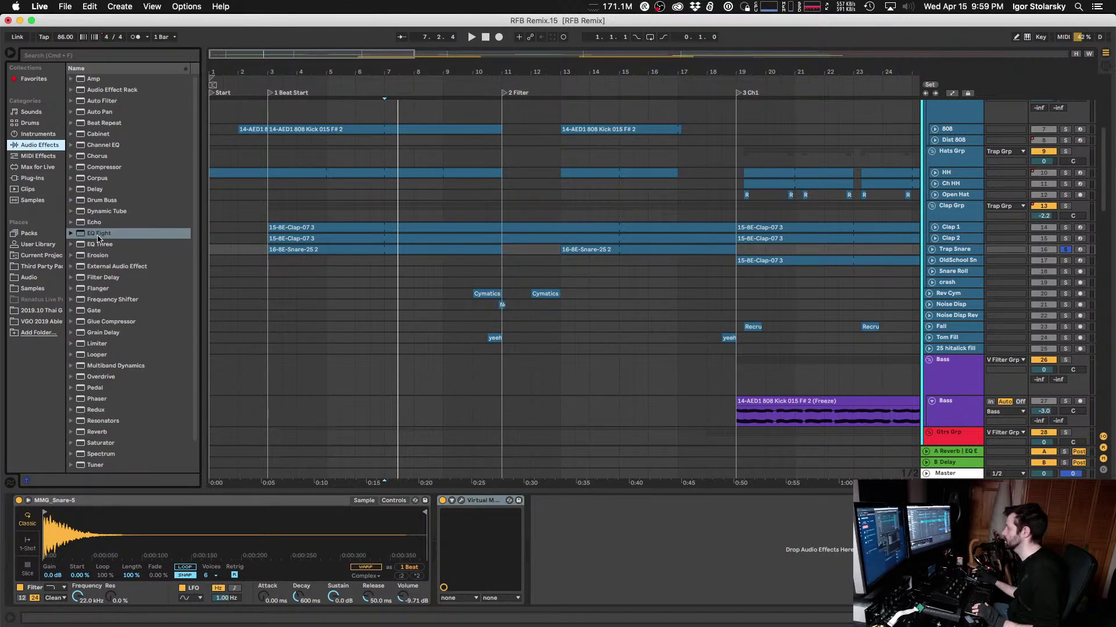
pyautogui.moveTo(98, 237); pyautogui.dragTo(476, 486)
pyautogui.moveTo(505, 262); pyautogui.dragTo(654, 523)
pyautogui.press('space')
pyautogui.click(536, 501)
pyautogui.click(536, 500)
pyautogui.press('space')
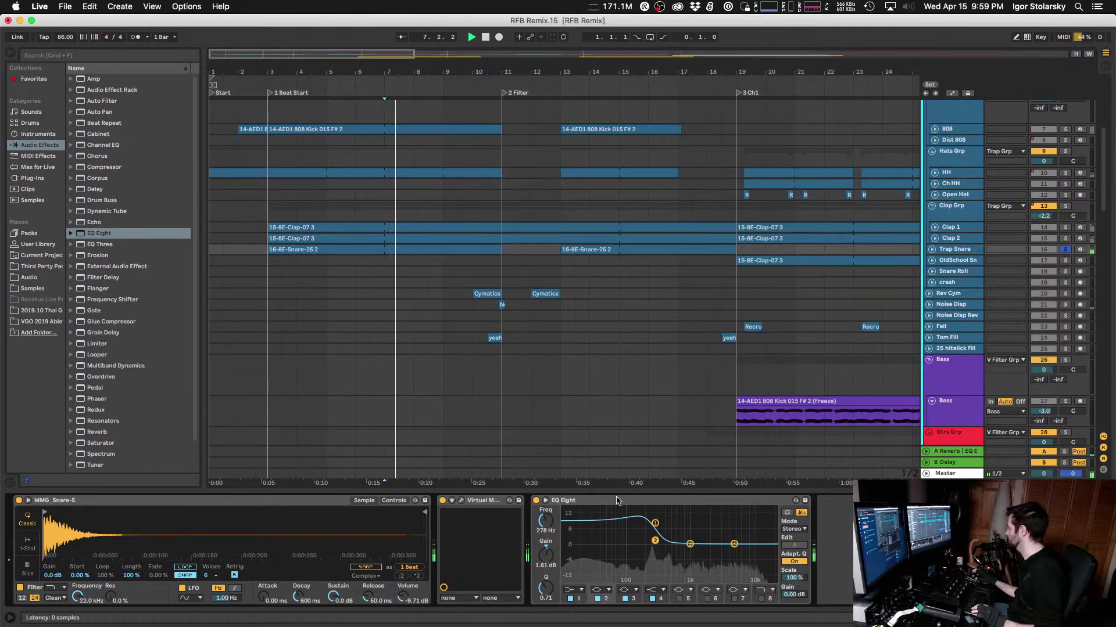
# Step: Set the Trap Snare EQ's band 2 to 255 Hz and 2.11 dB, lower its output gain to about -2.8 dB, and audition it bypassed
pyautogui.moveTo(655, 541); pyautogui.dragTo(653, 542)
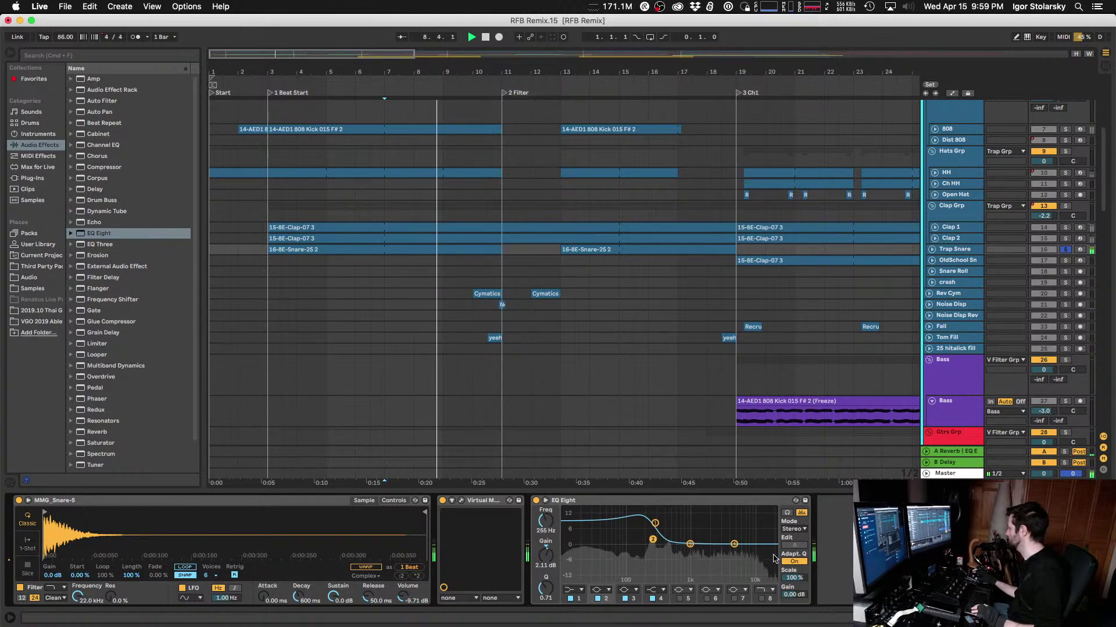
pyautogui.moveTo(793, 595); pyautogui.dragTo(794, 605)
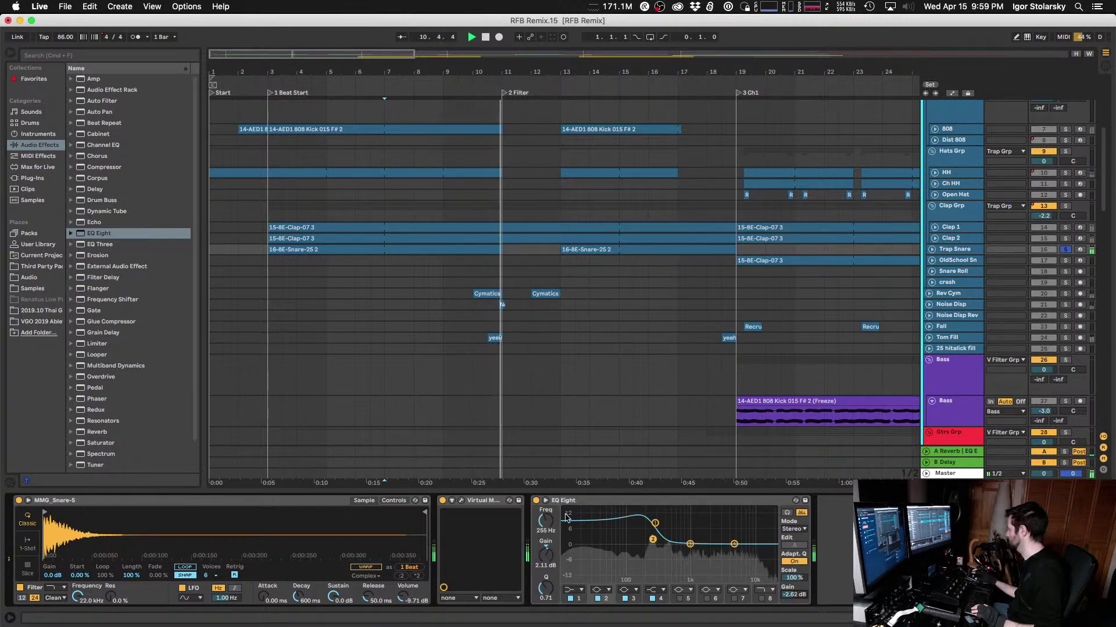
pyautogui.click(536, 500)
pyautogui.press('space')
pyautogui.press('space')
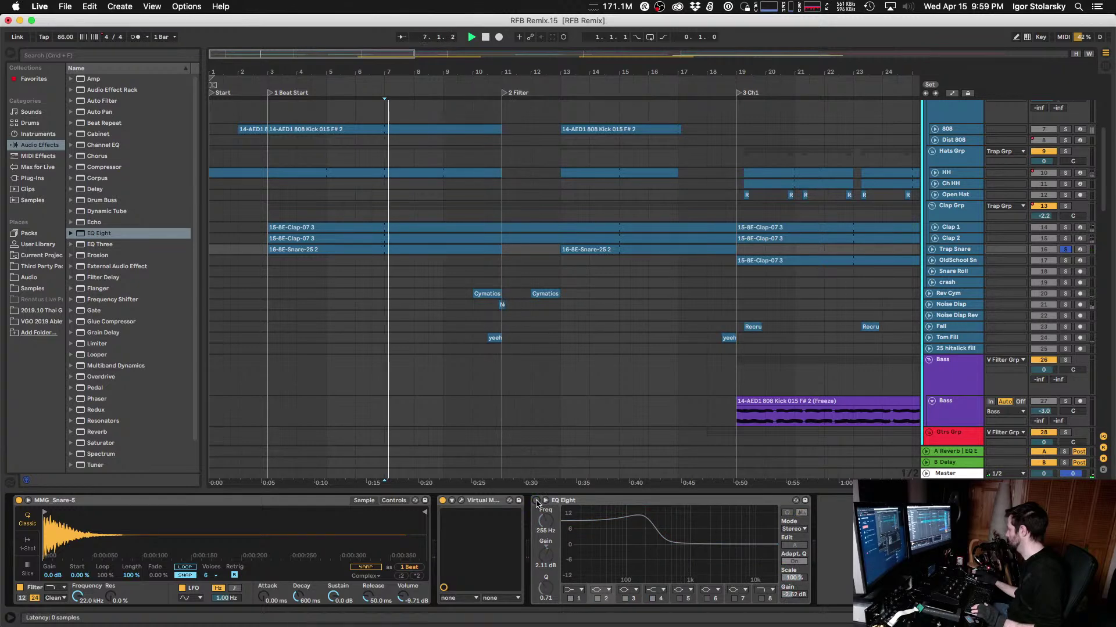
# Step: Re-enable the Trap Snare's EQ Eight, unsolo the track, and compare the EQ on and off in the full mix
pyautogui.click(535, 501)
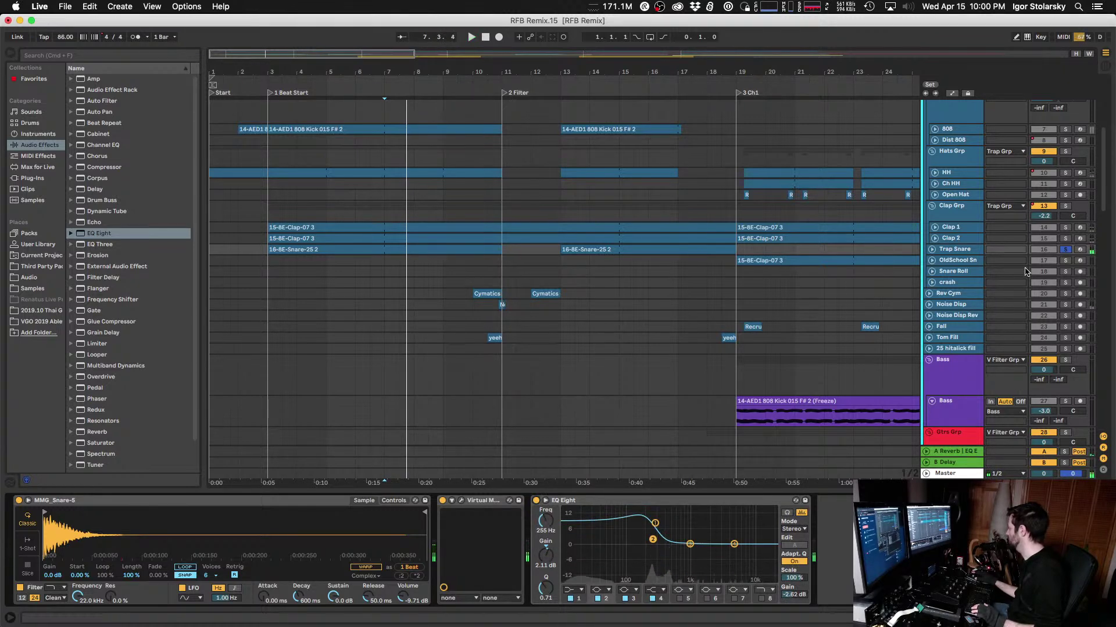
pyautogui.click(1065, 250)
pyautogui.press('space')
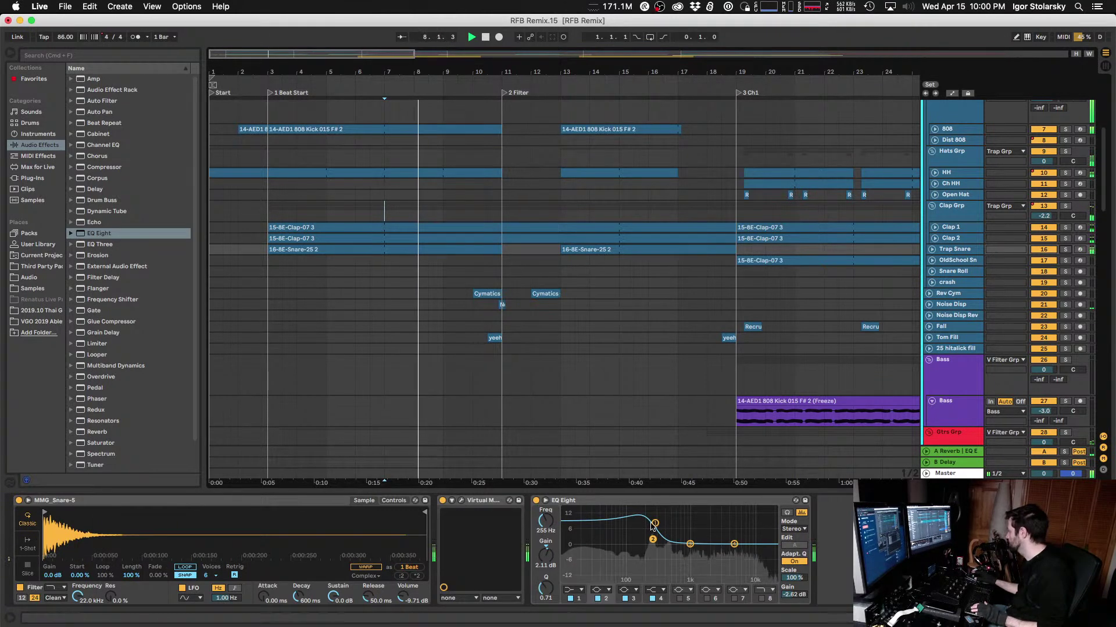
pyautogui.click(535, 501)
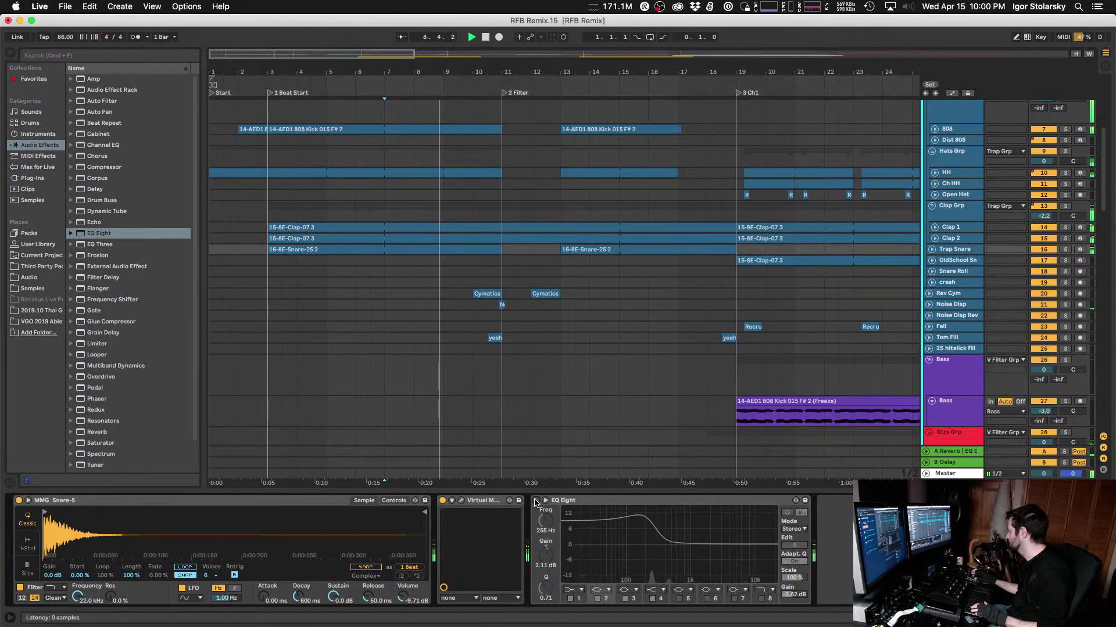
pyautogui.click(536, 500)
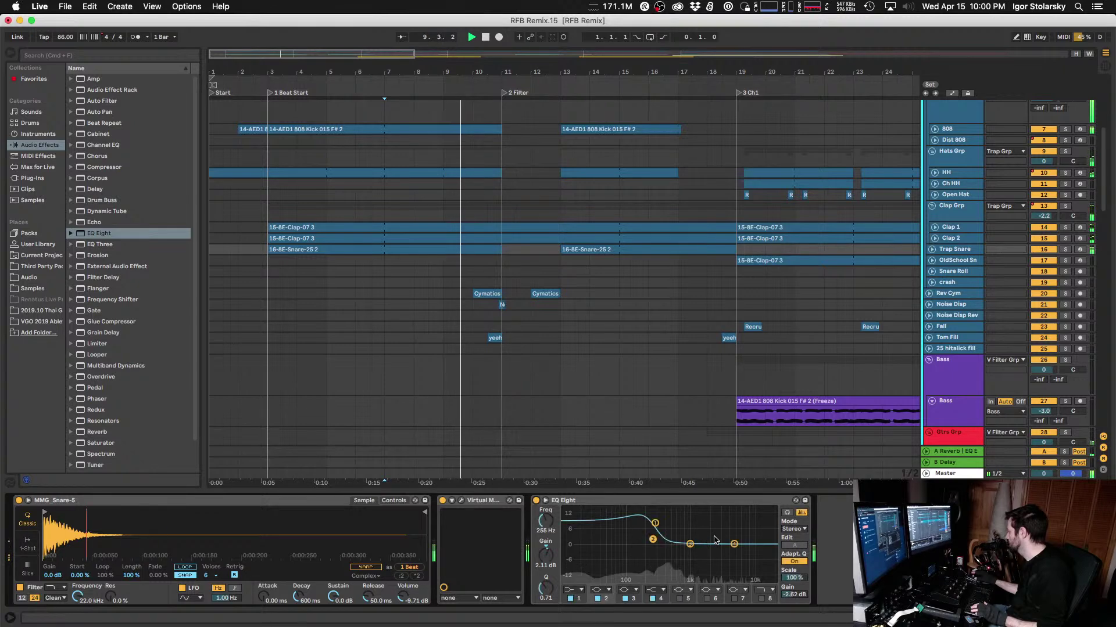
# Step: Set the Trap Snare EQ's band 1 to 261 Hz and 7.56 dB, its output gain to -1.88 dB, and compare against bypass
pyautogui.moveTo(654, 528); pyautogui.dragTo(653, 525)
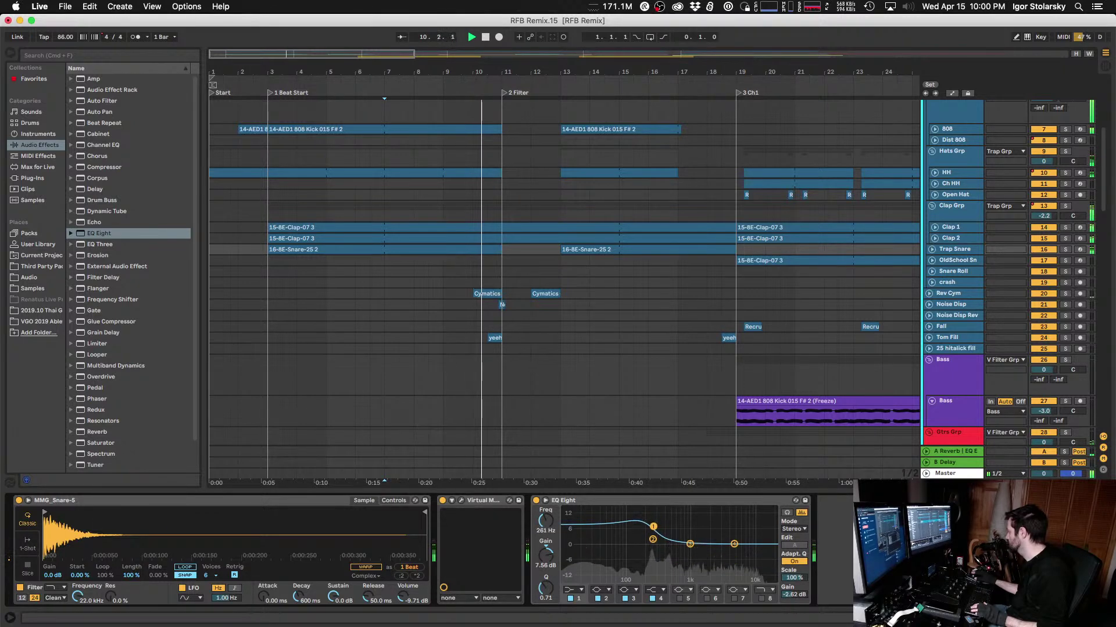
pyautogui.moveTo(793, 595); pyautogui.dragTo(794, 591)
pyautogui.press('space')
pyautogui.press('space')
pyautogui.click(536, 501)
pyautogui.click(535, 500)
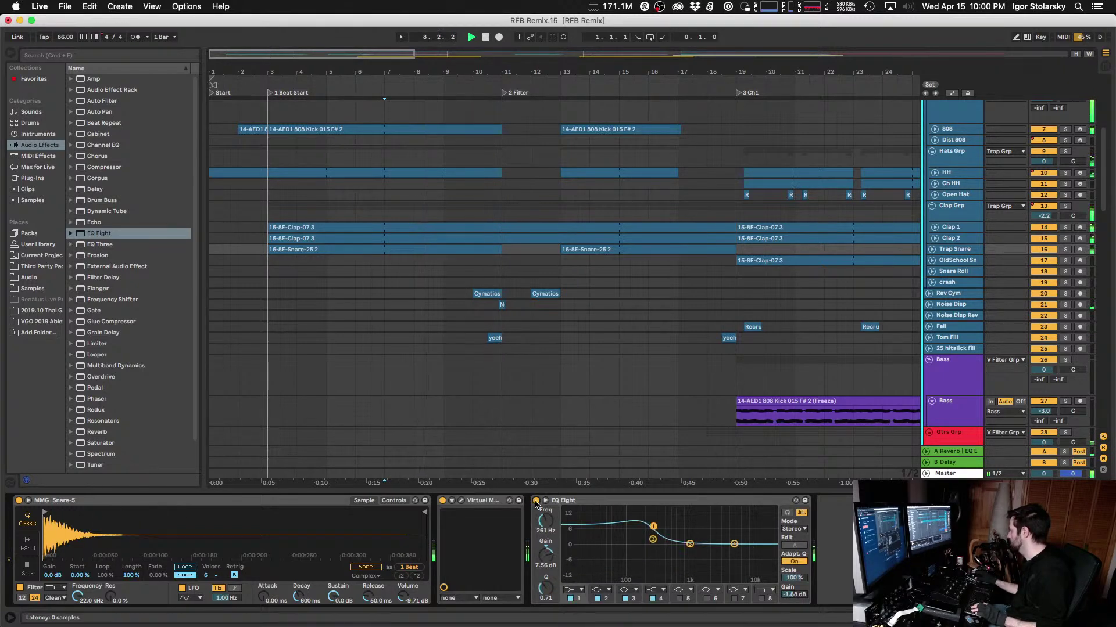
pyautogui.press('space')
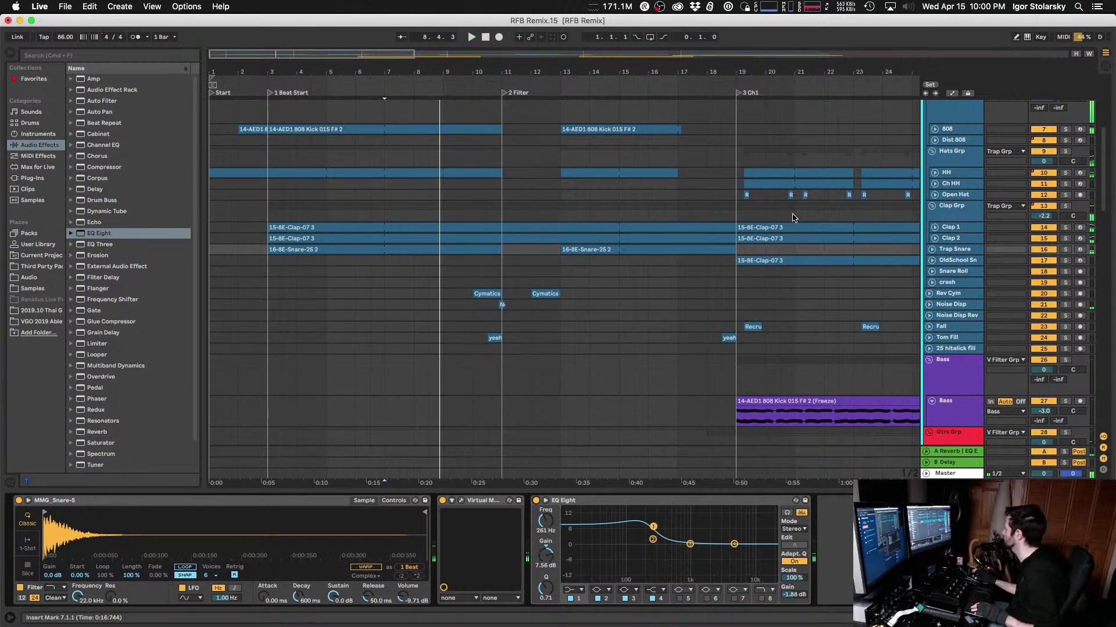
# Step: Unfold the Tom Fill track, show its Track Panning automation, and zoom in on the yeehaw fill clip at bar 10.3
pyautogui.scroll(-2, 746, 237)
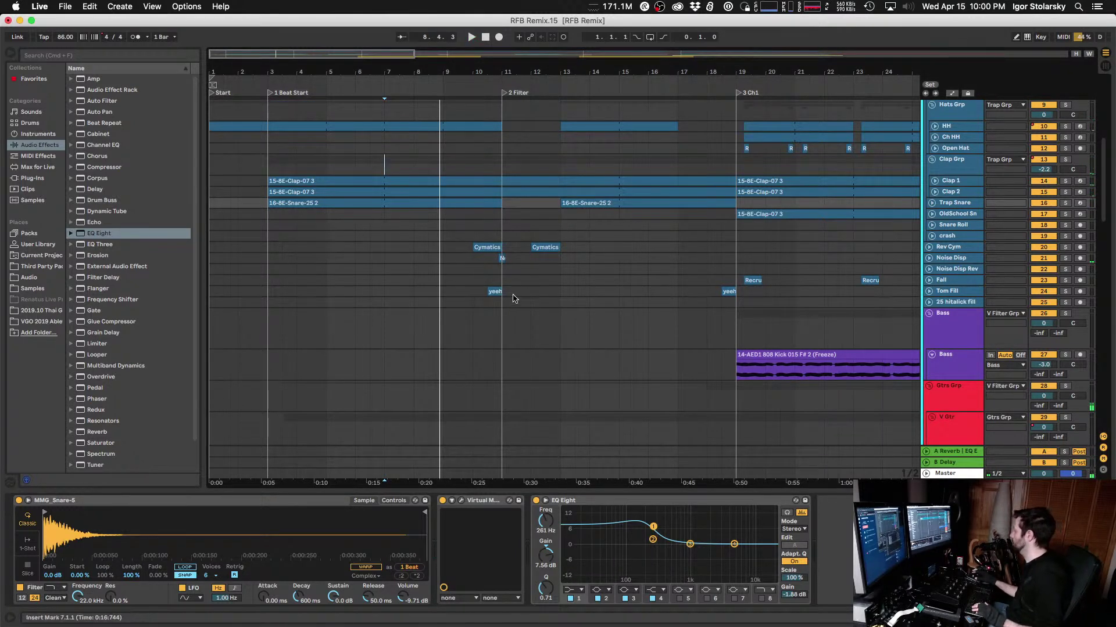
pyautogui.click(488, 293)
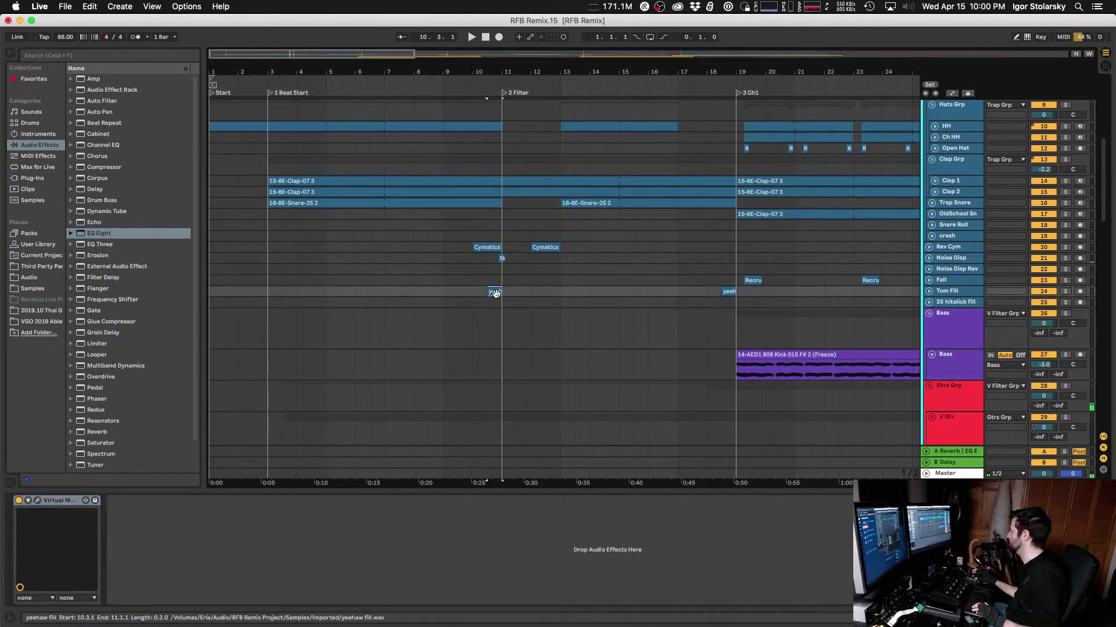
pyautogui.click(929, 292)
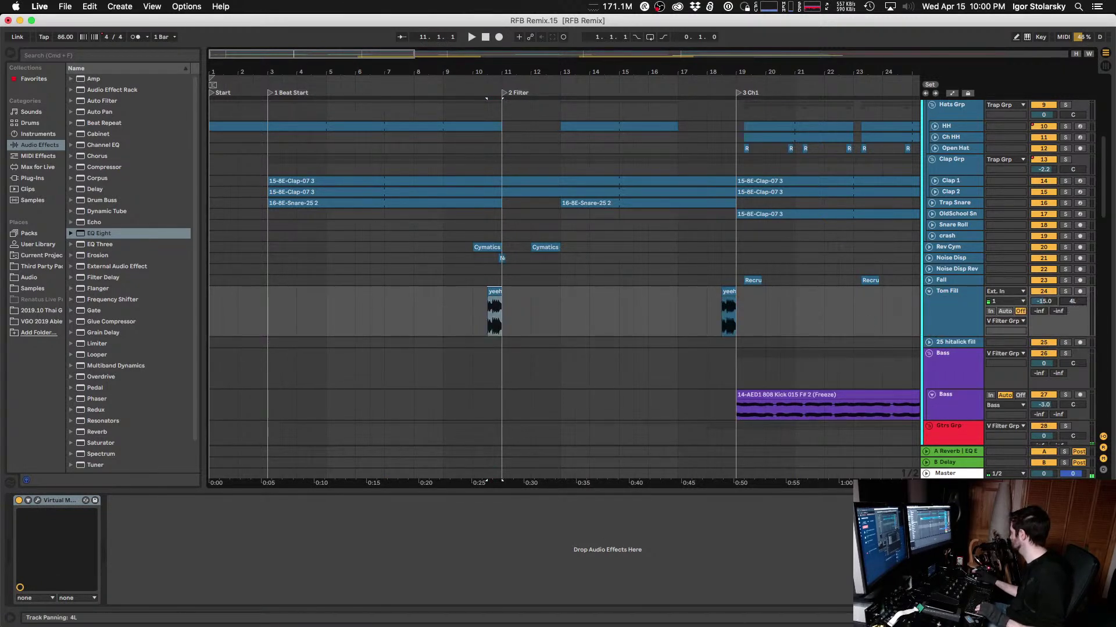
pyautogui.press('a')
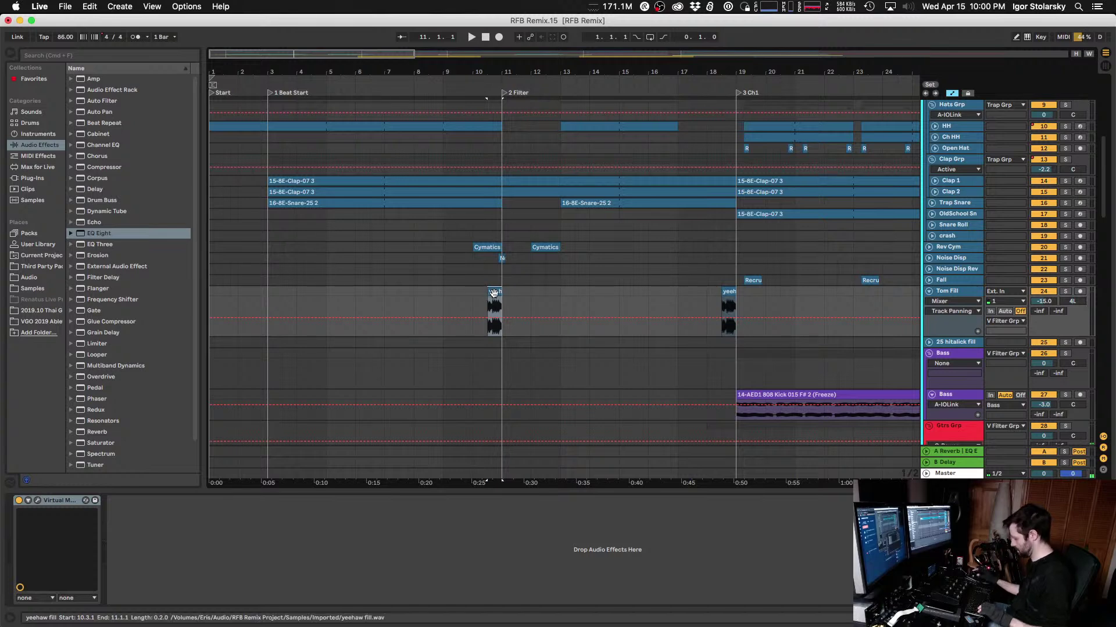
pyautogui.click(493, 292)
pyautogui.press('z')
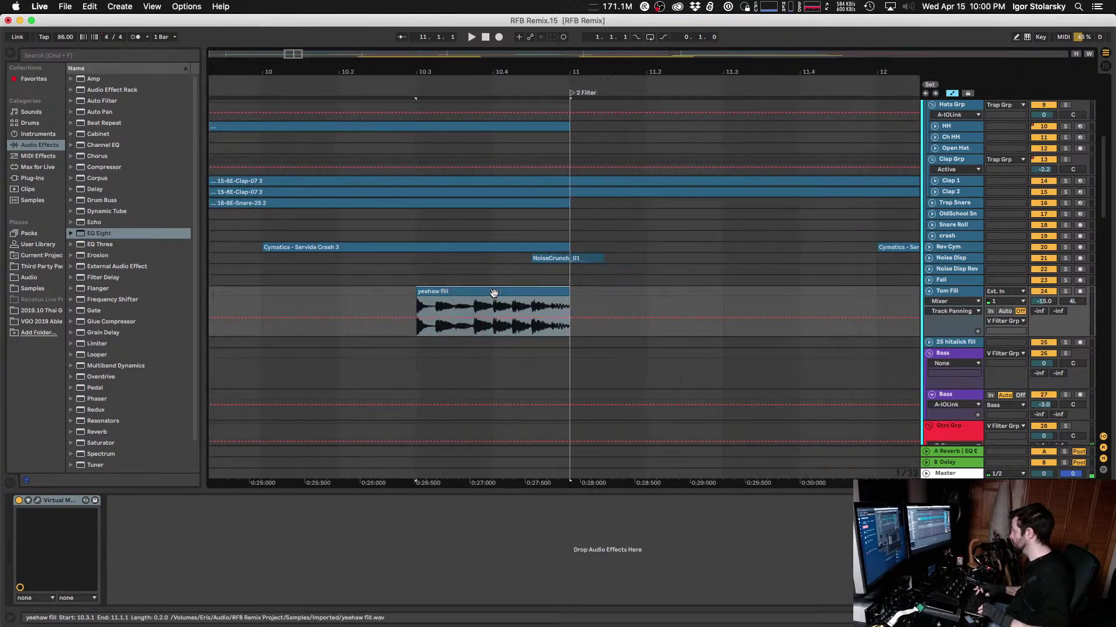
# Step: Draw Track Panning automation across the yeehaw fill at bar 10.3, rising slightly at 10.3.2 and sloping back by bar 11, and play it
pyautogui.click(433, 319)
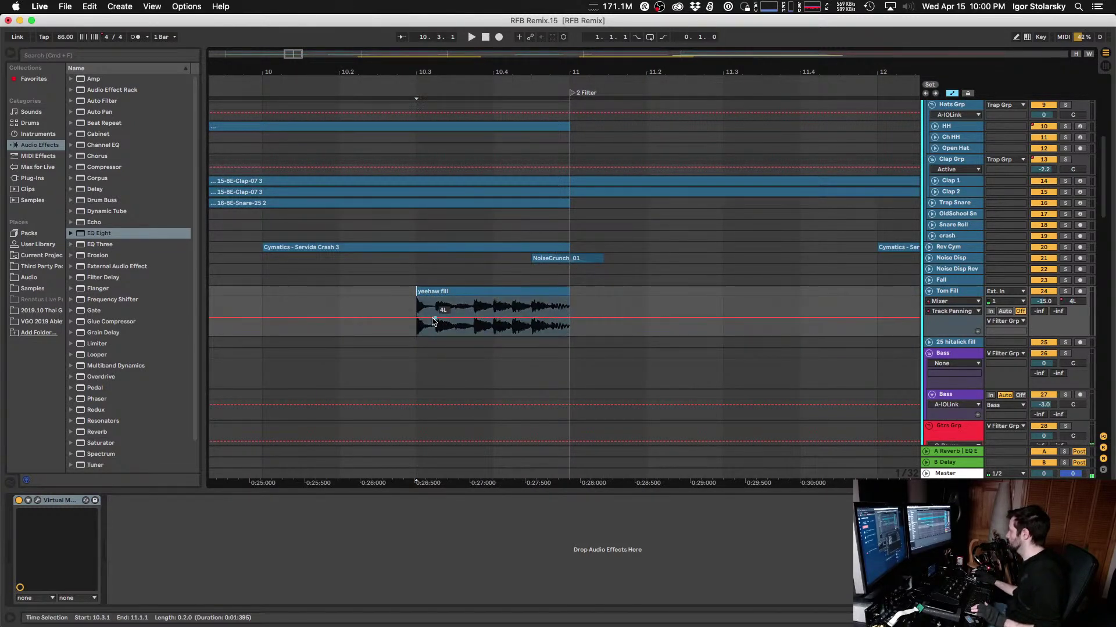
pyautogui.press('+')
pyautogui.press('+')
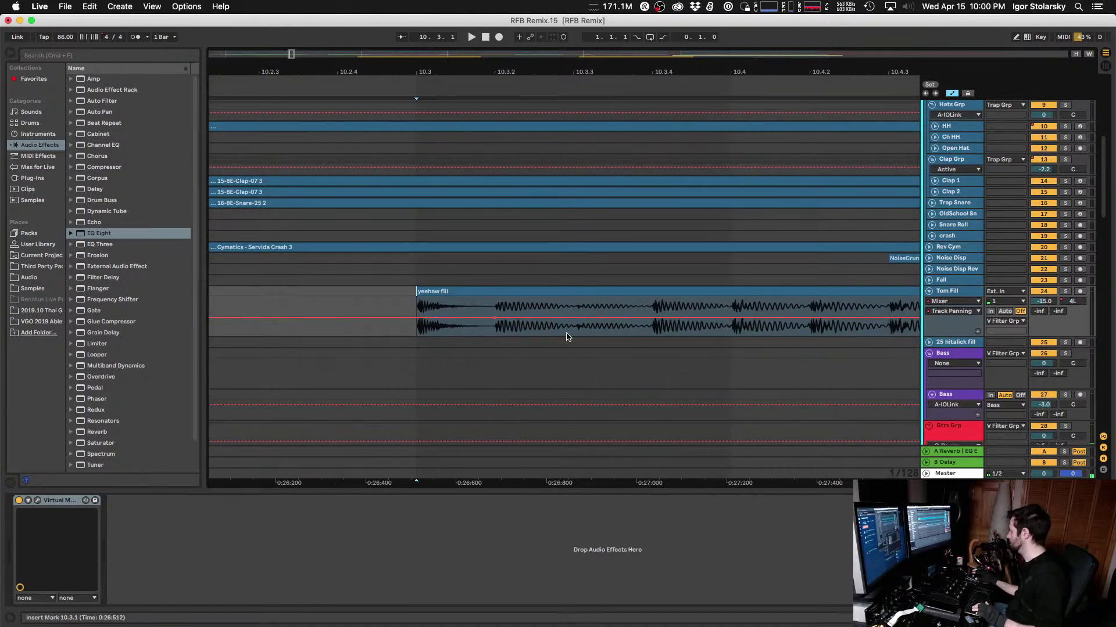
pyautogui.hscroll(5, 487, 323)
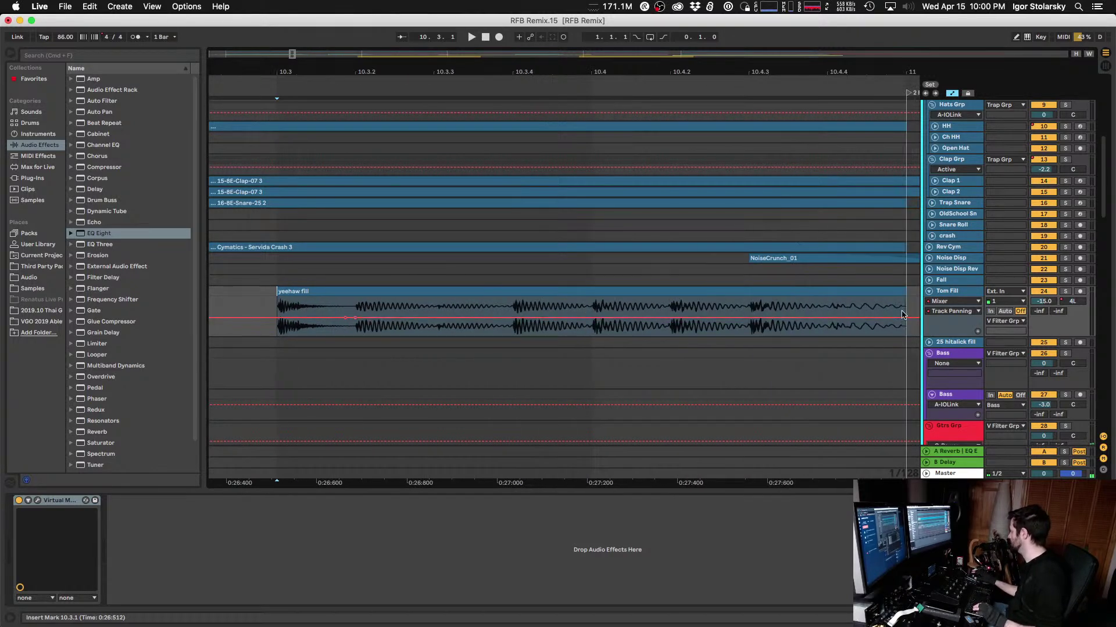
pyautogui.moveTo(355, 319); pyautogui.dragTo(355, 315)
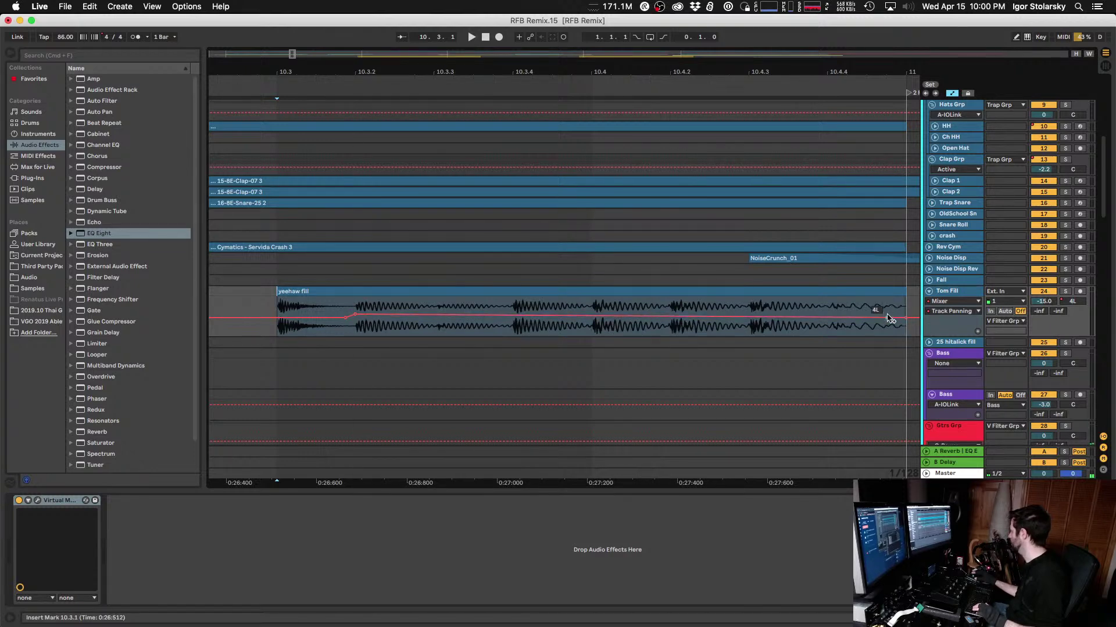
pyautogui.press('space')
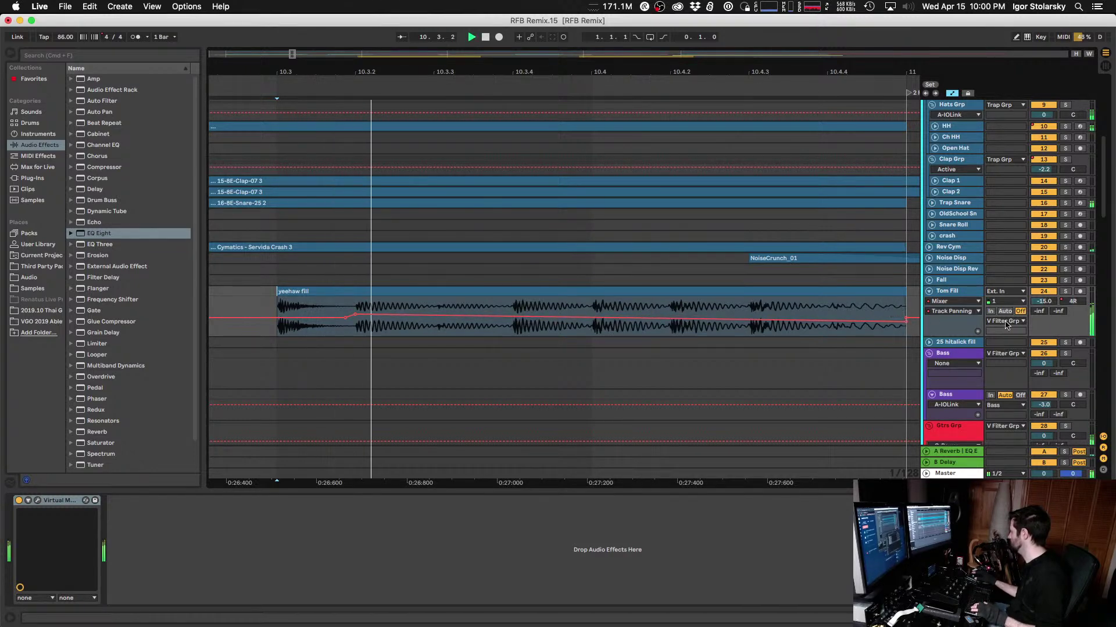
# Step: Solo the Tom Fill, lower the panning automation's end point to about 20L at bar 11, and unsolo the track
pyautogui.click(1067, 292)
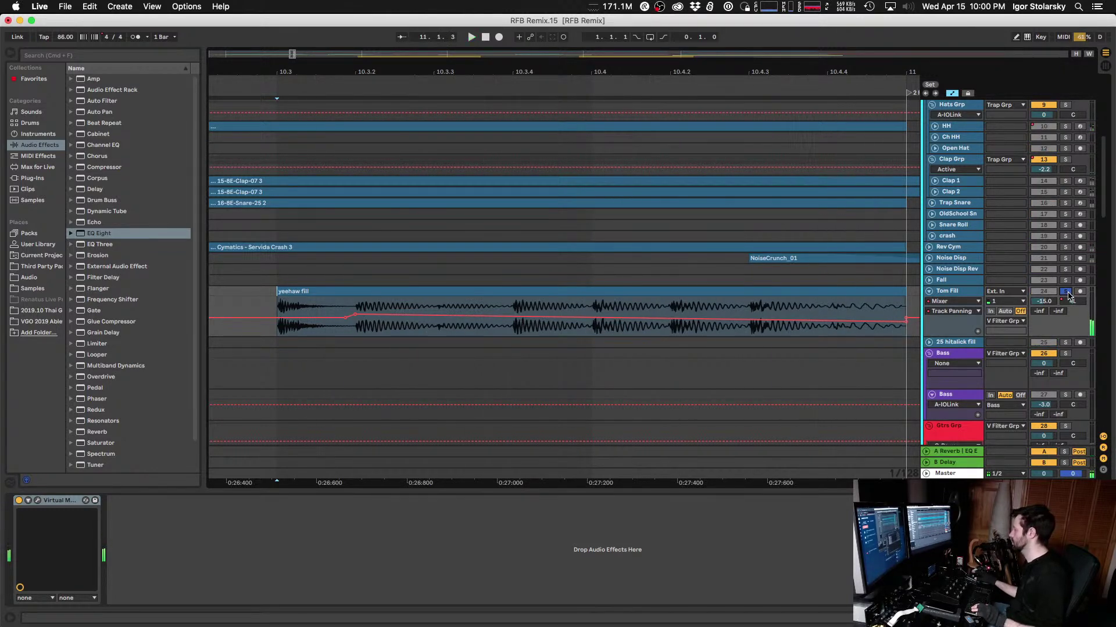
pyautogui.moveTo(905, 319); pyautogui.dragTo(908, 327)
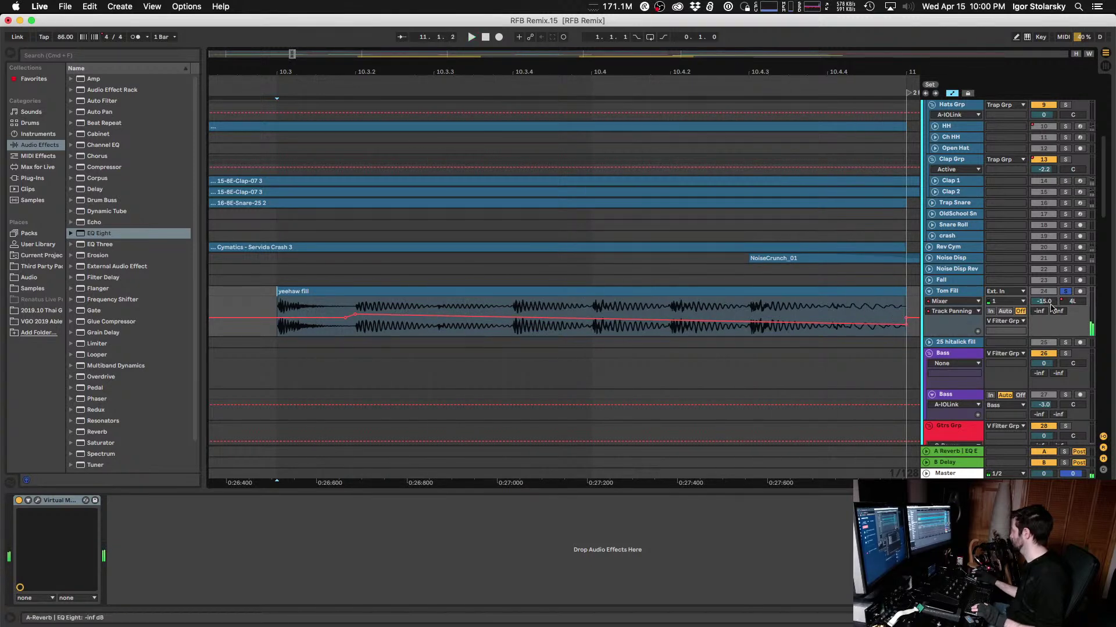
pyautogui.click(1066, 293)
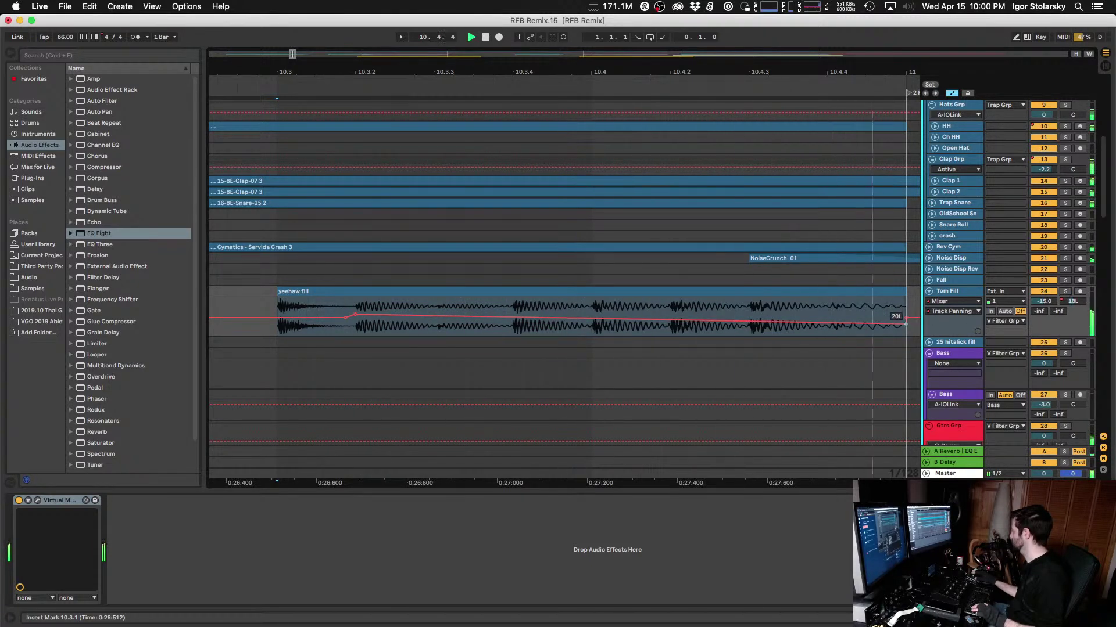
# Step: Copy the panned yeehaw fill at bar 10.3 with its automation and paste it over the fill at bar 18.3
pyautogui.click(631, 292)
pyautogui.press('-')
pyautogui.press('-')
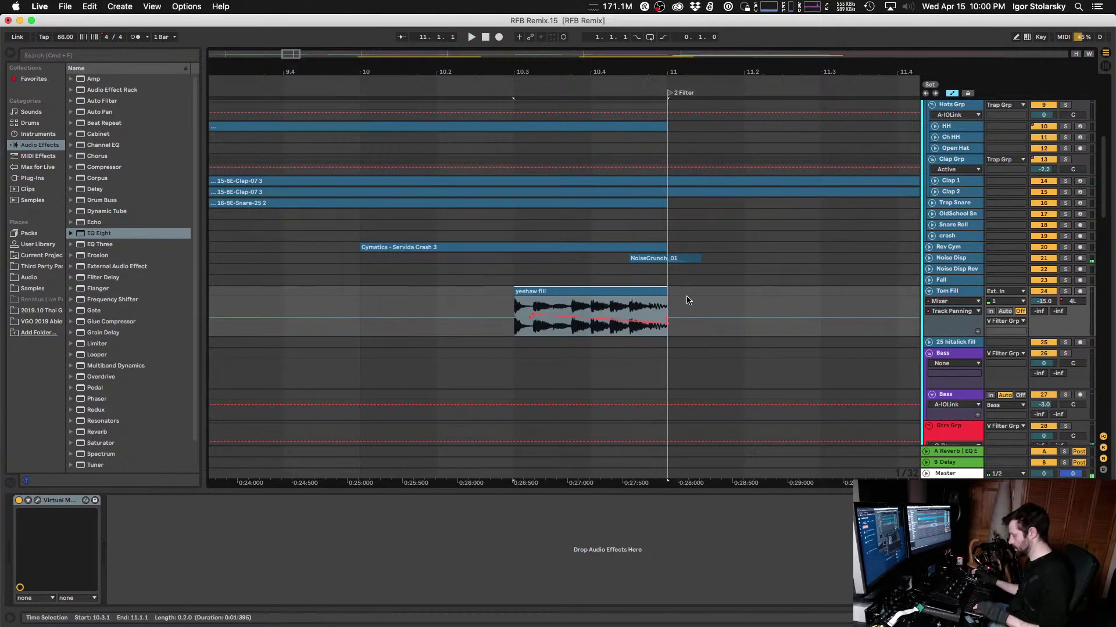
pyautogui.hscroll(10, 686, 299)
pyautogui.hscroll(6, 687, 301)
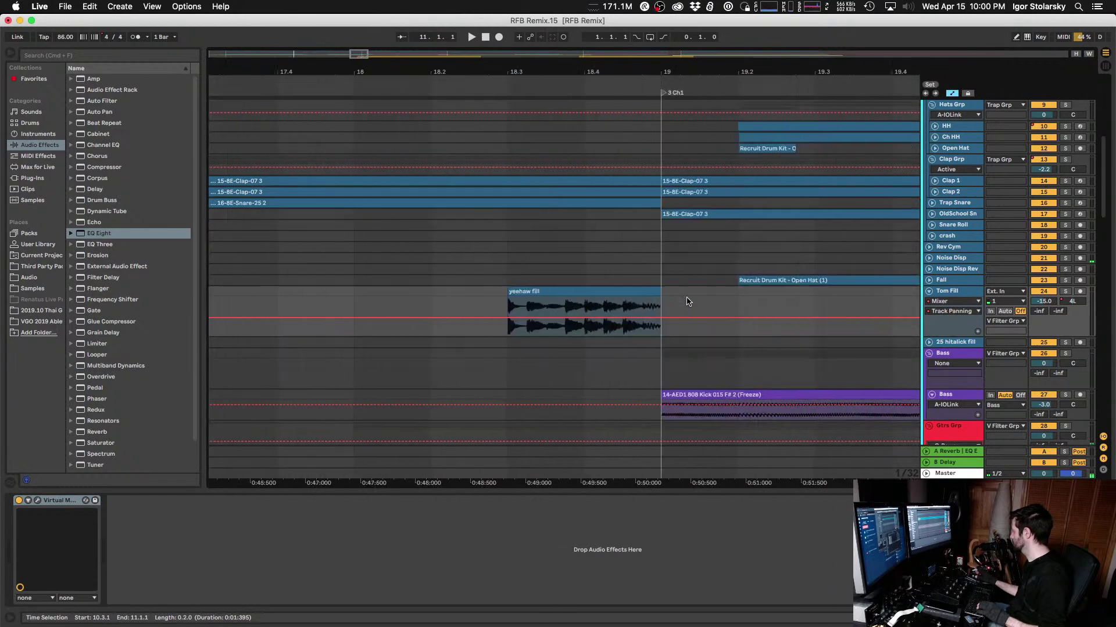
pyautogui.click(556, 289)
# Step: Paste the yeehaw fill with its panning automation over the fills at bars 32.3 and 40.3
pyautogui.hscroll(20, 557, 290)
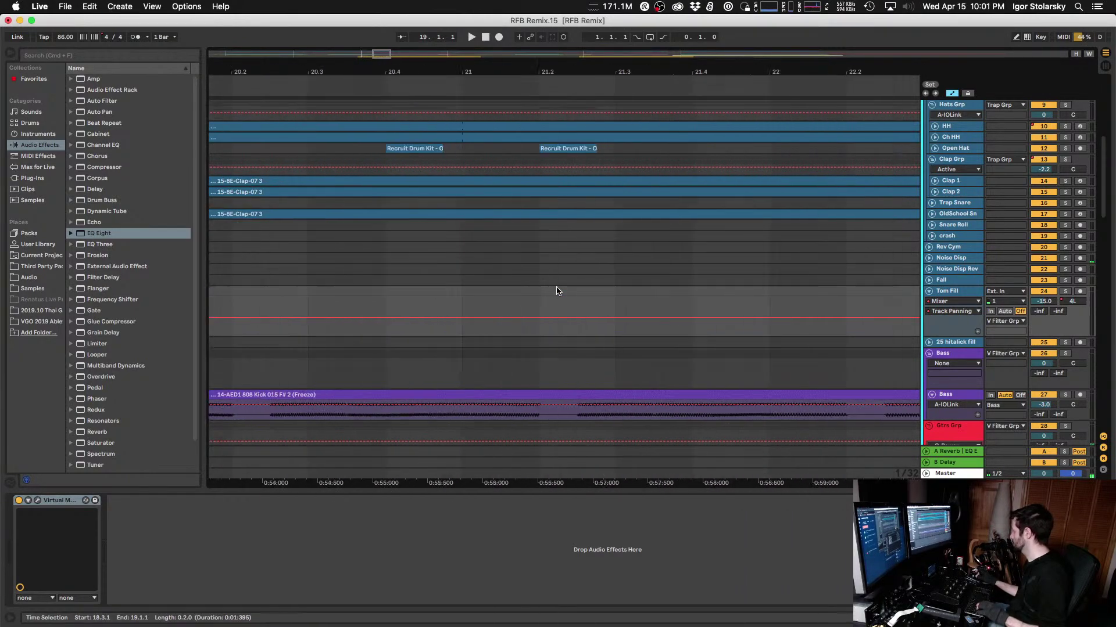
pyautogui.hscroll(8, 556, 290)
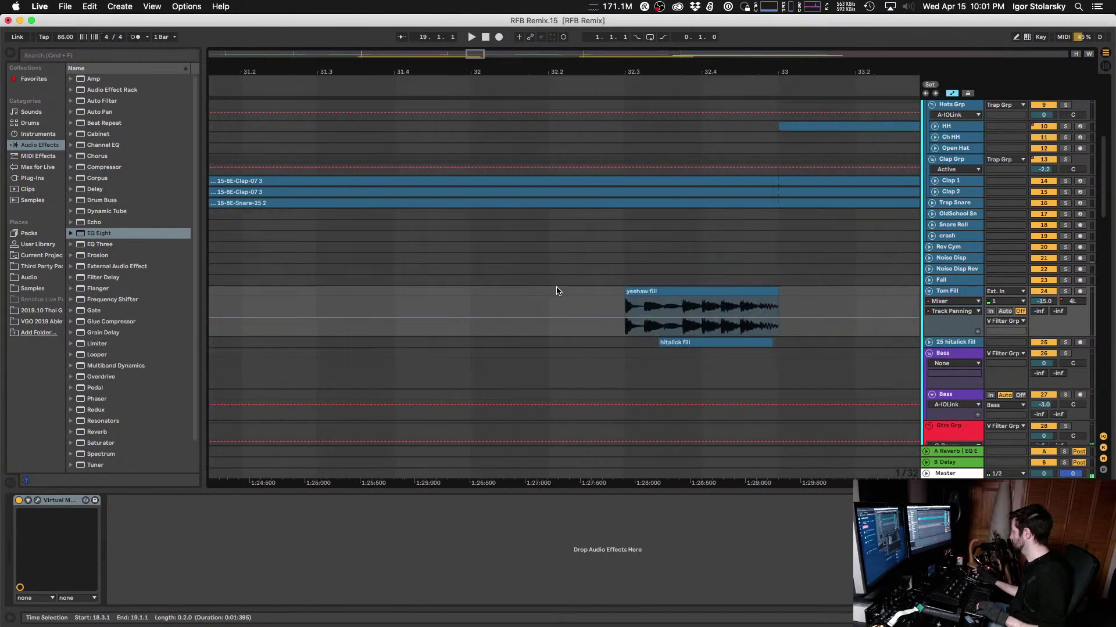
pyautogui.scroll(-2, 557, 291)
pyautogui.click(257, 269)
pyautogui.hscroll(-3, 262, 273)
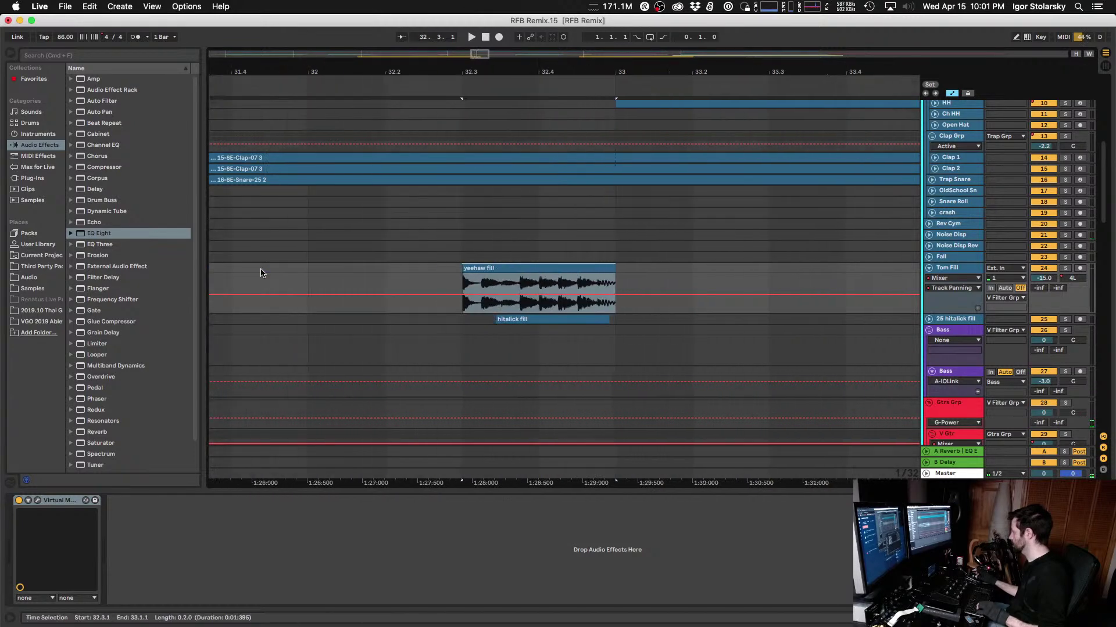
pyautogui.scroll(2, 274, 284)
pyautogui.press('super+c')
pyautogui.hscroll(10, 274, 284)
pyautogui.hscroll(12, 274, 284)
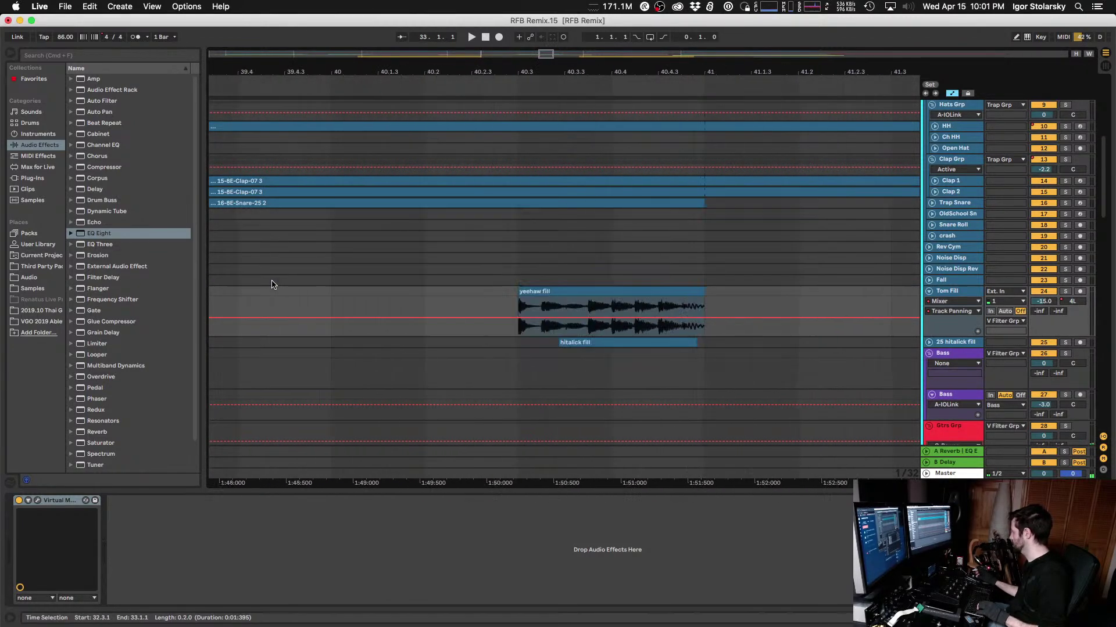
pyautogui.click(625, 289)
pyautogui.press('super+c')
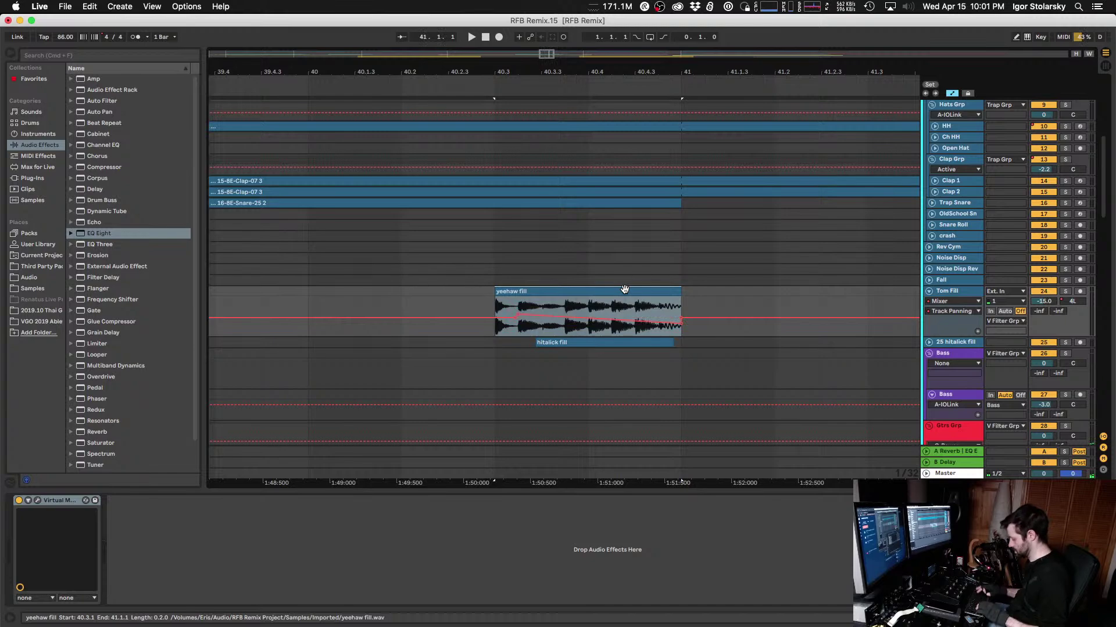
# Step: Select the Gtrs Grp group to show its device chain and save the Live set
pyautogui.scroll(-10, 624, 291)
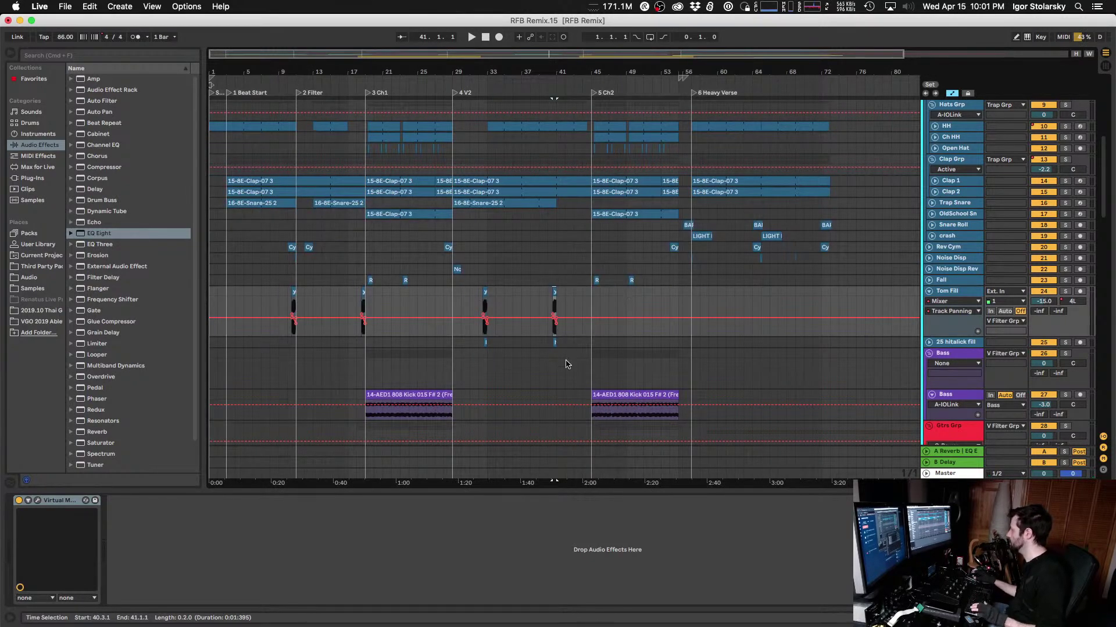
pyautogui.scroll(-5, 567, 356)
pyautogui.click(362, 256)
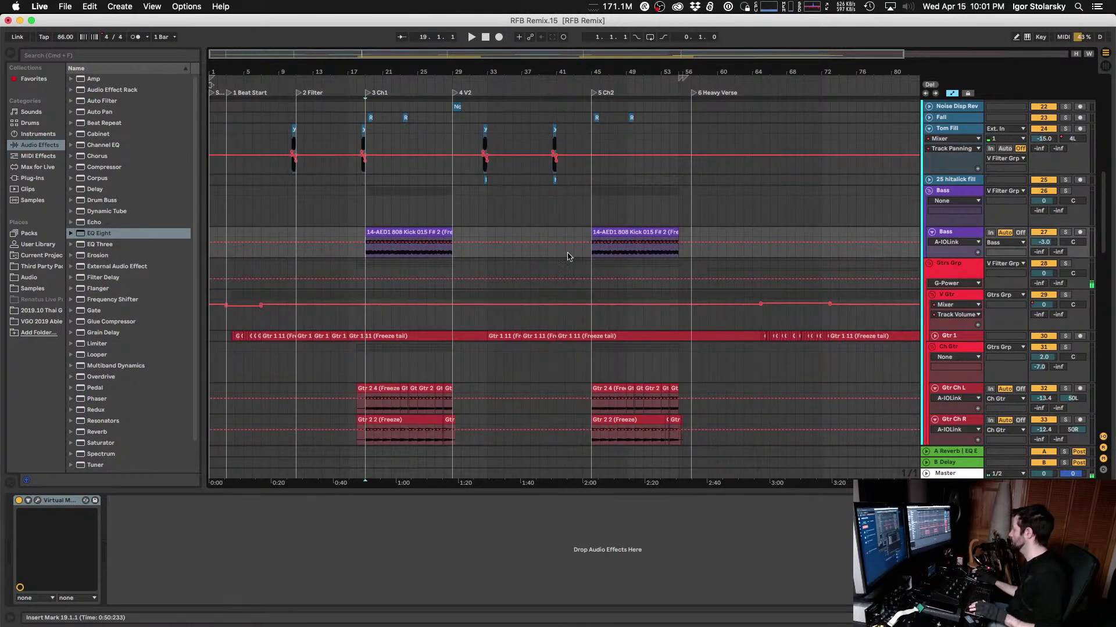
pyautogui.click(968, 234)
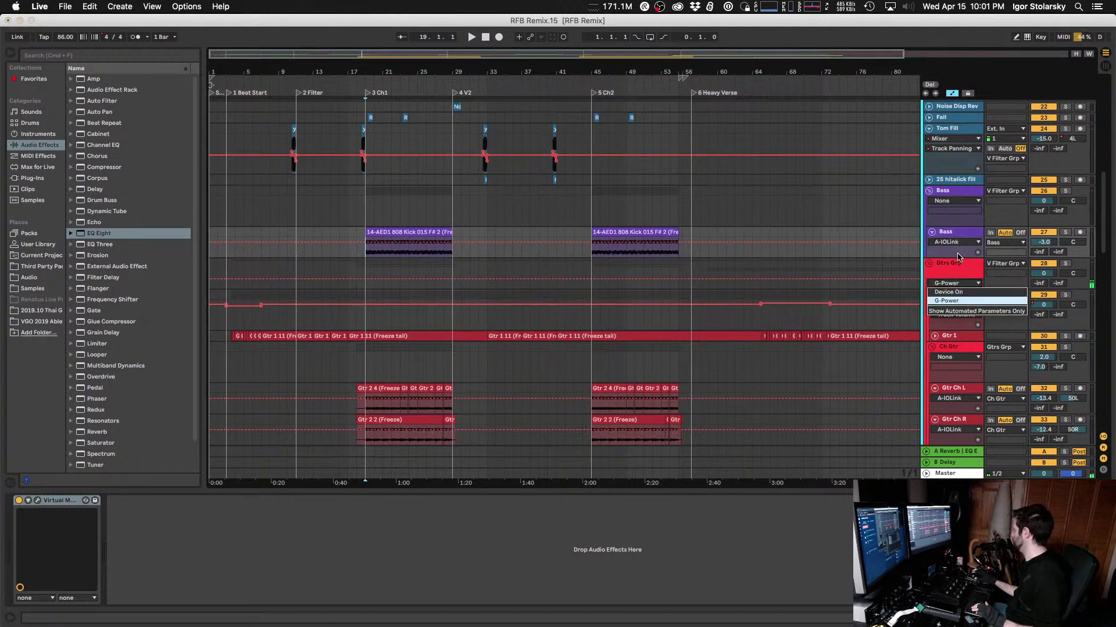
pyautogui.click(960, 277)
pyautogui.click(64, 6)
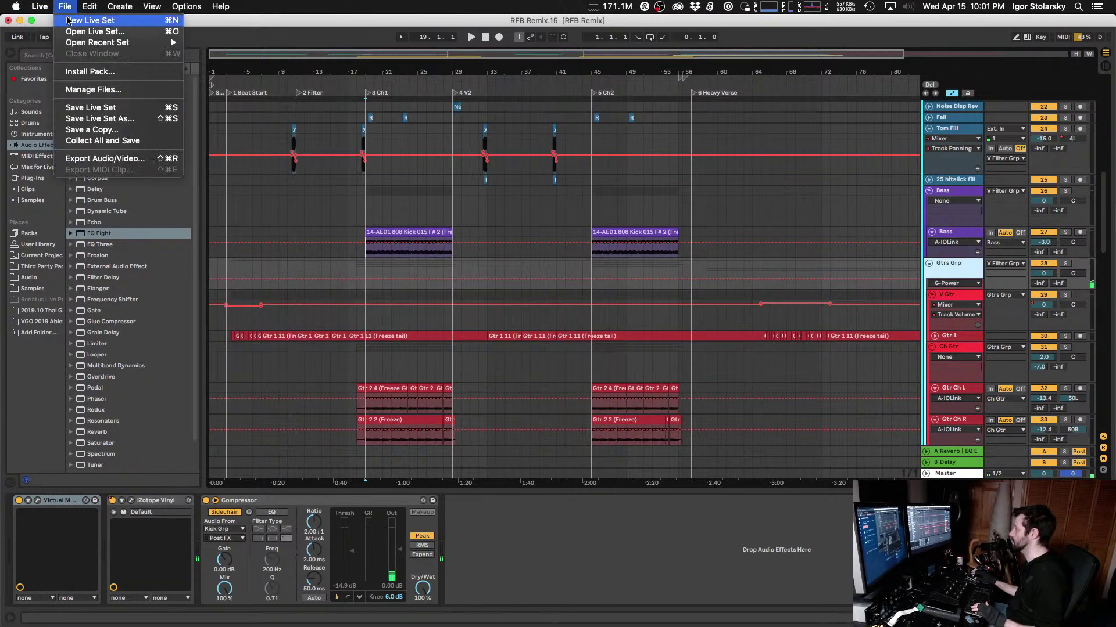
pyautogui.click(88, 109)
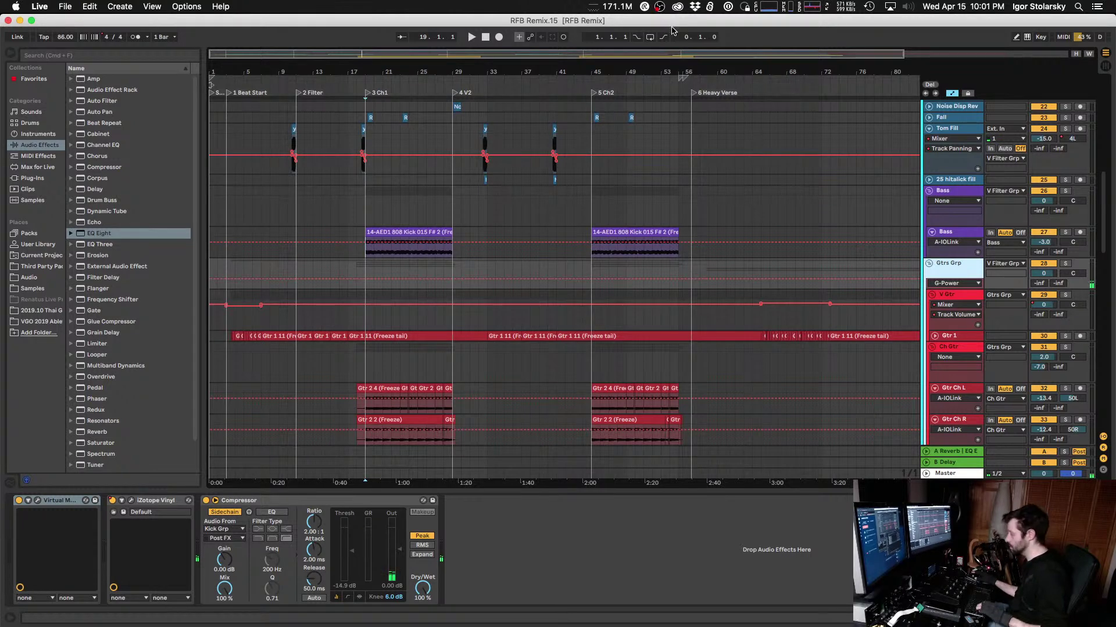
# Step: Hide the automation lanes and delete the EQ Eight from the V Gtr track's device chain
pyautogui.press('a')
pyautogui.click(967, 316)
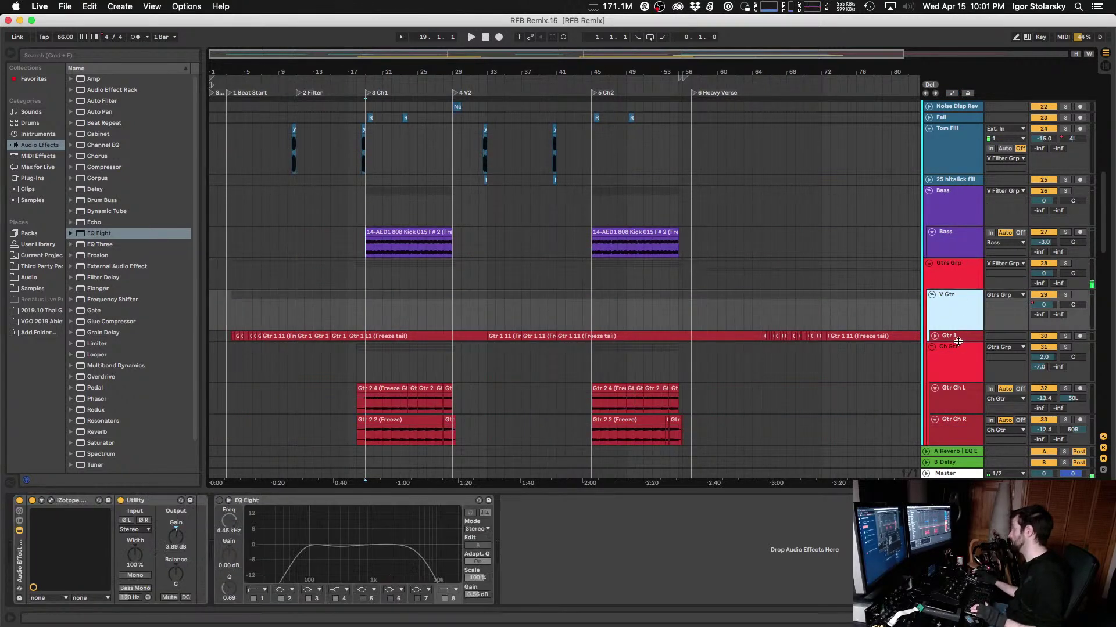
pyautogui.click(954, 337)
pyautogui.click(953, 328)
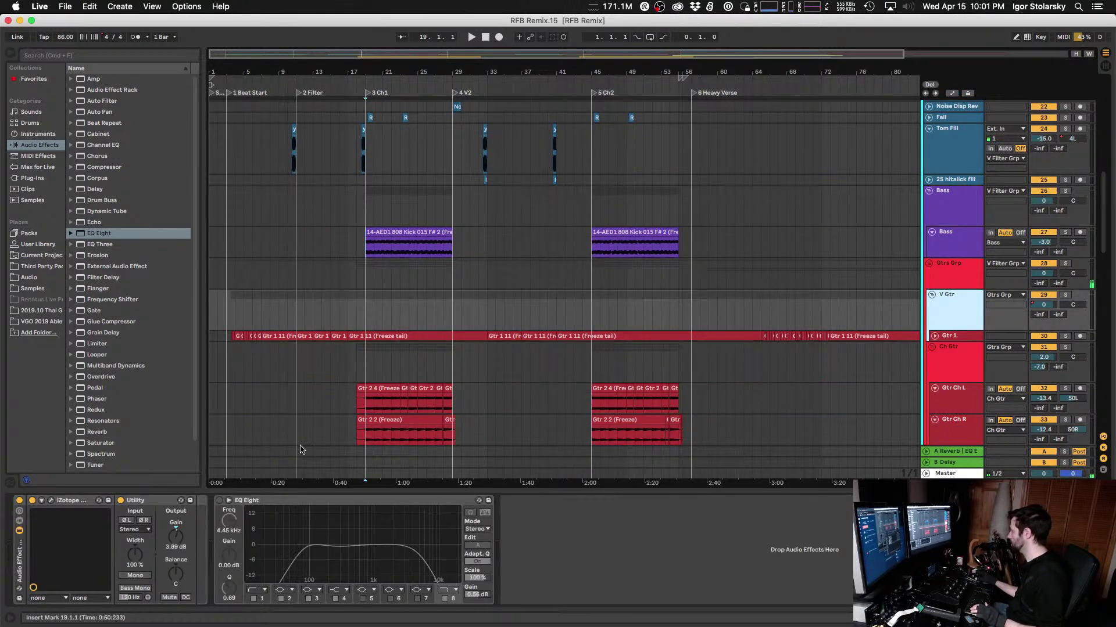
pyautogui.click(274, 507)
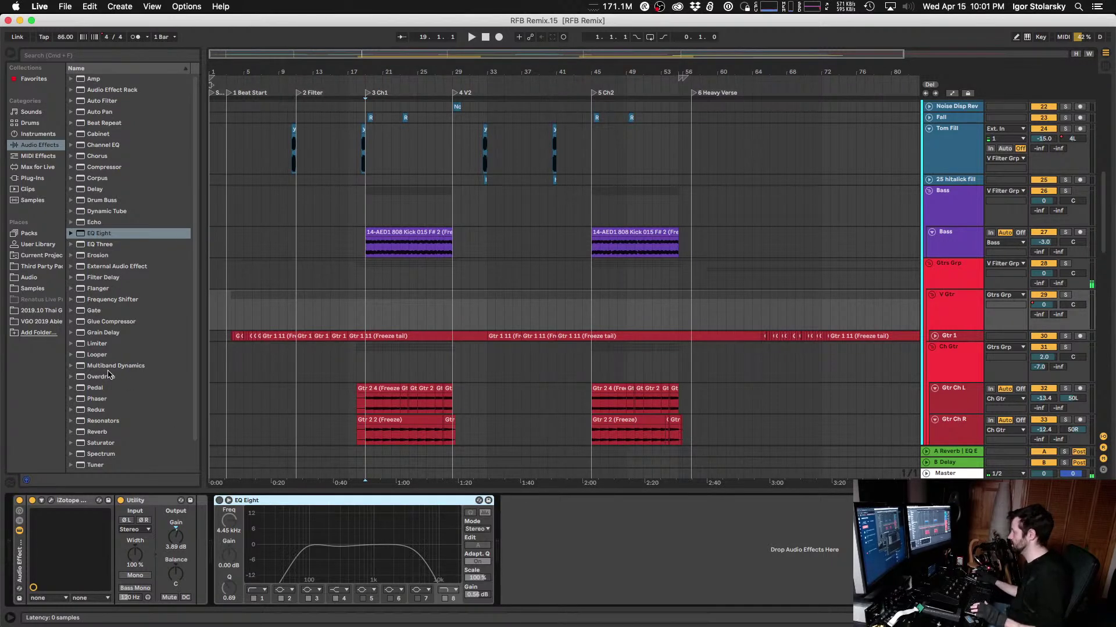
pyautogui.press('Delete')
# Step: Add Kush Audio's Novatron compressor after the Utility on the V Gtr track
pyautogui.click(26, 180)
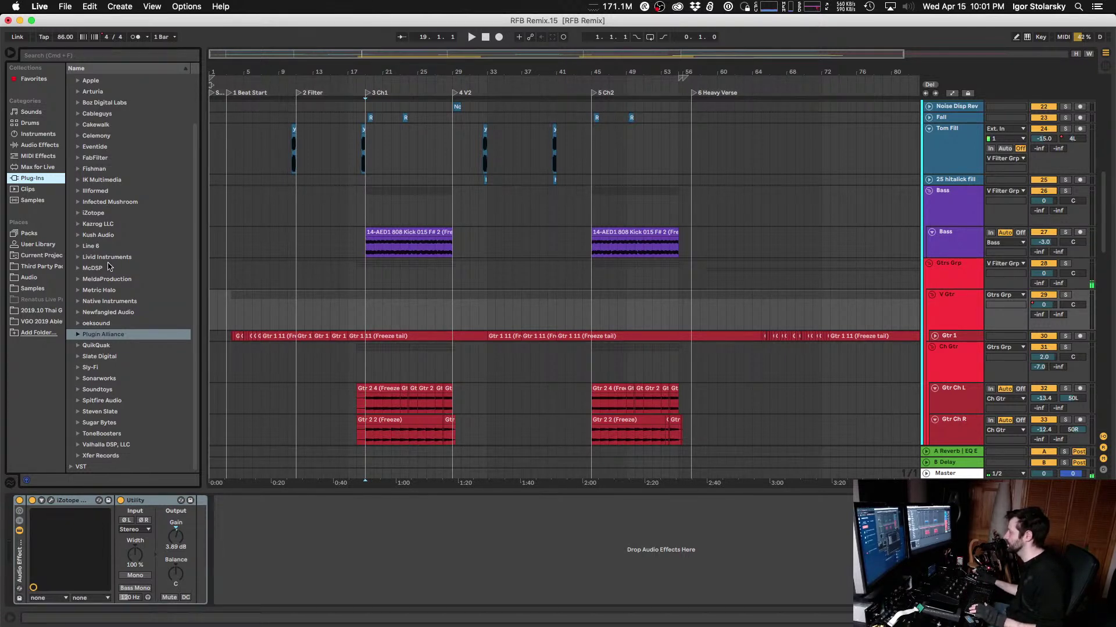
pyautogui.click(79, 237)
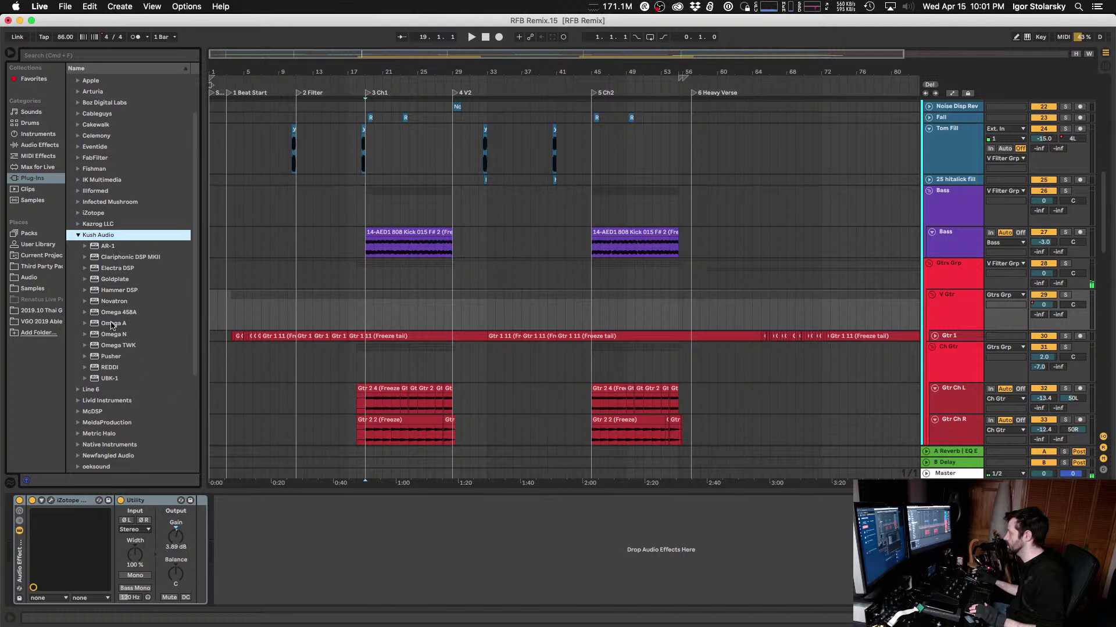
pyautogui.moveTo(107, 301); pyautogui.dragTo(276, 565)
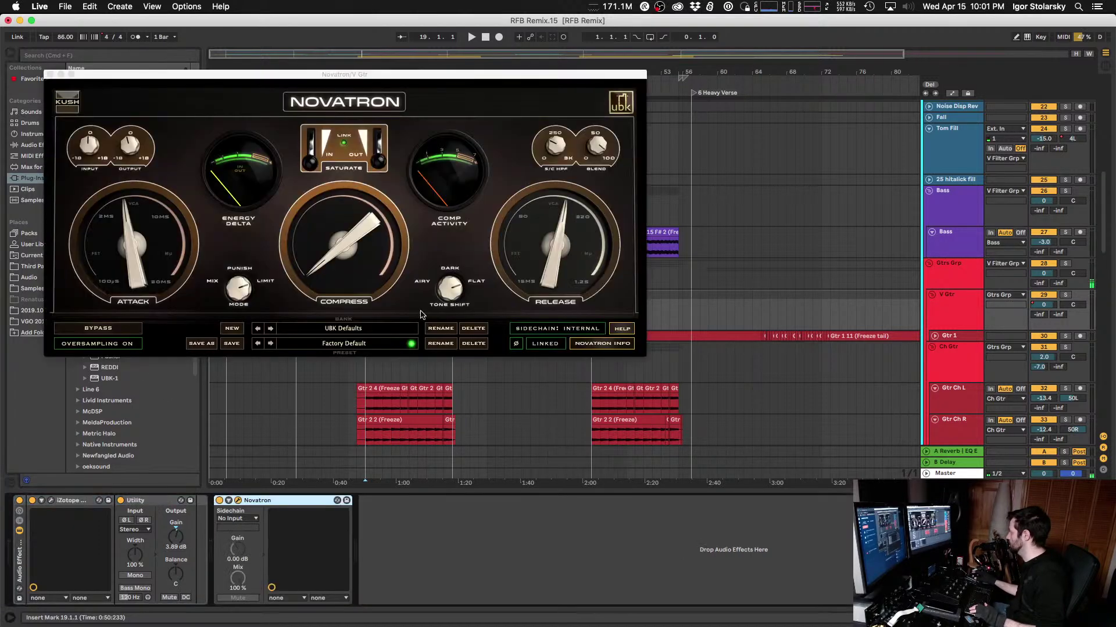
# Step: During playback, lengthen the Novatron's attack to just past 10 ms, readjust its release, and unlink its channels
pyautogui.press('space')
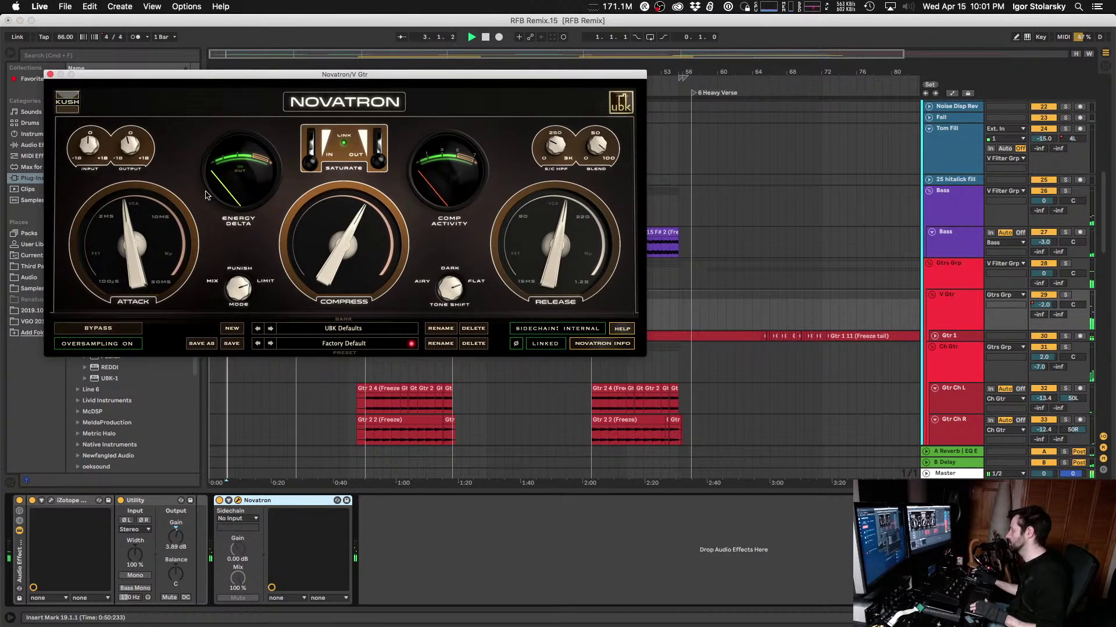
pyautogui.moveTo(372, 74); pyautogui.dragTo(602, 115)
pyautogui.moveTo(725, 317); pyautogui.dragTo(728, 294)
pyautogui.moveTo(581, 297); pyautogui.dragTo(584, 294)
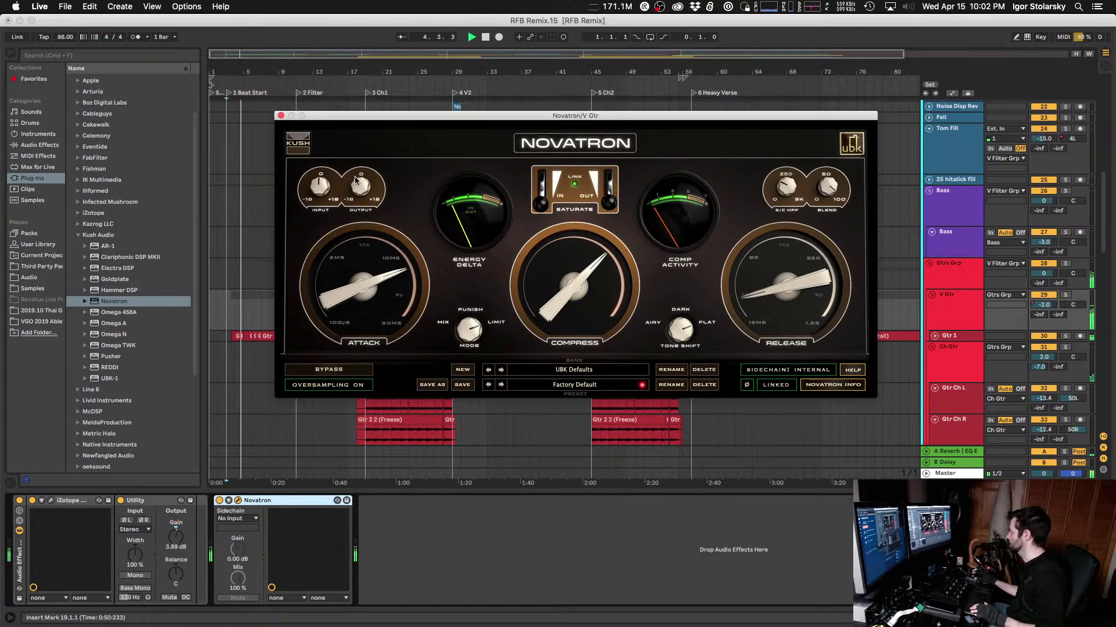
pyautogui.click(783, 385)
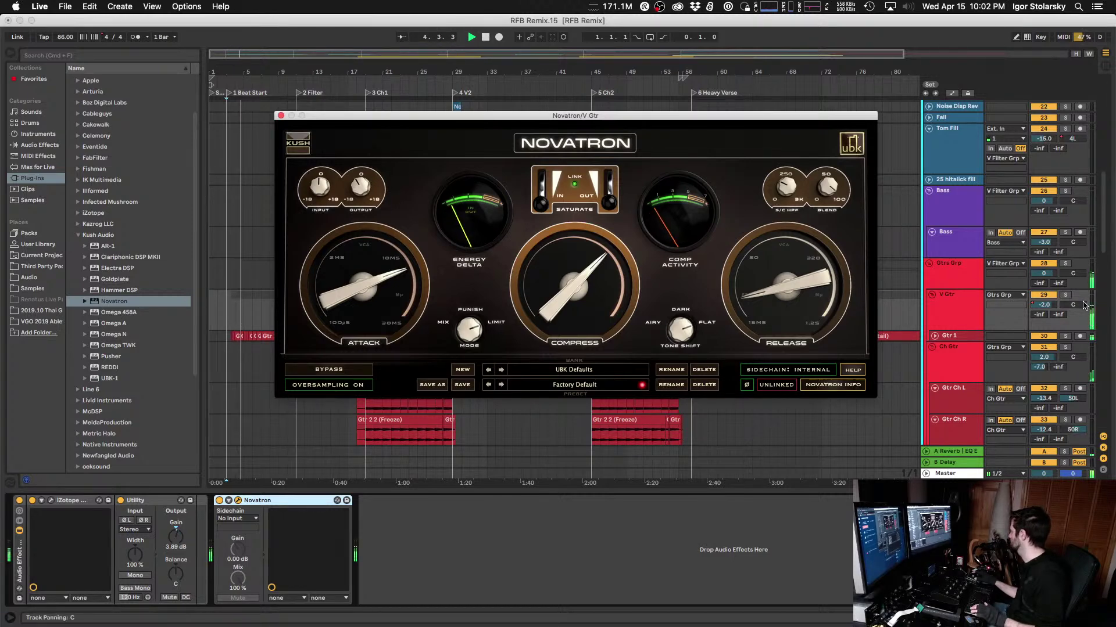
# Step: Solo V Gtr and replay the guitar around bar 4, comparing it with the Novatron bypassed and active
pyautogui.click(1065, 295)
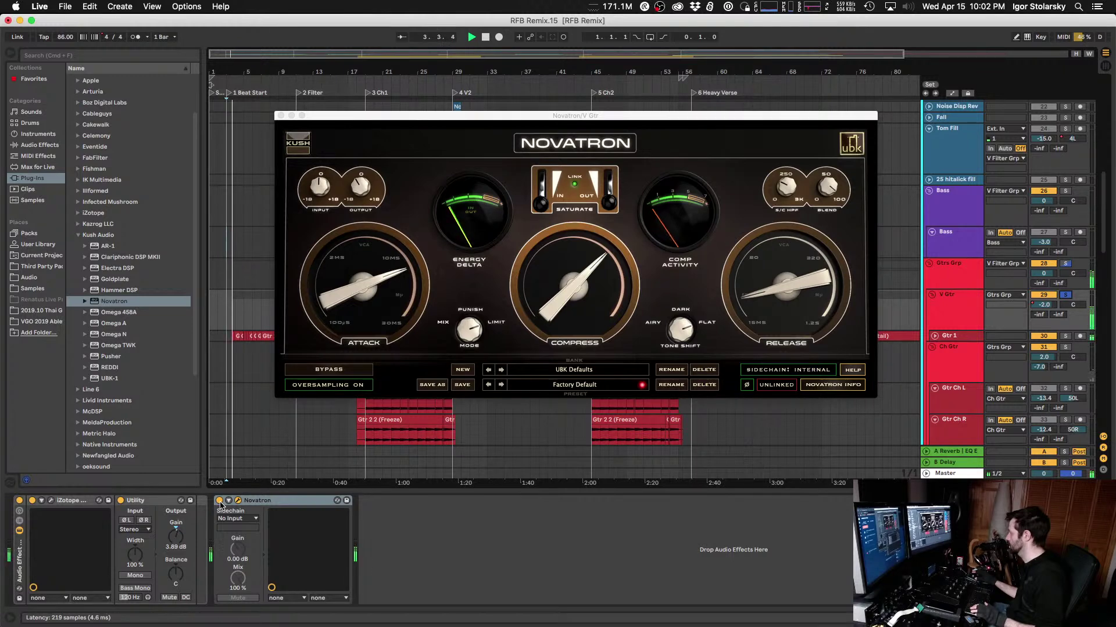
pyautogui.click(236, 344)
pyautogui.press('+')
pyautogui.press('+')
pyautogui.press('+')
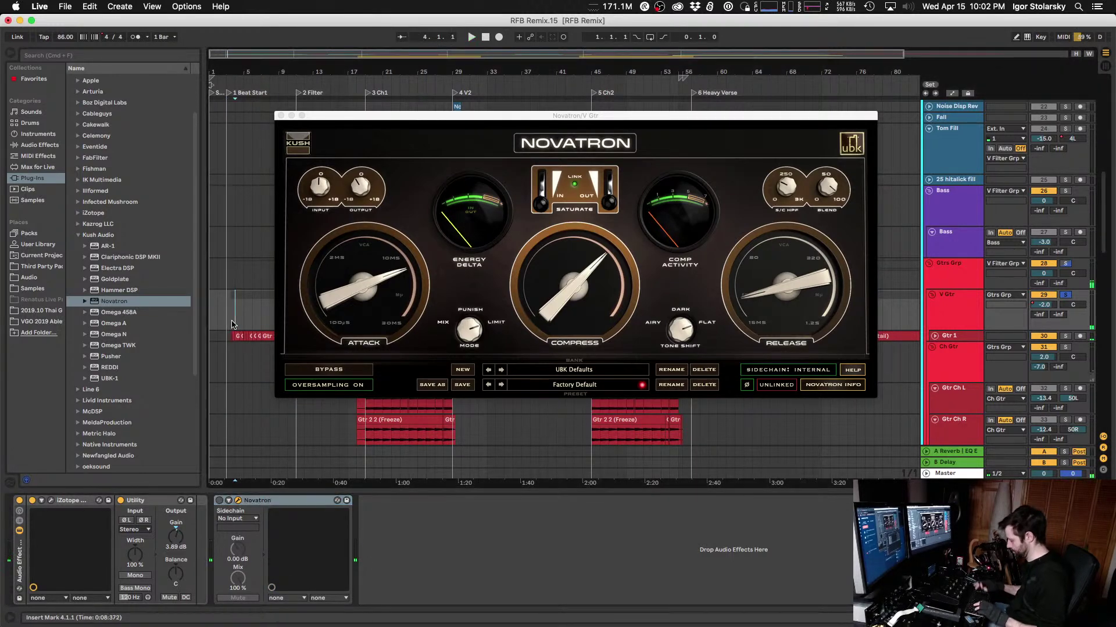
pyautogui.click(253, 314)
pyautogui.press('space')
pyautogui.click(220, 500)
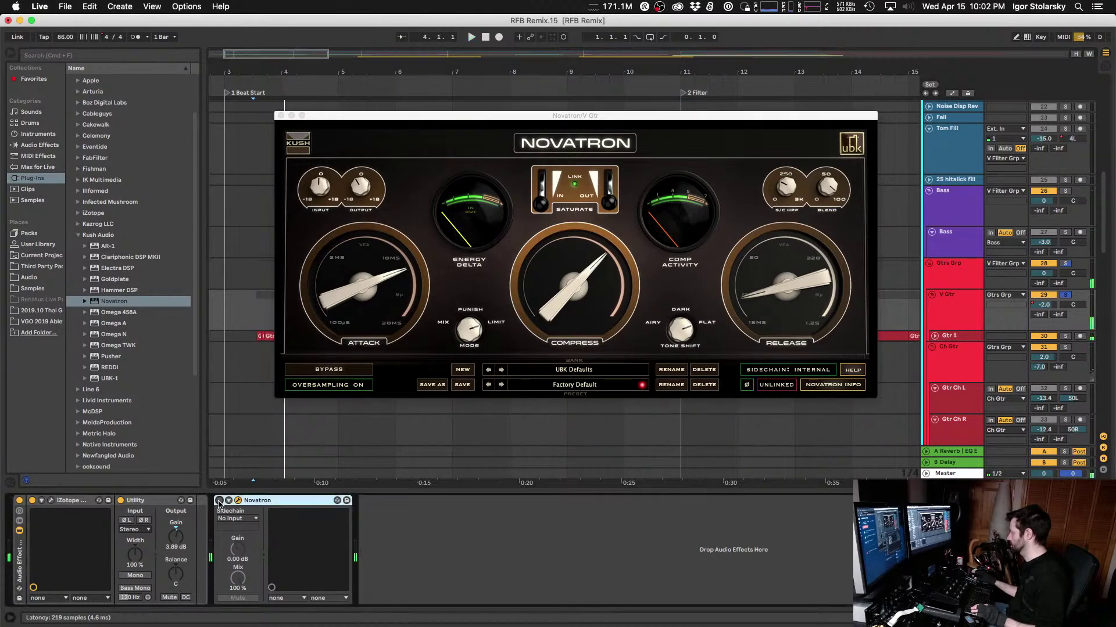
# Step: Increase the Novatron's compression amount and set its mode to Punish
pyautogui.click(544, 283)
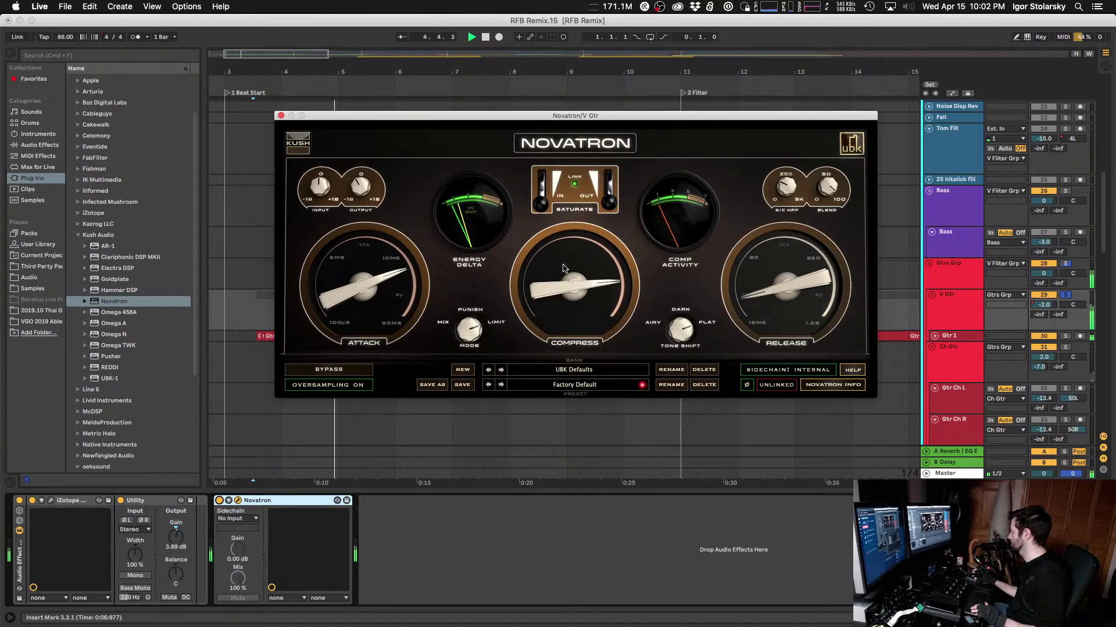
pyautogui.moveTo(568, 284); pyautogui.dragTo(569, 286)
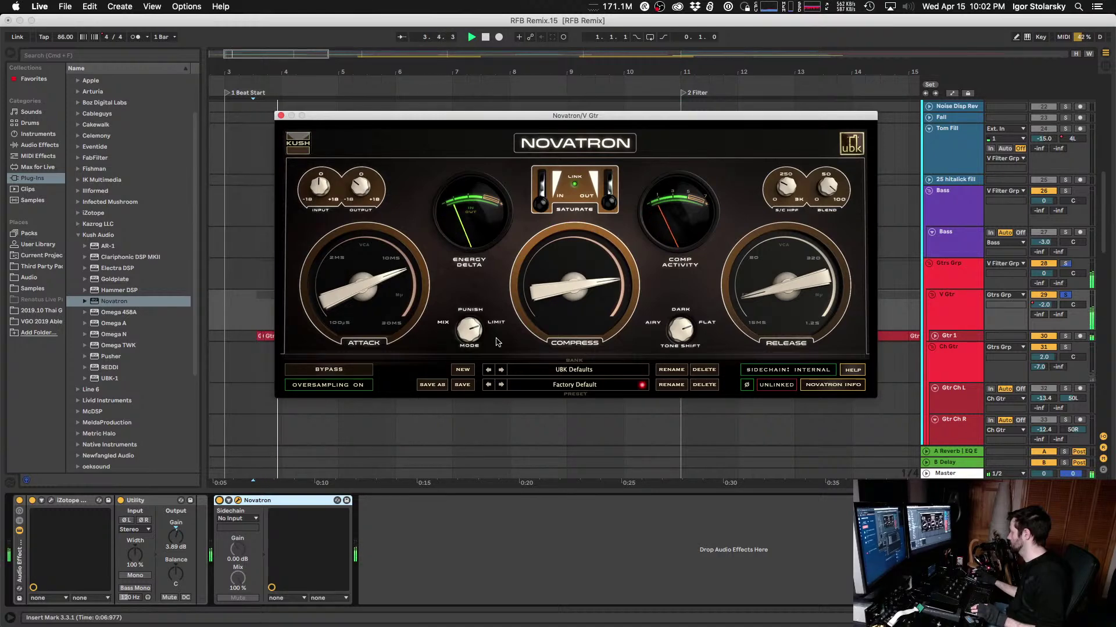
pyautogui.press('space')
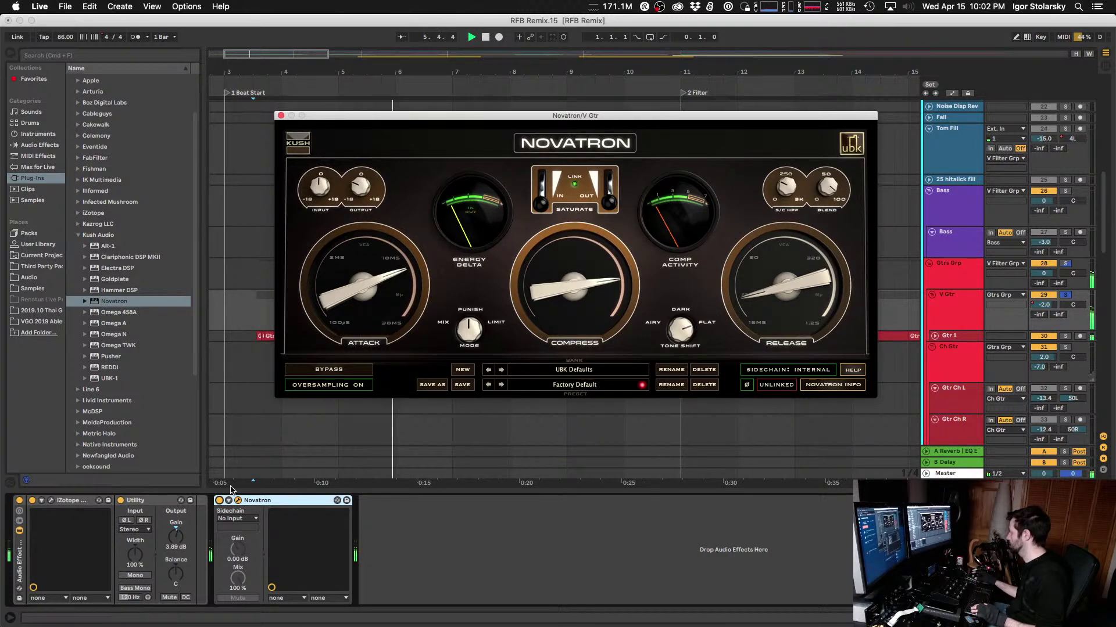
# Step: Compare the guitar with the Novatron off and on, and slightly readjust the compressor's release
pyautogui.click(219, 501)
pyautogui.click(220, 500)
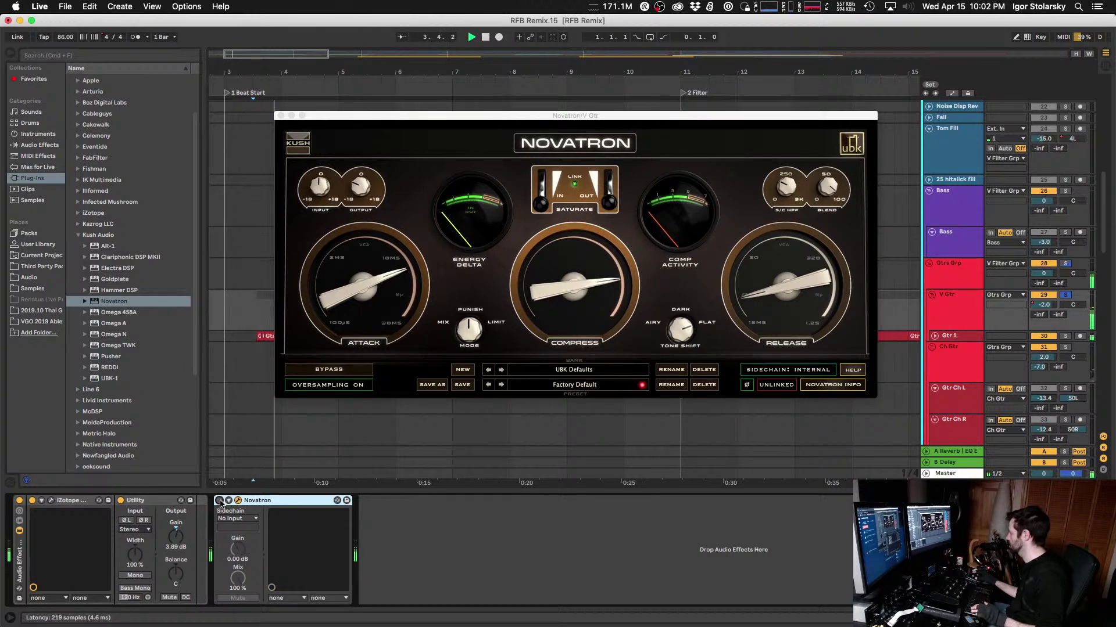
pyautogui.moveTo(781, 290); pyautogui.dragTo(782, 294)
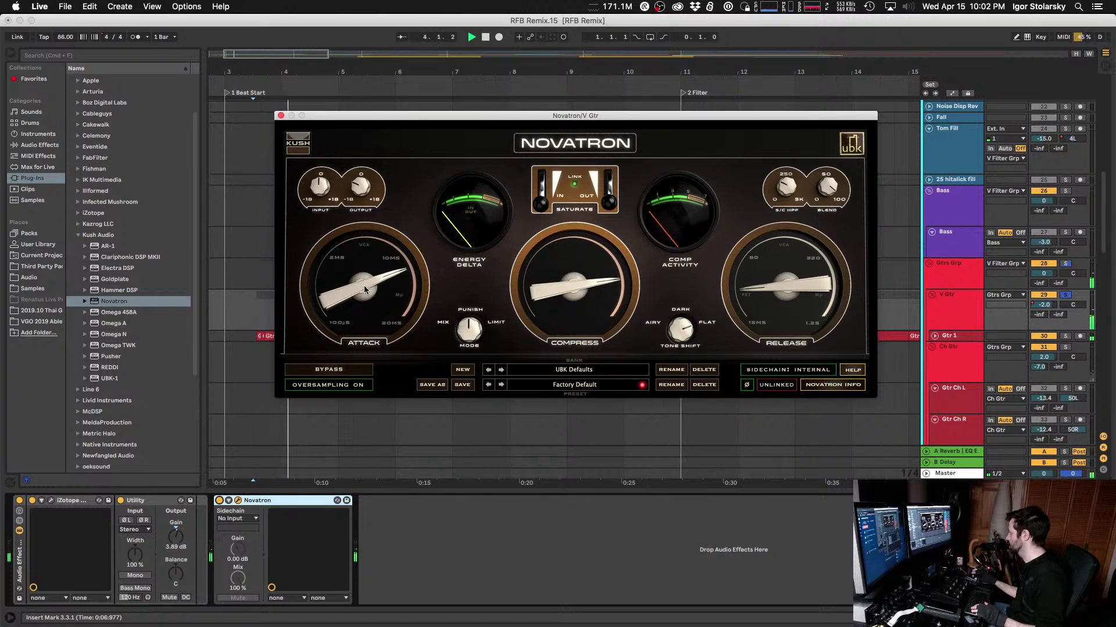
# Step: Check the Novatron's output level against the bypassed V Gtr signal during playback
pyautogui.click(219, 501)
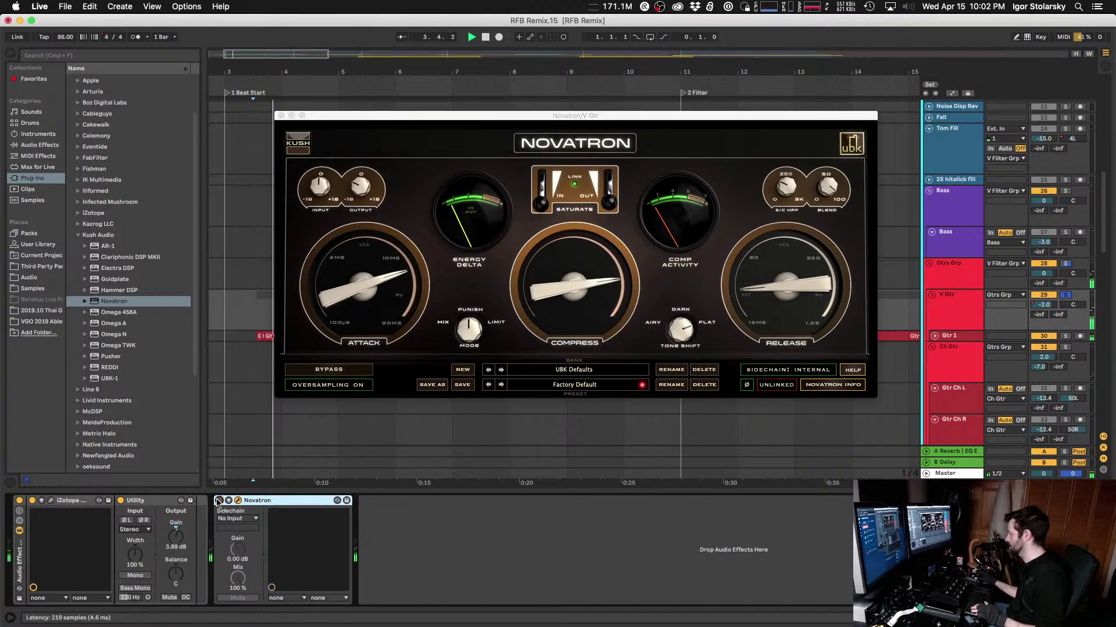
pyautogui.click(219, 501)
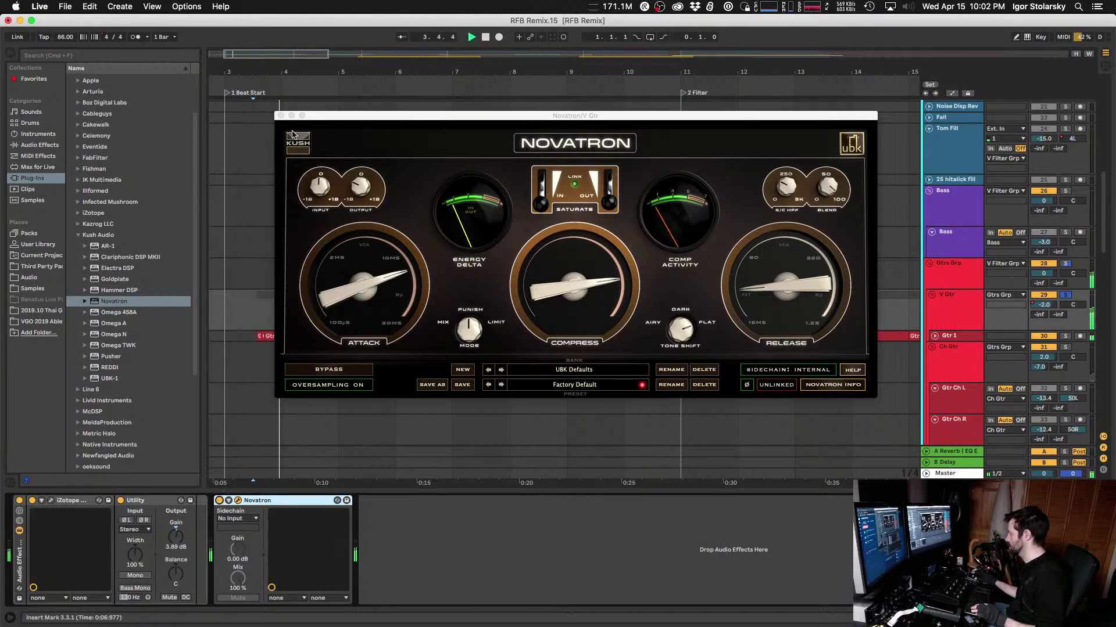
pyautogui.click(365, 191)
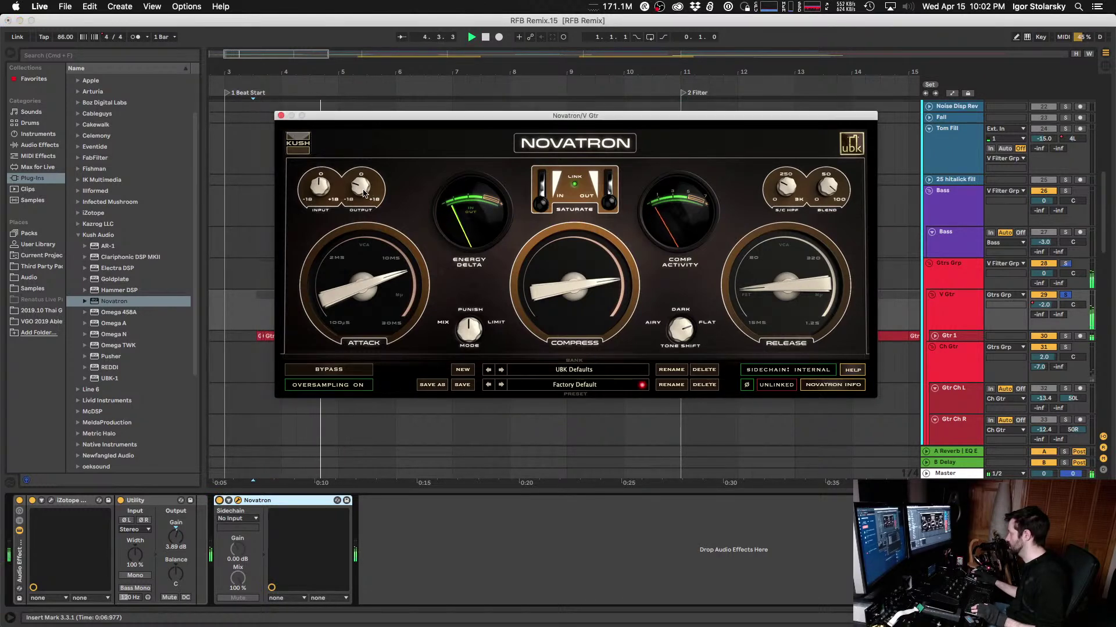
pyautogui.click(219, 501)
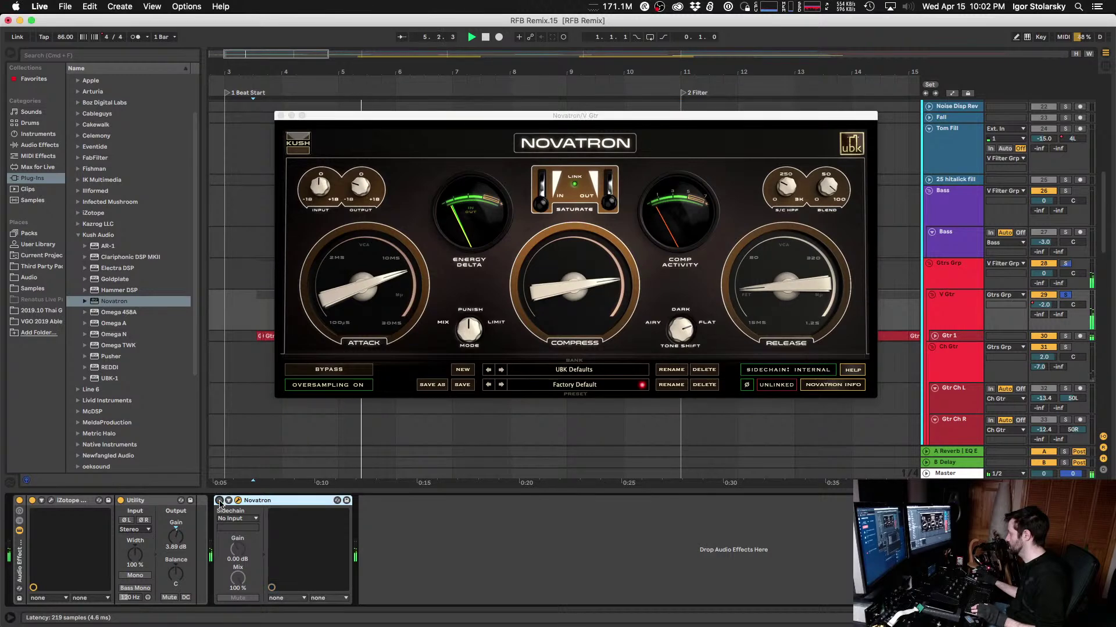
pyautogui.click(219, 501)
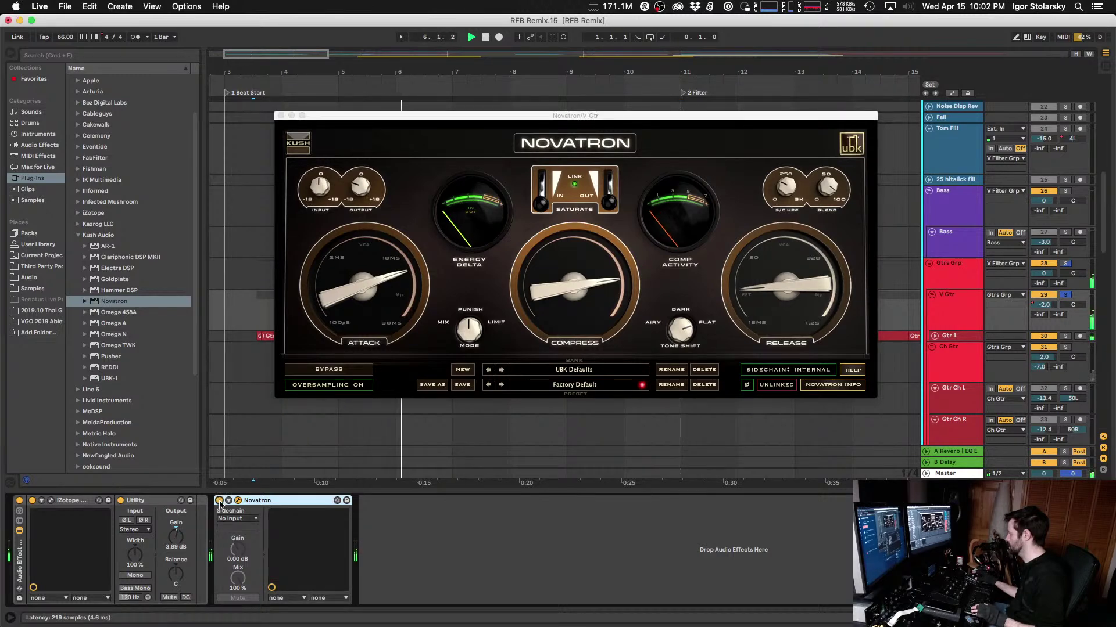
pyautogui.press('space')
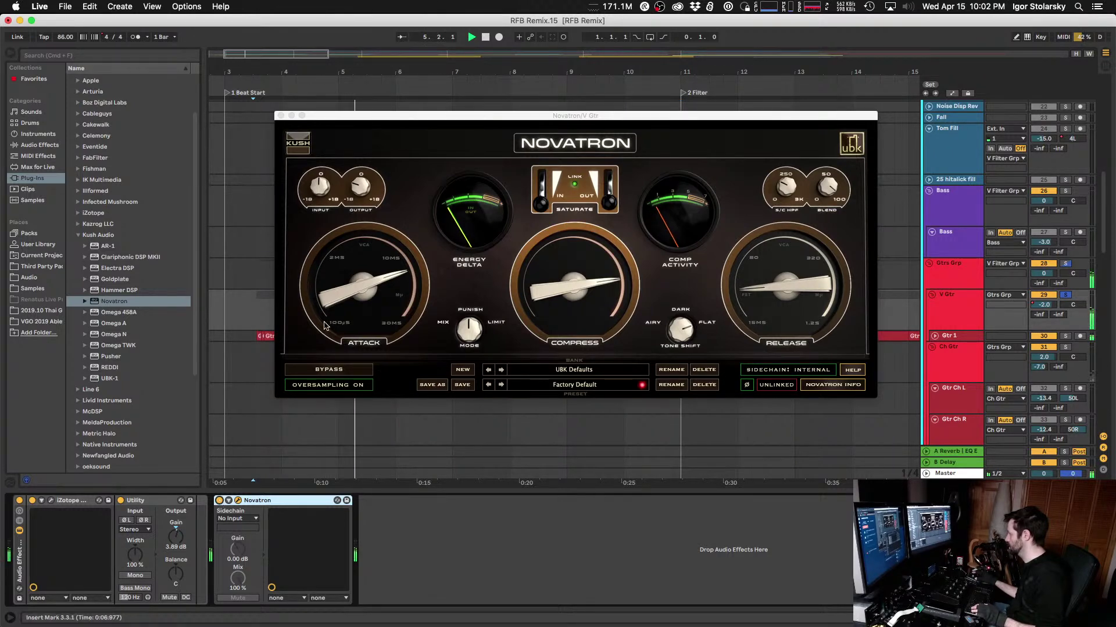
# Step: Move the Novatron window clear of the guitar clips and compare the effect off and on from bar 5
pyautogui.moveTo(347, 119); pyautogui.dragTo(589, 145)
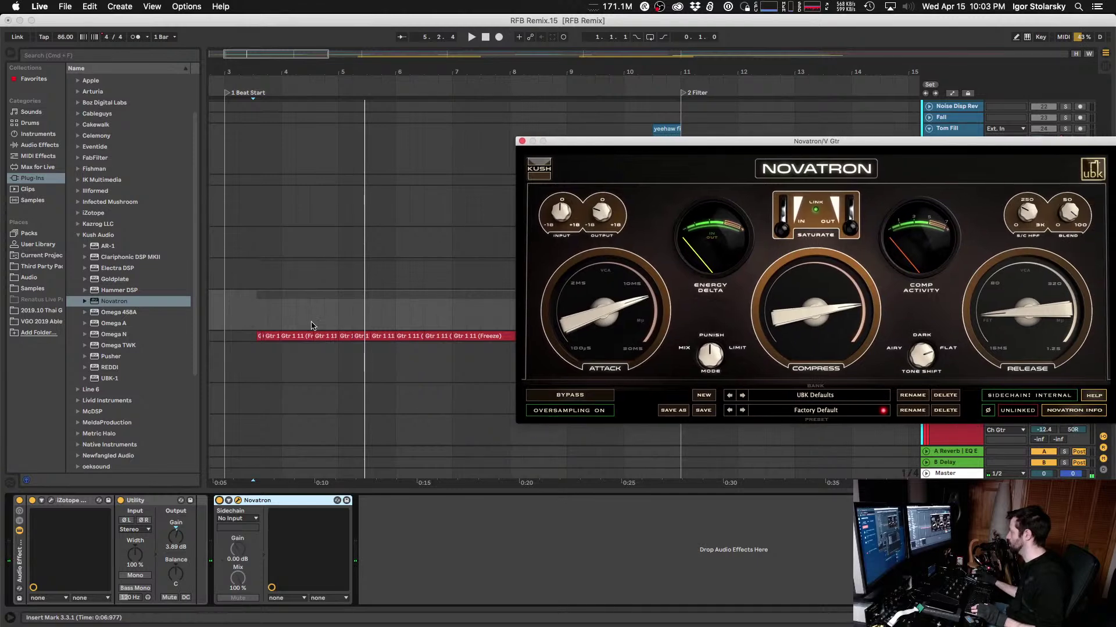
pyautogui.click(339, 314)
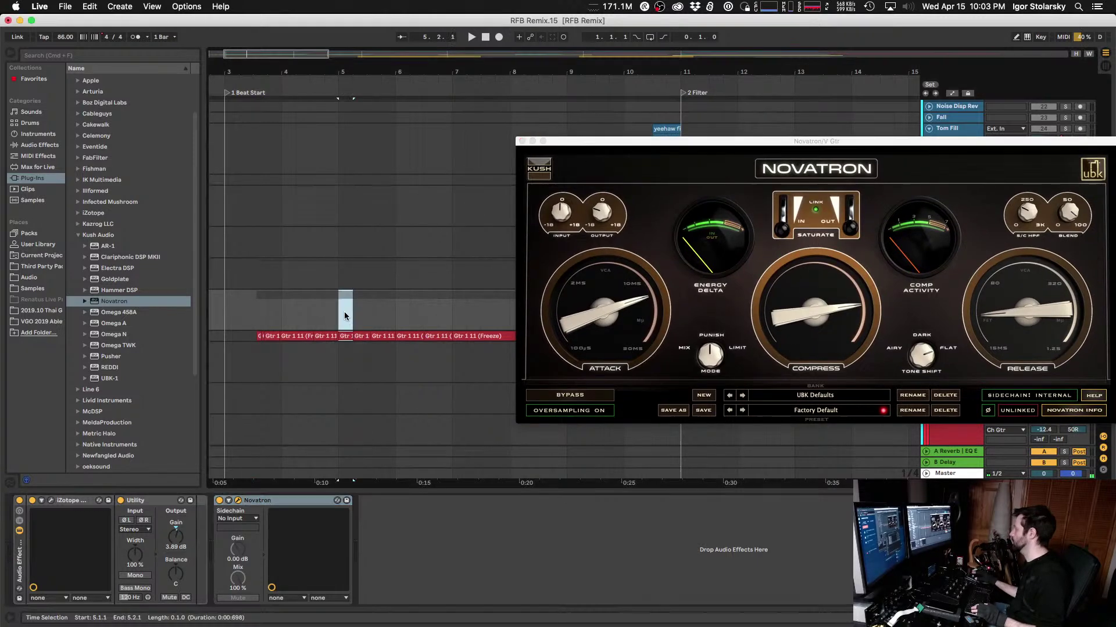
pyautogui.click(219, 503)
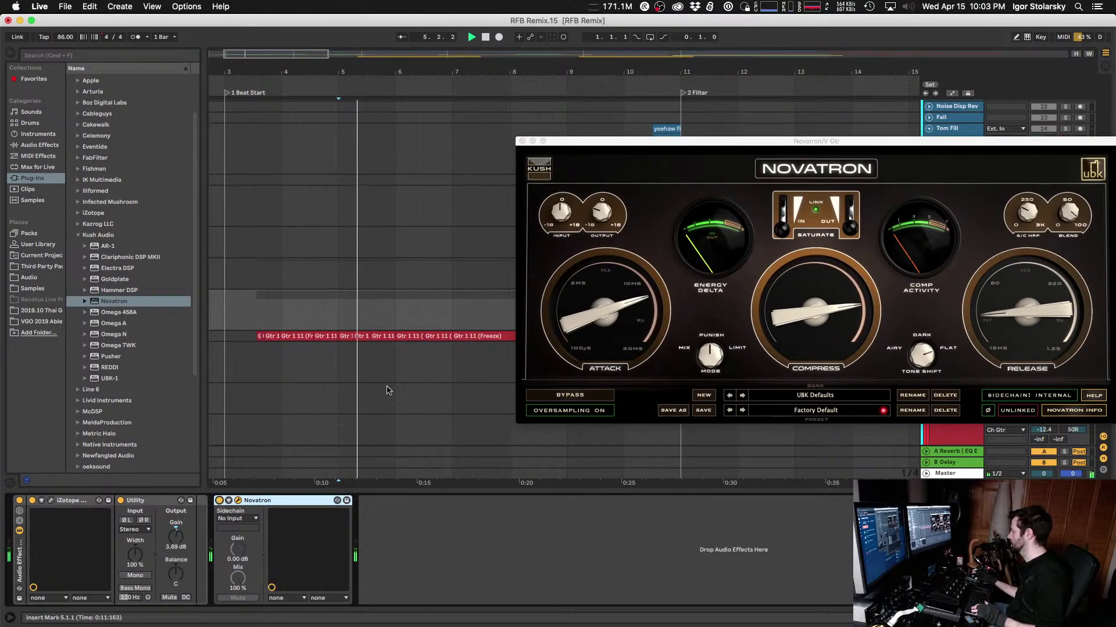
# Step: Hide the plug-in window, unsolo V Gtr, and audition the guitar in the full mix from bar 5
pyautogui.press('super+alt+p')
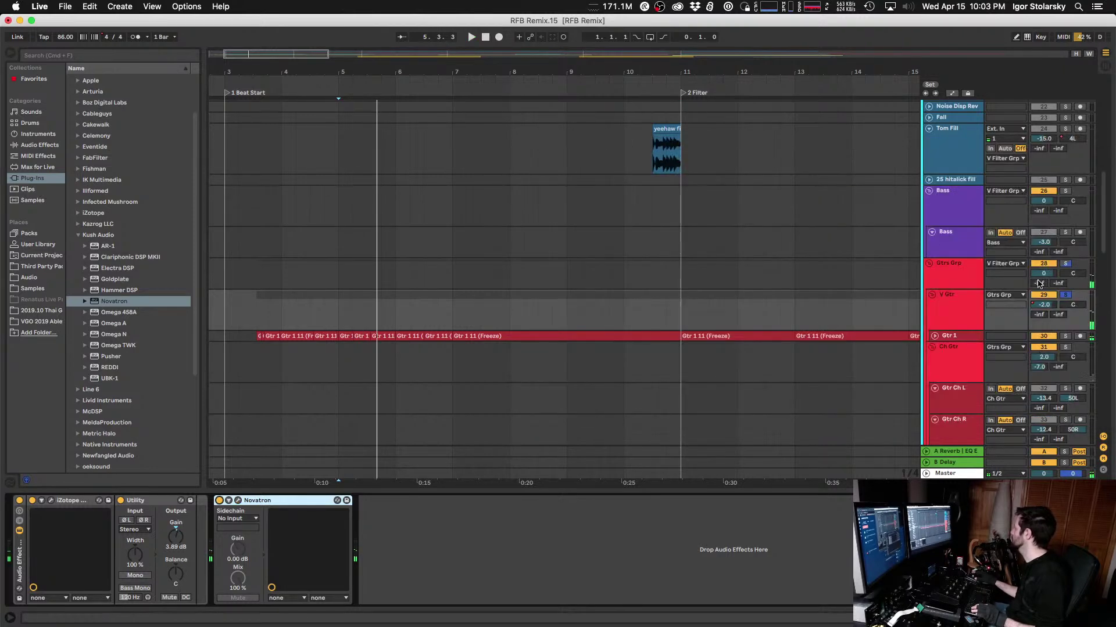
pyautogui.click(1067, 295)
pyautogui.press('space')
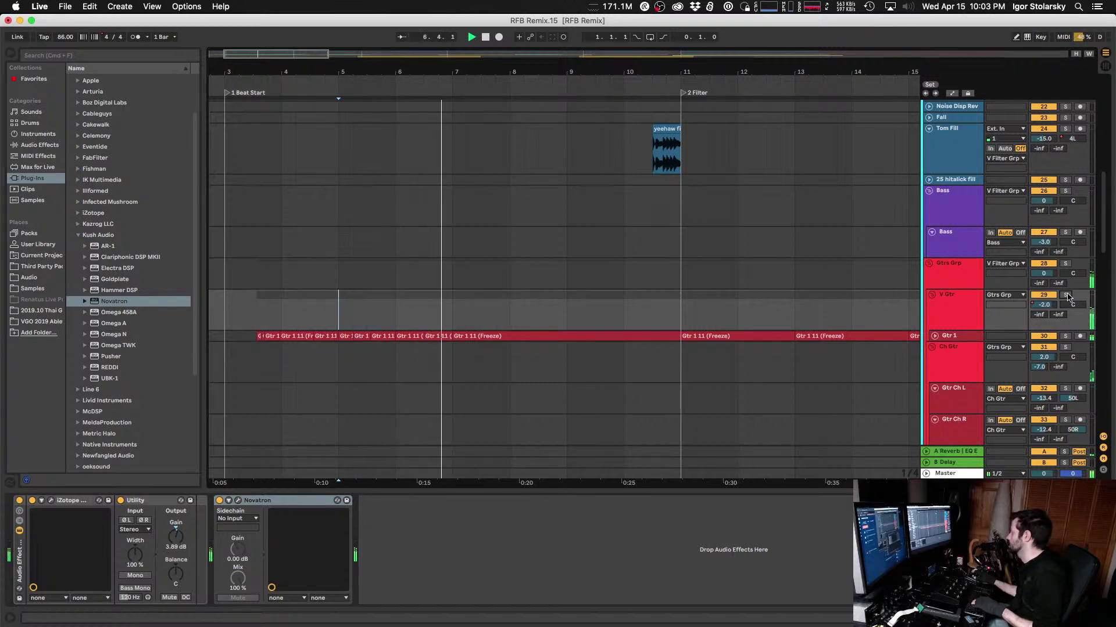
pyautogui.press('space')
# Step: Go to the 6 Heavy Verse section and audition the V Gtr from bar 64.4
pyautogui.press('5')
pyautogui.hscroll(10, 851, 281)
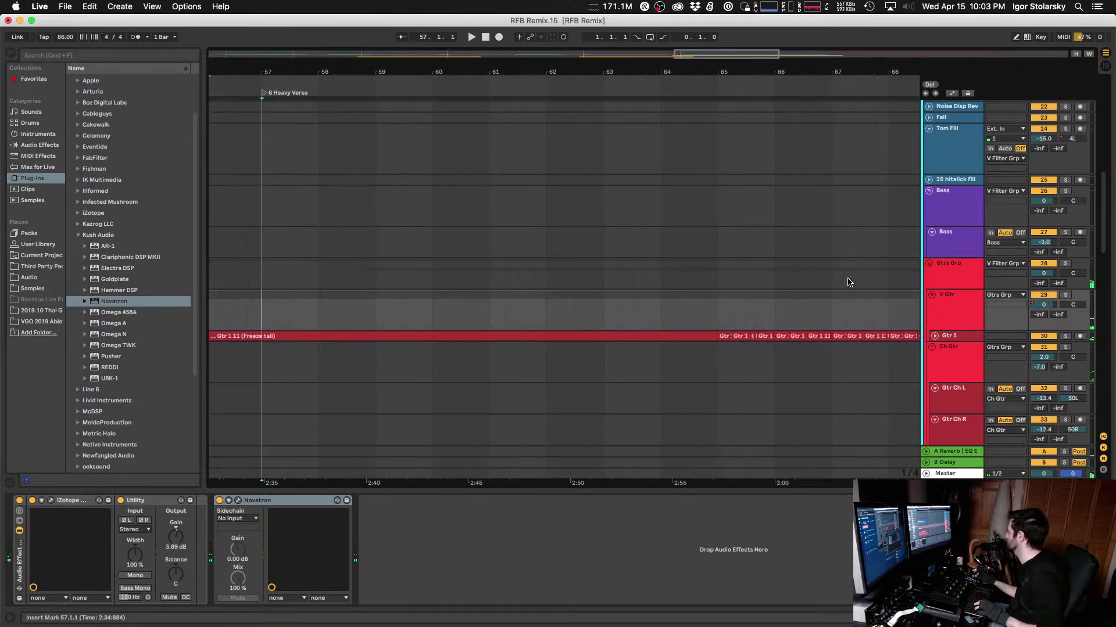
pyautogui.hscroll(2, 637, 293)
pyautogui.scroll(-2, 636, 292)
pyautogui.hscroll(-3, 449, 288)
pyautogui.press('space')
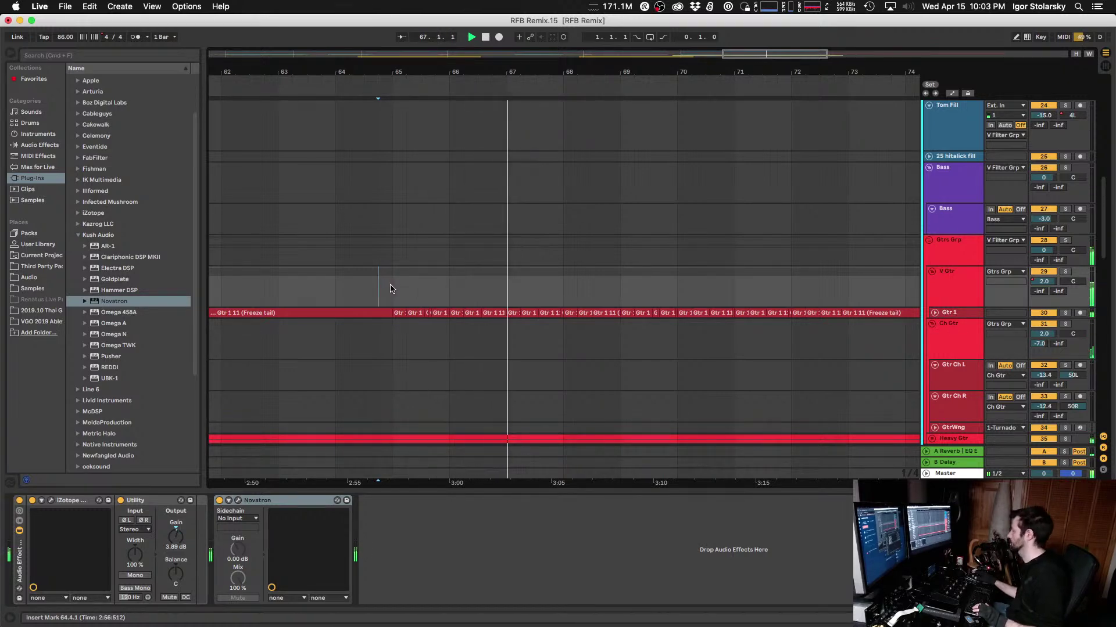
# Step: Place the insert marker at bar 19, the start of 3 Ch1, and select the Bass track
pyautogui.press('-')
pyautogui.press('-')
pyautogui.press('-')
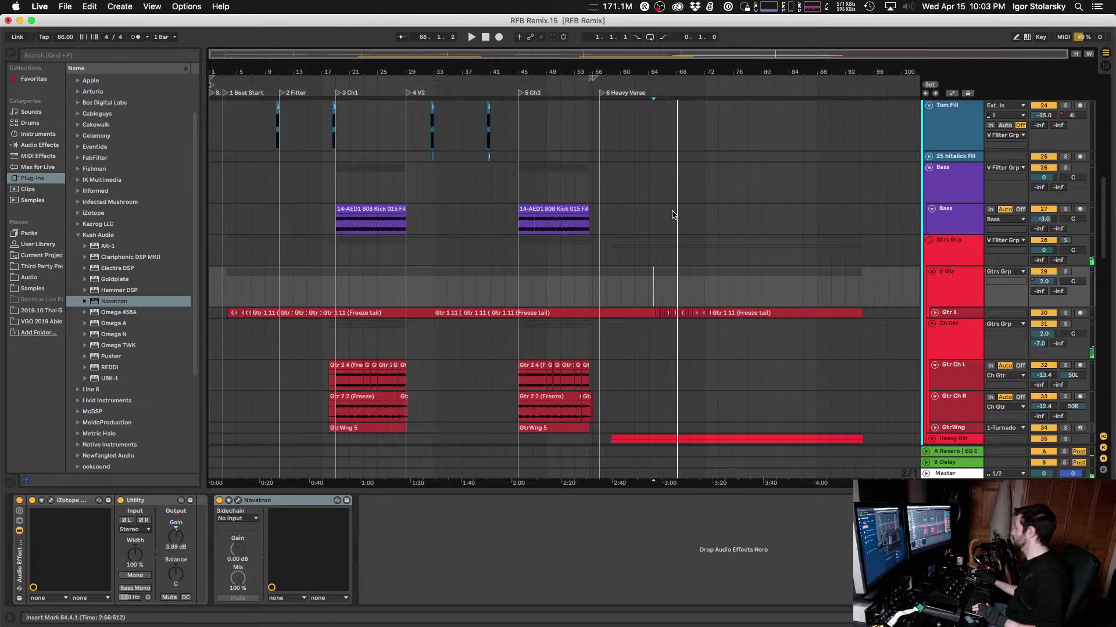
pyautogui.click(336, 185)
pyautogui.click(979, 222)
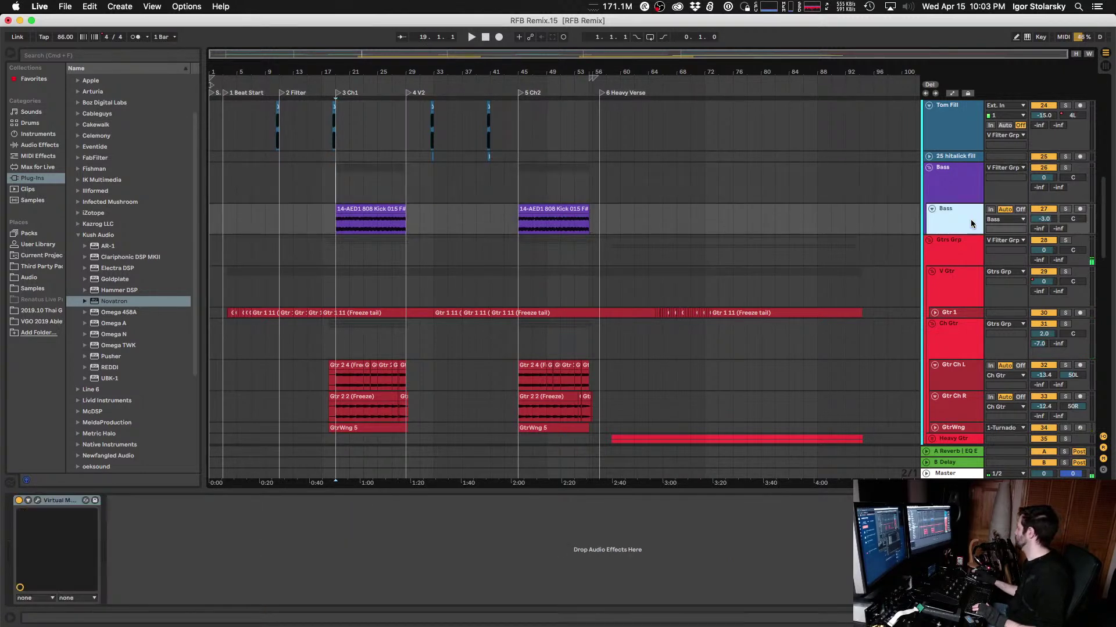
pyautogui.click(944, 189)
pyautogui.click(953, 218)
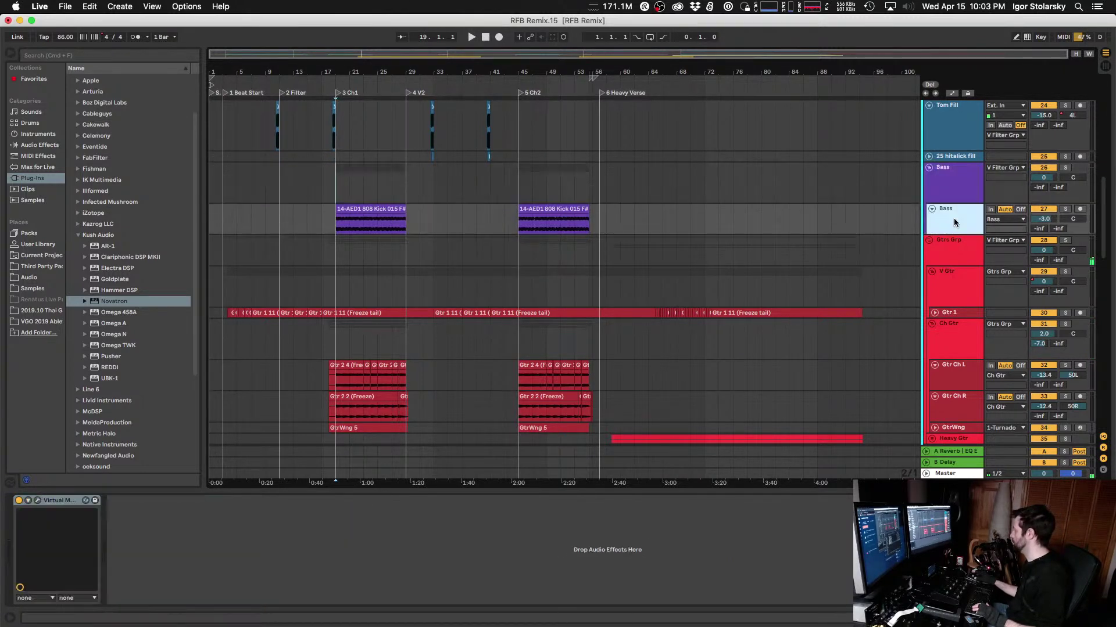
# Step: Solo the Bass track during playback from bar 19 and insert the Kush Audio UBK-1 plug-in after its Virtual Mix Rack
pyautogui.press('space')
pyautogui.click(1065, 211)
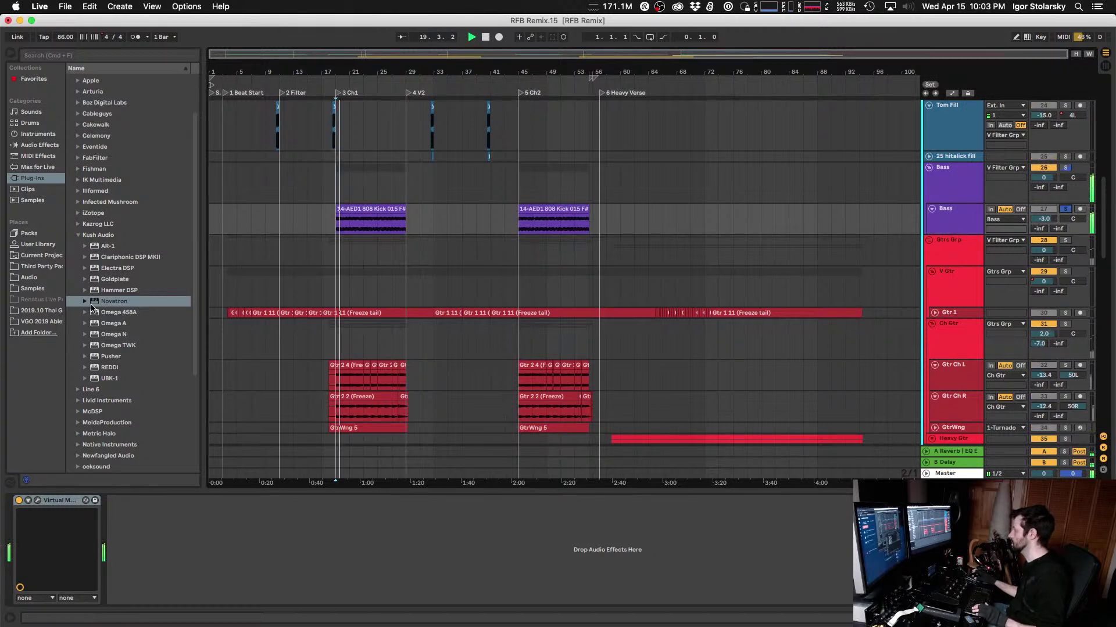
pyautogui.moveTo(119, 380); pyautogui.dragTo(203, 544)
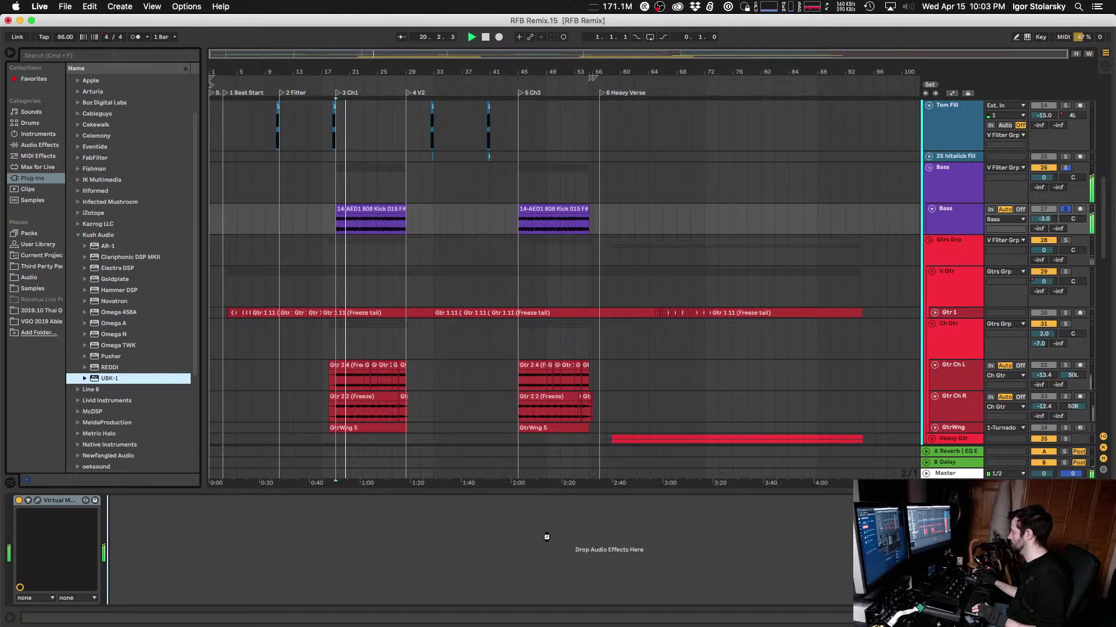
pyautogui.moveTo(546, 537); pyautogui.dragTo(547, 538)
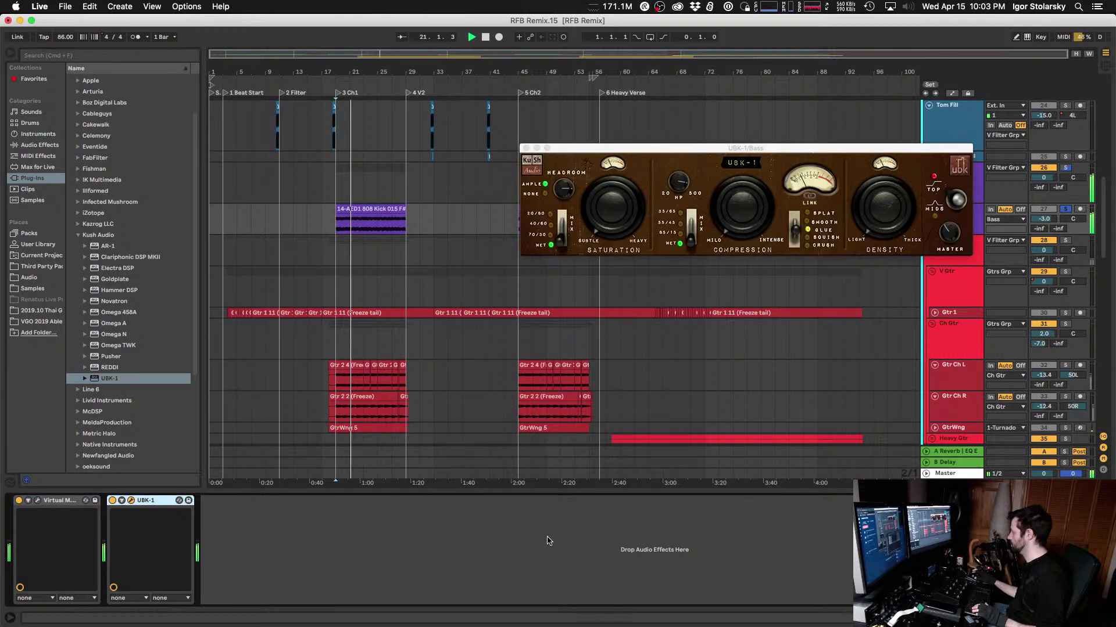
# Step: Raise the UBK-1 compression at the 55/45 mix, switch the density focus to Mids, and compare the bass with the effect off and on
pyautogui.click(794, 234)
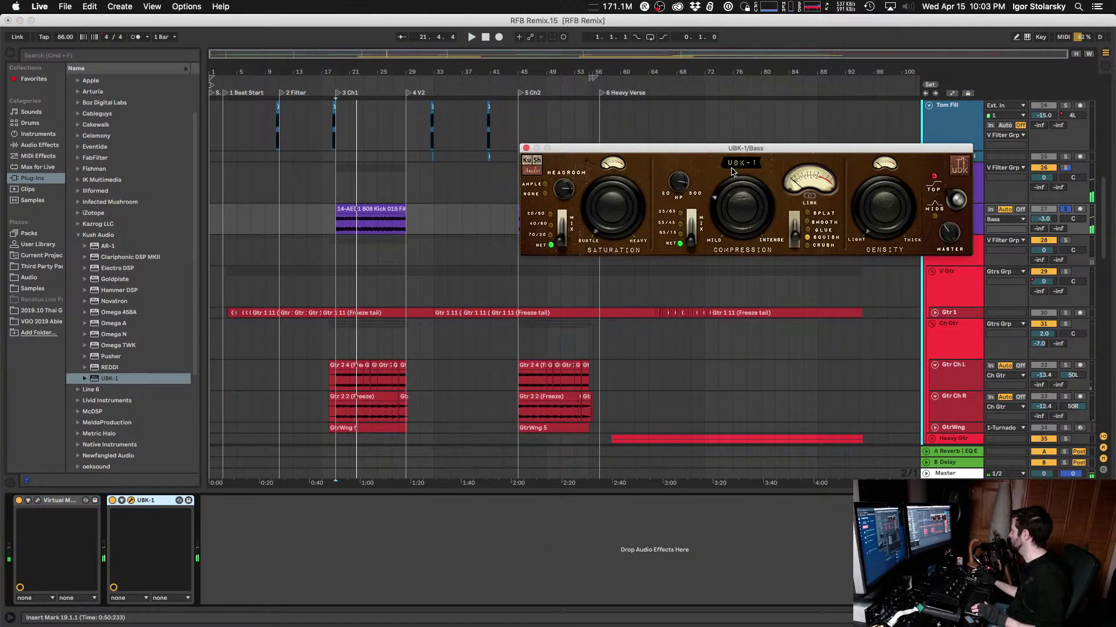
pyautogui.click(568, 195)
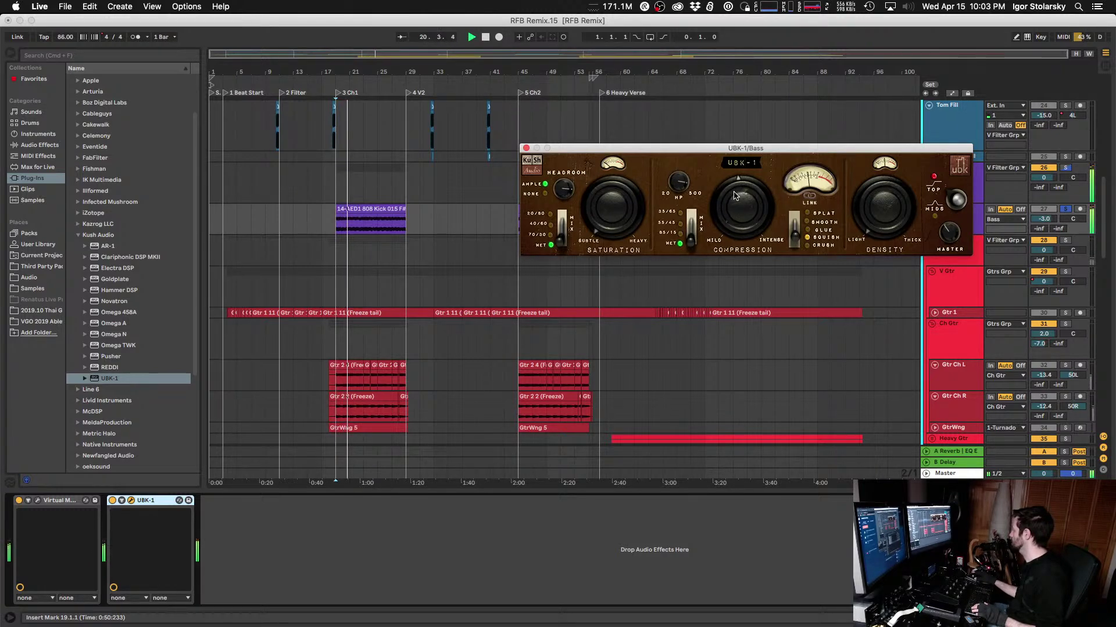
pyautogui.click(955, 200)
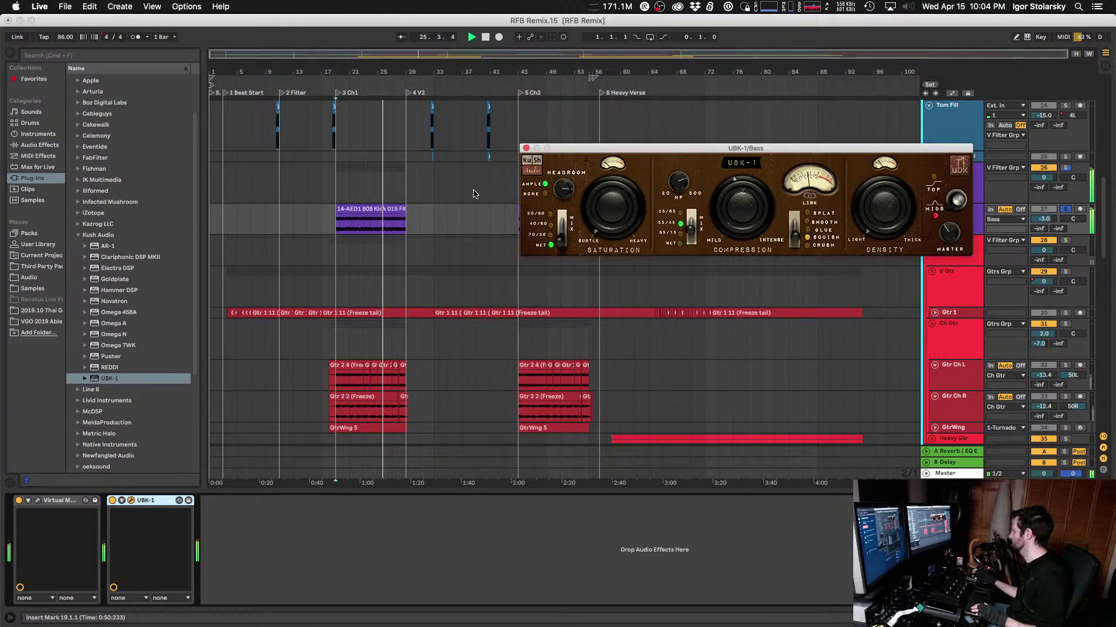
pyautogui.click(112, 500)
pyautogui.click(113, 500)
# Step: Adjust the UBK-1 compression and saturation amounts while replaying the soloed bass, and compare the effect off and on
pyautogui.click(679, 190)
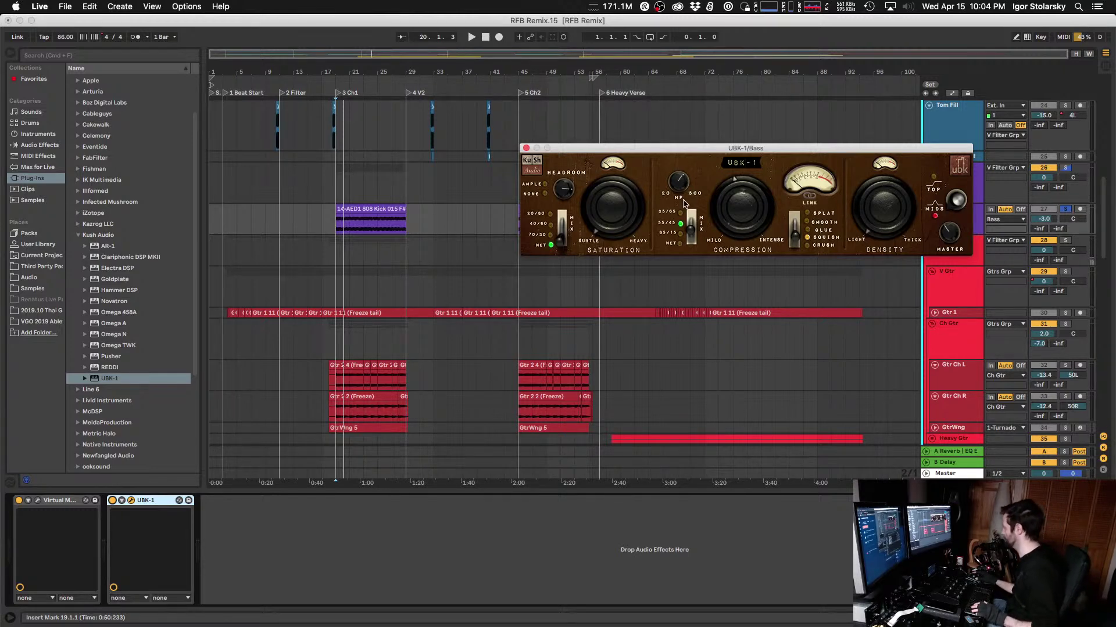
pyautogui.press('space')
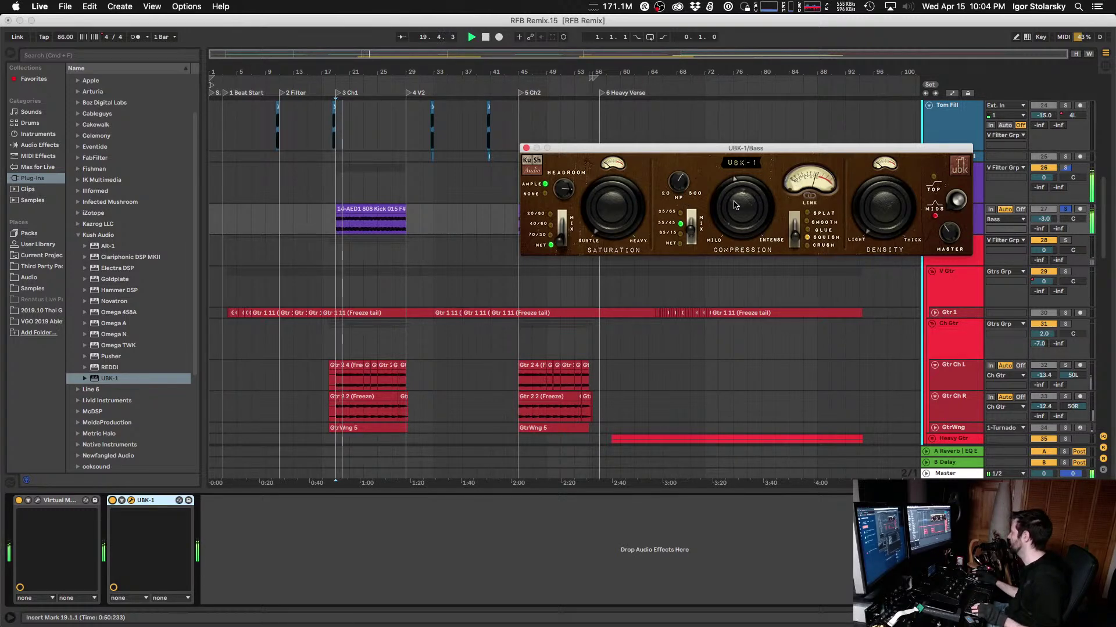
pyautogui.press('space')
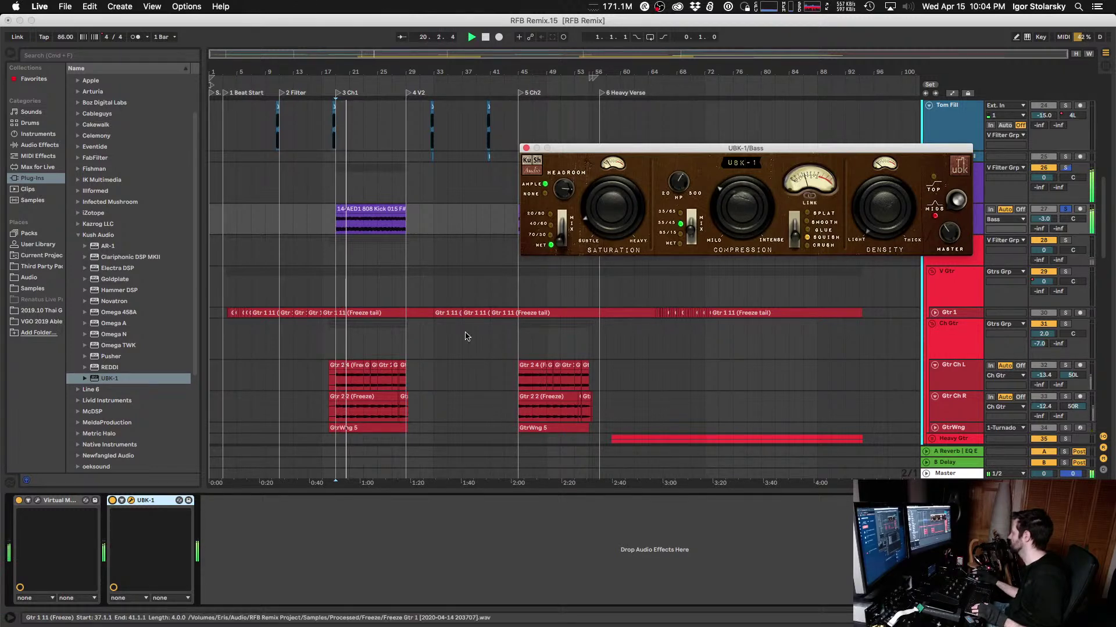
pyautogui.click(113, 500)
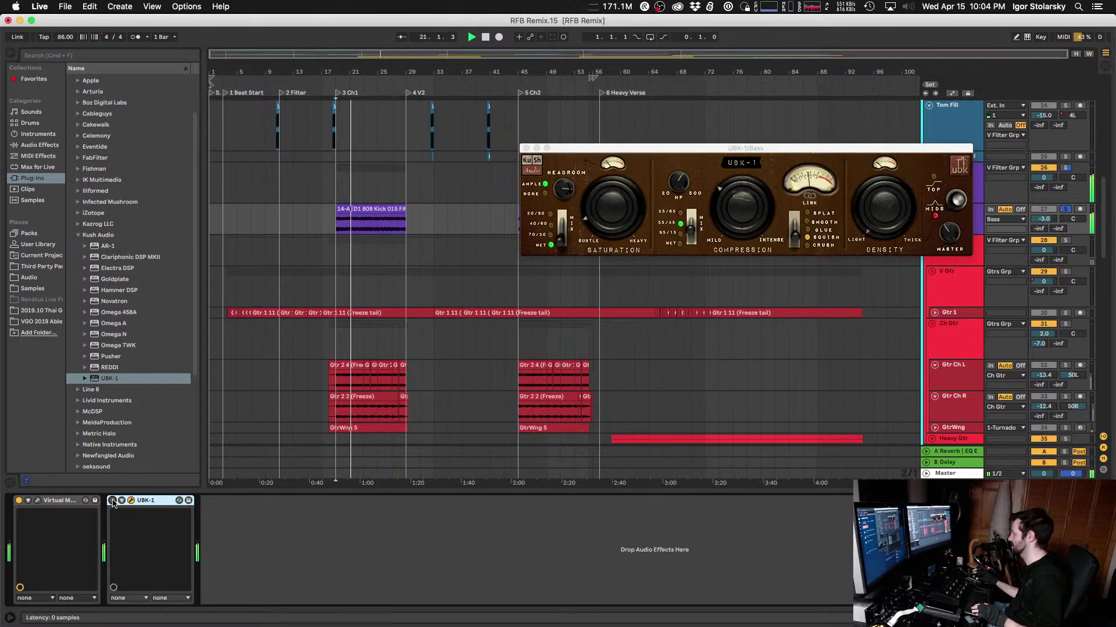
pyautogui.click(113, 500)
# Step: Adjust the UBK-1 master output to level-match the processed bass, checking it against the bypassed signal
pyautogui.click(947, 238)
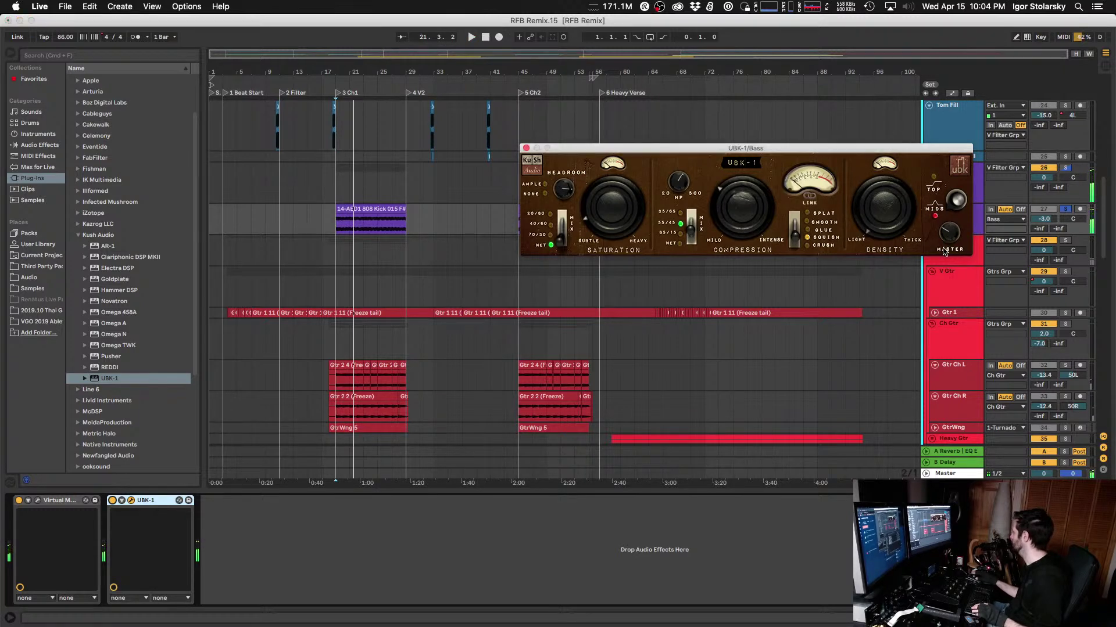
pyautogui.click(113, 501)
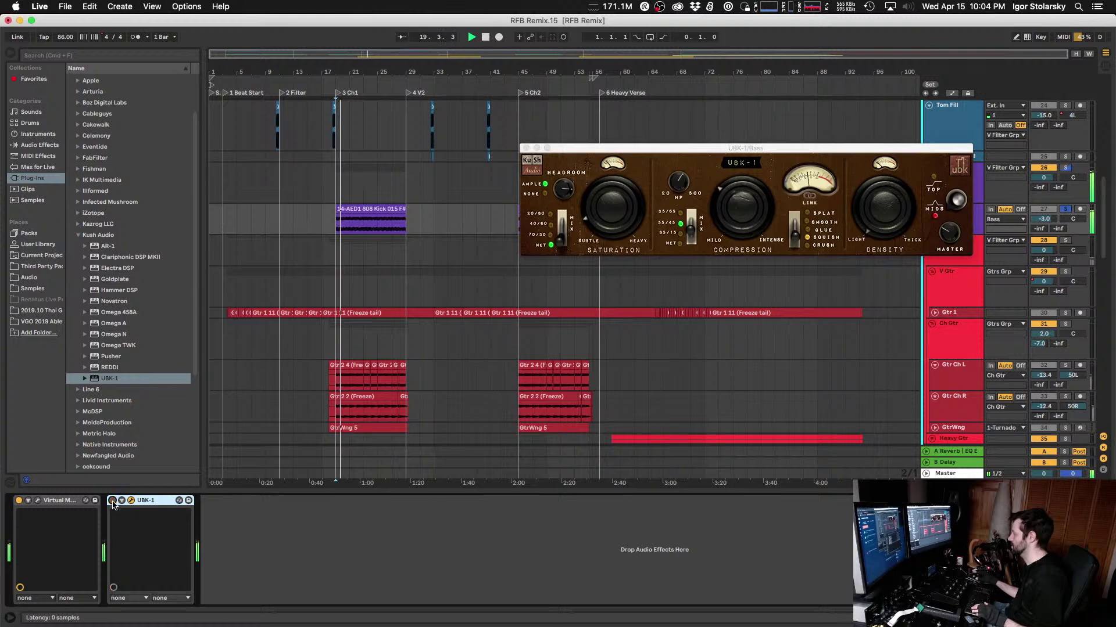
pyautogui.click(113, 501)
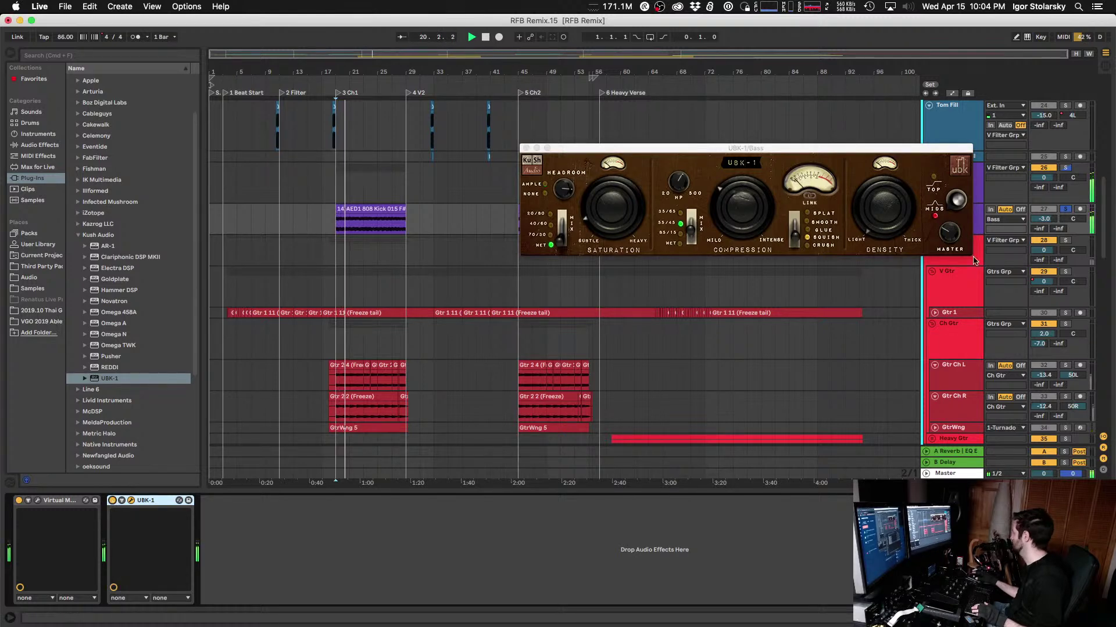
pyautogui.click(953, 237)
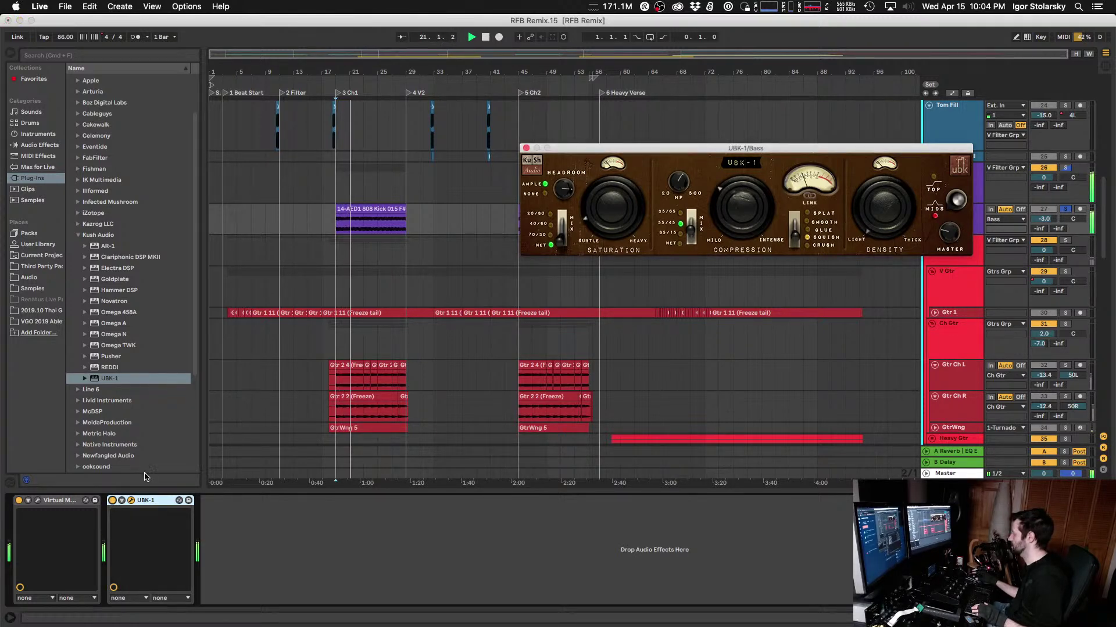
pyautogui.click(112, 501)
pyautogui.click(112, 501)
pyautogui.click(113, 501)
# Step: Fine-tune the UBK-1 master output and replay the bass from bar 19, toggling the plug-in's bypass
pyautogui.click(953, 237)
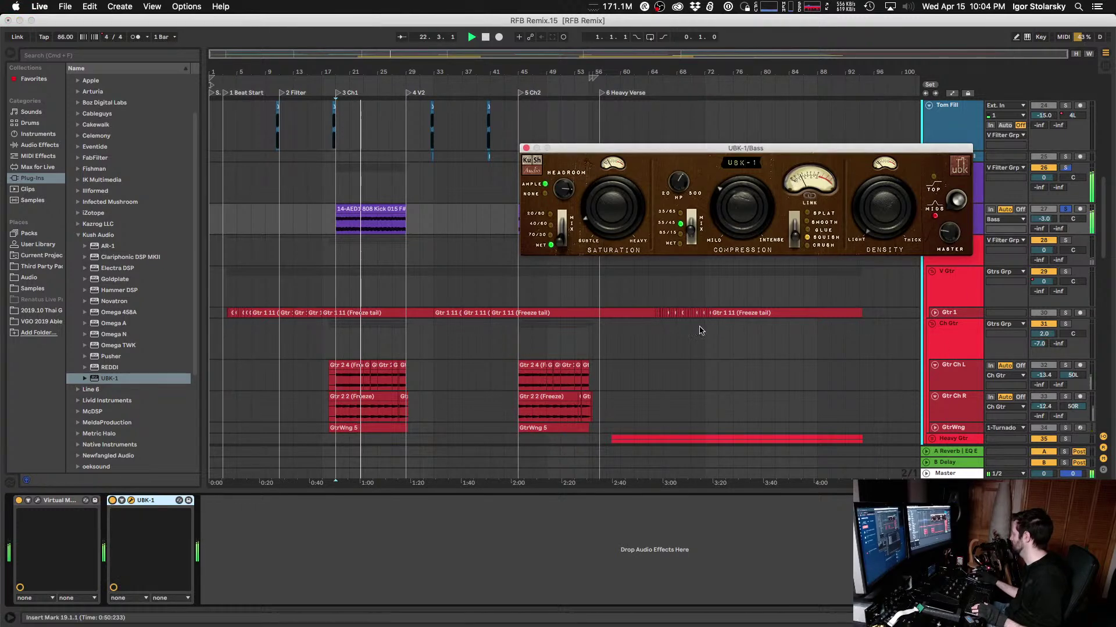
pyautogui.click(112, 501)
pyautogui.press('space')
pyautogui.click(113, 501)
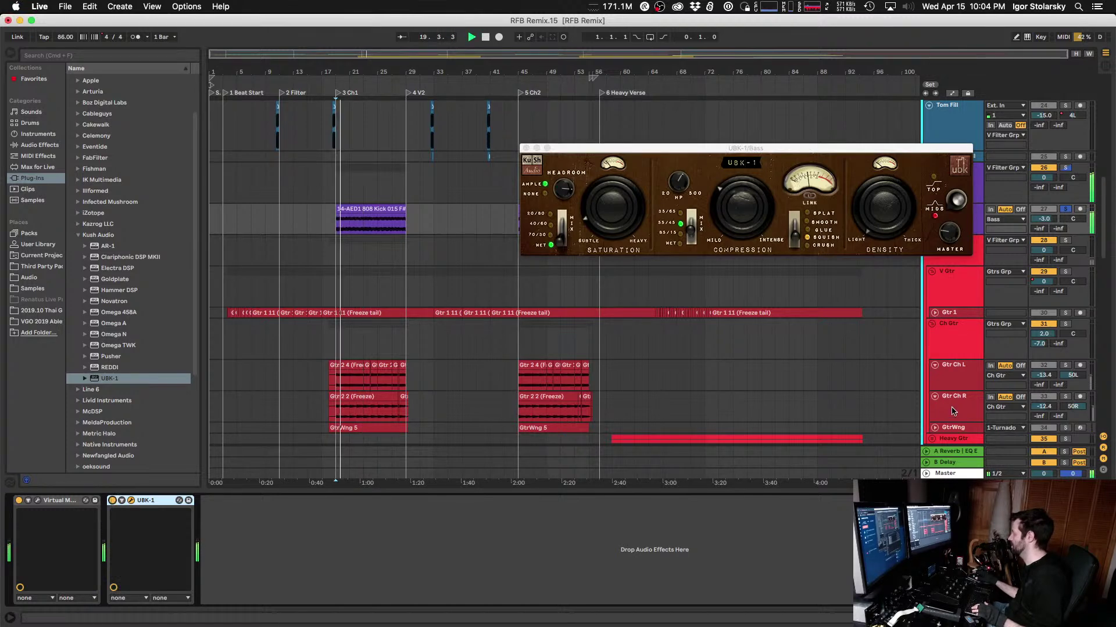
pyautogui.click(113, 501)
pyautogui.click(112, 500)
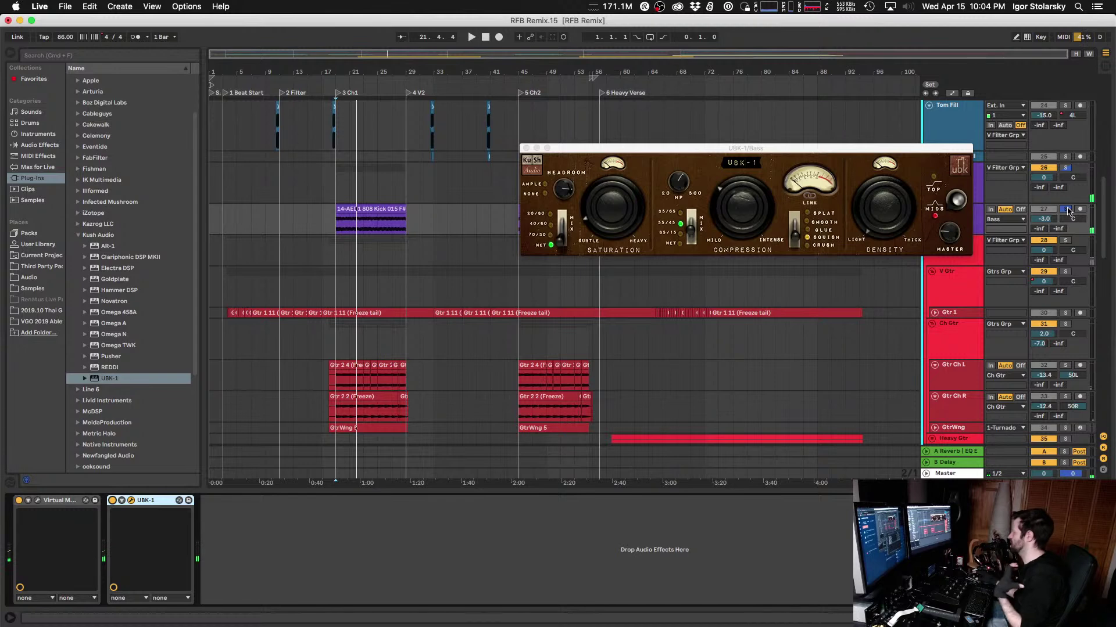
# Step: Unsolo the Bass track, audition it in the full mix from bar 19, and close the UBK-1 window
pyautogui.click(1068, 211)
pyautogui.press('space')
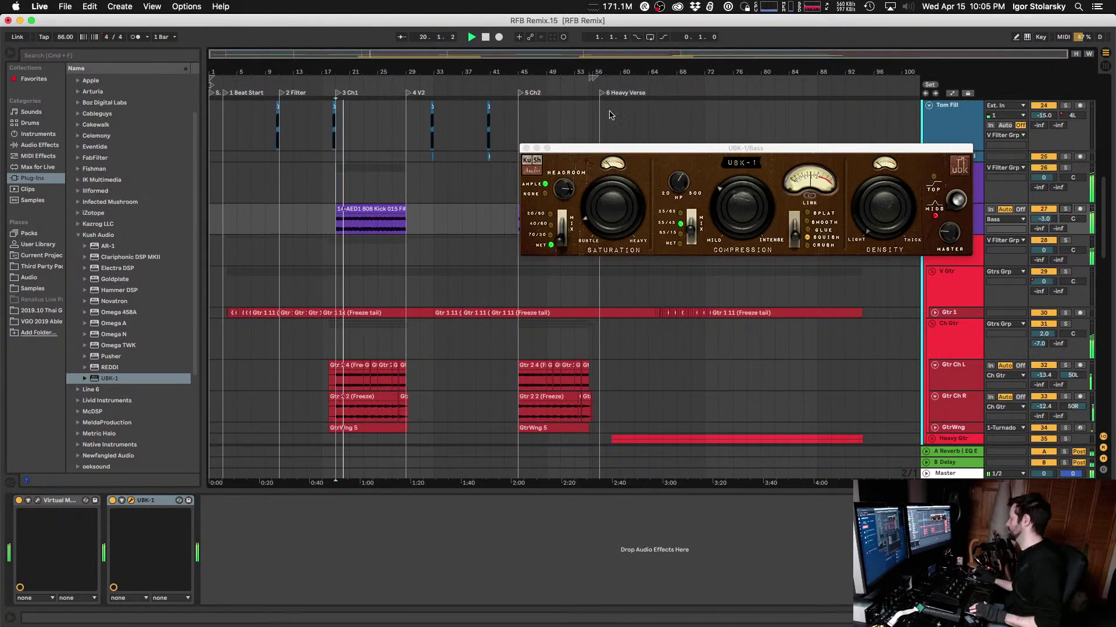
pyautogui.click(525, 148)
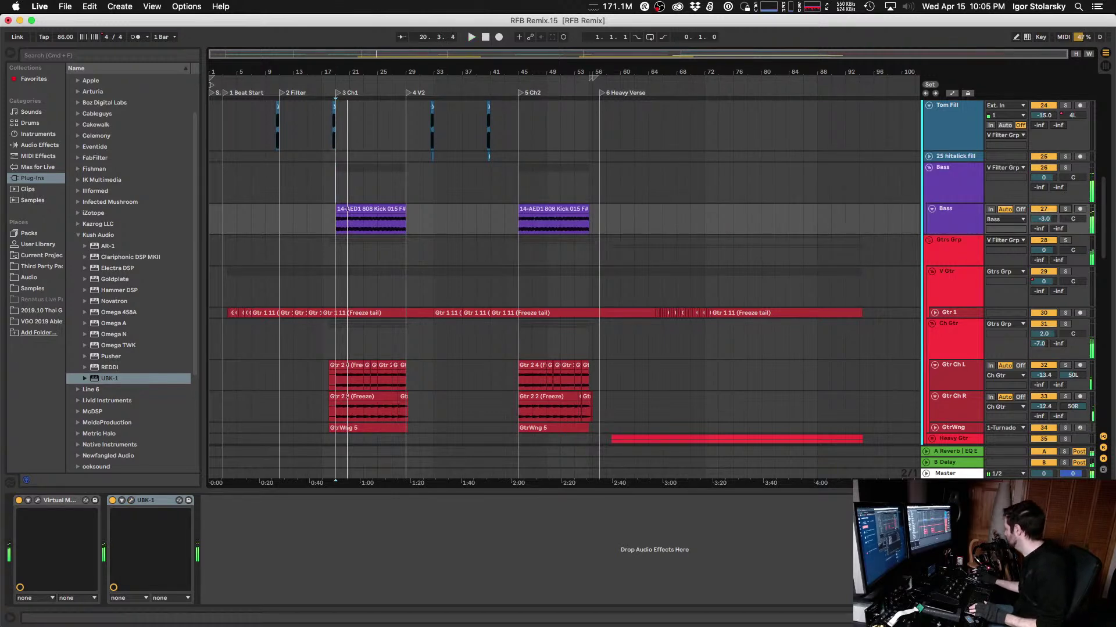
# Step: Select the Master track, enable its Virtual Mix Rack, and open the plug-in's window
pyautogui.click(971, 476)
pyautogui.press('space')
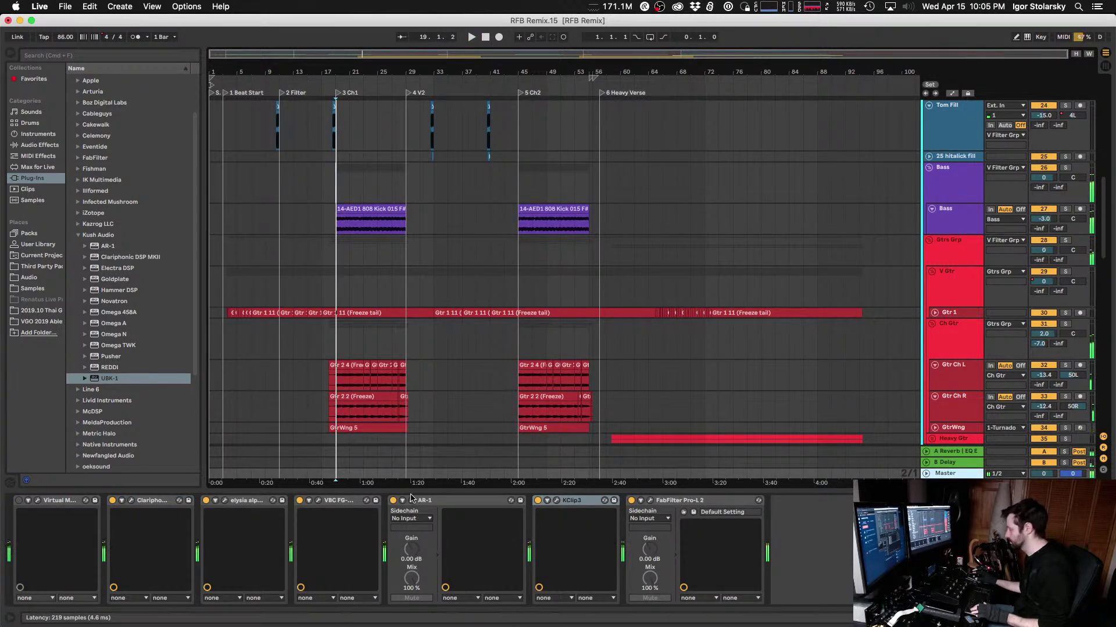
pyautogui.click(56, 503)
pyautogui.click(19, 501)
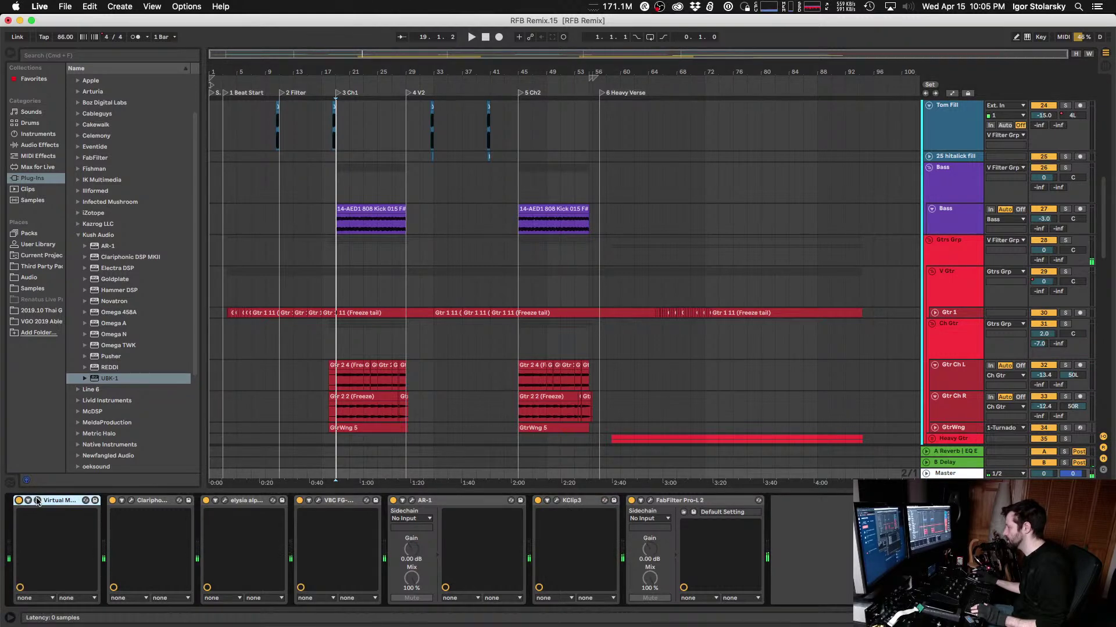
pyautogui.click(37, 502)
pyautogui.press('space')
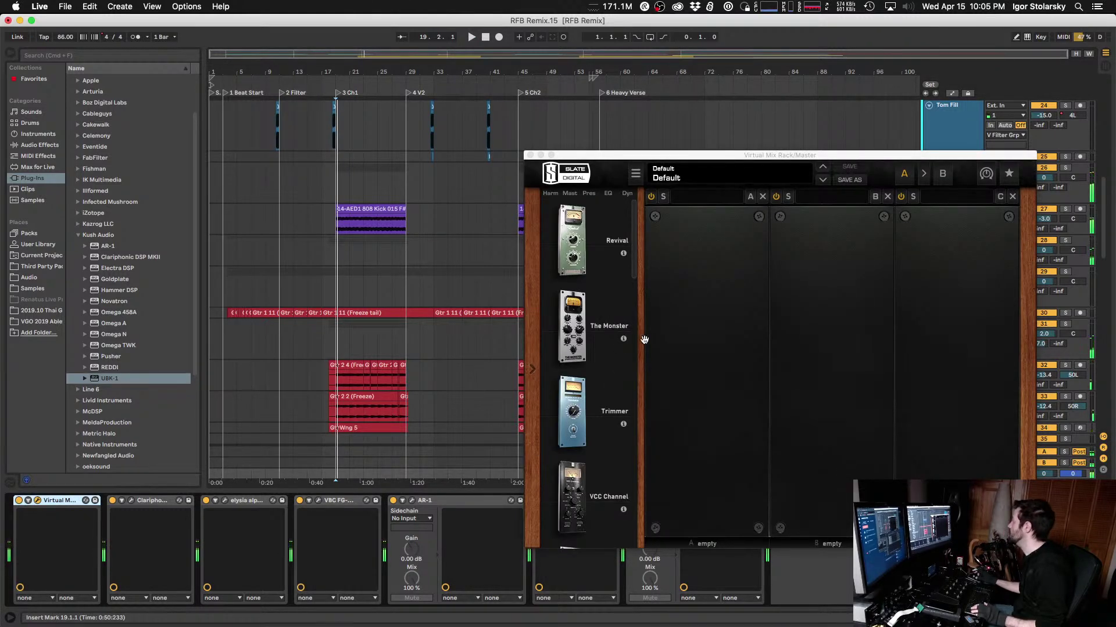
# Step: Load VCC MixBuss into slot A of the Master's rack and set its input to -10.9 dB with the output linked at +10.9 dB
pyautogui.scroll(-5, 579, 363)
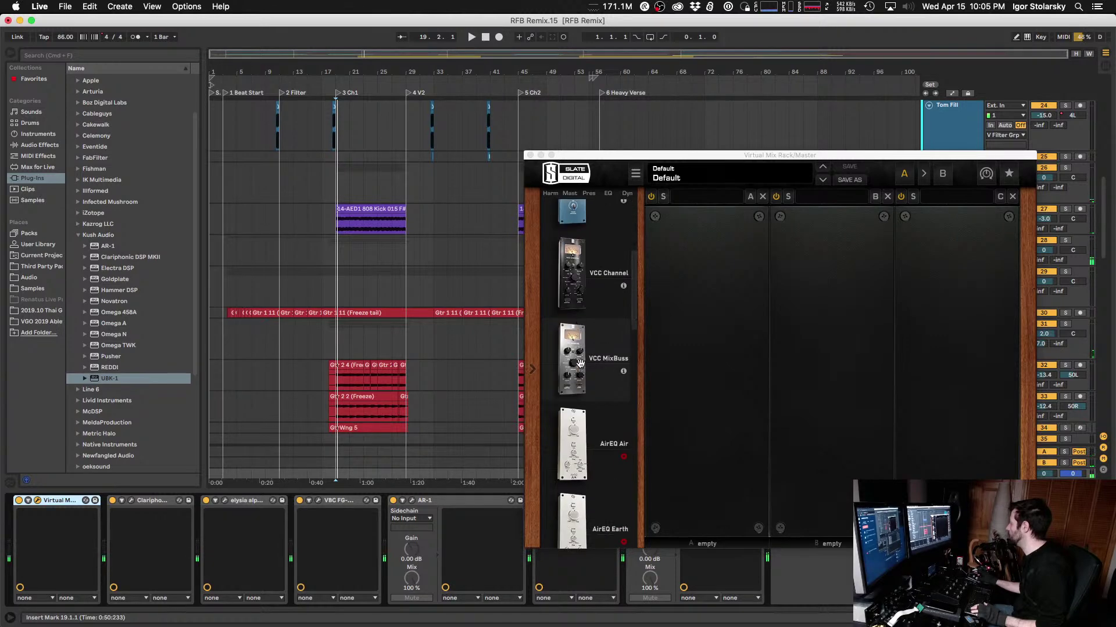
pyautogui.moveTo(579, 363); pyautogui.dragTo(710, 338)
pyautogui.press('space')
pyautogui.moveTo(683, 347)
pyautogui.moveTo(683, 347); pyautogui.dragTo(683, 344)
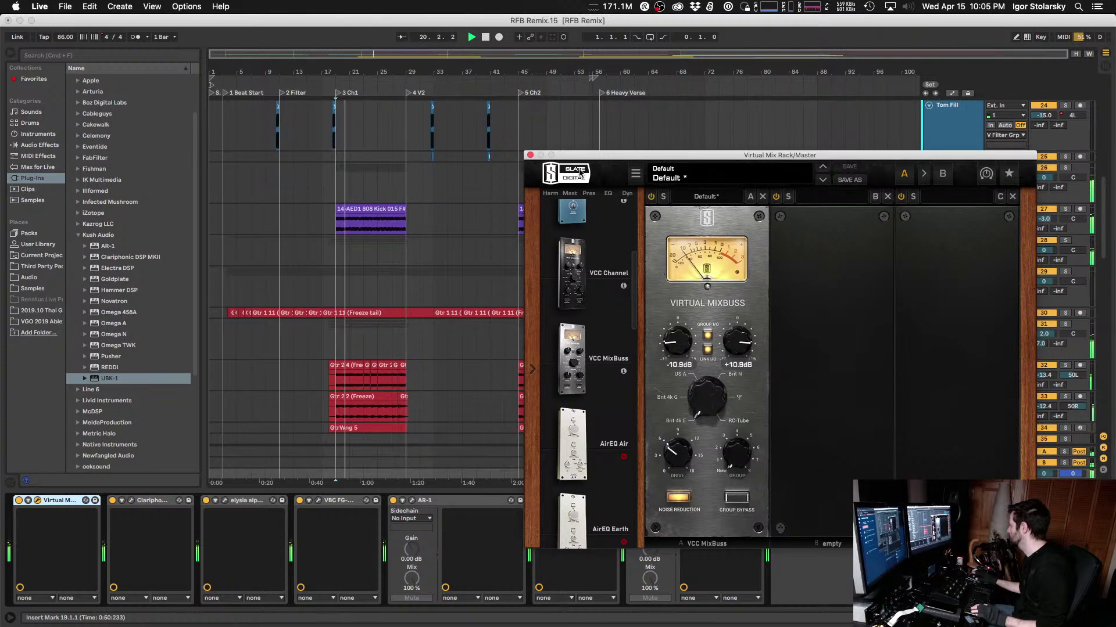
pyautogui.press('super+alt+p')
pyautogui.press('space')
# Step: Select the Gtrs Grp track and open its Virtual Mix Rack
pyautogui.click(940, 343)
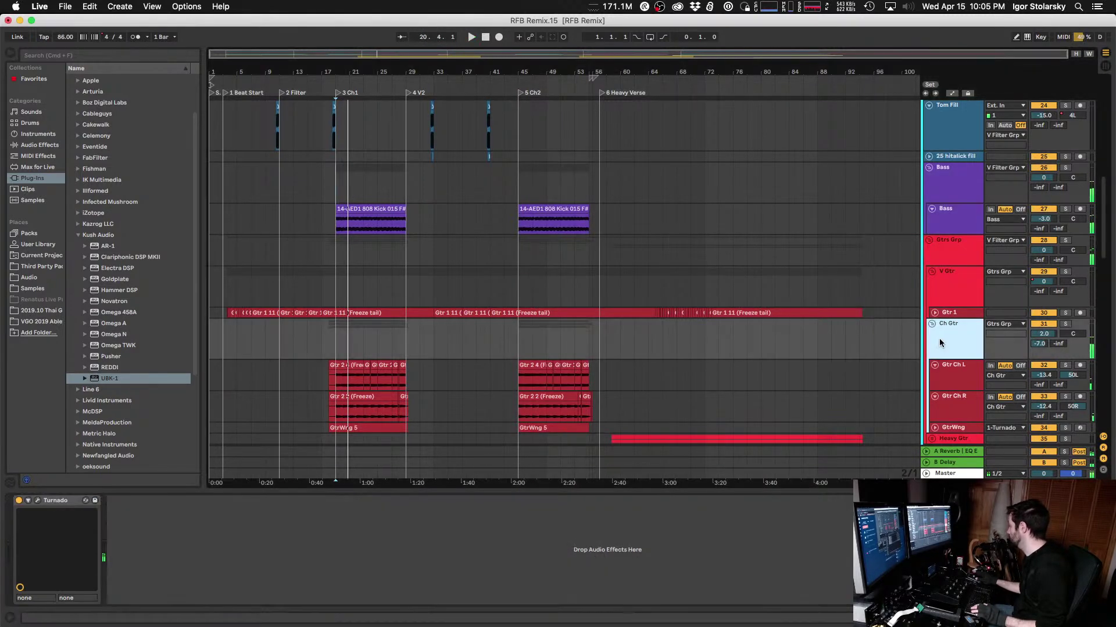
pyautogui.press('Up')
pyautogui.press('Up')
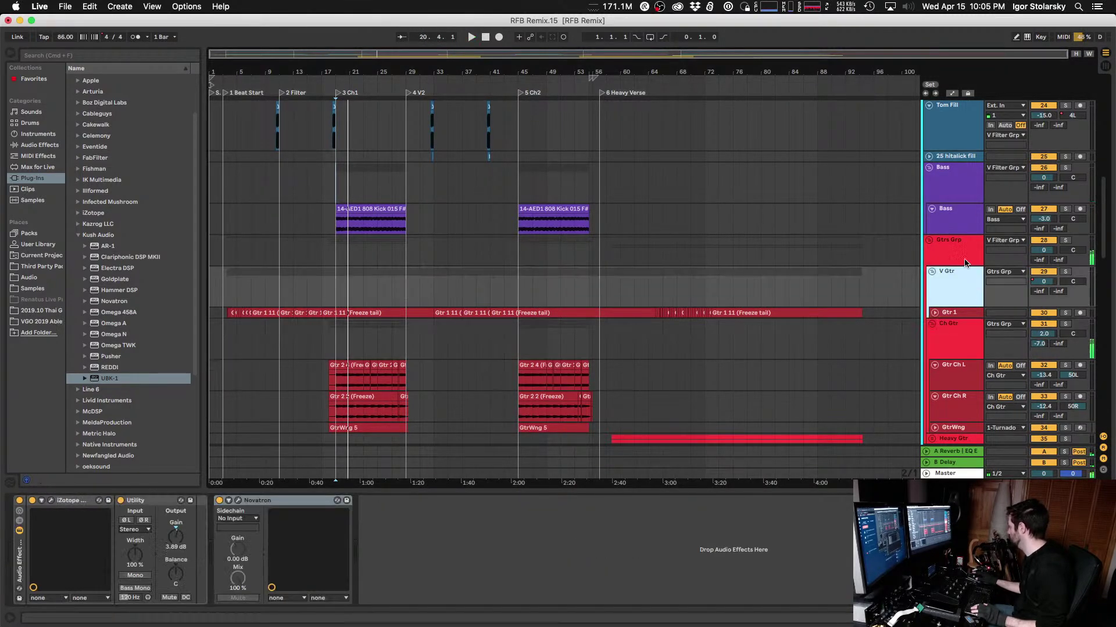
pyautogui.press('space')
pyautogui.press('space')
pyautogui.click(38, 500)
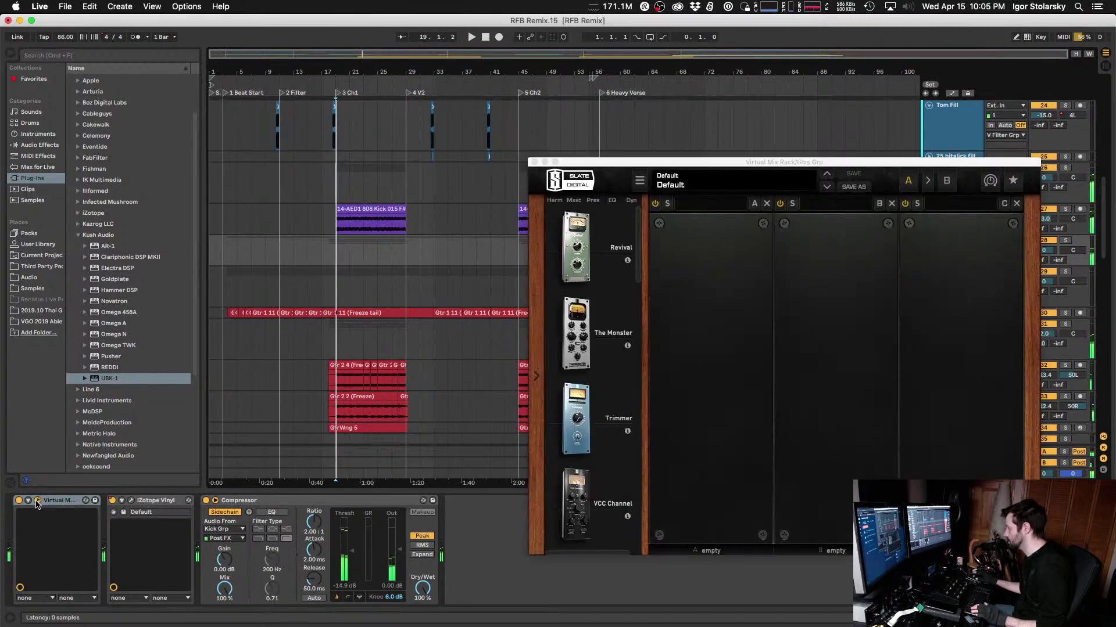
# Step: Load VCC MixBuss on Gtrs Grp, turn off group I/O, and set the input to +4.72 dB with the output linked at -4.72 dB
pyautogui.scroll(-4, 586, 312)
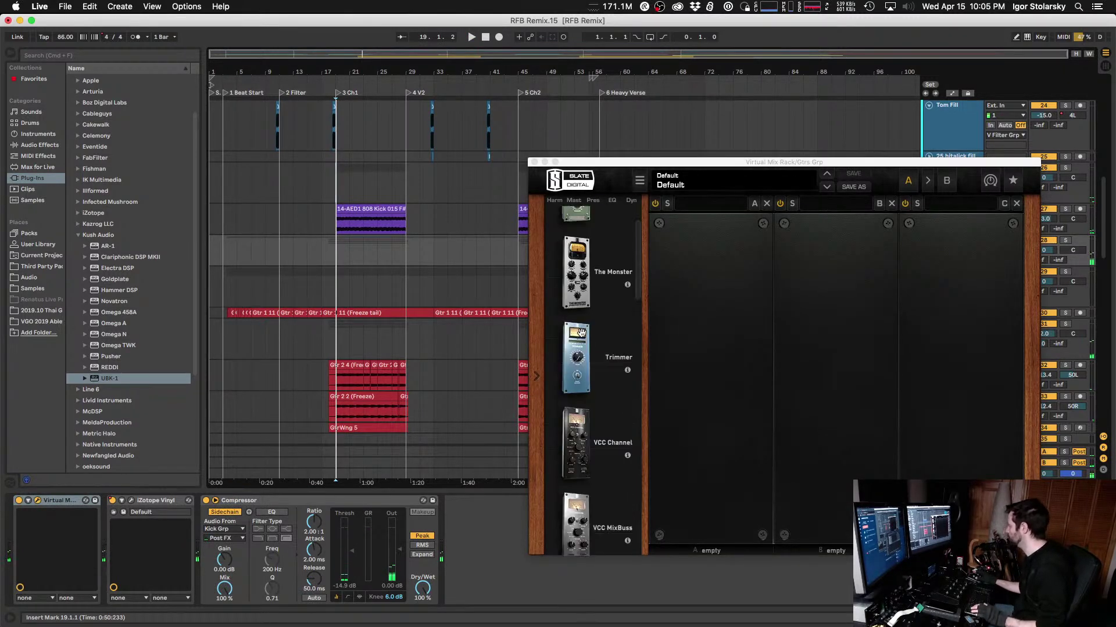
pyautogui.moveTo(588, 475); pyautogui.dragTo(748, 428)
pyautogui.press('space')
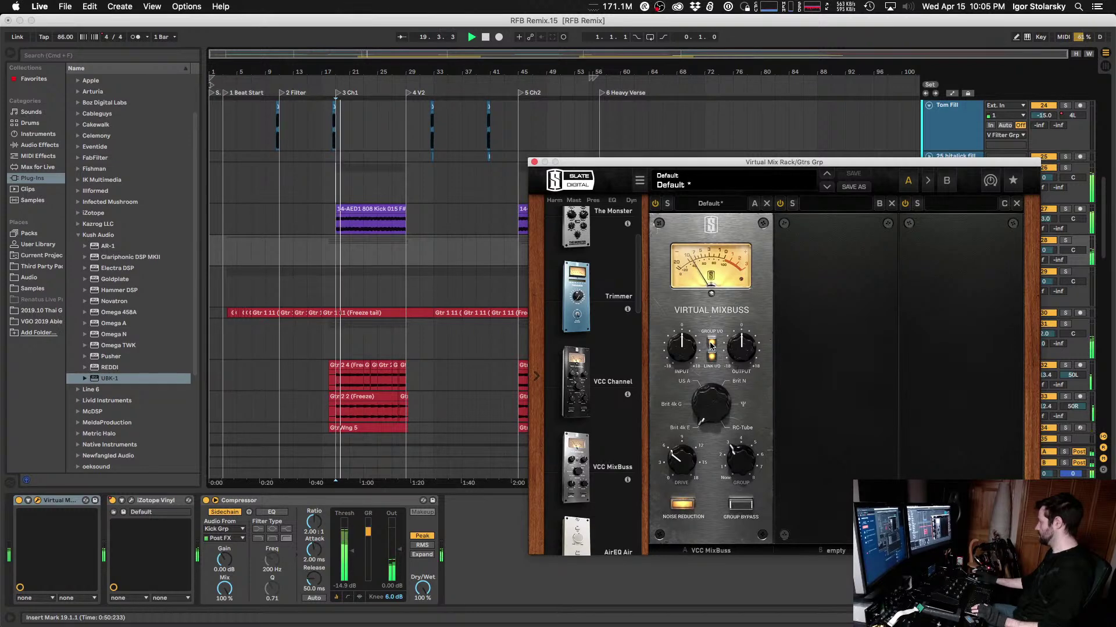
pyautogui.moveTo(687, 348); pyautogui.dragTo(693, 340)
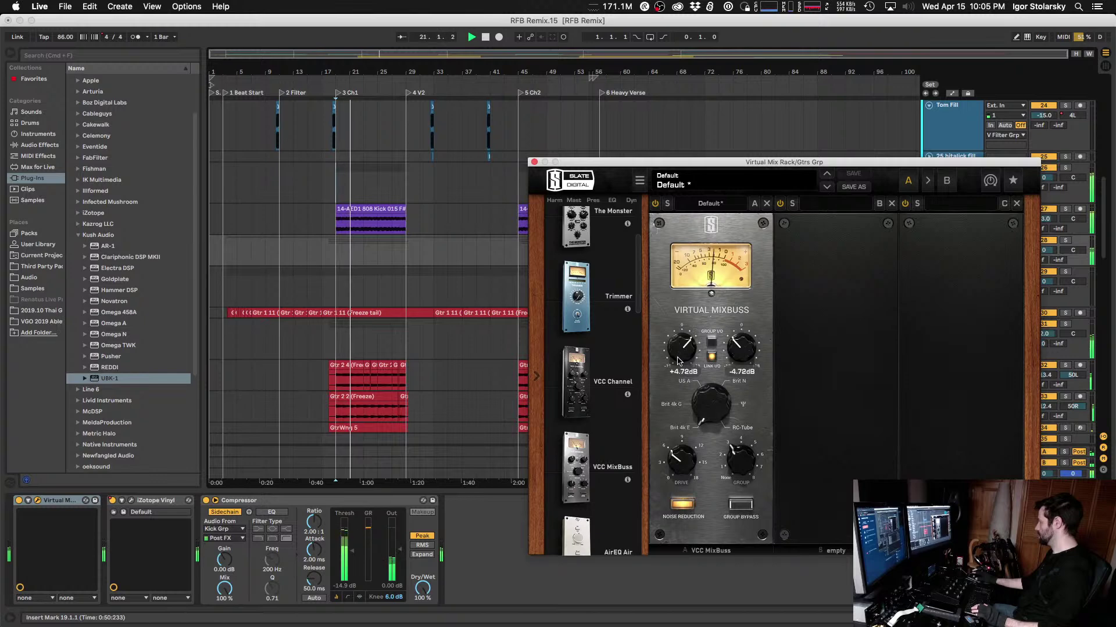
pyautogui.press('super+alt+p')
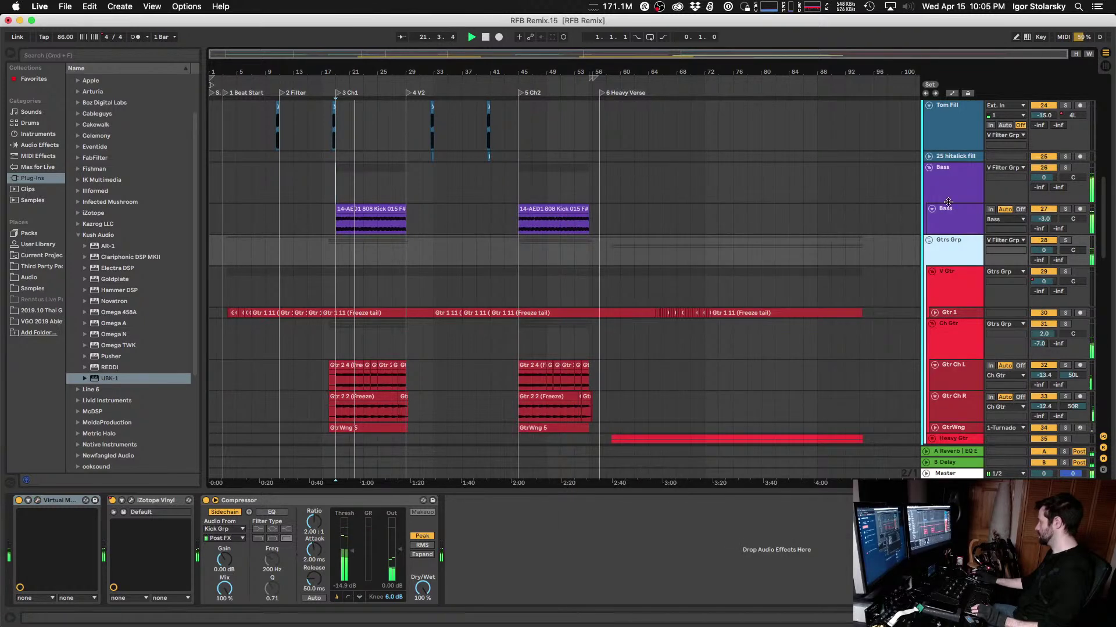
# Step: Open the Virtual Mix Rack on the All Keys group, load VCC MixBuss into slot A, and play from bar 19
pyautogui.scroll(-8, 946, 275)
pyautogui.press('space')
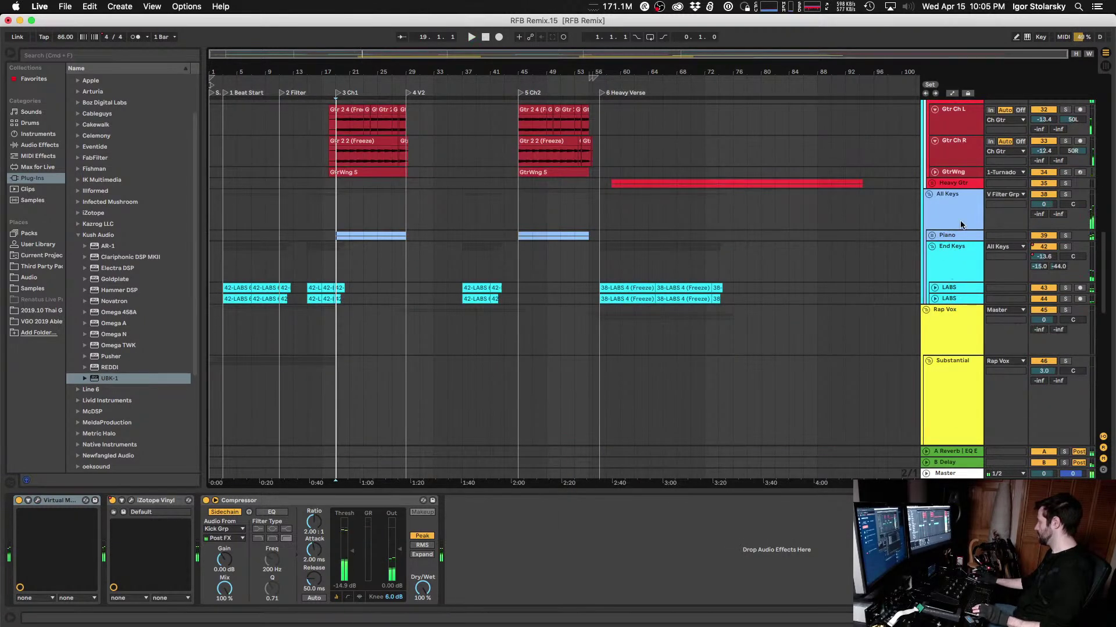
pyautogui.click(38, 501)
pyautogui.scroll(-2, 596, 504)
pyautogui.moveTo(596, 504); pyautogui.dragTo(692, 510)
pyautogui.press('space')
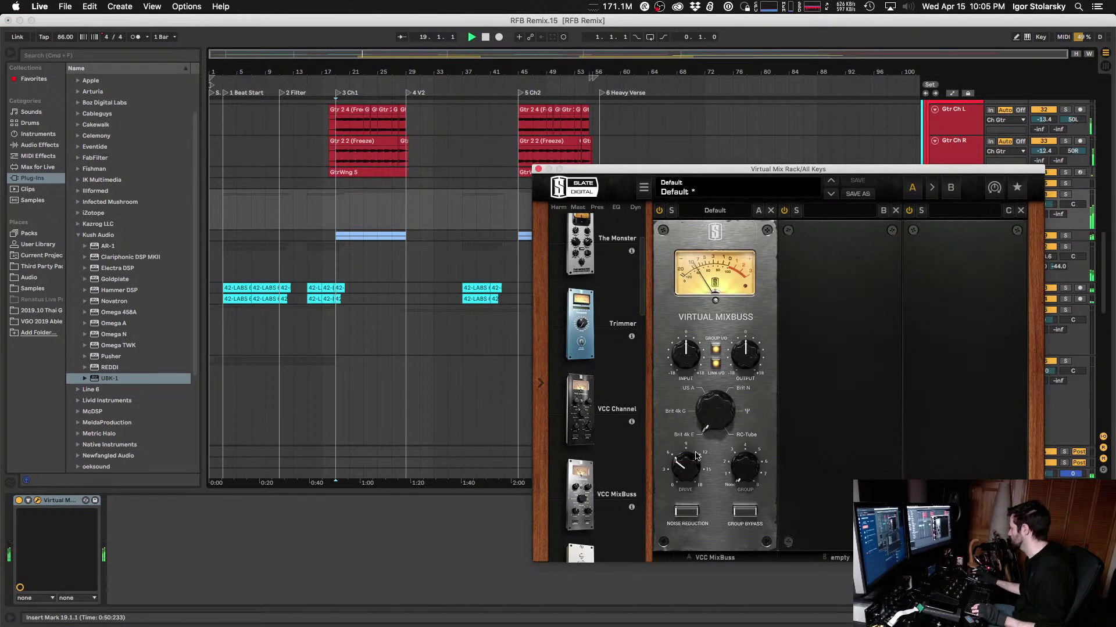
# Step: On the All Keys MixBuss, enable noise reduction, choose group 4, turn off group I/O, and set the linked input to +5.20 dB
pyautogui.click(686, 511)
pyautogui.moveTo(745, 469); pyautogui.dragTo(752, 437)
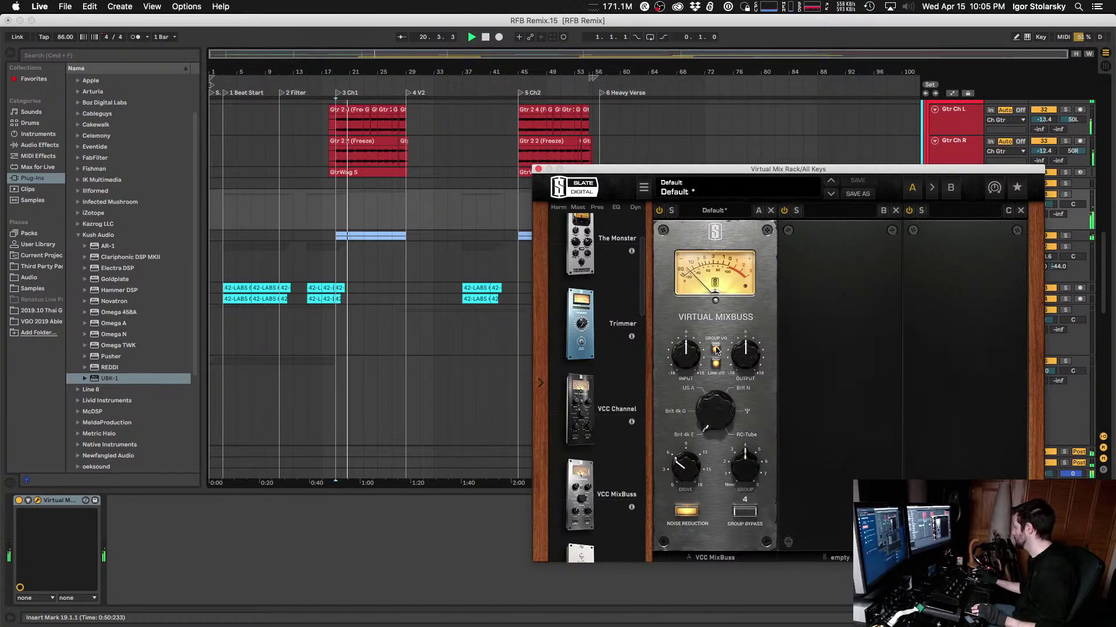
pyautogui.moveTo(682, 364); pyautogui.dragTo(688, 346)
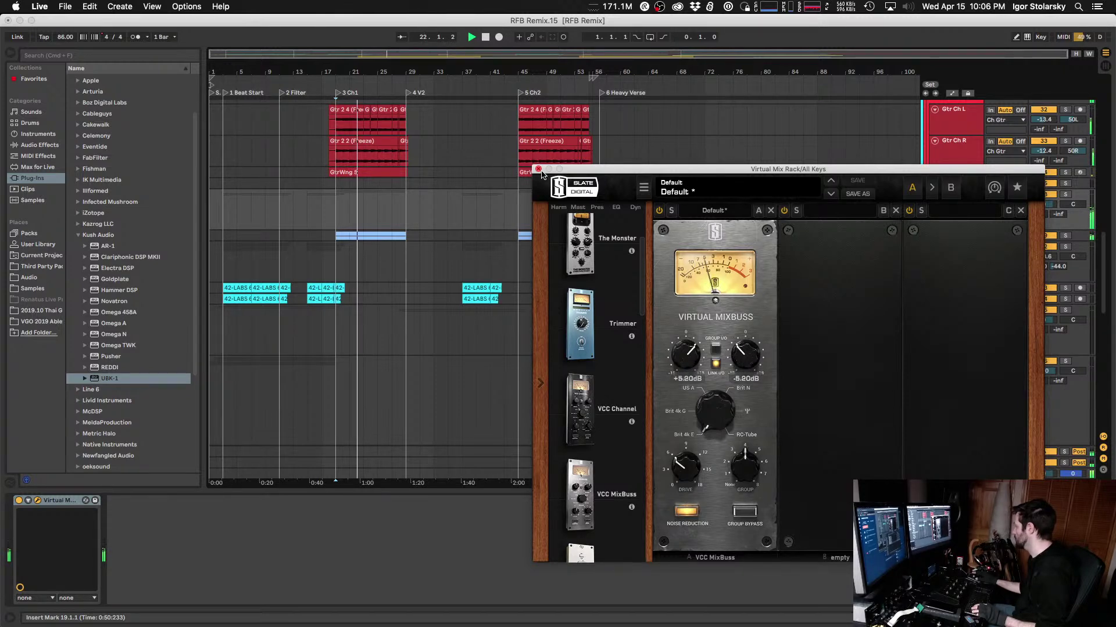
# Step: Inspect the Virtual Mix Rack on the Rap Vox group and the one on the End Keys group
pyautogui.press('super+alt+p')
pyautogui.click(956, 332)
pyautogui.press('space')
pyautogui.press('space')
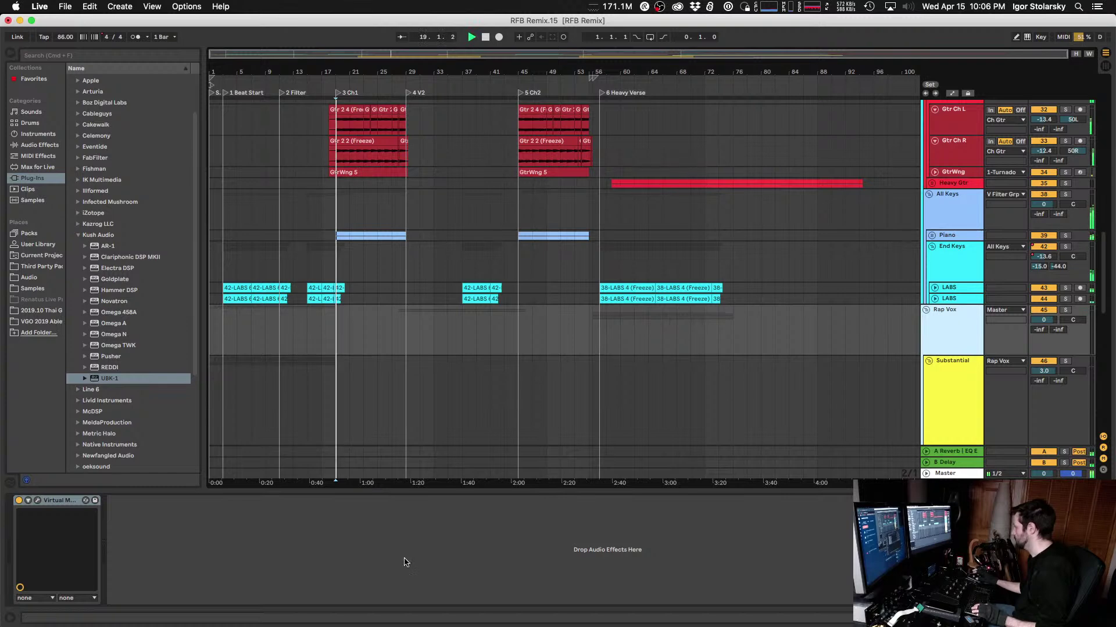
pyautogui.click(37, 502)
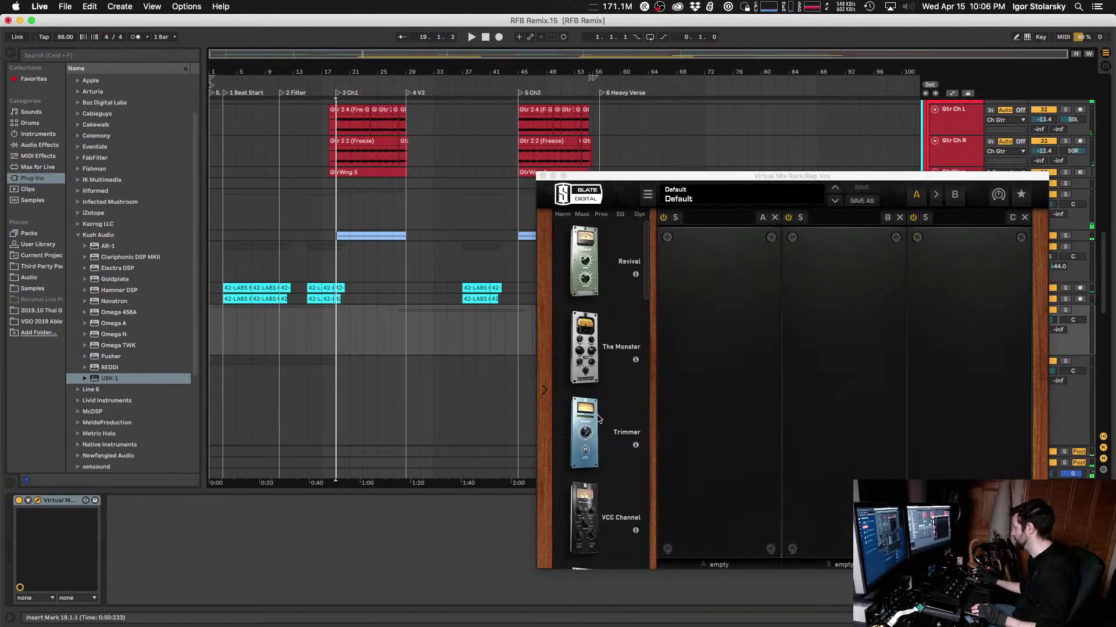
pyautogui.click(542, 176)
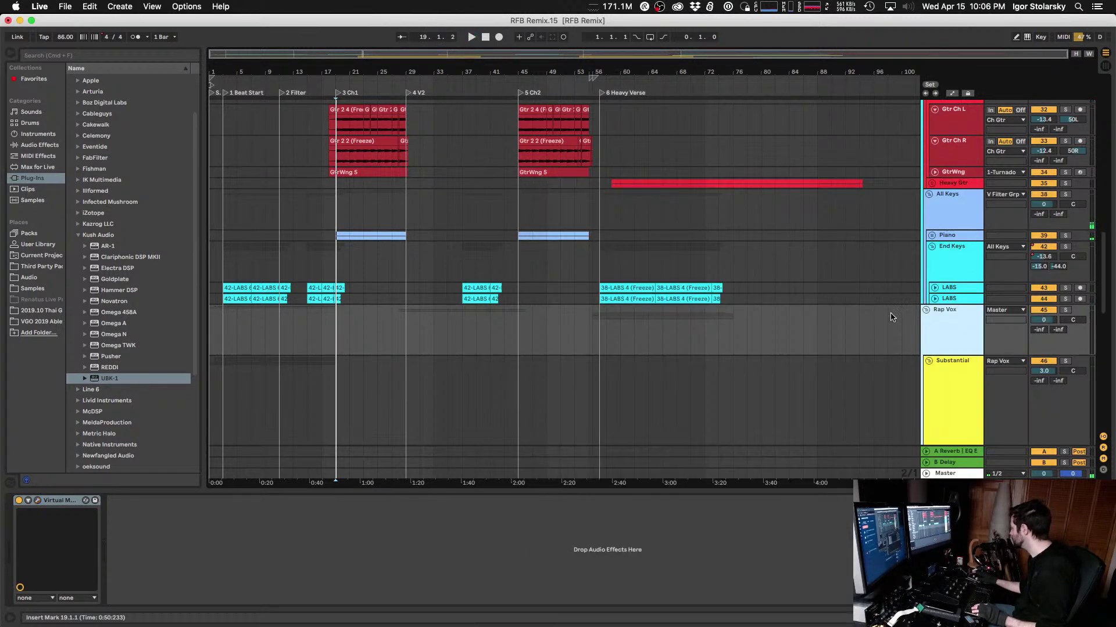
pyautogui.click(953, 285)
pyautogui.click(947, 252)
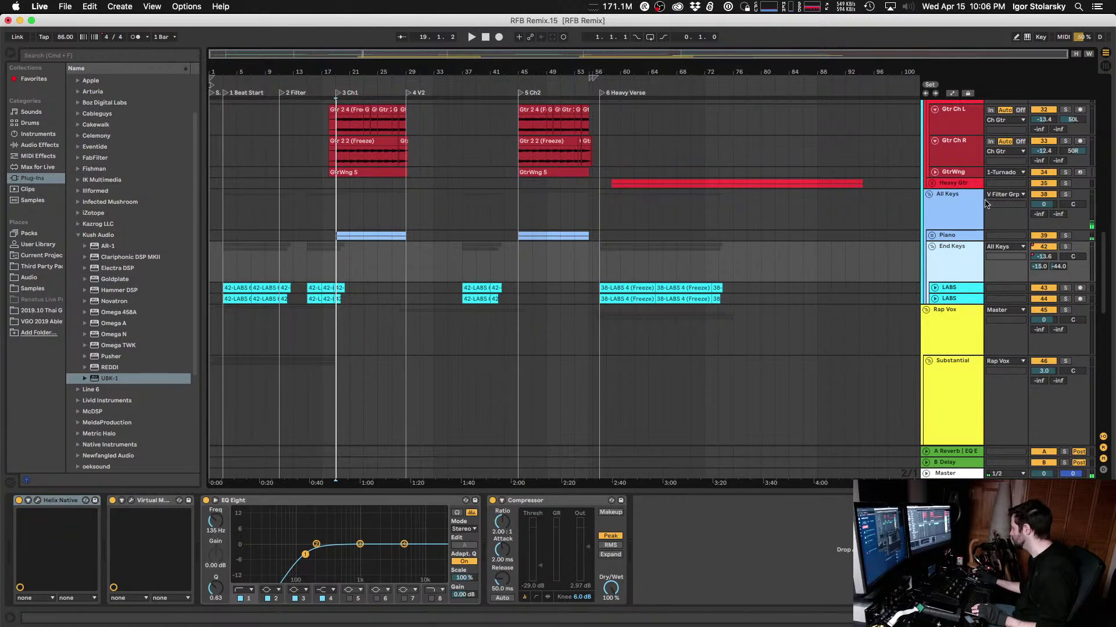
pyautogui.click(132, 501)
pyautogui.click(132, 501)
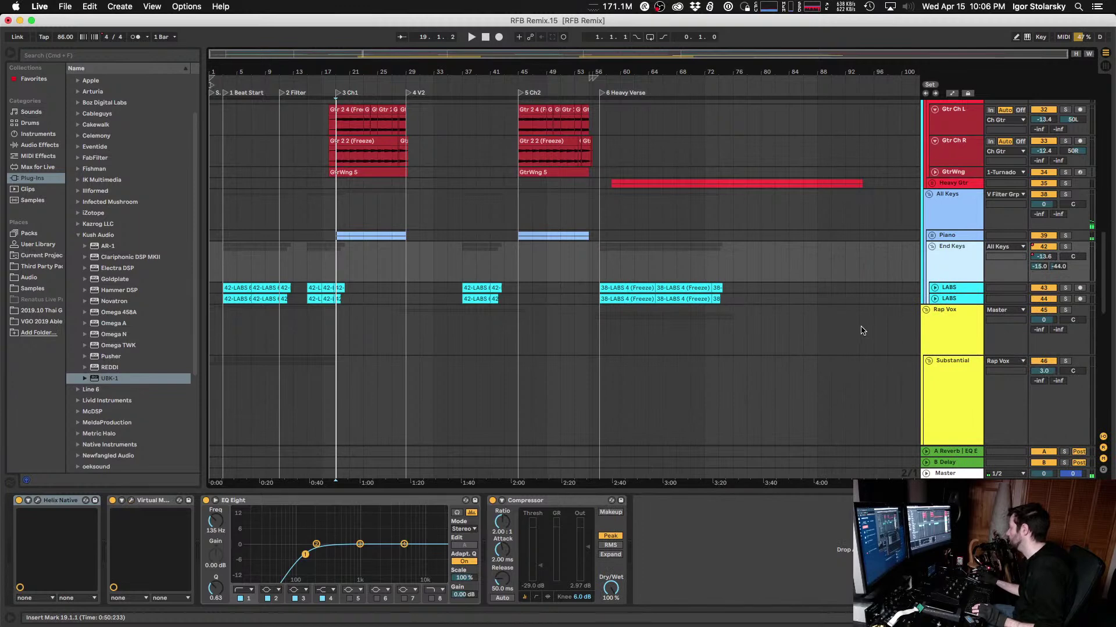
# Step: Open the Virtual Mix Rack on the Rap Vox group, play from bar 19, and load VCC MixBuss into slot A
pyautogui.scroll(-5, 859, 351)
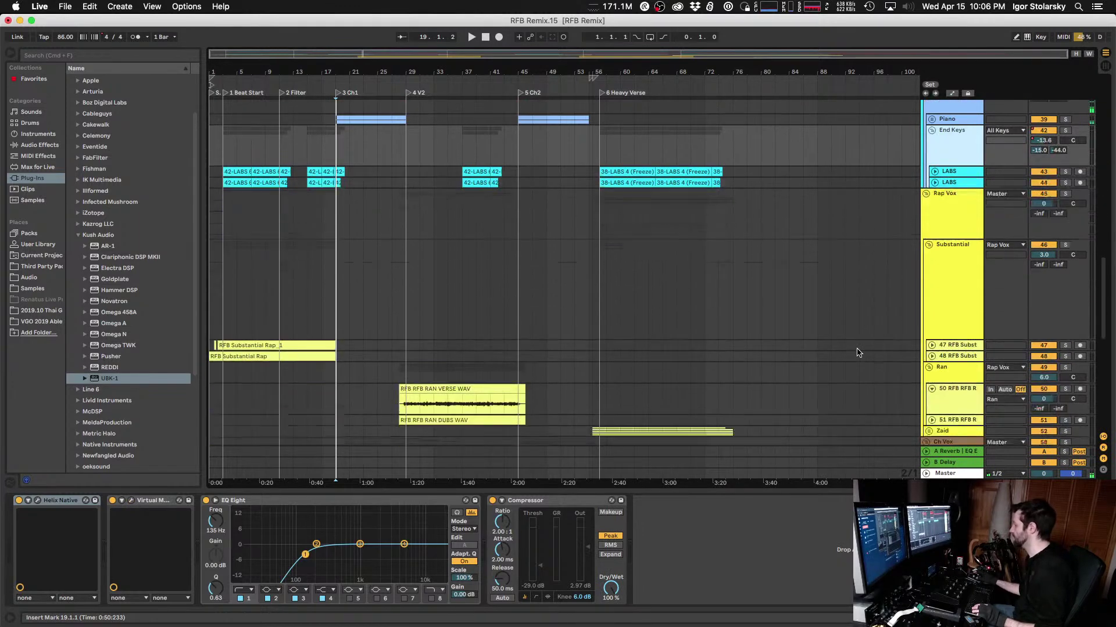
pyautogui.click(950, 224)
pyautogui.click(38, 500)
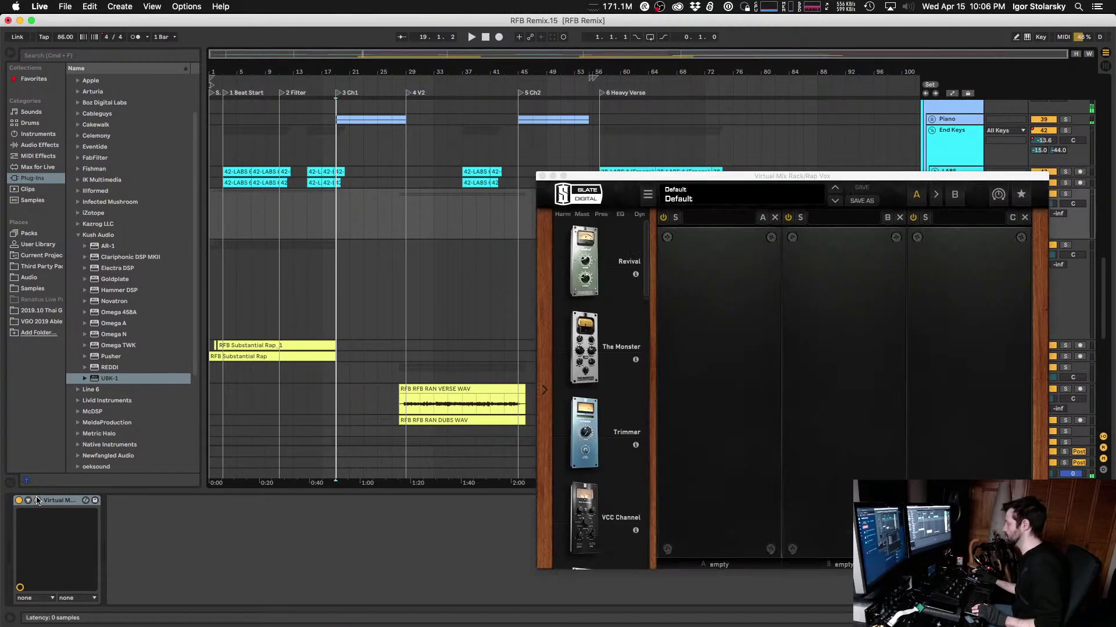
pyautogui.press('space')
pyautogui.scroll(-2, 638, 456)
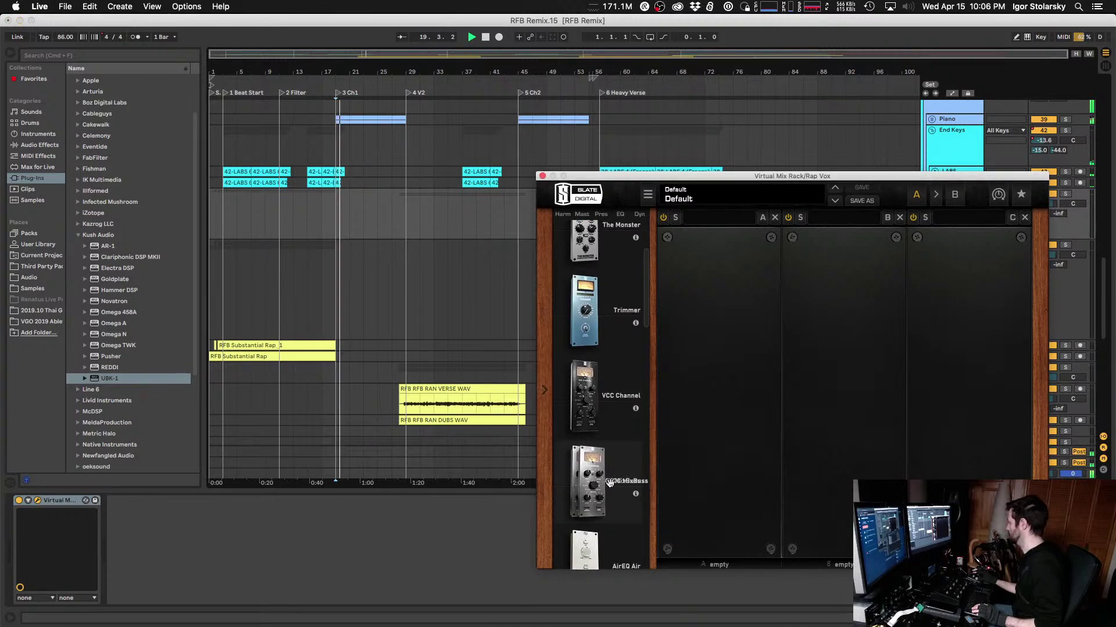
pyautogui.moveTo(637, 459); pyautogui.dragTo(703, 460)
# Step: Play the rap section and, on the Rap Vox MixBuss, enable noise reduction and set the linked input to -0.47 dB
pyautogui.press('space')
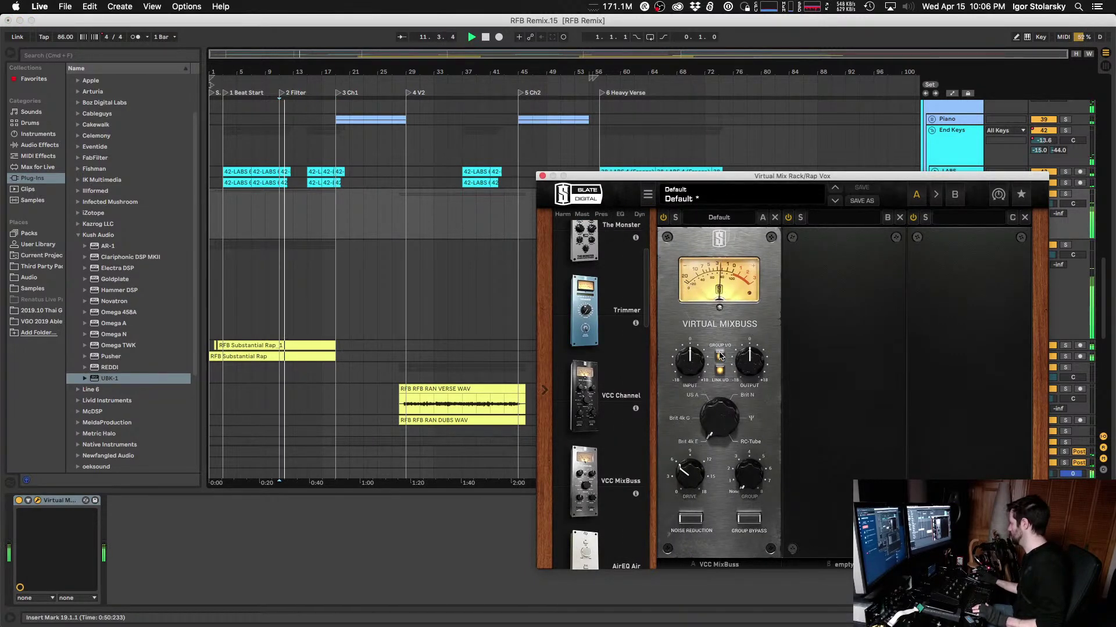
pyautogui.click(690, 518)
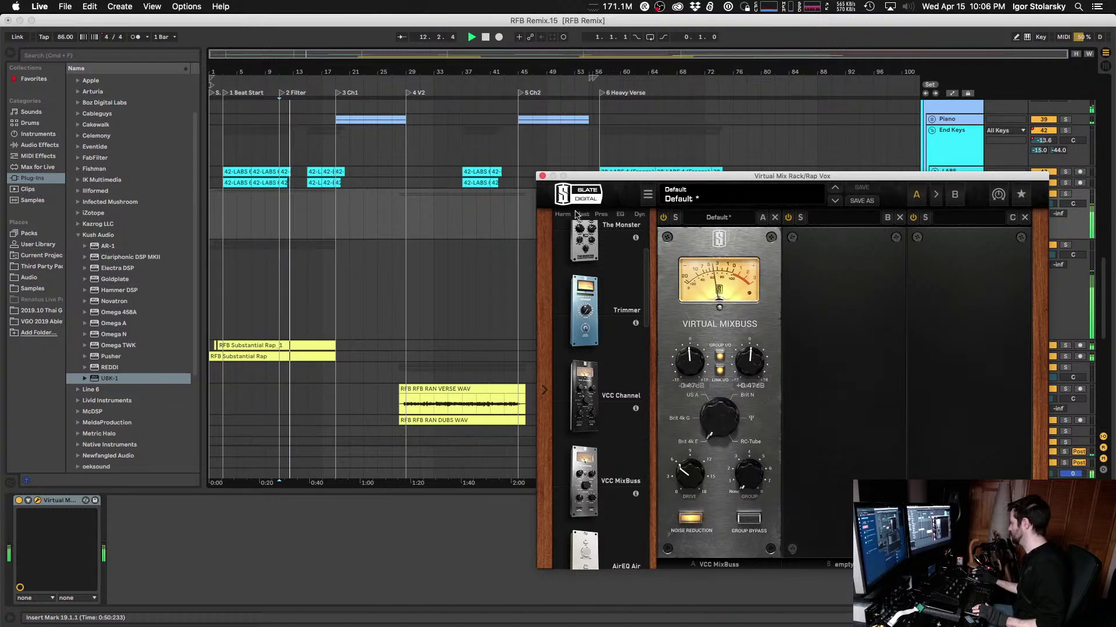
pyautogui.click(542, 176)
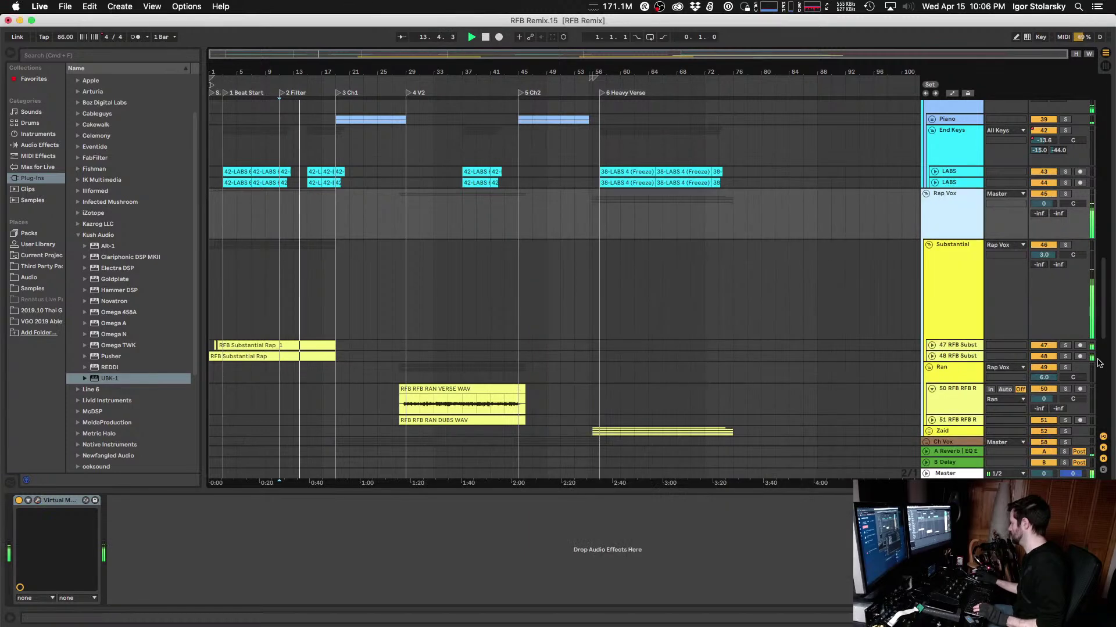
# Step: Open the Virtual Mix Rack on the Ch Vox group, play from bar 19, and set the MixBuss linked input to -6.30 dB
pyautogui.scroll(-3, 944, 270)
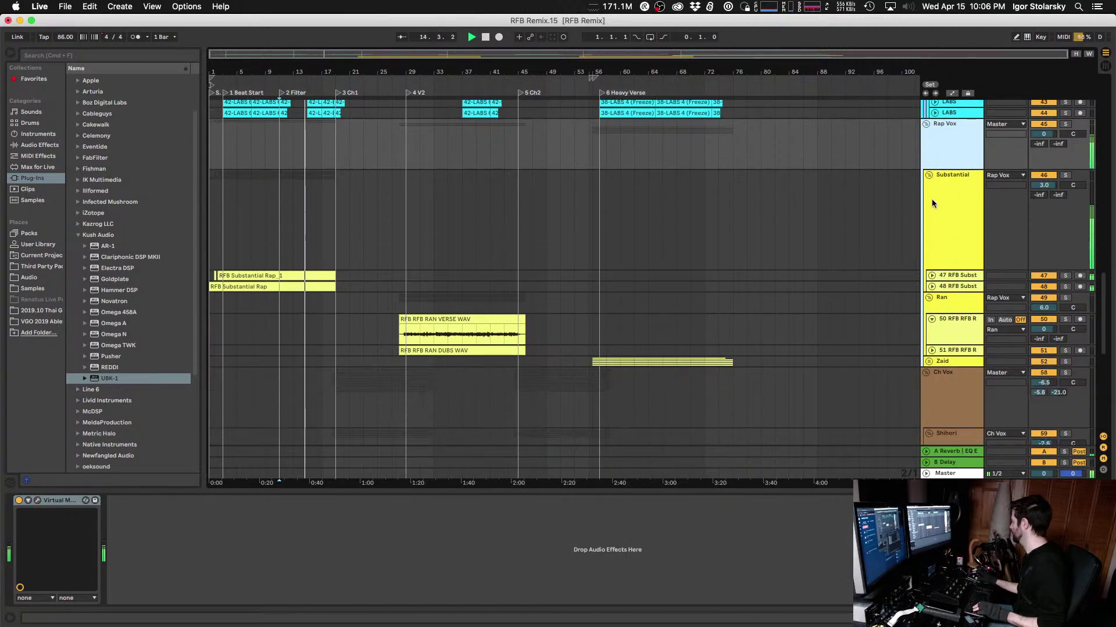
pyautogui.scroll(-7, 978, 216)
pyautogui.click(953, 233)
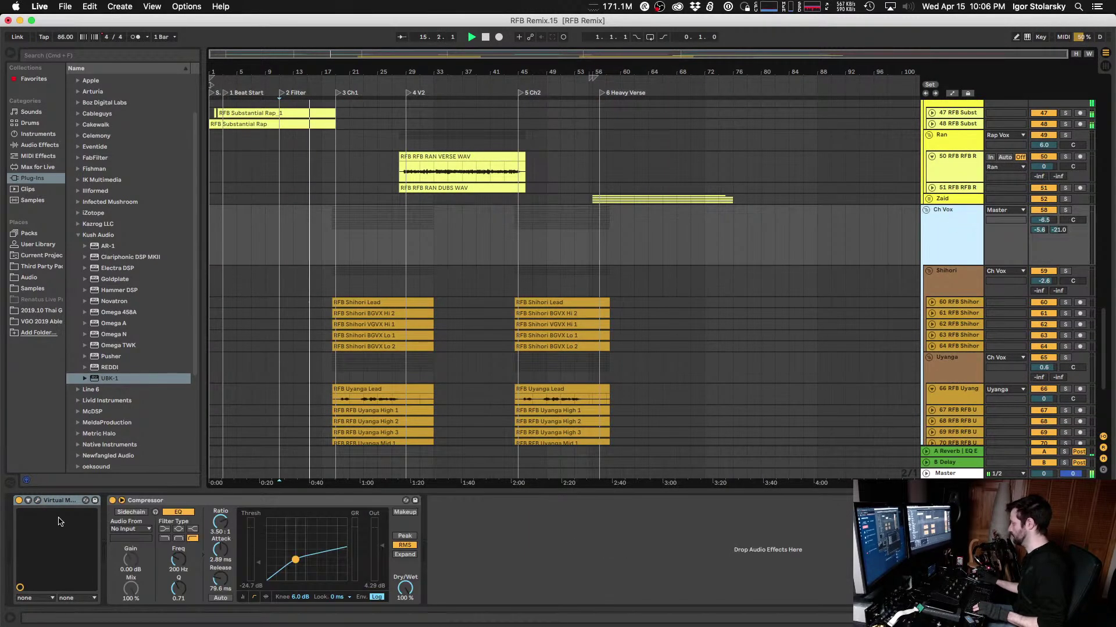
pyautogui.click(36, 503)
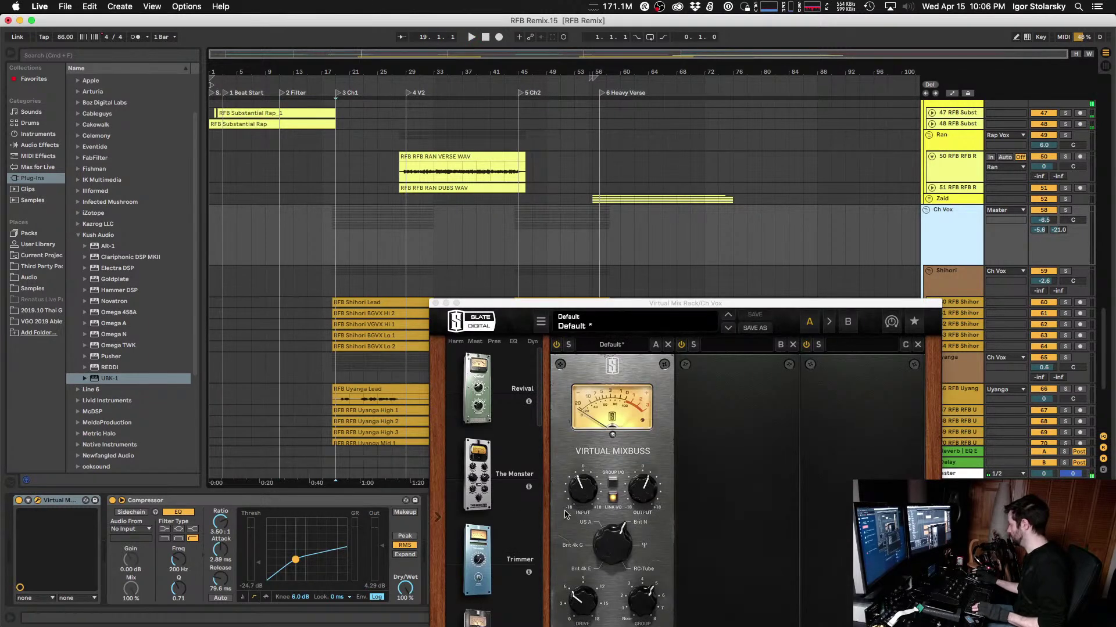
pyautogui.press('space')
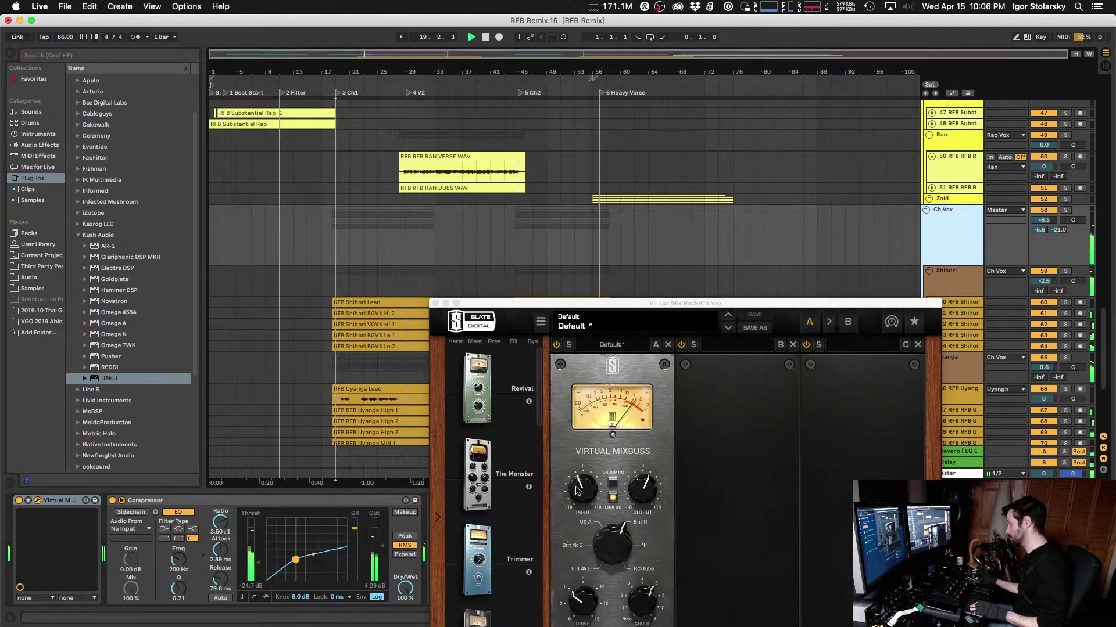
pyautogui.moveTo(575, 494); pyautogui.dragTo(576, 503)
pyautogui.scroll(-3, 578, 499)
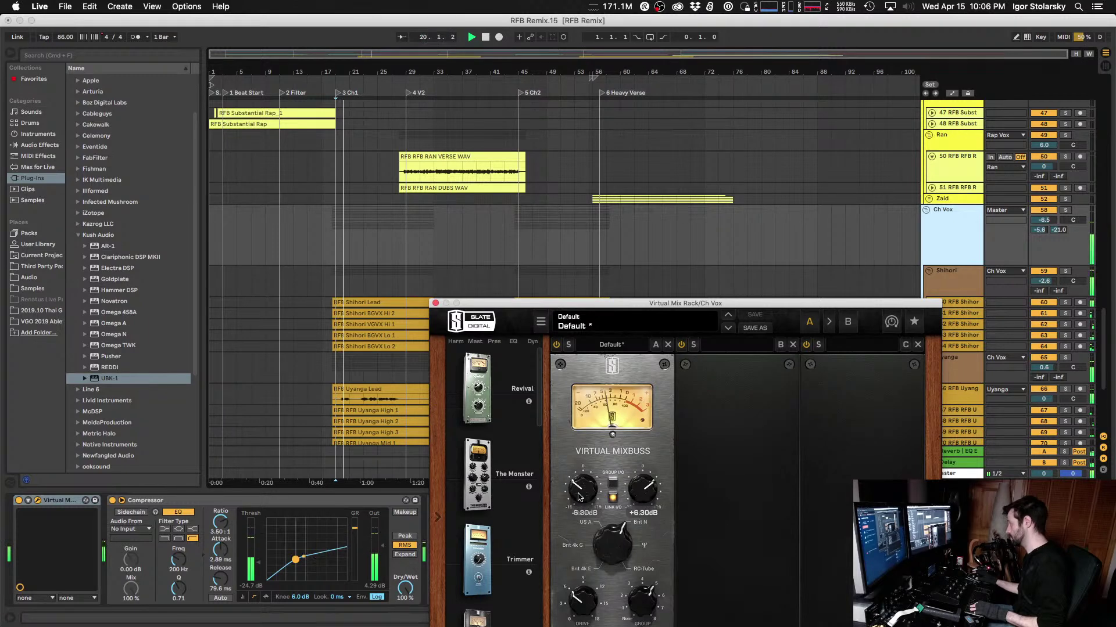
pyautogui.click(435, 303)
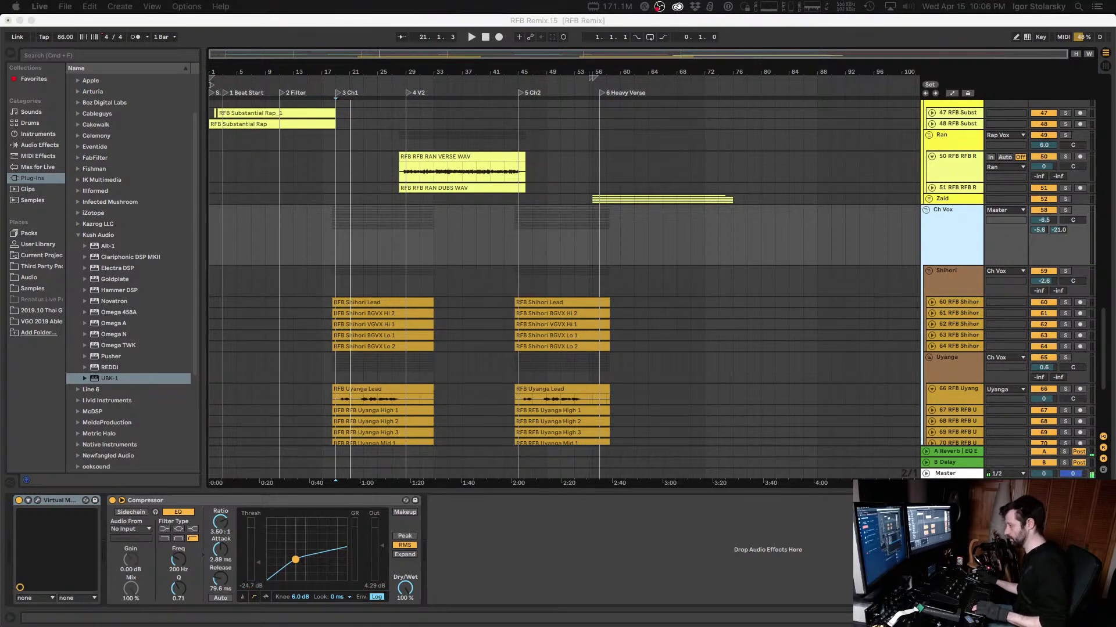
# Step: Open the Virtual Mix Rack on the Trap Grp track and load VCC MixBuss into slot A
pyautogui.click(395, 40)
pyautogui.press('space')
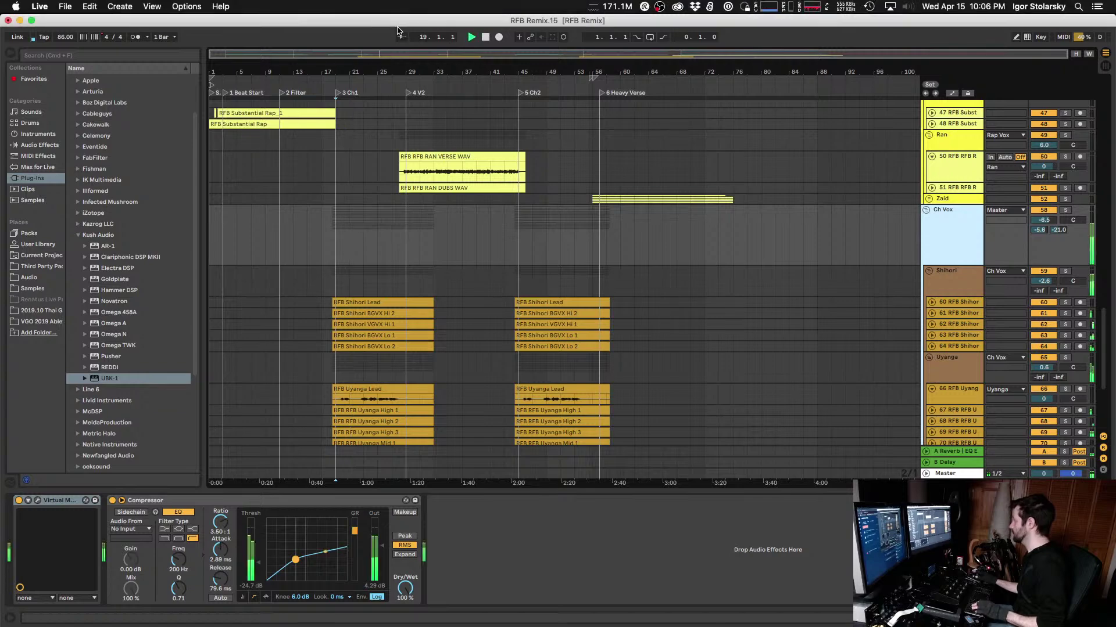
pyautogui.scroll(5, 684, 282)
pyautogui.scroll(10, 684, 283)
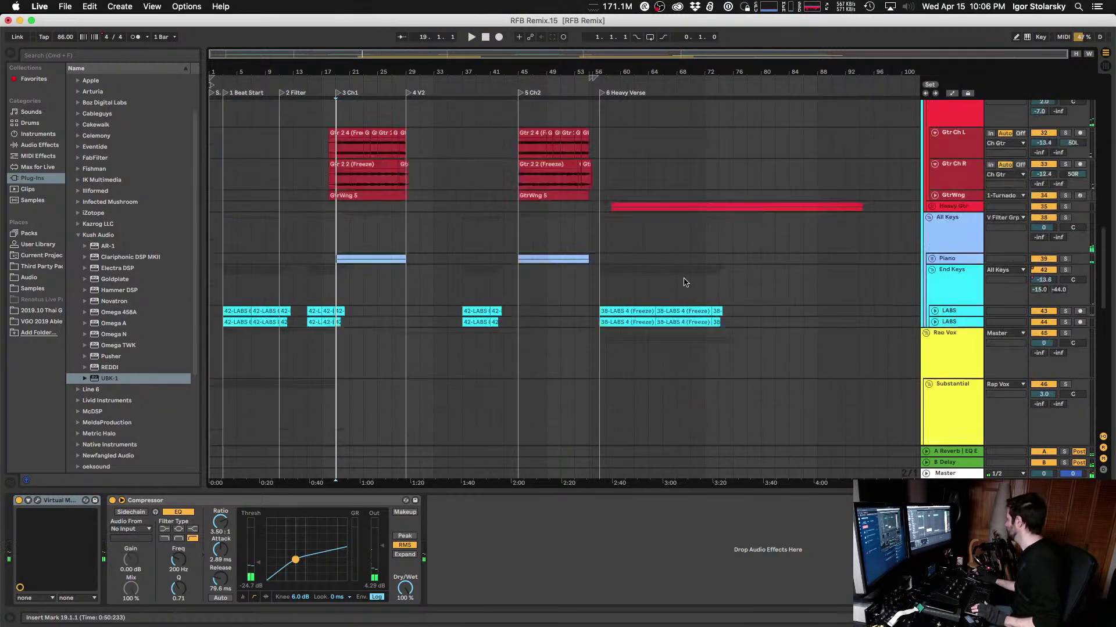
pyautogui.scroll(6, 882, 247)
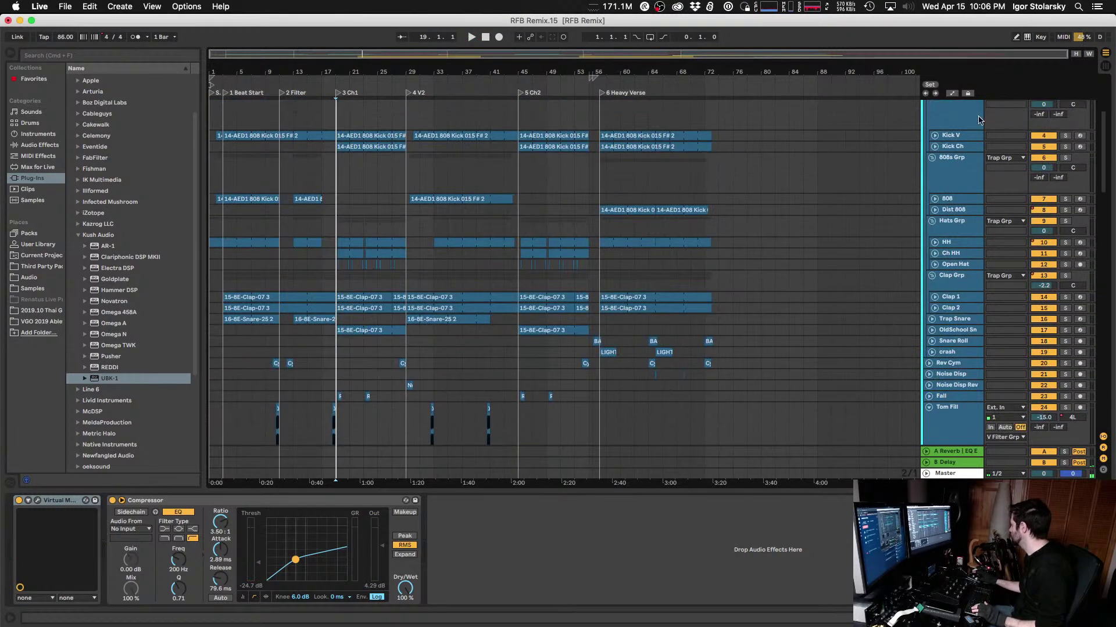
pyautogui.scroll(4, 980, 120)
pyautogui.click(944, 155)
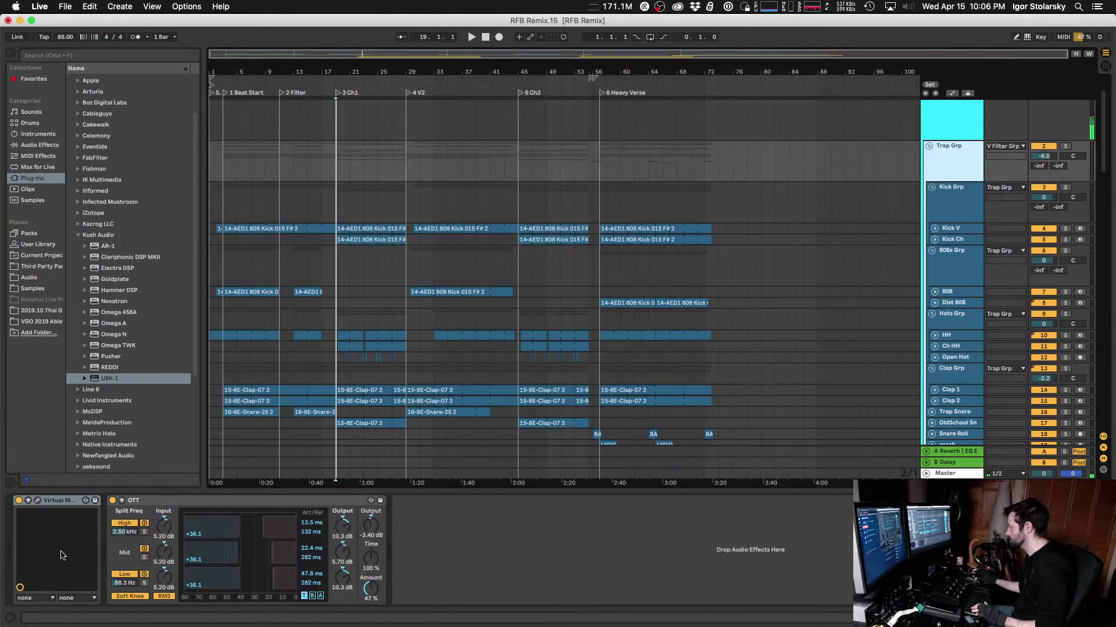
pyautogui.click(38, 501)
pyautogui.scroll(-2, 497, 488)
pyautogui.moveTo(594, 594); pyautogui.dragTo(603, 576)
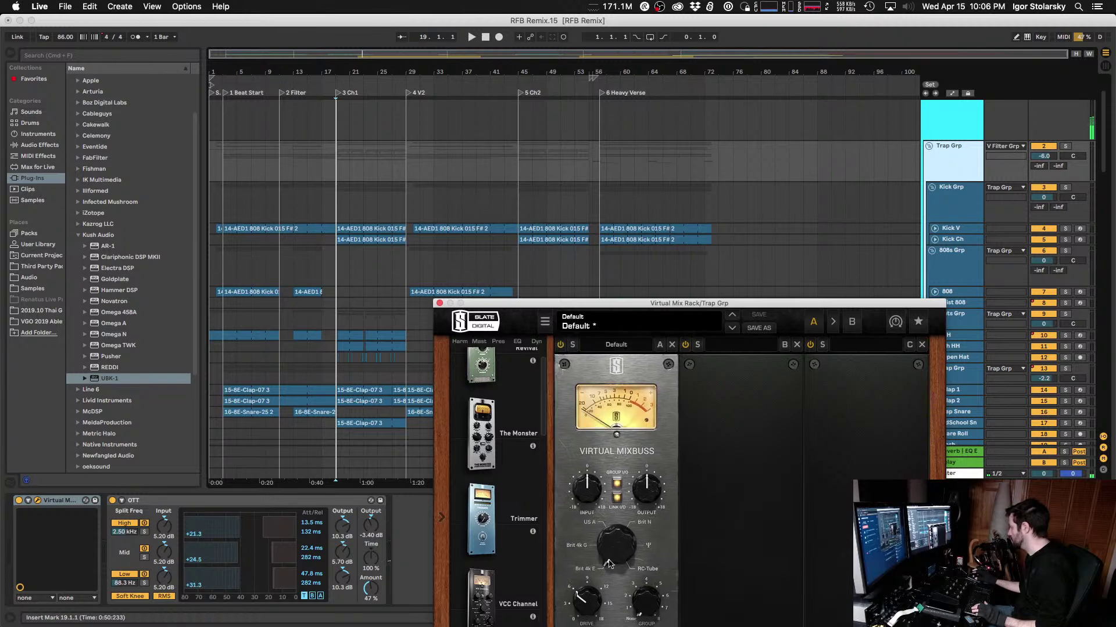
# Step: Play from bar 19, turn off group I/O on the Trap Grp MixBuss, and set its linked input to about -9 dB
pyautogui.press('space')
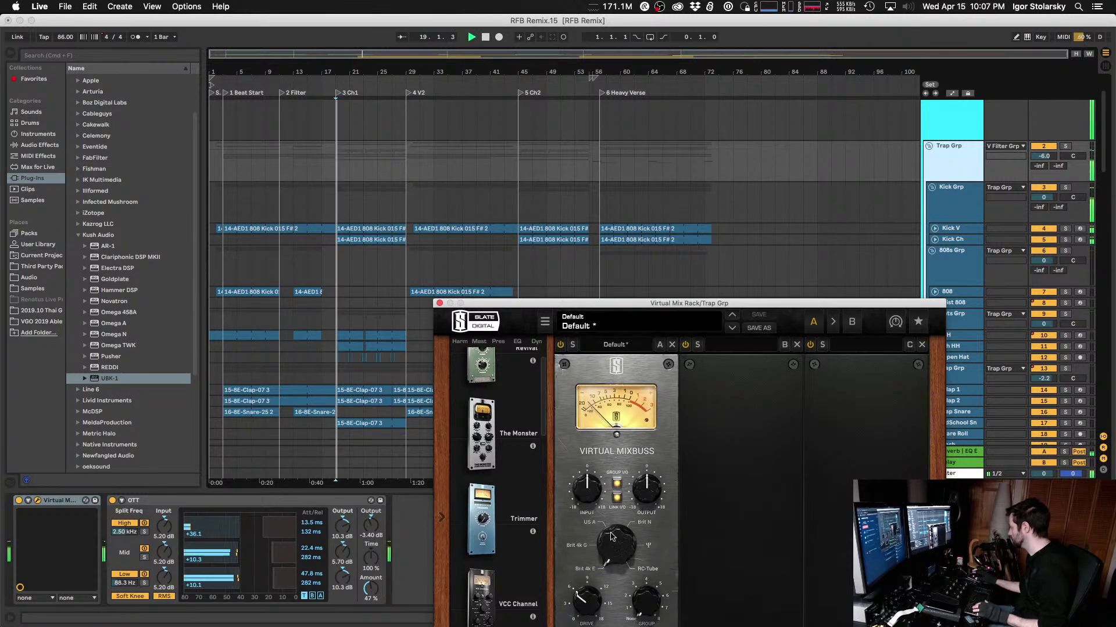
pyautogui.moveTo(590, 498); pyautogui.dragTo(588, 514)
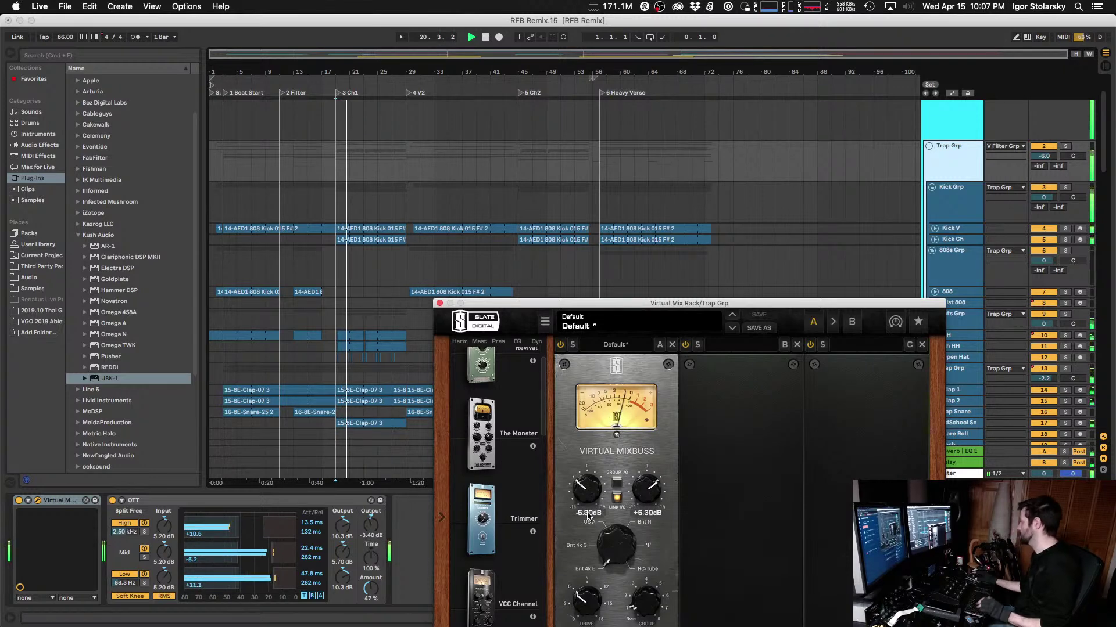
pyautogui.moveTo(588, 513); pyautogui.dragTo(588, 527)
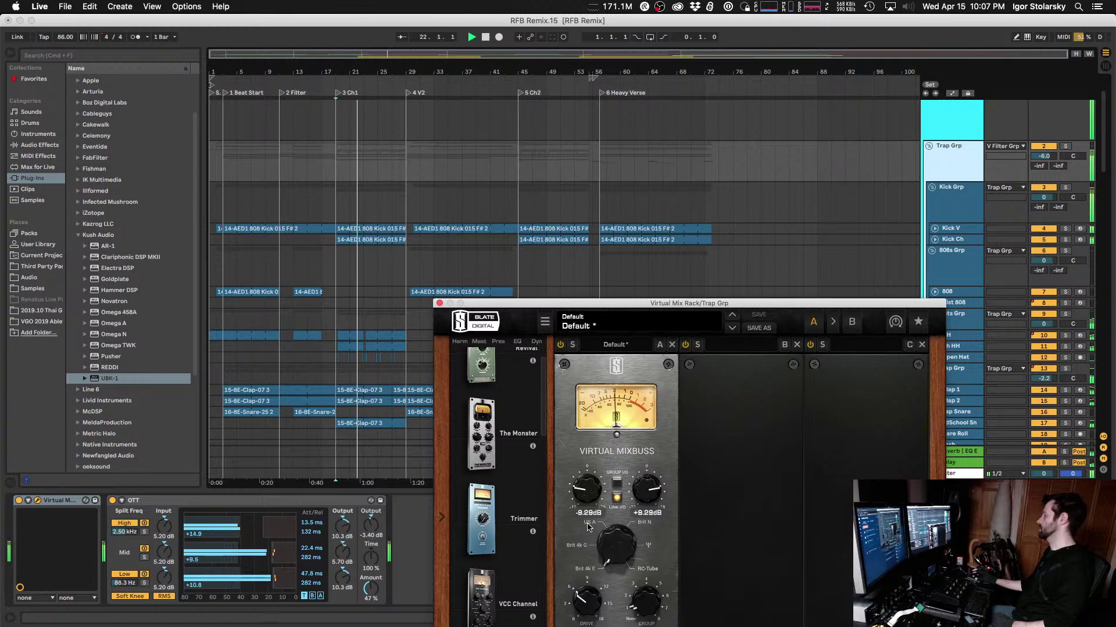
pyautogui.click(439, 303)
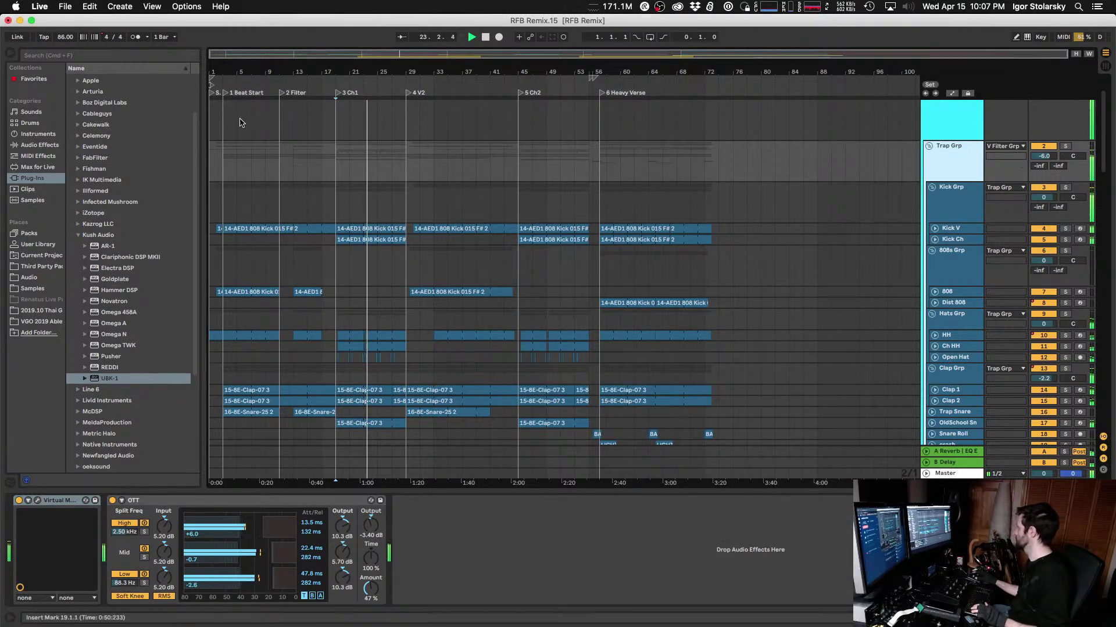
# Step: Stop playback and save the Live Set under the new name RFB Remix.16 in the RFB Remix Project folder
pyautogui.click(66, 7)
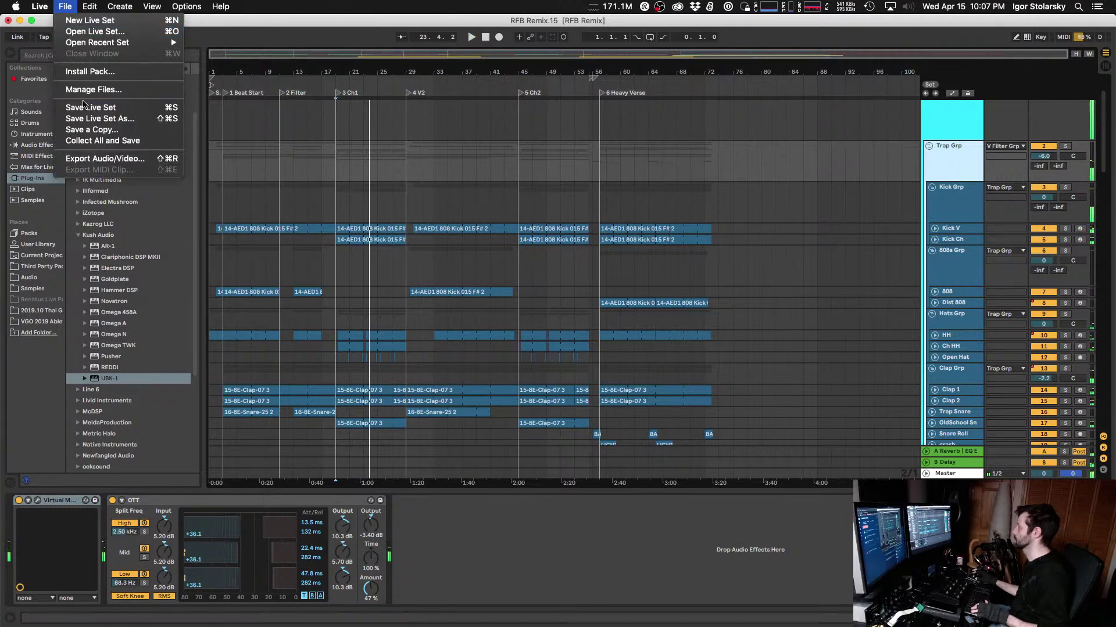
pyautogui.click(67, 7)
pyautogui.press('space')
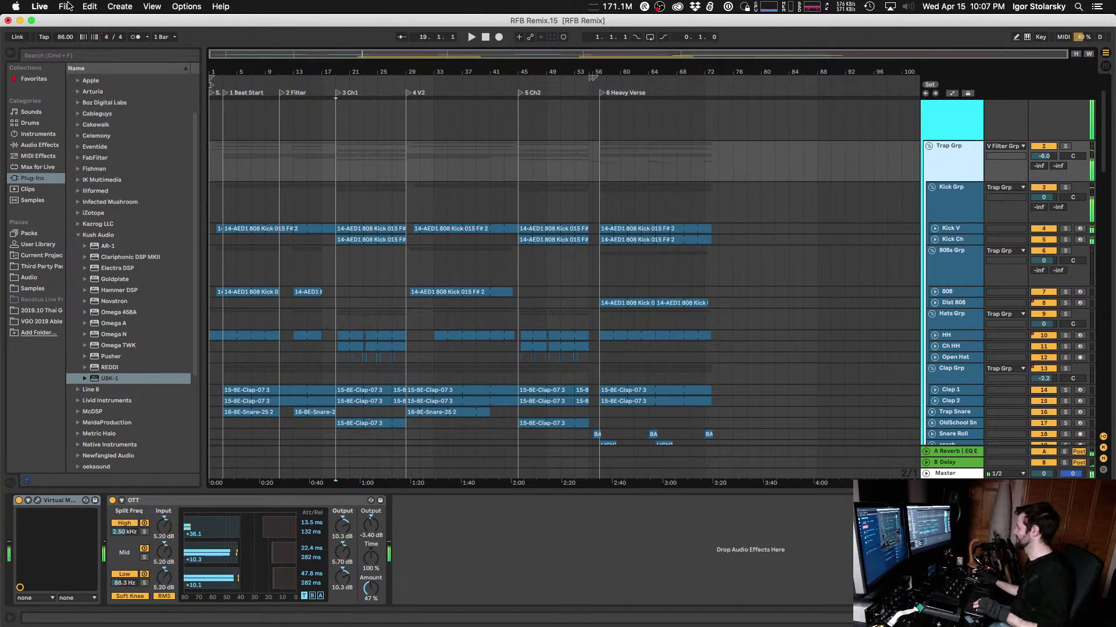
pyautogui.click(68, 6)
pyautogui.click(93, 118)
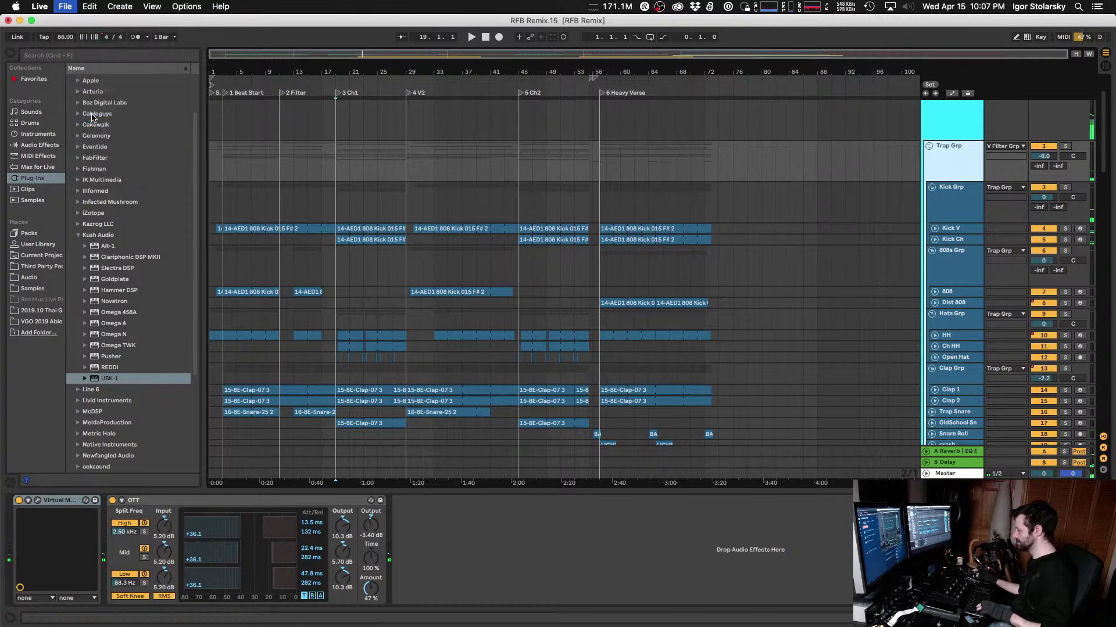
pyautogui.click(550, 135)
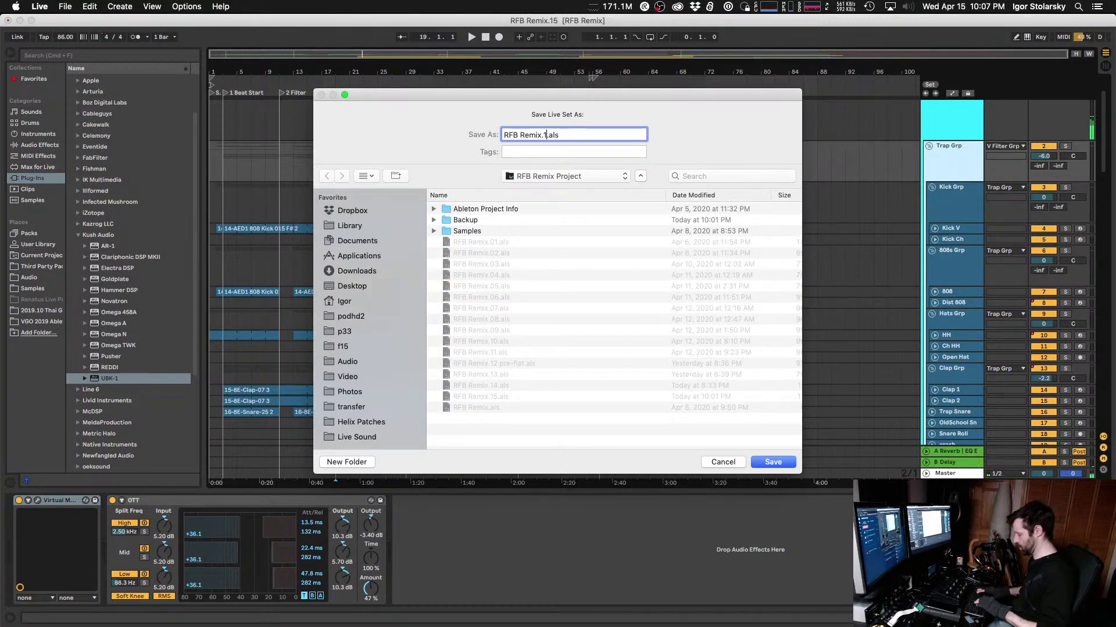
pyautogui.press('Return')
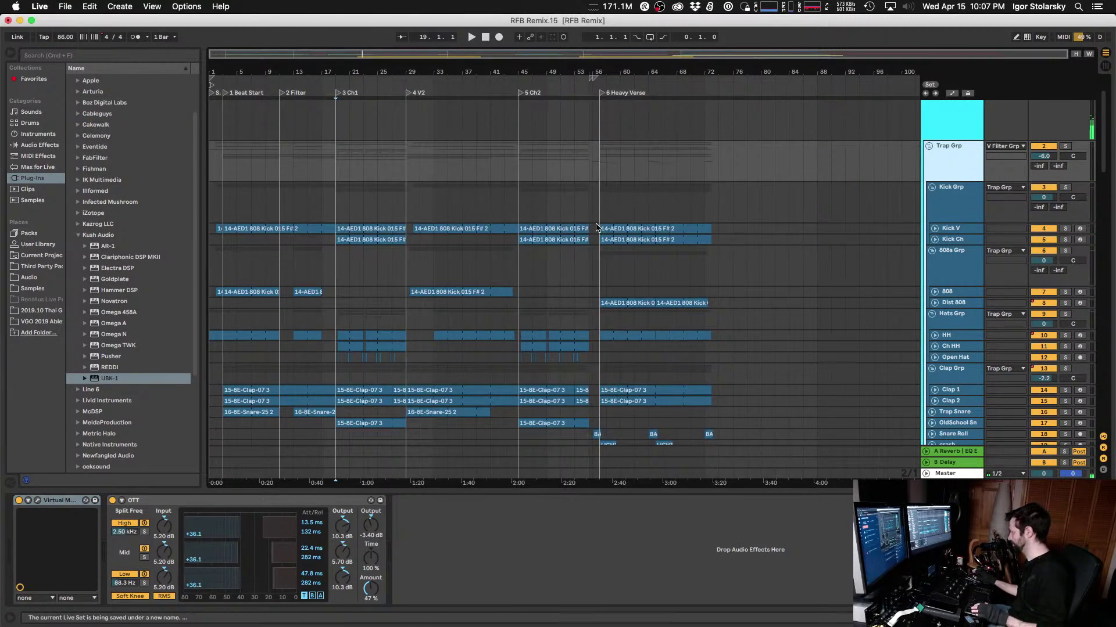
# Step: Play from bar 19, select the Bass audio track, and toggle its UBK-1 plug-in to compare the sound
pyautogui.press('space')
pyautogui.scroll(-10, 496, 139)
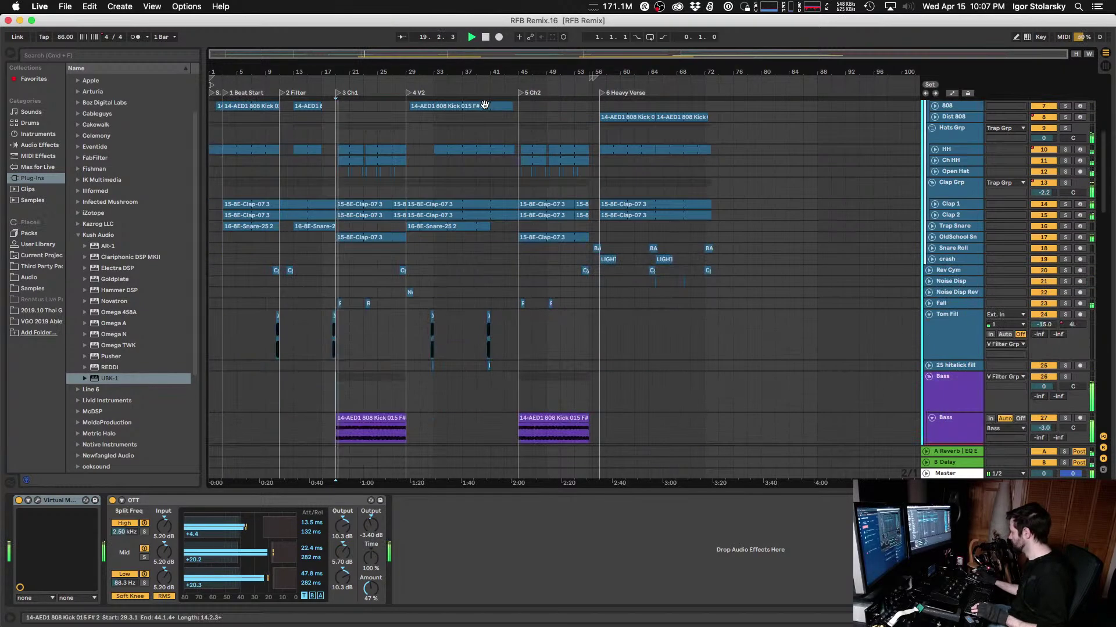
pyautogui.scroll(-9, 500, 140)
pyautogui.scroll(6, 499, 139)
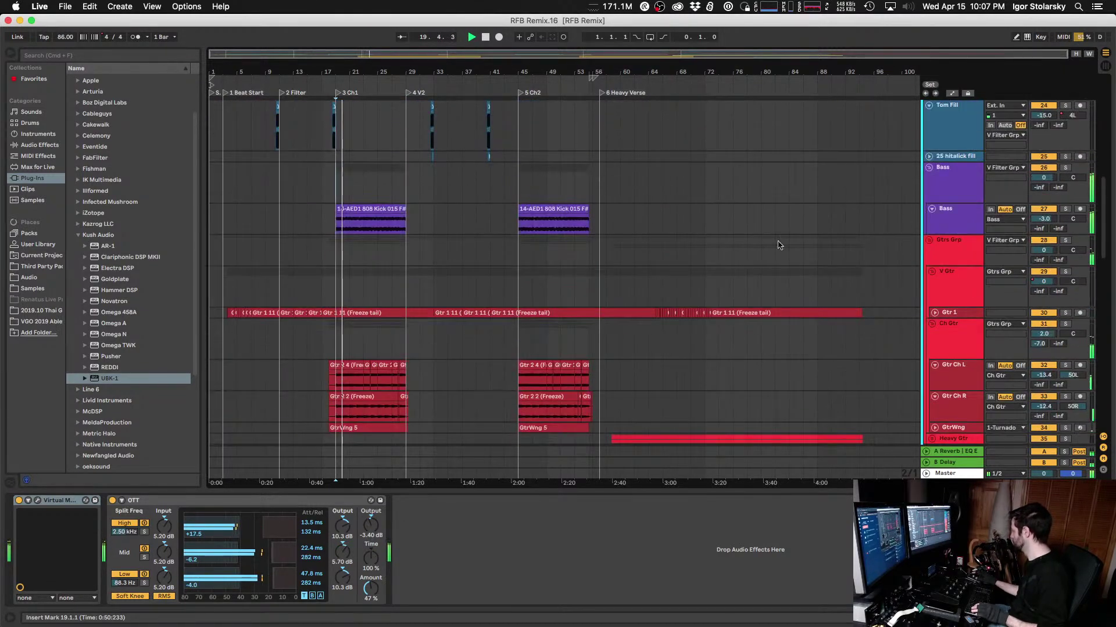
pyautogui.click(943, 218)
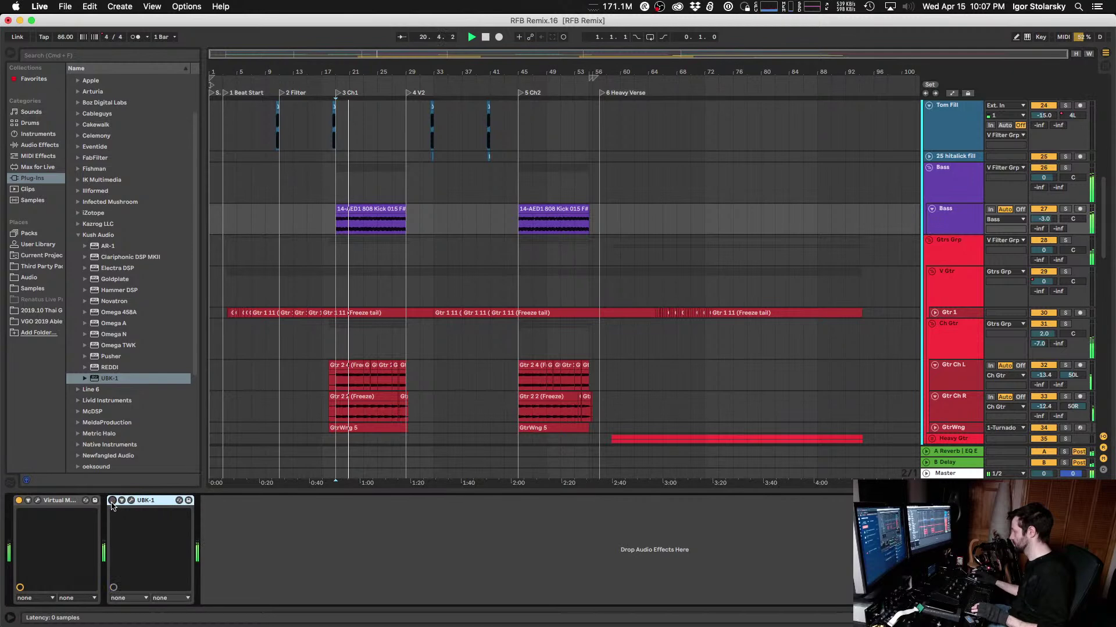
pyautogui.click(113, 500)
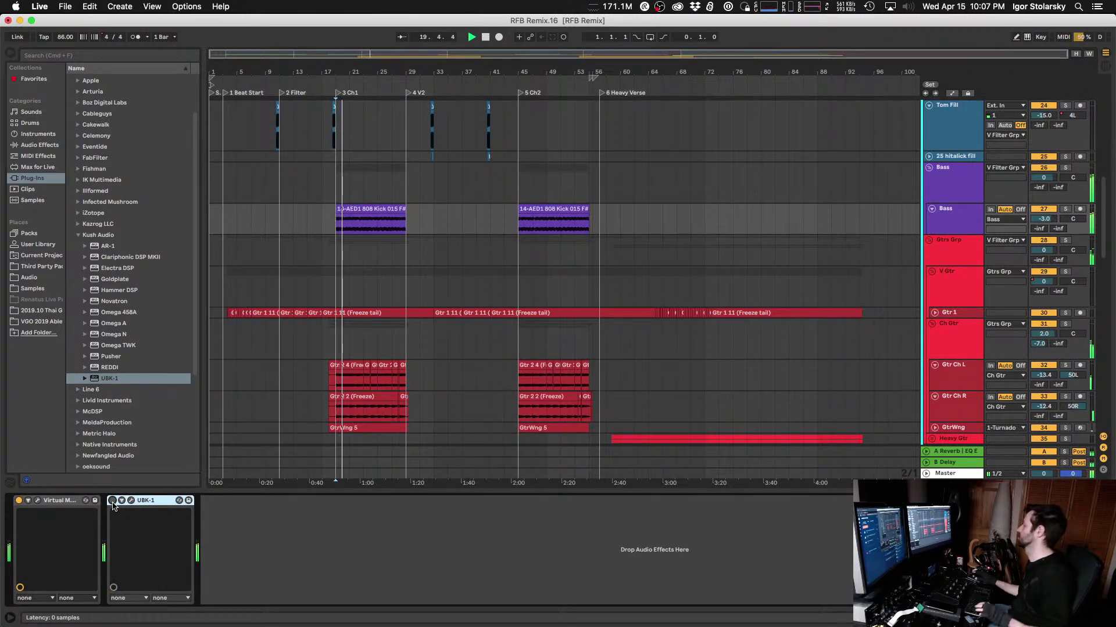
# Step: Turn the UBK-1 plug-in on the Bass track back on and adjust its master level
pyautogui.click(112, 501)
pyautogui.click(131, 501)
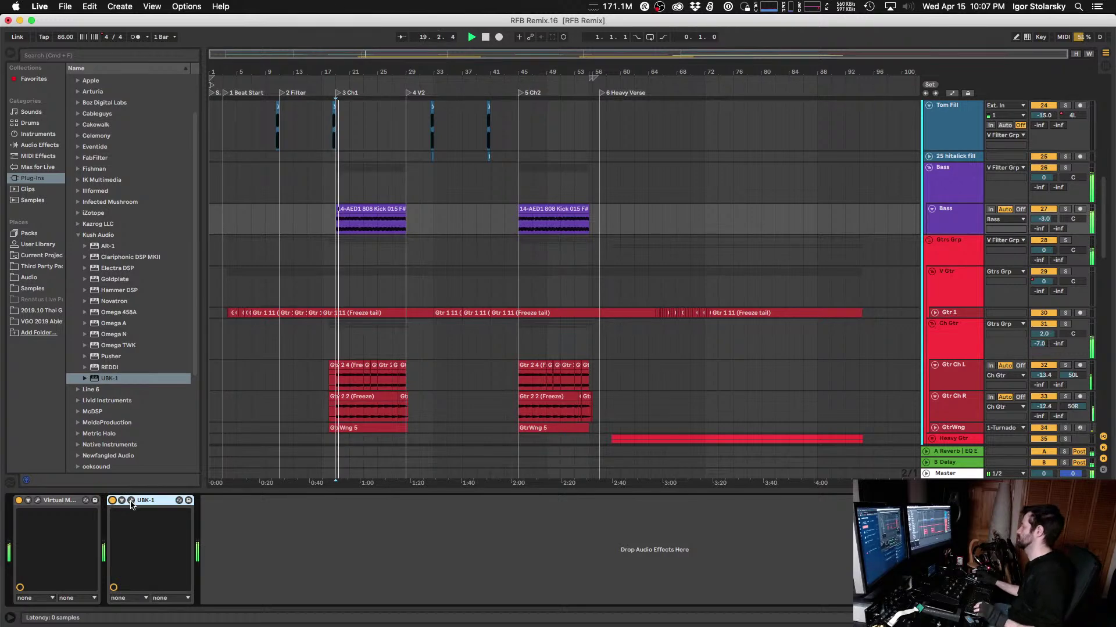
pyautogui.click(951, 234)
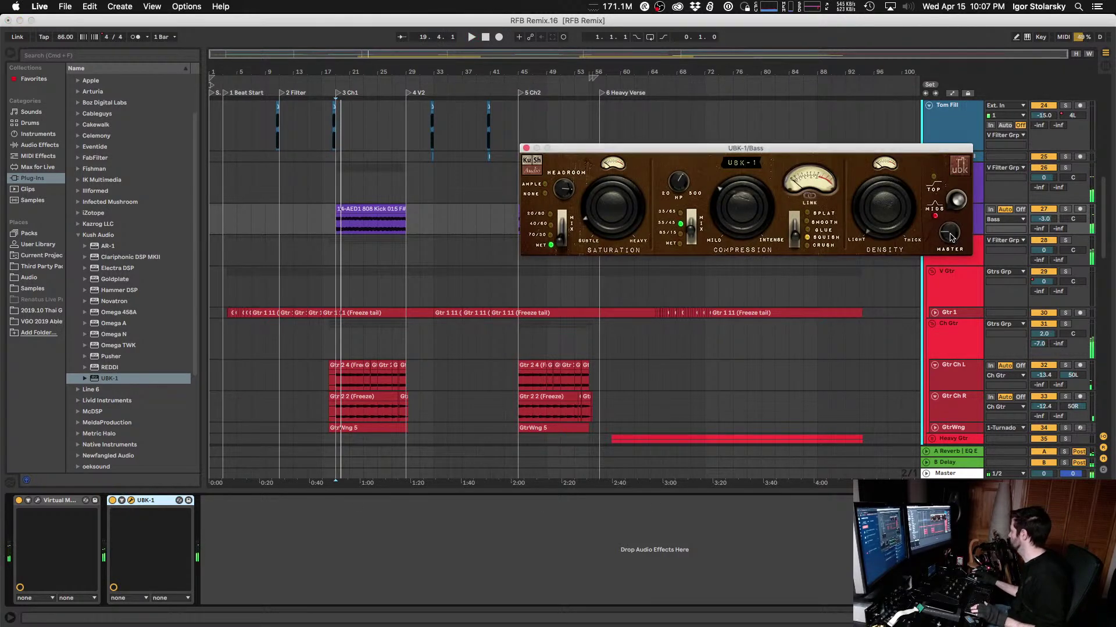
pyautogui.click(525, 148)
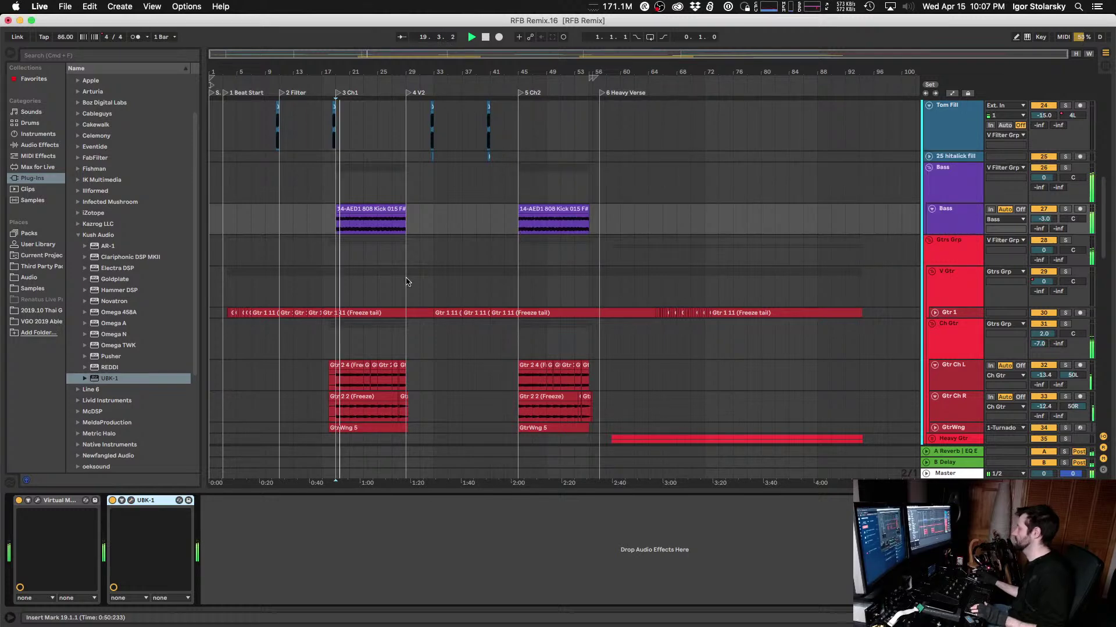
# Step: Compare the Bass track with UBK-1 bypassed and active during playback, rechecking its master control, and stop playback
pyautogui.click(113, 501)
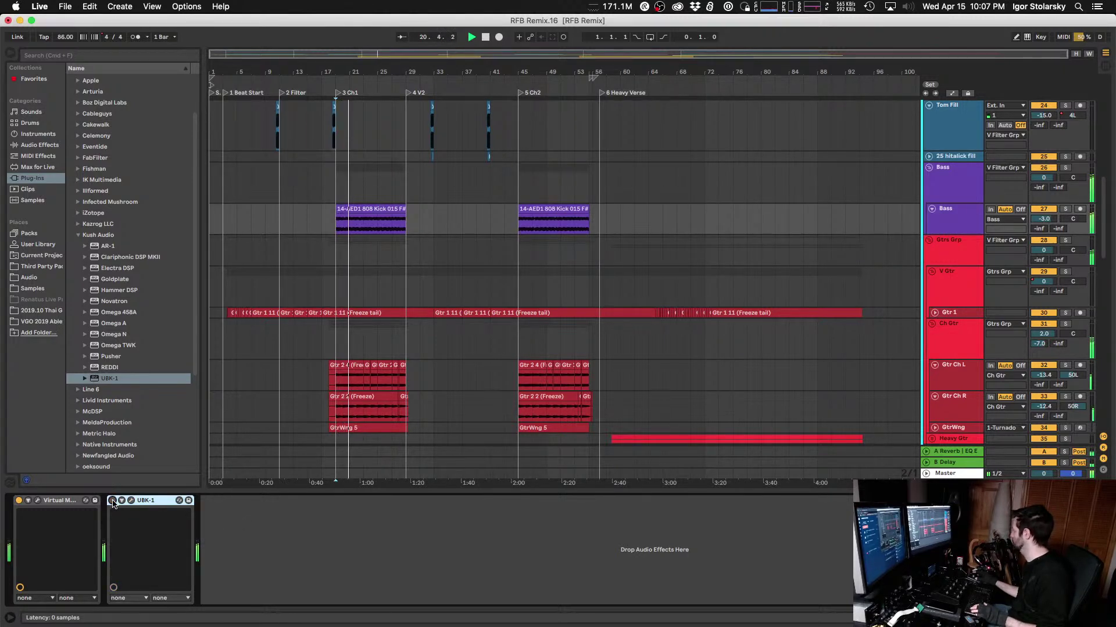
pyautogui.click(112, 500)
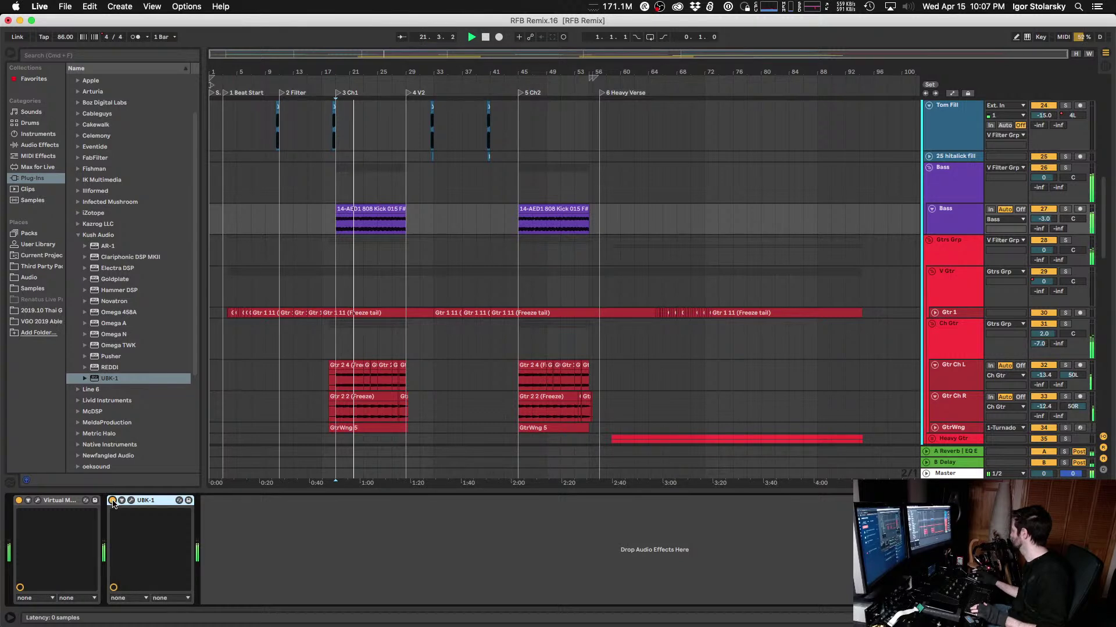
pyautogui.click(132, 502)
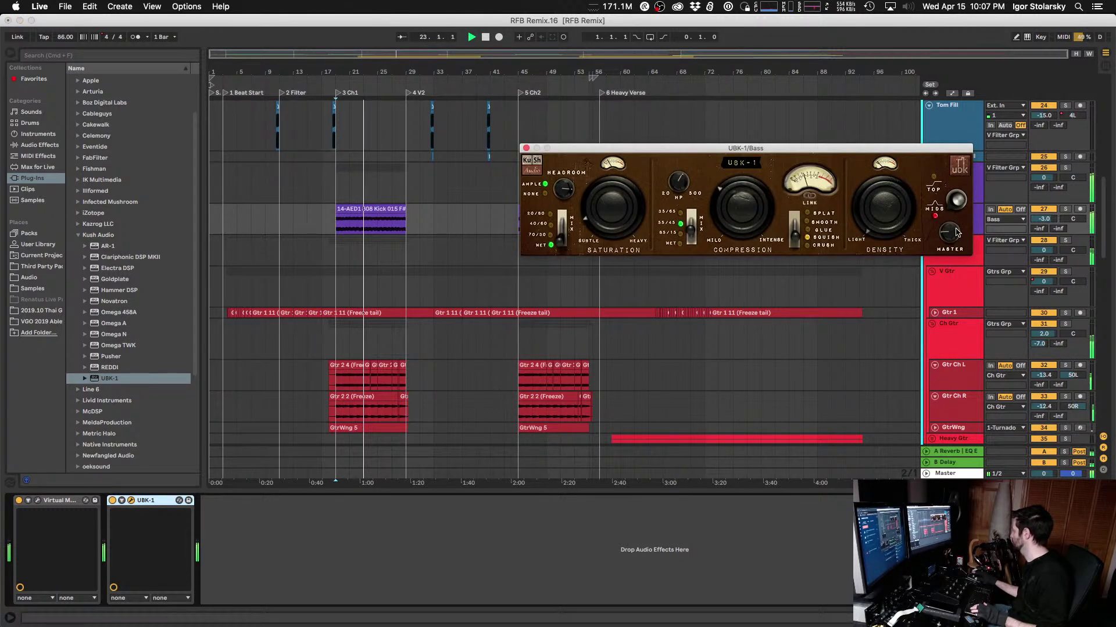
pyautogui.press('super+alt+p')
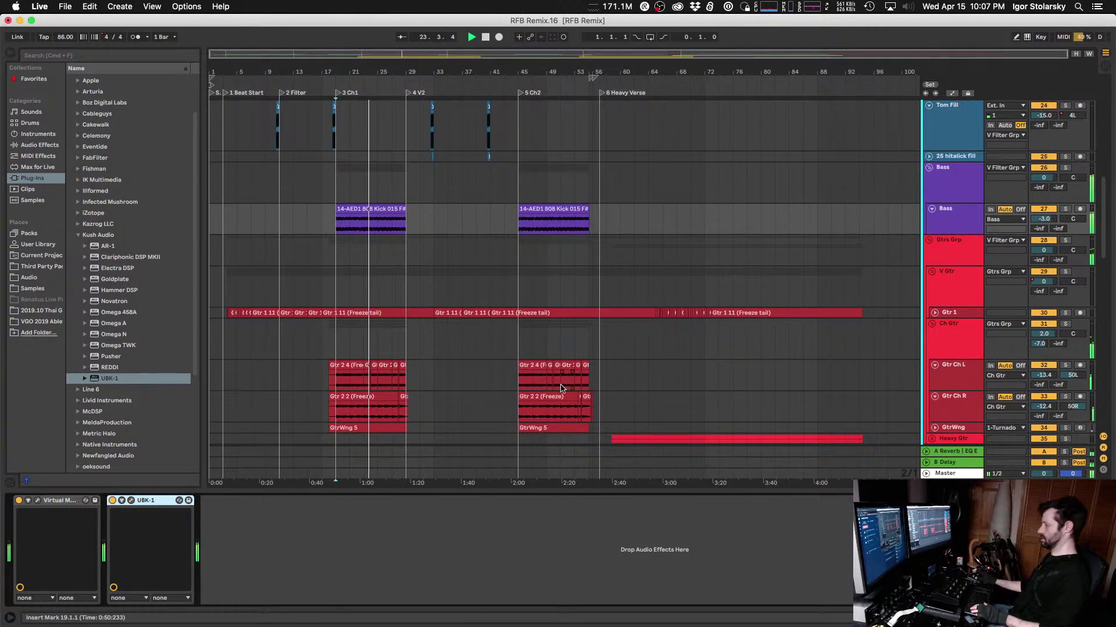
pyautogui.click(113, 500)
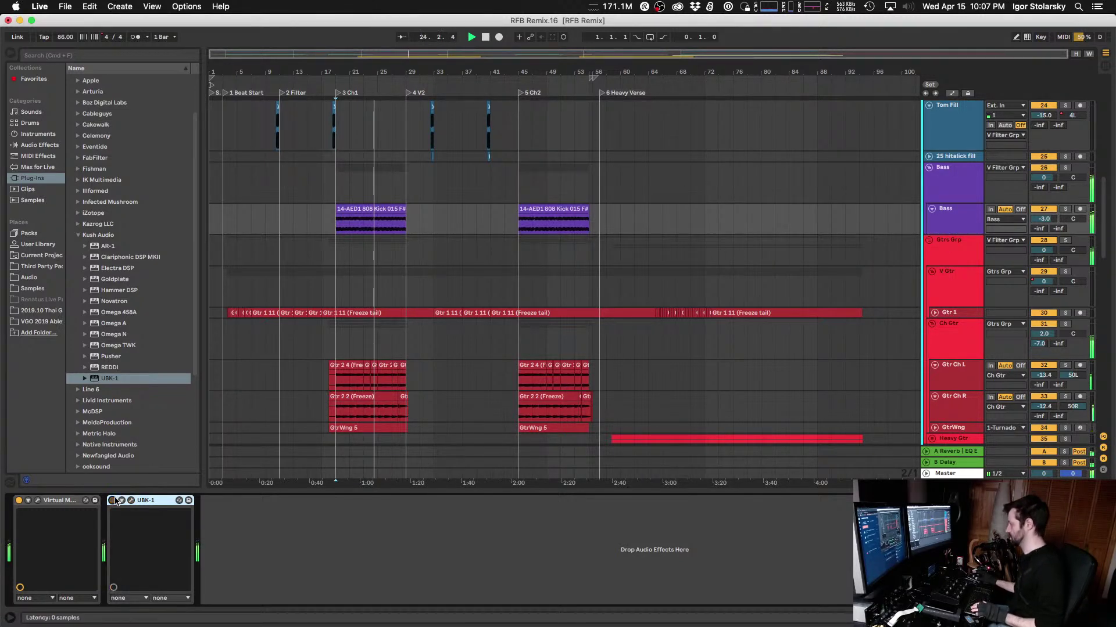
pyautogui.click(113, 500)
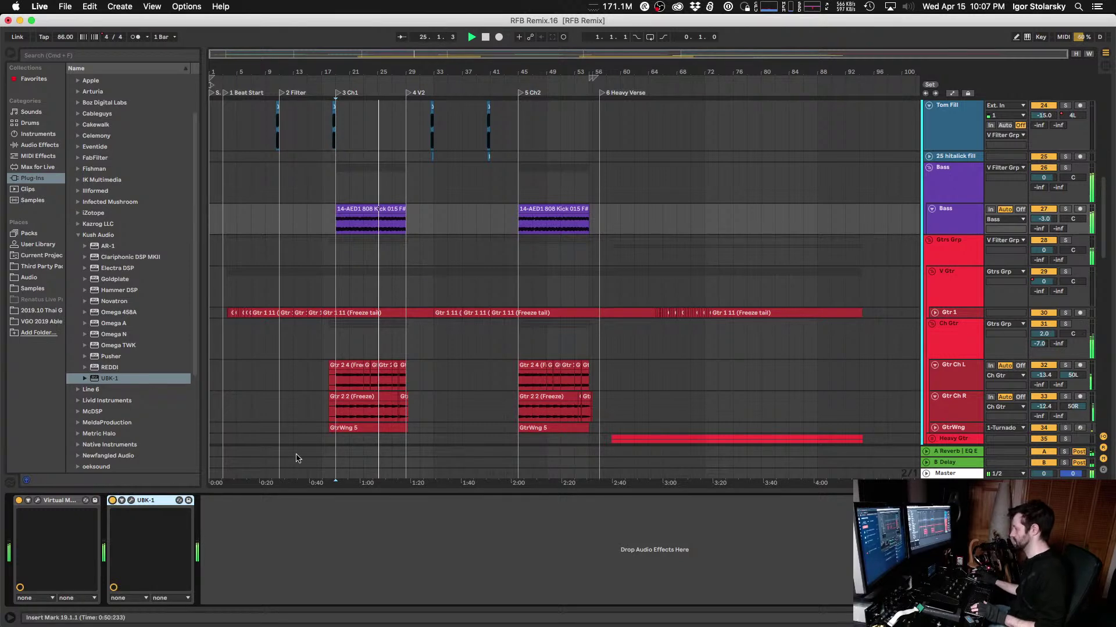
pyautogui.press('space')
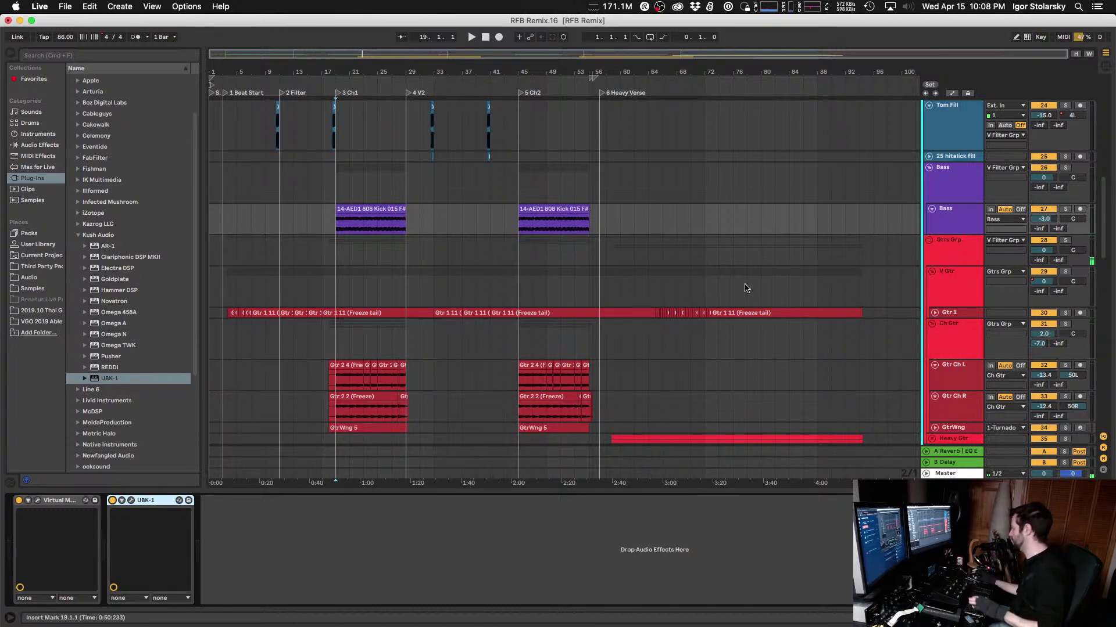
# Step: Select the All Keys group and inspect the VCC MixBuss settings in its Virtual Mix Rack
pyautogui.scroll(-8, 741, 291)
pyautogui.scroll(2, 743, 274)
pyautogui.scroll(1, 746, 274)
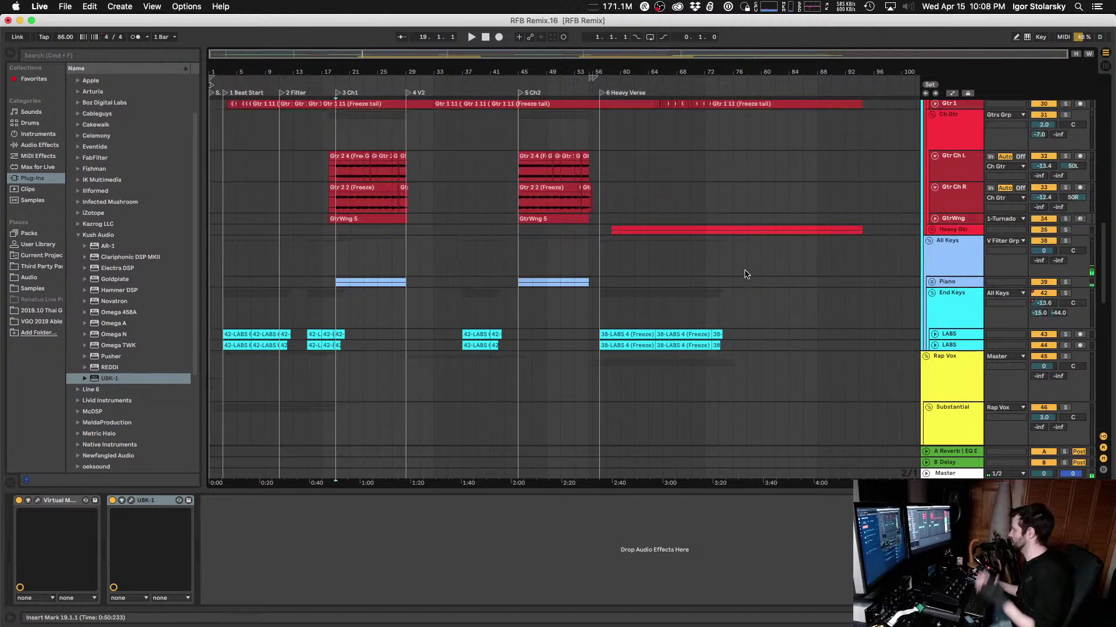
pyautogui.scroll(-4, 746, 274)
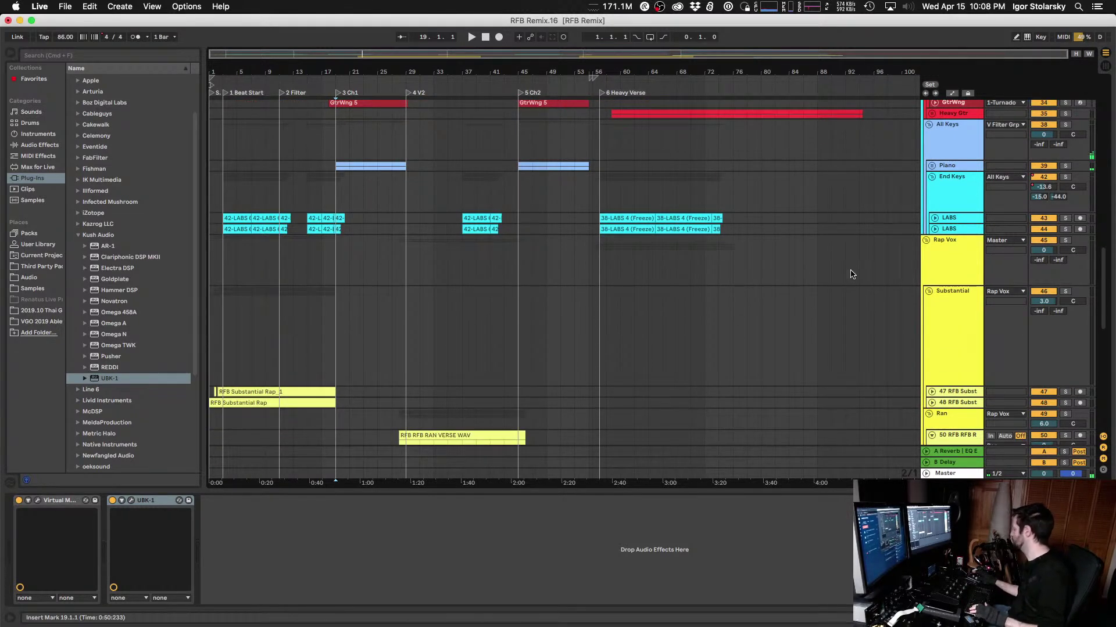
pyautogui.scroll(1, 851, 275)
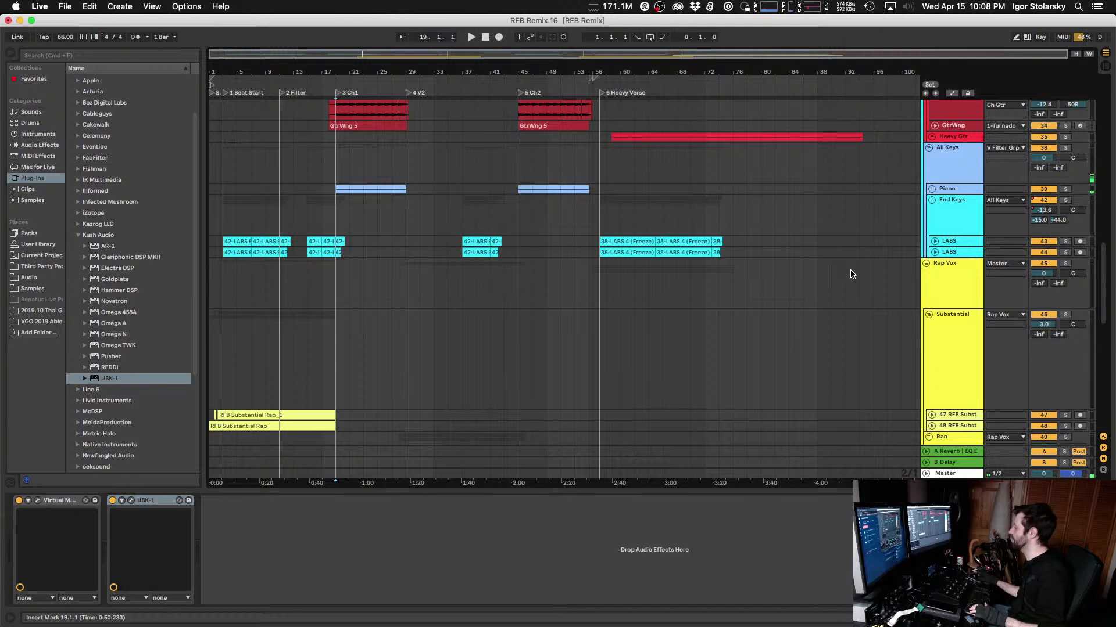
pyautogui.click(951, 233)
pyautogui.click(947, 160)
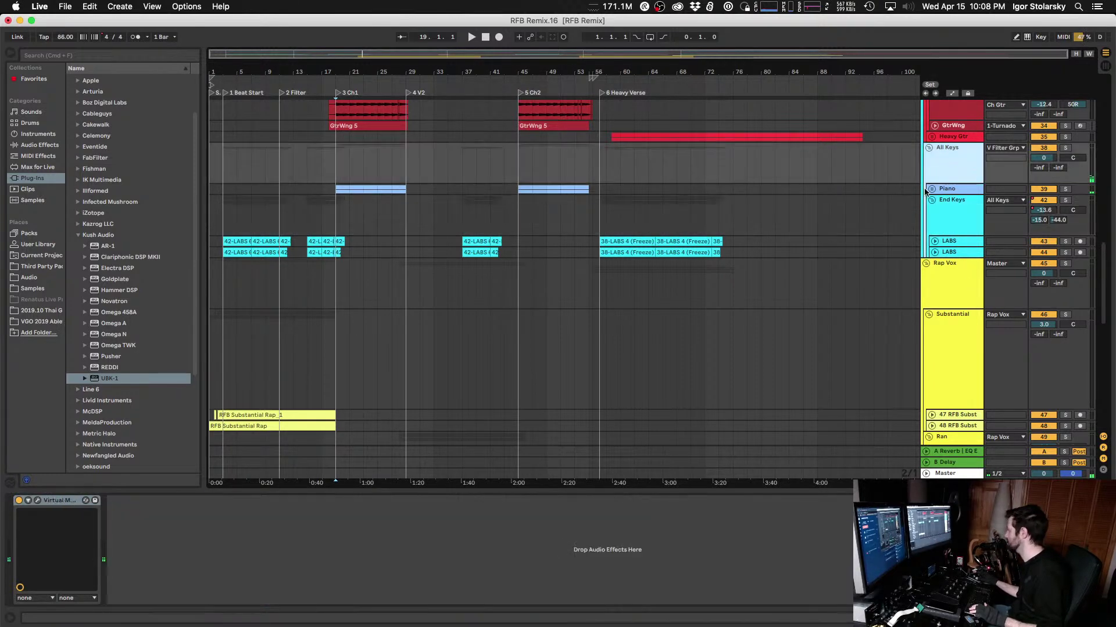
pyautogui.click(37, 501)
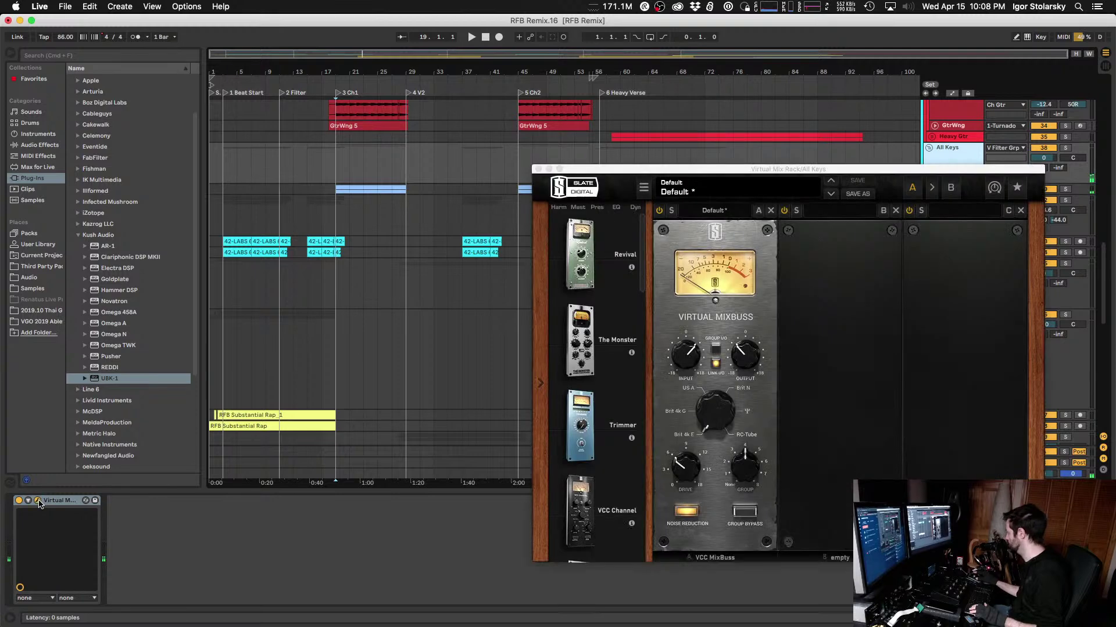
pyautogui.click(38, 501)
# Step: Assign the VCC MixBuss on the Rap Vox group to group 5 and set its console model to Brit N
pyautogui.scroll(-2, 960, 326)
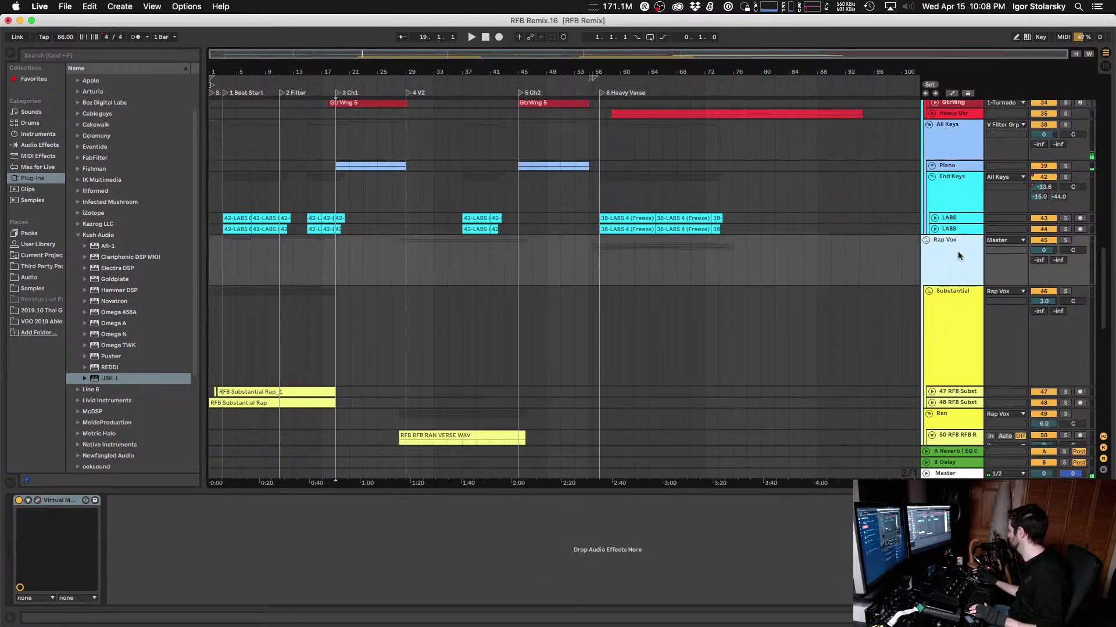
pyautogui.click(38, 501)
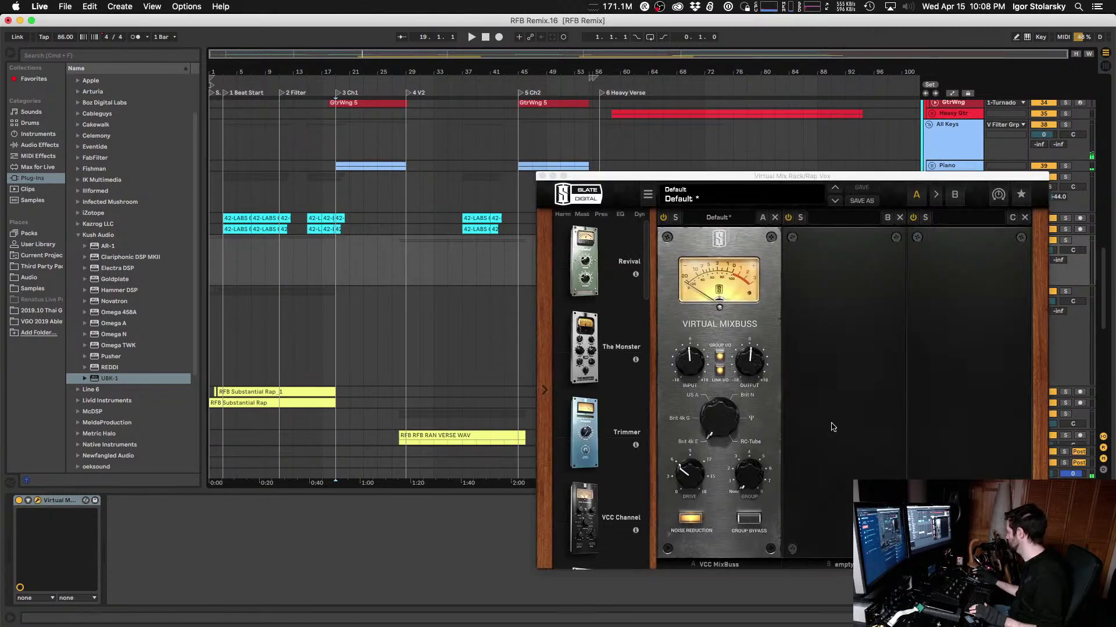
pyautogui.moveTo(762, 480); pyautogui.dragTo(762, 421)
pyautogui.click(764, 403)
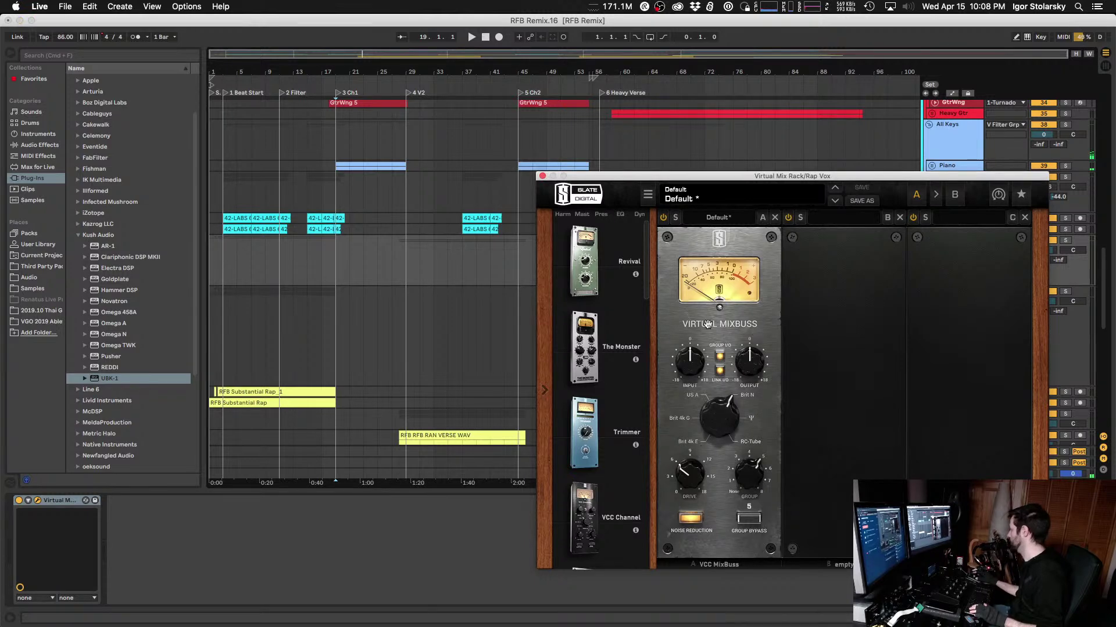
# Step: Play from bar 3, turn off group I/O on the Rap Vox MixBuss, and close the Virtual Mix Rack window
pyautogui.hotkey('alt', 'Left')
pyautogui.press('space')
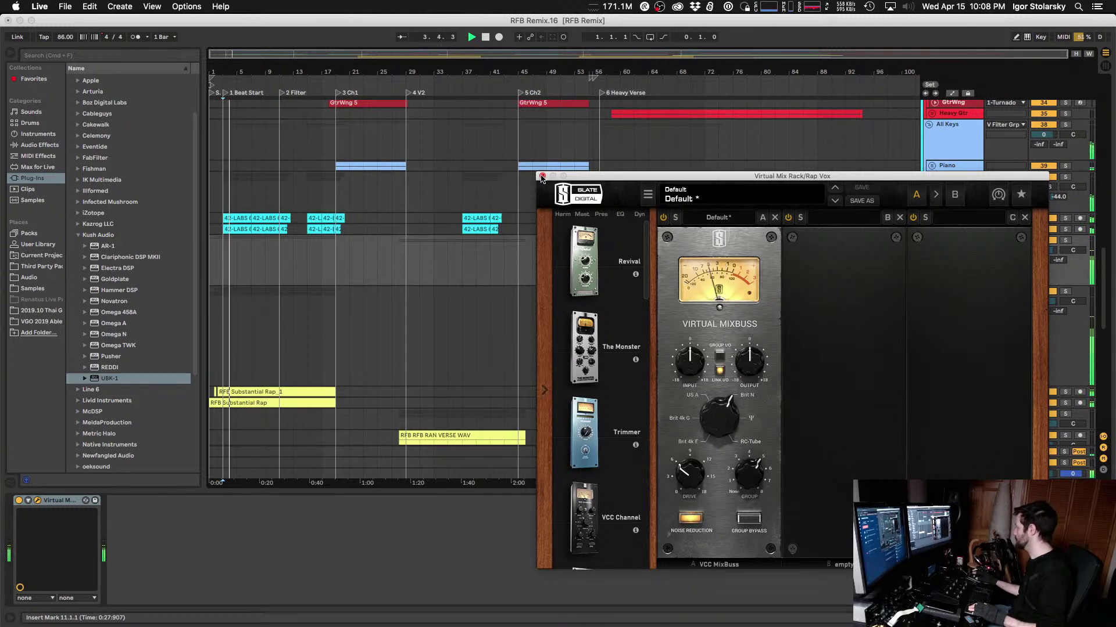
pyautogui.moveTo(704, 405)
pyautogui.mouseDown()
pyautogui.moveTo(720, 405)
pyautogui.moveTo(710, 407)
pyautogui.mouseUp()
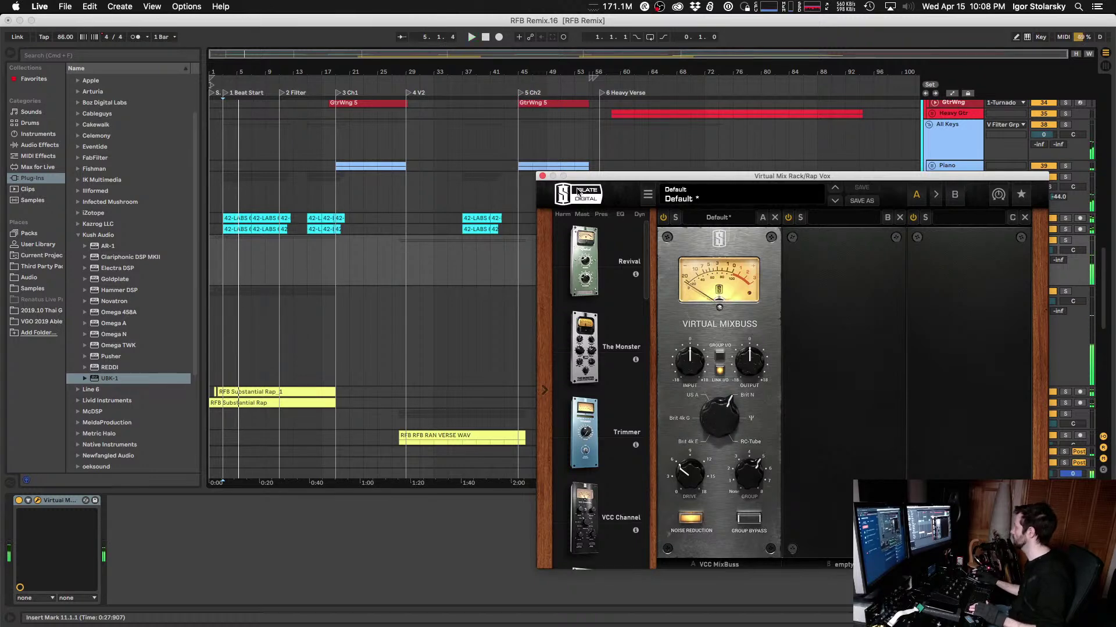
pyautogui.click(541, 176)
# Step: Look through the vocal, bass and guitar tracks and examine the device chains on their groups
pyautogui.scroll(-8, 678, 244)
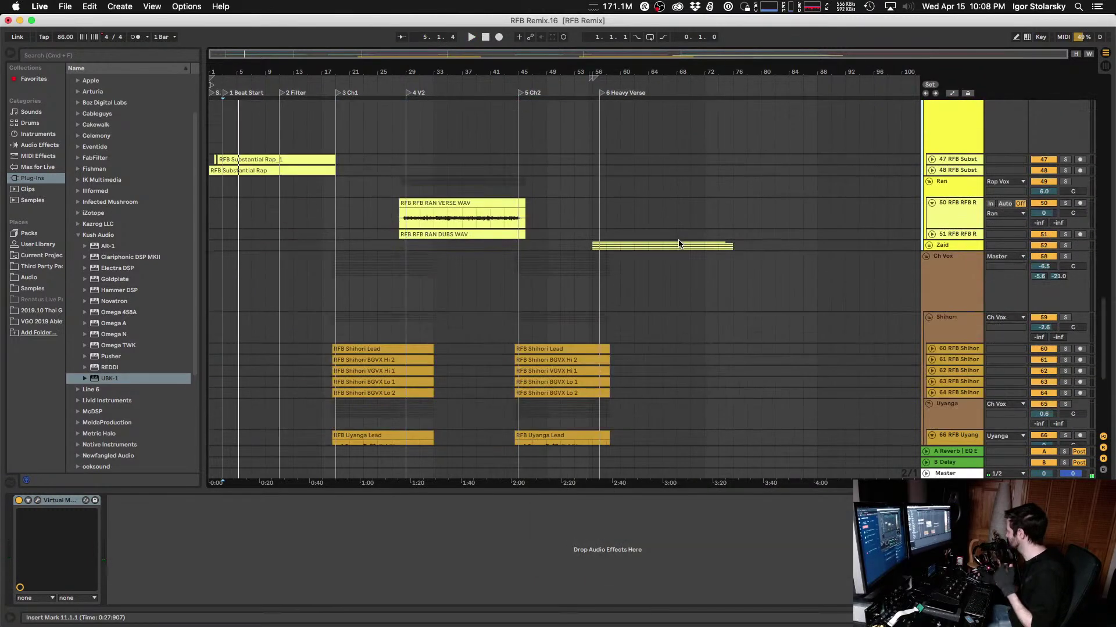
pyautogui.scroll(-6, 678, 257)
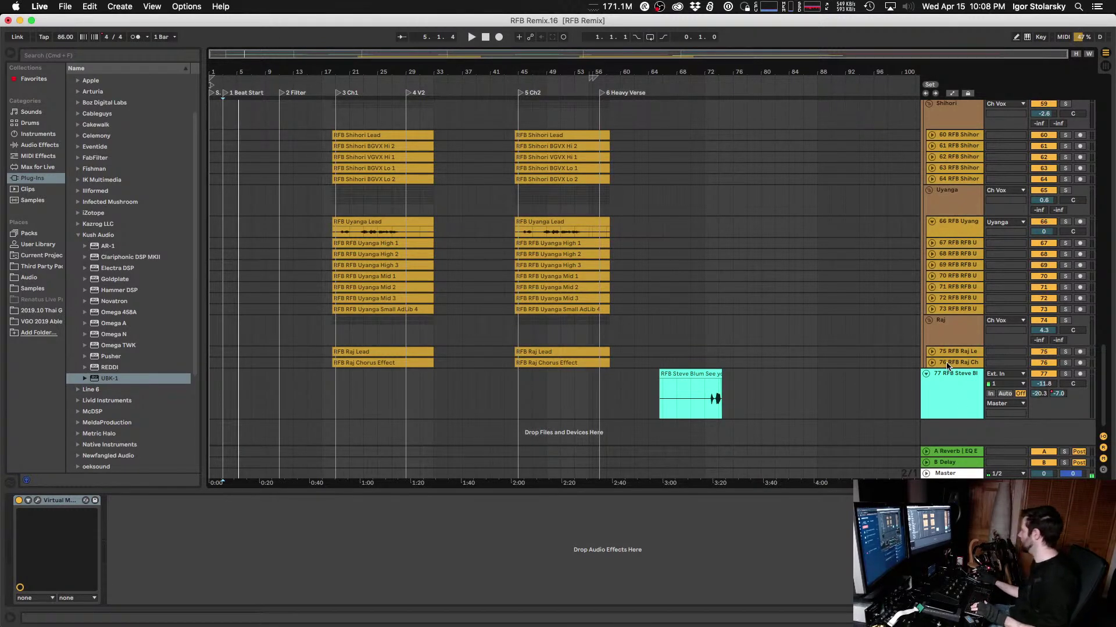
pyautogui.click(949, 323)
pyautogui.scroll(4, 950, 325)
pyautogui.scroll(10, 950, 327)
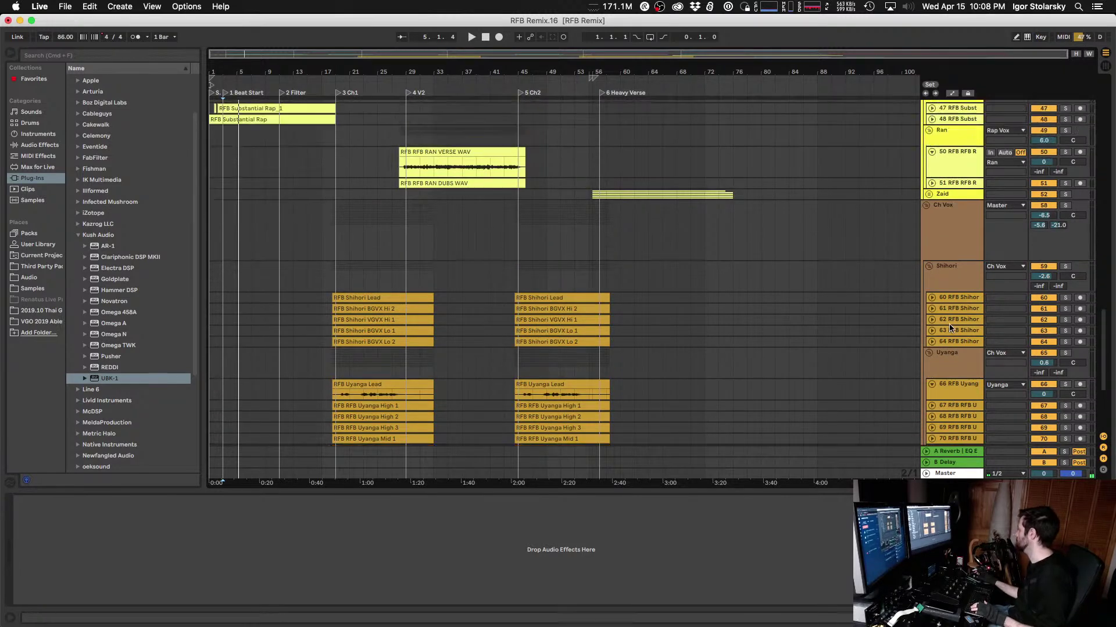
pyautogui.click(949, 325)
pyautogui.scroll(8, 951, 325)
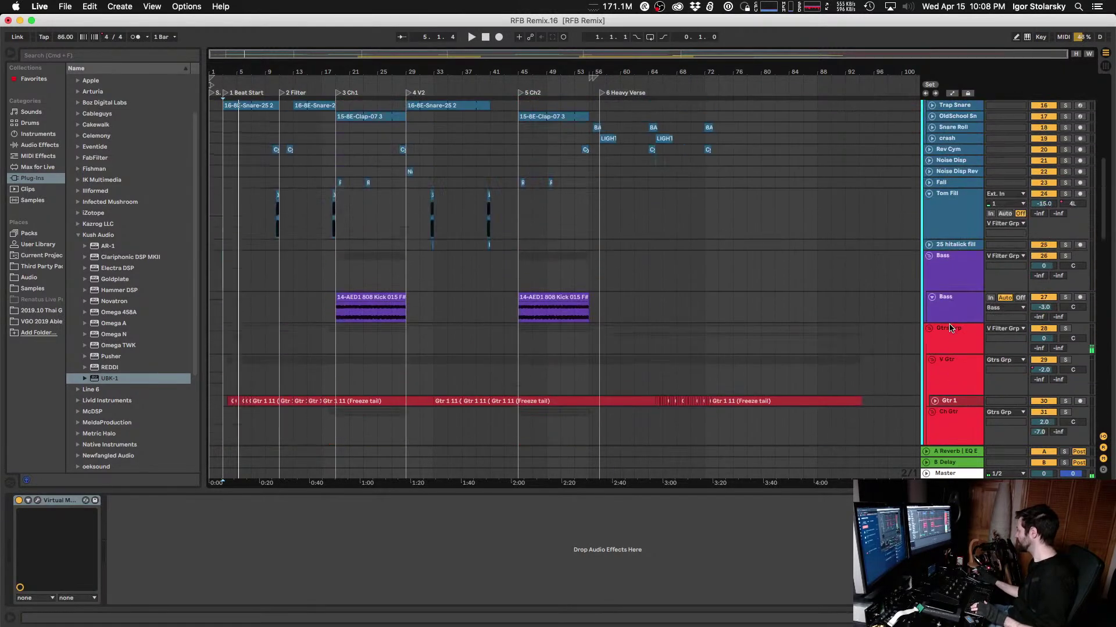
pyautogui.click(960, 279)
pyautogui.click(952, 307)
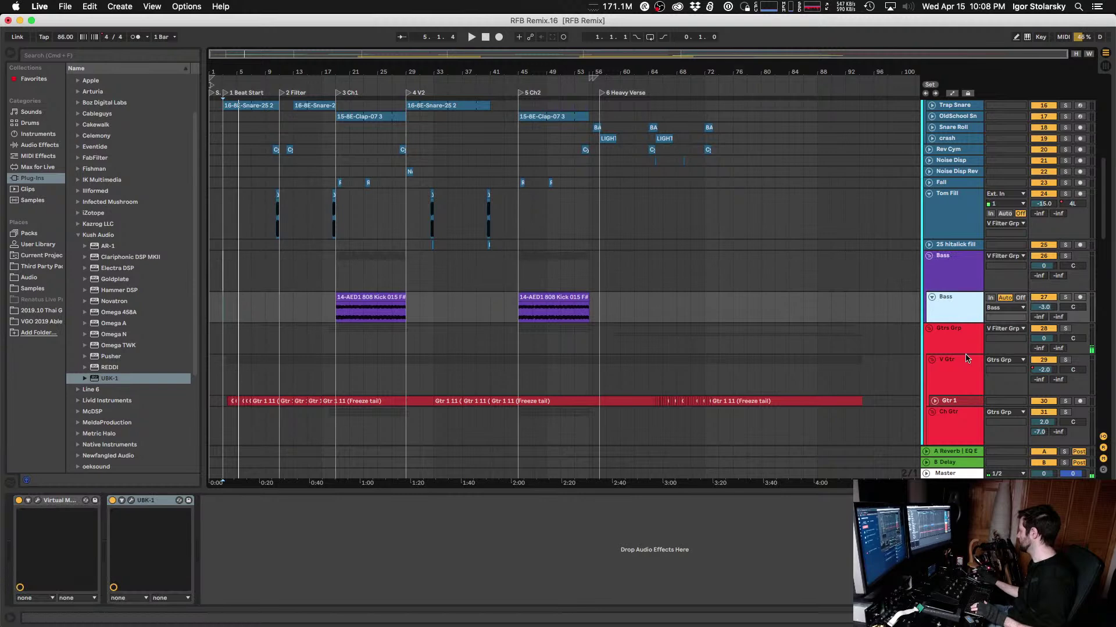
pyautogui.click(953, 375)
pyautogui.click(954, 341)
pyautogui.scroll(-8, 930, 326)
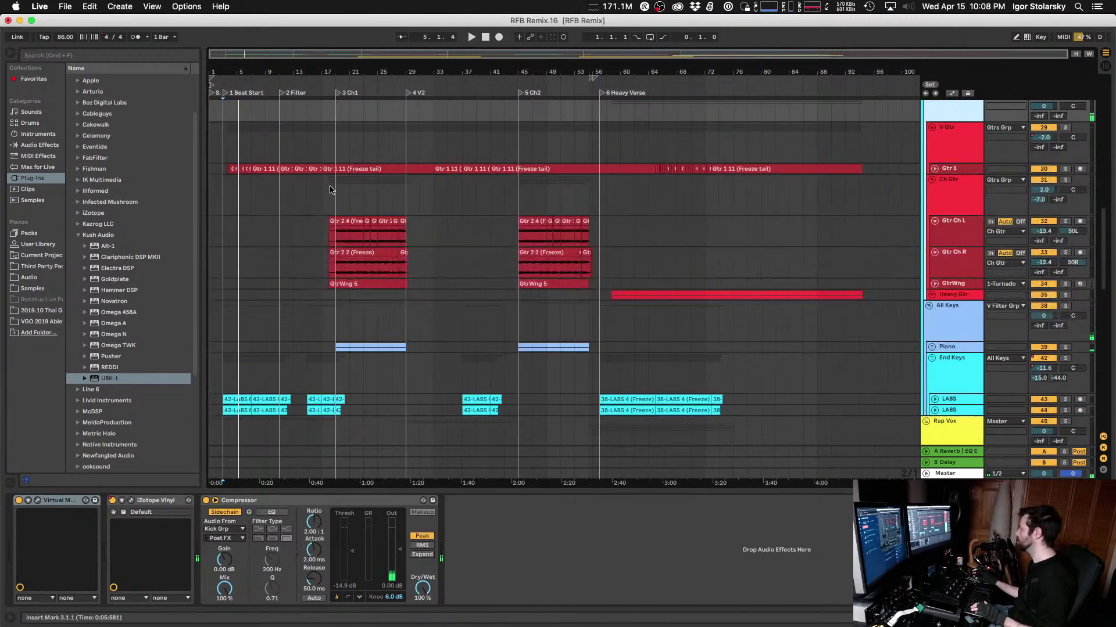
# Step: Play from bar 19 and solo the Ch Gtr group
pyautogui.click(332, 198)
pyautogui.press('space')
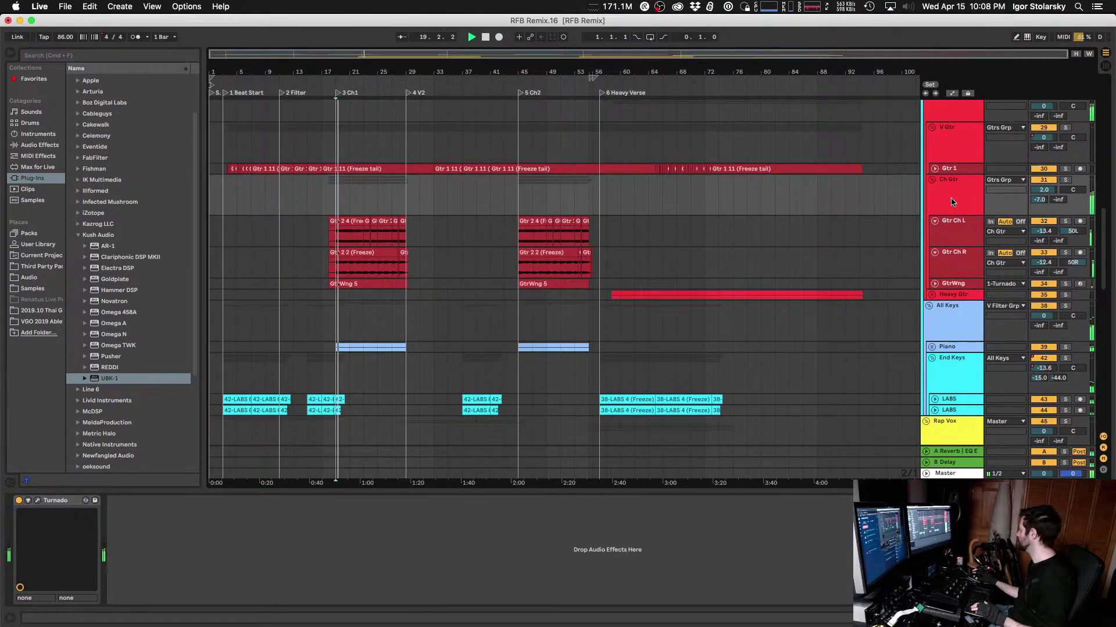
pyautogui.click(980, 228)
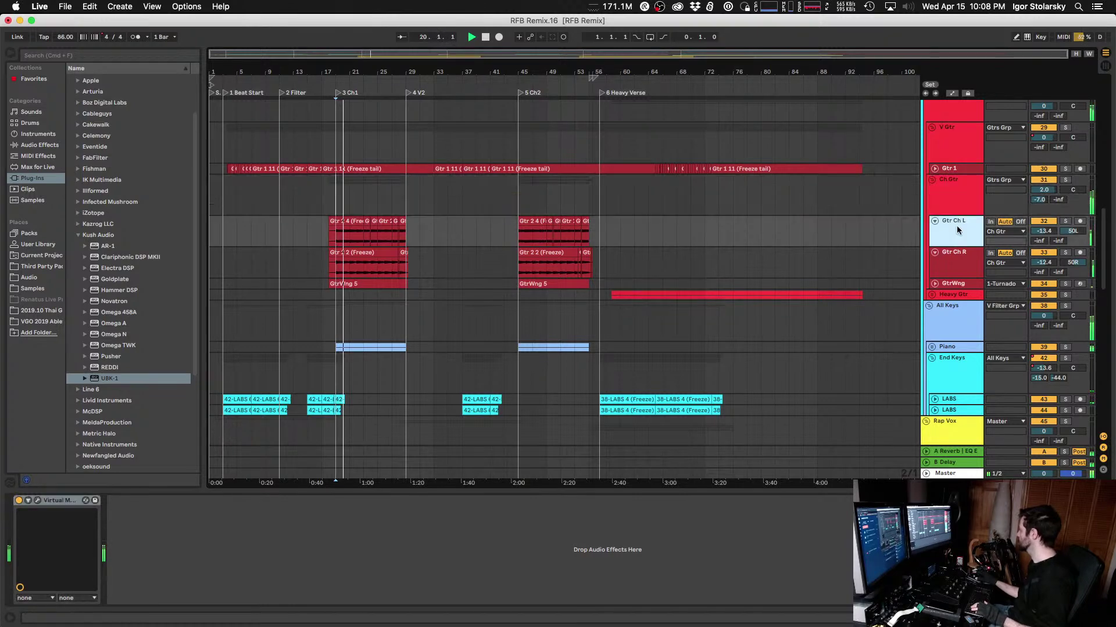
pyautogui.click(1028, 186)
pyautogui.click(1065, 179)
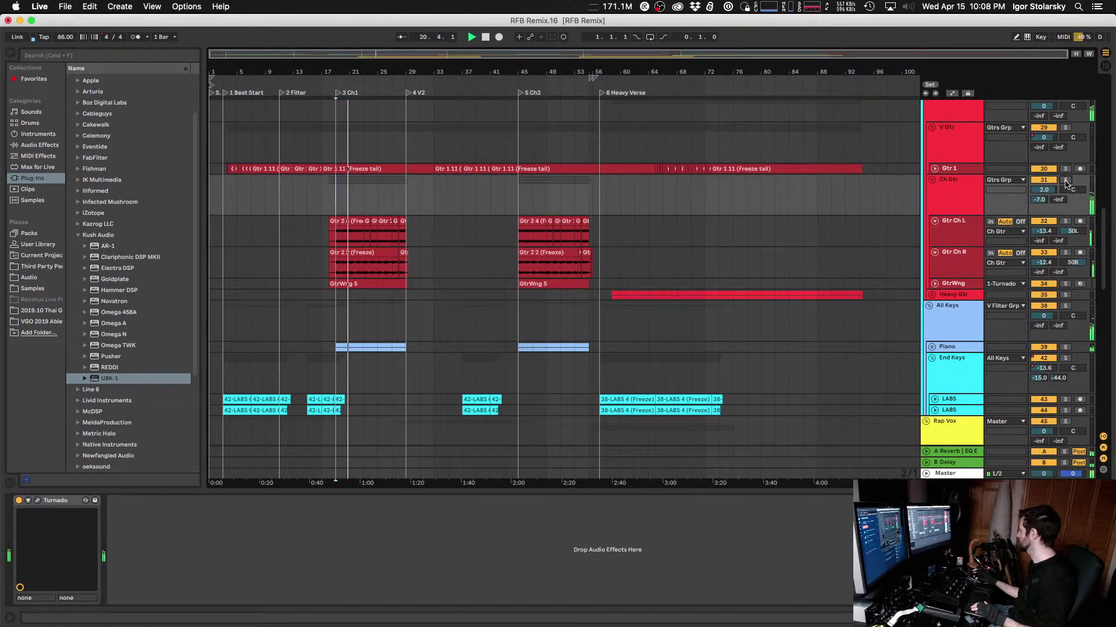
# Step: Load the Kush Audio Novatron compressor after Turnado on the Ch Gtr group and restart playback from bar 19
pyautogui.scroll(3, 139, 286)
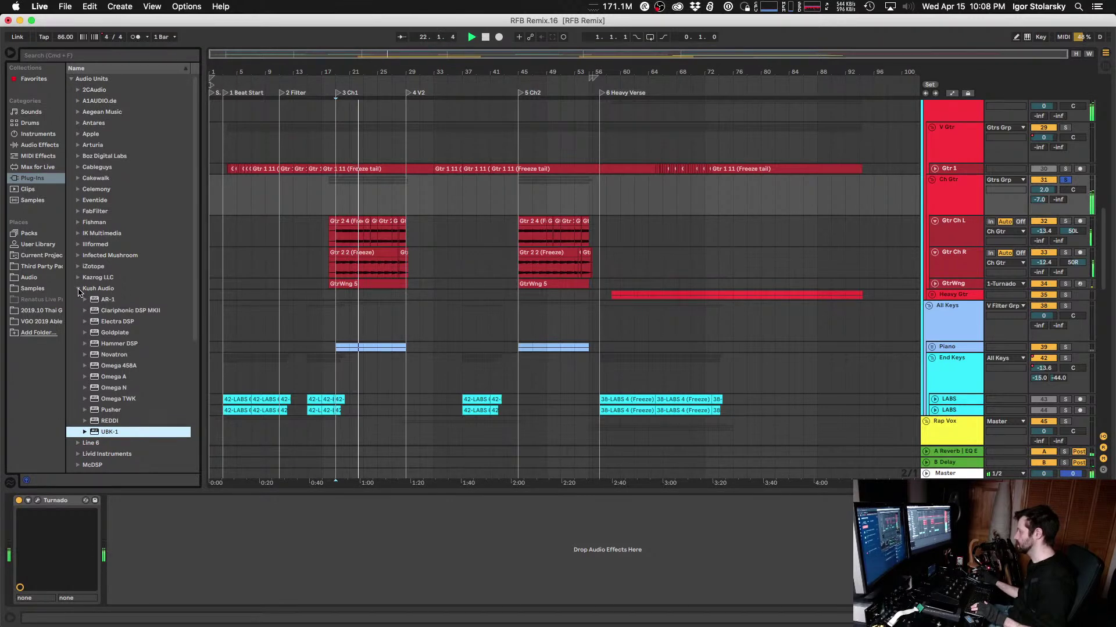
pyautogui.click(103, 358)
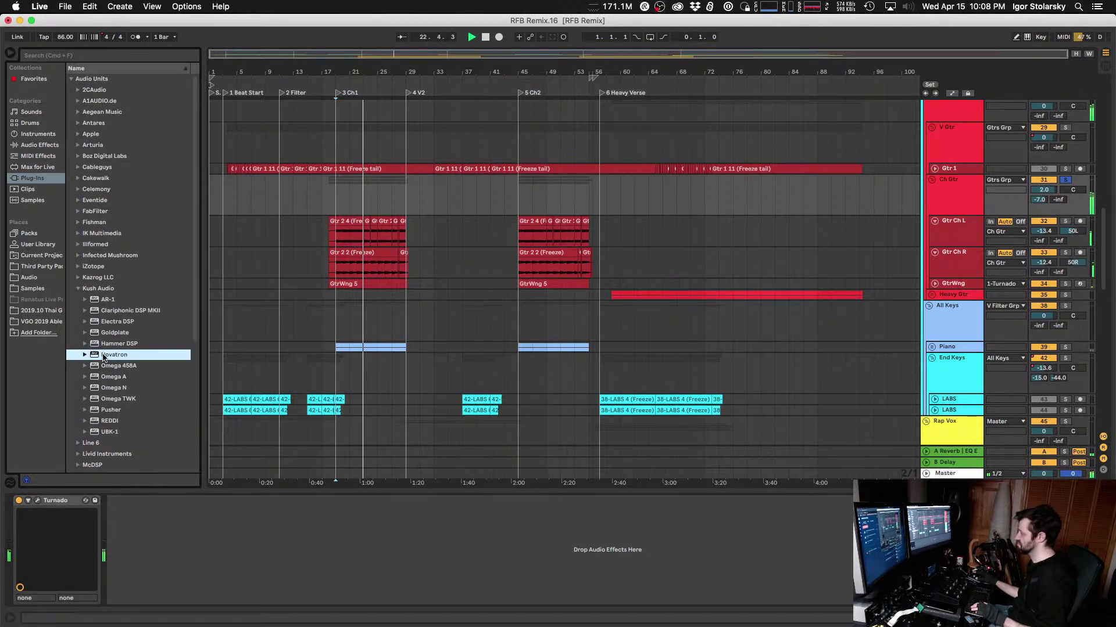
pyautogui.moveTo(103, 357); pyautogui.dragTo(157, 601)
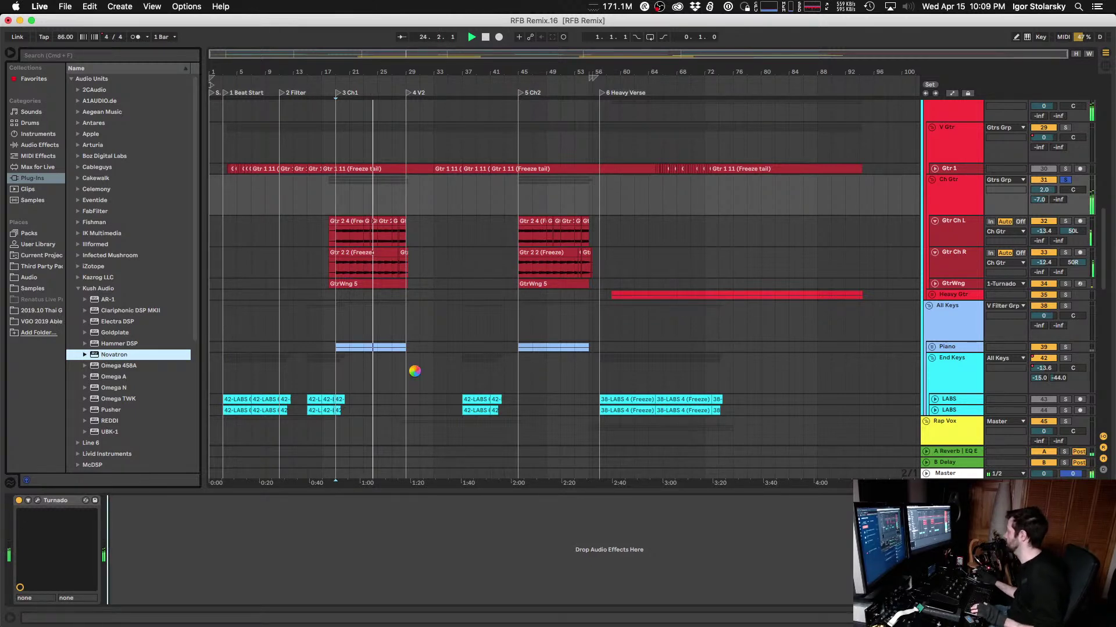
pyautogui.press('space')
pyautogui.press('space')
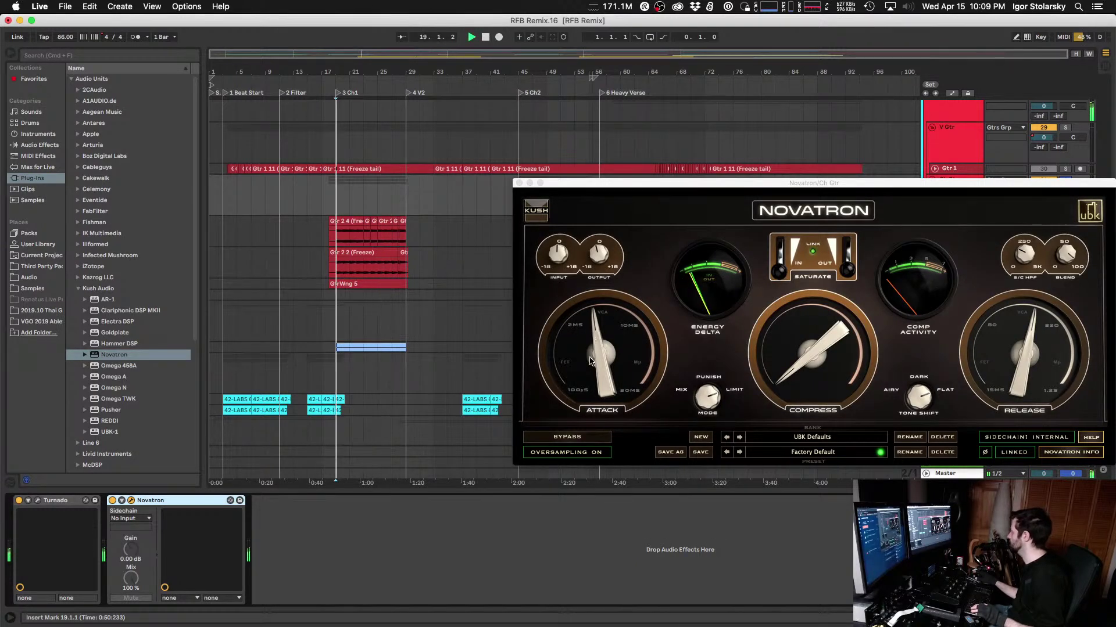
# Step: Raise Novatron's compress amount to about ten o'clock, set its channels to unlinked, and play from bar 19
pyautogui.moveTo(813, 357); pyautogui.dragTo(812, 311)
pyautogui.click(1013, 452)
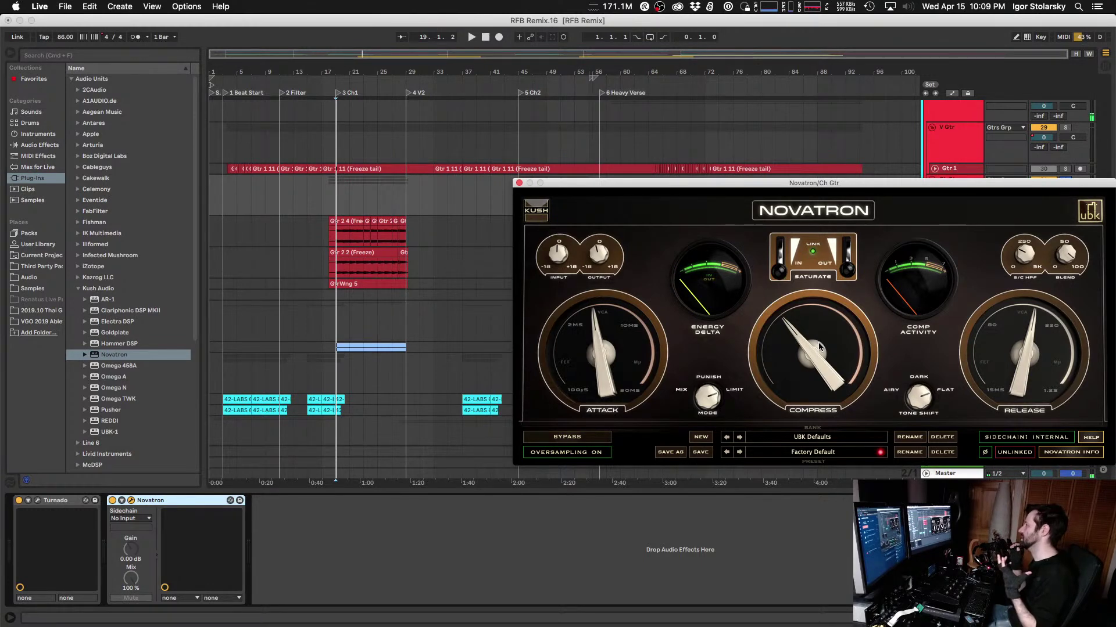
pyautogui.press('space')
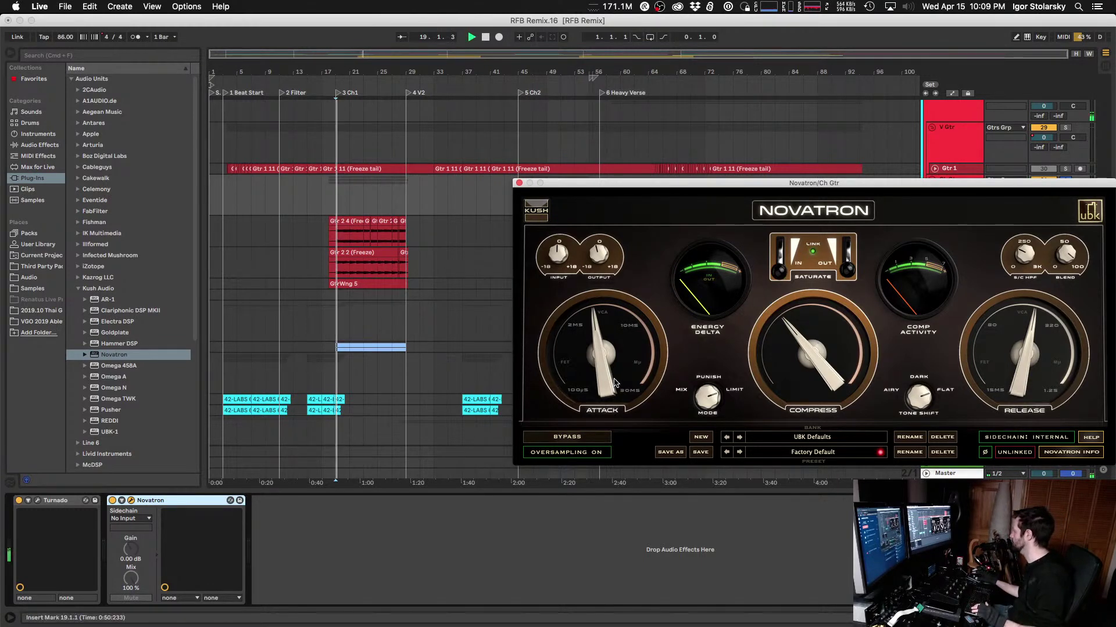
# Step: Set Novatron's attack just past twelve o'clock, its release to about eleven o'clock and its compress amount to about three o'clock
pyautogui.moveTo(608, 377); pyautogui.dragTo(603, 366)
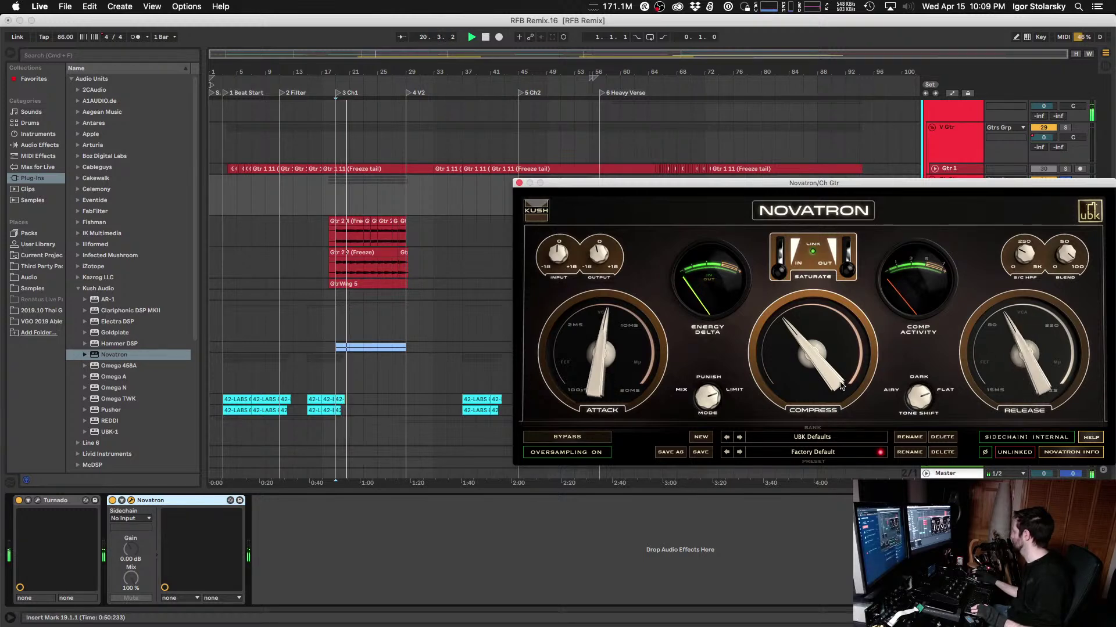
pyautogui.moveTo(825, 349); pyautogui.dragTo(832, 303)
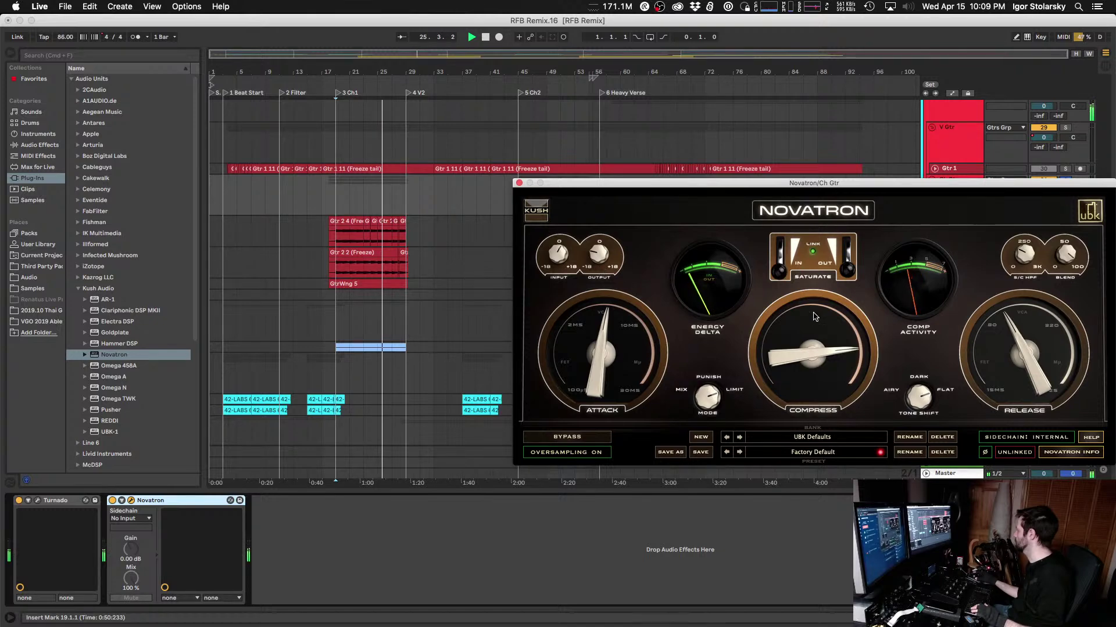
# Step: Compare the chorus guitars with and without Novatron by repeatedly toggling its bypass during playback
pyautogui.click(566, 437)
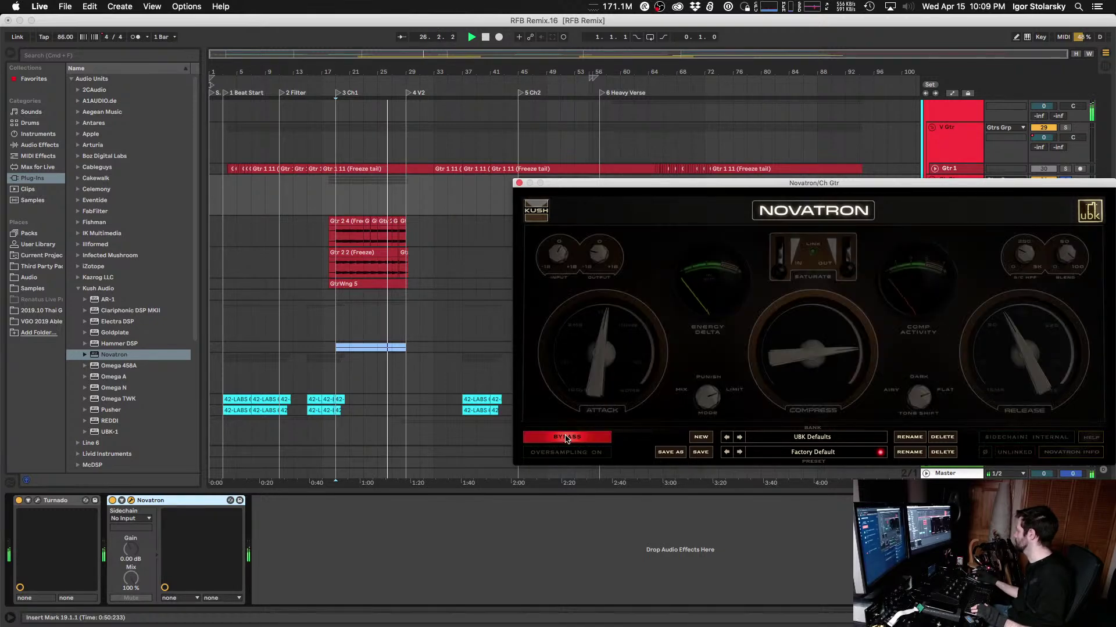
pyautogui.click(566, 437)
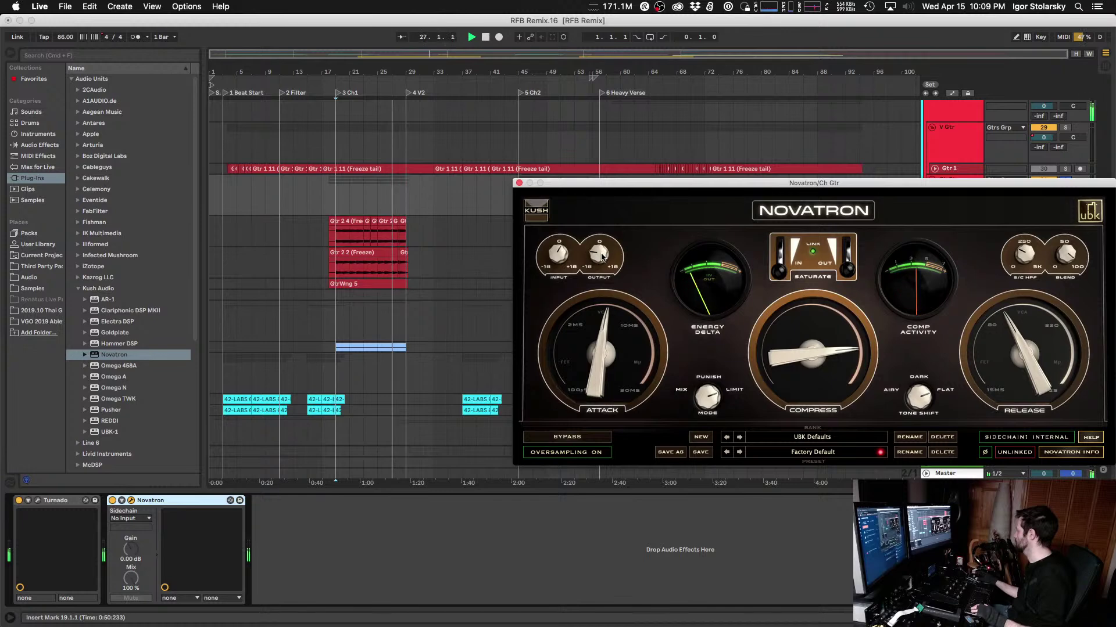
pyautogui.click(585, 437)
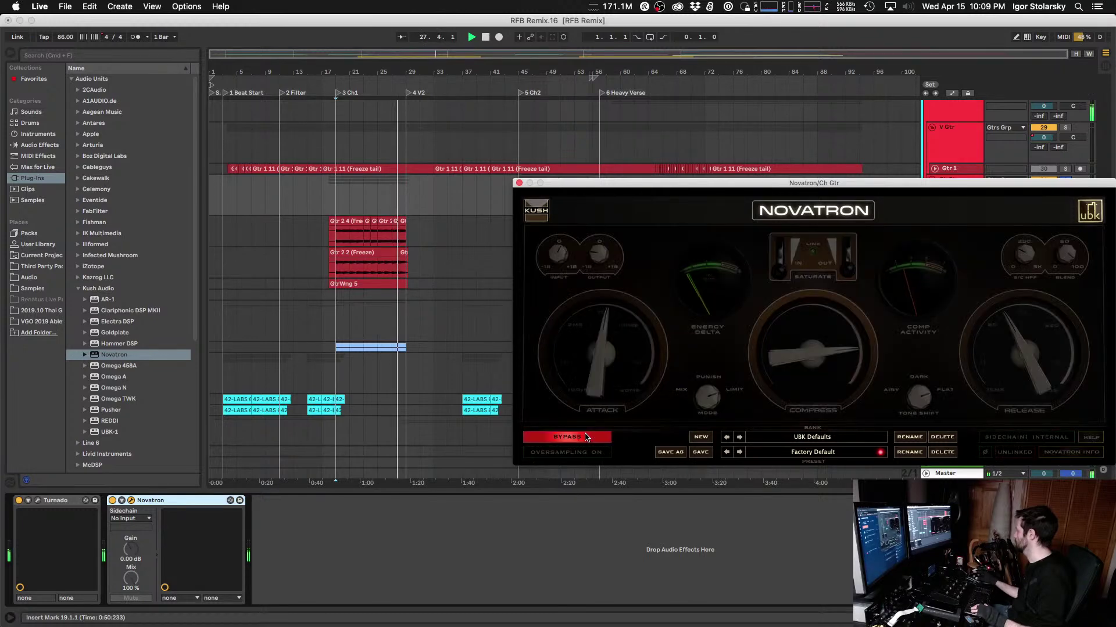
pyautogui.click(585, 437)
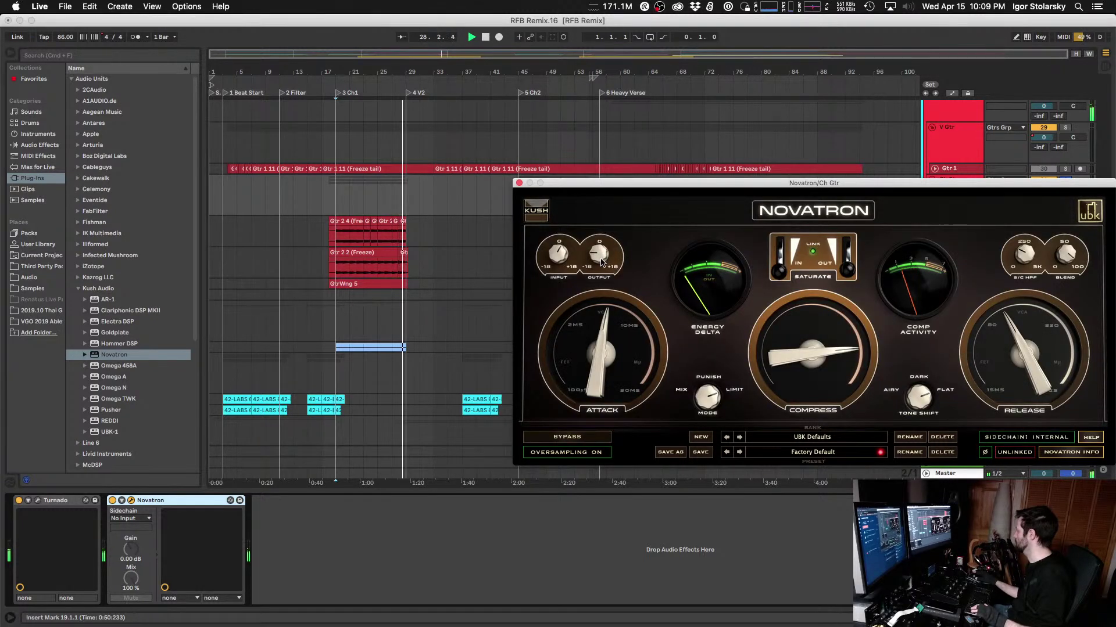
pyautogui.click(569, 437)
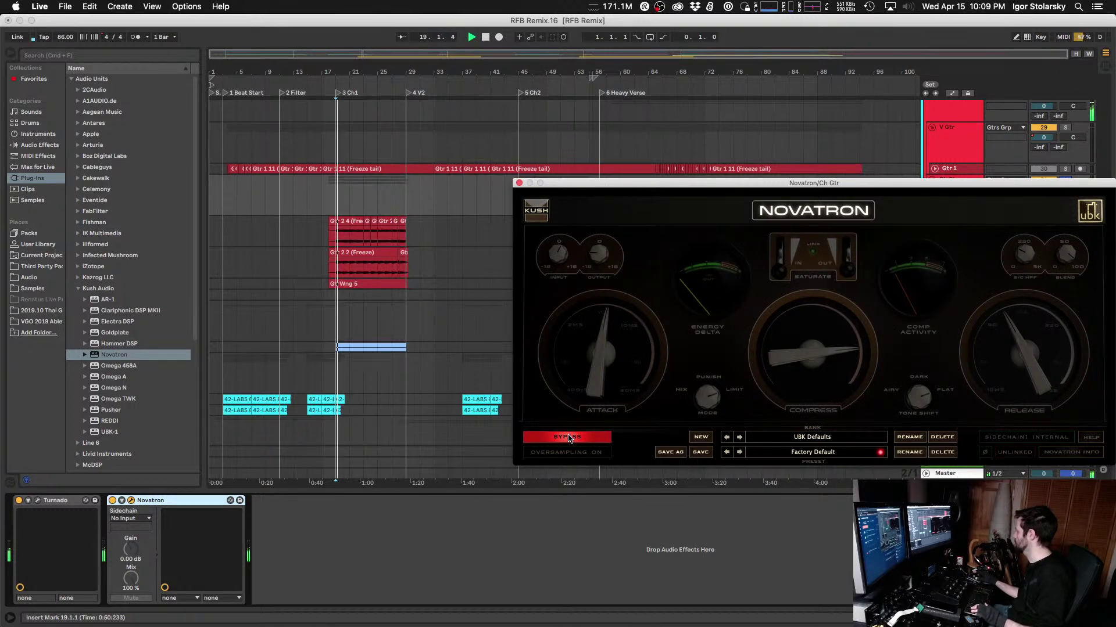
# Step: Compare the soloed Ch Gtr group with Novatron bypassed and active, closing the plug-in window and stopping playback at the end
pyautogui.click(569, 438)
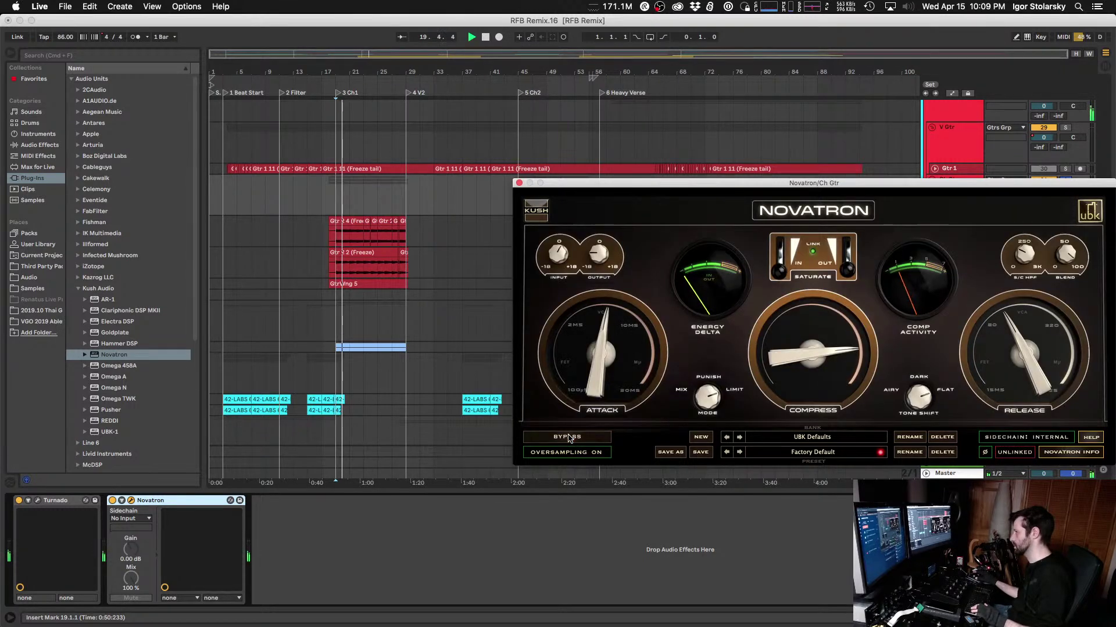
pyautogui.click(568, 438)
pyautogui.click(569, 437)
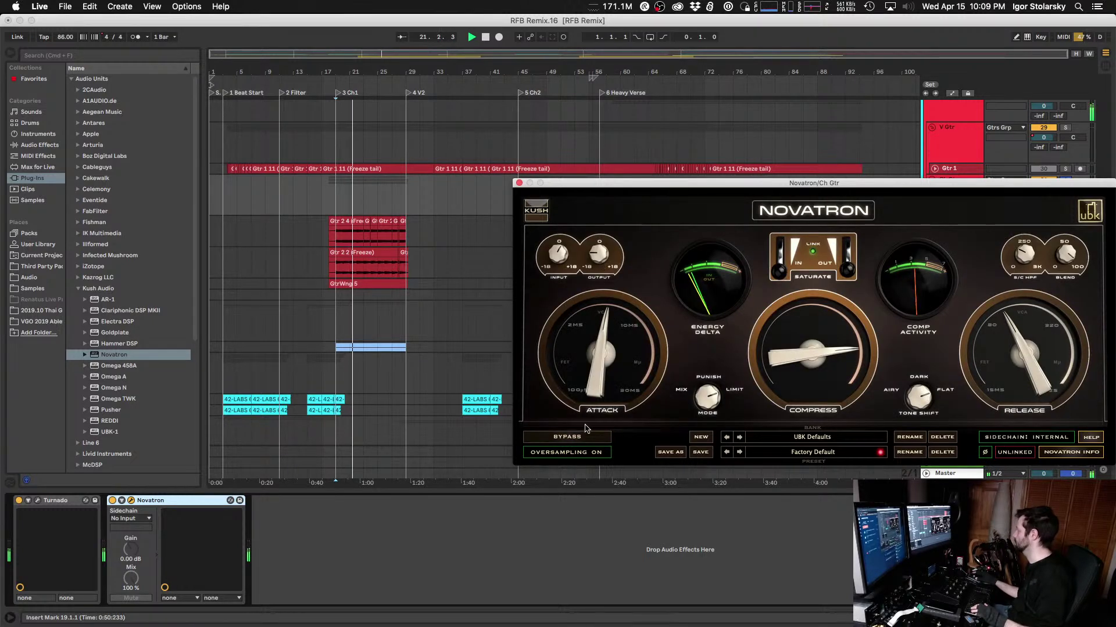
pyautogui.click(580, 440)
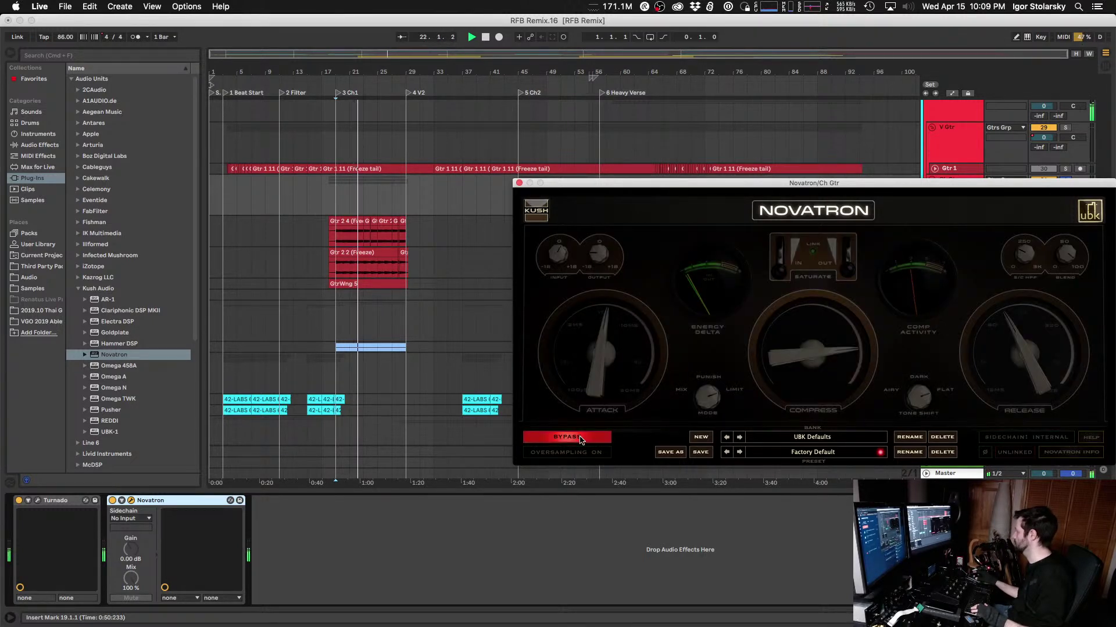
pyautogui.click(581, 441)
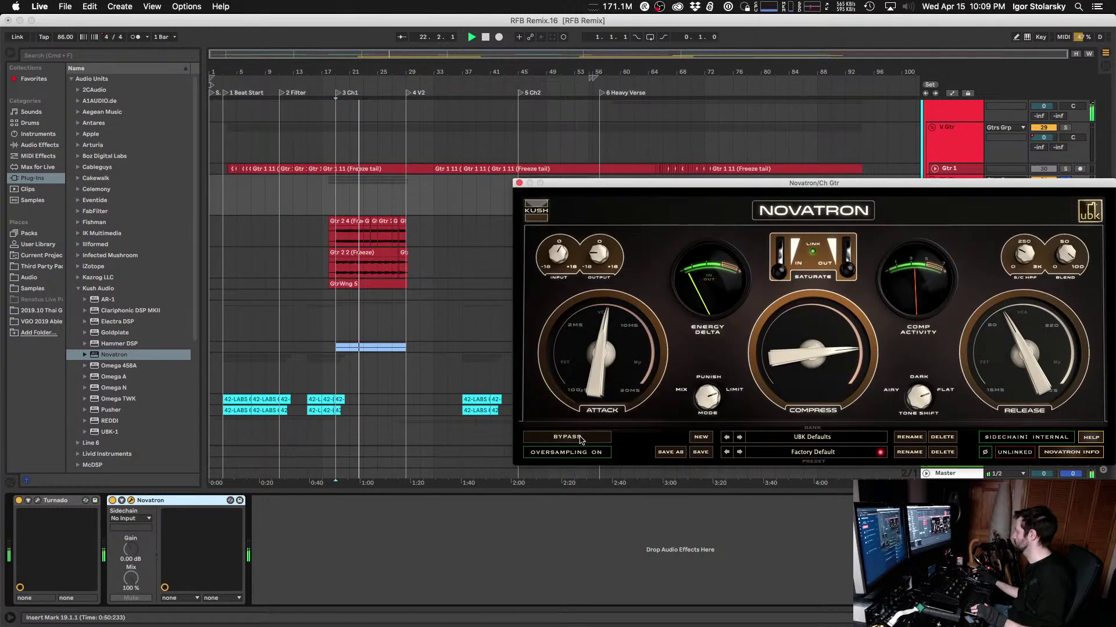
pyautogui.click(519, 183)
pyautogui.press('space')
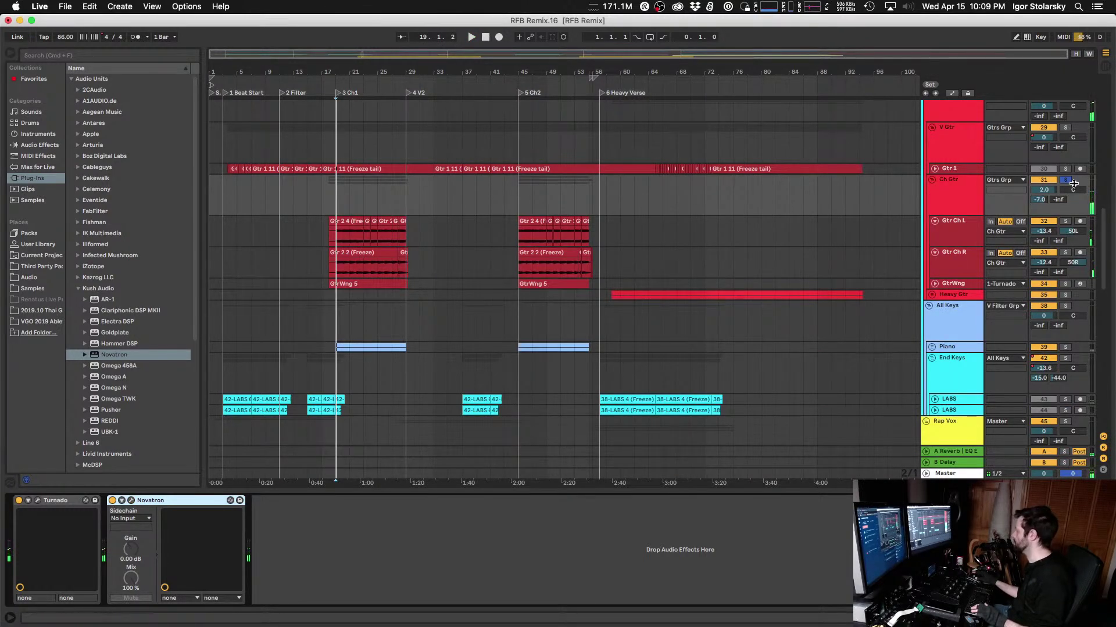
# Step: Unsolo the Ch Gtr group and compare the full mix with the Novatron device switched off and on
pyautogui.click(1067, 181)
pyautogui.press('space')
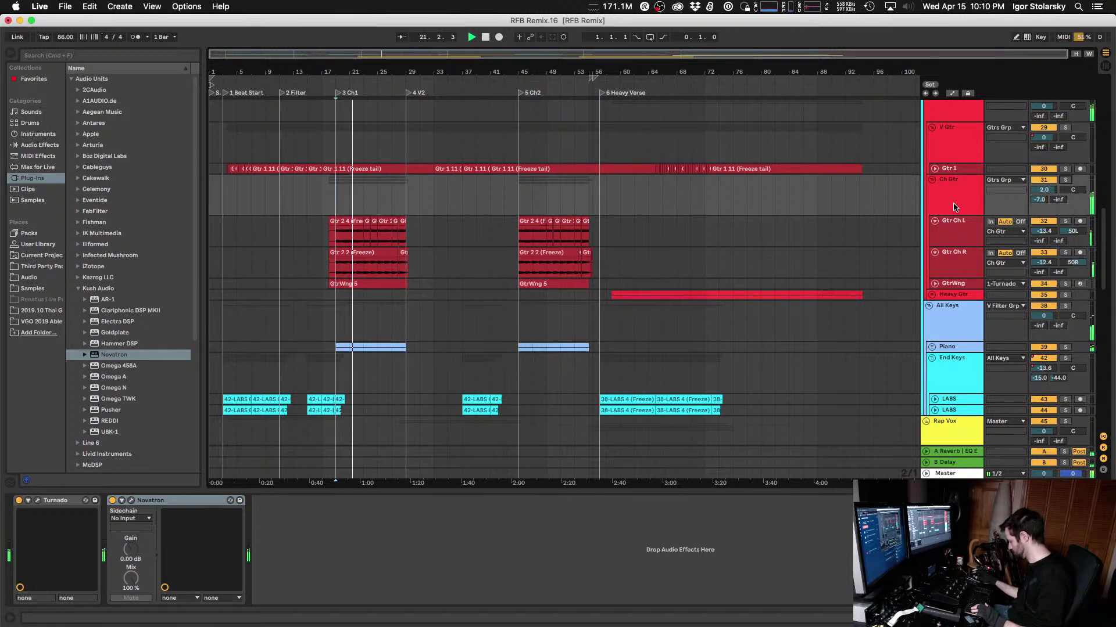
pyautogui.click(119, 502)
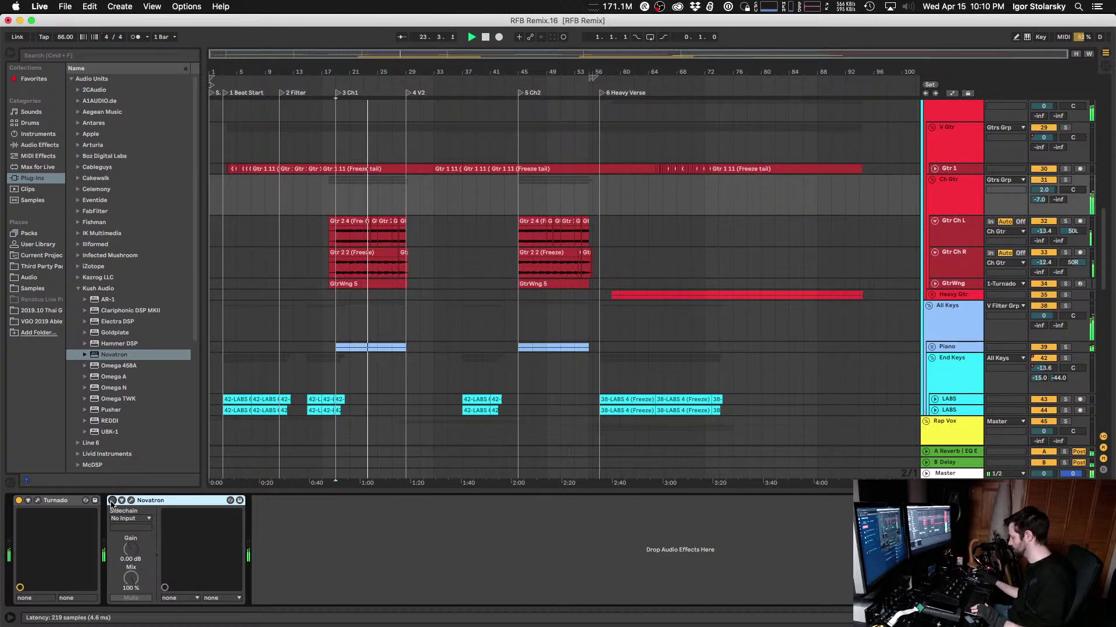
pyautogui.click(113, 501)
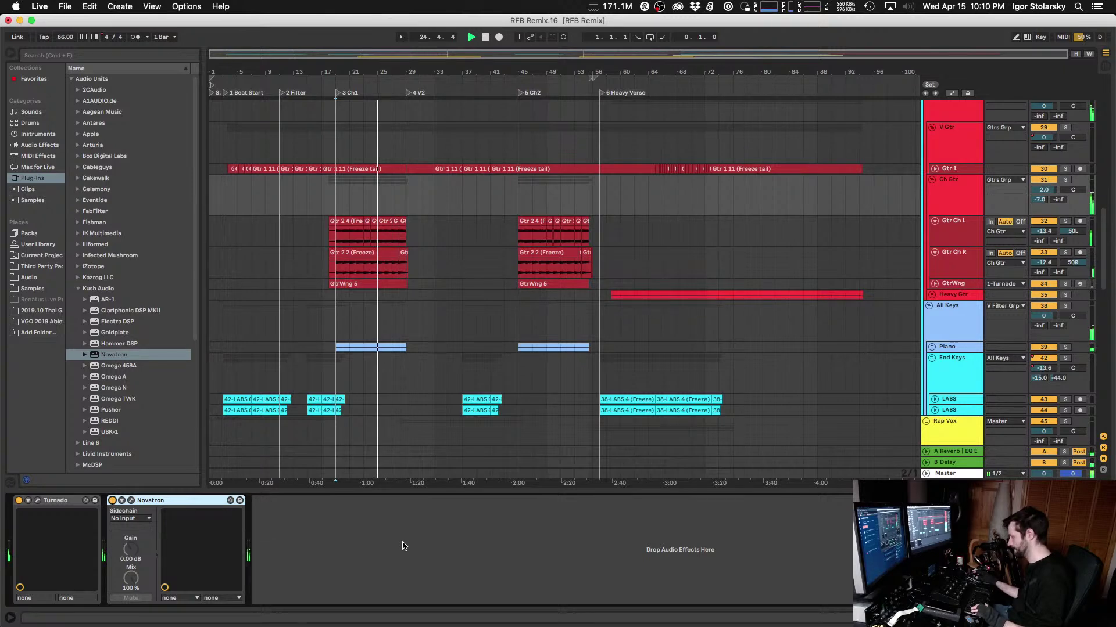
# Step: Reopen the Novatron window on Ch Gtr, move it clear of the track controls and restart playback from the 3 Ch1 marker
pyautogui.click(131, 500)
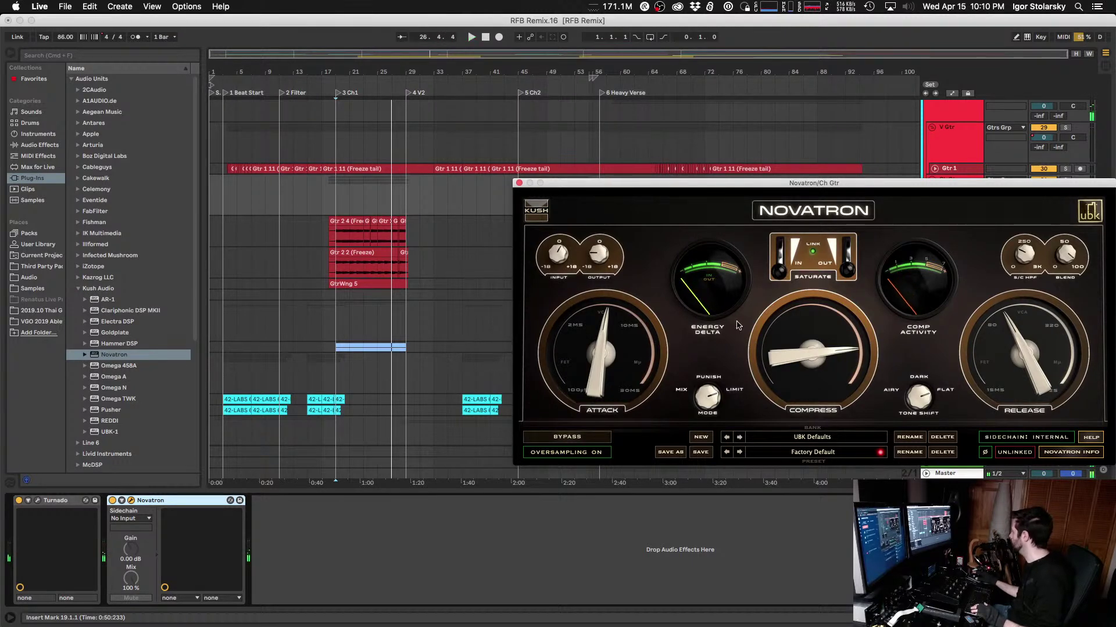
pyautogui.moveTo(953, 188); pyautogui.dragTo(605, 178)
pyautogui.press('space')
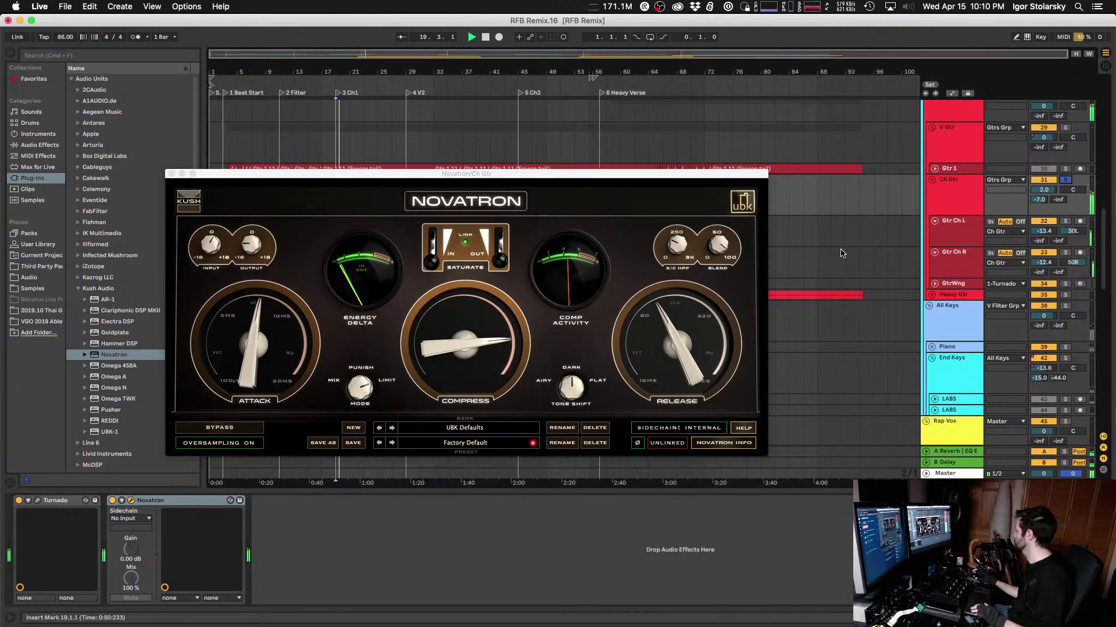
# Step: Compare the soloed Ch Gtr group with Novatron switched off and on, and unsolo the group to hear the full mix
pyautogui.click(572, 389)
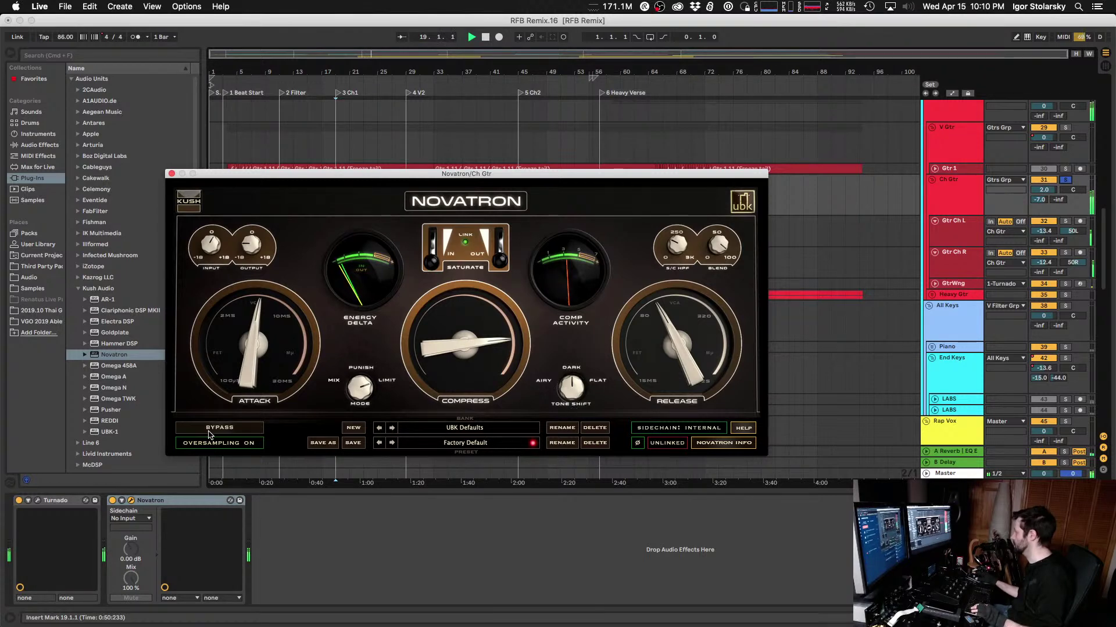
pyautogui.click(112, 502)
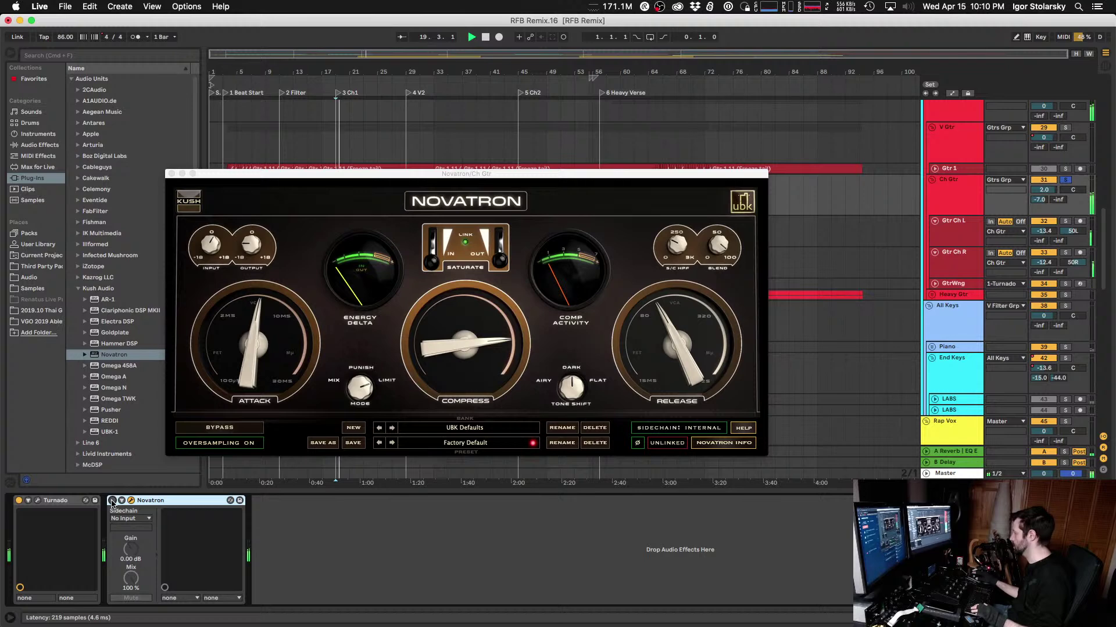
pyautogui.click(112, 502)
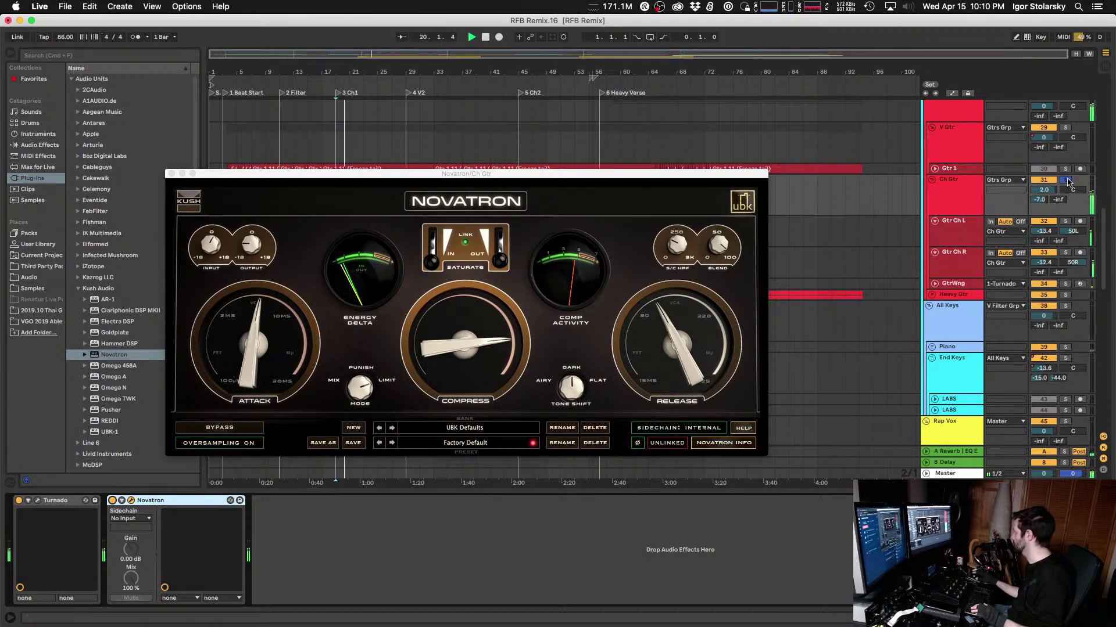
pyautogui.click(1069, 181)
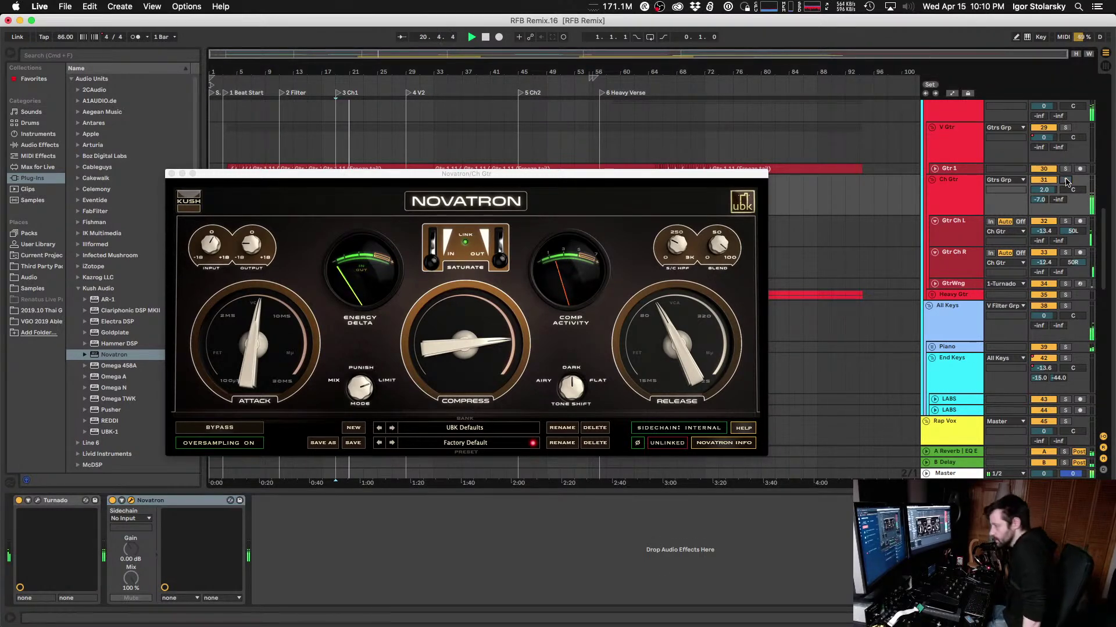
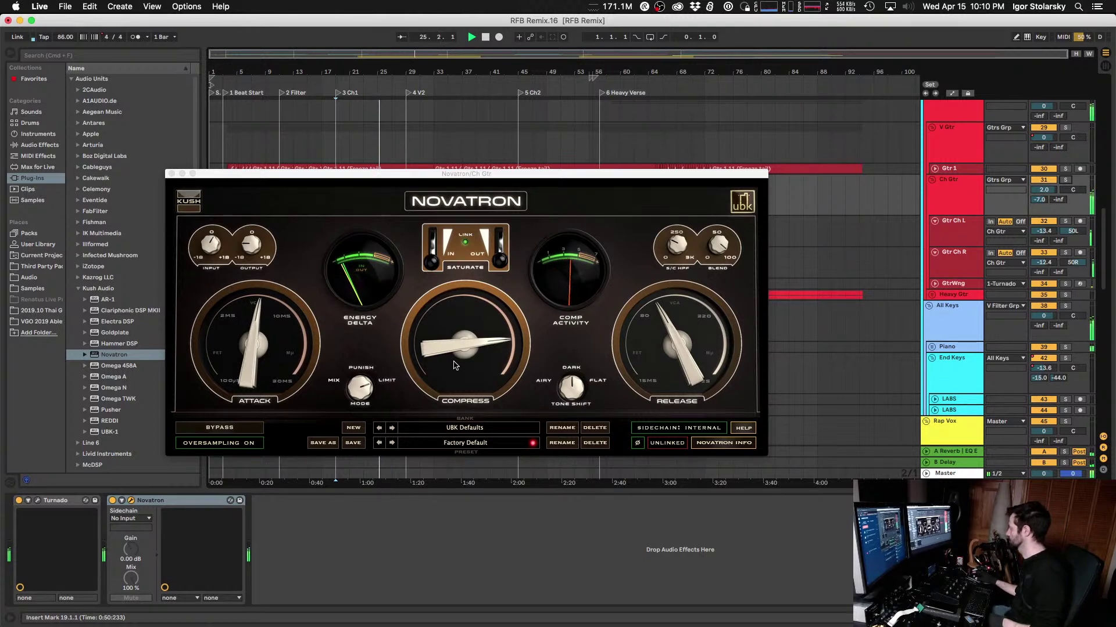
# Step: Turn Novatron's Compress amount down slightly and compare the Ch Gtr sound with the device switched off and on
pyautogui.moveTo(442, 356); pyautogui.dragTo(441, 355)
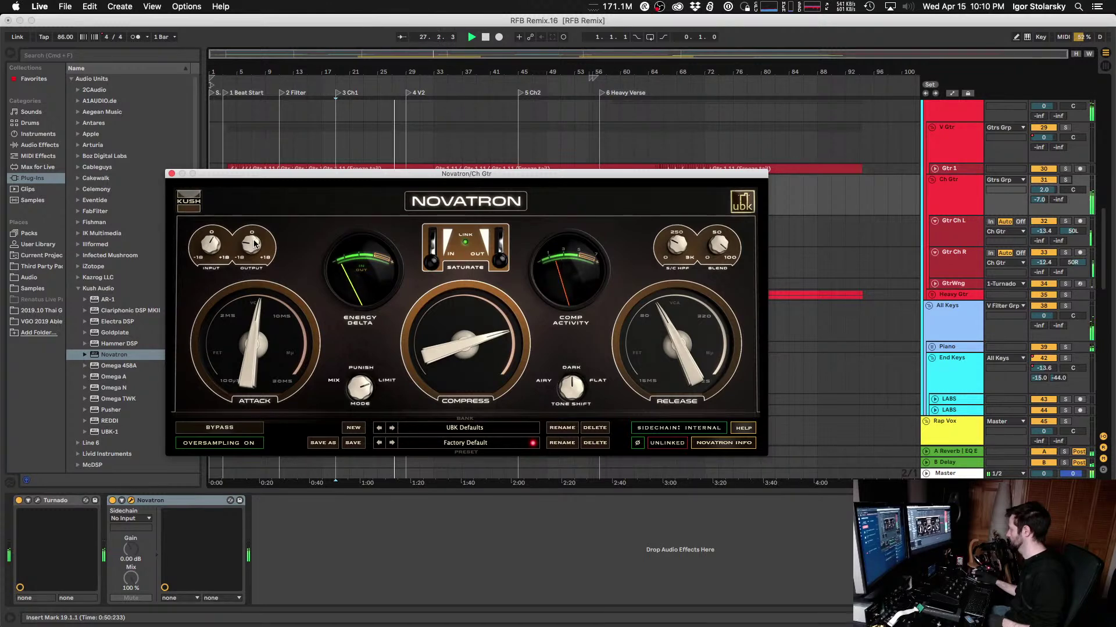
pyautogui.click(112, 501)
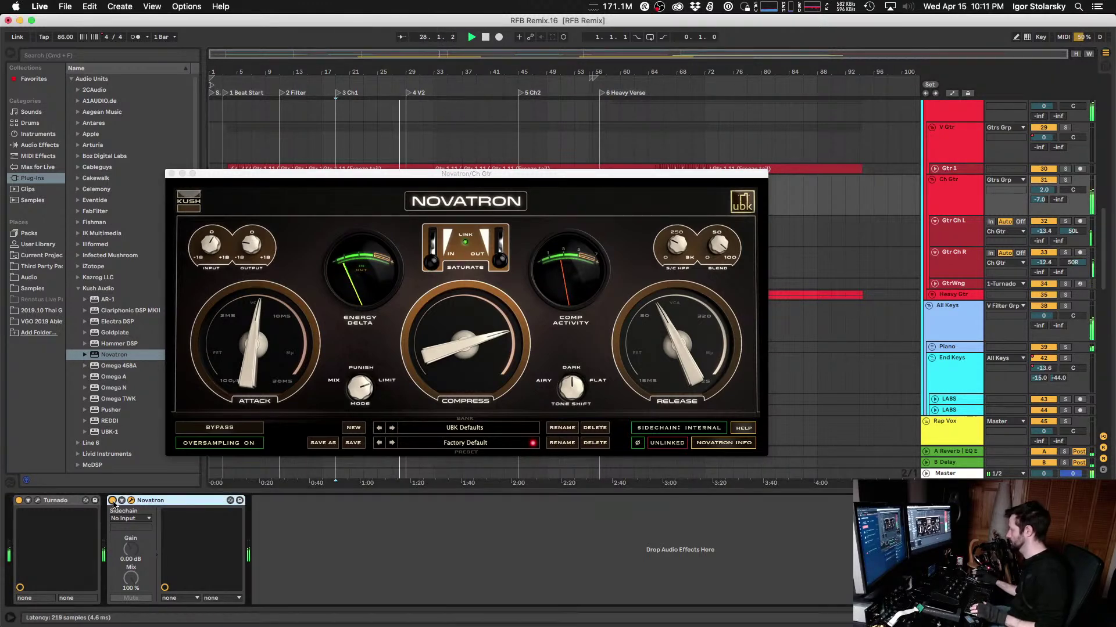
pyautogui.click(113, 500)
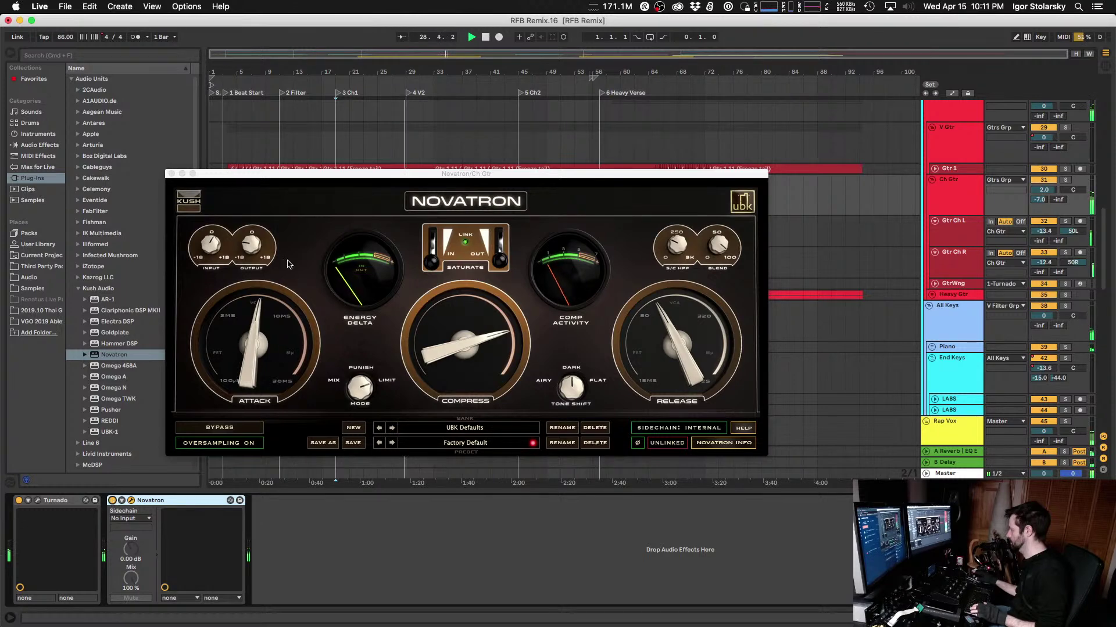
pyautogui.click(259, 251)
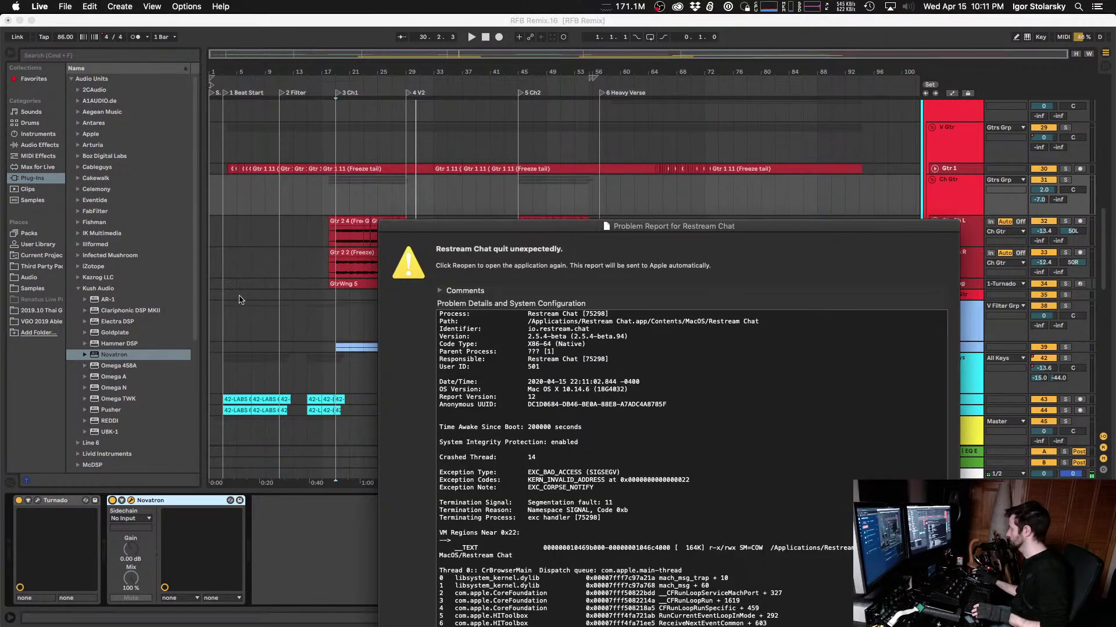
# Step: Reopen Restream Chat from its crash report, switch back to Live and restart playback
pyautogui.press('Return')
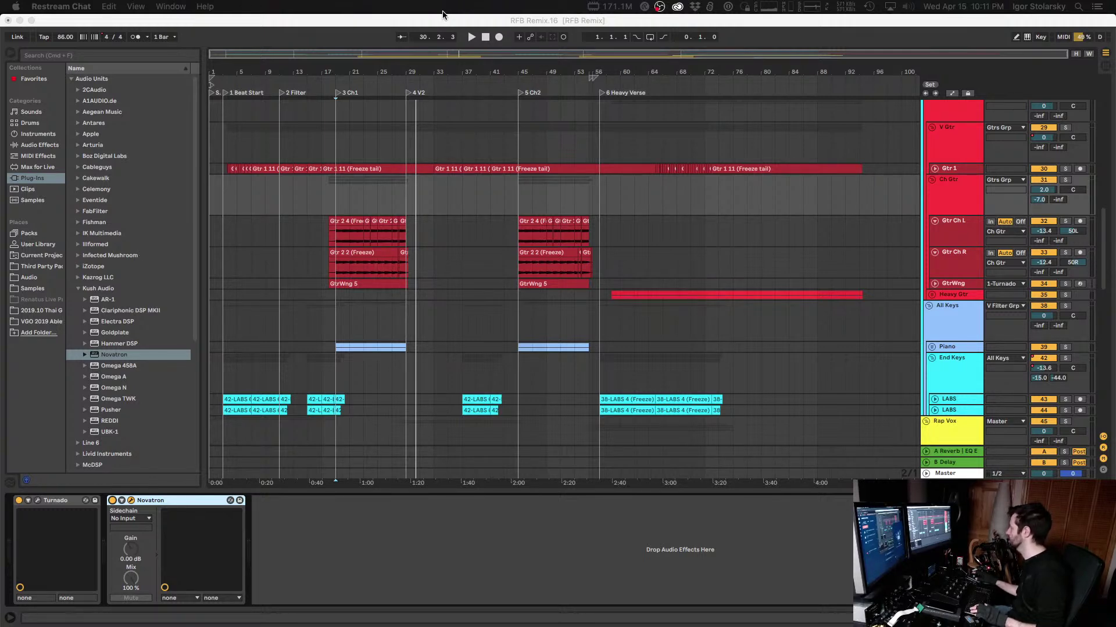
pyautogui.click(455, 19)
pyautogui.press('space')
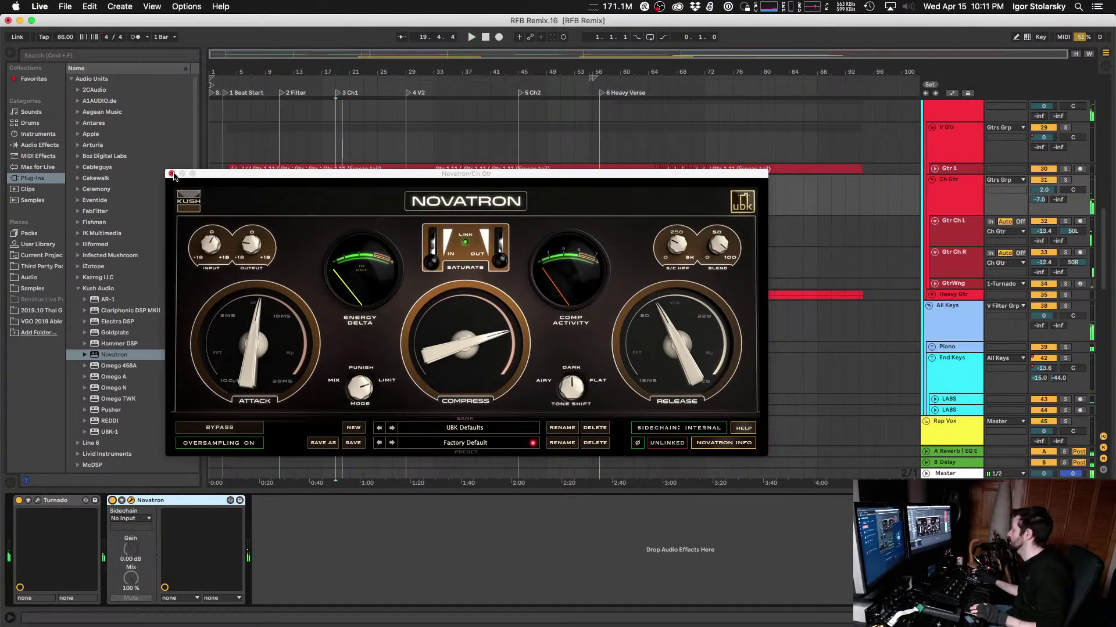
# Step: Close the Novatron window with playback stopped and save the set
pyautogui.click(171, 174)
pyautogui.press('space')
pyautogui.scroll(-1, 567, 203)
pyautogui.scroll(3, 567, 203)
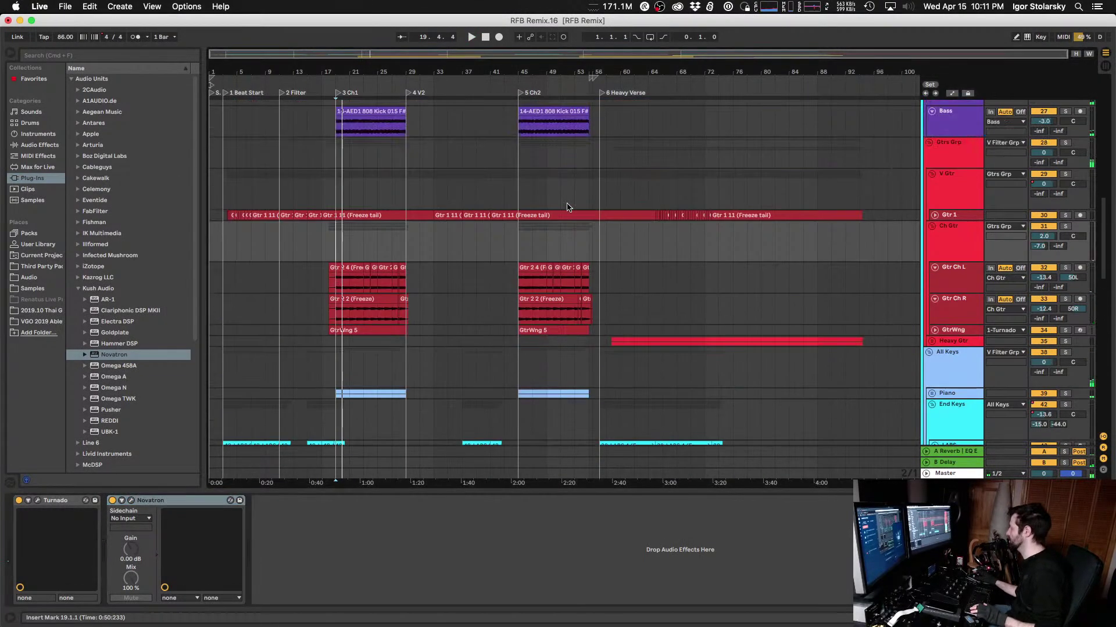
pyautogui.press('super+s')
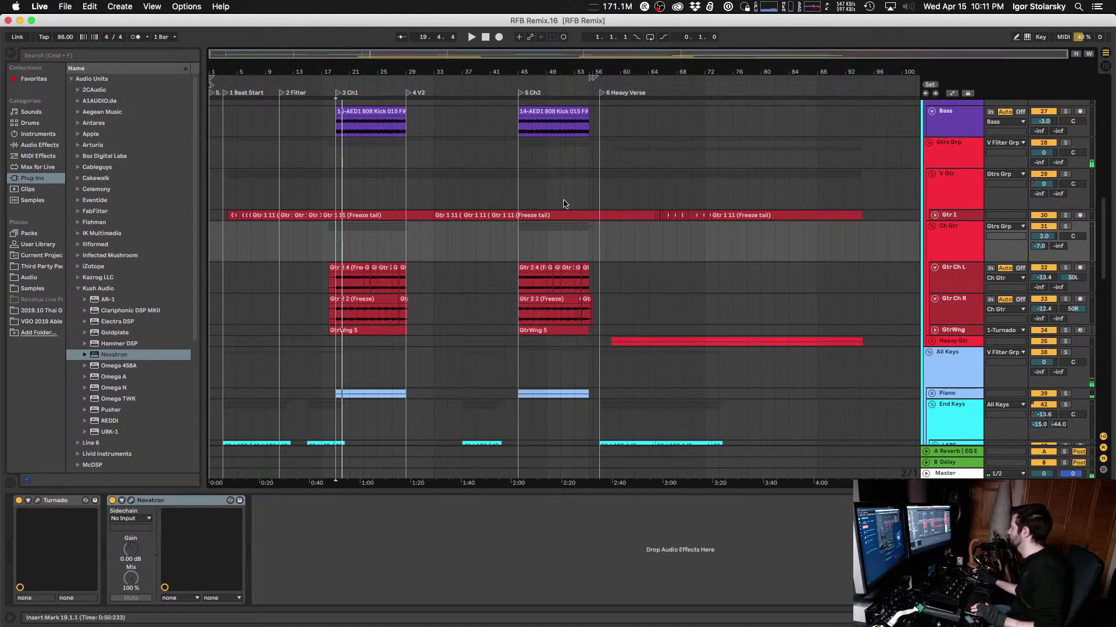
# Step: Look through the guitar, keys, rap vocal and chorus vocal tracks in the arrangement
pyautogui.click(317, 153)
pyautogui.scroll(-15, 318, 153)
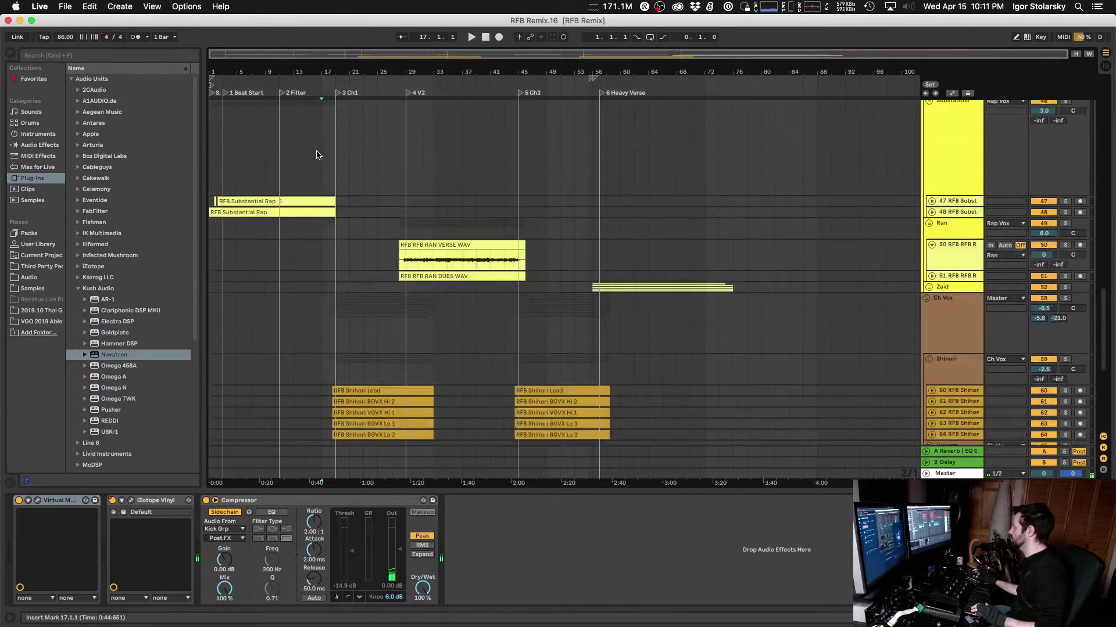
pyautogui.scroll(-9, 316, 152)
pyautogui.scroll(8, 317, 152)
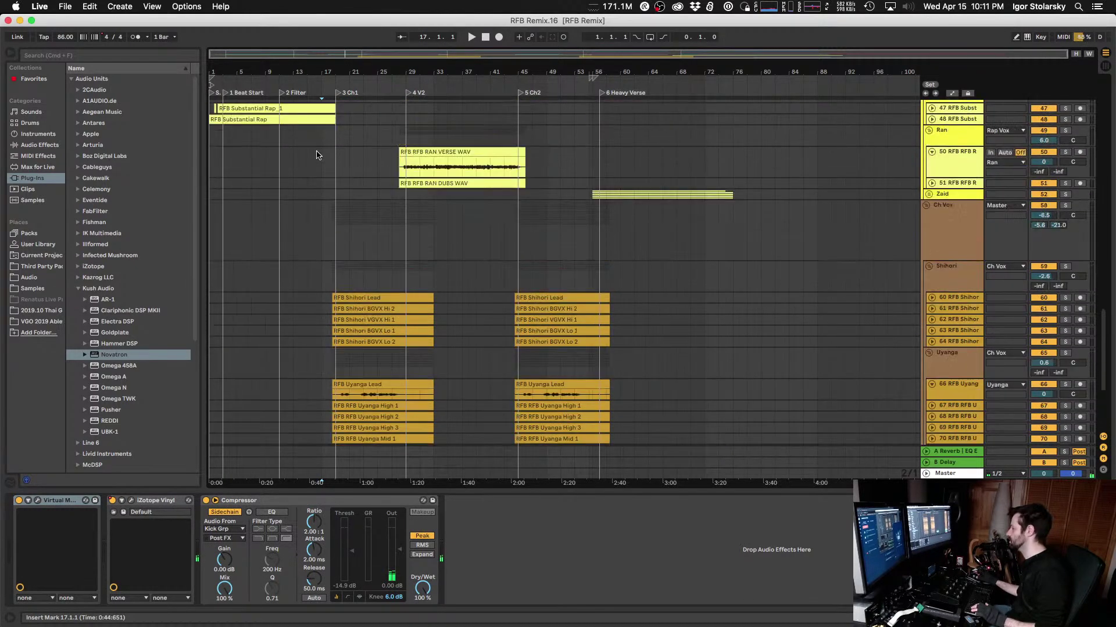
pyautogui.scroll(5, 264, 246)
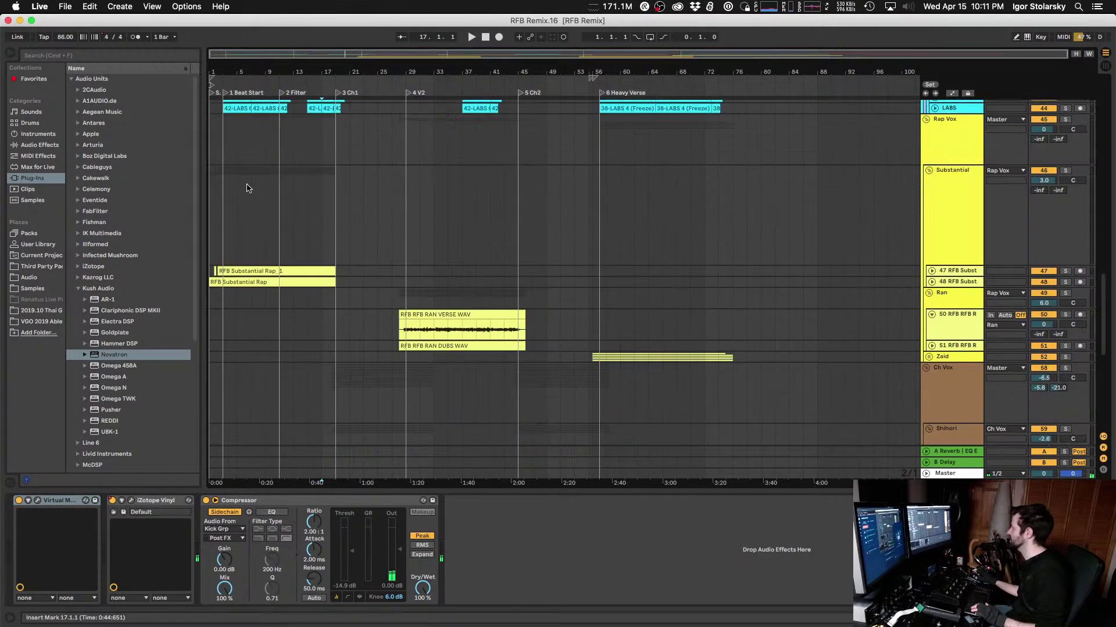
pyautogui.scroll(12, 246, 188)
pyautogui.scroll(-11, 247, 188)
pyautogui.scroll(15, 246, 188)
pyautogui.scroll(-8, 246, 188)
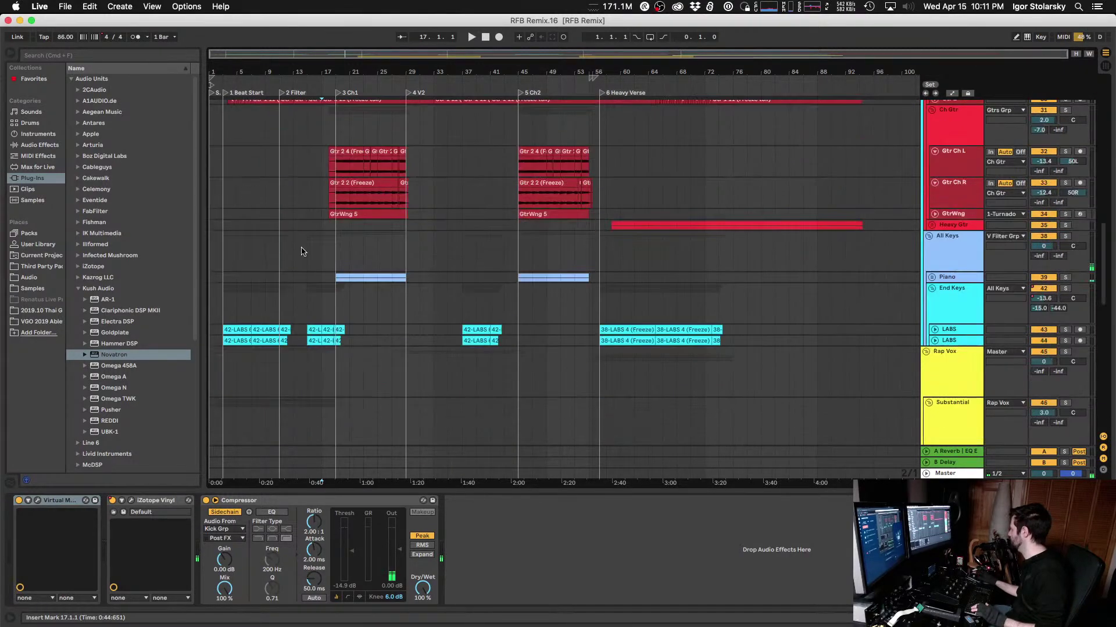
# Step: Play the arrangement from the 1 Beat Start marker with the All Keys group soloed
pyautogui.click(226, 257)
pyautogui.press('space')
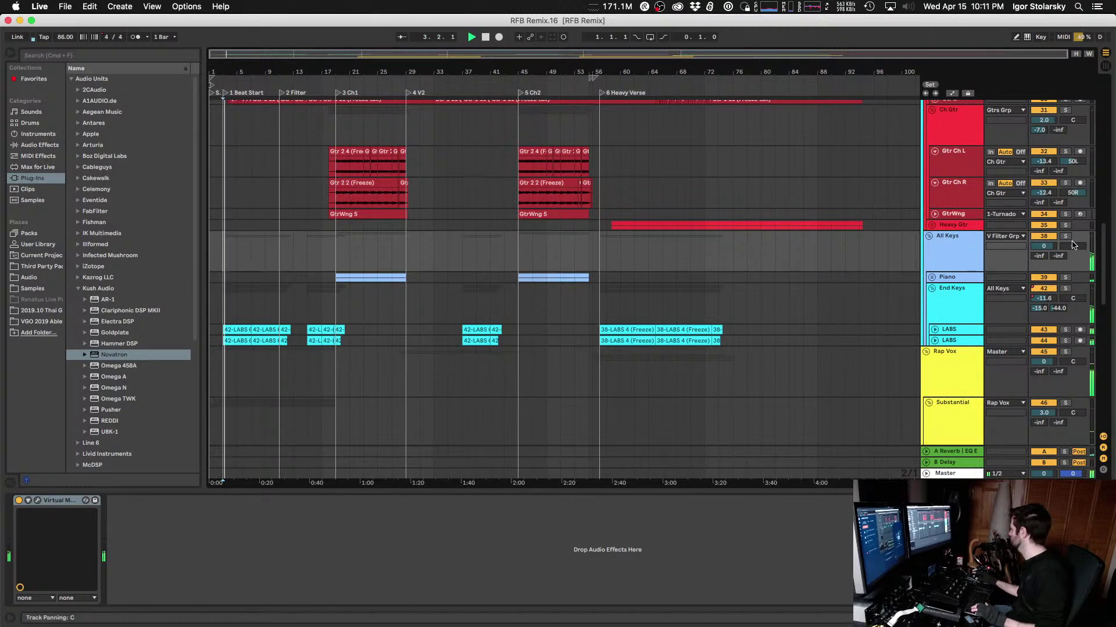
pyautogui.click(975, 259)
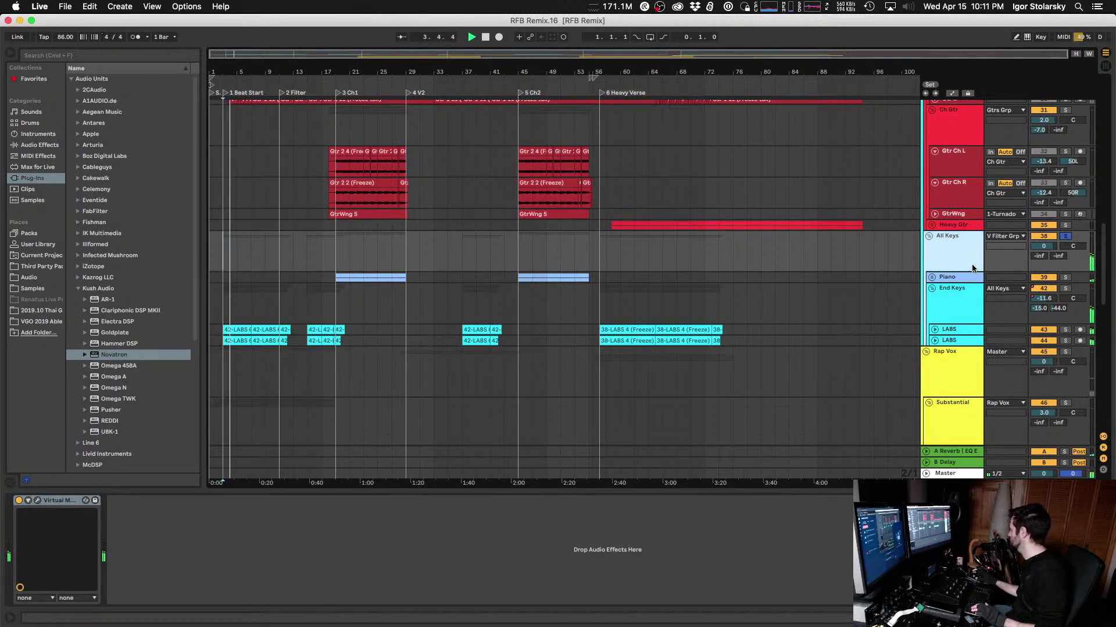
# Step: Examine the End Keys group's effect chain and its Helix Native distortion settings
pyautogui.click(953, 278)
pyautogui.click(956, 294)
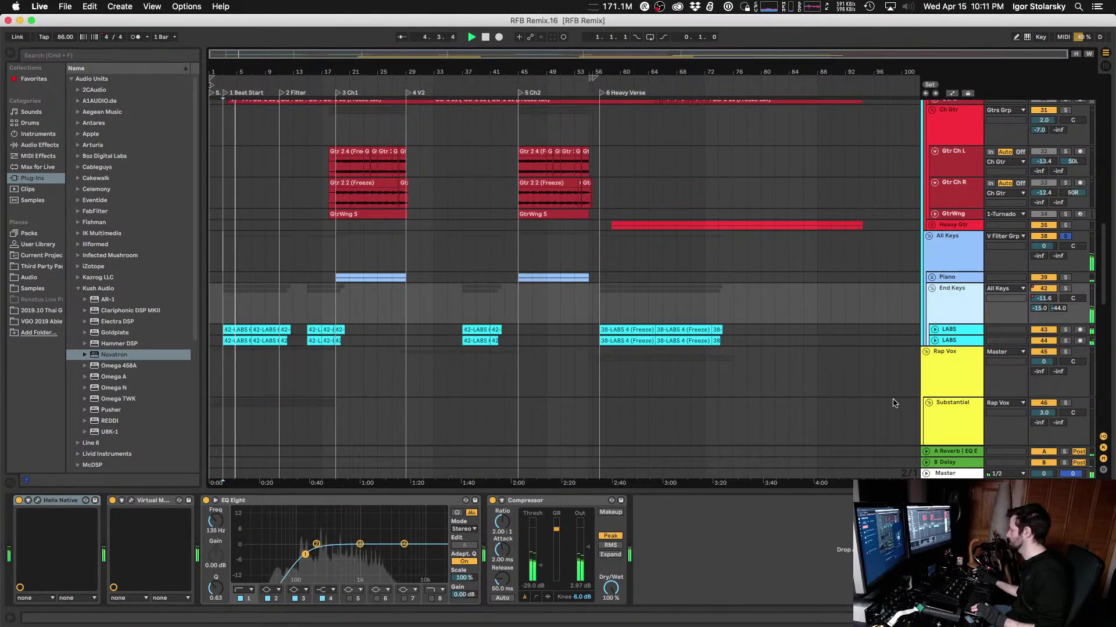
pyautogui.click(37, 502)
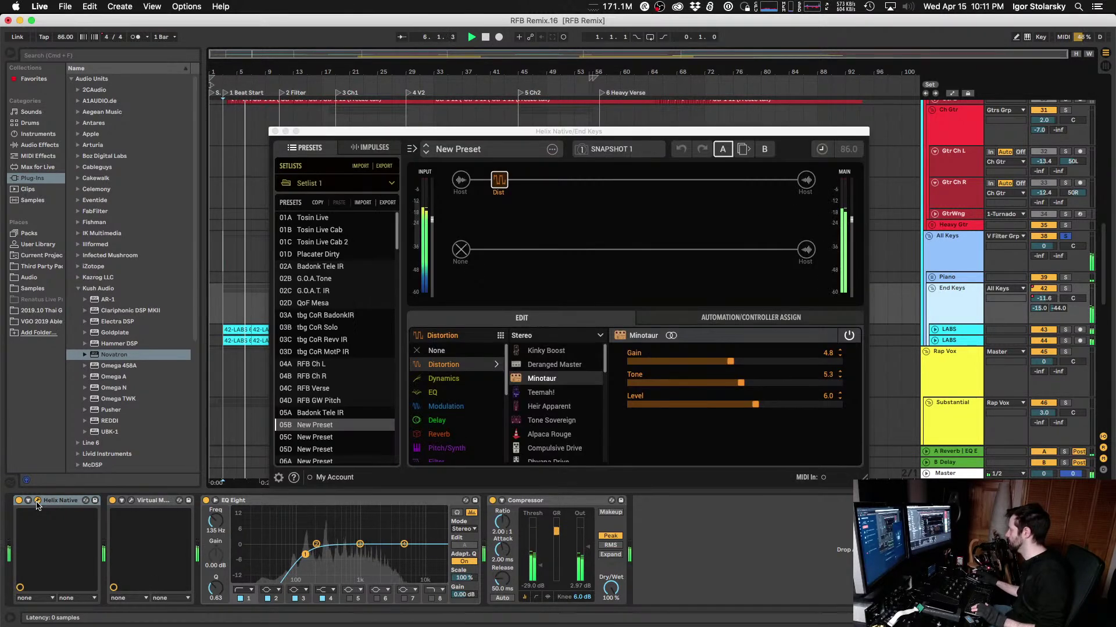
pyautogui.click(37, 502)
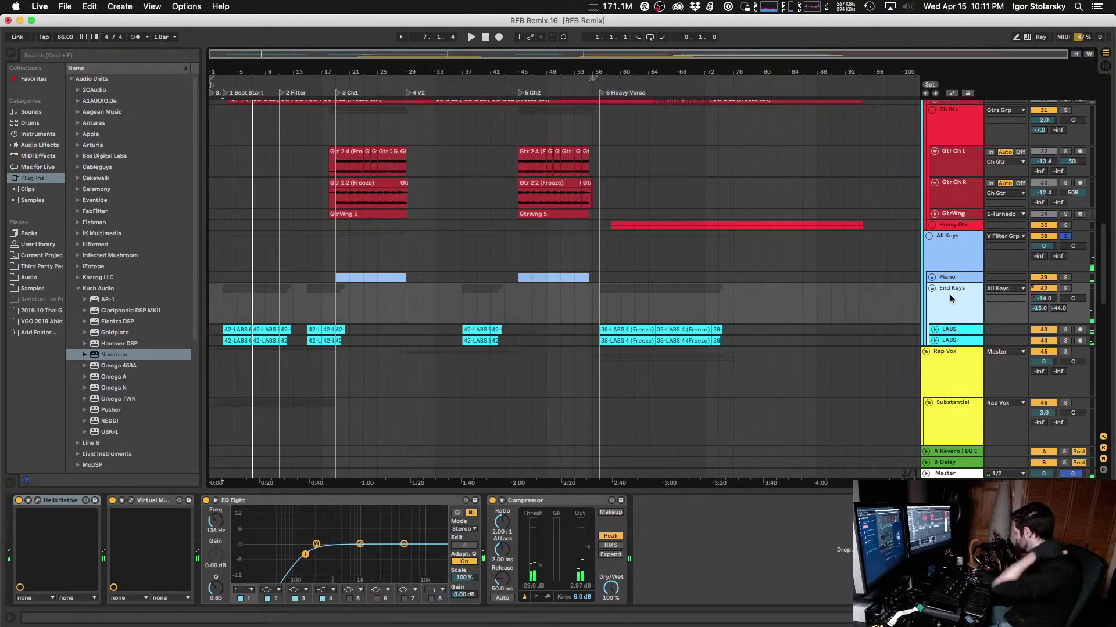
# Step: Unfold the first LABS track under End Keys and solo it for playback from the 1 Beat Start marker
pyautogui.click(950, 330)
pyautogui.click(934, 329)
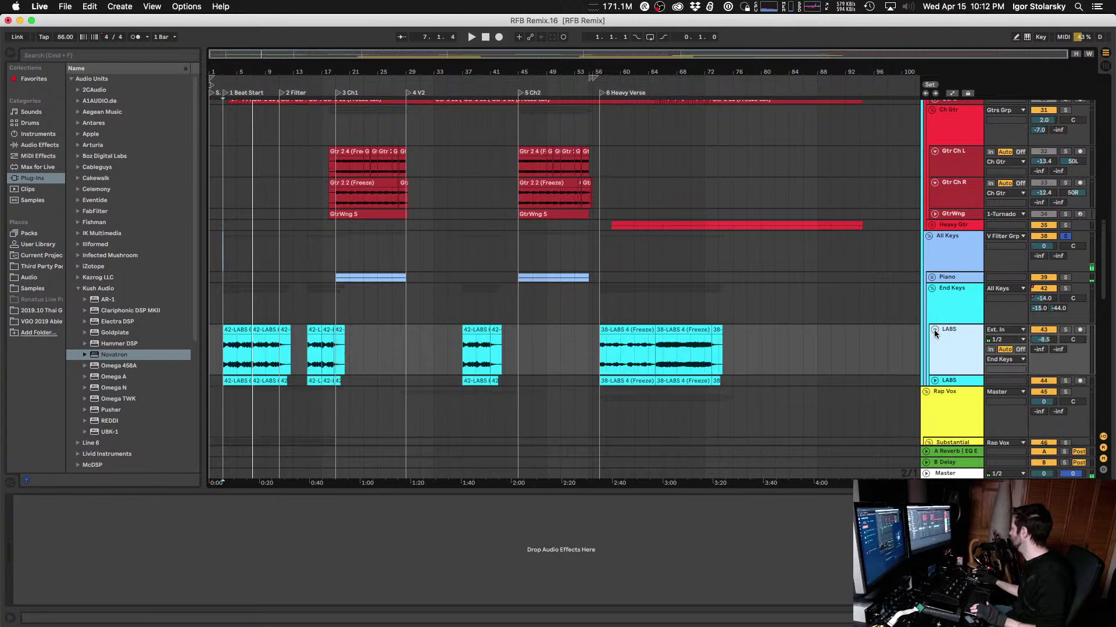
pyautogui.click(1065, 330)
pyautogui.press('space')
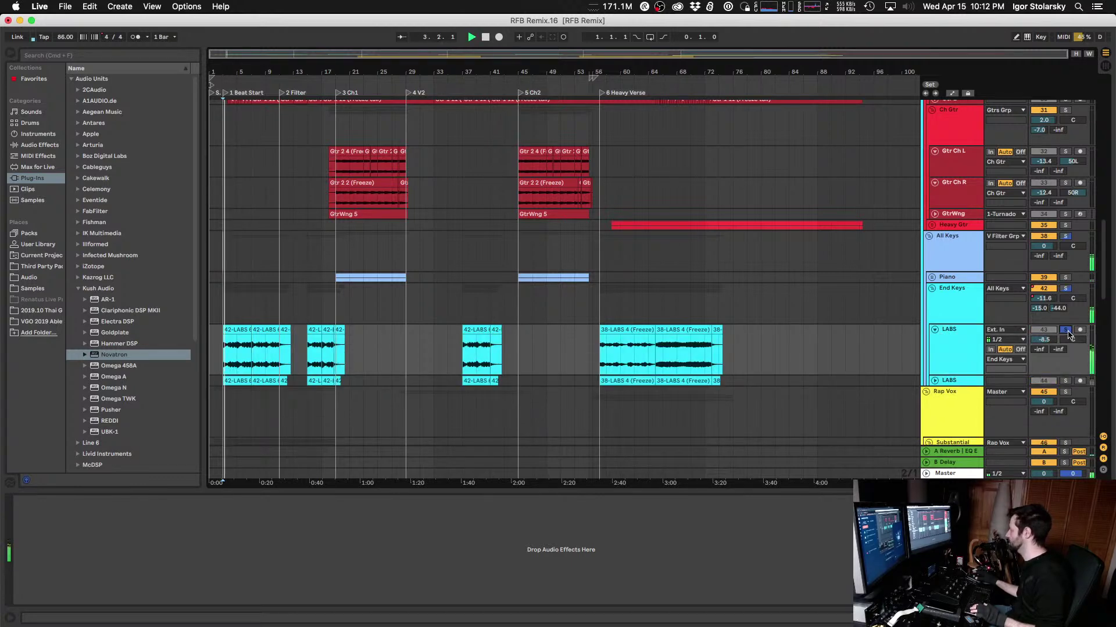
pyautogui.scroll(-4, 971, 336)
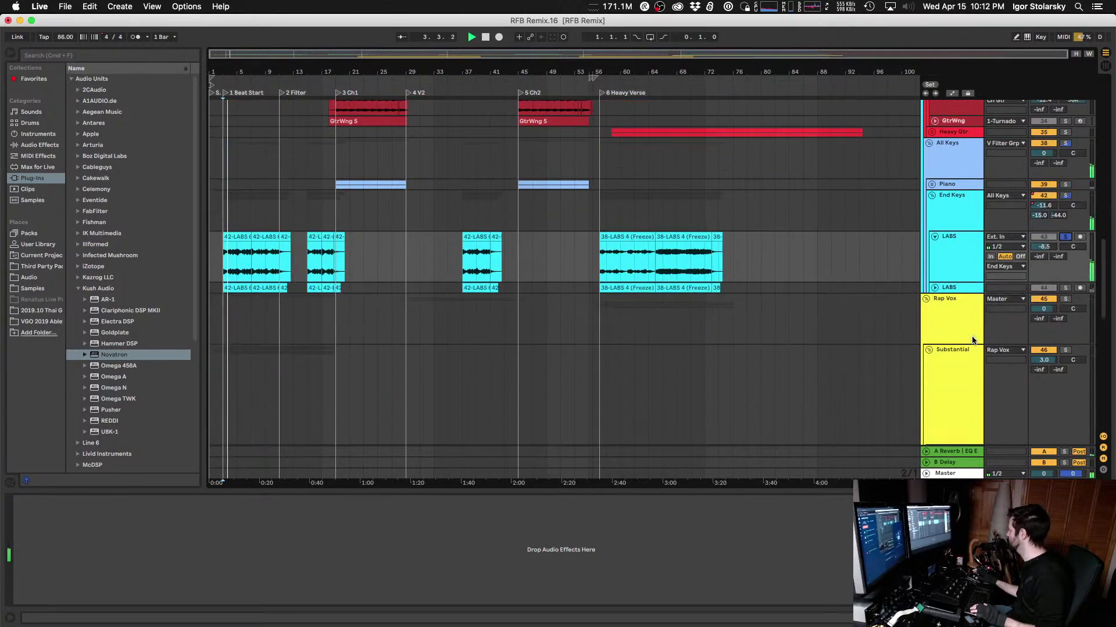
# Step: Solo the second LABS track and the End Keys group in turn, comparing the sound with Helix Native bypassed and enabled
pyautogui.click(1064, 288)
pyautogui.click(942, 214)
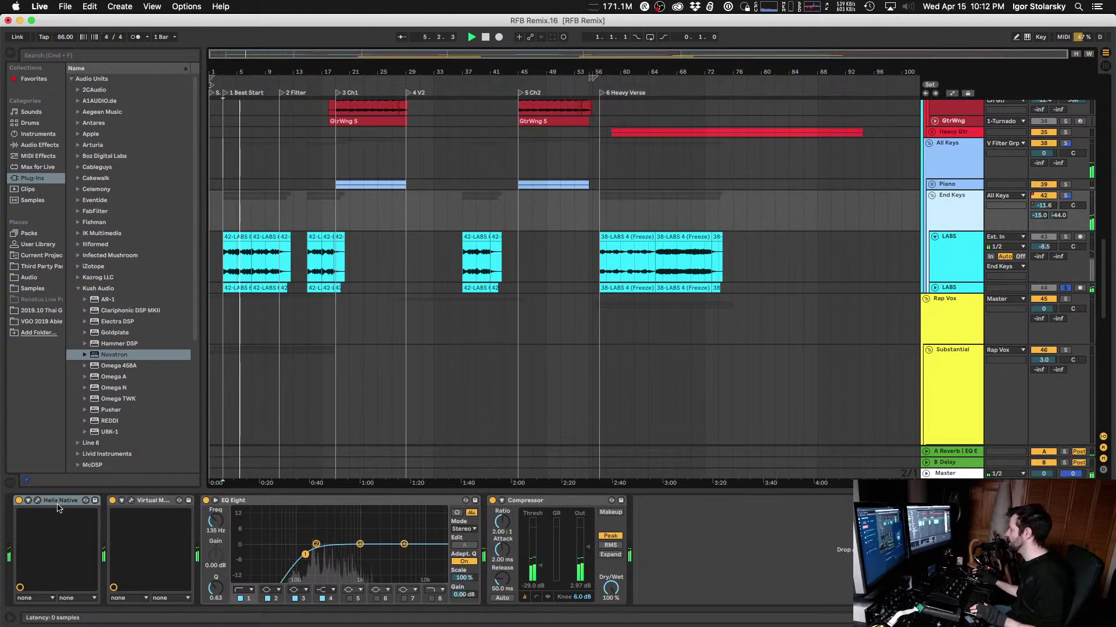
pyautogui.click(37, 502)
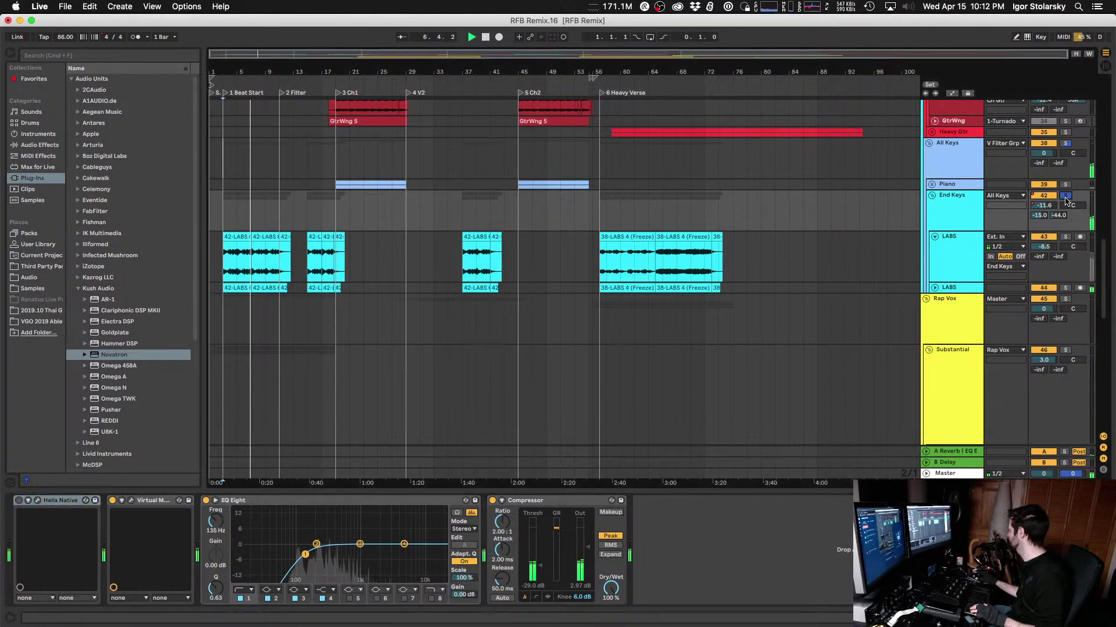
pyautogui.click(19, 502)
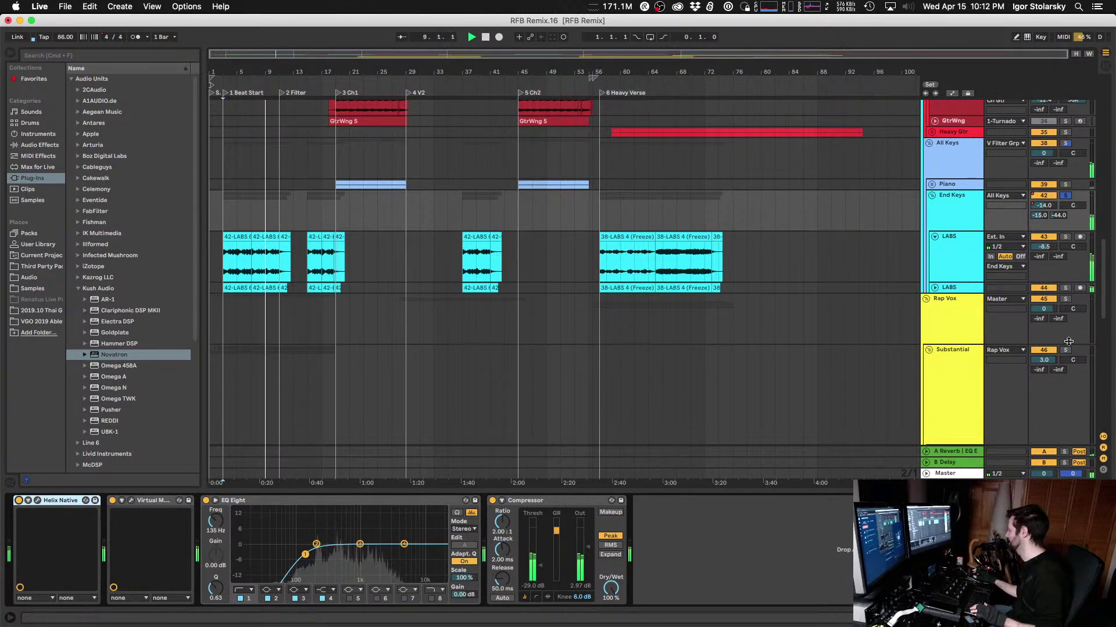
pyautogui.click(1065, 196)
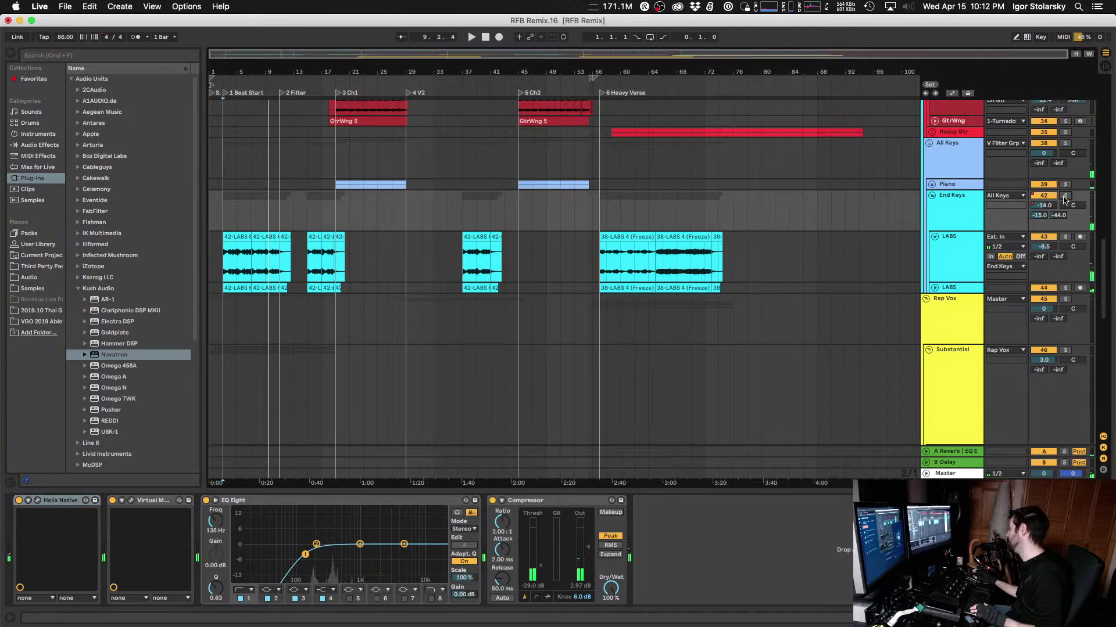
# Step: Play the mix from the 1 Beat Start marker without solos and inspect the Virtual Mix Rack and devices on End Keys and LABS
pyautogui.press('space')
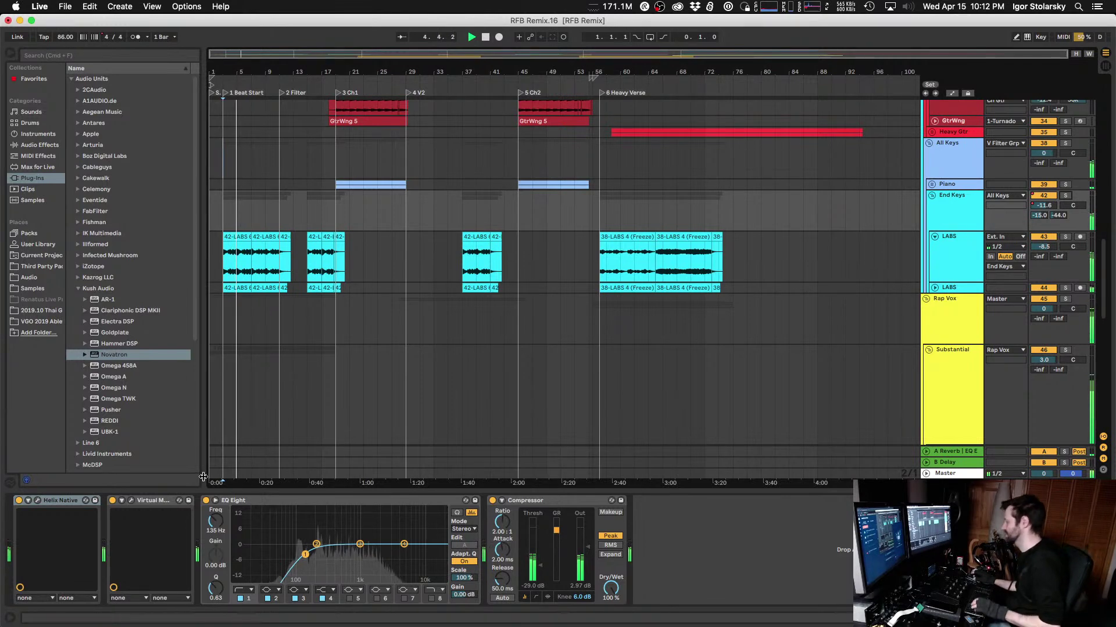
pyautogui.click(132, 501)
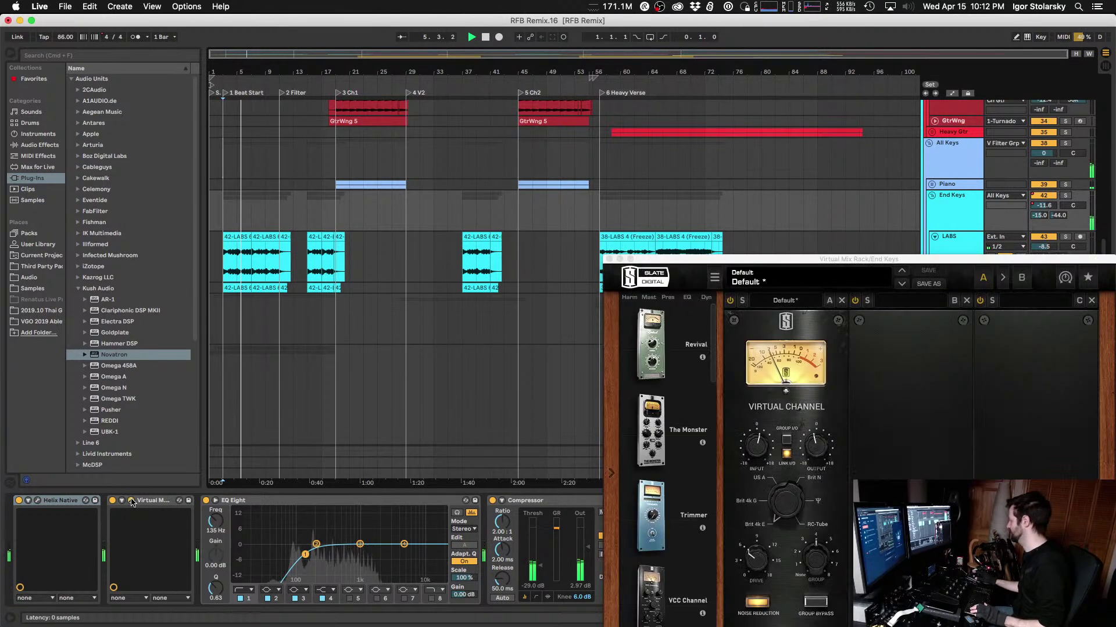
pyautogui.click(131, 501)
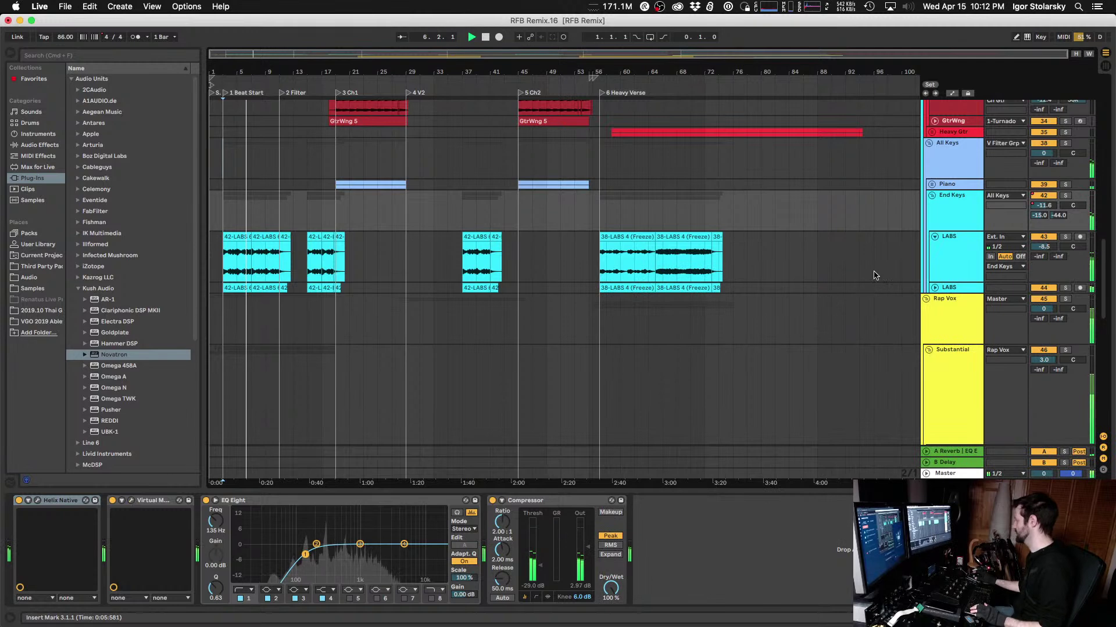
pyautogui.click(957, 209)
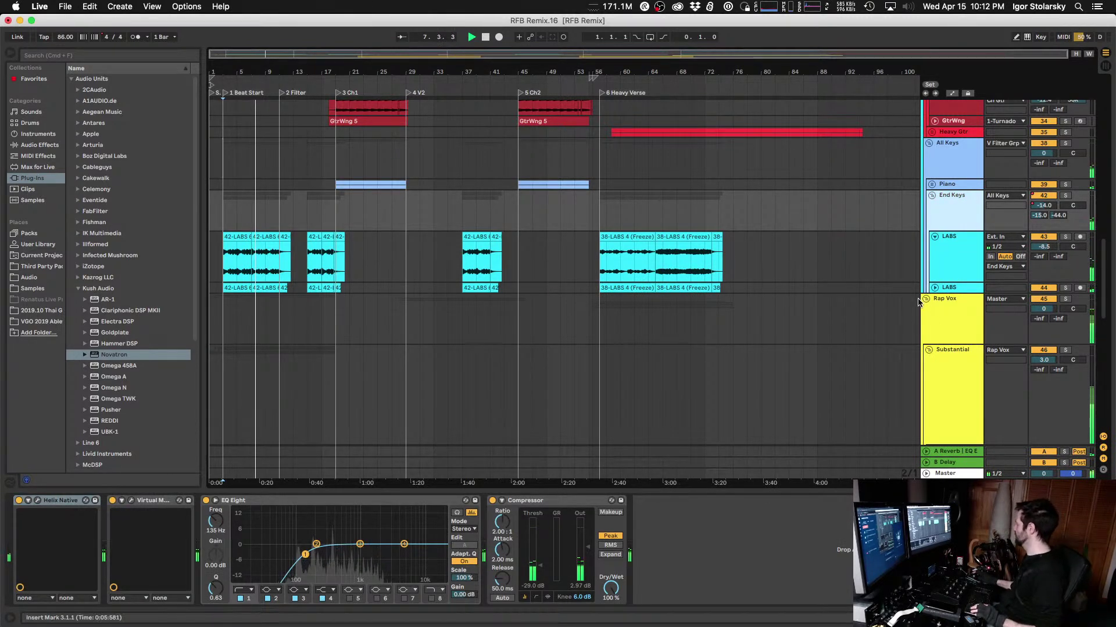
pyautogui.click(953, 258)
pyautogui.click(957, 217)
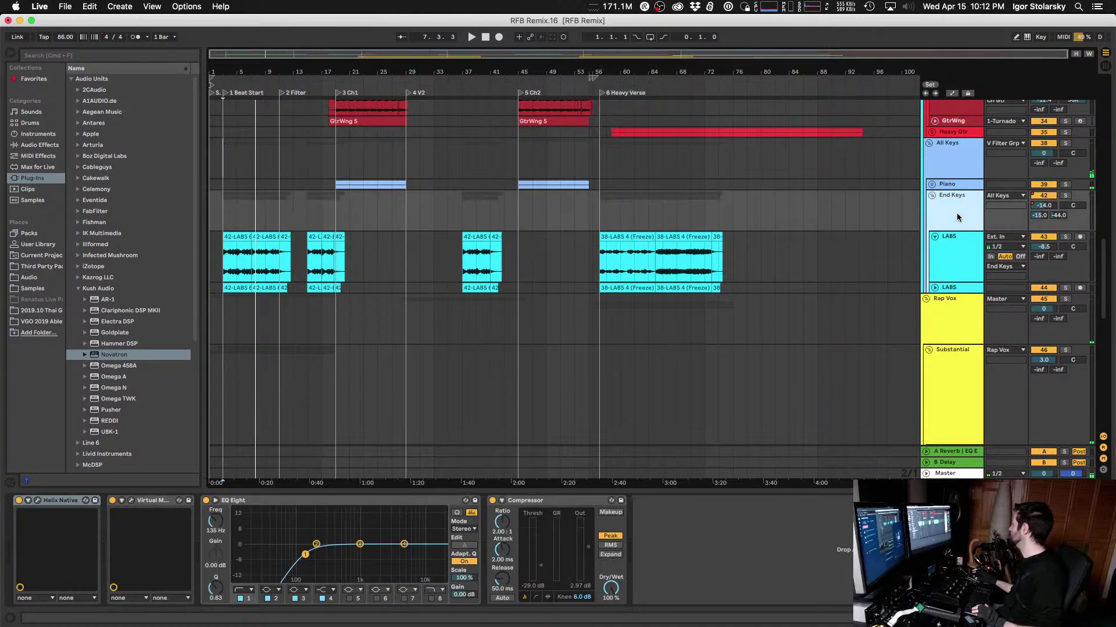
pyautogui.click(957, 266)
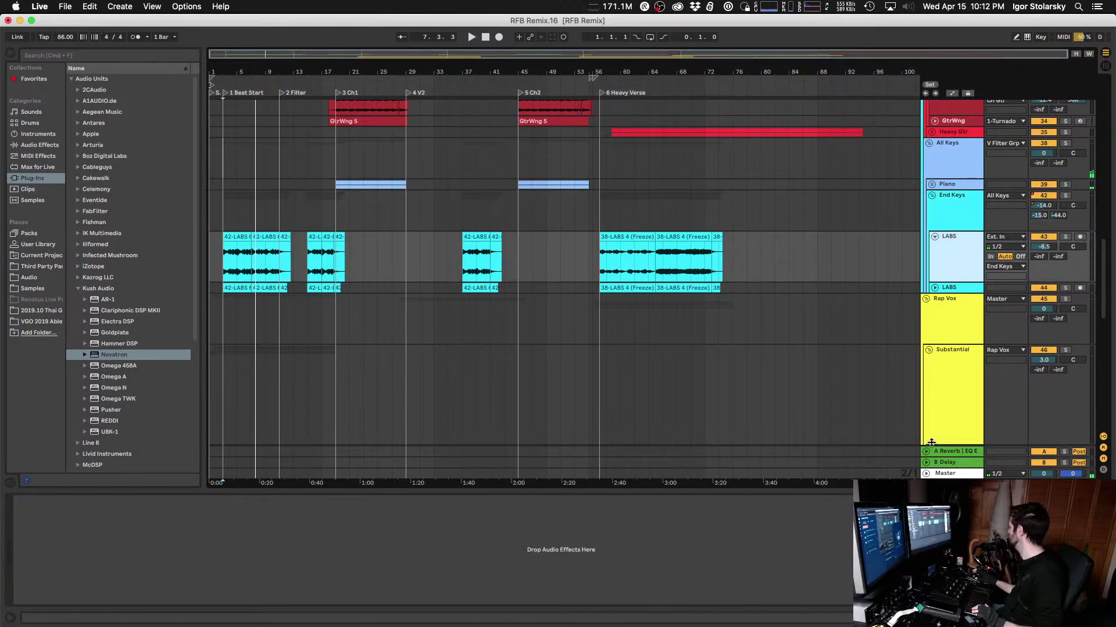
# Step: Inspect the Master track's Virtual Mix Rack while playing from 1 Beat Start and 3 Ch1
pyautogui.click(946, 474)
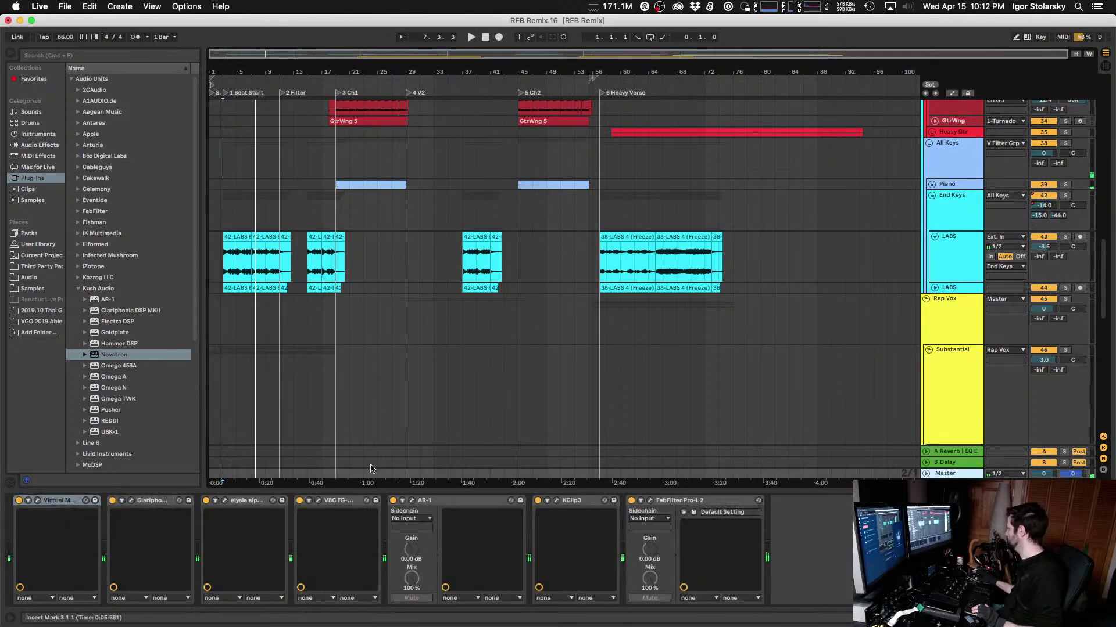
pyautogui.click(36, 502)
pyautogui.press('space')
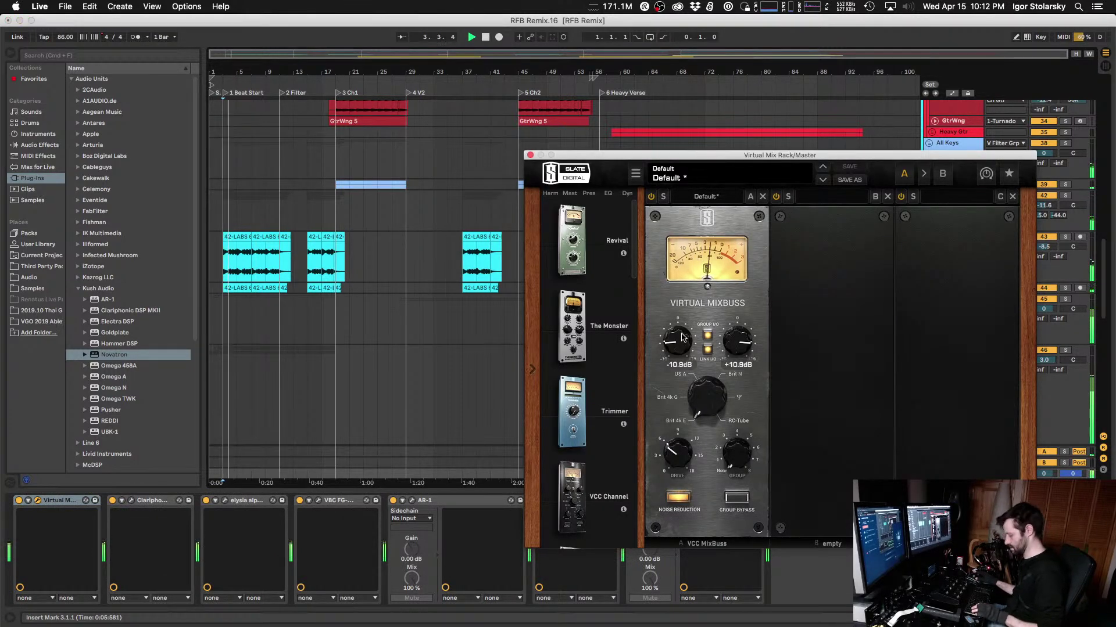
pyautogui.press('3')
pyautogui.moveTo(683, 337)
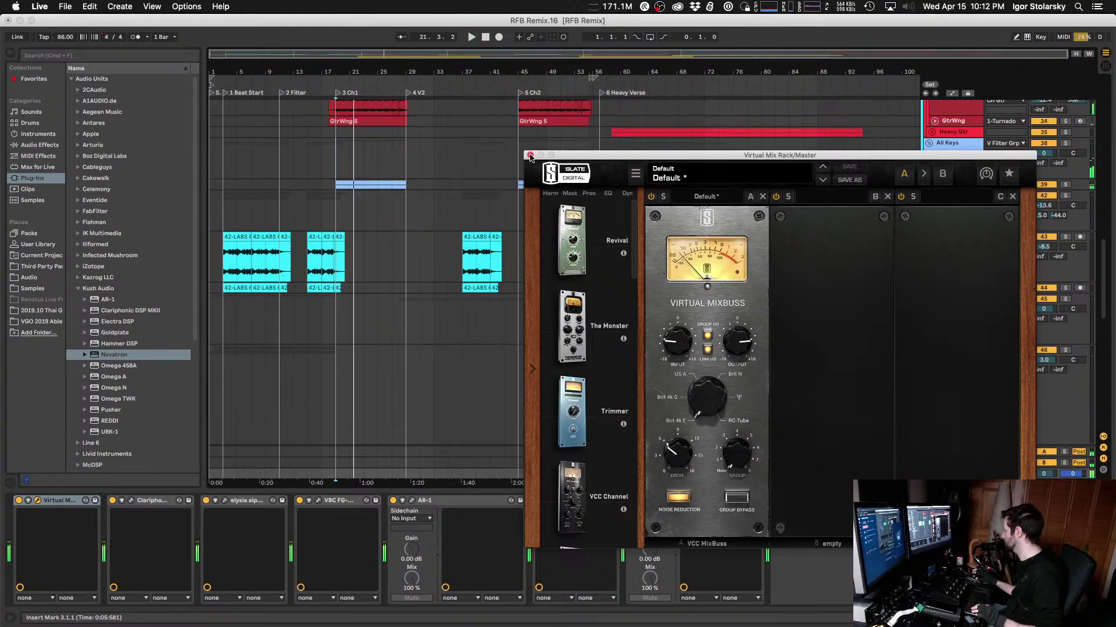
pyautogui.click(530, 156)
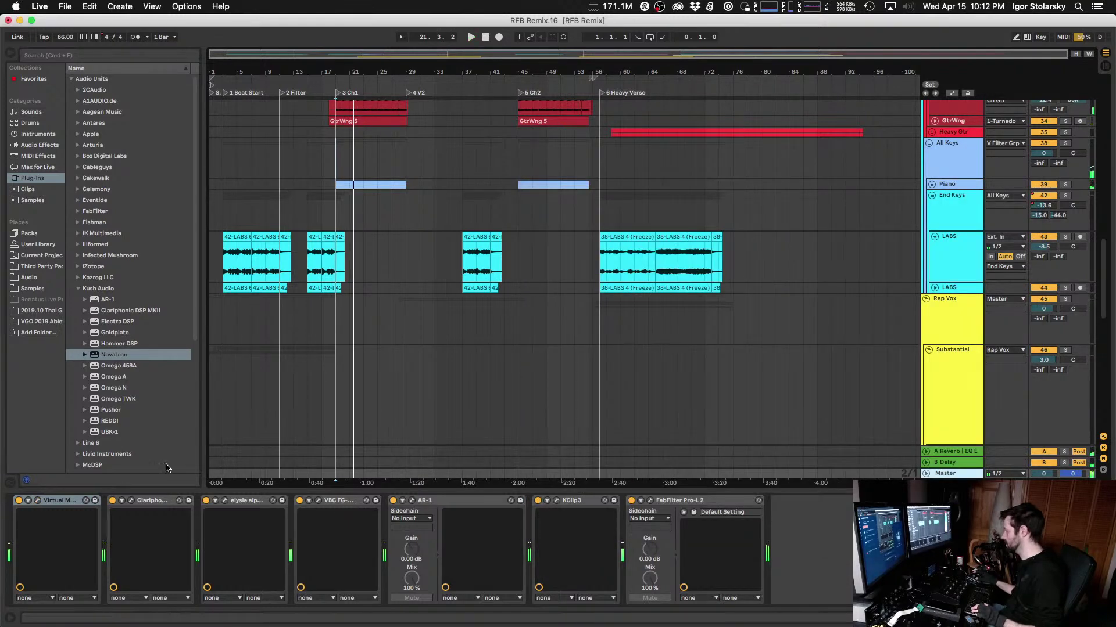
# Step: Play the first chorus and inspect elysia alpha master, VBC FG-Grey, AR-1 and KClip 3 on the Master track
pyautogui.click(225, 501)
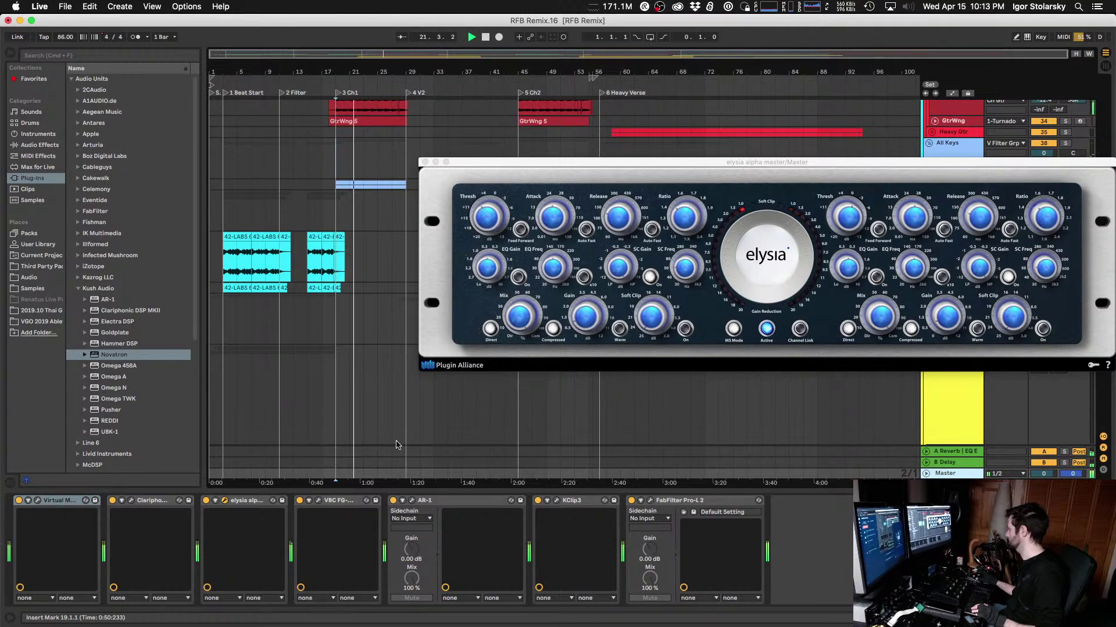
pyautogui.click(318, 500)
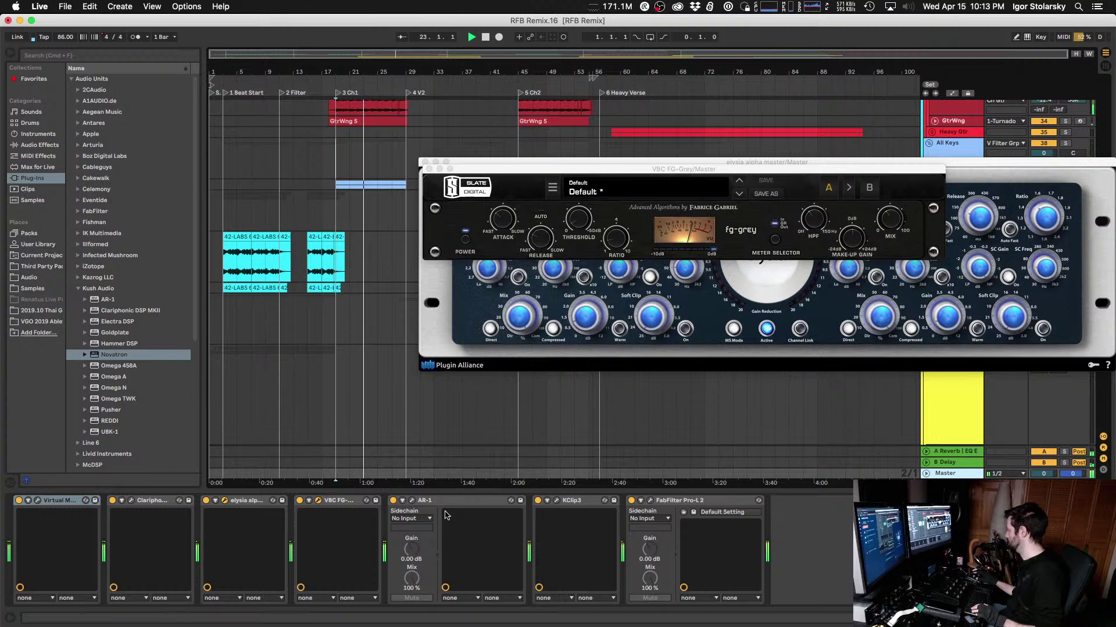
pyautogui.click(413, 501)
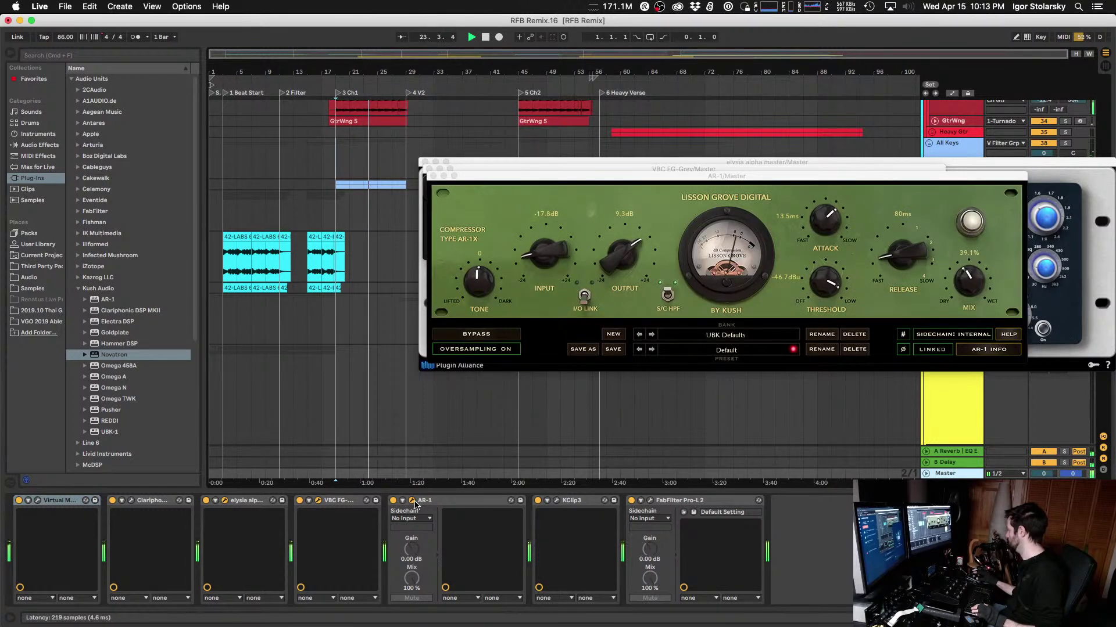
pyautogui.click(554, 501)
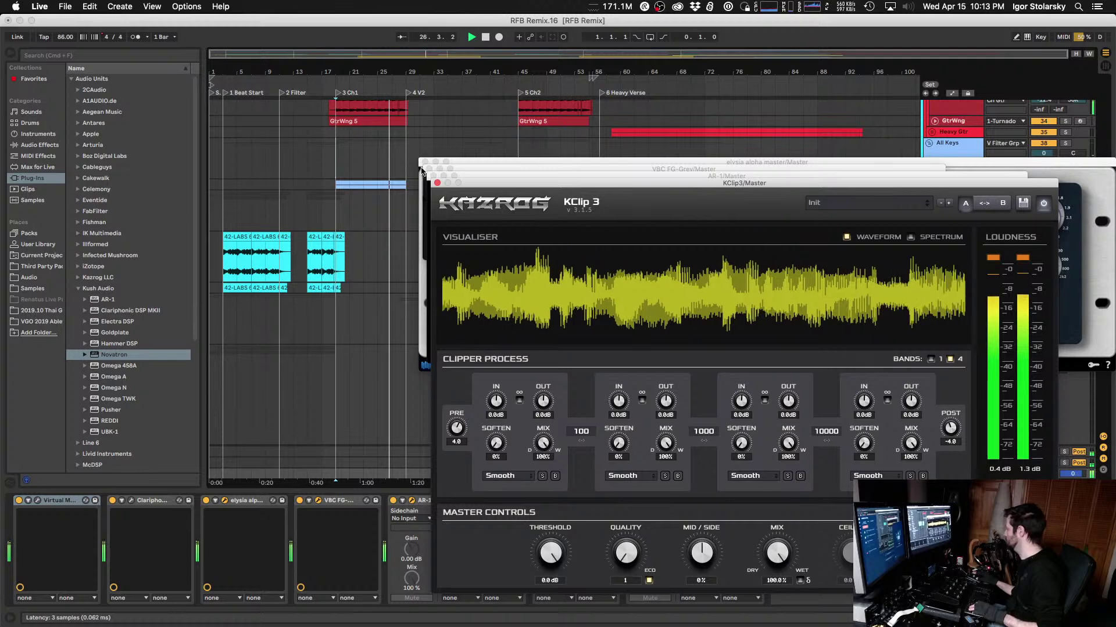
pyautogui.click(557, 500)
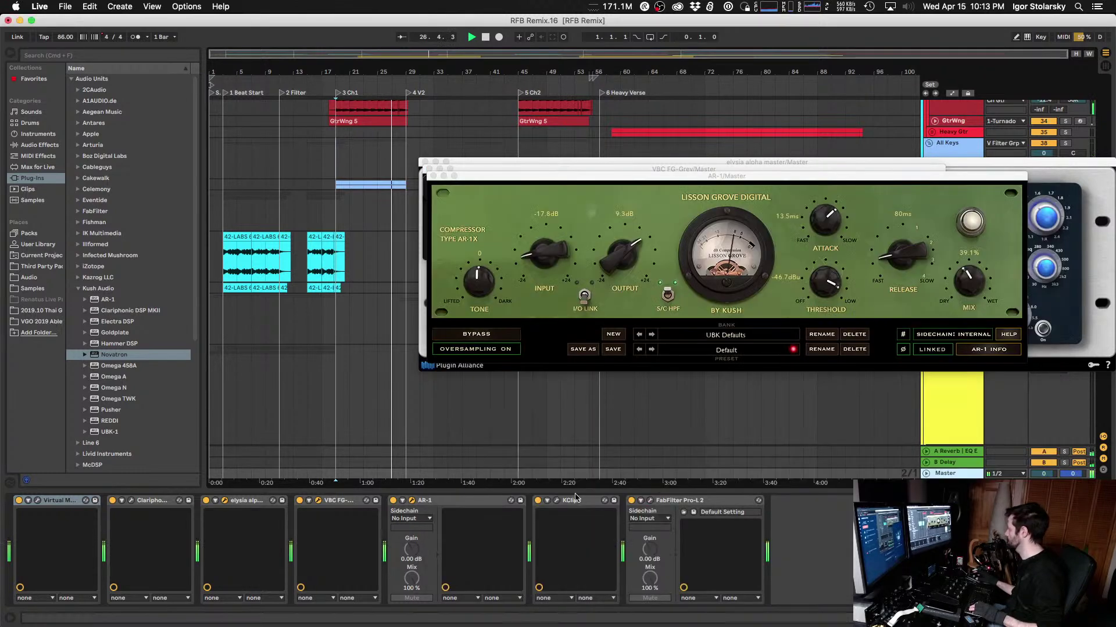
# Step: Examine the limiting in the Master track's FabFilter Pro-L 2 while replaying from the 3 Ch1 marker, resetting its peak readings
pyautogui.click(650, 501)
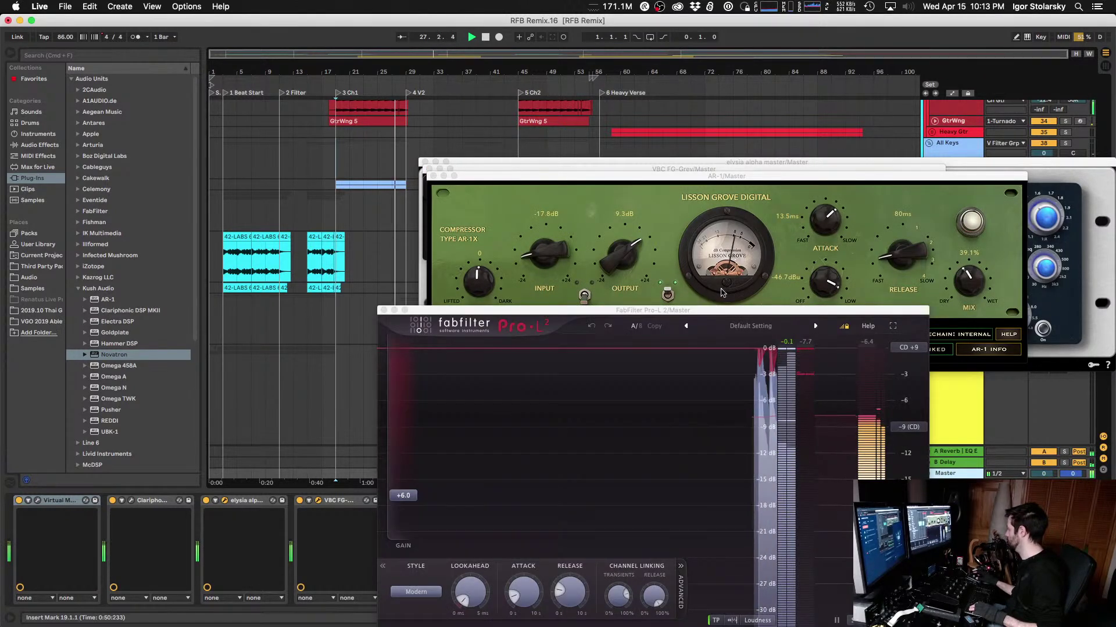
pyautogui.click(808, 357)
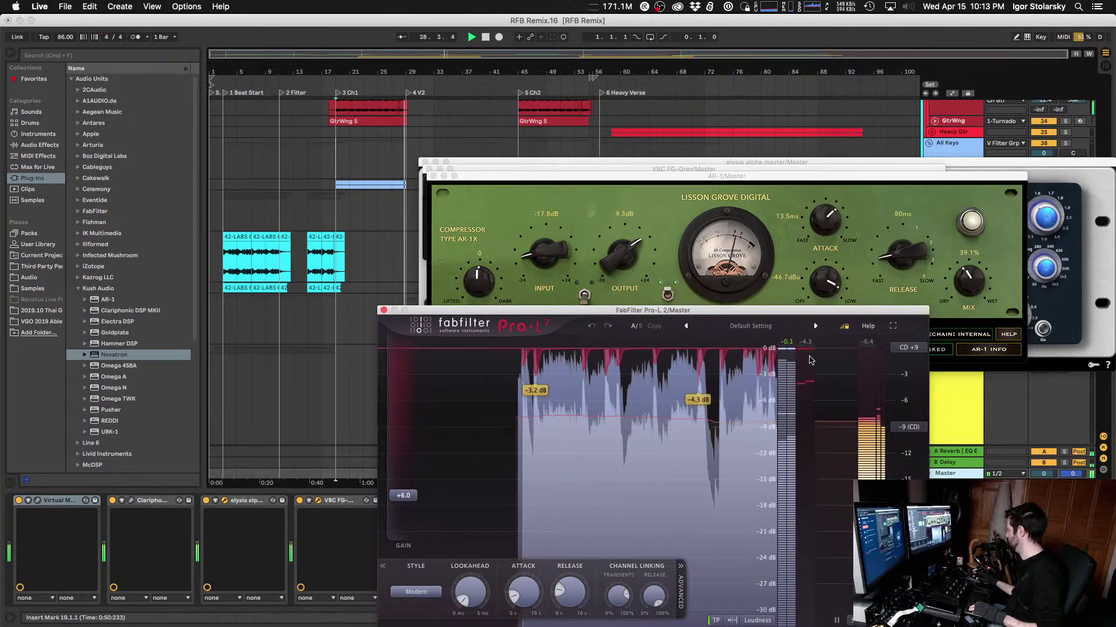
pyautogui.press('space')
pyautogui.press('space')
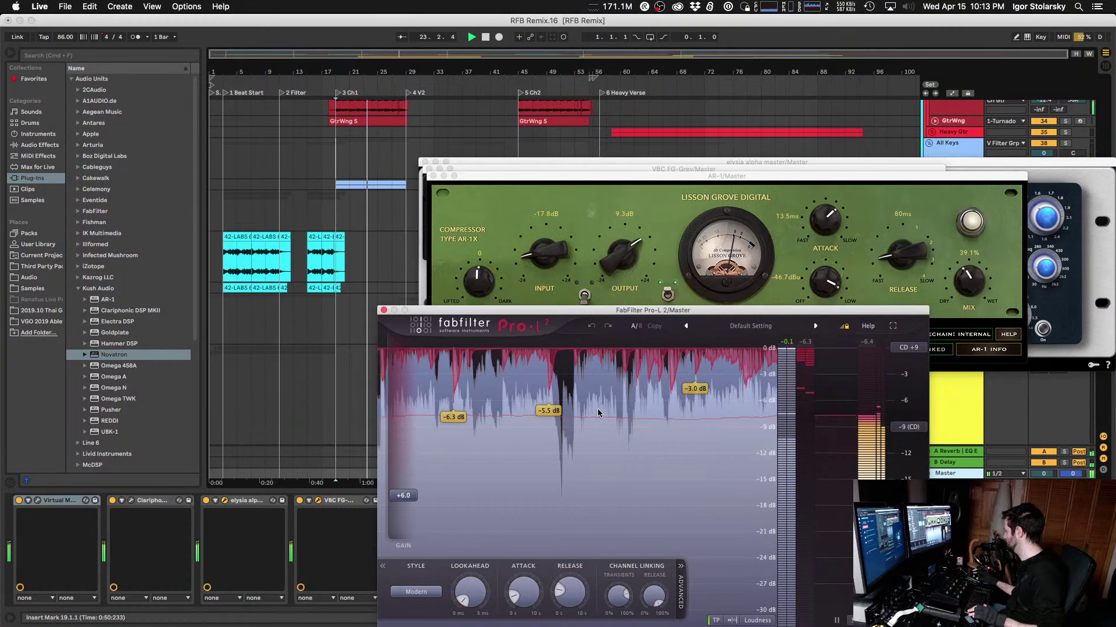
pyautogui.press('space')
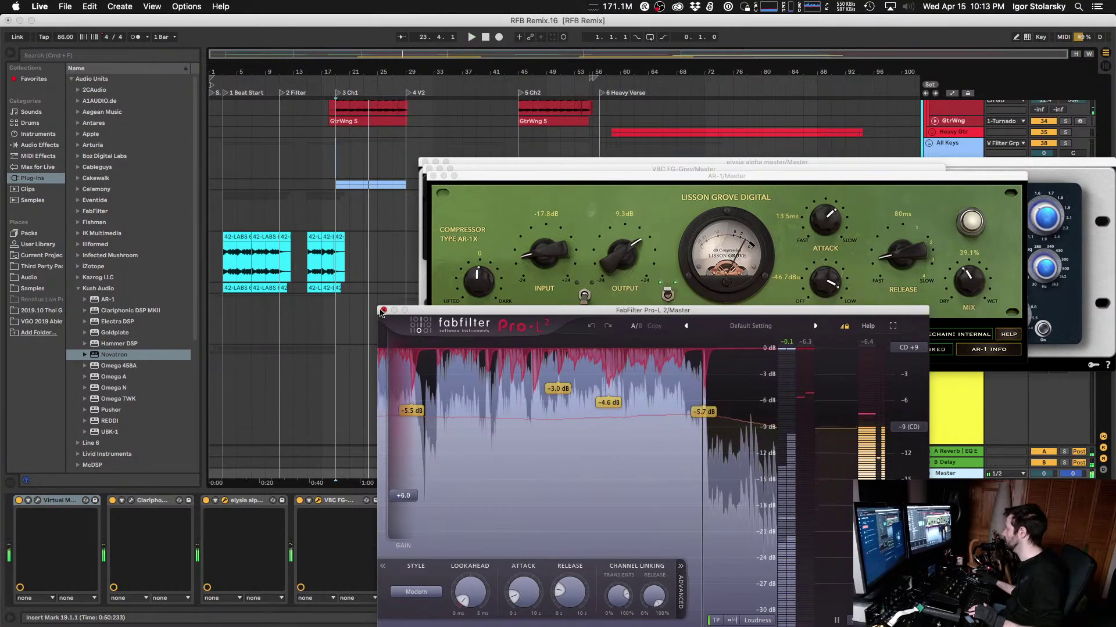
pyautogui.click(383, 311)
pyautogui.press('space')
pyautogui.press('super+Tab')
pyautogui.press('super+Tab')
pyautogui.press('super+Tab')
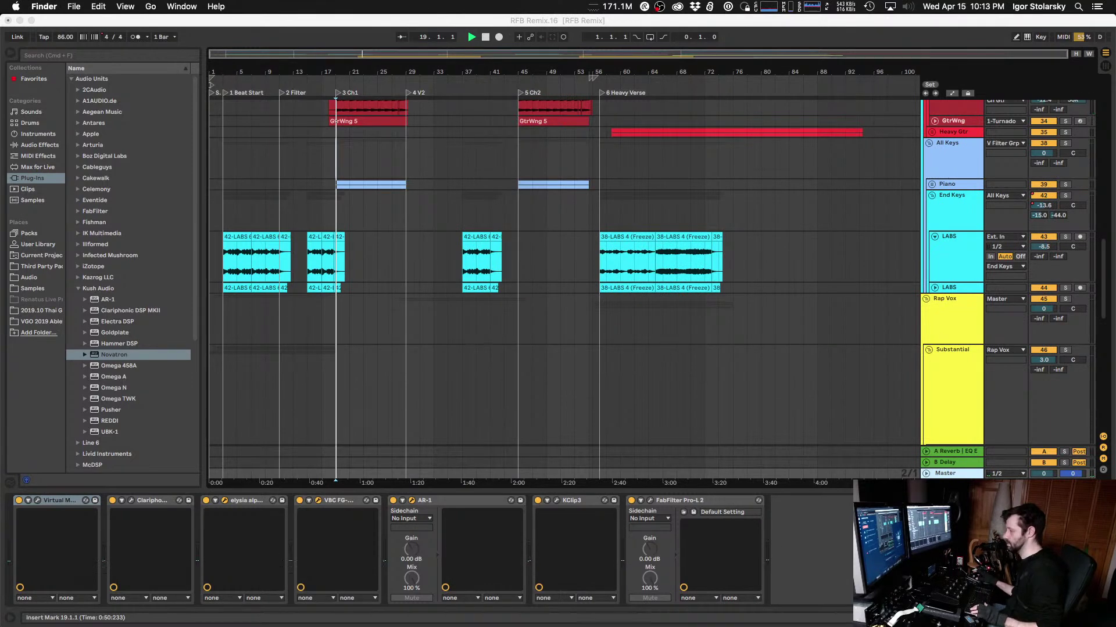
pyautogui.press('super+n')
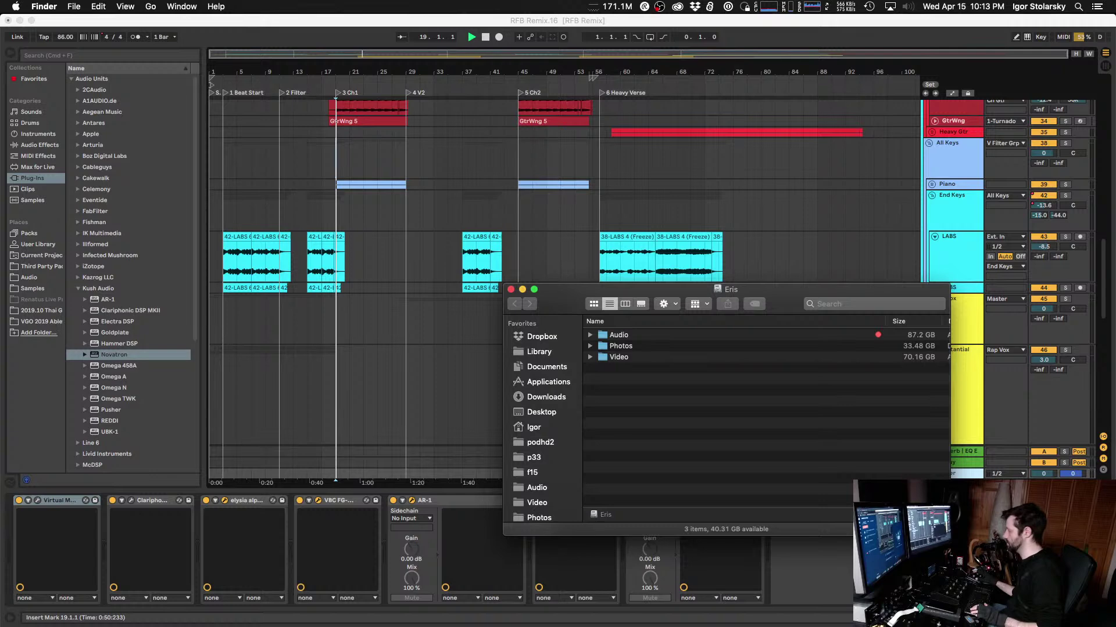
pyautogui.press('super+Tab')
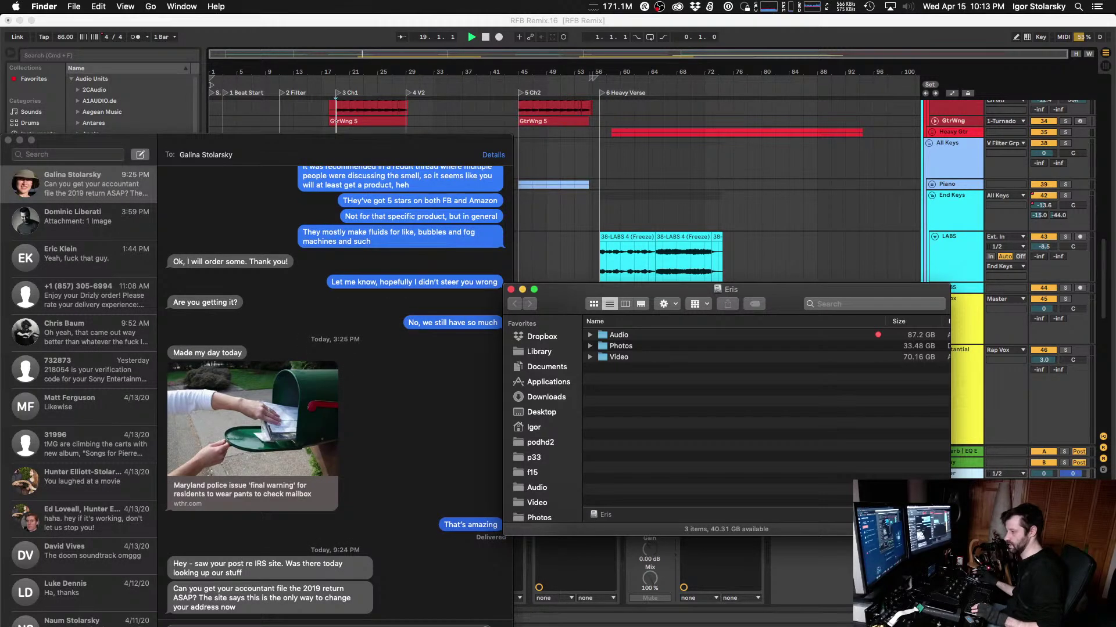
pyautogui.press('super+h')
pyautogui.press('super+Tab')
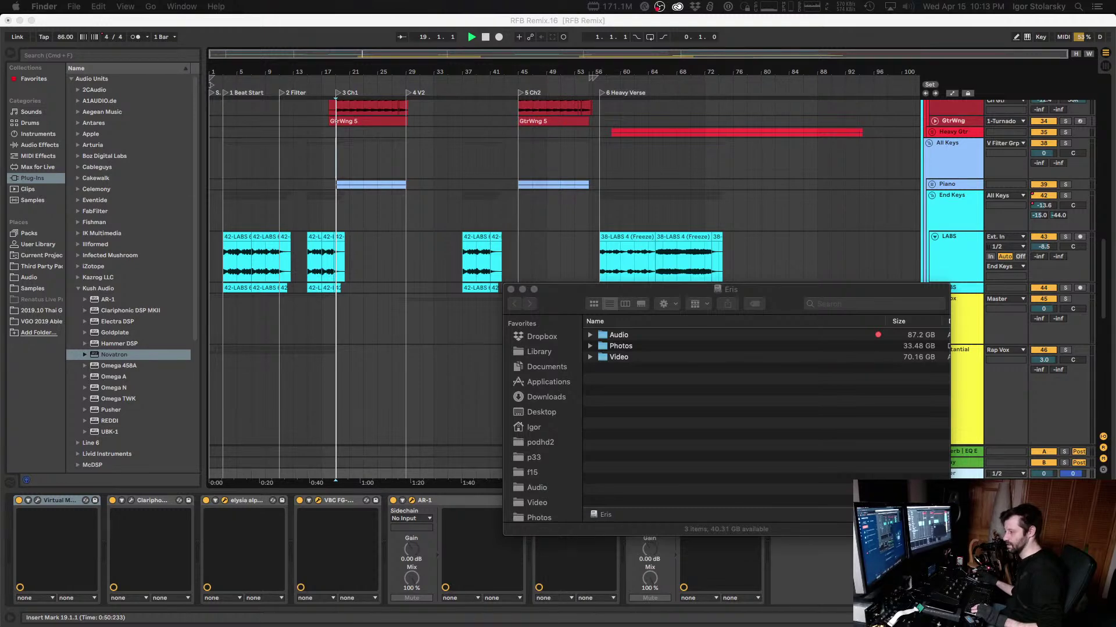
pyautogui.click(573, 295)
pyautogui.press('super+w')
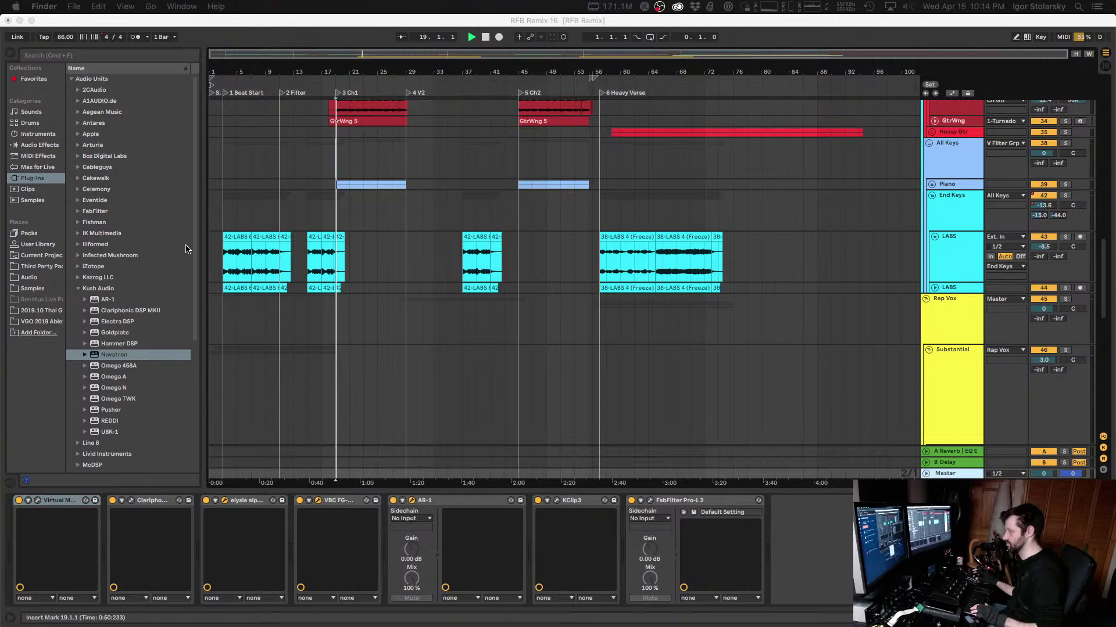
# Step: Get Live restarted, close the Restream Chat window, and decline recovery of RFB Remix.16.als
pyautogui.click(307, 23)
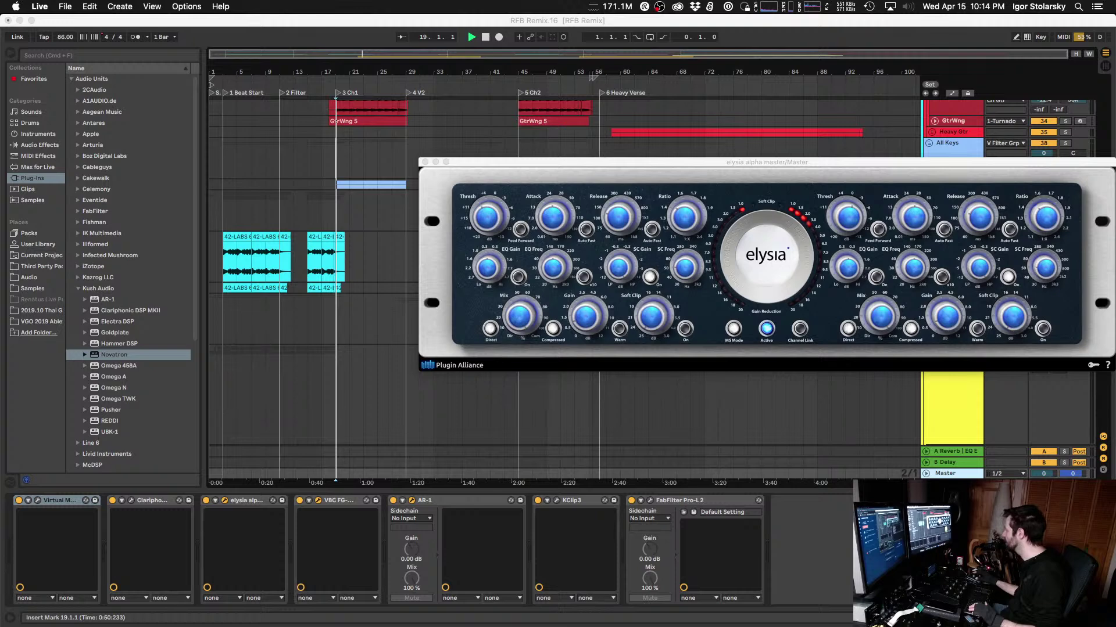
pyautogui.rightClick(422, 626)
pyautogui.press('Escape')
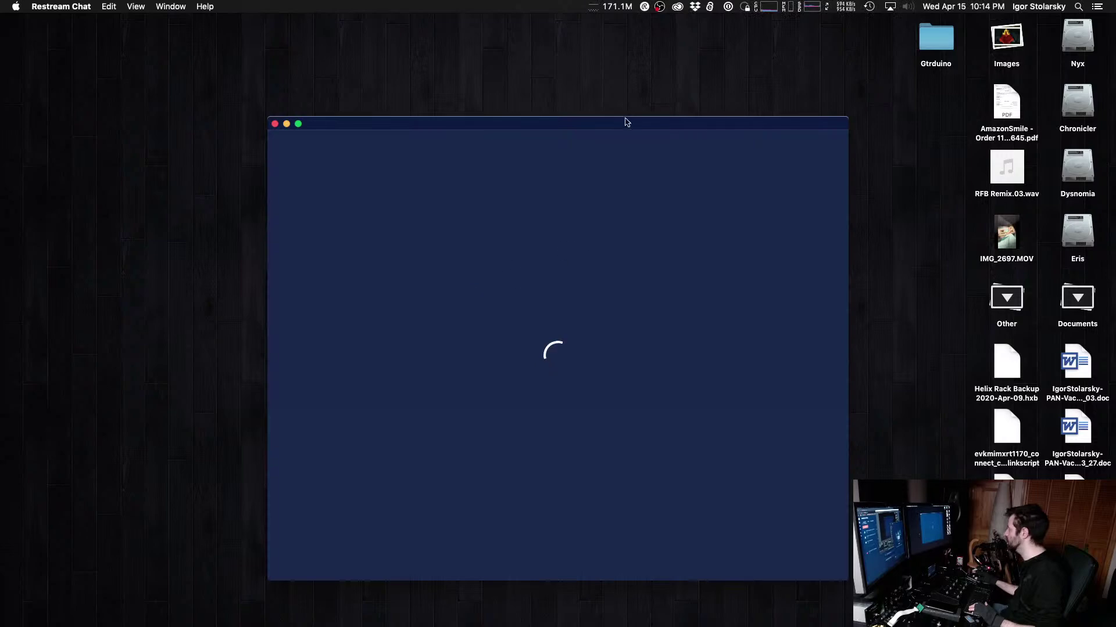
pyautogui.press('super+w')
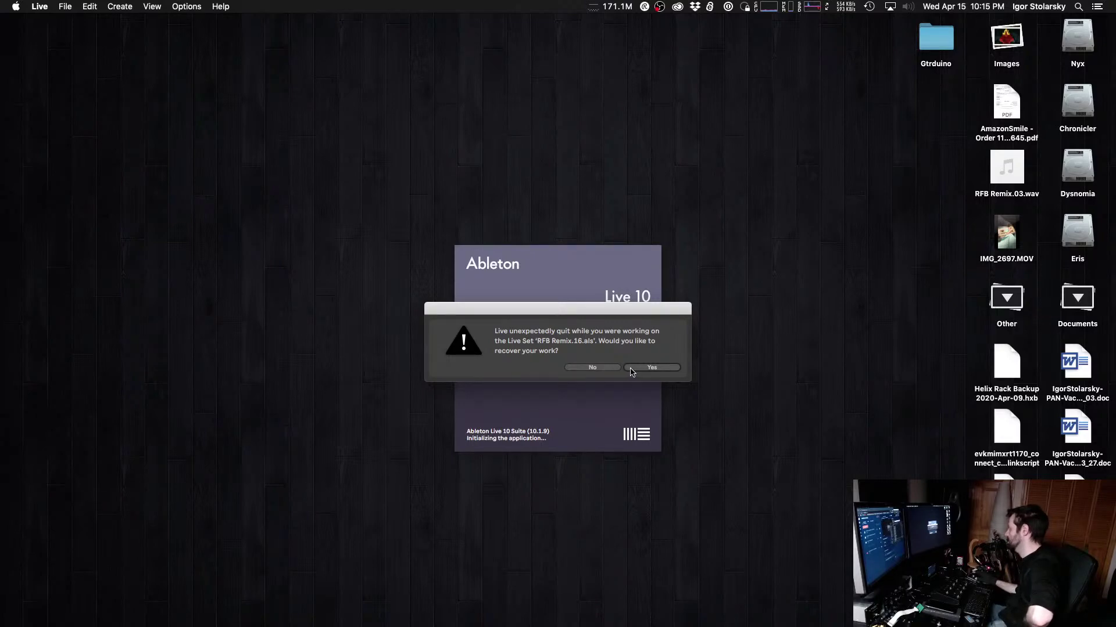
pyautogui.click(589, 368)
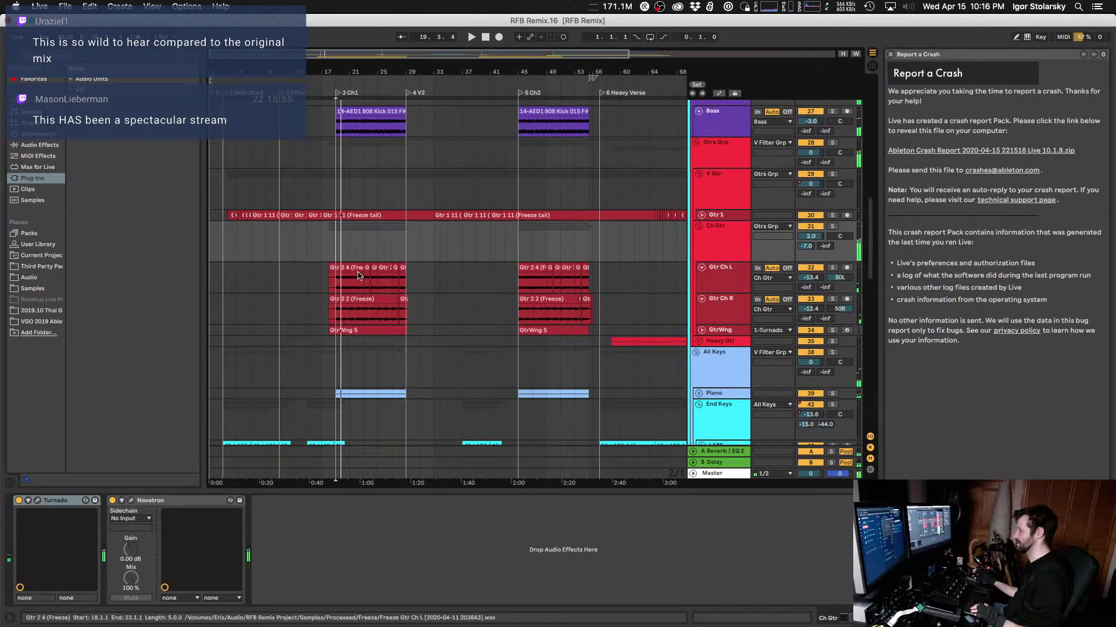
# Step: Select V Gtr at the 1 Beat Start marker, check playback around 3 Ch1, and close the crash report view
pyautogui.click(223, 187)
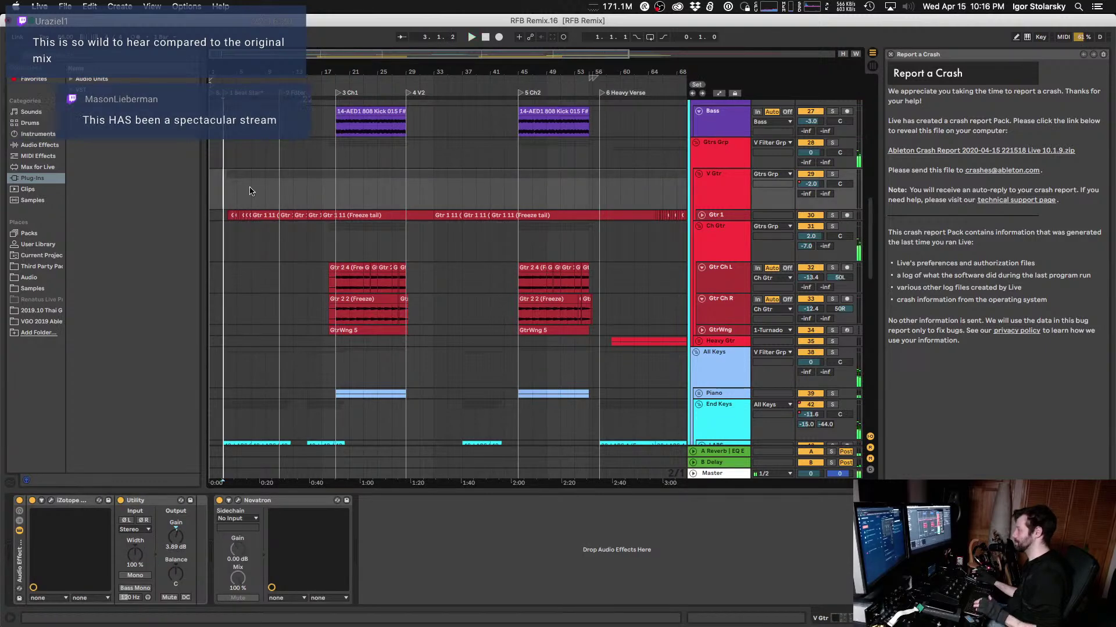
pyautogui.hotkey('alt', 'Right')
pyautogui.hotkey('alt', 'Right')
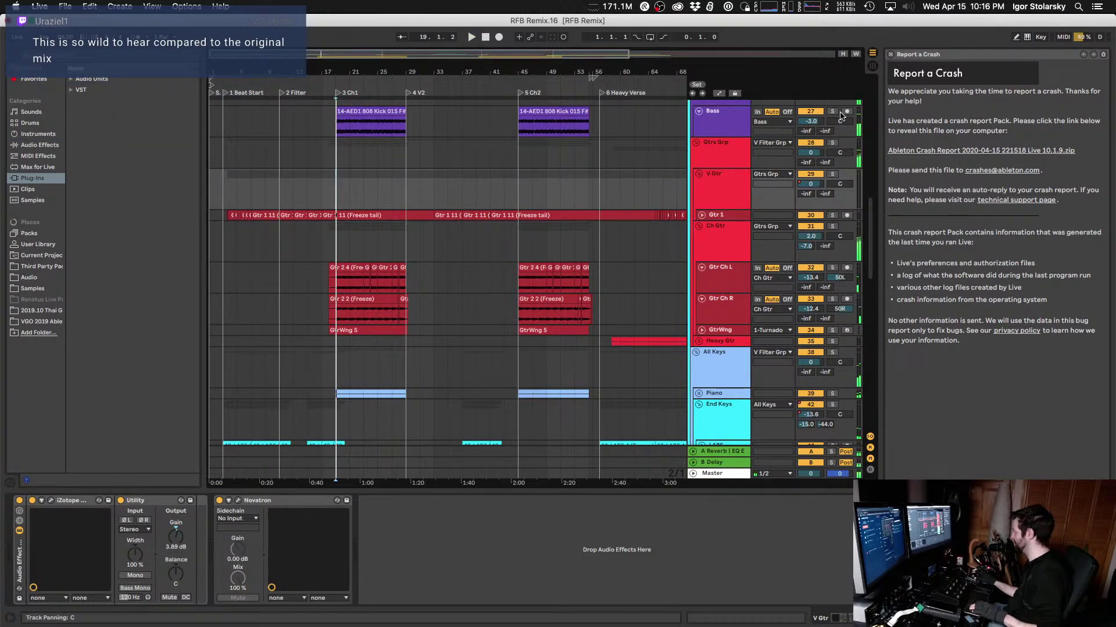
pyautogui.click(890, 54)
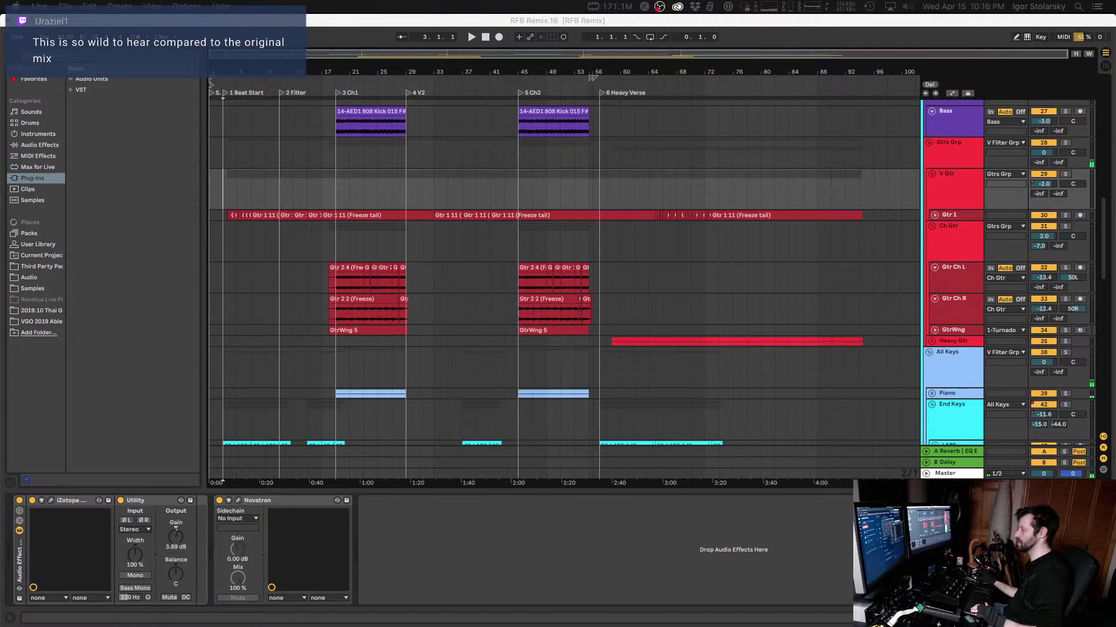
# Step: Play the earlier bounce RFB Remix.11.wav from its start in QuickTime Player as a reference
pyautogui.press('Home')
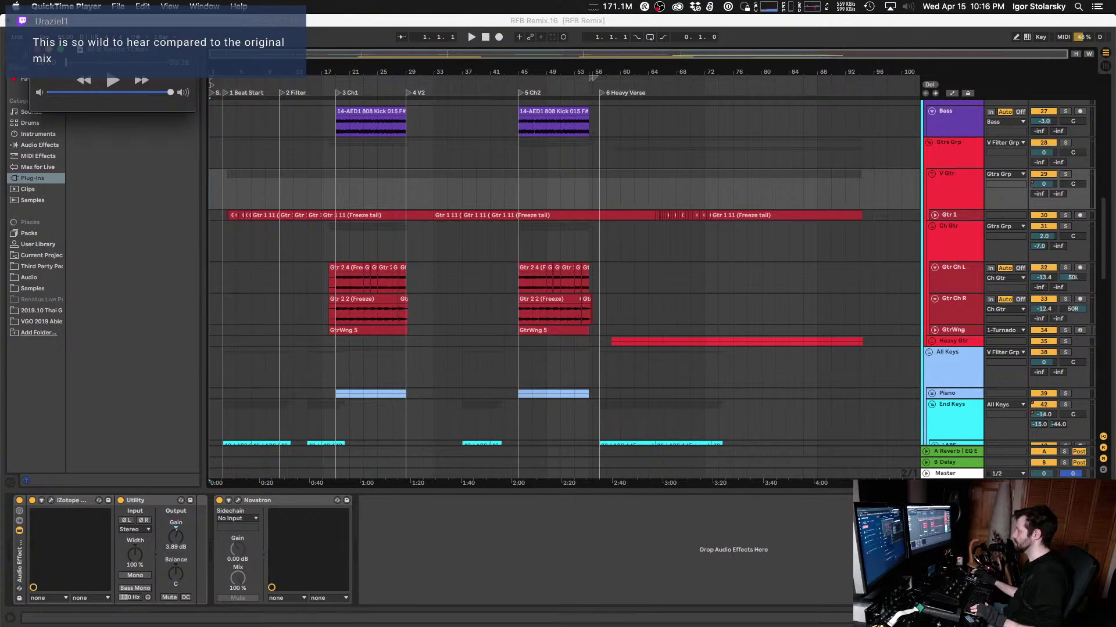
pyautogui.moveTo(189, 51); pyautogui.dragTo(605, 198)
pyautogui.click(483, 213)
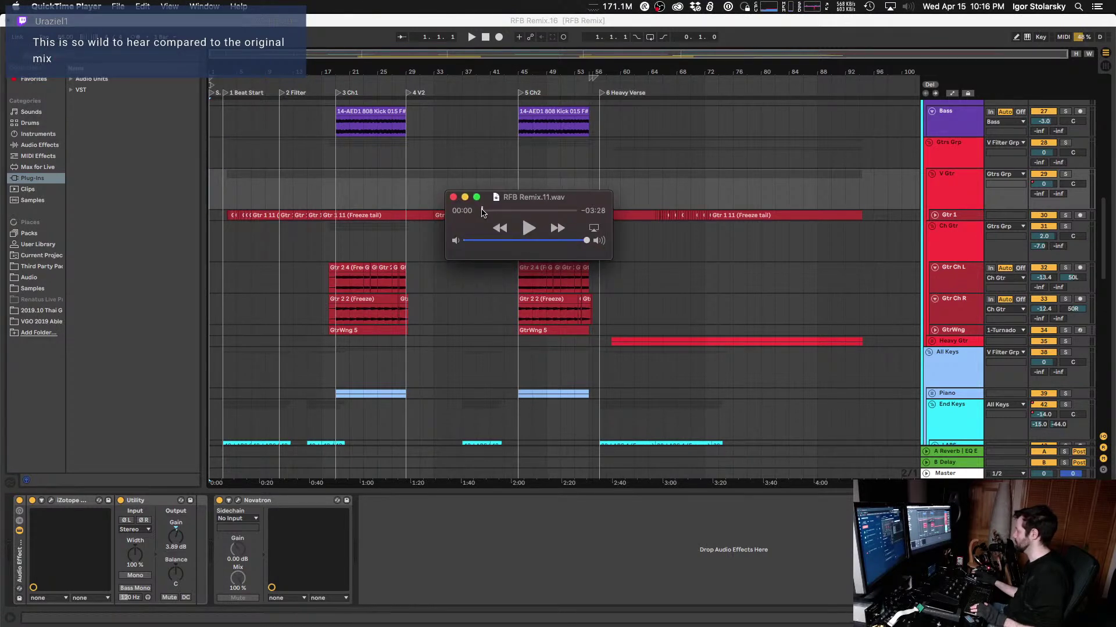
pyautogui.press('space')
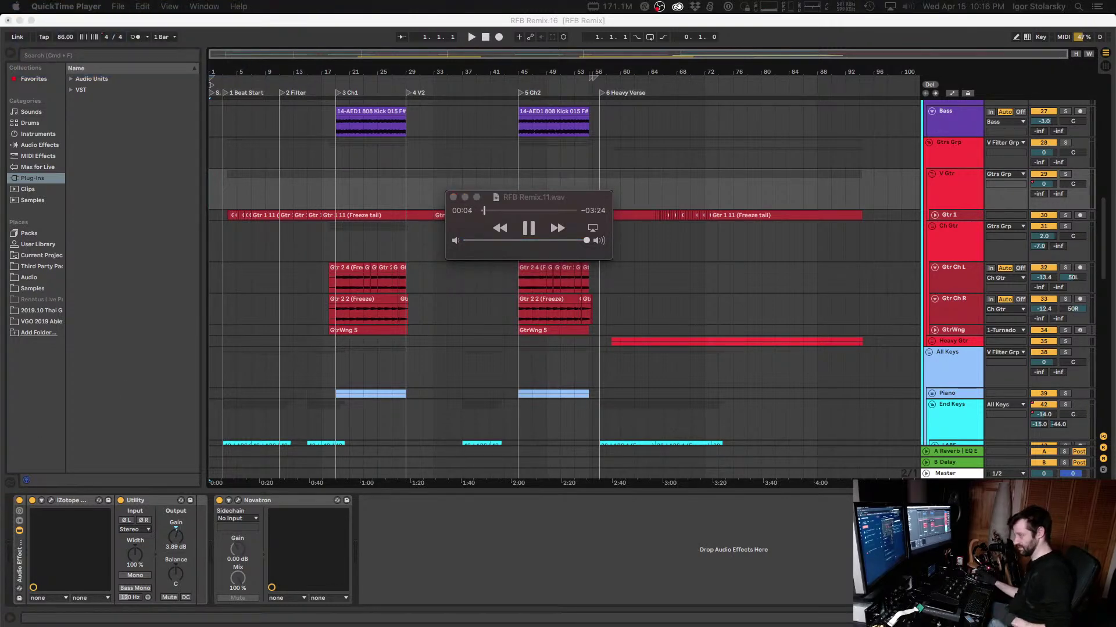
pyautogui.moveTo(533, 198); pyautogui.dragTo(619, 199)
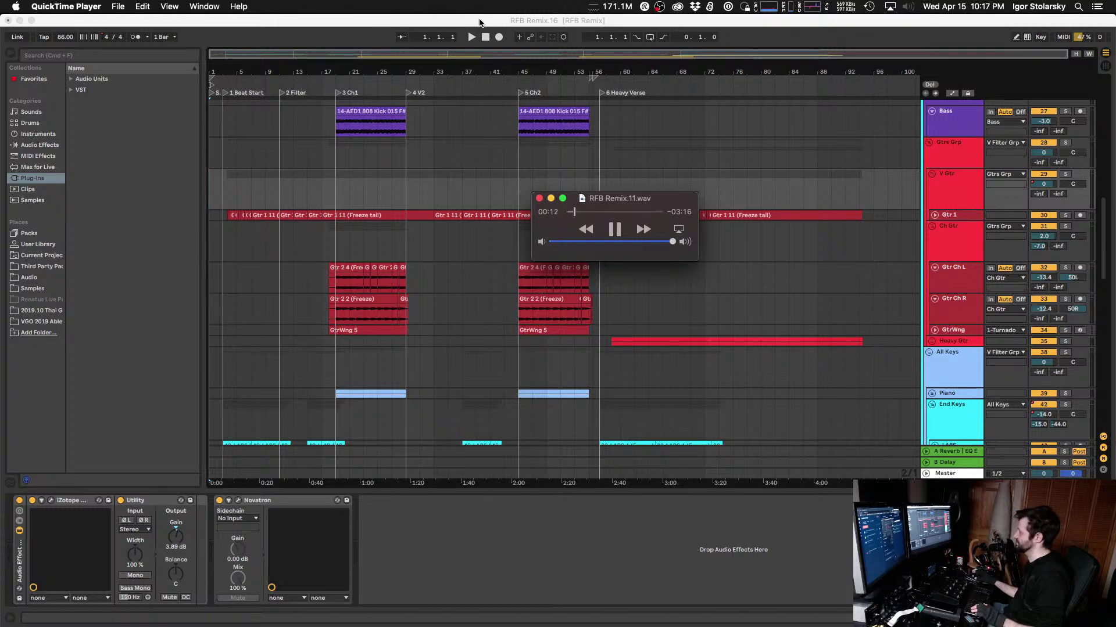
# Step: Switch back to Live and play the set from the 1 Beat Start marker to compare it with the bounce
pyautogui.click(480, 22)
pyautogui.press('space')
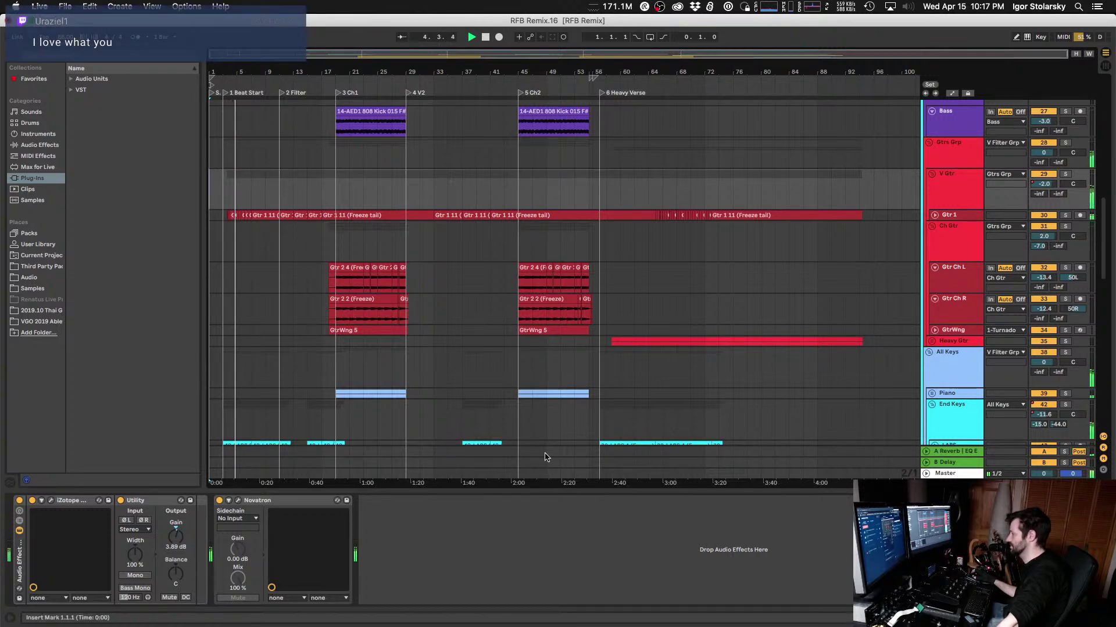
pyautogui.scroll(1, 545, 457)
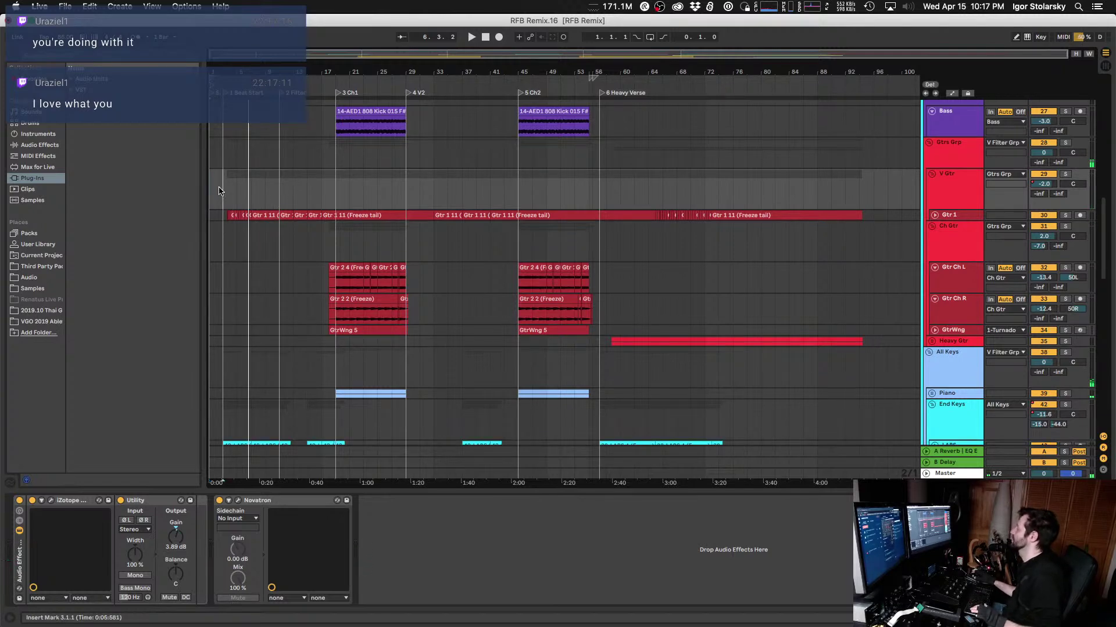
pyautogui.click(222, 193)
# Step: Add iZotope's Tonal Balance Control 2 to the end of the Master track's device chain, after FabFilter Pro-L 2
pyautogui.scroll(-15, 248, 197)
pyautogui.scroll(-3, 223, 149)
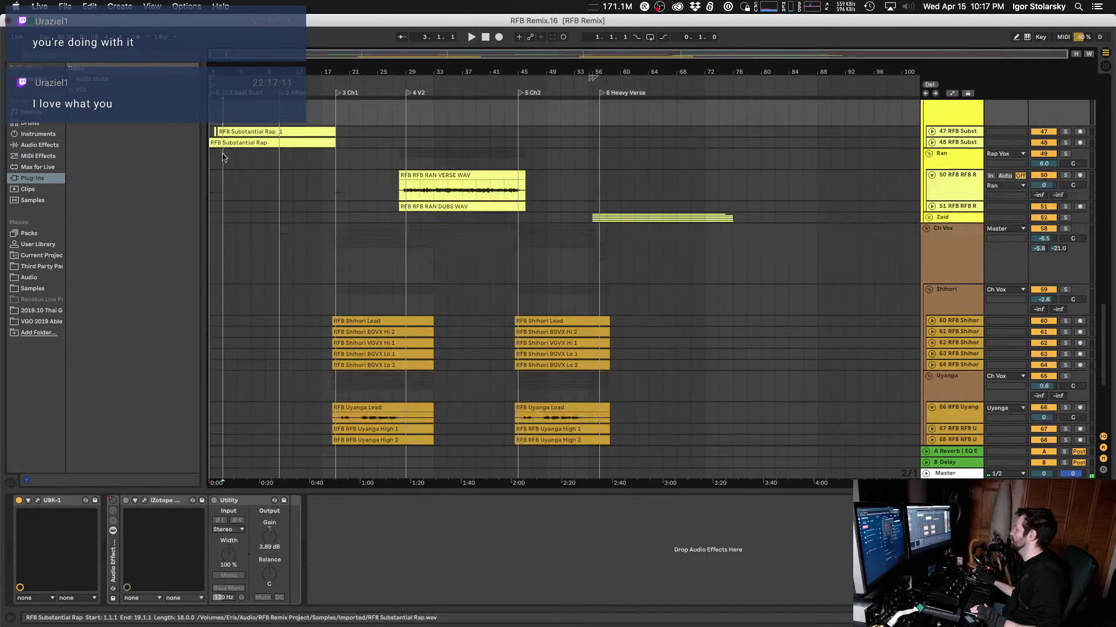
pyautogui.click(942, 473)
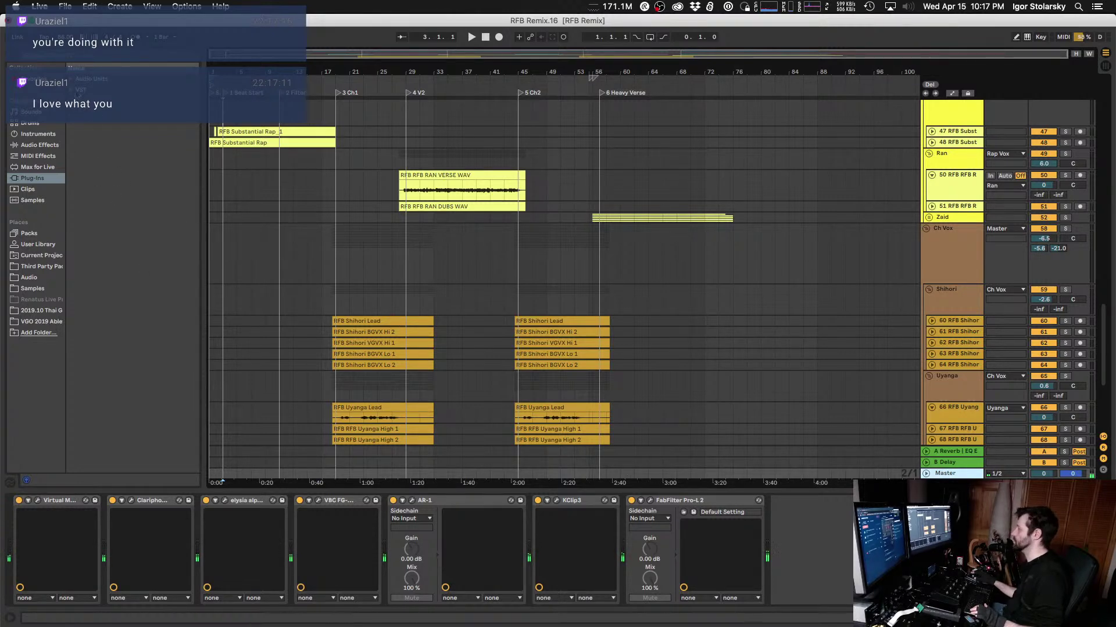
pyautogui.click(72, 81)
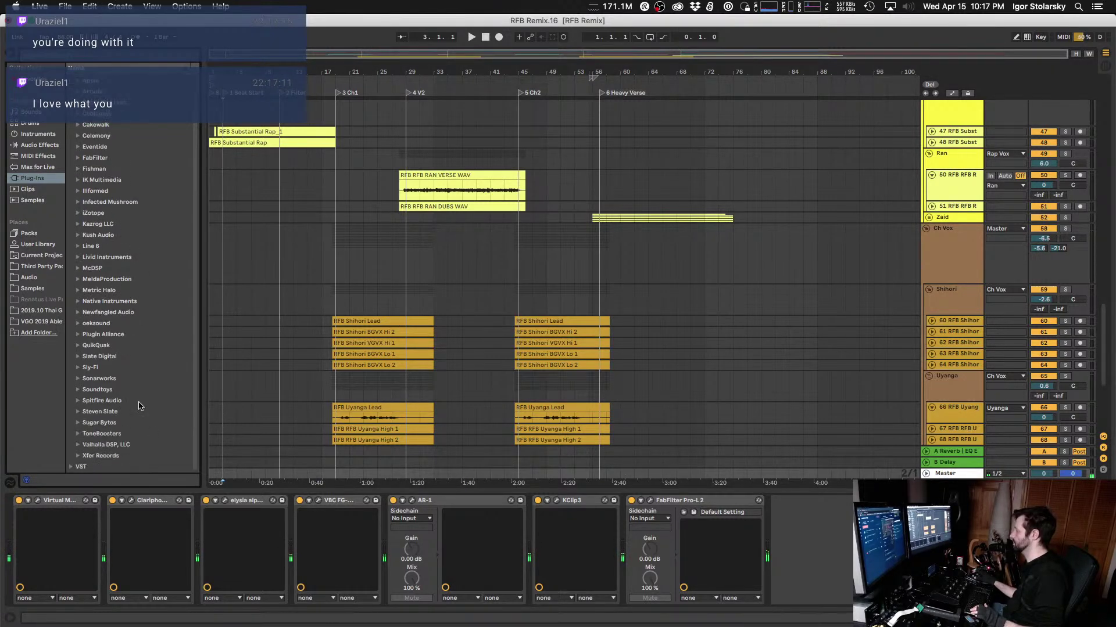
pyautogui.click(77, 214)
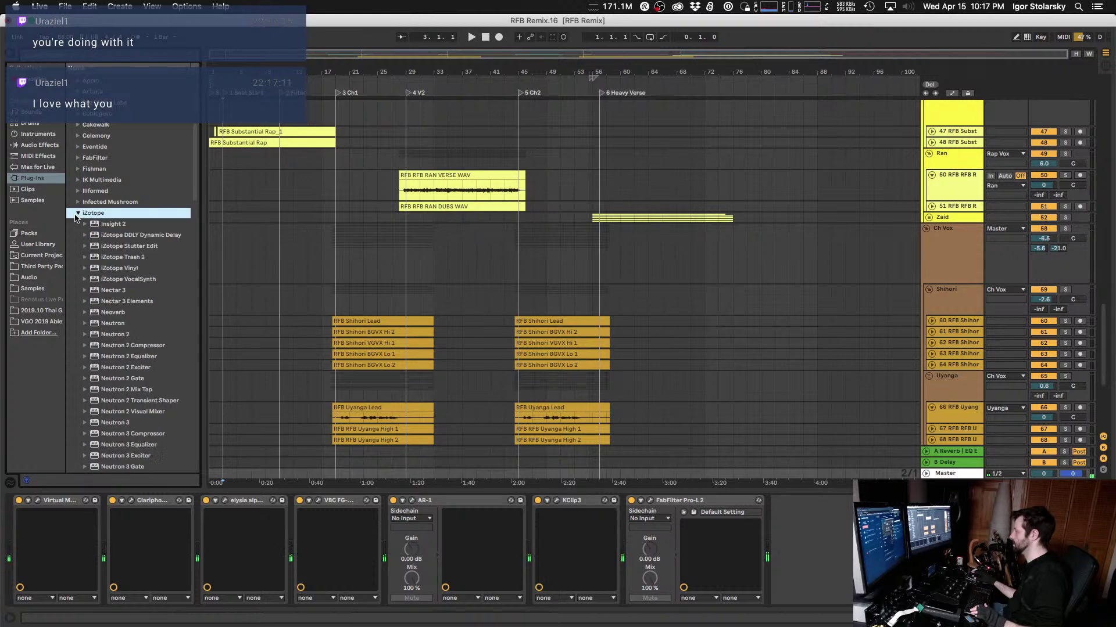
pyautogui.scroll(-15, 116, 262)
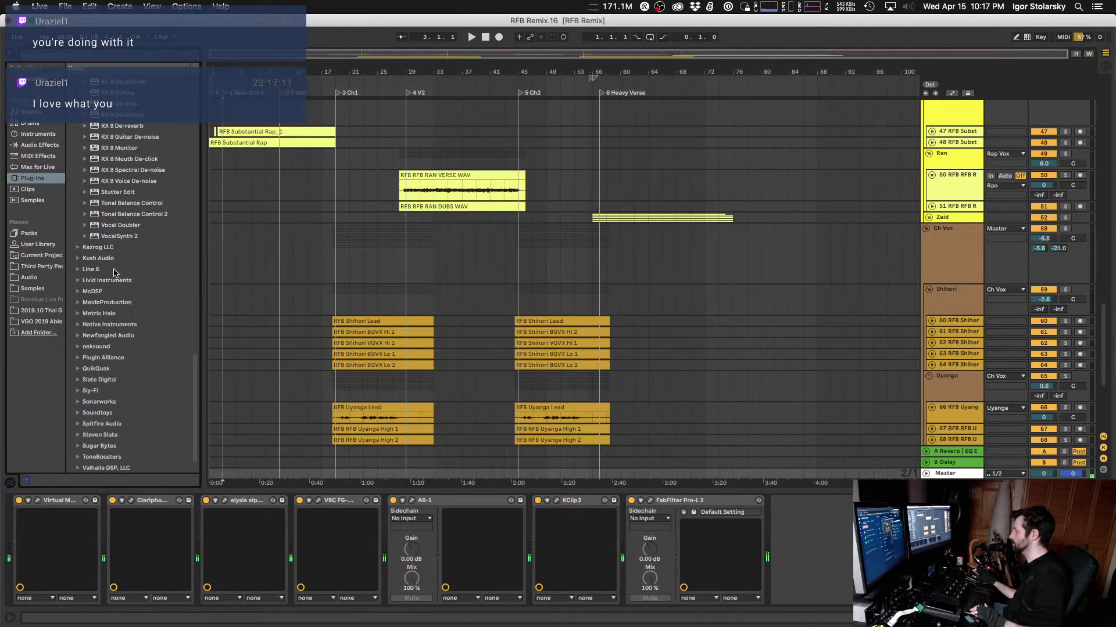
pyautogui.click(137, 204)
pyautogui.moveTo(135, 216); pyautogui.dragTo(808, 552)
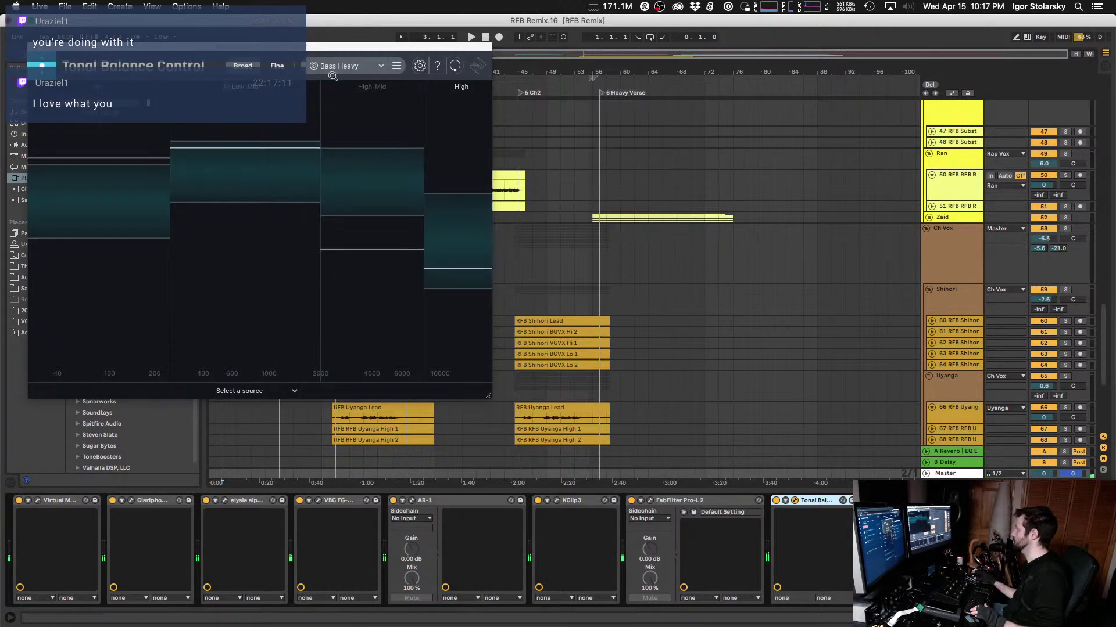
# Step: Set Tonal Balance Control 2's target curve to Hip Hop and show it in the Fine view
pyautogui.click(343, 66)
pyautogui.click(332, 140)
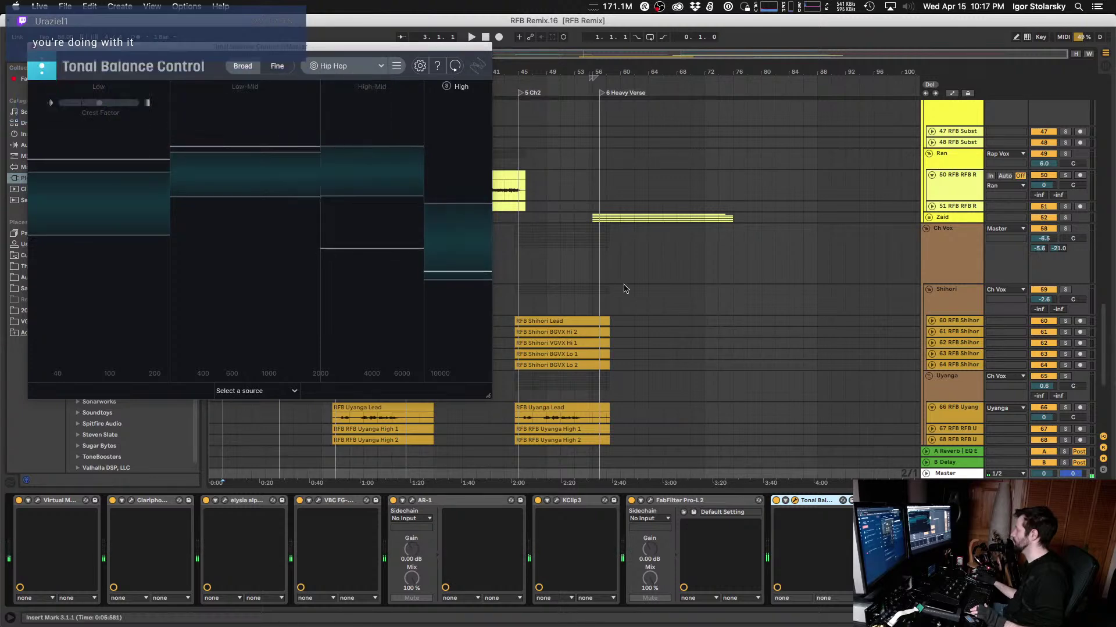
pyautogui.moveTo(242, 43); pyautogui.dragTo(684, 147)
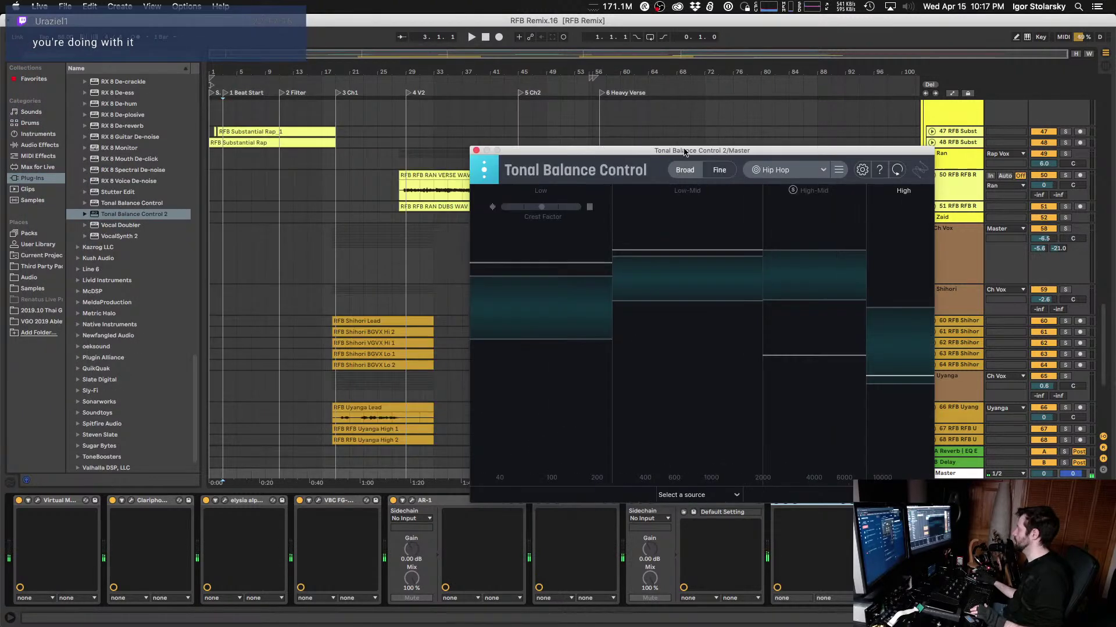
pyautogui.click(719, 169)
# Step: Play from 1 Beat Start, compare the Broad and Fine views, and audition the bands around 400 Hz and 50 Hz
pyautogui.press('space')
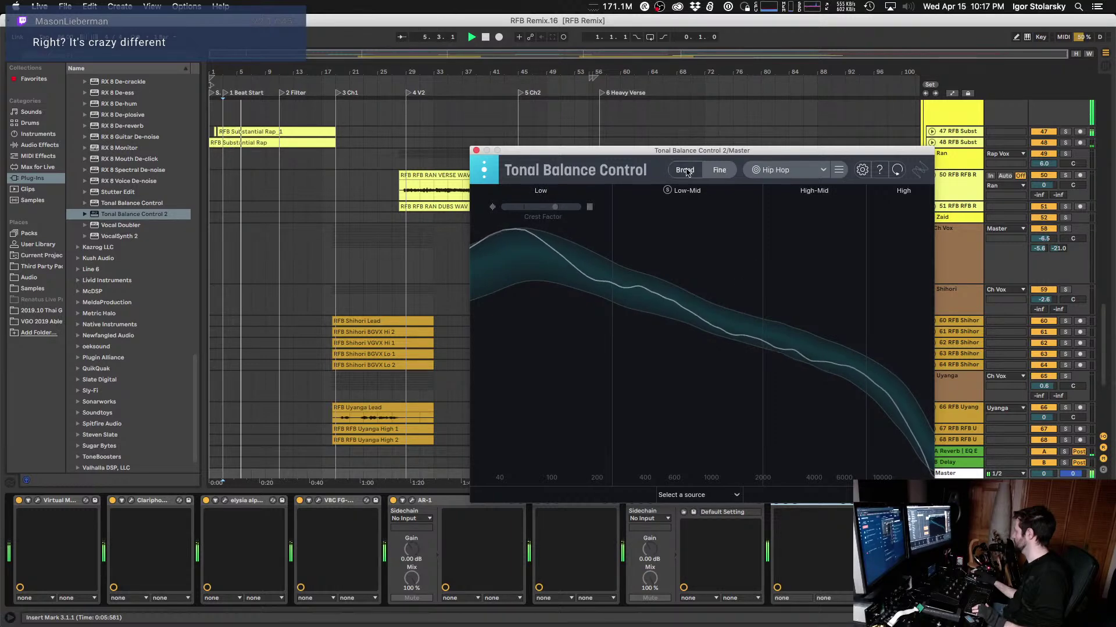
pyautogui.click(687, 171)
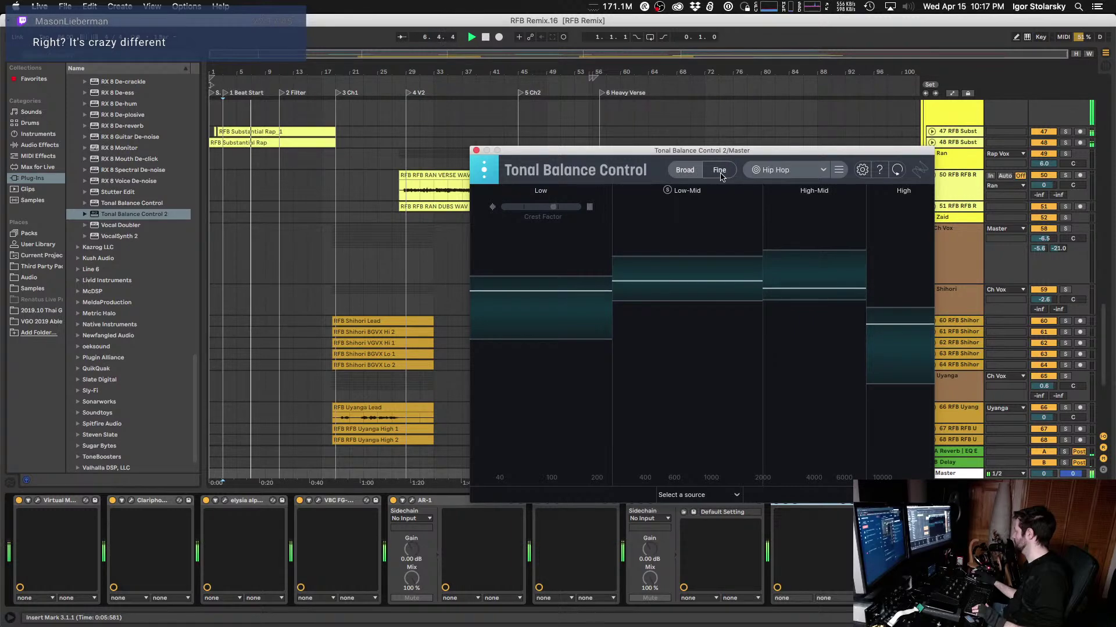
pyautogui.click(721, 176)
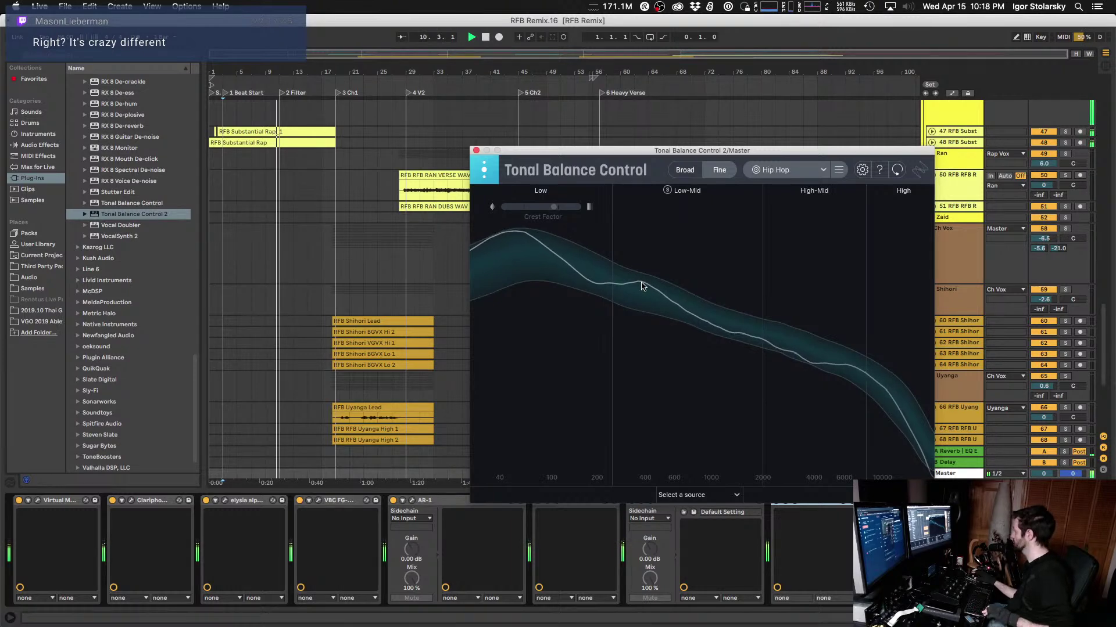
pyautogui.click(641, 286)
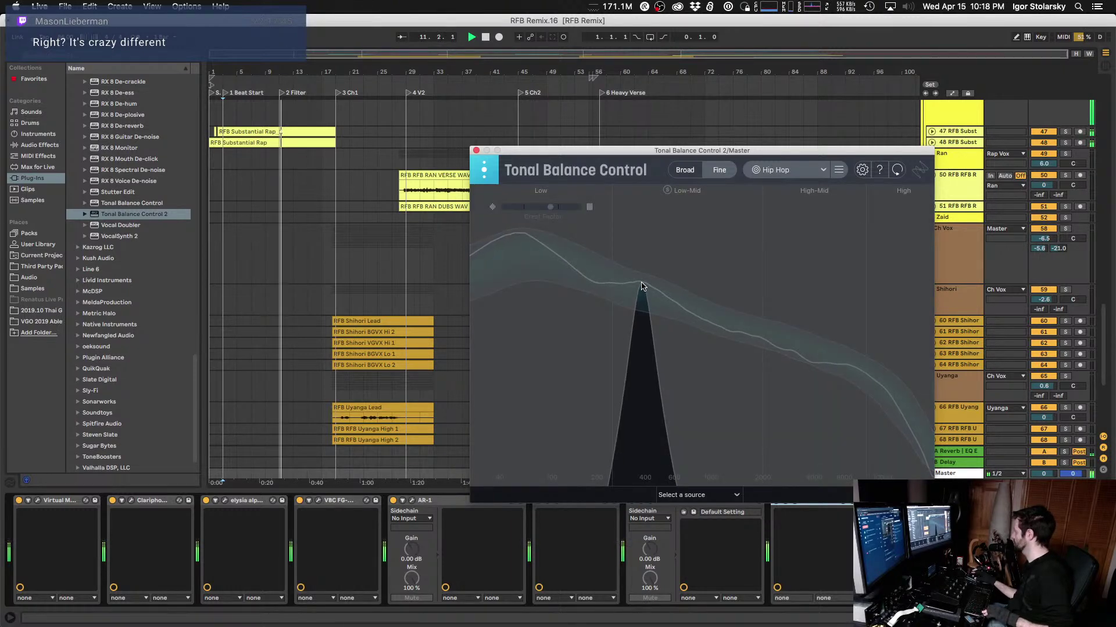
pyautogui.click(511, 247)
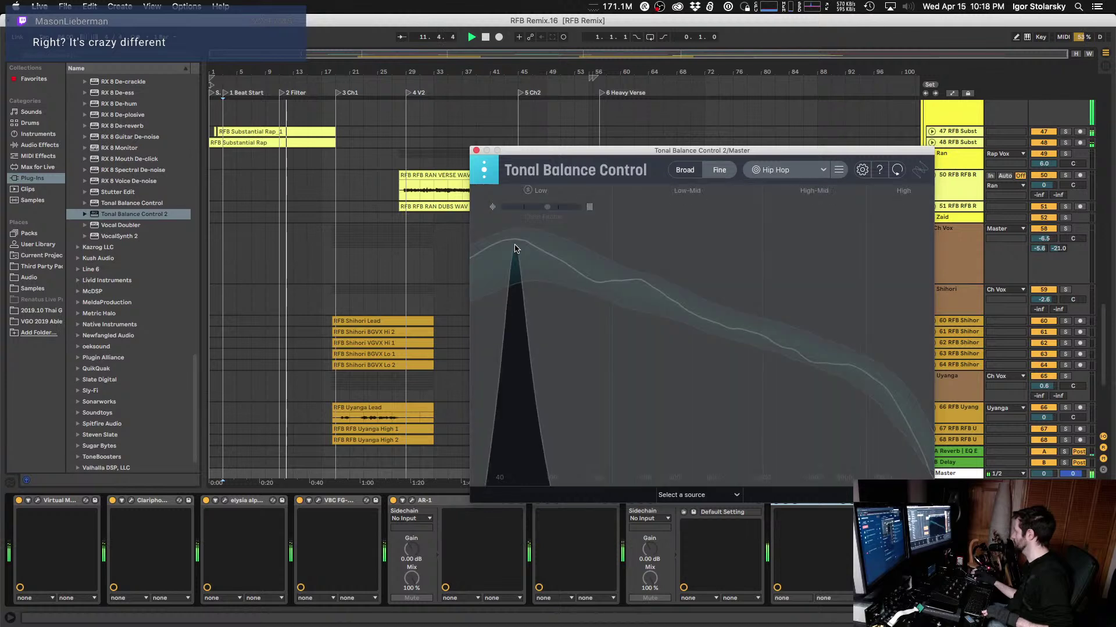
pyautogui.moveTo(512, 247); pyautogui.dragTo(514, 241)
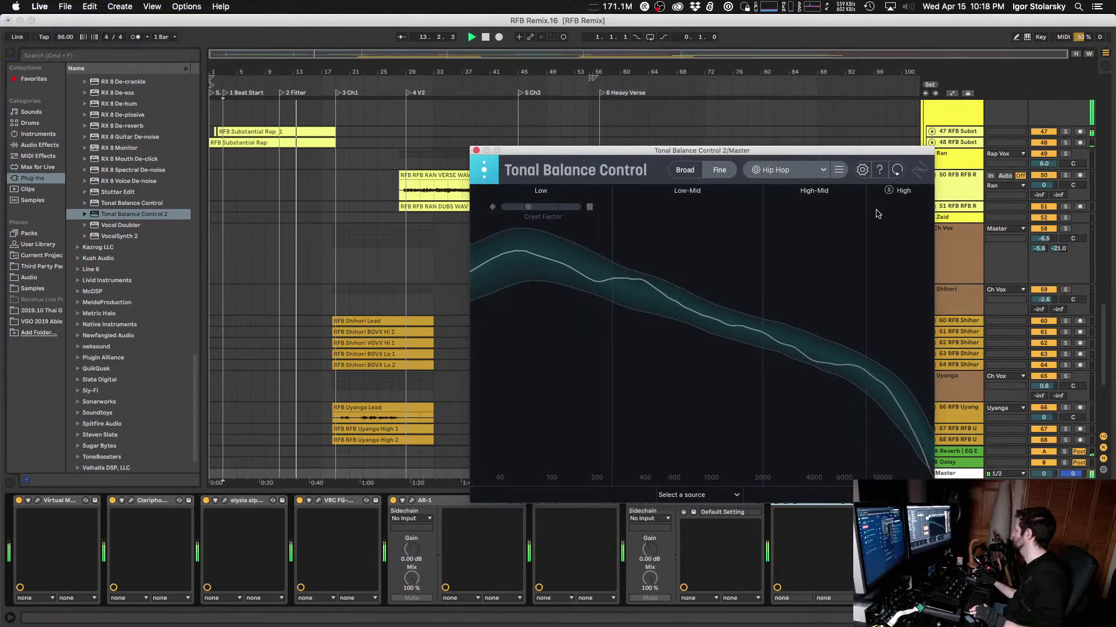
# Step: Reset the tonal balance reading and replay from 1 Beat Start, auditioning the low-mid band around 400 Hz
pyautogui.click(896, 171)
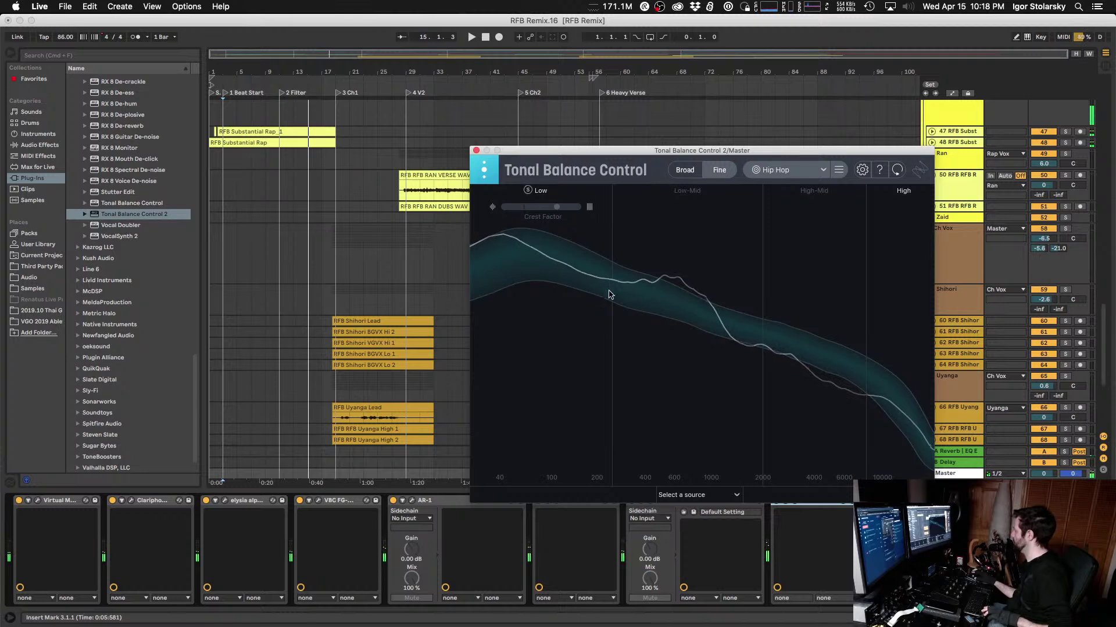
pyautogui.press('space')
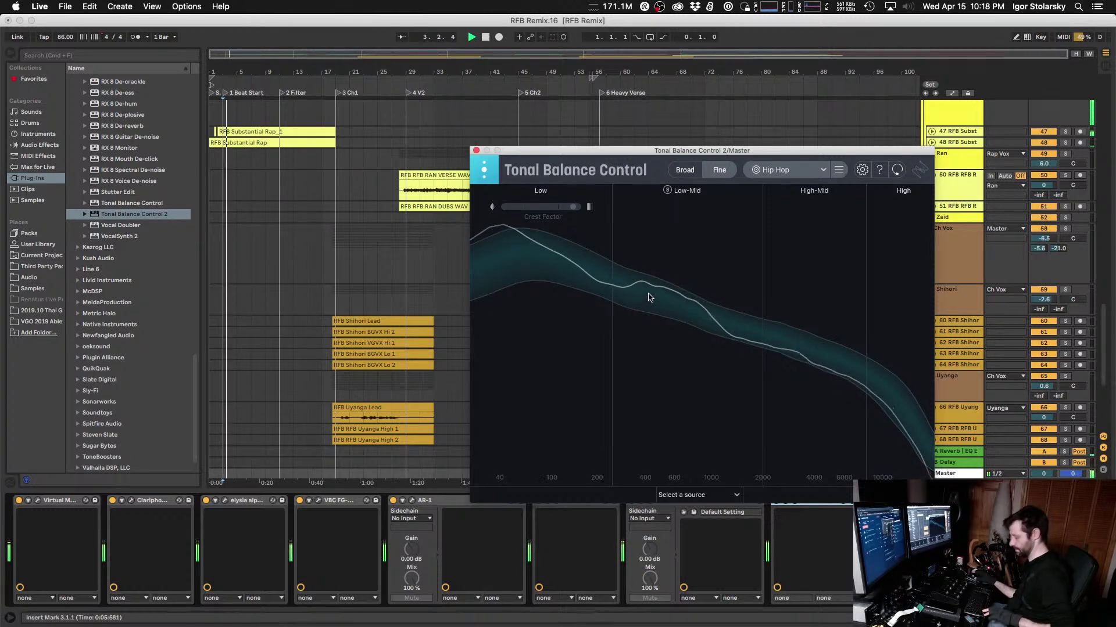
pyautogui.click(639, 283)
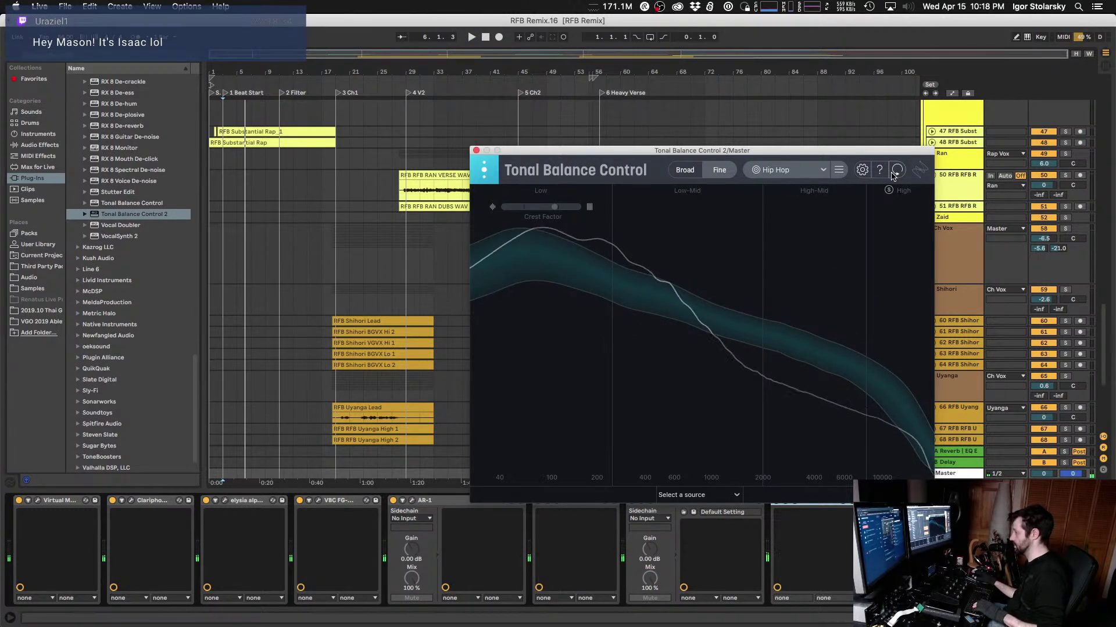
# Step: Check the tonal balance from the 3 Ch1 marker, auditioning two low-mid bands and comparing the Broad and Fine views
pyautogui.press('space')
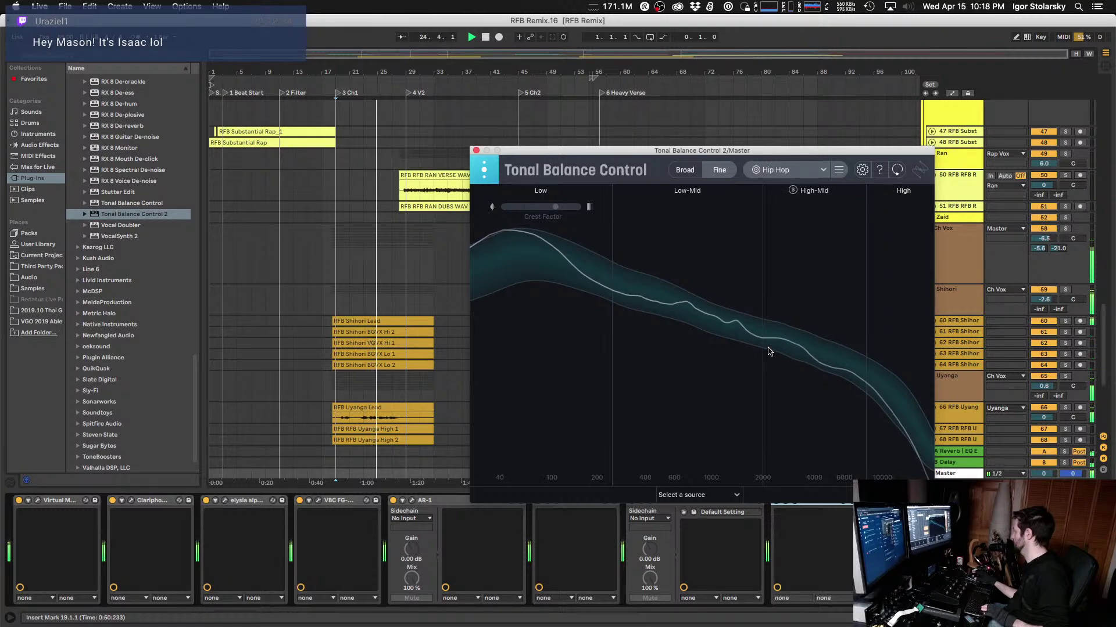
pyautogui.click(738, 325)
pyautogui.click(690, 310)
pyautogui.click(686, 170)
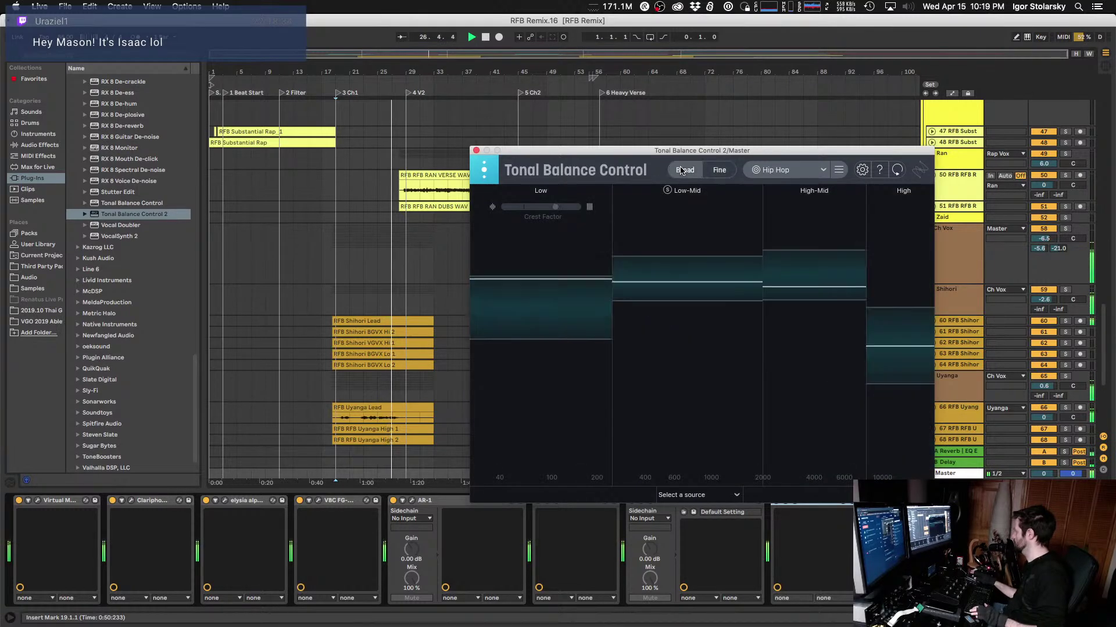
pyautogui.click(715, 172)
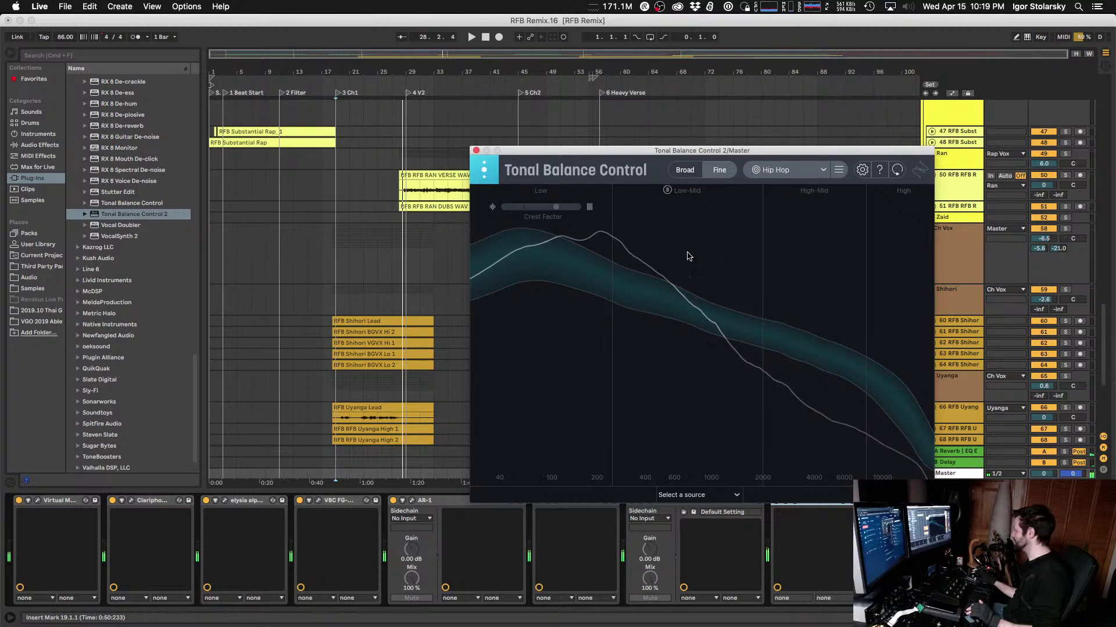
# Step: Reopen Tonal Balance Control 2 on the Master track and replay the first chorus while auditioning the low end
pyautogui.click(475, 151)
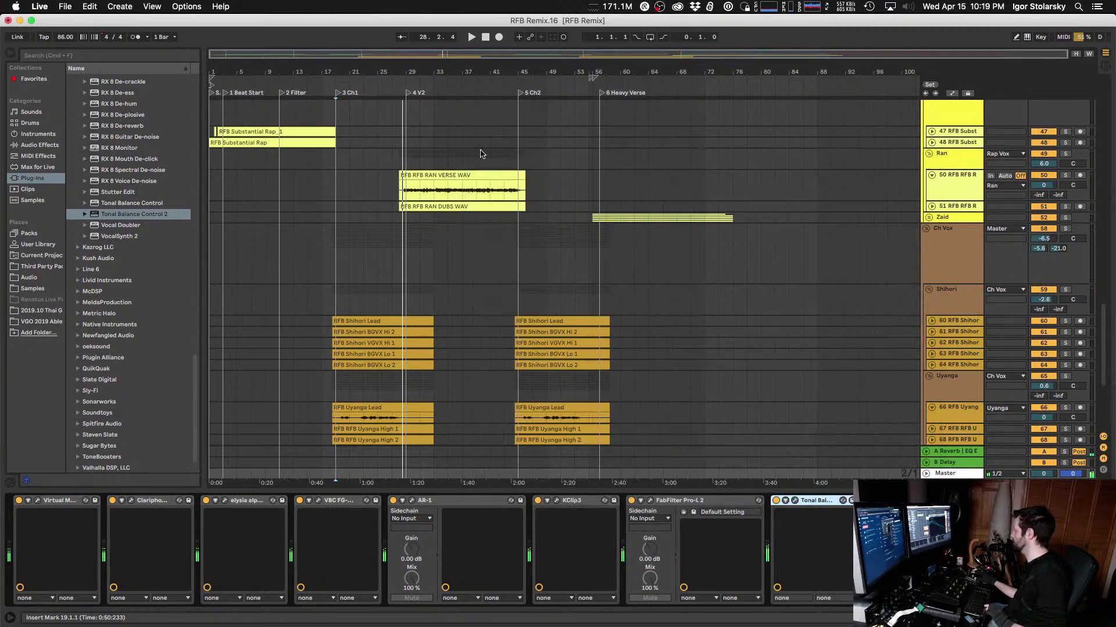
pyautogui.click(795, 501)
pyautogui.press('space')
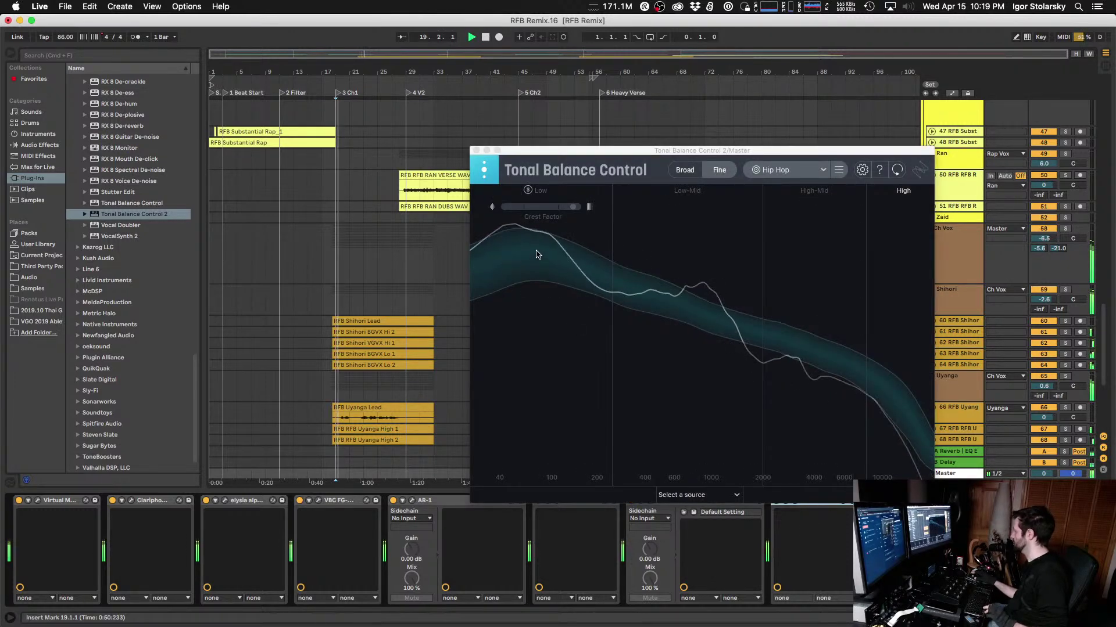
pyautogui.moveTo(505, 245)
pyautogui.mouseDown()
pyautogui.moveTo(491, 234)
pyautogui.moveTo(534, 234)
pyautogui.moveTo(499, 244)
pyautogui.mouseUp()
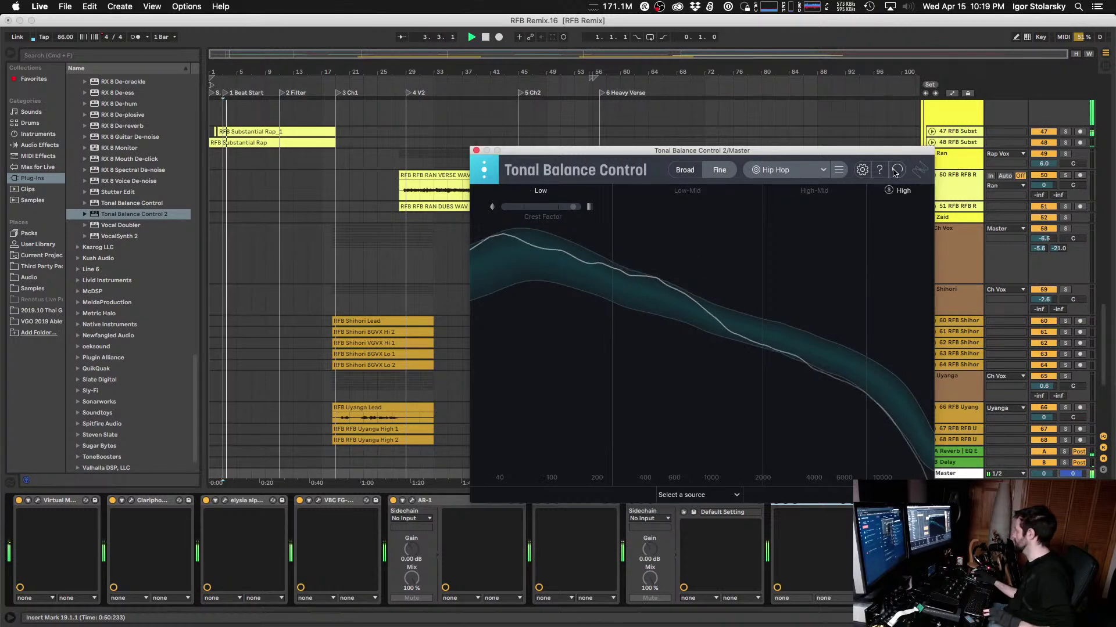
# Step: Recheck the tonal balance from the 1 Beat Start marker, sweeping the audition band across the low-end peak
pyautogui.press('space')
pyautogui.moveTo(888, 192)
pyautogui.press('space')
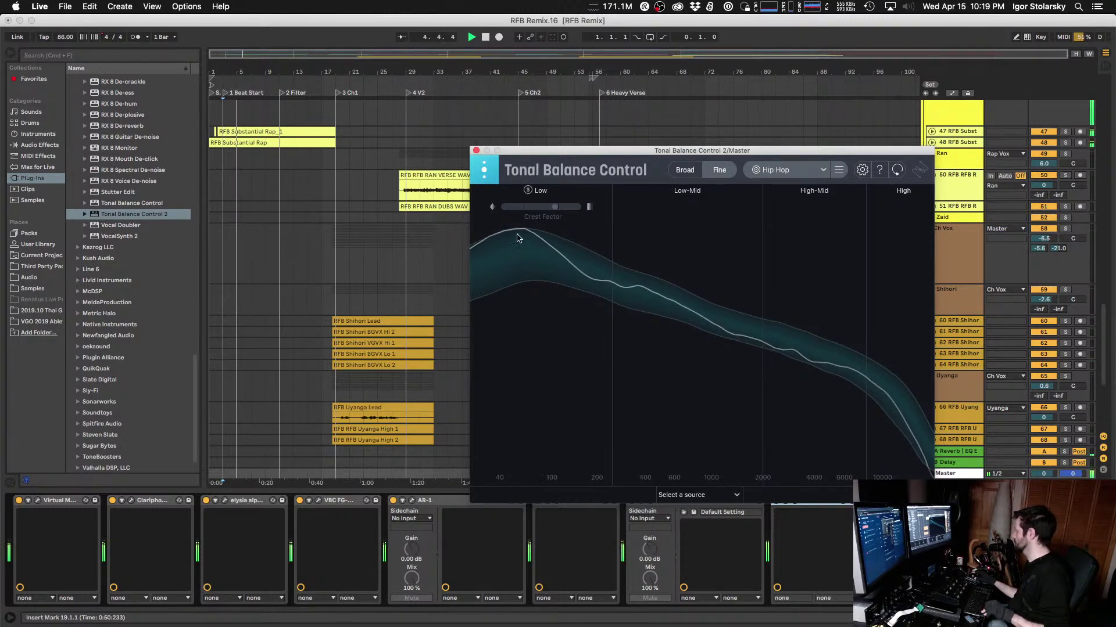
pyautogui.click(518, 236)
pyautogui.moveTo(519, 233); pyautogui.dragTo(489, 235)
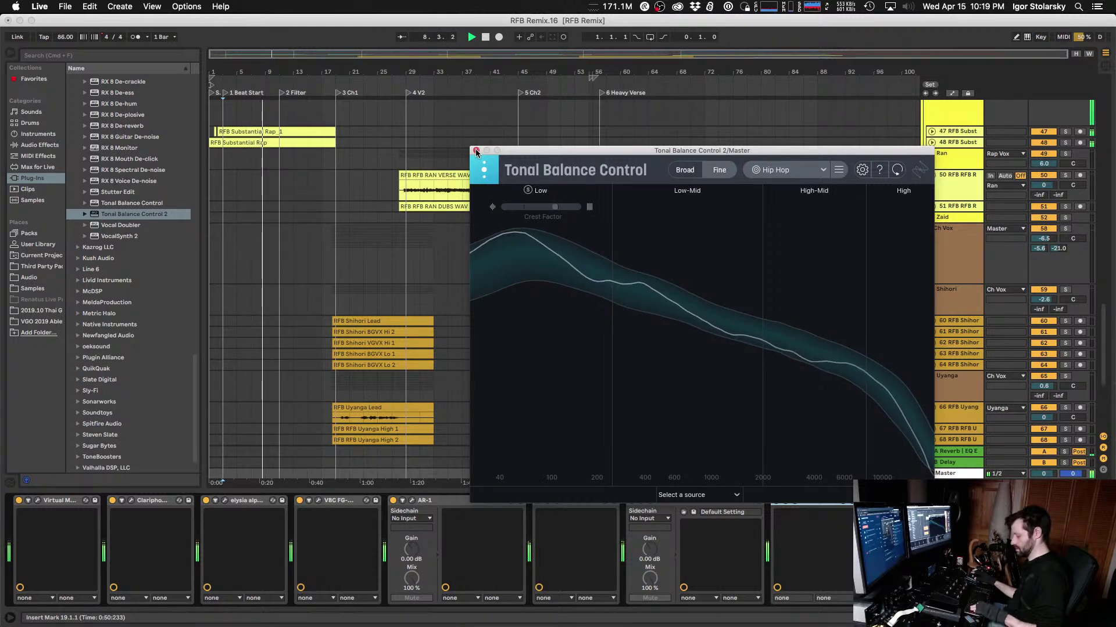
# Step: Check the tonal balance from the 4 V2 marker, auditioning around the low and low-mid boundary, and close the plug-in window
pyautogui.press('4')
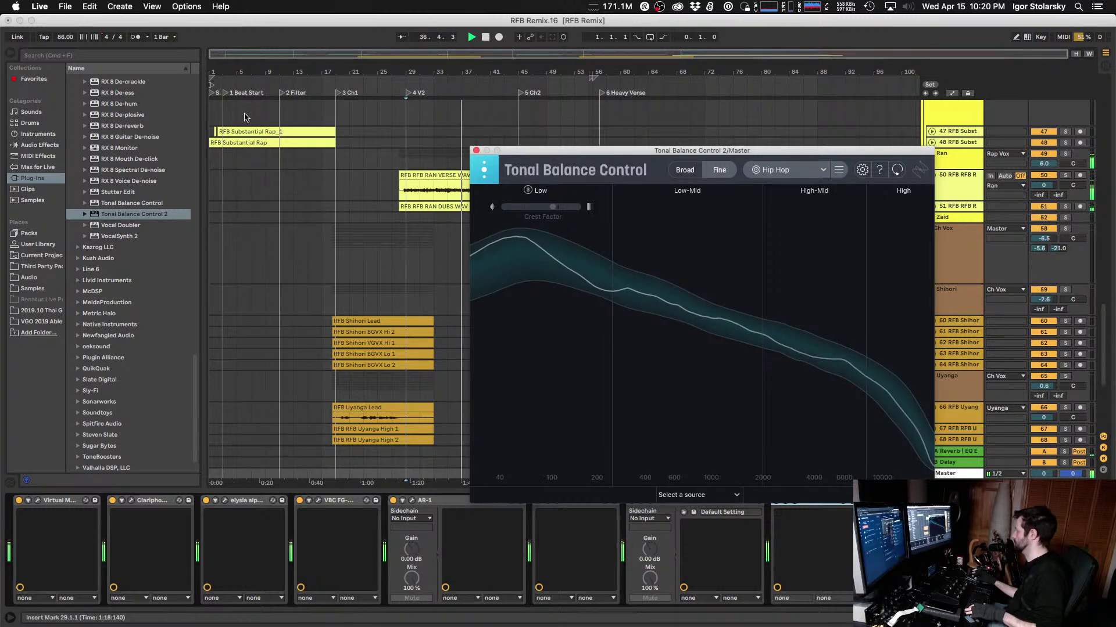
pyautogui.moveTo(605, 289)
pyautogui.mouseDown()
pyautogui.moveTo(589, 268)
pyautogui.moveTo(607, 273)
pyautogui.mouseUp()
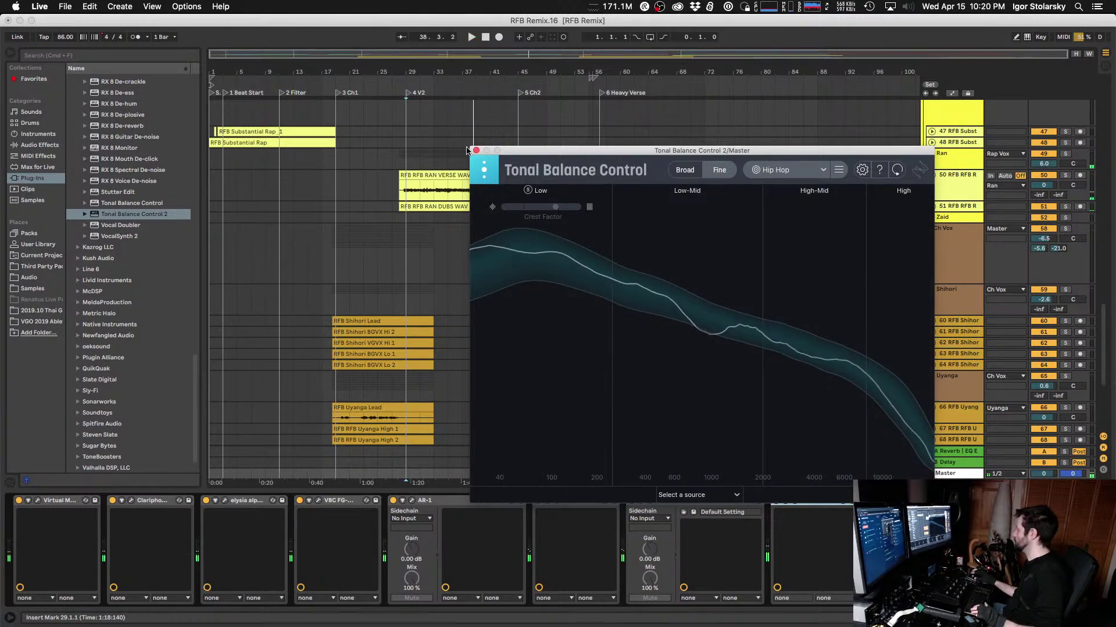
pyautogui.press('super+alt+p')
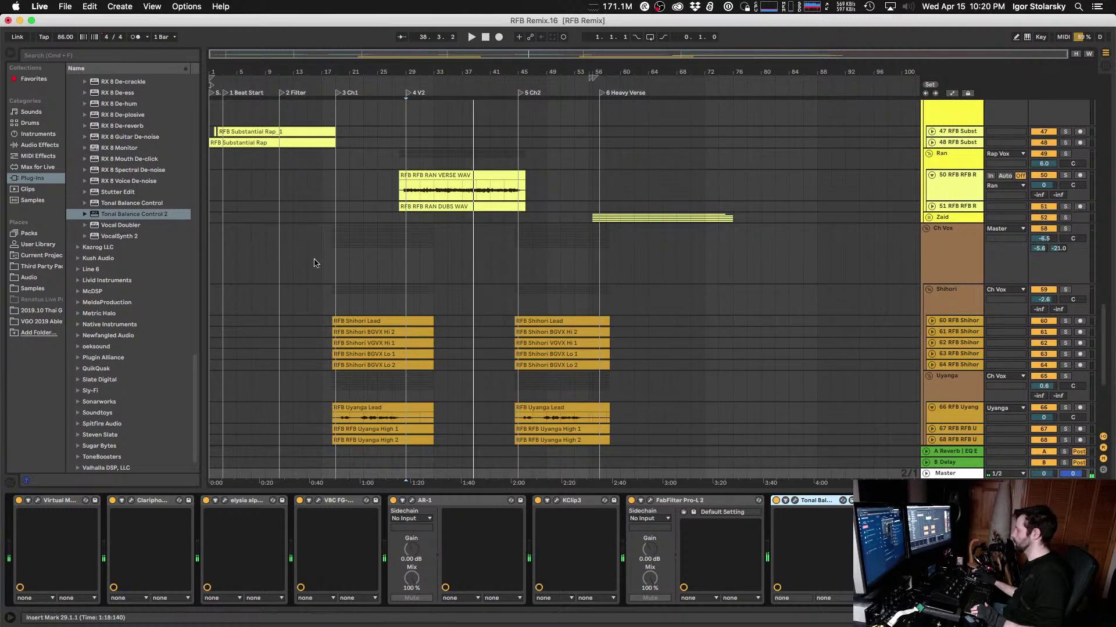
pyautogui.scroll(-2, 149, 228)
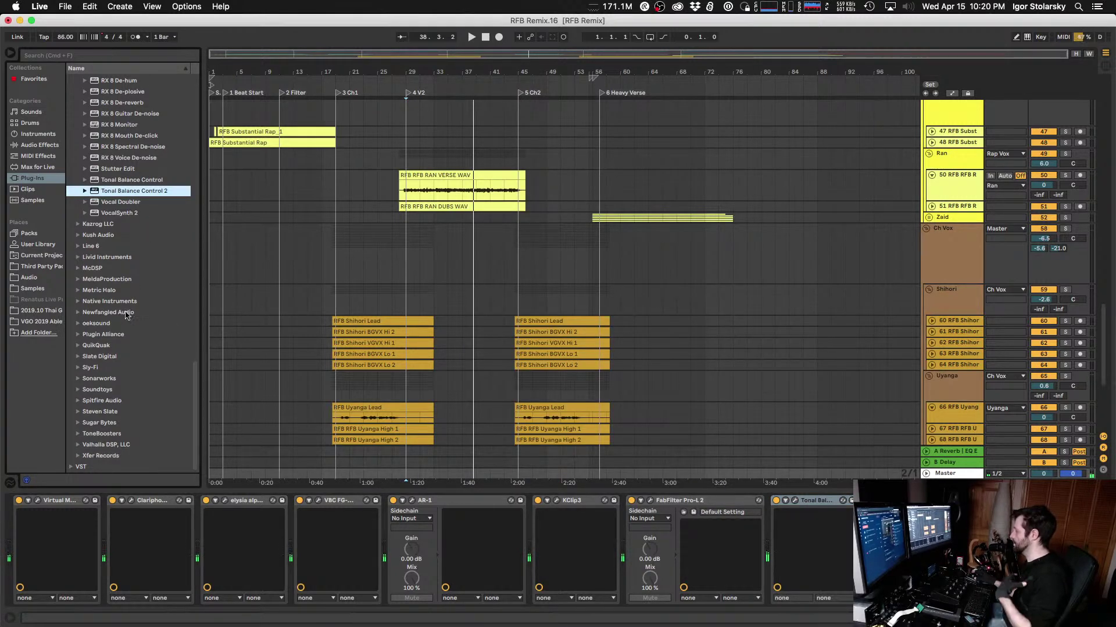
# Step: Insert Kush Audio's Hammer DSP EQ on the Master track between the Clariphonic and elysia alpha plug-ins
pyautogui.scroll(10, 121, 254)
pyautogui.scroll(20, 122, 254)
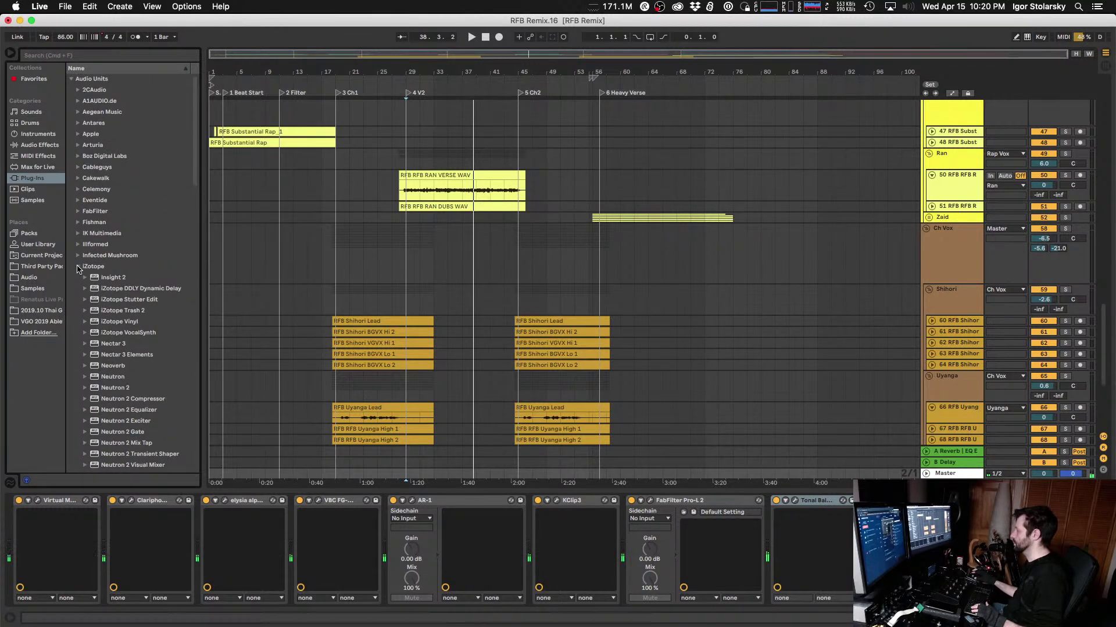
pyautogui.click(78, 268)
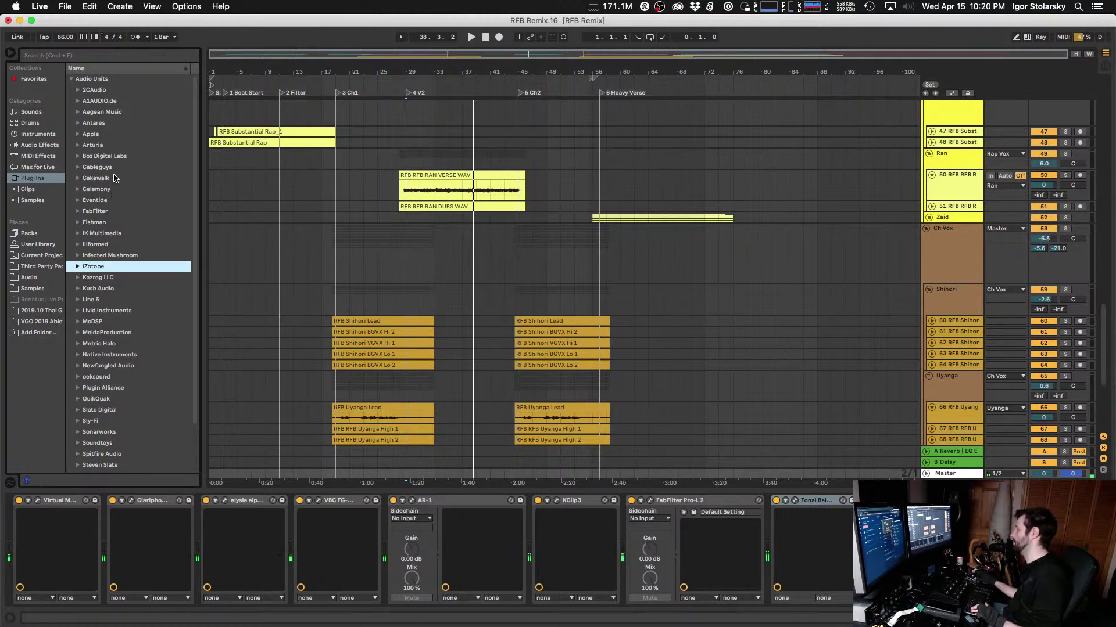
pyautogui.scroll(-3, 102, 247)
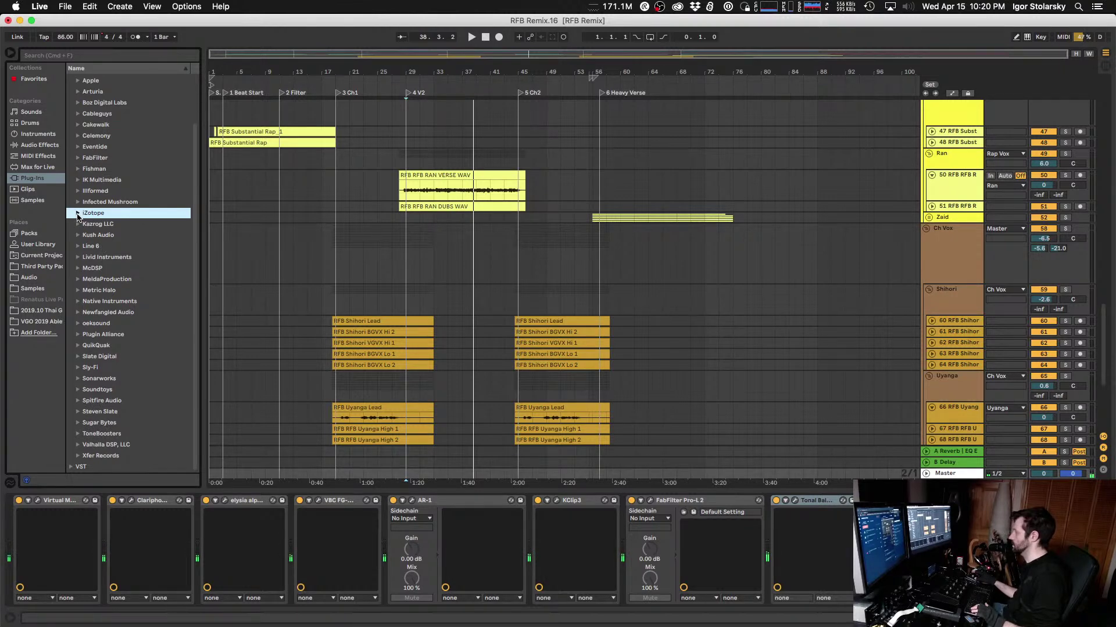
pyautogui.click(77, 235)
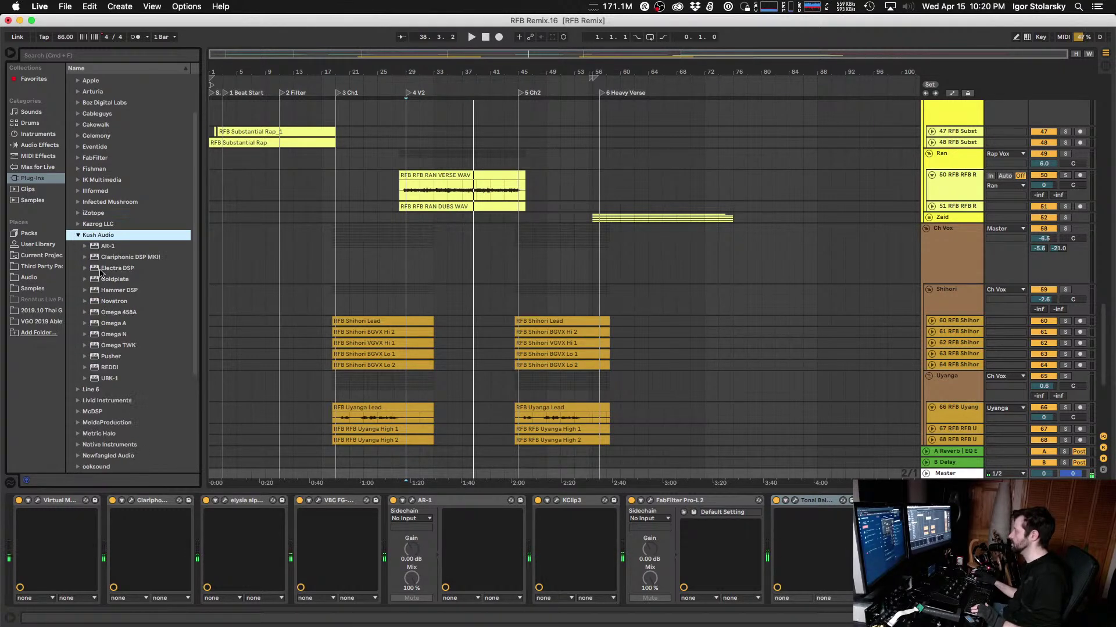
pyautogui.click(120, 293)
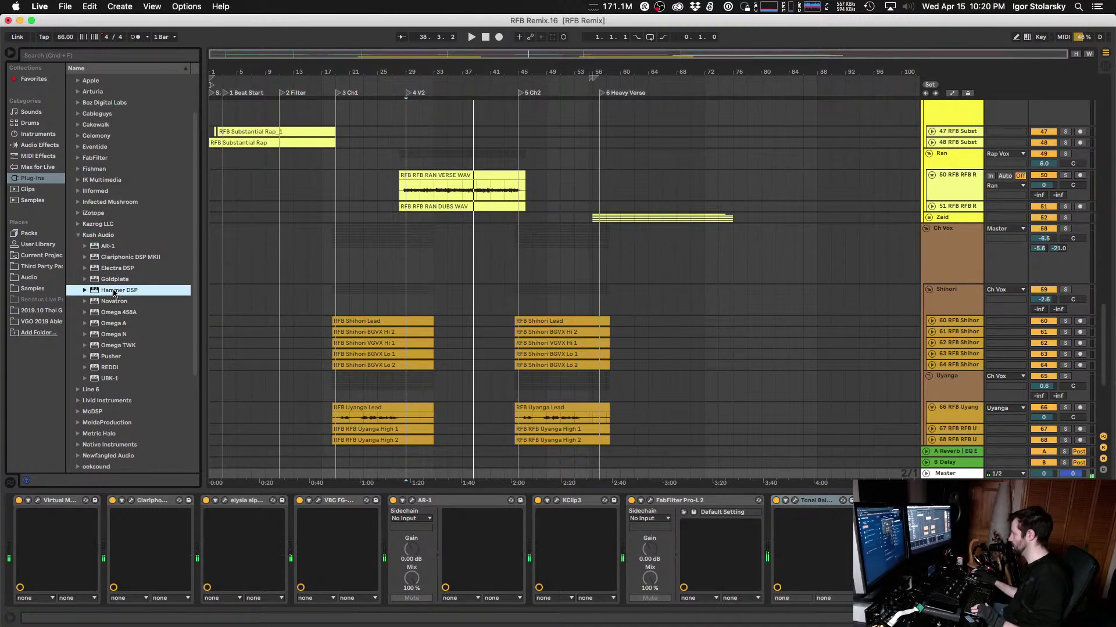
pyautogui.moveTo(116, 336); pyautogui.dragTo(184, 555)
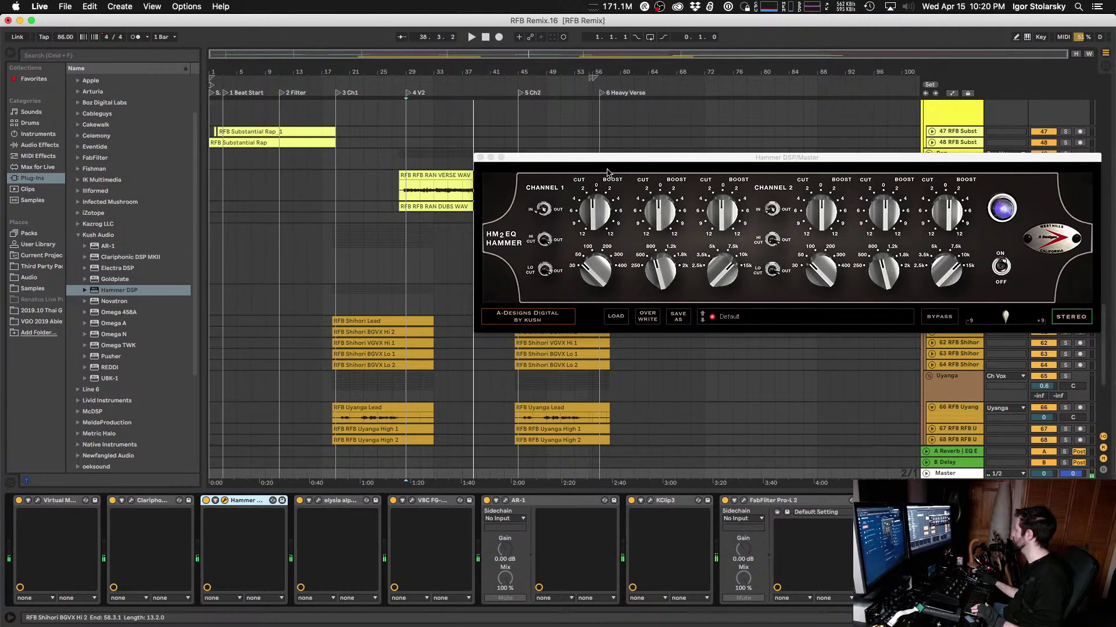
# Step: Lower Hammer DSP's mid-band frequency, boost that band slightly and trim the output while auditioning from the 4 V2 marker
pyautogui.moveTo(653, 266); pyautogui.dragTo(647, 332)
pyautogui.press('space')
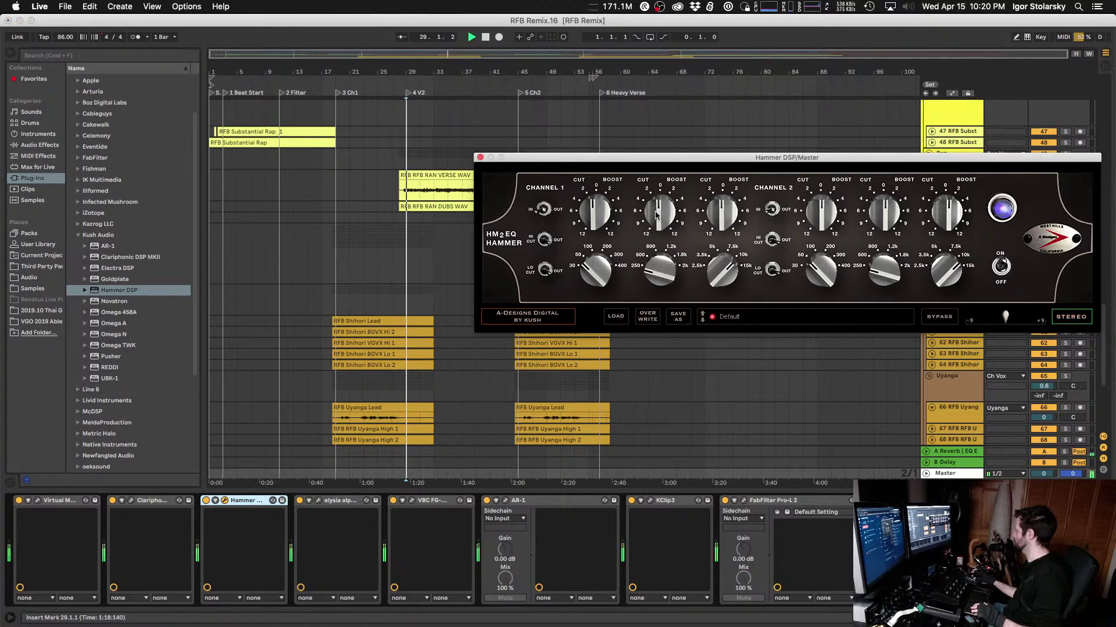
pyautogui.moveTo(655, 212)
pyautogui.mouseDown()
pyautogui.moveTo(661, 176)
pyautogui.moveTo(660, 201)
pyautogui.mouseUp()
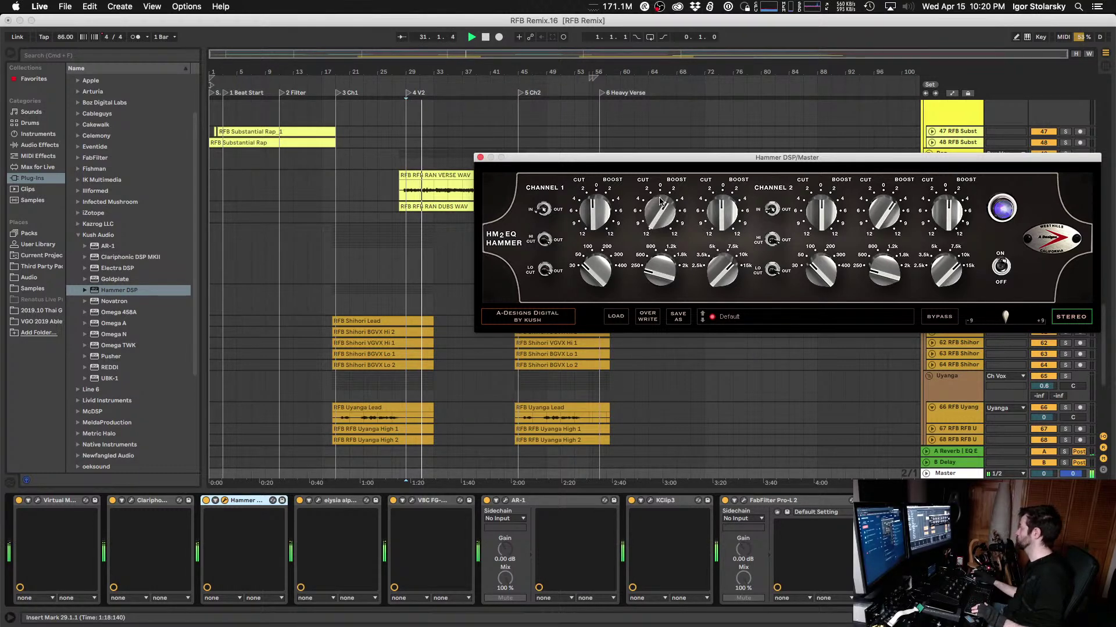
pyautogui.moveTo(672, 158); pyautogui.dragTo(477, 103)
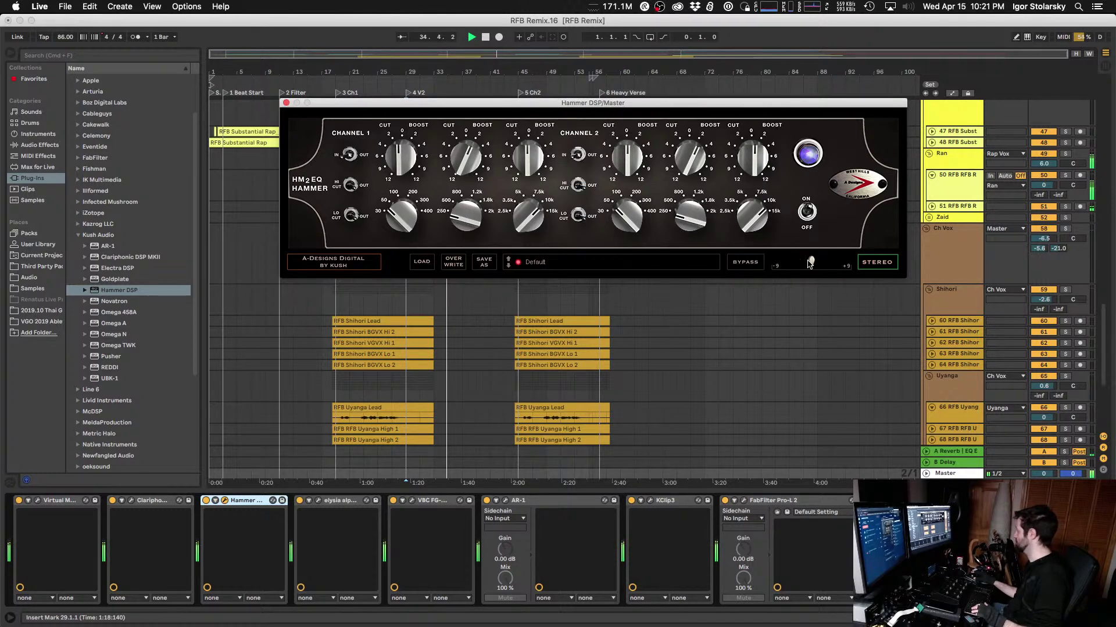
pyautogui.moveTo(812, 264); pyautogui.dragTo(809, 264)
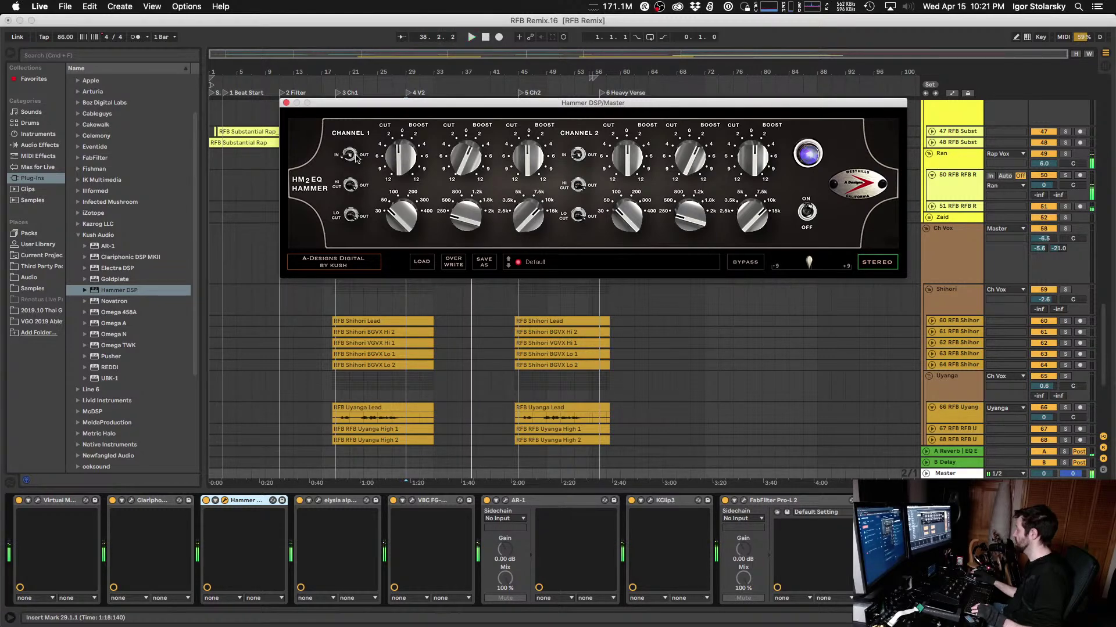
pyautogui.moveTo(466, 156); pyautogui.dragTo(463, 162)
pyautogui.press('space')
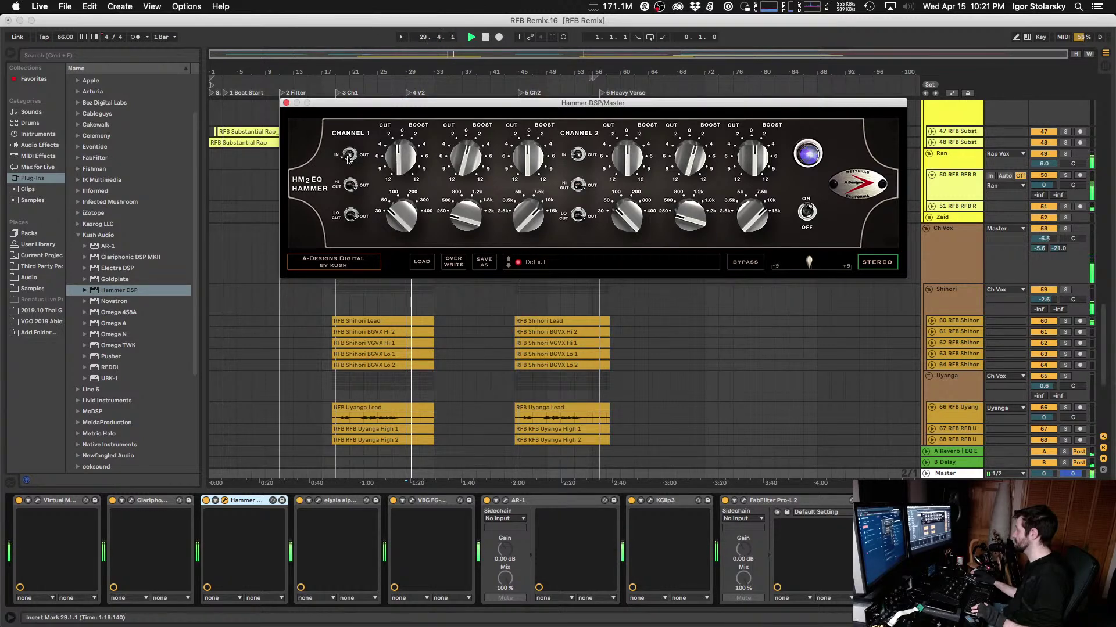
# Step: Reopen Tonal Balance Control 2 and replay from the 3 Ch1 marker, auditioning the low-mid range against the Hip Hop target
pyautogui.click(889, 500)
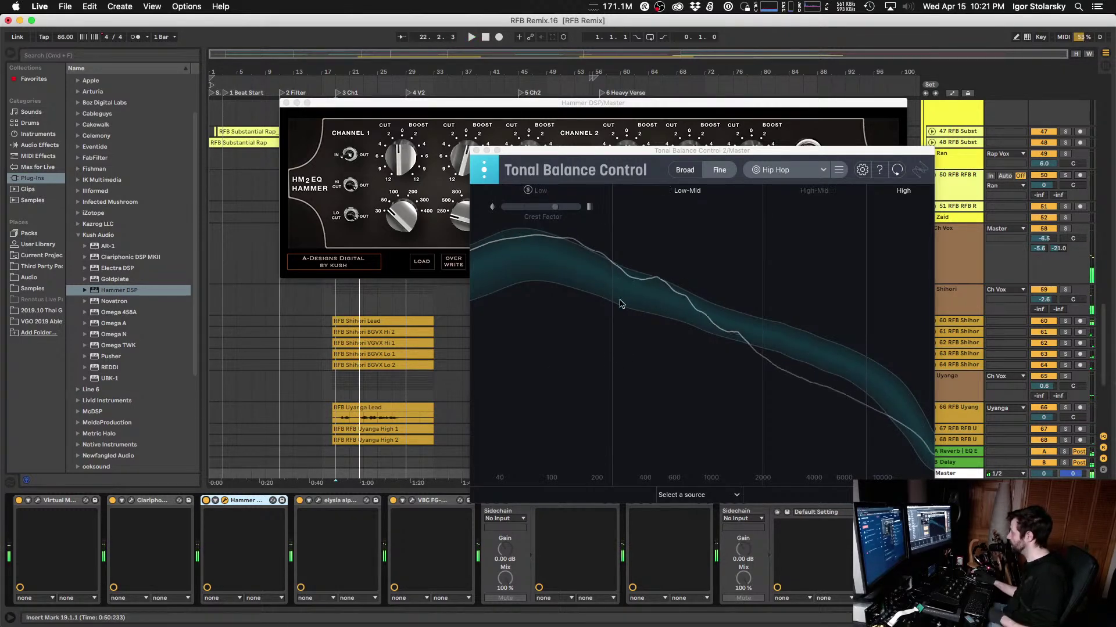
pyautogui.press('space')
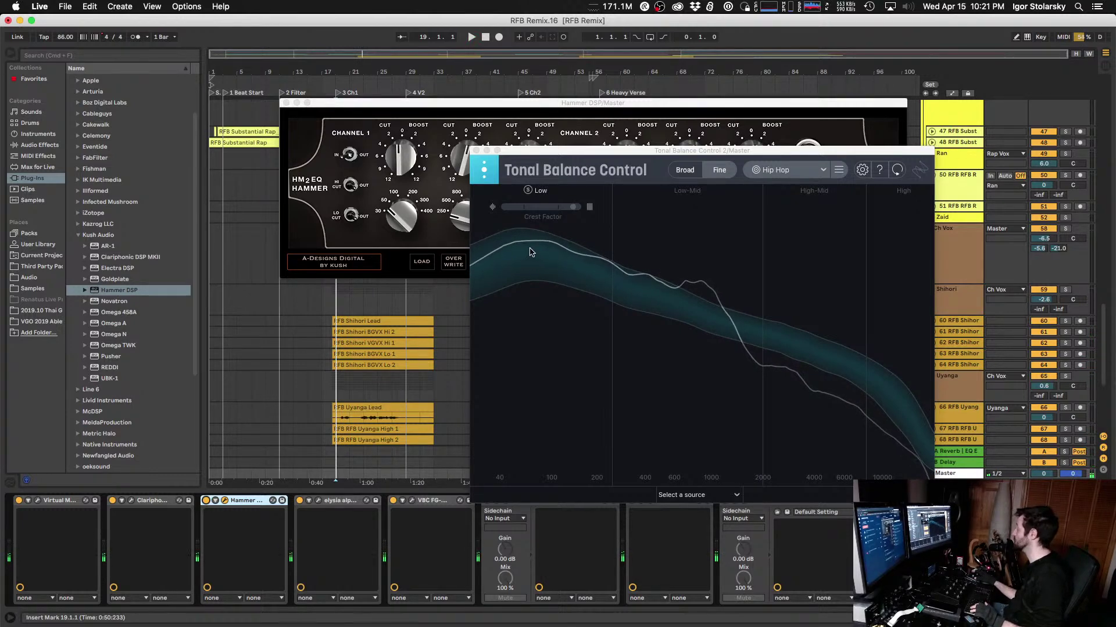
pyautogui.moveTo(639, 154); pyautogui.dragTo(775, 177)
pyautogui.press('space')
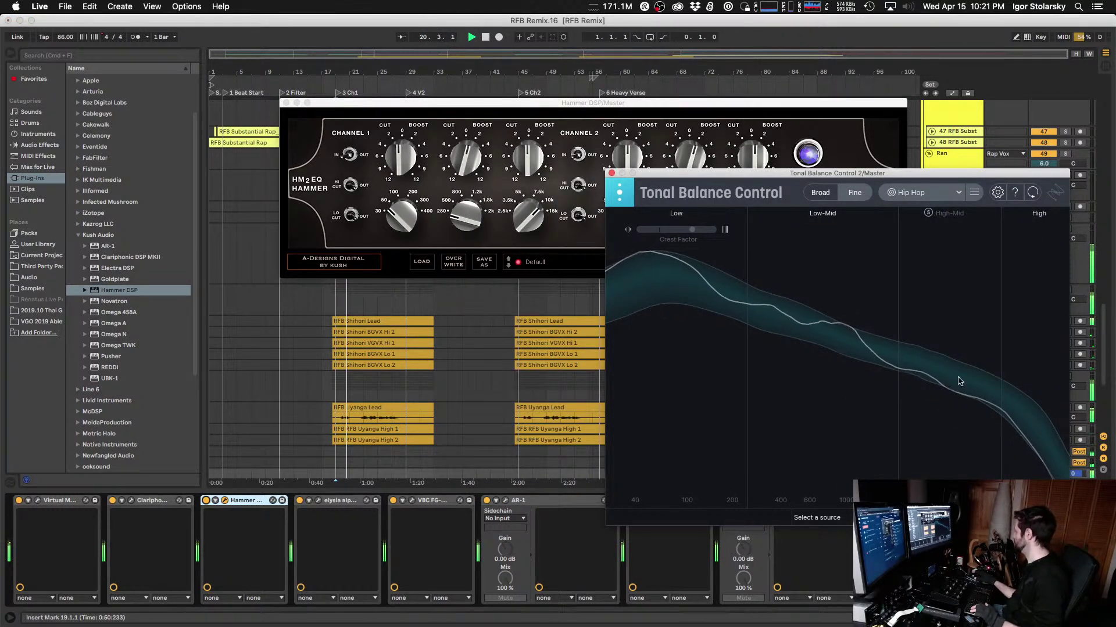
pyautogui.moveTo(845, 332)
pyautogui.mouseDown()
pyautogui.moveTo(821, 329)
pyautogui.moveTo(851, 329)
pyautogui.mouseUp()
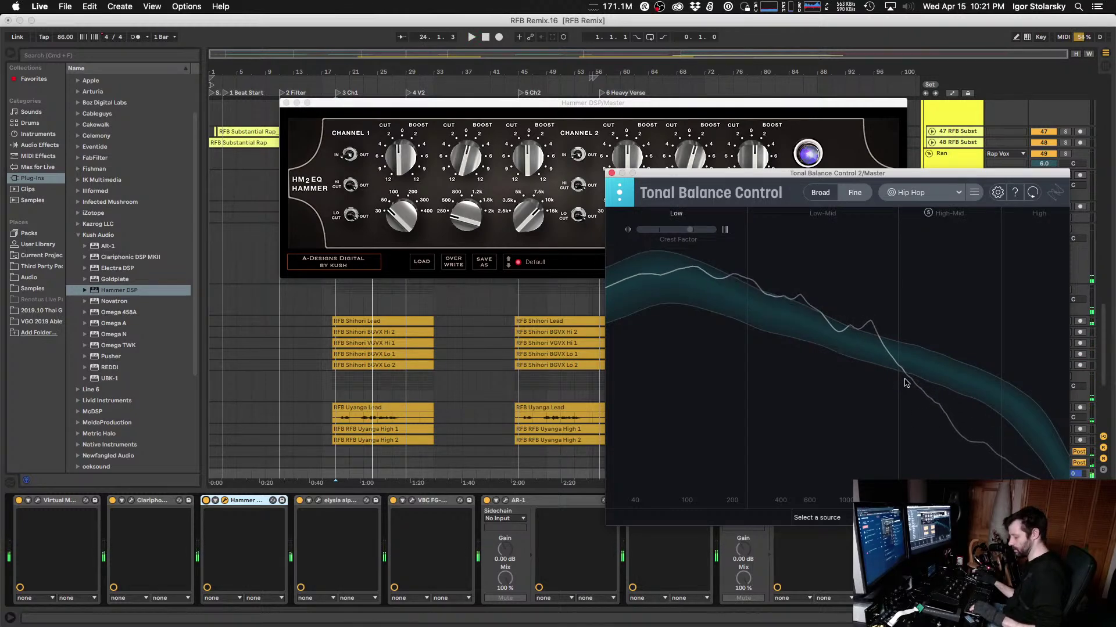
pyautogui.press('space')
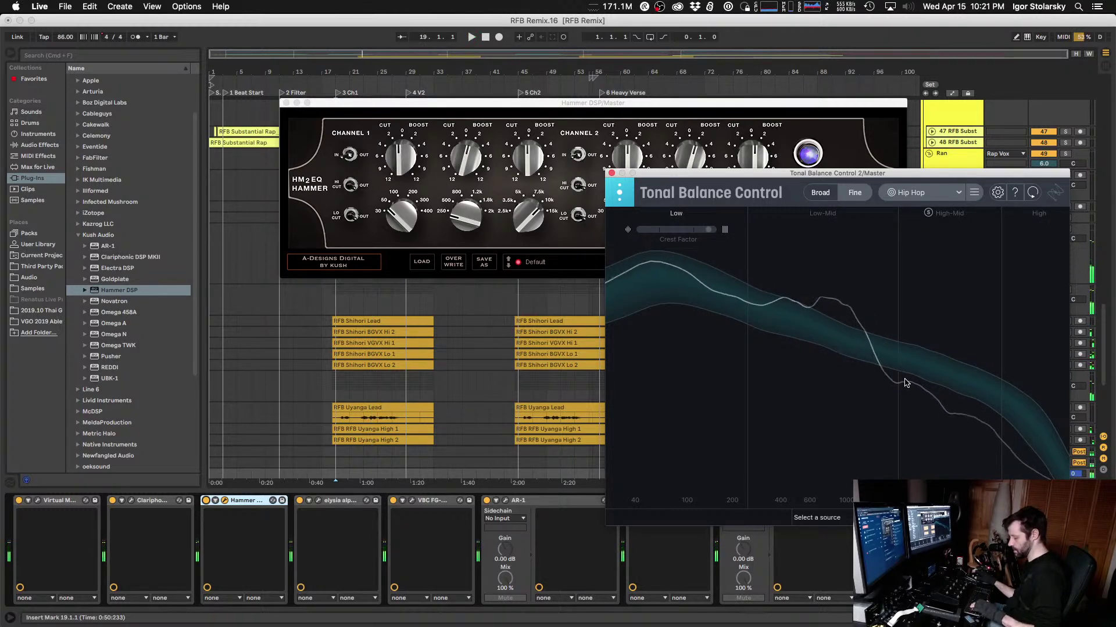
# Step: Play the 6 Heavy Verse section in Broad view, comparing it against the Bass Heavy, Modern and EDM targets before returning to Hip Hop
pyautogui.press('space')
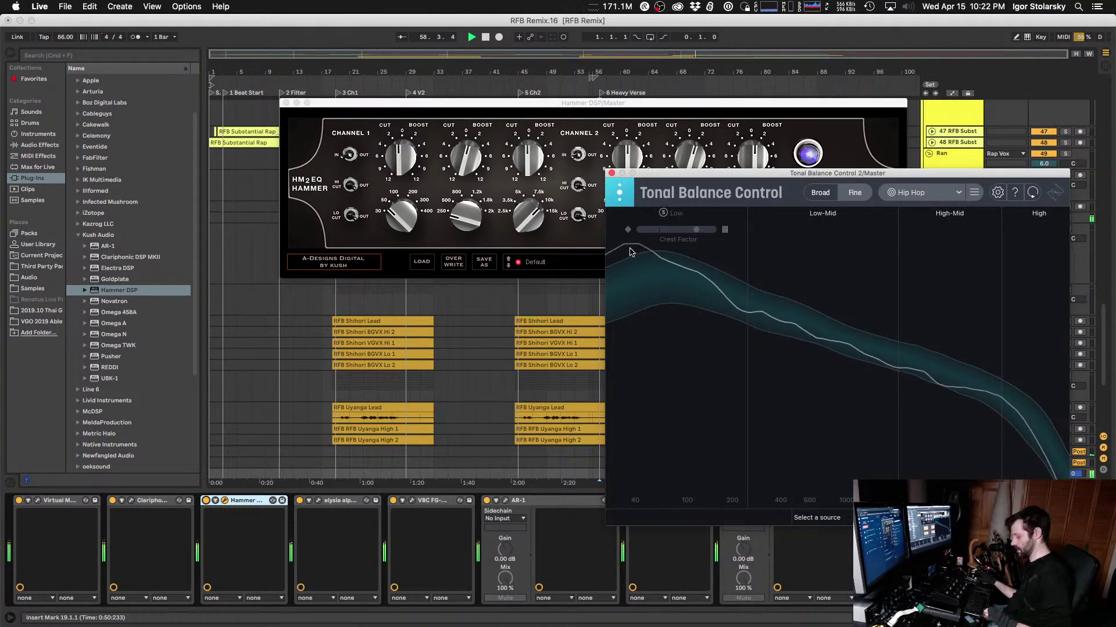
pyautogui.click(830, 195)
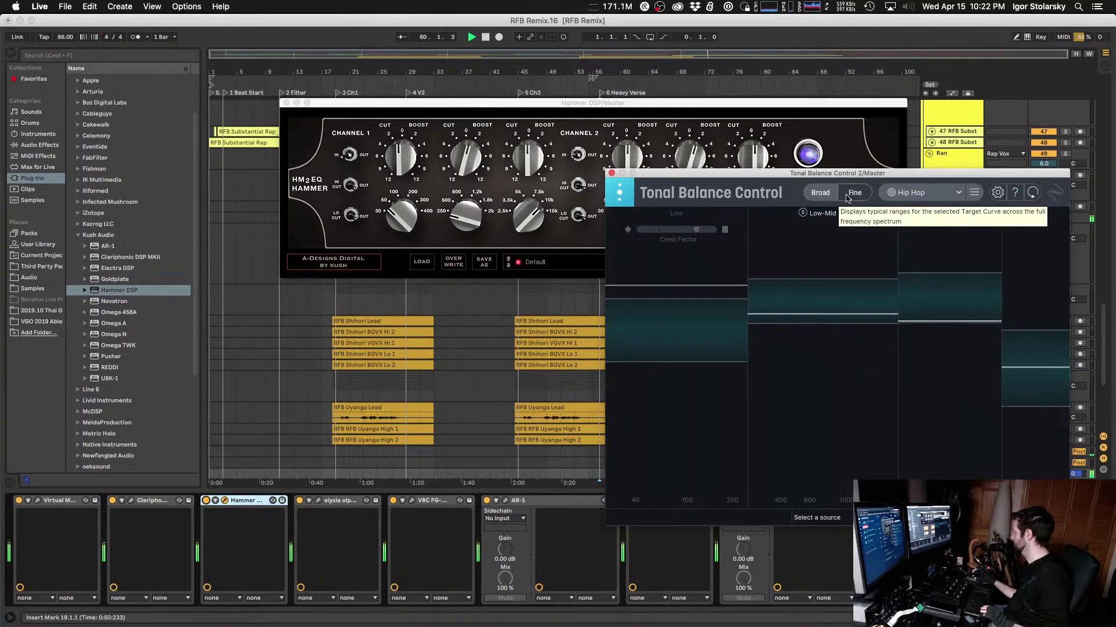
pyautogui.click(921, 192)
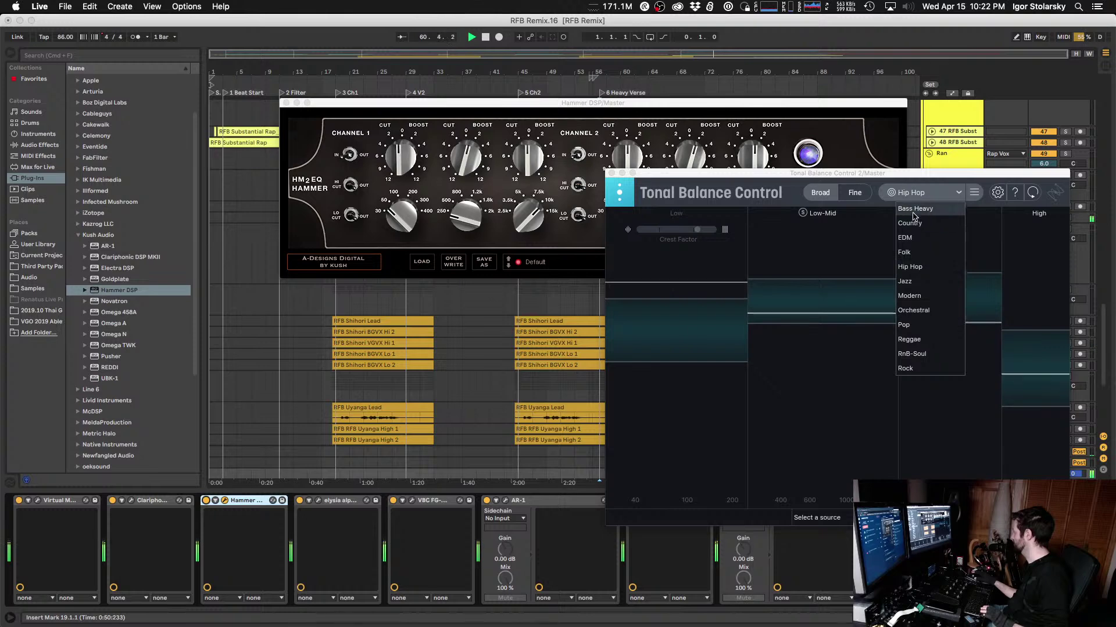
pyautogui.click(913, 215)
pyautogui.click(916, 194)
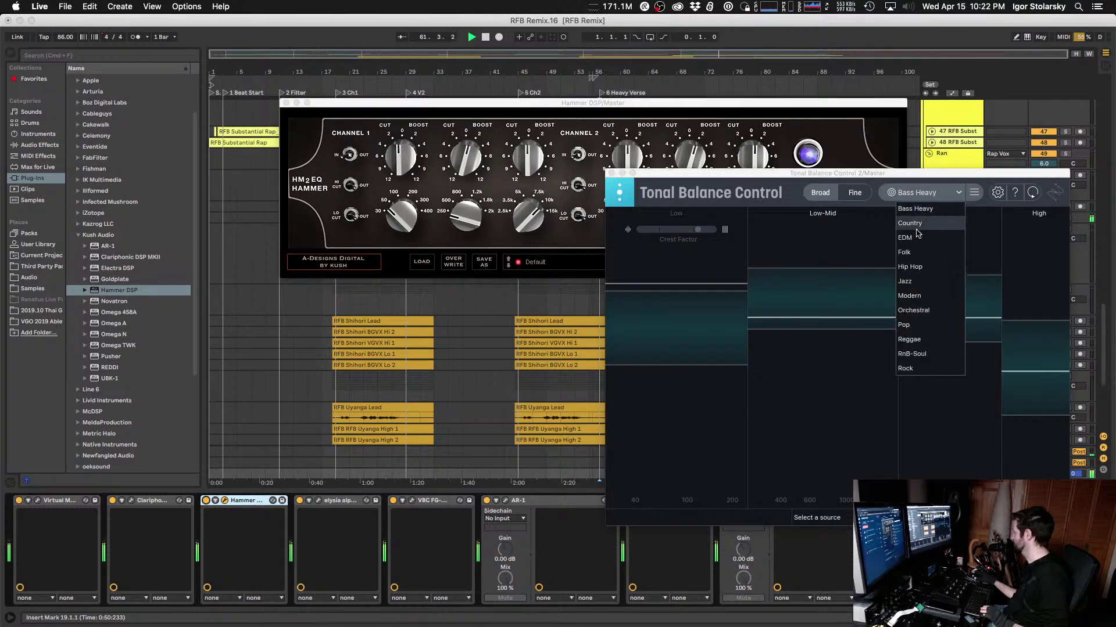
pyautogui.click(910, 296)
pyautogui.click(920, 194)
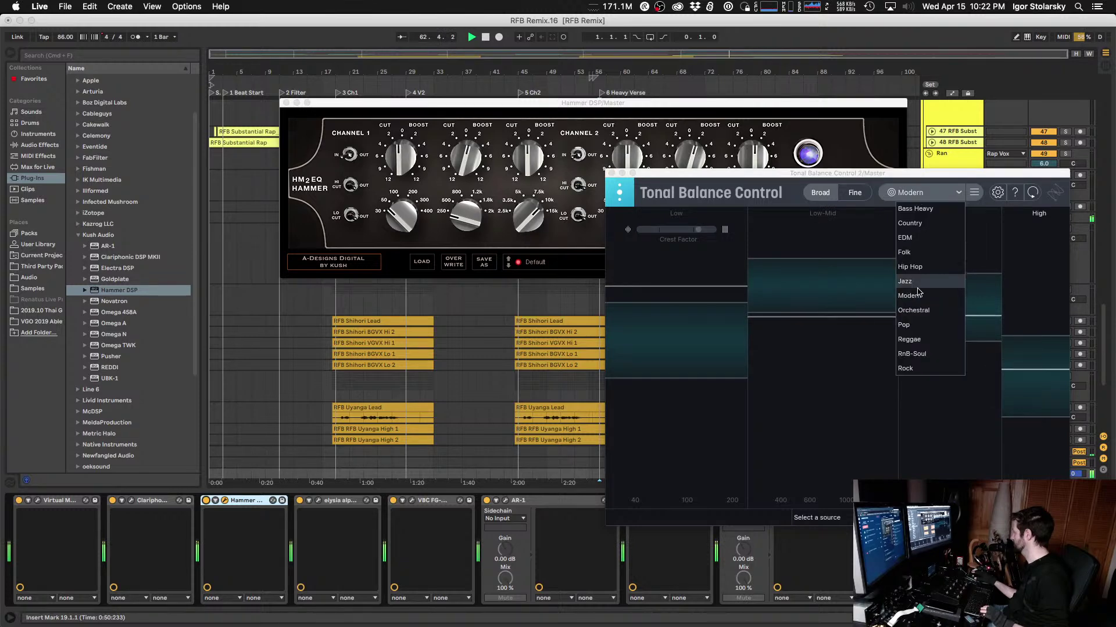
pyautogui.click(912, 238)
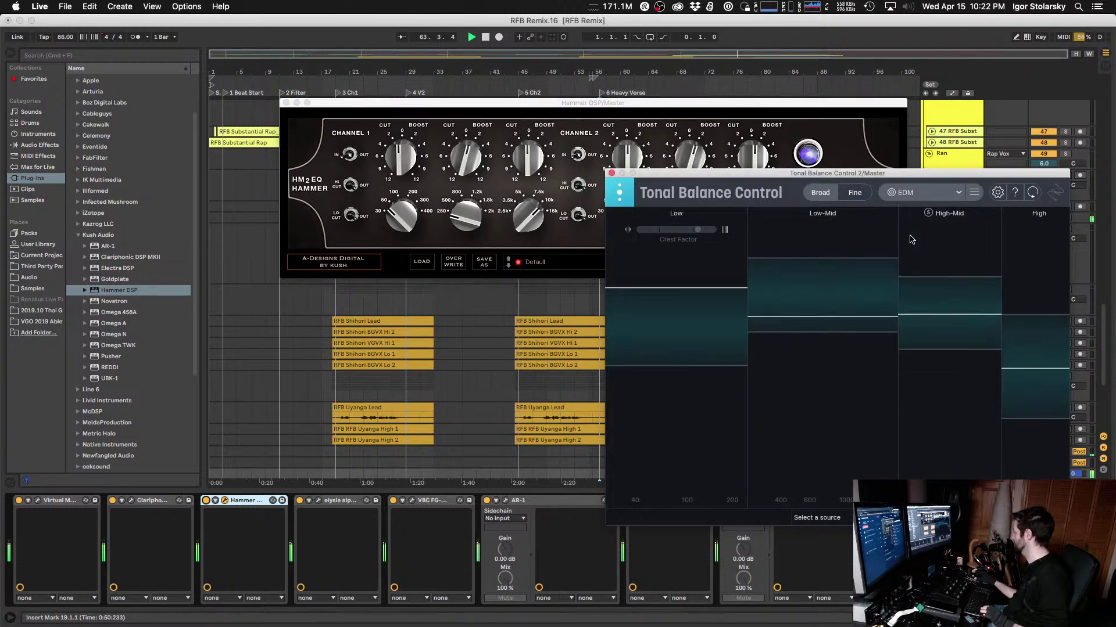
pyautogui.click(919, 193)
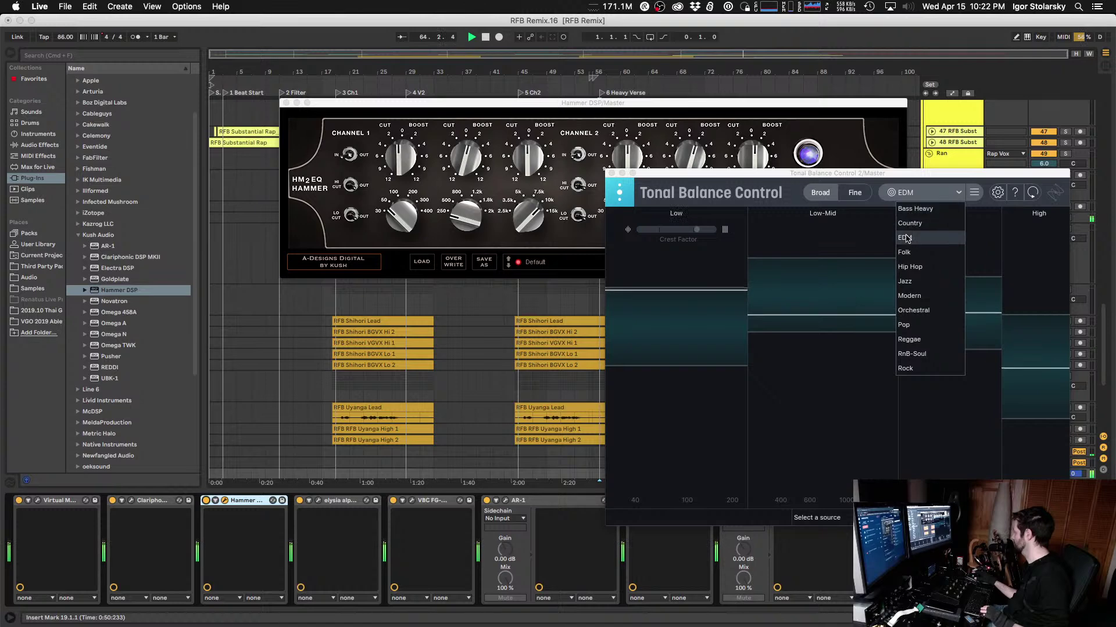
pyautogui.click(910, 269)
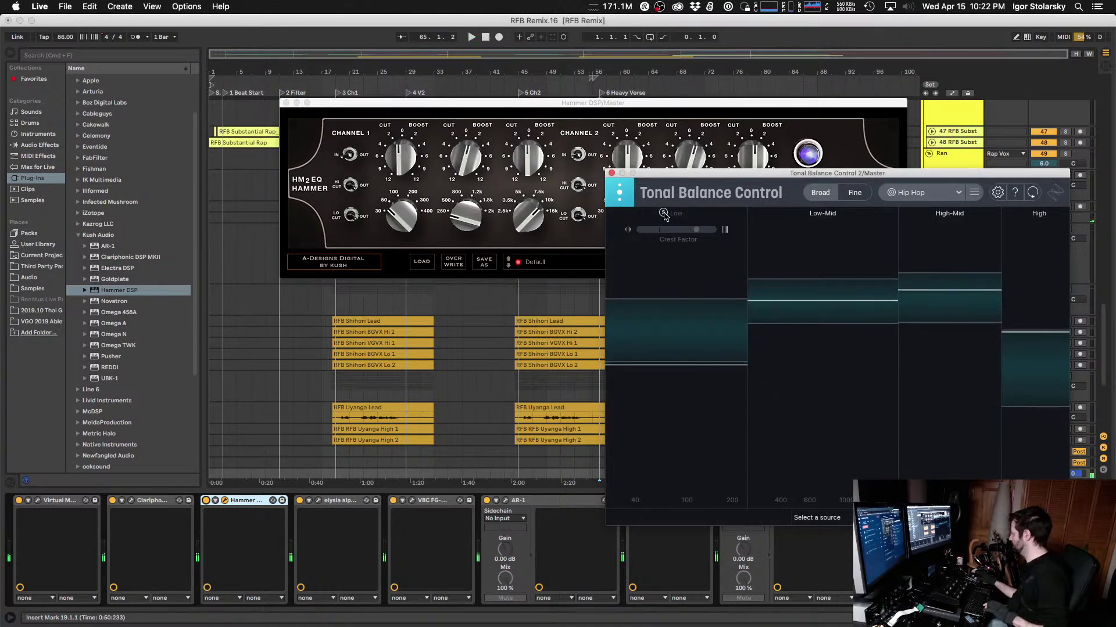
# Step: Replay the heavy verse while soloing the Low band, and close the Tonal Balance Control and Hammer DSP windows
pyautogui.press('space')
pyautogui.click(664, 214)
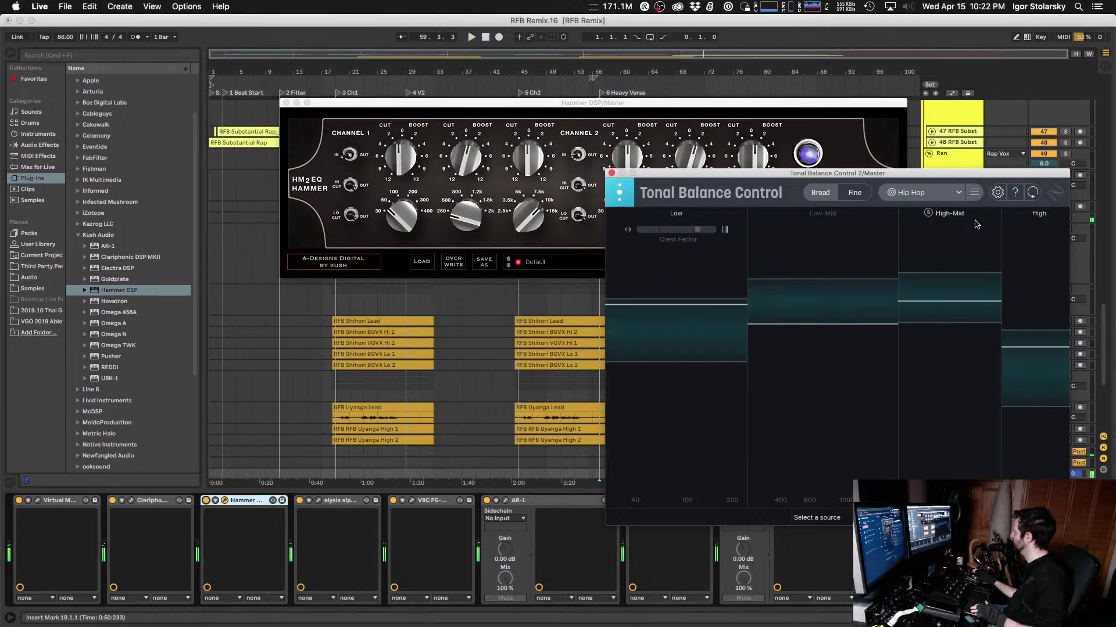
pyautogui.moveTo(613, 175); pyautogui.dragTo(620, 173)
pyautogui.click(619, 173)
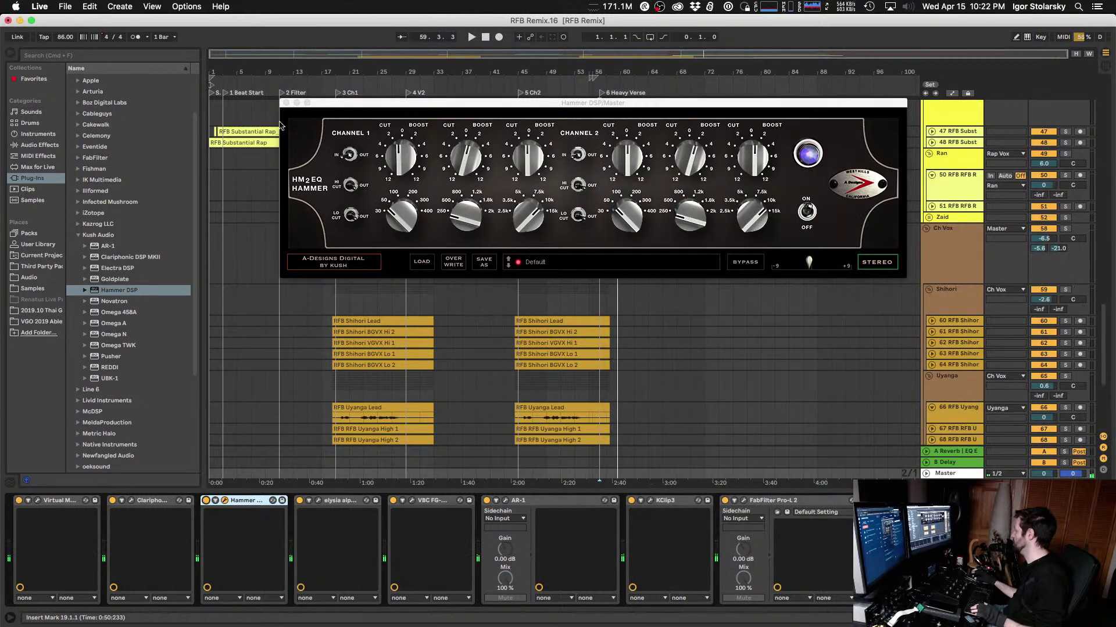
pyautogui.click(286, 104)
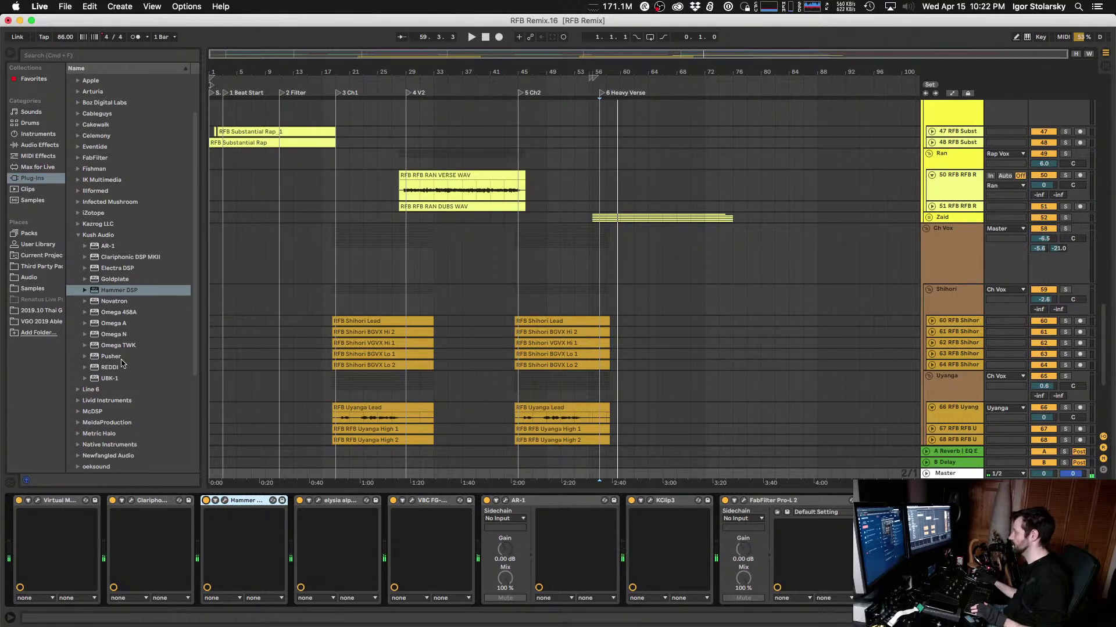
# Step: Recheck the heavy verse's low end in Tonal Balance Control's Fine view, and close the plug-in window
pyautogui.click(78, 235)
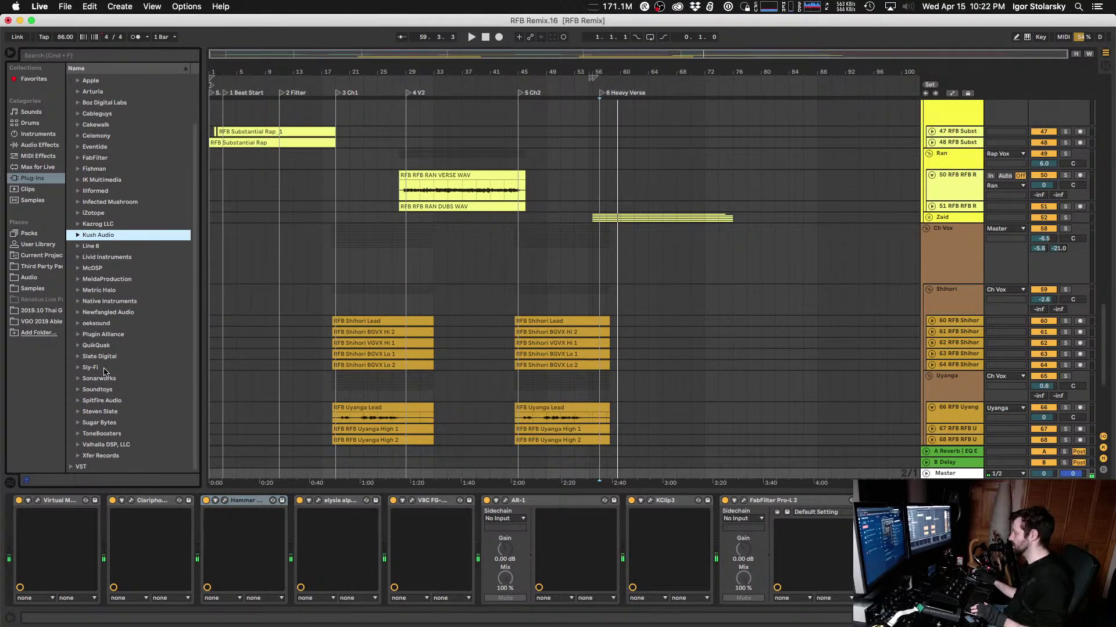
pyautogui.scroll(3, 105, 372)
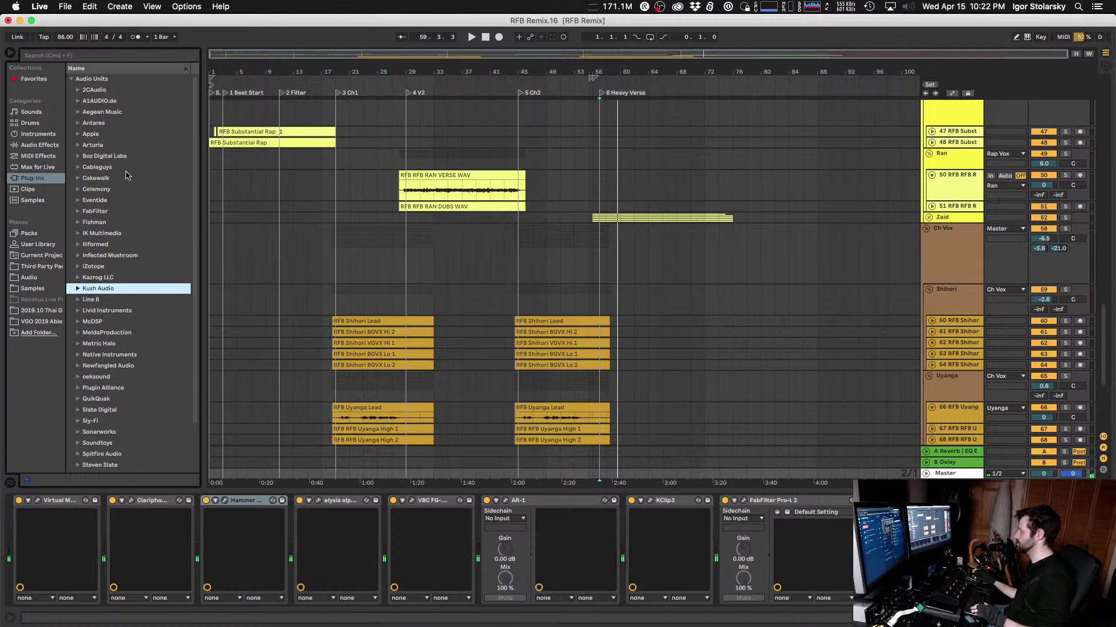
pyautogui.press('super+alt+p')
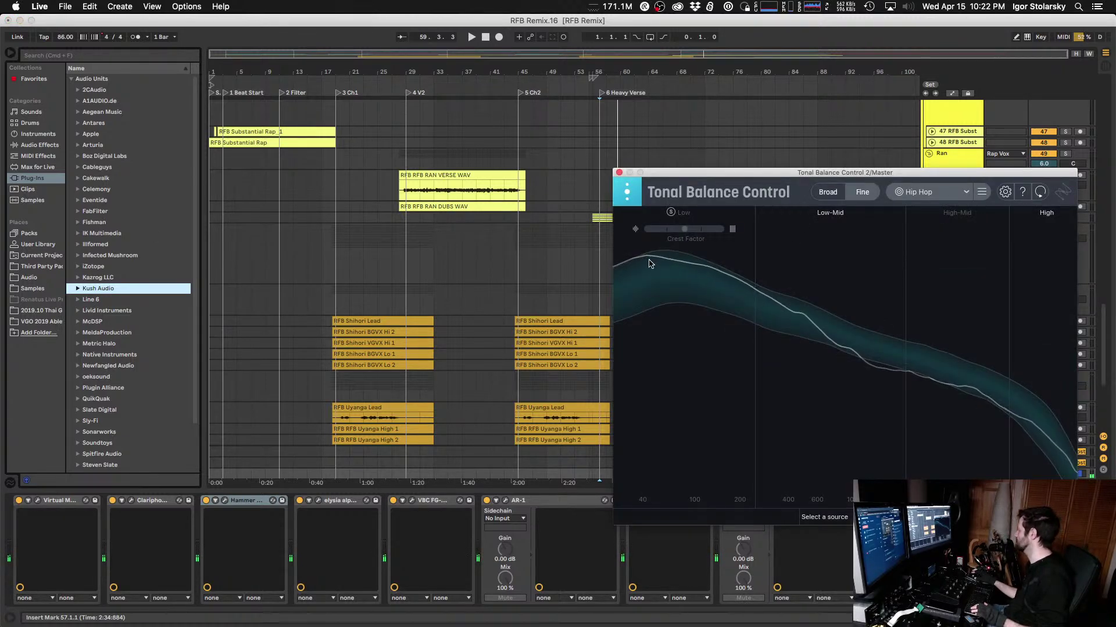
pyautogui.click(619, 173)
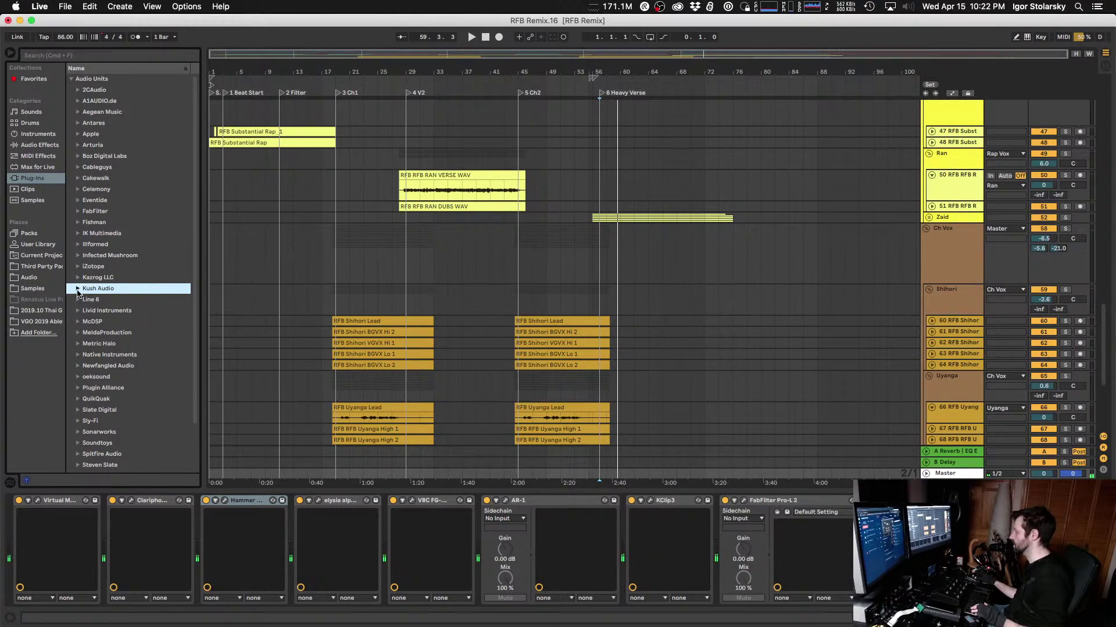
# Step: Insert FabFilter Pro-MB on the Master track between the AR-1 and KClip3 plug-ins
pyautogui.click(78, 211)
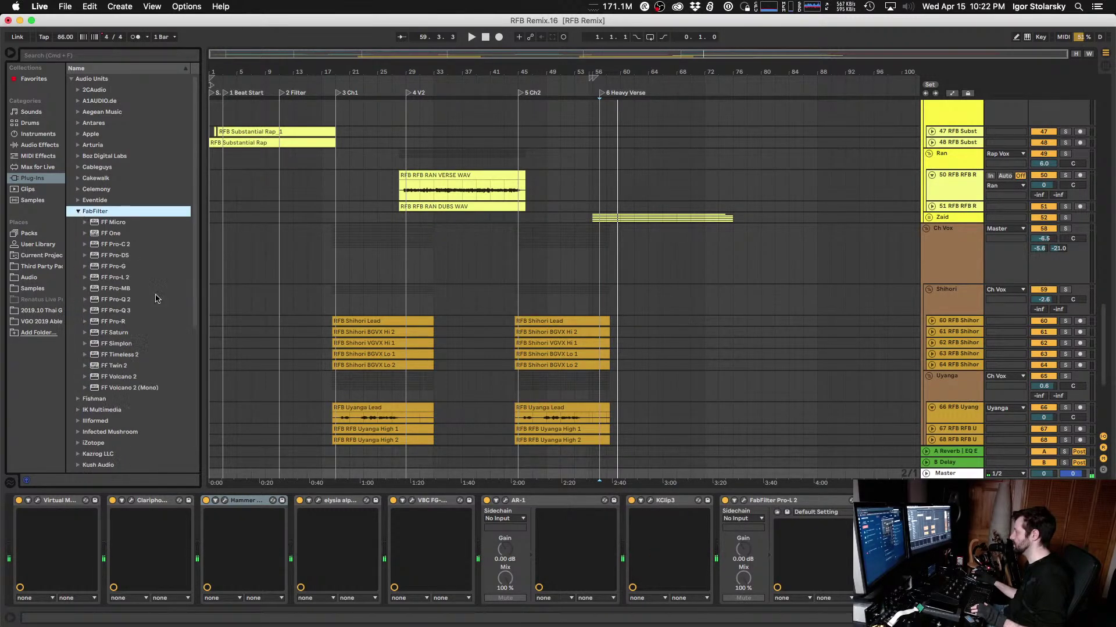
pyautogui.click(103, 289)
pyautogui.moveTo(95, 290); pyautogui.dragTo(626, 558)
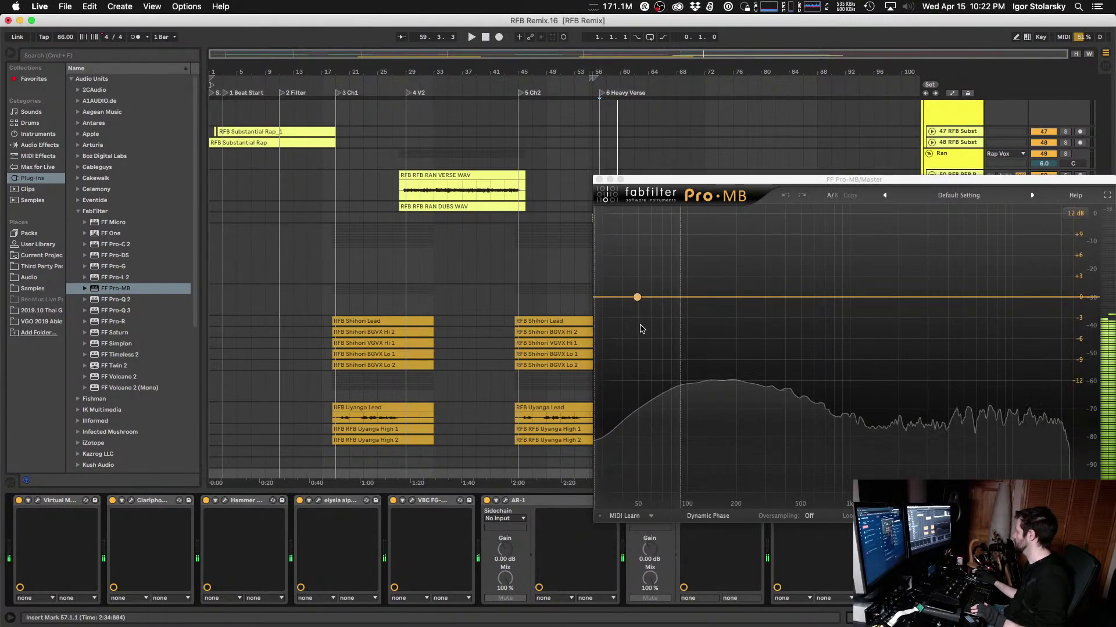
# Step: Add a low-end compression band in Pro-MB with a threshold of -11.69 dB, and compare playback with the band bypassed and enabled
pyautogui.click(635, 329)
pyautogui.press('space')
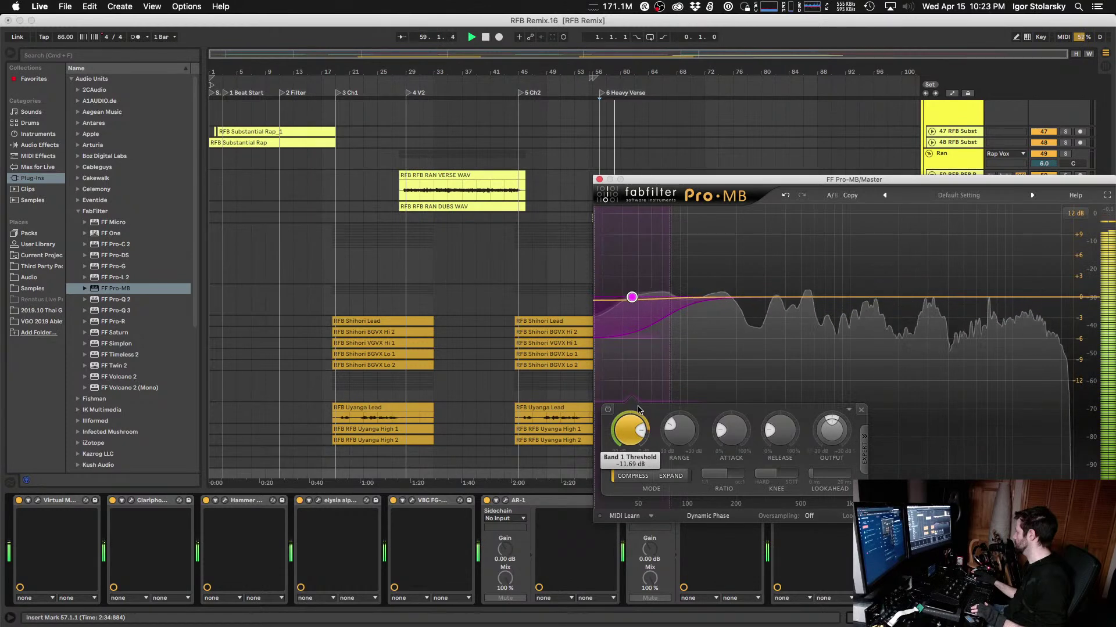
pyautogui.click(609, 411)
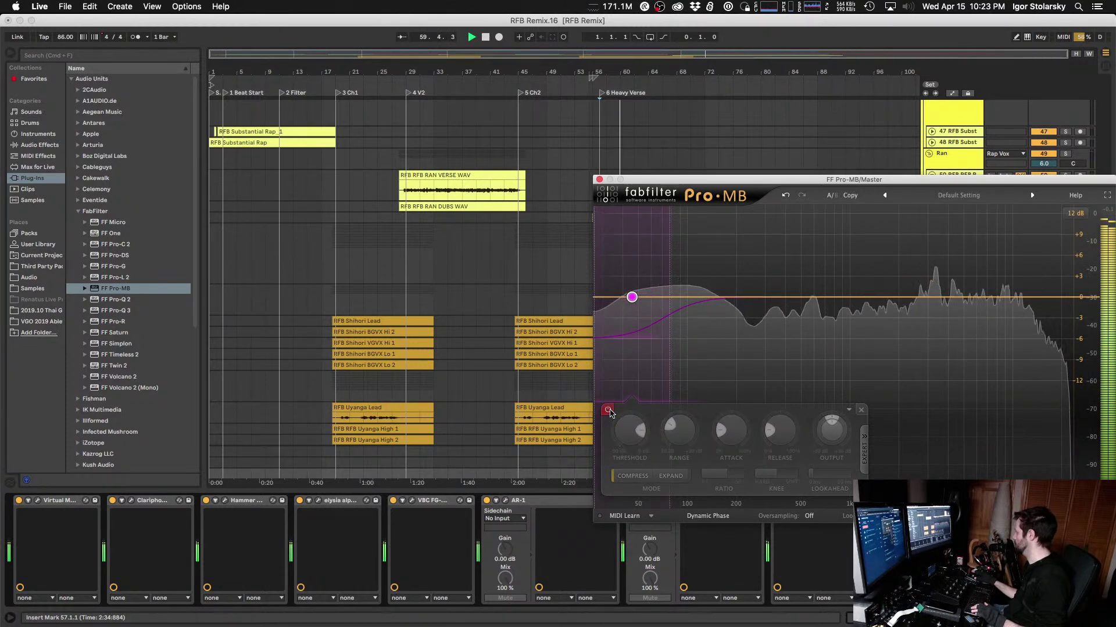
pyautogui.click(609, 411)
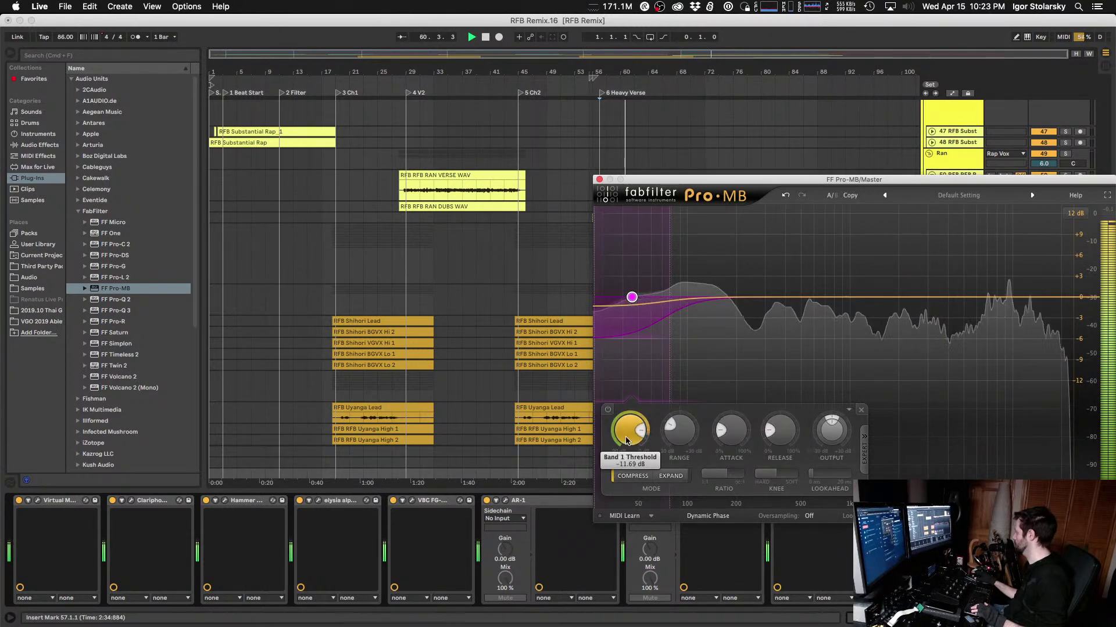
pyautogui.moveTo(630, 438)
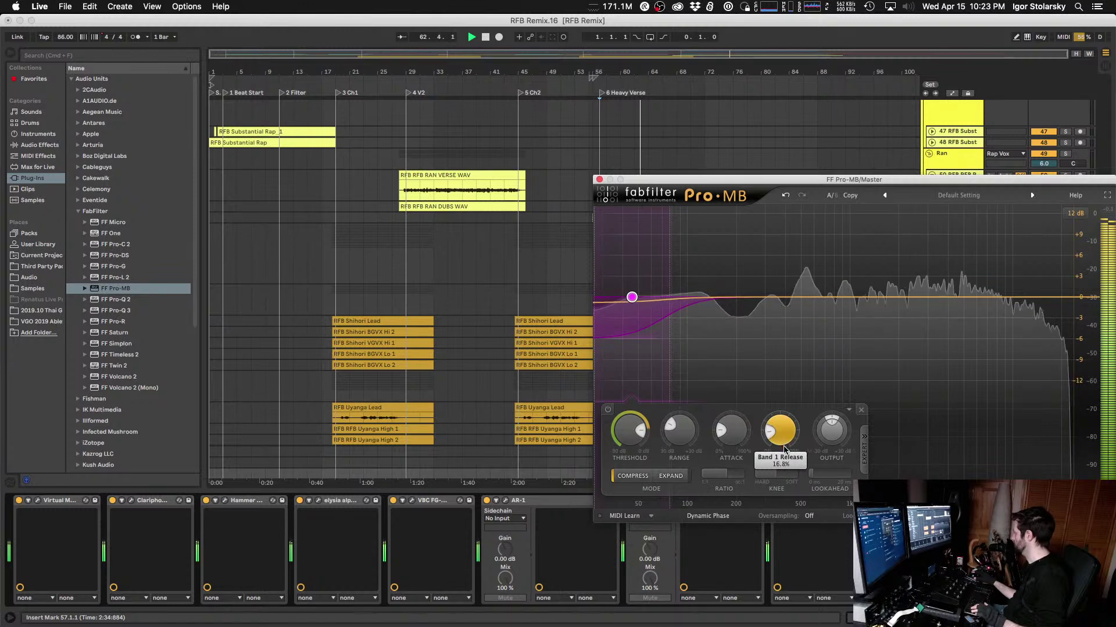
# Step: Raise the low band's attack slightly and compare the playing heavy verse with the band bypassed and enabled
pyautogui.moveTo(732, 445); pyautogui.dragTo(734, 429)
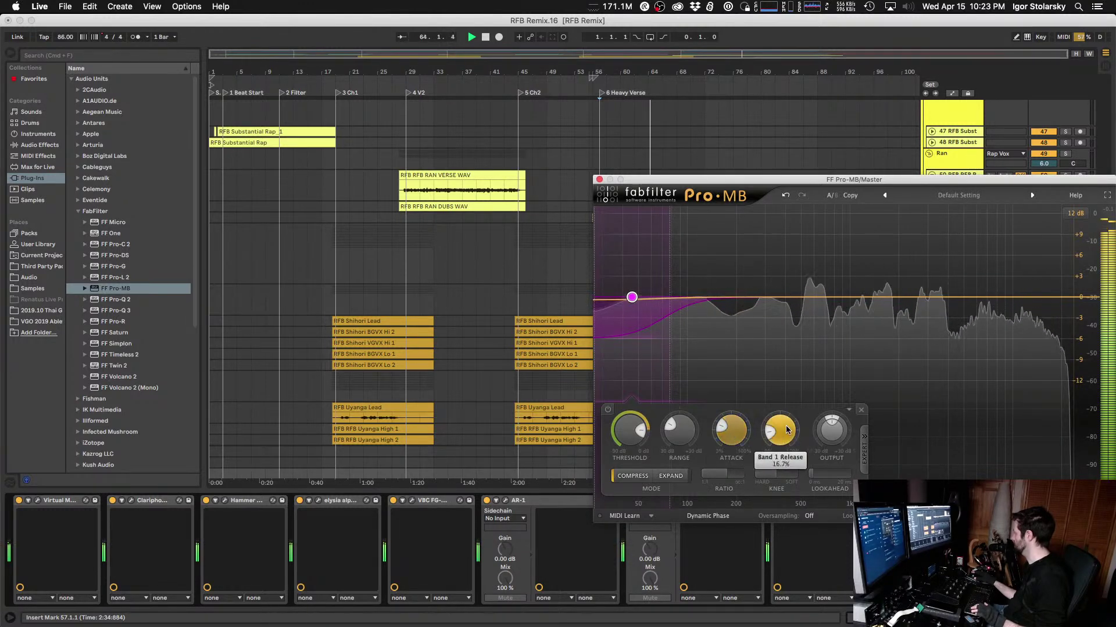
pyautogui.click(609, 410)
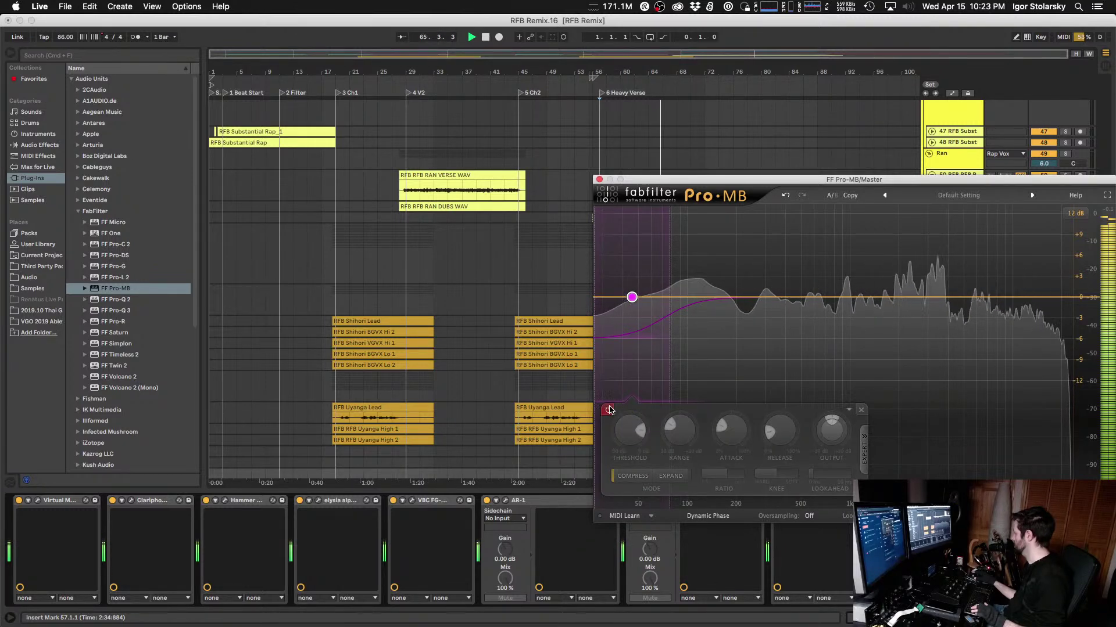
pyautogui.click(608, 410)
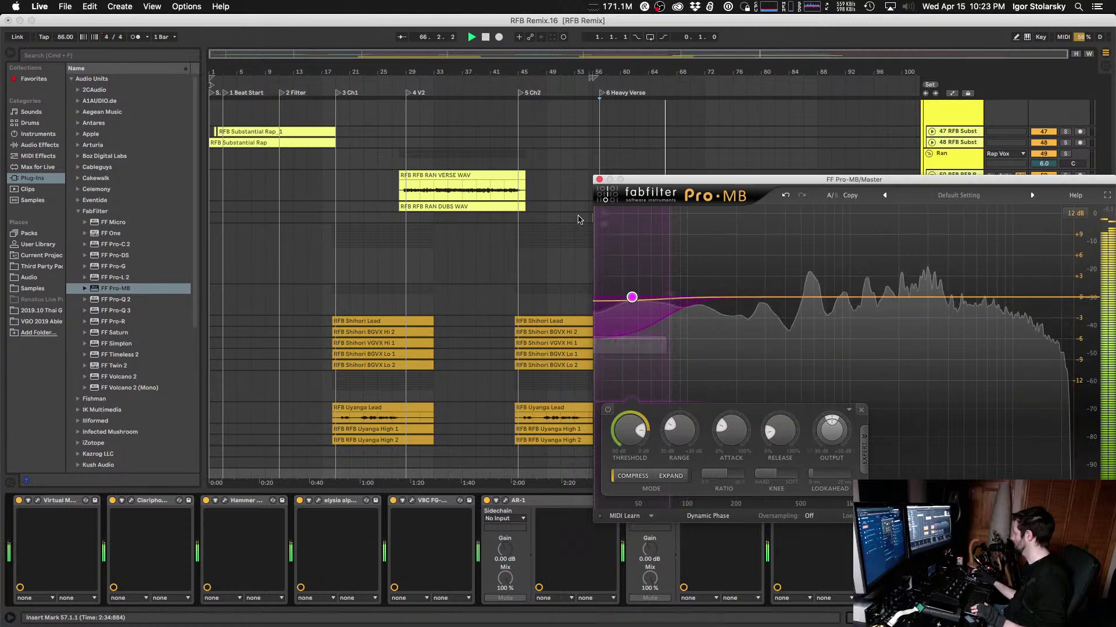
# Step: Audition the low band in solo, extend its upper crossover slightly higher in frequency, and close the Pro-MB window
pyautogui.click(604, 215)
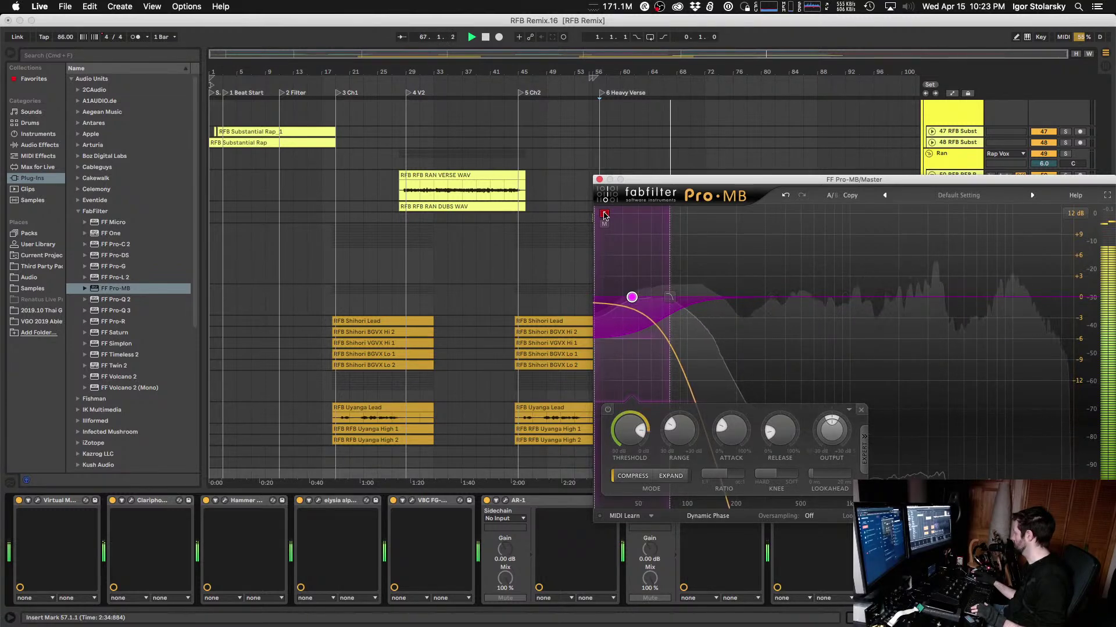
pyautogui.click(605, 216)
pyautogui.moveTo(682, 302); pyautogui.dragTo(688, 300)
pyautogui.click(605, 216)
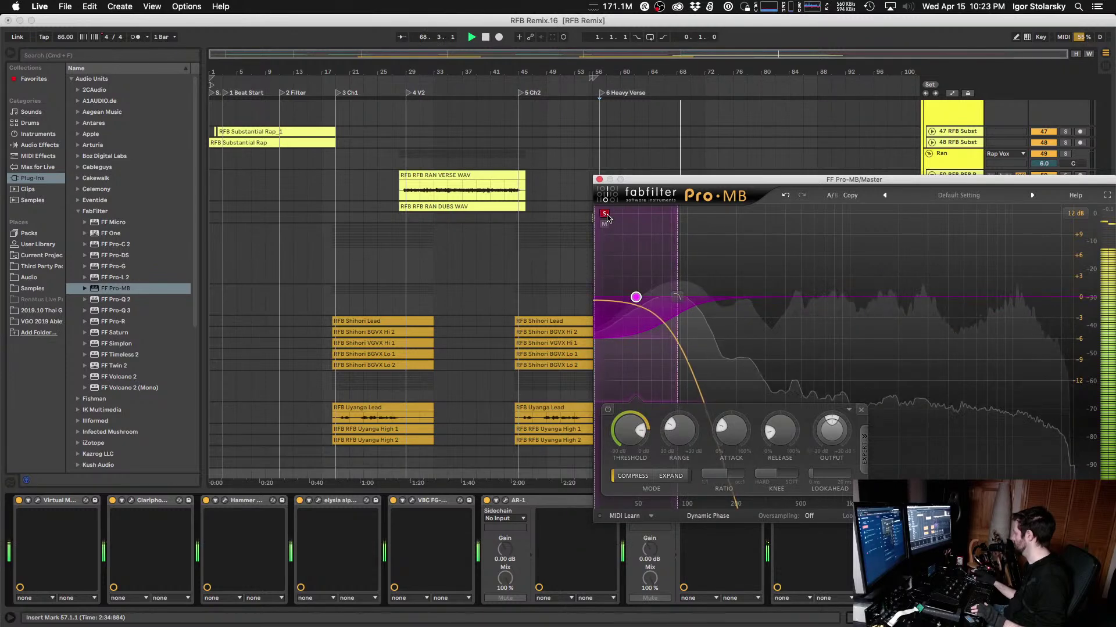
pyautogui.click(605, 216)
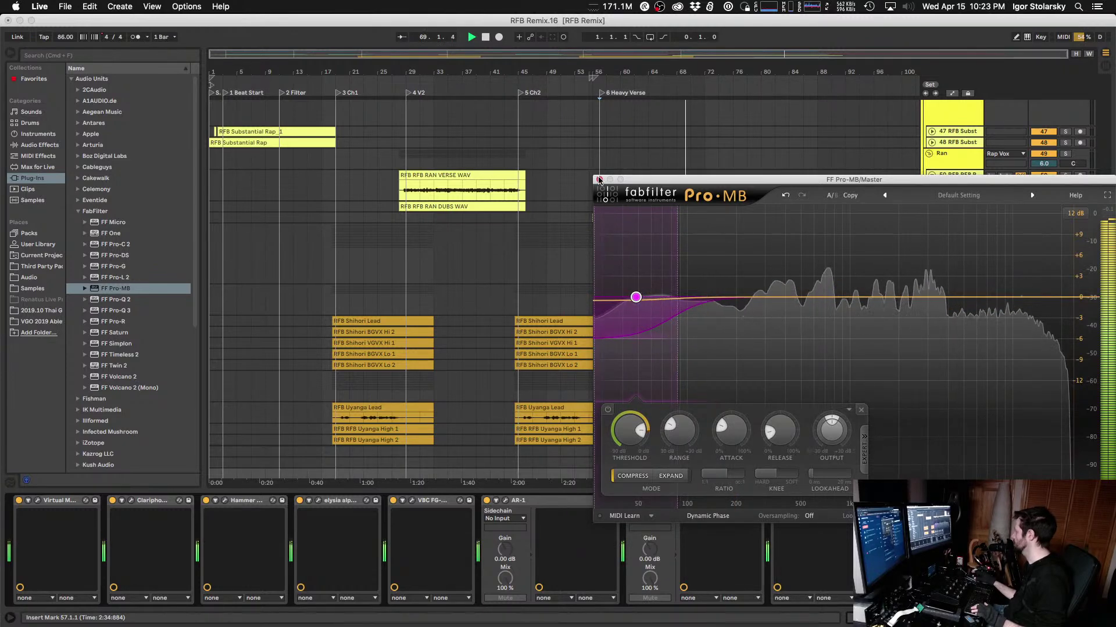
pyautogui.click(598, 180)
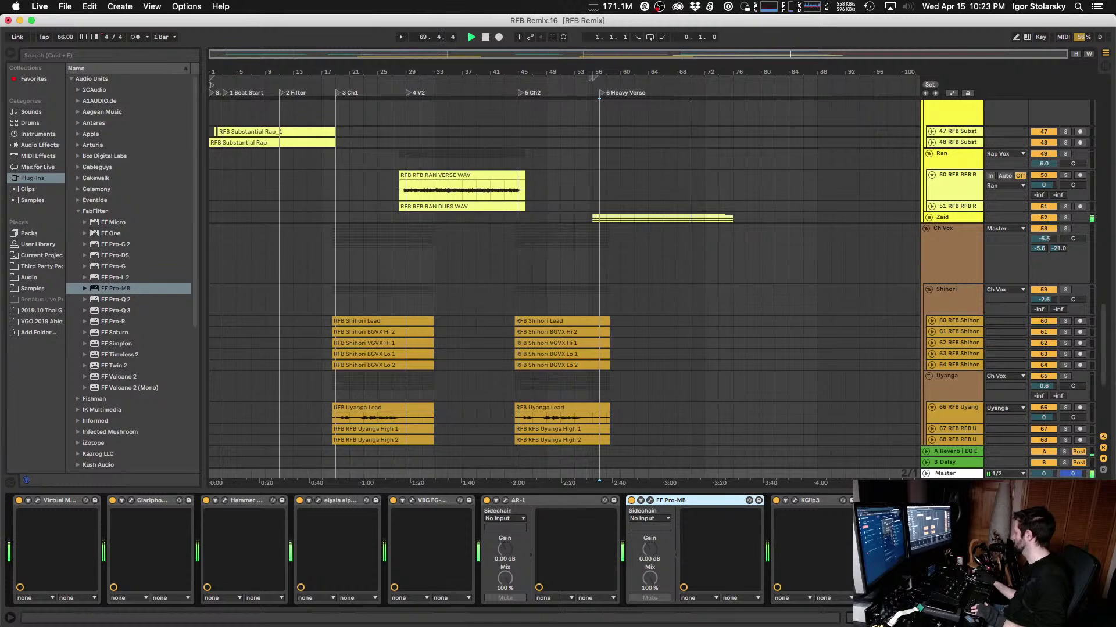
# Step: Check the 6 Heavy Verse and 1 Beat Start sections against the Hip Hop target in Tonal Balance Control's Fine view
pyautogui.press('alt+super+p')
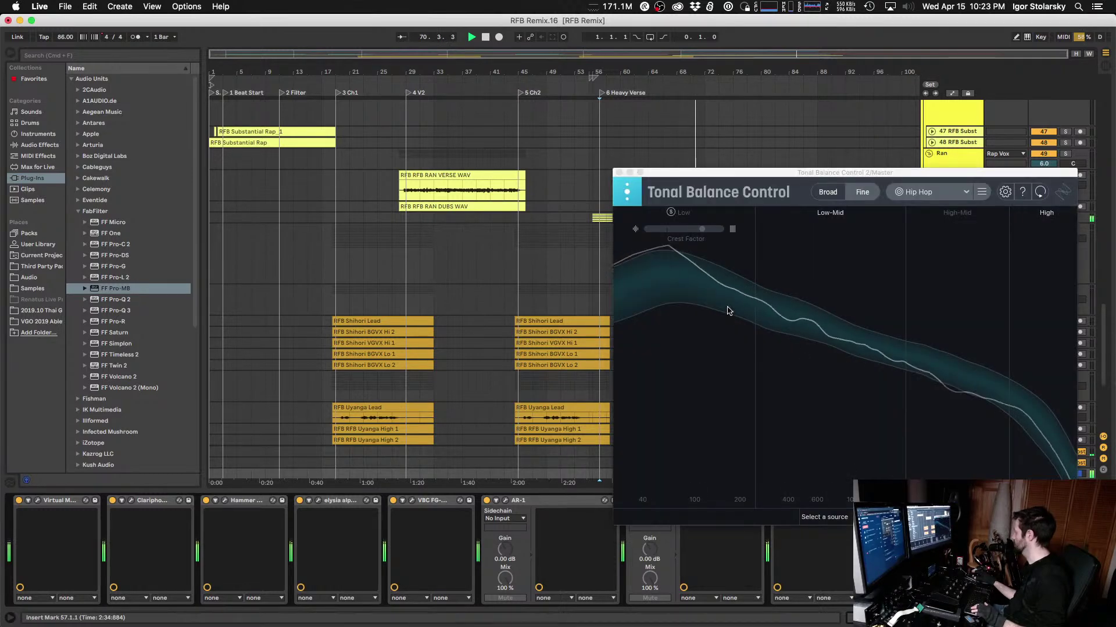
pyautogui.click(918, 316)
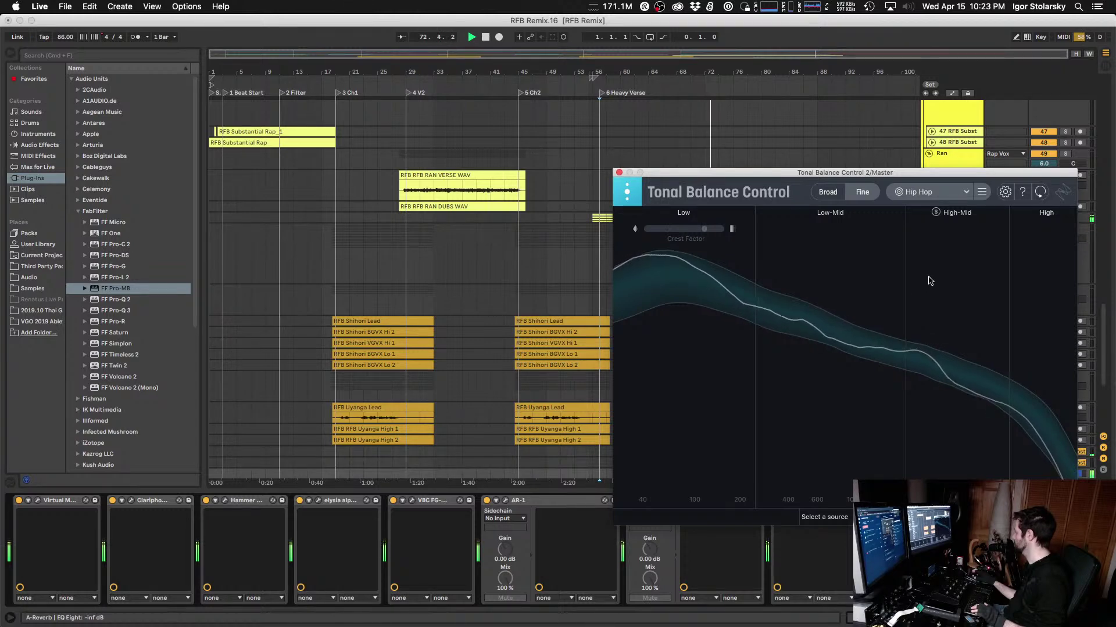
pyautogui.press('space')
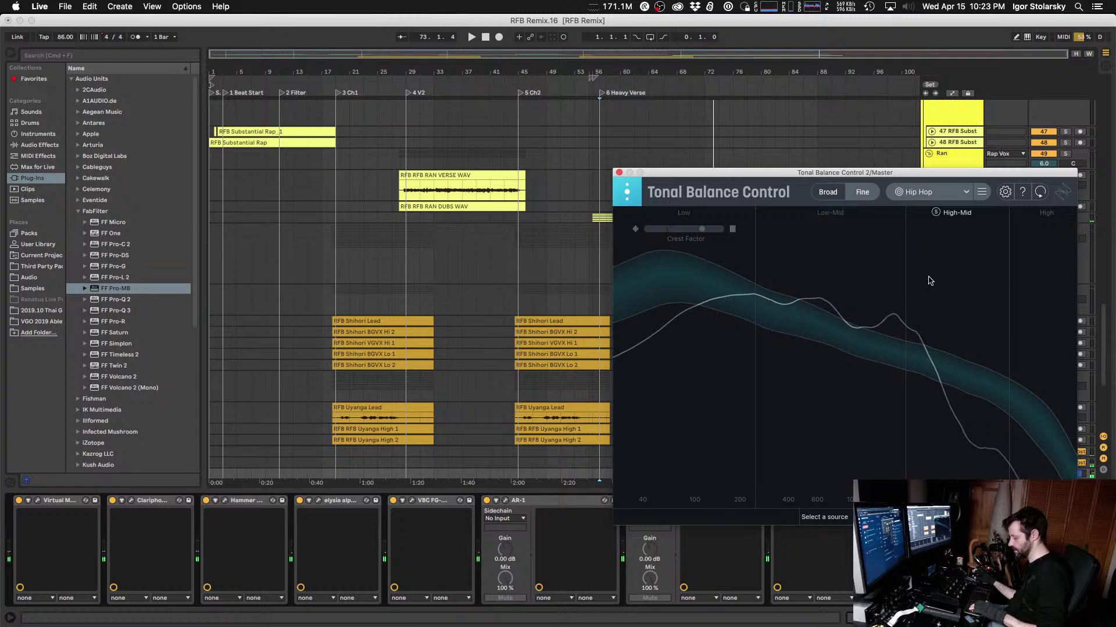
pyautogui.press('space')
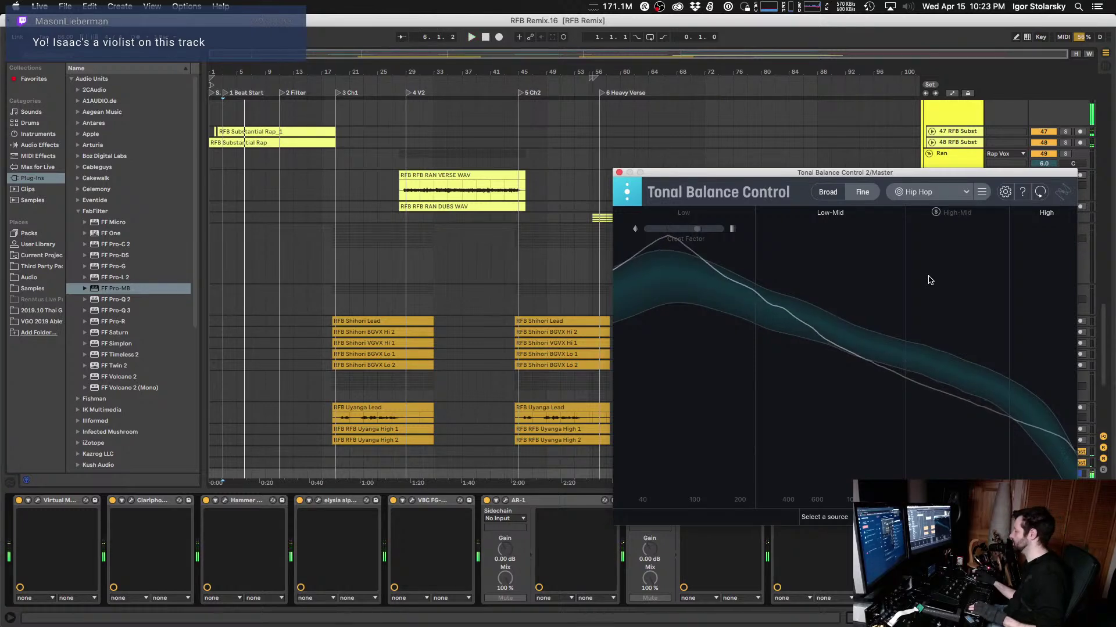
pyautogui.moveTo(781, 176); pyautogui.dragTo(703, 147)
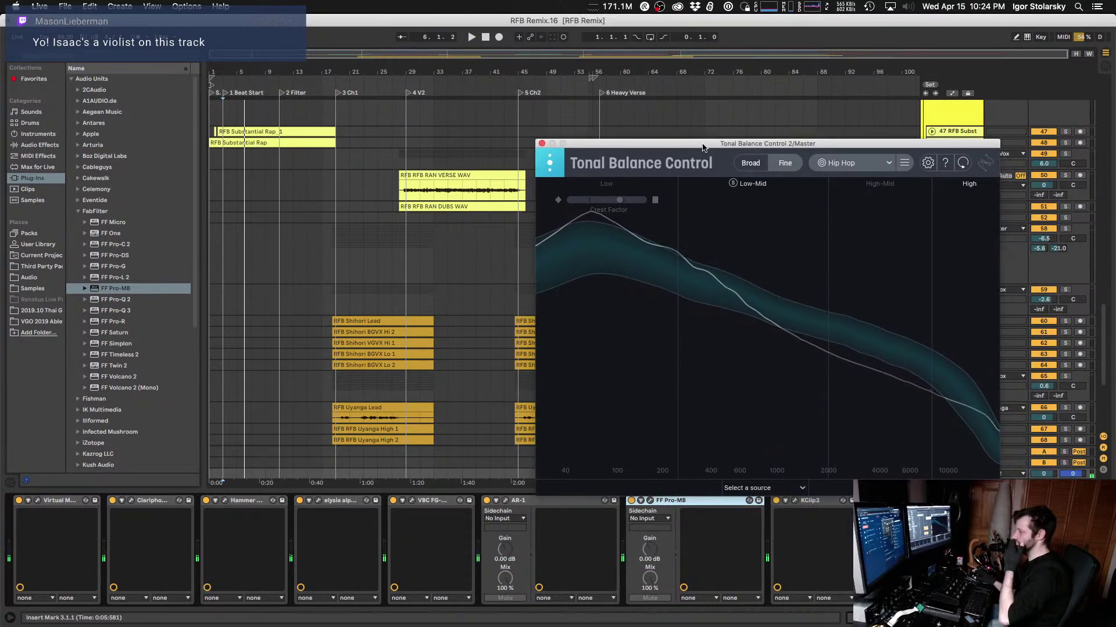
pyautogui.press('super+Tab')
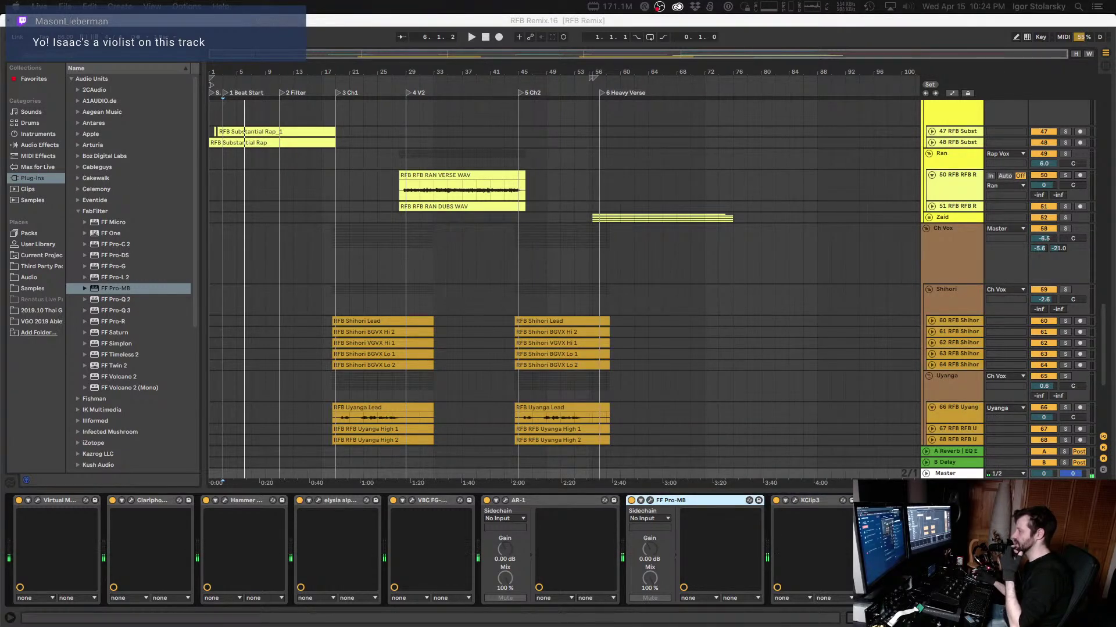
pyautogui.click(649, 20)
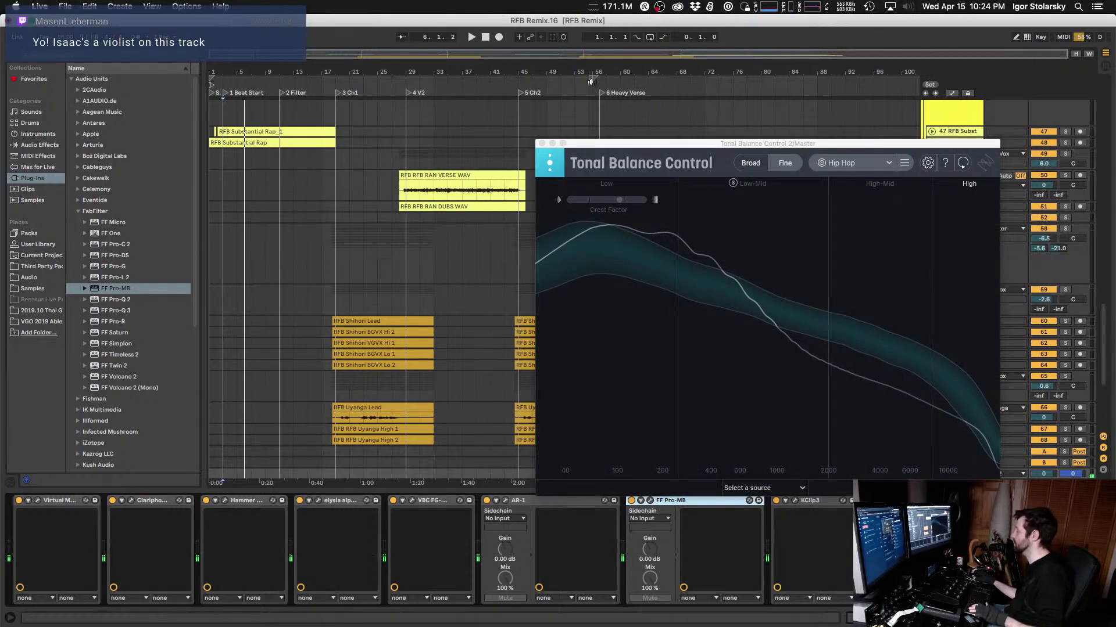
pyautogui.moveTo(599, 147); pyautogui.dragTo(626, 154)
# Step: Replay the 1 Beat Start section, solo the Low band and its peak frequency in Tonal Balance Control, and hide the plug-in window
pyautogui.press('space')
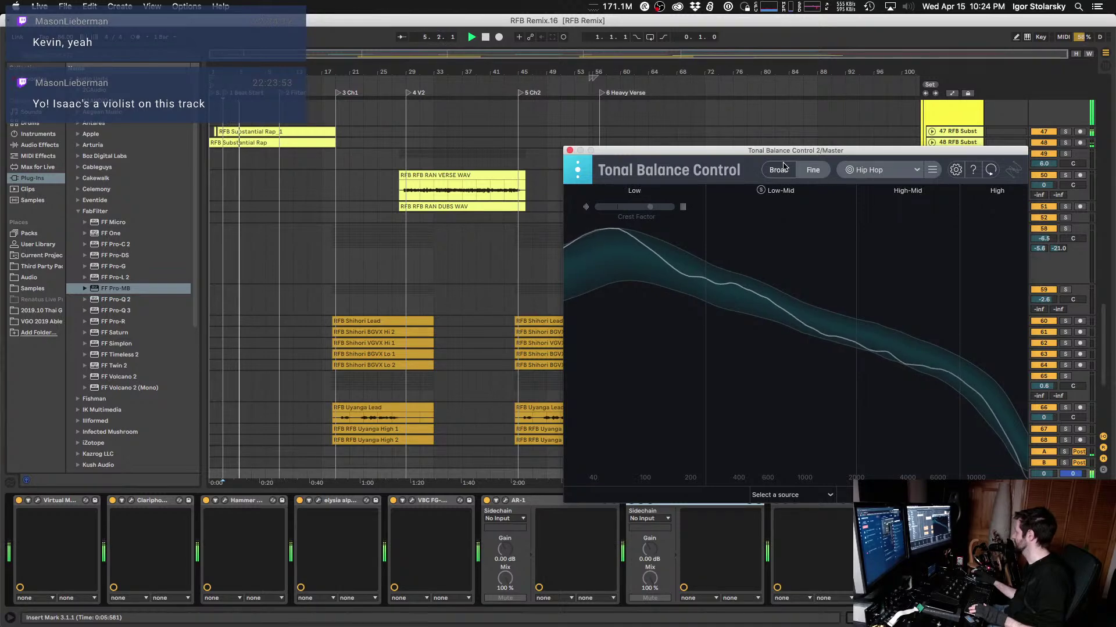
pyautogui.click(783, 168)
pyautogui.click(789, 169)
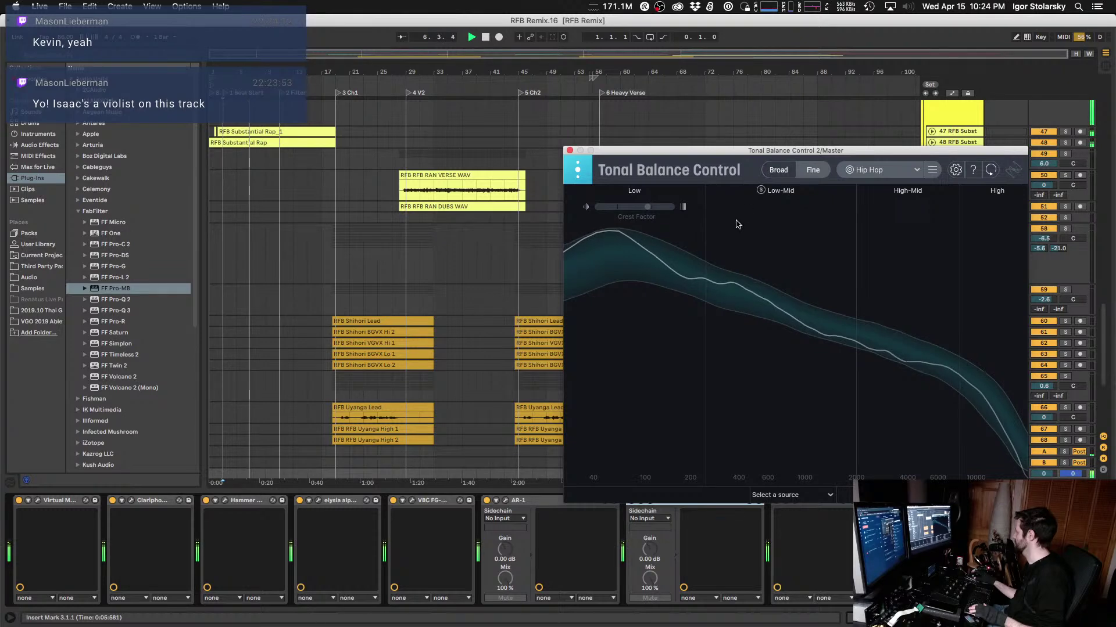
pyautogui.click(621, 190)
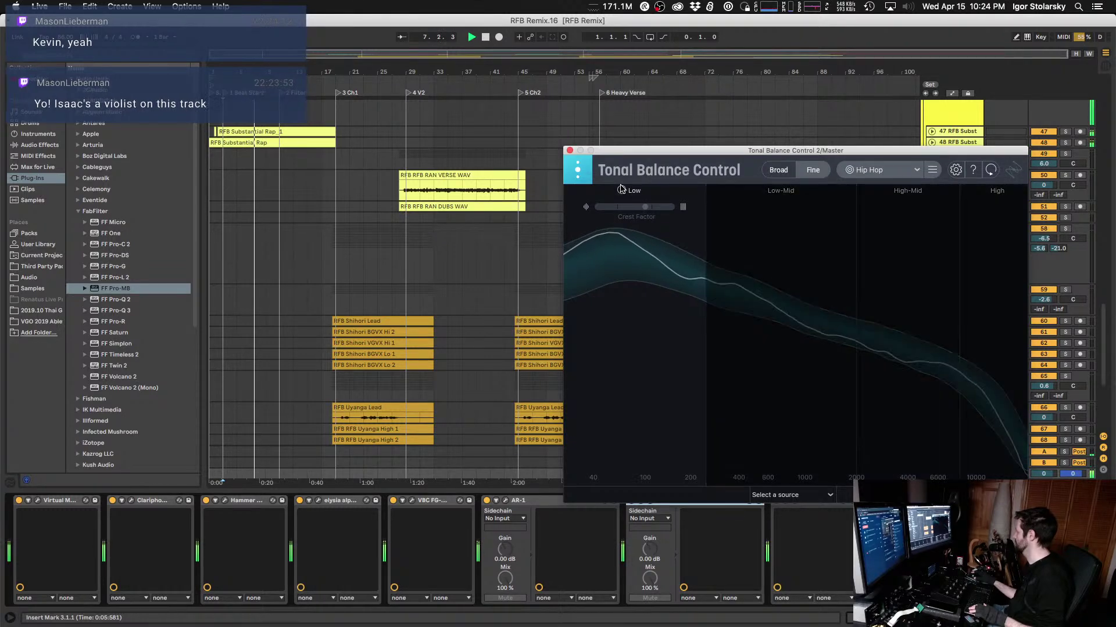
pyautogui.click(610, 238)
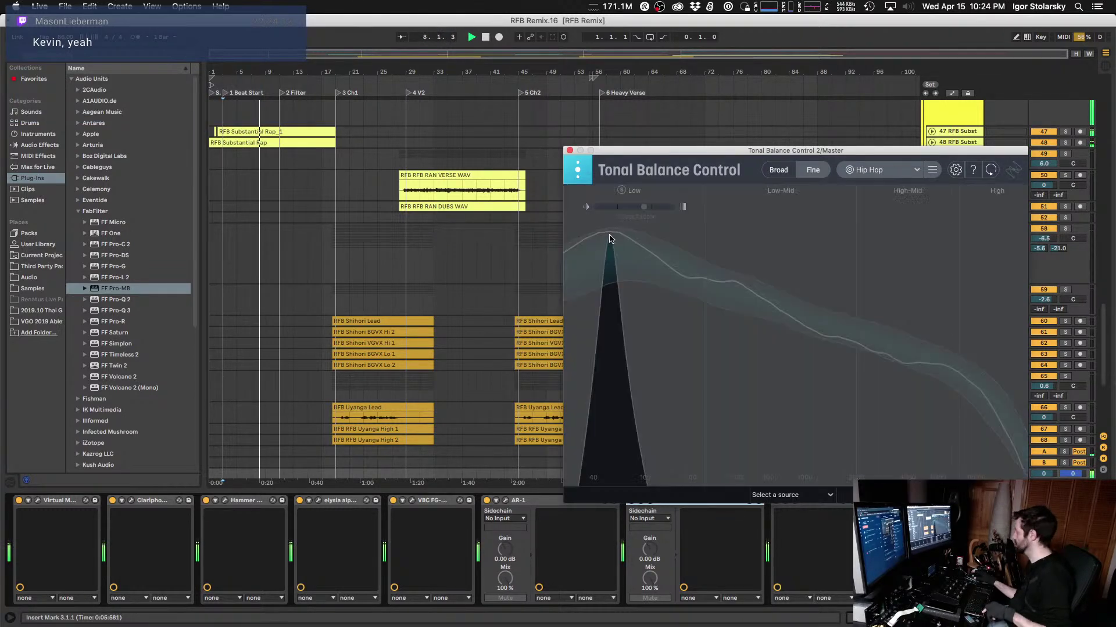
pyautogui.click(610, 238)
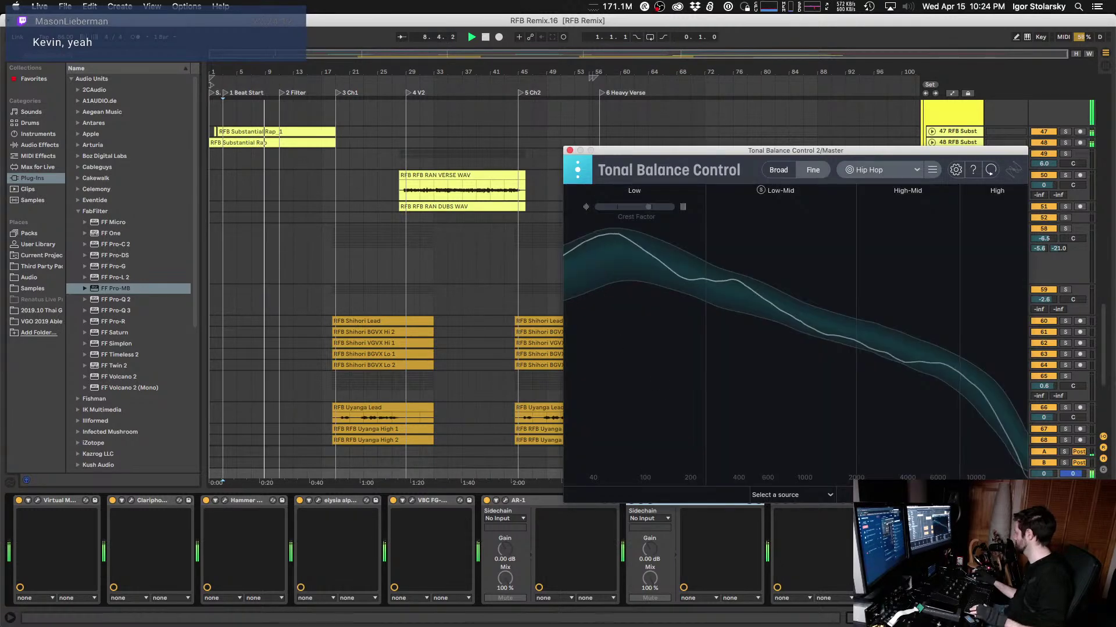
pyautogui.press('super+alt+p')
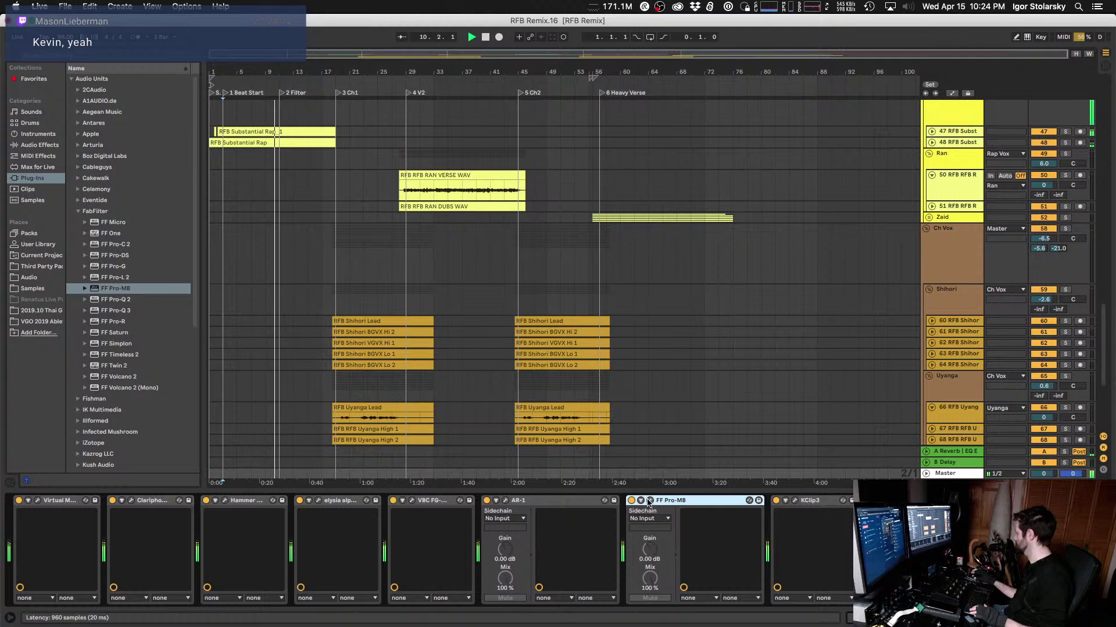
# Step: Reopen Pro-MB, fine-tune the low band's threshold, and set oversampling to 4x
pyautogui.click(648, 502)
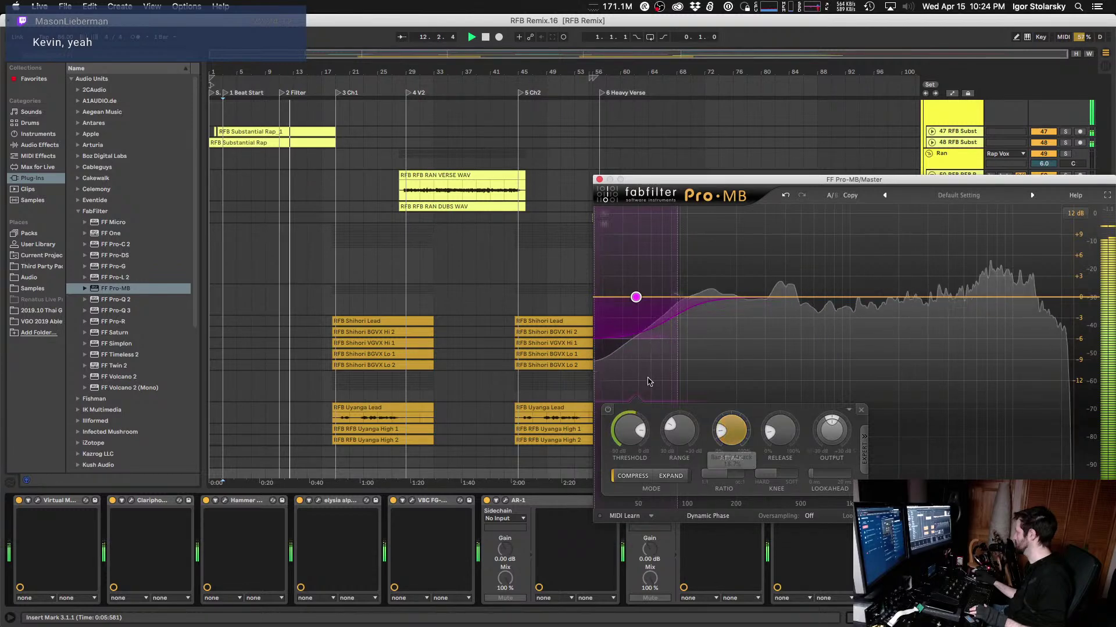
pyautogui.moveTo(630, 439); pyautogui.dragTo(627, 446)
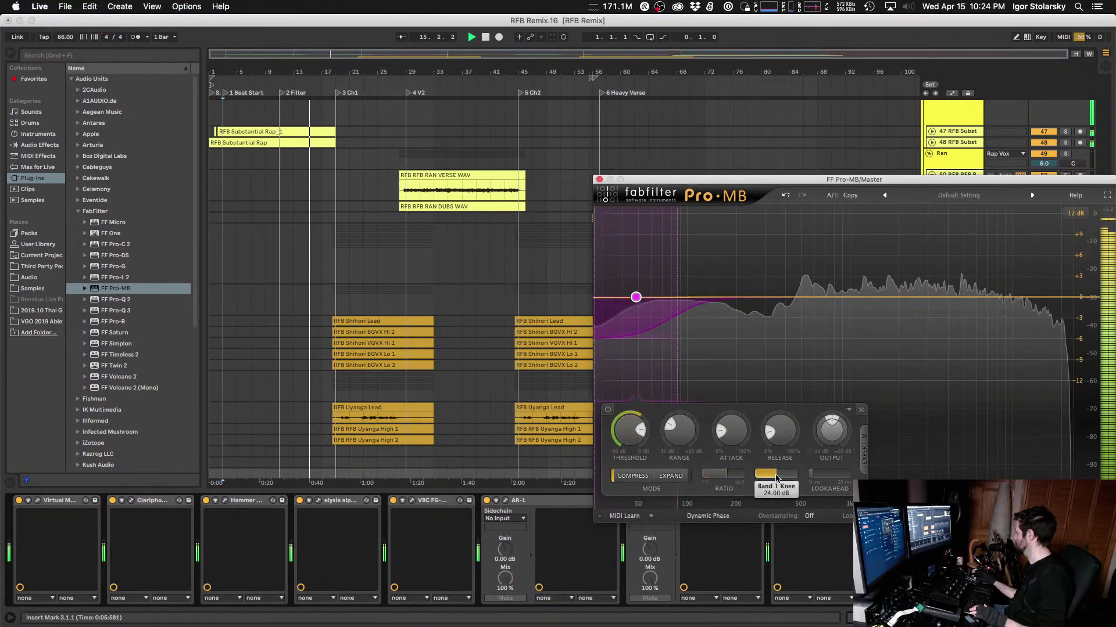
pyautogui.moveTo(777, 478)
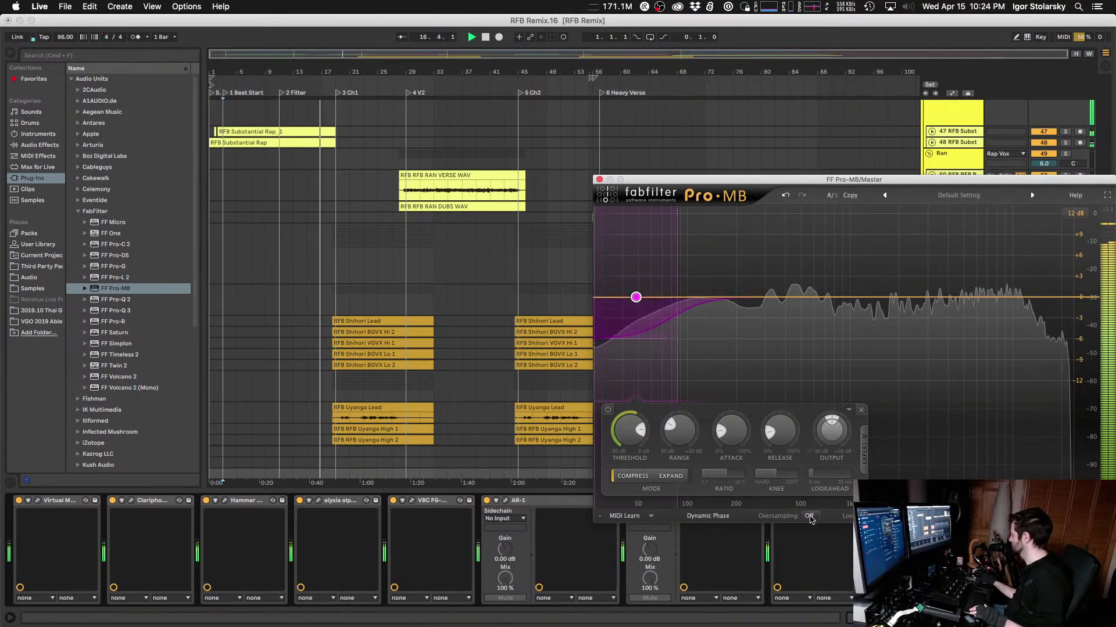
pyautogui.click(809, 516)
pyautogui.click(815, 552)
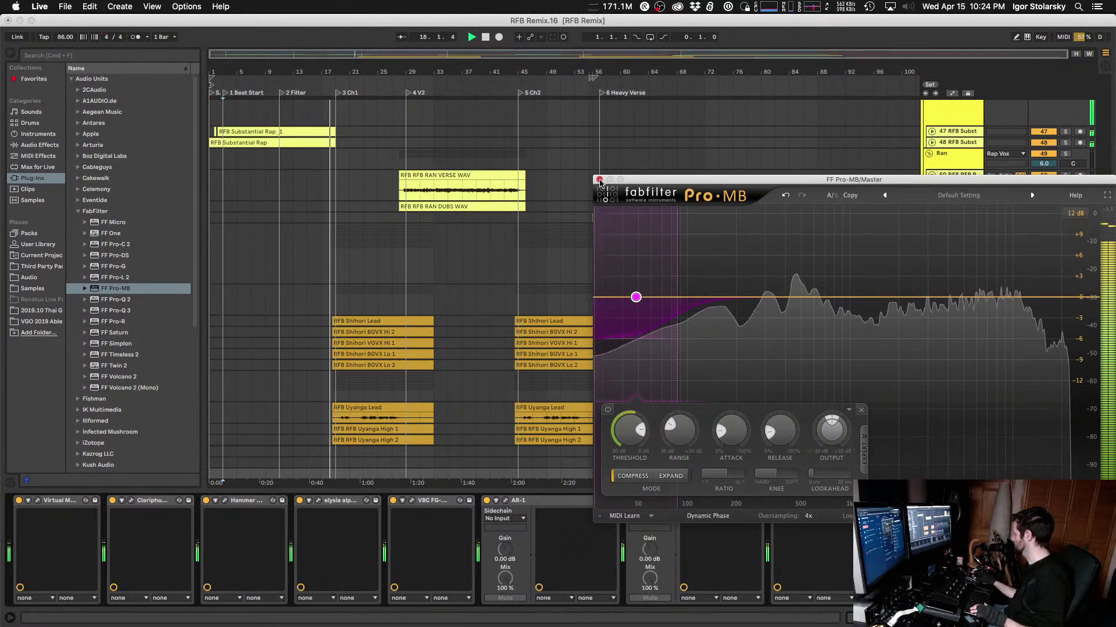
# Step: Review Pro-MB's phase mode options, keep Dynamic Phase, compare the low band bypassed and enabled, and close the plug-in window
pyautogui.click(707, 516)
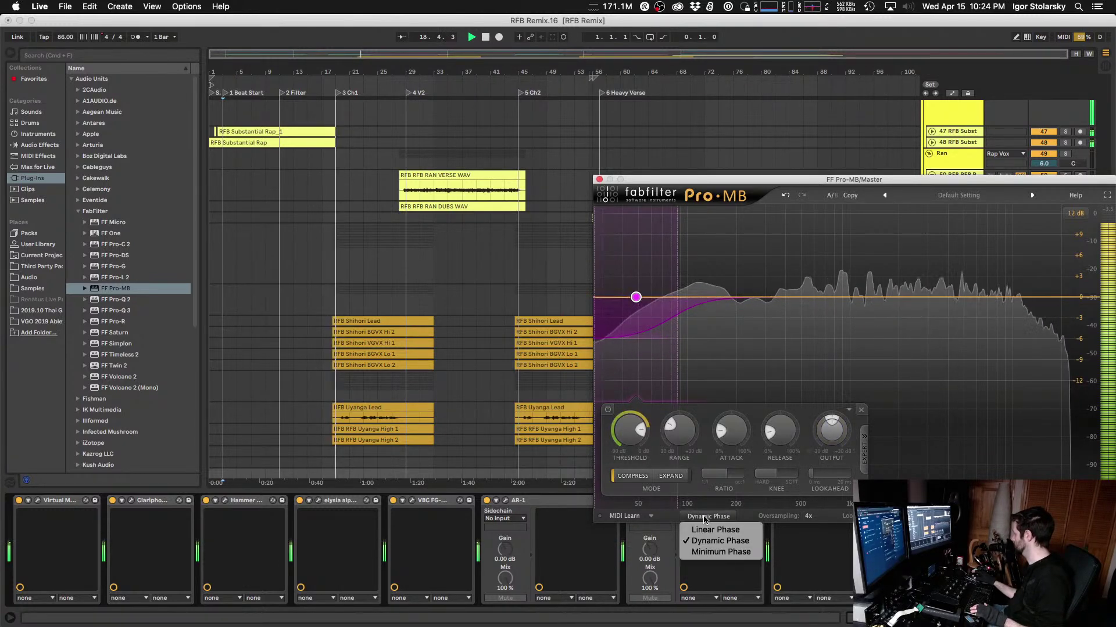
pyautogui.click(709, 517)
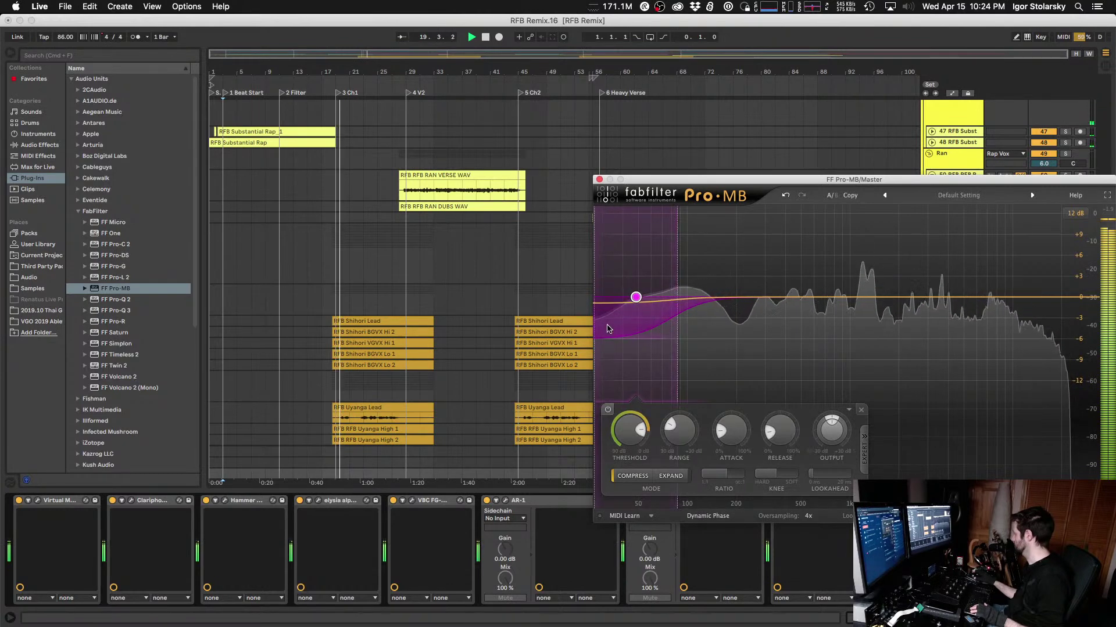
pyautogui.click(607, 410)
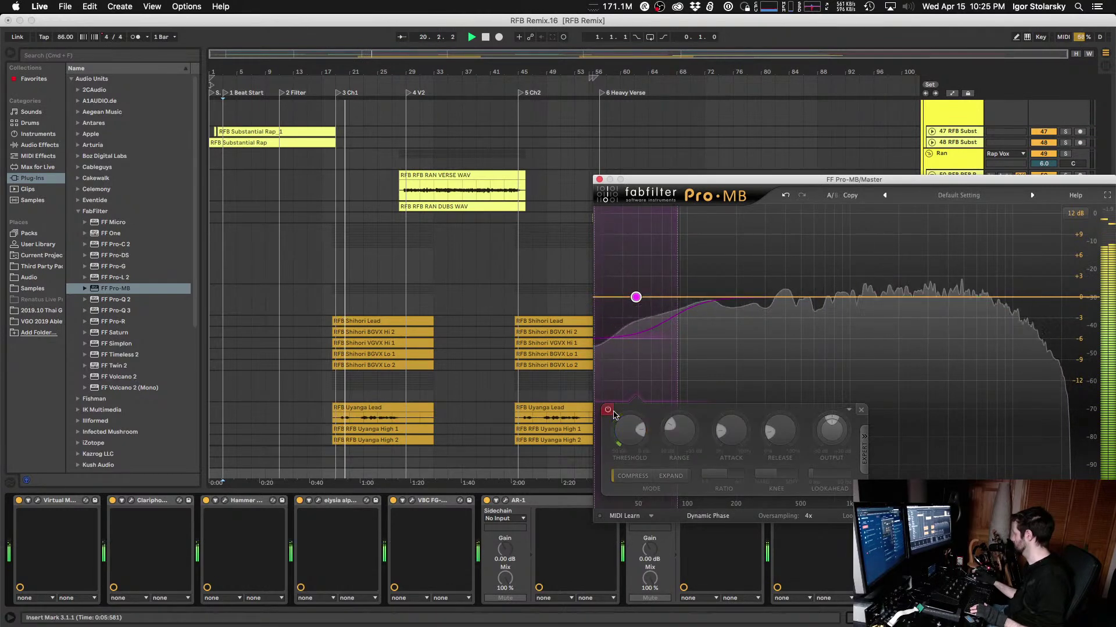
pyautogui.click(608, 410)
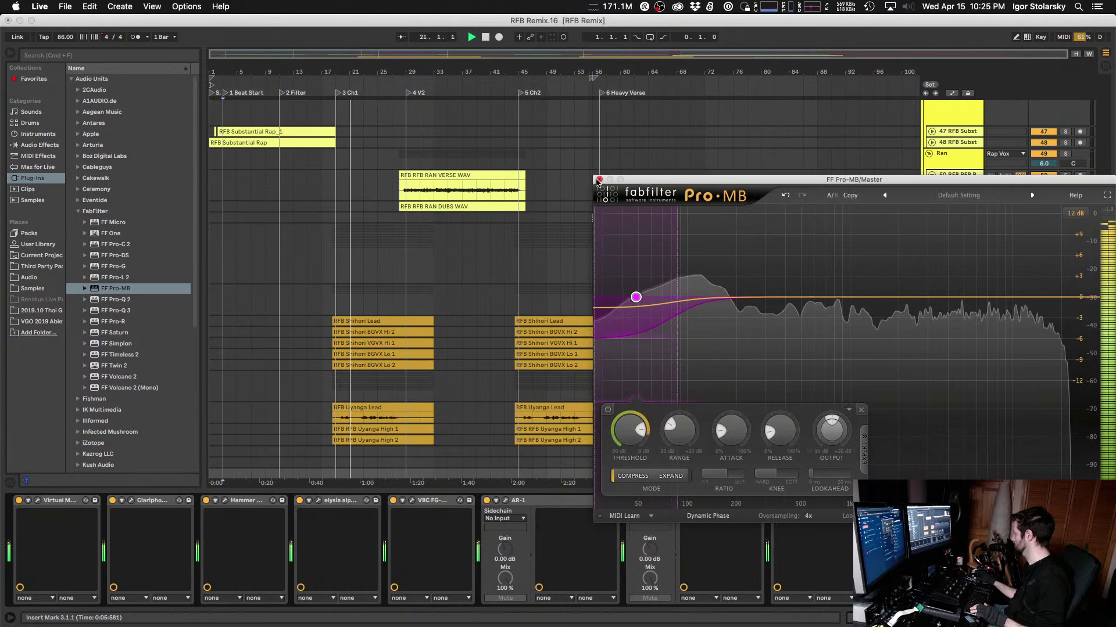
pyautogui.click(599, 181)
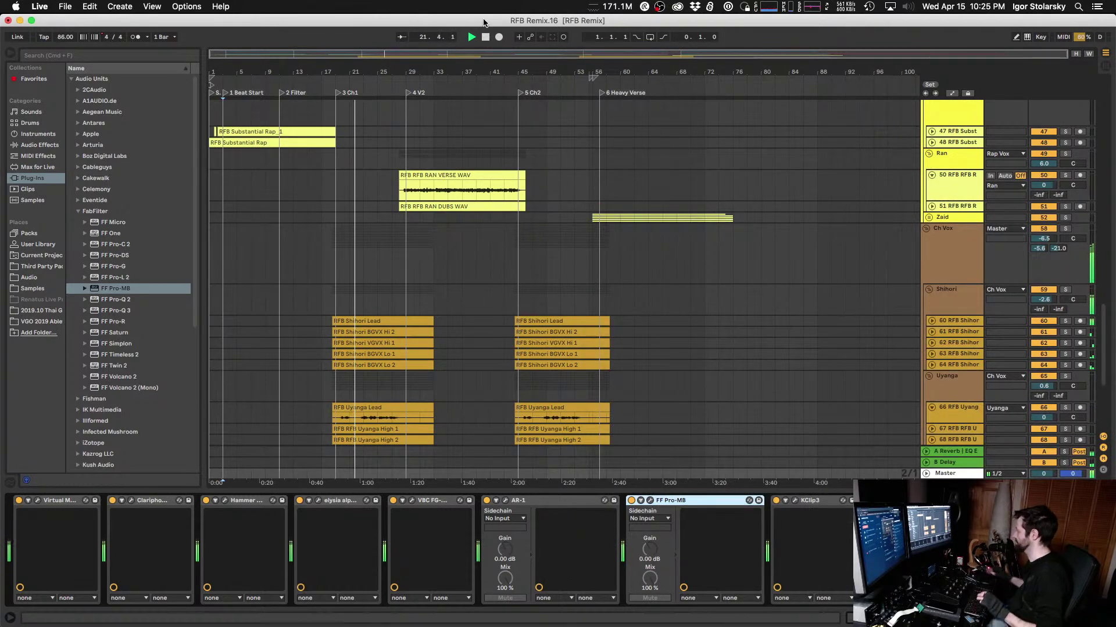
# Step: Stop playback and move the playhead to the 3 Ch1 marker
pyautogui.press('space')
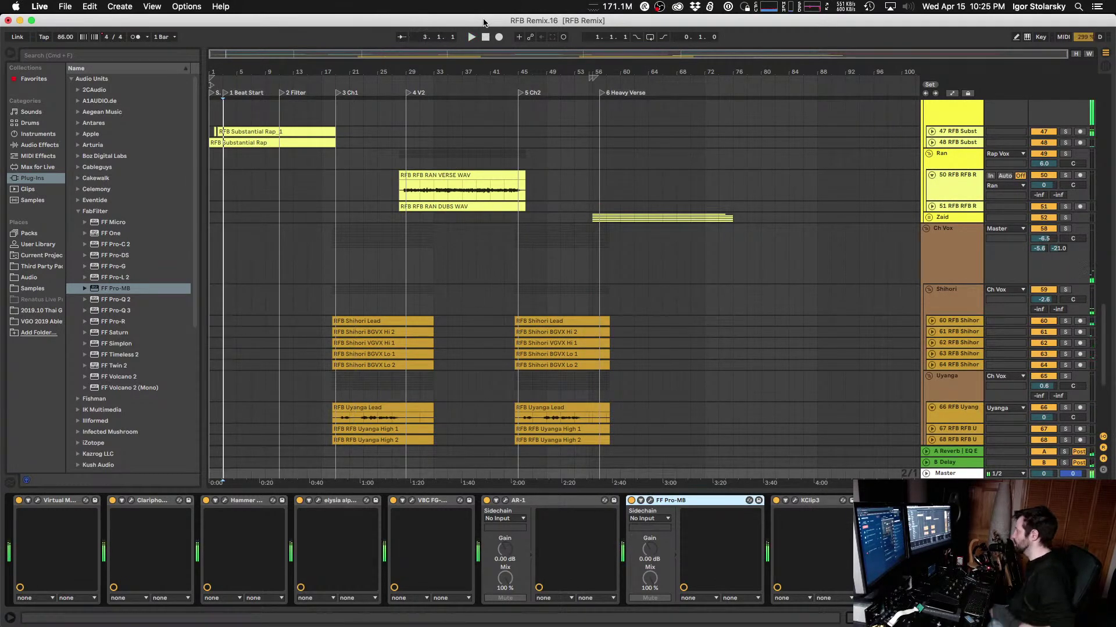
pyautogui.press('3')
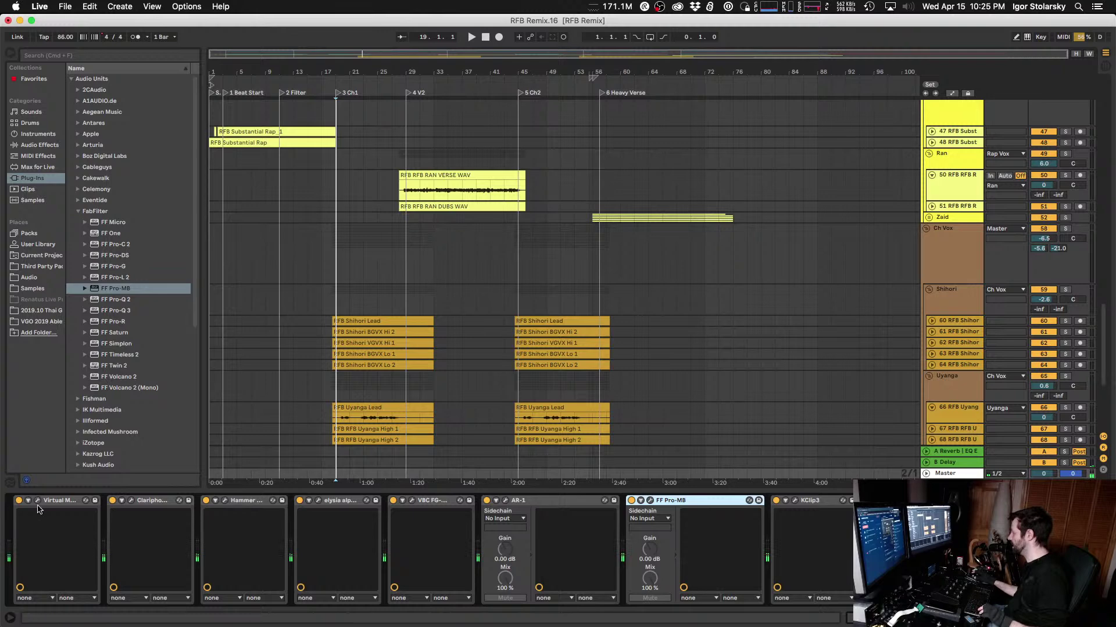
# Step: Group all processing devices from the first through KClip3 and beyond on the Master track into one Audio Effect Rack and switch it on
pyautogui.click(55, 514)
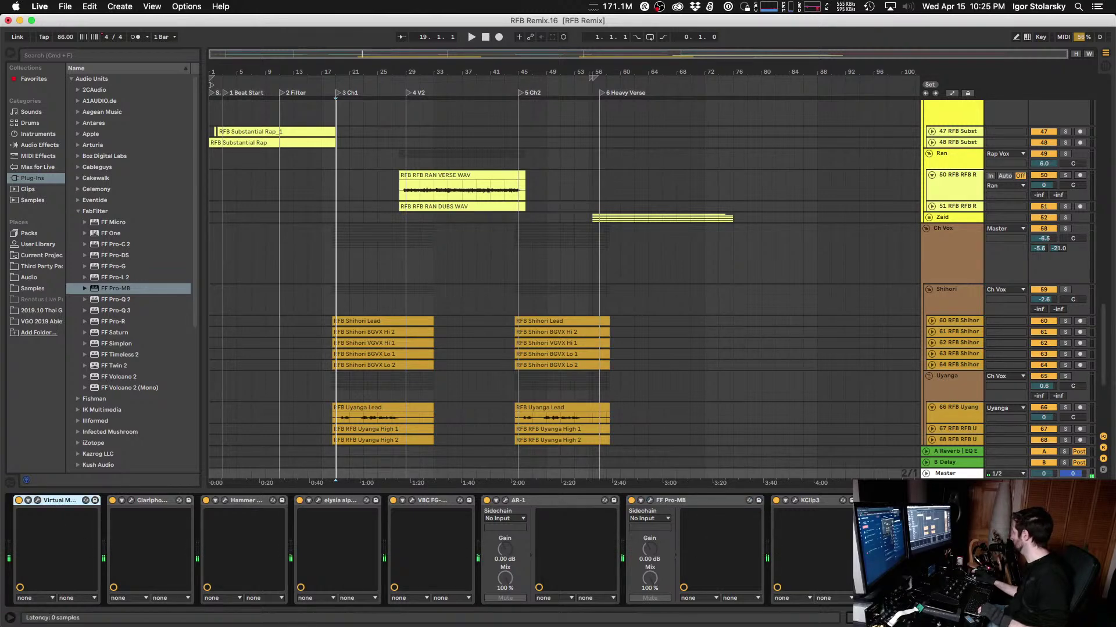
pyautogui.press('super+a')
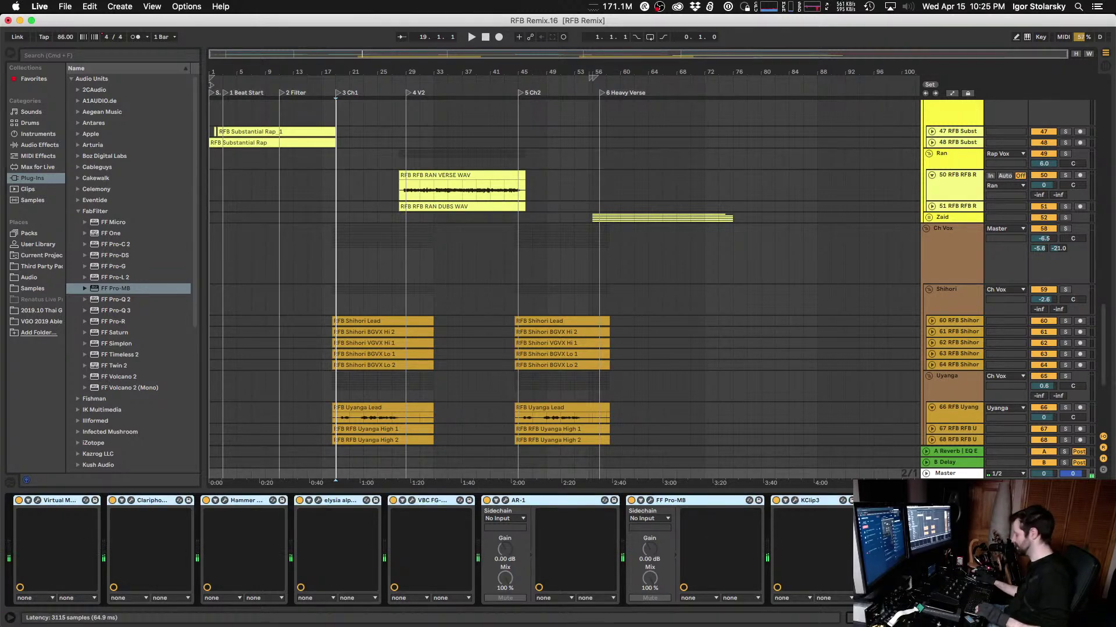
pyautogui.press('super+c')
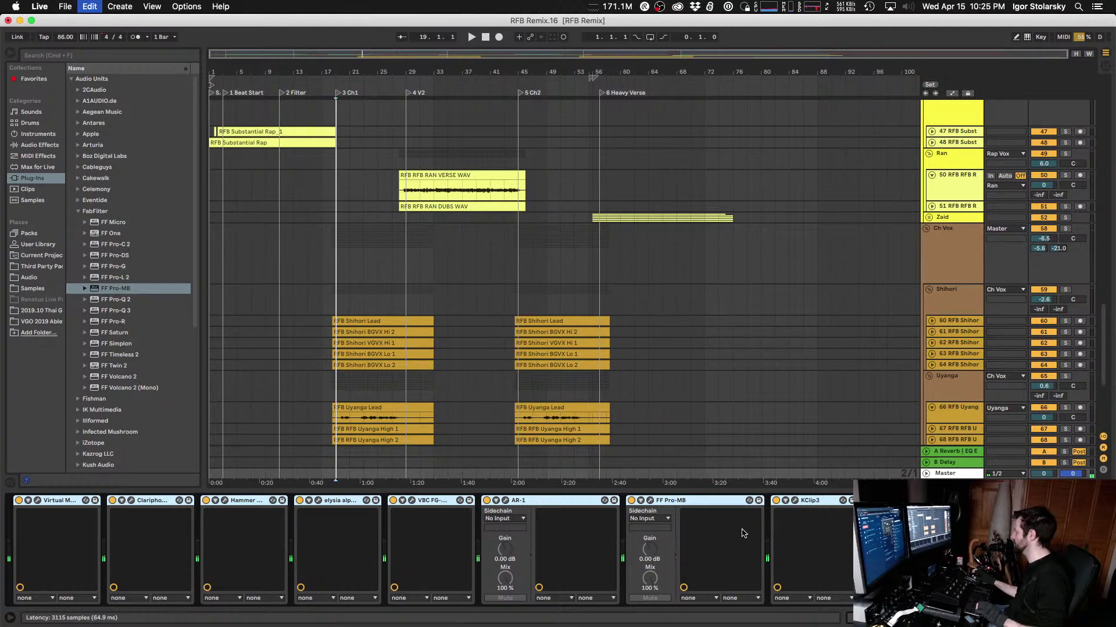
pyautogui.press('super+g')
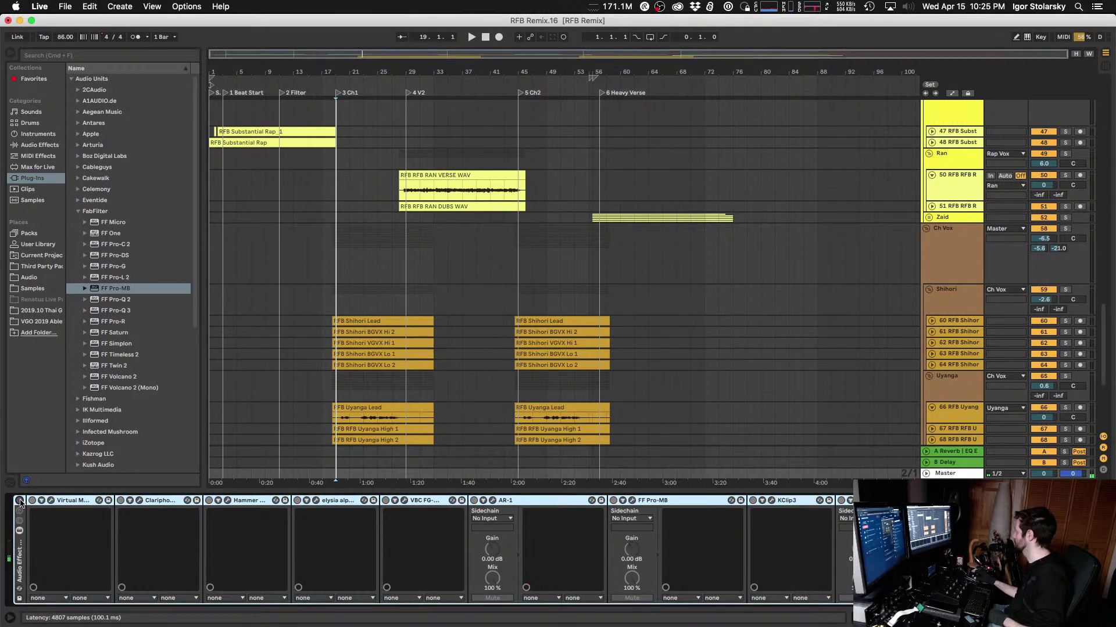
pyautogui.click(20, 502)
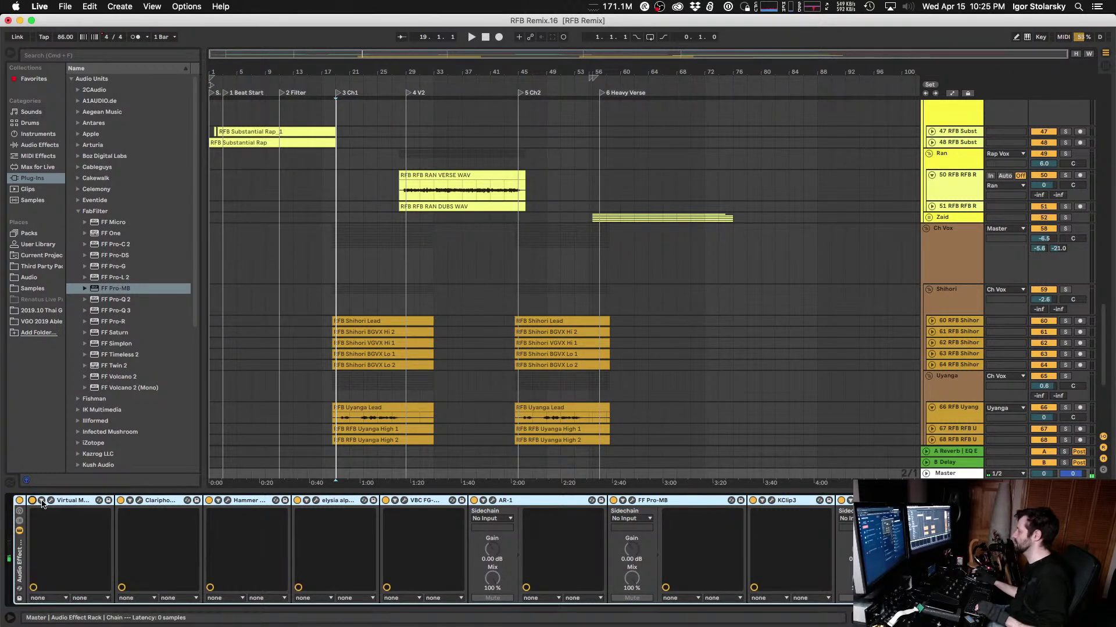
pyautogui.click(77, 502)
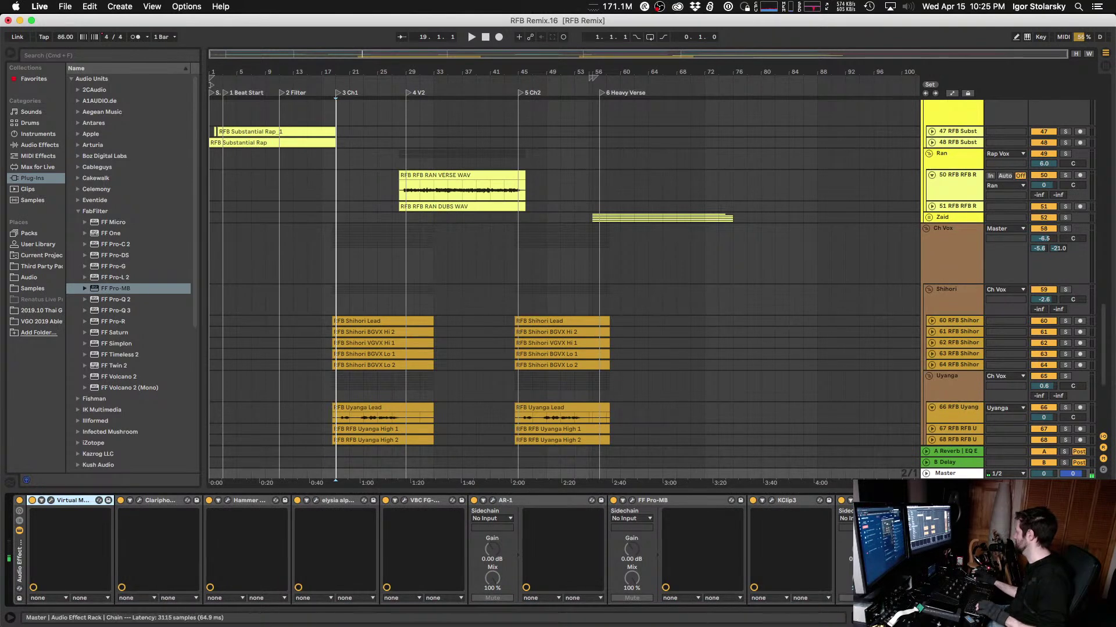
pyautogui.keyDown('shift'); pyautogui.click(842, 504); pyautogui.keyUp('shift')
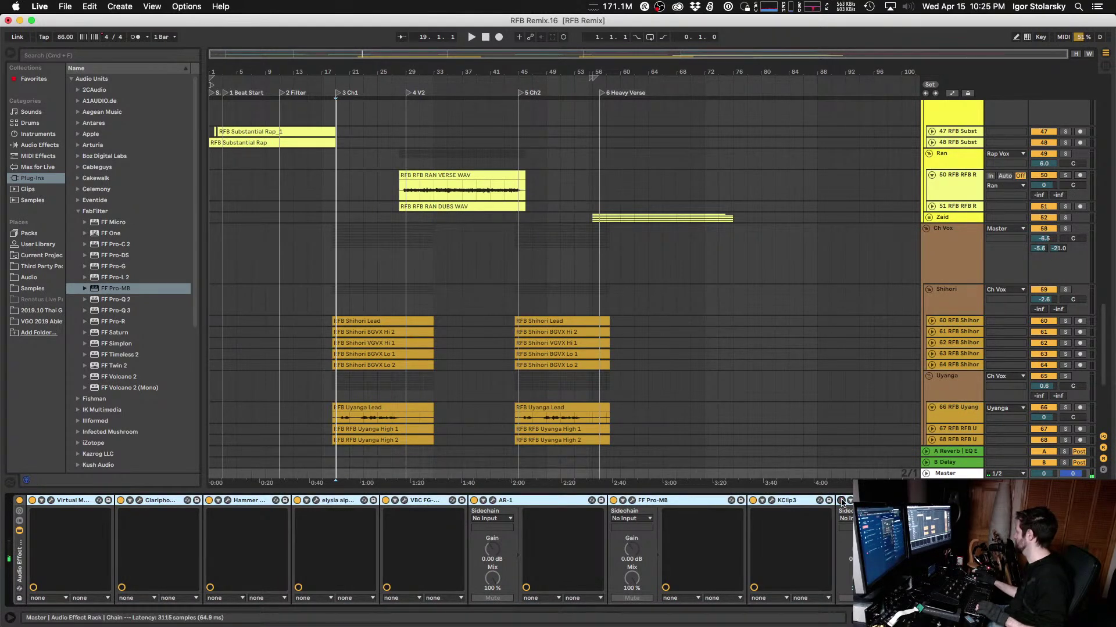
# Step: Save the Live Set as a new version named RFB Remix.17
pyautogui.click(66, 6)
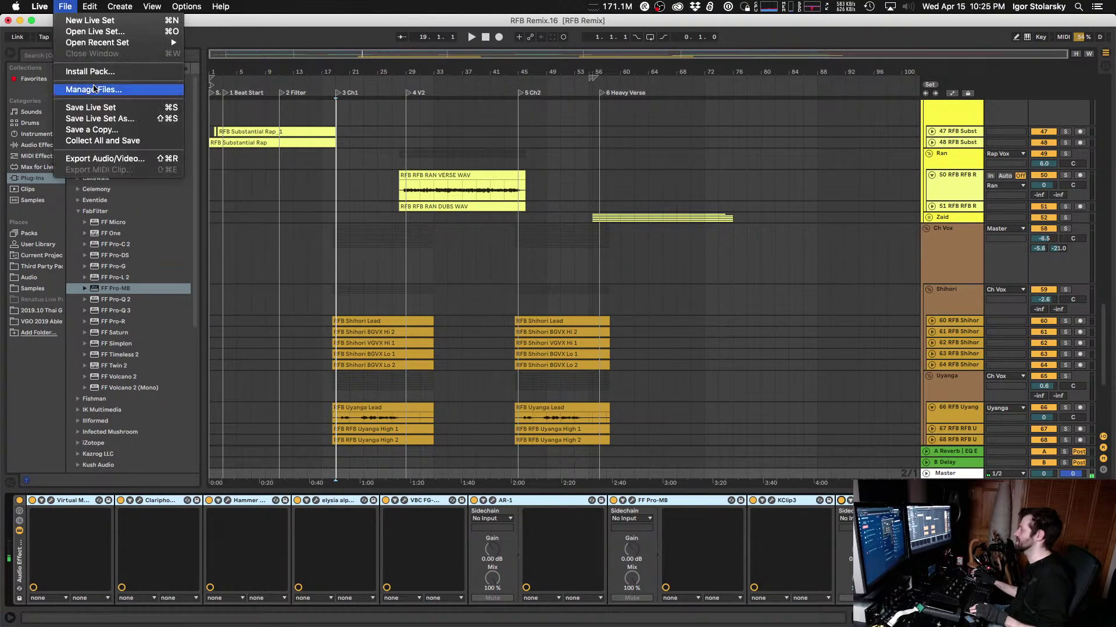
pyautogui.click(99, 118)
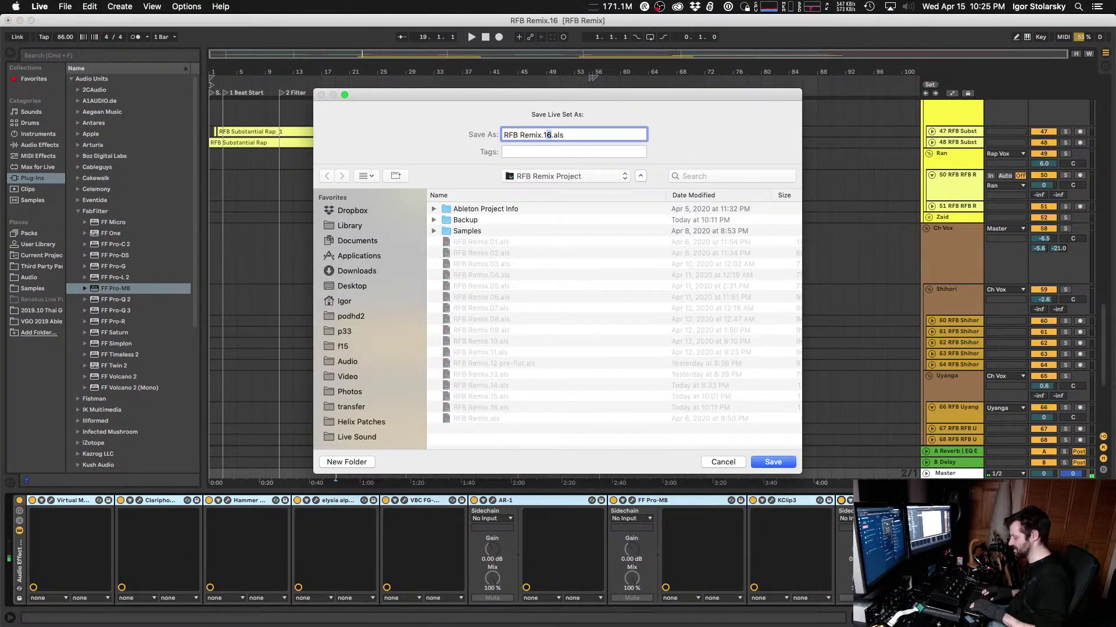
pyautogui.write('7')
pyautogui.press('Return')
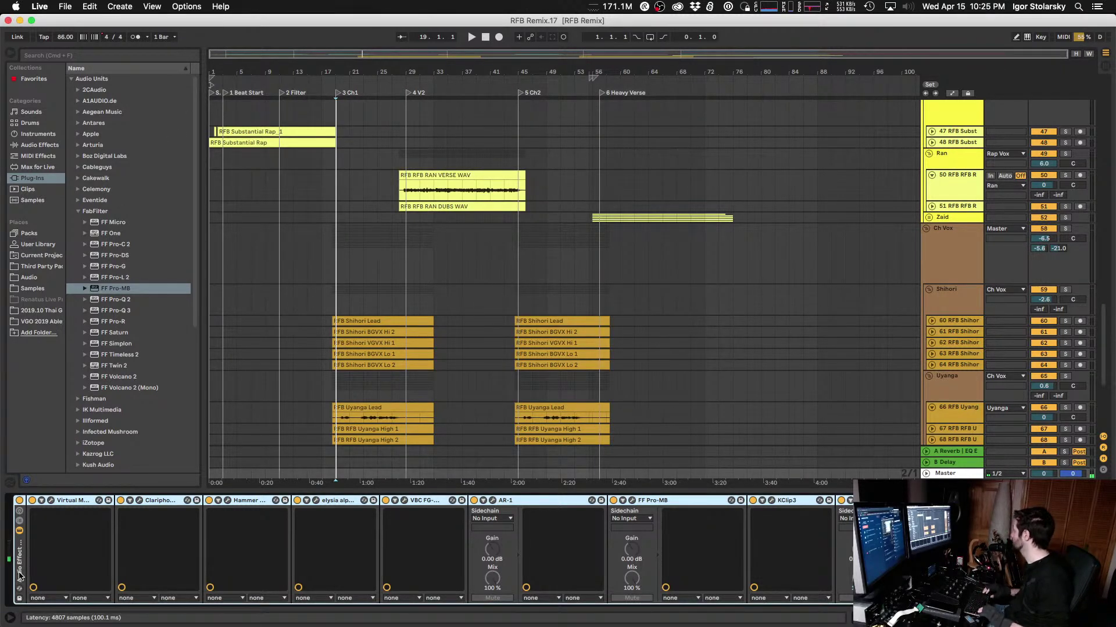
# Step: Try deleting the new Audio Effect Rack from the Master track and undo the deletion
pyautogui.press('Delete')
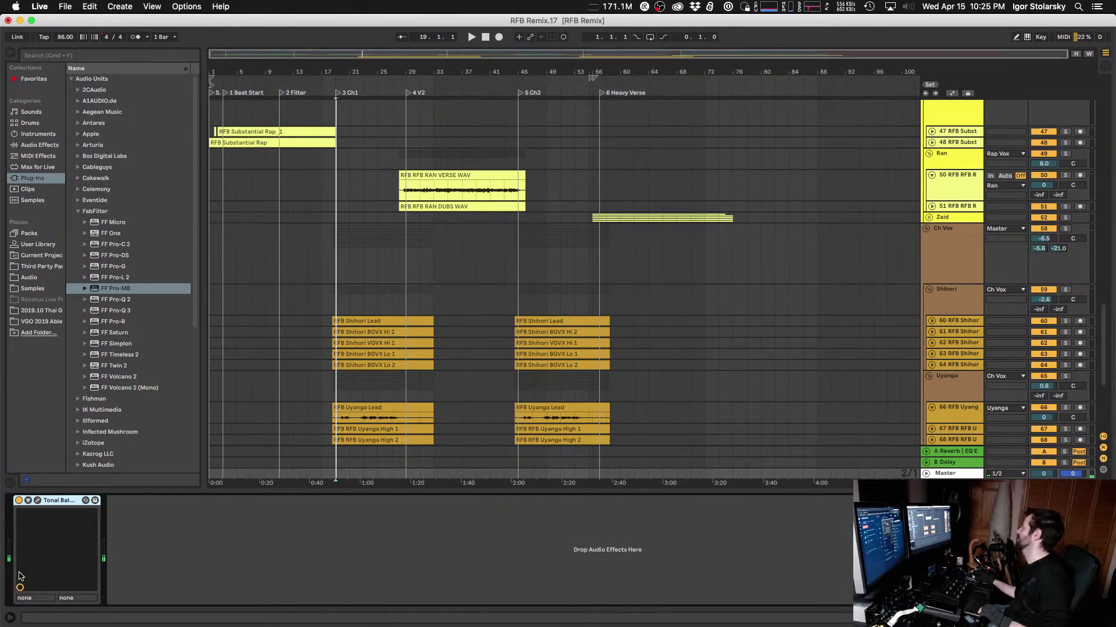
pyautogui.press('super+z')
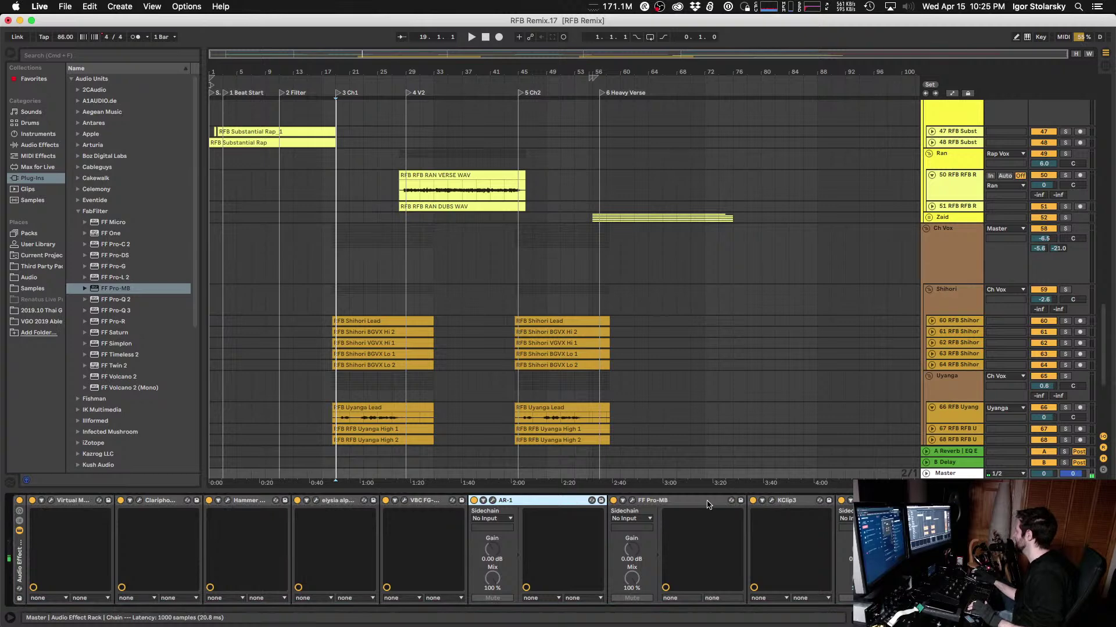
pyautogui.click(685, 503)
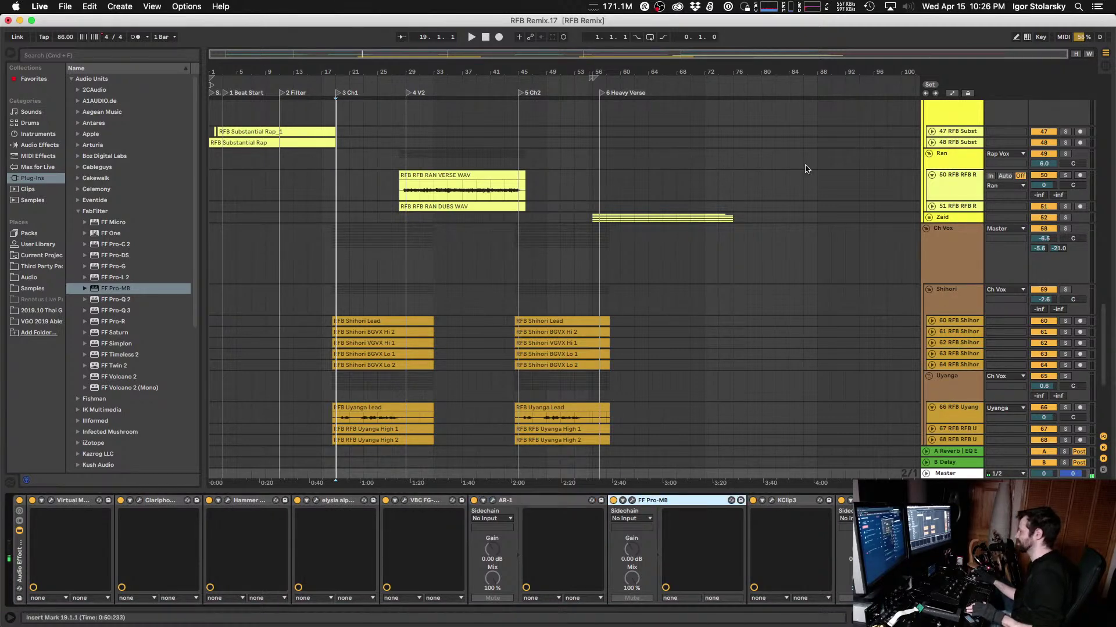
# Step: Place the insert marker at the 3 Ch1 locator and start playback of the chorus
pyautogui.click(329, 167)
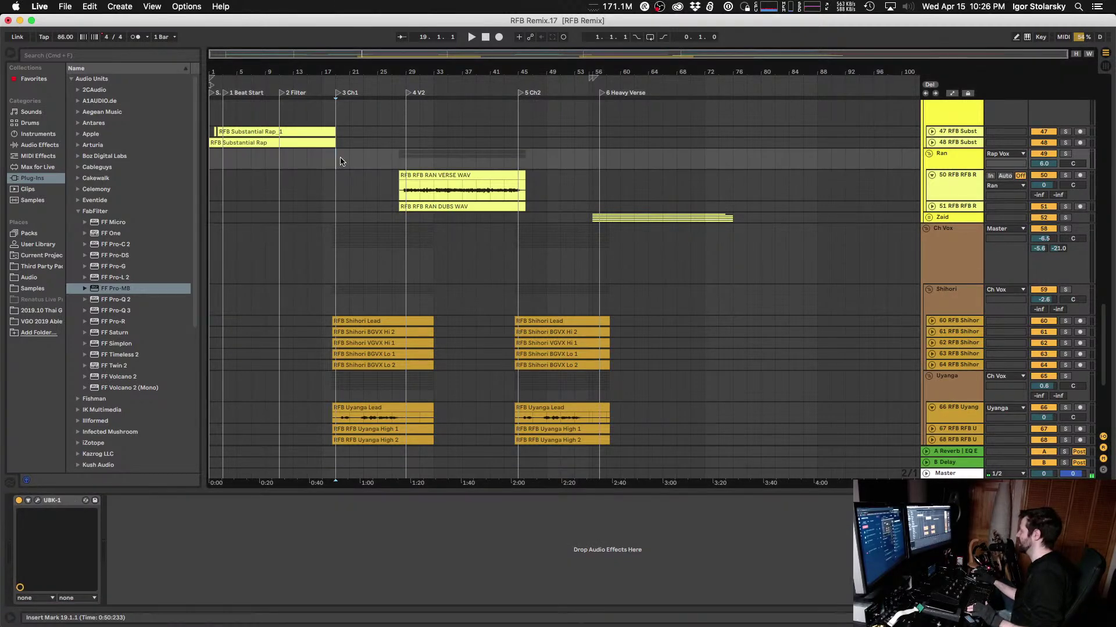
pyautogui.click(339, 121)
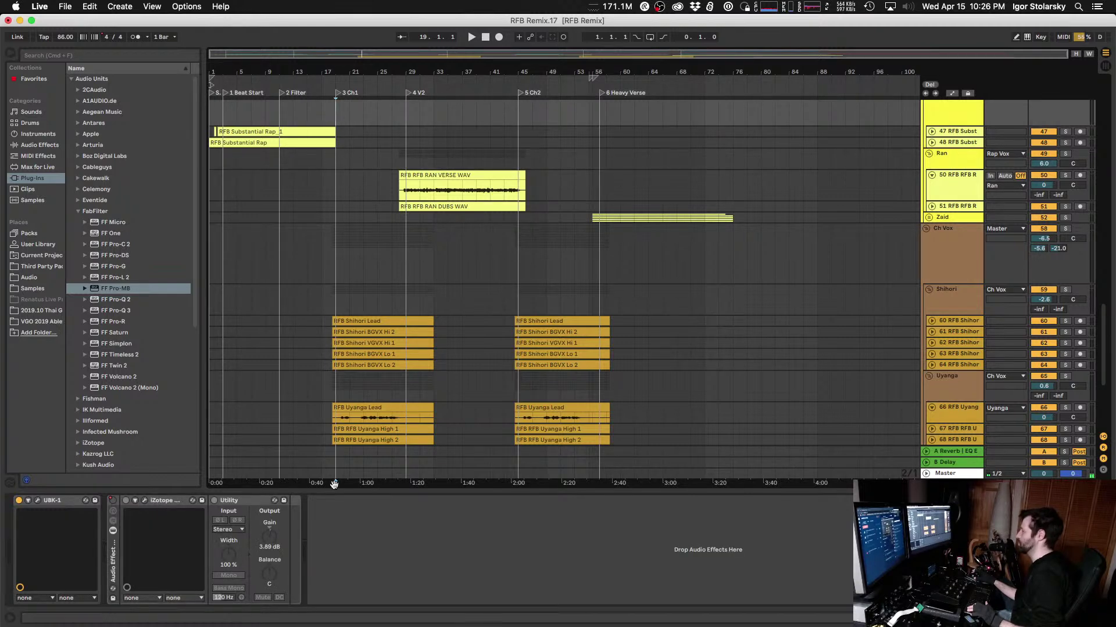
pyautogui.click(221, 389)
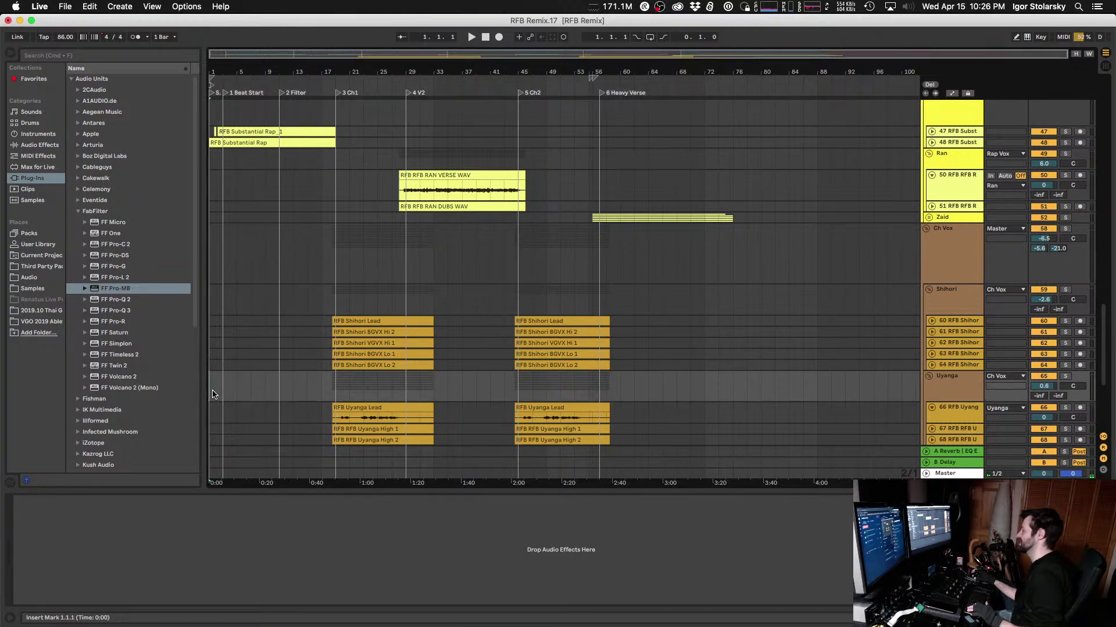
pyautogui.click(330, 268)
pyautogui.press('space')
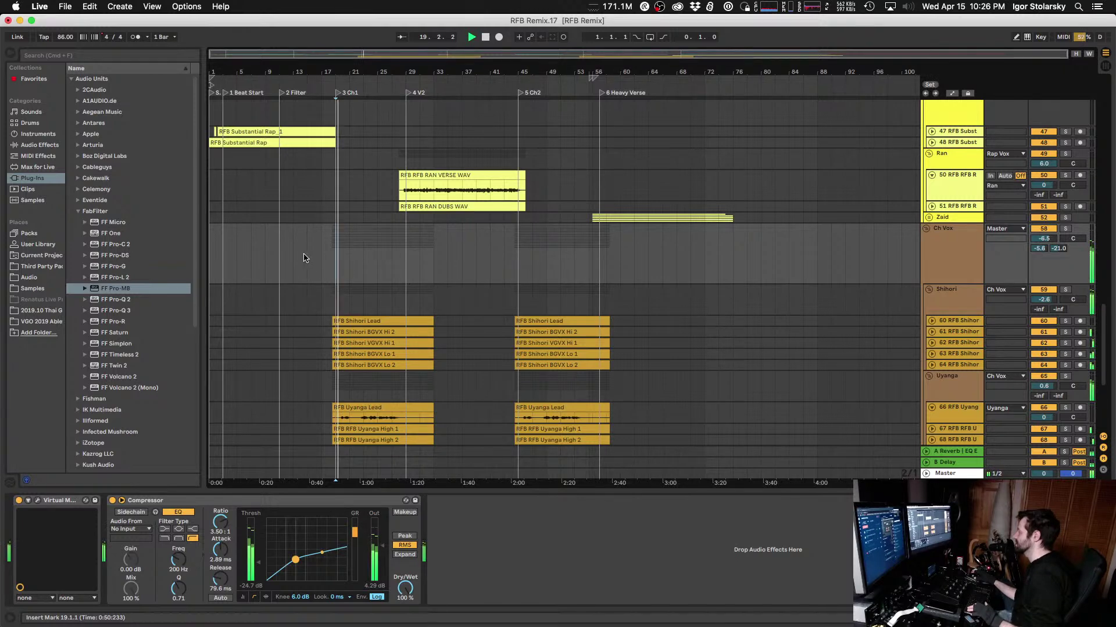
# Step: Bring up the Ch Vox group's devices, replay the chorus from the 3 Ch1 locator, and stop playback
pyautogui.click(955, 300)
pyautogui.click(957, 252)
pyautogui.click(955, 288)
pyautogui.click(956, 242)
pyautogui.scroll(-3, 956, 241)
pyautogui.press('space')
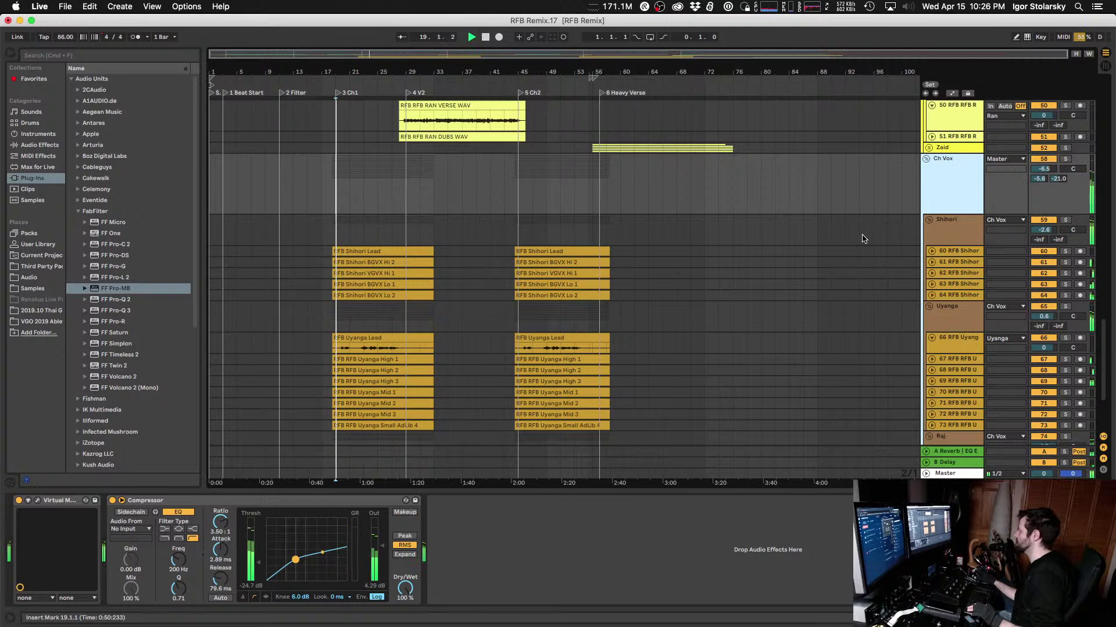
pyautogui.press('space')
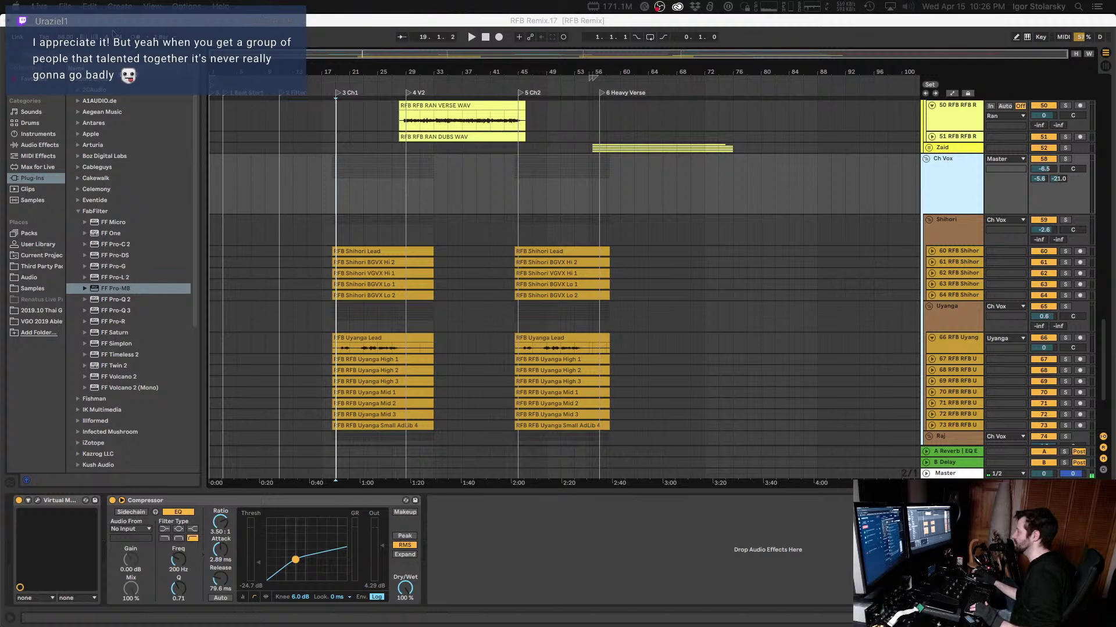
# Step: Examine the device chains on the Ch Vox group and the first lead and backing vocal tracks inside it
pyautogui.click(588, 192)
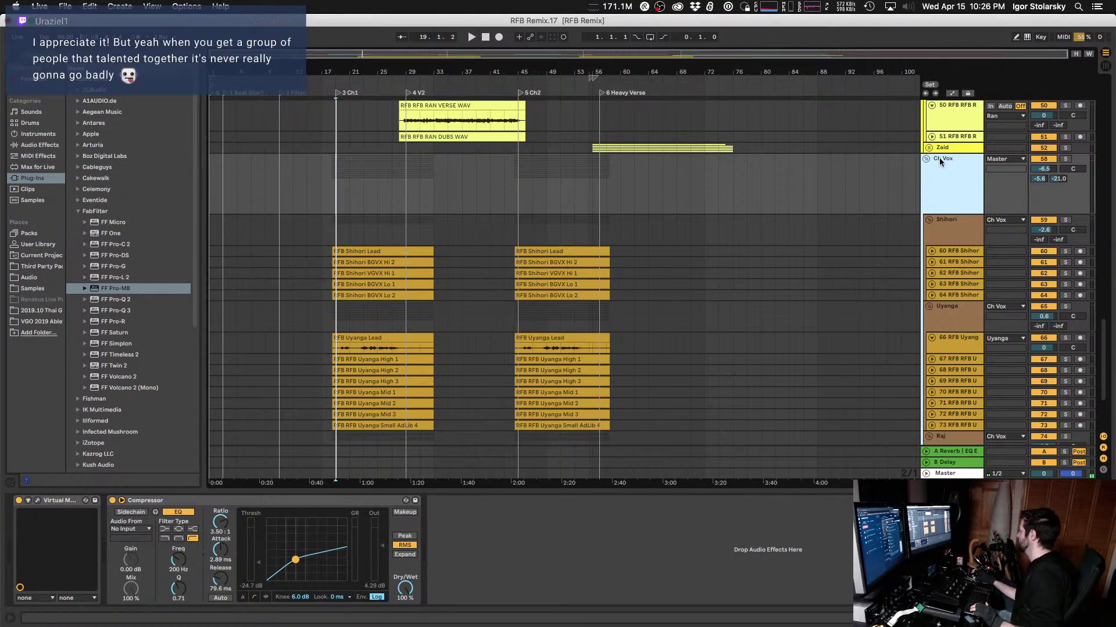
pyautogui.click(731, 420)
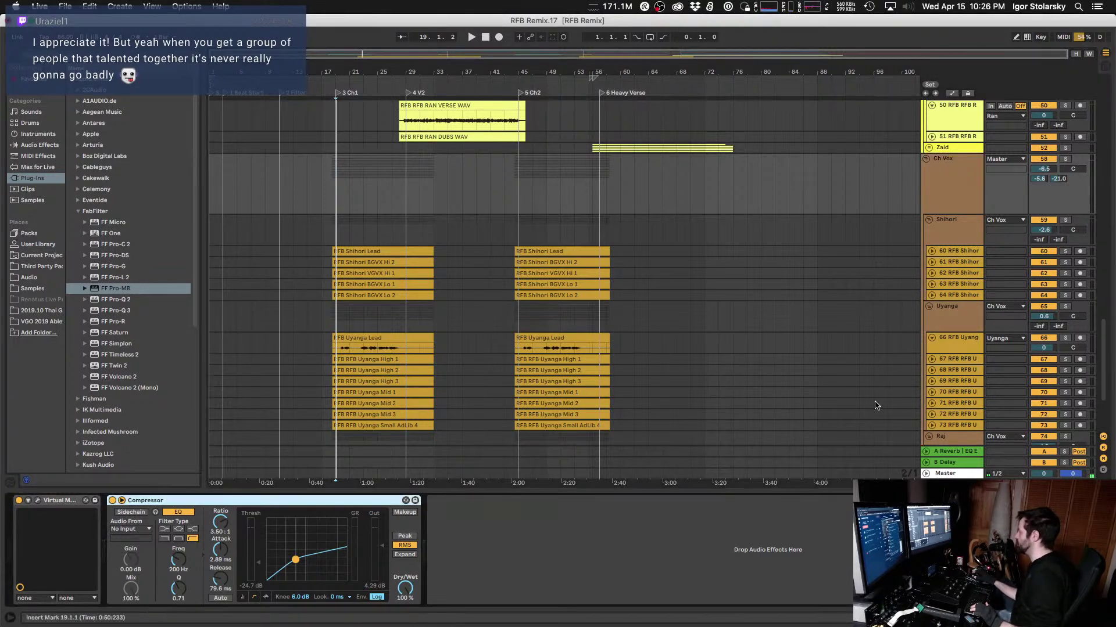
pyautogui.click(954, 216)
pyautogui.click(949, 256)
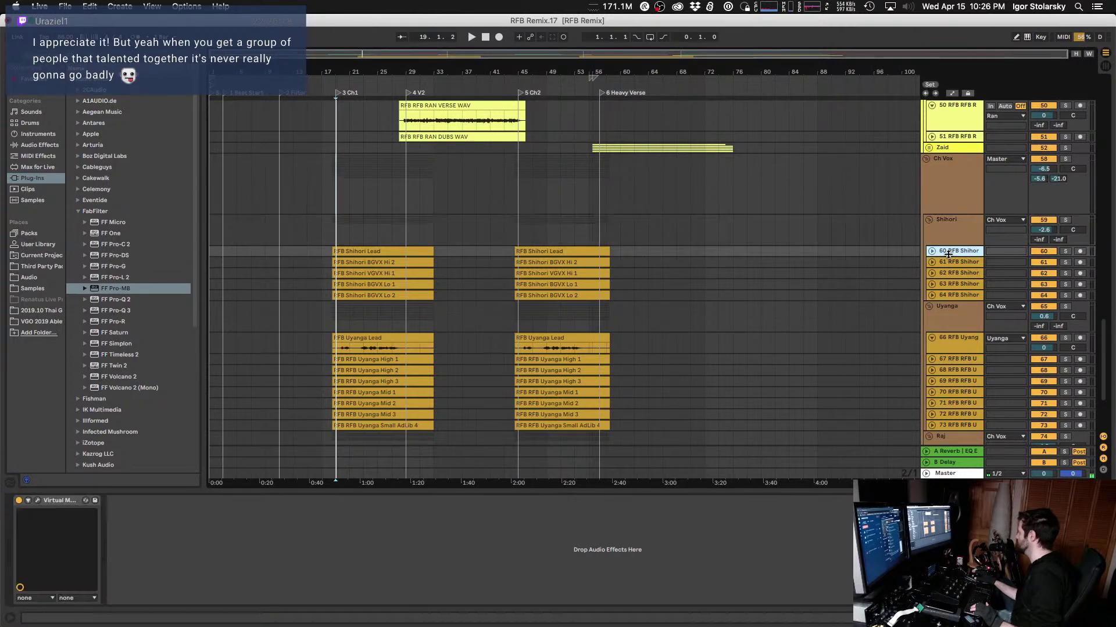
pyautogui.click(950, 263)
pyautogui.click(946, 227)
pyautogui.click(944, 184)
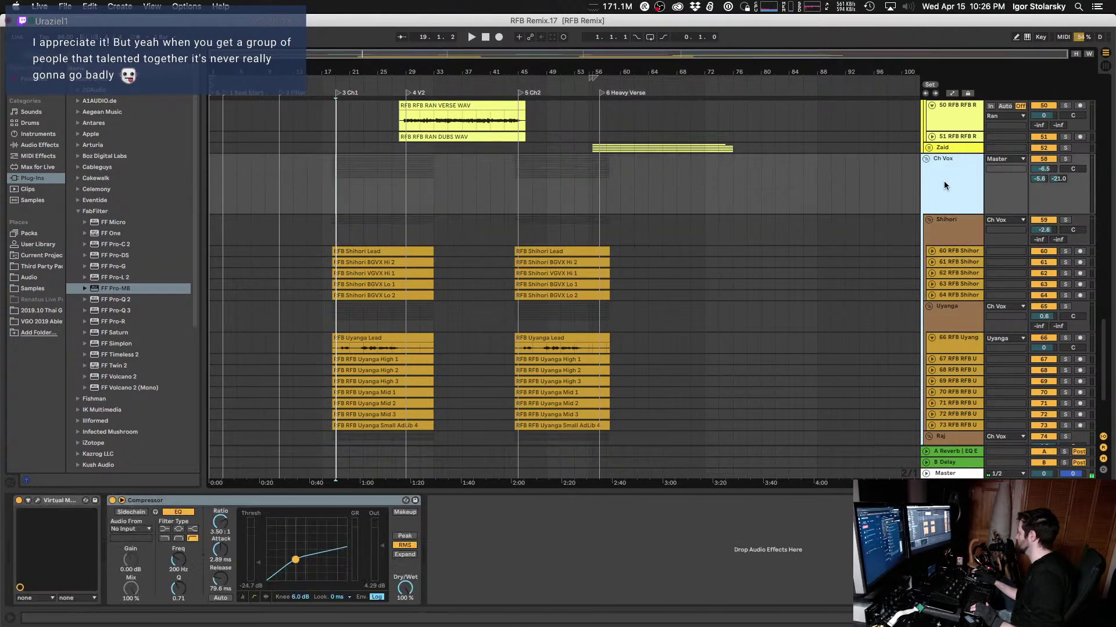
# Step: Check the device chains of the three vocalist subgroups inside Ch Vox and return to the Ch Vox group
pyautogui.click(945, 231)
pyautogui.click(944, 317)
pyautogui.scroll(-5, 945, 324)
pyautogui.click(945, 324)
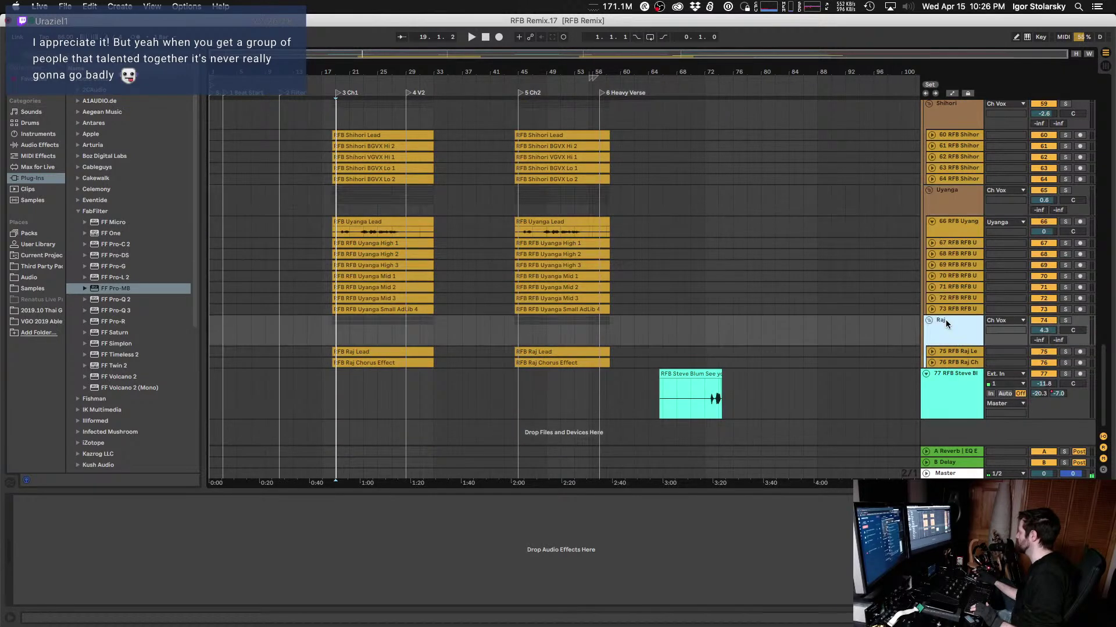
pyautogui.scroll(4, 946, 323)
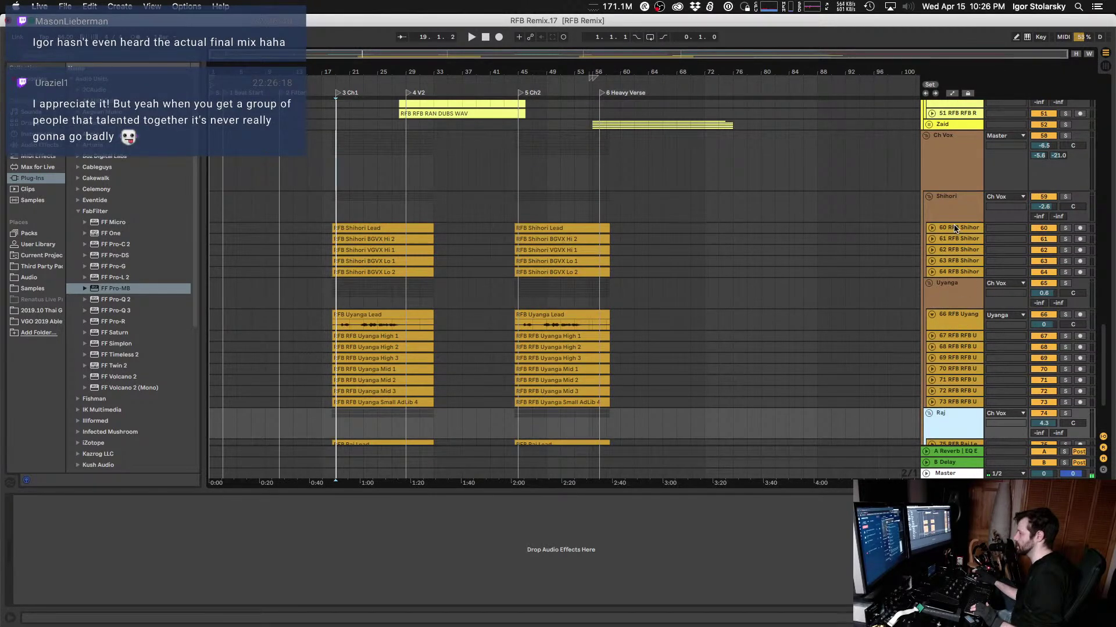
pyautogui.click(951, 195)
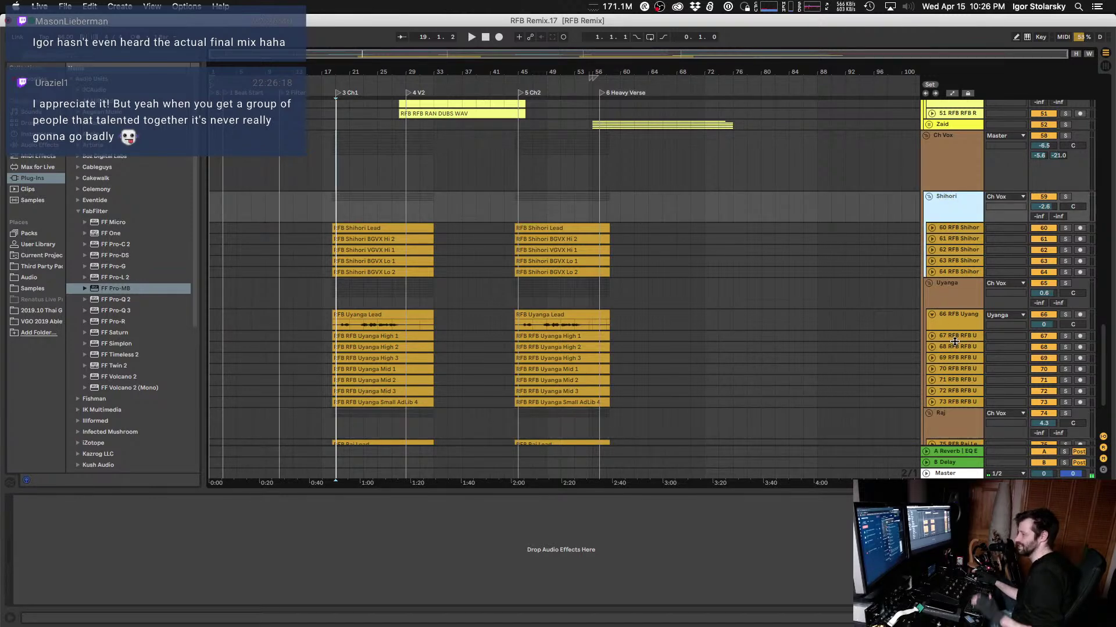
pyautogui.click(953, 162)
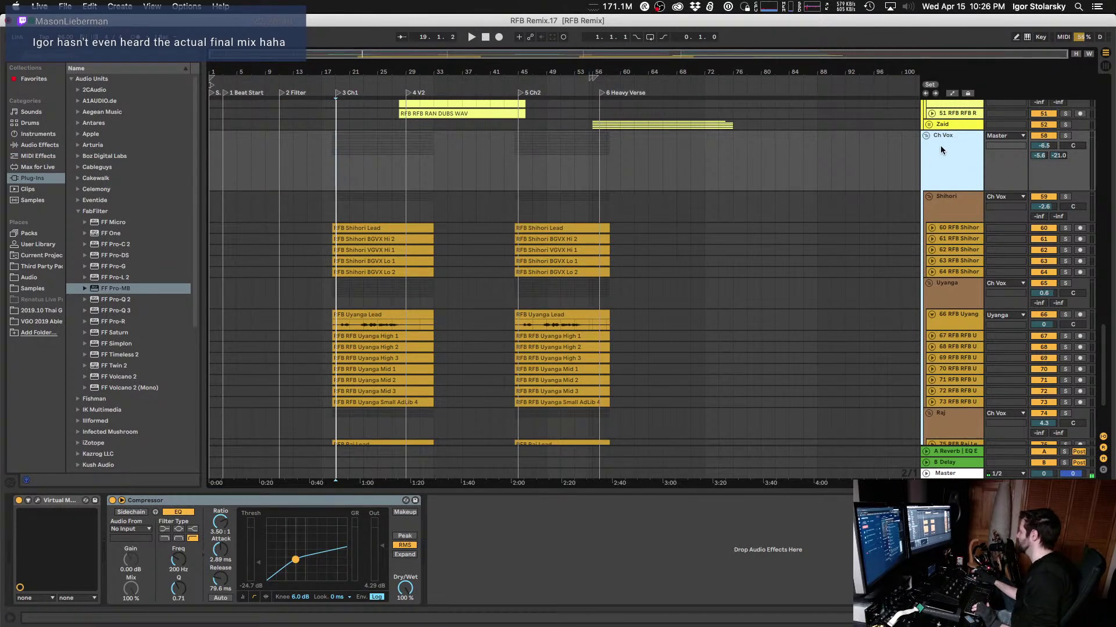
# Step: Recheck the first two vocalist subgroups for devices and reselect the Ch Vox group's chain
pyautogui.scroll(-3, 940, 145)
pyautogui.scroll(6, 940, 145)
pyautogui.scroll(-6, 940, 145)
pyautogui.scroll(5, 941, 149)
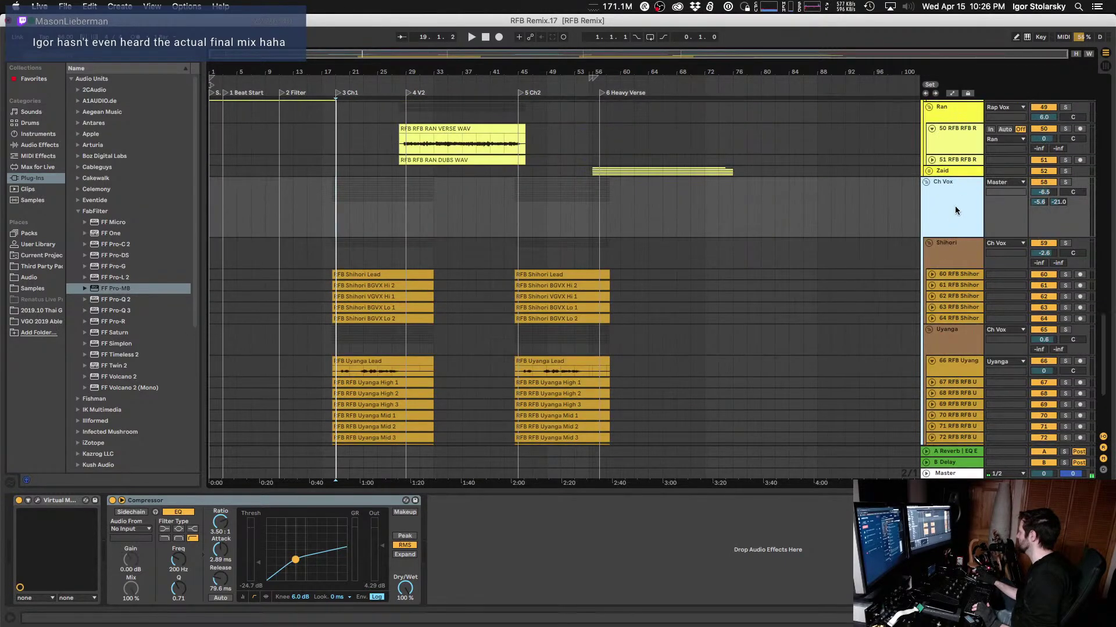
pyautogui.click(939, 251)
pyautogui.click(964, 229)
pyautogui.click(943, 328)
pyautogui.click(961, 200)
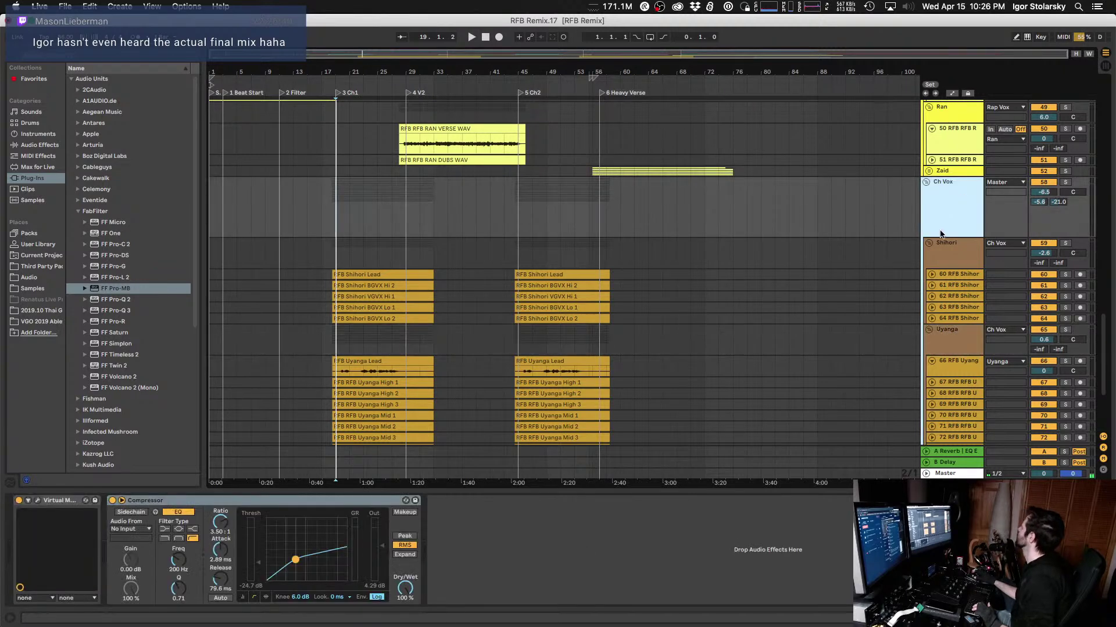
# Step: Bypass the Compressor on the Ch Vox group
pyautogui.click(218, 207)
pyautogui.click(215, 208)
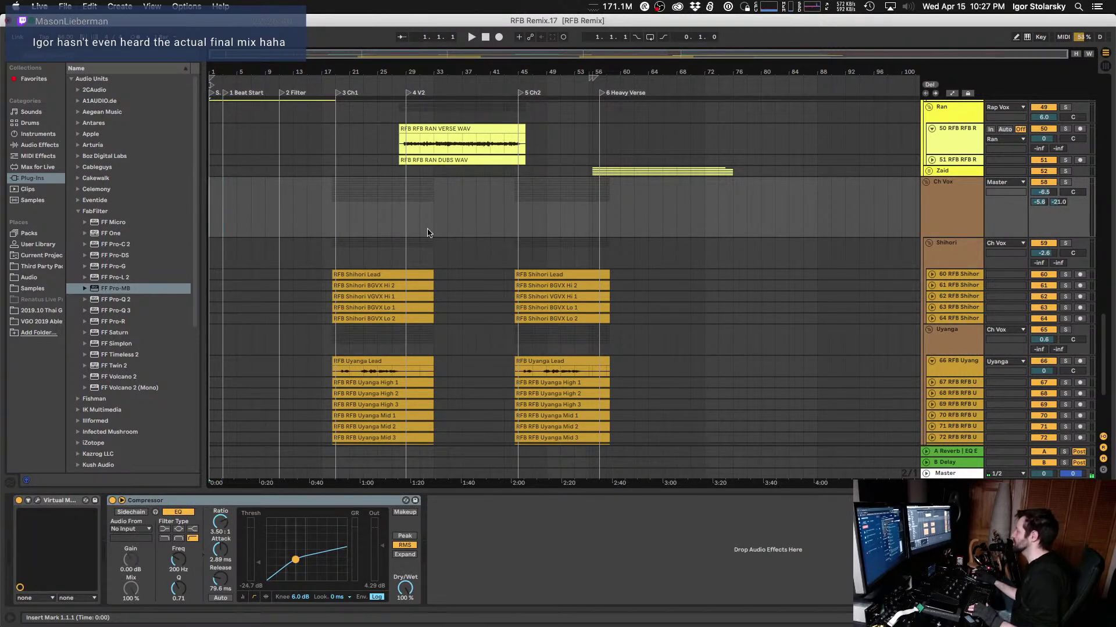
pyautogui.scroll(-5, 465, 240)
pyautogui.scroll(3, 905, 253)
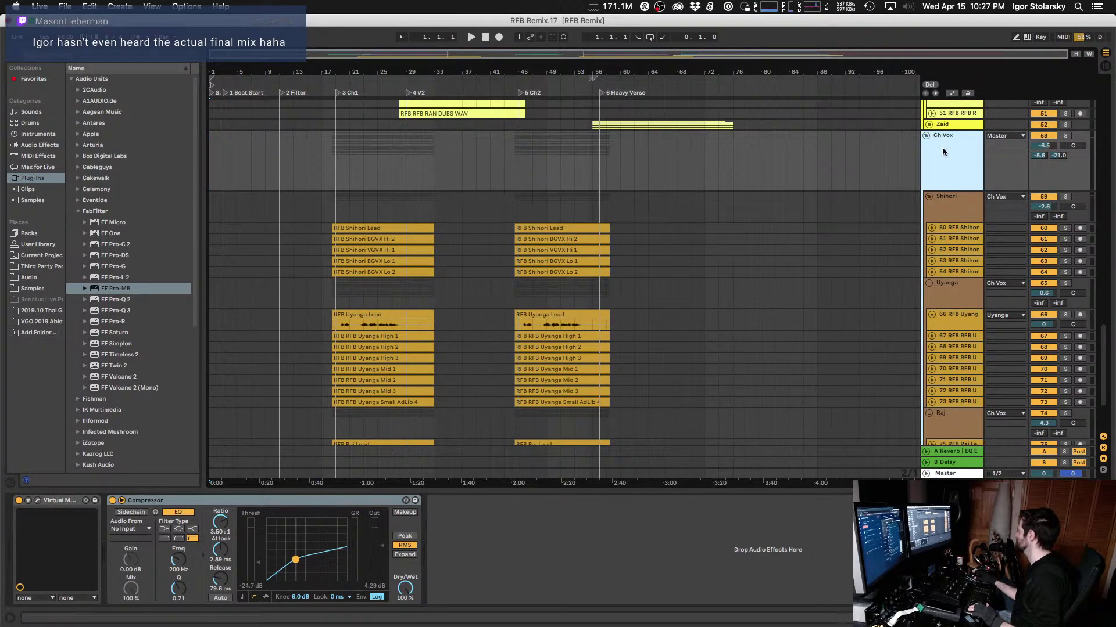
pyautogui.click(113, 501)
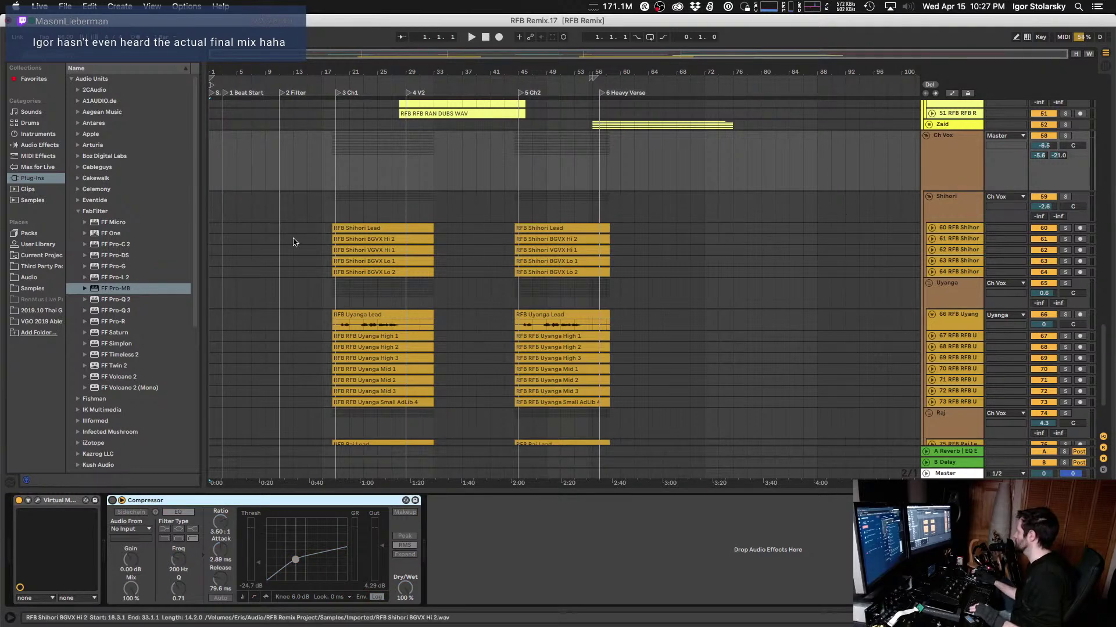
# Step: Solo the first vocalist subgroup in Ch Vox and unfold its lead and four background tracks around the Ch1 section
pyautogui.click(341, 209)
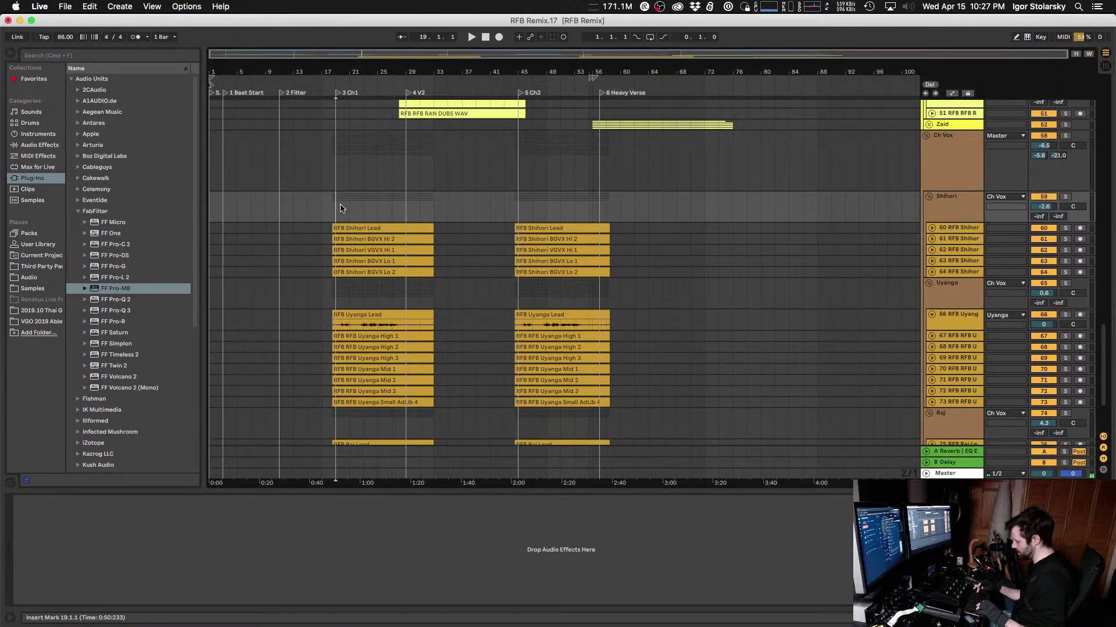
pyautogui.press('+')
pyautogui.press('+')
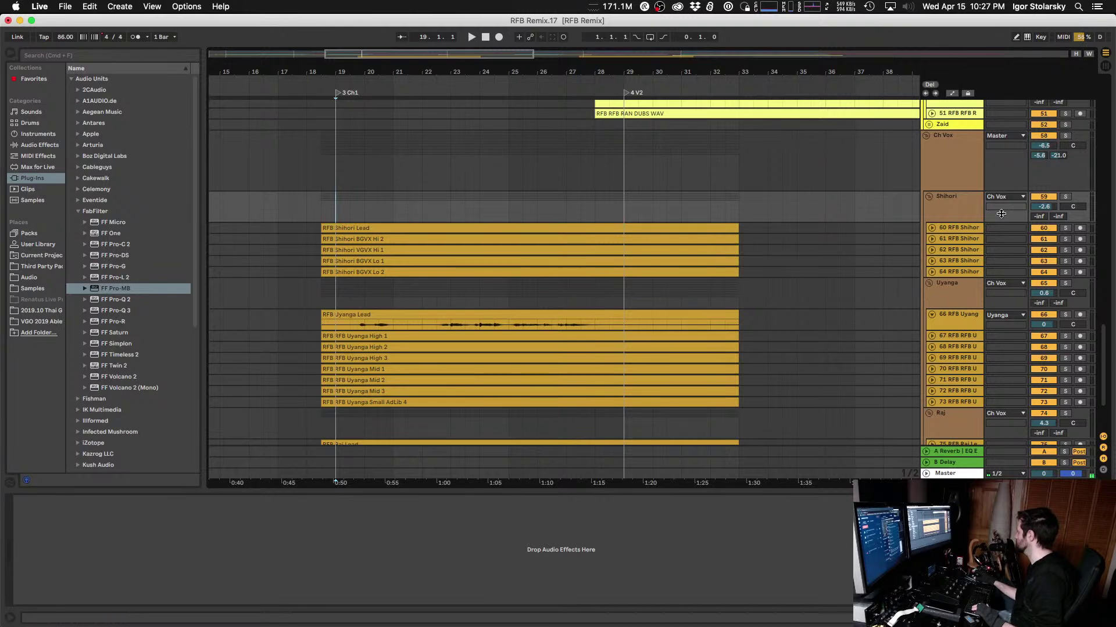
pyautogui.click(1067, 197)
pyautogui.click(932, 228)
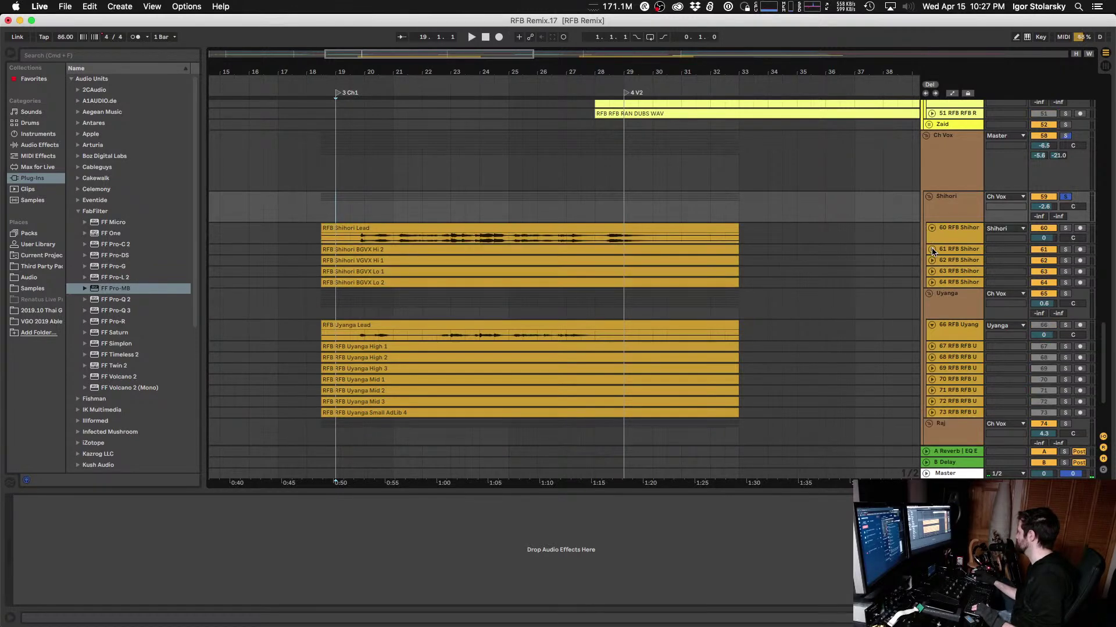
pyautogui.click(932, 250)
pyautogui.click(931, 271)
pyautogui.click(932, 293)
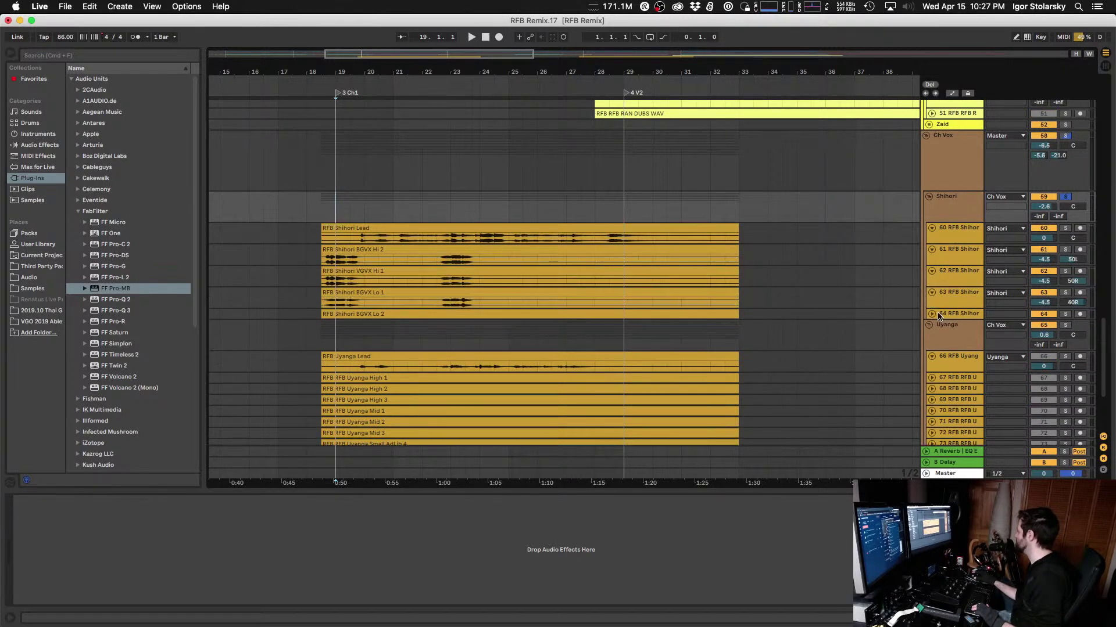
pyautogui.click(932, 314)
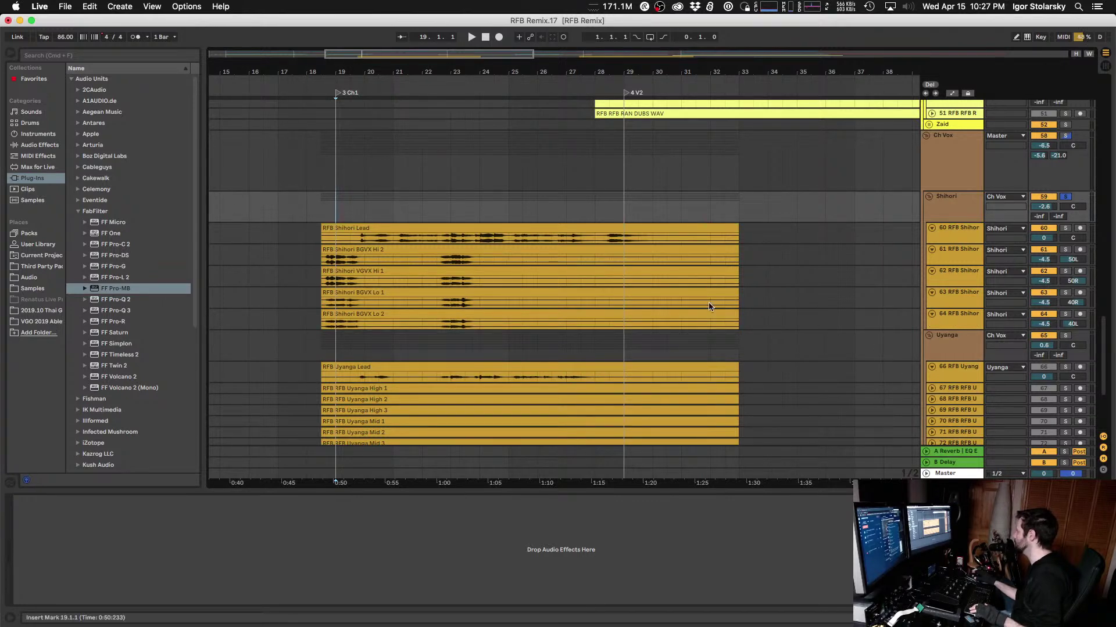
# Step: Mute the first vocalist's lead track and group the four background tracks, naming the group with the vocalist's name plus BG
pyautogui.click(324, 211)
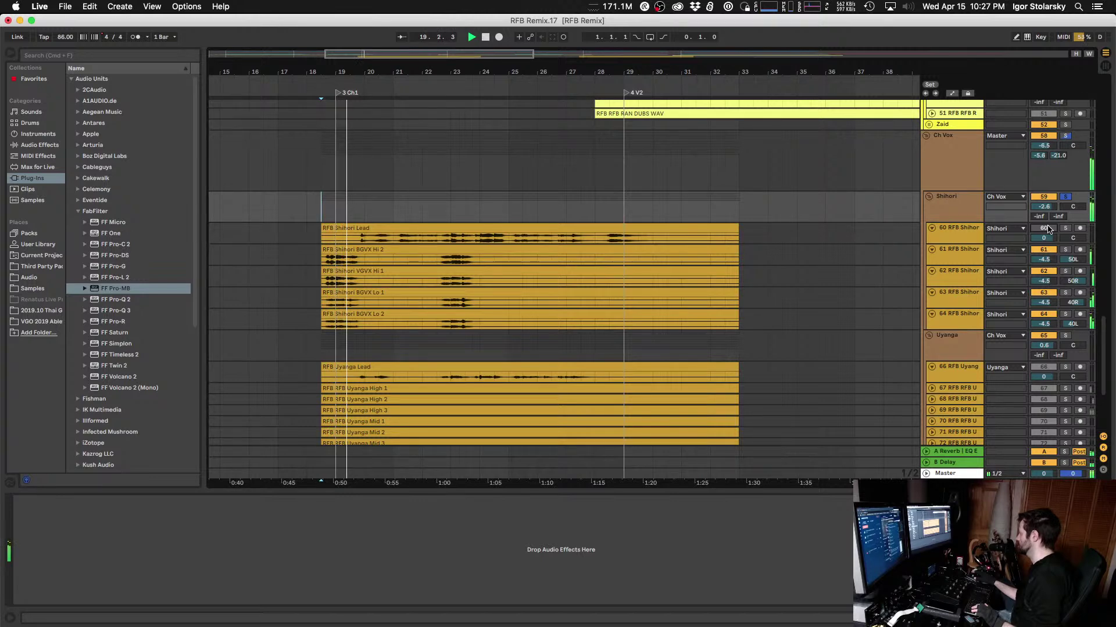
pyautogui.click(957, 254)
pyautogui.keyDown('shift'); pyautogui.click(952, 316); pyautogui.keyUp('shift')
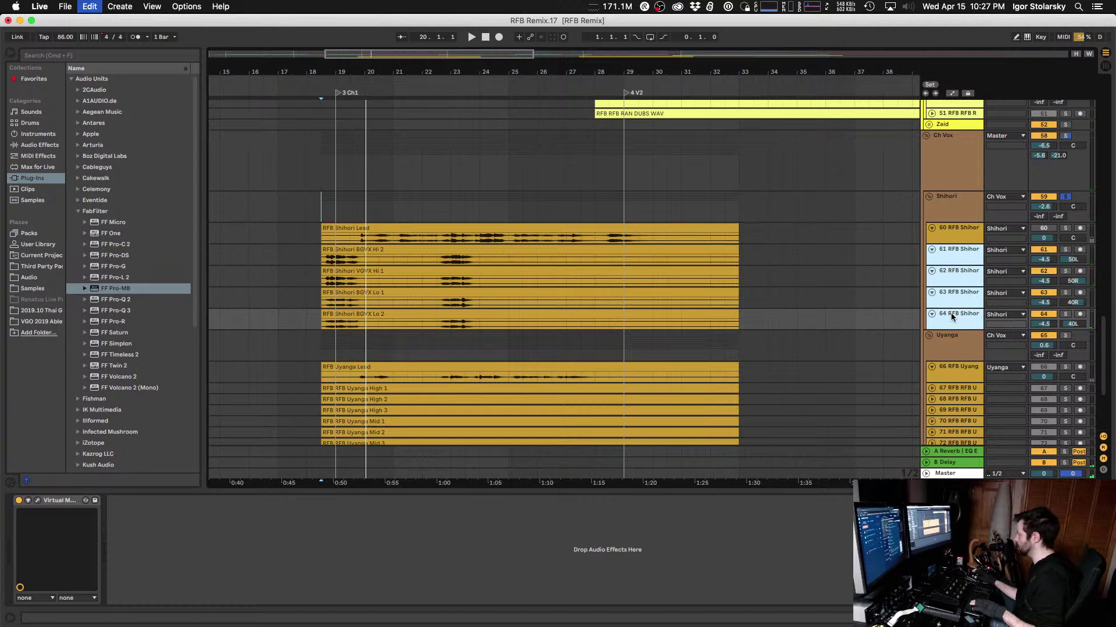
pyautogui.press('super+g')
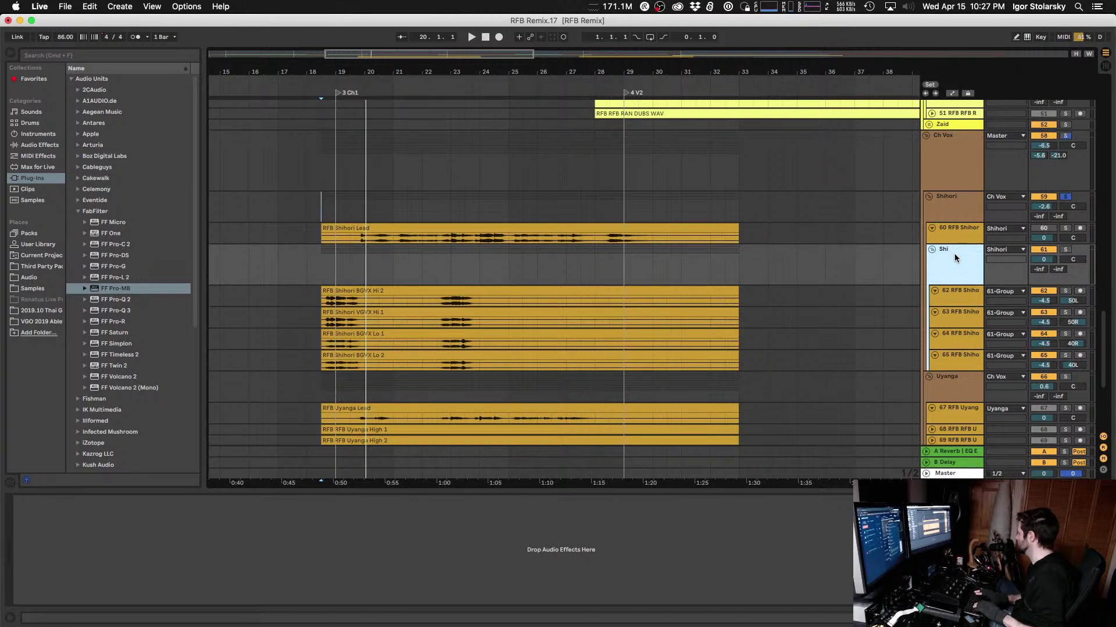
pyautogui.write('Shihori BG')
pyautogui.press('Return')
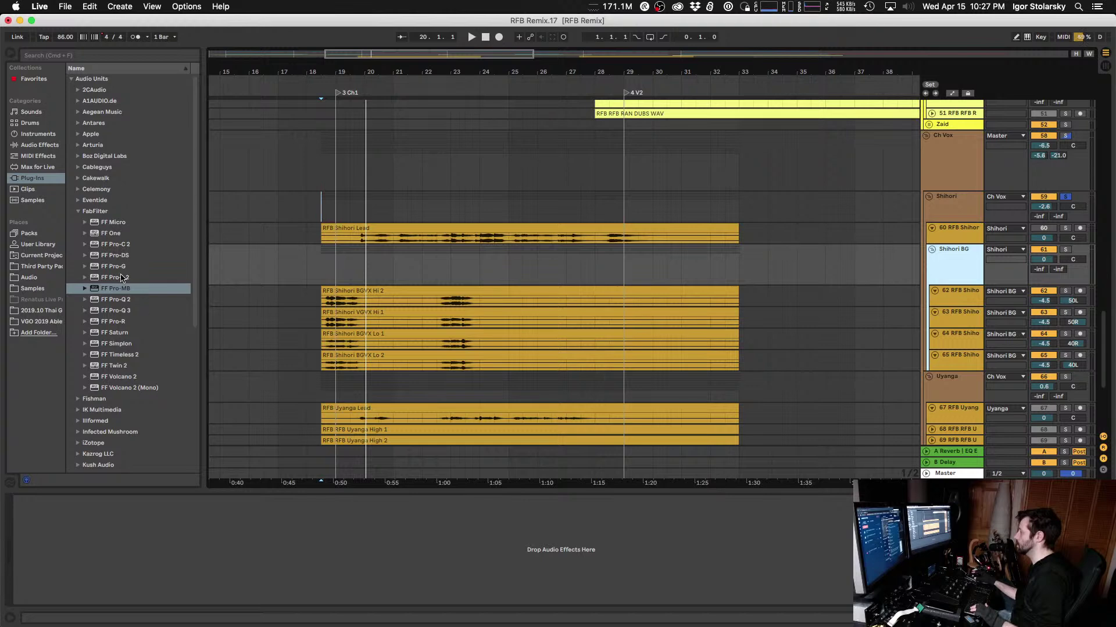
# Step: Add FF Pro-Q 2 to the new BG group with a low cut at about 200 Hz
pyautogui.click(116, 300)
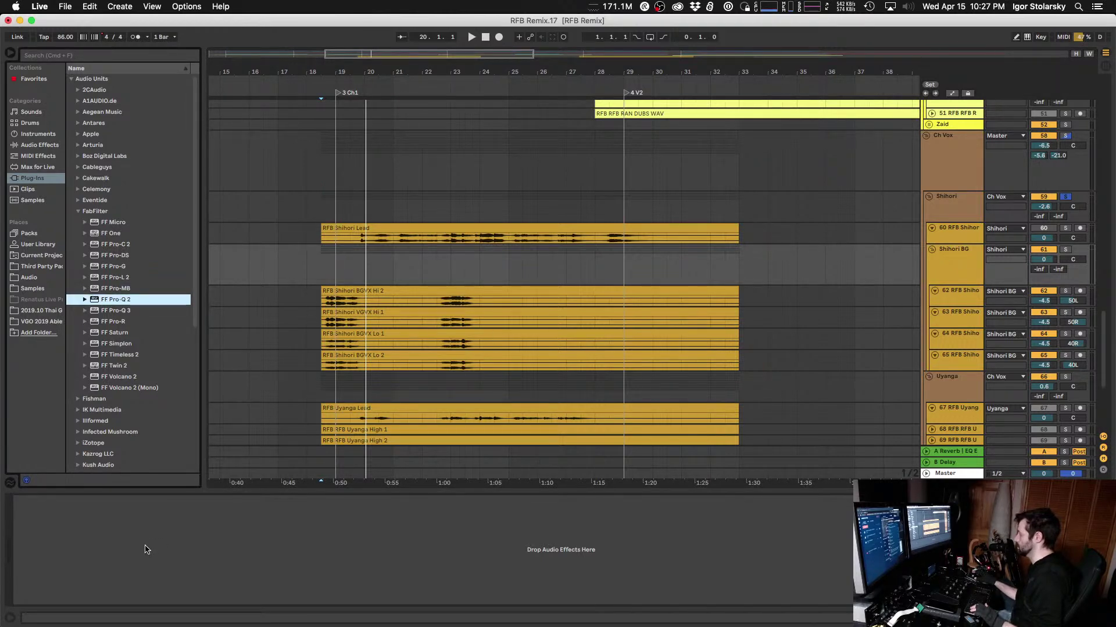
pyautogui.moveTo(147, 549); pyautogui.dragTo(147, 549)
pyautogui.press('space')
pyautogui.click(590, 328)
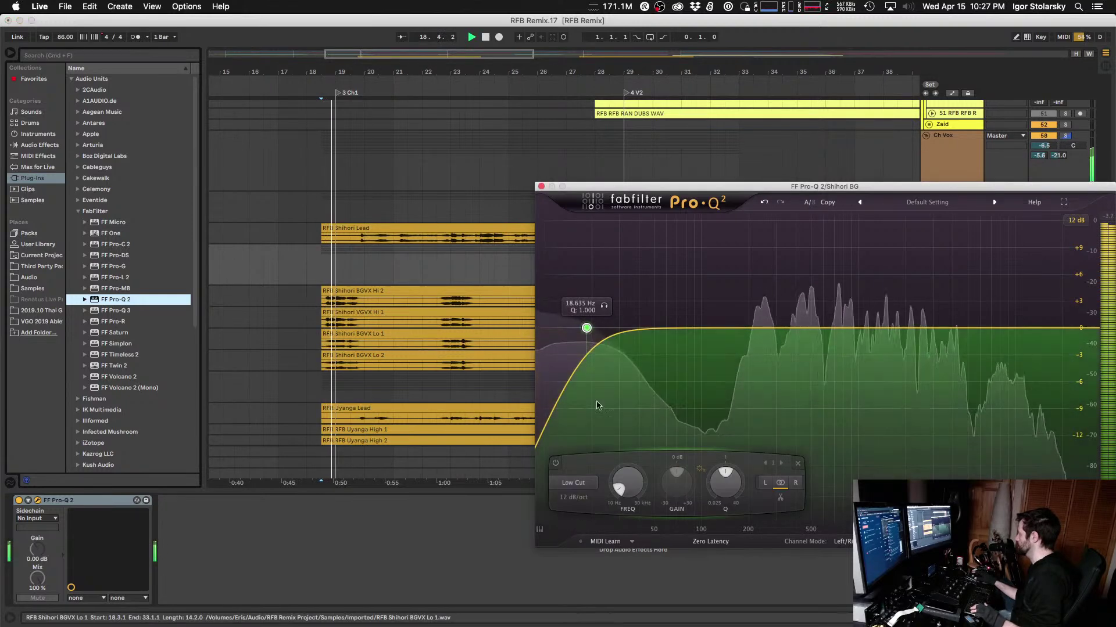
pyautogui.moveTo(625, 479); pyautogui.dragTo(620, 459)
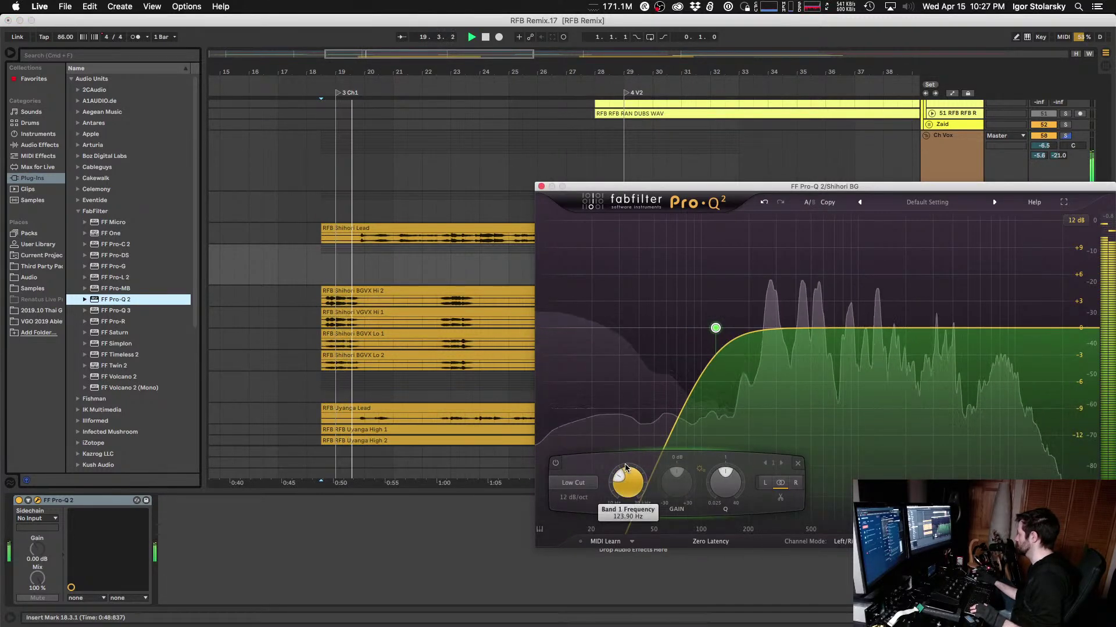
pyautogui.scroll(5, 624, 477)
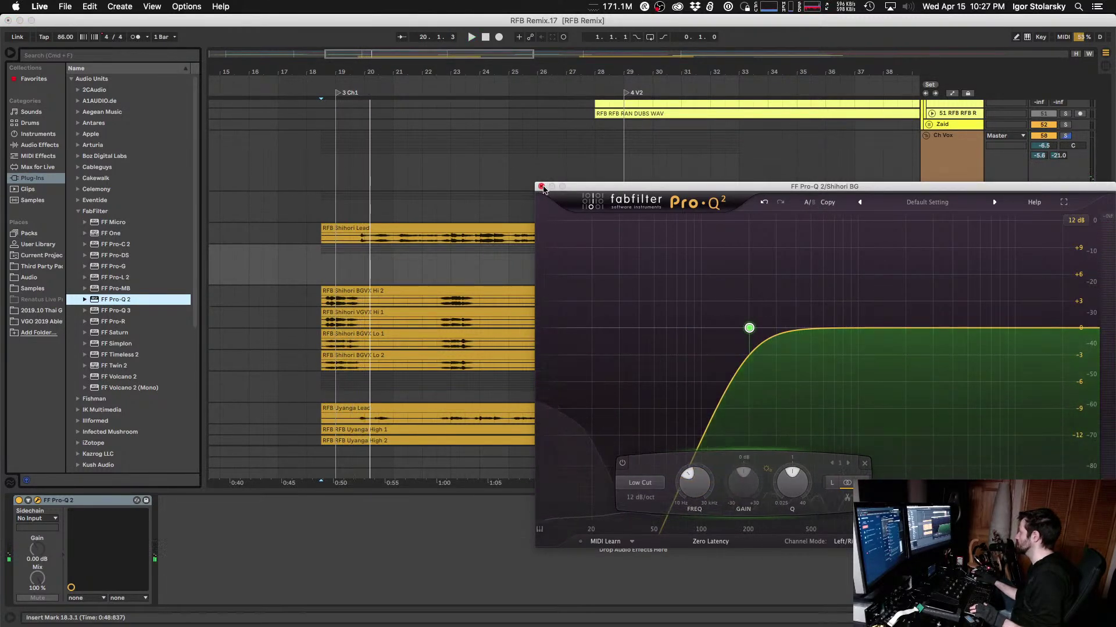
pyautogui.click(540, 186)
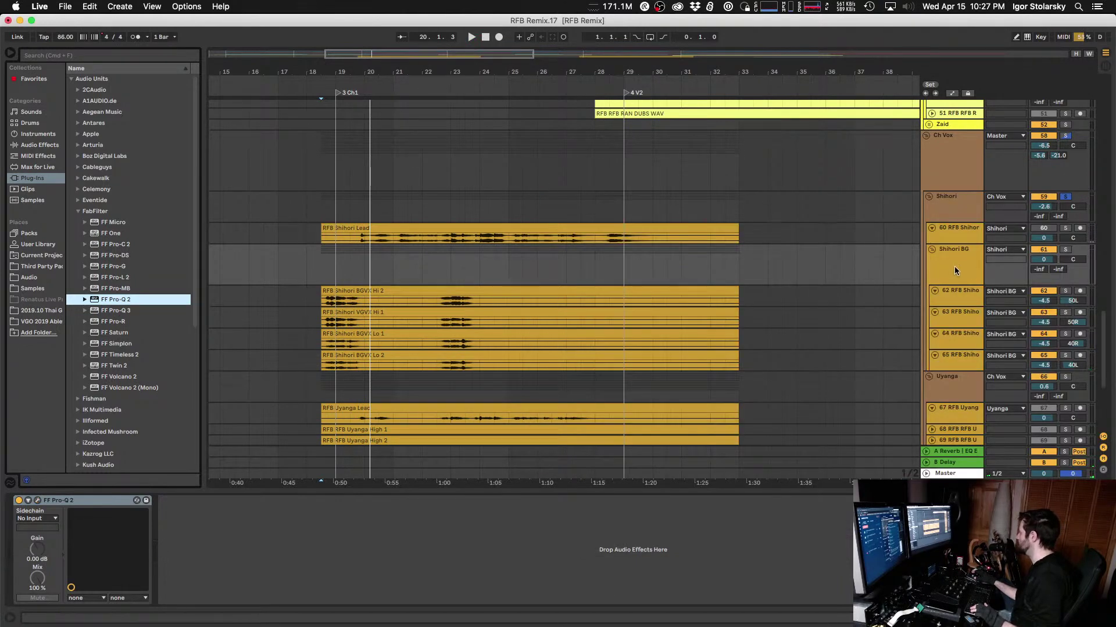
# Step: Audition the background vocals with the vocalist subgroup's solo off and on, and solo the BG group
pyautogui.click(954, 266)
pyautogui.press('space')
pyautogui.click(1066, 198)
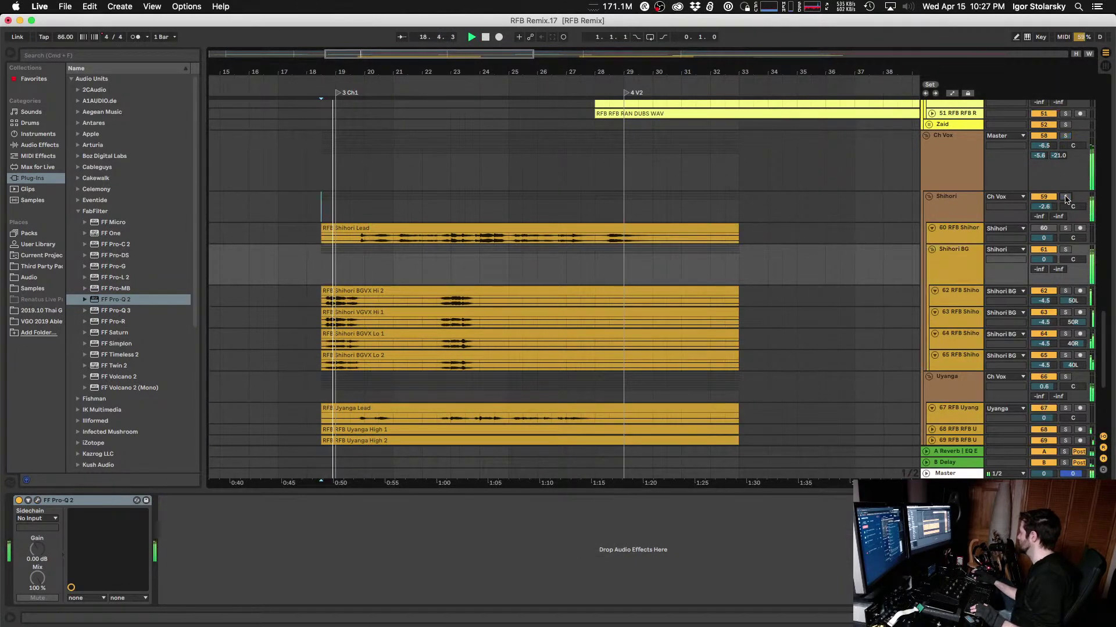
pyautogui.click(1066, 198)
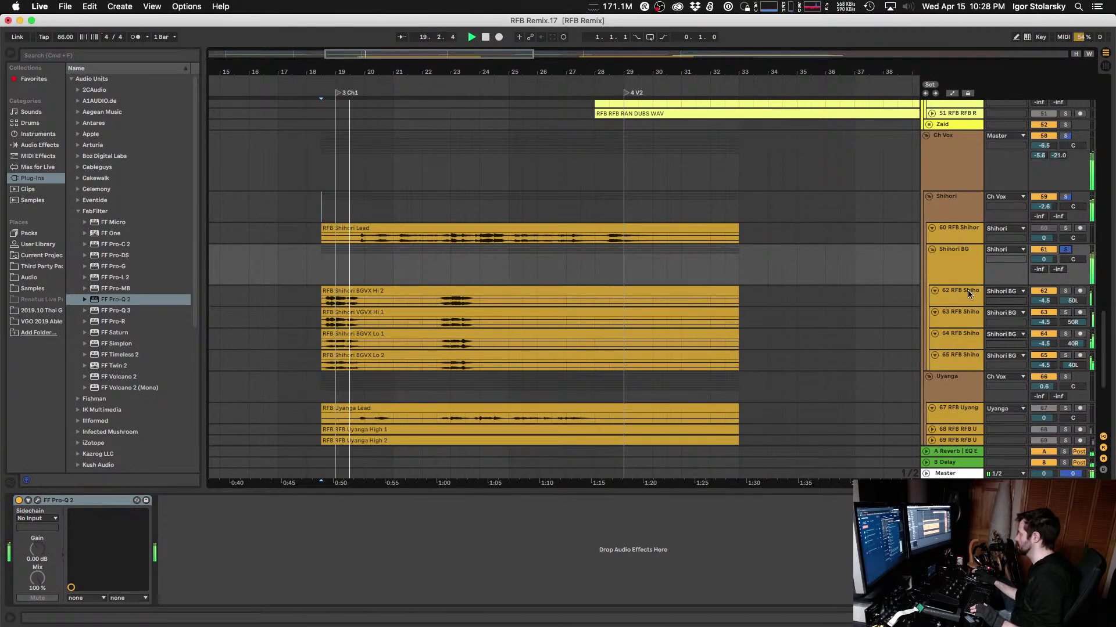
# Step: Add FF Pro-C 2 after the EQ on the BG group and move its window clear of the mixer
pyautogui.click(957, 273)
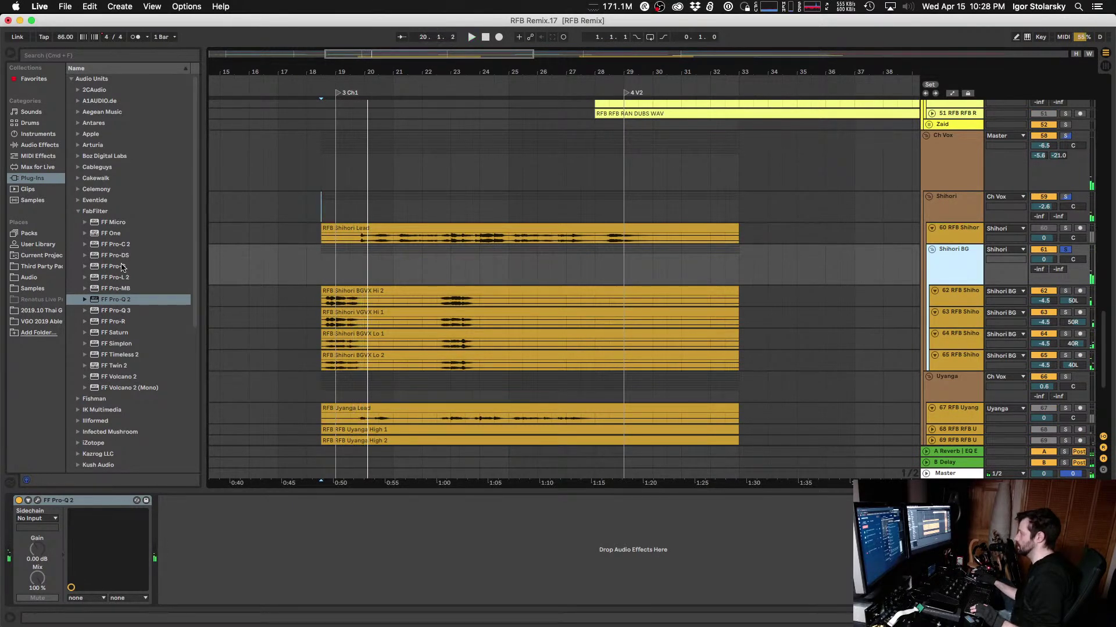
pyautogui.click(114, 244)
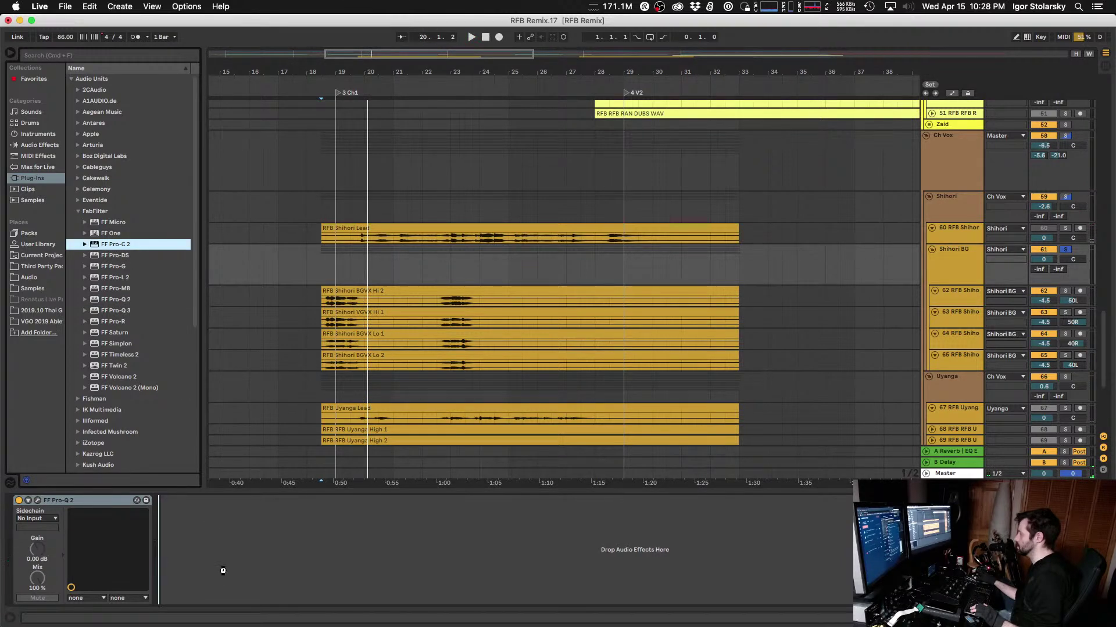
pyautogui.moveTo(969, 325); pyautogui.dragTo(792, 270)
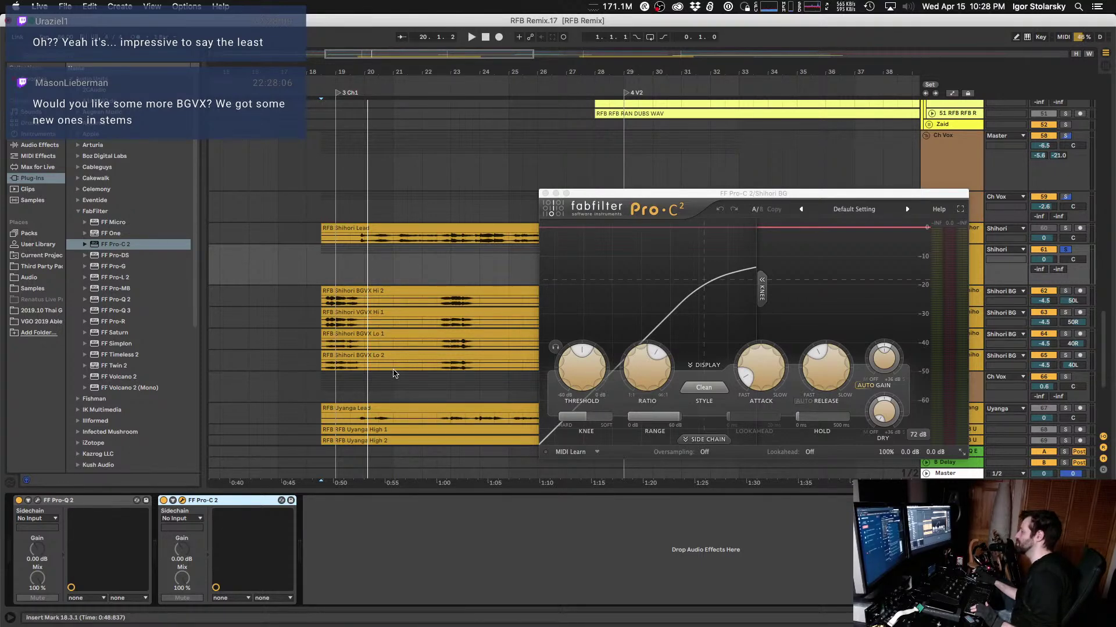
pyautogui.moveTo(688, 199); pyautogui.dragTo(639, 126)
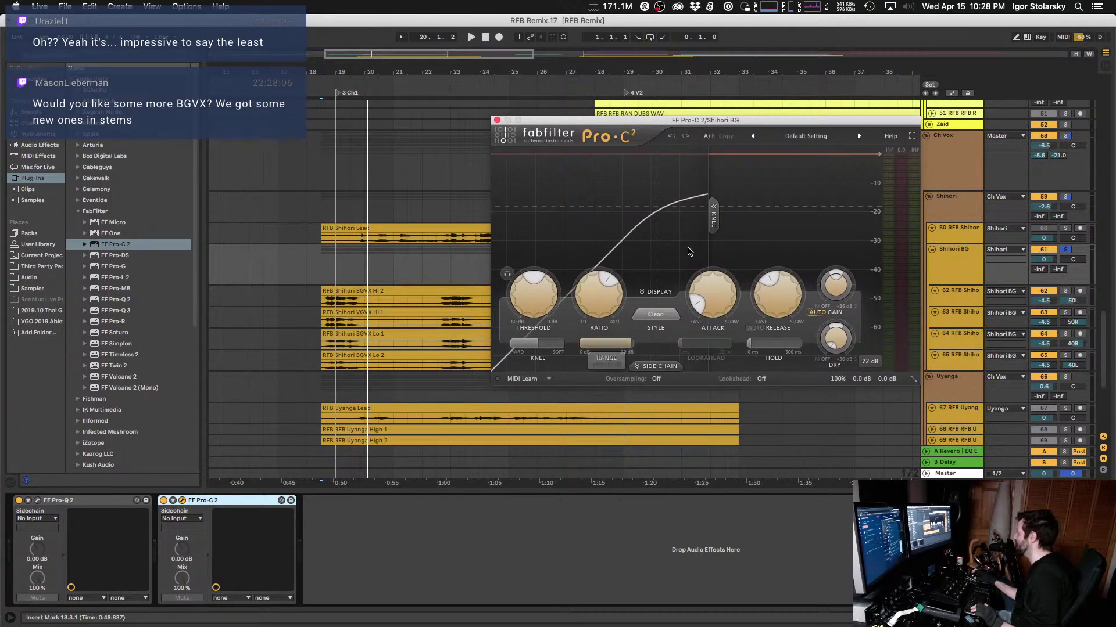
# Step: Set the Pro-C 2 threshold to about -4.7 dB during playback and turn off its auto gain
pyautogui.press('space')
pyautogui.moveTo(537, 294); pyautogui.dragTo(541, 252)
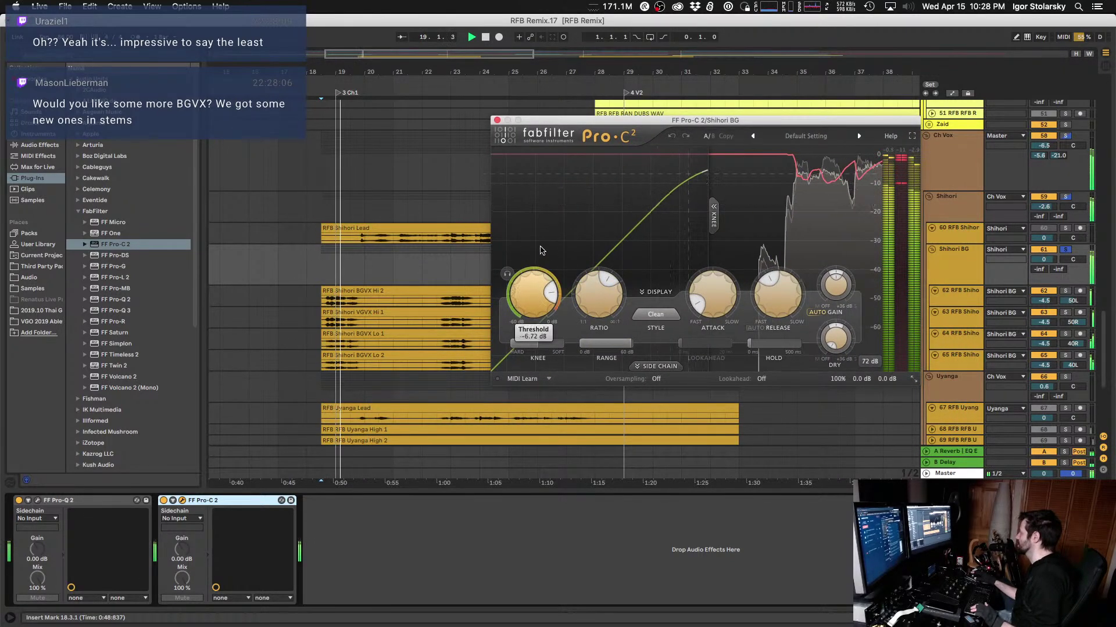
pyautogui.click(831, 312)
pyautogui.moveTo(534, 290); pyautogui.dragTo(535, 284)
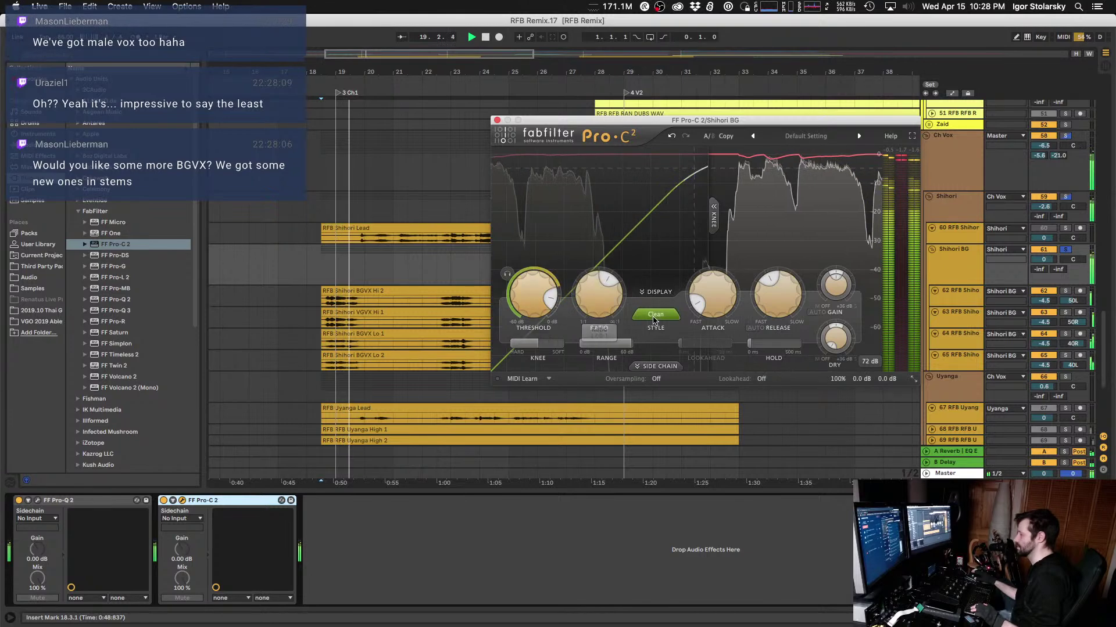
pyautogui.press('space')
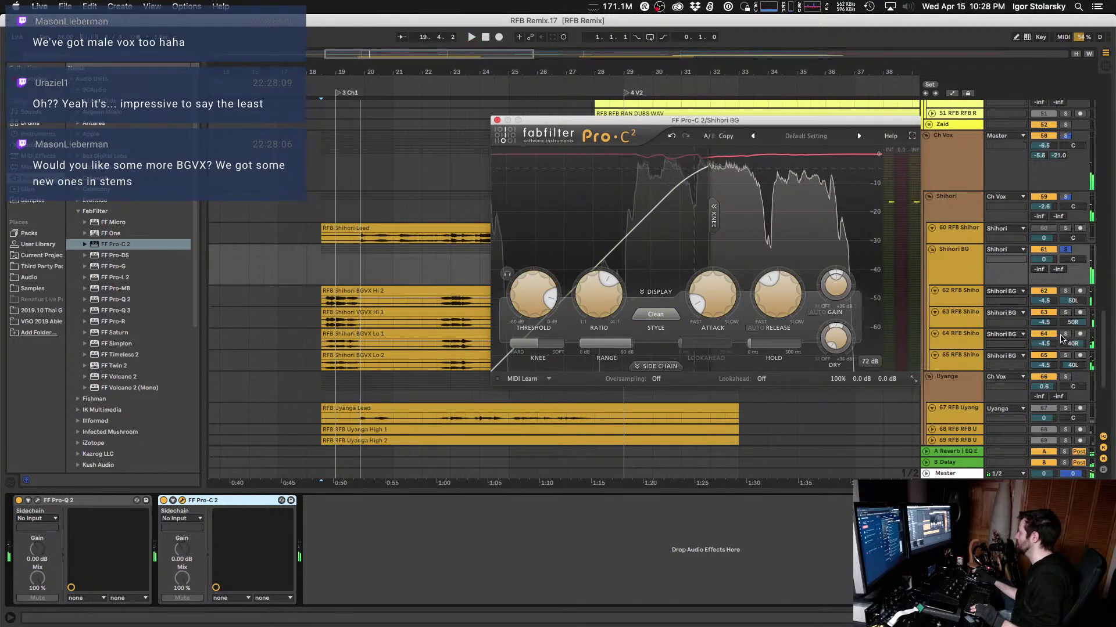
# Step: Look through the remaining chorus vocal subgroups, return to the first vocalist's subgroup and play the chorus background vocals
pyautogui.scroll(-5, 975, 335)
pyautogui.click(969, 335)
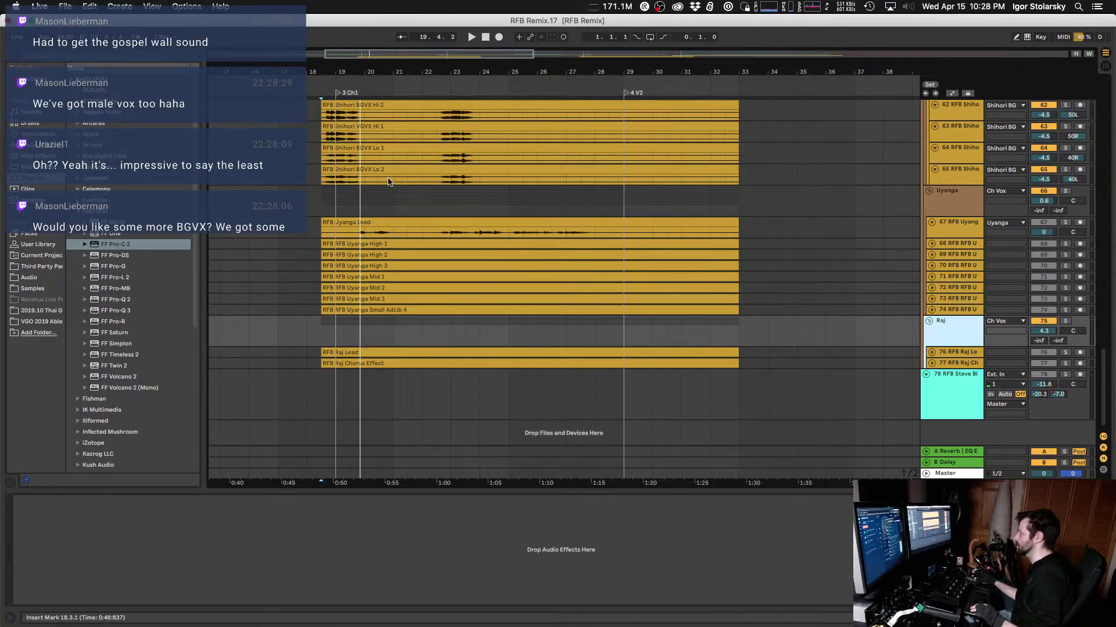
pyautogui.scroll(8, 359, 181)
pyautogui.scroll(-3, 619, 227)
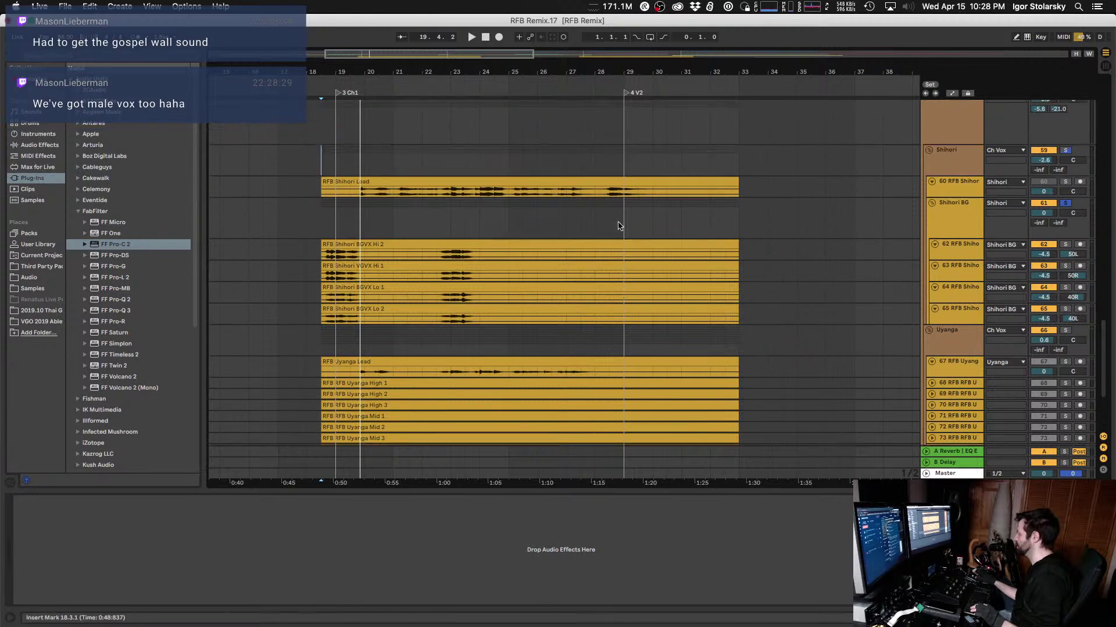
pyautogui.scroll(2, 618, 227)
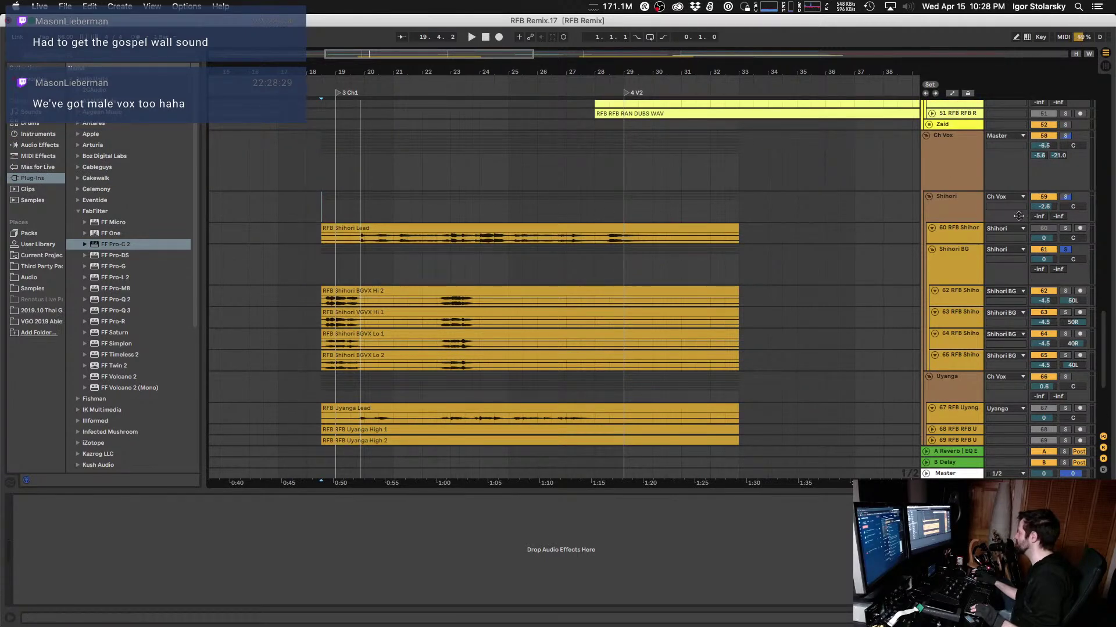
pyautogui.click(956, 207)
pyautogui.press('space')
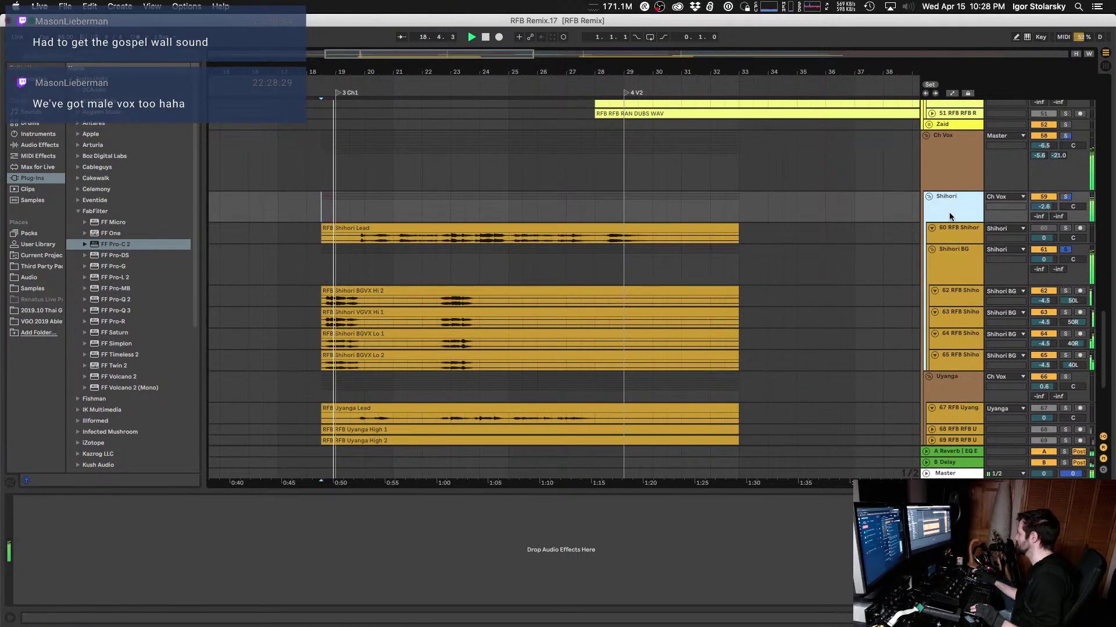
# Step: Reveal the side-chain settings of the BG group's Pro-C 2 and set the stereo link to 0%
pyautogui.click(957, 244)
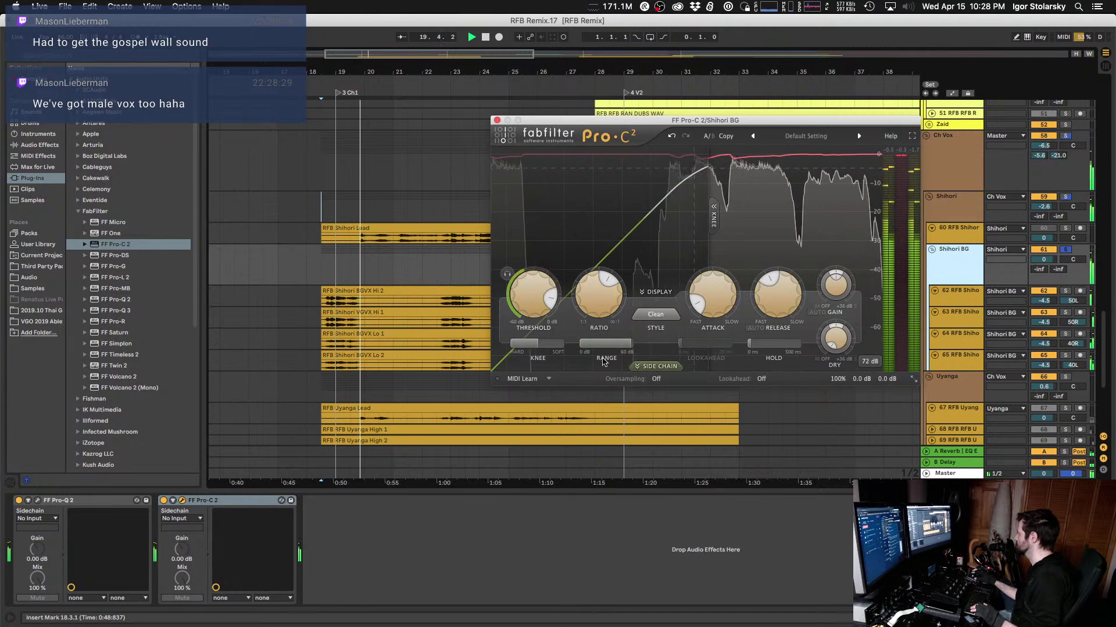
pyautogui.click(656, 366)
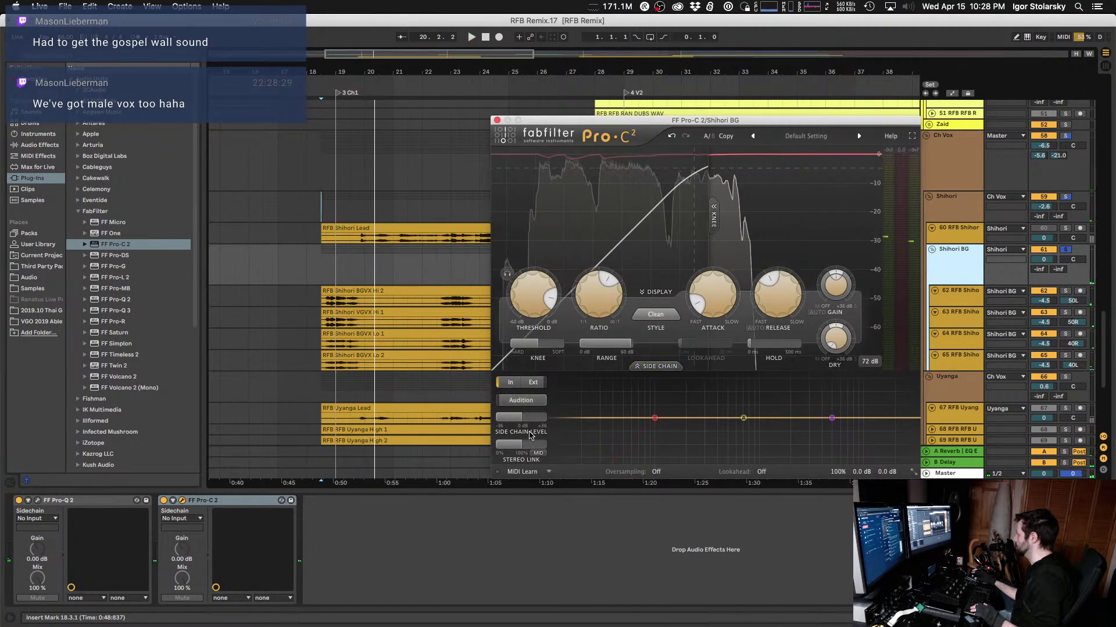
pyautogui.moveTo(523, 445); pyautogui.dragTo(495, 445)
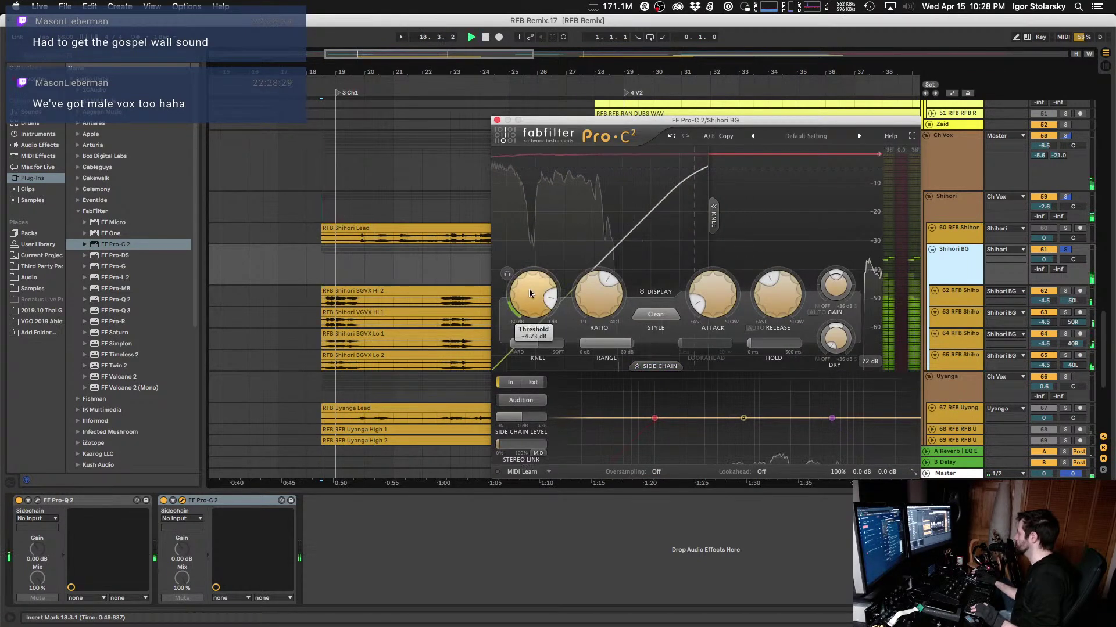
pyautogui.press('space')
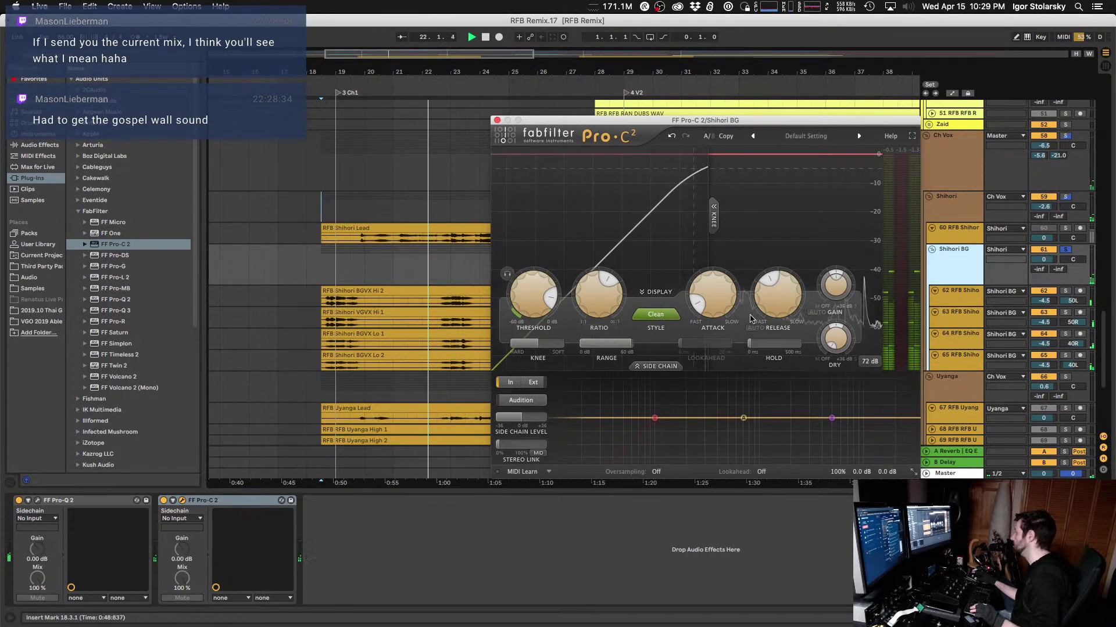
# Step: Adjust the Pro-C 2 wet gain on the BG group while the chorus plays
pyautogui.moveTo(833, 289)
pyautogui.press('space')
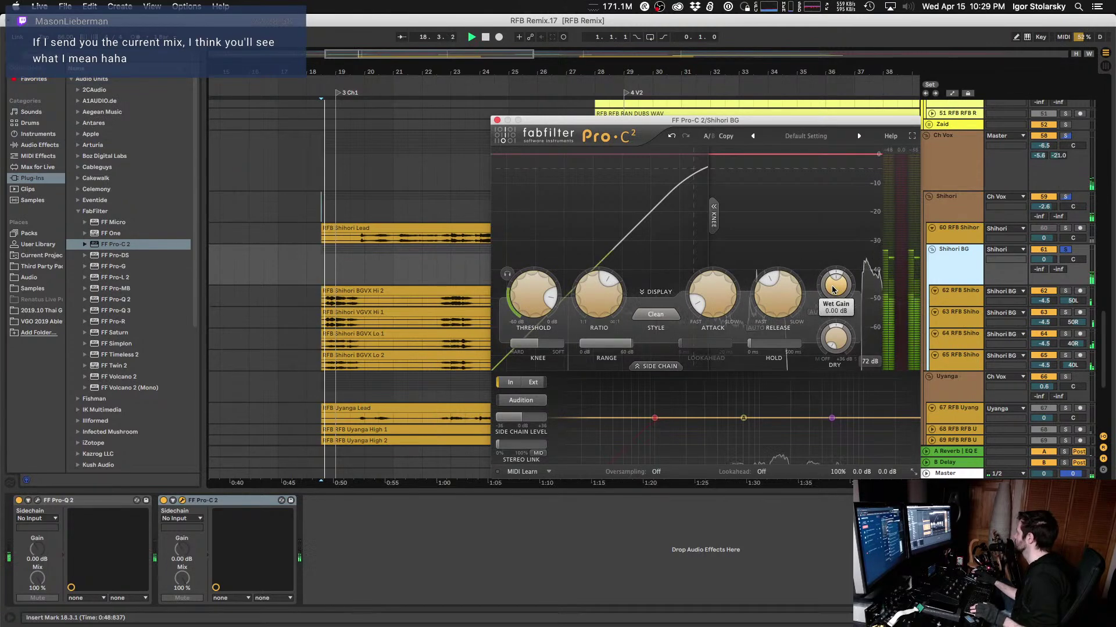
pyautogui.moveTo(831, 287)
pyautogui.mouseDown()
pyautogui.moveTo(836, 268)
pyautogui.moveTo(833, 291)
pyautogui.mouseUp()
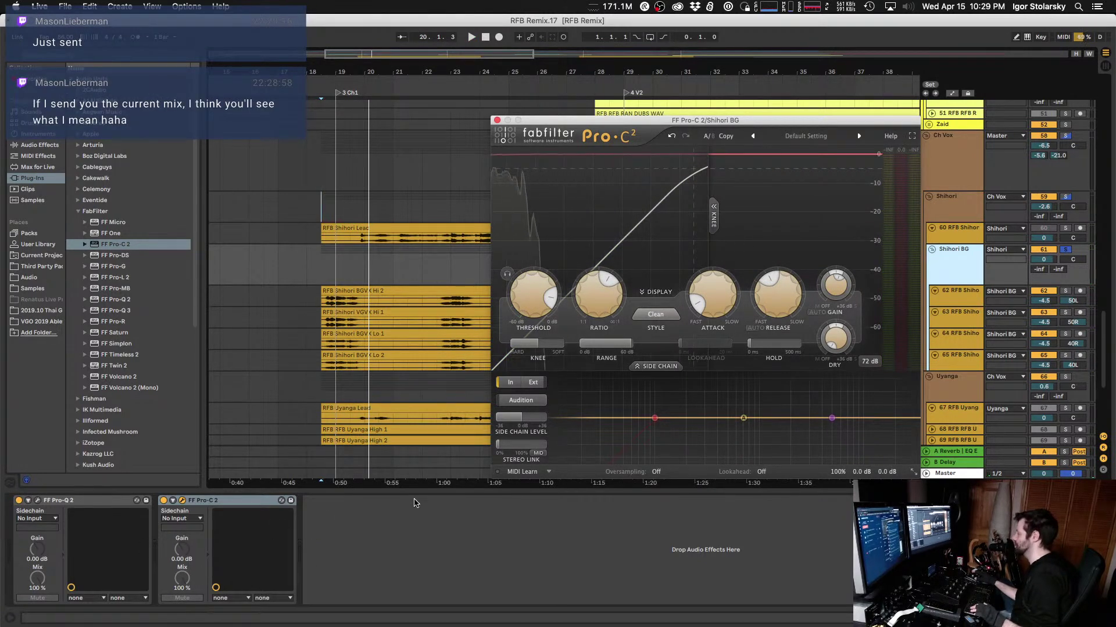
# Step: Compare the background vocals with Pro-C 2 bypassed and active, keeping its window off the mixer
pyautogui.moveTo(613, 127); pyautogui.dragTo(529, 115)
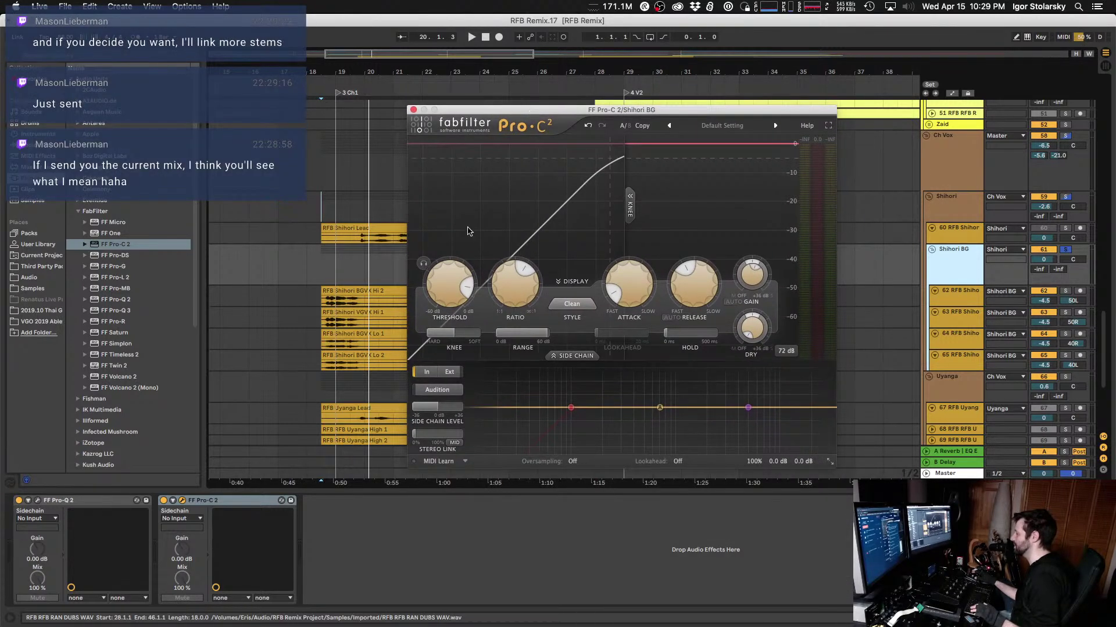
pyautogui.click(163, 503)
pyautogui.press('space')
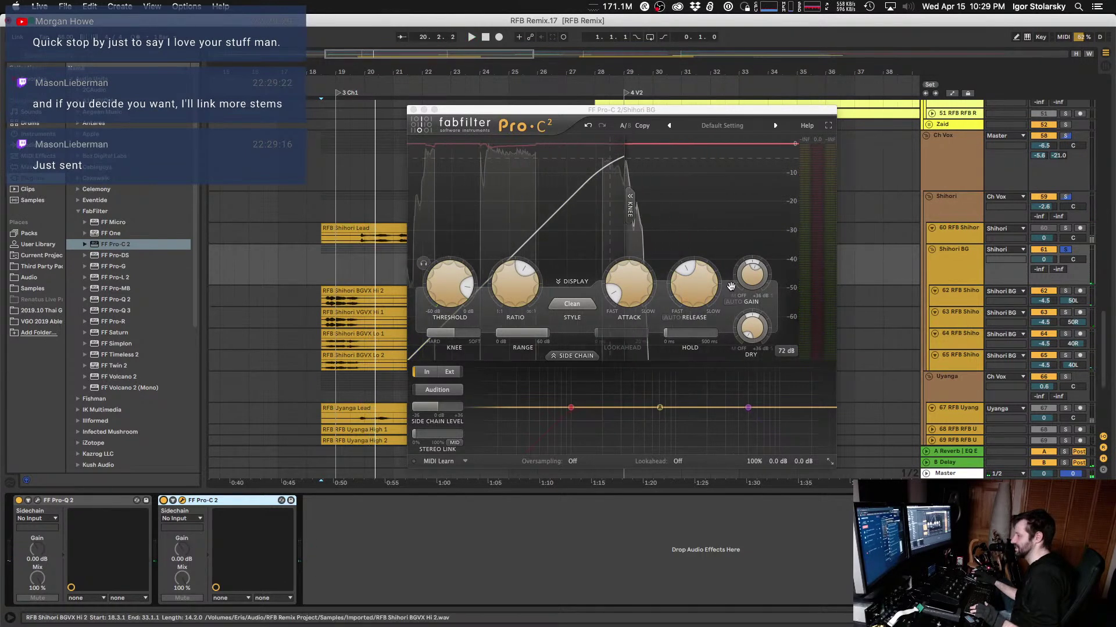
# Step: Play the first vocalist's compressed chorus BG group within the full mix, then soloed
pyautogui.moveTo(715, 275)
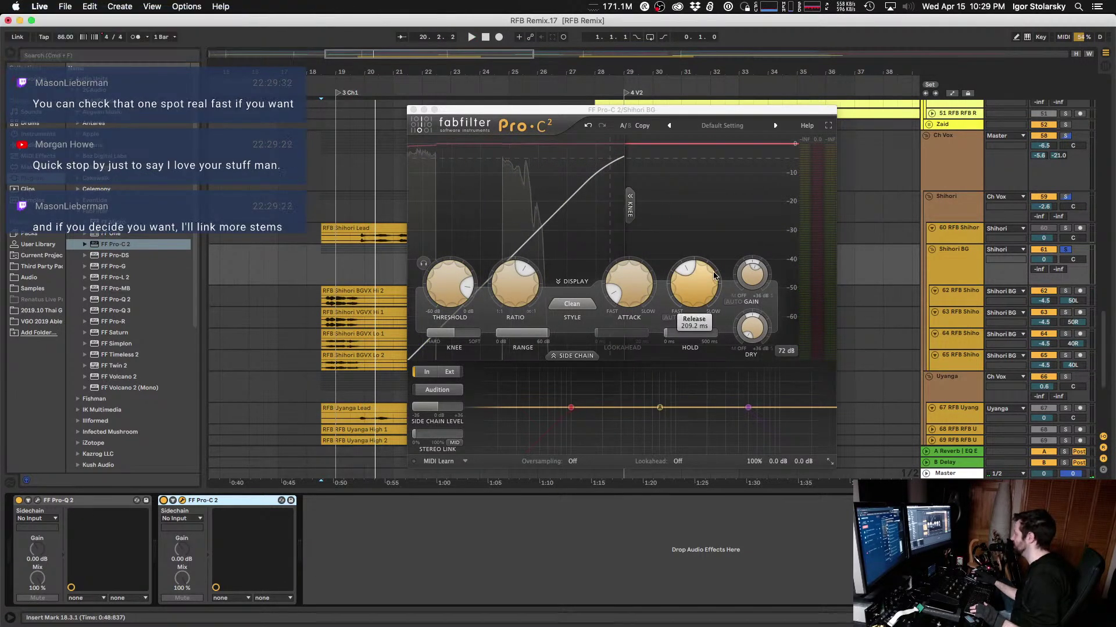
pyautogui.click(750, 281)
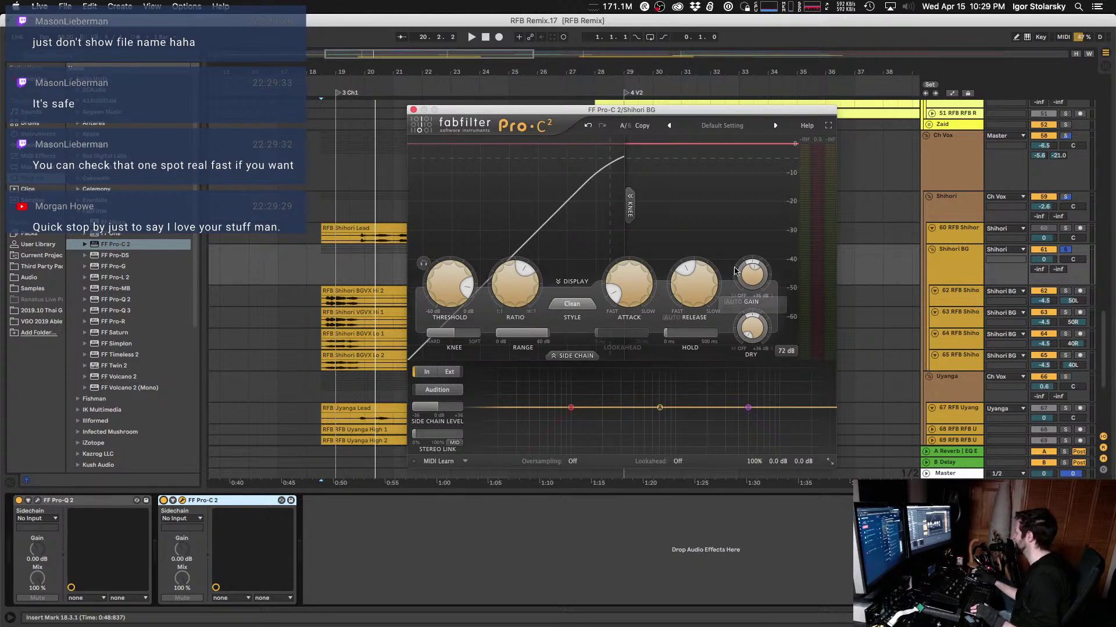
pyautogui.click(1066, 250)
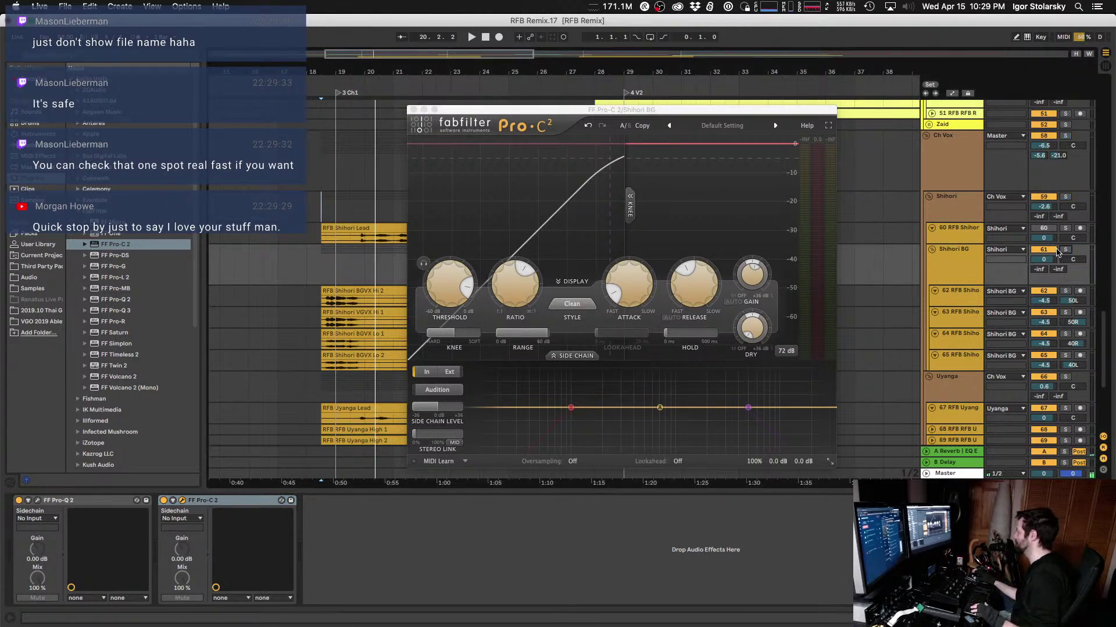
pyautogui.press('space')
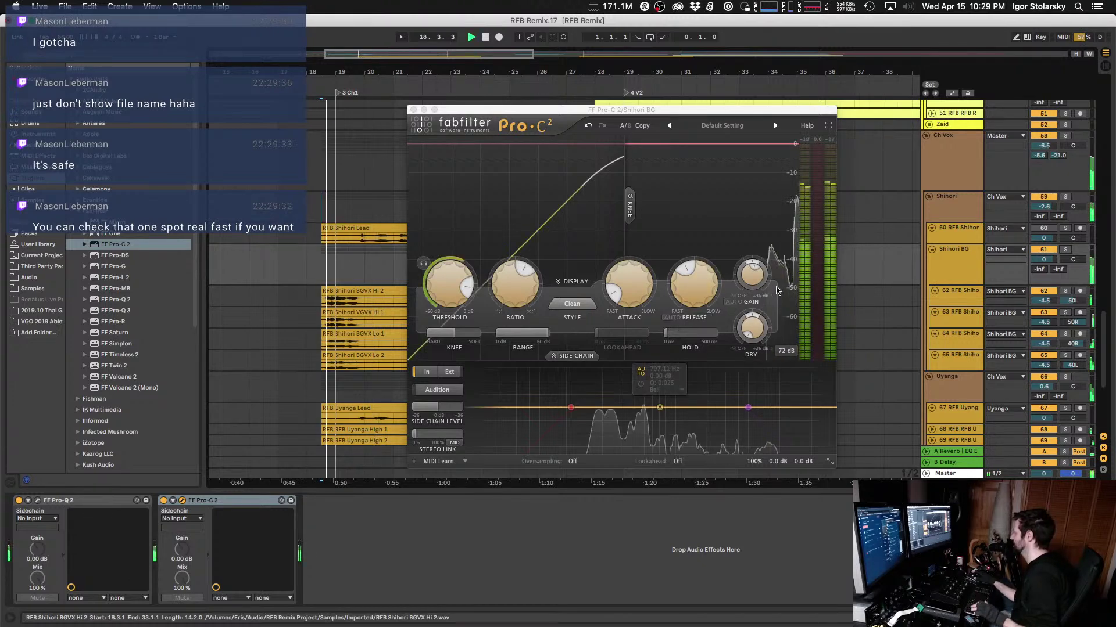
pyautogui.click(960, 269)
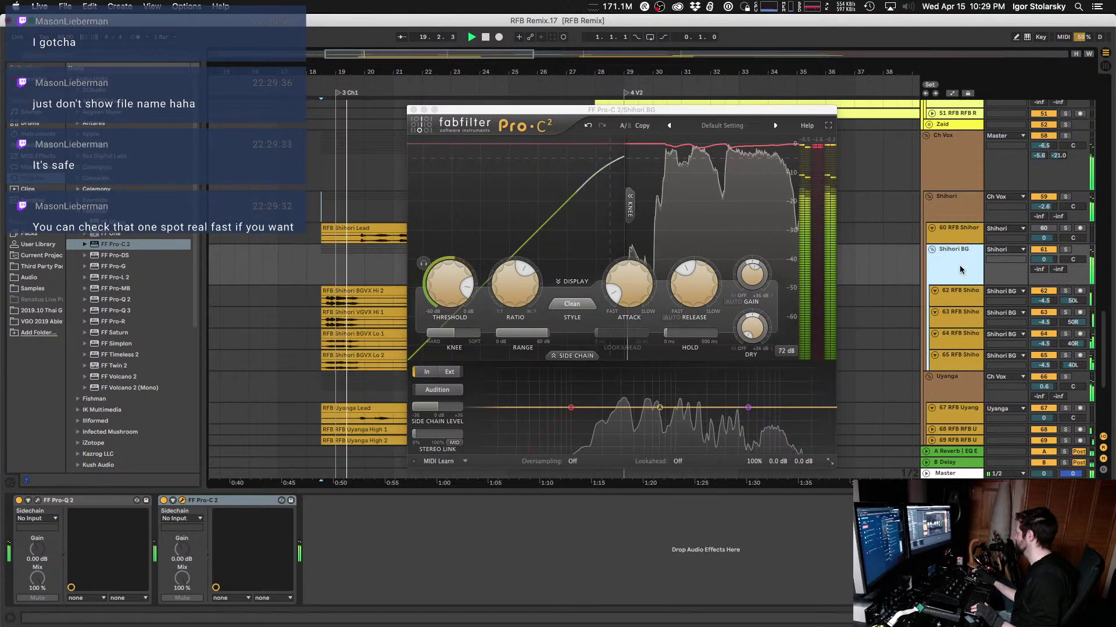
pyautogui.click(1066, 291)
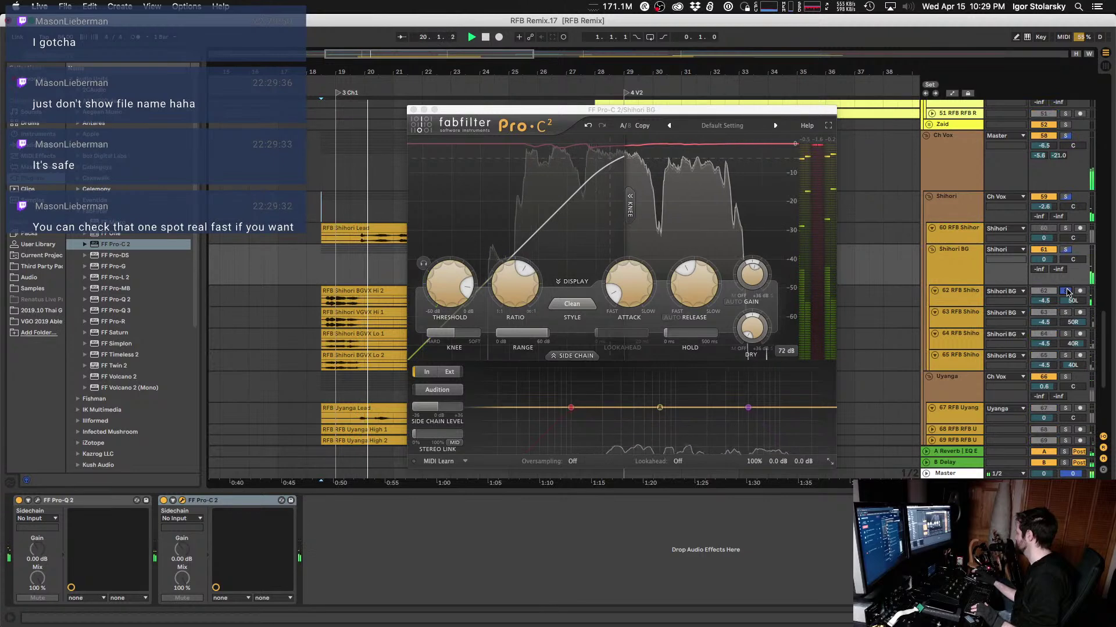
# Step: Solo the first vocalist's chorus lead track and add Kush Audio's UBK-1 at the end of its effects chain
pyautogui.click(1065, 227)
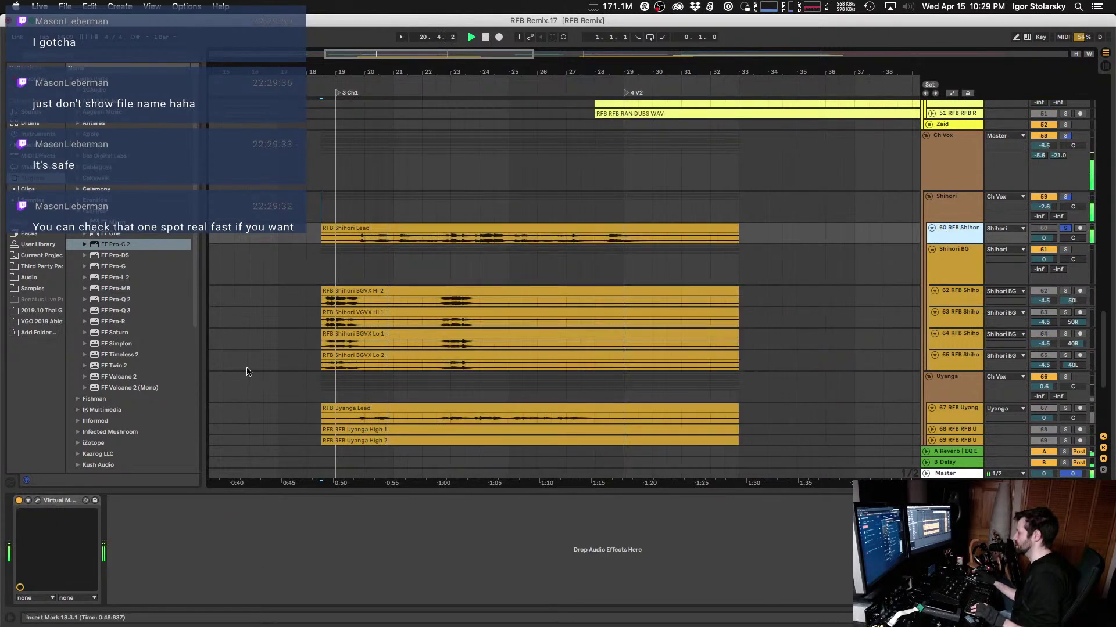
pyautogui.scroll(-5, 79, 213)
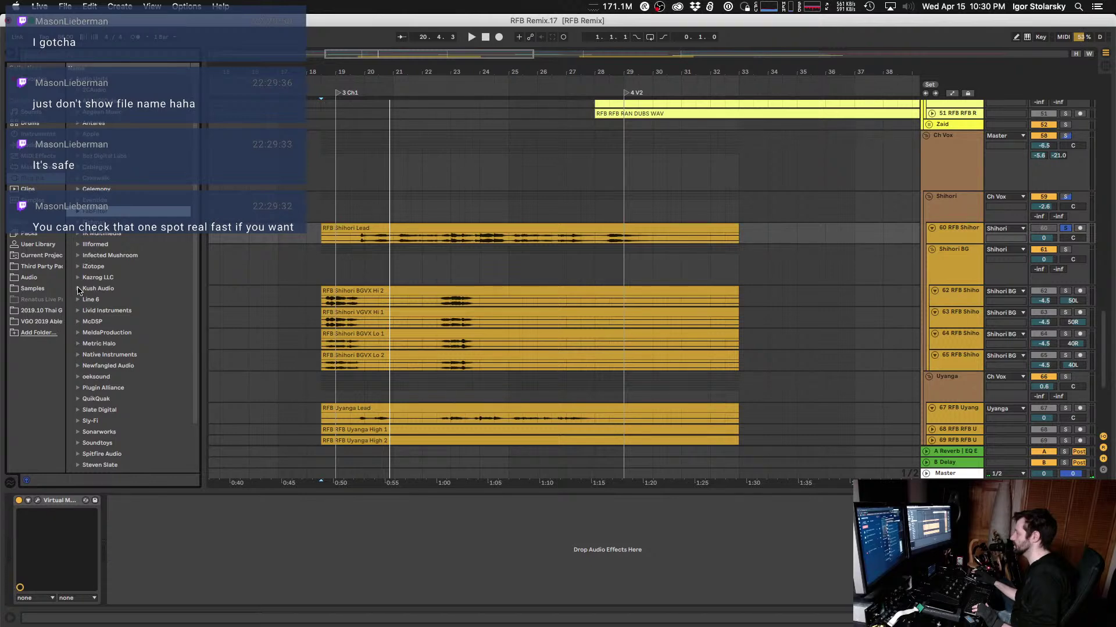
pyautogui.click(78, 290)
pyautogui.click(99, 432)
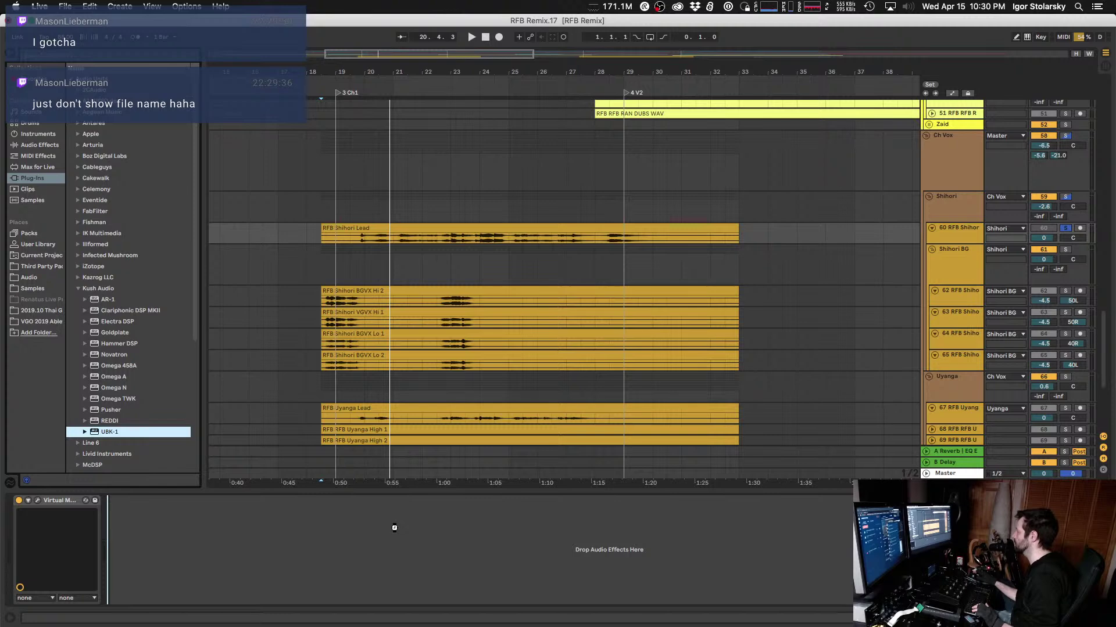
pyautogui.moveTo(394, 528); pyautogui.dragTo(394, 527)
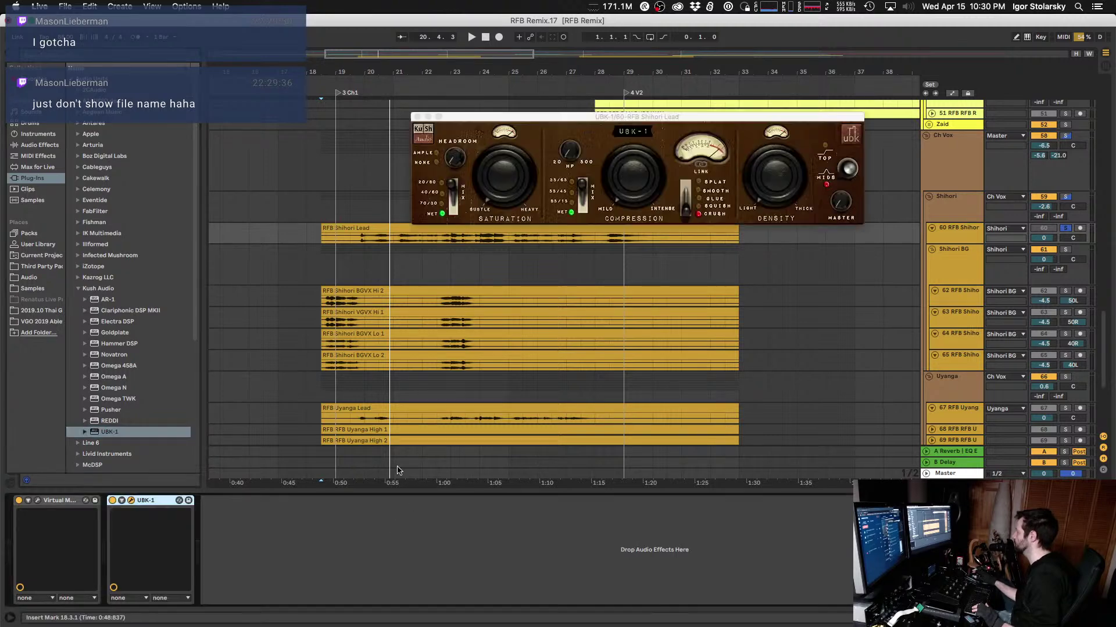
# Step: Set UBK-1's saturation mix to 40/60, compression mix to 55/45 and compression mode to Squish while the lead vocal plays
pyautogui.click(458, 158)
pyautogui.press('space')
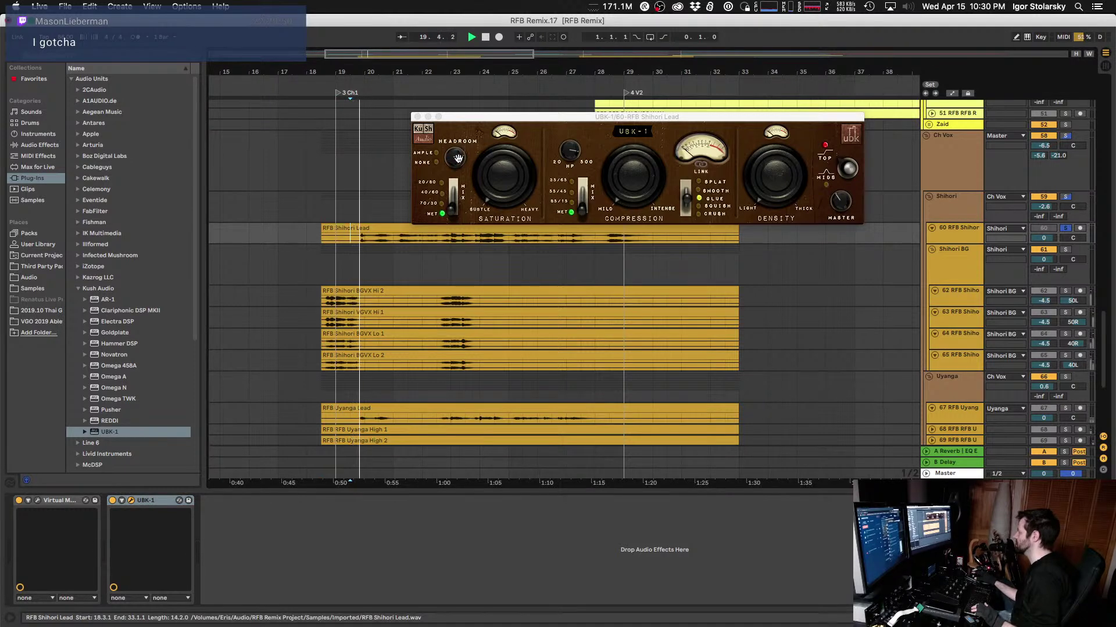
pyautogui.click(458, 158)
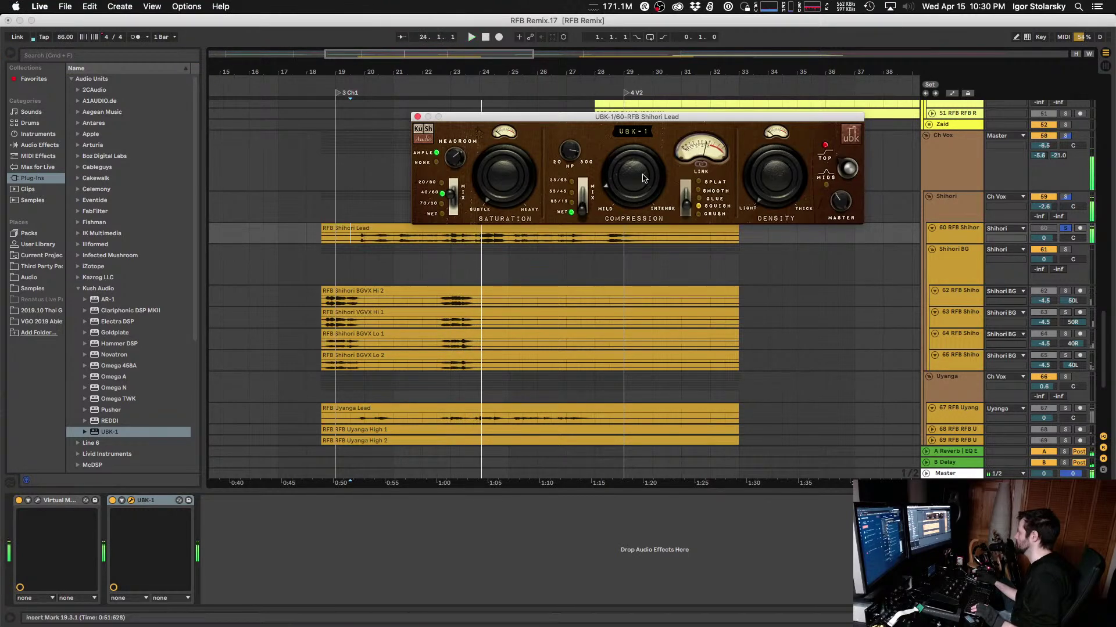
pyautogui.press('space')
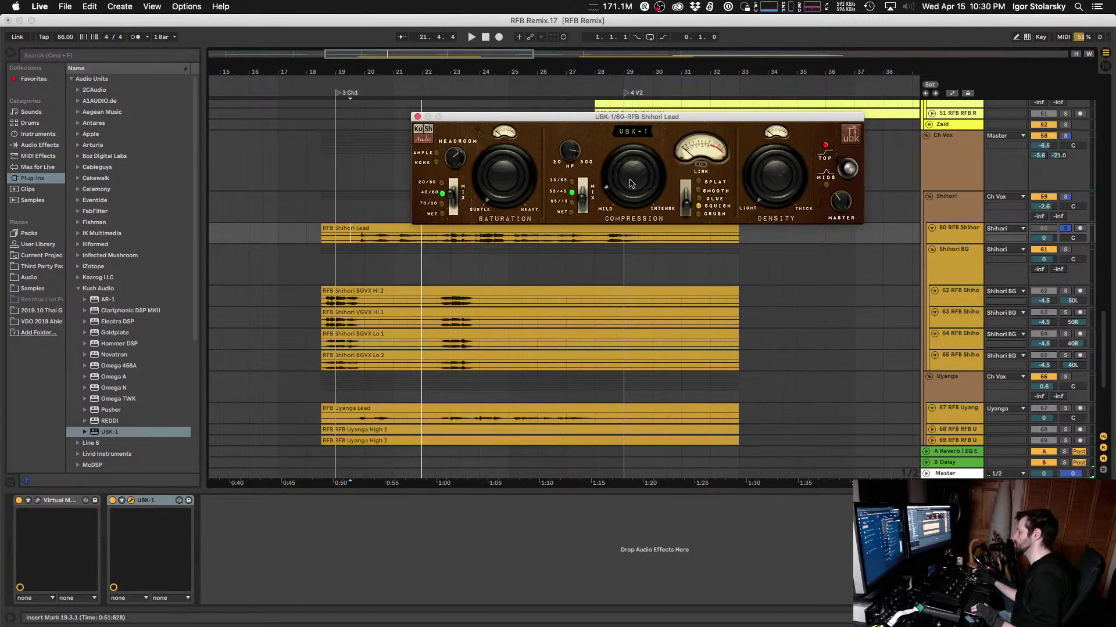
pyautogui.press('space')
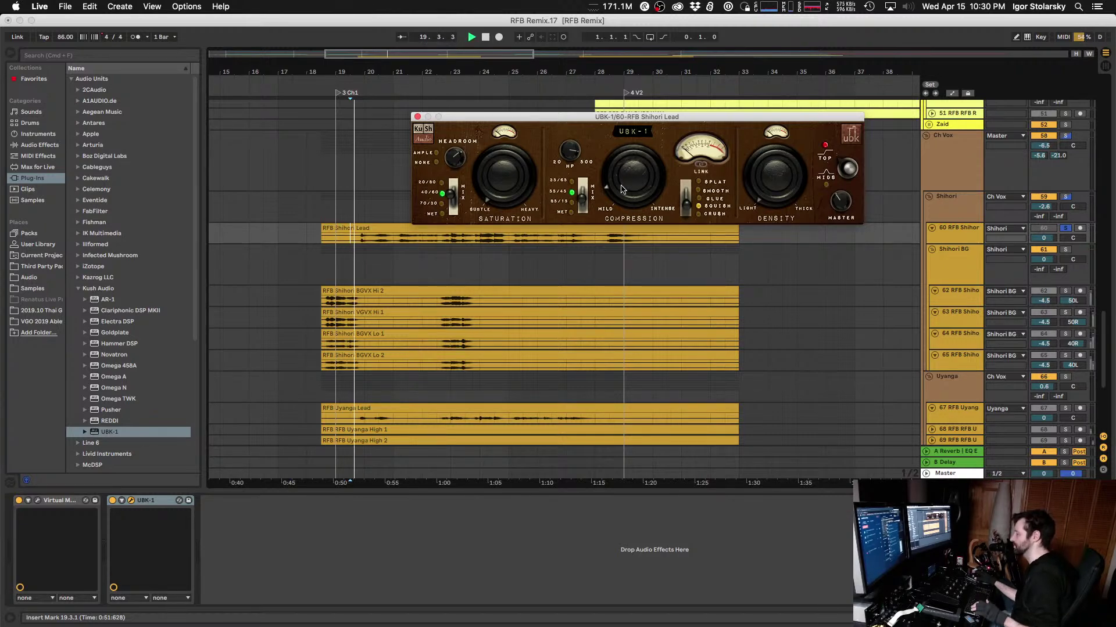
# Step: Move the UBK-1 window aside and replay the first vocalist's soloed lead from the beginning of its clip
pyautogui.moveTo(592, 118); pyautogui.dragTo(620, 109)
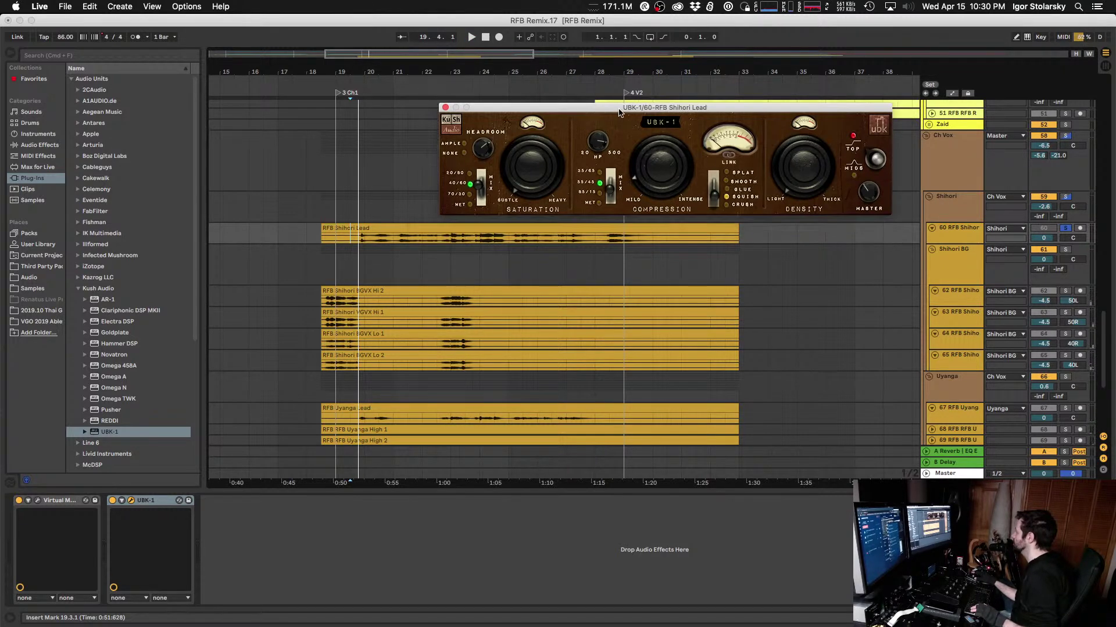
pyautogui.click(961, 233)
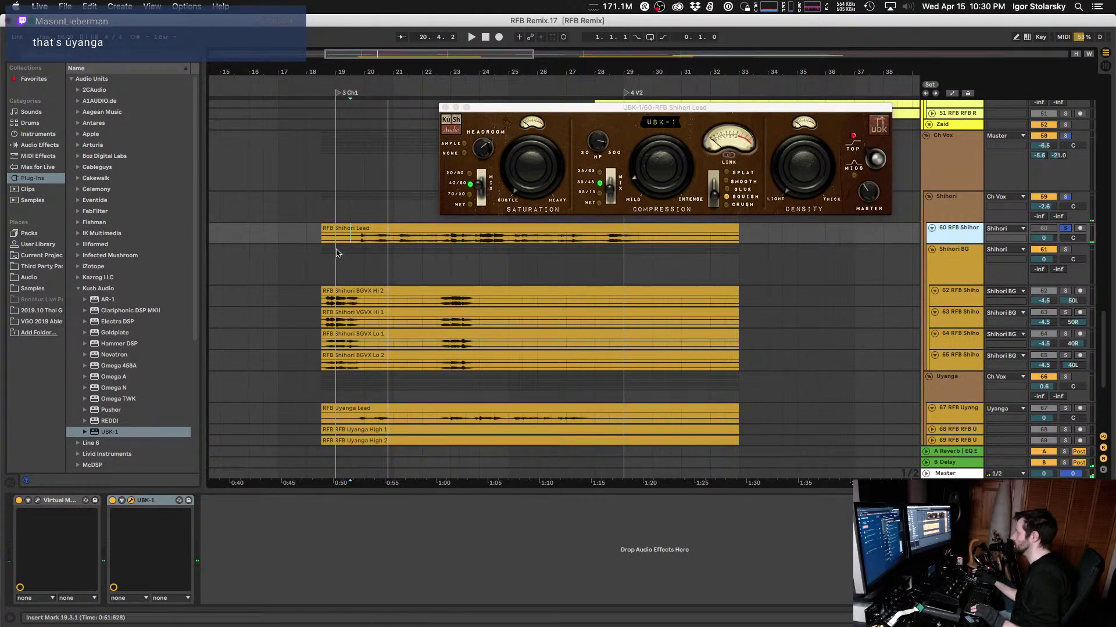
pyautogui.click(349, 229)
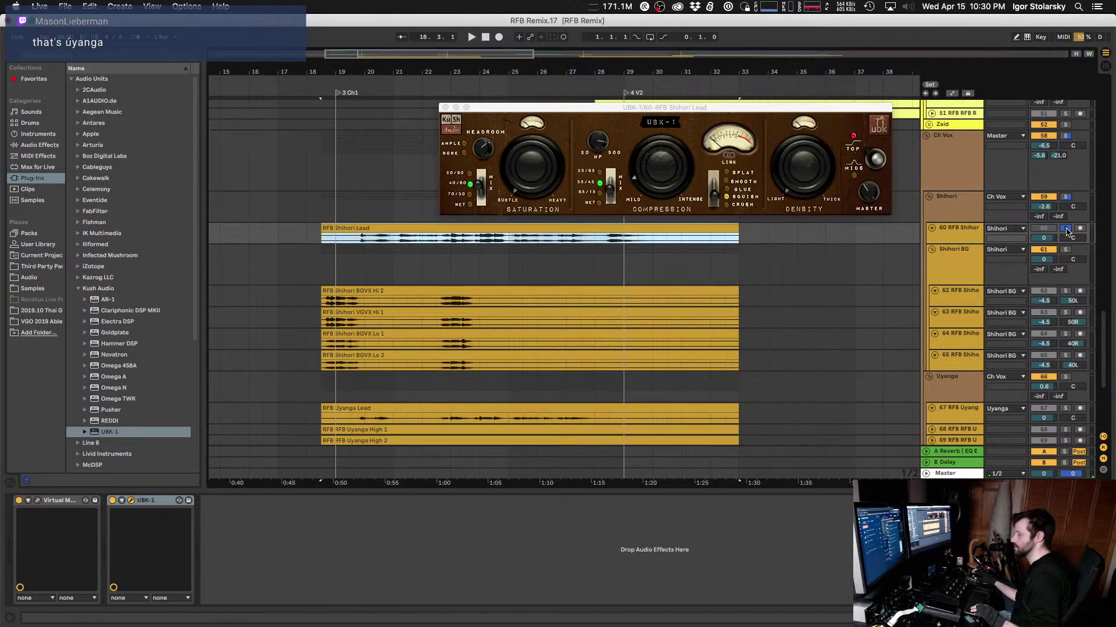
pyautogui.press('space')
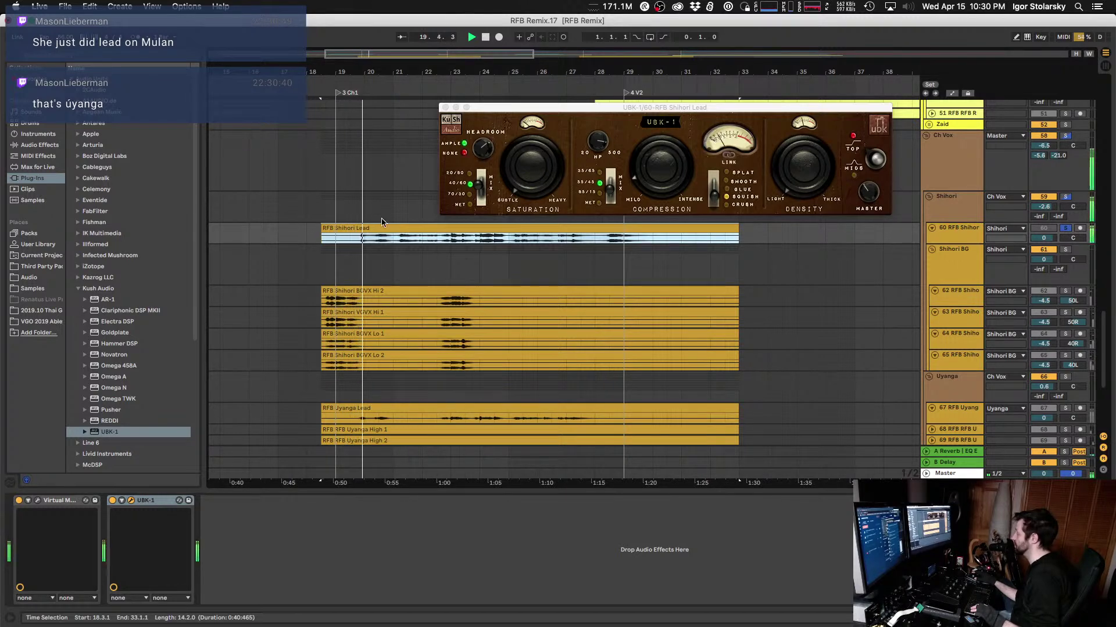
# Step: Solo the second chorus vocalist's lead track and play it from bar 19.3
pyautogui.click(953, 385)
pyautogui.scroll(-3, 963, 417)
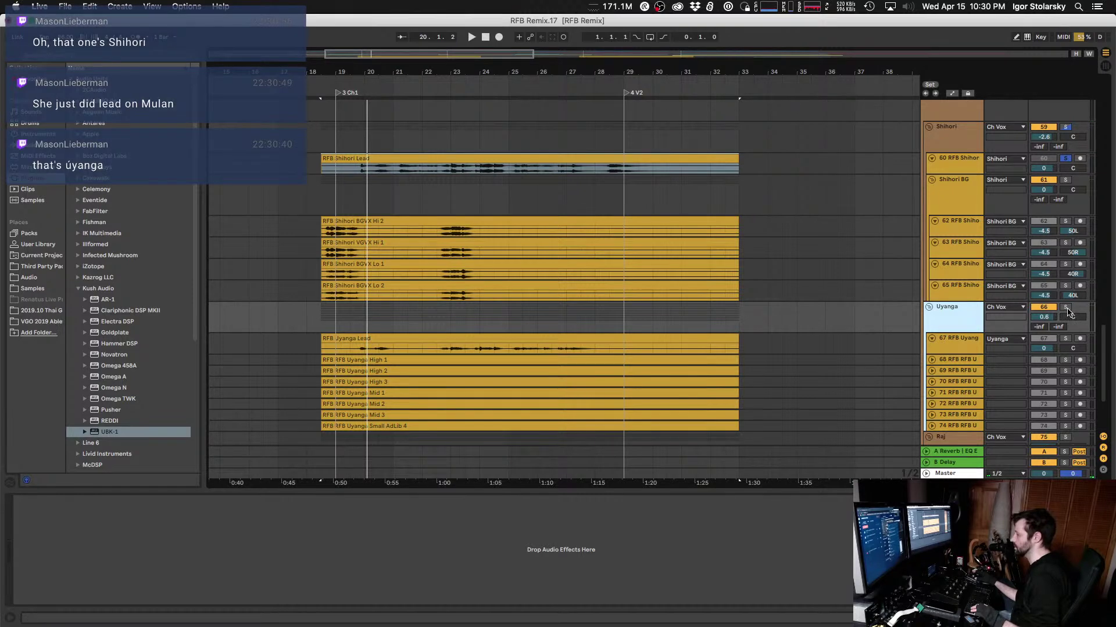
pyautogui.click(1065, 338)
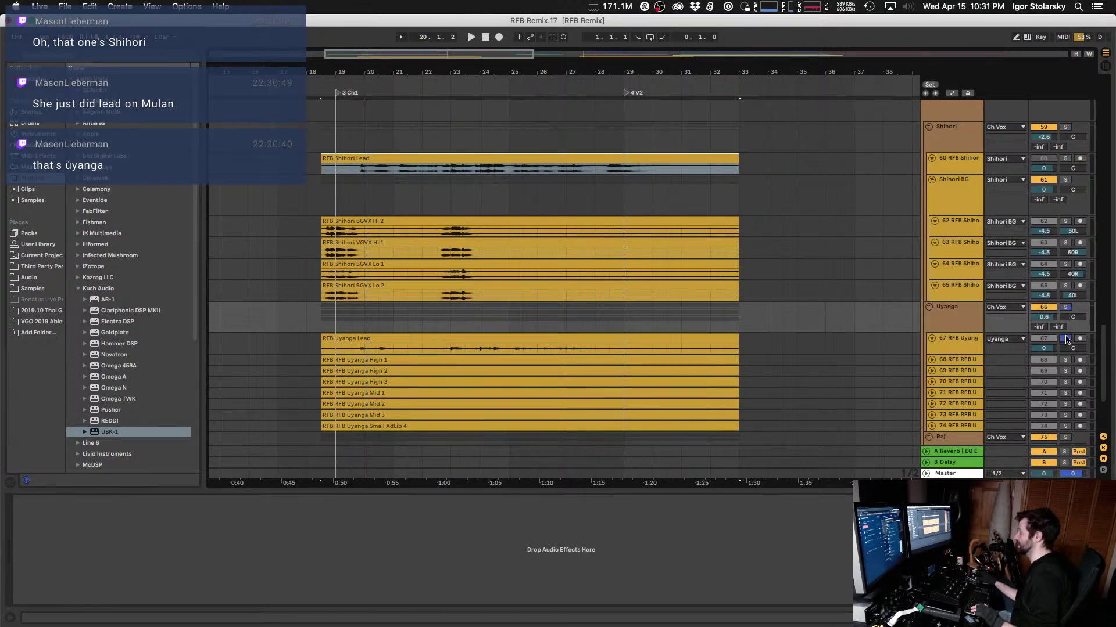
pyautogui.click(352, 350)
pyautogui.press('space')
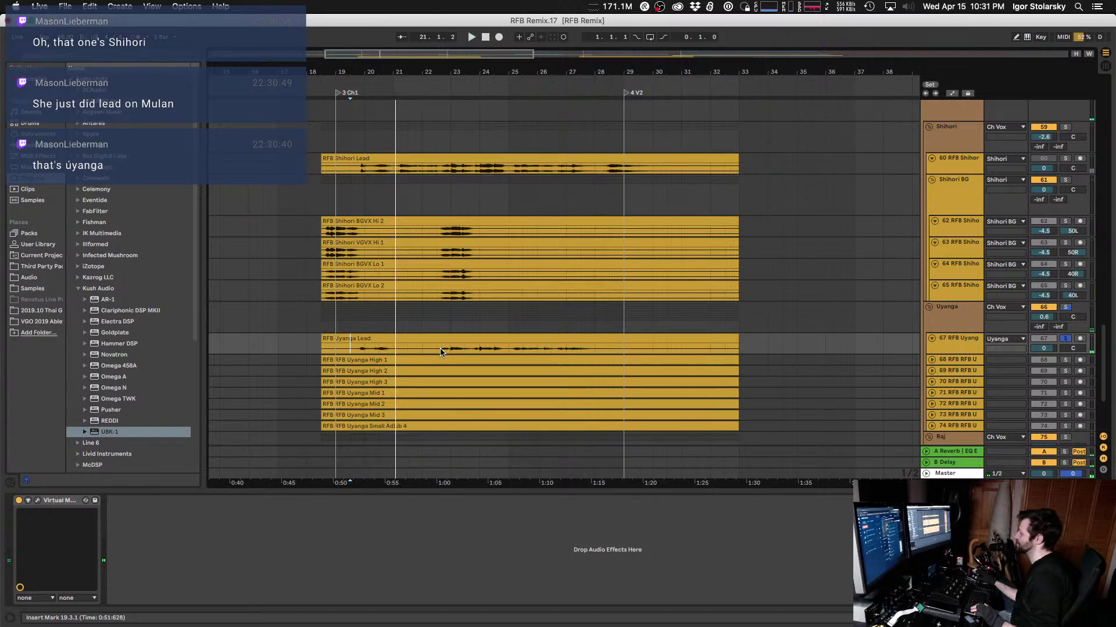
# Step: Return to the first vocalist's lead, reposition its UBK-1 window and play the soloed track from bar 20
pyautogui.scroll(3, 441, 352)
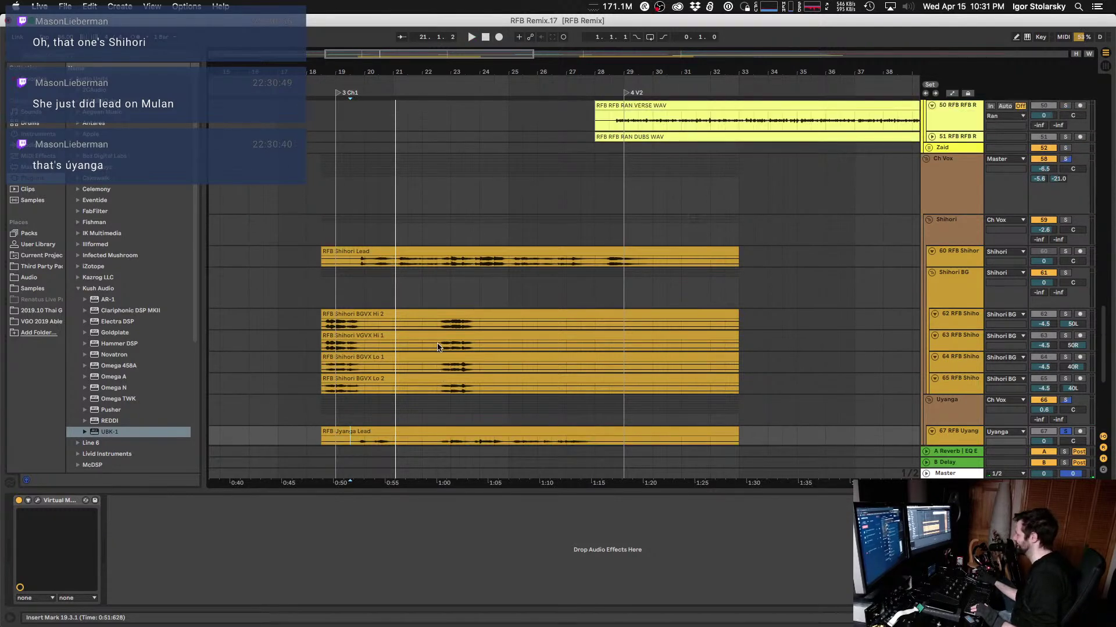
pyautogui.scroll(2, 438, 346)
pyautogui.click(975, 298)
pyautogui.press('space')
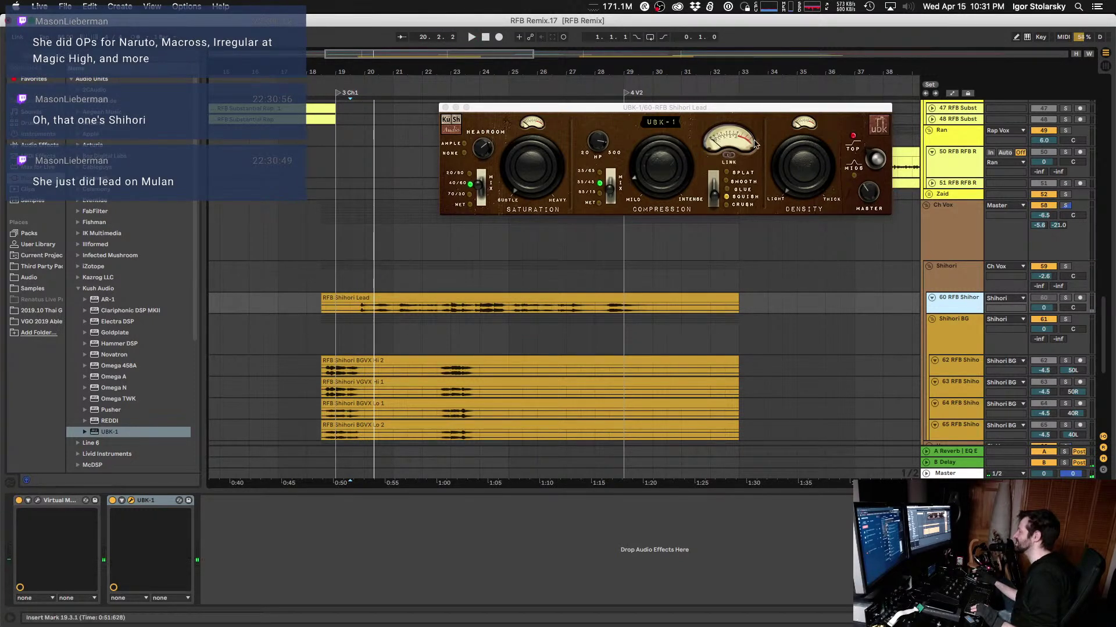
pyautogui.click(721, 109)
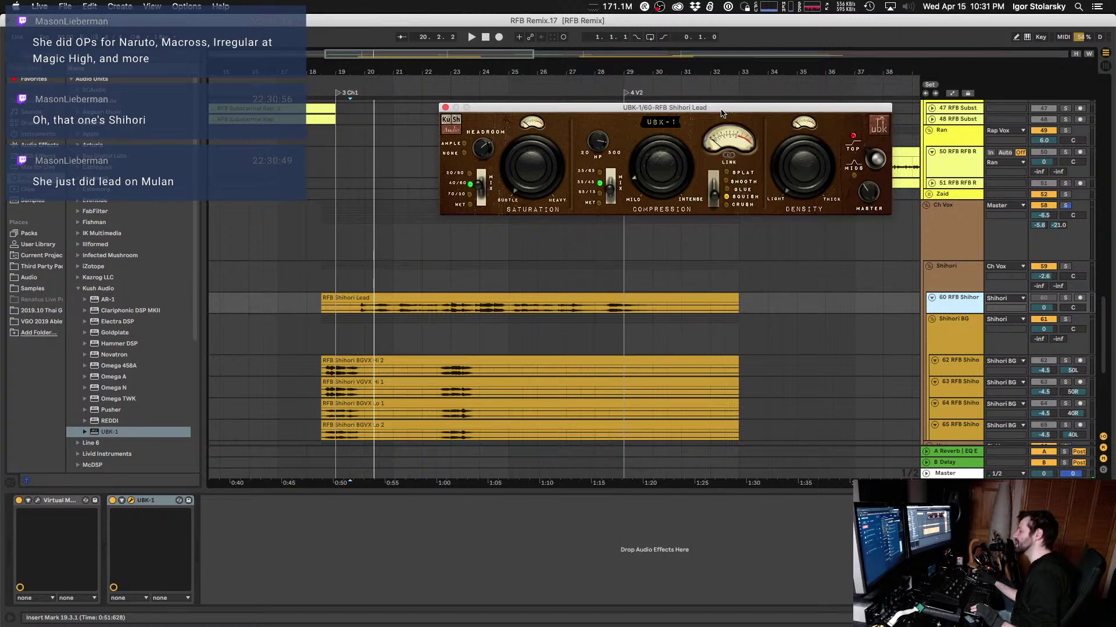
pyautogui.moveTo(721, 112); pyautogui.dragTo(675, 140)
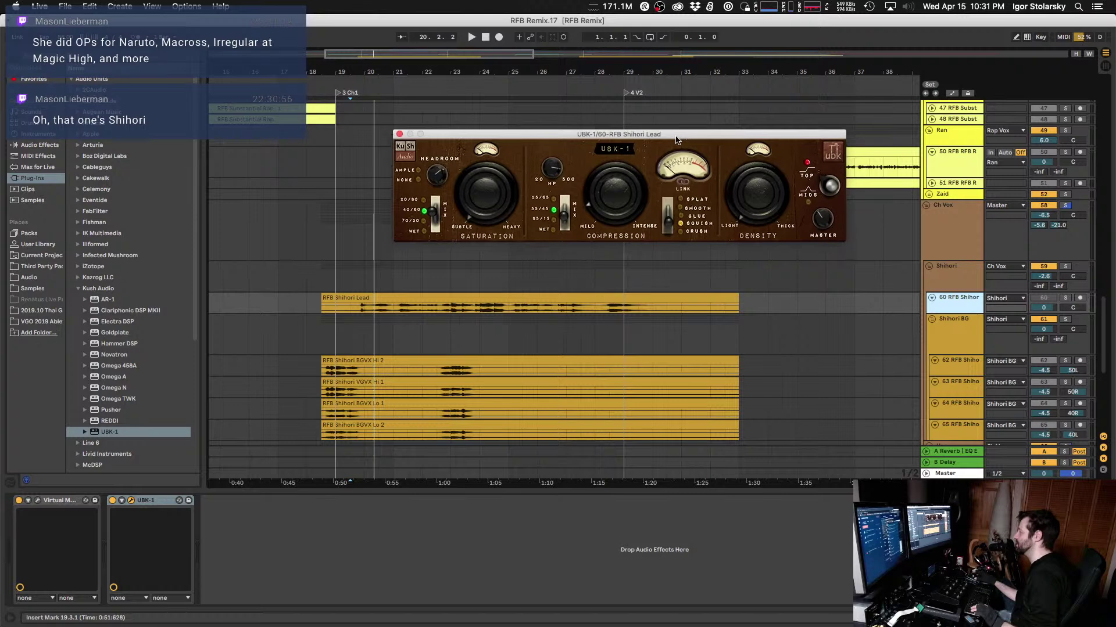
pyautogui.click(358, 310)
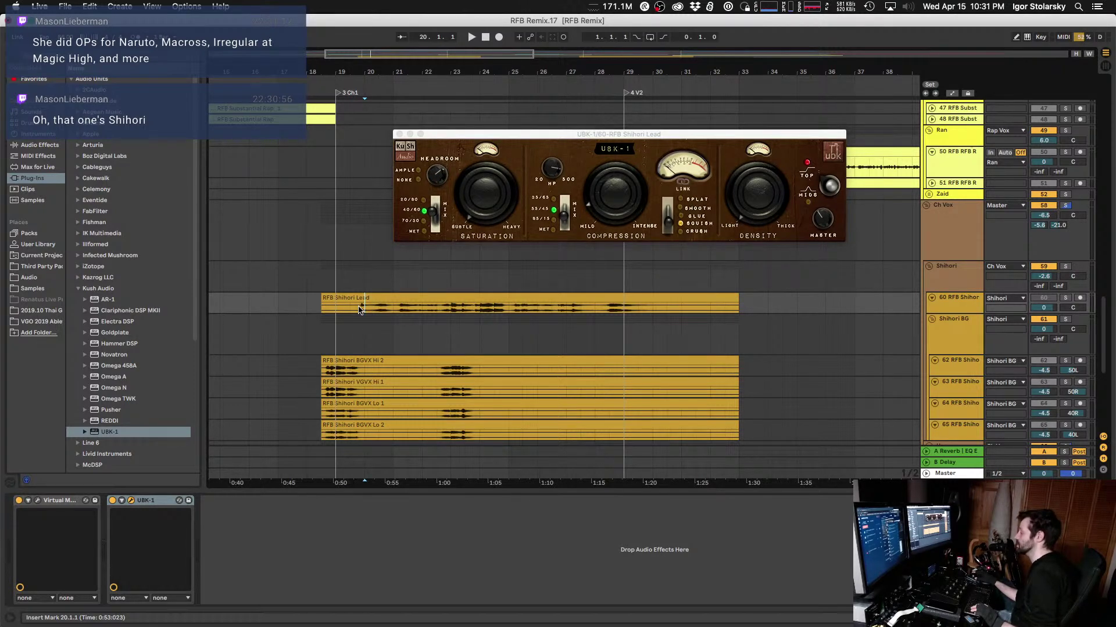
pyautogui.press('space')
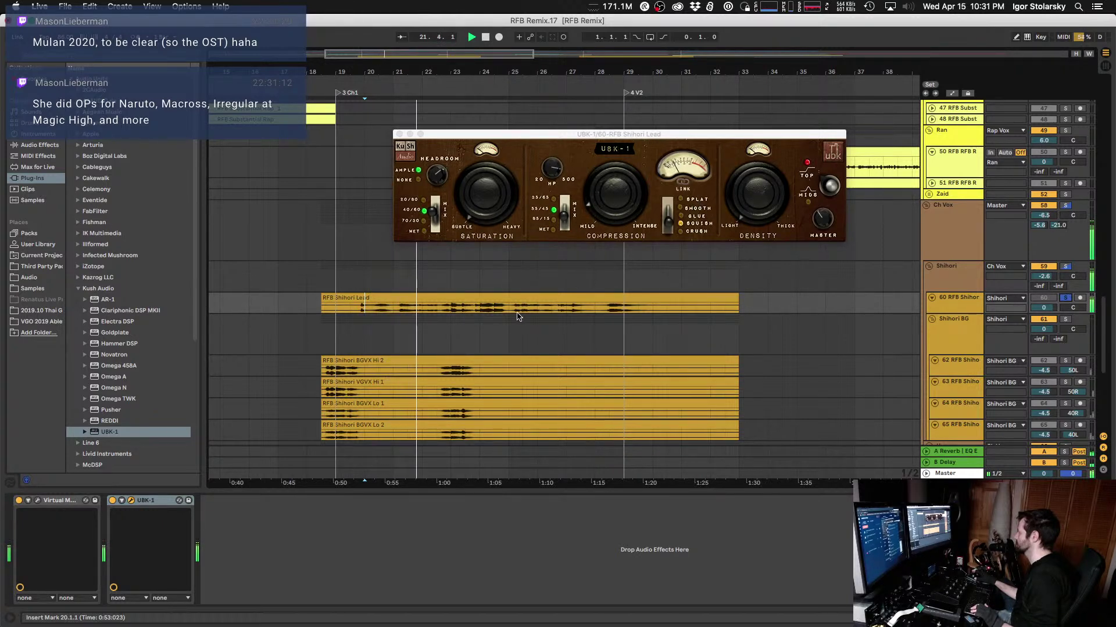
# Step: Compare the lead vocal with UBK-1 bypassed and active, adjusting the plugin's Master level
pyautogui.click(113, 501)
pyautogui.click(113, 501)
pyautogui.click(819, 215)
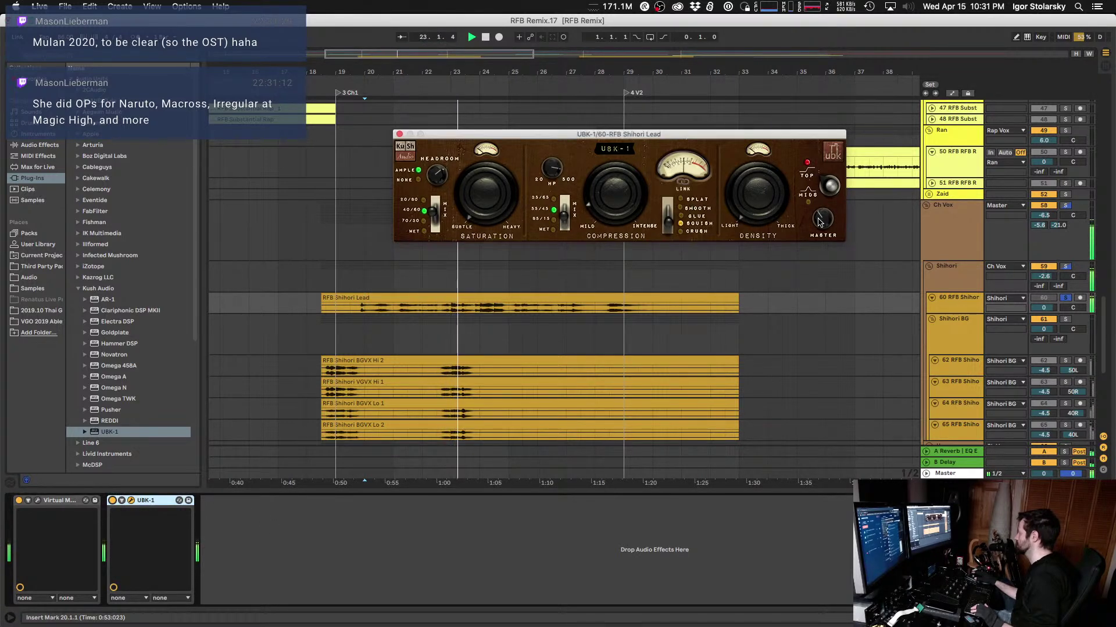
pyautogui.click(114, 501)
pyautogui.click(113, 501)
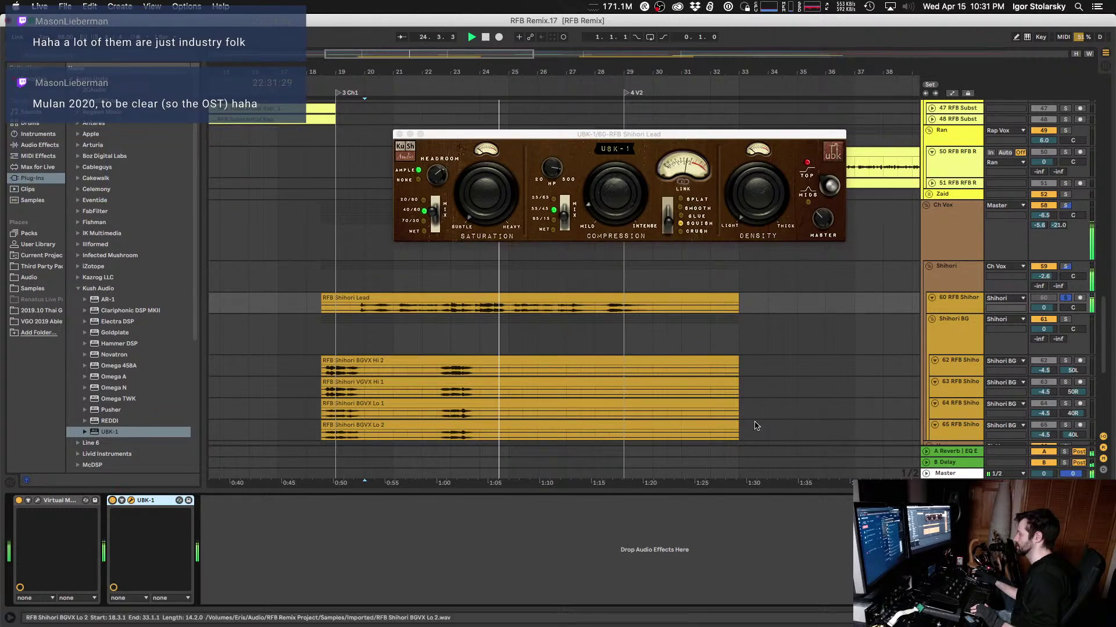
# Step: Unsolo the lead vocal, play the chorus in the full mix from bar 18.3 and close the UBK-1 window
pyautogui.click(1067, 298)
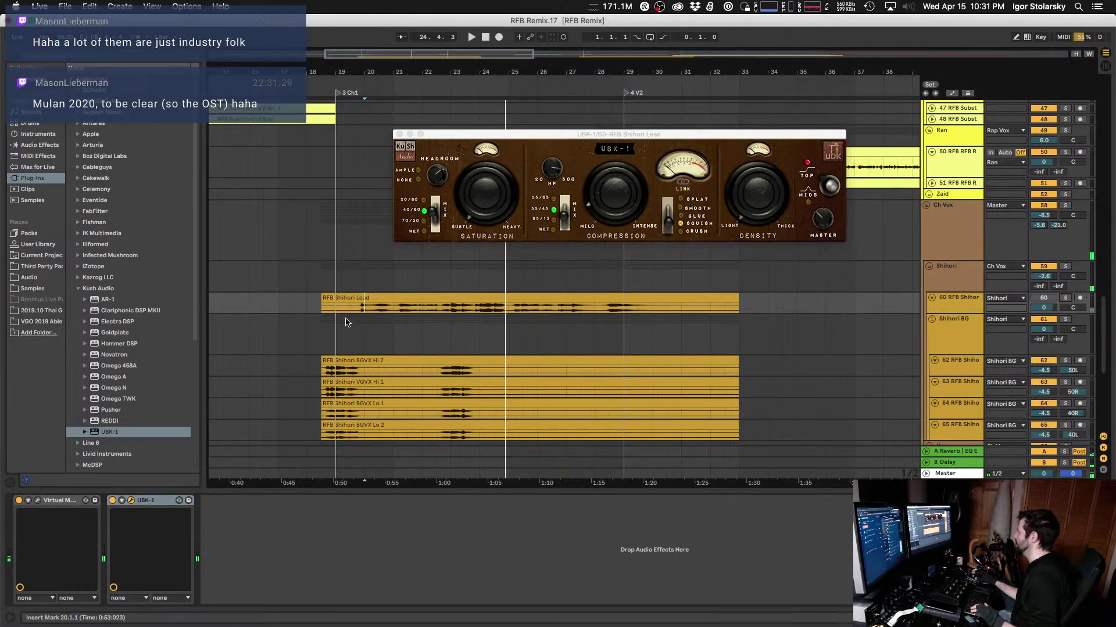
pyautogui.press('space')
pyautogui.click(320, 314)
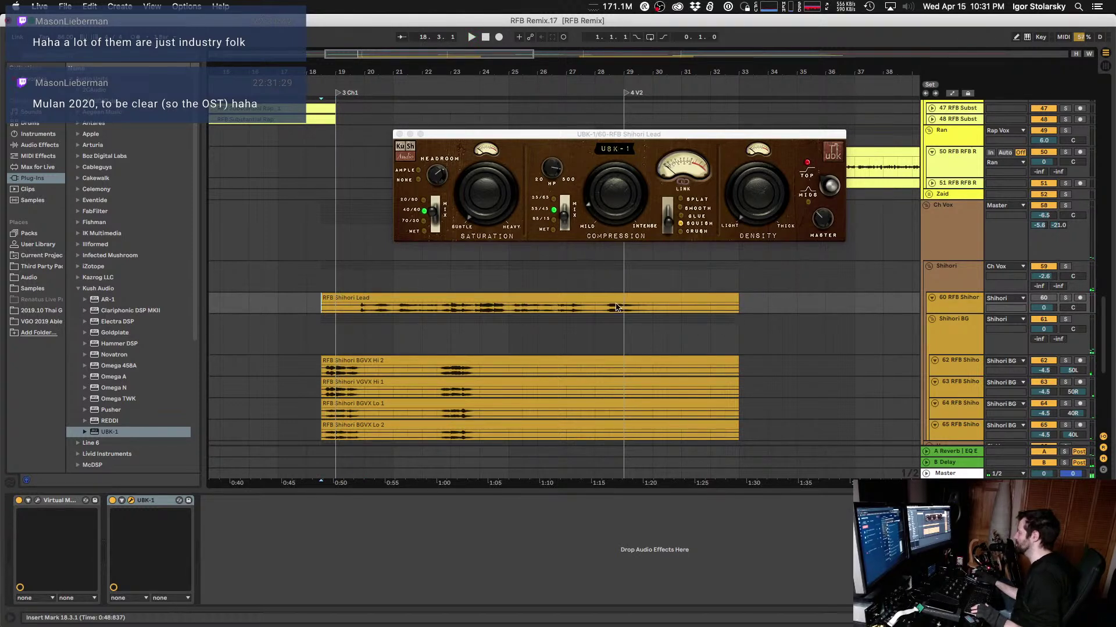
pyautogui.press('space')
pyautogui.click(399, 135)
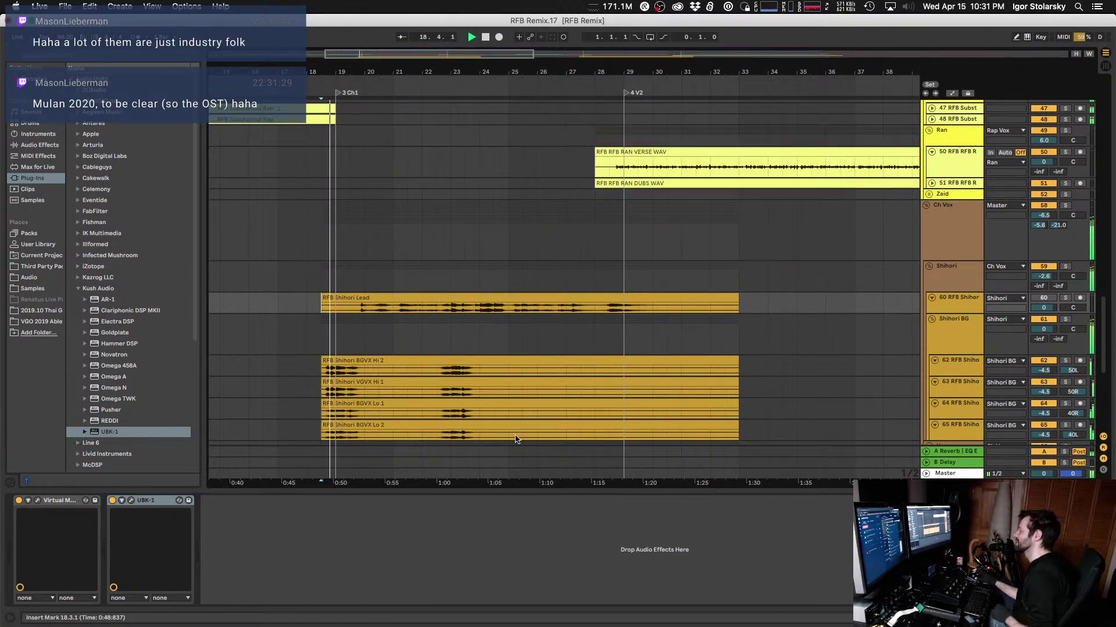
# Step: Lower the first vocalist's BG group volume to -2.0 dB and reselect the lead vocal track
pyautogui.click(1048, 330)
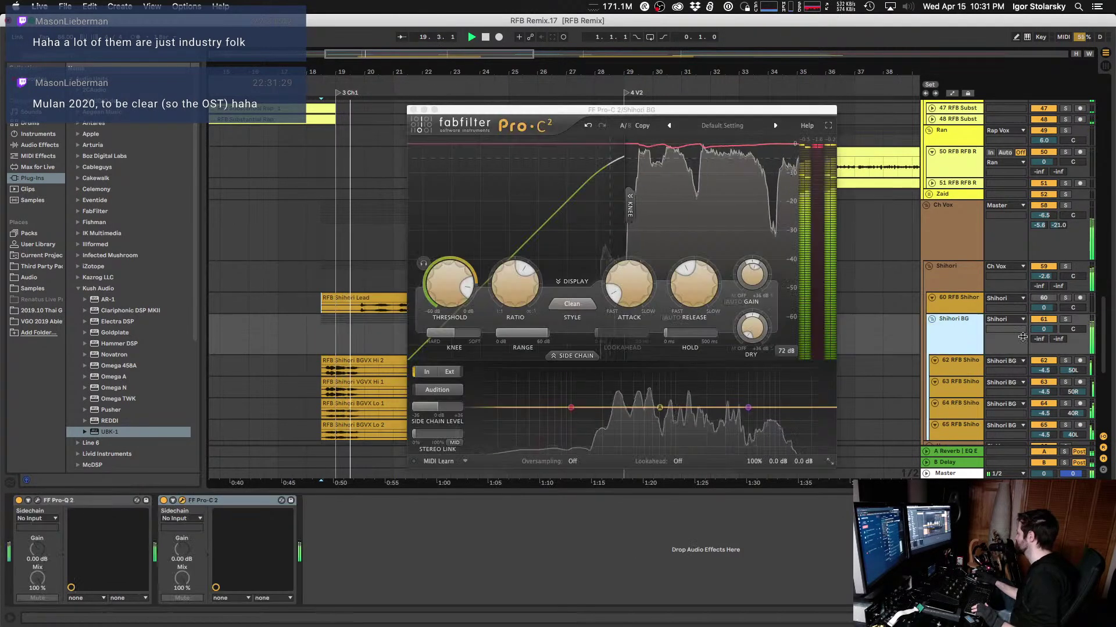
pyautogui.moveTo(1050, 331); pyautogui.dragTo(1050, 342)
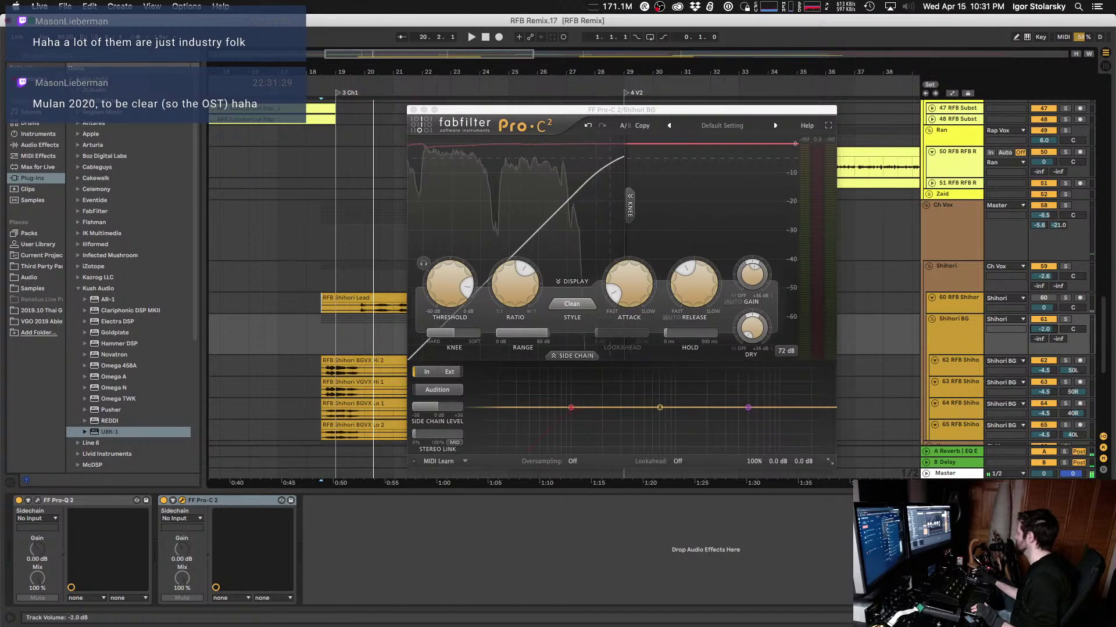
pyautogui.click(964, 300)
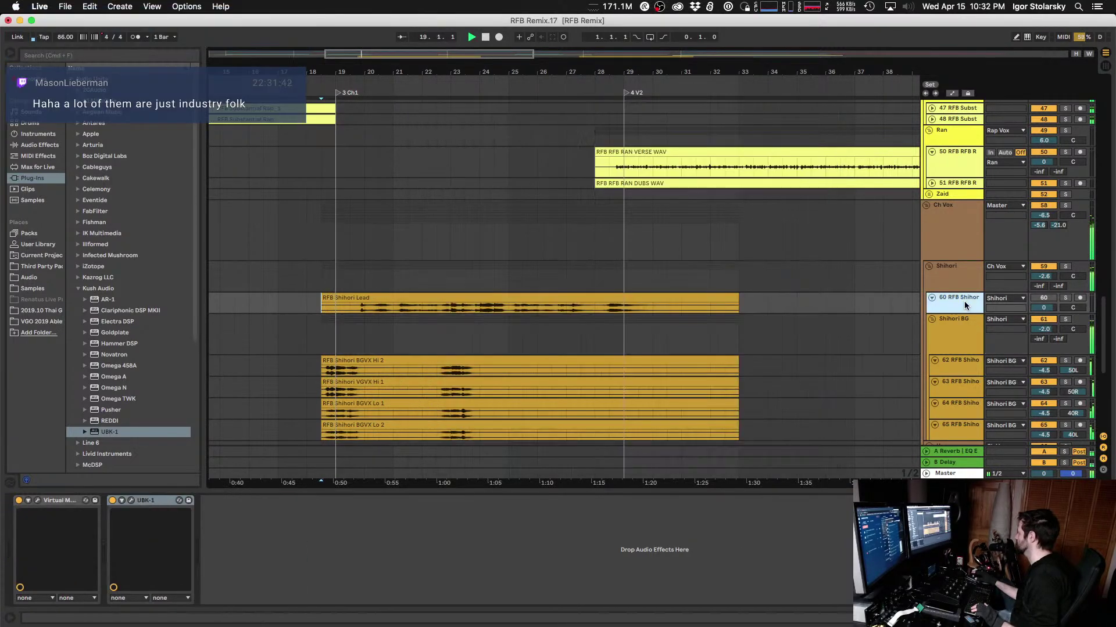
# Step: Solo the first vocalist's lead and open its UBK-1 to check the compression during playback
pyautogui.click(1065, 298)
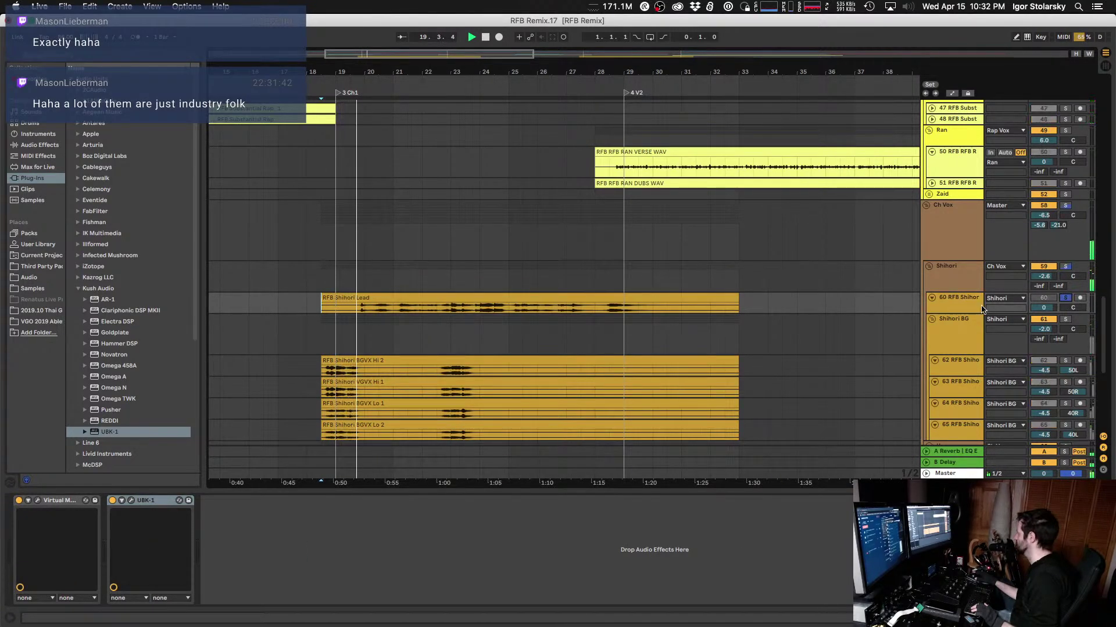
pyautogui.click(131, 501)
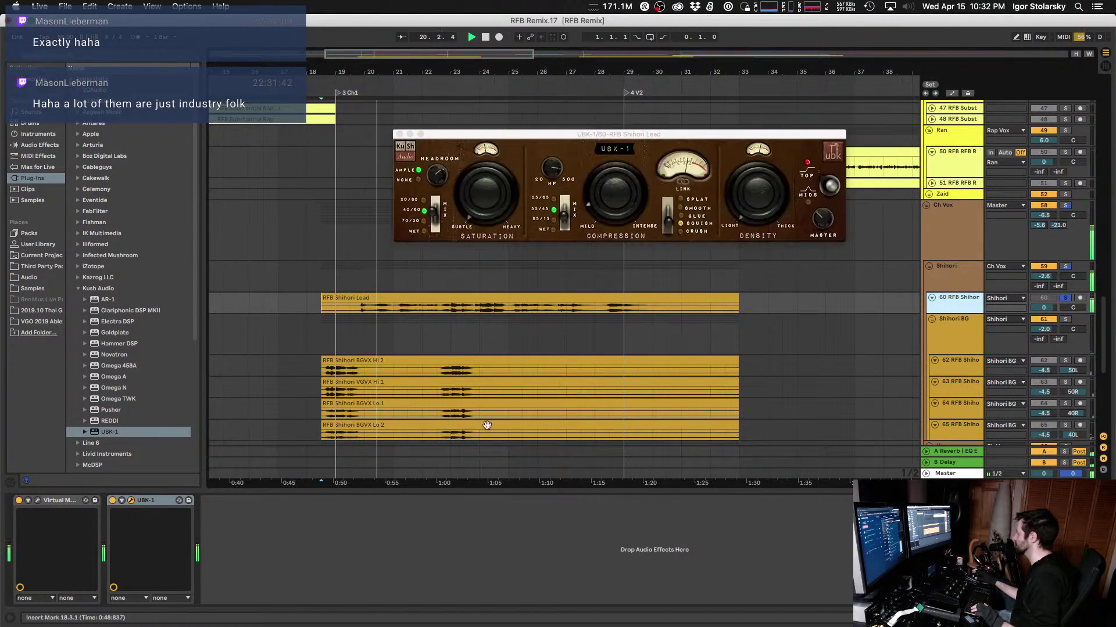
pyautogui.click(619, 201)
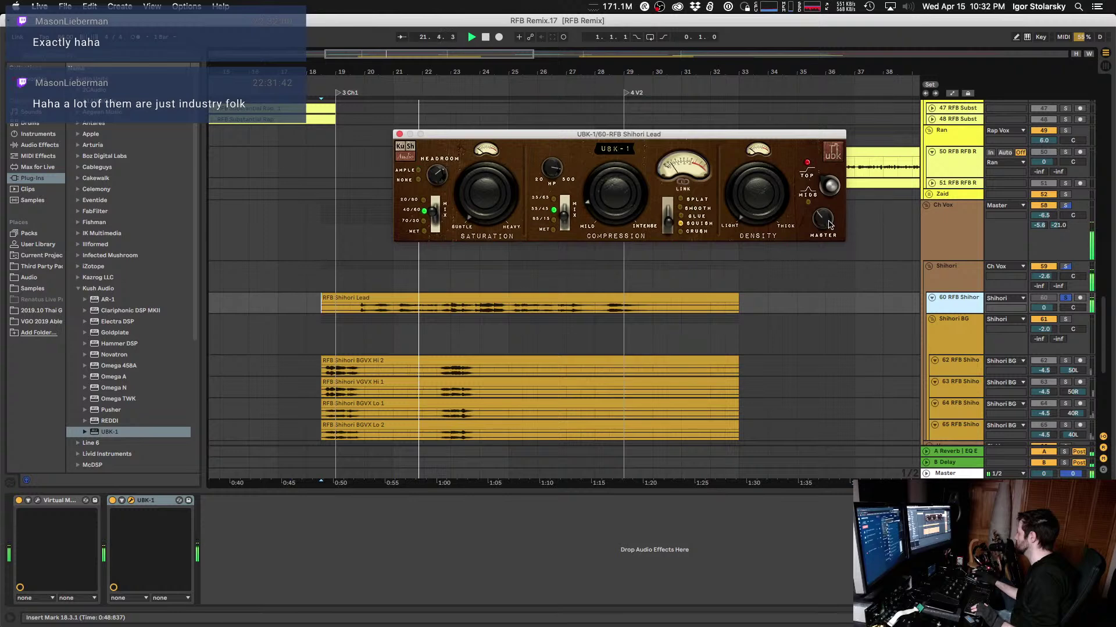
# Step: Unsolo the lead vocal, restart the chorus in the full mix from bar 18.3 and close the UBK-1 window
pyautogui.click(1065, 298)
pyautogui.press('space')
pyautogui.press('space')
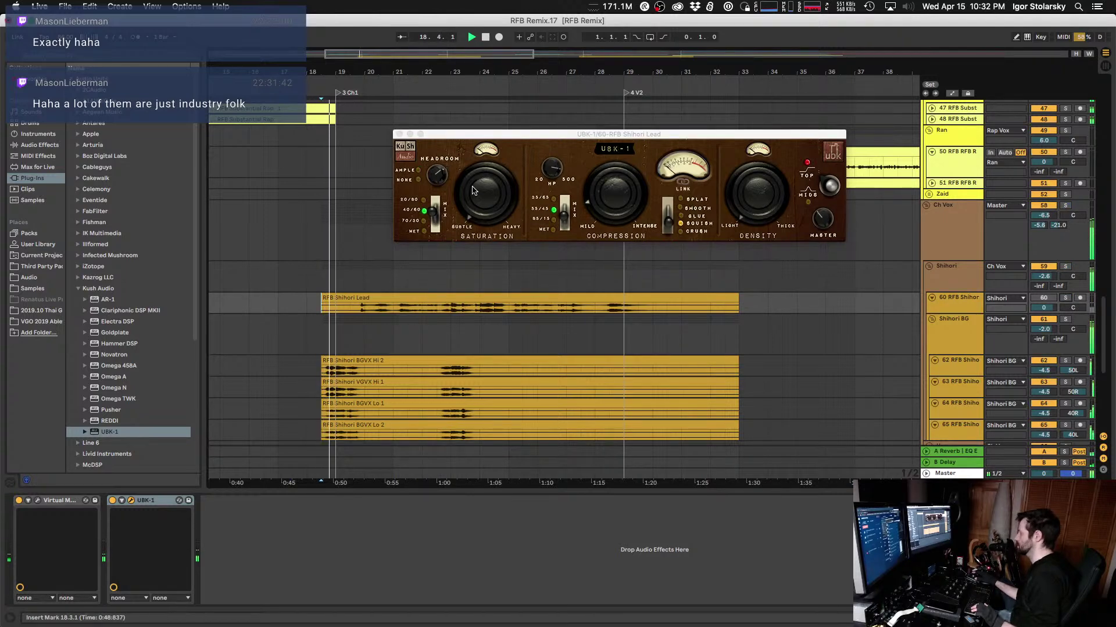
pyautogui.click(399, 134)
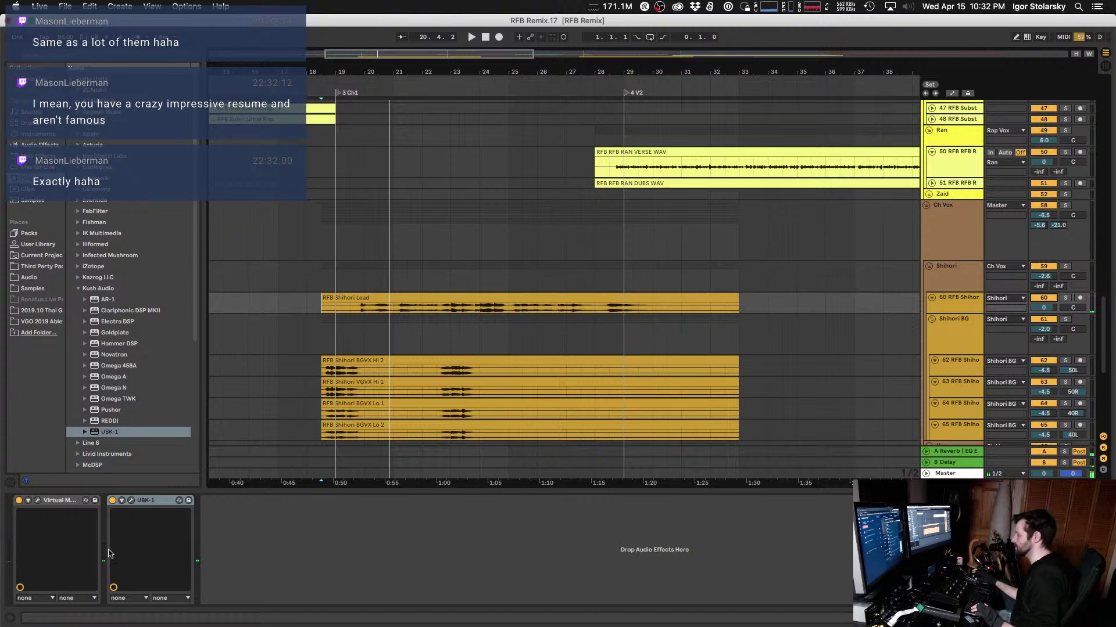
# Step: Recheck the lead vocal's UBK-1 window, play the chorus from bar 19 and select the lead track
pyautogui.press('space')
pyautogui.press('space')
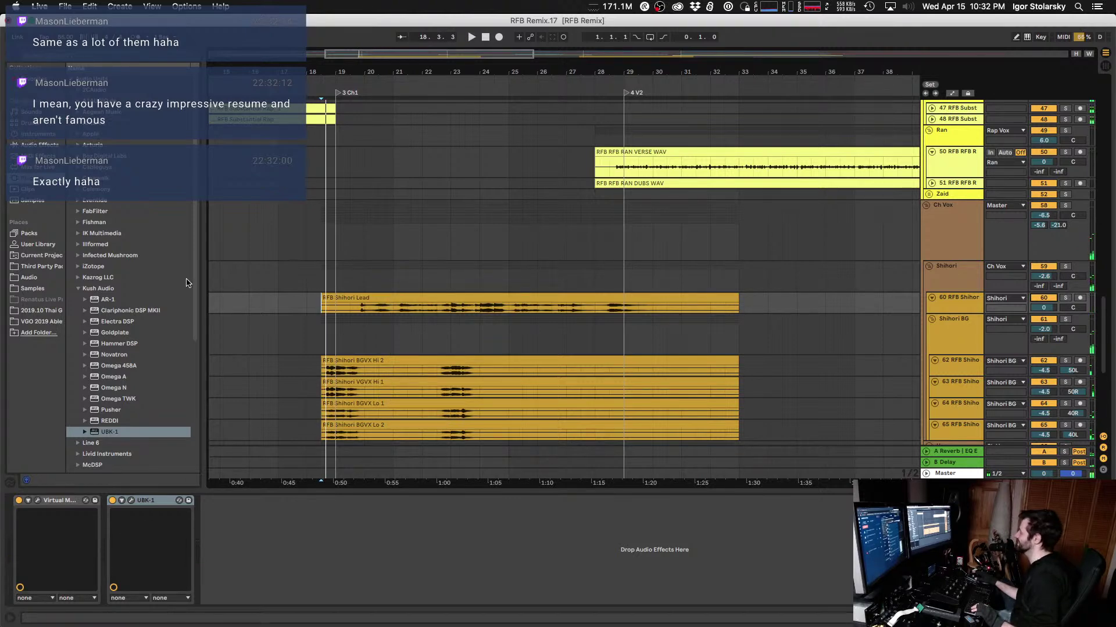
pyautogui.click(131, 501)
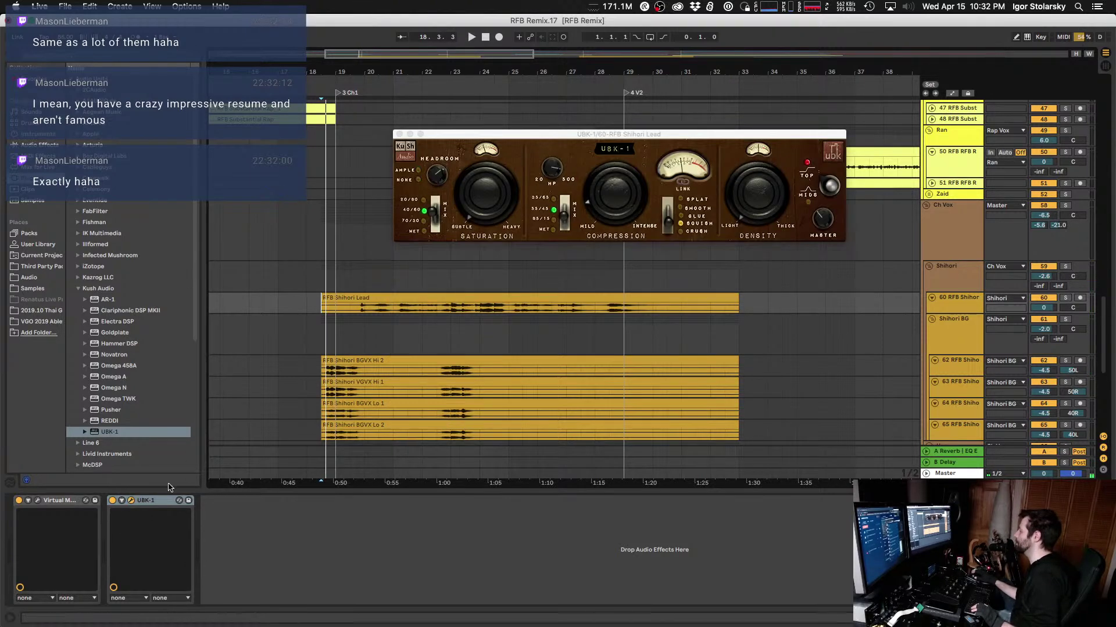
pyautogui.click(398, 134)
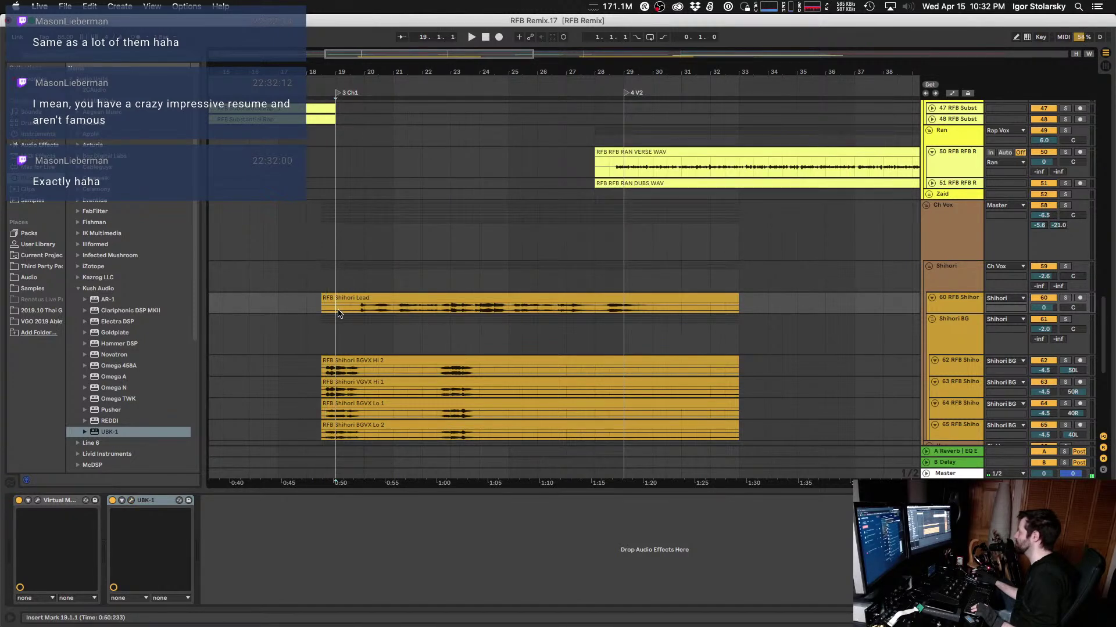
pyautogui.press('space')
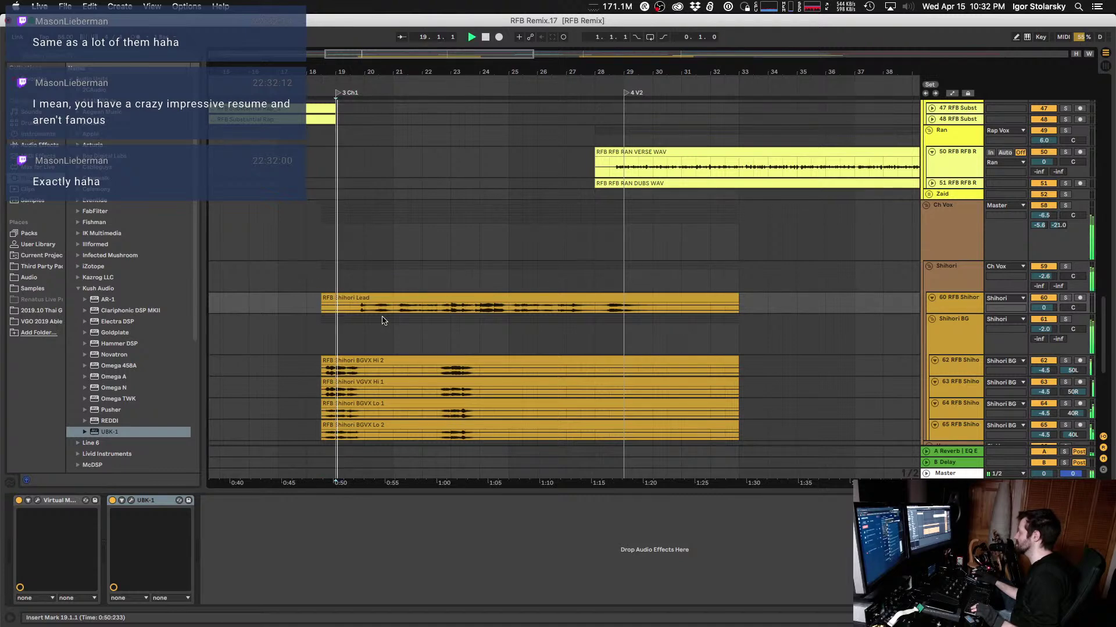
pyautogui.click(967, 303)
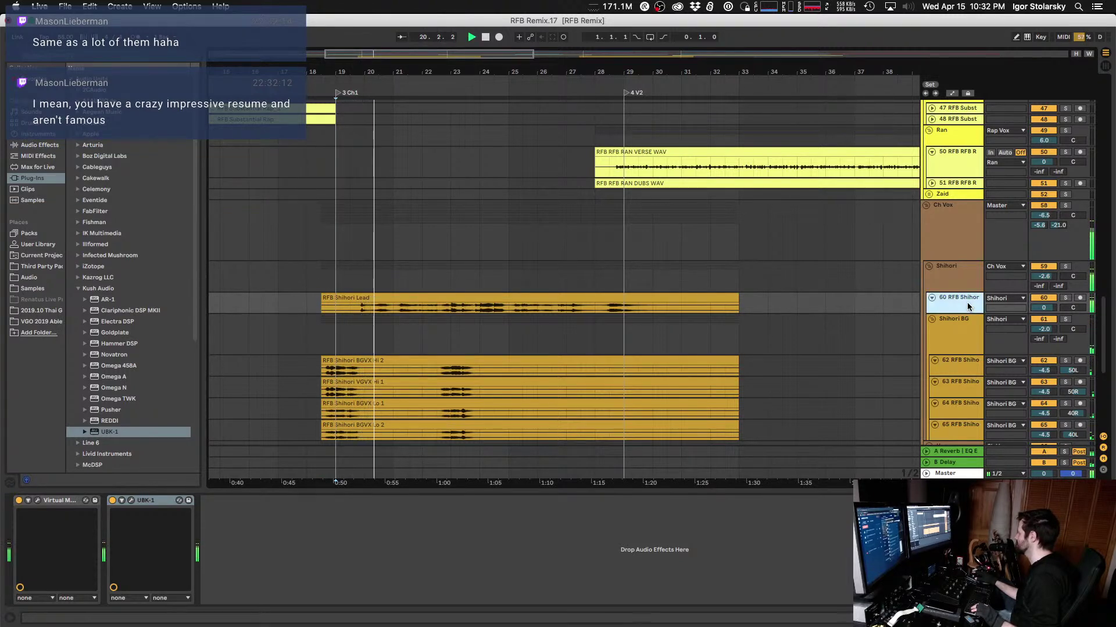
# Step: Play the chorus from bar 18.3 while reviewing the lower vocal tracks, and select the second vocalist's group
pyautogui.scroll(-5, 481, 298)
pyautogui.scroll(-1, 481, 299)
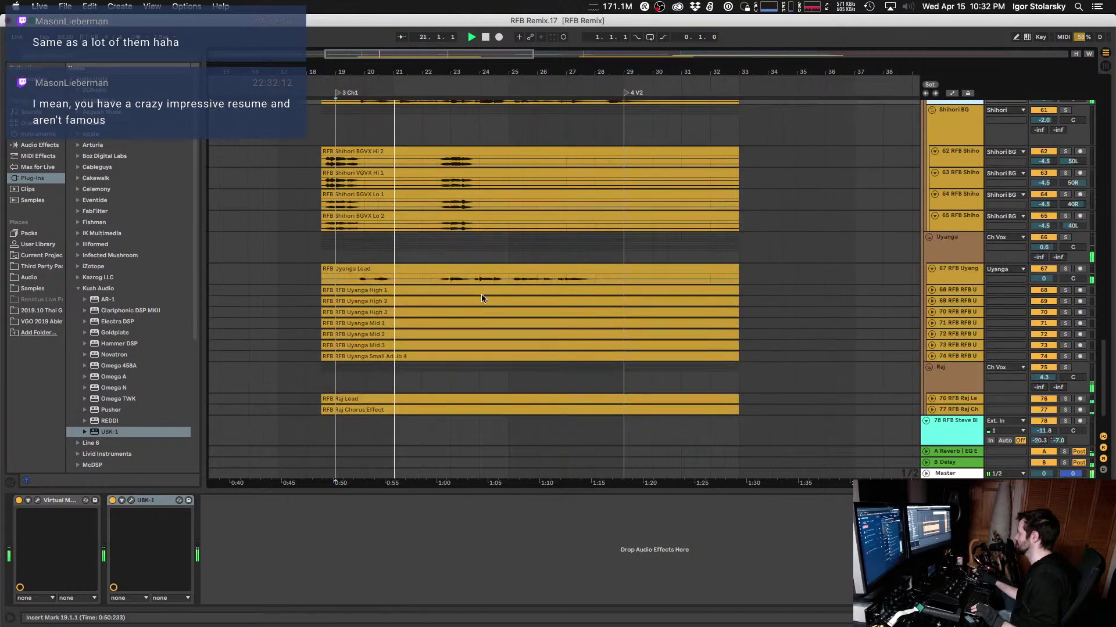
pyautogui.click(326, 167)
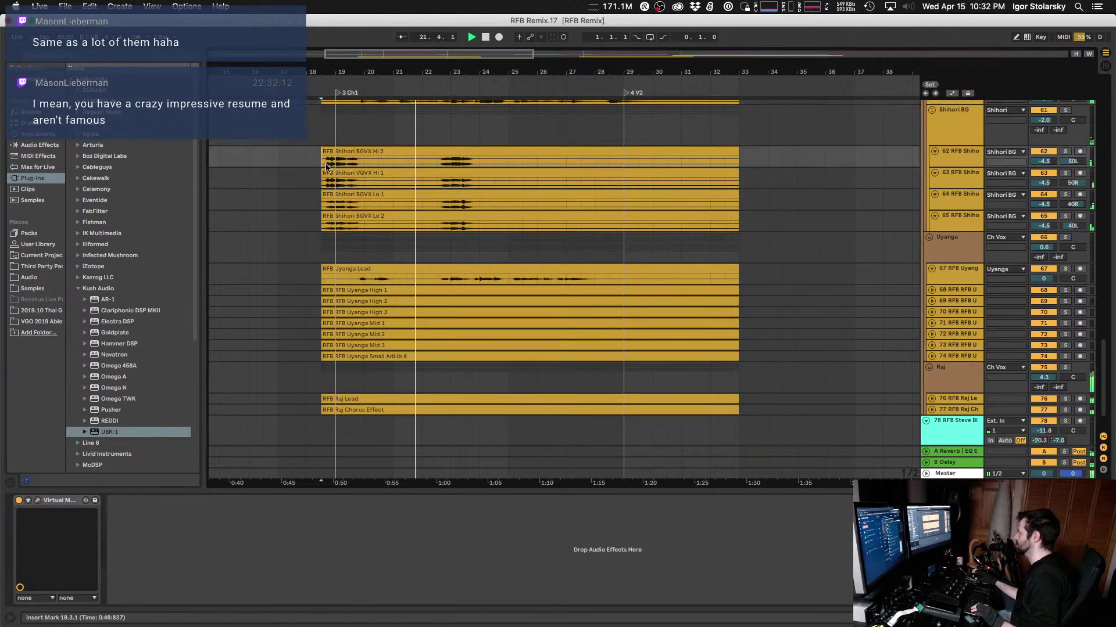
pyautogui.scroll(2, 486, 175)
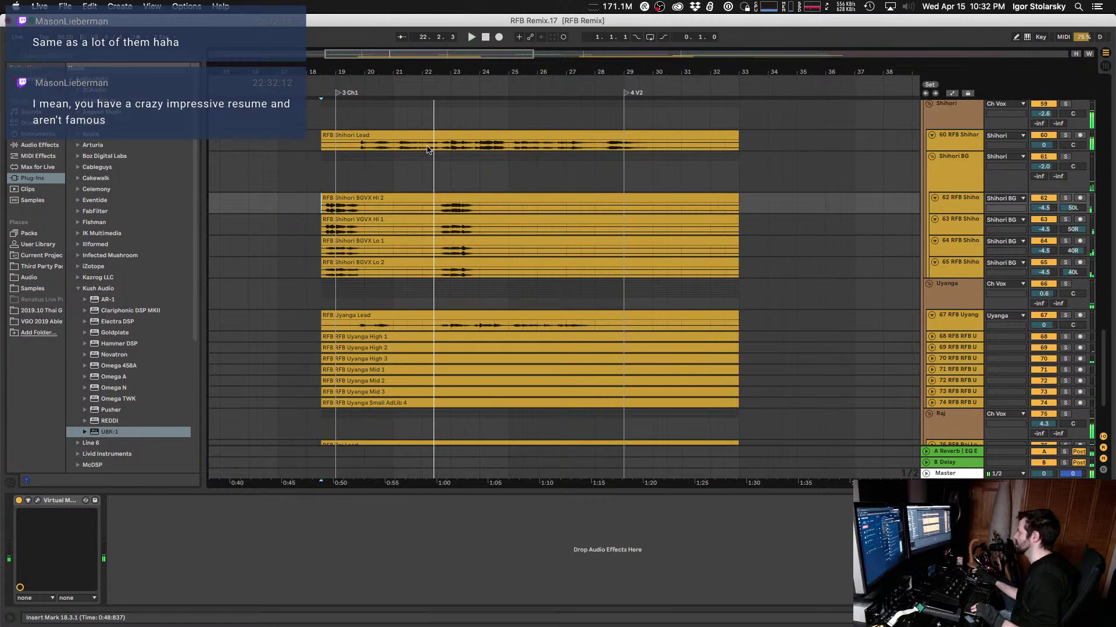
pyautogui.scroll(-3, 428, 152)
pyautogui.press('space')
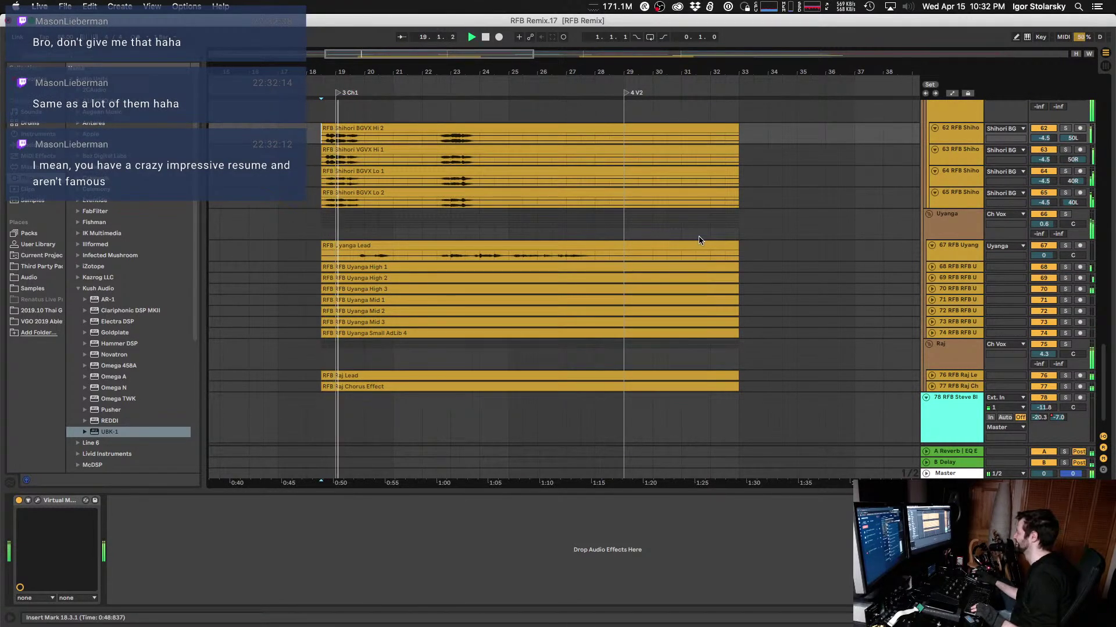
pyautogui.click(951, 236)
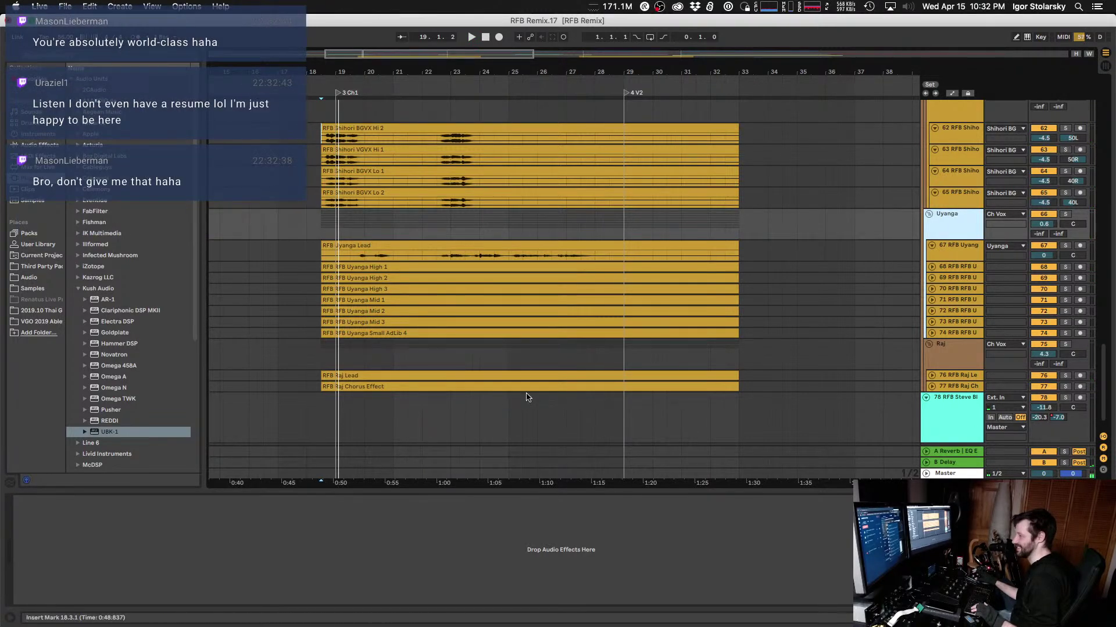
# Step: Move the second vocalist's lead track directly below the first vocalist's lead
pyautogui.scroll(4, 534, 349)
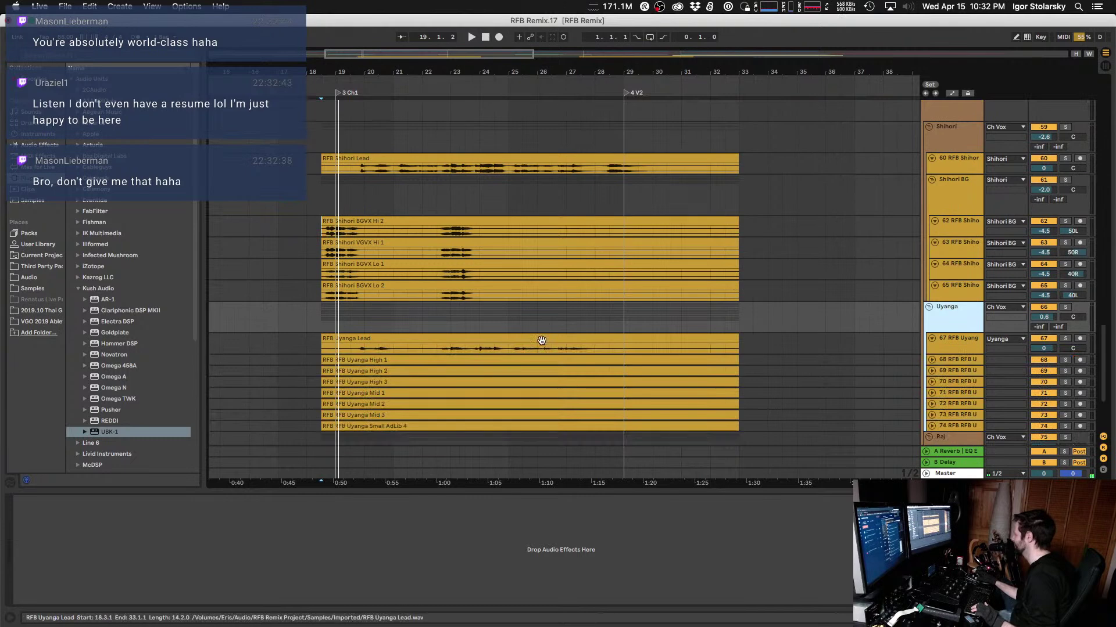
pyautogui.click(963, 351)
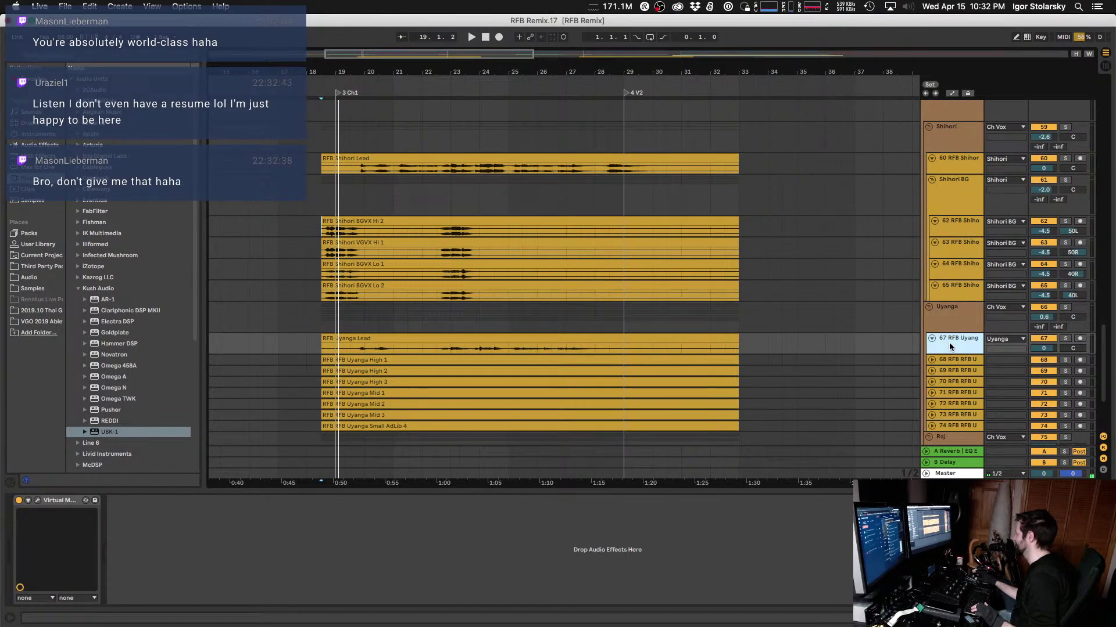
pyautogui.moveTo(951, 347); pyautogui.dragTo(958, 175)
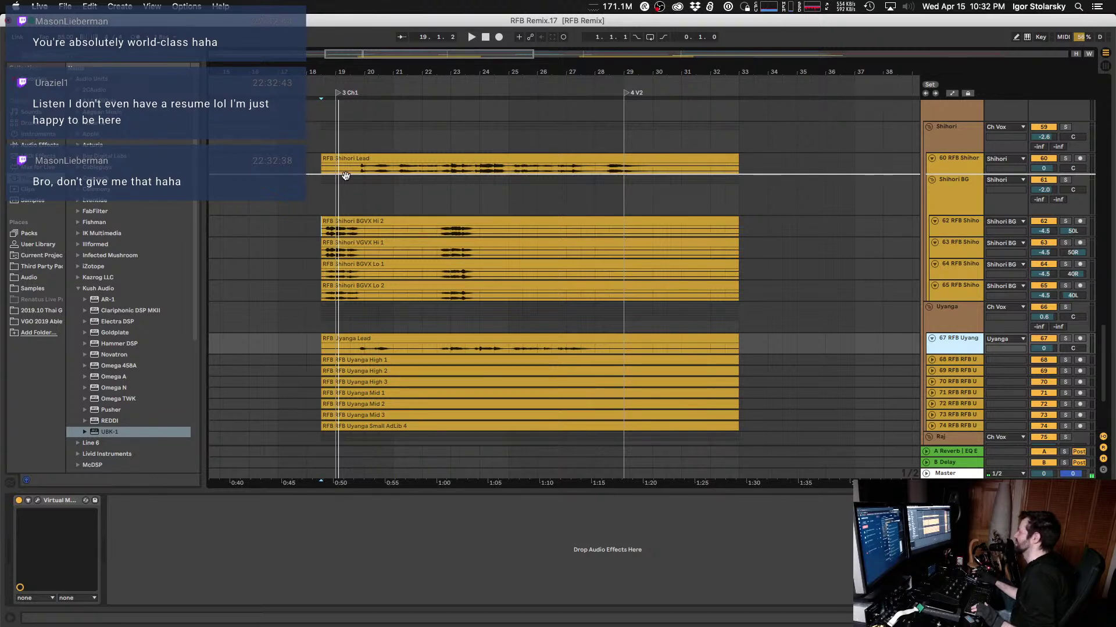
# Step: Compare the two soloed leads from bars 19.3 and 22.3, returning the second vocalist's lead to its own group
pyautogui.moveTo(355, 182); pyautogui.dragTo(354, 182)
pyautogui.click(350, 198)
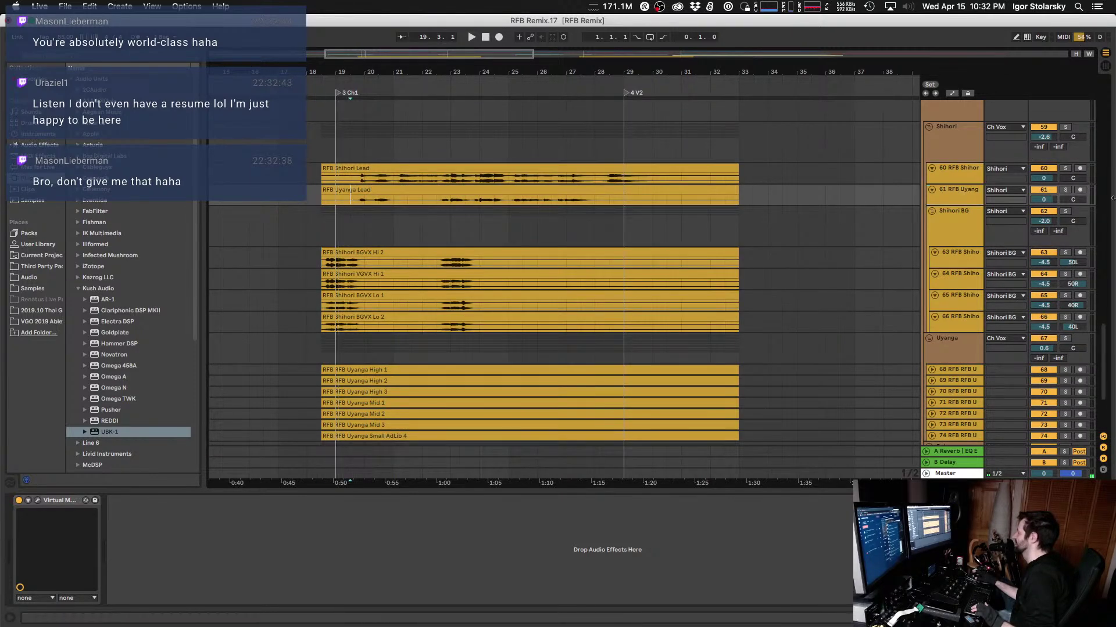
pyautogui.click(1064, 168)
pyautogui.press('space')
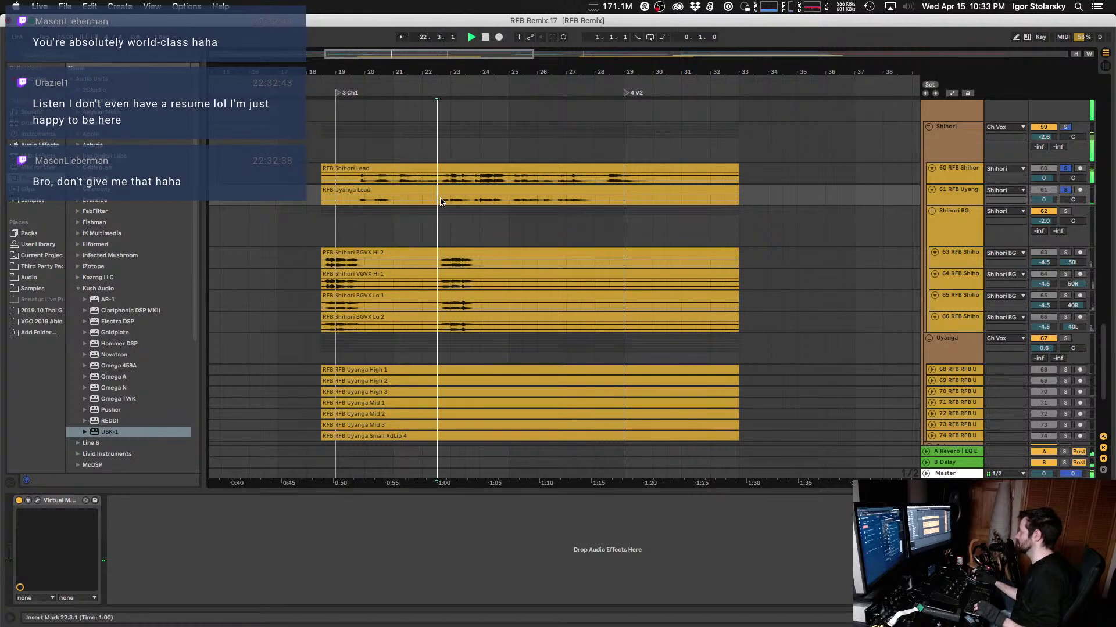
pyautogui.scroll(6, 440, 202)
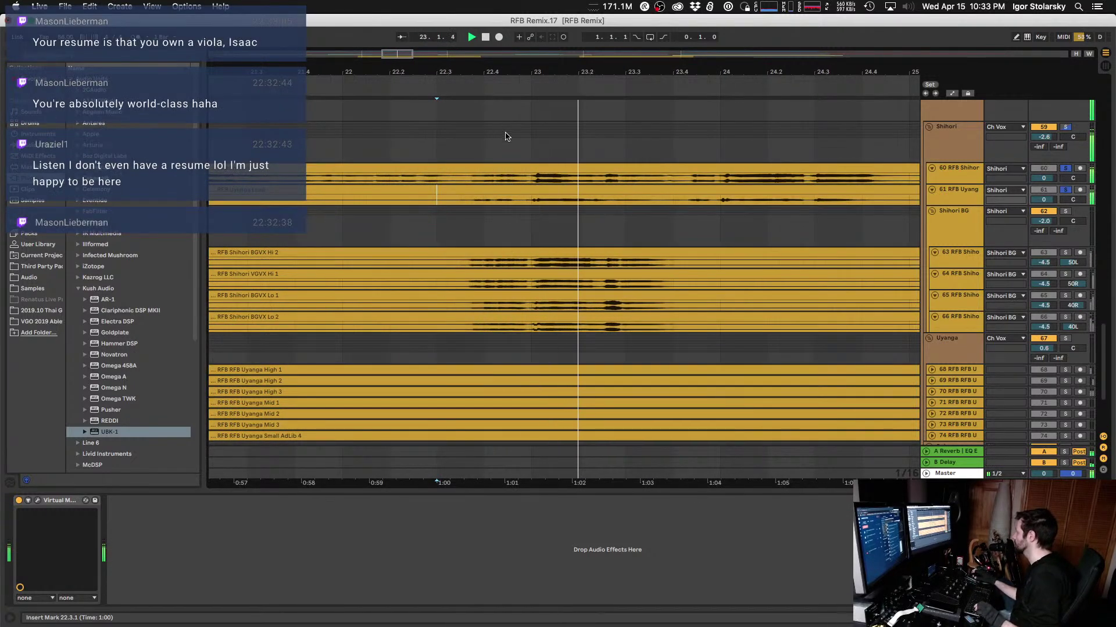
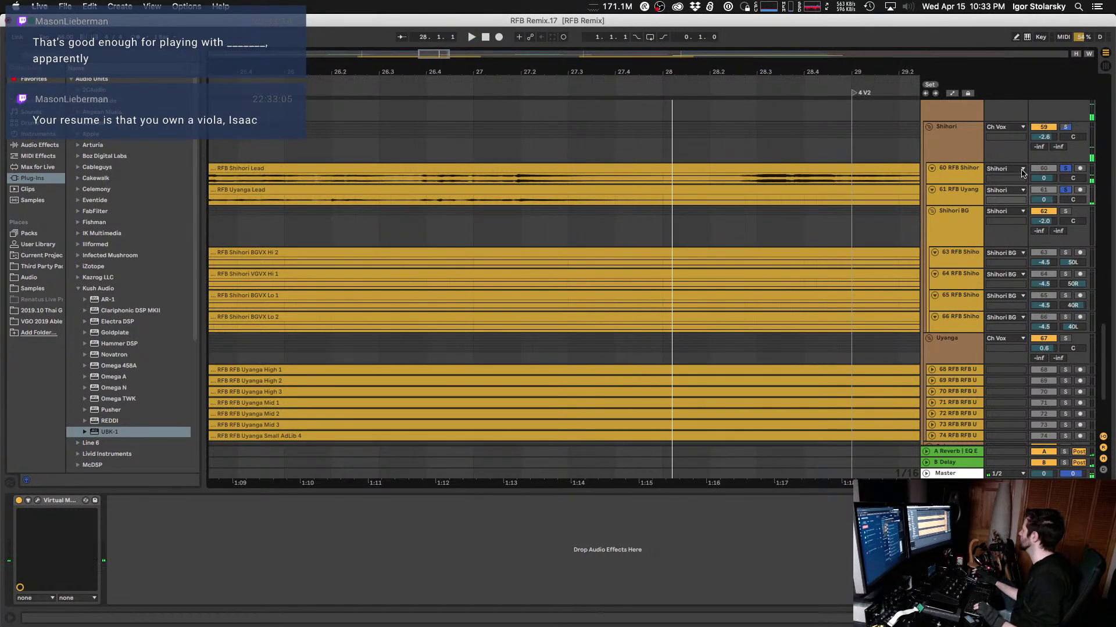
pyautogui.moveTo(961, 191); pyautogui.dragTo(953, 364)
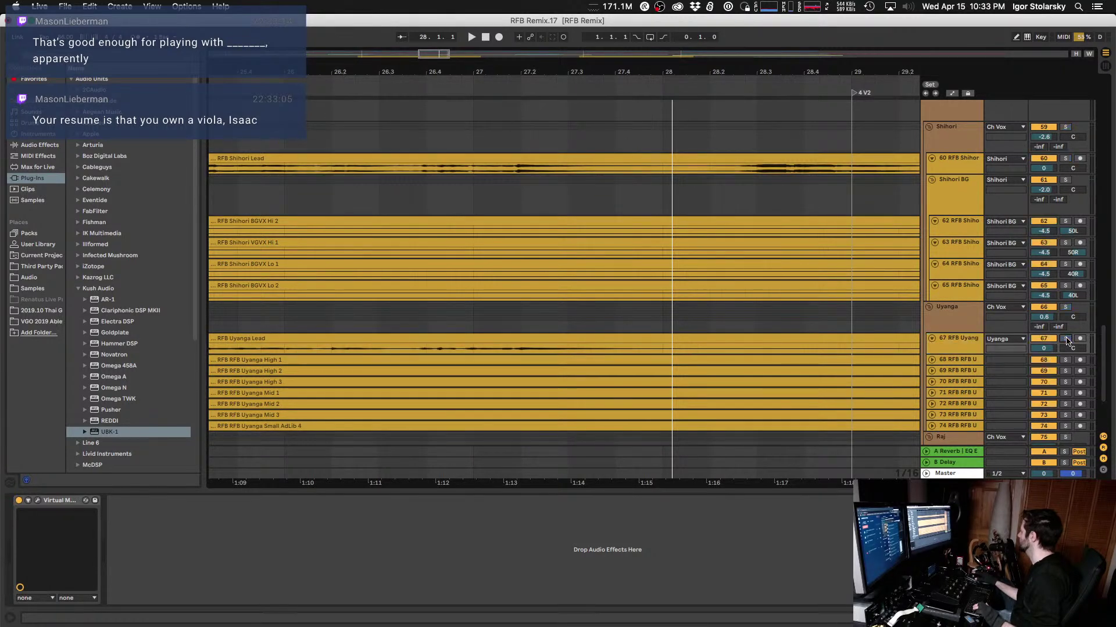
# Step: Solo the third vocalist's group, play it from bar 22.3 and unfold its lead and chorus effect tracks
pyautogui.scroll(-5, 1068, 342)
pyautogui.click(1066, 321)
pyautogui.press('space')
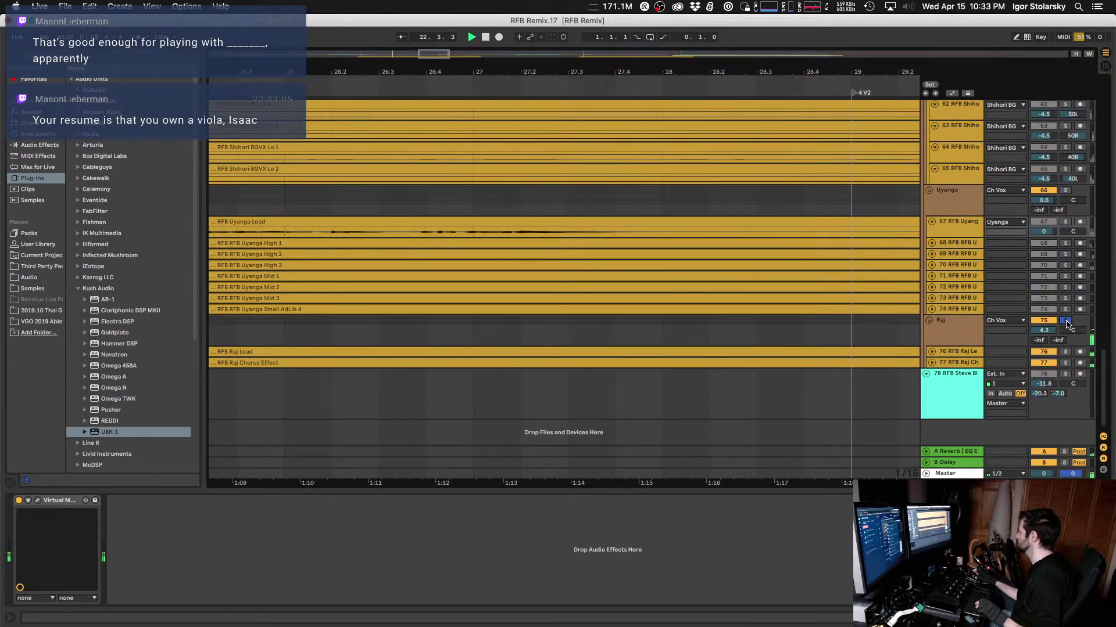
pyautogui.click(932, 353)
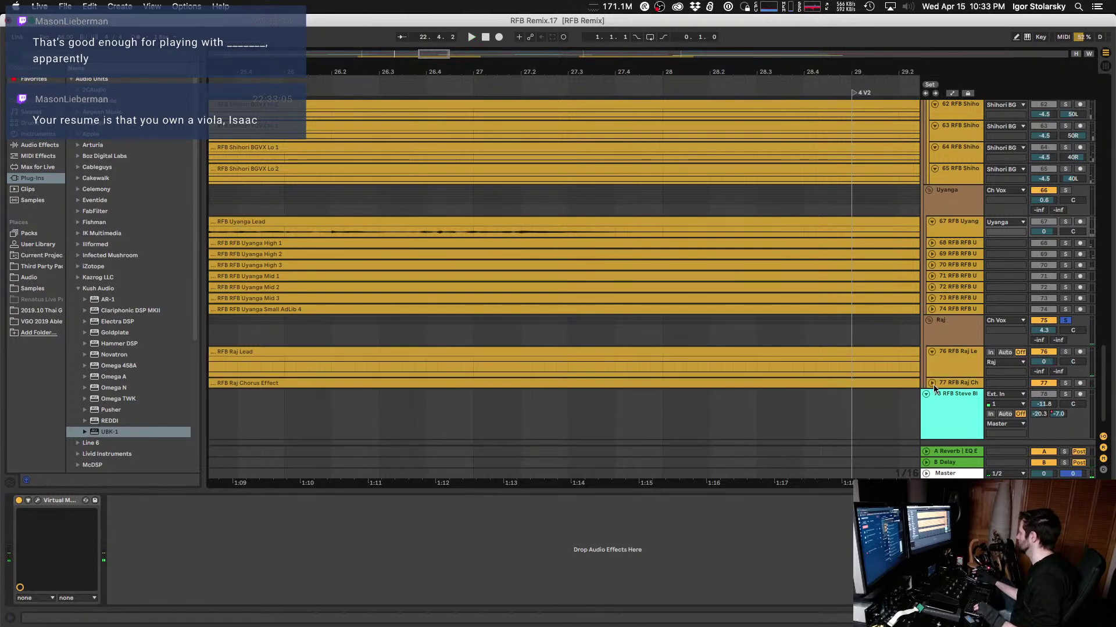
pyautogui.click(934, 385)
pyautogui.press('space')
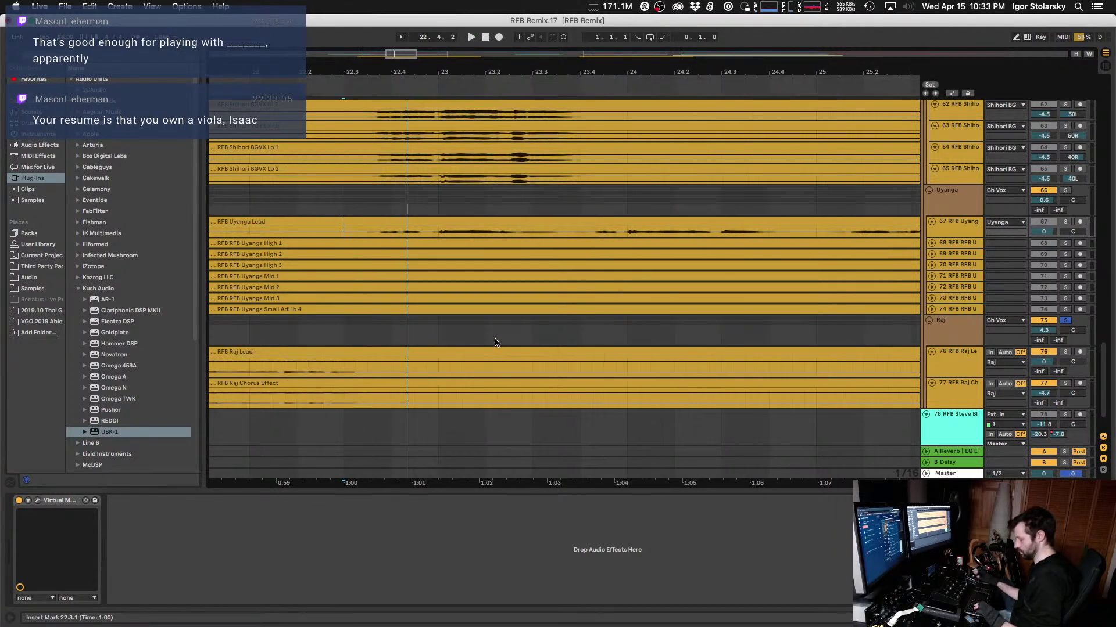
# Step: Play the third vocalist's part from bar 21 and solo the first vocalist's group alongside it for comparison
pyautogui.press('-')
pyautogui.press('-')
pyautogui.press('-')
pyautogui.press('-')
pyautogui.press('-')
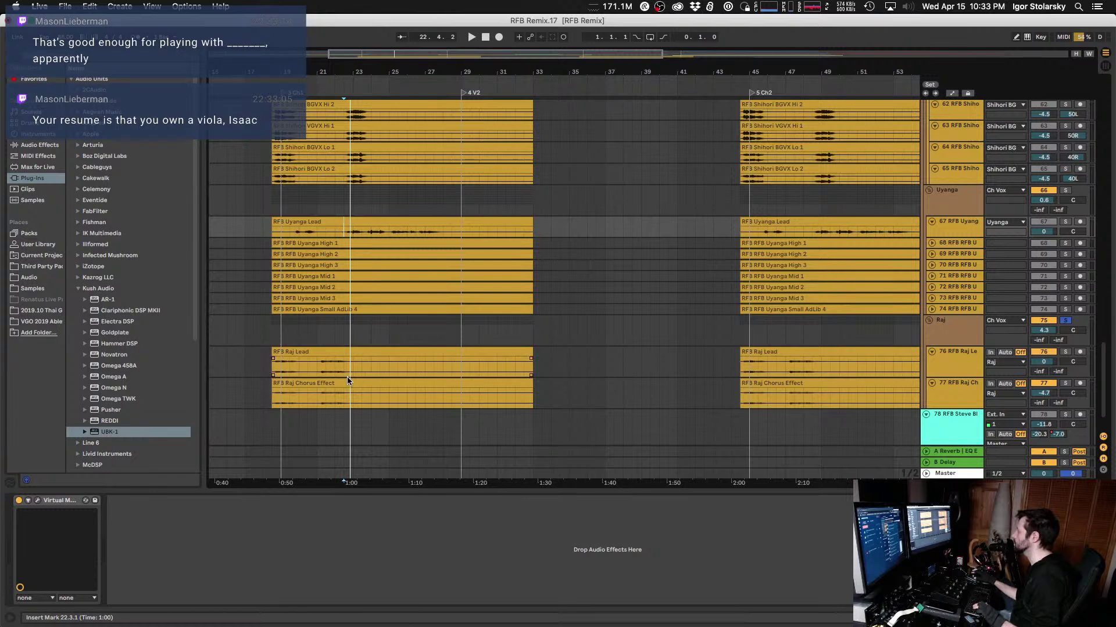
pyautogui.click(319, 366)
pyautogui.press('space')
pyautogui.scroll(6, 1043, 209)
pyautogui.click(1066, 220)
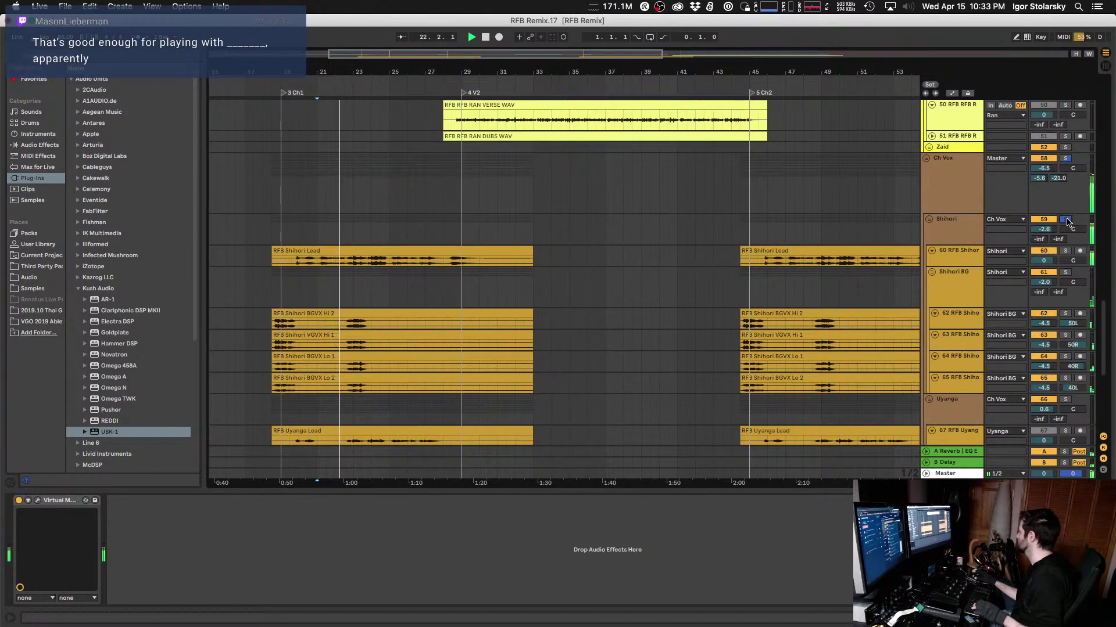
pyautogui.press('space')
pyautogui.press('space')
pyautogui.scroll(-5, 573, 232)
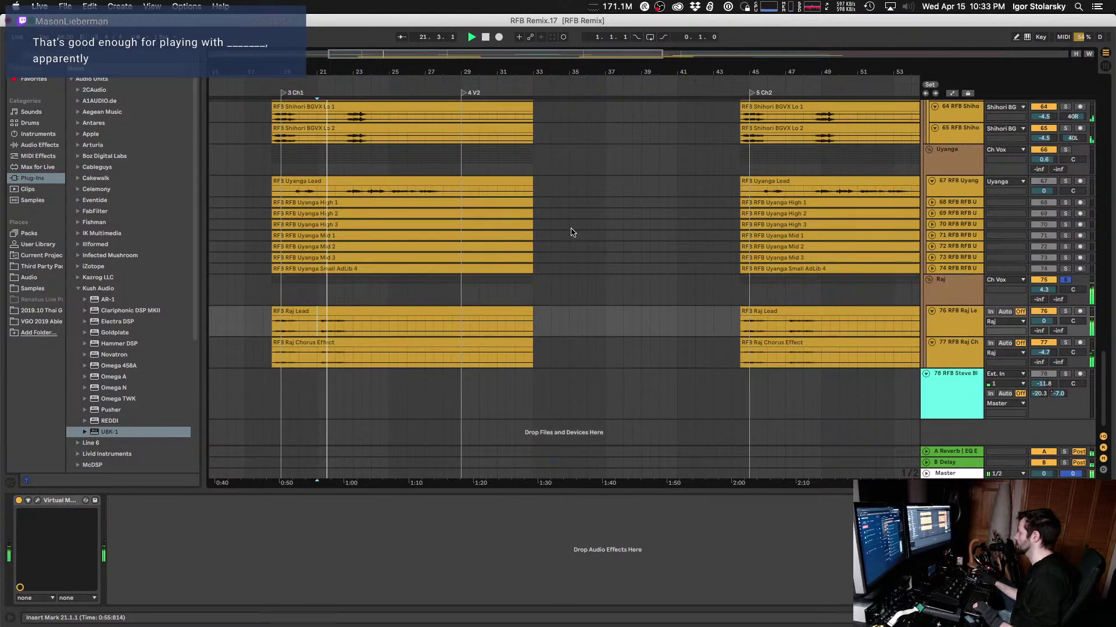
# Step: Play both soloed vocal groups from bar 21.3 with the phrase enlarged to compare their timing
pyautogui.press('space')
pyautogui.click(328, 350)
pyautogui.press('+')
pyautogui.press('+')
pyautogui.press('+')
pyautogui.press('space')
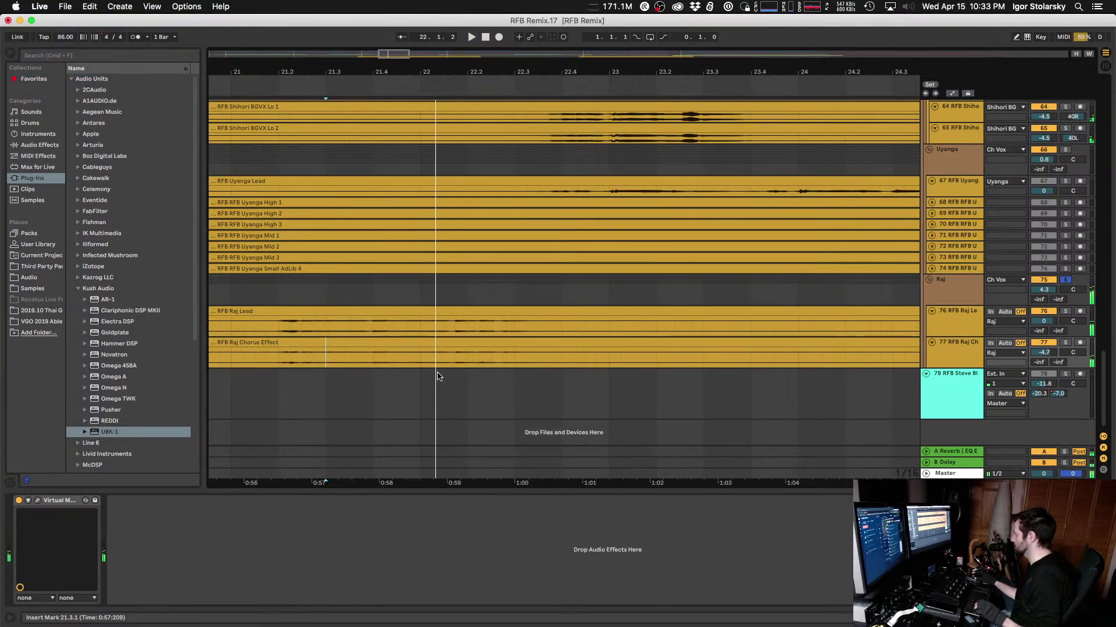
# Step: Move the third vocalist's group above the first vocalist's group inside Ch Vox and play from bar 21.4.4
pyautogui.click(956, 288)
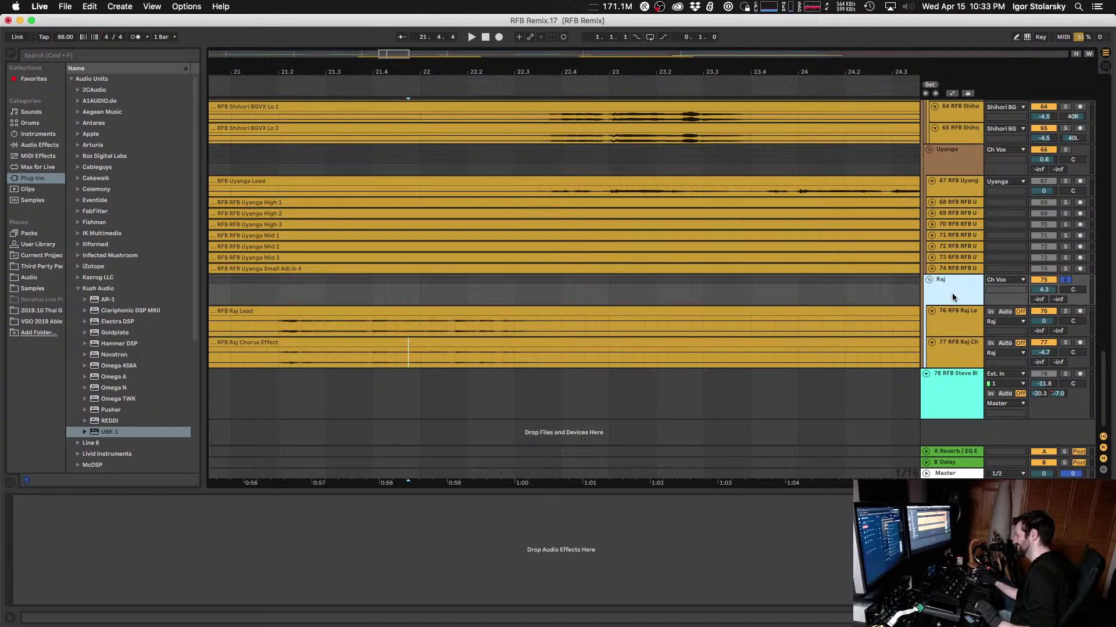
pyautogui.scroll(5, 957, 77)
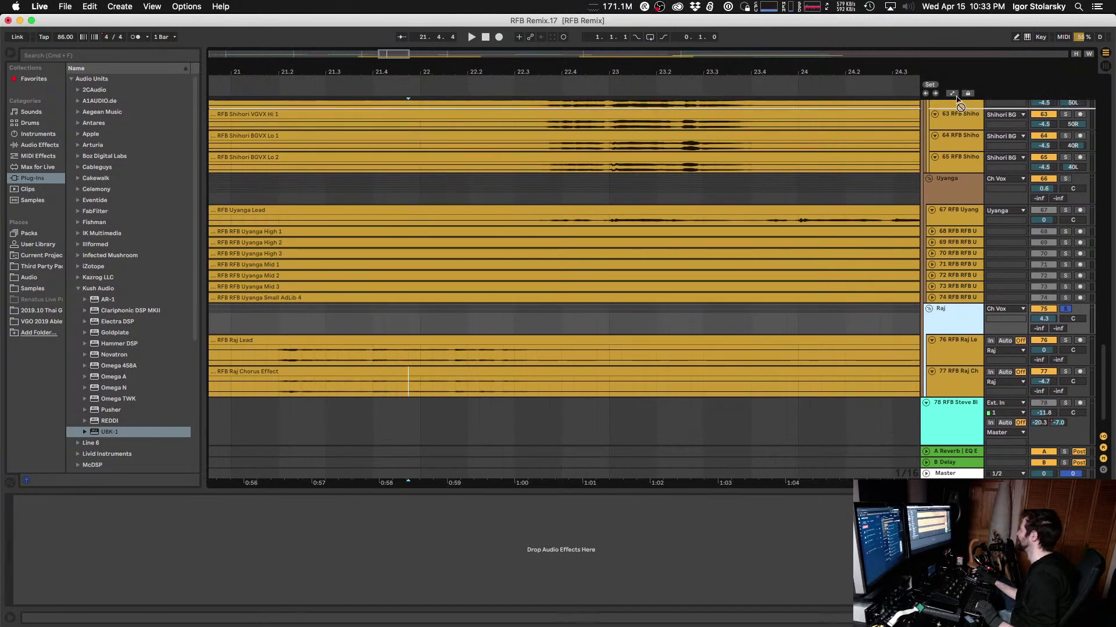
pyautogui.scroll(10, 947, 117)
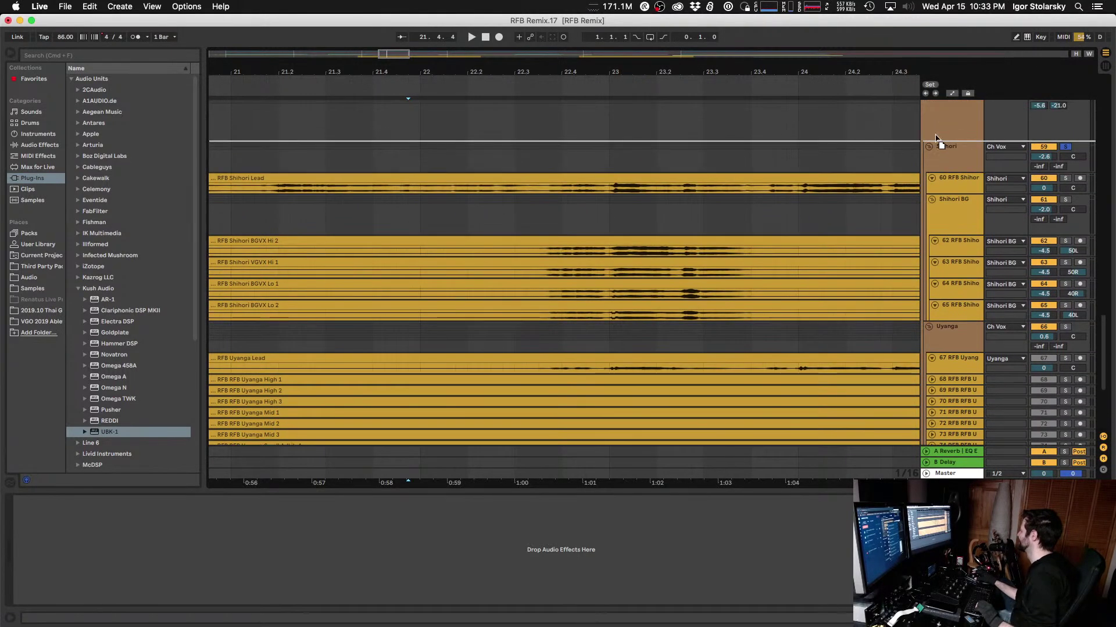
pyautogui.scroll(2, 845, 194)
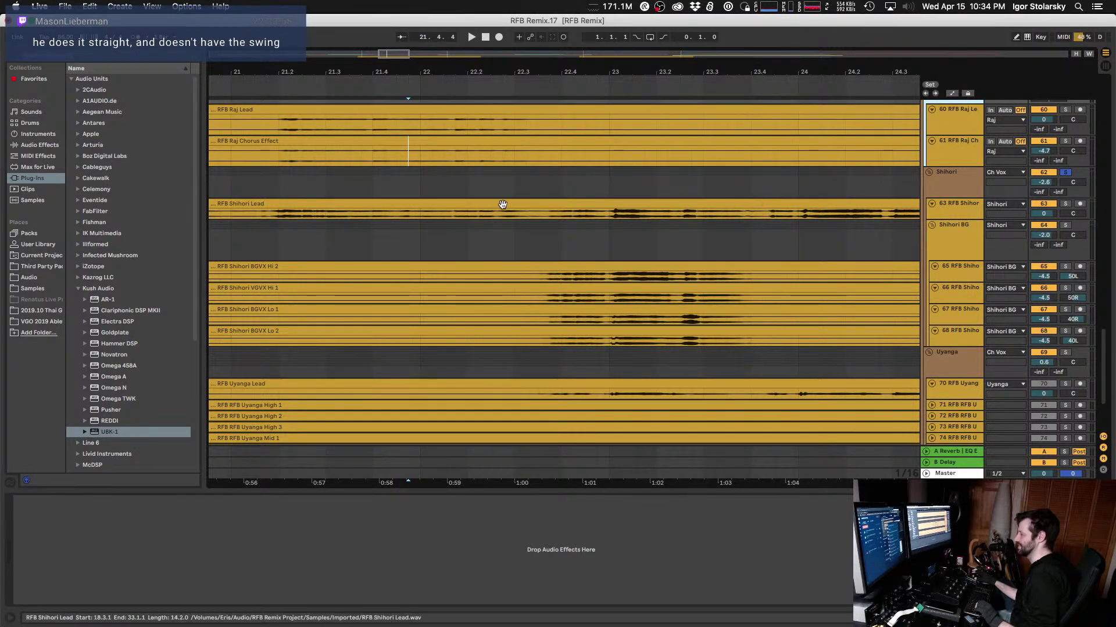
pyautogui.press('space')
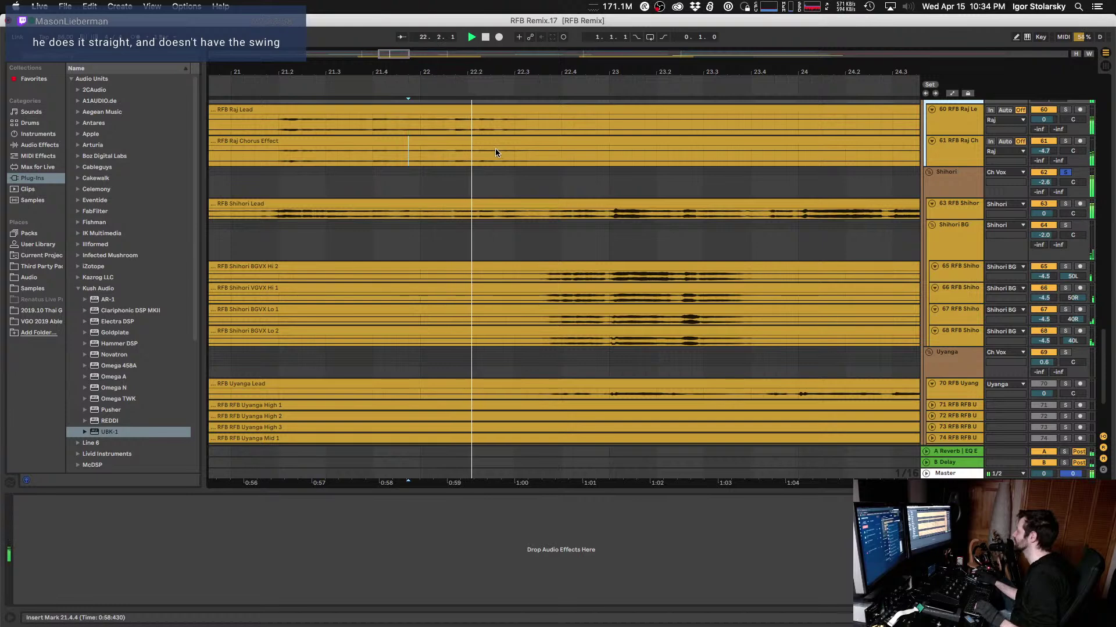
# Step: Play the soloed vocals from bar 21.4.1 and enlarge the third vocalist's chorus effect and lead tracks
pyautogui.press('space')
pyautogui.click(372, 154)
pyautogui.press('space')
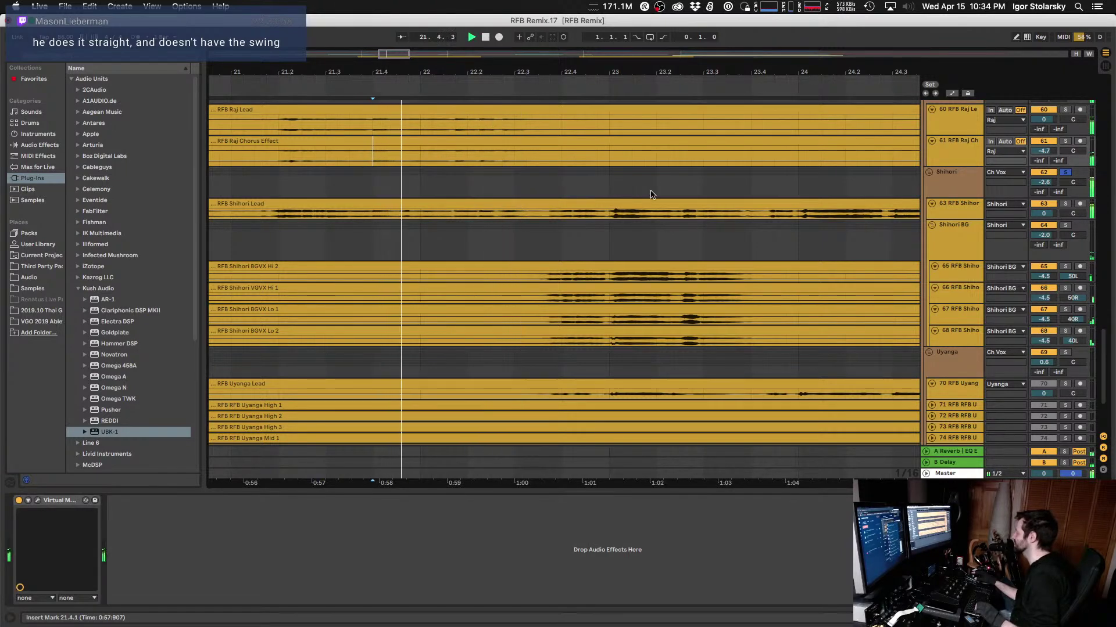
pyautogui.moveTo(937, 165); pyautogui.dragTo(936, 215)
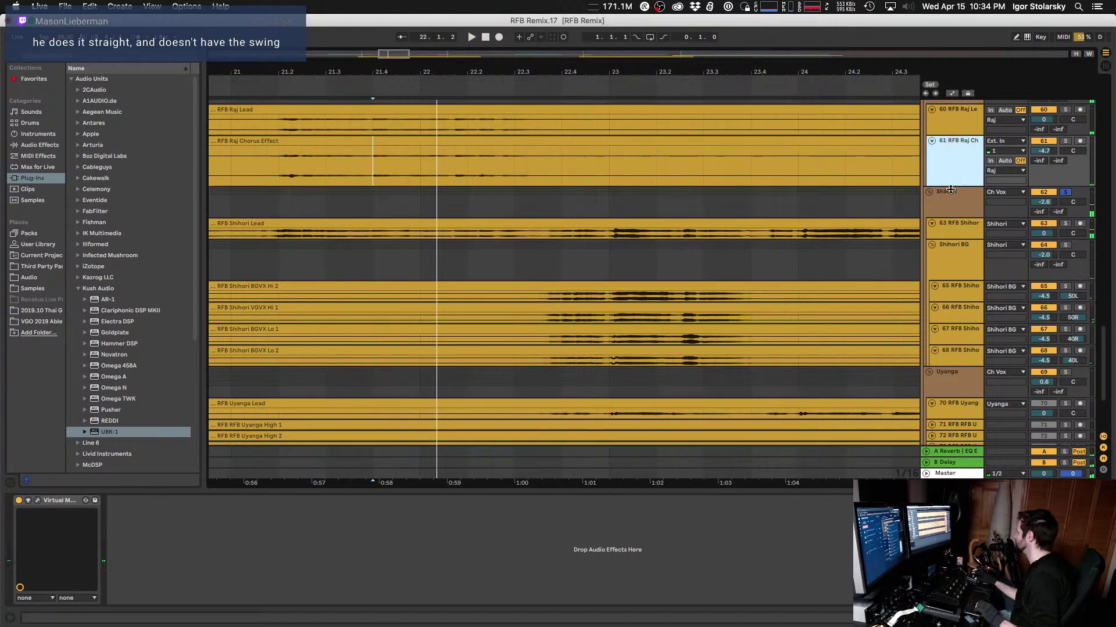
pyautogui.moveTo(949, 135); pyautogui.dragTo(967, 251)
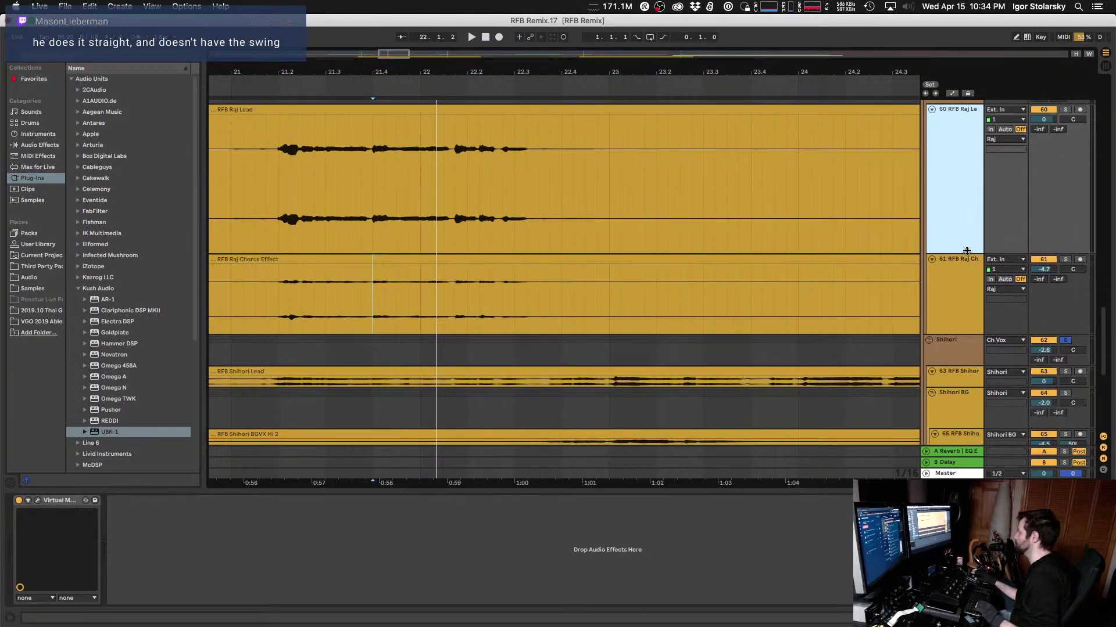
# Step: Play the third vocalist's phrase from bar 21.2.1 to hear its timing against the first vocalist
pyautogui.click(361, 143)
pyautogui.click(281, 151)
pyautogui.press('space')
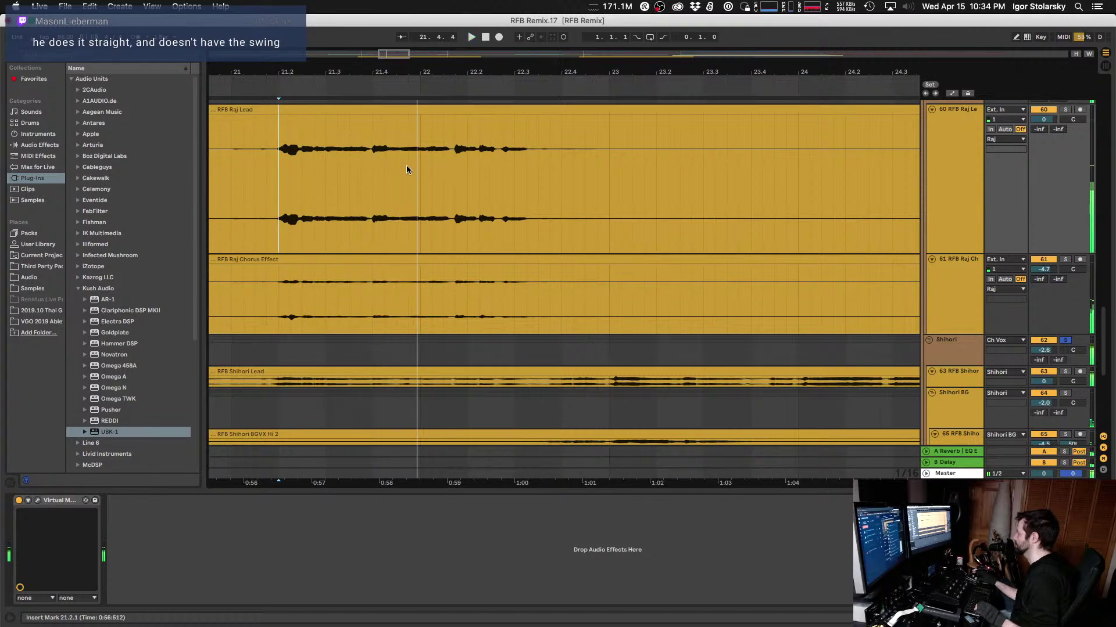
# Step: Split the third vocalist's lead clip at 21.4.1 and 22.3.3 to isolate the end of the phrase
pyautogui.click(379, 178)
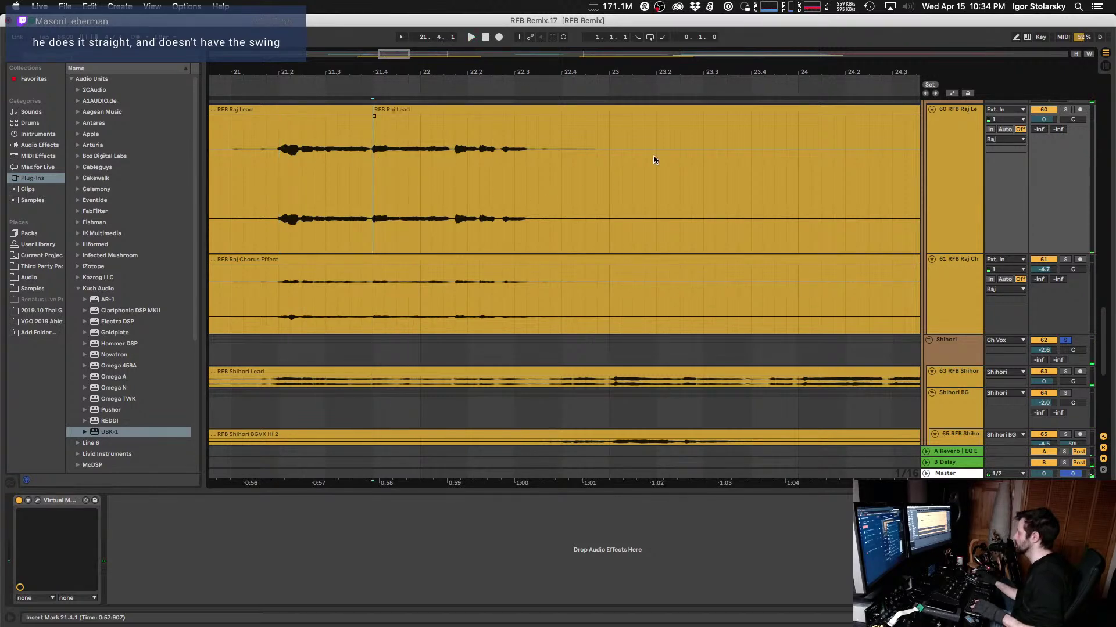
pyautogui.doubleClick(385, 108)
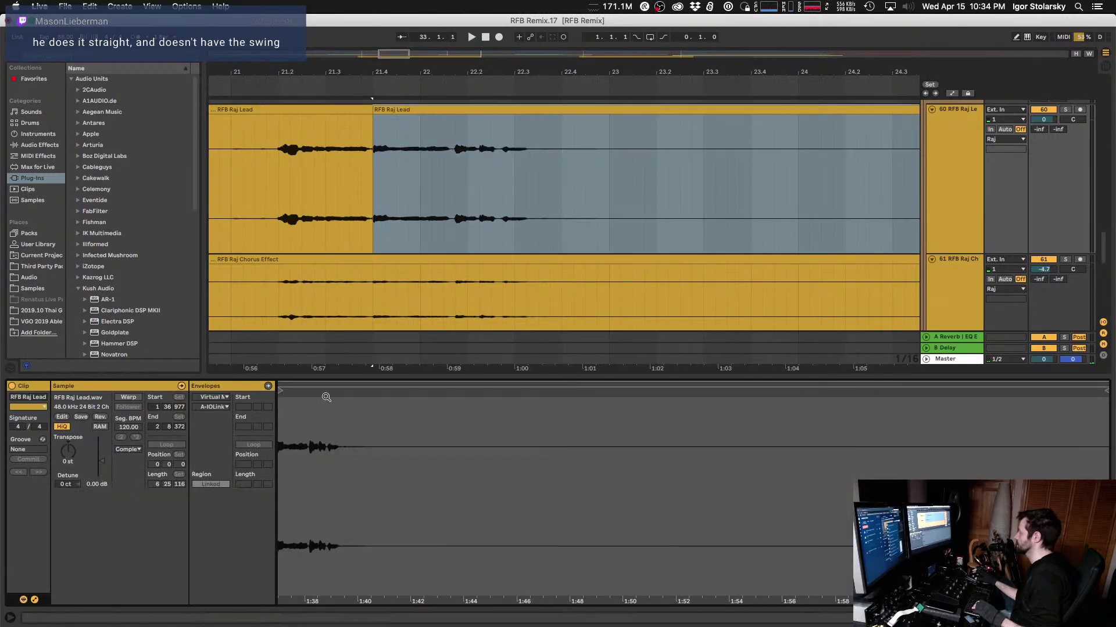
pyautogui.click(537, 190)
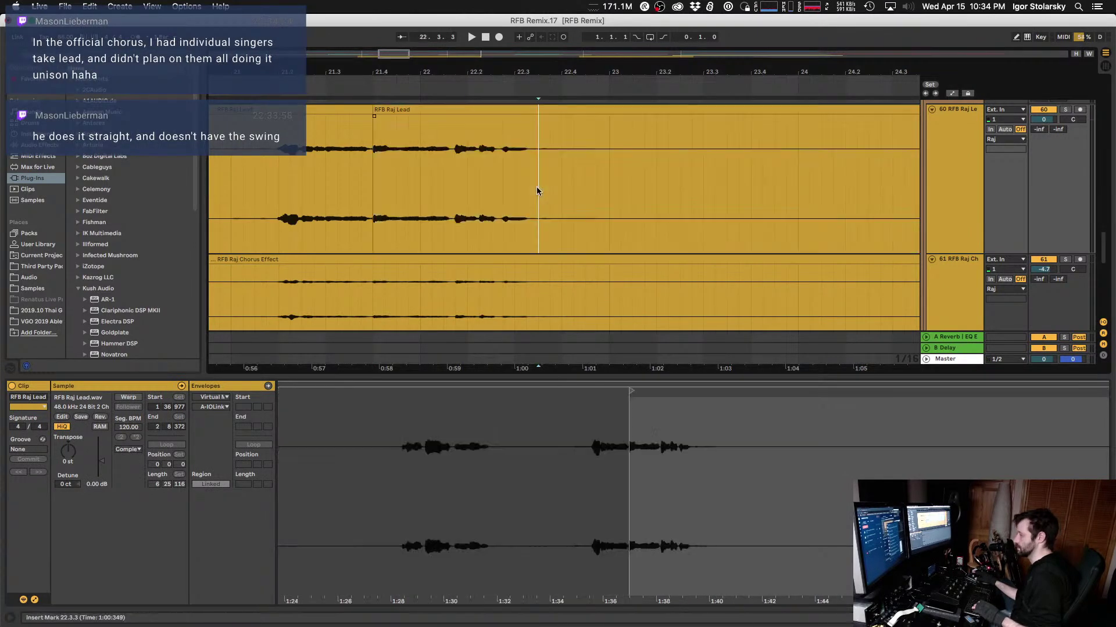
pyautogui.press('super+e')
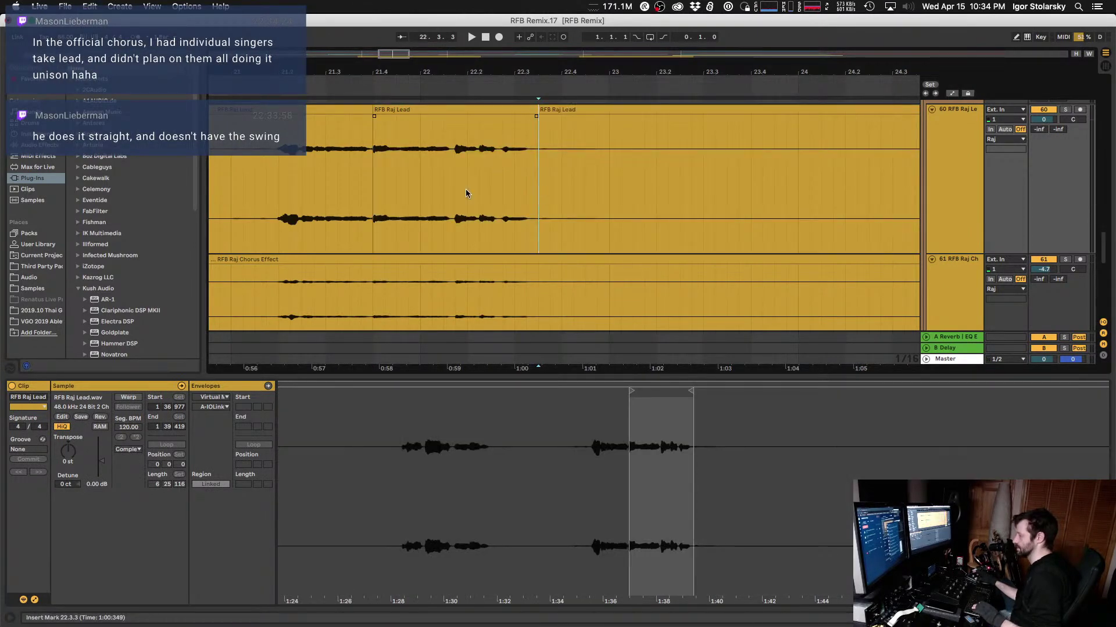
# Step: Turn on warping for the third vocalist's lead clip between 21.4.1 and 22.3.3
pyautogui.click(431, 110)
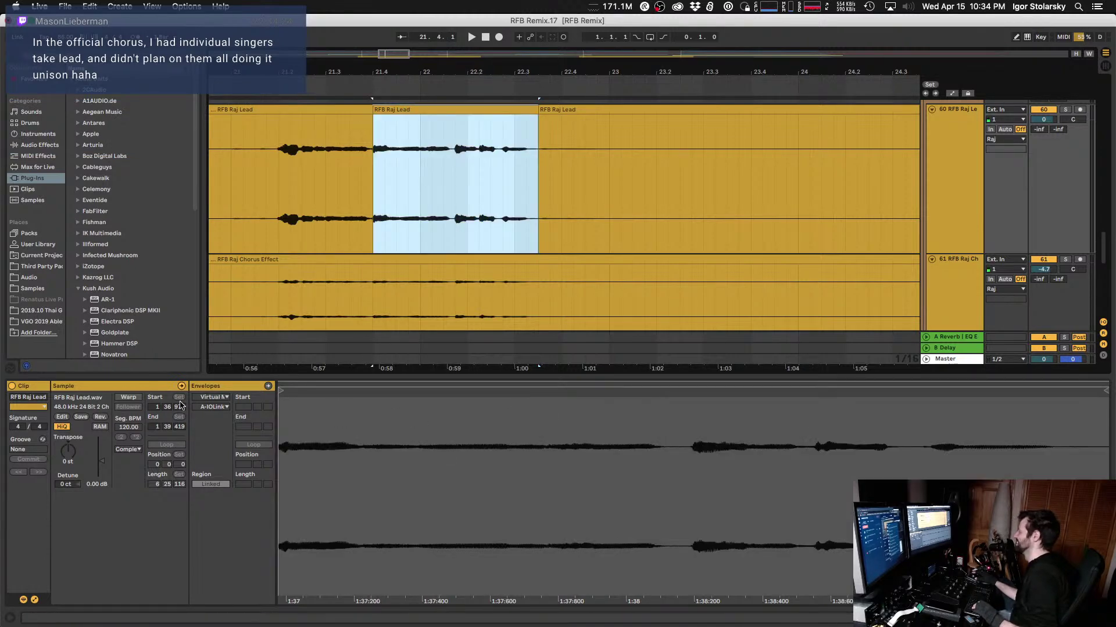
pyautogui.click(129, 397)
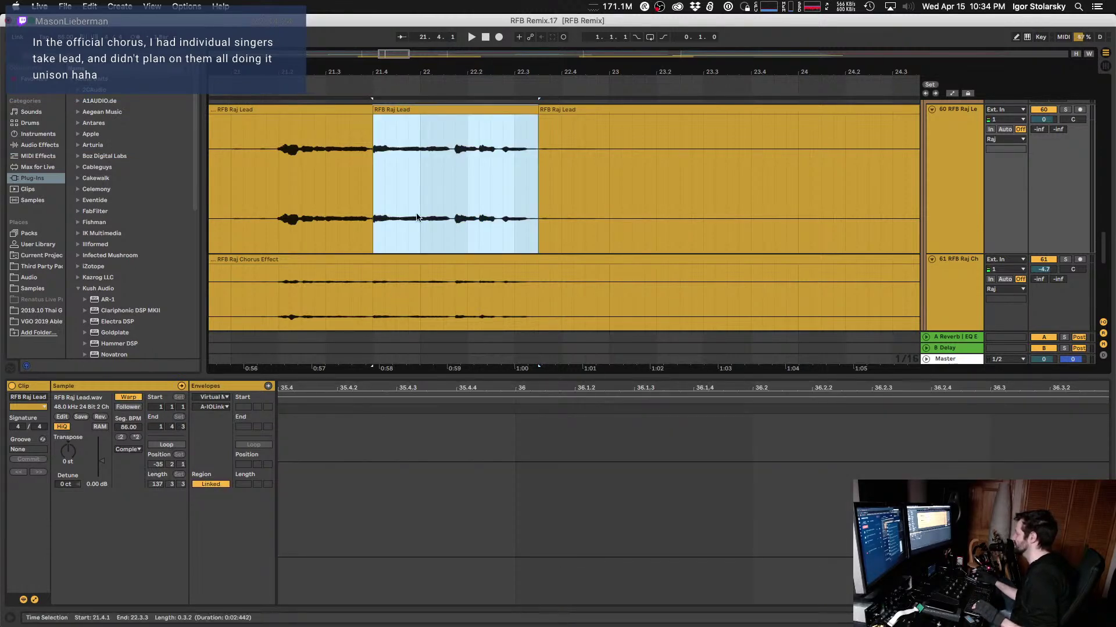
pyautogui.click(535, 448)
pyautogui.hscroll(-10, 553, 430)
pyautogui.scroll(-10, 569, 433)
pyautogui.scroll(-6, 569, 432)
pyautogui.scroll(5, 569, 432)
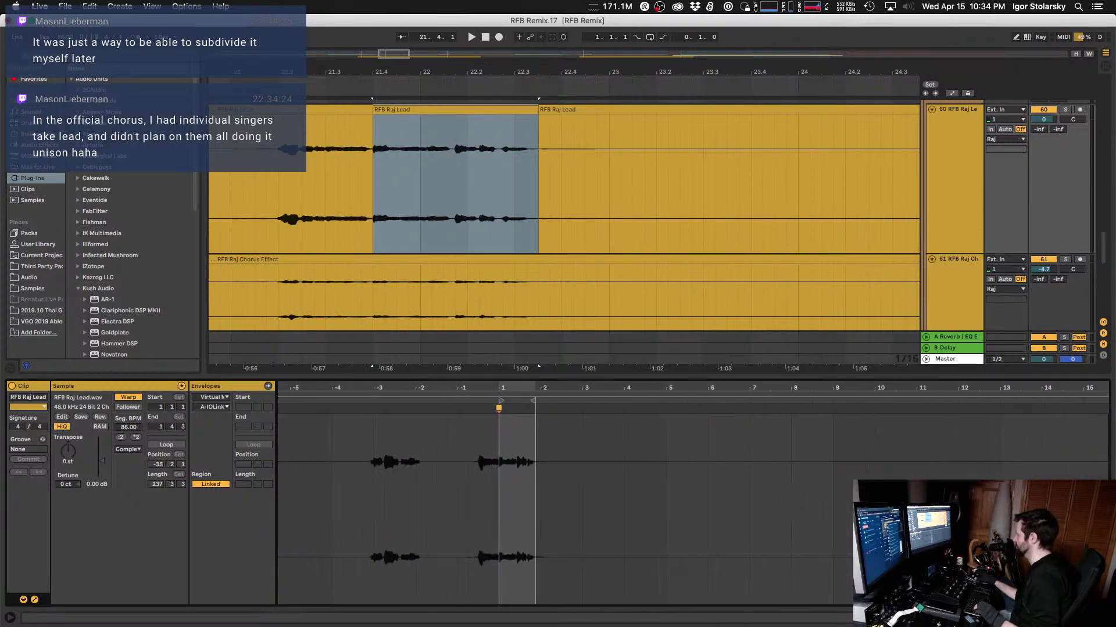
pyautogui.scroll(4, 564, 390)
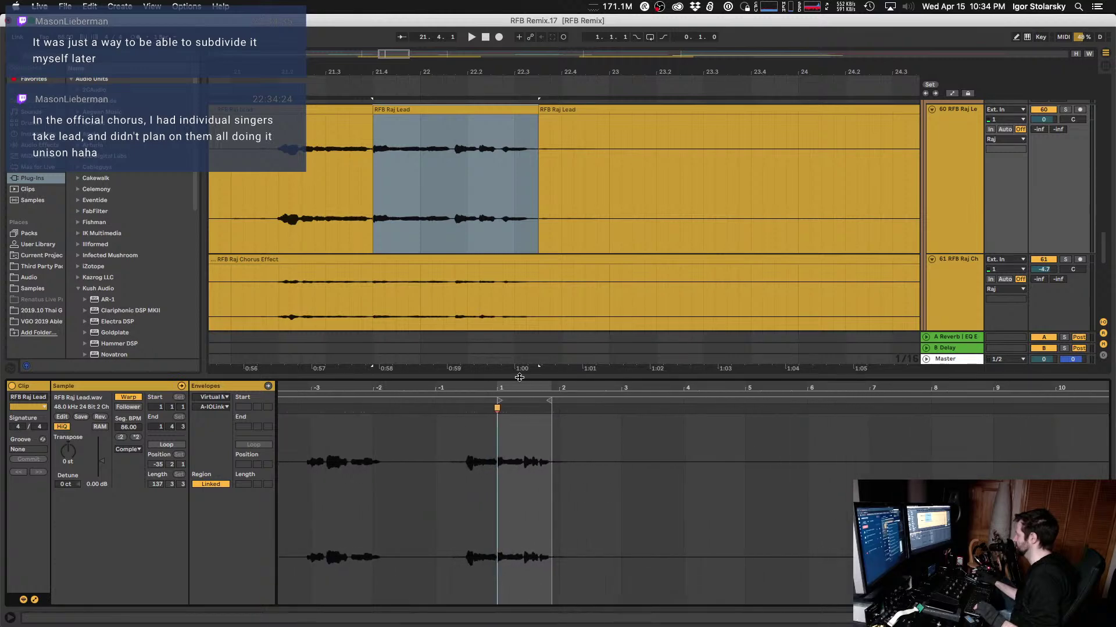
pyautogui.scroll(8, 520, 389)
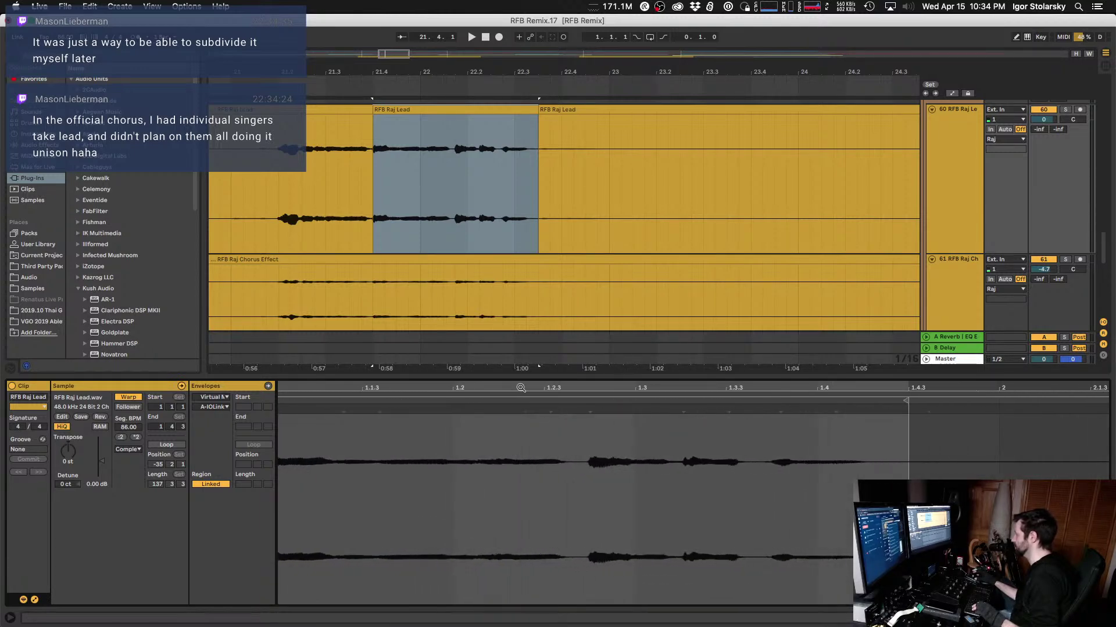
pyautogui.scroll(-1, 515, 386)
# Step: Add warp markers near 1.1.3 and 1.2.3 in the lead clip, move the earlier one slightly past 1.1.4 and play the result
pyautogui.press('space')
pyautogui.press('space')
pyautogui.press('space')
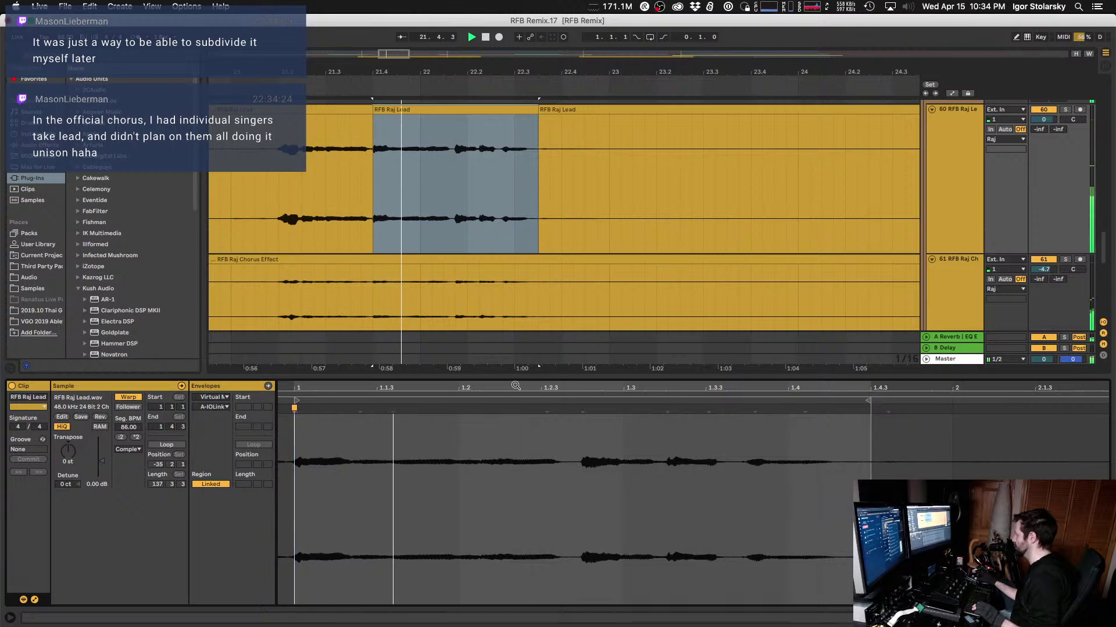
pyautogui.click(391, 409)
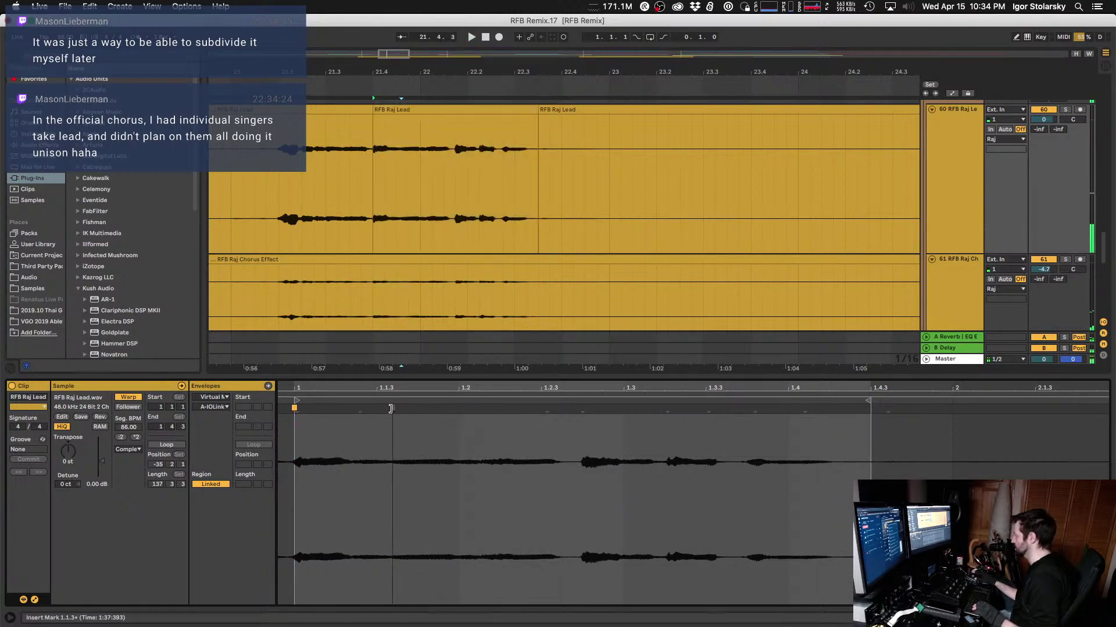
pyautogui.doubleClick(545, 409)
pyautogui.press('space')
pyautogui.moveTo(393, 410); pyautogui.dragTo(436, 411)
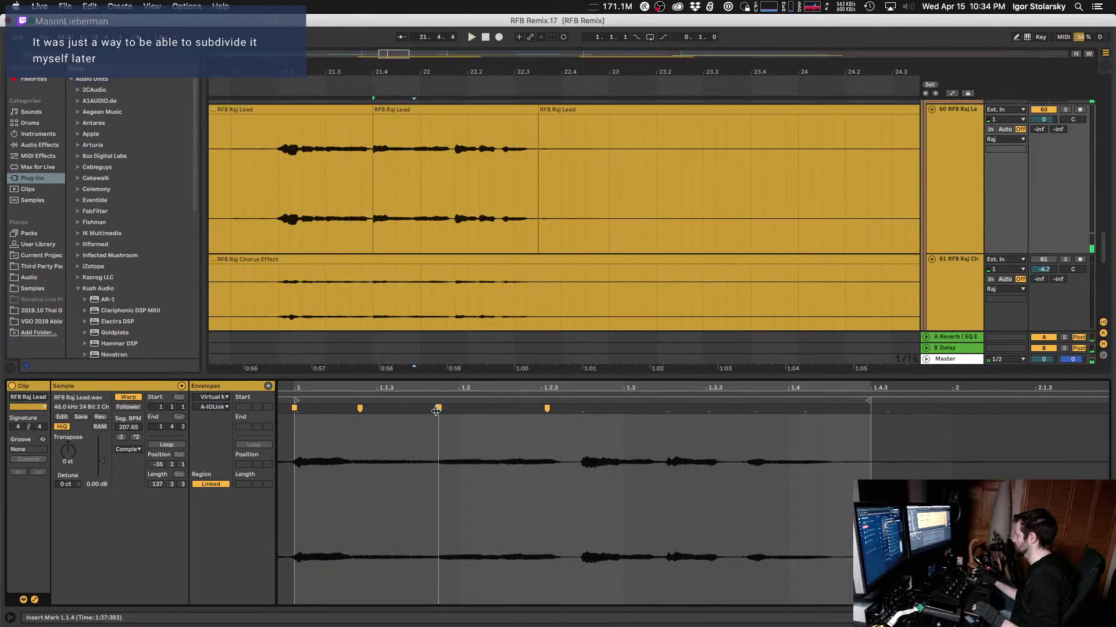
pyautogui.click(432, 118)
pyautogui.press('space')
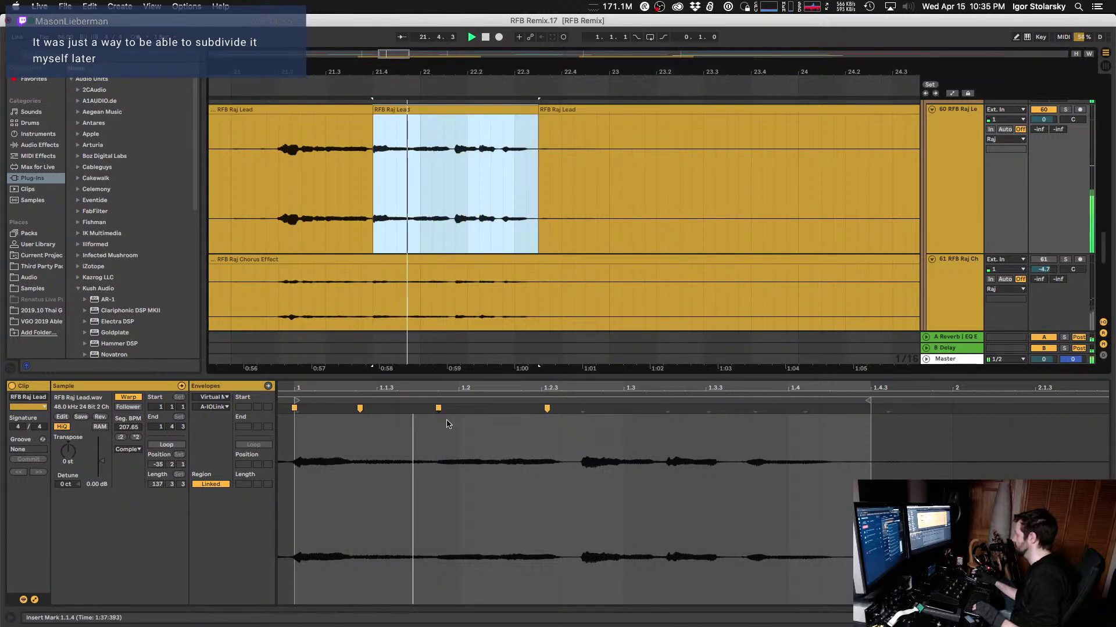
# Step: Try a replacement warp marker just after 1.1.3, move it to about 1.1.4 and play the lead track soloed
pyautogui.moveTo(438, 409); pyautogui.dragTo(392, 409)
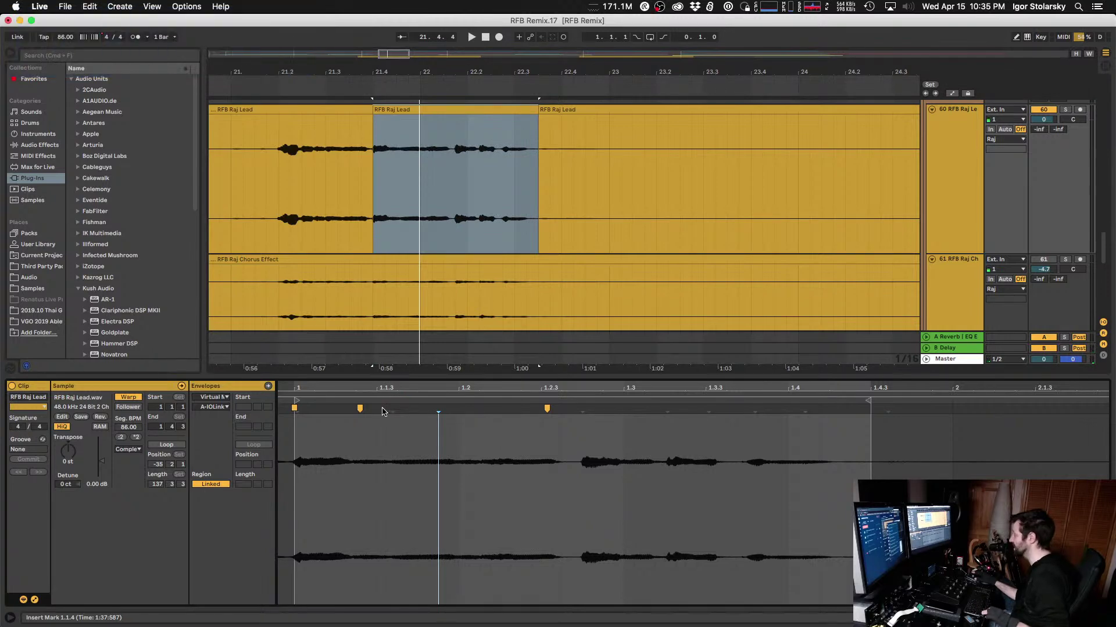
pyautogui.doubleClick(383, 410)
pyautogui.moveTo(382, 409); pyautogui.dragTo(427, 410)
pyautogui.press('space')
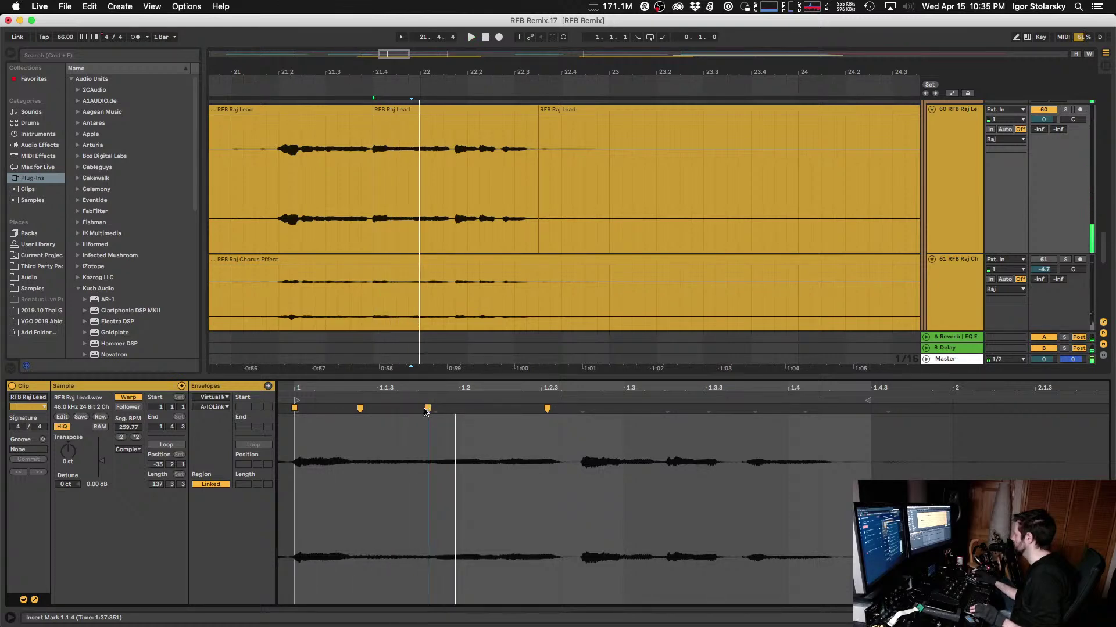
pyautogui.click(1065, 109)
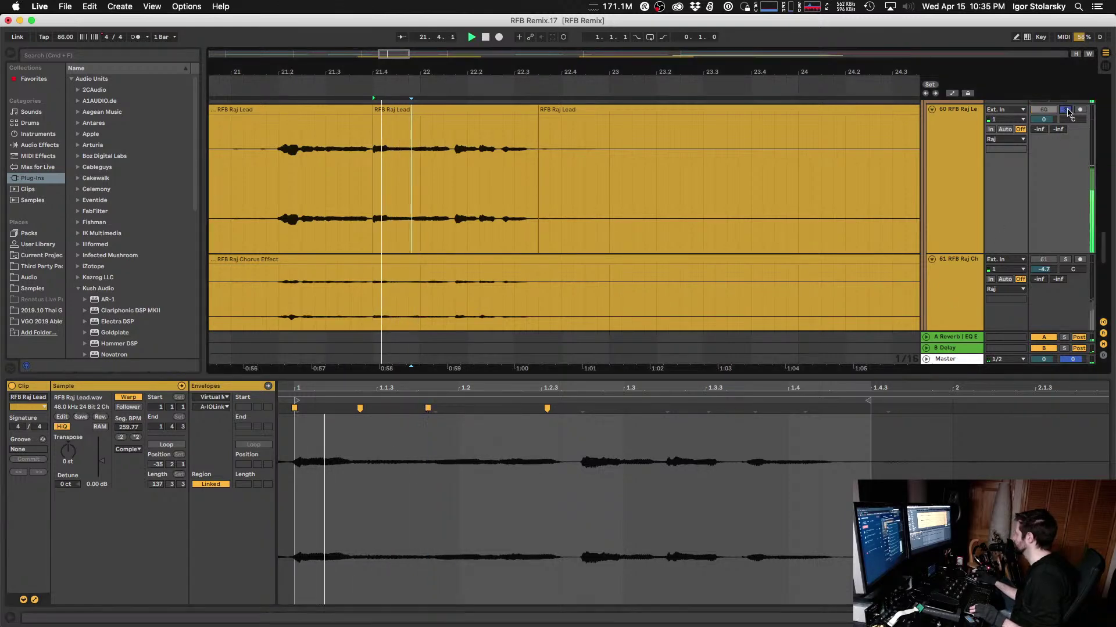
# Step: Undo the last warp marker changes in the third vocalist's lead clip
pyautogui.press('super+z')
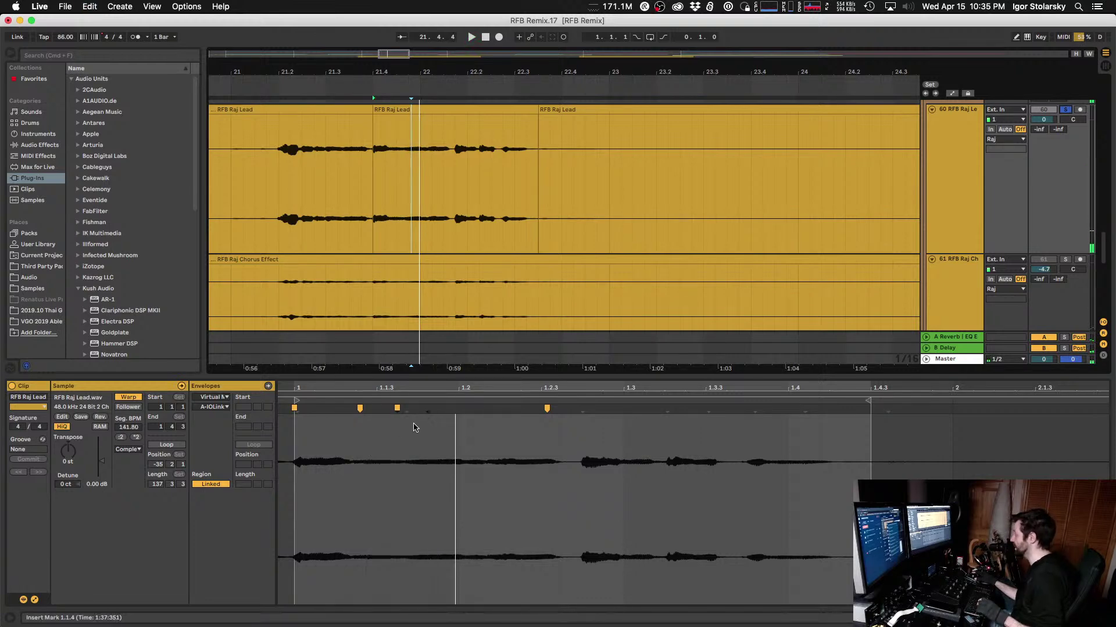
pyautogui.press('super+z')
pyautogui.press('super+z')
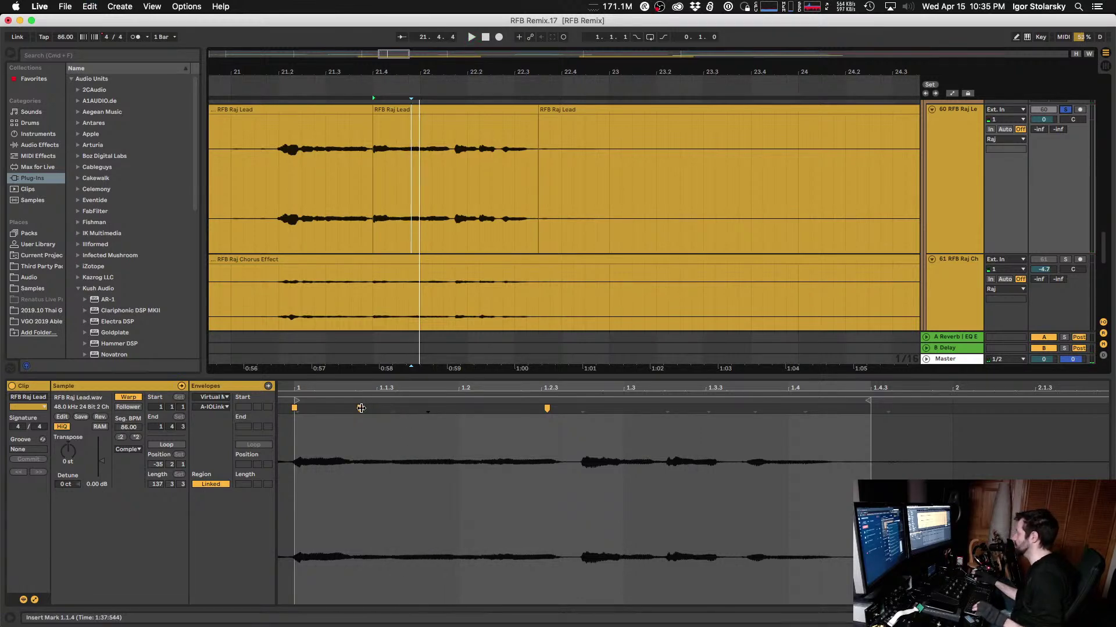
# Step: Place a warp marker at about 1.1.3 in the lead clip and set its warp mode to Complex Pro
pyautogui.doubleClick(387, 408)
pyautogui.moveTo(386, 409); pyautogui.dragTo(378, 410)
pyautogui.press('space')
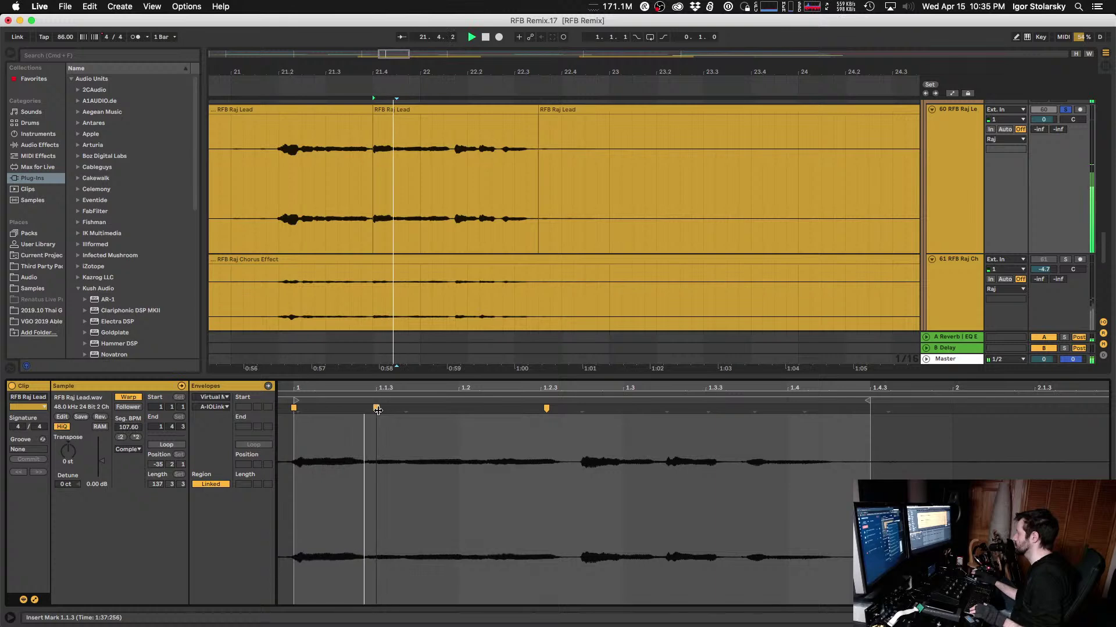
pyautogui.click(132, 450)
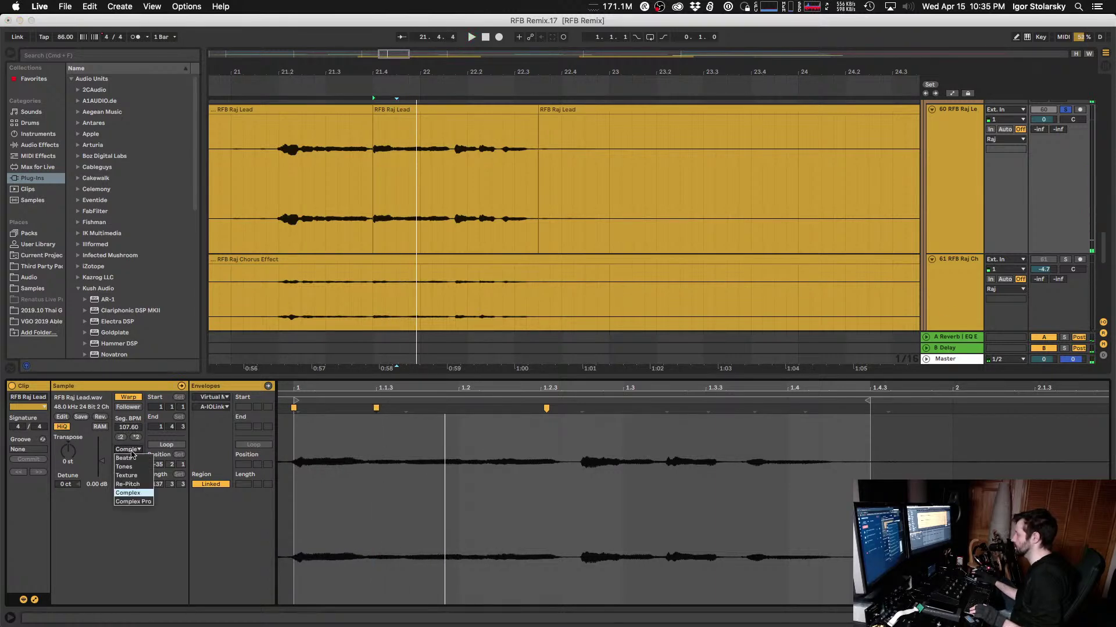
pyautogui.click(132, 502)
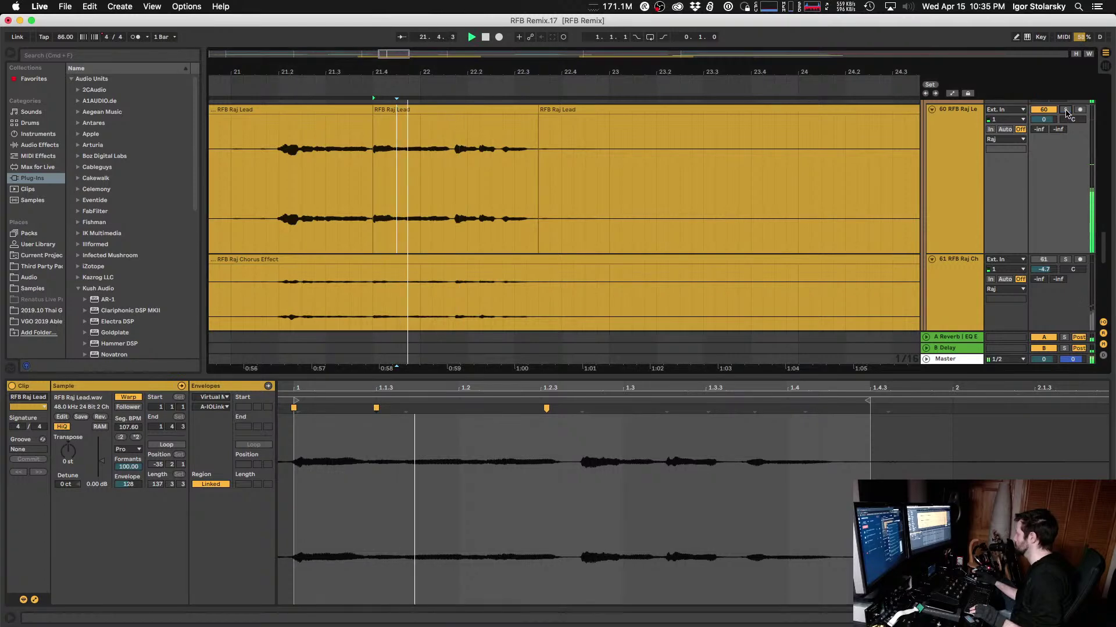
# Step: Solo both vocalists' lead tracks for comparison and move the lead clip's warp marker about halfway between 1.1.3 and 1.1.4
pyautogui.scroll(2, 1065, 112)
pyautogui.scroll(-4, 1065, 111)
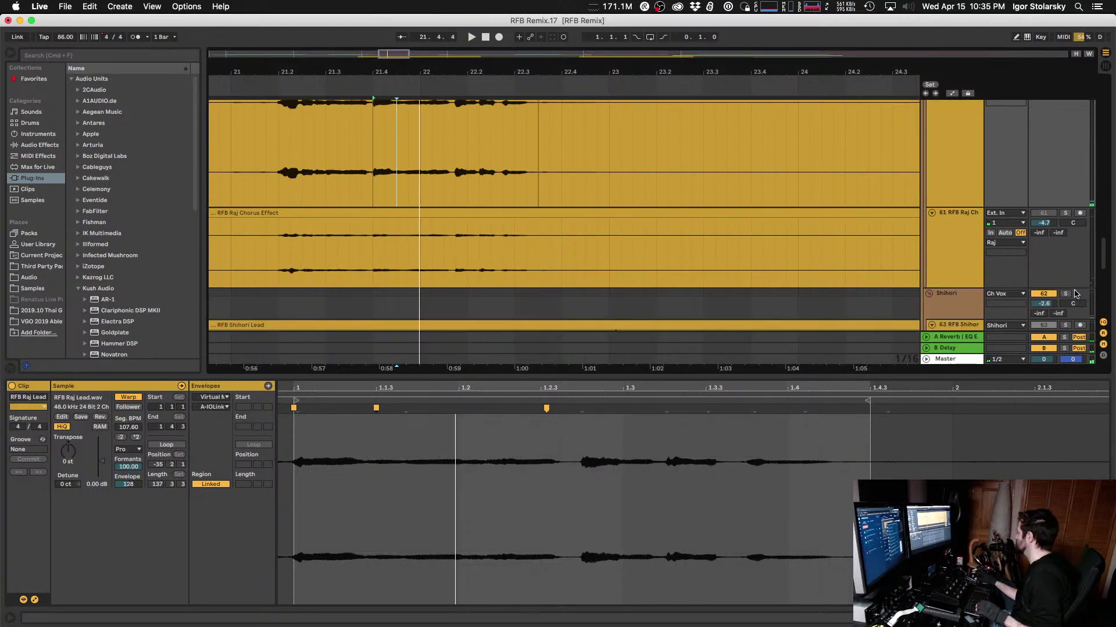
pyautogui.scroll(-4, 1069, 293)
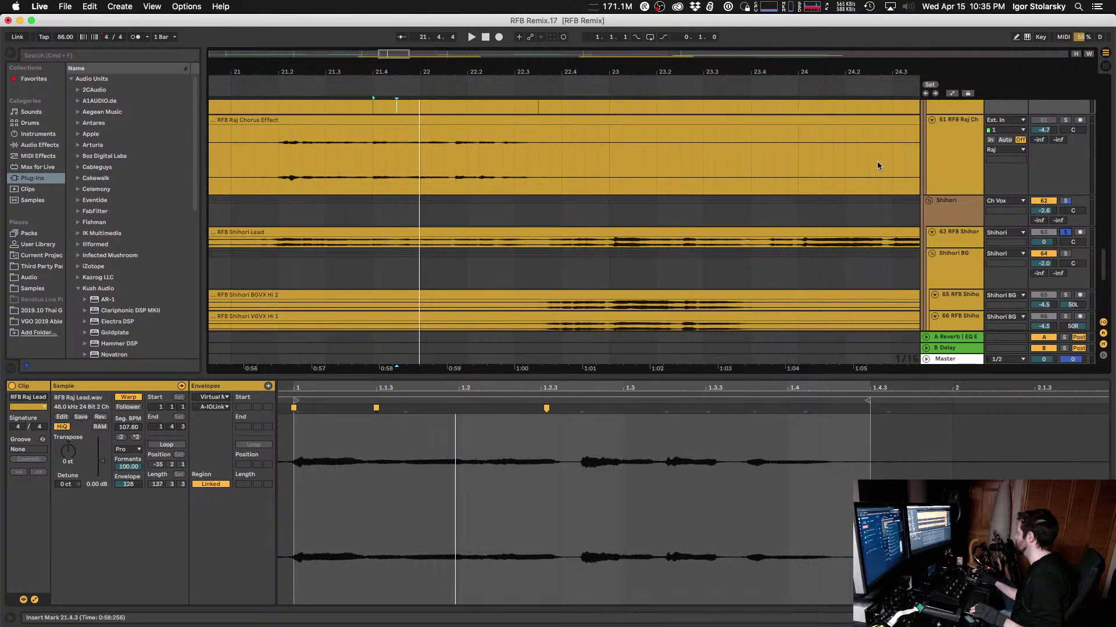
pyautogui.scroll(7, 877, 162)
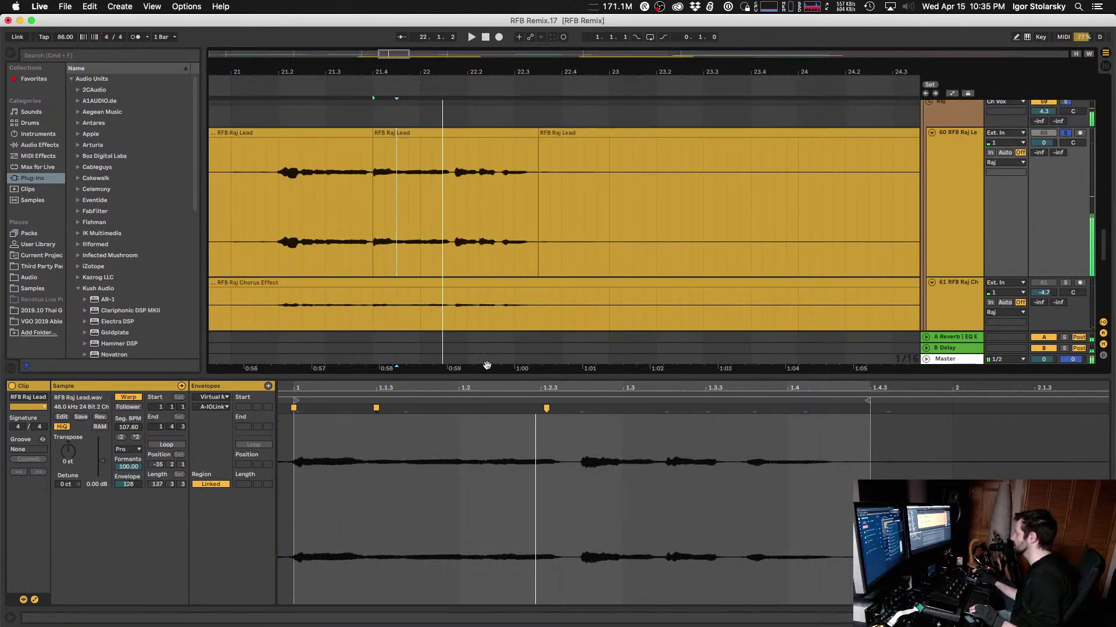
pyautogui.moveTo(376, 408); pyautogui.dragTo(395, 409)
pyautogui.press('space')
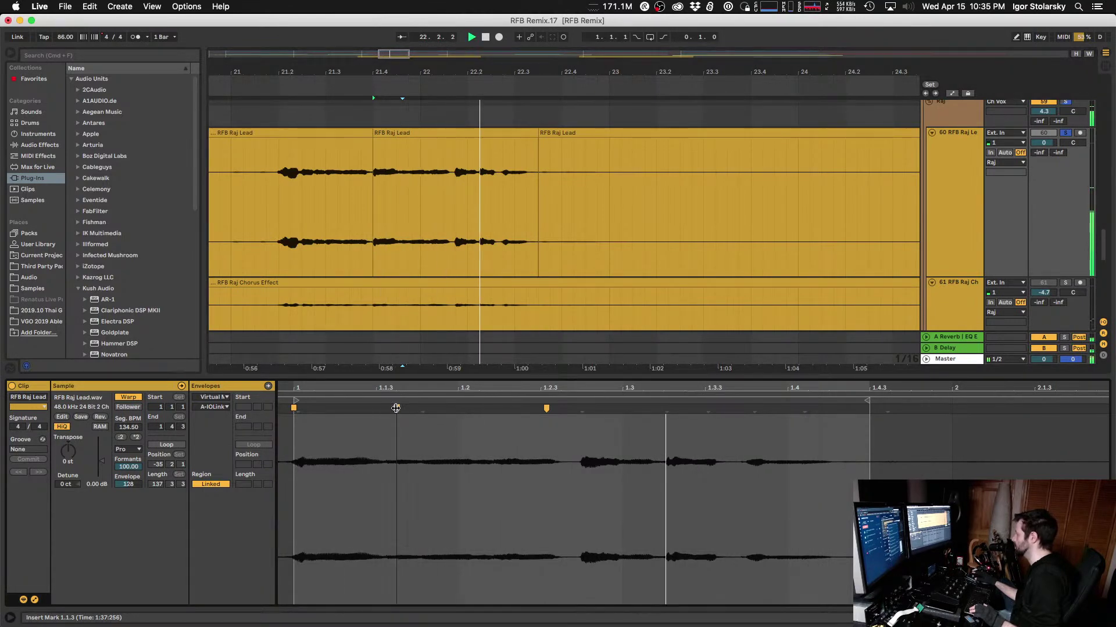
# Step: Split the third vocalist's chorus effect clip at 21.4.1 and 22.3.3 to match the lead clip
pyautogui.click(372, 299)
pyautogui.press('space')
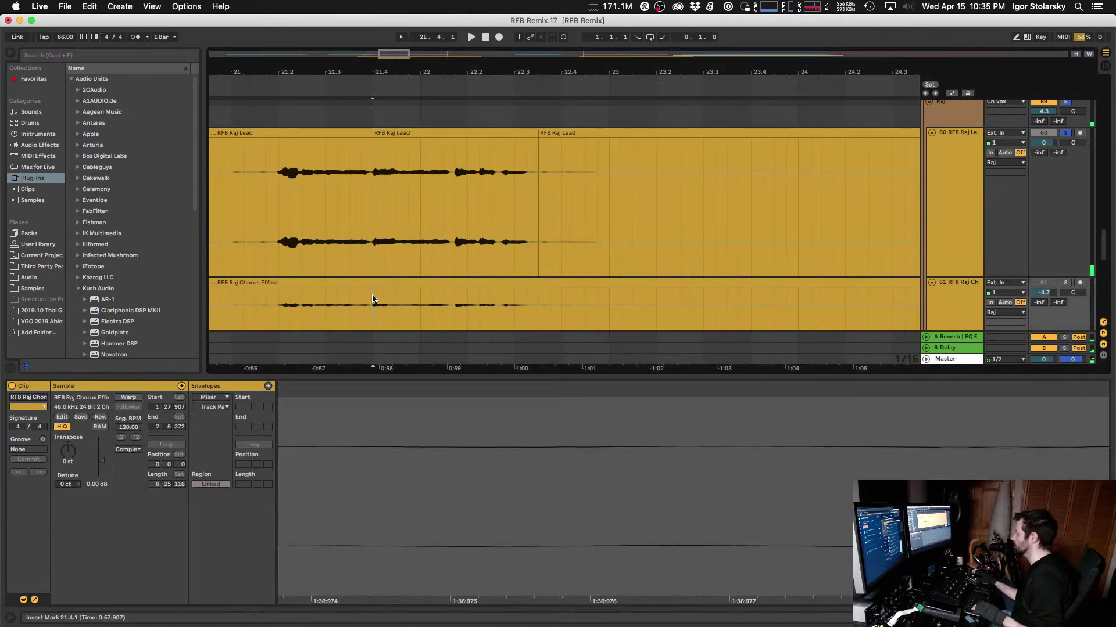
pyautogui.press('super+e')
pyautogui.click(543, 302)
pyautogui.press('super+e')
# Step: Turn on warping for the chorus effect clip between 21.4.1 and 22.3.3 and set its warp mode to Complex Pro
pyautogui.click(463, 288)
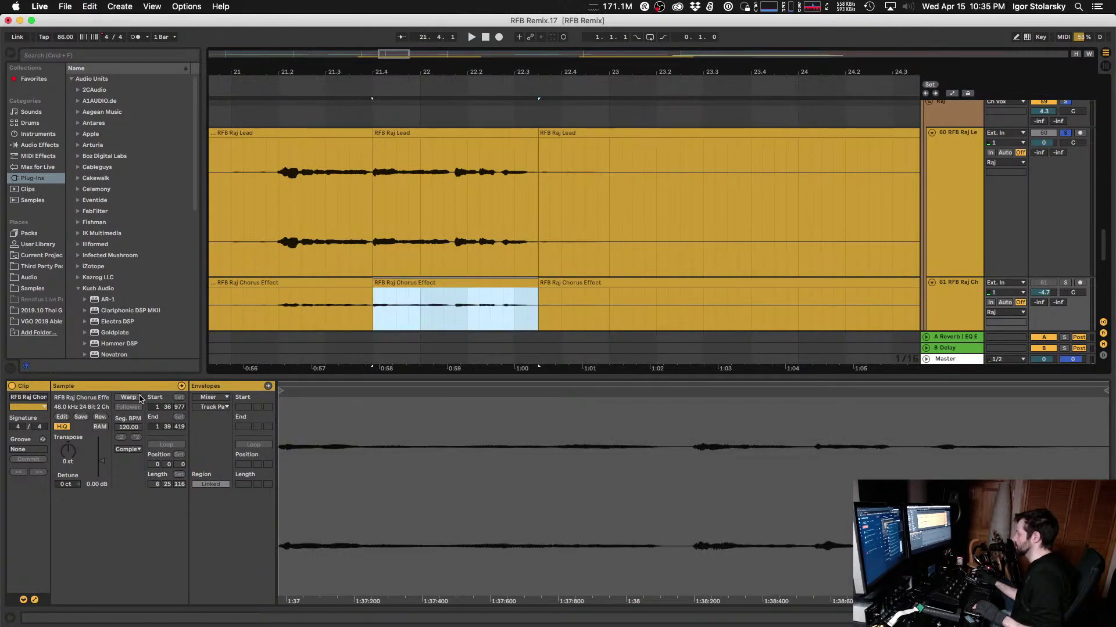
pyautogui.click(140, 398)
pyautogui.click(127, 449)
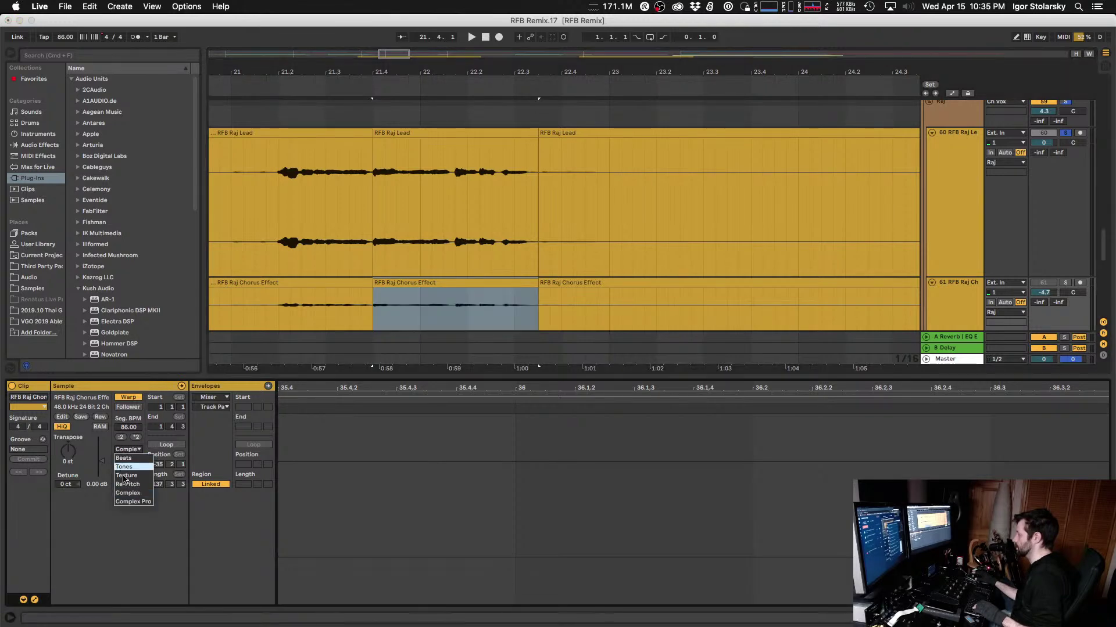
pyautogui.click(124, 502)
# Step: Retime the chorus effect clip with warp markers slightly past 1.1.3 and near 1.2.3, and audition the track
pyautogui.moveTo(535, 387); pyautogui.dragTo(699, 387)
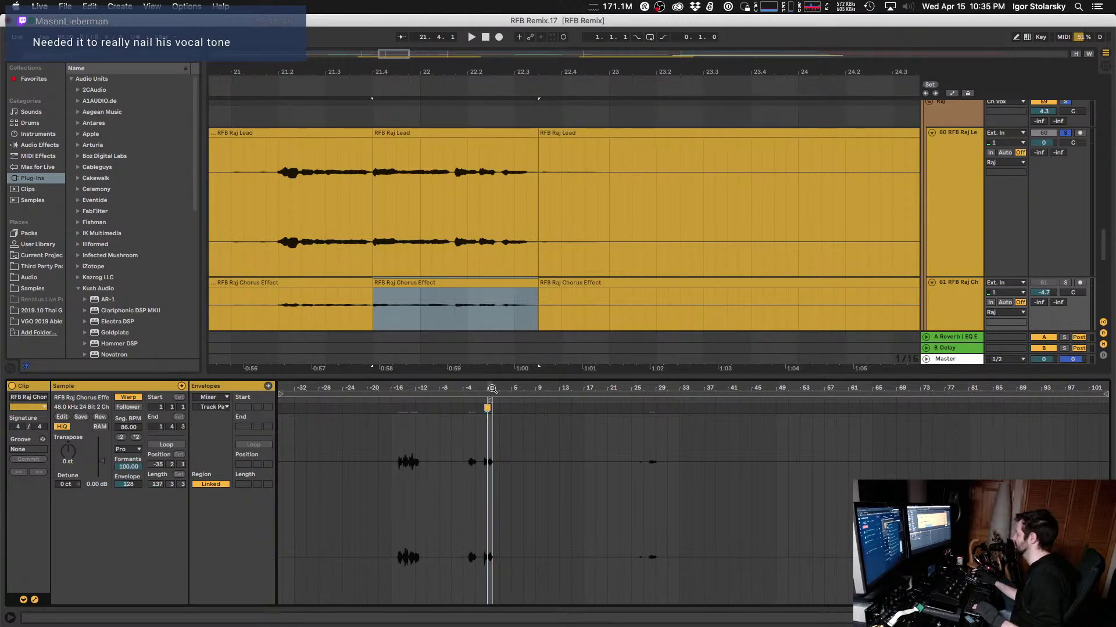
pyautogui.moveTo(490, 388); pyautogui.dragTo(369, 382)
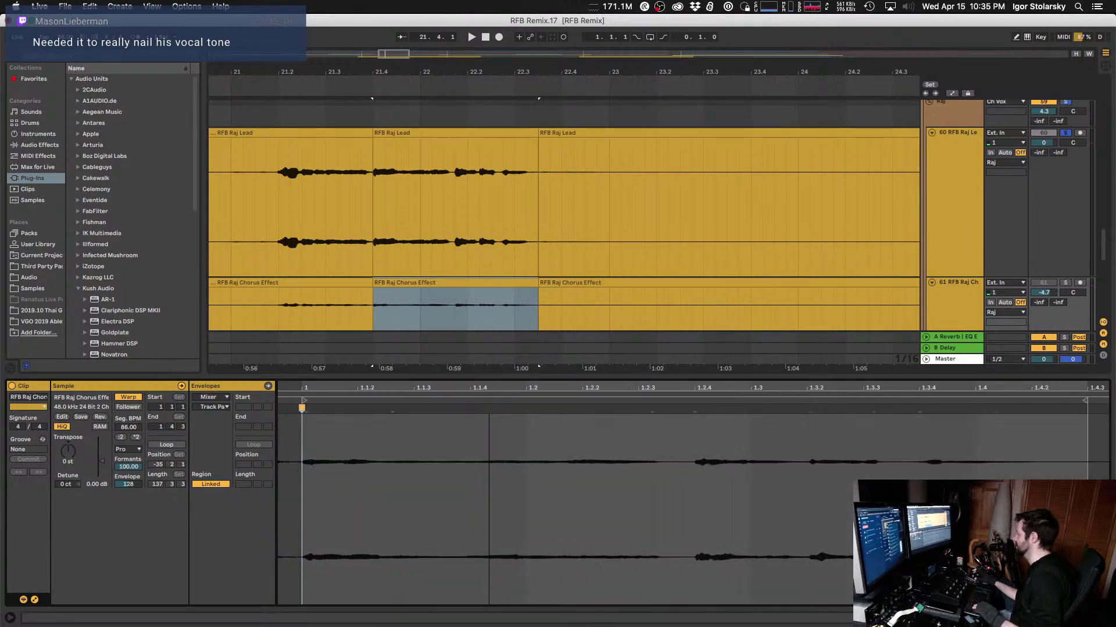
pyautogui.press('space')
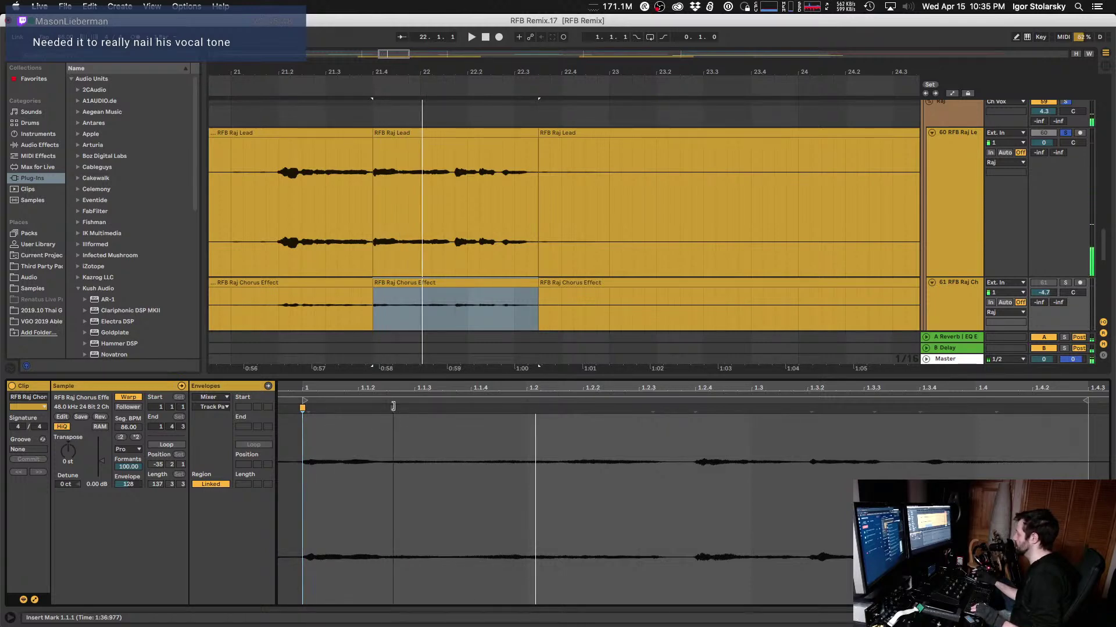
pyautogui.click(651, 409)
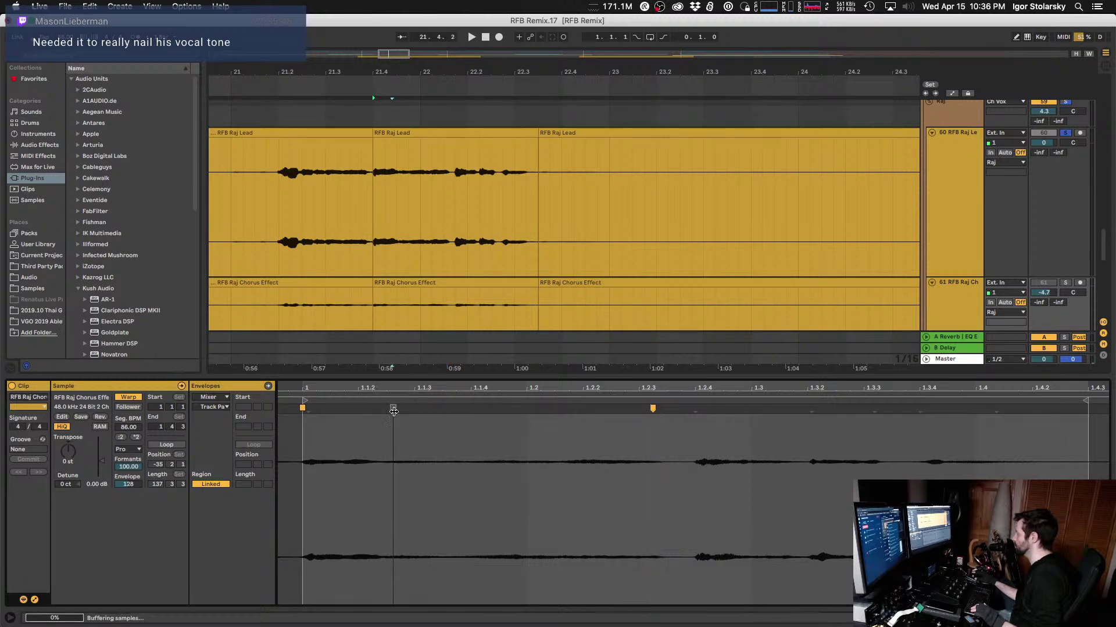
pyautogui.moveTo(394, 408); pyautogui.dragTo(429, 409)
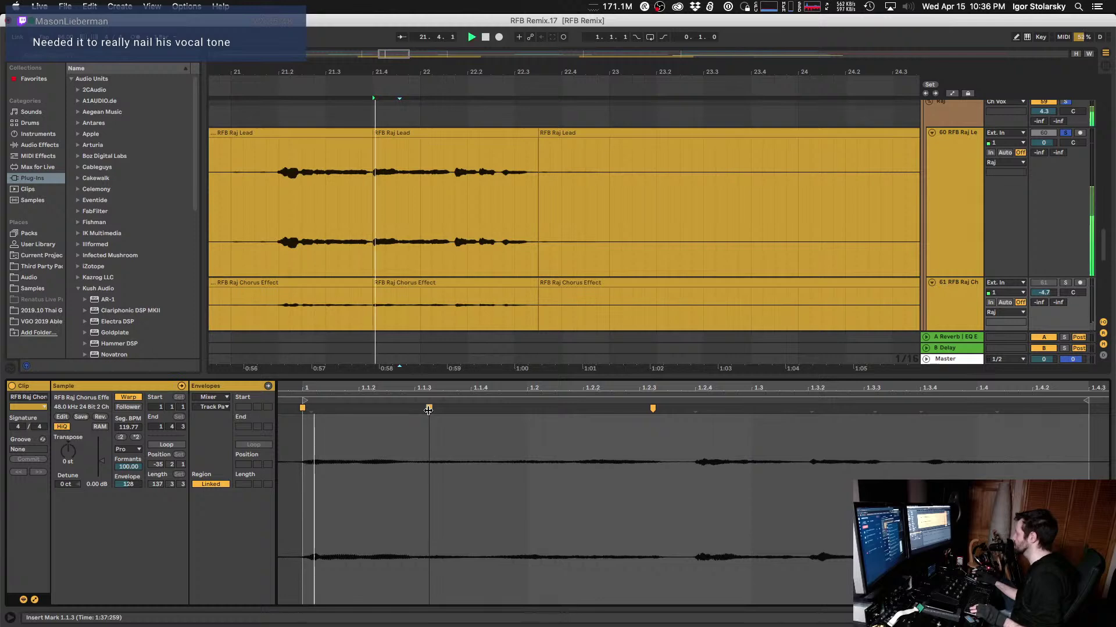
pyautogui.click(1066, 284)
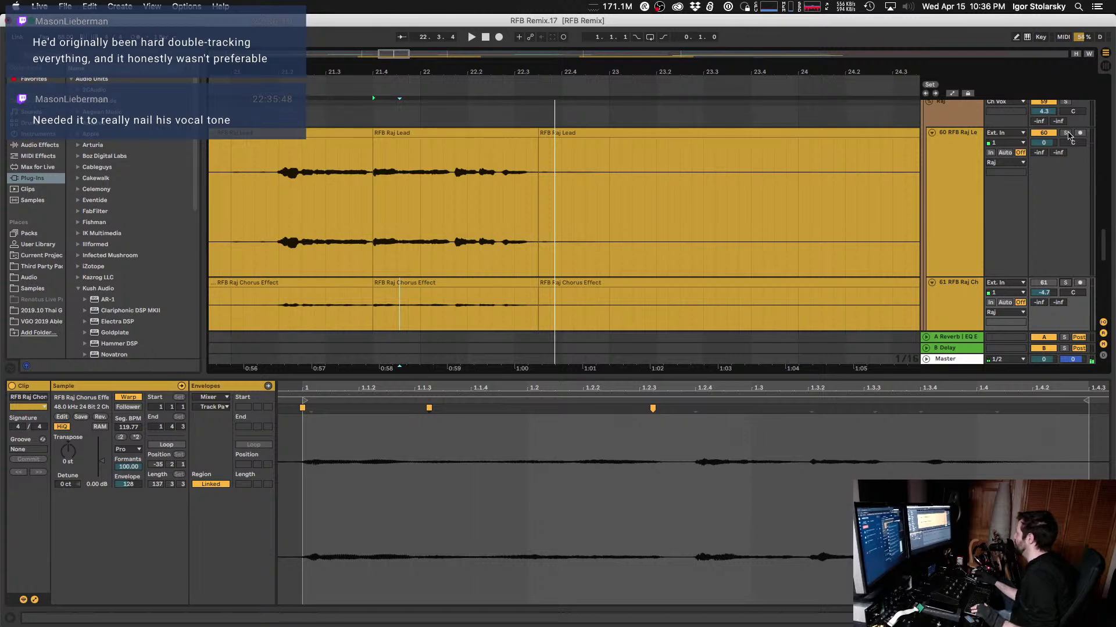
# Step: Play back the chorus vocals from 21.2.1 on the chorus effect track 61
pyautogui.scroll(-5, 1054, 284)
pyautogui.click(276, 152)
pyautogui.press('space')
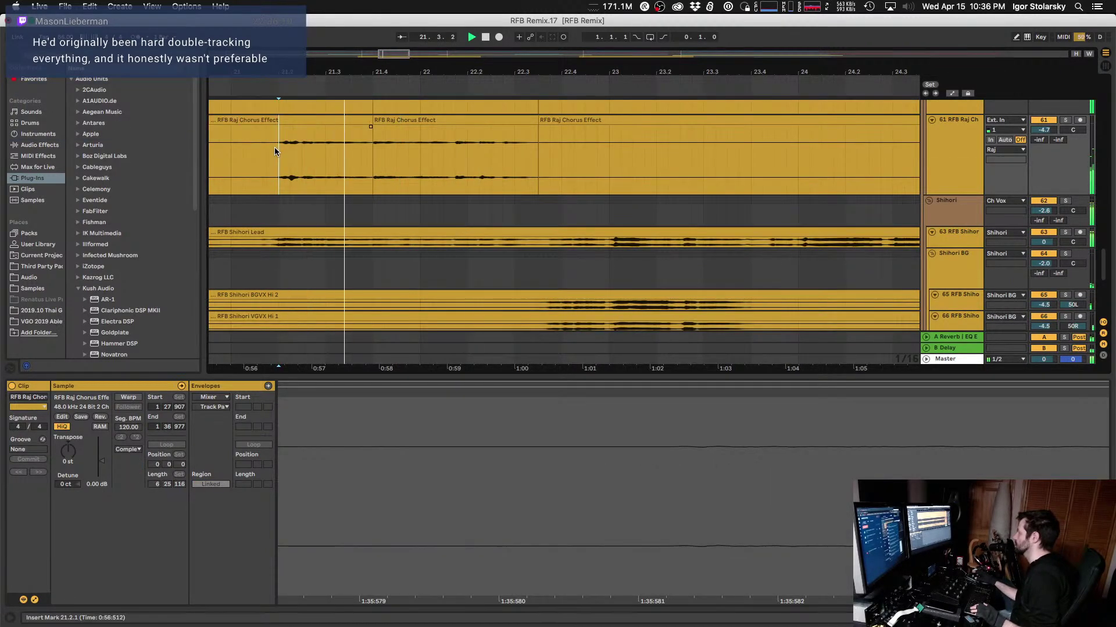
# Step: Fold the chorus effect track 61 and leave the lead vocal track 60 unfolded
pyautogui.scroll(5, 511, 175)
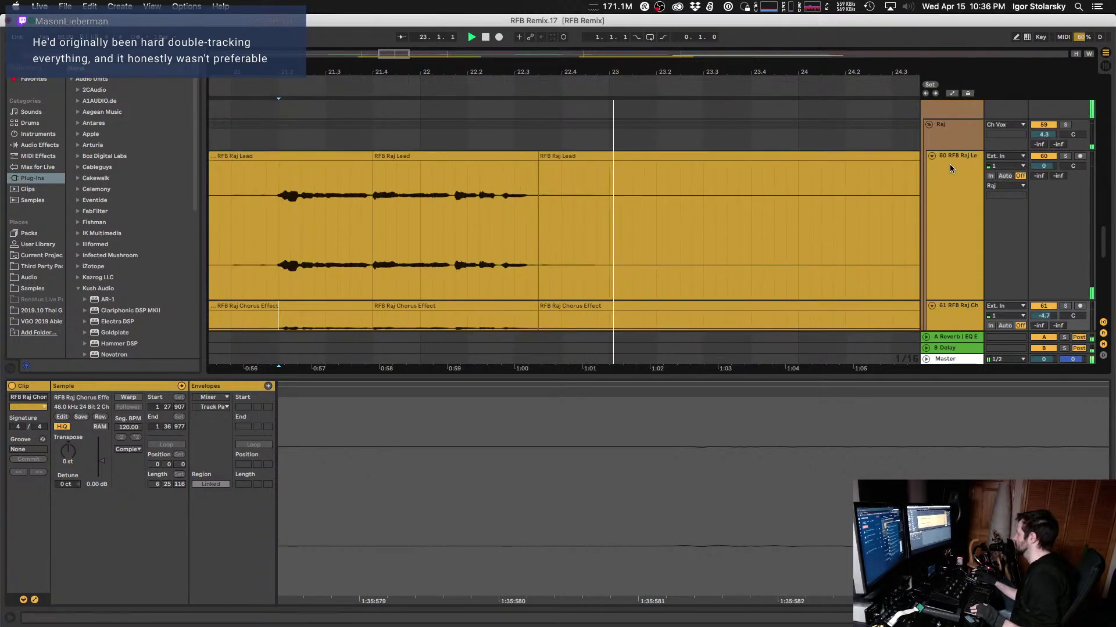
pyautogui.click(932, 156)
pyautogui.click(932, 167)
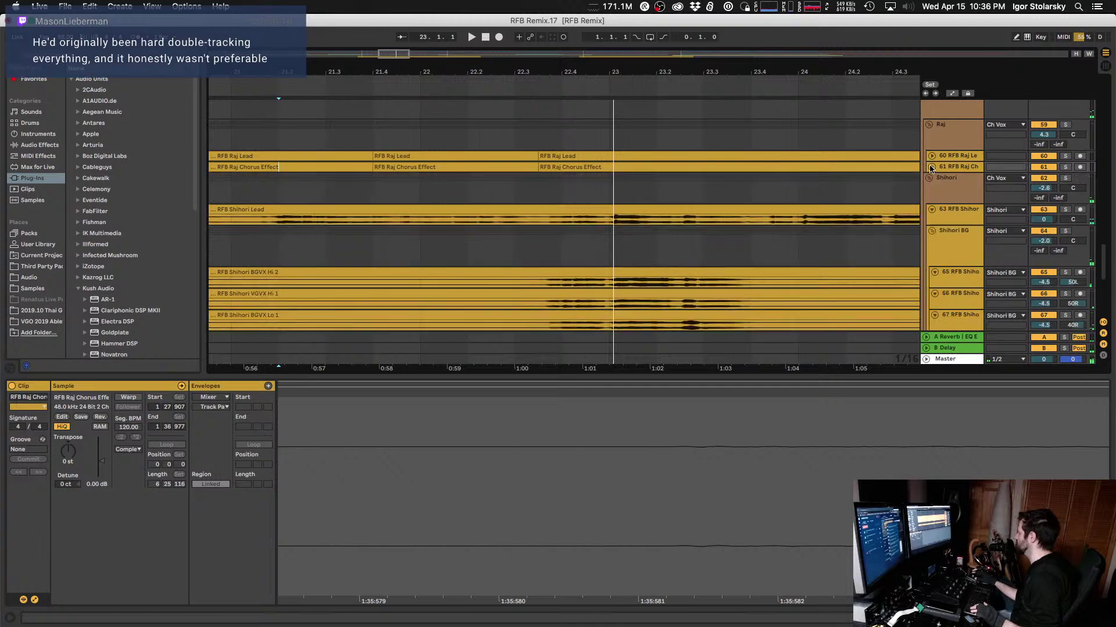
pyautogui.click(932, 157)
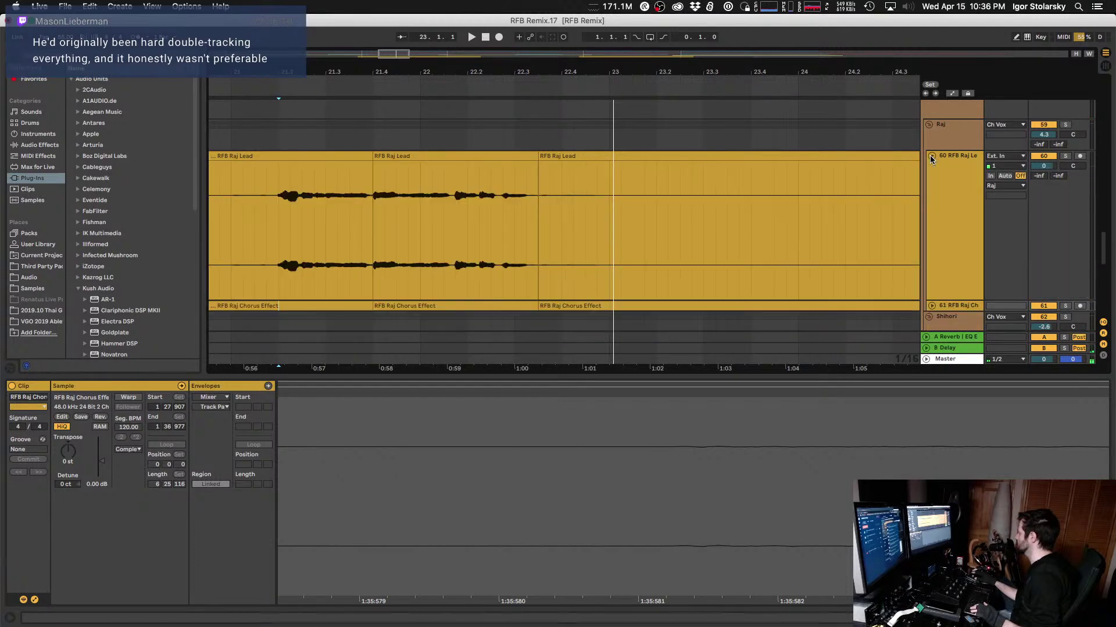
# Step: Audition the lead vocal phrase on track 60 from 21.1.4, first soloed and then within the full mix
pyautogui.click(268, 218)
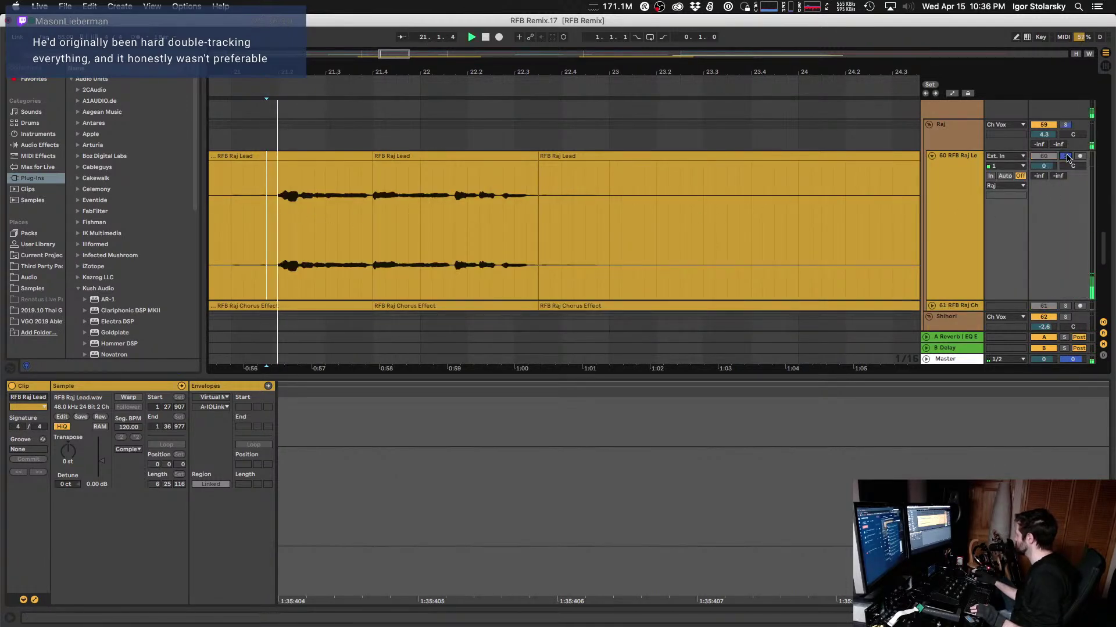
pyautogui.click(1065, 156)
pyautogui.press('space')
pyautogui.press('space')
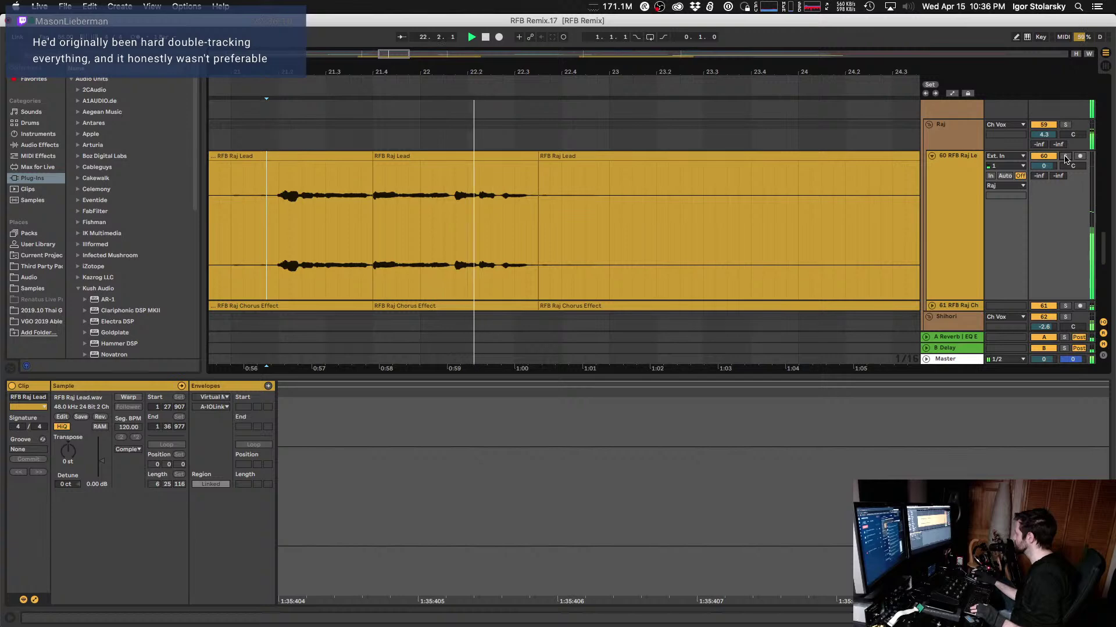
pyautogui.press('space')
pyautogui.press('space')
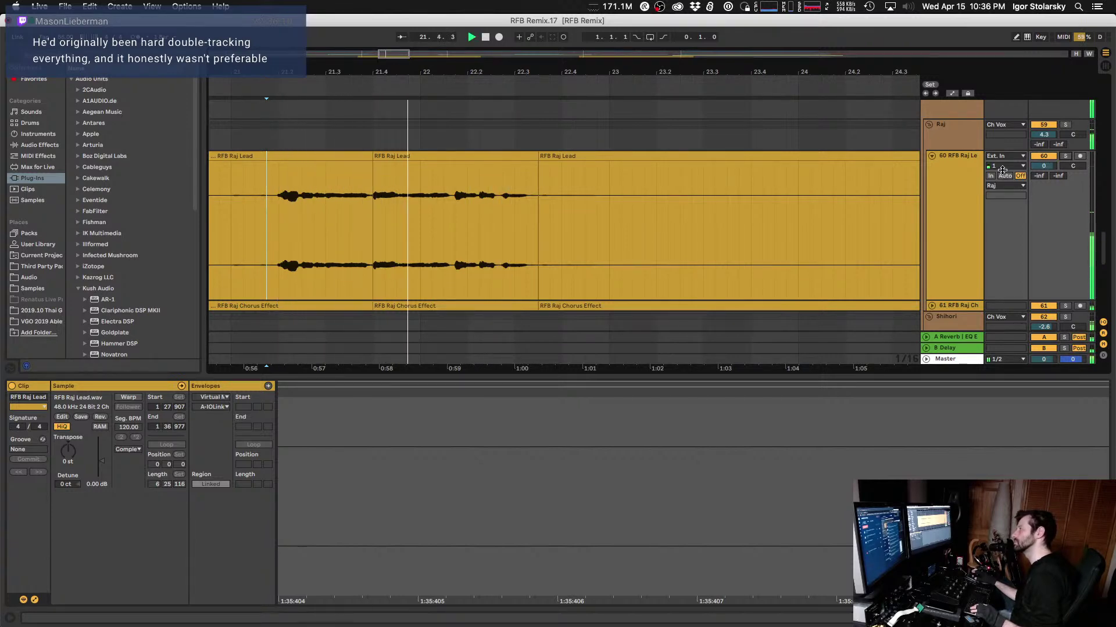
# Step: Play the vocals from 21.4.1 and solo the two chorus vocal groups 59 and 62 to compare their timing
pyautogui.click(371, 196)
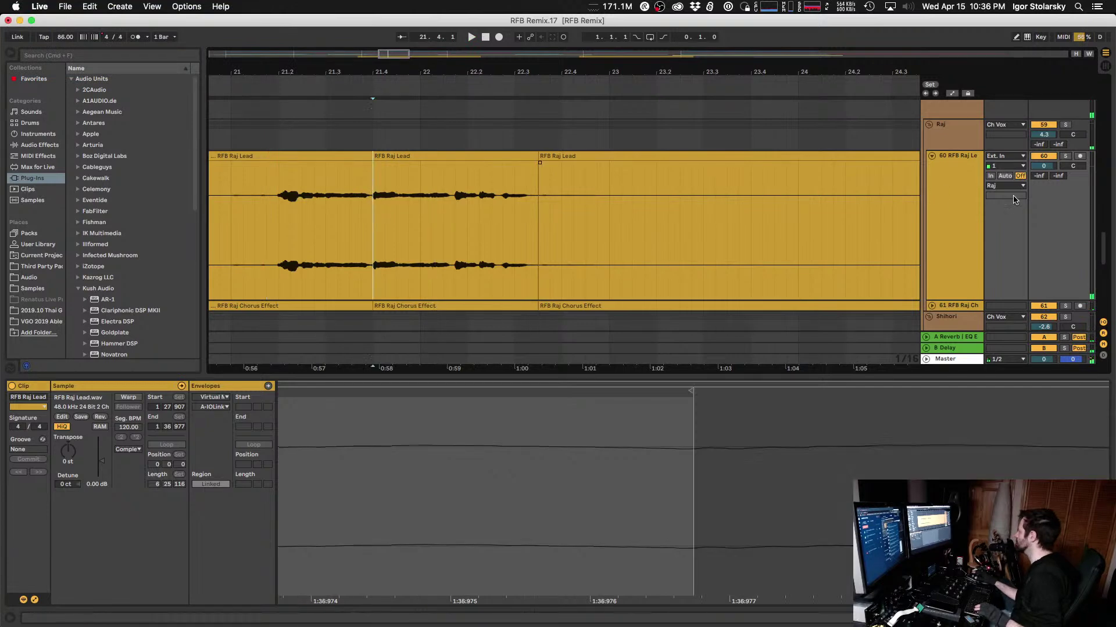
pyautogui.scroll(-5, 1067, 163)
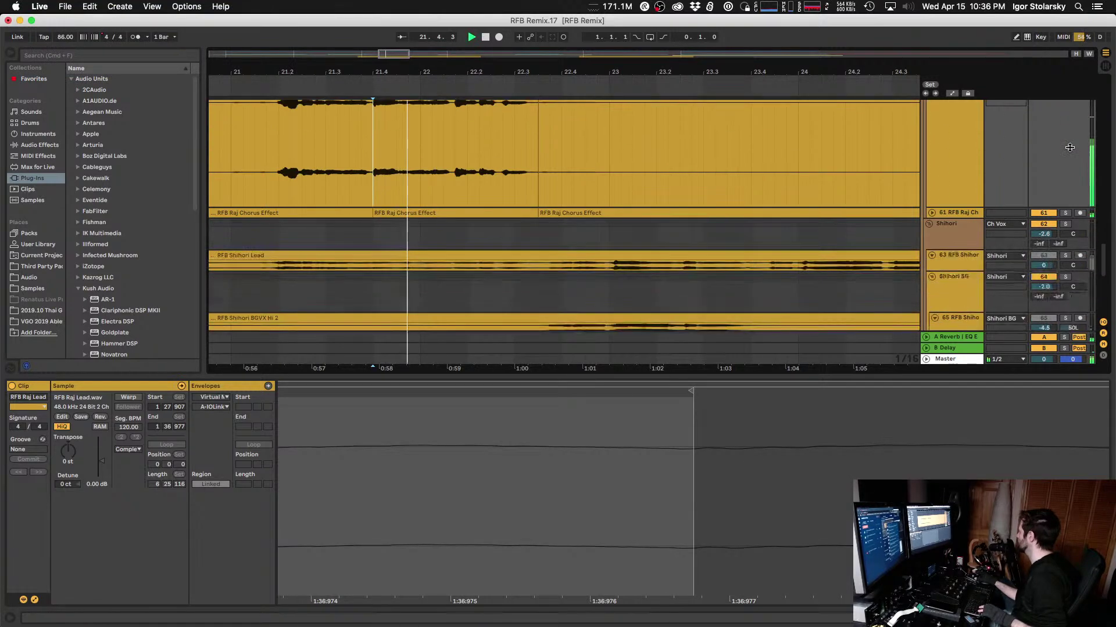
pyautogui.press('space')
pyautogui.press('space')
pyautogui.press('space')
pyautogui.scroll(5, 894, 225)
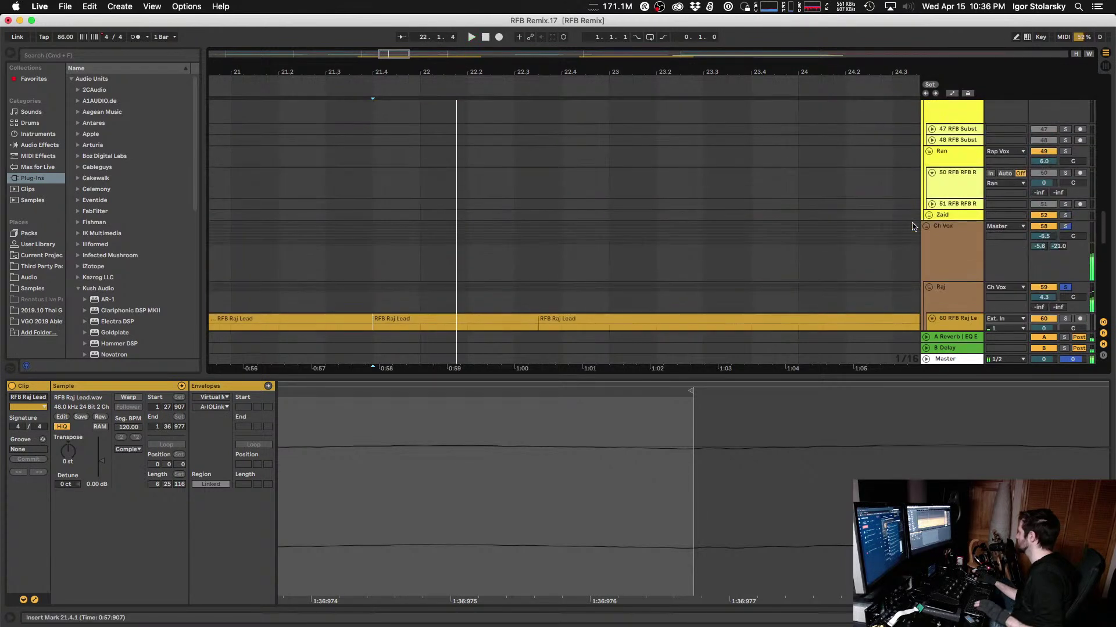
# Step: Add a warp marker shortly before 1.1.3 in the lead clip starting at 21.4 on track 60 and shift it slightly earlier
pyautogui.click(403, 129)
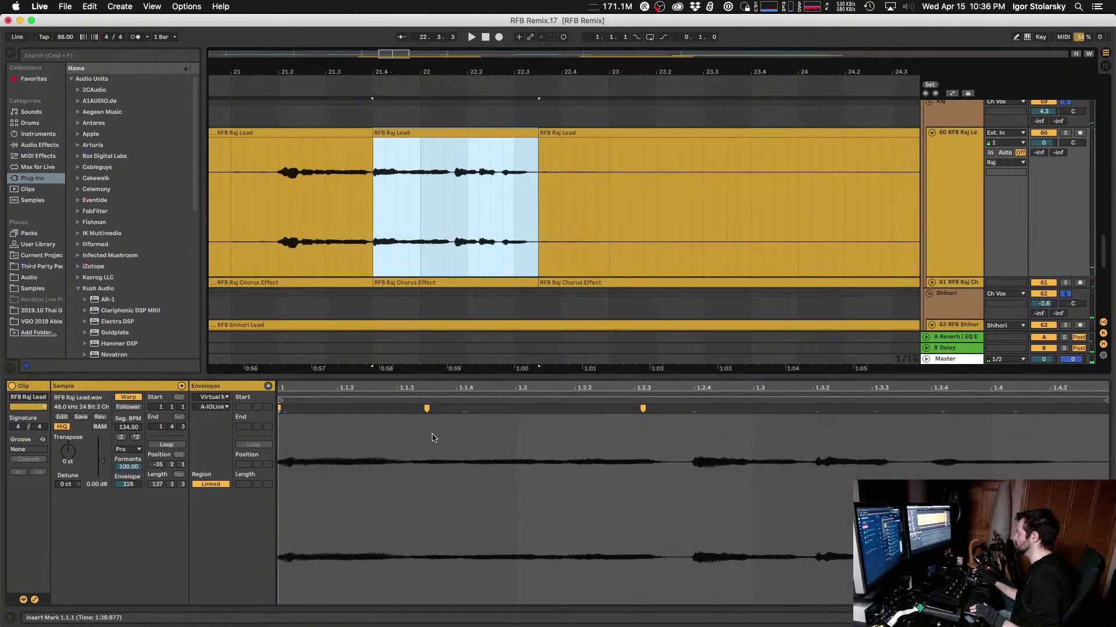
pyautogui.click(397, 410)
pyautogui.moveTo(397, 410); pyautogui.dragTo(387, 410)
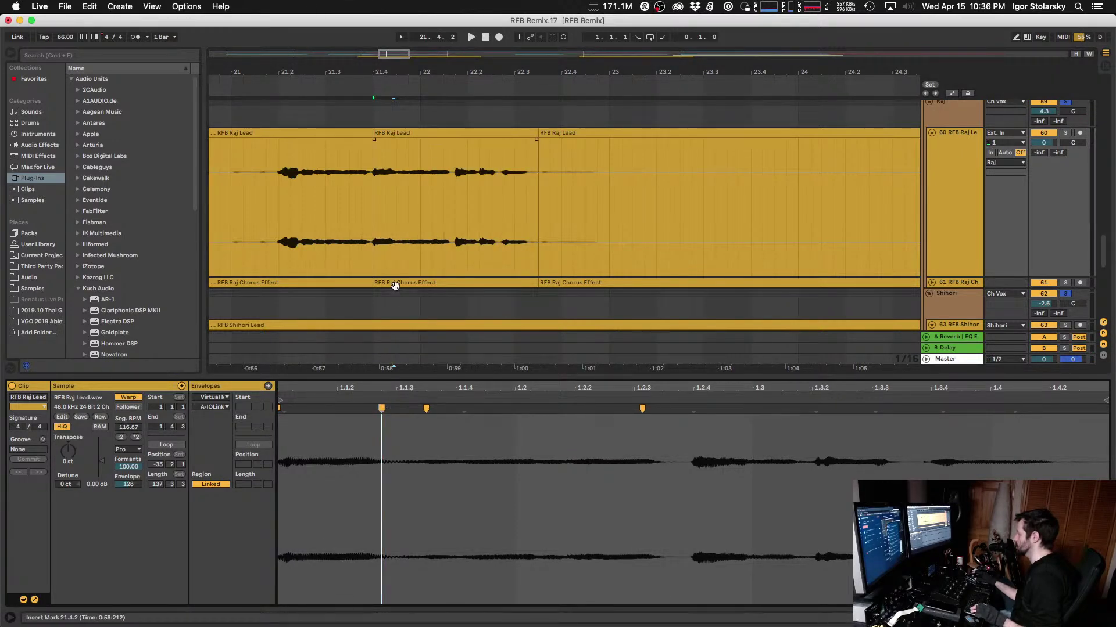
# Step: Add a matching warp marker before 1.1.3 in the chorus effect clip below, on track 61, and shift it slightly earlier
pyautogui.scroll(-3, 411, 197)
pyautogui.click(412, 190)
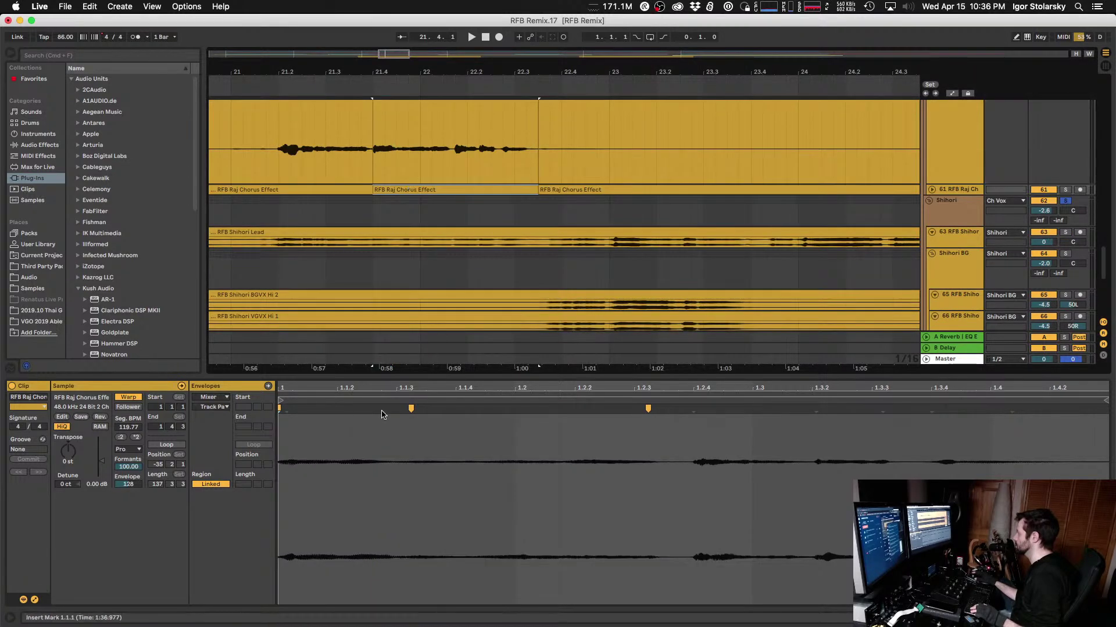
pyautogui.moveTo(386, 415); pyautogui.dragTo(380, 410)
# Step: Check the retimed phrase with vocal groups 59 and 62 soloed, and again from 21.1.4 with the solos off
pyautogui.press('space')
pyautogui.press('space')
pyautogui.press('space')
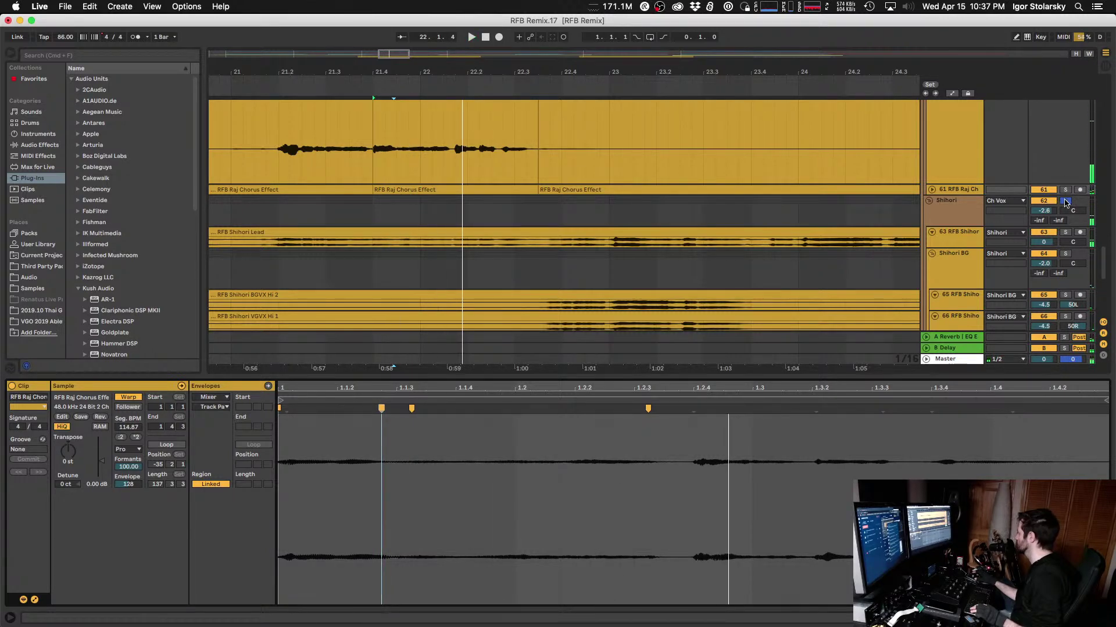
pyautogui.scroll(3, 424, 209)
pyautogui.click(266, 219)
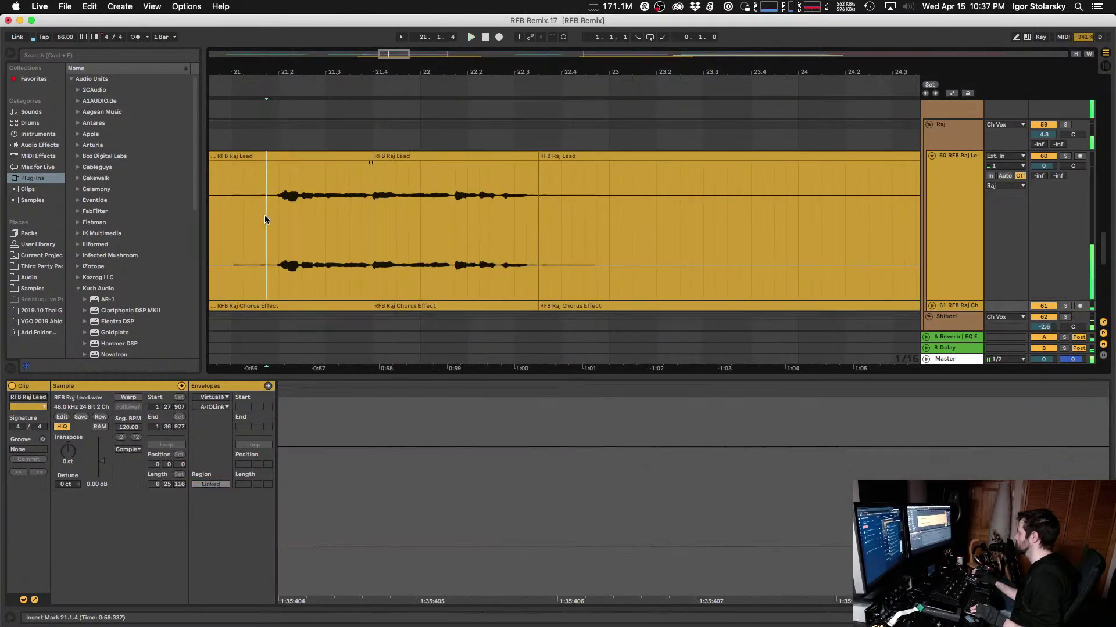
pyautogui.press('space')
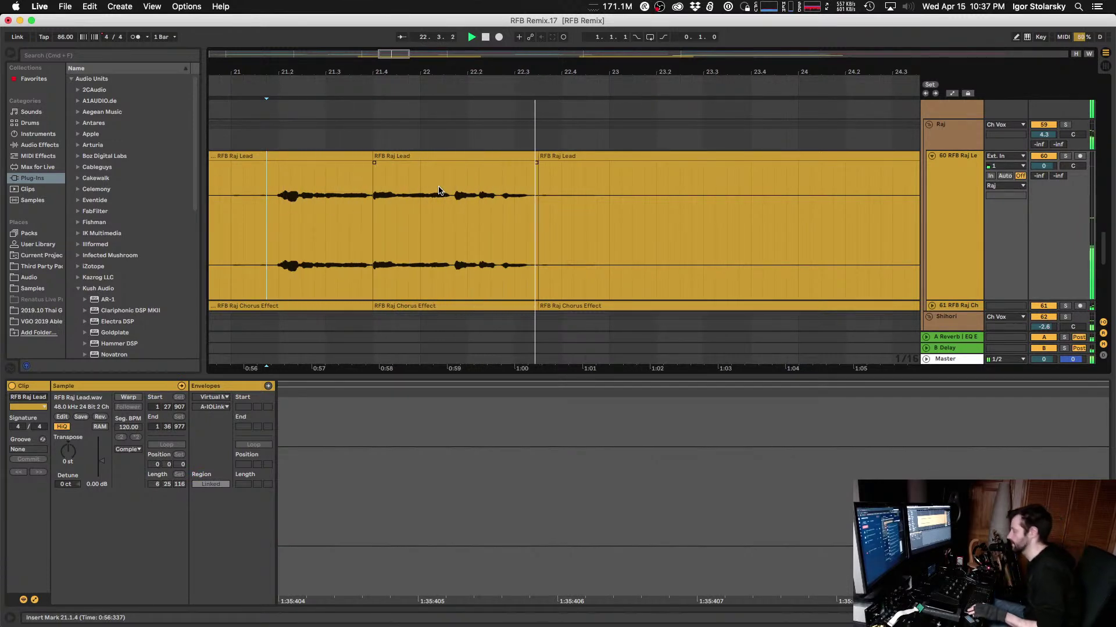
# Step: Return to the 3 Ch1 locator and play the chorus vocals from 18.3.1
pyautogui.press('-')
pyautogui.press('-')
pyautogui.press('-')
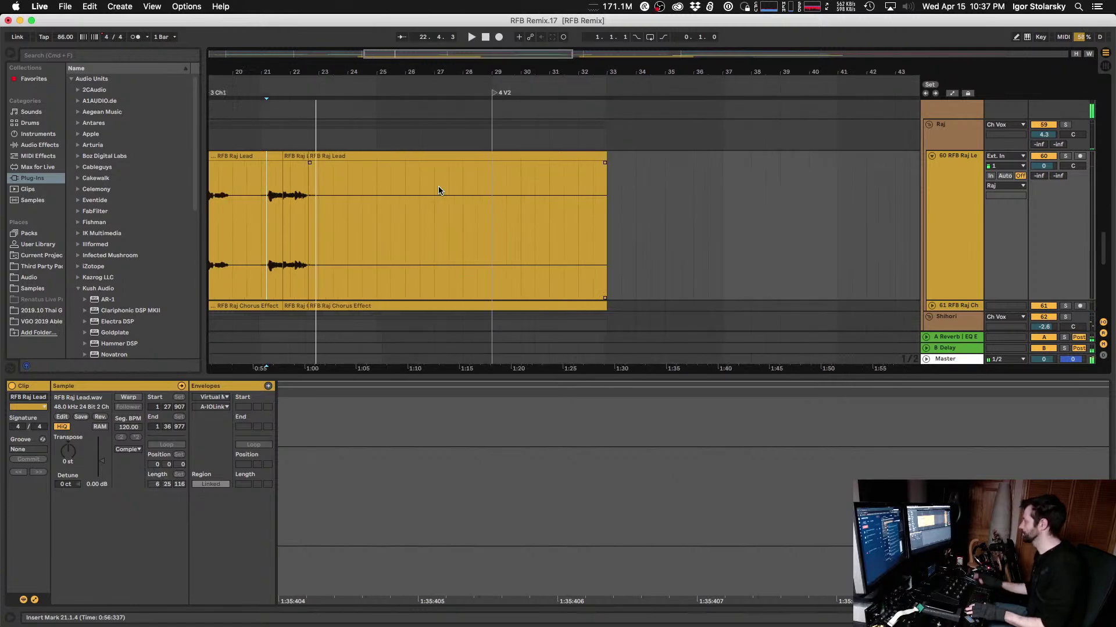
pyautogui.press('3')
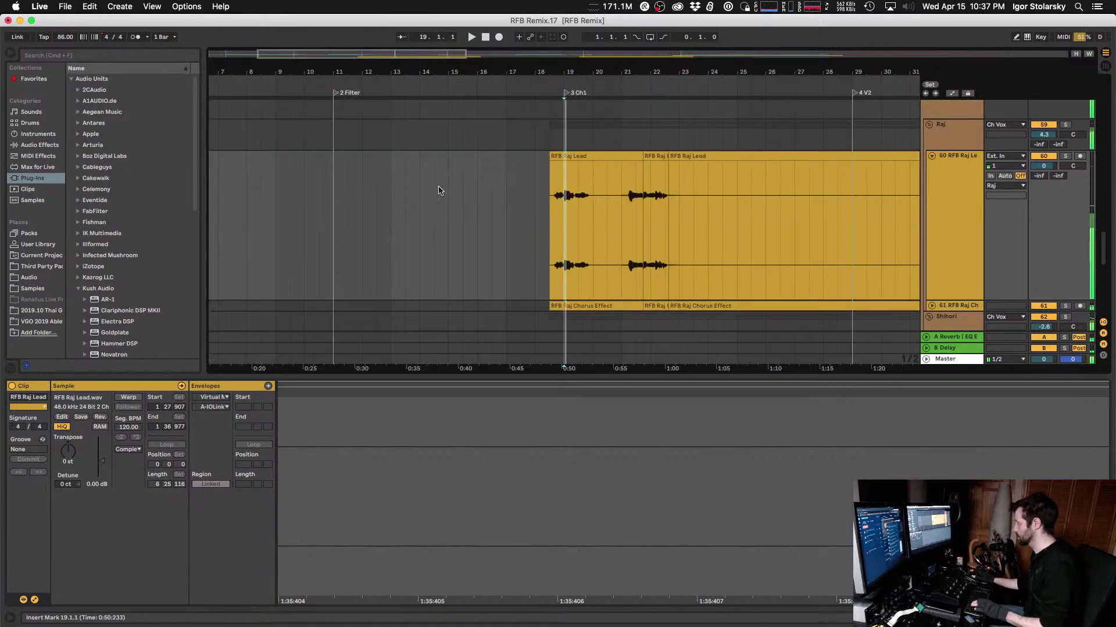
pyautogui.click(551, 210)
pyautogui.press('space')
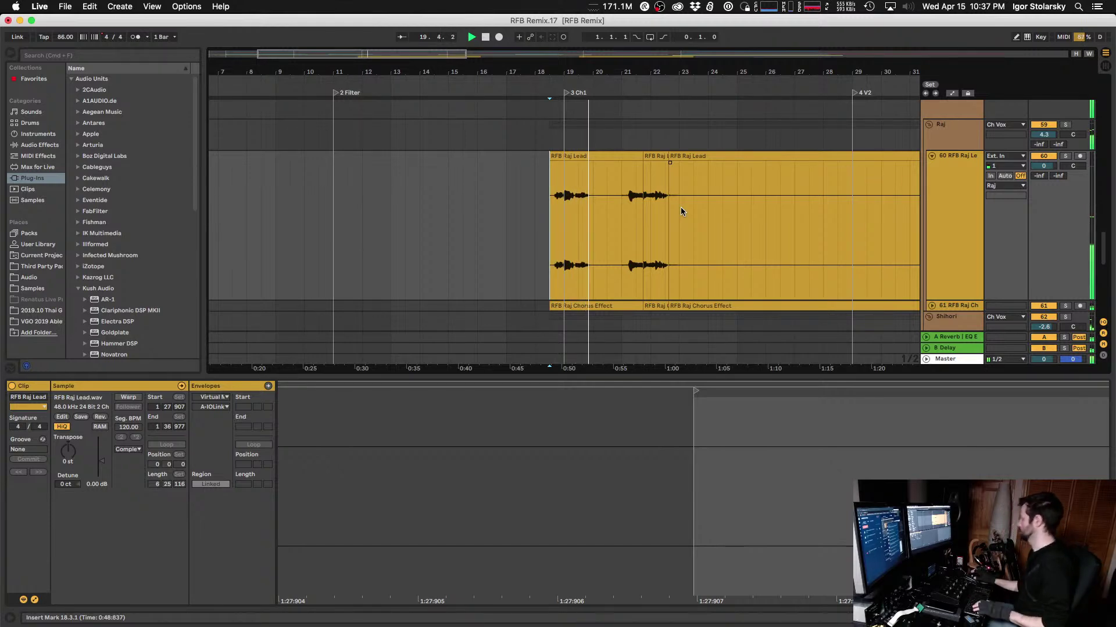
# Step: Play the opening chorus line from 19.1.1 in the full mix, then with vocal groups 59 and 62 soloed
pyautogui.click(569, 215)
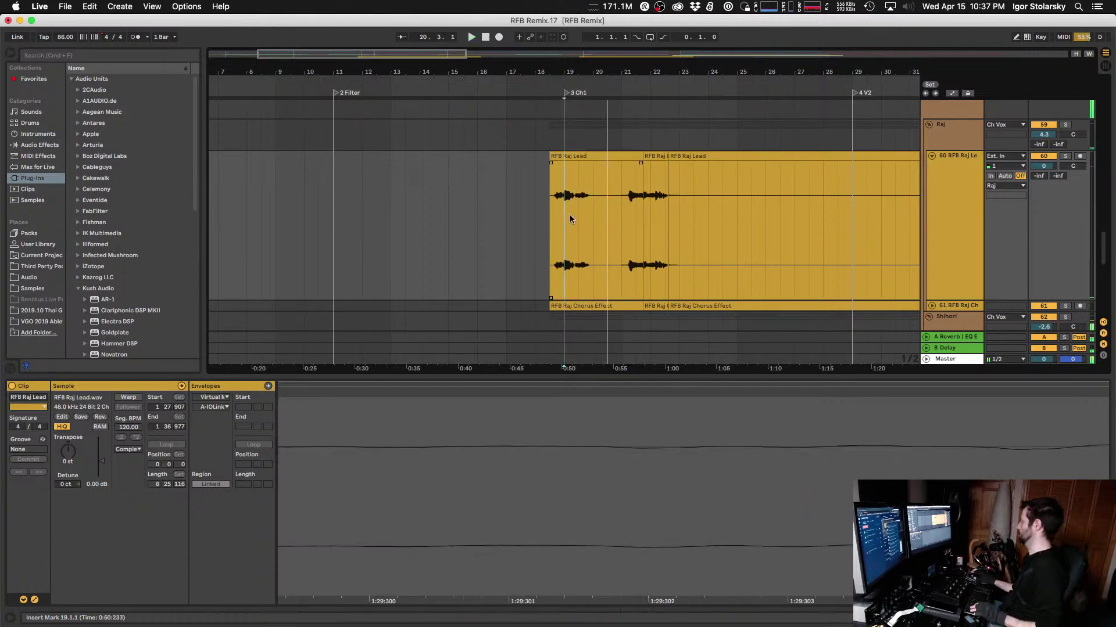
pyautogui.press('+')
pyautogui.press('space')
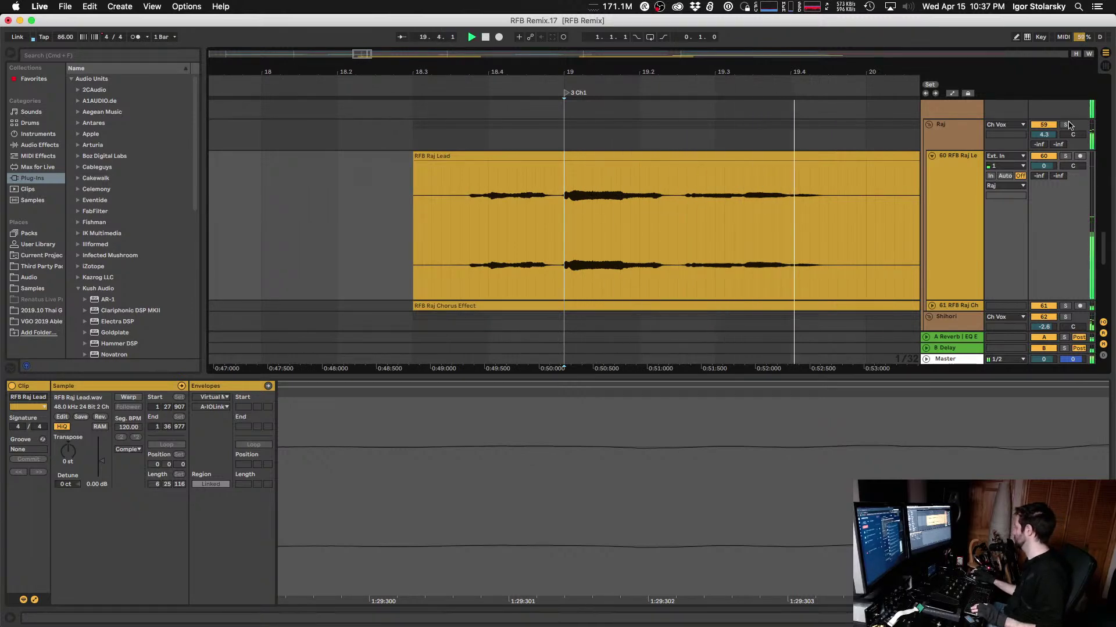
pyautogui.scroll(-2, 1069, 125)
pyautogui.scroll(-1, 1073, 150)
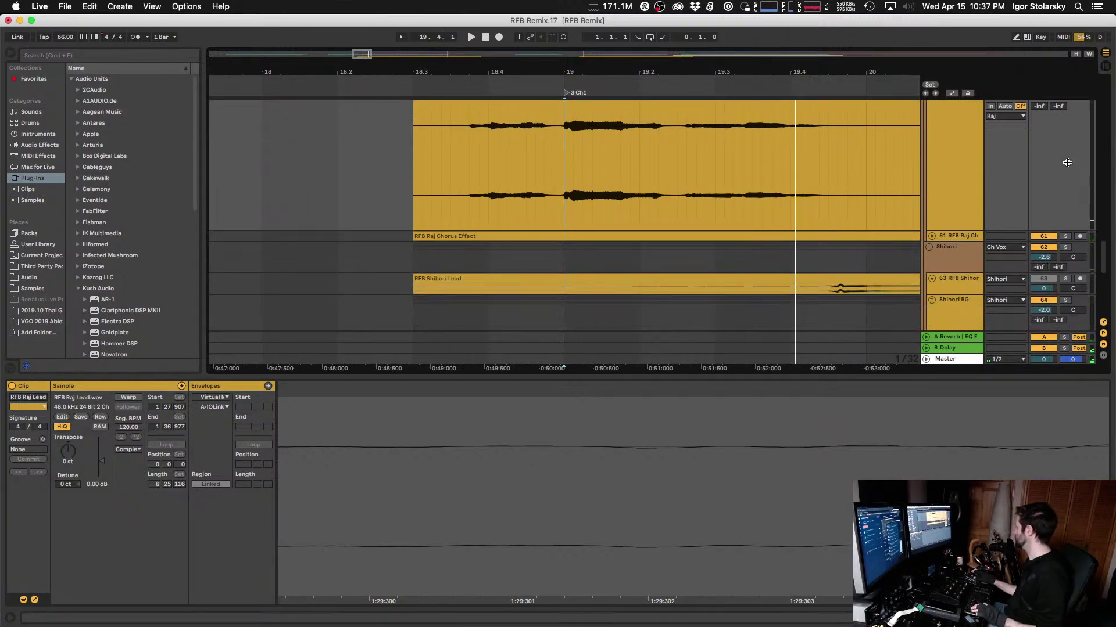
pyautogui.press('space')
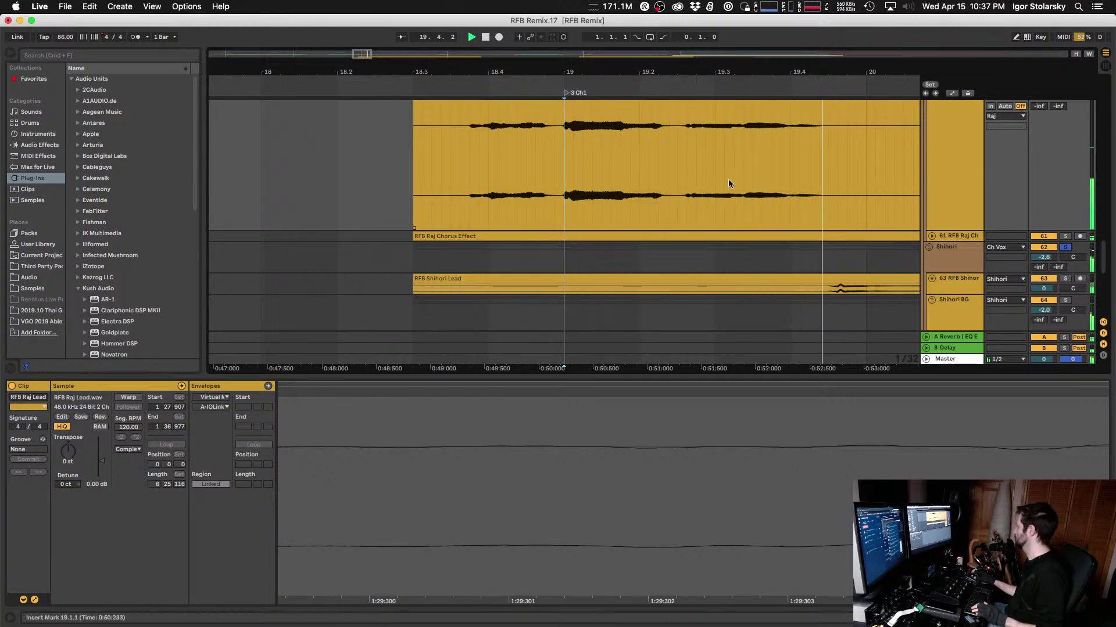
# Step: Set the insert mark at 19.2.3 on the lead vocal and play the second phrase from there in close view
pyautogui.click(685, 177)
pyautogui.press('space')
pyautogui.press('+')
pyautogui.press('+')
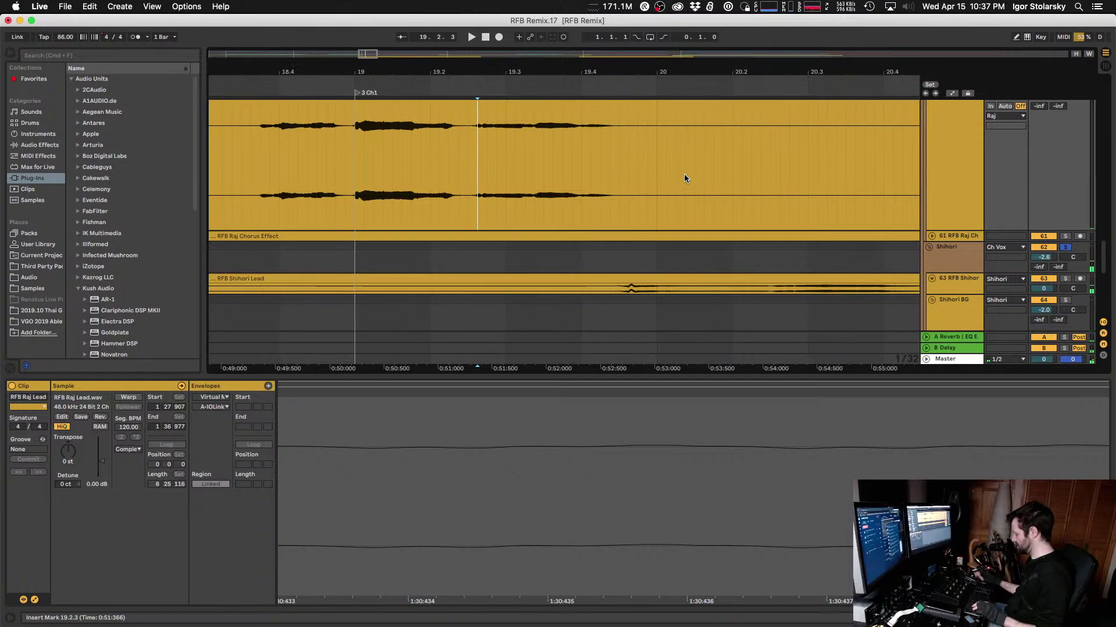
pyautogui.scroll(3, 697, 173)
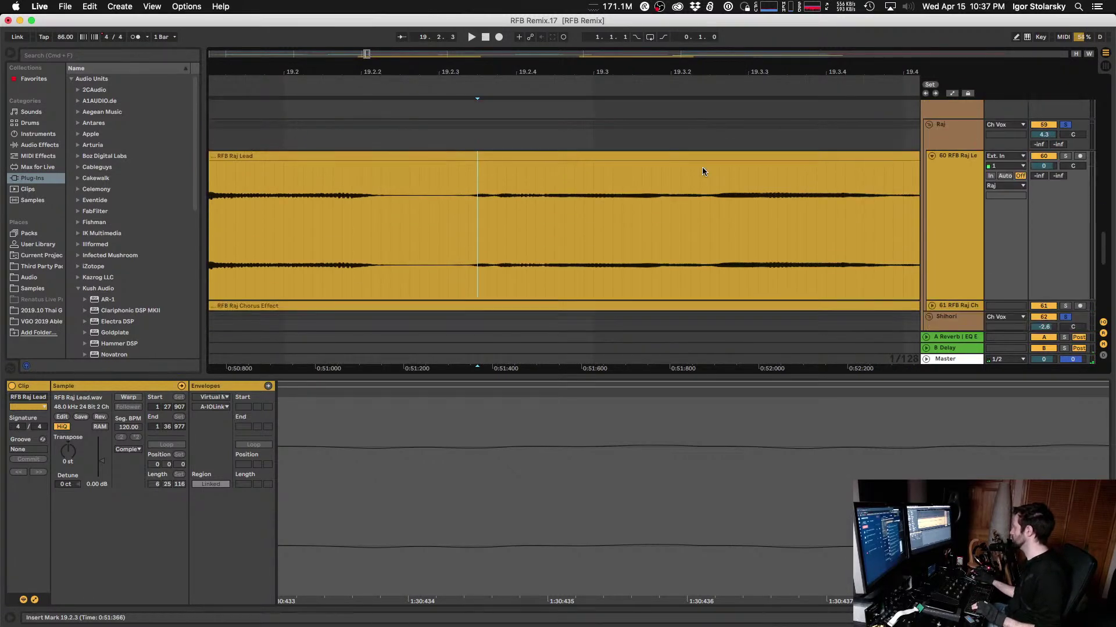
pyautogui.scroll(-1, 702, 168)
pyautogui.press('space')
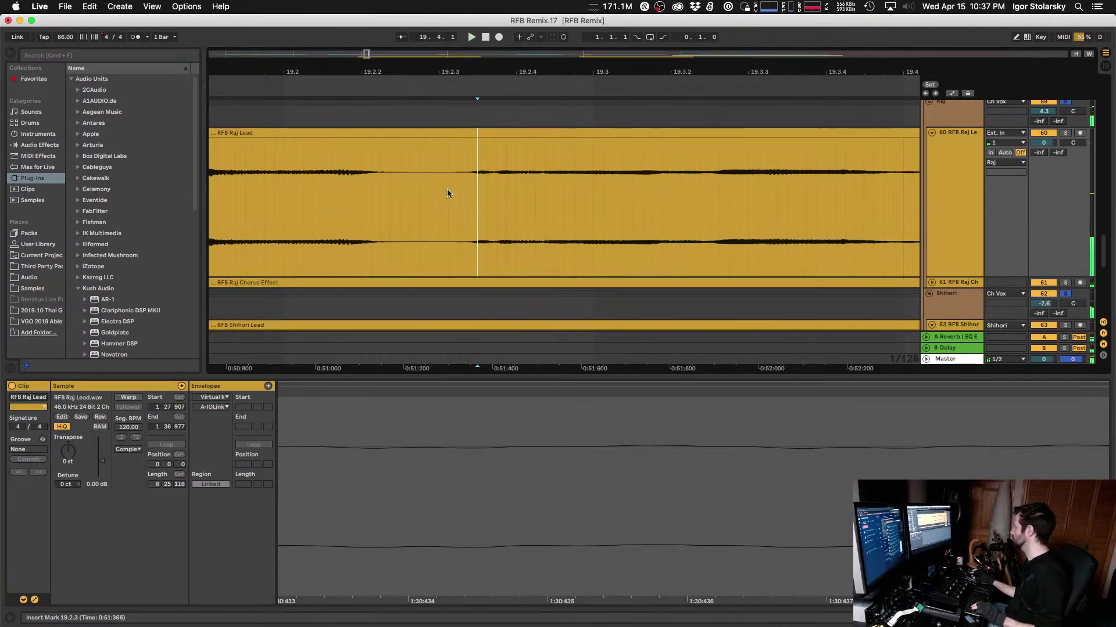
# Step: Move the insert mark slightly earlier to 0:51:344, unfold the chorus effect track 61 and play both vocal tracks
pyautogui.click(469, 194)
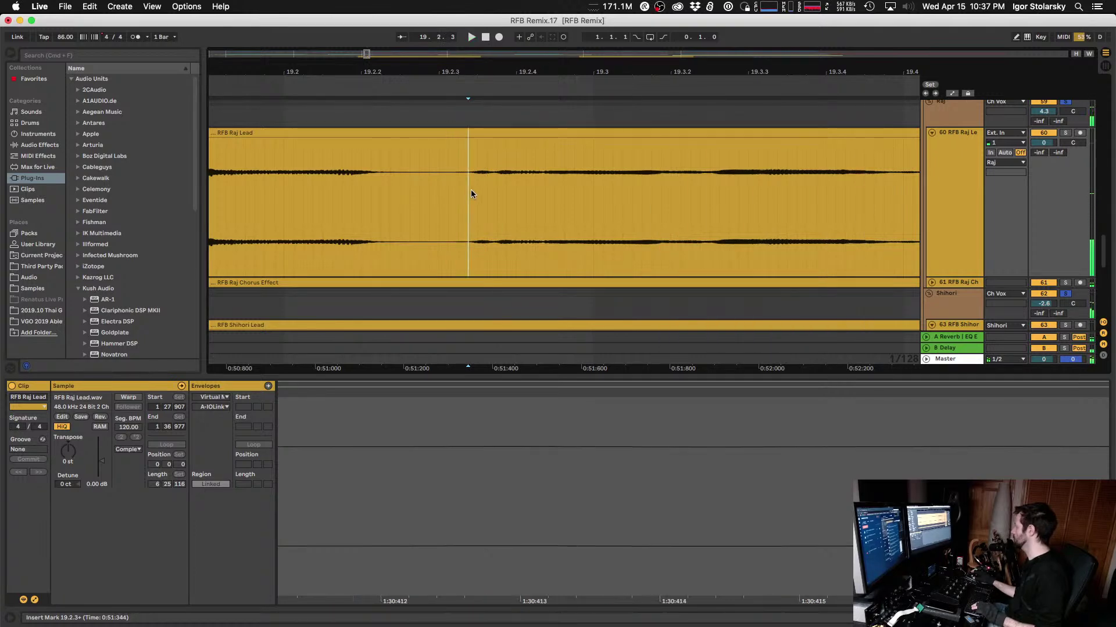
pyautogui.scroll(-3, 470, 190)
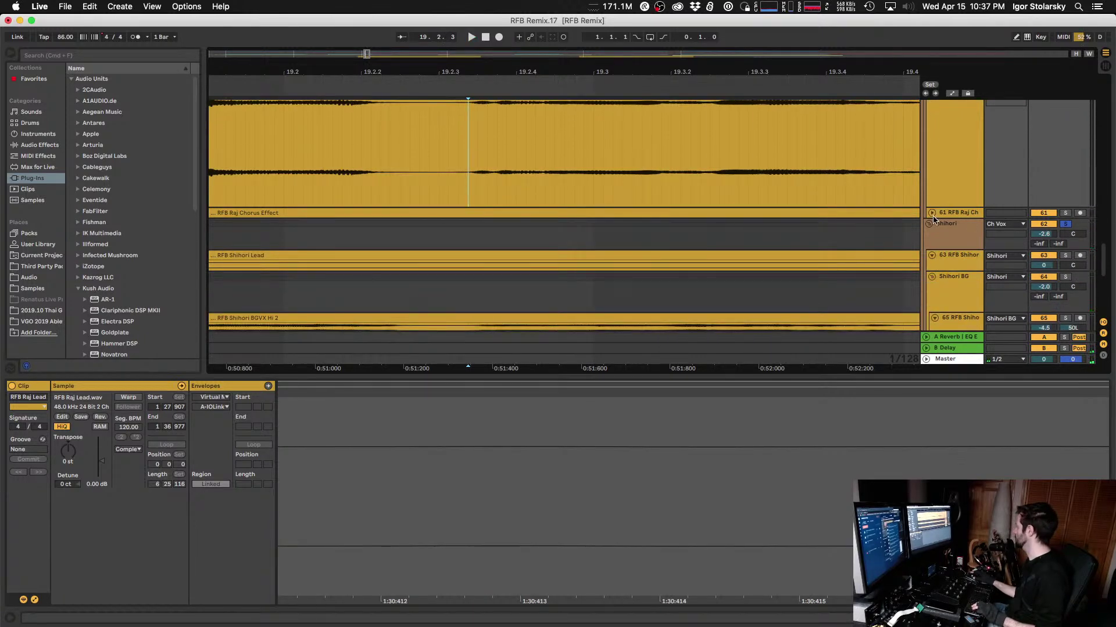
pyautogui.click(932, 213)
pyautogui.press('space')
pyautogui.scroll(2, 781, 219)
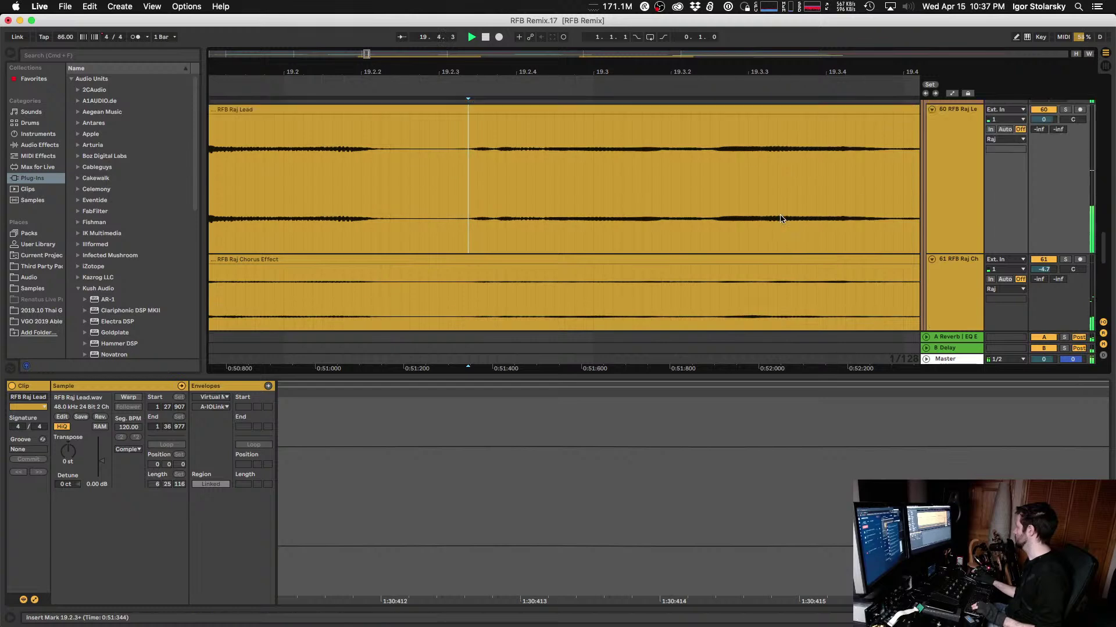
# Step: Compare the phrase timing between vocal groups 59 and 62 by switching their solos during playback from 0:51:344
pyautogui.scroll(-4, 557, 193)
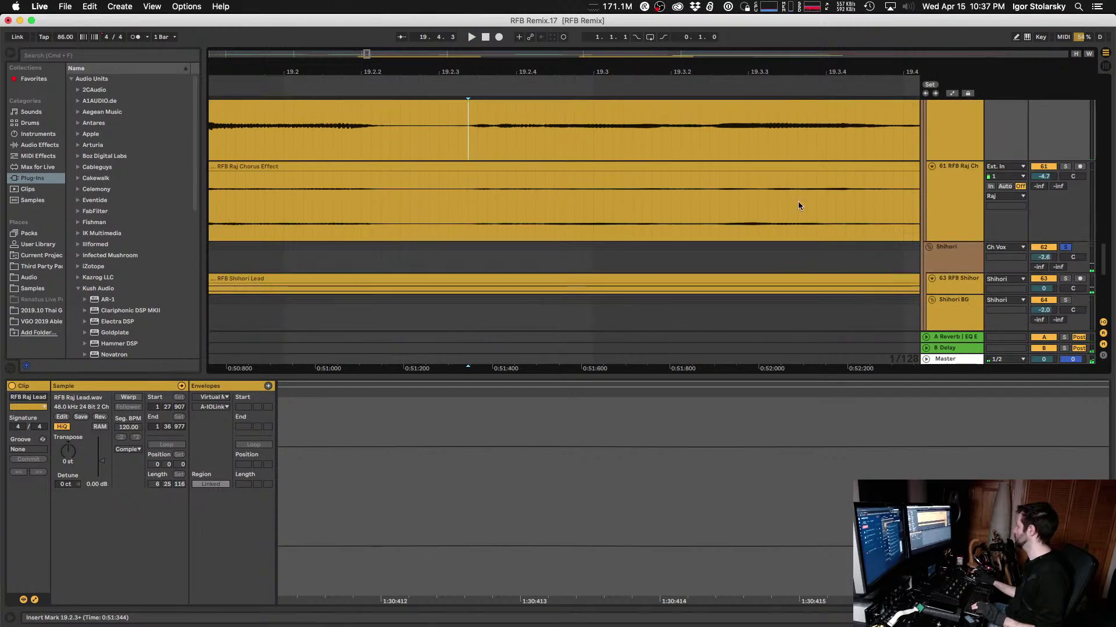
pyautogui.press('space')
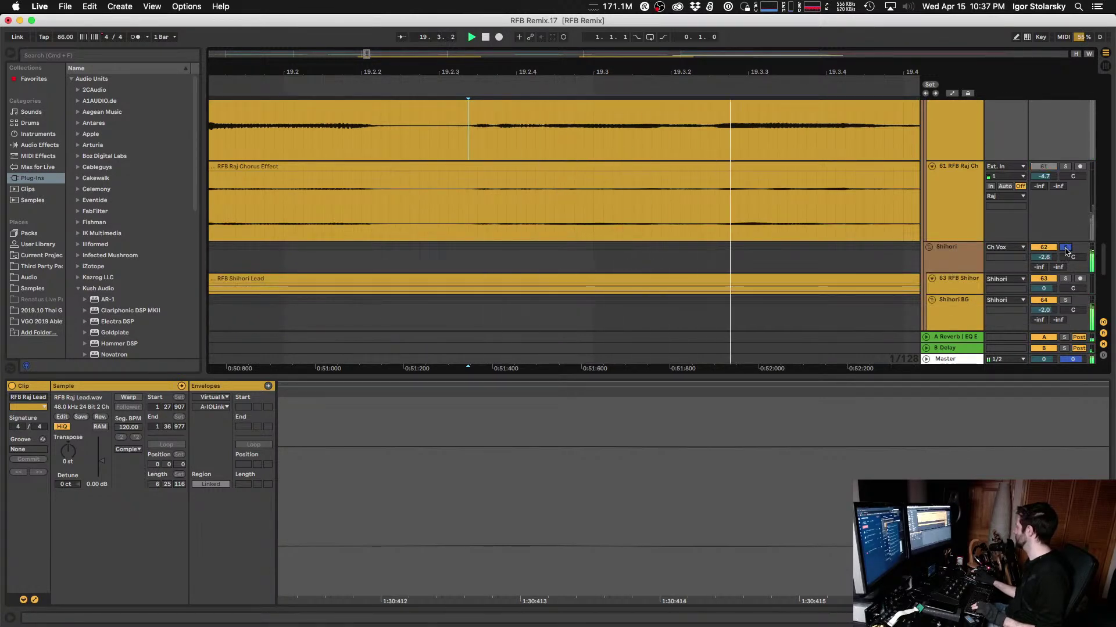
pyautogui.scroll(7, 1065, 250)
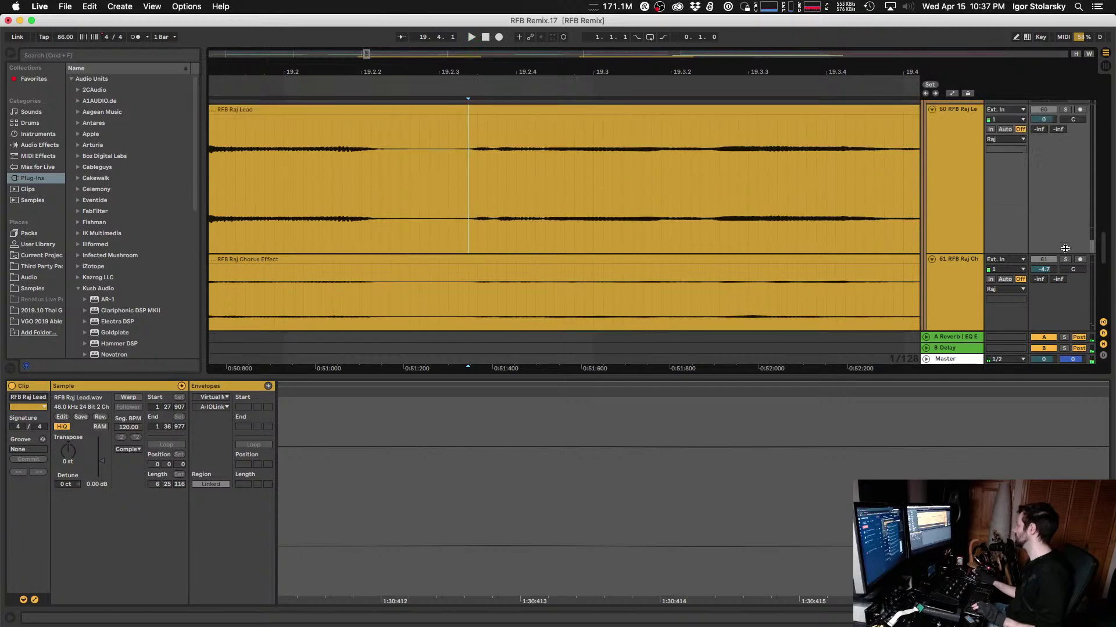
pyautogui.press('space')
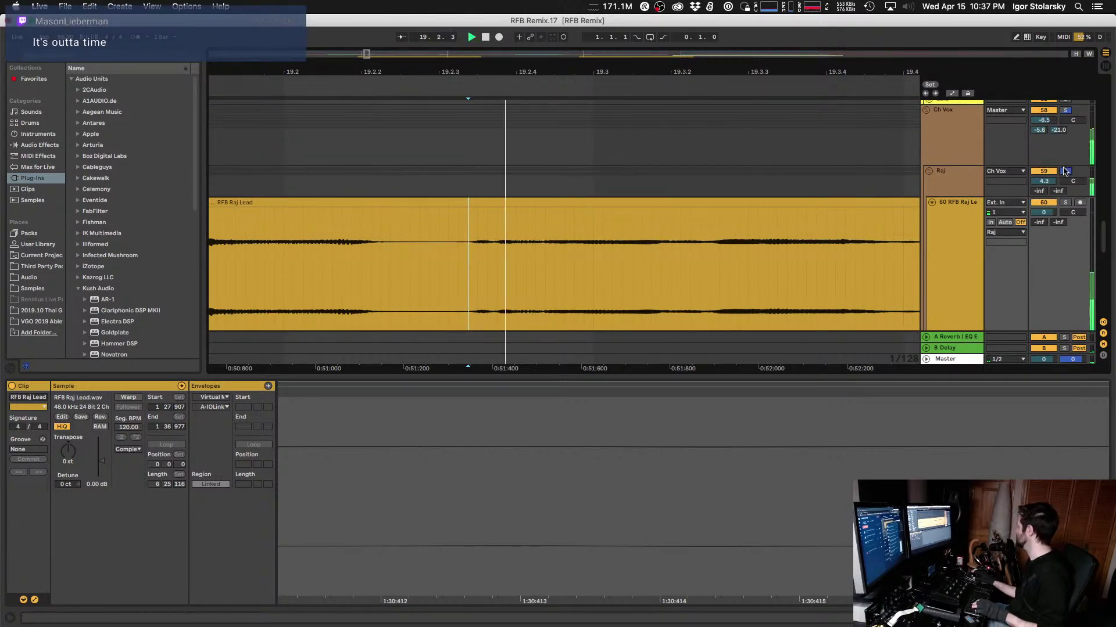
pyautogui.scroll(-4, 536, 155)
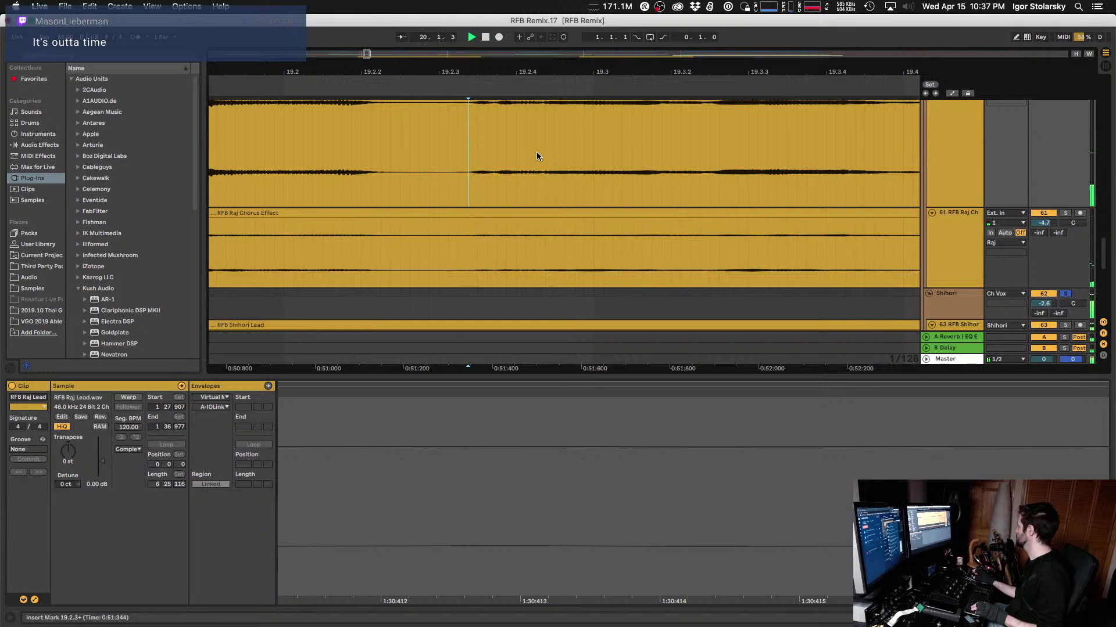
pyautogui.scroll(3, 536, 152)
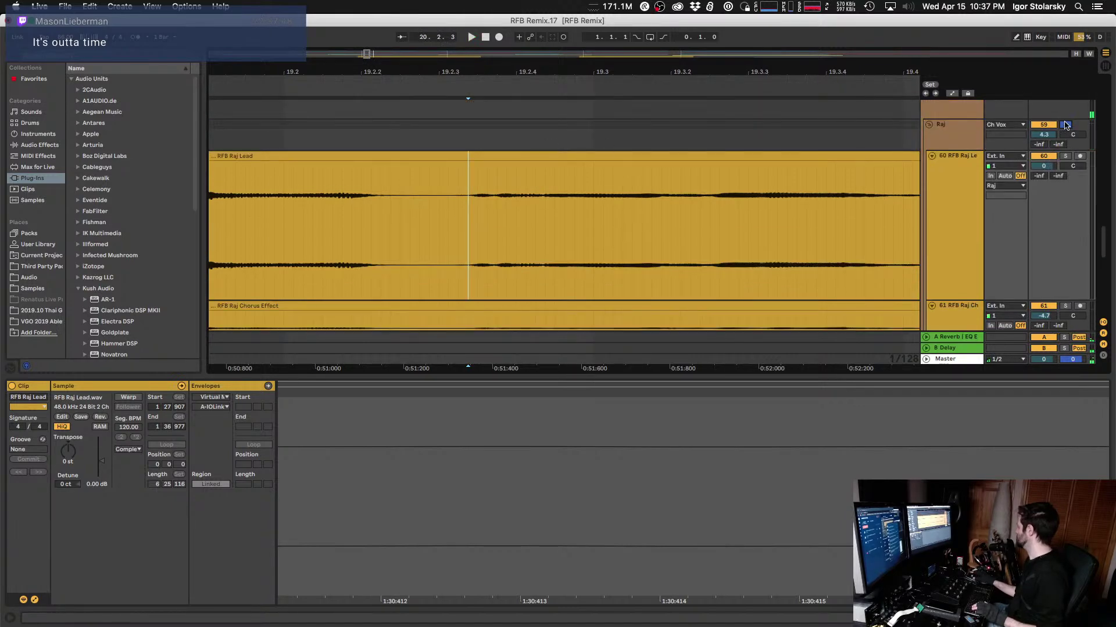
# Step: Return to the chorus start at 19.1.1 and replay the opening line with the vocal solos off
pyautogui.scroll(-2, 1061, 174)
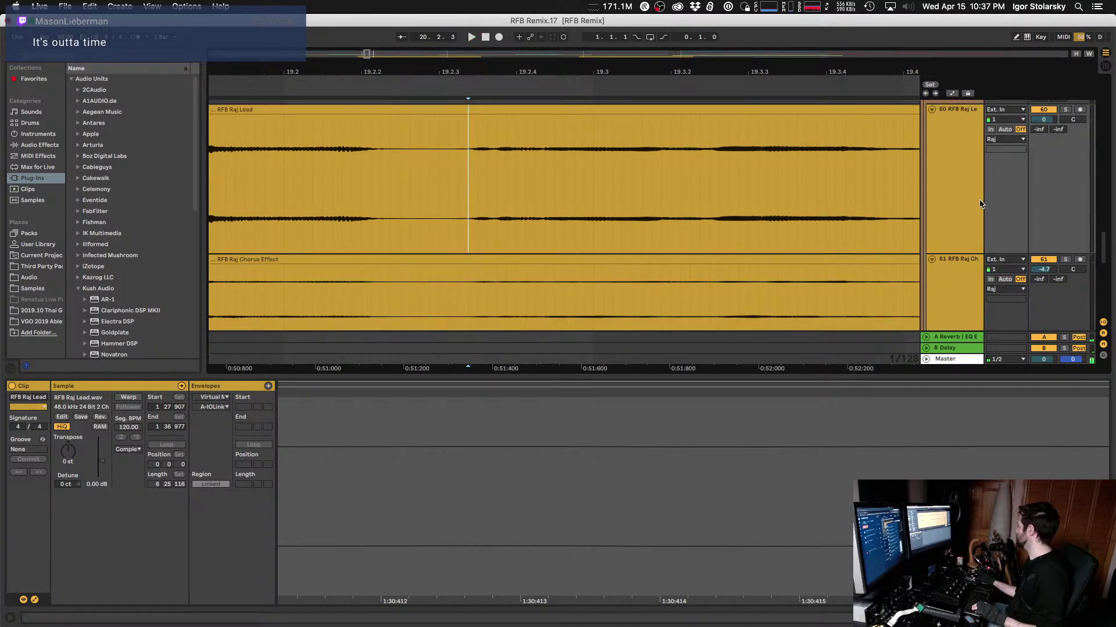
pyautogui.scroll(3, 971, 193)
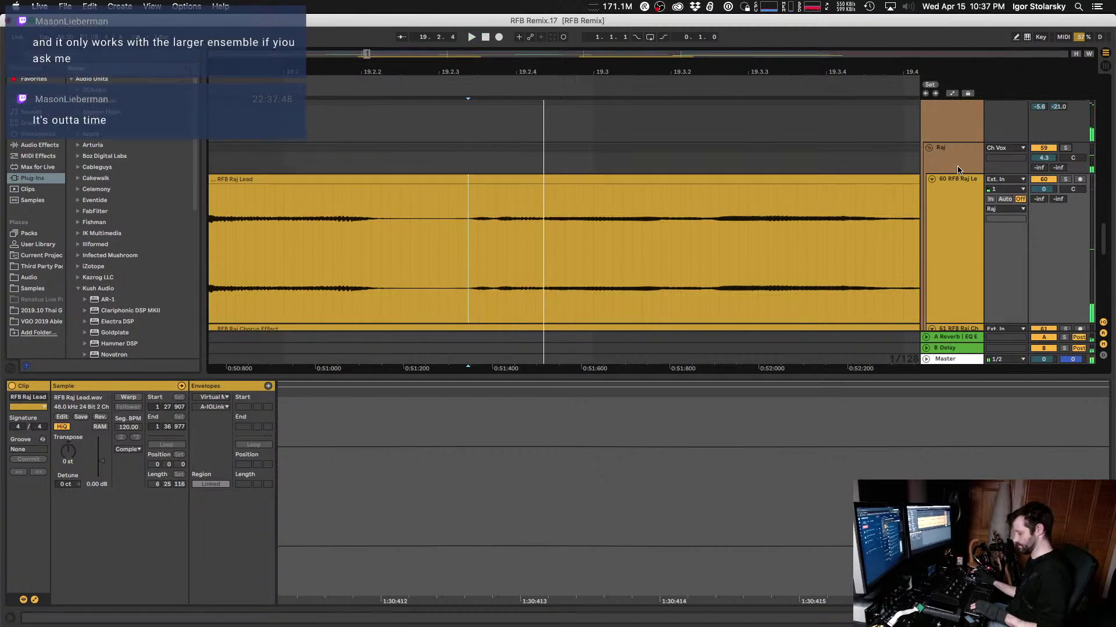
pyautogui.hotkey('alt', 'Left')
pyautogui.press('space')
pyautogui.press('space')
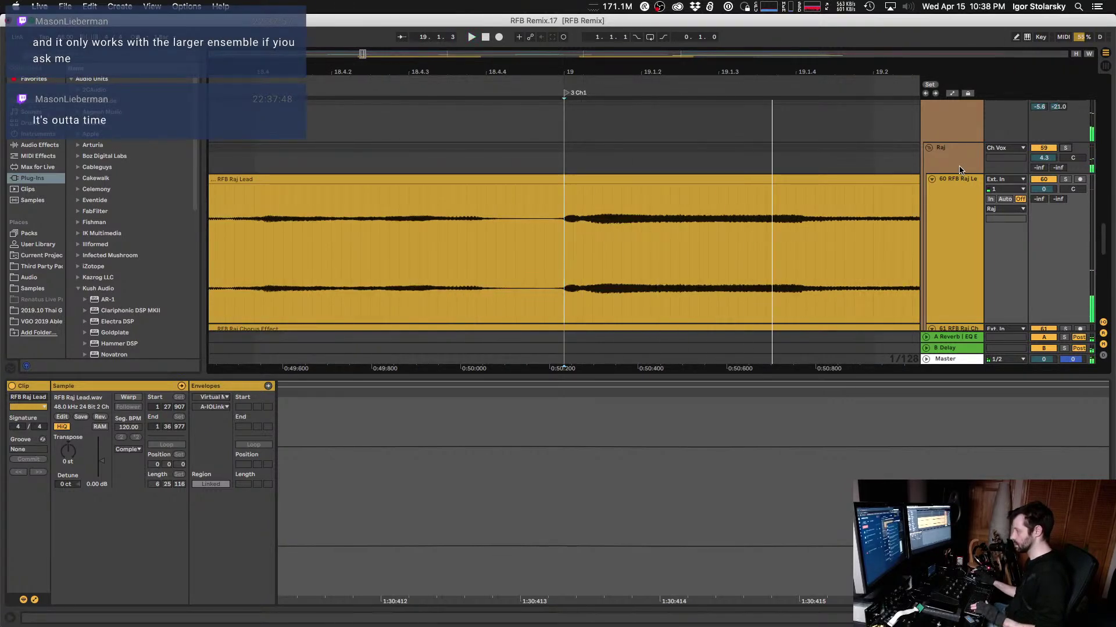
# Step: Reduce the heights of lead vocal track 60 and chorus effect track 61 so the neighbouring vocal group fits in view
pyautogui.scroll(-3, 962, 168)
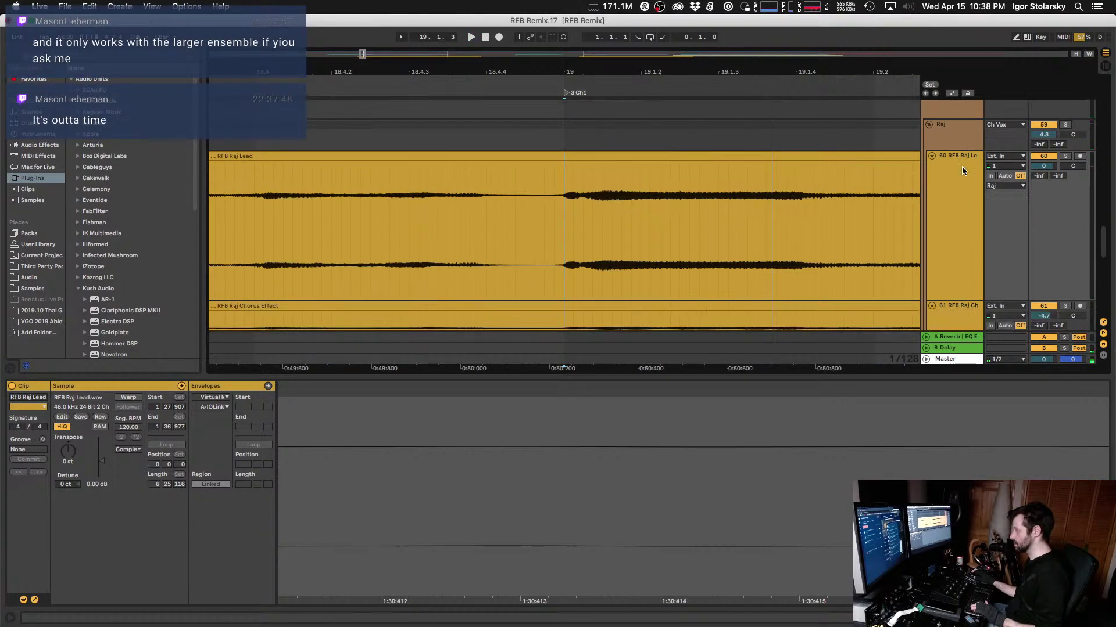
pyautogui.scroll(4, 962, 167)
pyautogui.click(962, 178)
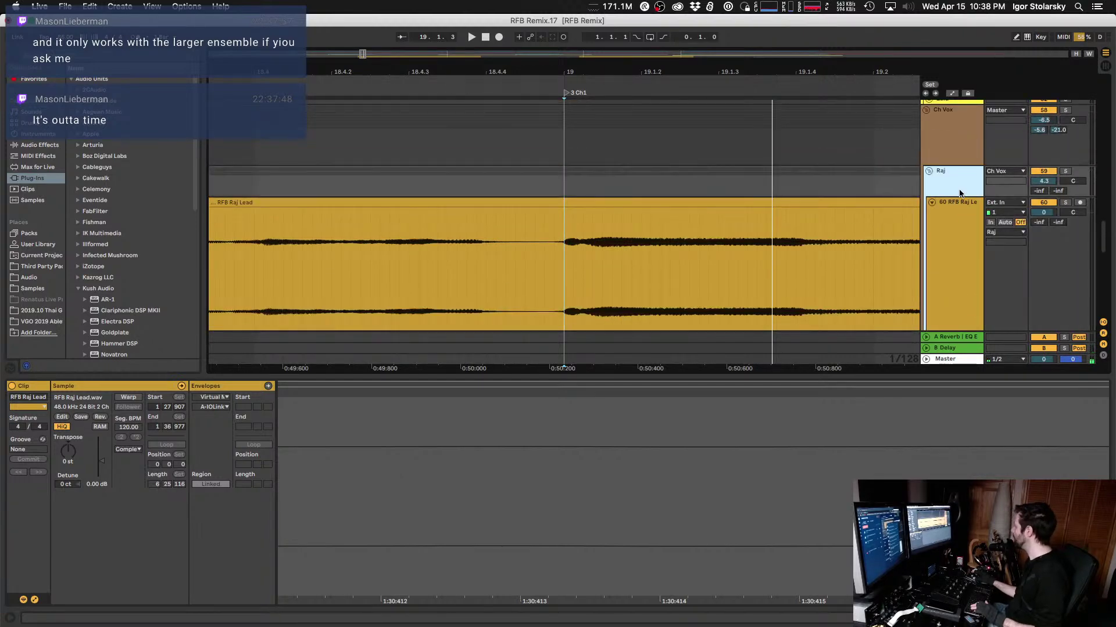
pyautogui.scroll(-4, 960, 193)
pyautogui.moveTo(946, 303); pyautogui.dragTo(957, 208)
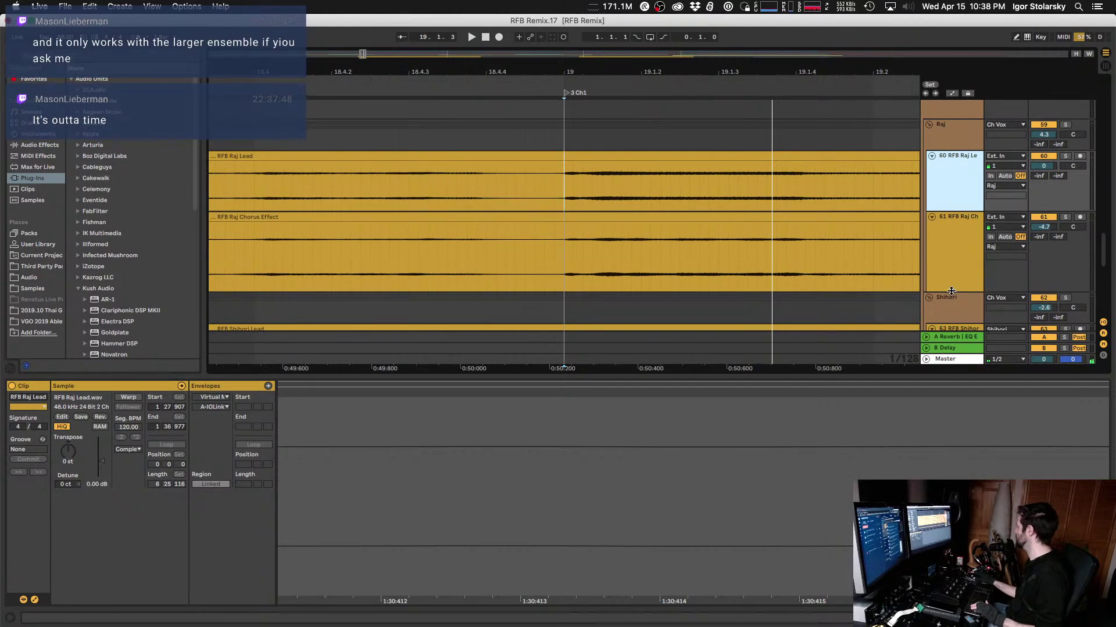
pyautogui.moveTo(951, 291); pyautogui.dragTo(953, 260)
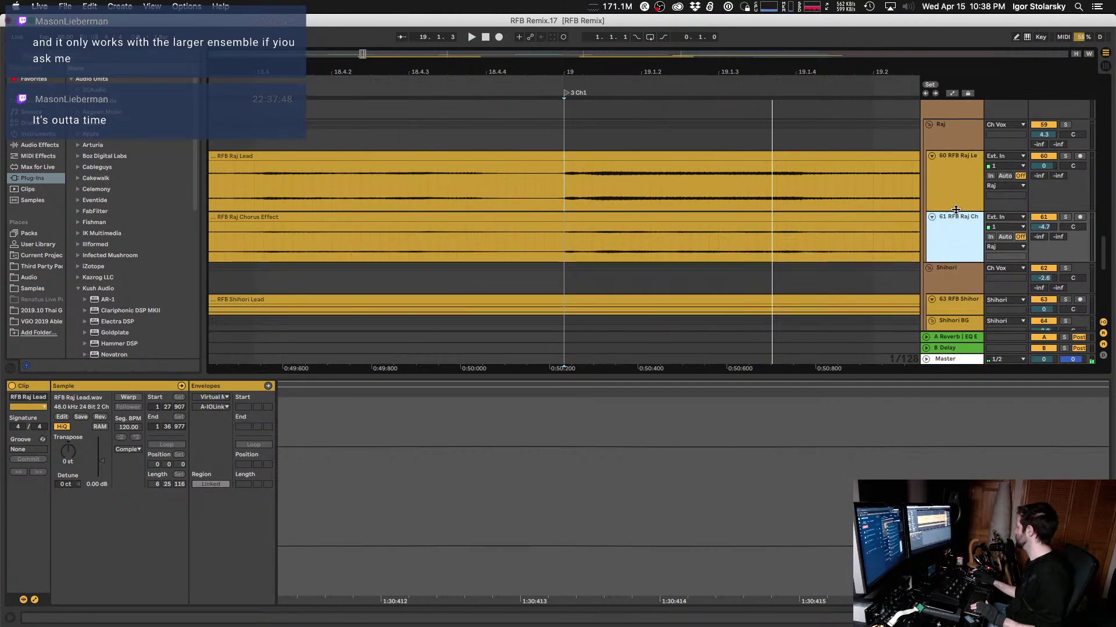
pyautogui.moveTo(955, 210); pyautogui.dragTo(956, 193)
# Step: Add the Kush Audio UBK-1 plug-in to vocal group 59 and start playback from 19.1.1
pyautogui.click(947, 132)
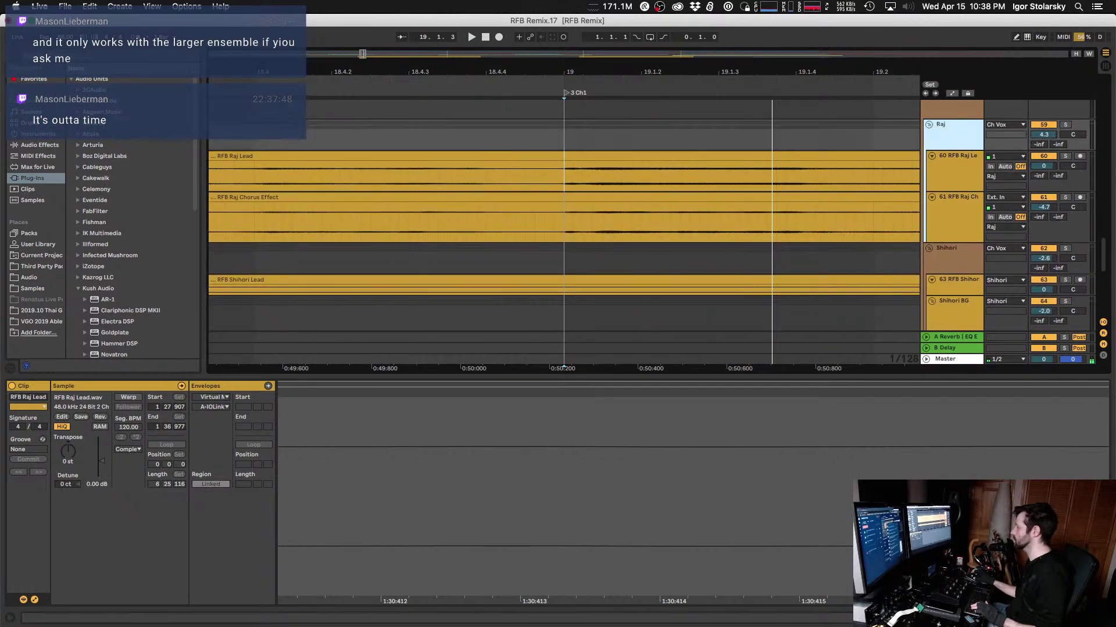
pyautogui.scroll(-5, 124, 269)
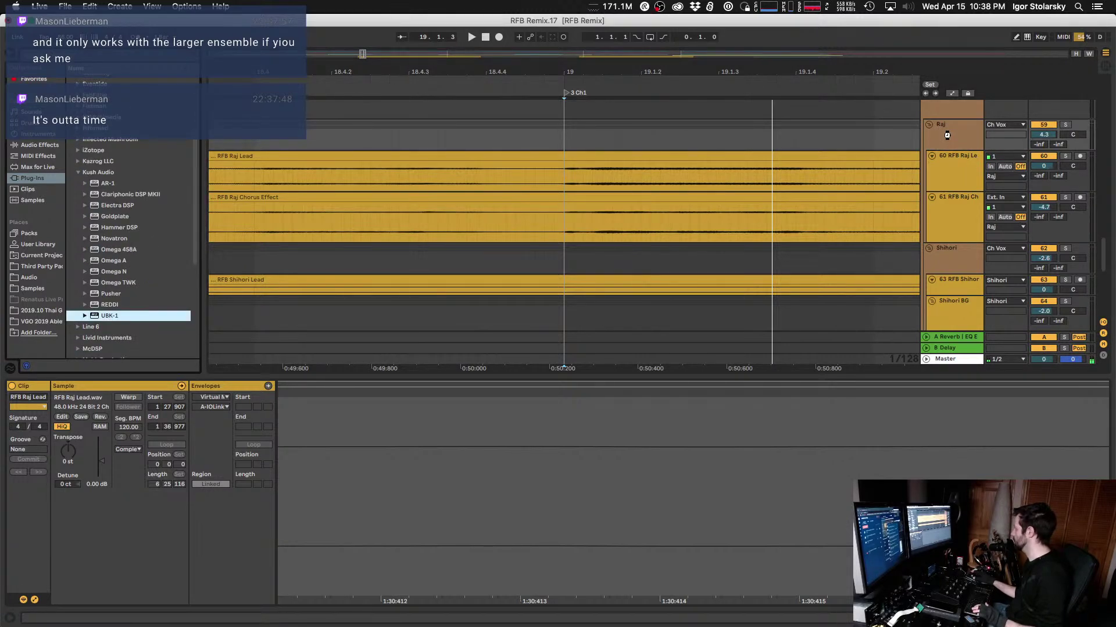
pyautogui.press('space')
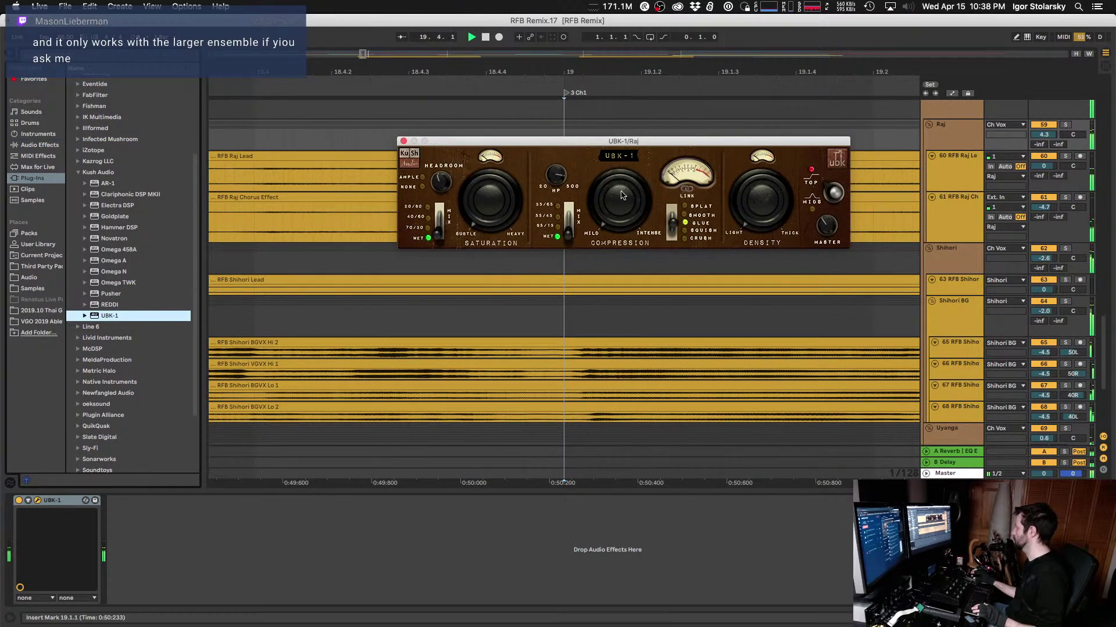
# Step: Set the UBK-1 compression to Squish, reduce its wet mix and adjust the compression amount while replaying the chorus from 19.1.1
pyautogui.press('space')
pyautogui.press('space')
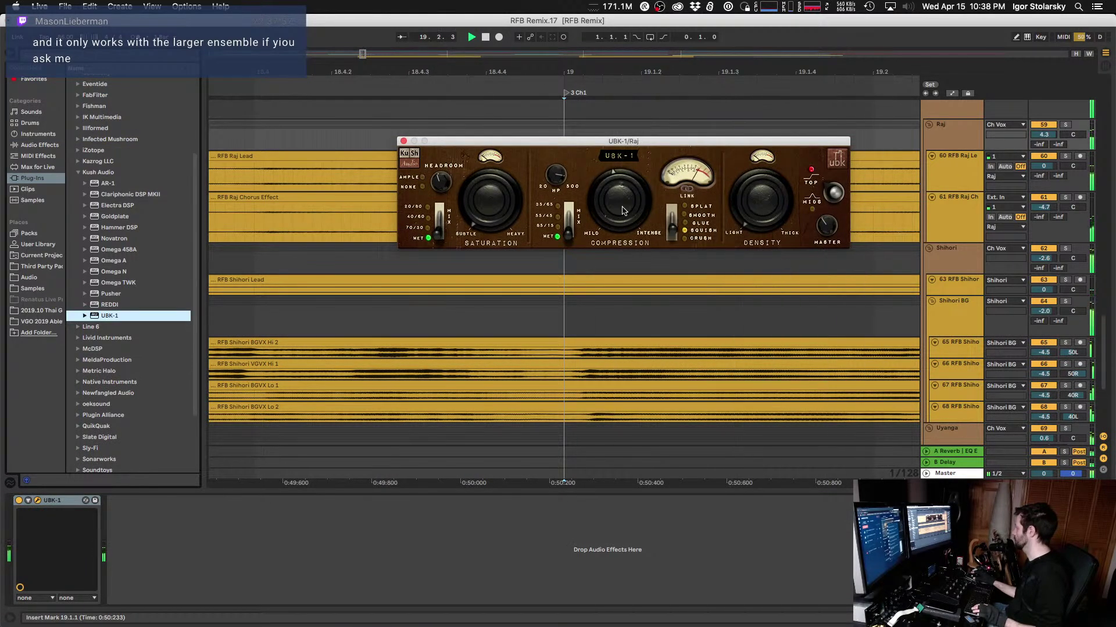
pyautogui.press('space')
pyautogui.press('space')
pyautogui.press('space')
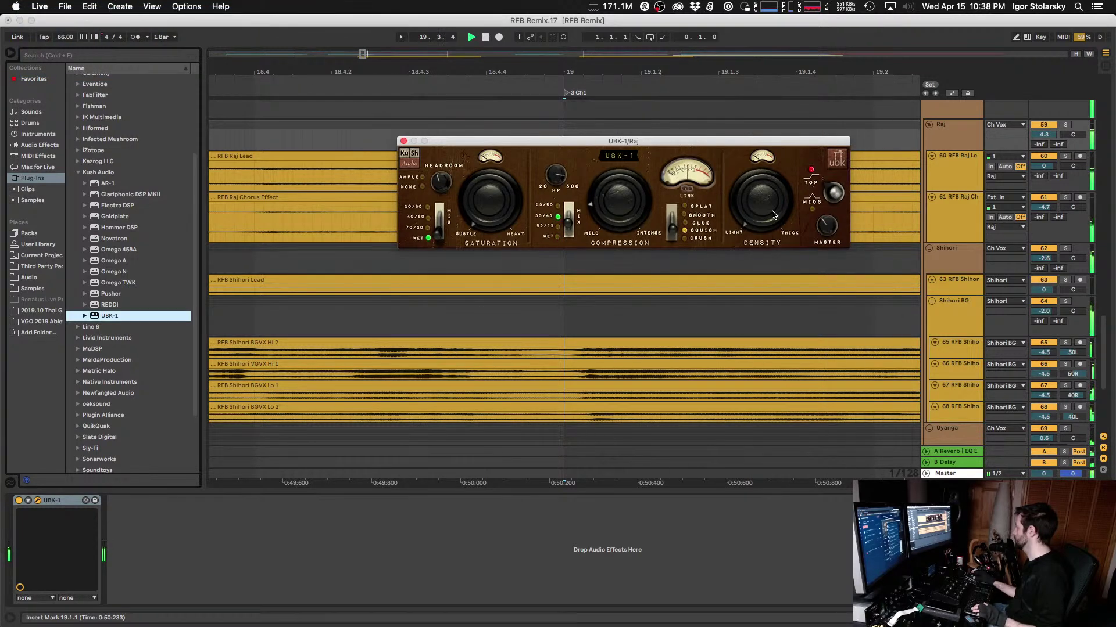
pyautogui.press('space')
pyautogui.press('space')
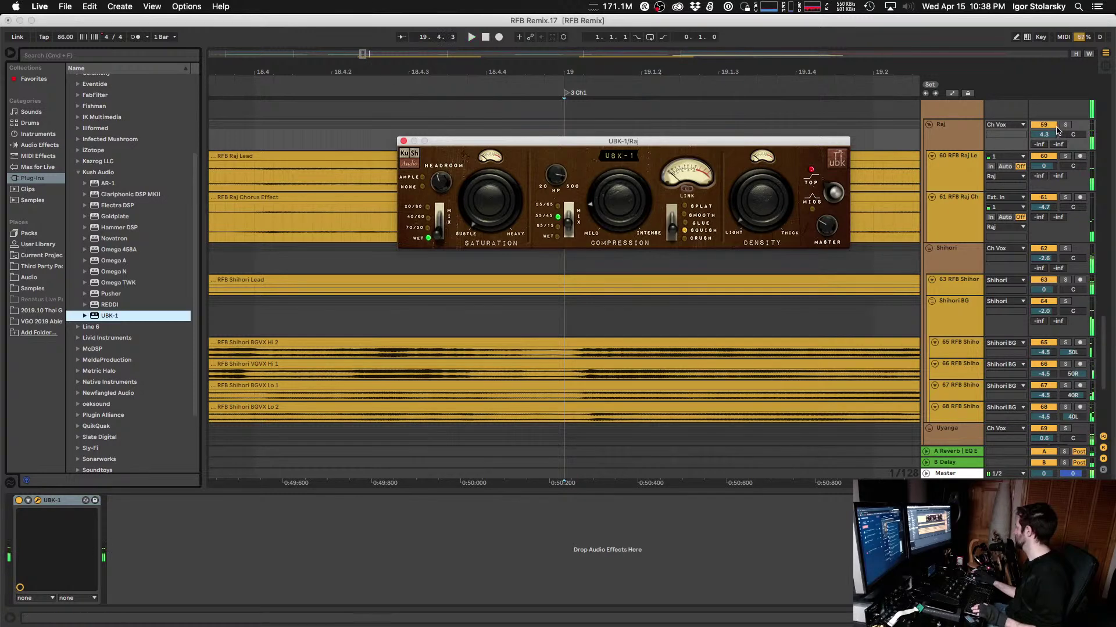
# Step: Solo vocal group 59, compare it with UBK-1 switched off and on, and increase the plug-in's saturation
pyautogui.click(1065, 125)
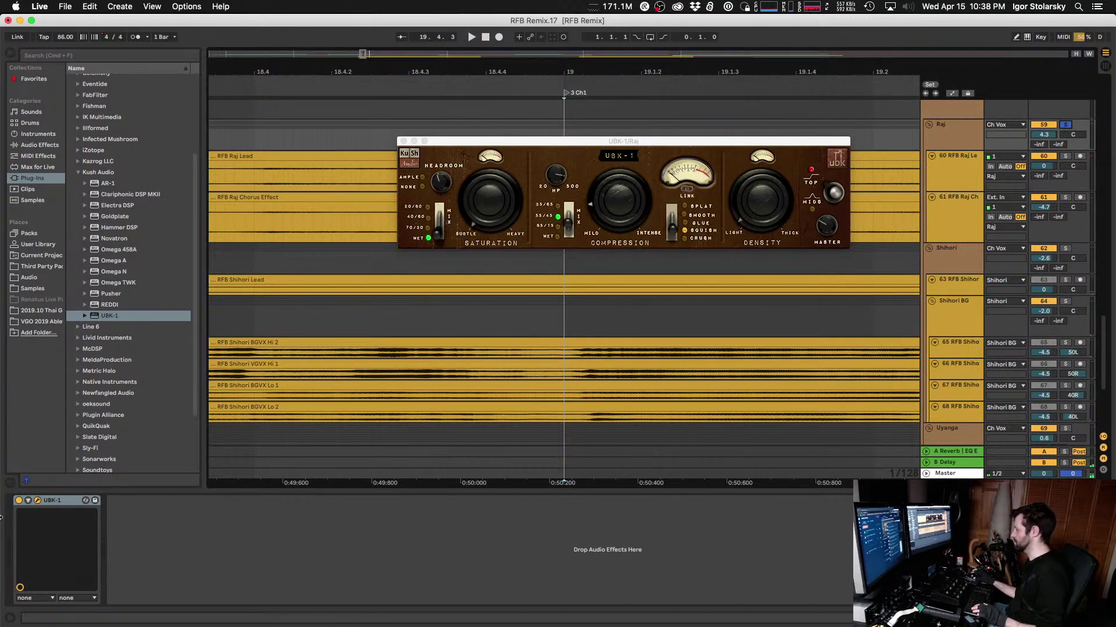
pyautogui.press('space')
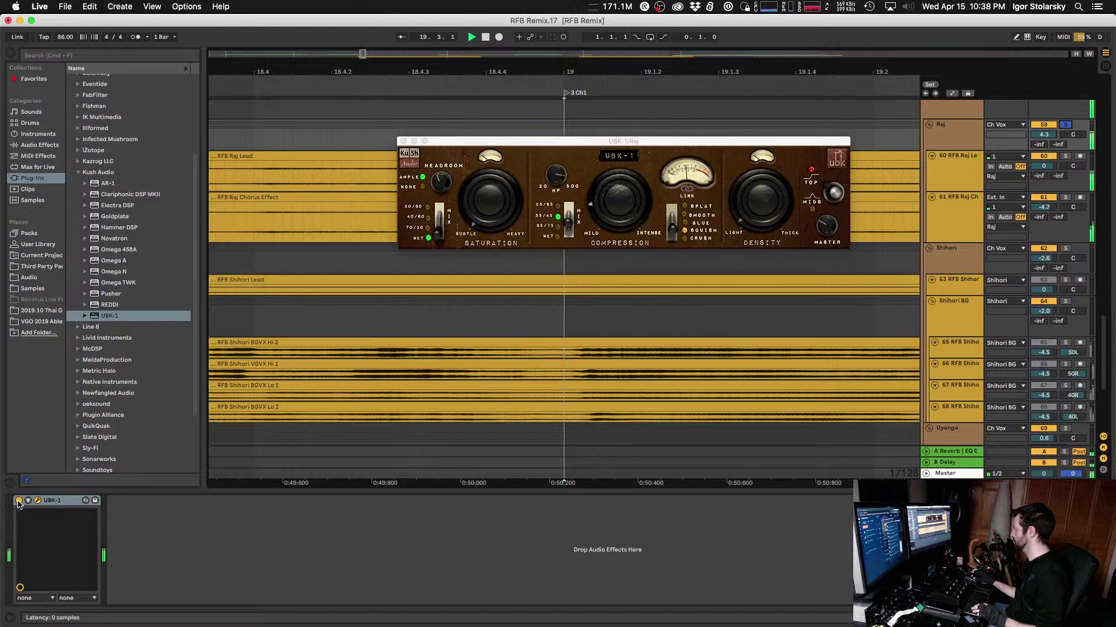
pyautogui.click(19, 501)
pyautogui.press('space')
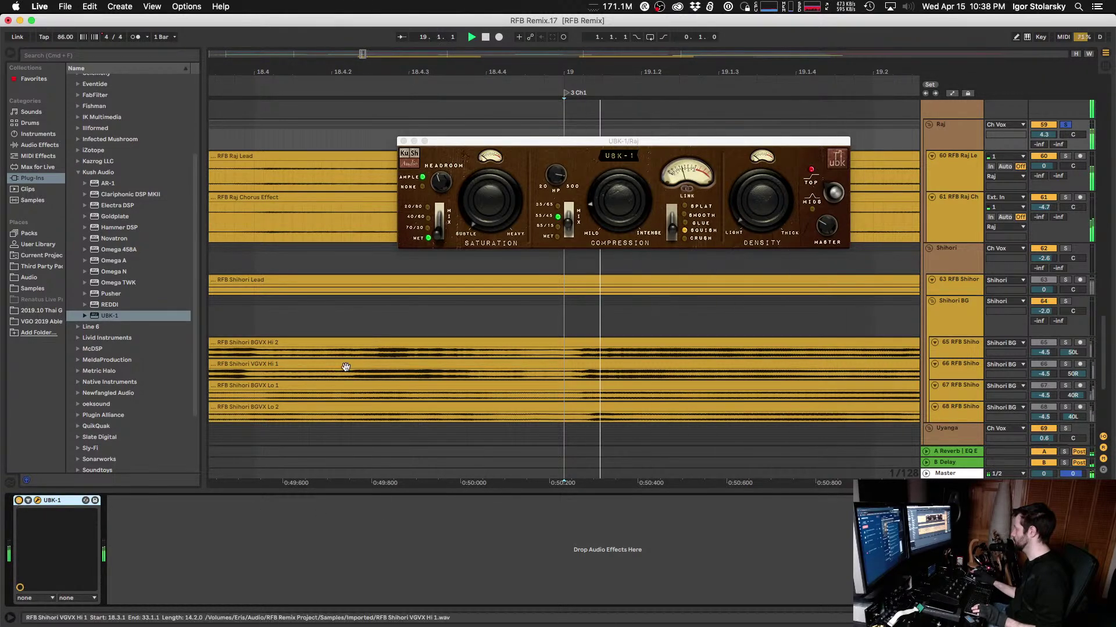
pyautogui.click(469, 190)
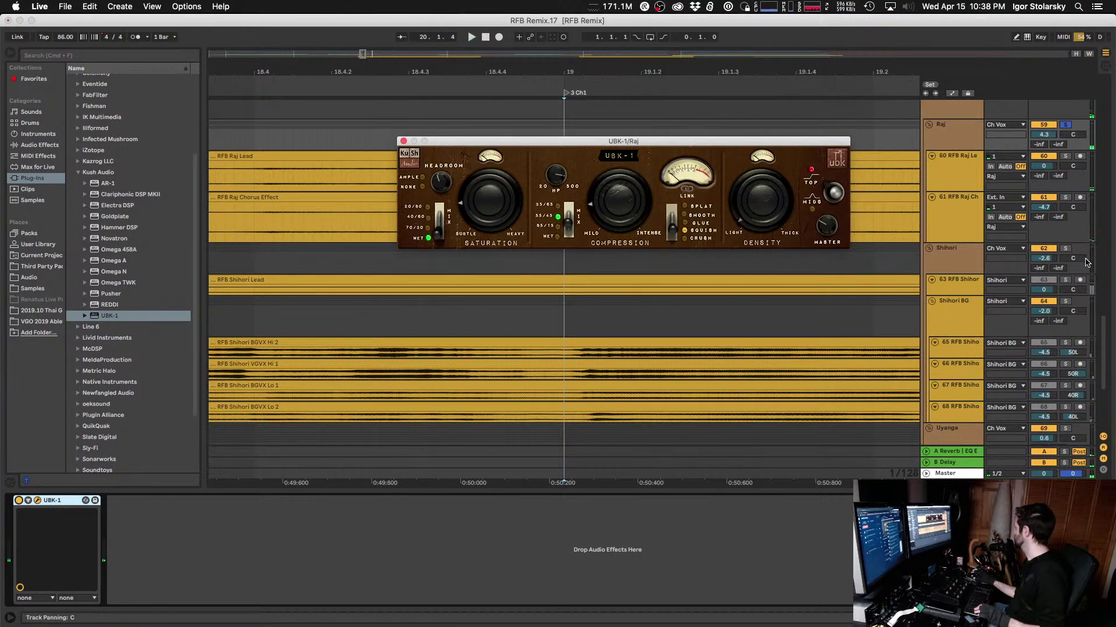
# Step: Solo vocal group 62 as well, play both groups together from 19.1.1 and close the UBK-1 window
pyautogui.click(1065, 248)
pyautogui.press('space')
pyautogui.press('space')
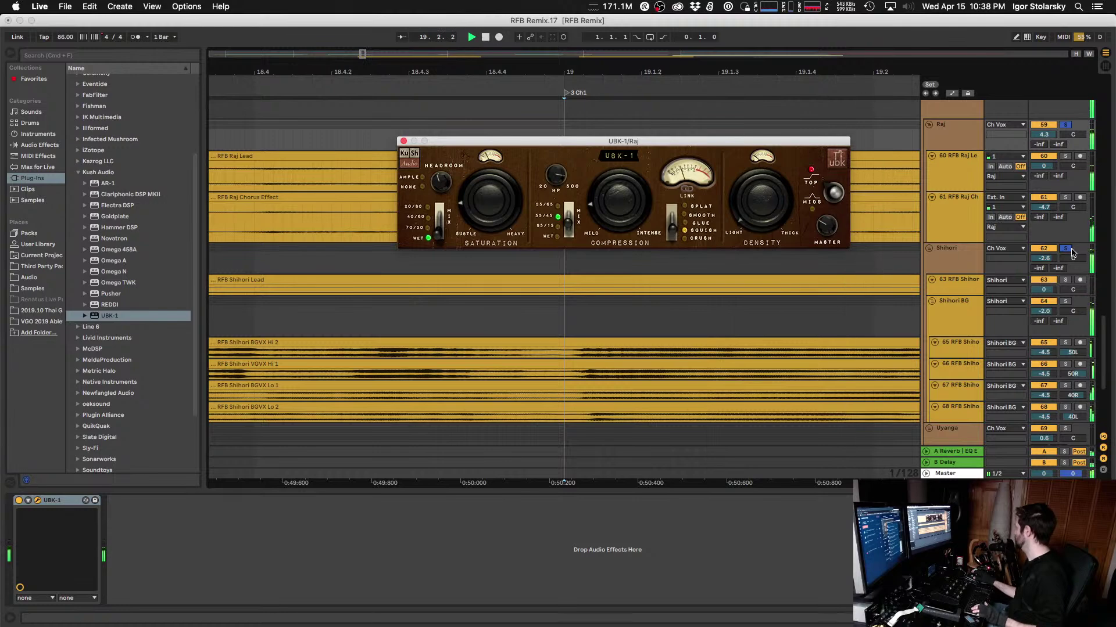
pyautogui.scroll(-5, 1072, 253)
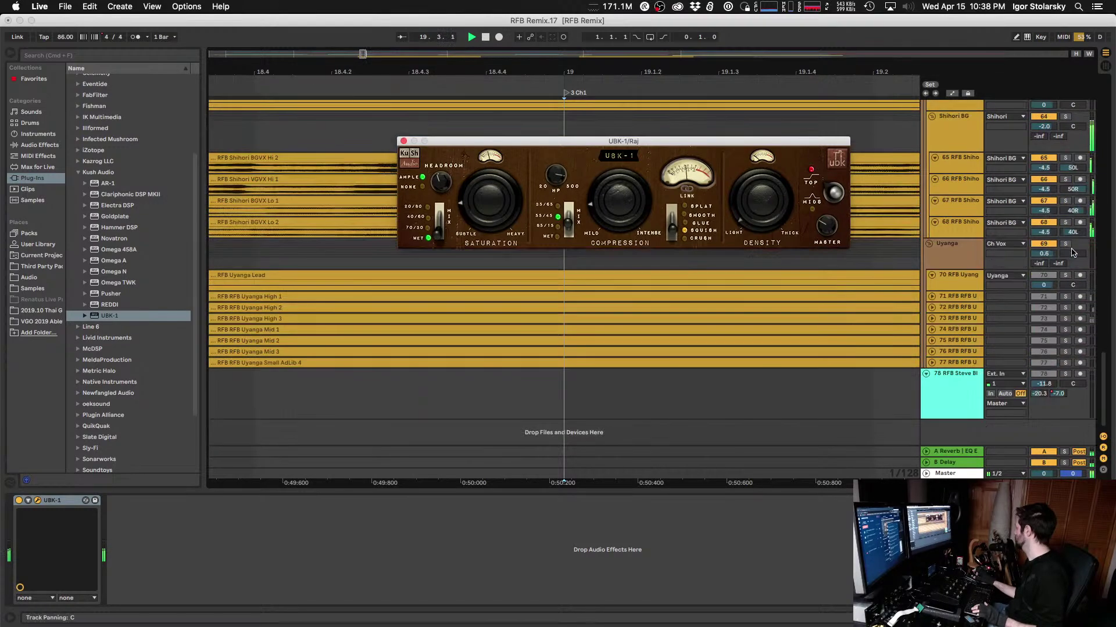
pyautogui.click(403, 142)
pyautogui.scroll(5, 526, 193)
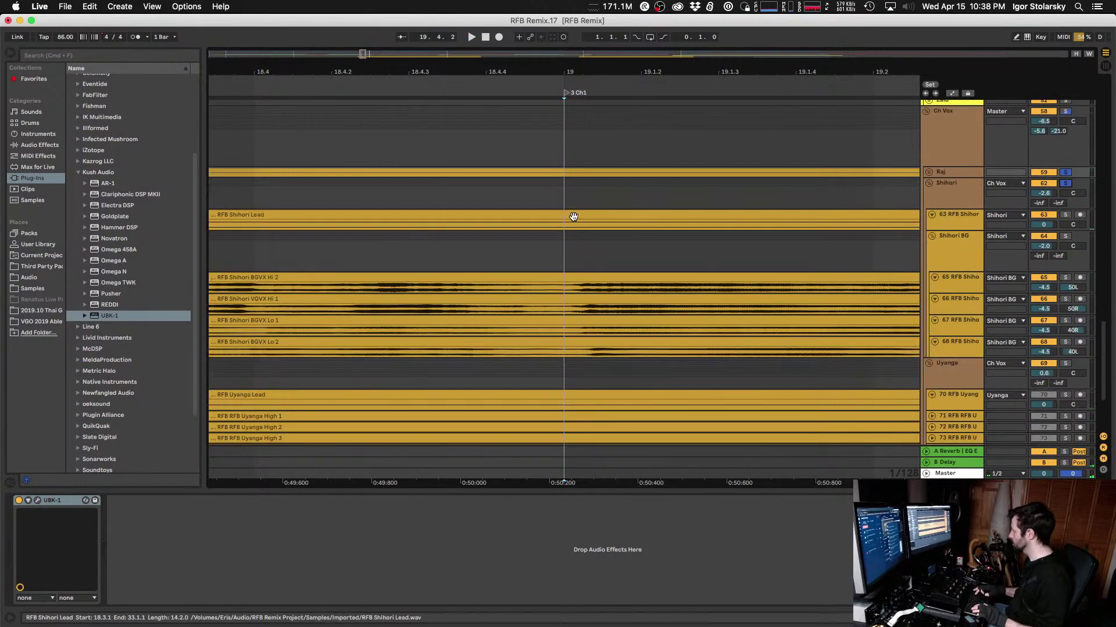
# Step: Unfold vocal group 59, clear the solos on groups 59 and 62, and play the wider chorus section from 19.1.1
pyautogui.click(566, 196)
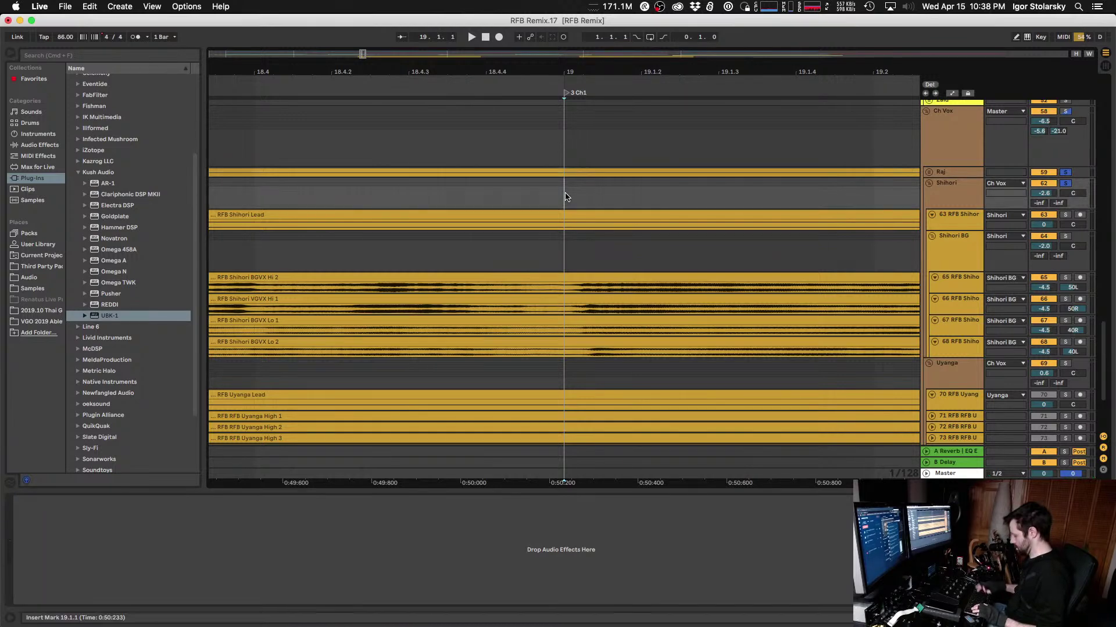
pyautogui.press('-')
pyautogui.press('-')
pyautogui.press('-')
pyautogui.press('-')
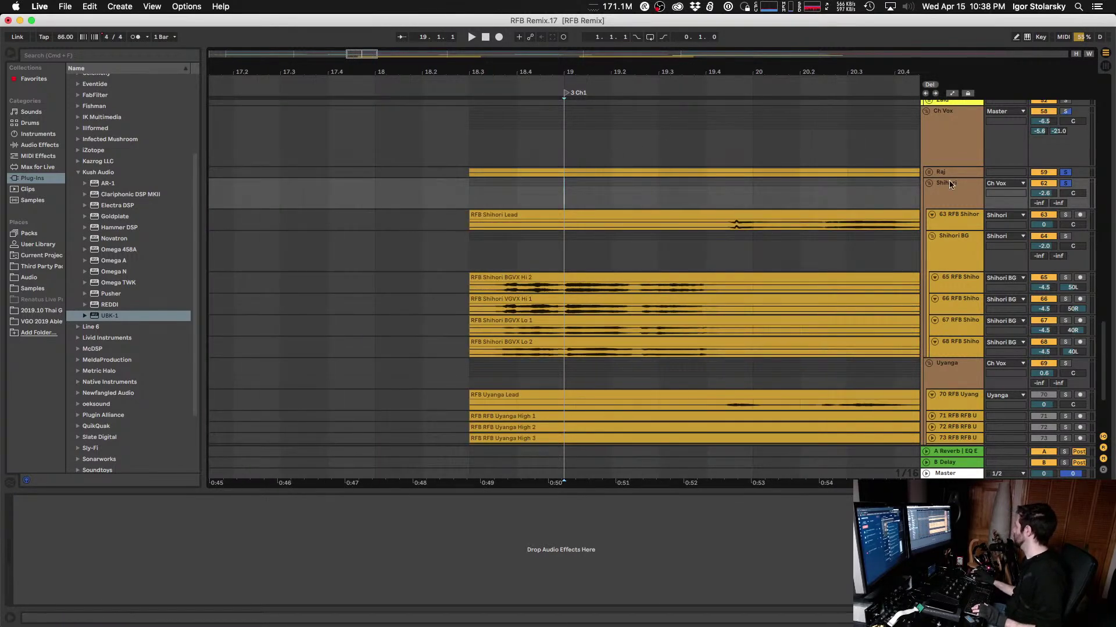
pyautogui.click(929, 173)
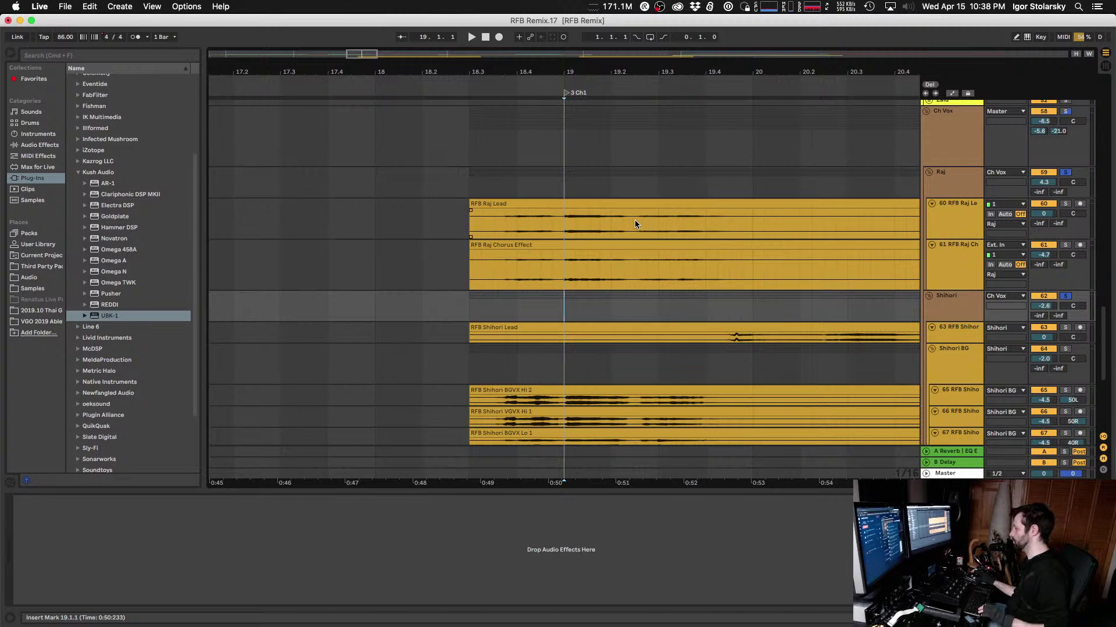
pyautogui.hscroll(5, 584, 236)
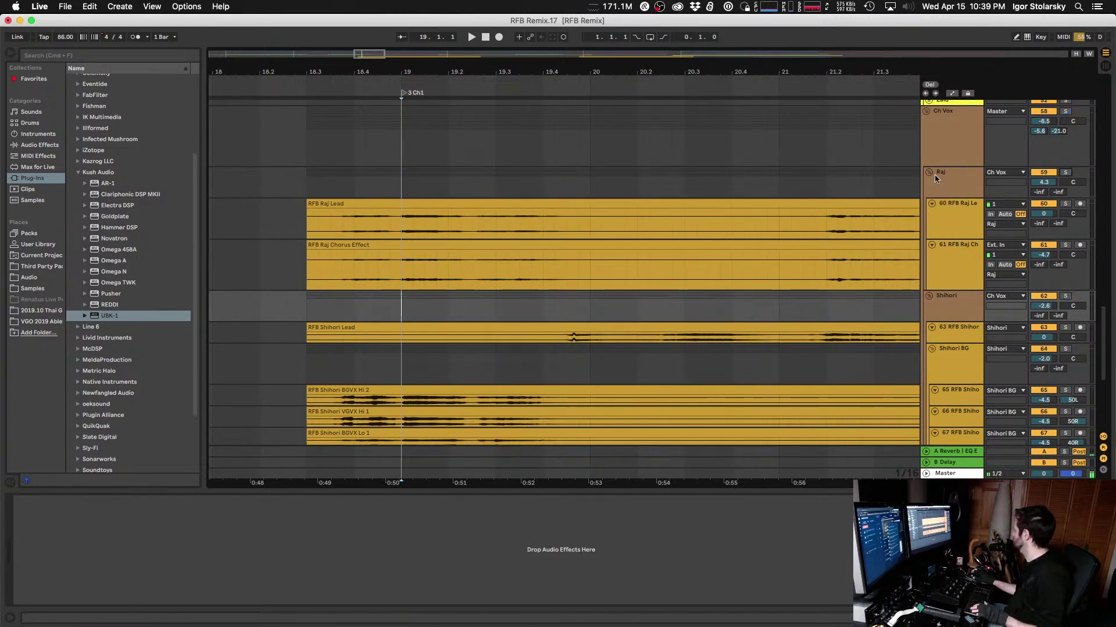
pyautogui.press('space')
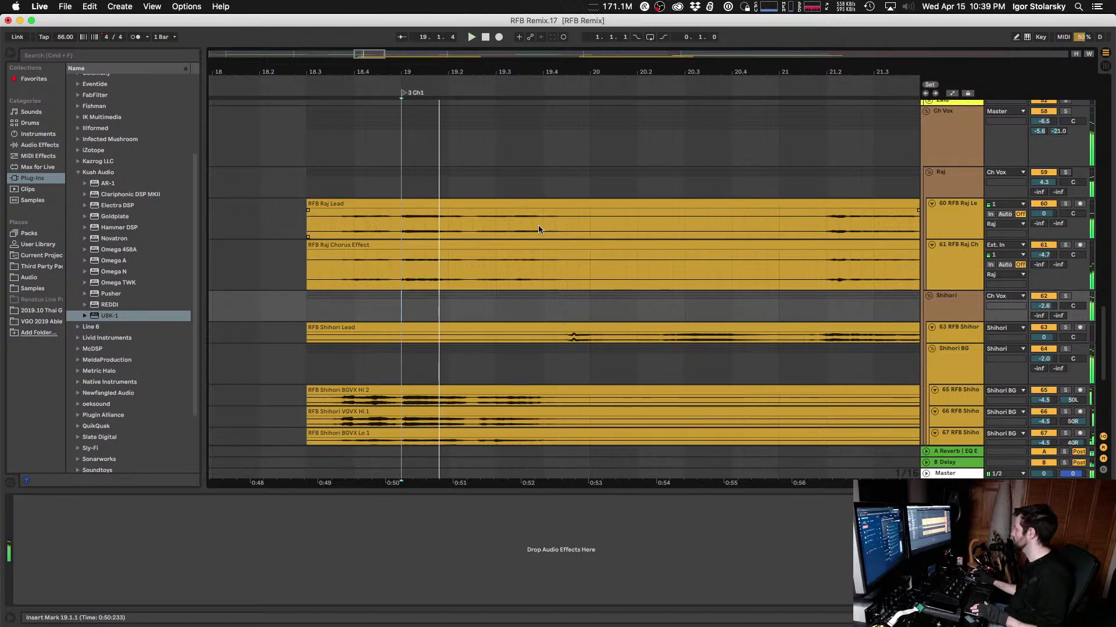
# Step: Copy the edited lead and chorus effect section from Ch1 and paste it at 47.1.1 in Ch2 on tracks 60 and 61
pyautogui.scroll(-6, 538, 229)
pyautogui.scroll(-3, 545, 229)
pyautogui.moveTo(259, 224); pyautogui.dragTo(279, 282)
pyautogui.press('super+c')
pyautogui.click(551, 217)
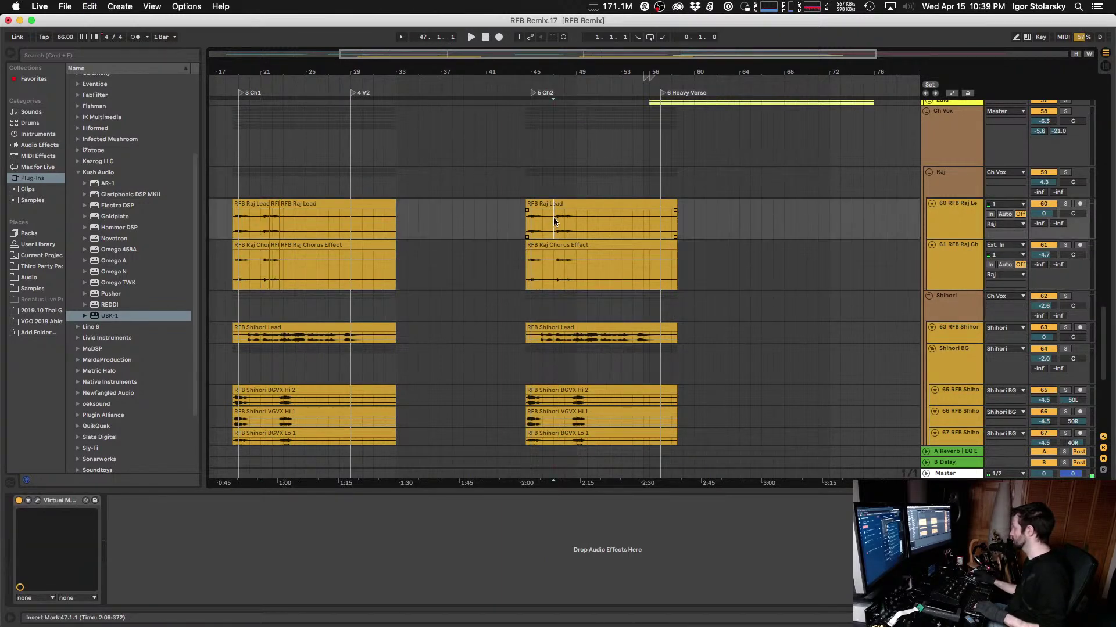
pyautogui.press('super+v')
pyautogui.click(233, 215)
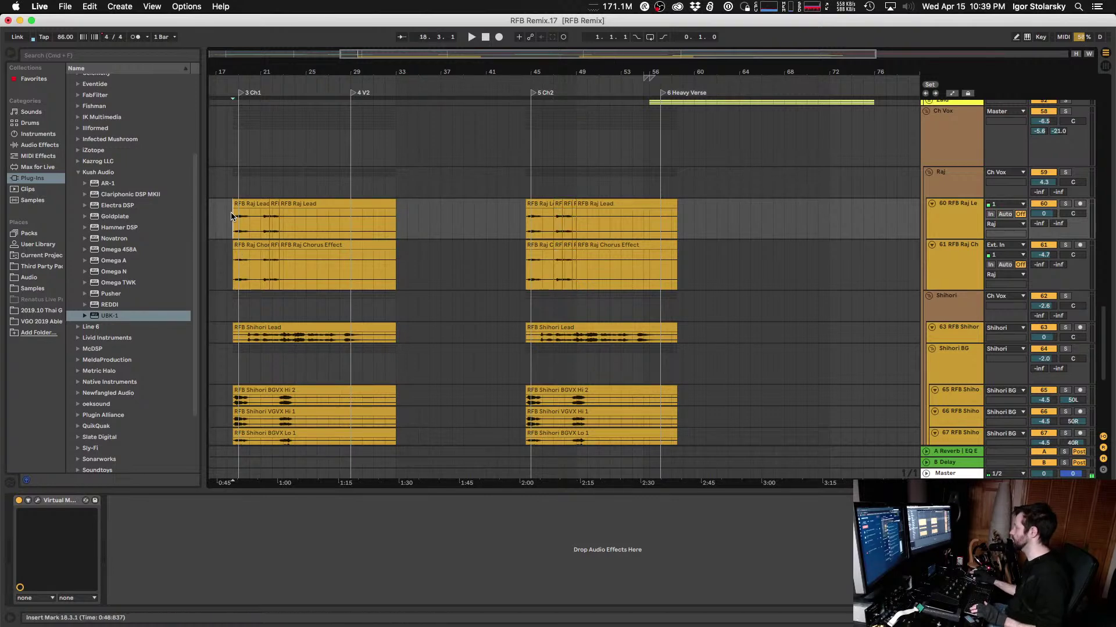
# Step: Fold vocal group 59 and move it to the end of the Ch Vox group, above the track 78 clip
pyautogui.click(945, 188)
pyautogui.scroll(-2, 945, 188)
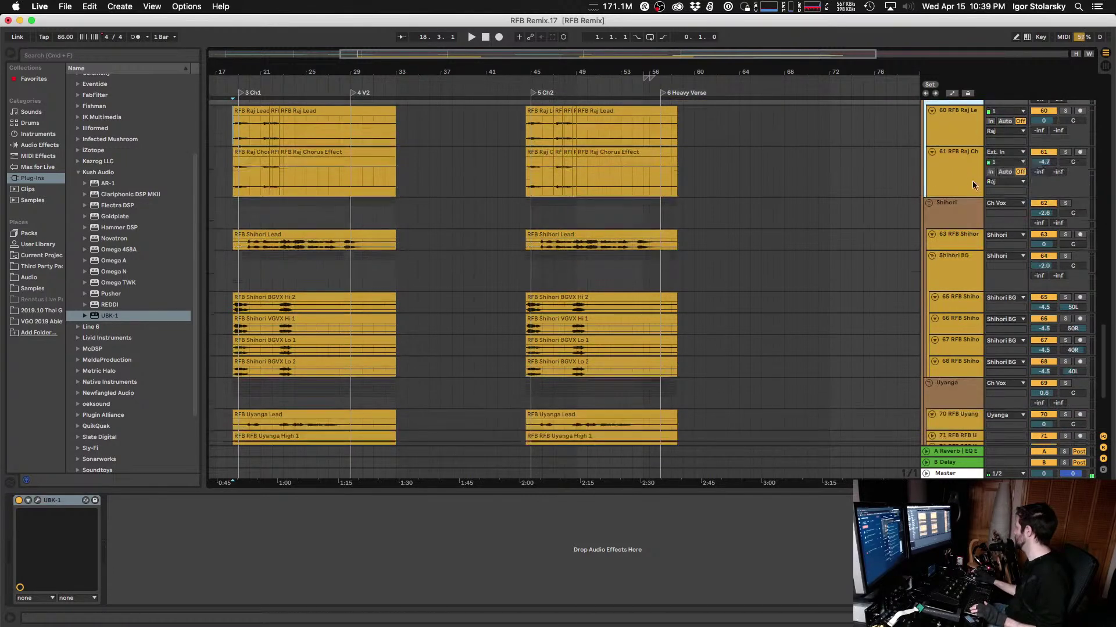
pyautogui.click(929, 149)
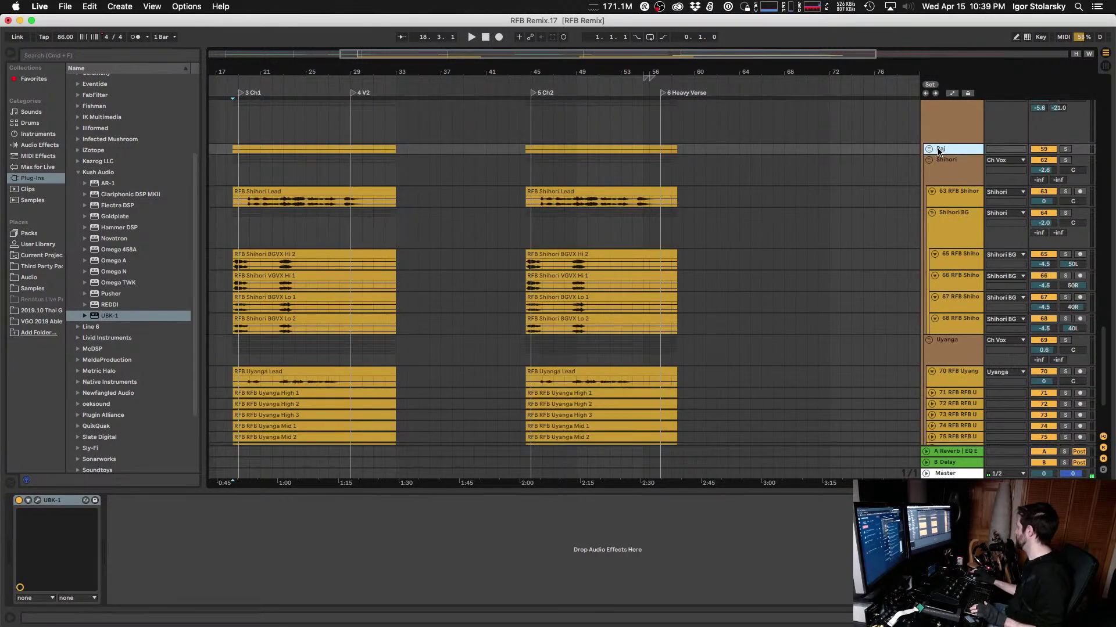
pyautogui.scroll(-4, 952, 407)
pyautogui.scroll(-1, 952, 459)
pyautogui.moveTo(946, 377); pyautogui.dragTo(942, 375)
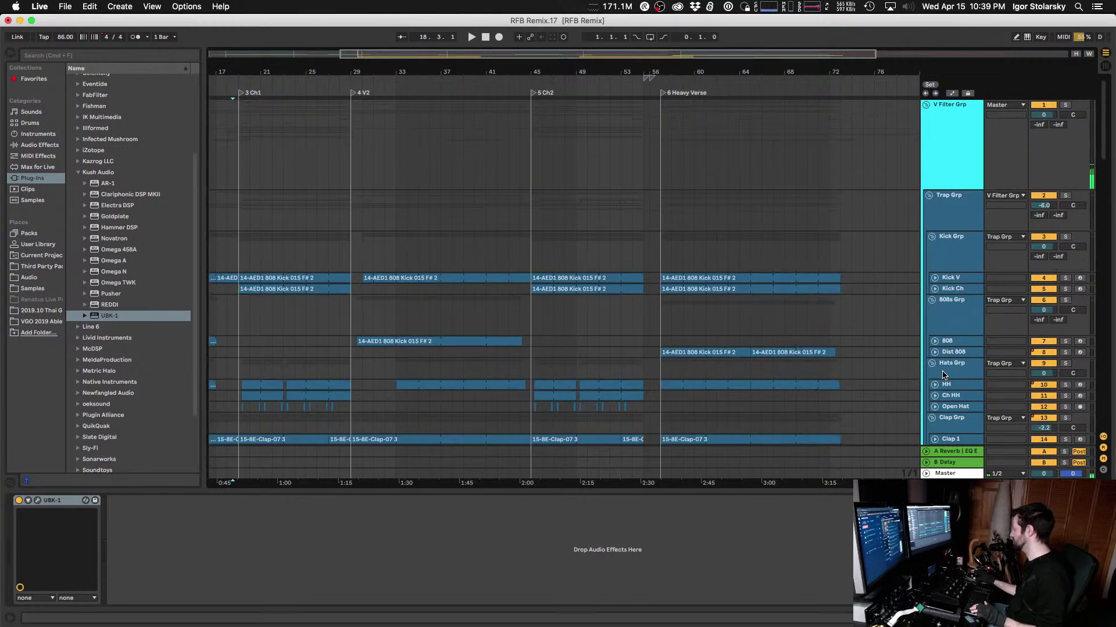
pyautogui.scroll(-2, 943, 375)
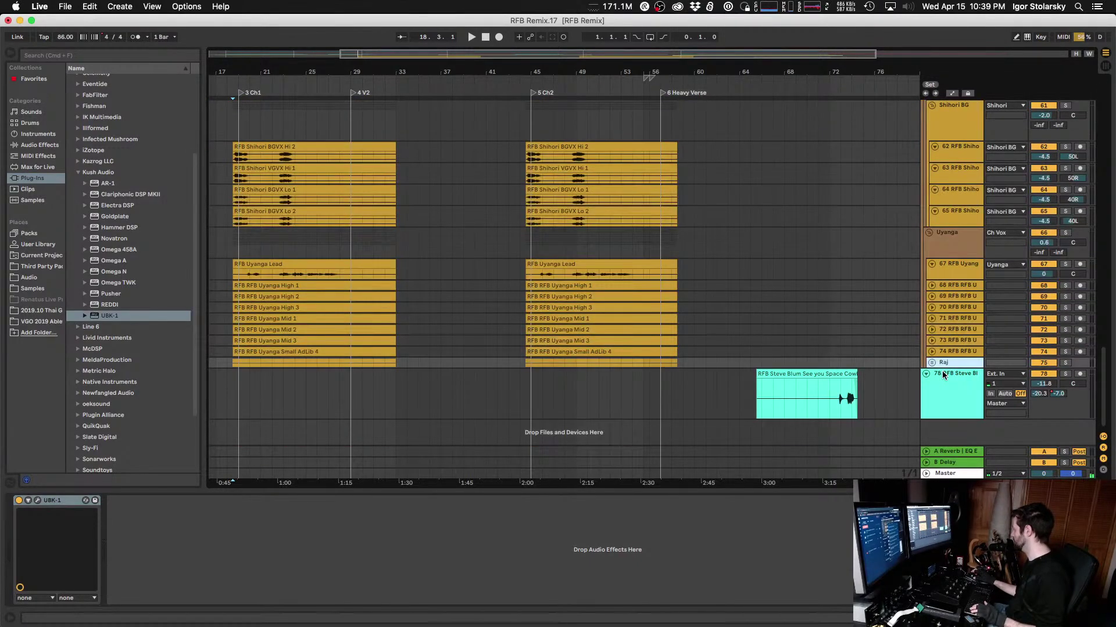
# Step: Try the folded vocal group above the group with the High and Mid tracks, and swap the two groups' order again
pyautogui.moveTo(941, 367); pyautogui.dragTo(954, 245)
pyautogui.scroll(10, 954, 245)
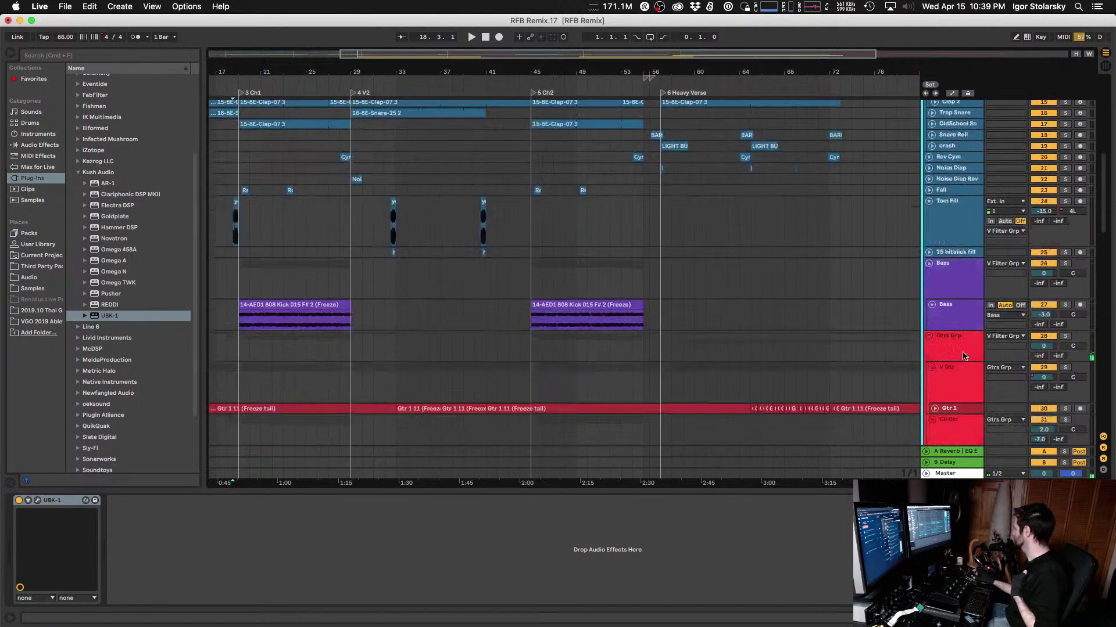
pyautogui.scroll(-10, 962, 356)
pyautogui.moveTo(944, 251); pyautogui.dragTo(940, 231)
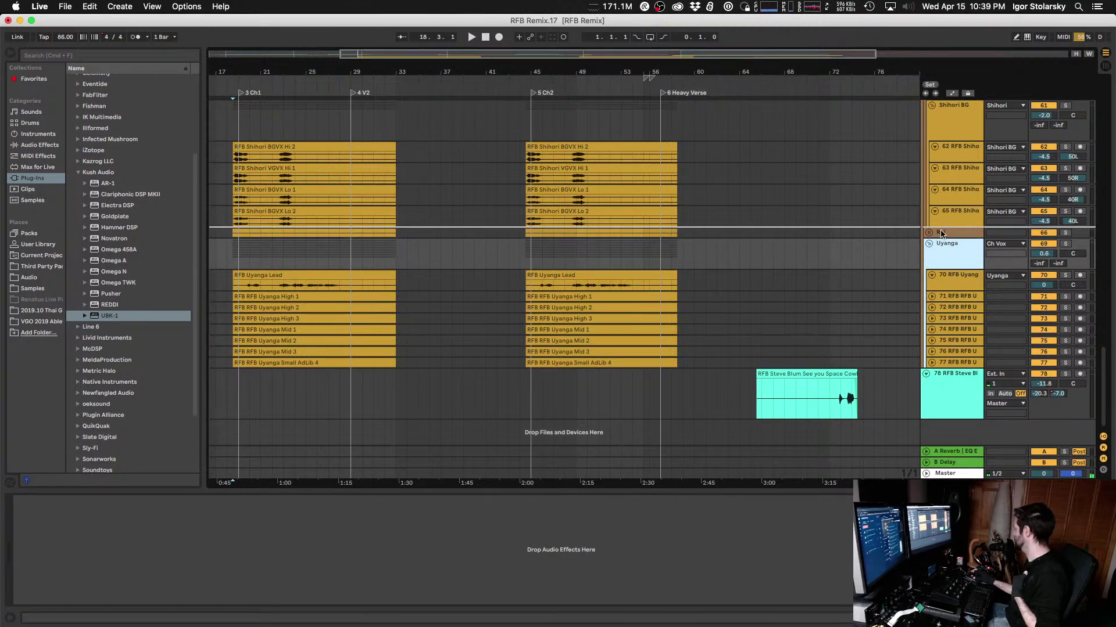
pyautogui.moveTo(941, 233); pyautogui.dragTo(942, 233)
# Step: Select vocal group 59 at the start of the chorus groups and play the chorus from 20.1.1
pyautogui.scroll(3, 942, 234)
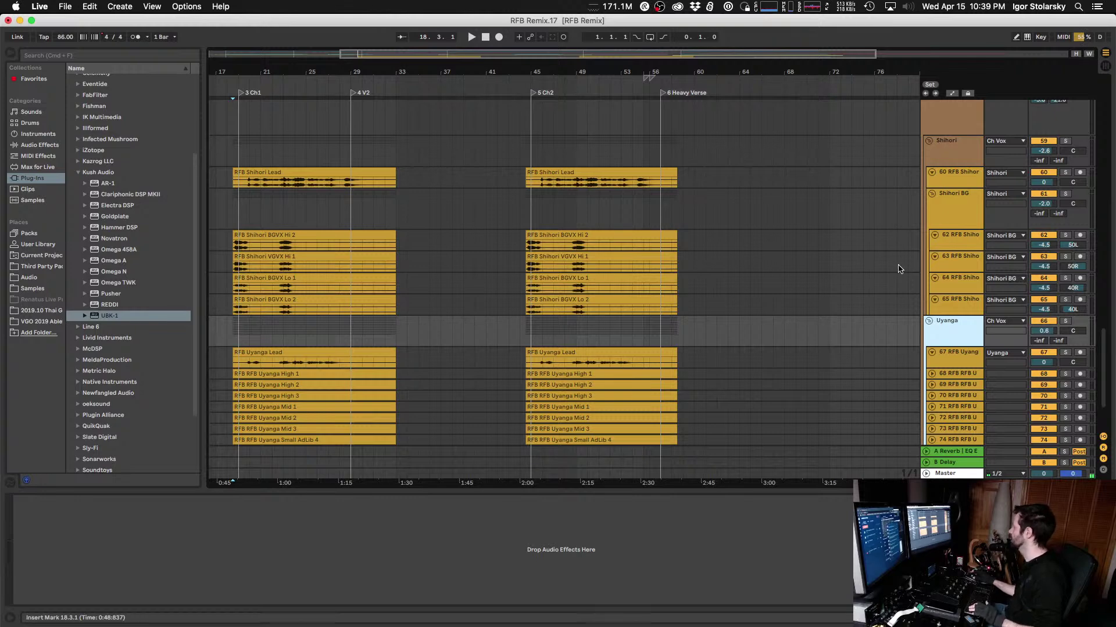
pyautogui.scroll(3, 946, 298)
pyautogui.click(943, 223)
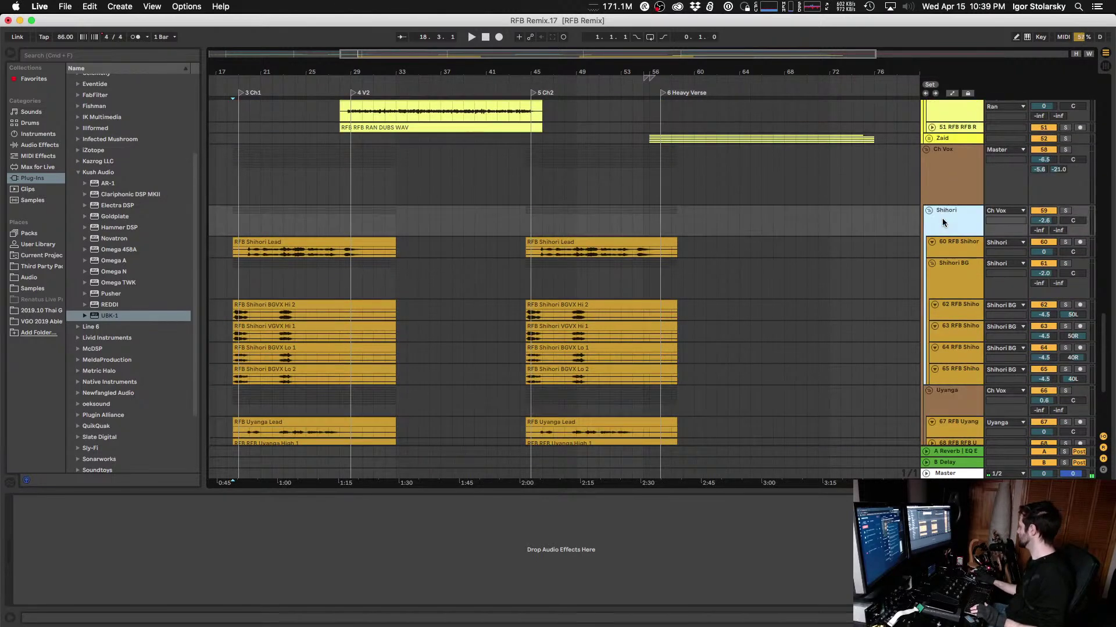
pyautogui.click(249, 230)
pyautogui.press('space')
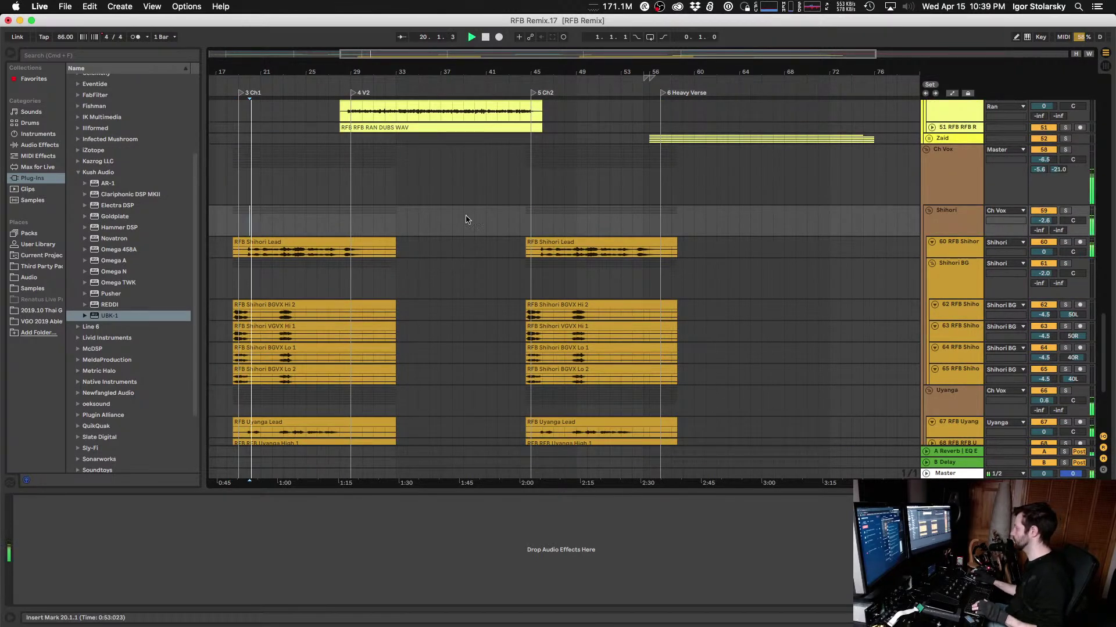
pyautogui.scroll(-3, 926, 224)
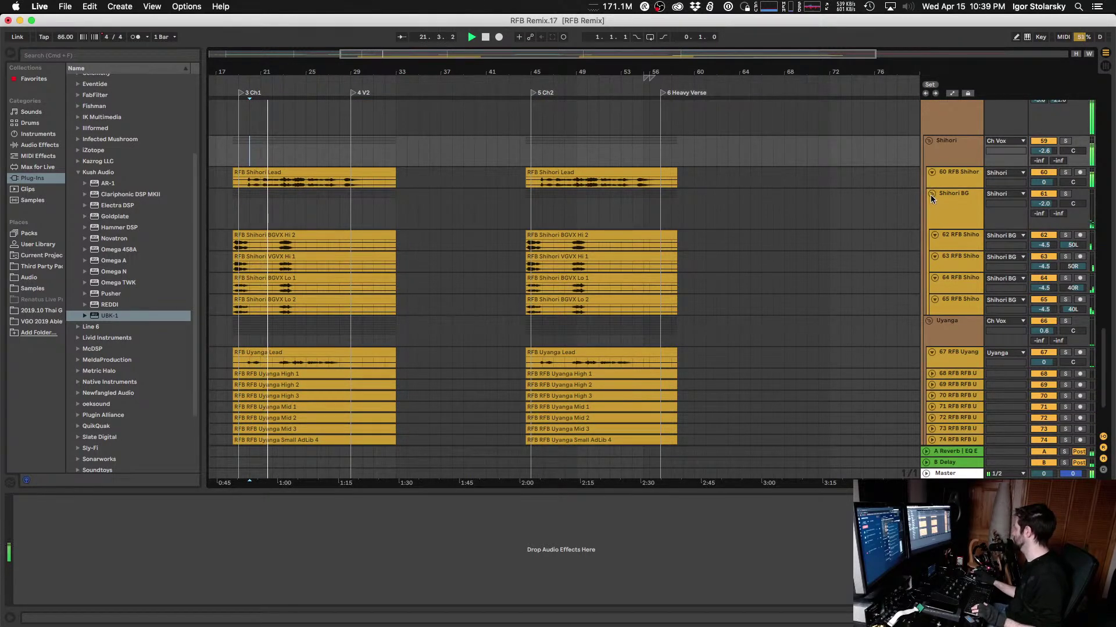
# Step: Fold background vocal group 61 and solo vocal group 66
pyautogui.click(931, 194)
pyautogui.click(953, 212)
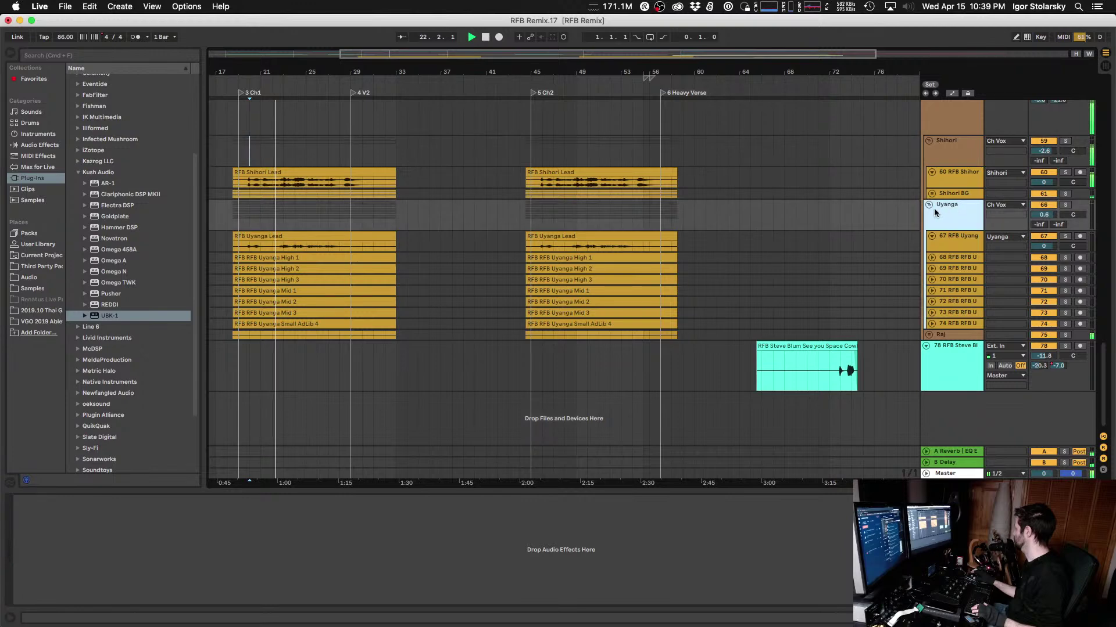
pyautogui.click(928, 204)
pyautogui.click(928, 205)
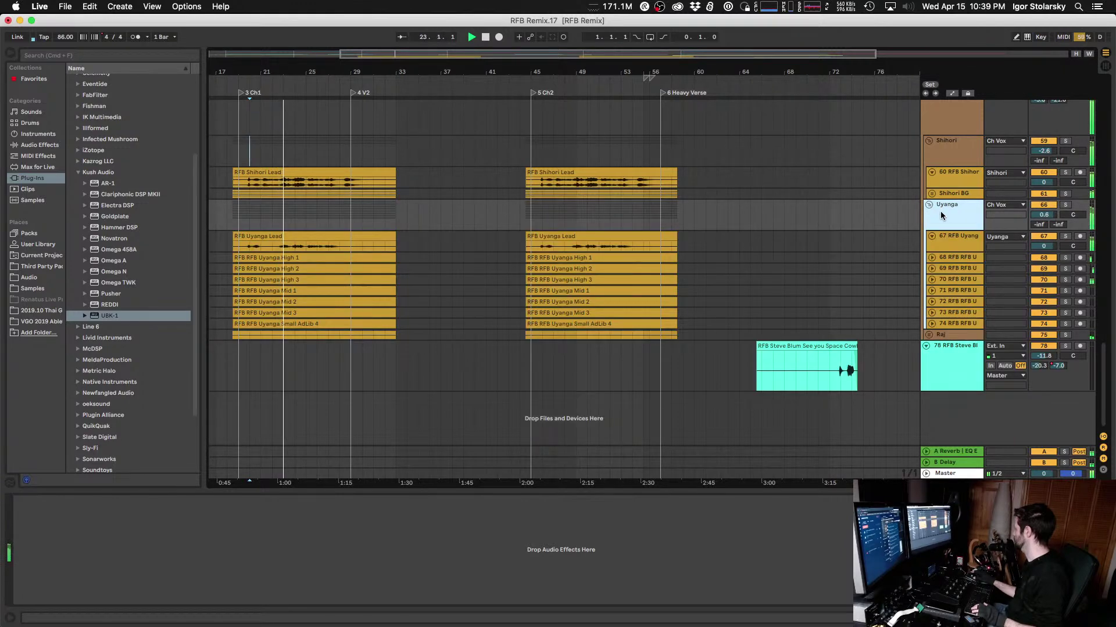
pyautogui.click(1063, 205)
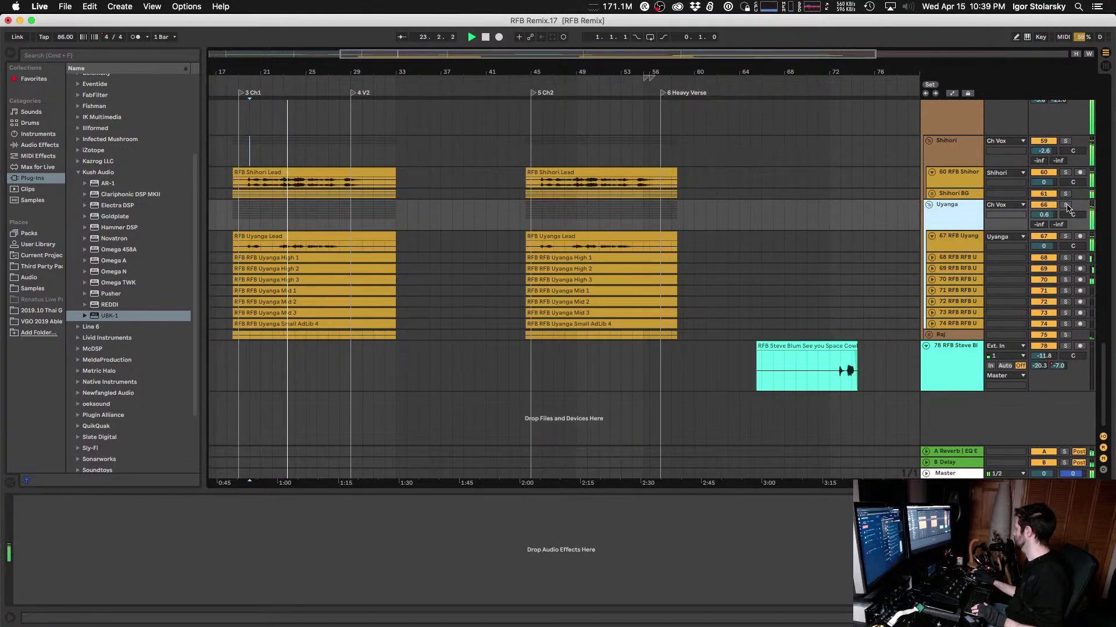
# Step: Show the devices on lead vocal track 60 and select its UBK-1
pyautogui.click(946, 144)
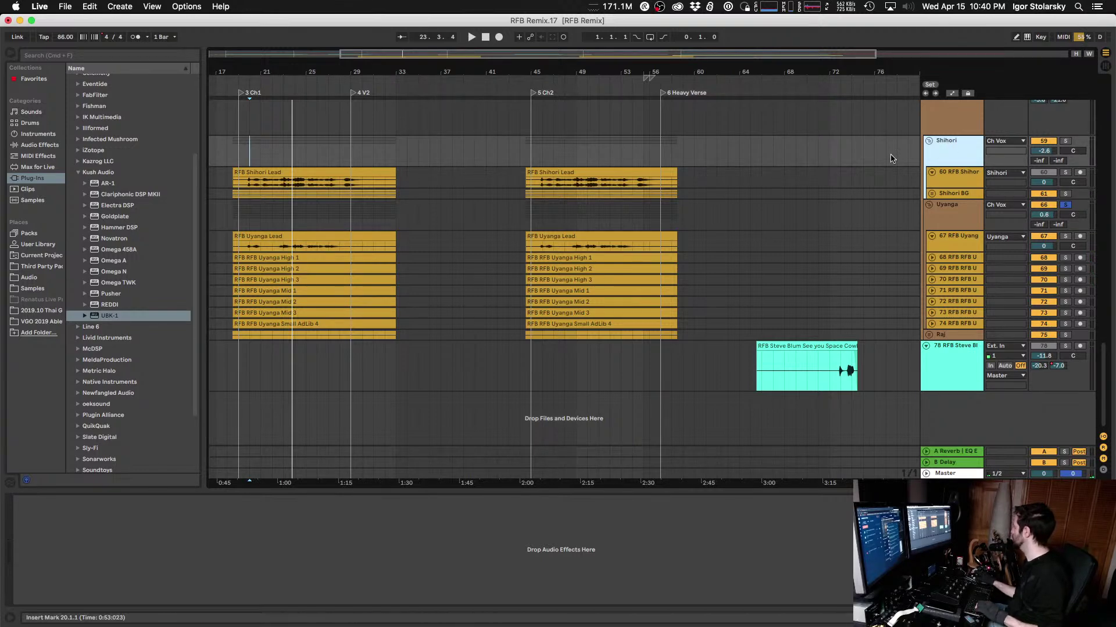
pyautogui.click(954, 173)
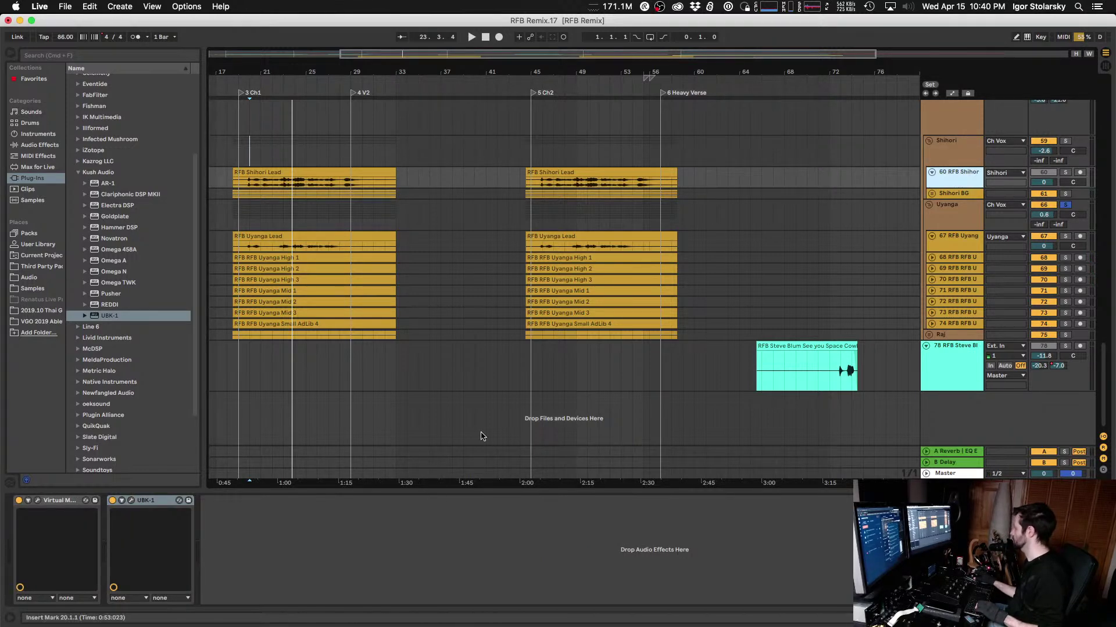
pyautogui.click(146, 500)
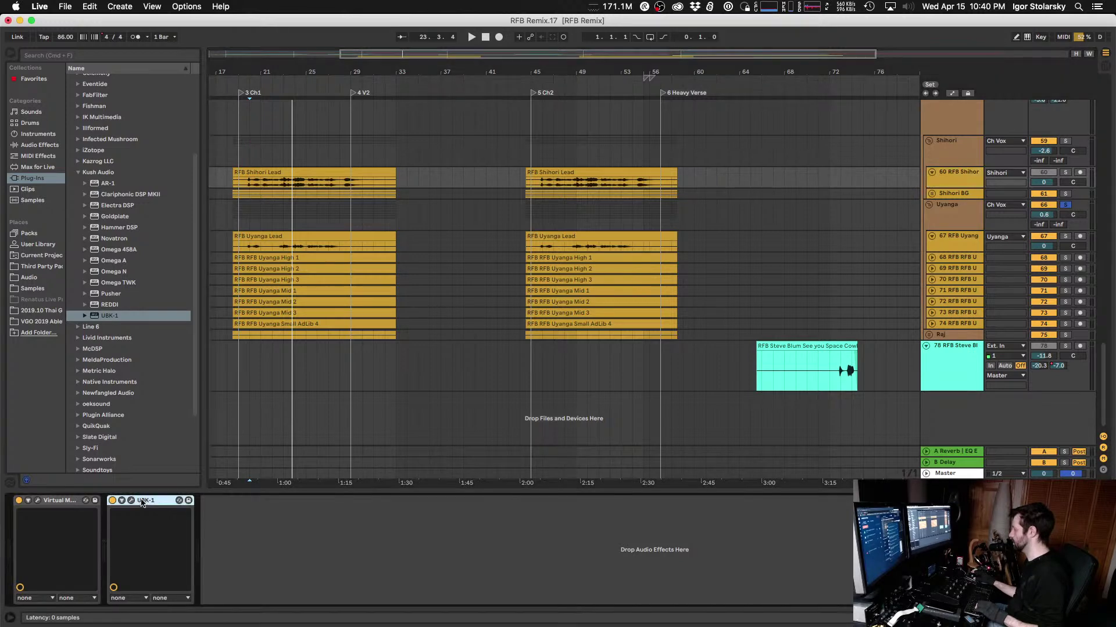
# Step: Unfold the High, Mid and Small AdLib tracks 68 to 74 in vocal group 66
pyautogui.click(931, 258)
pyautogui.click(932, 279)
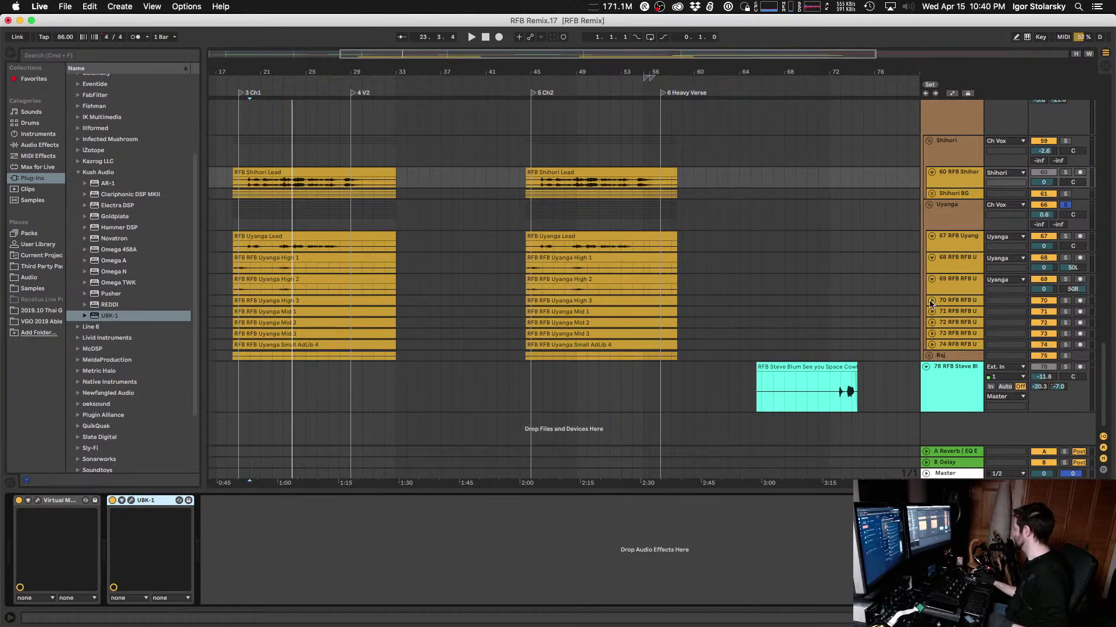
pyautogui.click(931, 300)
pyautogui.click(933, 322)
pyautogui.click(932, 344)
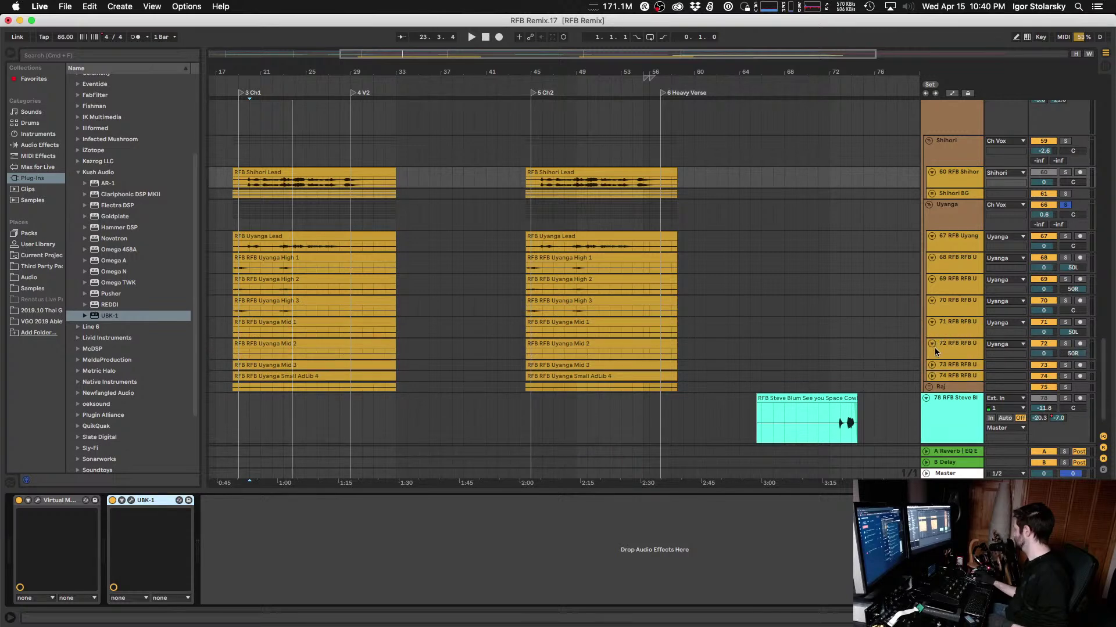
pyautogui.click(932, 365)
pyautogui.click(933, 386)
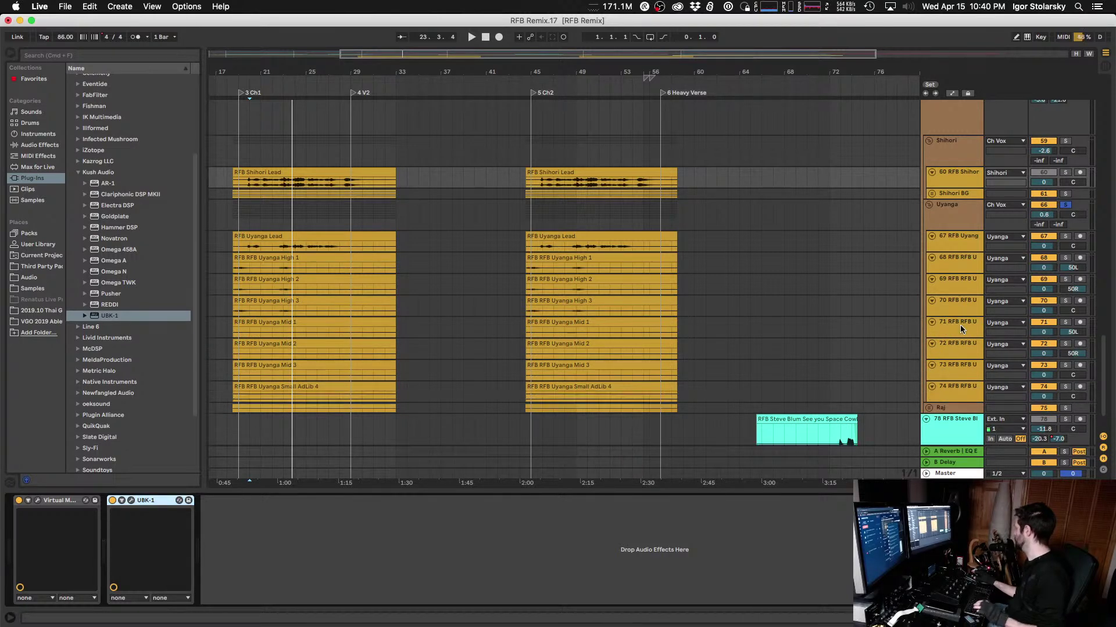
# Step: Play soloed vocal group 66 from 19.1.1 at the Ch1 marker and examine its clips close up
pyautogui.scroll(-2, 960, 325)
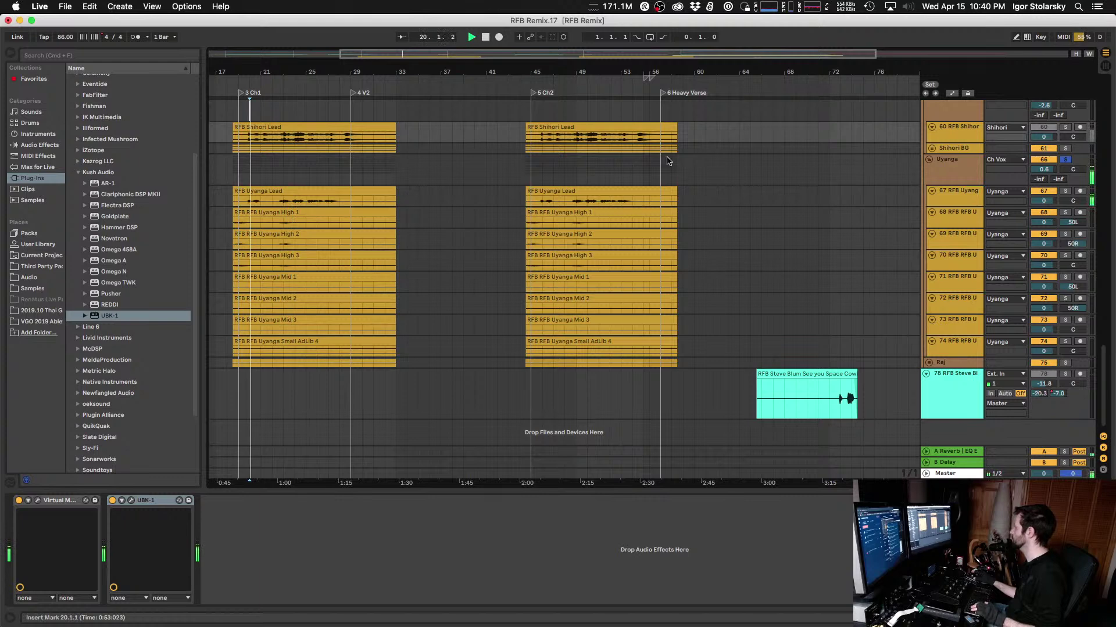
pyautogui.click(238, 182)
pyautogui.press('space')
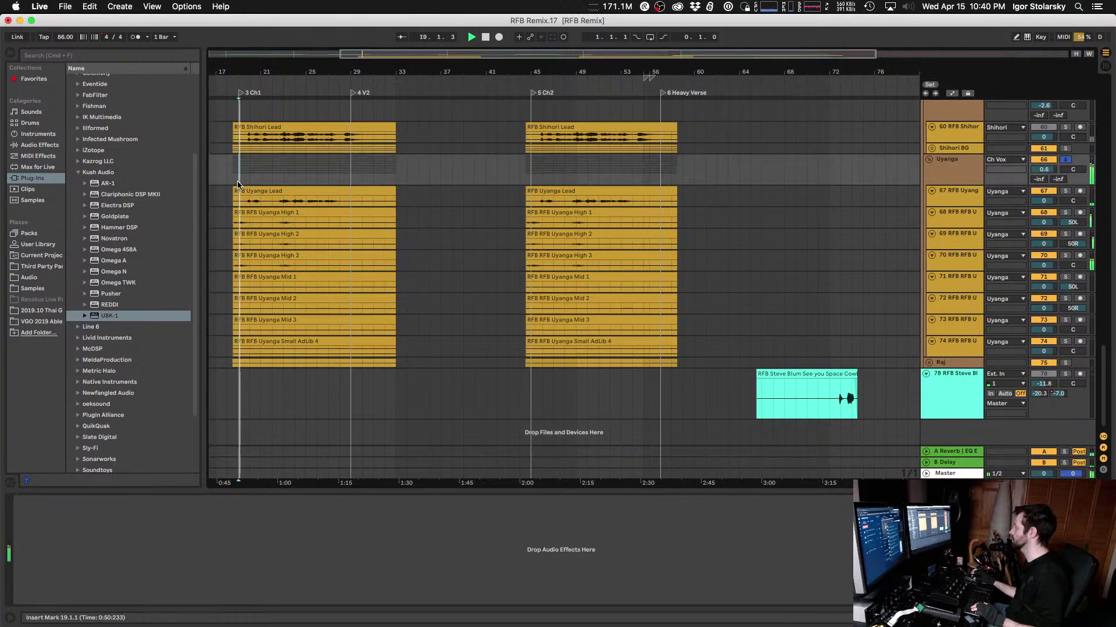
pyautogui.press('+')
pyautogui.press('+')
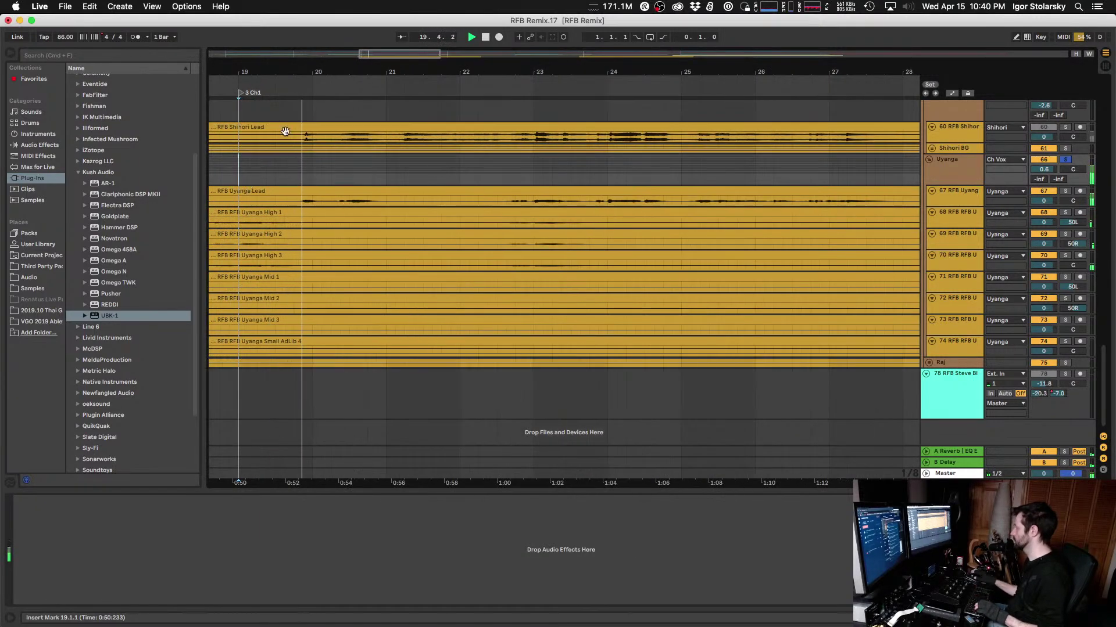
pyautogui.scroll(3, 567, 236)
pyautogui.press('-')
pyautogui.press('-')
pyautogui.press('-')
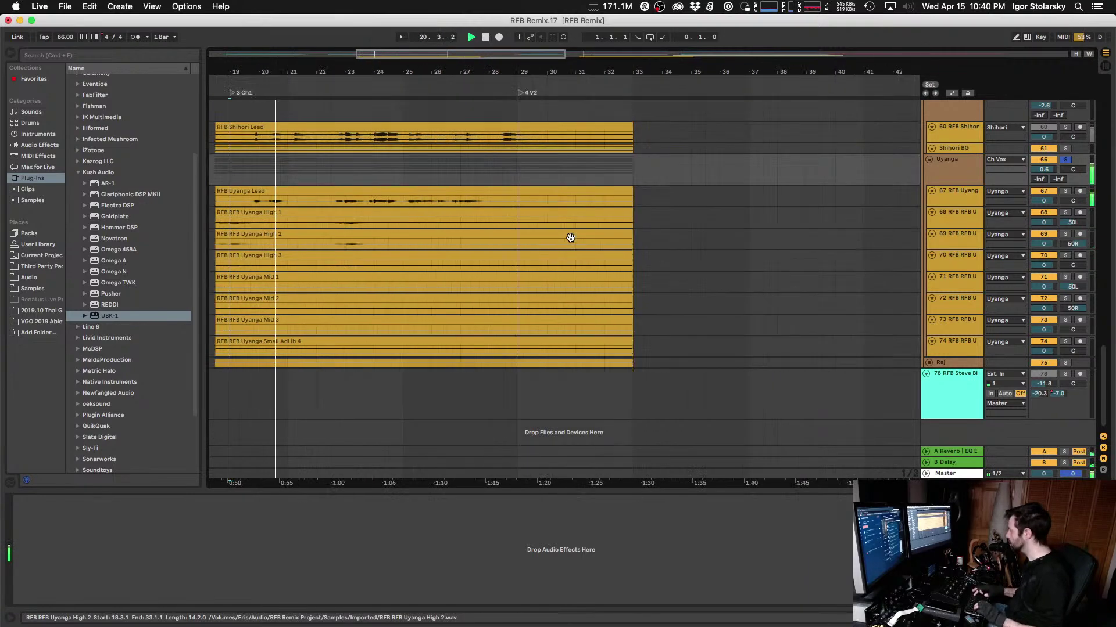
# Step: Check the Mid and Small AdLib tracks 71 to 74 across both choruses during playback, and stop playback
pyautogui.click(559, 288)
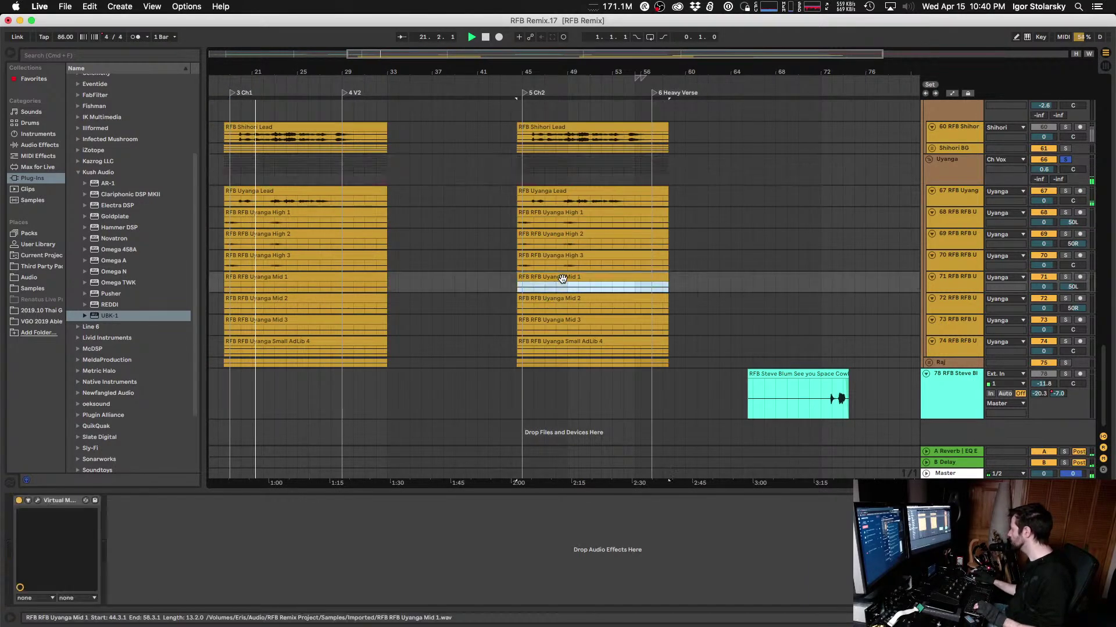
pyautogui.click(948, 328)
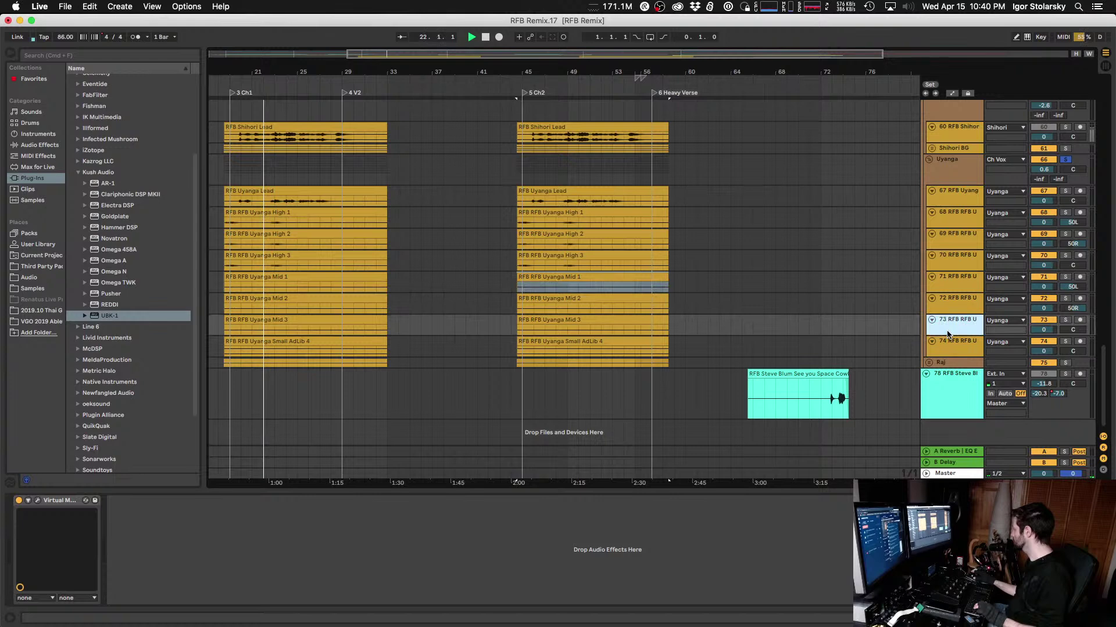
pyautogui.click(947, 343)
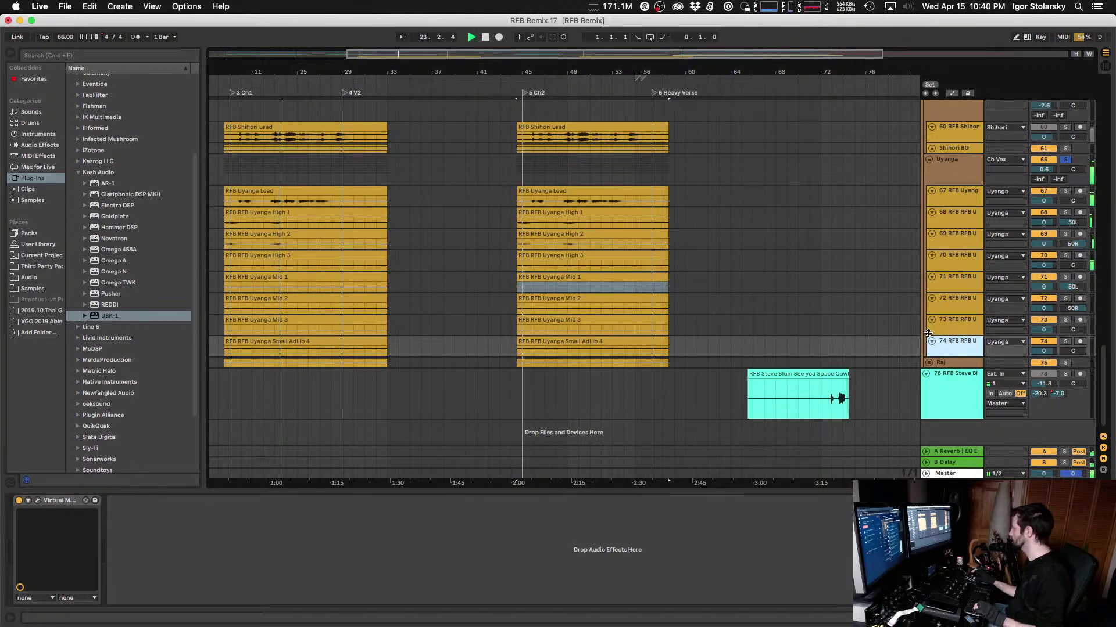
pyautogui.click(940, 284)
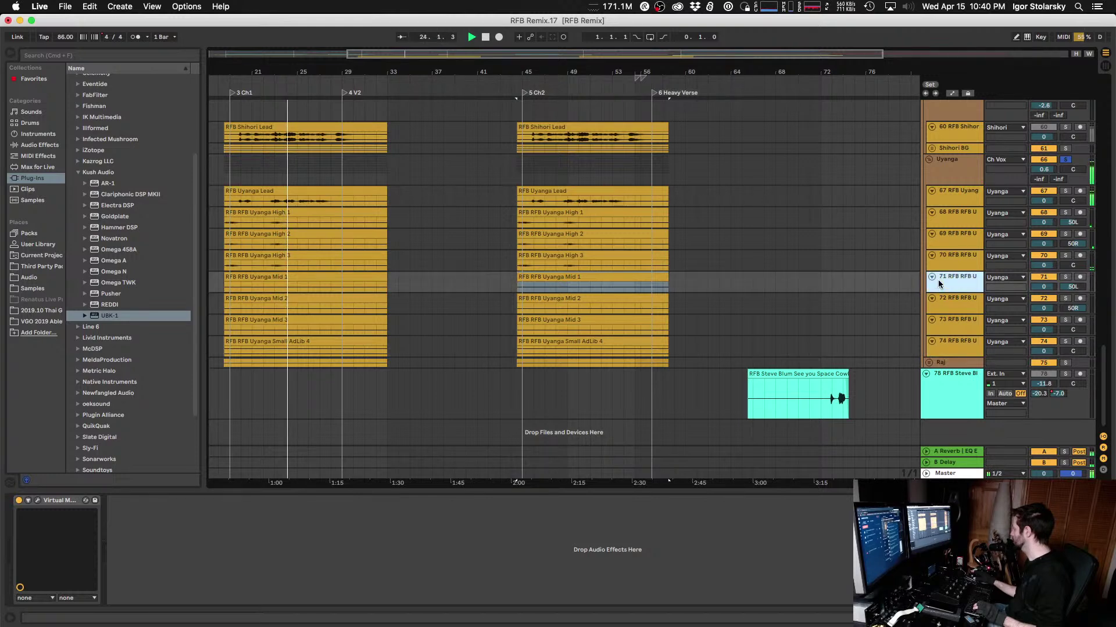
pyautogui.hscroll(4, 822, 287)
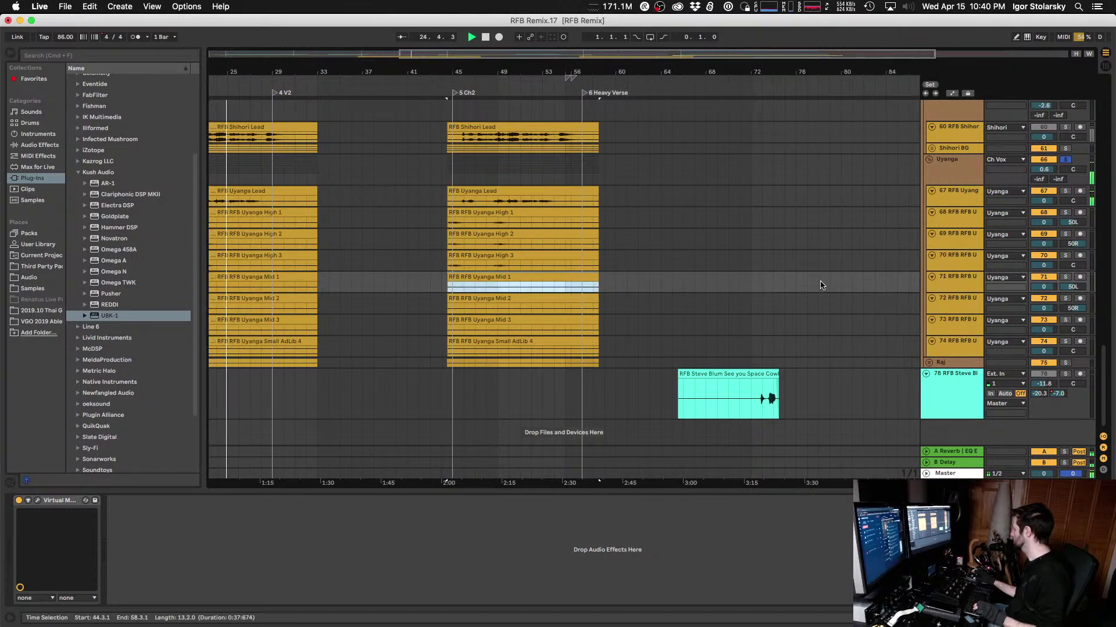
pyautogui.hscroll(-5, 810, 260)
pyautogui.press('space')
# Step: Delete the Mid and Small AdLib tracks 71 to 74 from vocal group 66
pyautogui.click(946, 288)
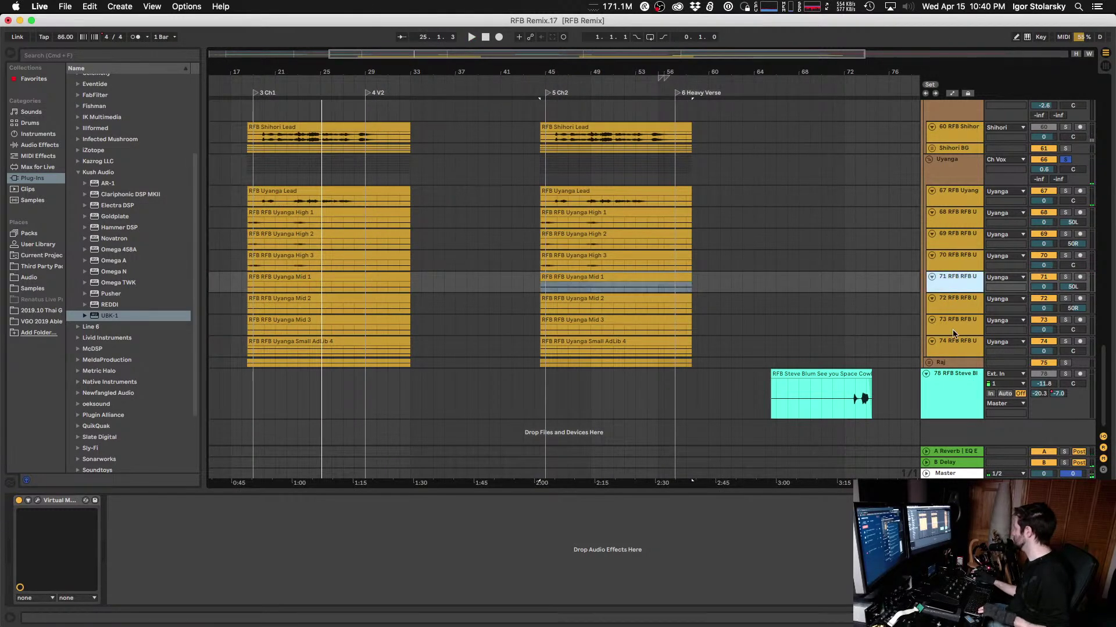
pyautogui.keyDown('shift'); pyautogui.click(954, 347); pyautogui.keyUp('shift')
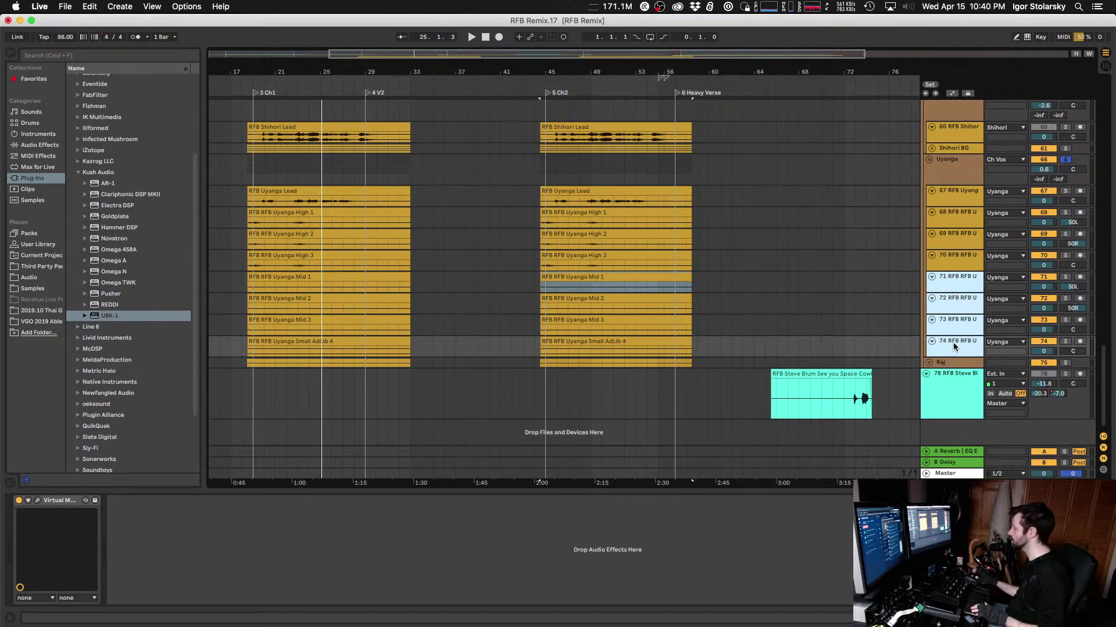
pyautogui.press('Delete')
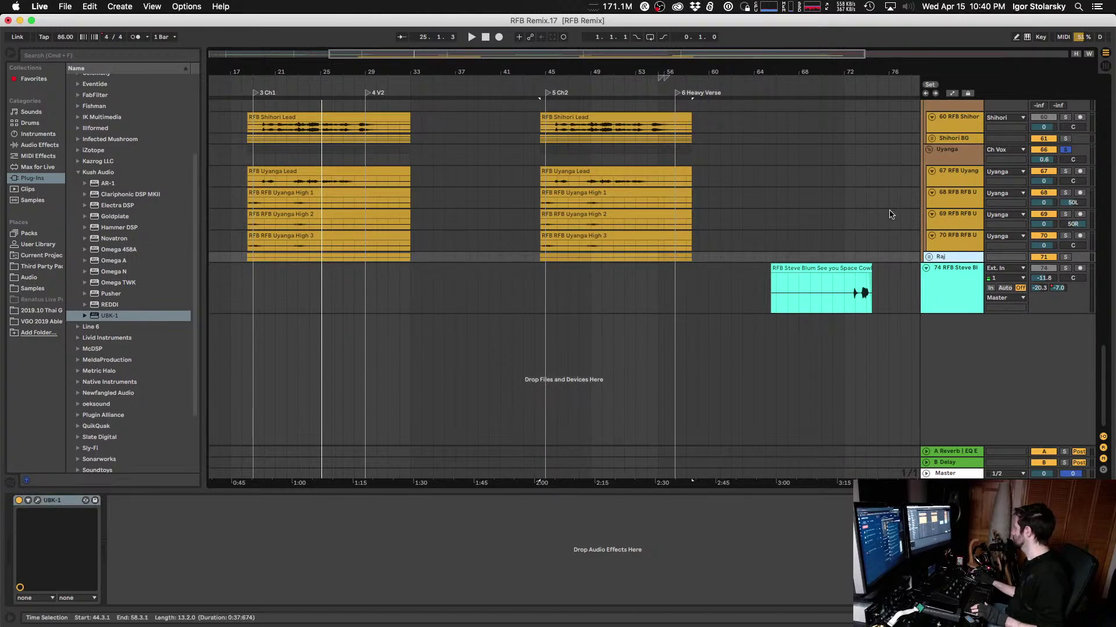
# Step: Unfold background vocal group 61, close its Pro-C 2 window, and pan Lo tracks 64 and 65 to 25R and 25L
pyautogui.scroll(2, 892, 216)
pyautogui.click(258, 206)
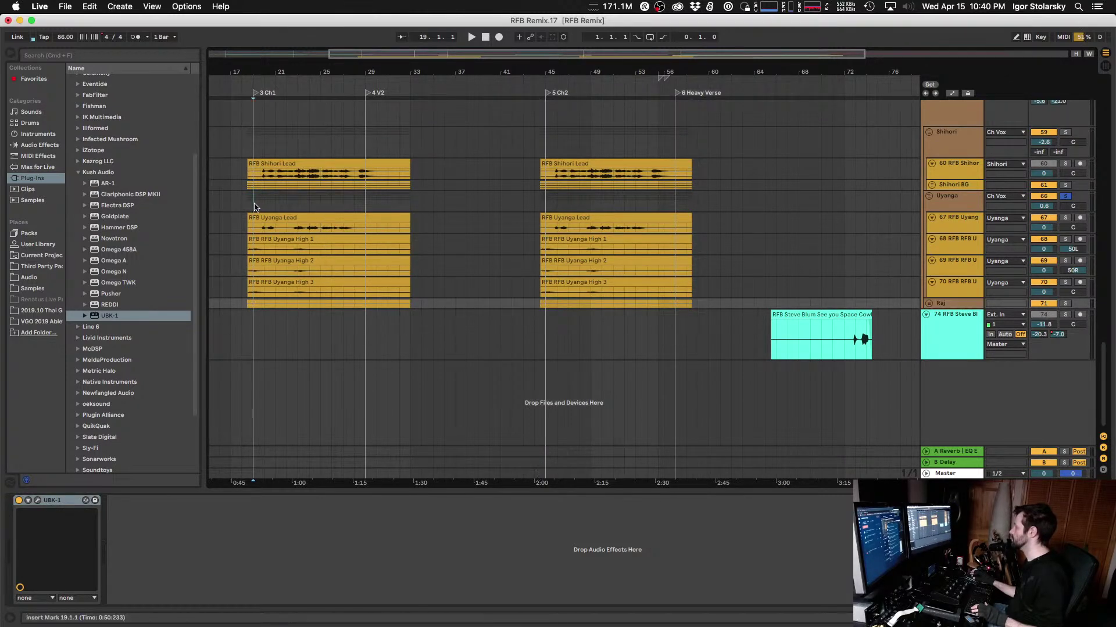
pyautogui.click(958, 185)
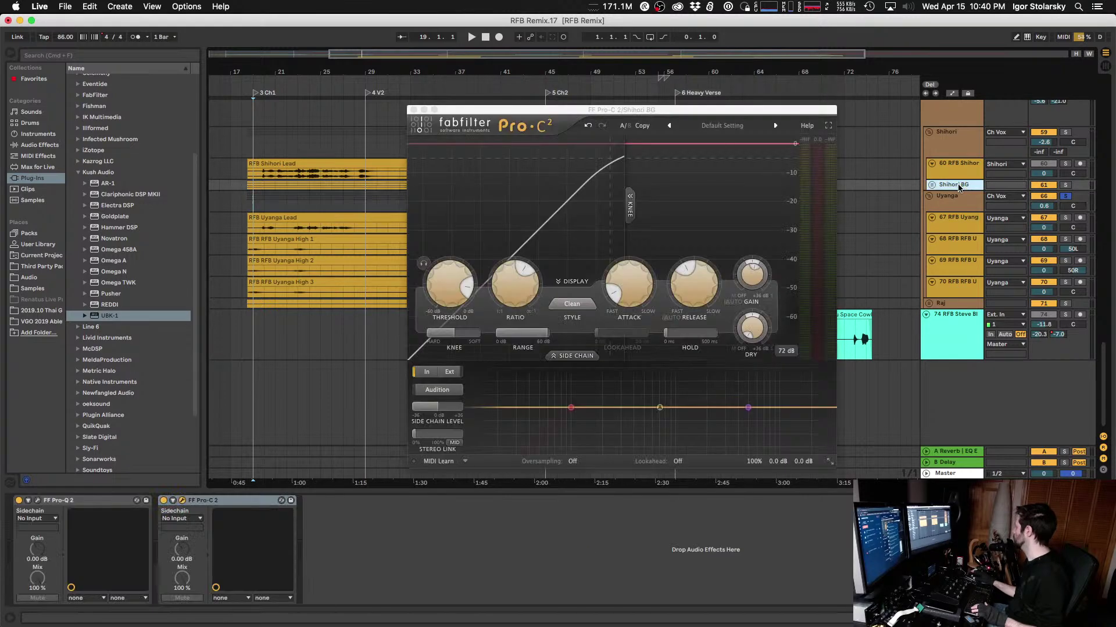
pyautogui.click(414, 110)
pyautogui.click(932, 184)
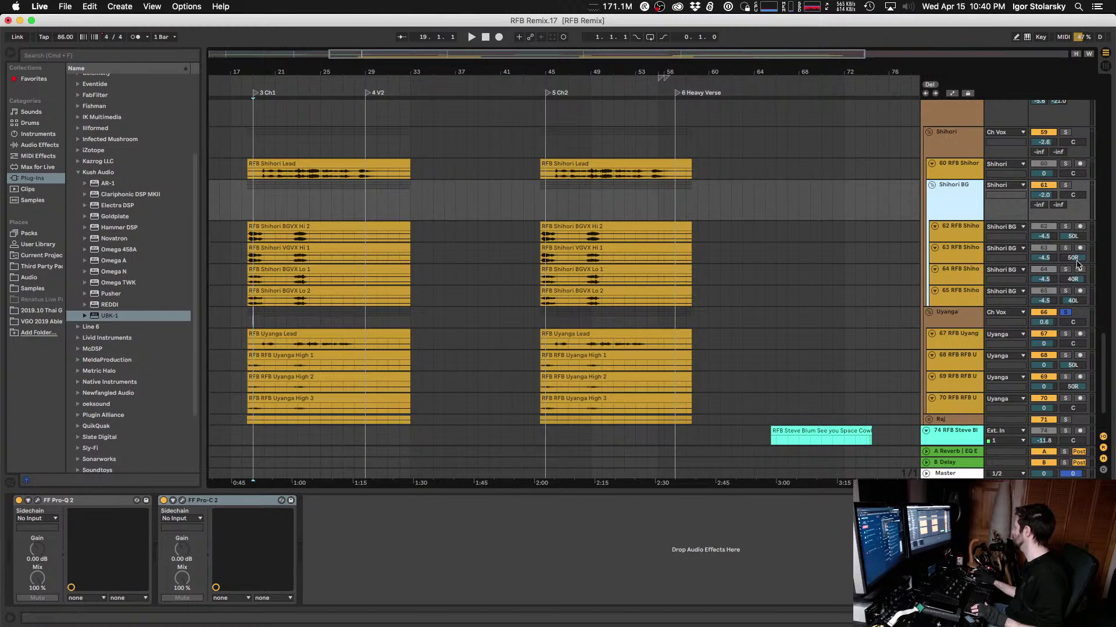
pyautogui.moveTo(1077, 262); pyautogui.dragTo(1077, 265)
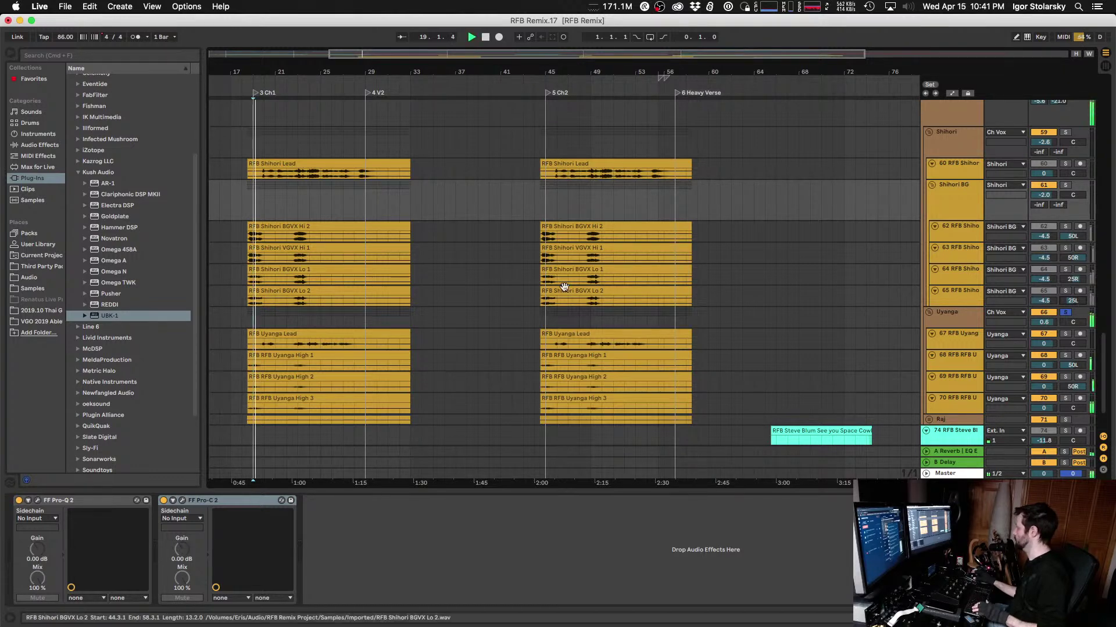
# Step: Compare vocal groups 59 and 66 in solo from 19.1.1, ending with group 66 soloed and playback stopped
pyautogui.click(1065, 164)
pyautogui.click(1065, 132)
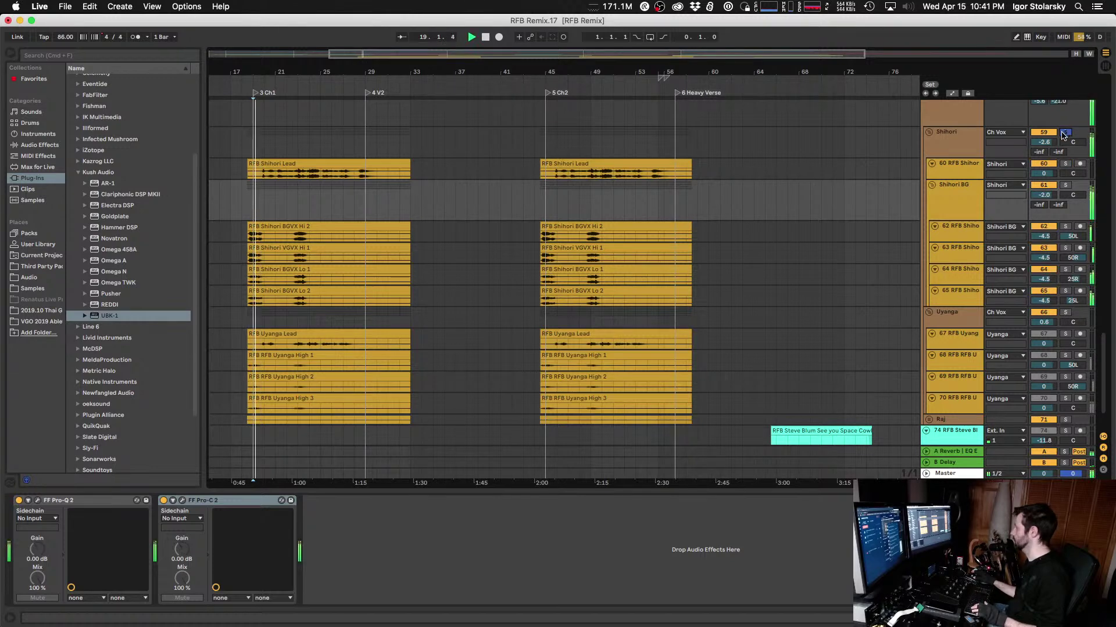
pyautogui.scroll(-2, 879, 251)
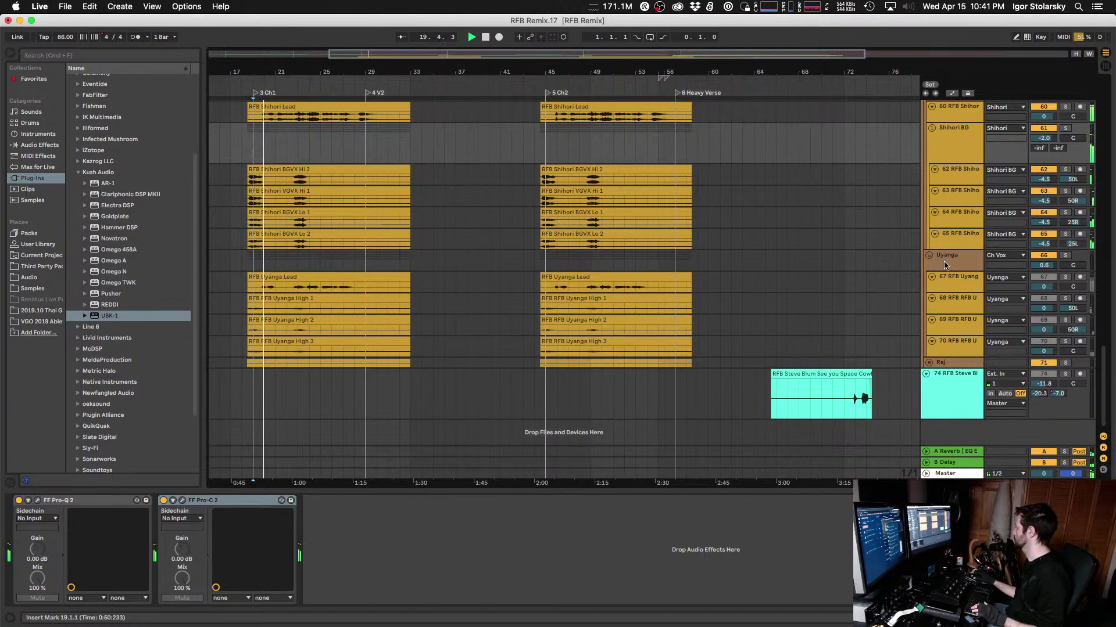
pyautogui.click(1066, 256)
pyautogui.press('space')
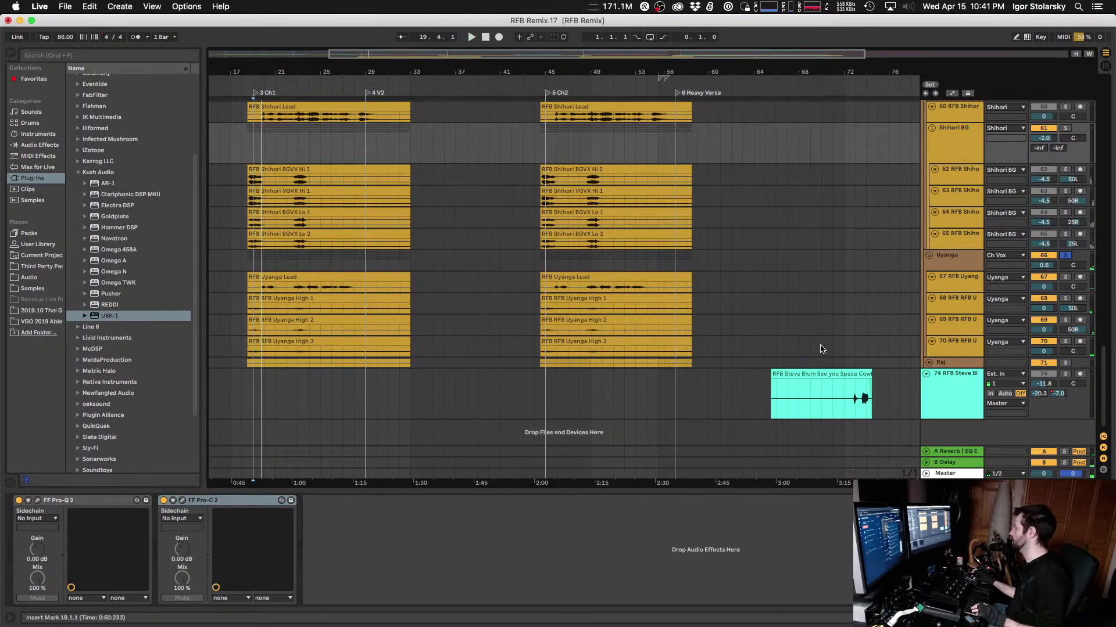
# Step: Pan the High 1 and High 2 tracks 68 and 69 in vocal group 66 to 41L and 41R
pyautogui.click(957, 268)
pyautogui.click(953, 355)
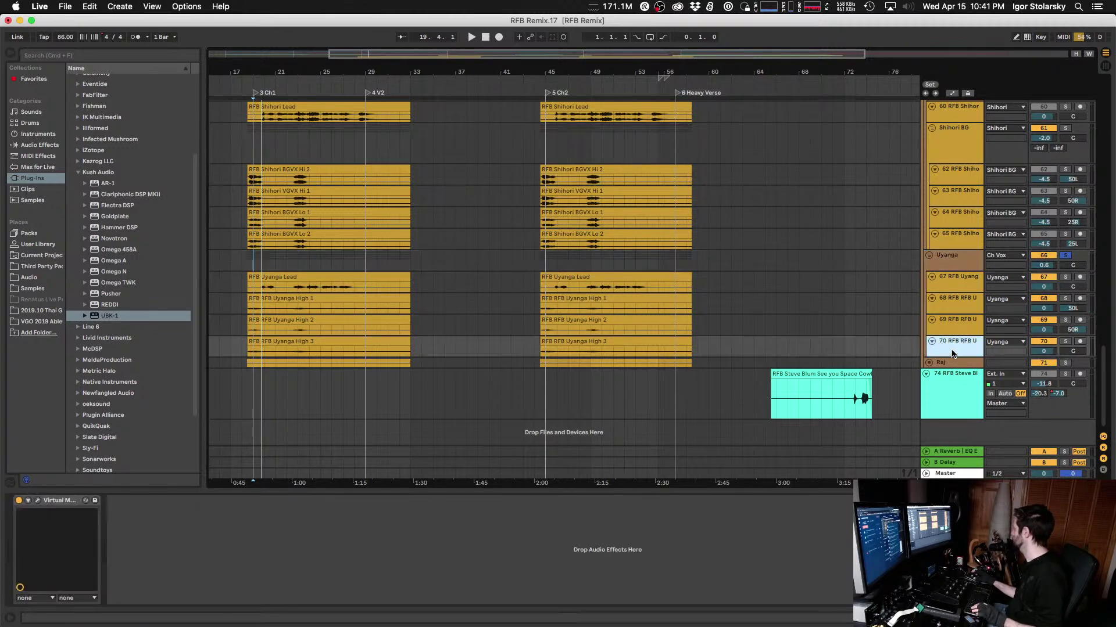
pyautogui.click(957, 330)
pyautogui.click(953, 308)
pyautogui.click(950, 289)
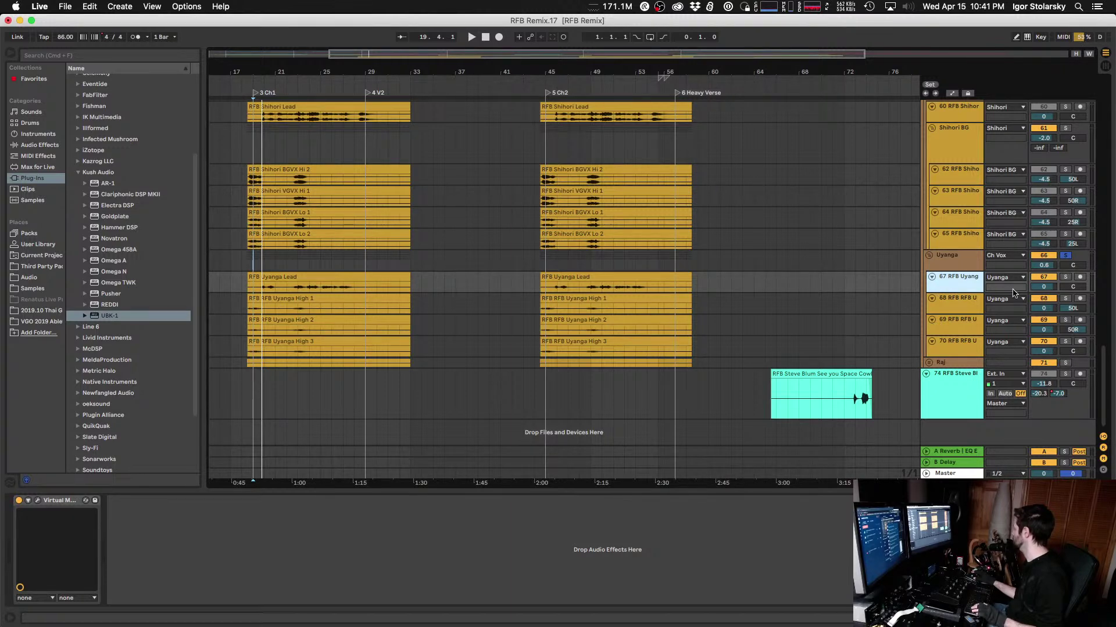
pyautogui.moveTo(1068, 313); pyautogui.dragTo(1068, 312)
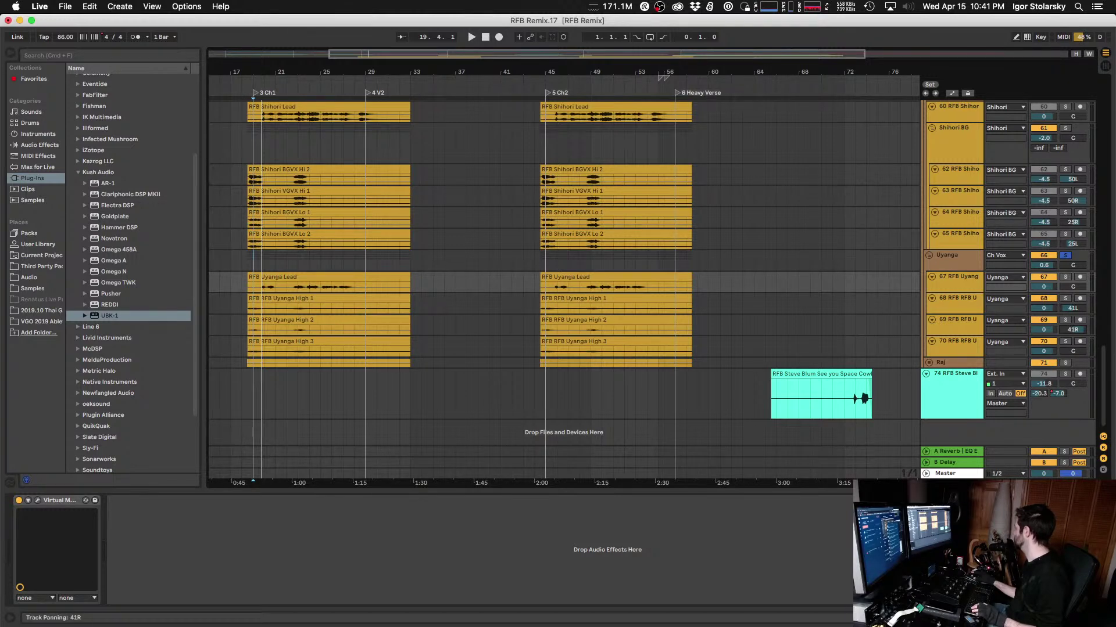
# Step: Audition tracks 70, 69, 68 and 67 of vocal group 66 in solo from 19.1.1, ending with the group soloed and track 67 selected
pyautogui.press('space')
pyautogui.click(1065, 341)
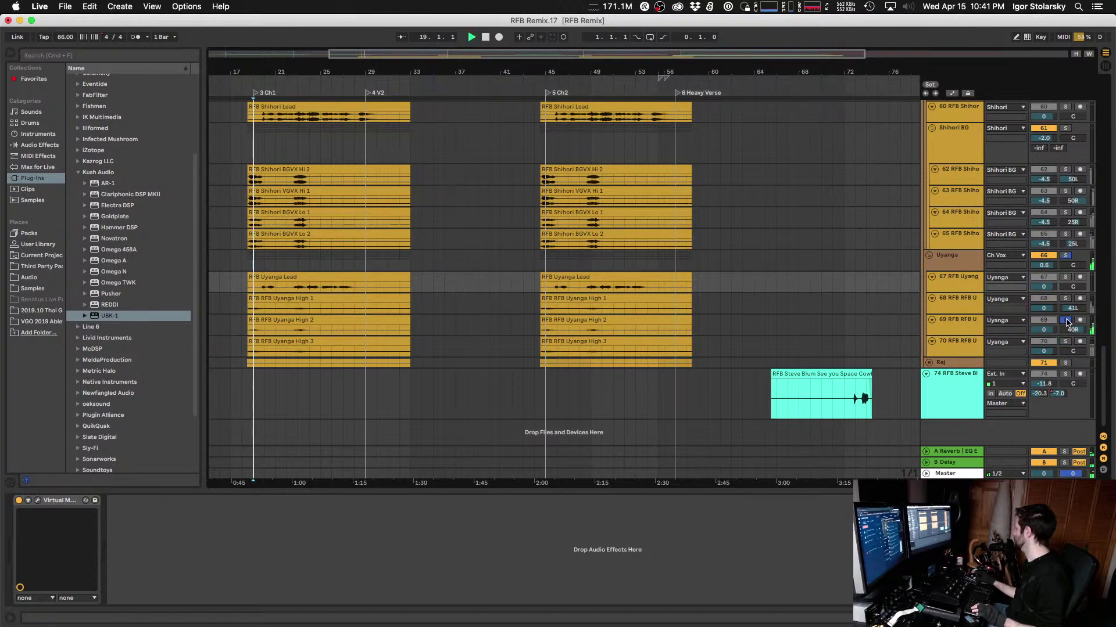
pyautogui.click(1066, 298)
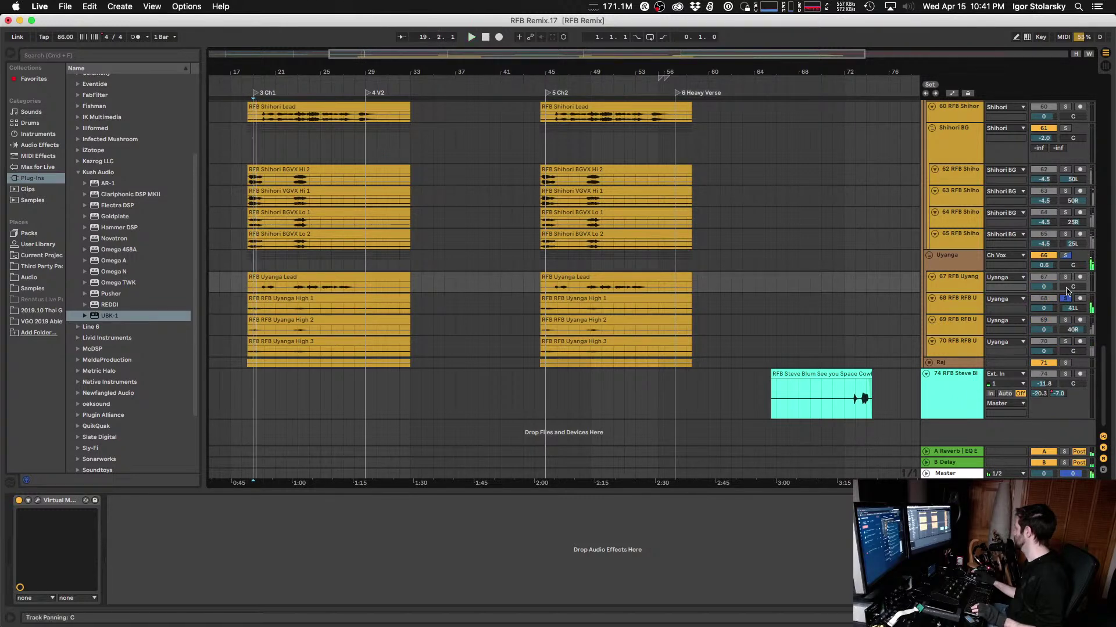
pyautogui.click(1066, 277)
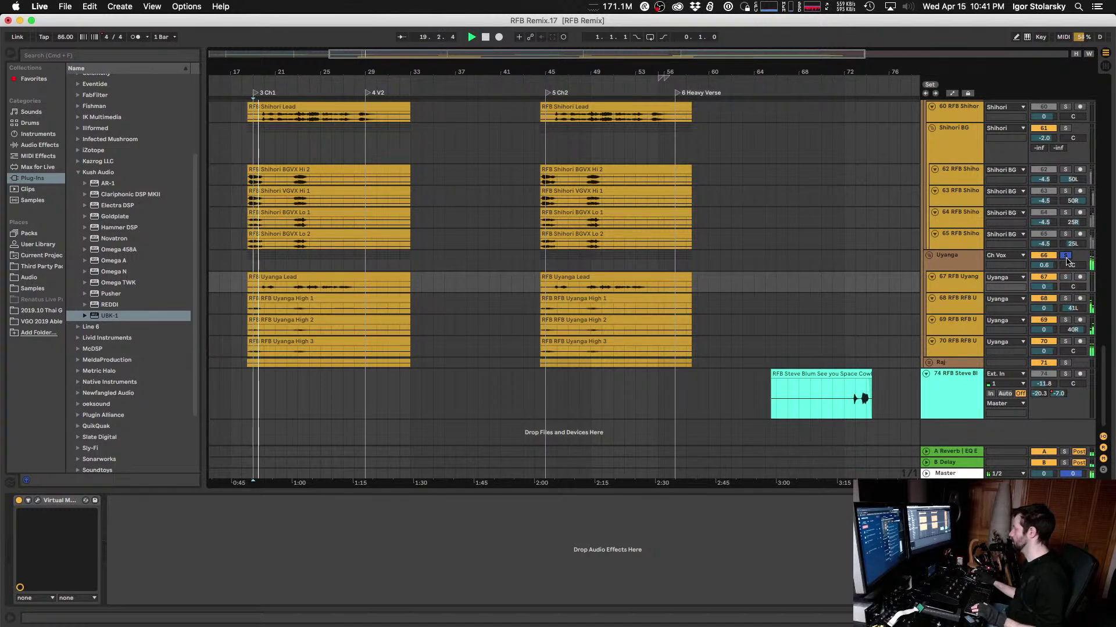
pyautogui.click(965, 278)
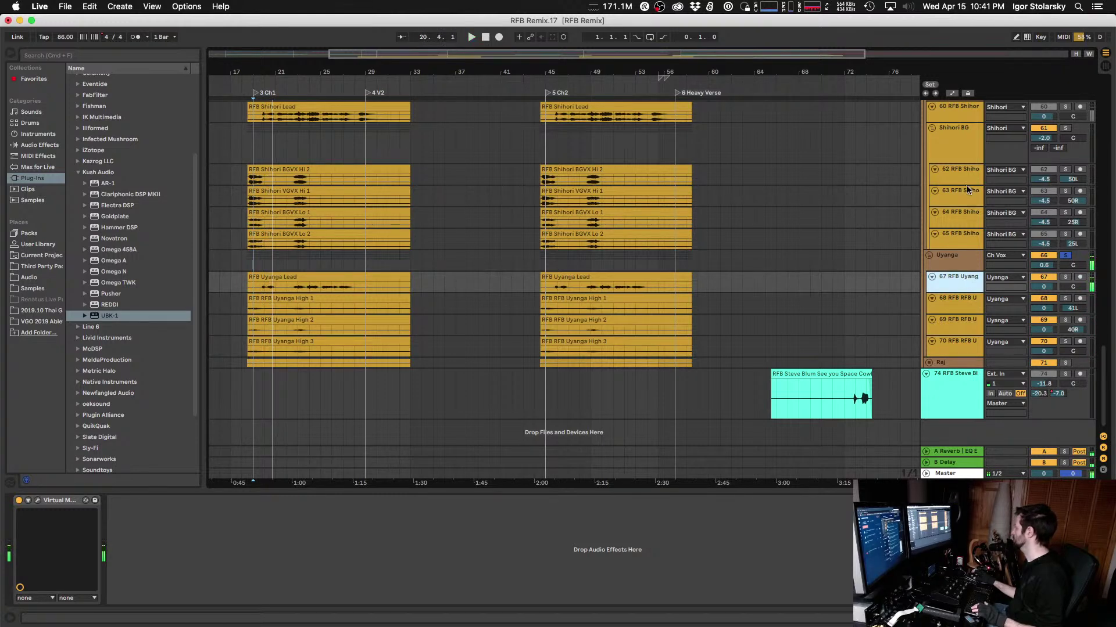
# Step: Solo the Ch Vox group 58 and listen to the chorus vocals from 19.1.1 and from 18.3.1
pyautogui.click(941, 142)
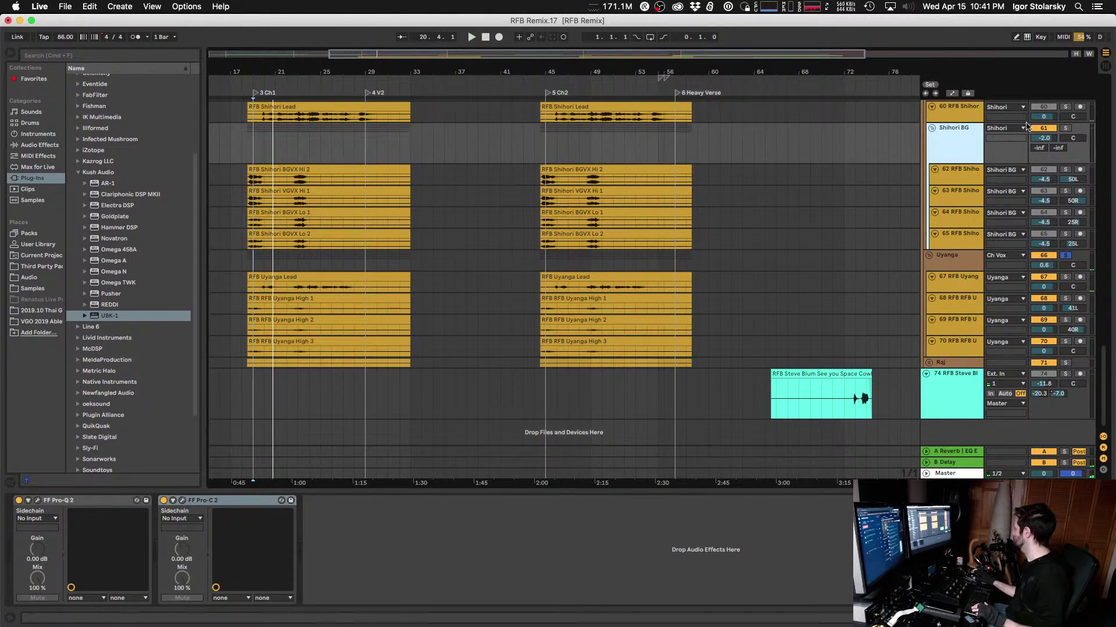
pyautogui.scroll(5, 999, 129)
pyautogui.click(1066, 141)
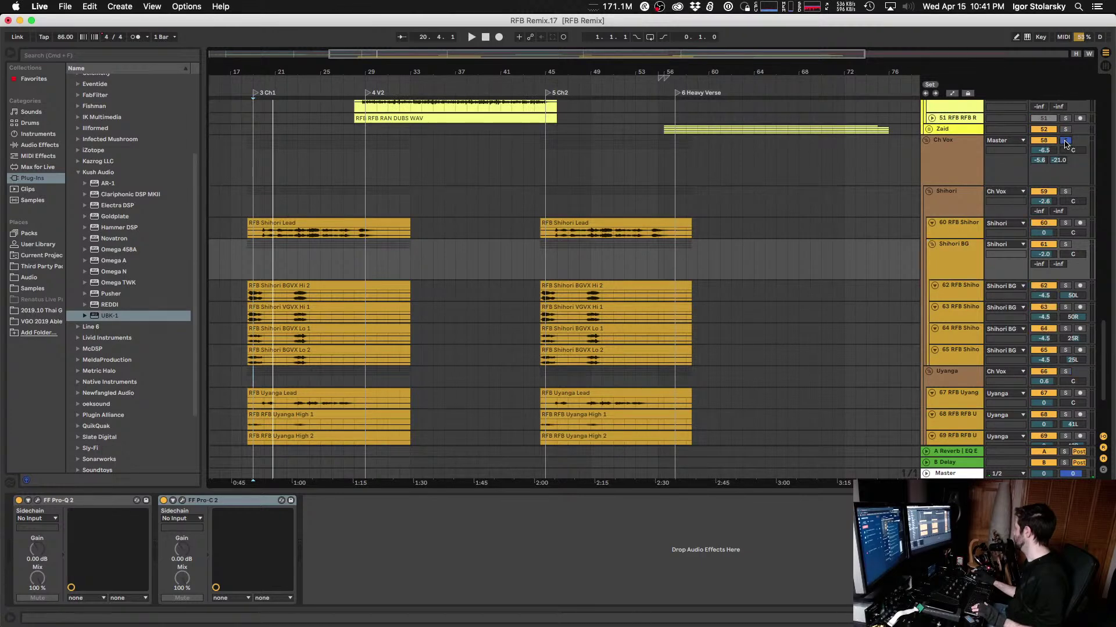
pyautogui.press('space')
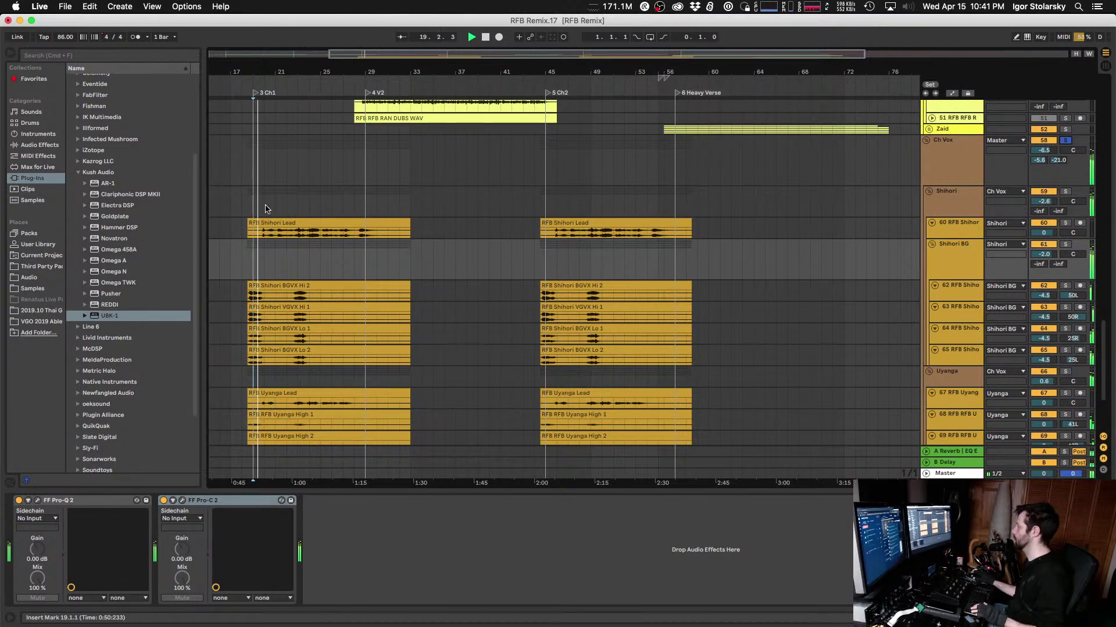
pyautogui.click(246, 208)
pyautogui.scroll(5, 247, 208)
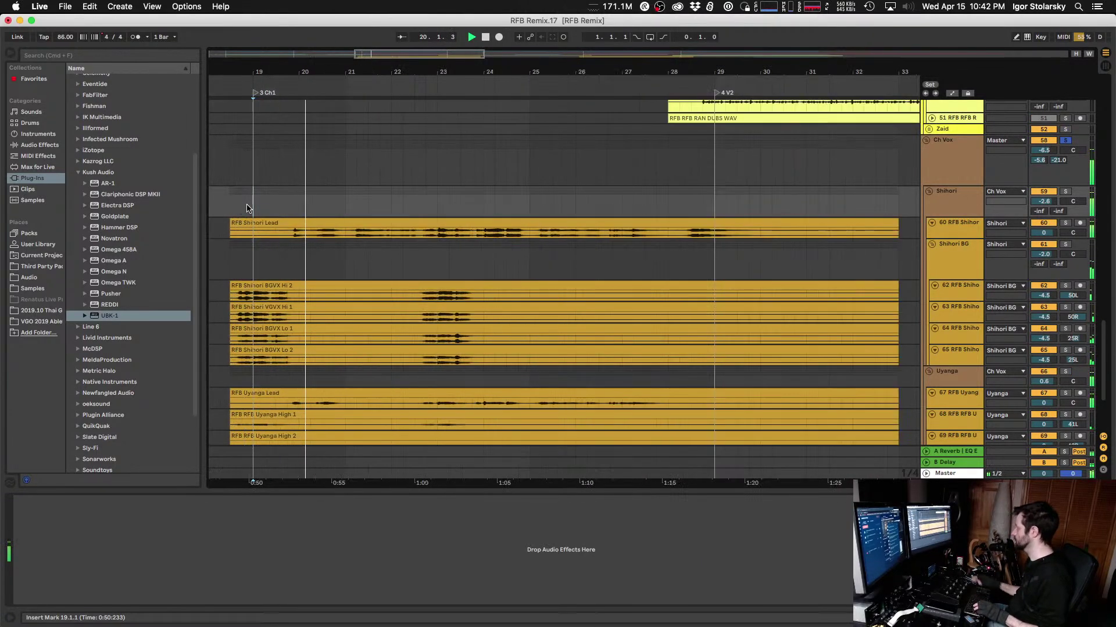
pyautogui.press('space')
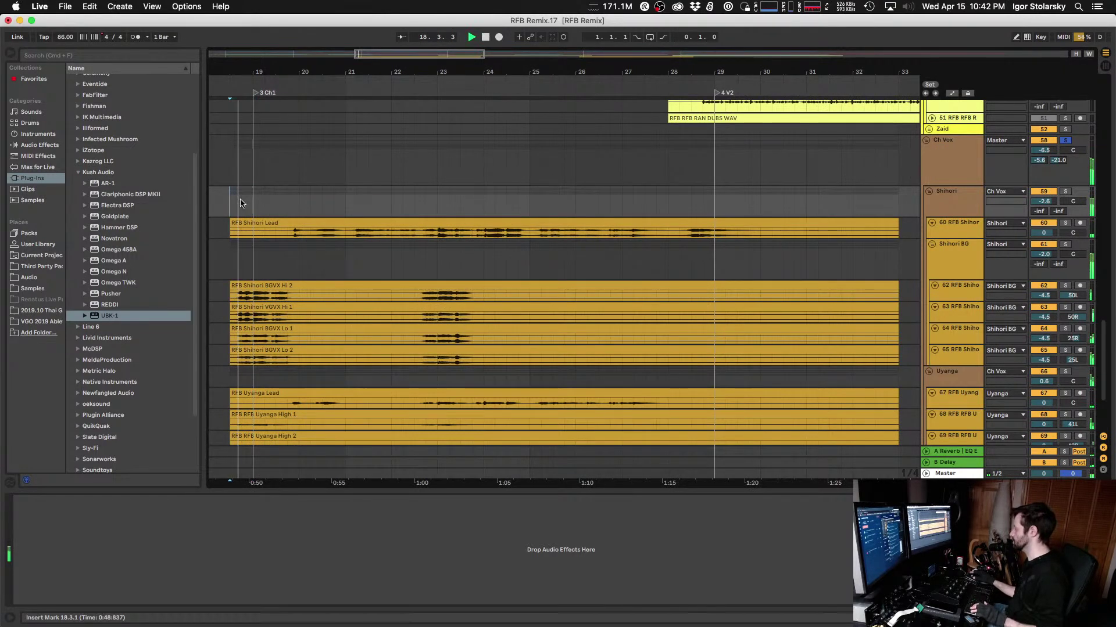
# Step: Set the Virtual Mixbuss input in the Ch Vox group's Virtual Mix Rack to -8.35 dB and close the plug-in window
pyautogui.click(953, 162)
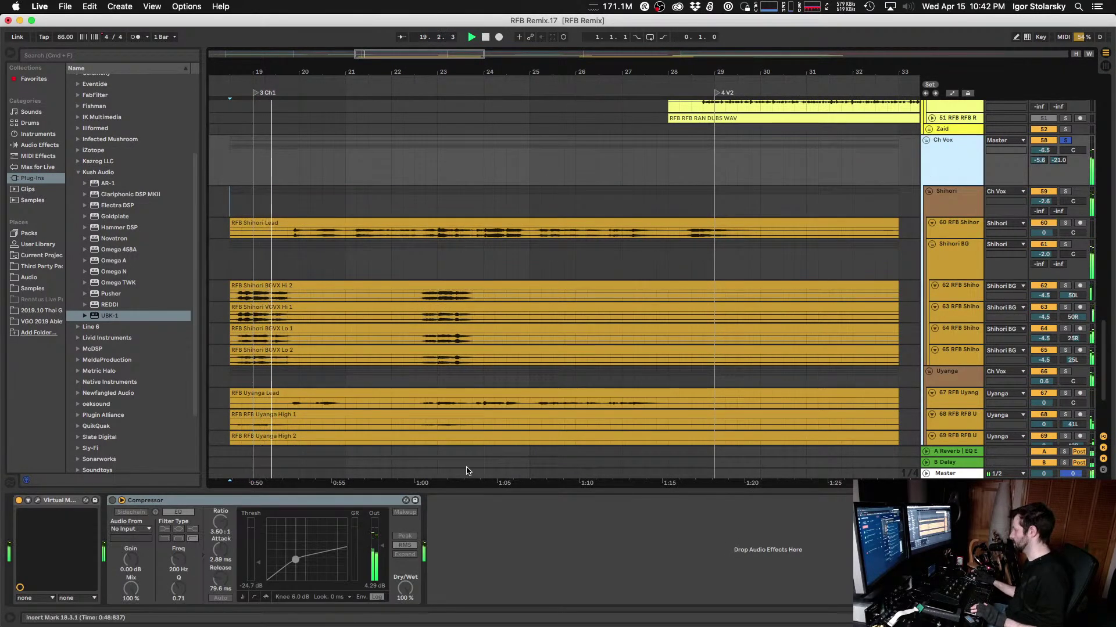
pyautogui.click(37, 500)
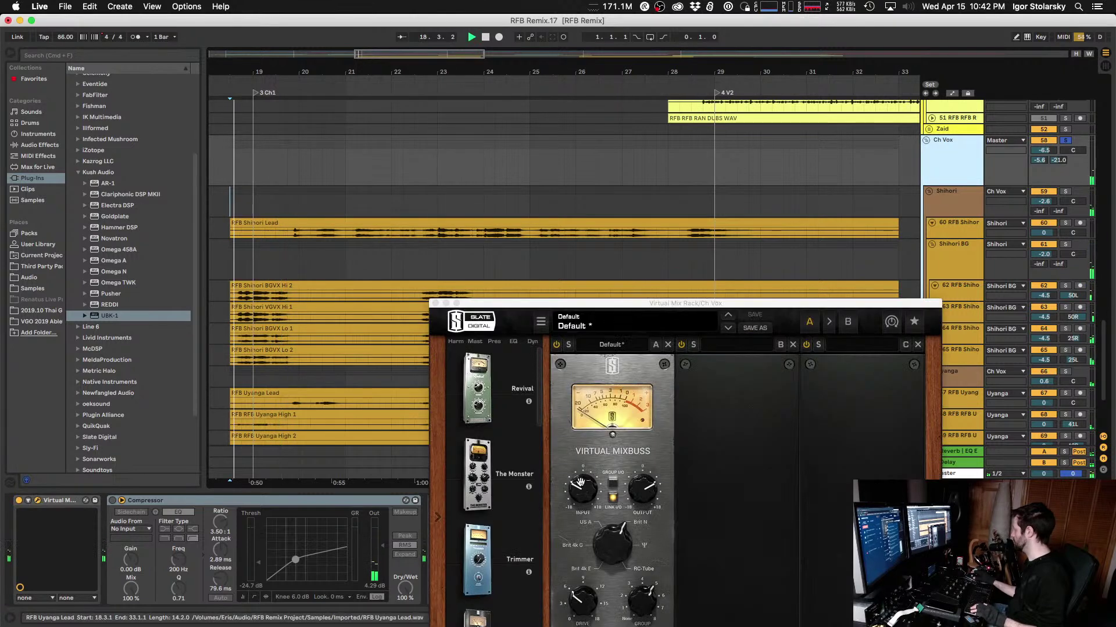
pyautogui.moveTo(582, 487); pyautogui.dragTo(581, 492)
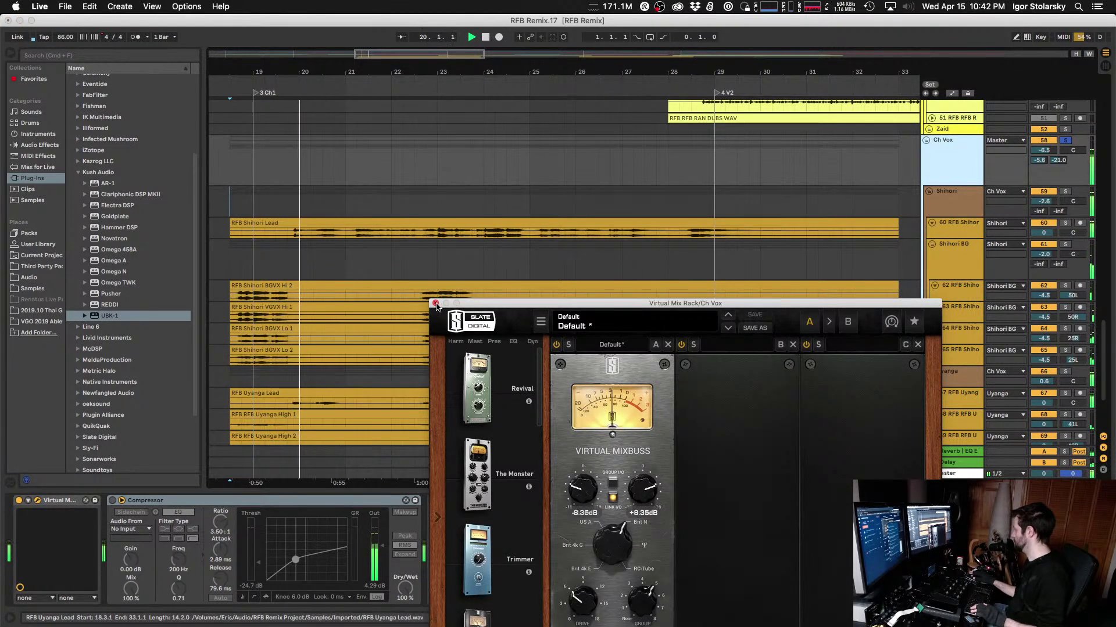
pyautogui.press('super+alt+p')
# Step: Select and solo vocal group 71, open its UBK-1 plug-in, and start playback from 18.3.1
pyautogui.scroll(-4, 777, 247)
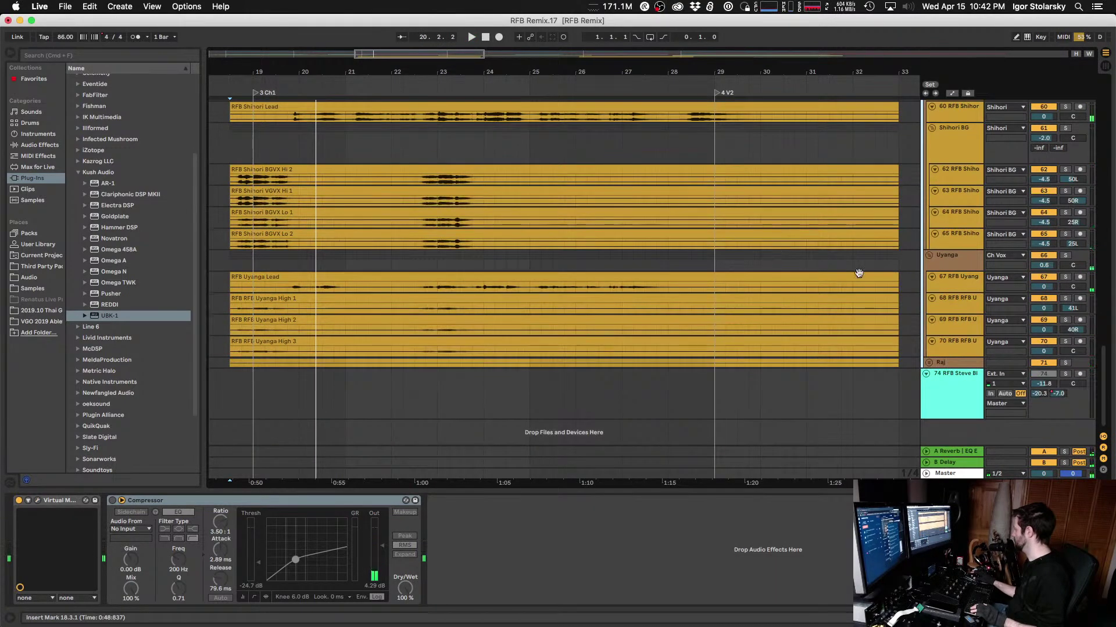
pyautogui.click(1065, 363)
pyautogui.click(968, 364)
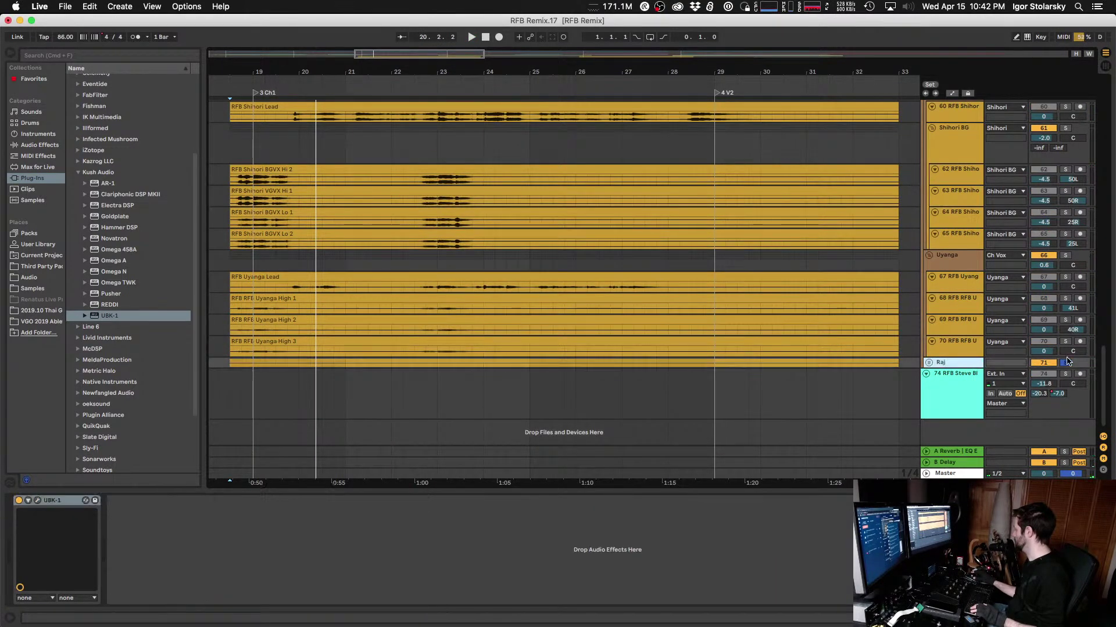
pyautogui.click(1066, 363)
pyautogui.press('space')
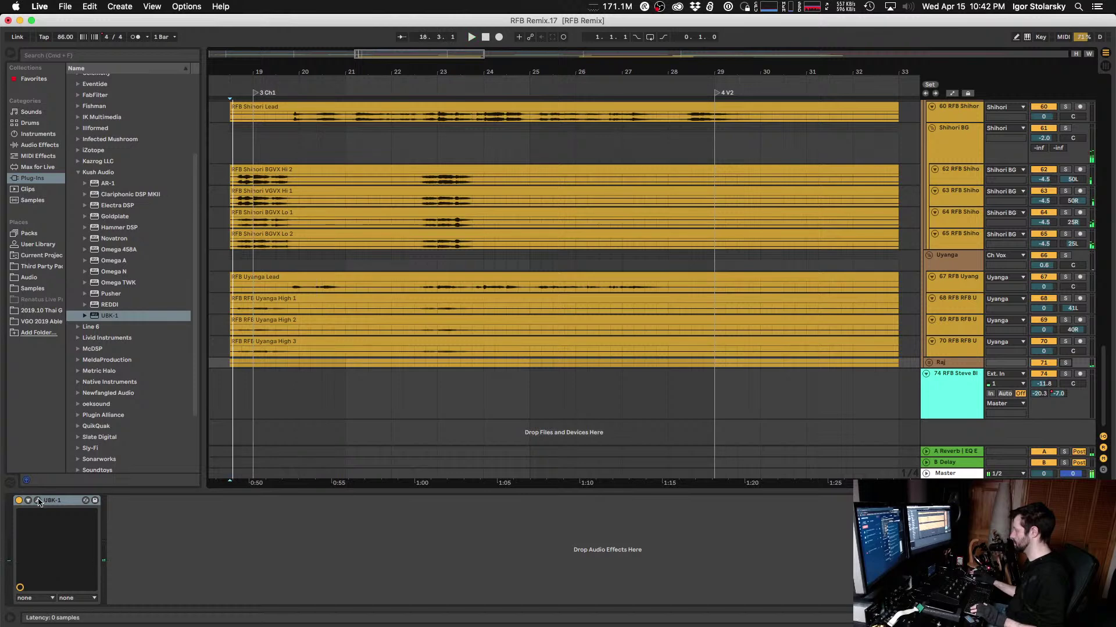
pyautogui.press('super+alt+p')
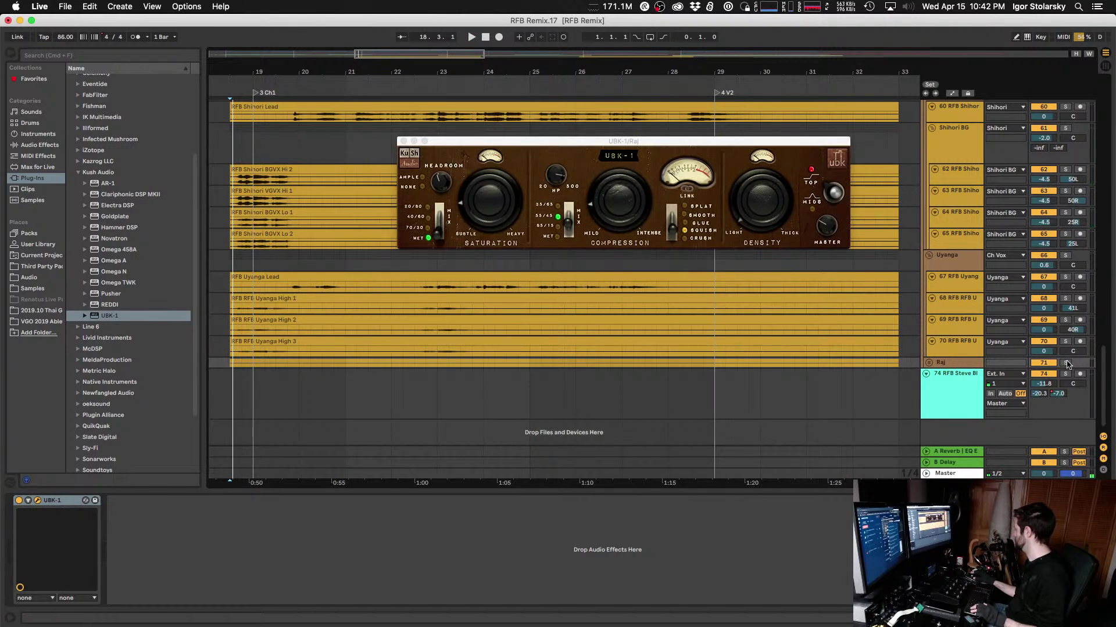
pyautogui.click(1066, 363)
pyautogui.press('space')
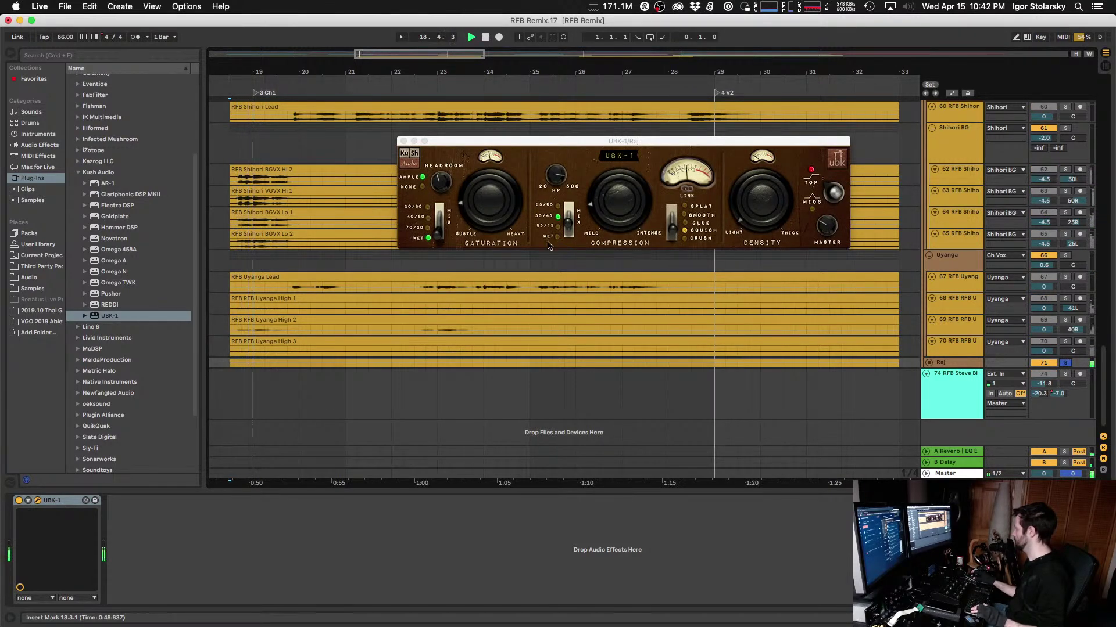
# Step: Lower the saturation and slightly reduce the compression in group 71's UBK-1, and compare the vocals with the device bypassed
pyautogui.click(505, 232)
pyautogui.press('space')
pyautogui.press('space')
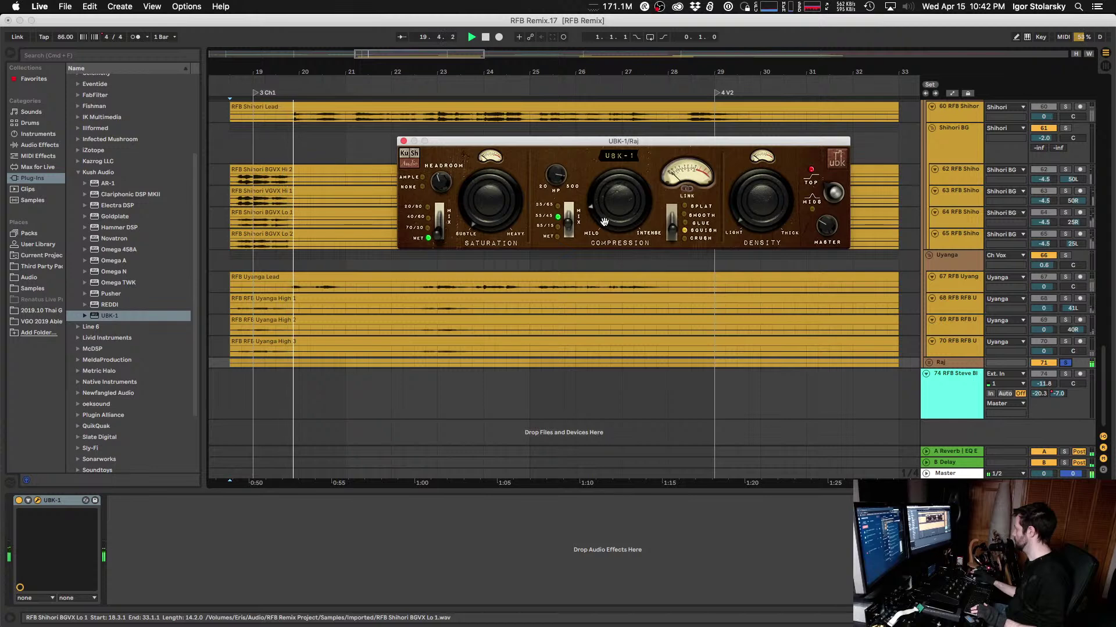
pyautogui.press('space')
pyautogui.press('space')
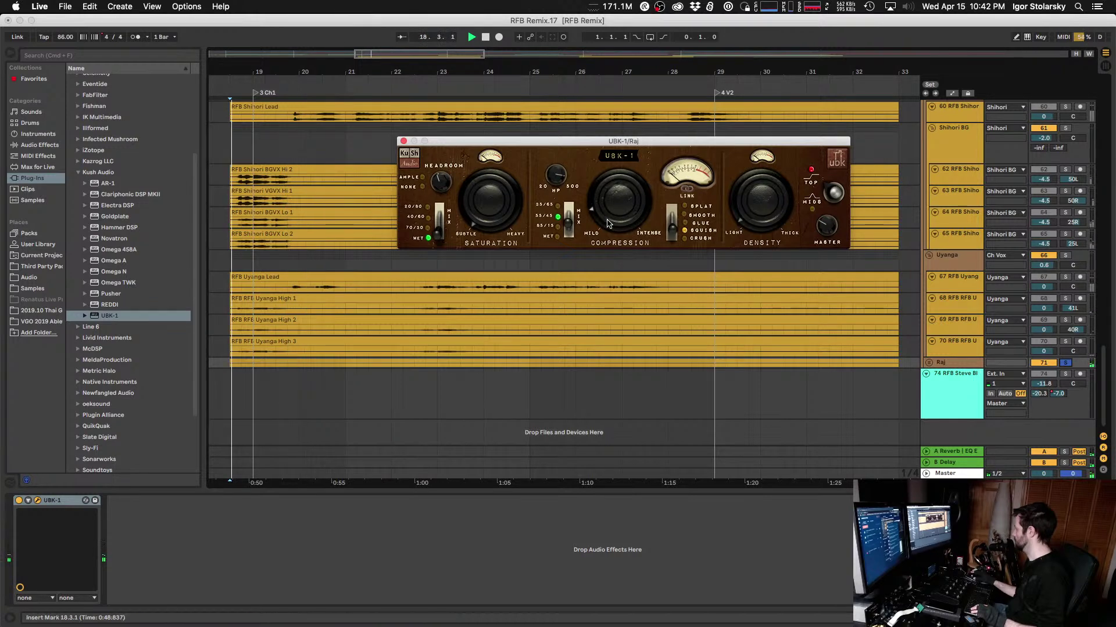
pyautogui.click(20, 502)
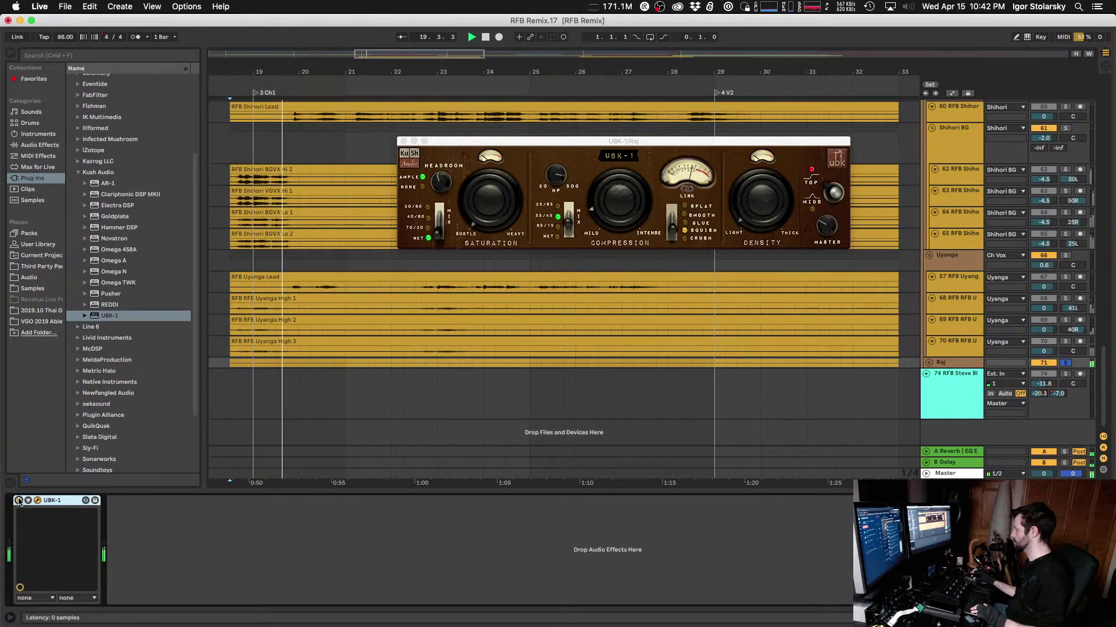
pyautogui.press('space')
pyautogui.press('space')
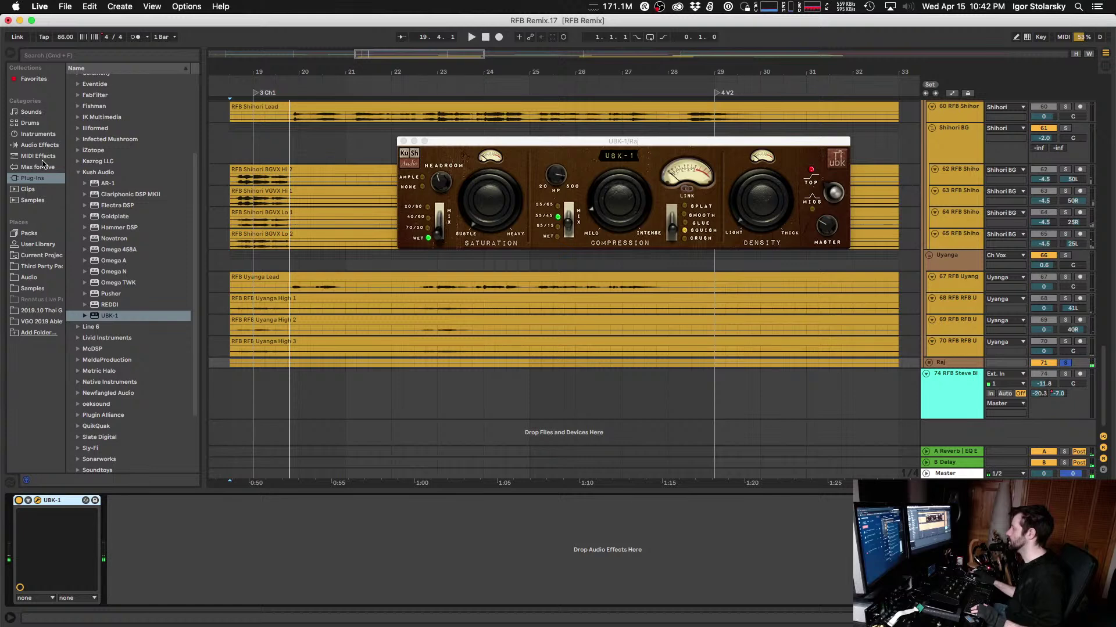
# Step: Add an EQ Eight after the UBK-1 on group 71 and make band 1 a low cut at 178 Hz
pyautogui.click(37, 145)
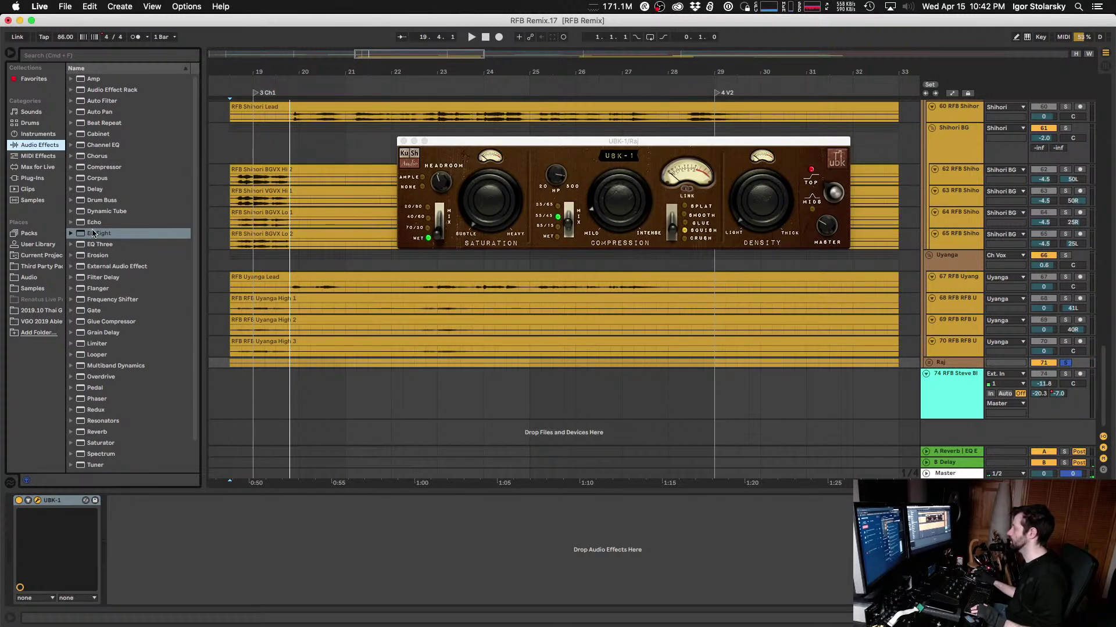
pyautogui.moveTo(93, 232); pyautogui.dragTo(161, 384)
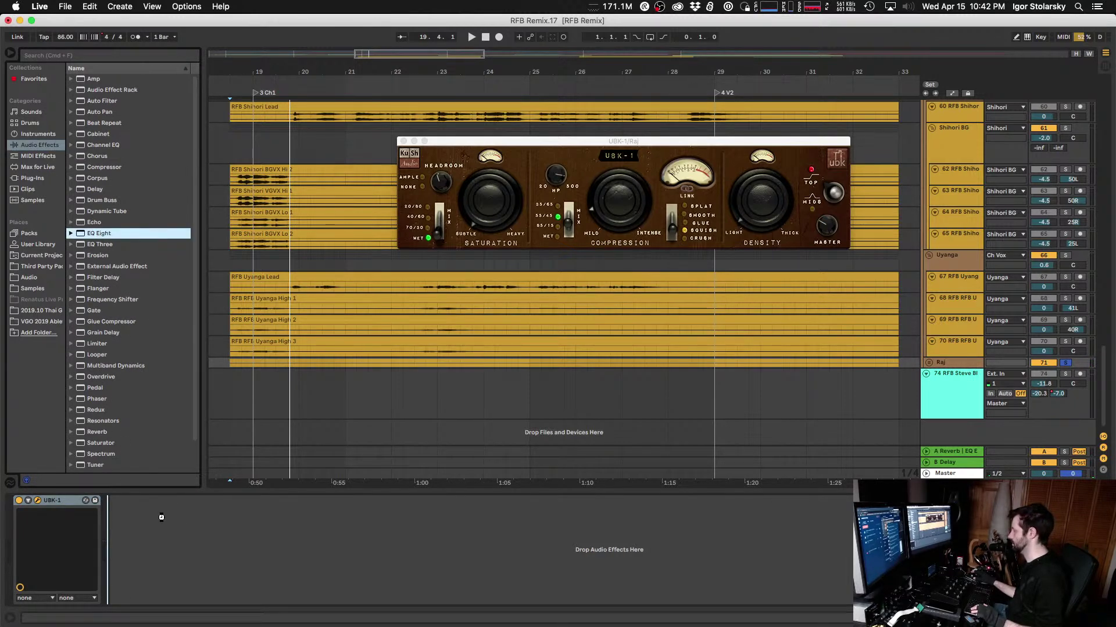
pyautogui.moveTo(160, 514); pyautogui.dragTo(159, 514)
pyautogui.click(147, 591)
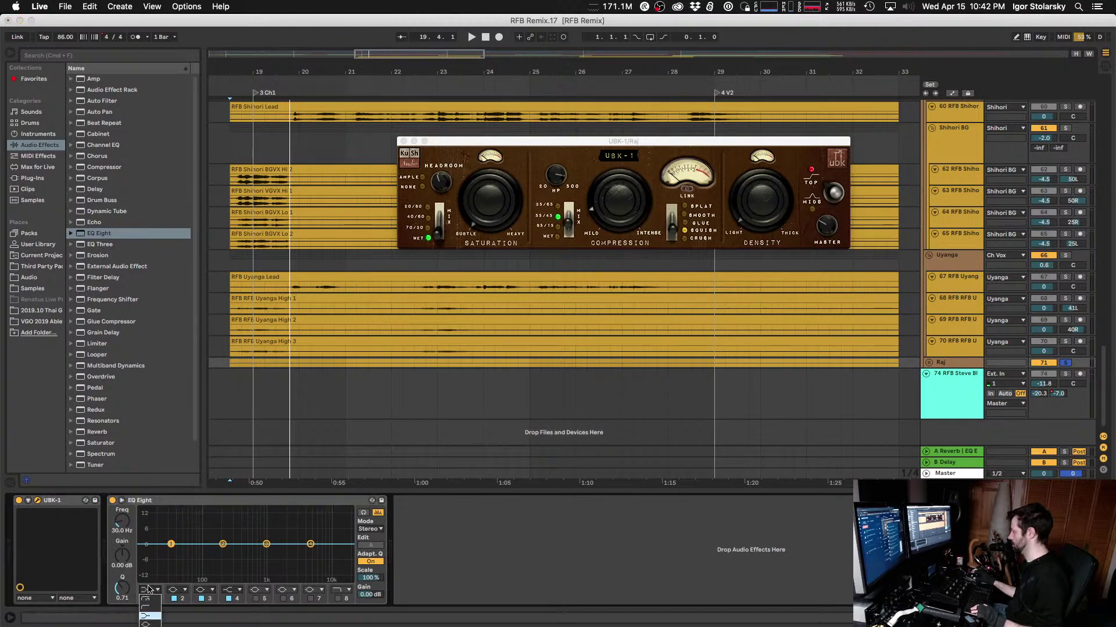
pyautogui.click(148, 608)
pyautogui.press('space')
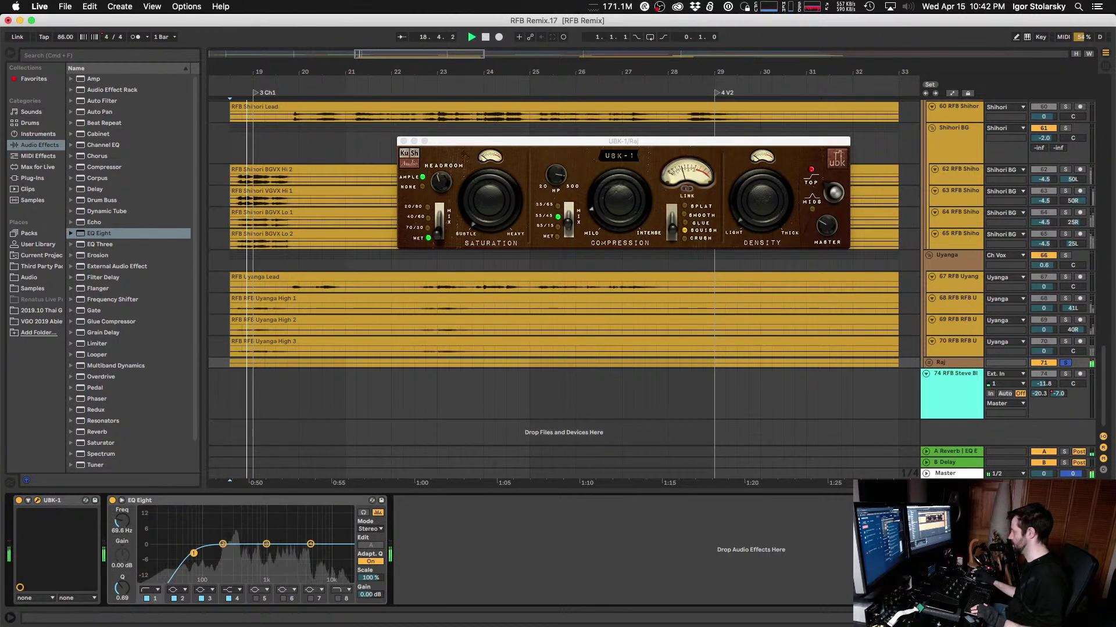
pyautogui.moveTo(201, 552); pyautogui.dragTo(216, 552)
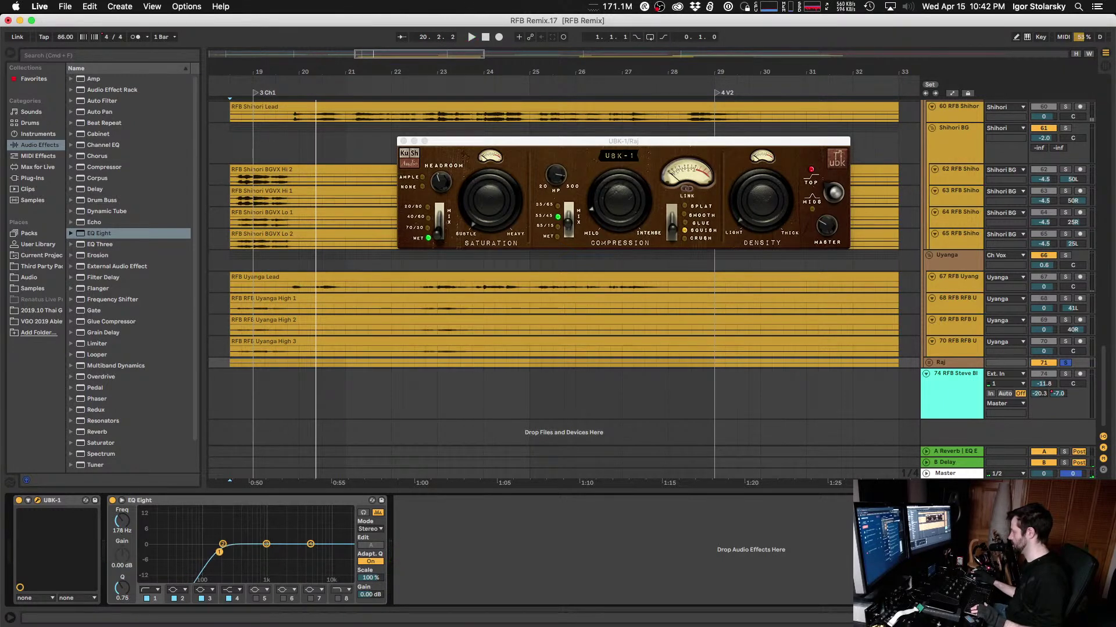
# Step: Cut EQ Eight band 2 on group 71 by about 2.4 dB at 278 Hz and unsolo the group
pyautogui.press('space')
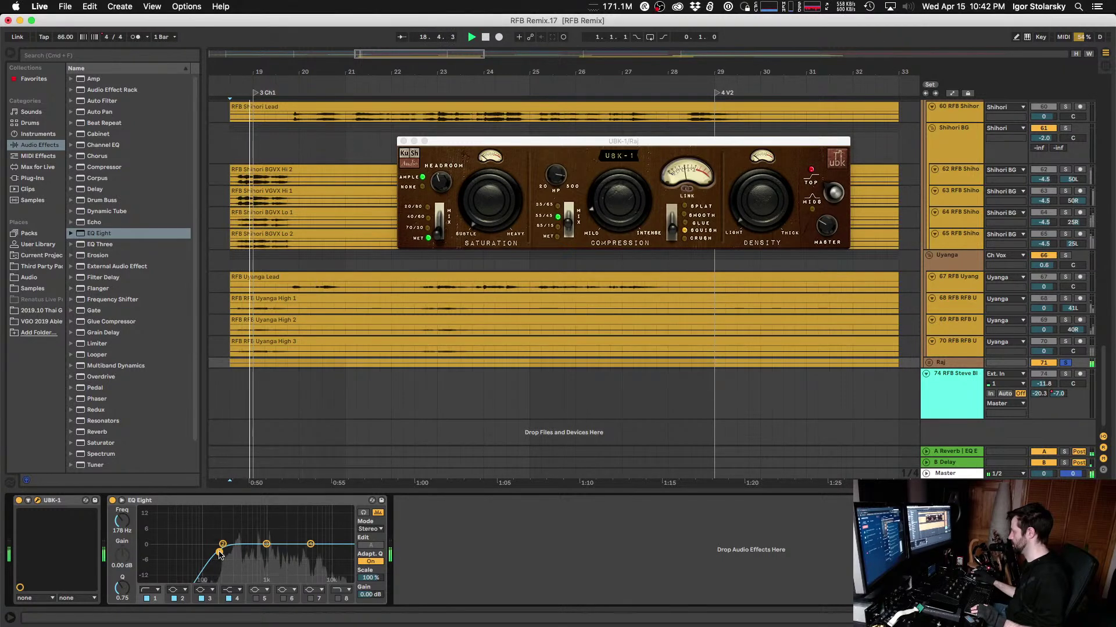
pyautogui.moveTo(223, 545); pyautogui.dragTo(232, 551)
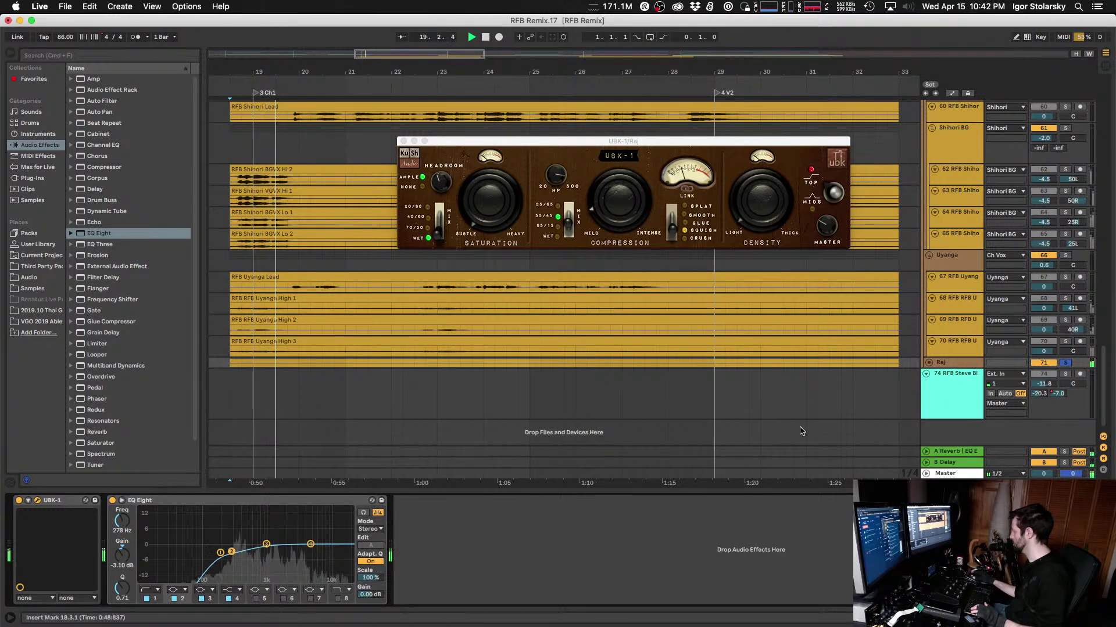
pyautogui.click(1066, 363)
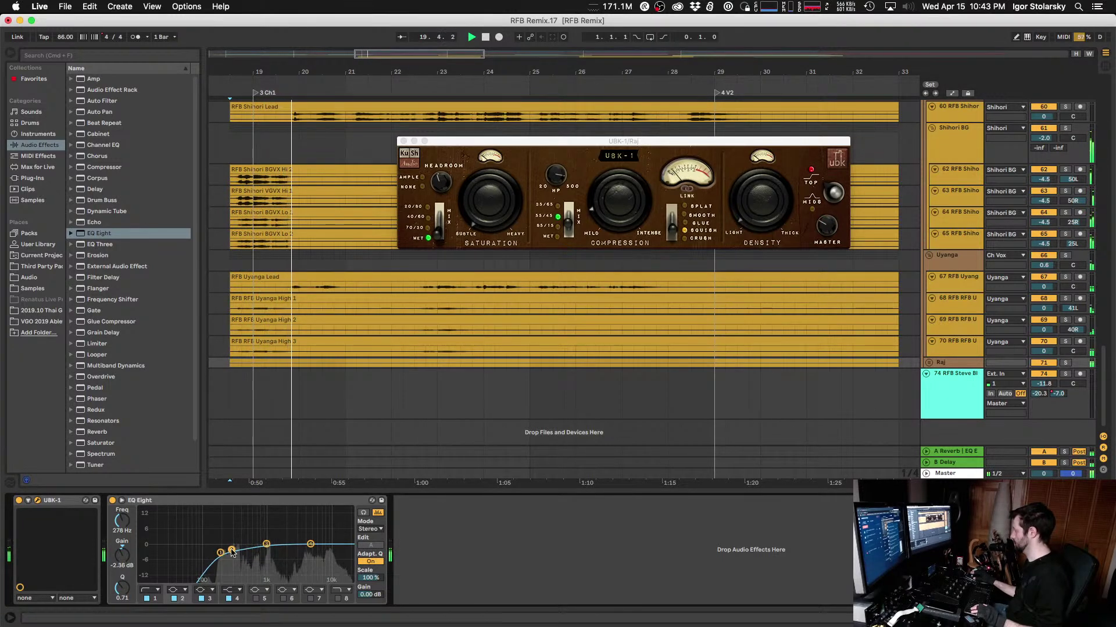
# Step: Select vocal group 66, stop playback, and load FabFilter Pro-Q 3 on it in place of a briefly tried EQ Eight
pyautogui.click(1026, 267)
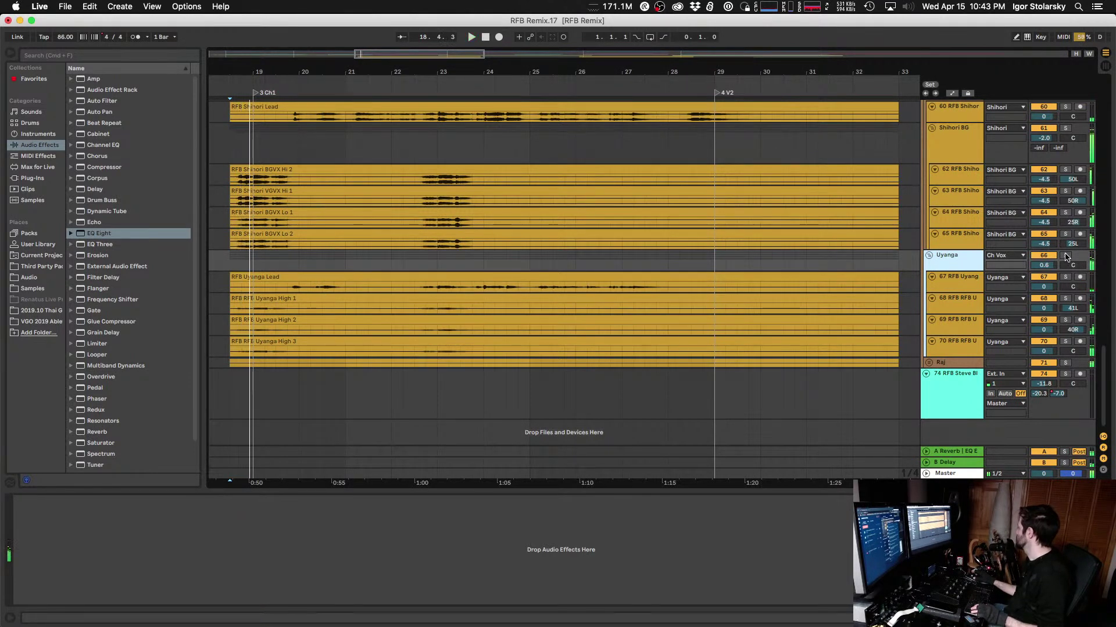
pyautogui.scroll(3, 1065, 254)
pyautogui.scroll(2, 1065, 253)
pyautogui.press('space')
pyautogui.scroll(-2, 956, 168)
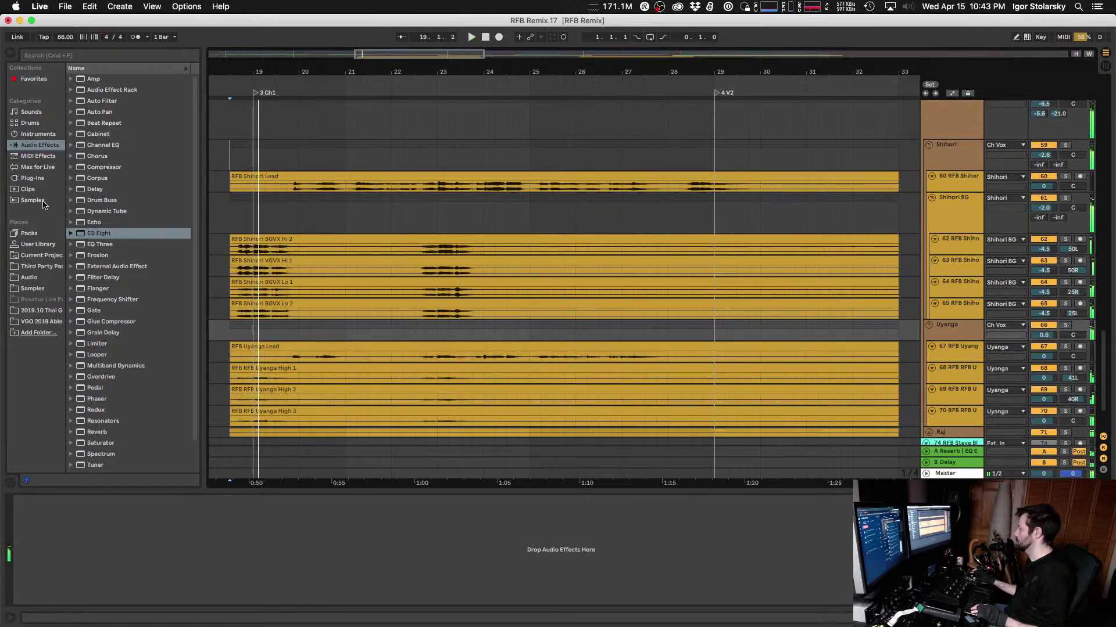
pyautogui.moveTo(96, 234); pyautogui.dragTo(109, 552)
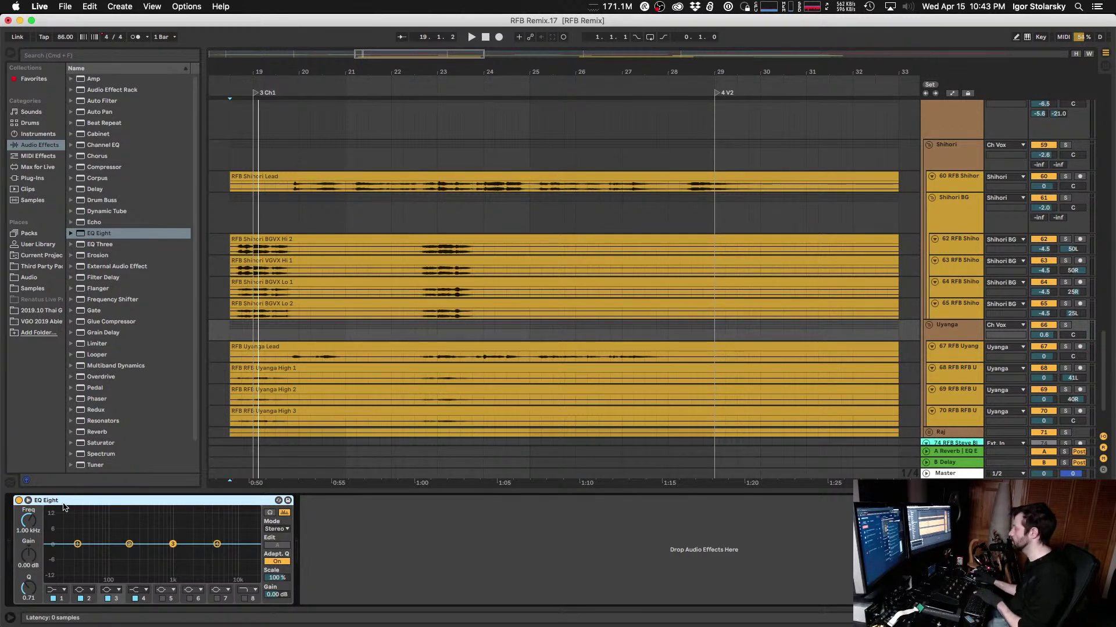
pyautogui.press('Delete')
pyautogui.click(32, 178)
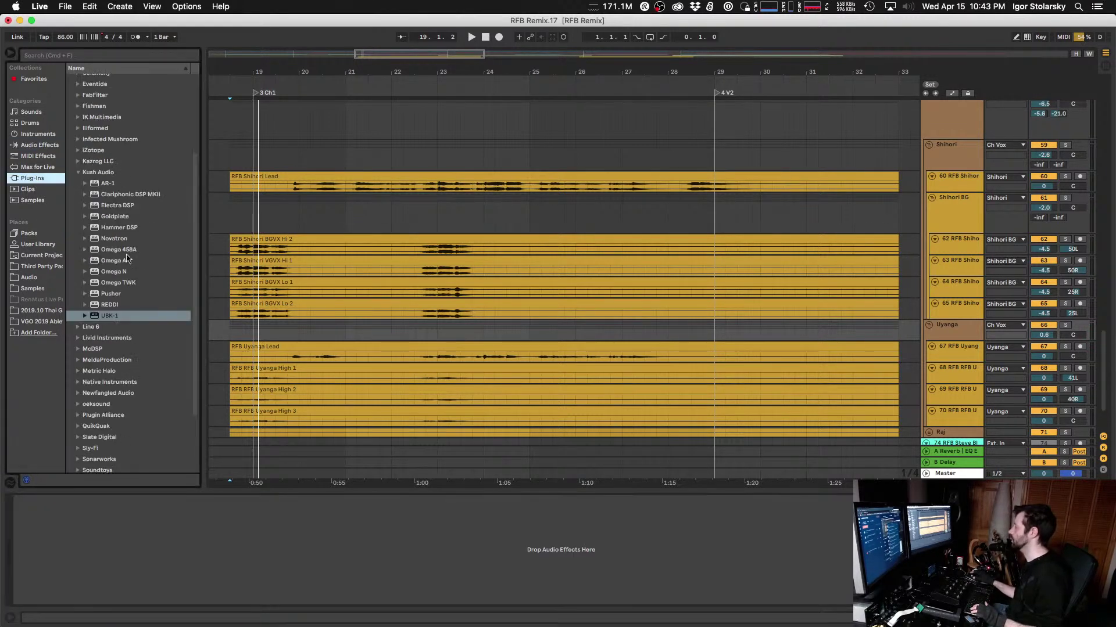
pyautogui.click(78, 96)
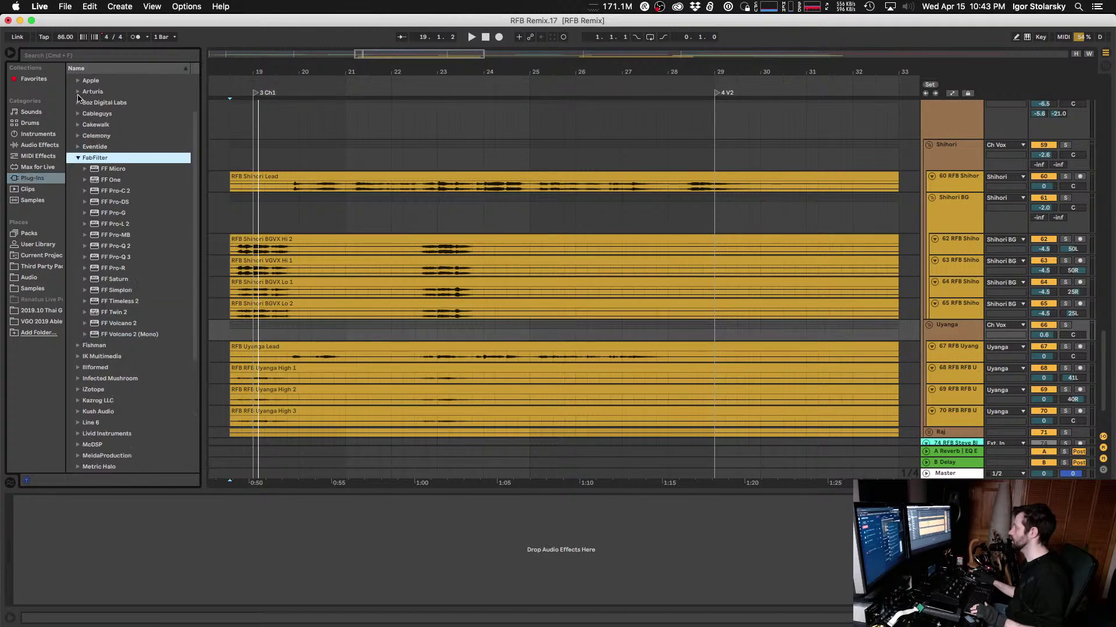
pyautogui.moveTo(116, 258); pyautogui.dragTo(93, 566)
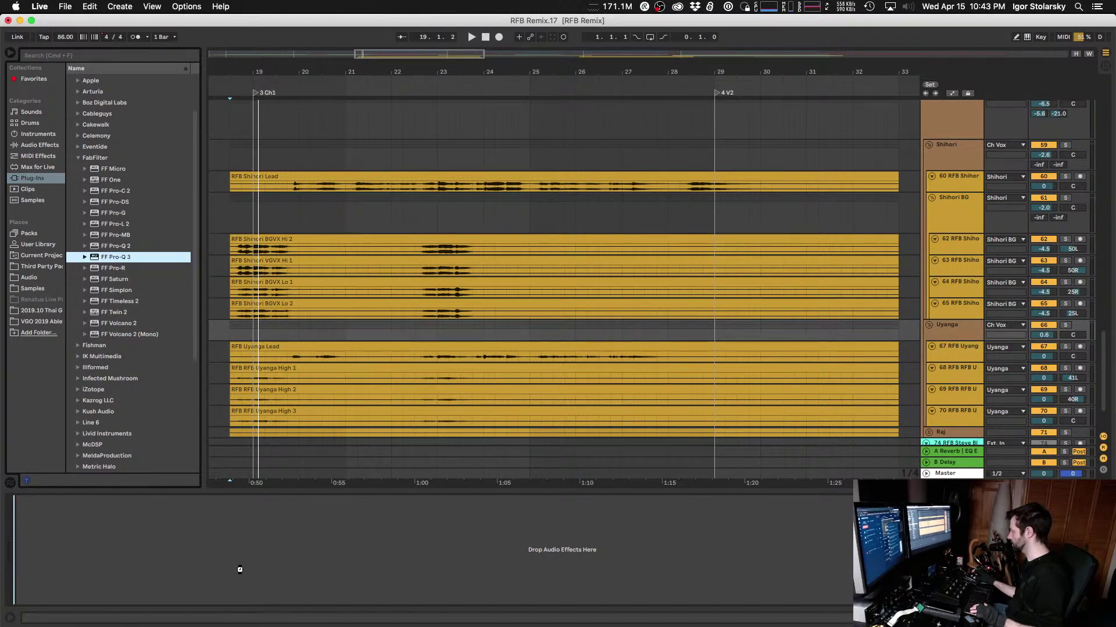
# Step: Insert Pro-Q 3 on vocal group 66, add a 12 dB/oct low cut at about 100 Hz, and audition it
pyautogui.moveTo(240, 570); pyautogui.dragTo(240, 569)
pyautogui.click(439, 316)
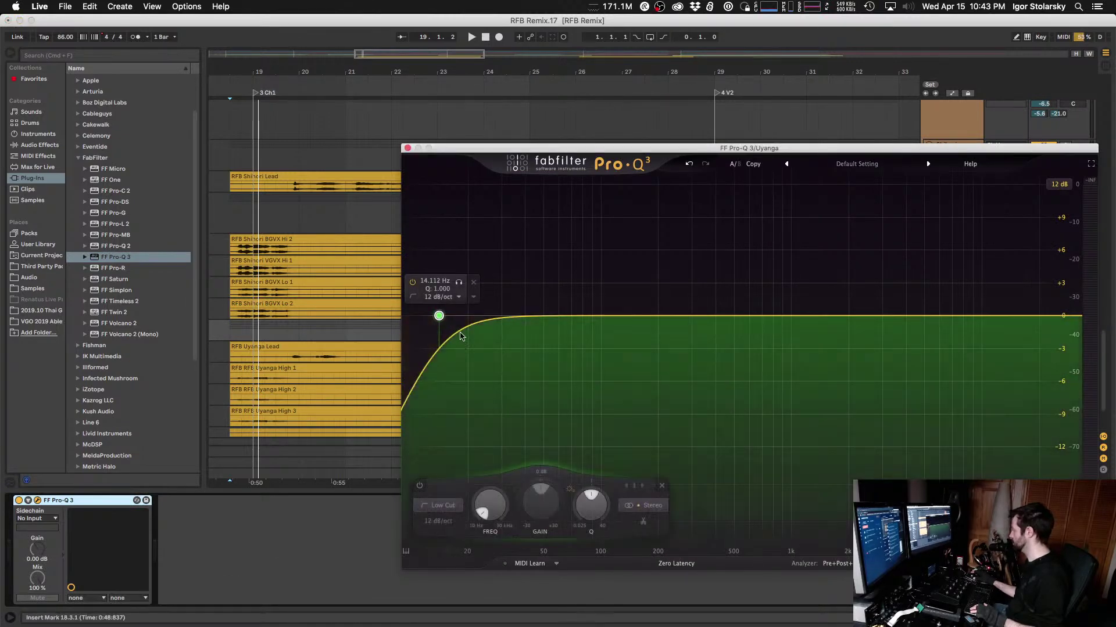
pyautogui.moveTo(477, 512); pyautogui.dragTo(483, 470)
pyautogui.press('space')
pyautogui.press('space')
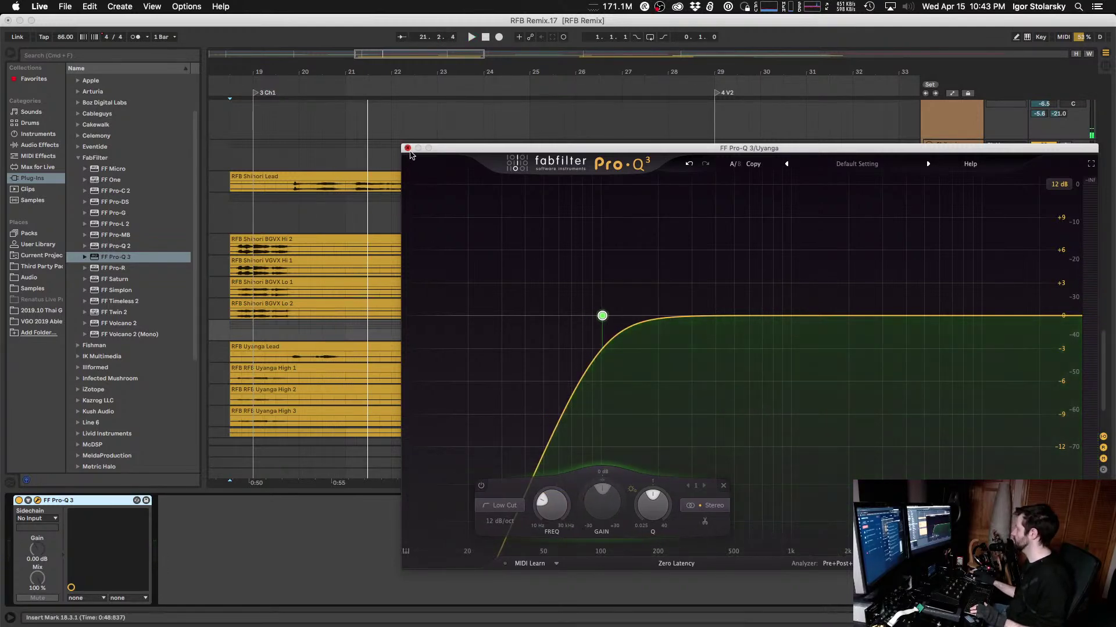
pyautogui.click(408, 148)
# Step: Play the chorus vocals and inspect the UBK-1 settings on lead vocal track 60
pyautogui.scroll(-3, 701, 286)
pyautogui.press('space')
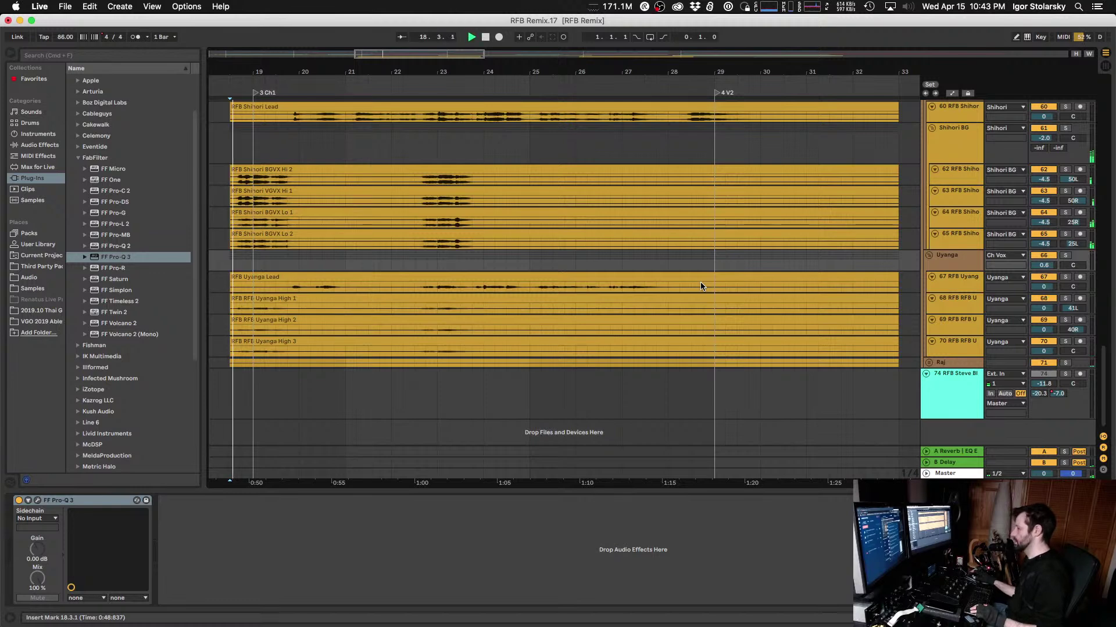
pyautogui.click(947, 256)
pyautogui.scroll(3, 1020, 243)
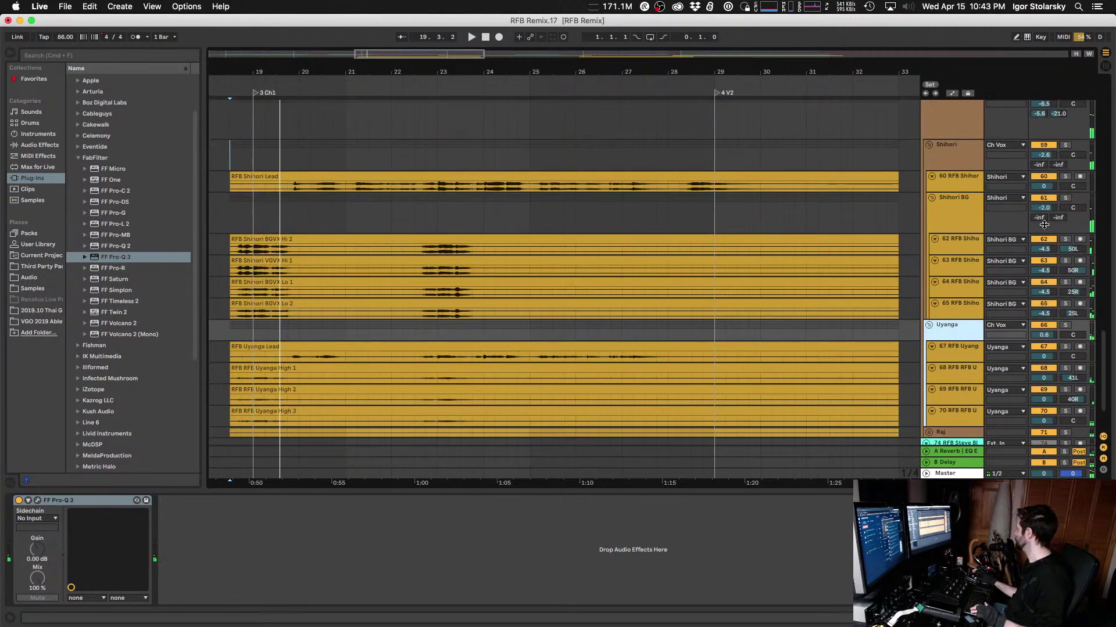
pyautogui.click(958, 161)
pyautogui.press('Down')
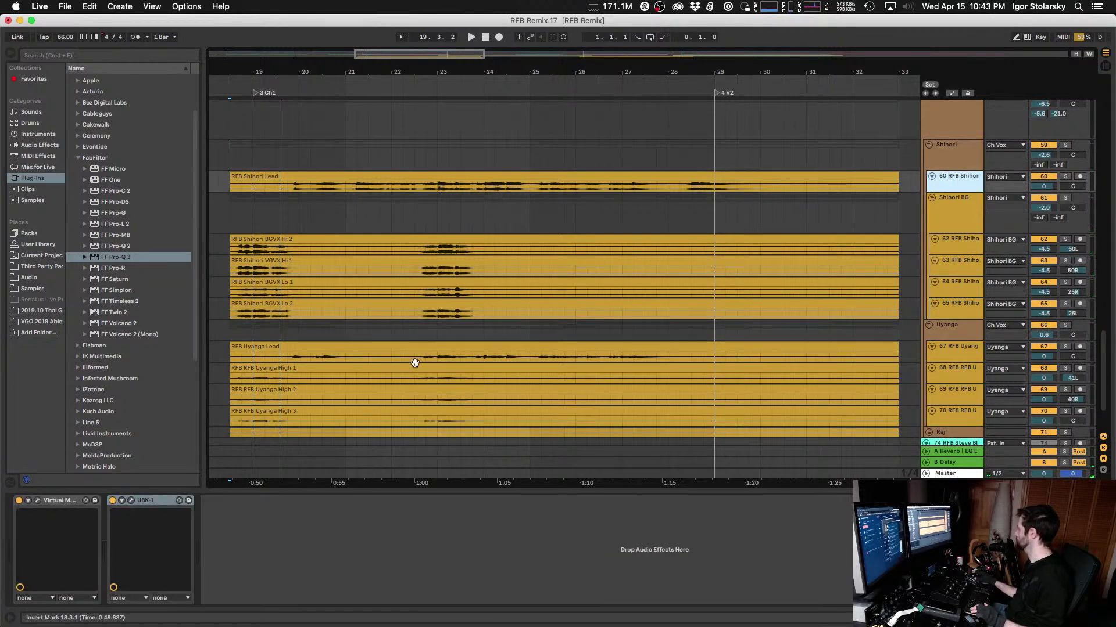
pyautogui.click(131, 501)
pyautogui.press('space')
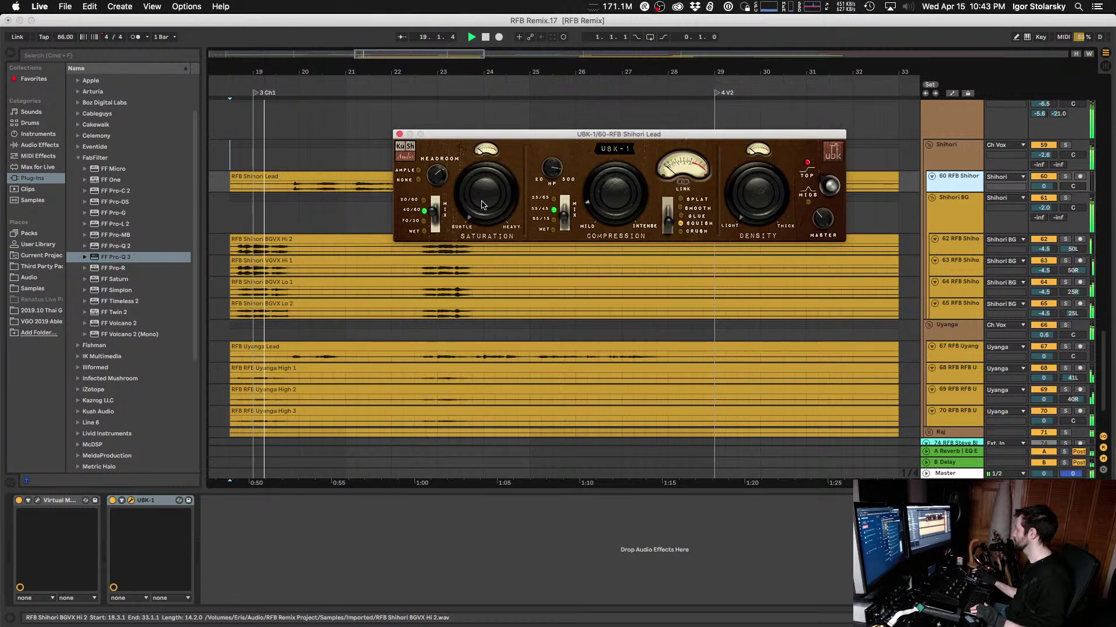
pyautogui.click(400, 135)
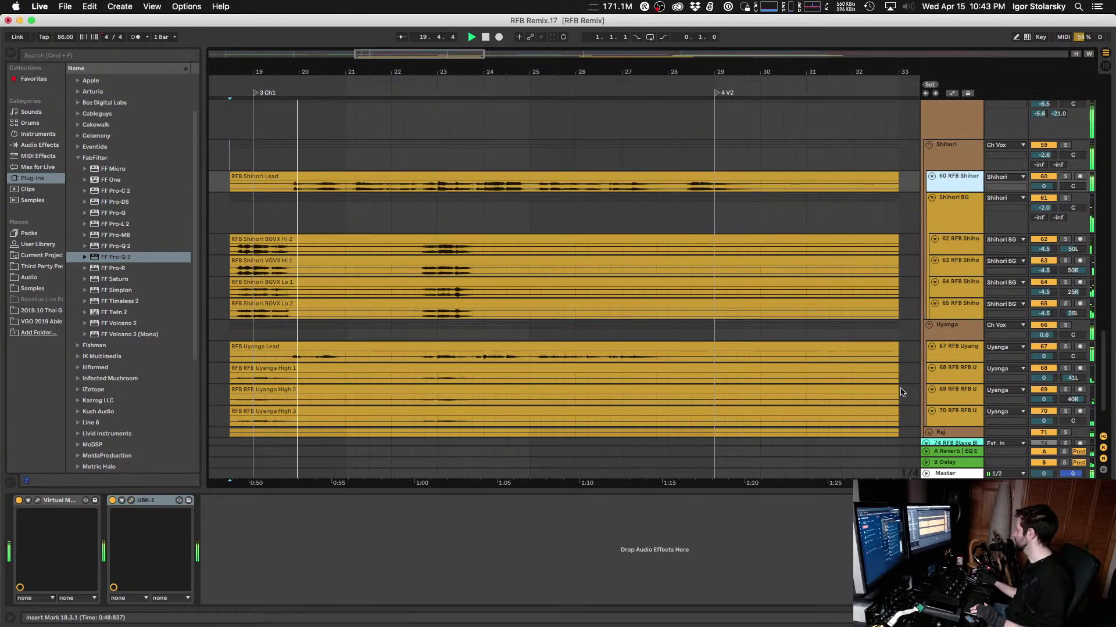
# Step: Inspect the Virtual Mix Rack and Clariphonic settings in the master effect rack during playback
pyautogui.press('Up')
pyautogui.press('space')
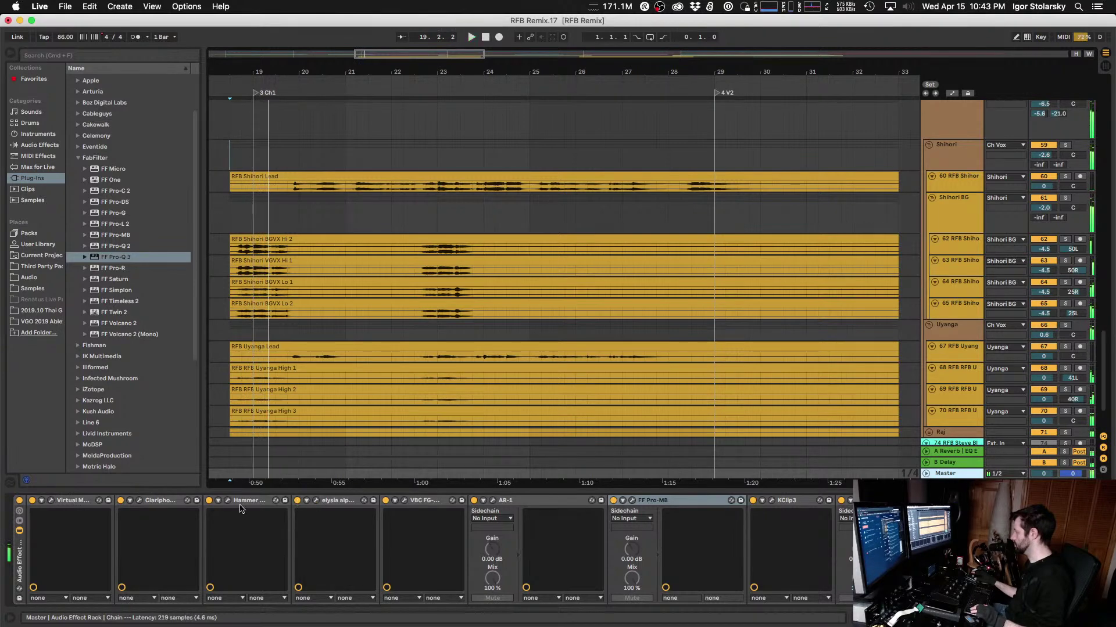
pyautogui.click(51, 501)
pyautogui.press('space')
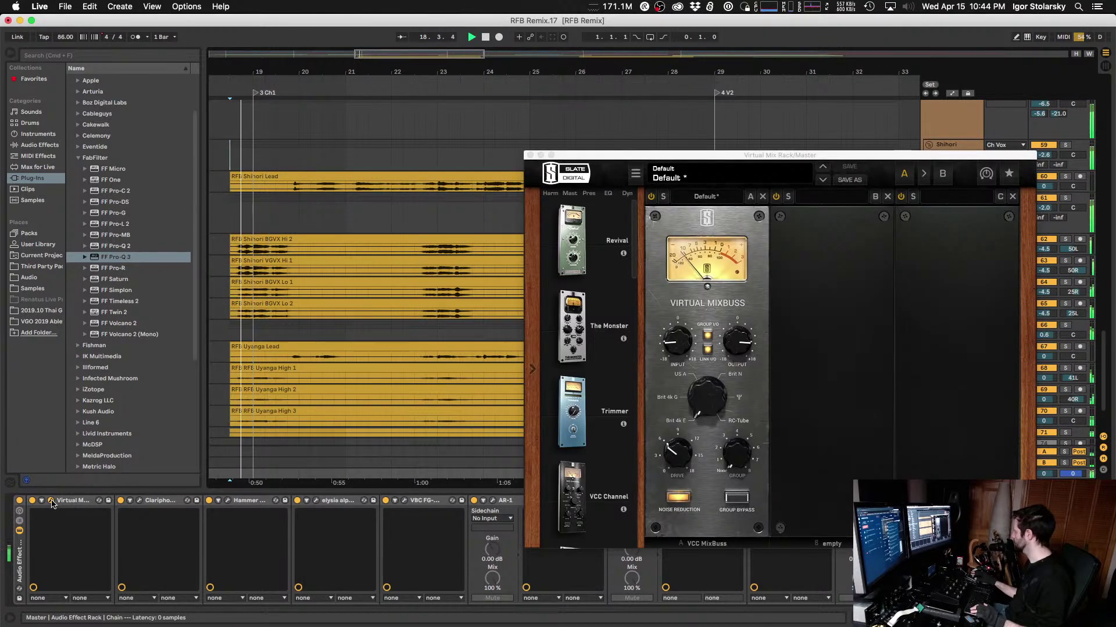
pyautogui.click(51, 502)
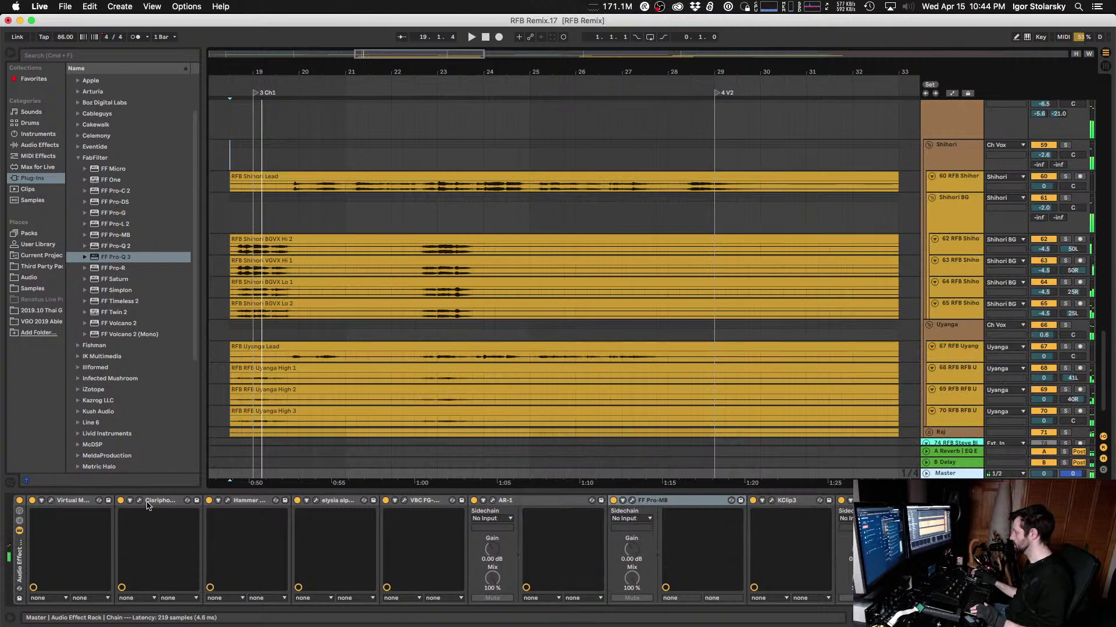
pyautogui.click(139, 500)
pyautogui.press('space')
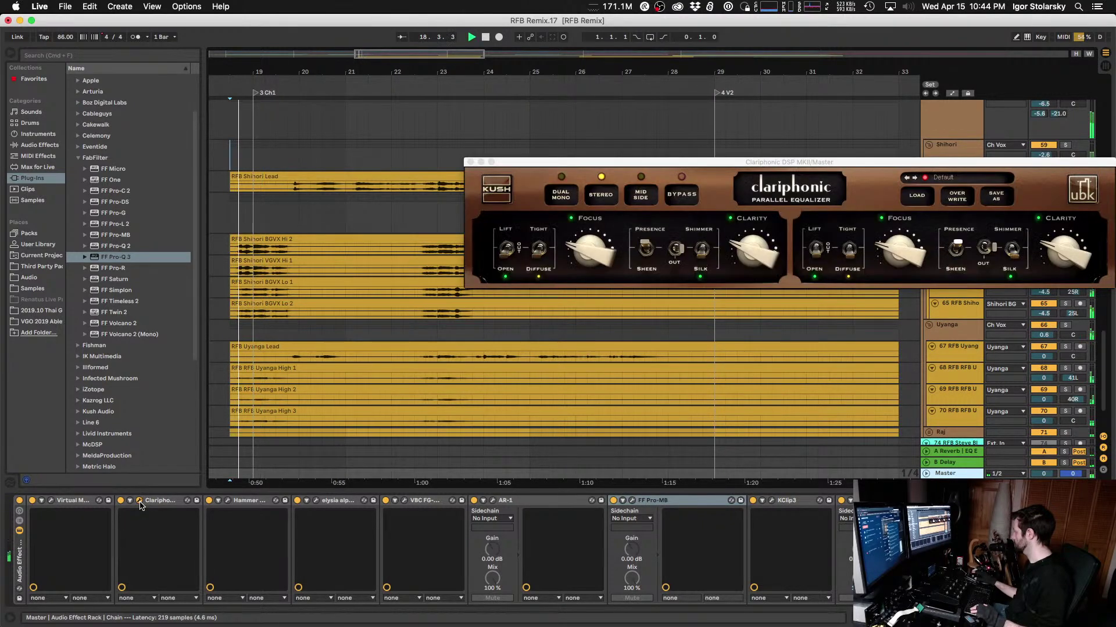
pyautogui.click(139, 500)
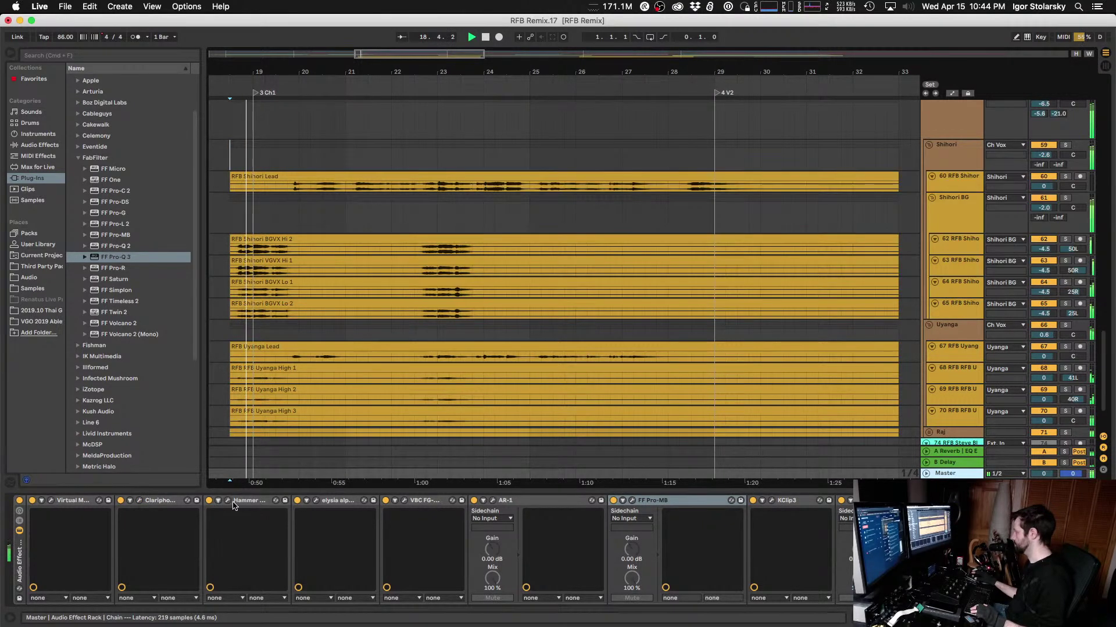
# Step: Open the elysia alpha master on the master track and compare playback with it bypassed and active
pyautogui.click(316, 501)
pyautogui.press('space')
pyautogui.press('space')
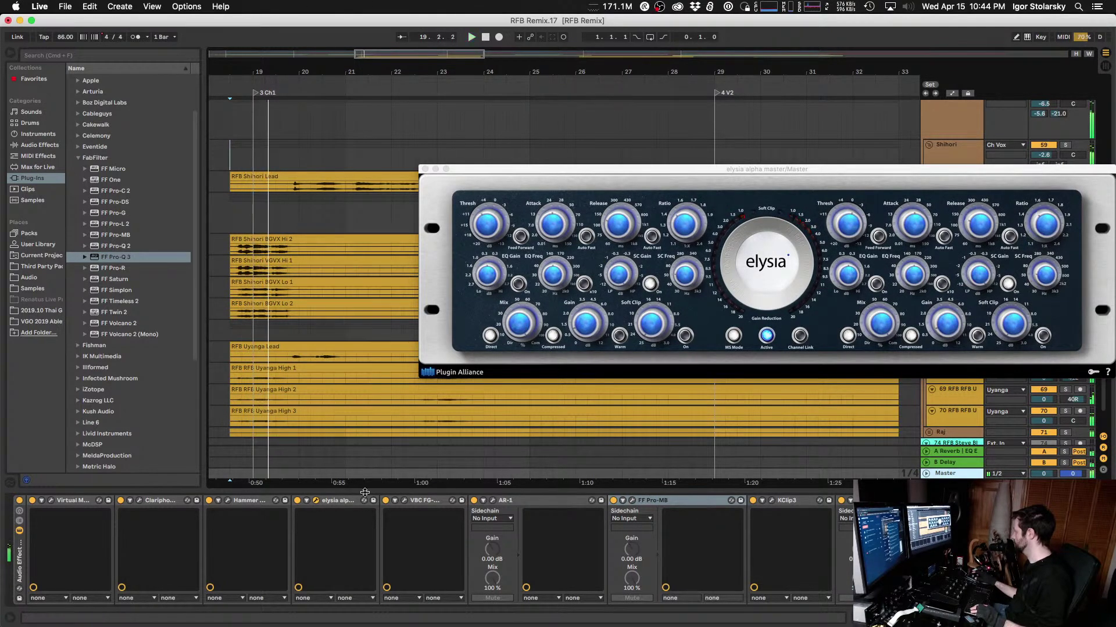
pyautogui.click(297, 501)
pyautogui.press('space')
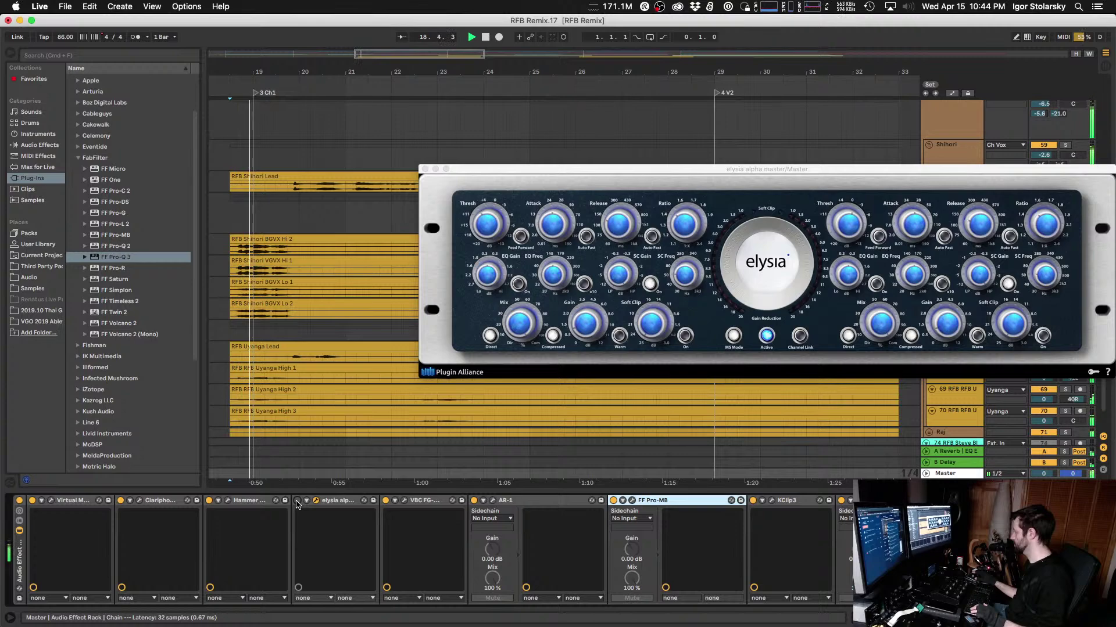
pyautogui.click(298, 500)
pyautogui.press('space')
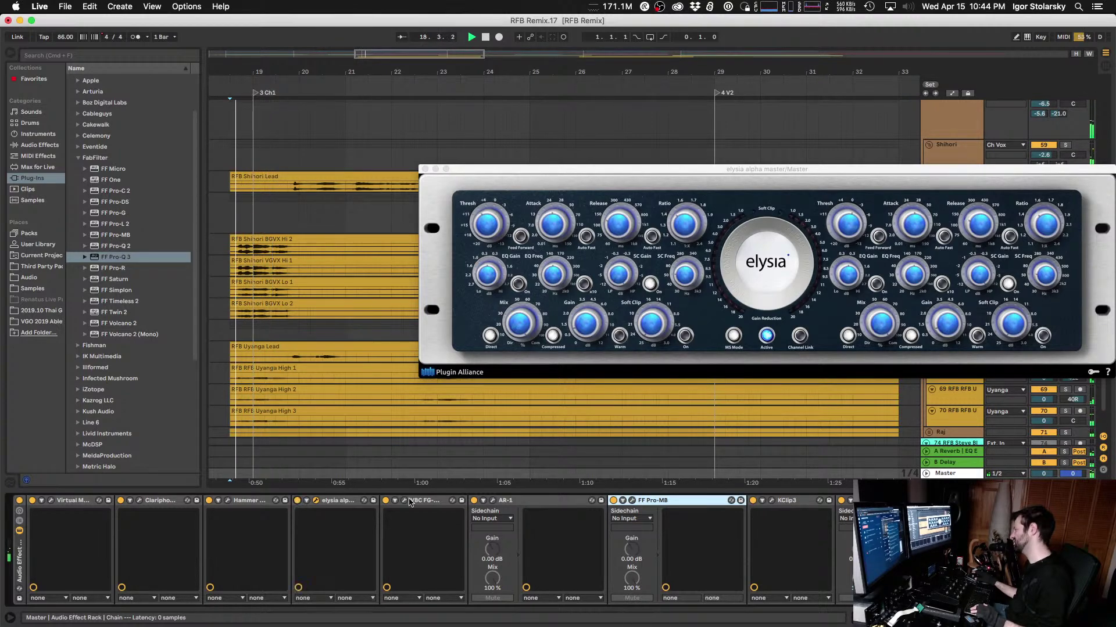
# Step: Check the VBC FG-Grey and KClip 3 settings on the master track while the vocals play
pyautogui.click(404, 501)
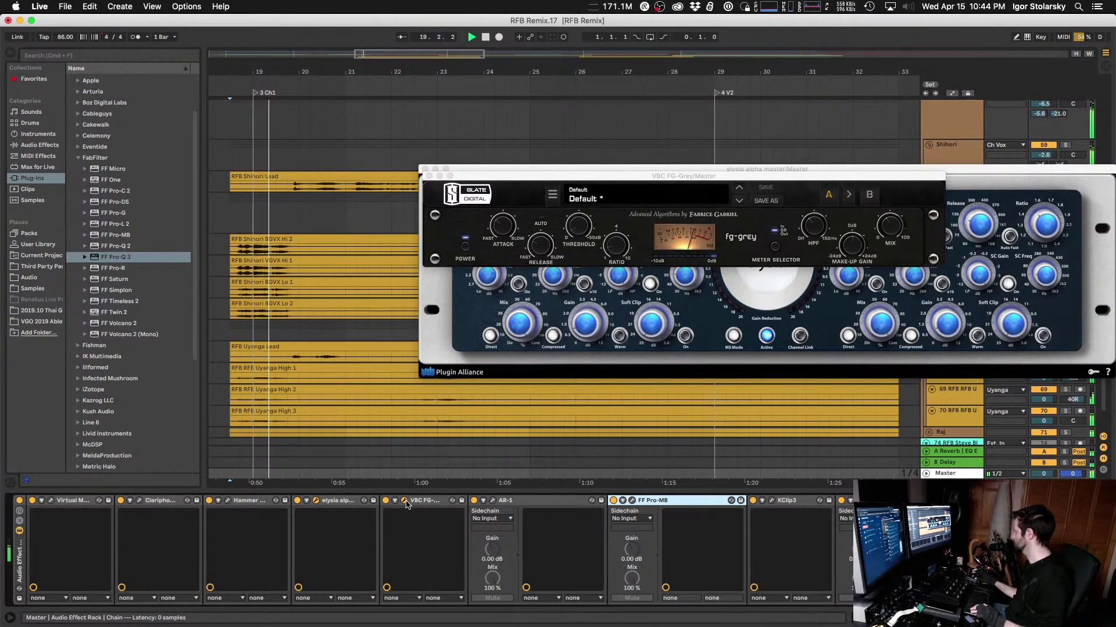
pyautogui.click(404, 501)
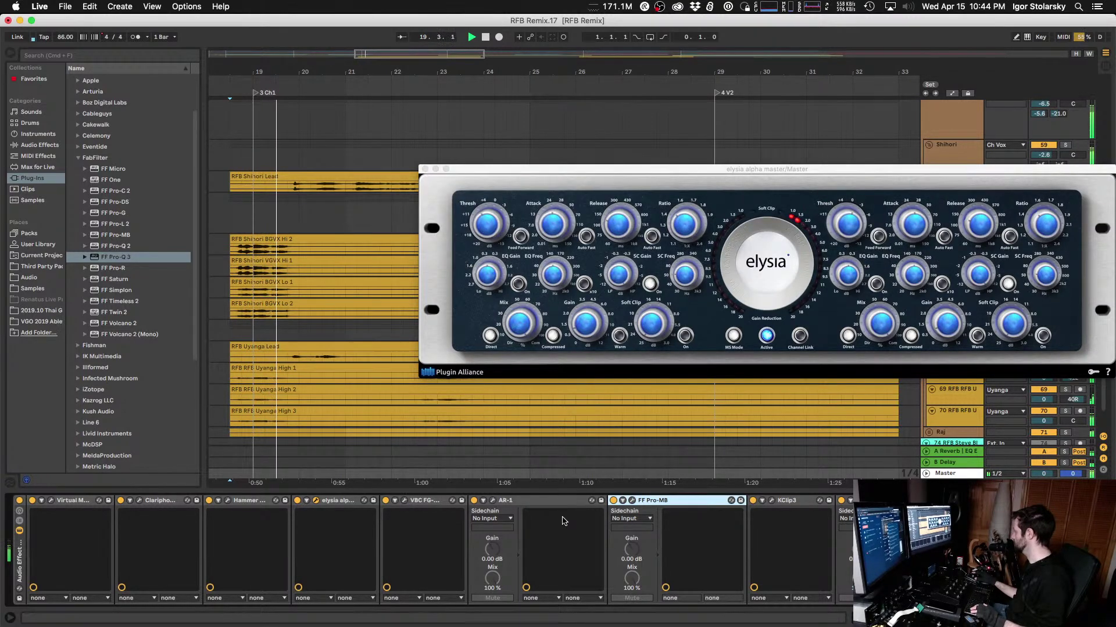
pyautogui.click(770, 501)
pyautogui.press('space')
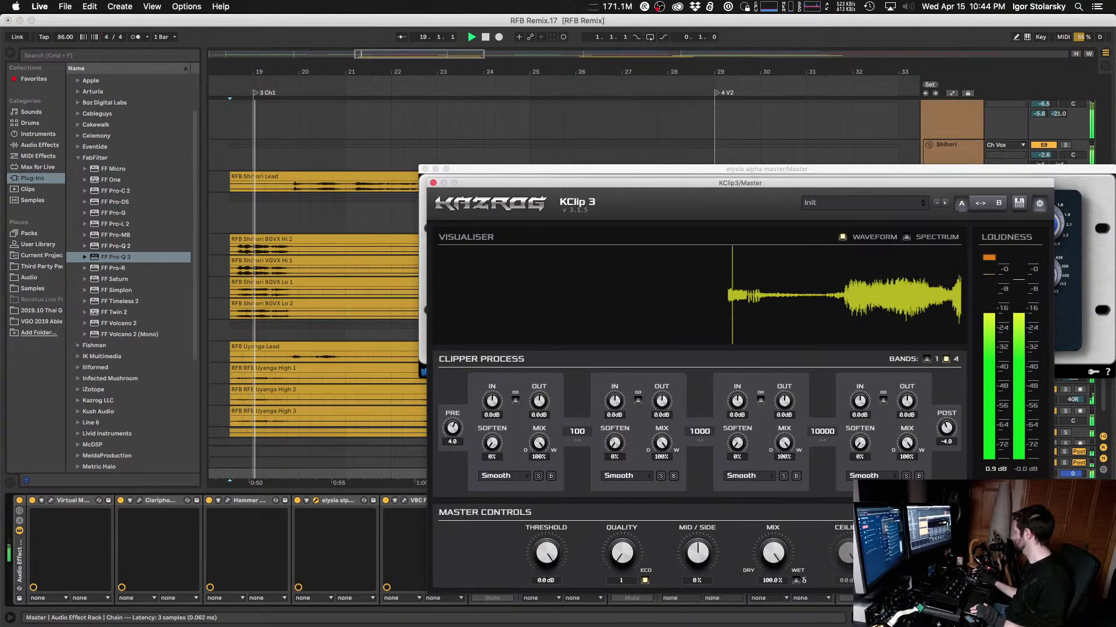
pyautogui.press('space')
pyautogui.click(433, 183)
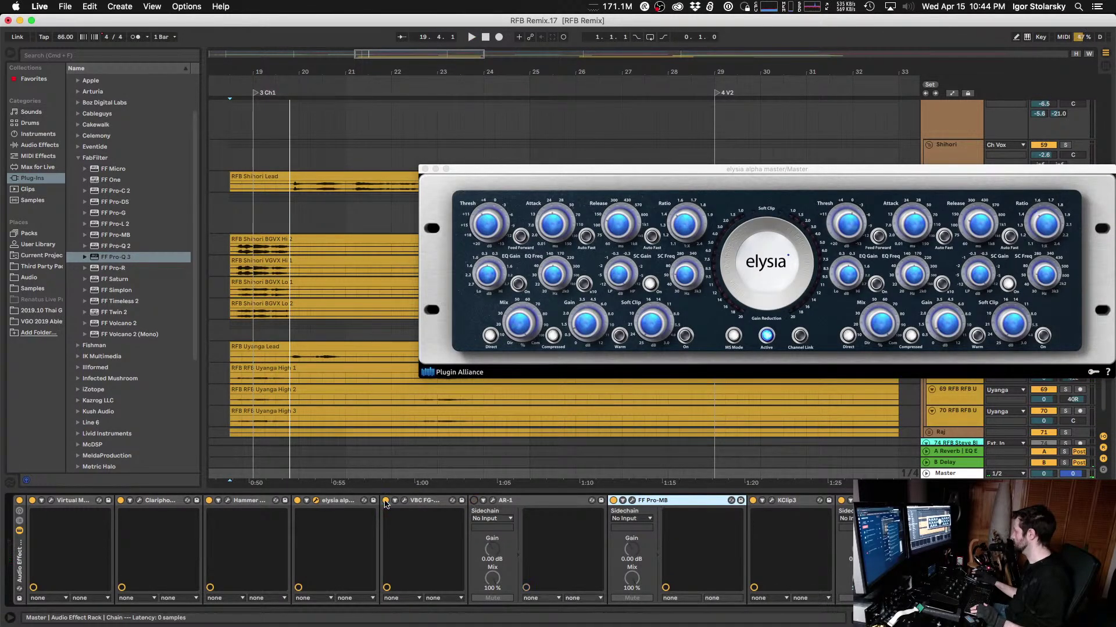
# Step: Compare the master playback with AR-1 bypassed and active, and close the elysia alpha master window
pyautogui.press('space')
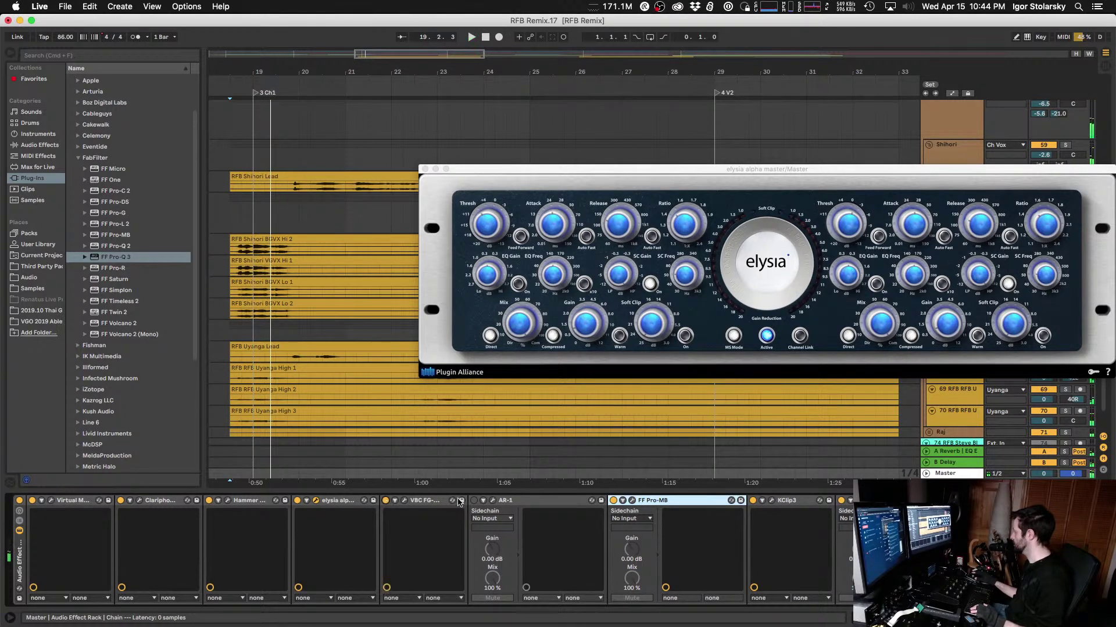
pyautogui.press('space')
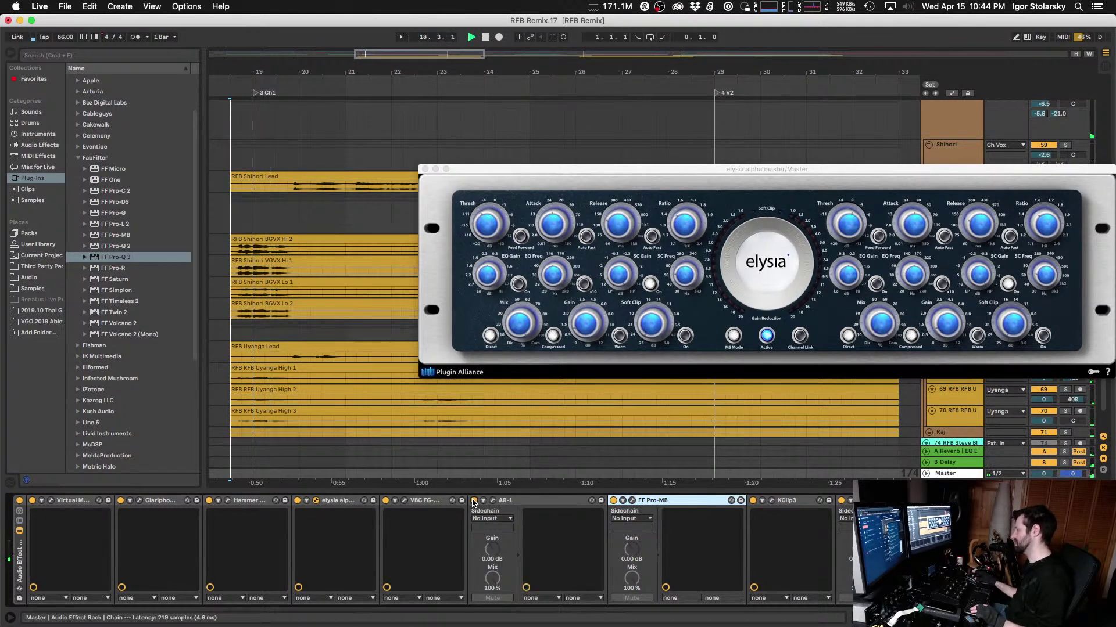
pyautogui.click(425, 169)
# Step: Copy the UBK-1 from lead vocal track 60 to the end of the device chain on lead vocal track 67
pyautogui.scroll(-3, 813, 337)
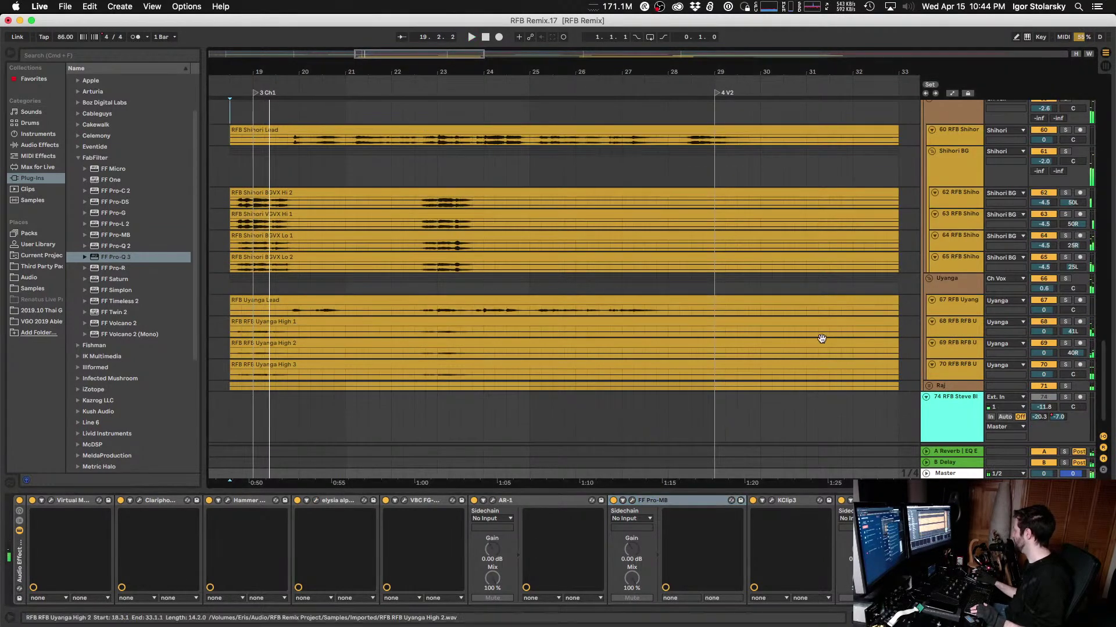
pyautogui.scroll(5, 988, 326)
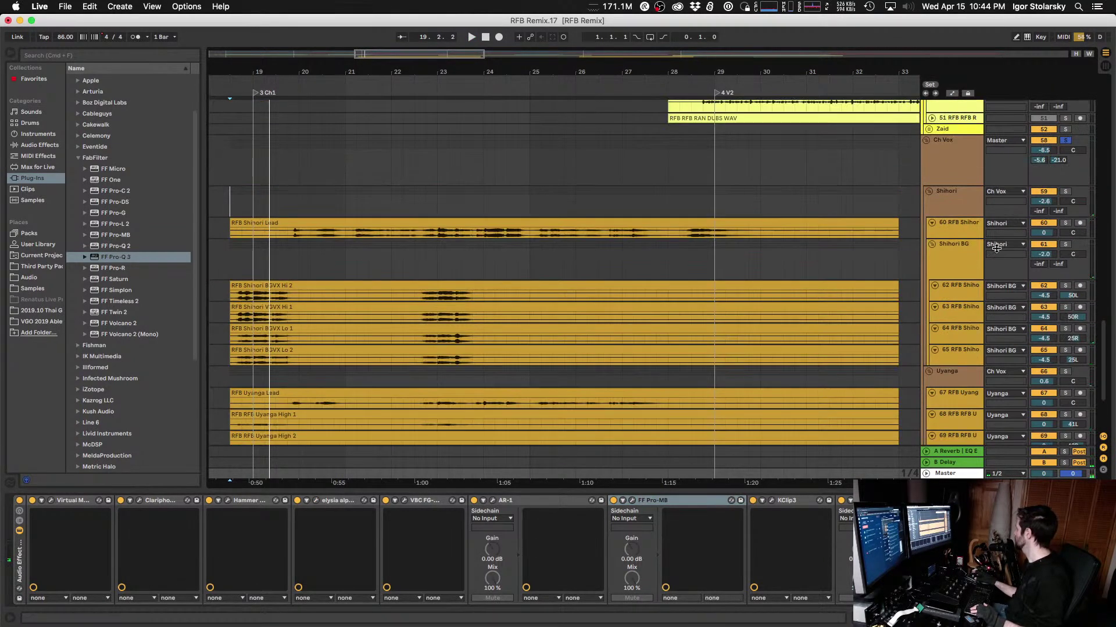
pyautogui.click(953, 229)
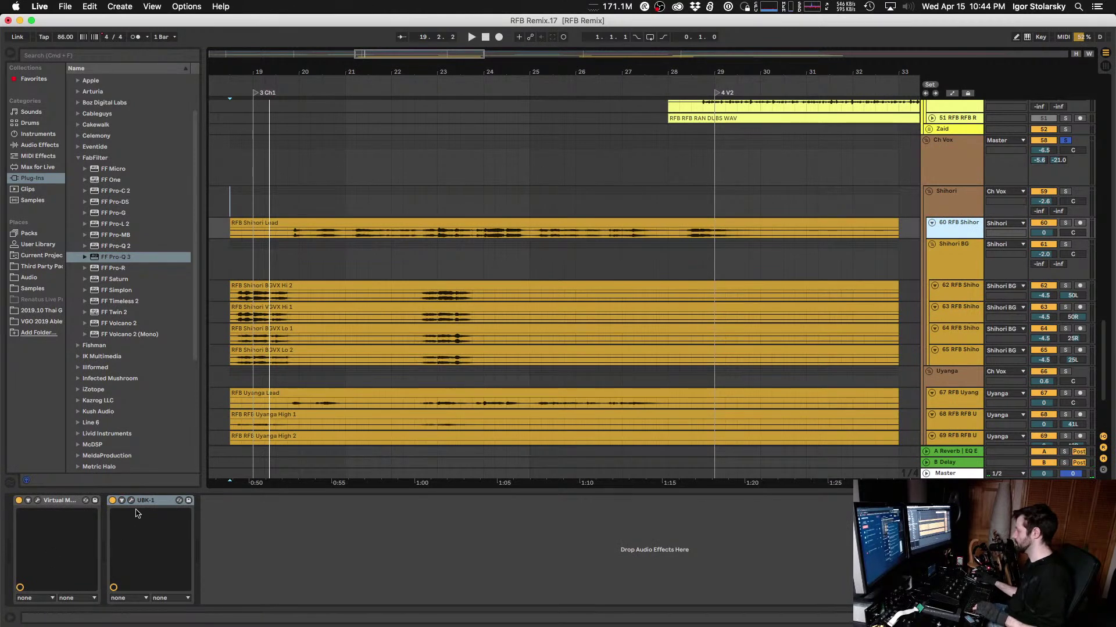
pyautogui.click(139, 503)
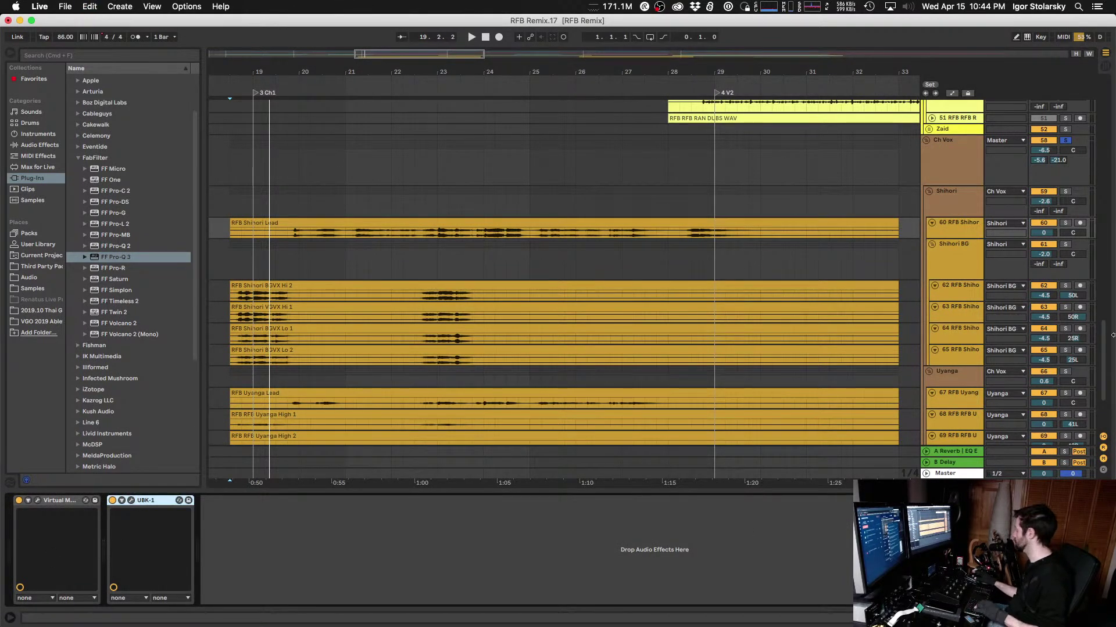
pyautogui.click(962, 370)
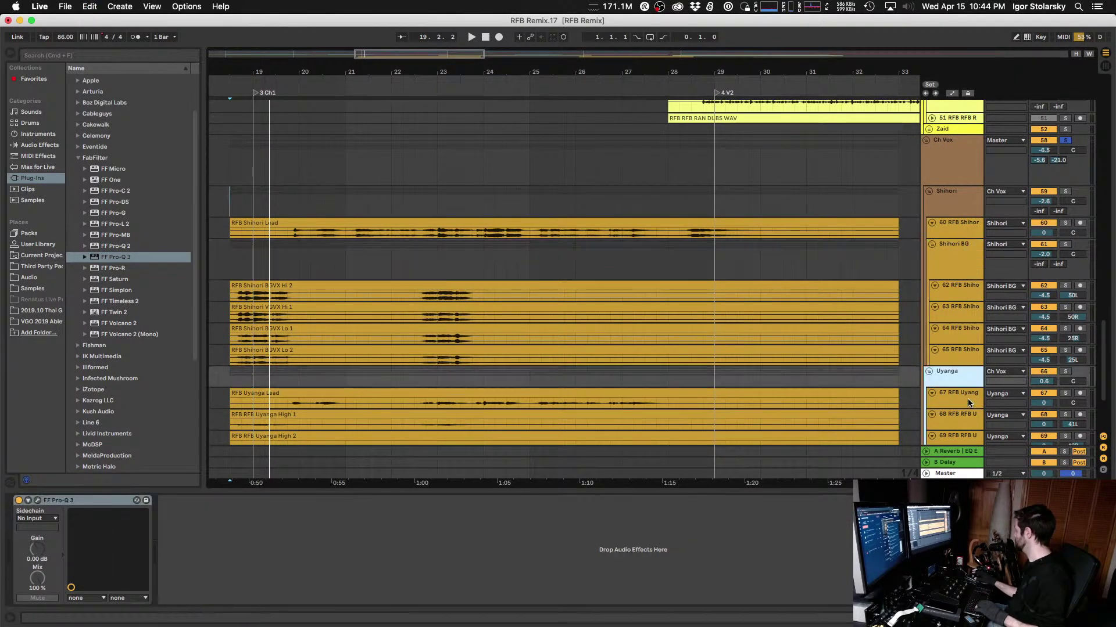
pyautogui.click(967, 401)
pyautogui.click(270, 544)
pyautogui.press('super+v')
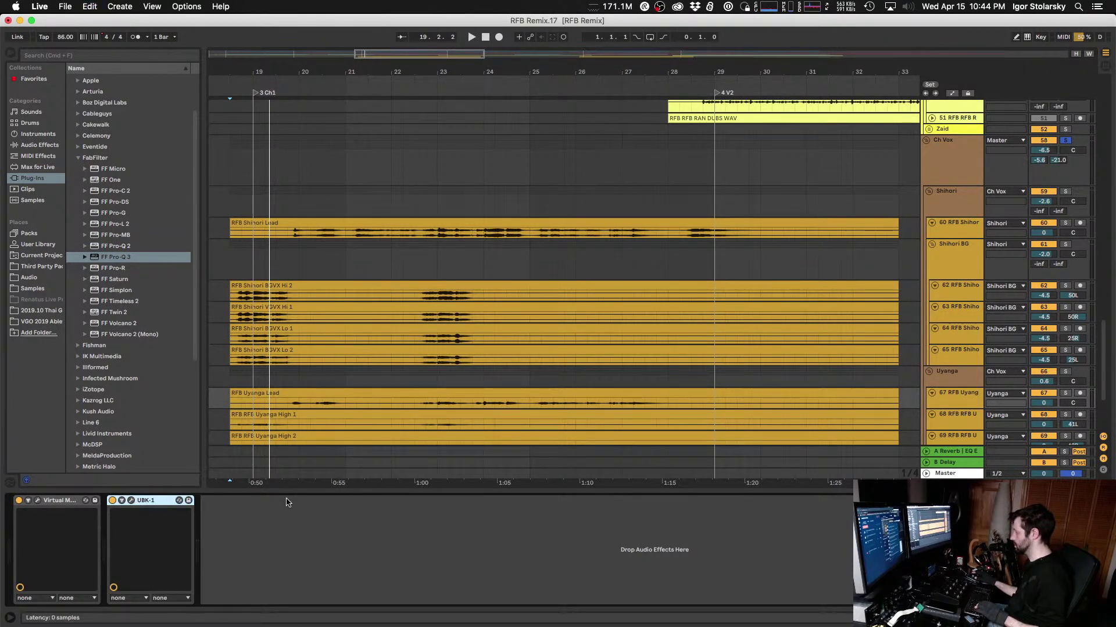
# Step: Solo lead vocal track 67 and slightly reduce the compression in its UBK-1 during playback
pyautogui.press('space')
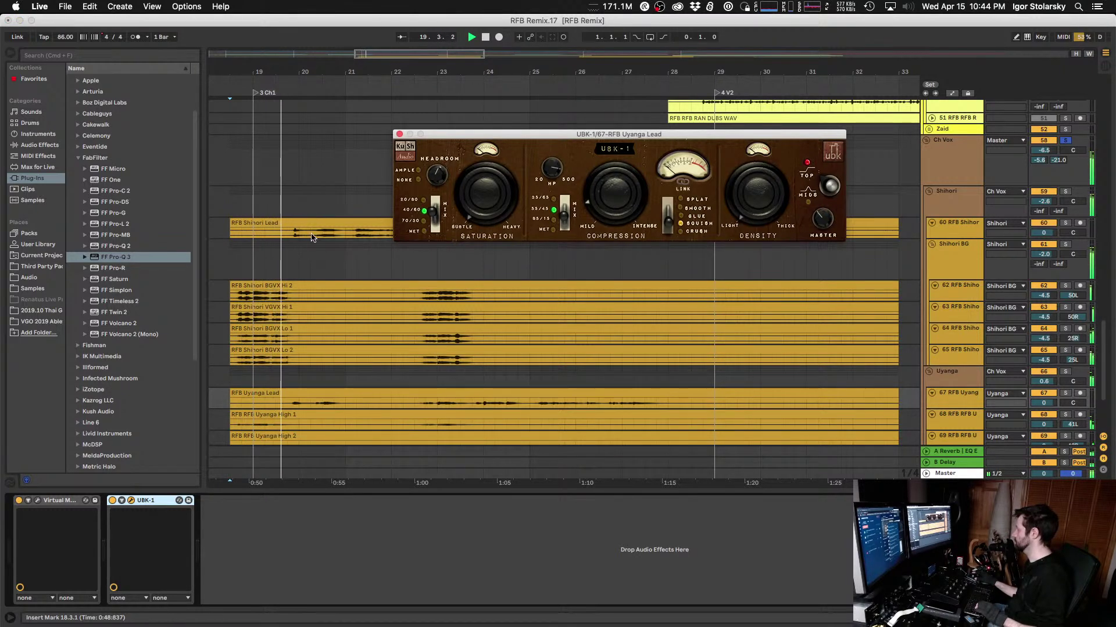
pyautogui.scroll(-4, 307, 239)
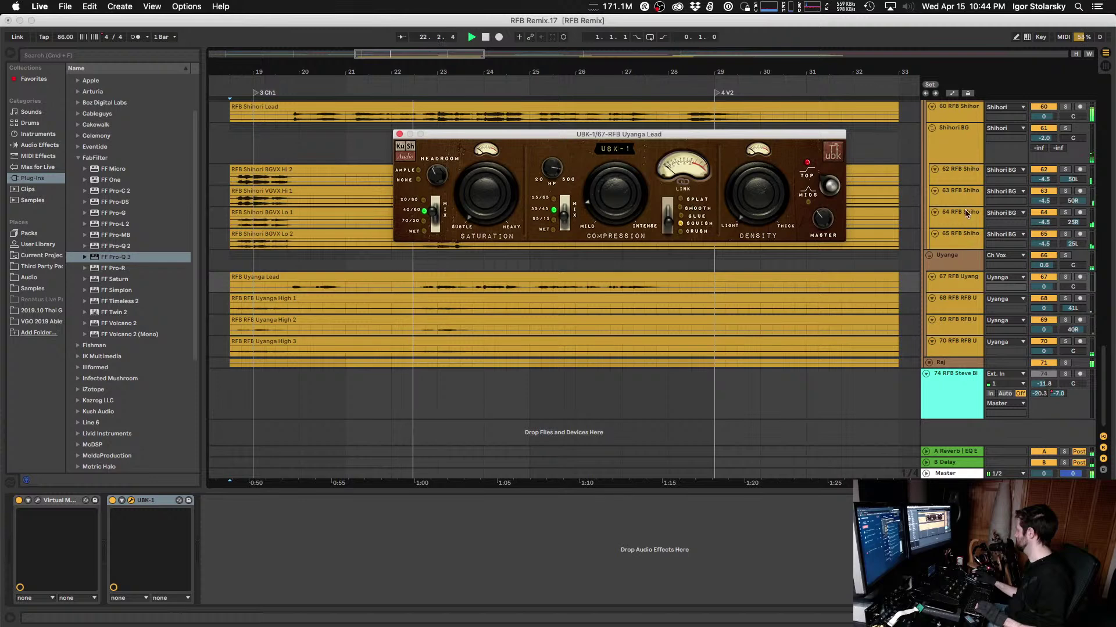
pyautogui.click(963, 281)
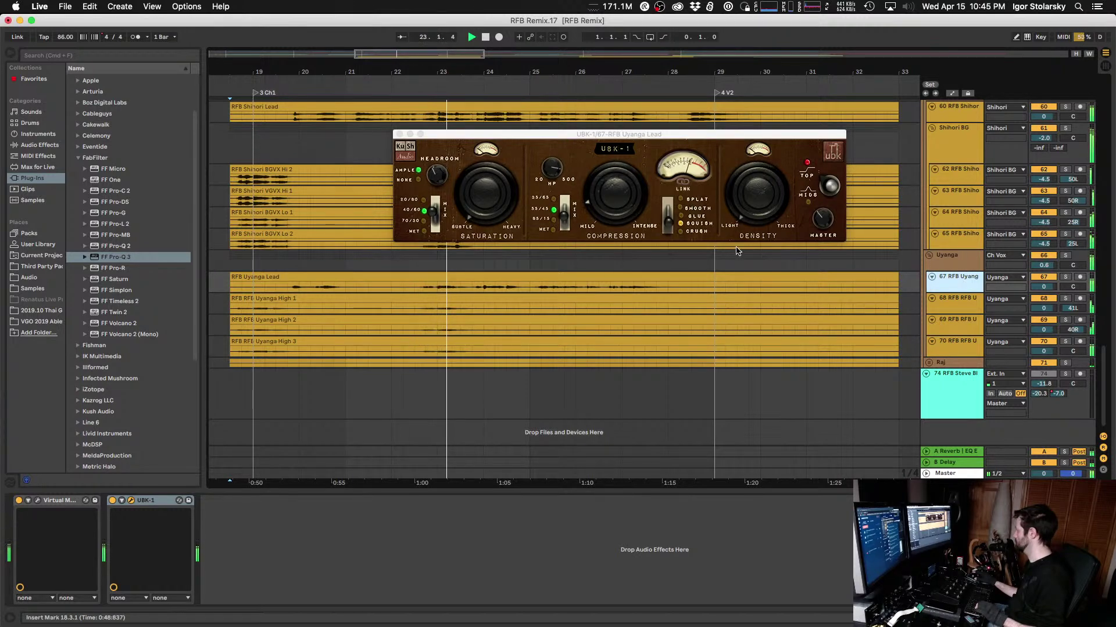
pyautogui.click(617, 216)
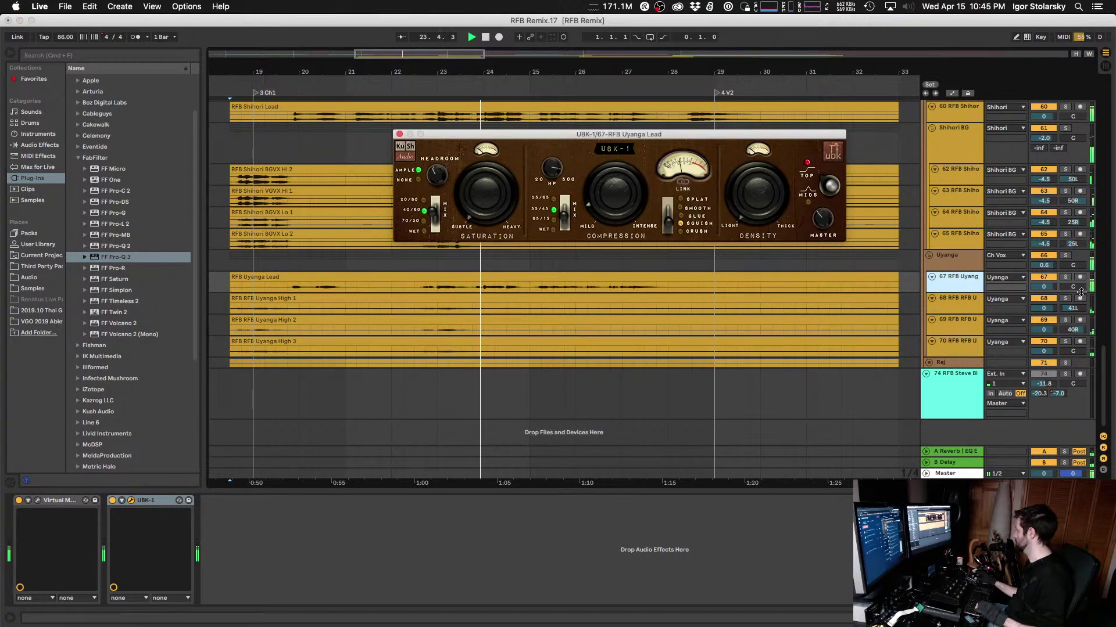
pyautogui.click(1064, 278)
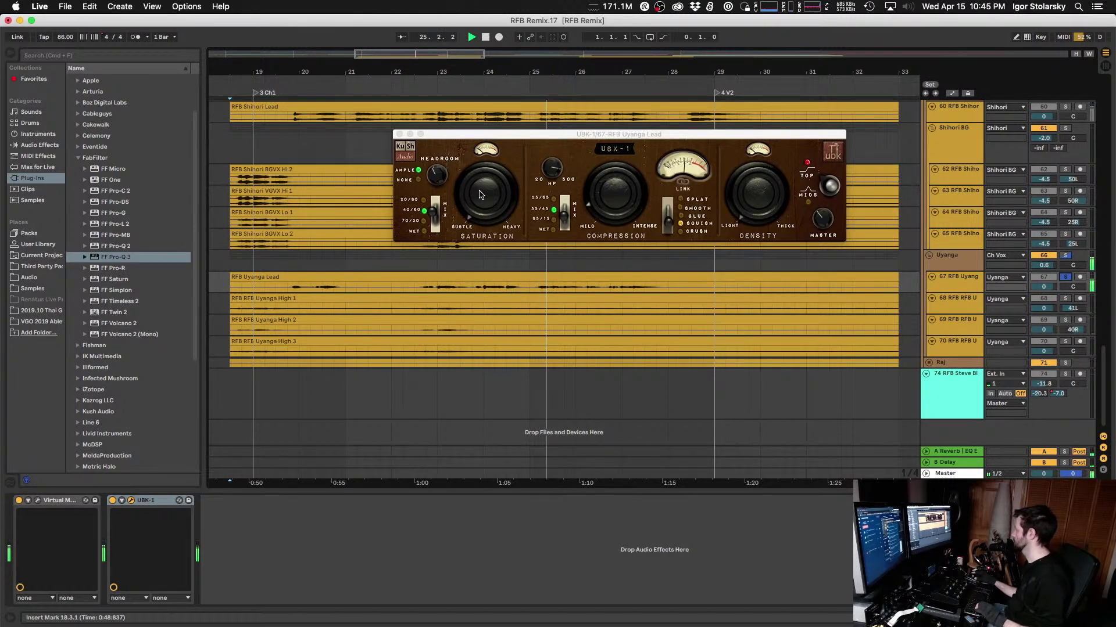
pyautogui.click(617, 208)
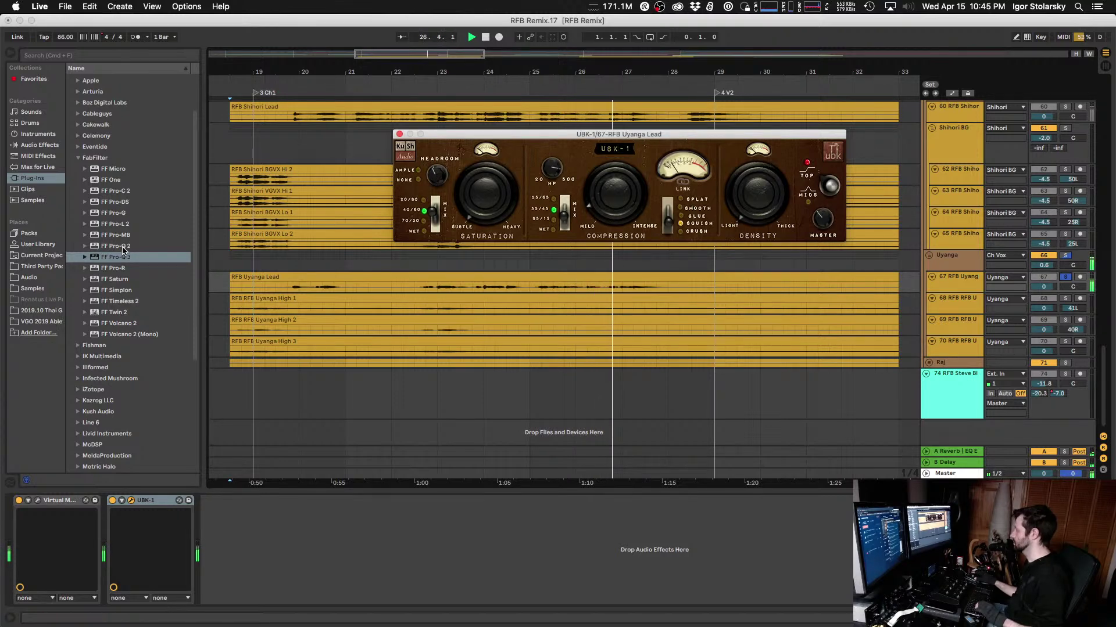
# Step: Insert FabFilter Pro-Q 3 before the UBK-1 on lead vocal track 67
pyautogui.moveTo(121, 258); pyautogui.dragTo(114, 533)
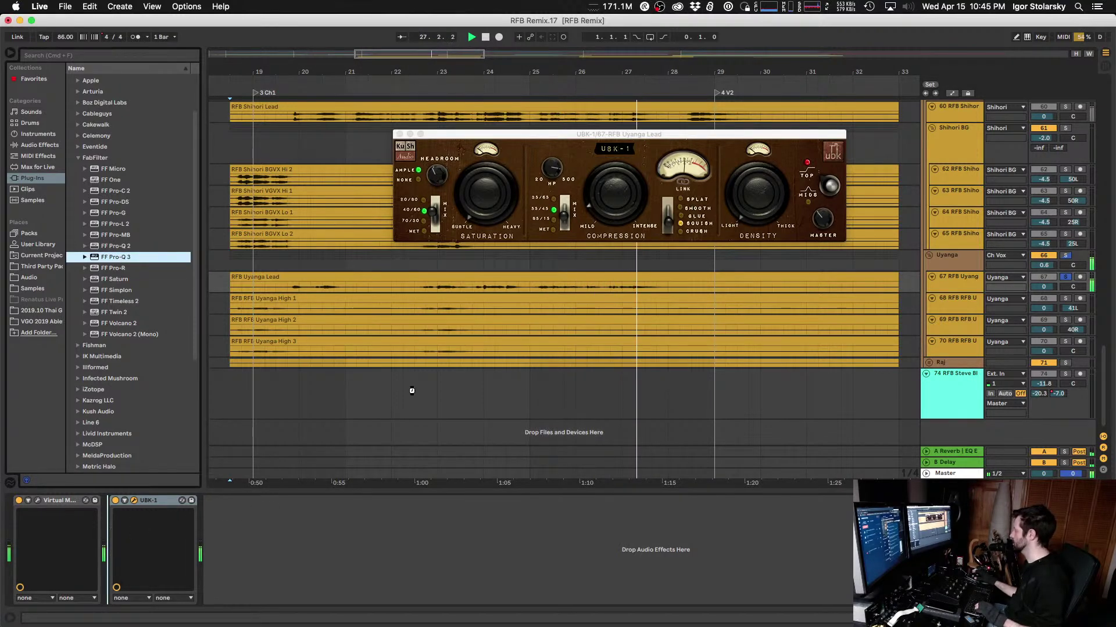
pyautogui.moveTo(597, 296); pyautogui.dragTo(597, 296)
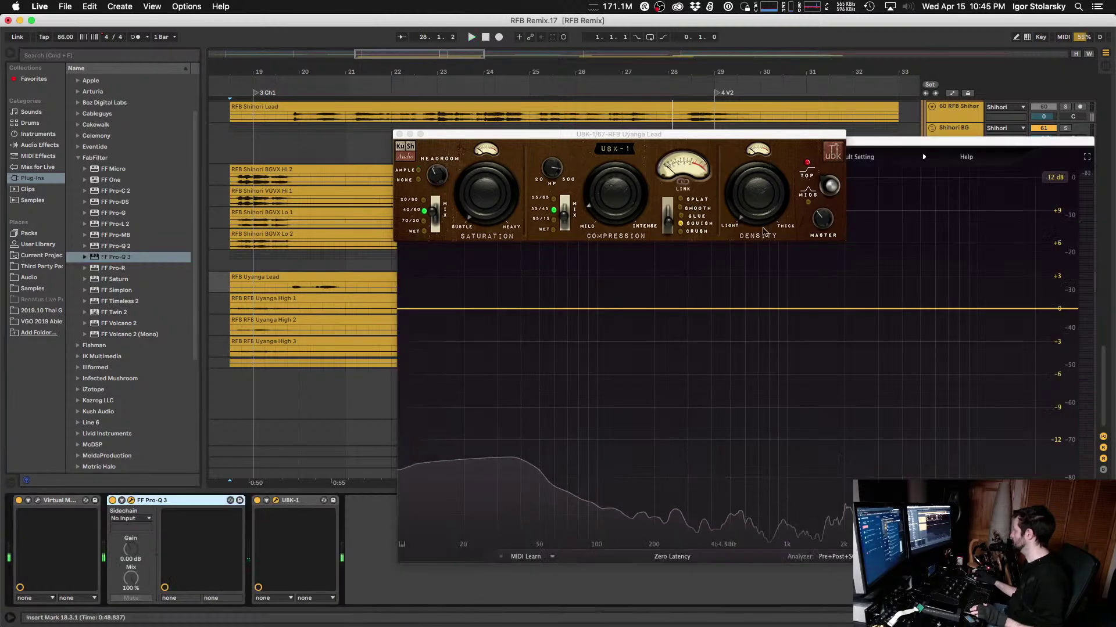
# Step: Add a low-cut filter in the Pro-Q 3 on lead vocal track 67 while it plays
pyautogui.moveTo(522, 137); pyautogui.dragTo(268, 49)
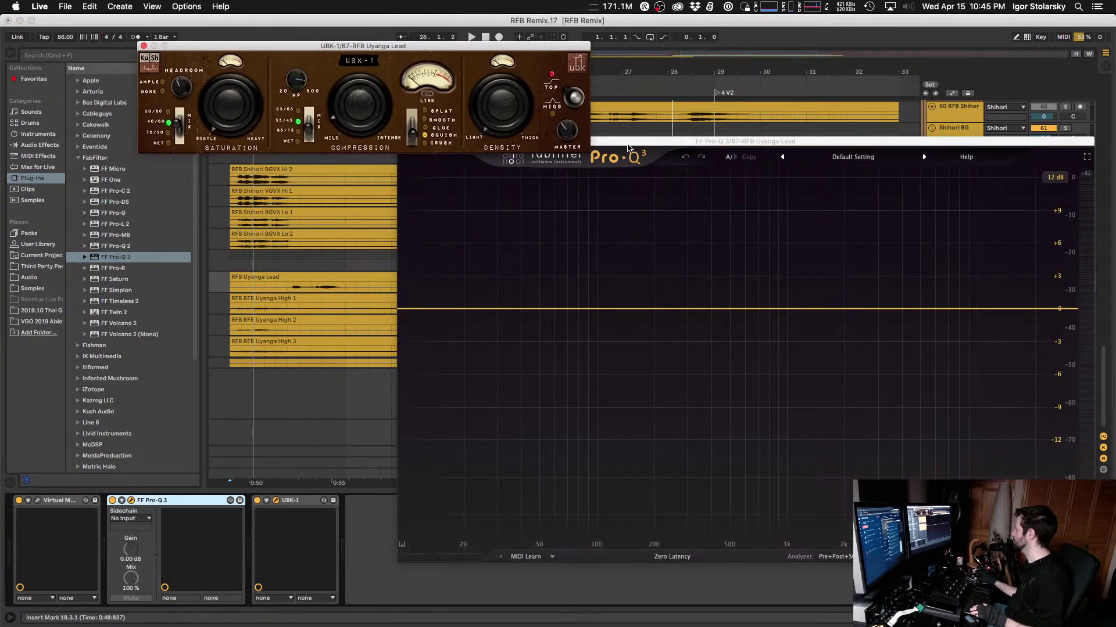
pyautogui.moveTo(628, 147); pyautogui.dragTo(590, 165)
pyautogui.press('space')
pyautogui.click(424, 331)
pyautogui.moveTo(427, 330); pyautogui.dragTo(538, 330)
# Step: Add a broad bell boost of about +2.8 dB around 338 Hz to track 67's Pro-Q 3
pyautogui.moveTo(652, 329); pyautogui.dragTo(648, 305)
pyautogui.moveTo(639, 162); pyautogui.dragTo(566, 253)
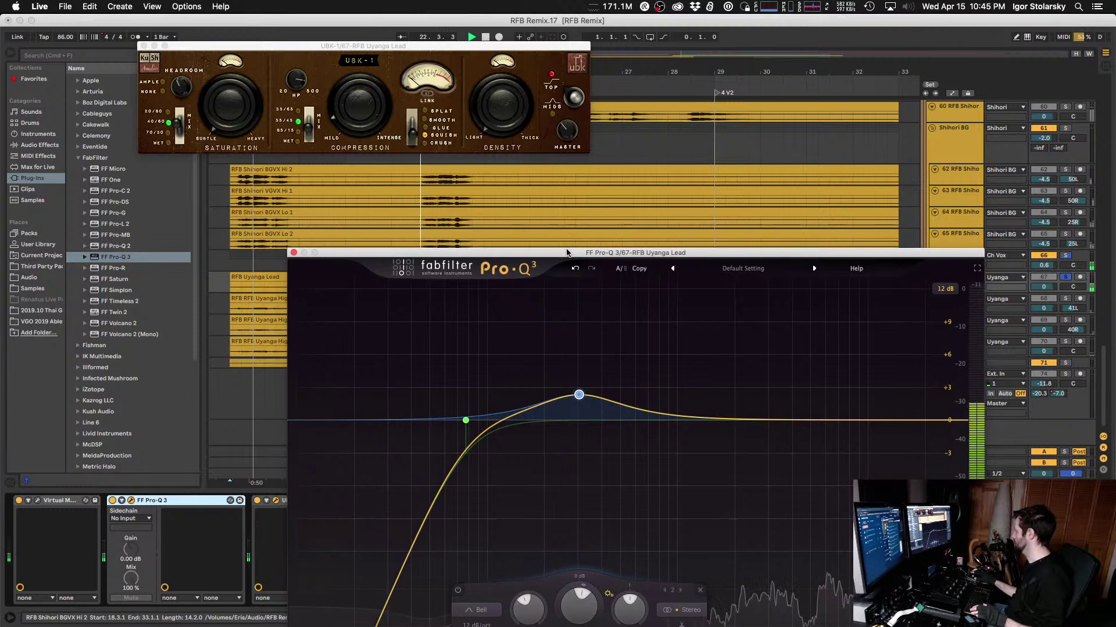
pyautogui.moveTo(585, 400)
pyautogui.moveTo(584, 399)
pyautogui.mouseDown()
pyautogui.moveTo(585, 365)
pyautogui.moveTo(587, 393)
pyautogui.mouseUp()
pyautogui.press('space')
pyautogui.moveTo(565, 256); pyautogui.dragTo(497, 179)
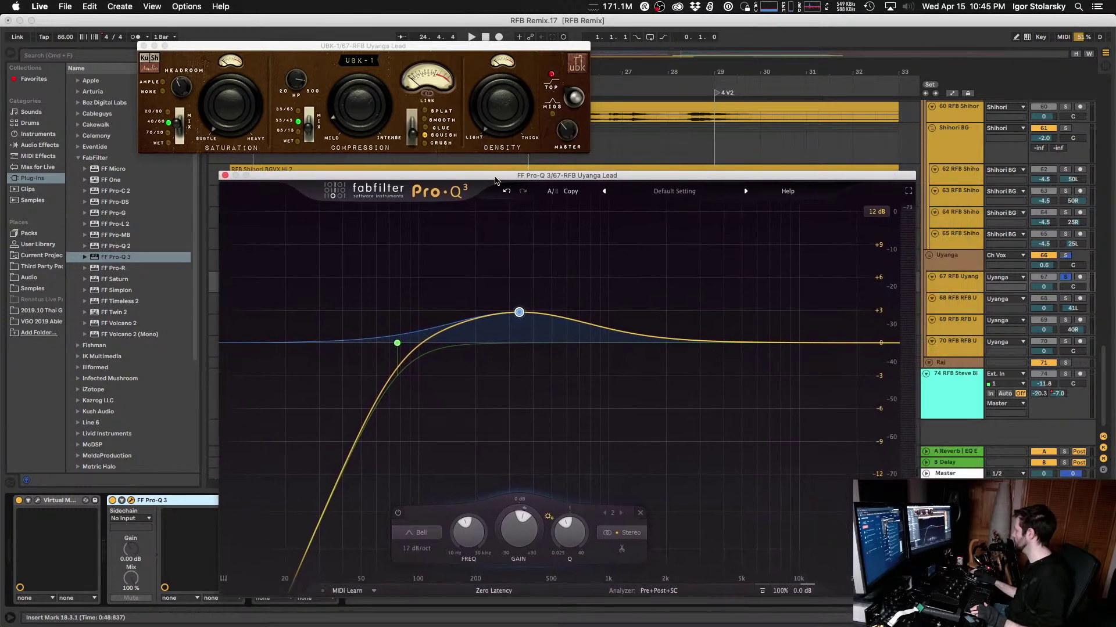
# Step: Set the Pro-Q 3 to Natural Phase processing and play the chorus from bar position 22.4.1
pyautogui.click(510, 592)
pyautogui.click(514, 605)
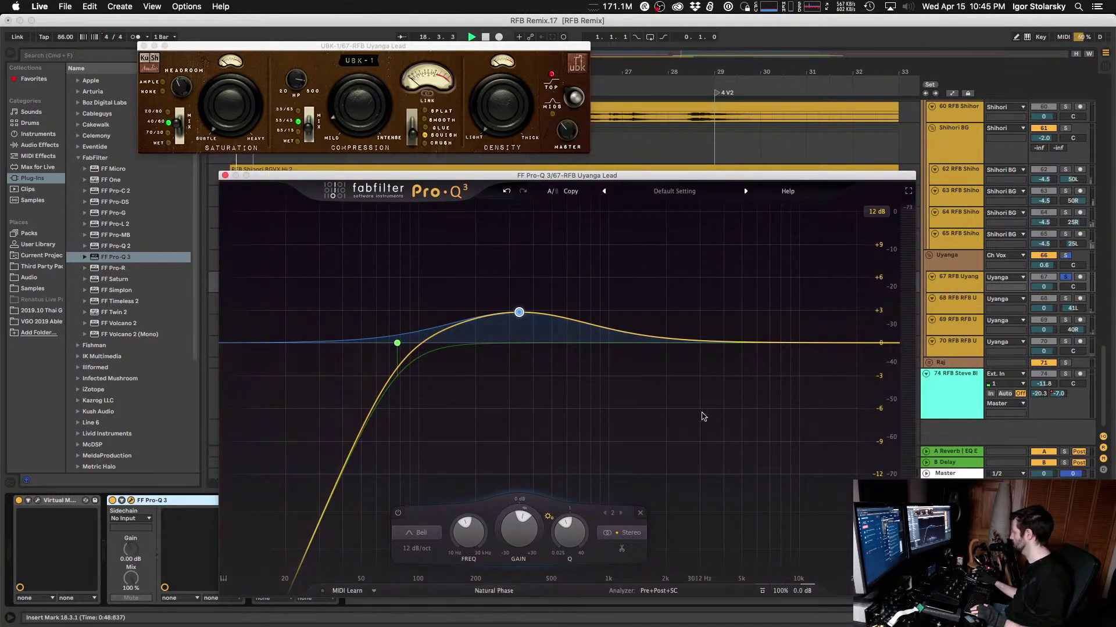
pyautogui.moveTo(325, 176); pyautogui.dragTo(419, 294)
pyautogui.click(421, 161)
pyautogui.press('space')
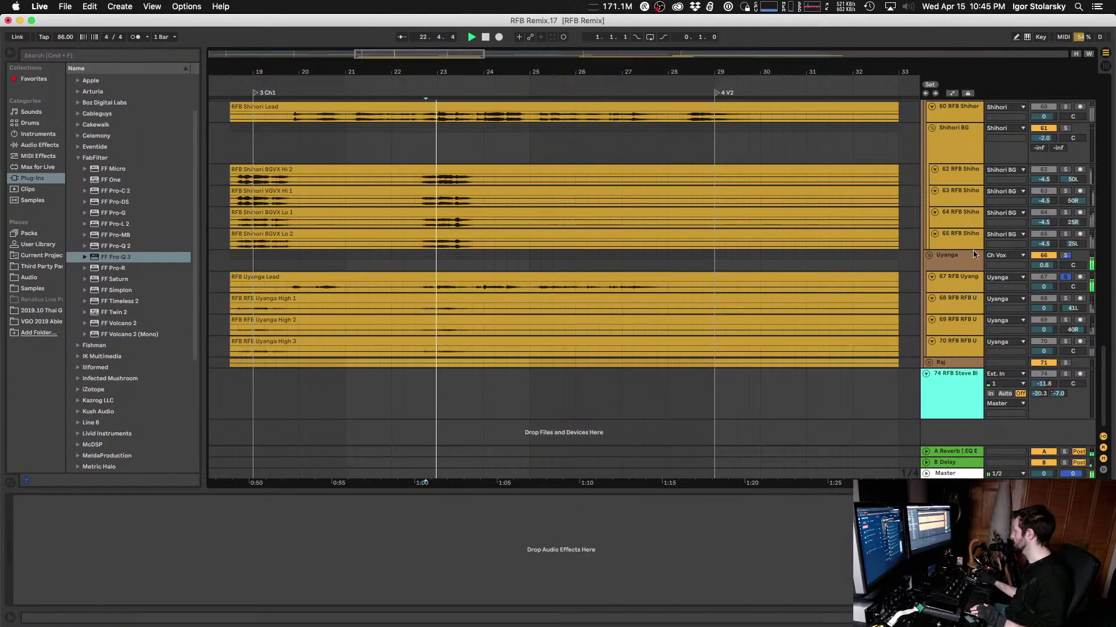
# Step: Audition soloed lead vocal track 67 with the Pro-Q 3 bell boost bypassed and active
pyautogui.click(958, 274)
pyautogui.click(563, 410)
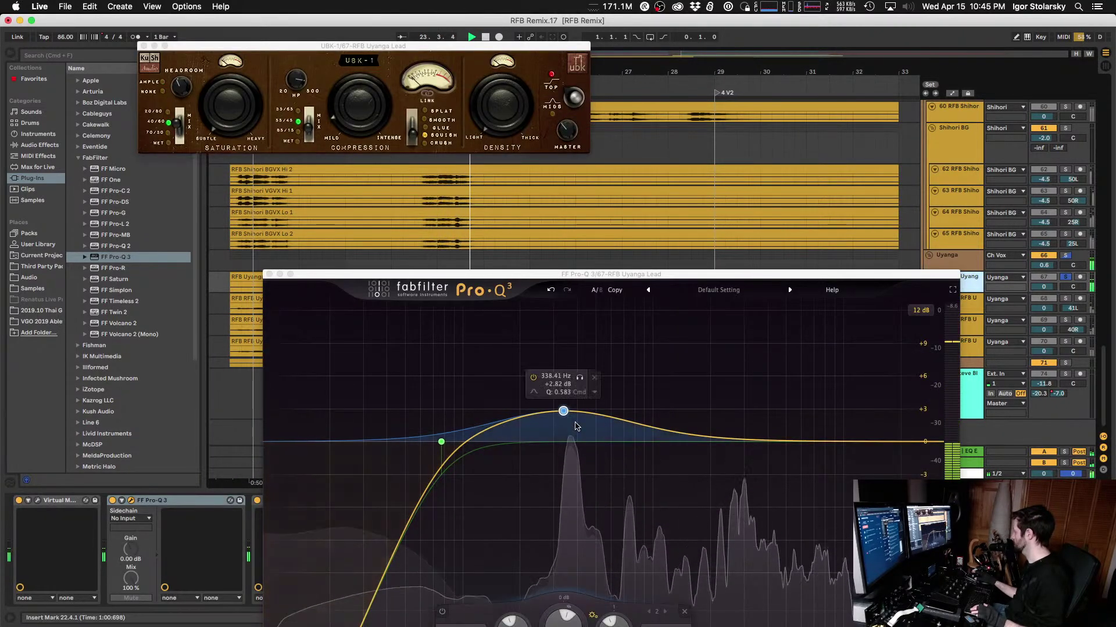
pyautogui.click(441, 613)
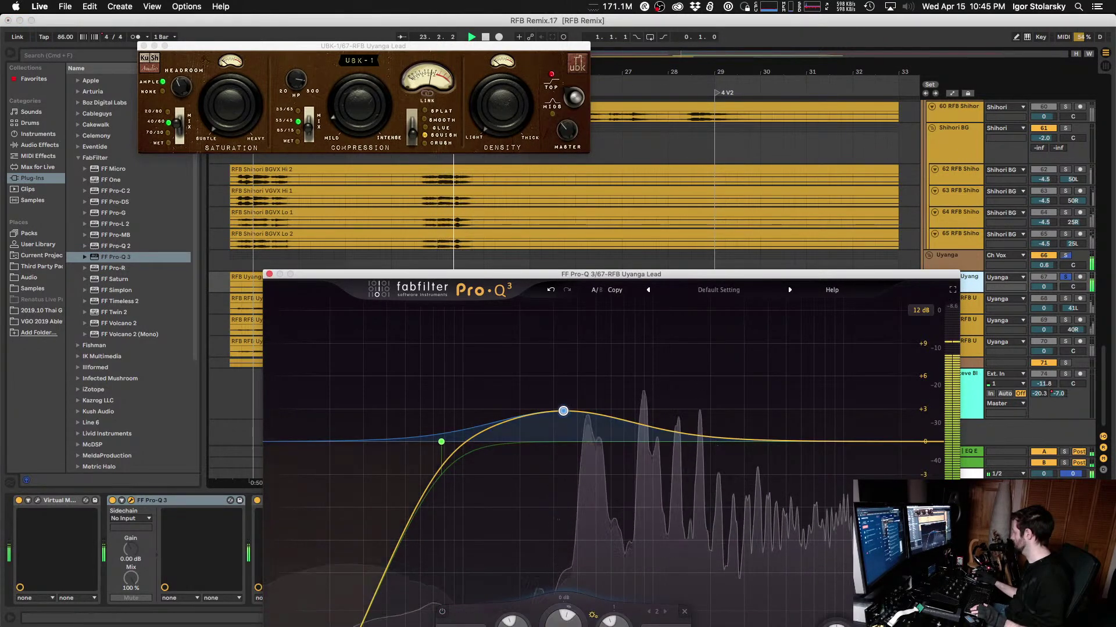
pyautogui.press('space')
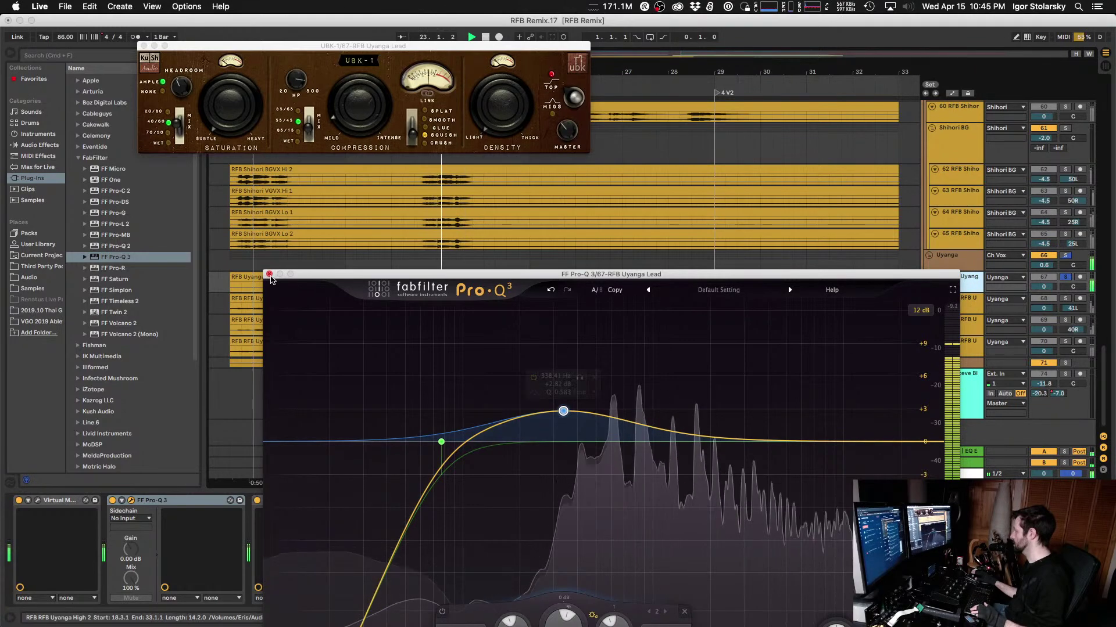
# Step: Unsolo lead vocal track 67 and try its volume at -0.7 dB in the full mix
pyautogui.click(1035, 280)
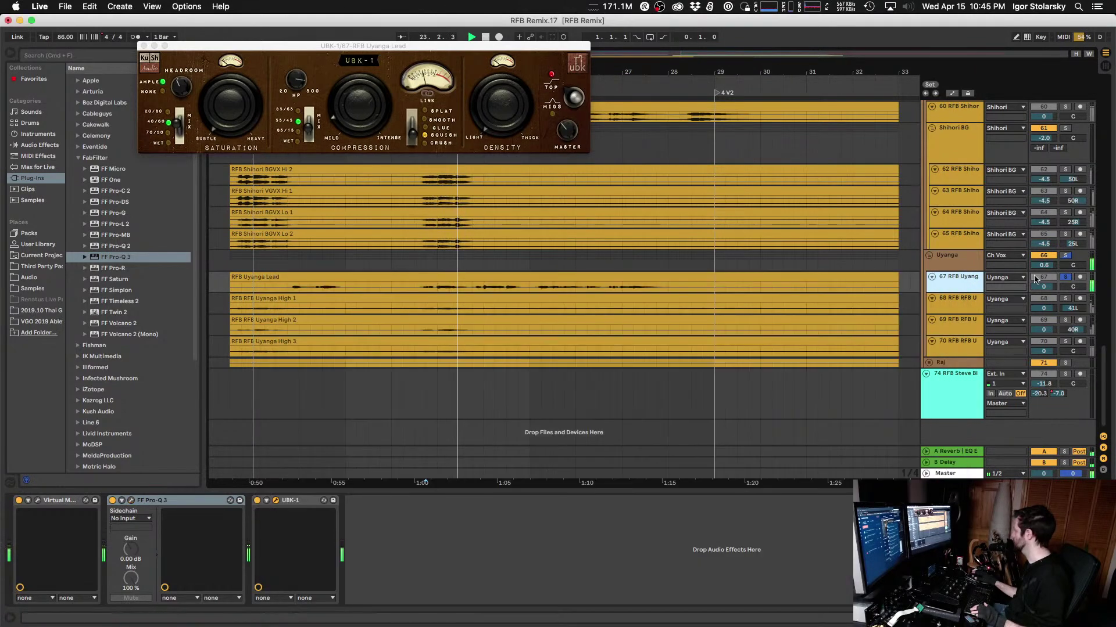
pyautogui.click(1066, 278)
pyautogui.press('space')
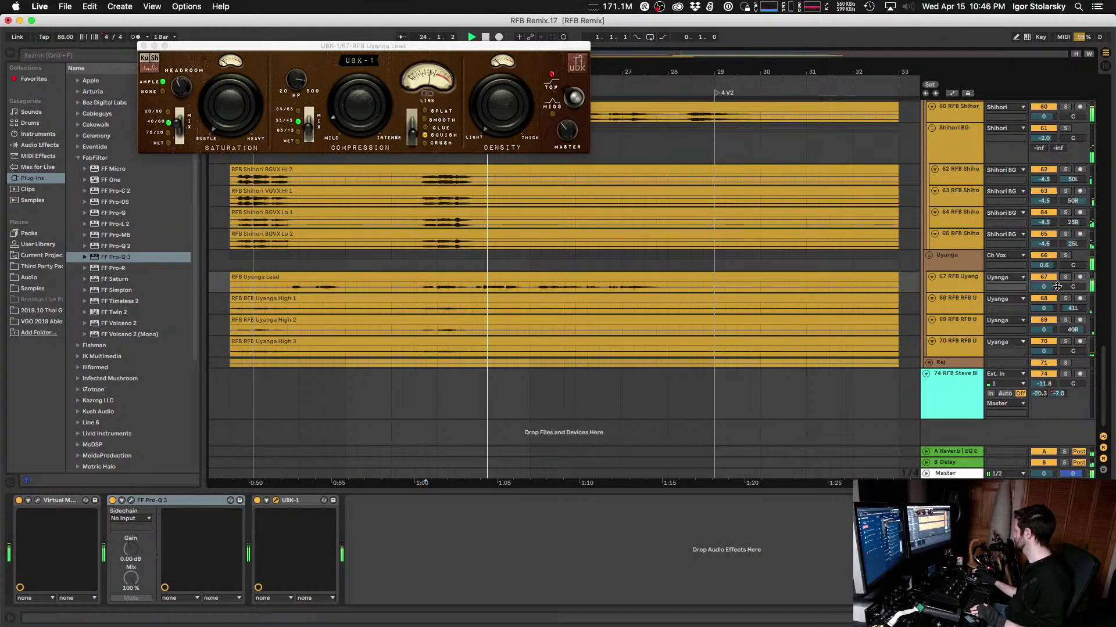
pyautogui.moveTo(1034, 288); pyautogui.dragTo(1034, 291)
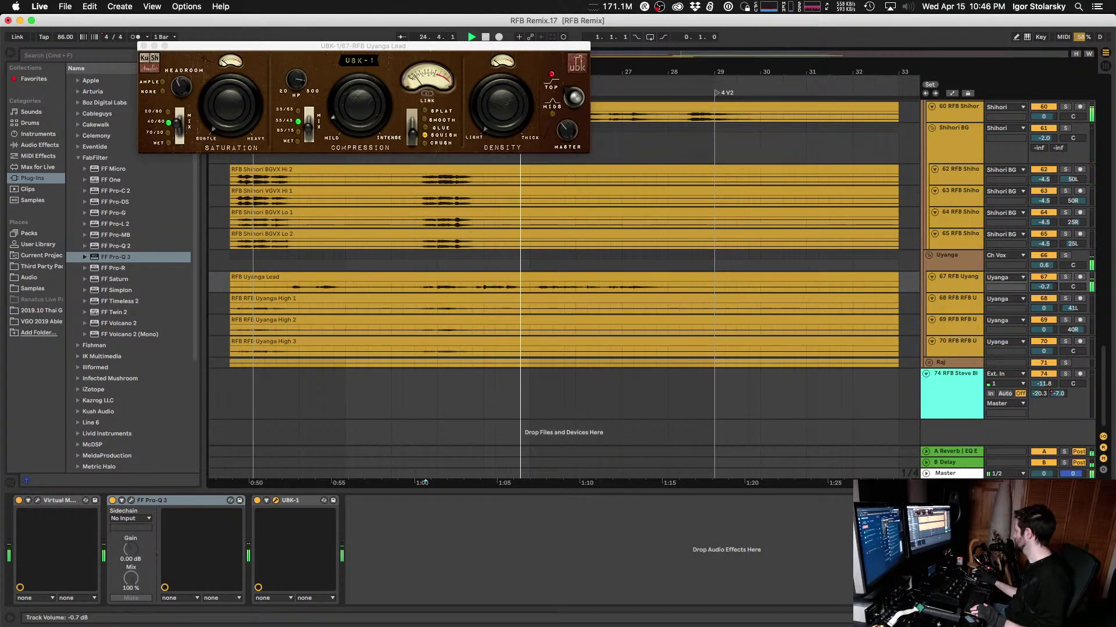
# Step: Solo lead vocal track 67 again and compare its playback with UBK-1 bypassed and active
pyautogui.click(1065, 277)
pyautogui.press('space')
pyautogui.press('space')
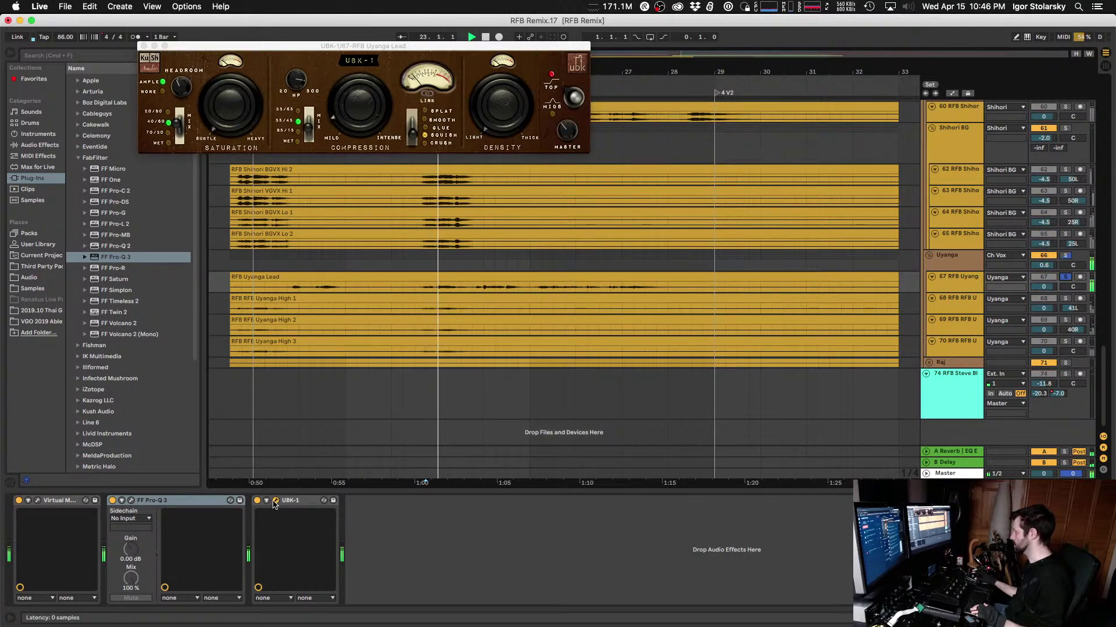
pyautogui.click(257, 501)
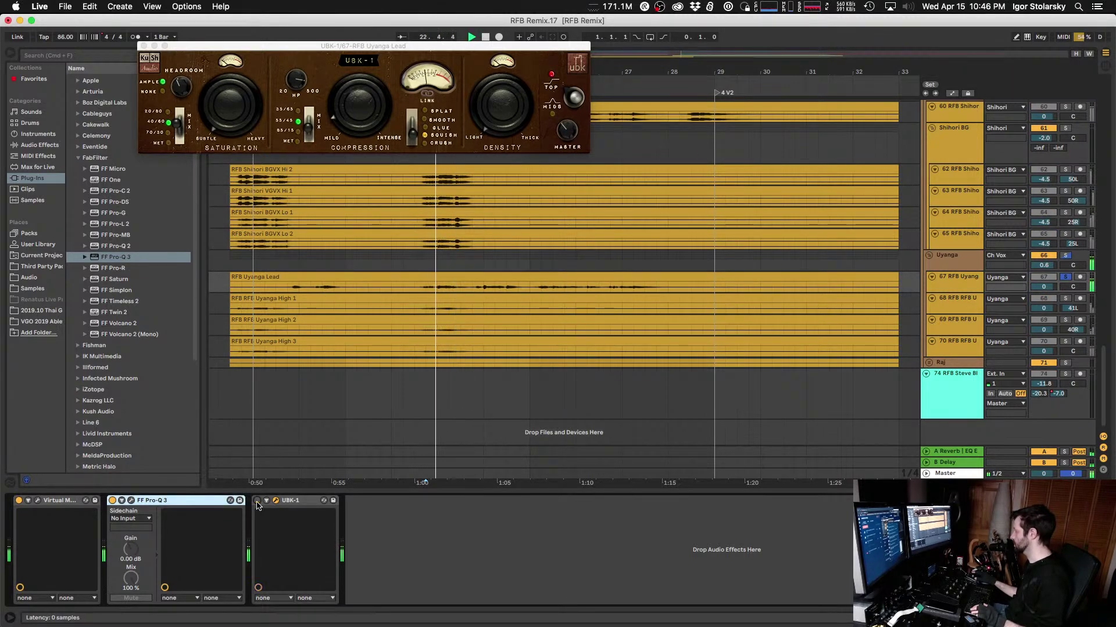
pyautogui.click(258, 502)
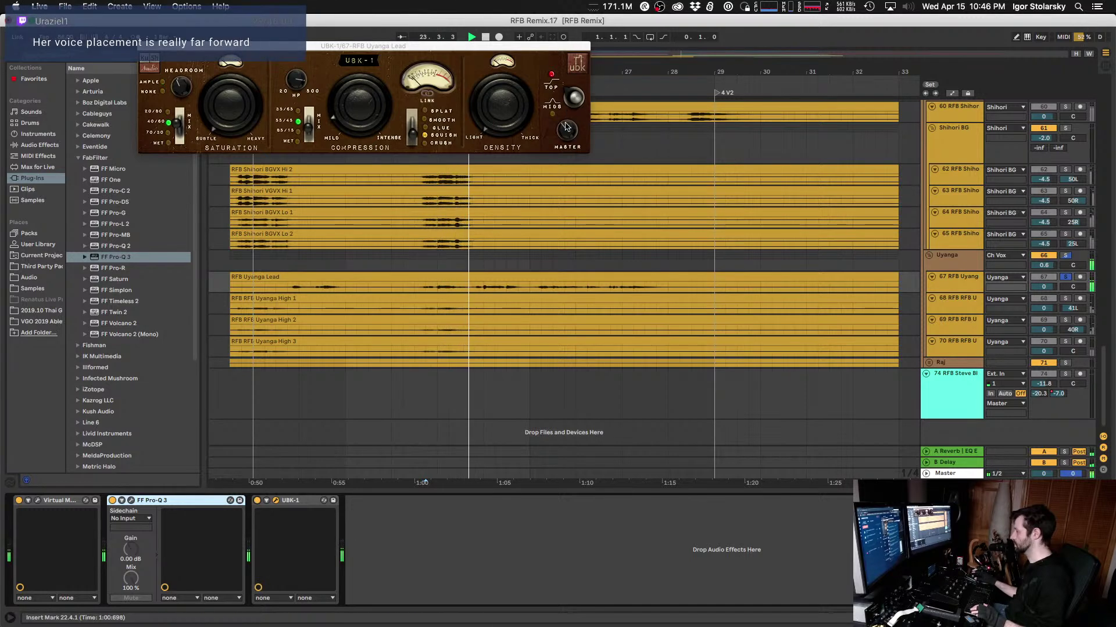
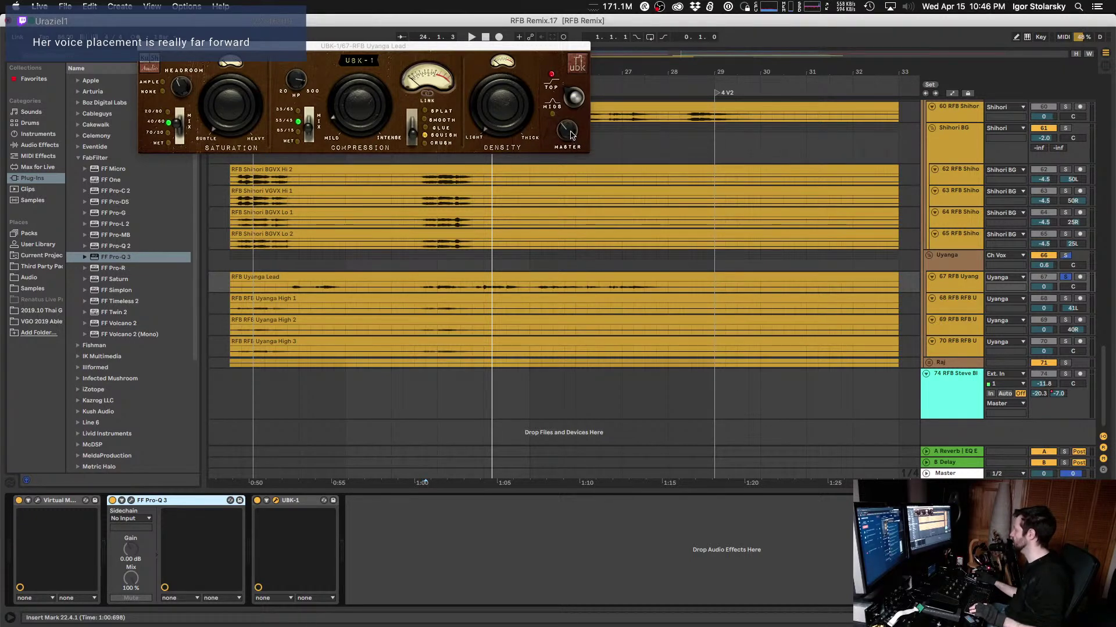
pyautogui.press('space')
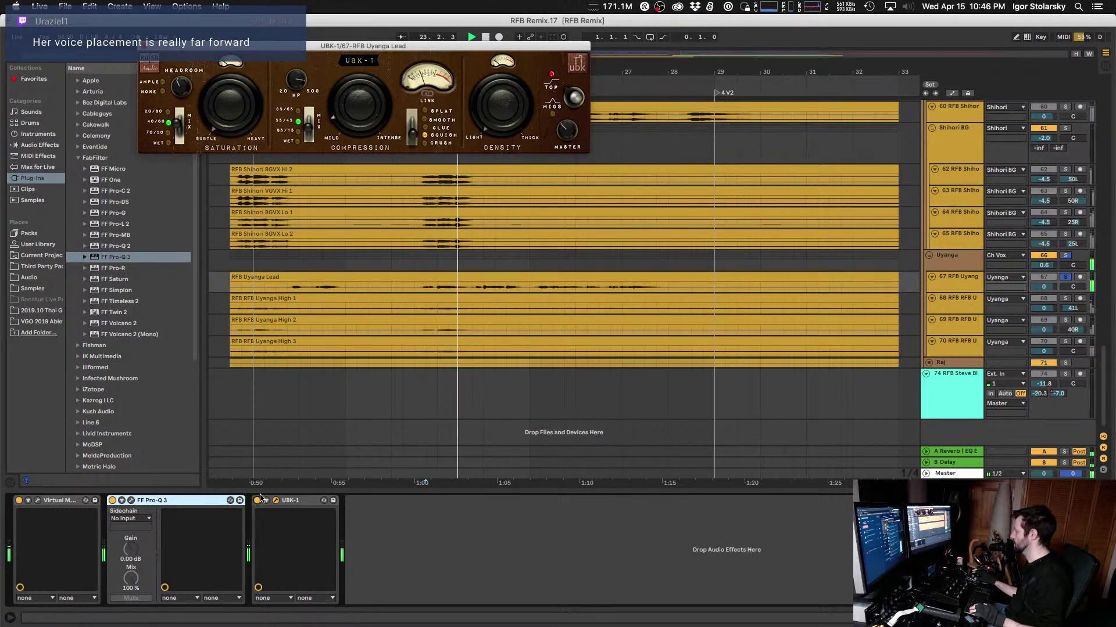
pyautogui.click(259, 502)
pyautogui.click(258, 501)
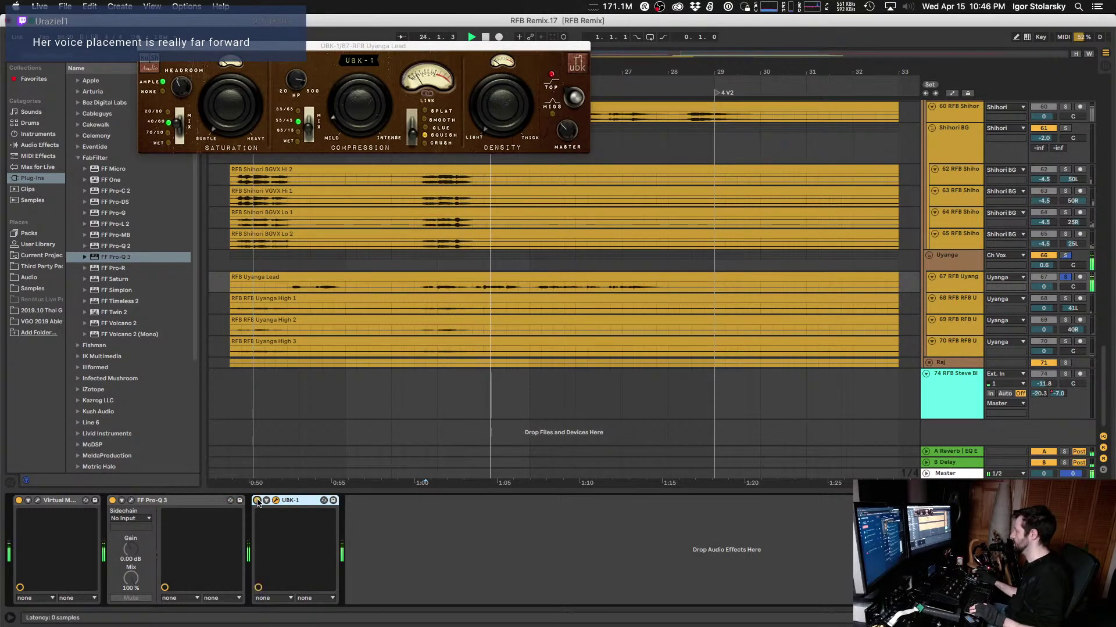
# Step: Check the Pro-Q 3 bypass on lead vocal track 67 and move the Pro-Q 3 behind the UBK-1
pyautogui.click(113, 501)
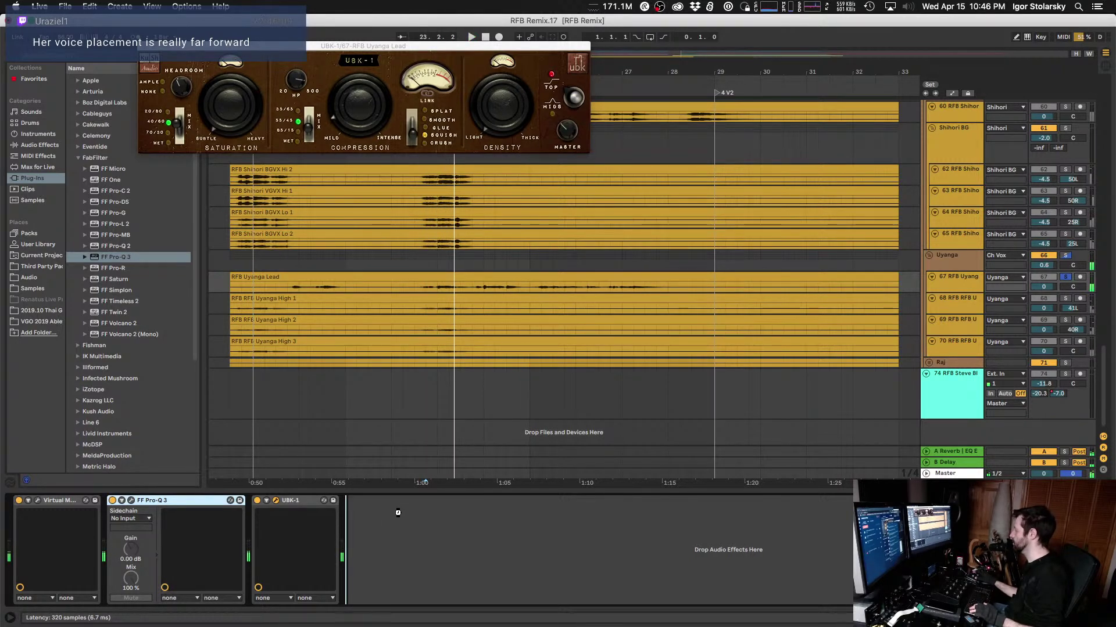
pyautogui.moveTo(398, 513); pyautogui.dragTo(372, 510)
pyautogui.press('space')
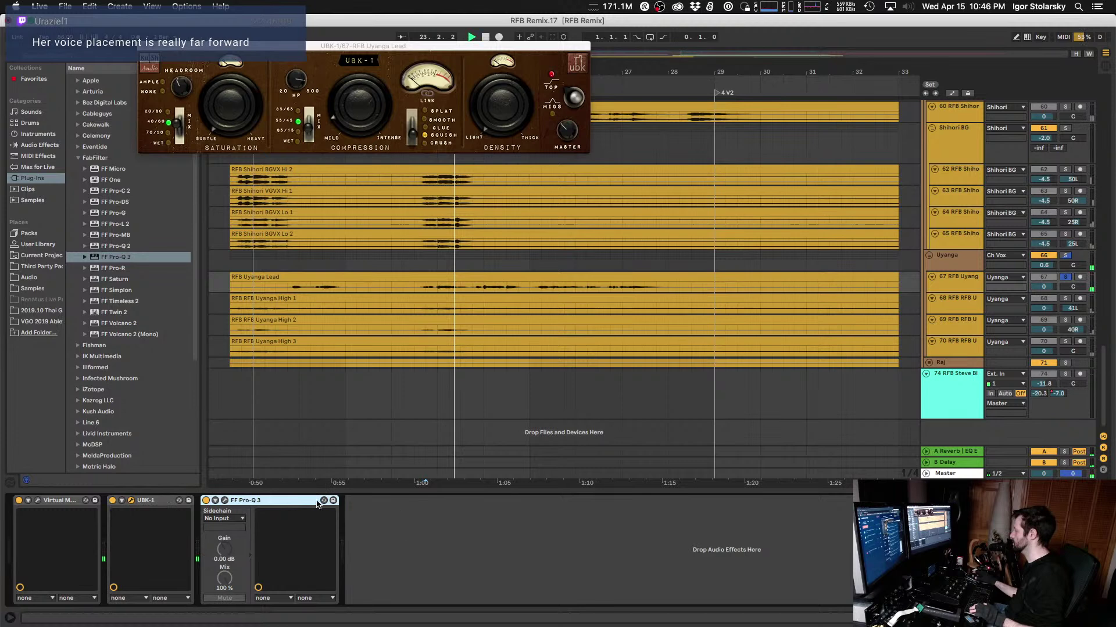
# Step: Shift track 67's bell boost to about 329 Hz and narrow it to a Q of about 1.96 at +3 dB
pyautogui.click(224, 501)
pyautogui.moveTo(563, 411)
pyautogui.mouseDown()
pyautogui.moveTo(582, 329)
pyautogui.moveTo(595, 362)
pyautogui.moveTo(506, 373)
pyautogui.moveTo(564, 410)
pyautogui.mouseUp()
pyautogui.press('space')
pyautogui.scroll(5, 582, 329)
pyautogui.click(598, 350)
pyautogui.moveTo(549, 331); pyautogui.dragTo(560, 410)
pyautogui.press('space')
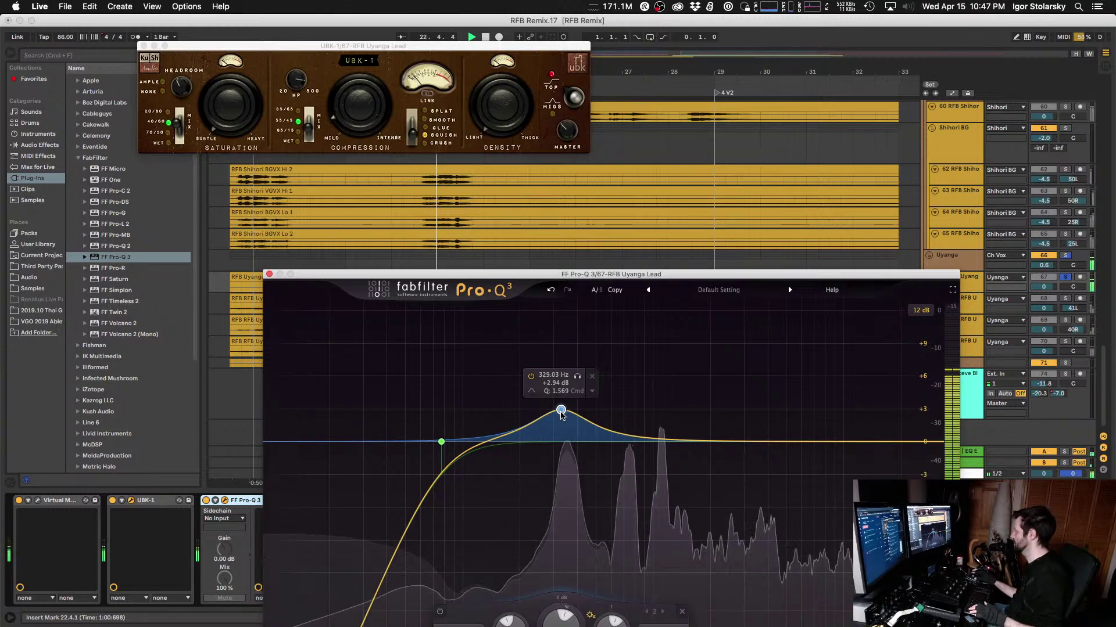
pyautogui.scroll(3, 561, 411)
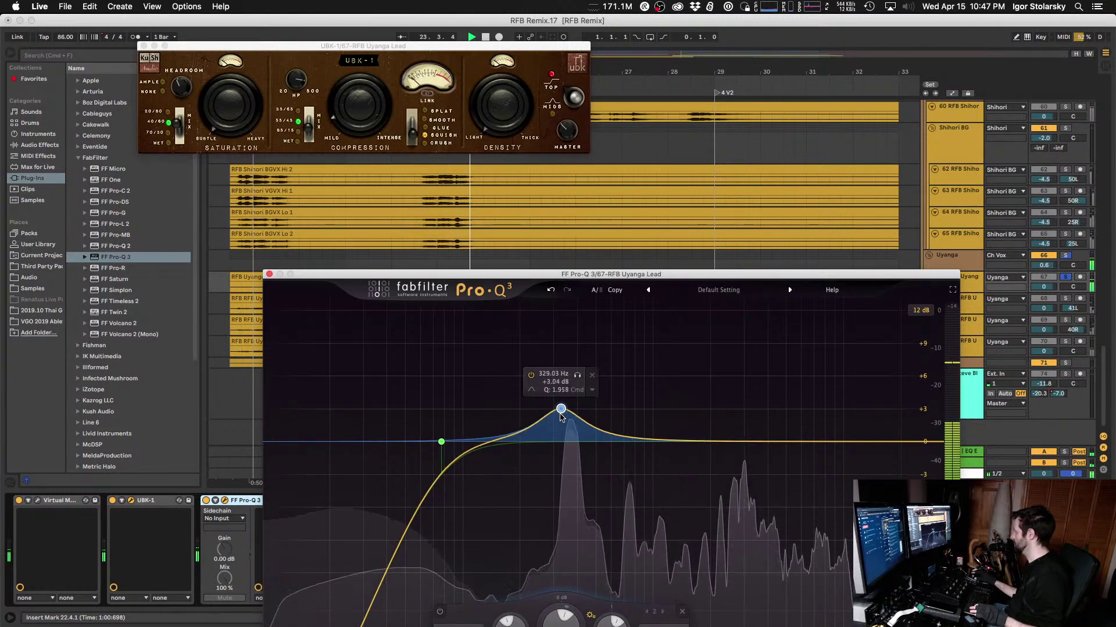
# Step: Widen the 329 Hz bell on track 67, lower its boost to about +2 dB, and close the Pro-Q 3
pyautogui.scroll(-10, 560, 412)
pyautogui.moveTo(561, 396); pyautogui.dragTo(560, 467)
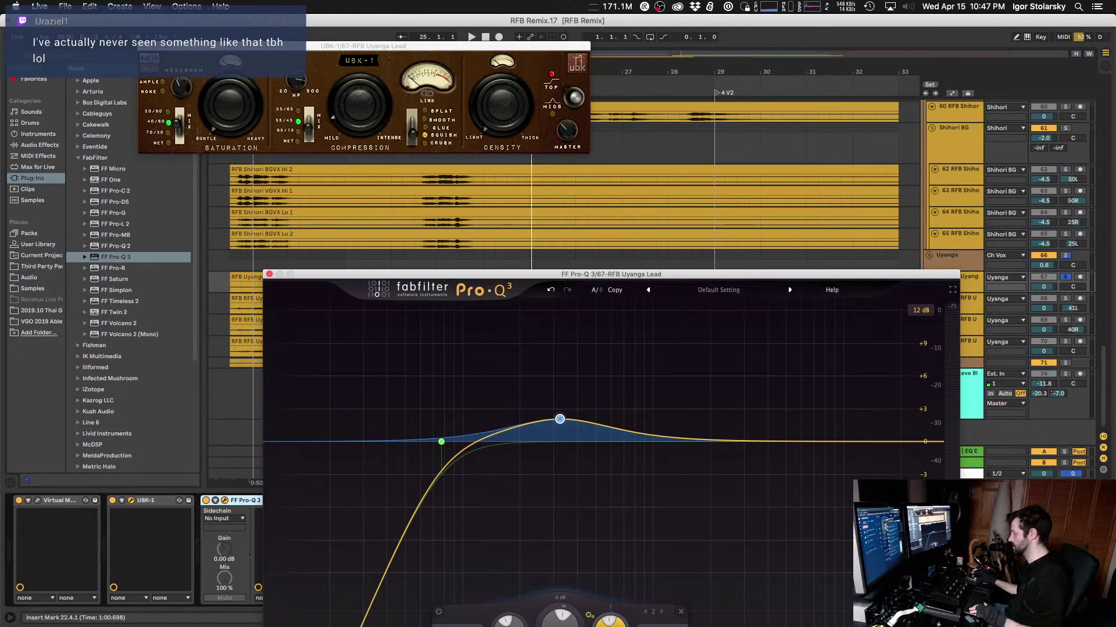
pyautogui.moveTo(554, 410)
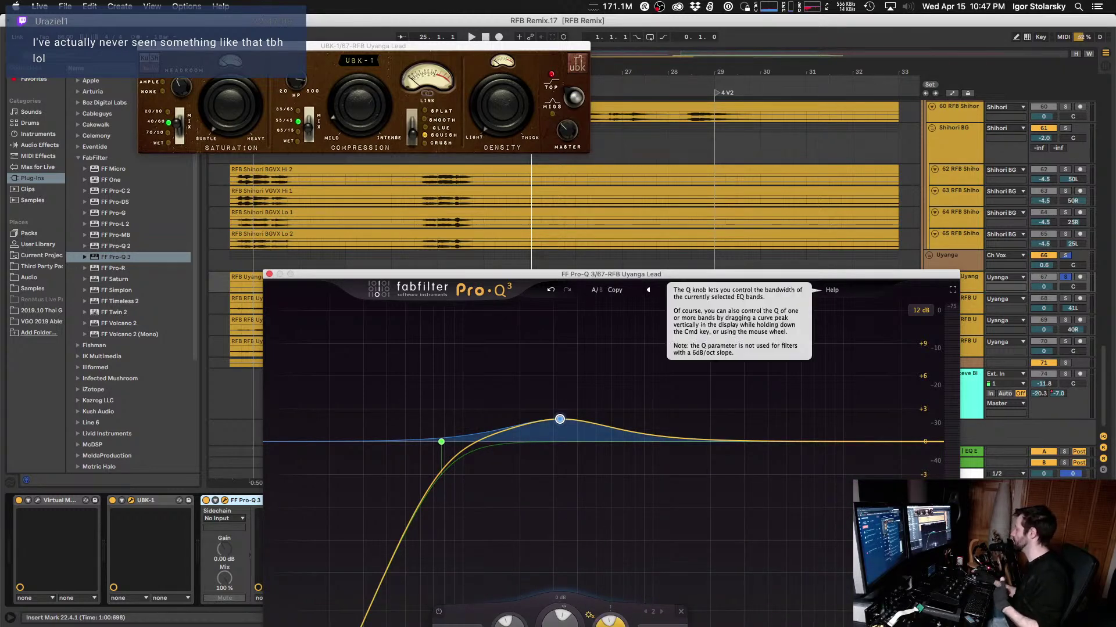
pyautogui.click(269, 275)
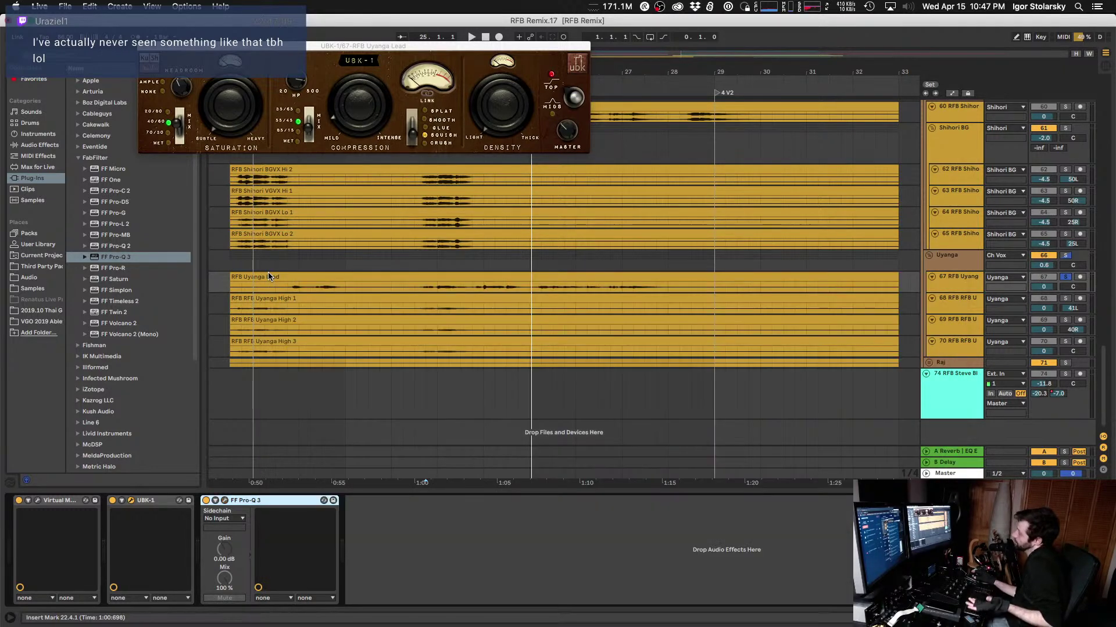
# Step: Unsolo lead vocal track 67 and listen to it within the full chorus mix from 22.4.1
pyautogui.press('space')
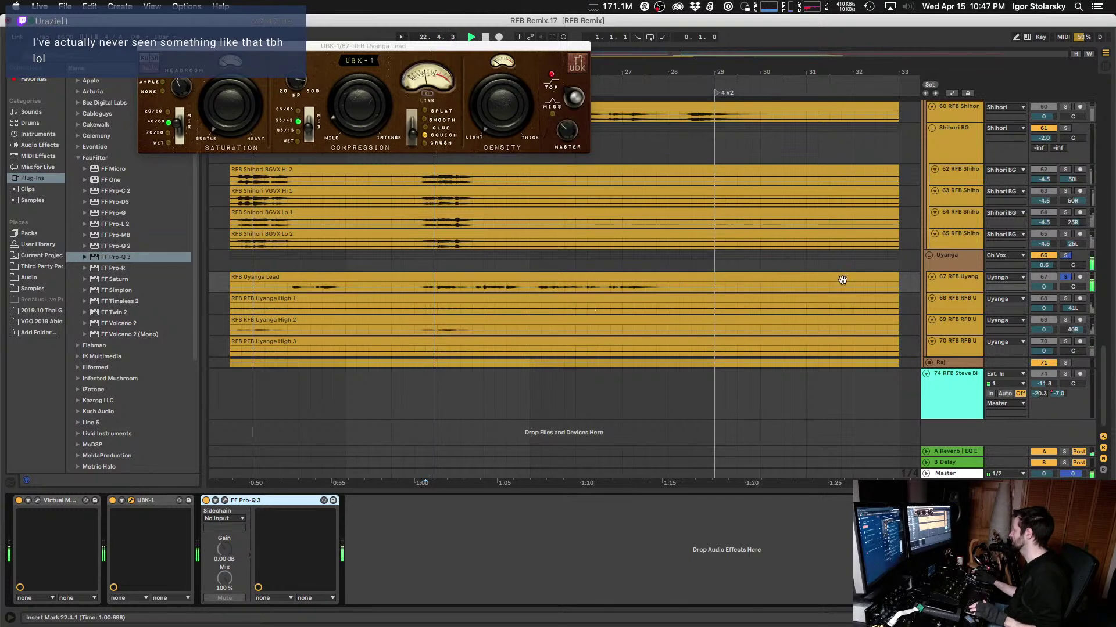
pyautogui.click(1067, 277)
pyautogui.press('space')
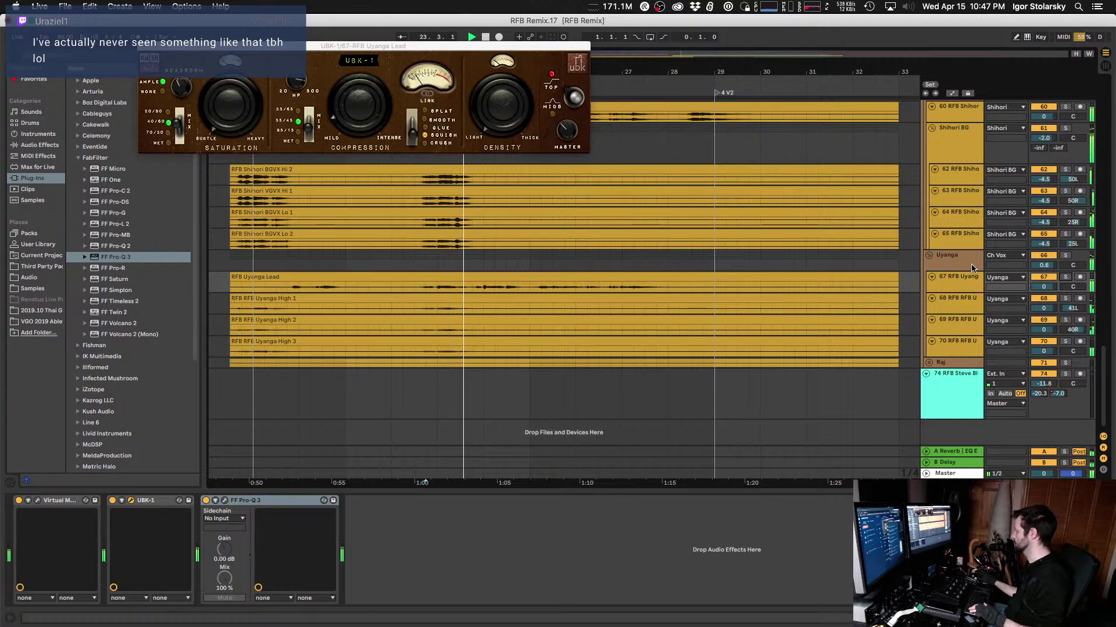
pyautogui.scroll(3, 974, 268)
pyautogui.press('space')
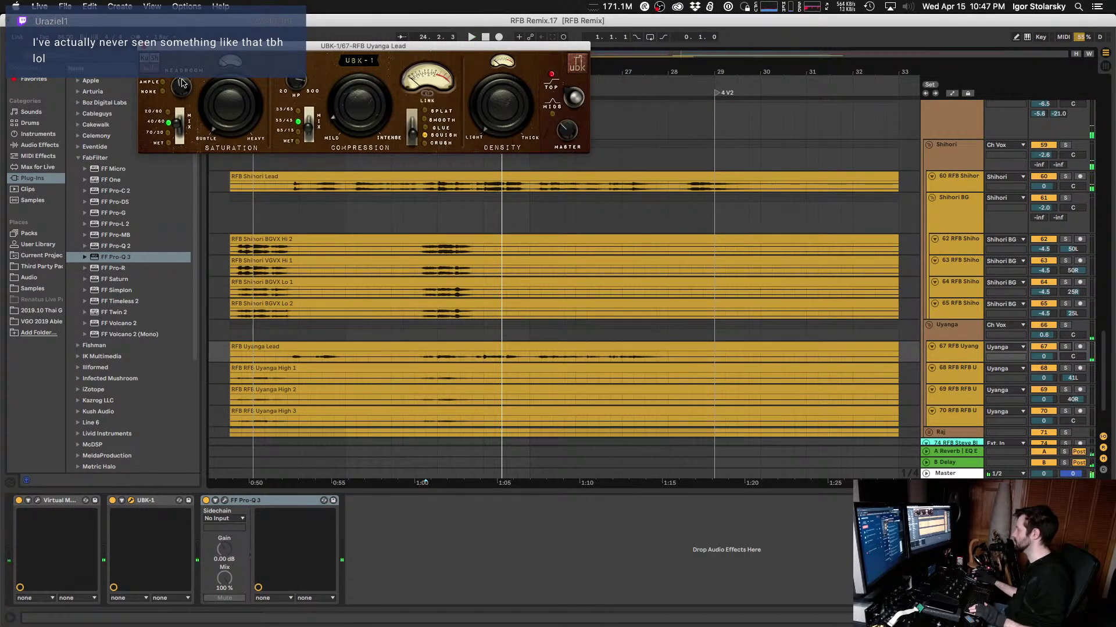
pyautogui.press('space')
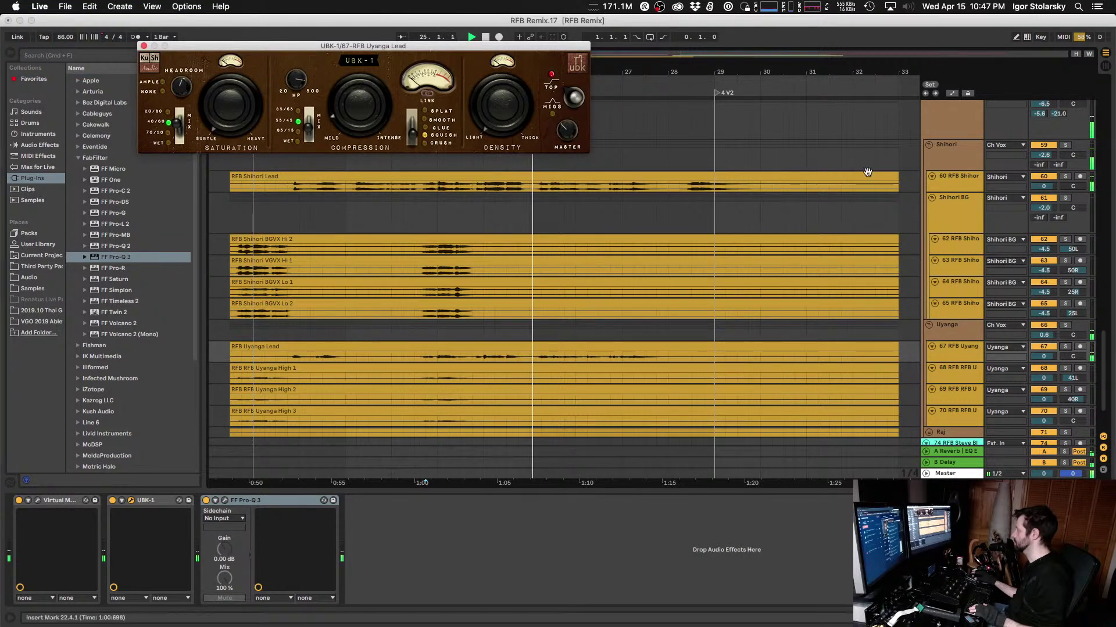
# Step: Solo lead vocal track 60, open its UBK-1, and adjust the Headroom during playback
pyautogui.click(1067, 177)
pyautogui.click(973, 181)
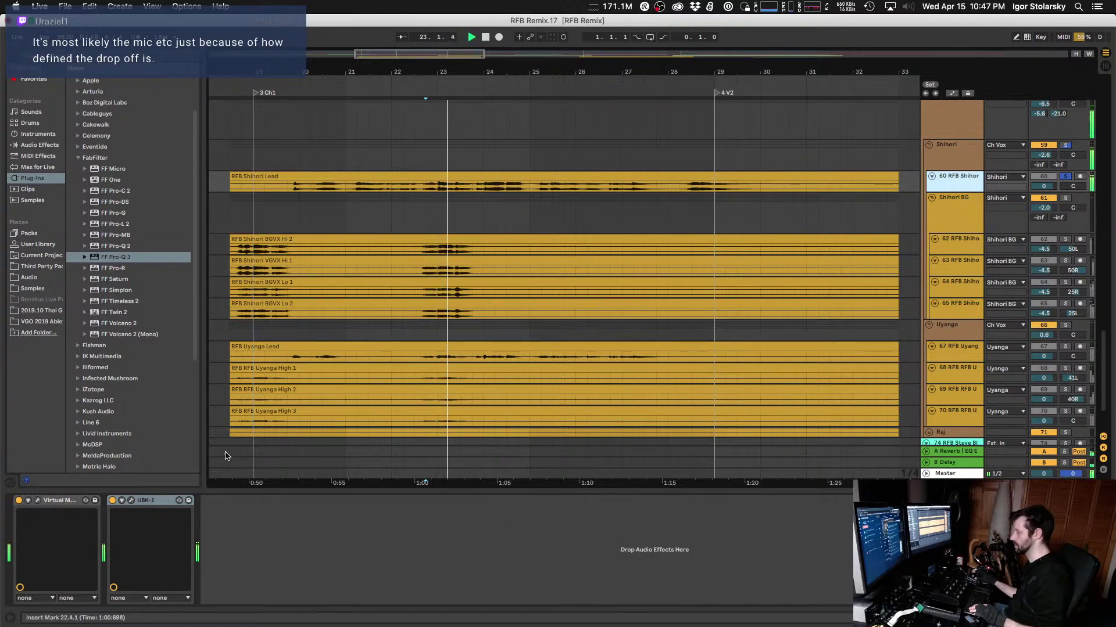
pyautogui.click(130, 501)
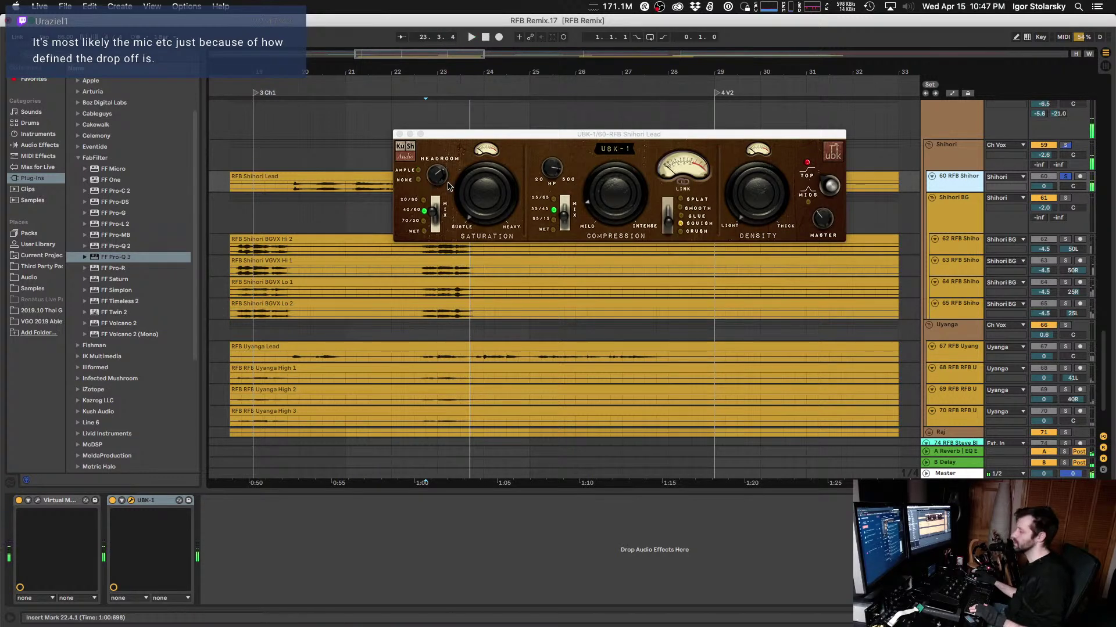
pyautogui.press('space')
pyautogui.click(437, 176)
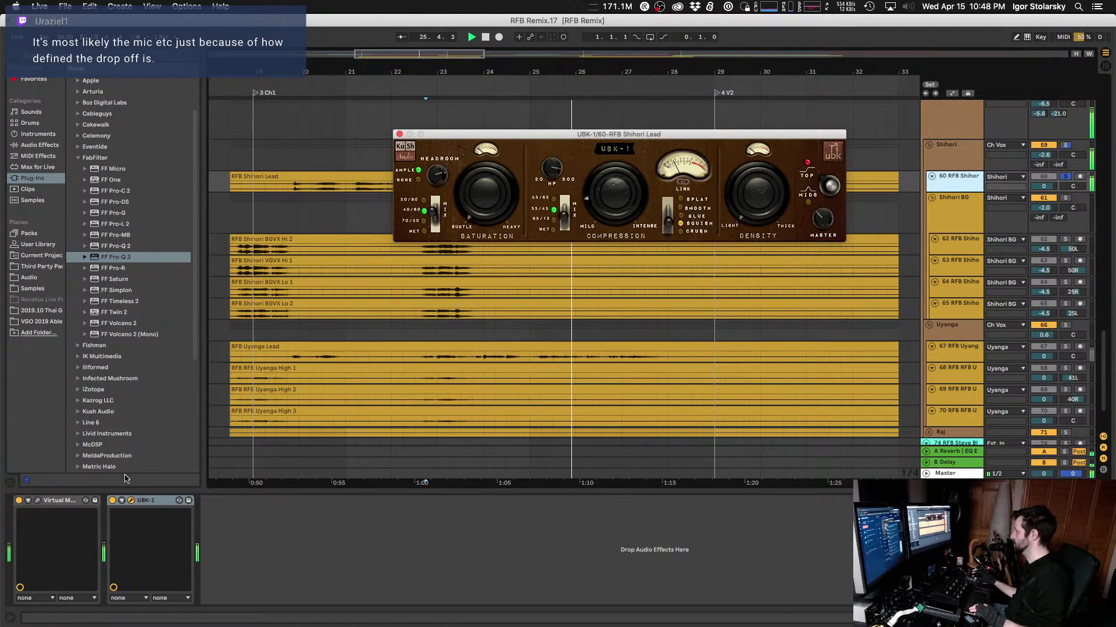
# Step: Check the UBK-1 against bypass on lead vocal track 60 and trim its Master output level
pyautogui.click(113, 501)
pyautogui.click(112, 500)
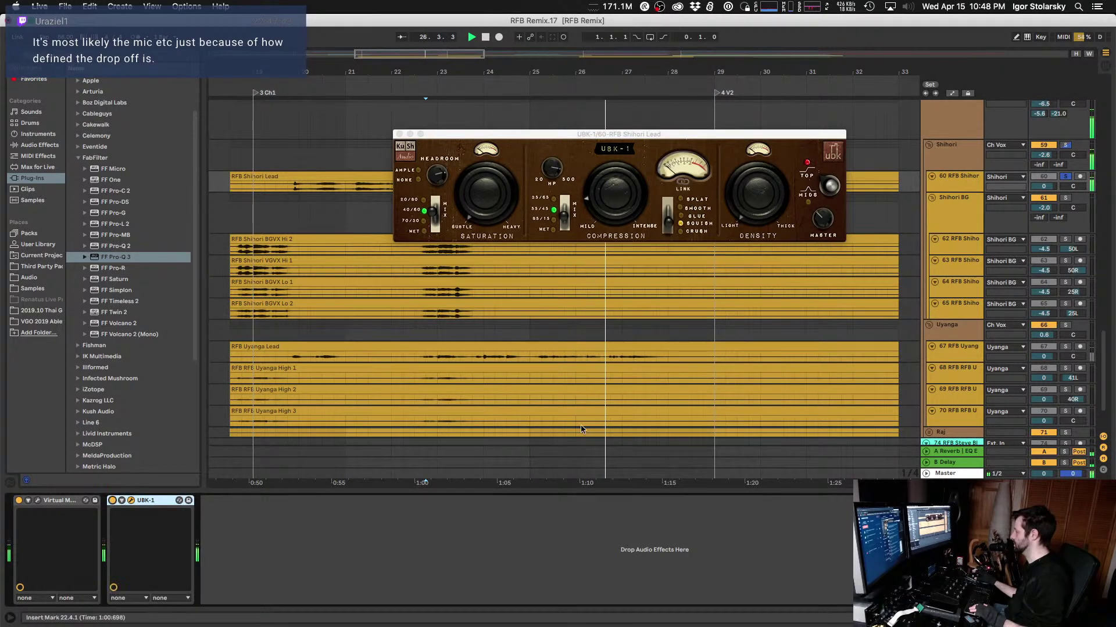
pyautogui.click(823, 219)
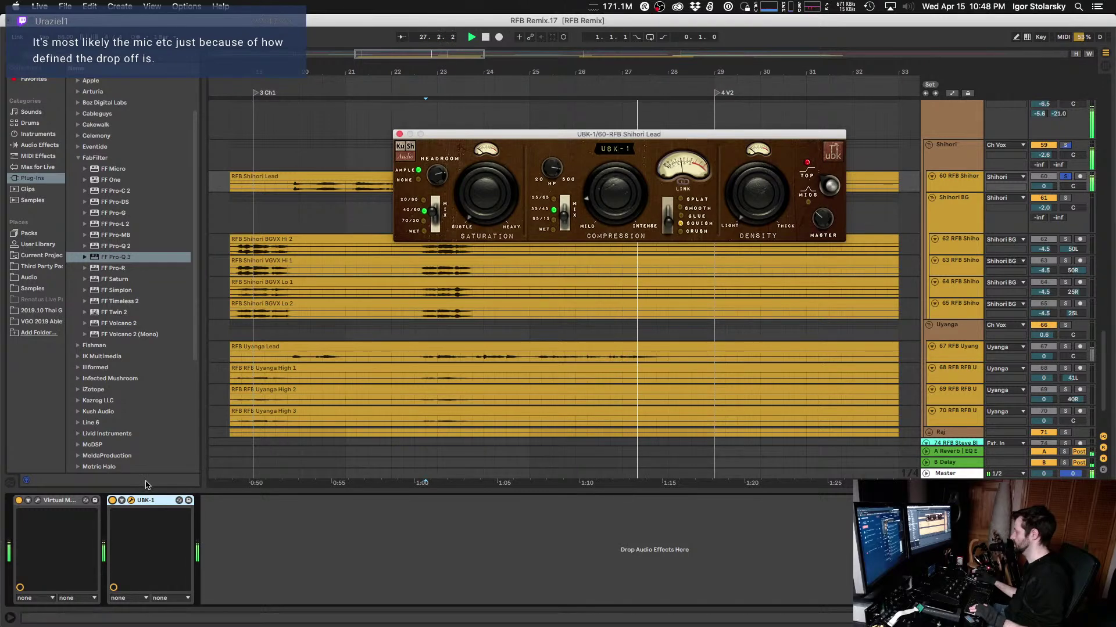
# Step: Compare the UBK-1 on and bypassed on soloed lead vocal track 60, replaying the phrase from 22.4.1
pyautogui.click(113, 501)
pyautogui.press('space')
pyautogui.press('space')
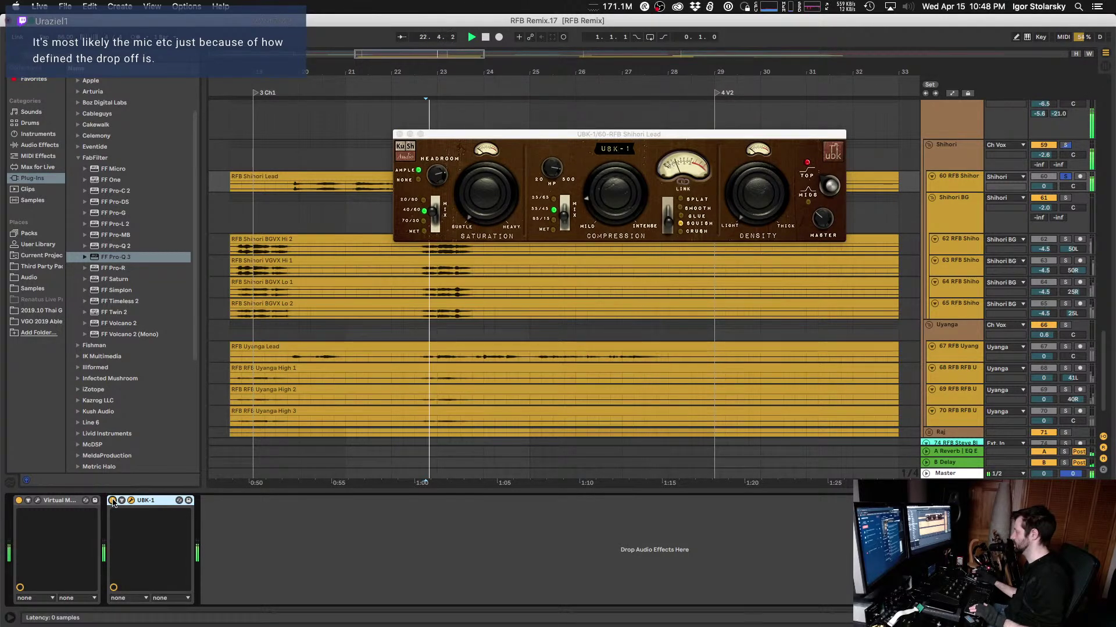
pyautogui.click(112, 501)
pyautogui.press('space')
pyautogui.press('space')
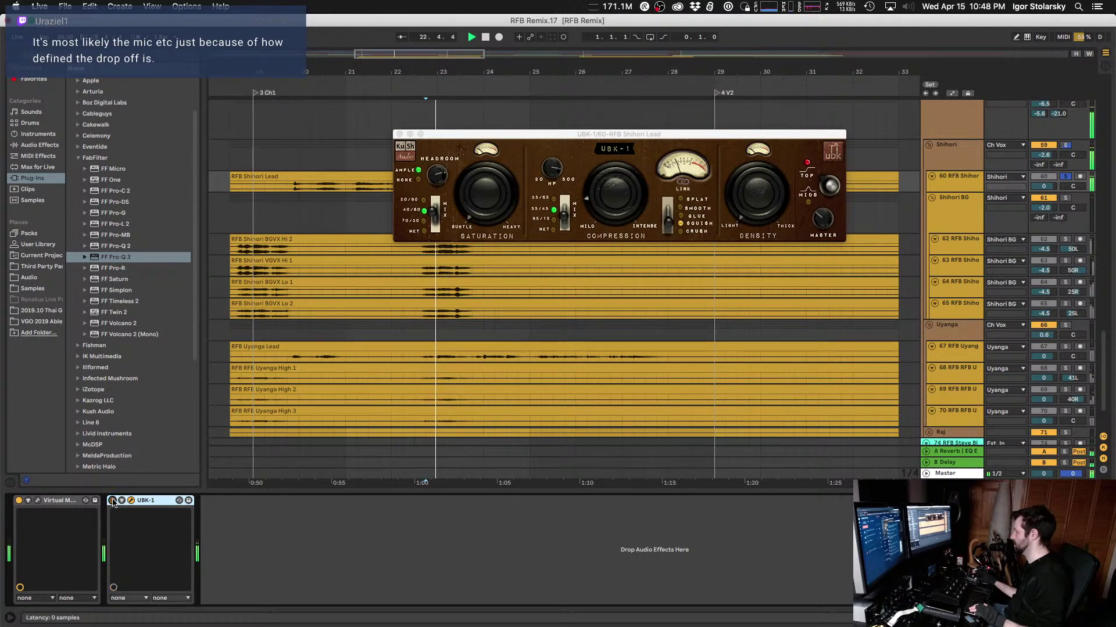
pyautogui.click(113, 501)
pyautogui.press('space')
pyautogui.press('space')
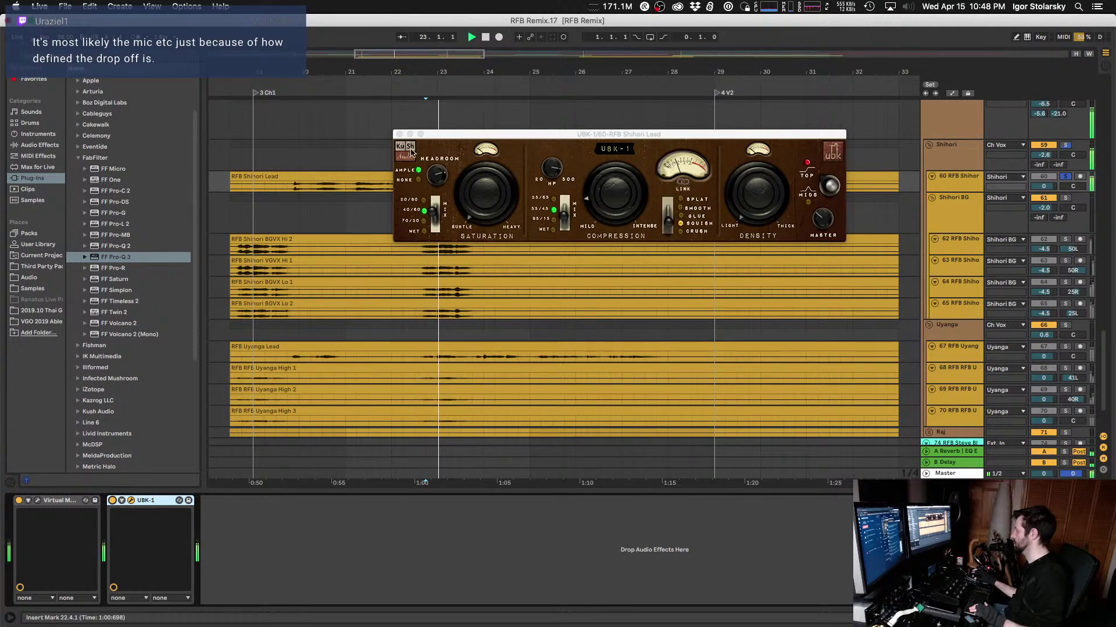
# Step: Raise the UBK-1 Density slightly on lead vocal track 60 during playback, then unsolo the track and close the plugin
pyautogui.click(827, 224)
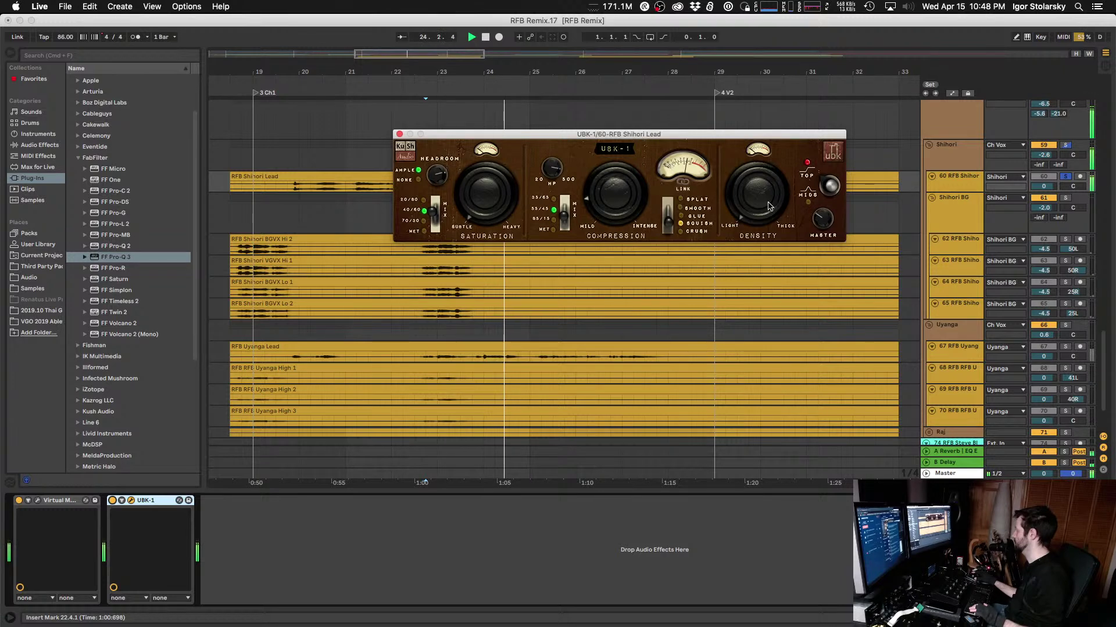
pyautogui.press('space')
pyautogui.press('space')
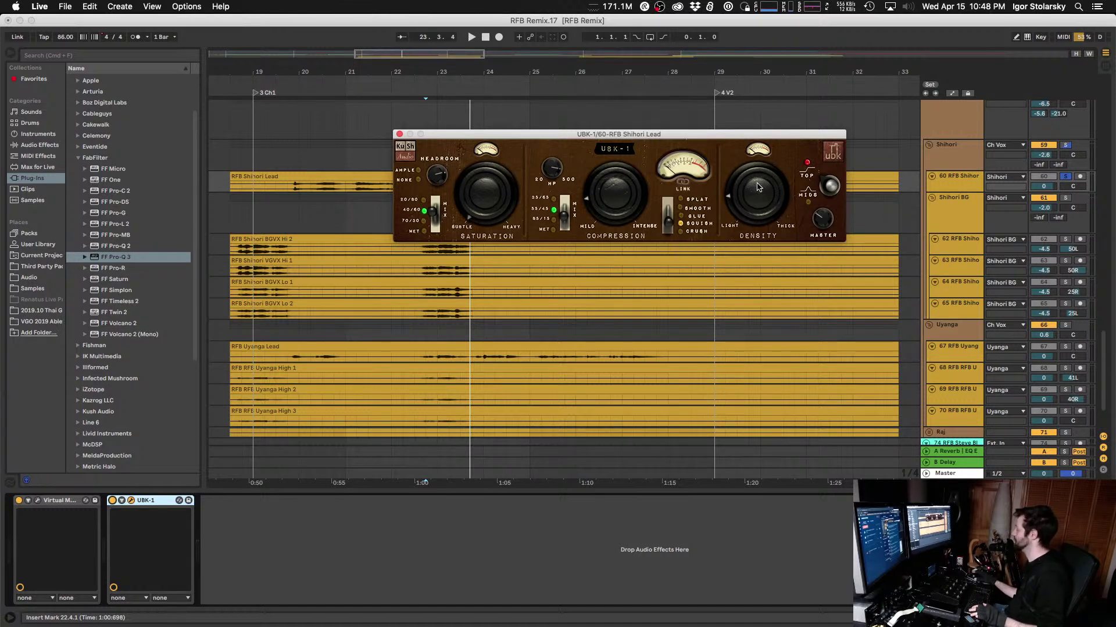
pyautogui.press('space')
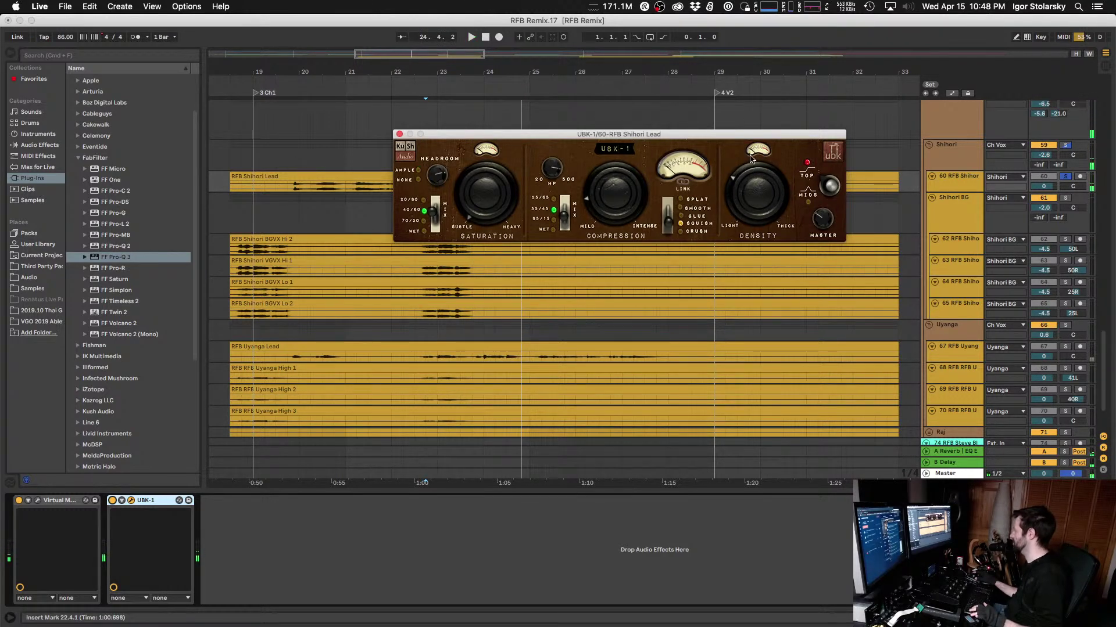
pyautogui.press('space')
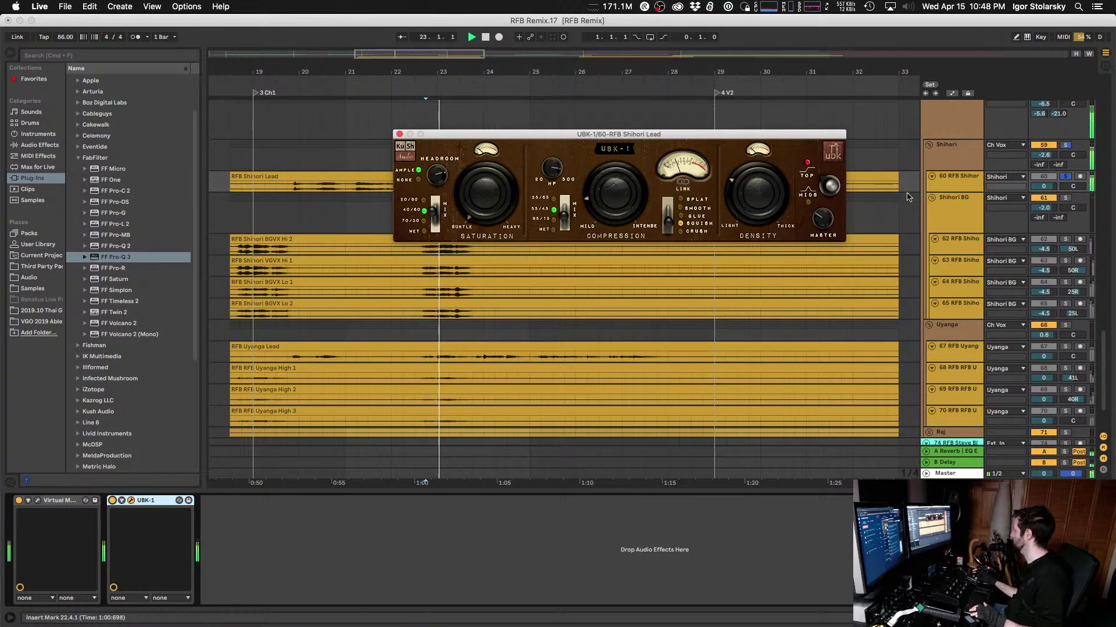
pyautogui.click(1065, 177)
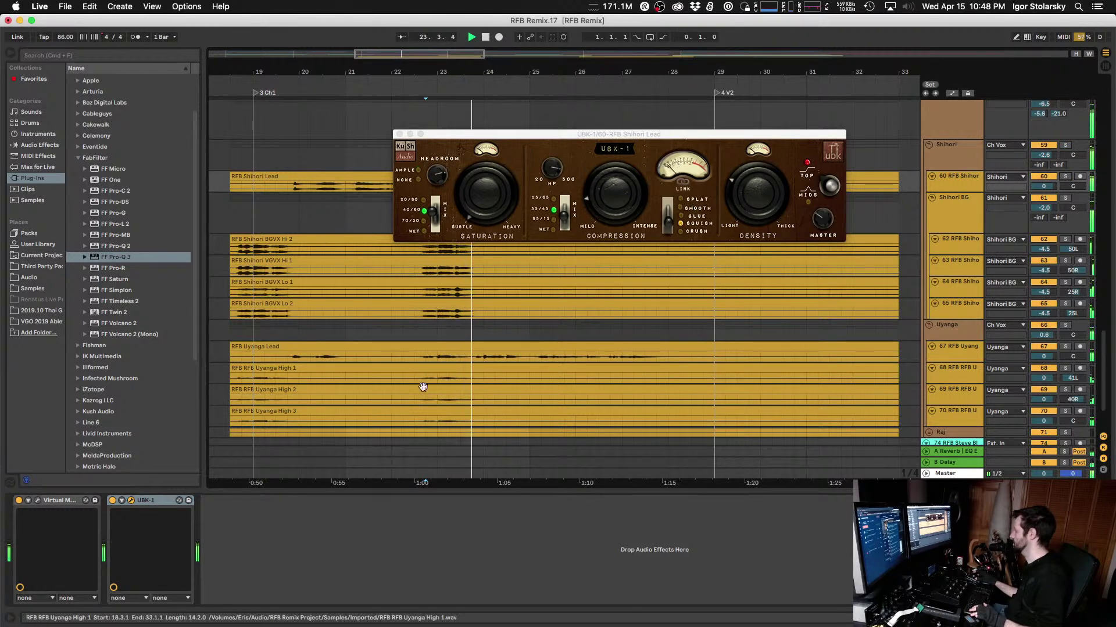
pyautogui.click(399, 135)
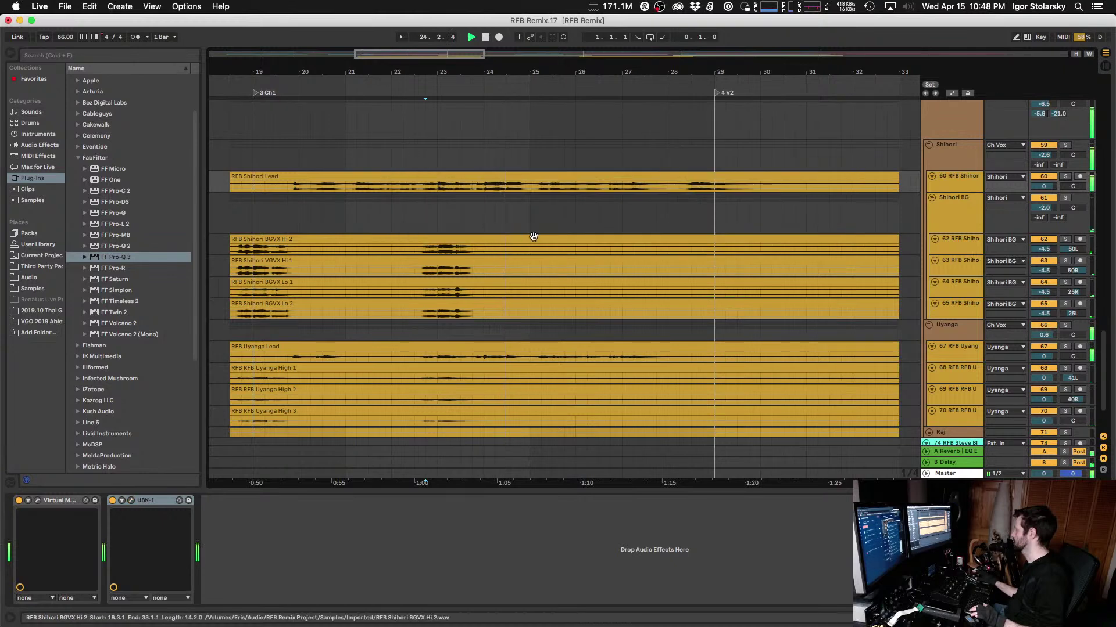
# Step: Set the volume of lead vocal track 67 to -2.5 dB while the full chorus mix plays
pyautogui.scroll(-3, 964, 238)
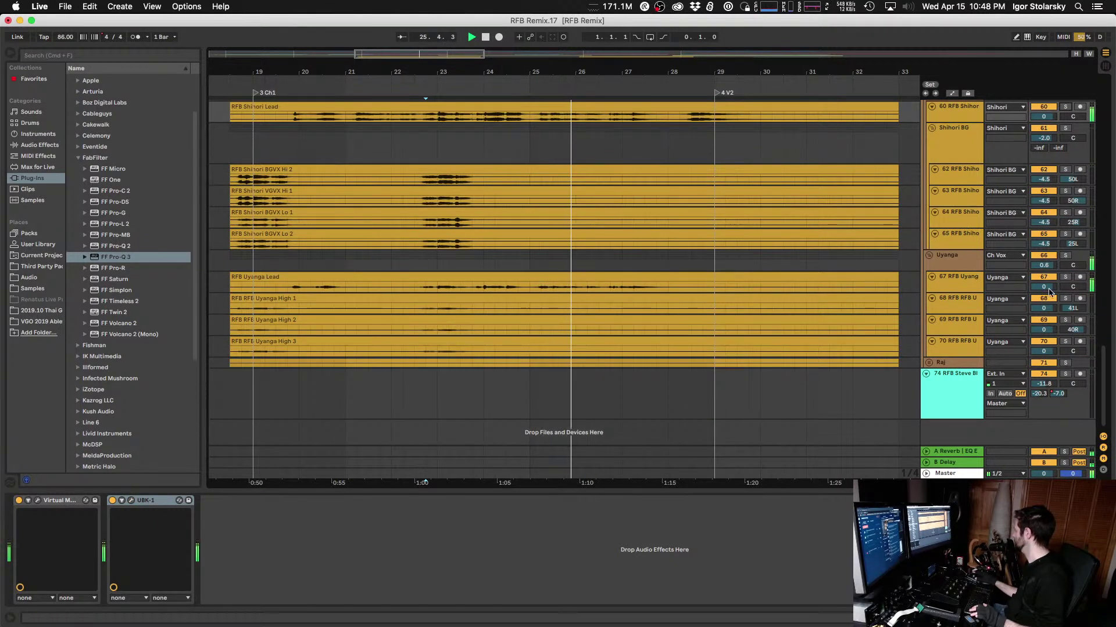
pyautogui.moveTo(1044, 287); pyautogui.dragTo(1044, 293)
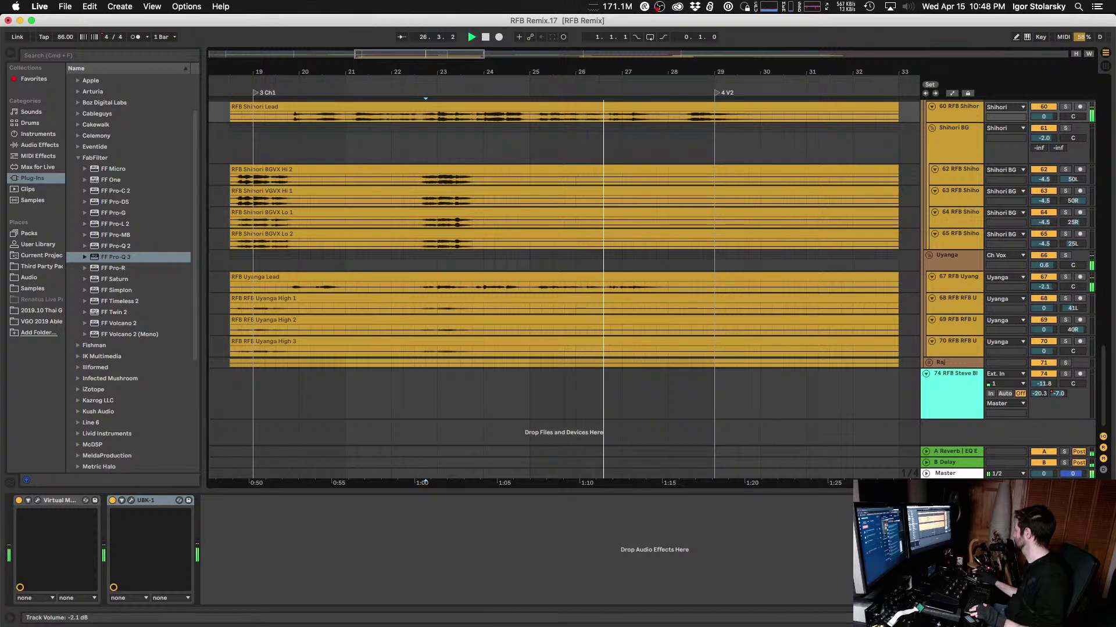
pyautogui.moveTo(1044, 287); pyautogui.dragTo(1051, 288)
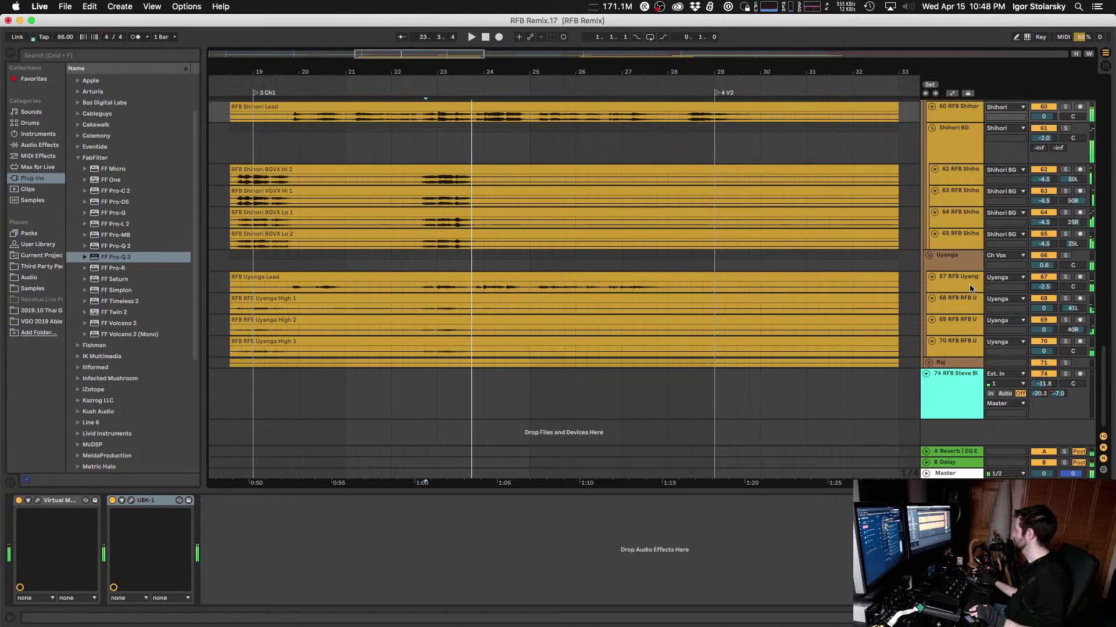
# Step: Play the chorus from 19.1.1 and review the effect chains on vocal group 66 and background group 61
pyautogui.click(951, 269)
pyautogui.press('space')
pyautogui.scroll(1, 936, 270)
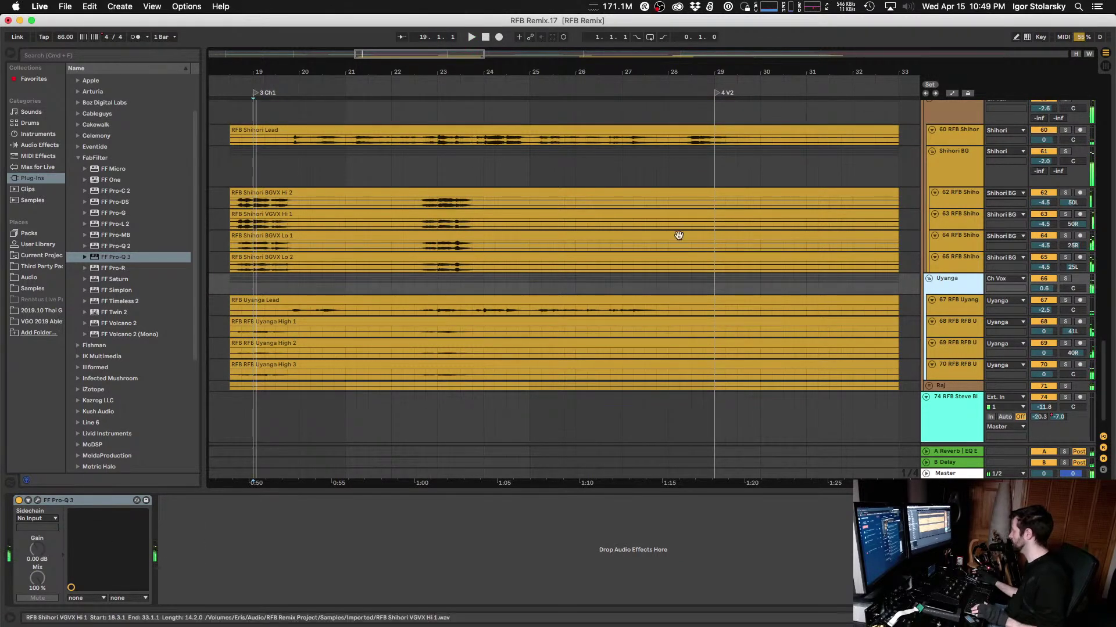
pyautogui.click(964, 168)
pyautogui.scroll(-1, 962, 173)
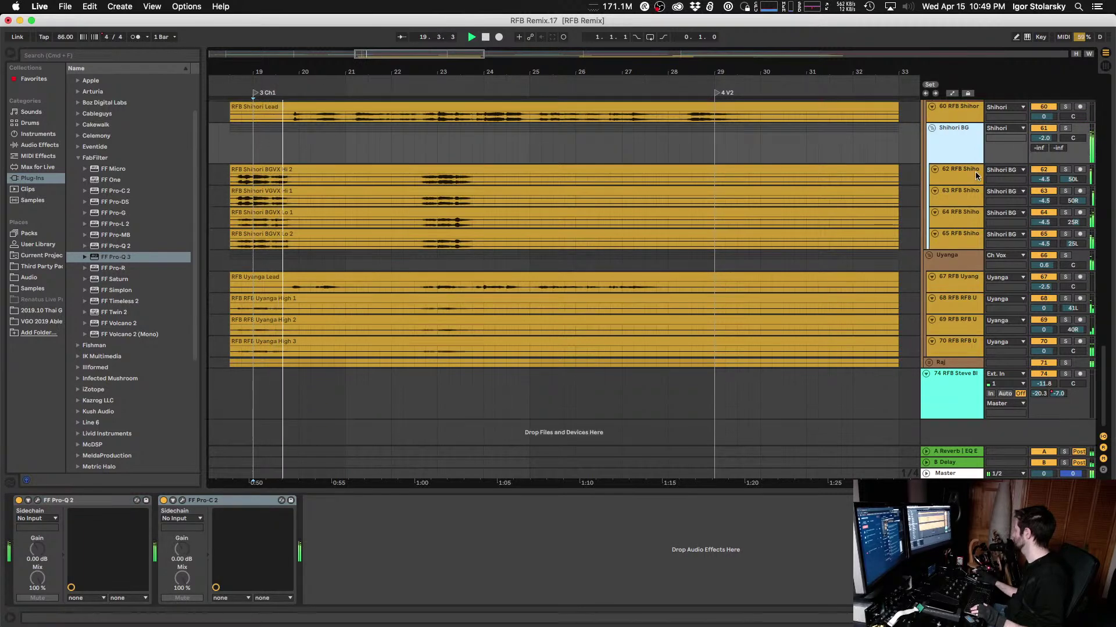
pyautogui.click(950, 265)
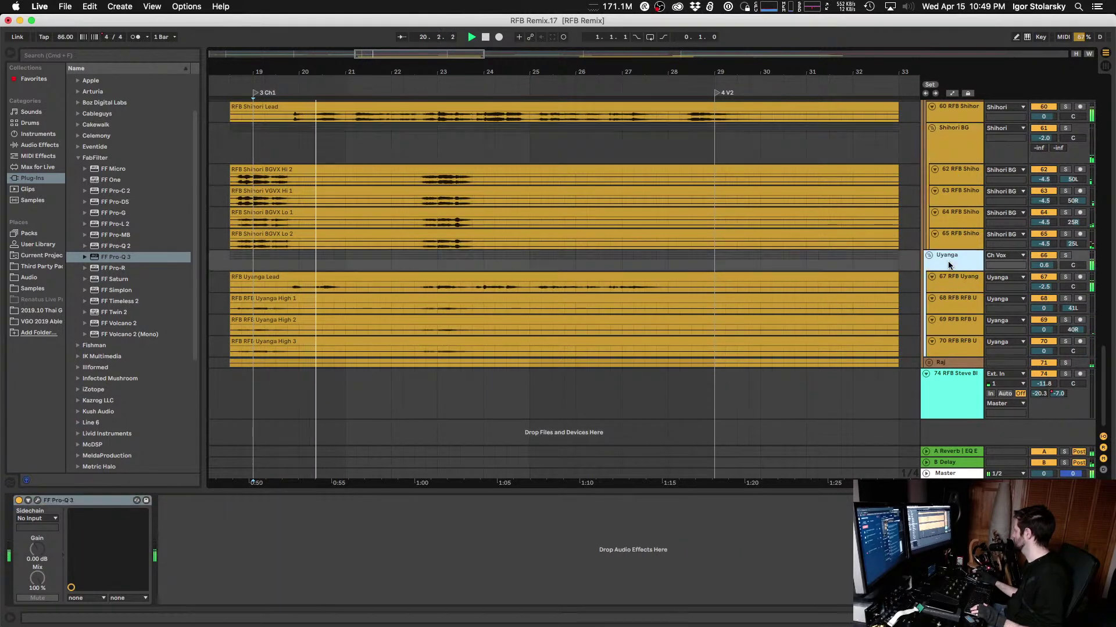
pyautogui.scroll(1, 949, 265)
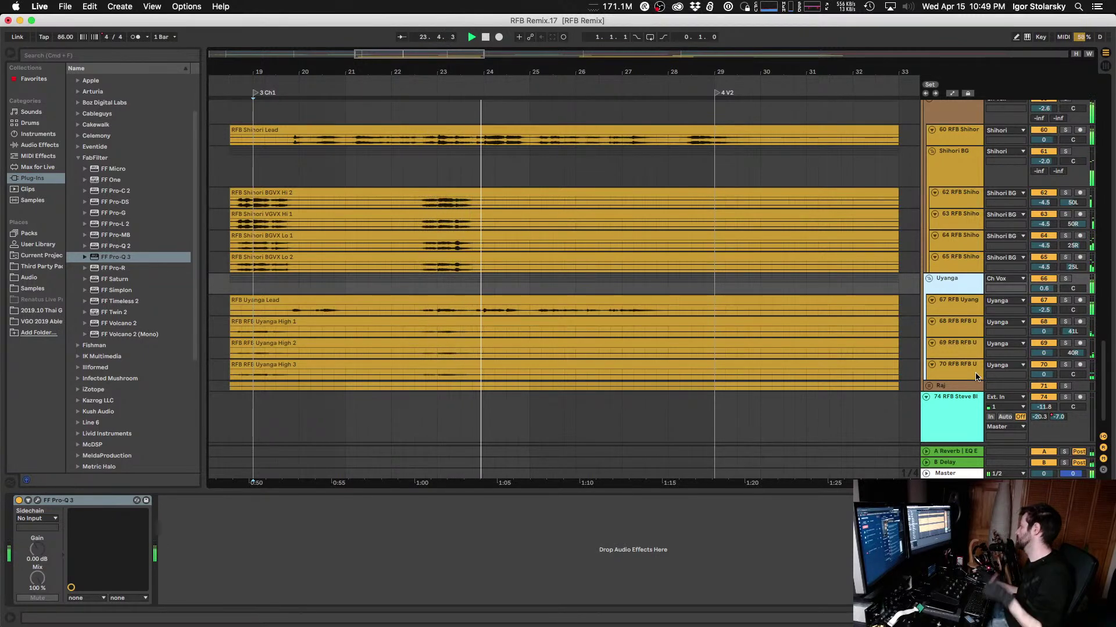
# Step: Group background vocal tracks 68 to 70 and rename the group with the singer's name followed by BG
pyautogui.click(954, 309)
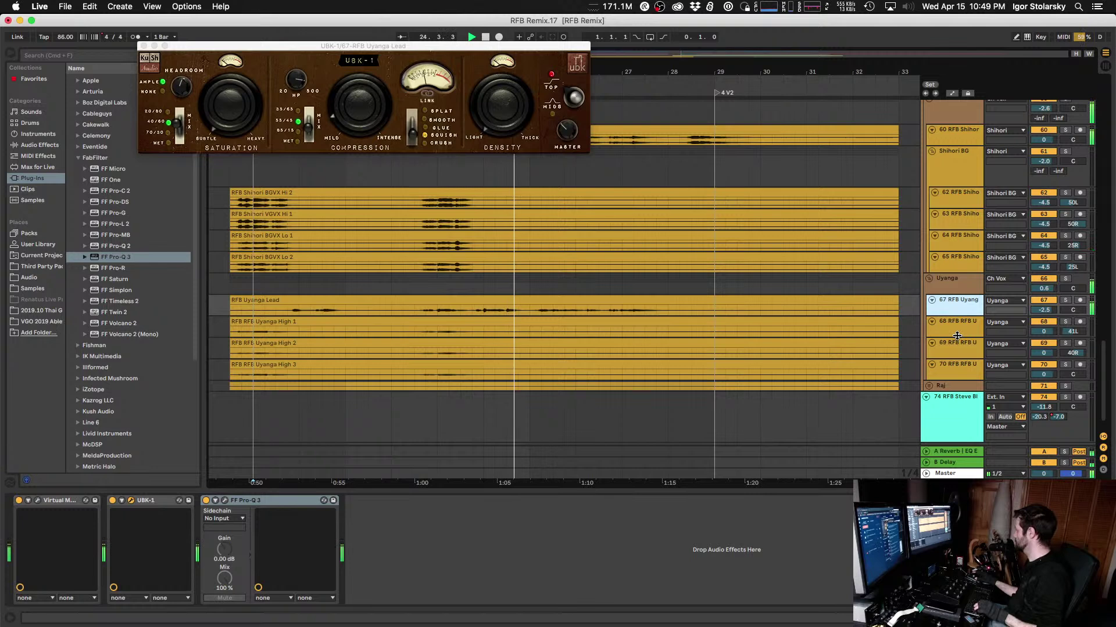
pyautogui.press('Down')
pyautogui.press('Down')
pyautogui.press('Down')
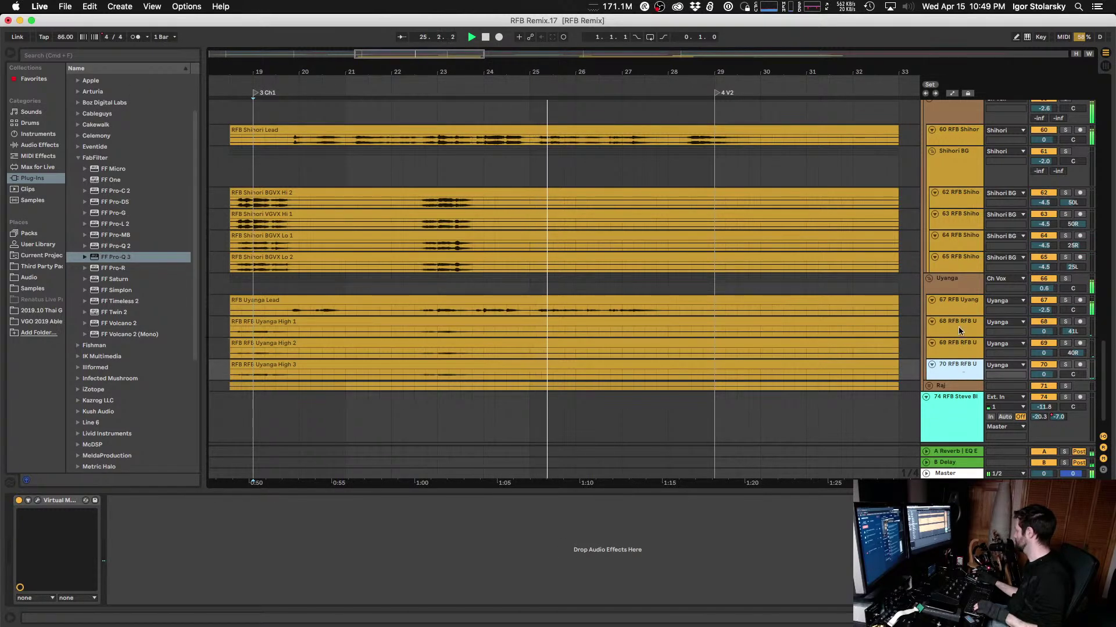
pyautogui.keyDown('shift'); pyautogui.click(959, 330); pyautogui.keyUp('shift')
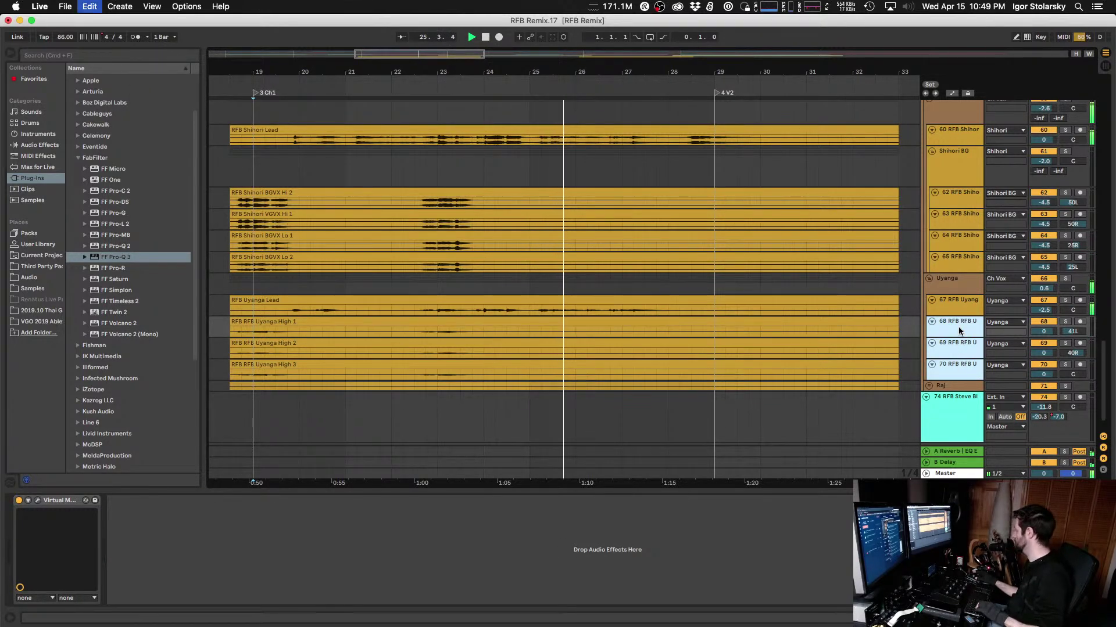
pyautogui.press('super+g')
pyautogui.press('super+r')
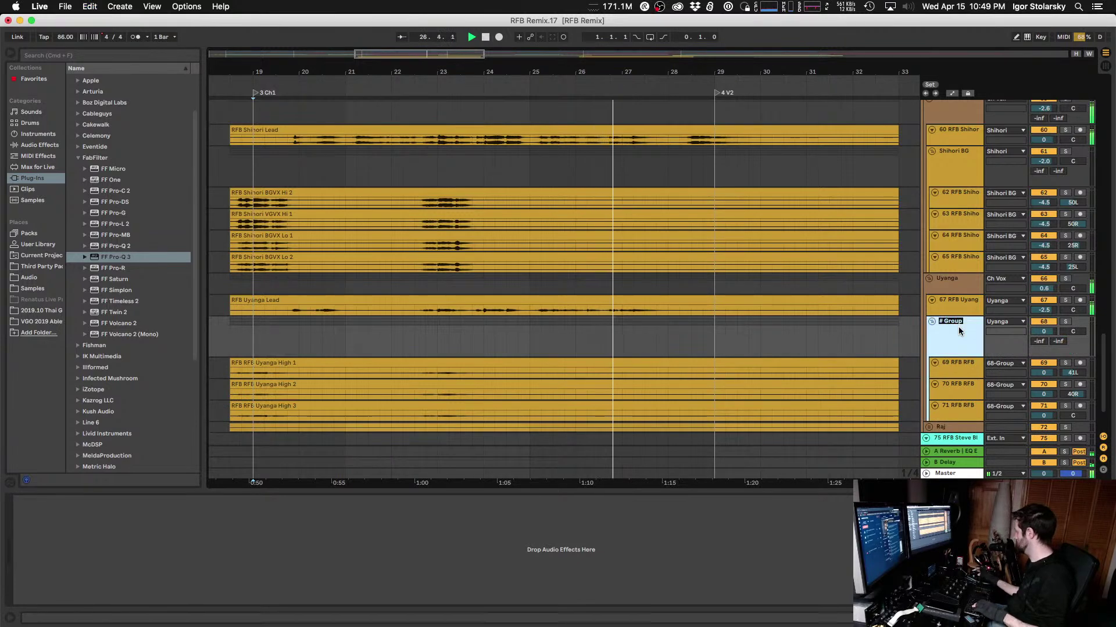
pyautogui.write('Uyanga BG')
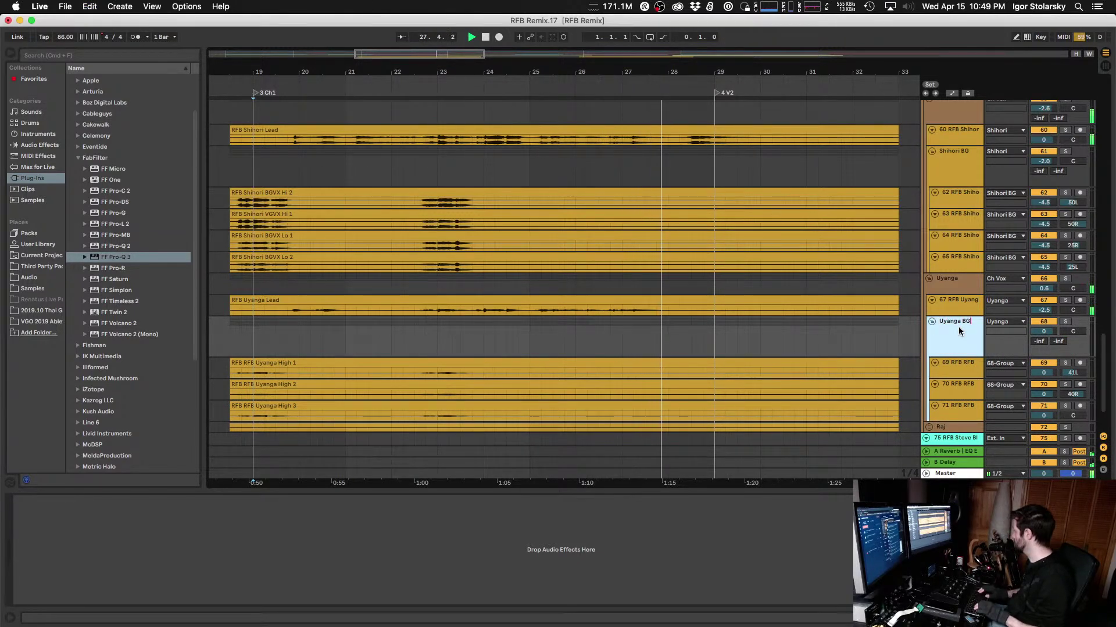
pyautogui.press('Return')
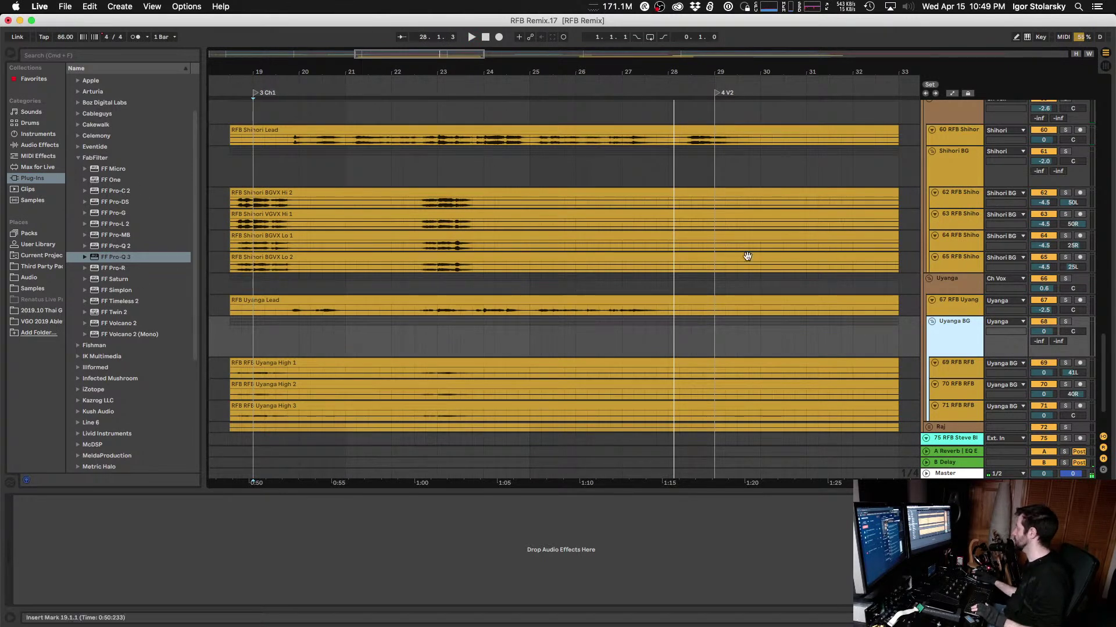
# Step: Set the Pro-Q 2 on background vocal group 61 to Natural Phase and close it
pyautogui.click(952, 167)
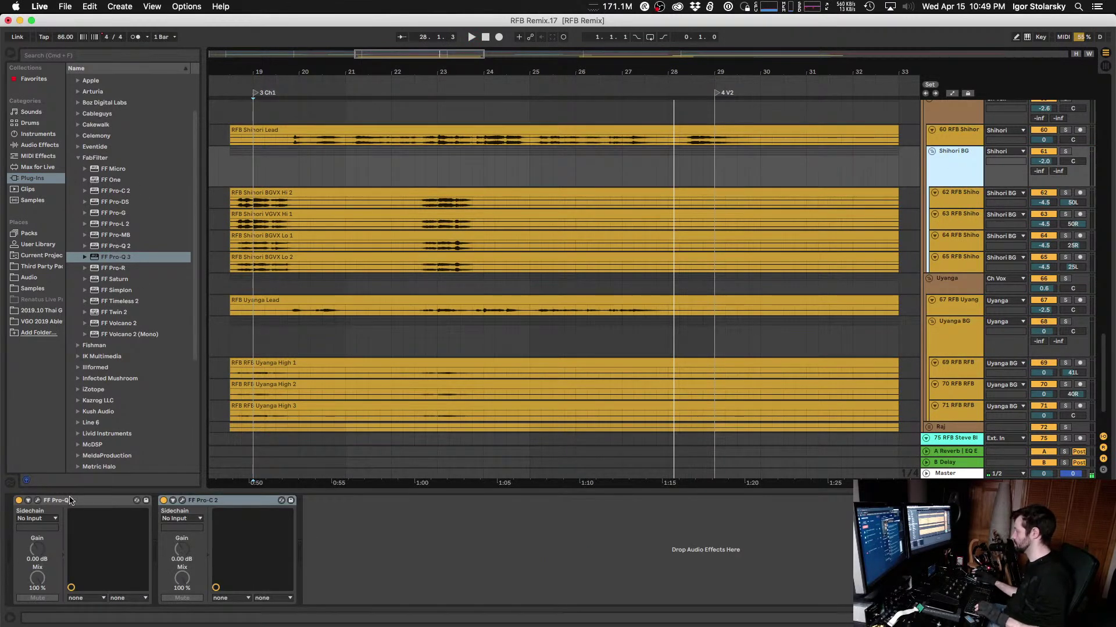
pyautogui.click(37, 501)
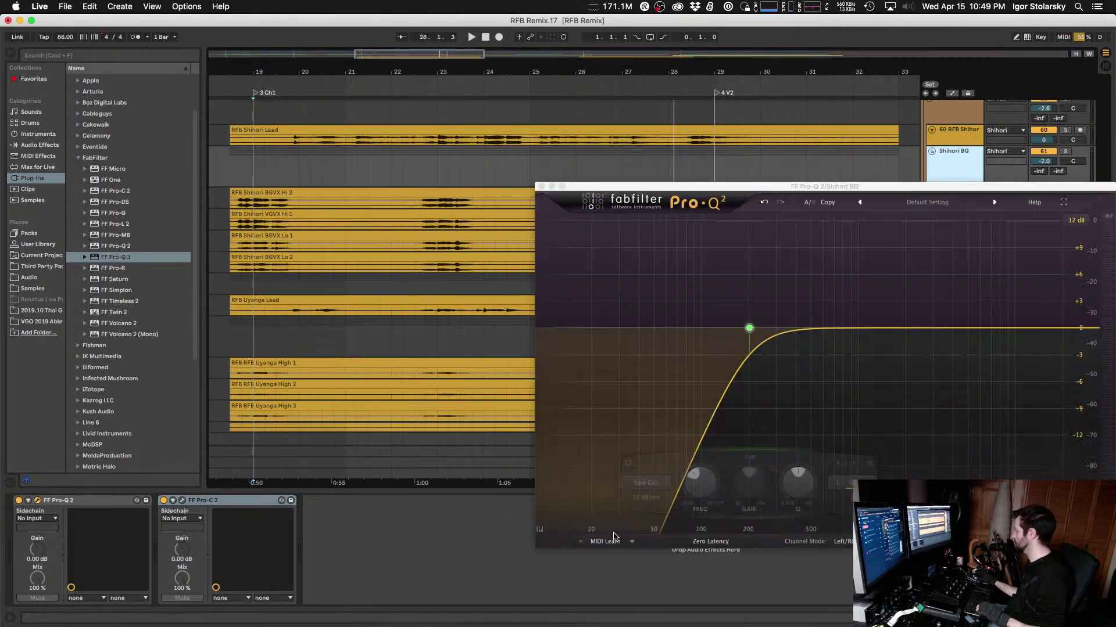
pyautogui.click(712, 541)
pyautogui.click(724, 565)
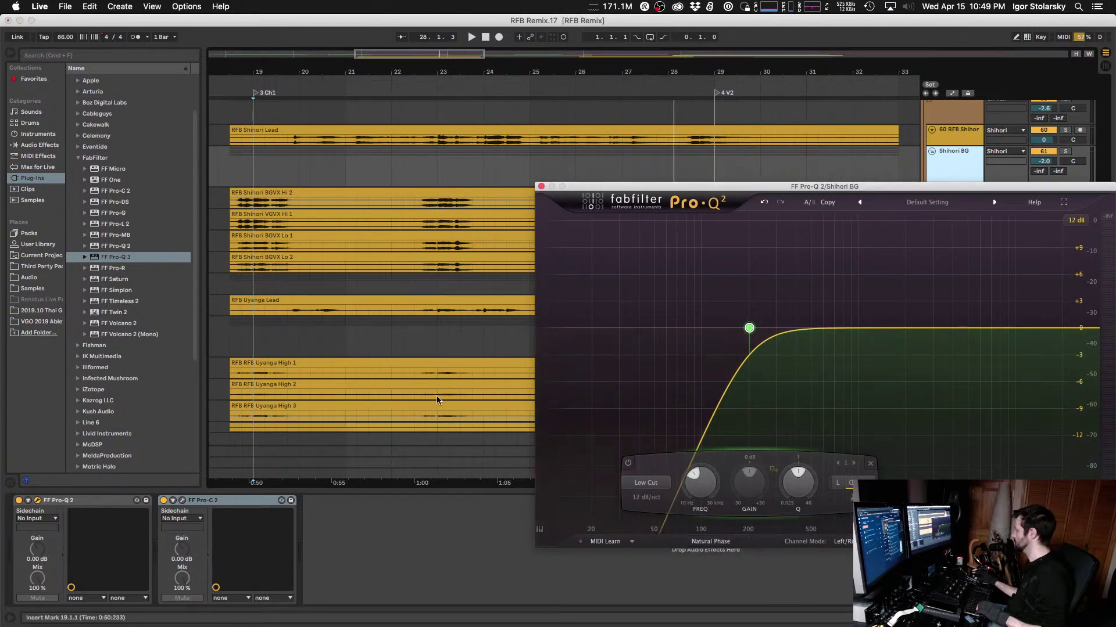
pyautogui.click(541, 187)
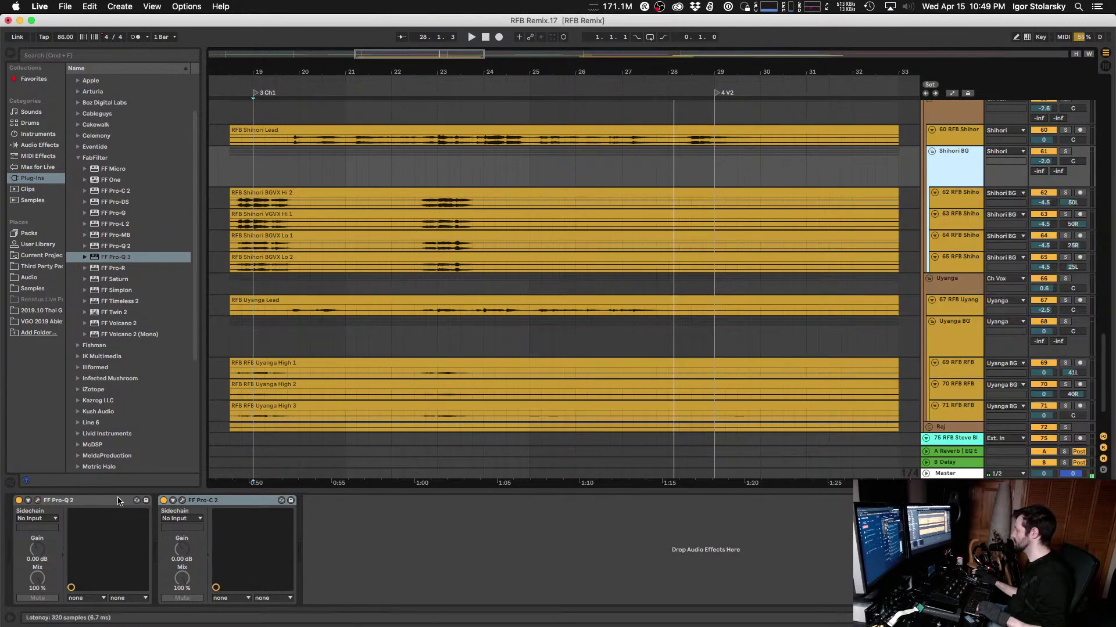
# Step: Copy the Pro-Q 2 and Pro-C 2 from background group 61 onto the new background group 68
pyautogui.click(219, 502)
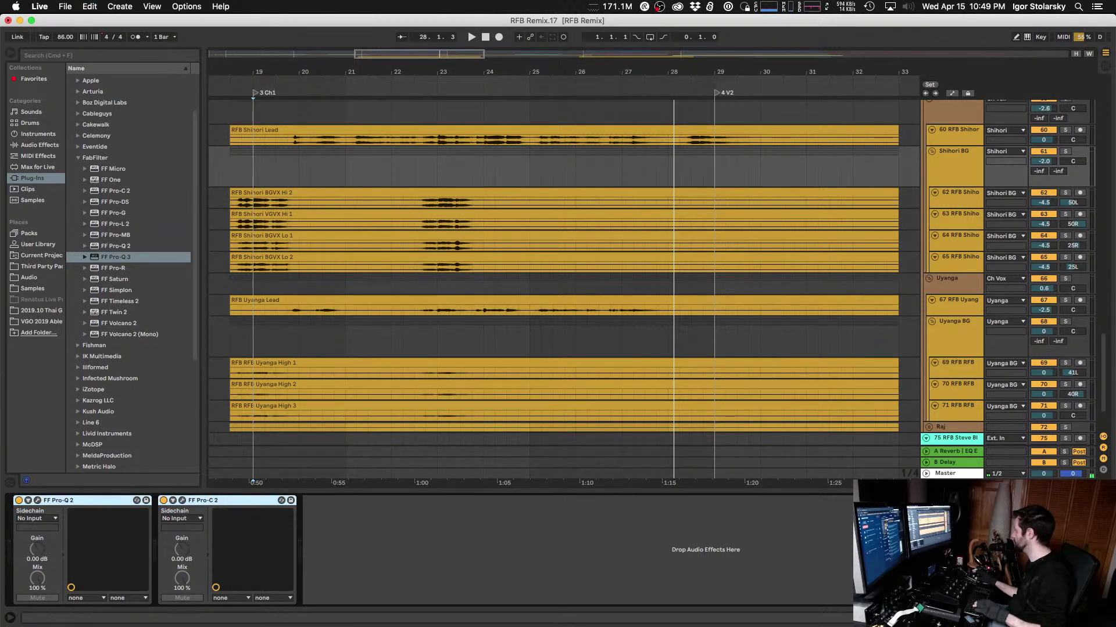
pyautogui.click(971, 345)
pyautogui.click(80, 547)
pyautogui.press('super+v')
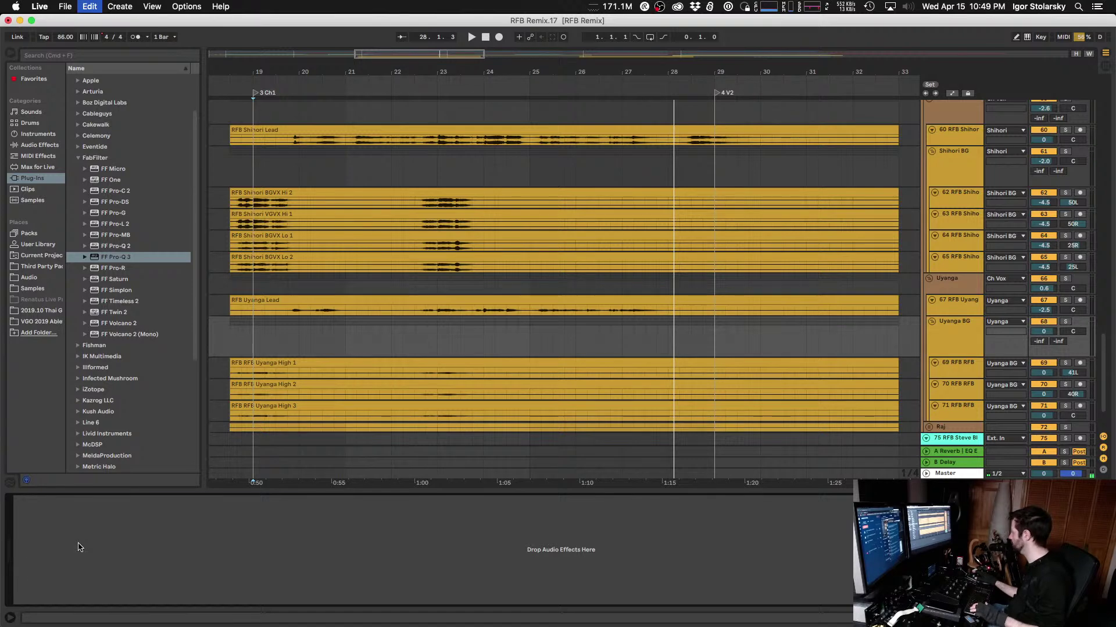
# Step: Lower the Pro-C 2 threshold on background group 68 to about -18 dB while playing the chorus from 19.1.1
pyautogui.press('space')
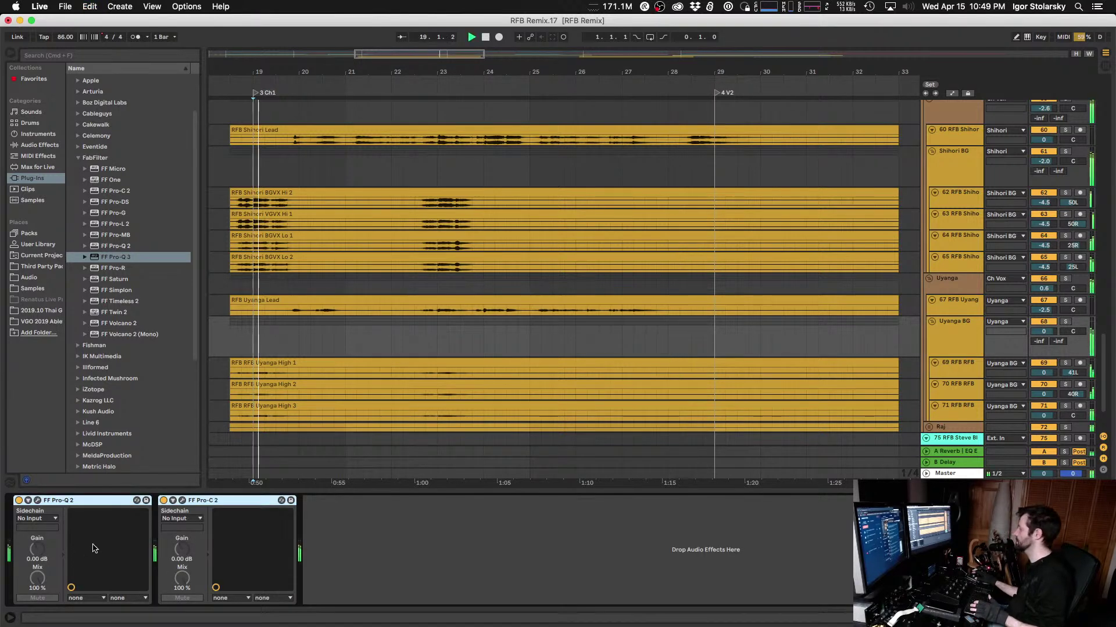
pyautogui.click(182, 500)
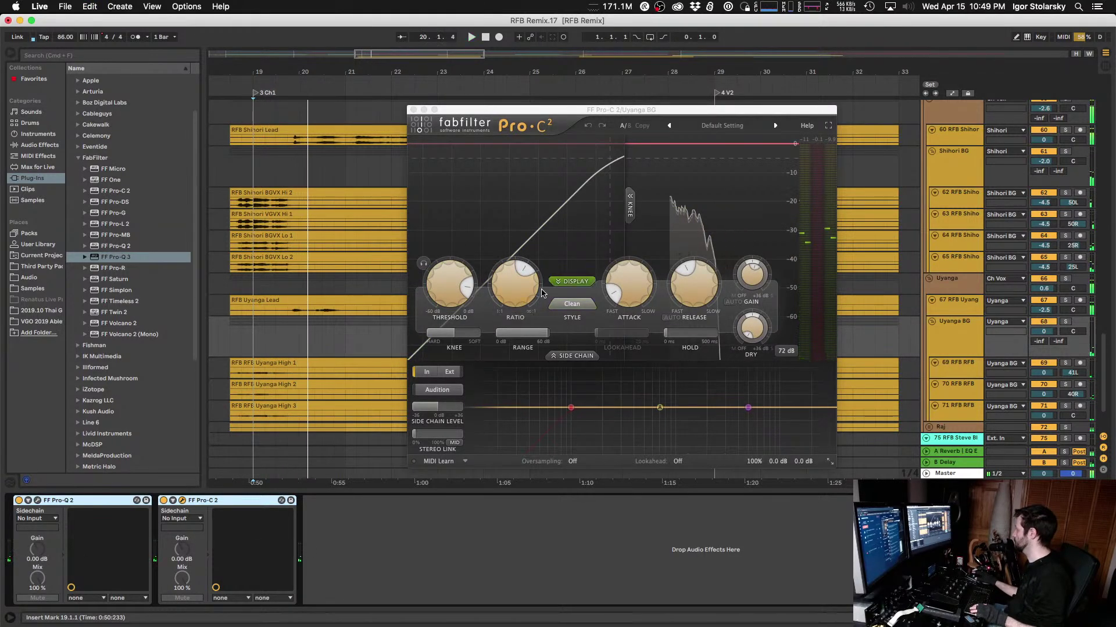
pyautogui.moveTo(450, 286)
pyautogui.mouseDown()
pyautogui.moveTo(435, 323)
pyautogui.moveTo(455, 274)
pyautogui.mouseUp()
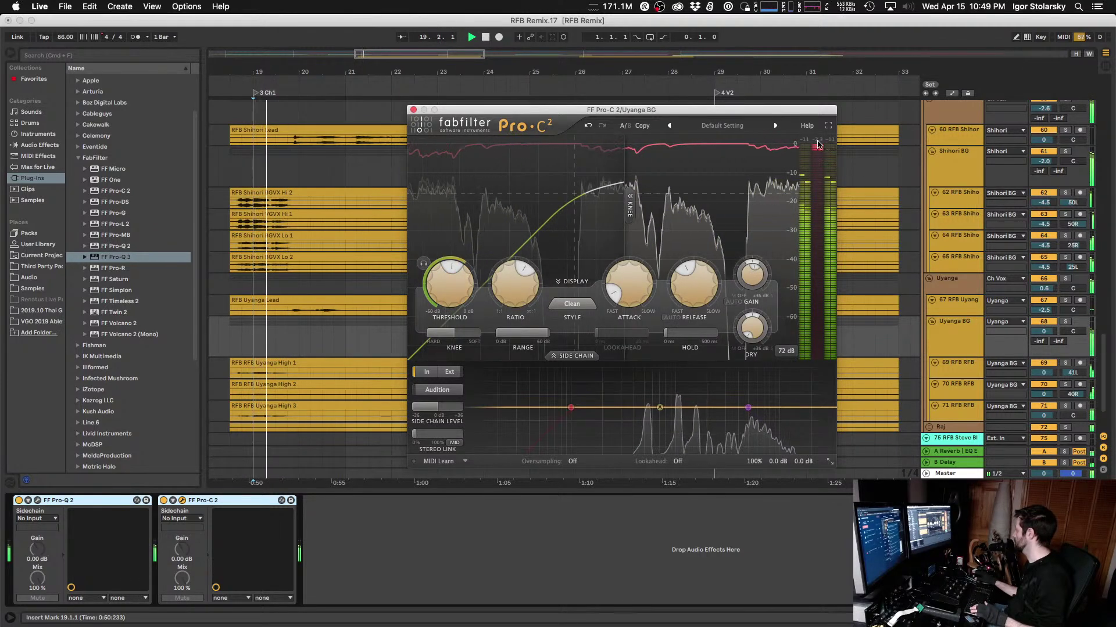
pyautogui.moveTo(752, 283)
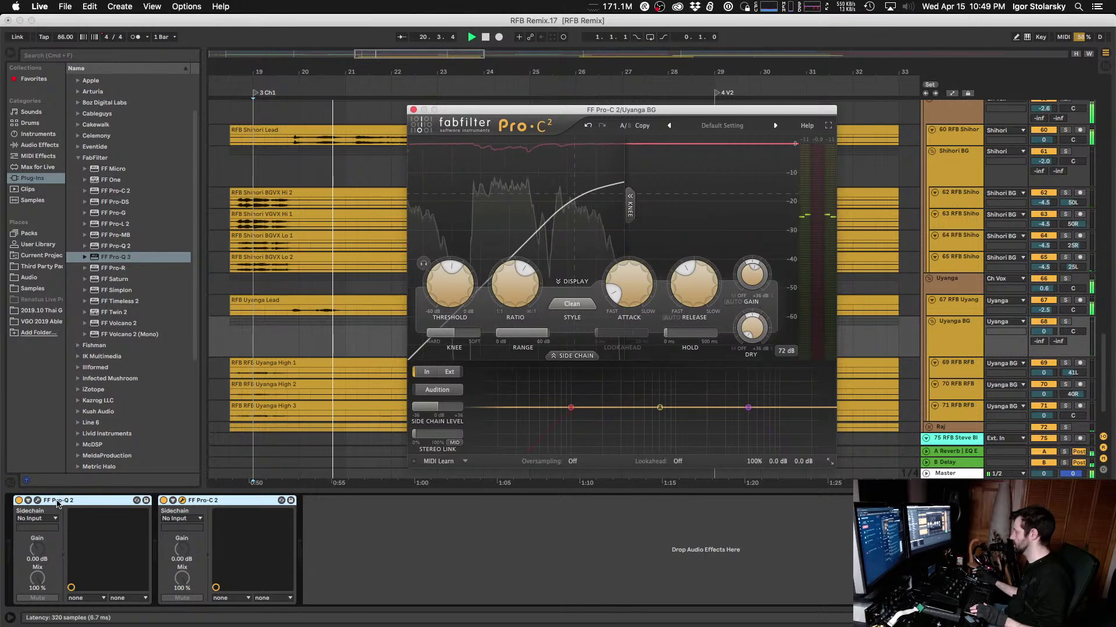
# Step: Check the Pro-Q 2 low cut on background group 68 during playback, close both plugins, and listen to the chorus mix
pyautogui.click(38, 500)
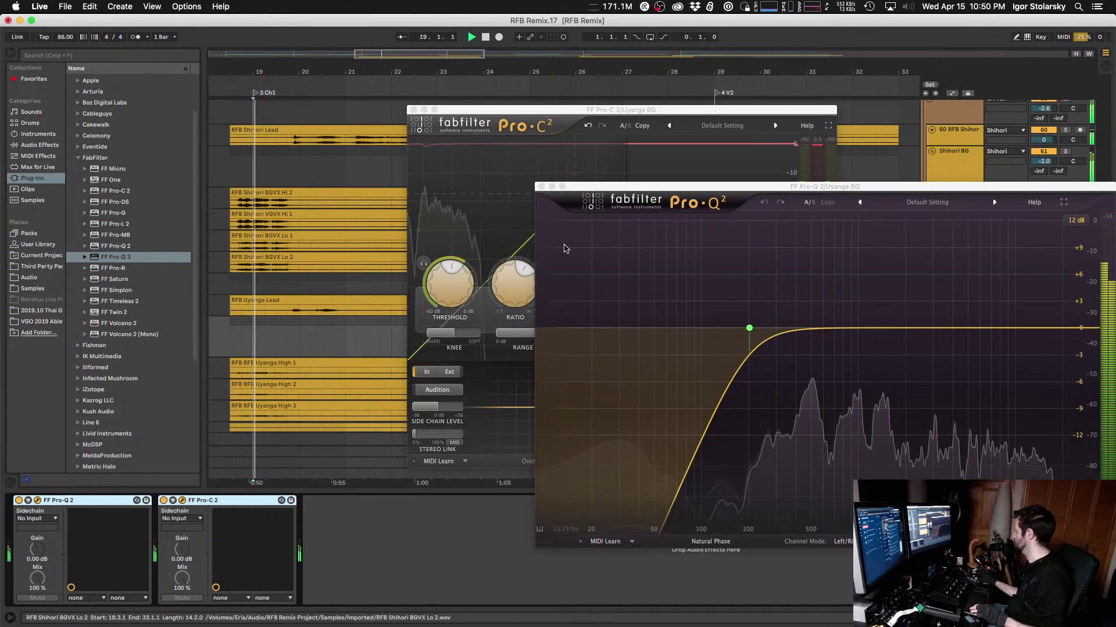
pyautogui.click(541, 187)
pyautogui.click(412, 109)
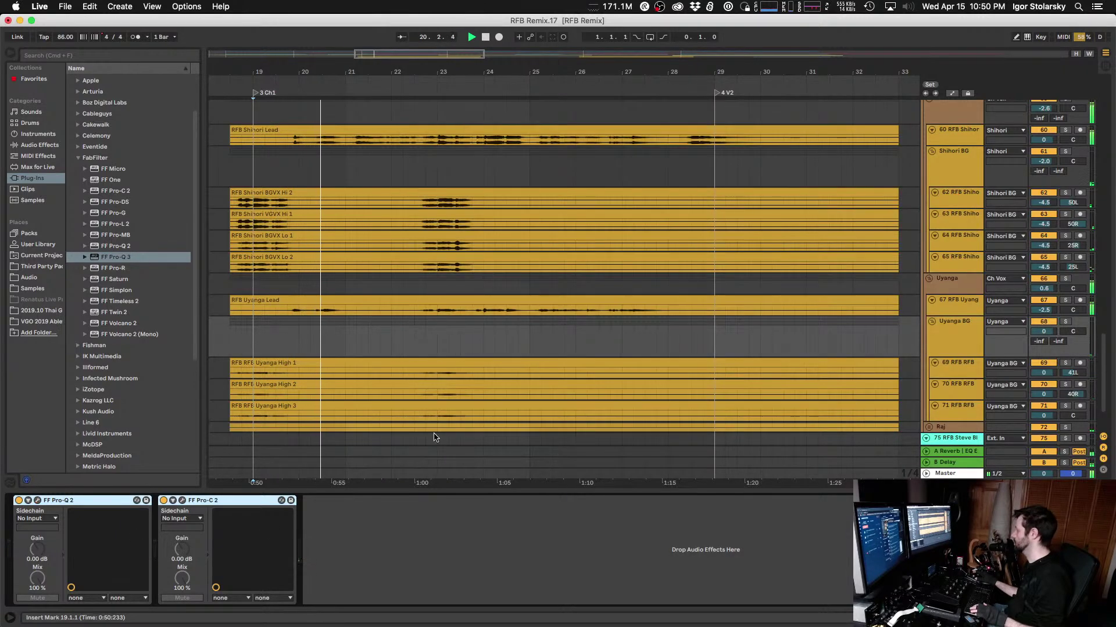
pyautogui.scroll(-1, 317, 262)
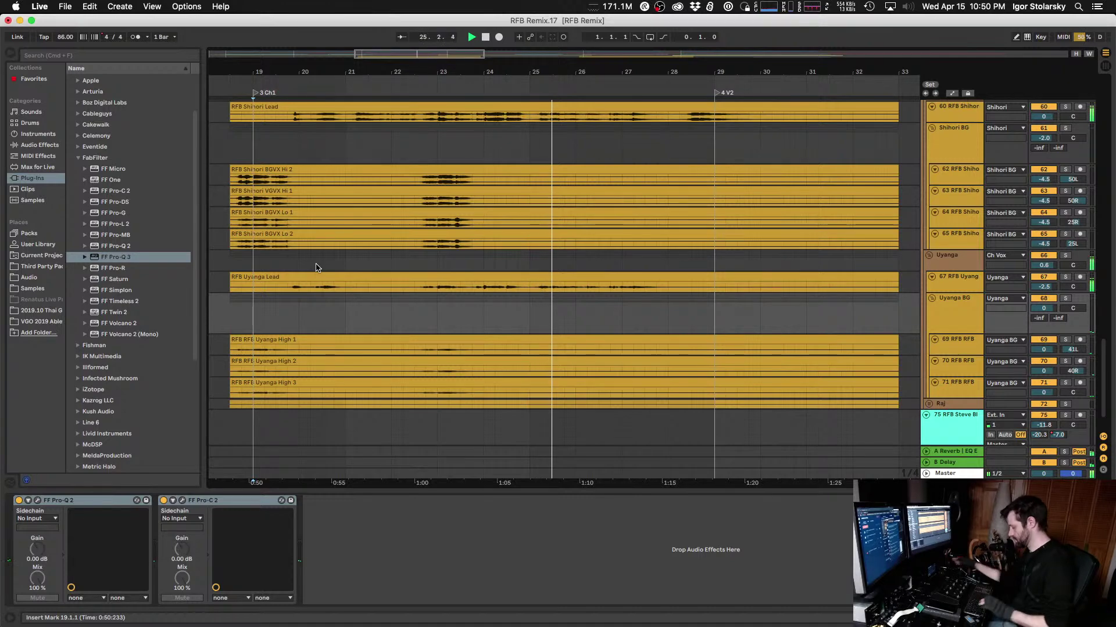
# Step: Lower the Ch Gtr group's volume to 0 dB while playing the chorus from 19.1.1
pyautogui.scroll(15, 710, 264)
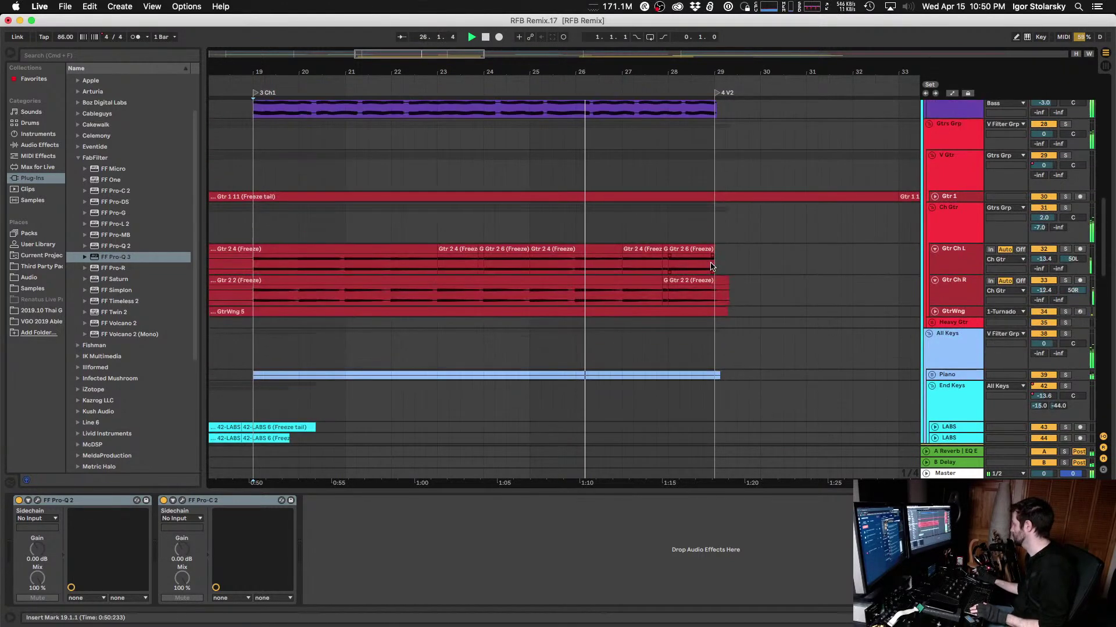
pyautogui.click(974, 216)
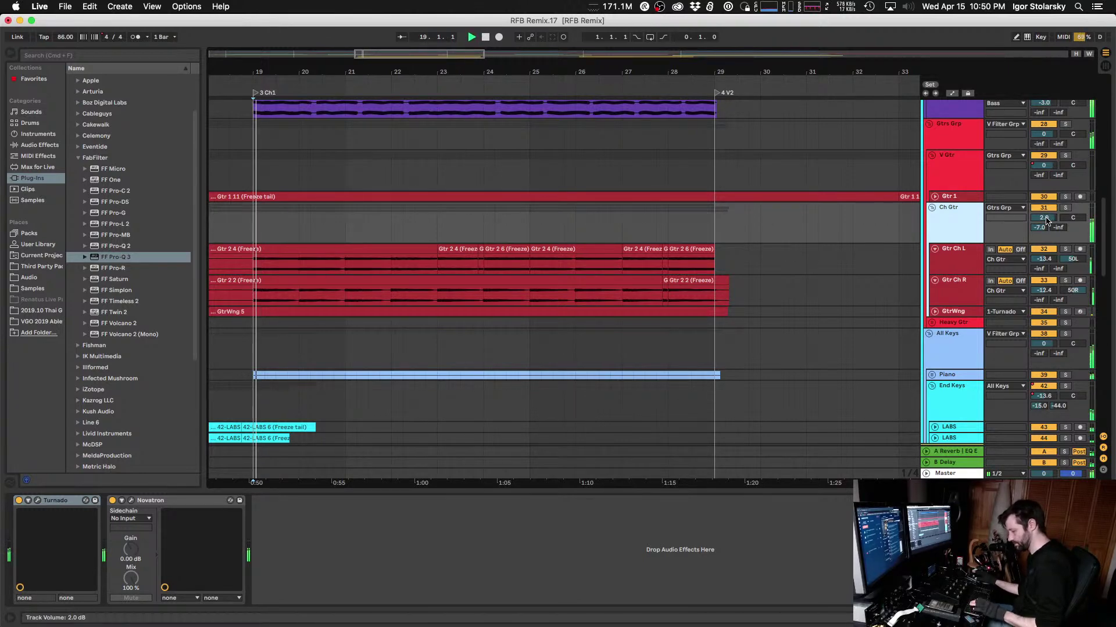
pyautogui.click(1046, 219)
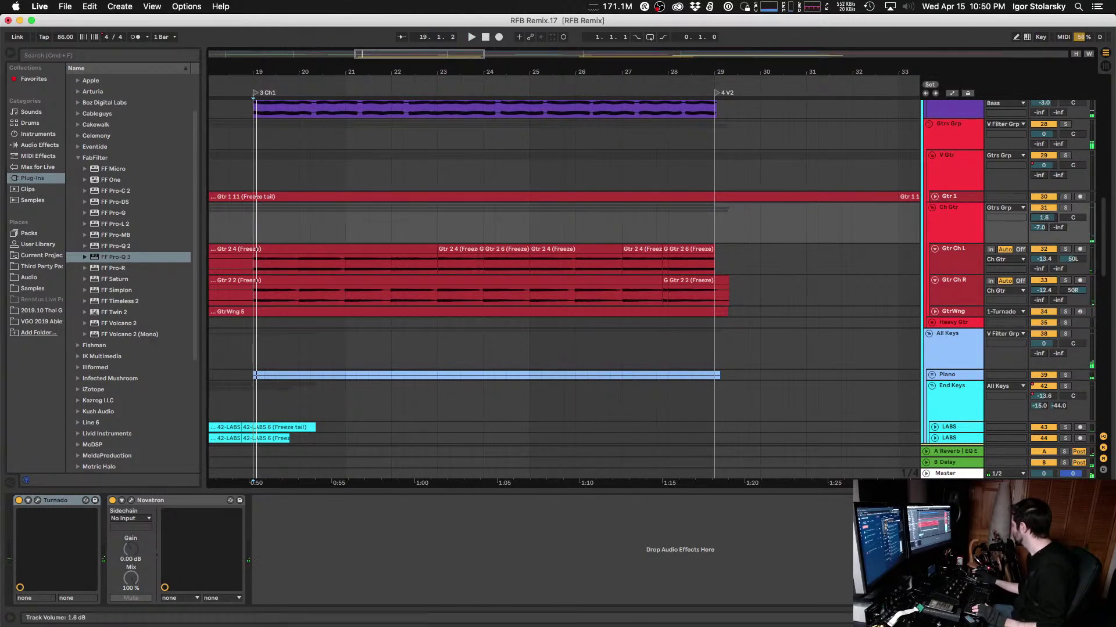
pyautogui.press('space')
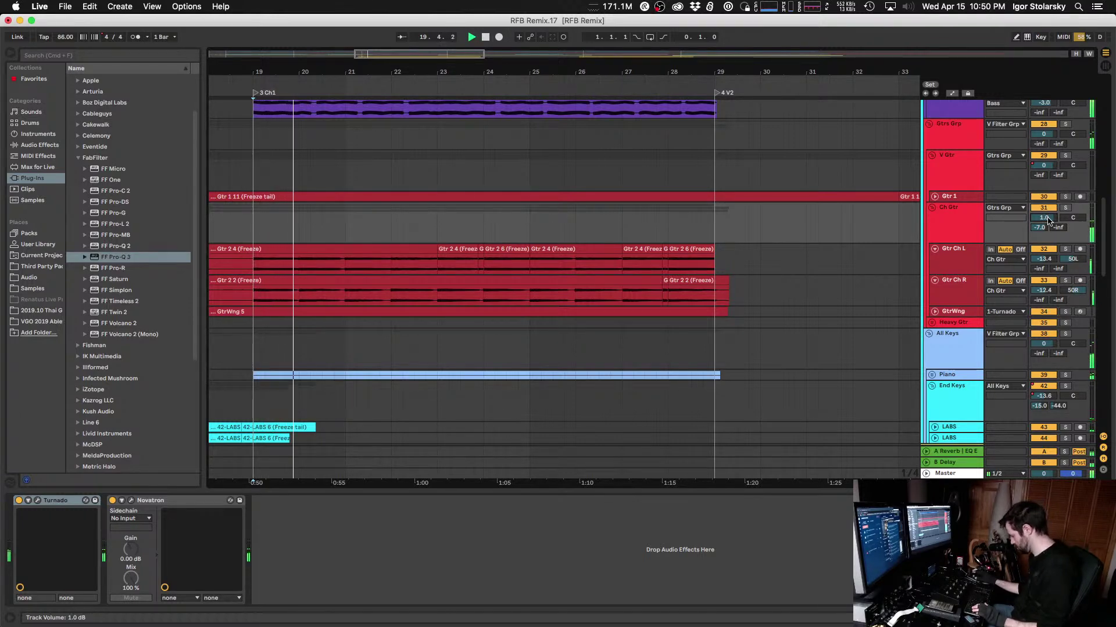
pyautogui.moveTo(1048, 221); pyautogui.dragTo(1048, 226)
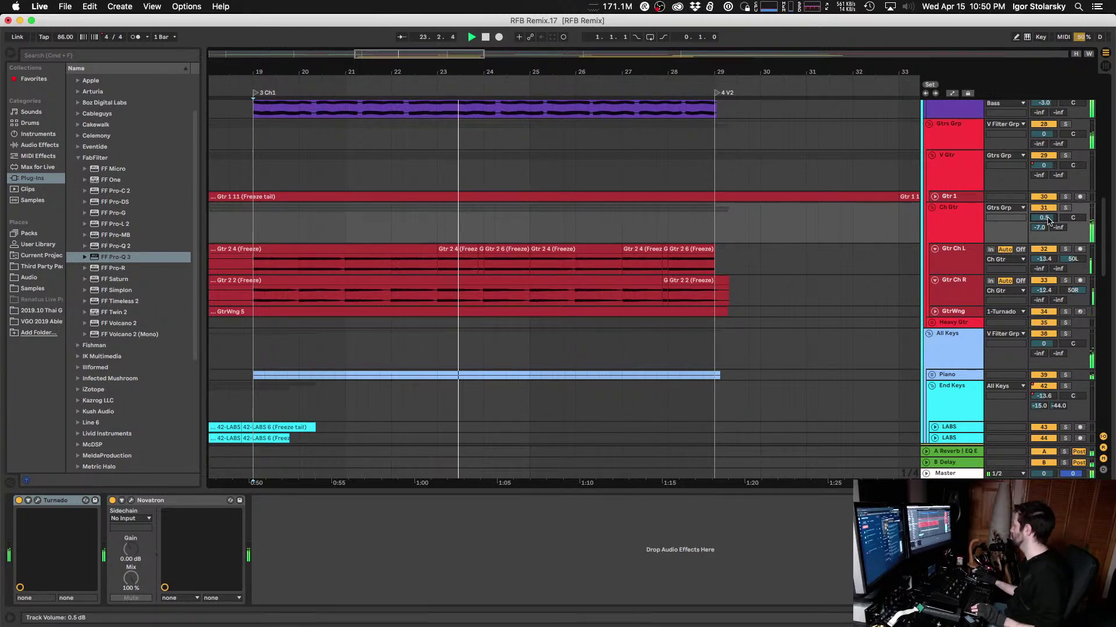
pyautogui.moveTo(1048, 221); pyautogui.dragTo(1048, 225)
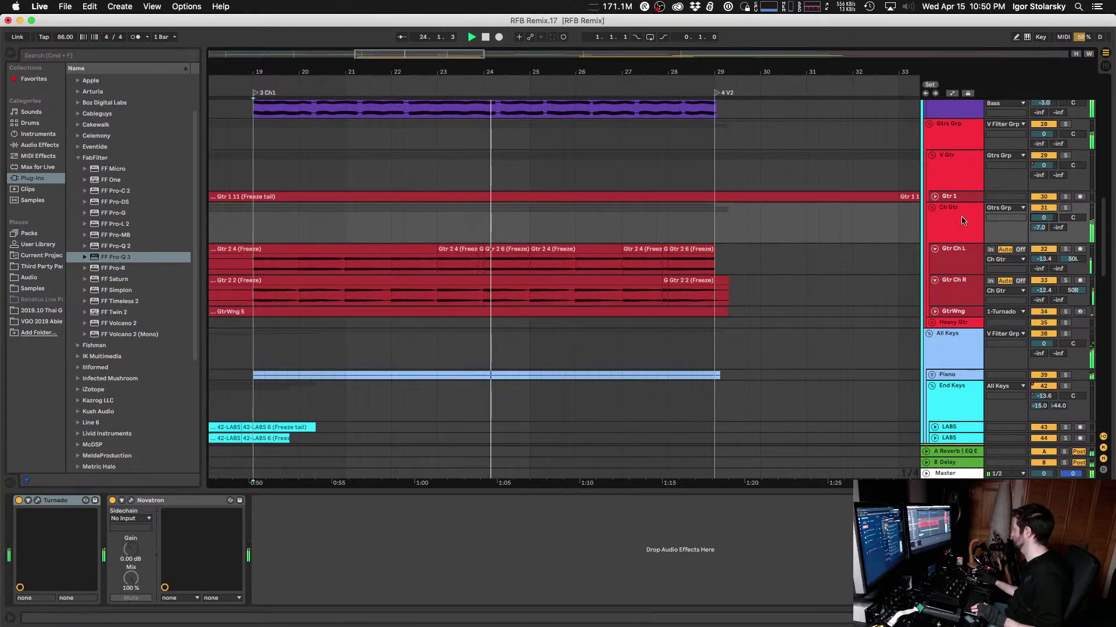
# Step: Replay the chorus from 19.1.1 to check the guitar level in the mix, looking over the guitar, keys and rap vocal tracks
pyautogui.scroll(-1, 773, 206)
pyautogui.press('space')
pyautogui.press('space')
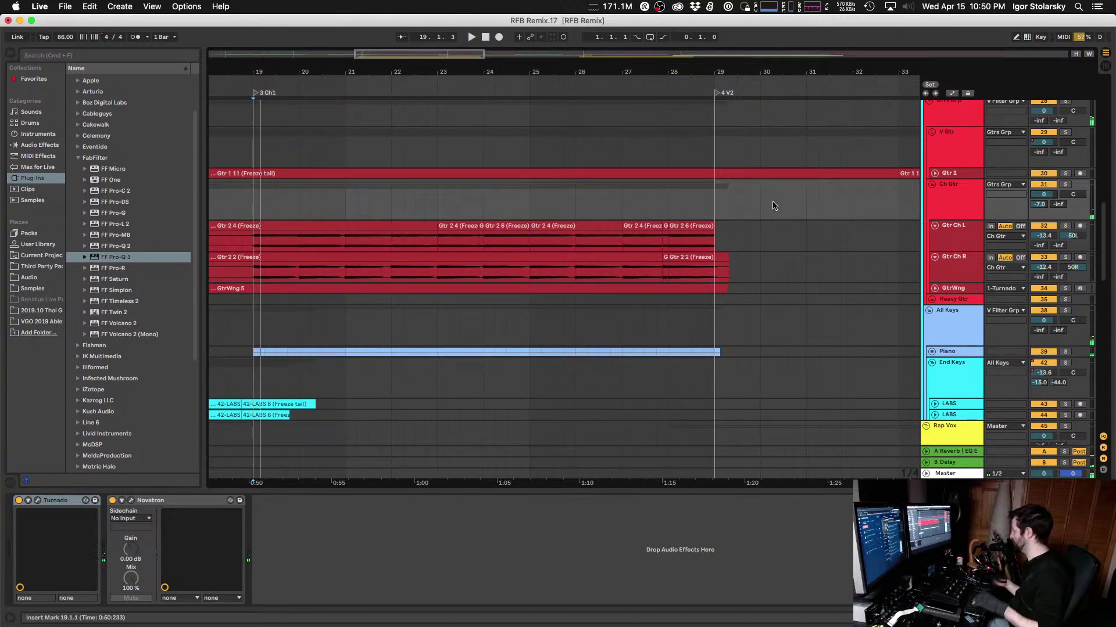
pyautogui.scroll(-5, 773, 212)
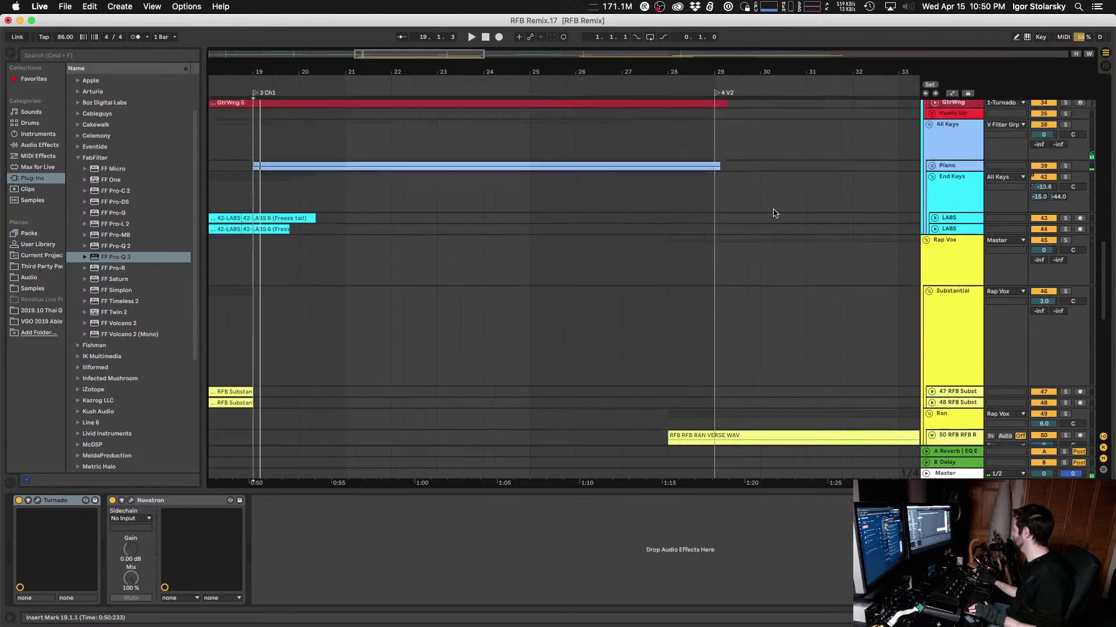
pyautogui.scroll(6, 773, 213)
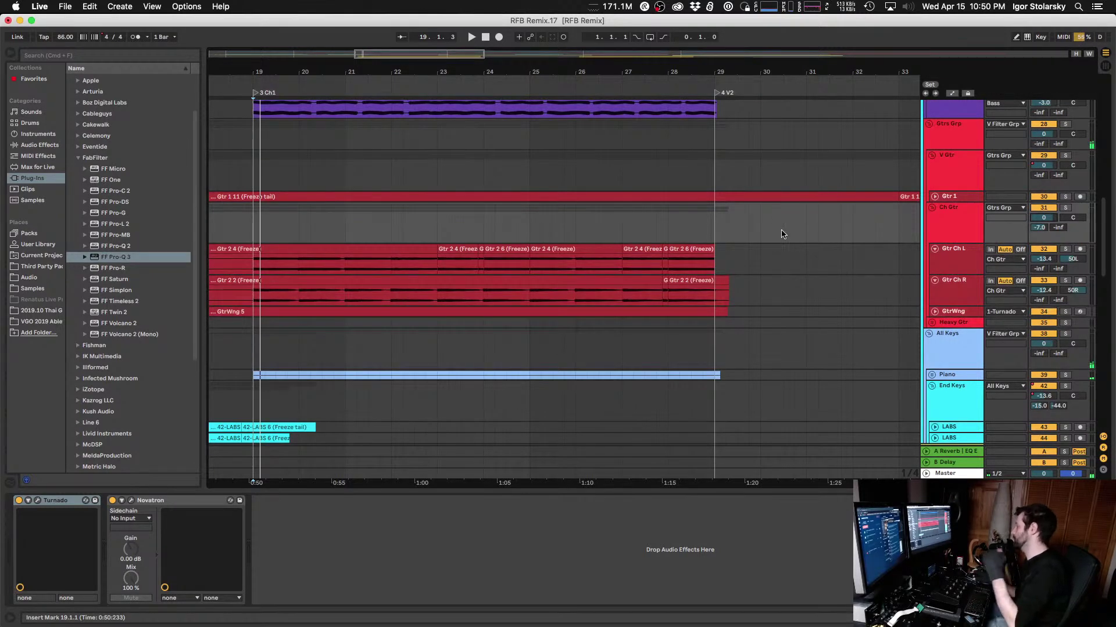
pyautogui.press('space')
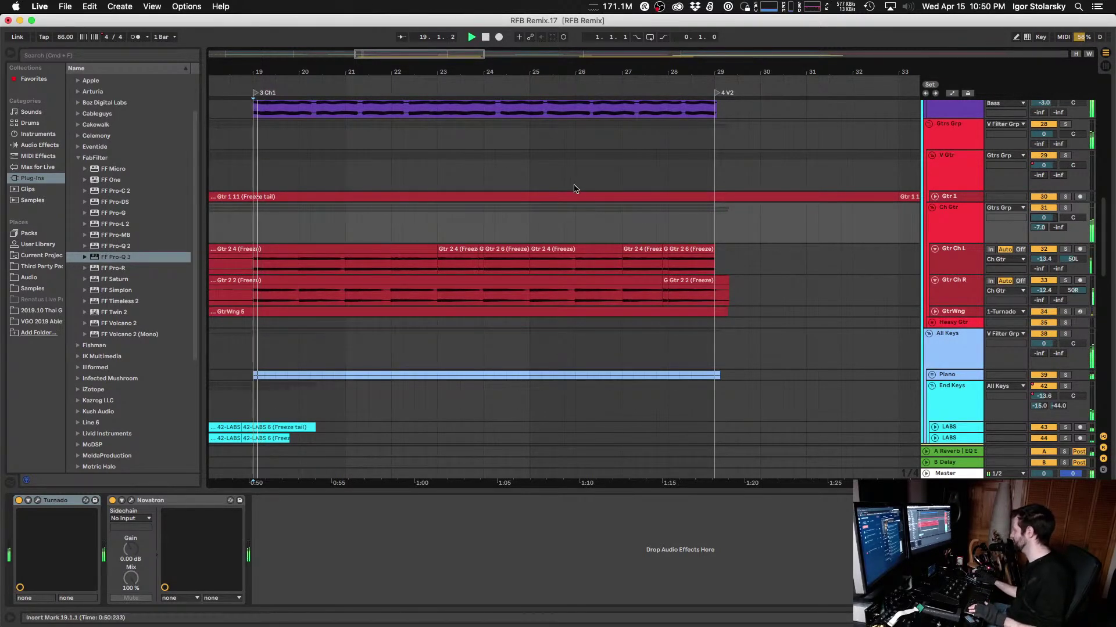
# Step: Solo lead vocal track 60, open its UBK-1, and turn the compression slightly towards Mild
pyautogui.scroll(-8, 573, 192)
pyautogui.scroll(-10, 756, 236)
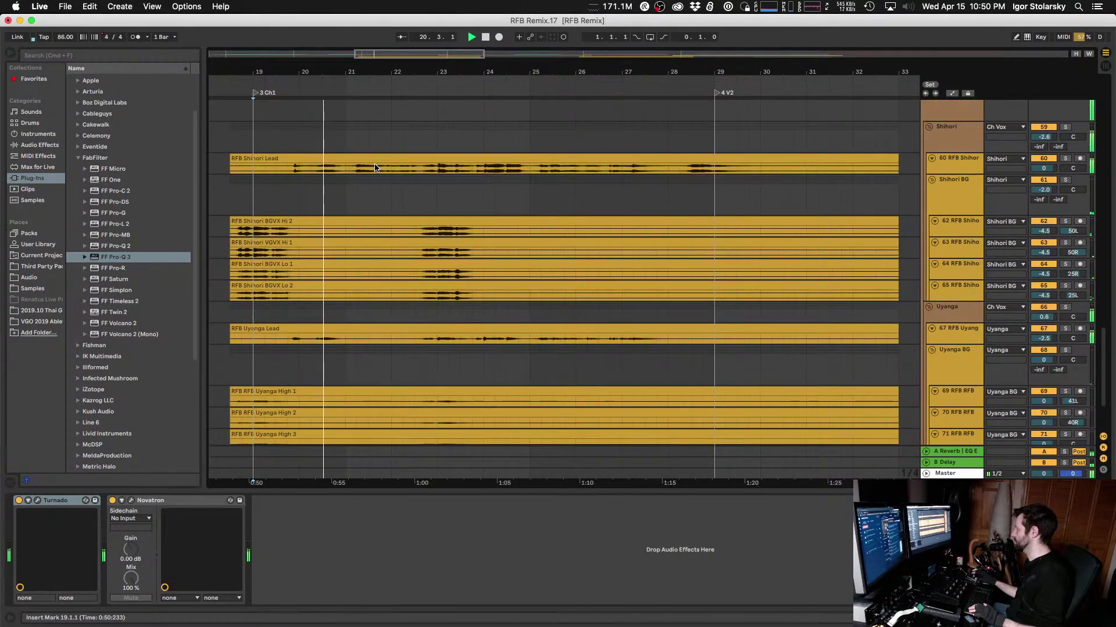
pyautogui.click(965, 162)
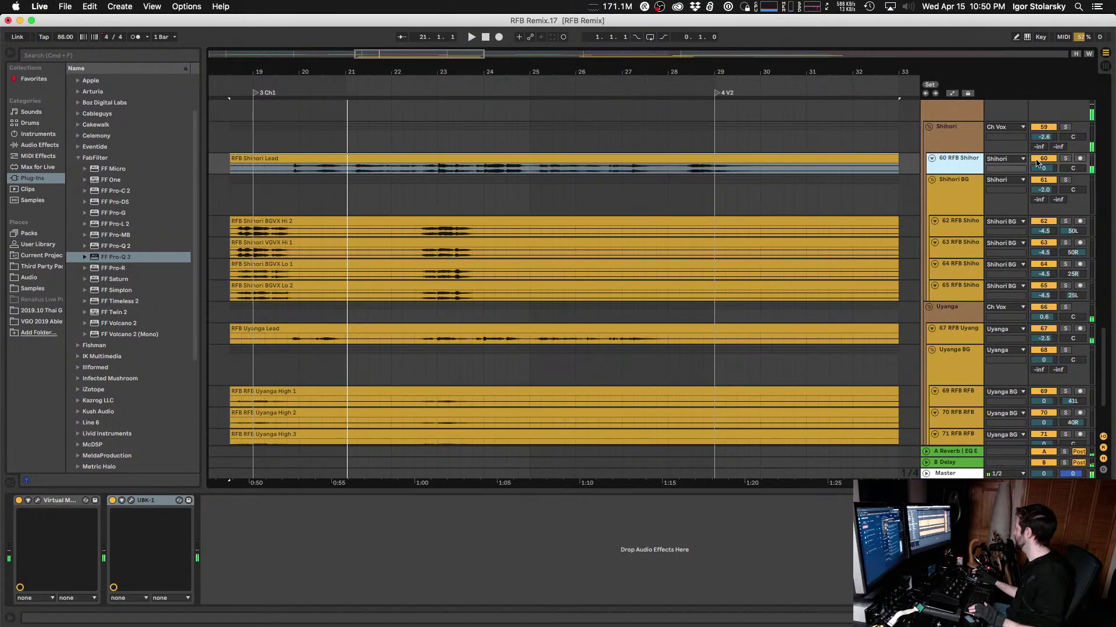
pyautogui.click(1064, 159)
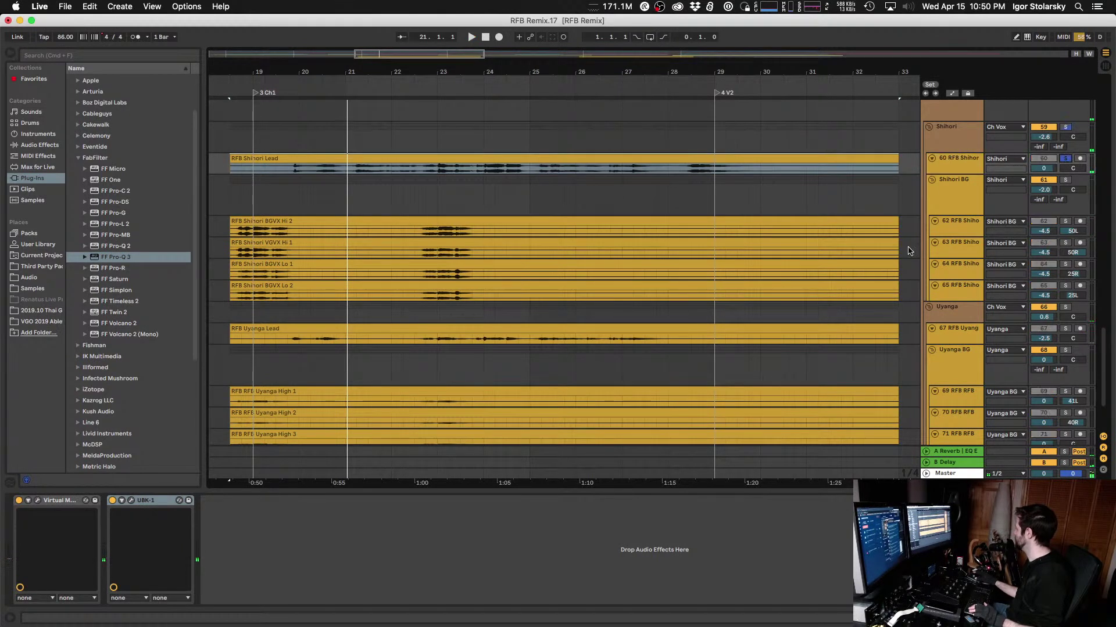
pyautogui.click(132, 501)
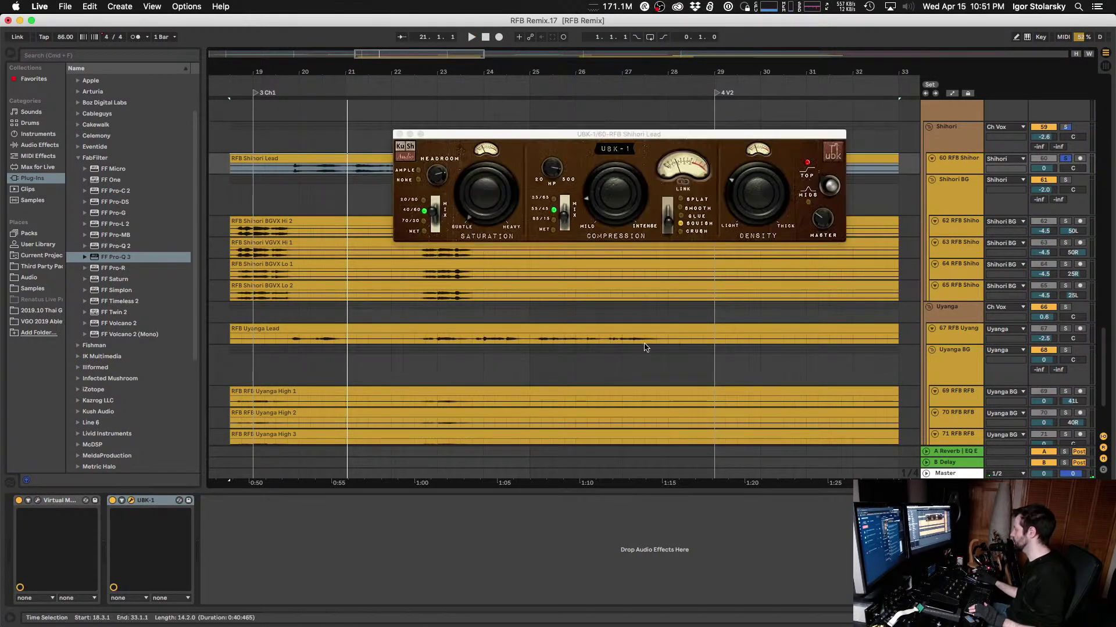
pyautogui.click(610, 205)
pyautogui.press('space')
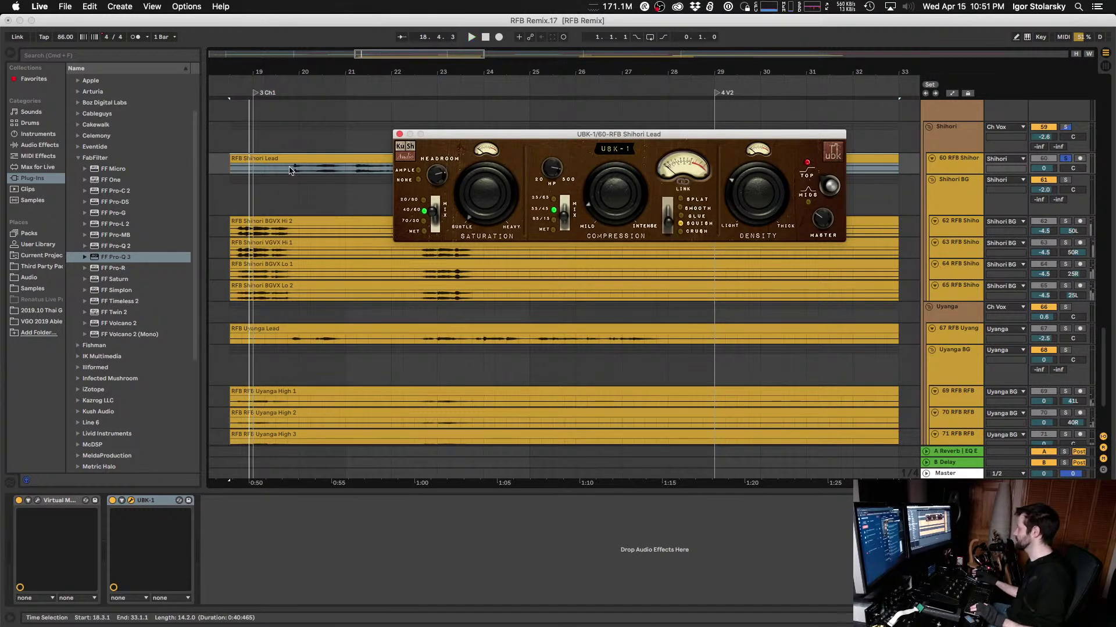
# Step: Audition lead vocal track 60's UBK-1 compression from 19.4.1, first soloed and then in the full mix, and close the plugin
pyautogui.click(287, 169)
pyautogui.press('space')
pyautogui.click(595, 201)
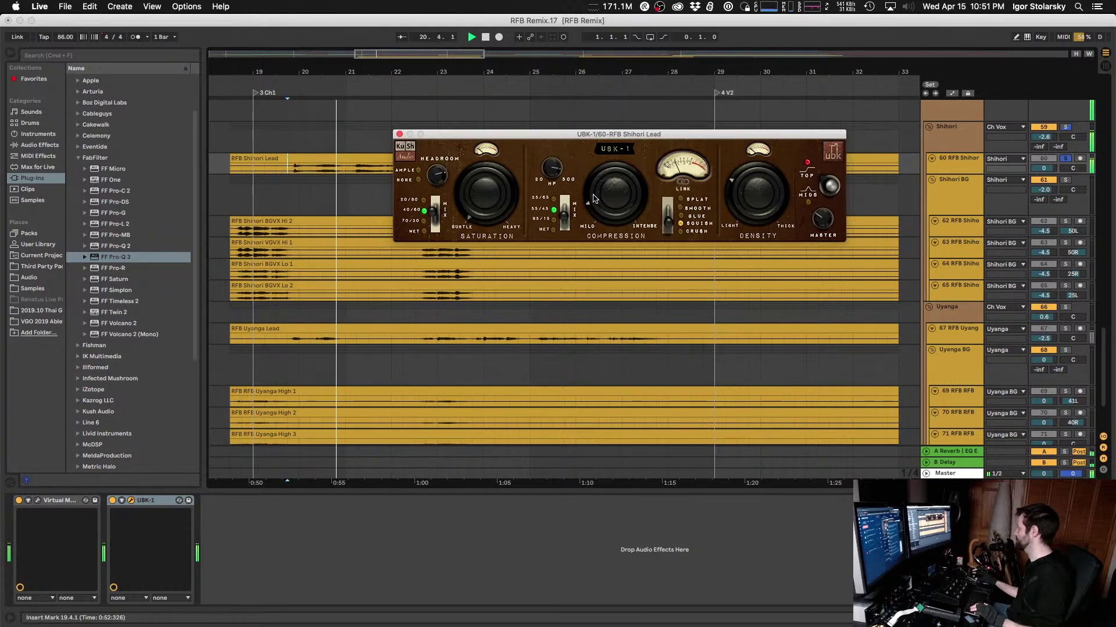
pyautogui.click(1064, 159)
pyautogui.press('space')
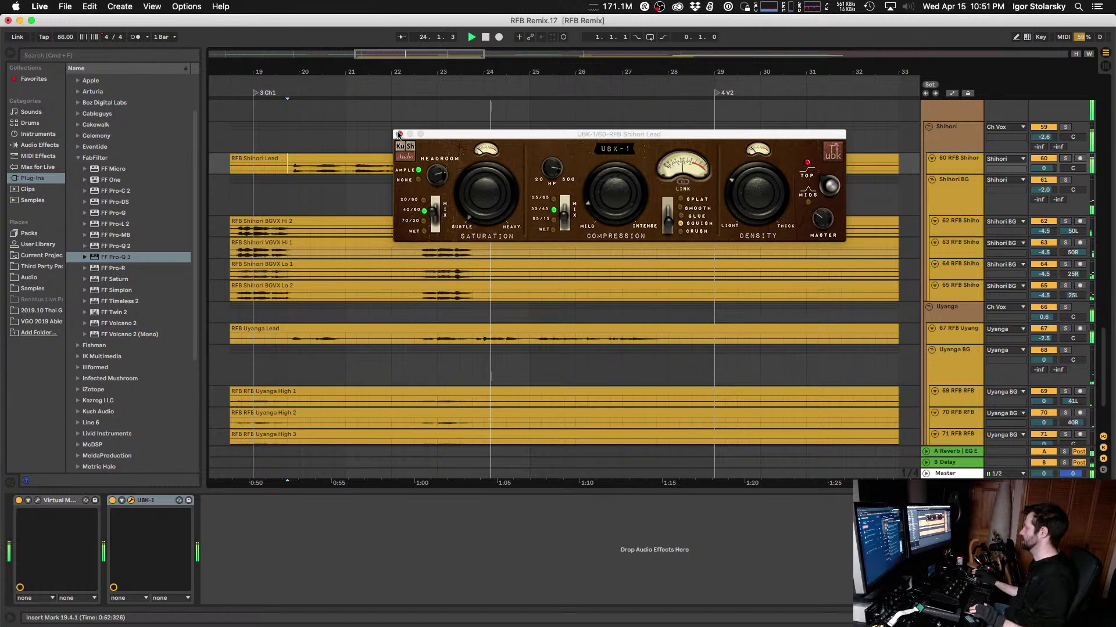
pyautogui.click(607, 204)
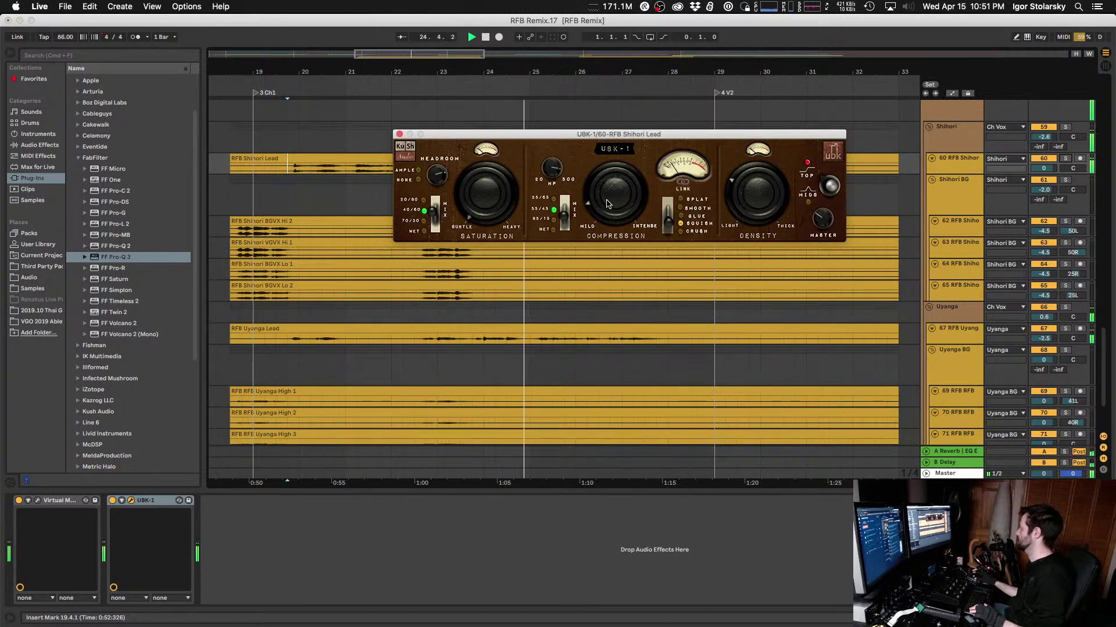
pyautogui.click(399, 134)
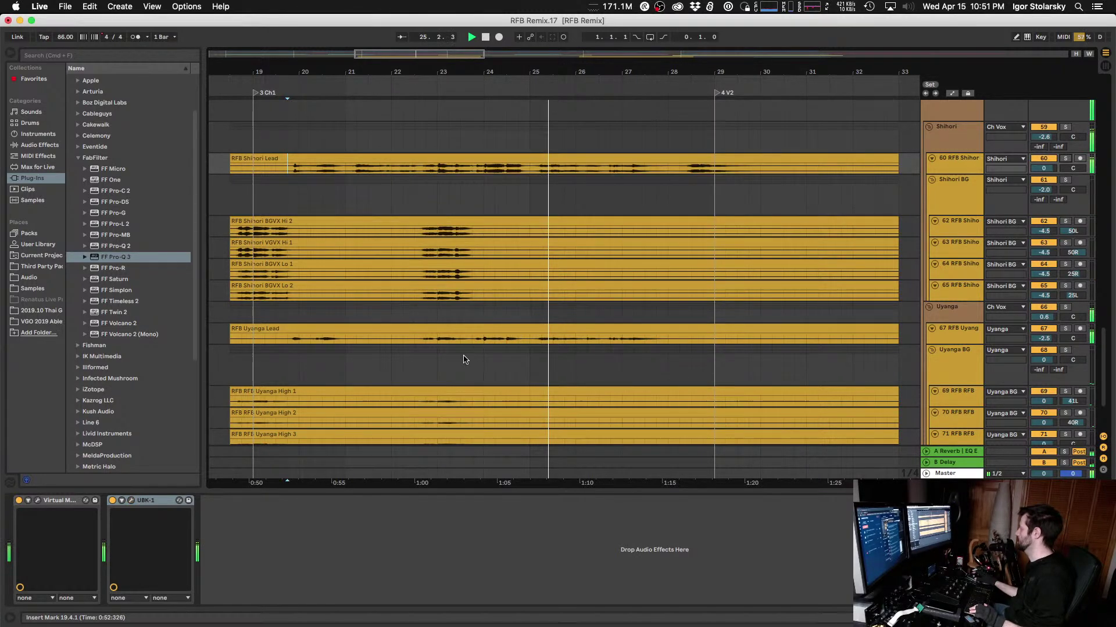
# Step: Solo lead vocal track 67, adjust the headroom on its UBK-1 during playback from 22.4.1, and close the plugin
pyautogui.click(425, 337)
pyautogui.click(1065, 328)
pyautogui.press('space')
pyautogui.press('space')
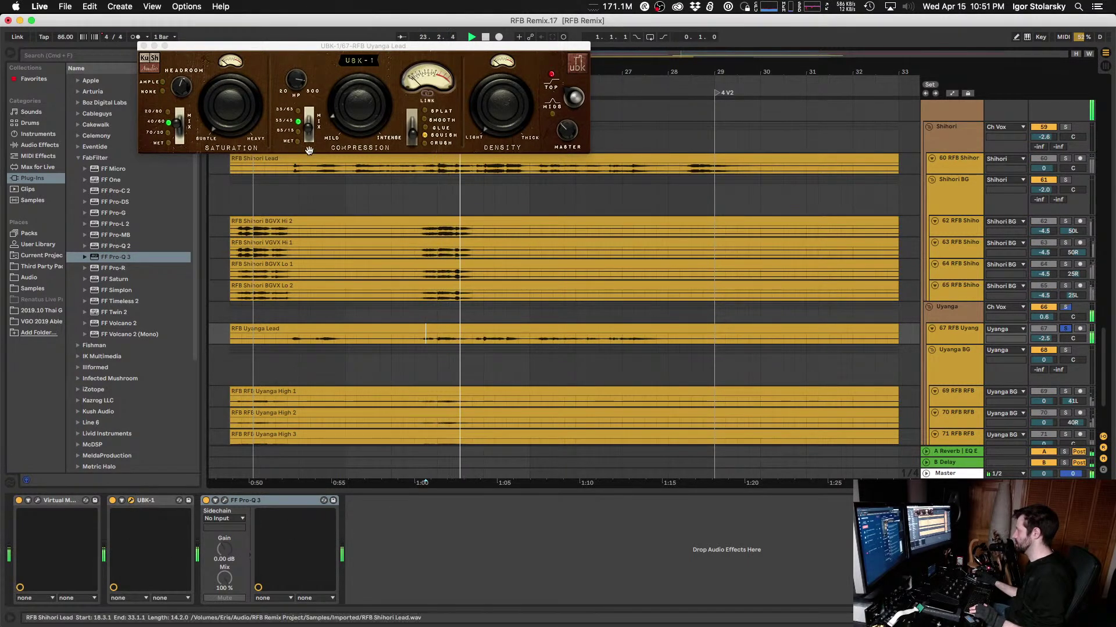
pyautogui.click(184, 85)
pyautogui.moveTo(183, 85); pyautogui.dragTo(183, 92)
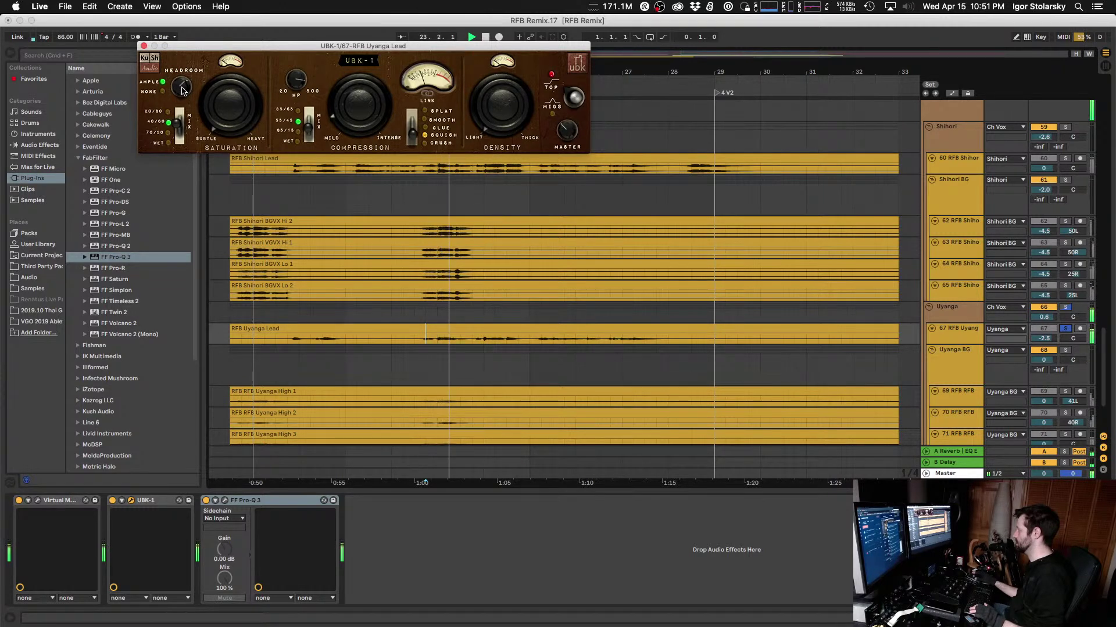
pyautogui.click(143, 47)
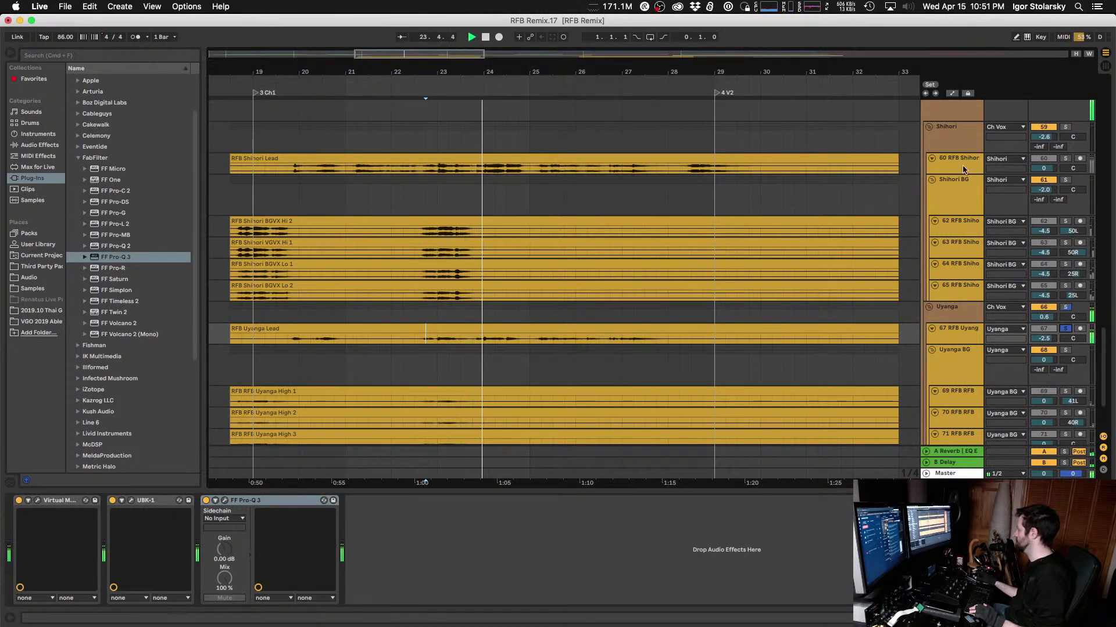
# Step: Unsolo lead vocal track 67, replay the mix from 22.4.1 while checking its Pro-Q 3 curve, and close the EQ
pyautogui.scroll(5, 910, 140)
pyautogui.scroll(-6, 910, 140)
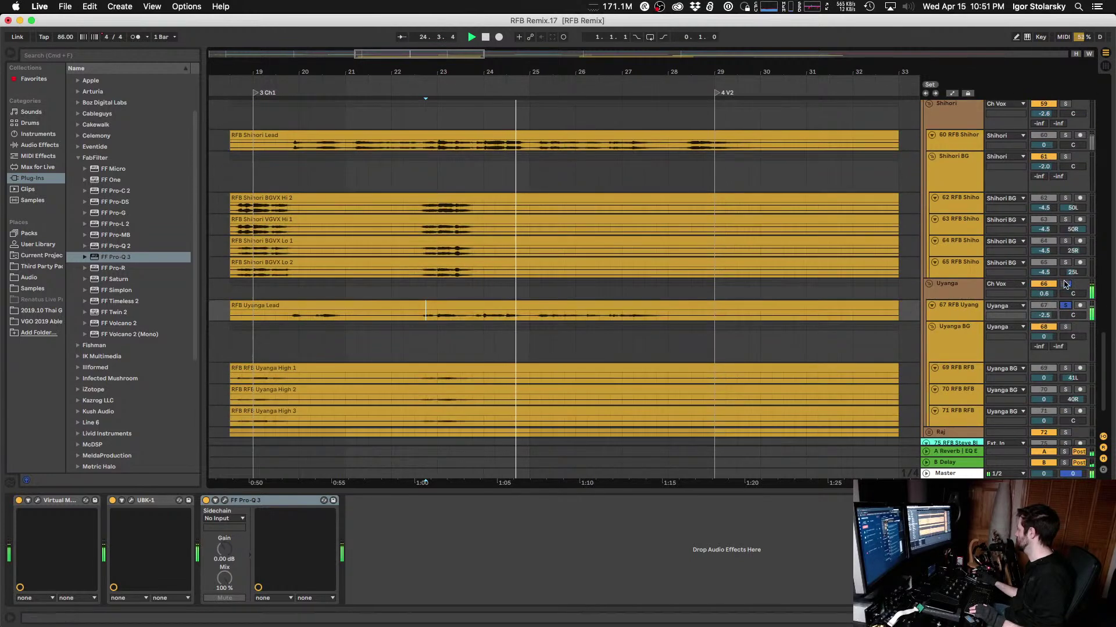
pyautogui.click(1067, 306)
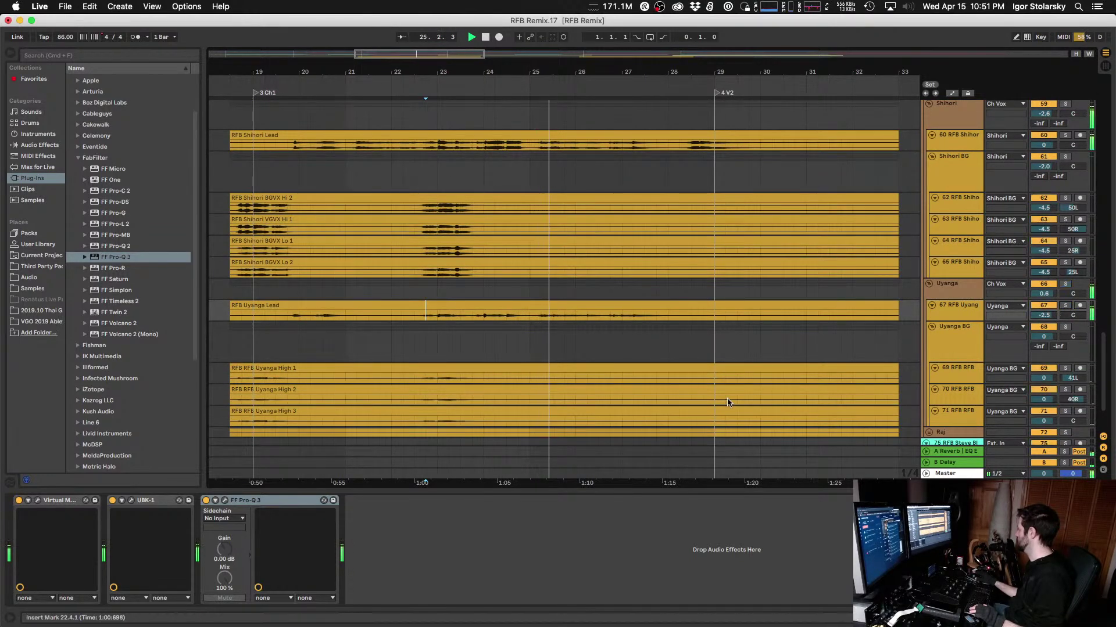
pyautogui.press('space')
pyautogui.press('space')
pyautogui.click(223, 501)
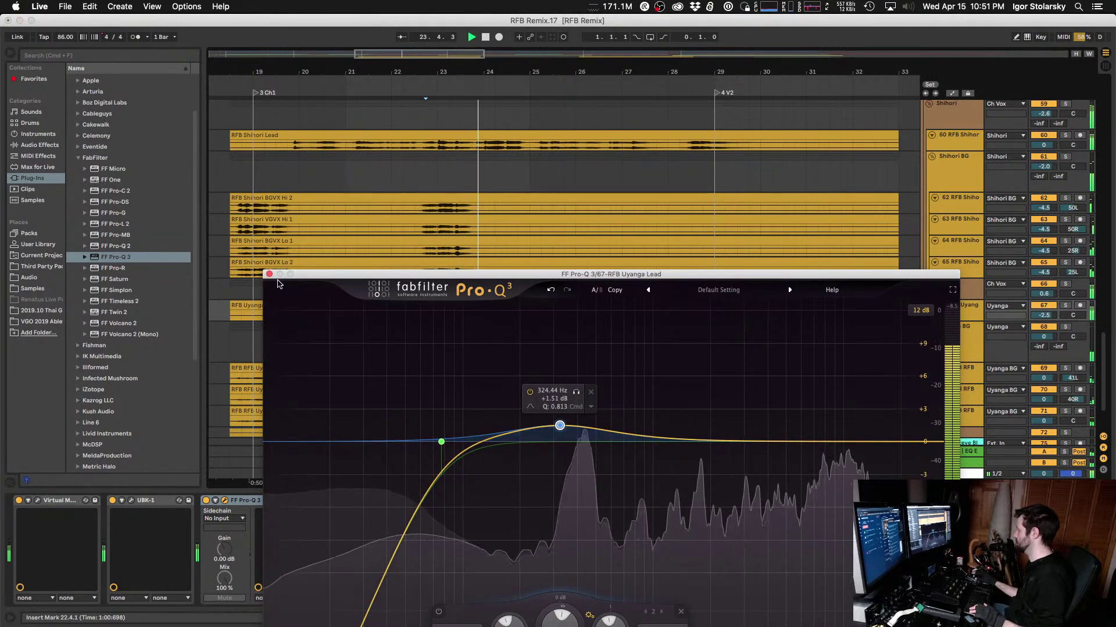
pyautogui.press('super+alt+p')
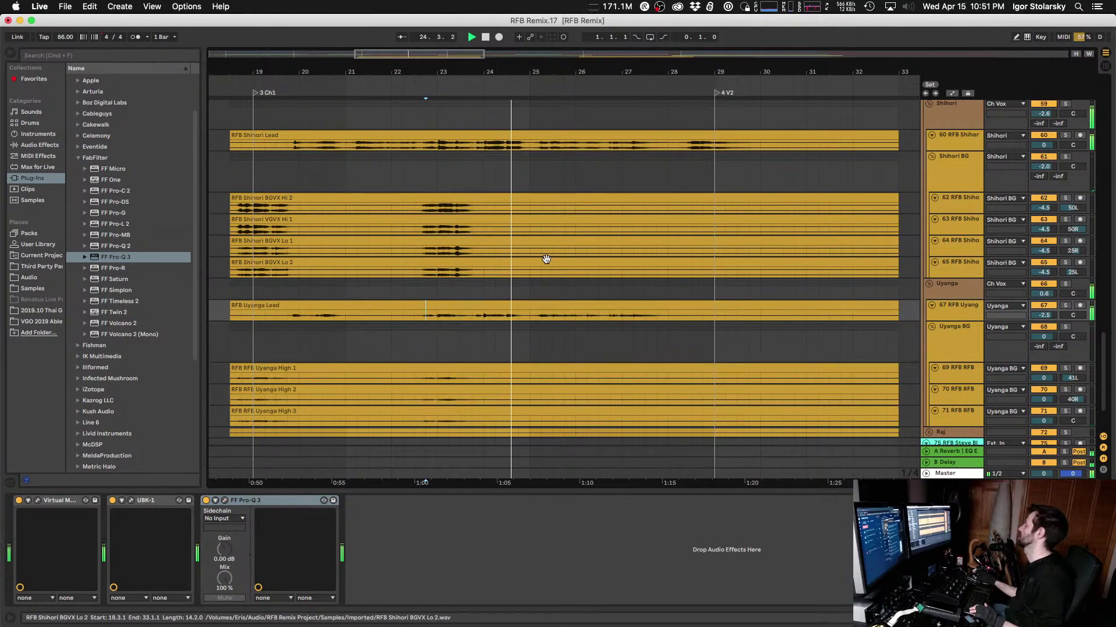
# Step: Open the elysia alpha master on the Master chain, compare the mix with it bypassed during playback, and close it
pyautogui.click(938, 473)
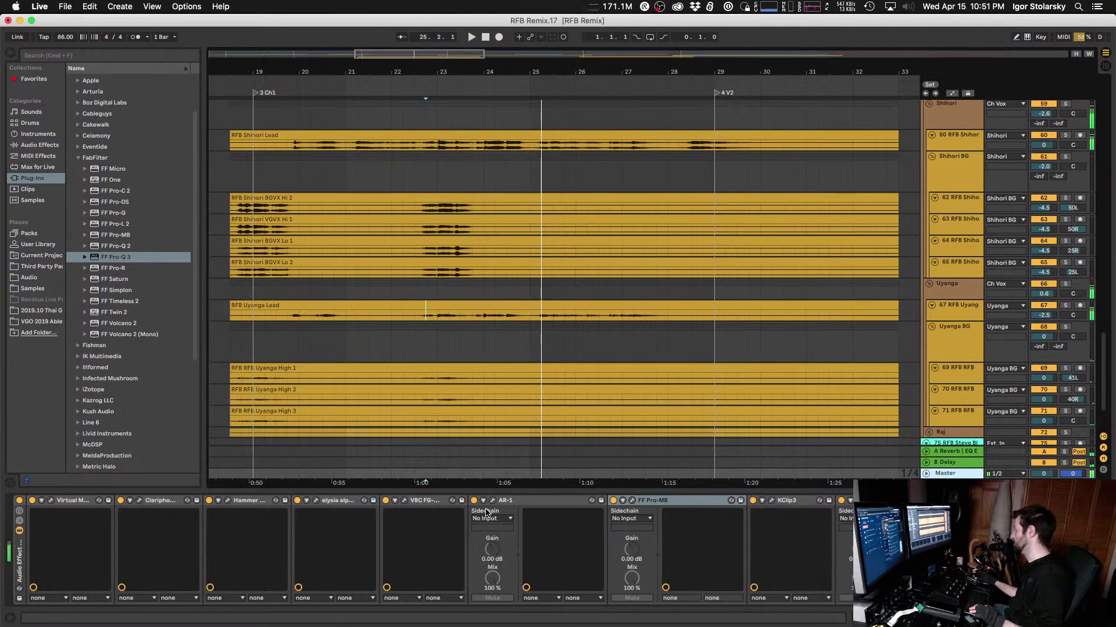
pyautogui.click(315, 501)
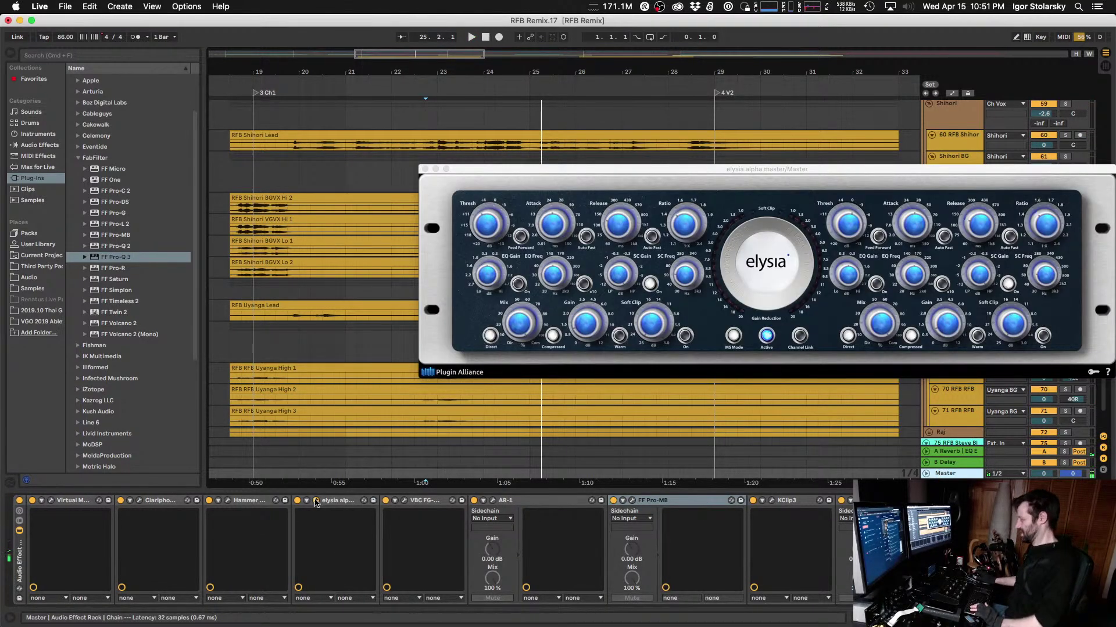
pyautogui.press('space')
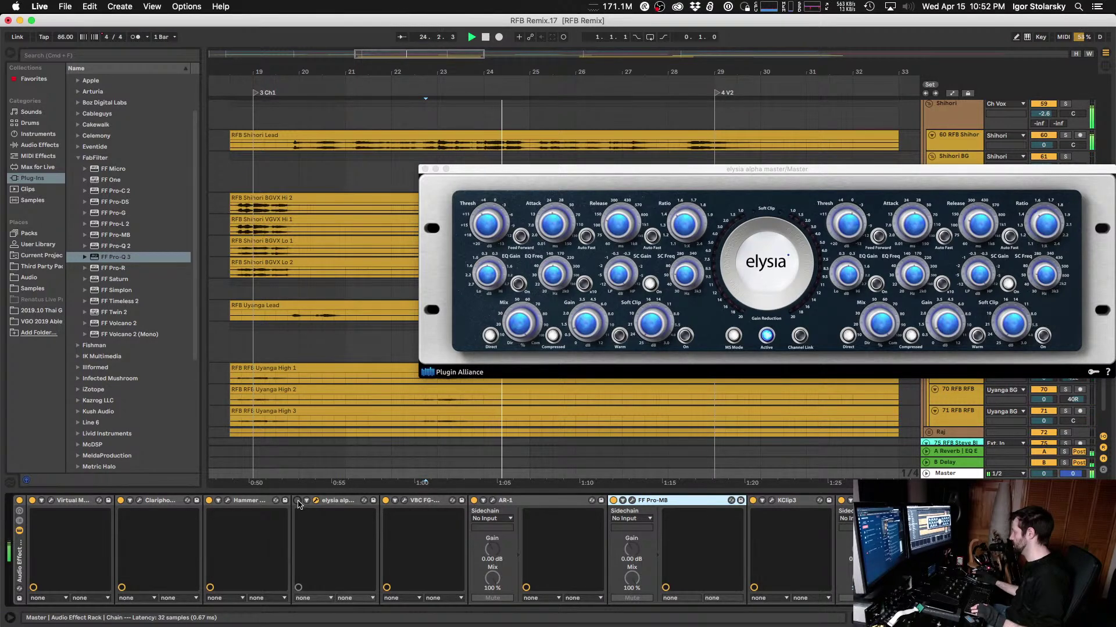
pyautogui.click(424, 170)
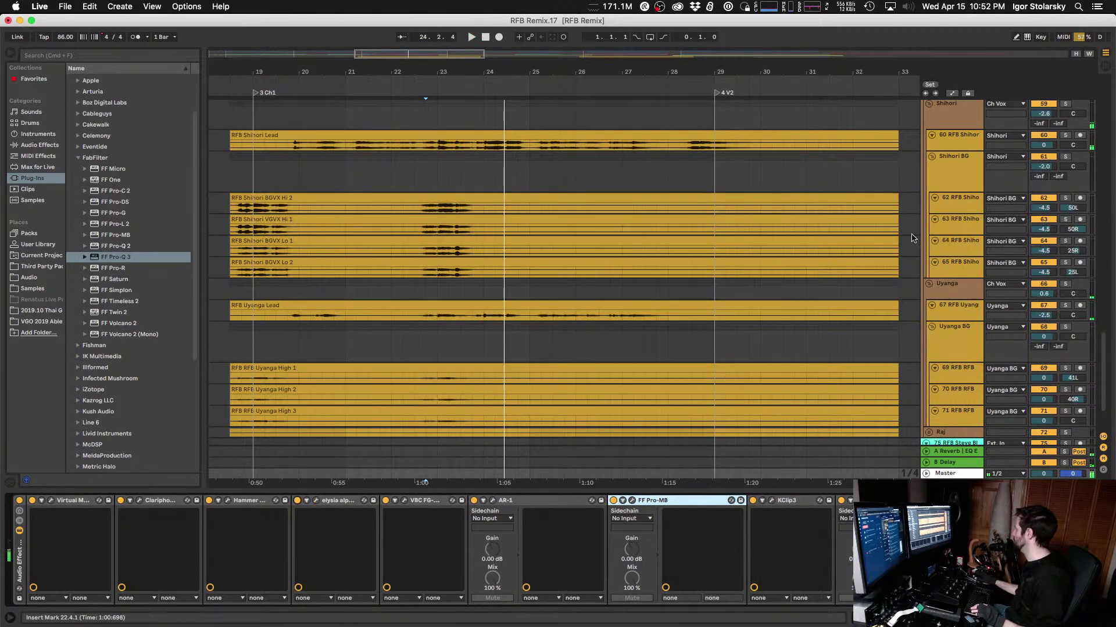
# Step: Set the Ch Vox group 58 volume to -7.8 dB while playing the chorus from 22.4.1
pyautogui.scroll(3, 985, 180)
pyautogui.click(985, 179)
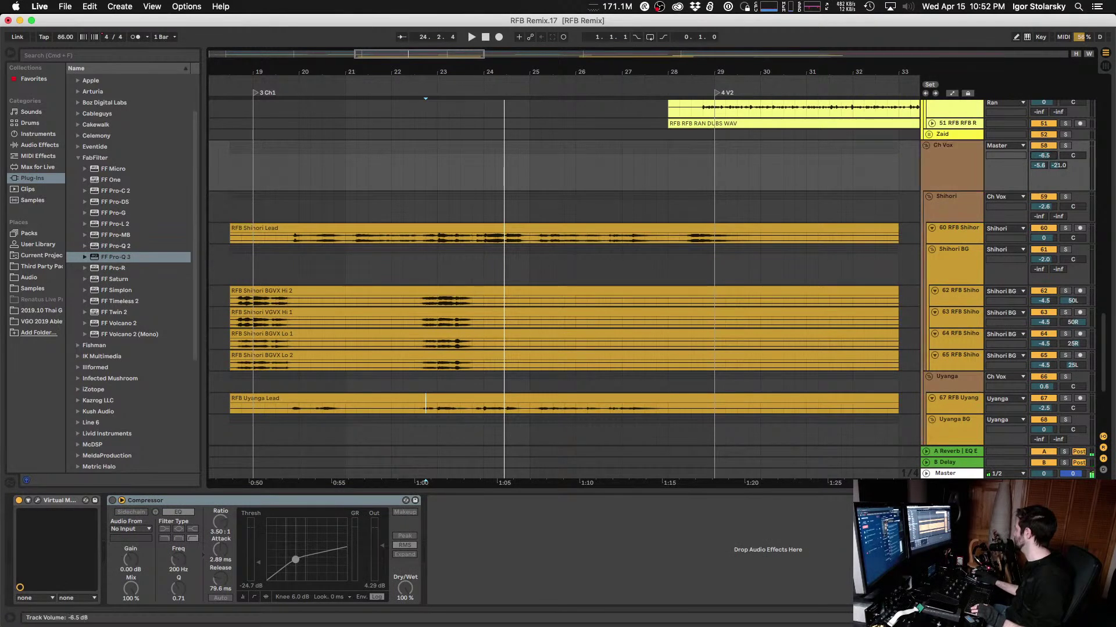
pyautogui.press('space')
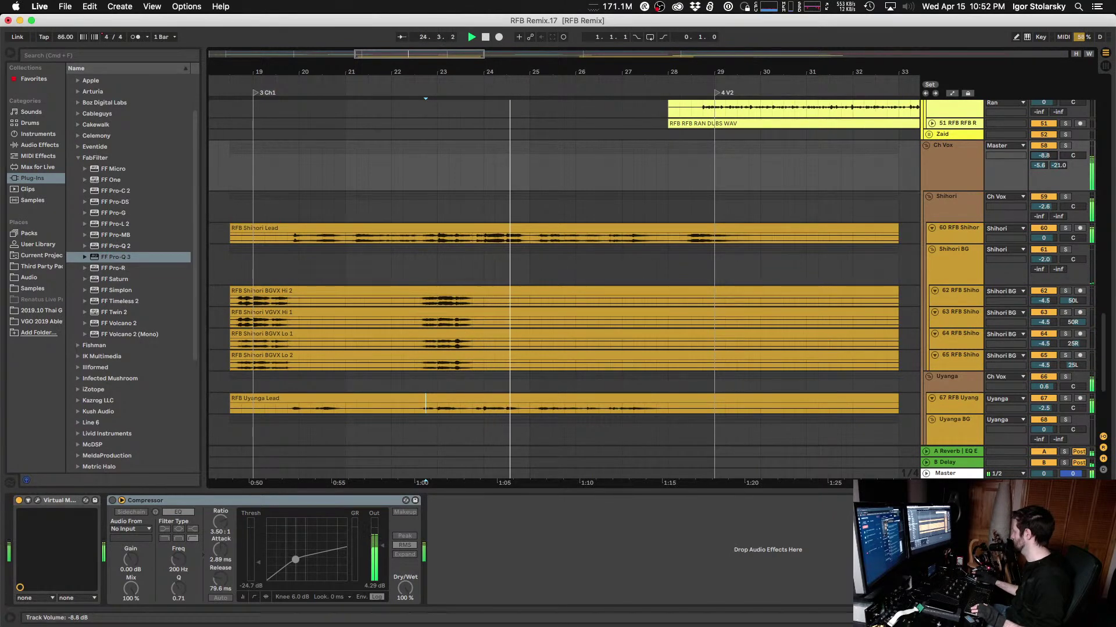
pyautogui.scroll(-5, 717, 204)
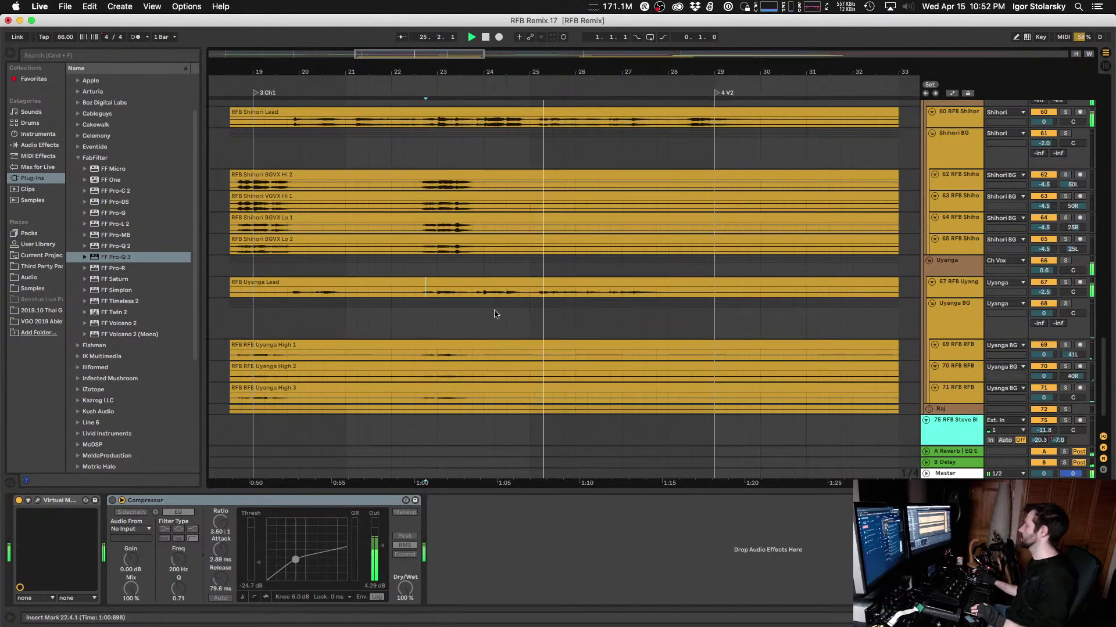
pyautogui.scroll(5, 375, 309)
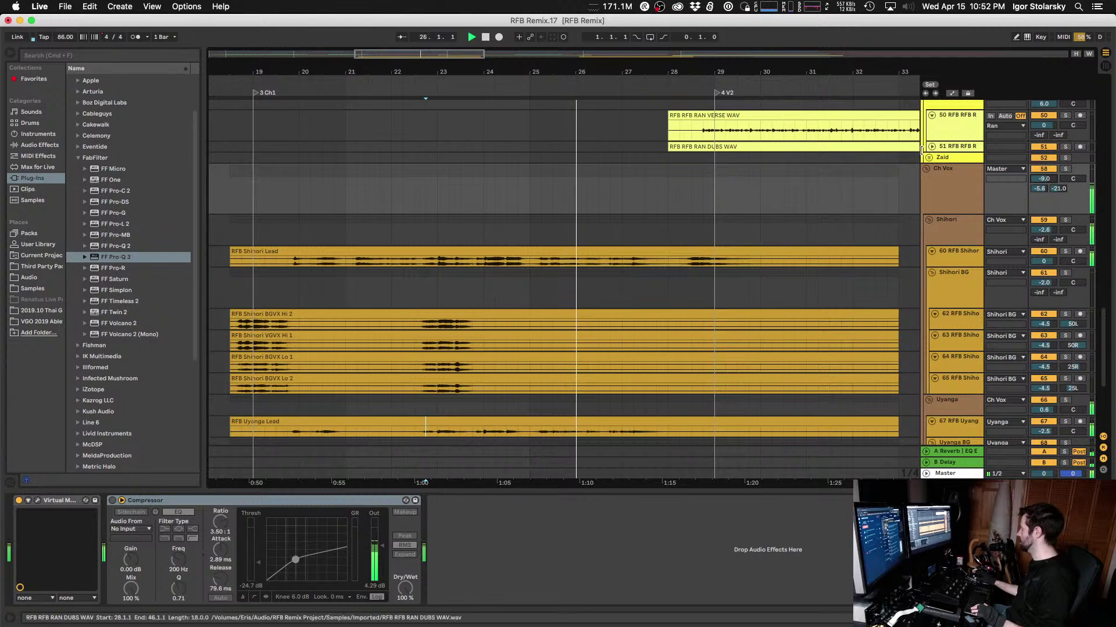
pyautogui.moveTo(1044, 178); pyautogui.dragTo(1044, 169)
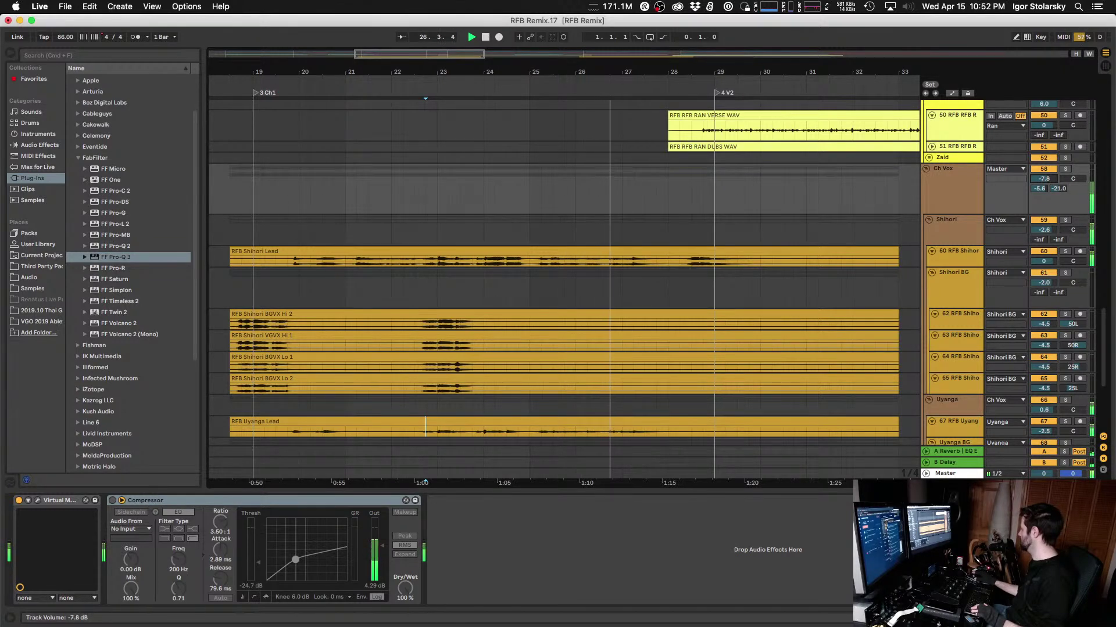
# Step: Audition the mix from 30.1.1 and 23.1.1, checking the Ch Vox group and its background vocal tracks
pyautogui.hscroll(2, 485, 160)
pyautogui.click(692, 233)
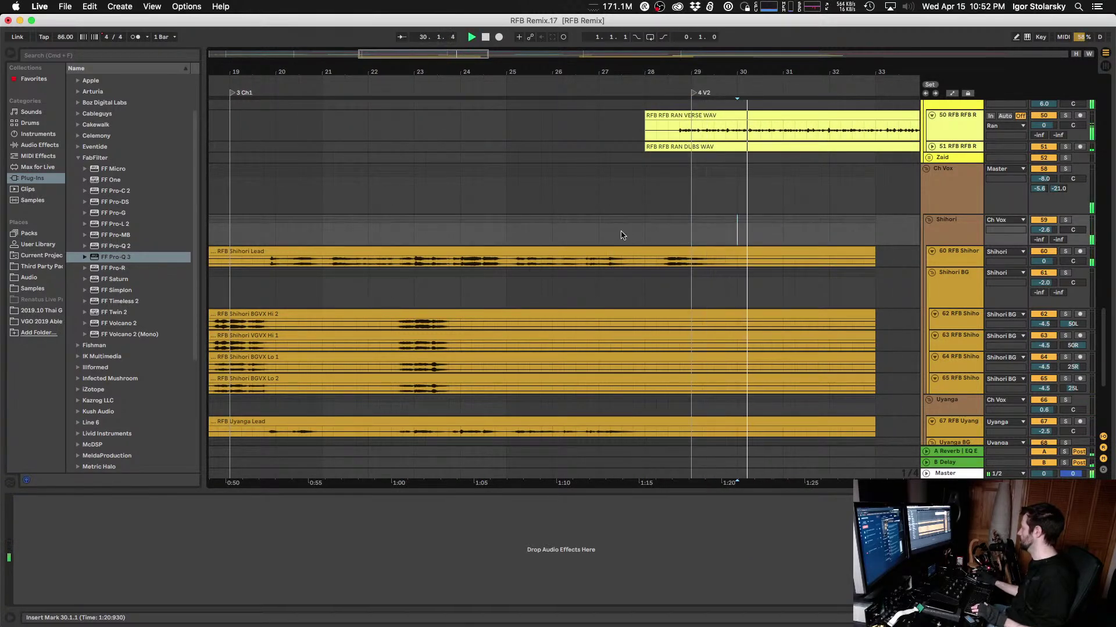
pyautogui.click(418, 224)
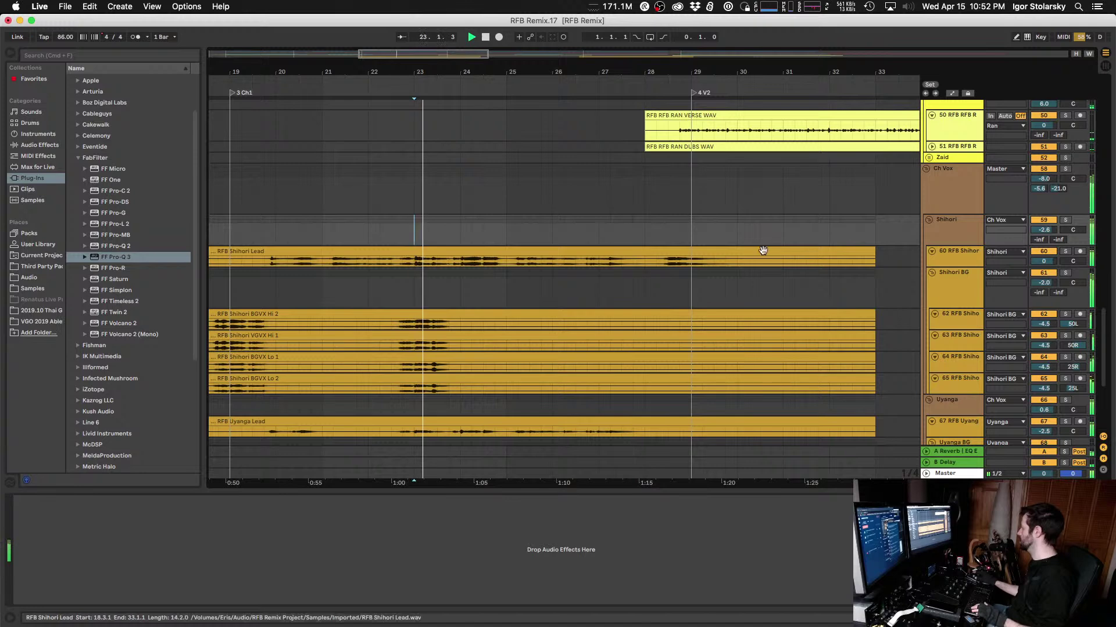
pyautogui.click(947, 186)
pyautogui.scroll(-2, 941, 226)
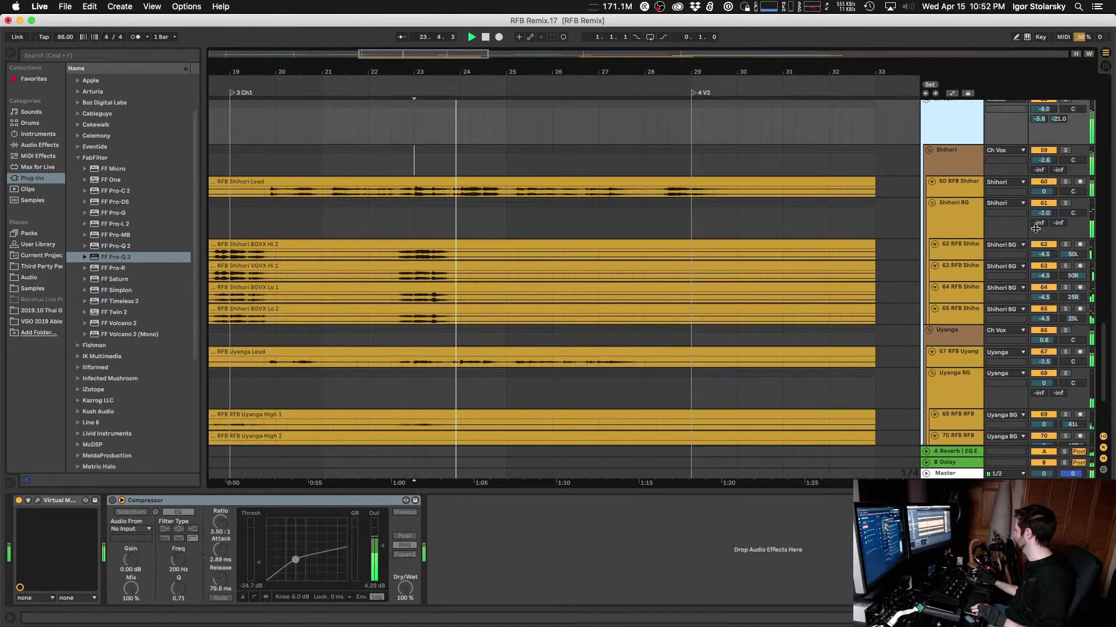
pyautogui.click(1048, 212)
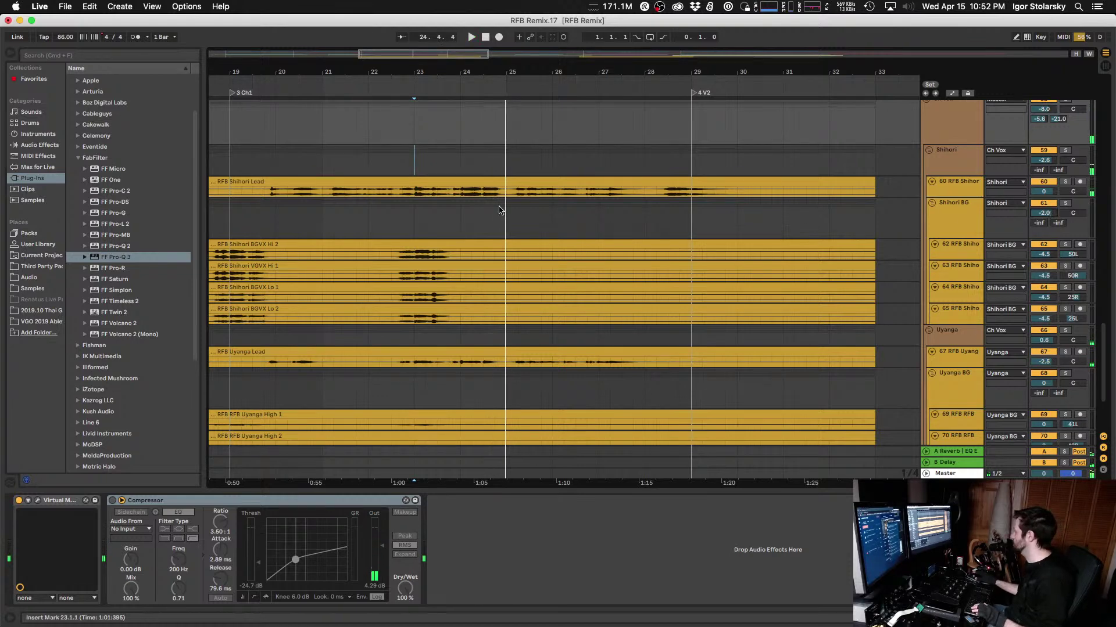
# Step: Audition the chorus from 18.4.1 and set lead vocal track 60 to -2.0 dB and lead vocal track 67 to -4.0 dB
pyautogui.hscroll(-3, 442, 203)
pyautogui.click(284, 165)
pyautogui.press('space')
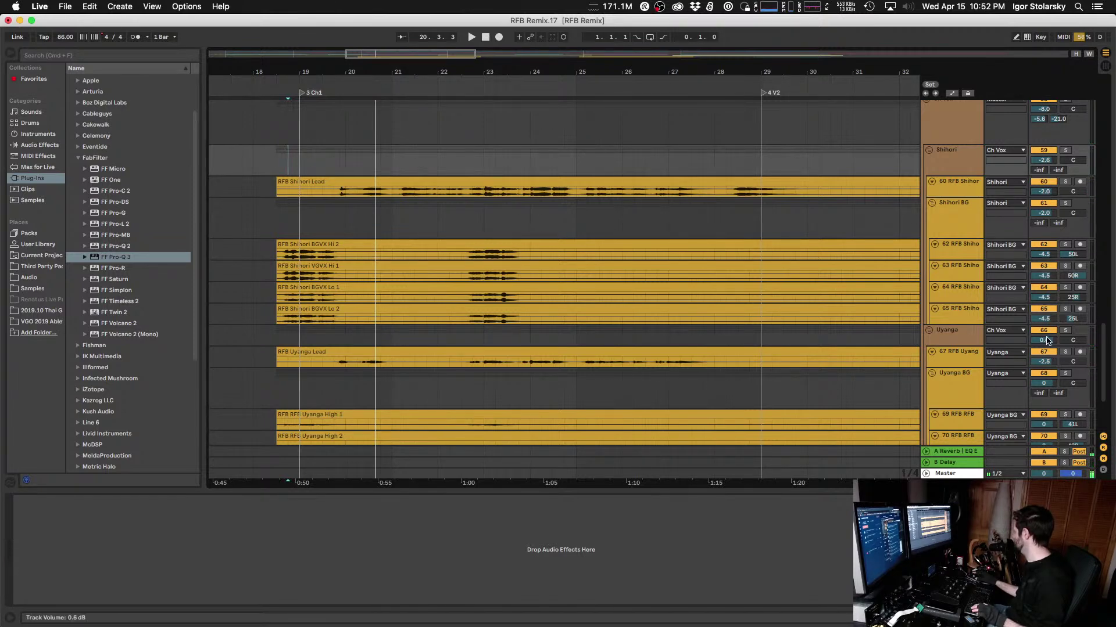
pyautogui.press('space')
pyautogui.moveTo(1052, 363); pyautogui.dragTo(1051, 371)
# Step: Set the Ch Vox group 58 volume to -6.5 dB and replay the chorus from 18.4.1
pyautogui.scroll(3, 1045, 186)
pyautogui.moveTo(1047, 181); pyautogui.dragTo(1046, 174)
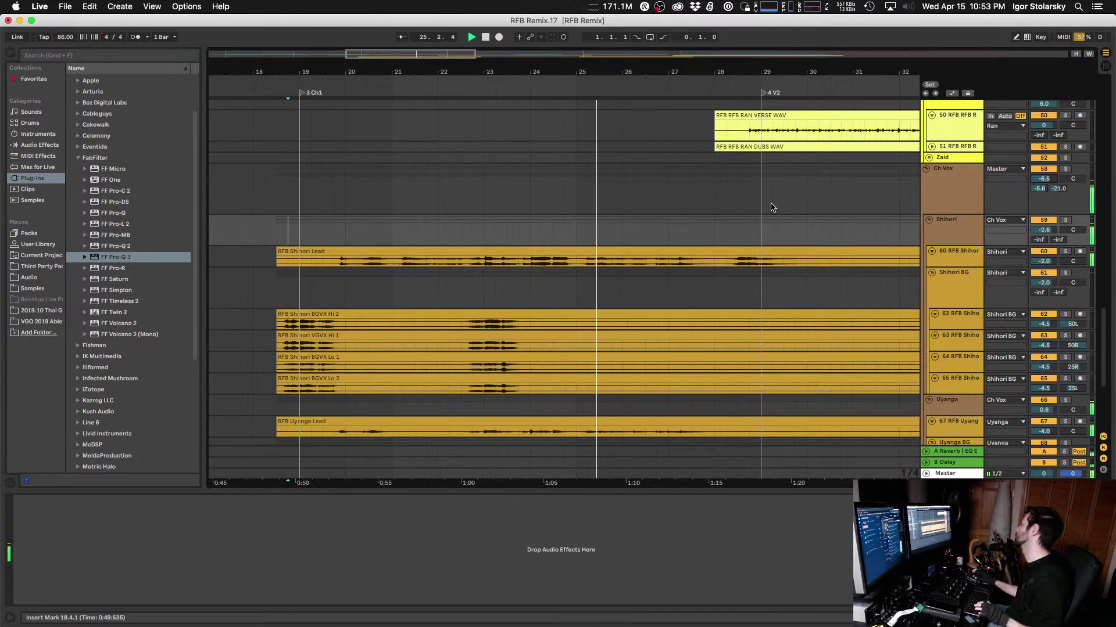
pyautogui.scroll(-1, 769, 207)
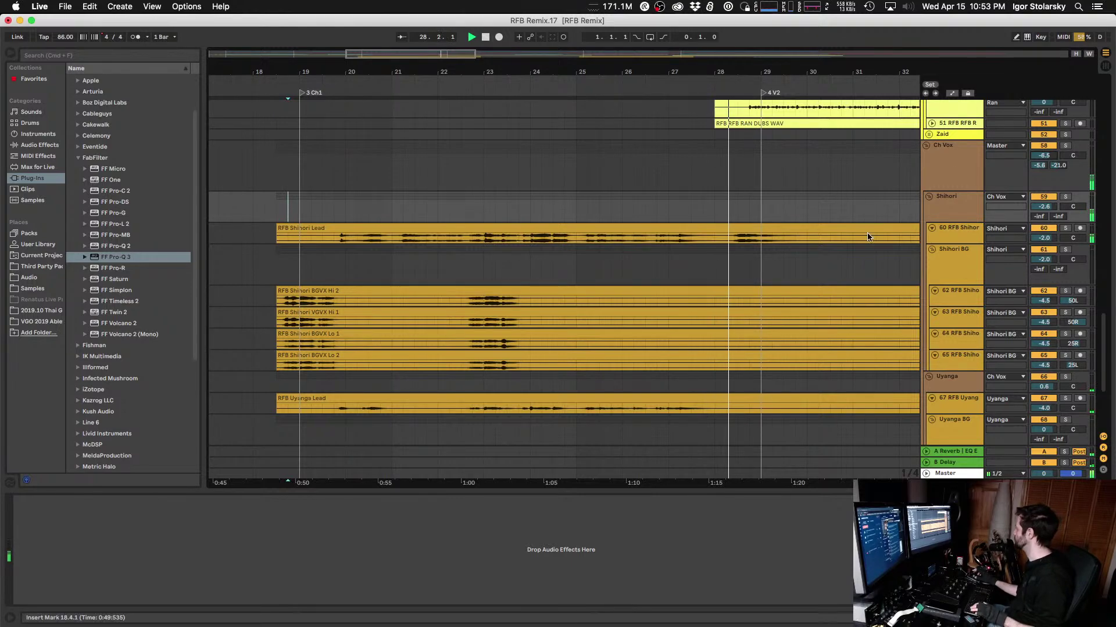
pyautogui.press('space')
pyautogui.scroll(15, 868, 237)
pyautogui.press('space')
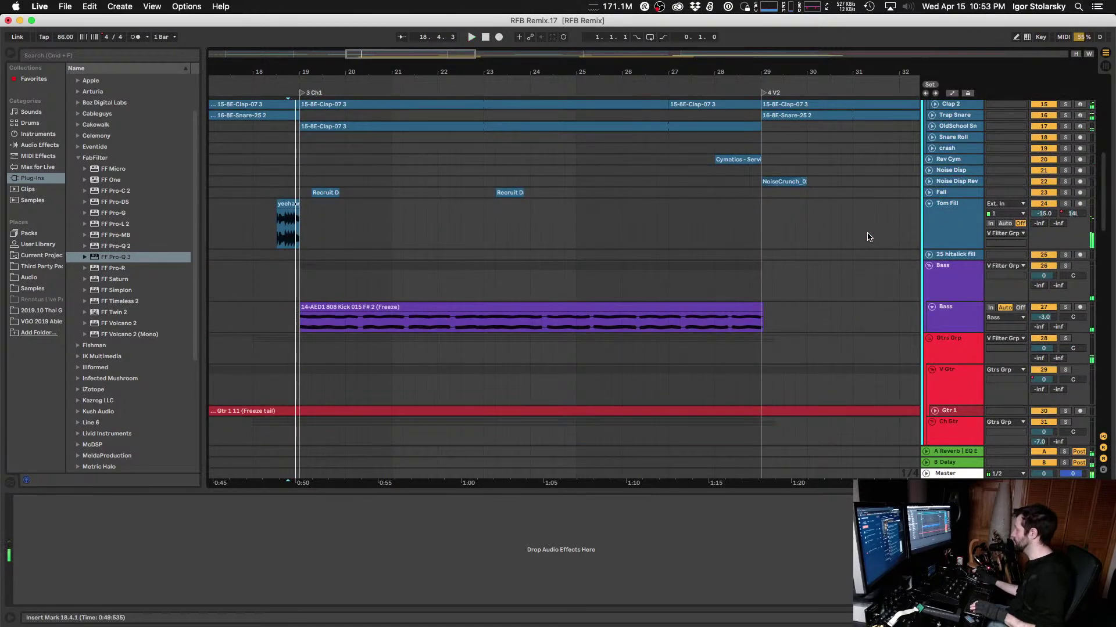
# Step: Save the Live Set under the new name RFB Remix.18
pyautogui.moveTo(541, 25); pyautogui.dragTo(552, 24)
pyautogui.click(65, 7)
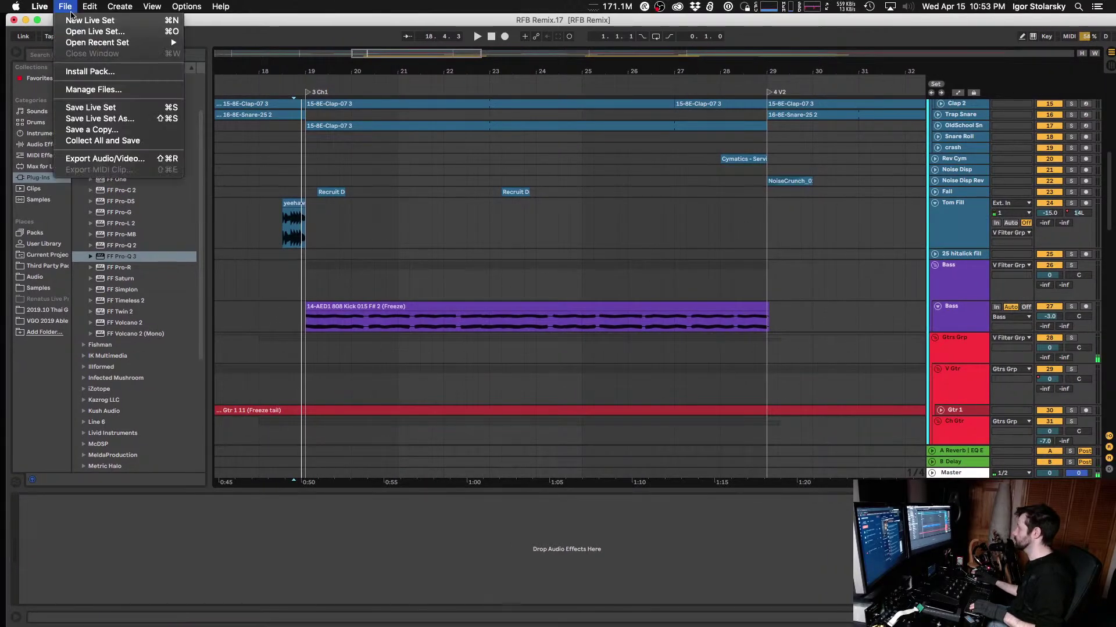
pyautogui.click(90, 121)
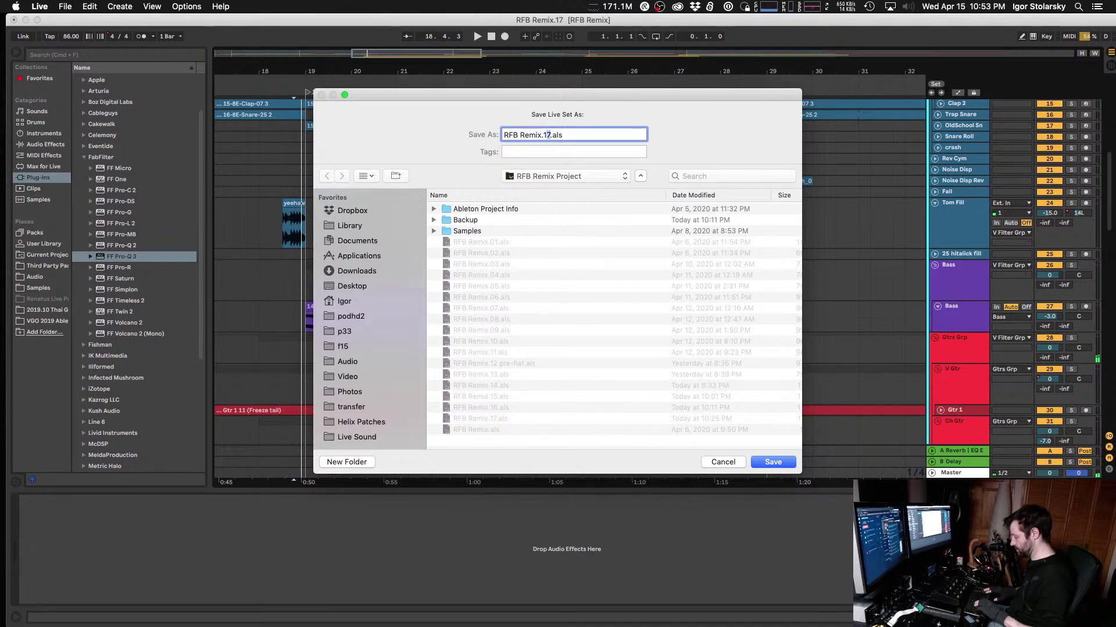
pyautogui.press('Return')
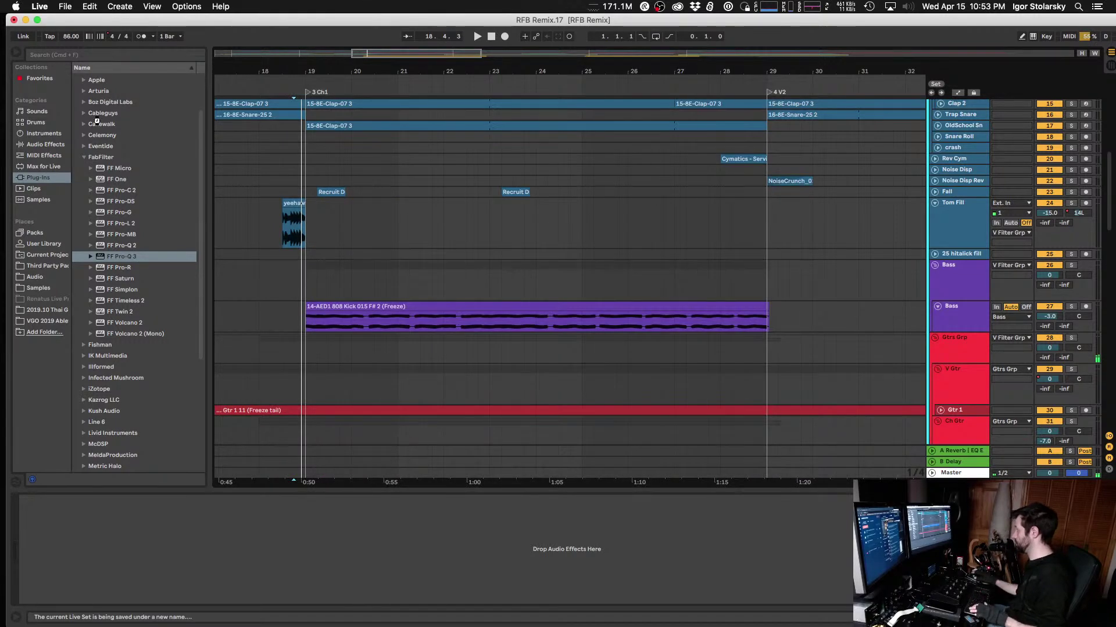
# Step: Play the chorus from 19.1.1 and unfold the HH track 10 in the Hats Grp
pyautogui.click(309, 173)
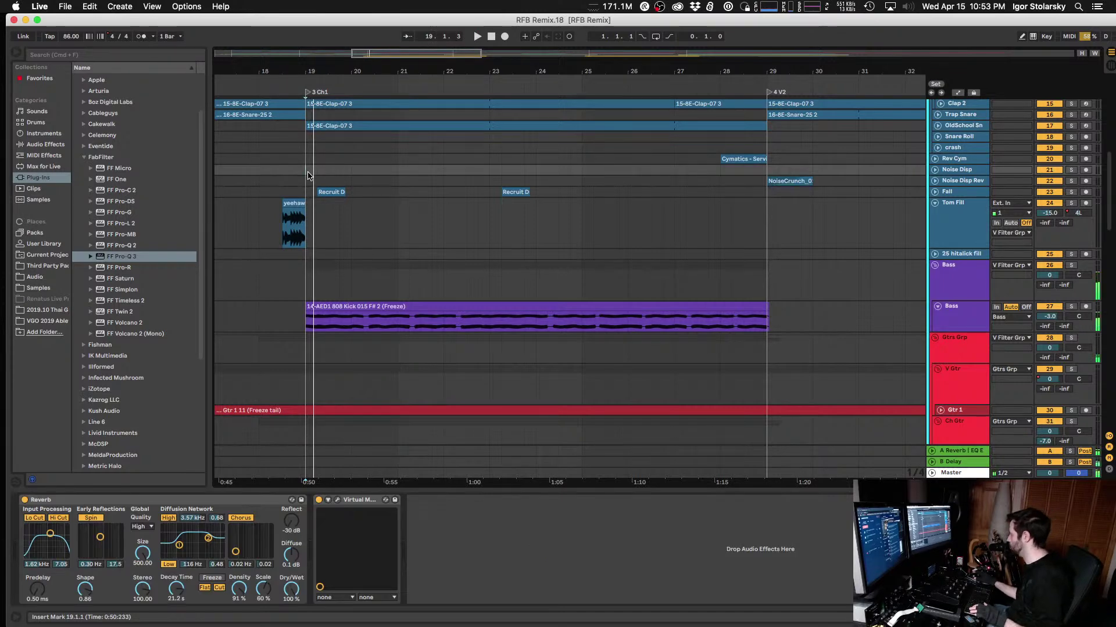
pyautogui.scroll(10, 337, 212)
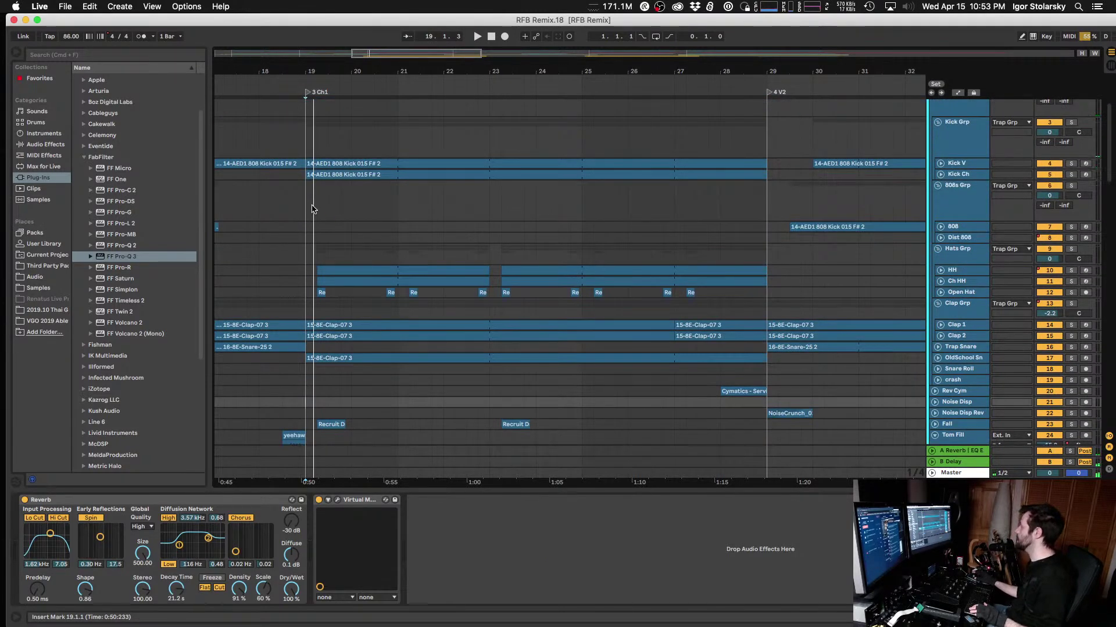
pyautogui.scroll(-12, 313, 210)
pyautogui.scroll(14, 452, 214)
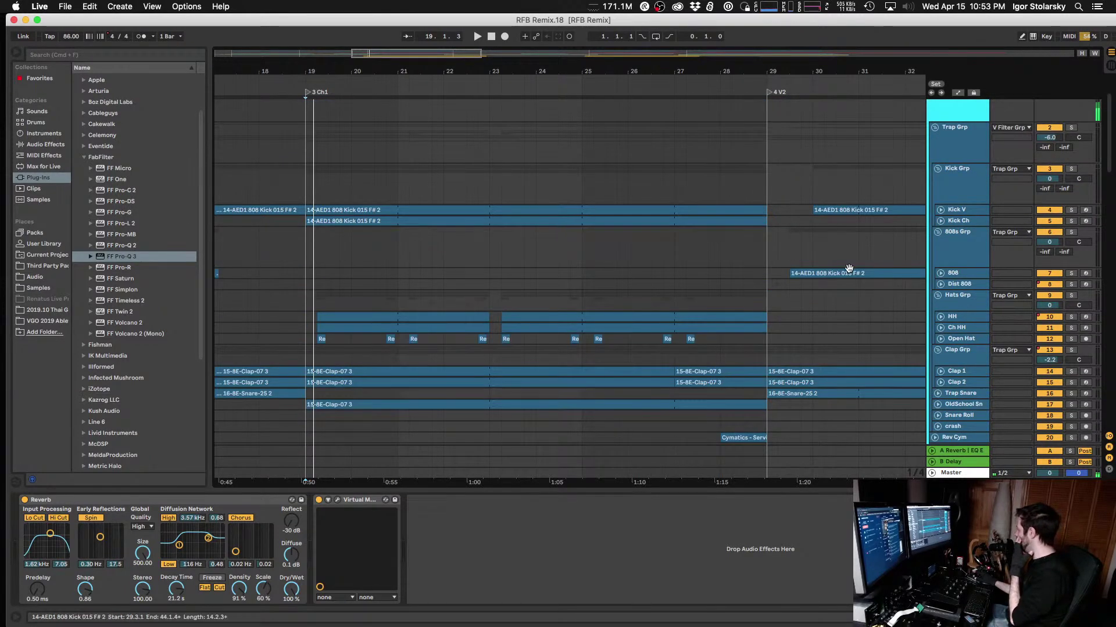
pyautogui.click(941, 317)
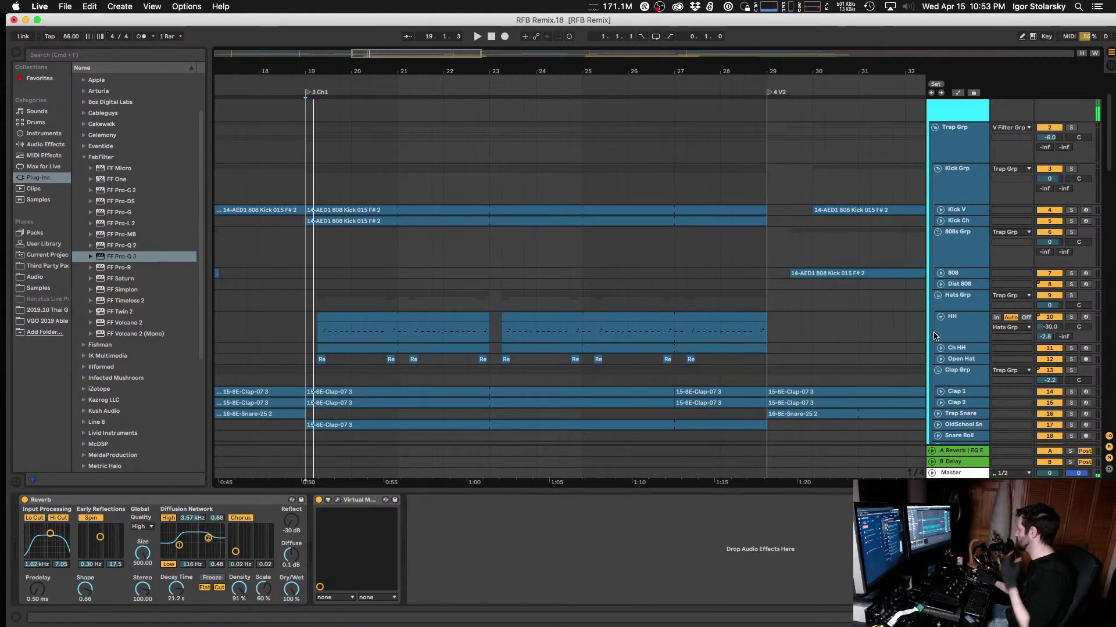
pyautogui.scroll(-2, 944, 352)
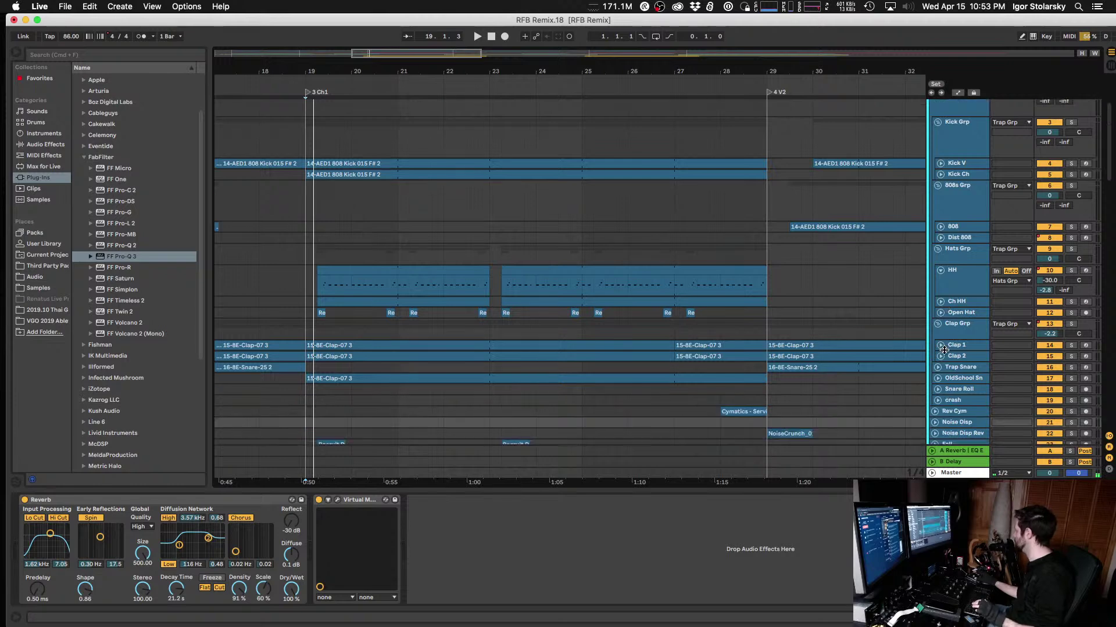
pyautogui.click(314, 285)
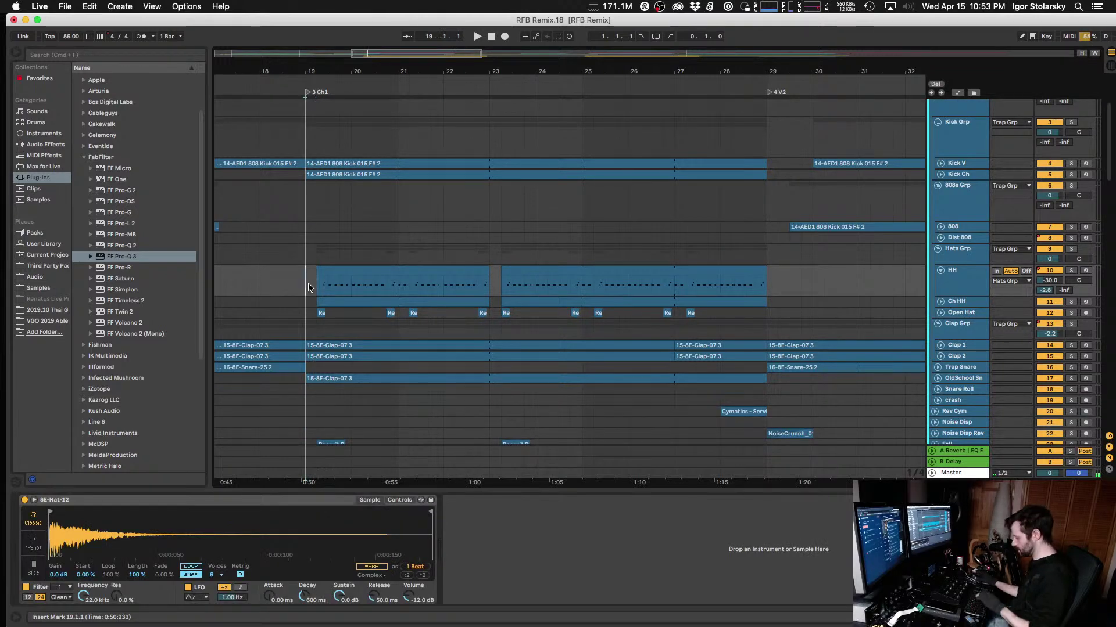
# Step: Show the automation lanes and switch the HH track's lane from Speaker On to Track Volume
pyautogui.scroll(-3, 308, 287)
pyautogui.scroll(-1, 308, 287)
pyautogui.press('a')
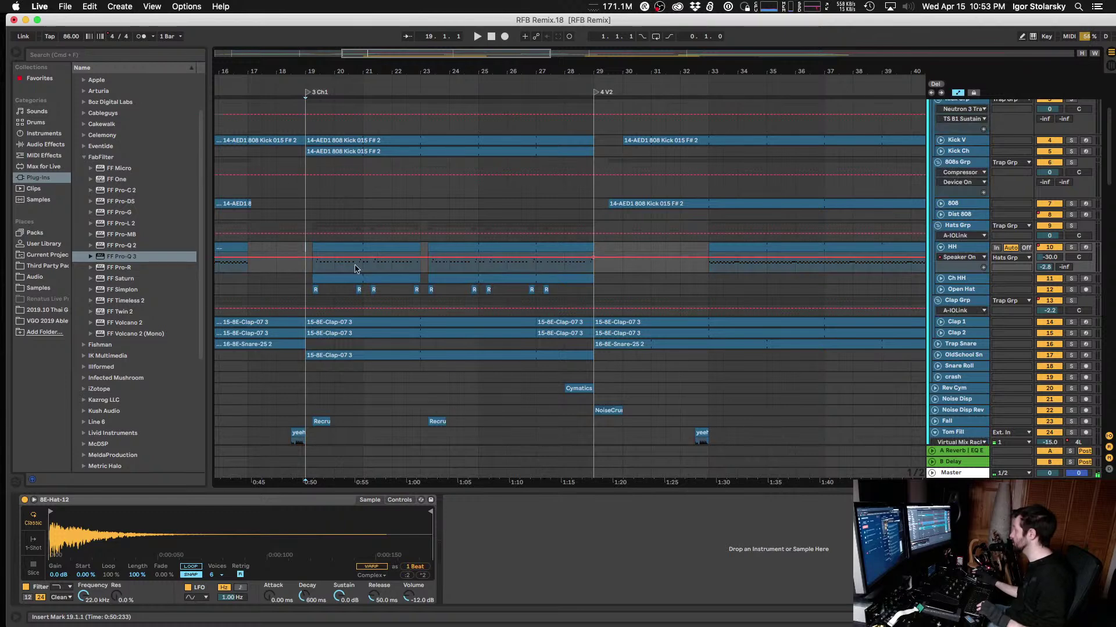
pyautogui.moveTo(308, 267); pyautogui.dragTo(588, 274)
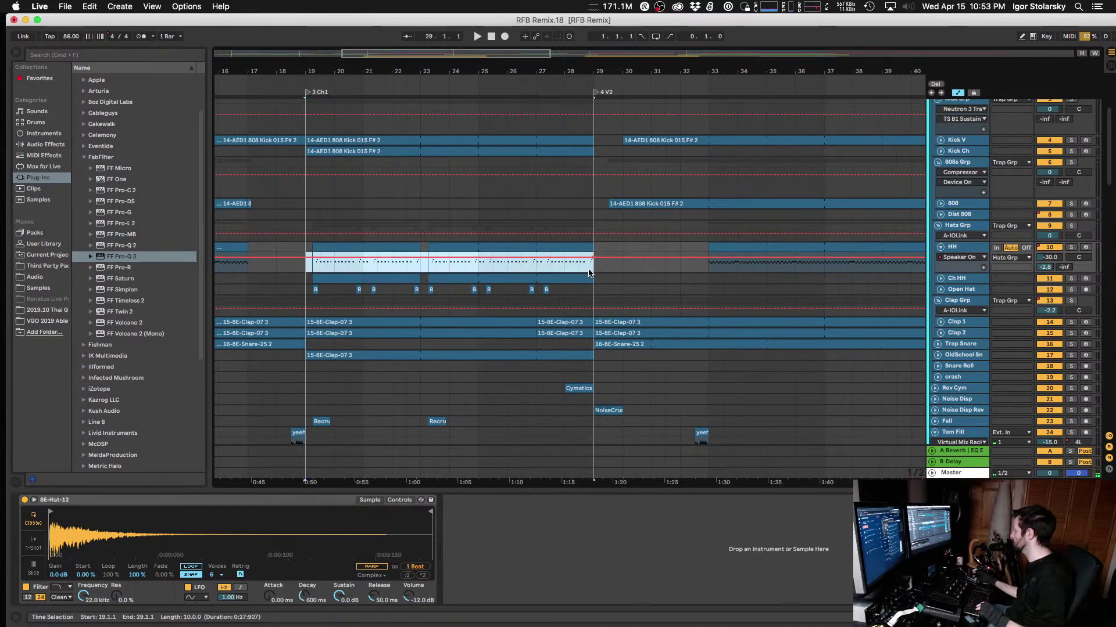
pyautogui.click(306, 258)
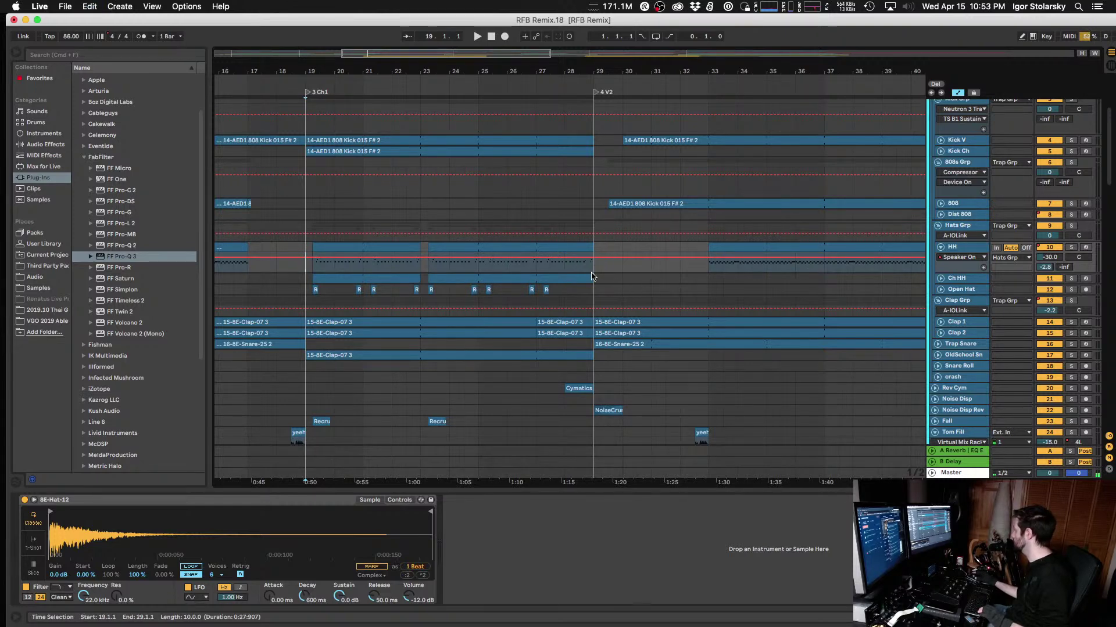
pyautogui.click(959, 258)
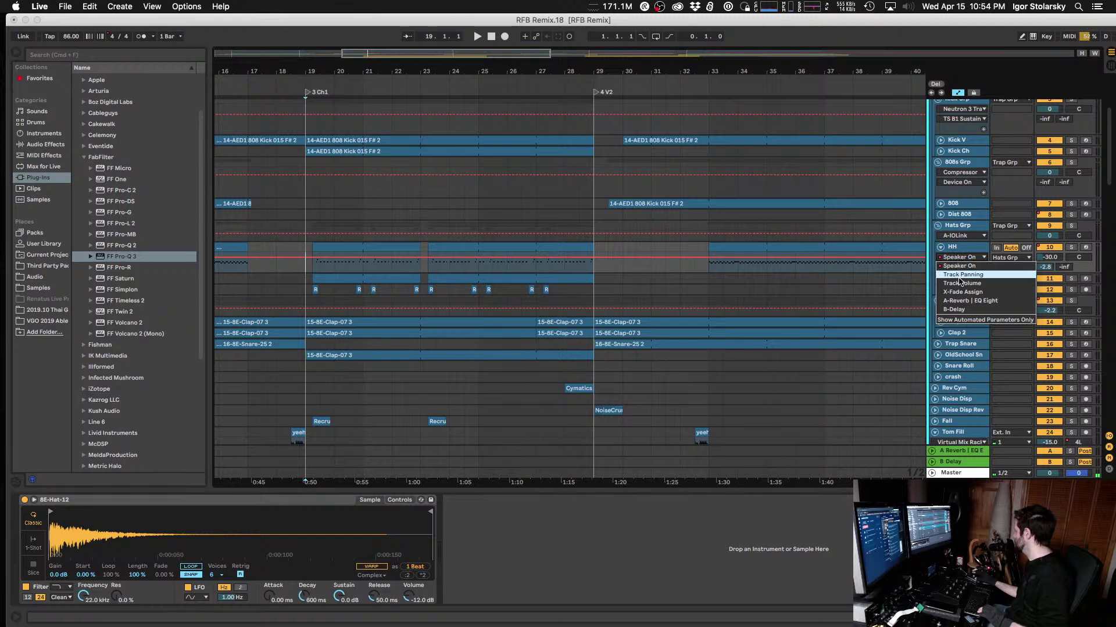
pyautogui.click(962, 283)
# Step: Try lowering the HH volume automation to -38.0 dB from 19.1.1 to 29.1.1, soloing the track briefly during playback
pyautogui.moveTo(307, 260); pyautogui.dragTo(586, 265)
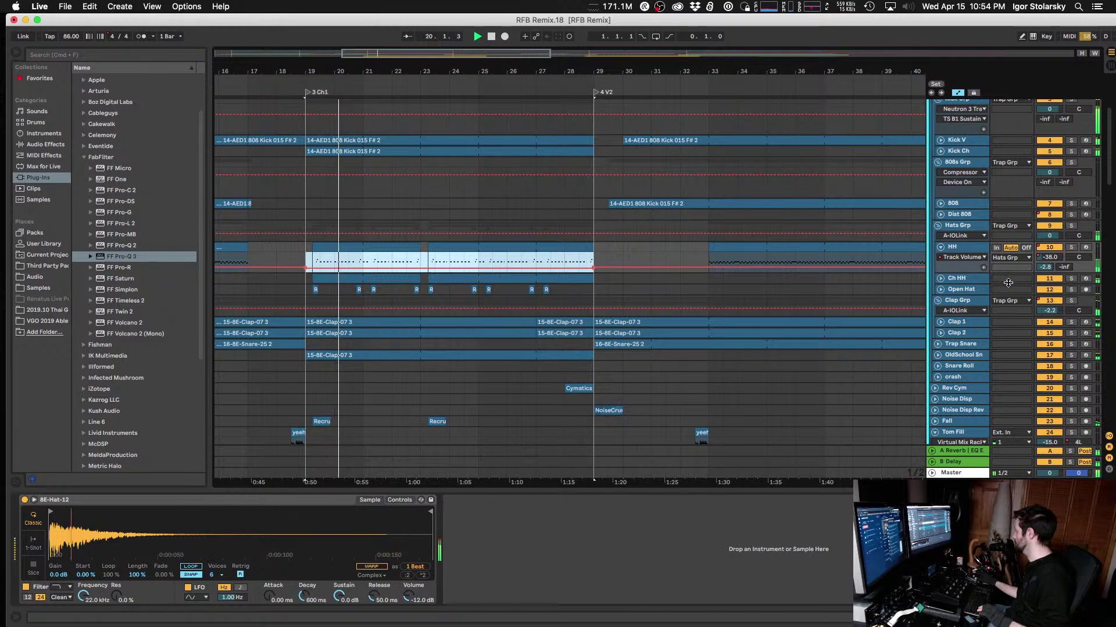
pyautogui.click(1072, 250)
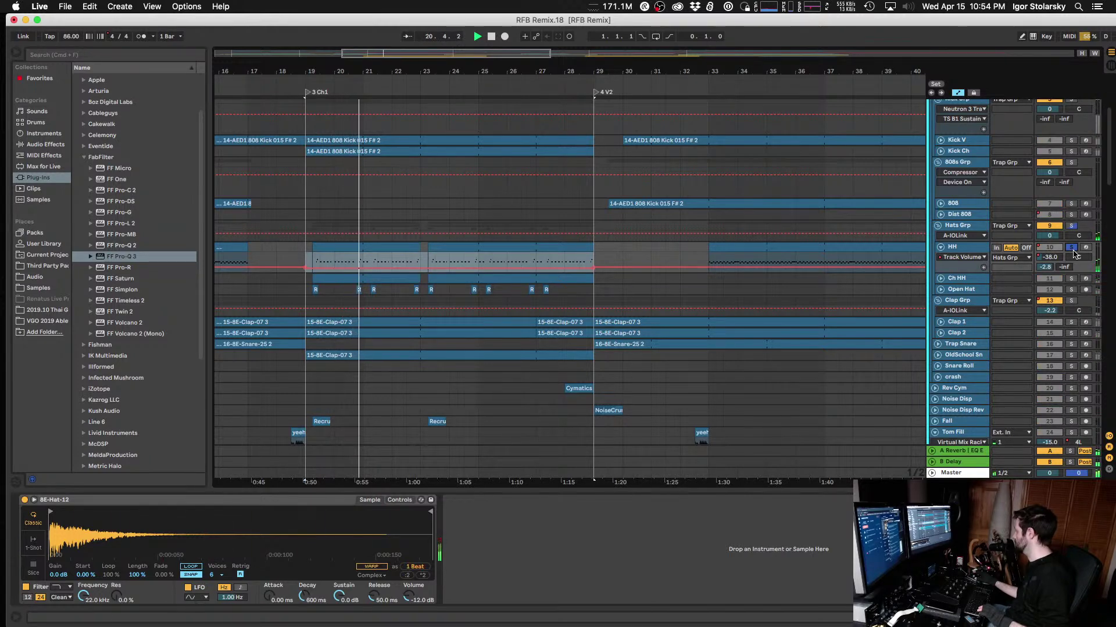
pyautogui.click(1072, 250)
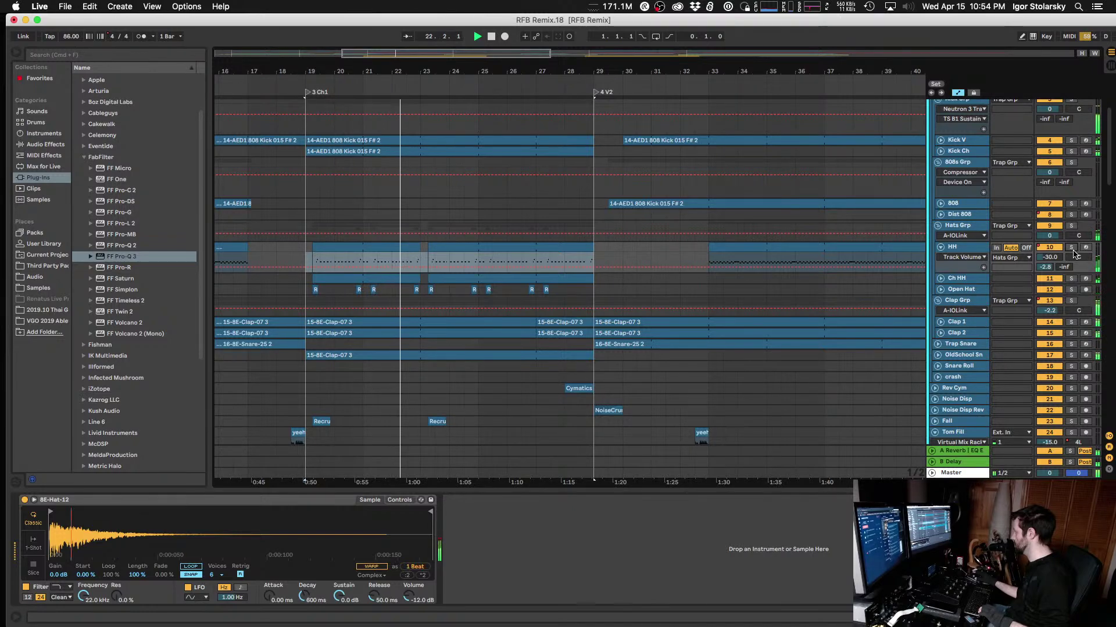
# Step: Hide the automation lanes and check the volume levels of the Ch Vox group and its vocal tracks
pyautogui.scroll(-15, 891, 220)
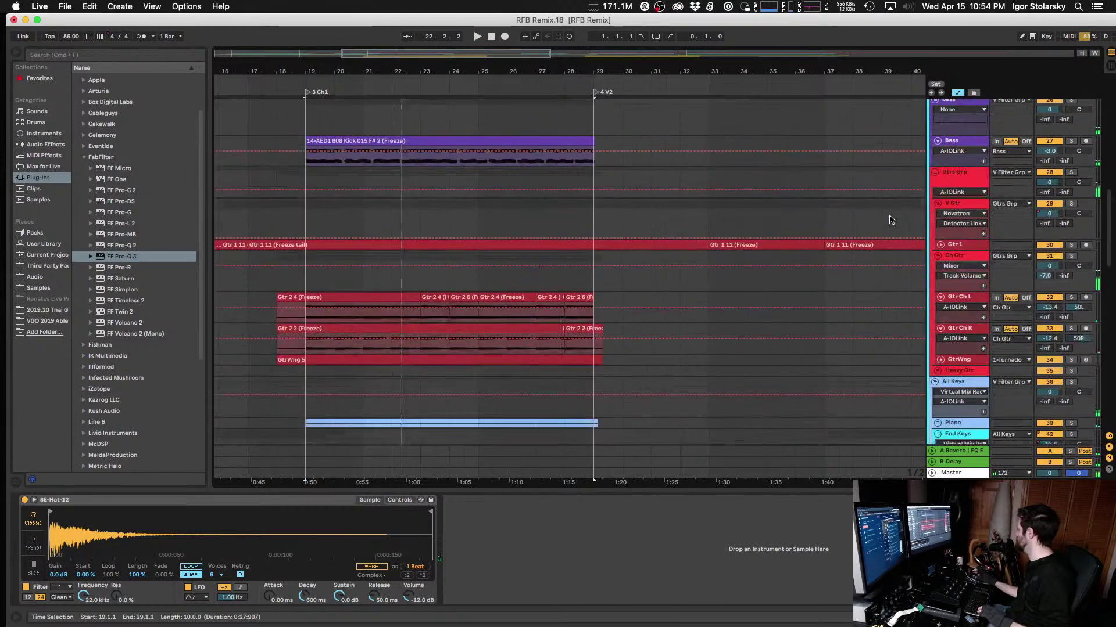
pyautogui.scroll(-5, 891, 219)
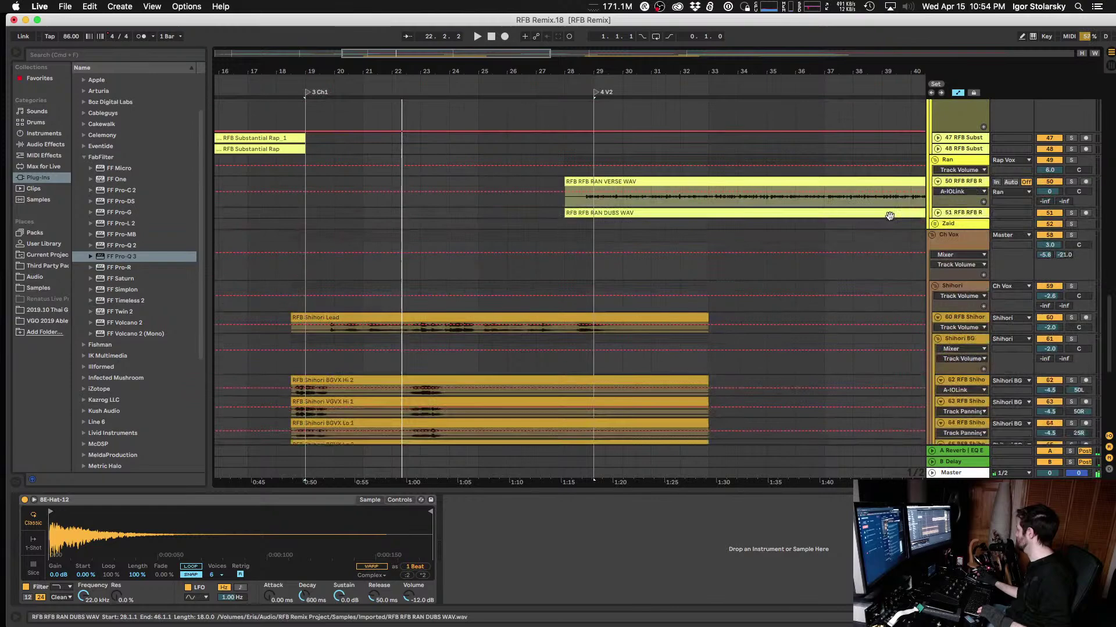
pyautogui.press('a')
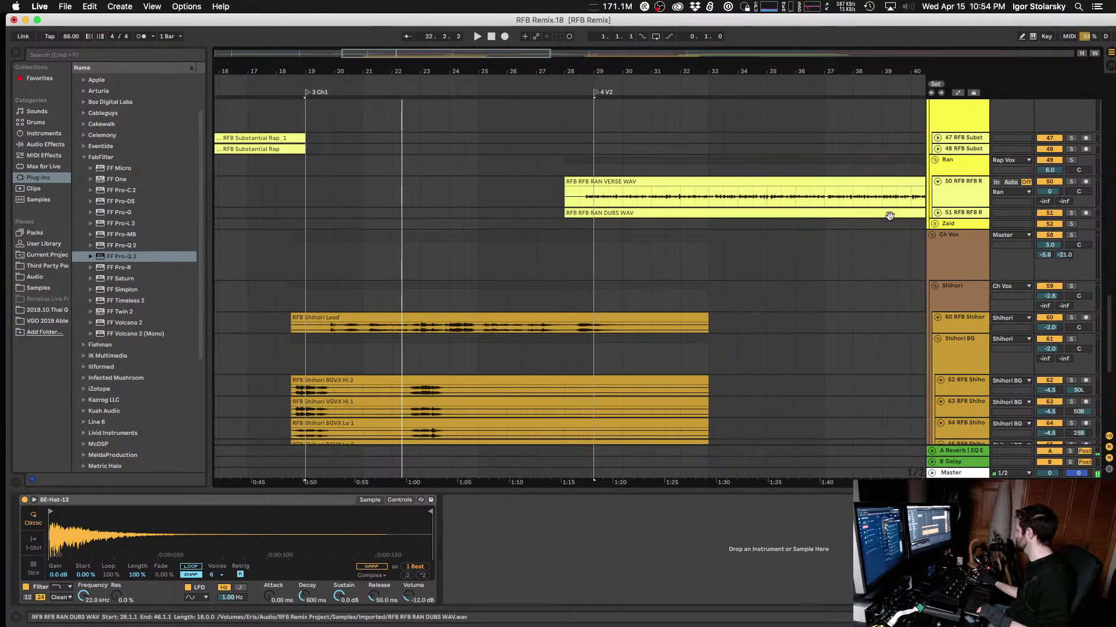
pyautogui.scroll(-3, 891, 218)
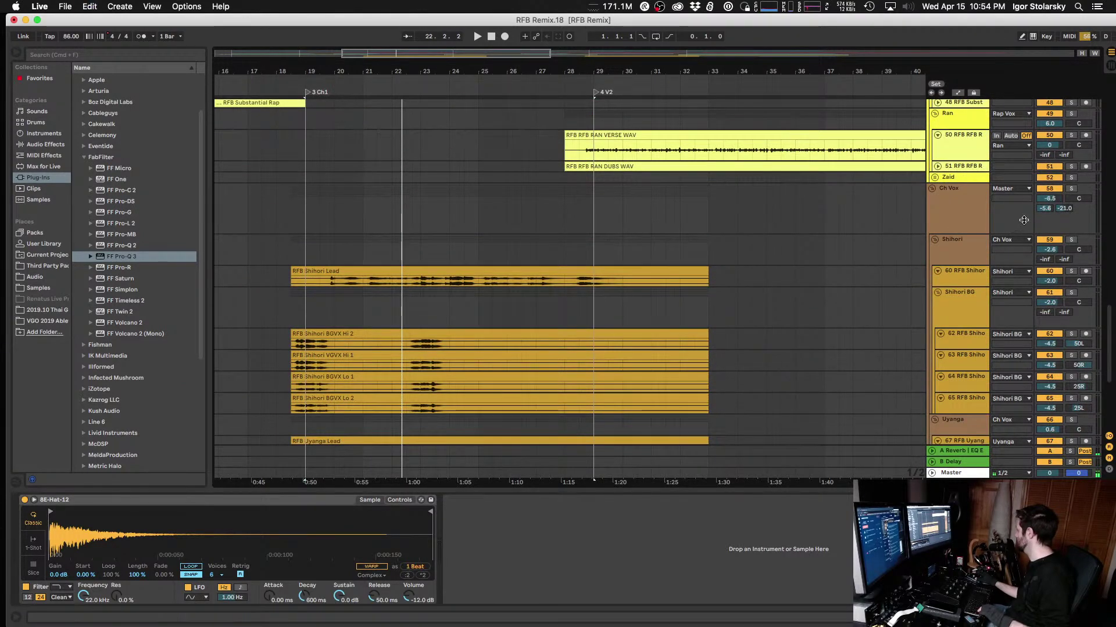
# Step: Show automation again and lower the HH Track Volume automation to -41.0 dB from 19.1.1 to 29.1.1 during playback
pyautogui.scroll(20, 886, 205)
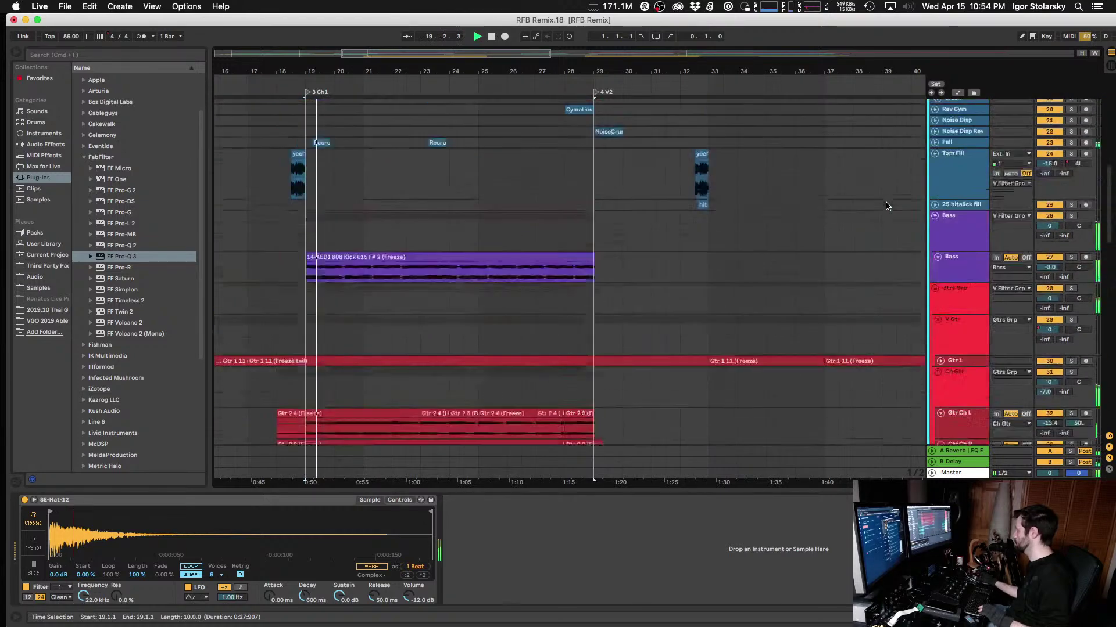
pyautogui.press('a')
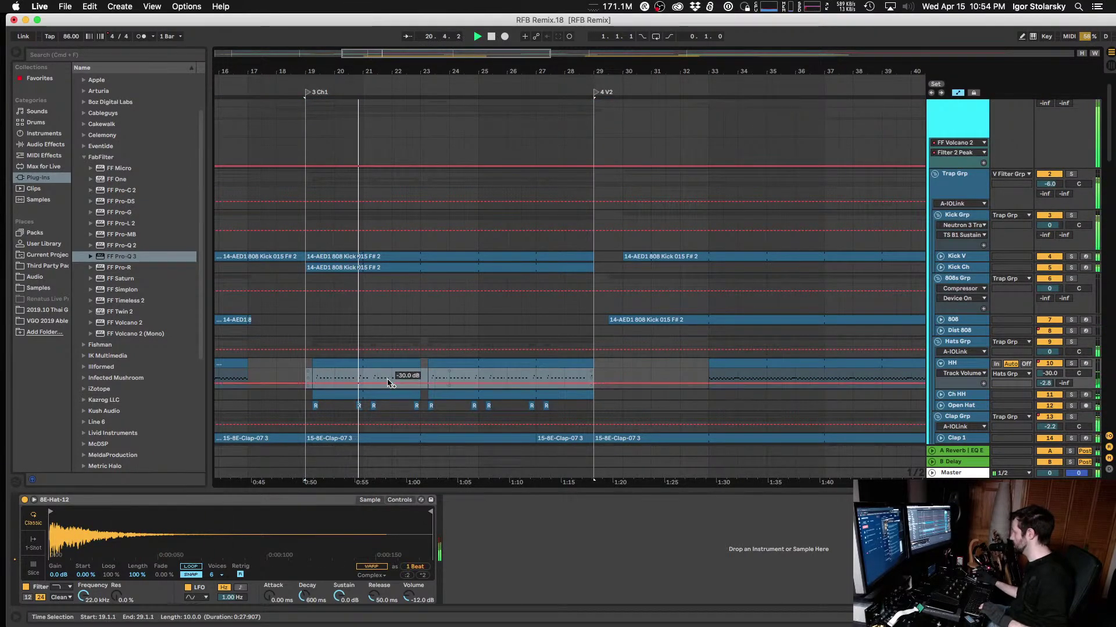
pyautogui.click(388, 383)
pyautogui.moveTo(387, 382); pyautogui.dragTo(388, 388)
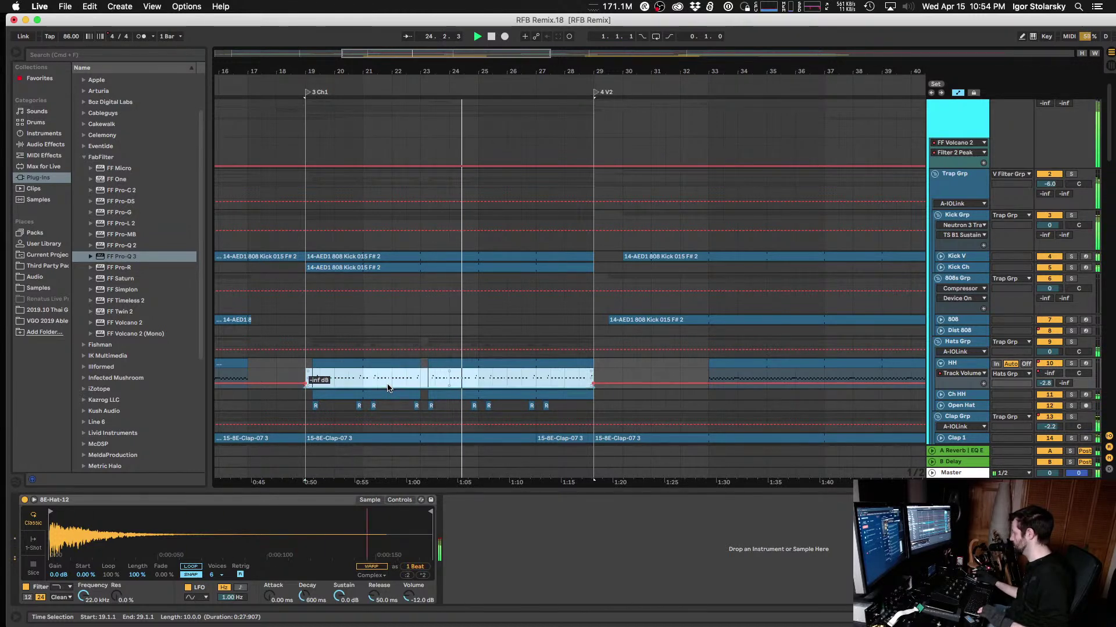
pyautogui.moveTo(388, 387); pyautogui.dragTo(387, 384)
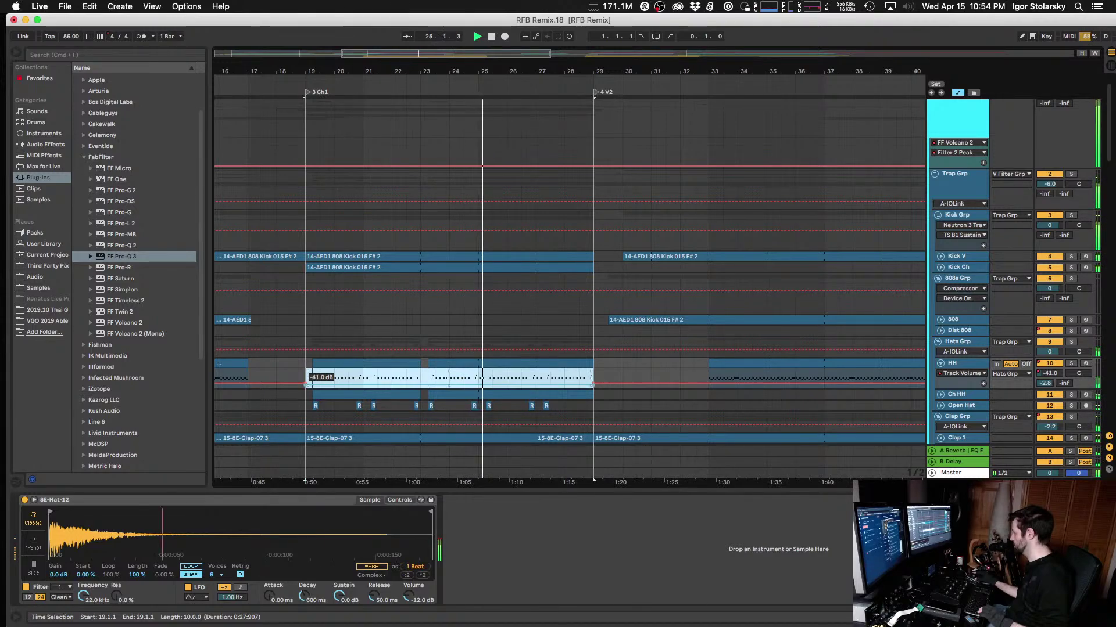
# Step: Hide the automation lanes, then select and unfold the Ch HH track 11
pyautogui.scroll(-5, 535, 296)
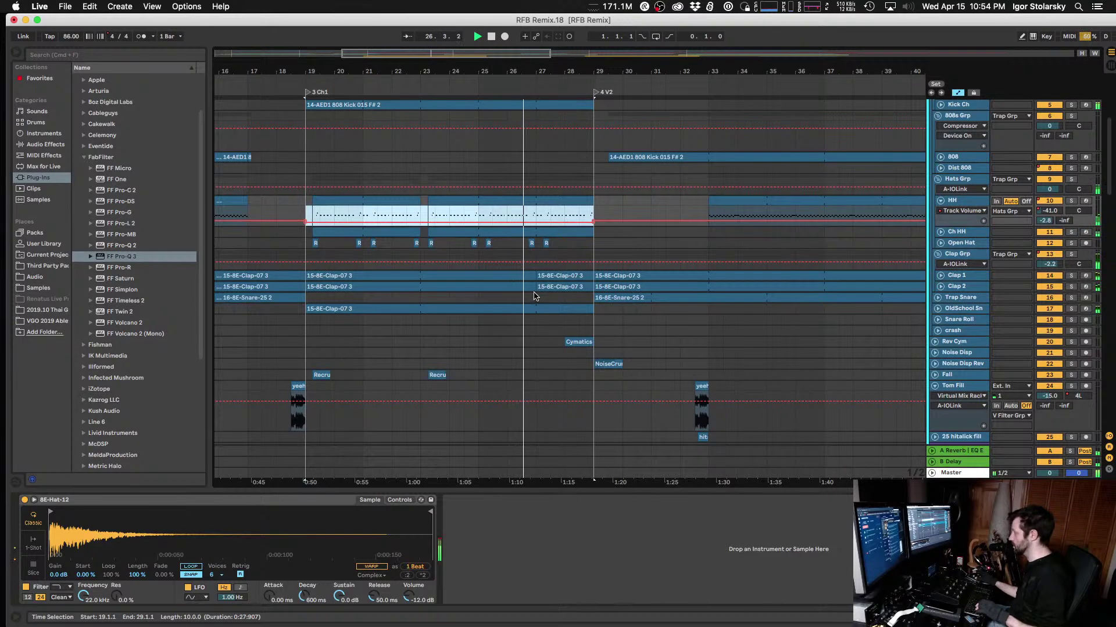
pyautogui.press('a')
pyautogui.click(962, 227)
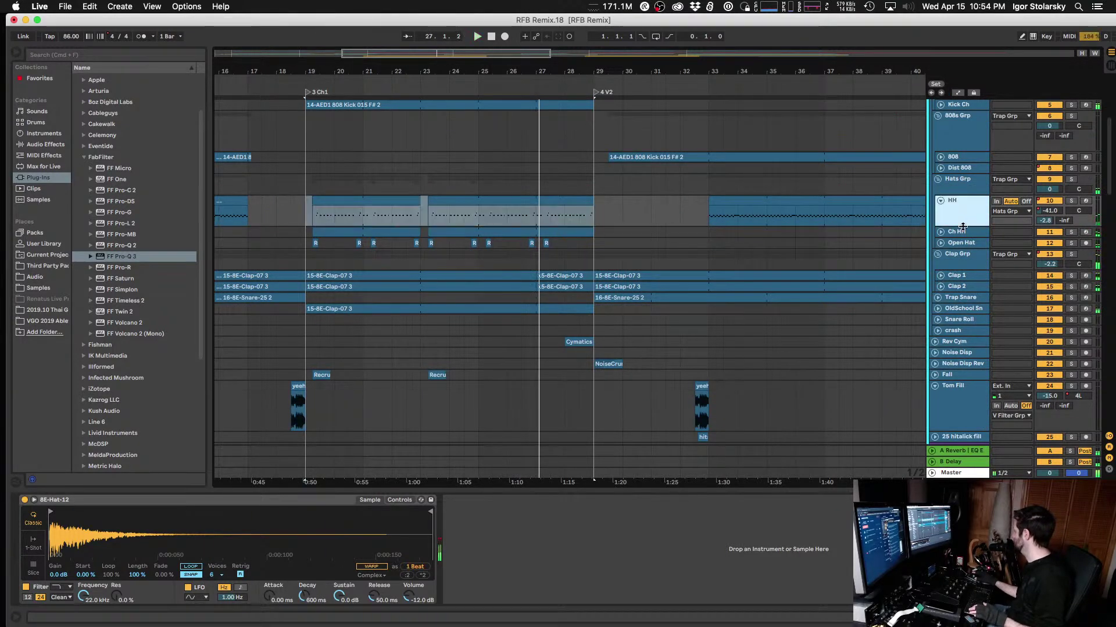
pyautogui.click(961, 233)
pyautogui.click(940, 232)
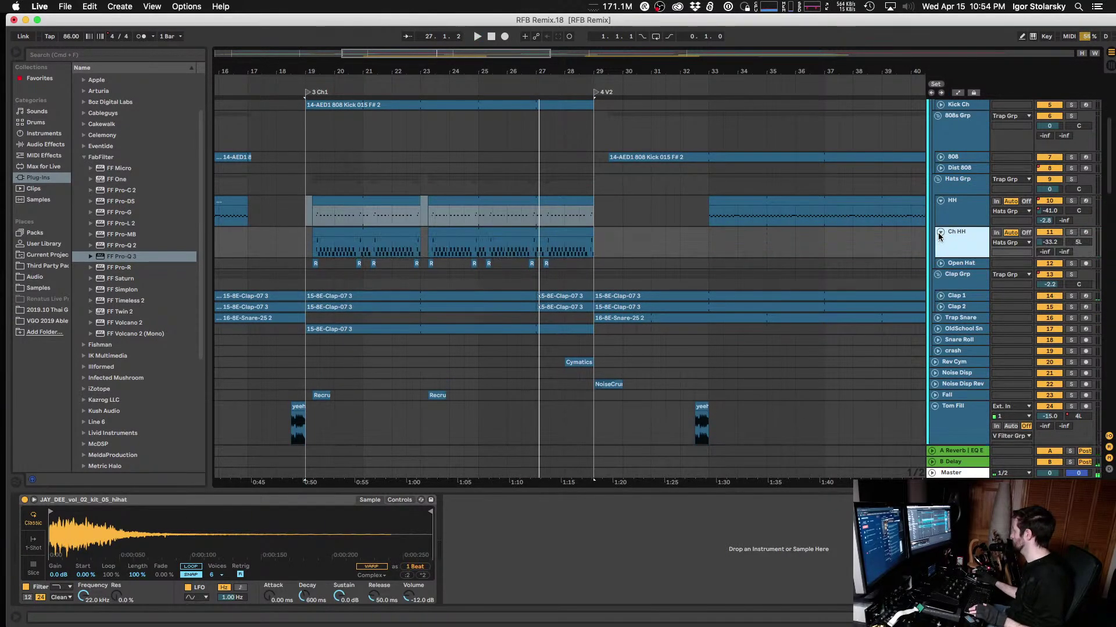
# Step: Unfold the Open Hat track and solo the Hats Grp during chorus playback
pyautogui.click(940, 263)
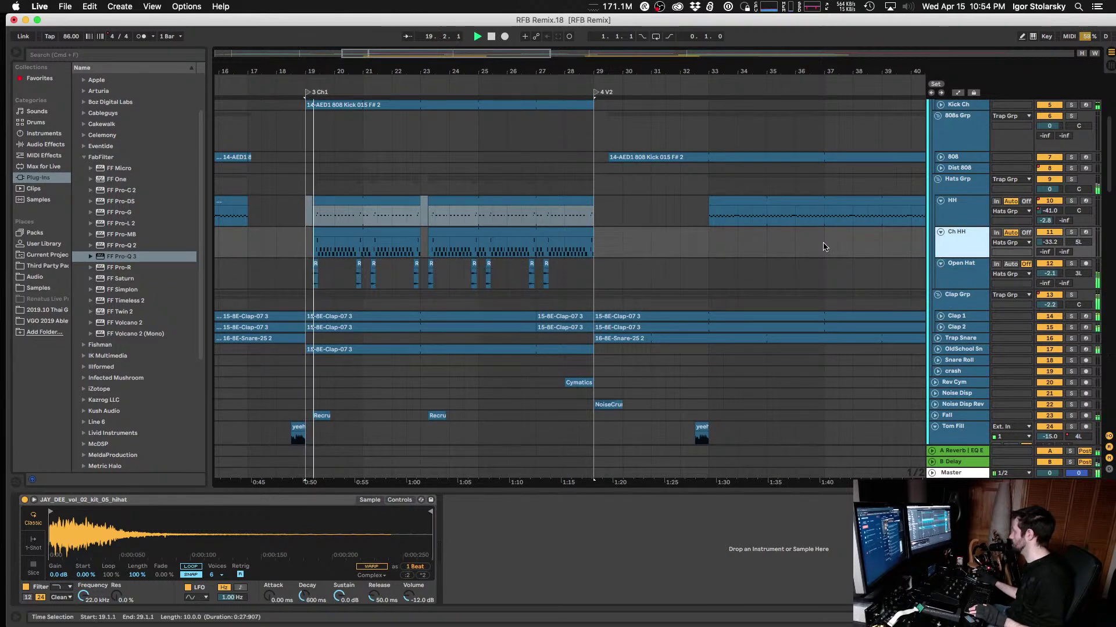
pyautogui.click(978, 189)
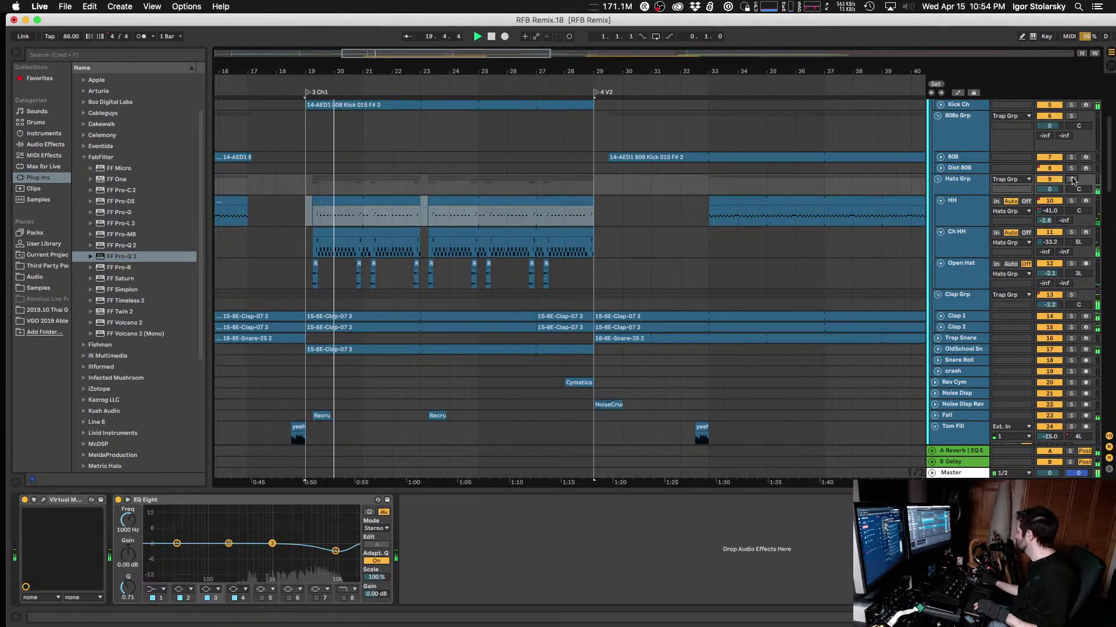
pyautogui.click(1071, 180)
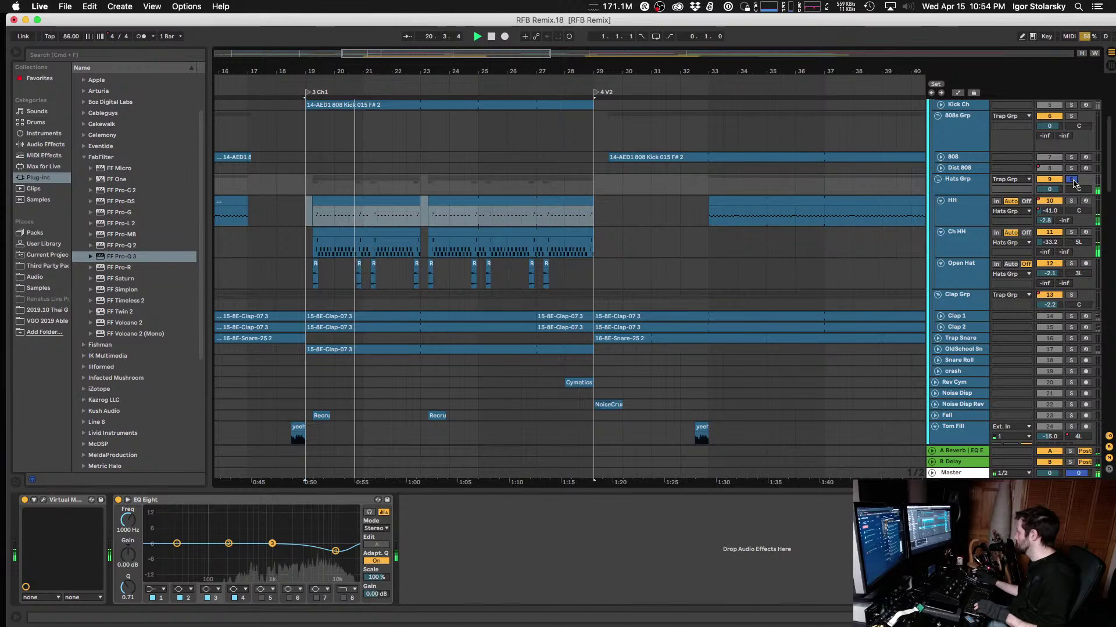
# Step: Insert FF Pro-Q 3 on the Ch HH track and add a 12 dB/oct low cut at about 322 Hz
pyautogui.click(978, 233)
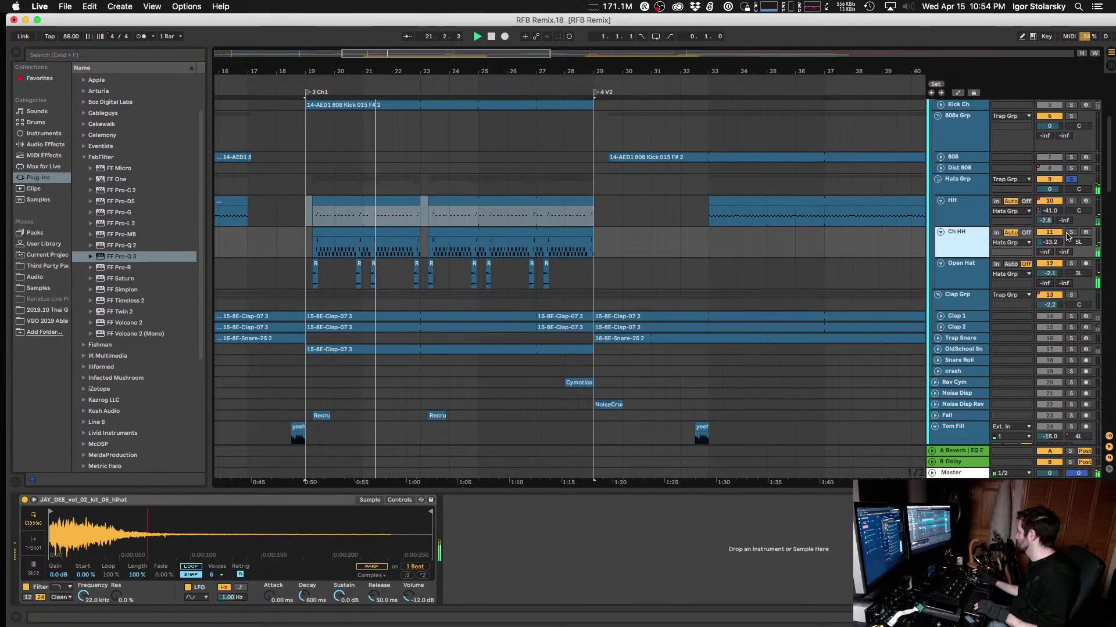
pyautogui.click(113, 258)
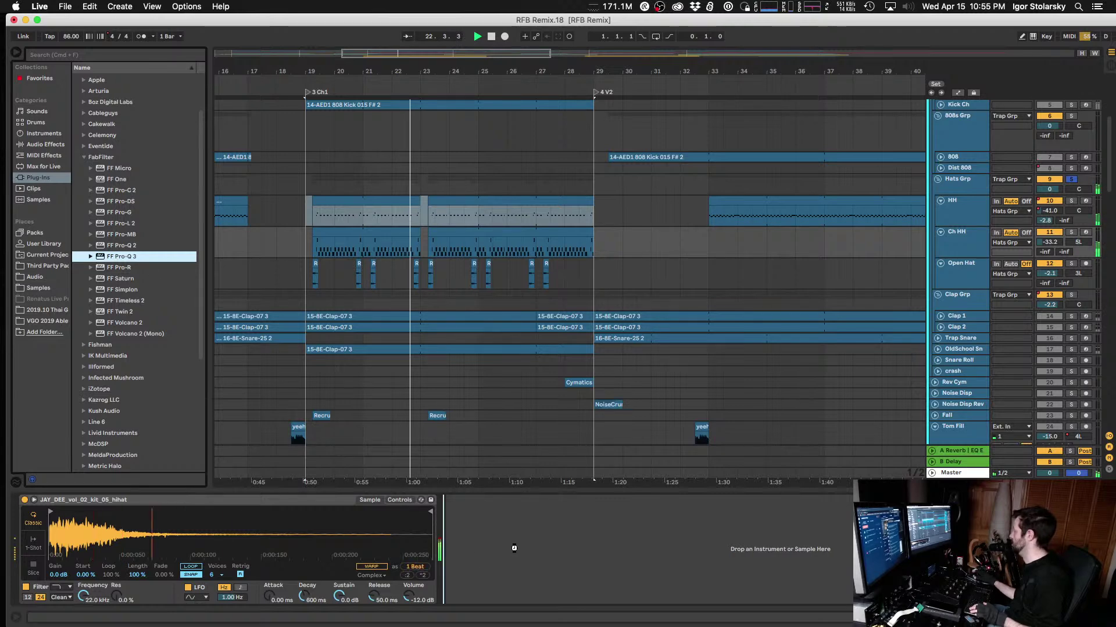
pyautogui.moveTo(514, 548); pyautogui.dragTo(515, 548)
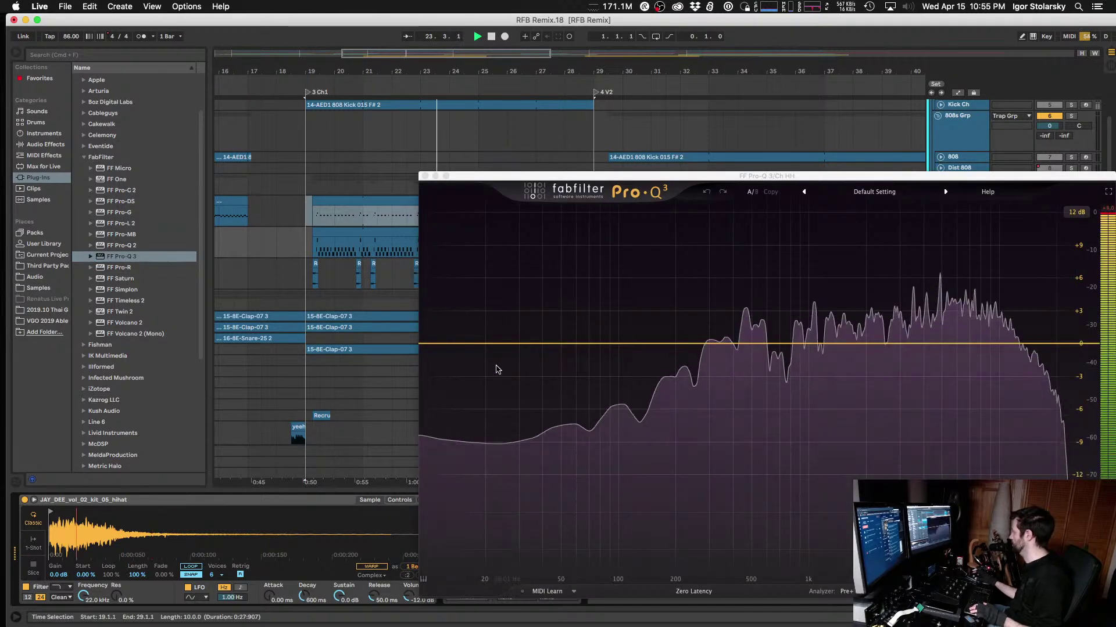
pyautogui.click(457, 345)
pyautogui.moveTo(457, 344); pyautogui.dragTo(714, 344)
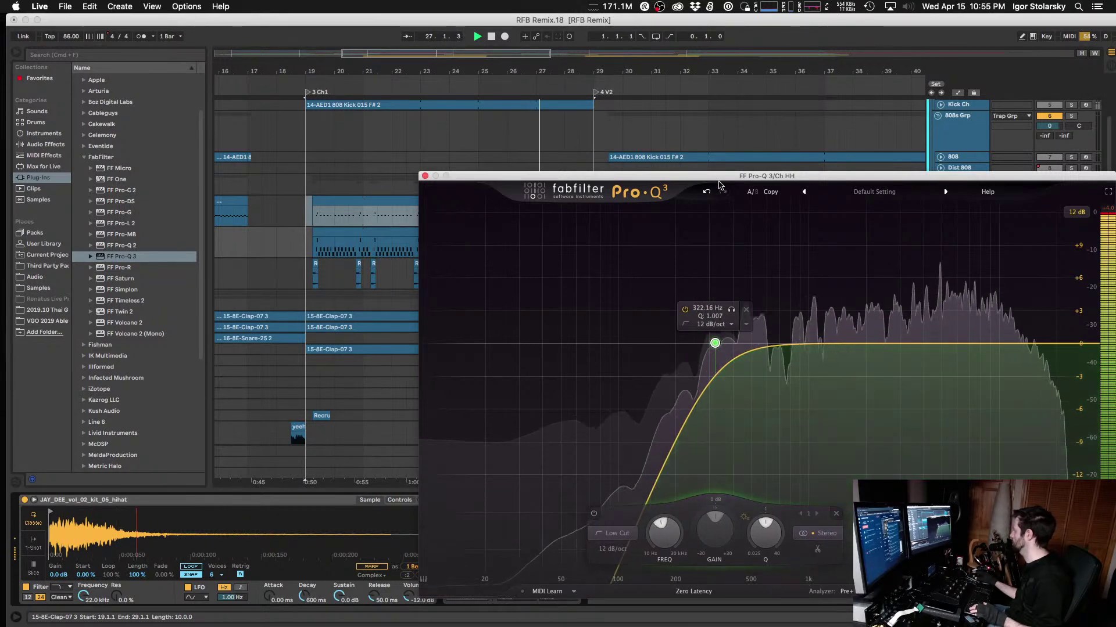
# Step: Switch the Ch HH equalizer to Natural Phase and add a bell boost of about 2.9 dB near 6213 Hz
pyautogui.moveTo(699, 175); pyautogui.dragTo(416, 114)
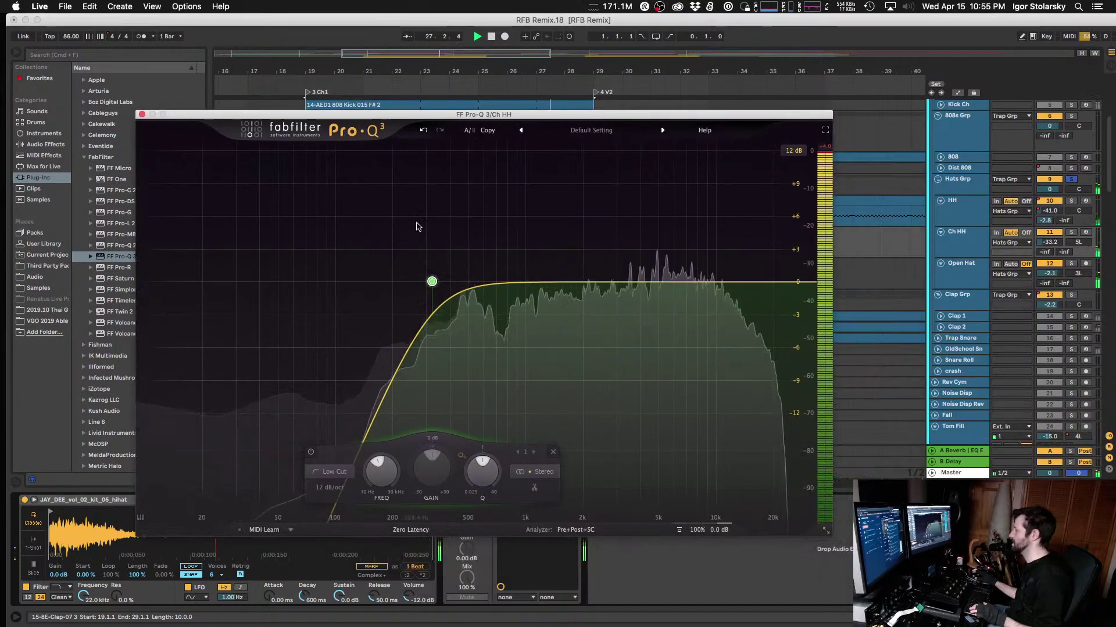
pyautogui.click(411, 530)
pyautogui.click(416, 556)
pyautogui.moveTo(710, 285); pyautogui.dragTo(676, 250)
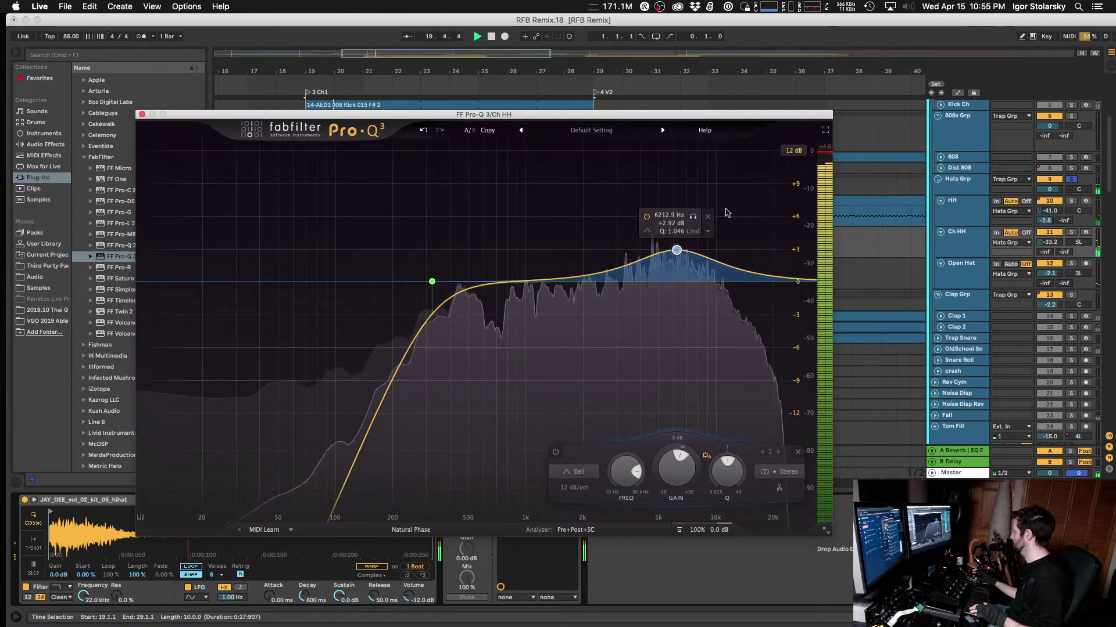
# Step: Try a bell cut of about 2.8 dB near 561 Hz with Ch HH soloed, and remove the band
pyautogui.moveTo(511, 281); pyautogui.dragTo(496, 329)
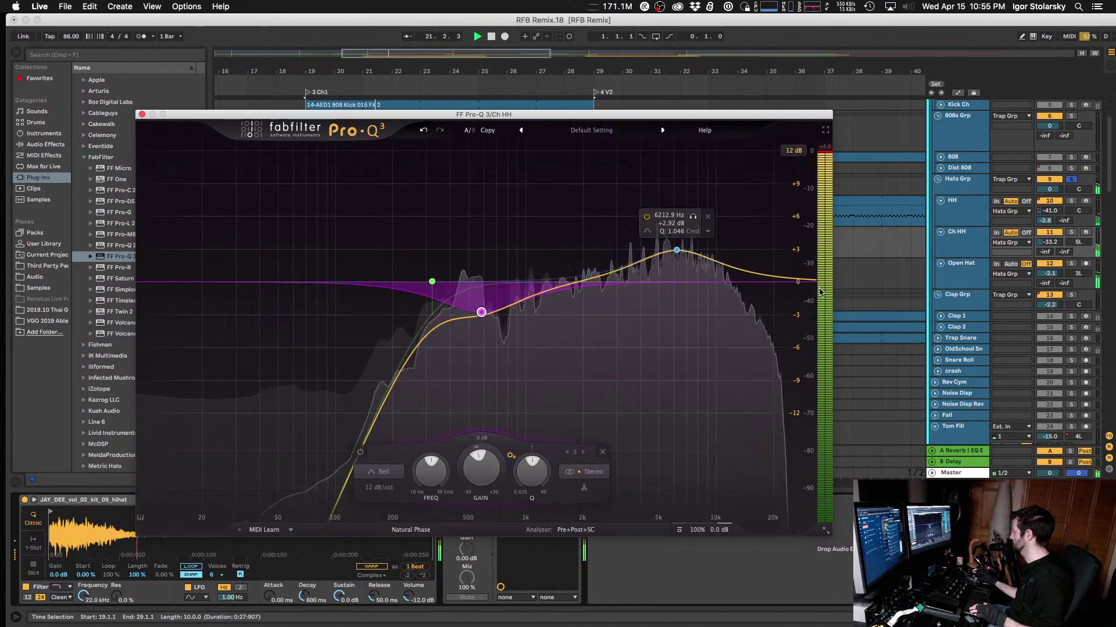
pyautogui.click(1073, 238)
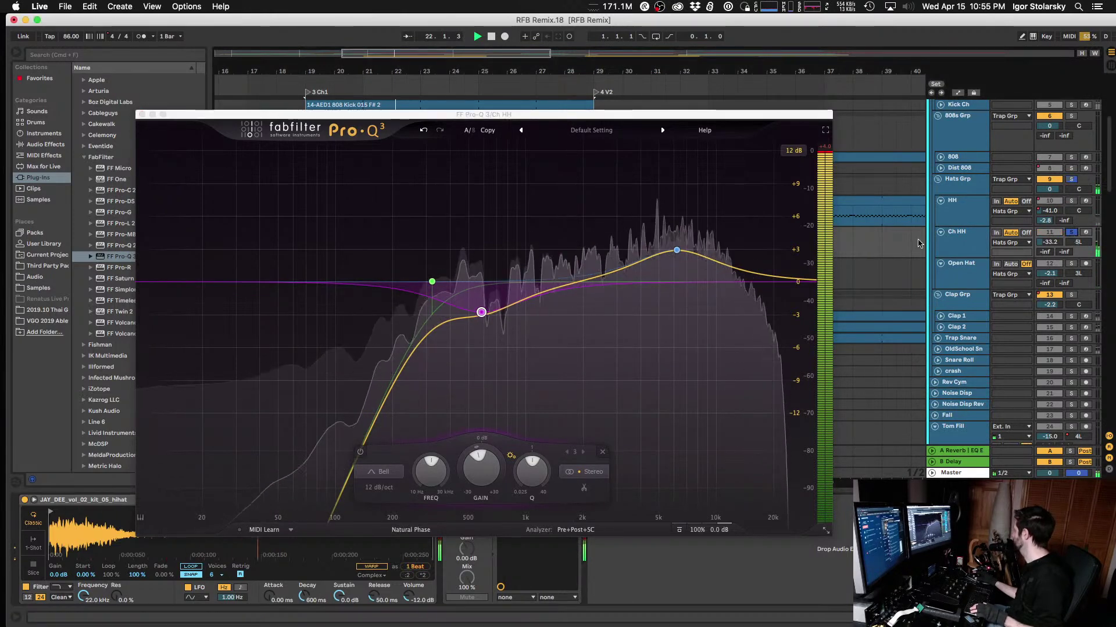
pyautogui.moveTo(496, 312); pyautogui.dragTo(492, 312)
pyautogui.click(492, 334)
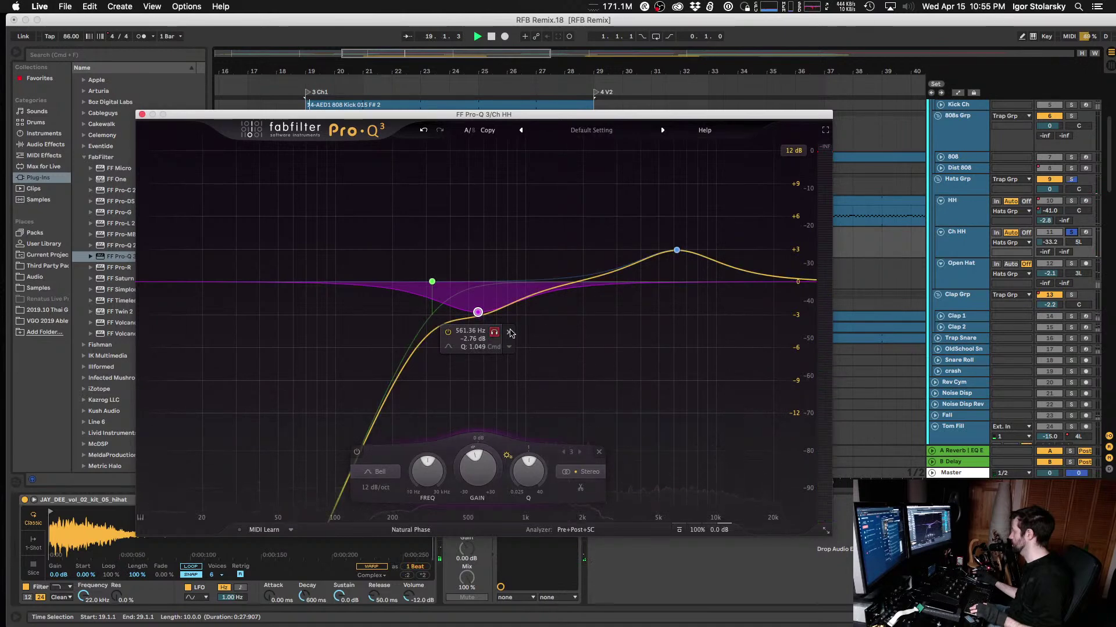
pyautogui.click(510, 333)
# Step: Raise the Ch HH low cut to about 728 Hz with a Q of about 1.02, auditioning the band
pyautogui.moveTo(432, 282); pyautogui.dragTo(499, 285)
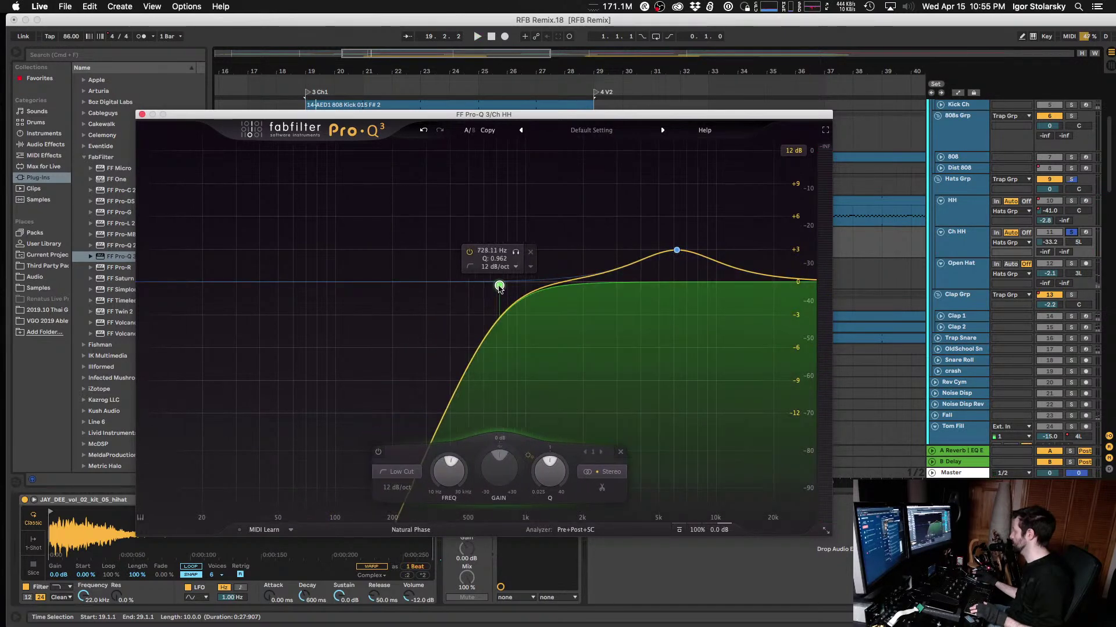
pyautogui.click(516, 252)
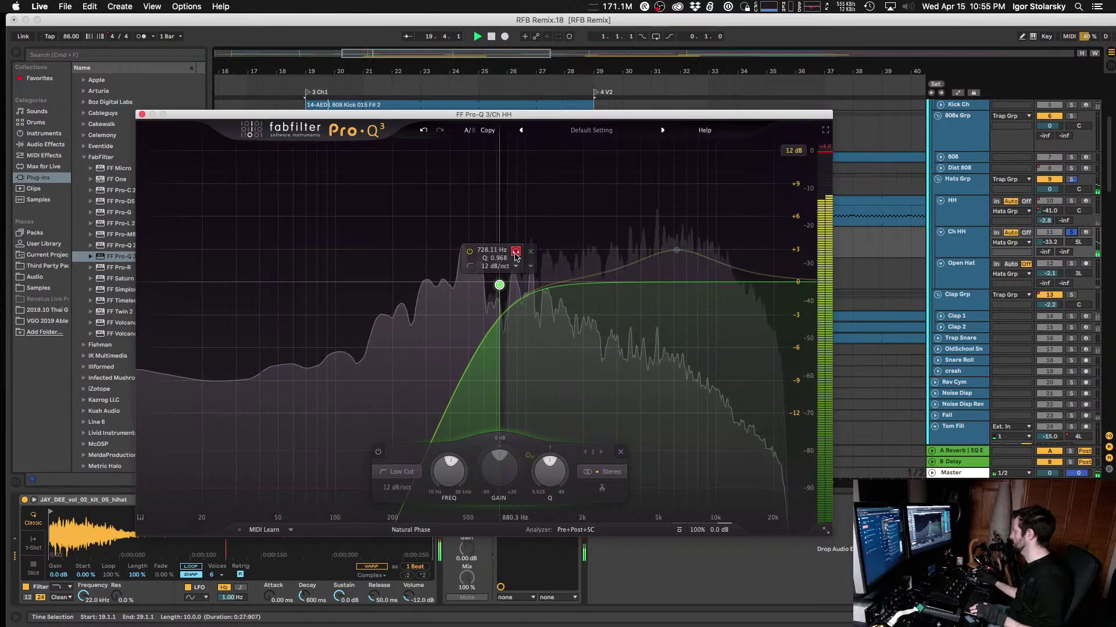
pyautogui.moveTo(499, 284); pyautogui.dragTo(499, 281)
pyautogui.click(516, 251)
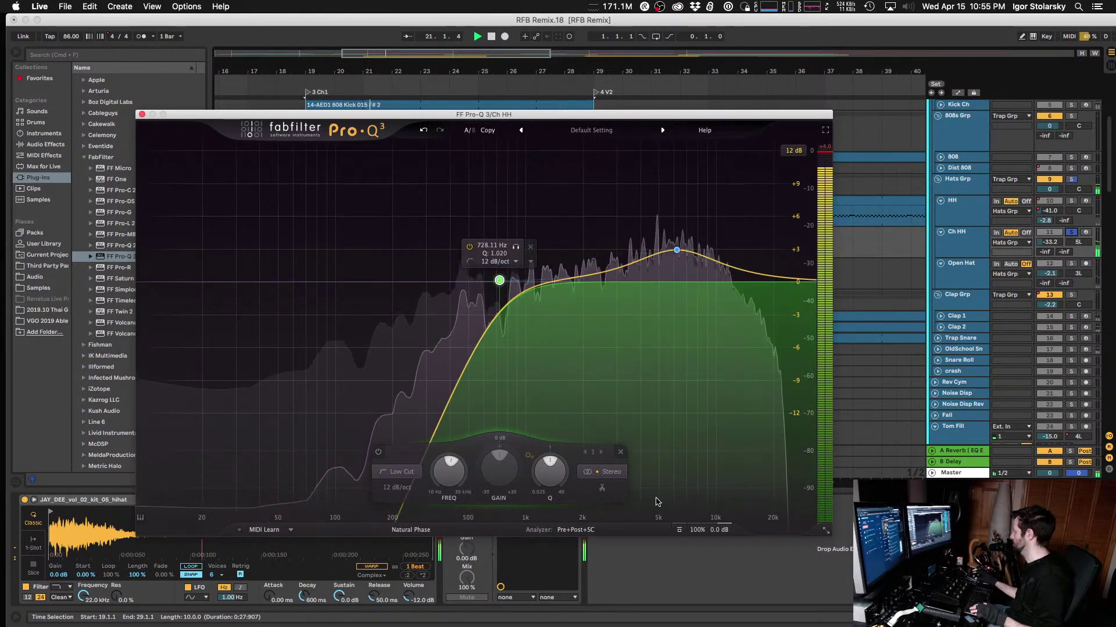
# Step: Compare the Ch HH sound with the high bell and the whole equalizer bypassed, and check it in the full mix without solo
pyautogui.moveTo(709, 521)
pyautogui.click(676, 250)
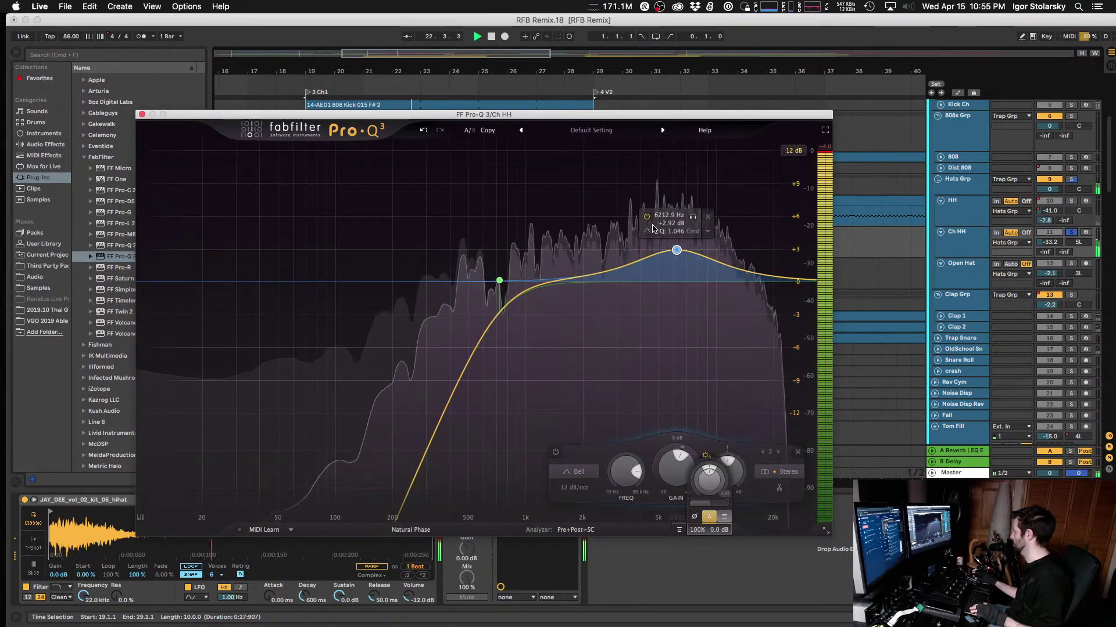
pyautogui.click(555, 451)
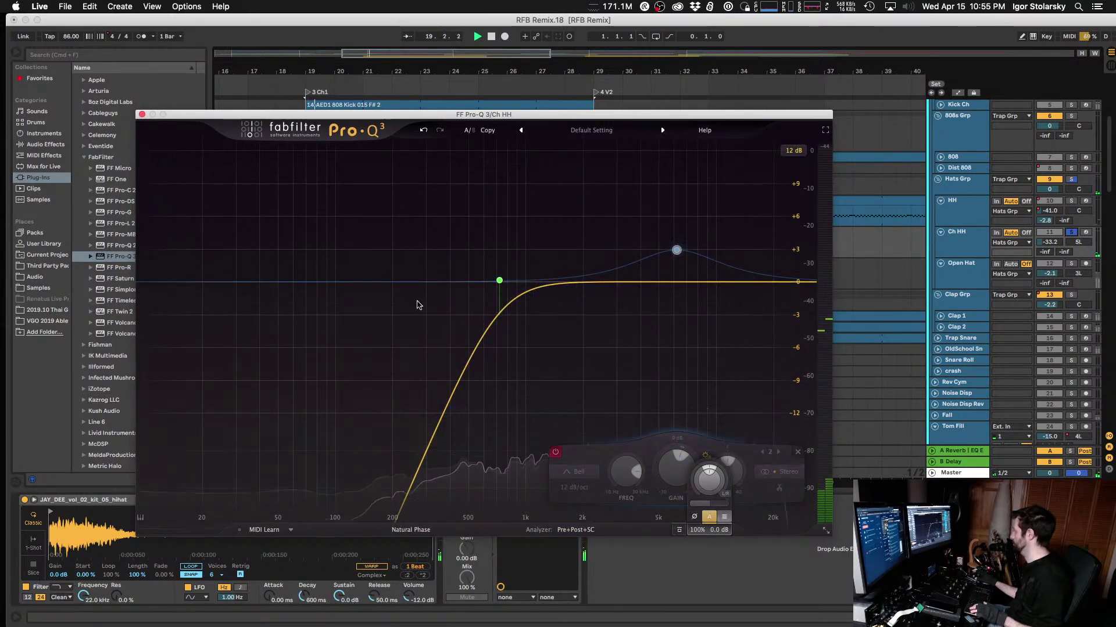
pyautogui.moveTo(406, 115); pyautogui.dragTo(412, 190)
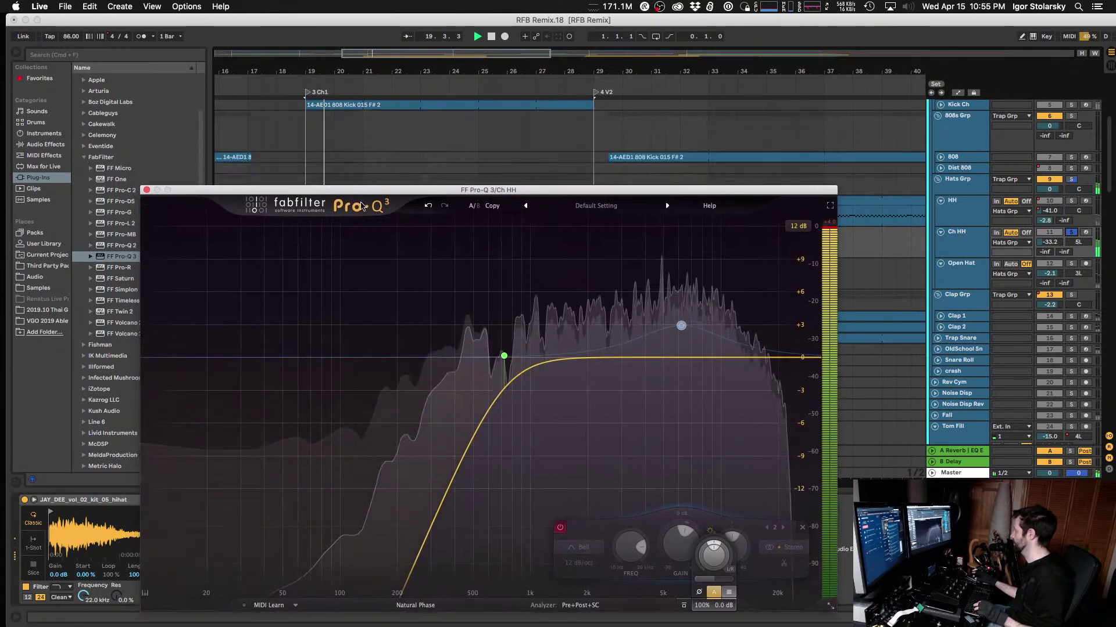
pyautogui.click(684, 606)
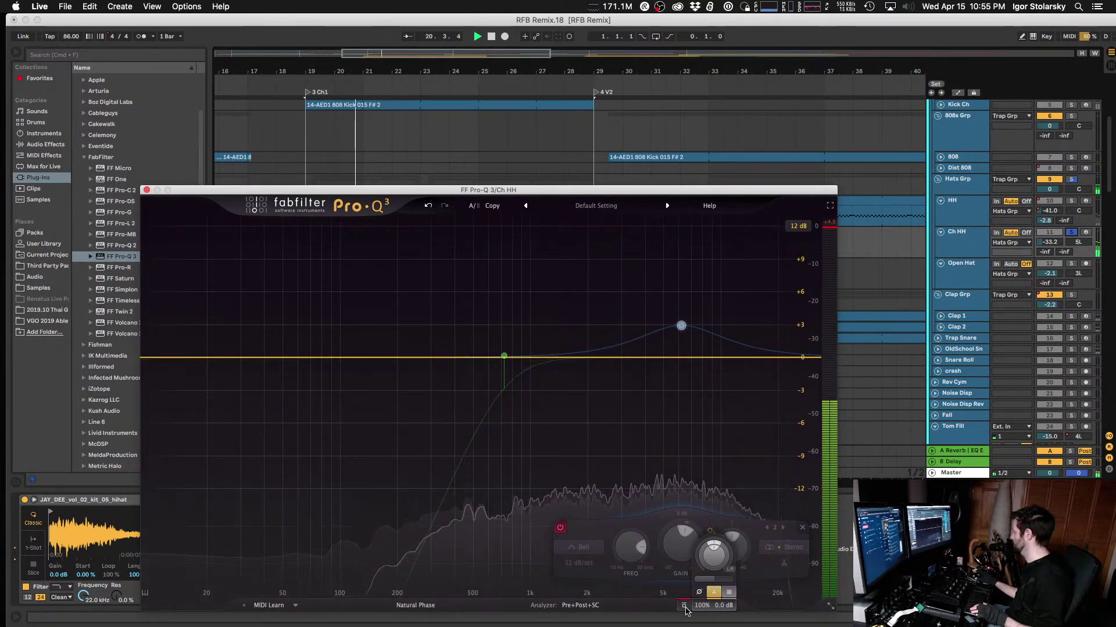
pyautogui.click(683, 605)
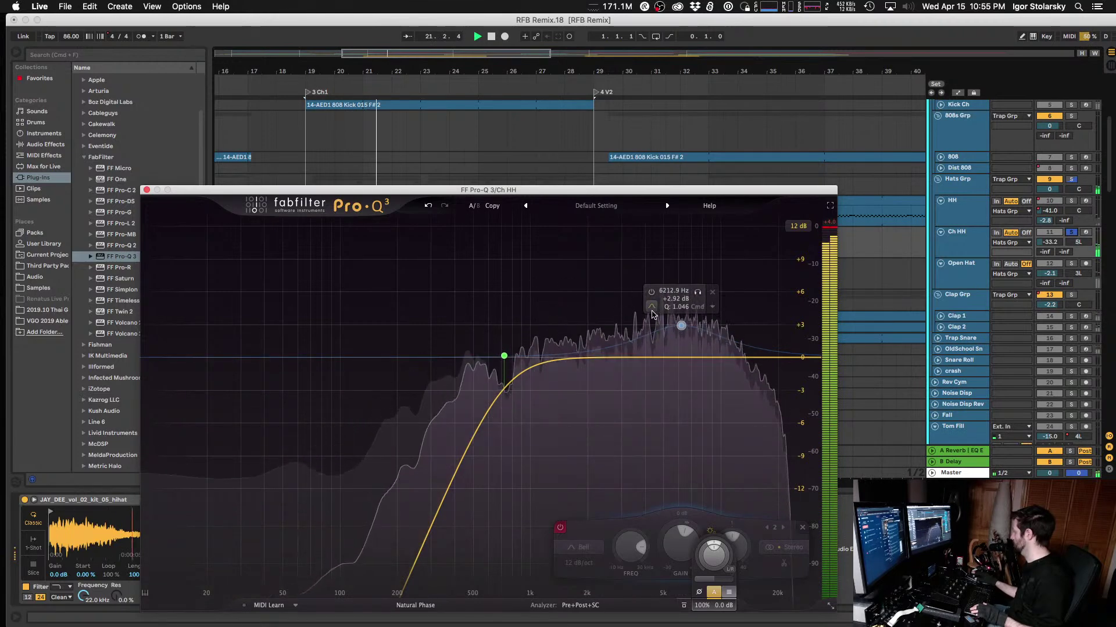
pyautogui.click(651, 291)
pyautogui.click(1072, 236)
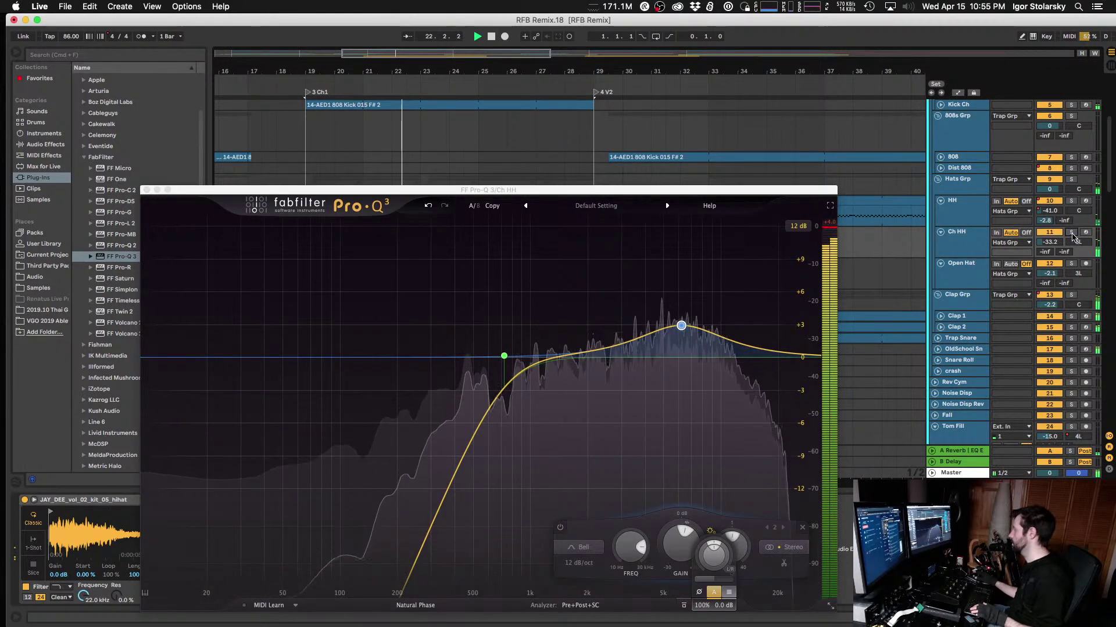
pyautogui.click(146, 191)
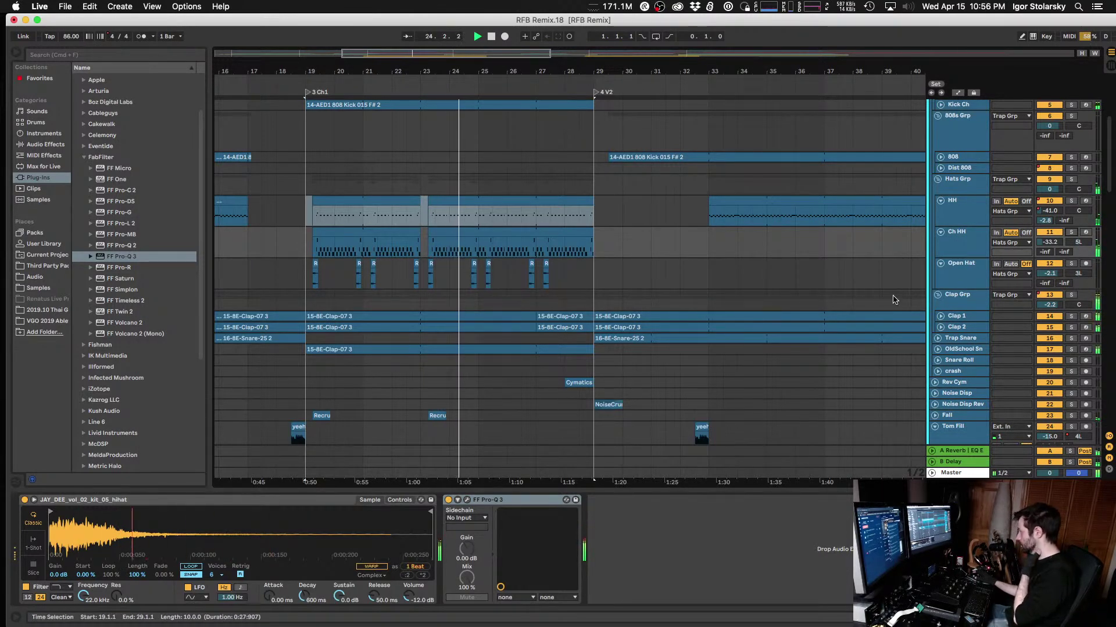
# Step: Move the Ch HH equalizer's bell boost to about 3879 Hz at +2.71 dB and close the plug-in window
pyautogui.click(465, 500)
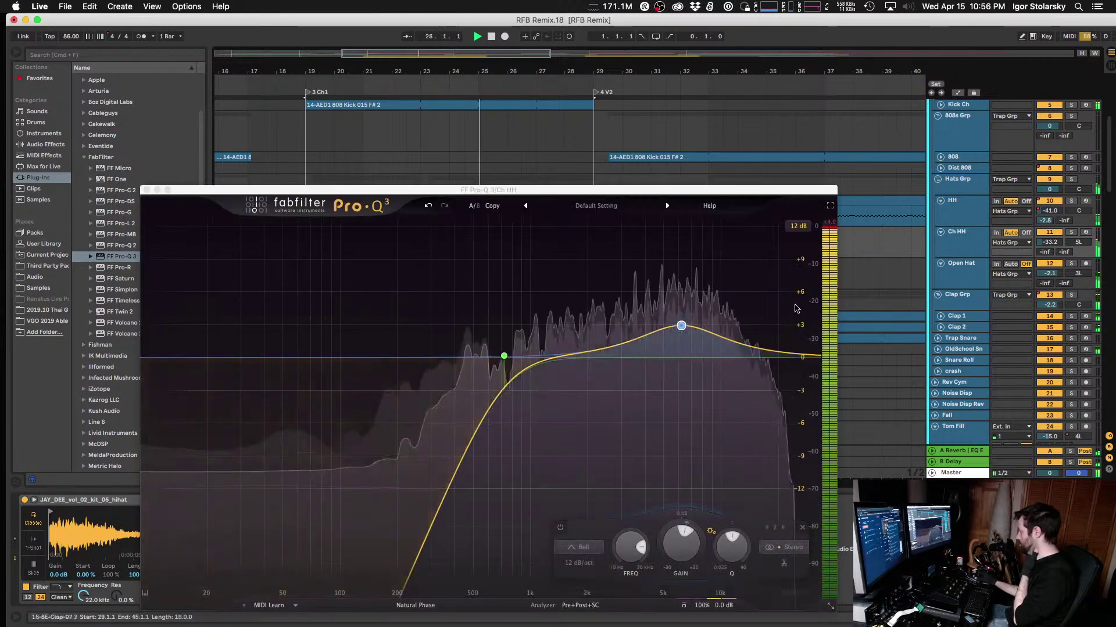
pyautogui.moveTo(681, 327); pyautogui.dragTo(644, 329)
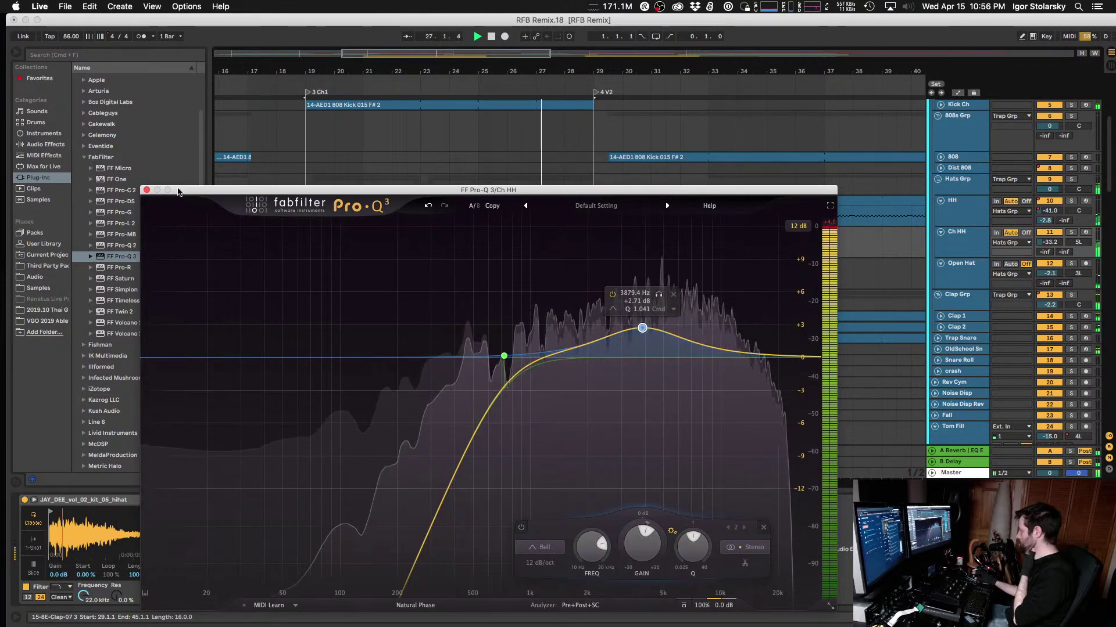
pyautogui.click(146, 191)
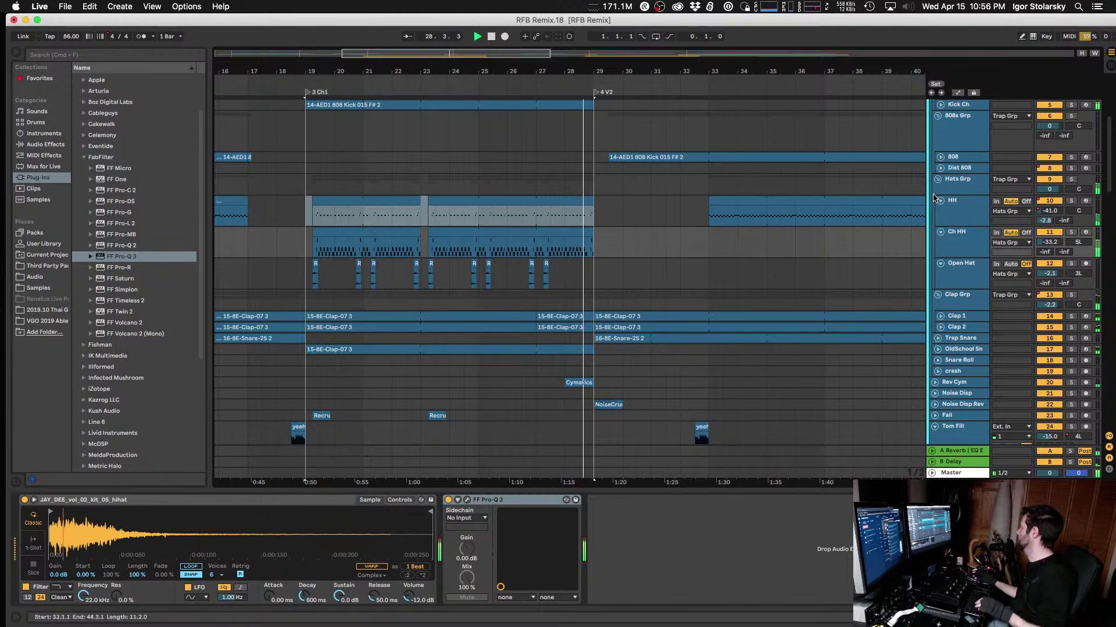
# Step: Insert FF Pro-C 2 after the EQ Eight on the Hats Grp and solo the group for playback
pyautogui.click(958, 180)
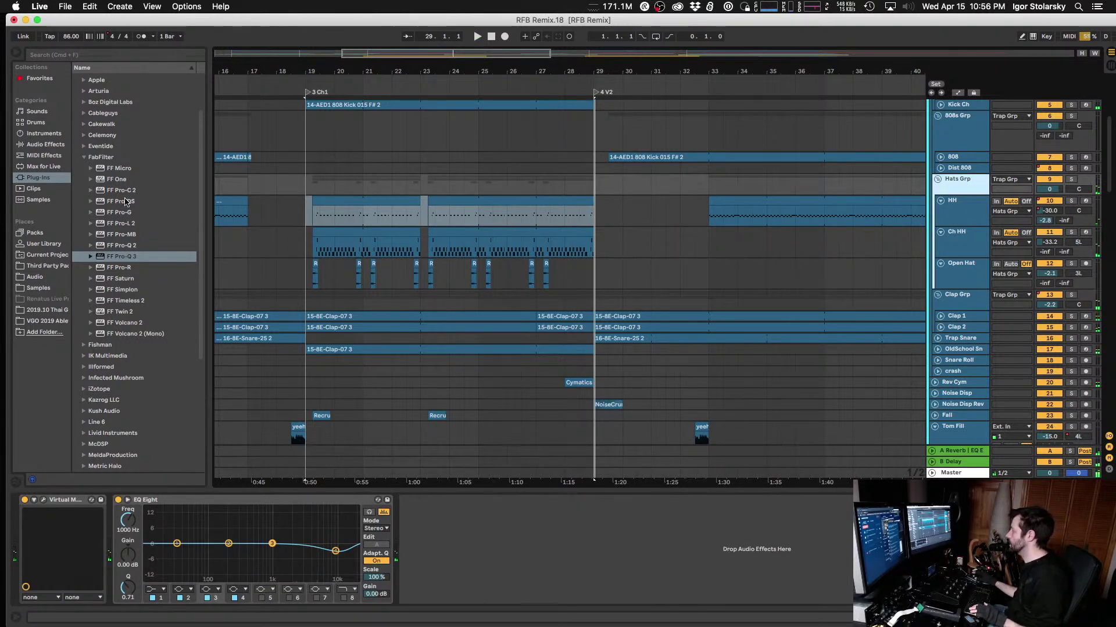
pyautogui.moveTo(122, 190); pyautogui.dragTo(161, 227)
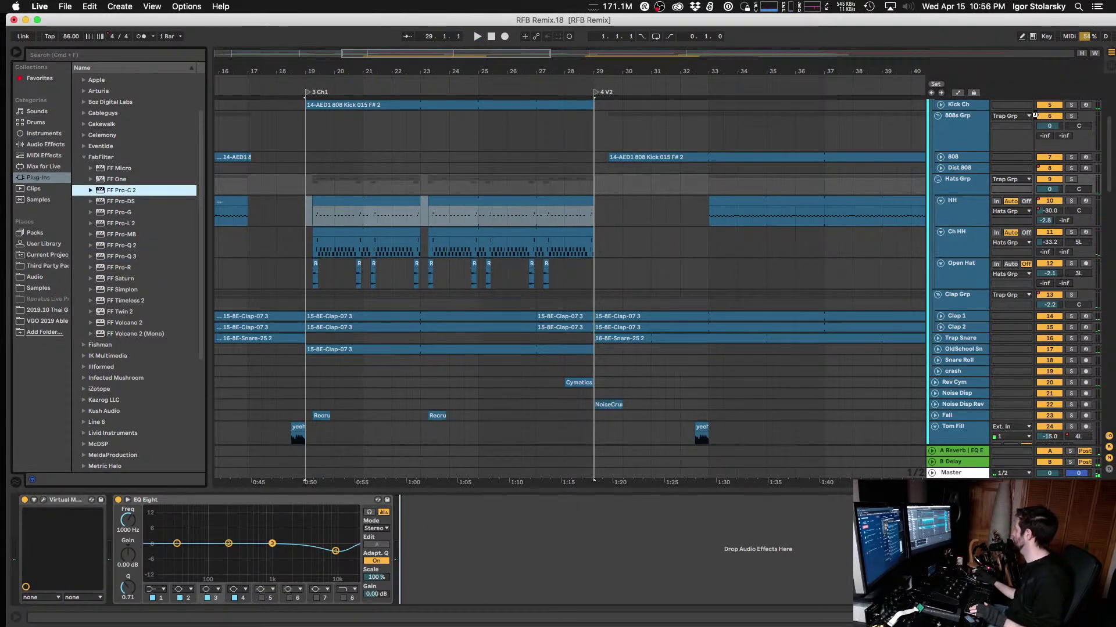
pyautogui.moveTo(1075, 189); pyautogui.dragTo(1074, 186)
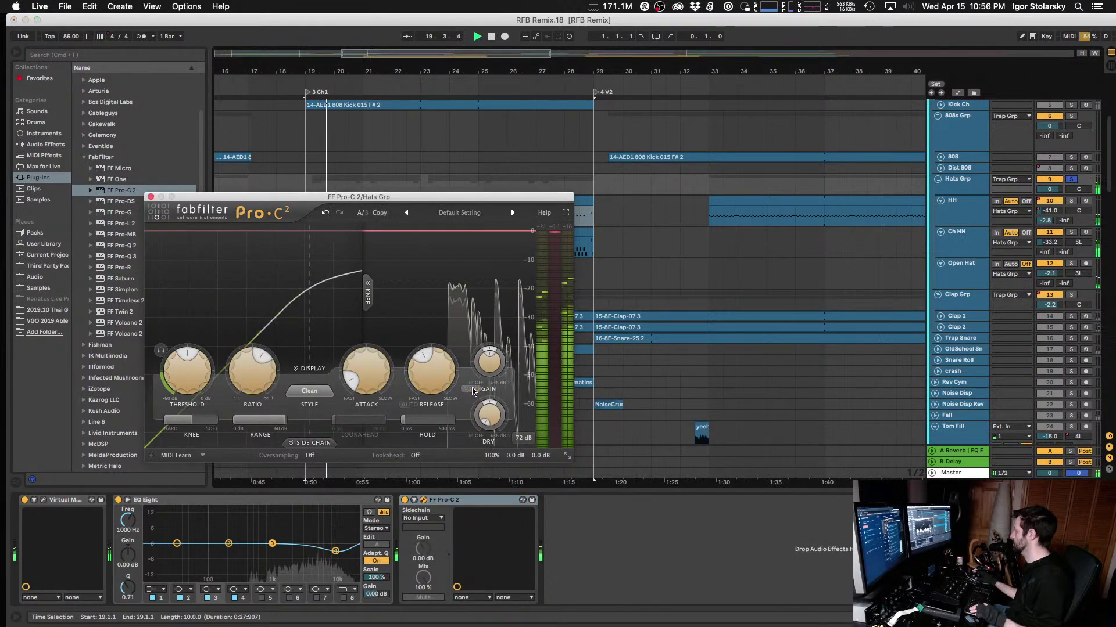
# Step: Lower the Hats Grp compressor's threshold, shorten its release and raise the wet gain to about +2.06 dB
pyautogui.moveTo(186, 376); pyautogui.dragTo(184, 407)
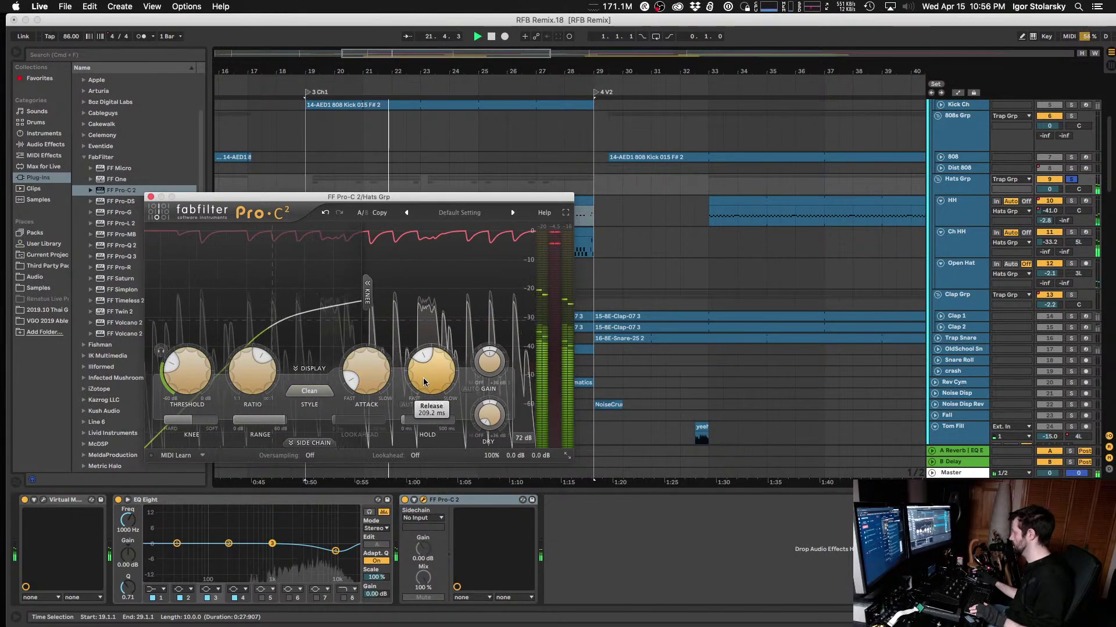
pyautogui.moveTo(423, 379); pyautogui.dragTo(417, 420)
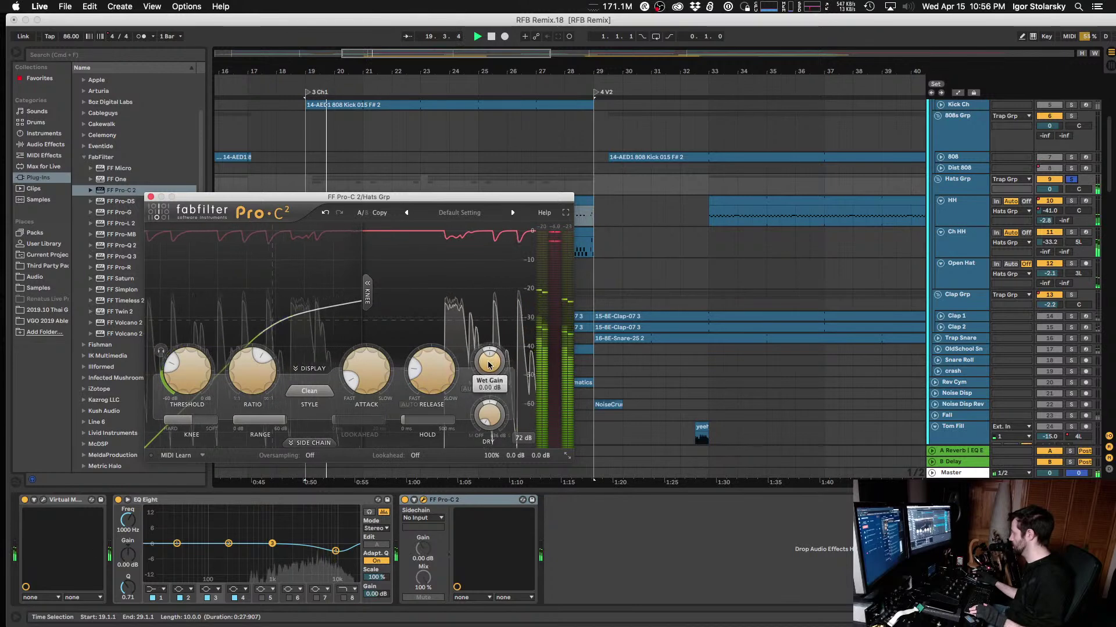
pyautogui.moveTo(490, 362); pyautogui.dragTo(495, 340)
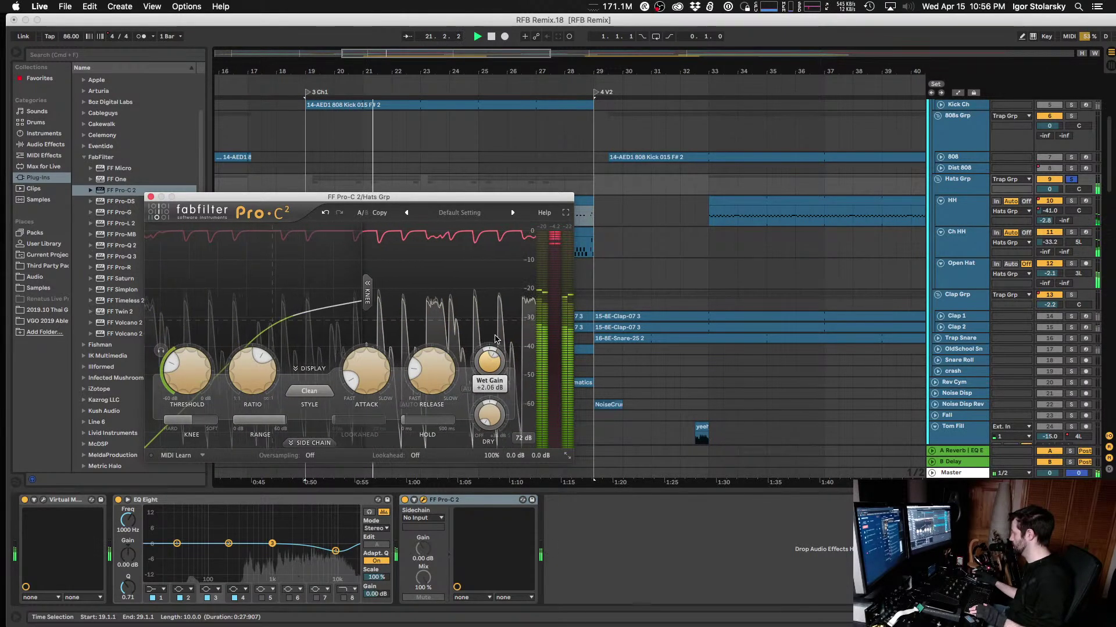
# Step: Compare the Hats Grp with the compressor bypassed, view its side chain section, and play from the Beat Start marker
pyautogui.click(406, 500)
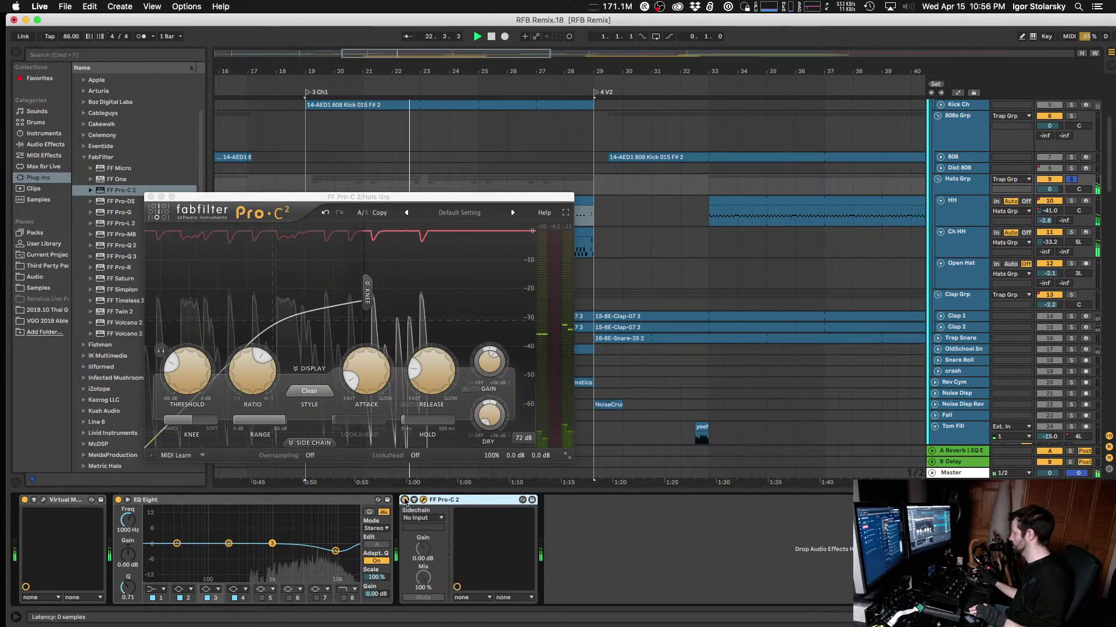
pyautogui.click(310, 443)
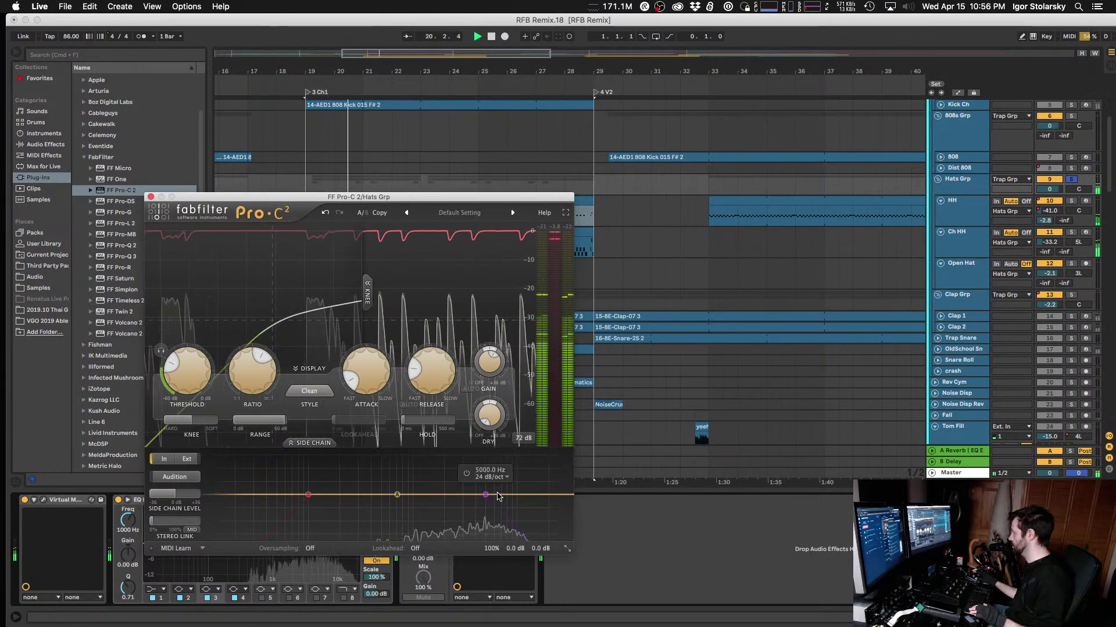
pyautogui.moveTo(250, 196); pyautogui.dragTo(452, 86)
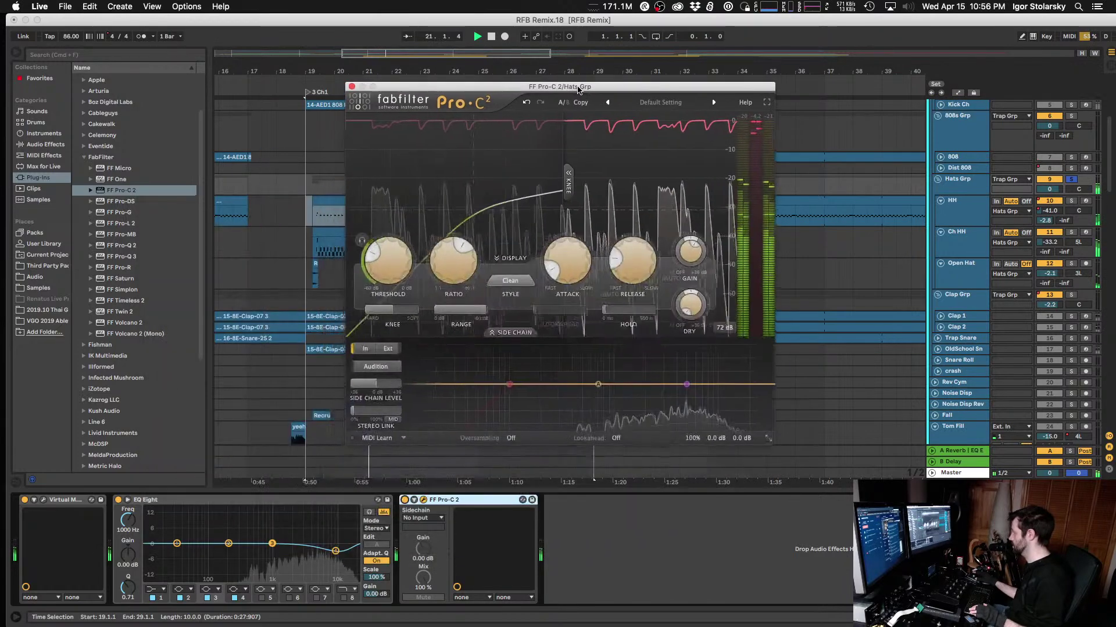
pyautogui.click(456, 501)
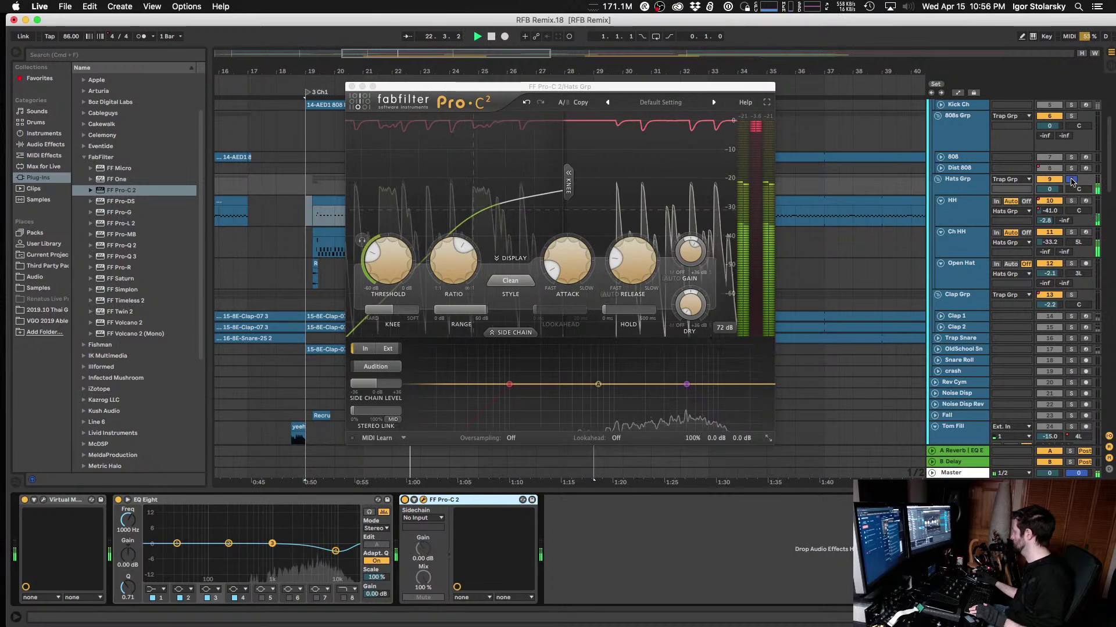
pyautogui.press('1')
pyautogui.press('space')
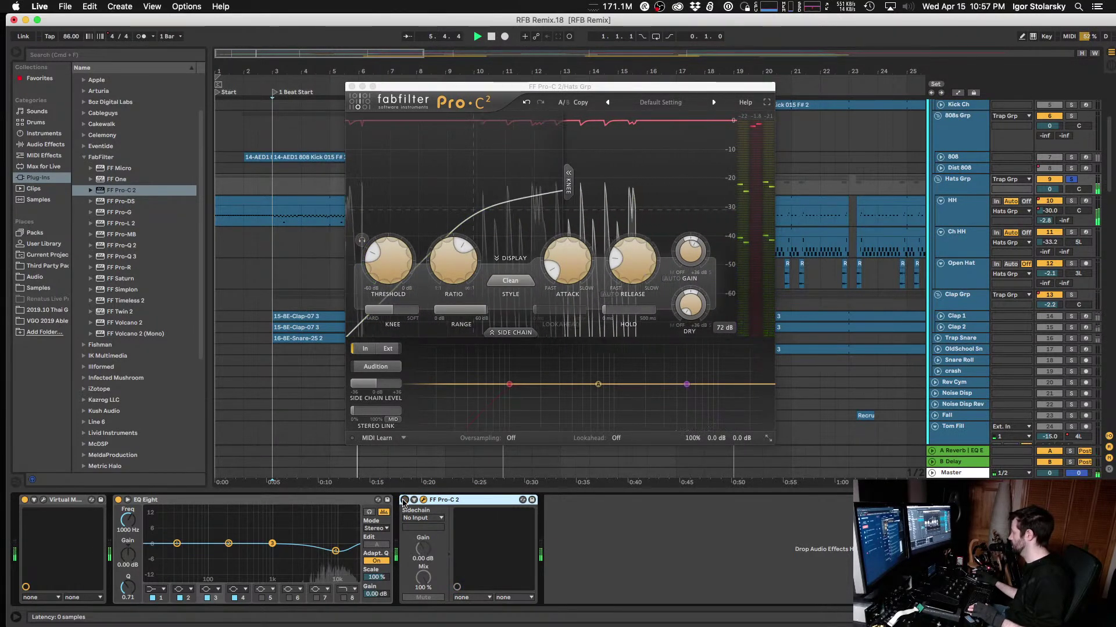
# Step: Unsolo the Hats Grp track, switch its Pro-C 2 compressor back on and hide the plug-in window
pyautogui.click(1072, 179)
pyautogui.click(403, 500)
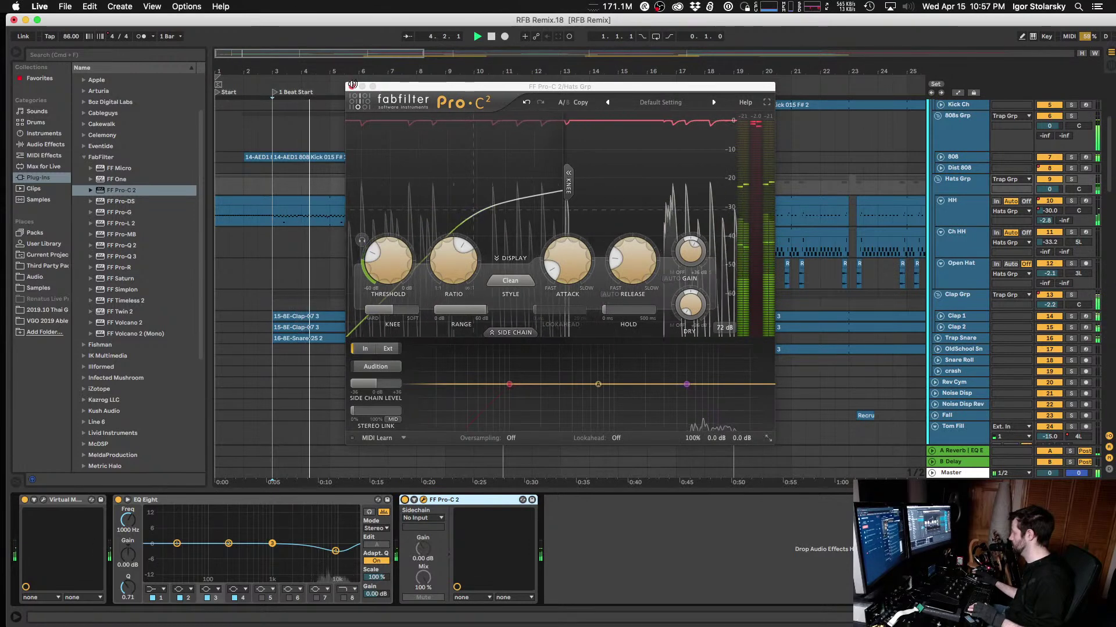
pyautogui.press('super+alt+p')
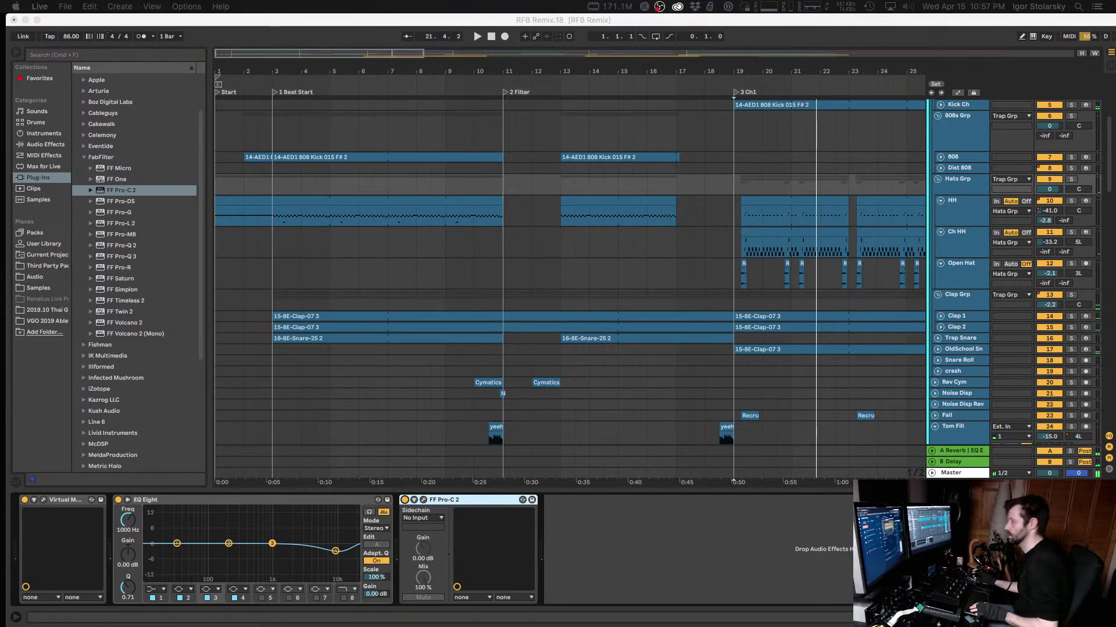
pyautogui.press('super+Tab')
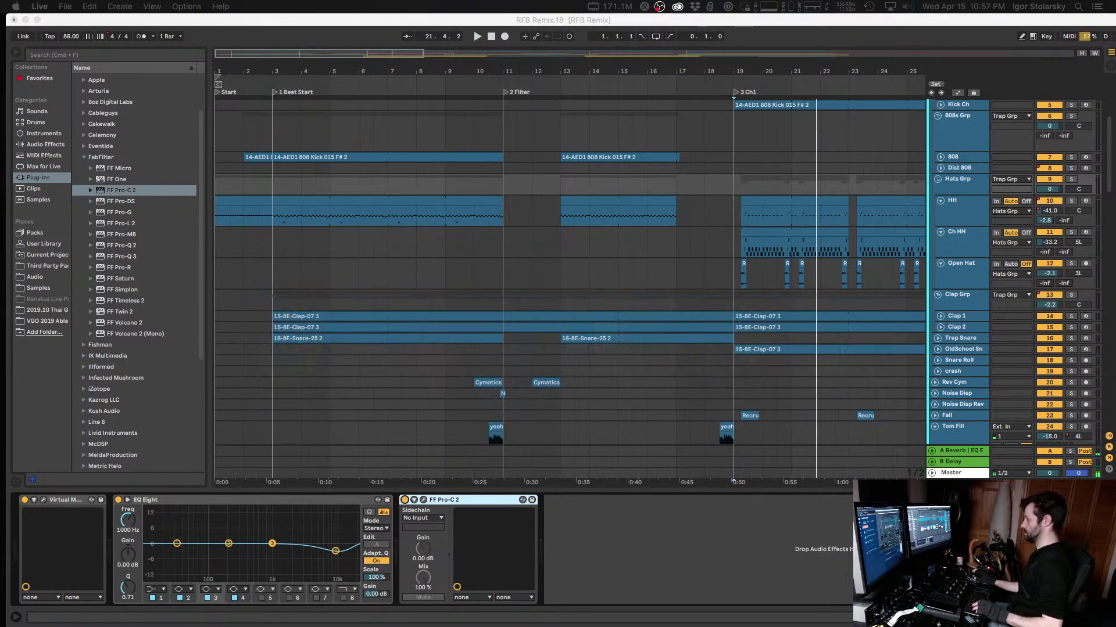
pyautogui.press('super+Tab')
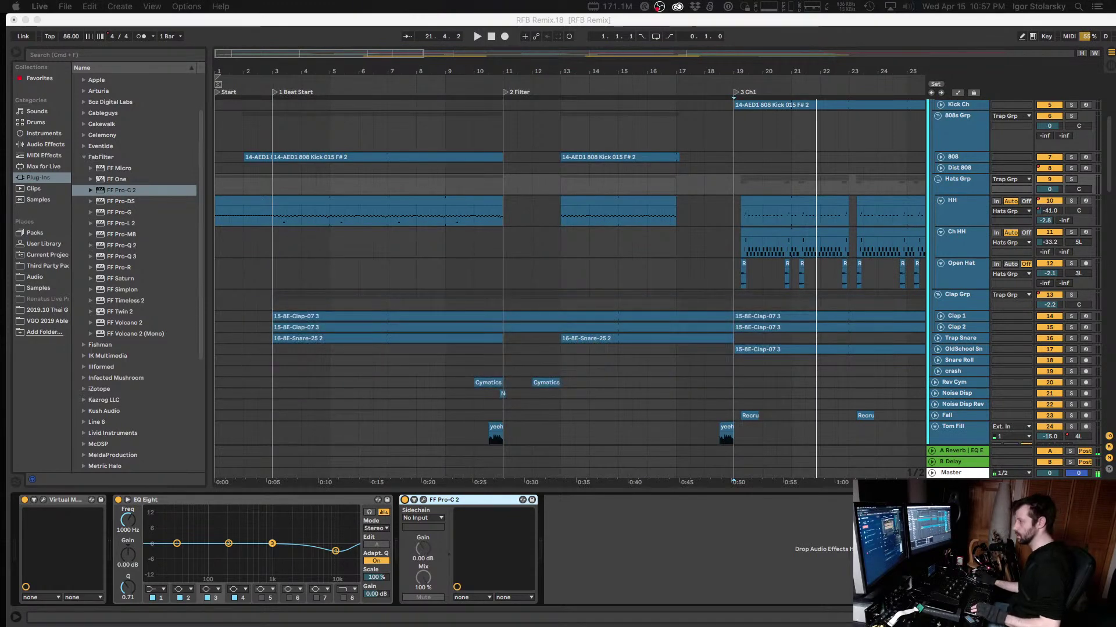
pyautogui.click(337, 23)
# Step: Play back the 3 Ch1 section while checking the drum, bass and guitar tracks, then stop playback
pyautogui.press('space')
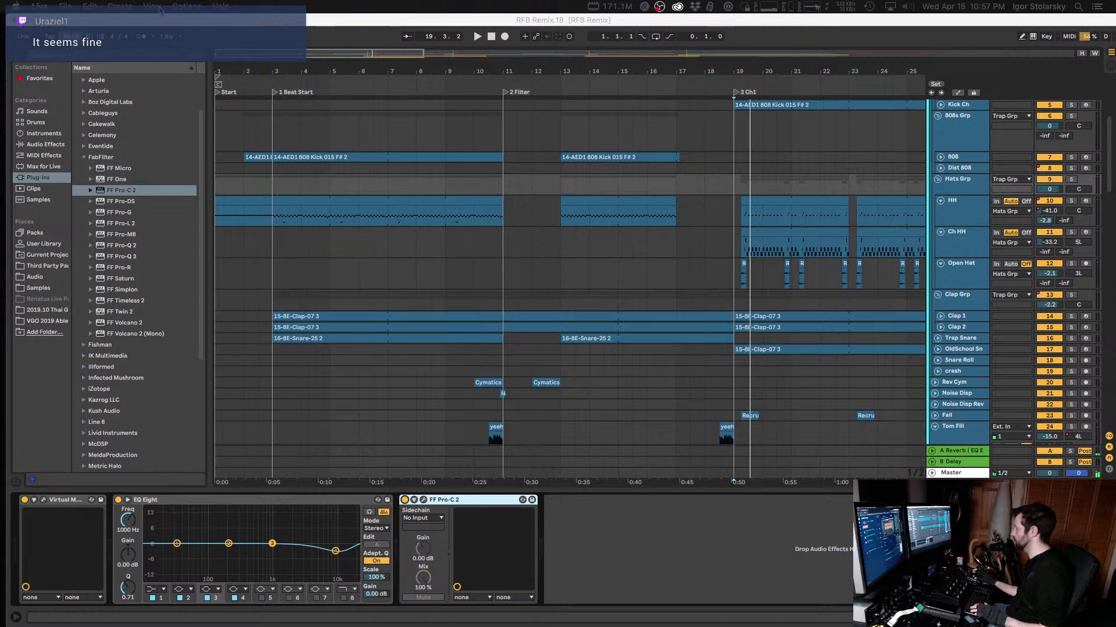
pyautogui.press('space')
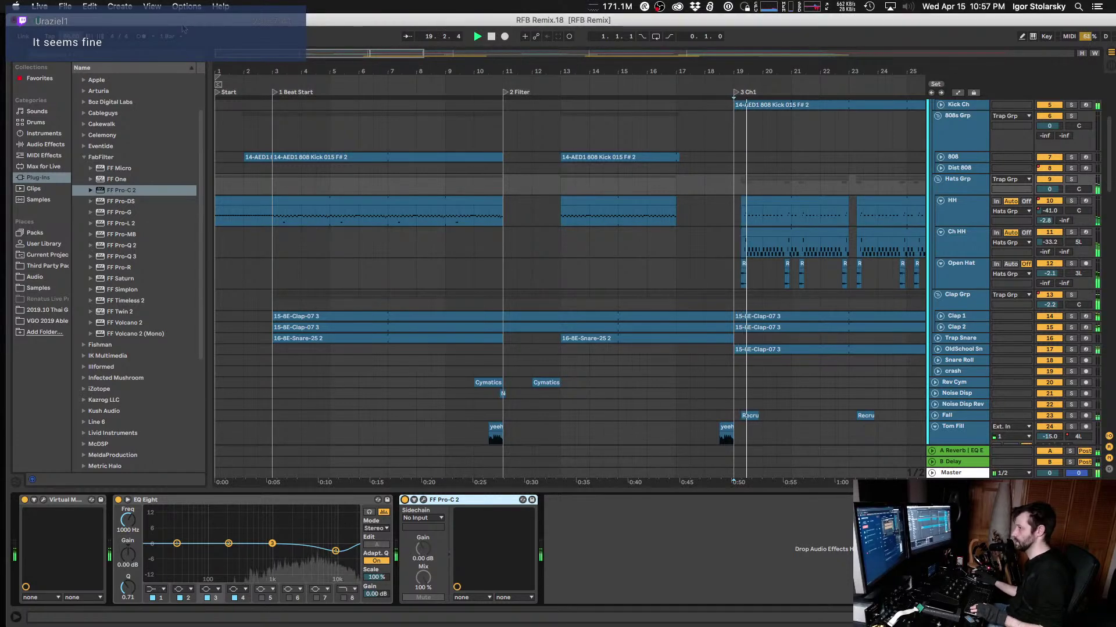
pyautogui.hscroll(6, 628, 286)
pyautogui.scroll(-1, 778, 295)
pyautogui.scroll(-5, 779, 294)
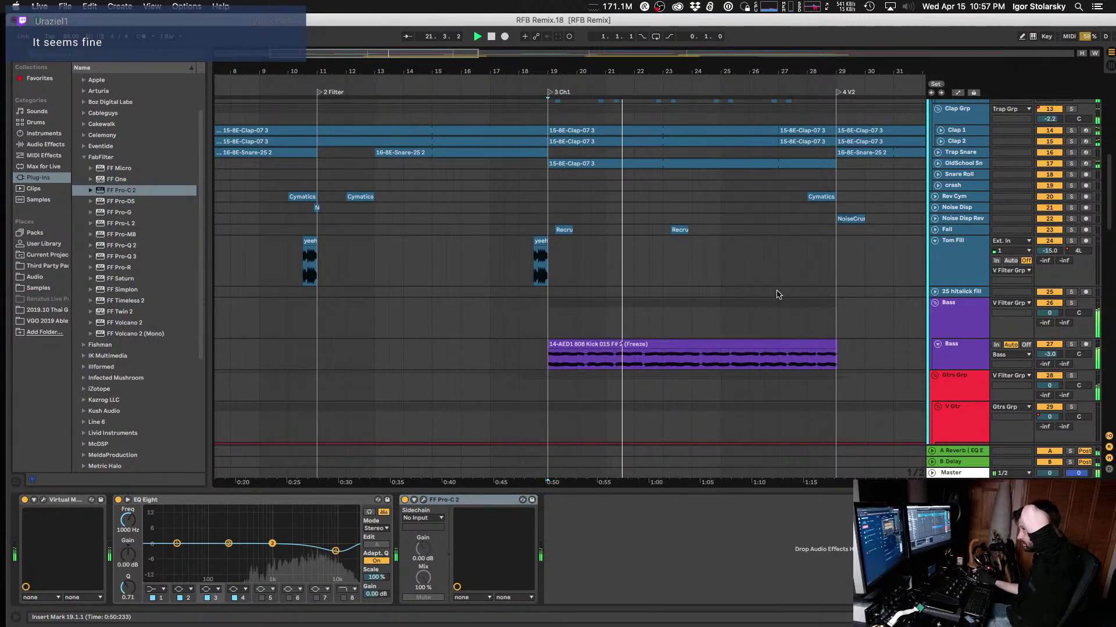
pyautogui.scroll(-1, 779, 295)
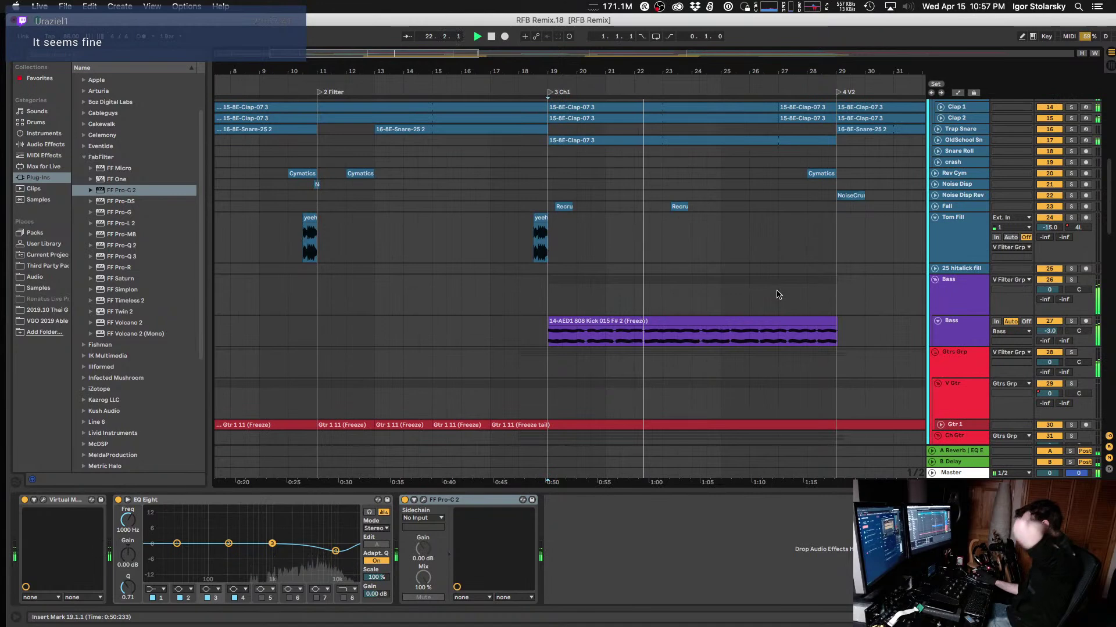
pyautogui.scroll(-1, 778, 294)
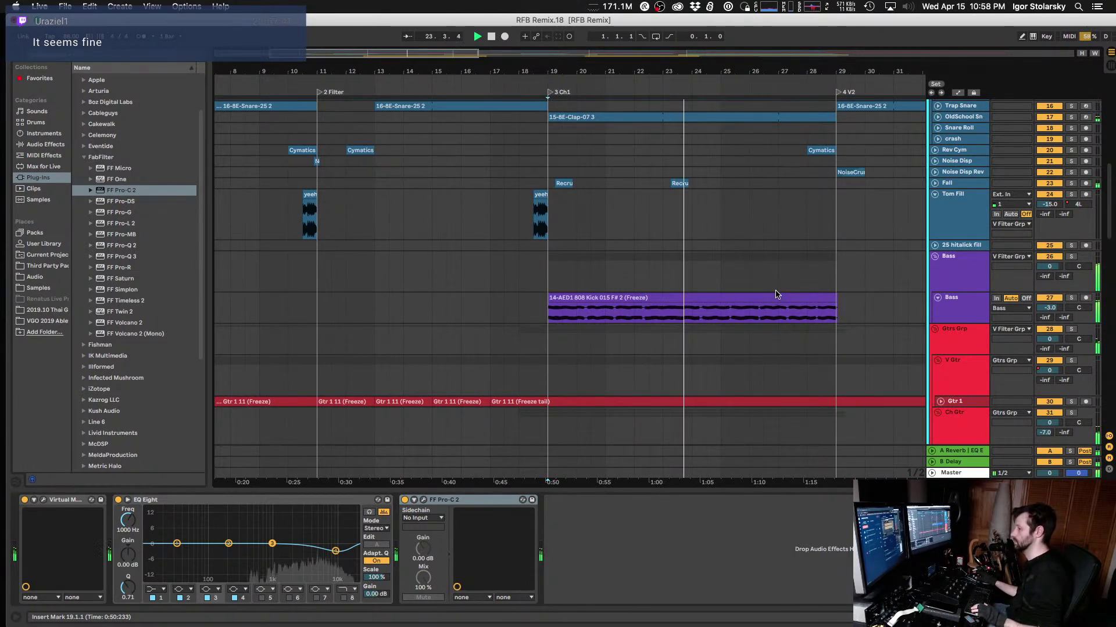
pyautogui.press('space')
# Step: Return the insert marker to the start of 3 Ch1 and look through the arrangement down to the chorus vocals
pyautogui.hscroll(2, 777, 295)
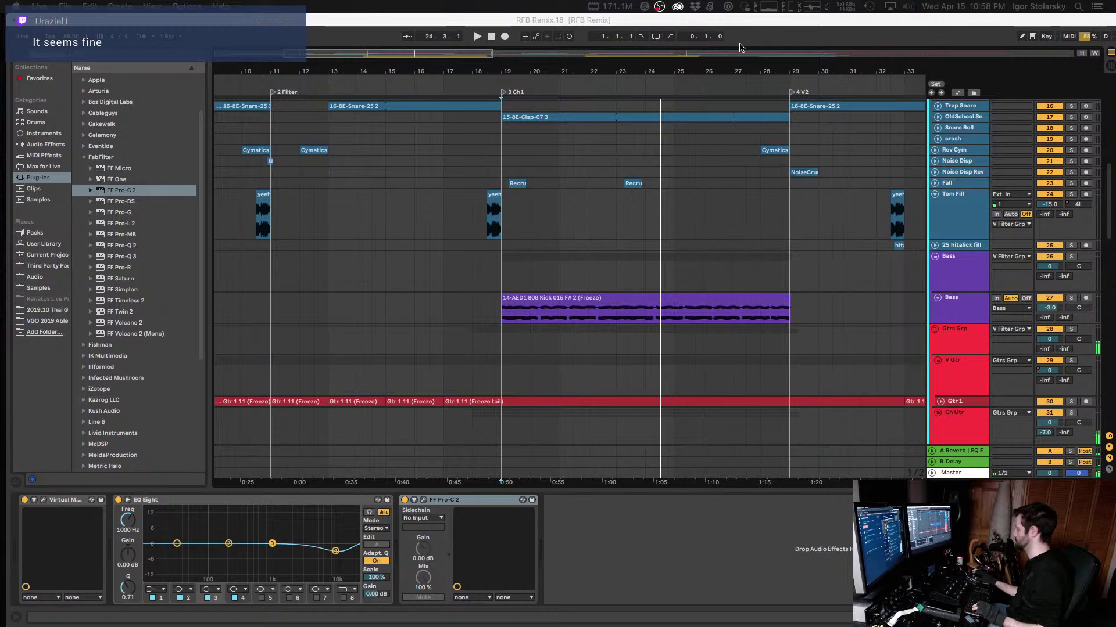
pyautogui.click(502, 232)
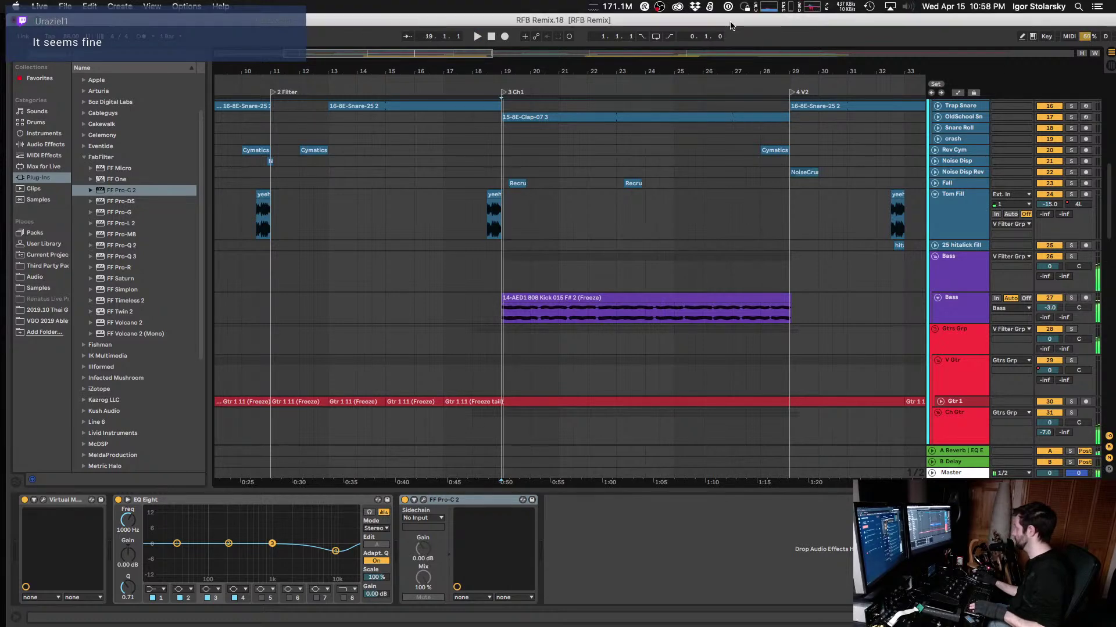
pyautogui.scroll(-2, 621, 232)
pyautogui.scroll(-3, 620, 238)
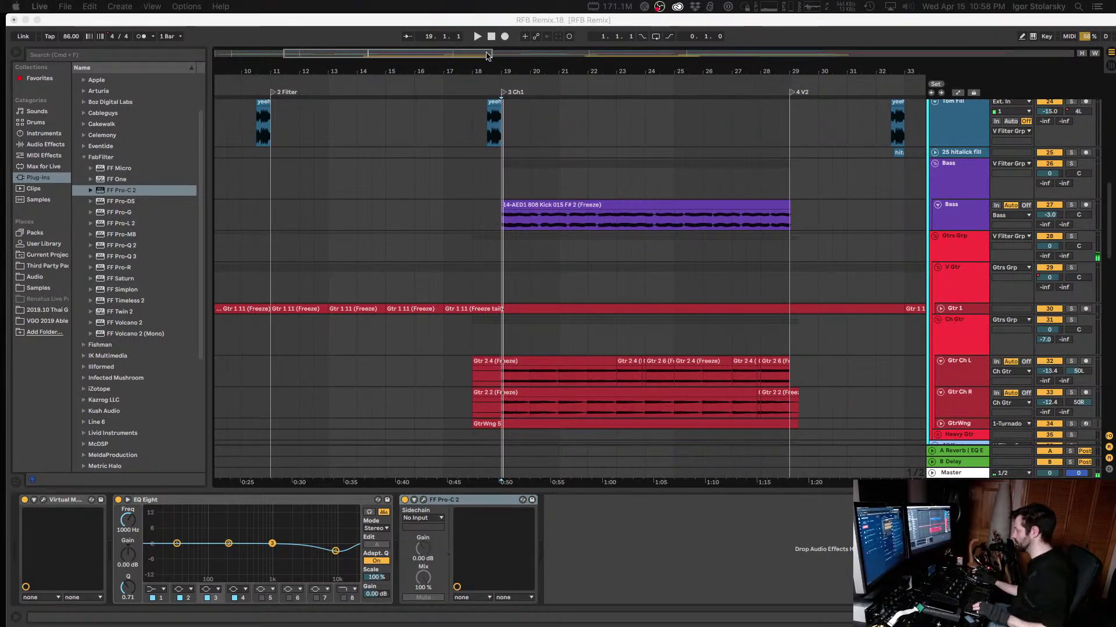
pyautogui.click(498, 24)
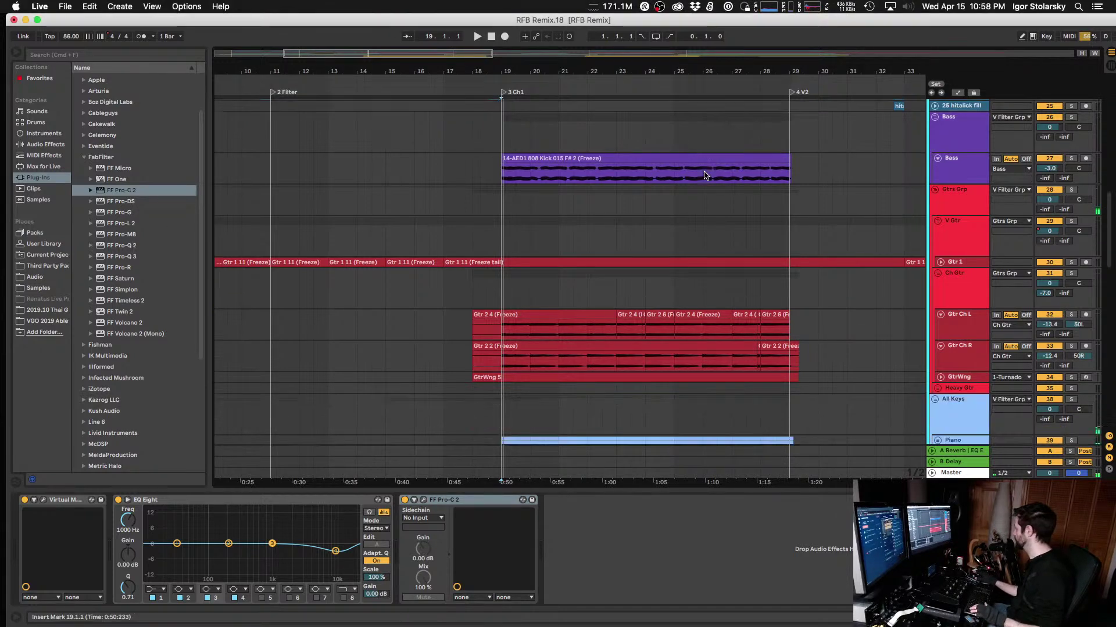
pyautogui.hscroll(5, 704, 175)
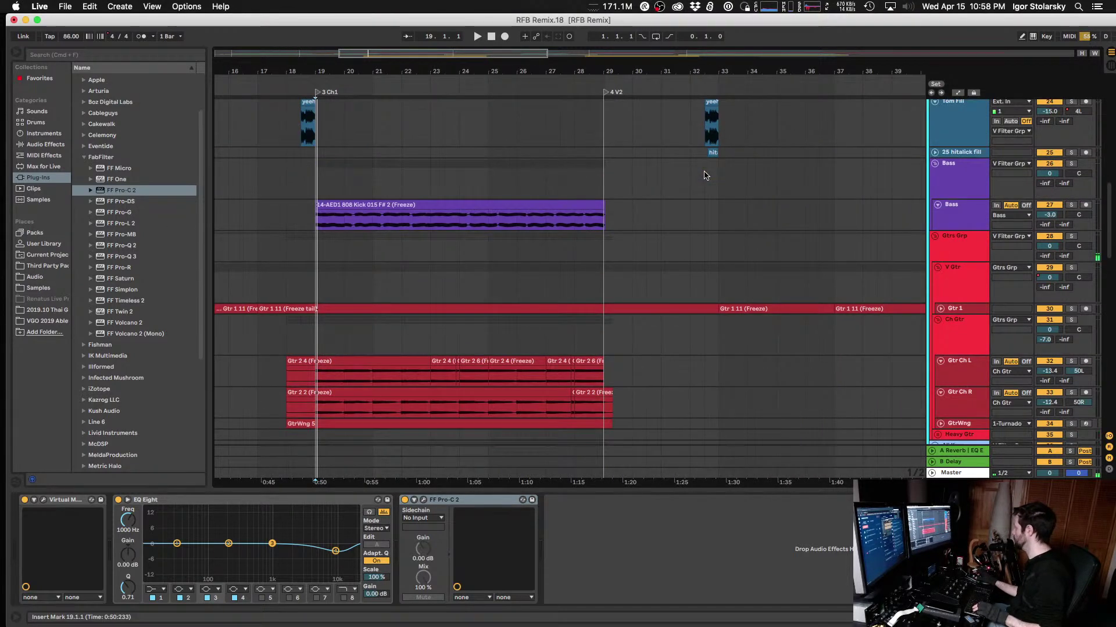
pyautogui.hscroll(2, 704, 175)
pyautogui.scroll(15, 704, 175)
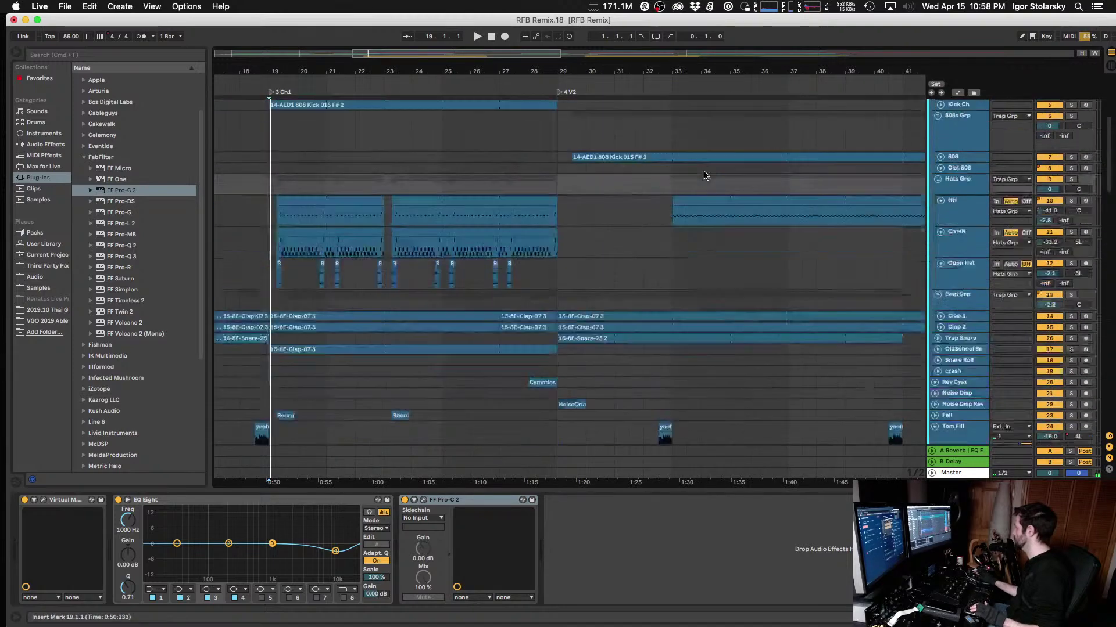
pyautogui.scroll(-20, 702, 138)
pyautogui.hscroll(-3, 701, 138)
# Step: Select the first chorus's lead vocal clip on track 60 and zoom in to inspect its waveform
pyautogui.click(481, 198)
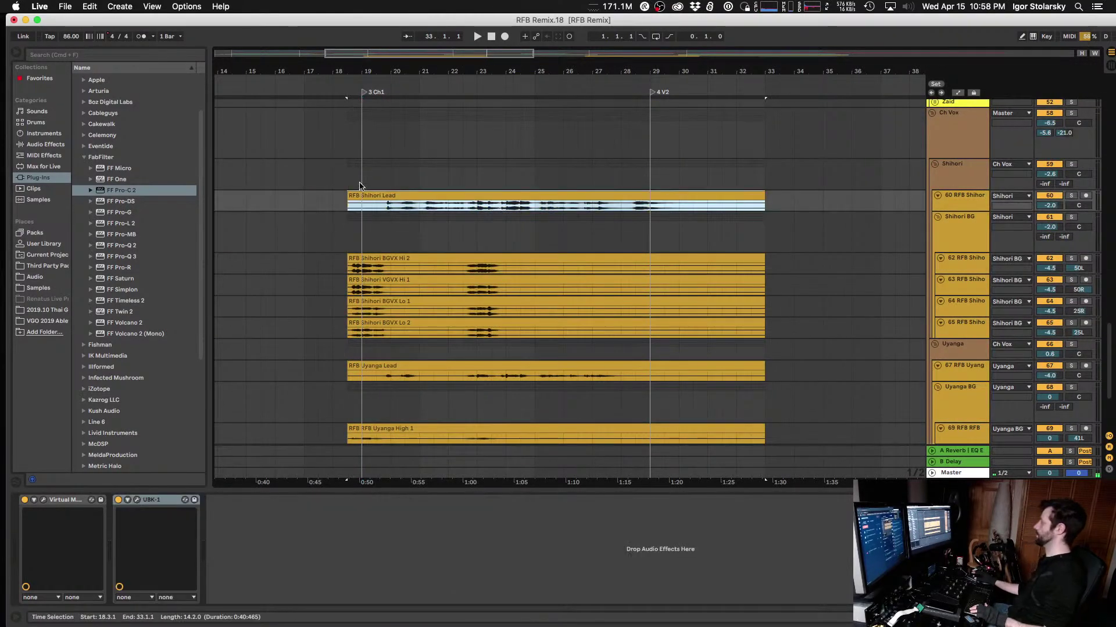
pyautogui.press('z')
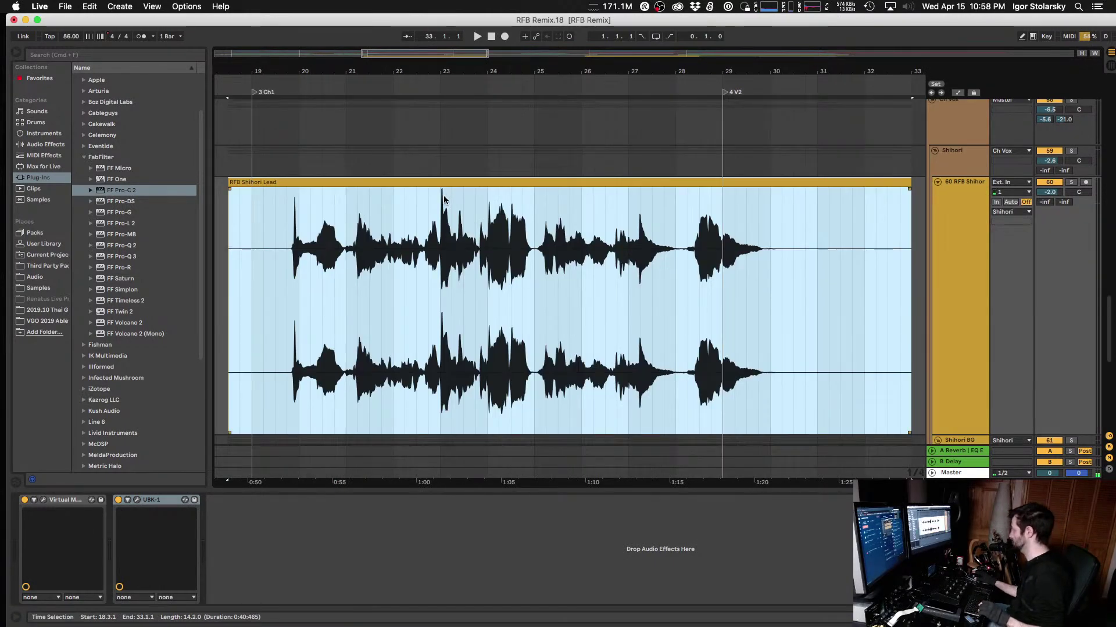
pyautogui.press('x')
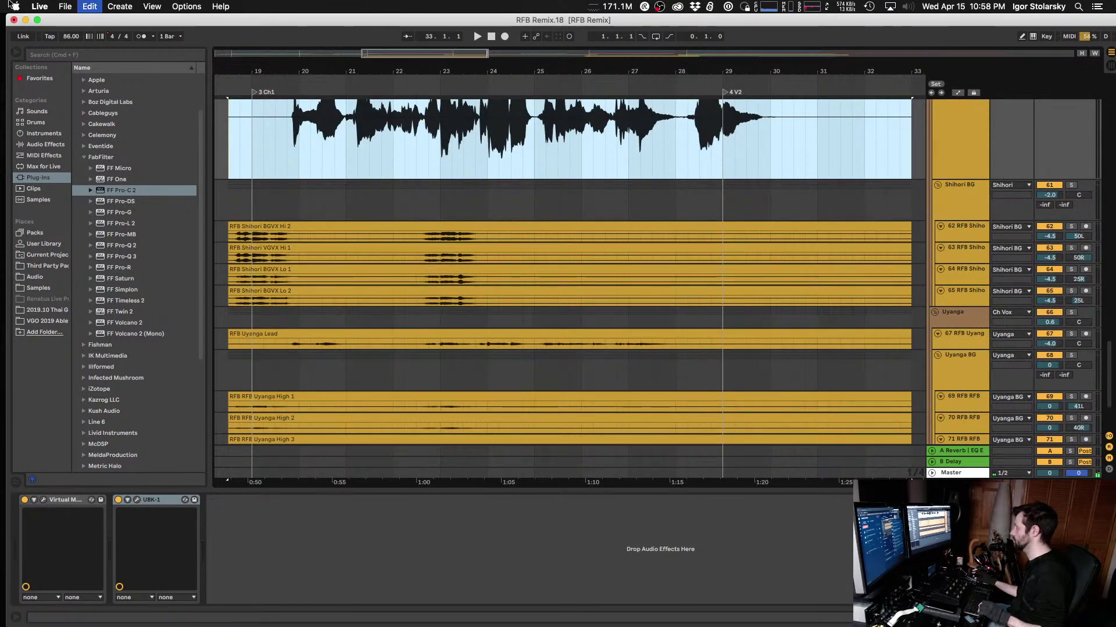
# Step: Undo the last clip drop and check the edit history
pyautogui.click(88, 7)
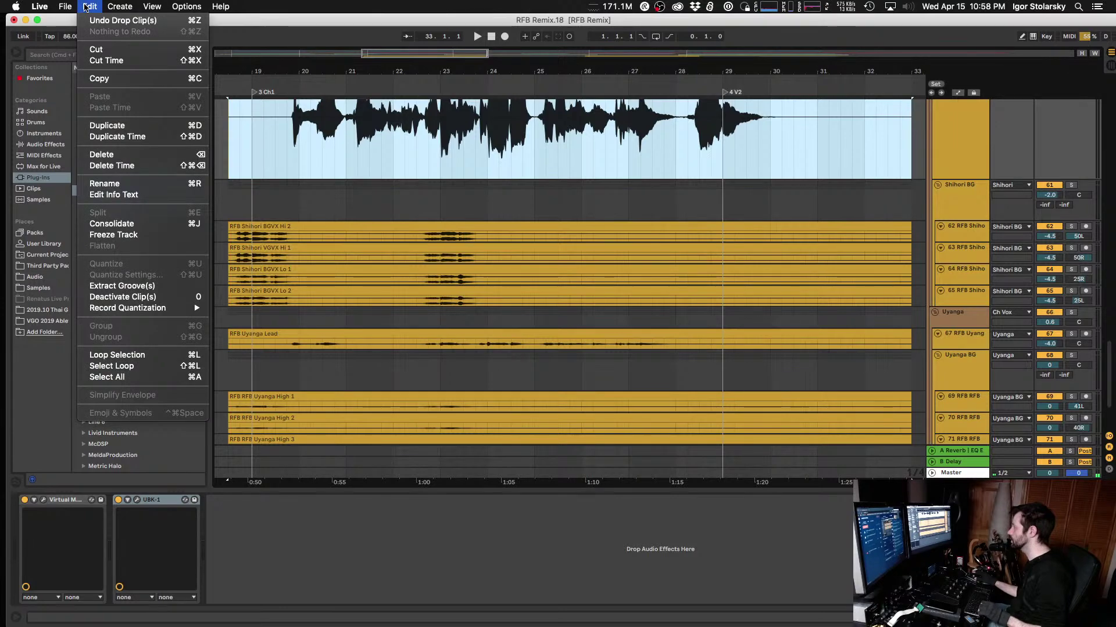
pyautogui.press('super+z')
pyautogui.click(87, 7)
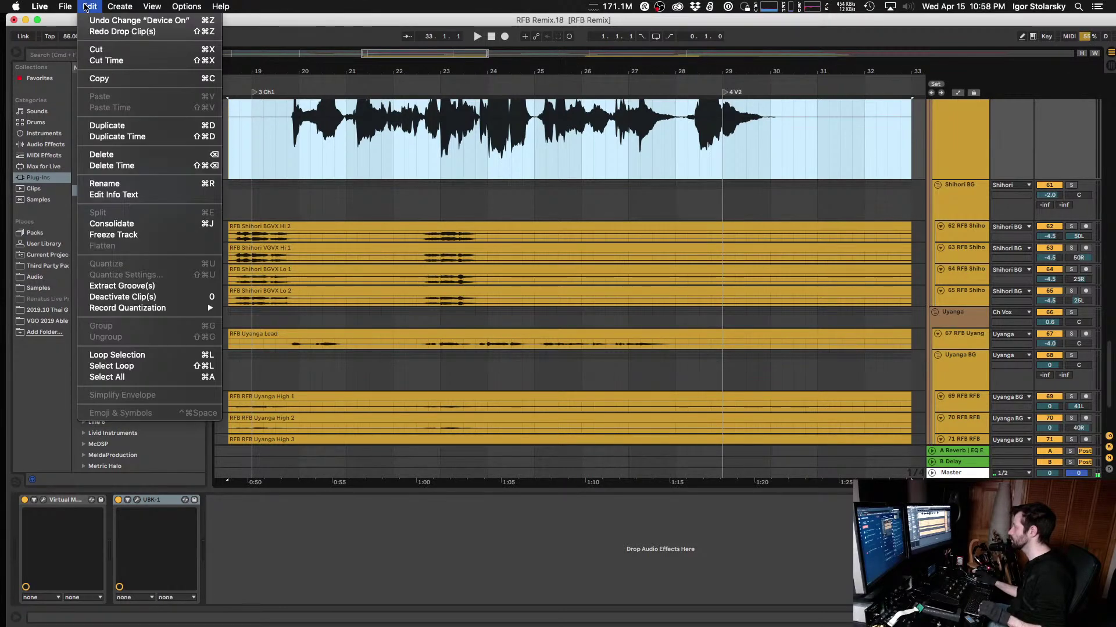
pyautogui.click(86, 7)
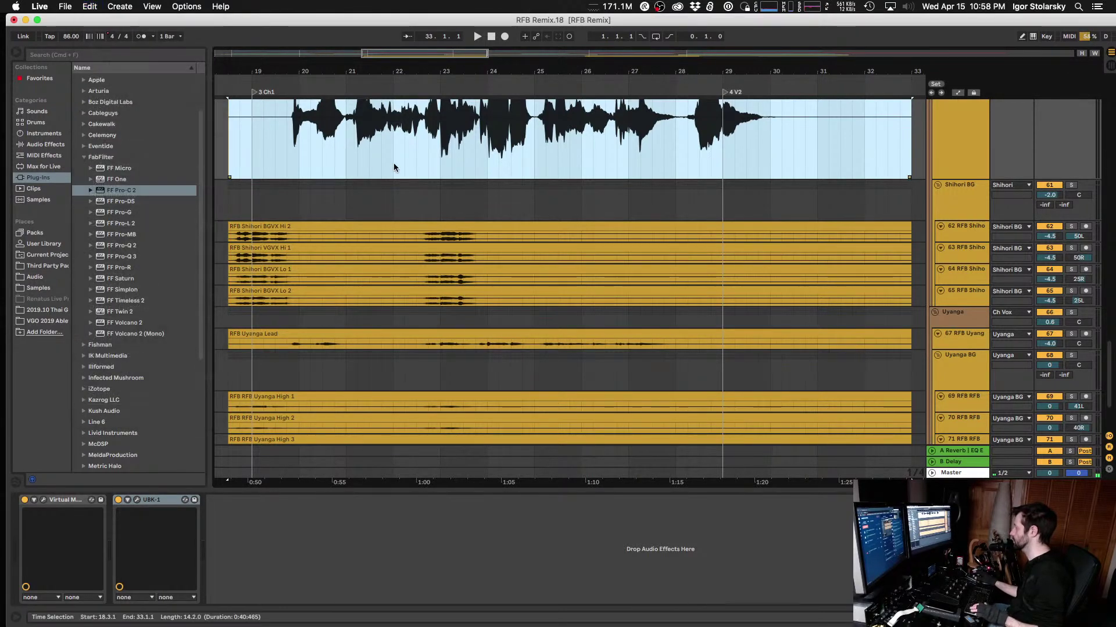
# Step: Zoom out the arrangement and play the first chorus from bar 18 while viewing its vocal tracks
pyautogui.press('space')
pyautogui.scroll(4, 363, 161)
pyautogui.scroll(5, 362, 155)
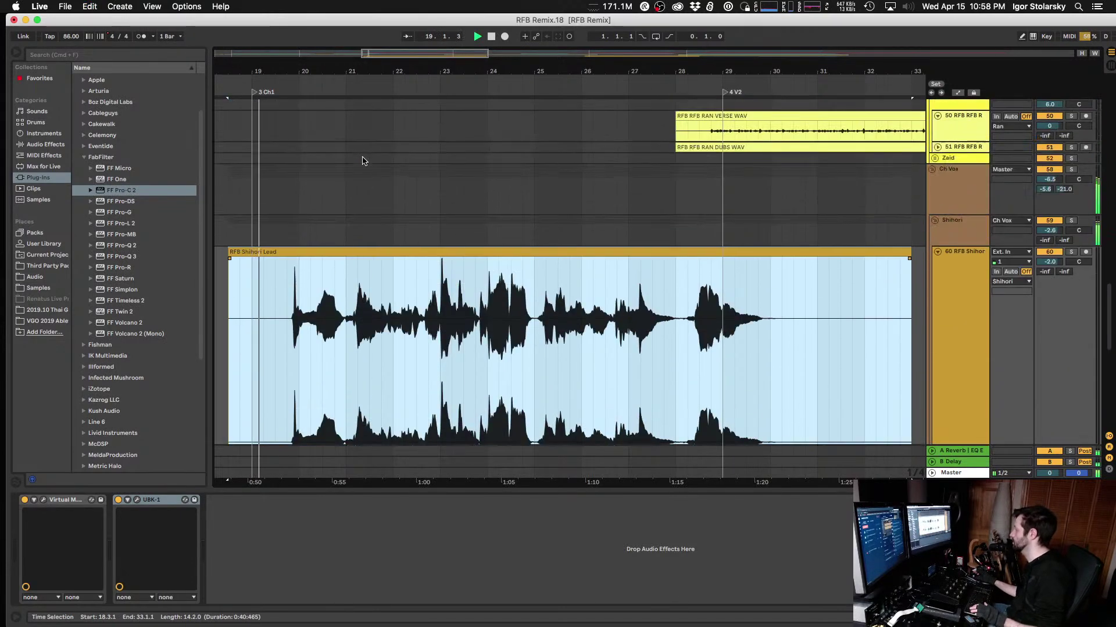
pyautogui.scroll(-5, 362, 160)
pyautogui.scroll(-5, 414, 249)
pyautogui.click(413, 250)
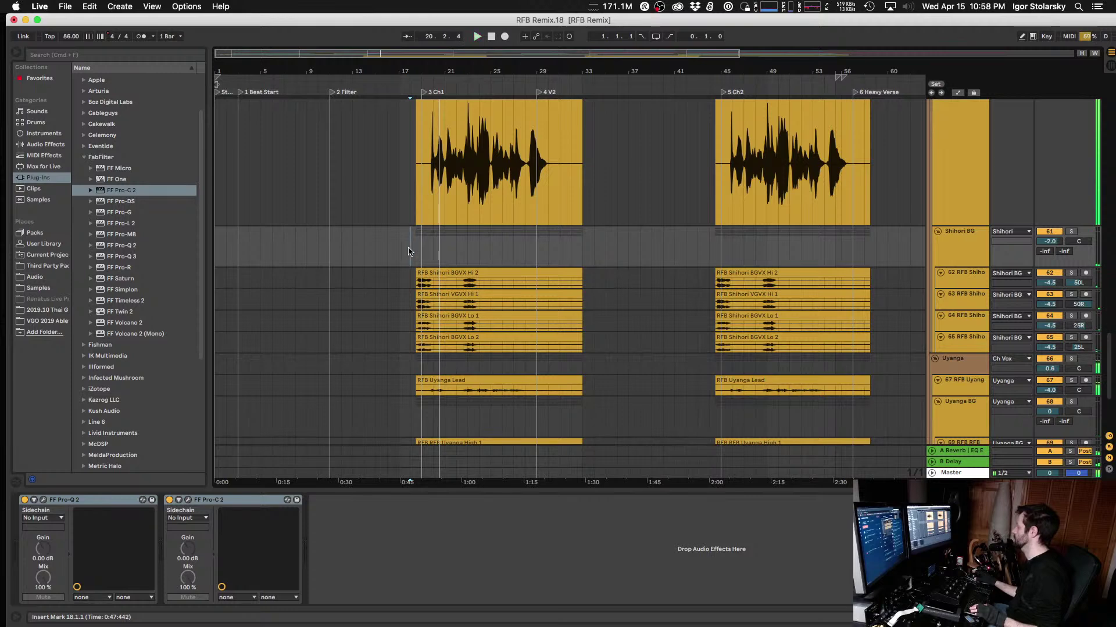
pyautogui.press('space')
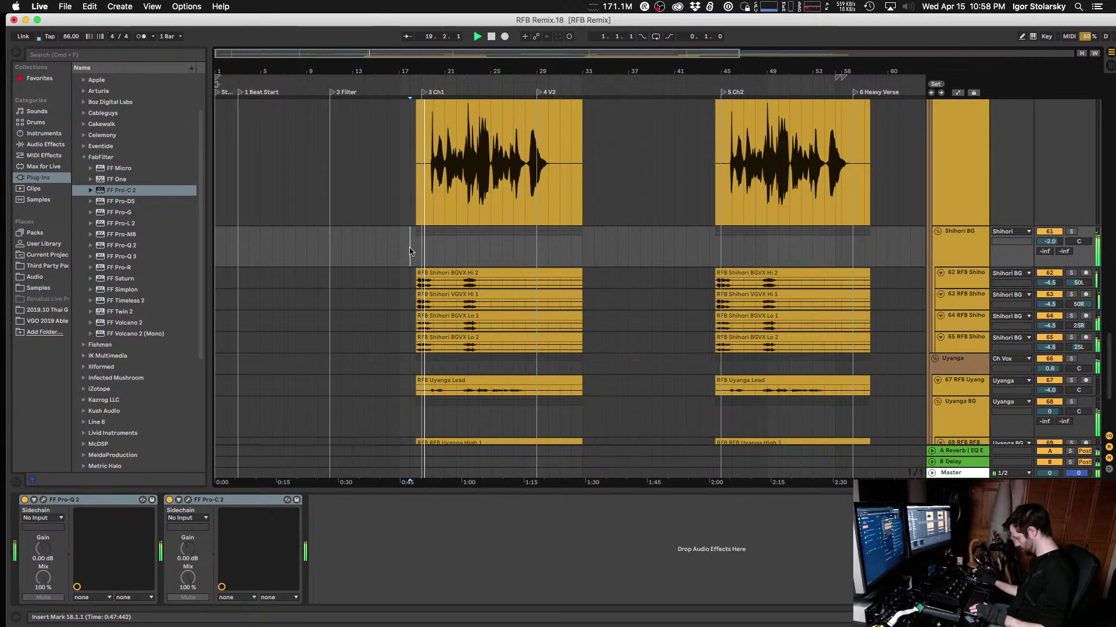
pyautogui.scroll(-3, 410, 251)
pyautogui.scroll(8, 558, 266)
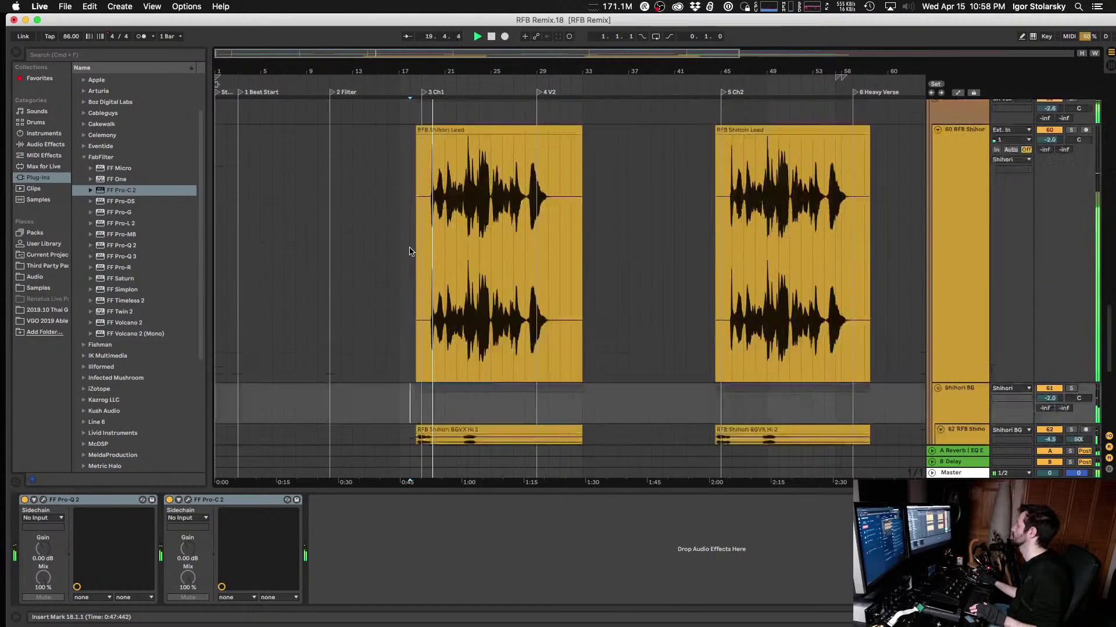
# Step: Shrink the enlarged lead vocal track 60 to a compact height in the arrangement
pyautogui.click(971, 224)
pyautogui.scroll(-5, 971, 224)
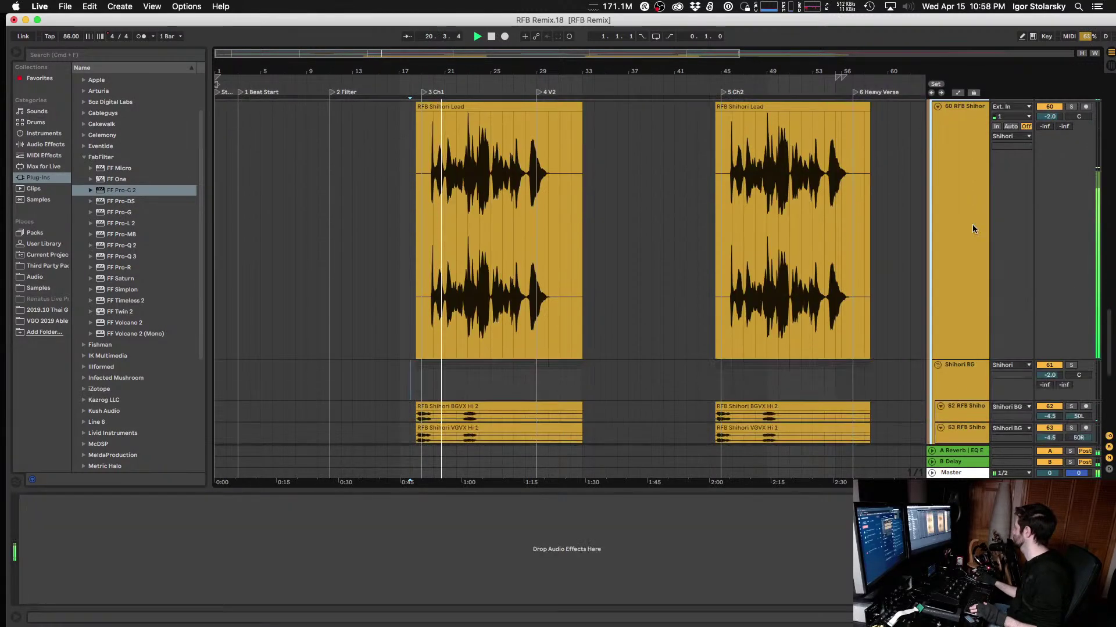
pyautogui.click(972, 226)
pyautogui.scroll(2, 973, 229)
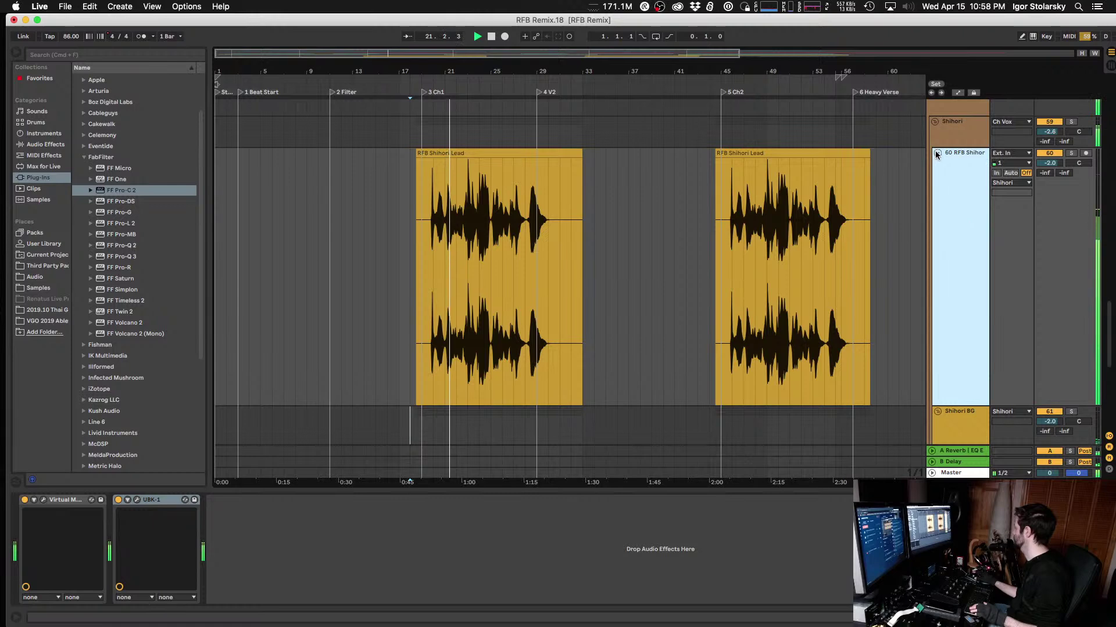
pyautogui.click(937, 153)
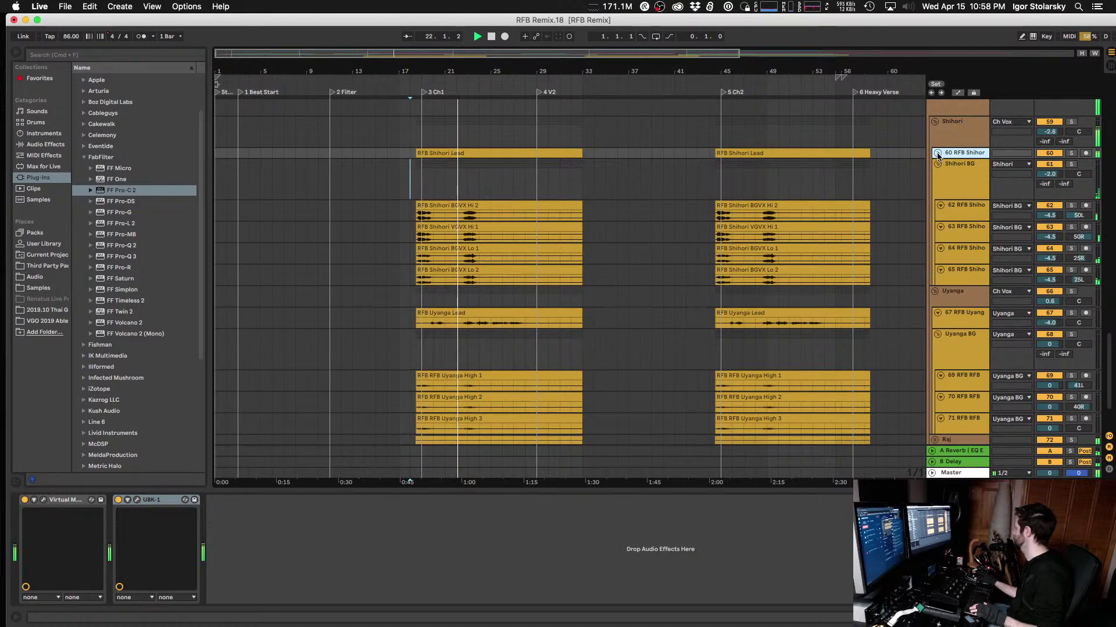
pyautogui.click(936, 154)
pyautogui.moveTo(948, 406); pyautogui.dragTo(970, 185)
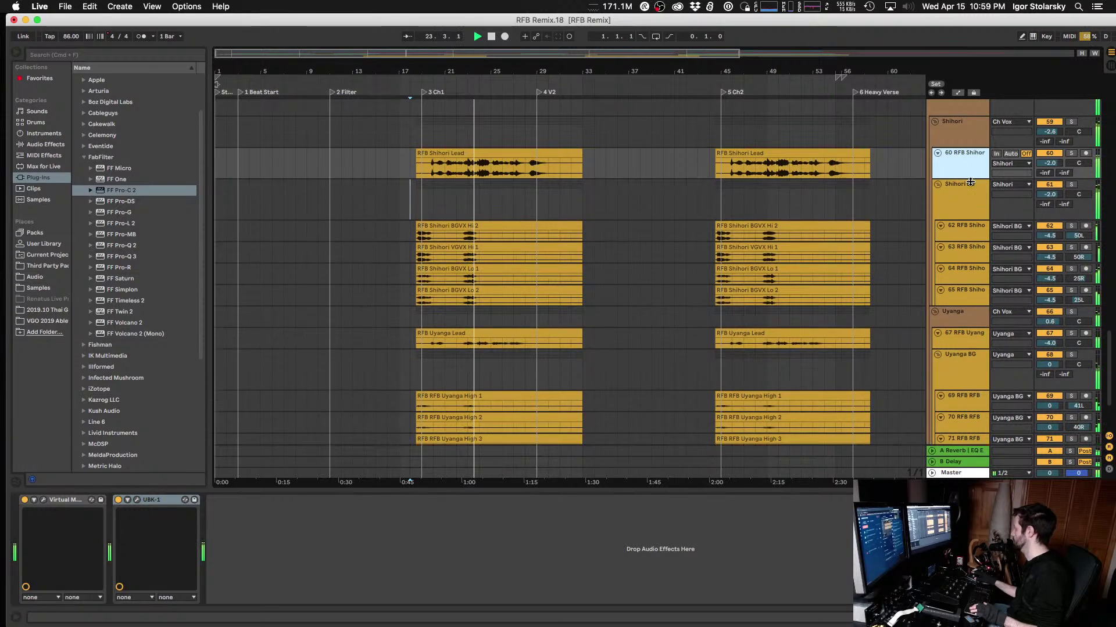
# Step: Look over the lead and background vocal tracks in the Ch Vox group while the chorus plays
pyautogui.click(963, 139)
pyautogui.click(962, 165)
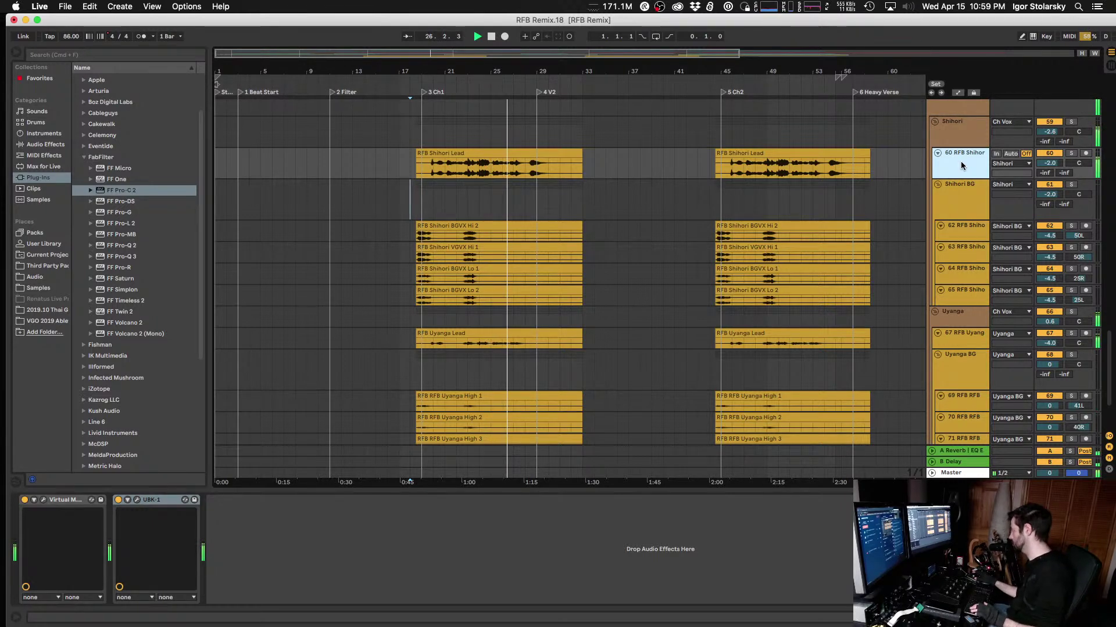
pyautogui.scroll(-3, 961, 165)
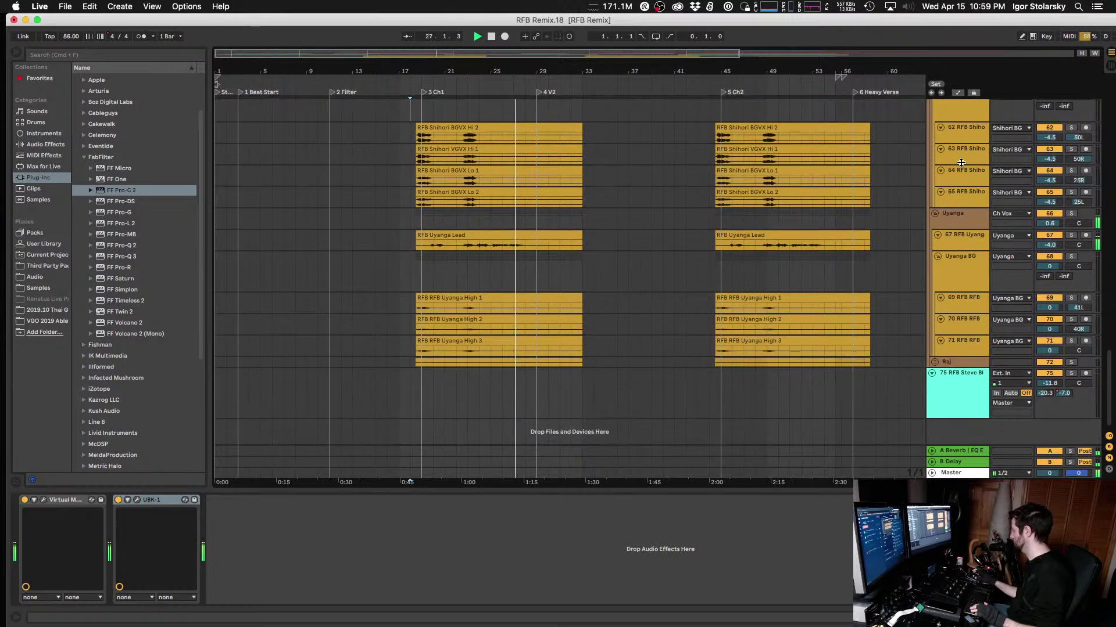
pyautogui.scroll(5, 960, 166)
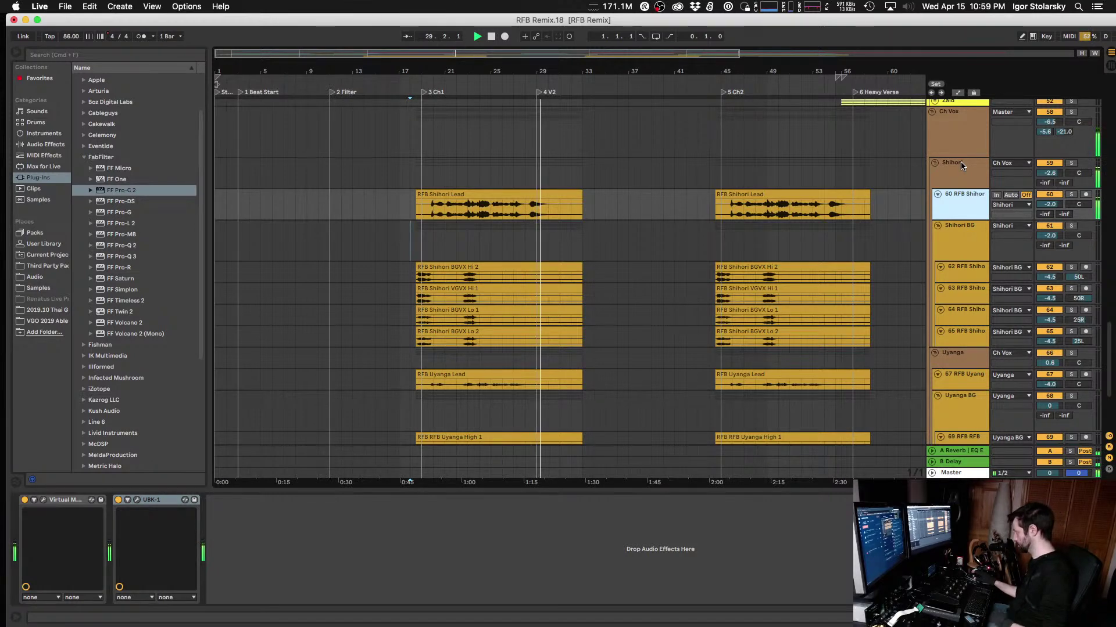
# Step: Select vocal group track 59 and restart playback from bar 17, just before the first chorus
pyautogui.click(977, 177)
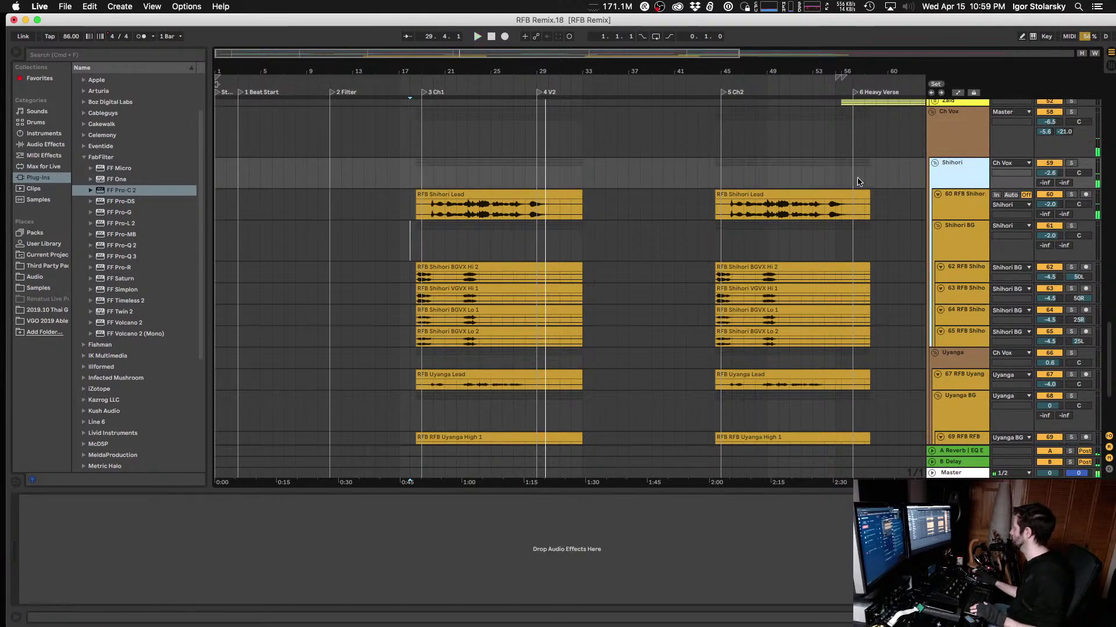
pyautogui.press('space')
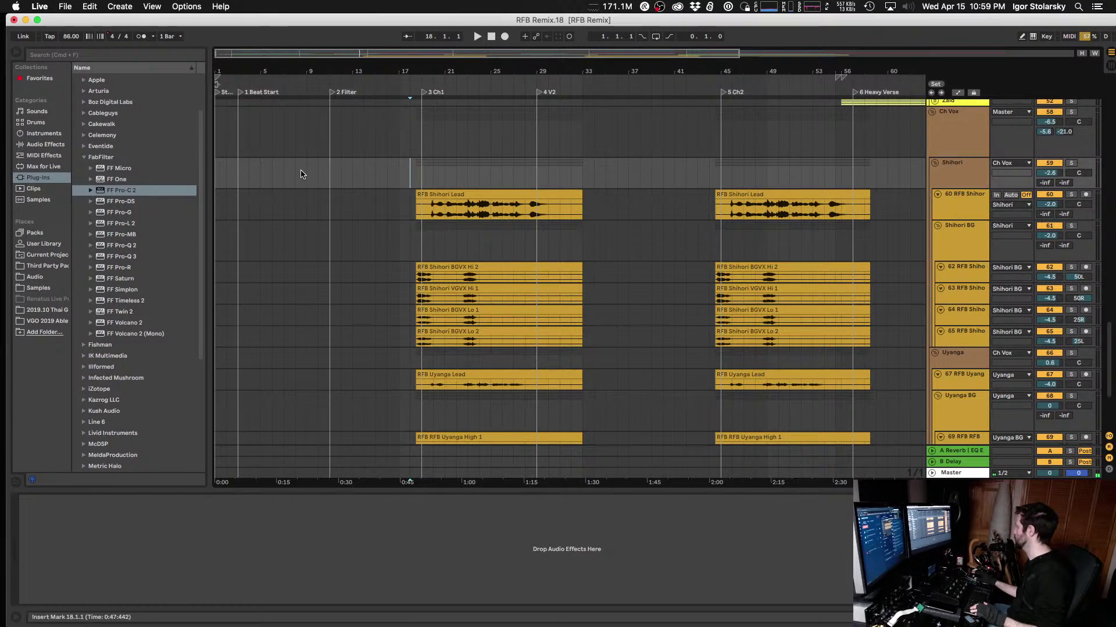
pyautogui.click(398, 179)
pyautogui.press('space')
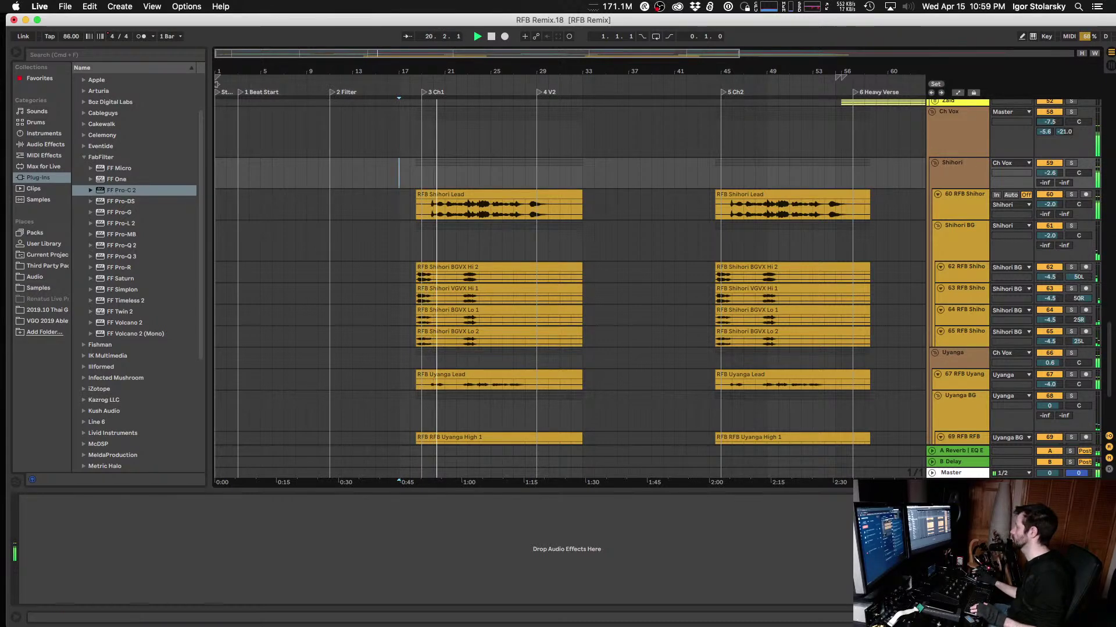
# Step: Stop playback and place the insert marker at bar 19 on the Ch Vox group track
pyautogui.press('space')
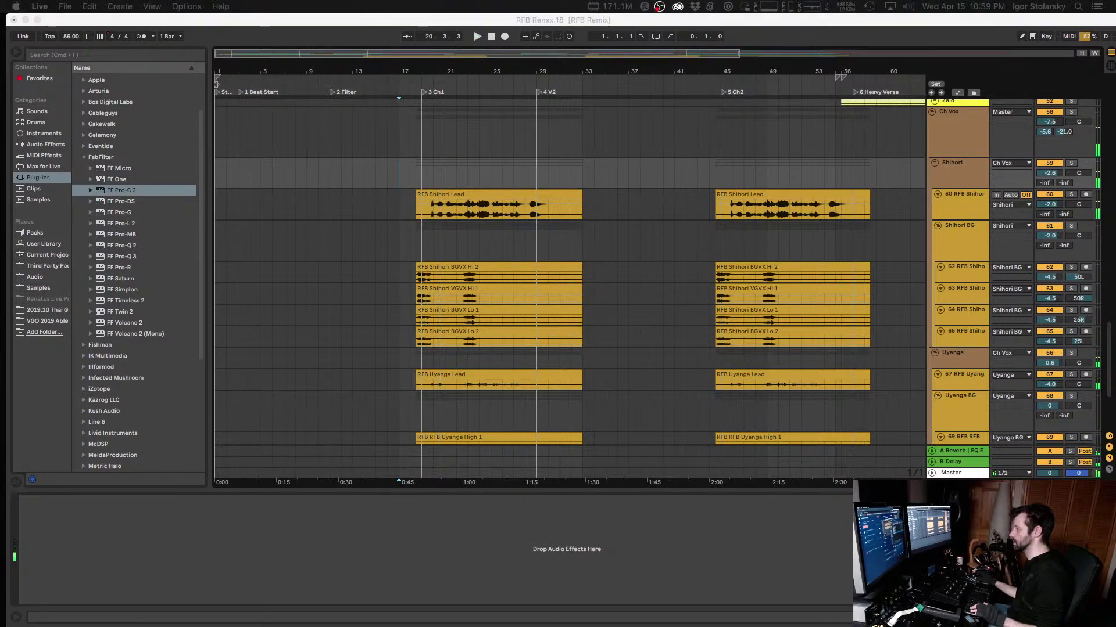
pyautogui.click(327, 23)
pyautogui.press('super+Tab')
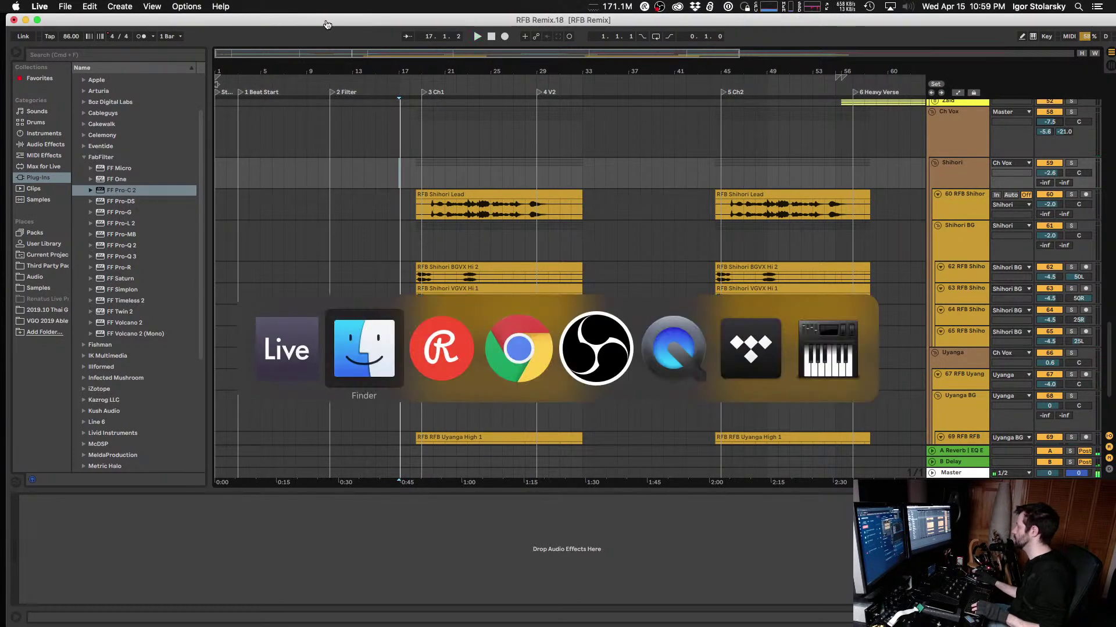
pyautogui.click(326, 23)
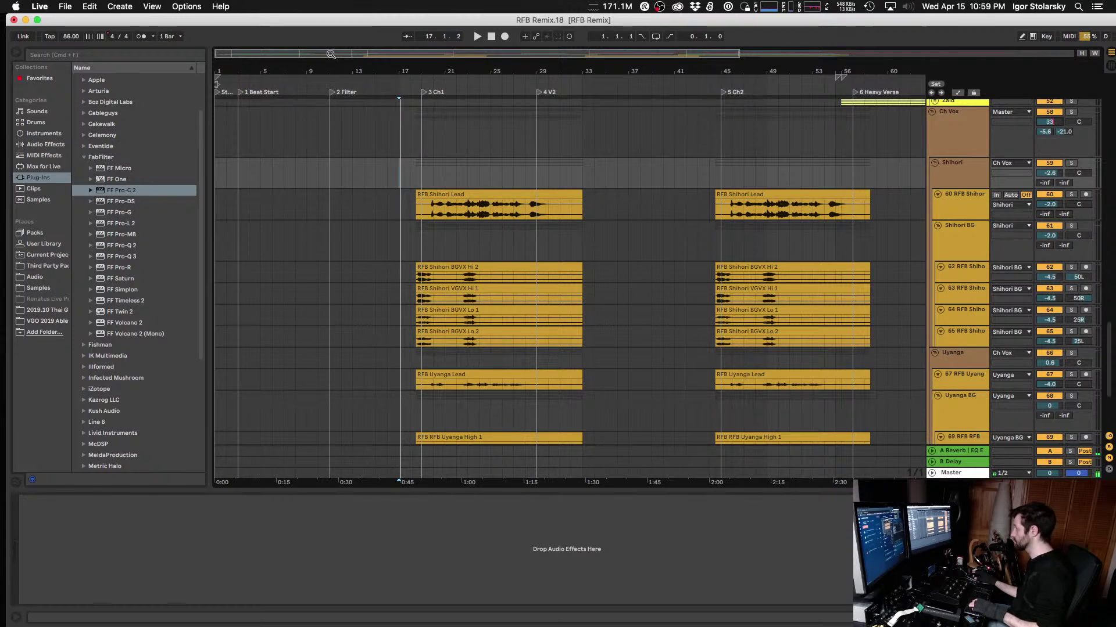
pyautogui.click(388, 129)
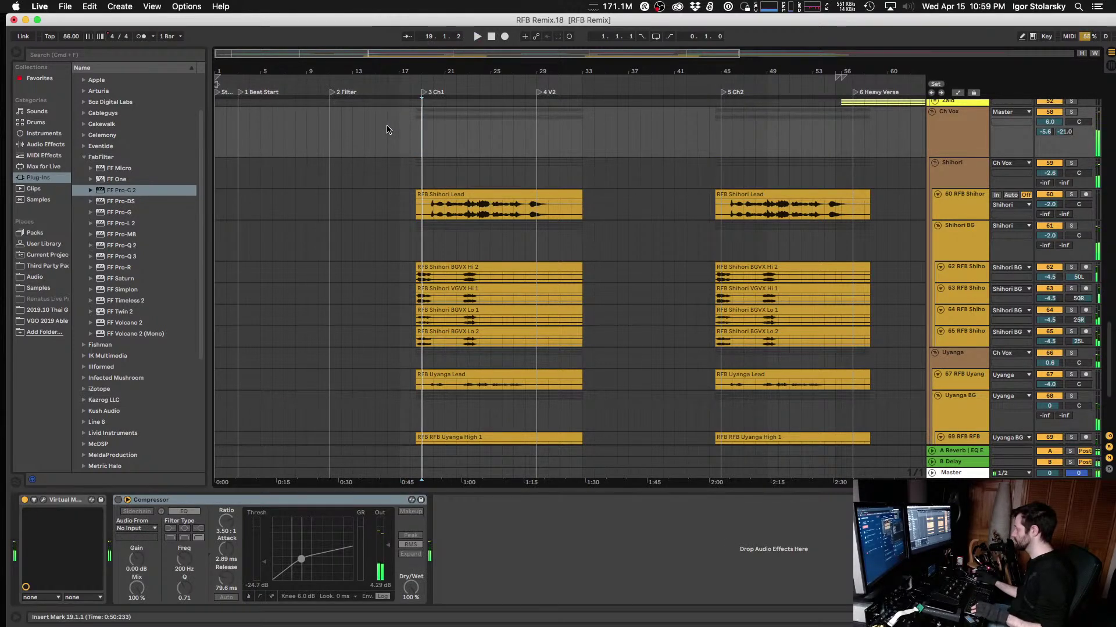
# Step: Switch to QuickTime Player and play the earlier bounce RFB Remix.11.wav from about 0:50, at the first chorus
pyautogui.press('super+Tab')
pyautogui.press('super+Tab')
pyautogui.press('super+Tab')
pyautogui.press('super+Tab')
pyautogui.press('super+Tab')
pyautogui.moveTo(584, 215); pyautogui.dragTo(599, 215)
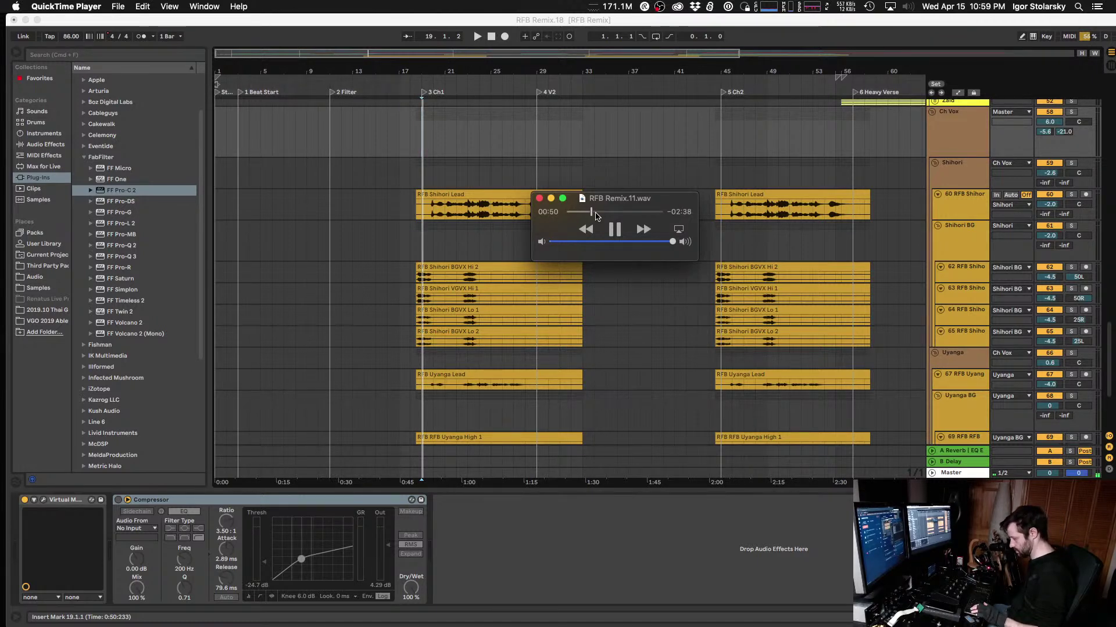
# Step: Return to Live, play the first chorus for comparison, and move the insert marker to bar 17 on vocal group track 59
pyautogui.click(573, 24)
pyautogui.press('space')
pyautogui.click(416, 178)
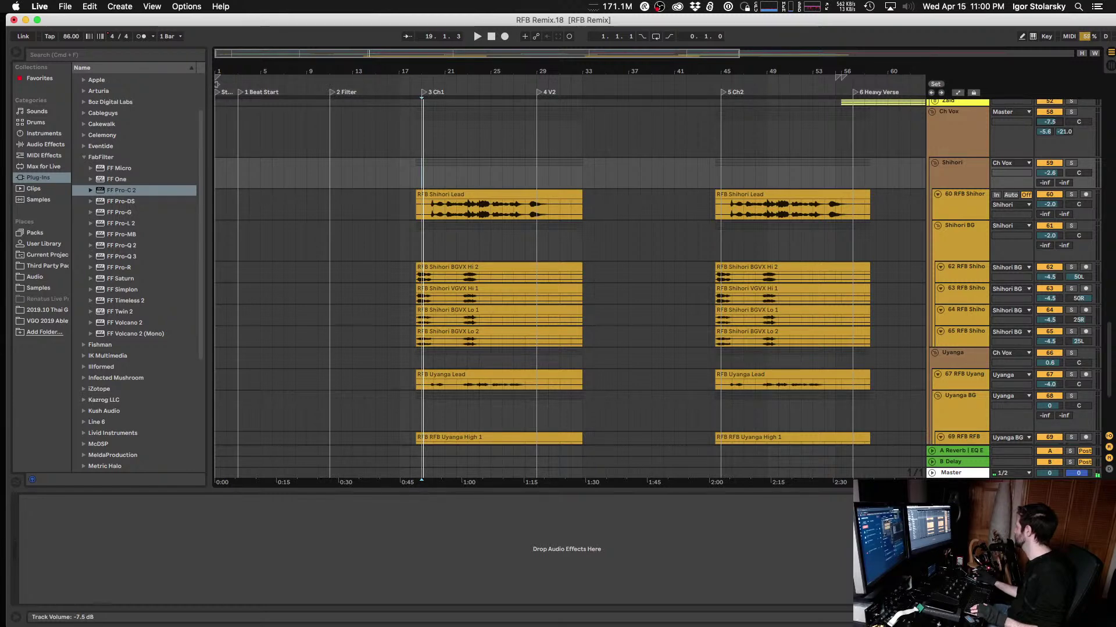
pyautogui.click(399, 185)
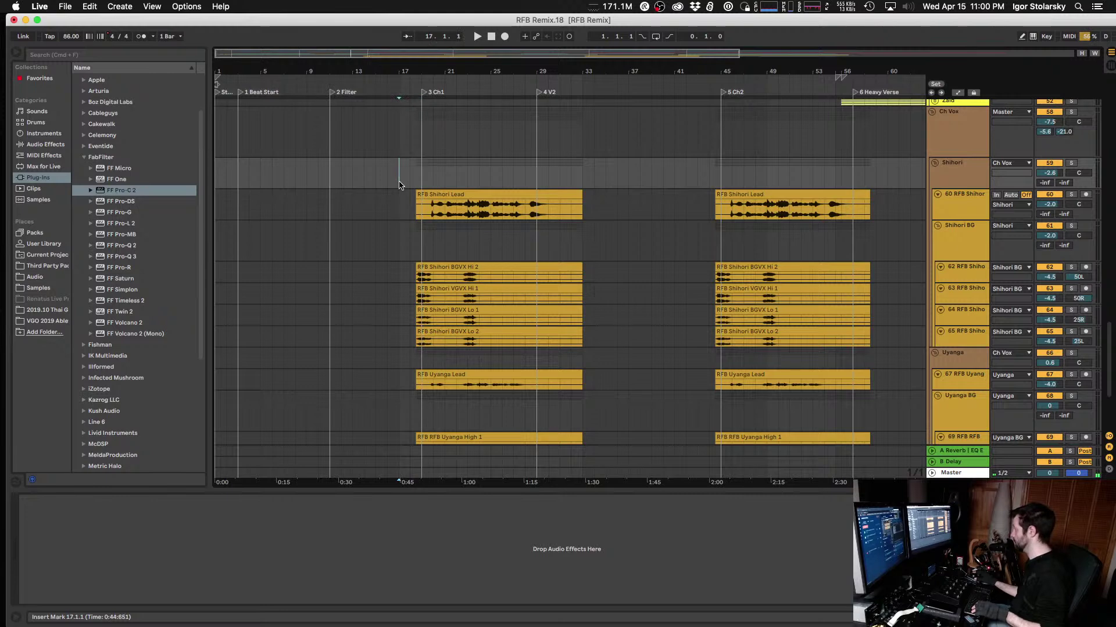
# Step: Listen to RFB Remix.11.wav in QuickTime Player again, and play the current mix in Live from bar 17
pyautogui.press('super+Tab')
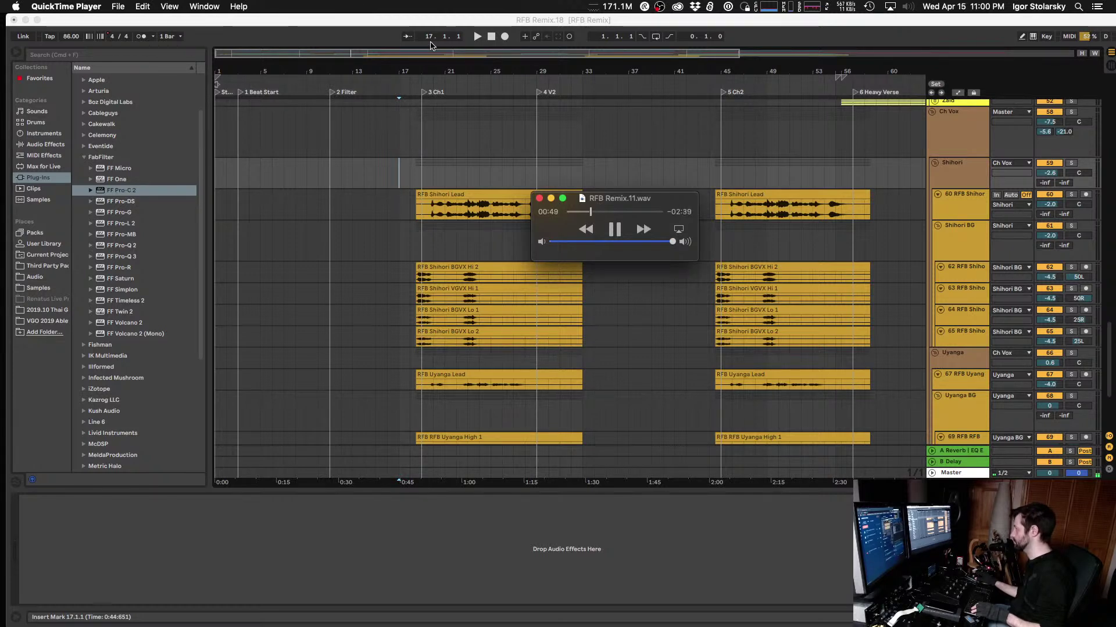
pyautogui.click(383, 28)
pyautogui.press('space')
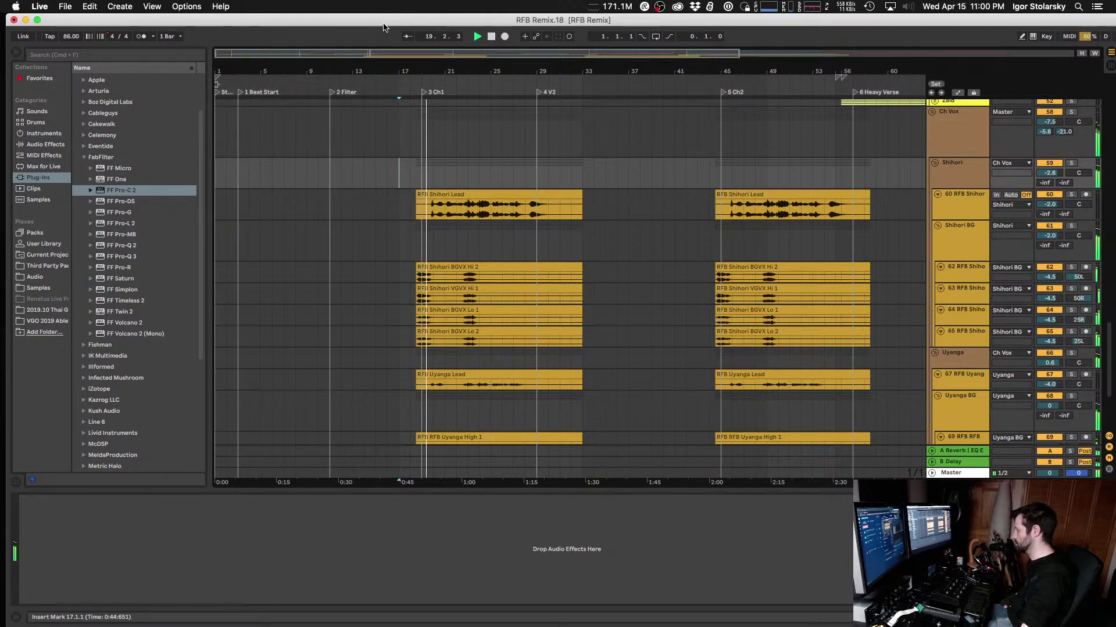
# Step: Examine the effect chains of the Ch Vox group, vocal group 59 and background group 61 while the chorus plays
pyautogui.click(974, 179)
pyautogui.click(970, 145)
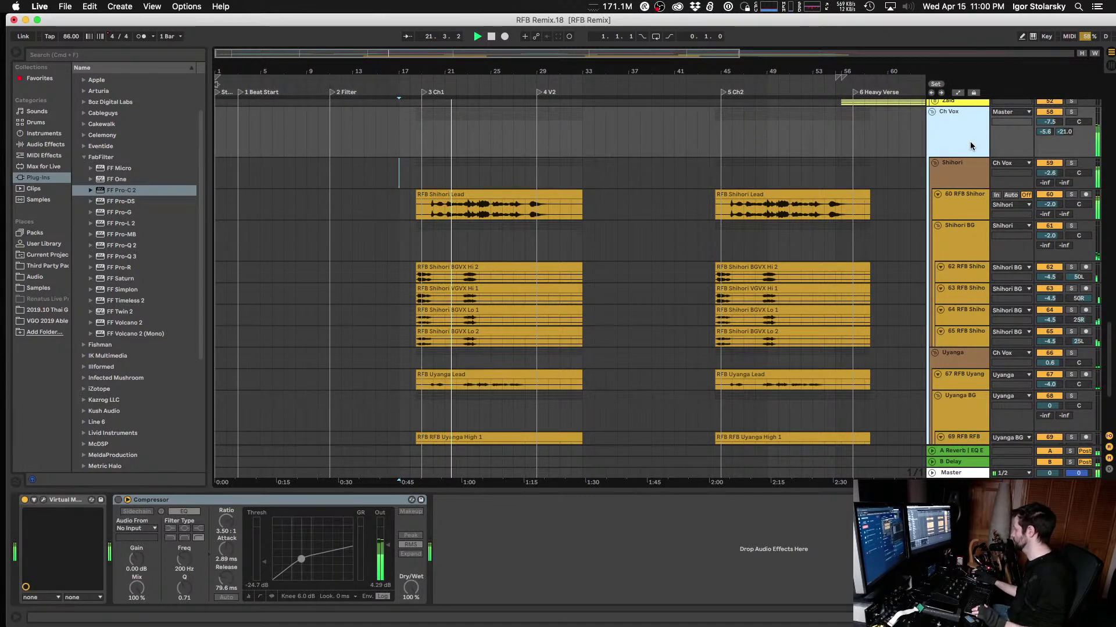
pyautogui.click(950, 185)
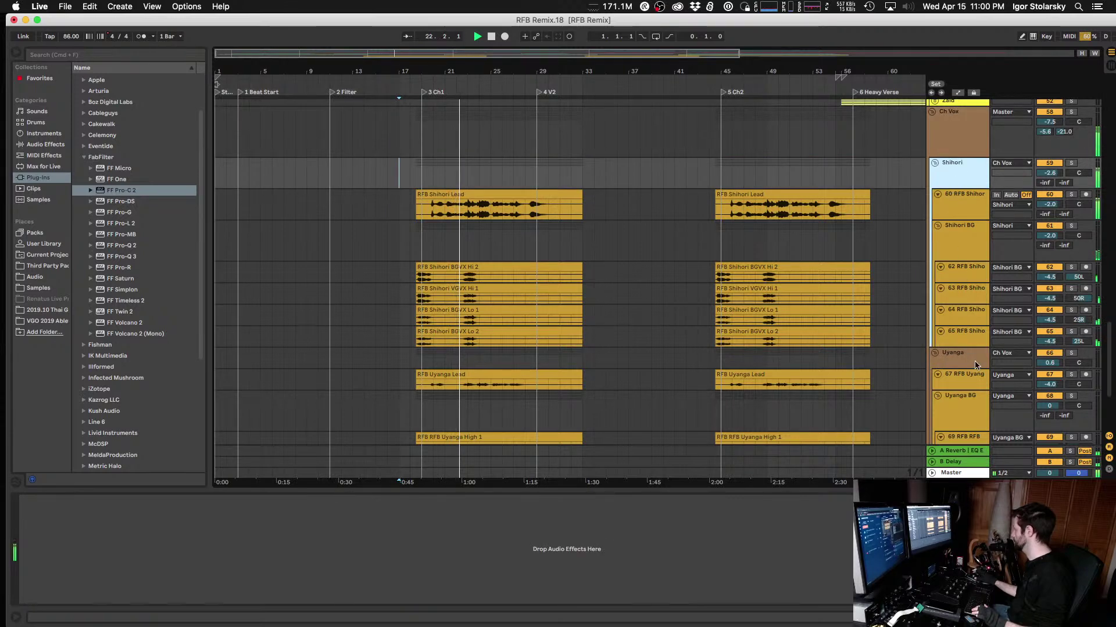
pyautogui.click(962, 232)
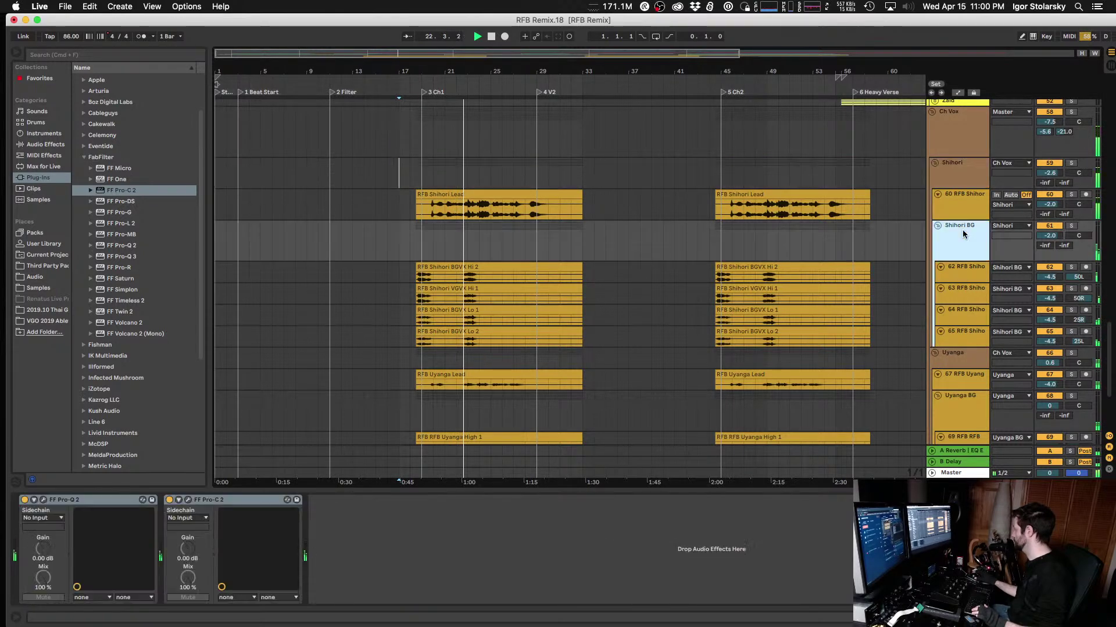
pyautogui.click(956, 152)
pyautogui.click(955, 170)
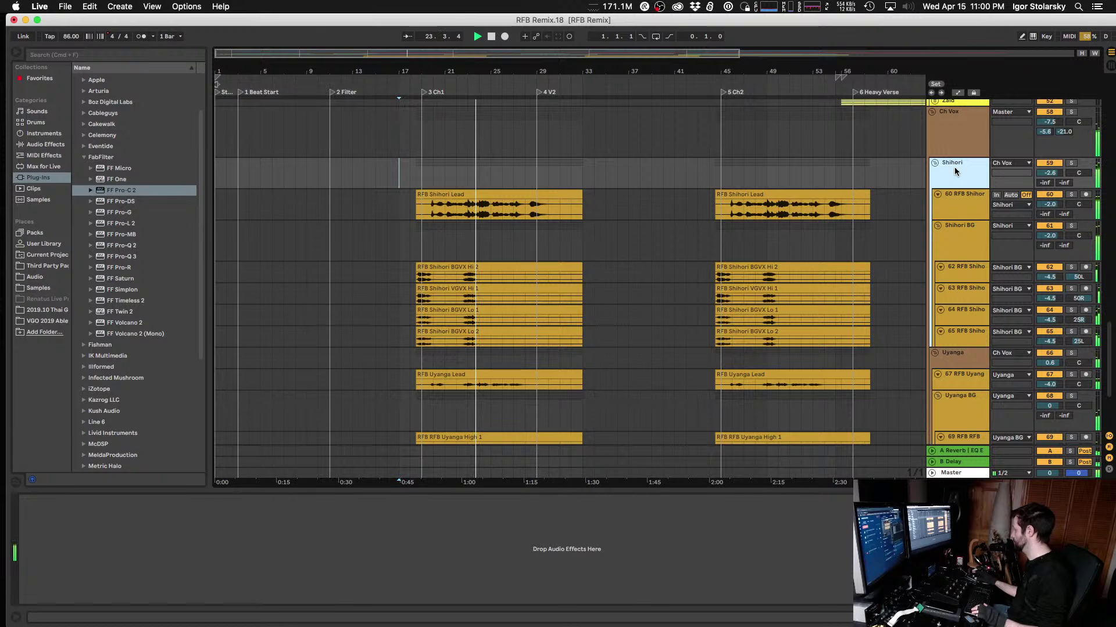
# Step: Set the Ch Vox group volume to -8.0 dB and replay the chorus from bar 19
pyautogui.moveTo(1062, 124); pyautogui.dragTo(1062, 126)
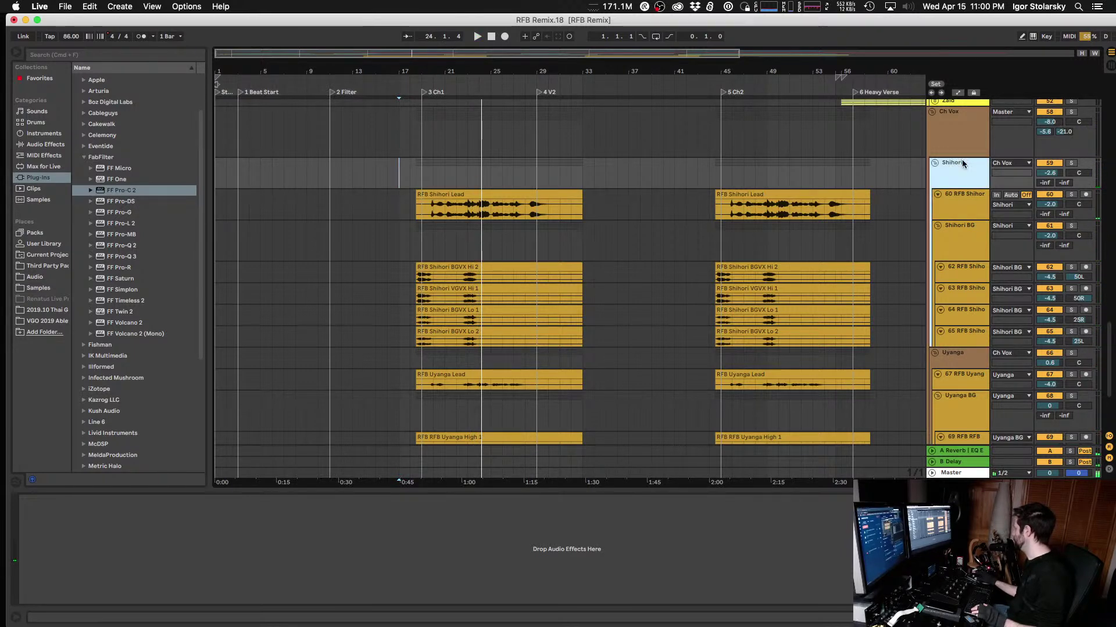
pyautogui.click(957, 141)
pyautogui.press('space')
pyautogui.press('space')
pyautogui.press('Right')
pyautogui.press('Right')
pyautogui.press('space')
# Step: Open the Virtual Mix Rack on the Ch Vox group and set its Virtual Mixbuss console to Brit 4k E
pyautogui.click(44, 500)
pyautogui.click(613, 498)
pyautogui.moveTo(628, 549); pyautogui.dragTo(620, 625)
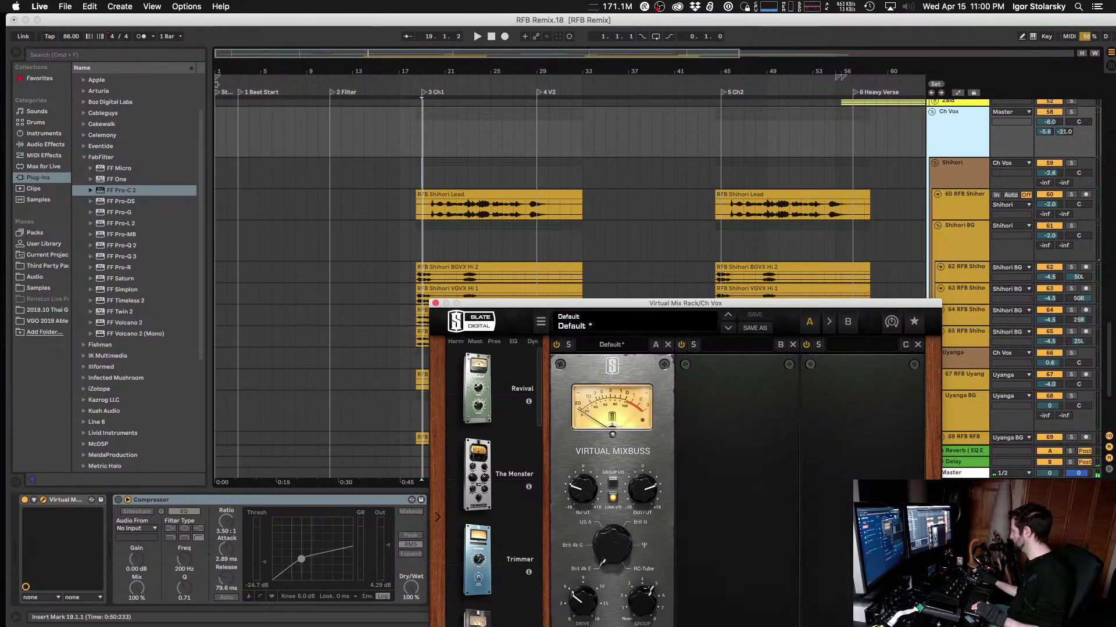
pyautogui.moveTo(626, 551); pyautogui.dragTo(625, 498)
pyautogui.moveTo(630, 482)
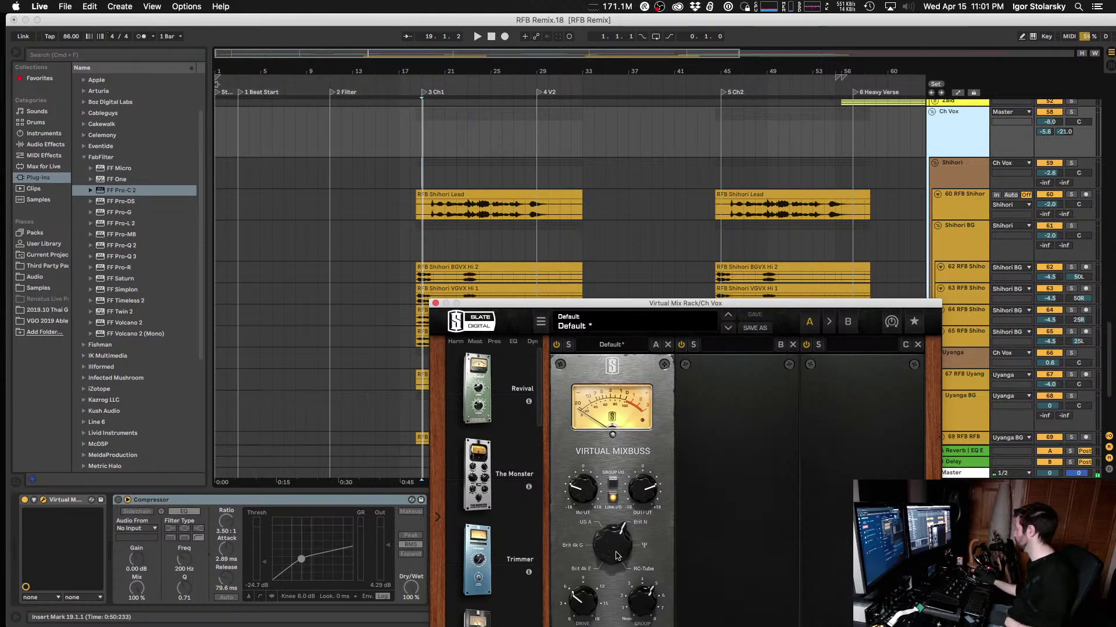
pyautogui.moveTo(614, 549); pyautogui.dragTo(614, 575)
# Step: Assign the Virtual Channel on lead vocal track 60 to the group that uses the Brit 4k E console
pyautogui.click(956, 178)
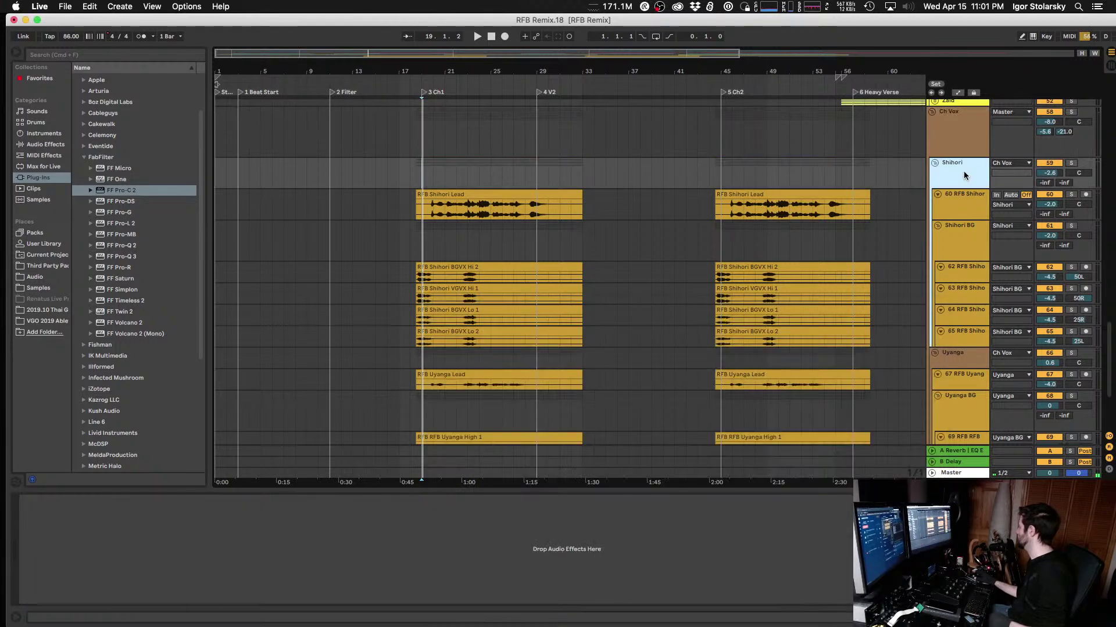
pyautogui.click(955, 200)
pyautogui.click(43, 499)
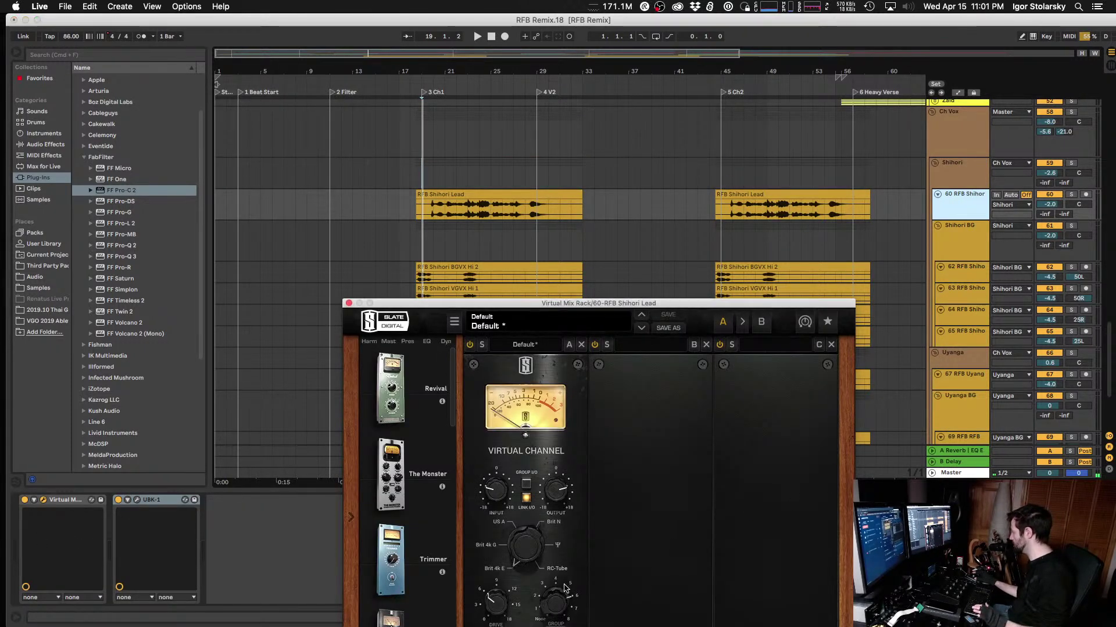
# Step: Assign the Virtual Channels on background vocal tracks 62 to 65 to the same Brit 4k E group
pyautogui.press('Down')
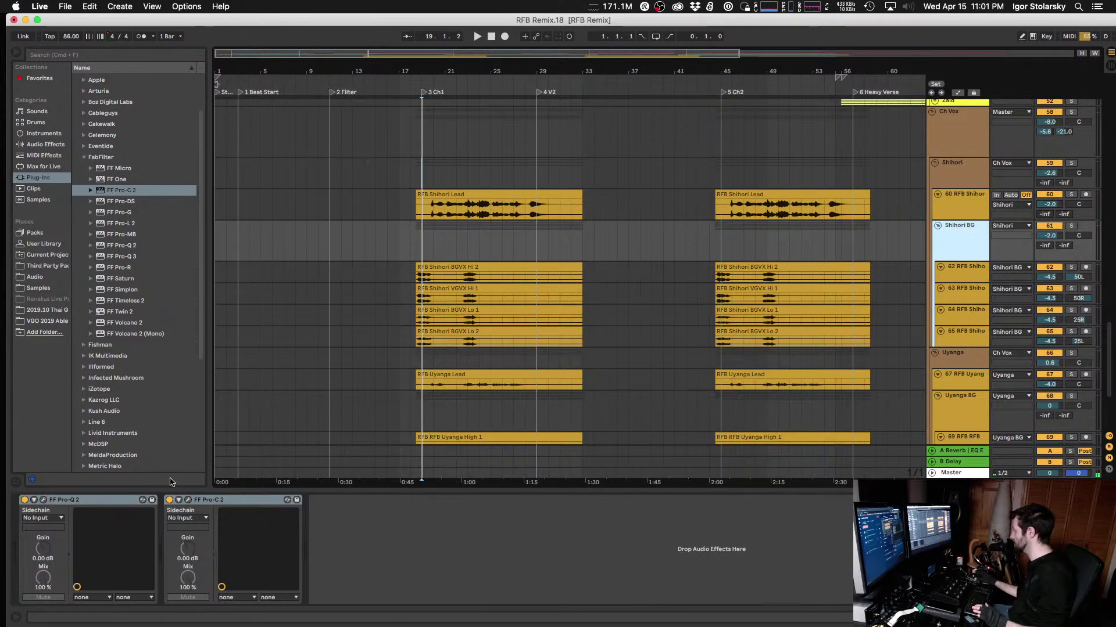
pyautogui.click(966, 268)
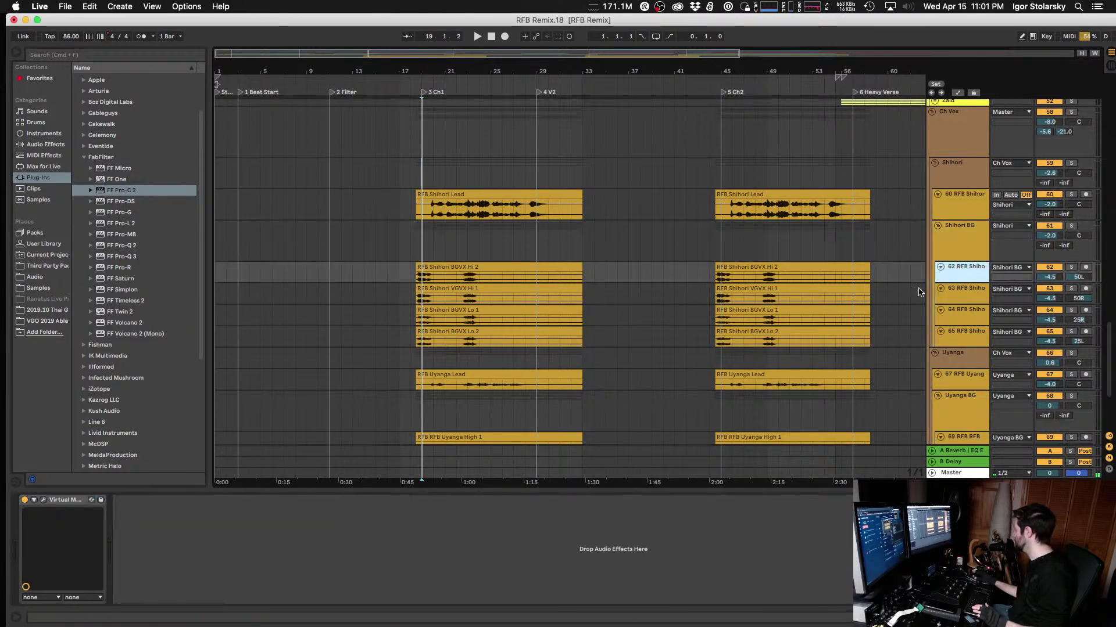
pyautogui.click(43, 500)
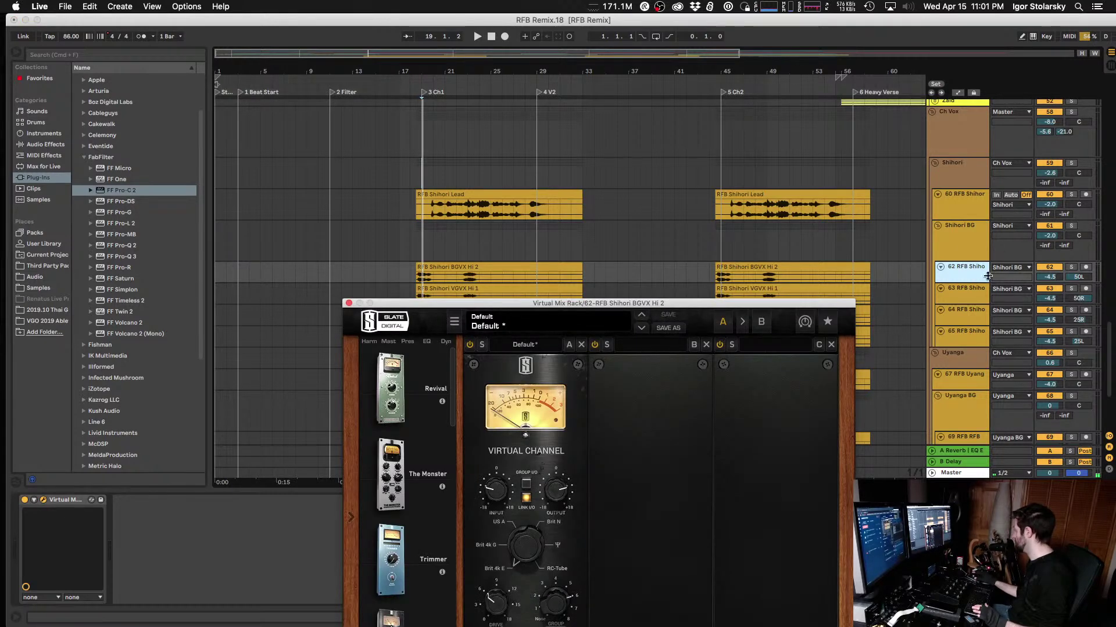
pyautogui.click(970, 301)
pyautogui.click(43, 500)
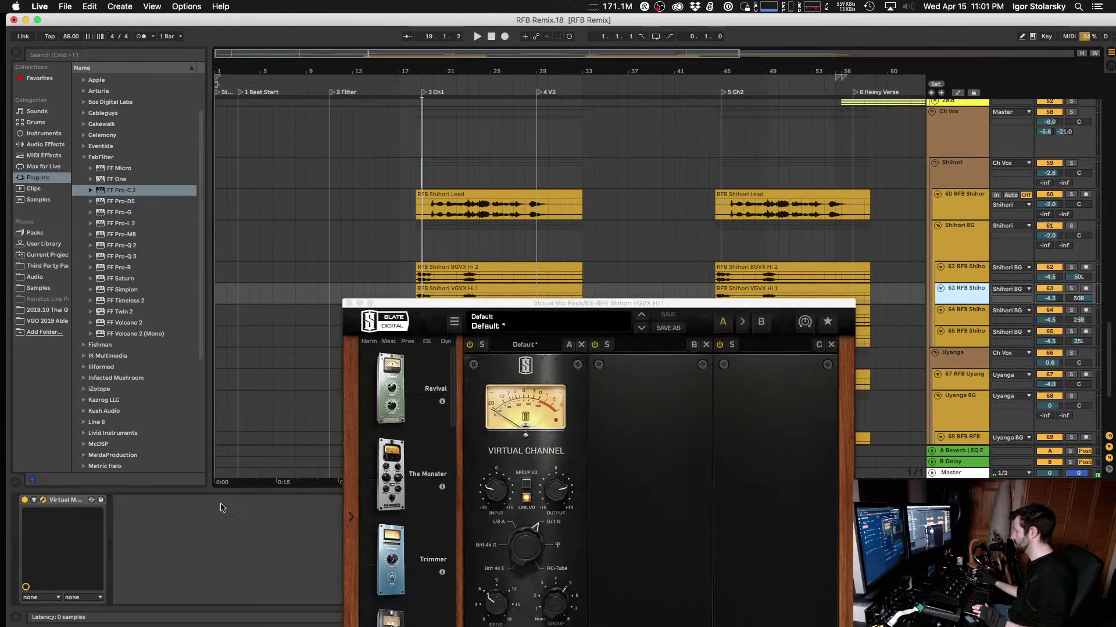
pyautogui.click(961, 310)
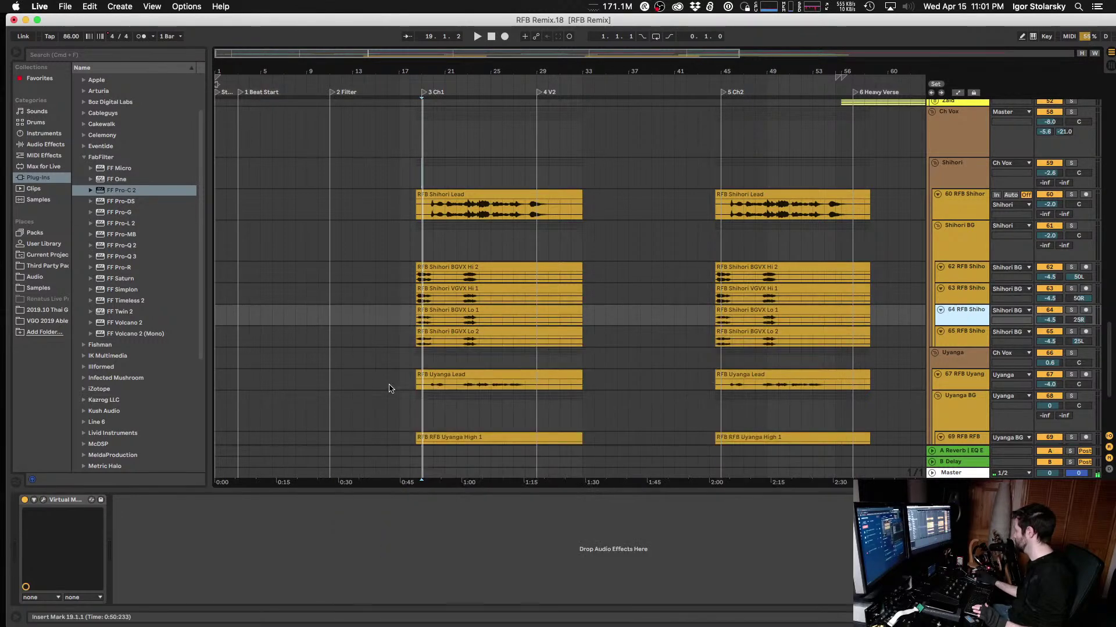
pyautogui.click(44, 501)
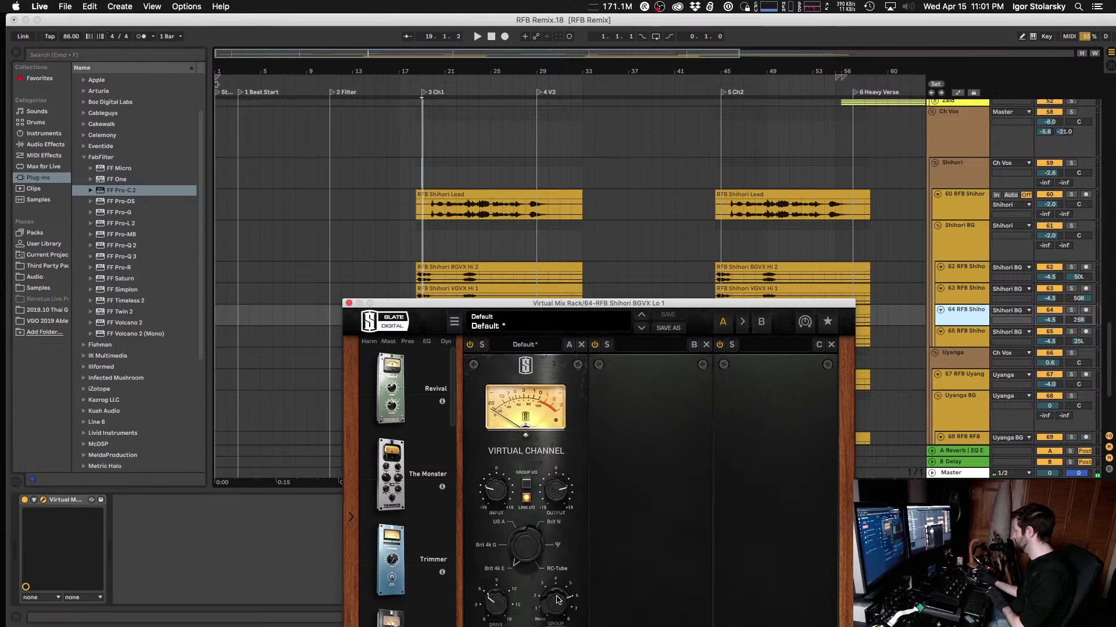
pyautogui.click(961, 331)
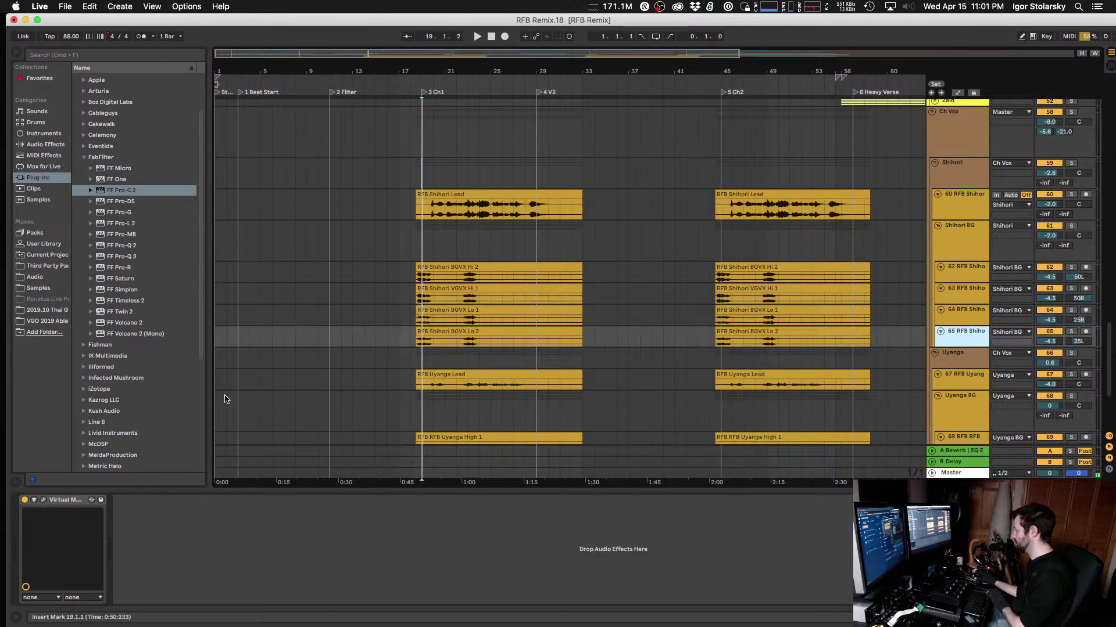
pyautogui.click(44, 501)
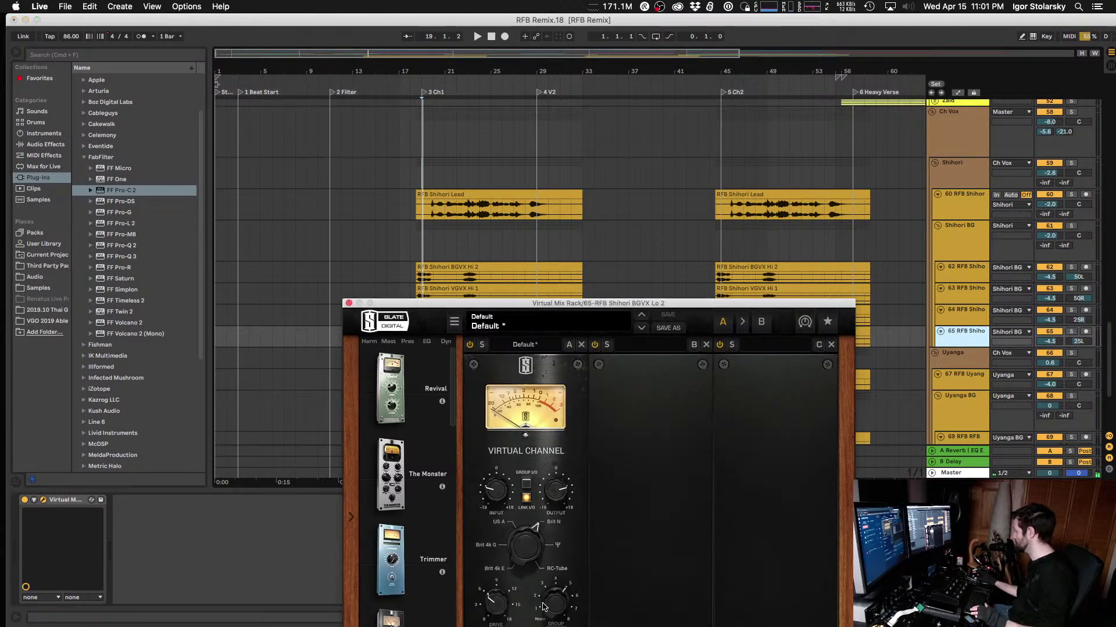
# Step: Assign the Virtual Channel on the second singer's lead vocal track 67 to the Brit 4k E group
pyautogui.click(979, 375)
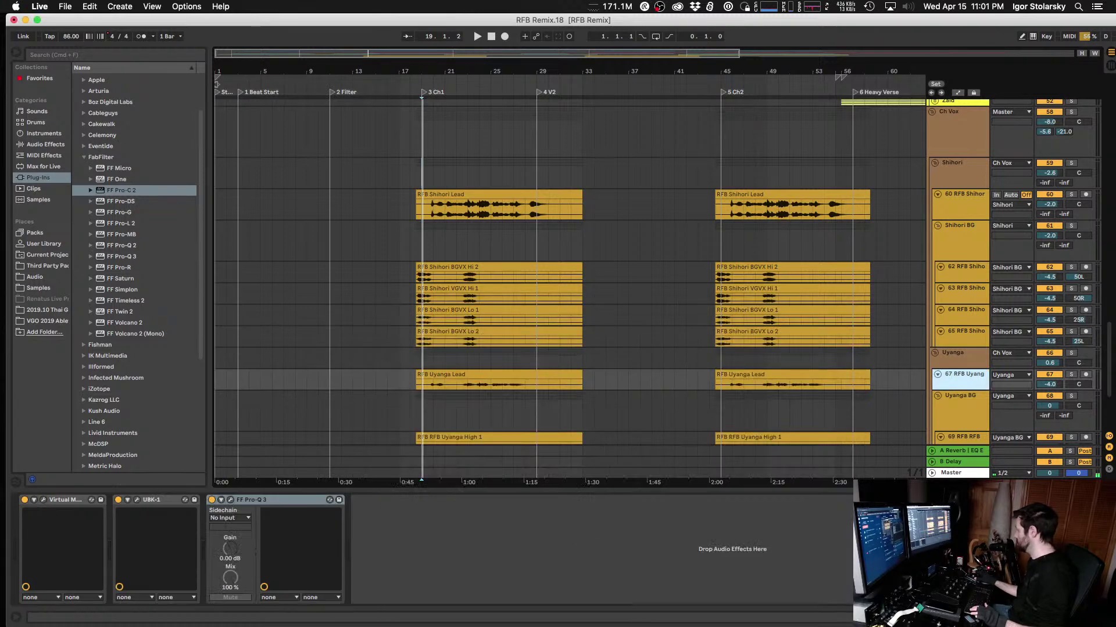
pyautogui.click(43, 501)
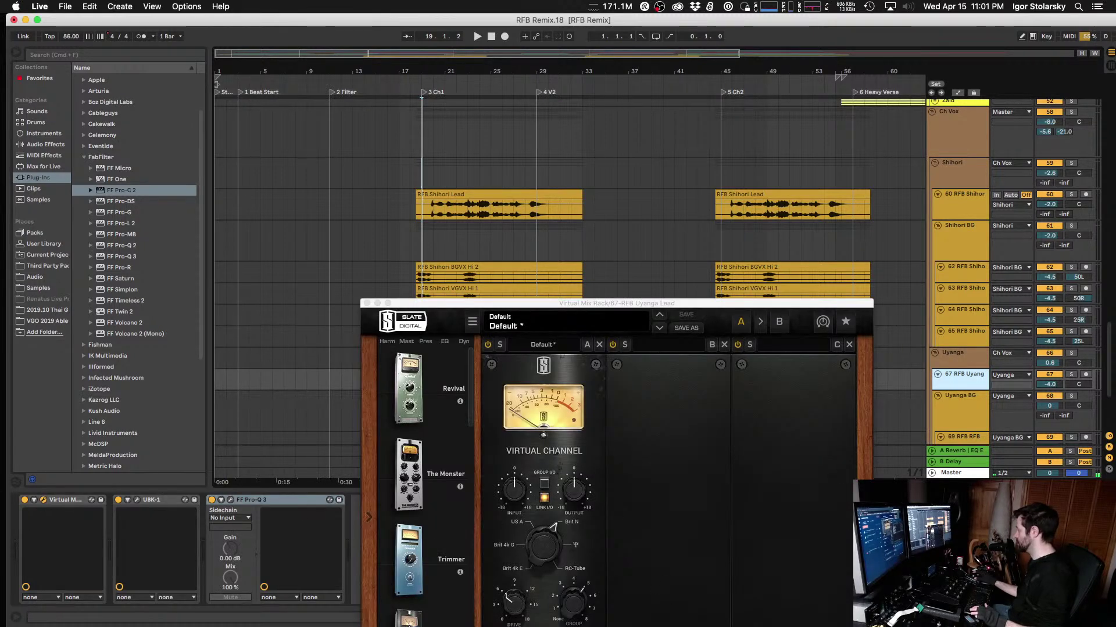
pyautogui.click(573, 608)
# Step: Assign the Virtual Channels on high background vocal tracks 69, 70 and 71 to the Brit 4k E group
pyautogui.click(957, 399)
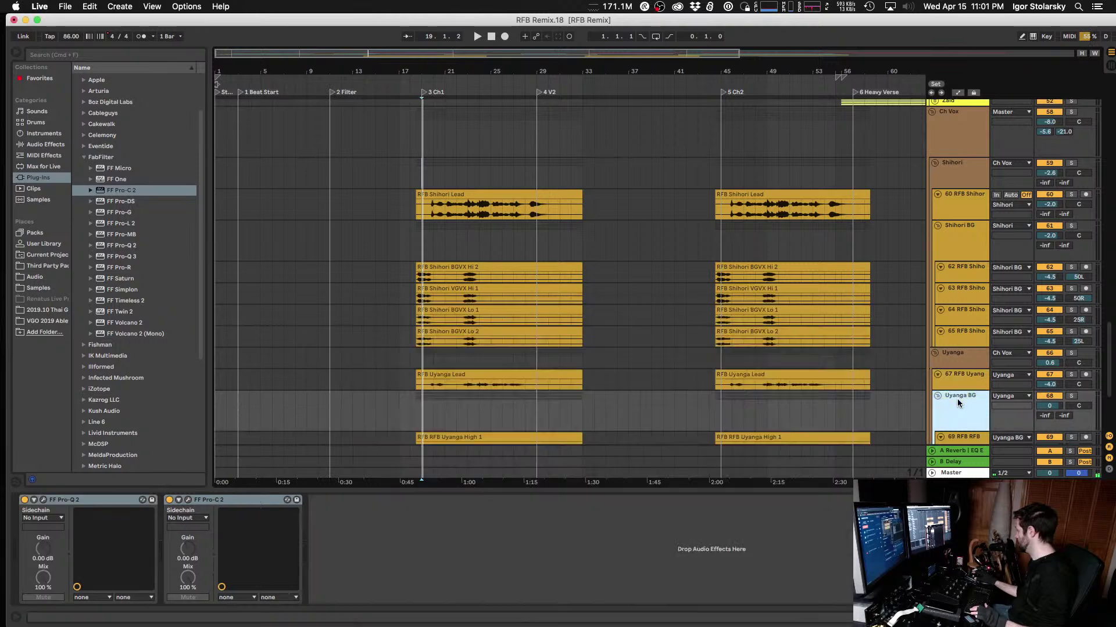
pyautogui.scroll(-5, 603, 335)
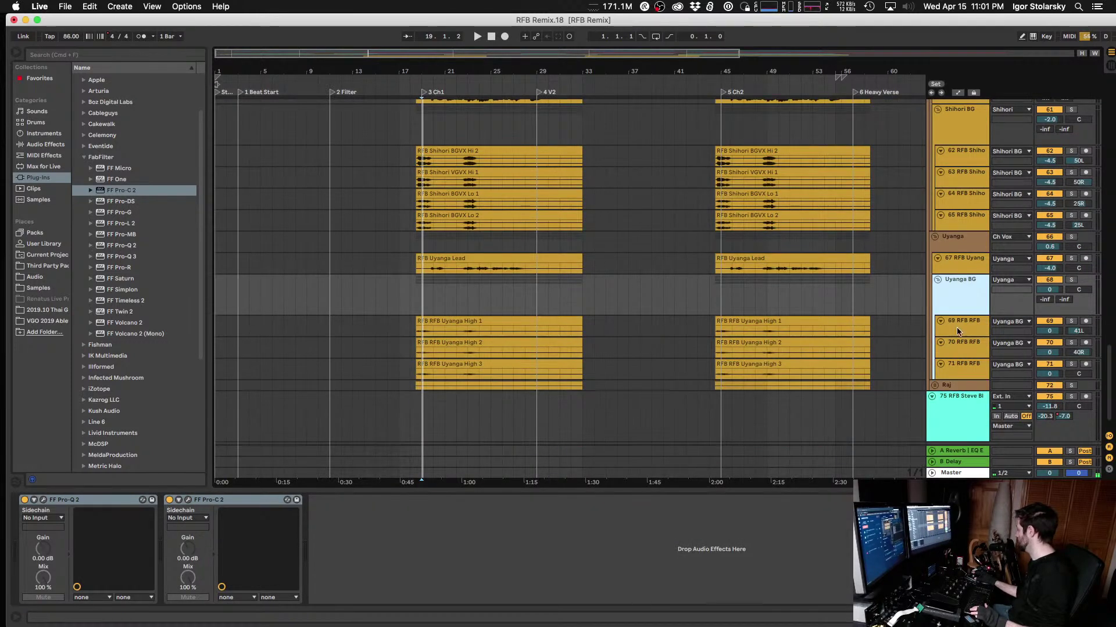
pyautogui.click(602, 334)
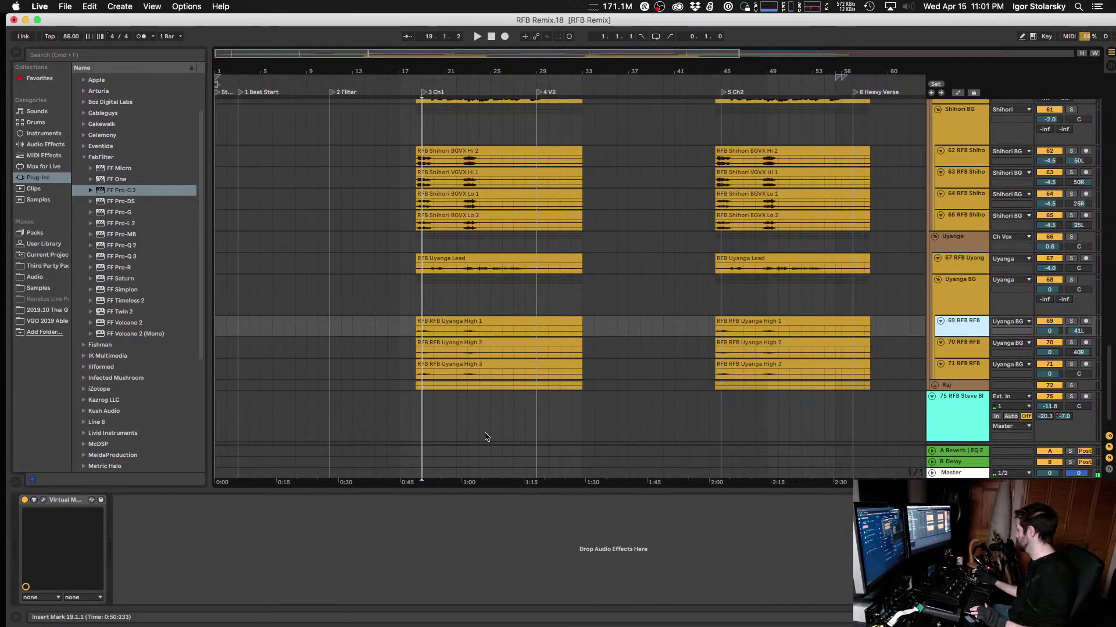
pyautogui.click(44, 501)
pyautogui.click(572, 604)
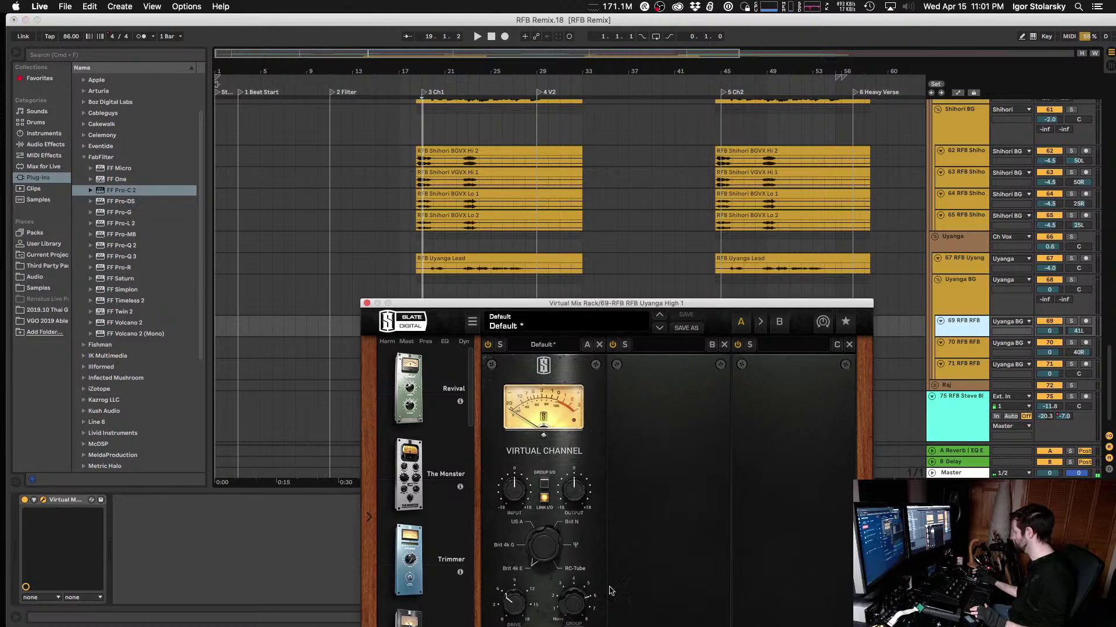
pyautogui.click(972, 354)
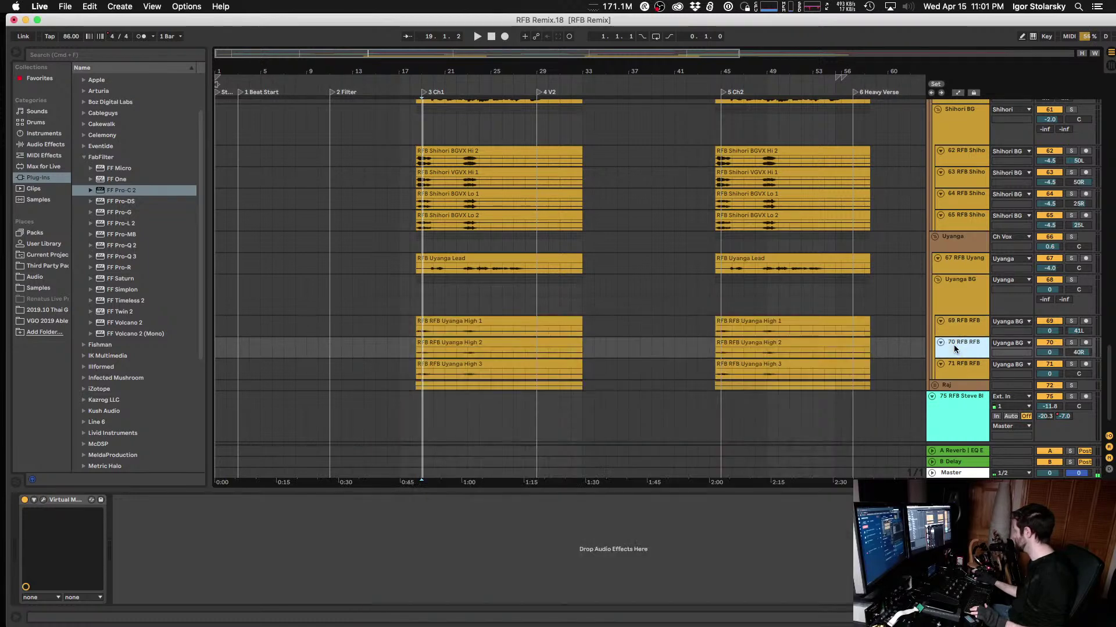
pyautogui.click(44, 501)
pyautogui.click(568, 594)
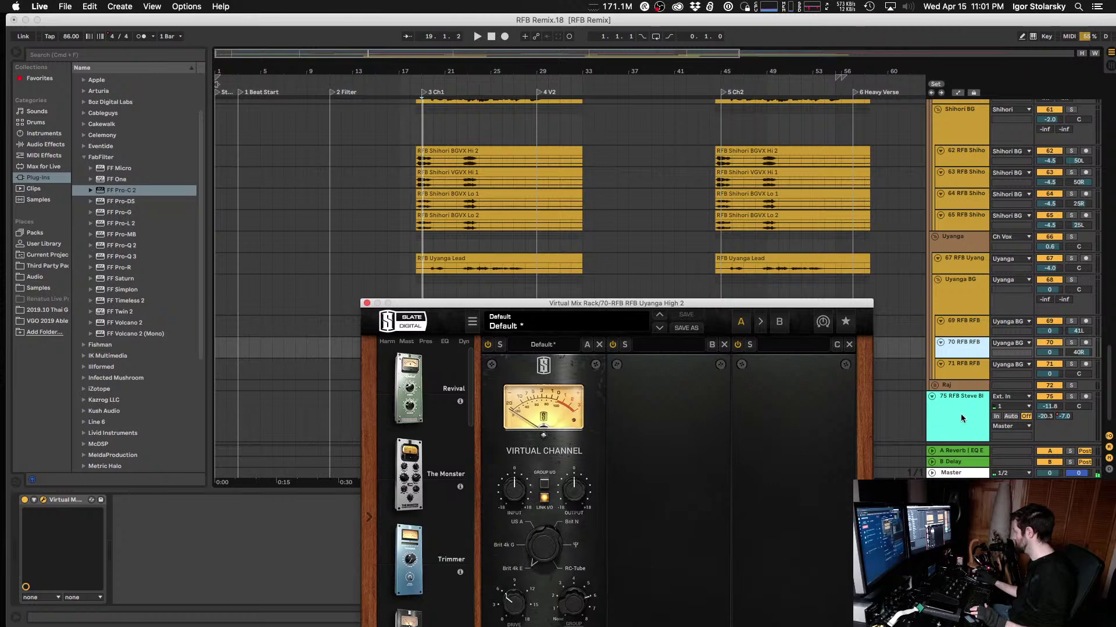
pyautogui.click(976, 375)
pyautogui.click(43, 501)
pyautogui.click(571, 592)
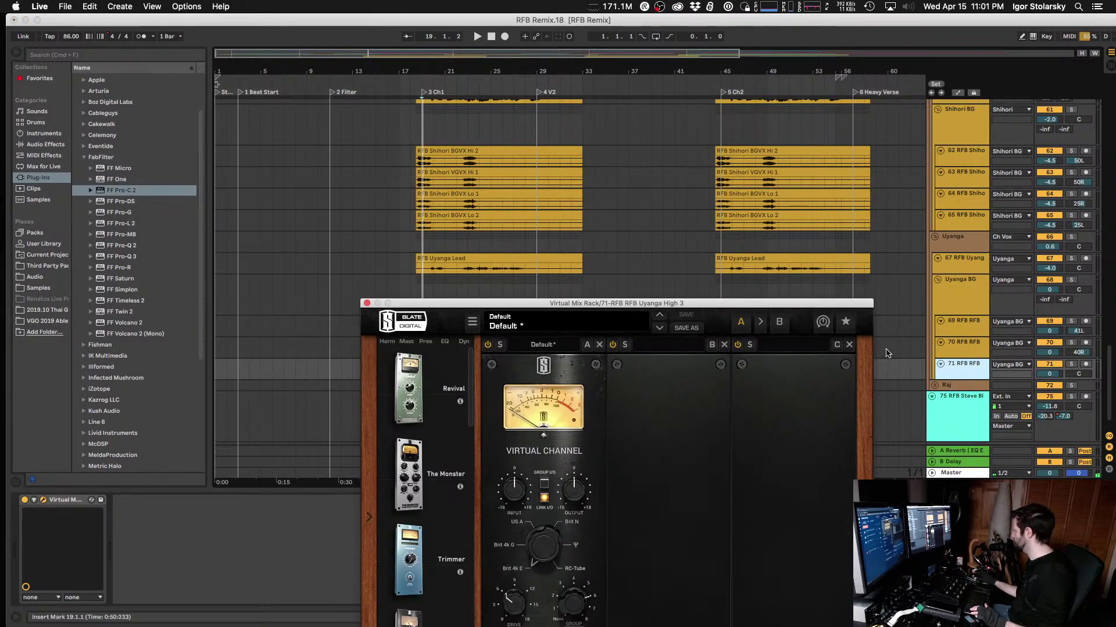
# Step: Open the Virtual Channels on the last singer's lead track 73 and chorus effect track 74 and adjust their console group
pyautogui.click(933, 385)
pyautogui.scroll(-4, 935, 326)
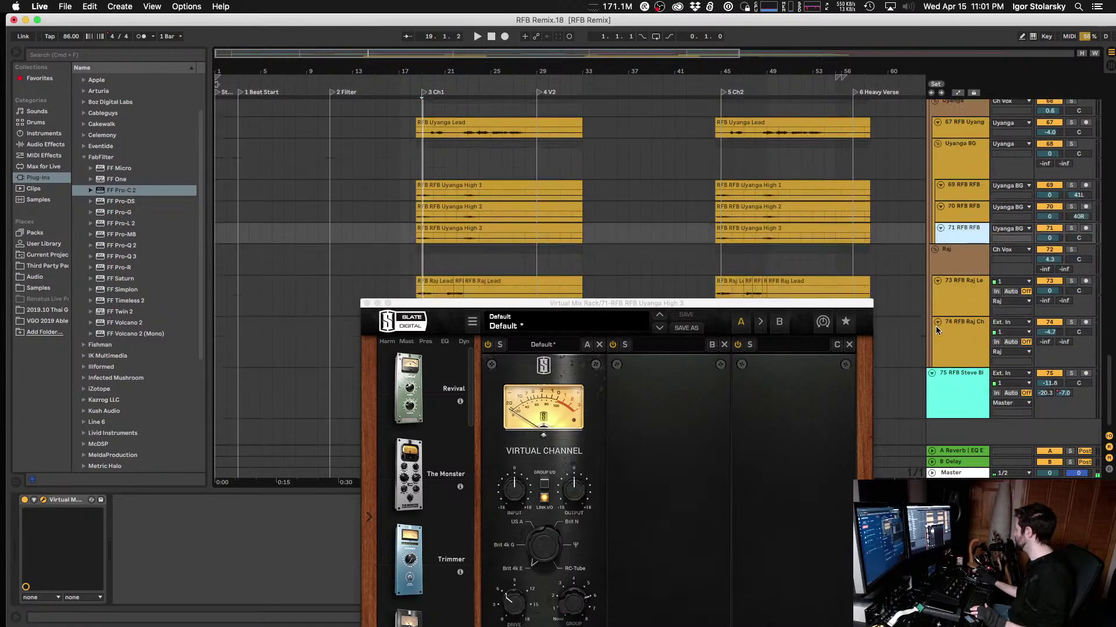
pyautogui.click(953, 299)
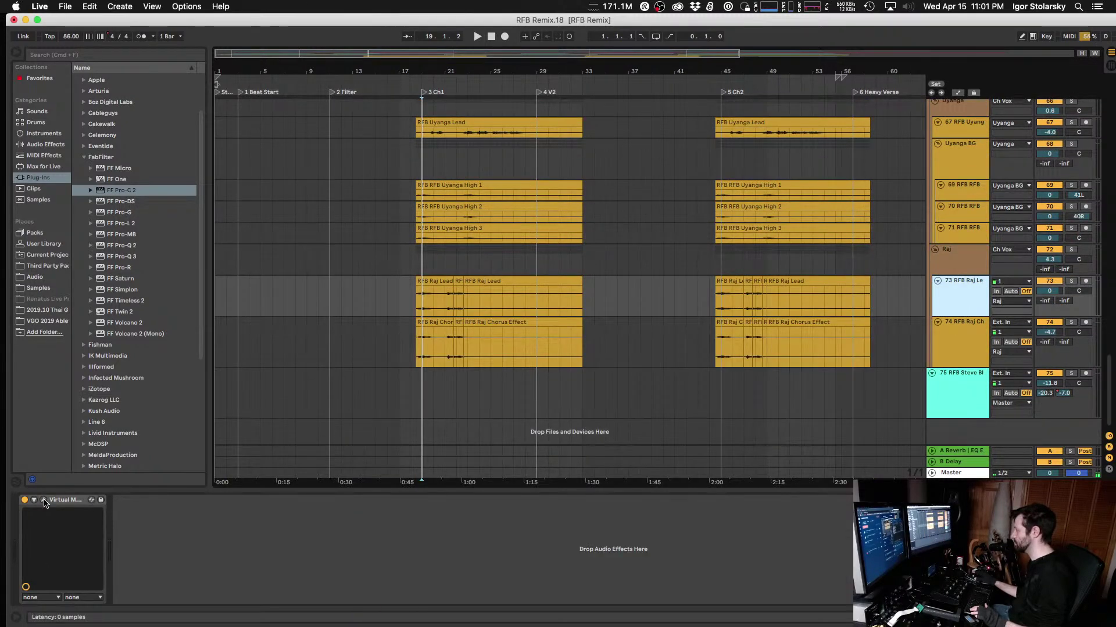
pyautogui.click(43, 501)
pyautogui.moveTo(494, 492); pyautogui.dragTo(874, 383)
pyautogui.click(949, 334)
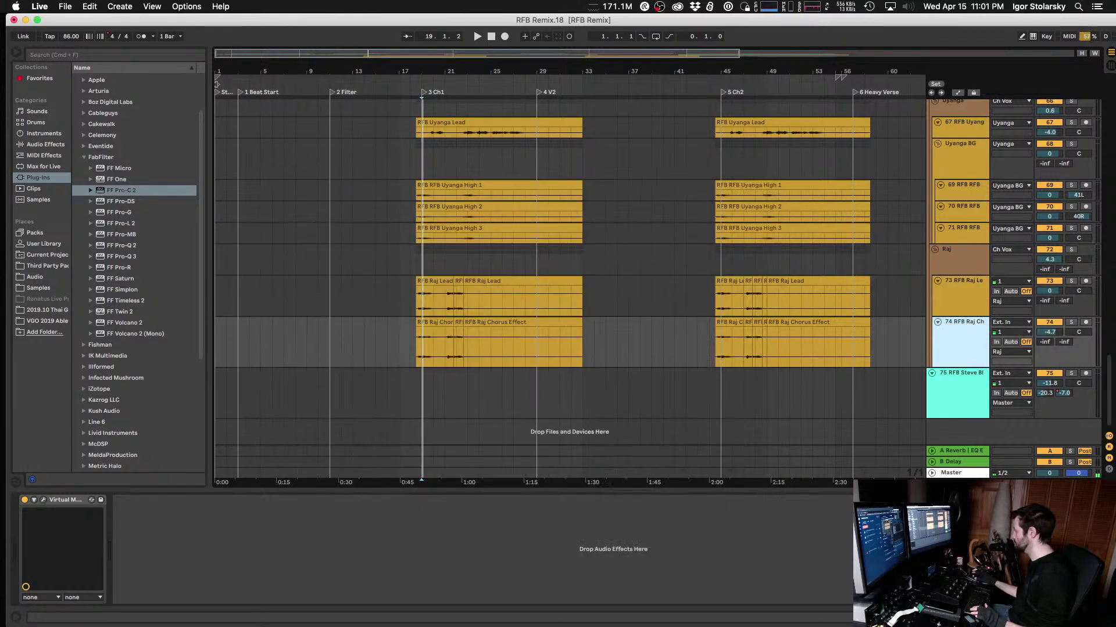
pyautogui.click(45, 502)
pyautogui.click(609, 601)
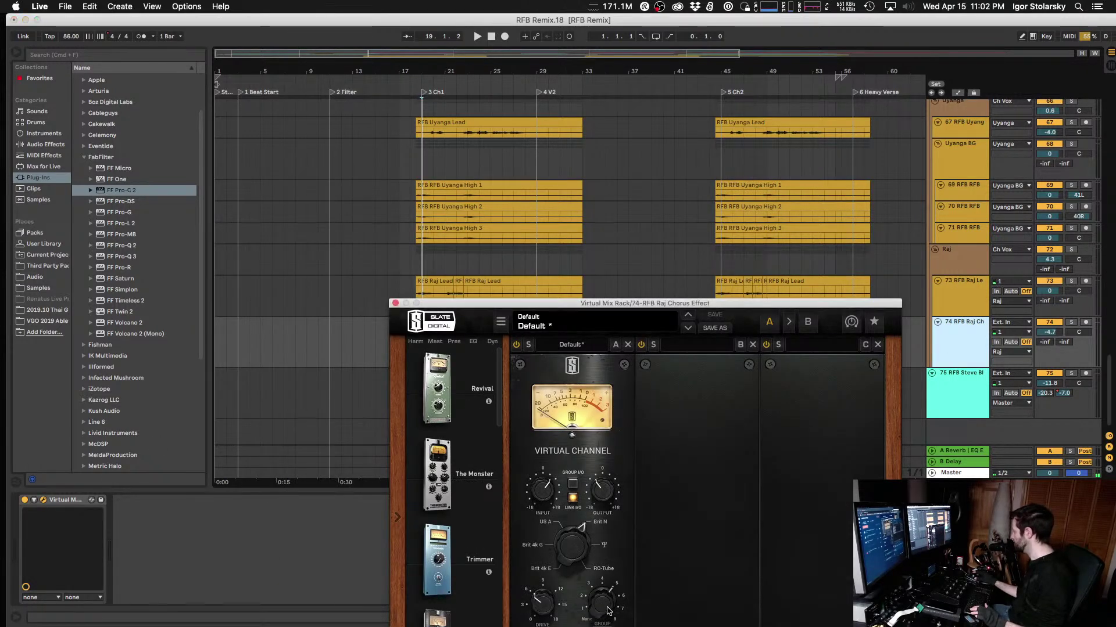
pyautogui.click(395, 302)
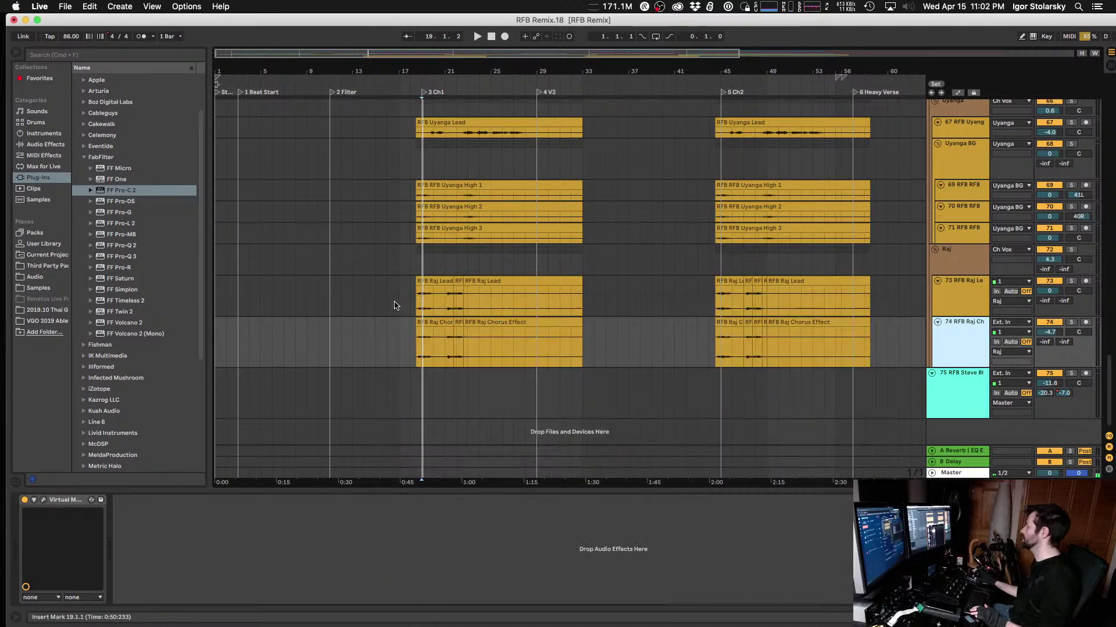
# Step: Play the first chorus from just before its start and raise the Ch Vox group's volume to -7.5 dB
pyautogui.scroll(5, 436, 116)
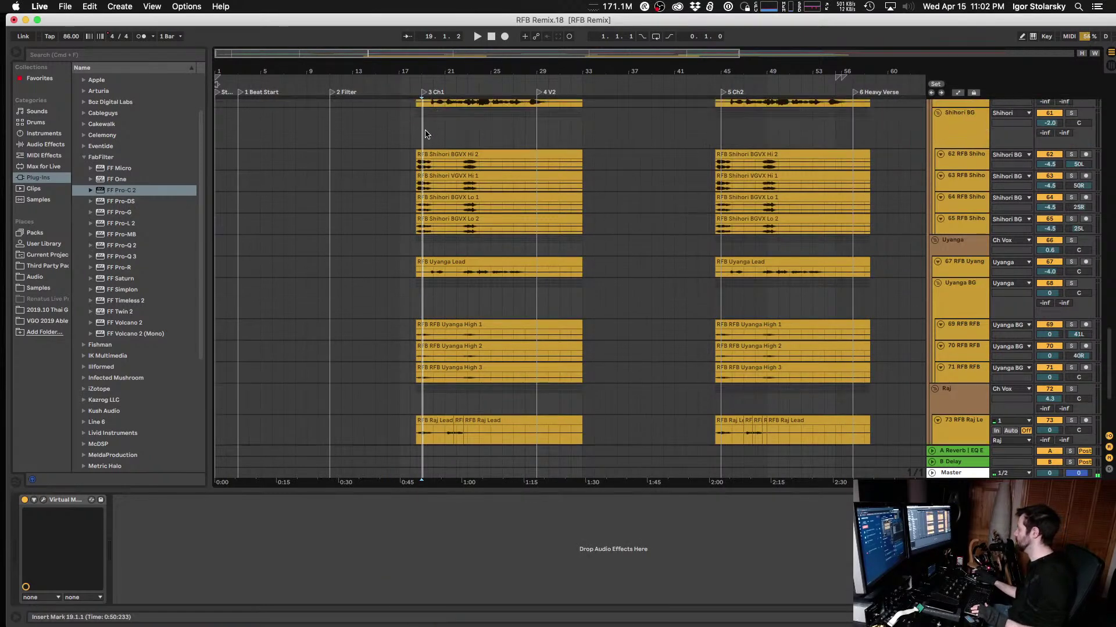
pyautogui.click(423, 135)
pyautogui.press('space')
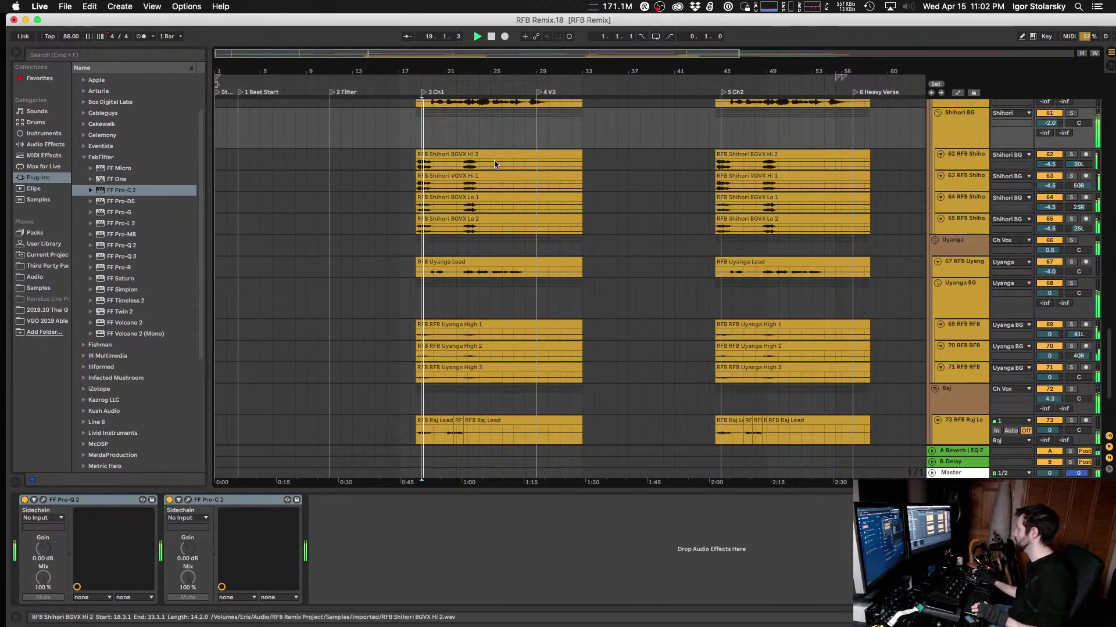
pyautogui.click(413, 138)
pyautogui.press('space')
pyautogui.press('space')
pyautogui.scroll(4, 724, 201)
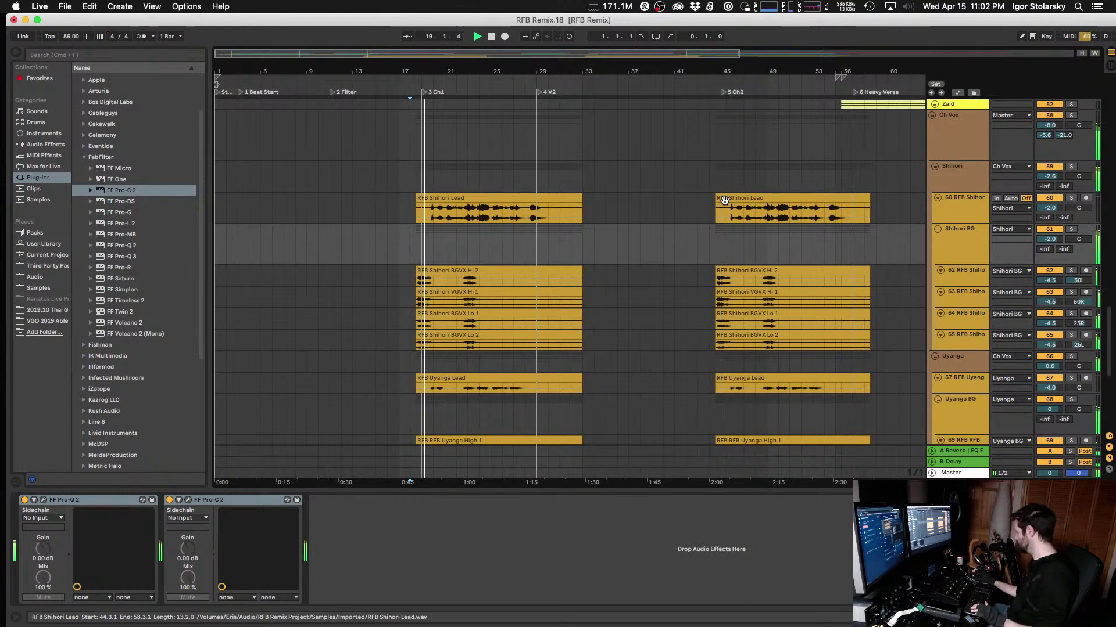
pyautogui.moveTo(1049, 124); pyautogui.dragTo(1050, 122)
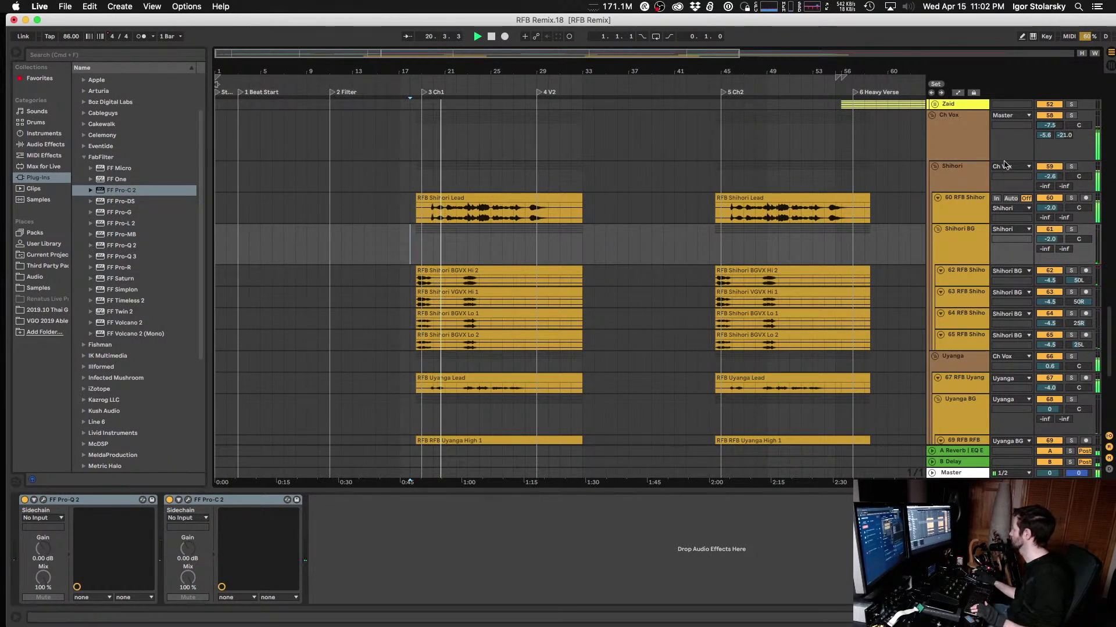
# Step: Review the effects on lead vocal tracks 60 and 67 and vocal groups 59 and 66, including the Pro-Q 3 curves
pyautogui.click(940, 203)
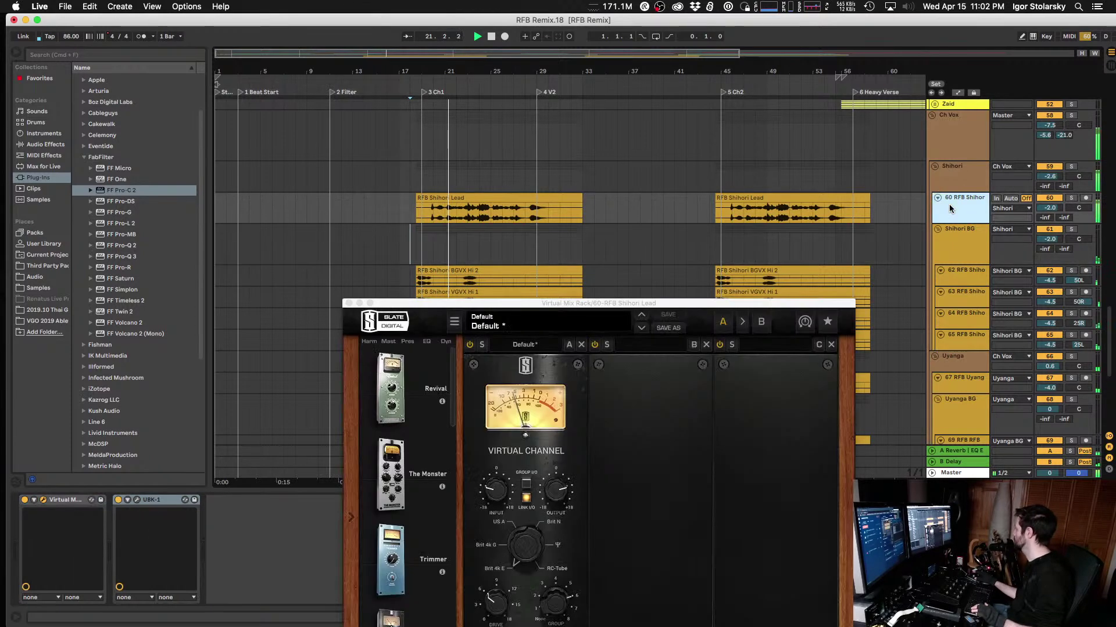
pyautogui.click(963, 180)
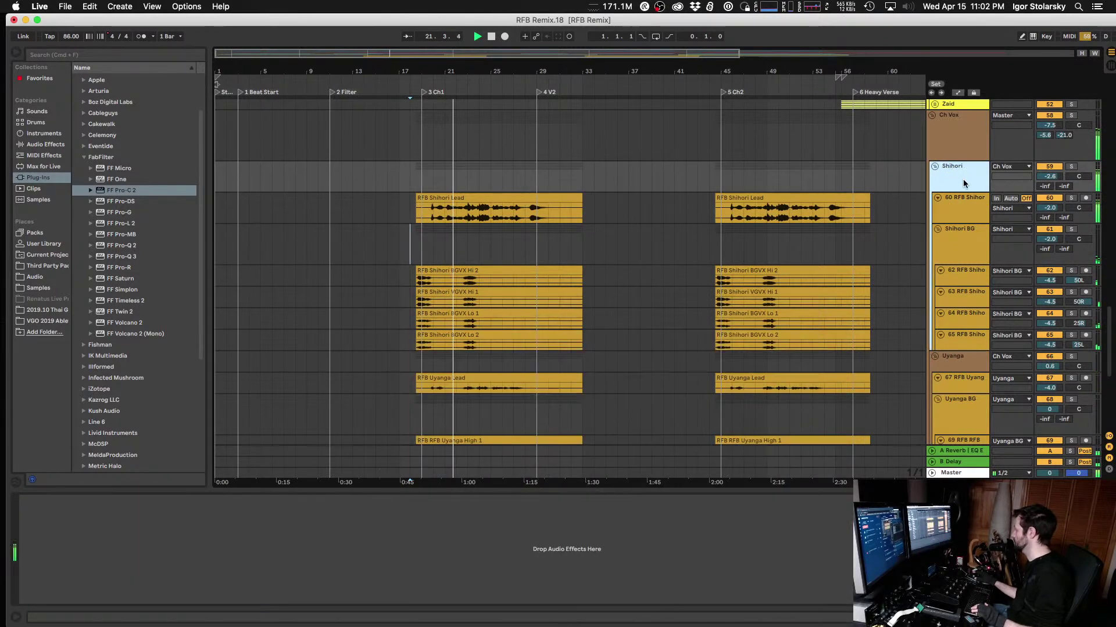
pyautogui.click(952, 363)
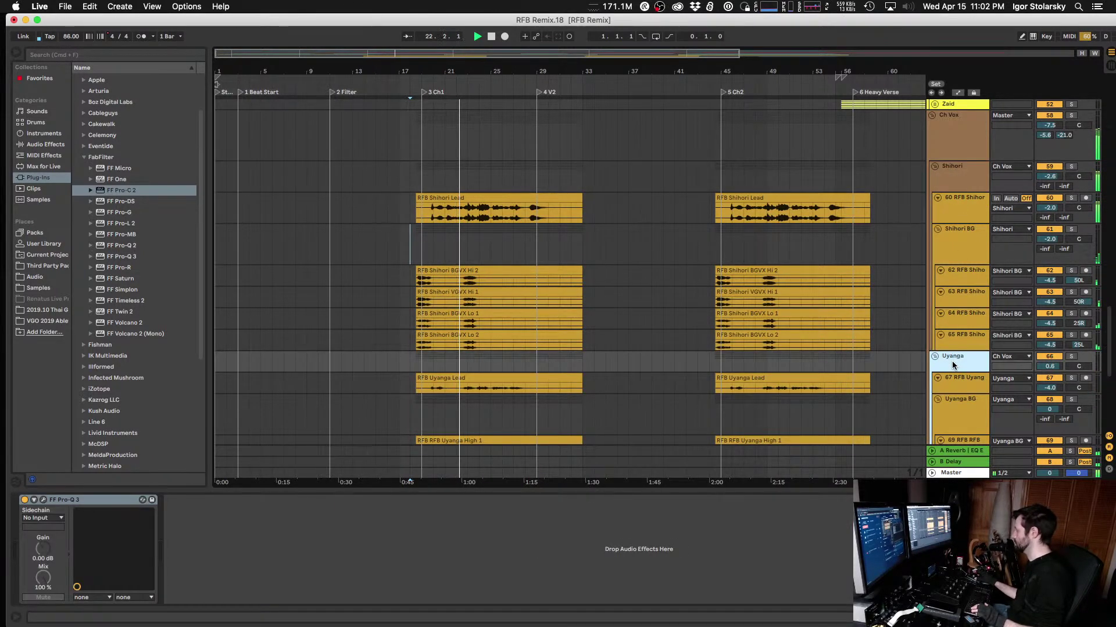
pyautogui.click(43, 500)
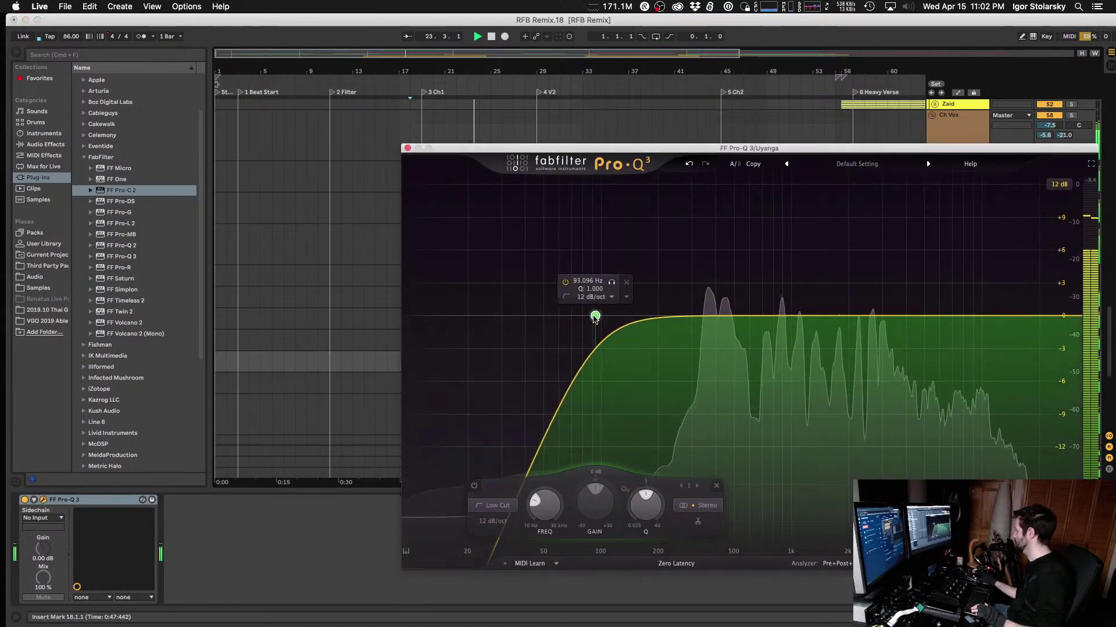
pyautogui.press('space')
pyautogui.click(407, 148)
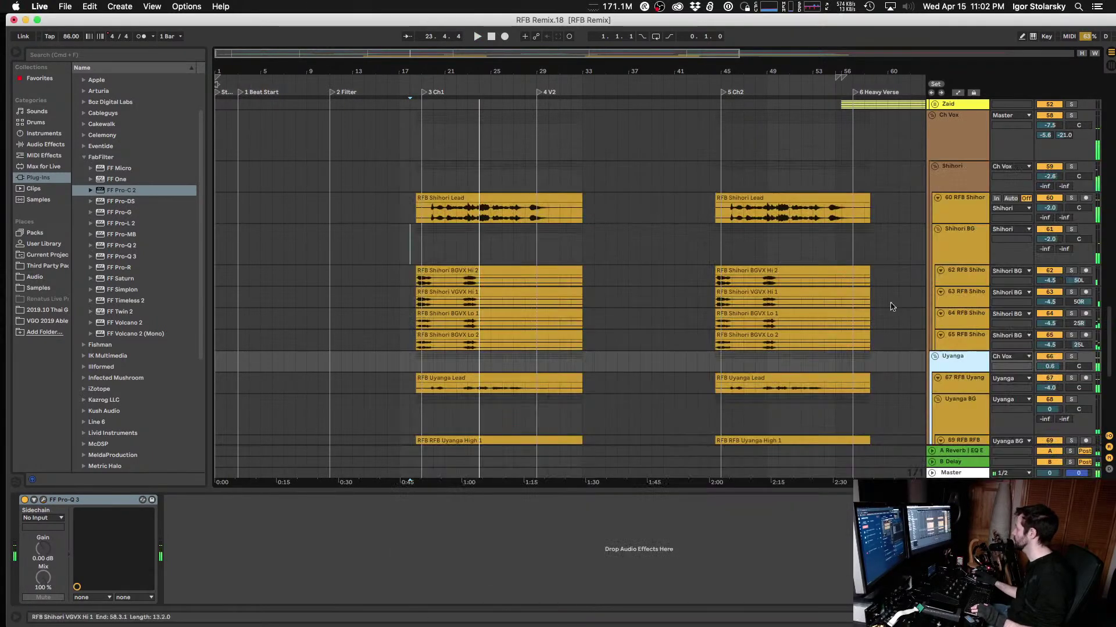
pyautogui.click(966, 378)
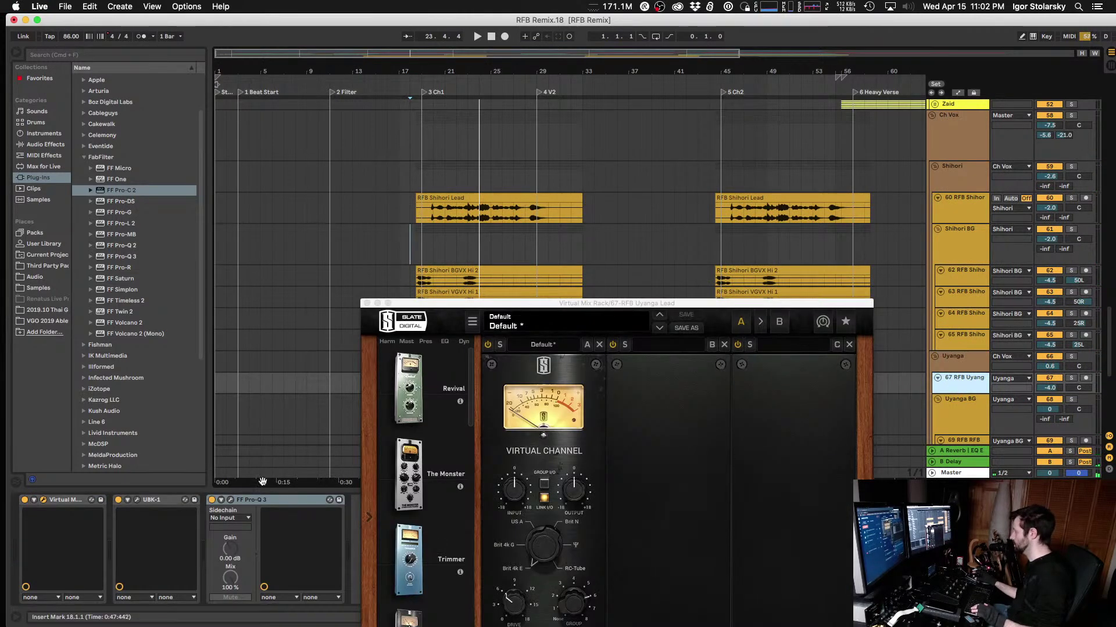
pyautogui.click(230, 501)
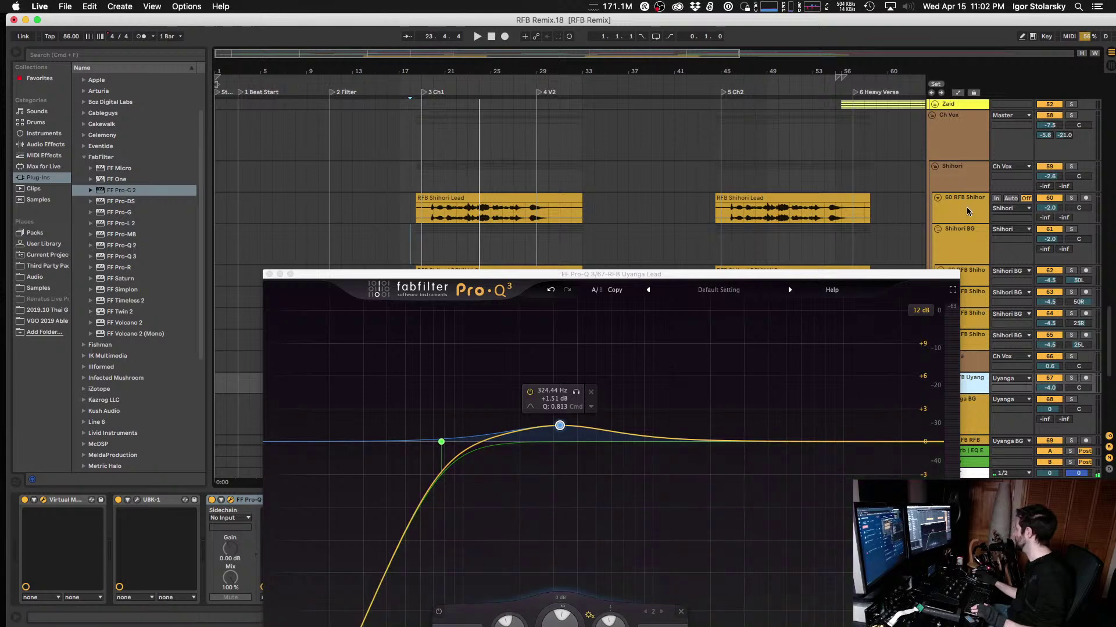
pyautogui.click(965, 206)
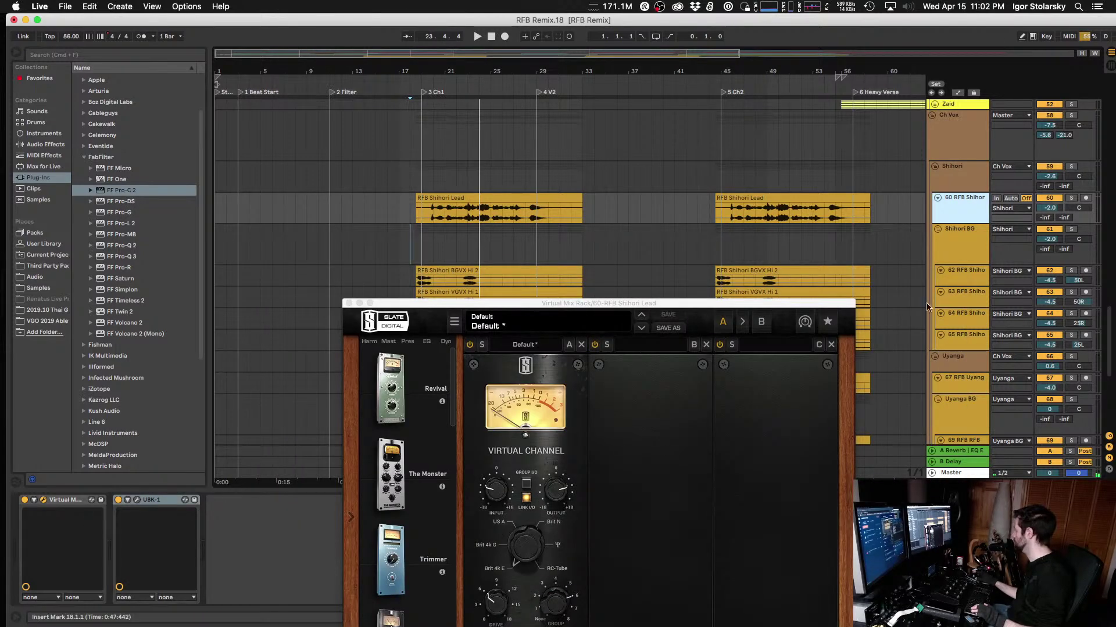
# Step: Lower the low cut of the Pro-Q 2 on background vocal group 61 to about 130 Hz while the chorus plays
pyautogui.press('Down')
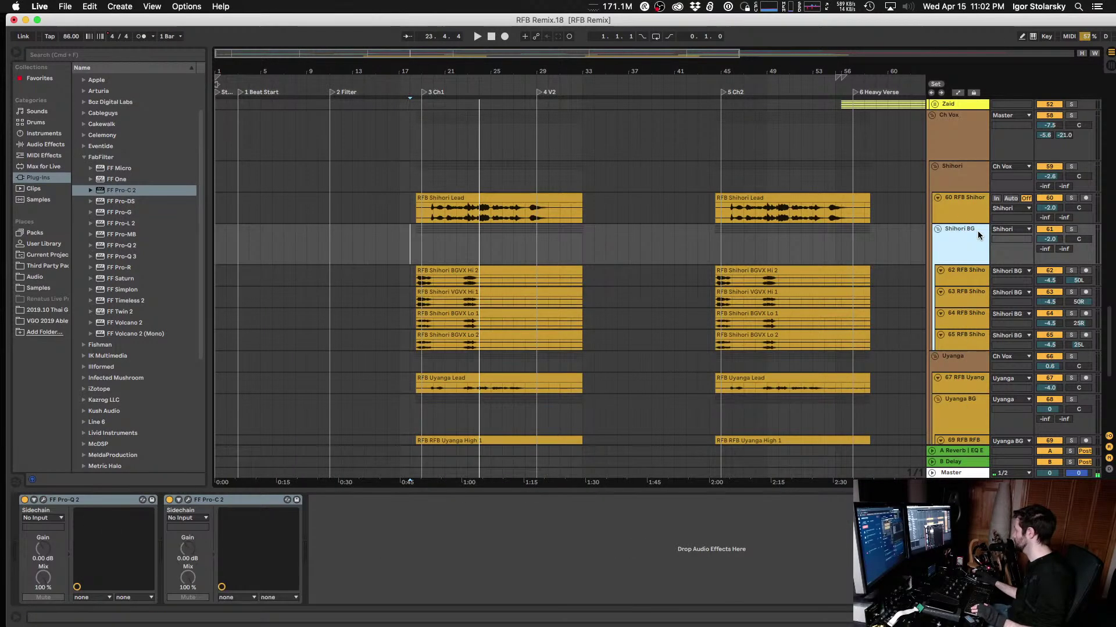
pyautogui.click(43, 500)
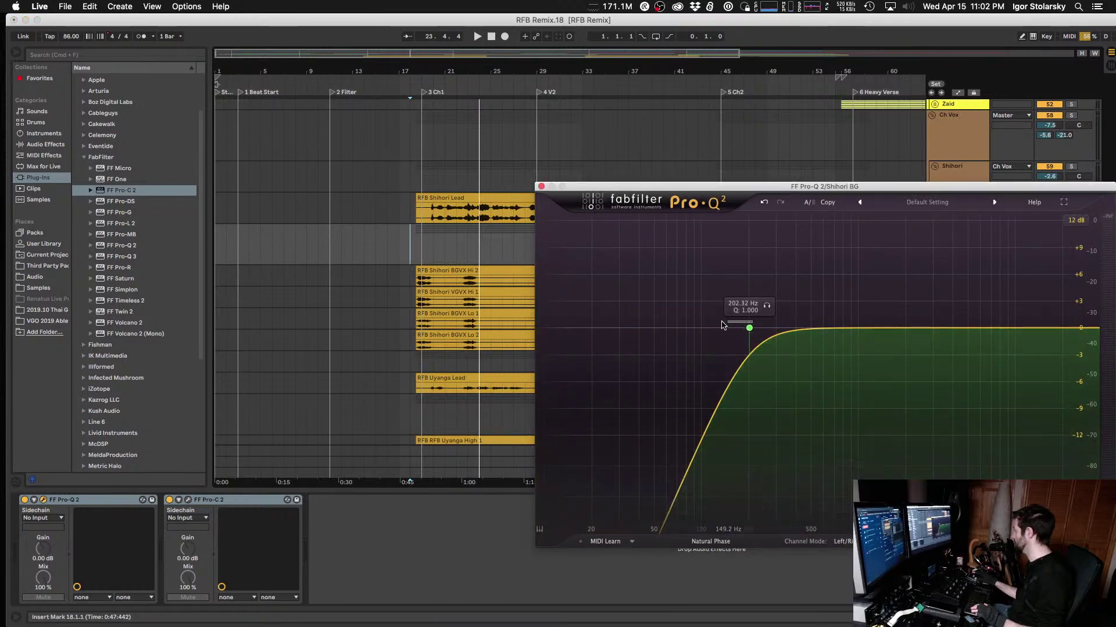
pyautogui.press('space')
pyautogui.moveTo(749, 327); pyautogui.dragTo(719, 329)
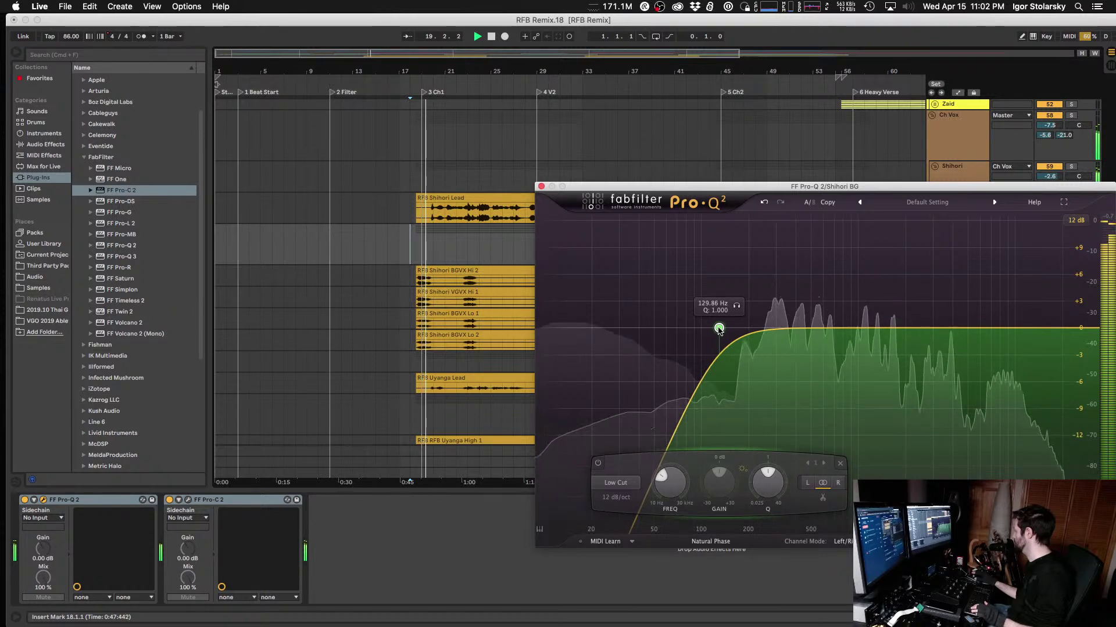
pyautogui.click(541, 187)
# Step: Set background vocal group 61's volume to -4.0 dB and replay the first chorus from bar 19
pyautogui.moveTo(1059, 244); pyautogui.dragTo(1058, 257)
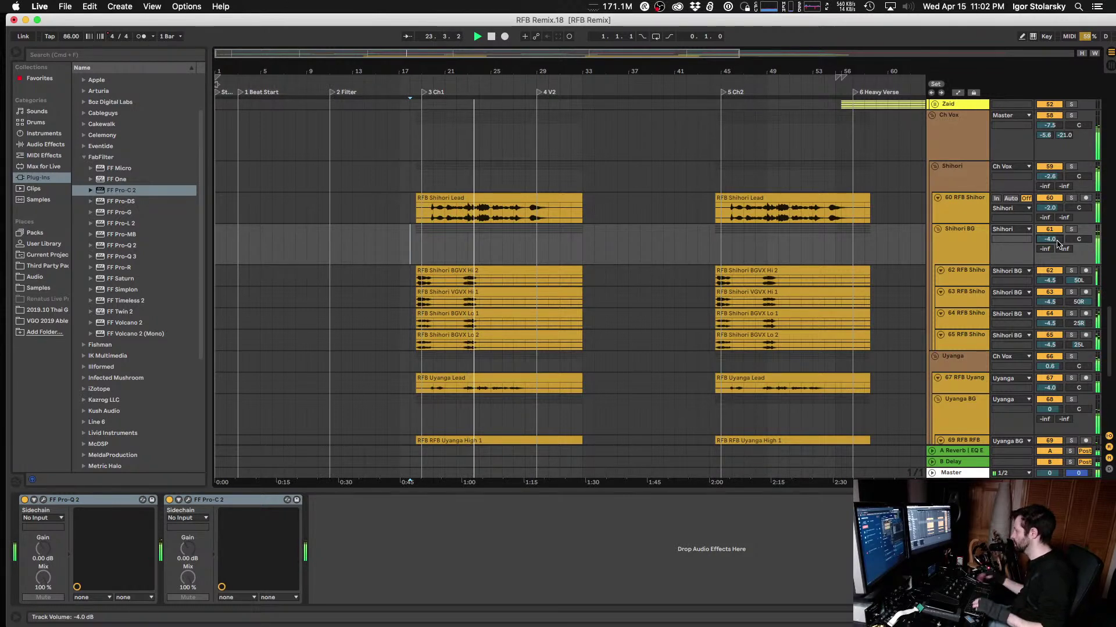
pyautogui.click(968, 182)
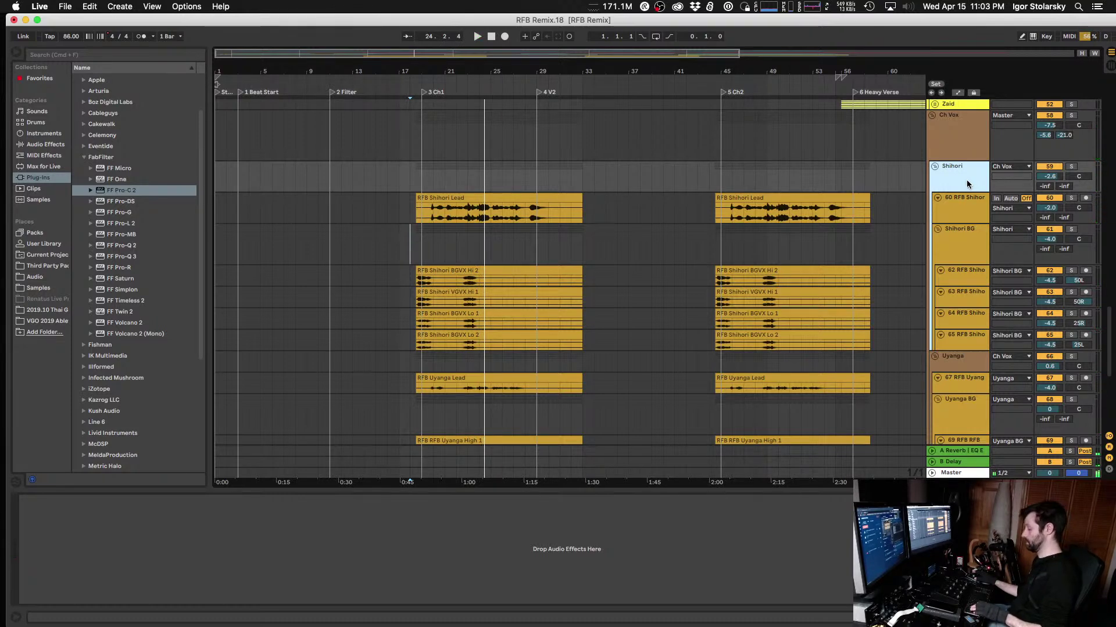
pyautogui.press('Right')
pyautogui.press('space')
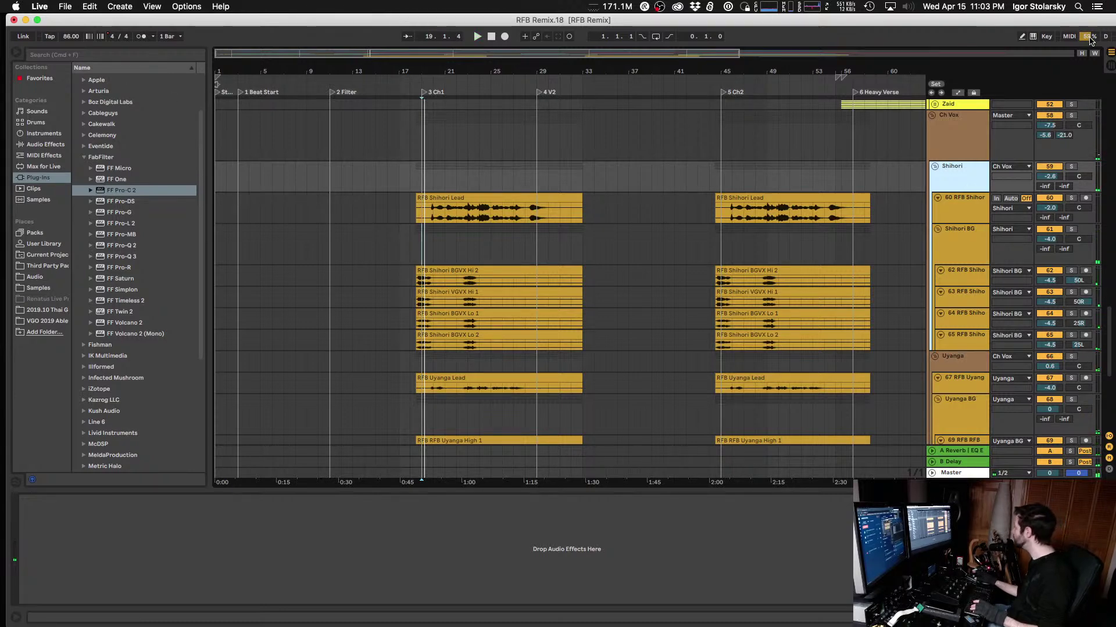
# Step: Save the Live Set as a new version named RFB Remix.19 in the RFB Remix Project folder
pyautogui.click(65, 6)
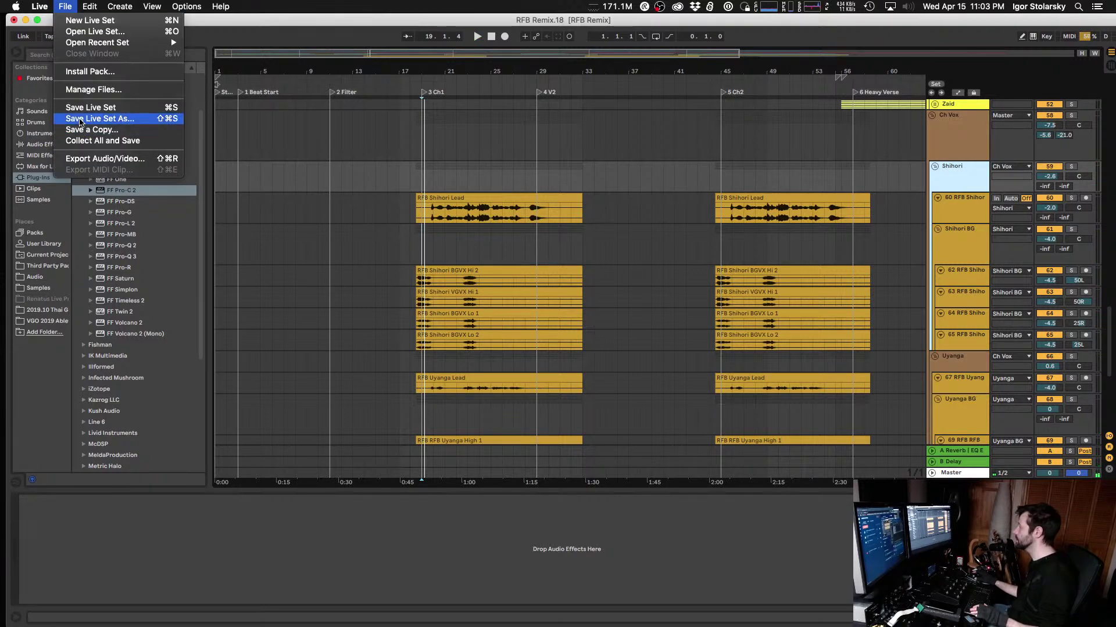
pyautogui.click(81, 120)
pyautogui.press('Right')
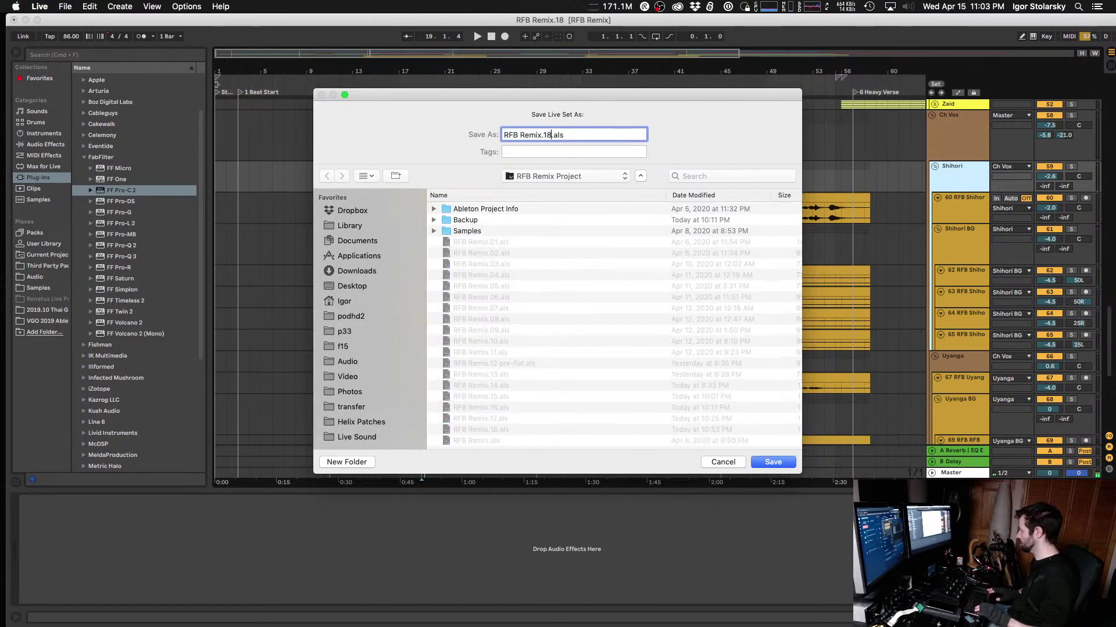
pyautogui.press('Return')
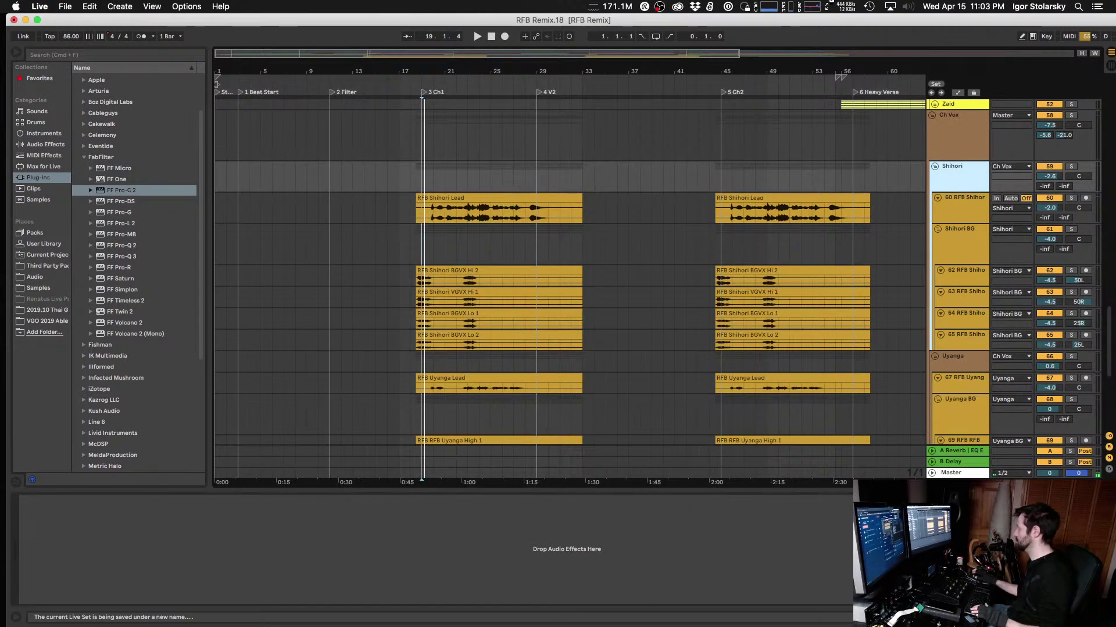
# Step: Check the computer's CPU load and most demanding processes, and return to the Live Set
pyautogui.click(770, 7)
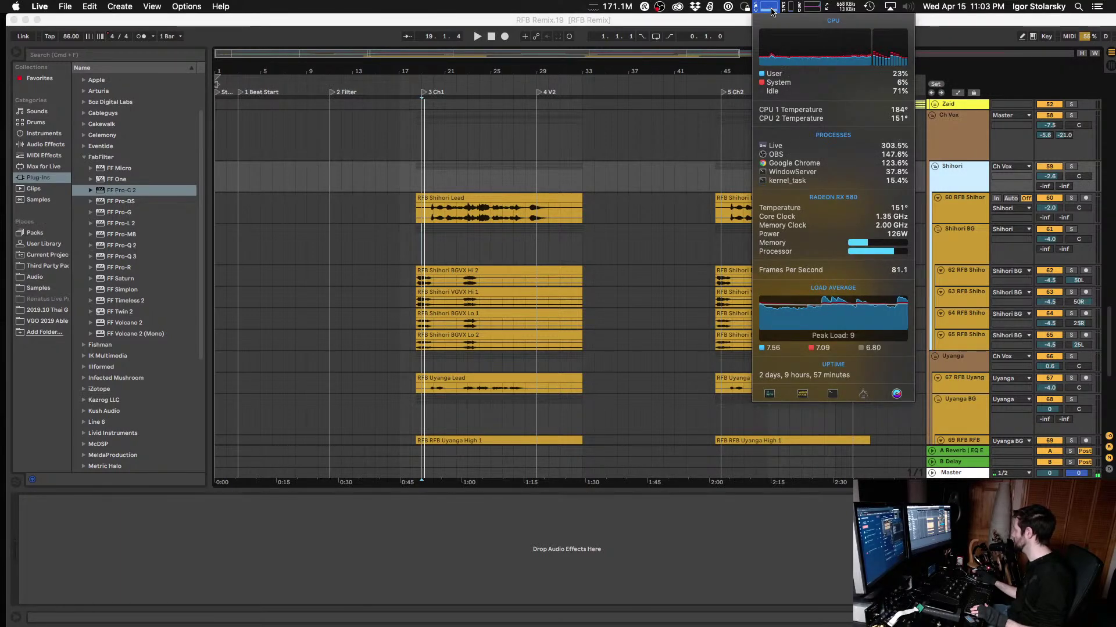
pyautogui.click(770, 8)
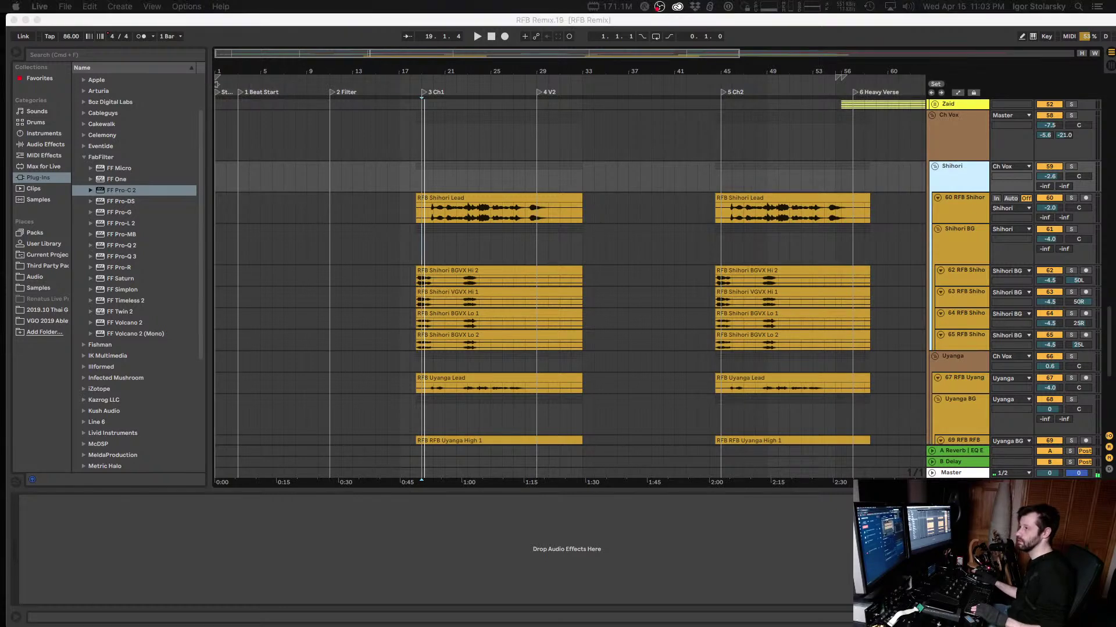
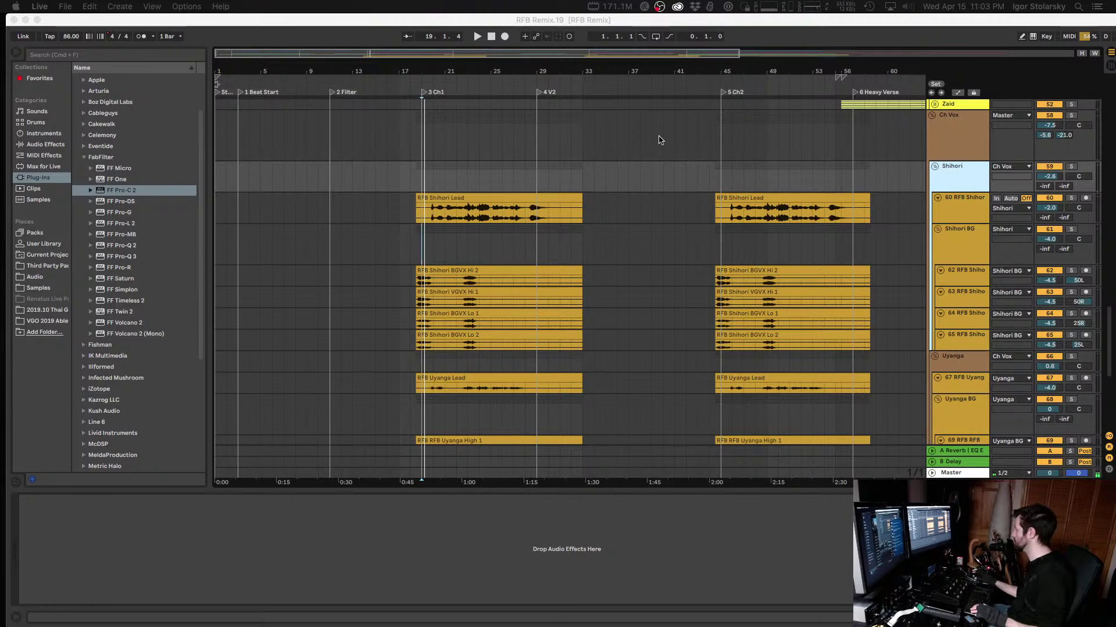
pyautogui.click(868, 44)
# Step: Lower vocal group 59's volume to -3.5 dB while the first chorus plays, and replay the chorus from bar 19
pyautogui.press('space')
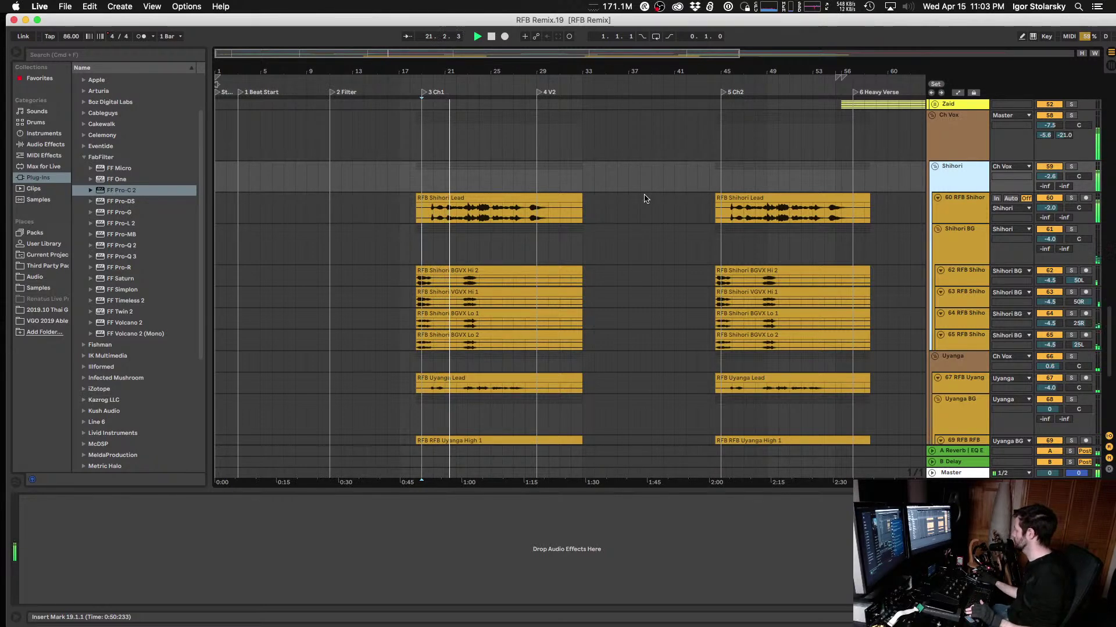
pyautogui.scroll(-10, 644, 198)
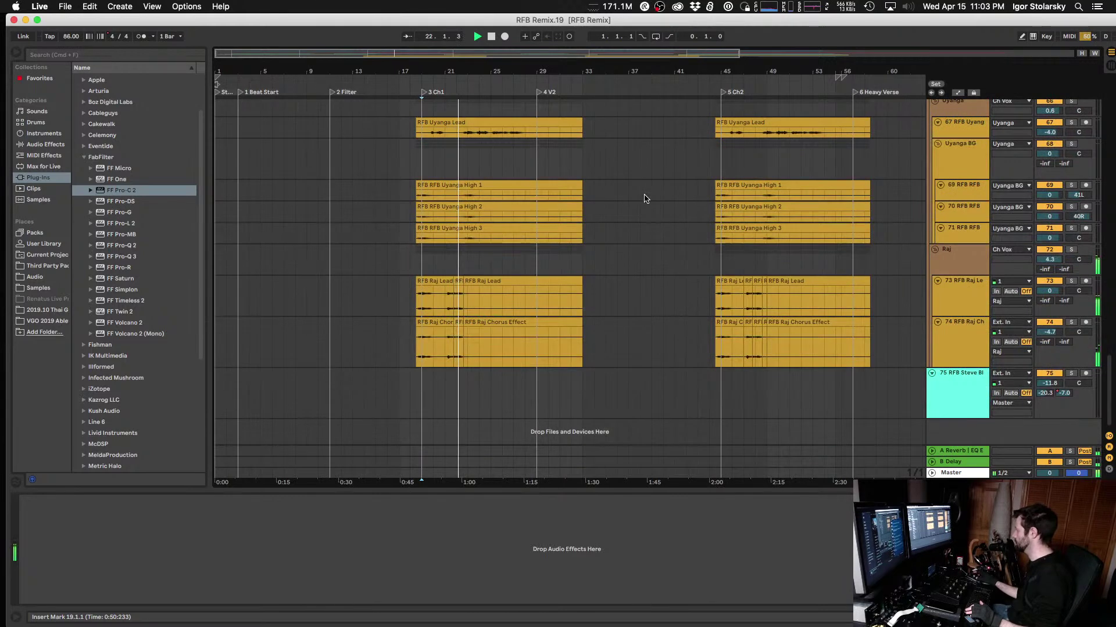
pyautogui.scroll(11, 644, 199)
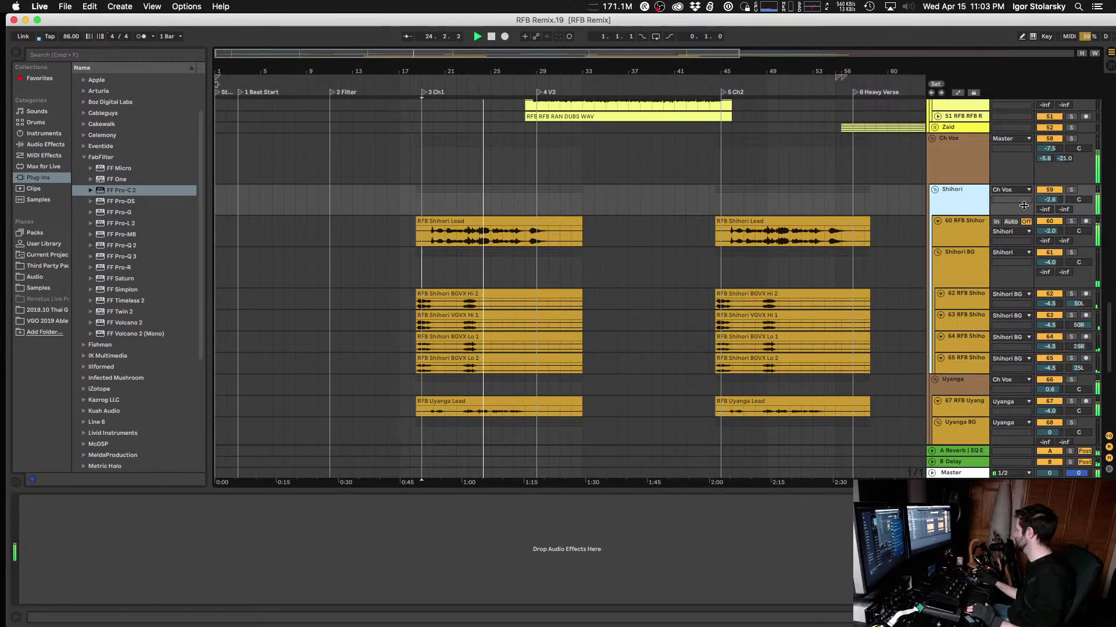
pyautogui.moveTo(1049, 199); pyautogui.dragTo(1050, 206)
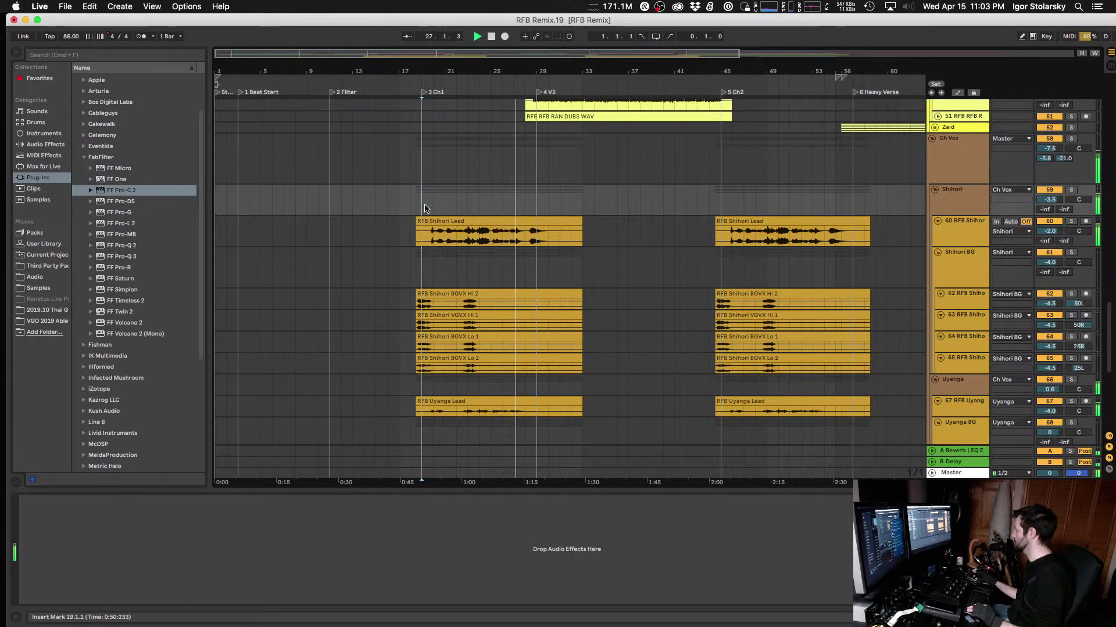
pyautogui.press('space')
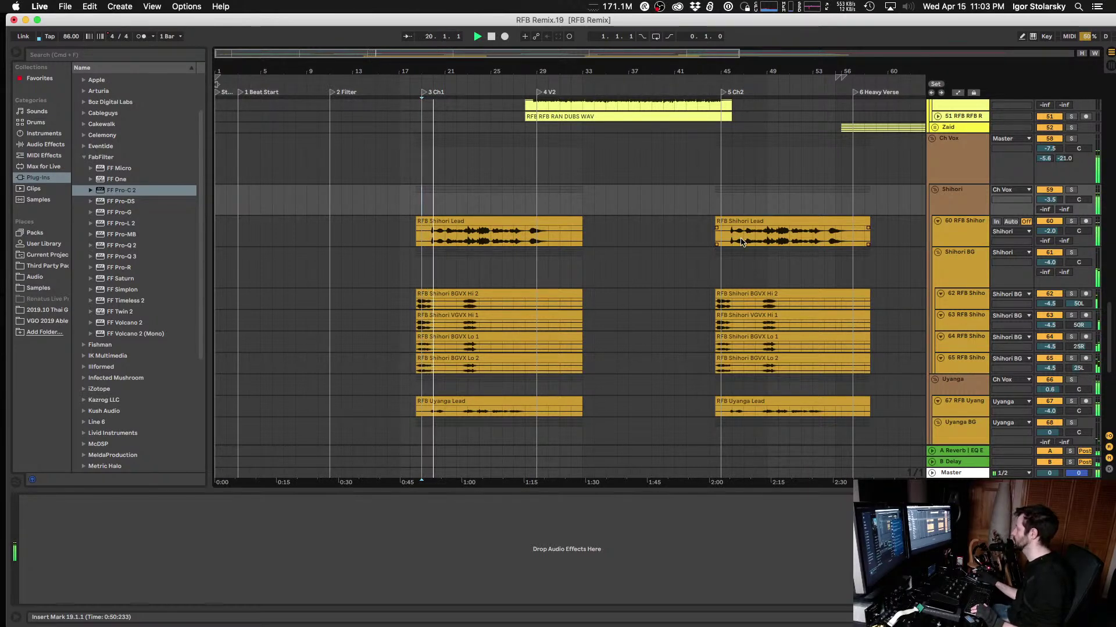
pyautogui.scroll(-3, 968, 204)
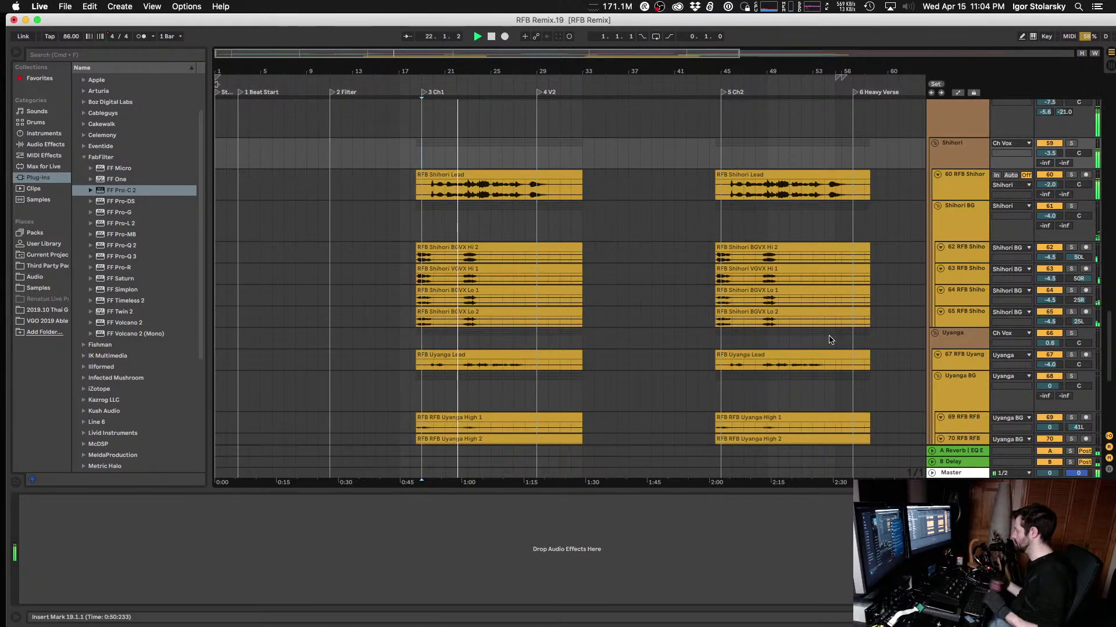
# Step: Set lead vocal track 60's volume to -1.5 dB and replay the first chorus from bar 24
pyautogui.moveTo(1044, 179); pyautogui.dragTo(1044, 175)
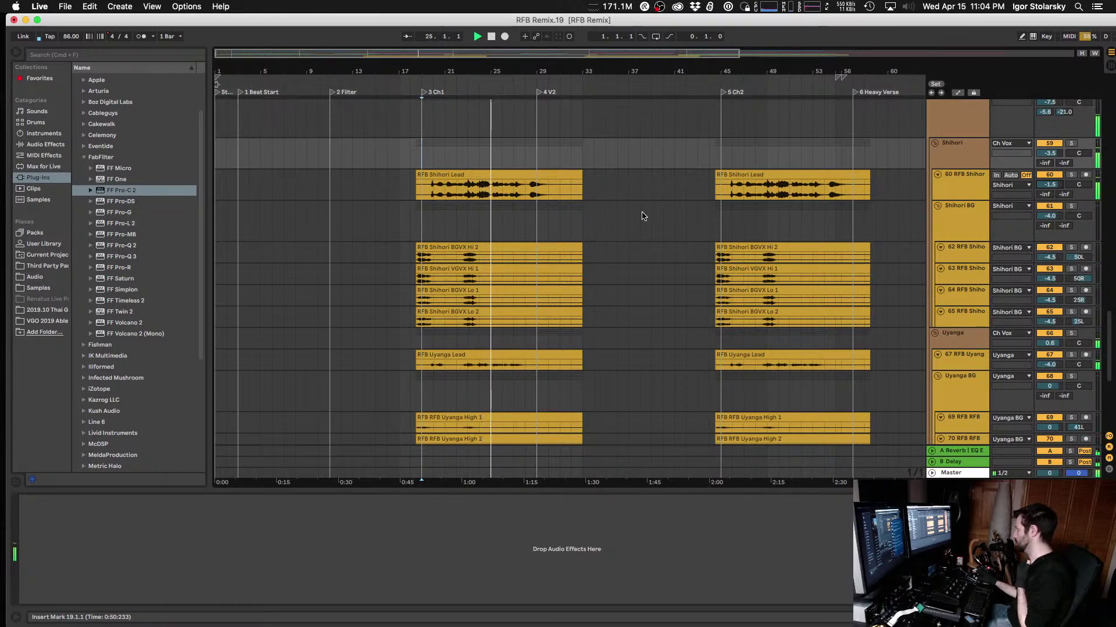
pyautogui.click(481, 193)
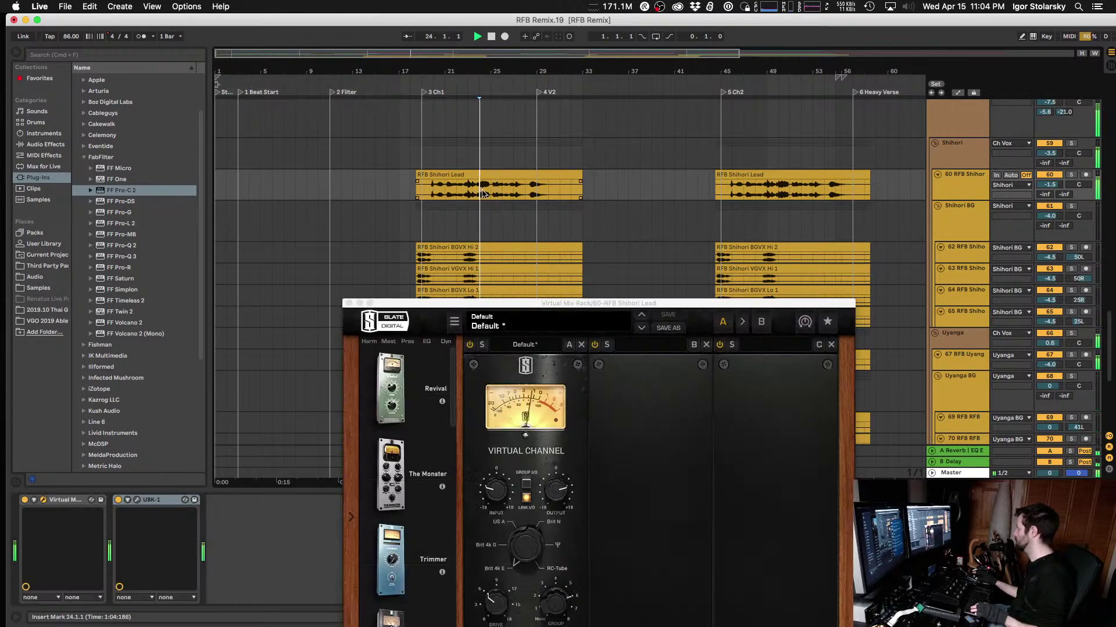
pyautogui.click(348, 305)
# Step: Solo lead vocal tracks 67 and 60 and play them together from bar 24, closing their plug-in windows
pyautogui.scroll(-5, 543, 204)
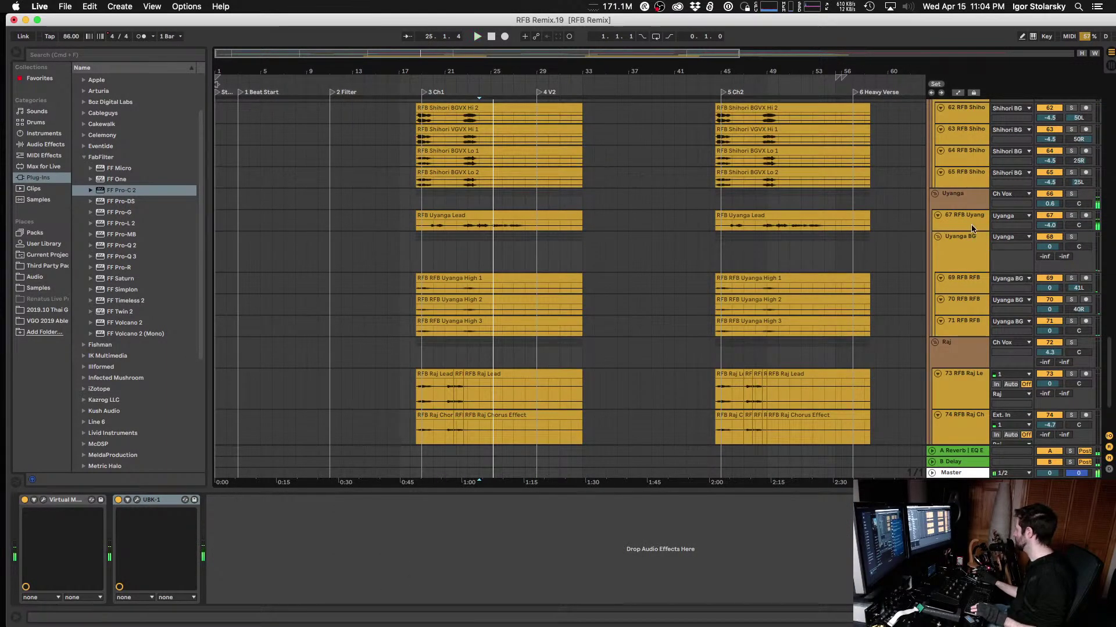
pyautogui.click(982, 227)
pyautogui.click(1069, 216)
pyautogui.scroll(6, 1068, 213)
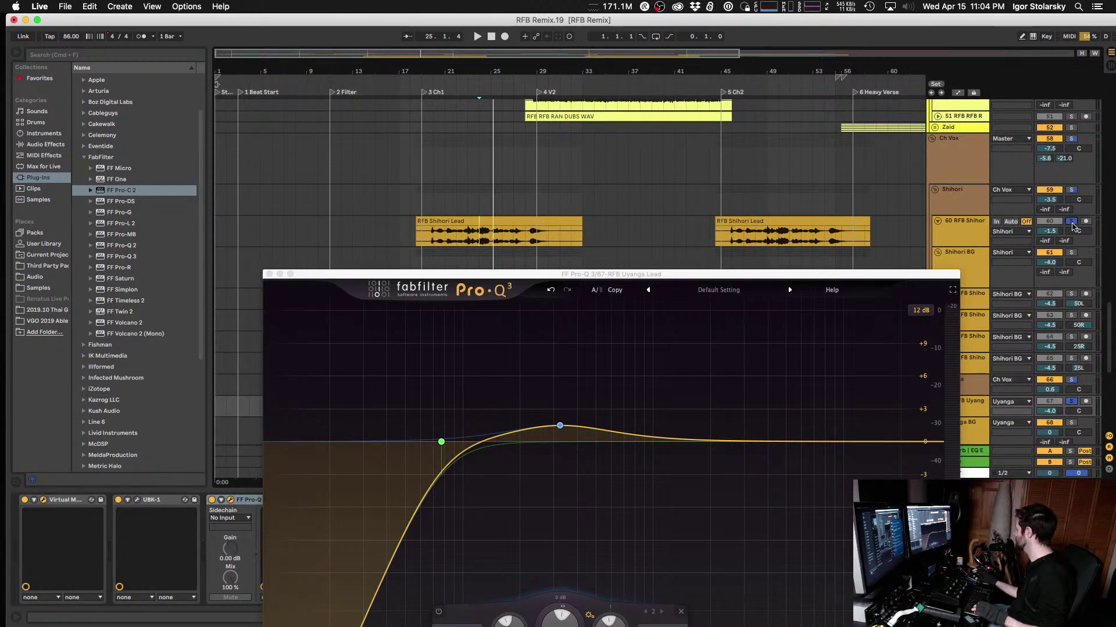
pyautogui.press('space')
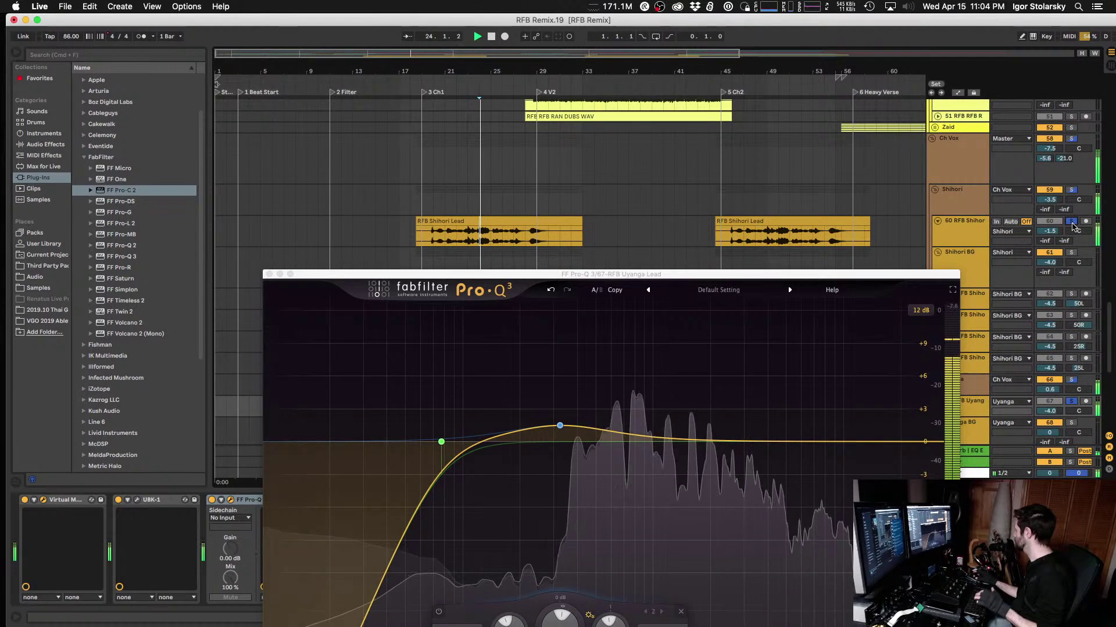
pyautogui.click(269, 276)
pyautogui.click(364, 305)
pyautogui.scroll(-5, 495, 216)
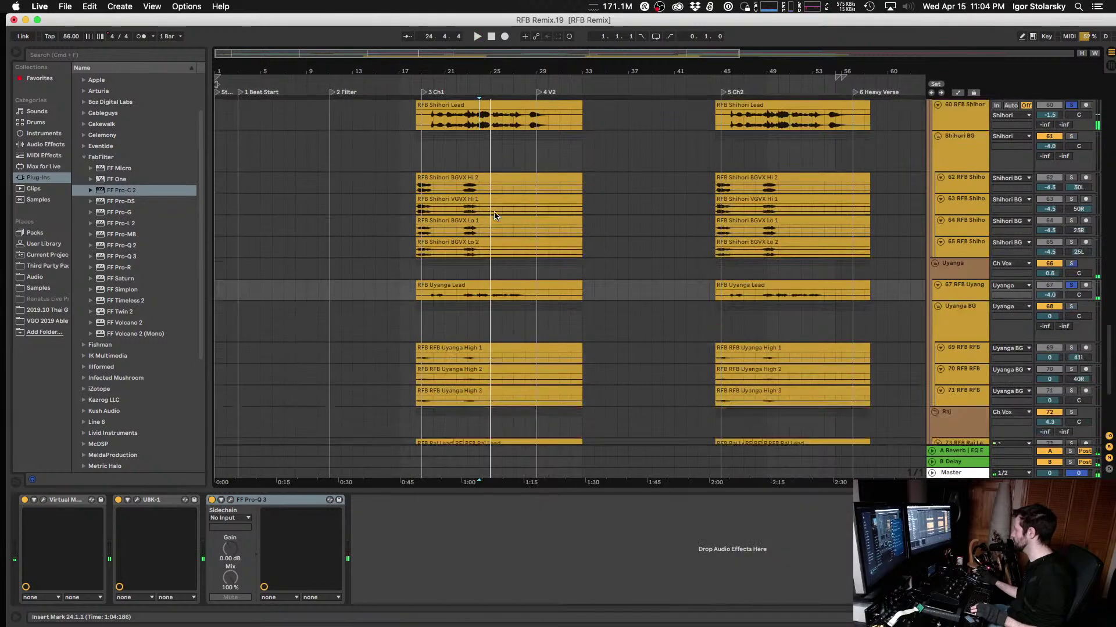
pyautogui.scroll(-1, 495, 216)
pyautogui.scroll(2, 494, 216)
pyautogui.press('space')
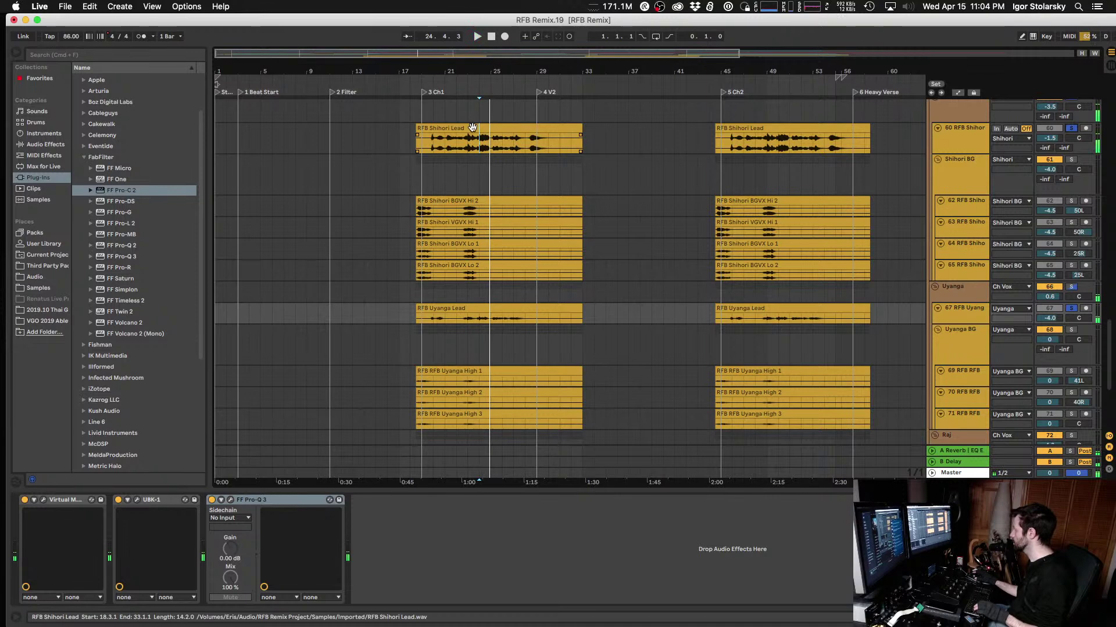
pyautogui.press('space')
# Step: Compare lead vocals 67 and 60 by soloing each one on the phrase starting at bar 24
pyautogui.click(479, 144)
pyautogui.scroll(6, 480, 144)
pyautogui.scroll(2, 479, 143)
pyautogui.press('space')
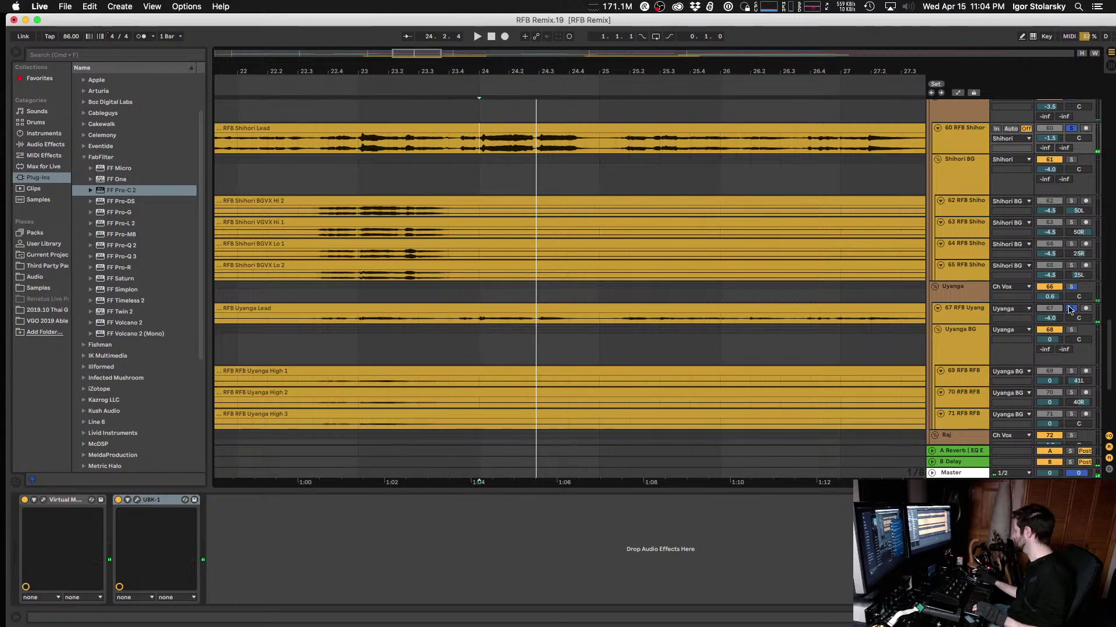
pyautogui.press('space')
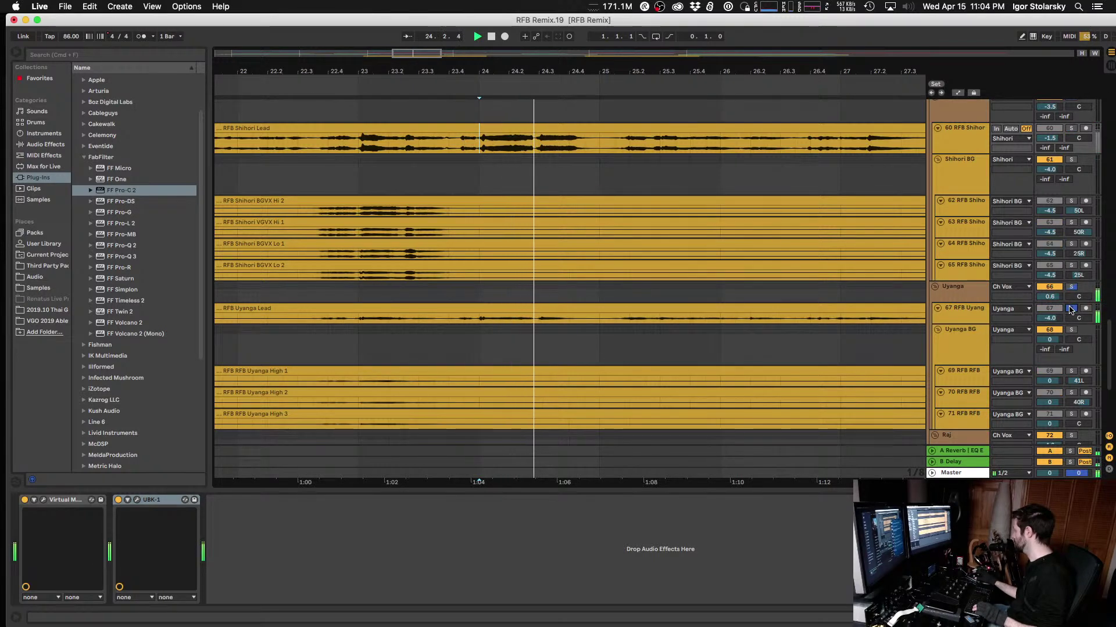
pyautogui.click(1072, 129)
pyautogui.press('space')
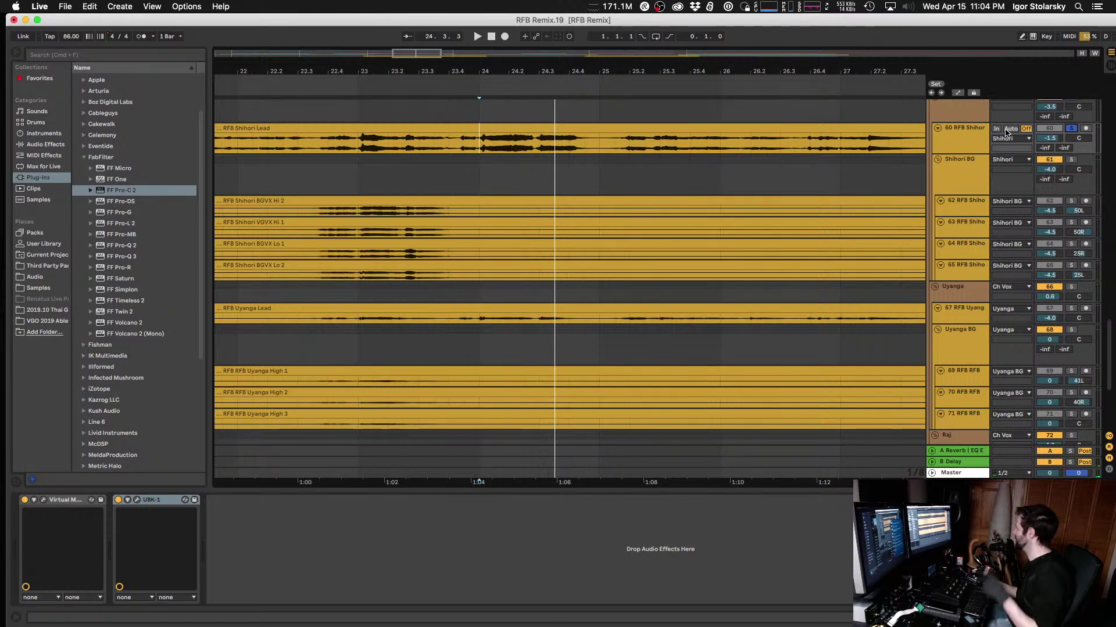
# Step: Audition background group 68, lead 67 and lead 60 soloed in turn at bar 24, and clear all solos
pyautogui.click(977, 359)
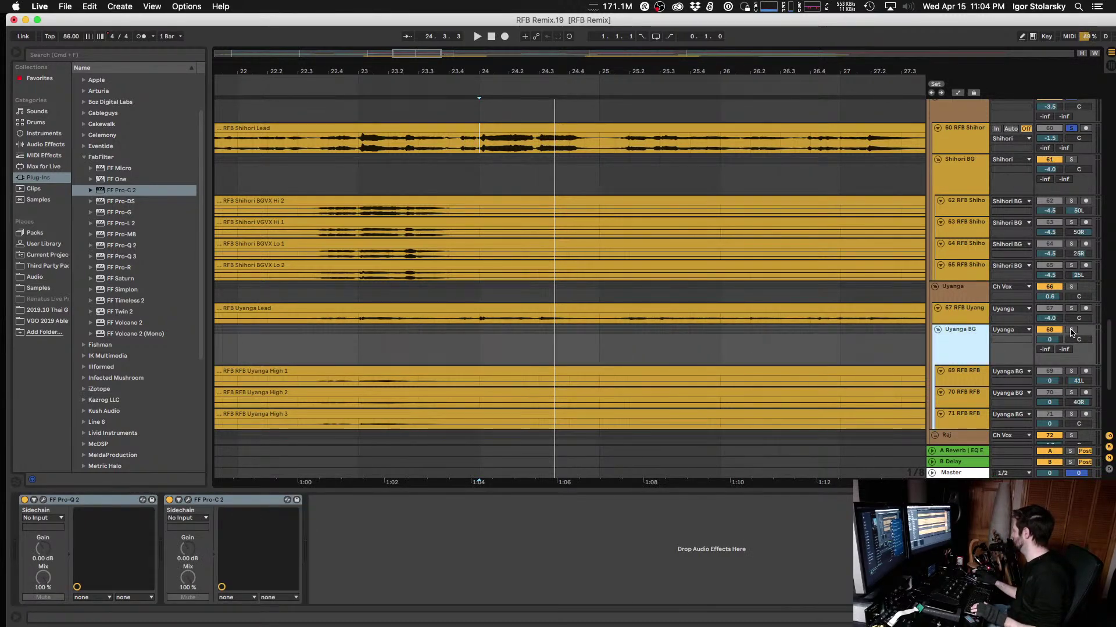
pyautogui.click(1072, 330)
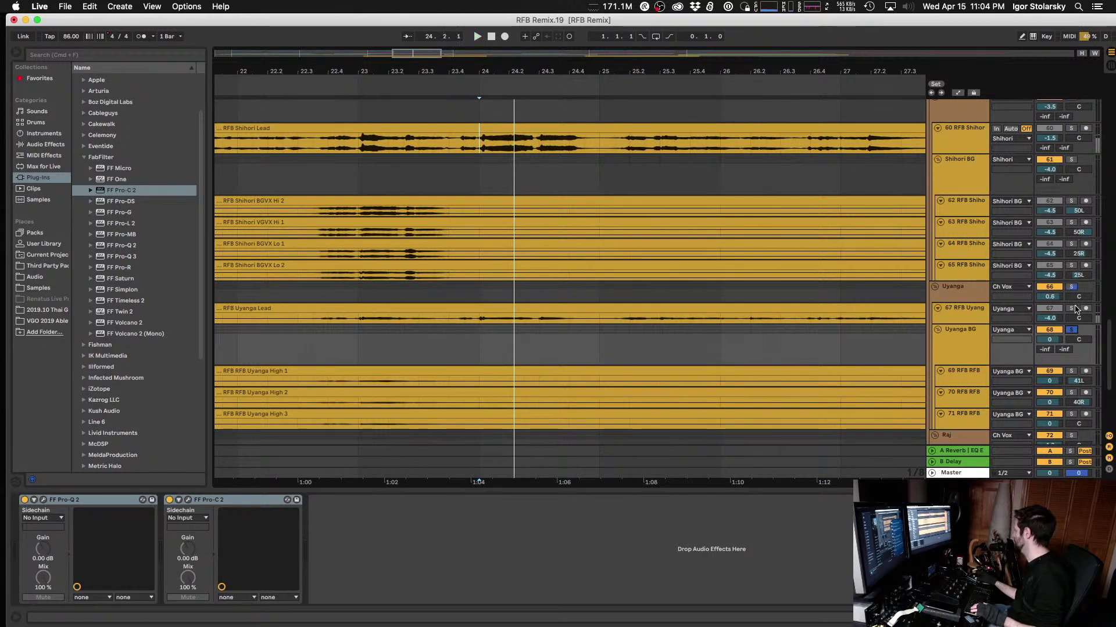
pyautogui.click(1072, 308)
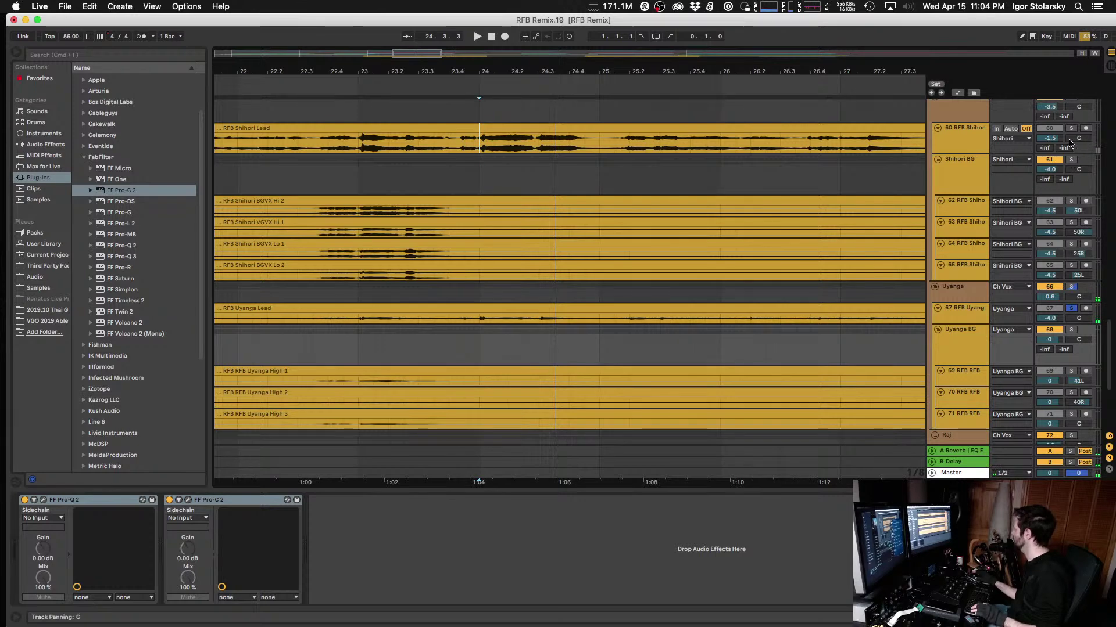
pyautogui.press('space')
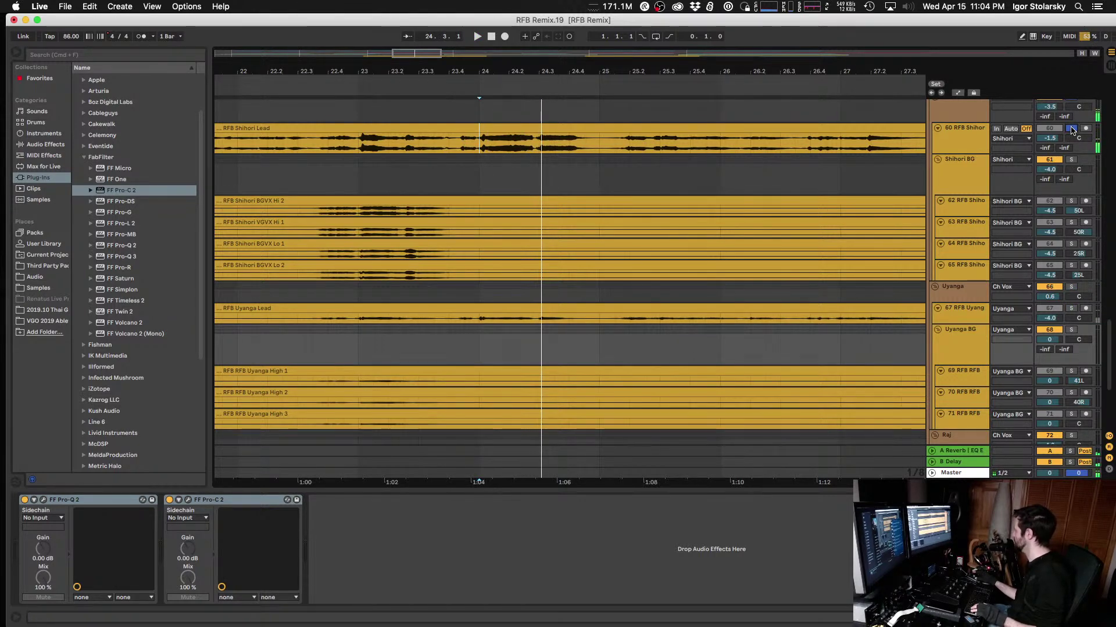
pyautogui.click(1072, 129)
pyautogui.press('space')
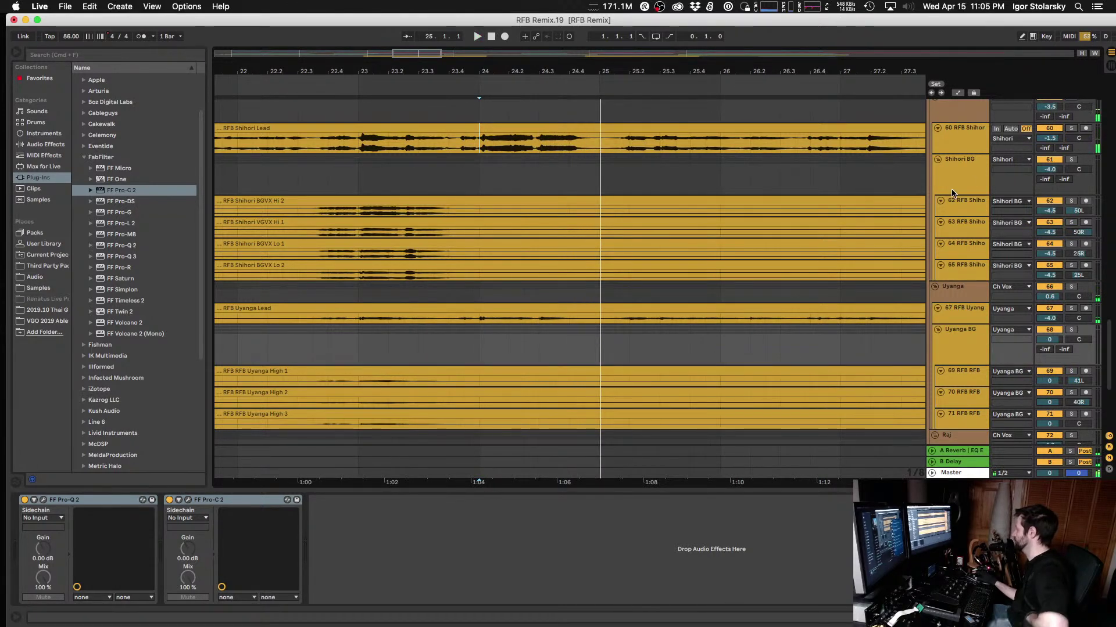
# Step: Replay the full first chorus mix from bar 22.3 around lead vocal track 67's phrase
pyautogui.press('Left')
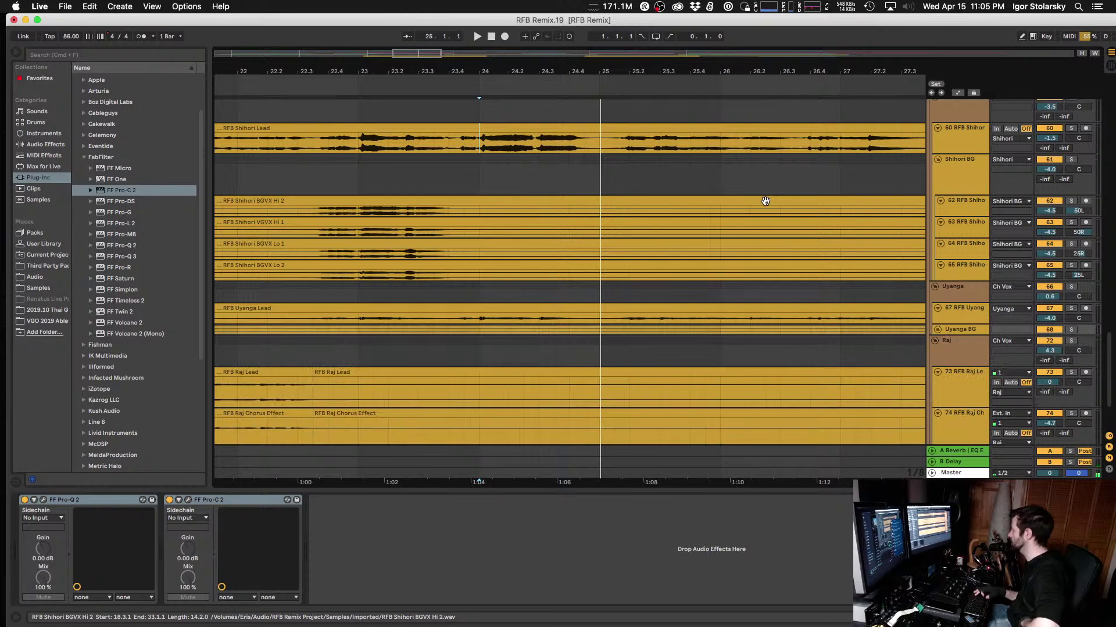
pyautogui.click(937, 330)
pyautogui.click(480, 323)
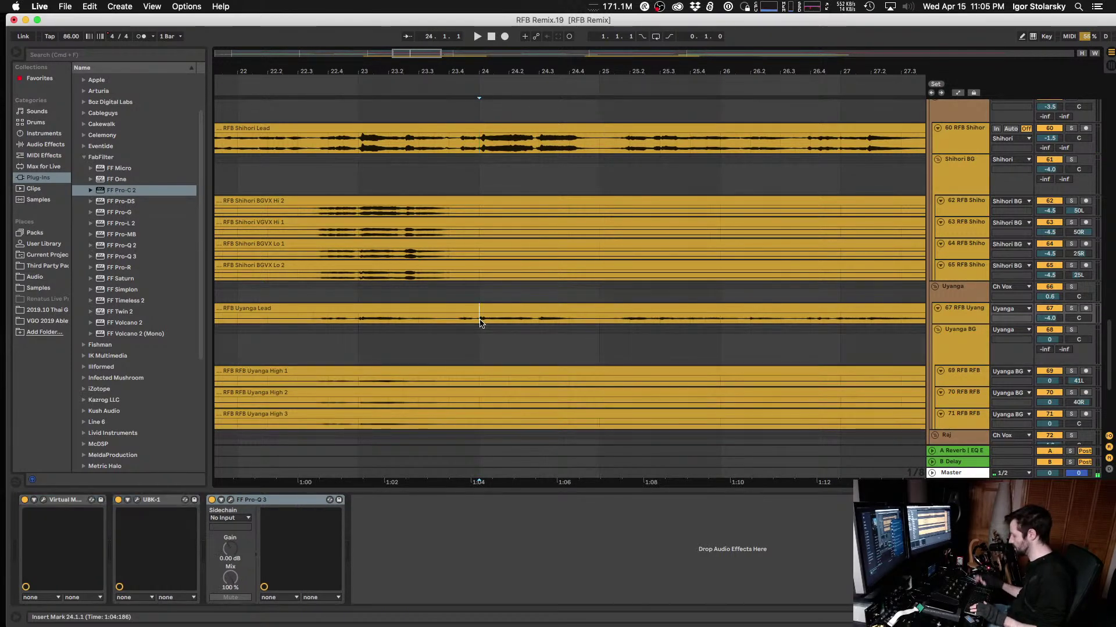
pyautogui.press('-')
pyautogui.press('-')
pyautogui.press('-')
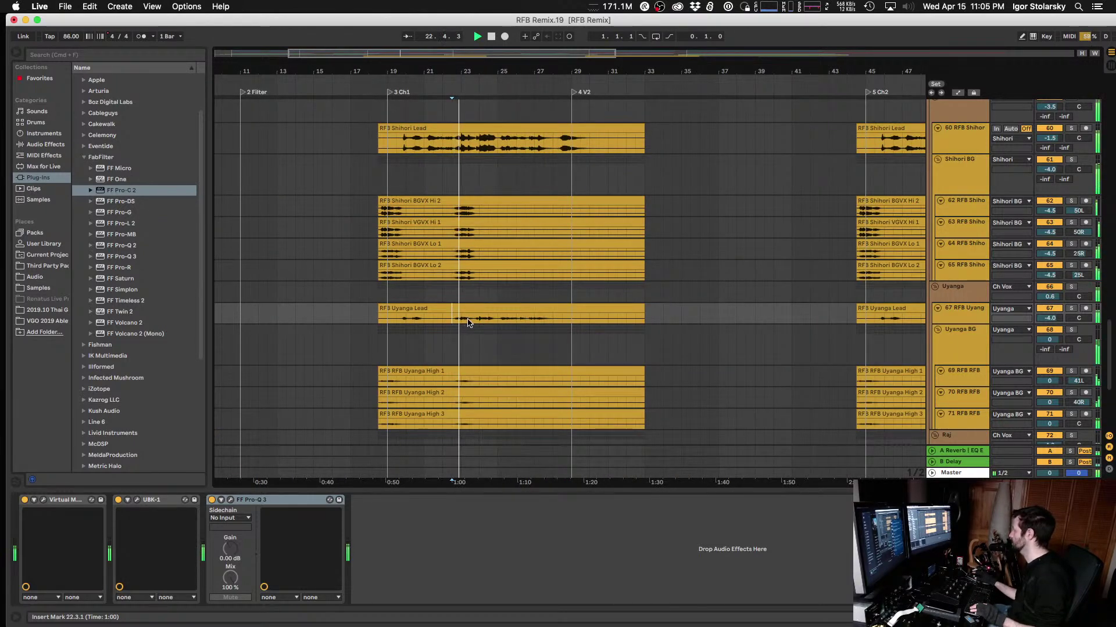
# Step: Try to cut the phrase between about bars 23.4 and 25 out of lead vocal track 67's clip
pyautogui.press('+')
pyautogui.press('+')
pyautogui.press('+')
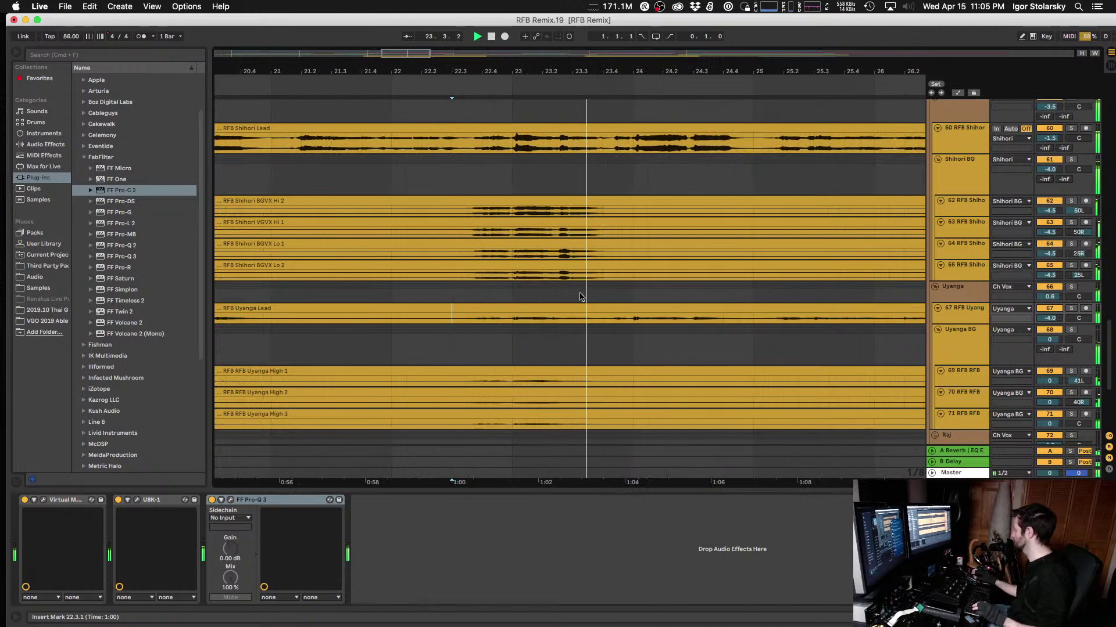
pyautogui.click(626, 321)
pyautogui.moveTo(661, 320); pyautogui.dragTo(524, 324)
pyautogui.press('super+e')
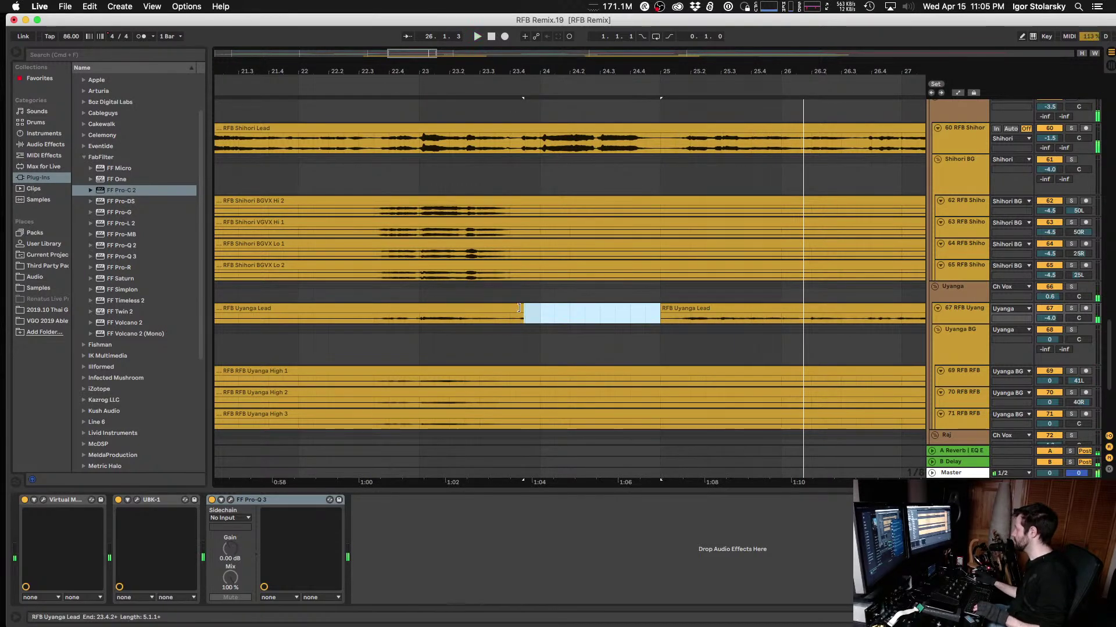
pyautogui.press('Delete')
pyautogui.click(519, 306)
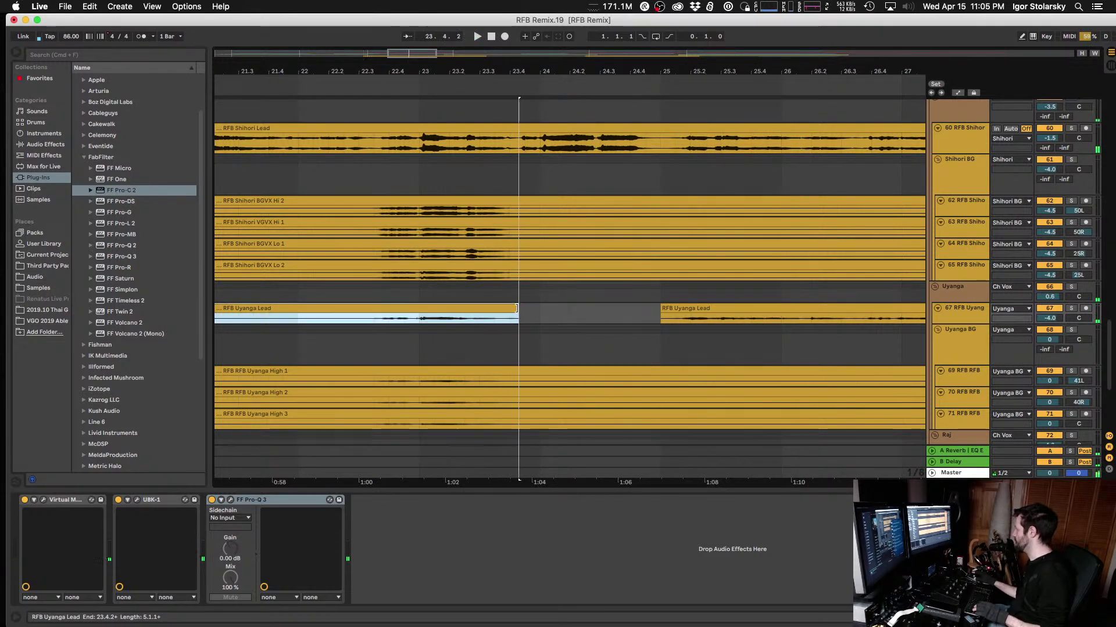
# Step: Listen to the first chorus across the gap in lead vocal track 67, from bars 22.3 and 23.3
pyautogui.click(344, 323)
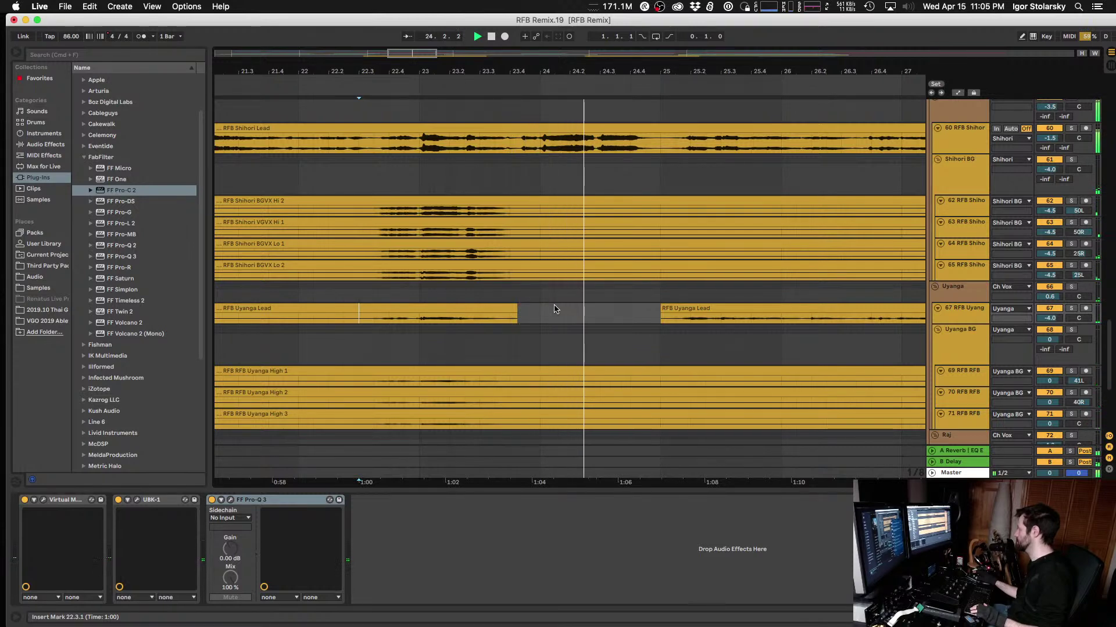
pyautogui.scroll(-1, 553, 318)
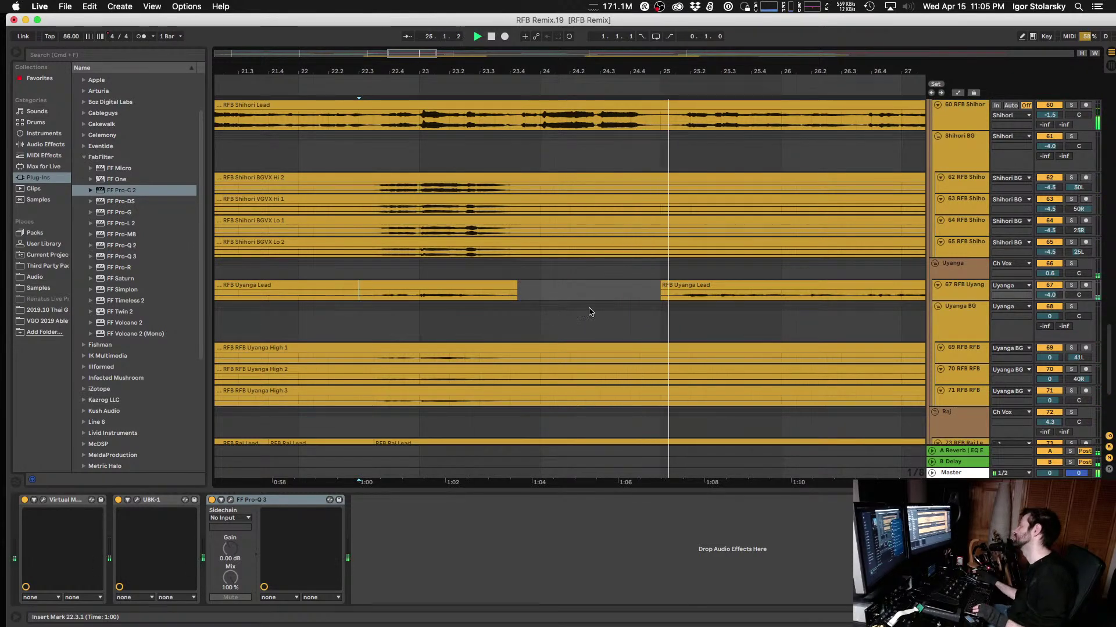
pyautogui.press('-')
pyautogui.press('-')
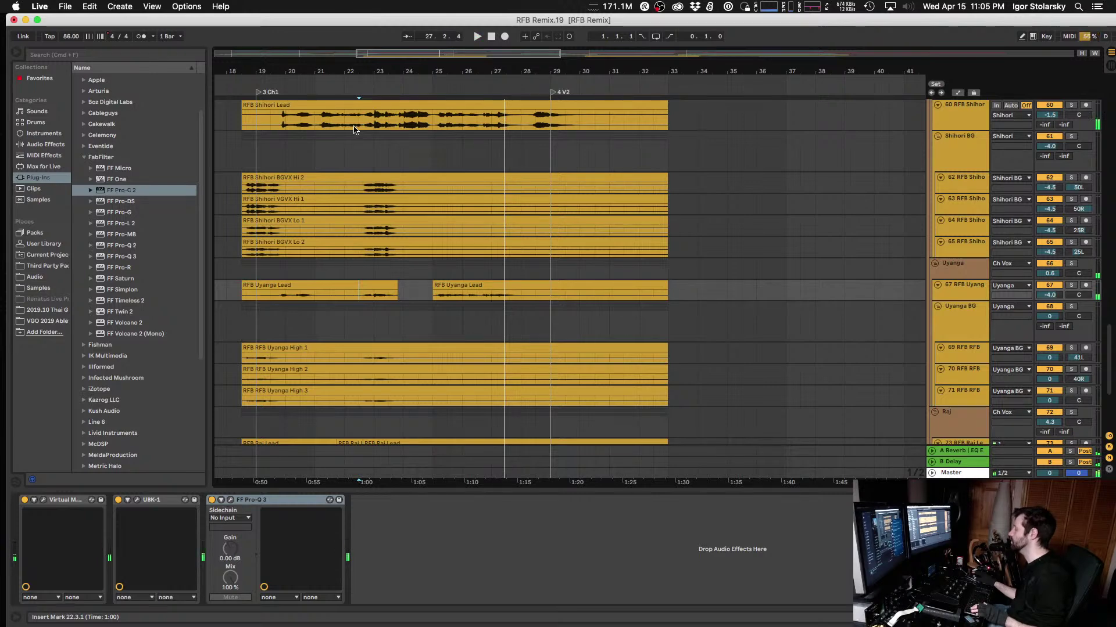
pyautogui.click(254, 118)
pyautogui.press('space')
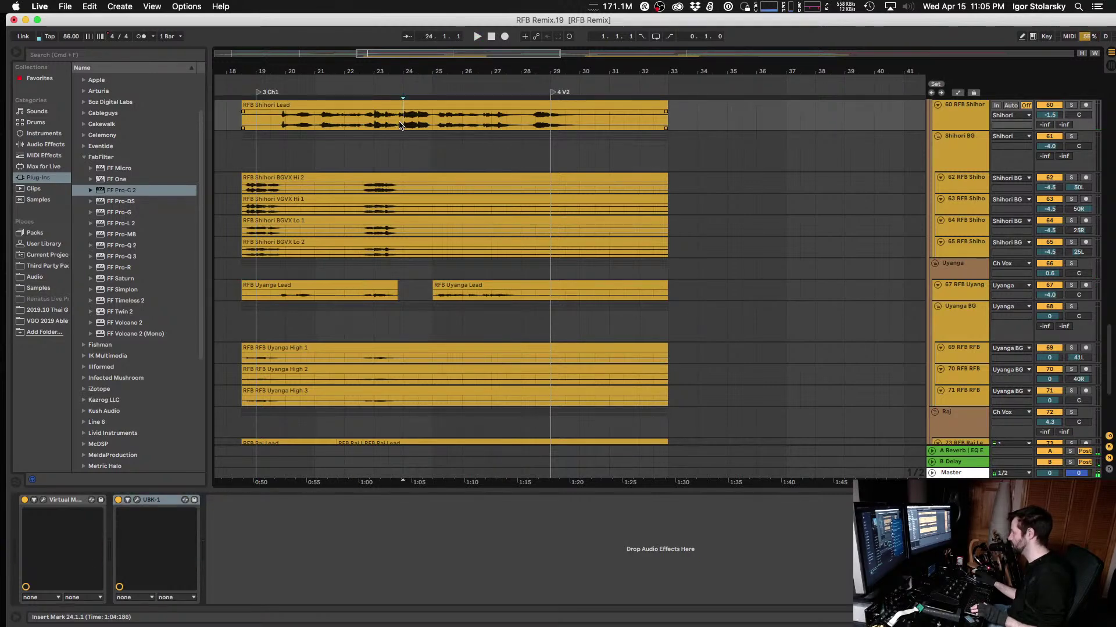
pyautogui.press('space')
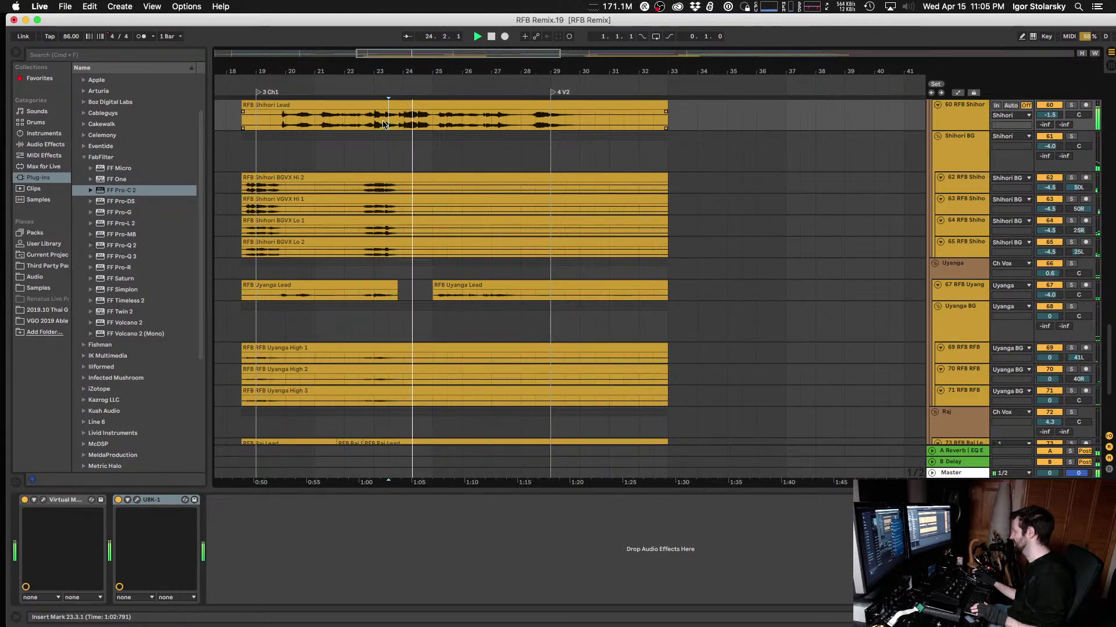
# Step: Replay the first chorus from bars 19, 20 and 23 to judge lead vocal 67 with its phrase removed
pyautogui.press('super+Tab')
pyautogui.press('super+shift+Tab')
pyautogui.press('space')
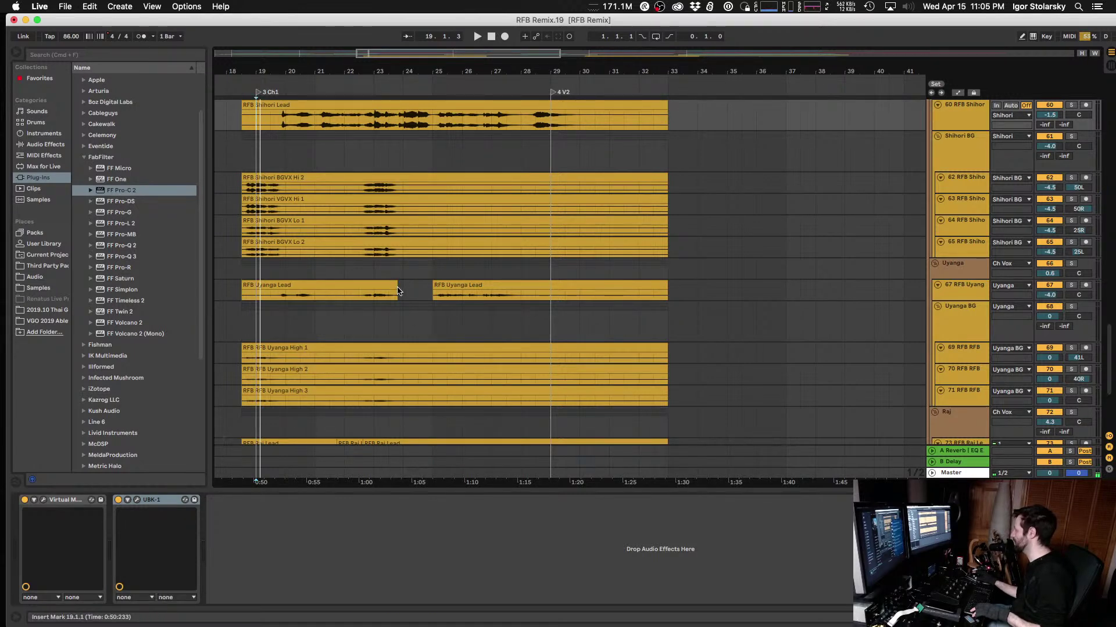
pyautogui.click(281, 298)
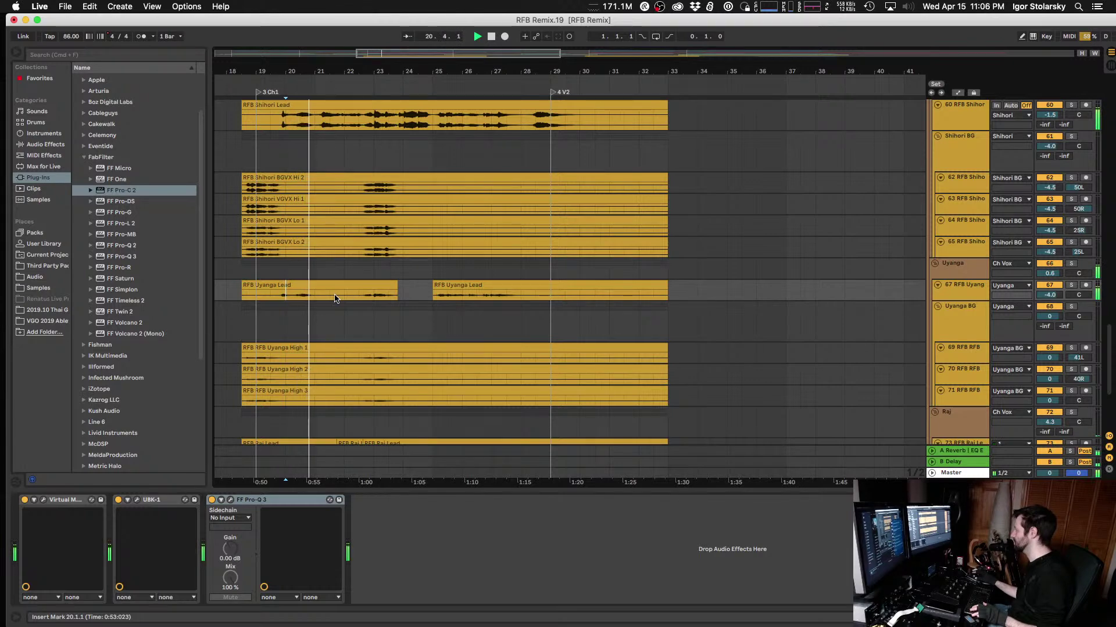
pyautogui.click(374, 123)
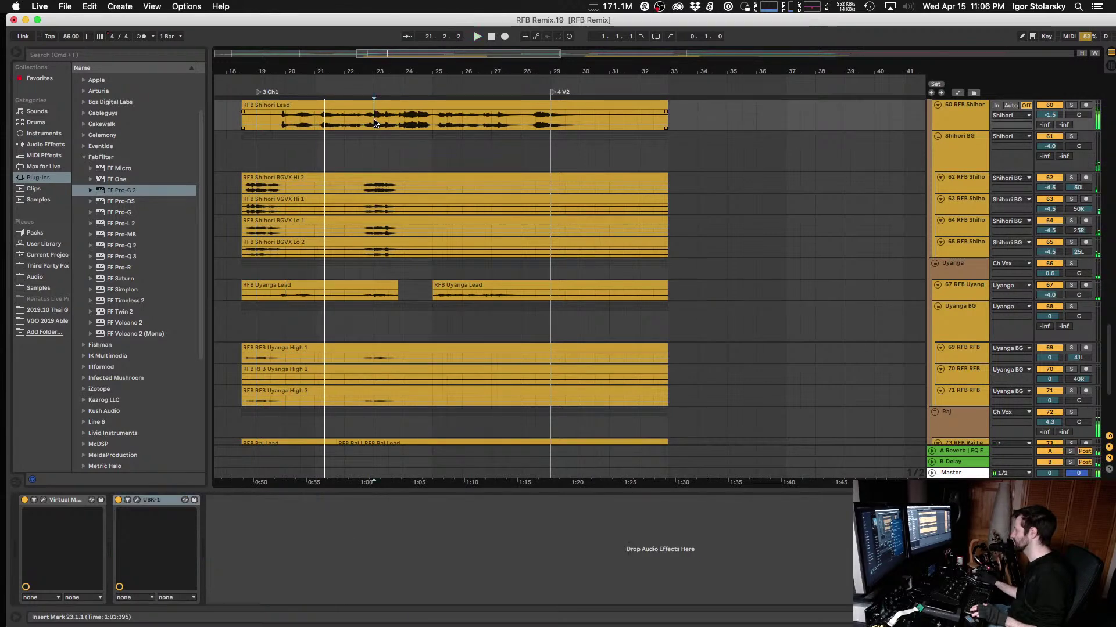
pyautogui.press('space')
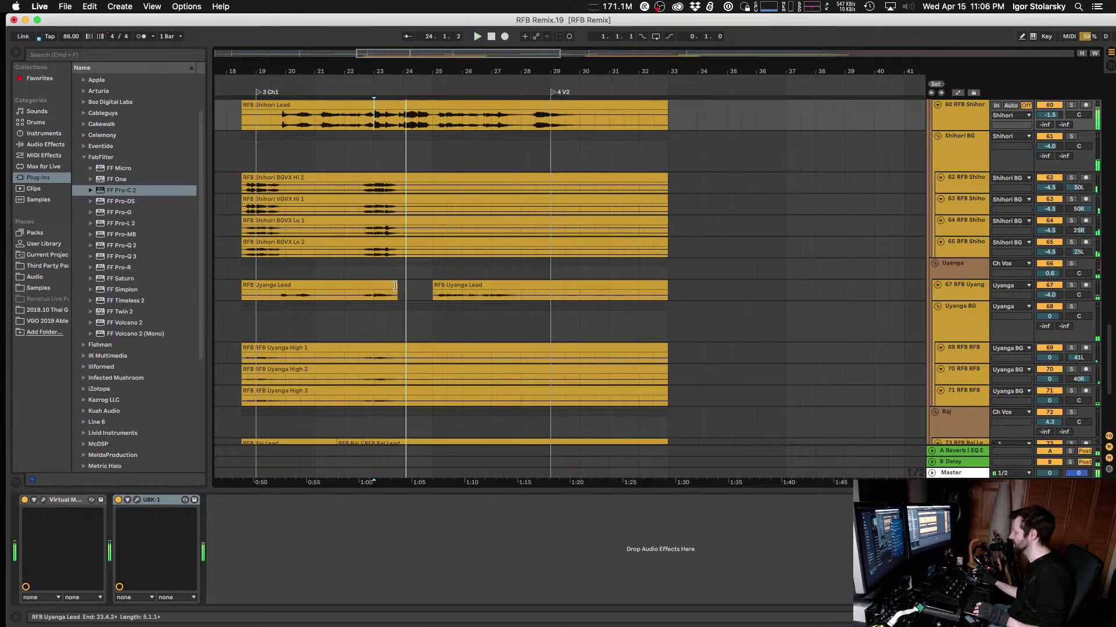
# Step: Undo the cut and clip trim on lead vocal track 67
pyautogui.press('super+z')
pyautogui.press('super+z')
pyautogui.click(393, 294)
pyautogui.press('+')
pyautogui.press('+')
# Step: Replay the phrase after bar 24 and solo lead vocal track 67 on it
pyautogui.press('space')
pyautogui.click(478, 296)
pyautogui.press('space')
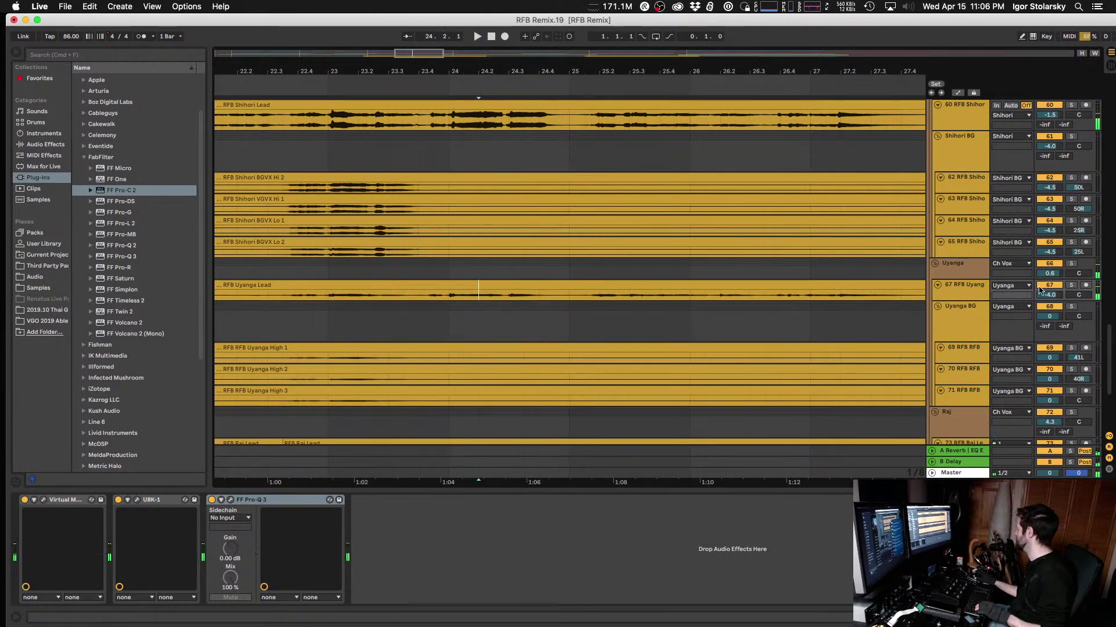
pyautogui.click(1071, 285)
pyautogui.press('space')
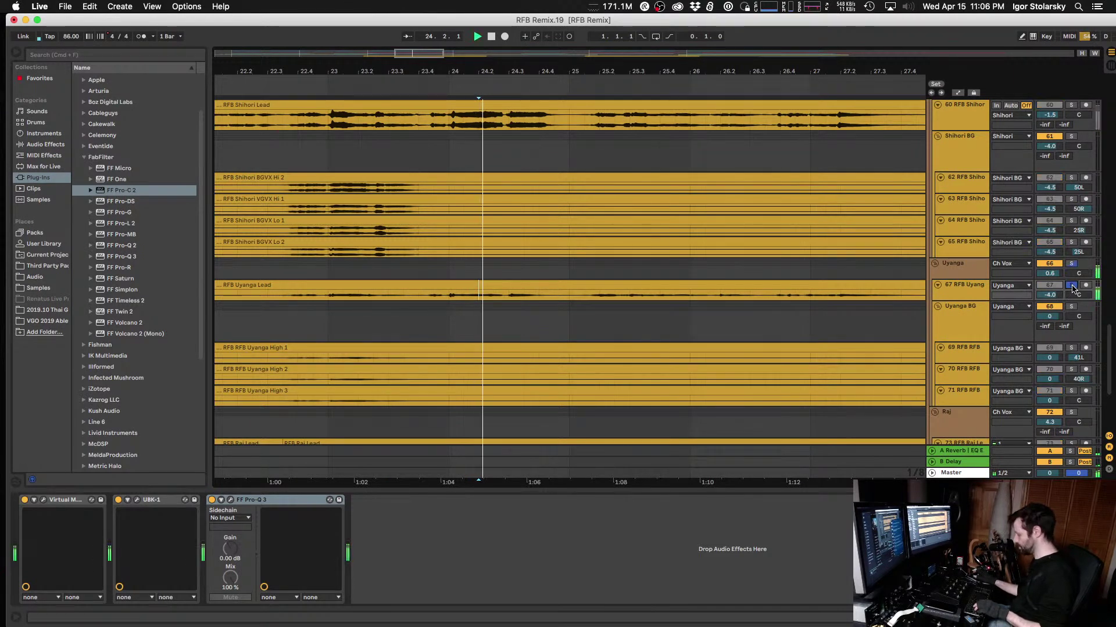
# Step: Show automation, enlarge lead vocal track 67 and display its Track Volume envelope around bar 24.2
pyautogui.press('a')
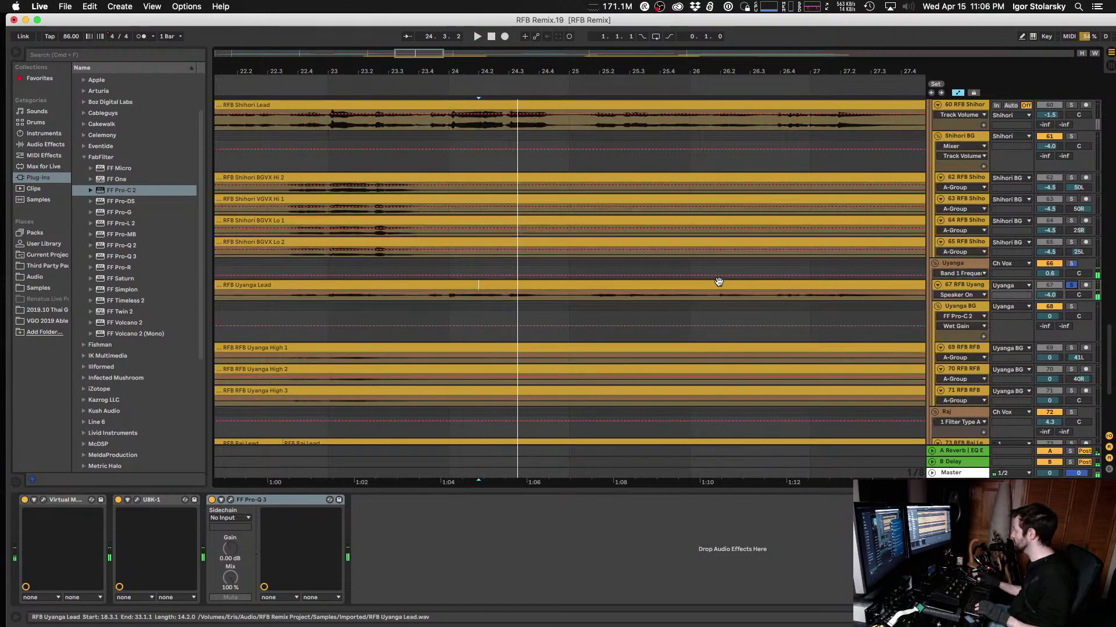
pyautogui.moveTo(947, 297); pyautogui.dragTo(954, 419)
pyautogui.click(953, 305)
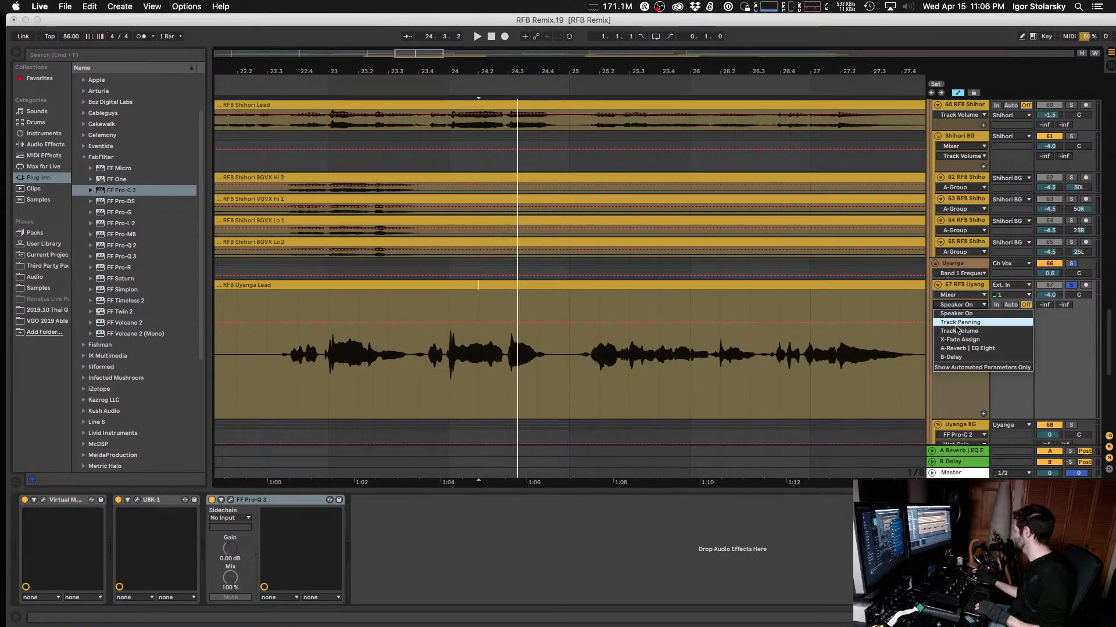
pyautogui.click(957, 332)
pyautogui.click(494, 352)
pyautogui.scroll(2, 490, 351)
pyautogui.scroll(4, 489, 350)
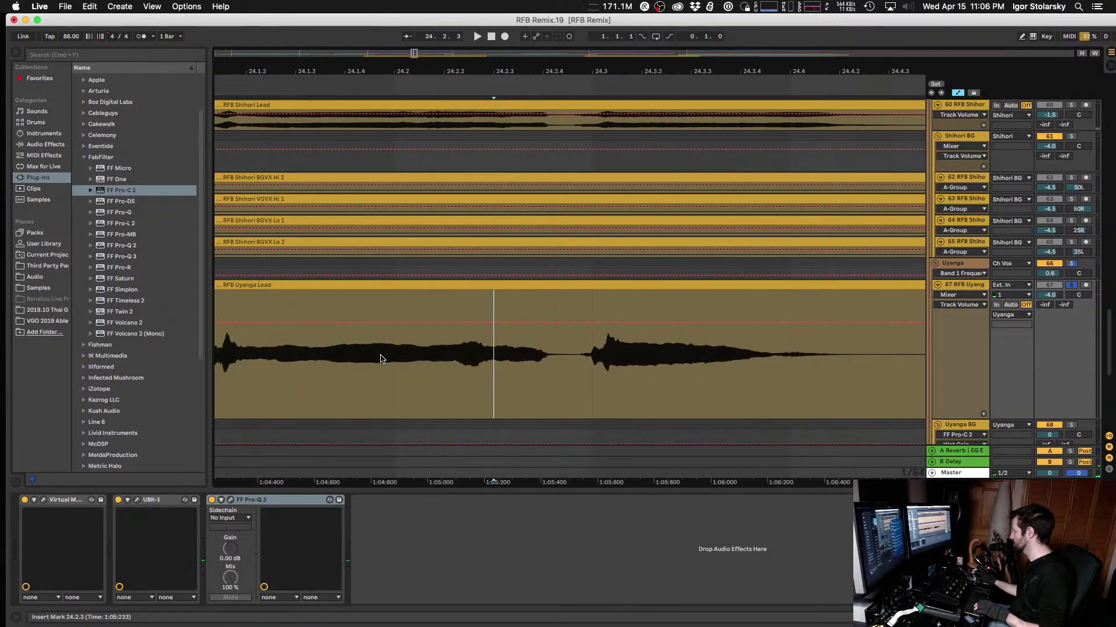
# Step: Dip the volume envelope of lead vocal track 67 to -14.5 dB at the phrase tail ending at 24.2.4, audition it and unsolo the track
pyautogui.moveTo(480, 351)
pyautogui.mouseDown()
pyautogui.moveTo(563, 351)
pyautogui.moveTo(522, 356)
pyautogui.mouseUp()
pyautogui.click(308, 355)
pyautogui.press('space')
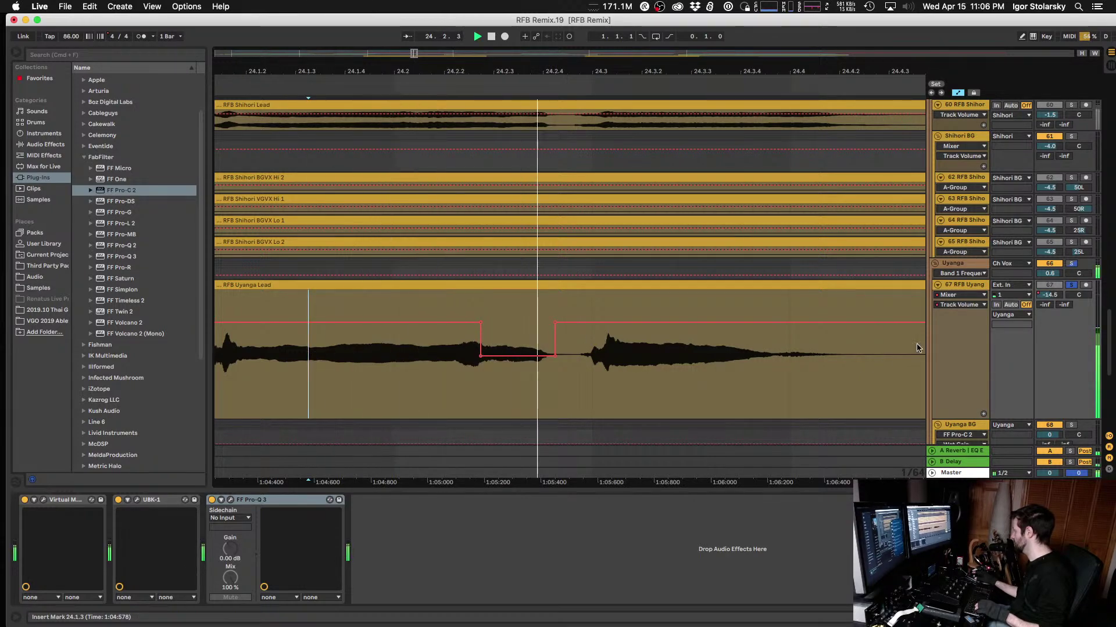
pyautogui.click(1070, 284)
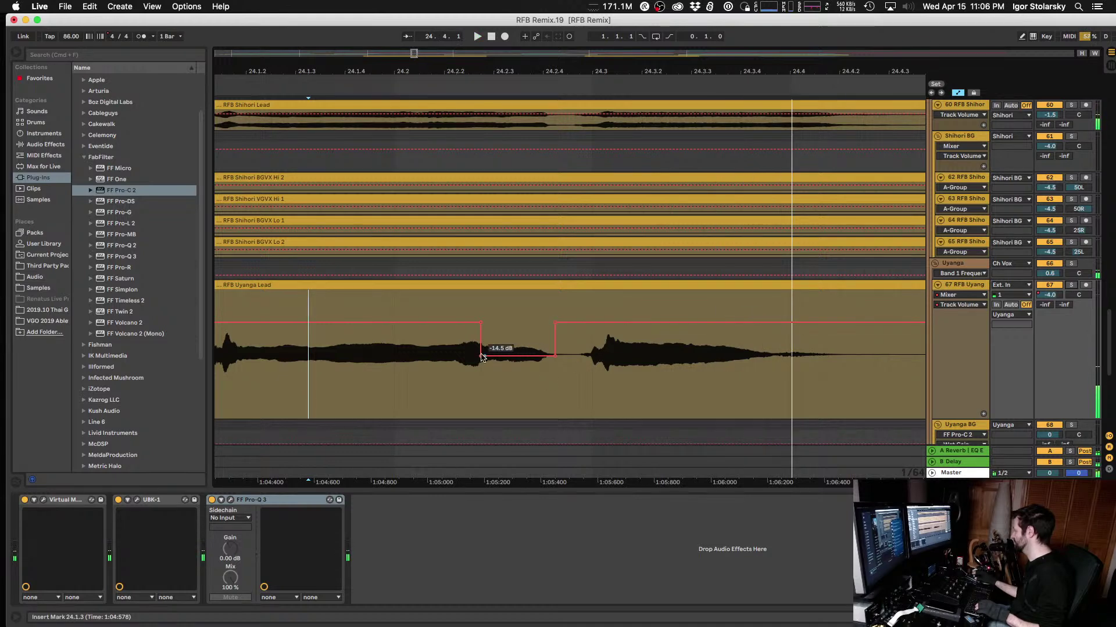
# Step: Reshape the volume dip on track 67 into a gradual ramp down to 24.2.4 and replay the phrase in the full mix
pyautogui.press('space')
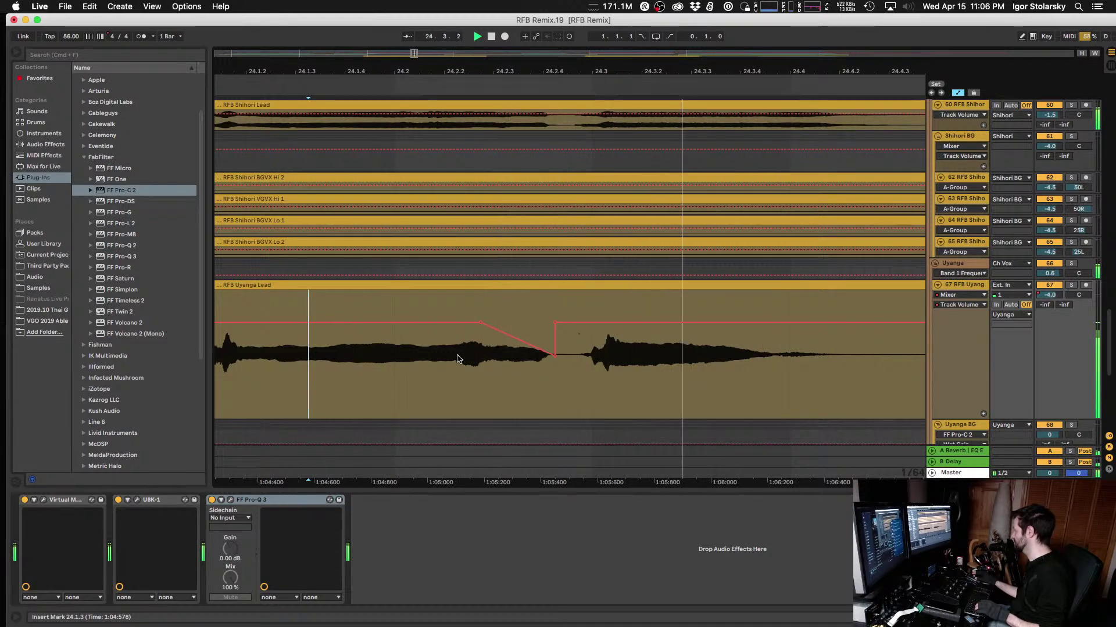
pyautogui.click(222, 366)
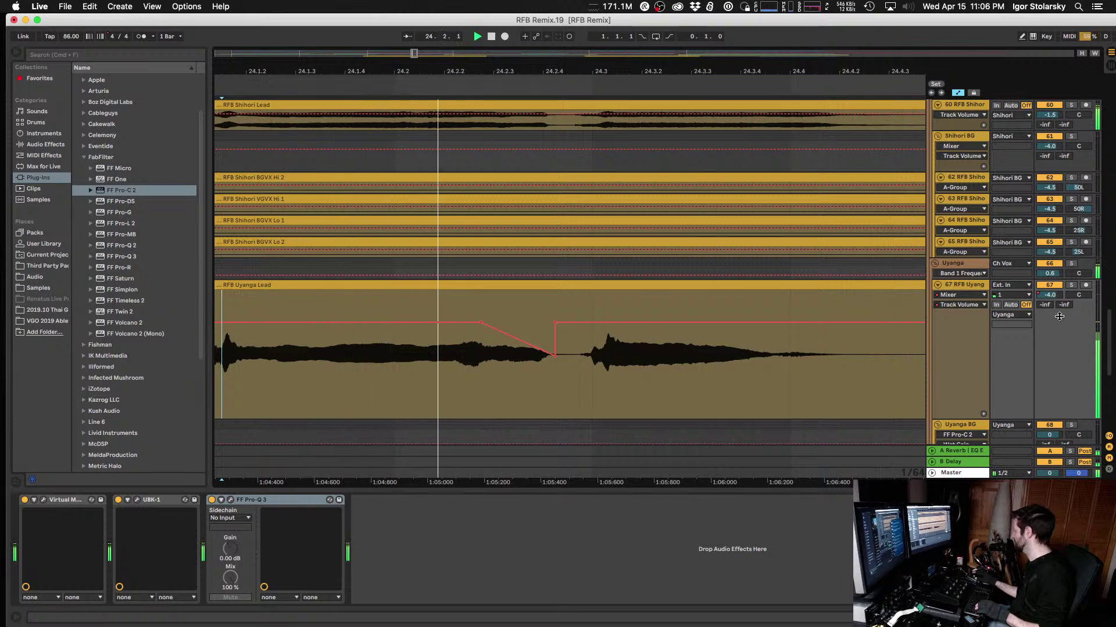
pyautogui.press('space')
# Step: Lower track 67's Track Volume envelope to about -5.6 dB from bar 24 up to the ramp and play it back
pyautogui.hscroll(-5, 631, 310)
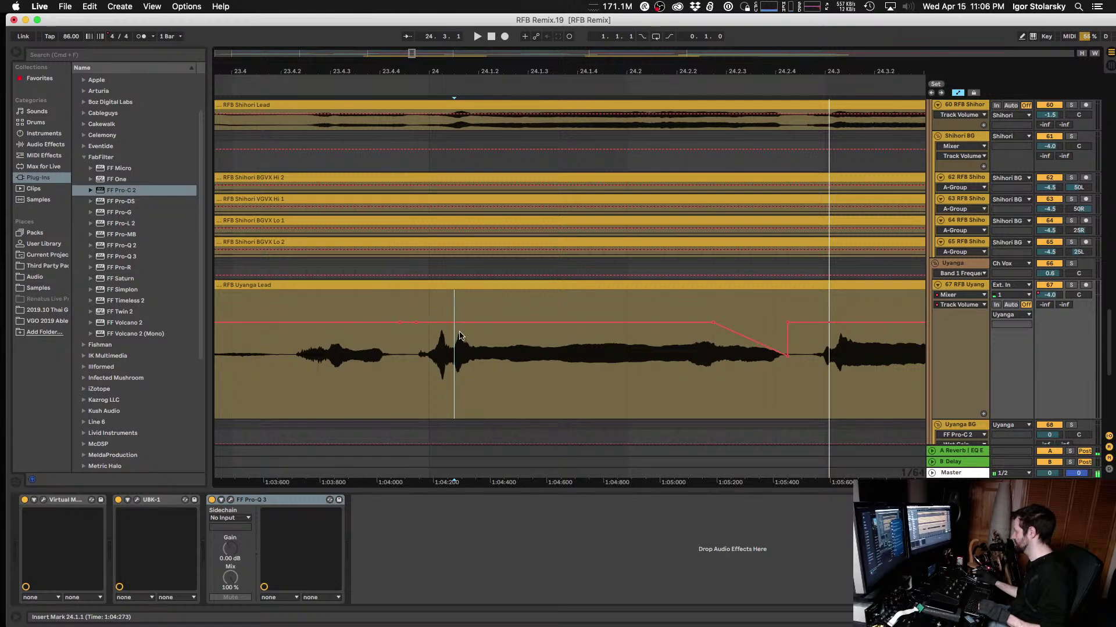
pyautogui.moveTo(442, 323); pyautogui.dragTo(442, 327)
pyautogui.press('space')
pyautogui.click(246, 346)
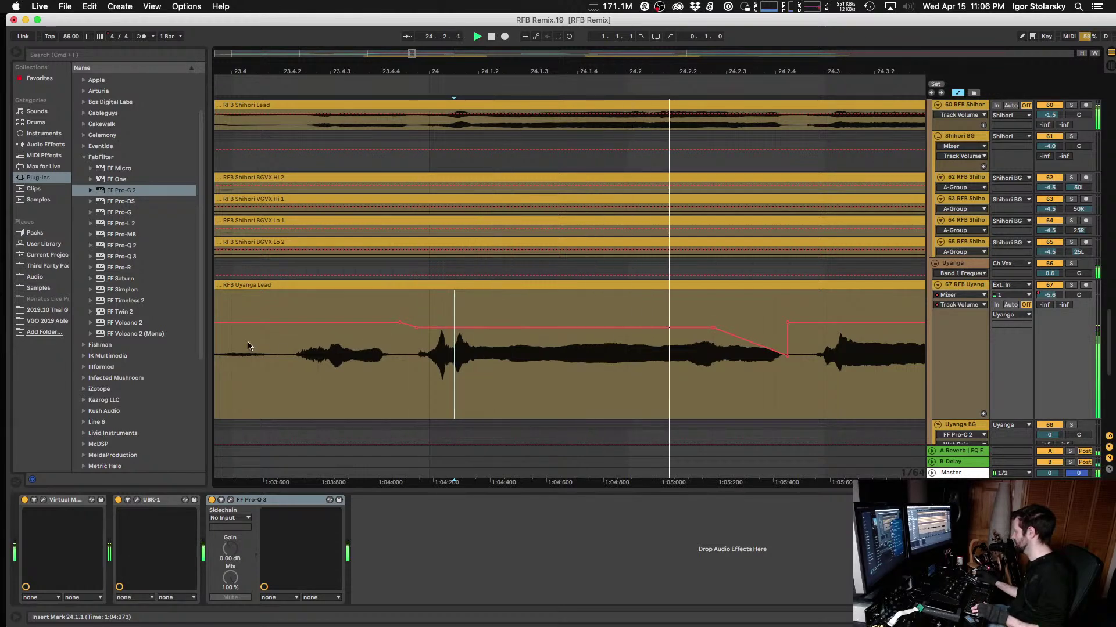
# Step: Move the start of track 67's volume ramp earlier, to around 24.2, while replaying the phrase from 23.4
pyautogui.press('-')
pyautogui.press('-')
pyautogui.press('space')
pyautogui.press('space')
pyautogui.moveTo(359, 327); pyautogui.dragTo(360, 331)
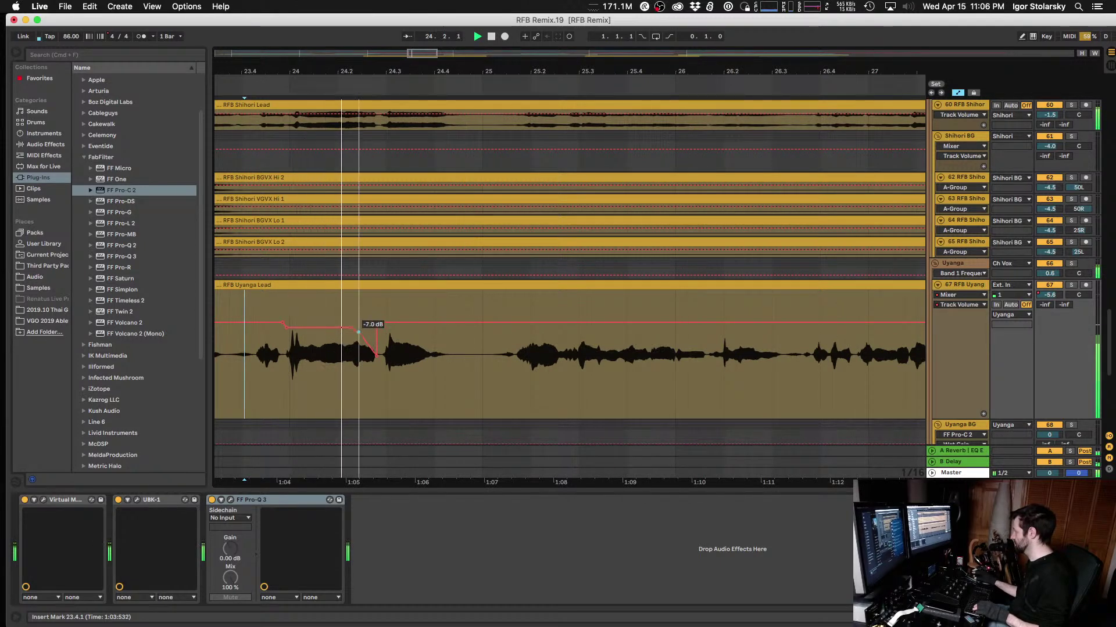
pyautogui.press('space')
pyautogui.press('space')
pyautogui.moveTo(358, 339); pyautogui.dragTo(358, 340)
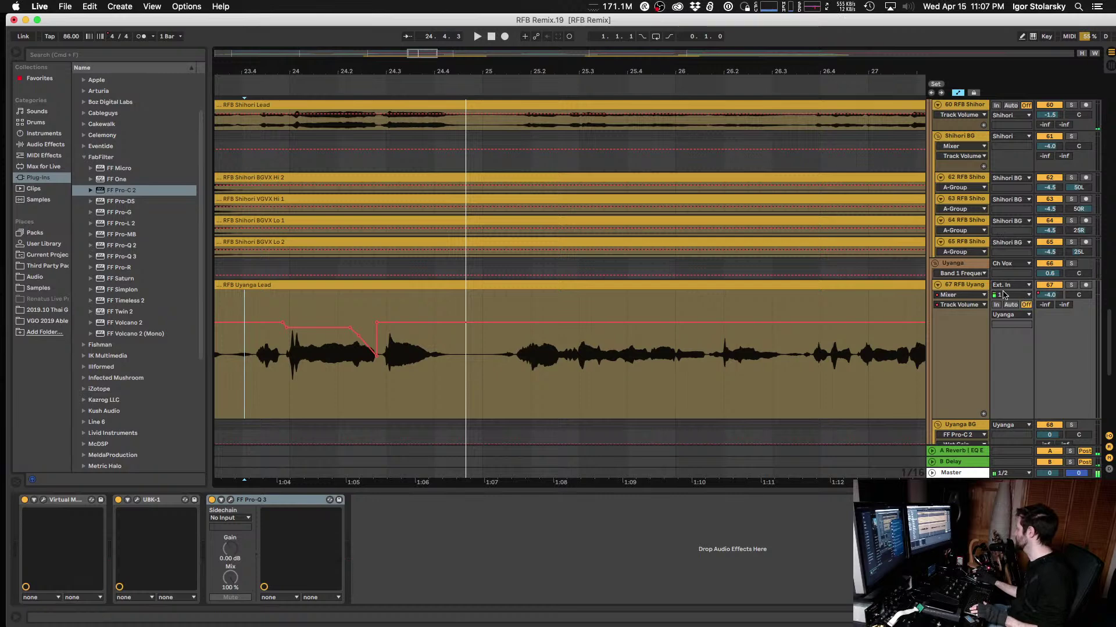
# Step: Return to the Ch1 marker, hide the automation and shrink lead vocal track 67 back to a compact height
pyautogui.press('3')
pyautogui.press('space')
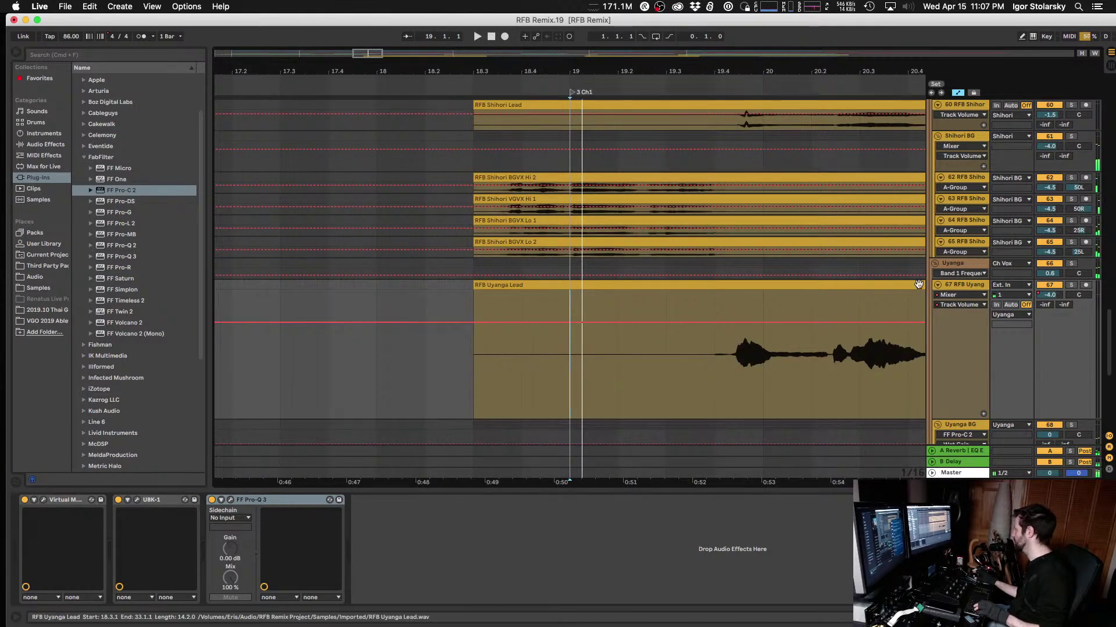
pyautogui.hscroll(2, 748, 300)
pyautogui.press('a')
pyautogui.scroll(-2, 746, 295)
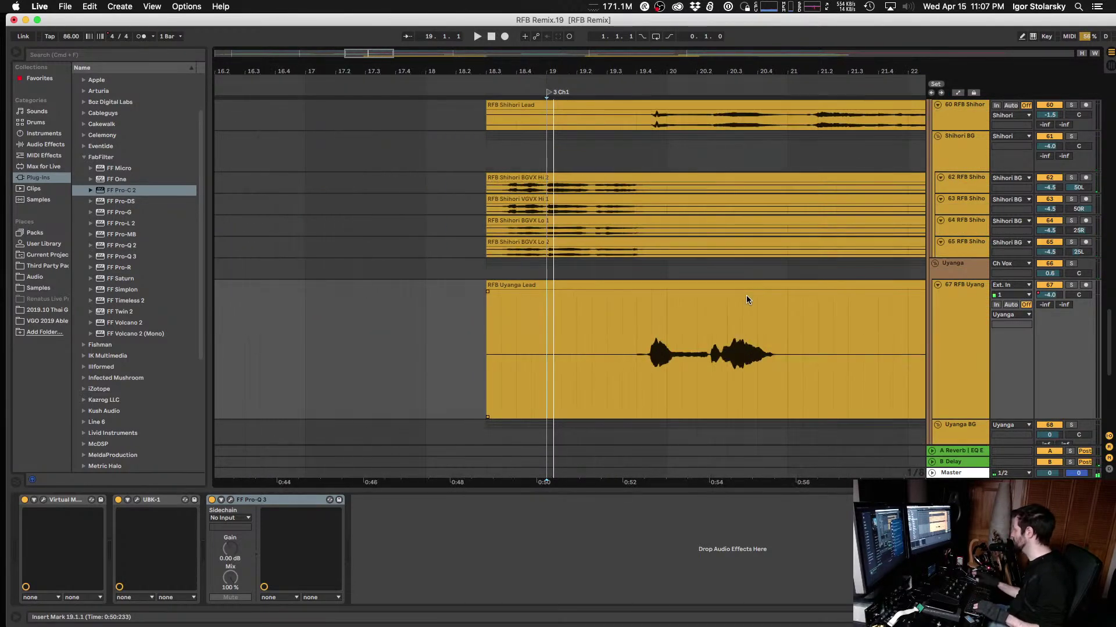
pyautogui.hscroll(4, 746, 295)
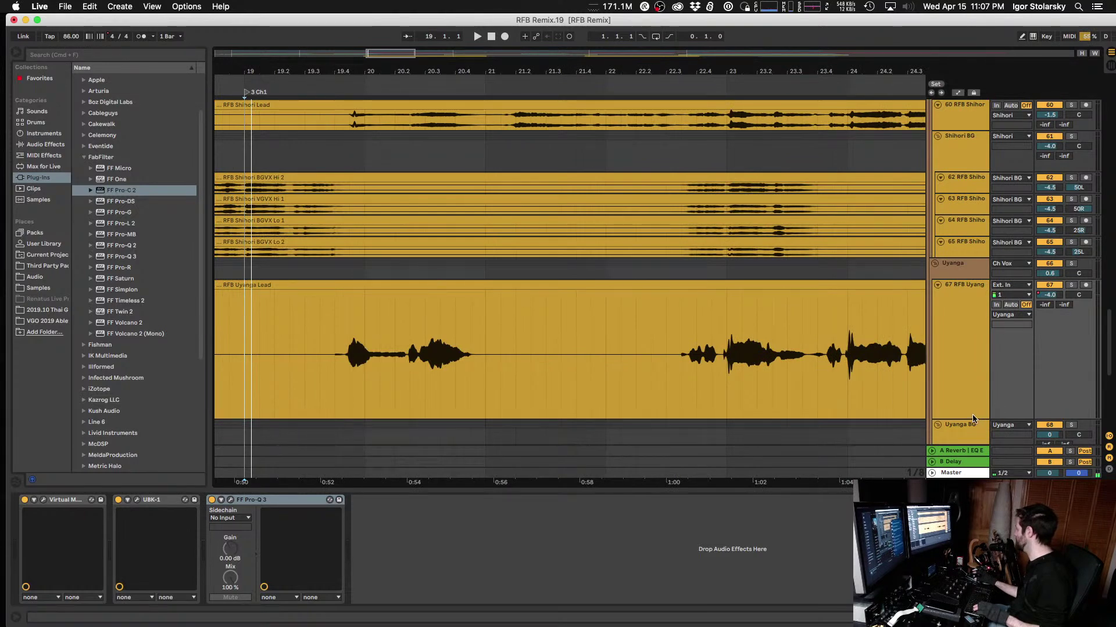
pyautogui.moveTo(972, 418); pyautogui.dragTo(961, 312)
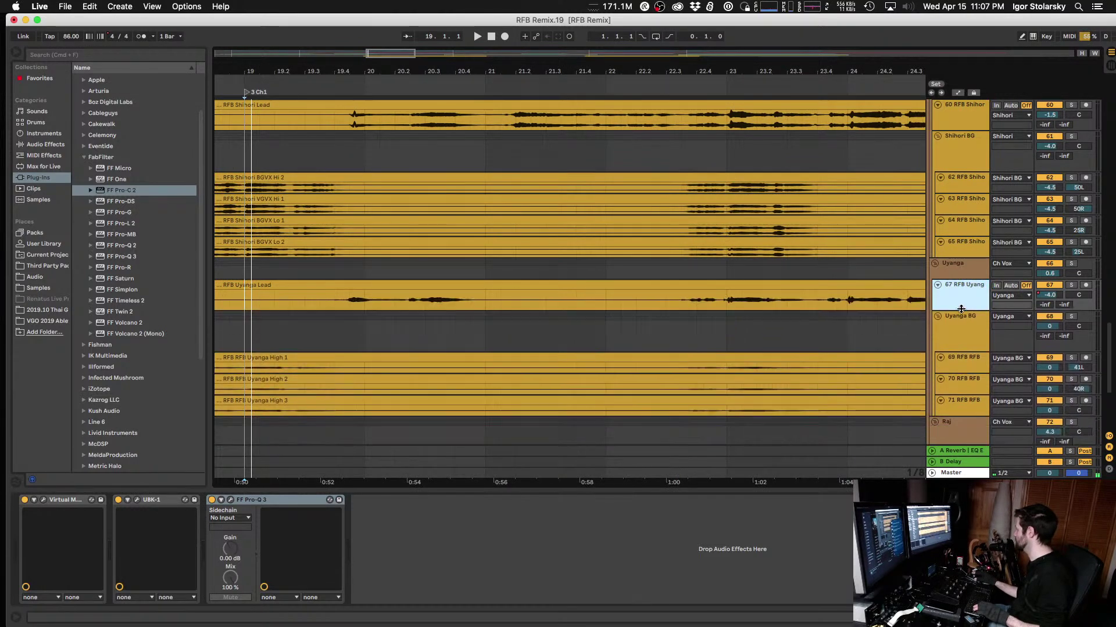
# Step: Replay the lead-in to the first chorus from bar 19 and from 16.3, closing the Virtual Mix Rack window
pyautogui.click(664, 277)
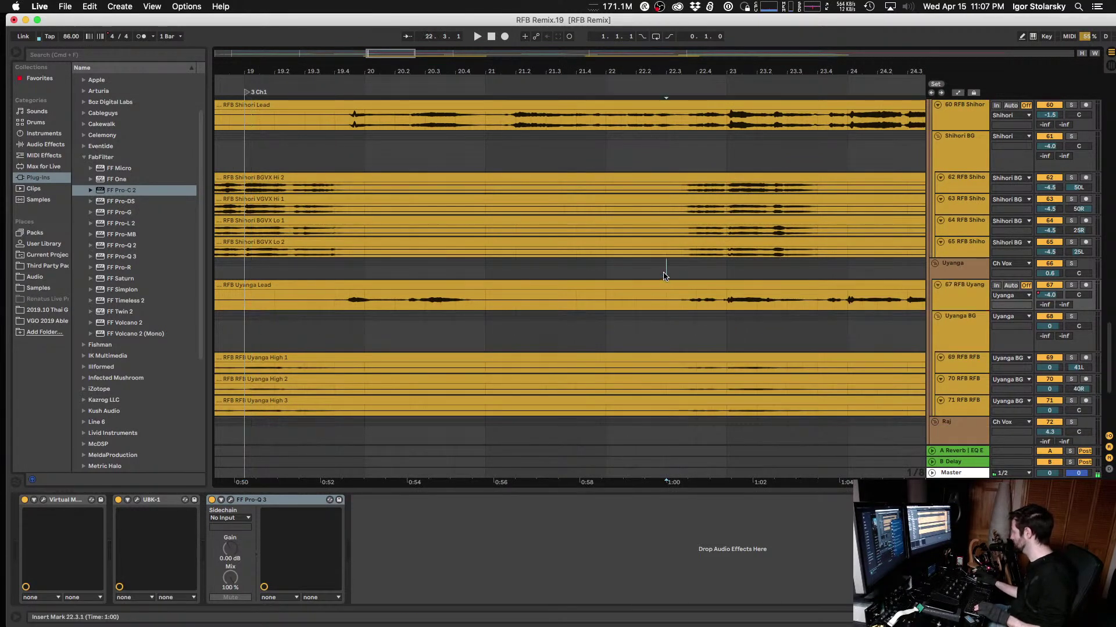
pyautogui.scroll(-3, 665, 277)
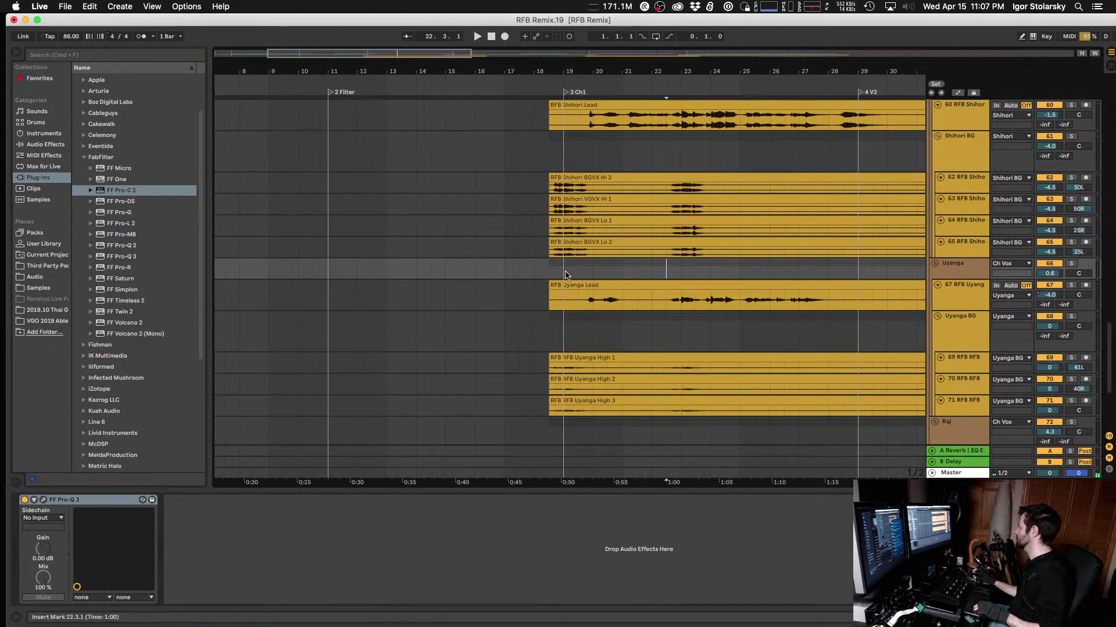
pyautogui.press('space')
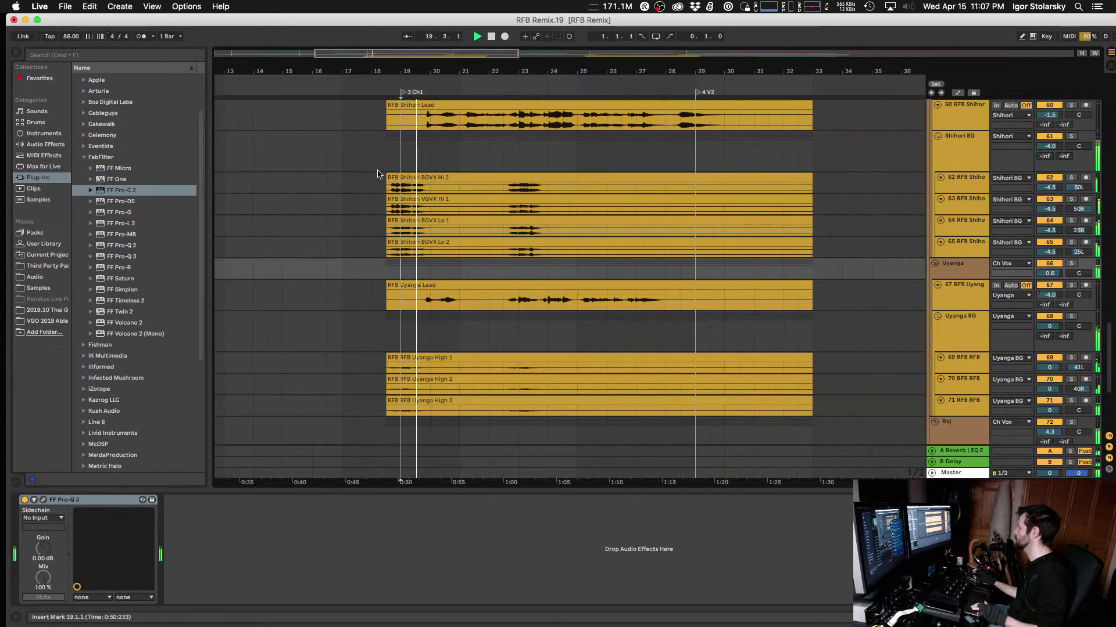
pyautogui.click(371, 182)
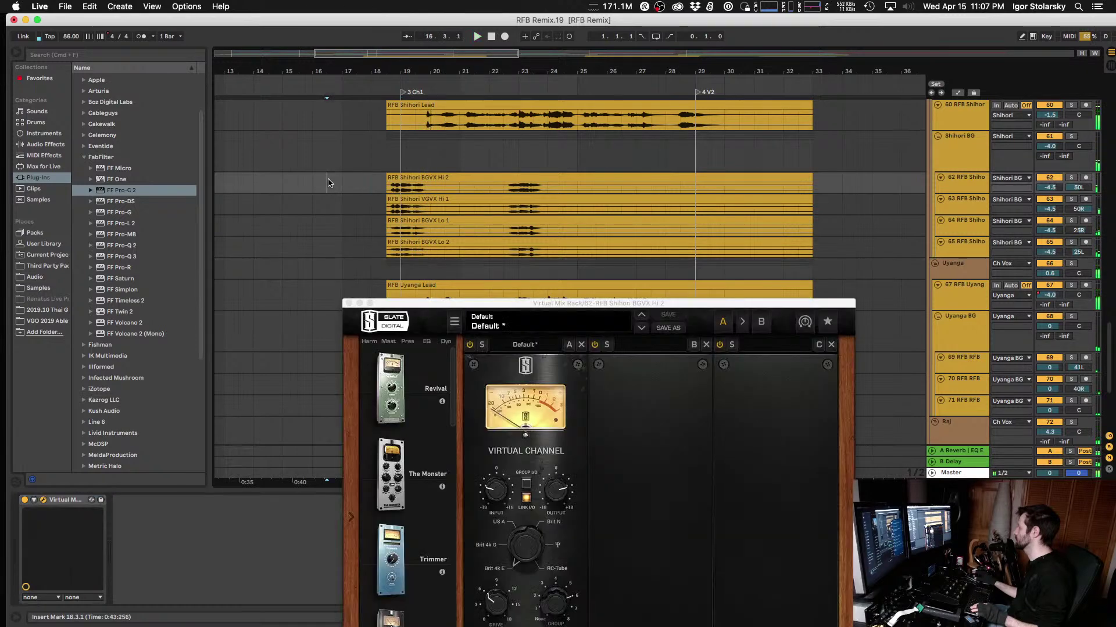
pyautogui.press('space')
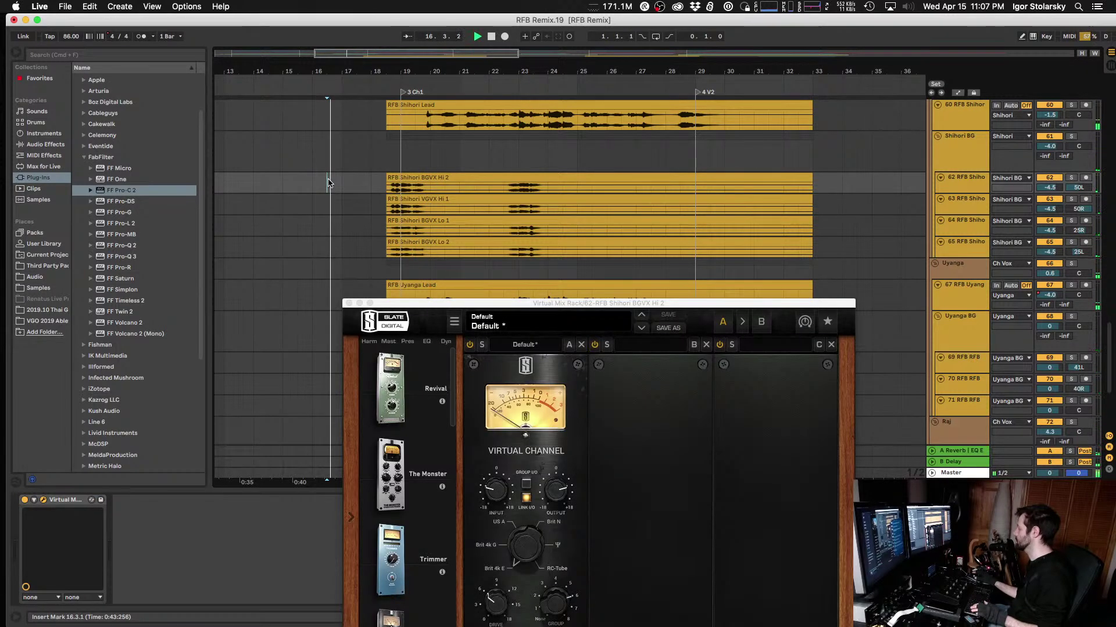
pyautogui.click(348, 304)
pyautogui.scroll(5, 512, 268)
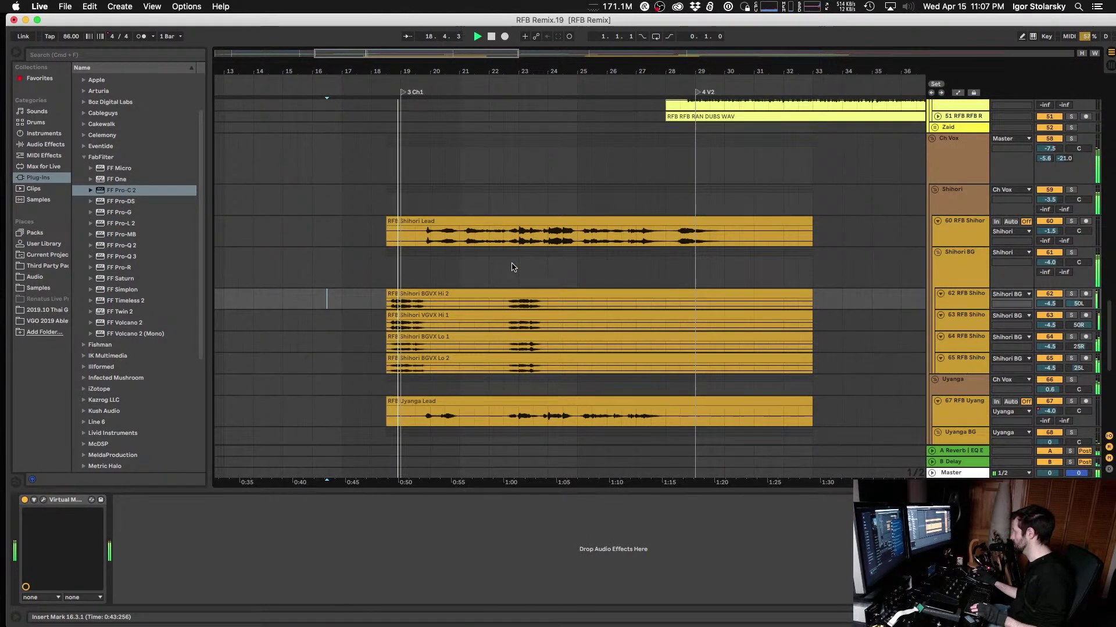
# Step: Replay the chorus from bar 19, select 18.3 to 19.3 on the Ch Vox group and close its Virtual Mix Rack window
pyautogui.click(399, 159)
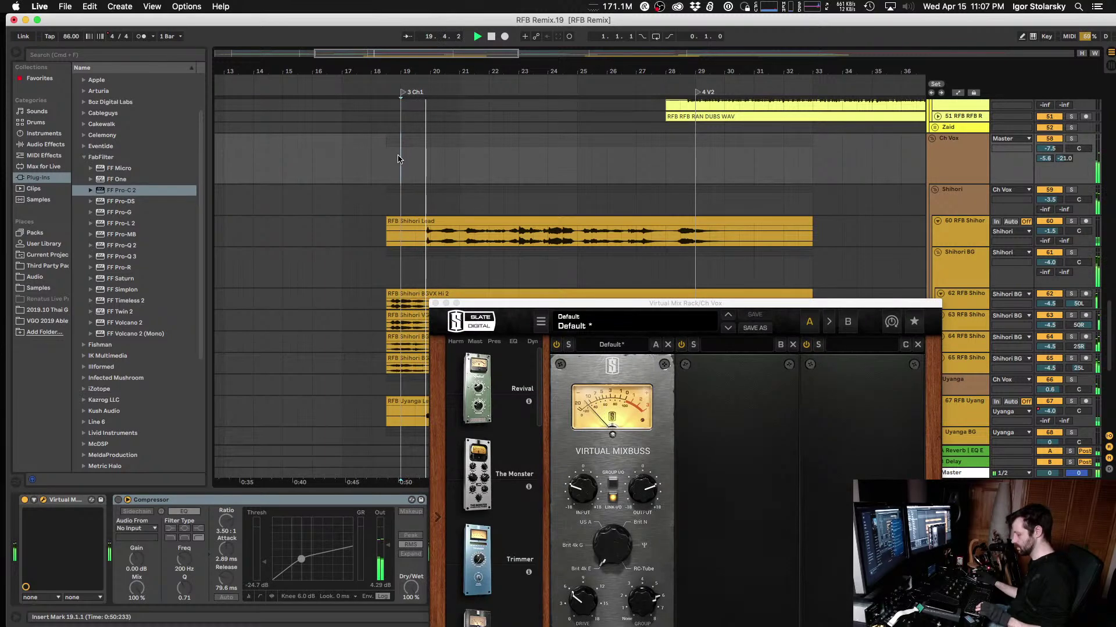
pyautogui.press('a')
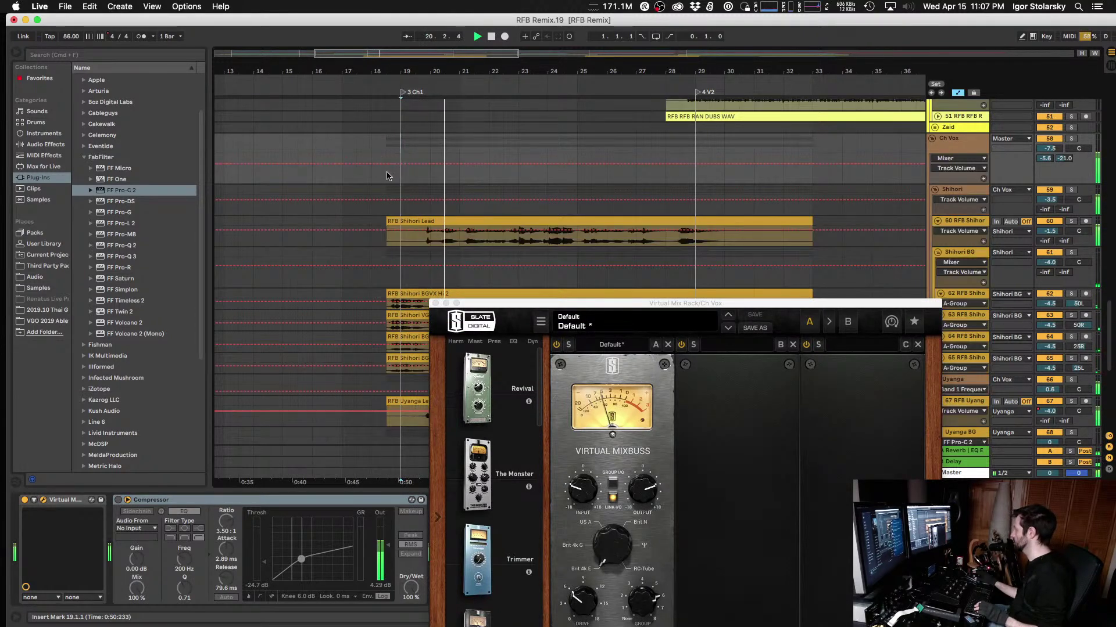
pyautogui.press('space')
pyautogui.moveTo(398, 162); pyautogui.dragTo(425, 177)
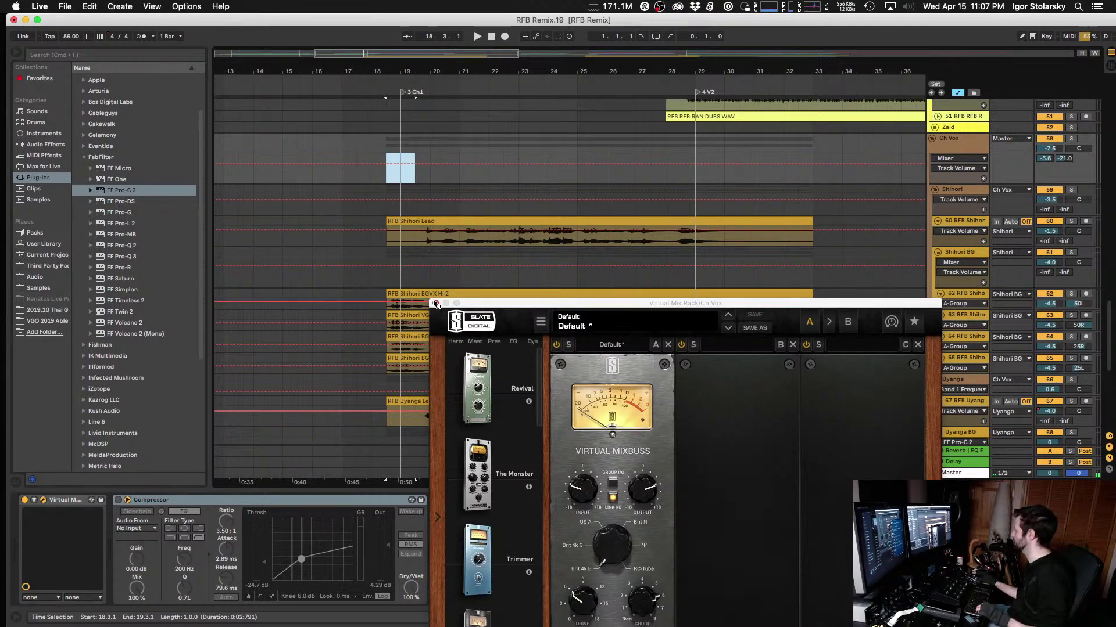
pyautogui.click(434, 303)
# Step: Set the volume of background vocal group 61 to -3.0 dB and replay the chorus opening from 18.3
pyautogui.click(967, 265)
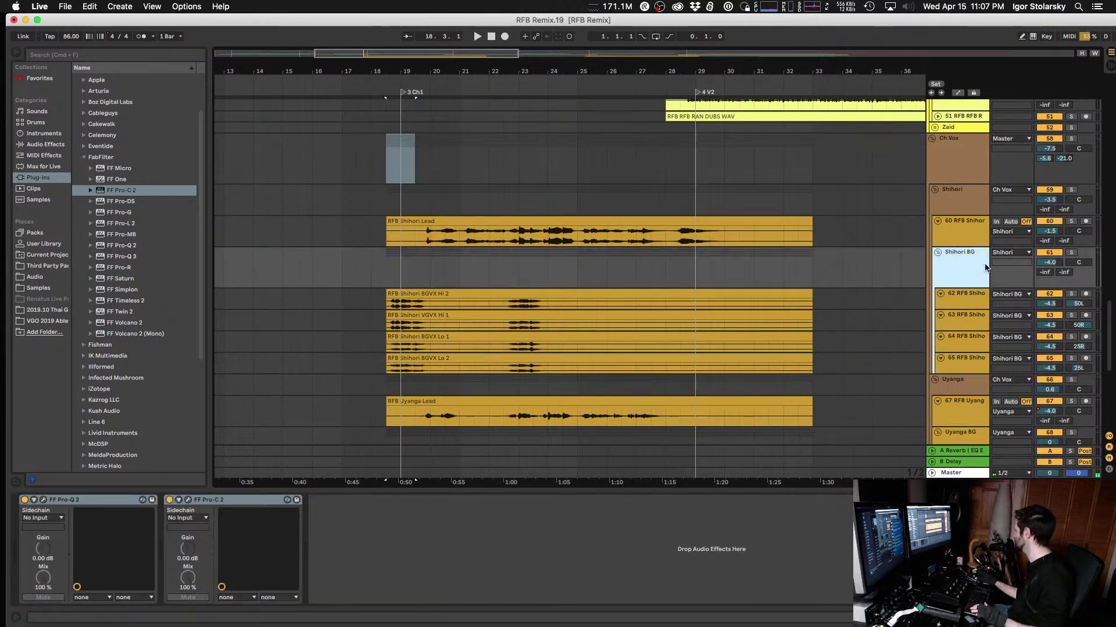
pyautogui.moveTo(1052, 264); pyautogui.dragTo(1051, 262)
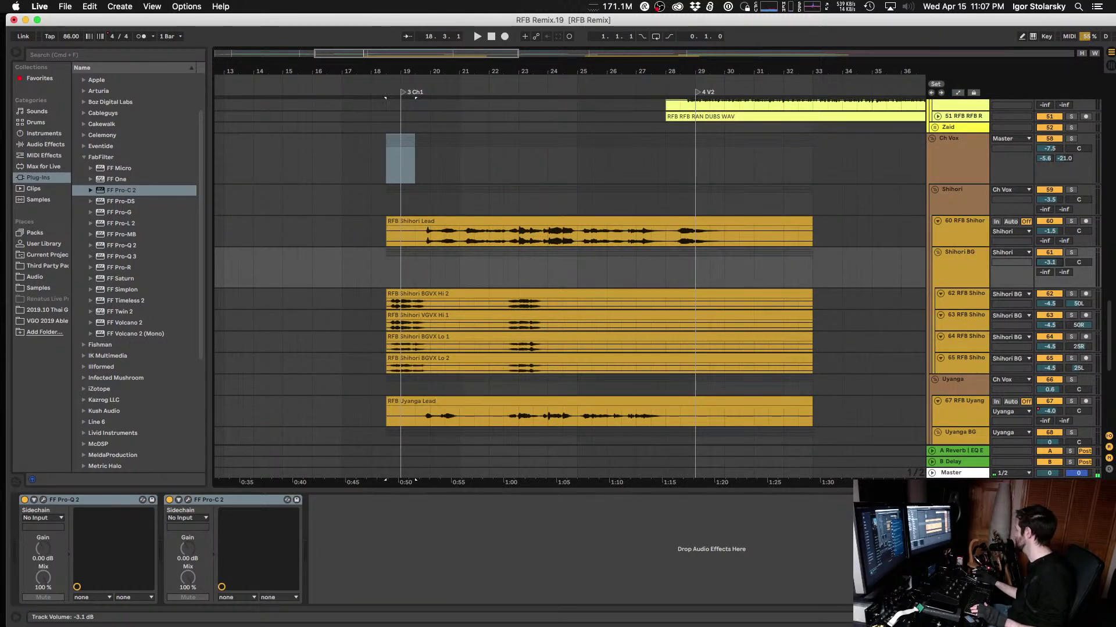
pyautogui.press('space')
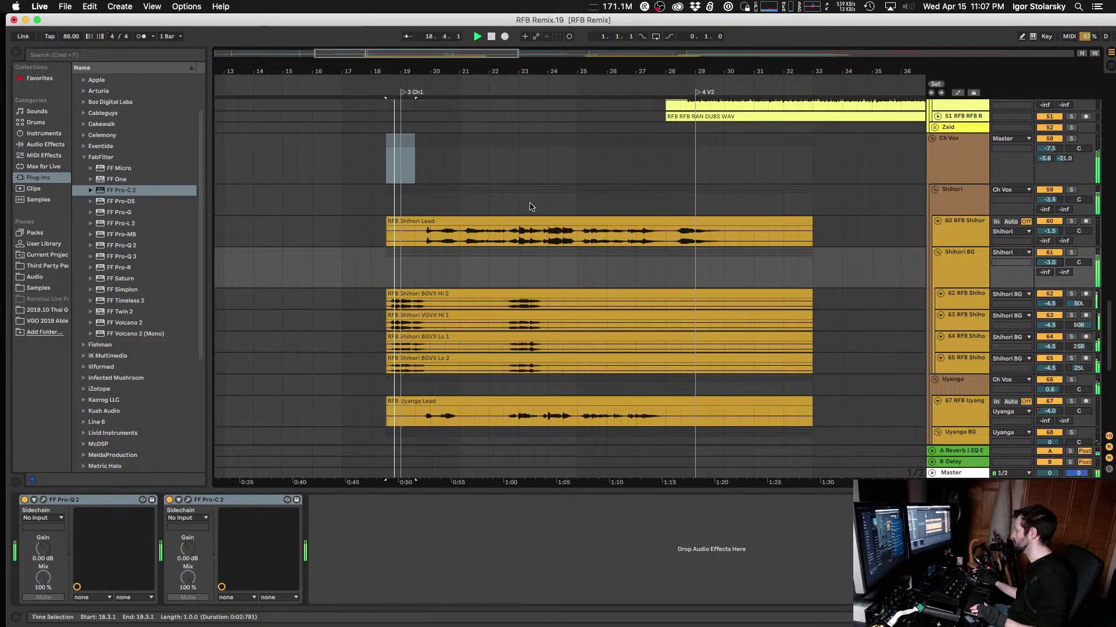
pyautogui.scroll(-5, 530, 213)
pyautogui.scroll(1, 530, 213)
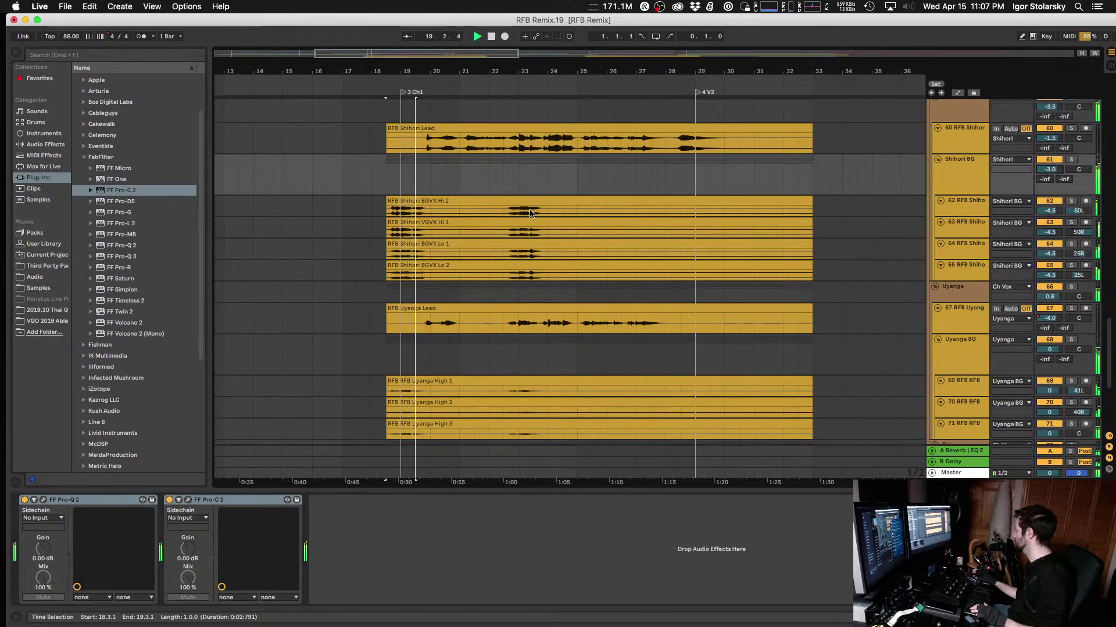
# Step: Open Pro-Q 2 on background vocal group 61, solo the group and raise the low cut to about 146 Hz during playback
pyautogui.click(950, 182)
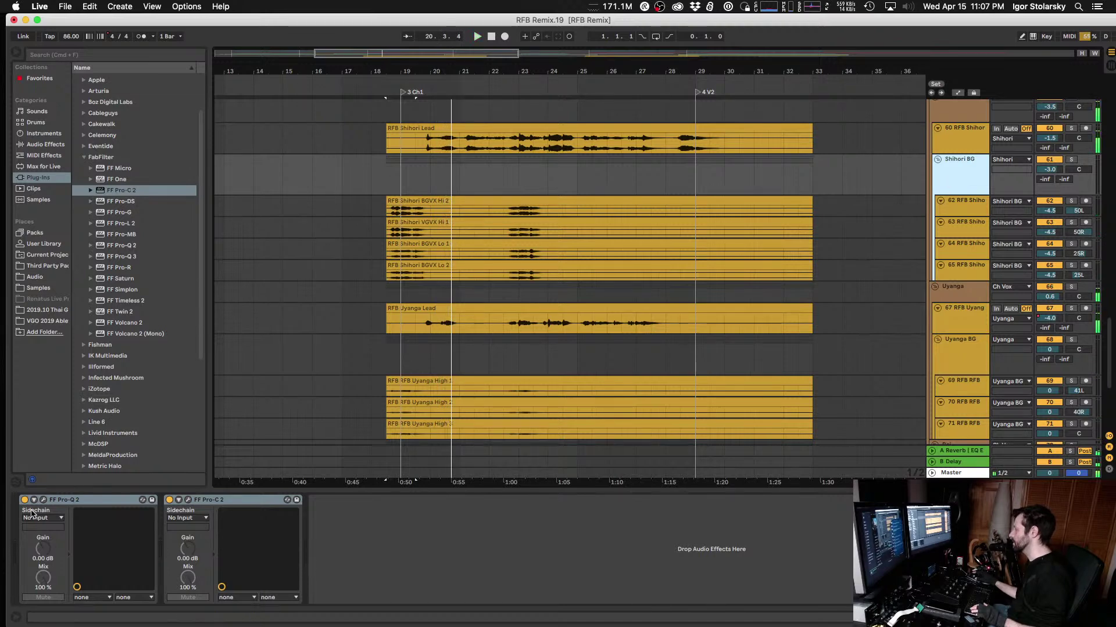
pyautogui.press('space')
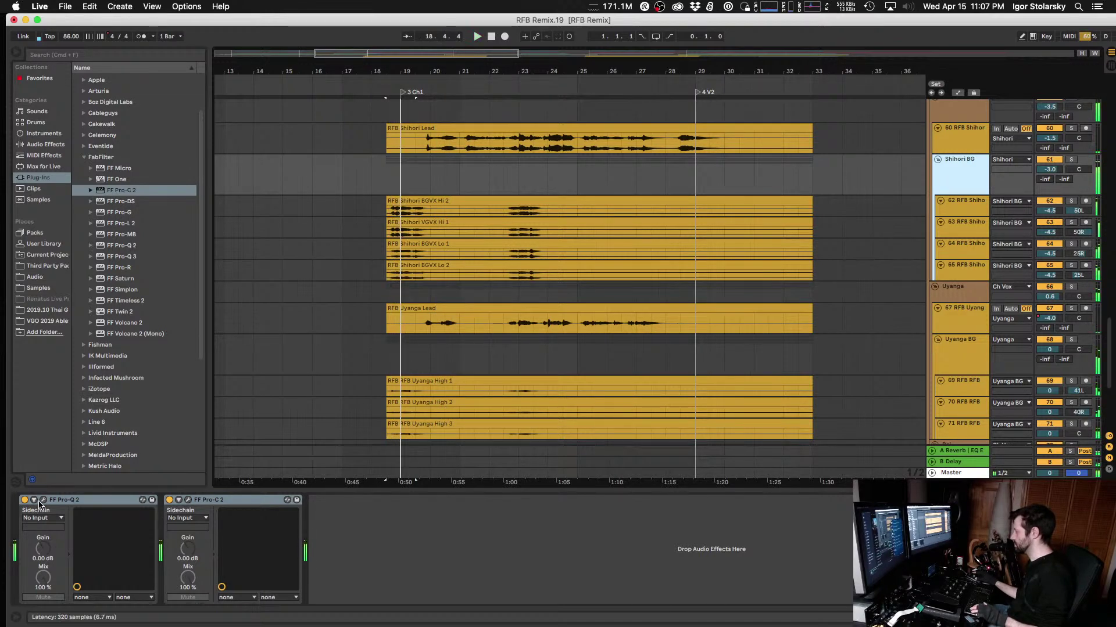
pyautogui.click(44, 501)
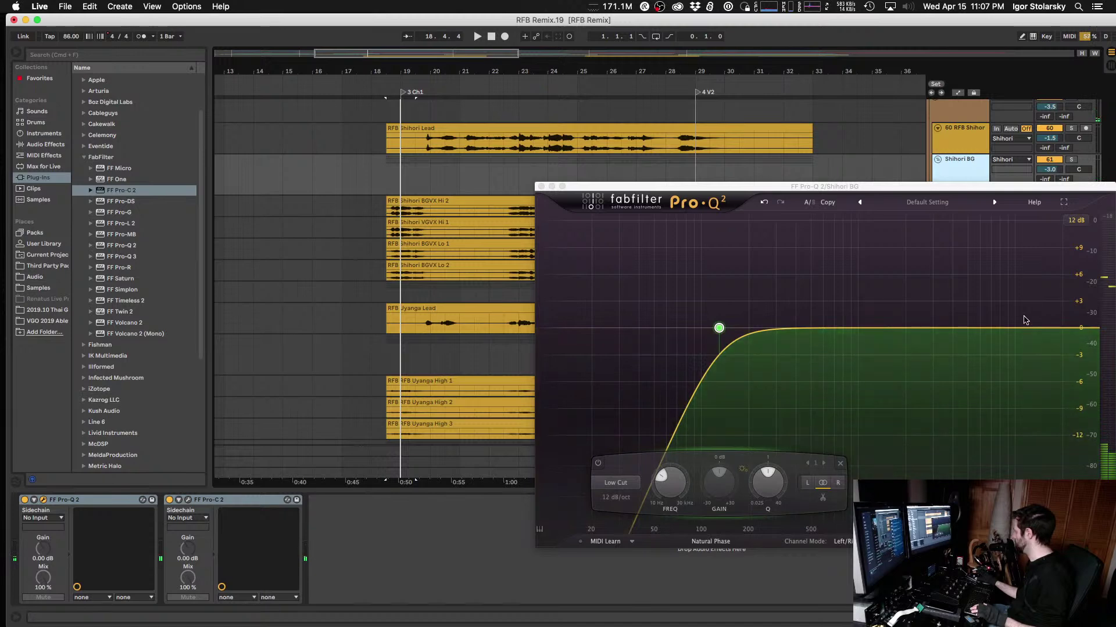
pyautogui.moveTo(972, 186); pyautogui.dragTo(904, 250)
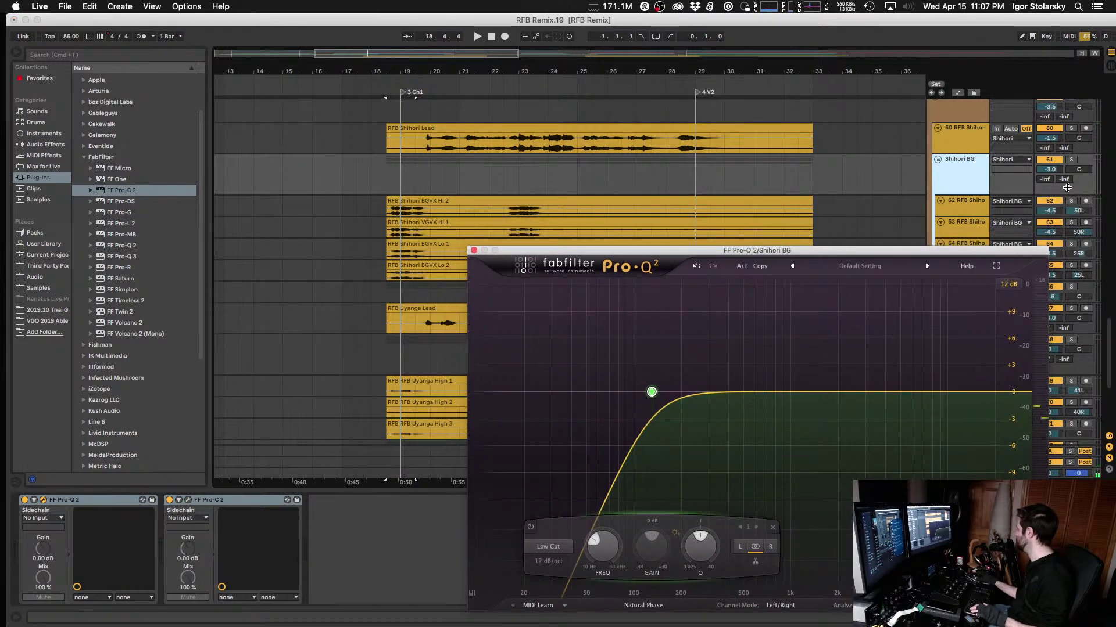
pyautogui.click(1070, 160)
pyautogui.press('space')
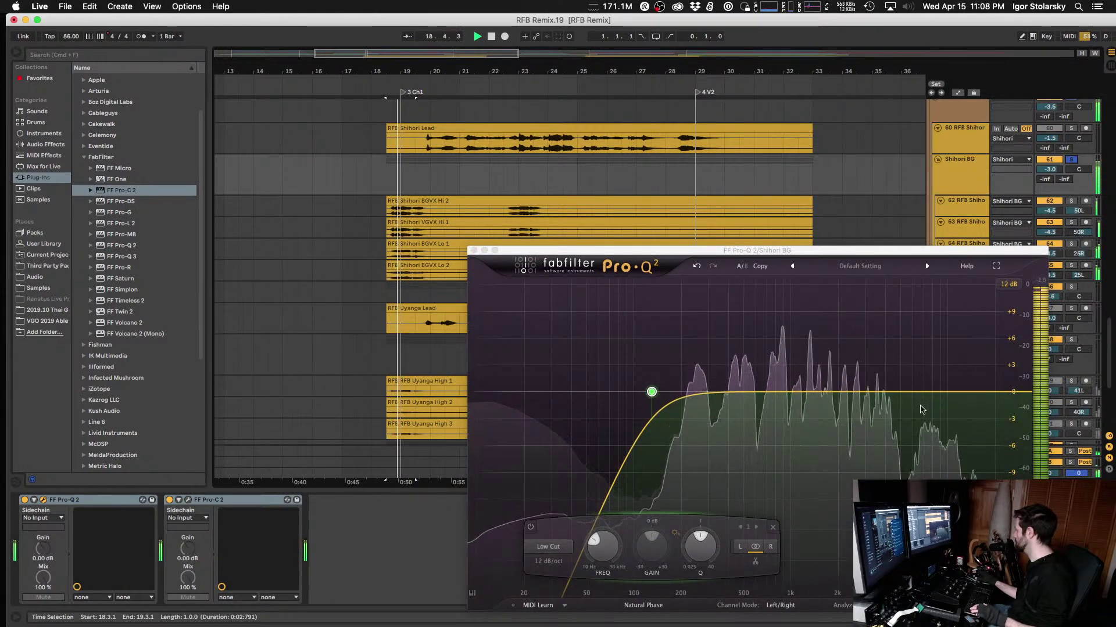
pyautogui.moveTo(651, 392); pyautogui.dragTo(659, 392)
pyautogui.press('space')
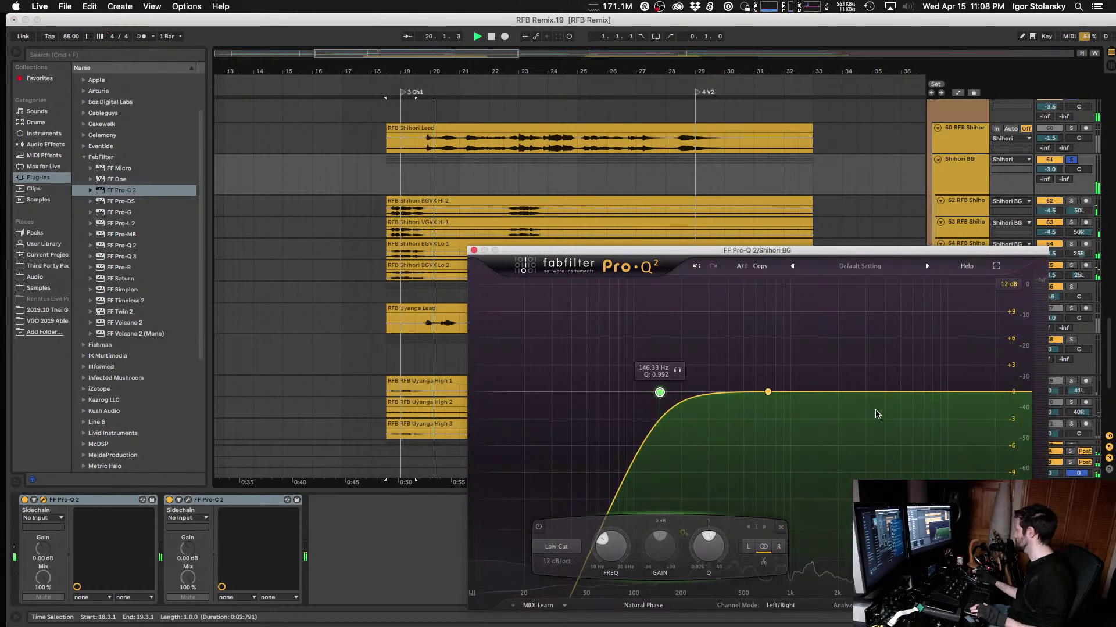
# Step: Try a wide high-shelf boost of about 2.8 dB near 6 kHz in group 61's Pro-Q 2, and remove the band
pyautogui.moveTo(978, 395); pyautogui.dragTo(914, 378)
pyautogui.press('space')
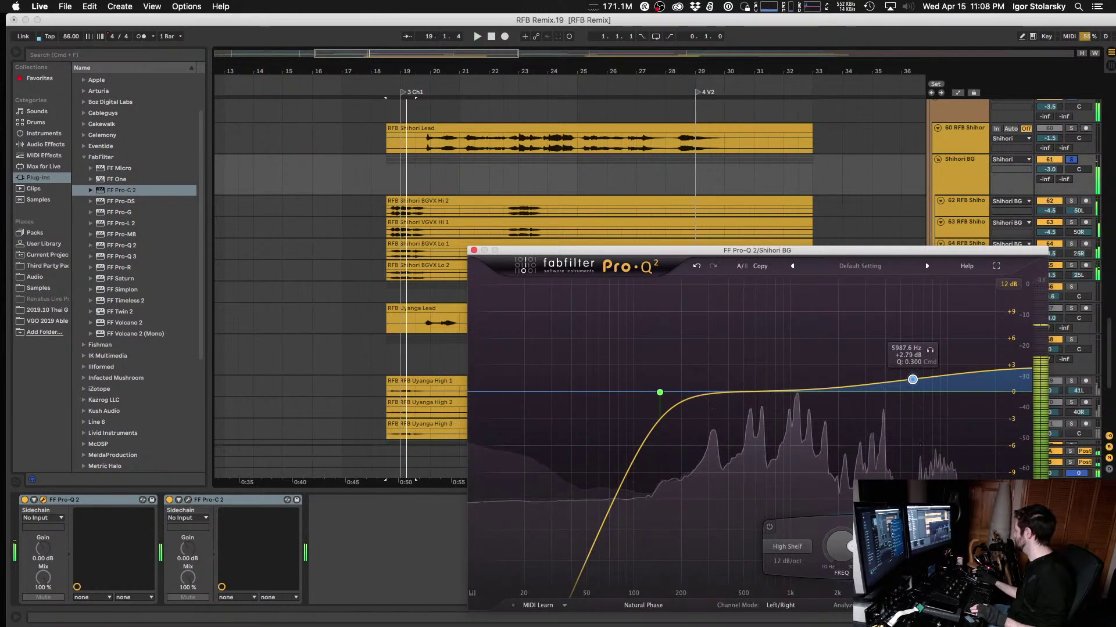
pyautogui.press('Delete')
# Step: Insert Kush Audio's Clariphonic DSP MKII after Pro-C 2 on background vocal group 61
pyautogui.press('super+alt+p')
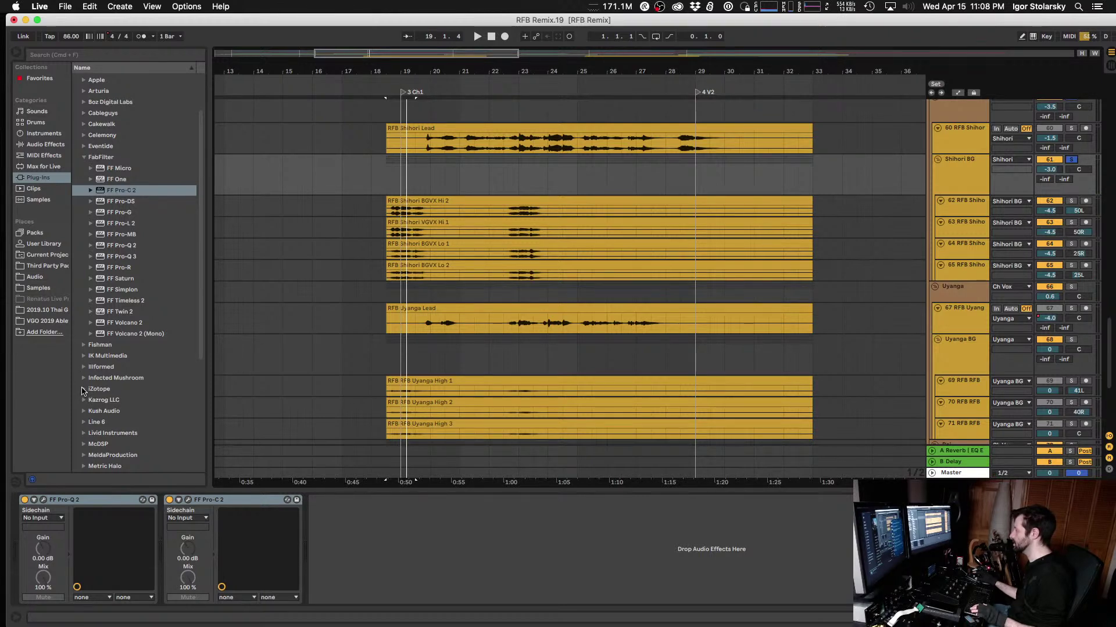
pyautogui.click(83, 411)
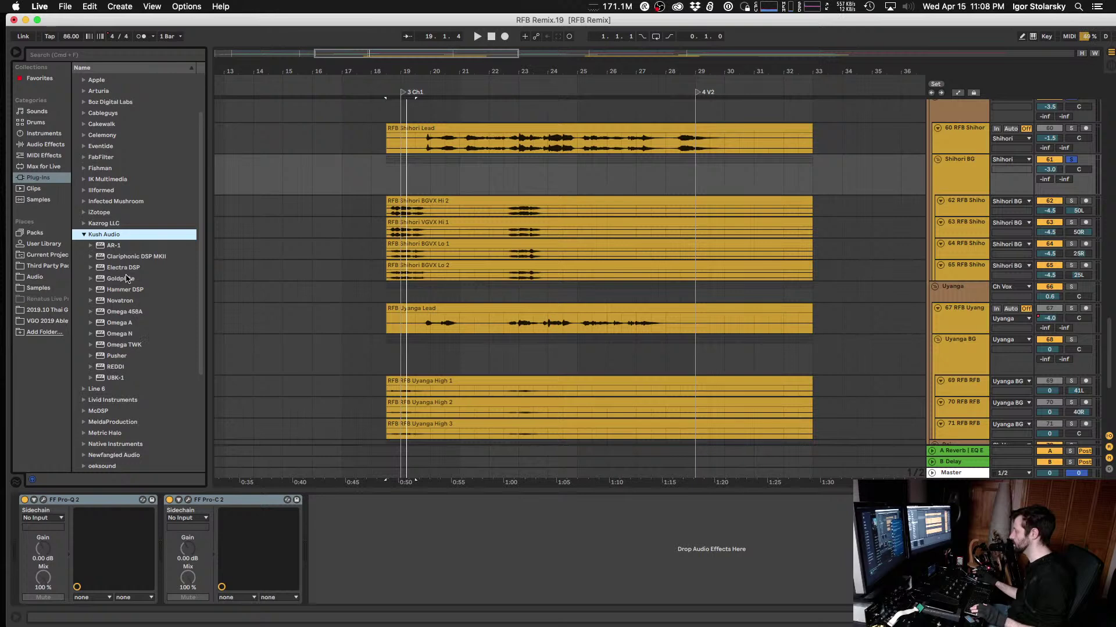
pyautogui.moveTo(123, 260); pyautogui.dragTo(370, 506)
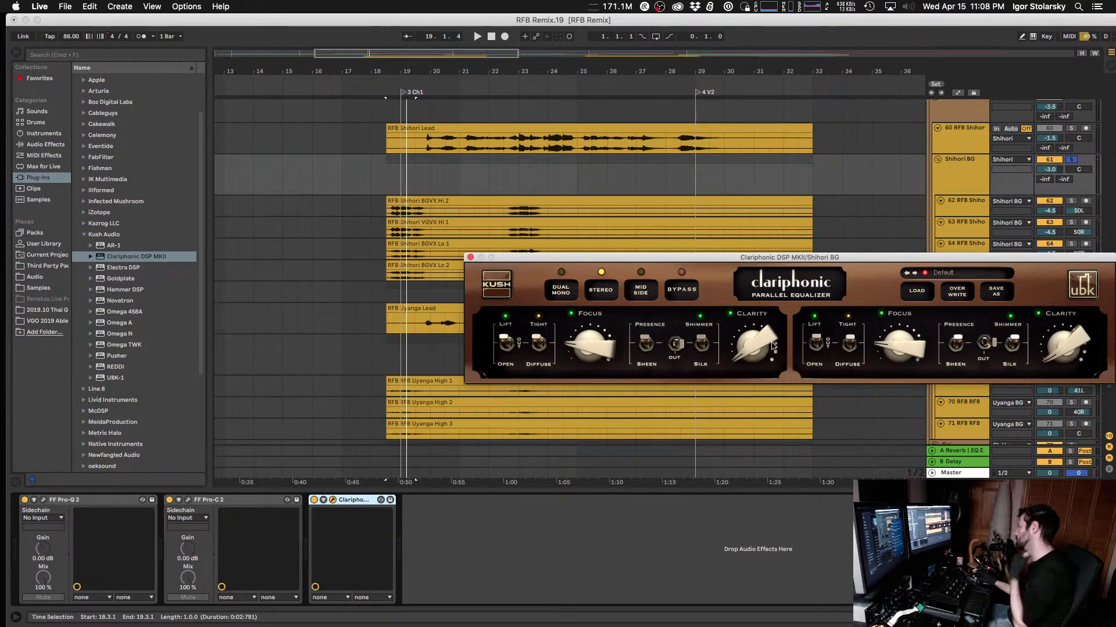
# Step: Compare Clariphonic bypassed and active on background vocal group 61 during playback, switch it from Tight to Diffuse, and unsolo the group
pyautogui.press('space')
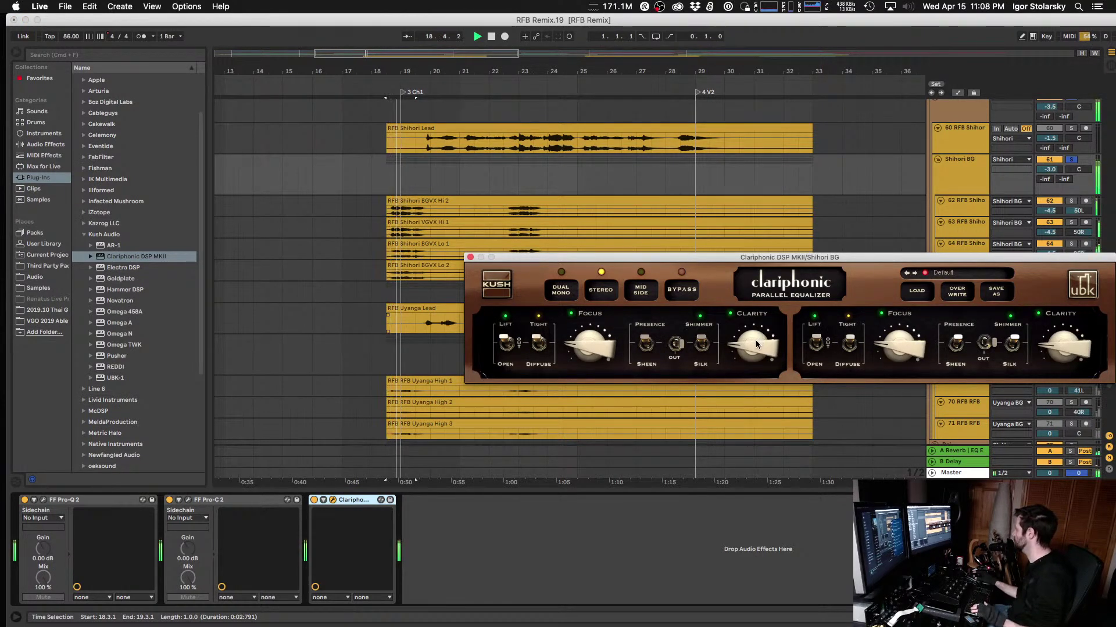
pyautogui.click(683, 290)
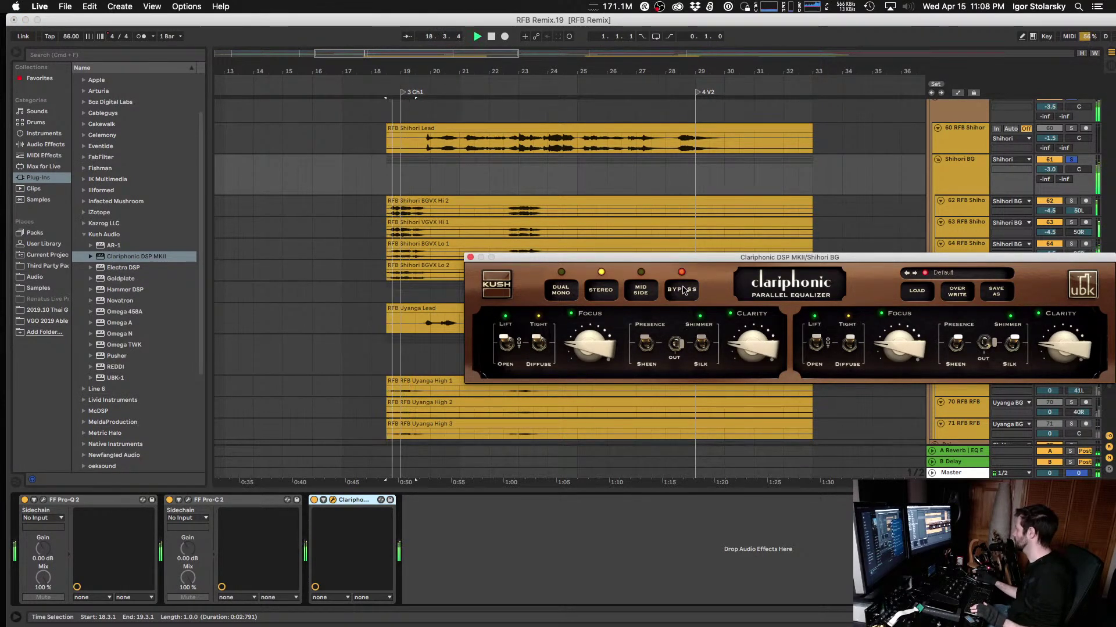
pyautogui.click(683, 290)
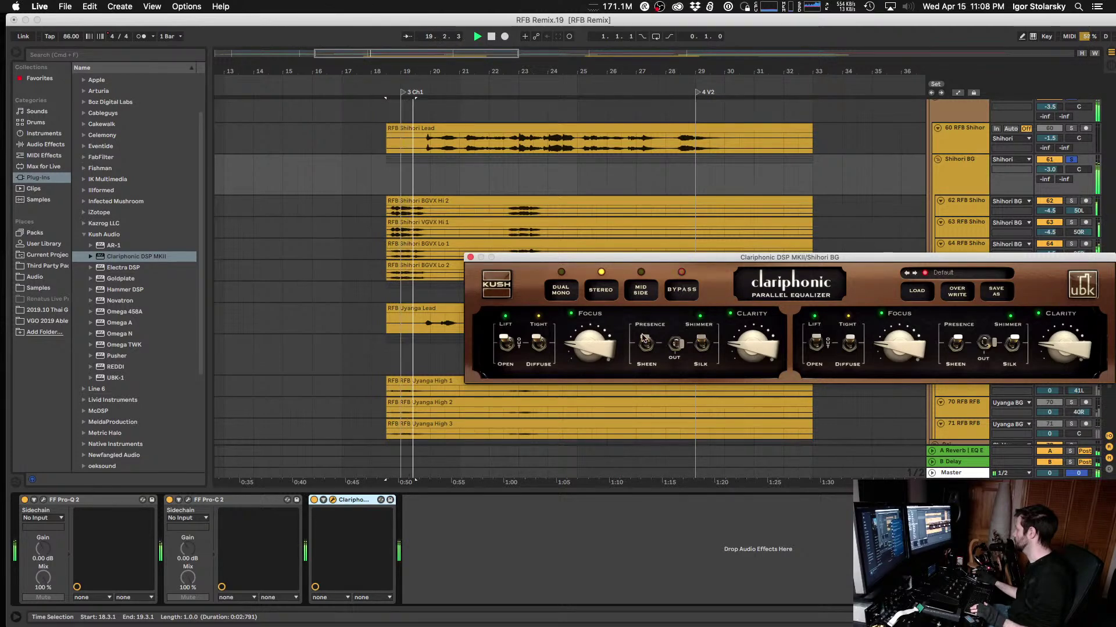
pyautogui.click(541, 347)
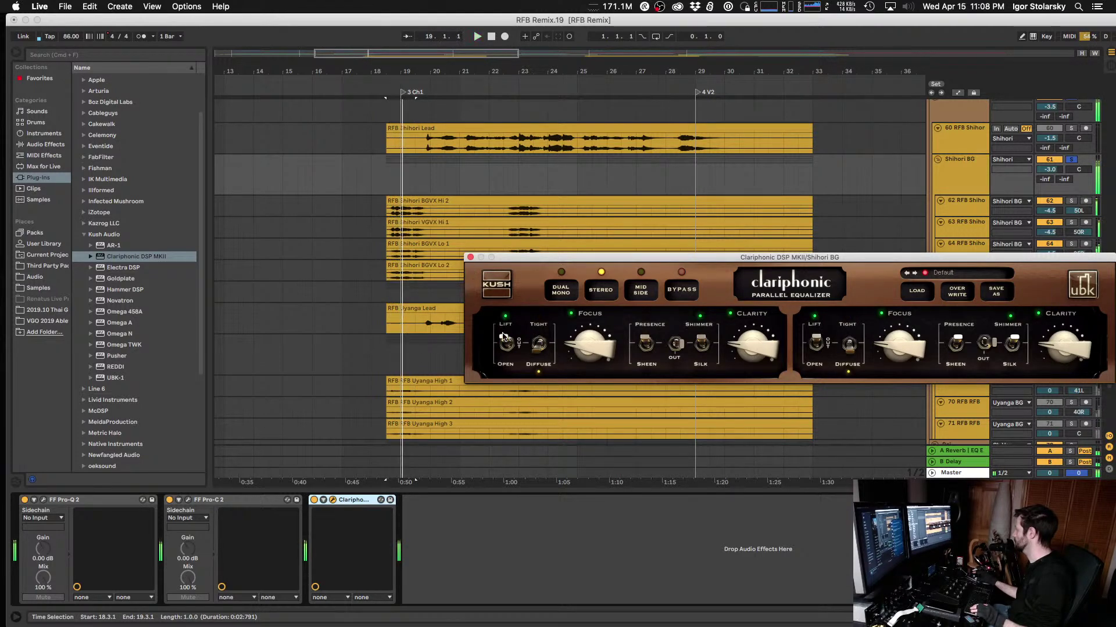
pyautogui.click(470, 257)
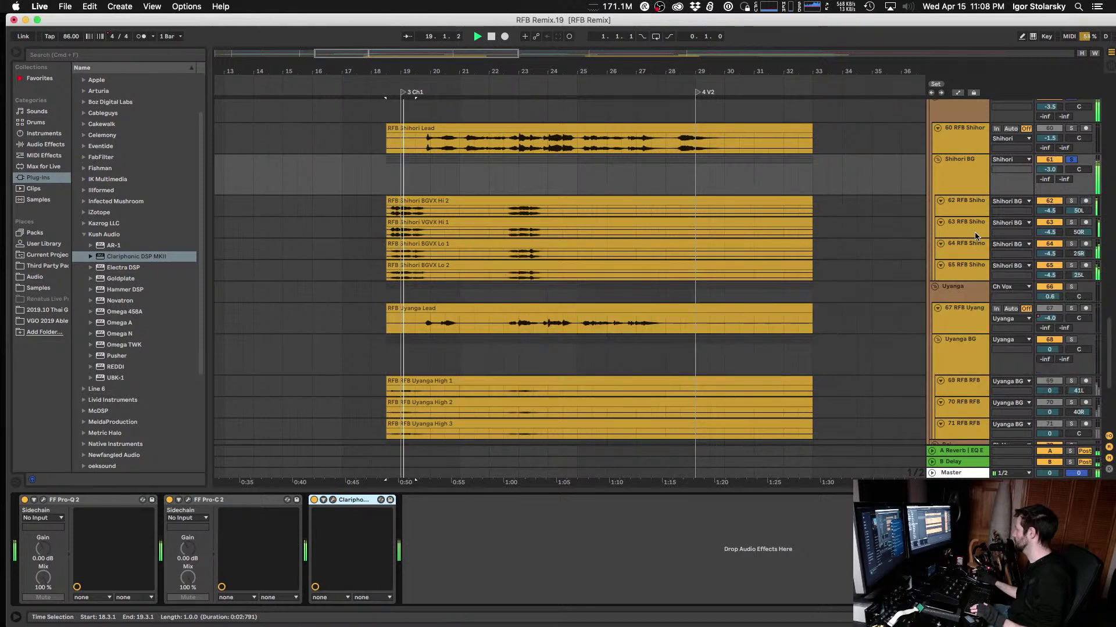
pyautogui.click(1070, 159)
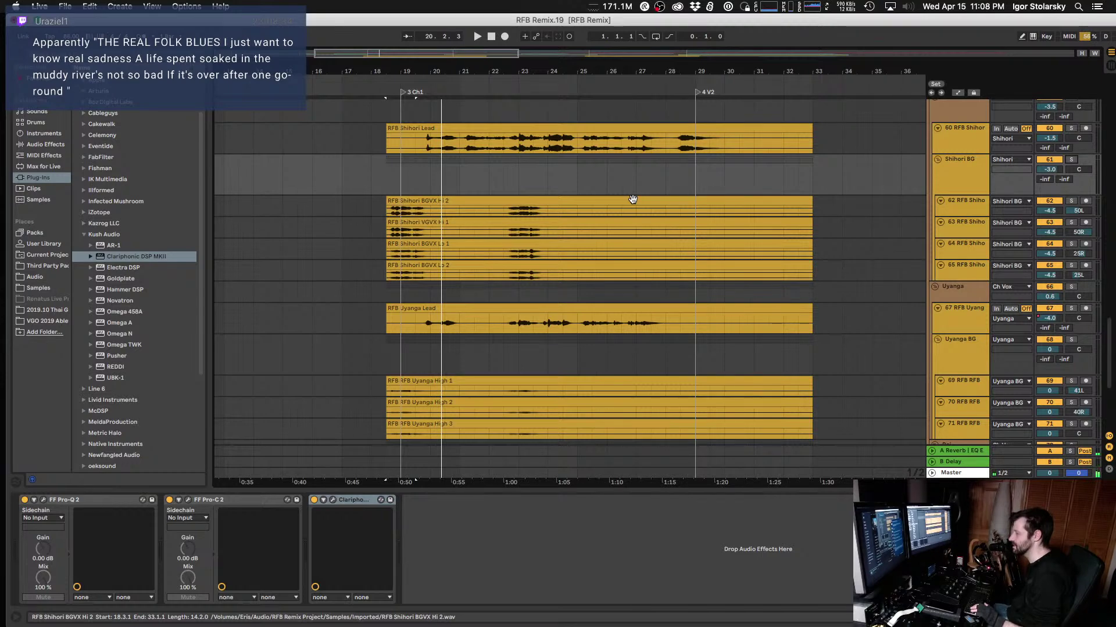
# Step: Audition lead vocal track 60 in solo from about 23.4.2, and unsolo it
pyautogui.press('space')
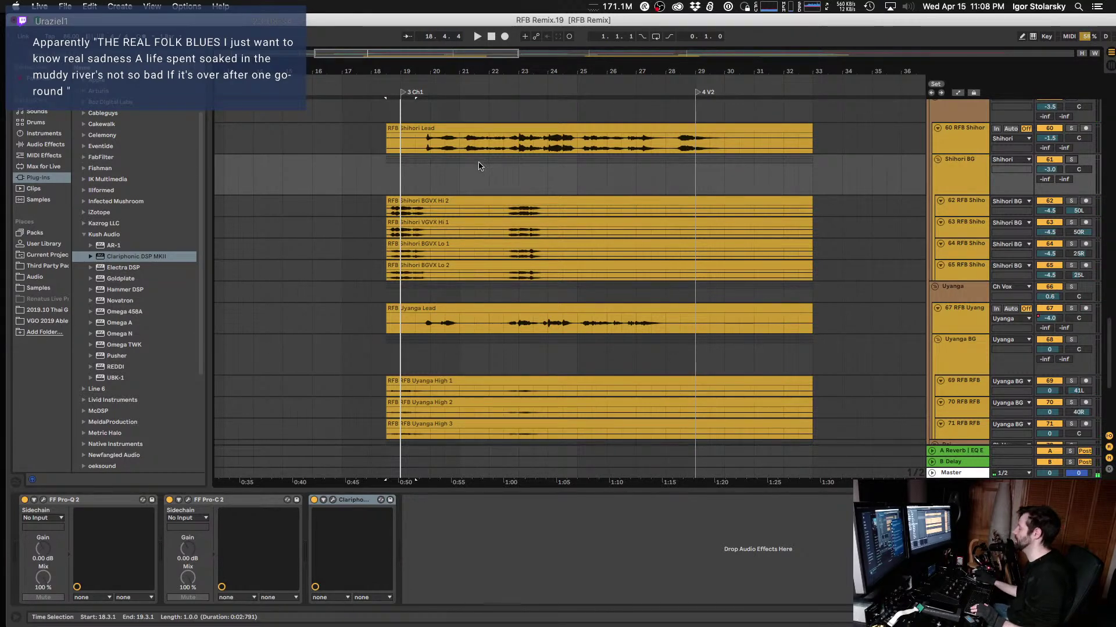
pyautogui.click(474, 146)
pyautogui.click(533, 146)
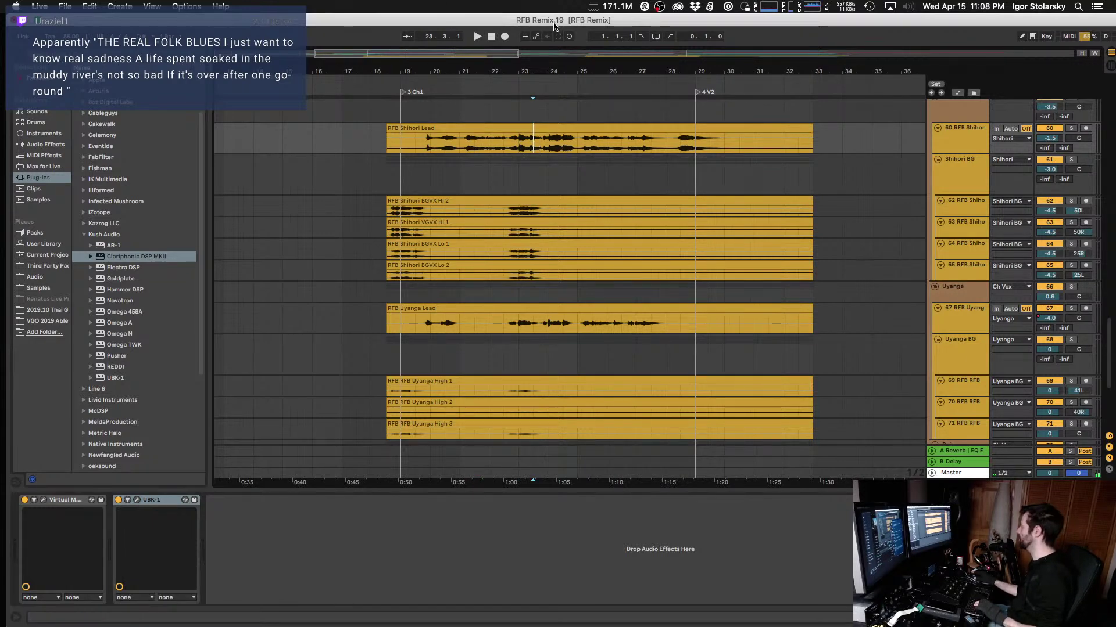
pyautogui.press('+')
pyautogui.press('+')
pyautogui.press('+')
pyautogui.press('+')
pyautogui.press('+')
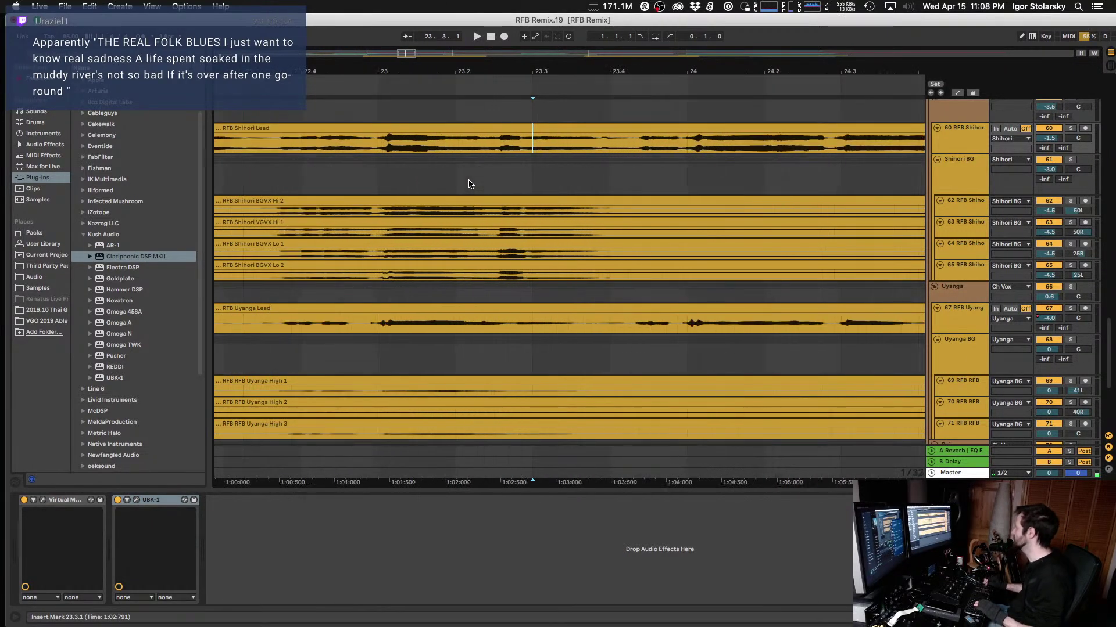
pyautogui.press('space')
pyautogui.click(639, 139)
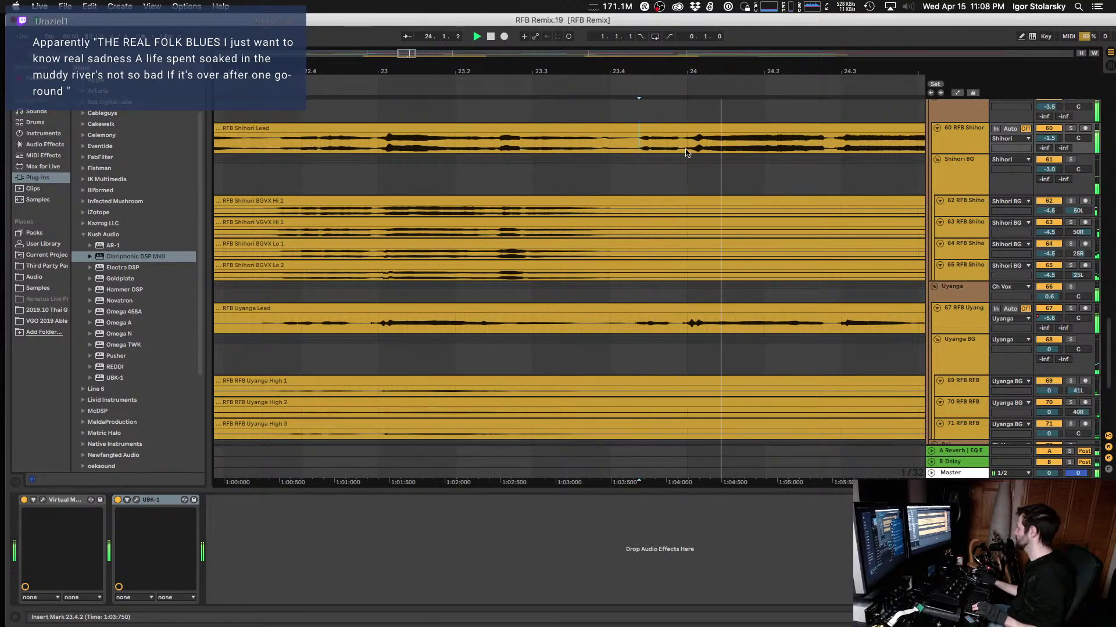
pyautogui.click(1072, 128)
pyautogui.press('space')
pyautogui.press('space')
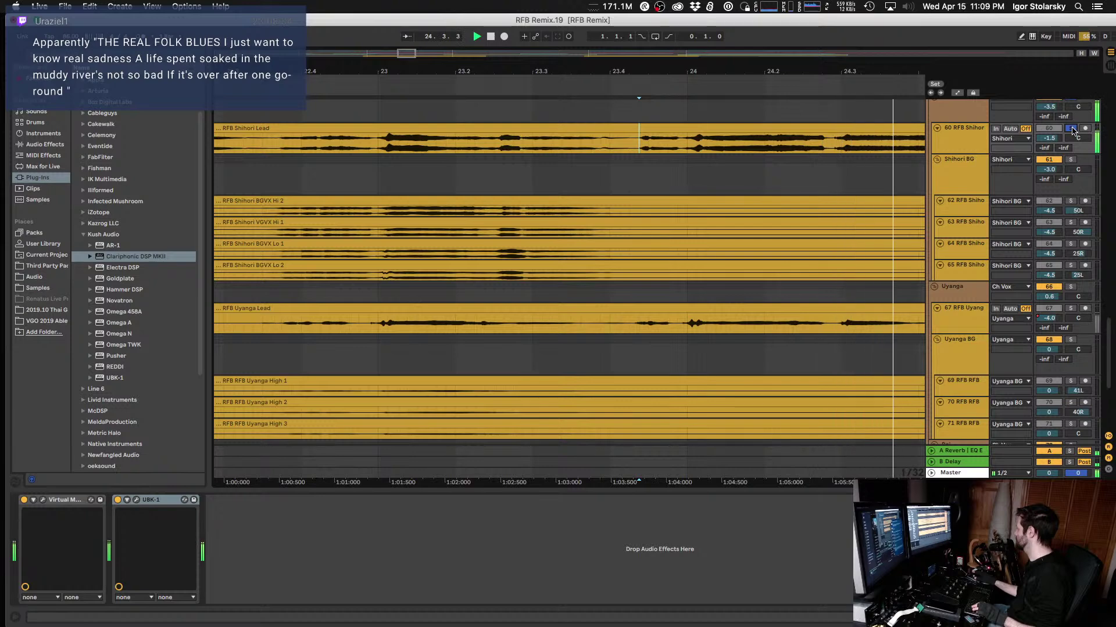
pyautogui.click(1072, 129)
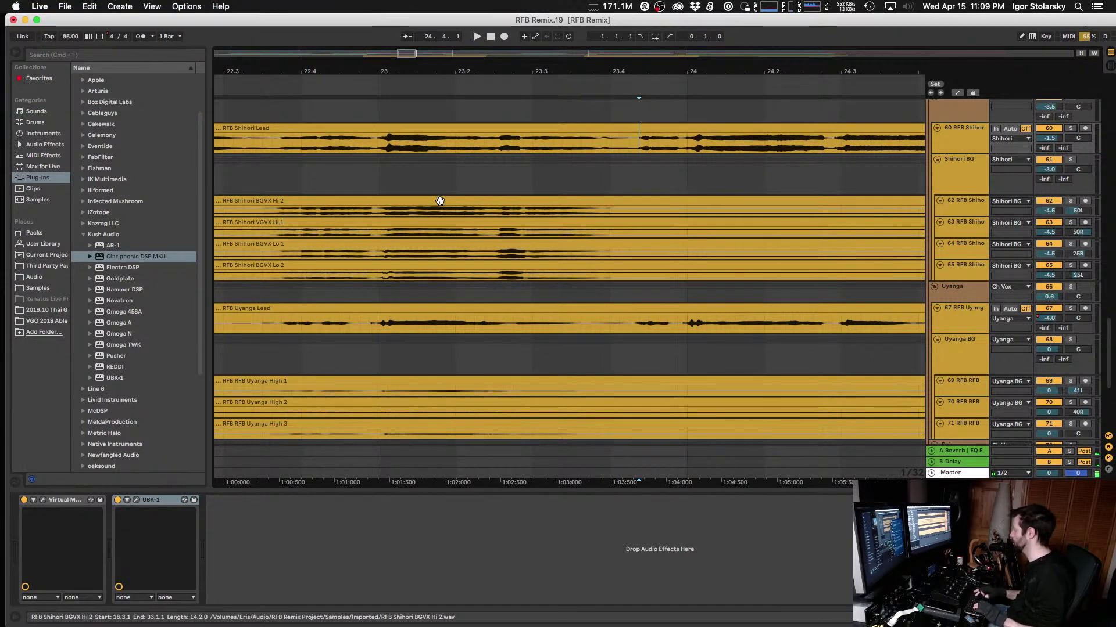
# Step: Replay the first chorus with all vocals from 19.1.1 and from 23.3.1
pyautogui.click(437, 173)
pyautogui.scroll(-5, 436, 173)
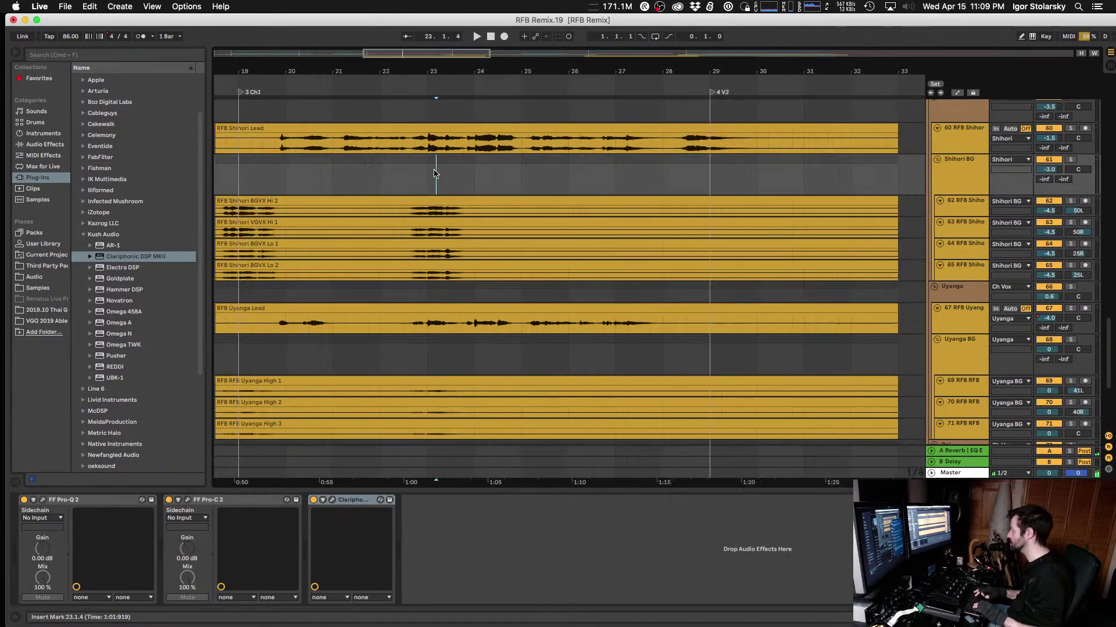
pyautogui.scroll(-3, 435, 173)
pyautogui.hotkey('alt', 'Left')
pyautogui.press('space')
pyautogui.press('space')
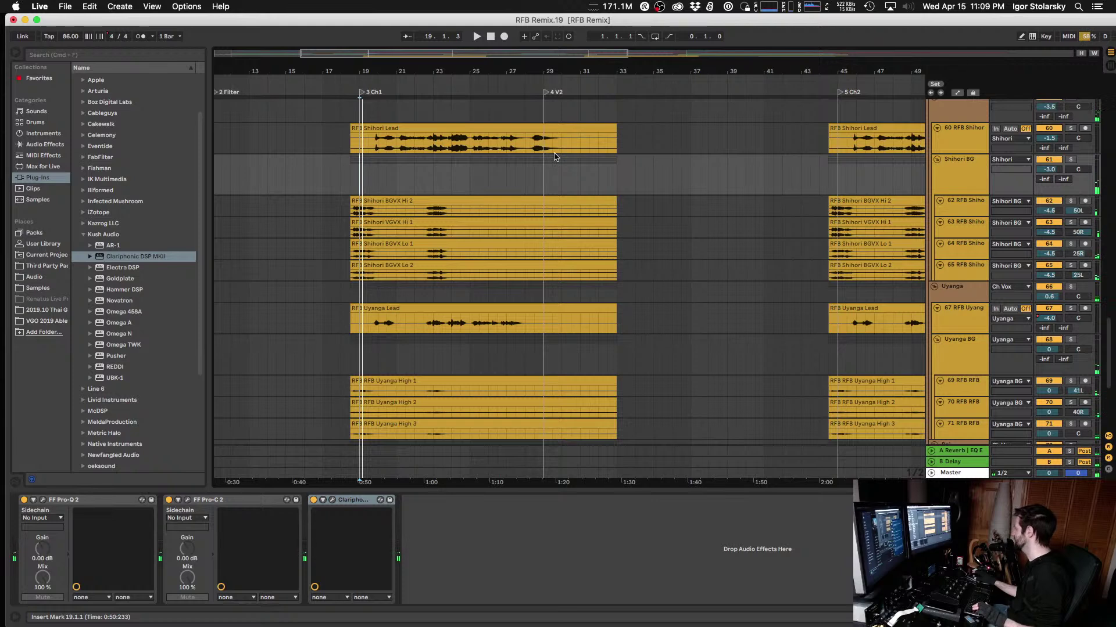
pyautogui.scroll(-3, 468, 182)
pyautogui.click(442, 224)
pyautogui.press('space')
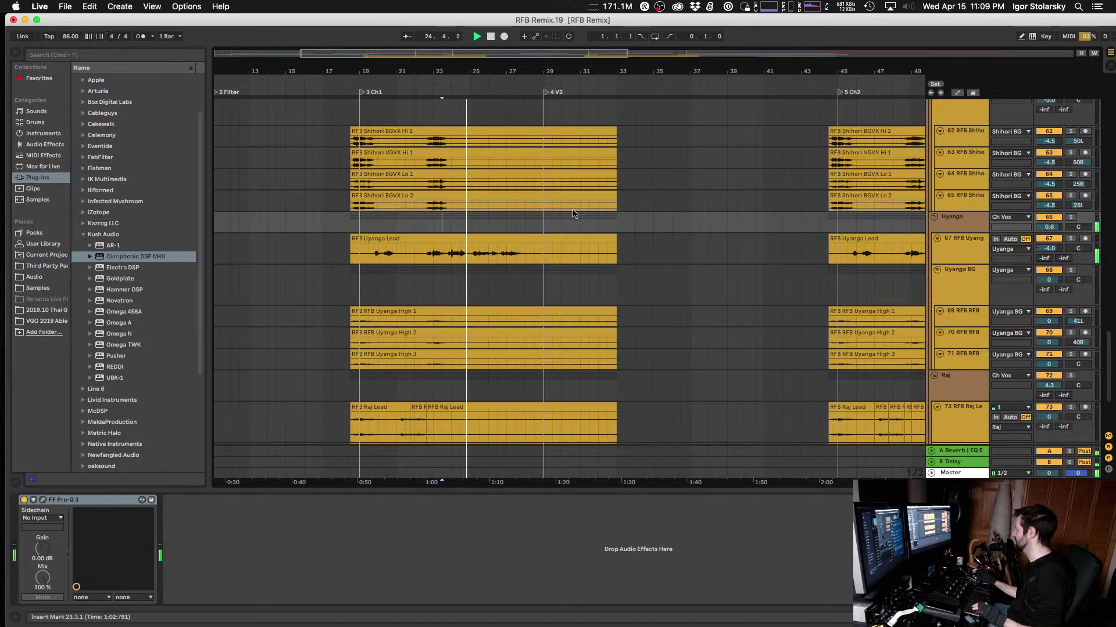
pyautogui.scroll(3, 512, 172)
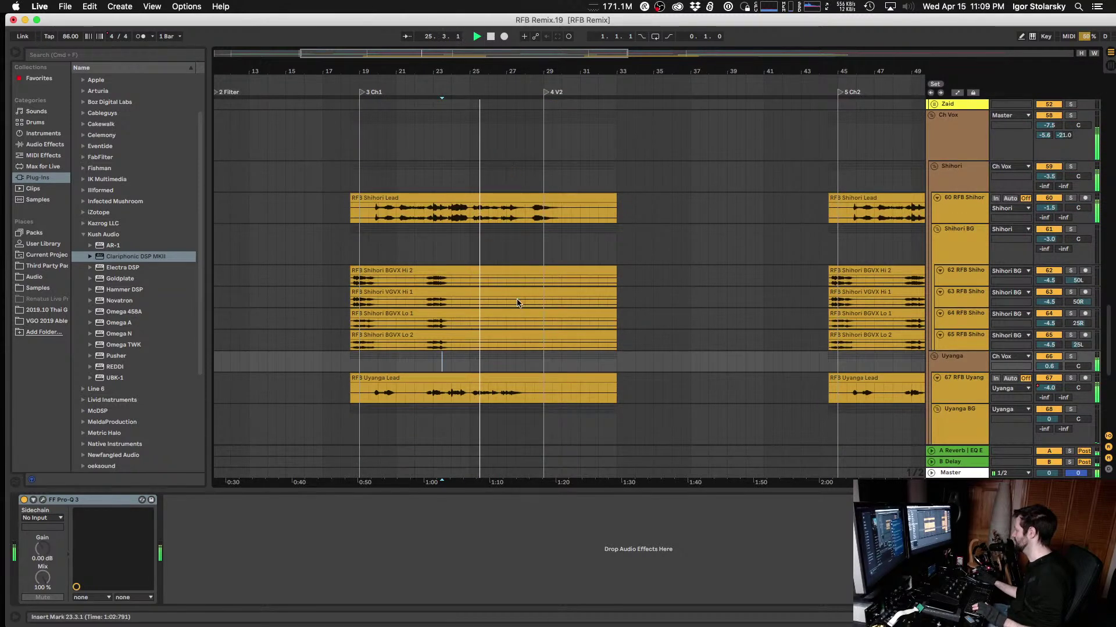
# Step: Set background vocal group 68 to 0.5 dB and pan tracks 69 and 70 to 30L and 30R while playing from 18.1.1
pyautogui.click(357, 170)
pyautogui.click(341, 174)
pyautogui.press('space')
pyautogui.scroll(-2, 1035, 366)
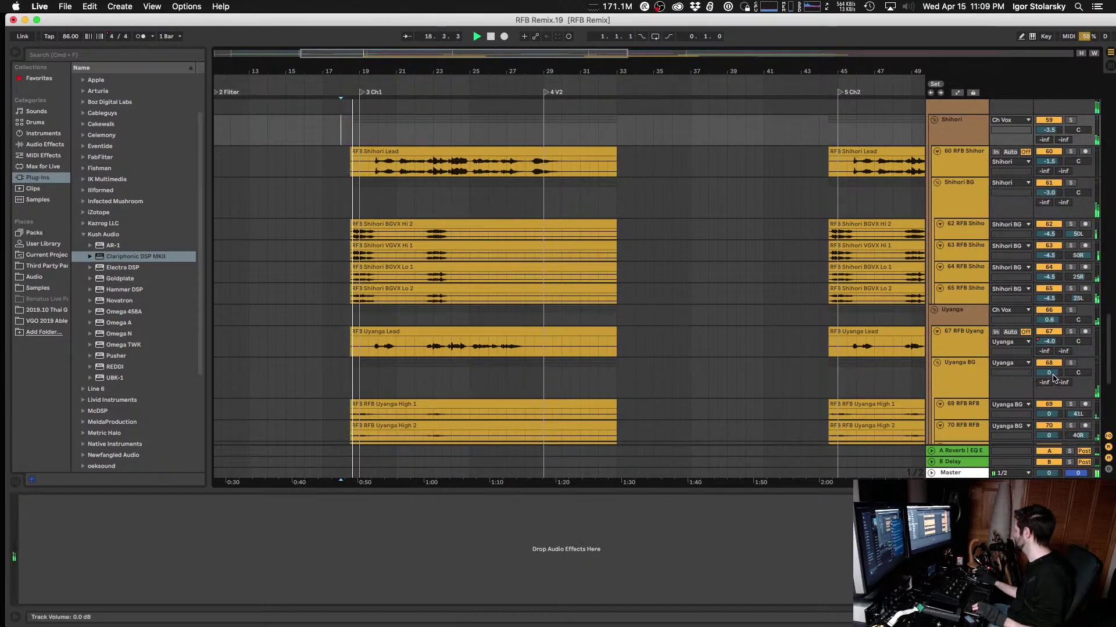
pyautogui.moveTo(1053, 378); pyautogui.dragTo(1053, 375)
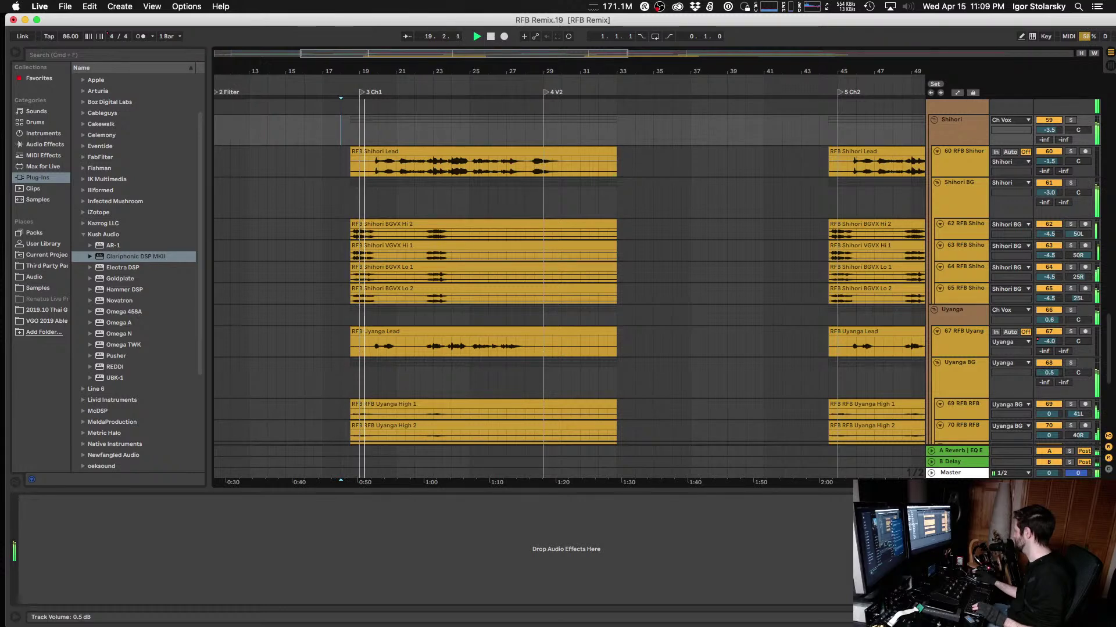
pyautogui.scroll(-1, 1061, 378)
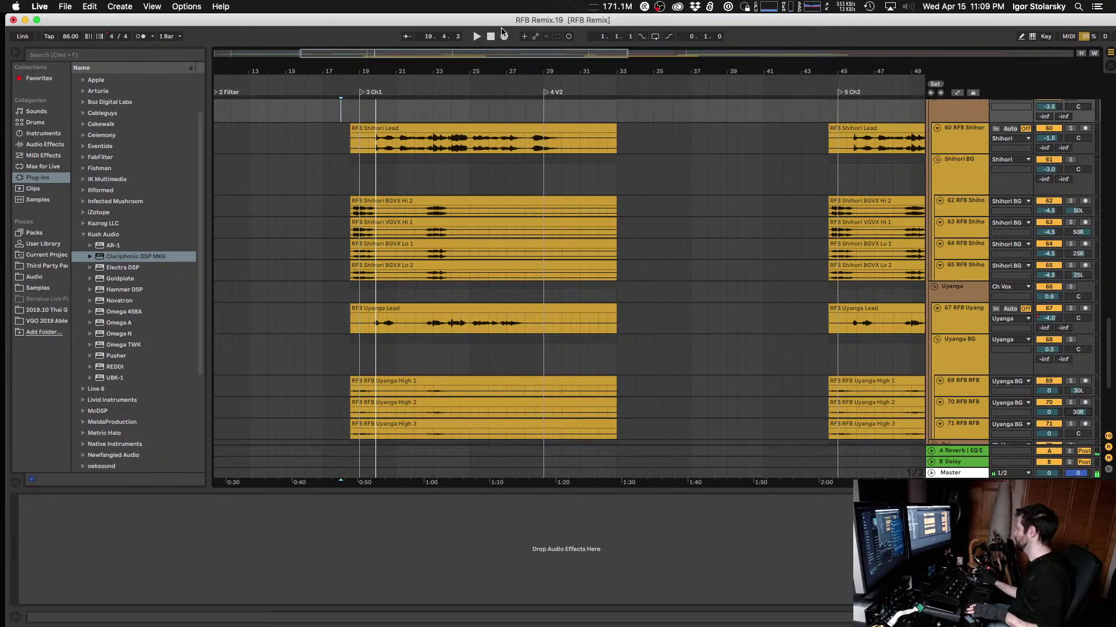
pyautogui.press('space')
pyautogui.press('space')
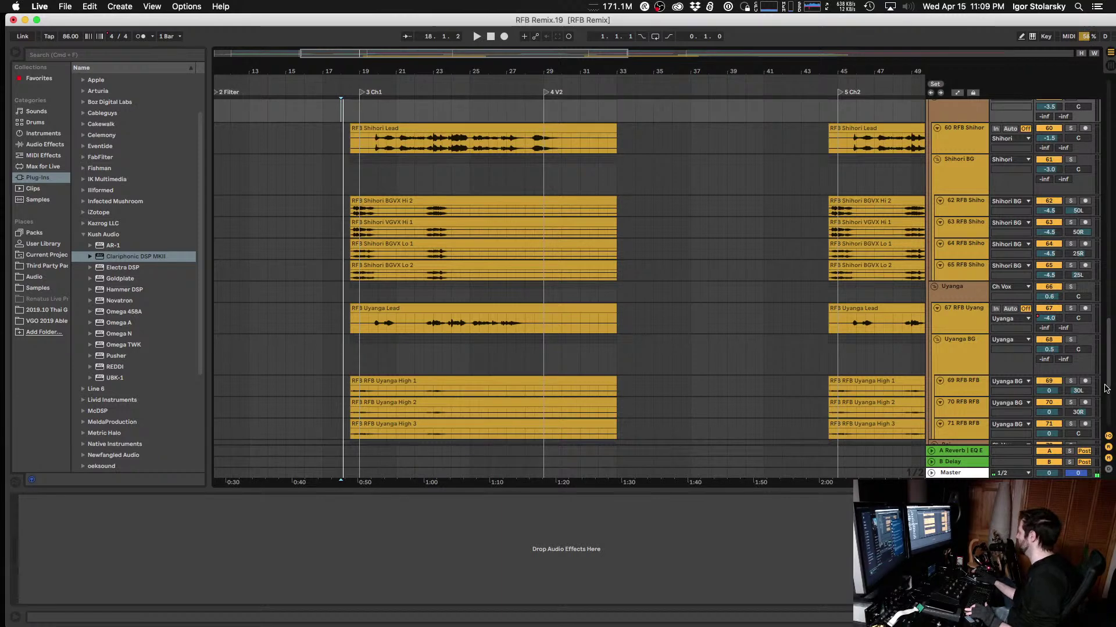
# Step: Pan background vocal tracks 64 and 65 to 18R and 18L, and replay the chorus opening
pyautogui.click(960, 289)
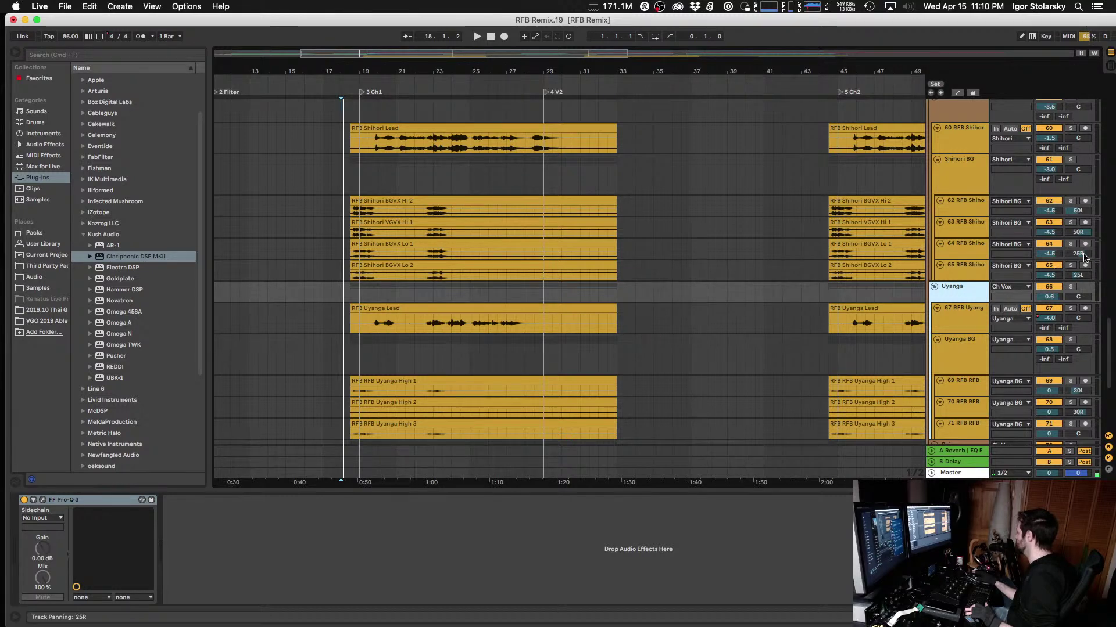
pyautogui.click(1083, 255)
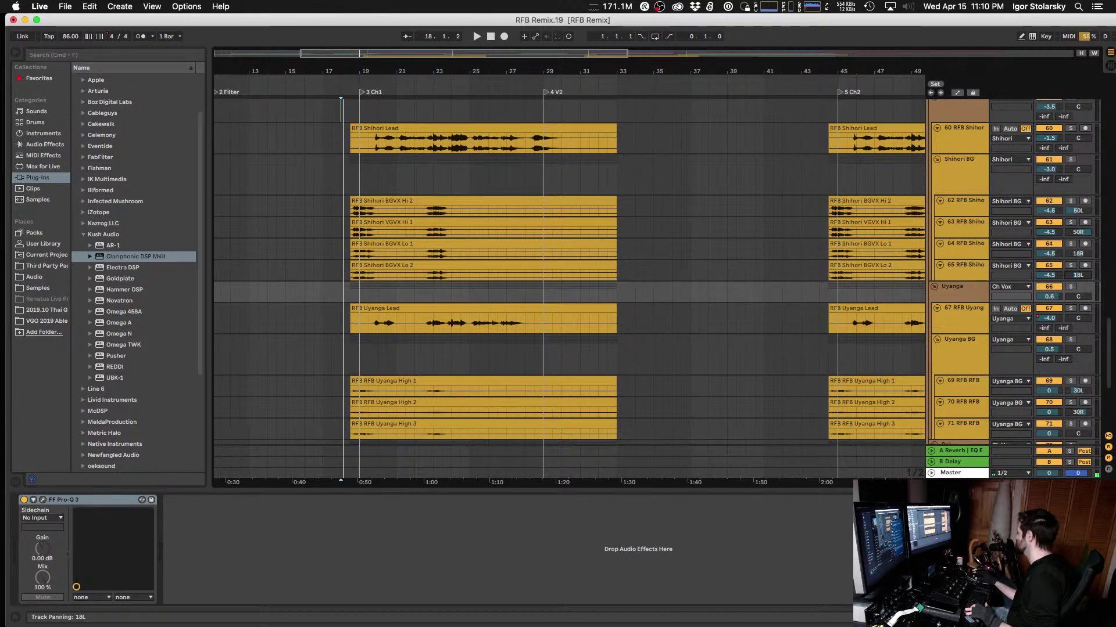
pyautogui.click(979, 280)
pyautogui.press('space')
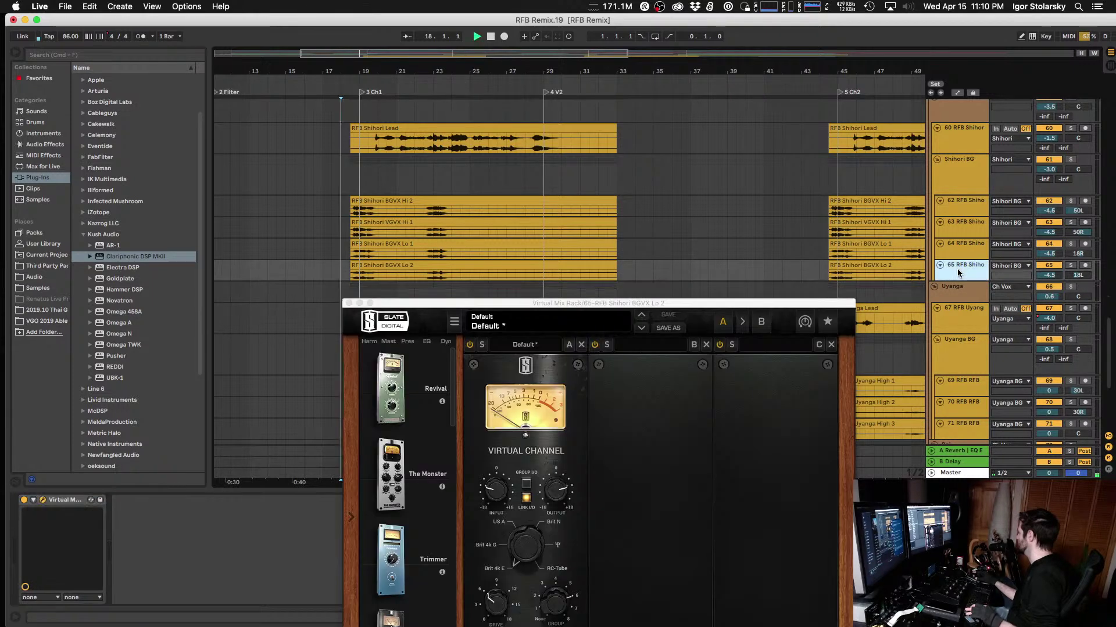
pyautogui.click(349, 303)
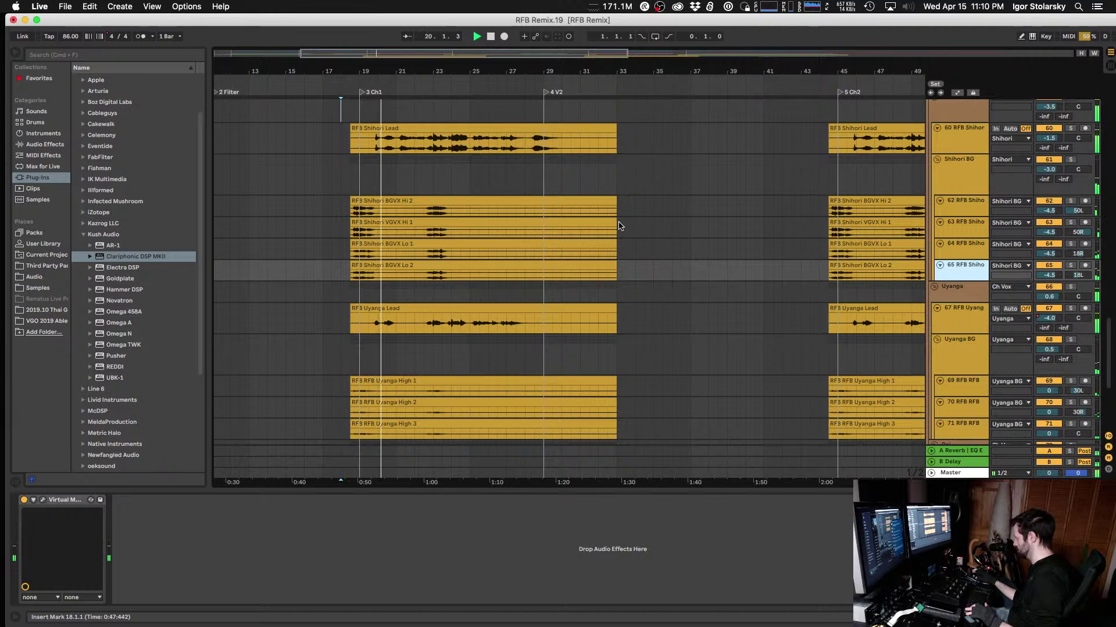
# Step: Set the volume of vocal group 72 to 3.0 dB and replay the chorus opening
pyautogui.scroll(-6, 621, 225)
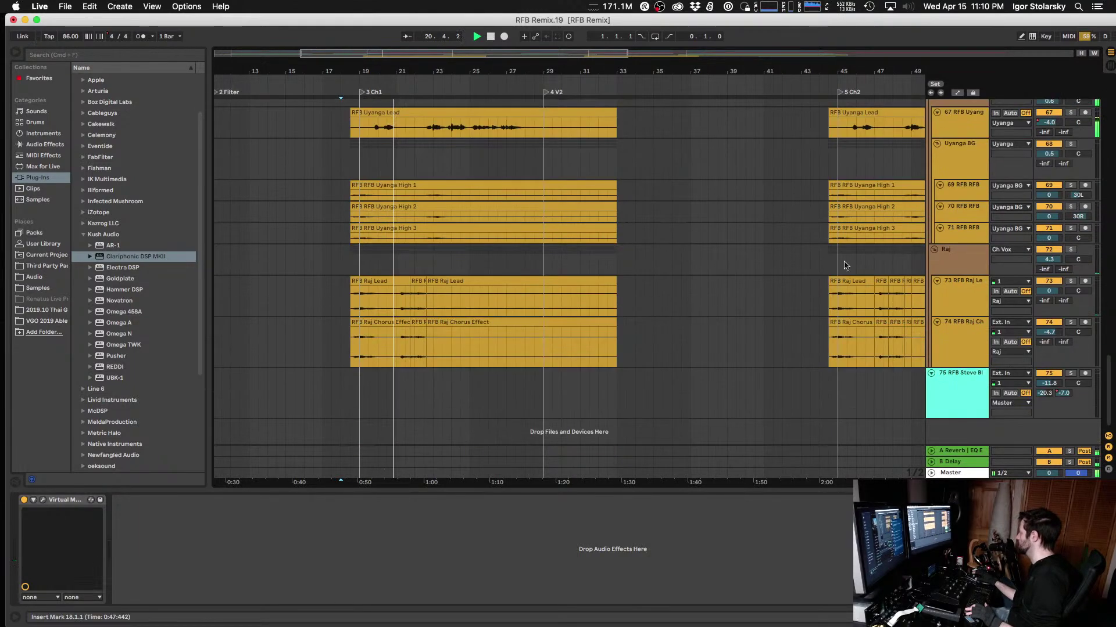
pyautogui.press('space')
pyautogui.press('space')
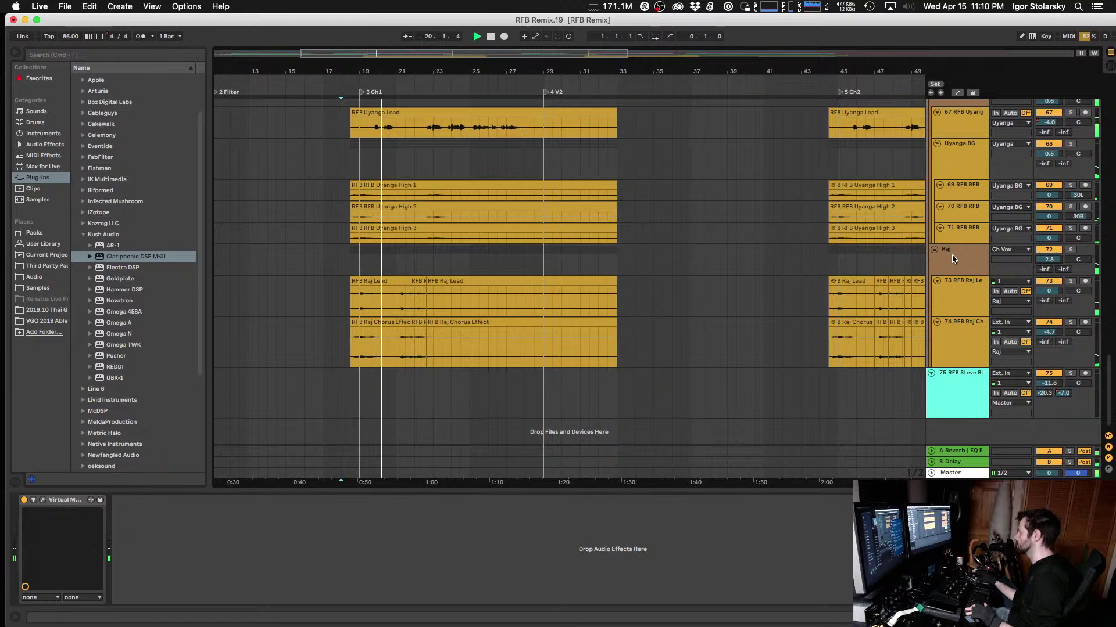
pyautogui.scroll(8, 581, 240)
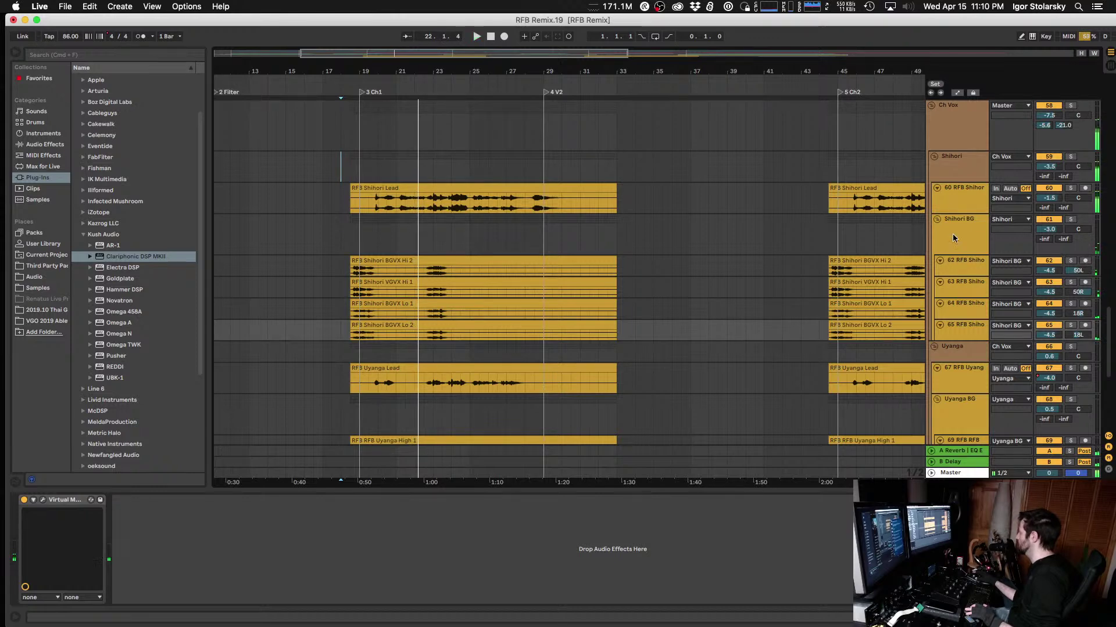
pyautogui.press('space')
pyautogui.press('space')
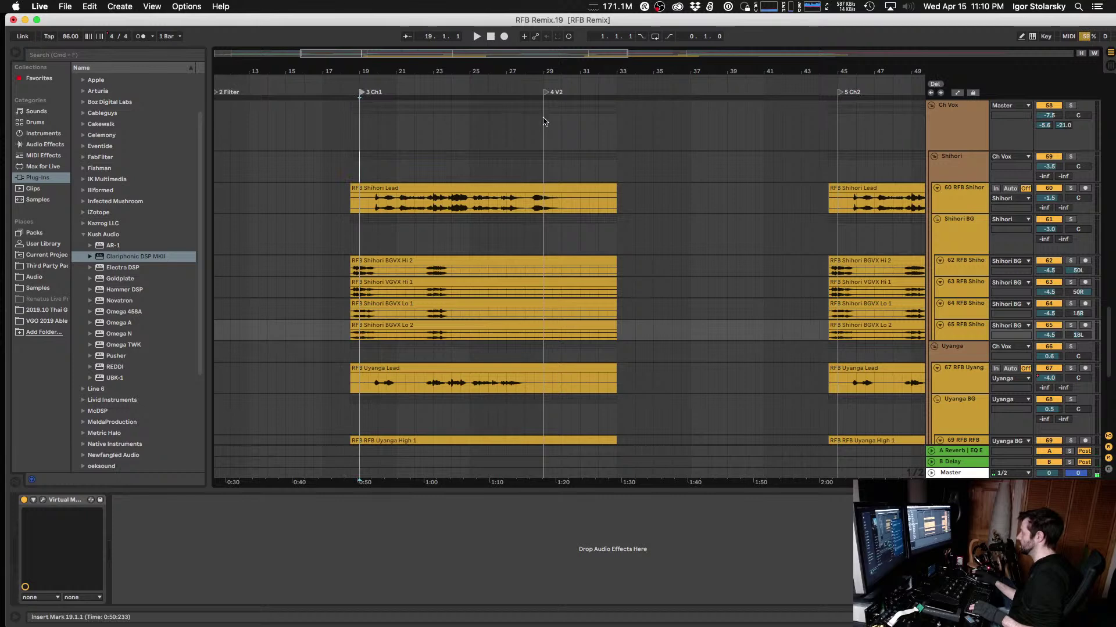
pyautogui.press('space')
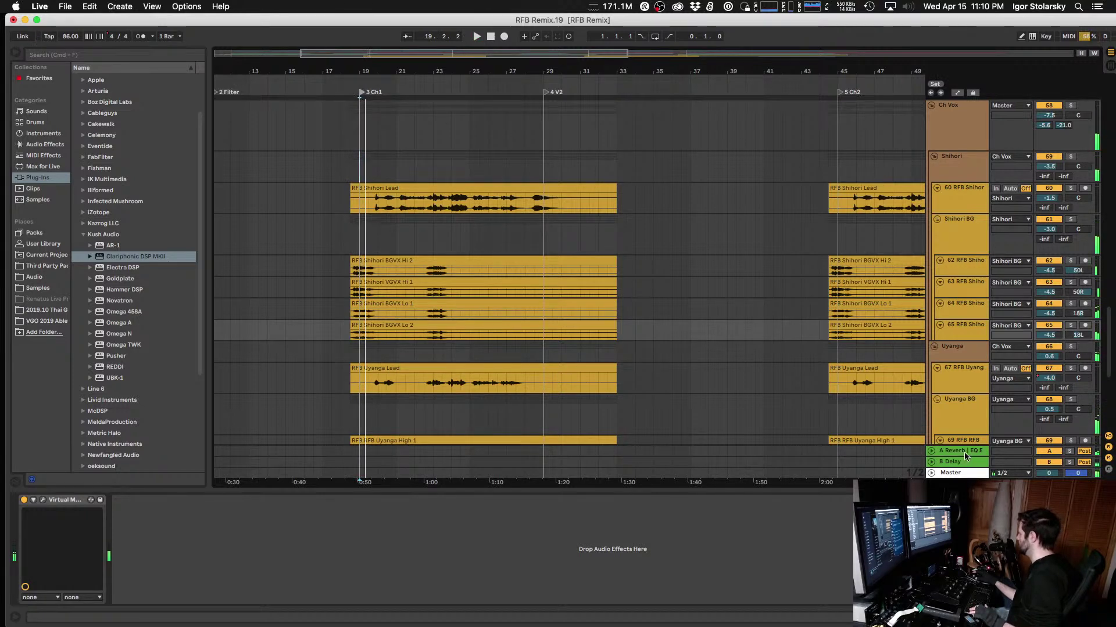
# Step: Select the Reverb and EQ Eight devices on return track A, and insert a new return track after it
pyautogui.click(965, 457)
pyautogui.scroll(2, 929, 406)
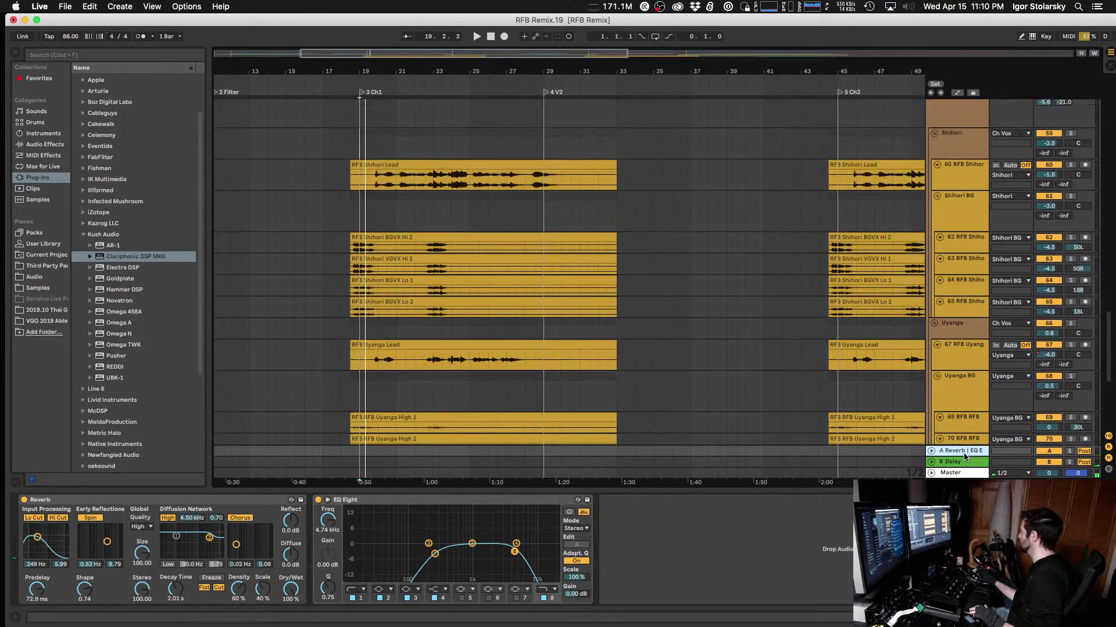
pyautogui.click(456, 503)
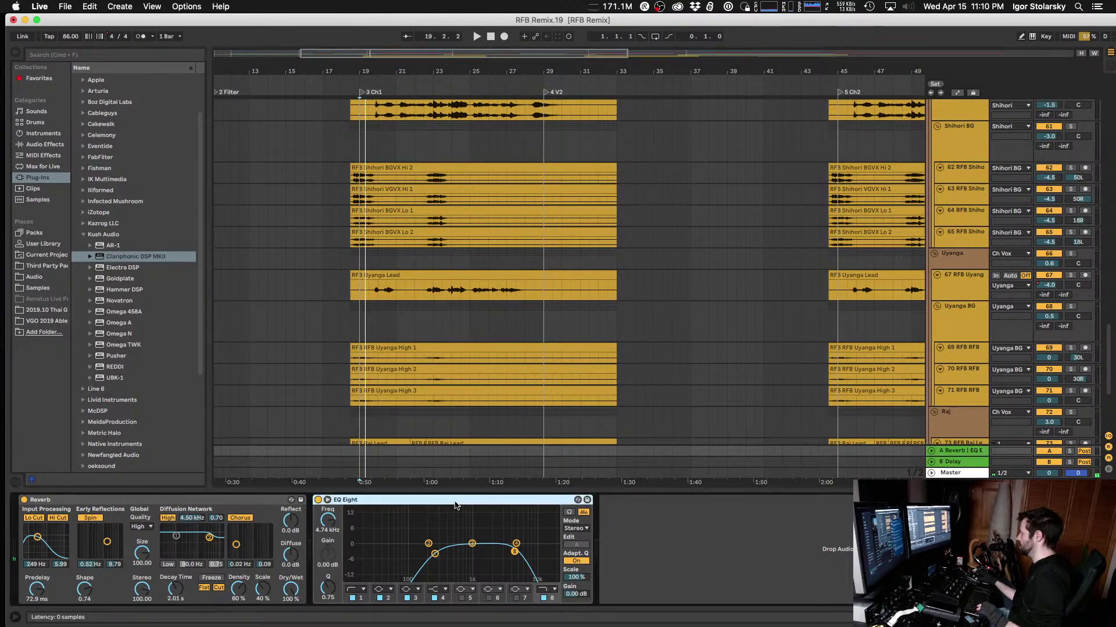
pyautogui.click(192, 499)
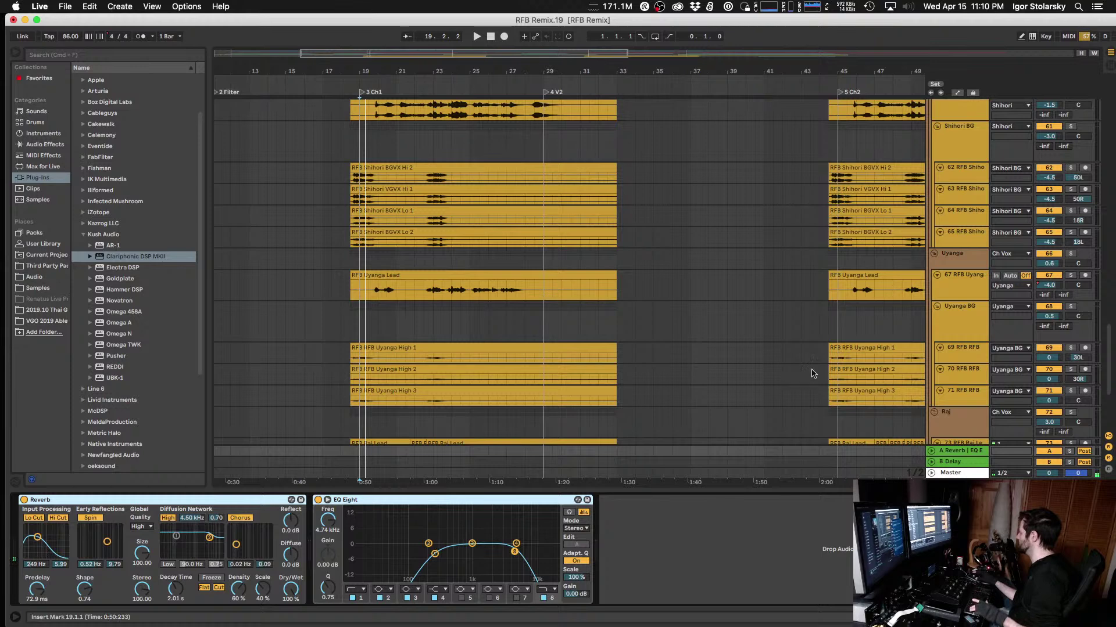
pyautogui.scroll(-2, 814, 373)
pyautogui.click(945, 452)
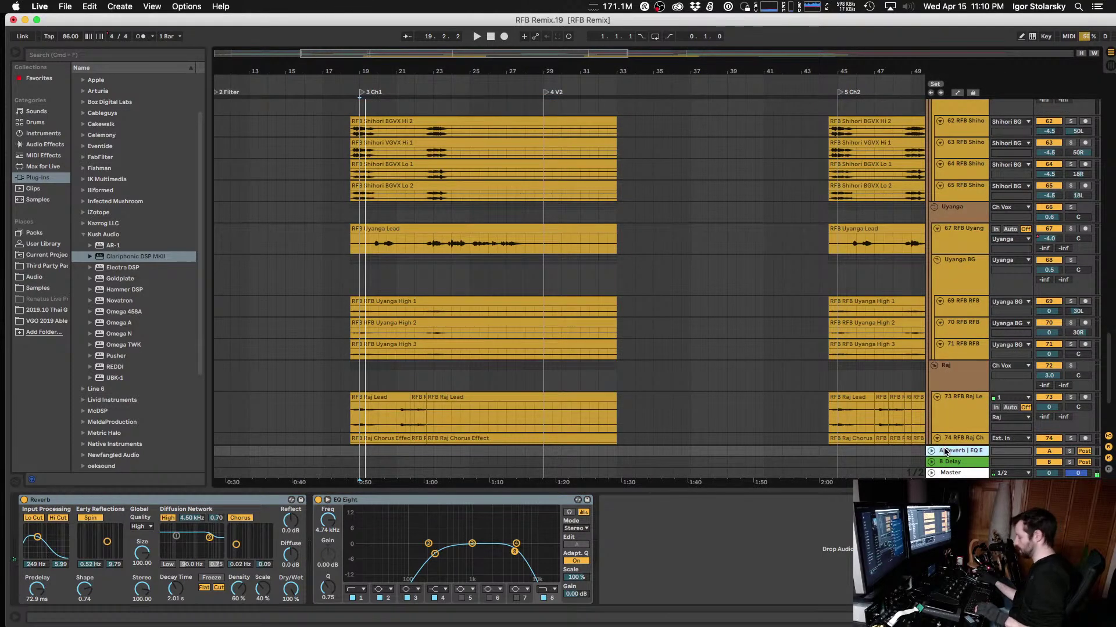
pyautogui.click(120, 7)
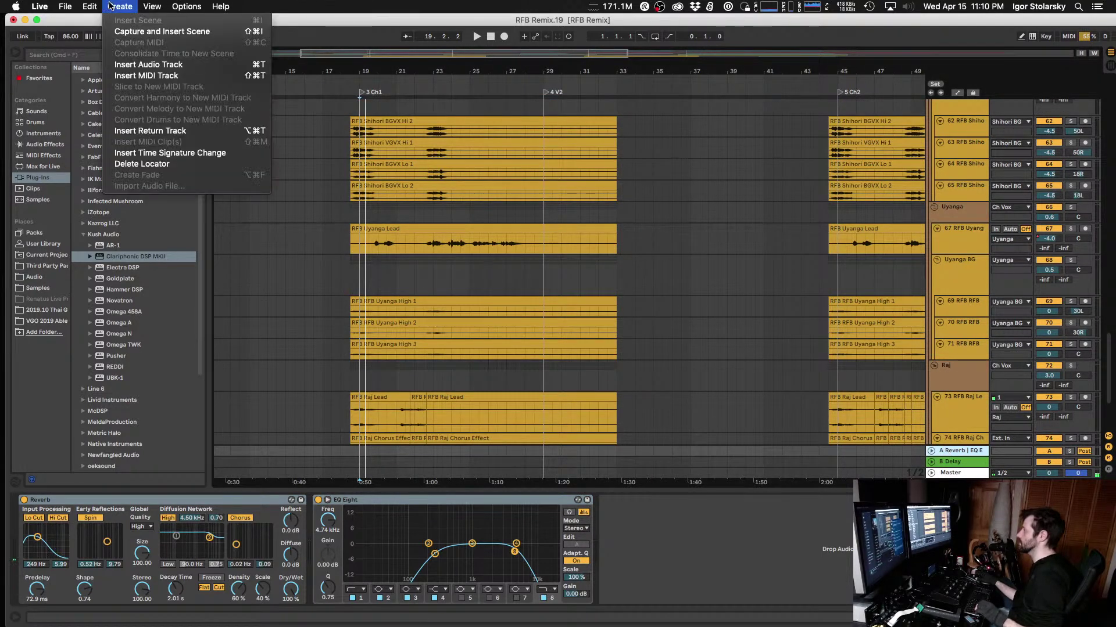
pyautogui.click(166, 131)
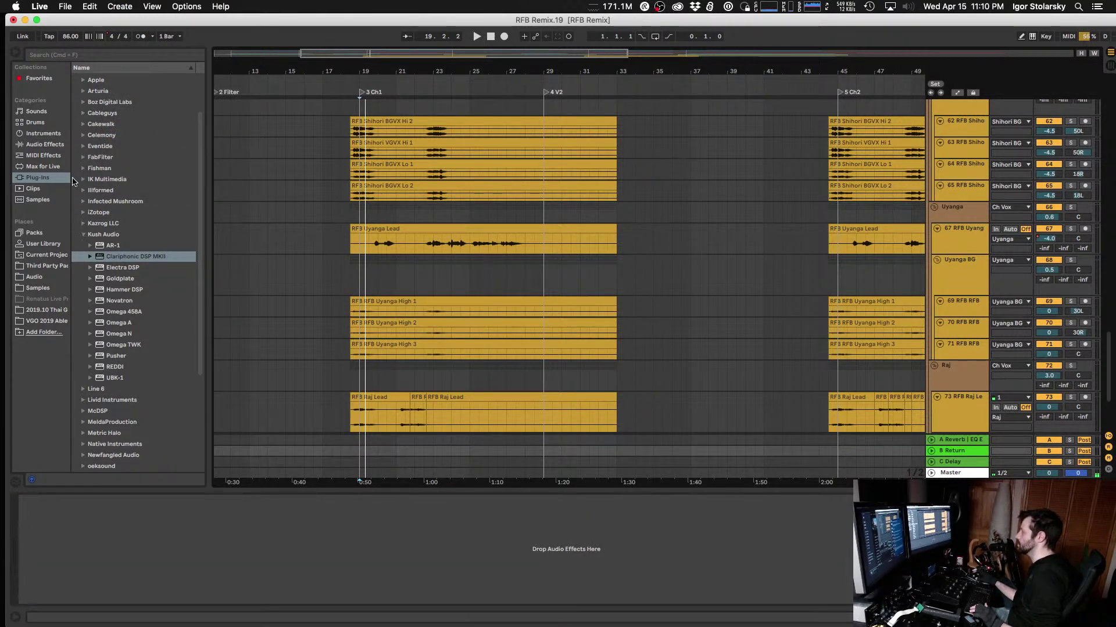
# Step: Load the 2CAudio Breeze2 plug-in onto the new return track B
pyautogui.scroll(3, 84, 122)
pyautogui.click(85, 90)
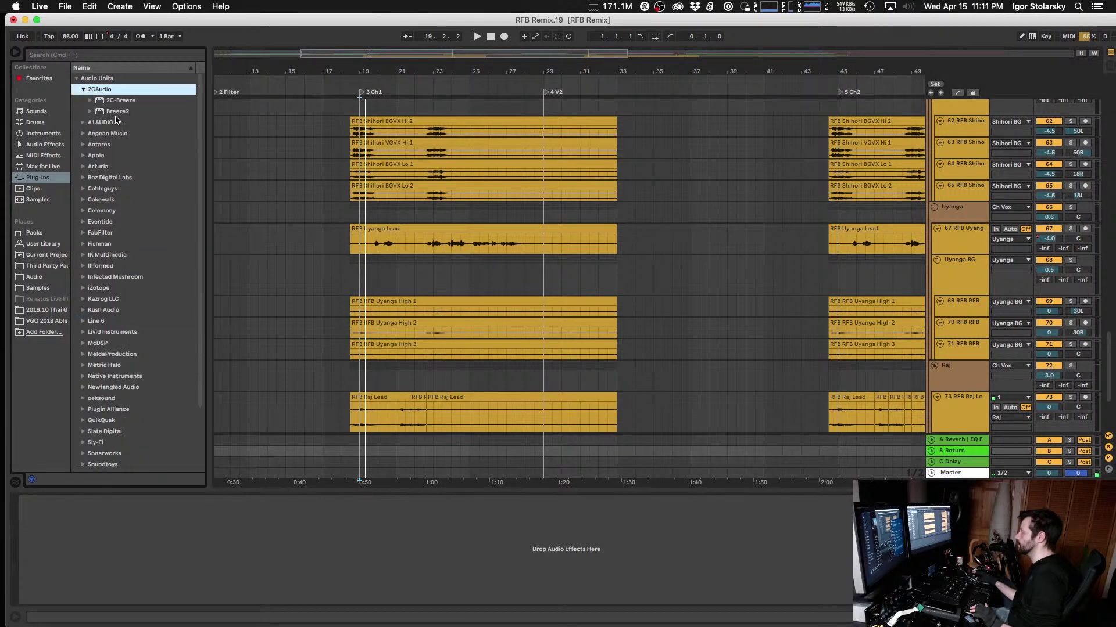
pyautogui.click(118, 112)
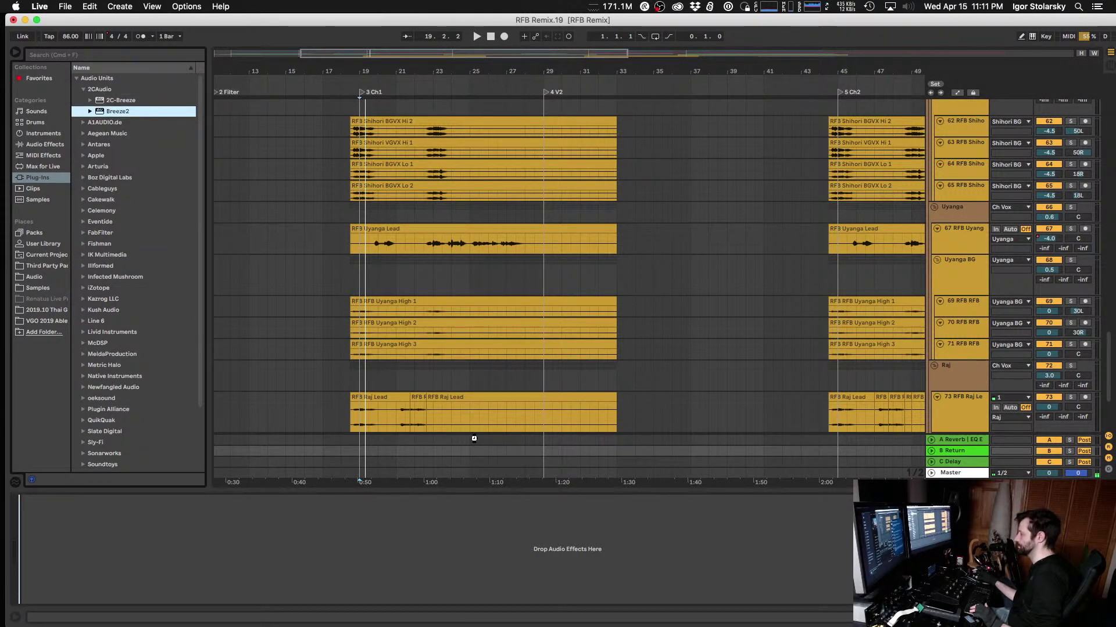
pyautogui.press('Return')
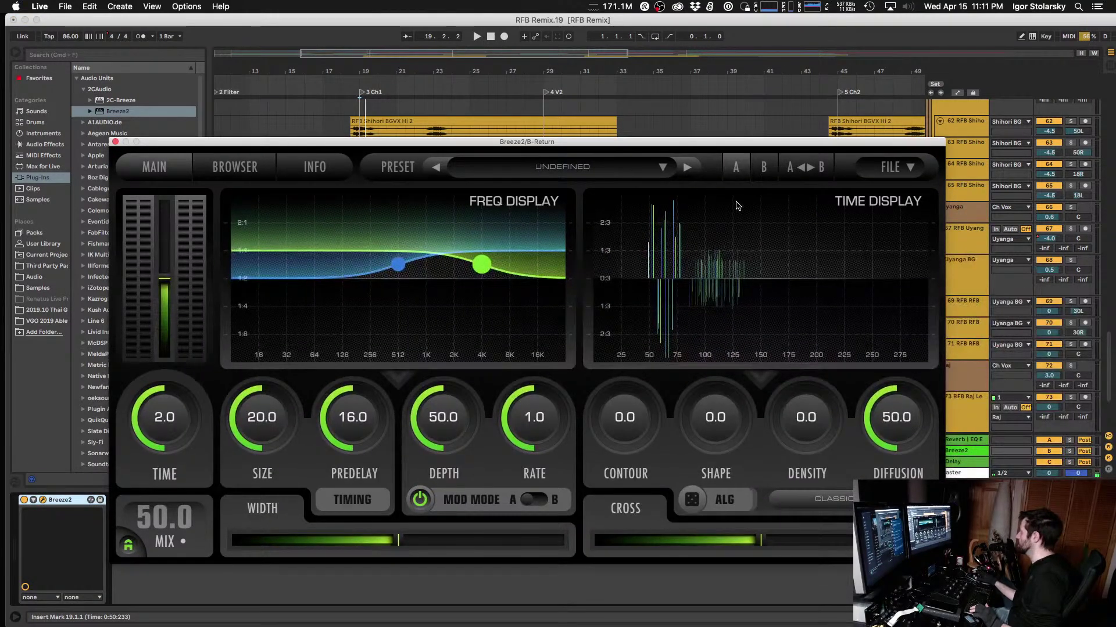
# Step: Load Breeze2's A Tranquil Place preset from the old factory halls, set the mix fully wet, and close the plug-in window
pyautogui.click(650, 173)
pyautogui.moveTo(679, 200)
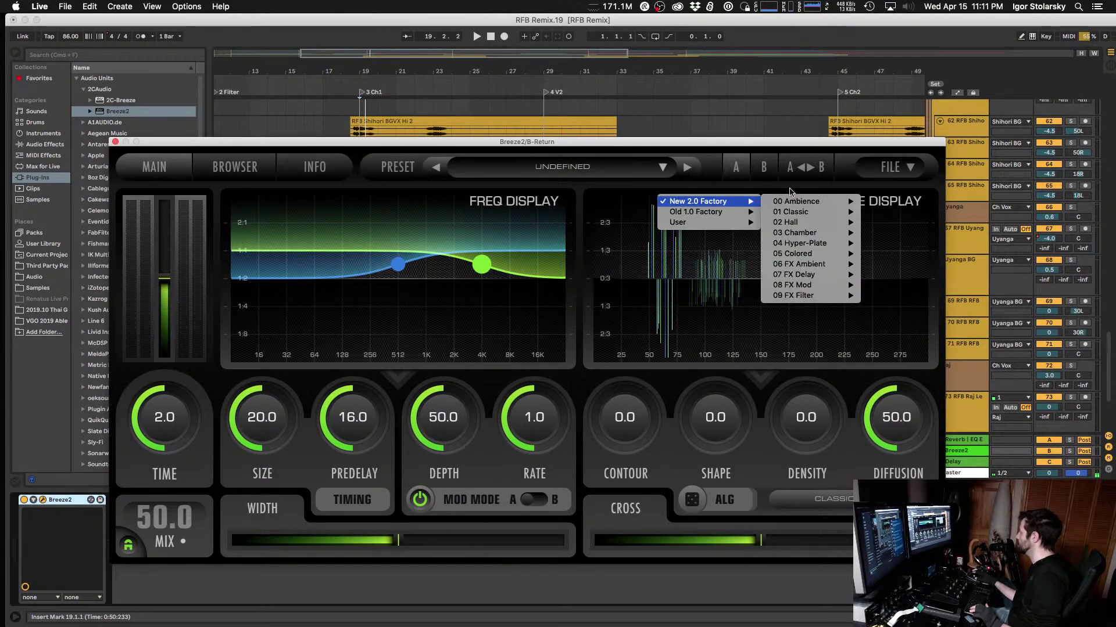
pyautogui.moveTo(800, 205)
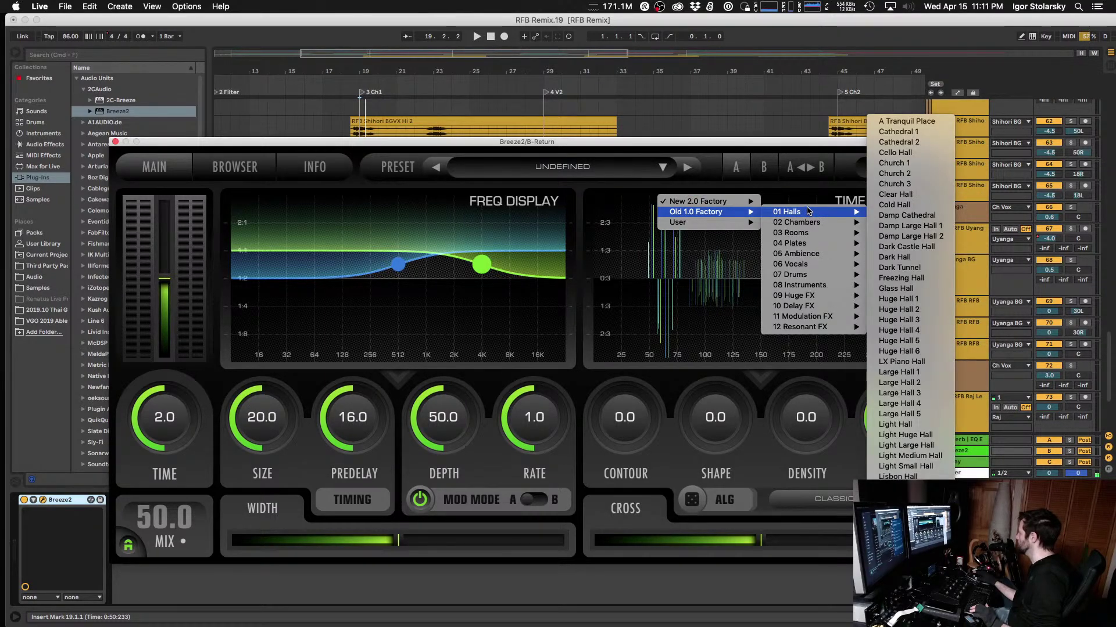
pyautogui.click(910, 121)
pyautogui.moveTo(174, 523); pyautogui.dragTo(176, 377)
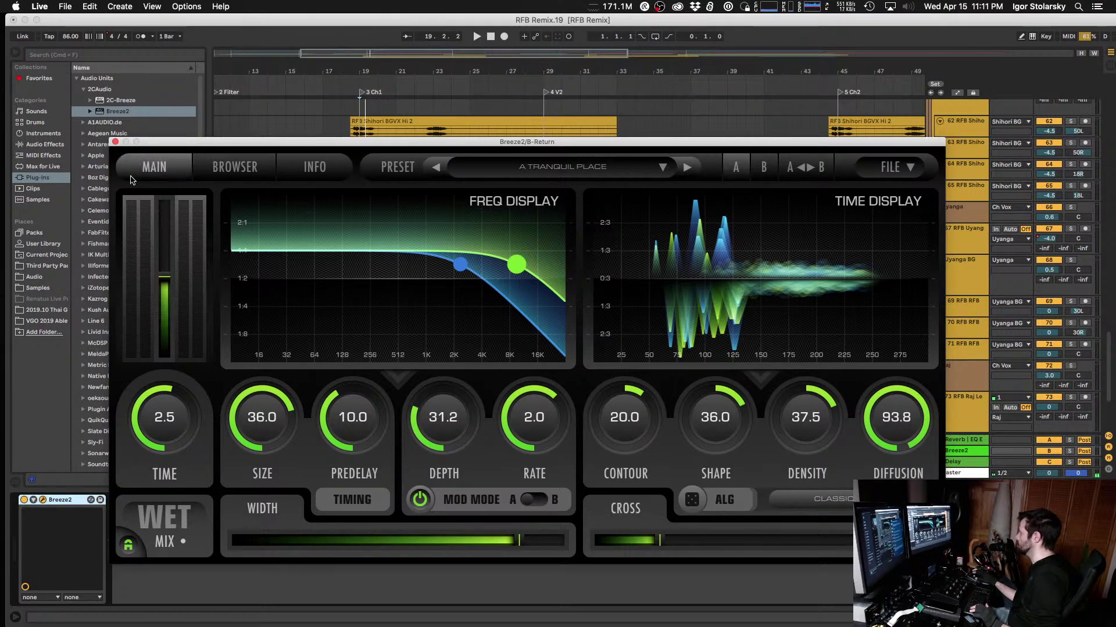
pyautogui.click(116, 142)
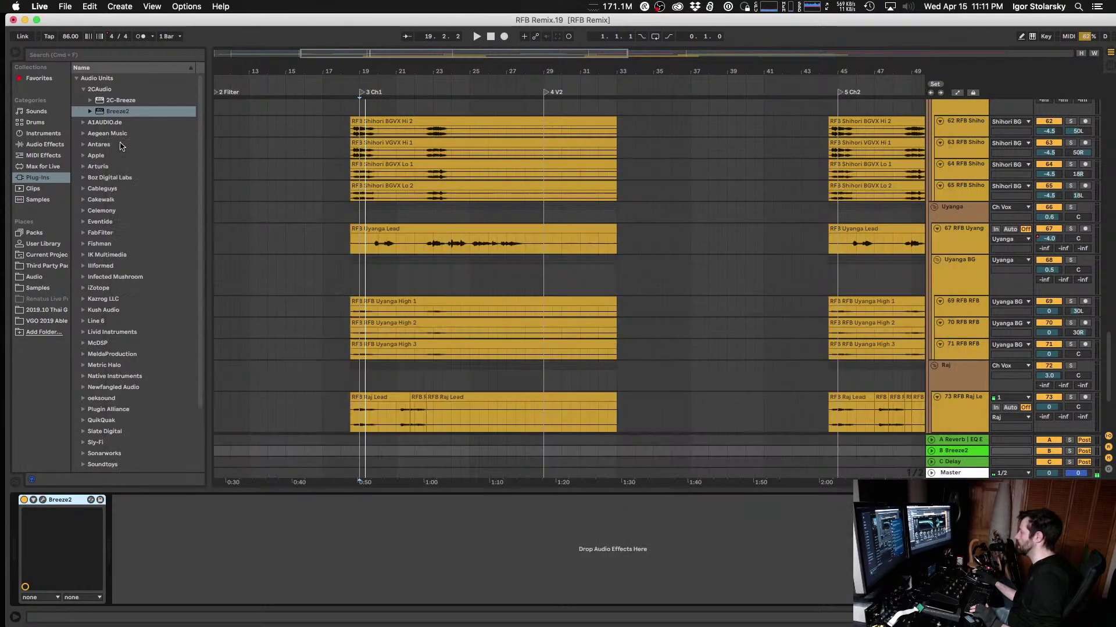
# Step: Turn the Ch Vox group's send A down to -inf and solo the group
pyautogui.scroll(6, 951, 174)
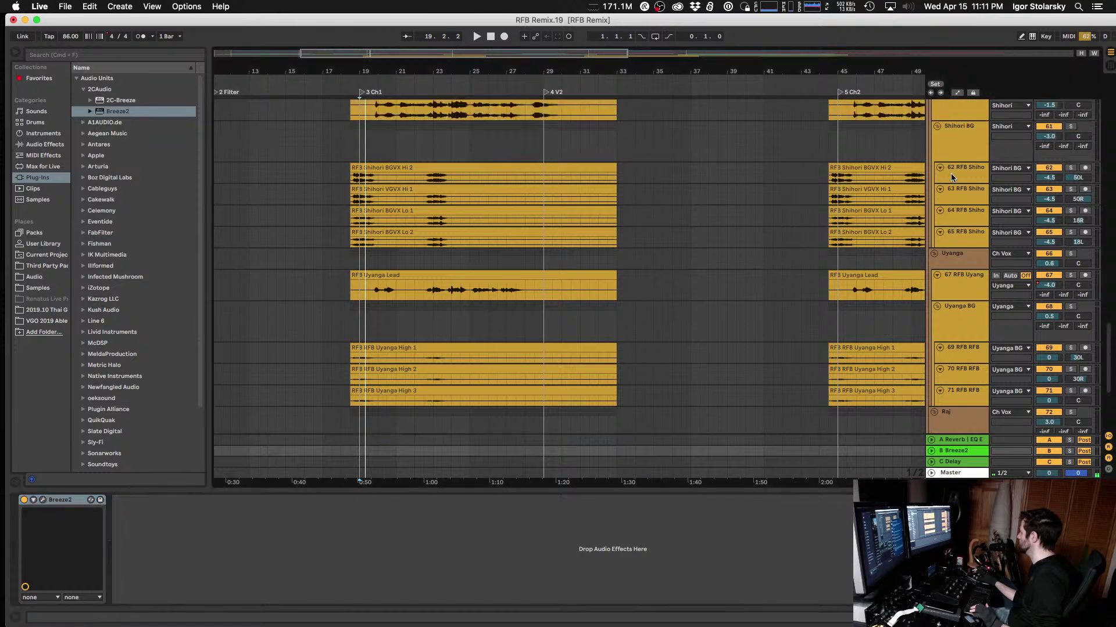
pyautogui.scroll(3, 950, 174)
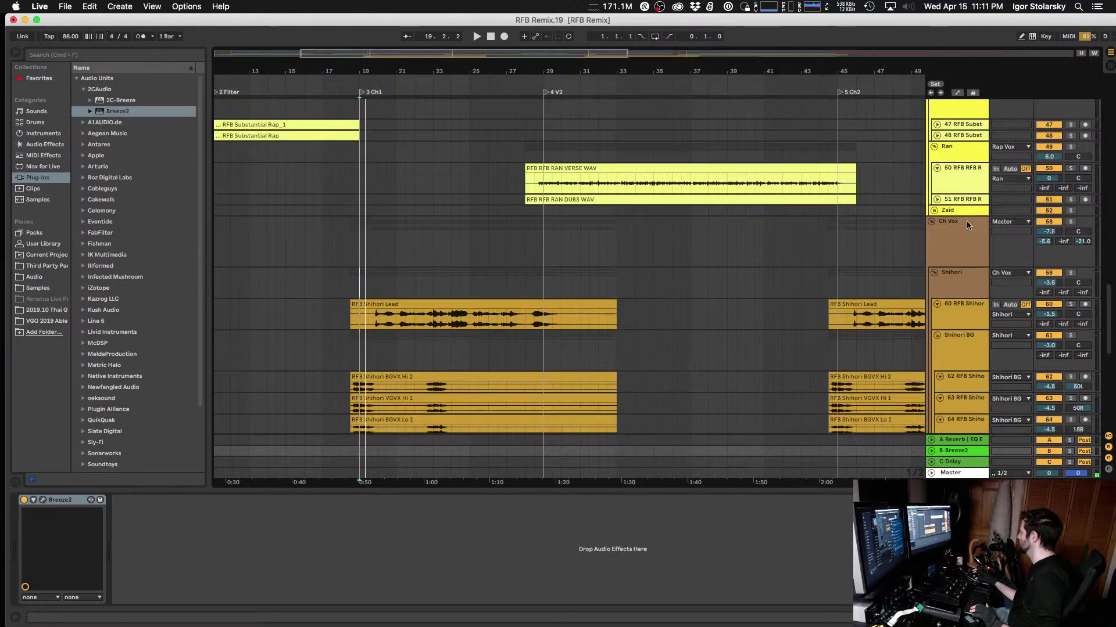
pyautogui.click(1057, 245)
pyautogui.moveTo(1046, 245); pyautogui.dragTo(1046, 279)
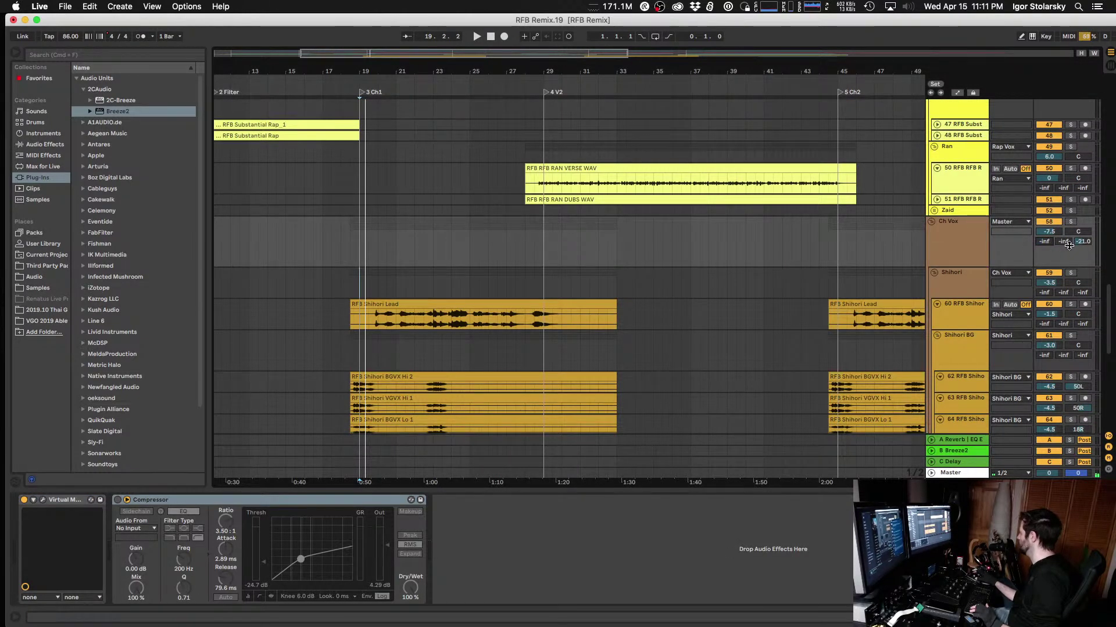
pyautogui.click(1070, 222)
# Step: Raise the Ch Vox group's send B to -9.4 dB while playing the chorus opening
pyautogui.press('space')
pyautogui.moveTo(1063, 241); pyautogui.dragTo(1064, 232)
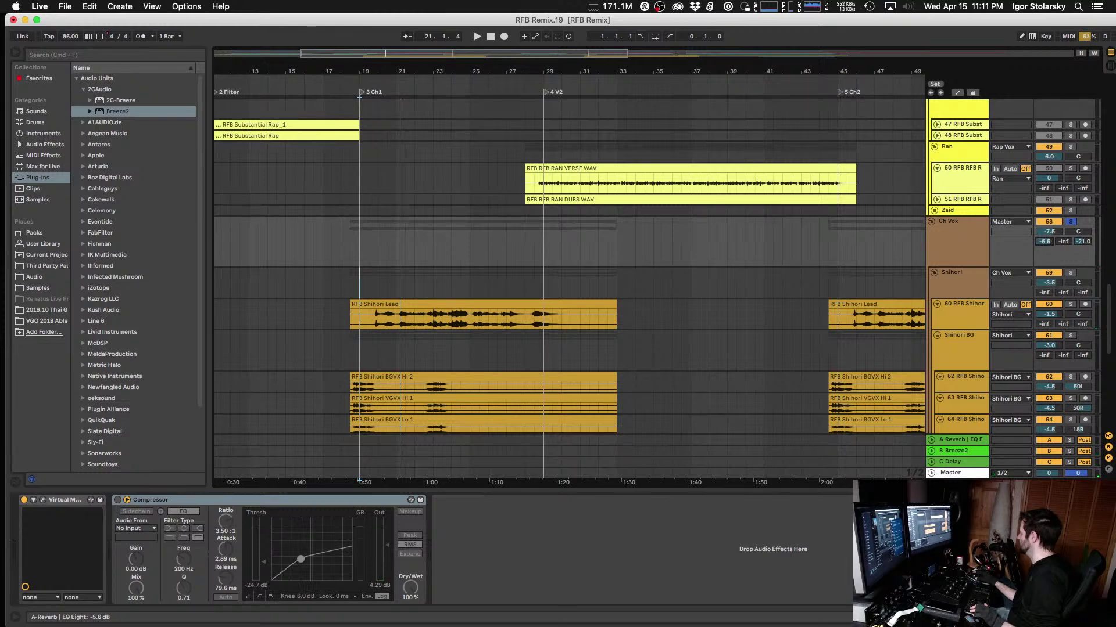
pyautogui.press('space')
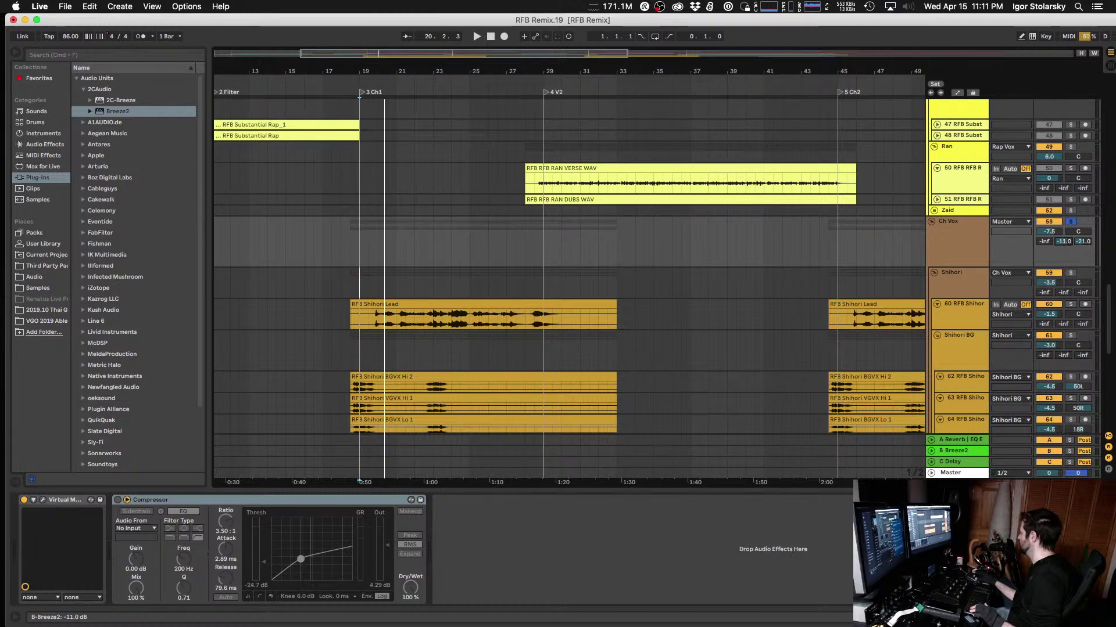
pyautogui.press('space')
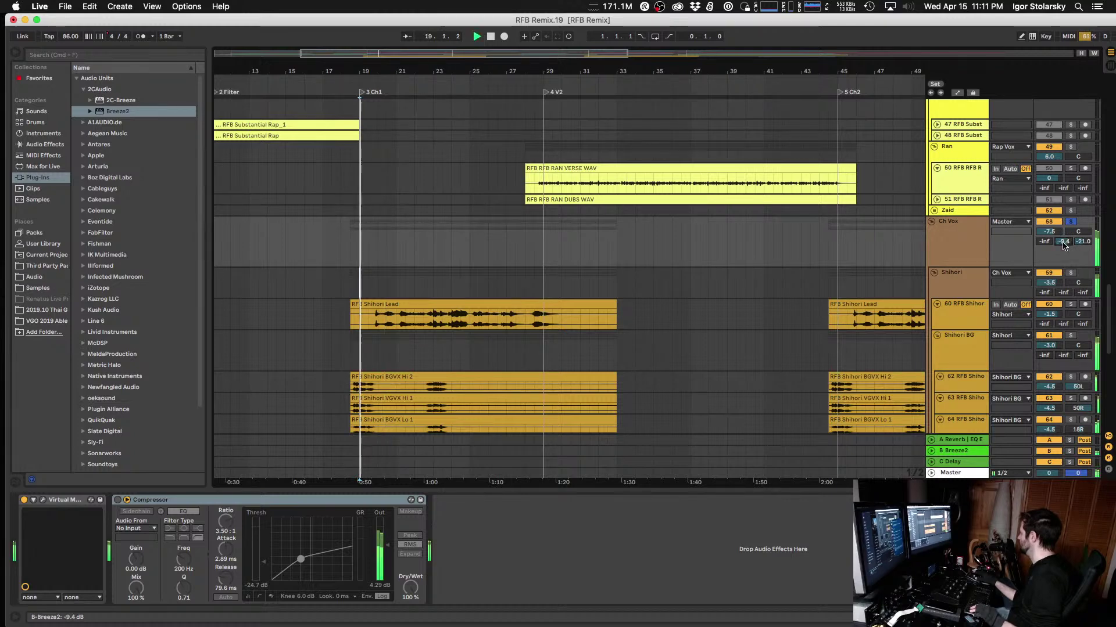
# Step: Select return track B with Breeze2 and solo it during playback
pyautogui.click(955, 451)
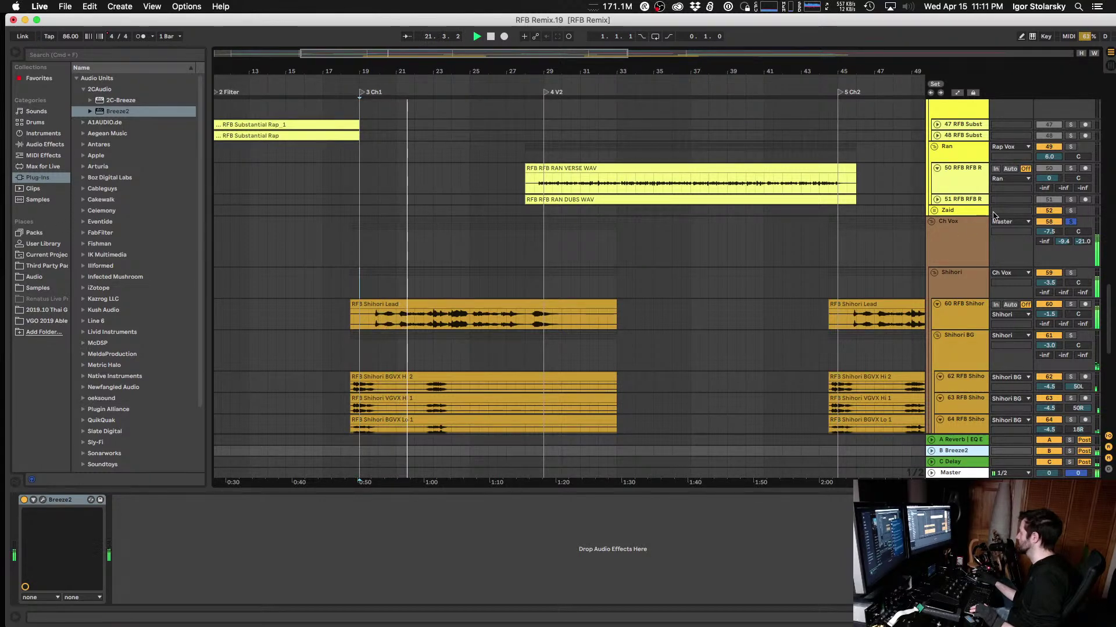
pyautogui.click(1056, 464)
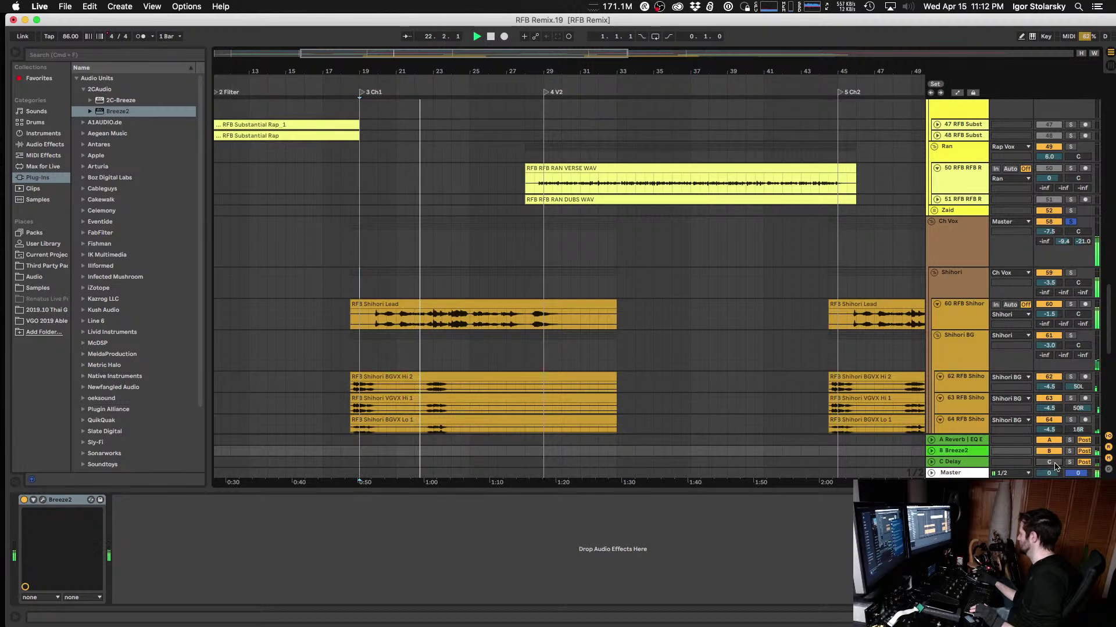
pyautogui.click(1069, 451)
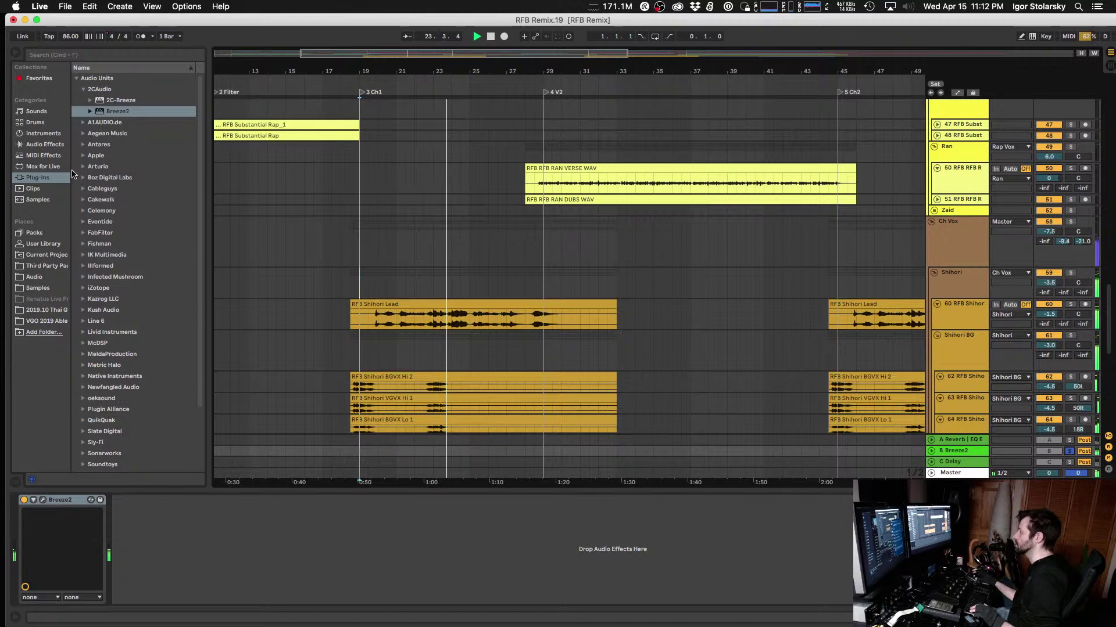
# Step: Insert EQ Eight after Breeze2 on return B and make band 1 a low cut at about 255 Hz
pyautogui.click(46, 145)
pyautogui.moveTo(107, 231); pyautogui.dragTo(437, 347)
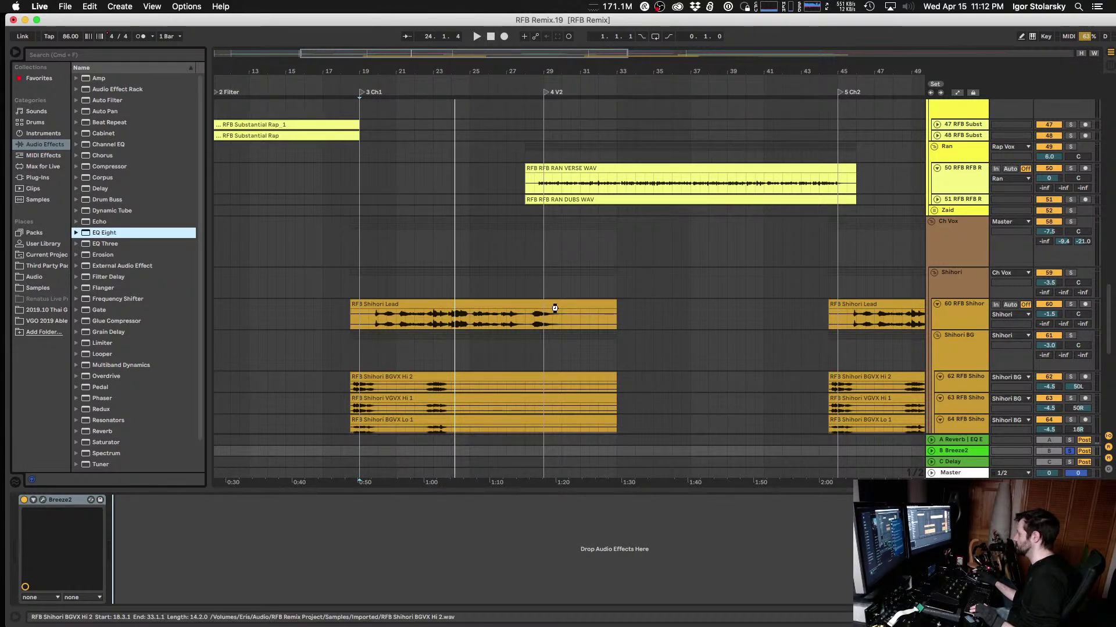
pyautogui.moveTo(555, 308); pyautogui.dragTo(538, 344)
pyautogui.press('space')
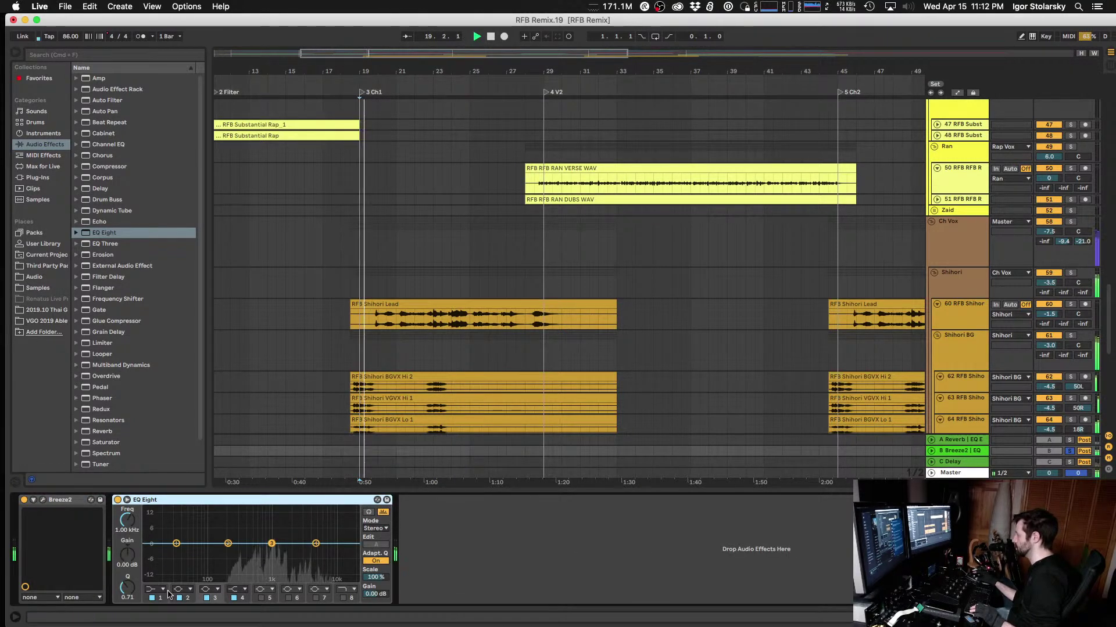
pyautogui.click(156, 589)
pyautogui.click(158, 608)
pyautogui.moveTo(176, 544); pyautogui.dragTo(235, 556)
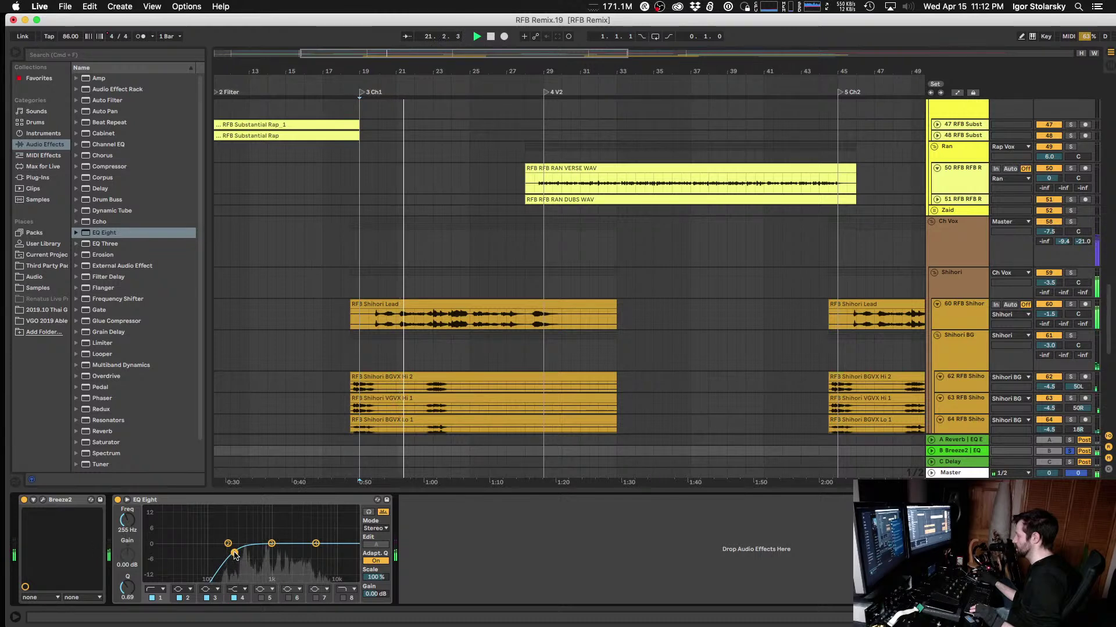
# Step: Move EQ Eight ahead of Breeze2 on return B and replay the chorus opening
pyautogui.moveTo(247, 502); pyautogui.dragTo(40, 522)
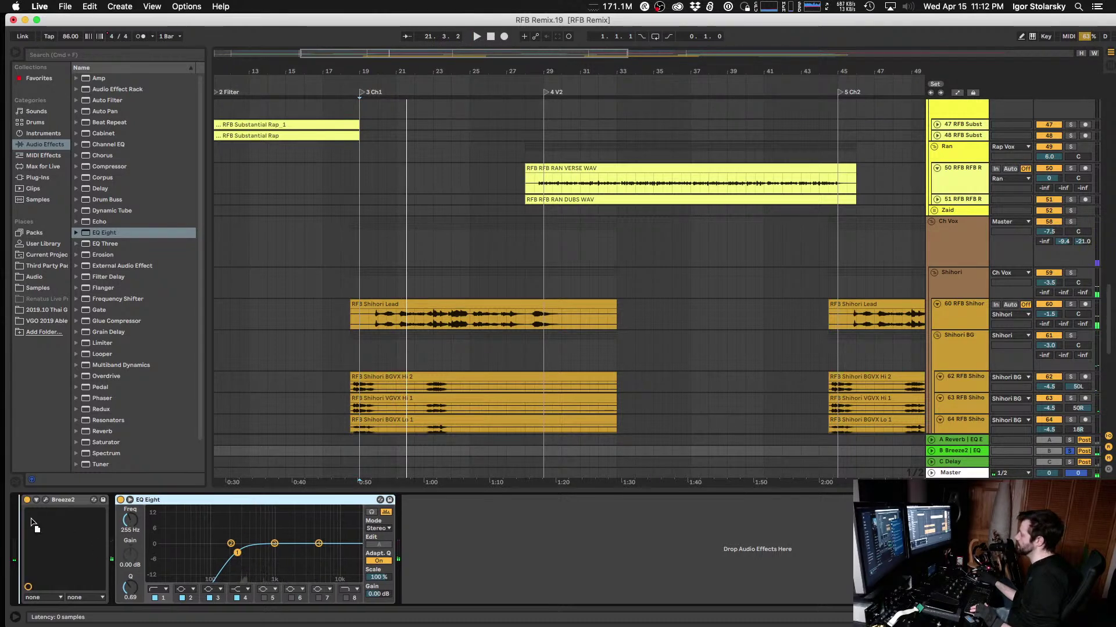
pyautogui.moveTo(151, 532); pyautogui.dragTo(148, 534)
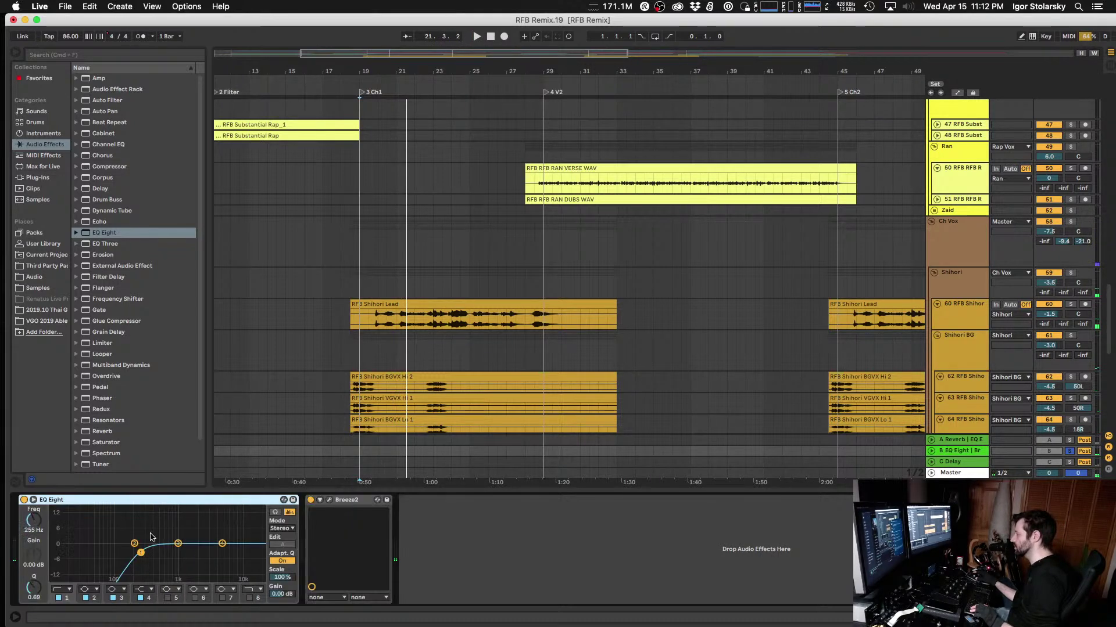
pyautogui.press('space')
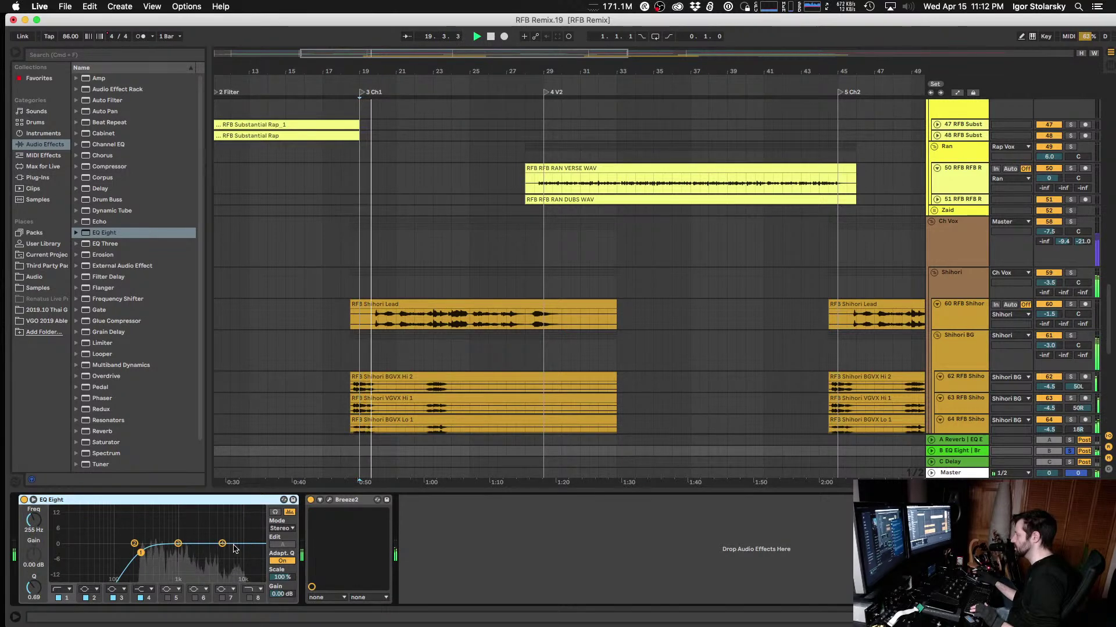
# Step: Enable EQ Eight's band 8 as a high cut at about 4.35 kHz while replaying the soloed return
pyautogui.doubleClick(250, 545)
pyautogui.moveTo(248, 553); pyautogui.dragTo(225, 553)
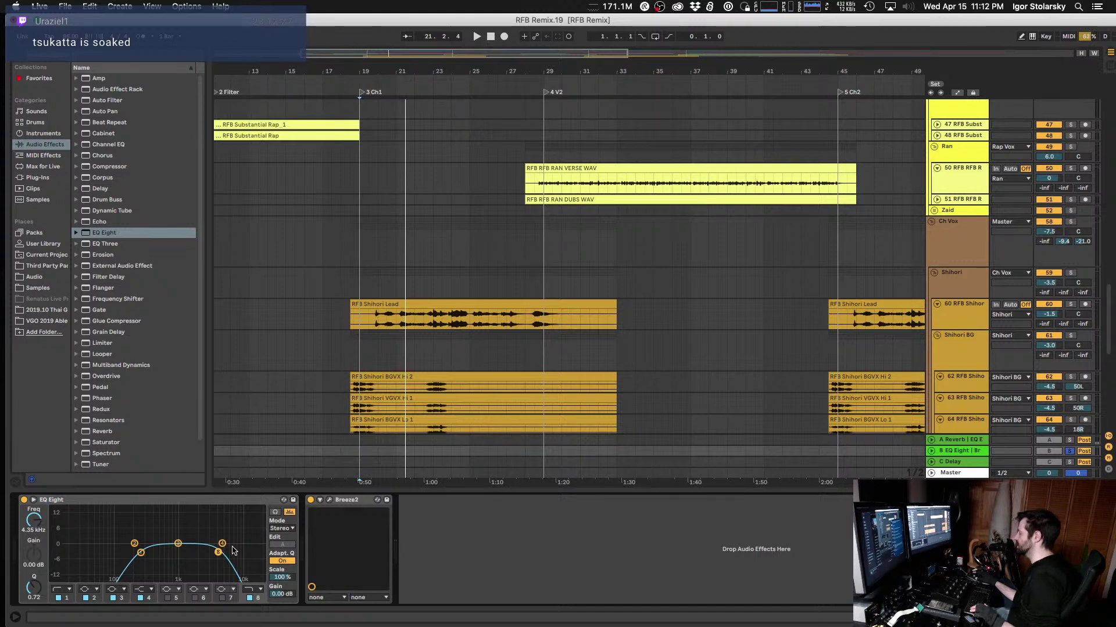
pyautogui.moveTo(209, 551); pyautogui.dragTo(216, 554)
pyautogui.press('space')
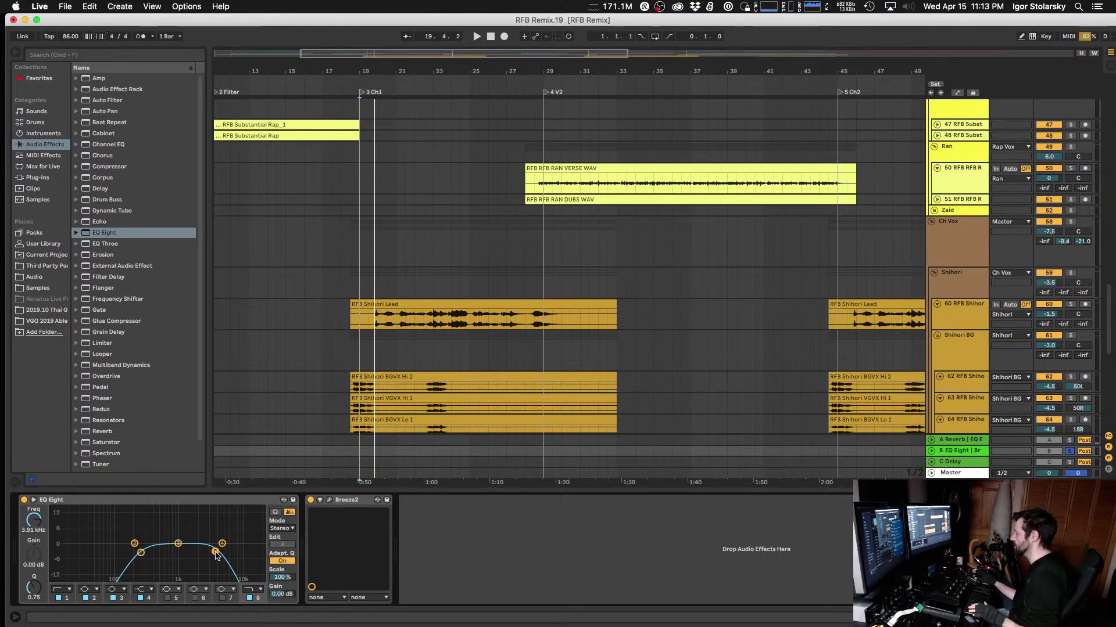
pyautogui.press('space')
pyautogui.moveTo(215, 552); pyautogui.dragTo(218, 551)
# Step: Move EQ Eight back behind Breeze2 on return B
pyautogui.click(269, 504)
pyautogui.moveTo(269, 508); pyautogui.dragTo(403, 505)
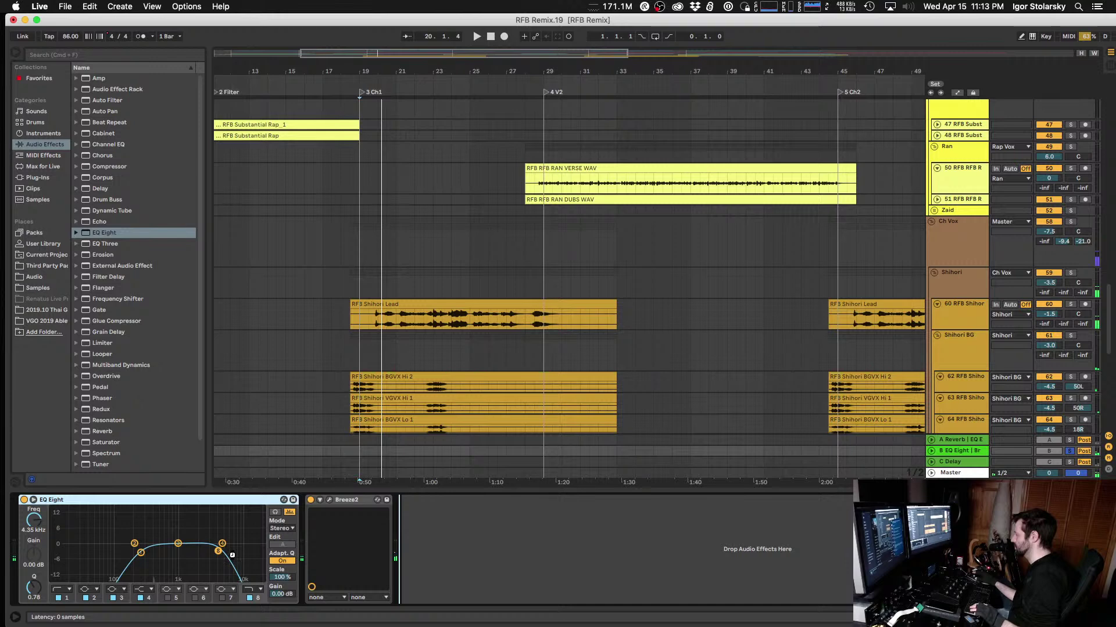
pyautogui.moveTo(231, 555); pyautogui.dragTo(234, 557)
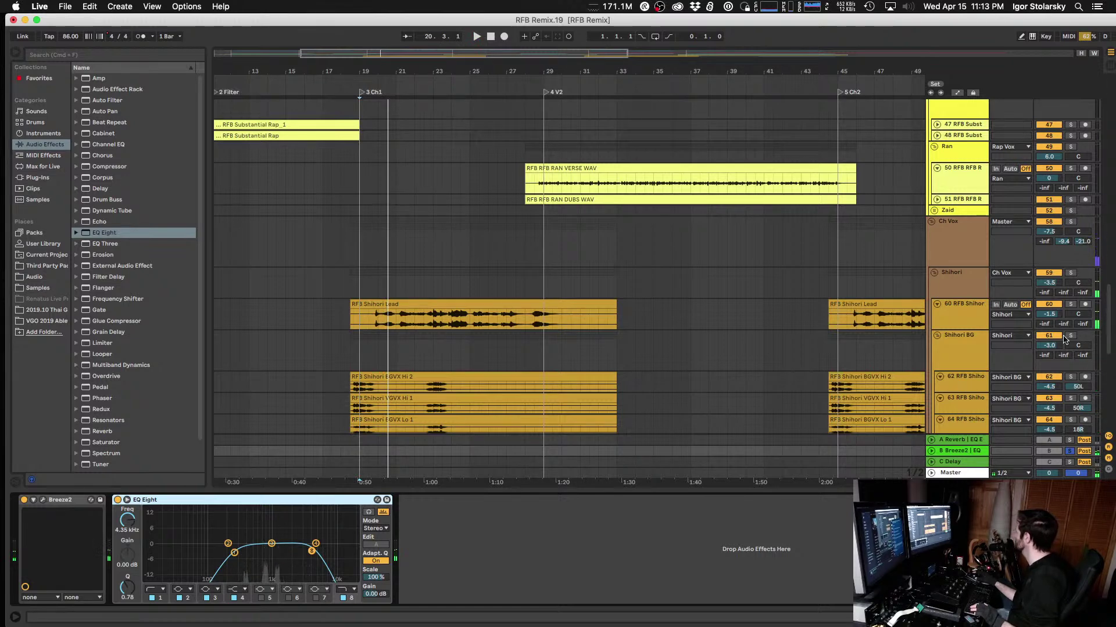
# Step: Unsolo return B and set the Ch Vox group's sends A and B both to -5.6 dB during playback
pyautogui.click(1071, 453)
pyautogui.press('space')
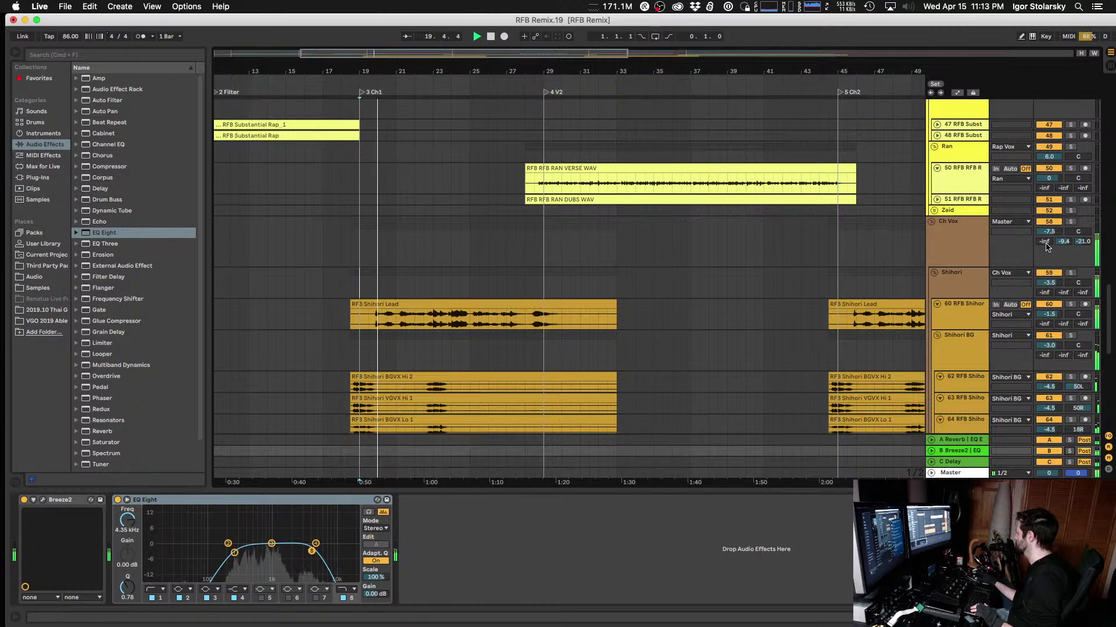
pyautogui.scroll(4, 1062, 242)
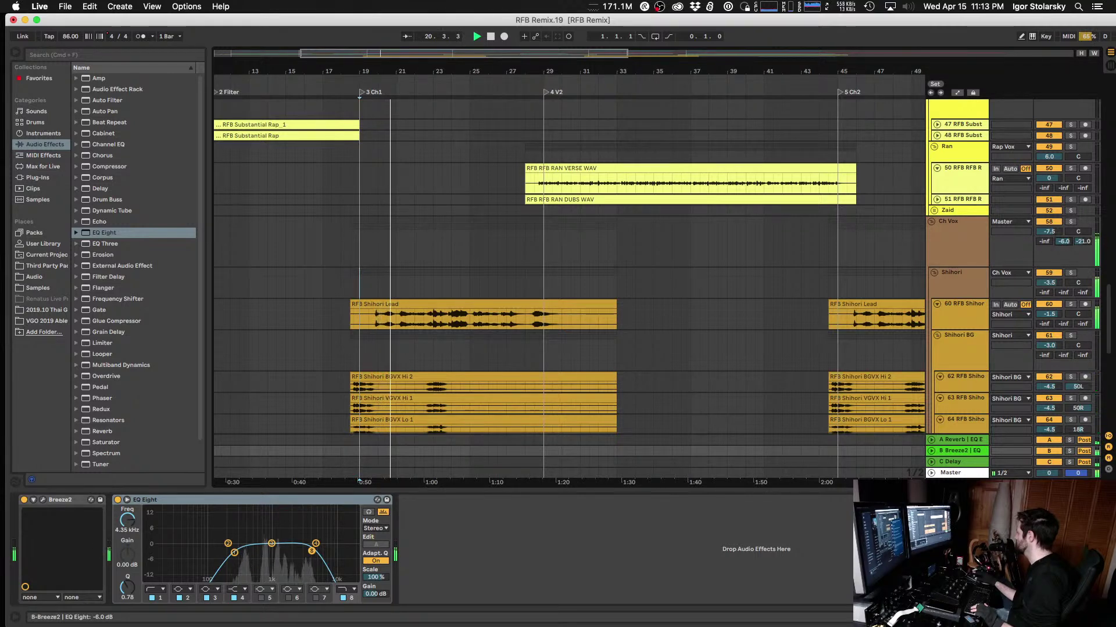
pyautogui.scroll(1, 1063, 243)
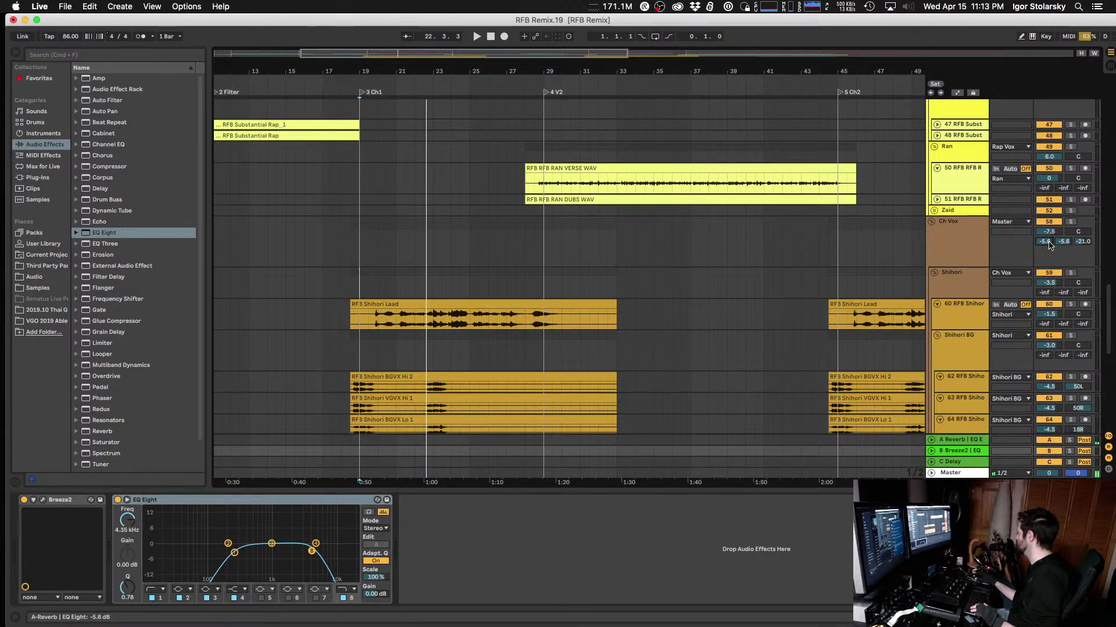
# Step: Disable send A on the Ch Vox group, then solo the group and play the chorus opening
pyautogui.rightClick(1046, 243)
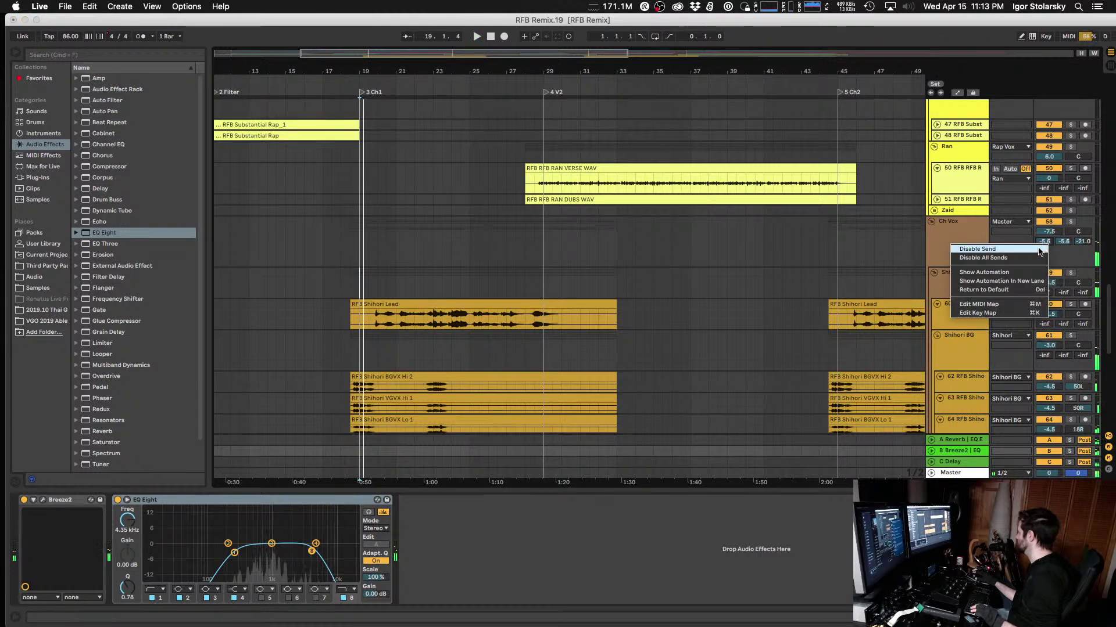
pyautogui.press('Escape')
pyautogui.press('Tab')
pyautogui.press('Tab')
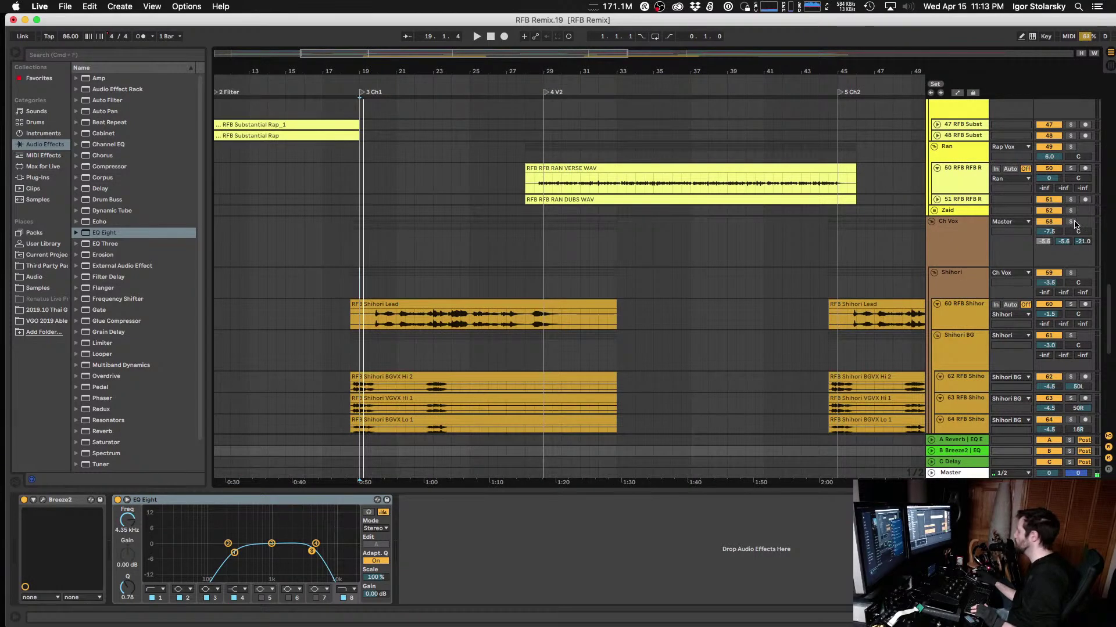
pyautogui.click(1071, 222)
pyautogui.press('space')
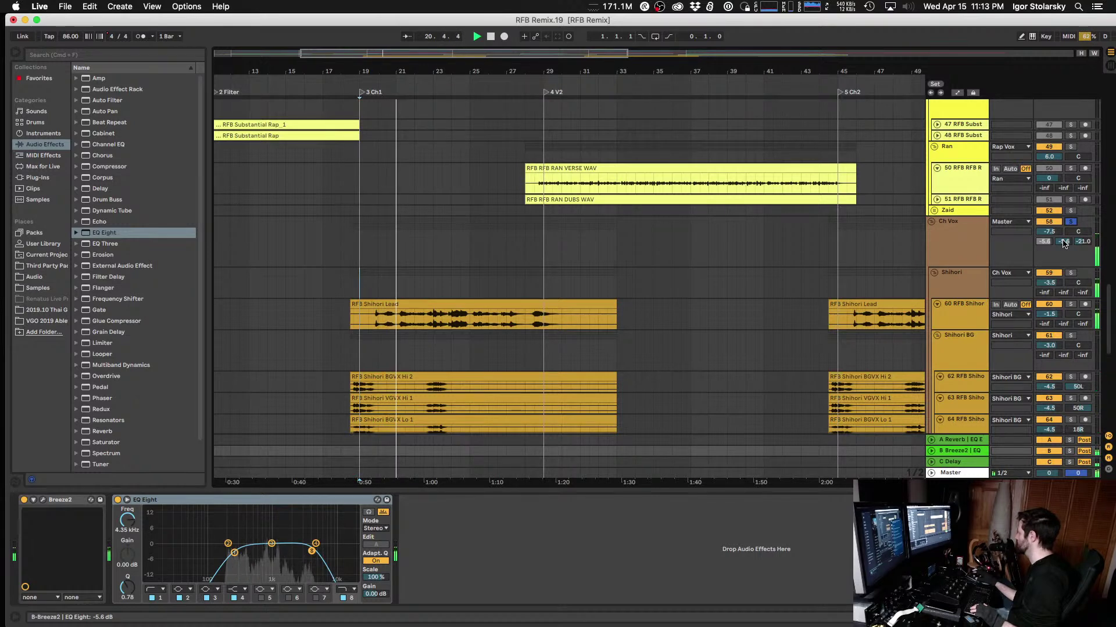
# Step: Disable send B on the Ch Vox group, enable its send A, and play the chorus opening
pyautogui.rightClick(1063, 243)
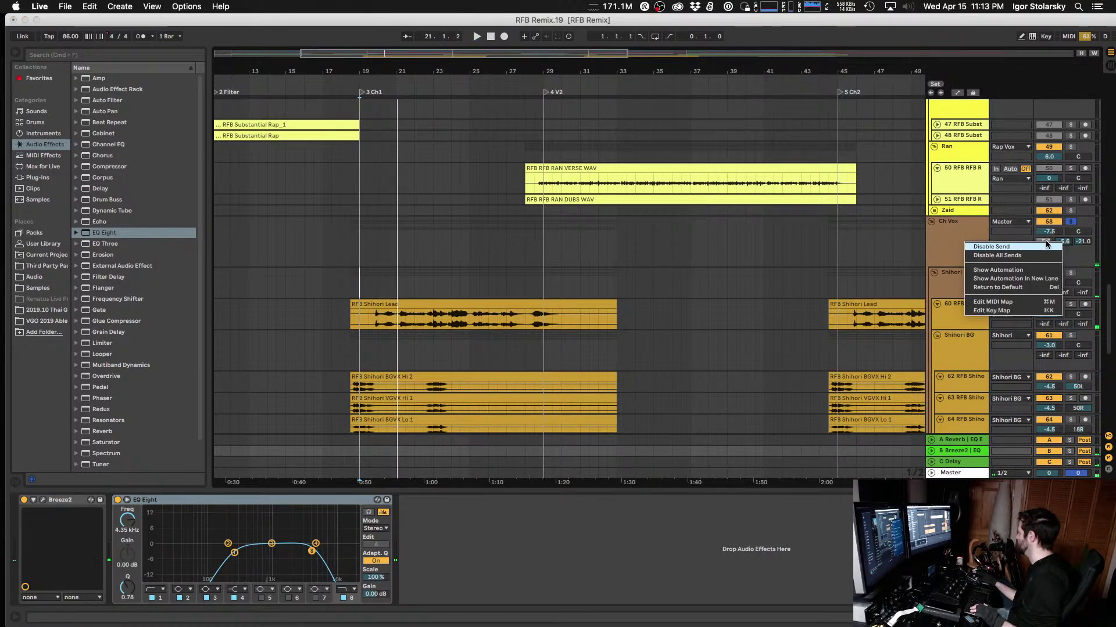
pyautogui.click(992, 246)
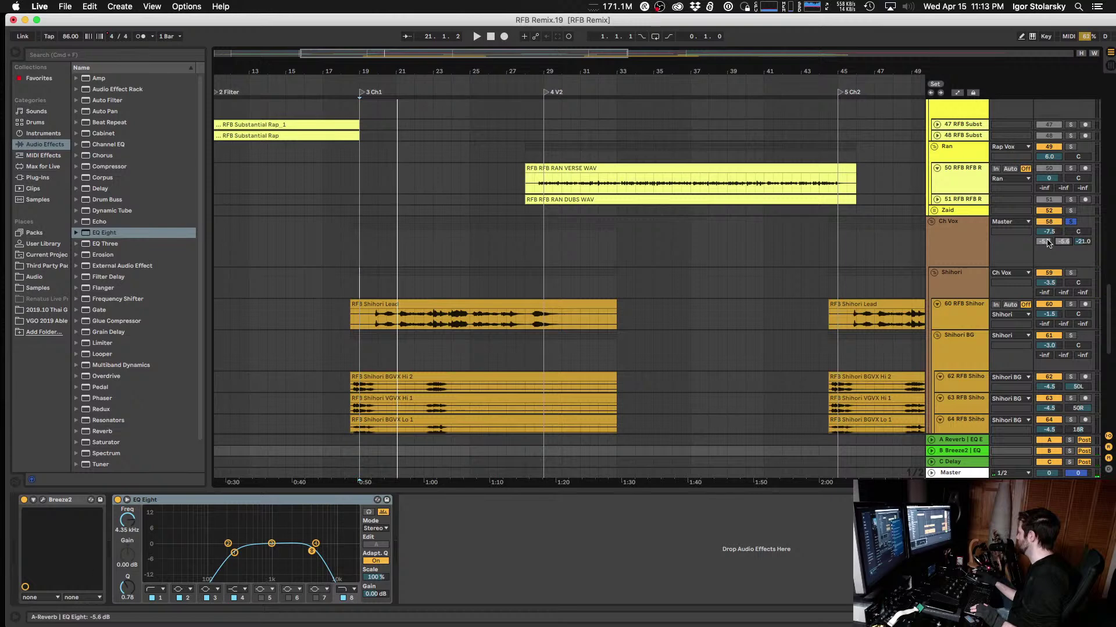
pyautogui.rightClick(1047, 242)
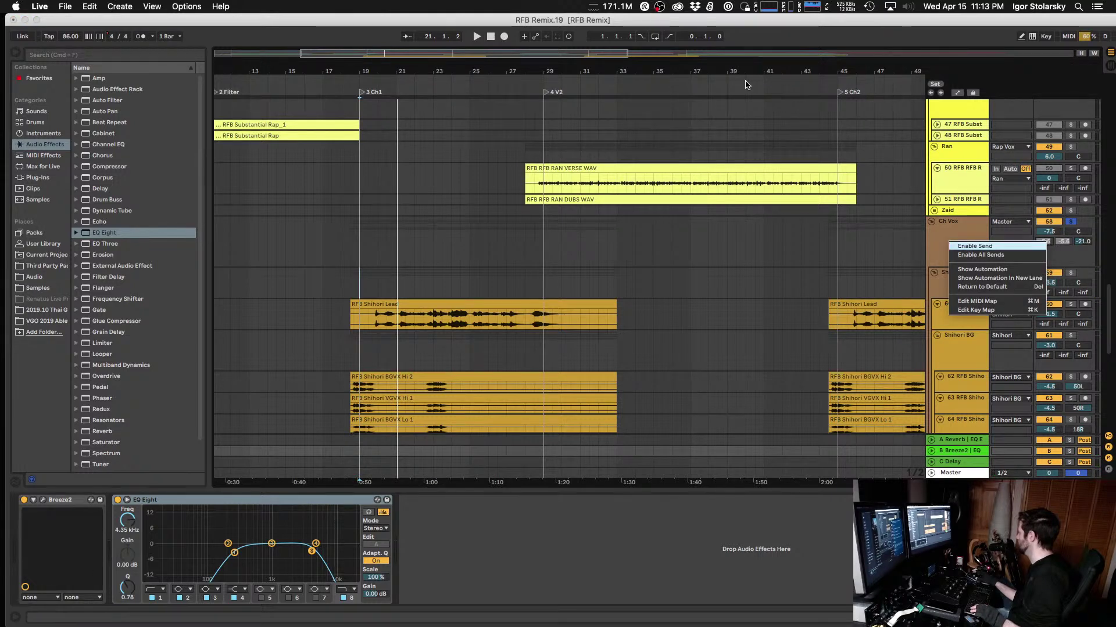
pyautogui.press('Return')
pyautogui.press('space')
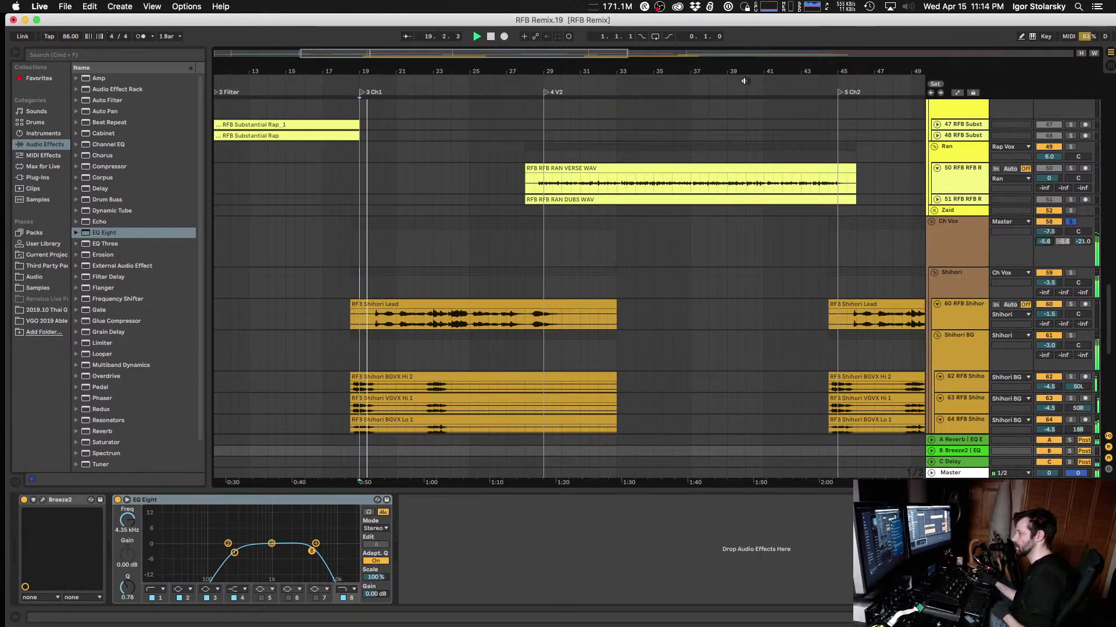
# Step: Disable the Ch Vox group's send A, re-enable send B, and replay the chorus opening for comparison
pyautogui.rightClick(1044, 242)
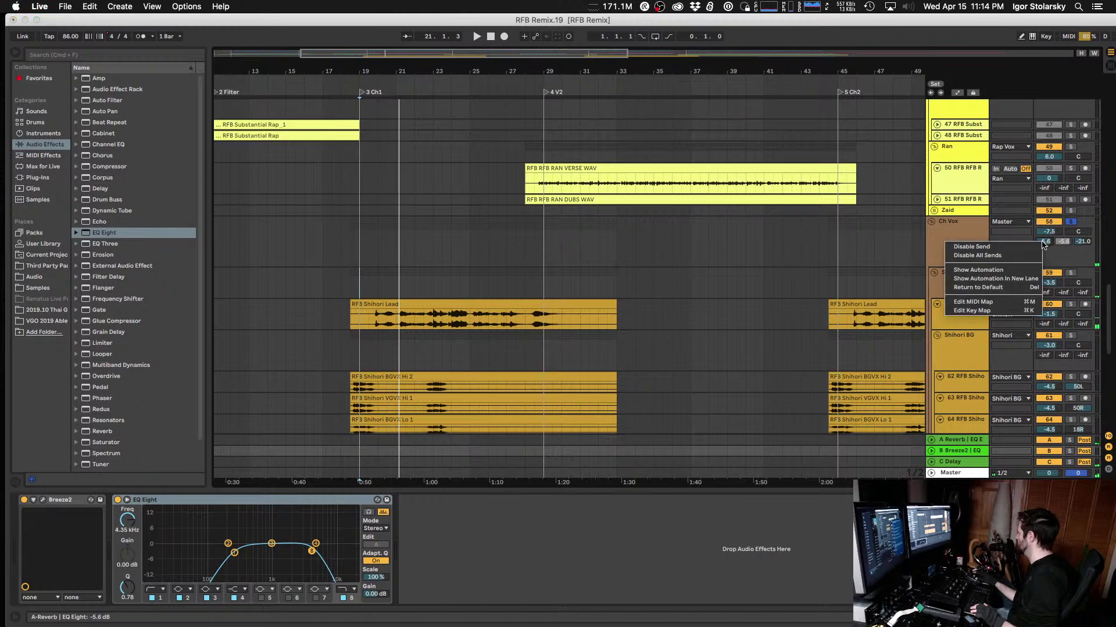
pyautogui.click(1064, 246)
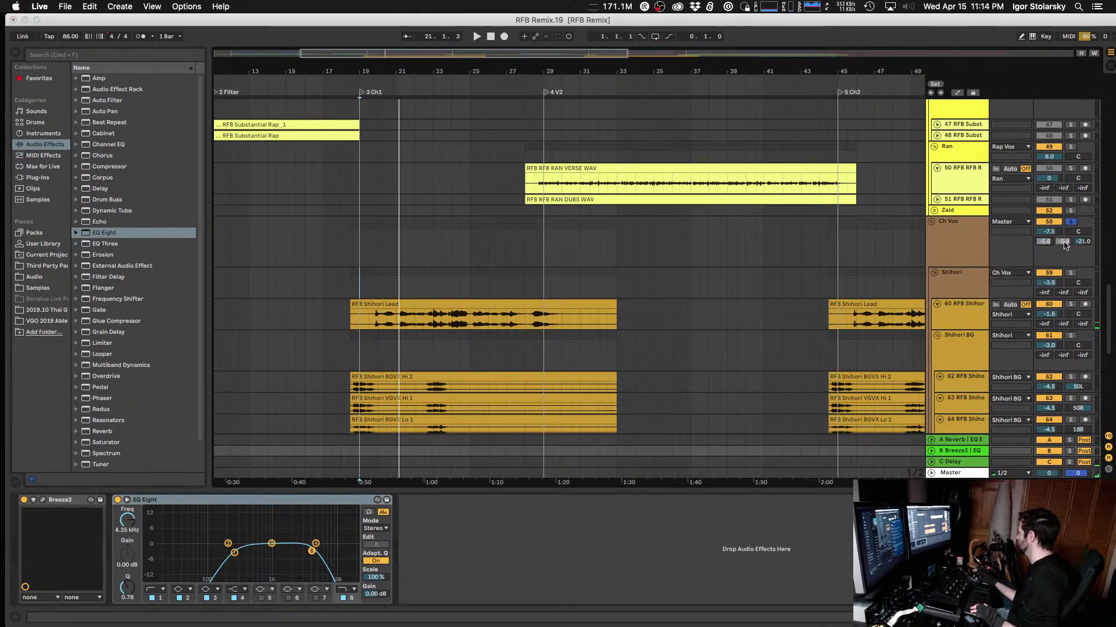
pyautogui.rightClick(1062, 248)
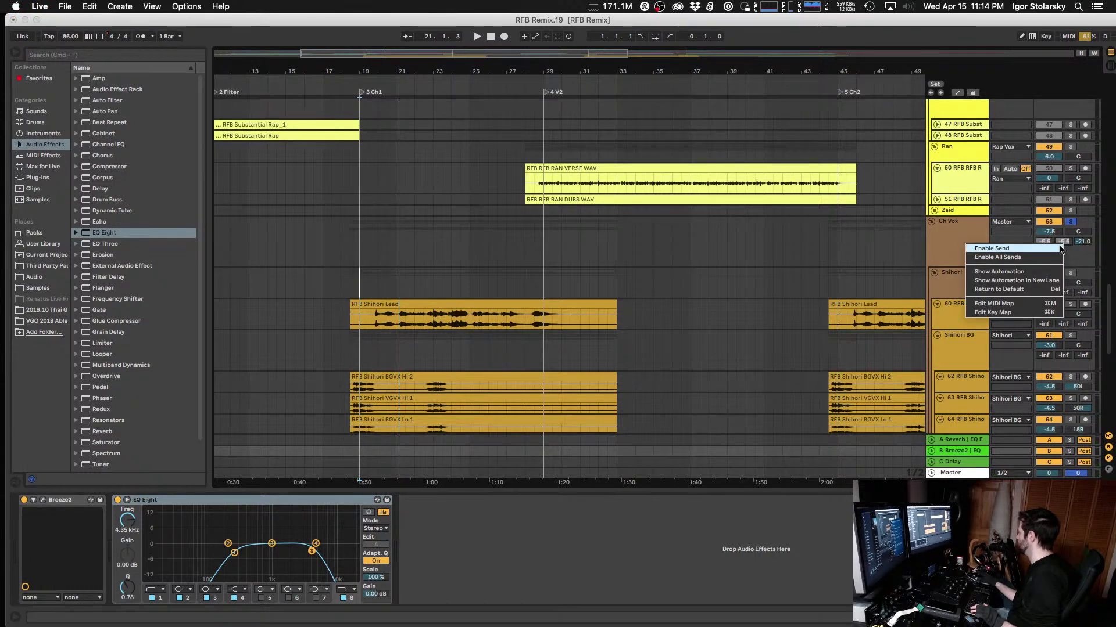
pyautogui.click(778, 267)
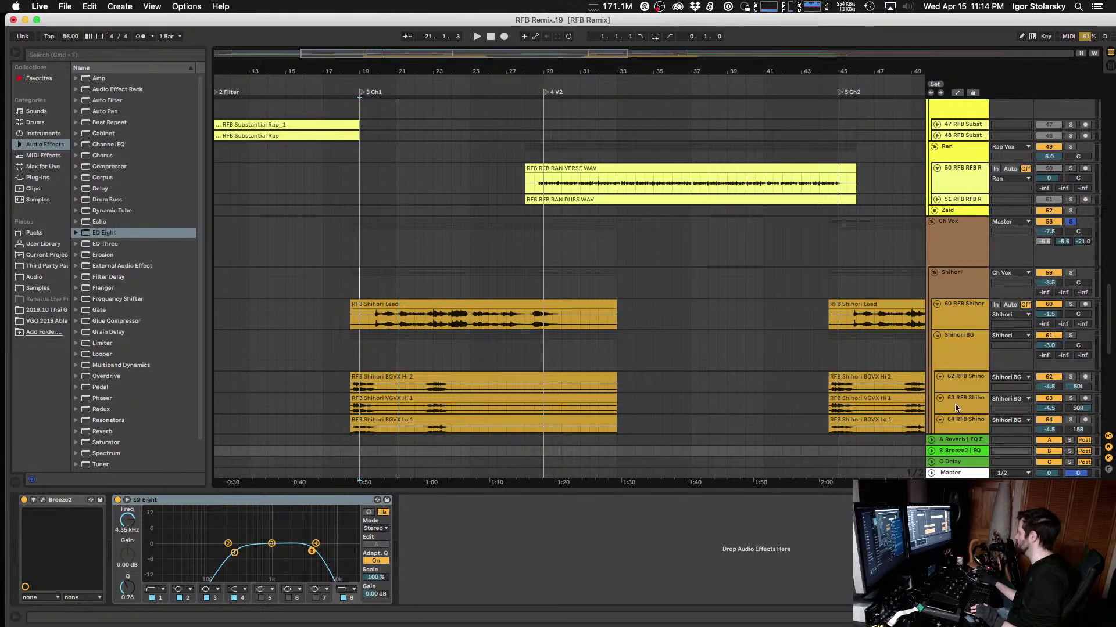
pyautogui.press('space')
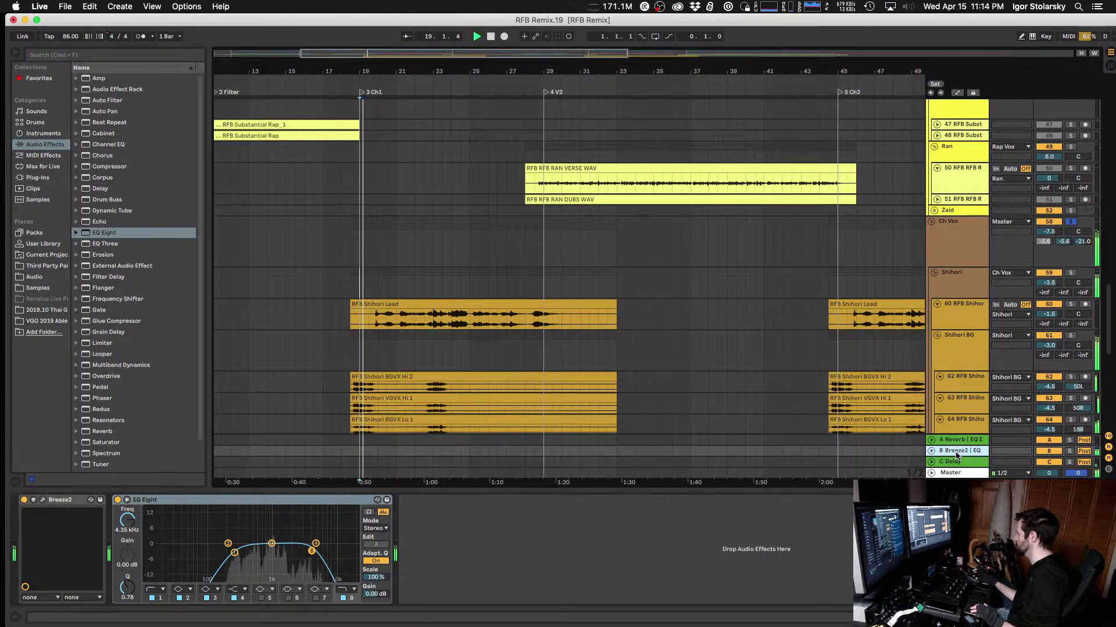
# Step: Lower the Ch Vox group's send B to -6.2 dB and set Breeze2's Predelay to 71.6 on return B
pyautogui.moveTo(1063, 241); pyautogui.dragTo(1064, 245)
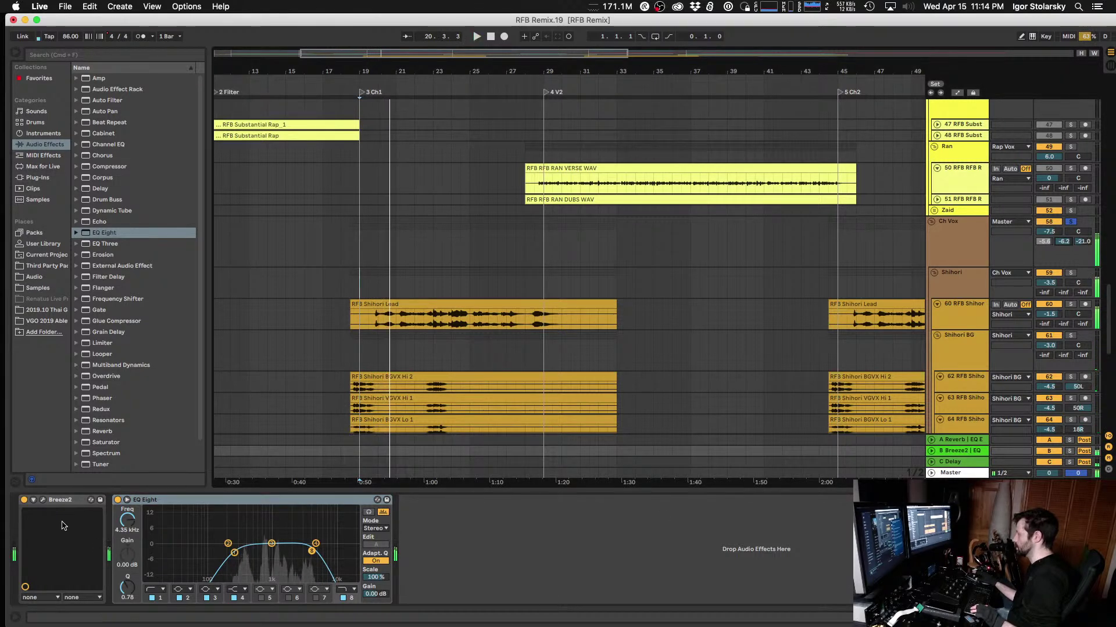
pyautogui.click(41, 500)
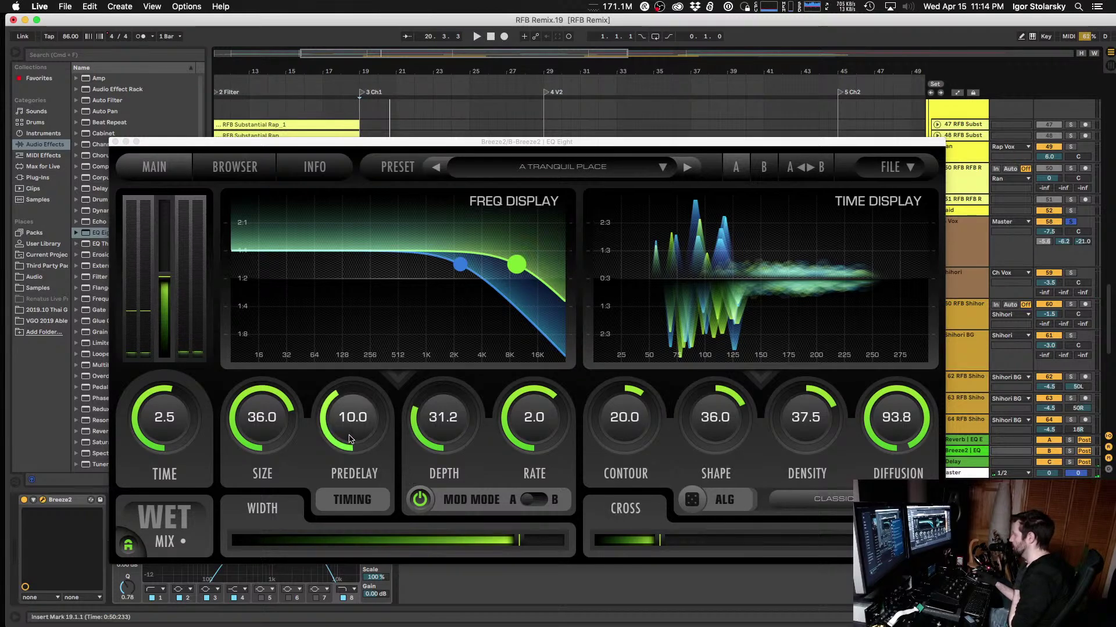
pyautogui.click(338, 401)
pyautogui.moveTo(345, 418); pyautogui.dragTo(347, 376)
pyautogui.press('space')
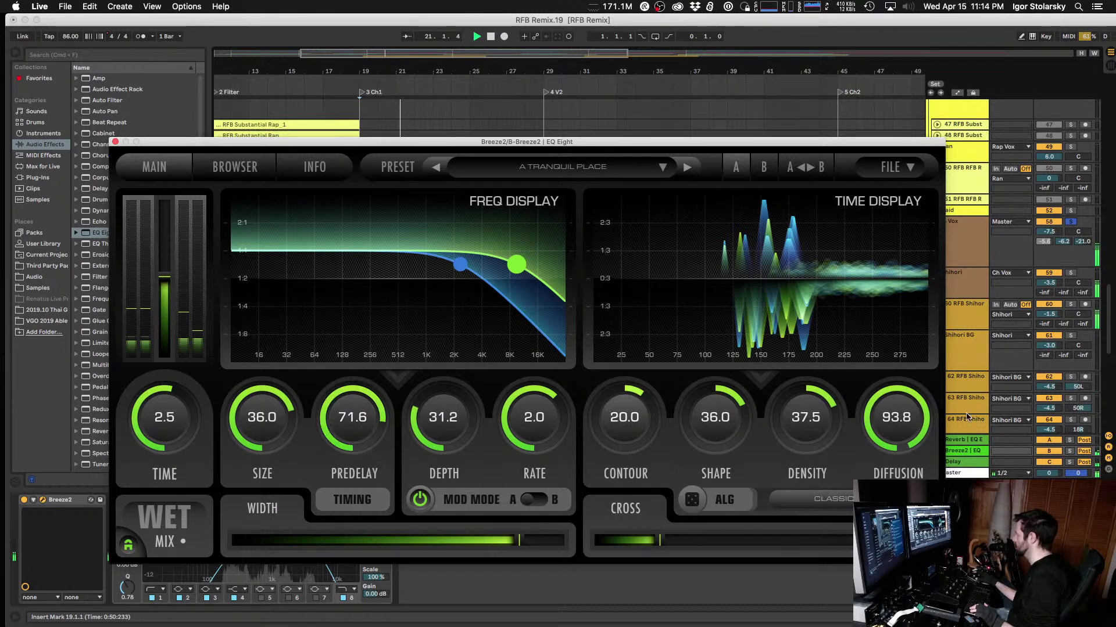
# Step: Deactivate return C Delay and lower Breeze2's green high-frequency node to just above 4 kHz during playback
pyautogui.click(1052, 463)
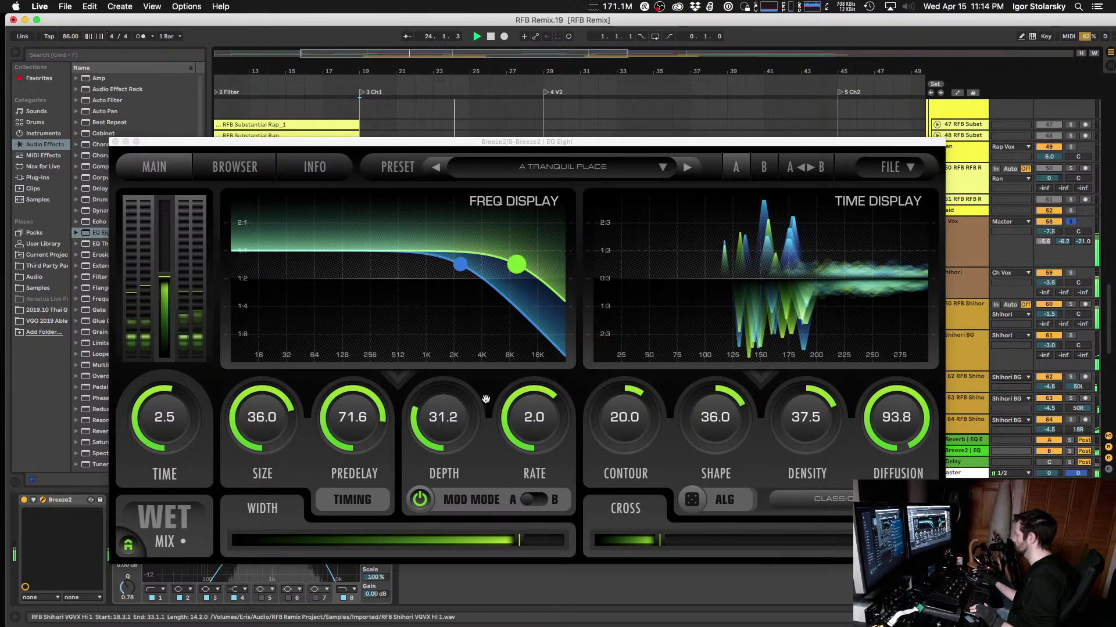
pyautogui.click(504, 268)
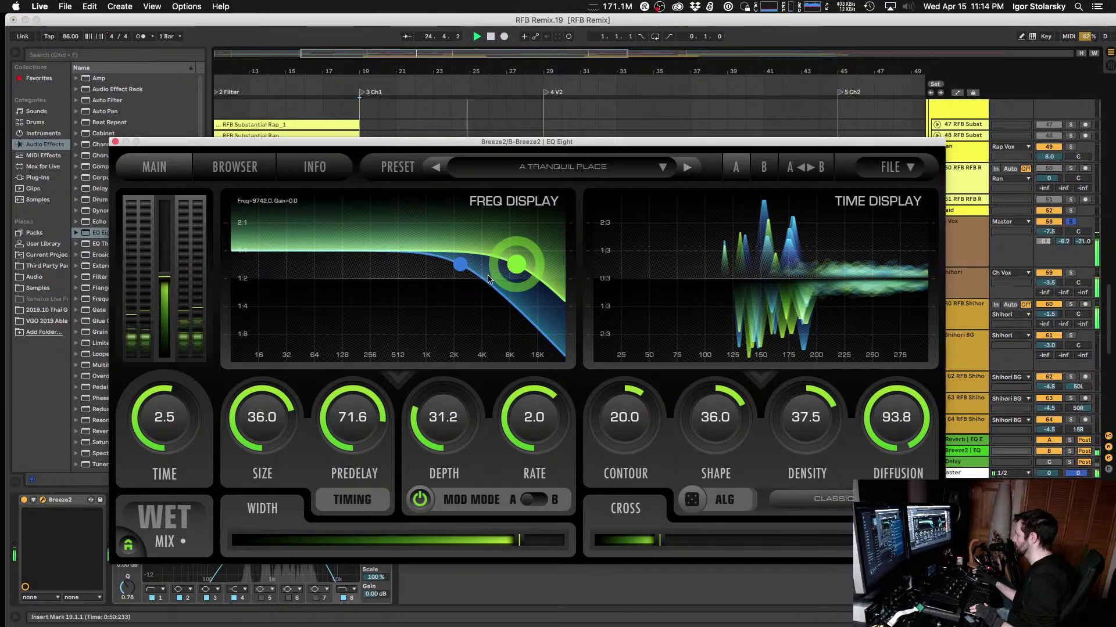
pyautogui.moveTo(516, 268); pyautogui.dragTo(487, 339)
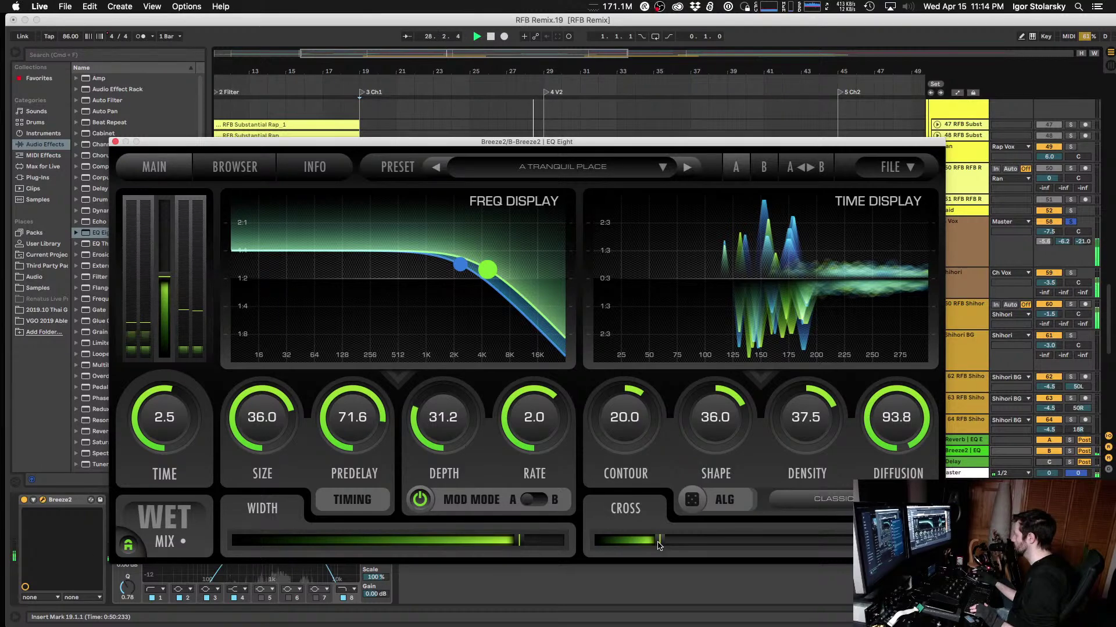
# Step: Try Breeze2's Hall algorithm, switch back to Classic, and replay the chorus opening to compare them
pyautogui.click(831, 503)
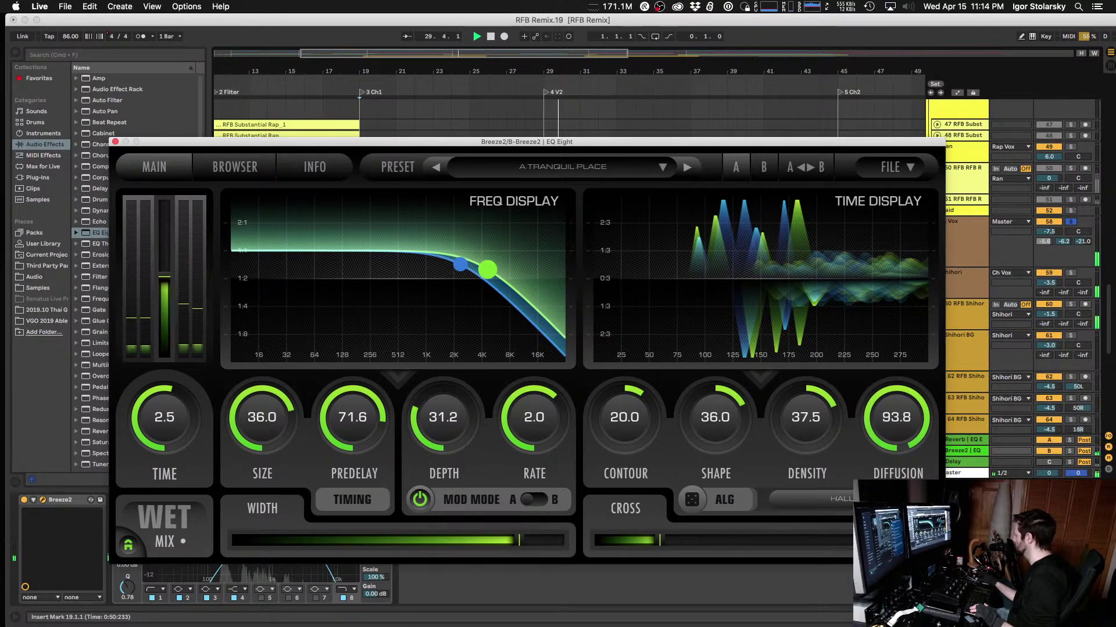
pyautogui.click(842, 500)
pyautogui.press('space')
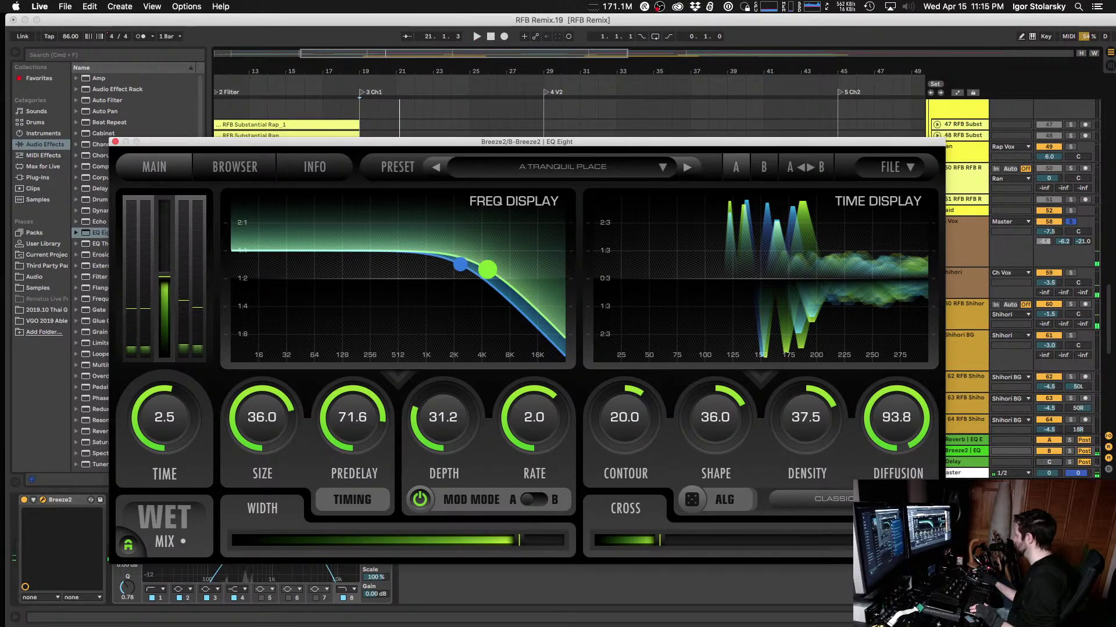
pyautogui.press('space')
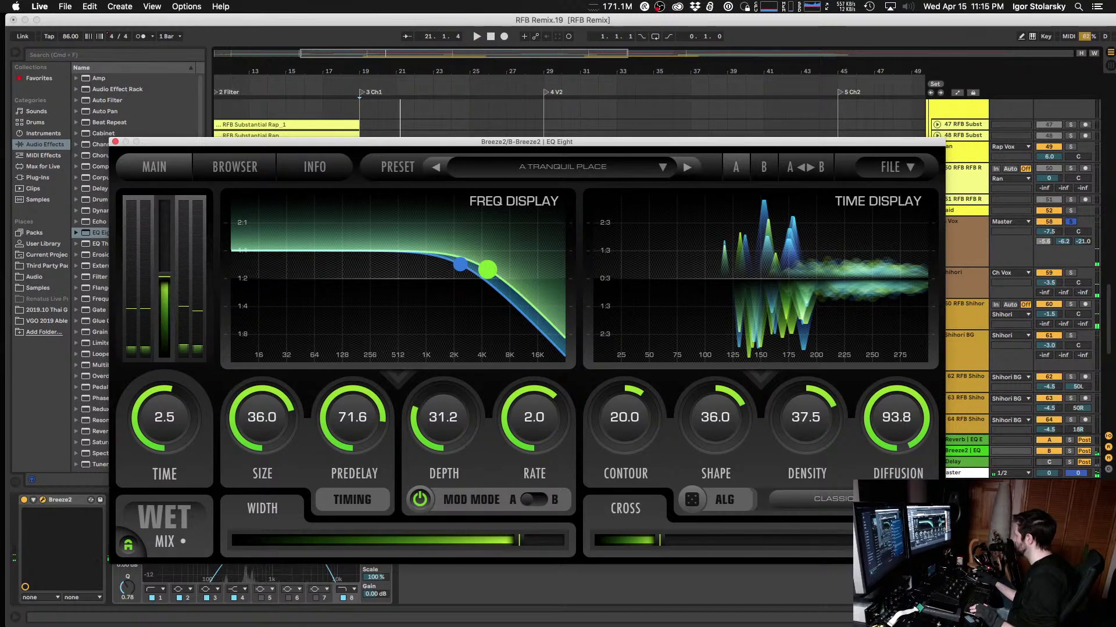
pyautogui.press('space')
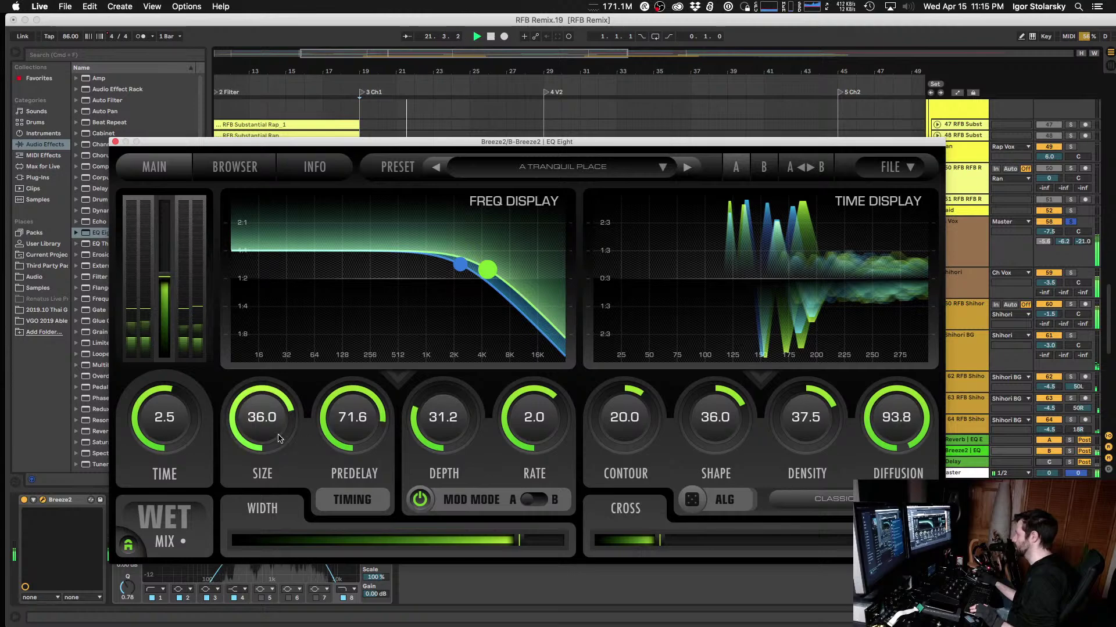
# Step: Set Breeze2's Size to 39.1 during playback and restart the chorus
pyautogui.moveTo(267, 437); pyautogui.dragTo(267, 433)
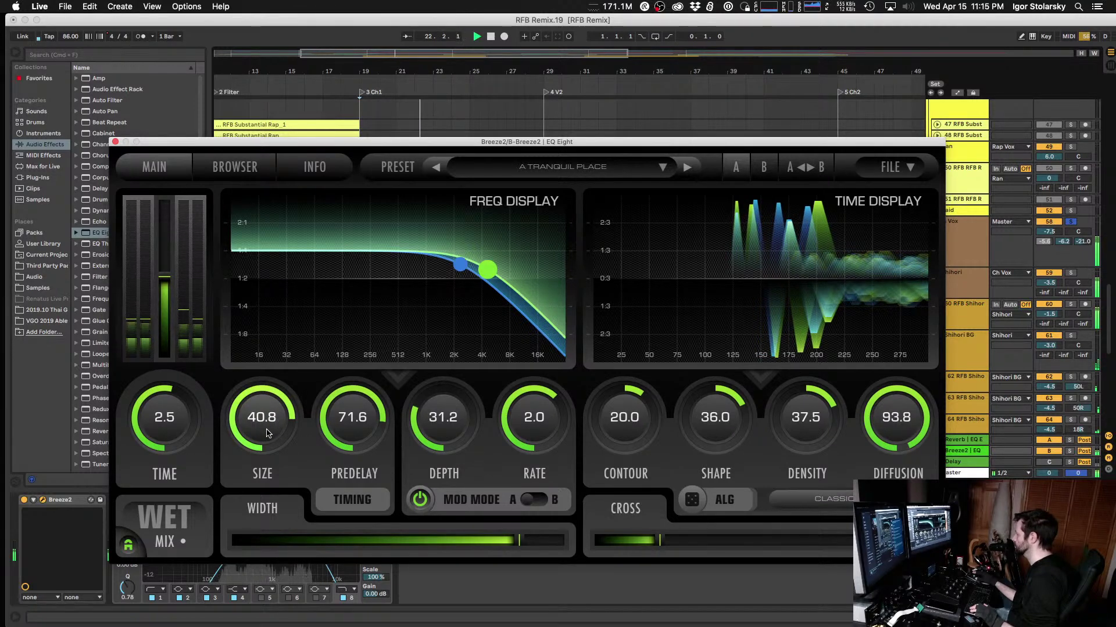
pyautogui.moveTo(266, 436); pyautogui.dragTo(267, 439)
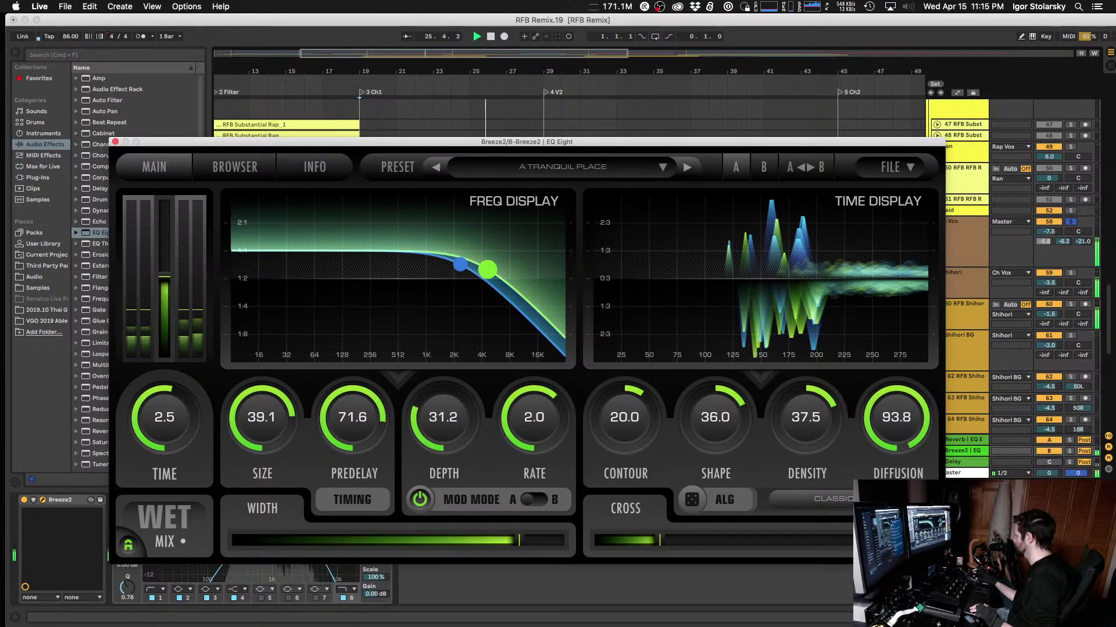
pyautogui.press('space')
pyautogui.press('space')
# Step: Solo return B and set Breeze2's Density to 56.5 while replaying the chorus opening
pyautogui.moveTo(826, 436); pyautogui.dragTo(823, 450)
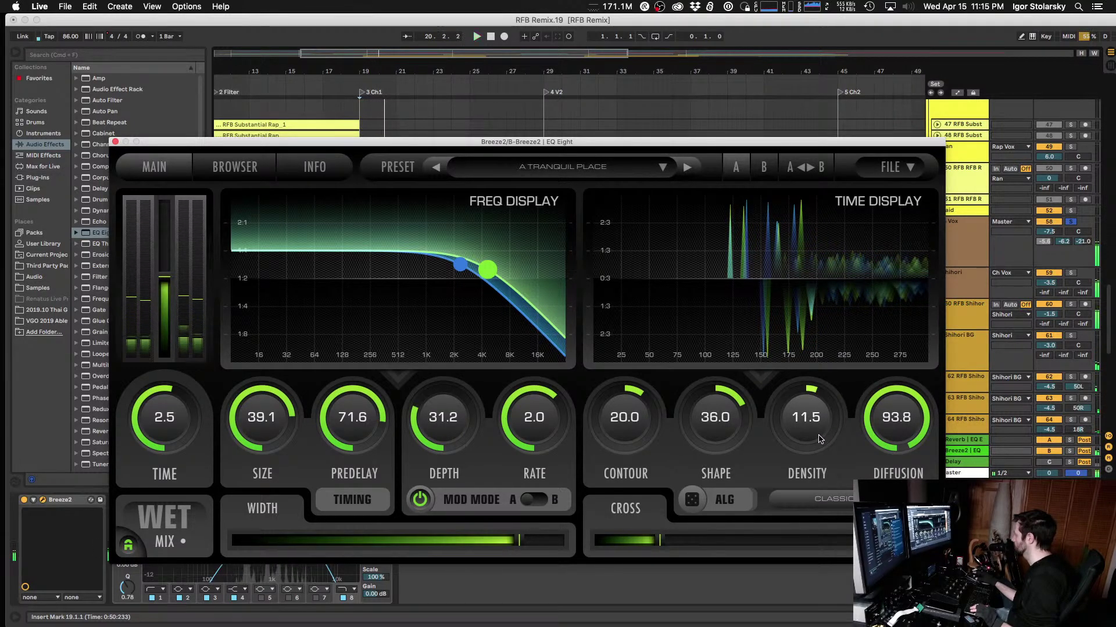
pyautogui.moveTo(817, 433); pyautogui.dragTo(809, 407)
pyautogui.press('space')
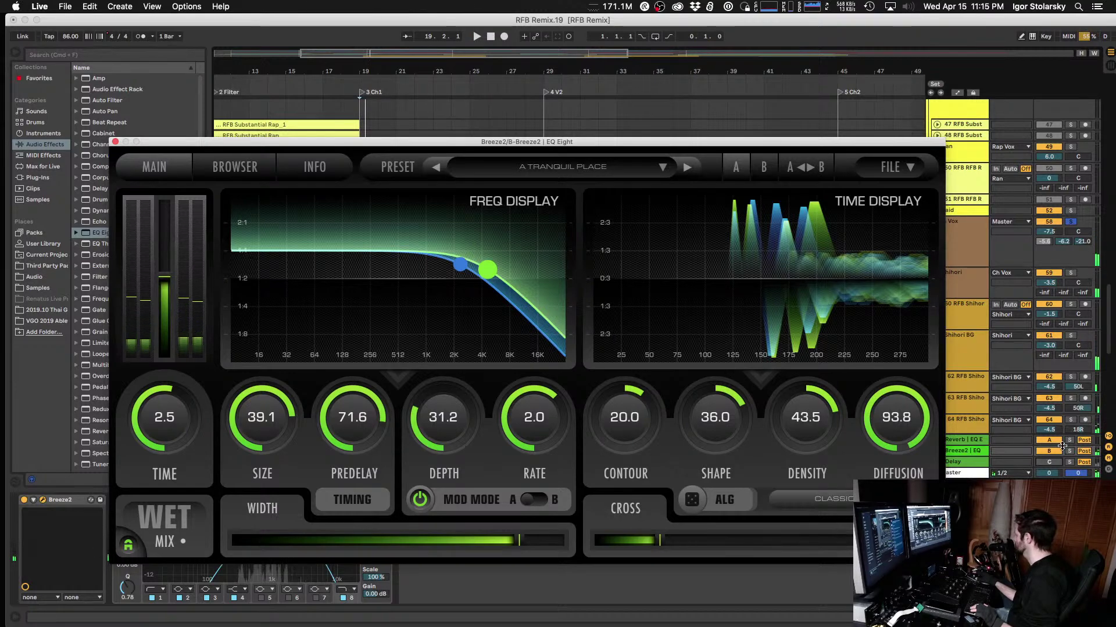
pyautogui.click(1069, 451)
pyautogui.press('space')
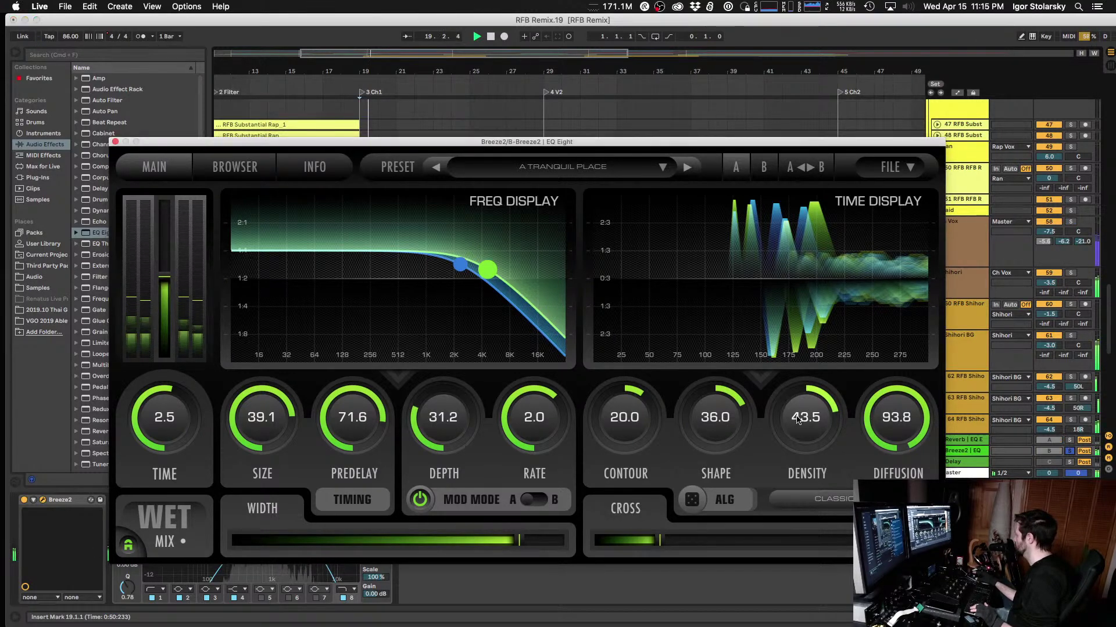
pyautogui.moveTo(798, 420); pyautogui.dragTo(797, 442)
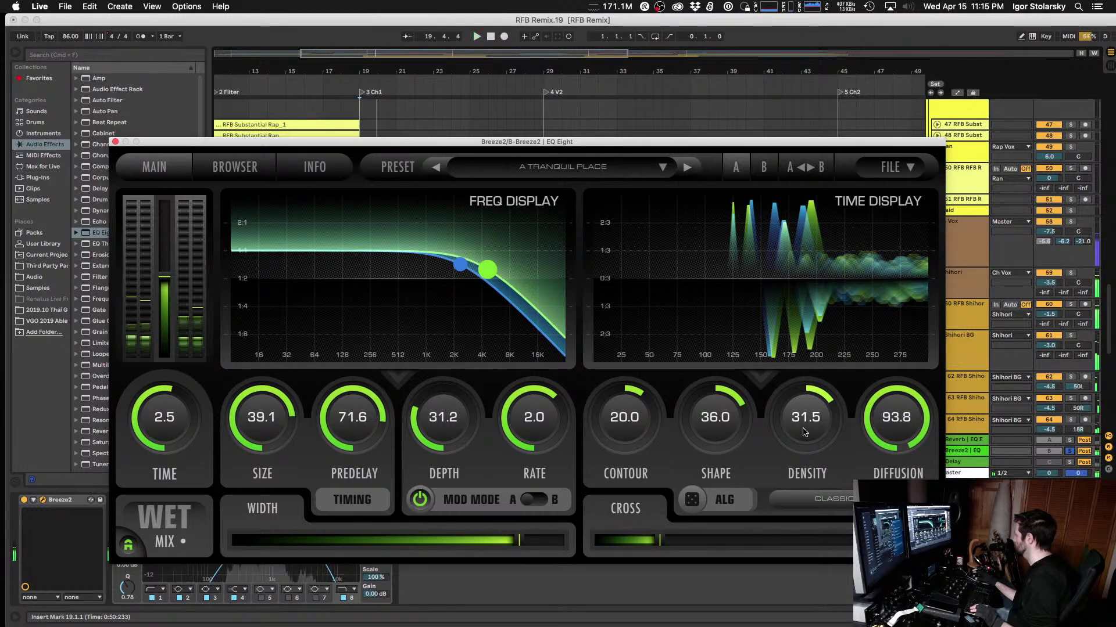
pyautogui.moveTo(803, 432); pyautogui.dragTo(804, 417)
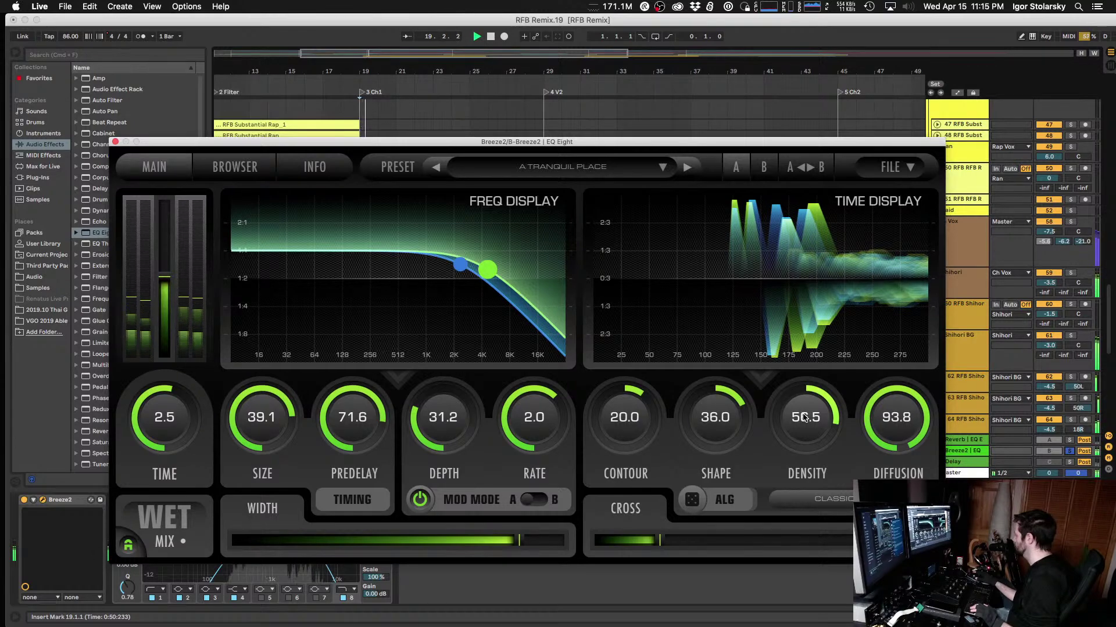
# Step: Set Breeze2's Shape to 39.0 and Contour to 60.0, then unsolo return B
pyautogui.moveTo(725, 437)
pyautogui.mouseDown()
pyautogui.moveTo(721, 422)
pyautogui.moveTo(713, 444)
pyautogui.mouseUp()
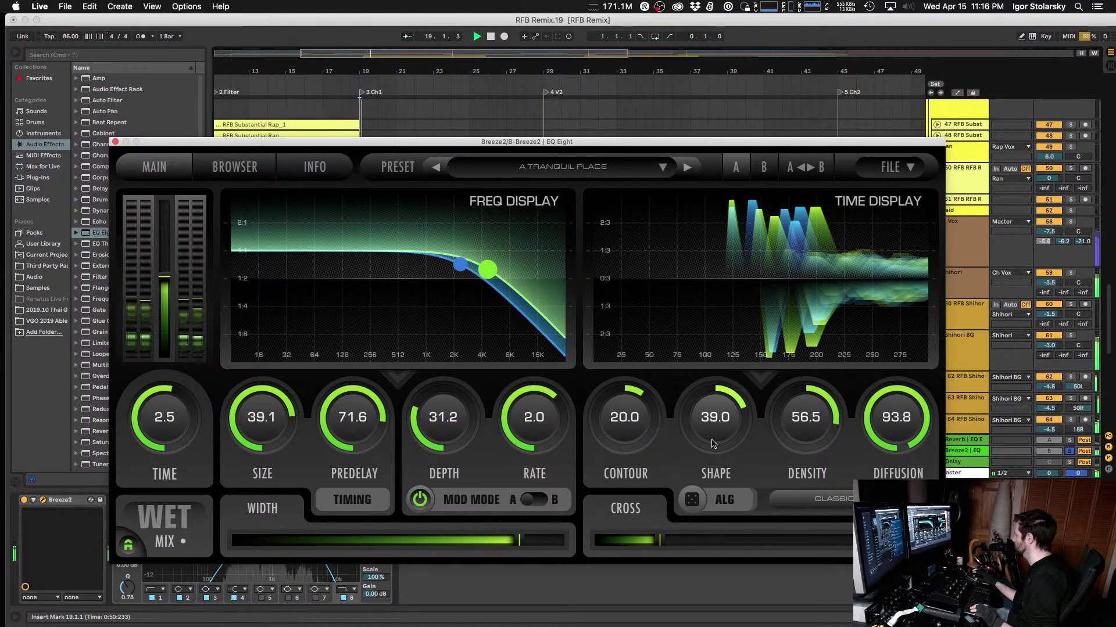
pyautogui.moveTo(636, 433); pyautogui.dragTo(628, 419)
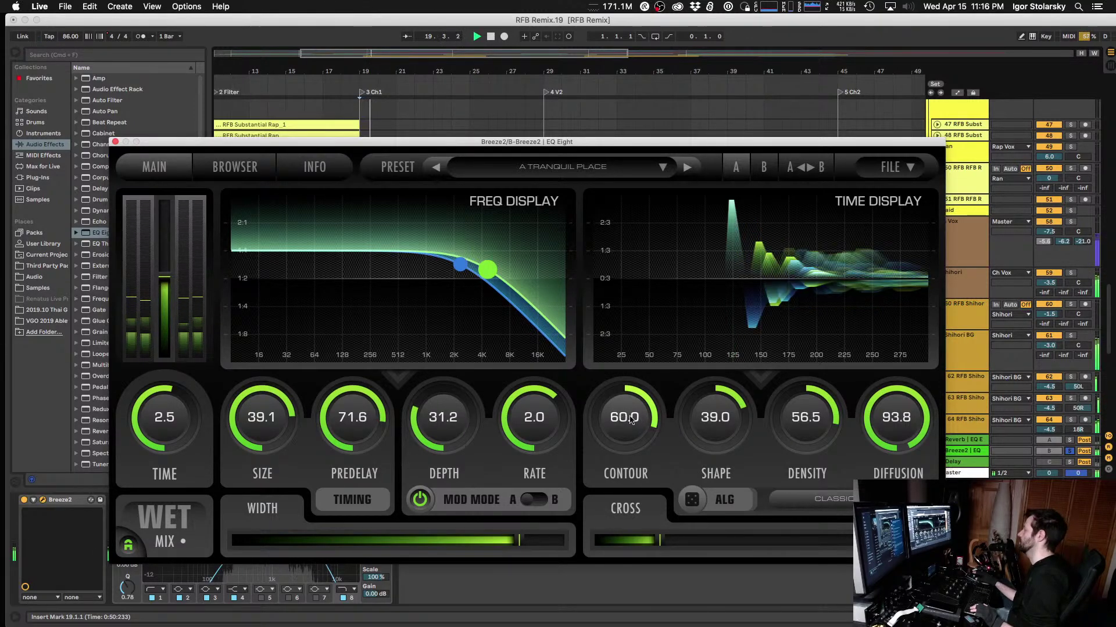
pyautogui.click(1067, 451)
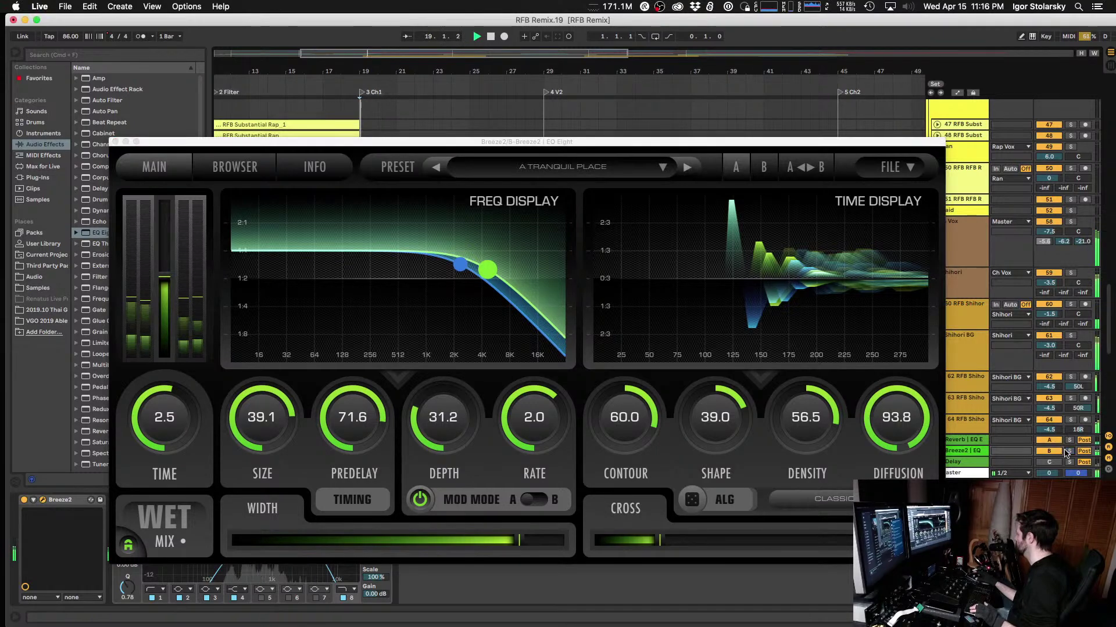
# Step: Close Breeze2, raise EQ Eight's high cut to about 5.1 kHz, and lower the Ch Vox group's send B to -7.2 dB
pyautogui.click(115, 142)
pyautogui.moveTo(137, 527); pyautogui.dragTo(144, 524)
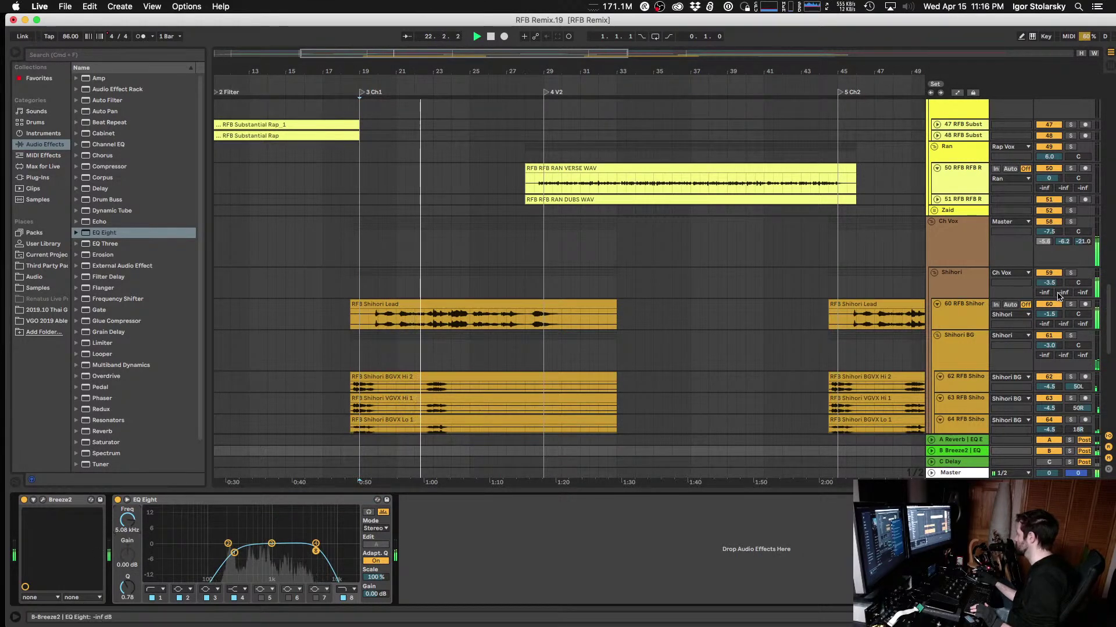
pyautogui.moveTo(1068, 246); pyautogui.dragTo(1068, 252)
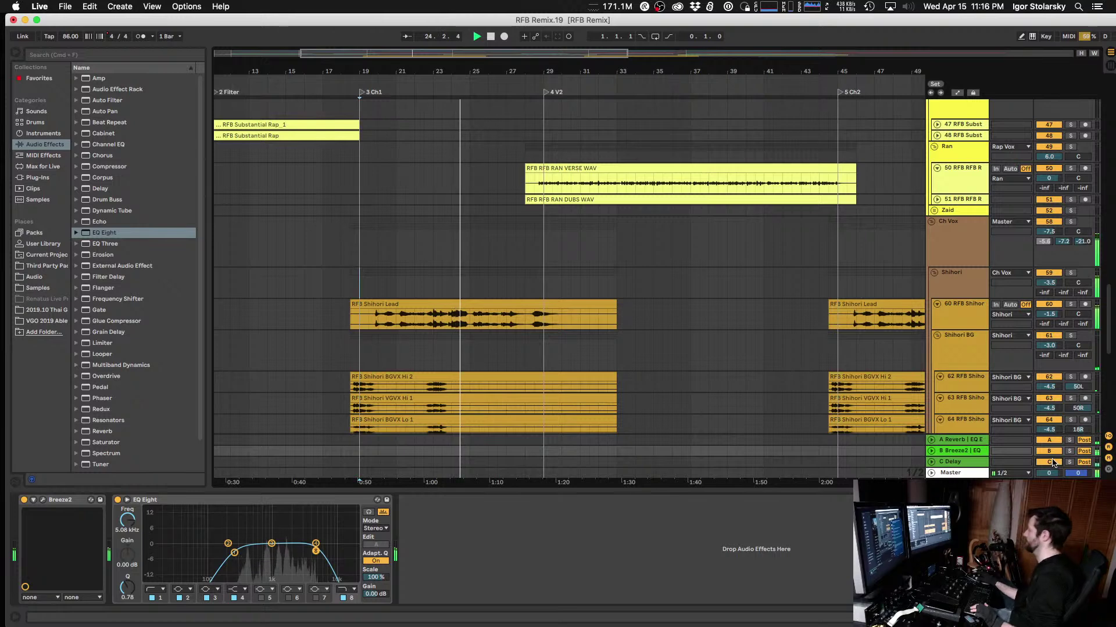
# Step: Audition return C Delay soloed over the chorus opening with its device shown, then unsolo it and replay
pyautogui.click(1069, 462)
pyautogui.press('space')
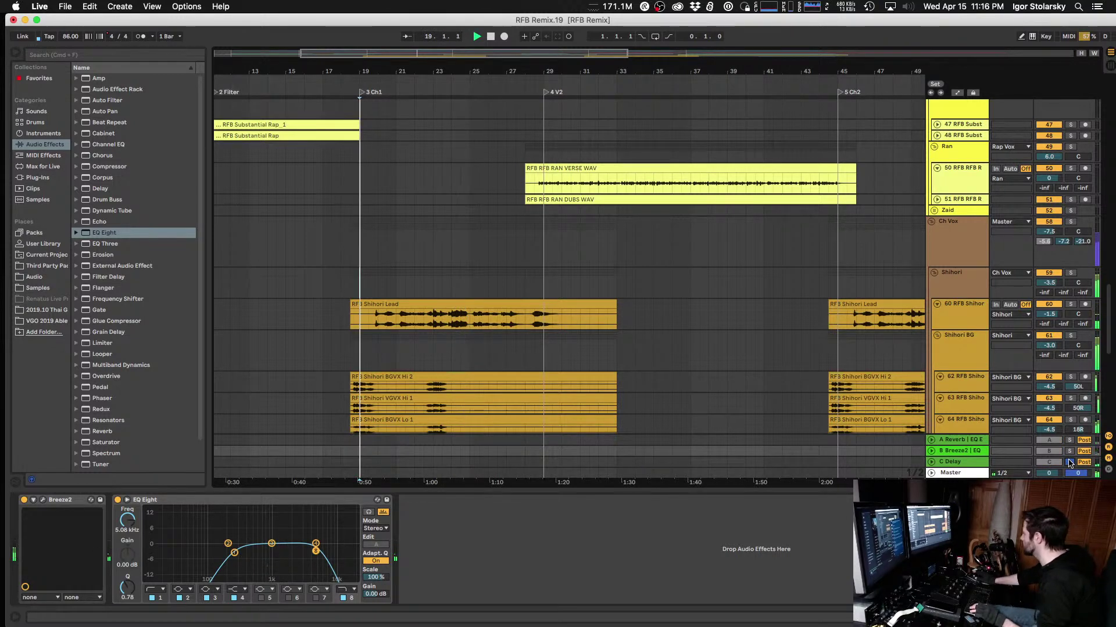
pyautogui.click(969, 463)
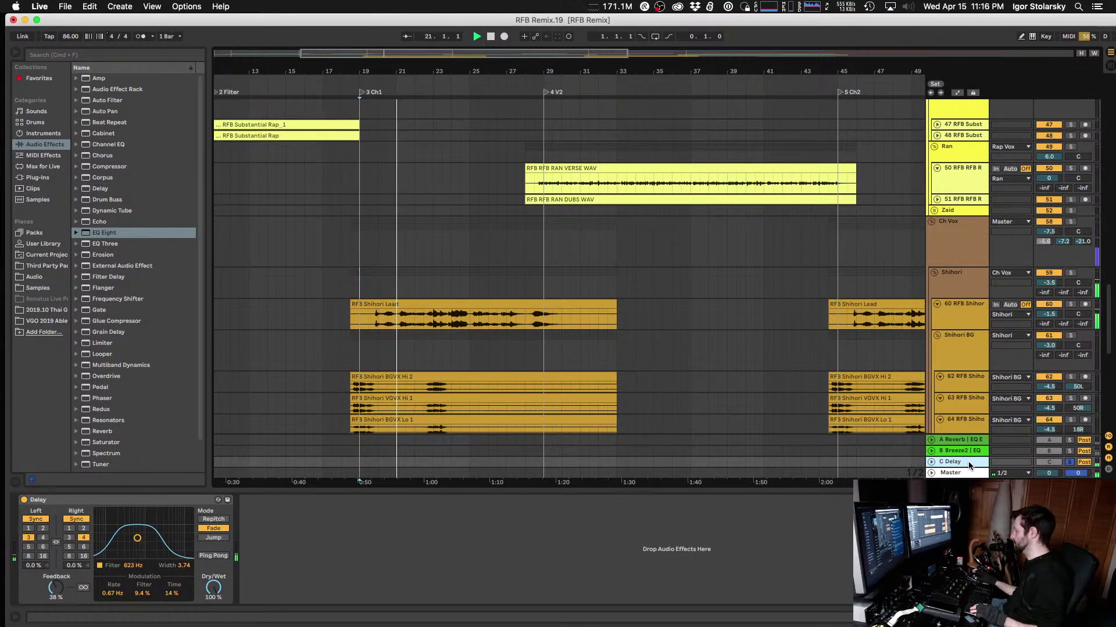
pyautogui.click(1069, 460)
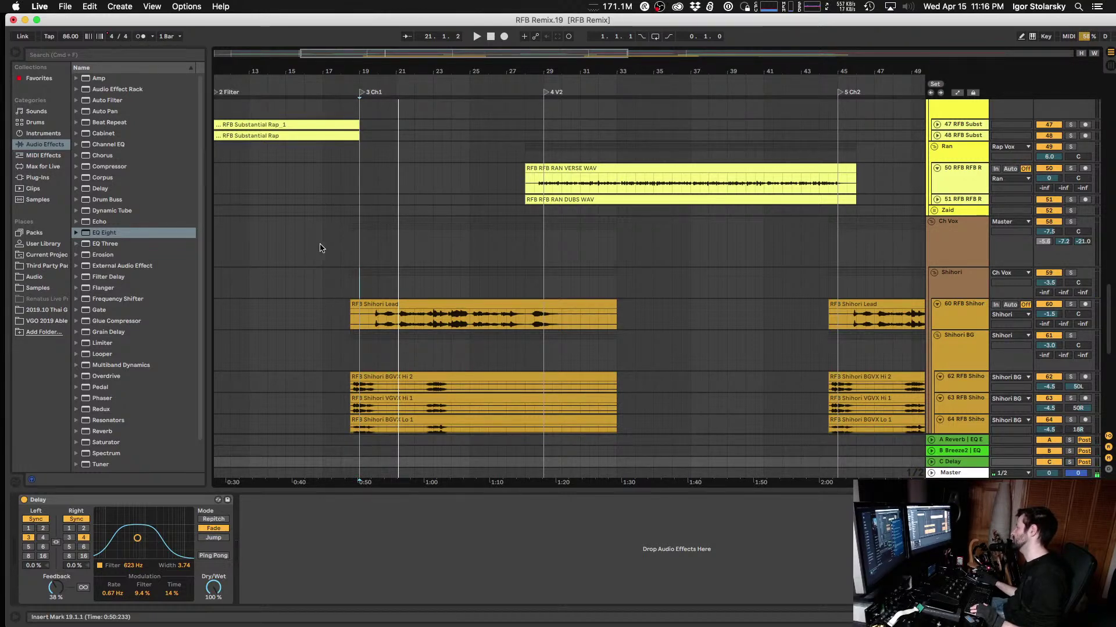
pyautogui.press('space')
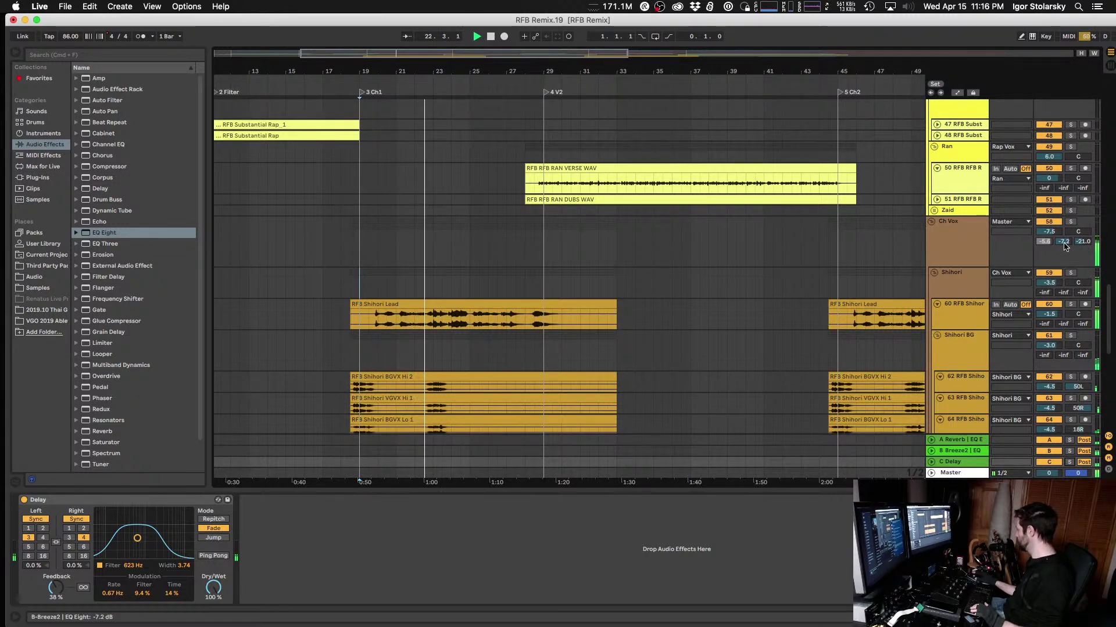
# Step: Raise the Ch Vox group's send B to -6.0 dB and look over its tracks while the chorus plays on
pyautogui.scroll(-3, 1065, 242)
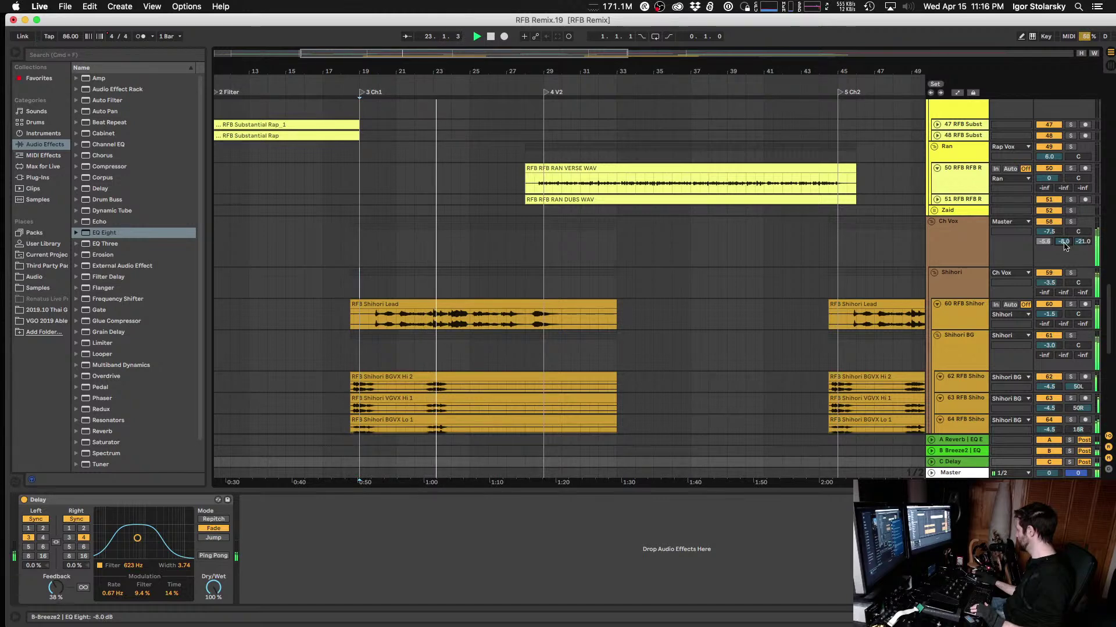
pyautogui.click(963, 248)
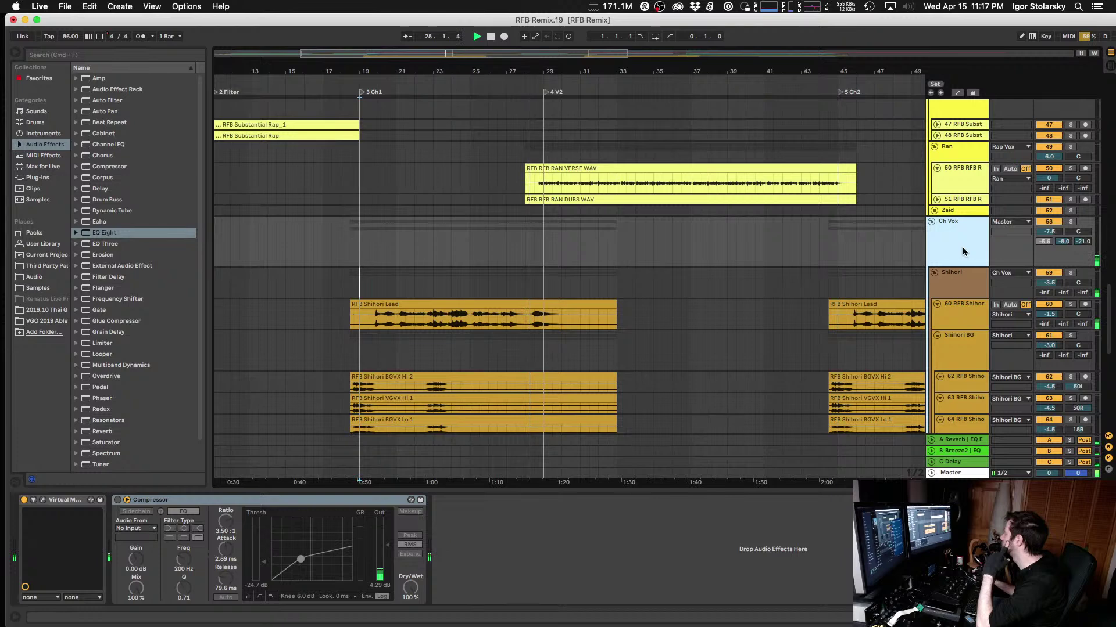
pyautogui.scroll(-2, 795, 306)
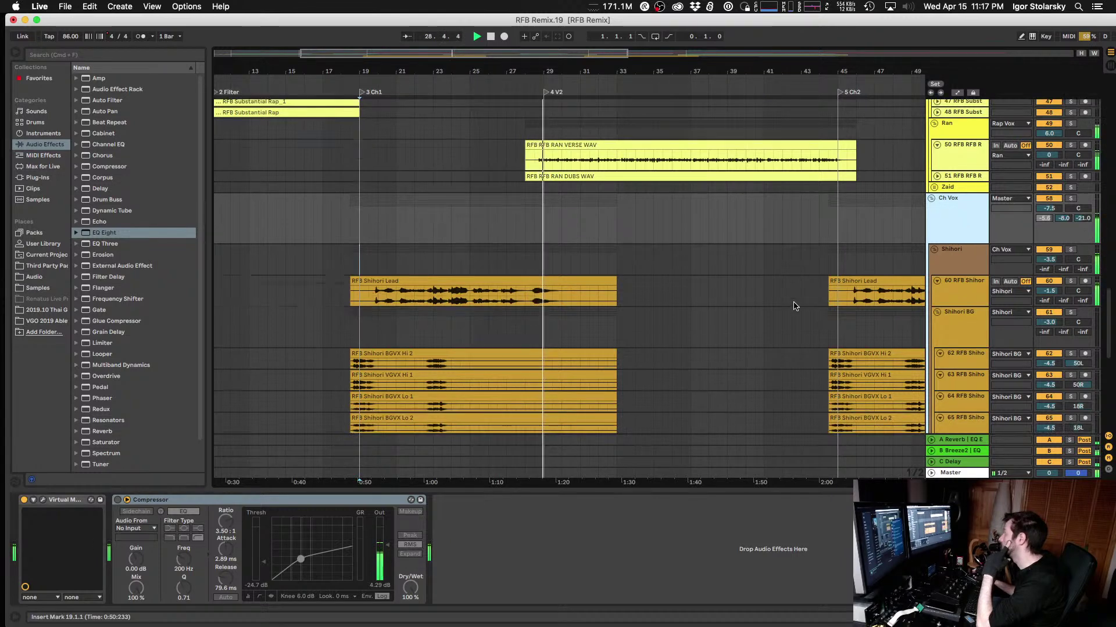
pyautogui.scroll(-12, 795, 307)
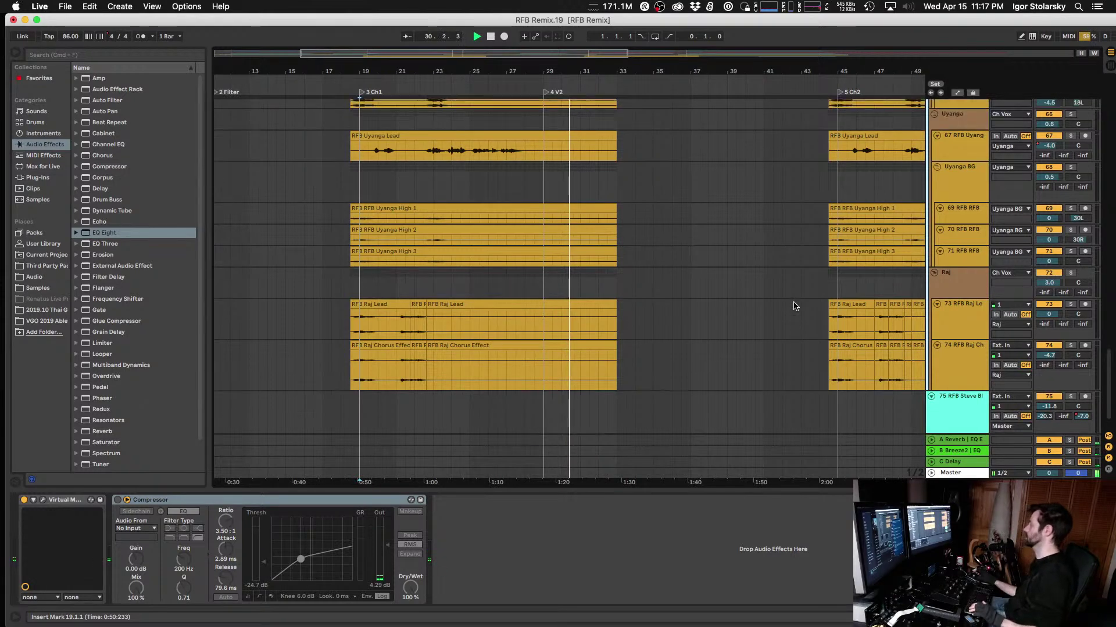
pyautogui.scroll(8, 795, 307)
pyautogui.scroll(3, 795, 306)
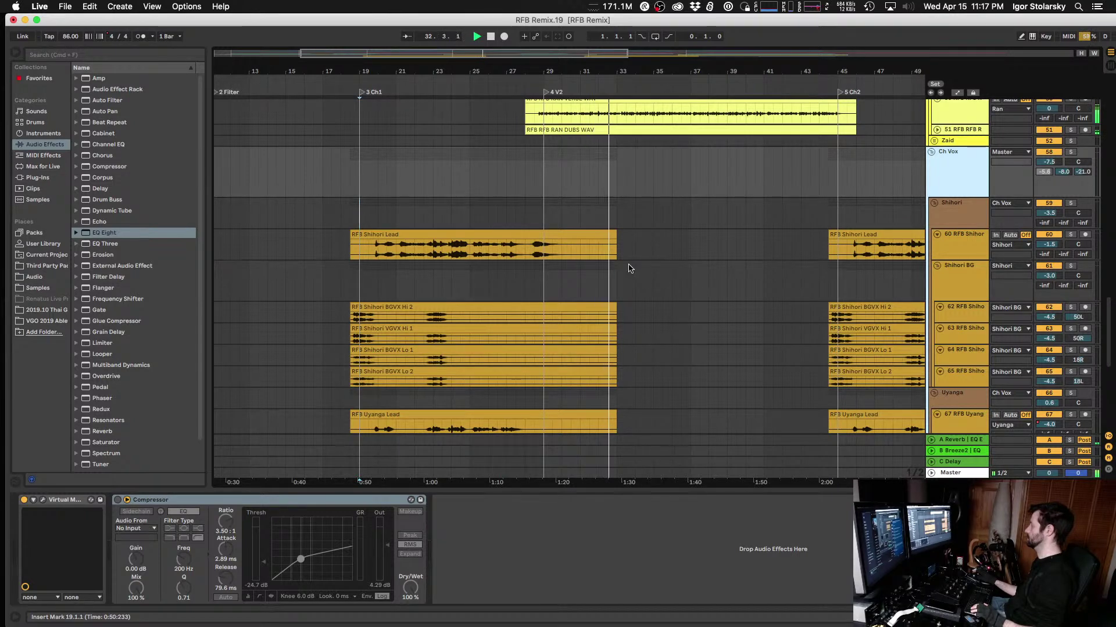
# Step: Replay from bar 27, setting the Ch Vox group's volume to -7.0 dB and its send B to -10.0 dB
pyautogui.press('space')
pyautogui.press('space')
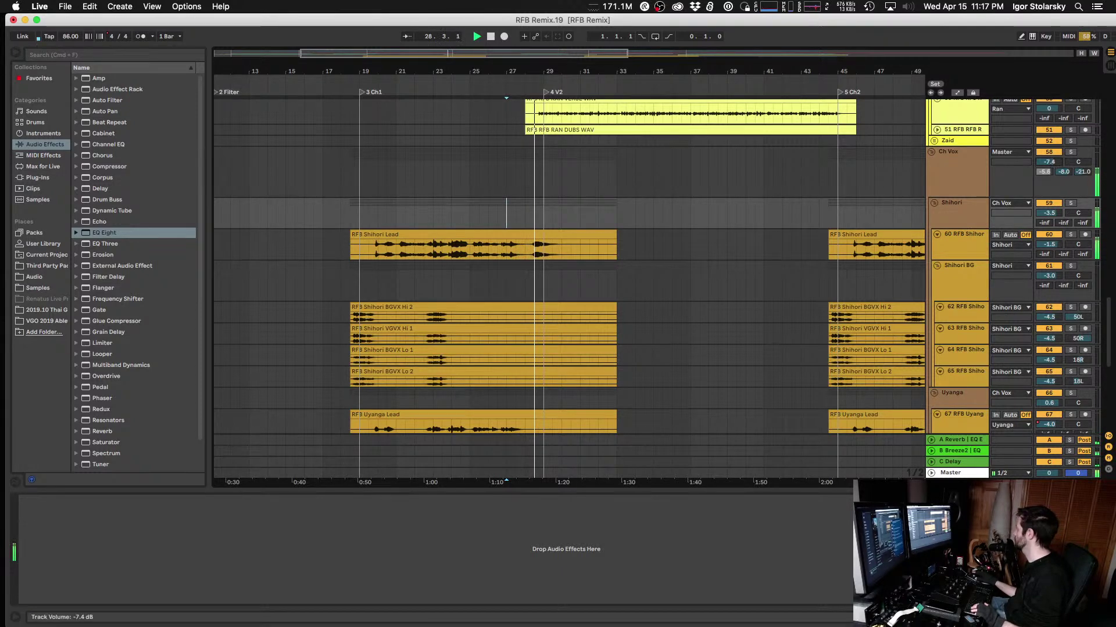
pyautogui.moveTo(1049, 161); pyautogui.dragTo(1048, 159)
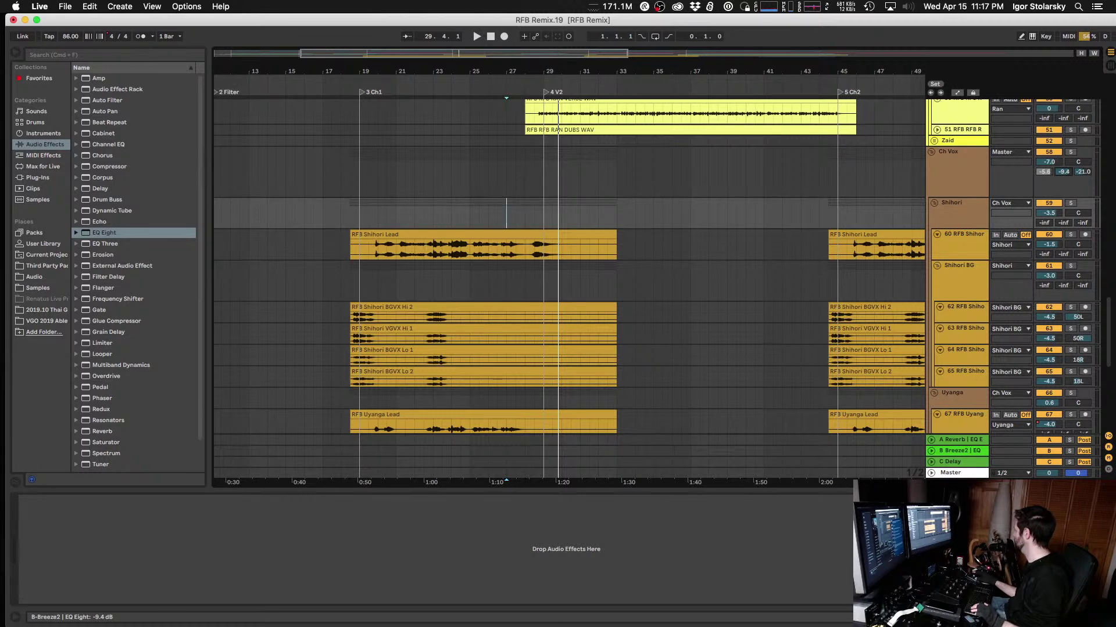
pyautogui.press('space')
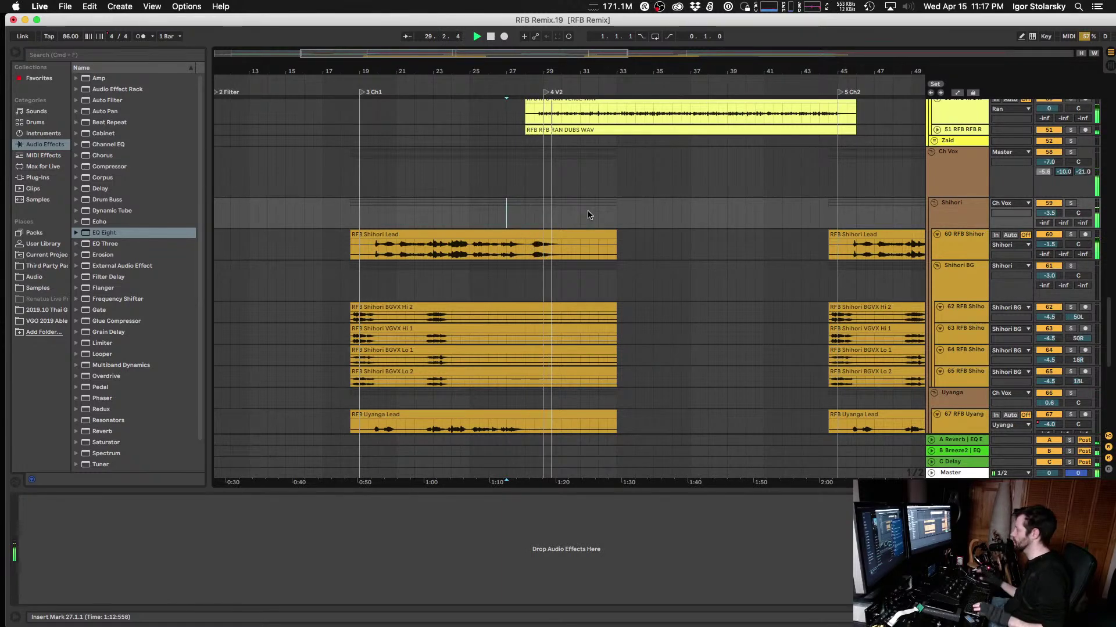
# Step: Show automation on group track 49, zoom in around the V2 locator and play the rap entry from 28.3.1
pyautogui.click(545, 223)
pyautogui.scroll(5, 545, 225)
pyautogui.click(547, 199)
pyautogui.press('space')
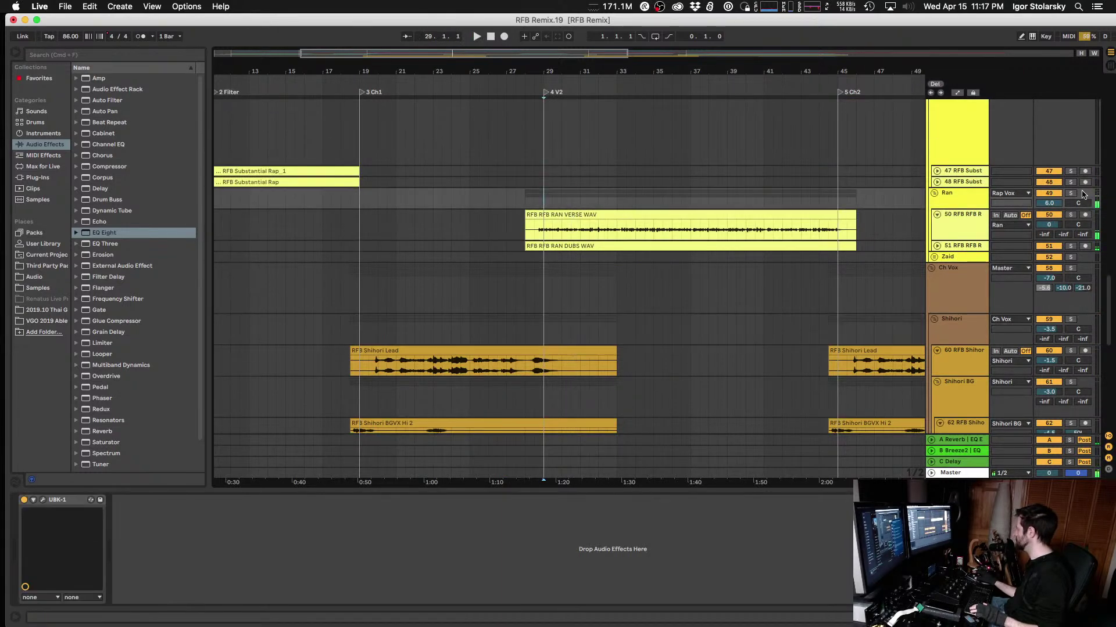
pyautogui.press('a')
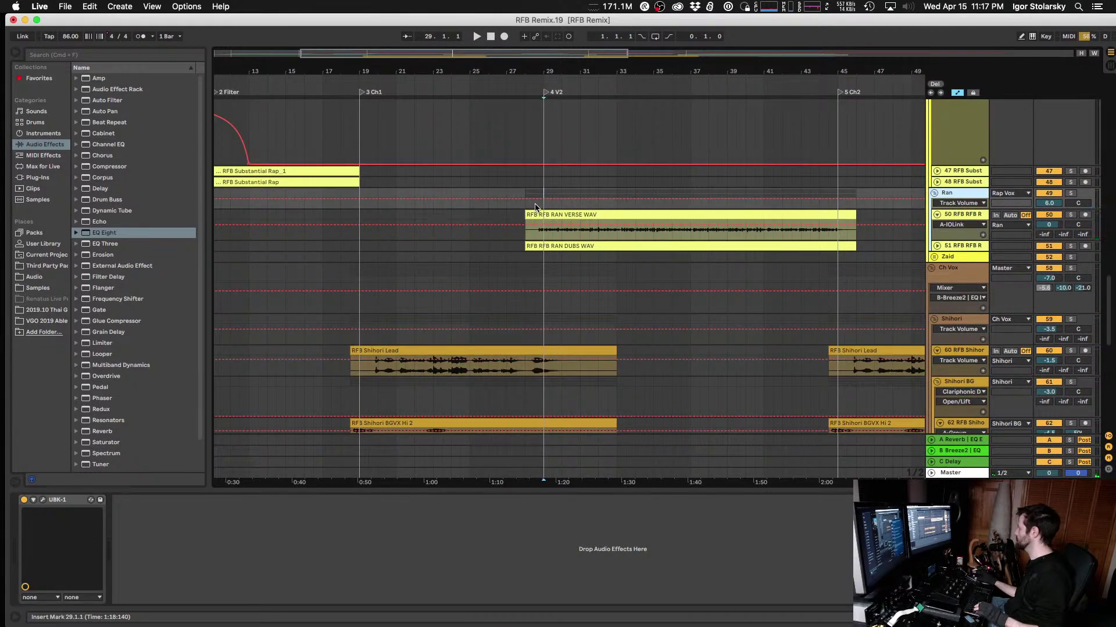
pyautogui.press('+')
pyautogui.press('+')
pyautogui.press('+')
pyautogui.press('+')
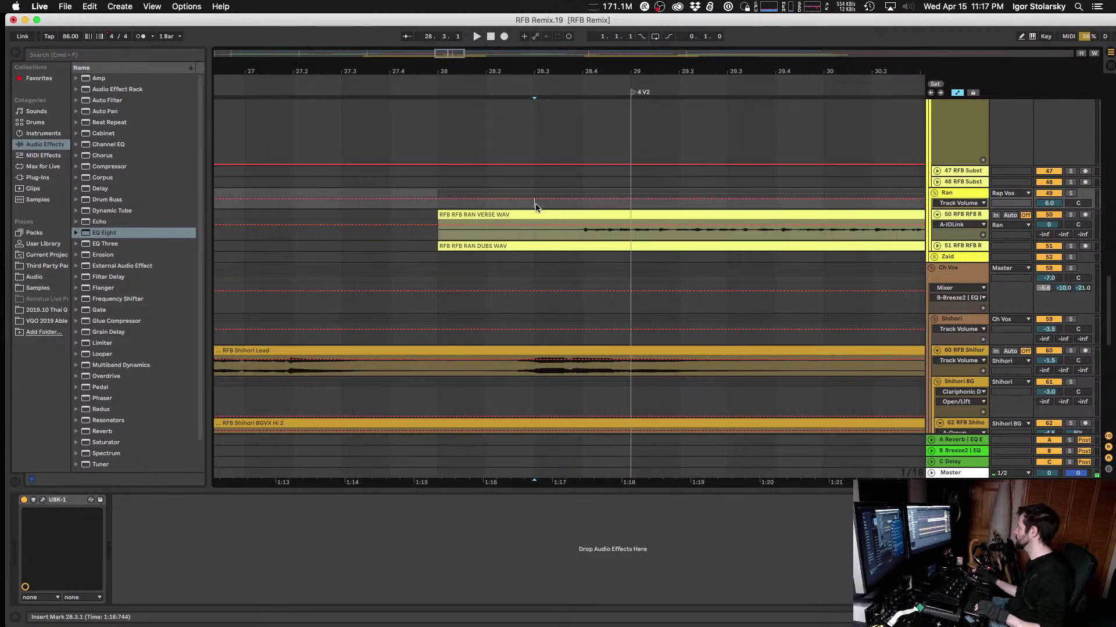
pyautogui.press('space')
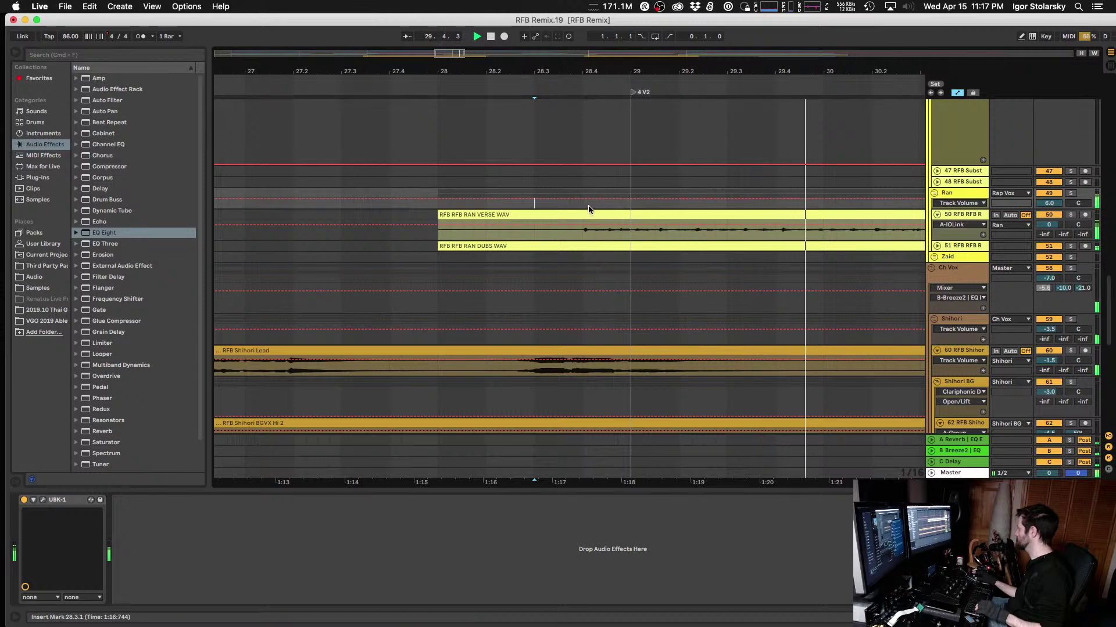
pyautogui.press('space')
pyautogui.moveTo(584, 203); pyautogui.dragTo(679, 203)
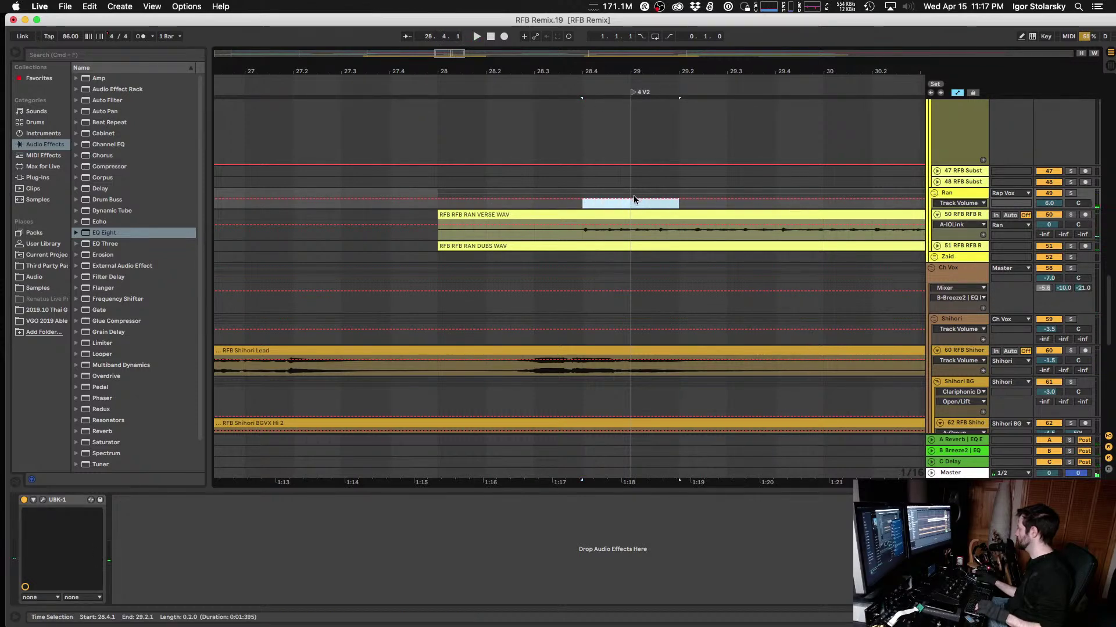
pyautogui.moveTo(949, 209)
pyautogui.mouseDown()
pyautogui.moveTo(948, 249)
pyautogui.moveTo(949, 219)
pyautogui.mouseUp()
pyautogui.press('a')
# Step: Unfold track 51, raise tracks 50 and 51 together to 6.0 and 4.0 dB, and set group track 49 to 0 dB
pyautogui.click(960, 225)
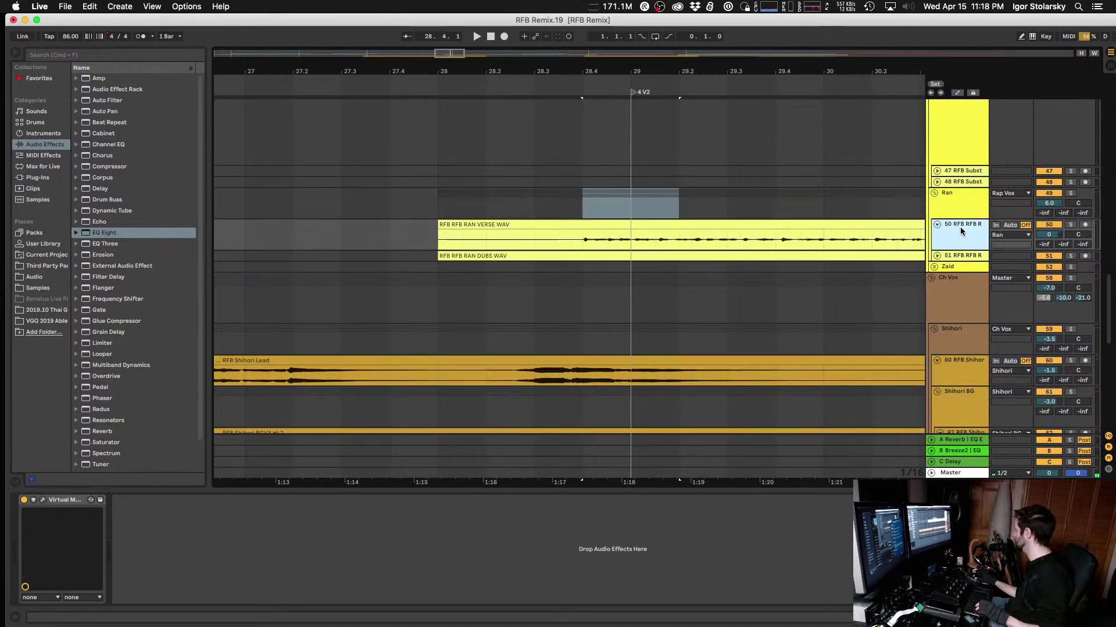
pyautogui.click(937, 257)
pyautogui.keyDown('shift'); pyautogui.click(965, 257); pyautogui.keyUp('shift')
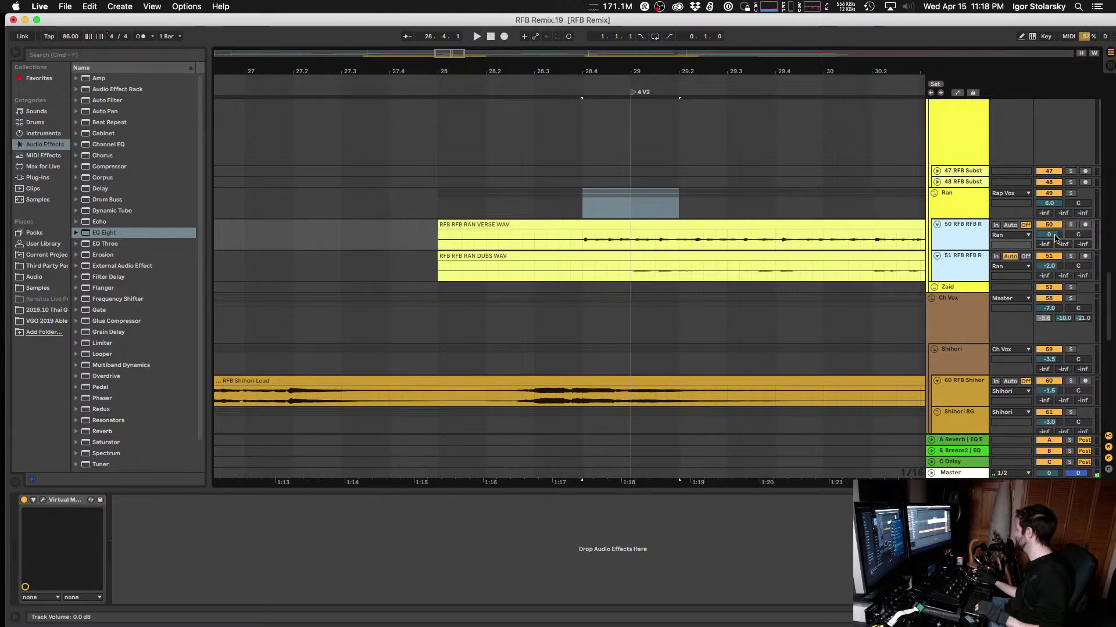
pyautogui.click(1055, 236)
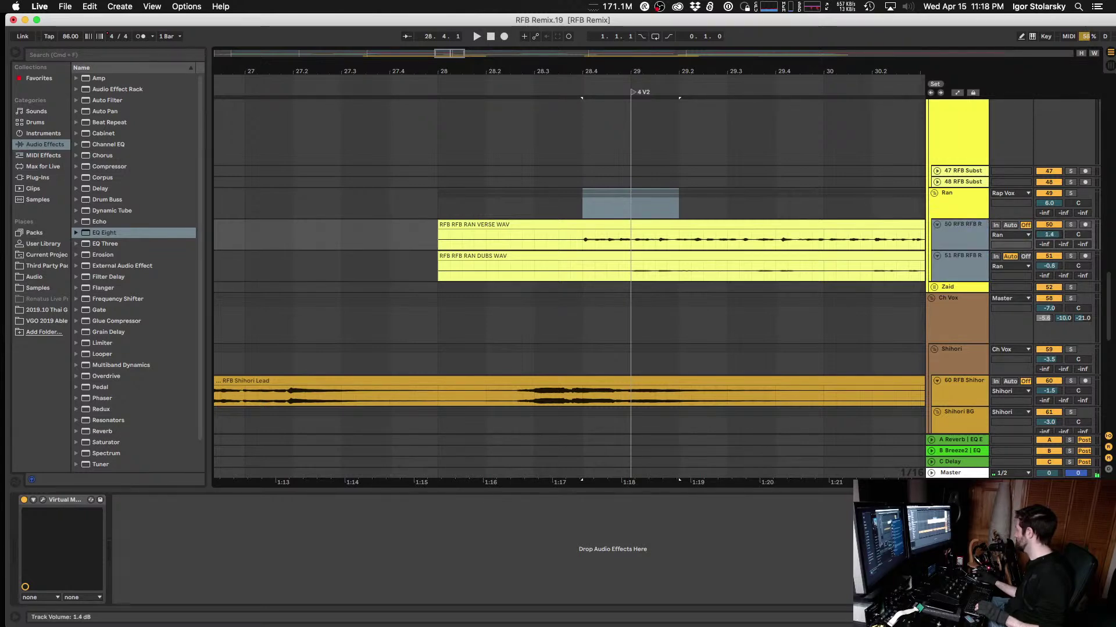
pyautogui.moveTo(1048, 234); pyautogui.dragTo(1049, 220)
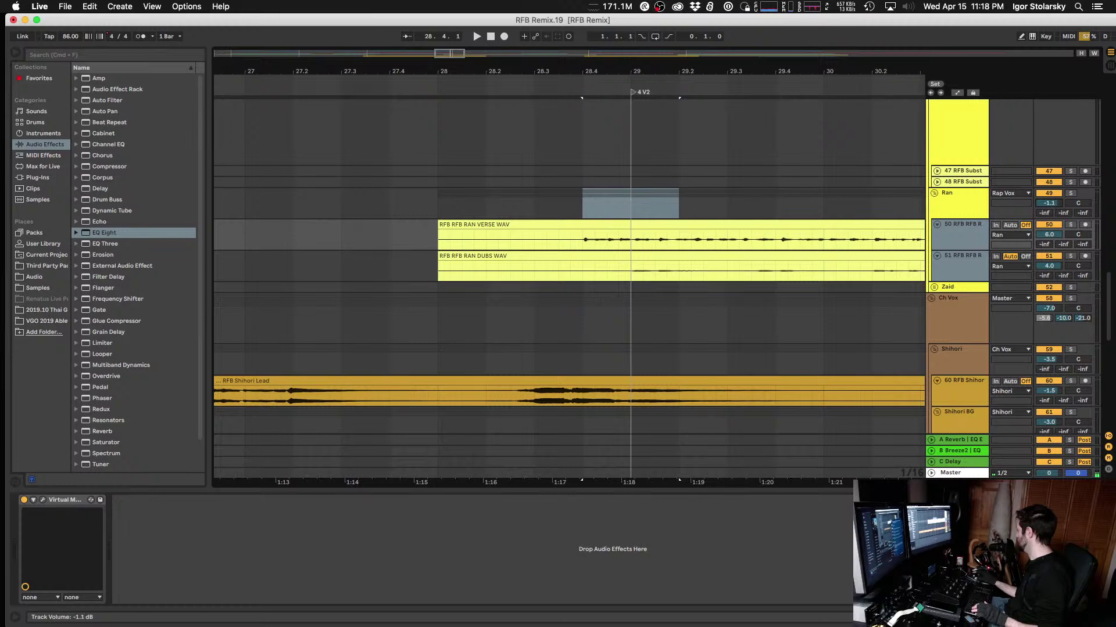
pyautogui.click(933, 214)
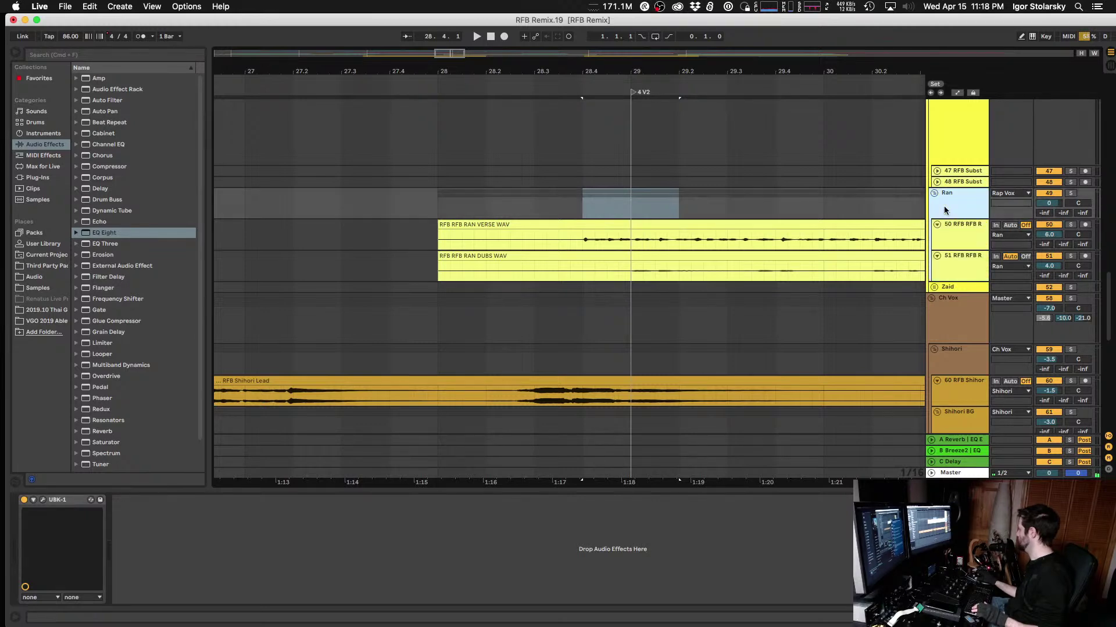
# Step: Open UBK-1 on group track 49, compare the verse with the device bypassed, and close its window
pyautogui.click(42, 502)
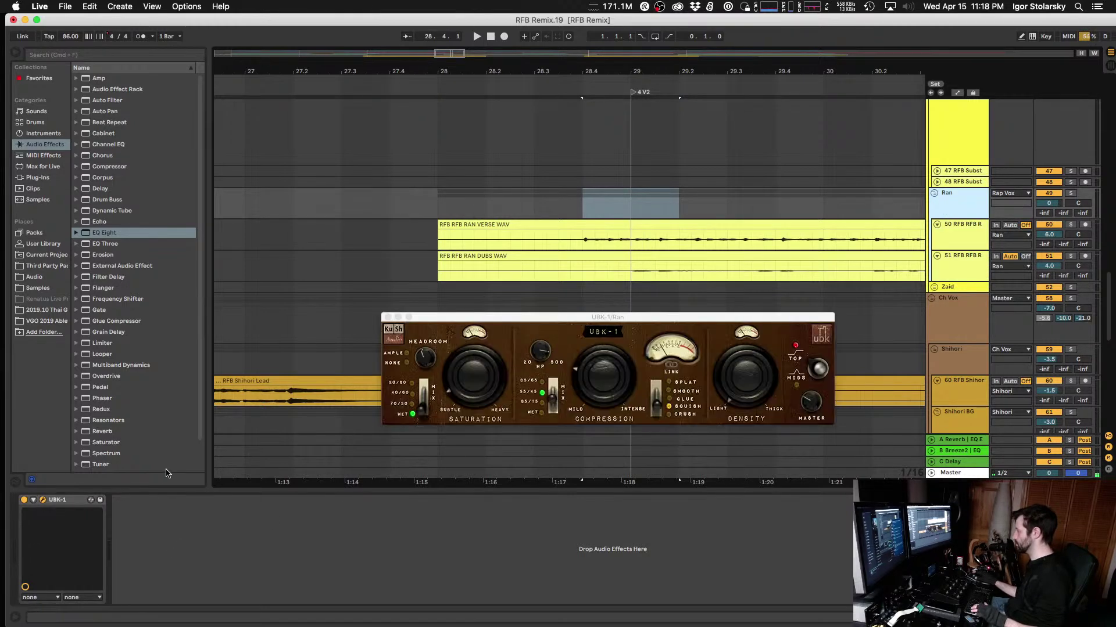
pyautogui.press('space')
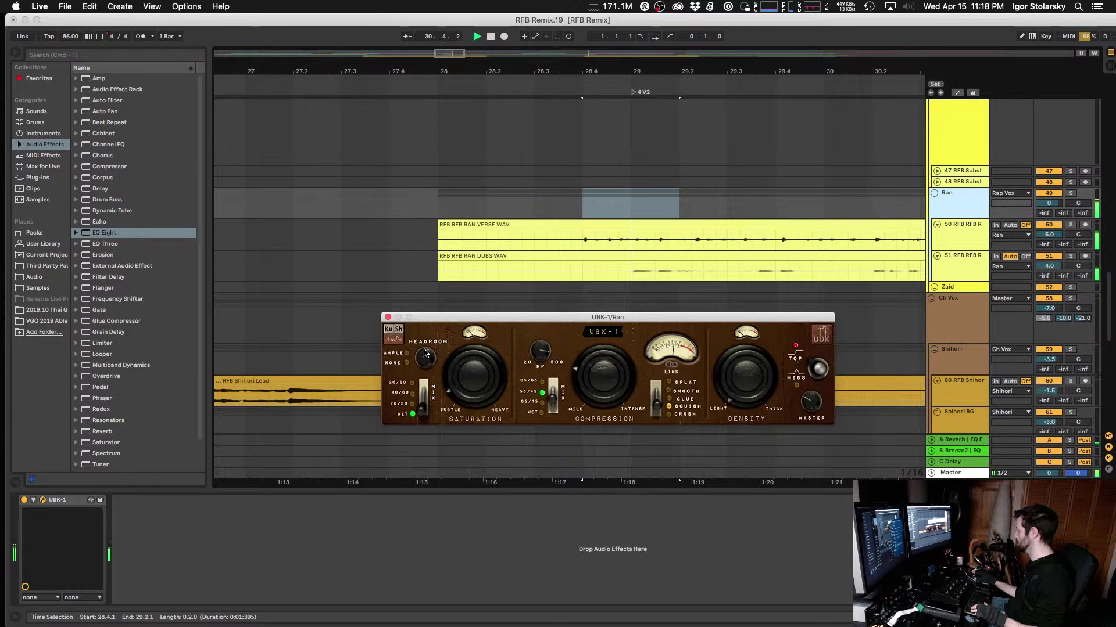
pyautogui.click(24, 500)
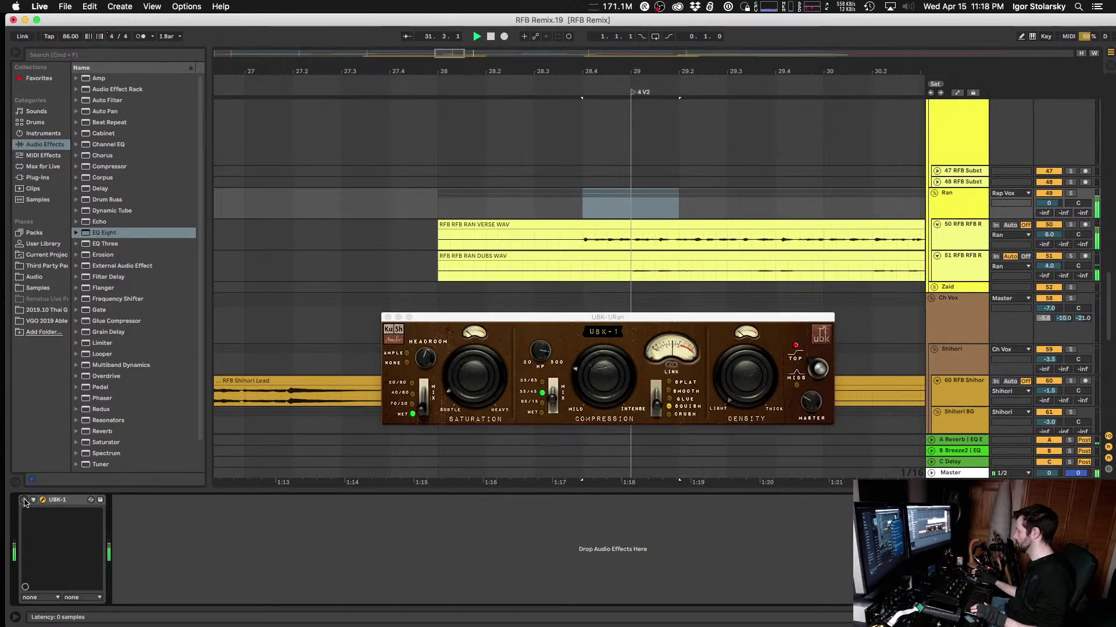
pyautogui.click(387, 319)
# Step: Replay the rap entry from 28.3.1, show automation, and select 28.3.4 to 29.1.4 on group track 49's lane
pyautogui.click(534, 237)
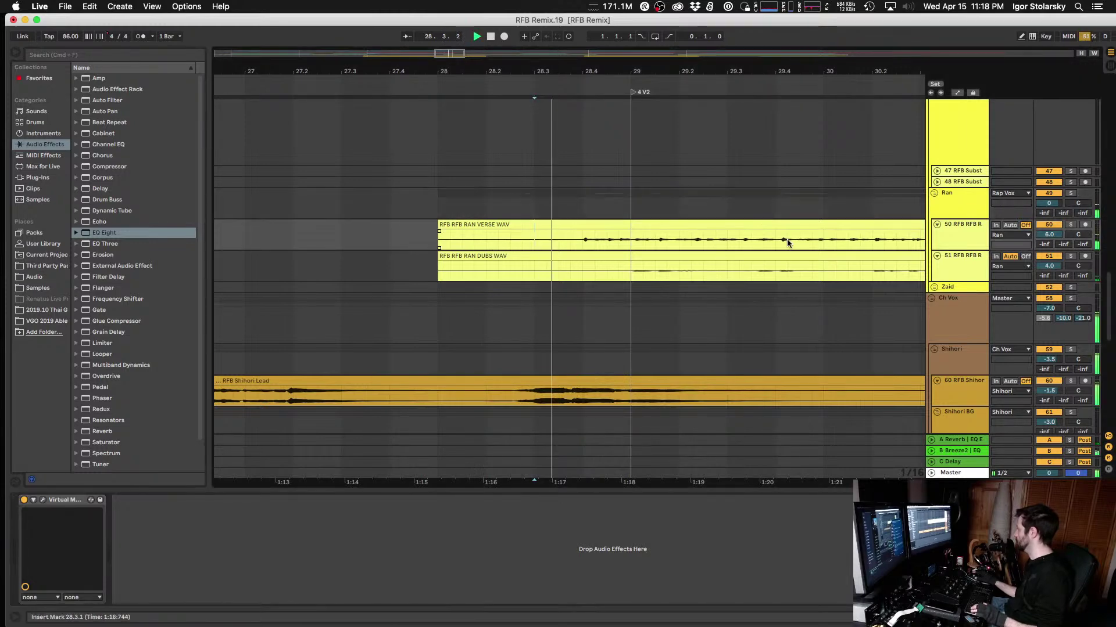
pyautogui.press('a')
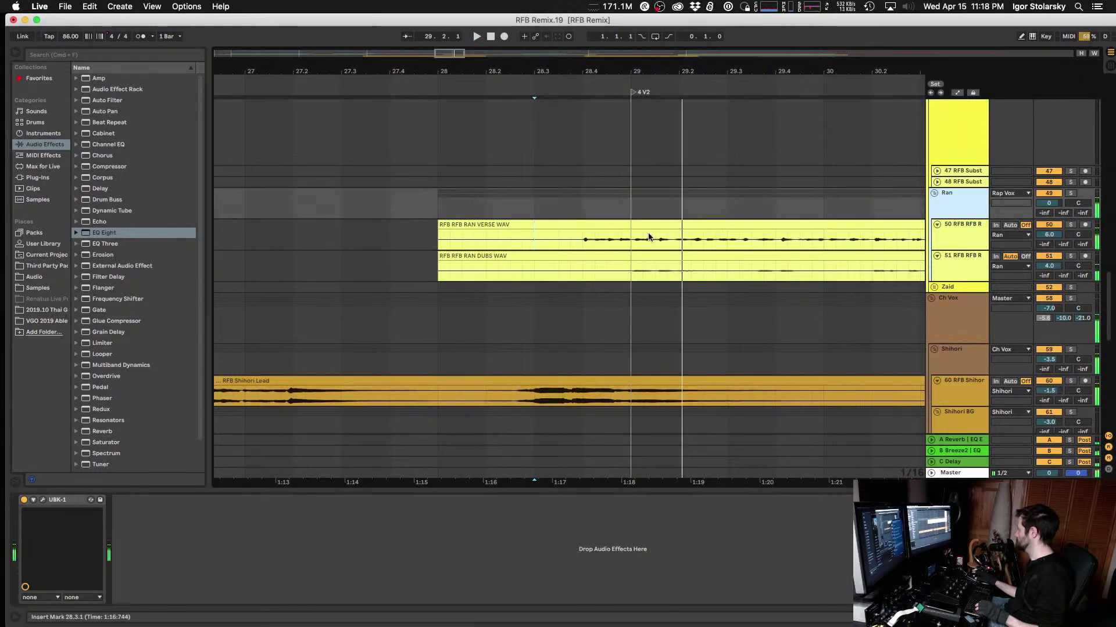
pyautogui.moveTo(582, 203); pyautogui.dragTo(625, 216)
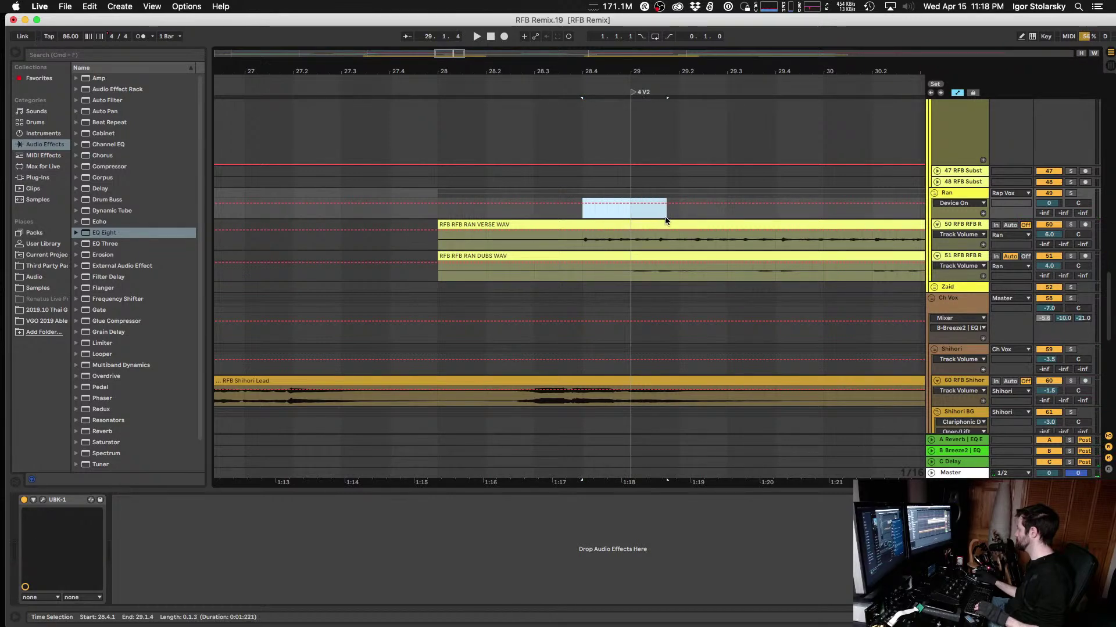
pyautogui.keyDown('shift'); pyautogui.click(571, 212); pyautogui.keyUp('shift')
pyautogui.click(573, 206)
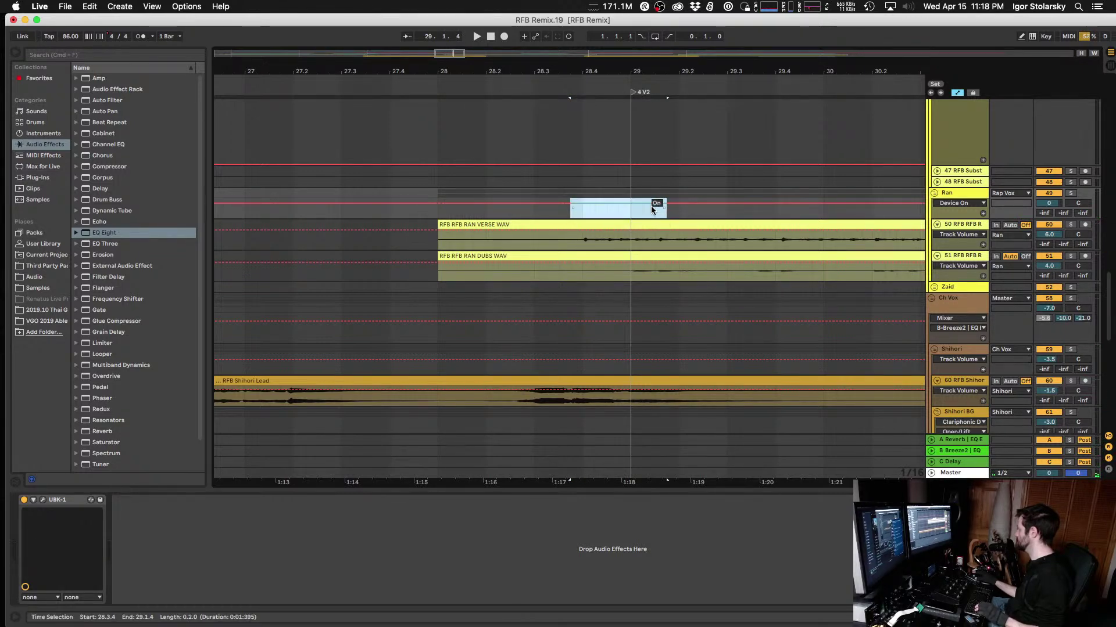
# Step: Enlarge group track 49's automation lane and switch it from Device On to the Mixer's Track Volume
pyautogui.click(961, 203)
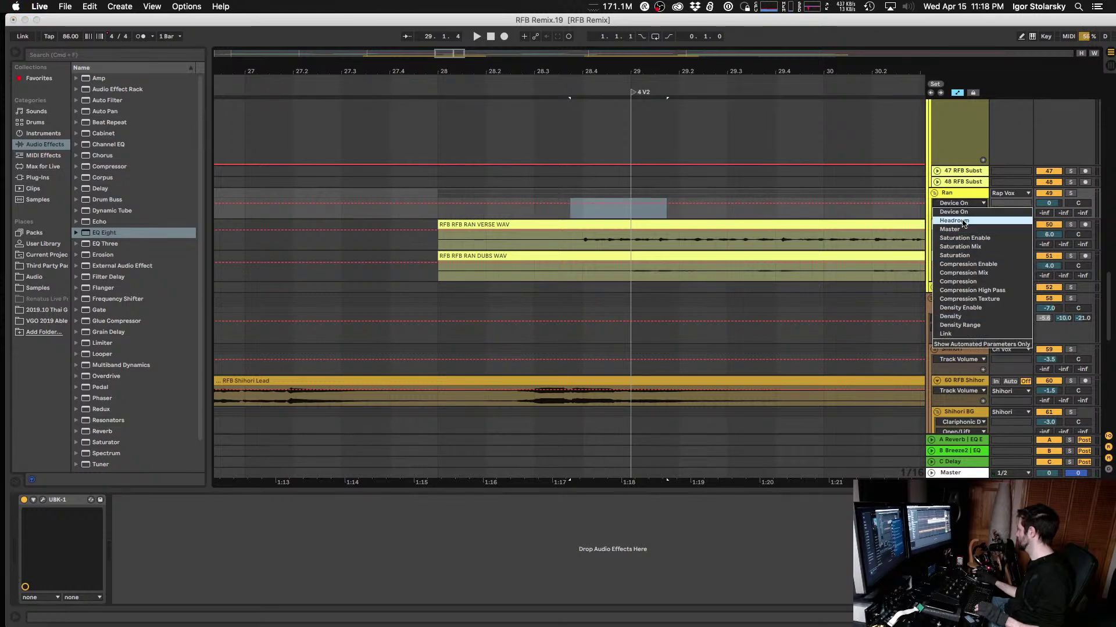
pyautogui.click(958, 208)
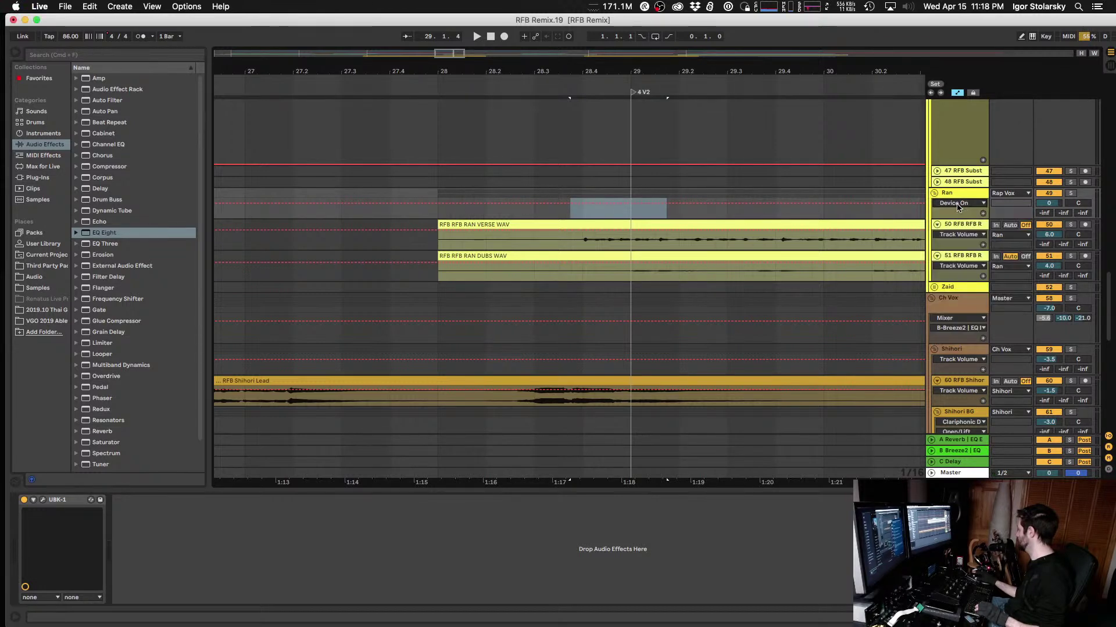
pyautogui.moveTo(955, 220); pyautogui.dragTo(957, 247)
pyautogui.click(955, 204)
pyautogui.click(955, 221)
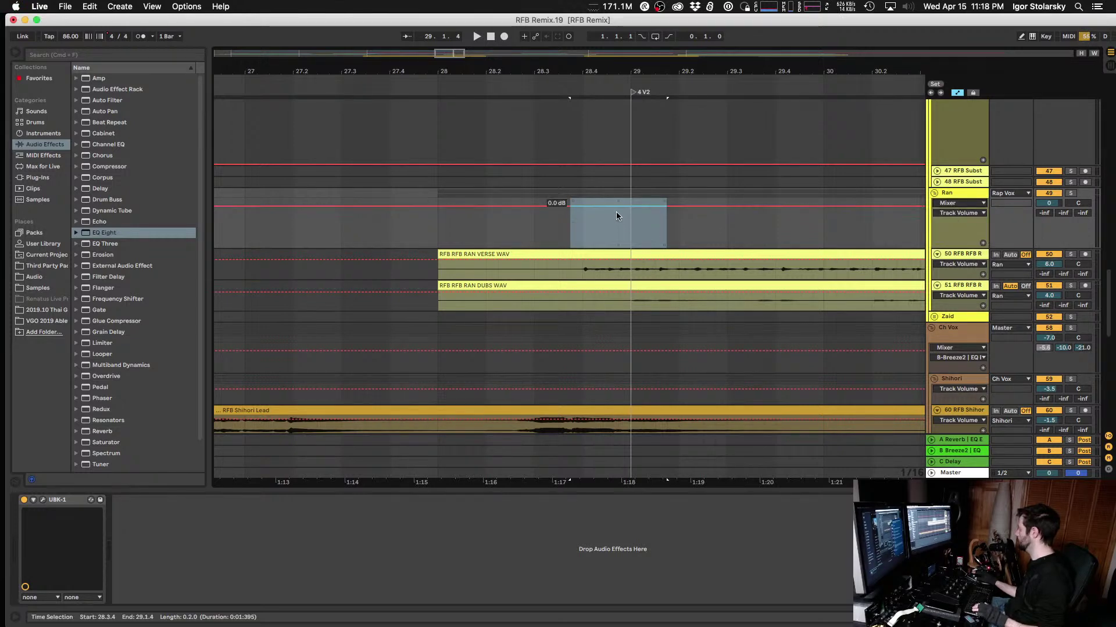
# Step: Raise group track 49's volume automation to about 1.2 dB over the selection, ramp it down after bar 29, and replay from V2
pyautogui.moveTo(616, 211); pyautogui.dragTo(616, 212)
pyautogui.press('space')
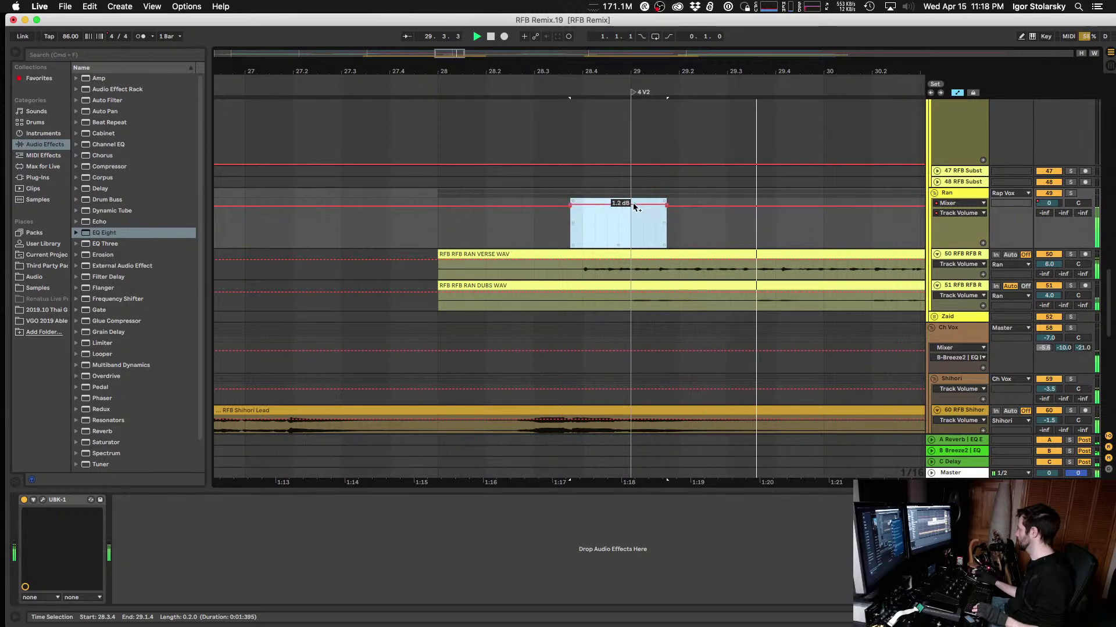
pyautogui.moveTo(653, 209); pyautogui.dragTo(667, 206)
pyautogui.click(628, 242)
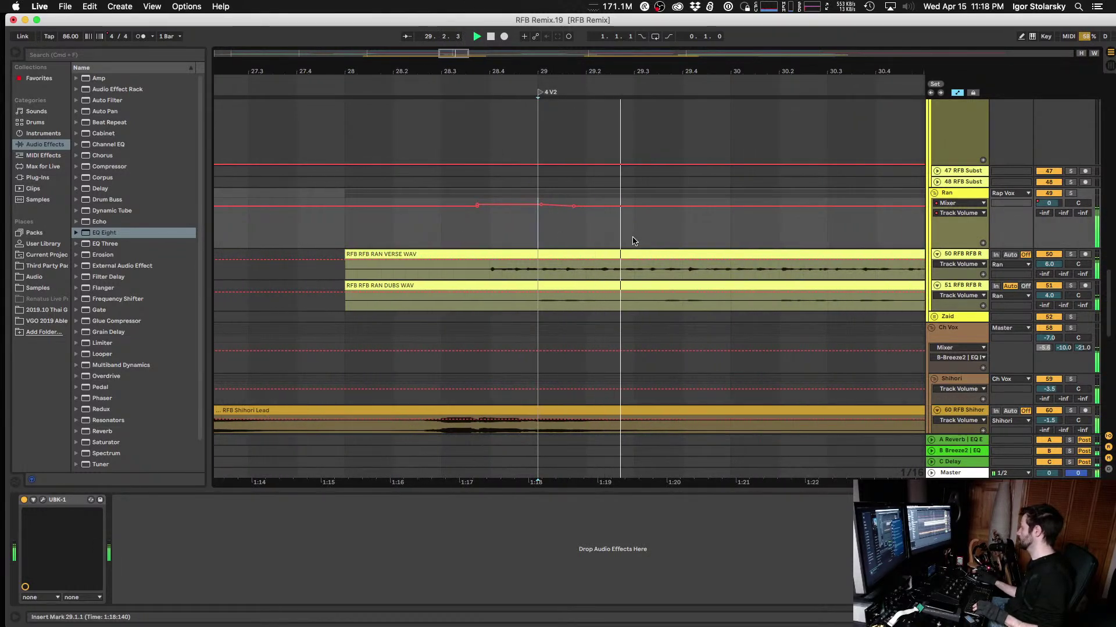
# Step: Solo group track 49 and audition the verse 2 rap vocals from 29.2.2
pyautogui.press('space')
pyautogui.click(589, 269)
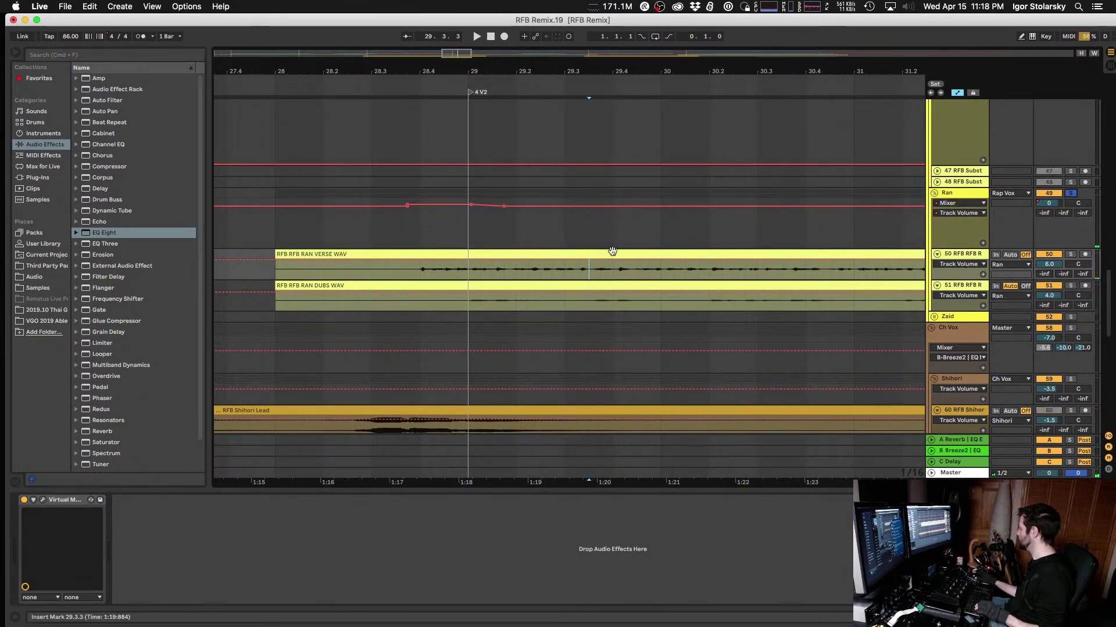
pyautogui.click(529, 245)
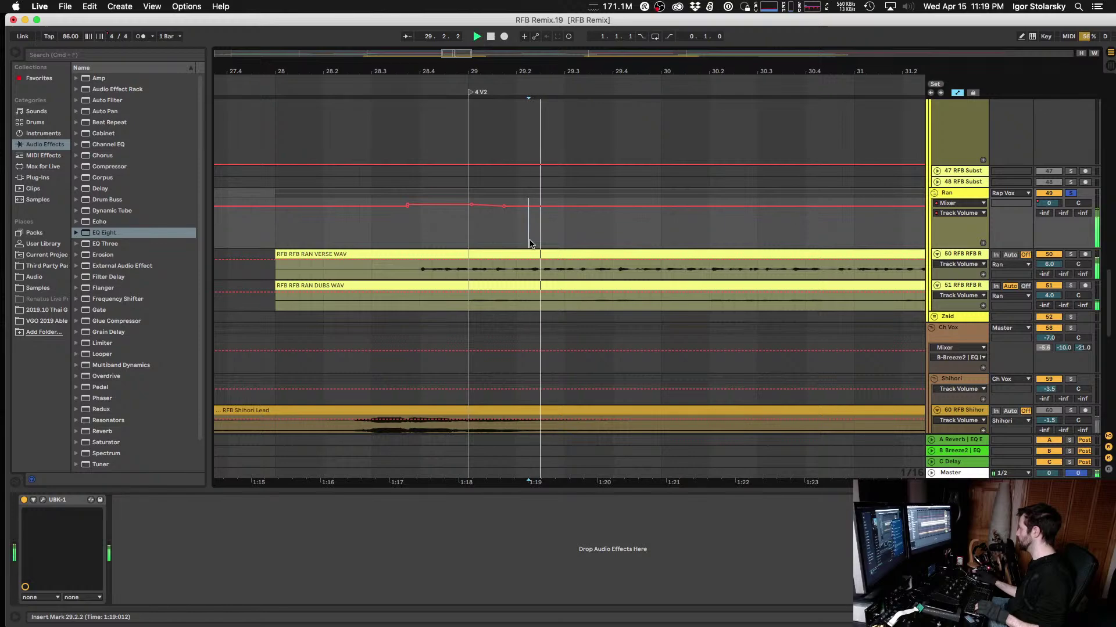
pyautogui.press('space')
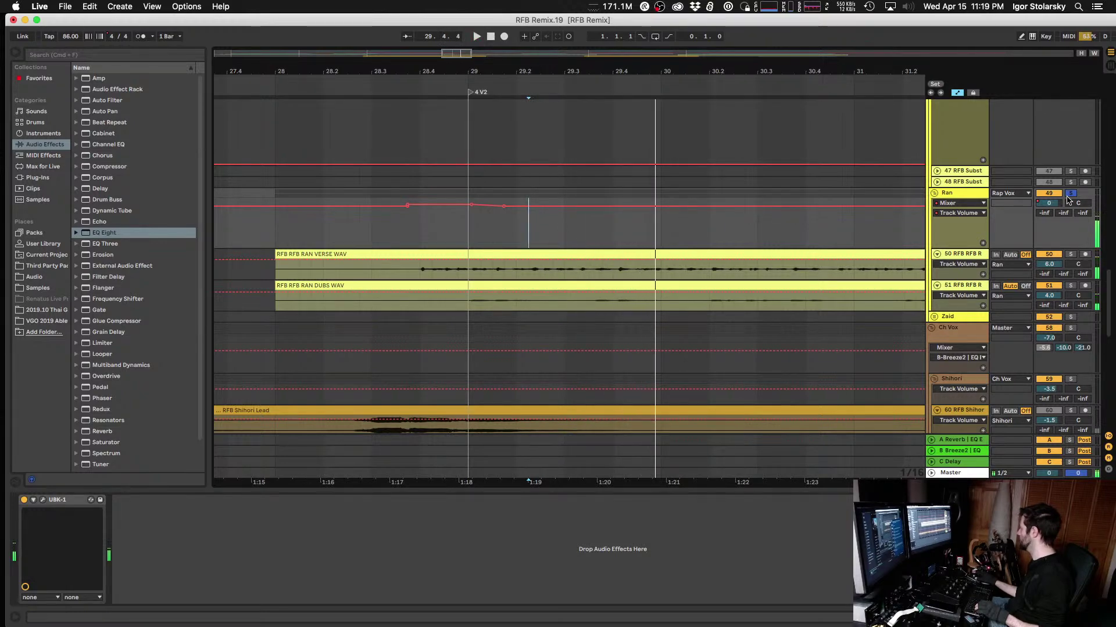
# Step: Play verse 2 in the full mix and switch the 808s Grp track's automation lane from Compressor to Mixer
pyautogui.press('space')
pyautogui.scroll(15, 749, 205)
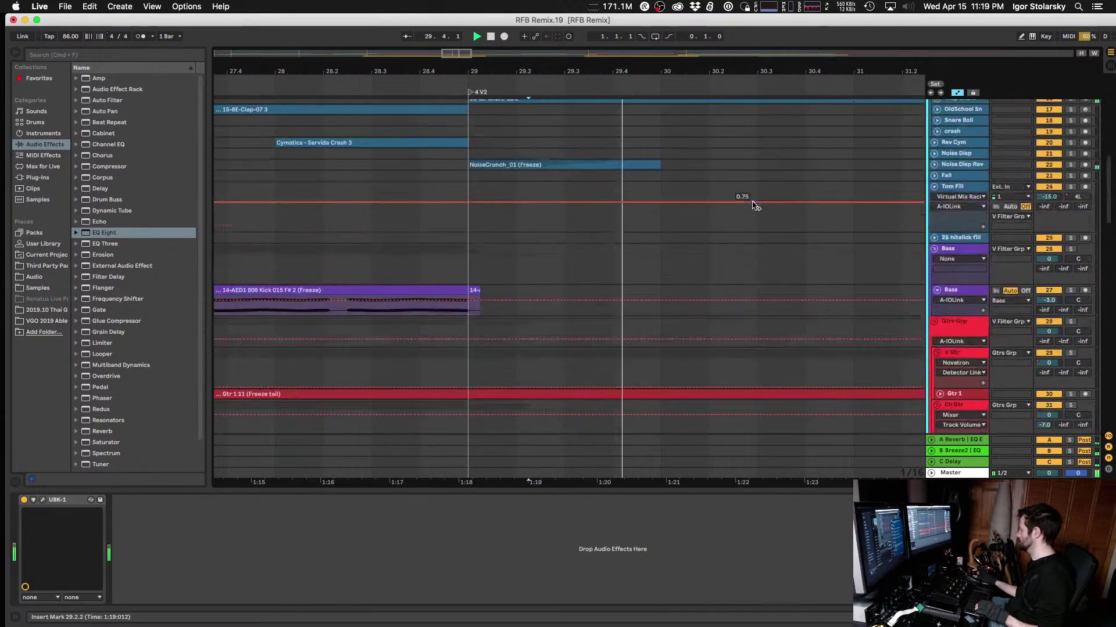
pyautogui.scroll(10, 753, 204)
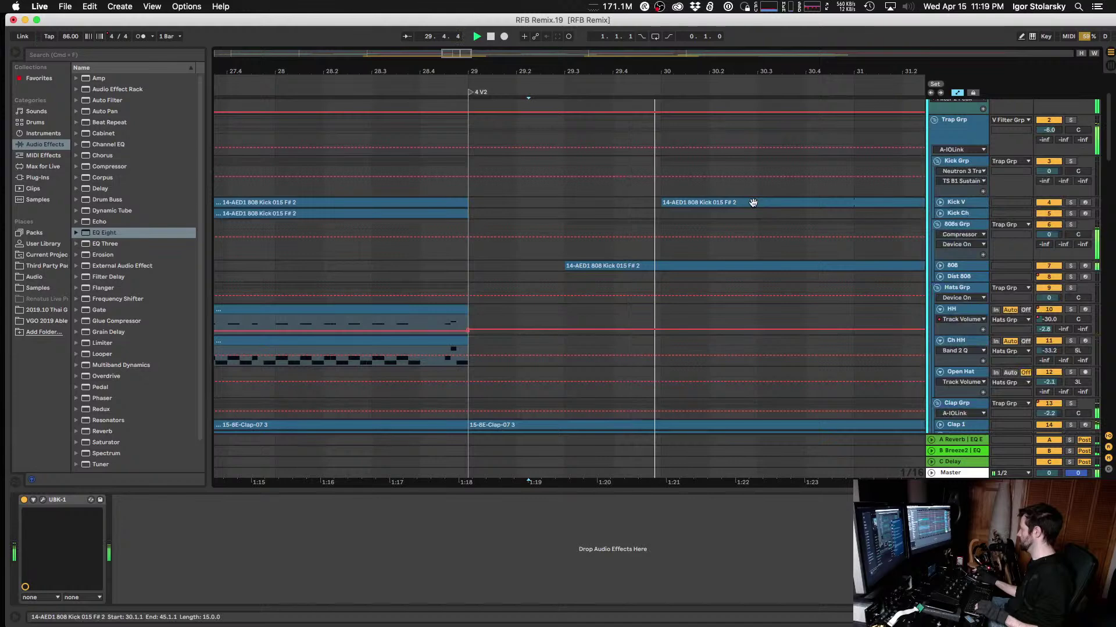
pyautogui.click(965, 225)
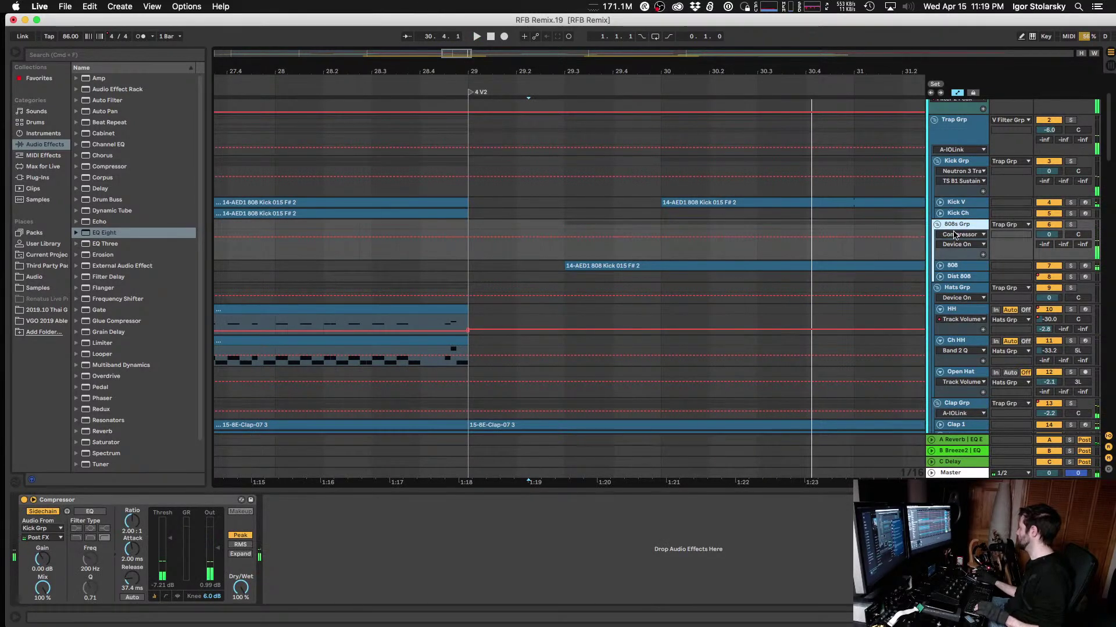
pyautogui.click(954, 235)
pyautogui.click(957, 262)
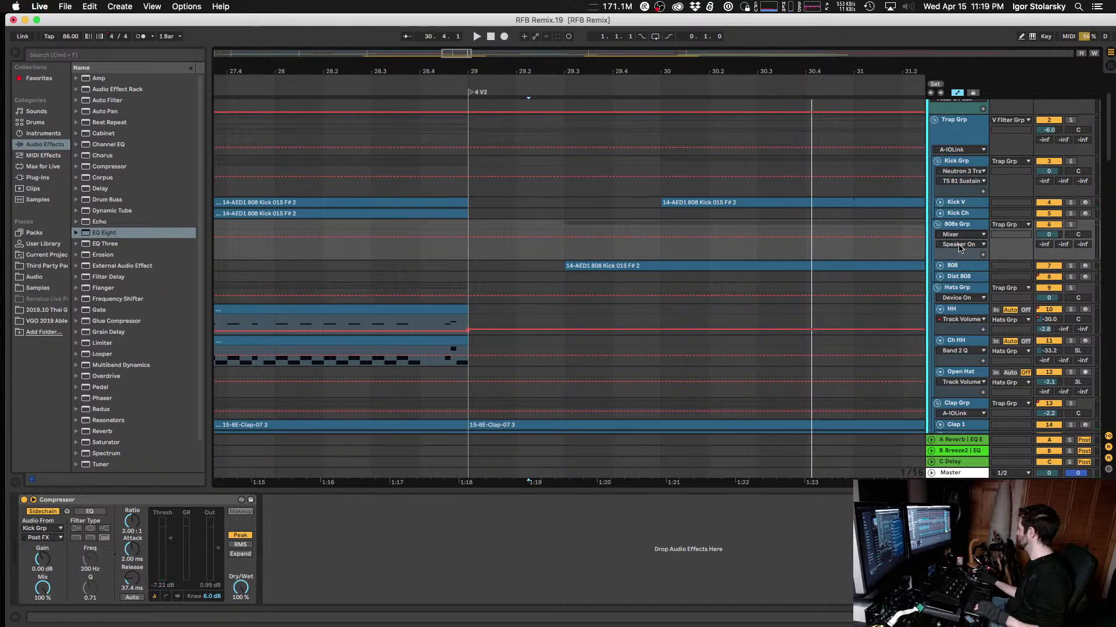
# Step: Play from 29.2.4, select 29.2.4 to 30.1.1 on the 808s Grp lane, and set the lane to Track Volume
pyautogui.press('space')
pyautogui.scroll(-2, 581, 238)
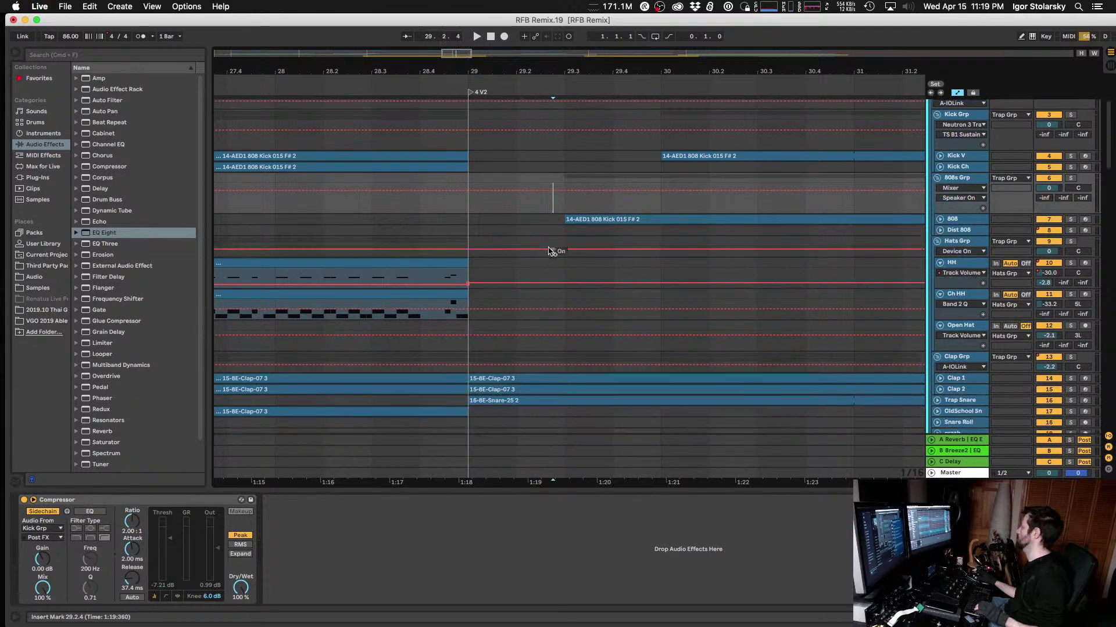
pyautogui.press('space')
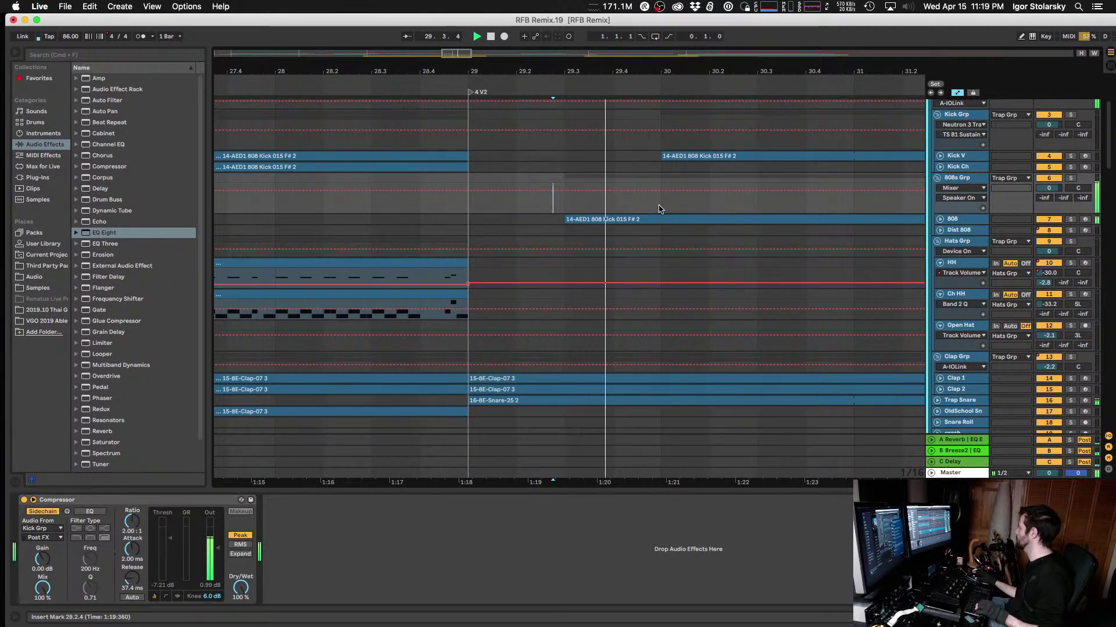
pyautogui.keyDown('shift'); pyautogui.click(659, 208); pyautogui.keyUp('shift')
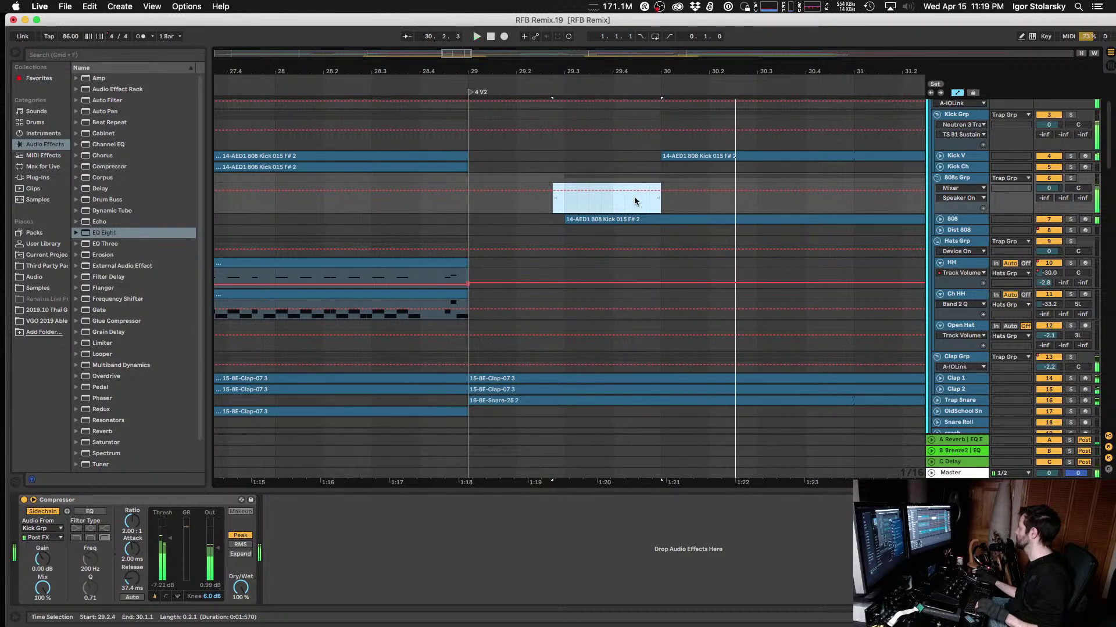
pyautogui.click(960, 198)
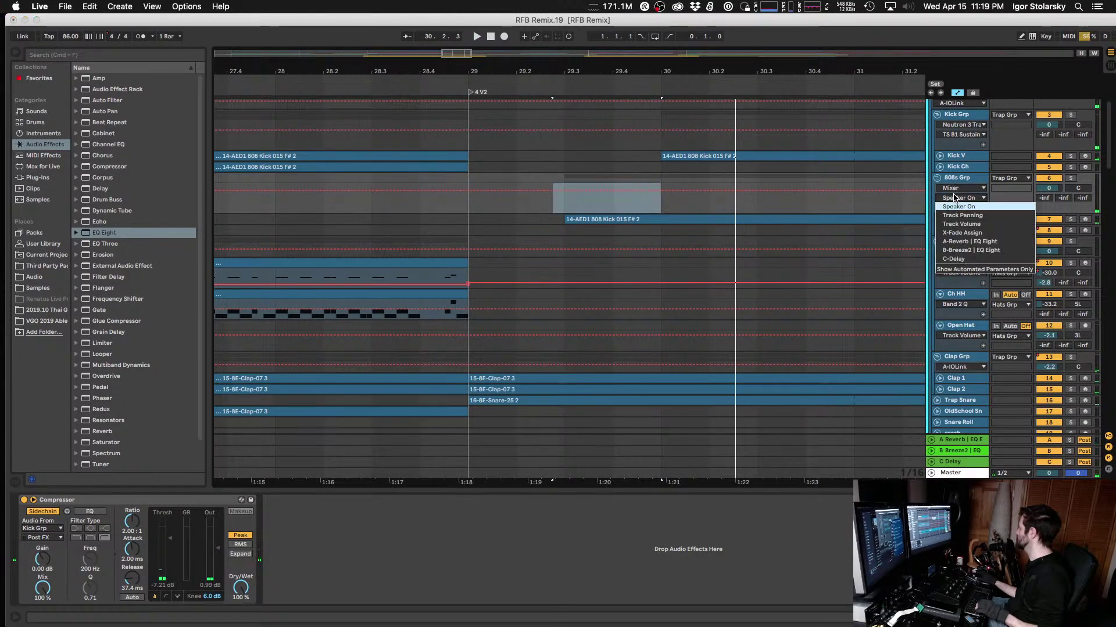
pyautogui.click(959, 222)
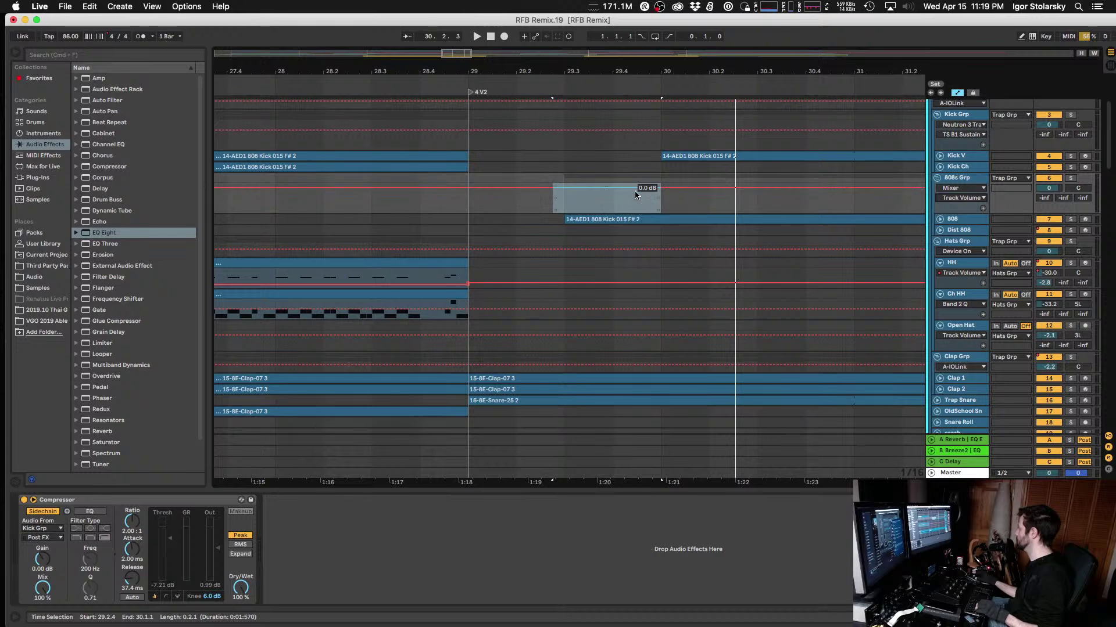
# Step: Lower the 808s Grp volume automation to -4.4 dB over the selection and replay it
pyautogui.moveTo(635, 193); pyautogui.dragTo(635, 195)
pyautogui.press('space')
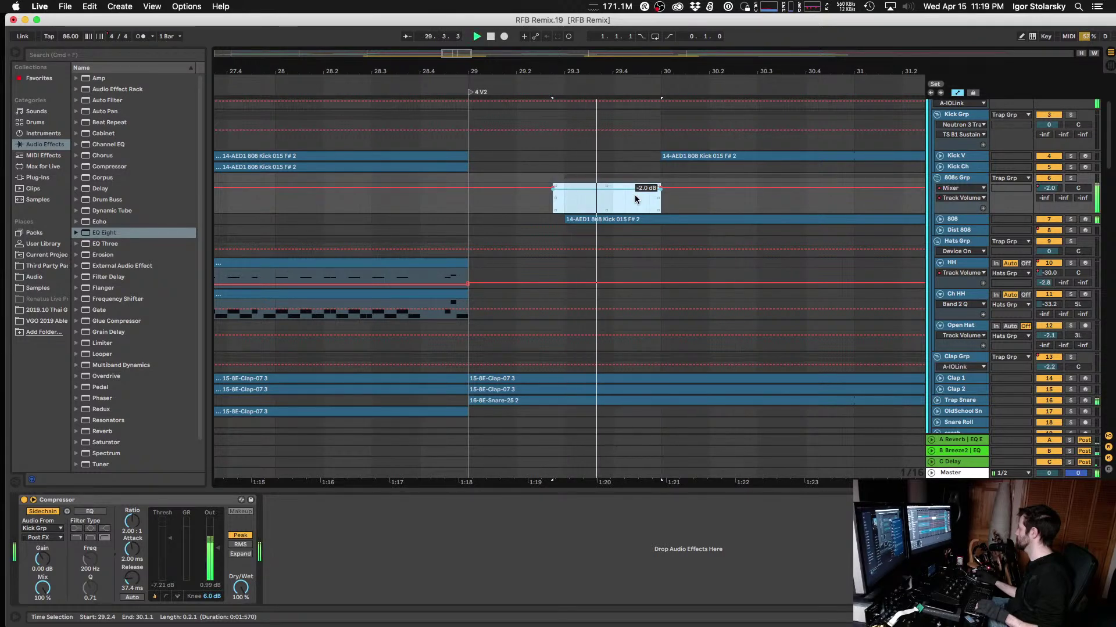
pyautogui.press('space')
pyautogui.press('space')
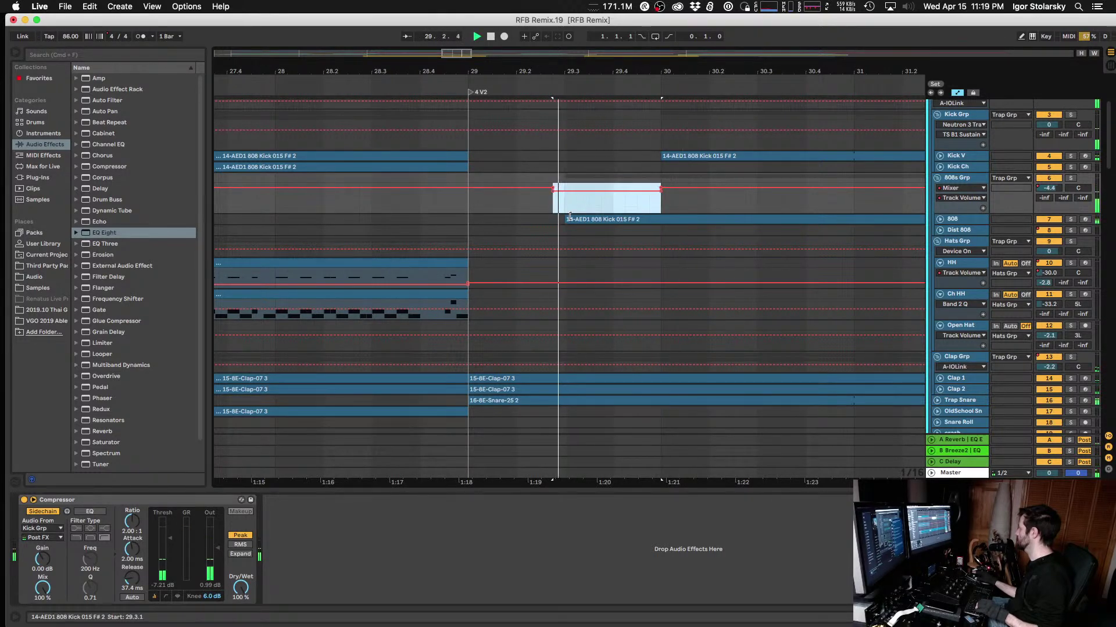
# Step: Lower the 808s Grp volume dip to -6.0 dB and audition it from the V2 locator
pyautogui.click(464, 205)
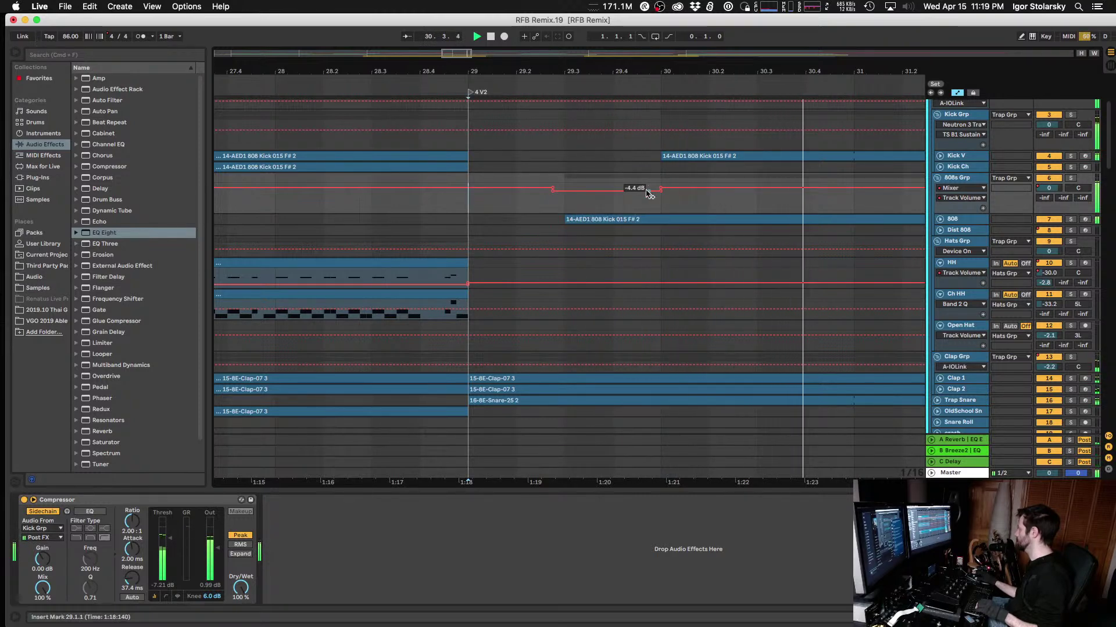
pyautogui.press('space')
pyautogui.press('space')
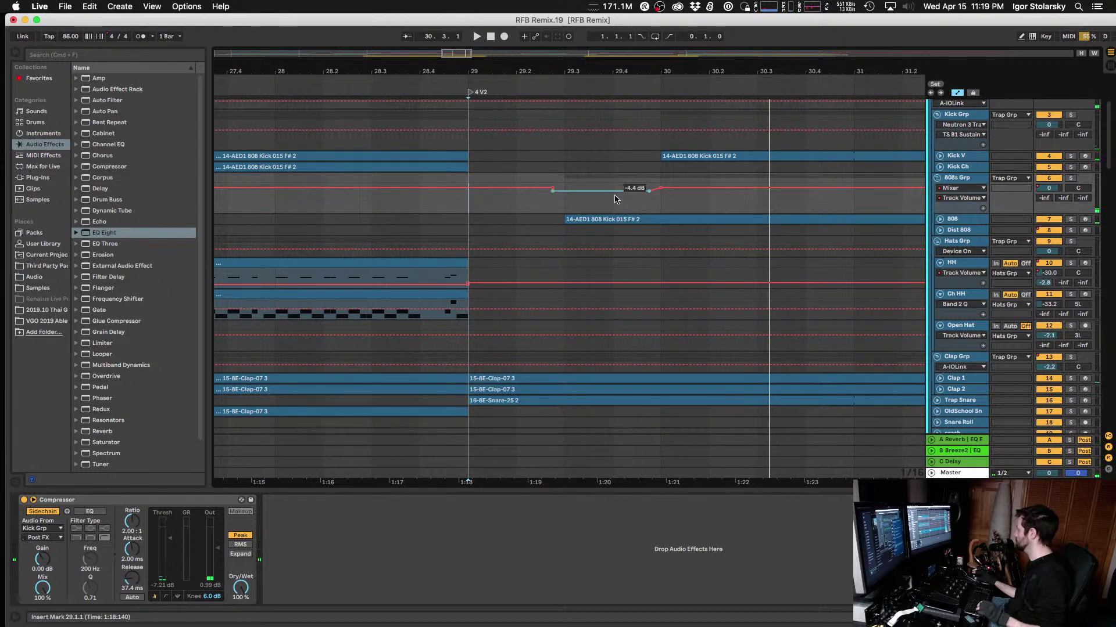
pyautogui.press('space')
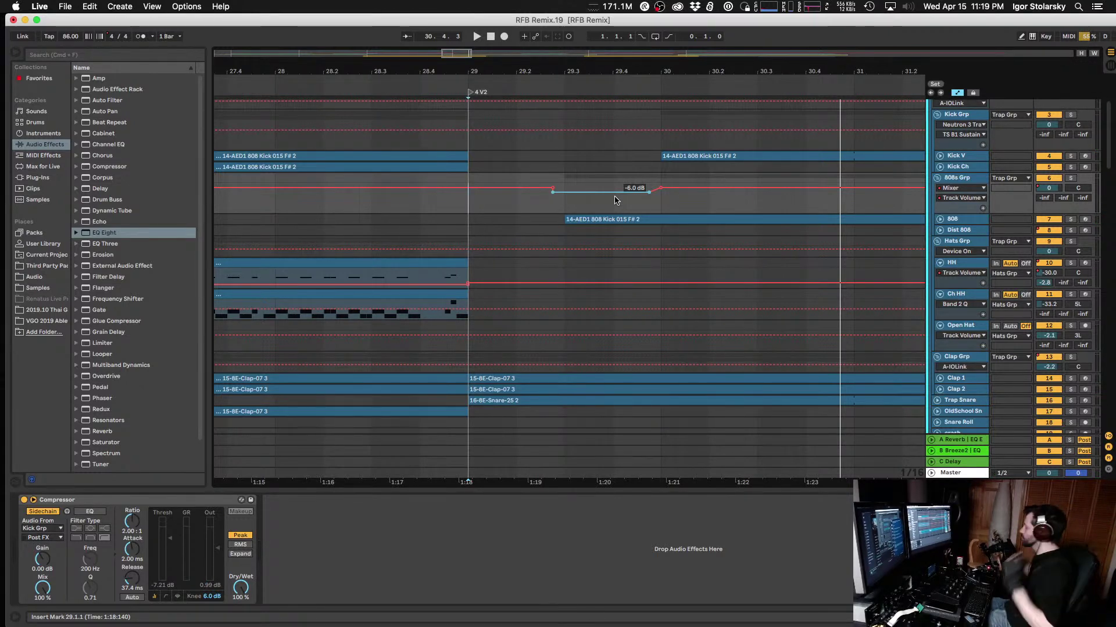
pyautogui.press('space')
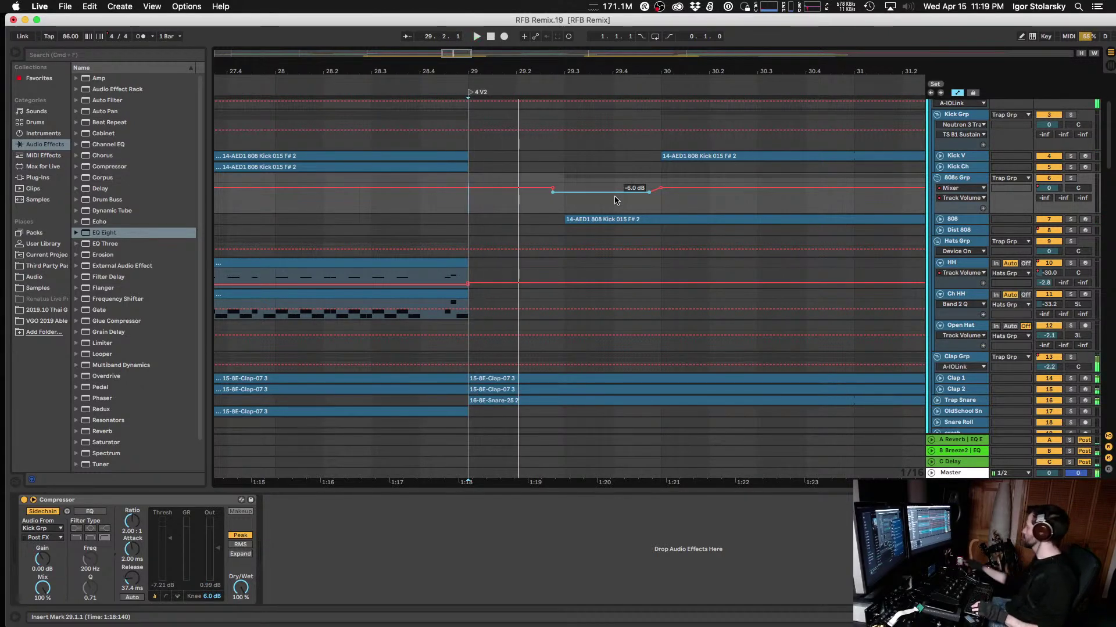
# Step: Replay from V2 and move the end point of the 808s Grp volume dip to bar 30, making its return vertical
pyautogui.press('space')
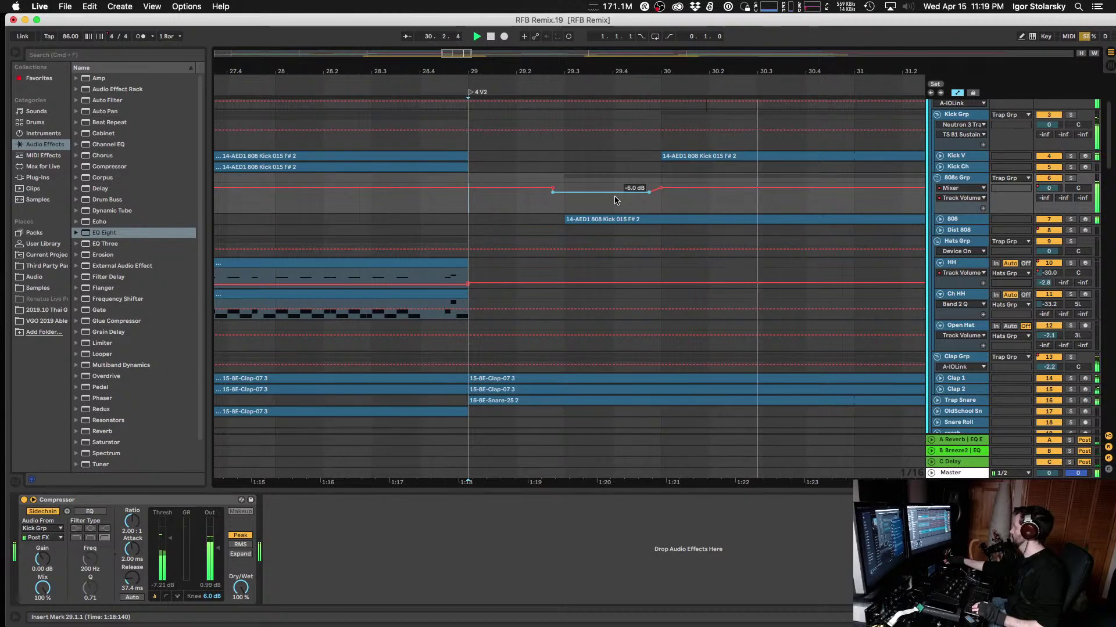
pyautogui.press('space')
pyautogui.press('space')
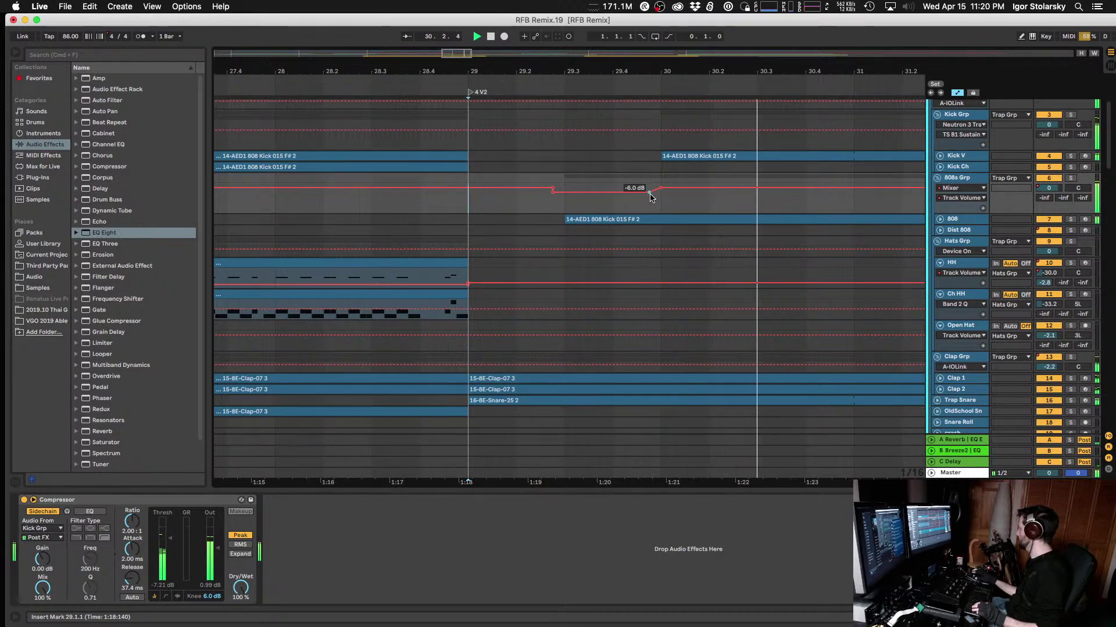
pyautogui.moveTo(650, 192); pyautogui.dragTo(661, 192)
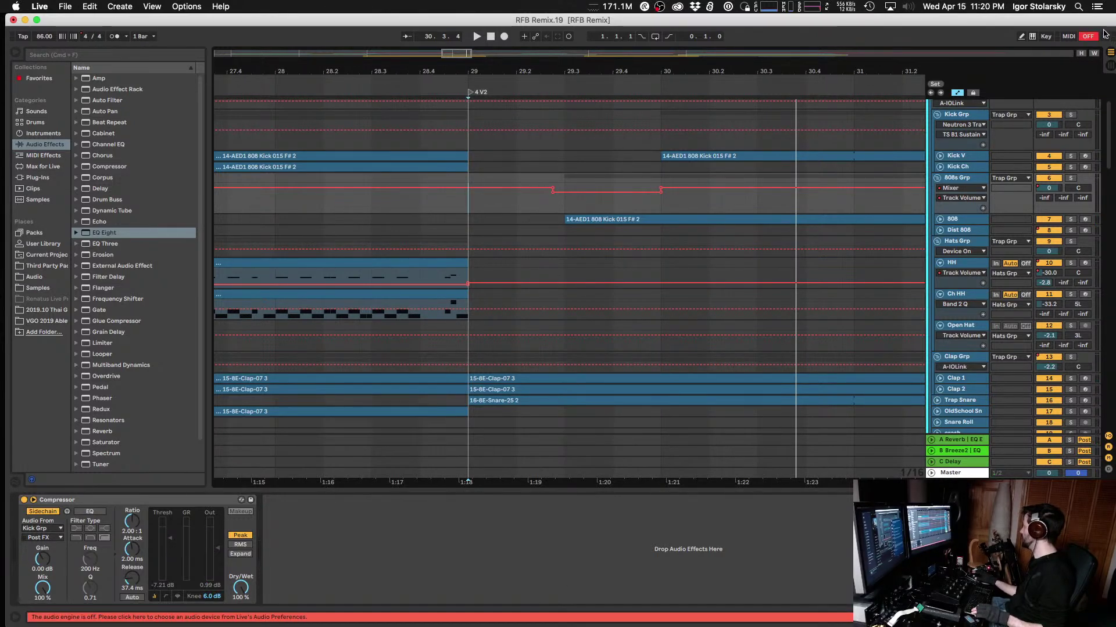
# Step: Save the Live Set under the new name RFB Remix.20
pyautogui.click(65, 6)
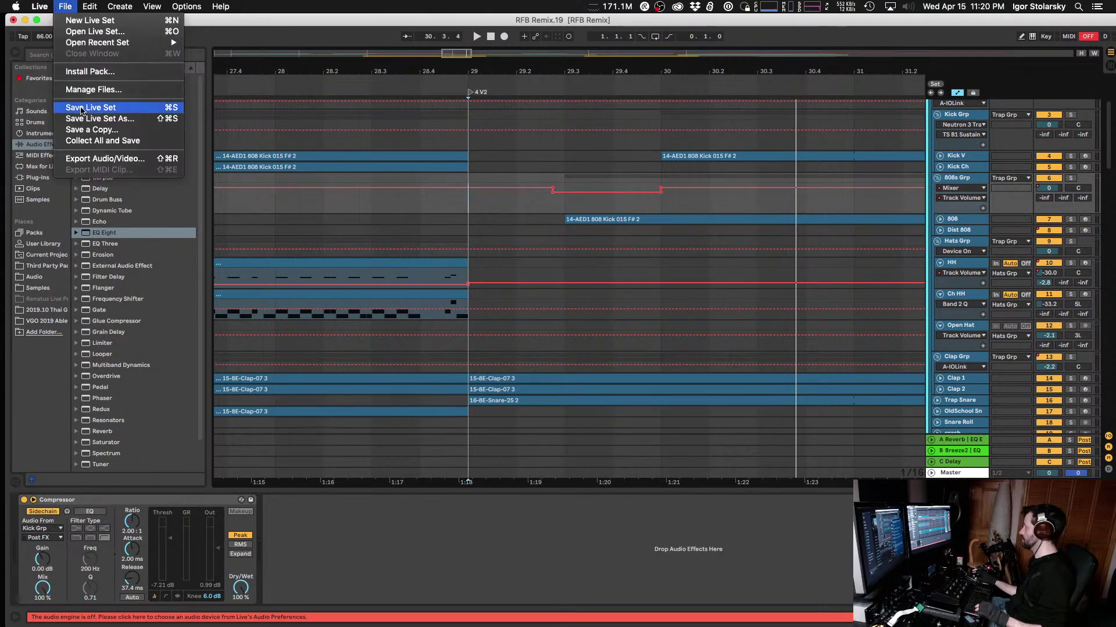
pyautogui.click(84, 119)
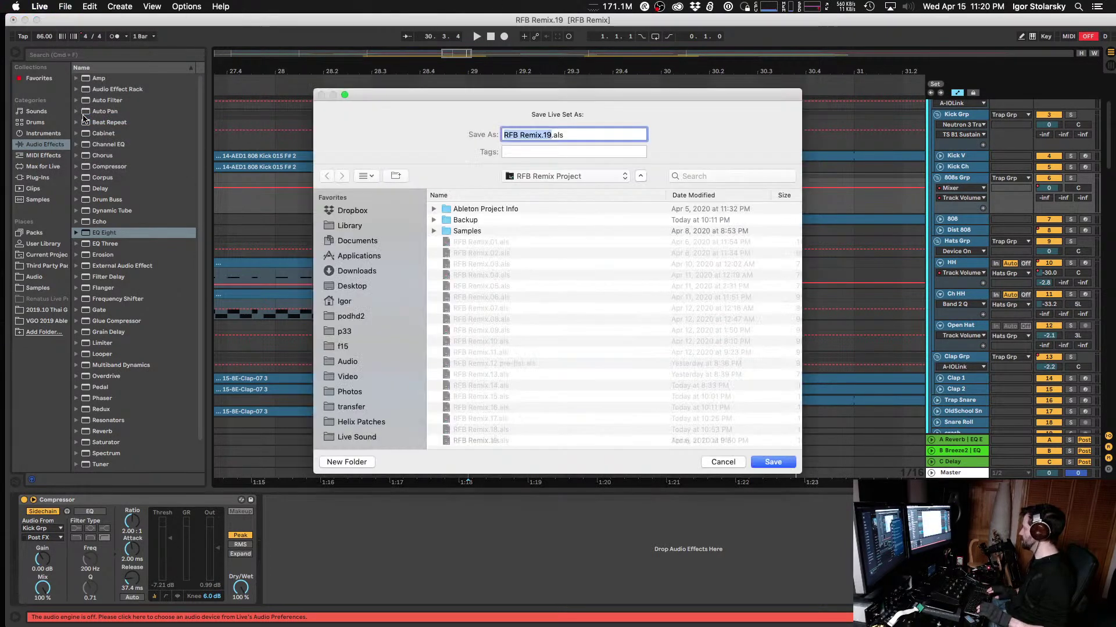
pyautogui.press('Return')
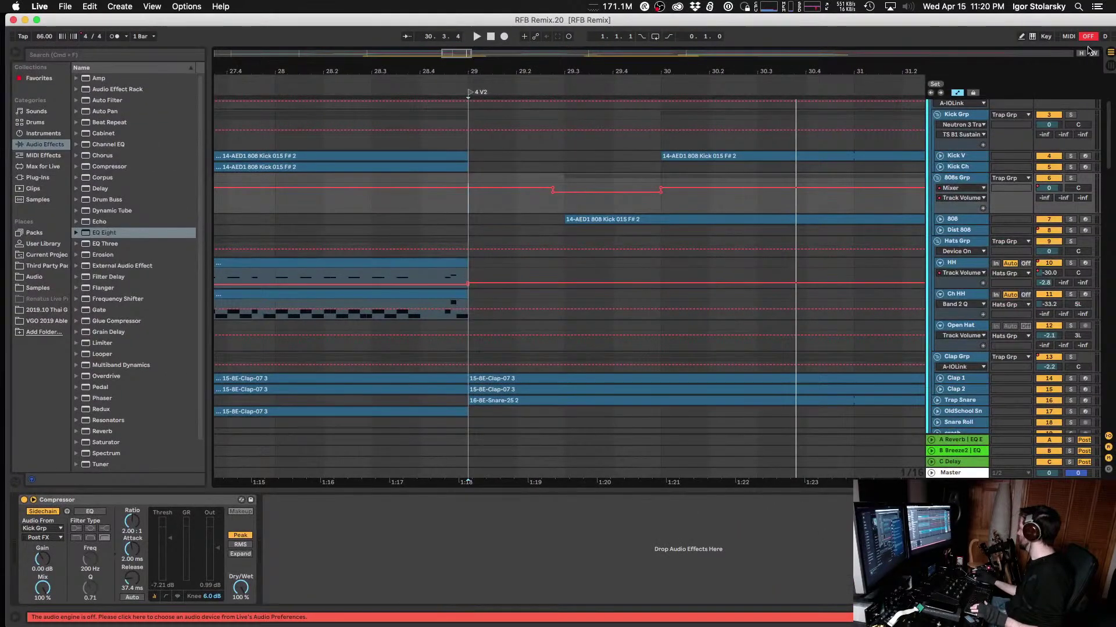
# Step: Turn the audio engine back on with HELIX+iShowU (0 In, 2 Out) as the output device and replay from V2
pyautogui.click(1088, 36)
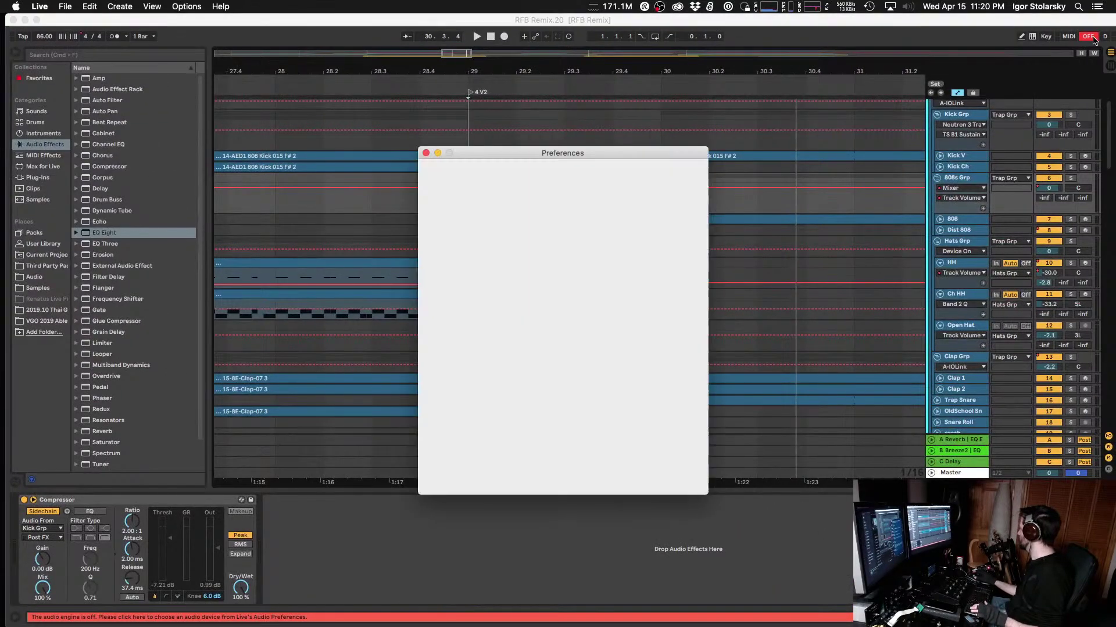
pyautogui.click(596, 240)
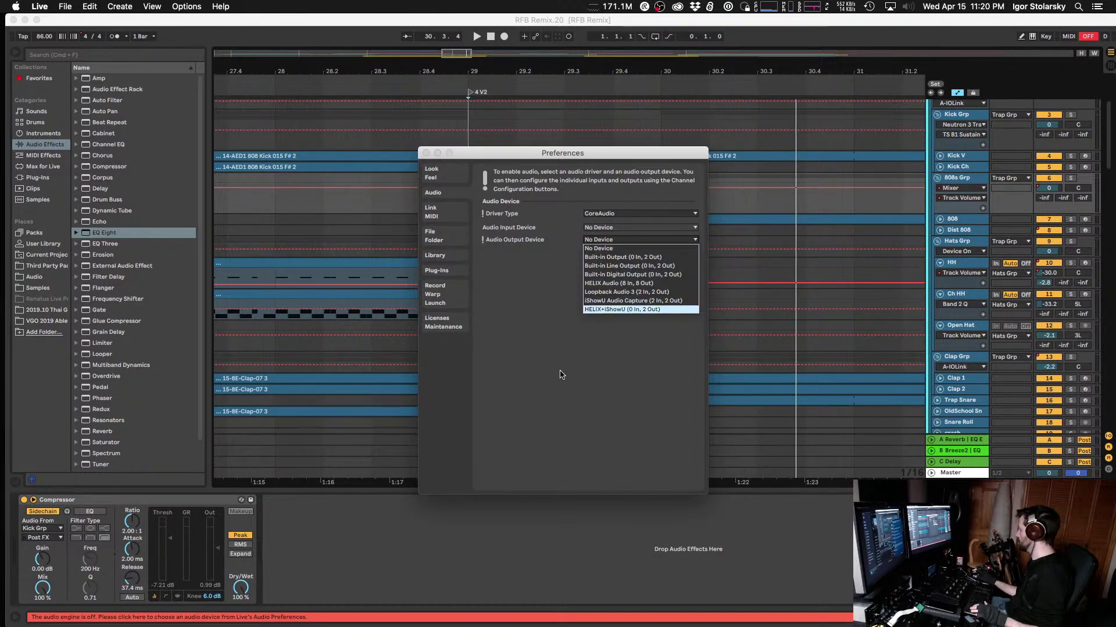
pyautogui.press('Return')
pyautogui.click(426, 152)
pyautogui.press('space')
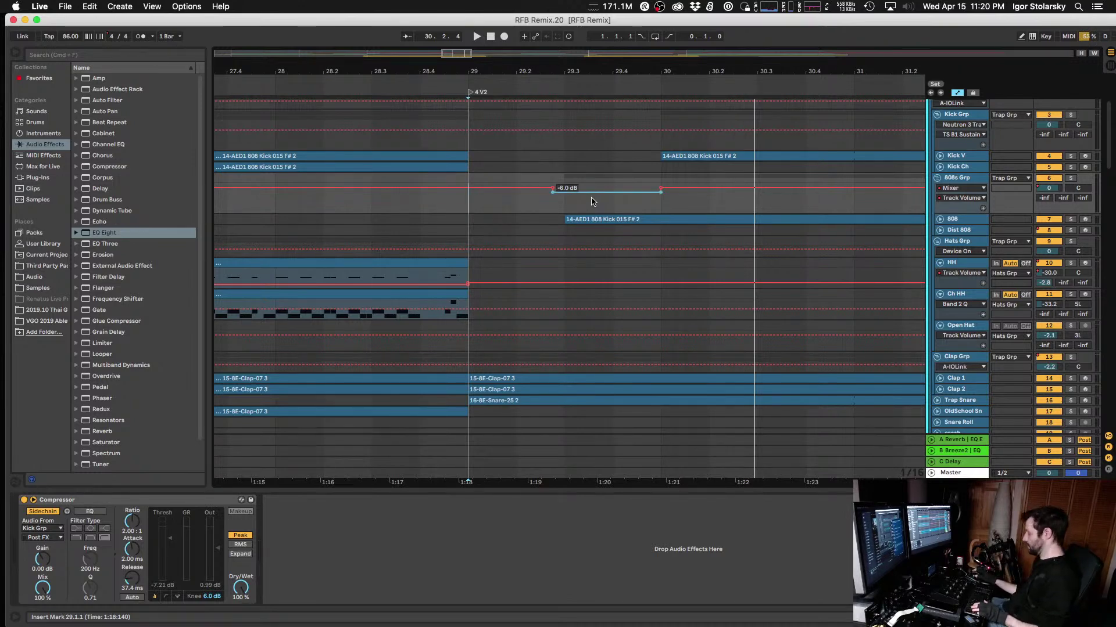
# Step: Audition the verse 2 beat from 30.1.1
pyautogui.press('-')
pyautogui.press('-')
pyautogui.press('-')
pyautogui.click(521, 209)
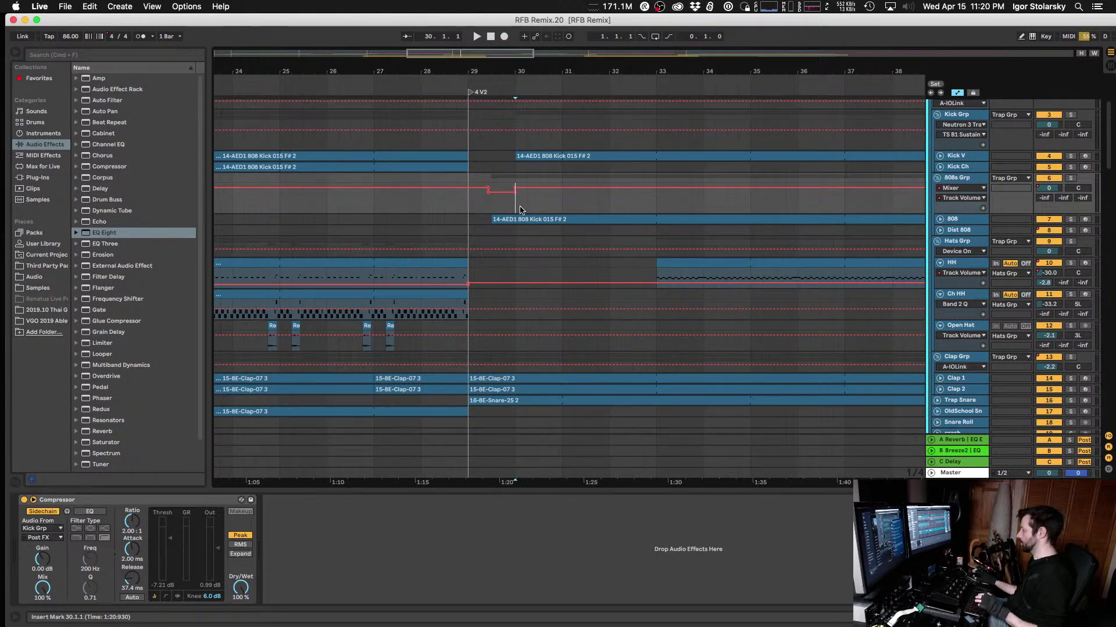
pyautogui.press('space')
pyautogui.press('space')
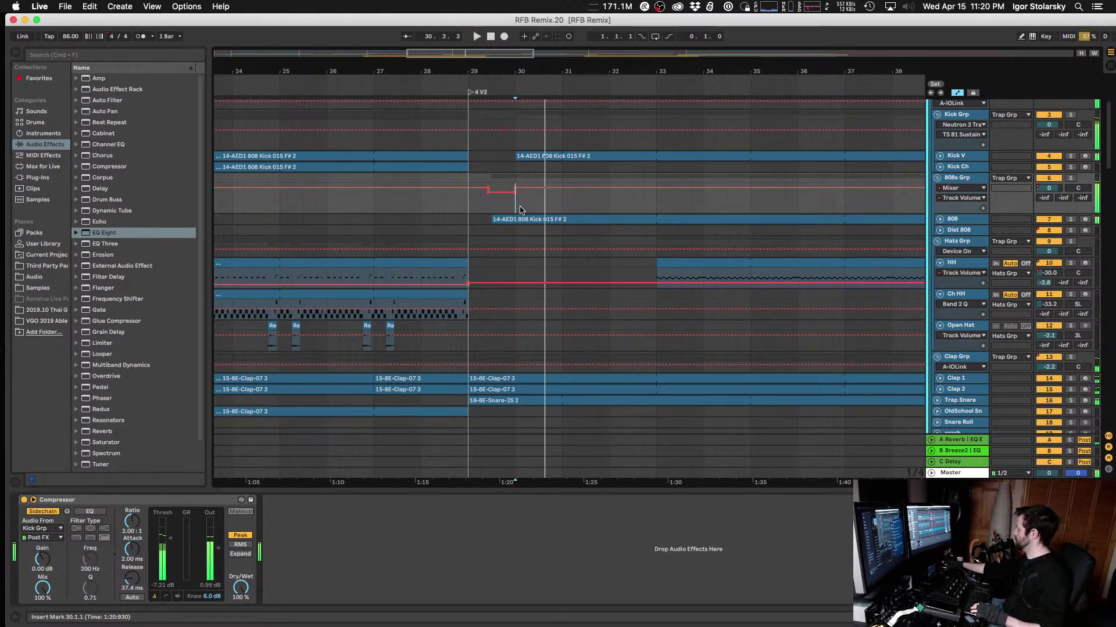
# Step: Hide the automation lanes, show the whole arrangement, and set the playback position to the Start locator
pyautogui.press('-')
pyautogui.press('-')
pyautogui.press('-')
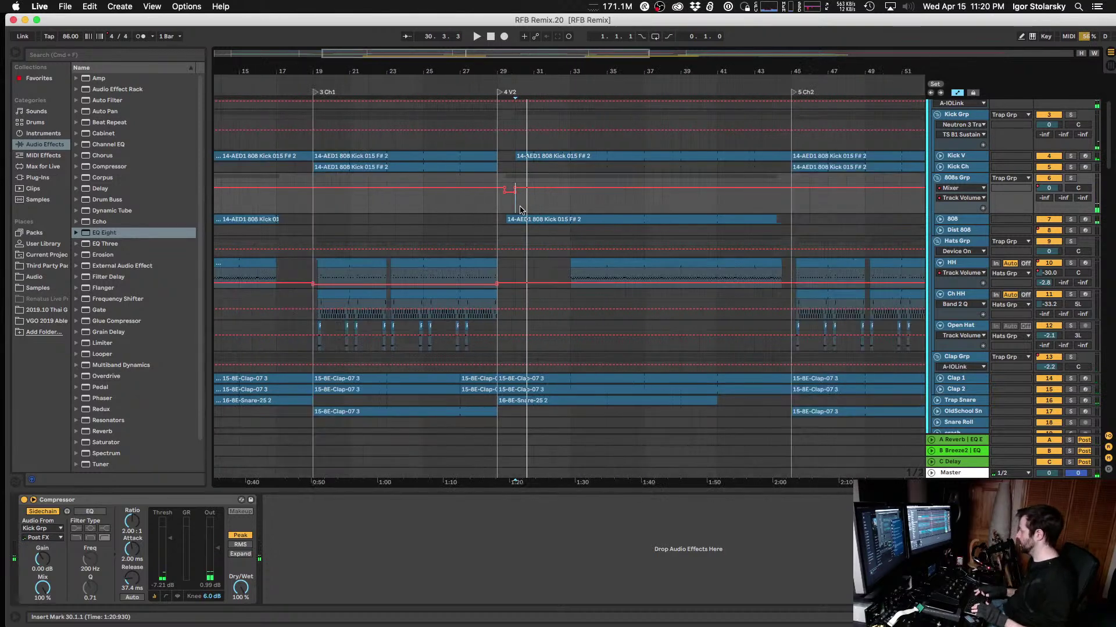
pyautogui.press('a')
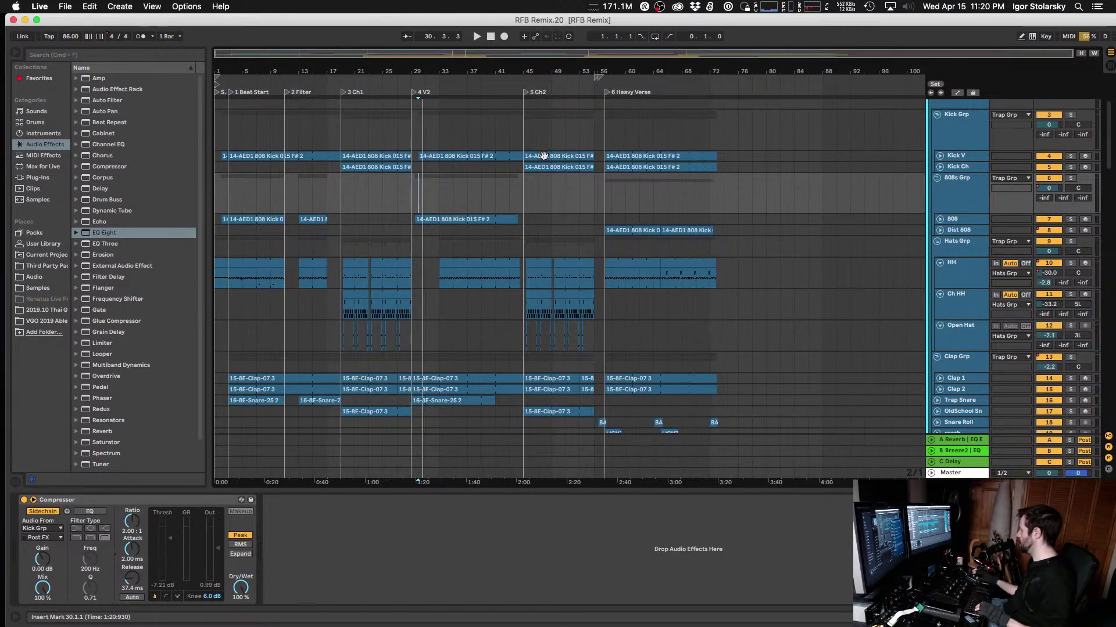
pyautogui.click(216, 92)
# Step: Save the Live Set under the new name RFB Remix.21
pyautogui.click(39, 6)
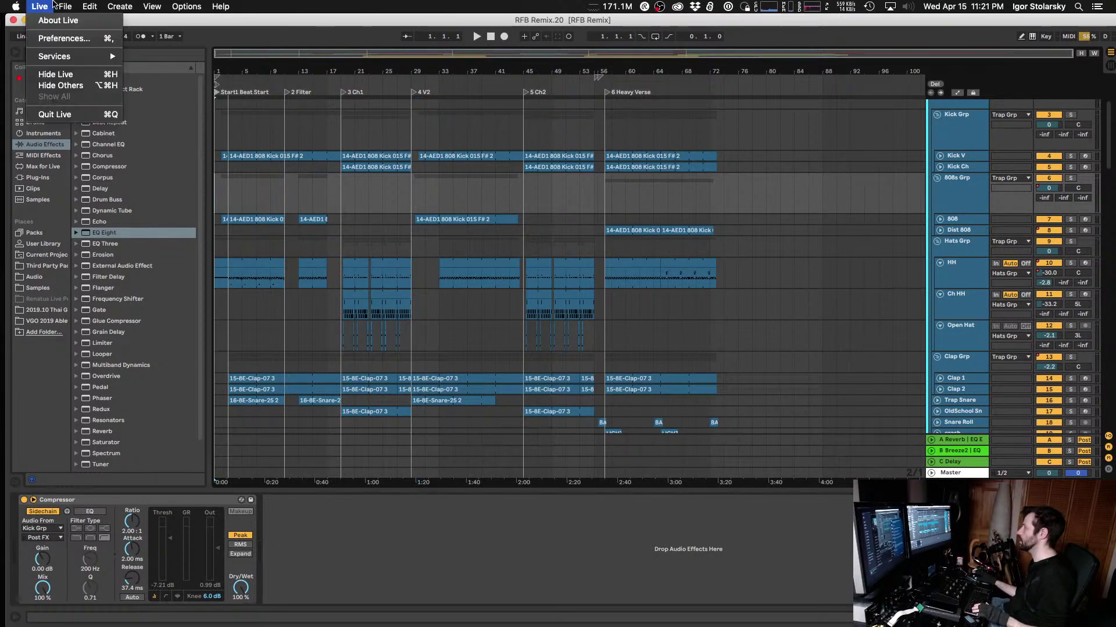
pyautogui.moveTo(65, 7)
pyautogui.click(76, 118)
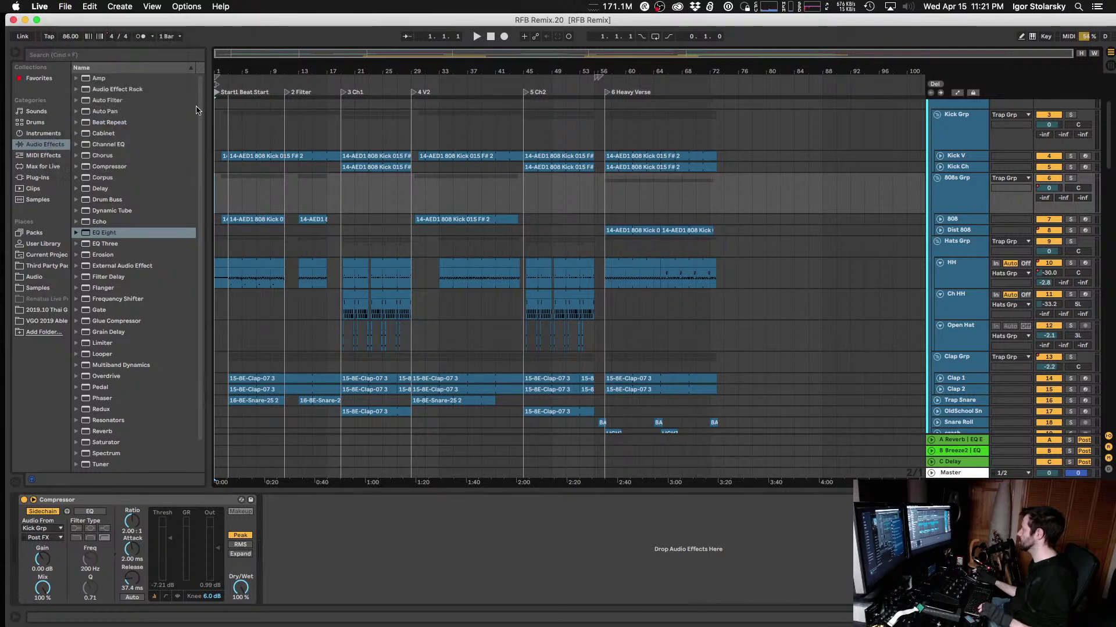
pyautogui.press('Right')
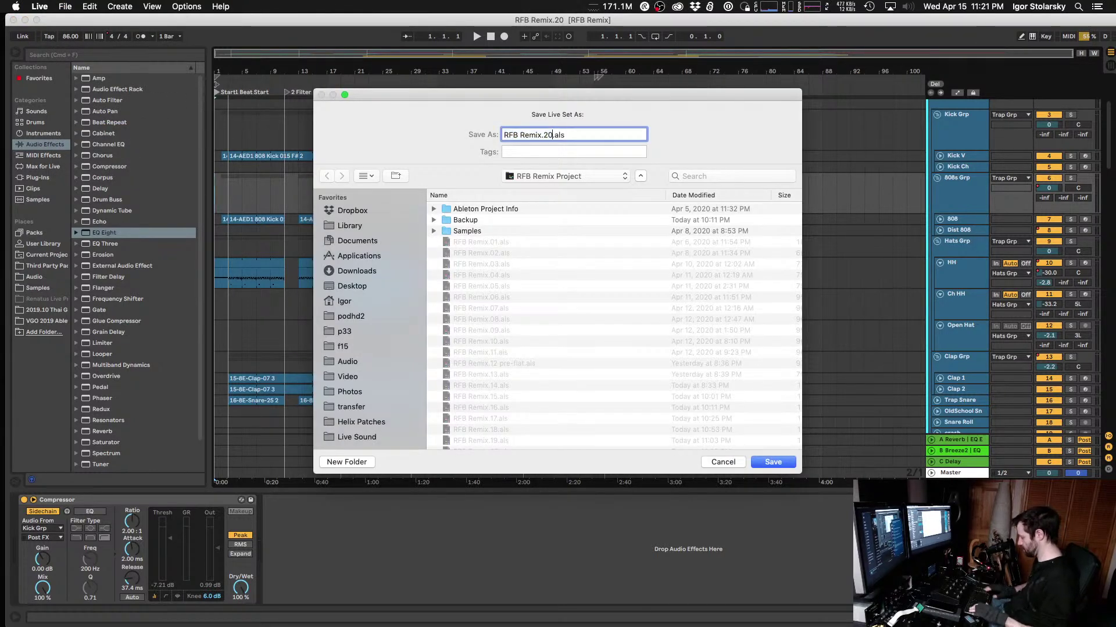
pyautogui.write('1')
pyautogui.press('Return')
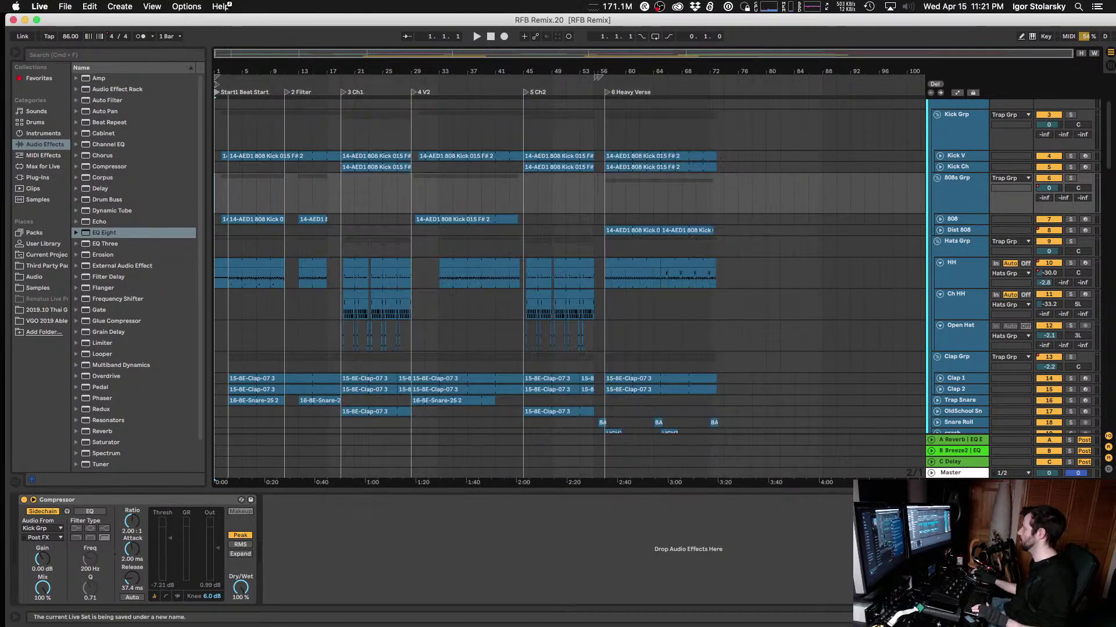
# Step: Export the Master as a 32-bit, 48000 Hz WAV file named RFB Remix.21.wav in the RFB Remix folder
pyautogui.click(65, 7)
pyautogui.click(133, 157)
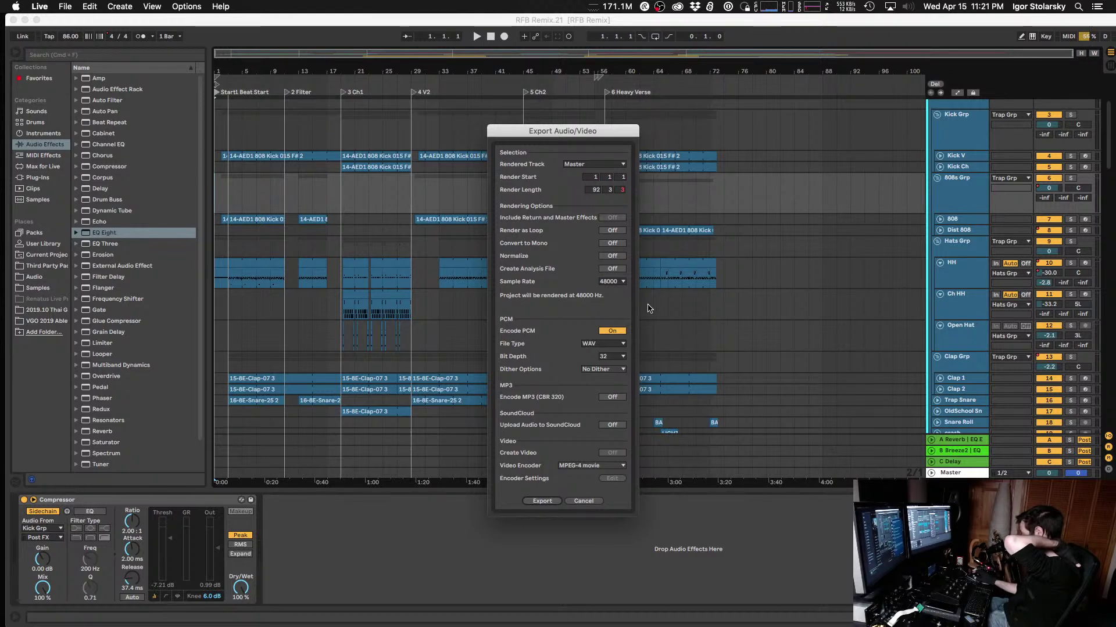
pyautogui.click(542, 502)
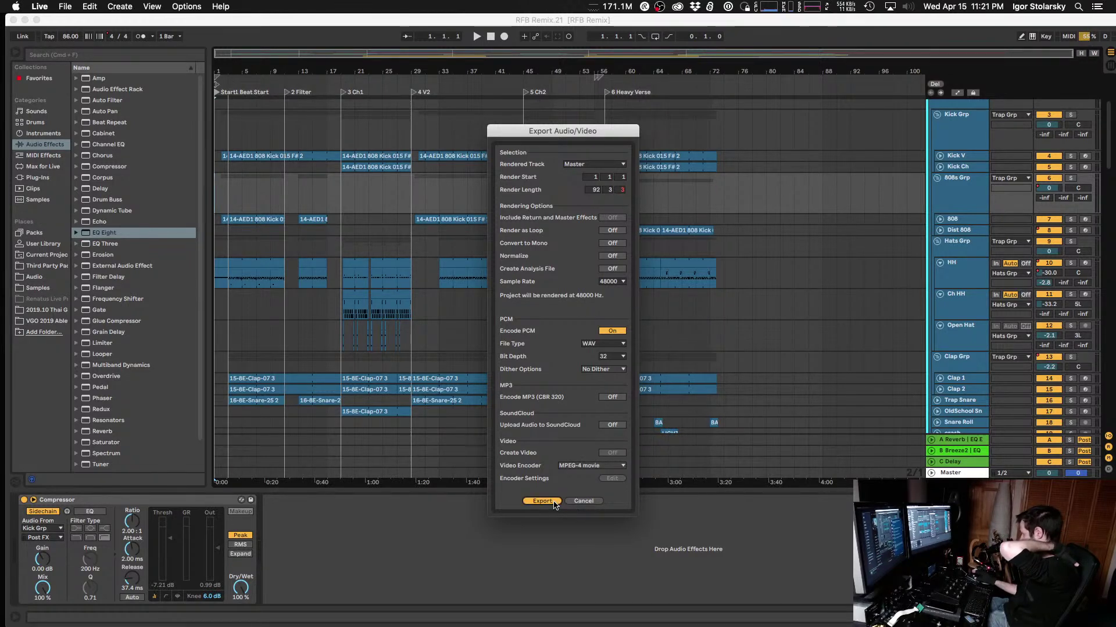
pyautogui.click(538, 177)
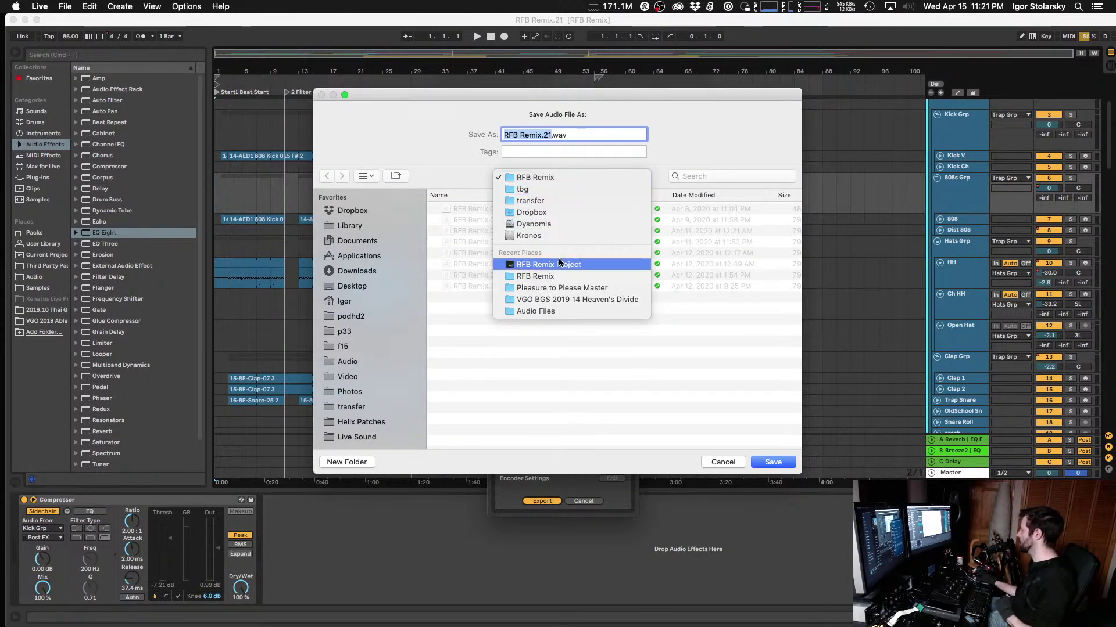
pyautogui.press('Escape')
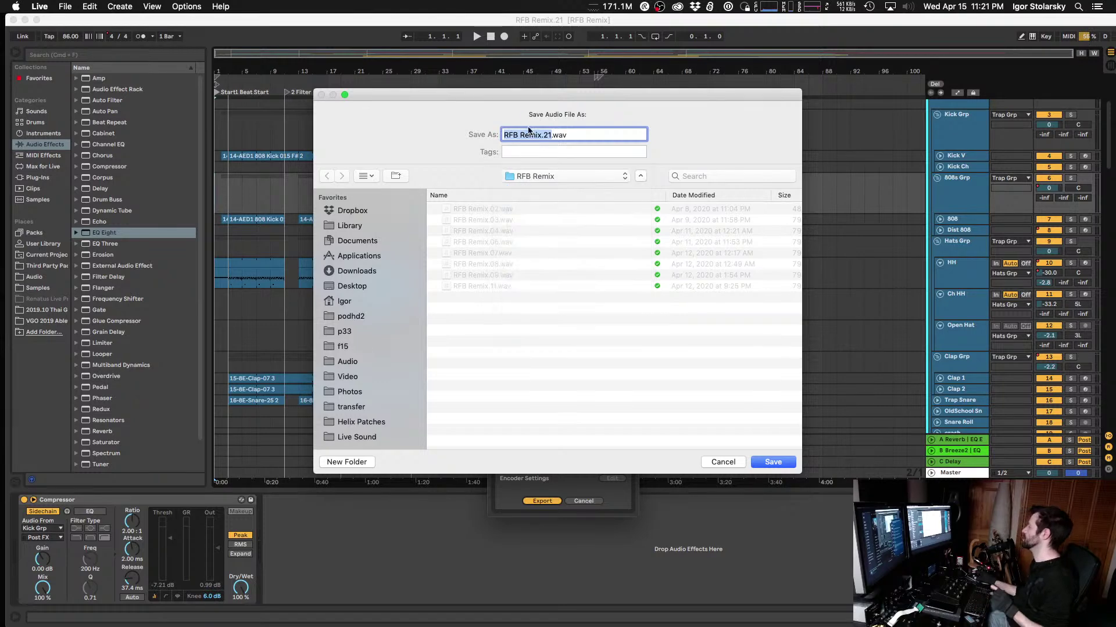
pyautogui.click(590, 135)
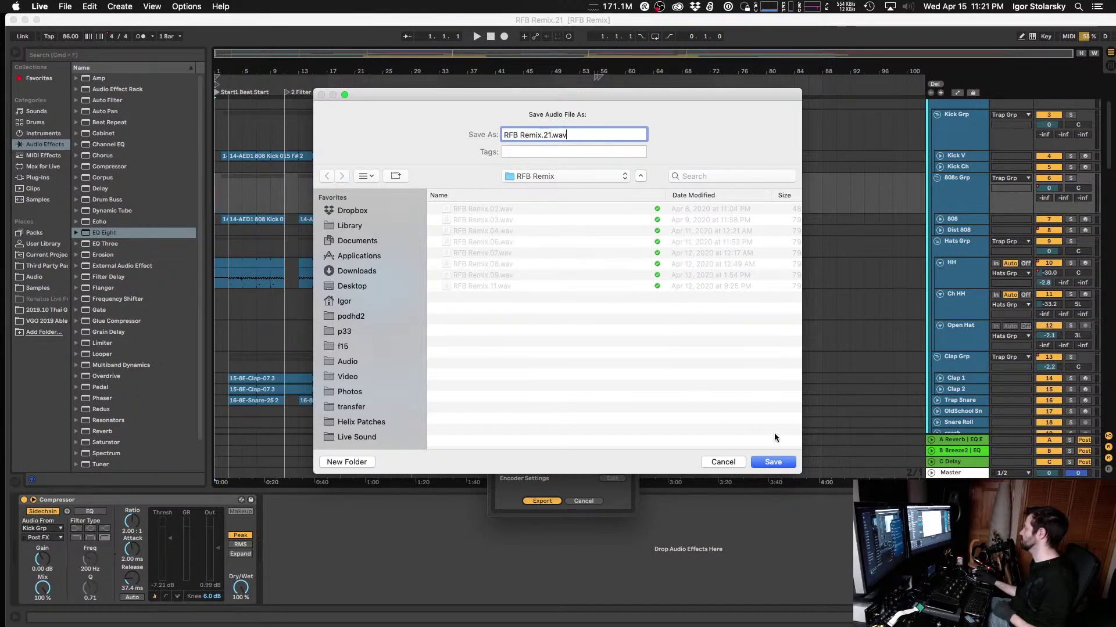
pyautogui.click(790, 466)
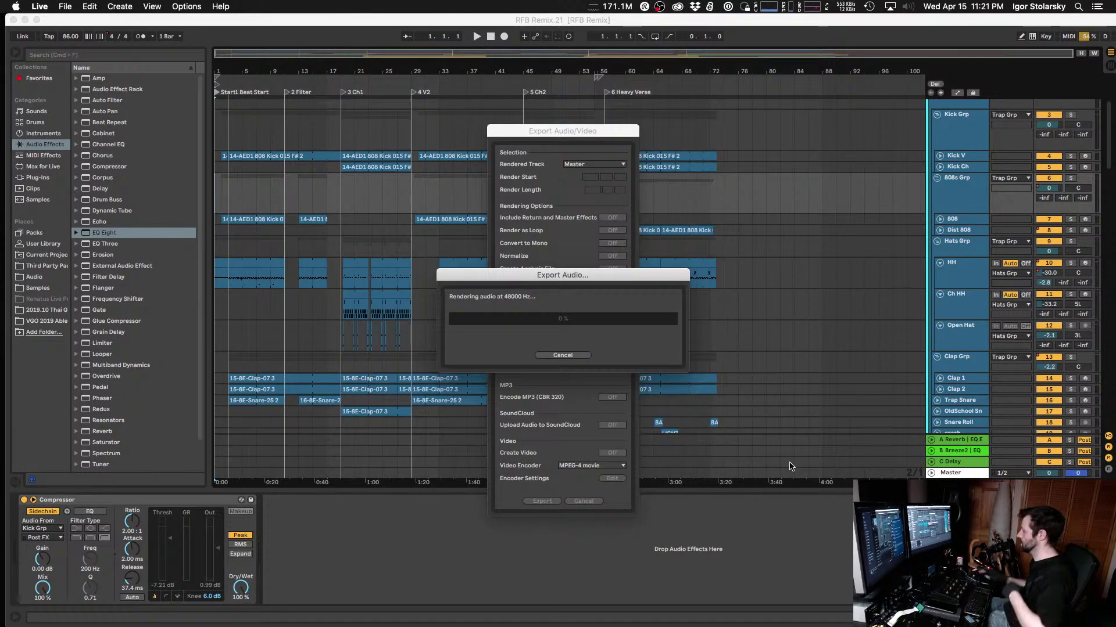